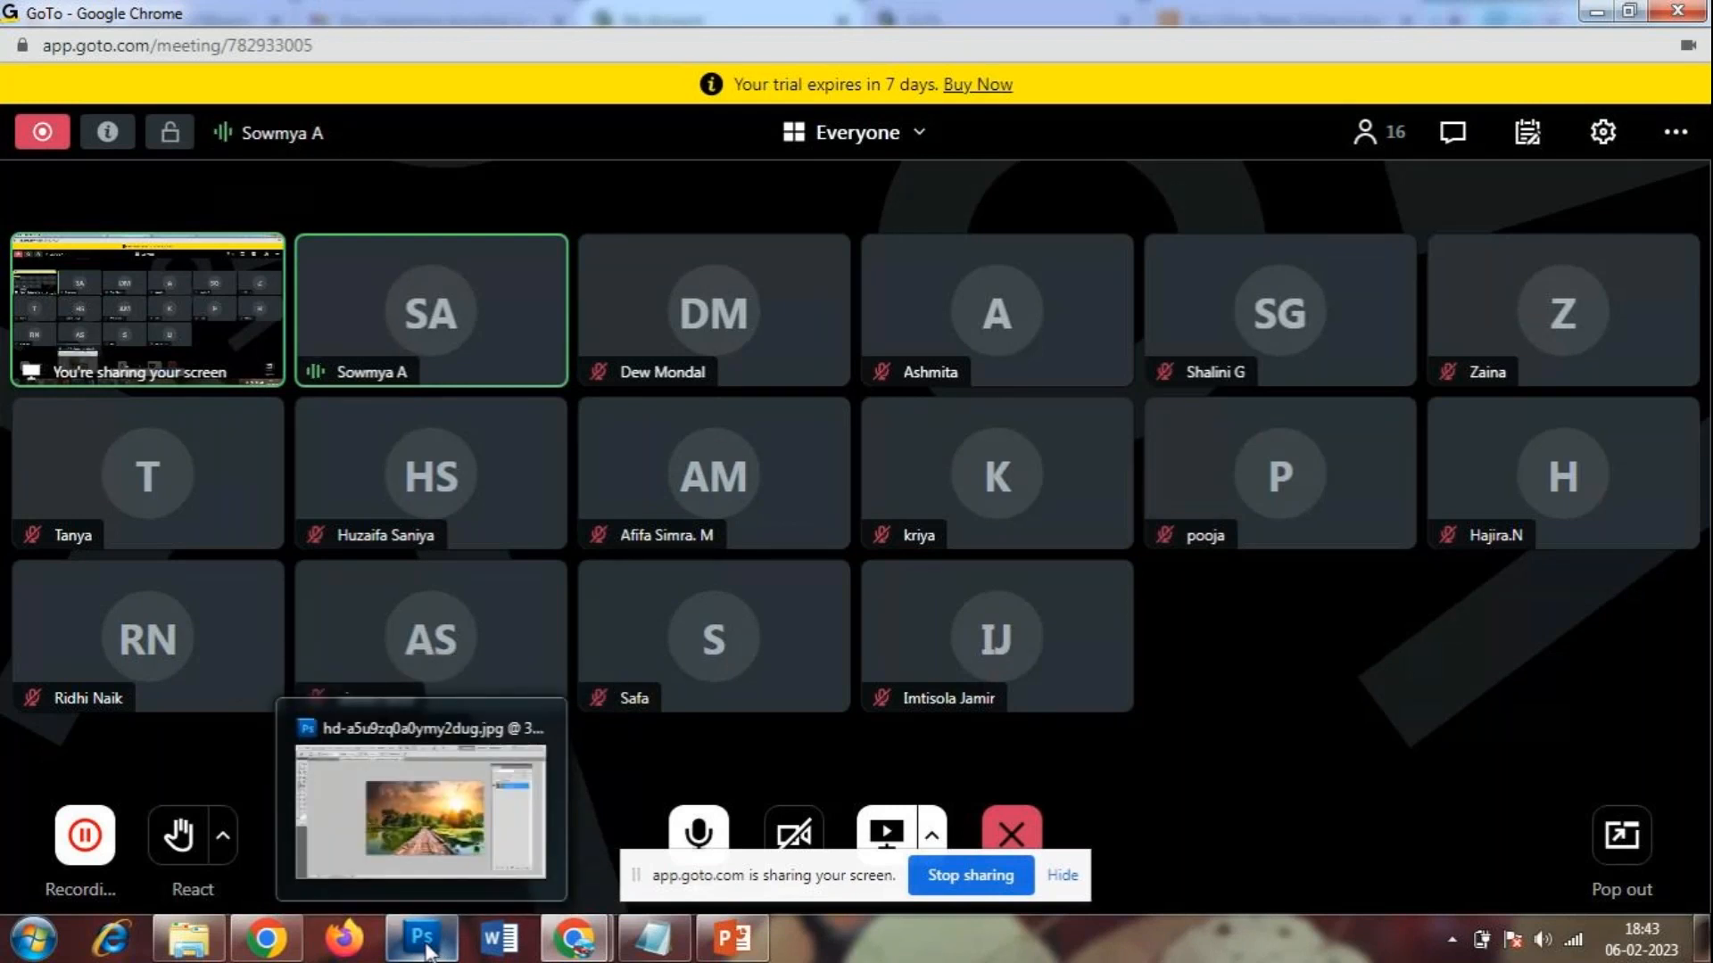
# - Switch to Photoshop, activate the Move tool and select Layer 1 in the bridge landscape document
pyautogui.click(427, 948)
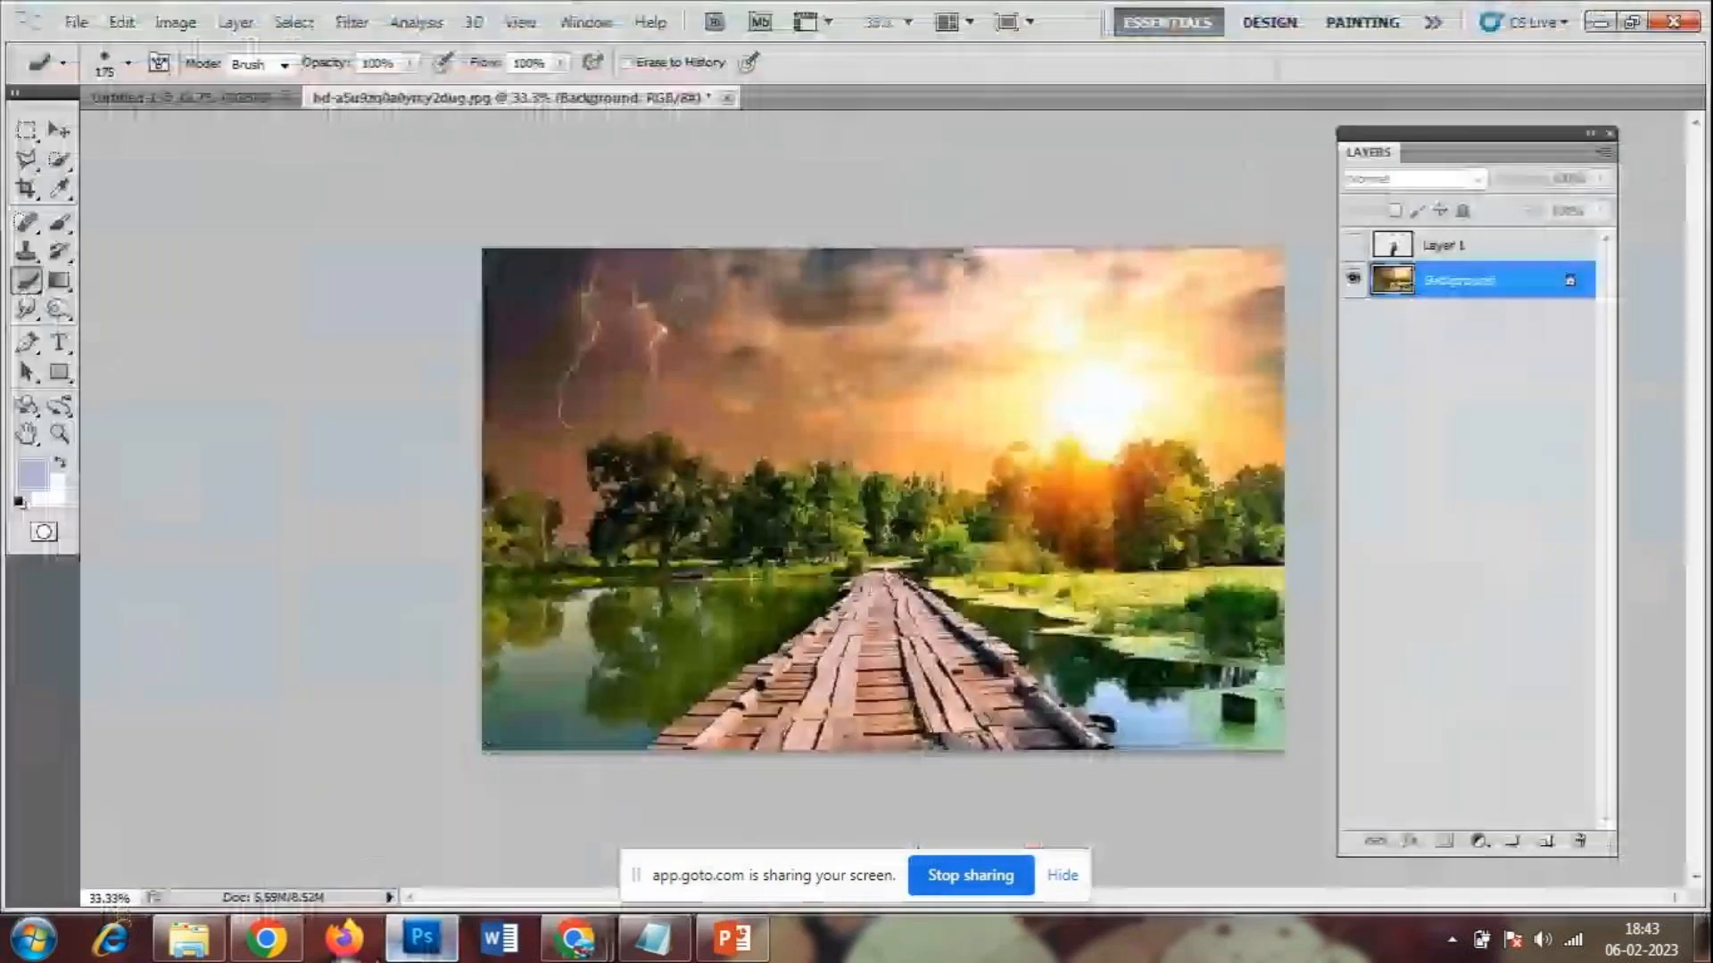
pyautogui.click(59, 131)
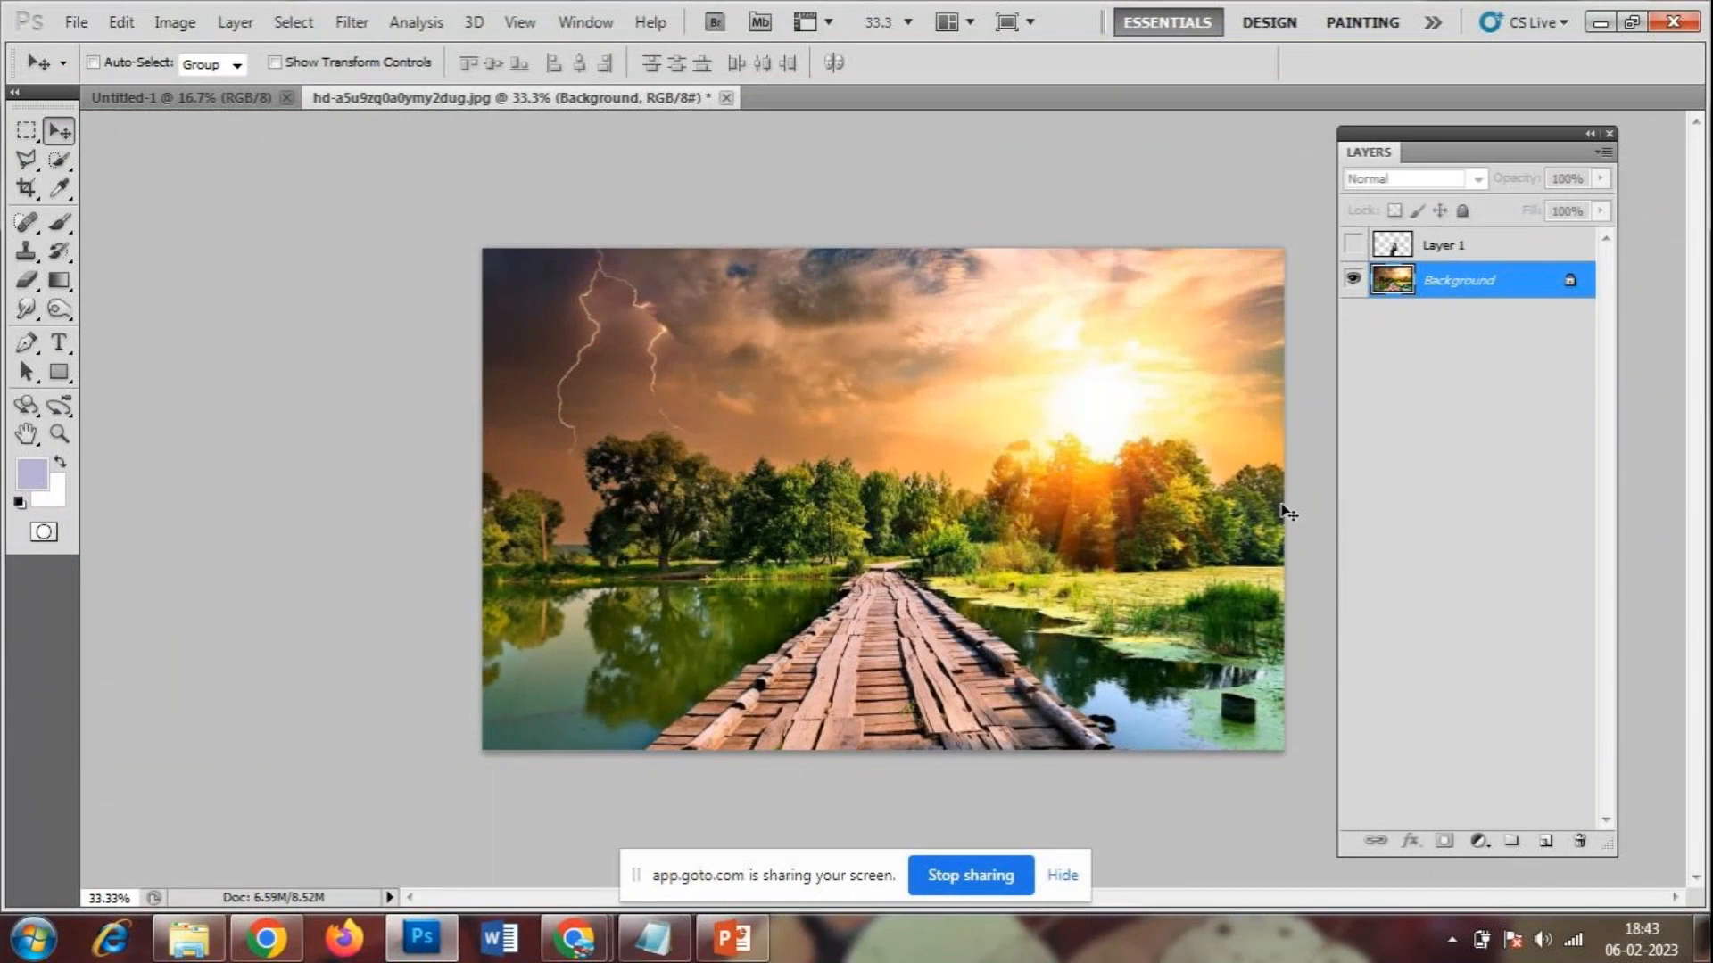
pyautogui.click(1476, 257)
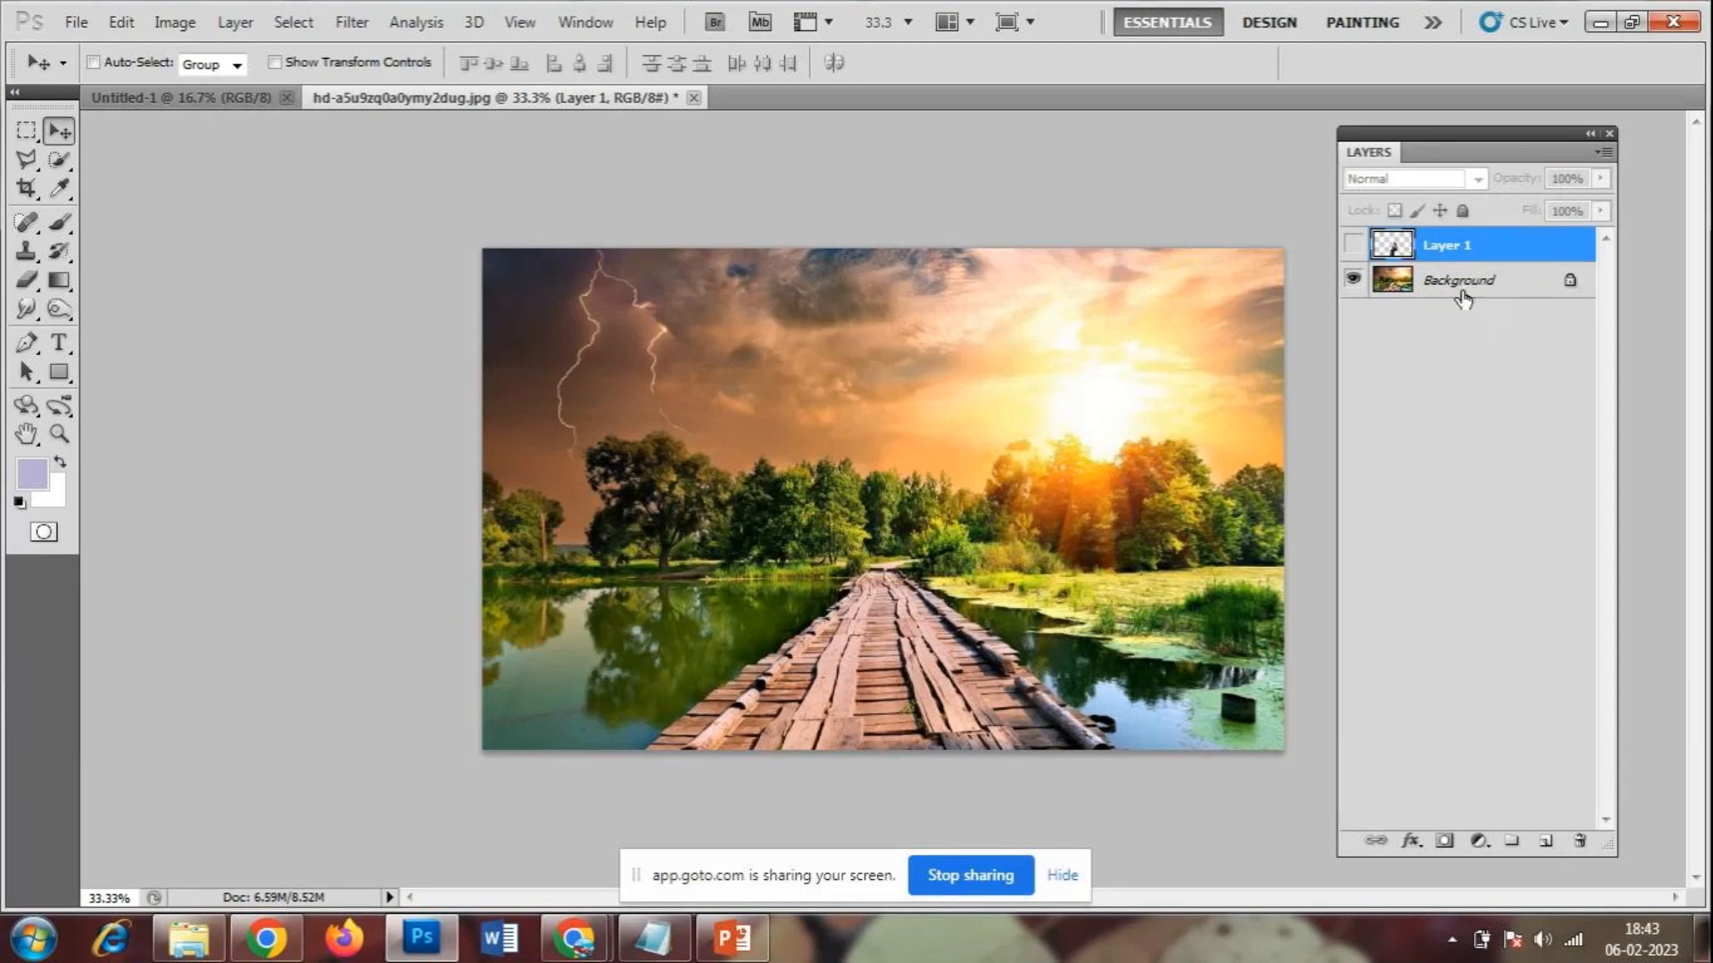
pyautogui.moveTo(1456, 134); pyautogui.dragTo(1463, 138)
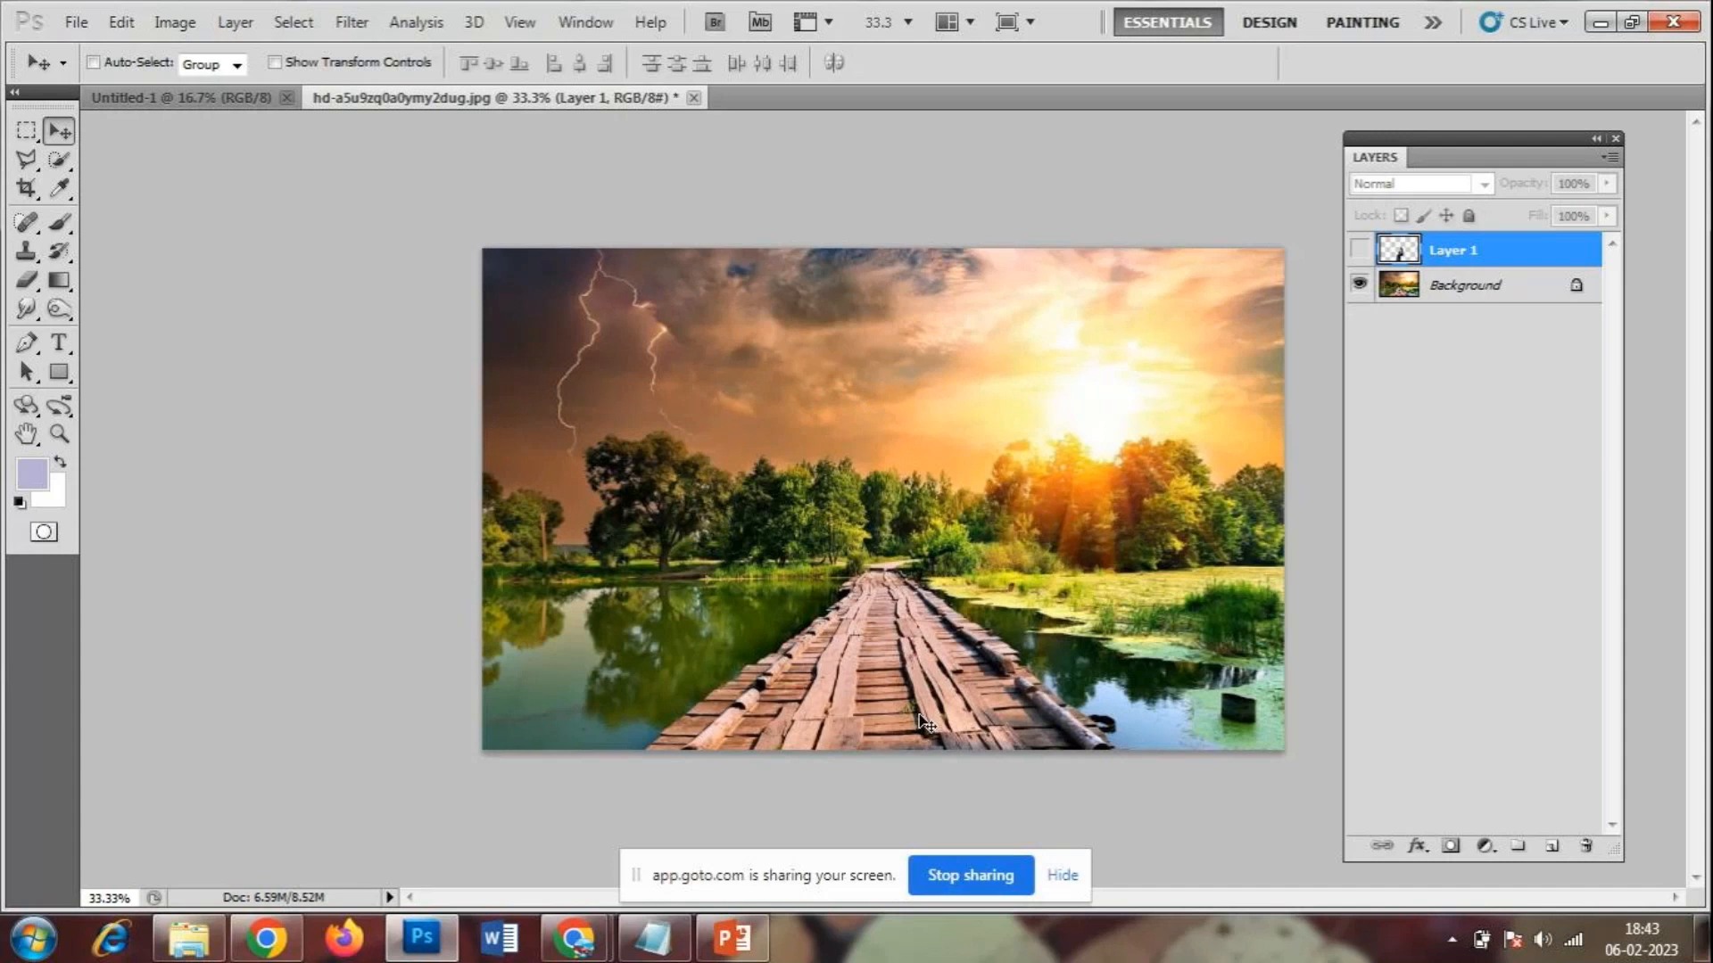
pyautogui.click(75, 21)
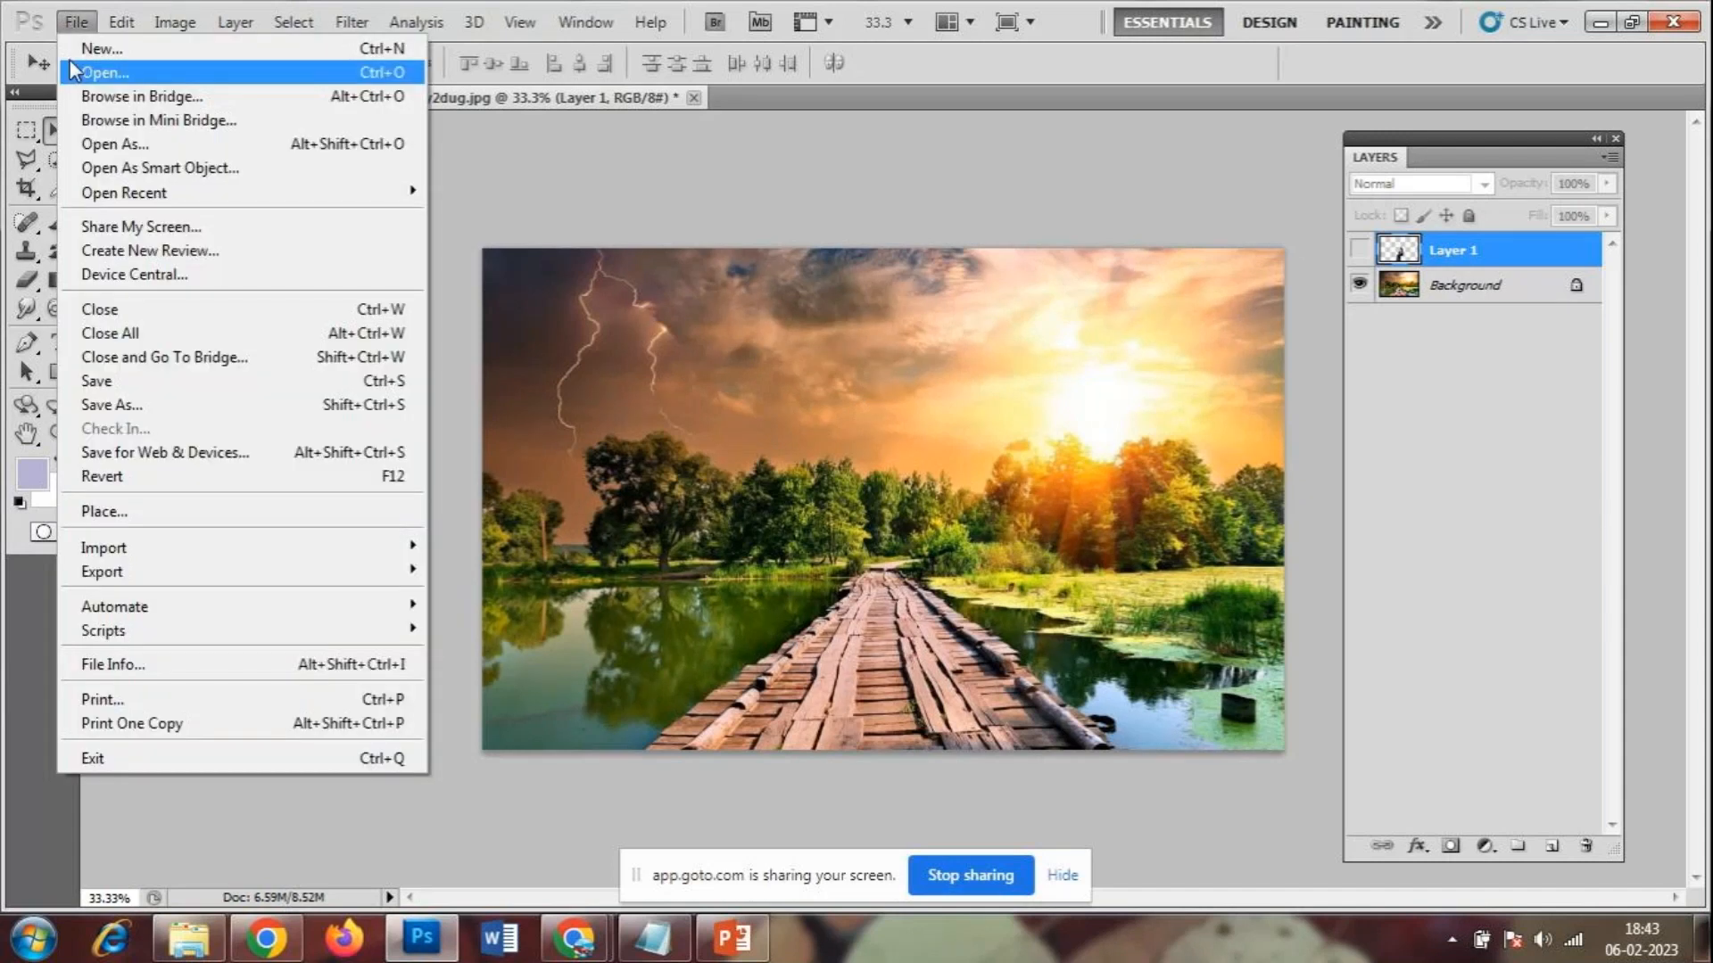
pyautogui.click(98, 72)
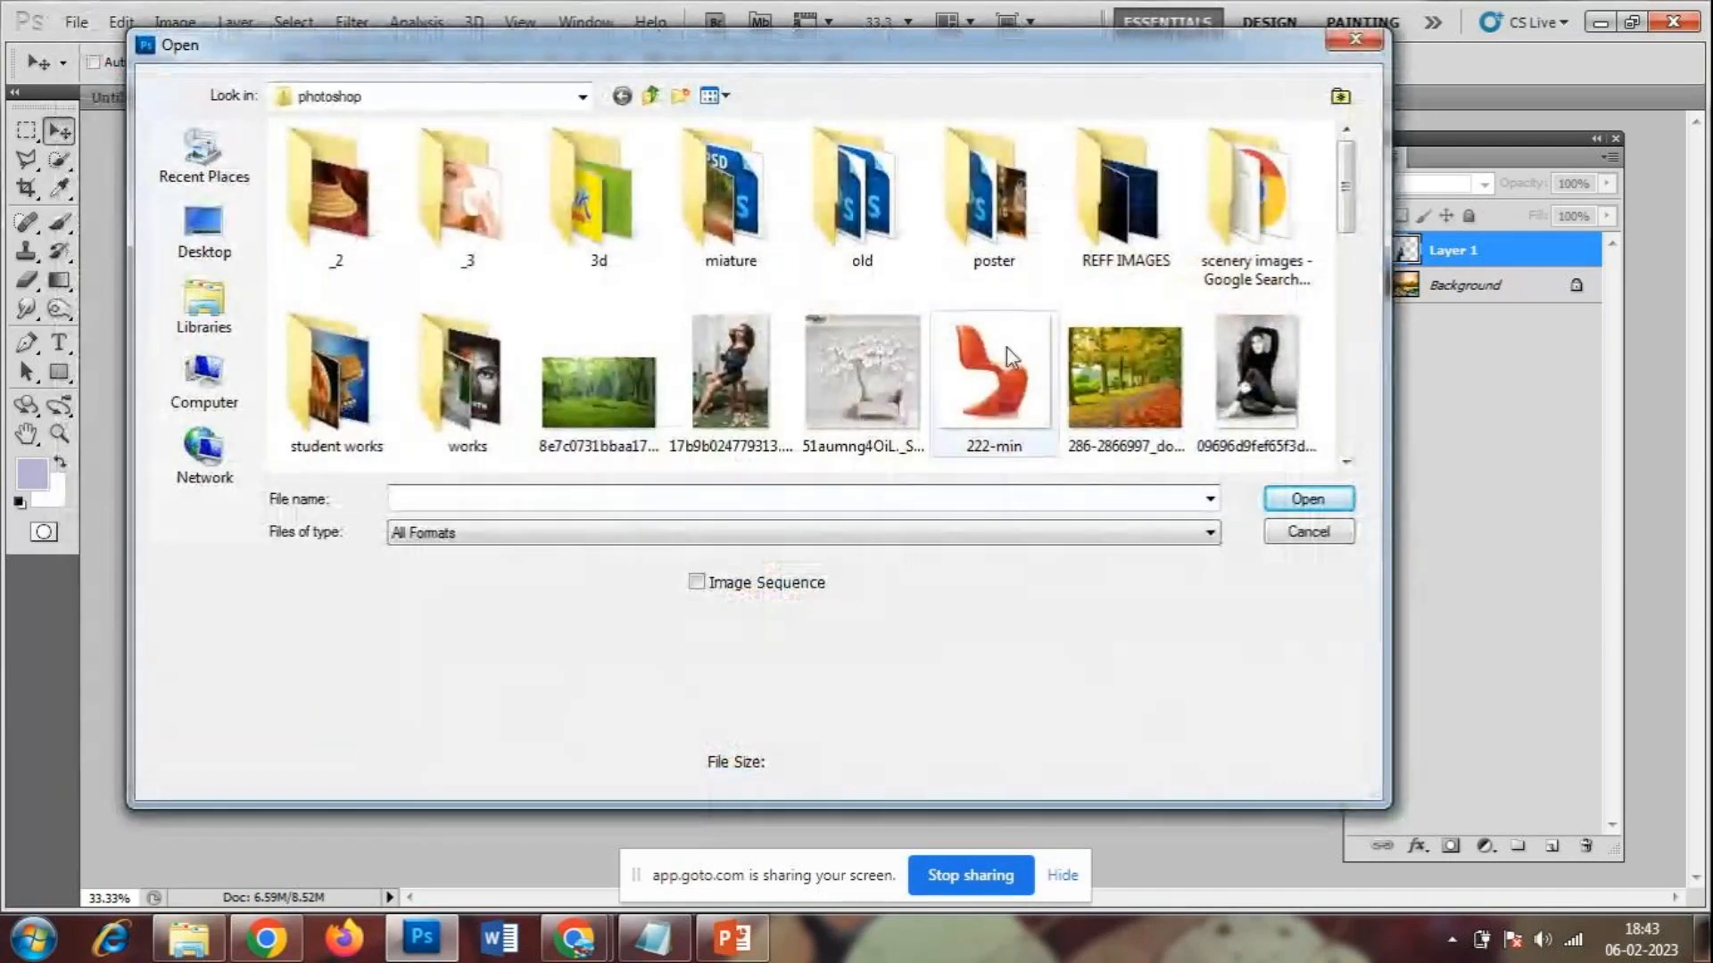
pyautogui.click(603, 396)
pyautogui.scroll(-5, 605, 401)
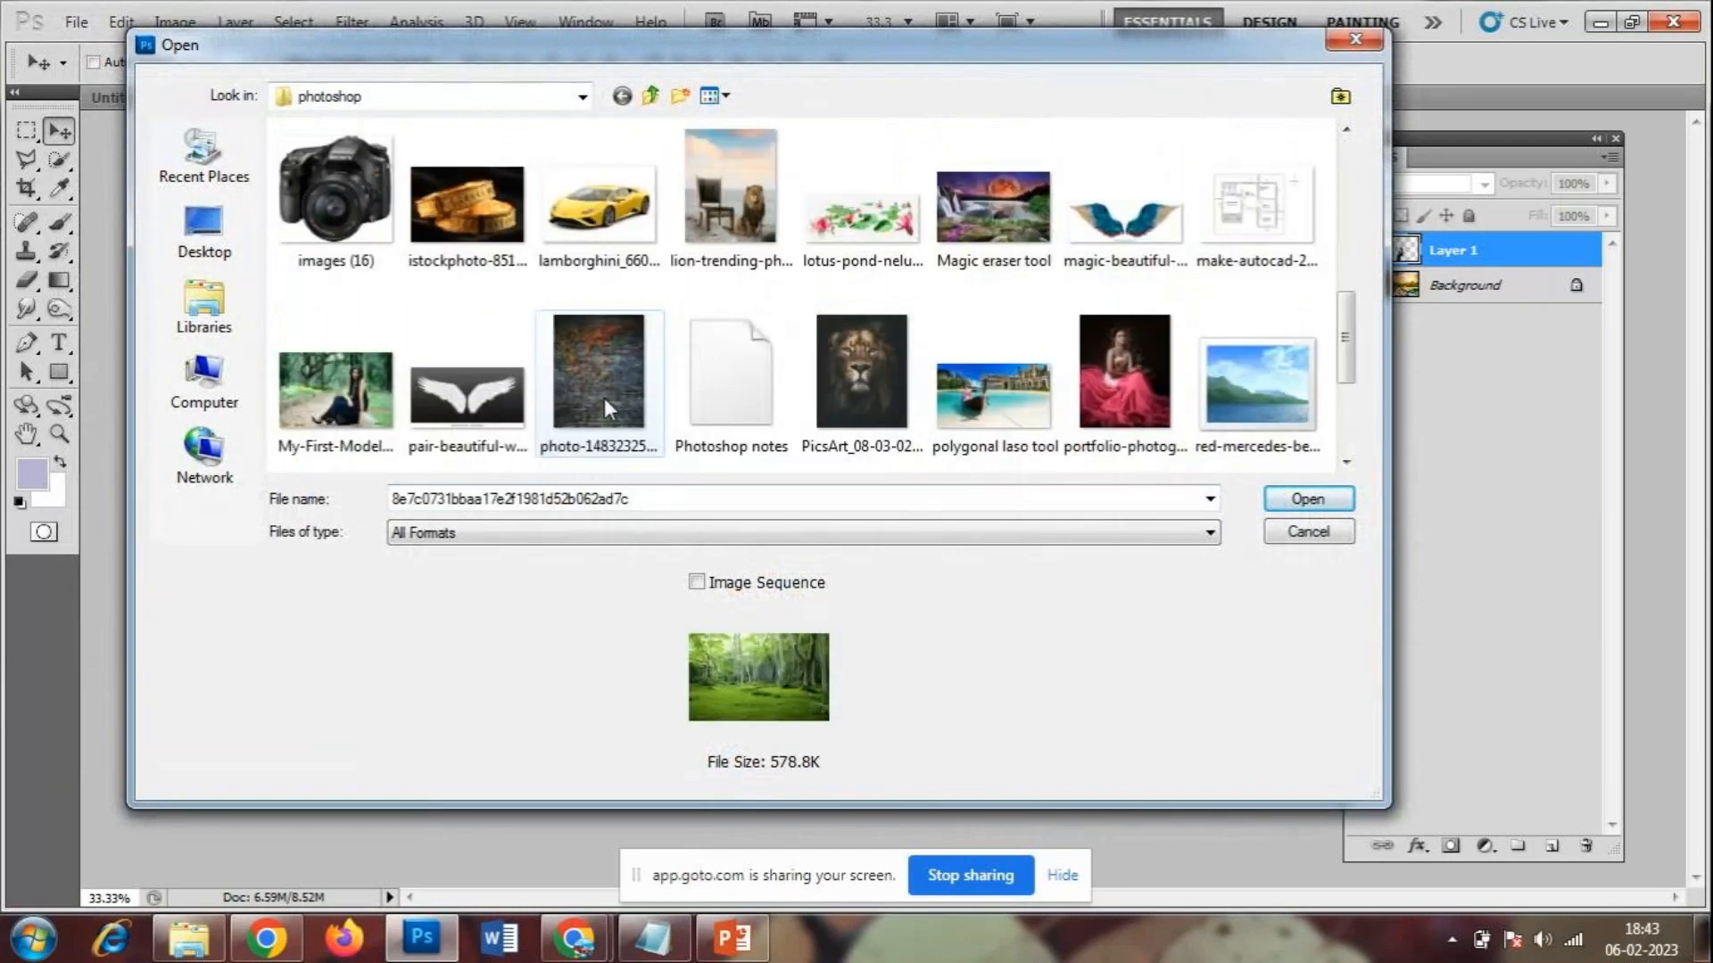
pyautogui.scroll(-3, 484, 330)
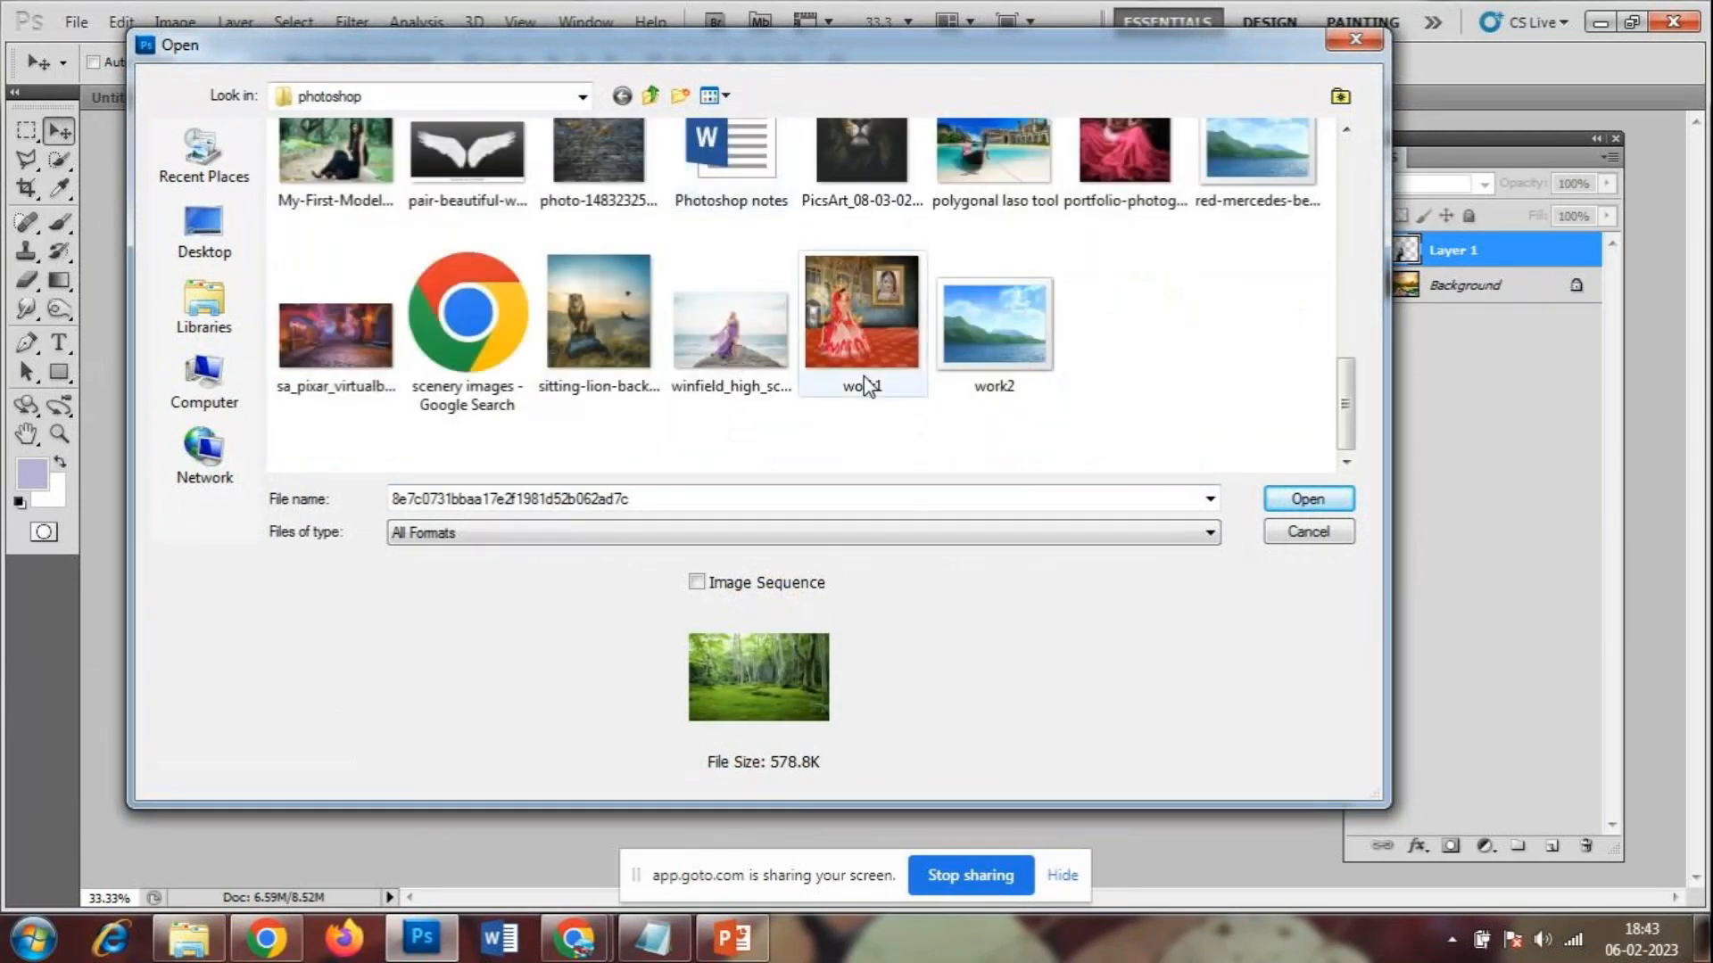
pyautogui.scroll(3, 771, 356)
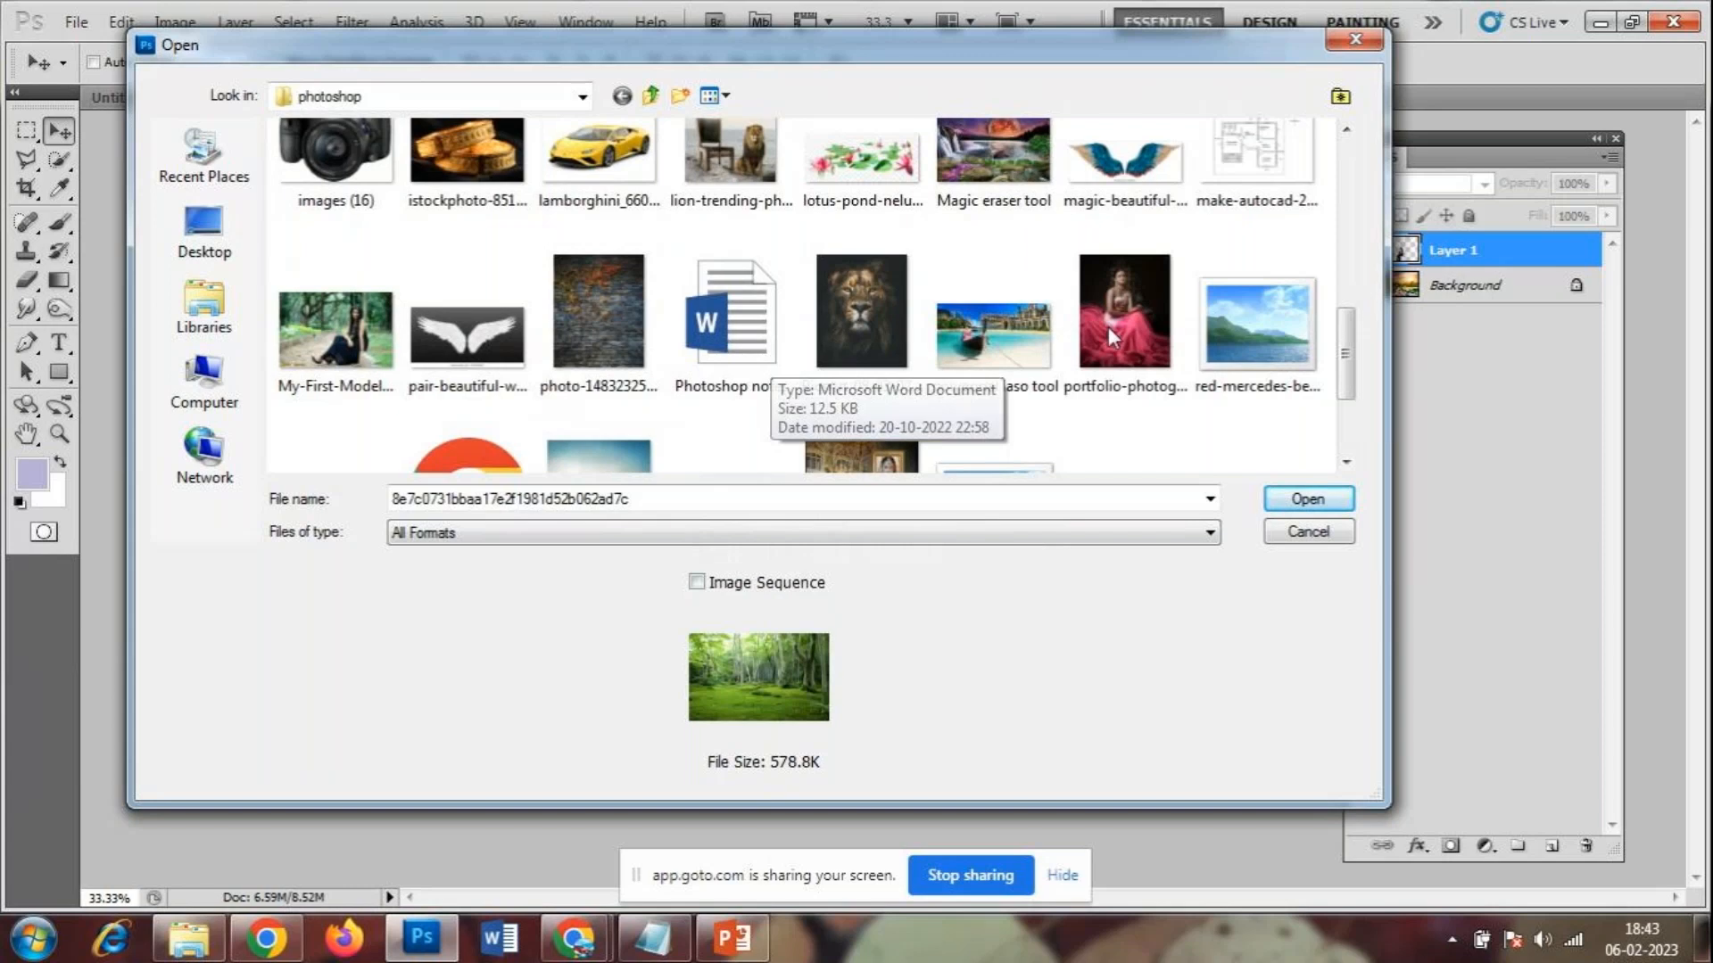
pyautogui.scroll(3, 533, 375)
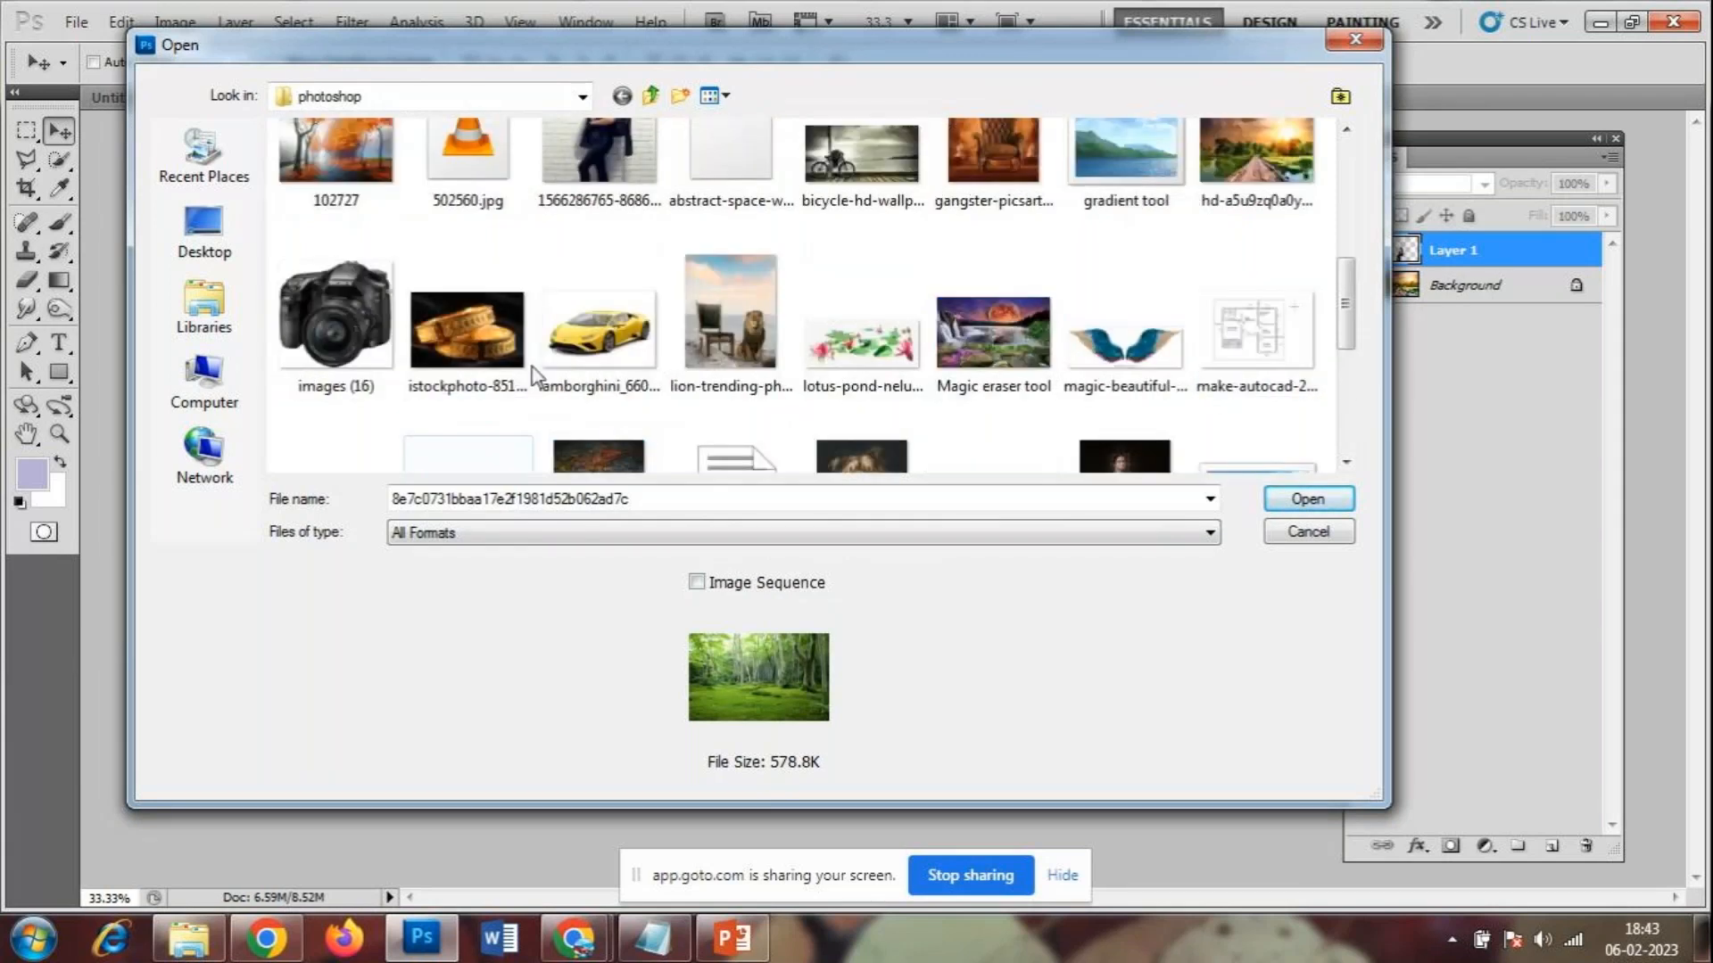
pyautogui.scroll(3, 776, 382)
pyautogui.click(598, 312)
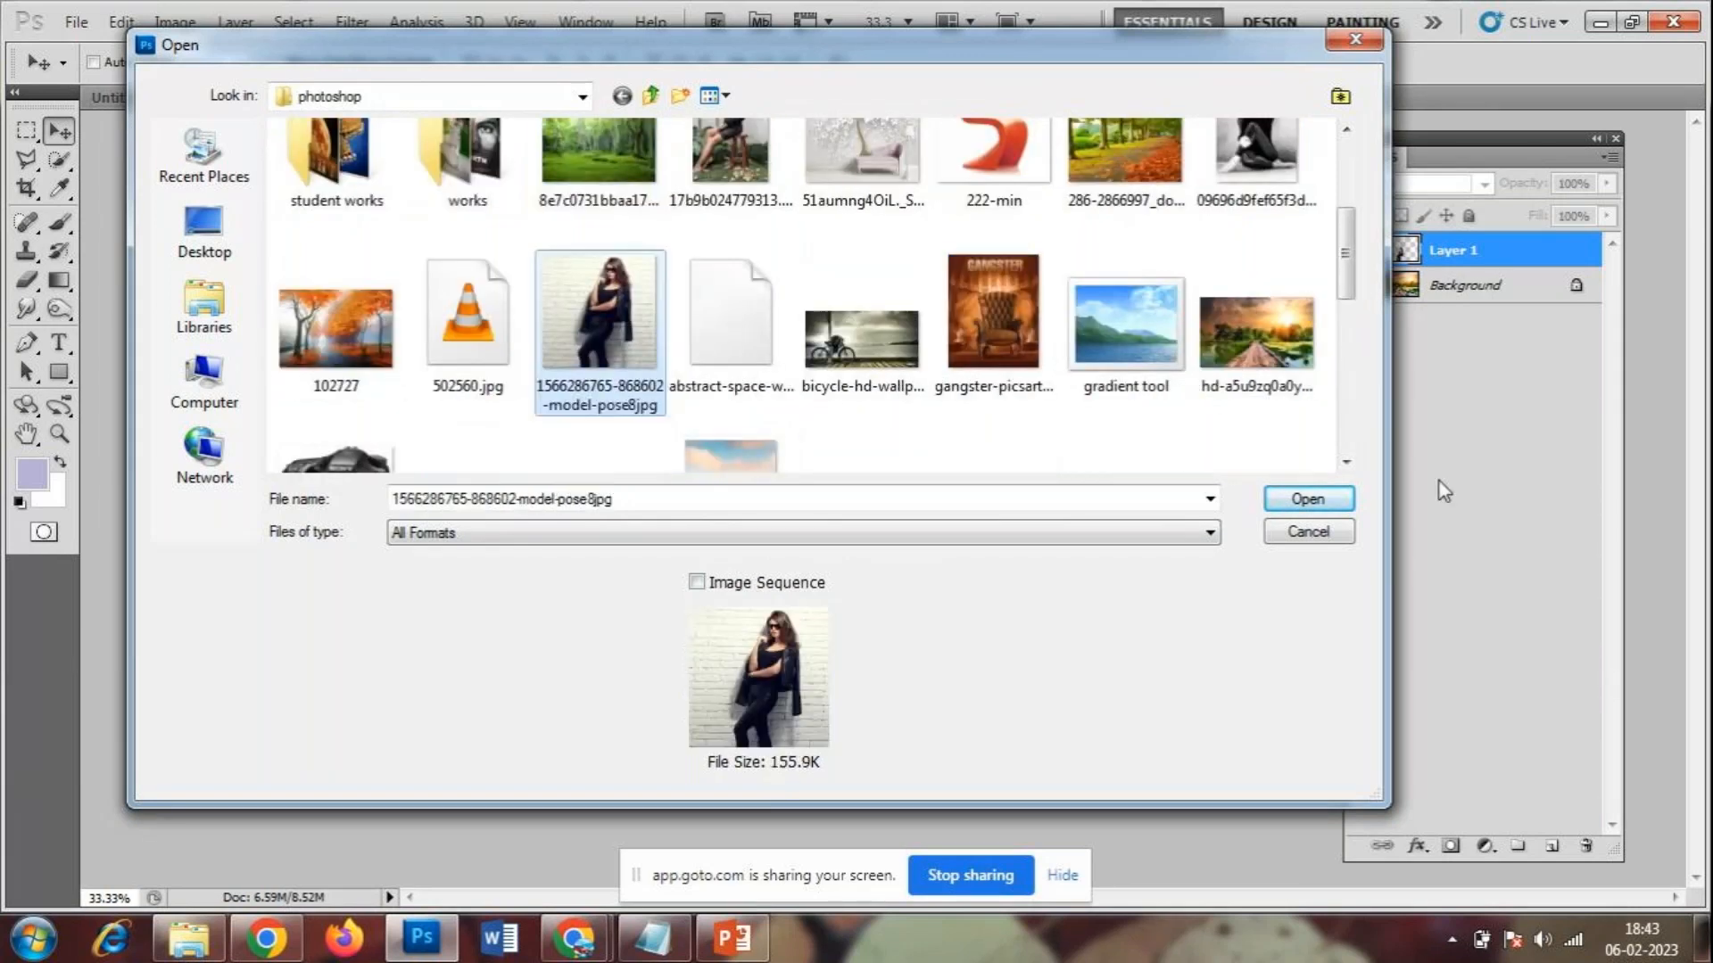
pyautogui.click(1308, 498)
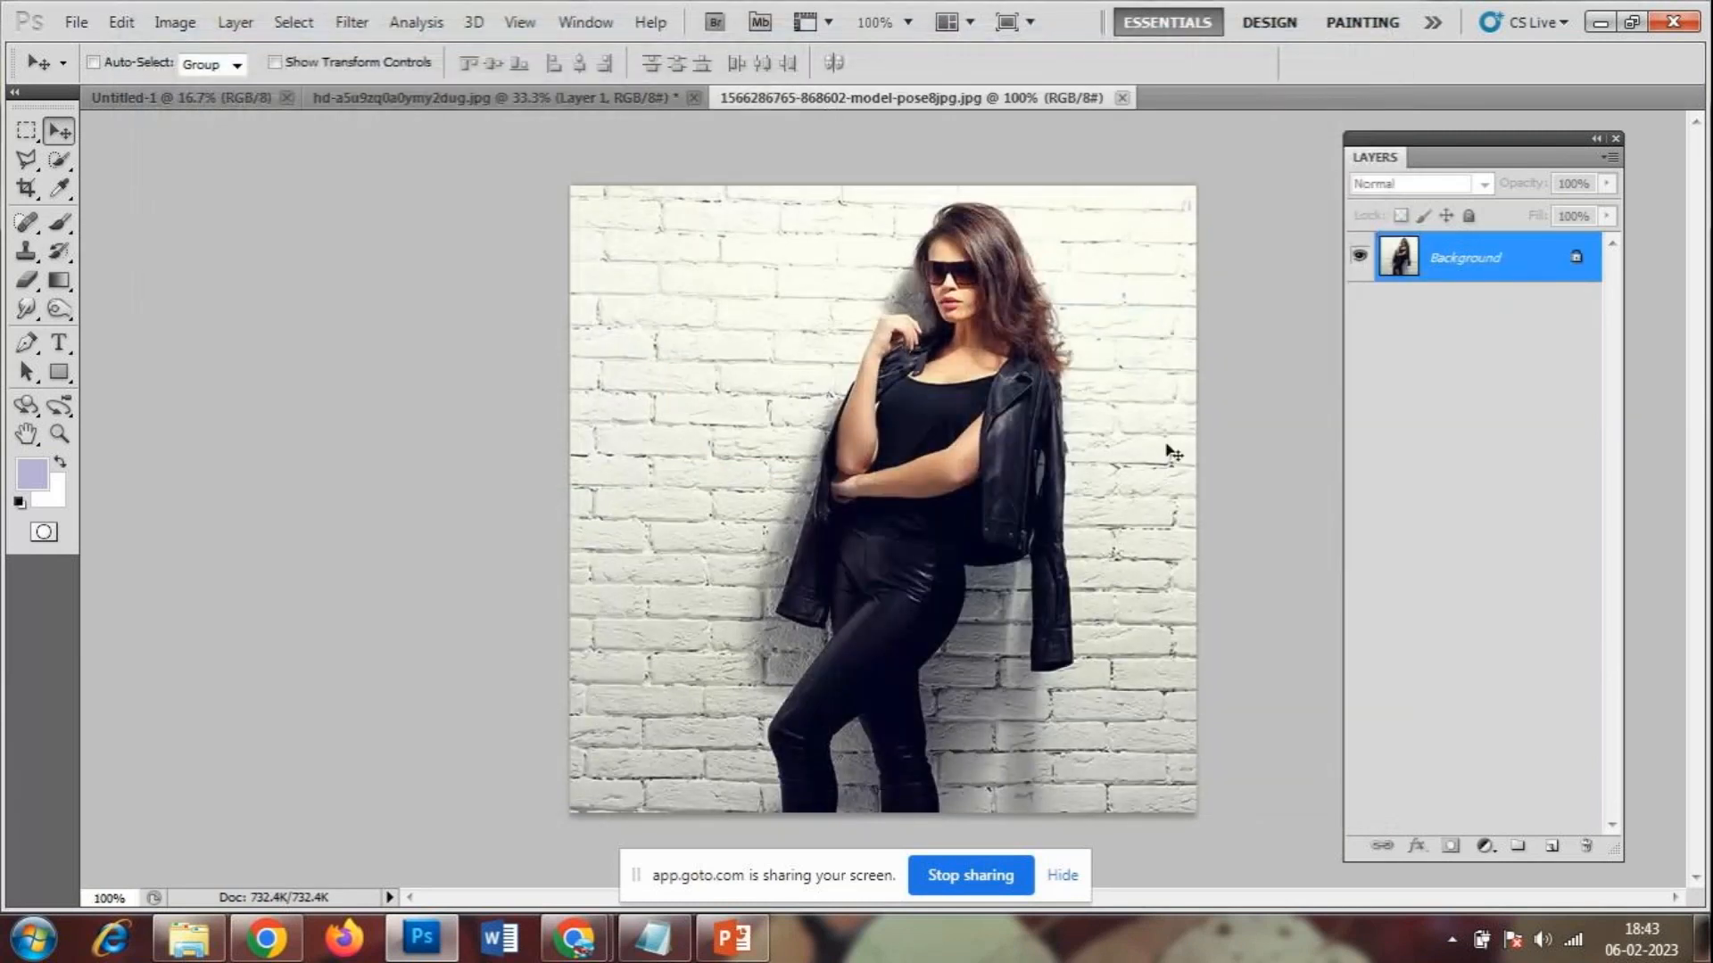
# - Examine the model photo at 100% and 200% magnification
pyautogui.hotkey('ctrl', '+')
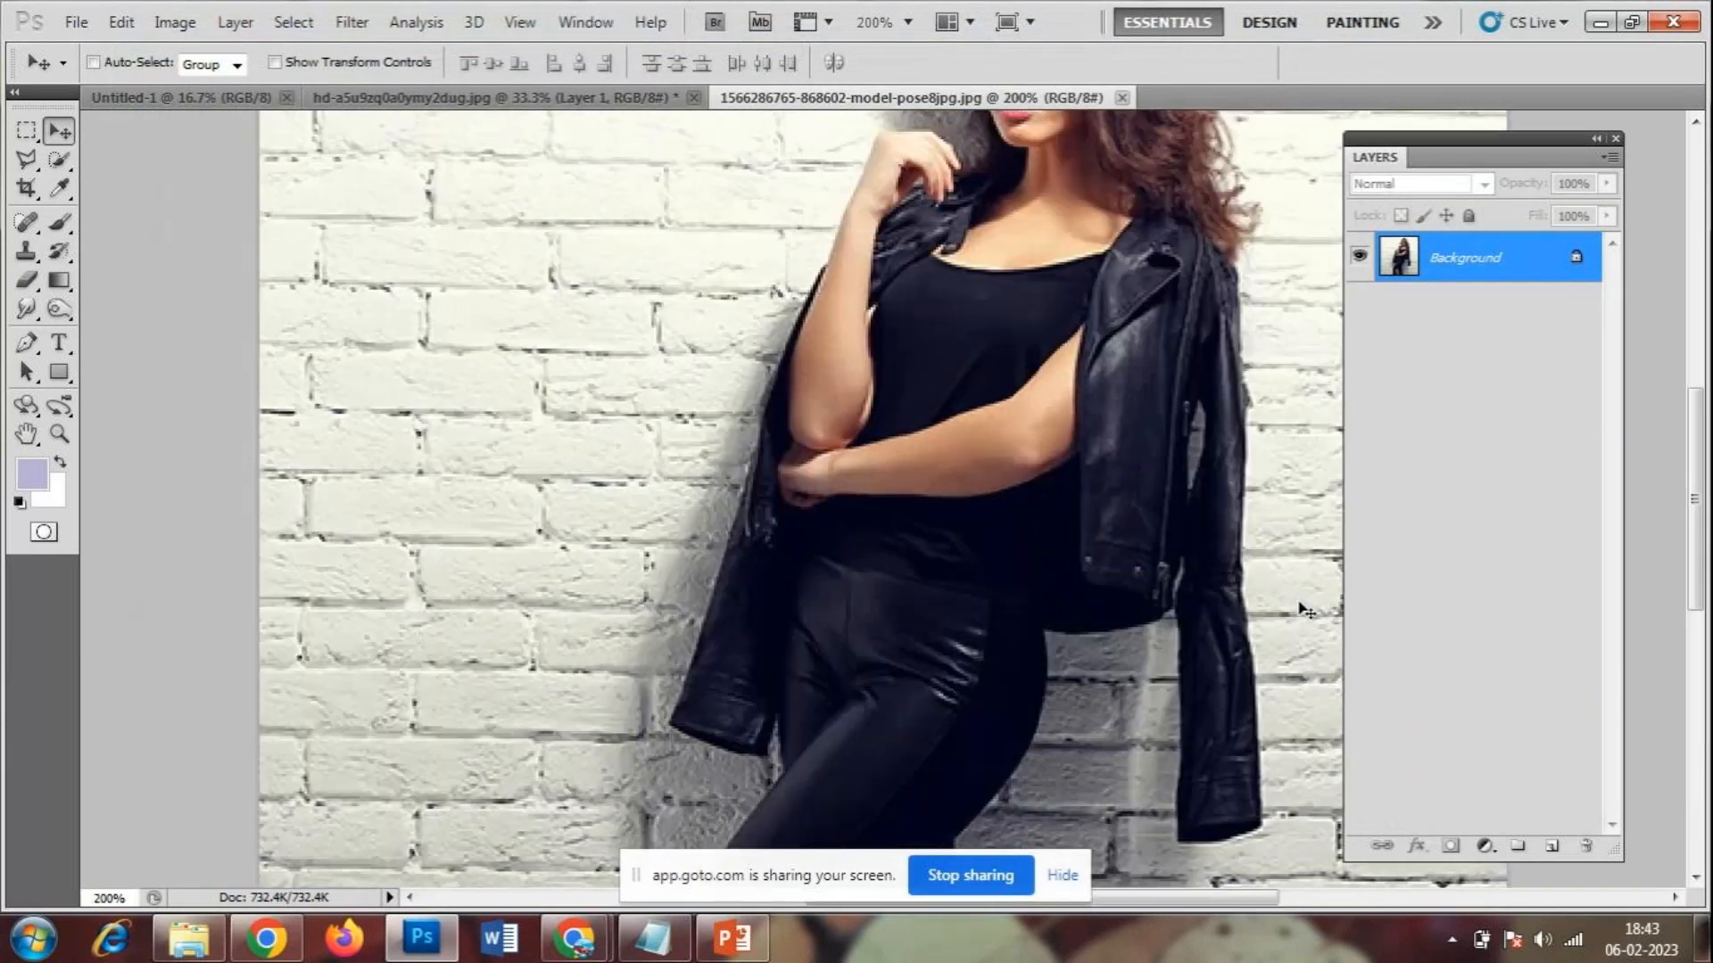
pyautogui.hotkey('ctrl', '-')
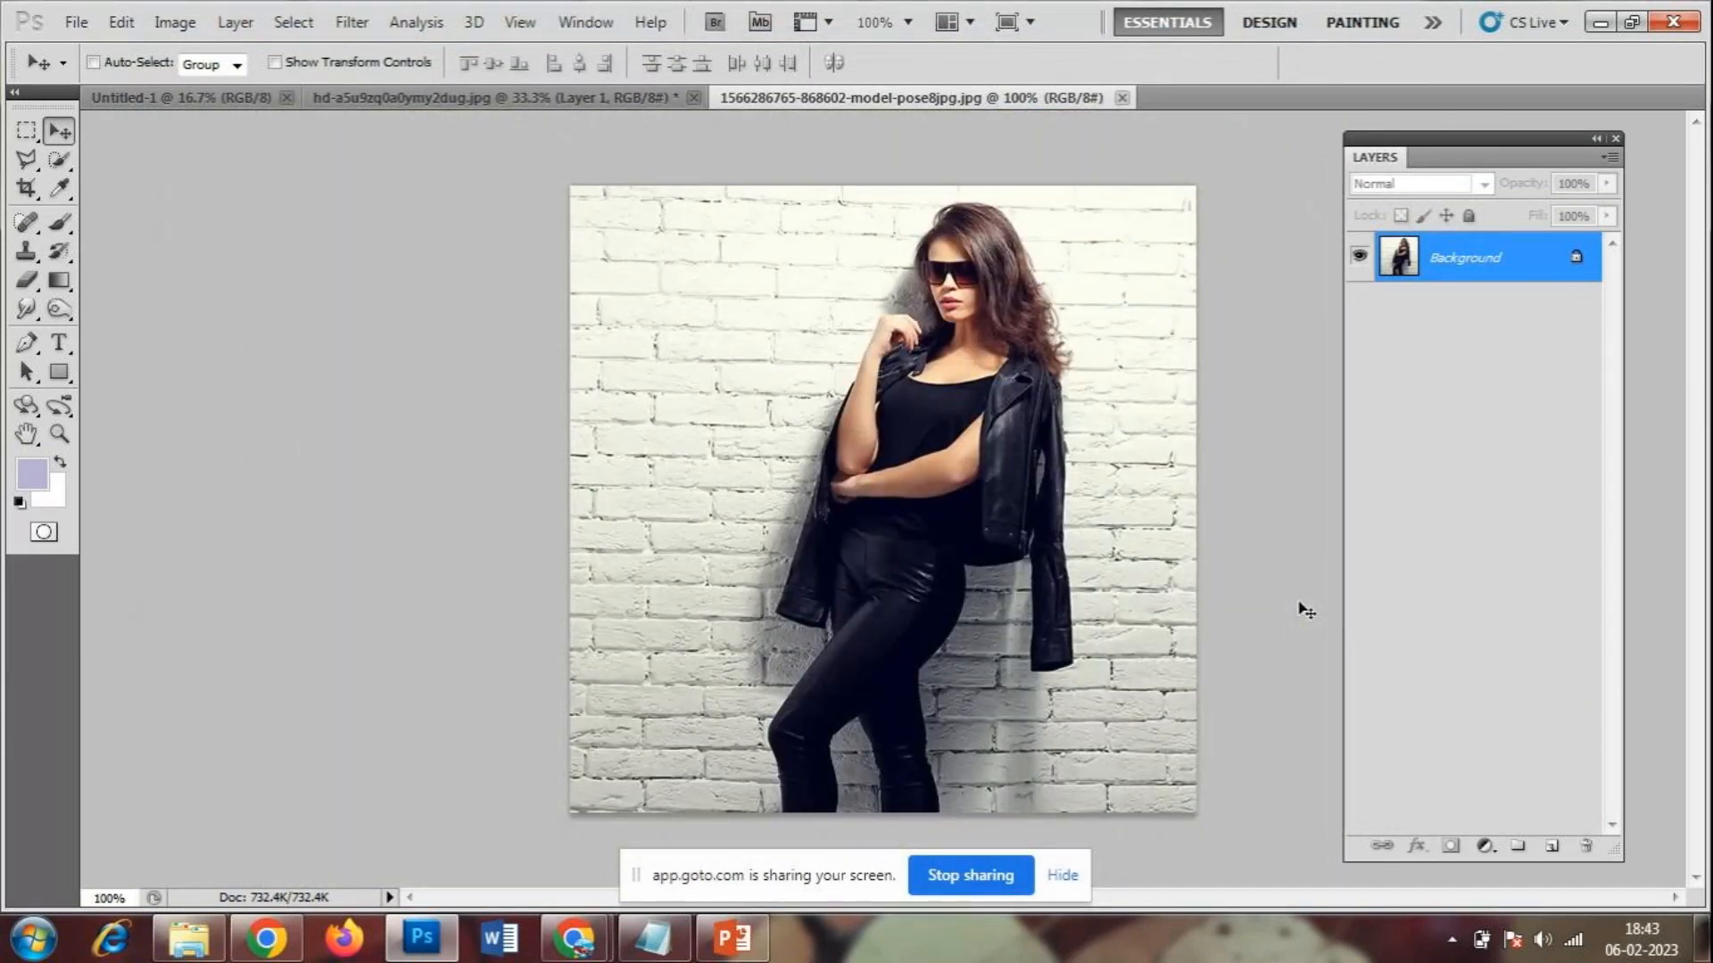
pyautogui.hotkey('ctrl', '+')
pyautogui.hotkey('ctrl', '+')
pyautogui.hotkey('ctrl', '-')
pyautogui.hotkey('ctrl', '-')
pyautogui.hotkey('ctrl', '+')
pyautogui.hotkey('ctrl', '+')
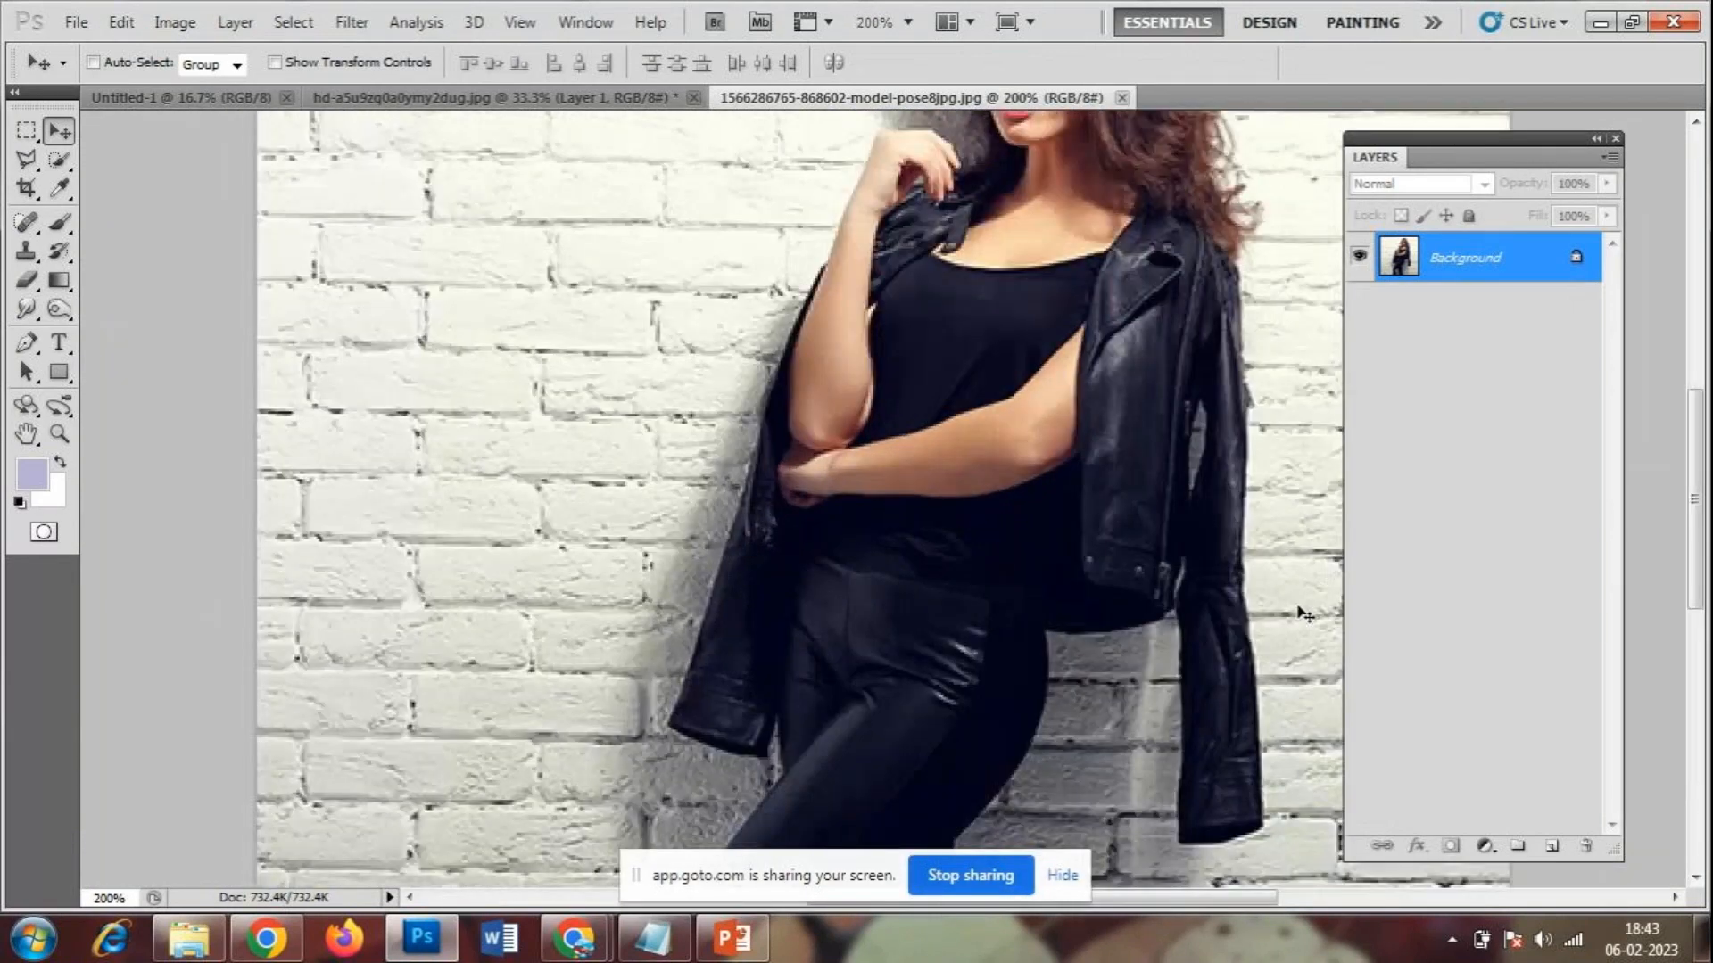
pyautogui.hotkey('ctrl', '-')
pyautogui.hotkey('ctrl', '-')
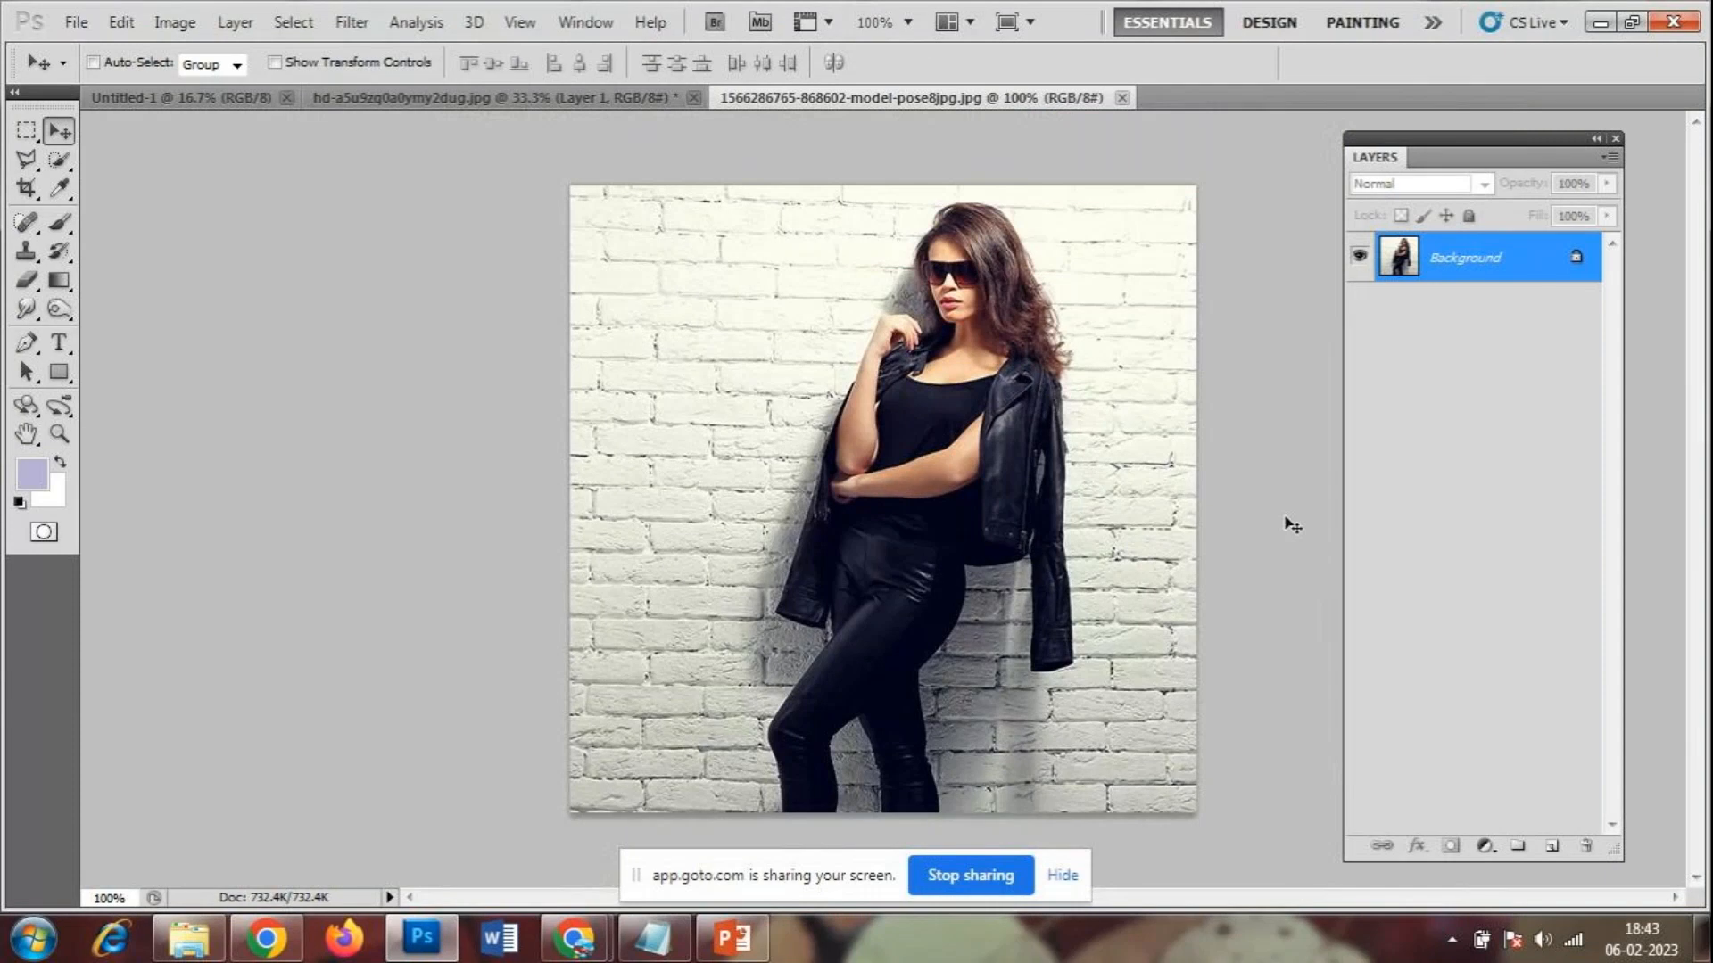
pyautogui.click(32, 166)
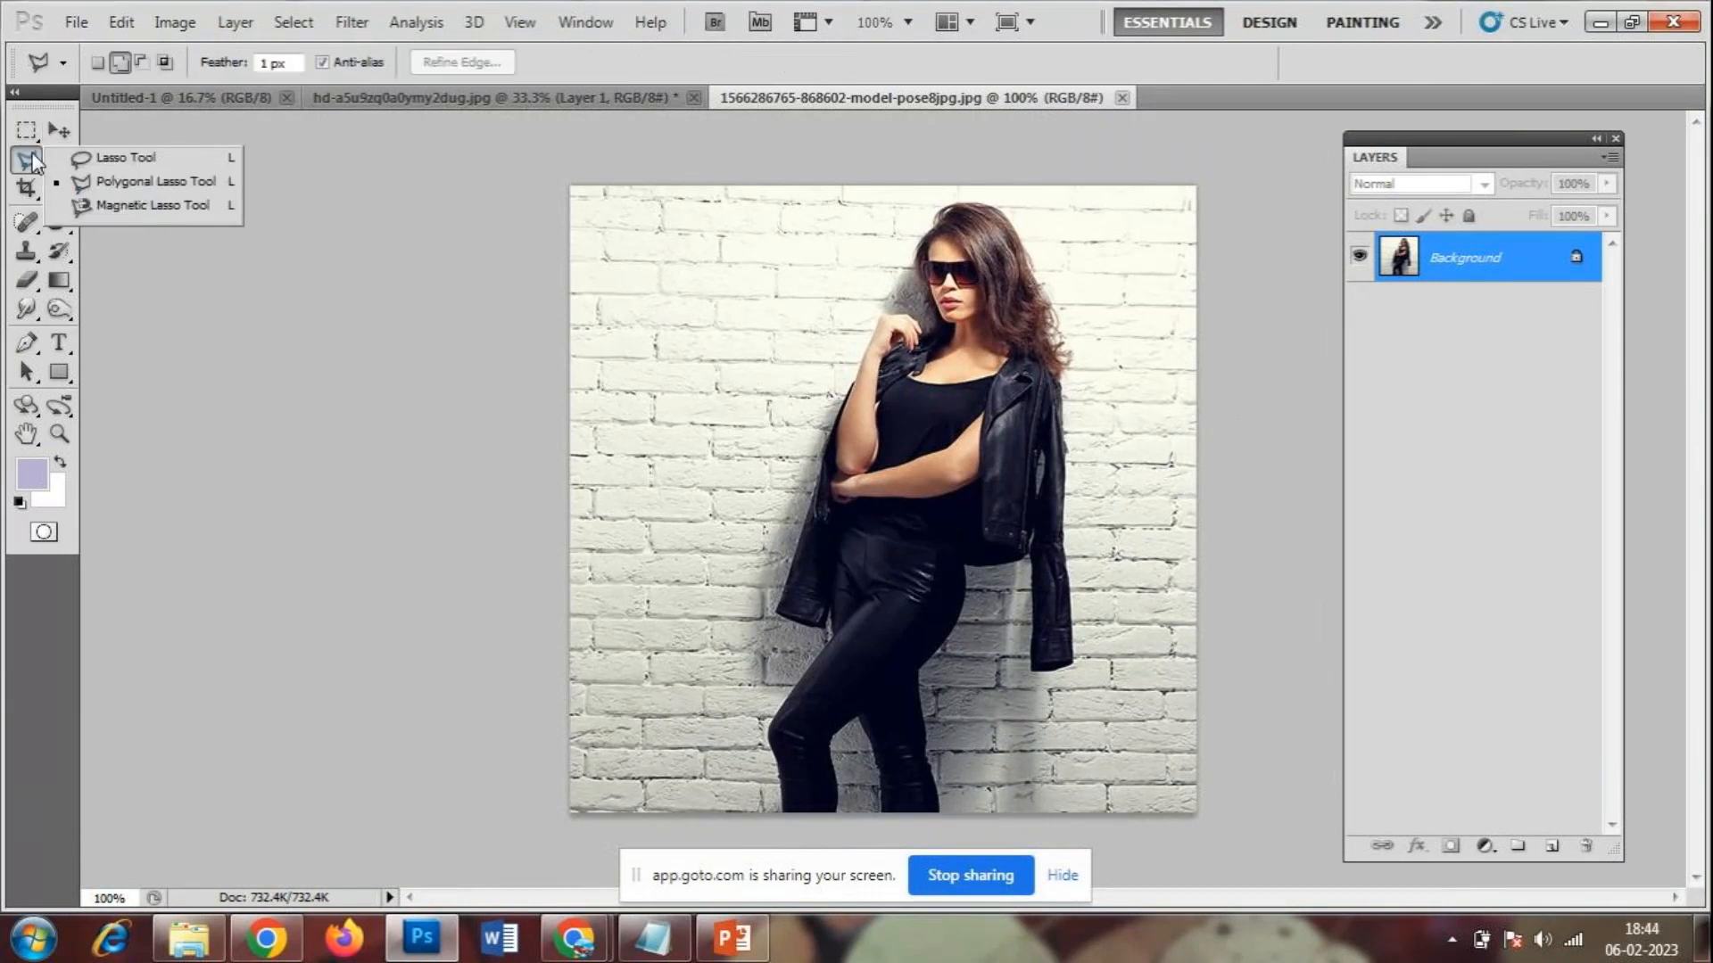
pyautogui.click(30, 131)
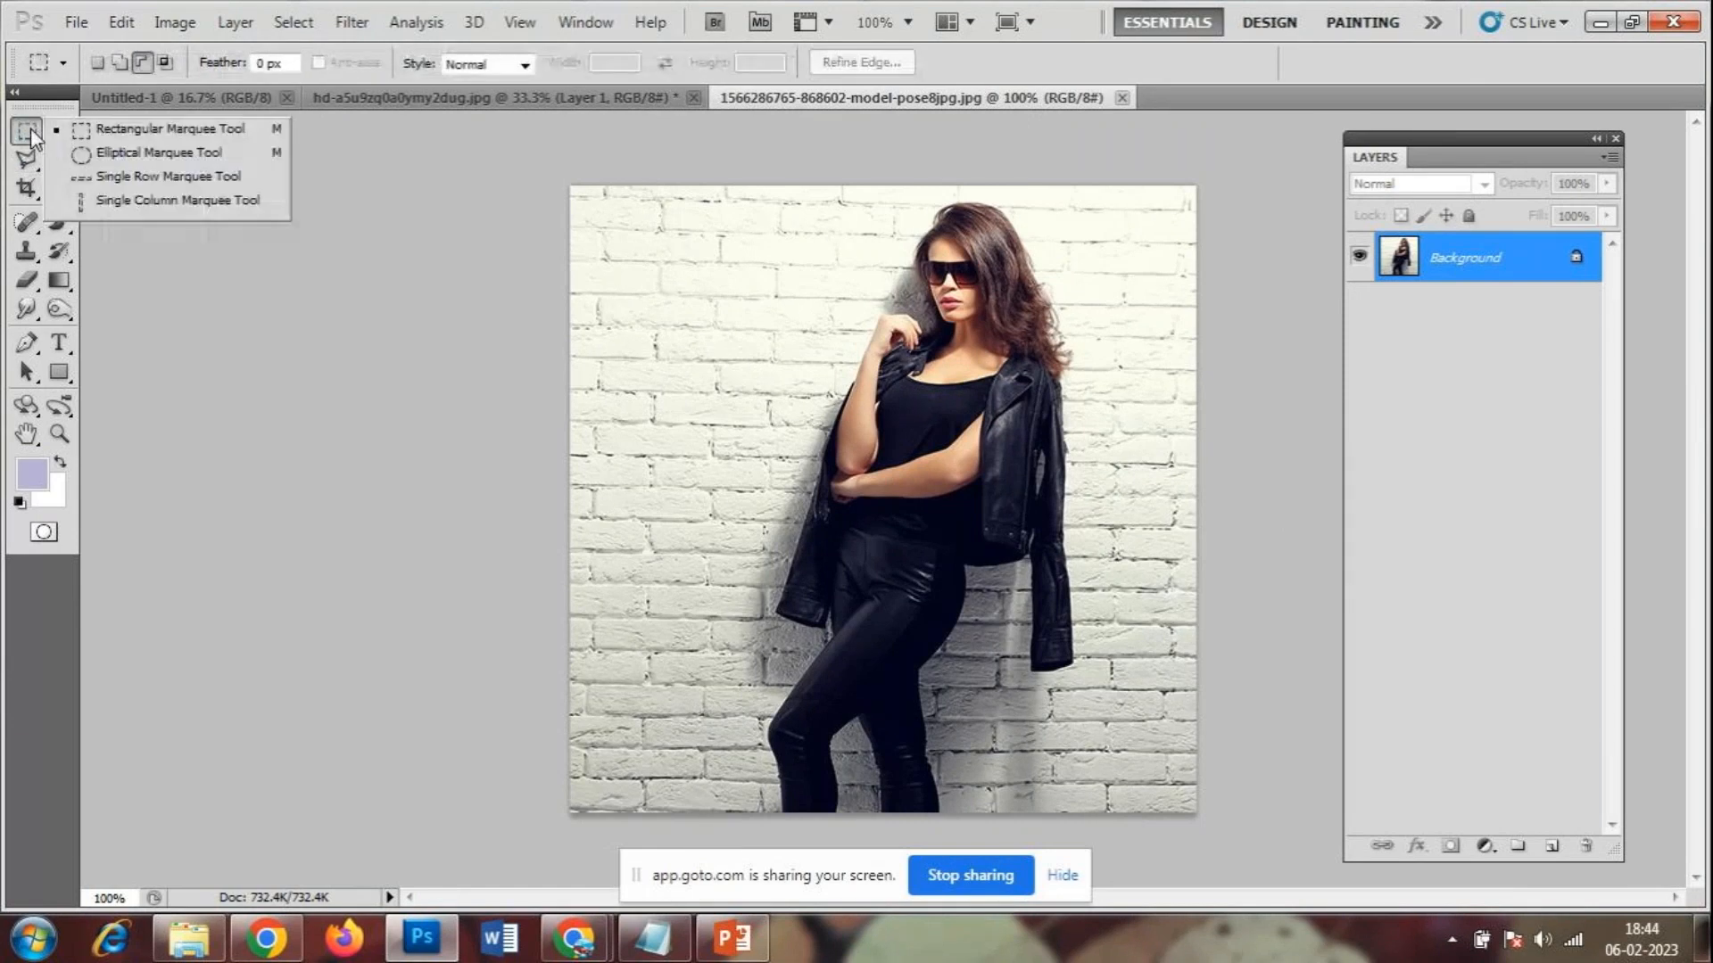
pyautogui.click(138, 131)
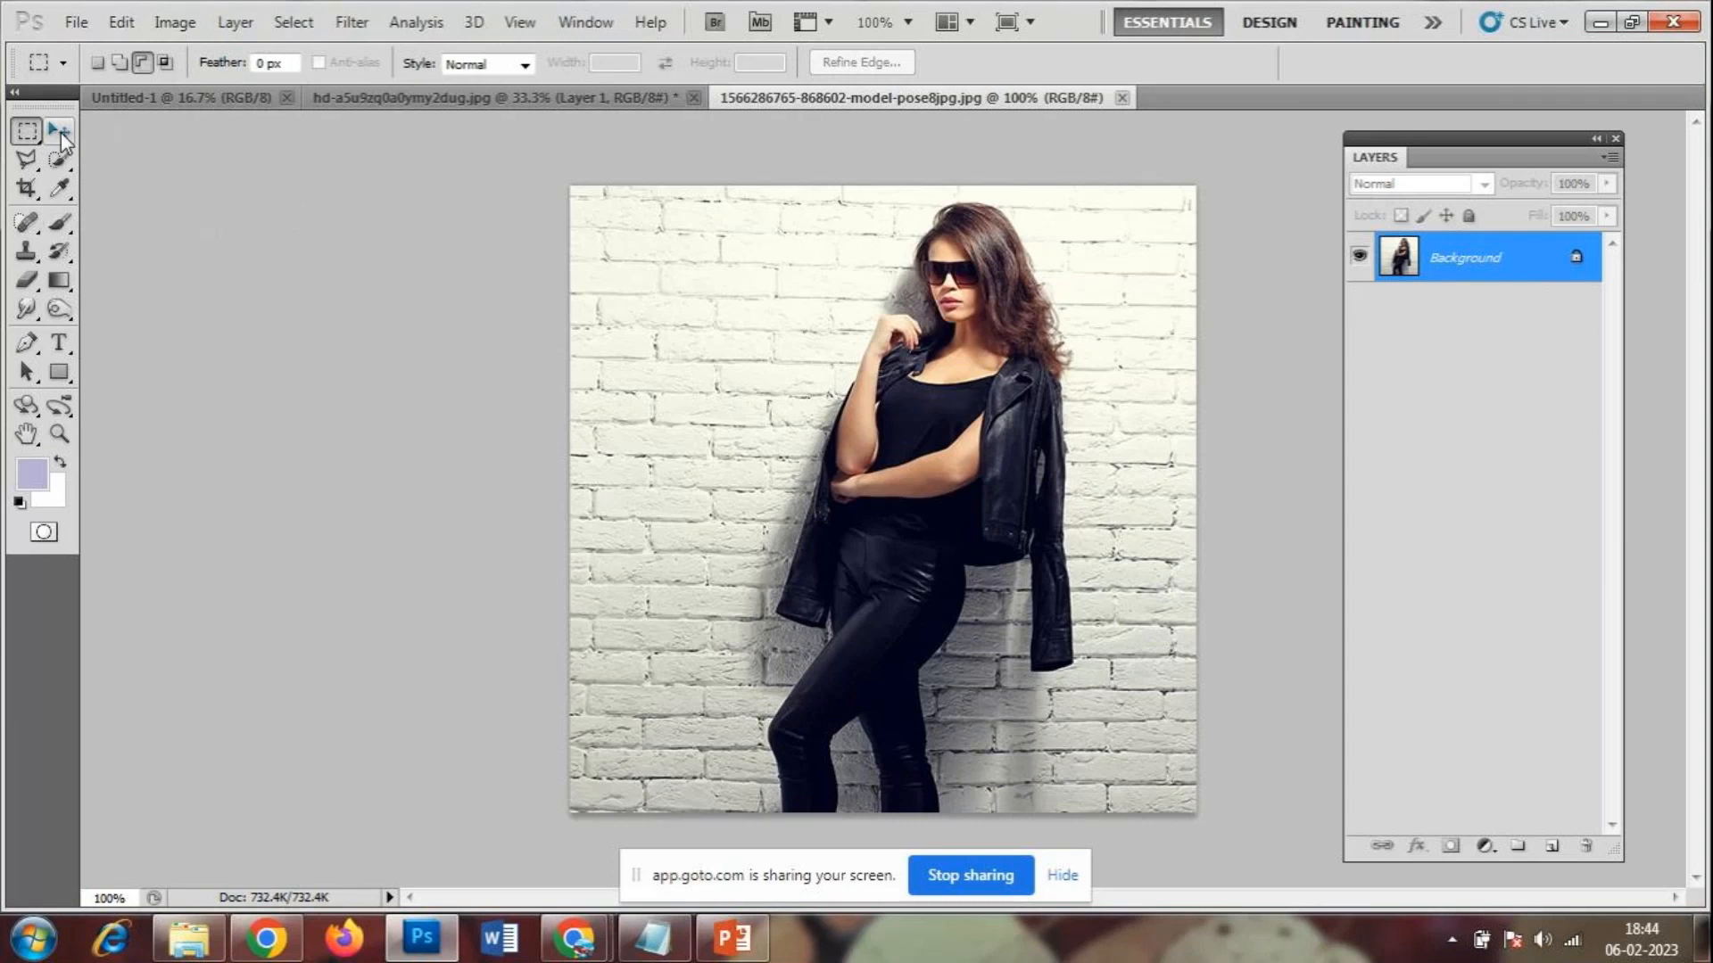
# - Activate the Polygonal Lasso Tool and enlarge the model photo to 200% around the head and upper body
pyautogui.click(26, 169)
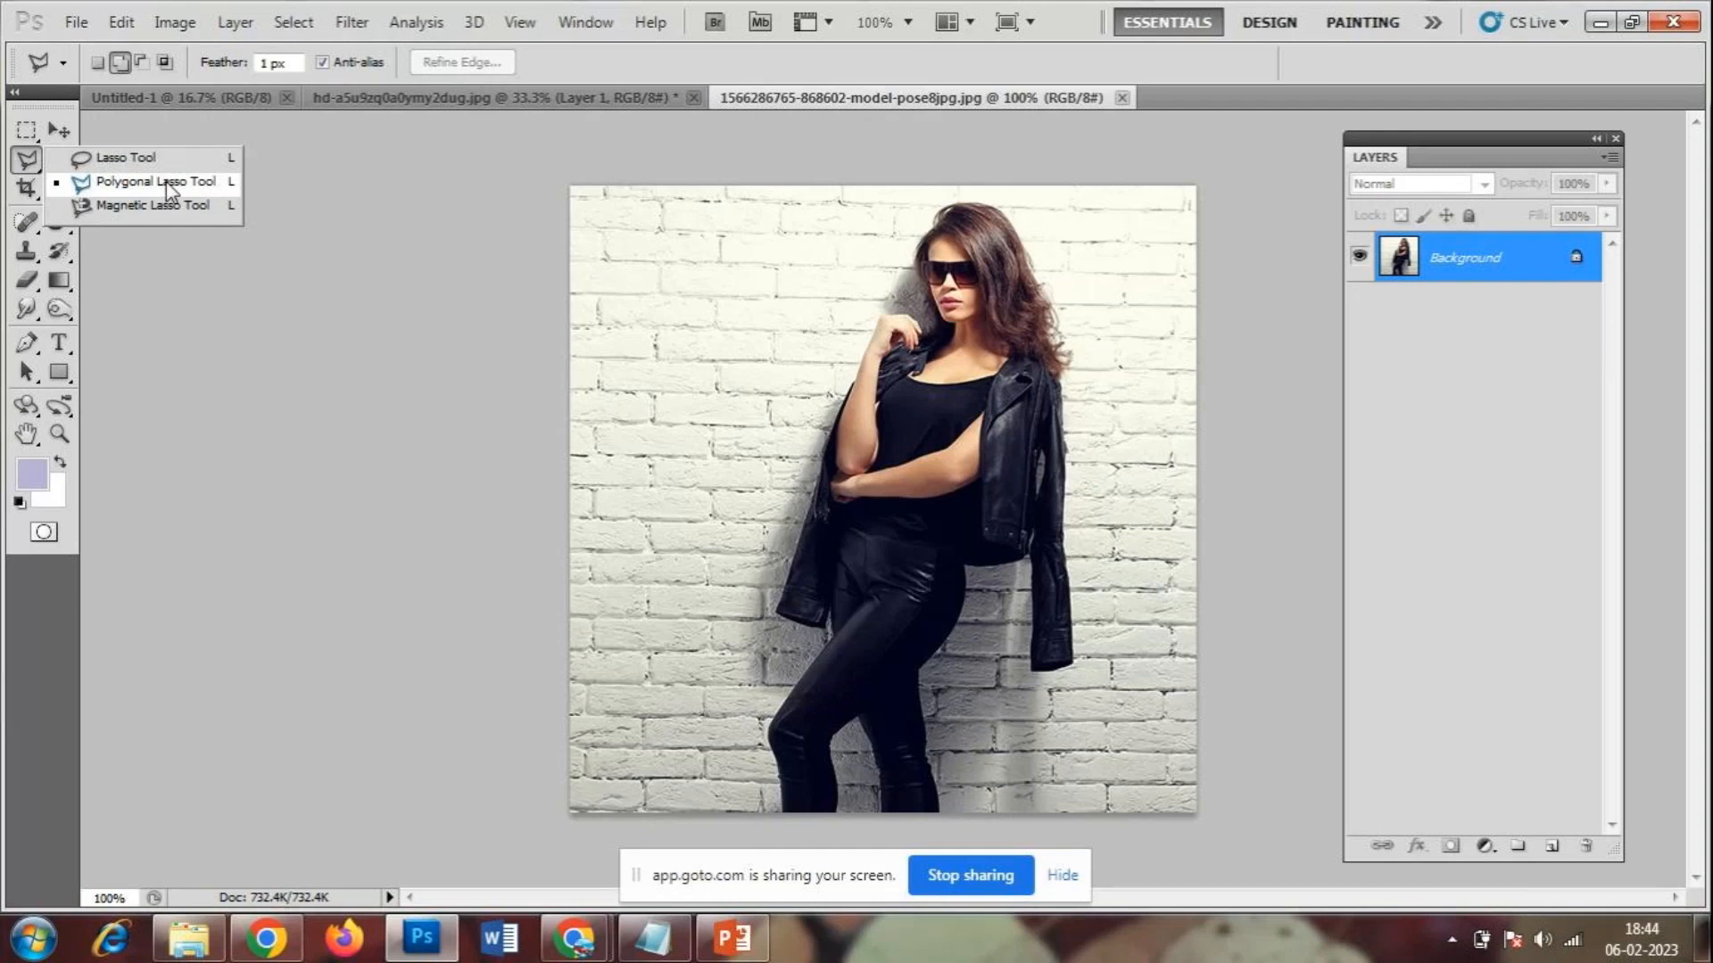
pyautogui.click(187, 190)
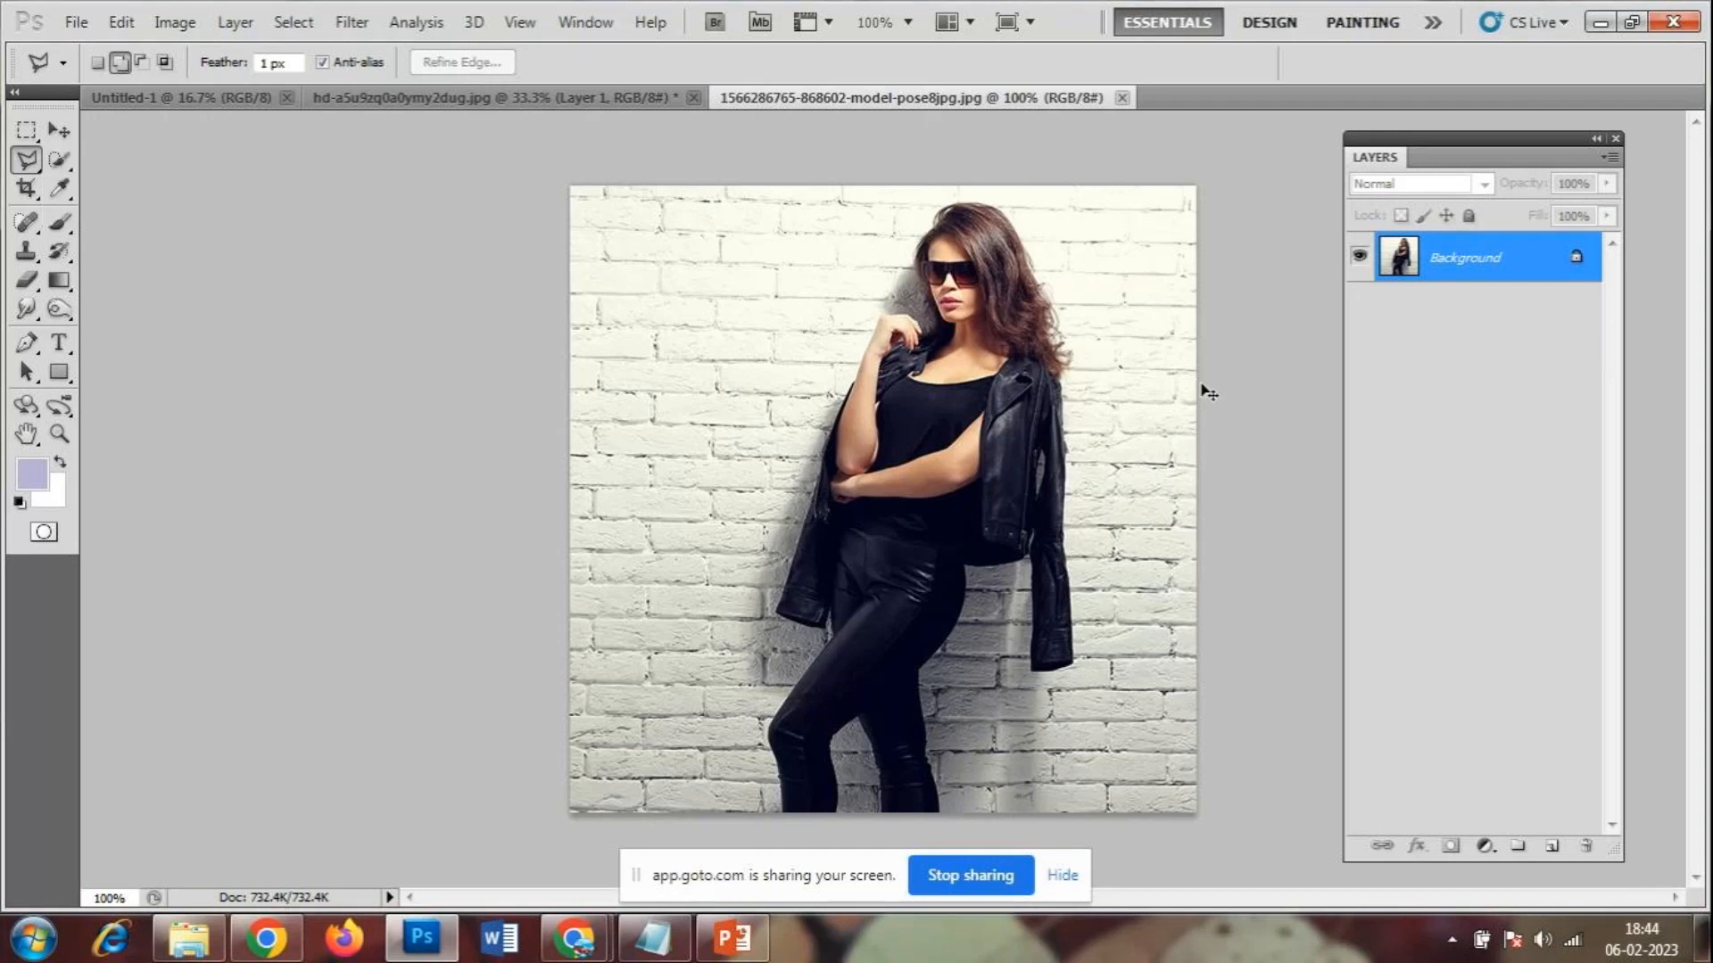
pyautogui.hotkey('ctrl', '+')
pyautogui.scroll(2, 1099, 324)
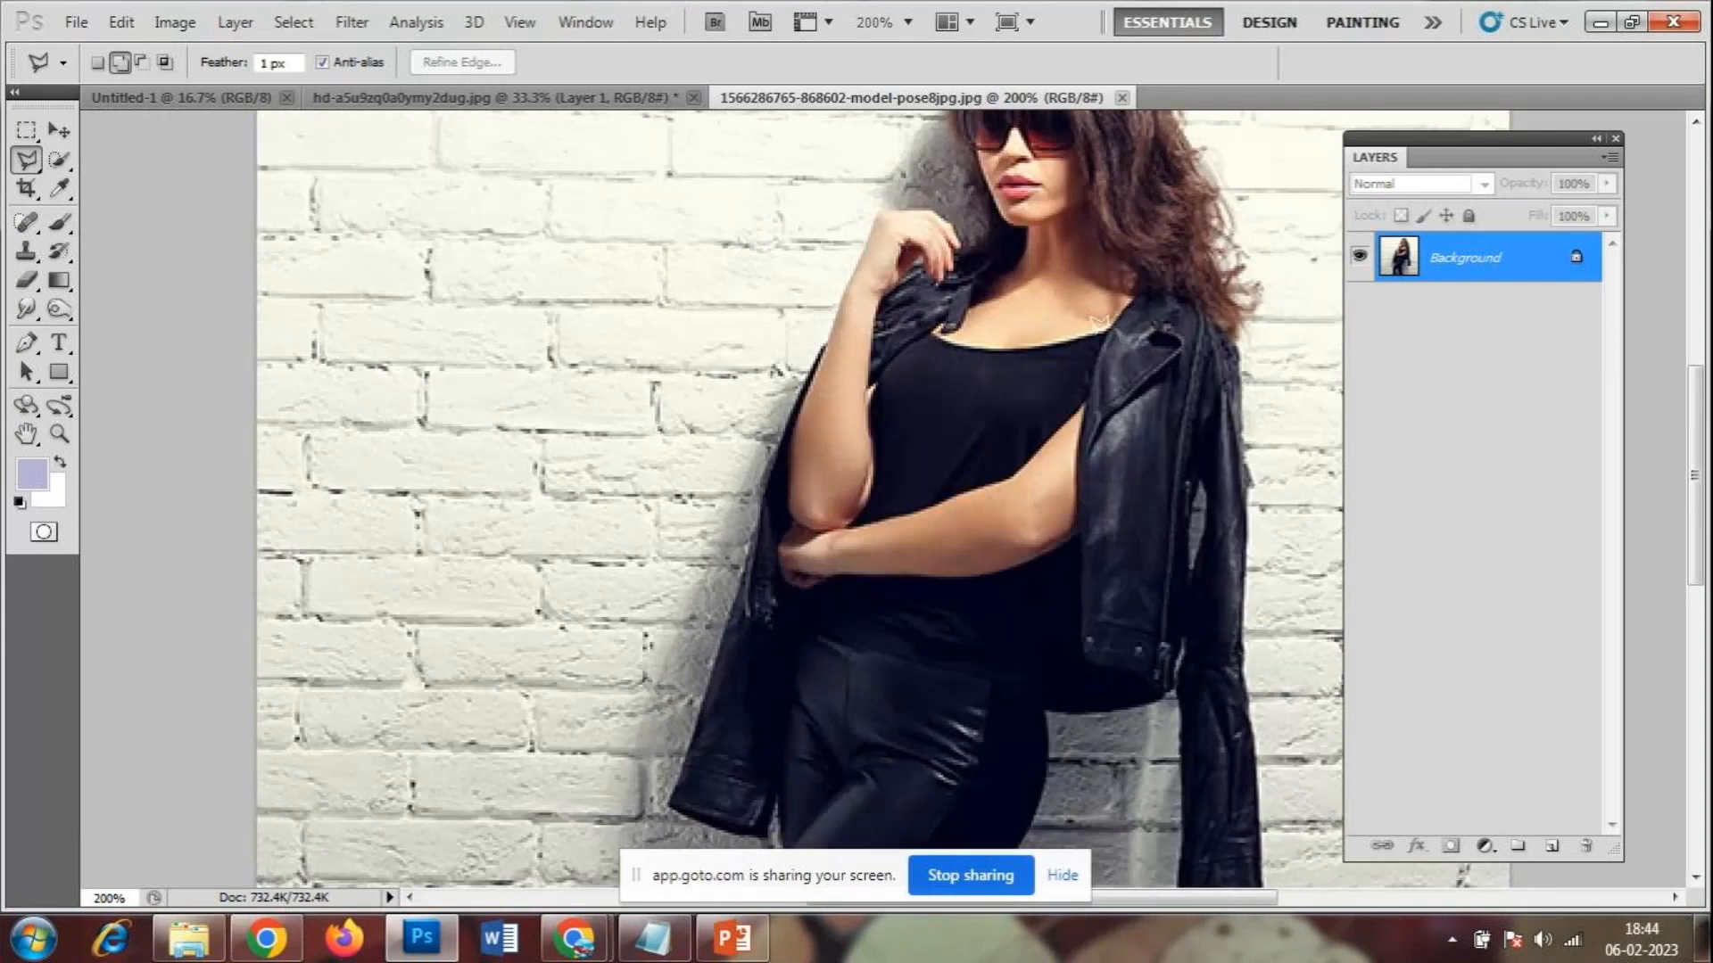
pyautogui.scroll(4, 1099, 319)
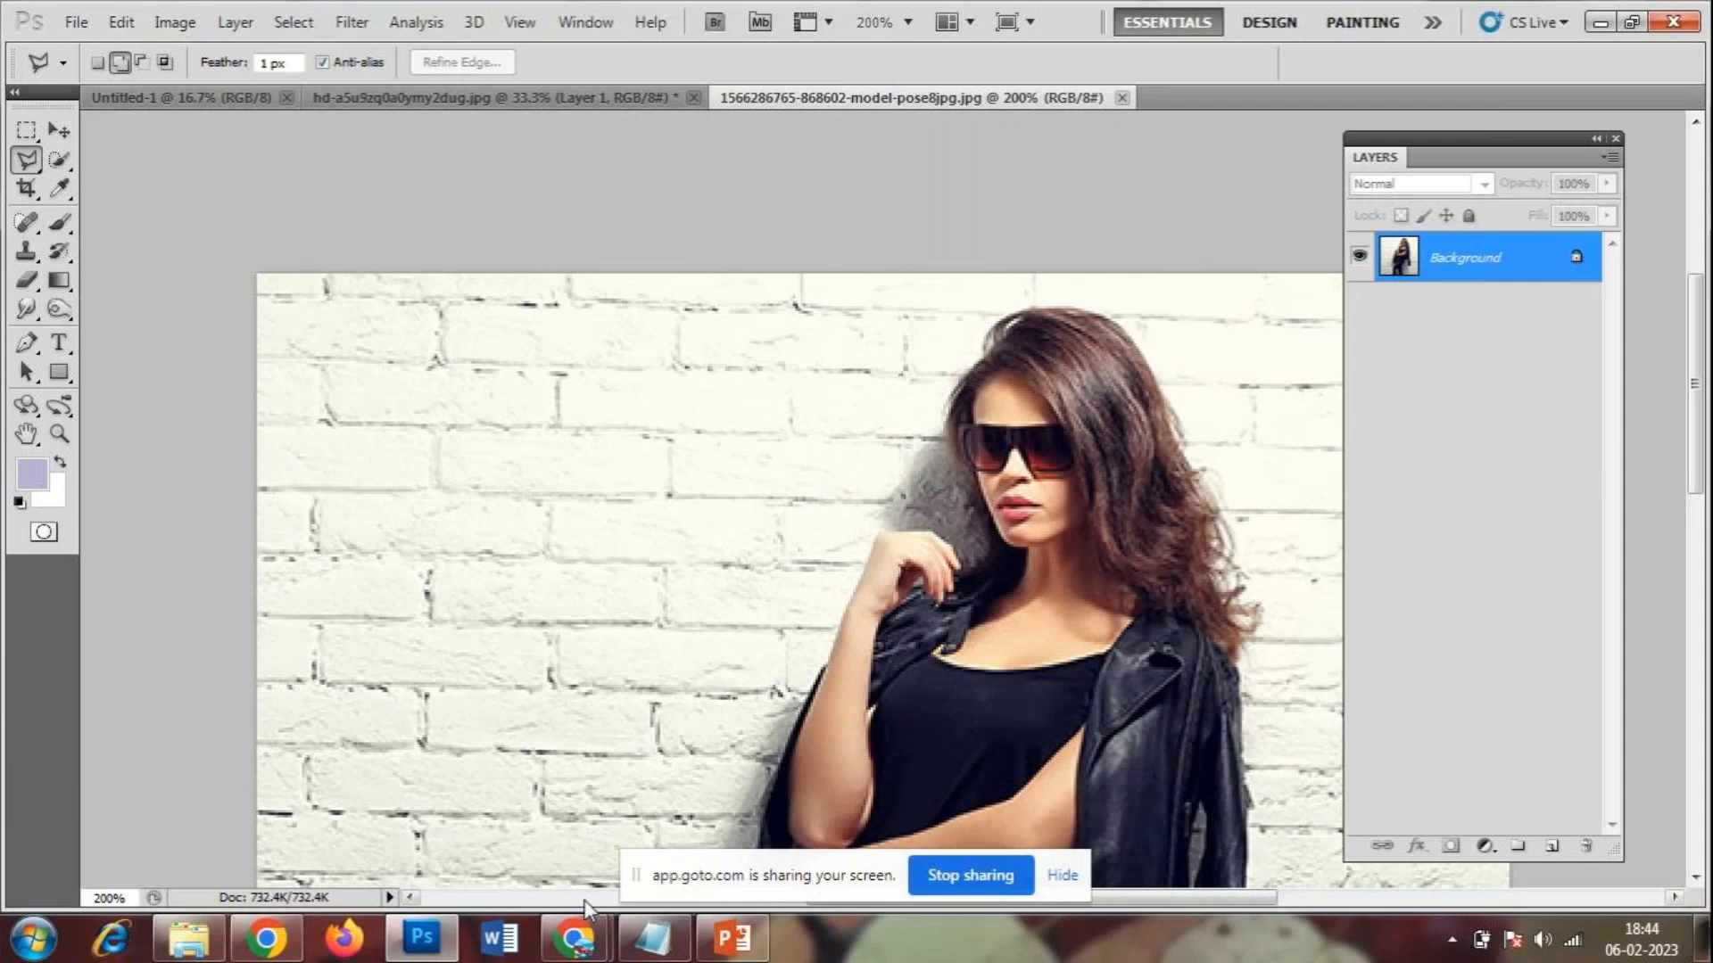
pyautogui.moveTo(575, 932)
pyautogui.click(705, 821)
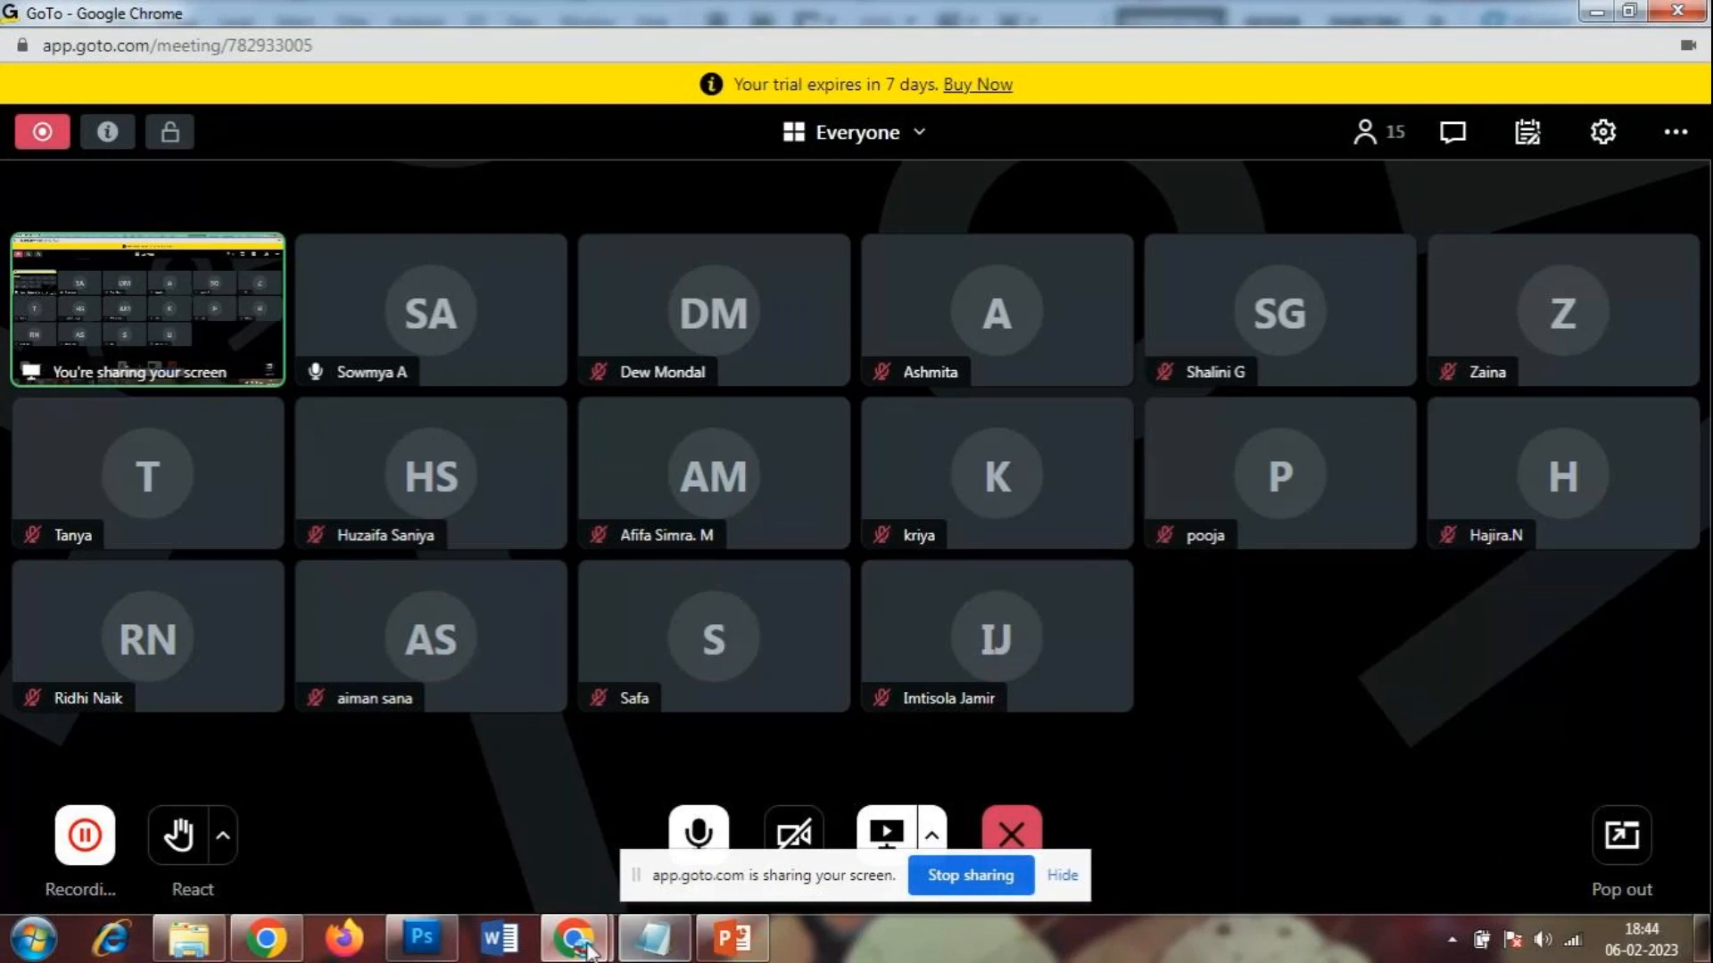
pyautogui.click(437, 951)
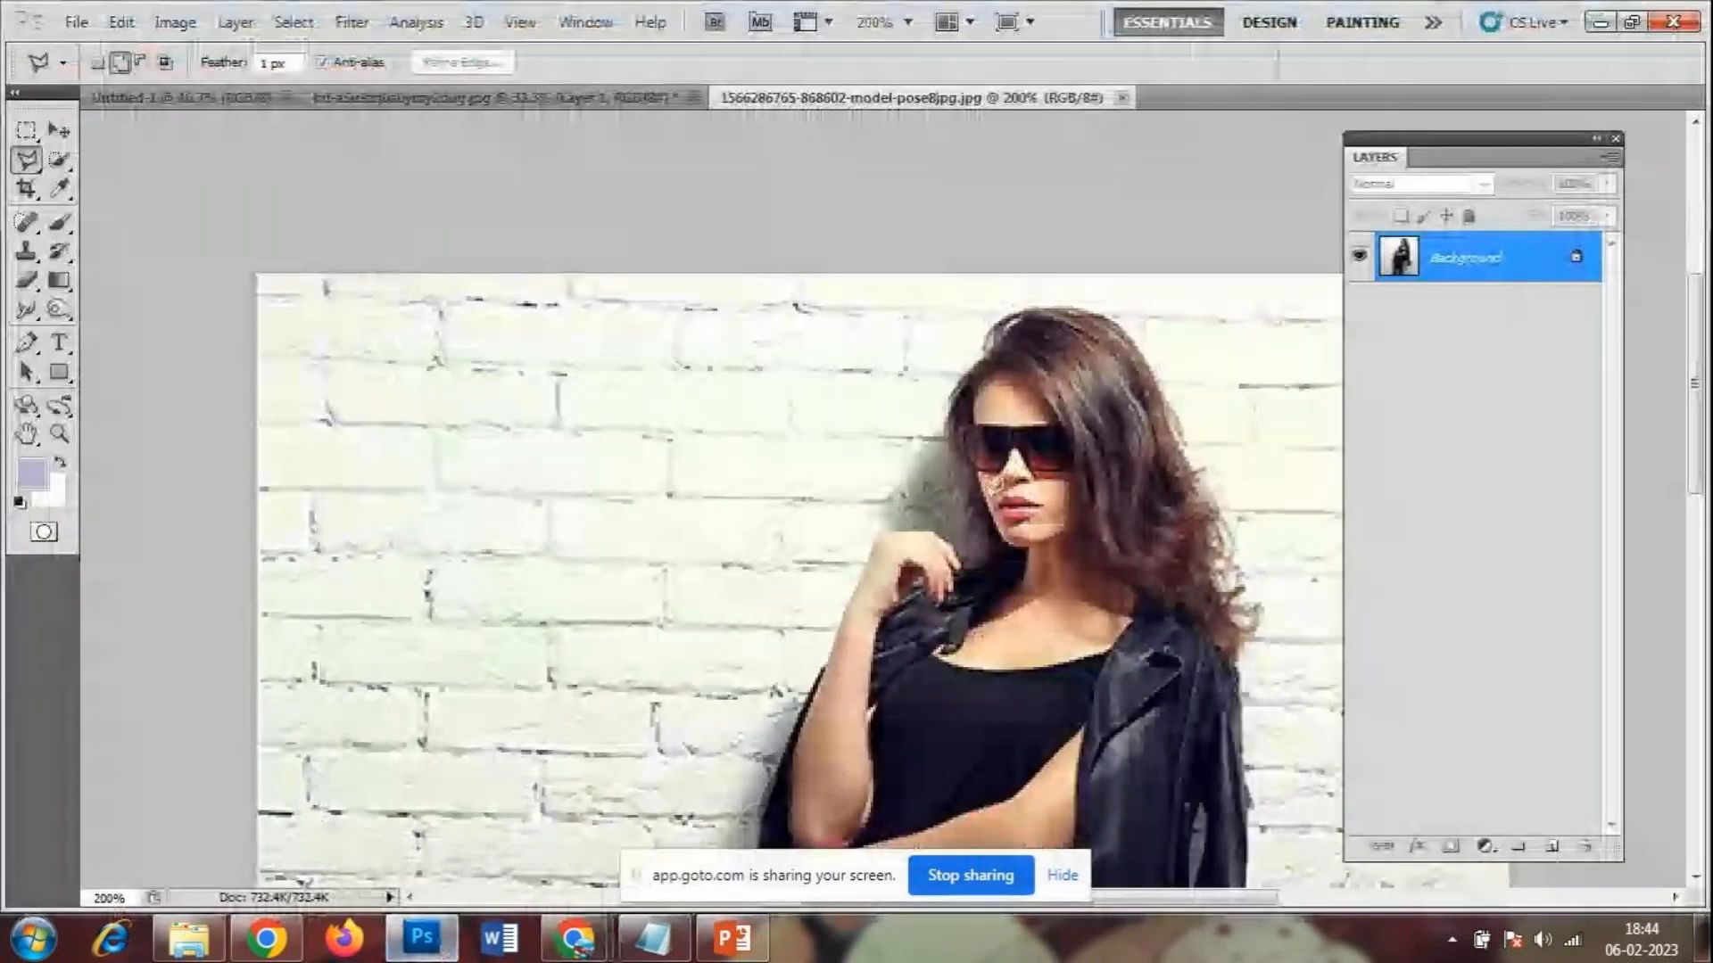
# - Start a polygonal lasso outline at the top of the model's hair and trace down the hair and outer jacket sleeve to its cuff
pyautogui.scroll(-3, 1020, 404)
pyautogui.scroll(2, 1019, 404)
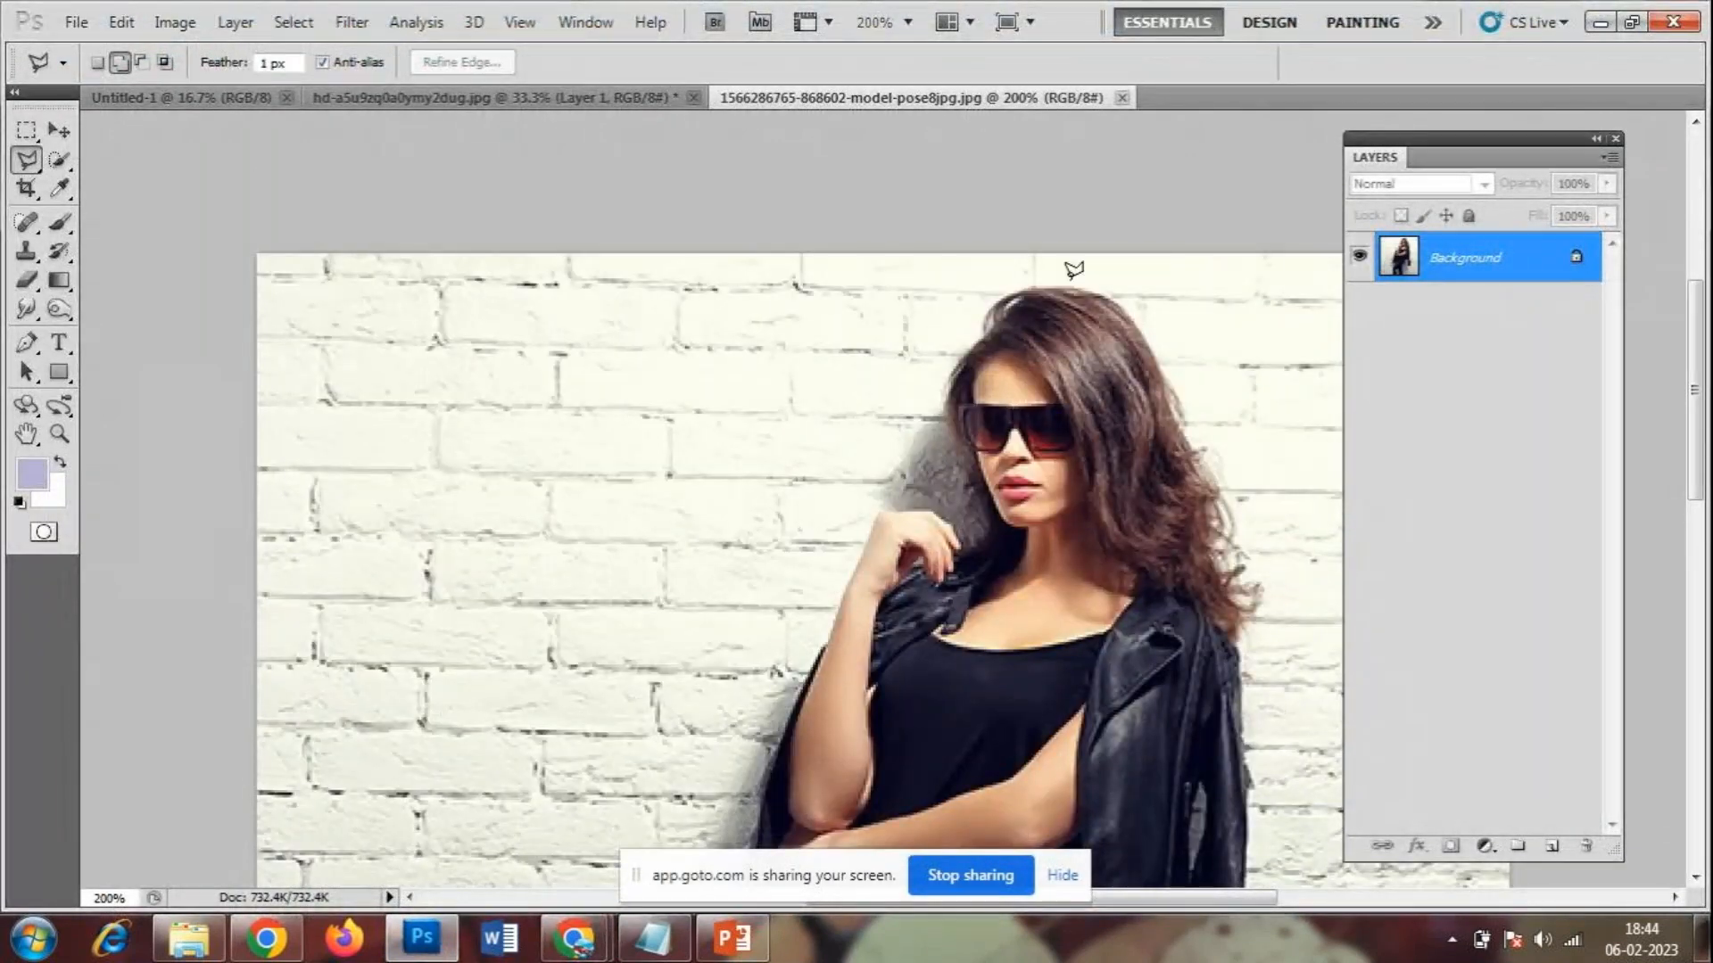
pyautogui.click(1070, 285)
pyautogui.click(1117, 295)
pyautogui.click(1237, 509)
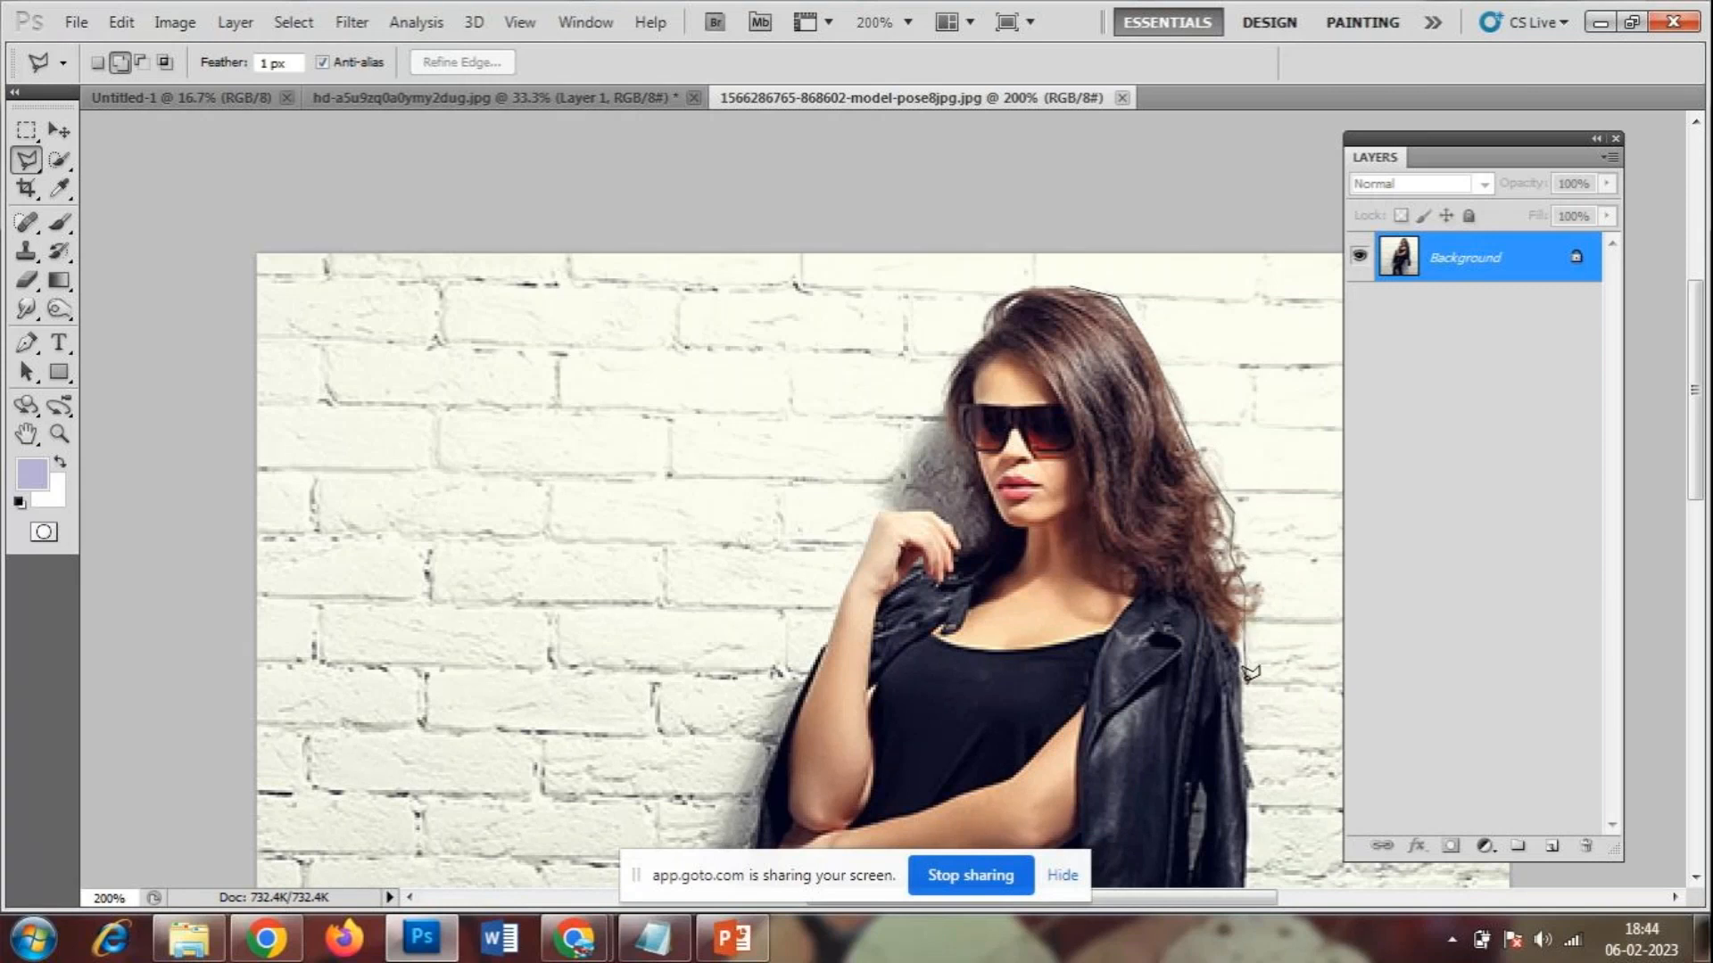
pyautogui.scroll(-5, 1242, 741)
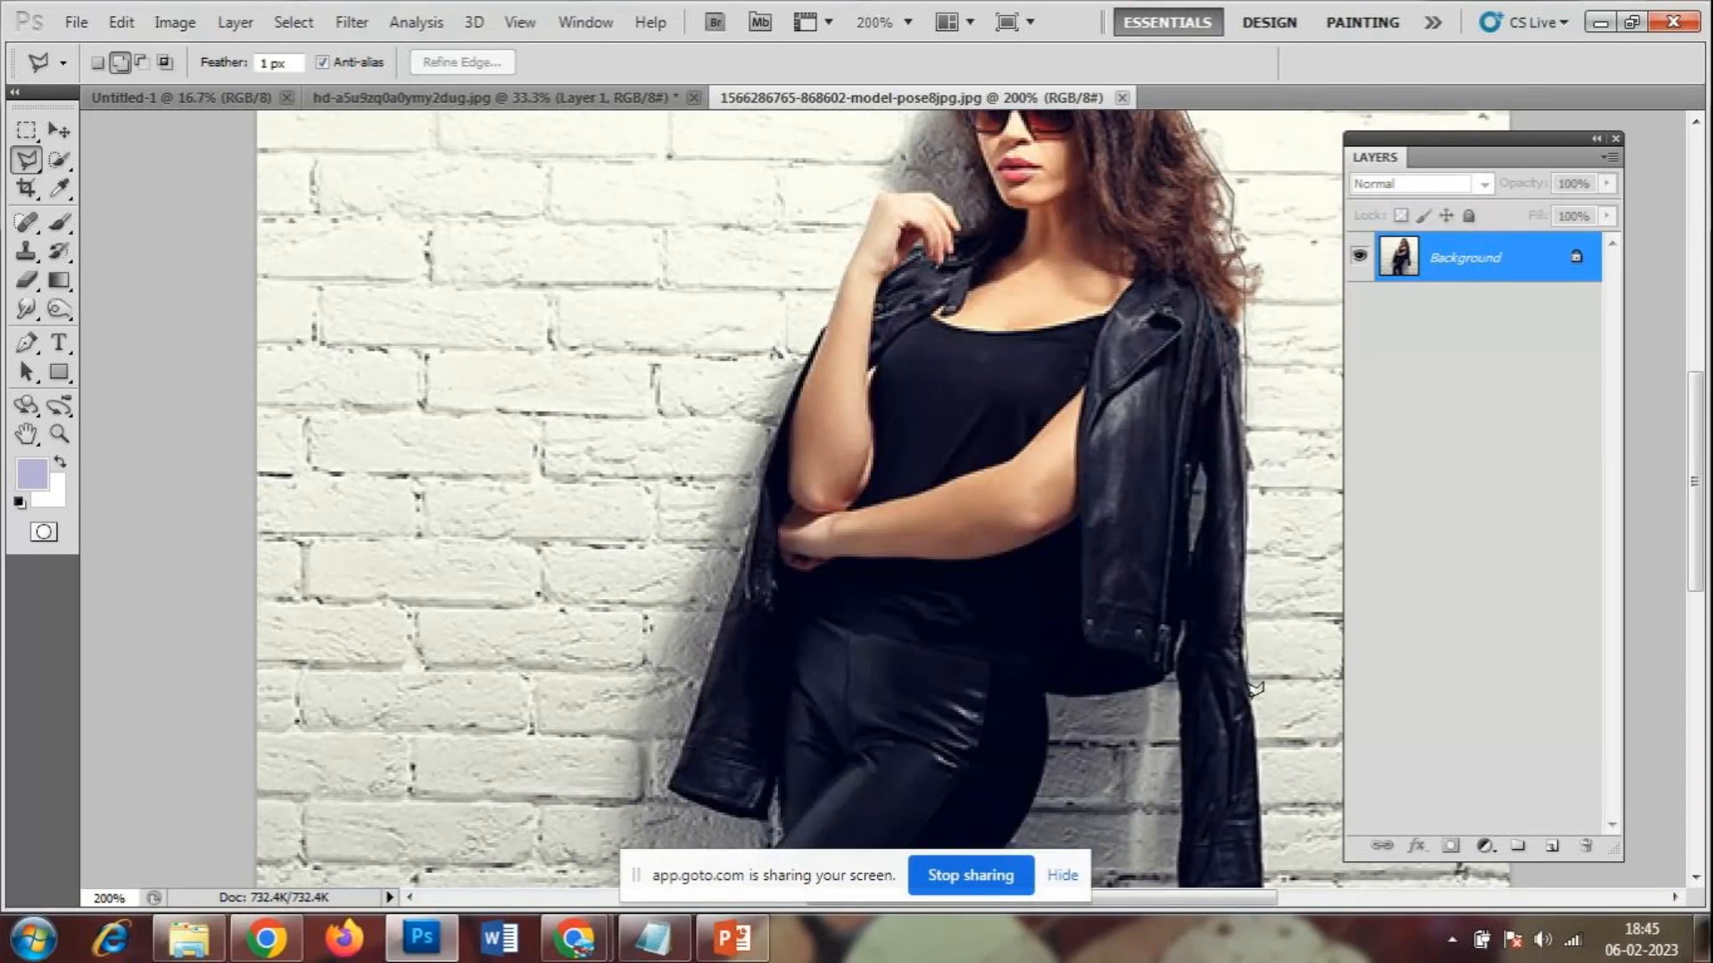
pyautogui.click(1259, 764)
pyautogui.scroll(-5, 1263, 875)
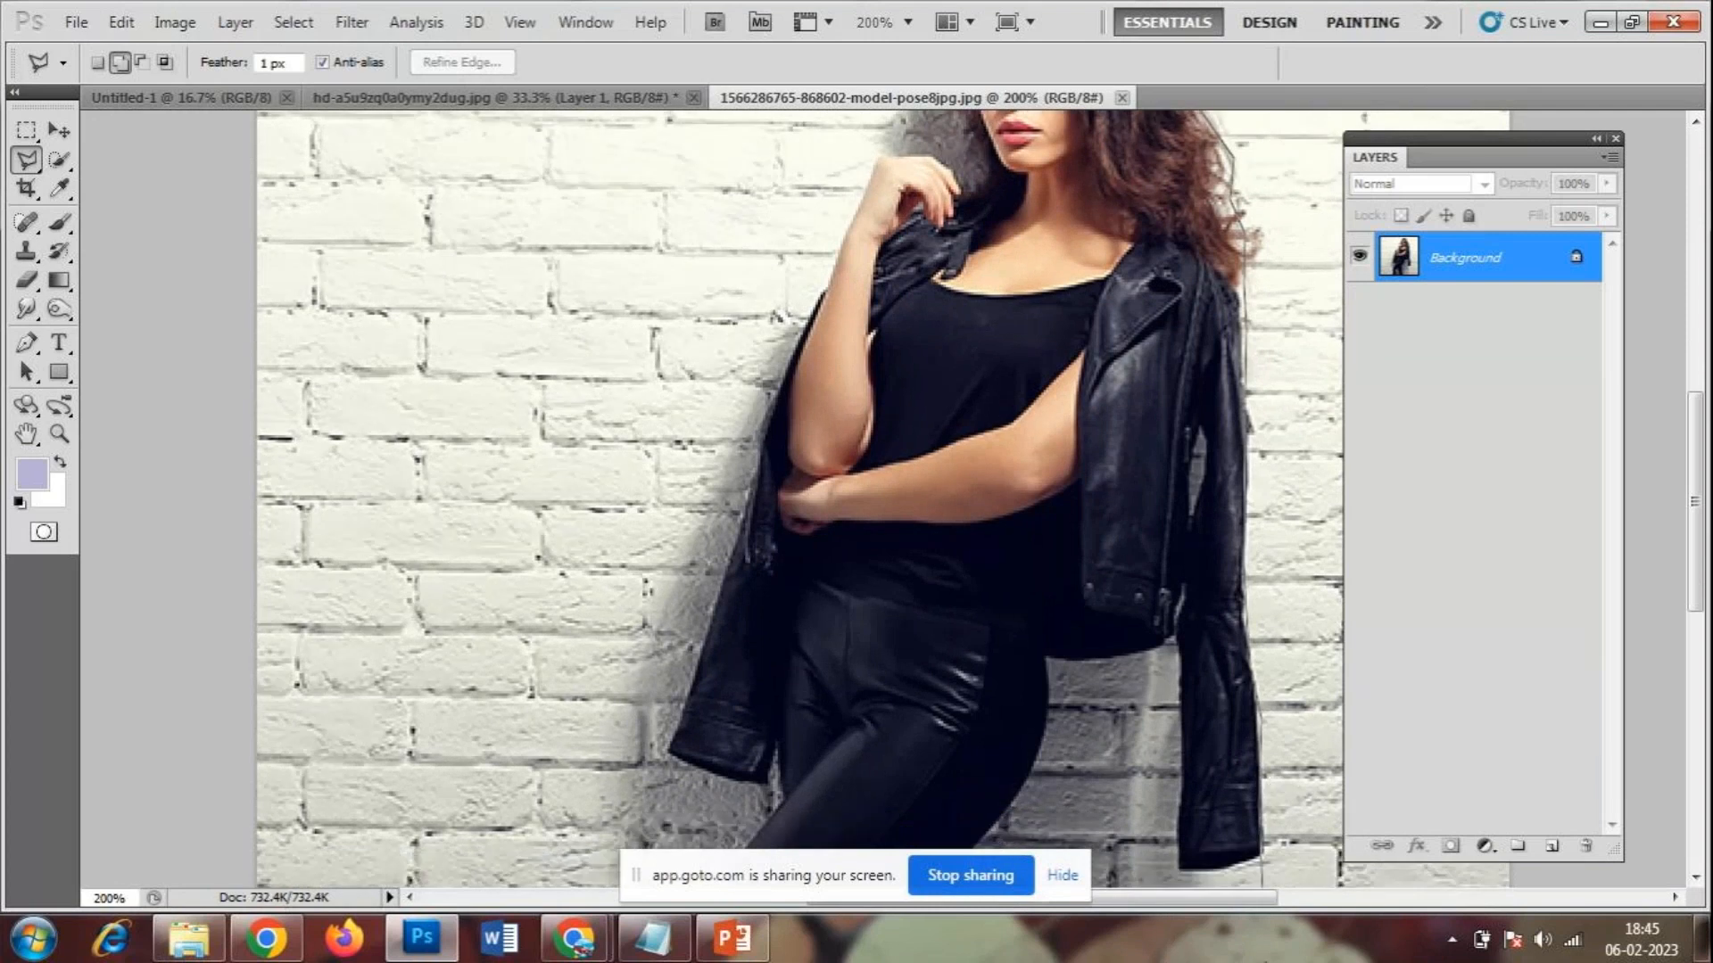
pyautogui.scroll(-1, 1259, 856)
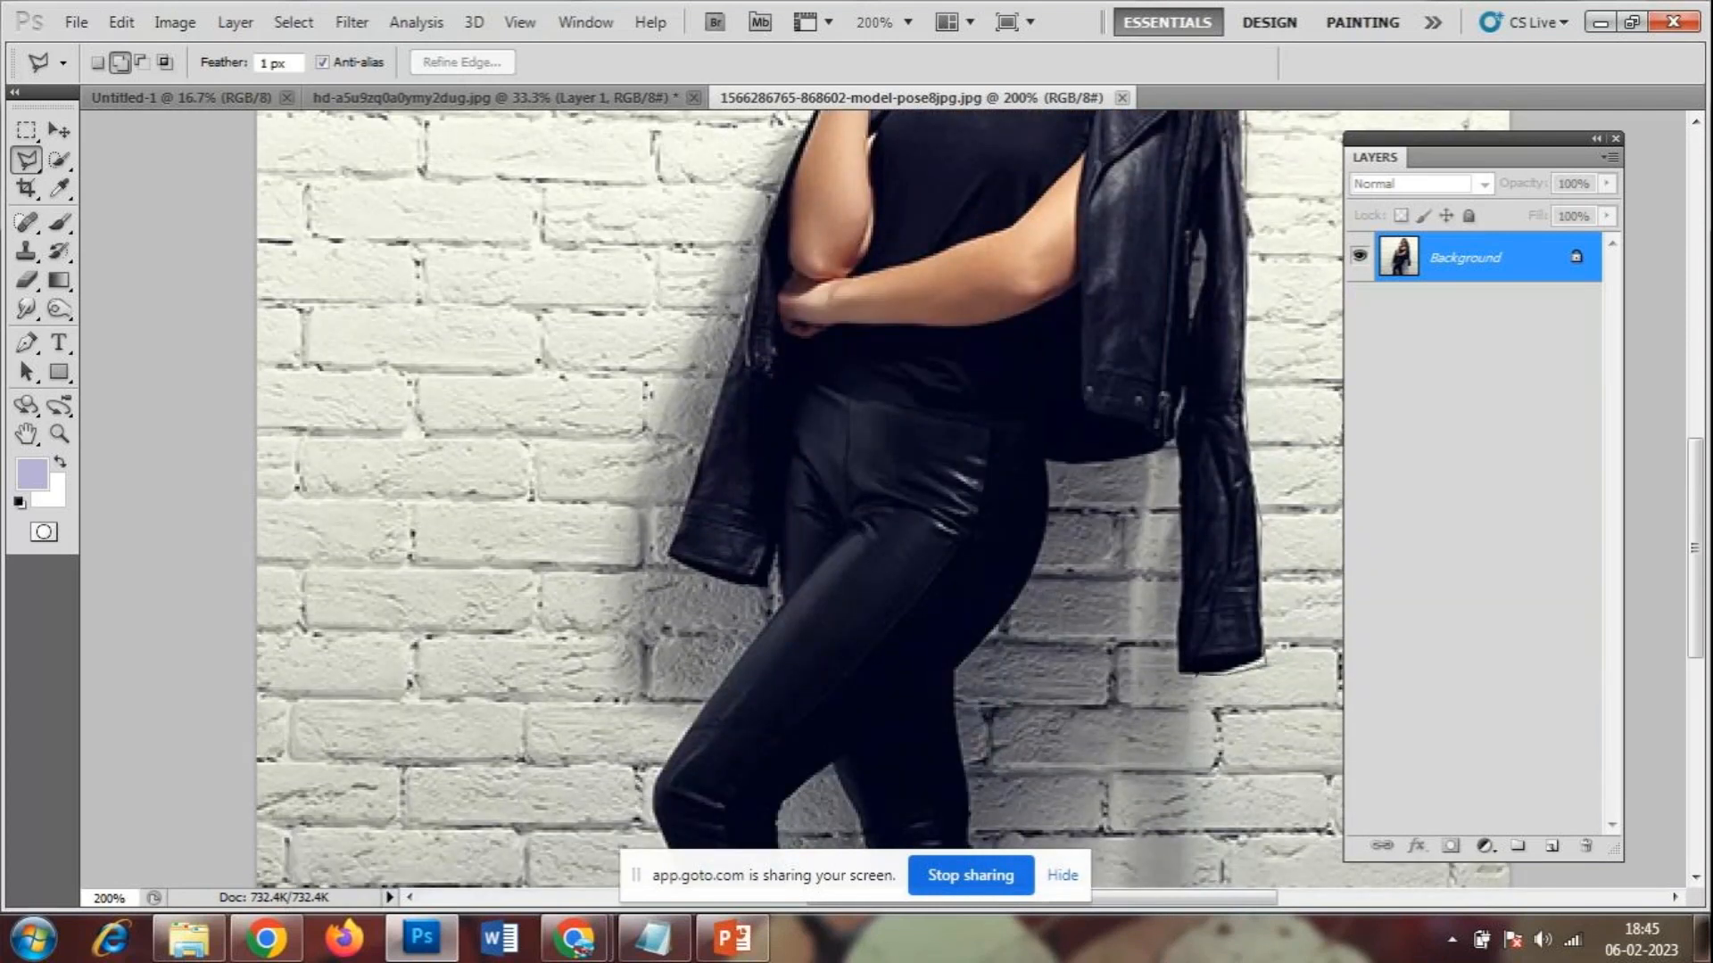
# - Continue the lasso outline around the hanging sleeve's cuff, up its inner edge, along the jacket hem and down the hip to the back thigh
pyautogui.click(1180, 672)
pyautogui.click(1174, 445)
pyautogui.click(1044, 461)
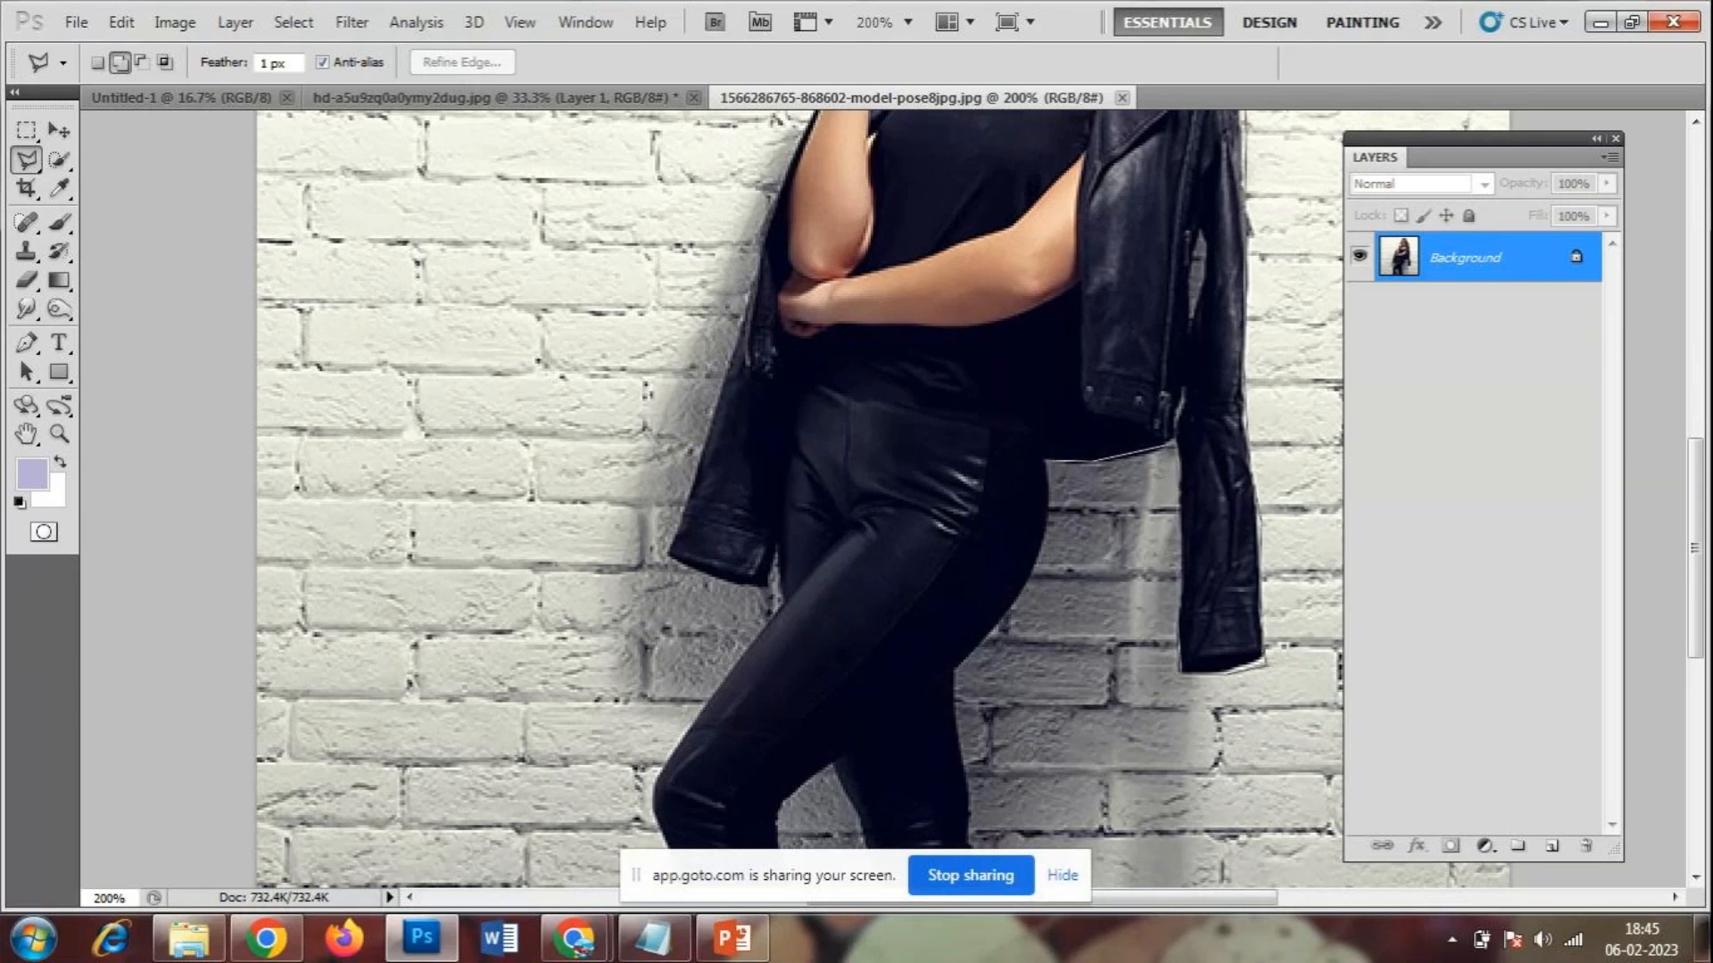
pyautogui.click(1048, 497)
pyautogui.click(1035, 575)
pyautogui.click(998, 632)
pyautogui.click(953, 673)
# - Continue the lasso outline down the back leg to the image's lower edge and up its inner side to the gap between the legs
pyautogui.scroll(-4, 959, 751)
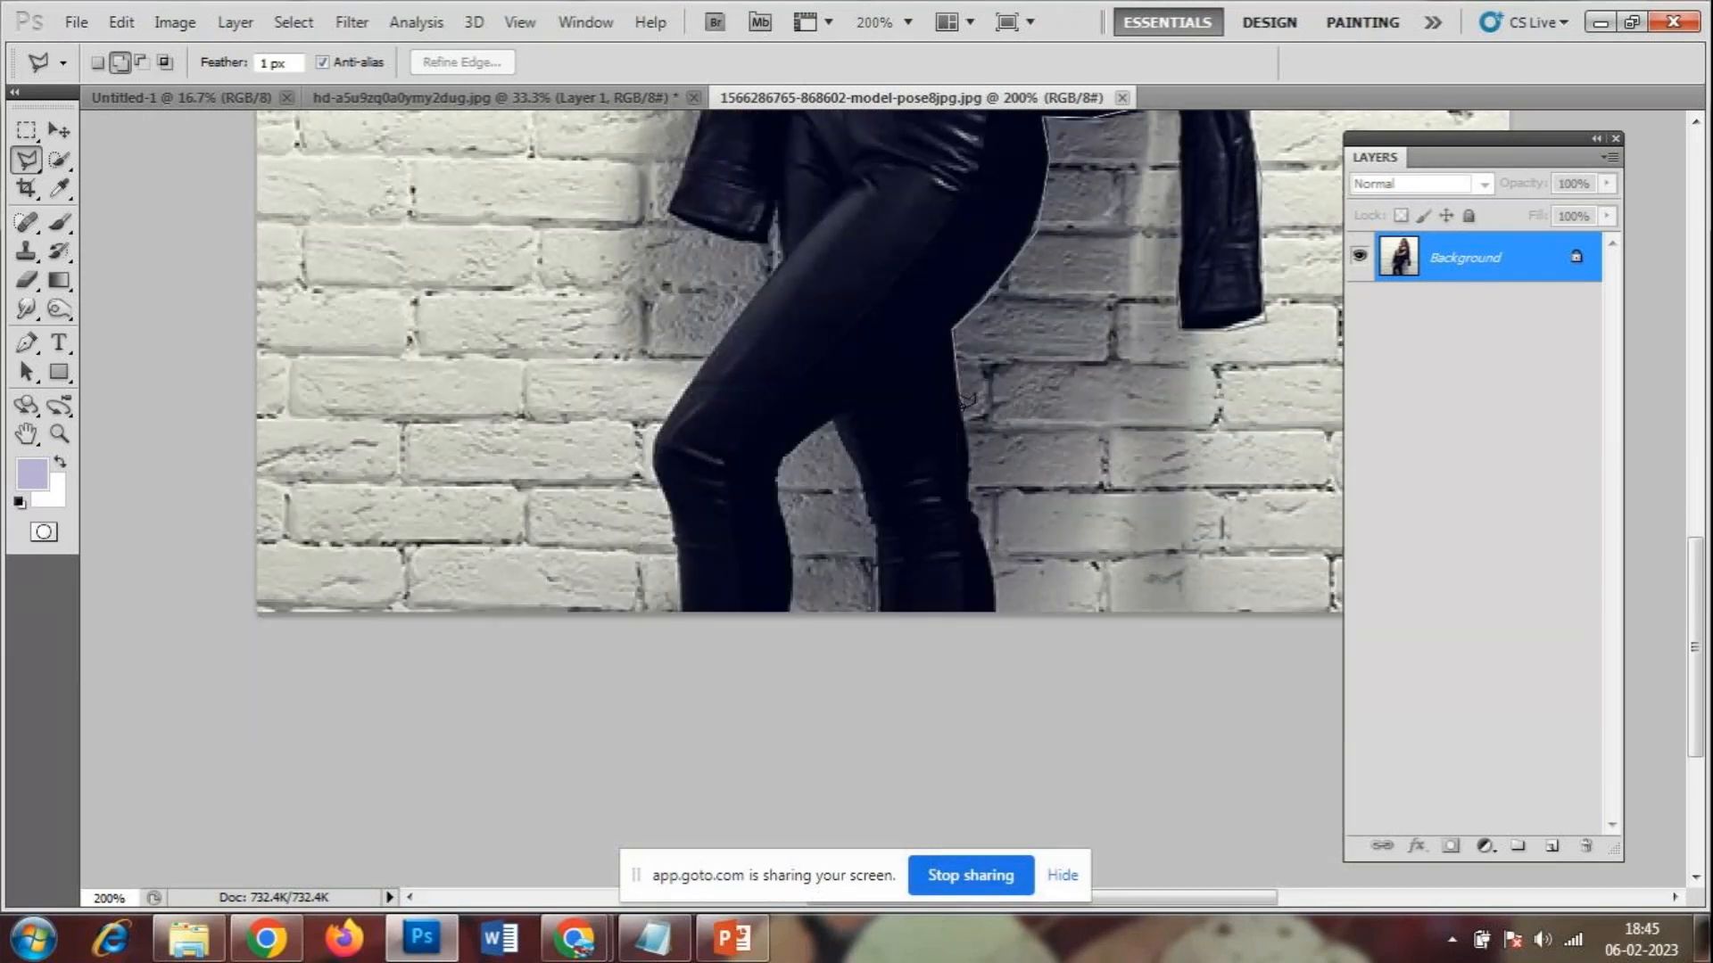
pyautogui.click(969, 460)
pyautogui.click(995, 610)
pyautogui.click(876, 611)
pyautogui.click(867, 489)
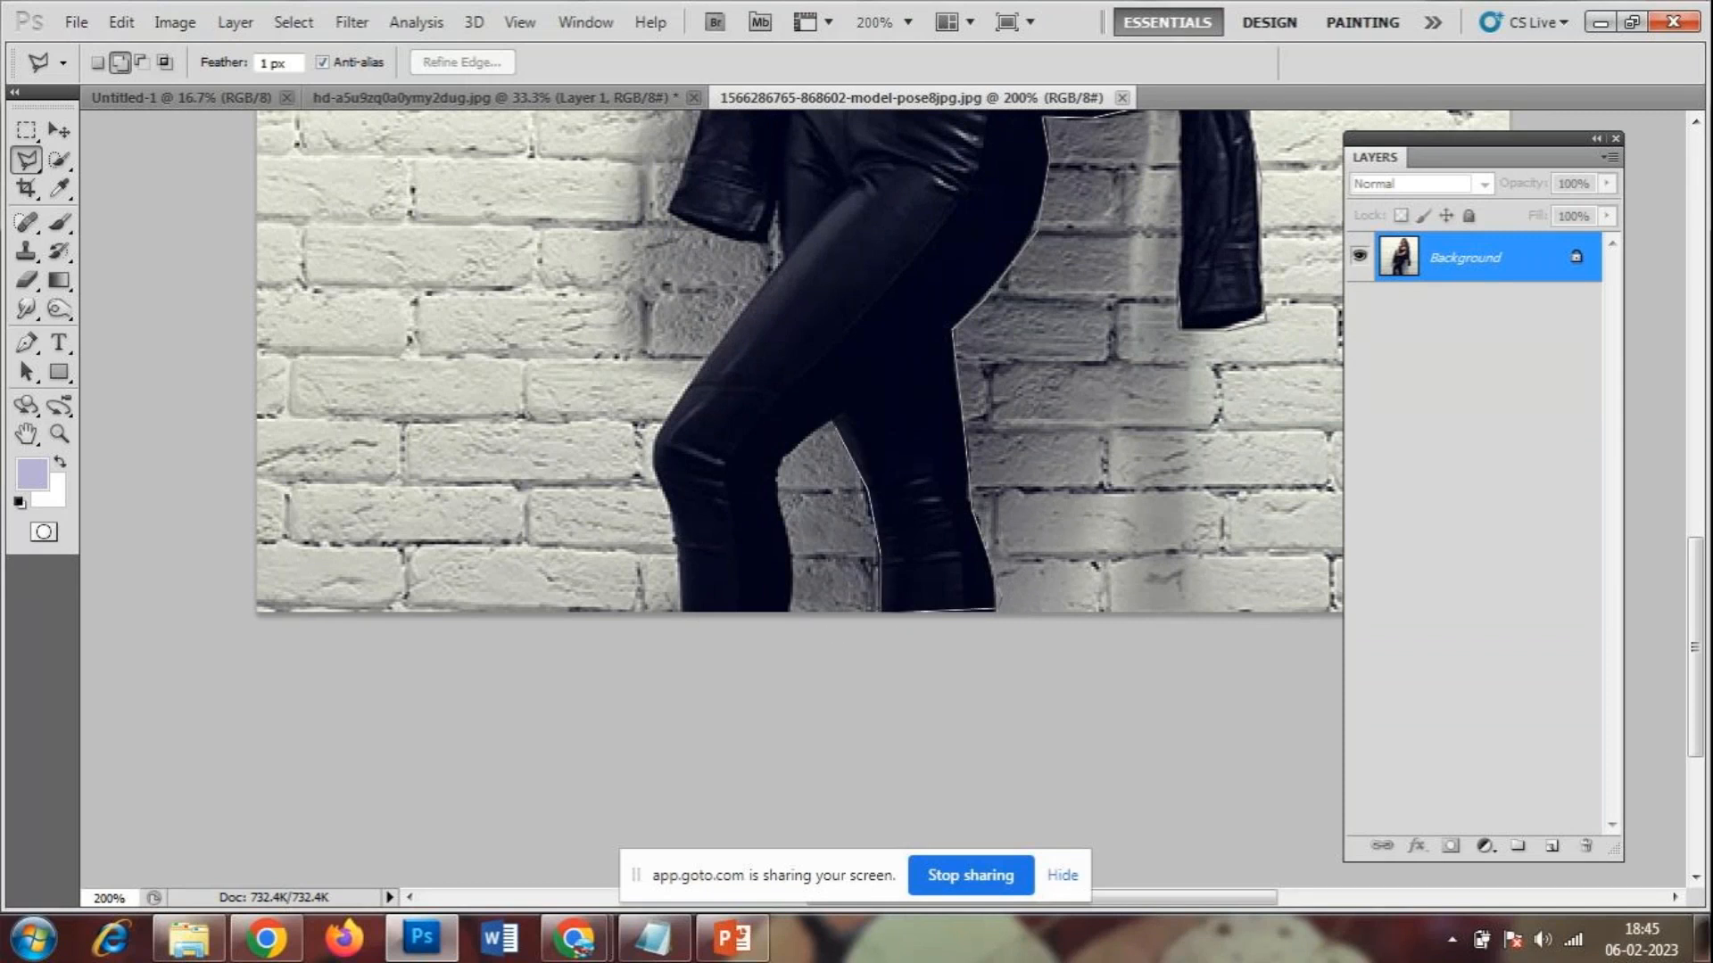
pyautogui.click(835, 426)
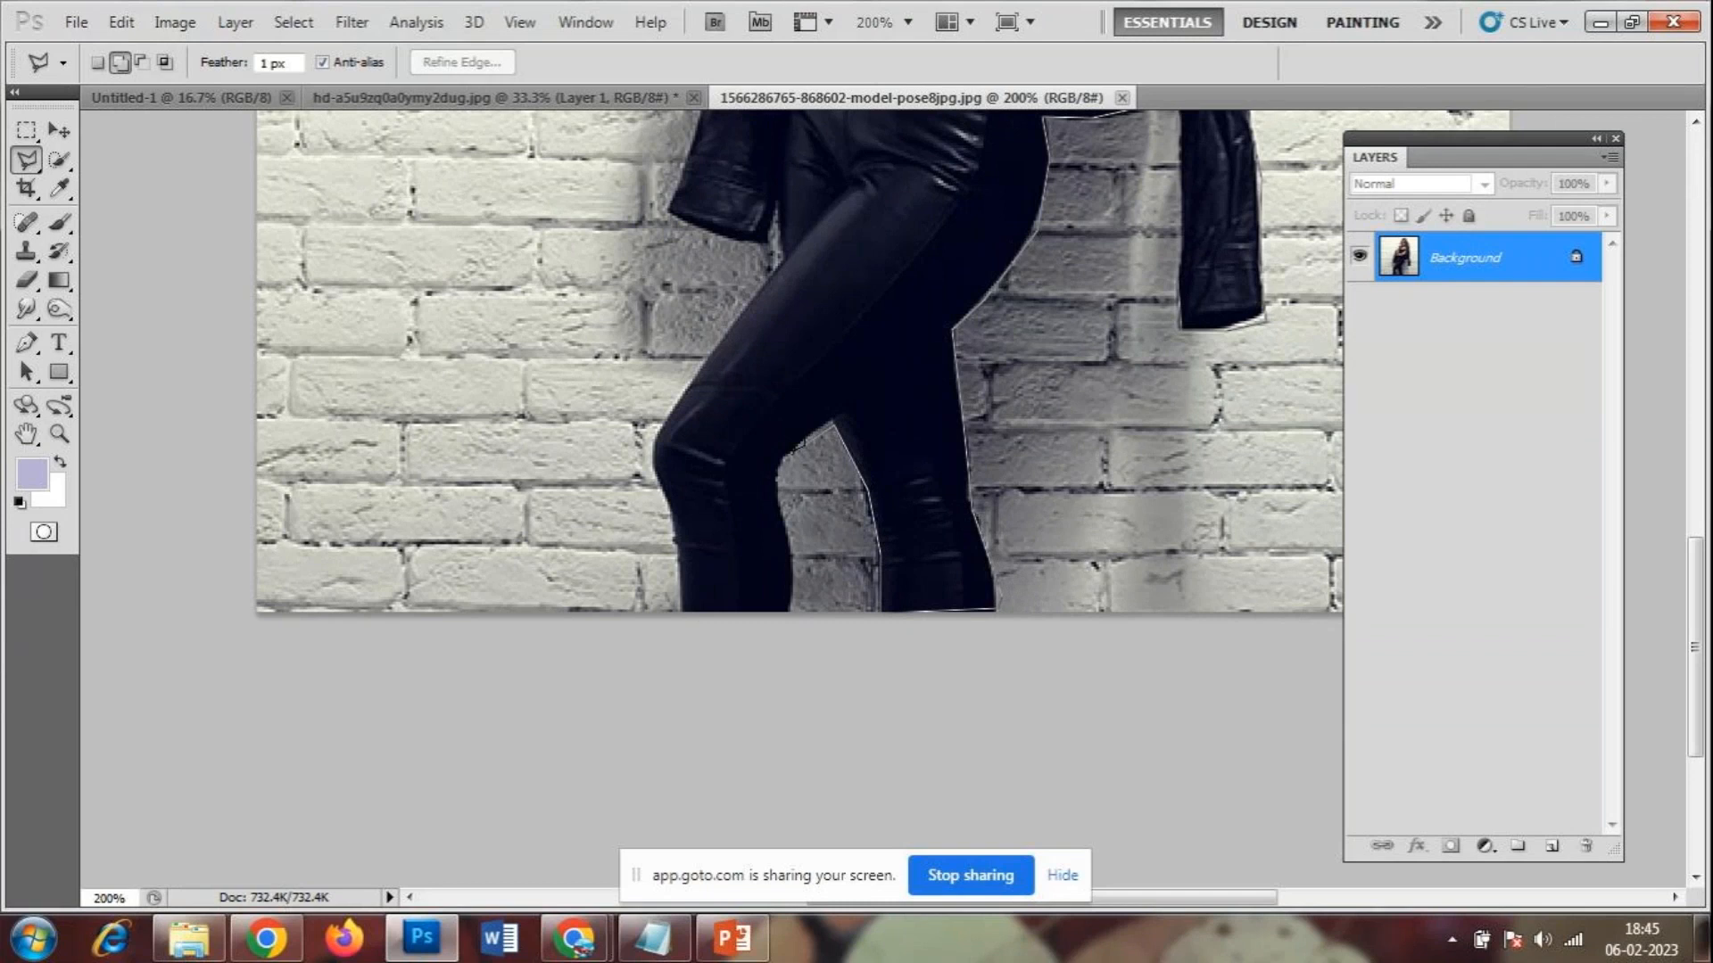
# - Continue the lasso outline down the front leg's inner side, along the image's lower edge, and up the knee and thigh to the front sleeve's cuff
pyautogui.click(775, 492)
pyautogui.click(789, 615)
pyautogui.click(682, 612)
pyautogui.click(654, 449)
pyautogui.click(721, 332)
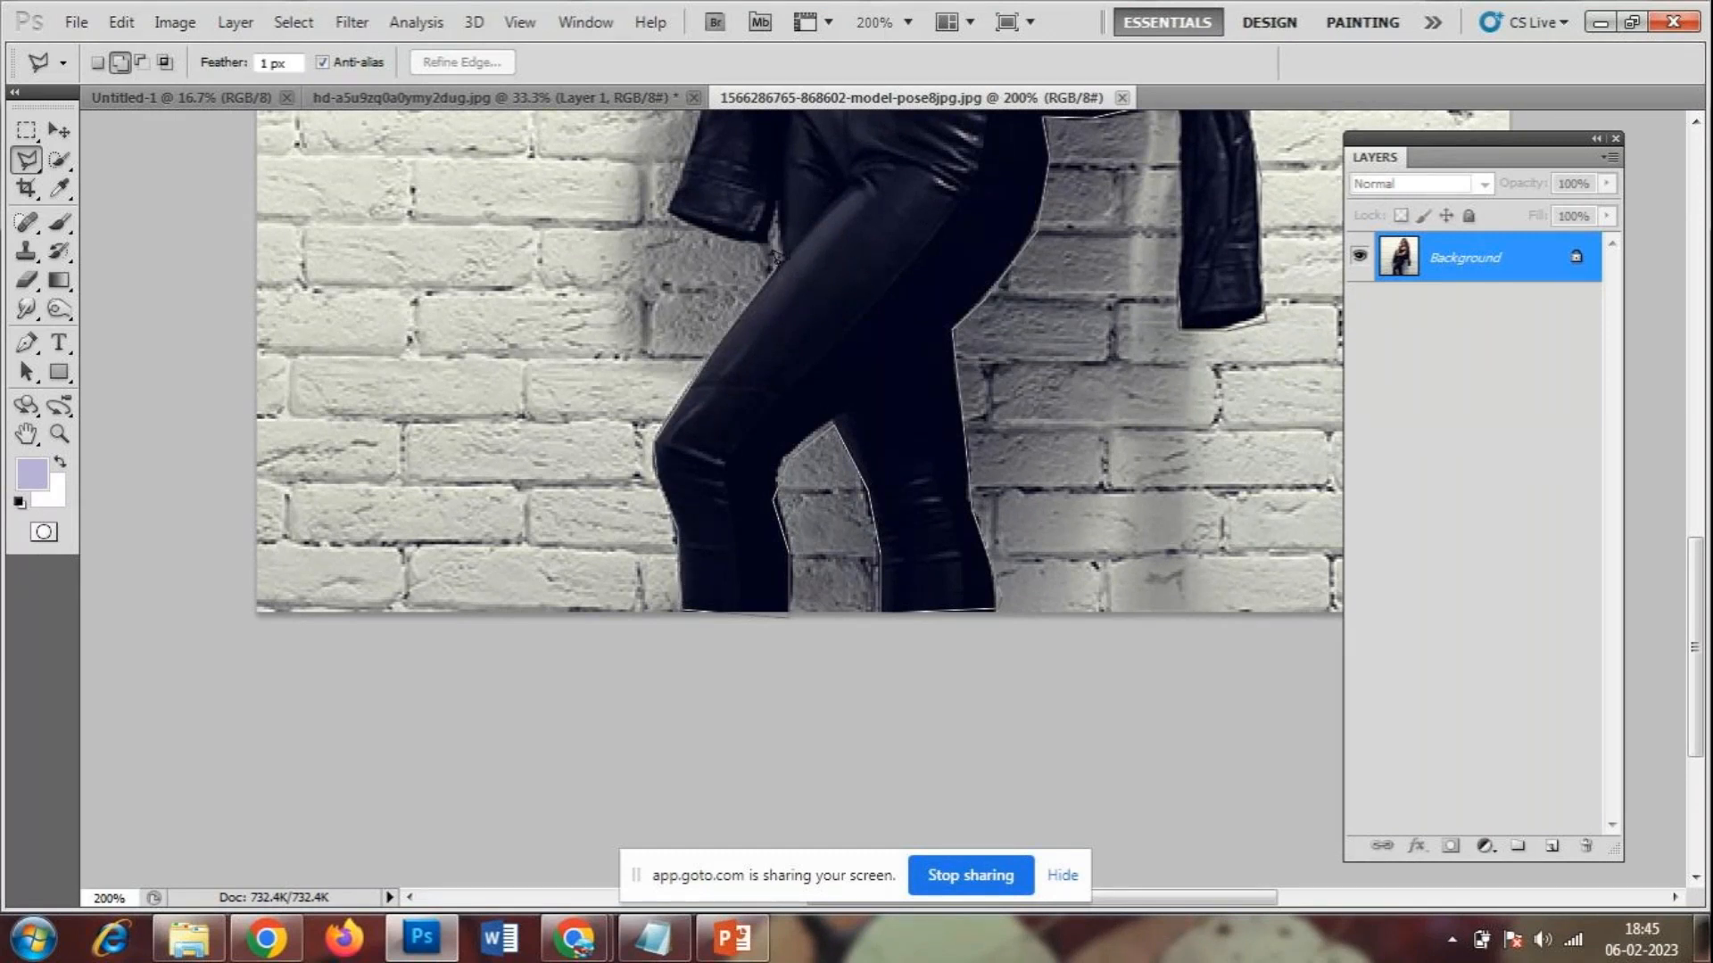
pyautogui.scroll(2, 780, 192)
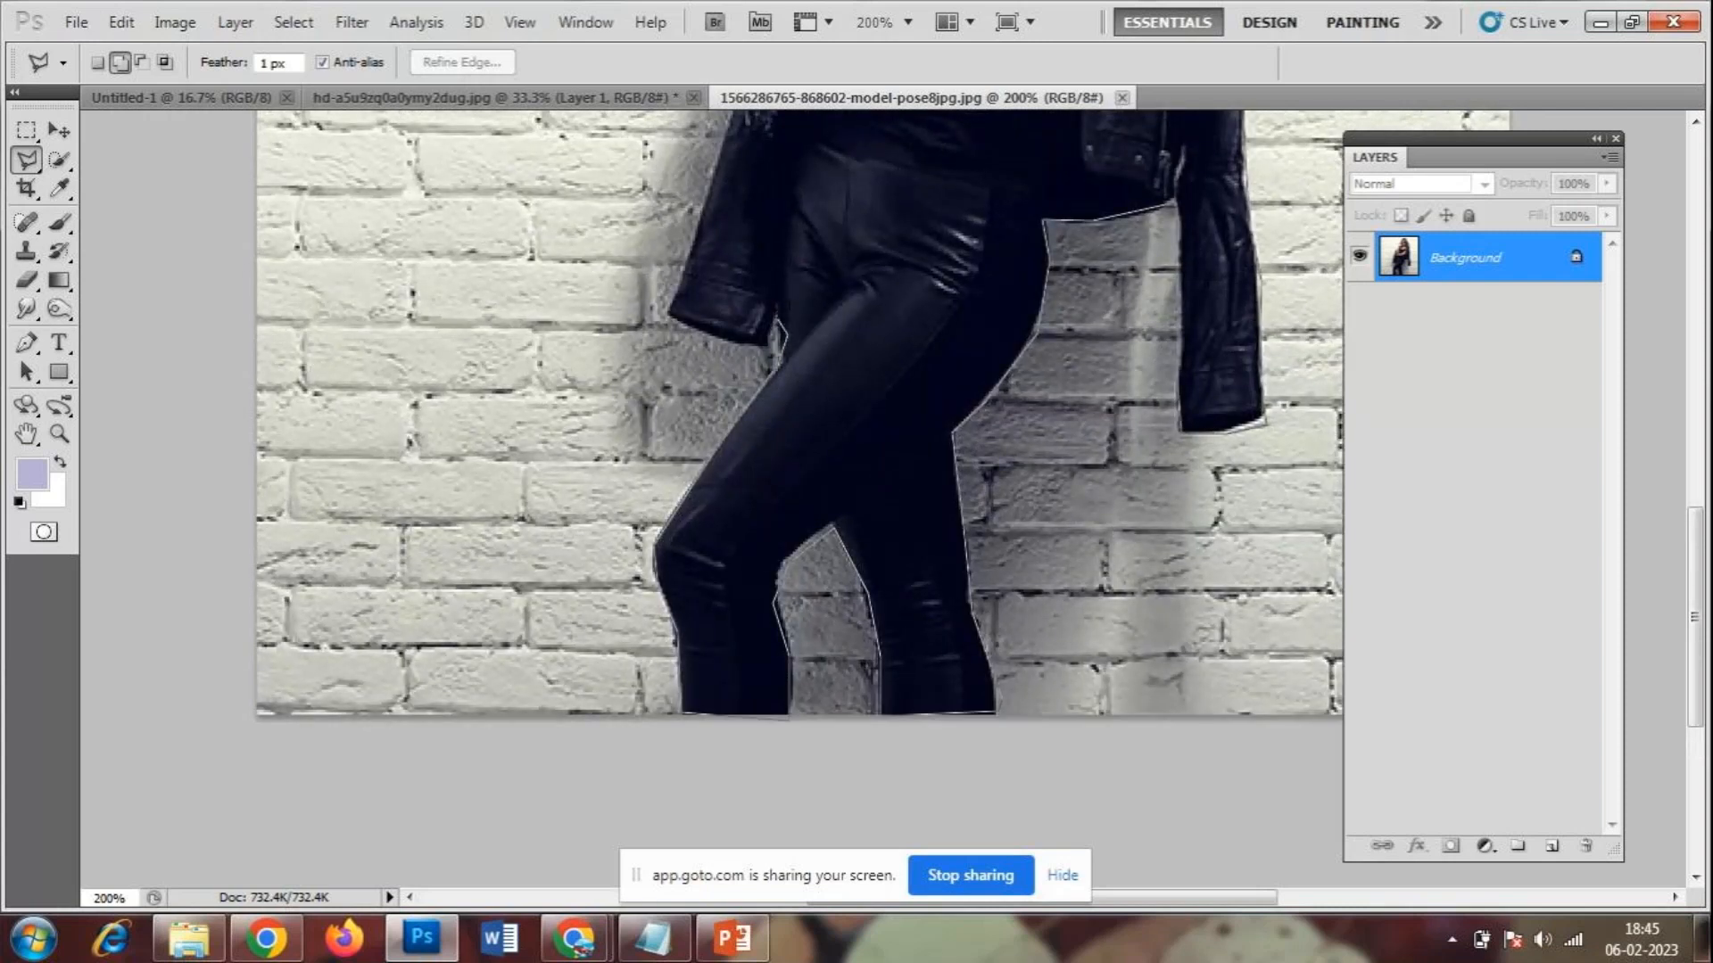
pyautogui.click(776, 321)
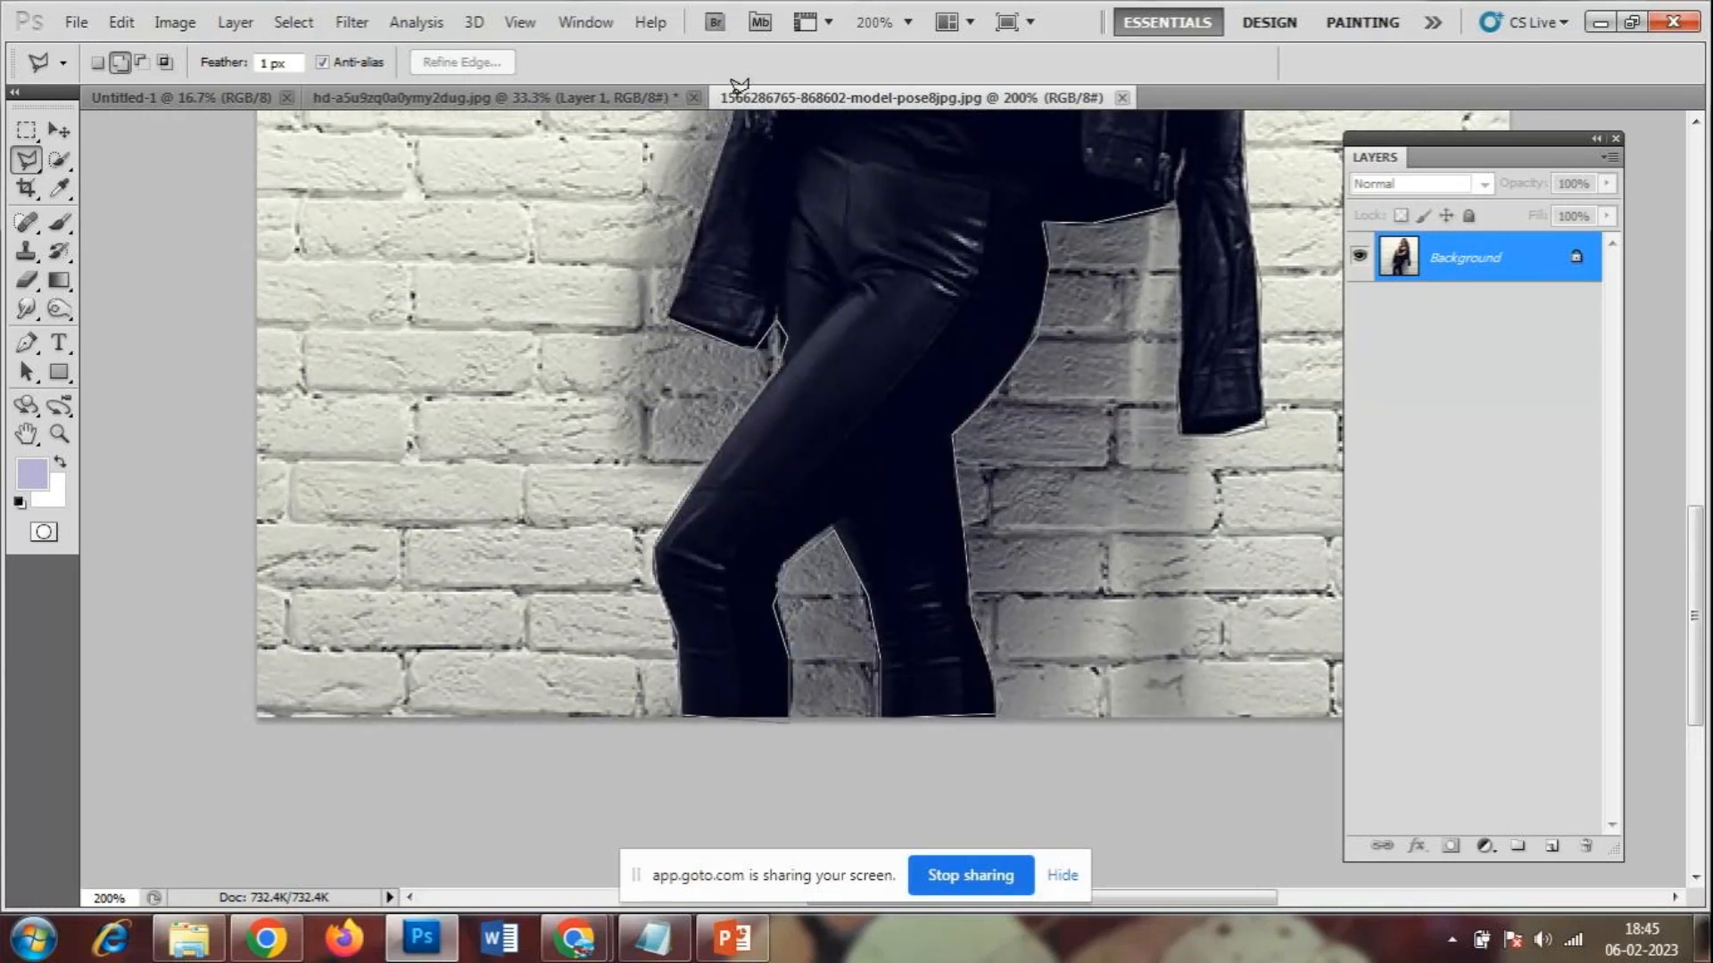
# - Continue the lasso outline around the front cuff, up the jacket's outer edge and forearm, and over the raised hand
pyautogui.scroll(4, 687, 357)
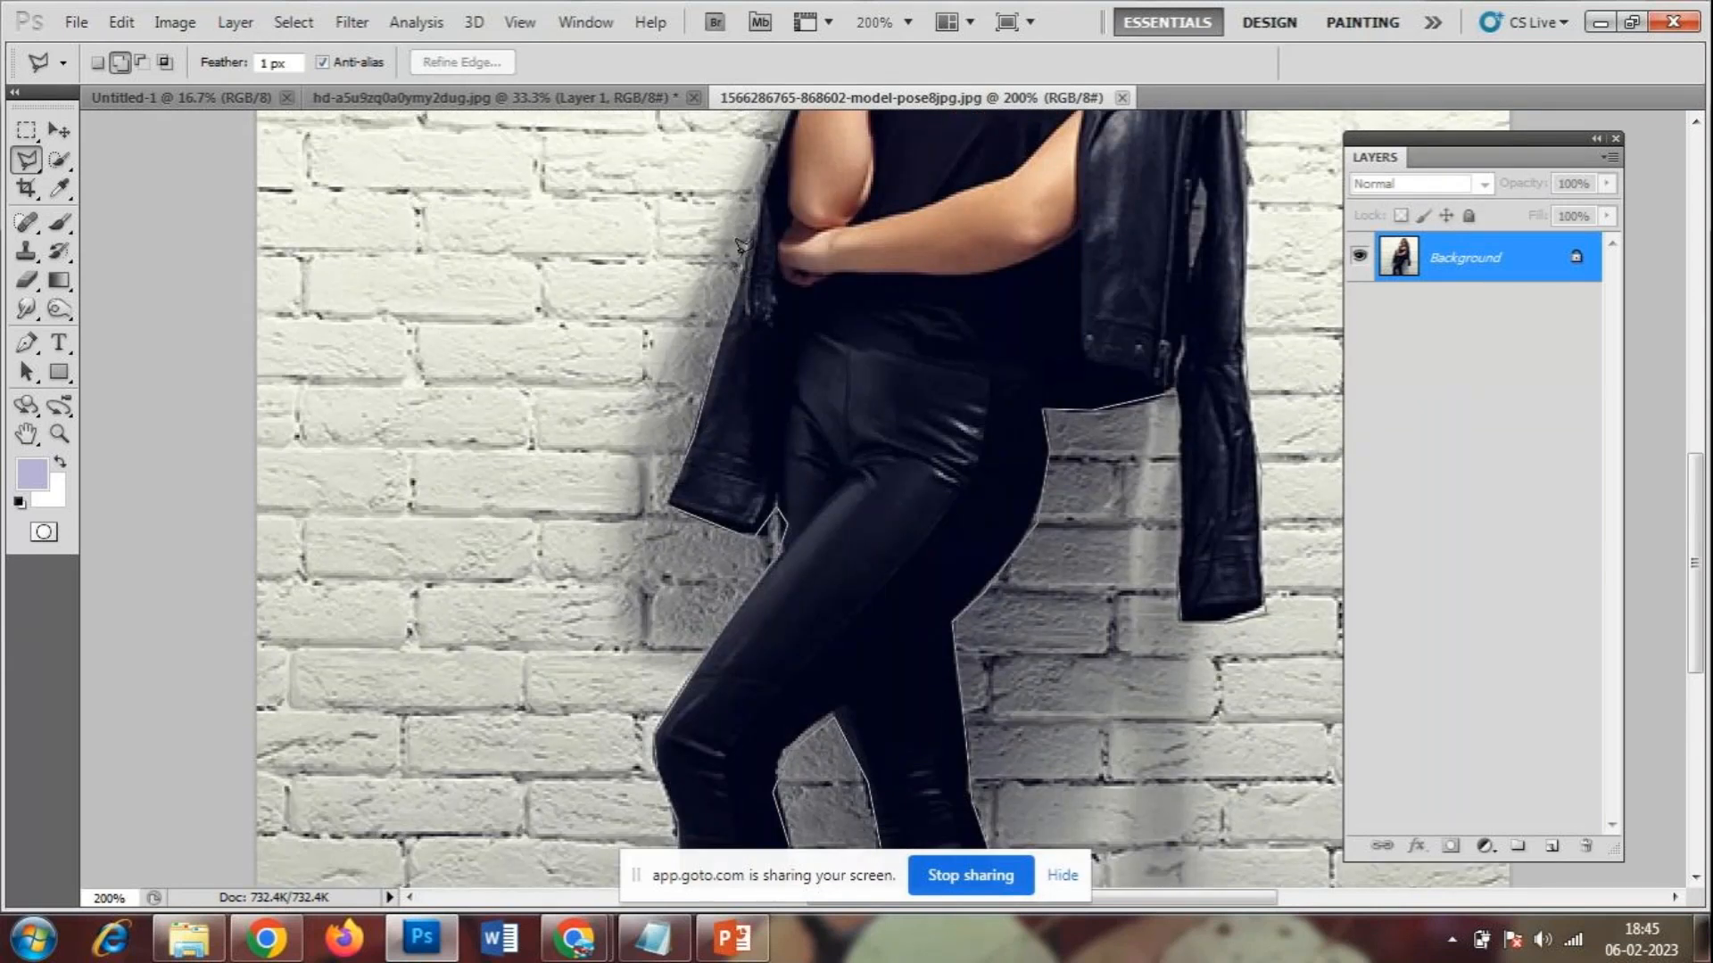
pyautogui.scroll(3, 754, 214)
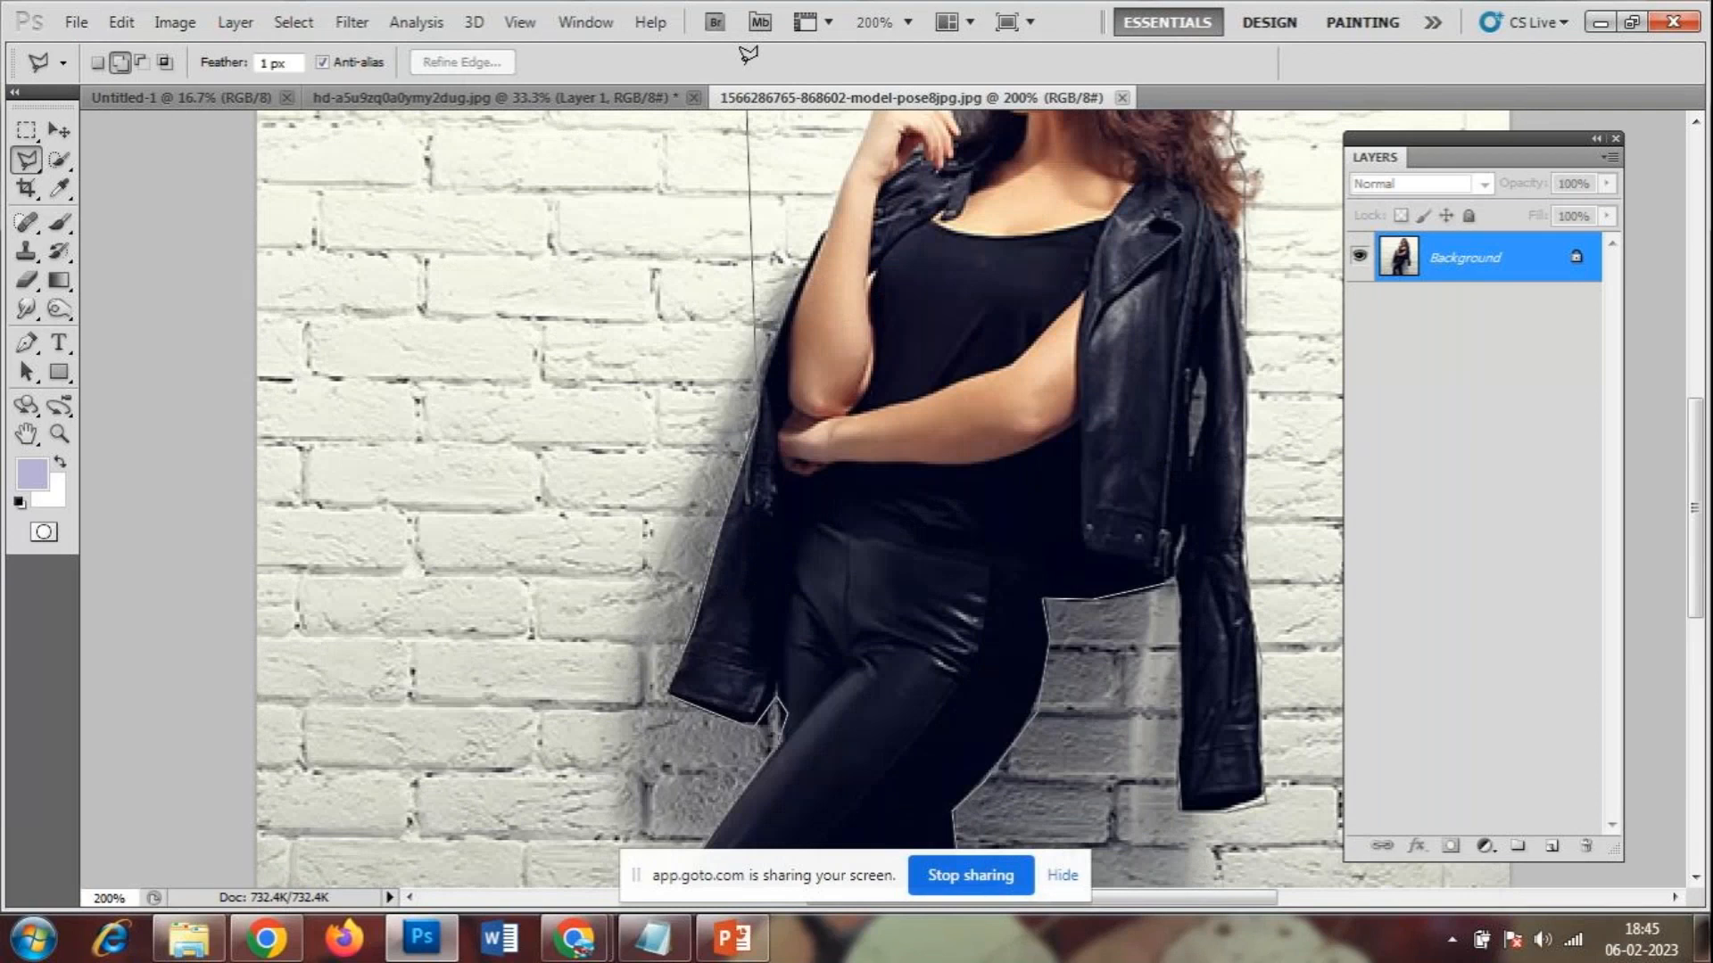
pyautogui.click(763, 367)
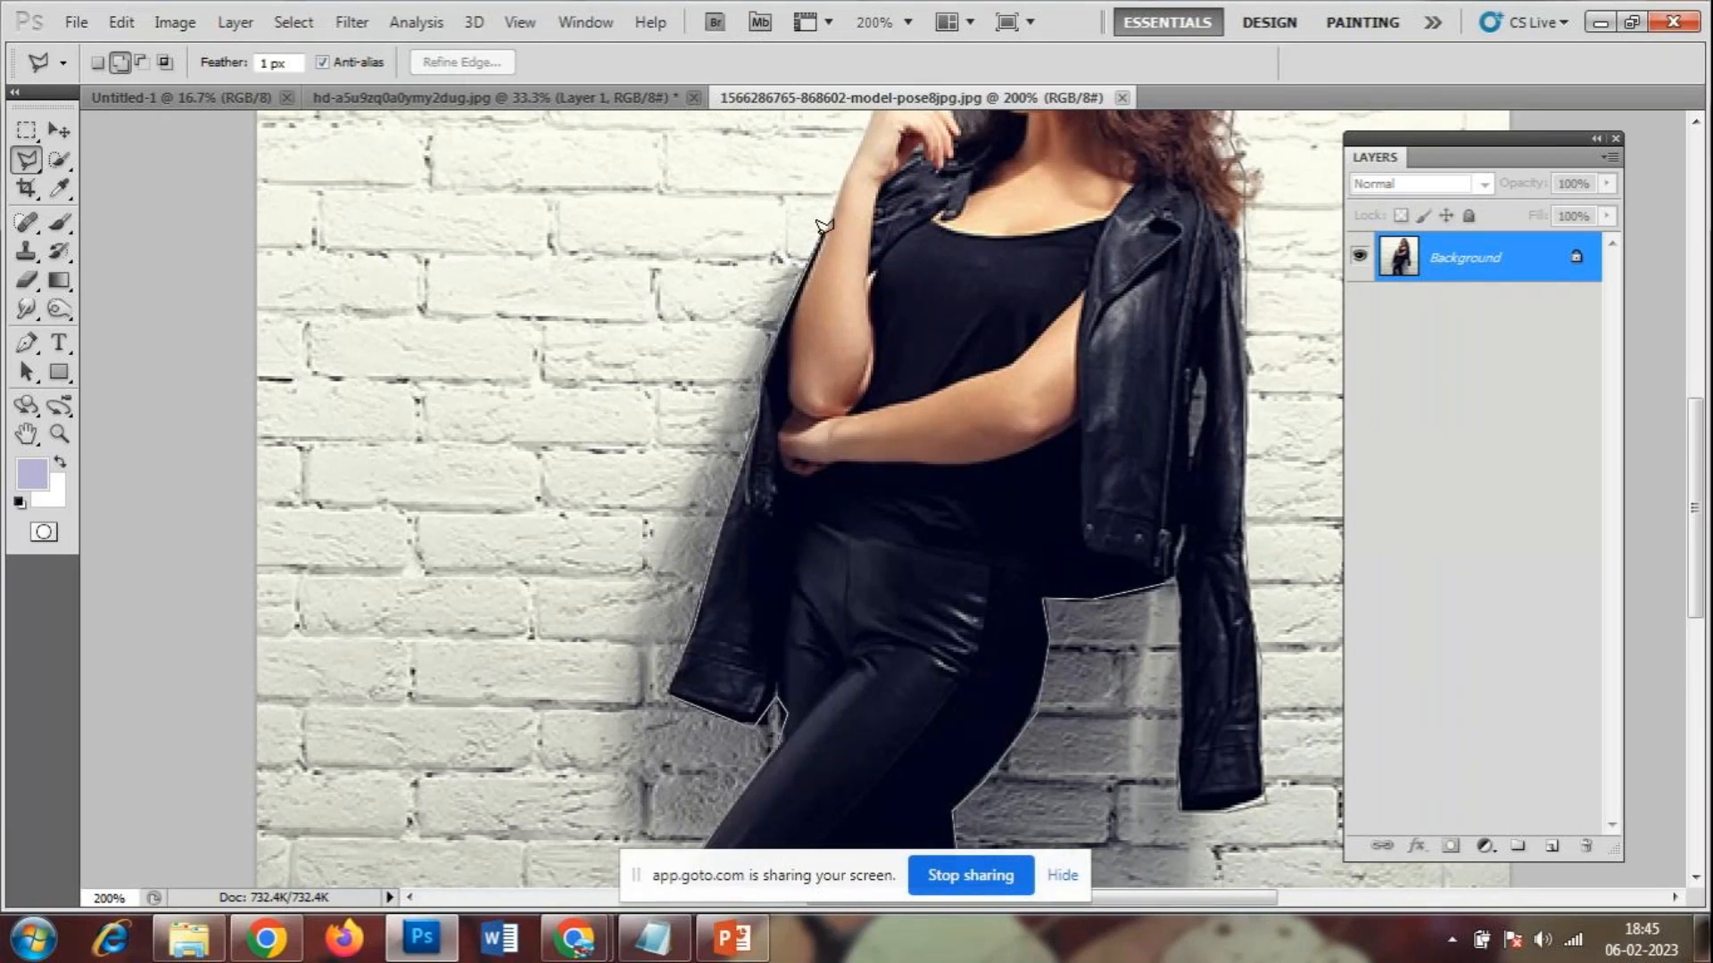
pyautogui.scroll(4, 821, 223)
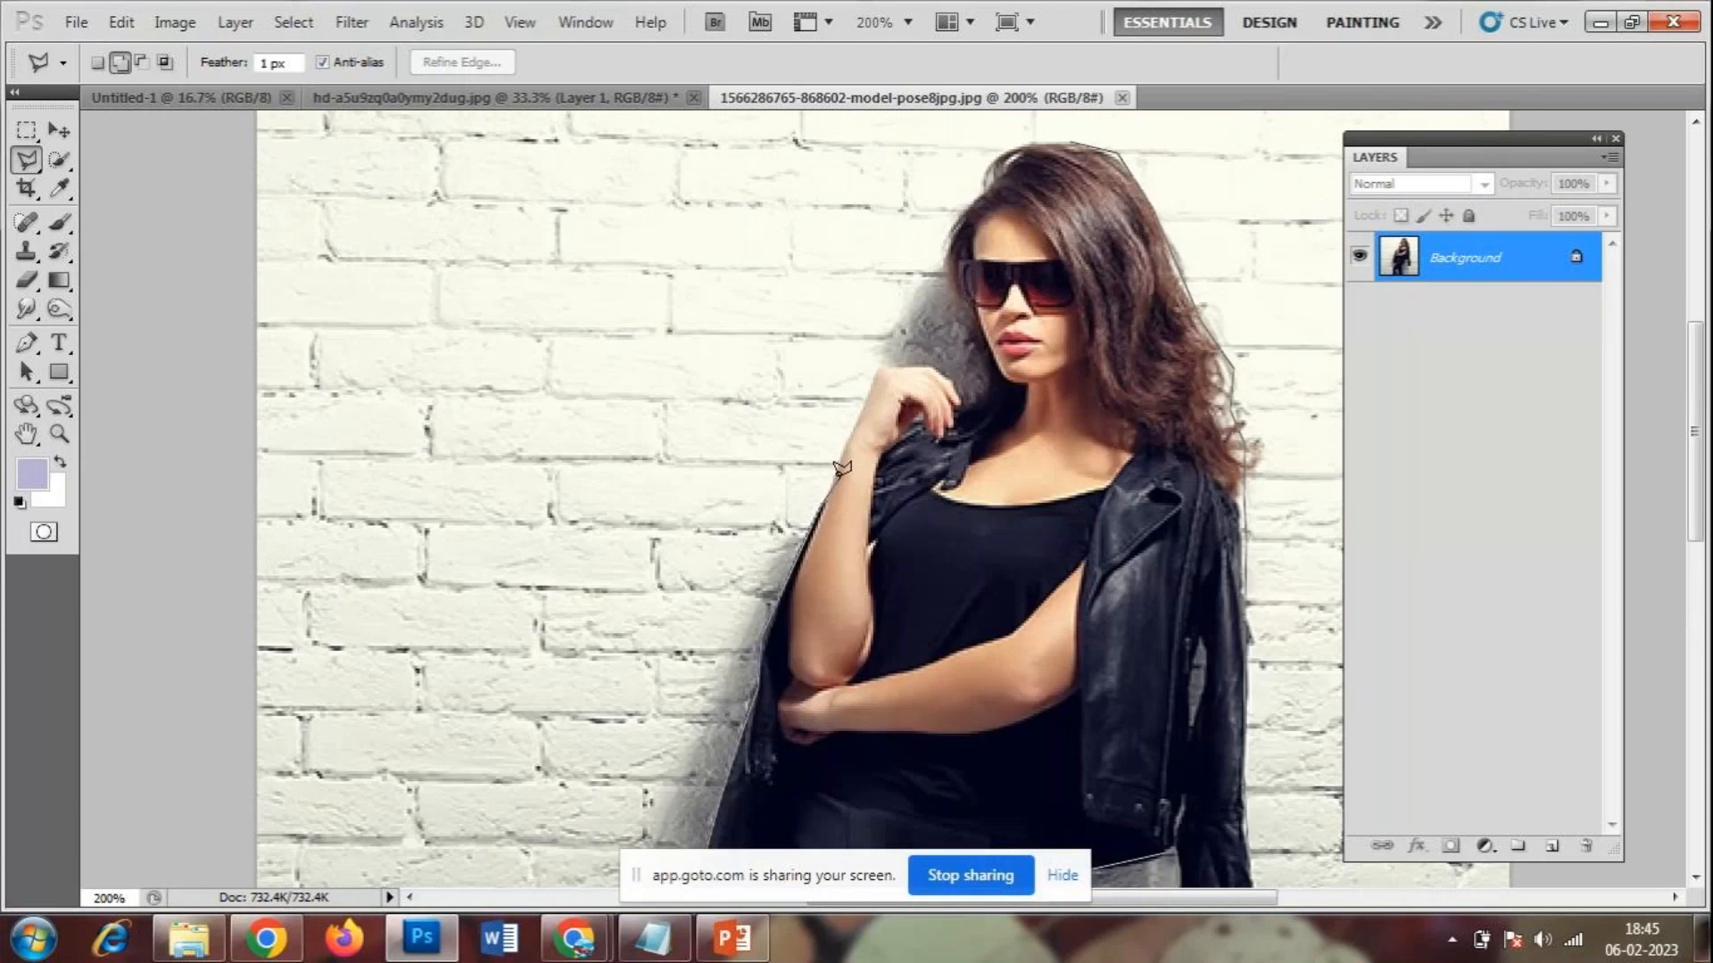
pyautogui.click(879, 371)
pyautogui.click(934, 367)
pyautogui.click(958, 406)
# - Trace the outline from the collar up the face side of the hair and over the head, closing the selection at its start
pyautogui.click(1000, 380)
pyautogui.click(967, 337)
pyautogui.click(943, 245)
pyautogui.click(958, 218)
pyautogui.click(989, 177)
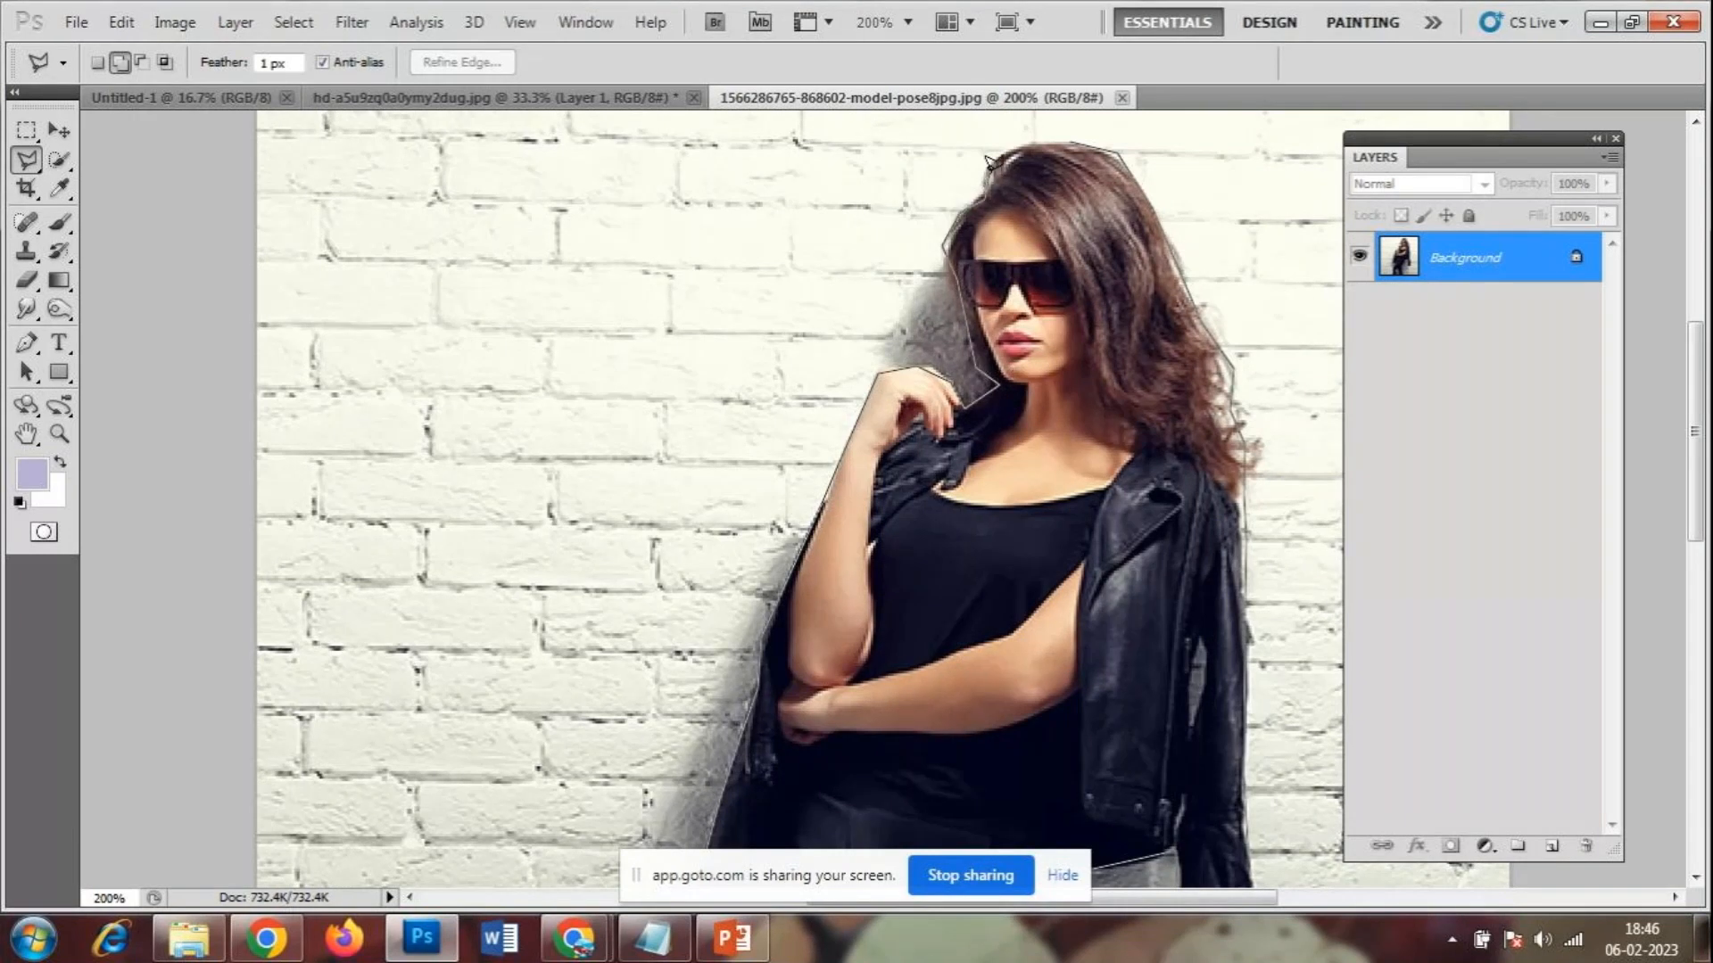
pyautogui.click(1002, 151)
pyautogui.click(1034, 143)
pyautogui.click(1075, 136)
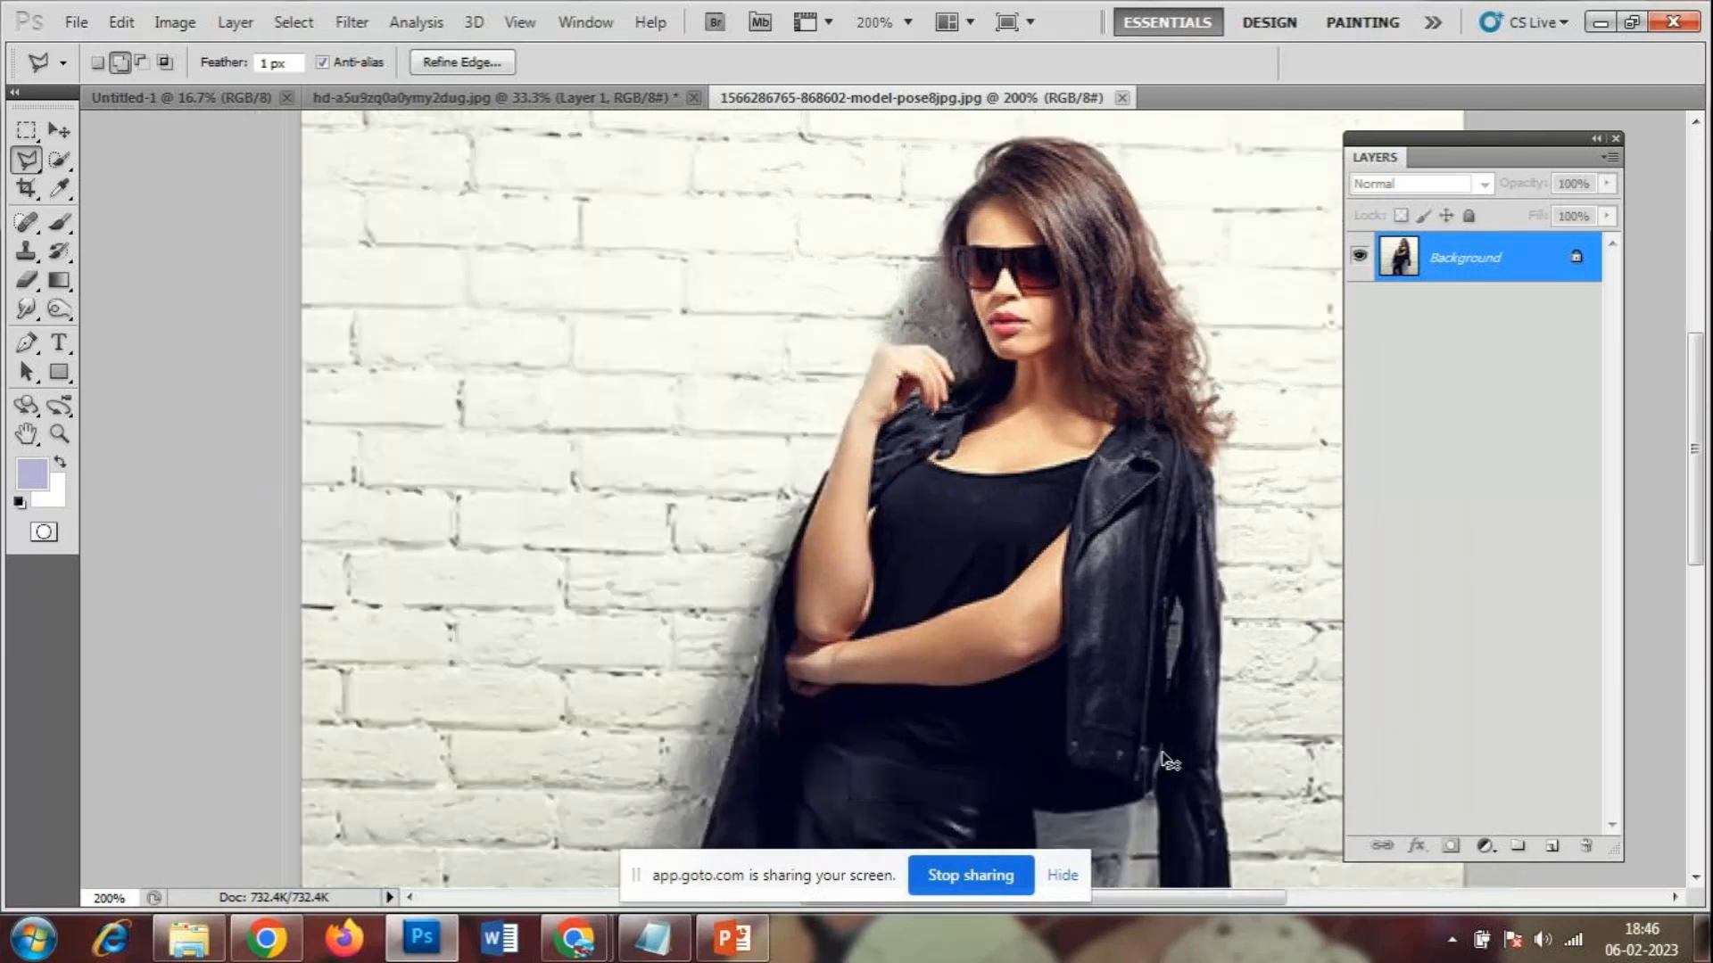
# - Copy the selected model into hd-a5u9zq0a0ymy2dug.jpg and move her onto the near end of the wooden bridge
pyautogui.hotkey('ctrl', '-')
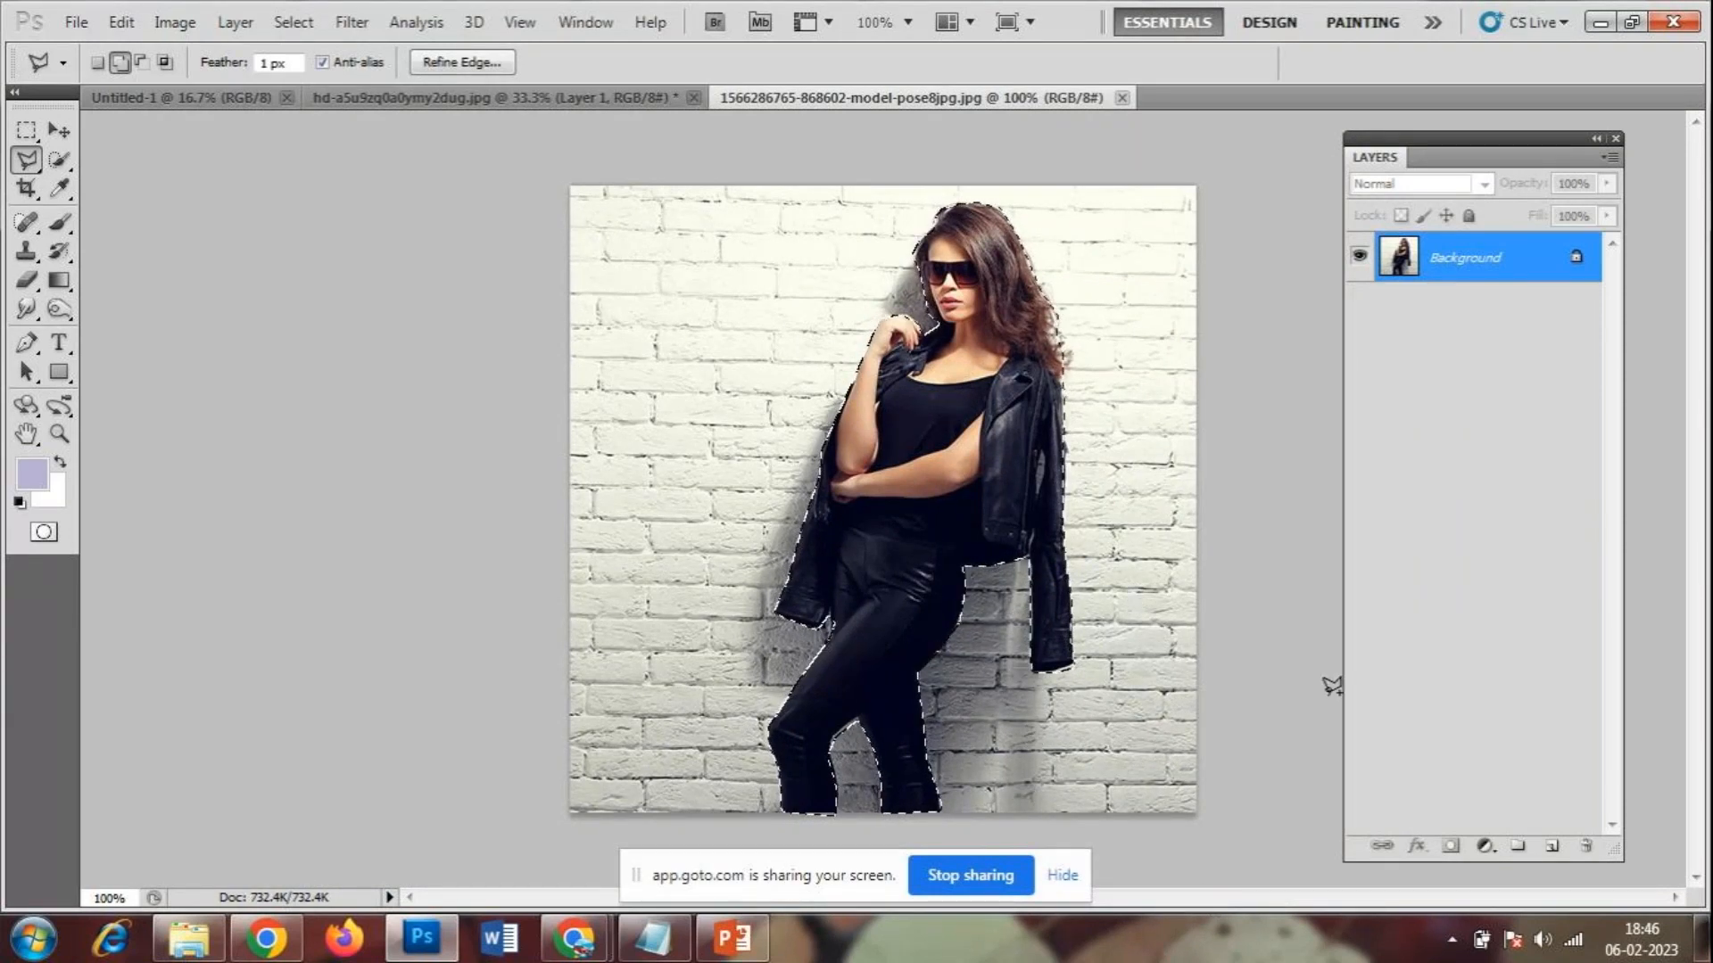
pyautogui.click(575, 103)
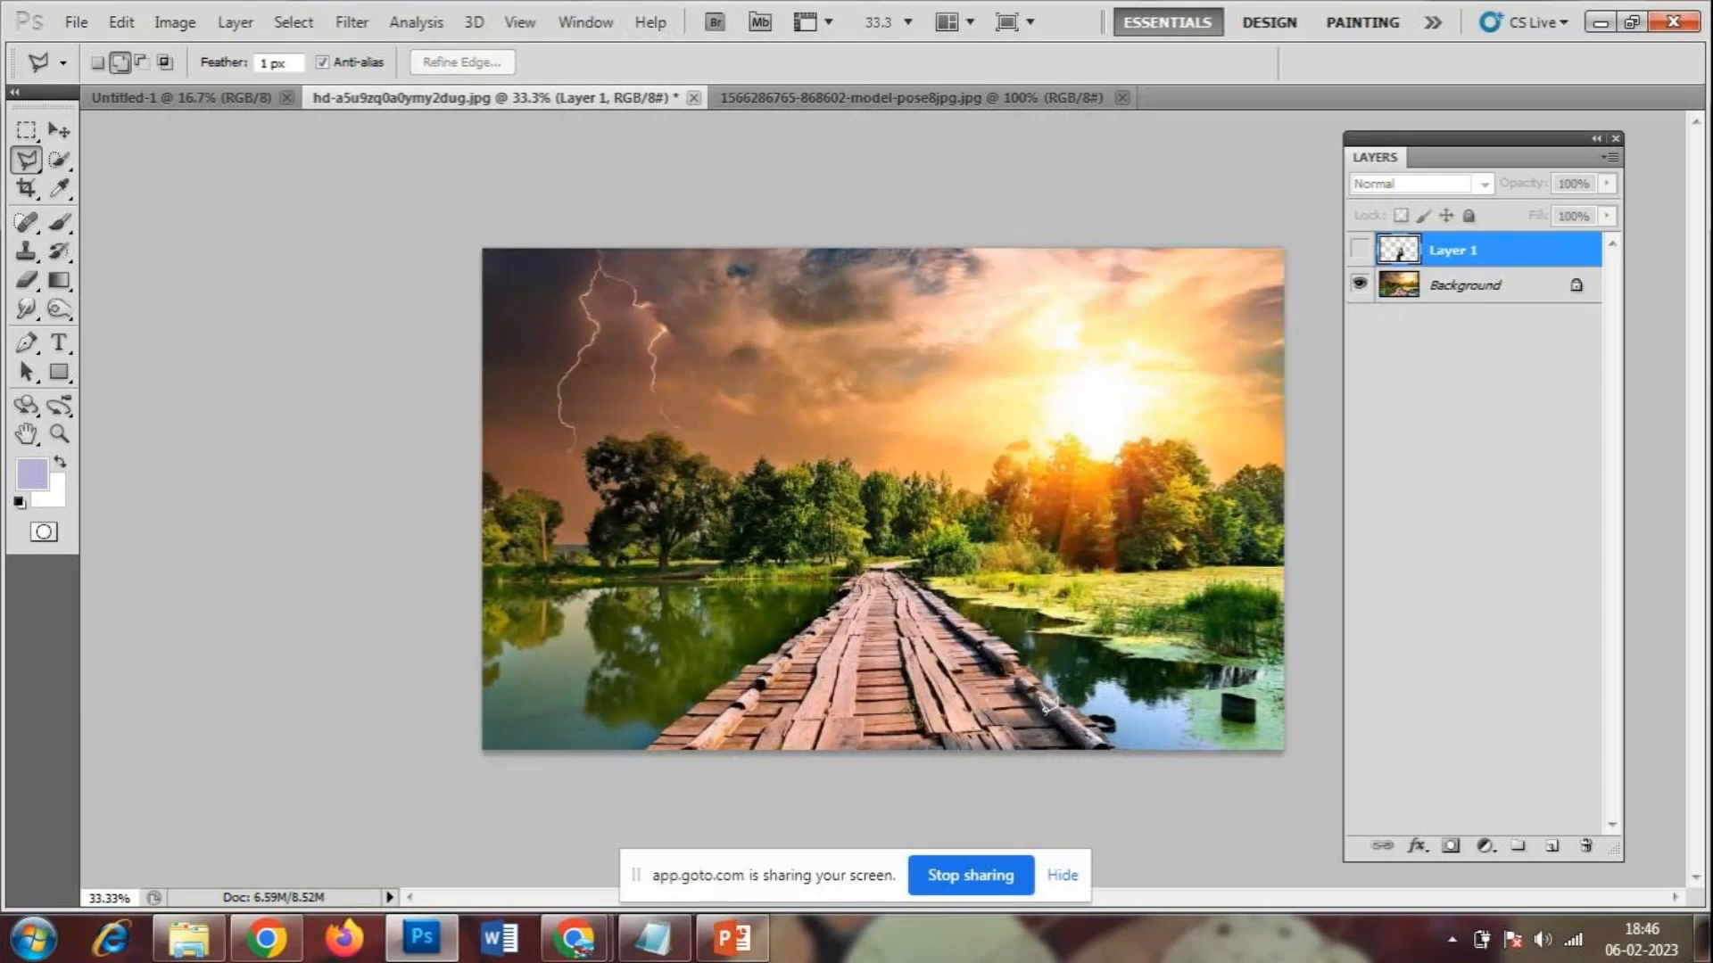
pyautogui.hotkey('ctrl', 'v')
pyautogui.press('v')
pyautogui.moveTo(868, 502); pyautogui.dragTo(872, 655)
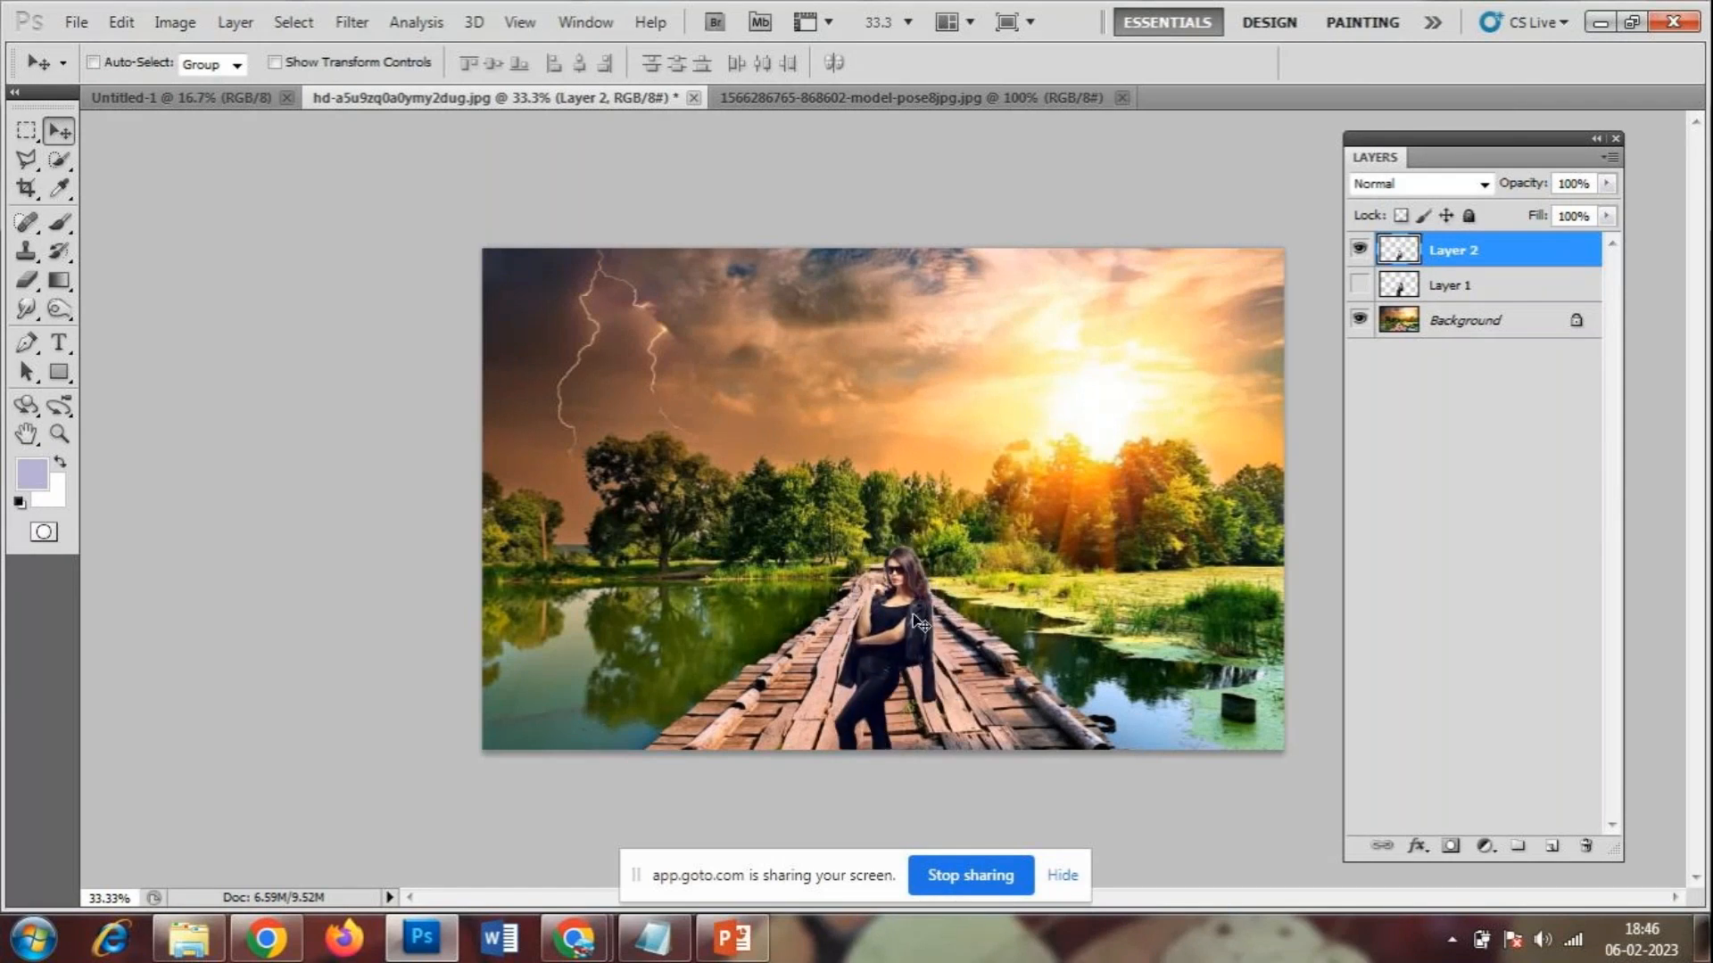
# - Scale the pasted model to about 120% with Free Transform and position her on the bridge at the image's lower edge
pyautogui.hotkey('ctrl', 't')
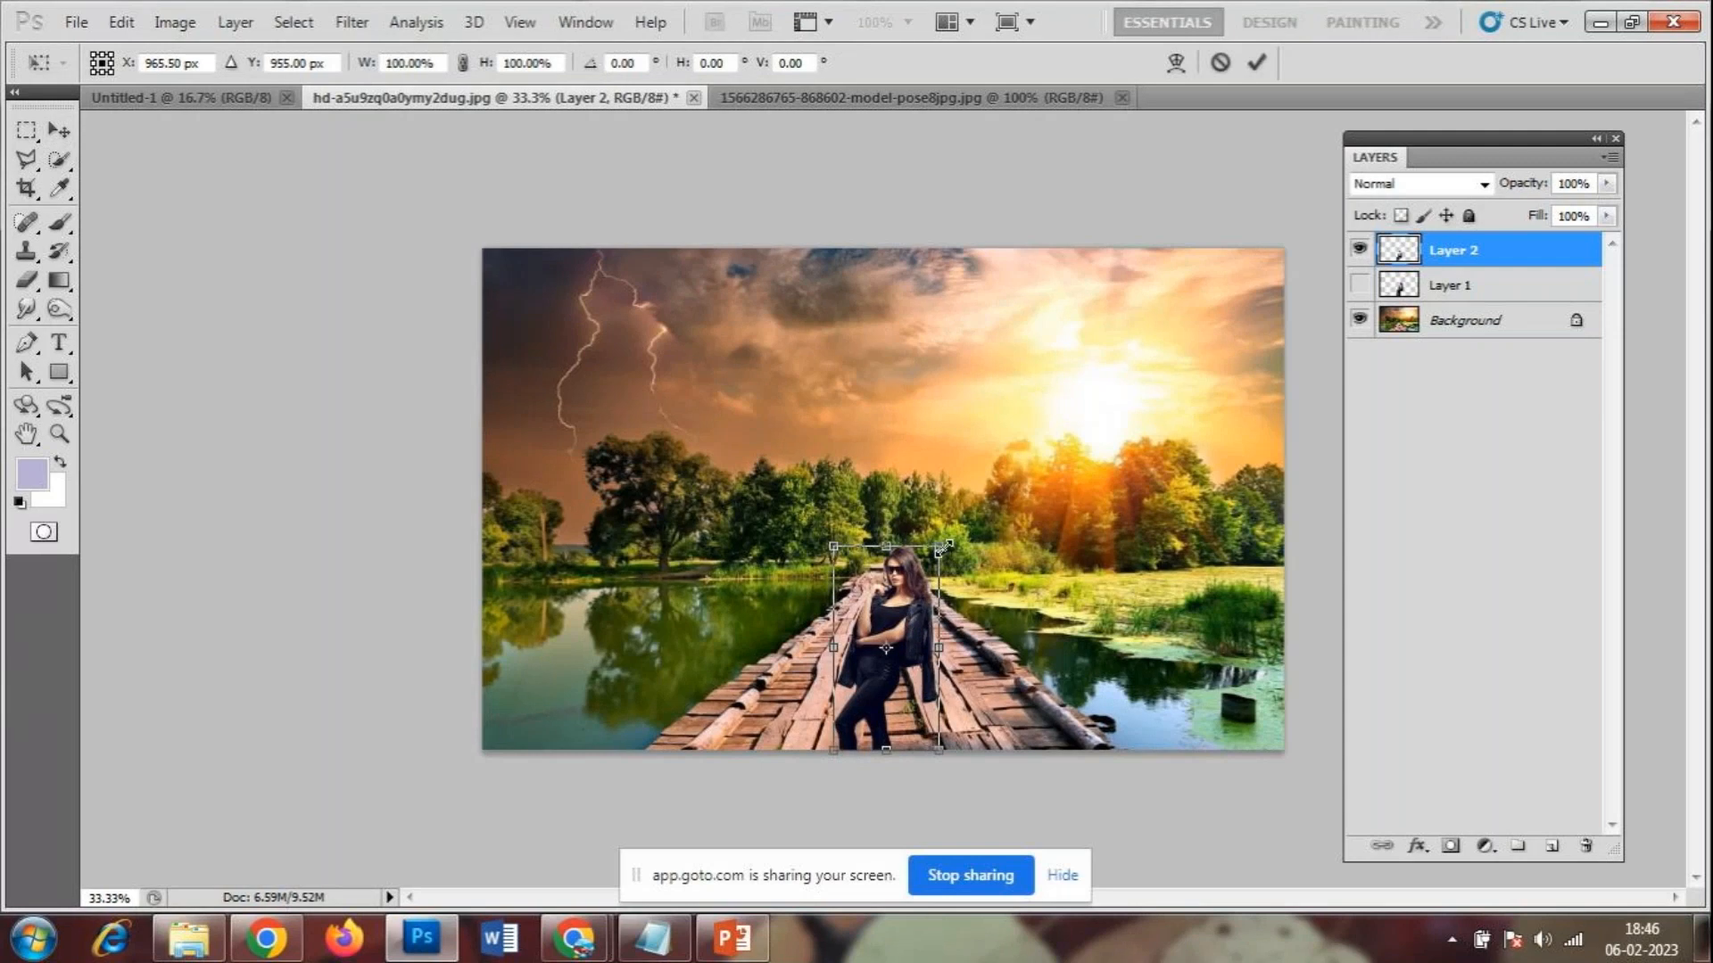
pyautogui.moveTo(942, 542); pyautogui.dragTo(972, 505)
pyautogui.moveTo(894, 639); pyautogui.dragTo(916, 596)
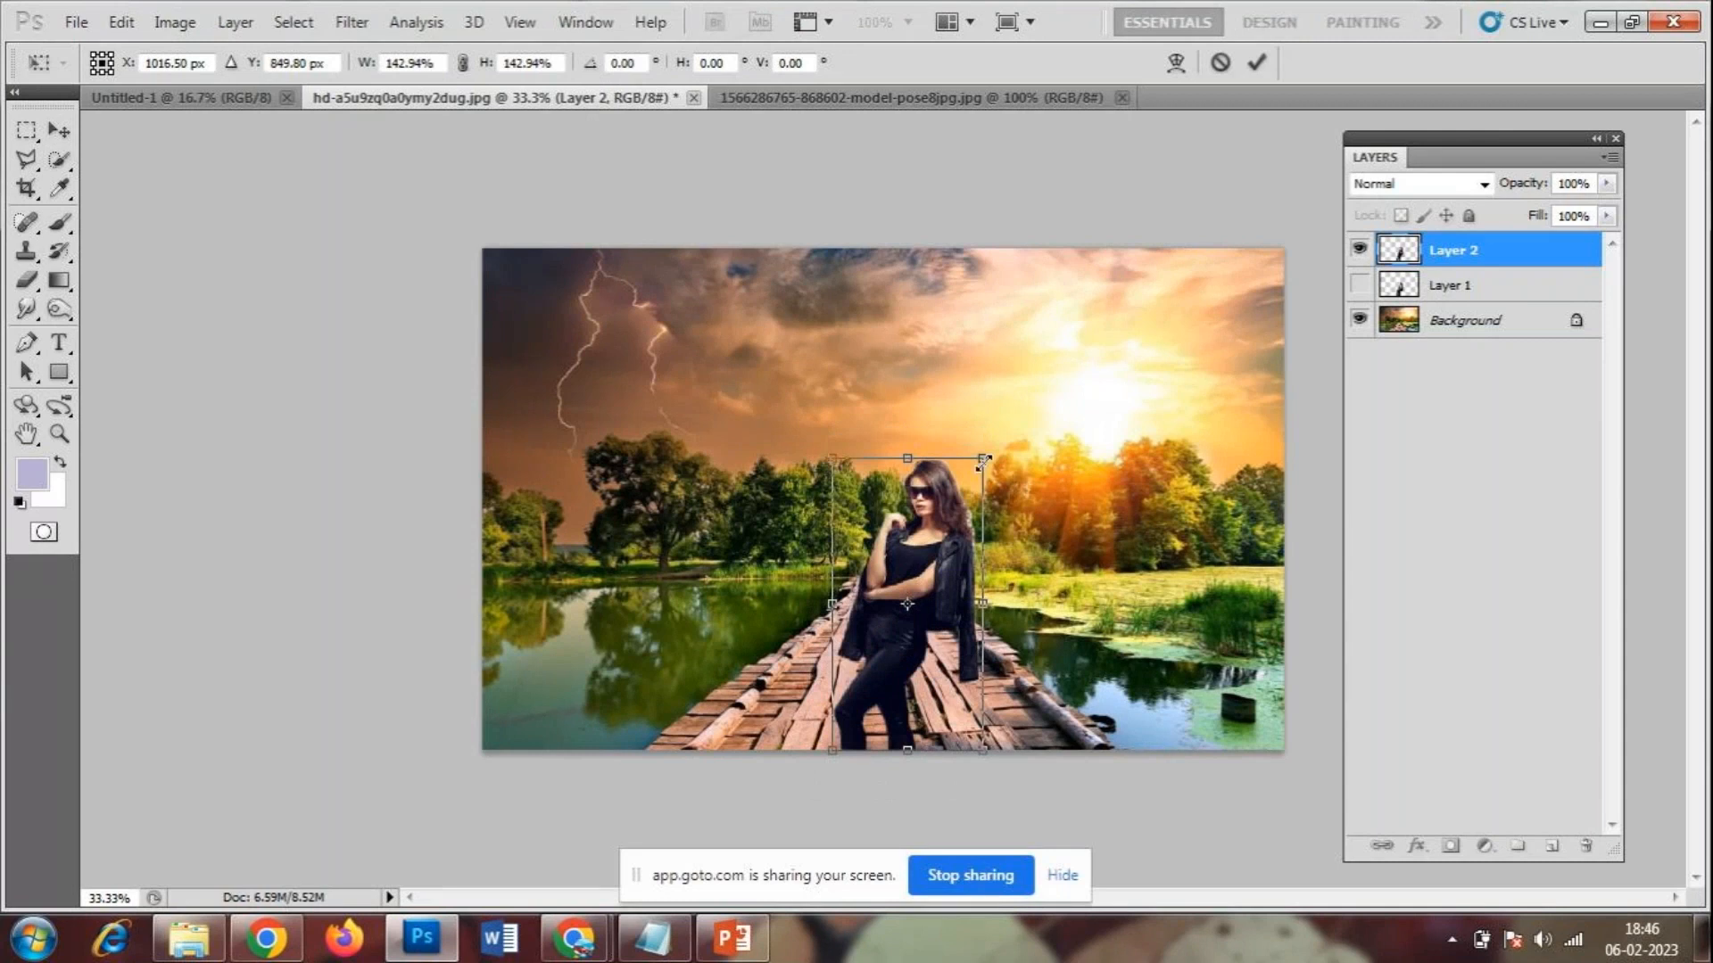
pyautogui.moveTo(984, 461); pyautogui.dragTo(968, 487)
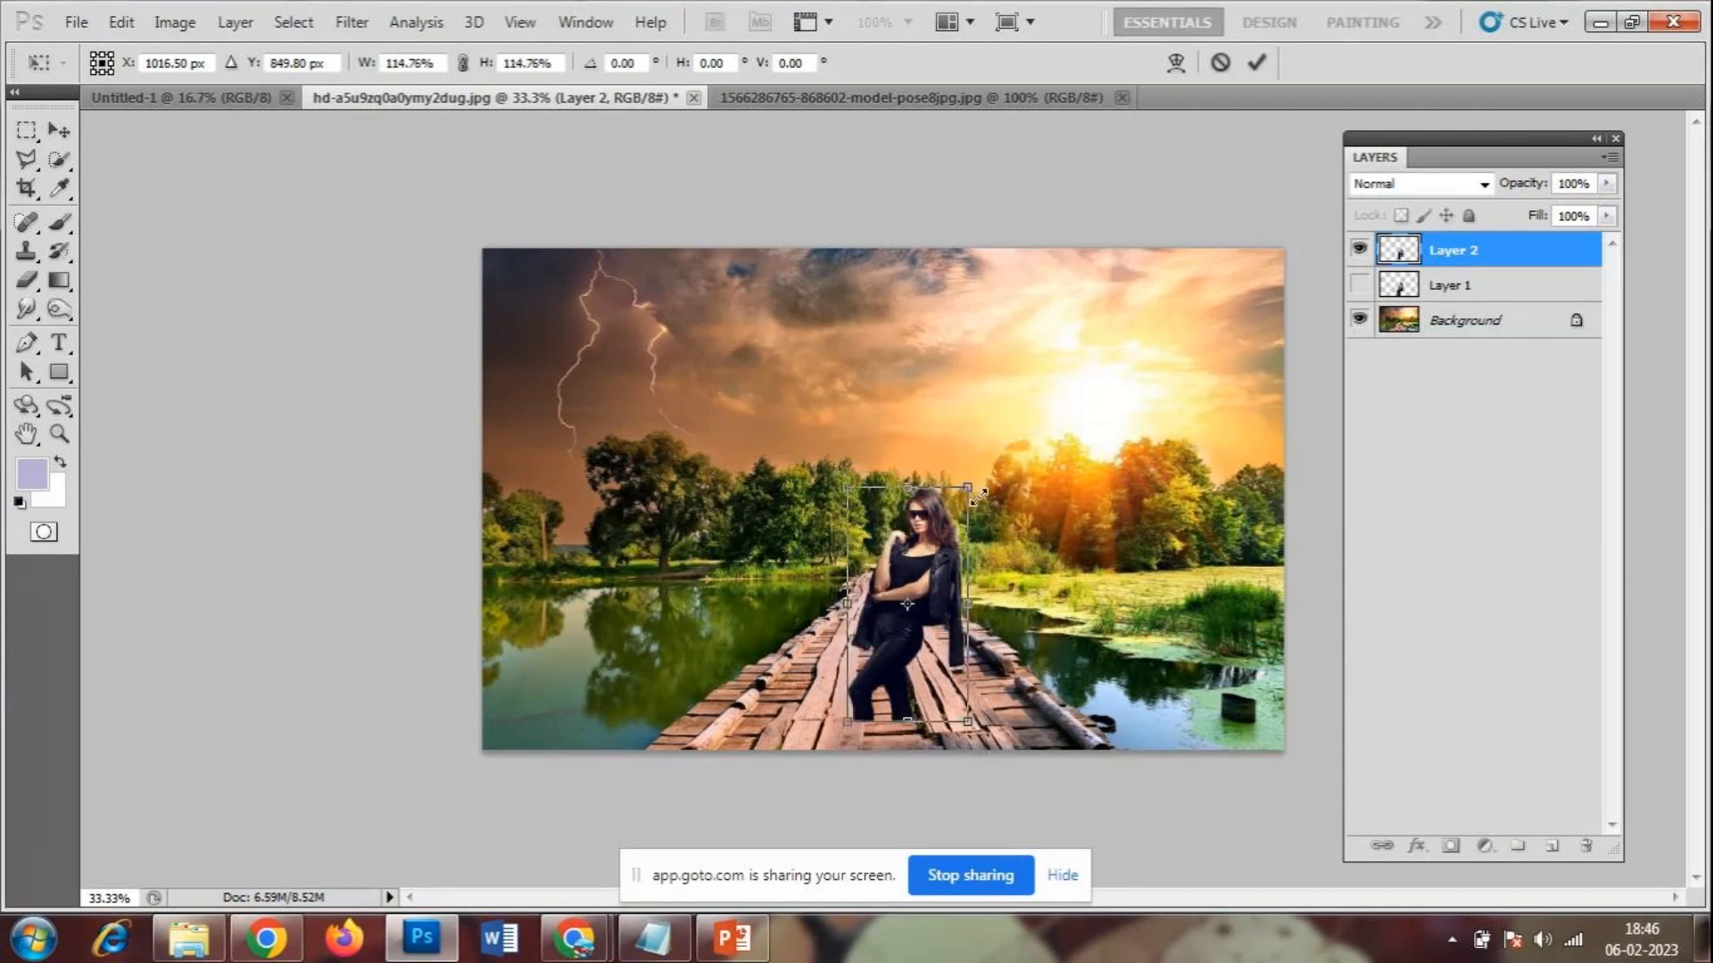
pyautogui.moveTo(908, 609)
pyautogui.mouseDown()
pyautogui.moveTo(903, 635)
pyautogui.moveTo(925, 612)
pyautogui.mouseUp()
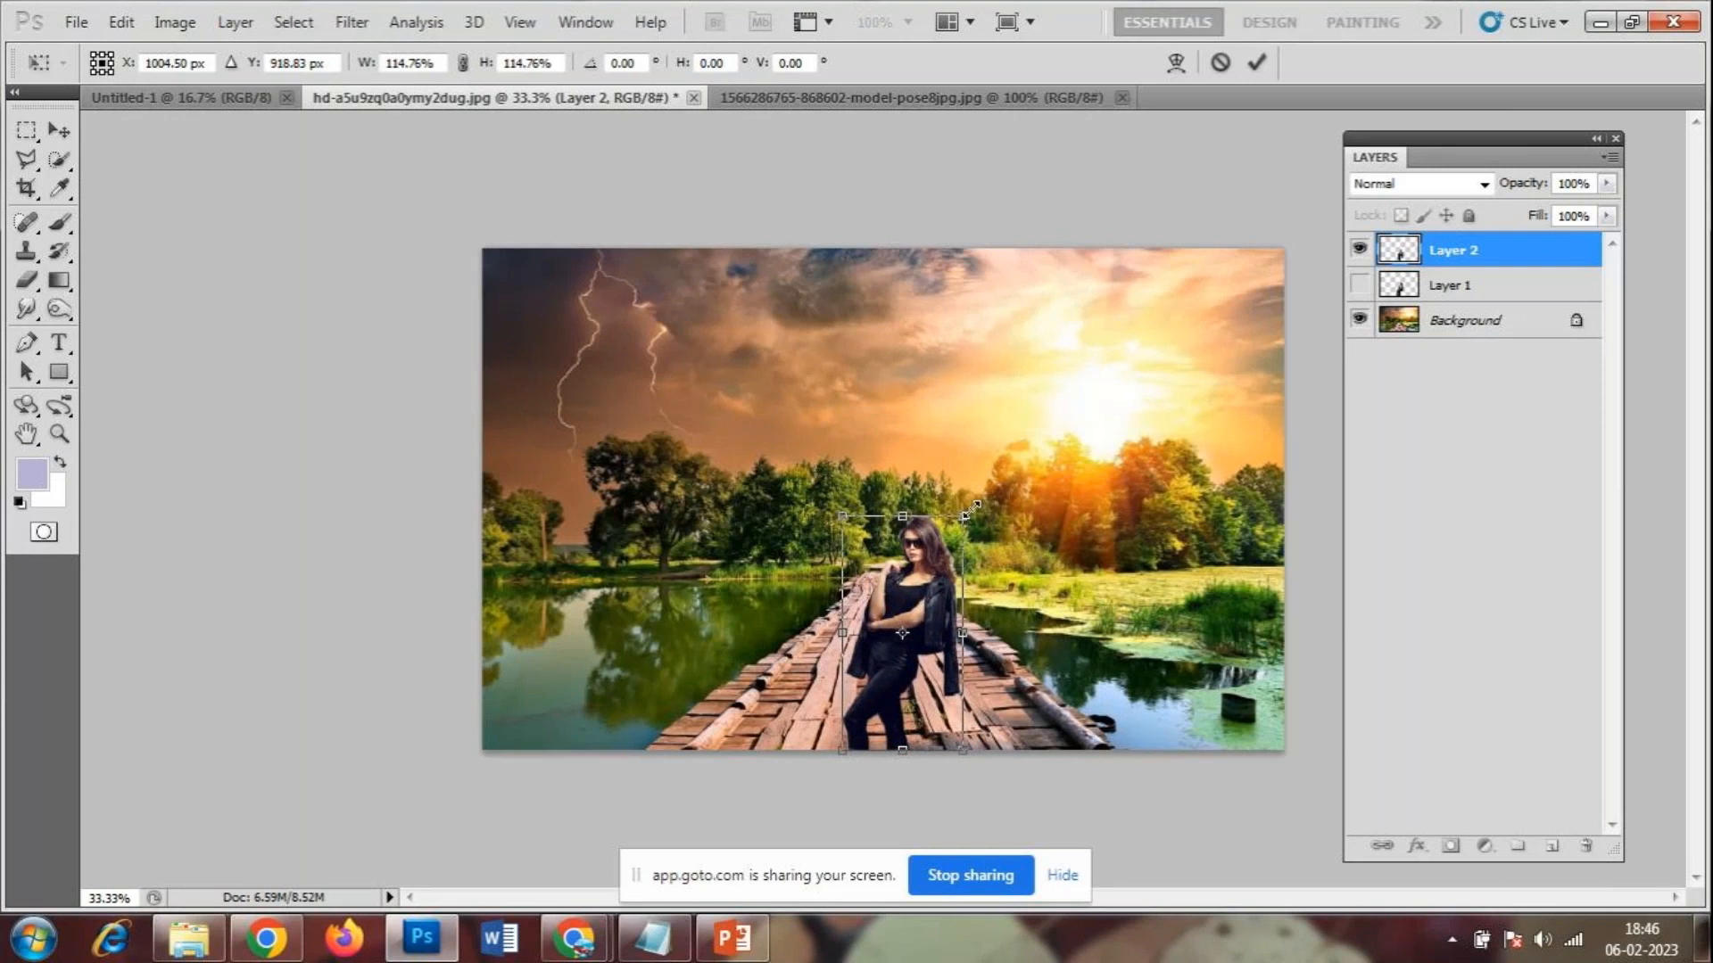
pyautogui.moveTo(966, 515); pyautogui.dragTo(971, 511)
pyautogui.moveTo(930, 602); pyautogui.dragTo(938, 597)
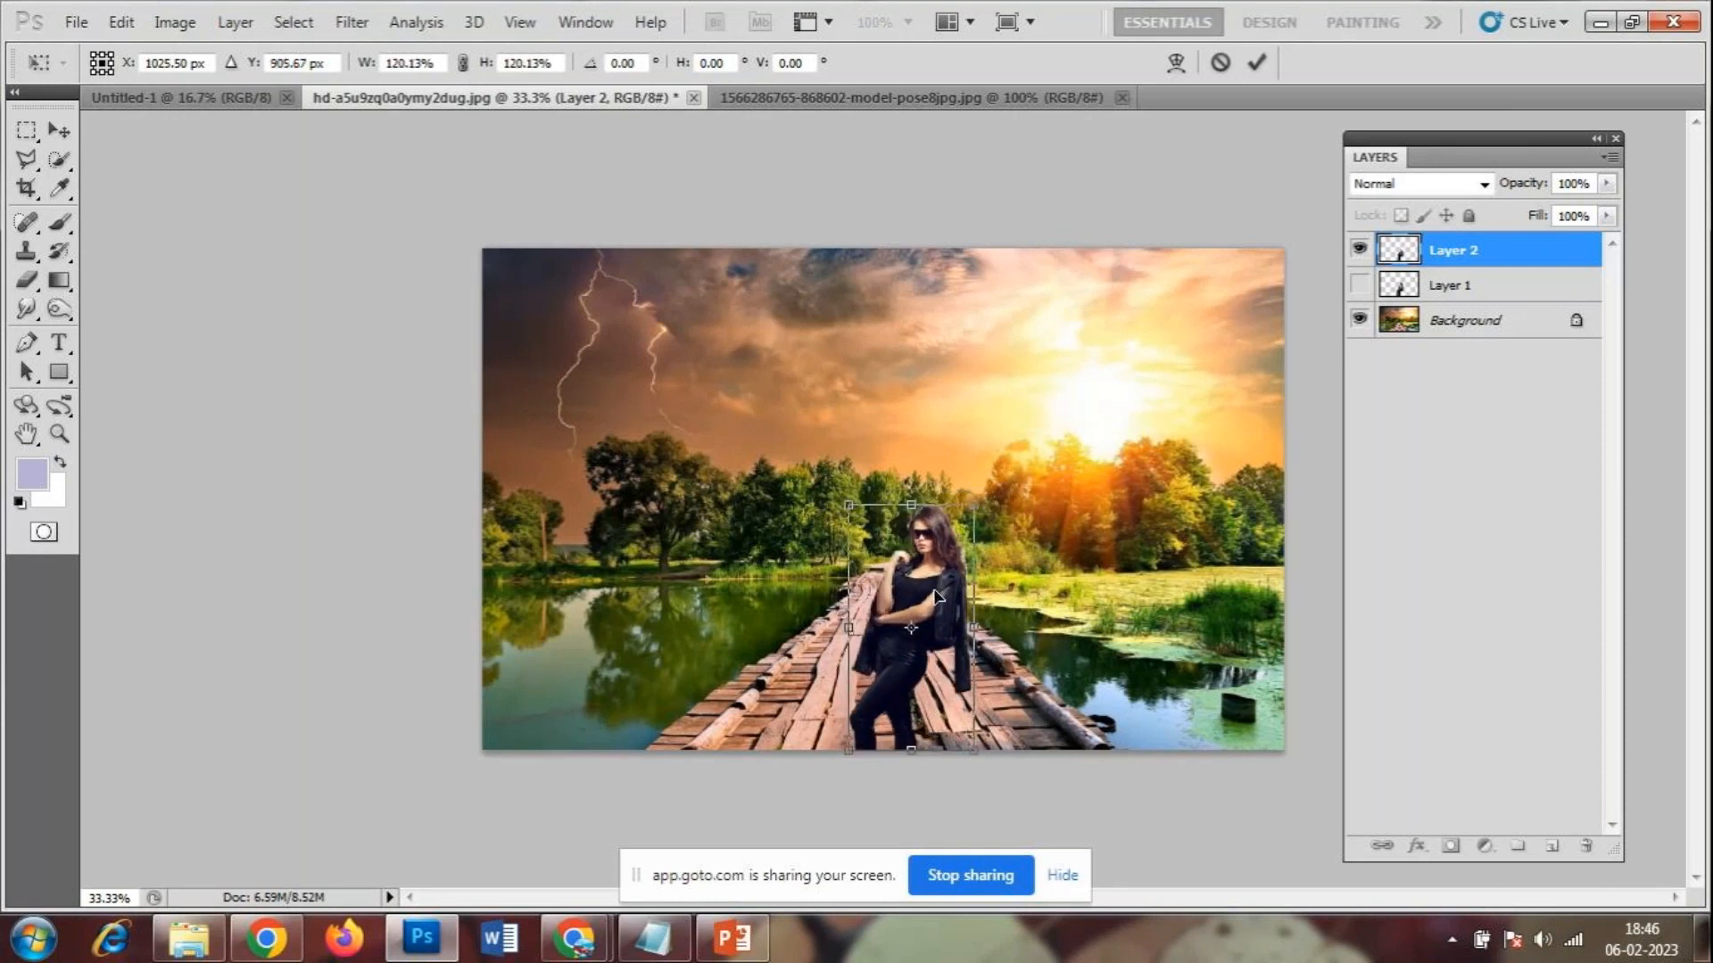
pyautogui.press('Return')
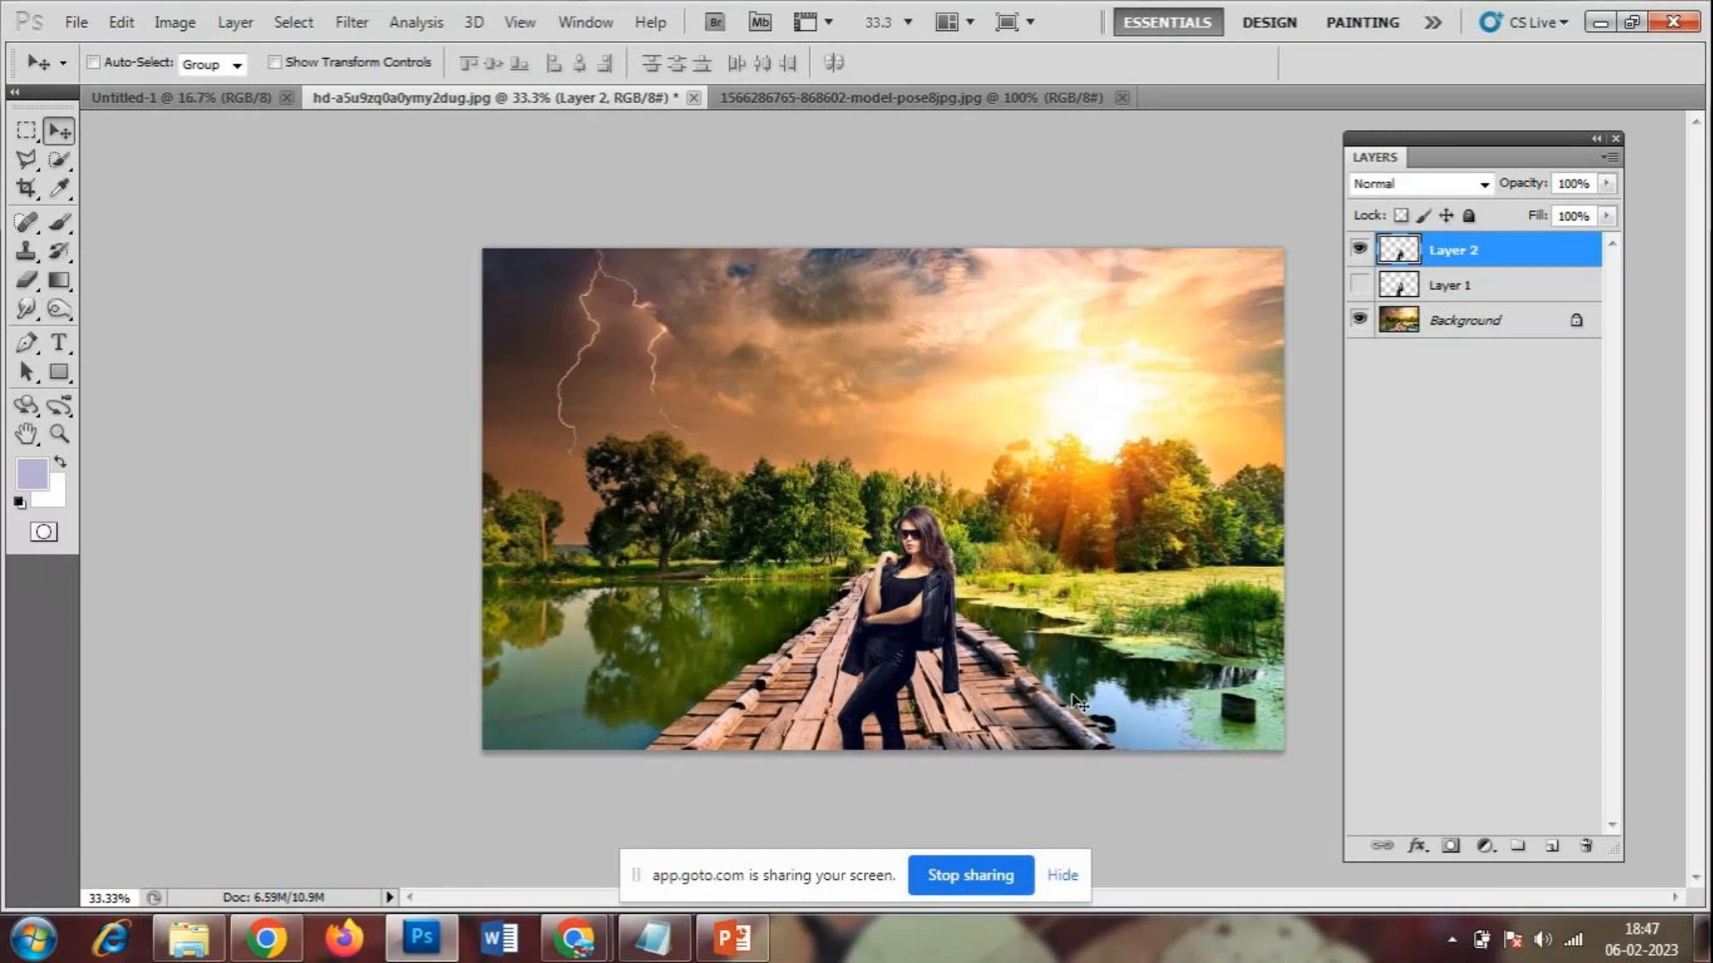
pyautogui.click(77, 22)
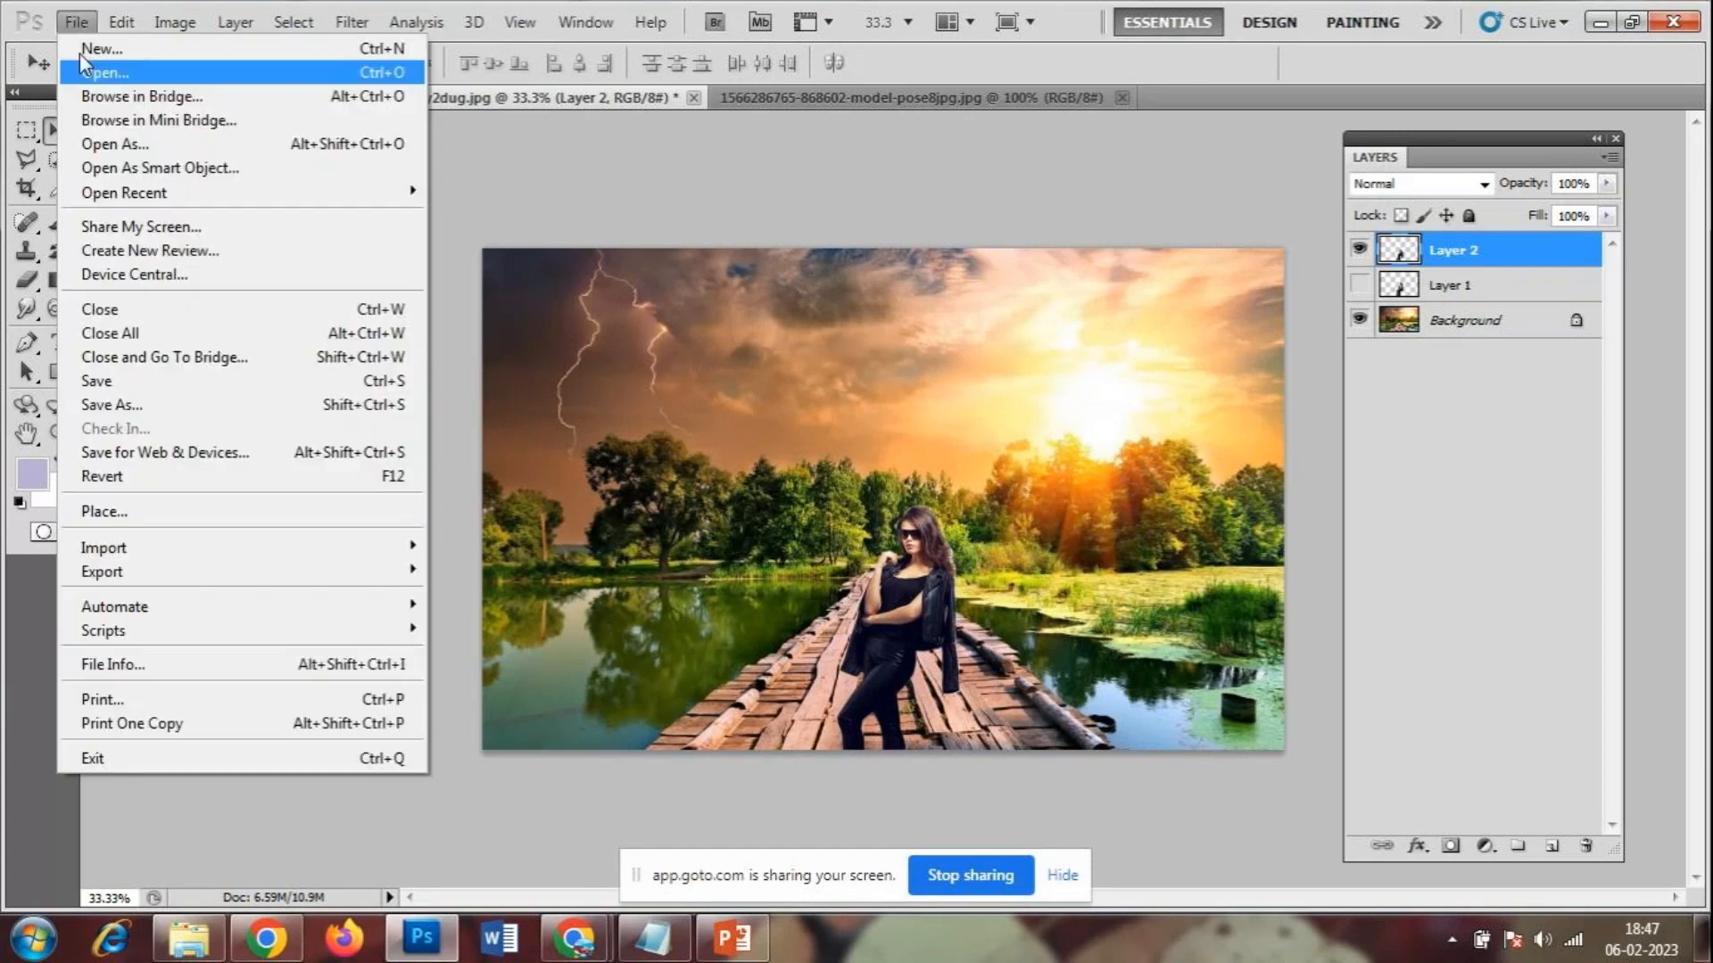
pyautogui.click(88, 72)
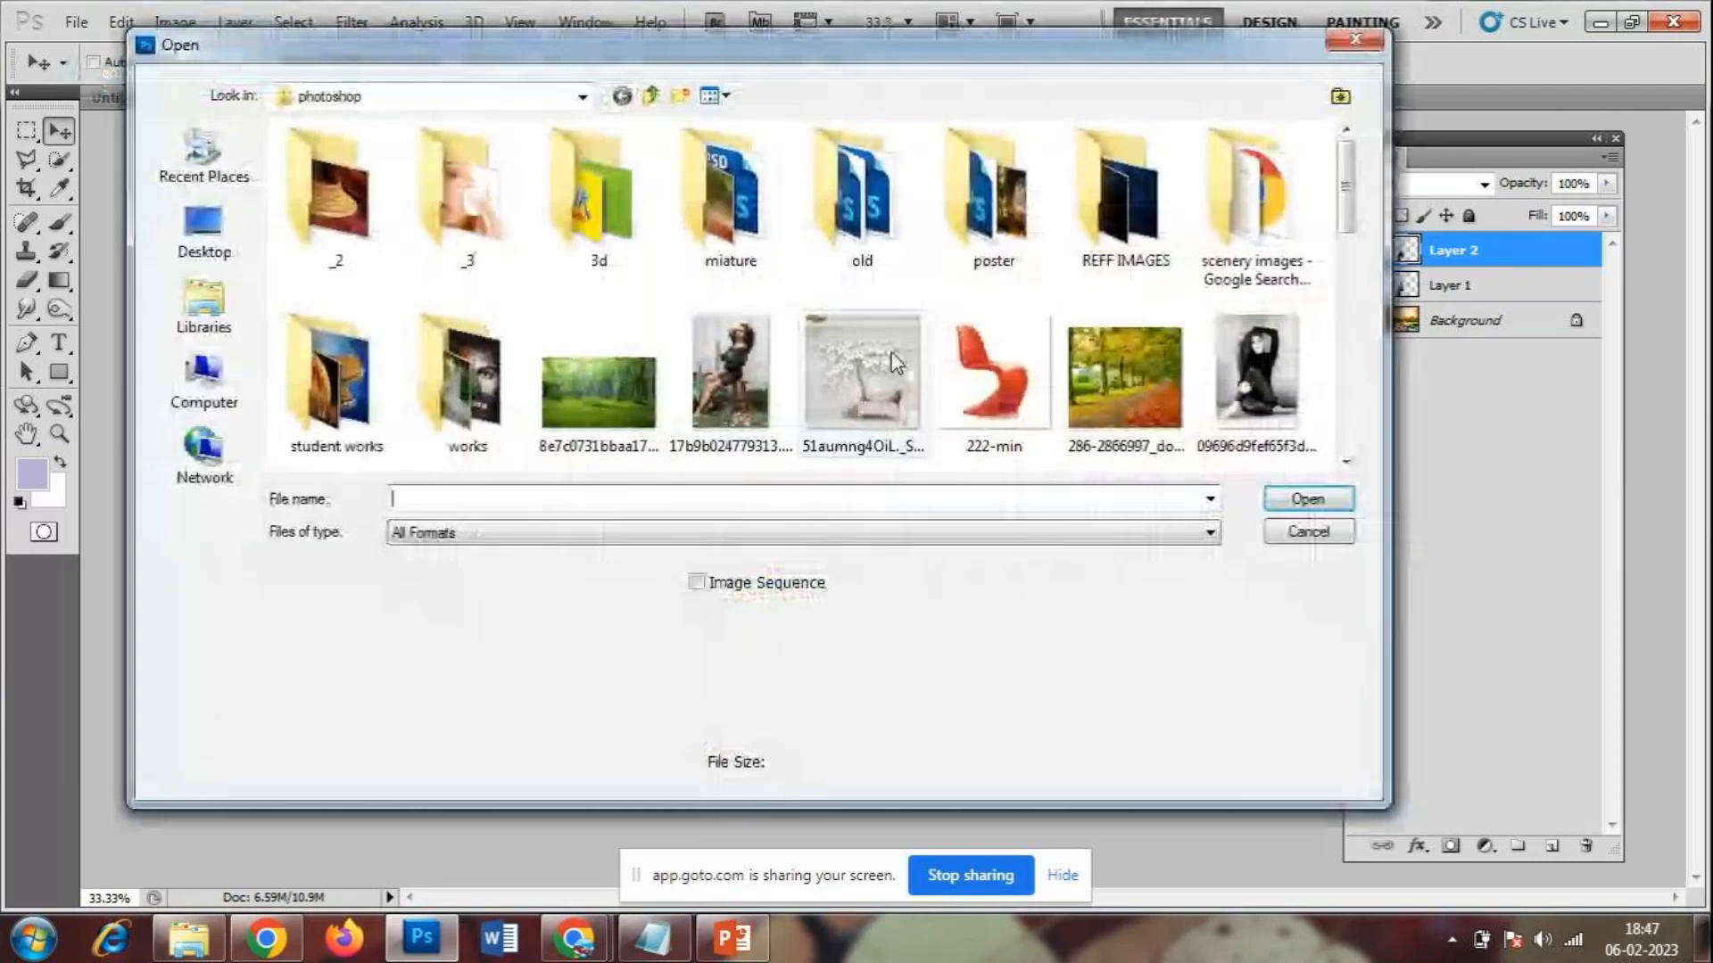
pyautogui.moveTo(1347, 189); pyautogui.dragTo(1341, 272)
pyautogui.click(599, 286)
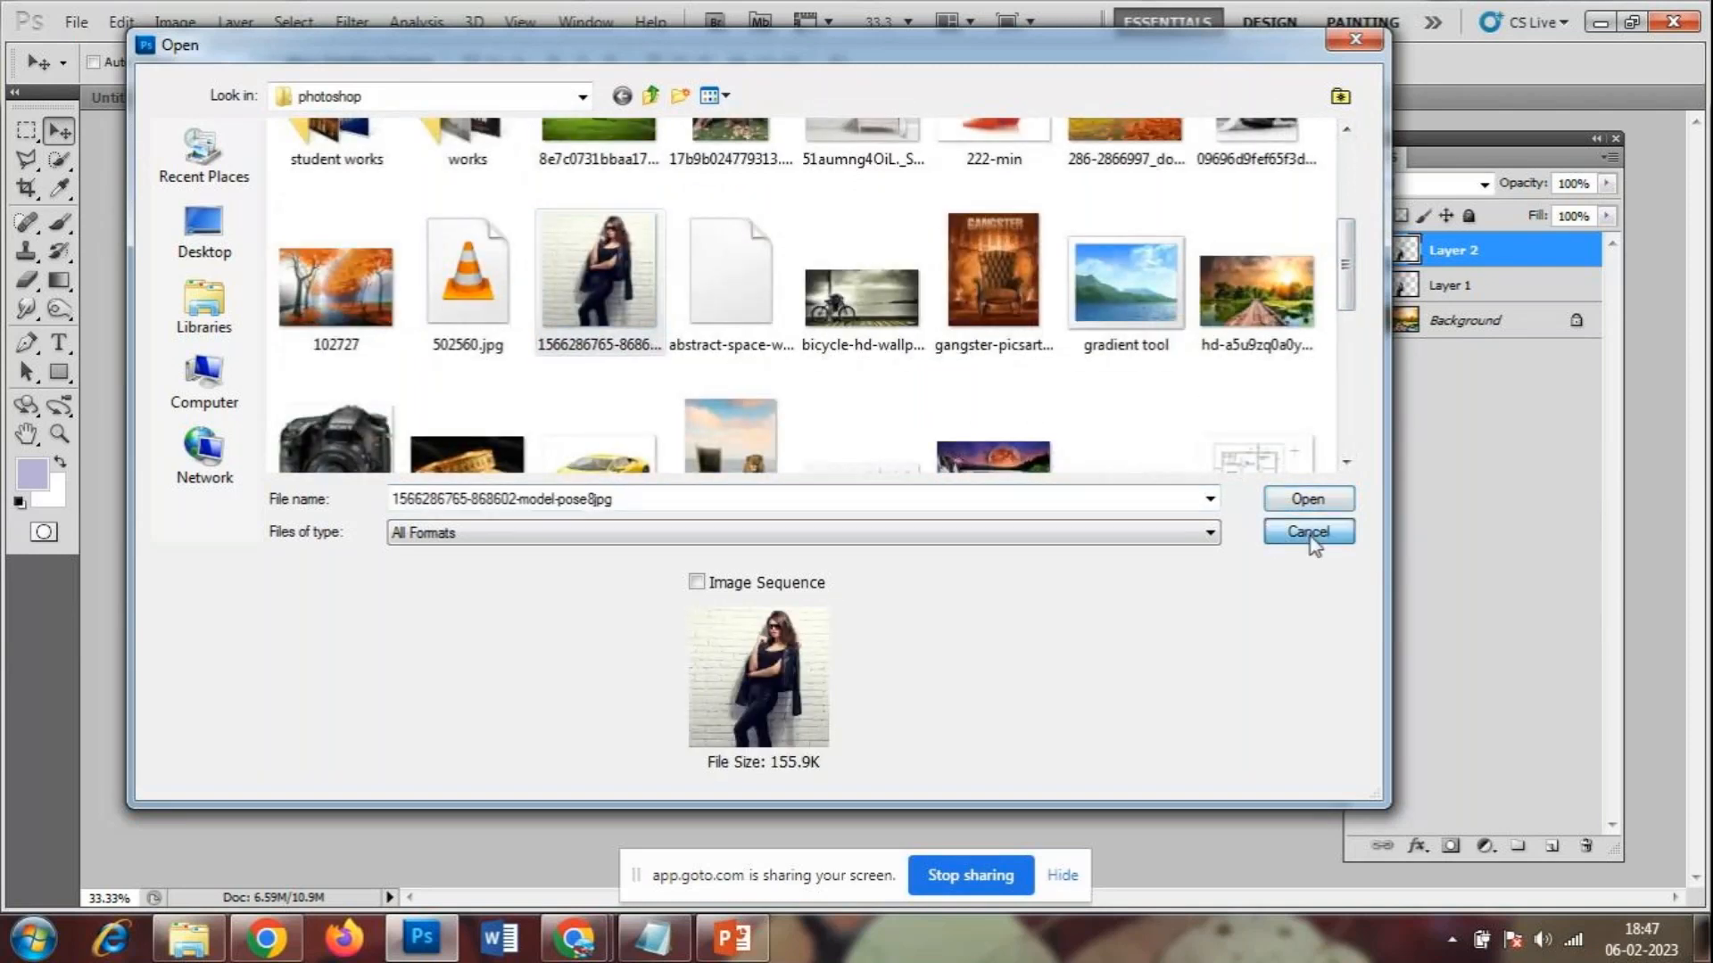
pyautogui.click(1311, 535)
# - Return to the model photo and copy the selected model onto a new layer
pyautogui.click(872, 104)
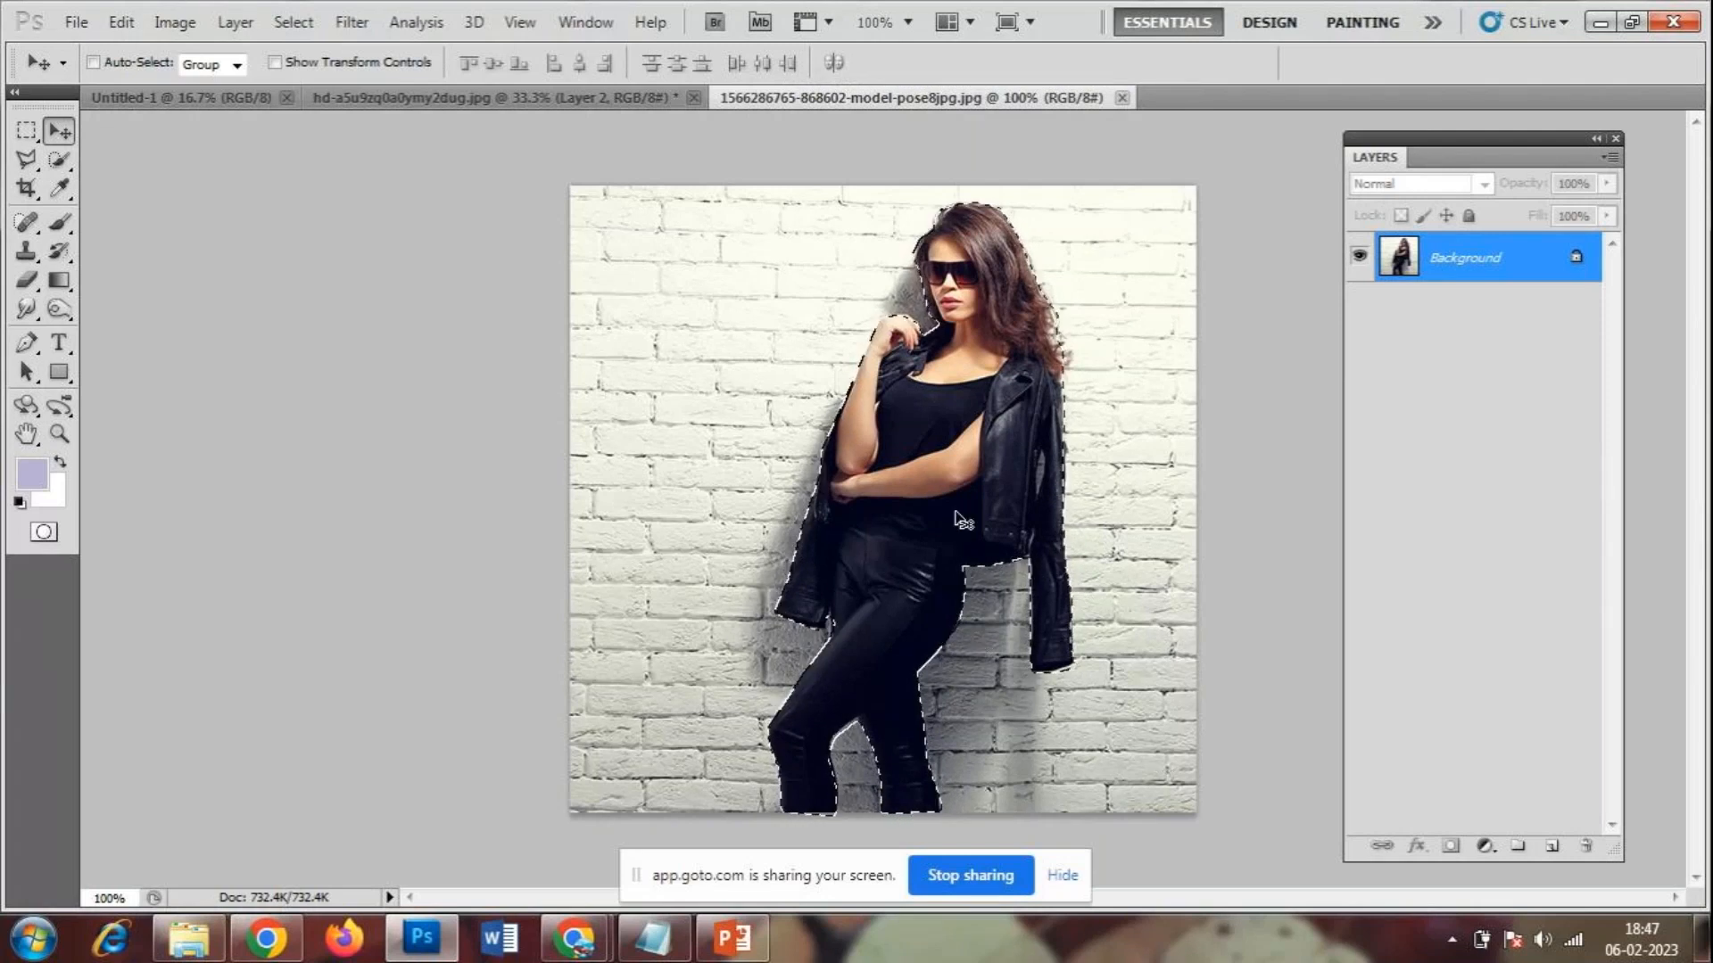
pyautogui.moveTo(1524, 138)
pyautogui.mouseDown()
pyautogui.moveTo(1472, 134)
pyautogui.moveTo(1490, 137)
pyautogui.mouseUp()
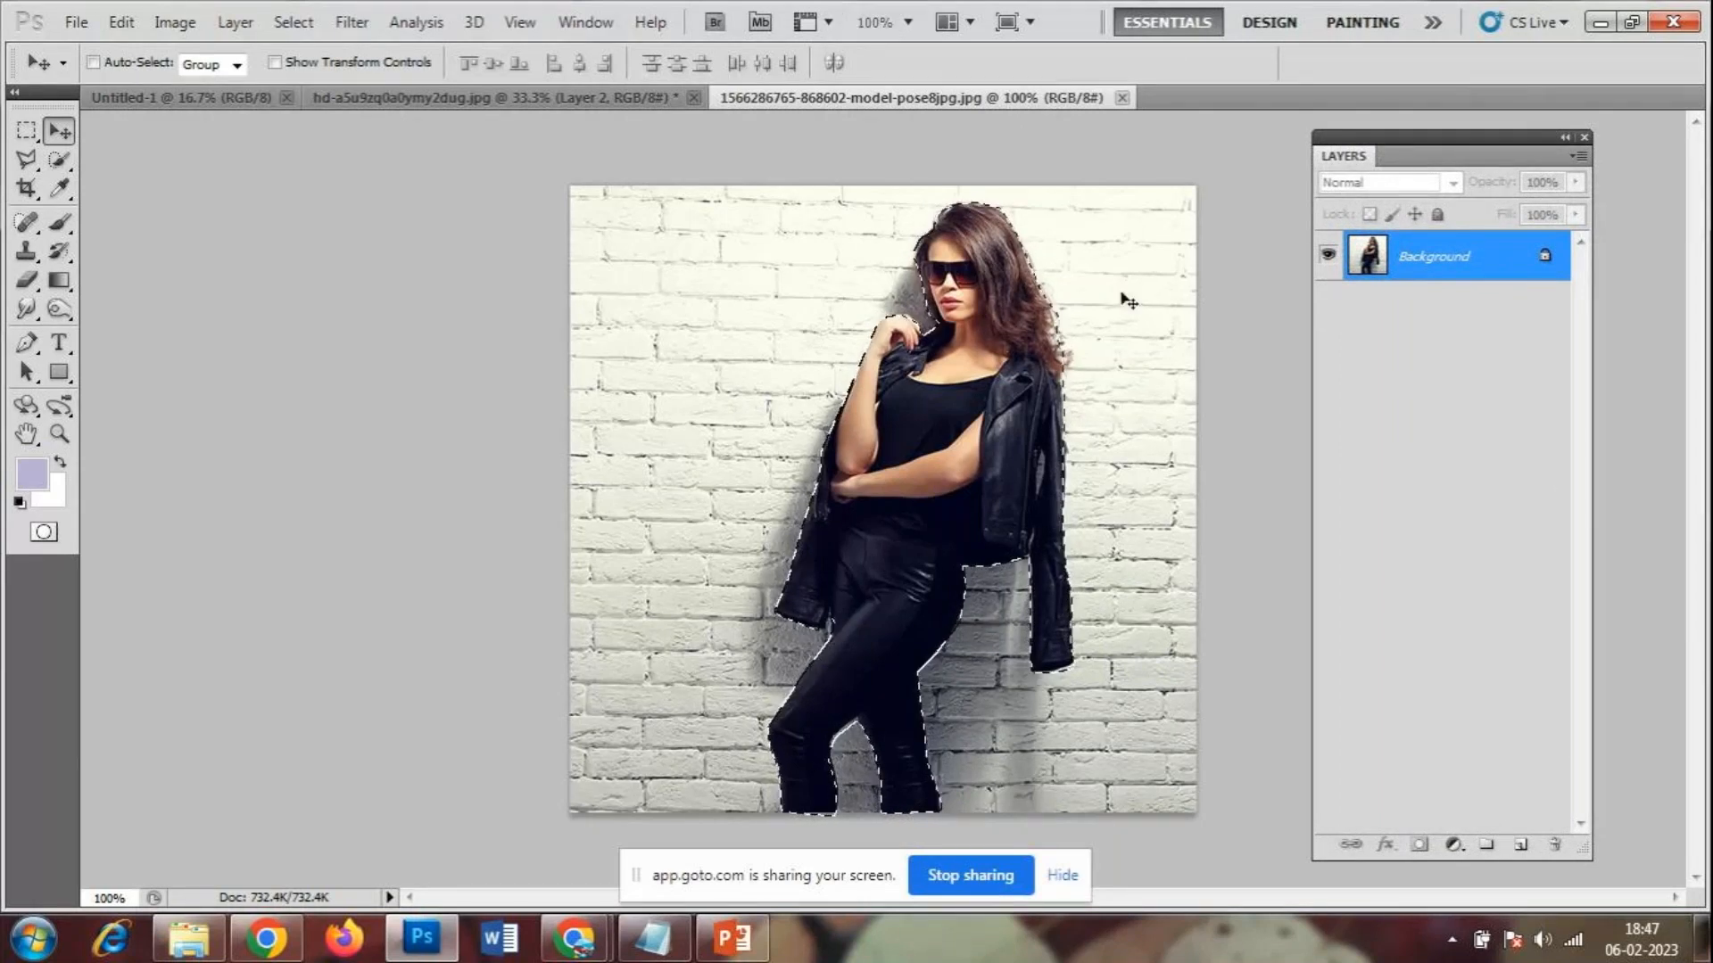
pyautogui.click(587, 22)
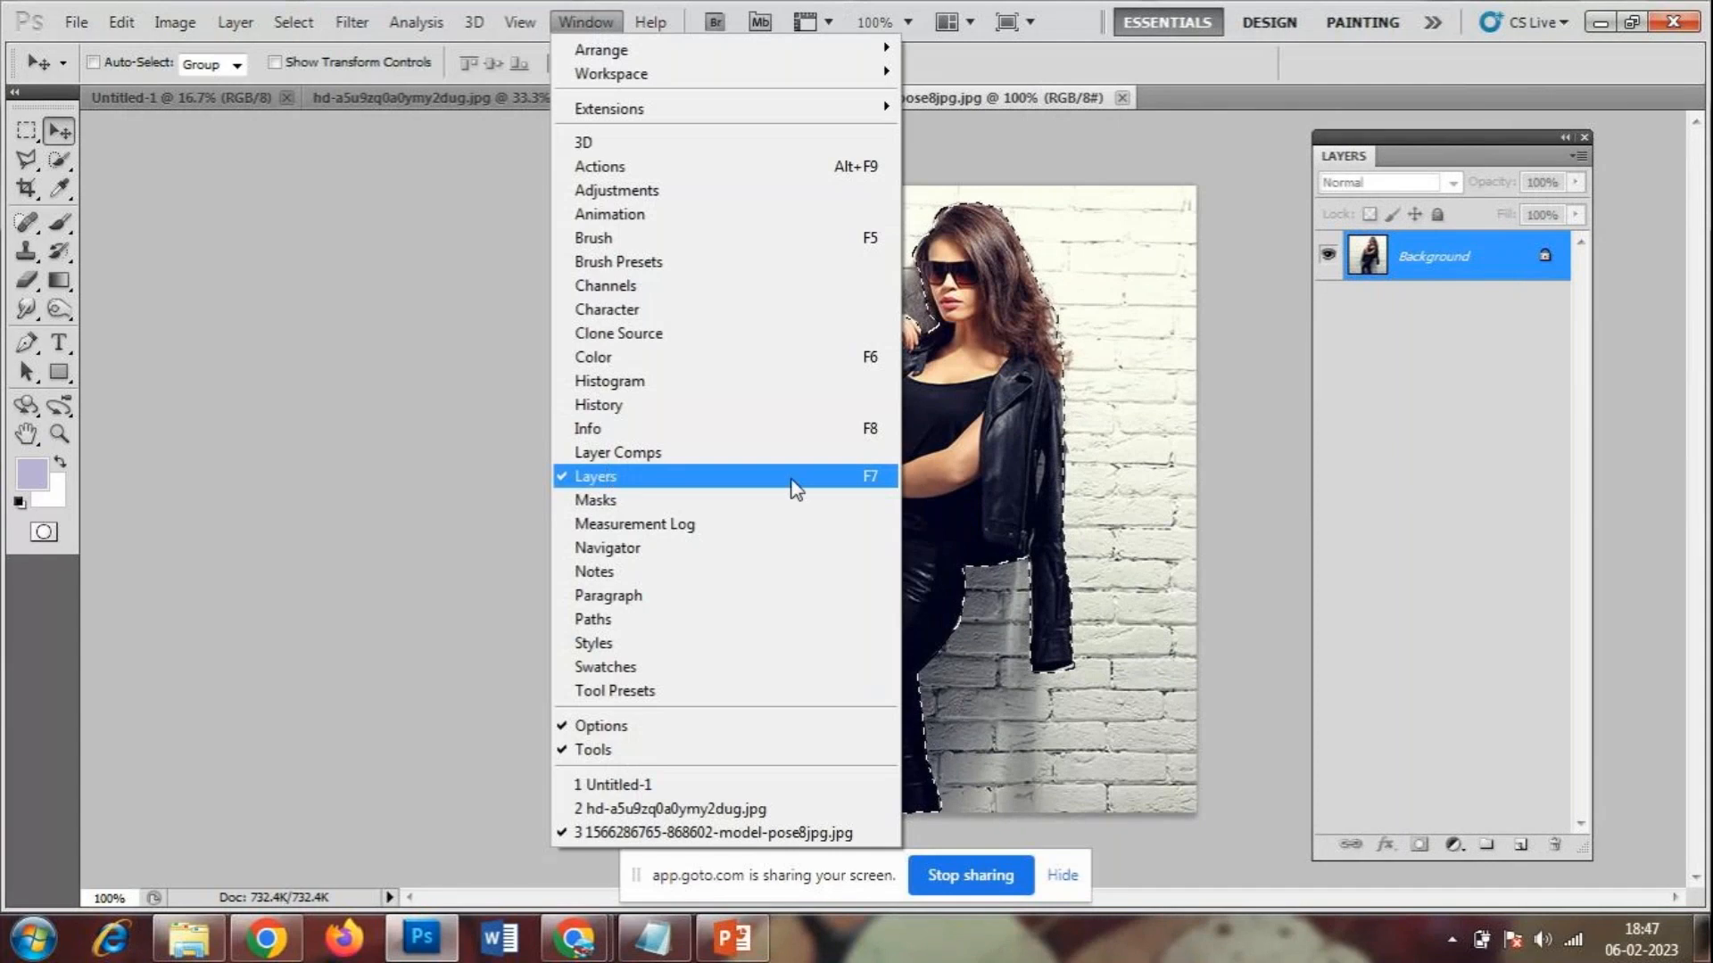
pyautogui.click(1485, 287)
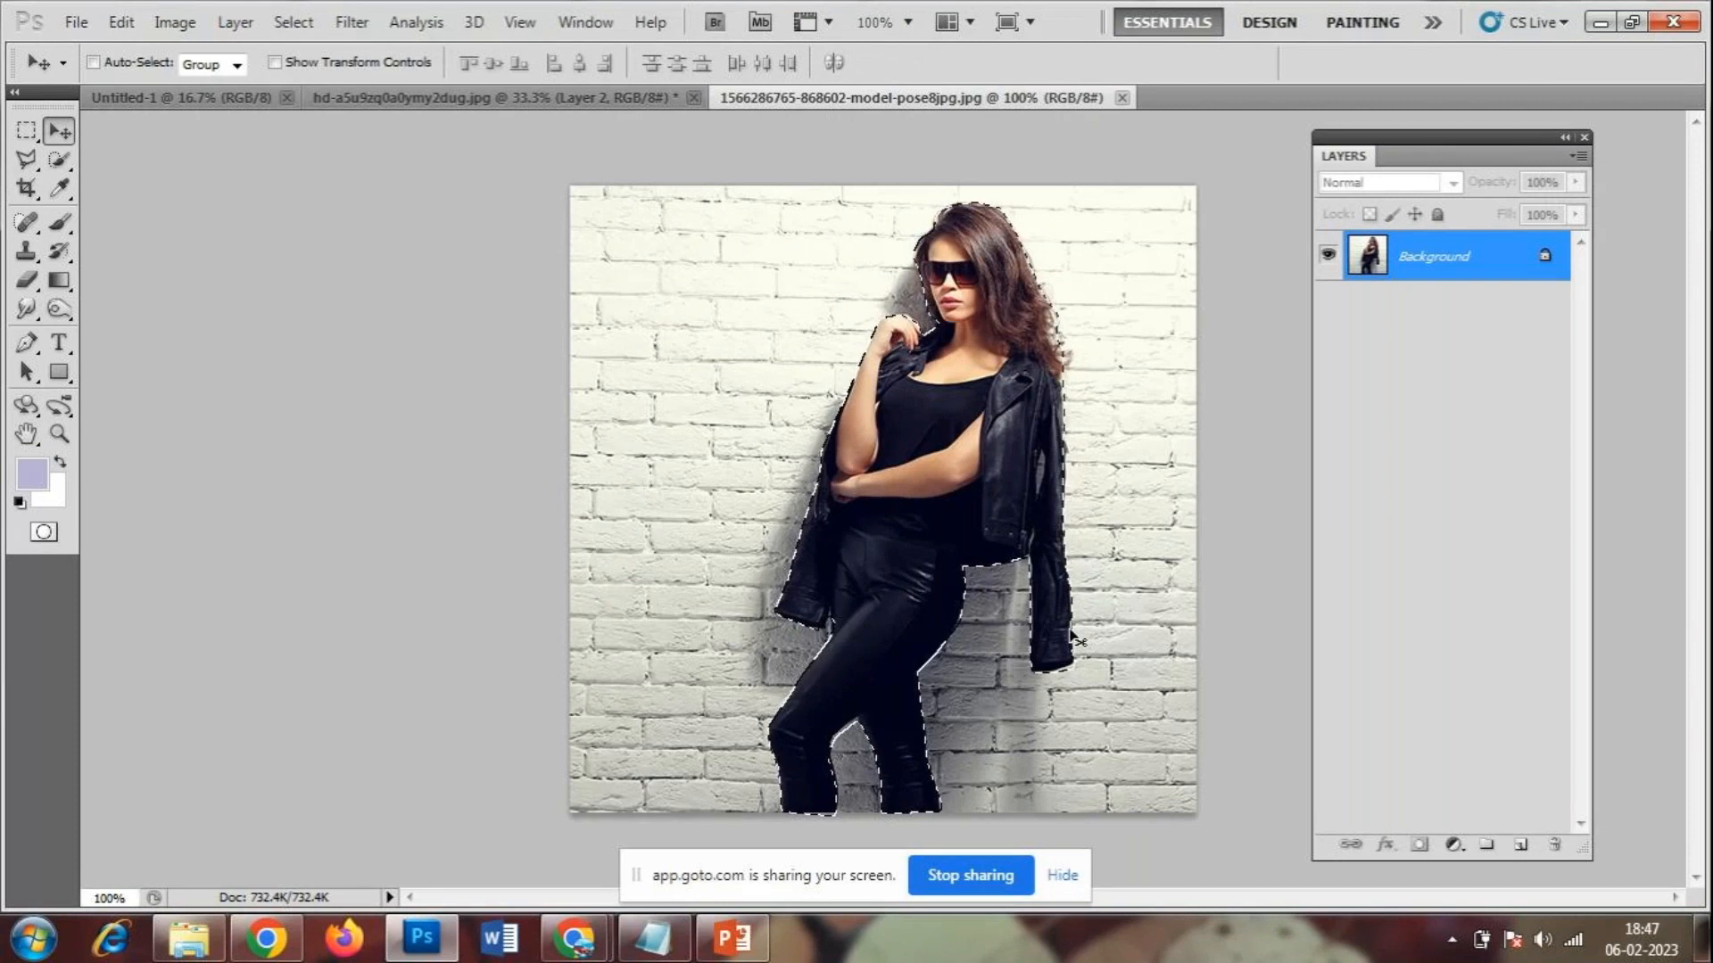
pyautogui.hotkey('ctrl', 'j')
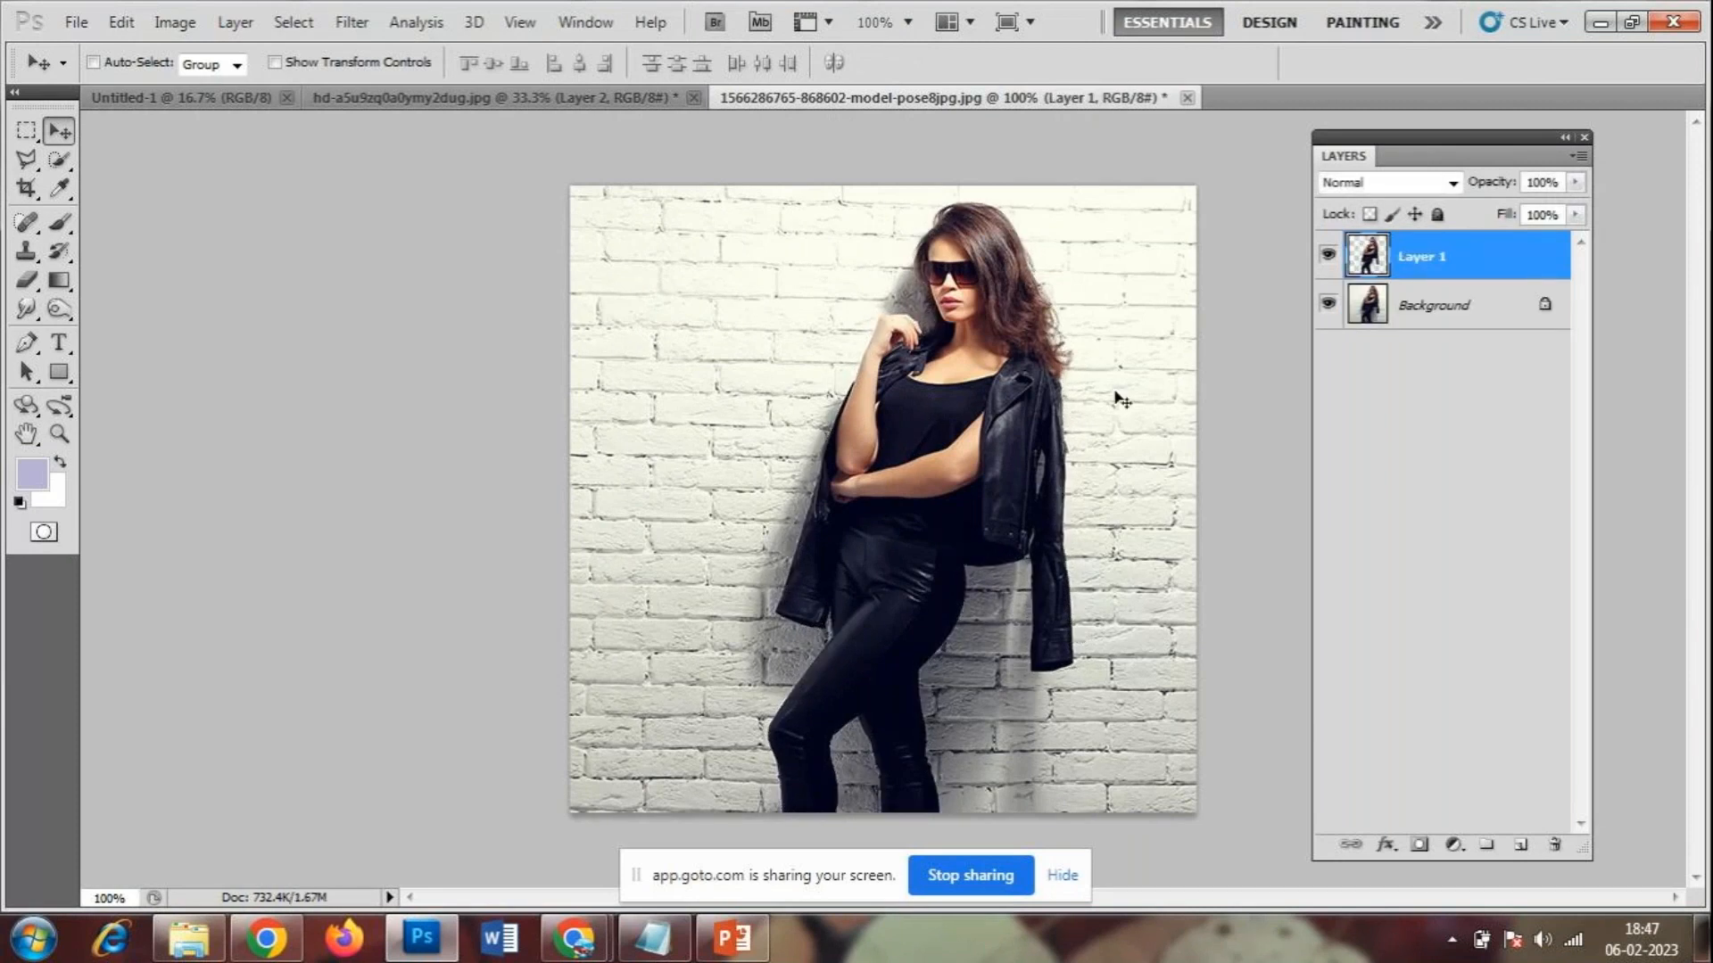
# - Toggle the visibility of the new model layer to compare it with the Background
pyautogui.click(1329, 257)
pyautogui.click(1328, 257)
pyautogui.click(1329, 257)
pyautogui.click(1329, 257)
# - Switch to Notepad and add the line "ctrl j" to the end of the notes_photoshop shortcut list
pyautogui.click(653, 938)
pyautogui.click(664, 655)
pyautogui.write('c')
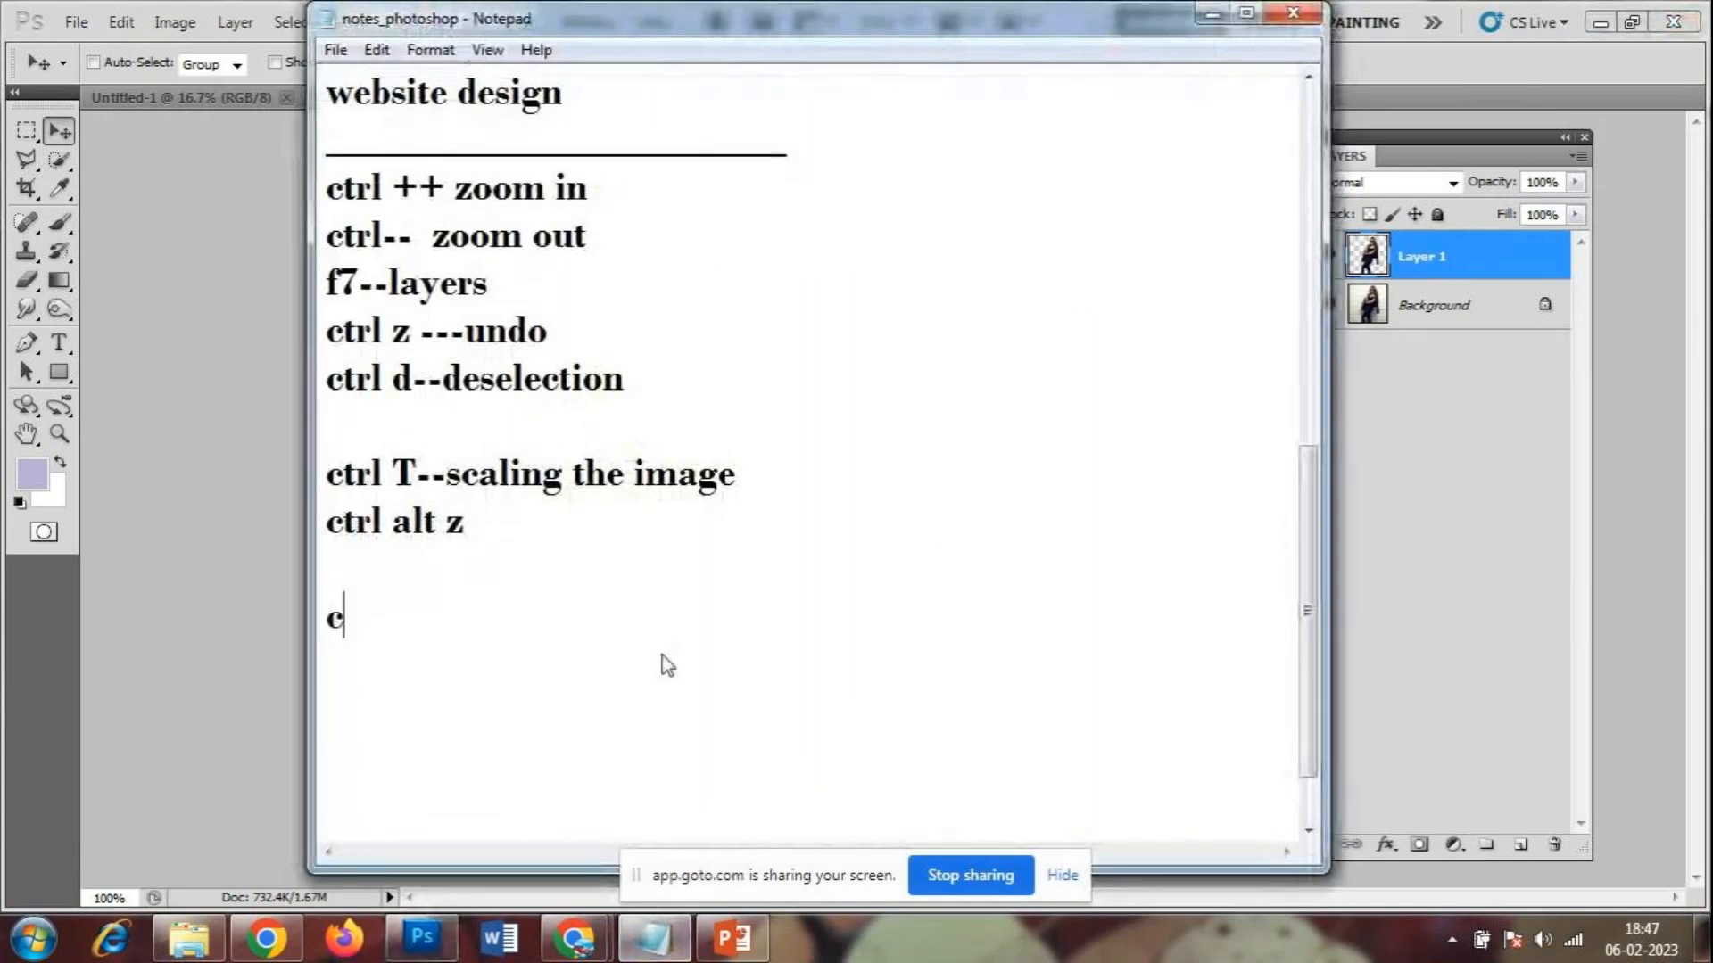
pyautogui.write('trl j')
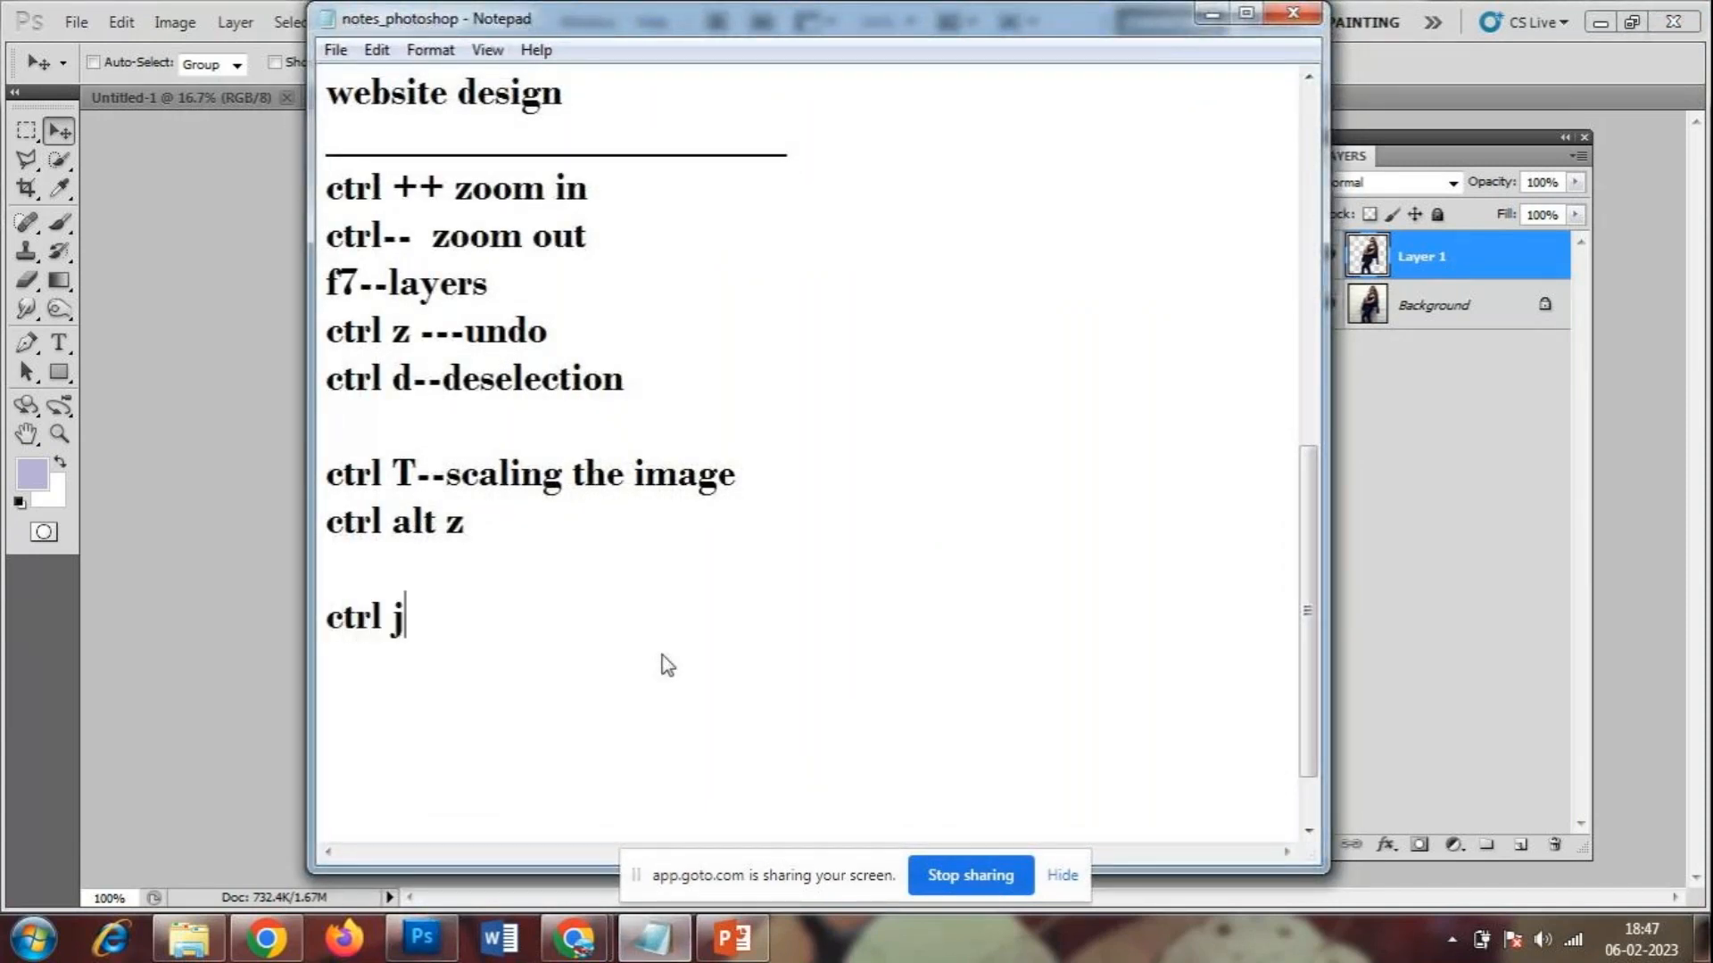
pyautogui.click(1215, 12)
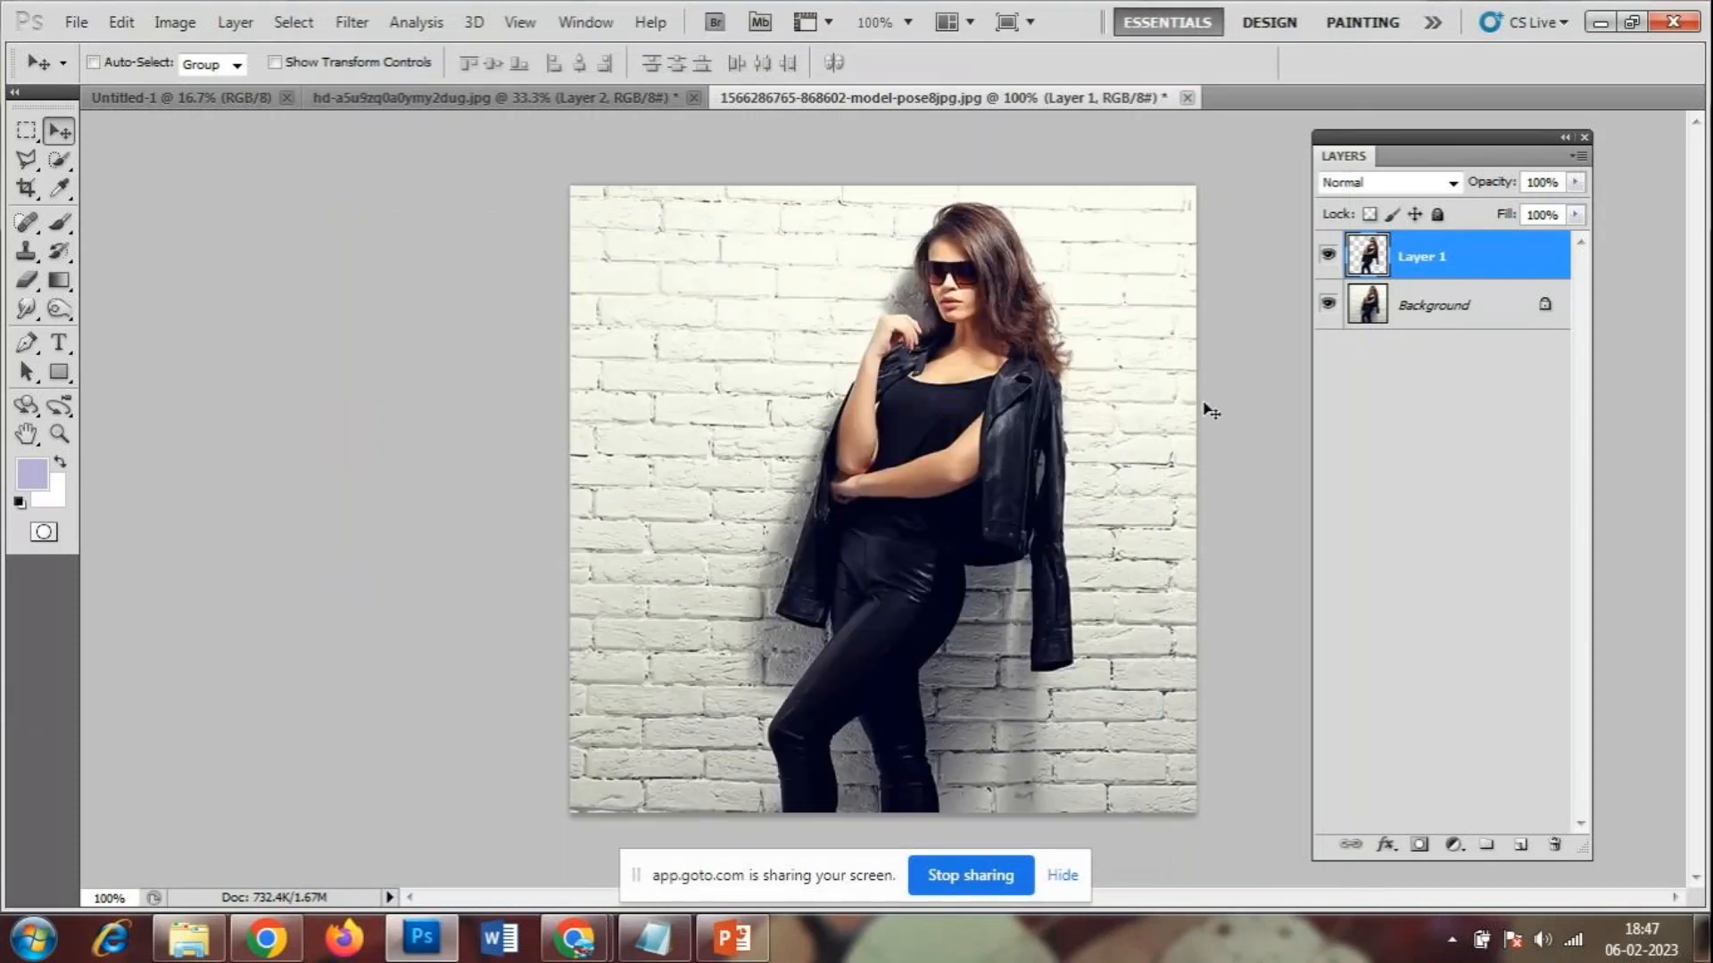
# - Undo the layer copy, copy the selected model onto a new layer again, and briefly review the Notepad shortcut notes
pyautogui.hotkey('ctrl', 'z')
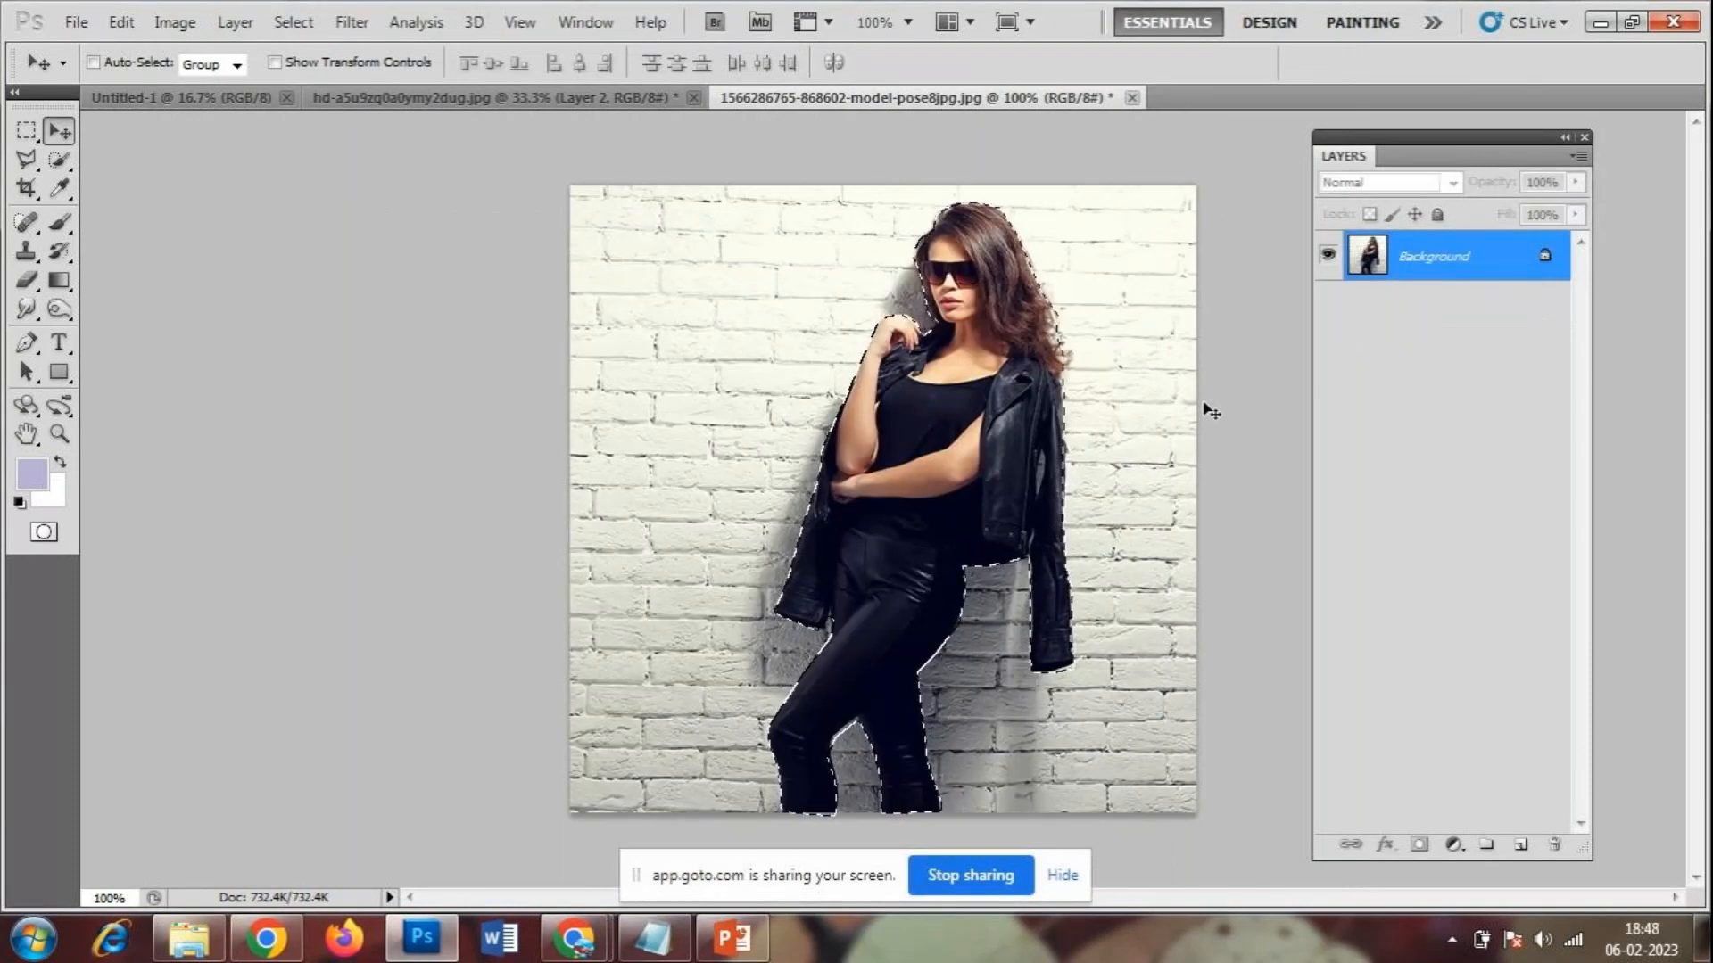
pyautogui.hotkey('ctrl', 'j')
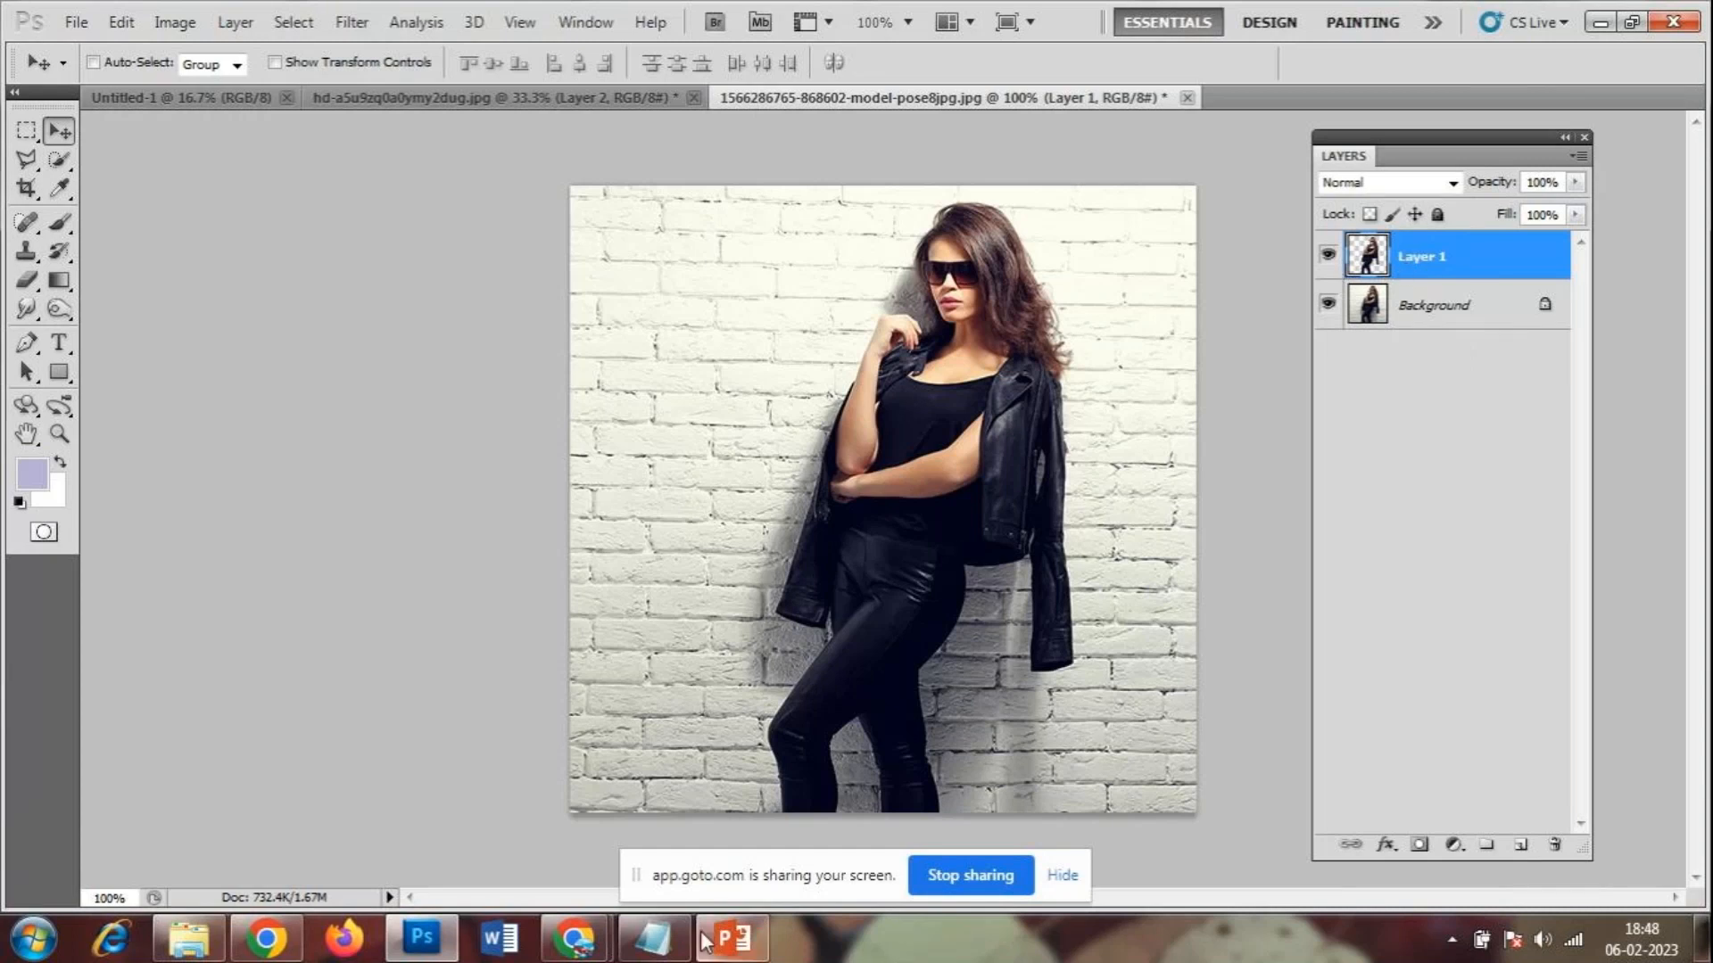
pyautogui.click(669, 943)
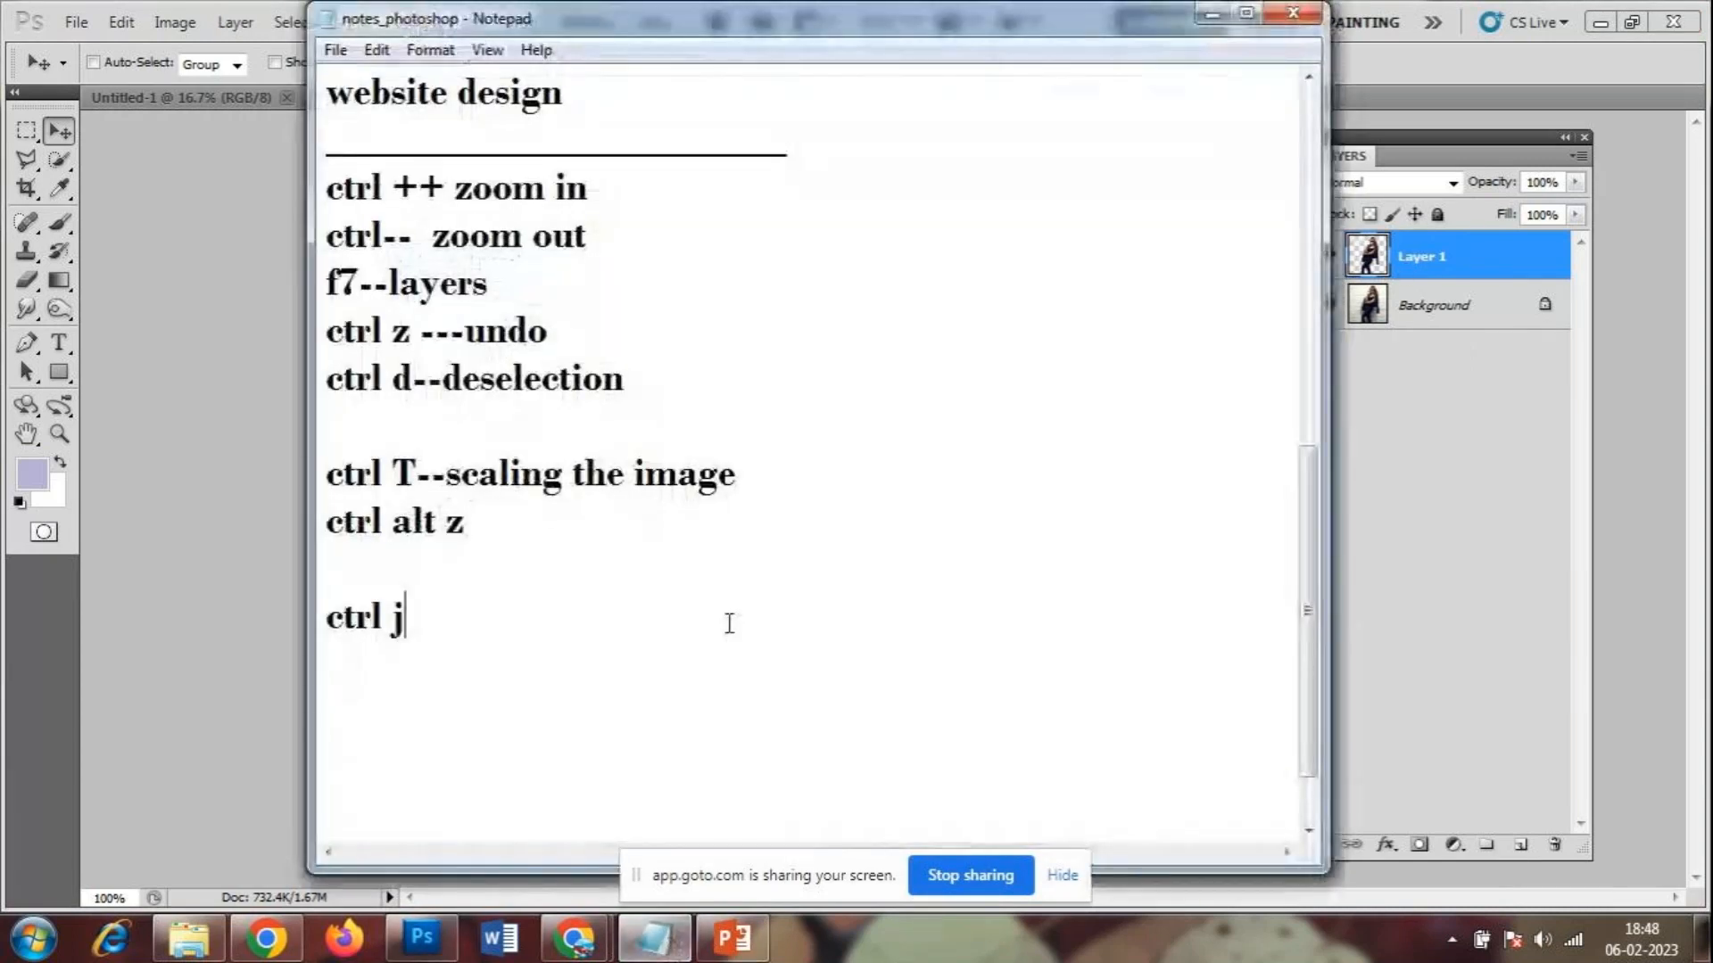
pyautogui.click(1212, 14)
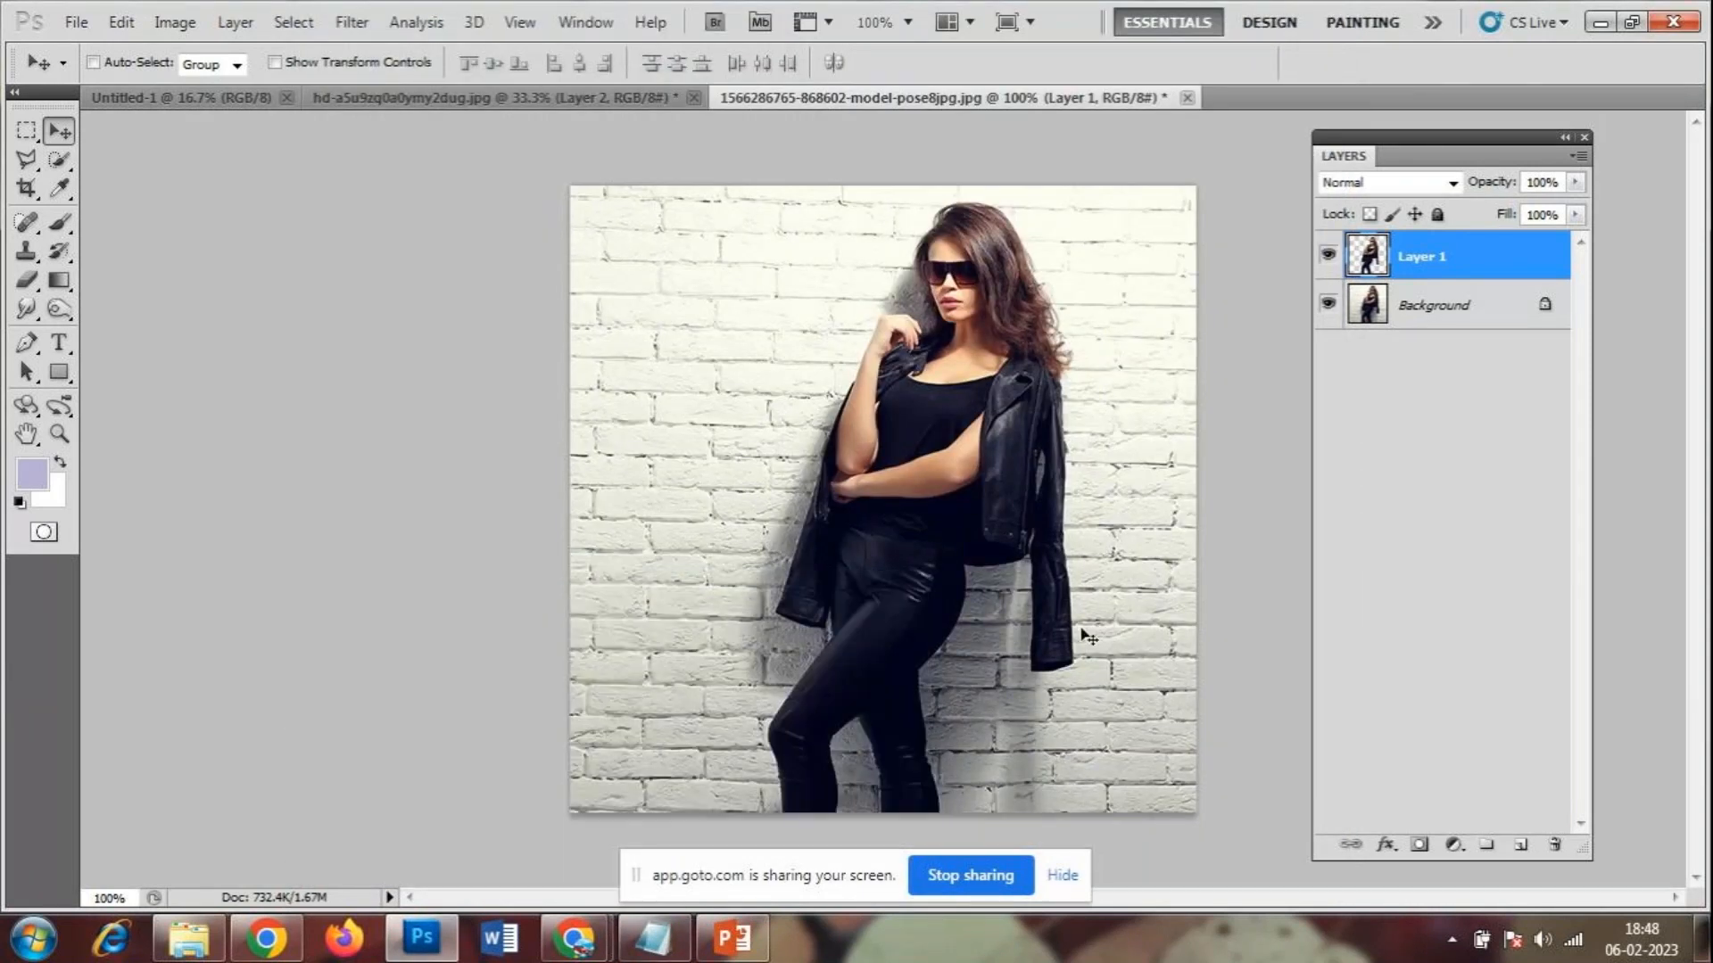
# - Toggle the Background layer's visibility repeatedly to compare the isolated model with the original brick-wall photo
pyautogui.click(1328, 304)
pyautogui.click(1329, 304)
pyautogui.click(1329, 306)
pyautogui.click(1328, 305)
pyautogui.click(1329, 305)
pyautogui.click(1328, 305)
pyautogui.click(1328, 305)
pyautogui.click(1328, 306)
pyautogui.click(1328, 305)
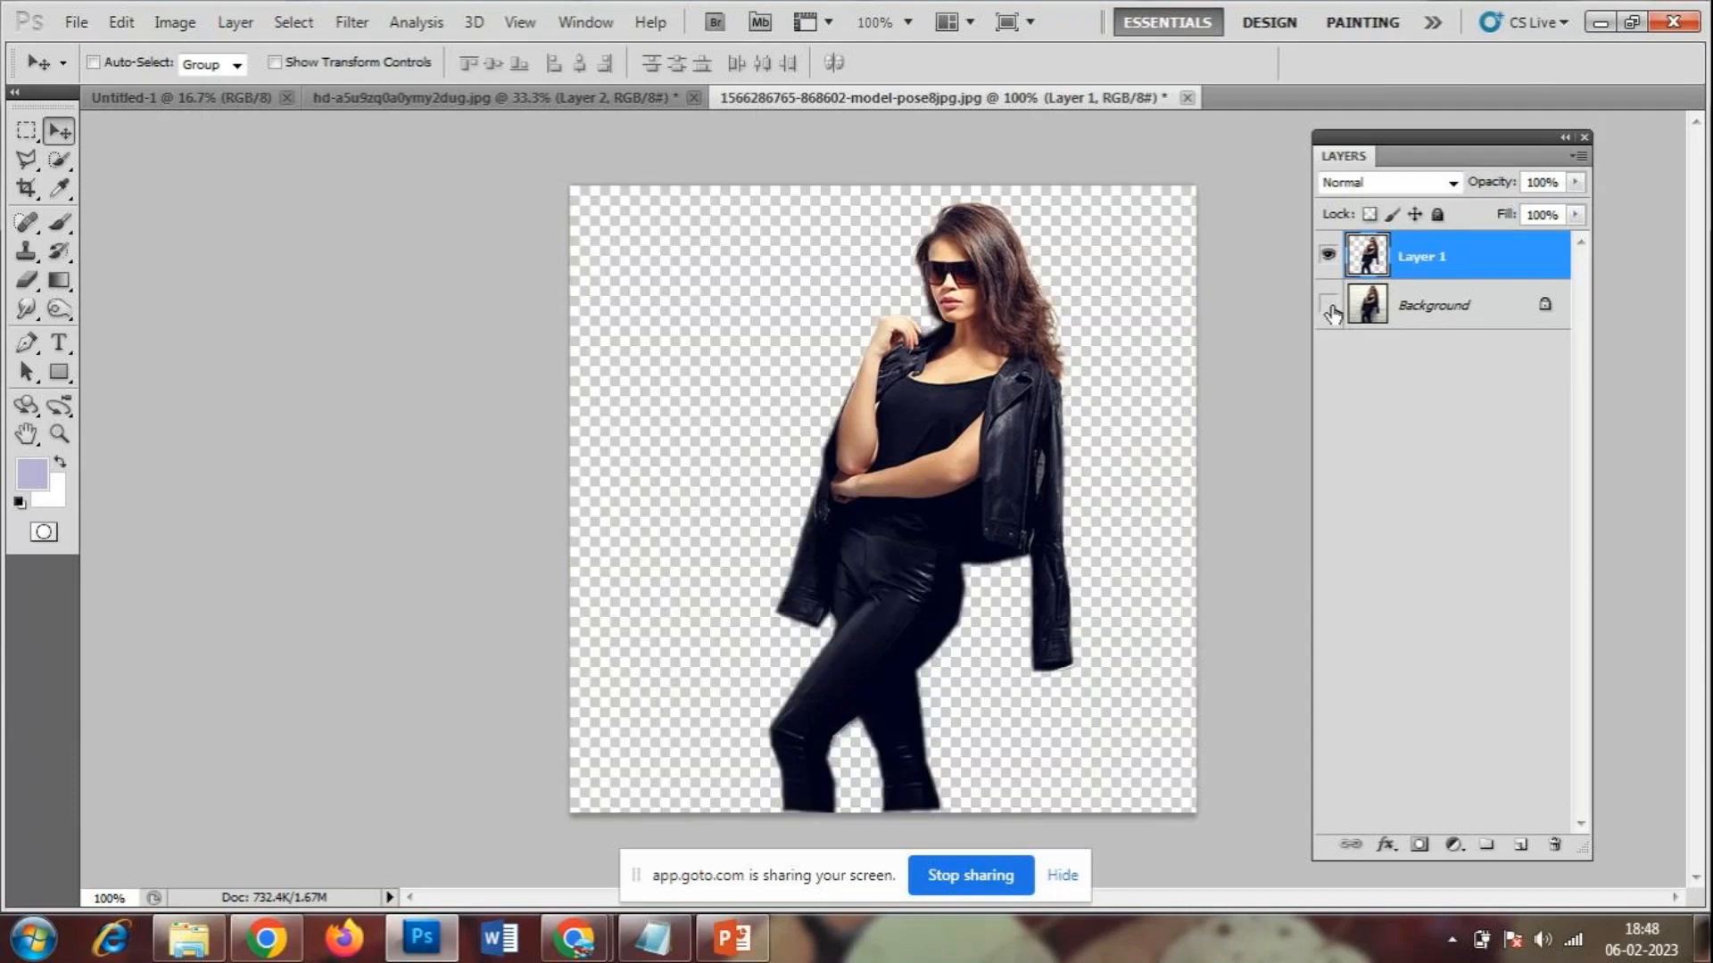
pyautogui.click(1328, 305)
pyautogui.click(1328, 305)
pyautogui.click(1329, 305)
pyautogui.click(1329, 306)
pyautogui.click(1329, 306)
pyautogui.click(1330, 306)
pyautogui.click(1329, 306)
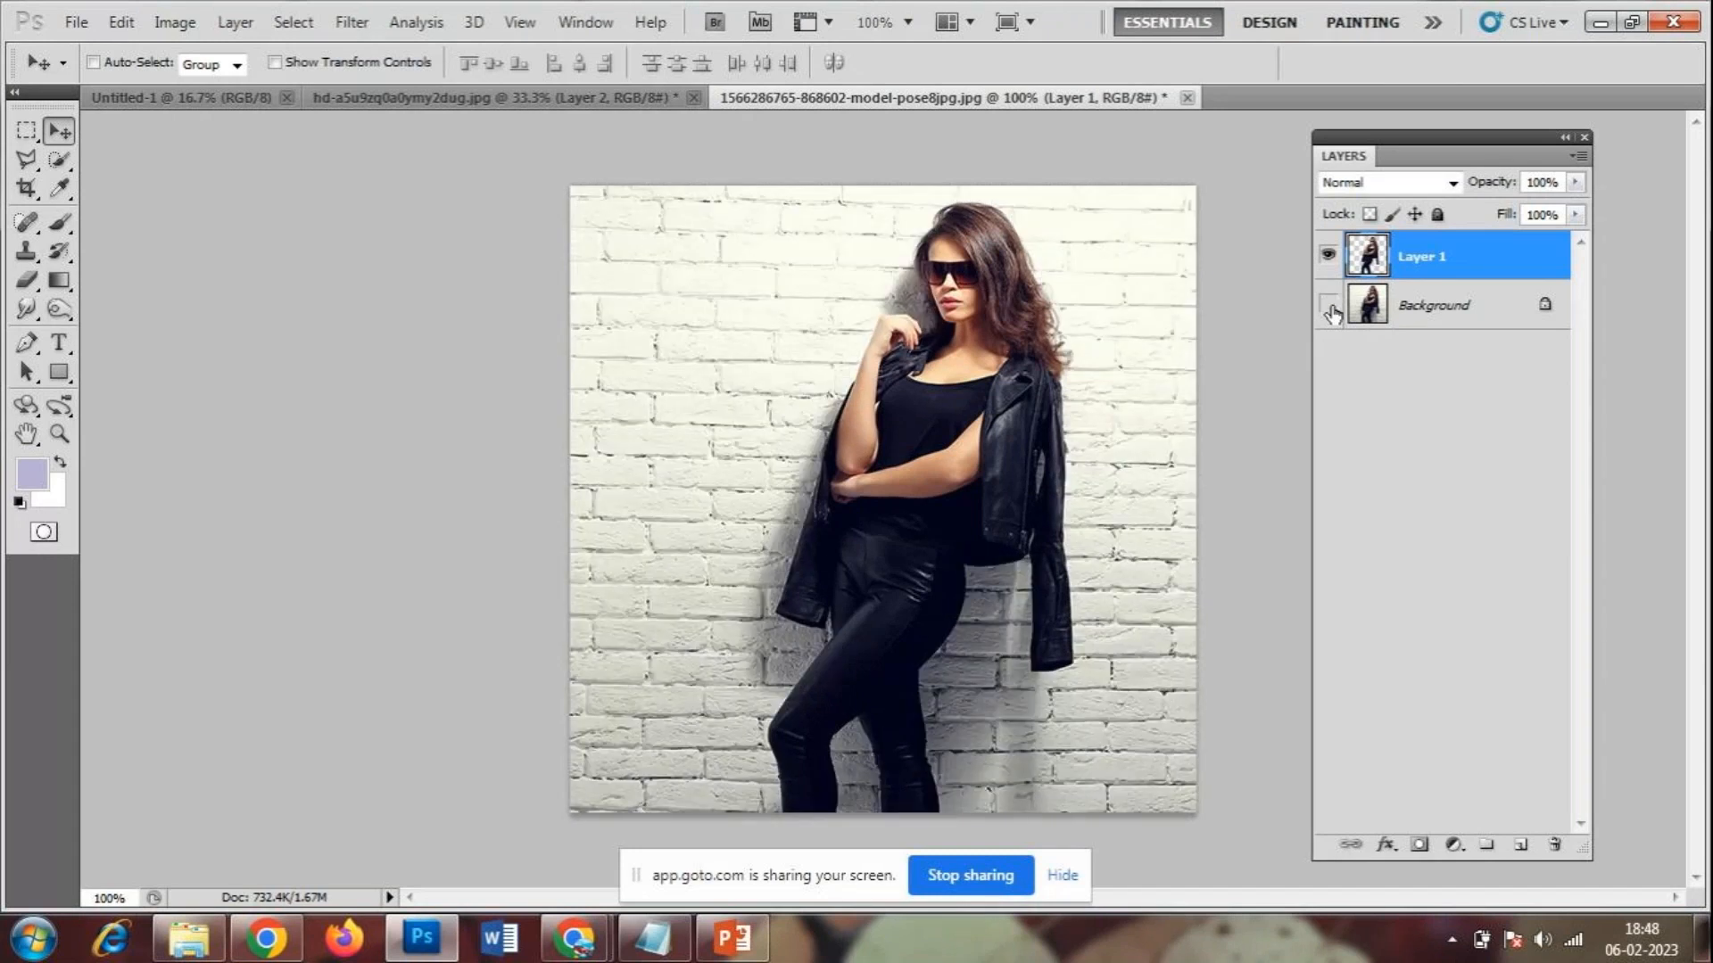
# - Compare the cut-out model with the original photo once more and leave the Background layer hidden
pyautogui.click(1329, 306)
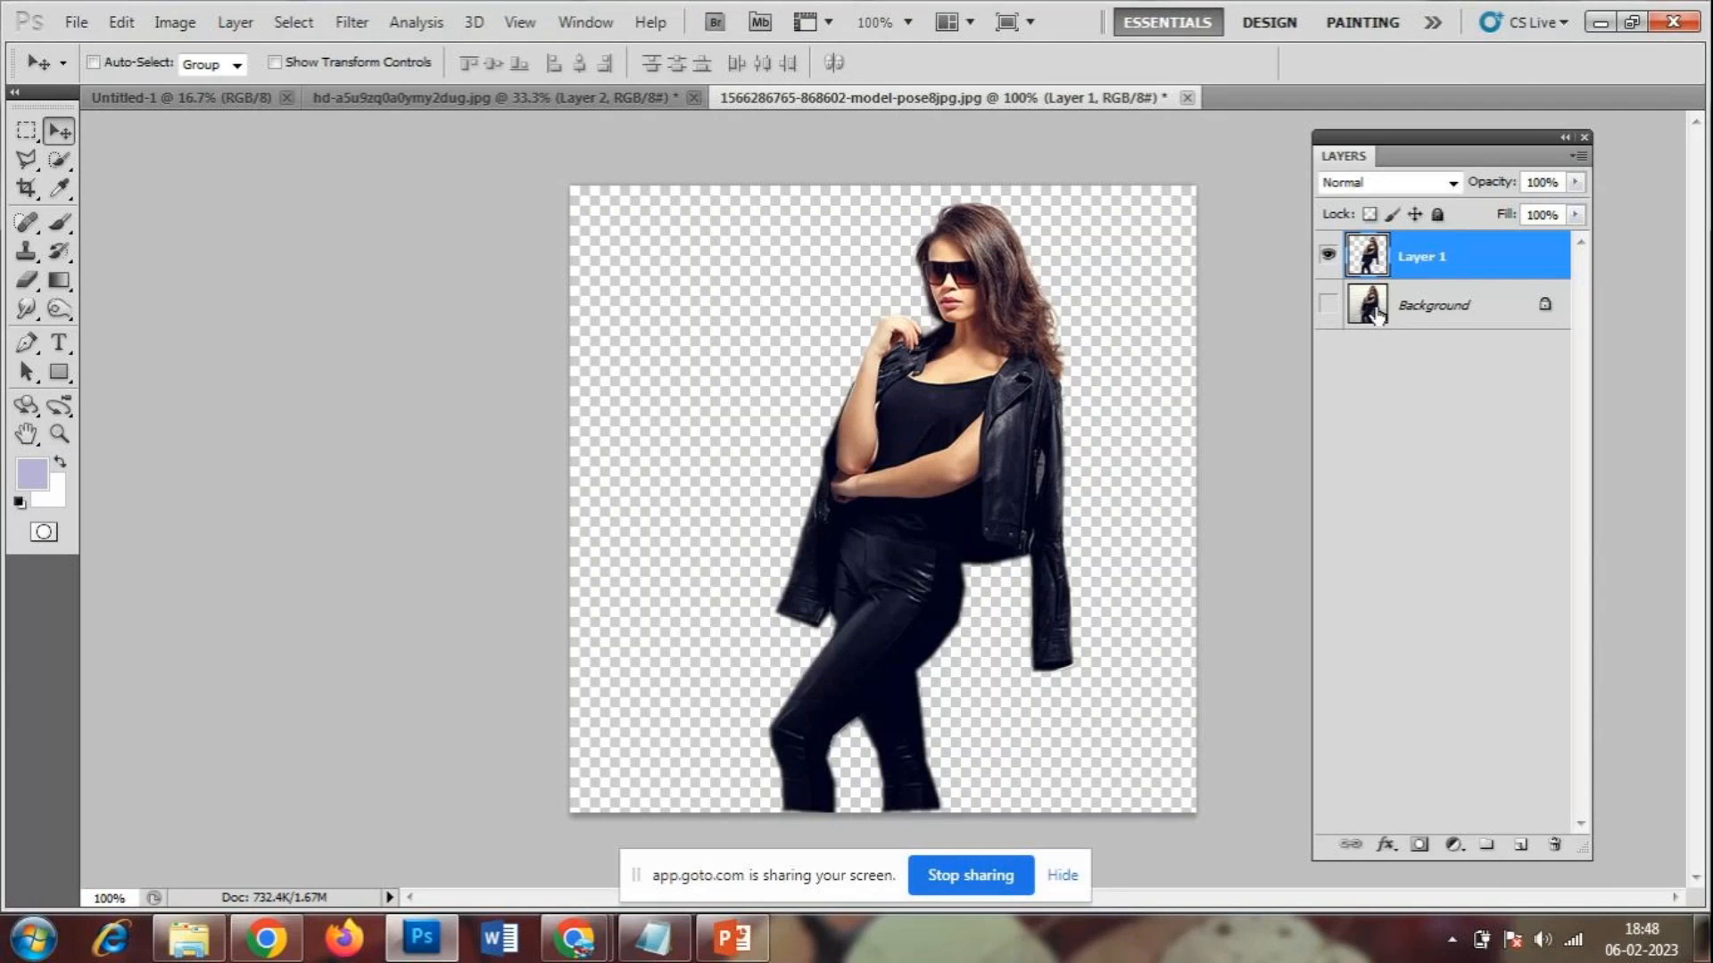
pyautogui.click(1329, 308)
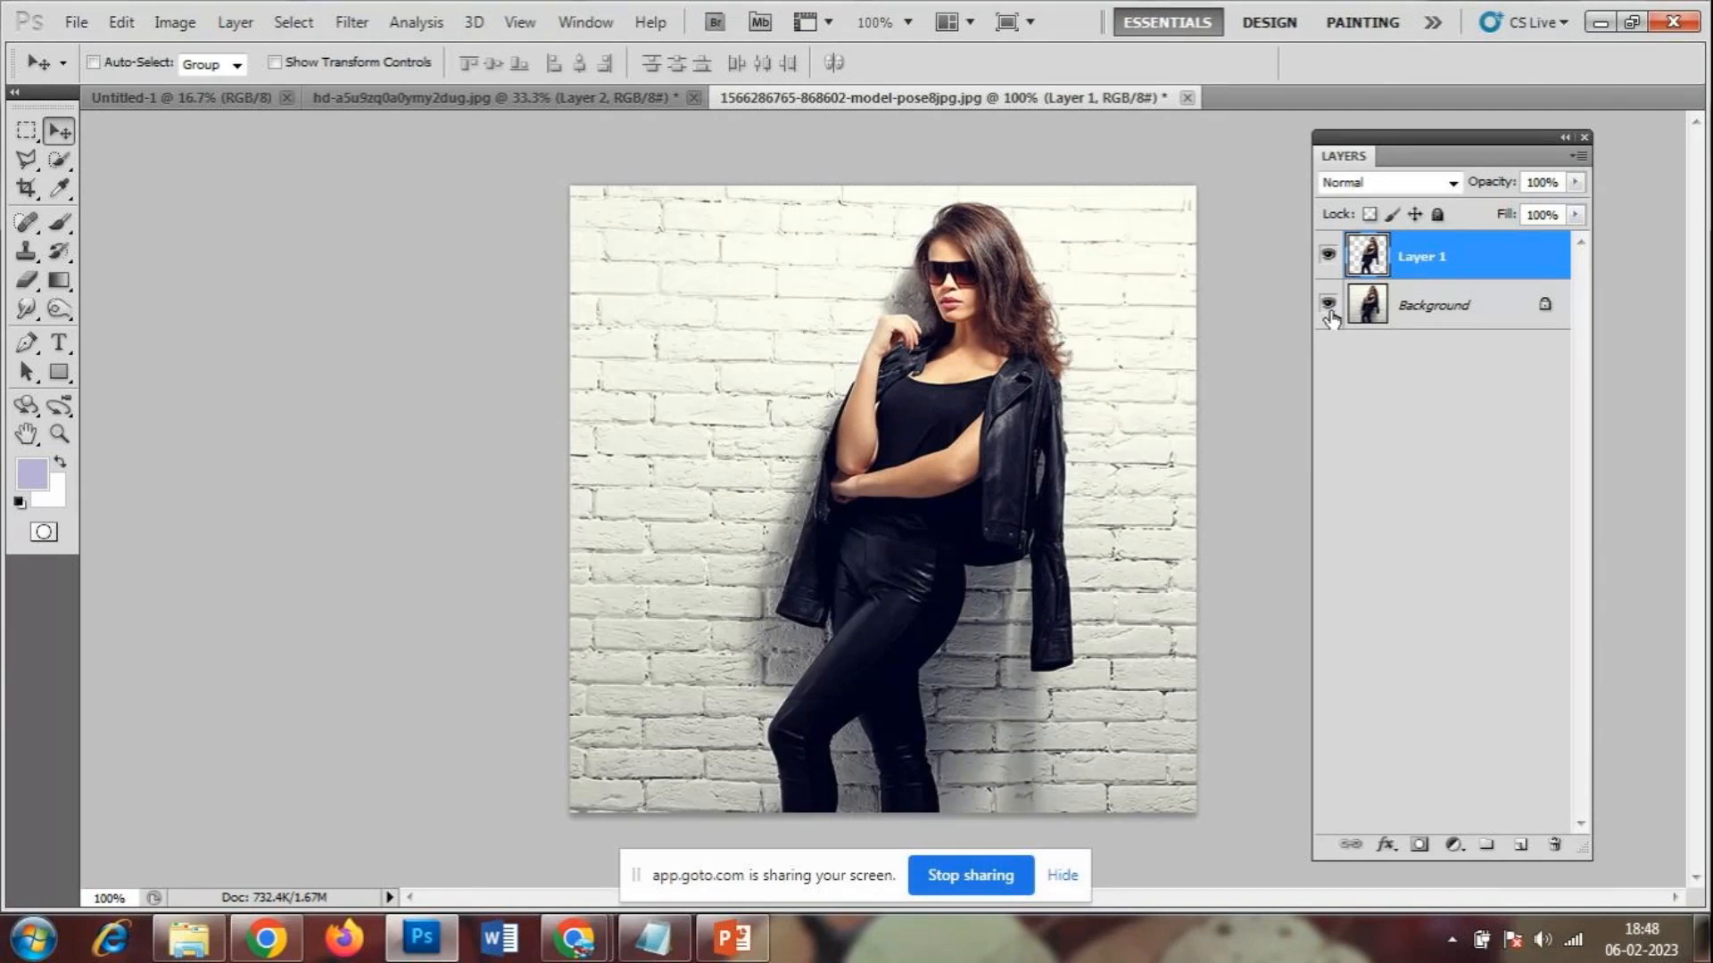
pyautogui.click(1329, 307)
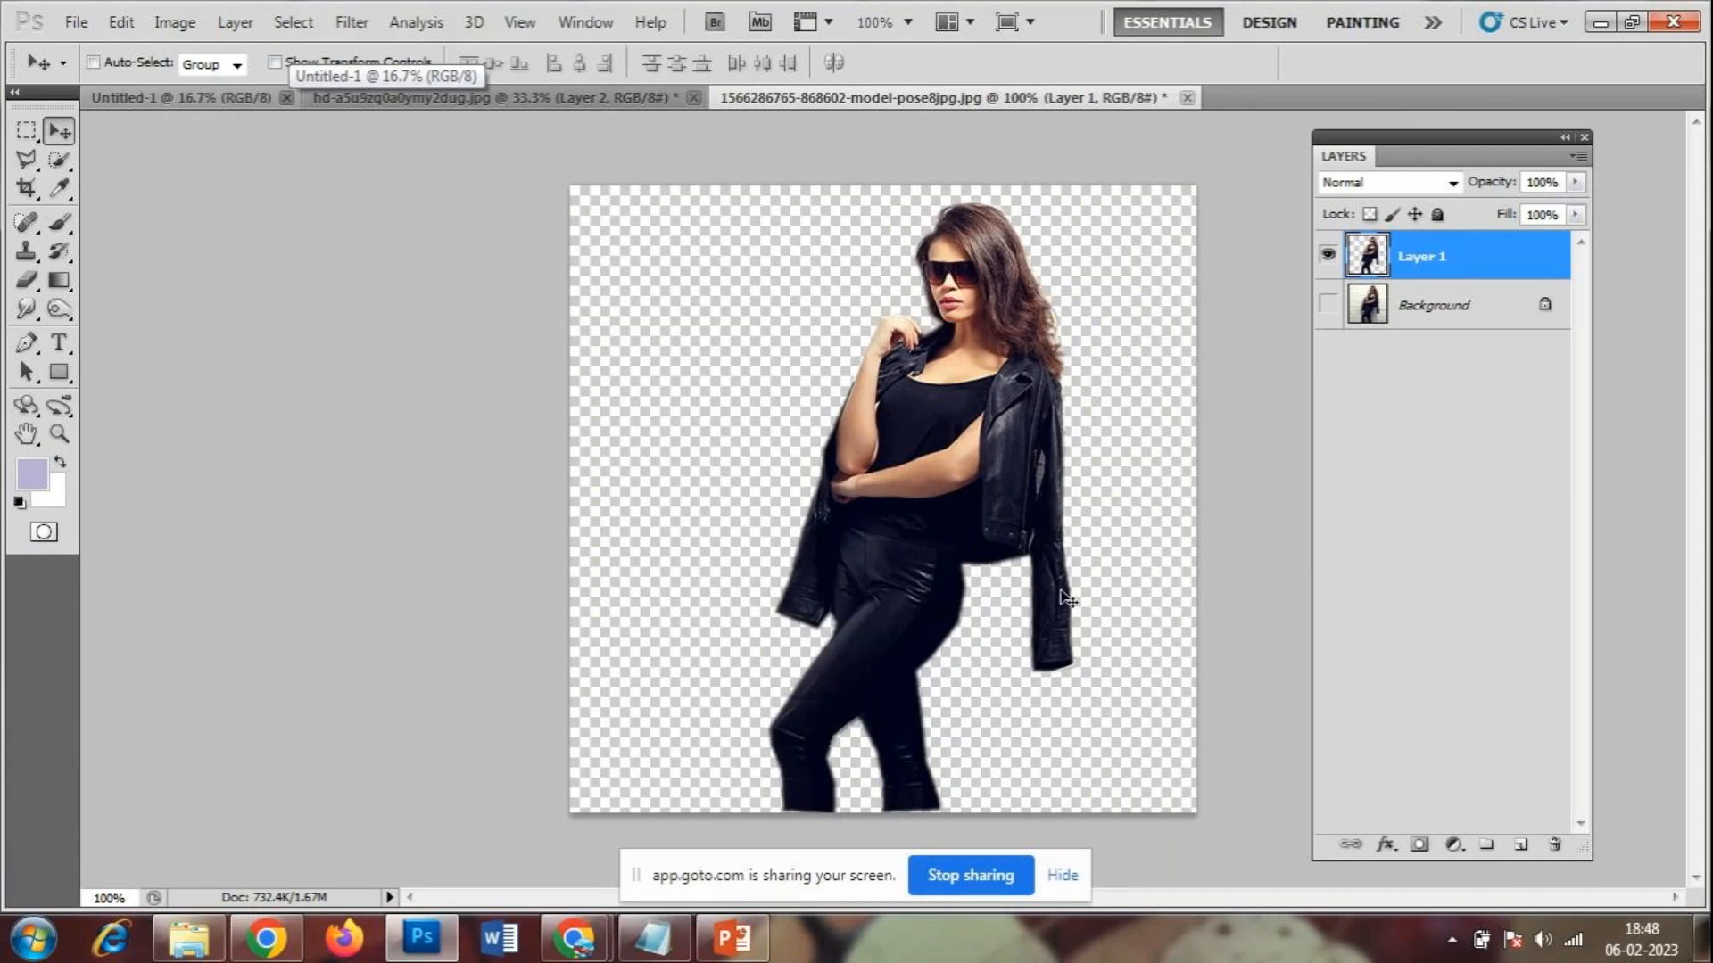
# - Open the Place dialog at the photoshop folder to bring a new backdrop image into the model document
pyautogui.click(72, 21)
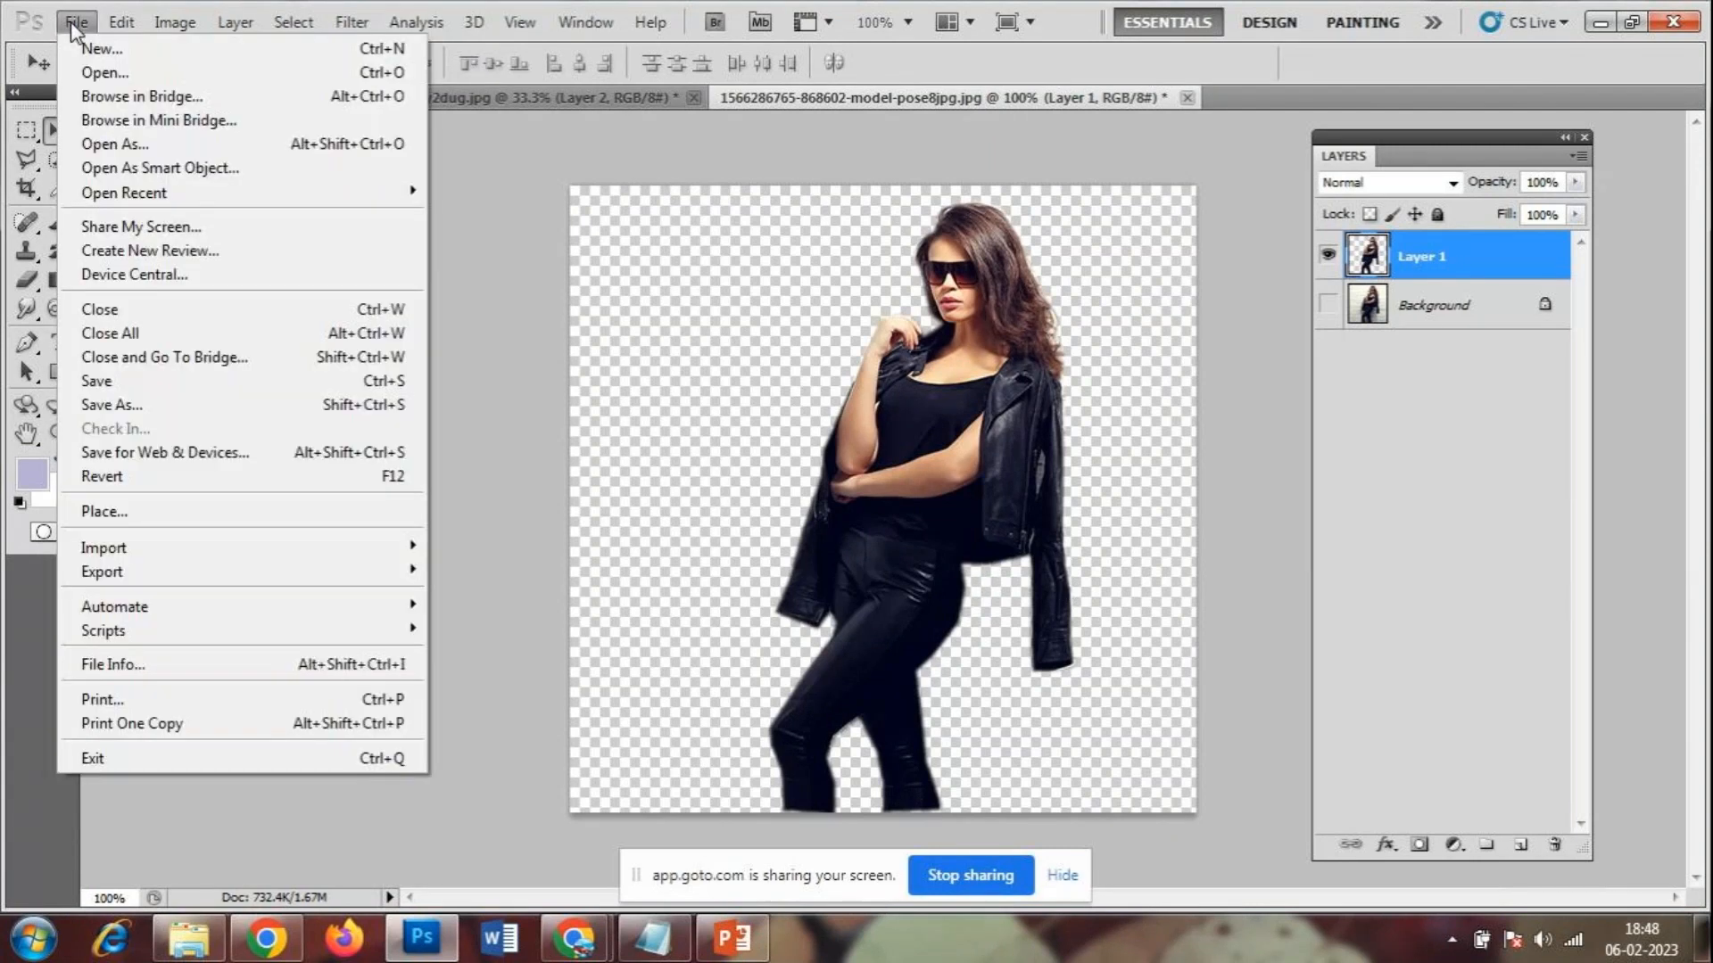
pyautogui.click(131, 521)
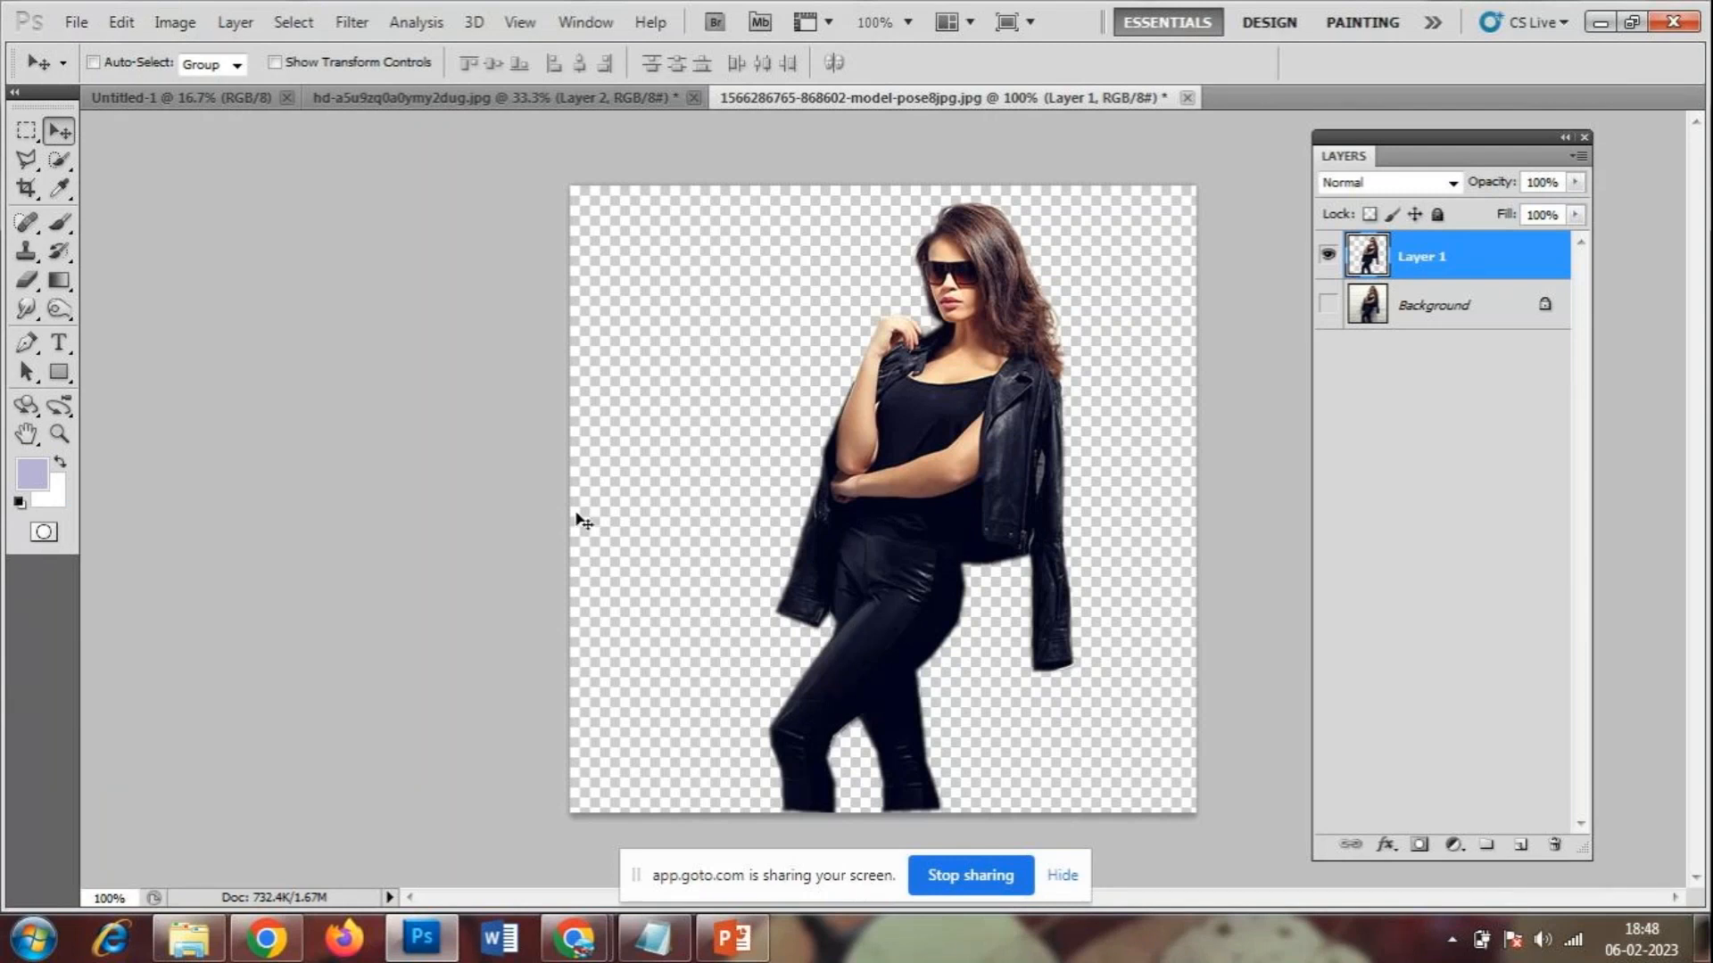
pyautogui.click(73, 25)
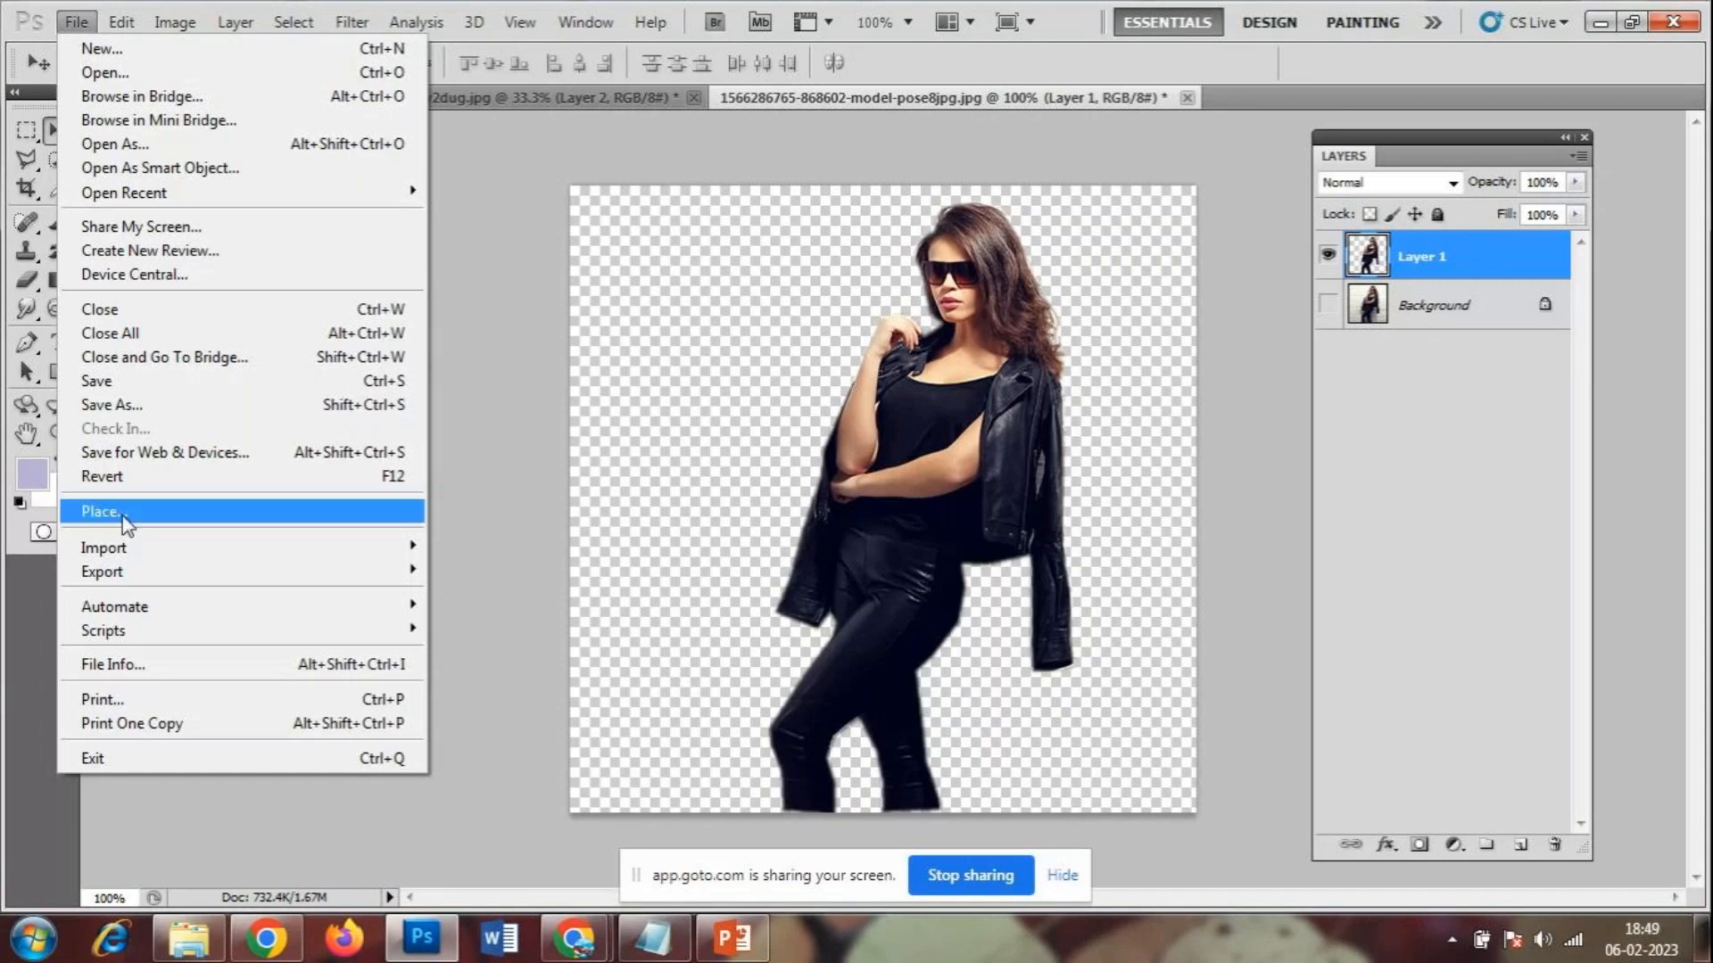
pyautogui.click(100, 512)
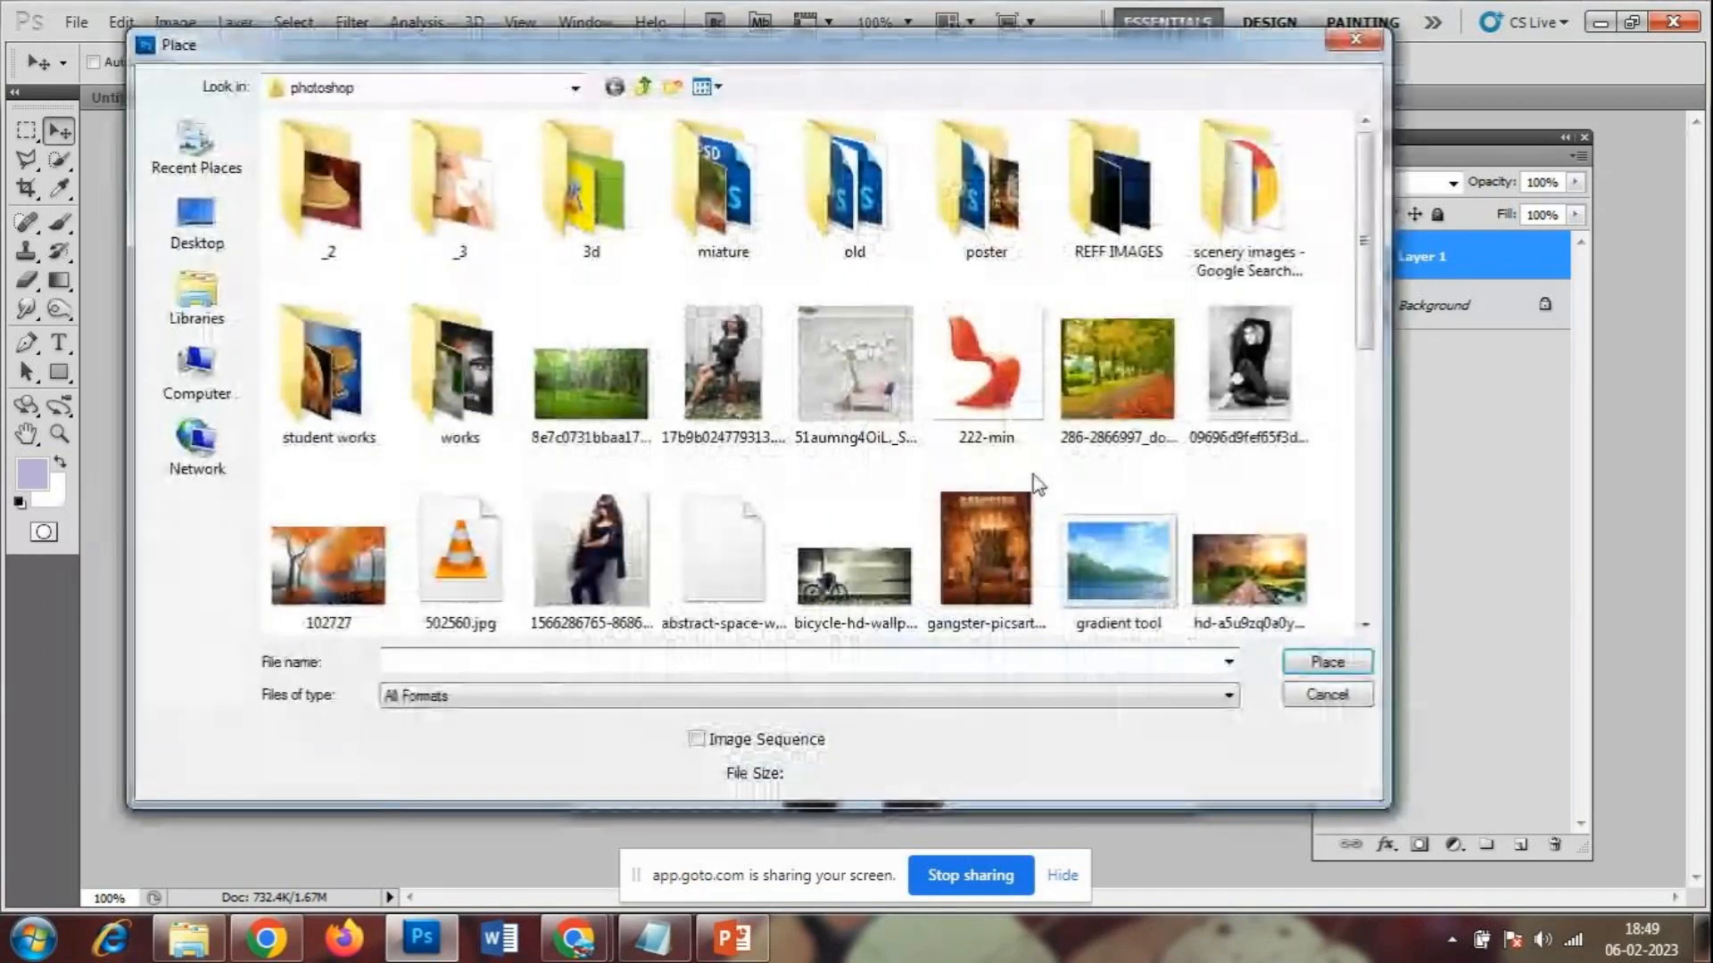
# - Switch to the GoTo meeting window in Chrome to check the participants, and return to Photoshop
pyautogui.click(270, 939)
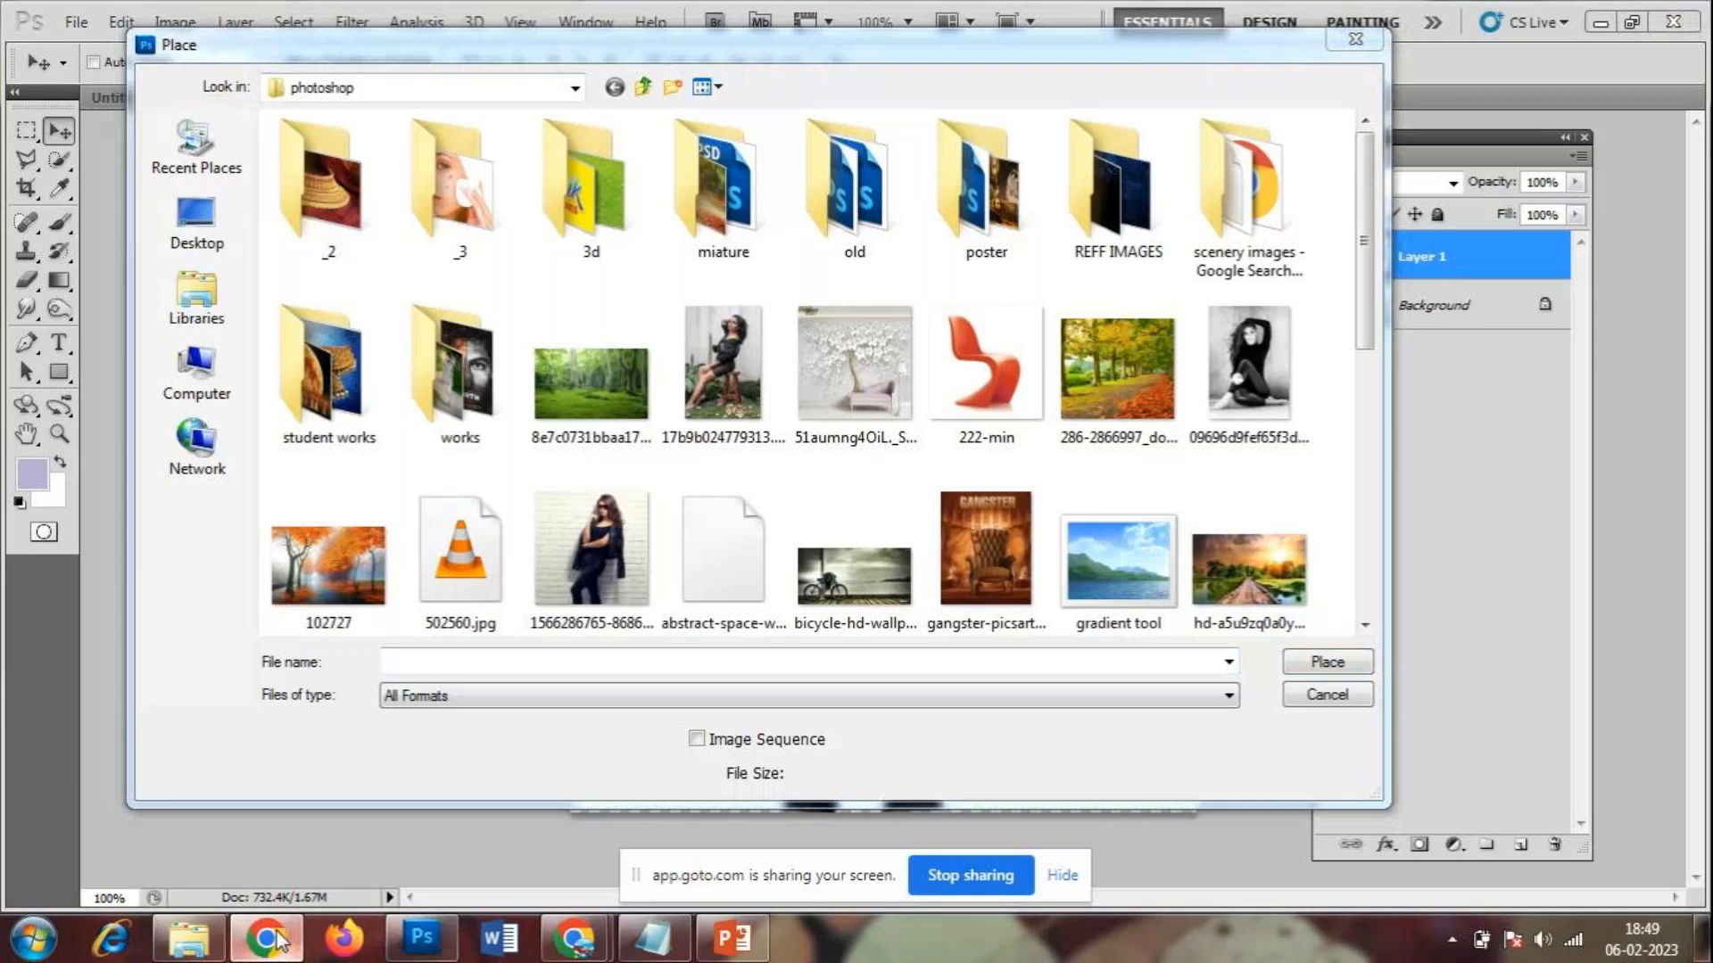
pyautogui.moveTo(575, 939)
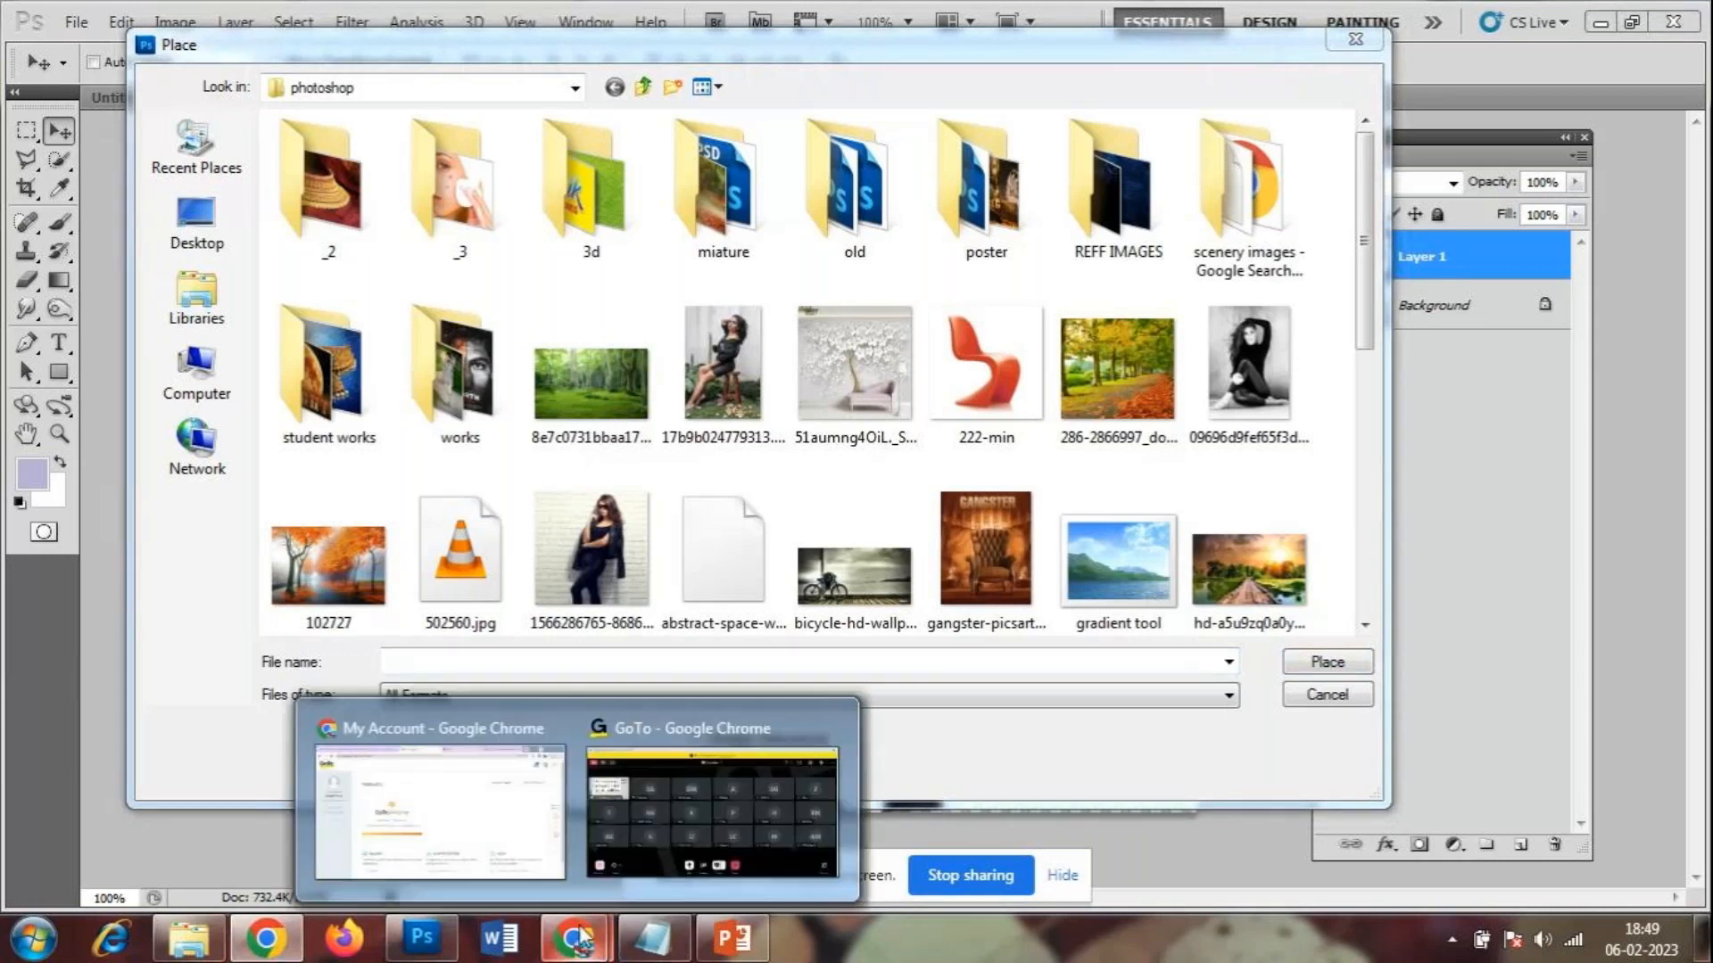
pyautogui.click(725, 800)
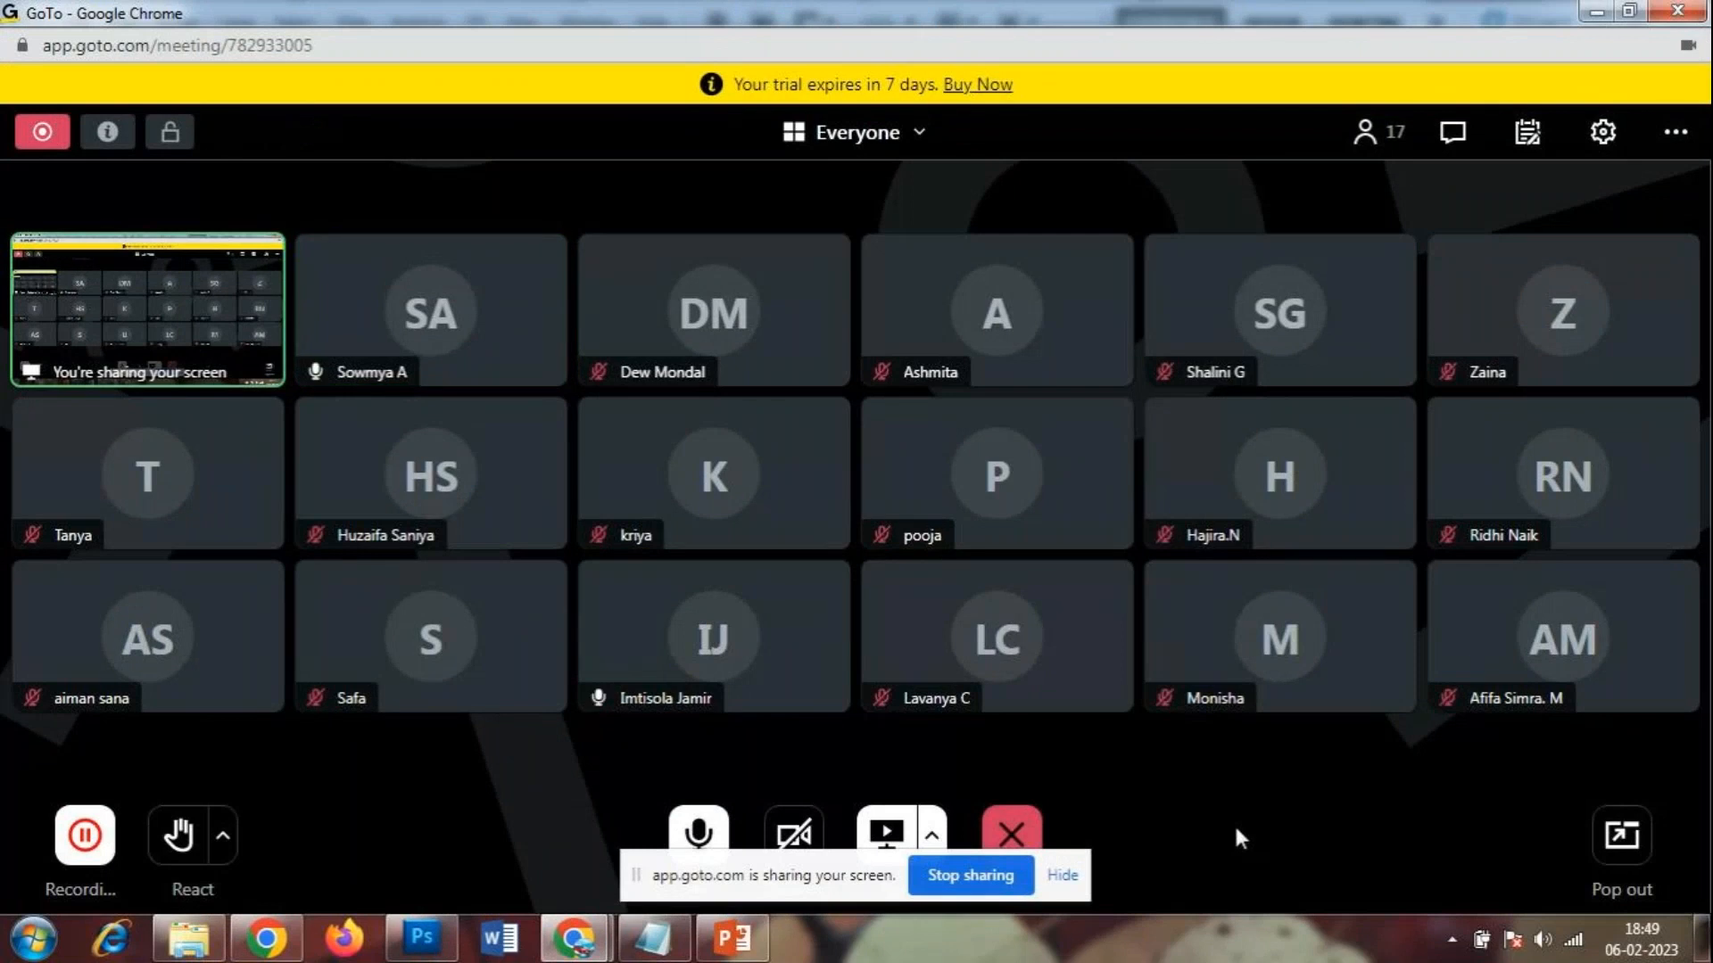
pyautogui.click(430, 940)
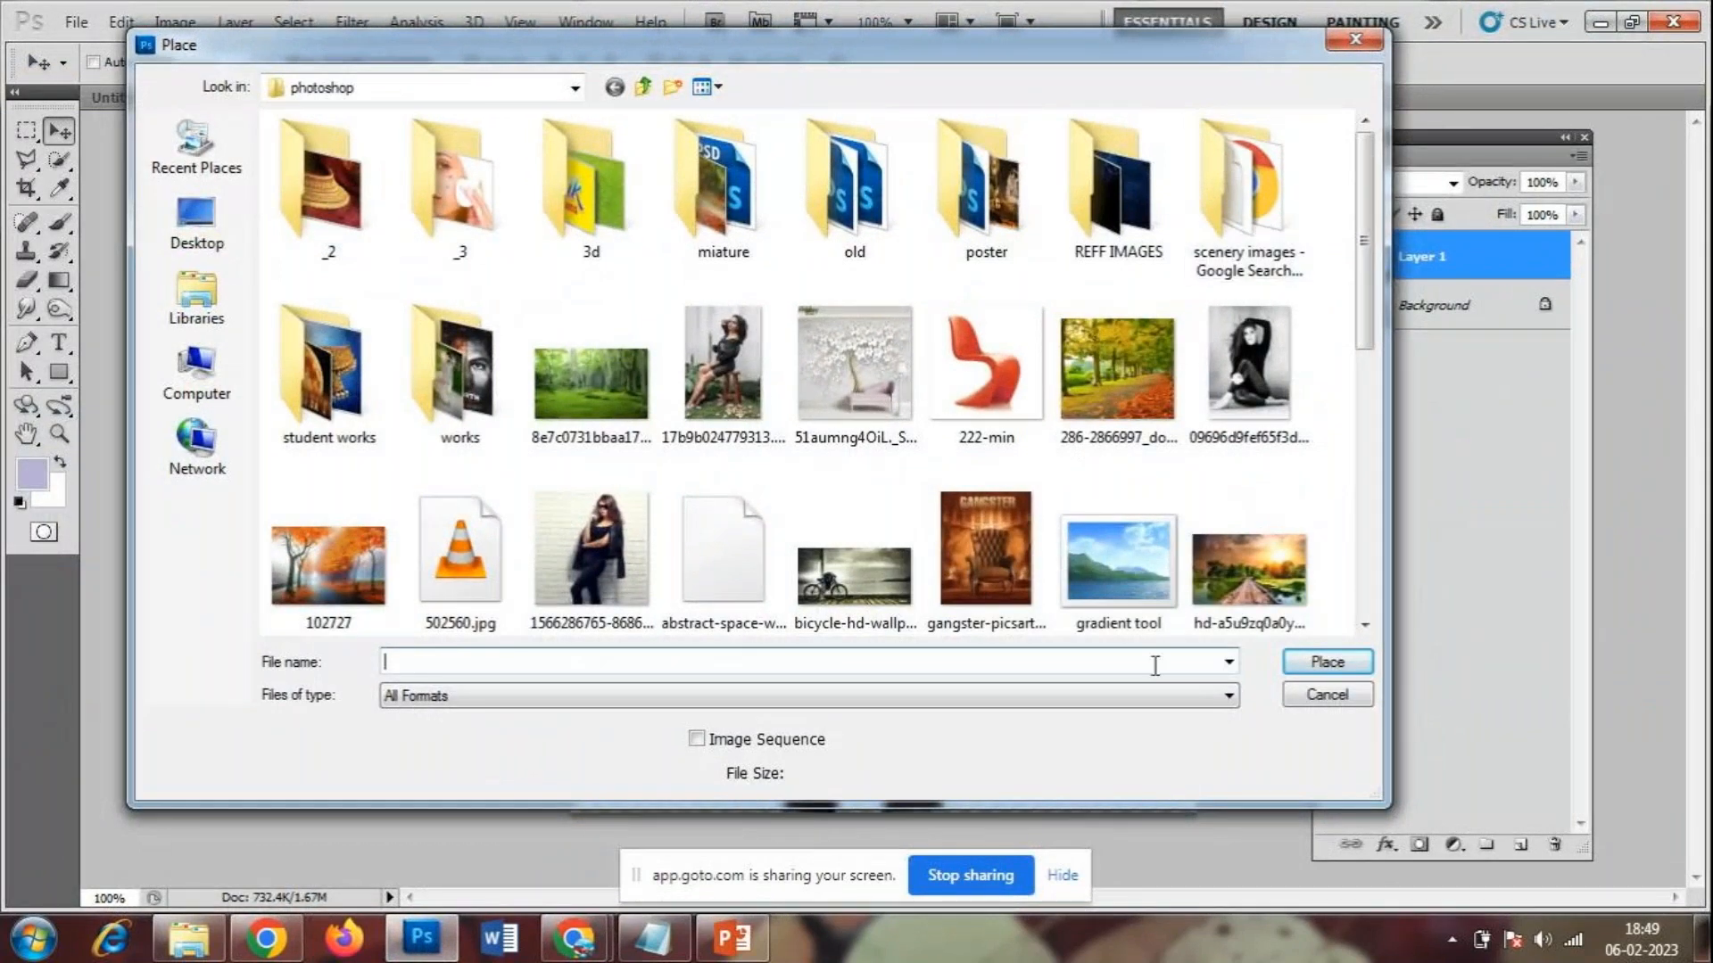
pyautogui.click(1027, 562)
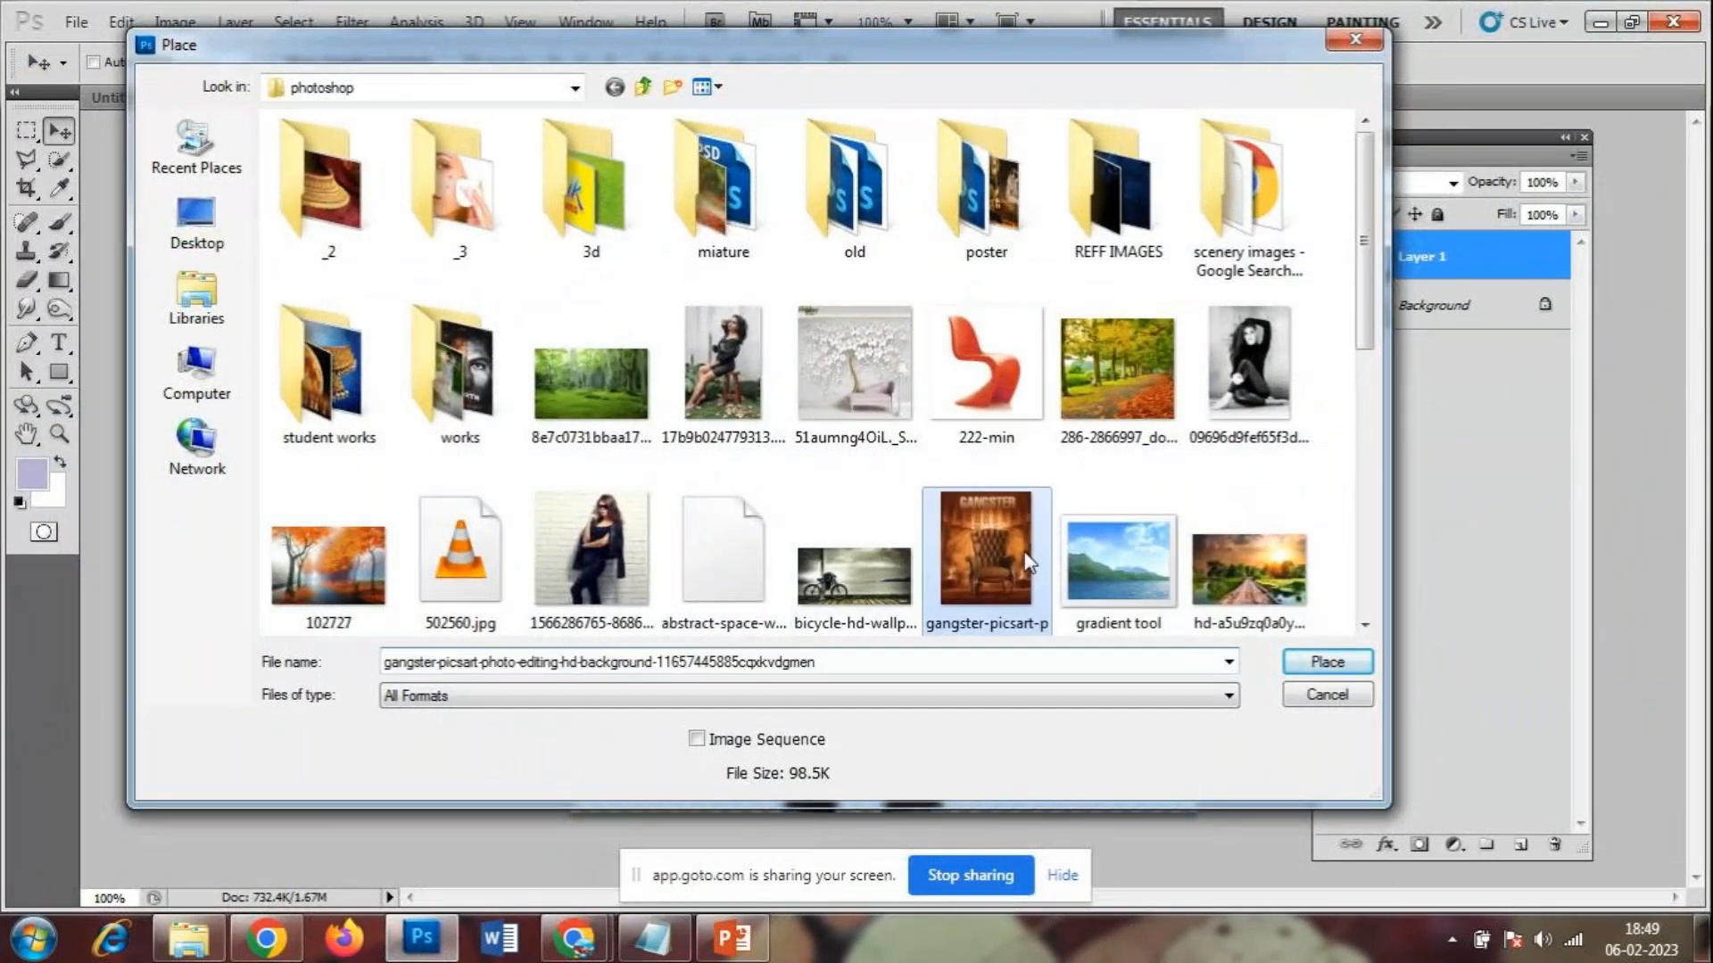
pyautogui.scroll(-5, 992, 512)
pyautogui.scroll(2, 864, 435)
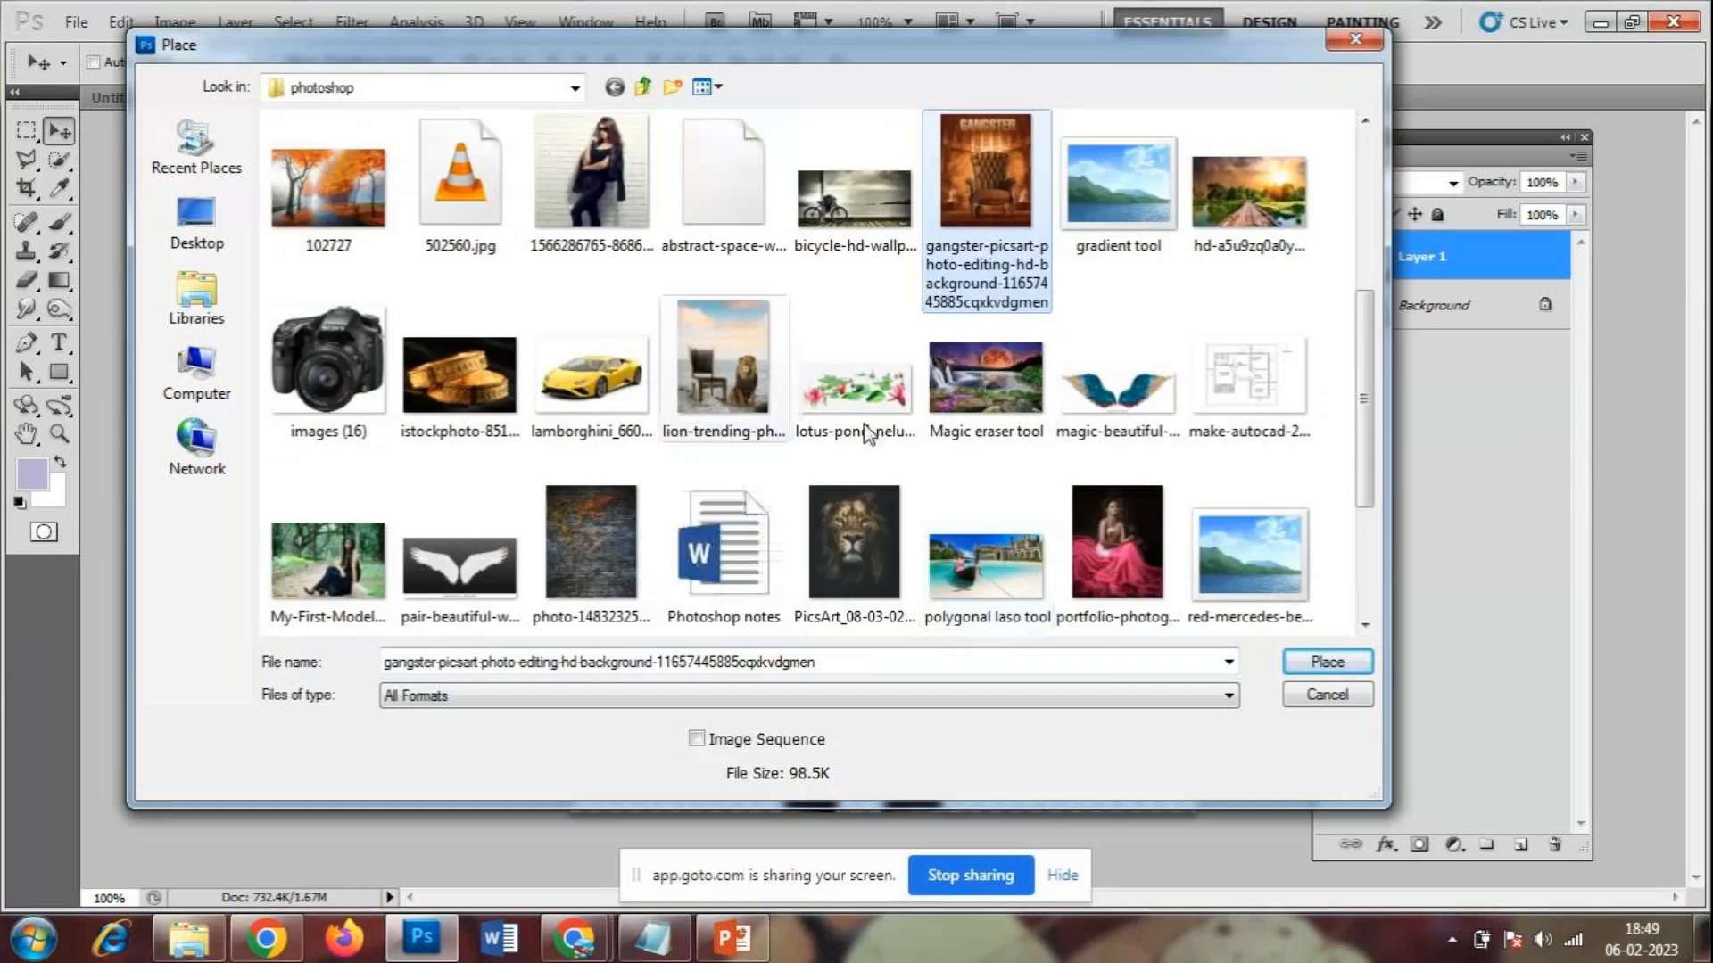
pyautogui.click(592, 544)
pyautogui.click(1327, 662)
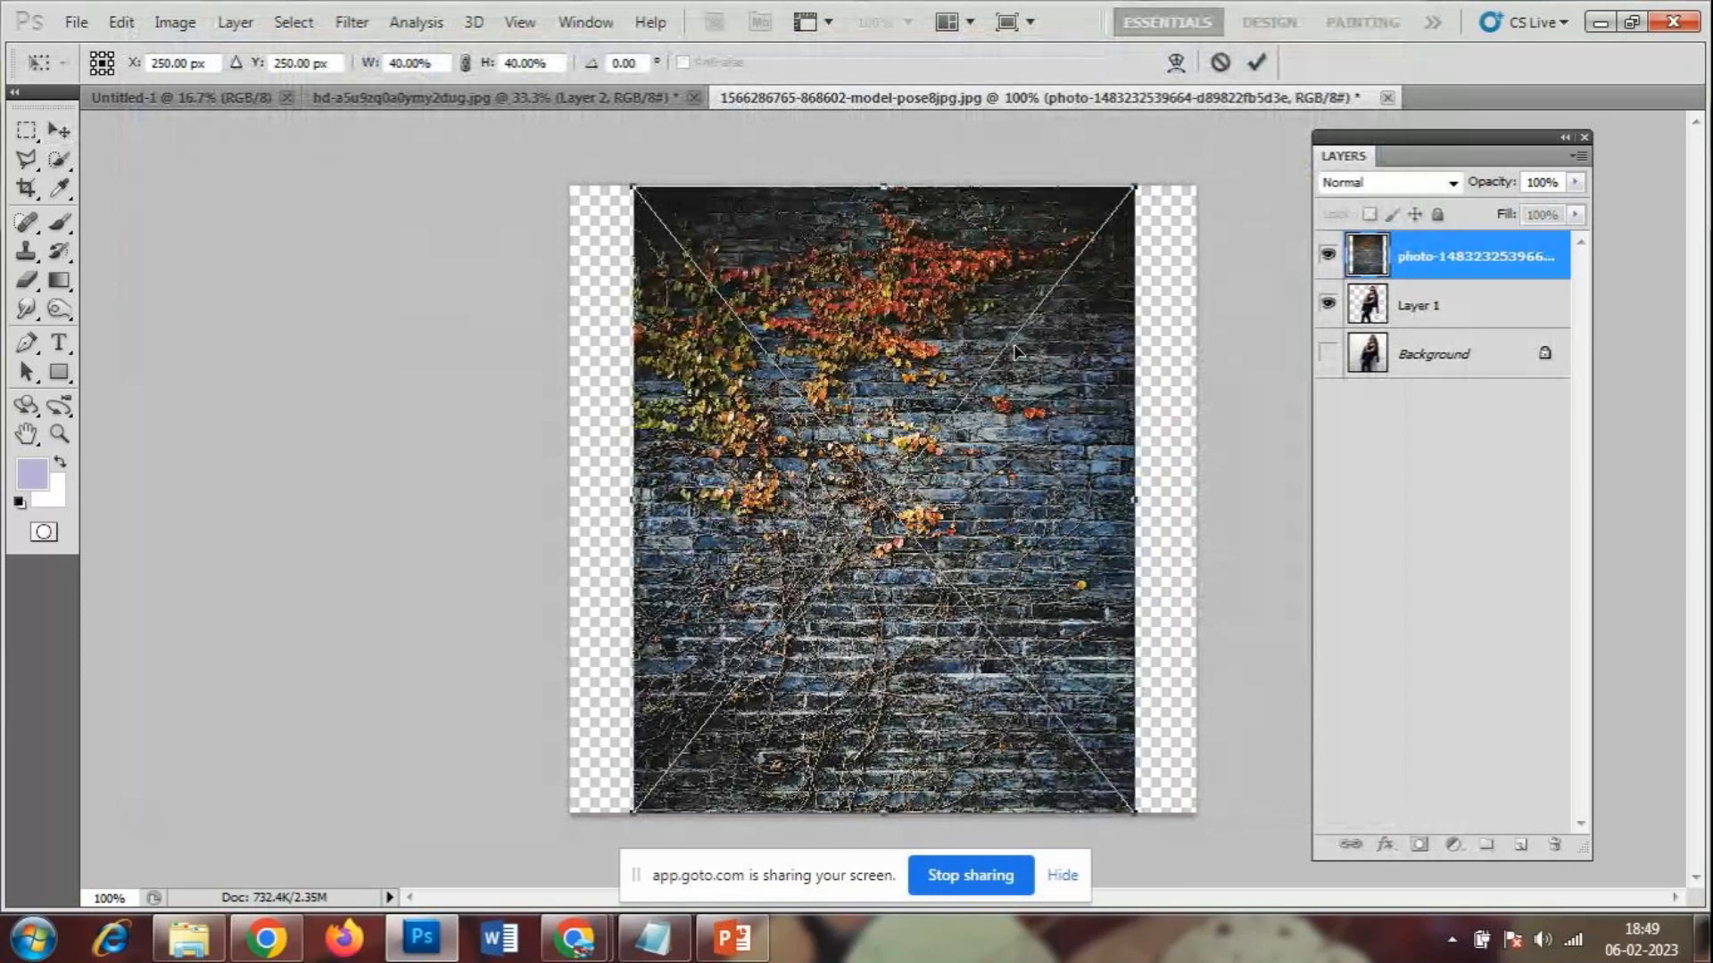
pyautogui.press('Return')
pyautogui.moveTo(846, 375)
pyautogui.mouseDown()
pyautogui.moveTo(832, 373)
pyautogui.moveTo(867, 377)
pyautogui.moveTo(851, 378)
pyautogui.mouseUp()
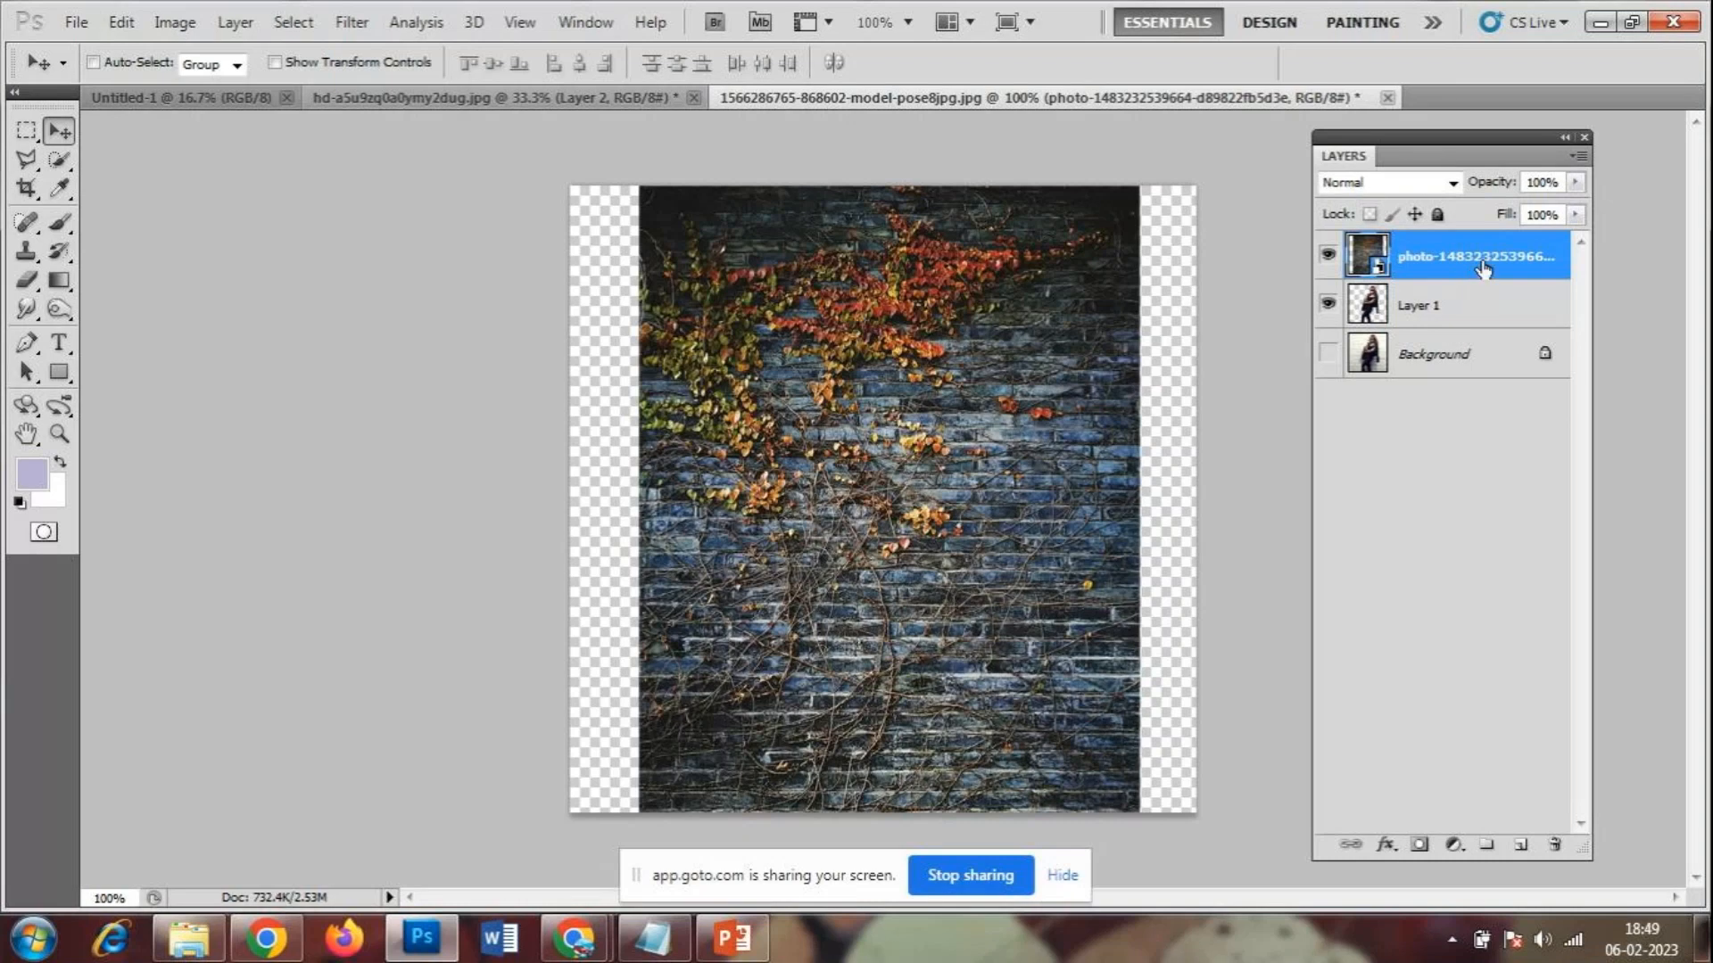
# - Reorder the ivy wall layer between Layer 1 and the Background so that it sits behind the model
pyautogui.moveTo(1482, 269); pyautogui.dragTo(1483, 318)
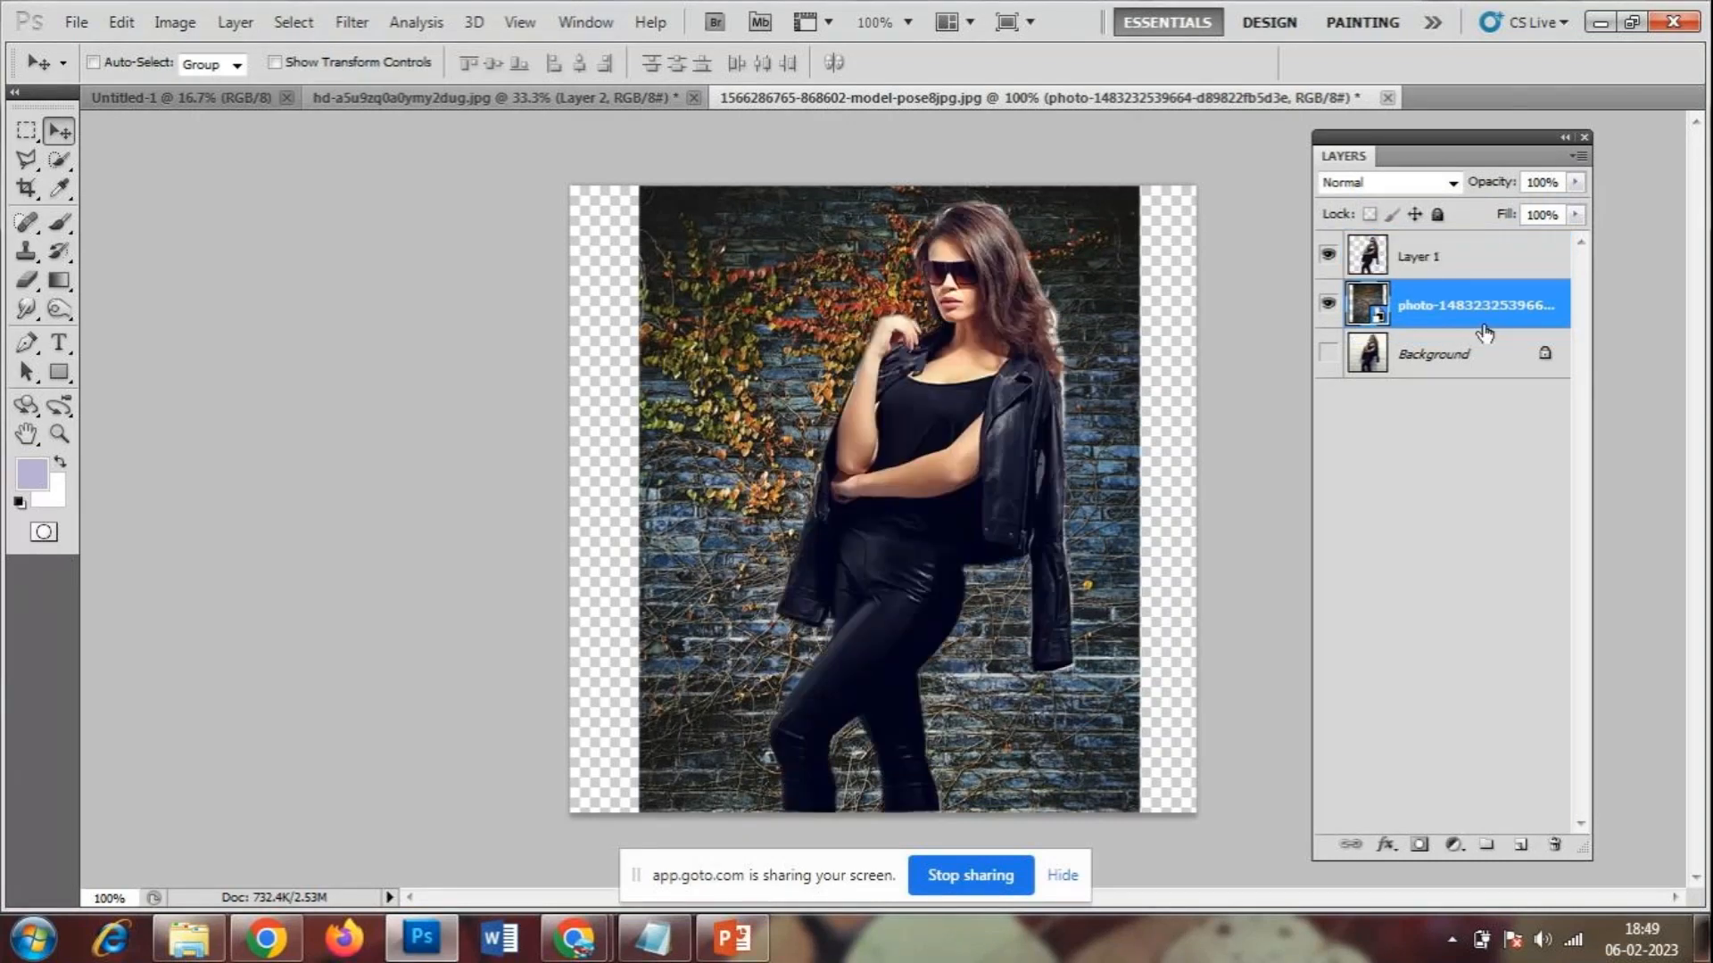
pyautogui.moveTo(1483, 318)
pyautogui.mouseDown()
pyautogui.moveTo(1482, 259)
pyautogui.moveTo(1483, 323)
pyautogui.mouseUp()
pyautogui.moveTo(1481, 323); pyautogui.dragTo(1462, 242)
pyautogui.moveTo(1464, 246); pyautogui.dragTo(1471, 330)
# - Stretch the ivy wall layer horizontally to 50% width so that it fills the canvas from side to side
pyautogui.hotkey('ctrl', 't')
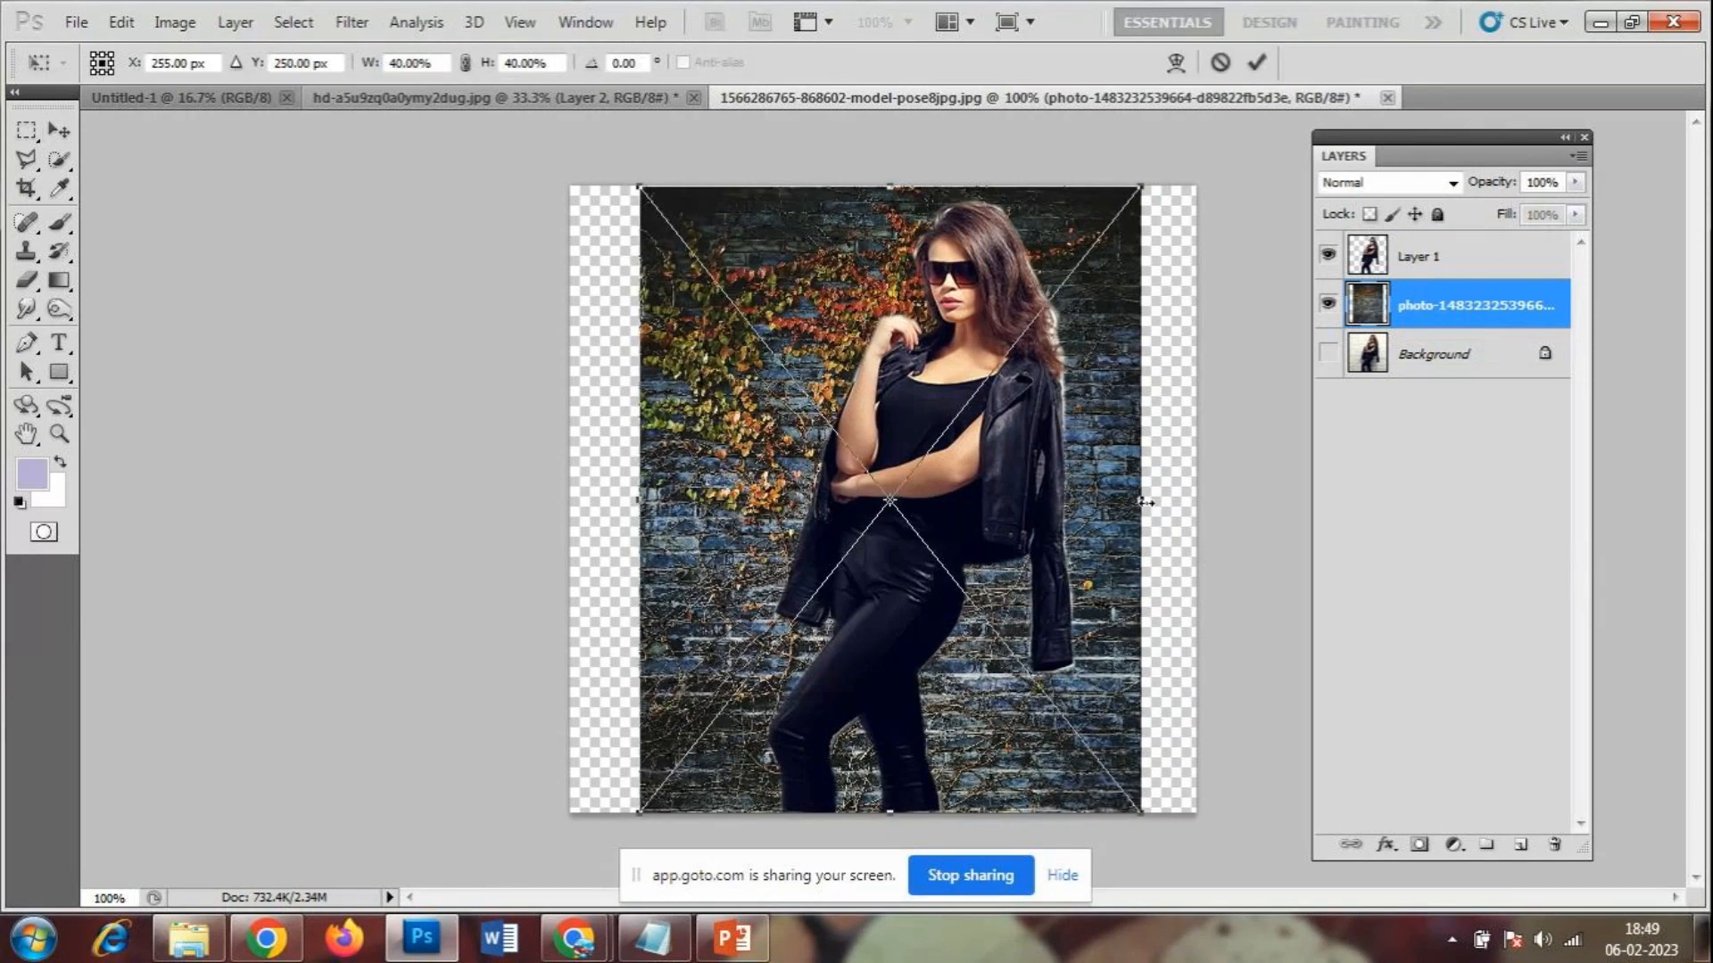
pyautogui.moveTo(1144, 503); pyautogui.dragTo(1197, 501)
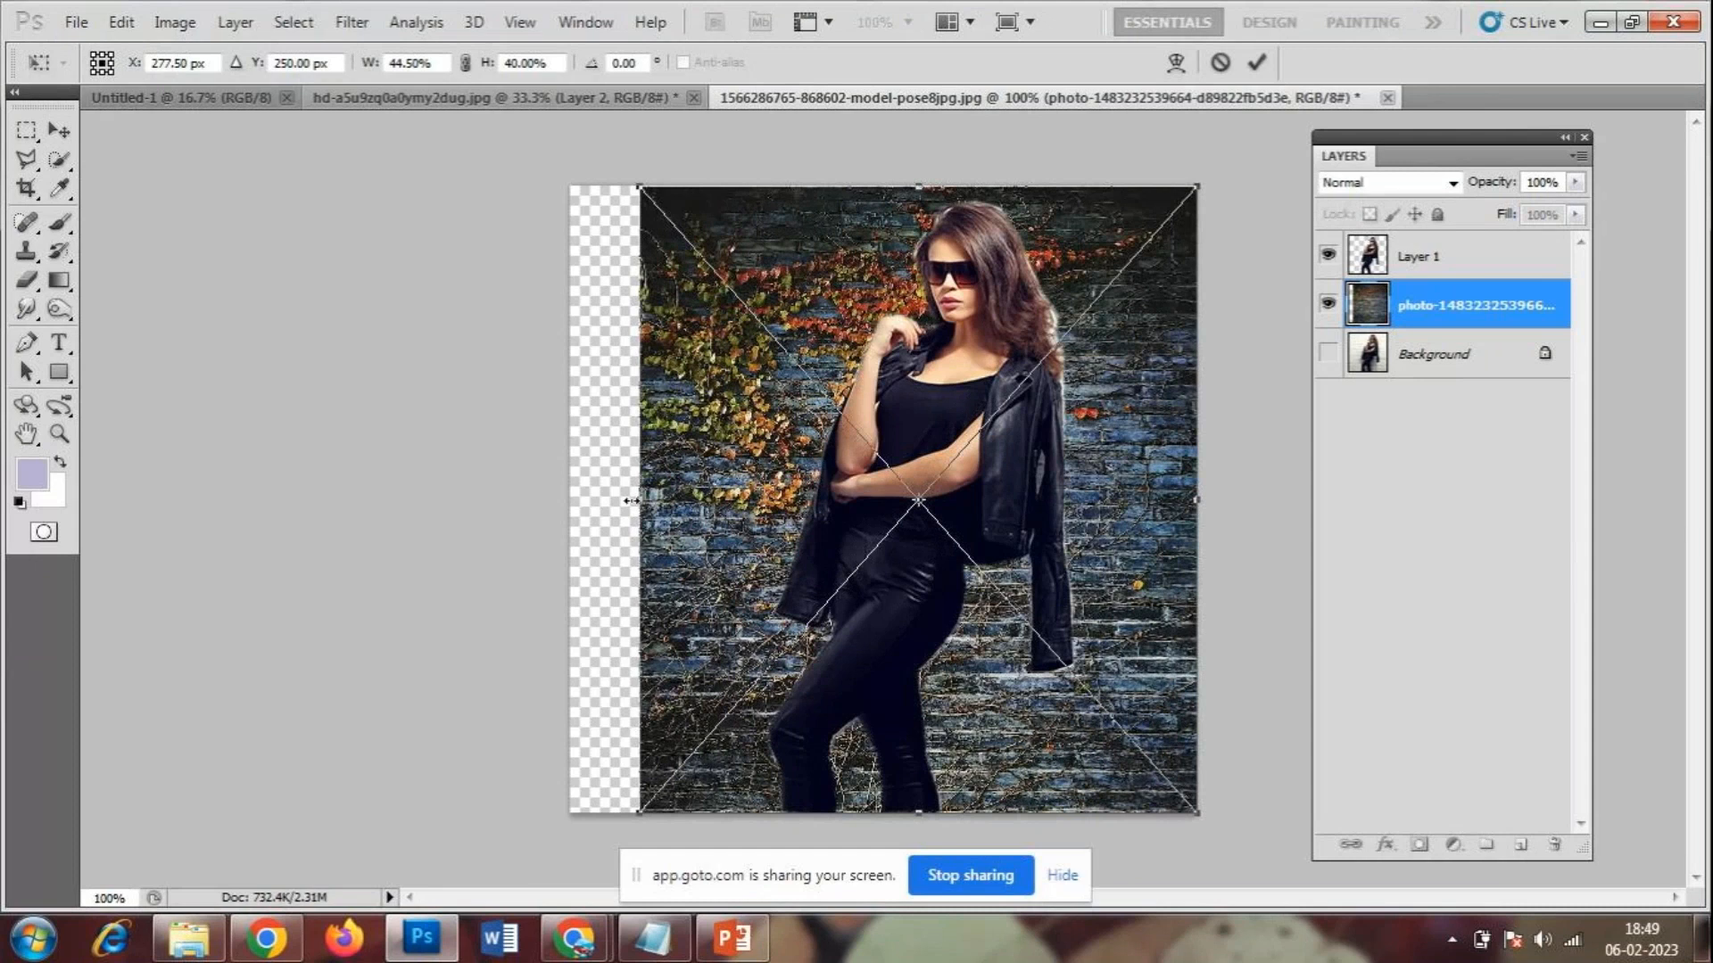
pyautogui.moveTo(633, 500); pyautogui.dragTo(566, 492)
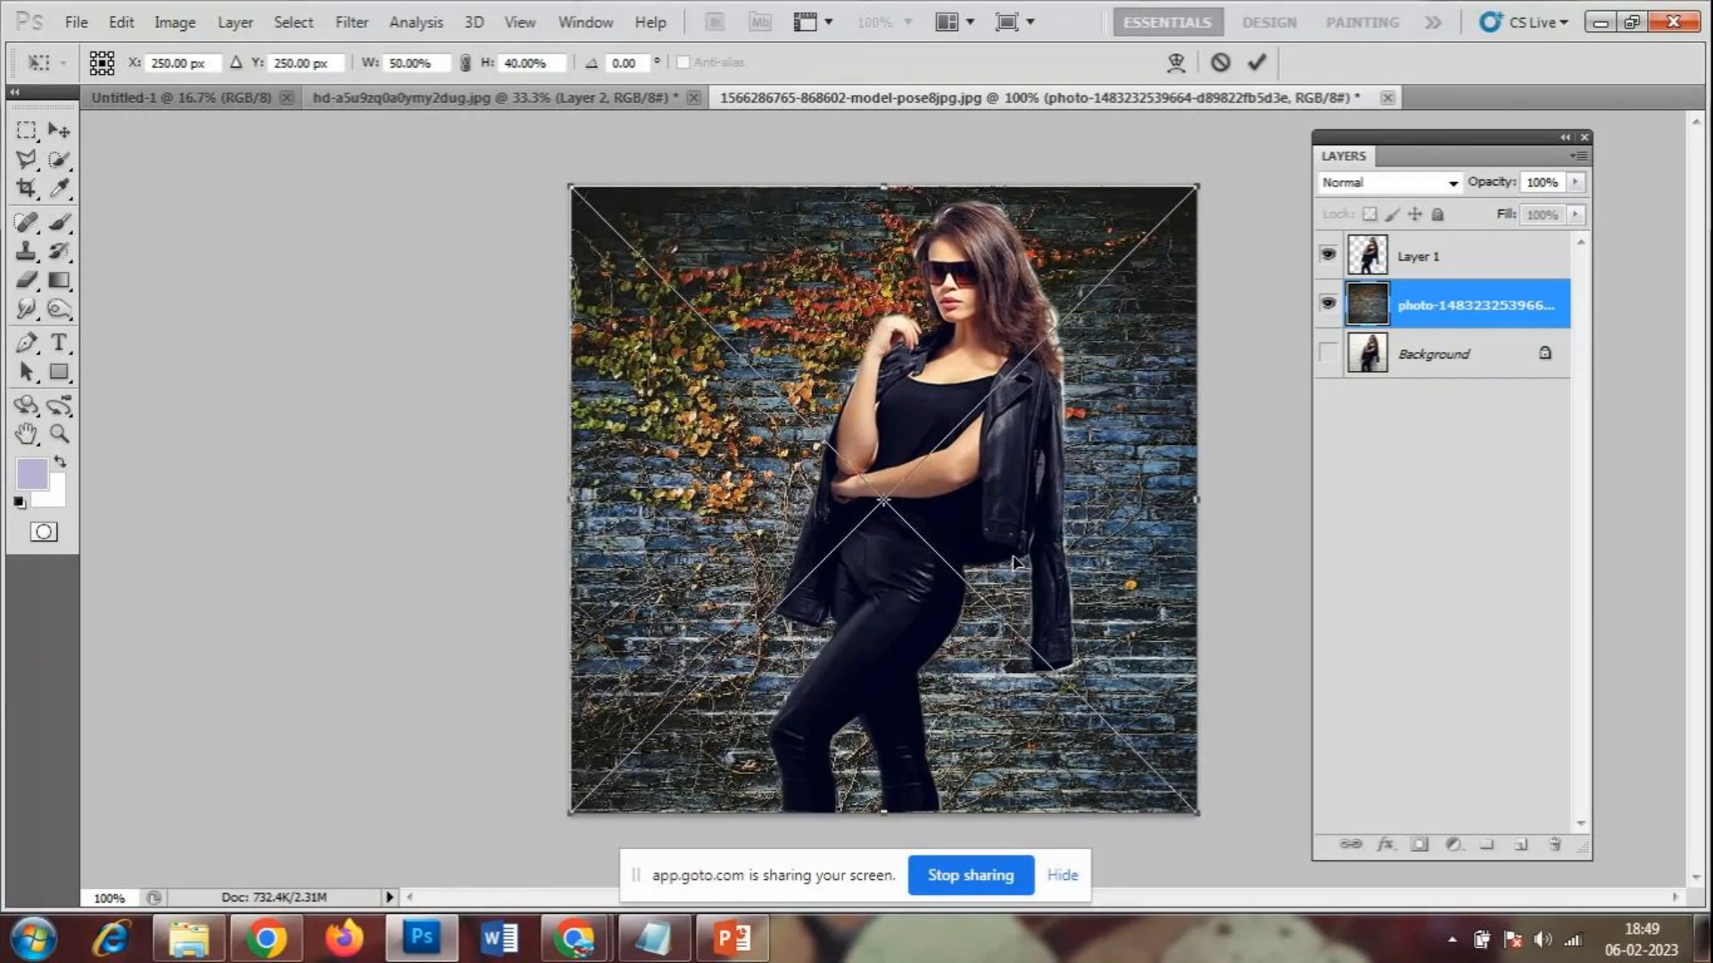
pyautogui.press('Return')
pyautogui.hotkey('ctrl', 't')
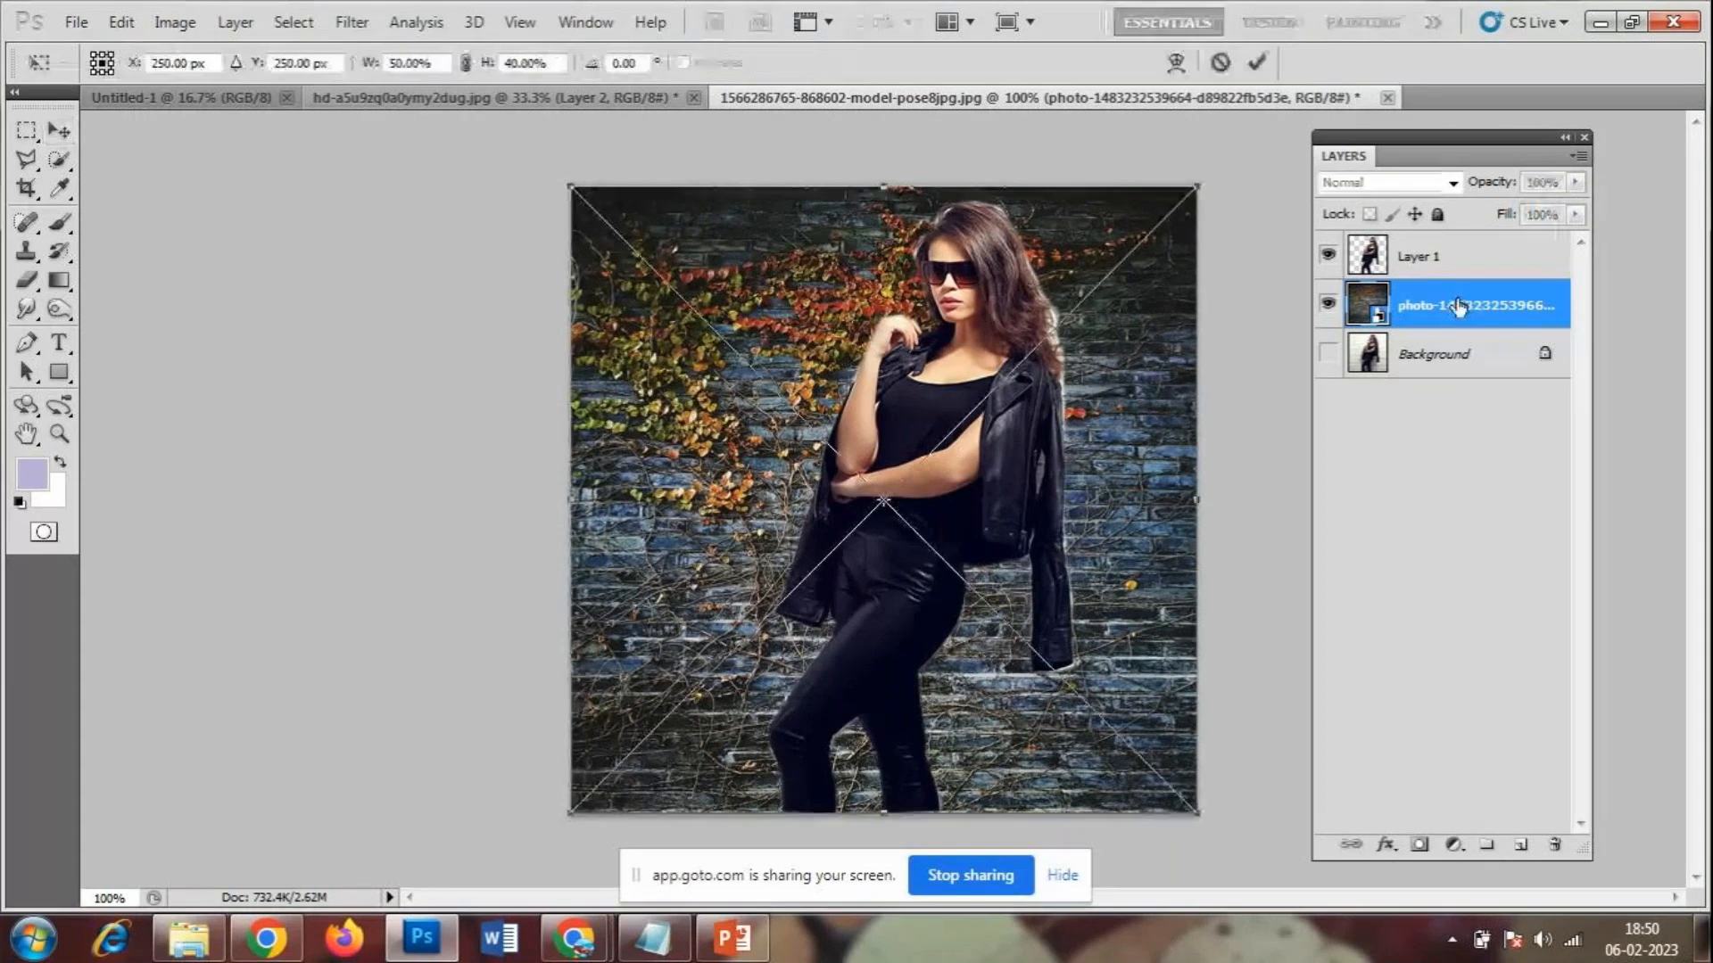
pyautogui.press('Return')
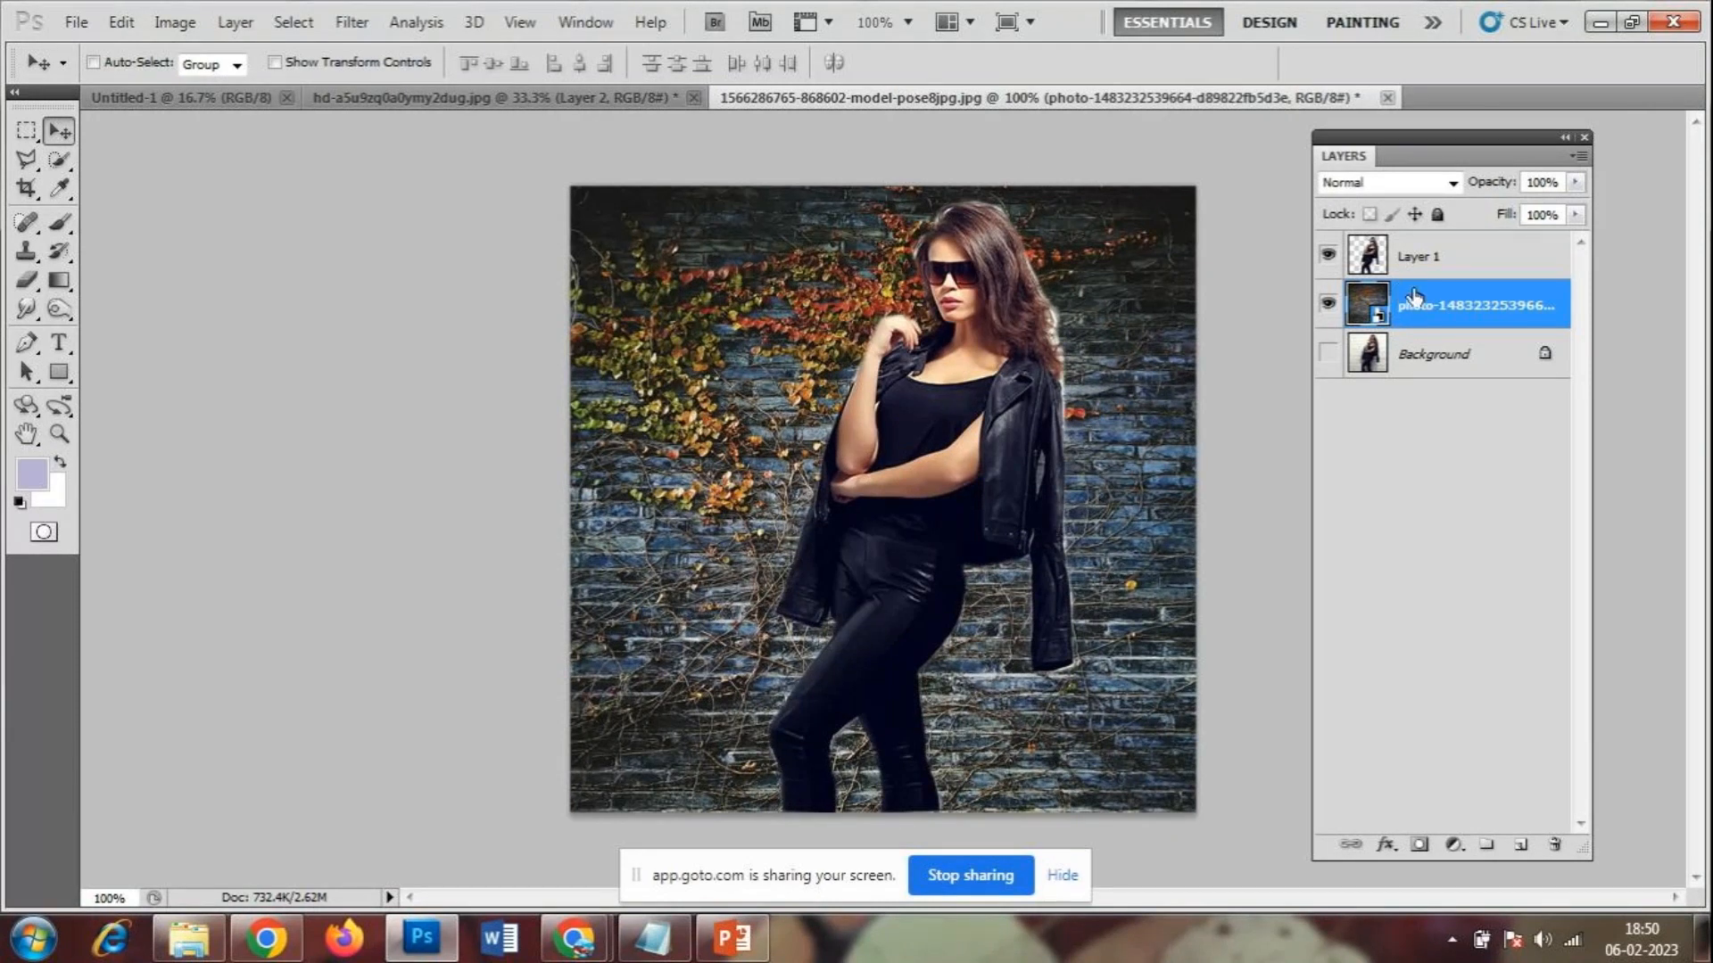
# - Hide the ivy wall layer and place the street image sa_pixar_virtualbg_coco_16x9_9ccd7110 behind the model
pyautogui.click(1328, 306)
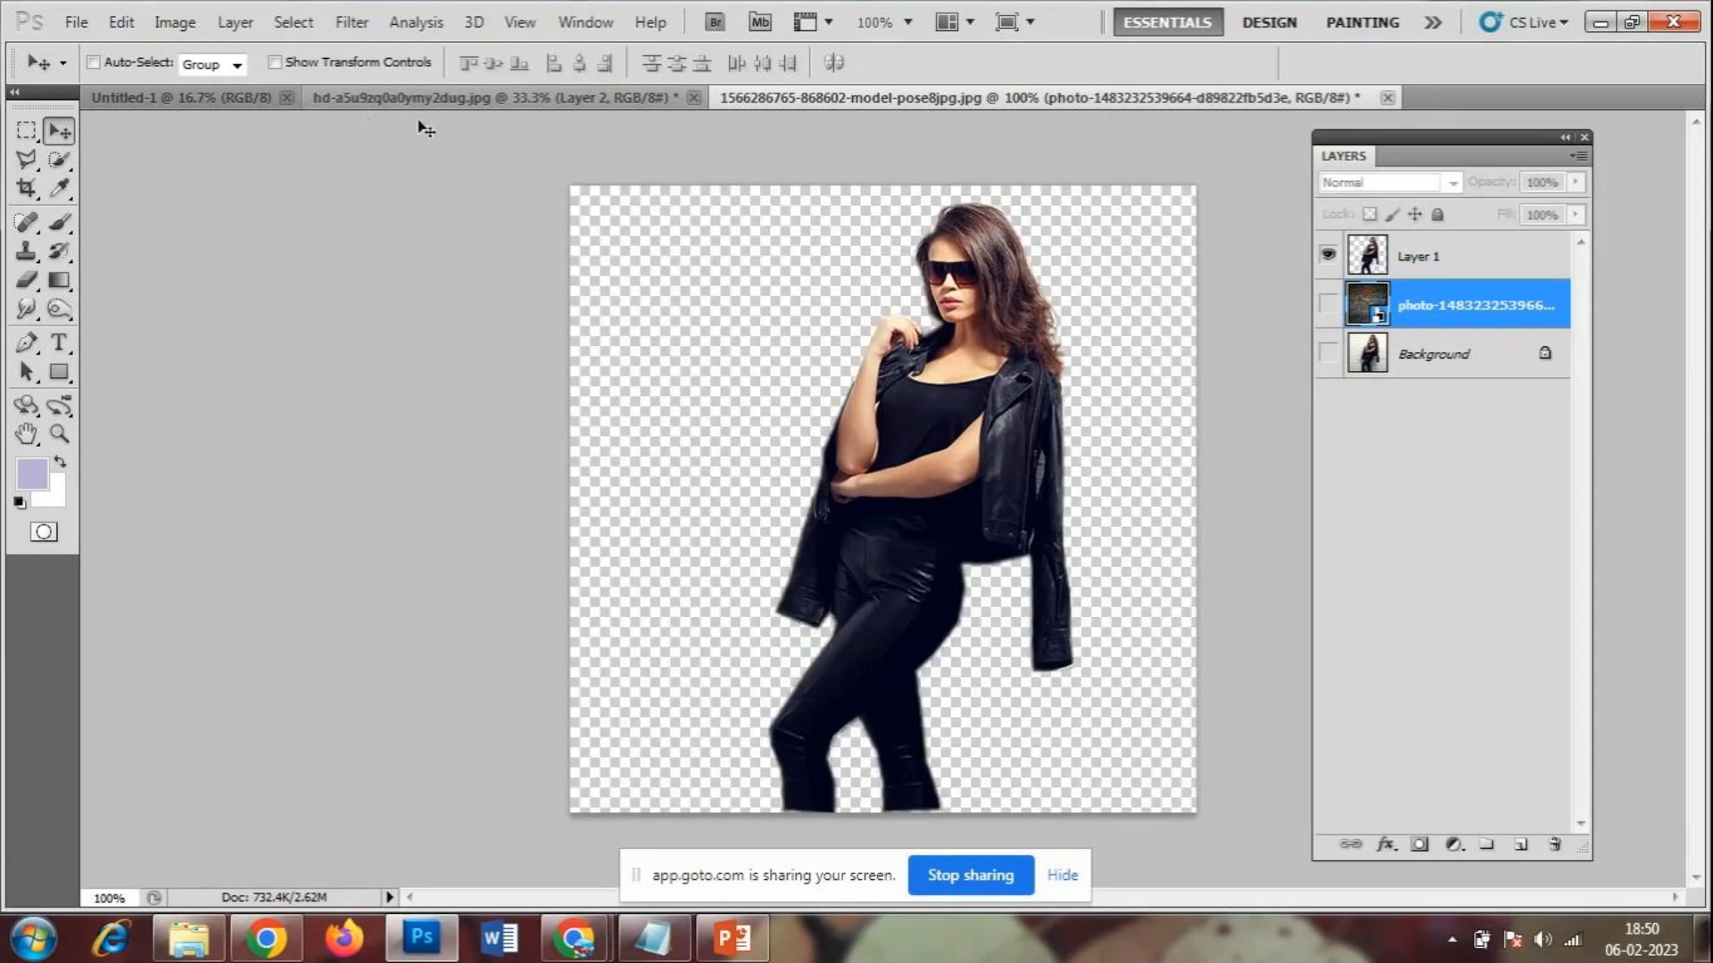
pyautogui.click(76, 21)
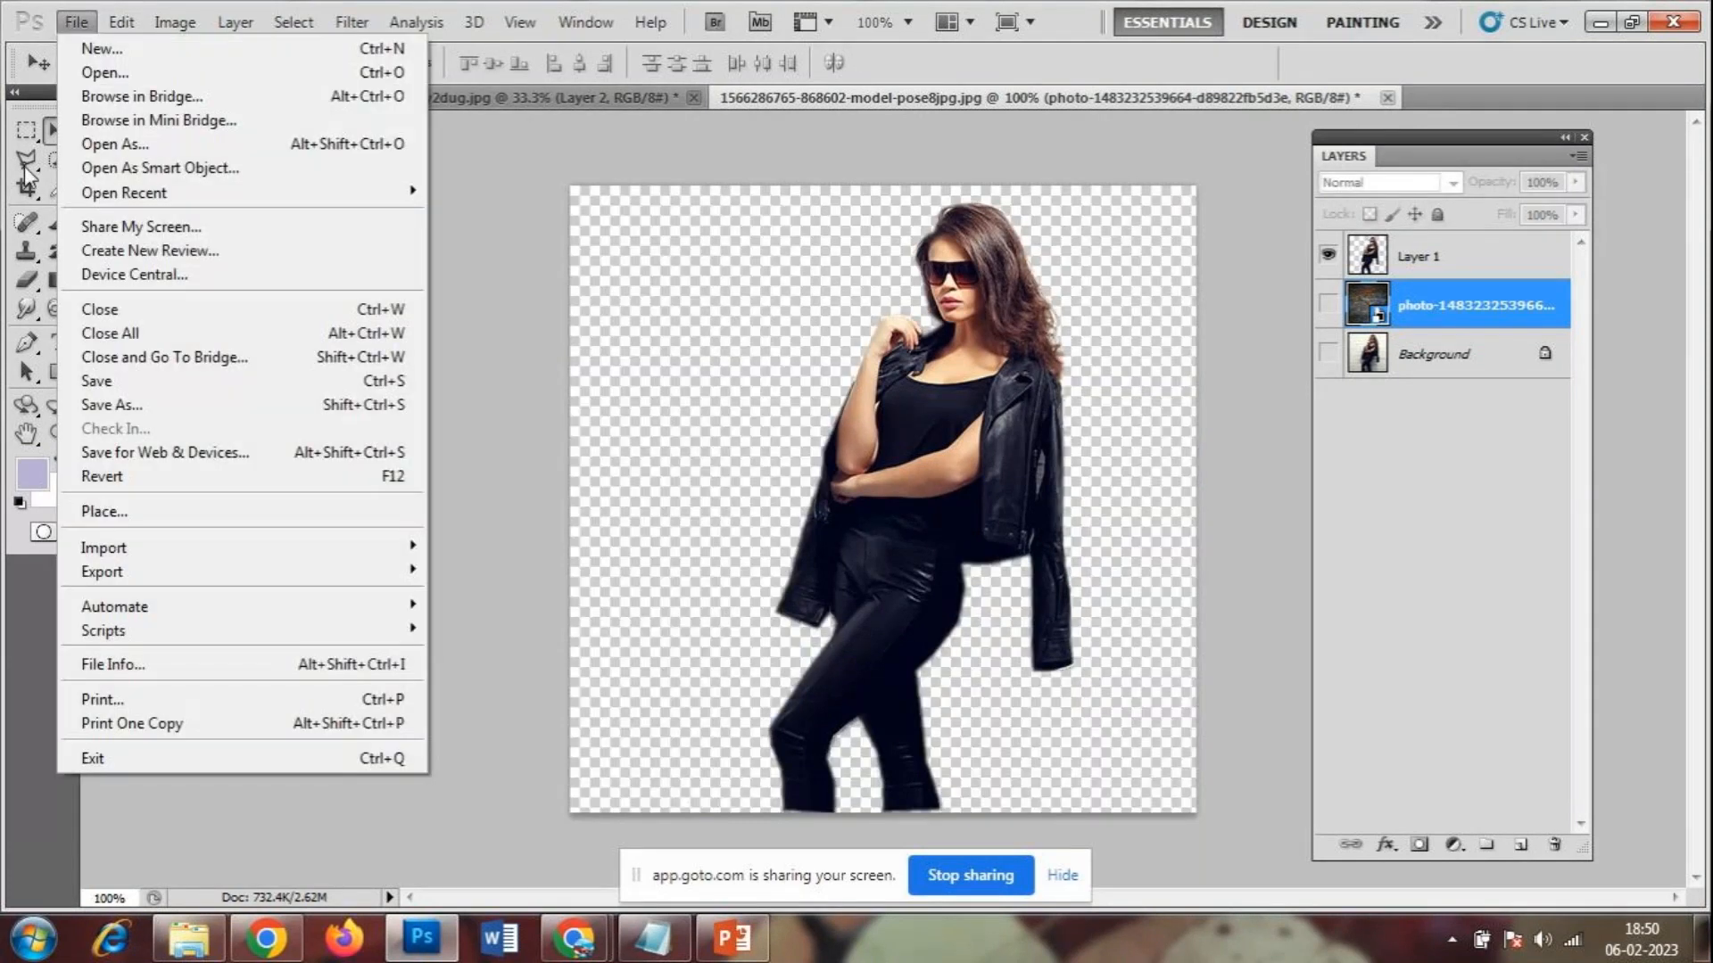
pyautogui.click(99, 516)
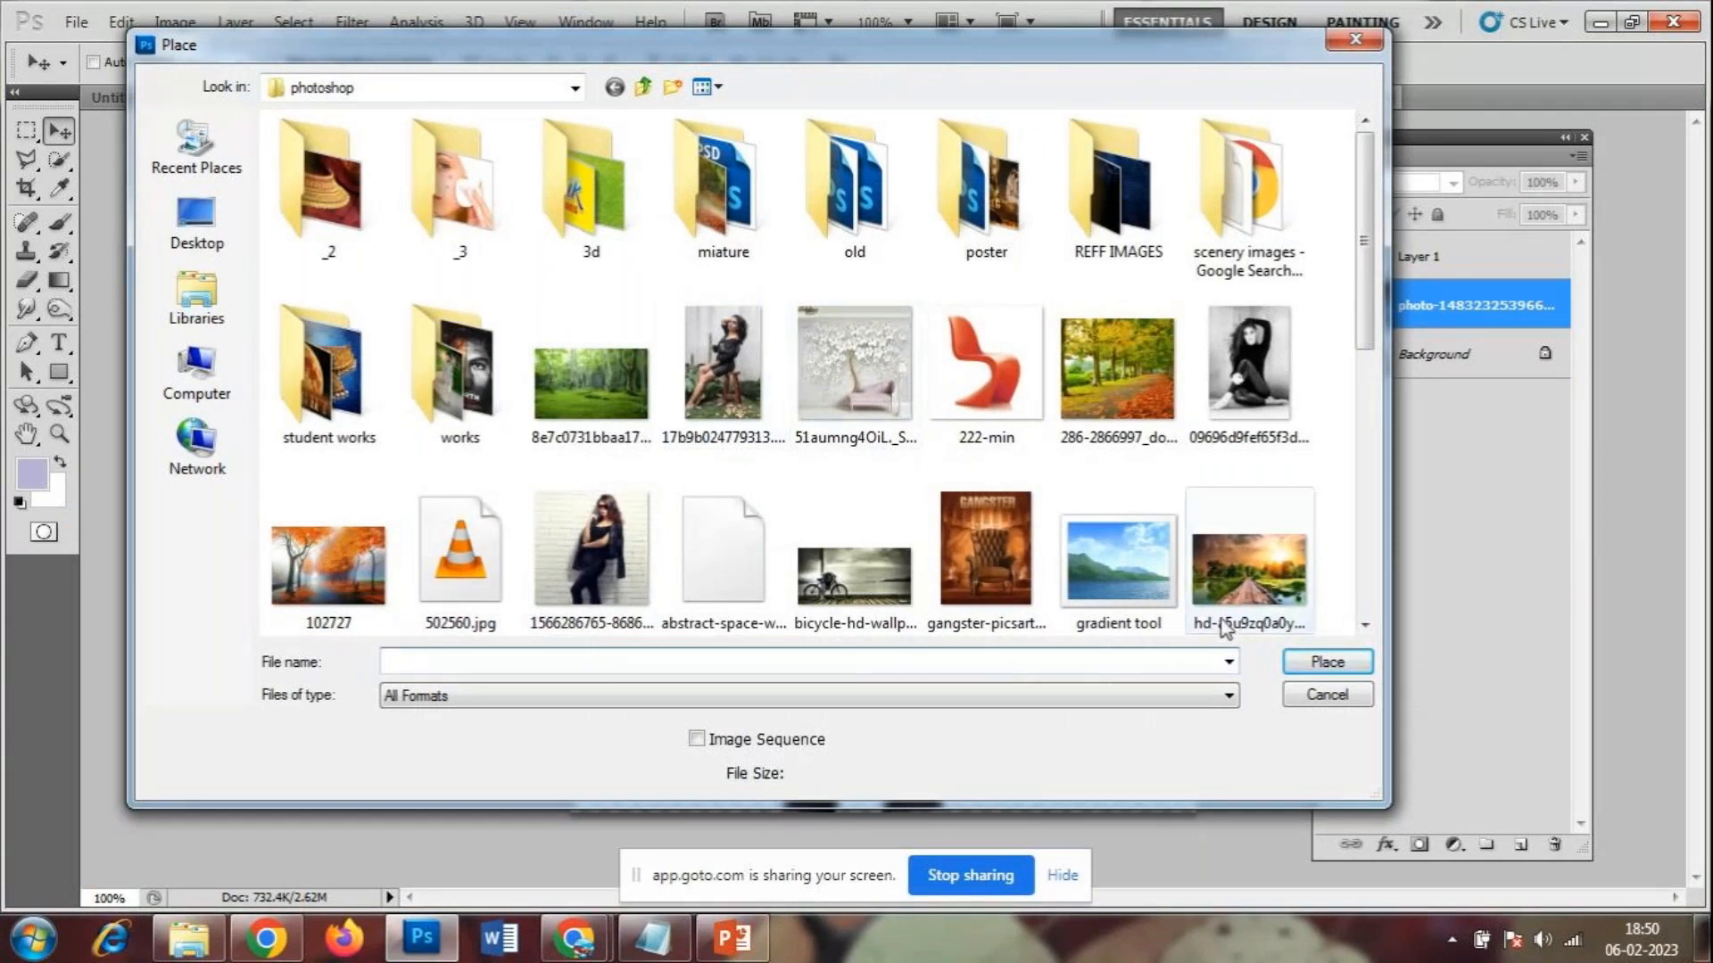
pyautogui.click(1033, 560)
pyautogui.scroll(-6, 1017, 517)
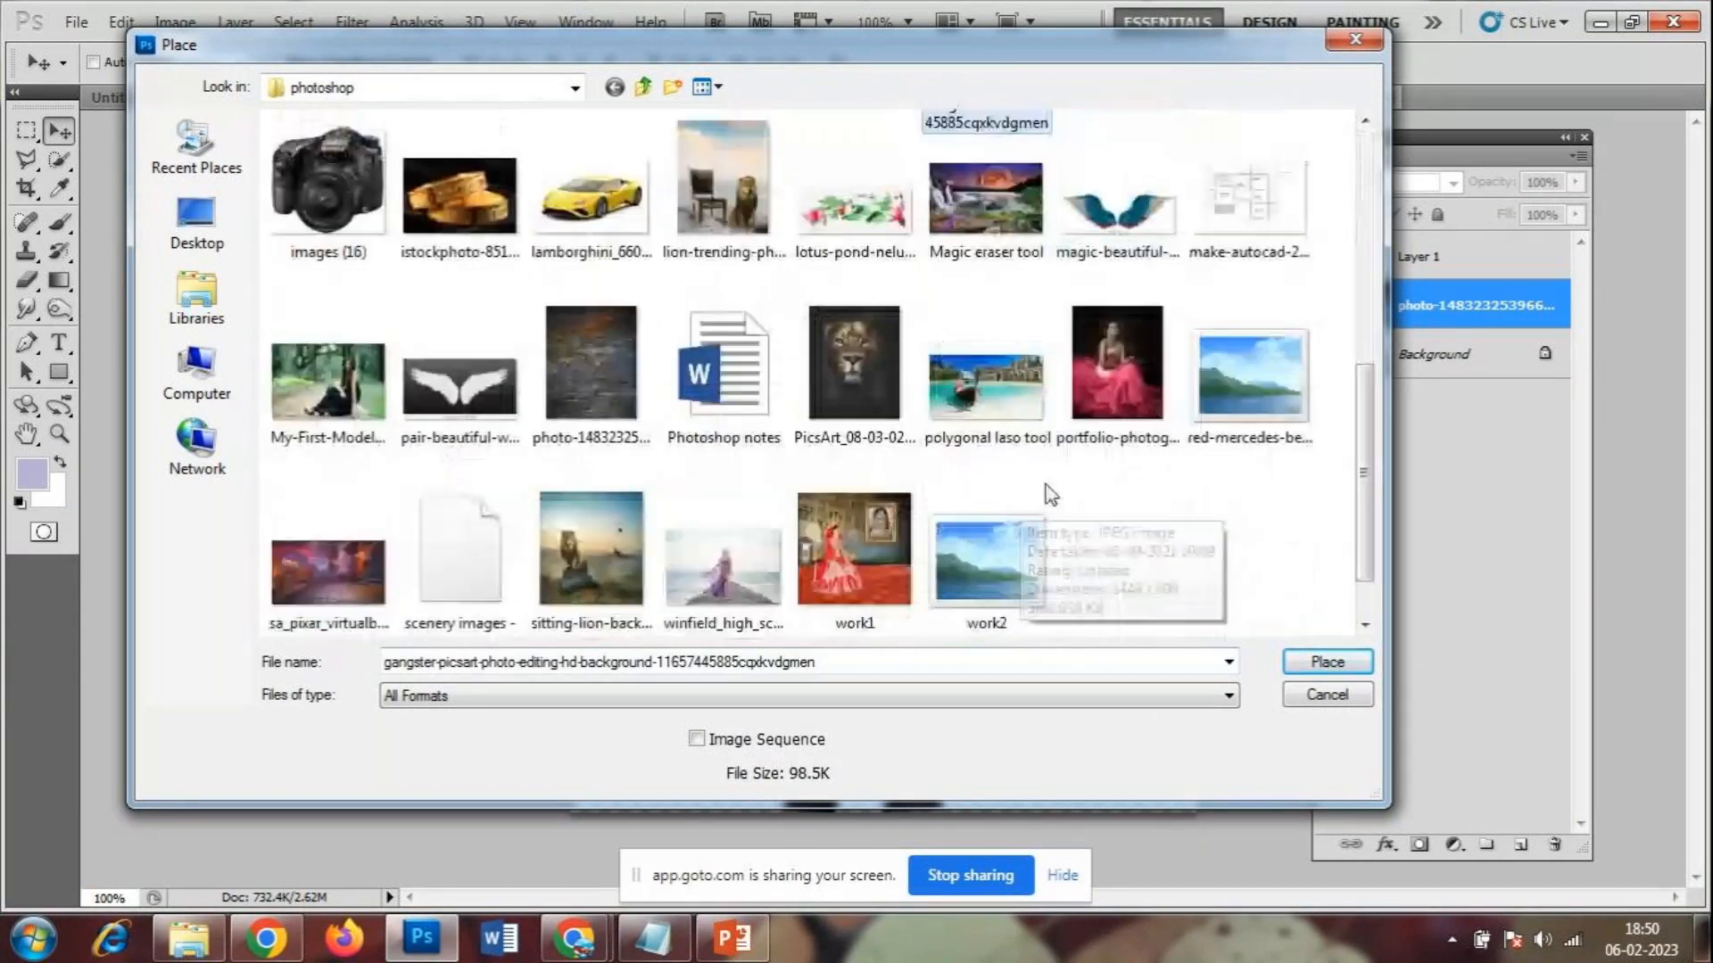
pyautogui.scroll(-1, 1051, 495)
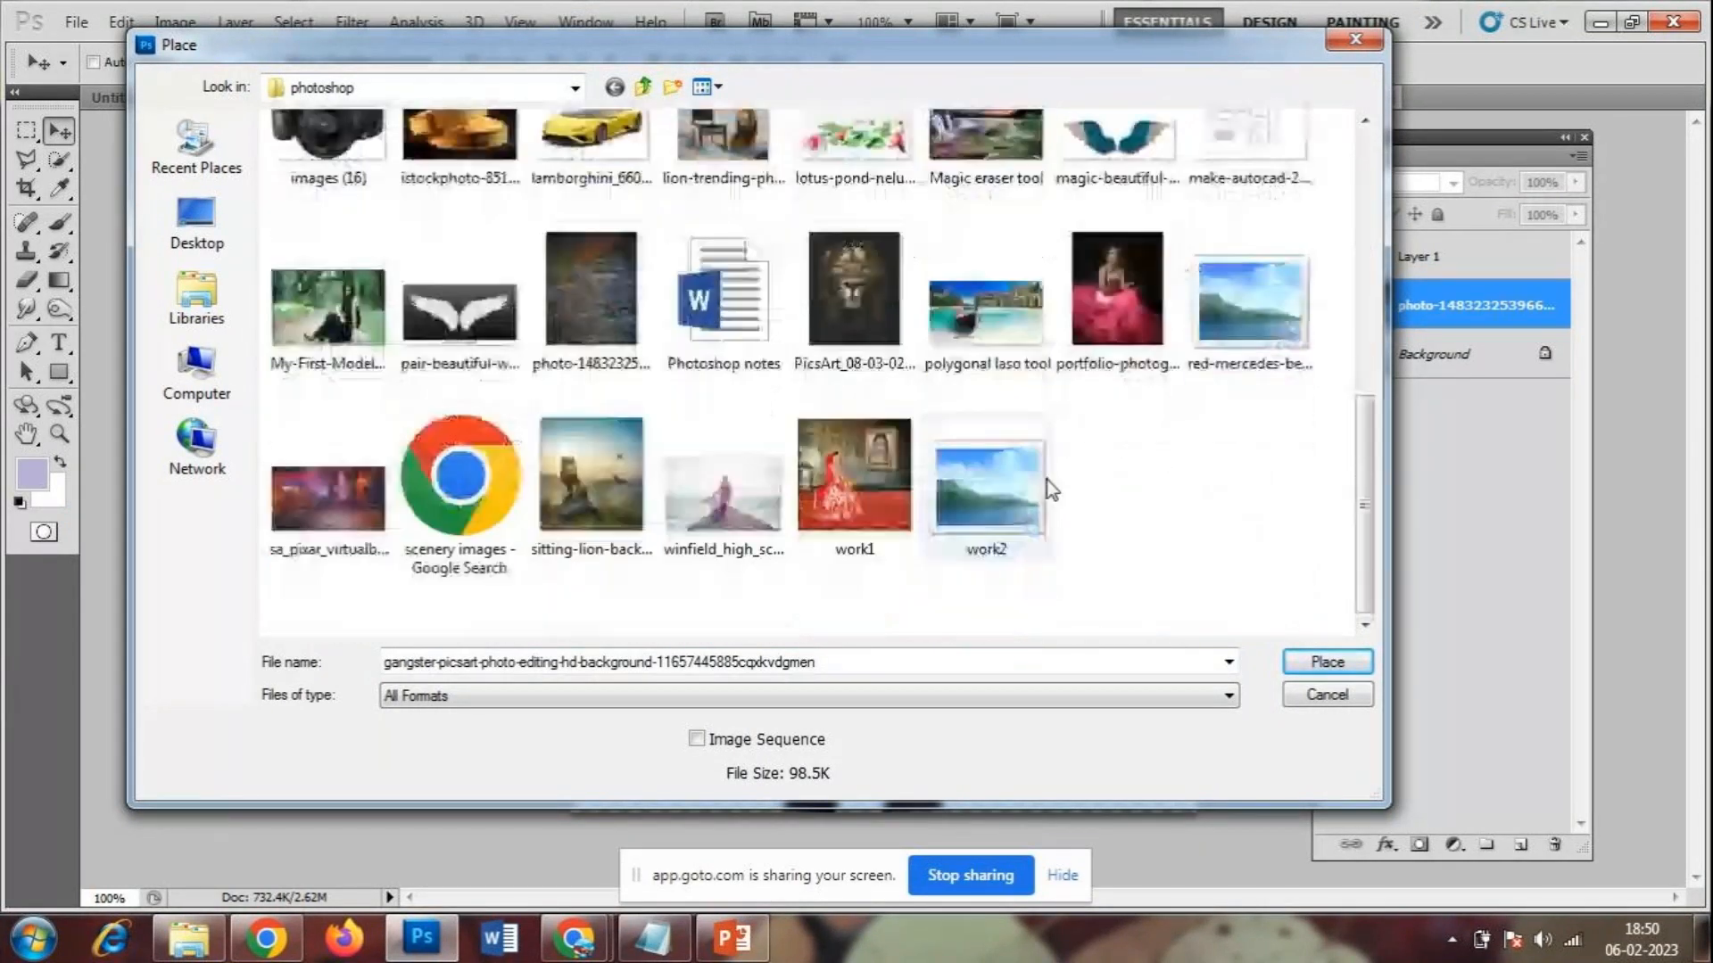
pyautogui.click(328, 499)
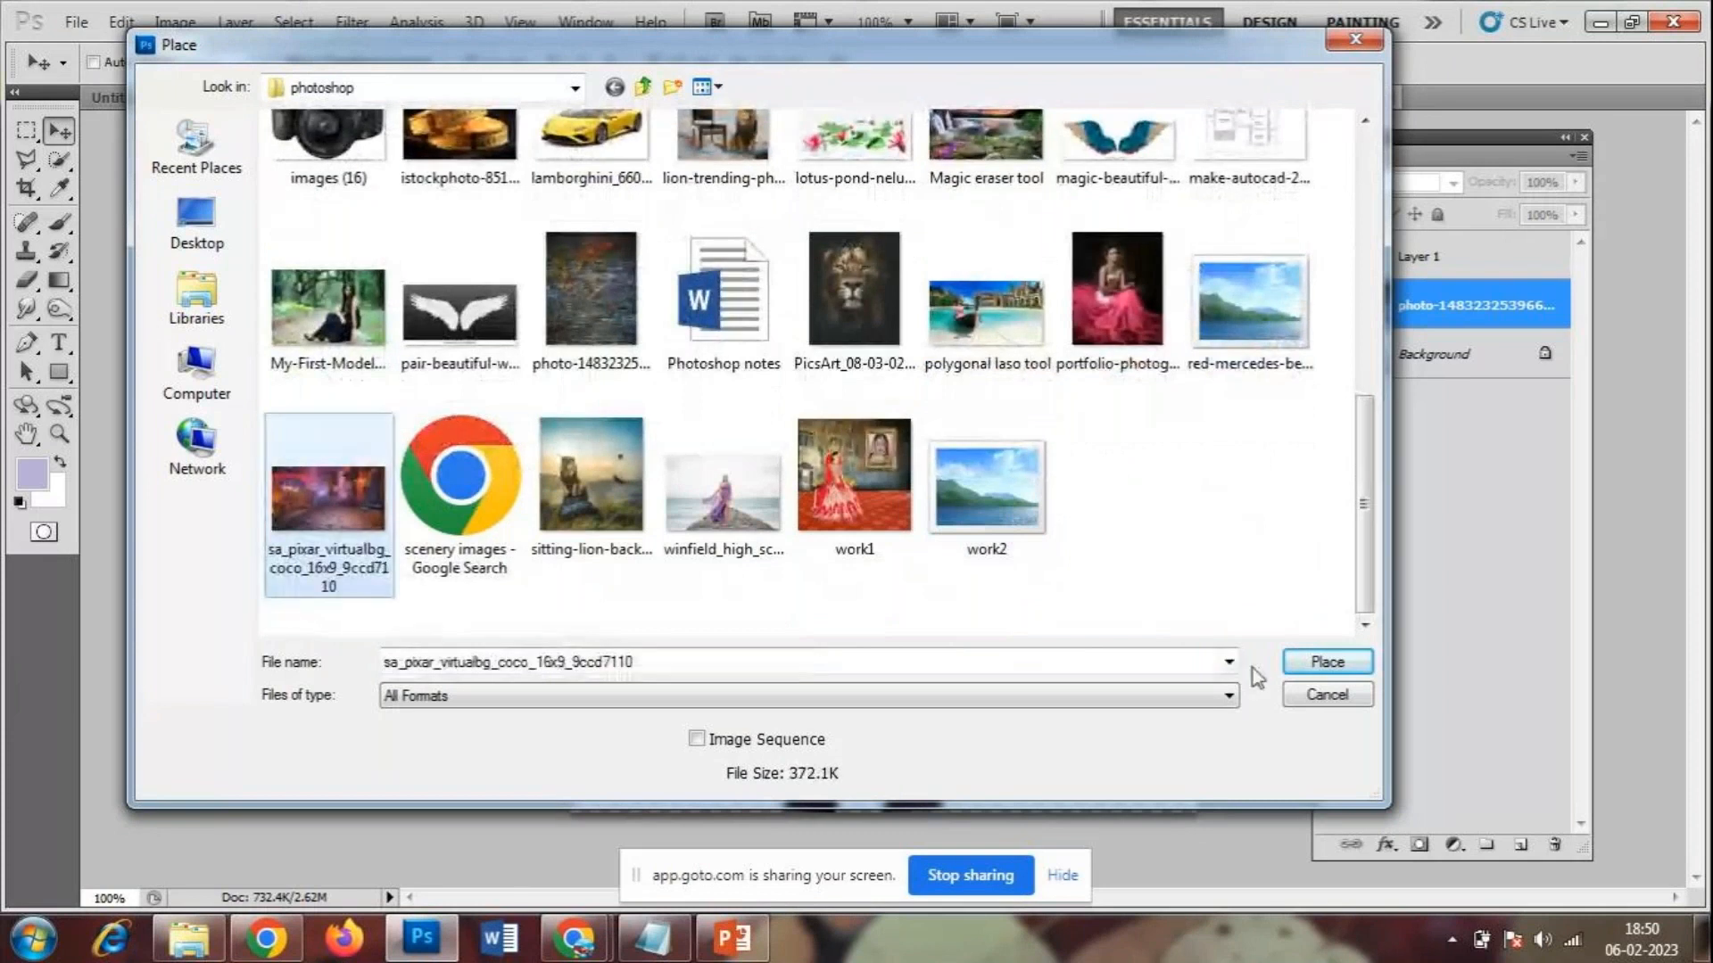
pyautogui.click(1326, 661)
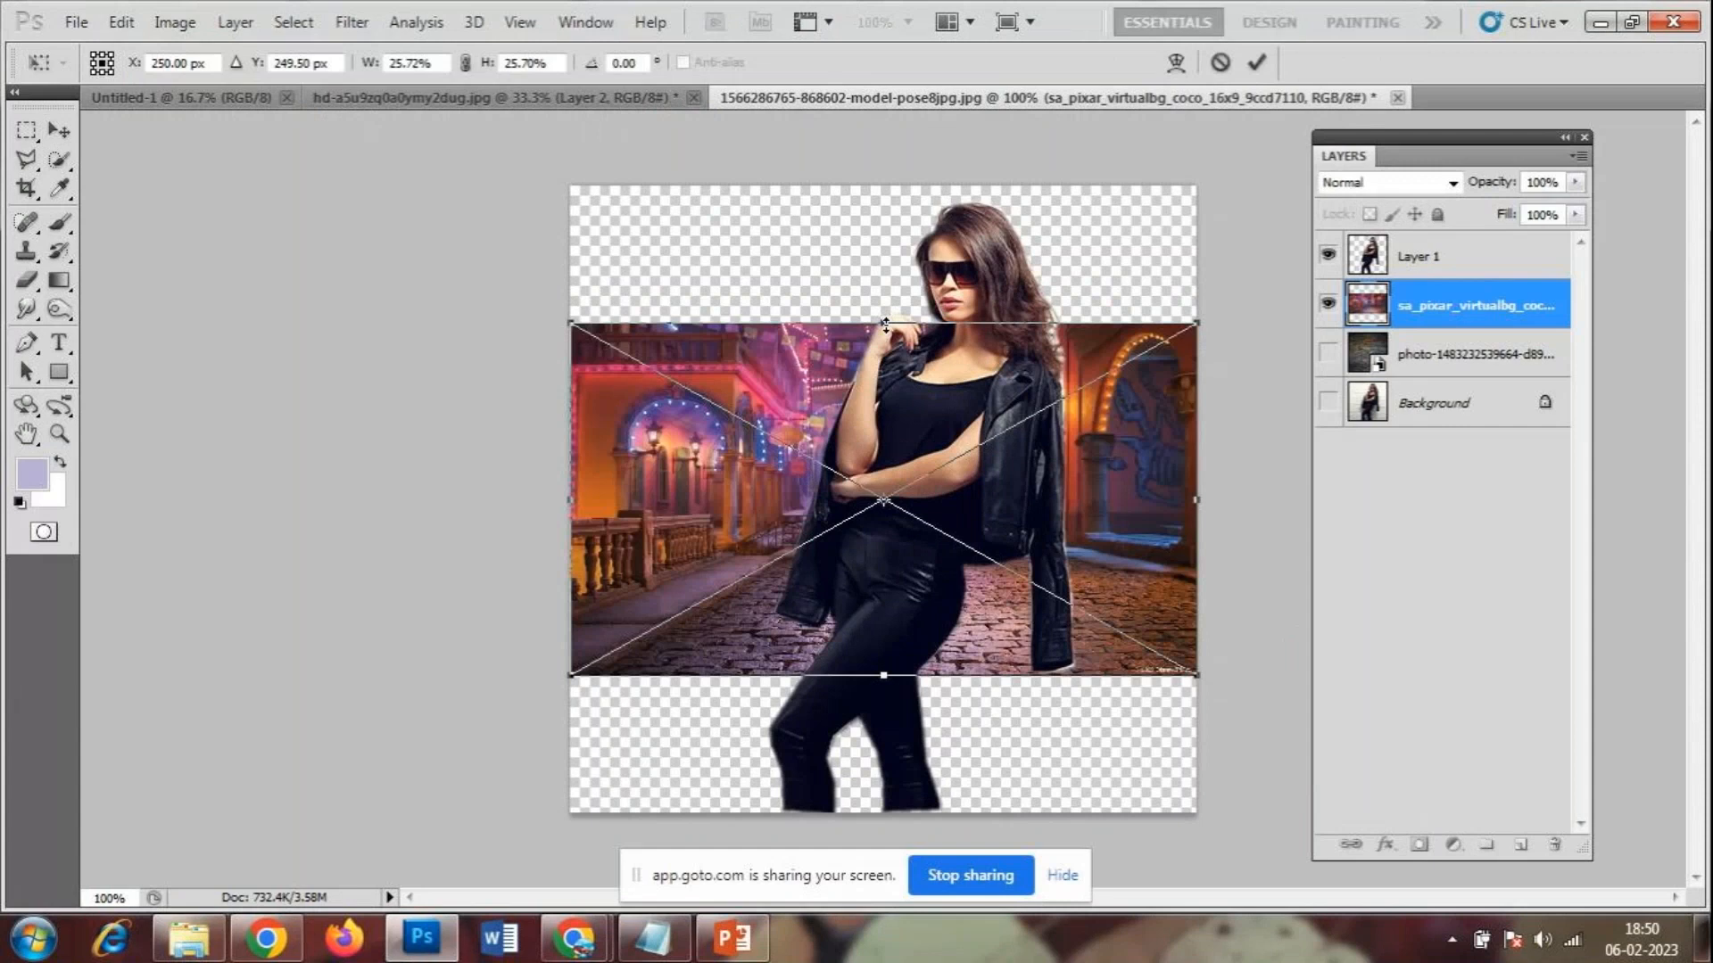
# - Stretch the placed street image vertically to about 46.65% height so that it covers the whole canvas
pyautogui.moveTo(885, 323); pyautogui.dragTo(884, 185)
pyautogui.moveTo(895, 685); pyautogui.dragTo(901, 836)
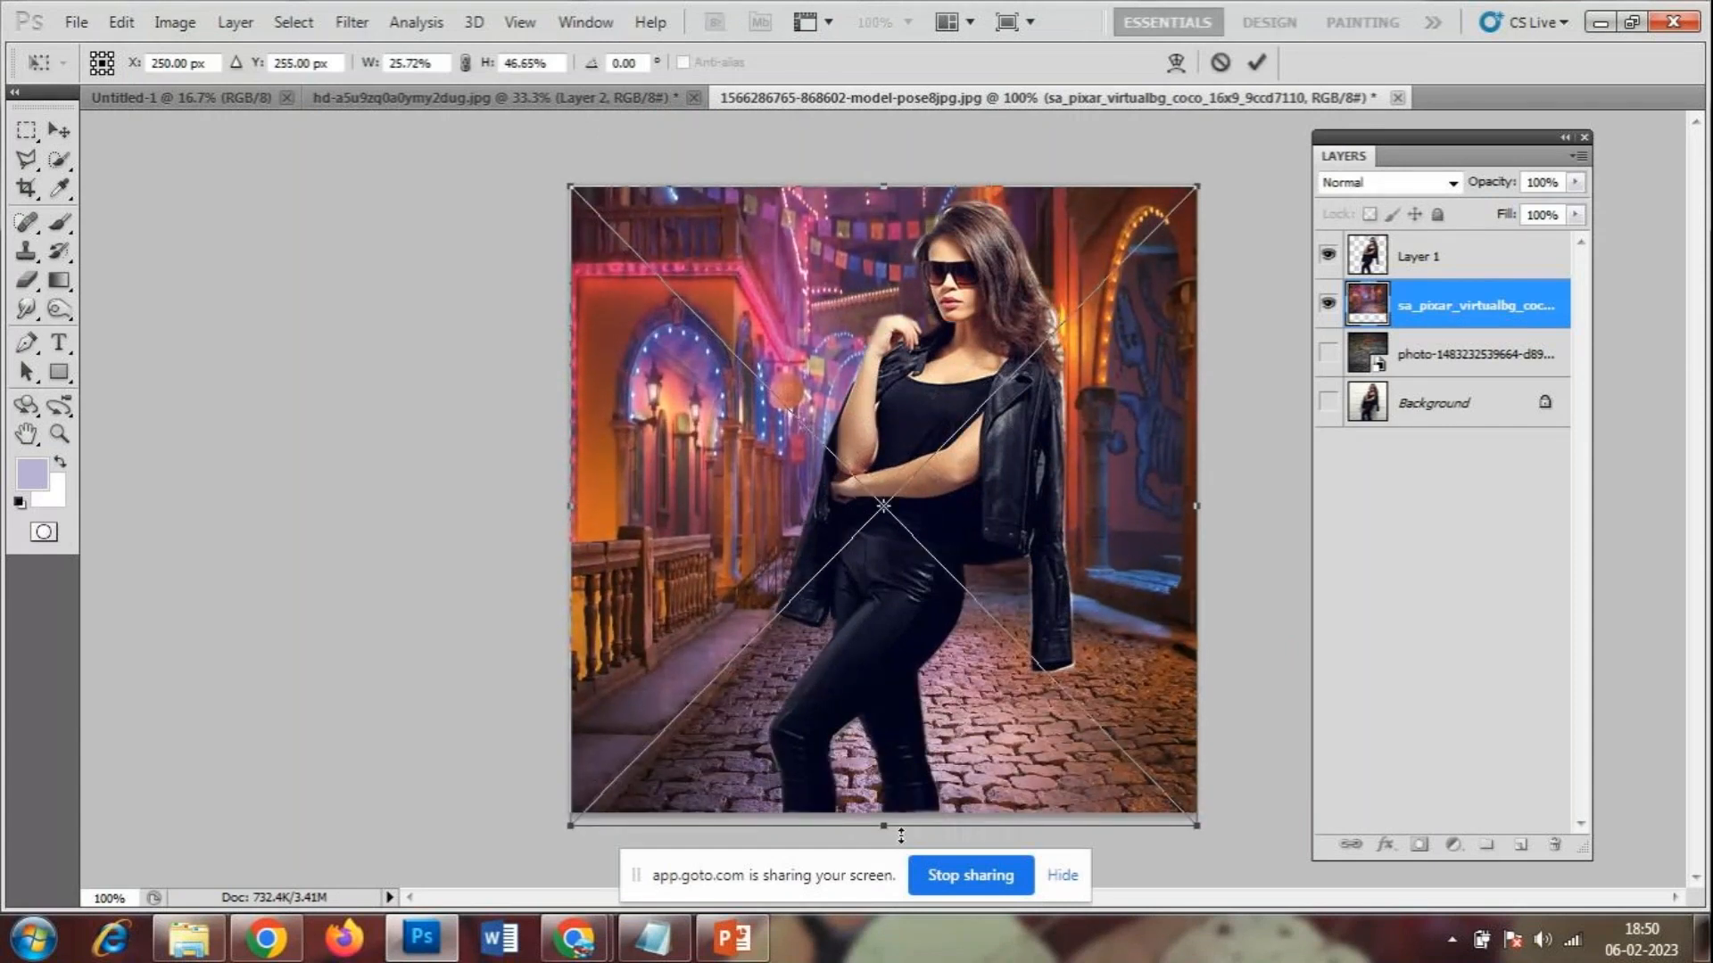
pyautogui.press('Return')
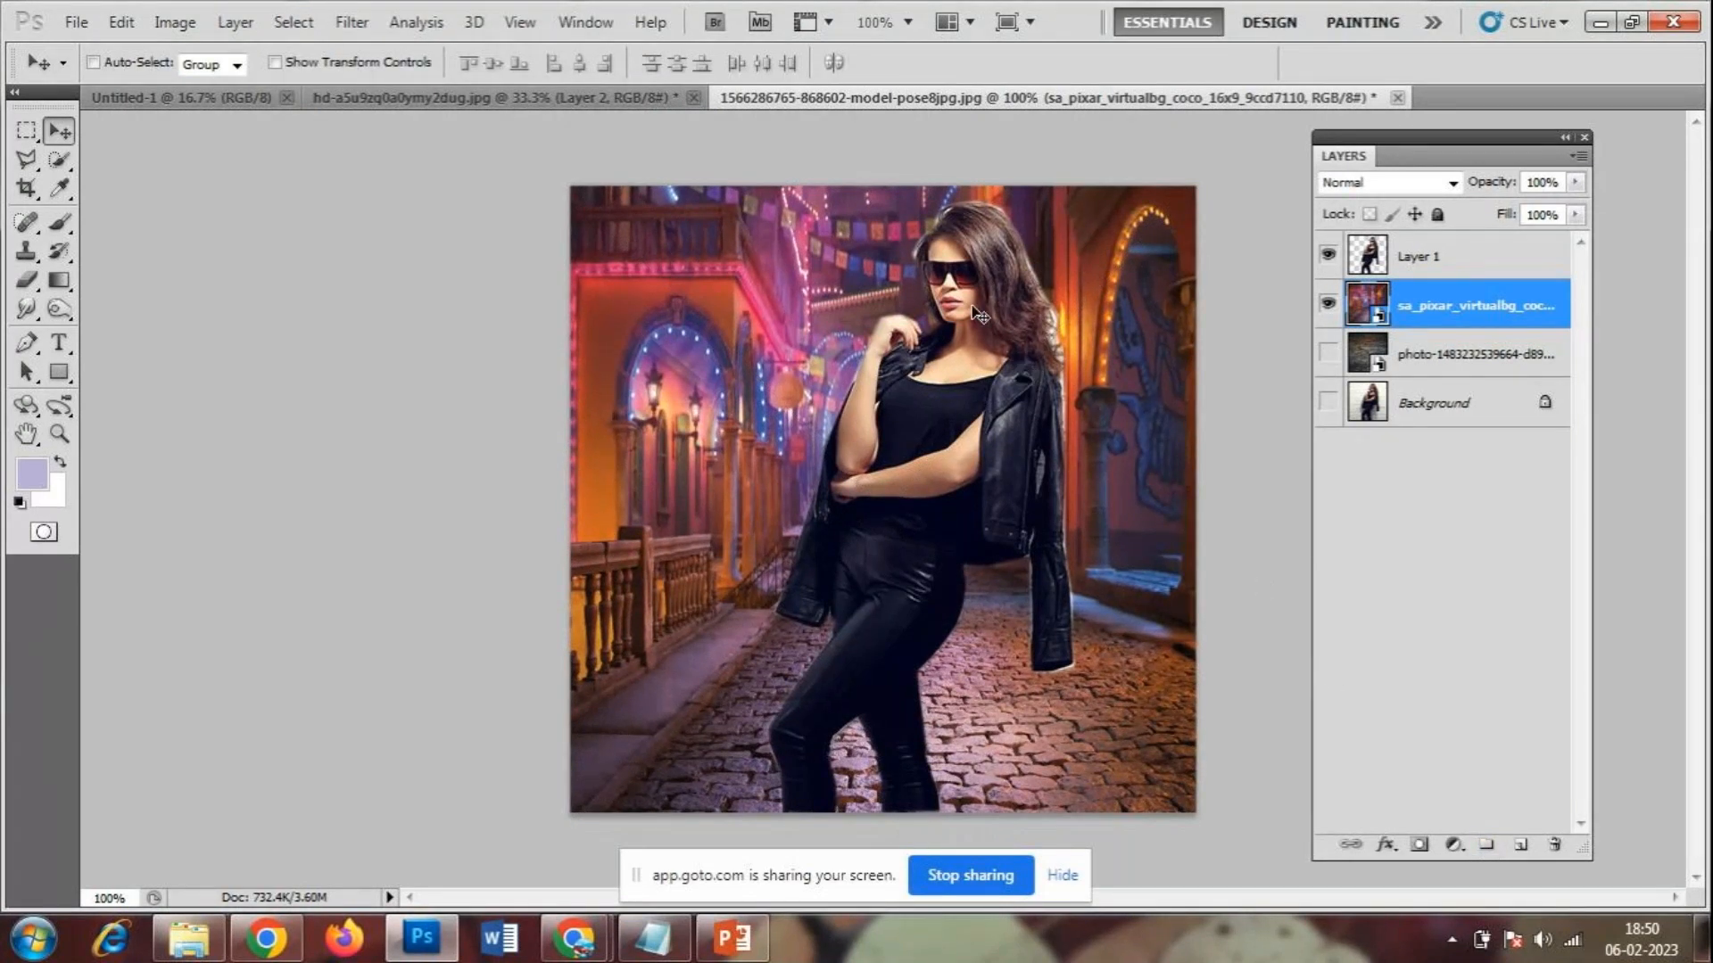
# - Scale the model on Layer 1 down to roughly three quarters and move her down until her legs meet the canvas's bottom edge
pyautogui.click(1479, 261)
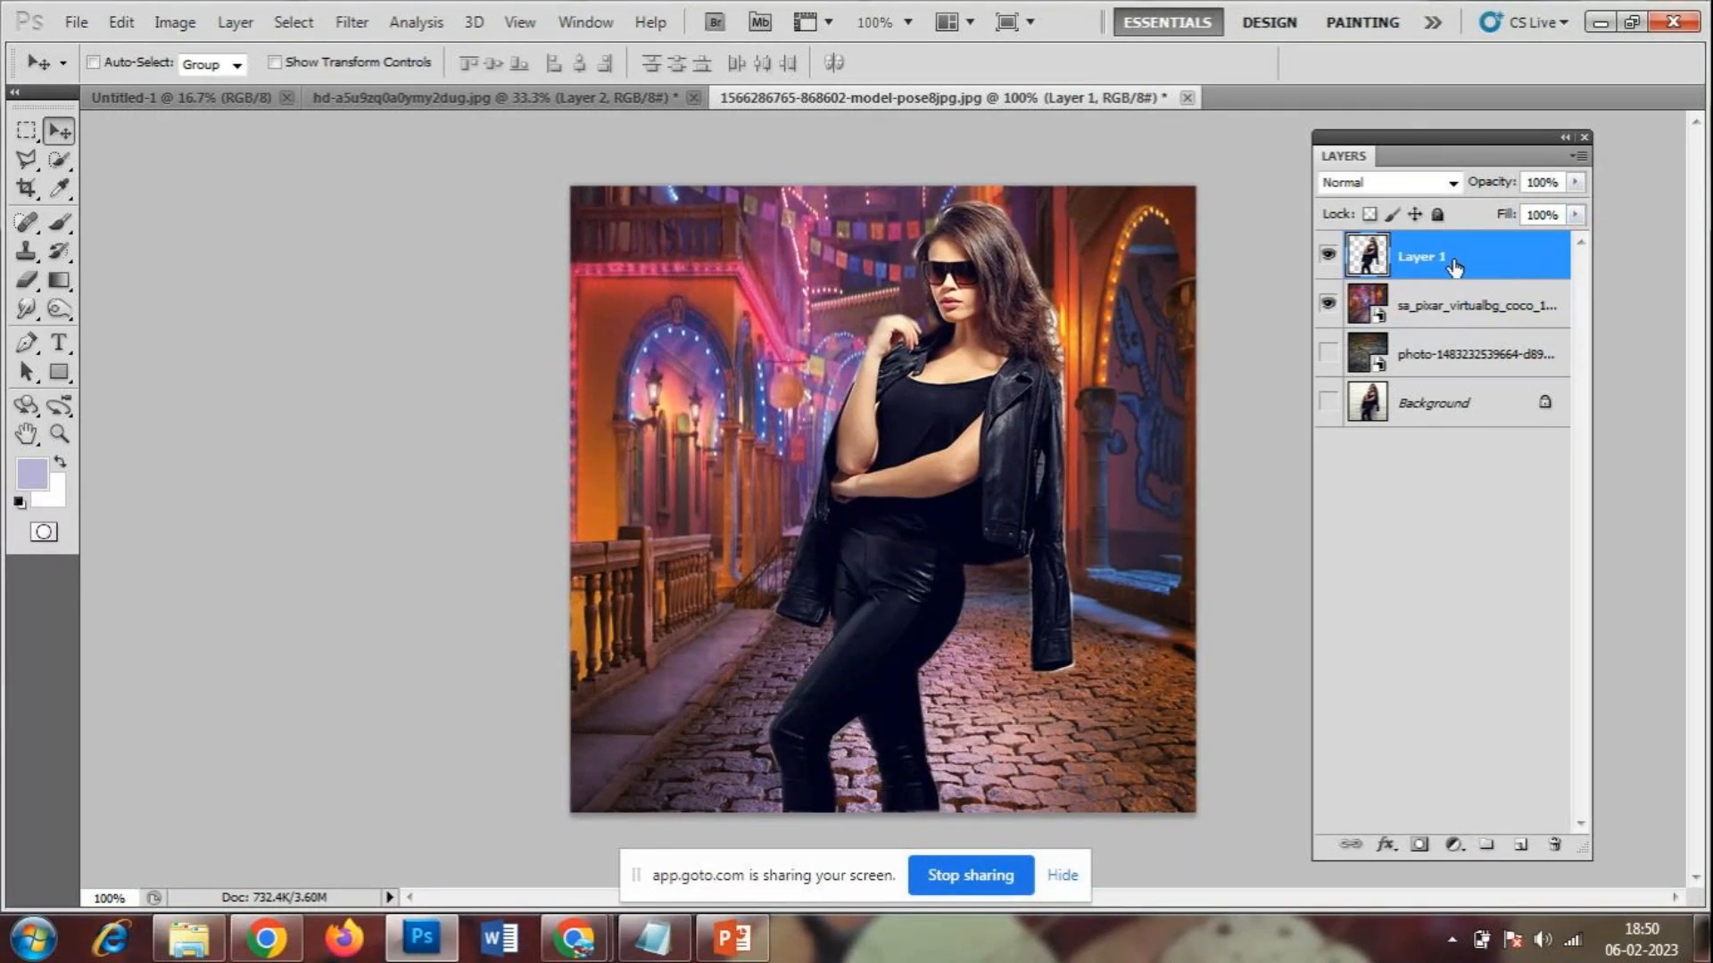
pyautogui.hotkey('ctrl', 't')
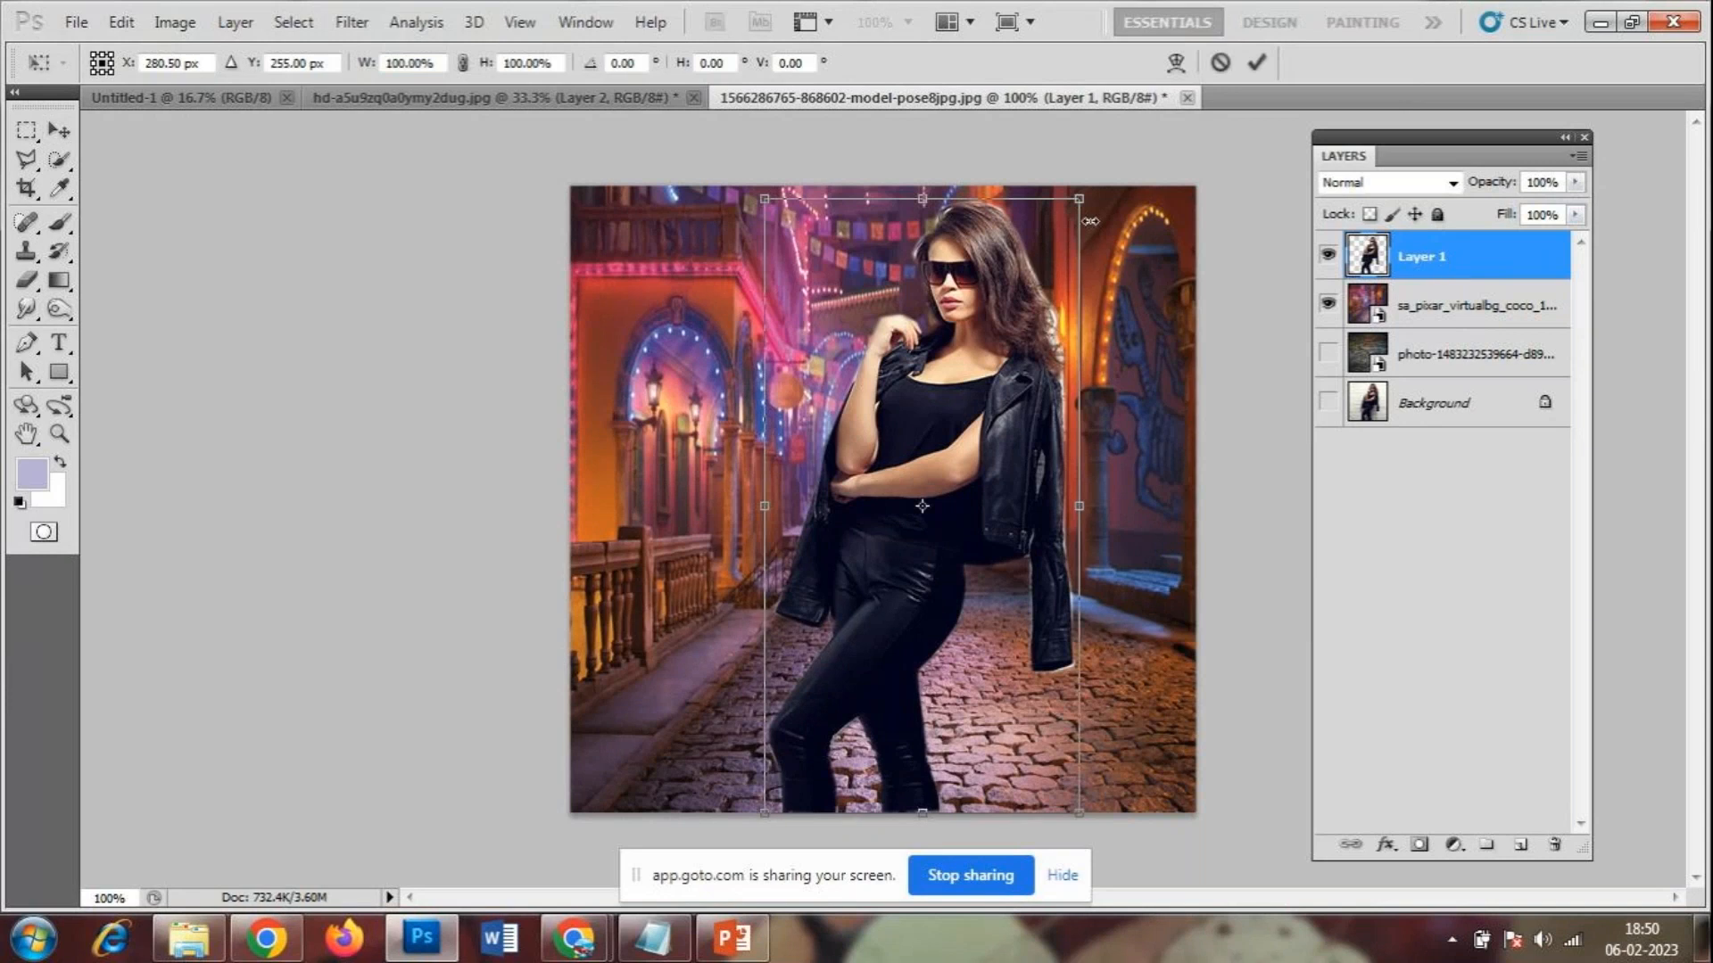
pyautogui.moveTo(1082, 198); pyautogui.dragTo(1045, 267)
pyautogui.press('Return')
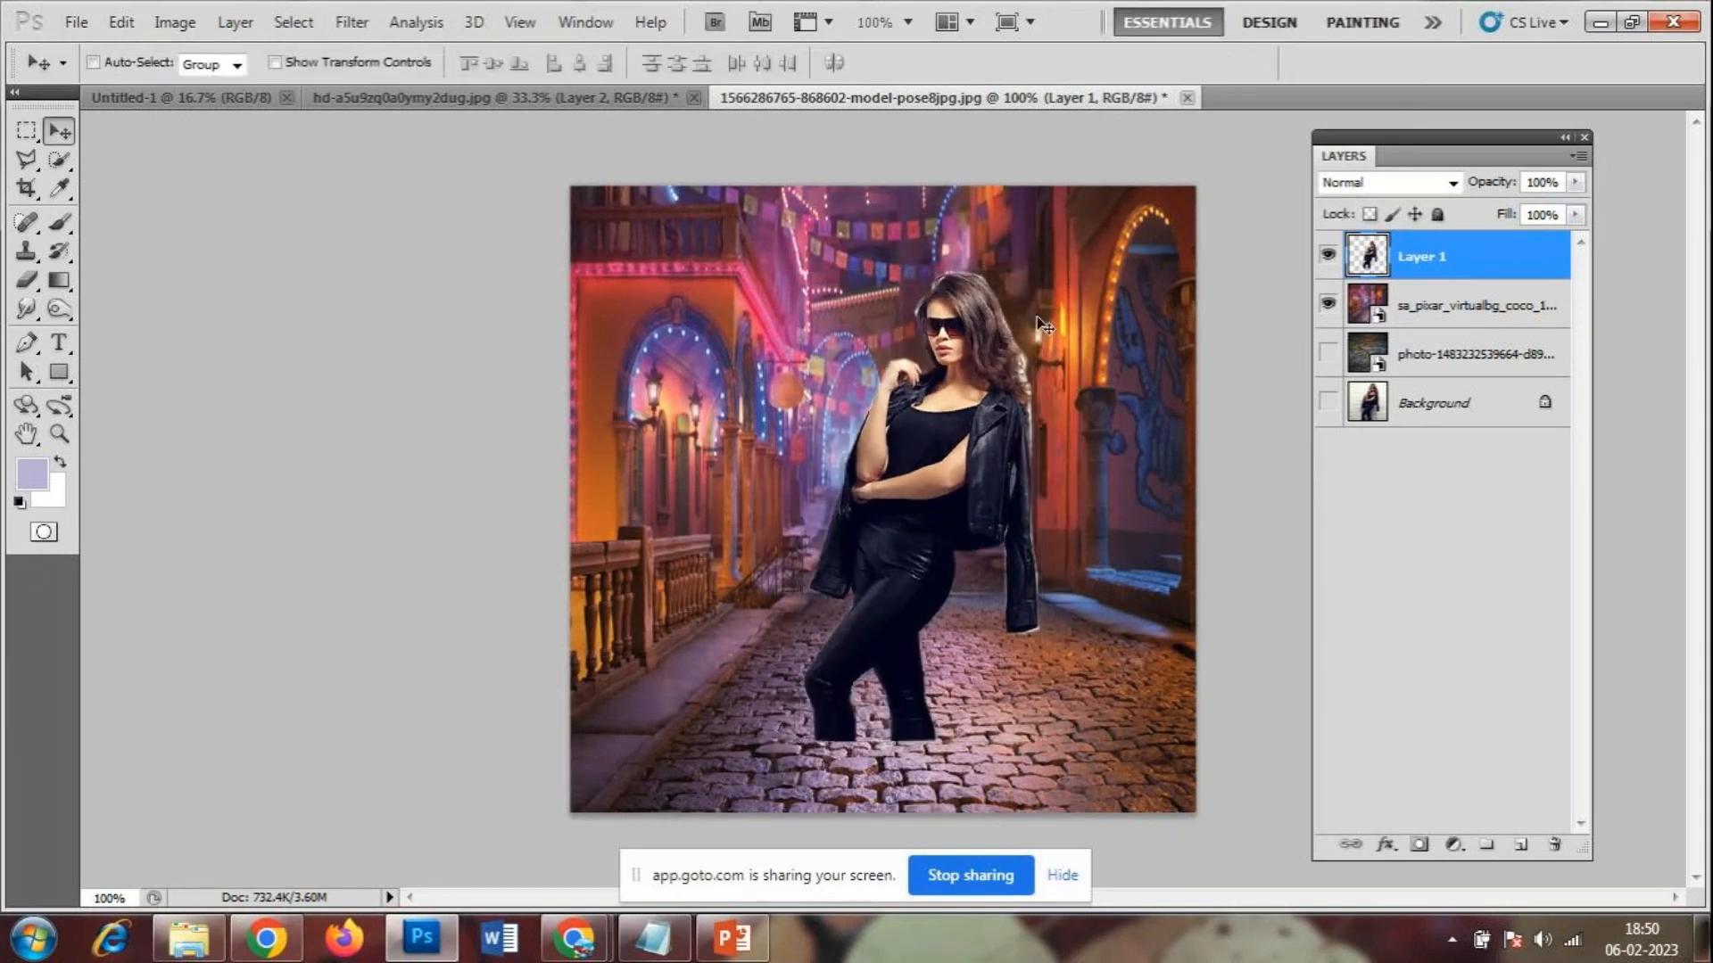
pyautogui.moveTo(1043, 326); pyautogui.dragTo(1055, 399)
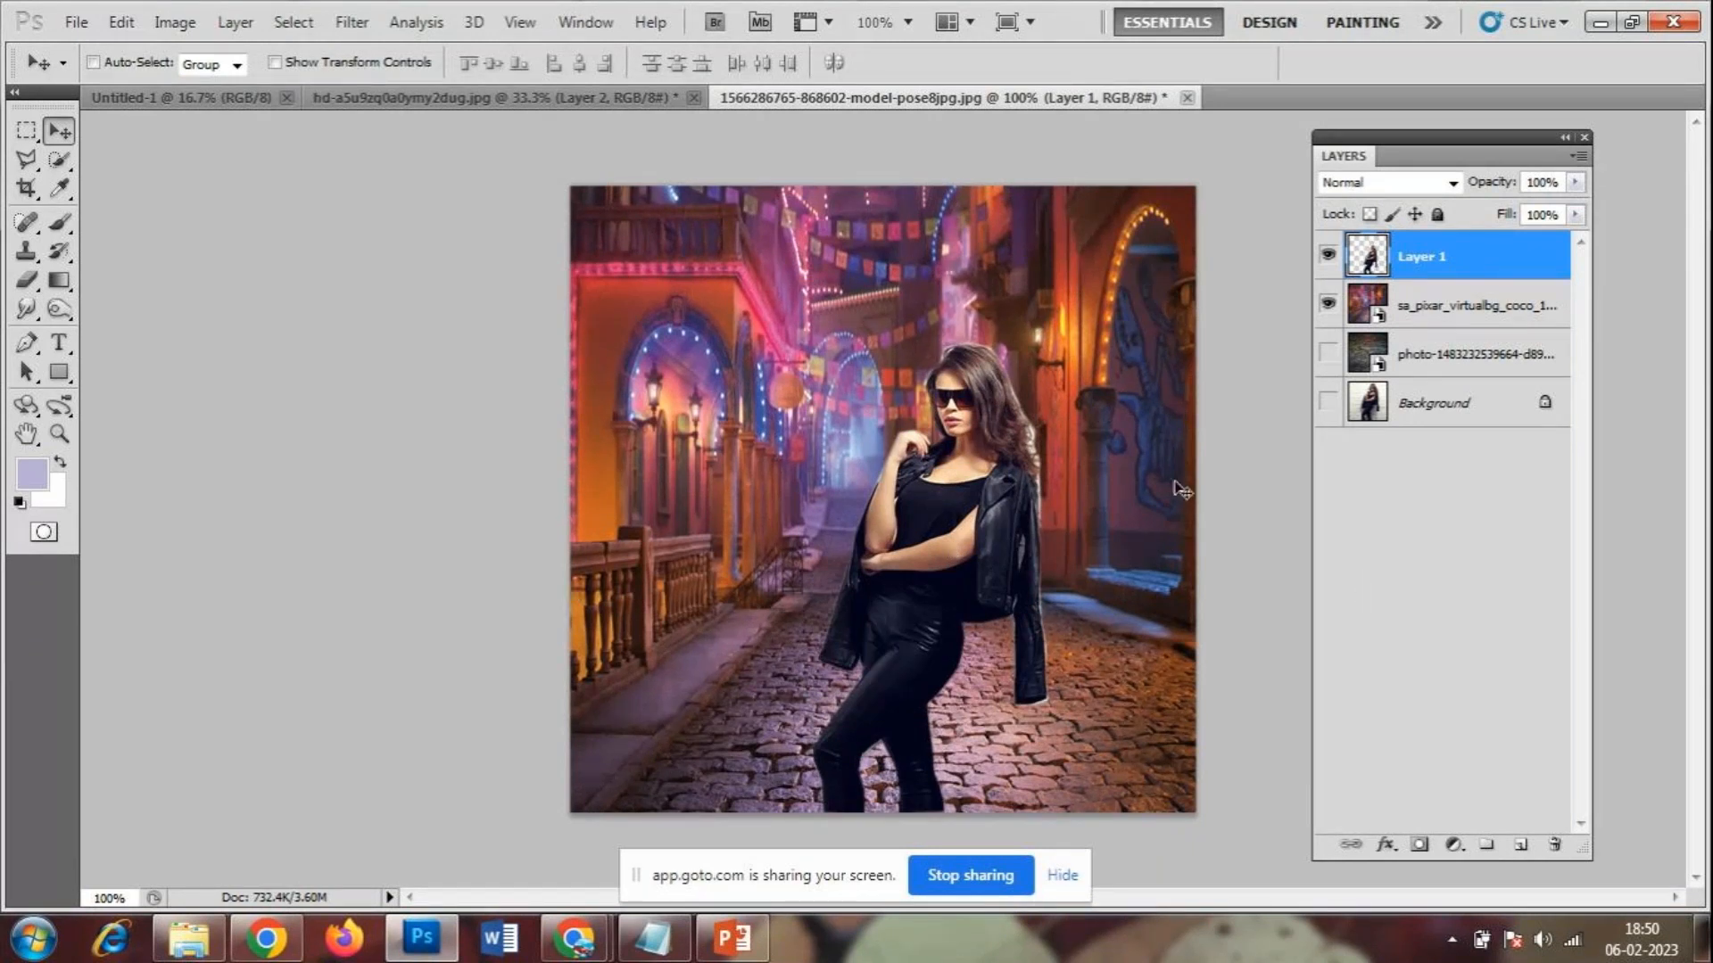
pyautogui.hotkey('ctrl', 't')
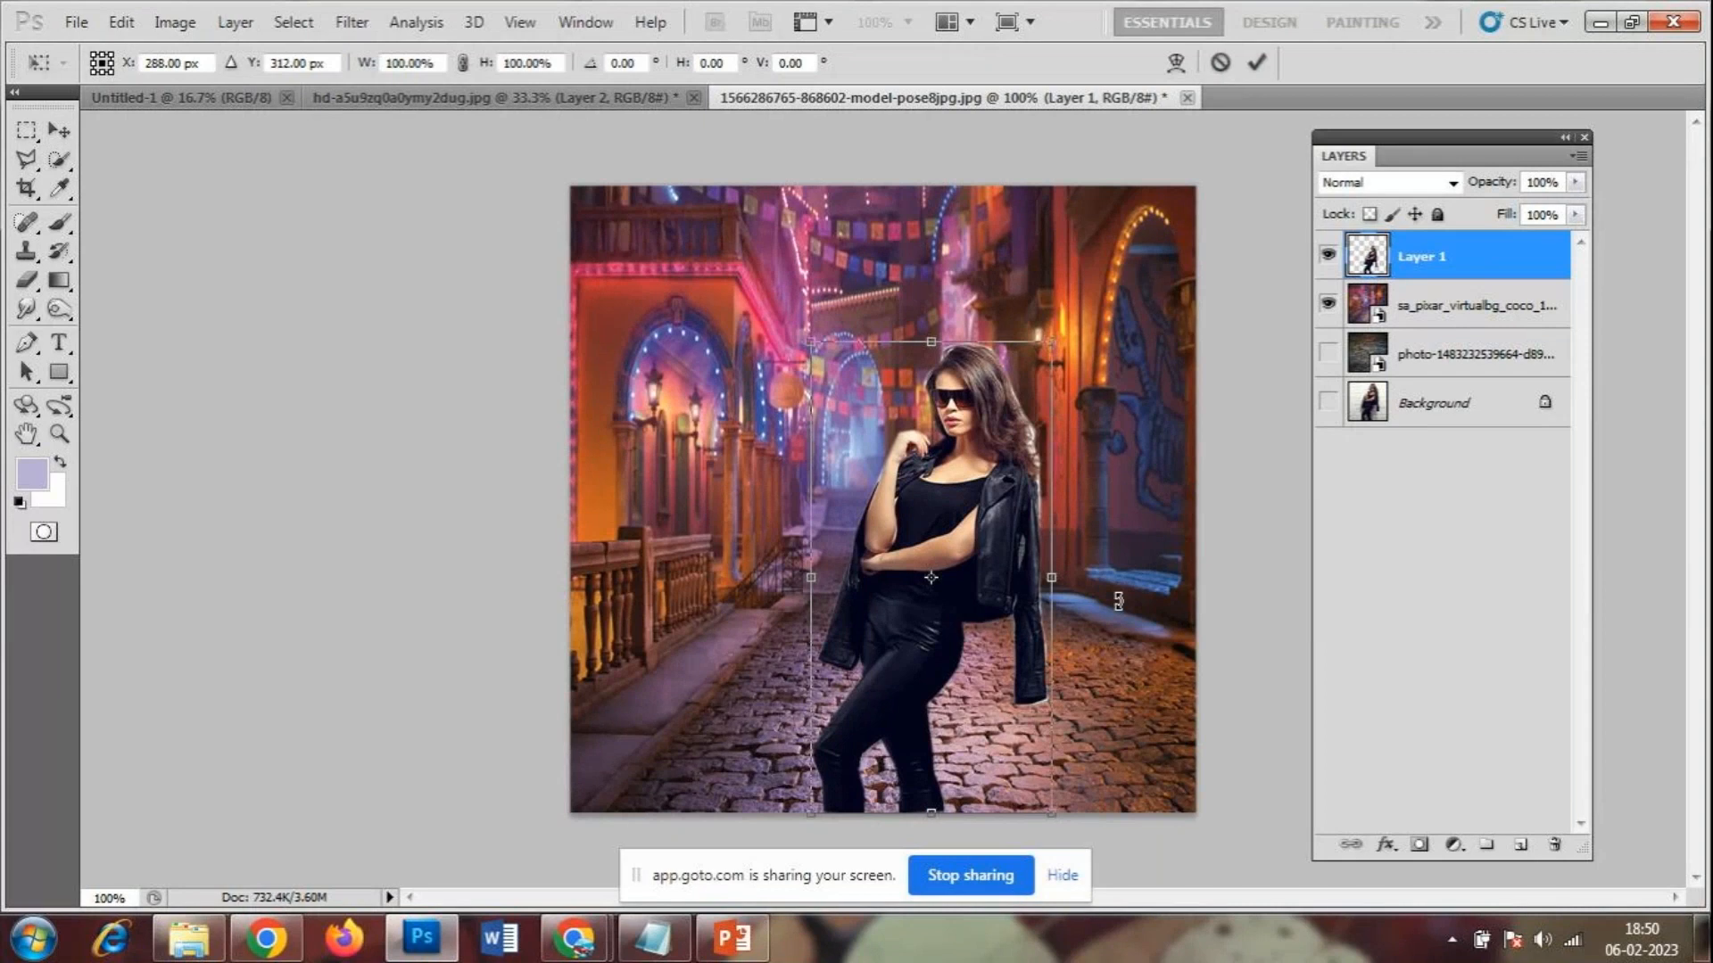
pyautogui.press('Return')
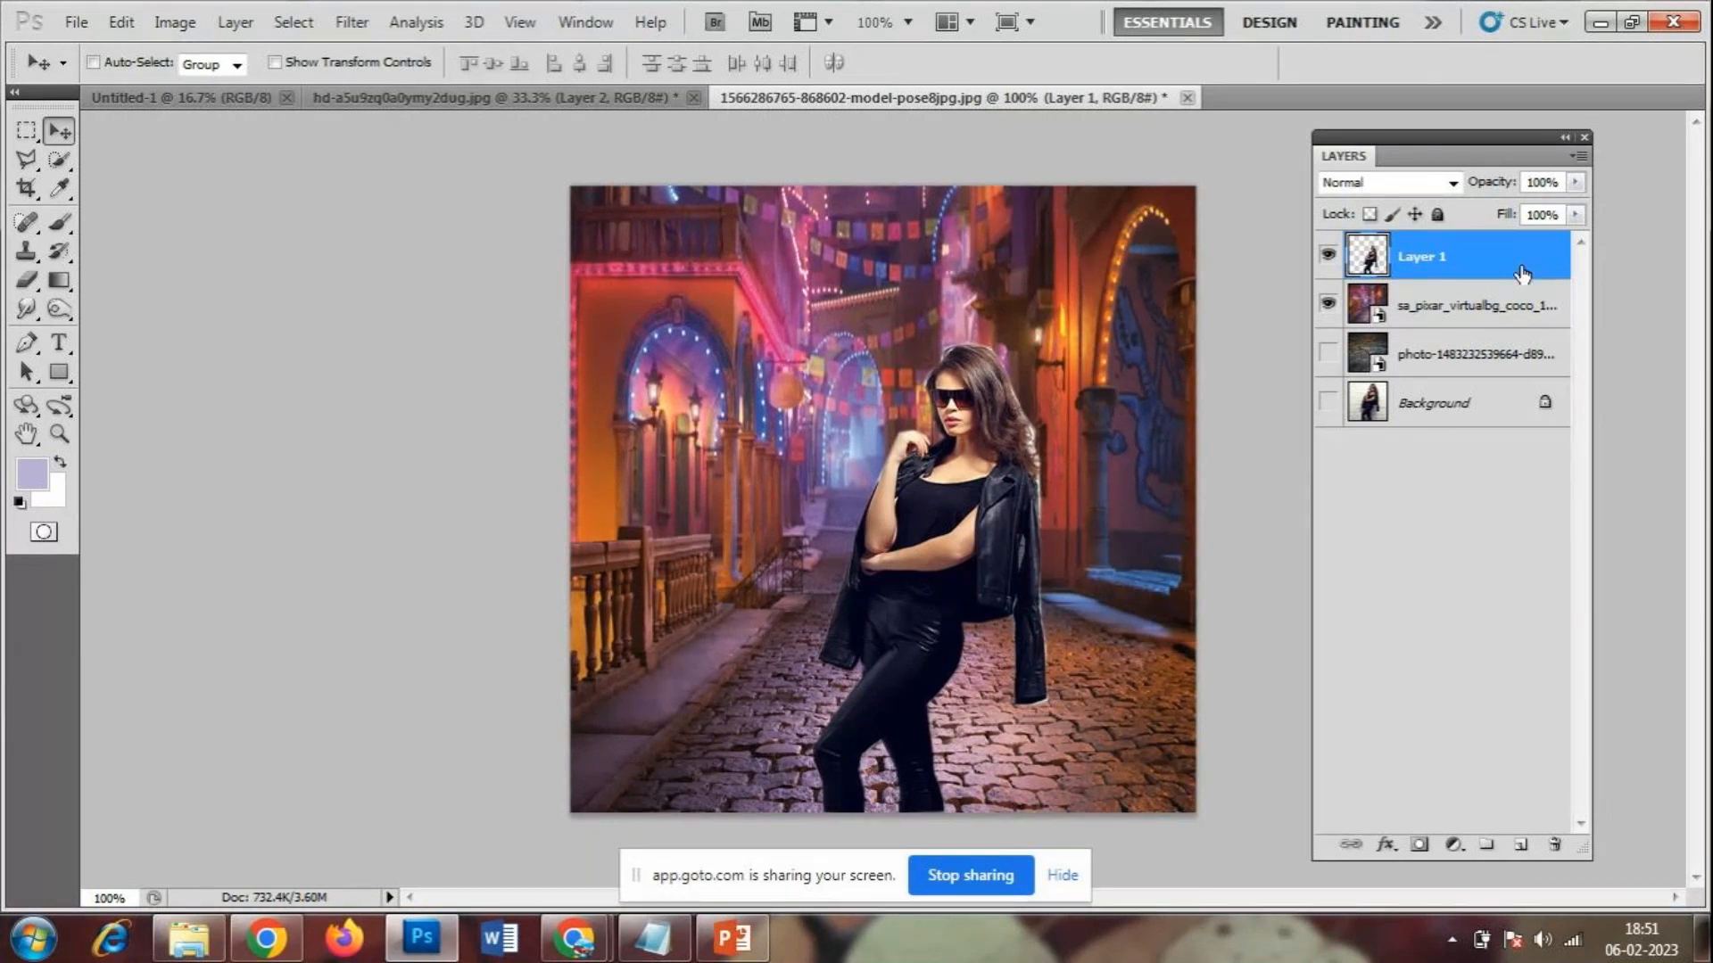
pyautogui.hotkey('ctrl', 't')
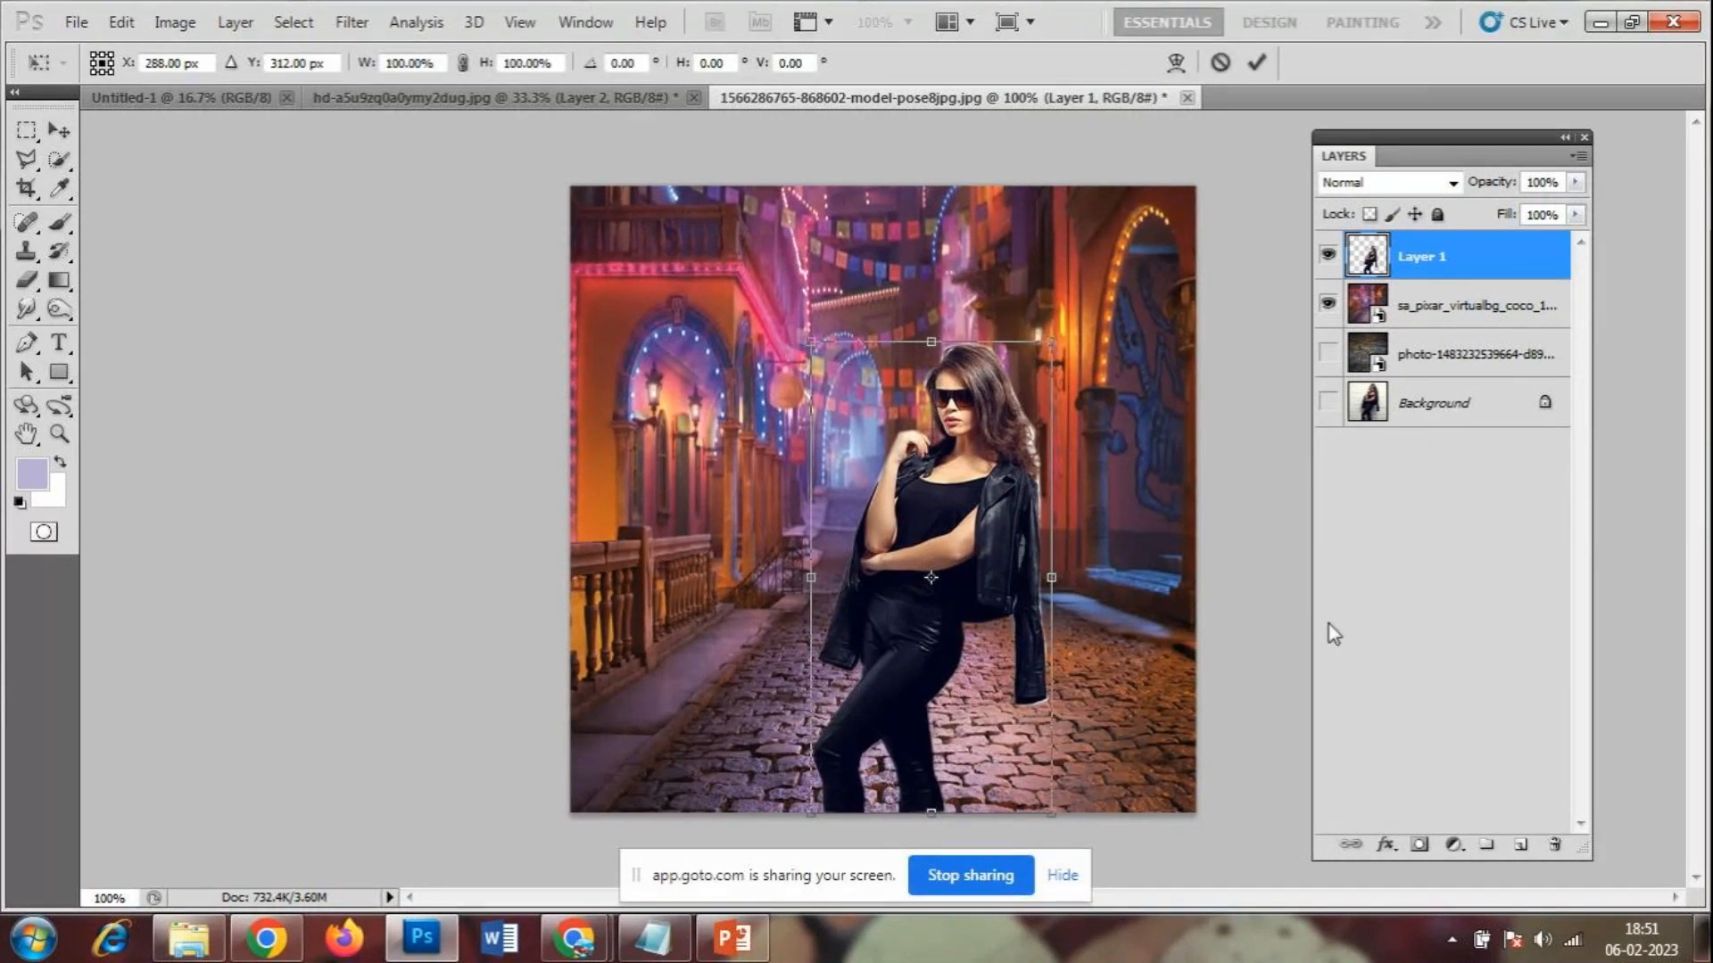
pyautogui.press('Return')
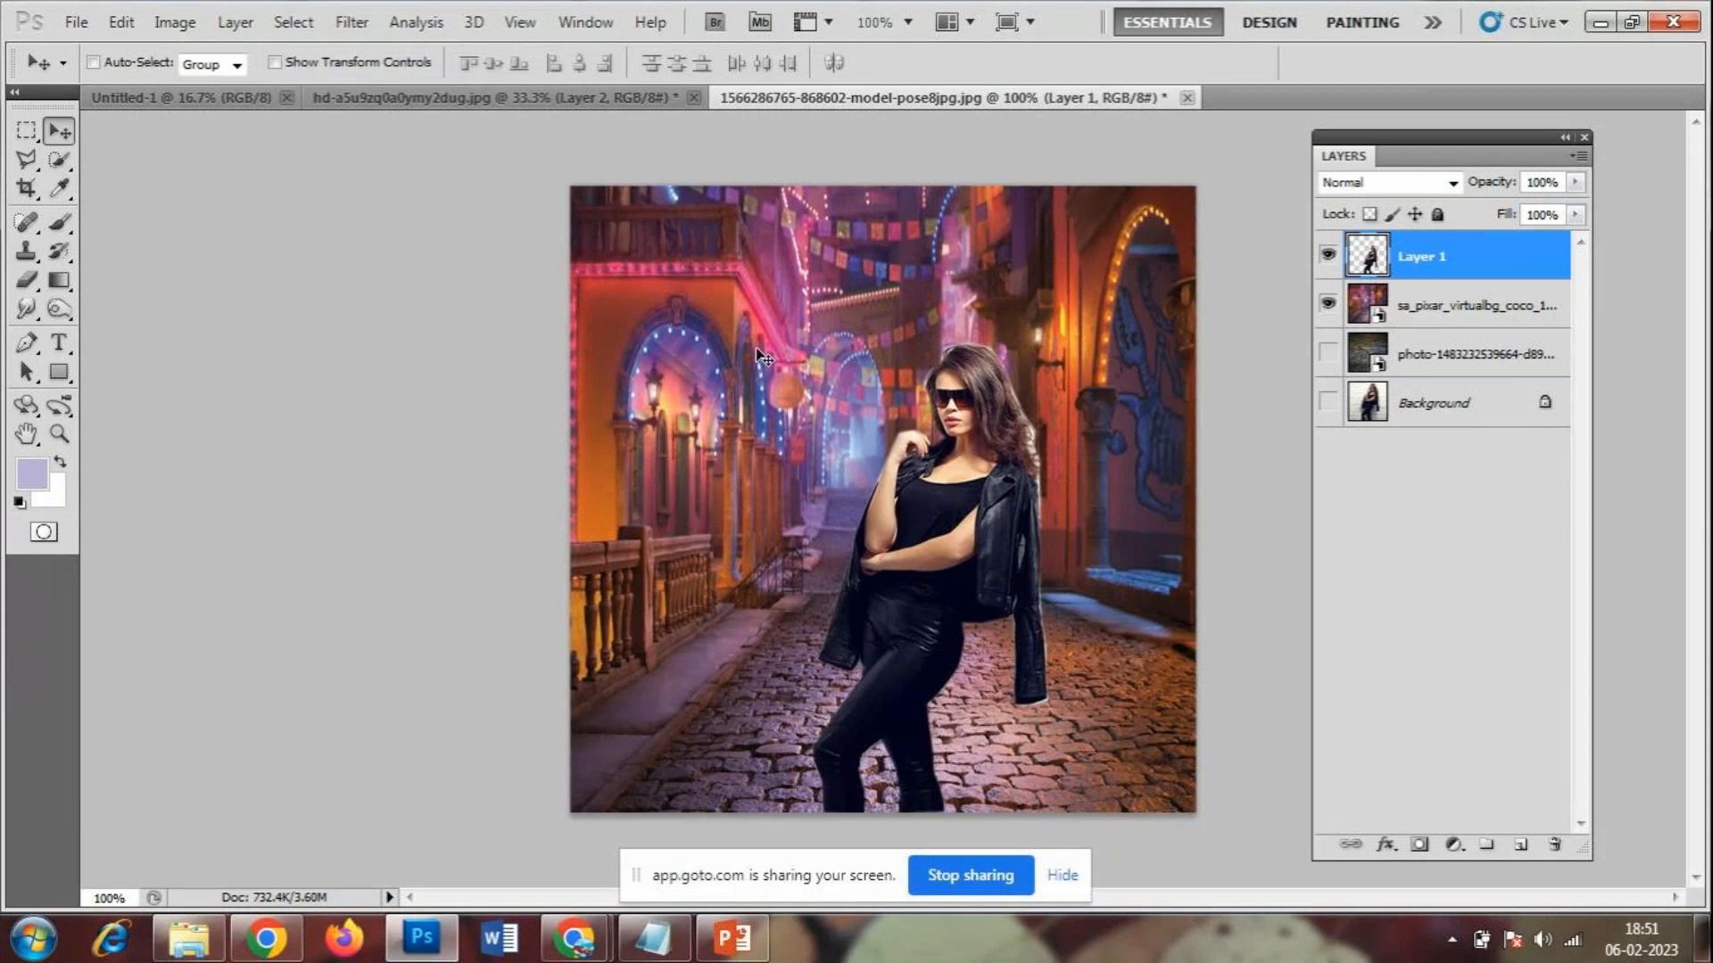
pyautogui.click(1480, 319)
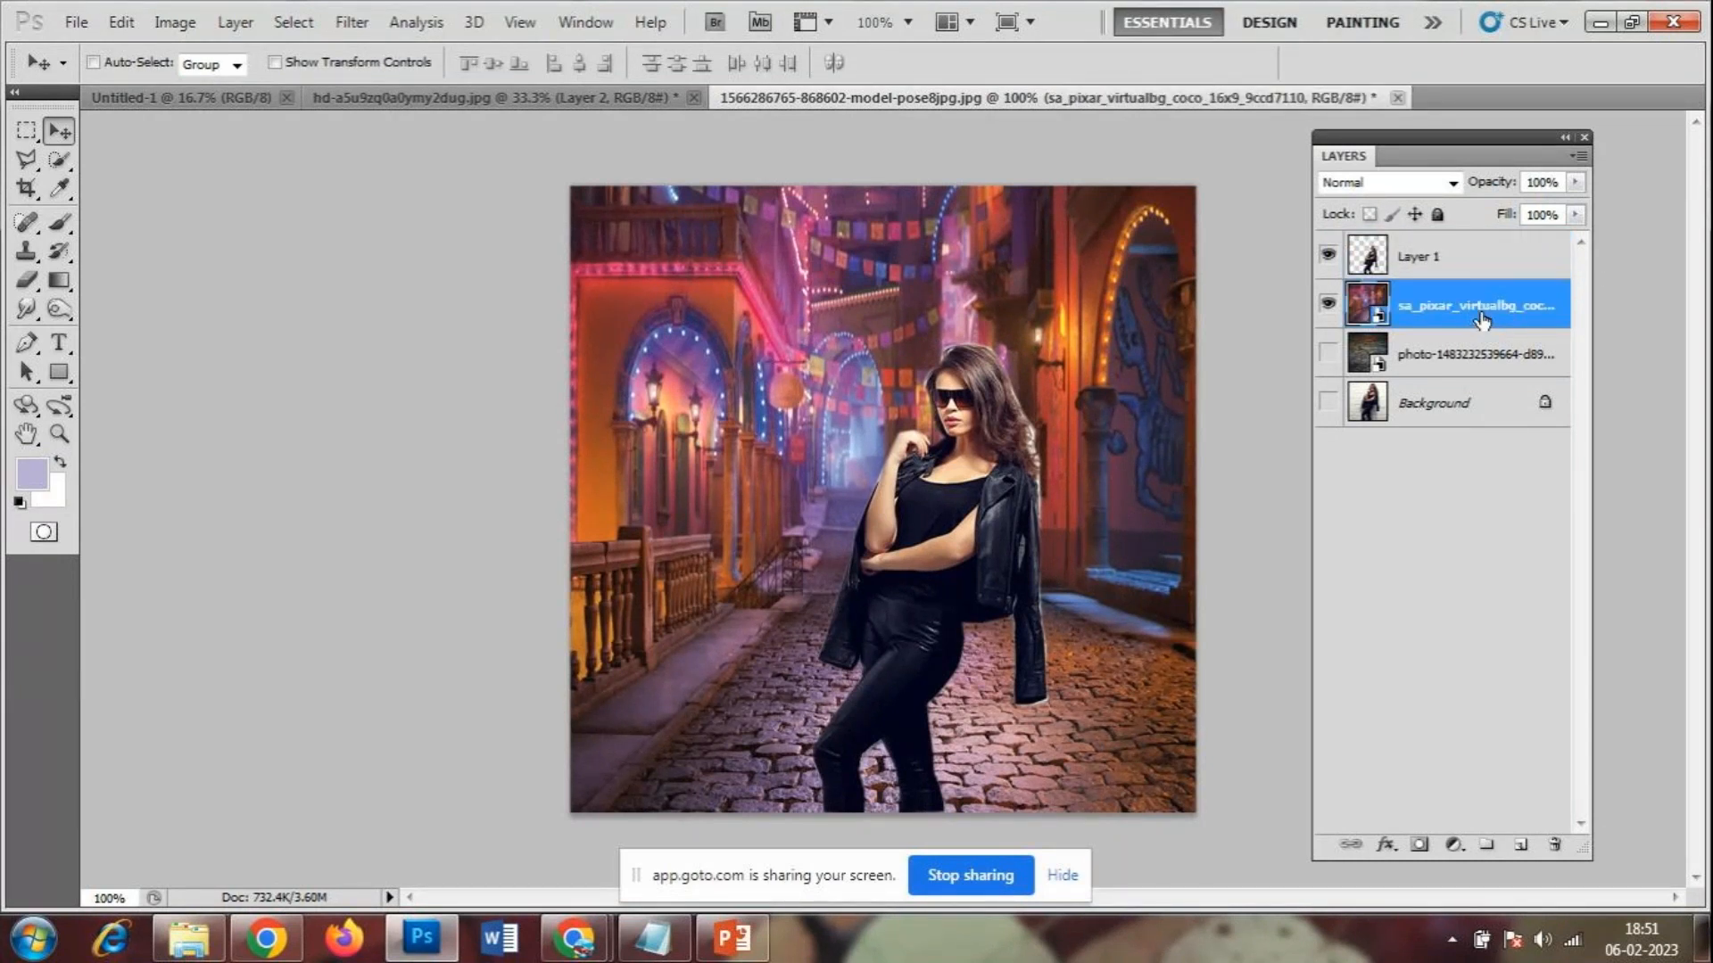
pyautogui.hotkey('ctrl', 't')
pyautogui.moveTo(1207, 517)
pyautogui.mouseDown()
pyautogui.moveTo(1230, 513)
pyautogui.moveTo(1179, 512)
pyautogui.moveTo(1202, 519)
pyautogui.mouseUp()
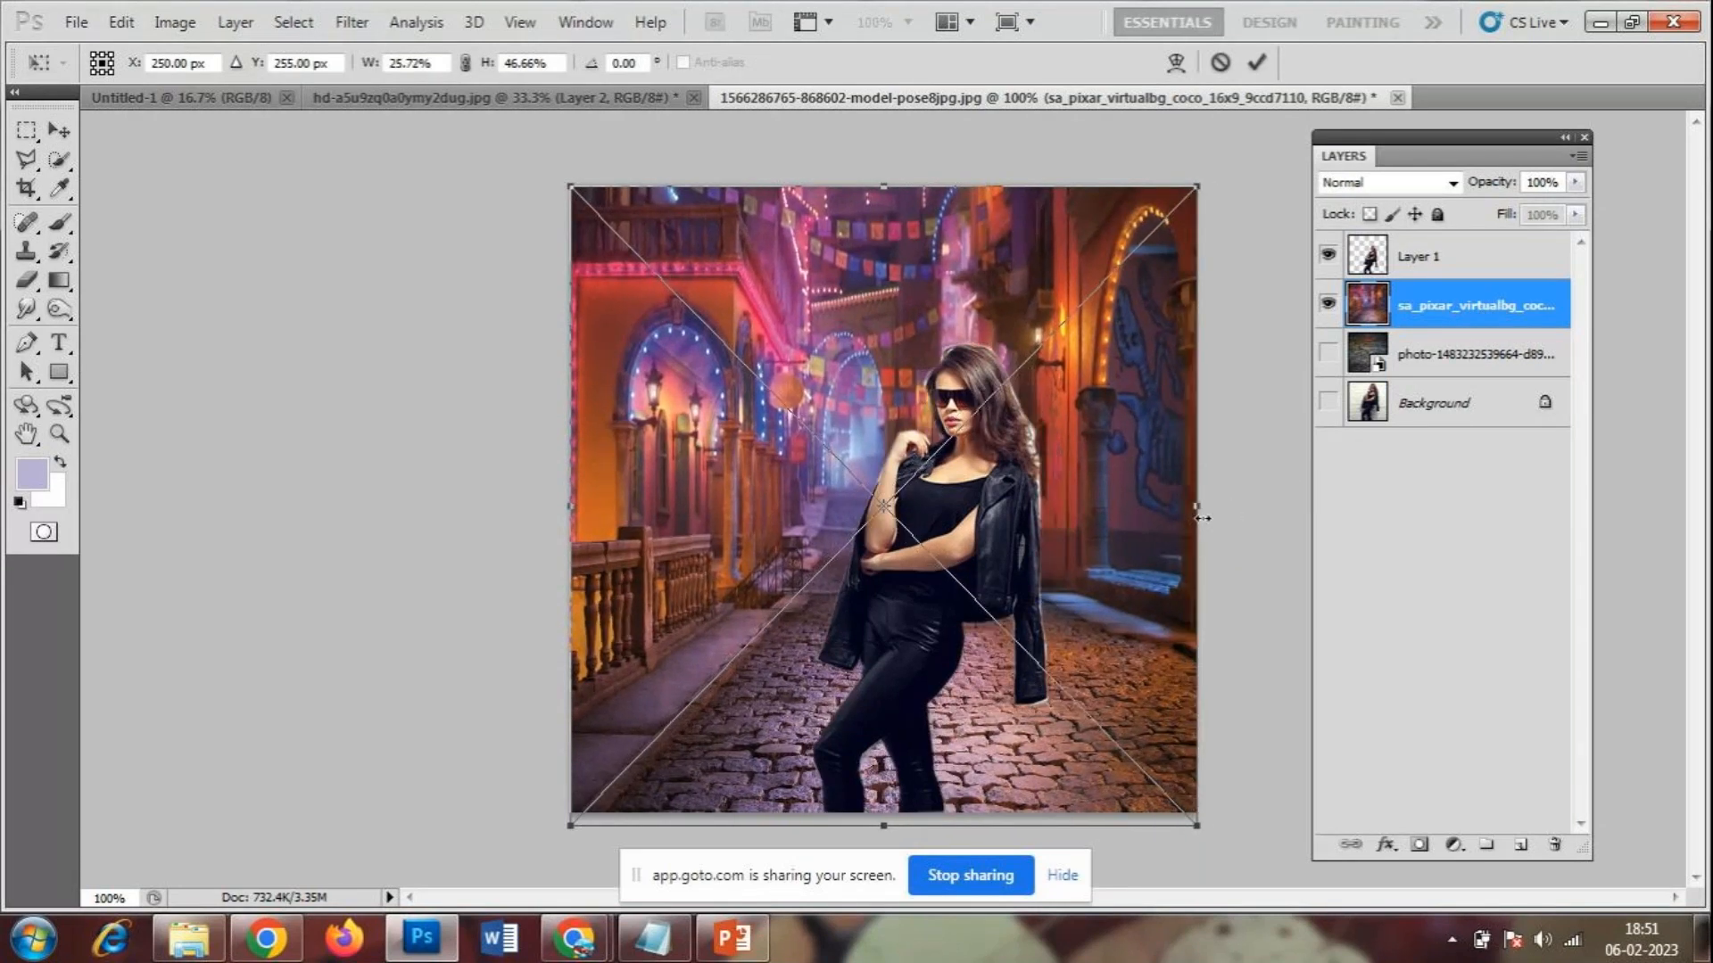
pyautogui.moveTo(571, 507); pyautogui.dragTo(560, 541)
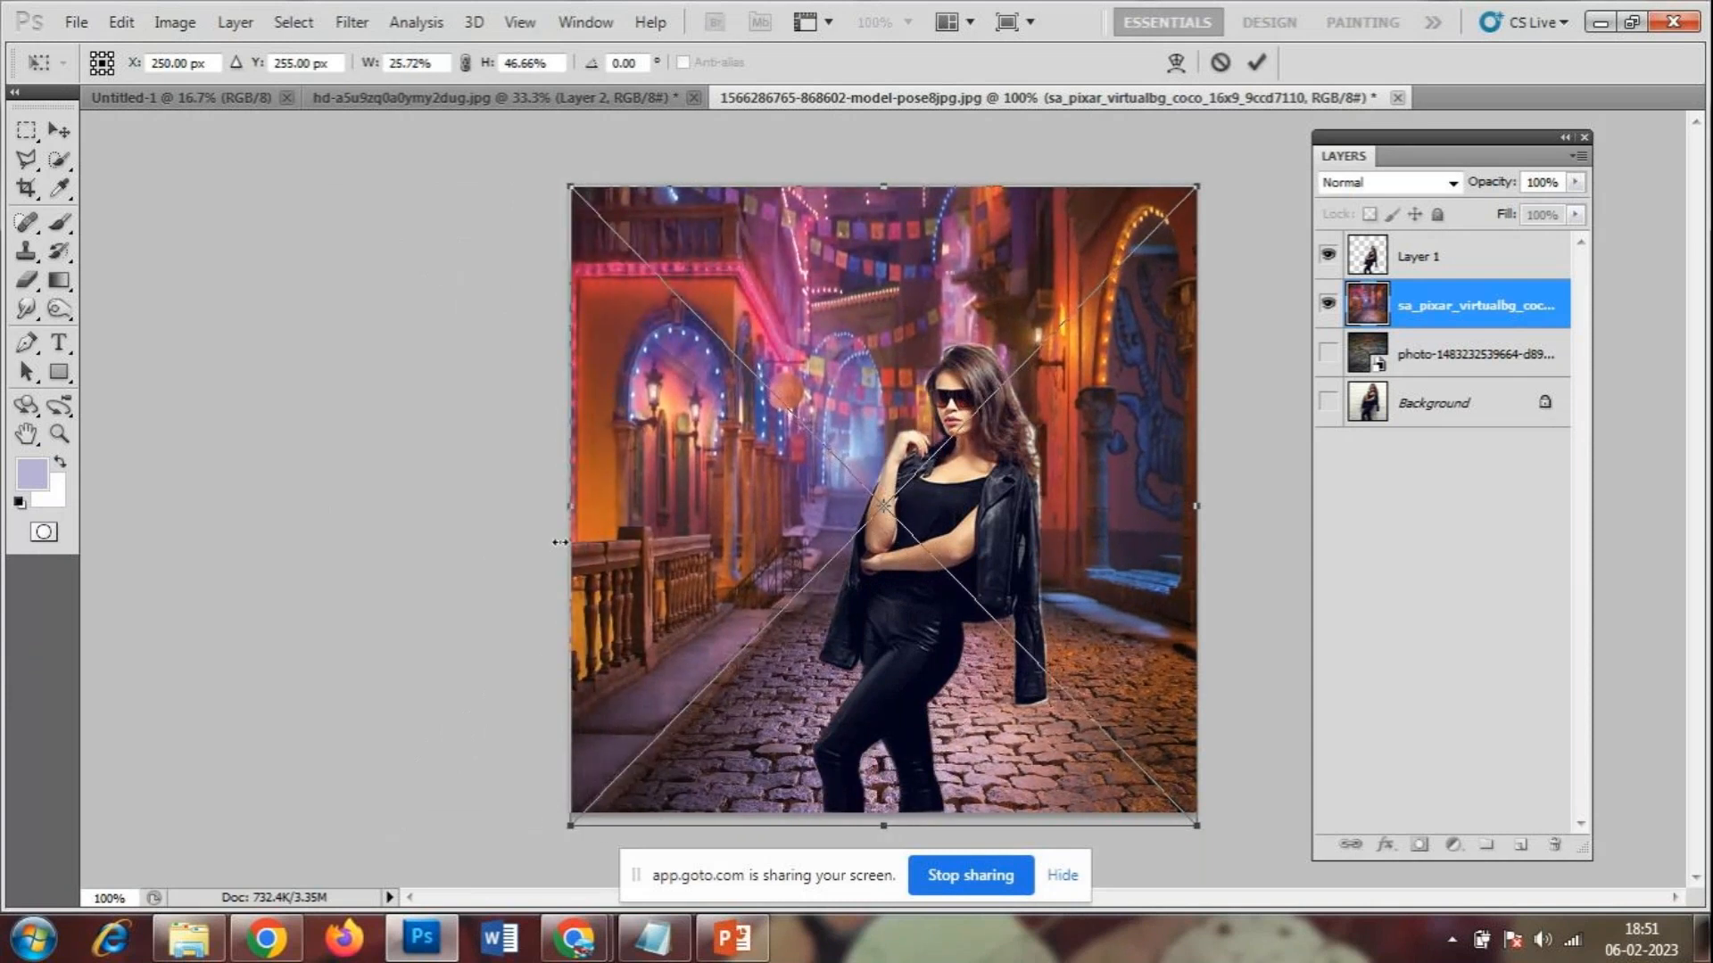
pyautogui.press('Return')
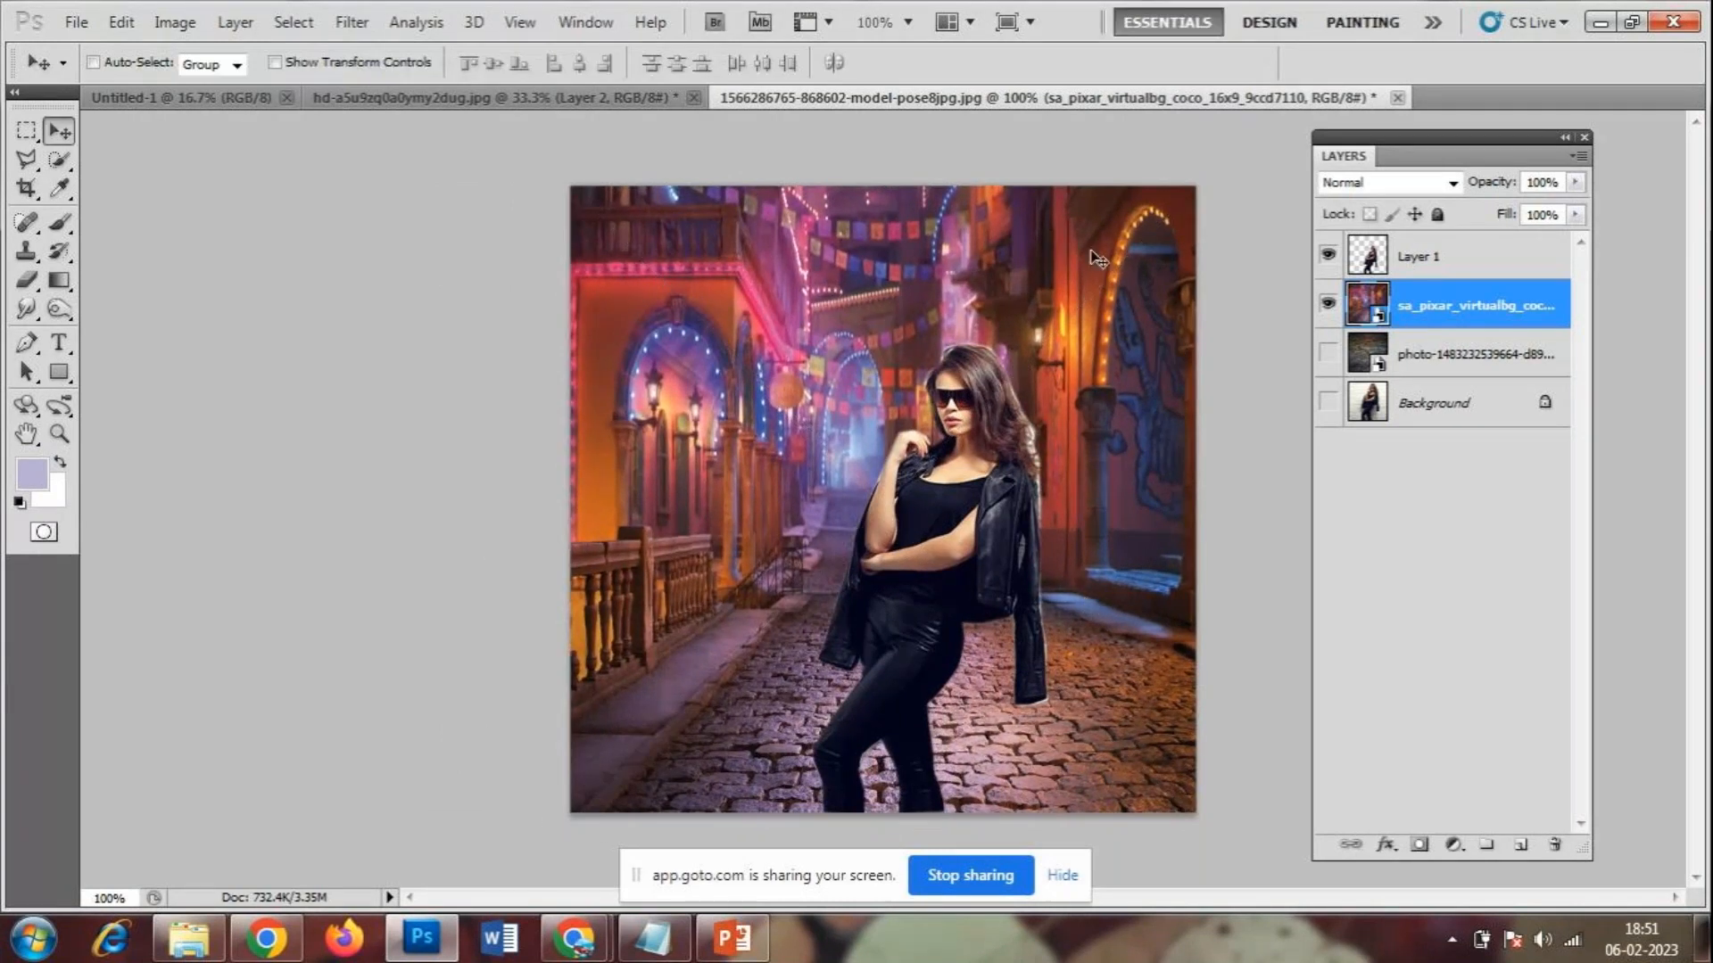
# - Compare the street and ivy wall backgrounds behind the model by toggling their visibility, and leave both layers hidden
pyautogui.click(1328, 312)
pyautogui.click(1327, 359)
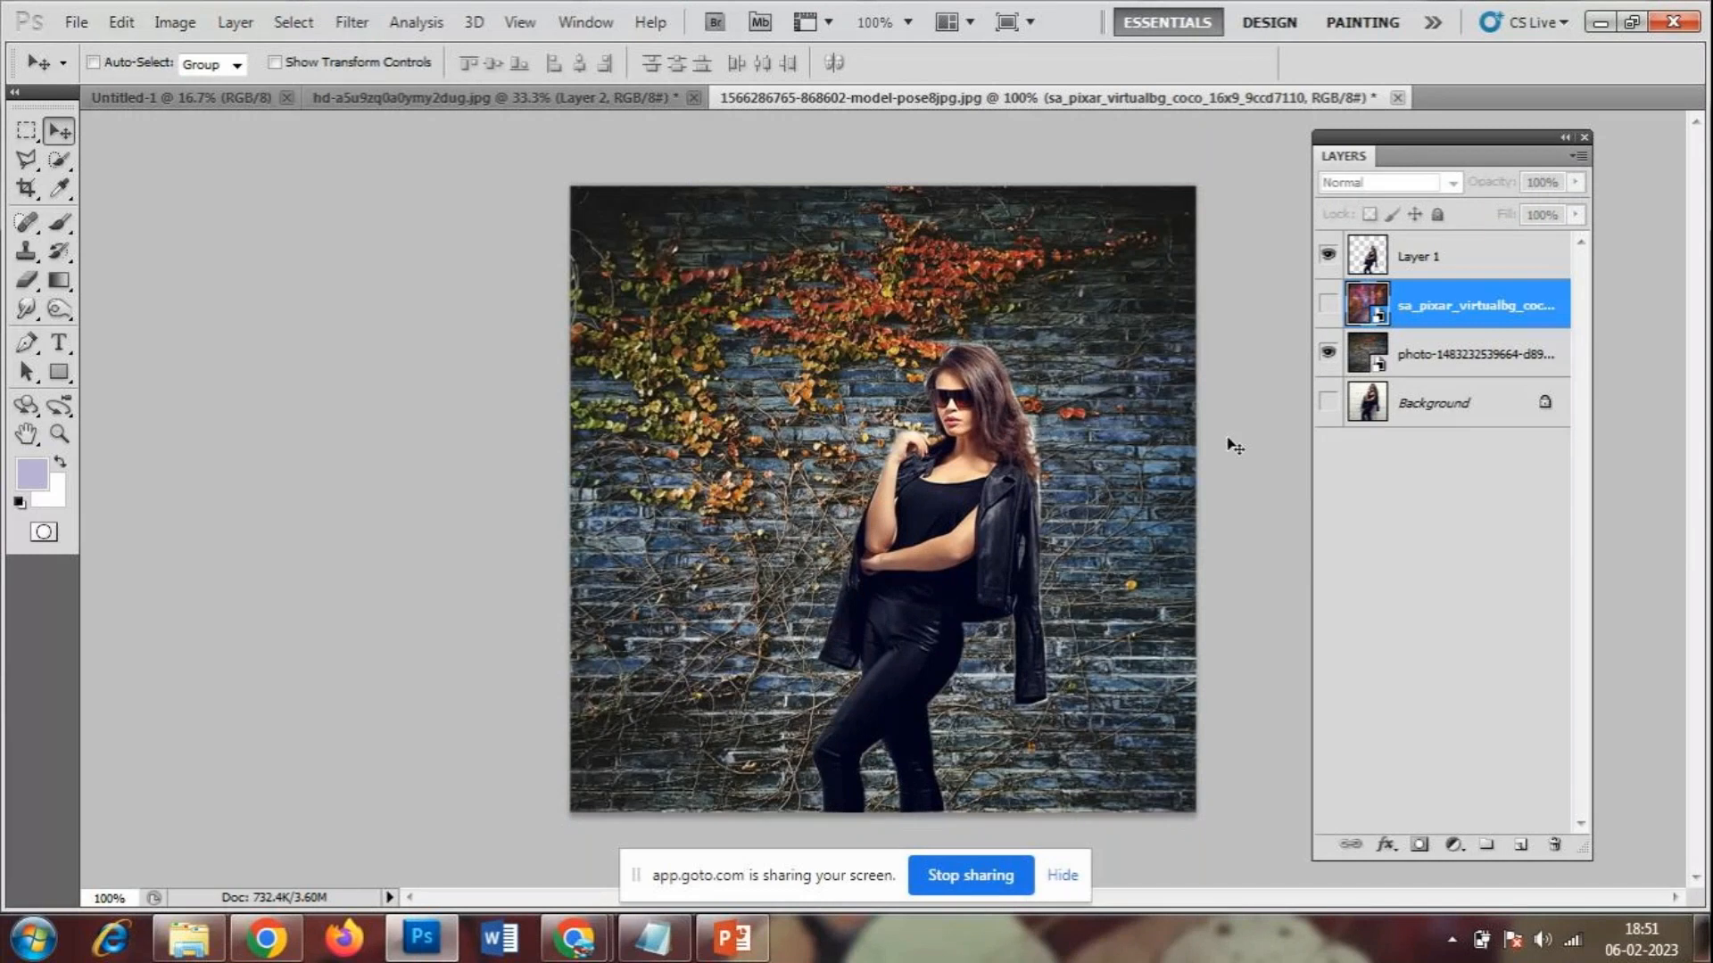
pyautogui.click(1327, 353)
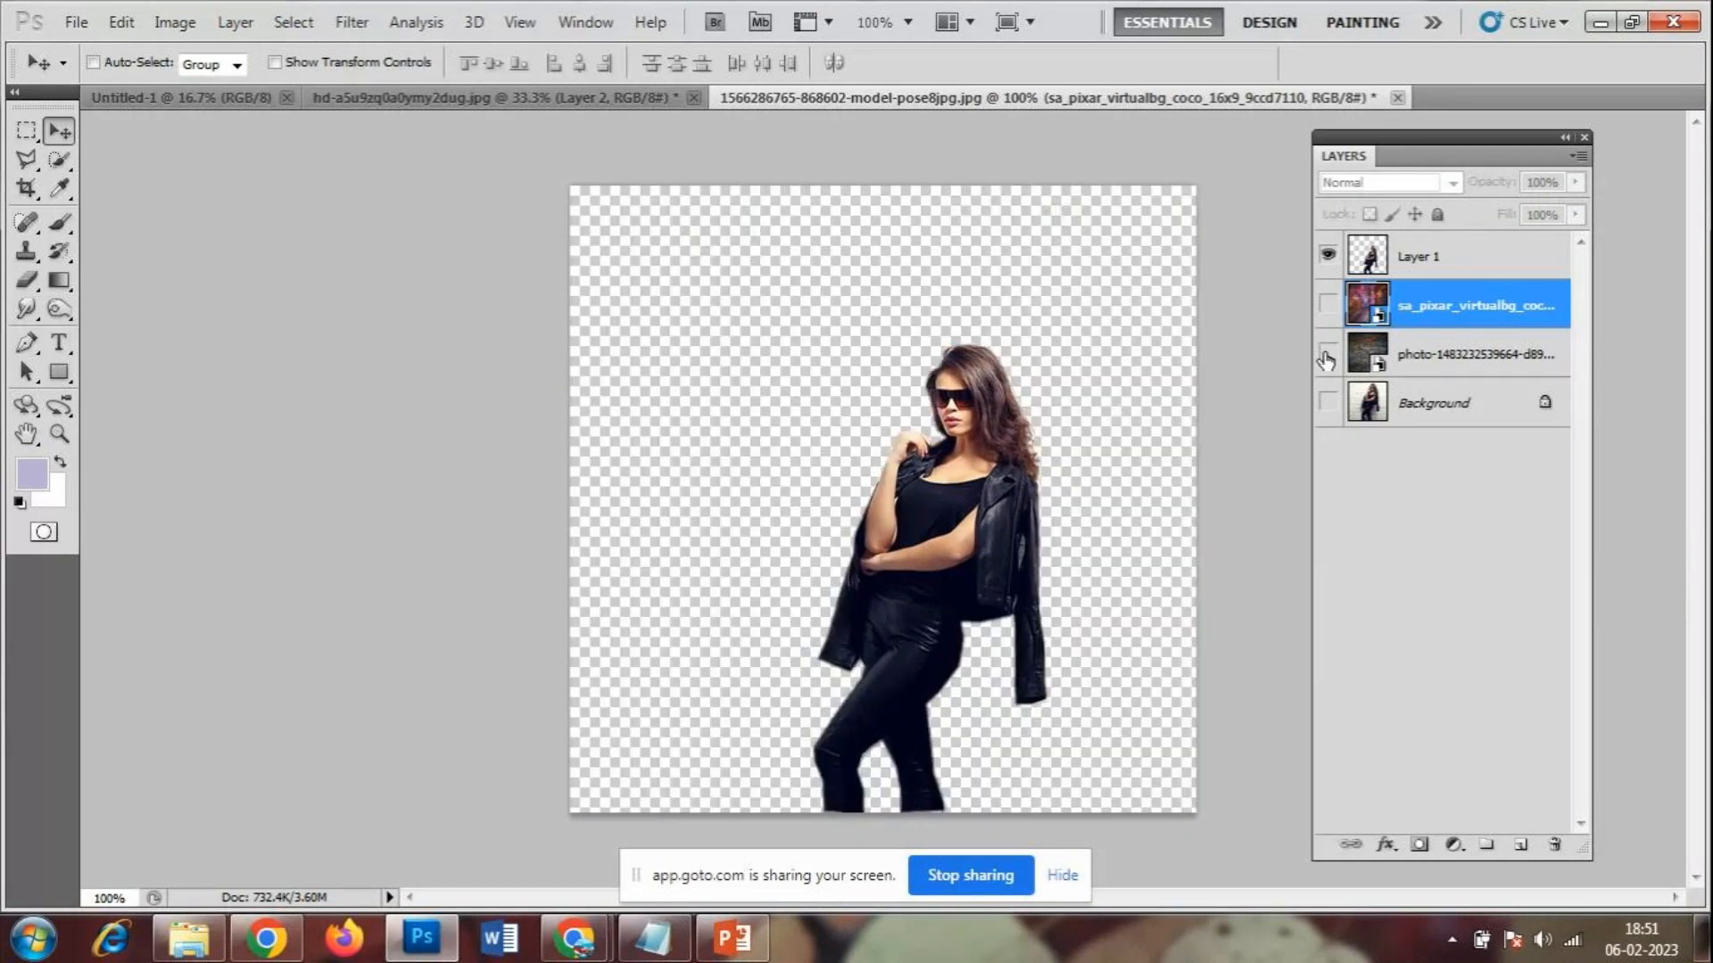
pyautogui.click(1328, 306)
pyautogui.click(1328, 306)
pyautogui.click(1327, 307)
pyautogui.click(1327, 306)
pyautogui.click(1328, 308)
pyautogui.click(1329, 312)
pyautogui.click(1329, 306)
pyautogui.click(1329, 306)
pyautogui.click(1329, 306)
pyautogui.click(1328, 306)
pyautogui.click(1328, 354)
pyautogui.click(1330, 357)
pyautogui.click(1329, 357)
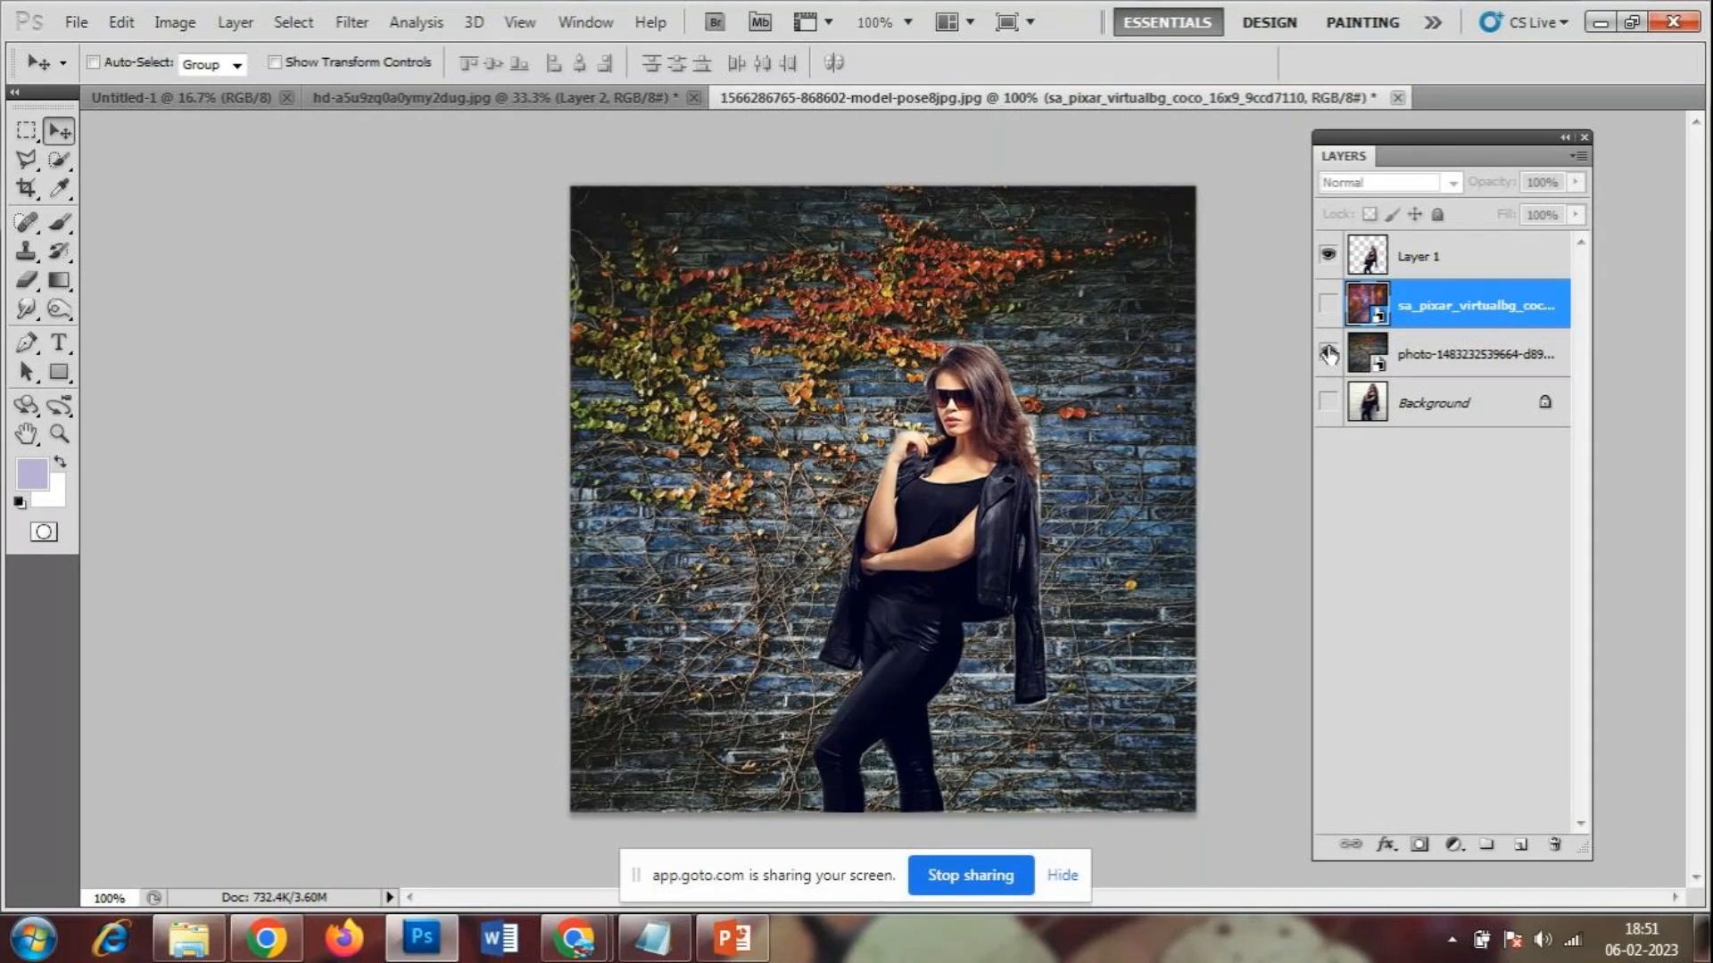
pyautogui.click(1329, 357)
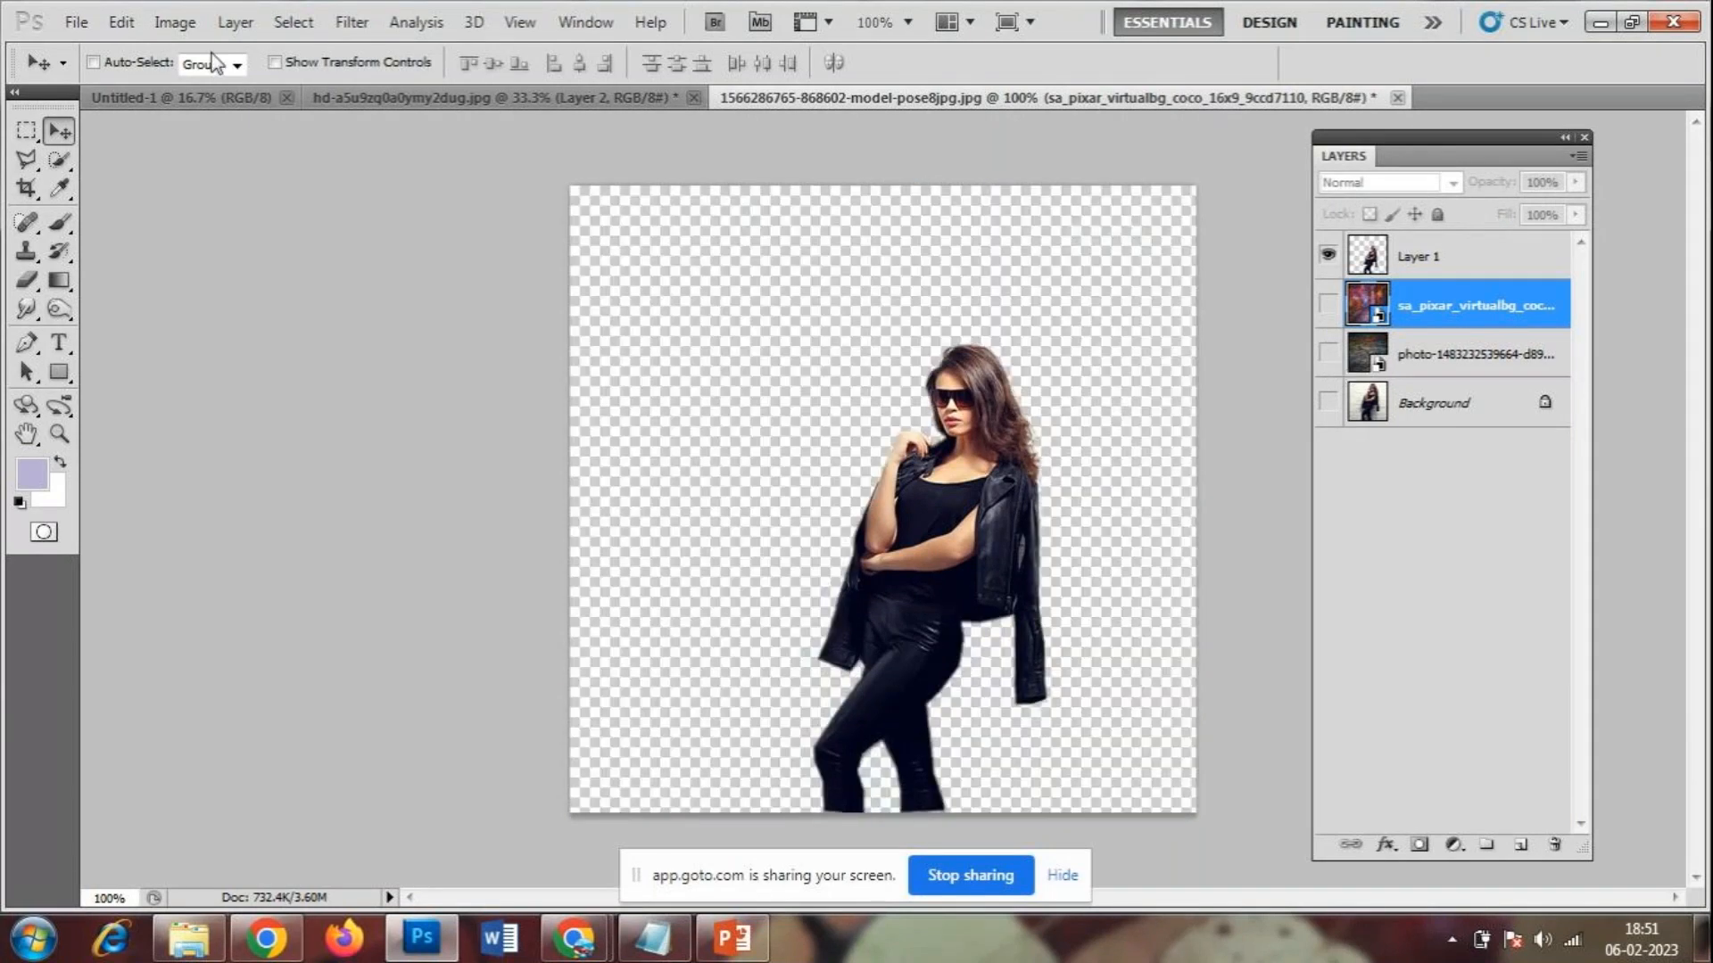
# - Check the wooden pier composite in the hd-a5u9zq0a0ymy2dug.jpg document and return to the model document
pyautogui.click(64, 22)
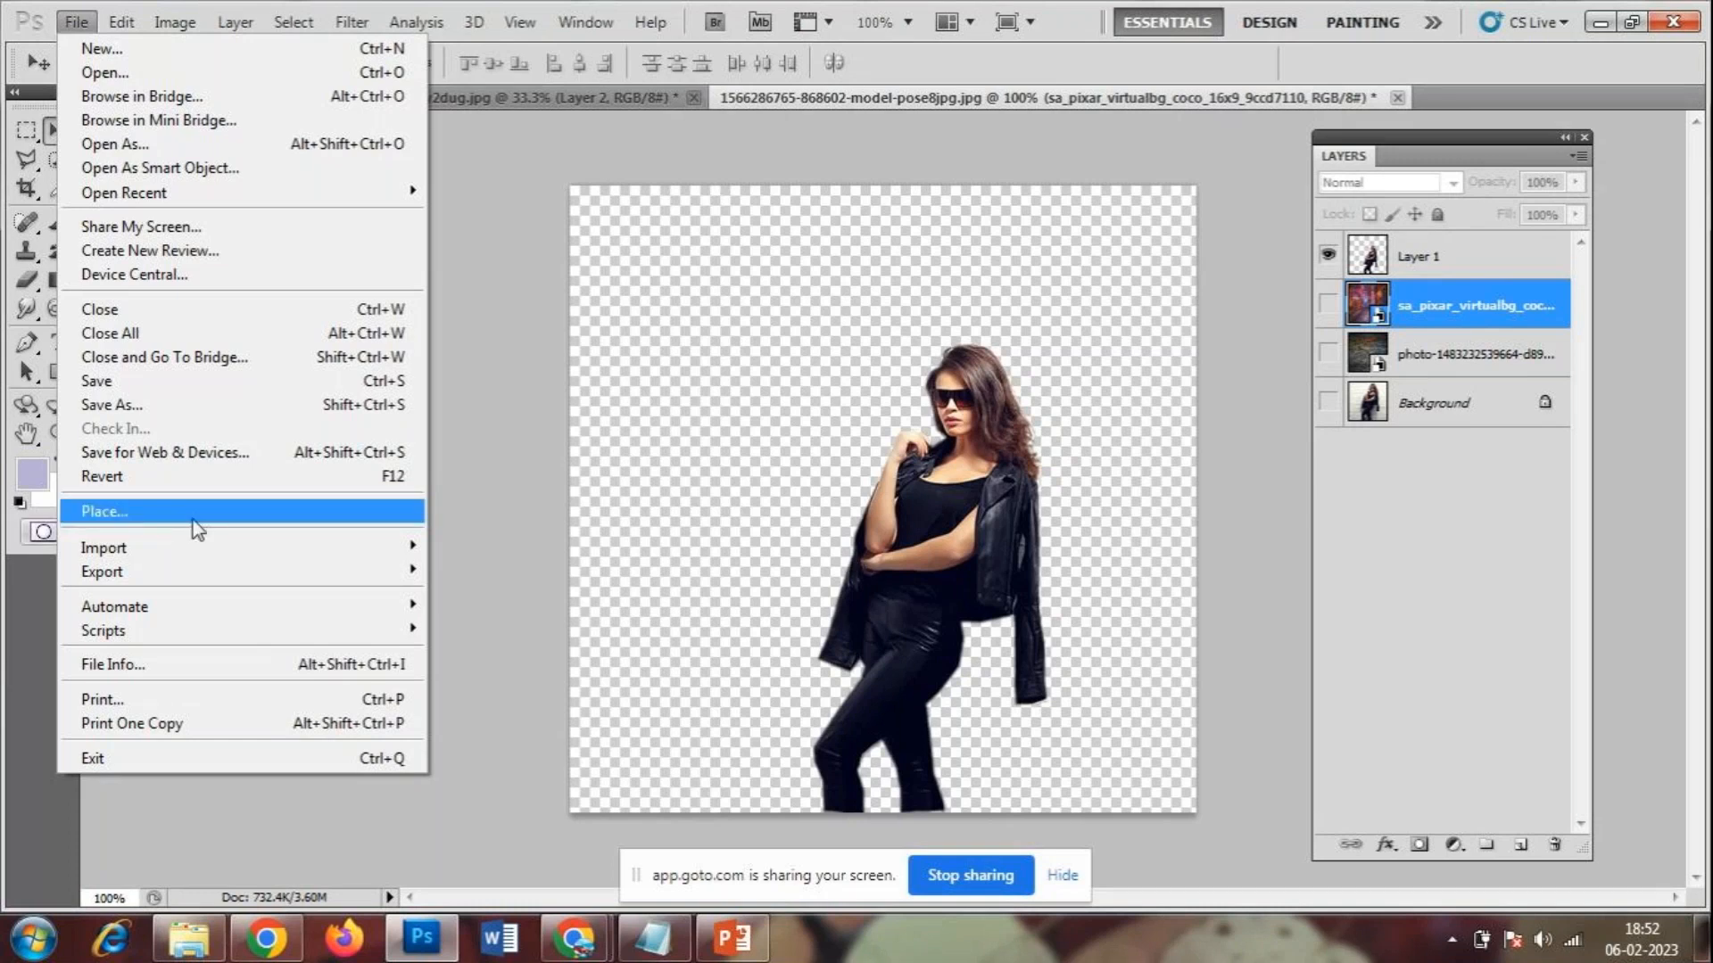
pyautogui.click(637, 98)
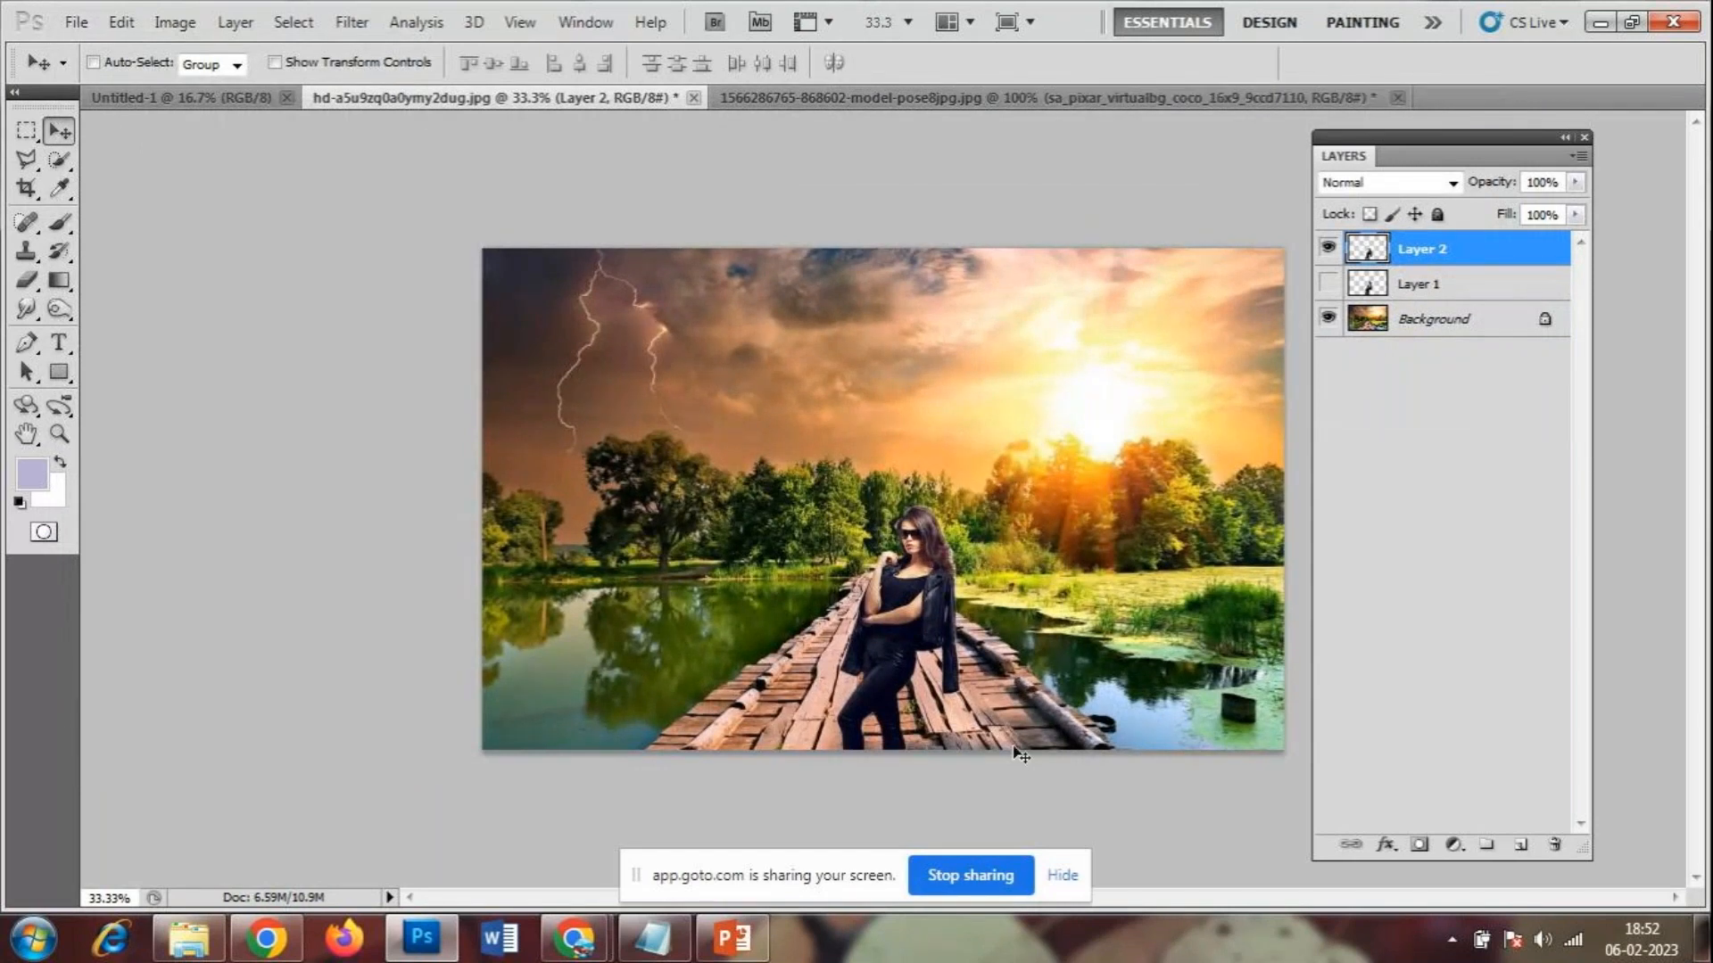
pyautogui.click(1120, 97)
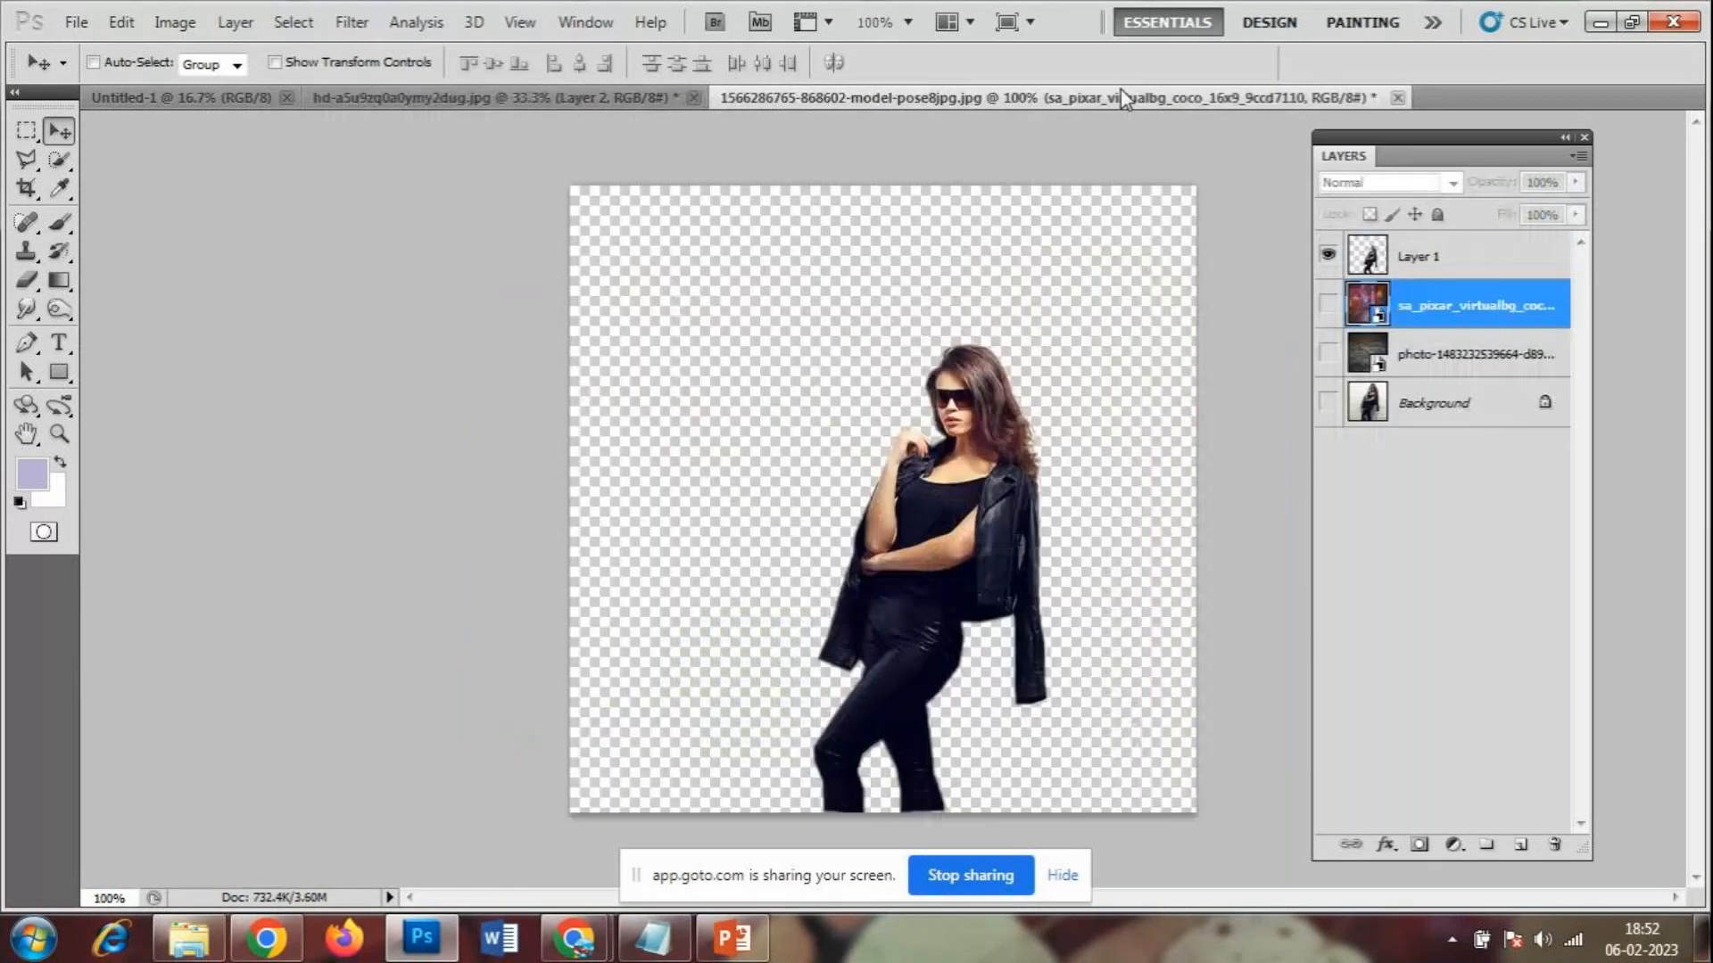
# - Place the bicycle-hd-wallpapers image from the photoshop folder as a new background layer behind the model
pyautogui.click(75, 22)
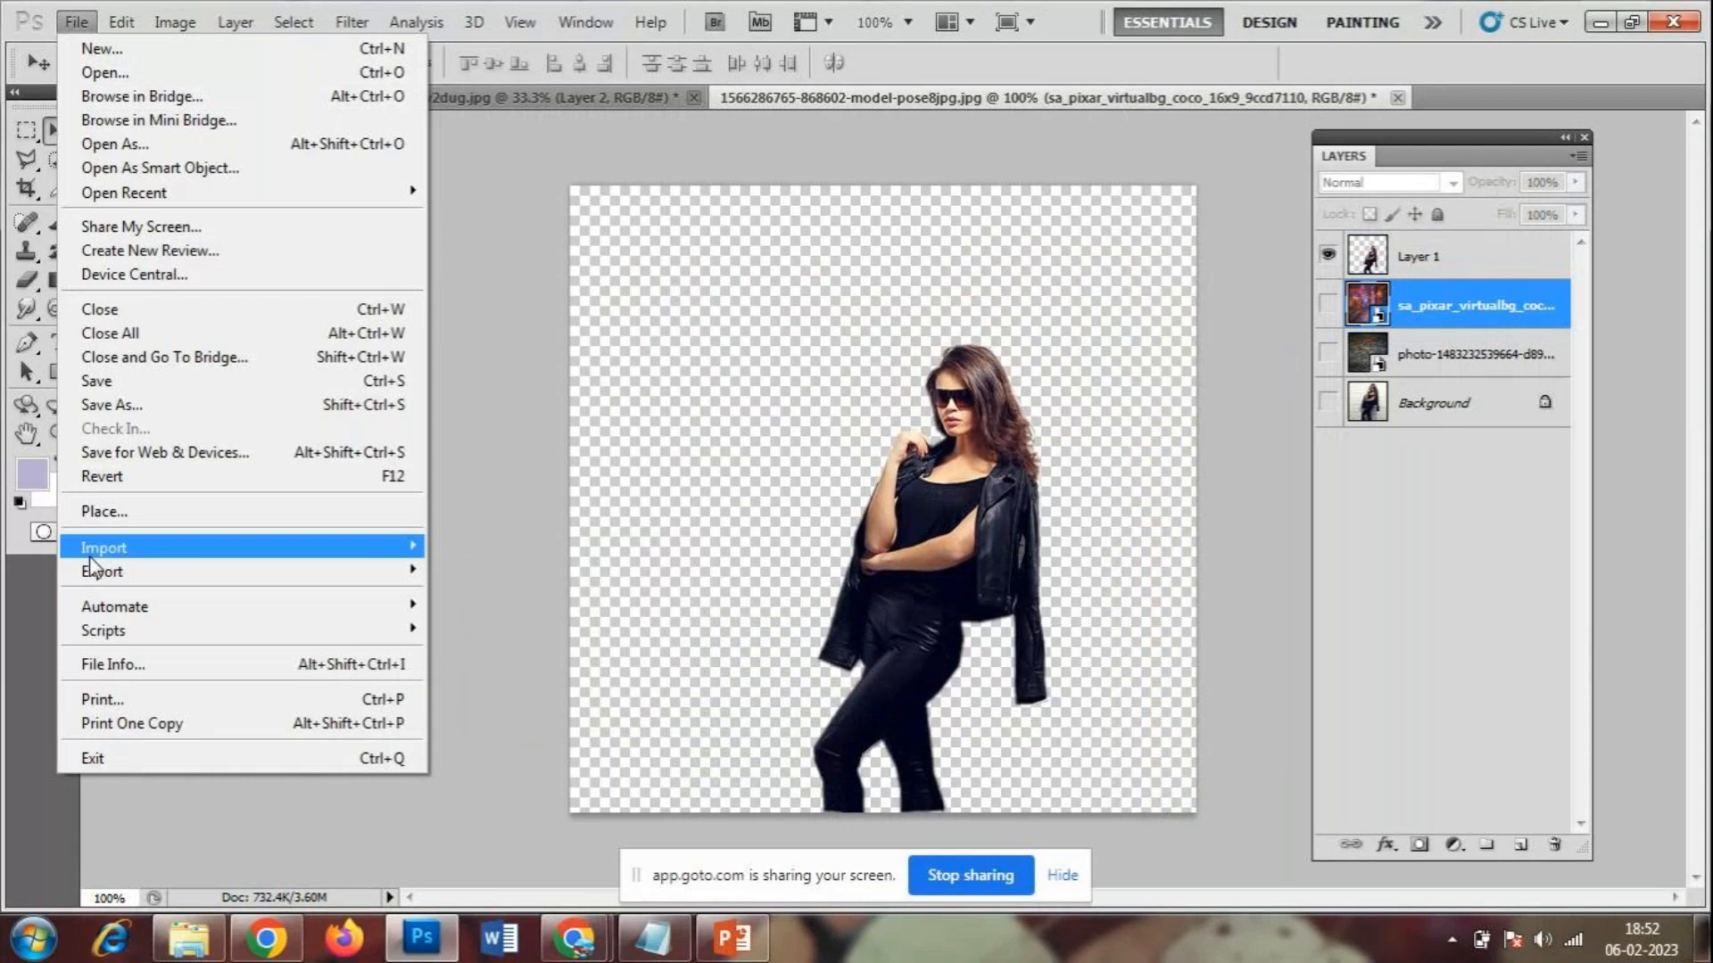
pyautogui.click(116, 510)
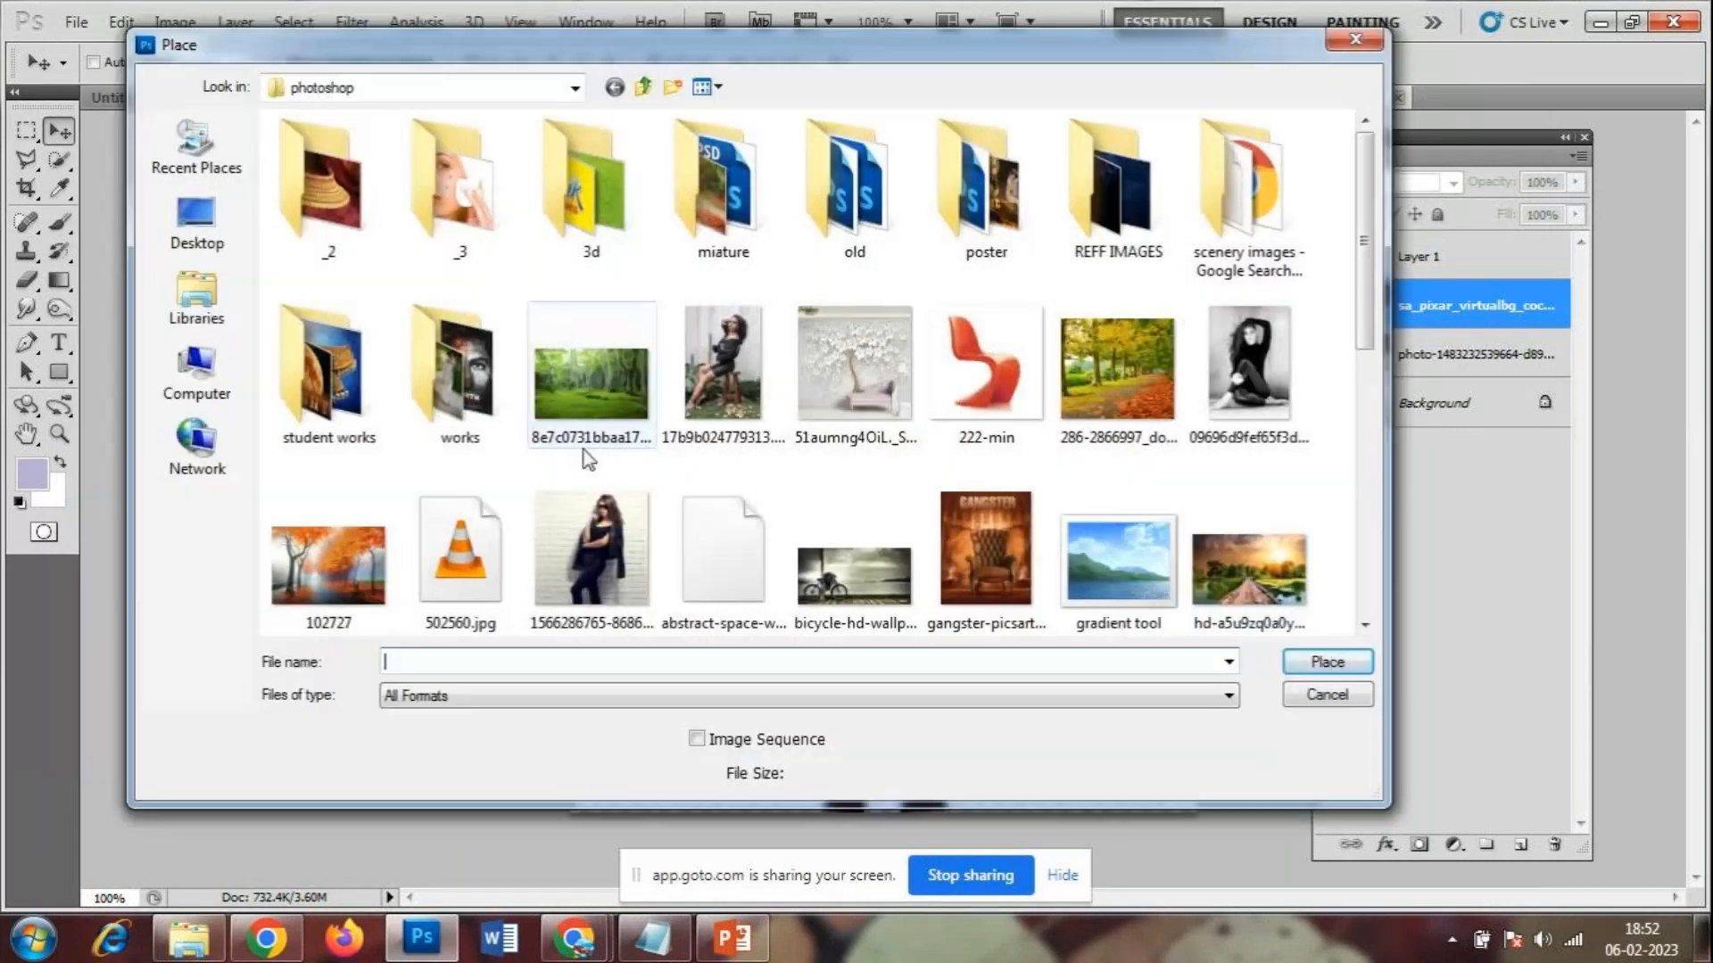
pyautogui.click(592, 366)
pyautogui.scroll(-3, 867, 355)
pyautogui.click(862, 334)
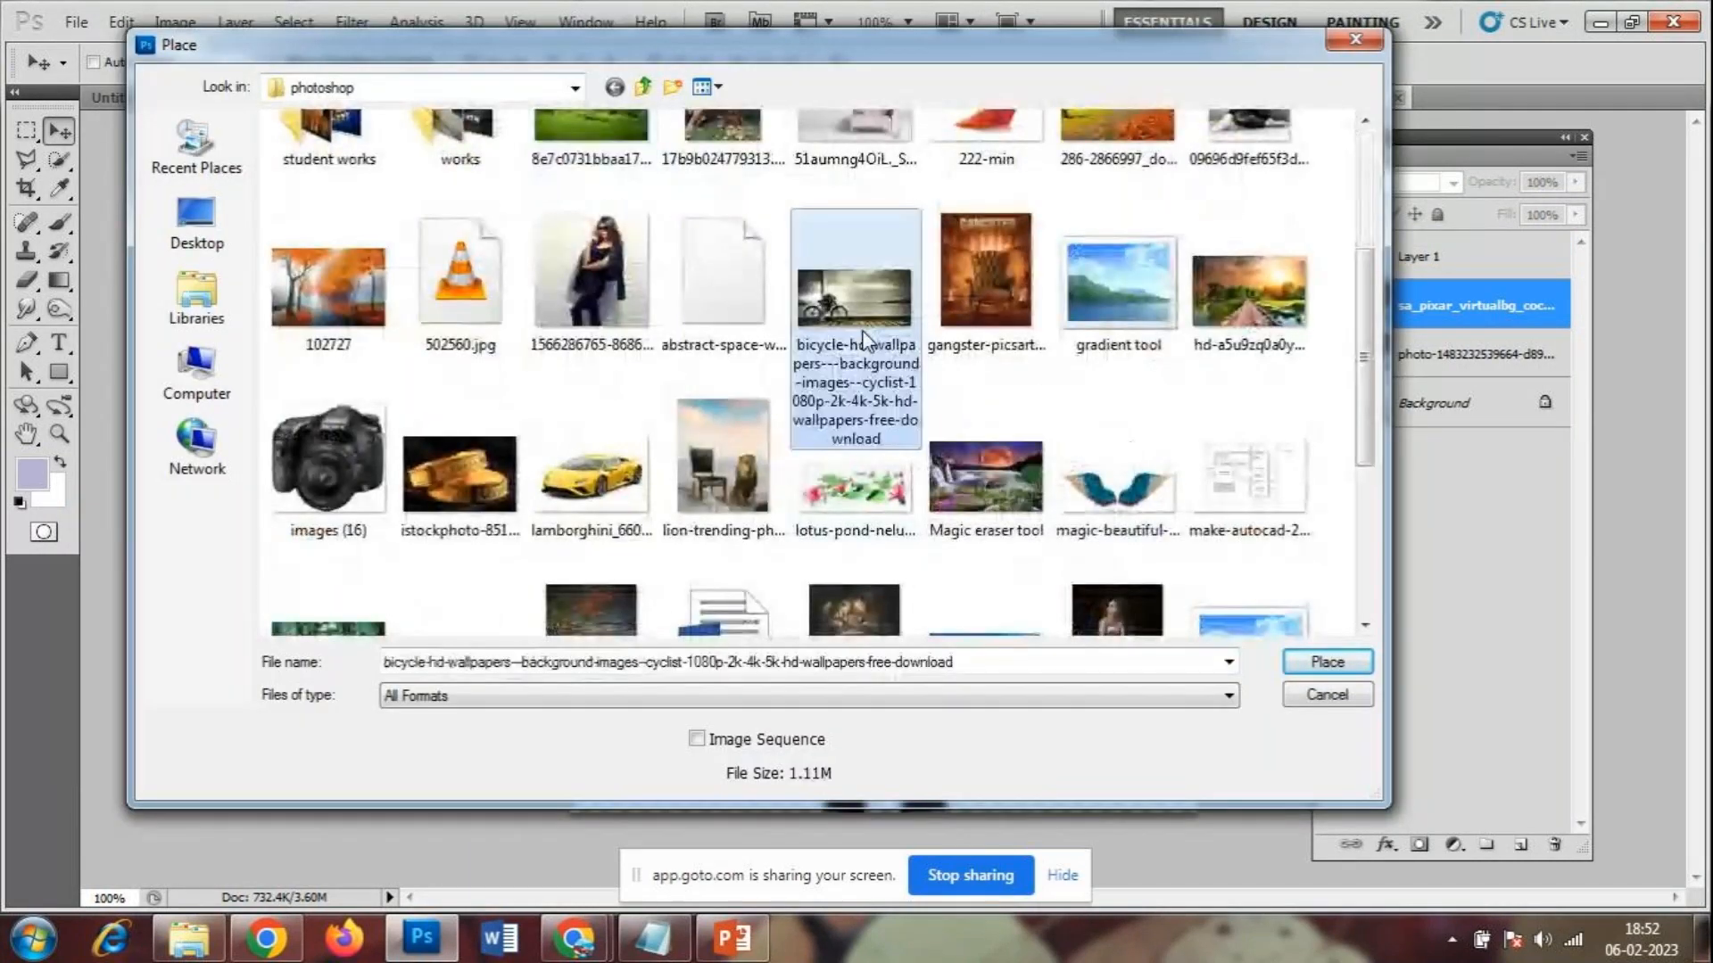
pyautogui.click(1328, 662)
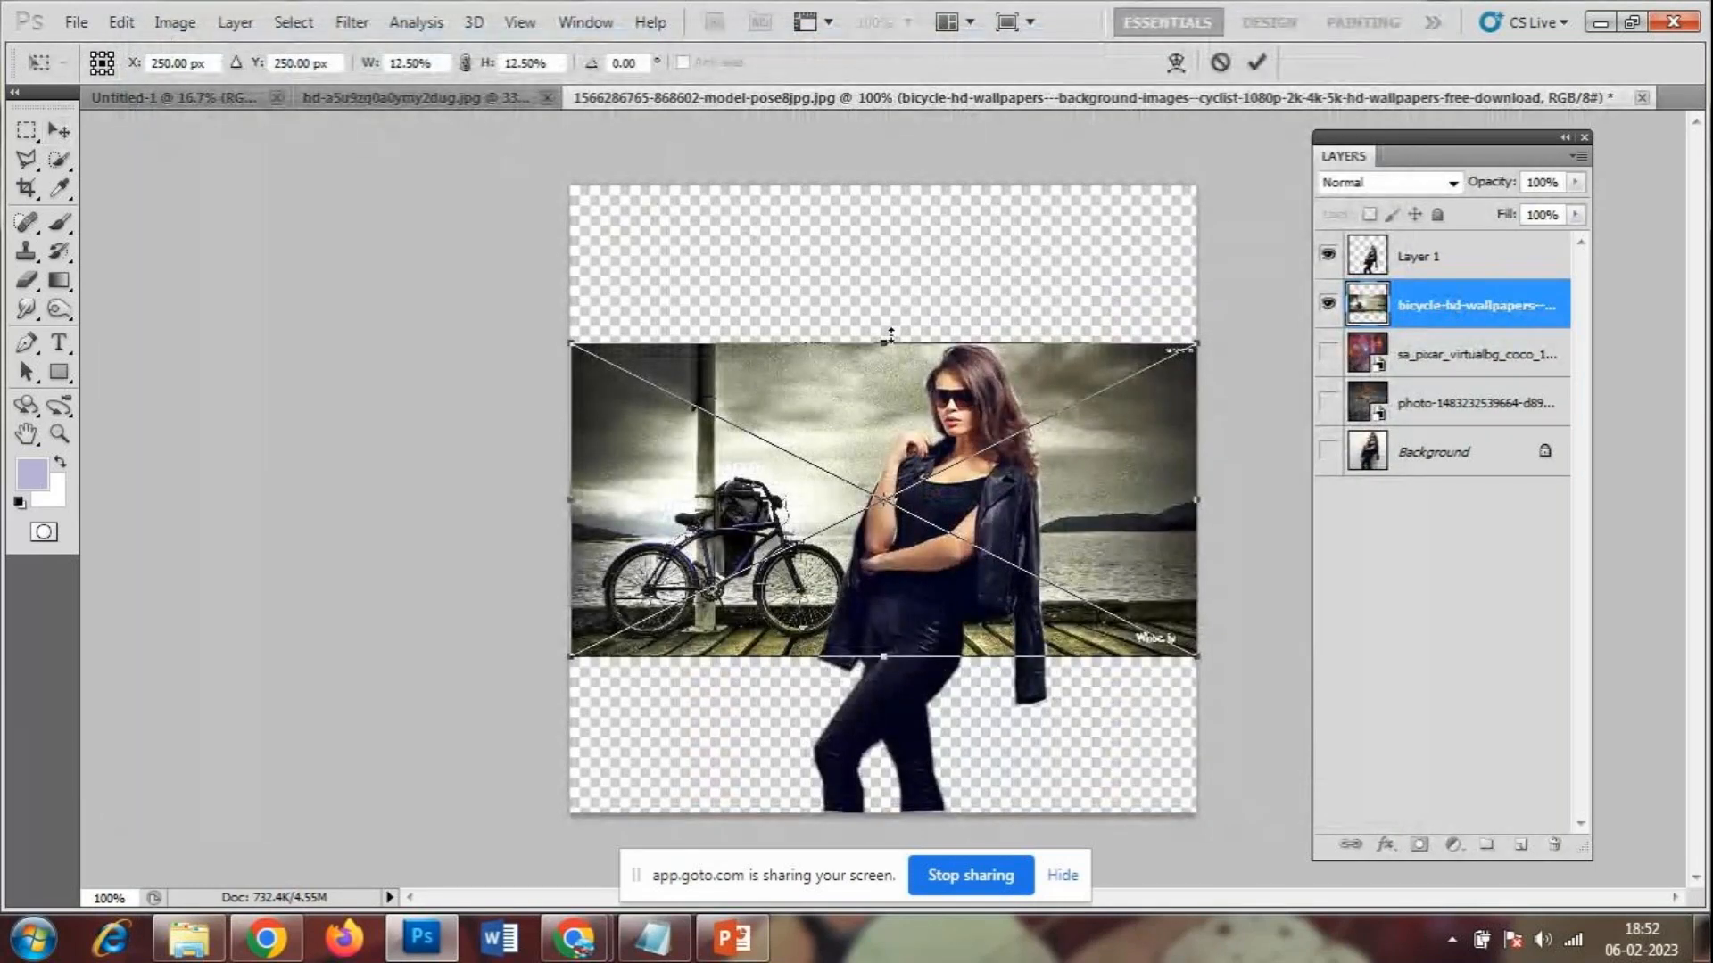
# - Stretch the placed bicycle image vertically to 25% height so that it covers the whole canvas
pyautogui.moveTo(883, 350); pyautogui.dragTo(883, 195)
pyautogui.moveTo(883, 658); pyautogui.dragTo(899, 812)
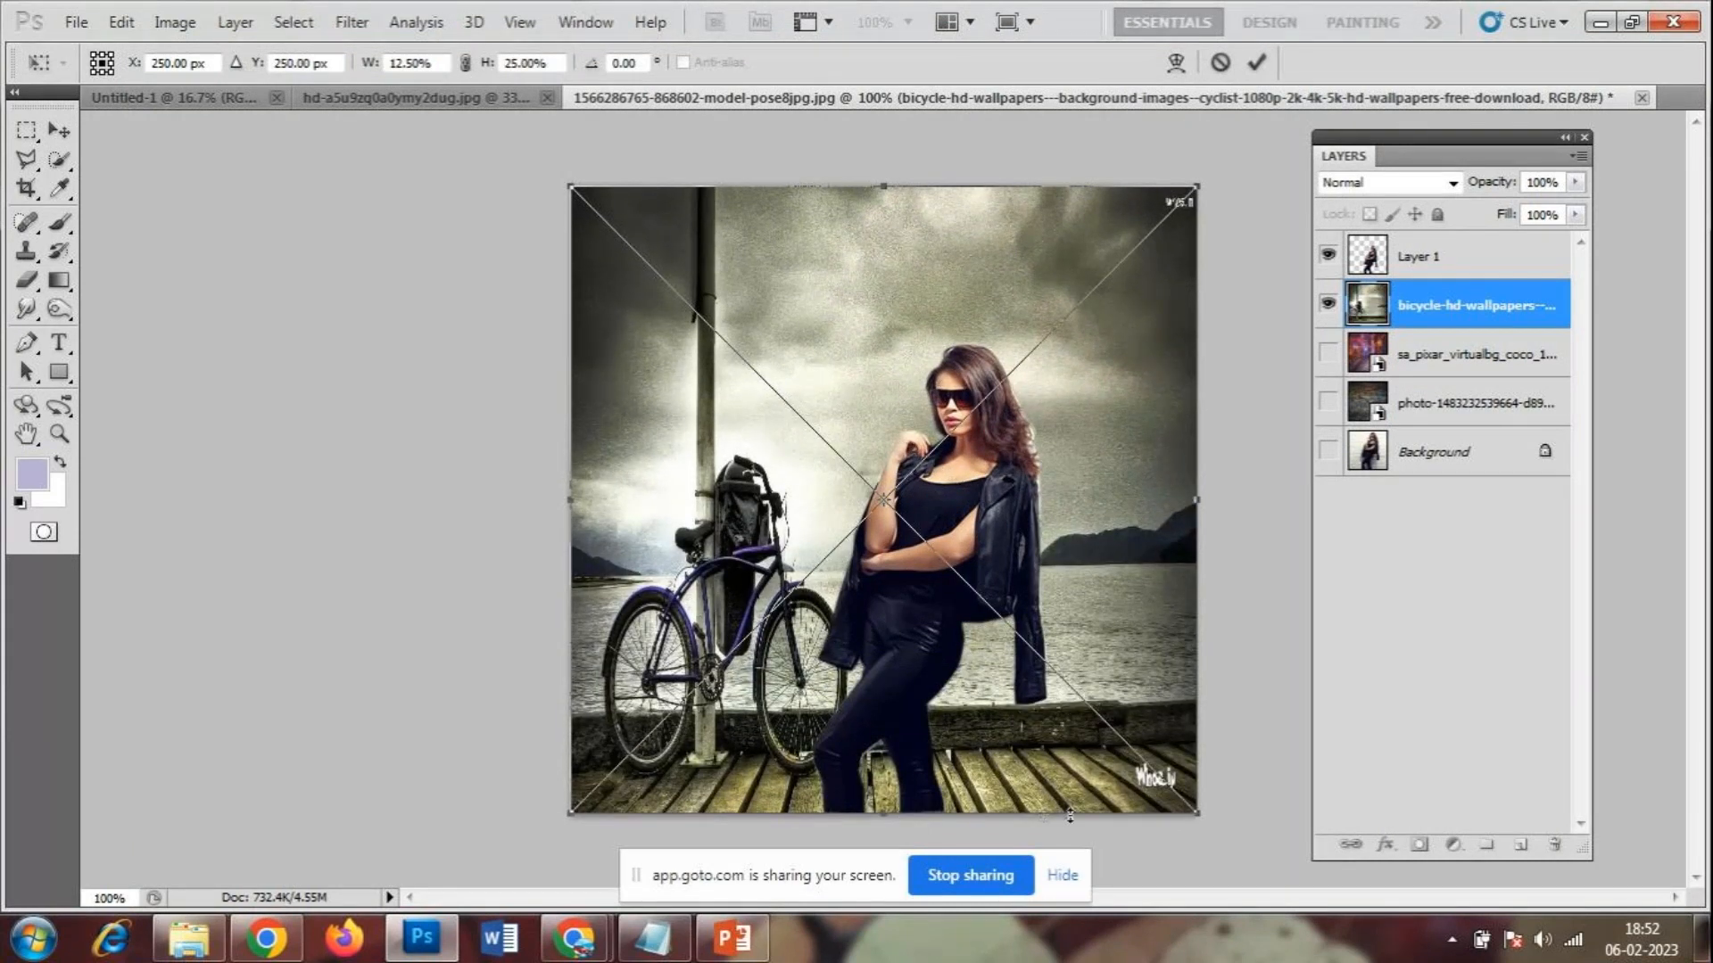
pyautogui.press('Return')
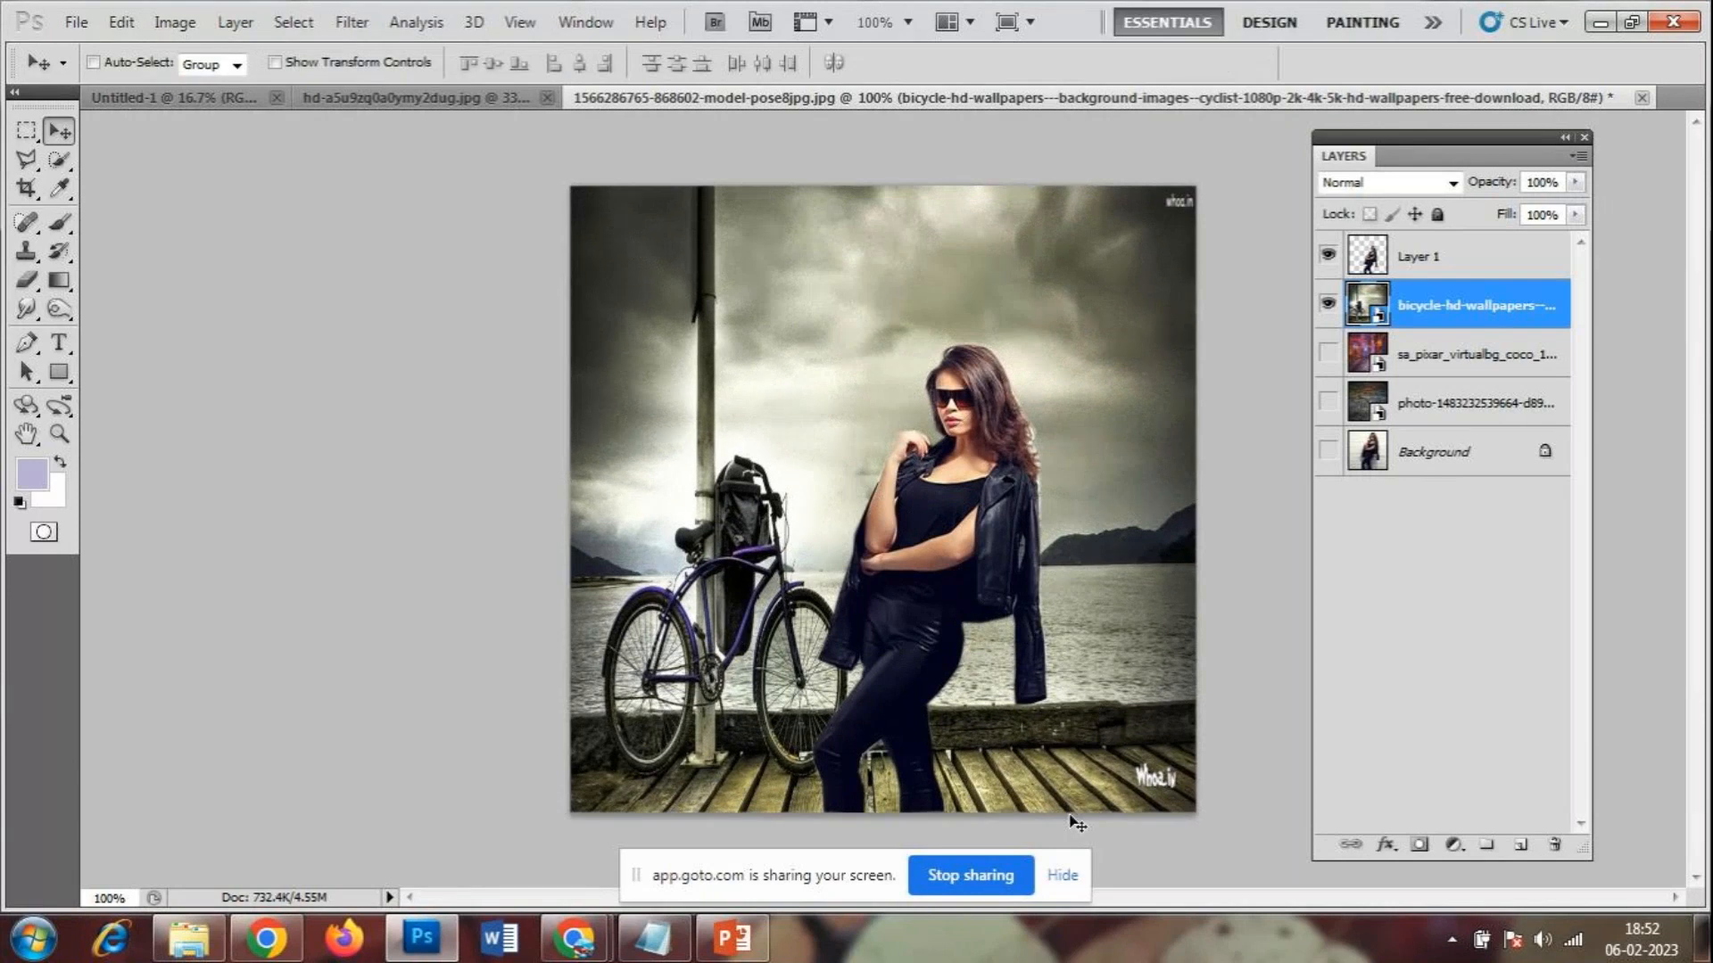
# - Move the model on Layer 1 to the right, centred at about X 393 px, so she stands clear of the bicycle
pyautogui.click(1478, 260)
pyautogui.moveTo(927, 656); pyautogui.dragTo(1044, 654)
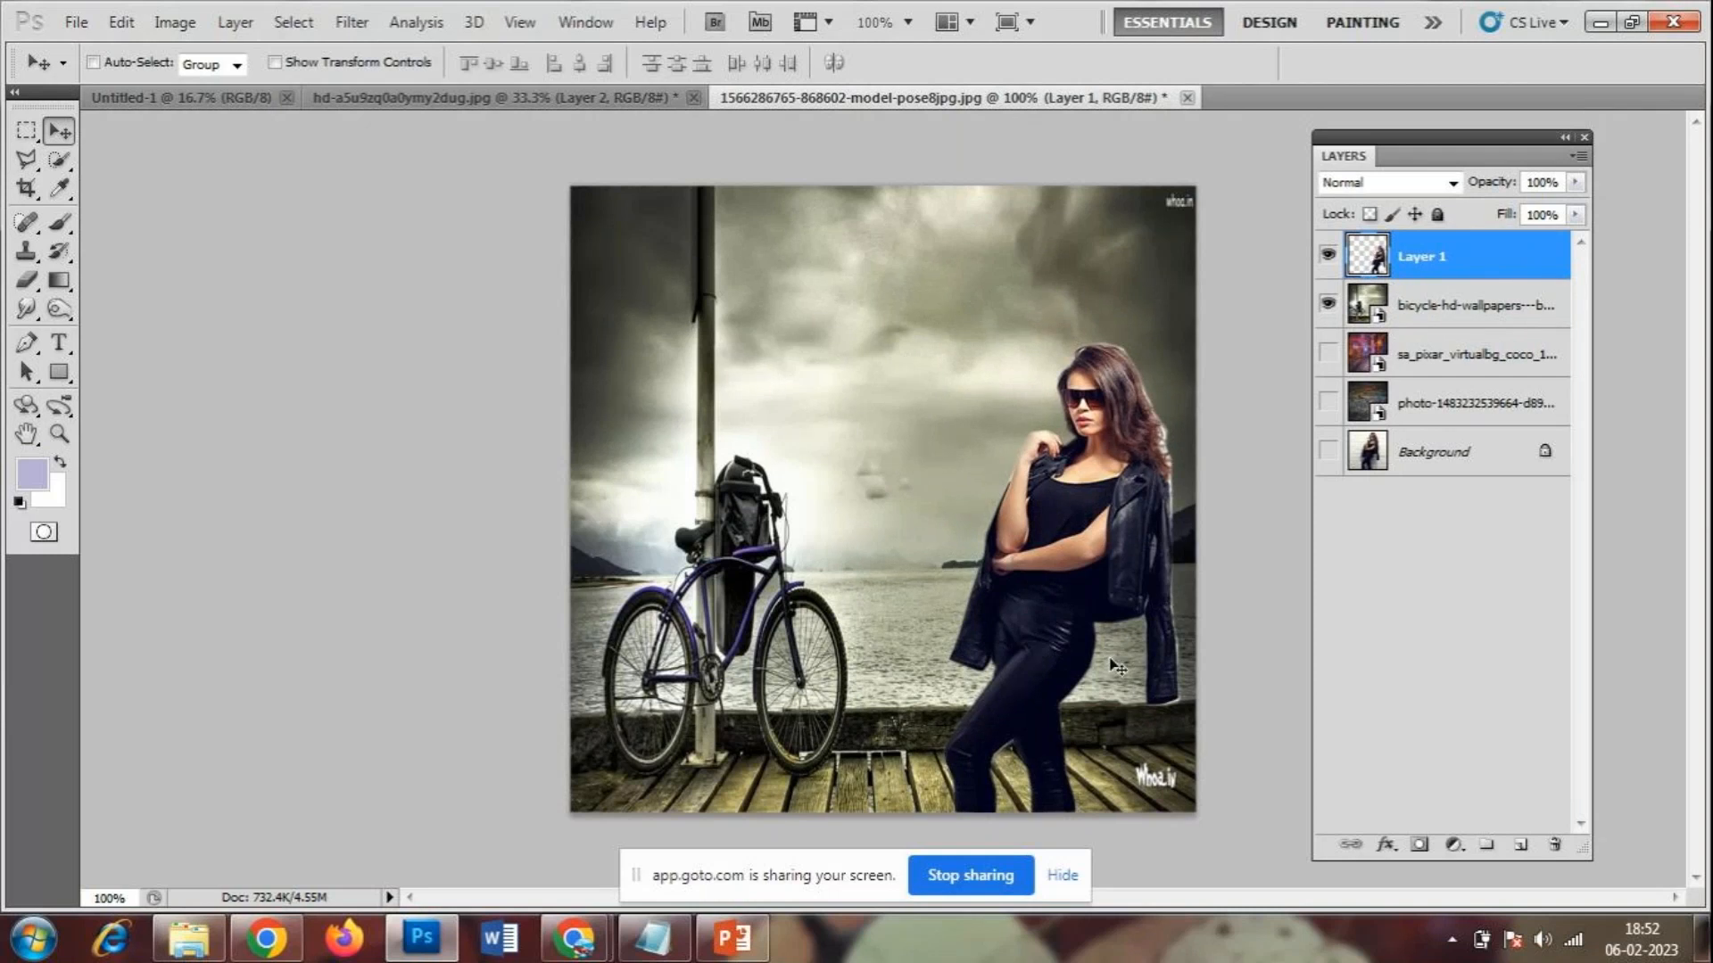
pyautogui.hotkey('ctrl', 't')
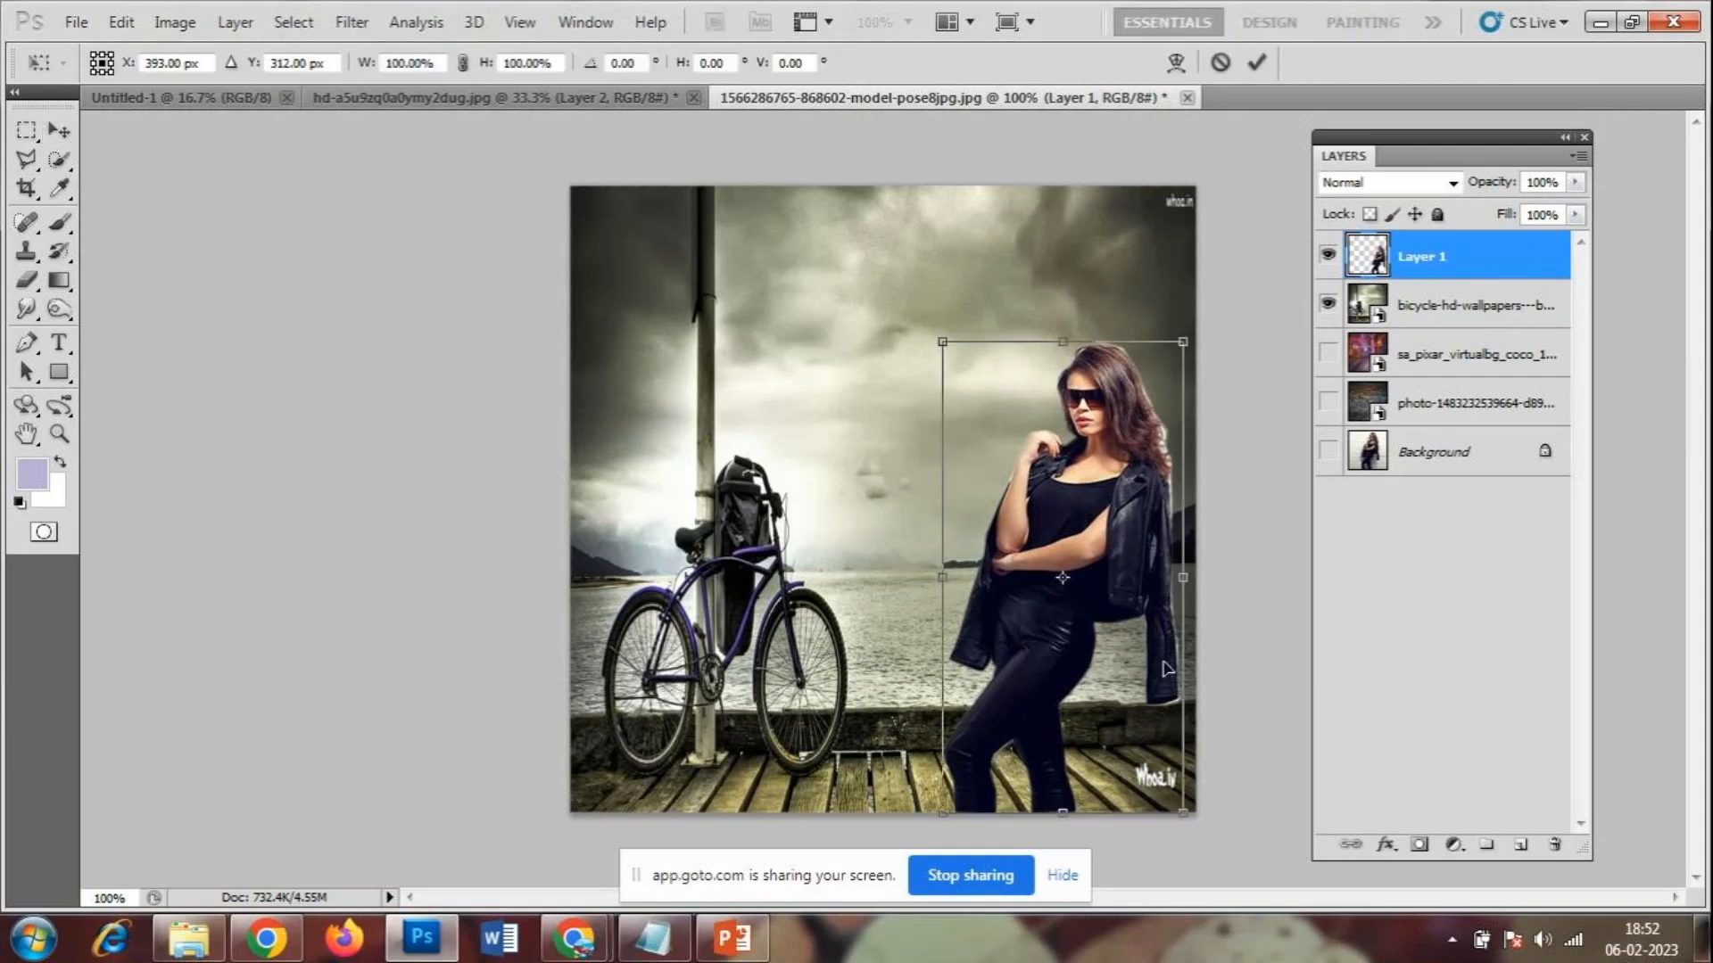
pyautogui.press('Return')
# - Widen the bicycle image to about 13.95% so that it extends past both sides of the canvas
pyautogui.click(1481, 319)
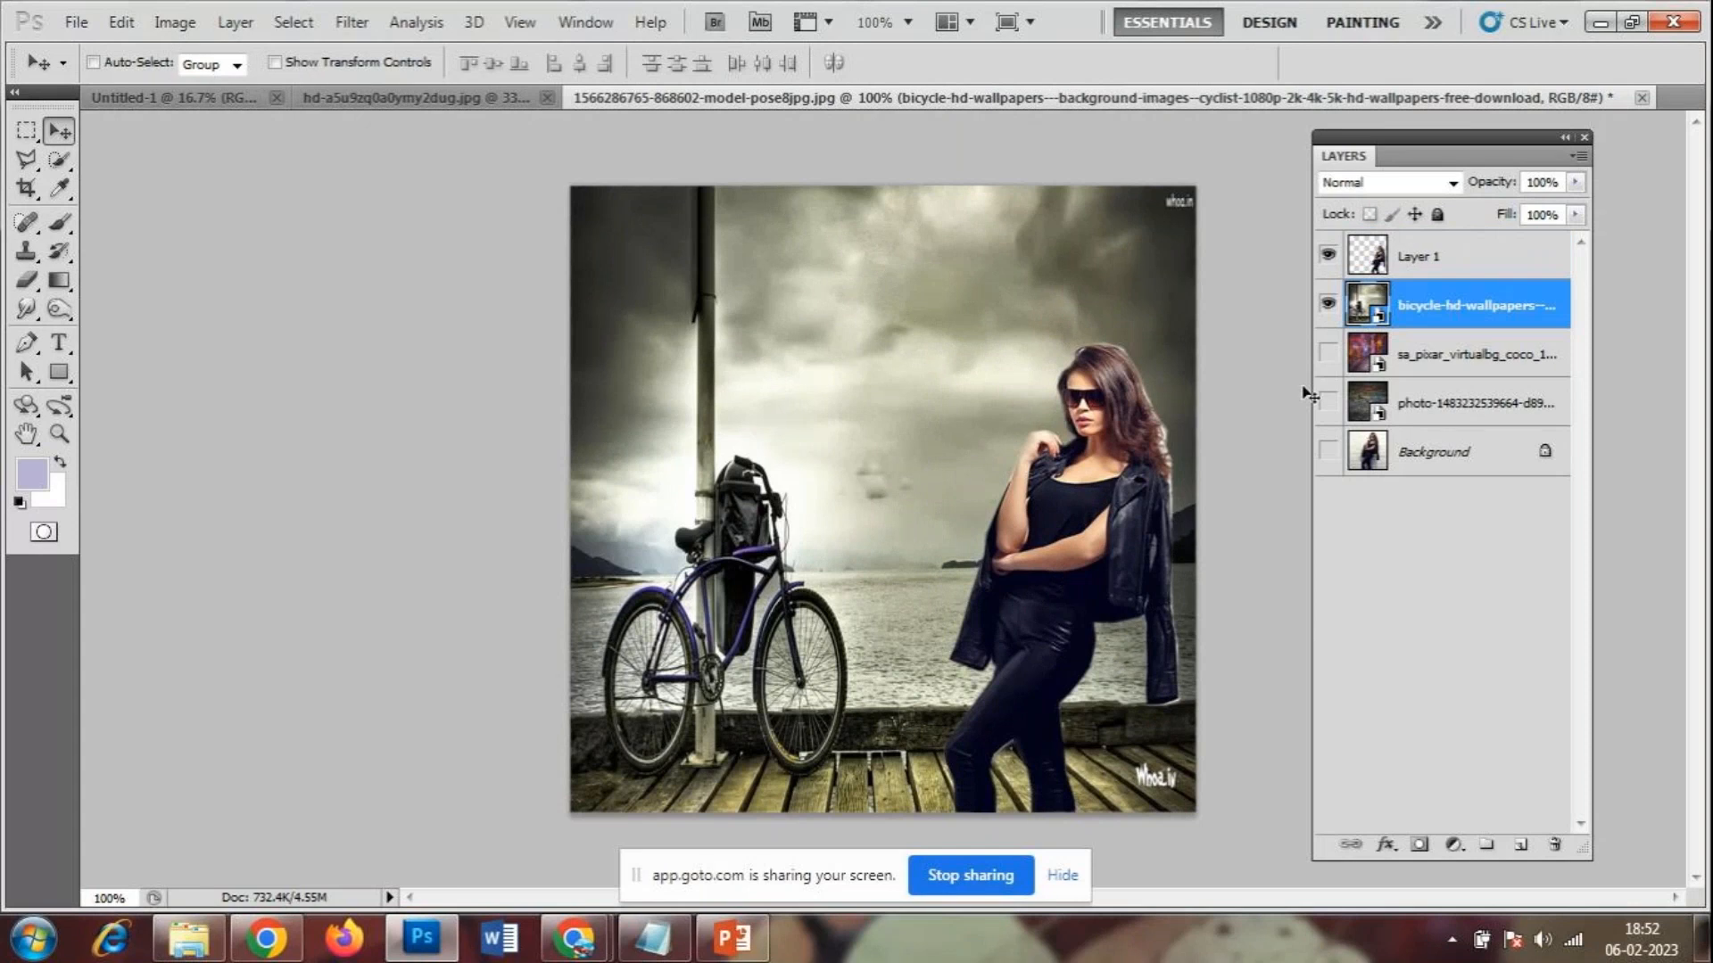
pyautogui.hotkey('ctrl', 't')
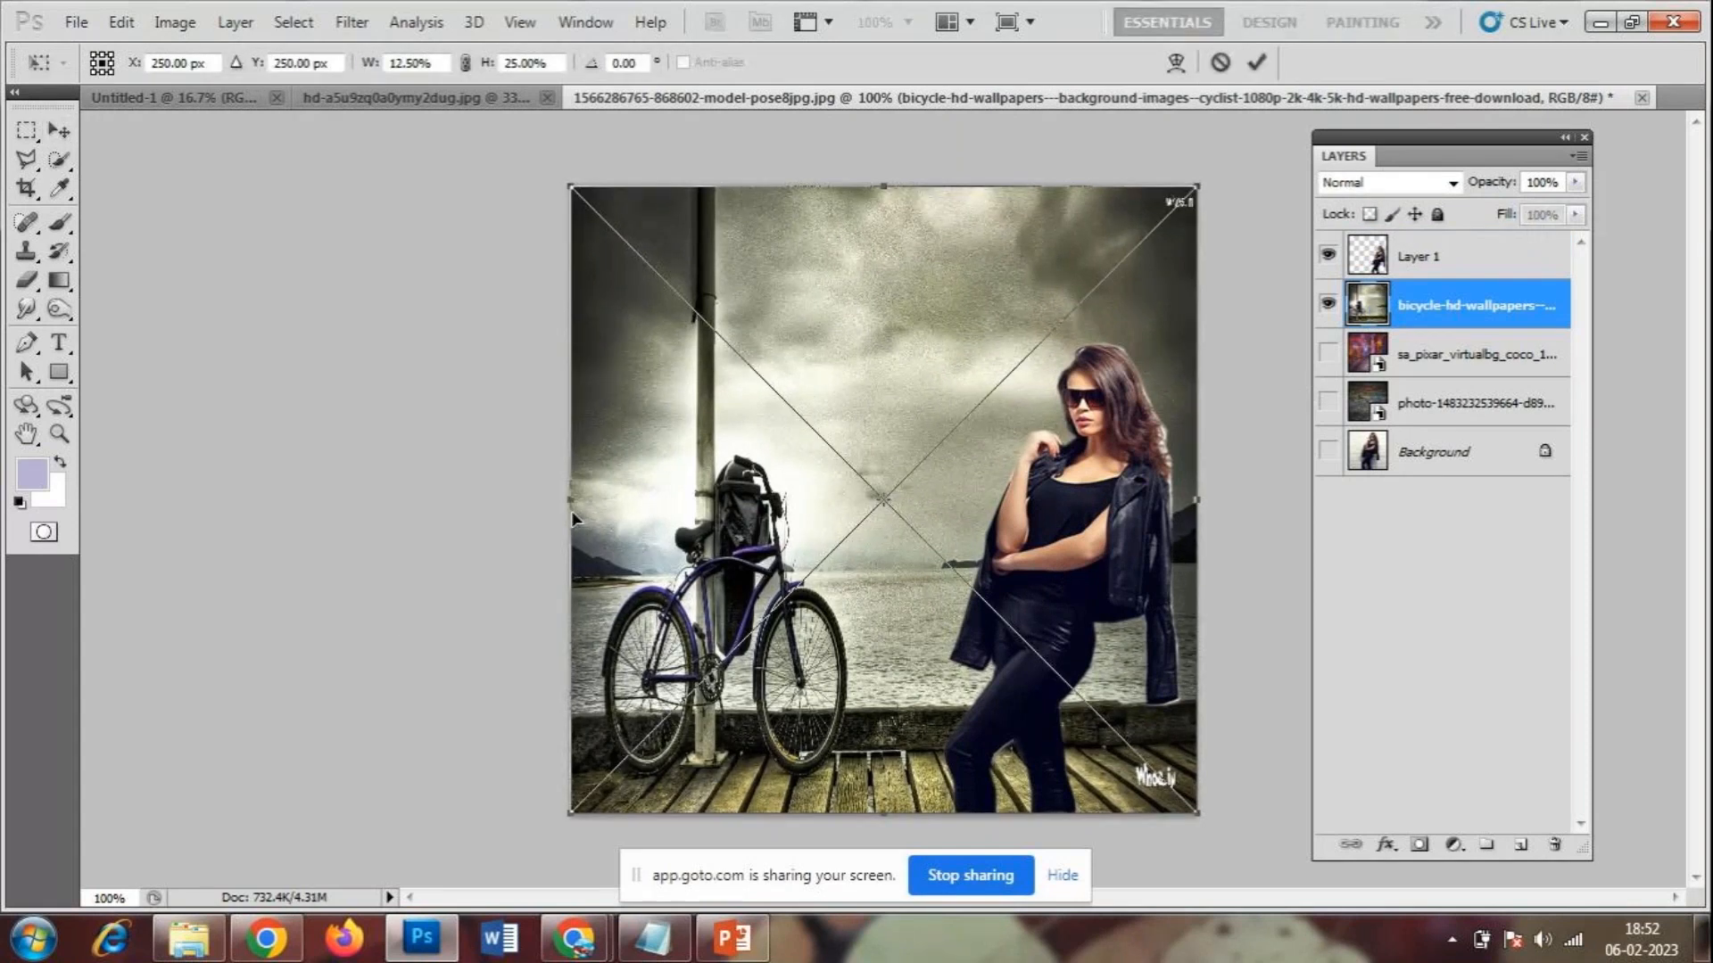
pyautogui.moveTo(570, 500); pyautogui.dragTo(540, 488)
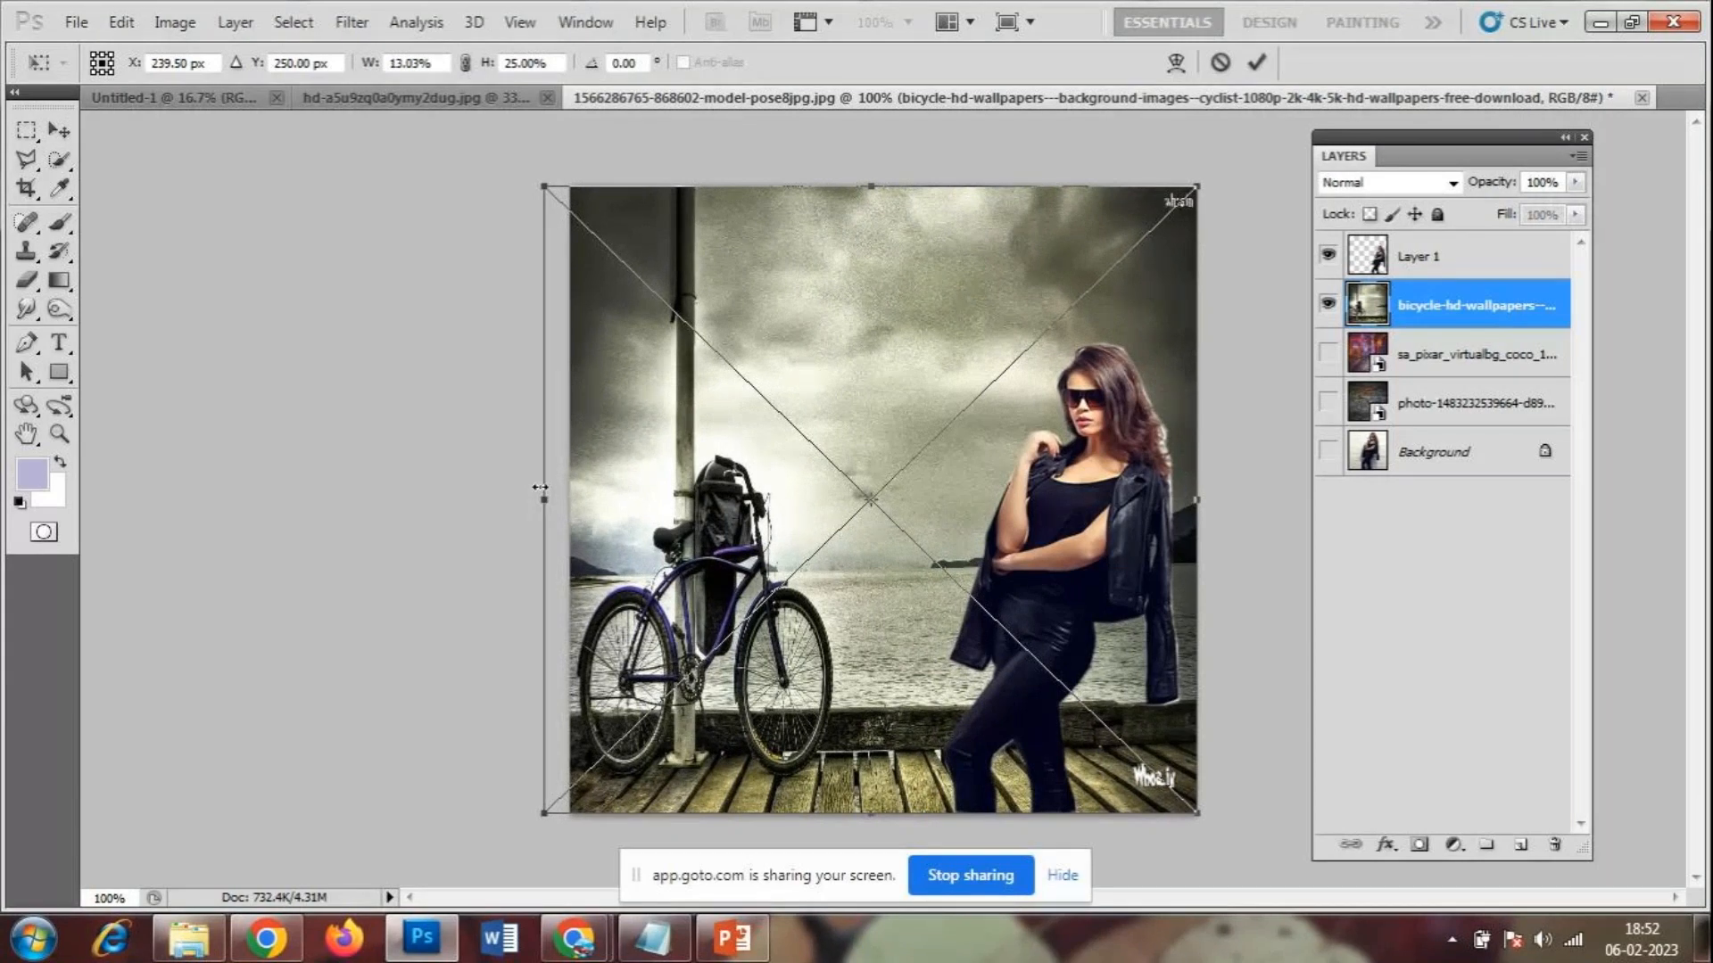
pyautogui.moveTo(1195, 509); pyautogui.dragTo(1239, 523)
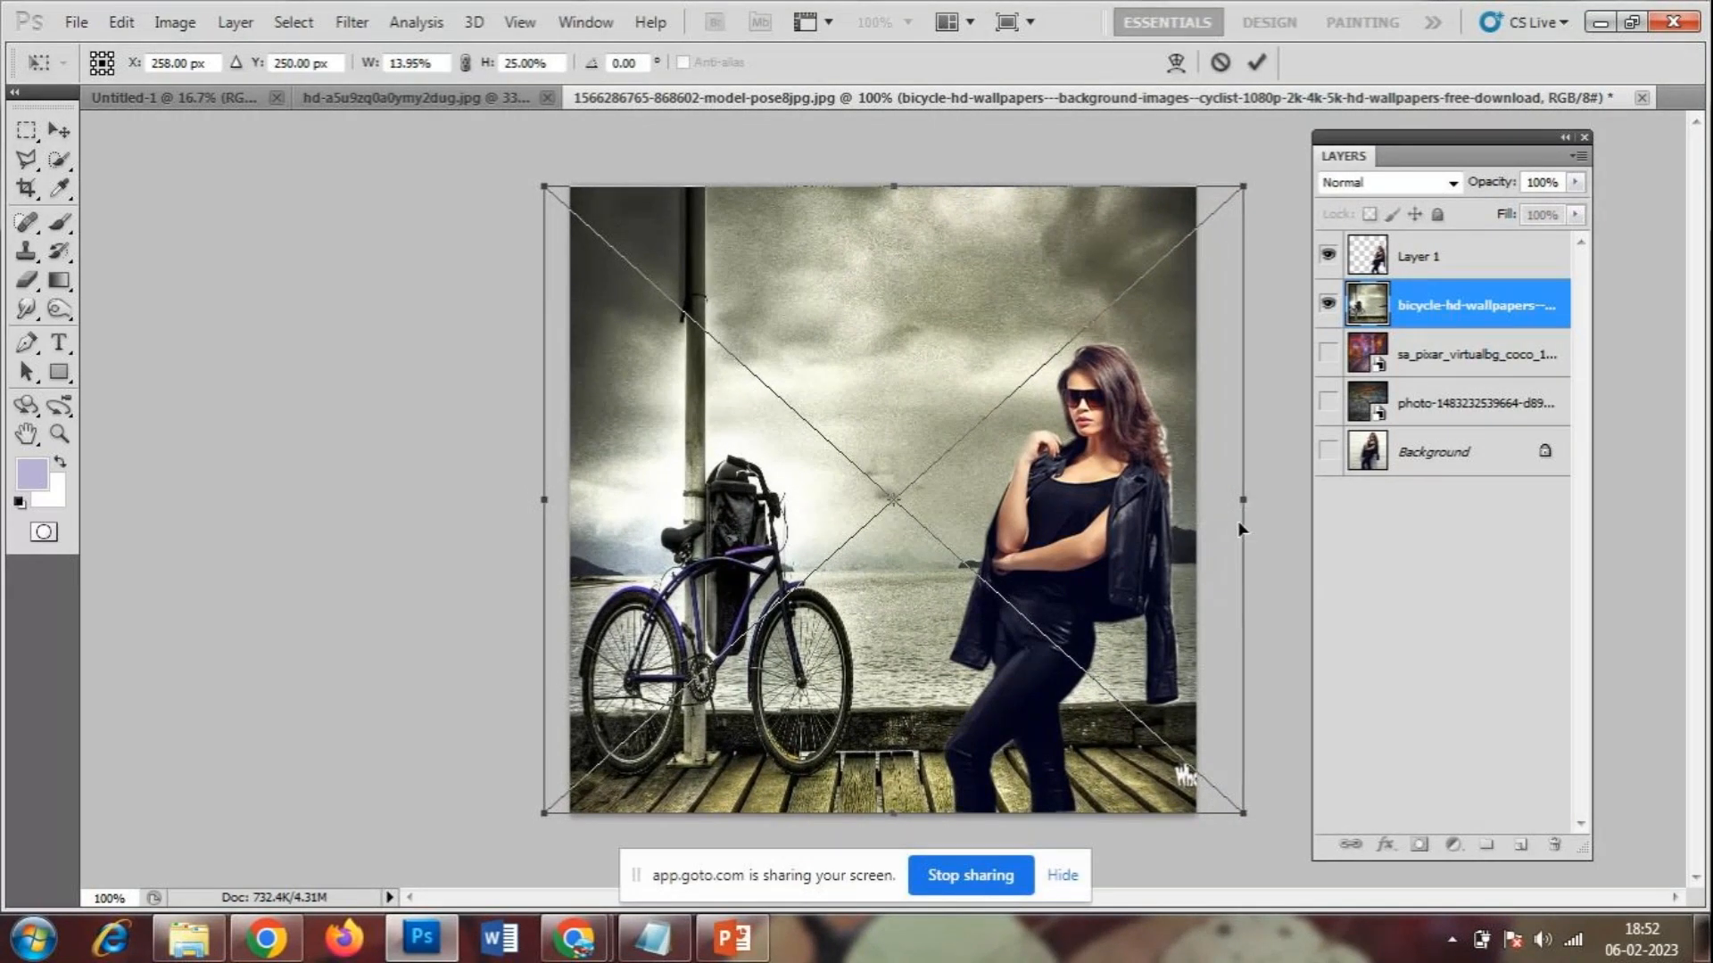
pyautogui.press('Return')
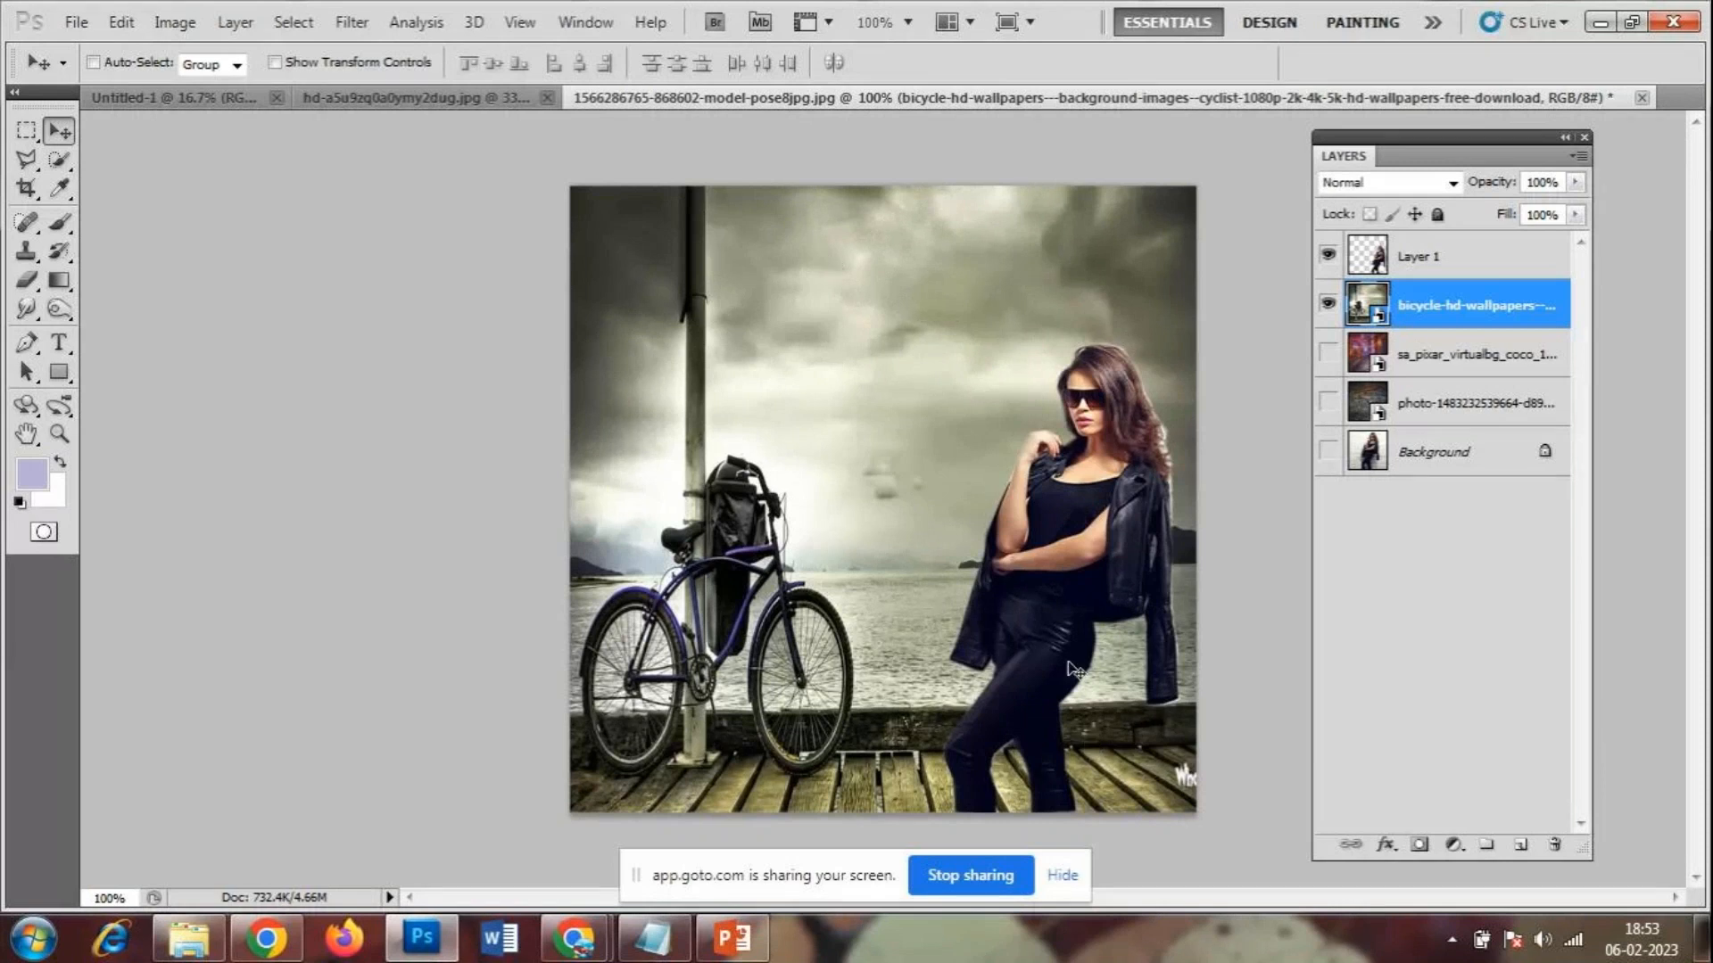
# - Compare the bicycle, street and ivy wall backgrounds by toggling their visibility, and leave only the street image shown behind the model
pyautogui.click(1328, 304)
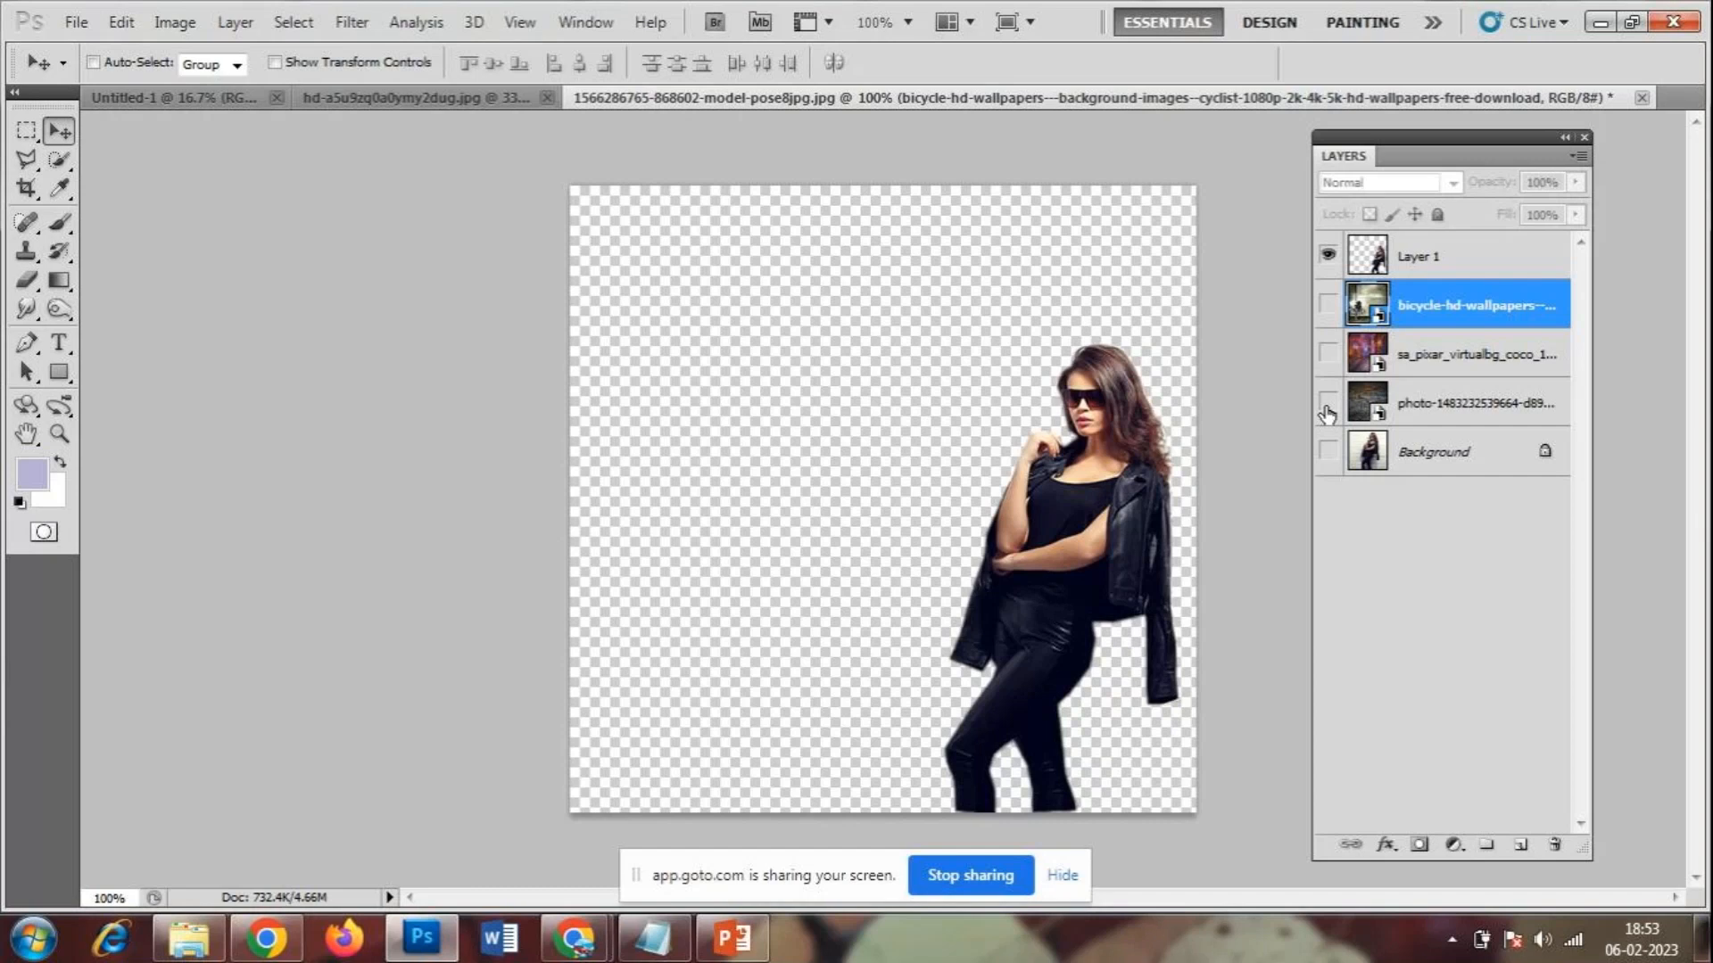
pyautogui.click(1328, 403)
pyautogui.click(1328, 403)
pyautogui.click(1329, 354)
pyautogui.click(1328, 354)
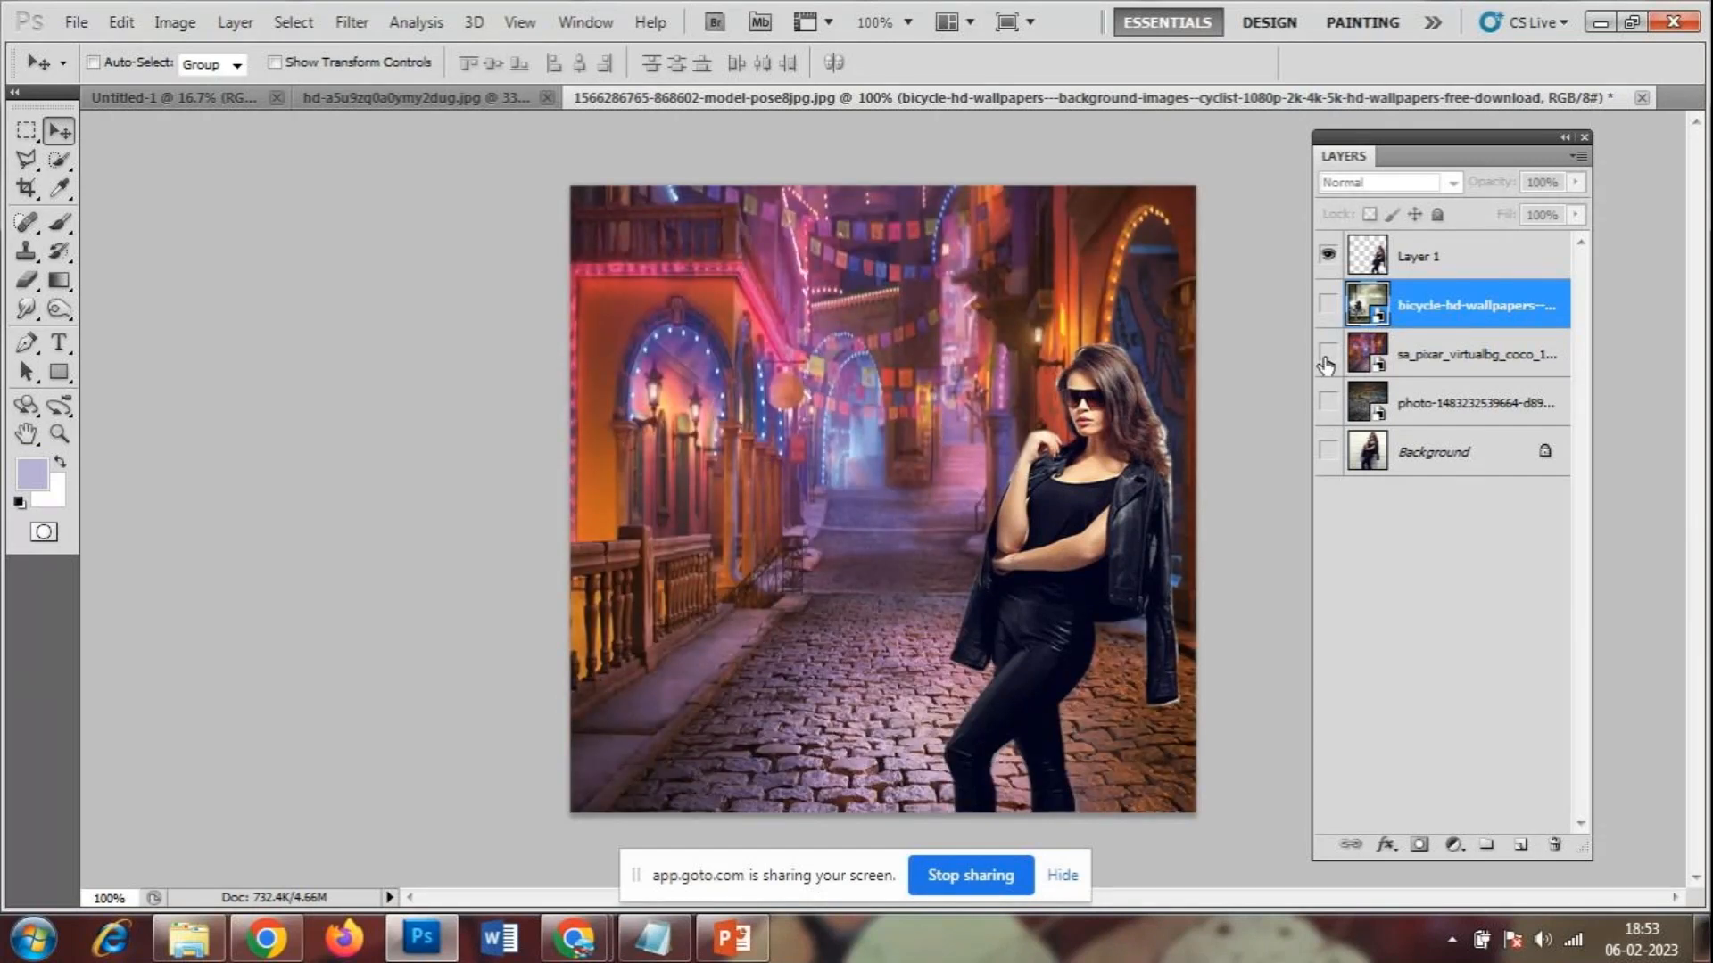
pyautogui.click(1328, 304)
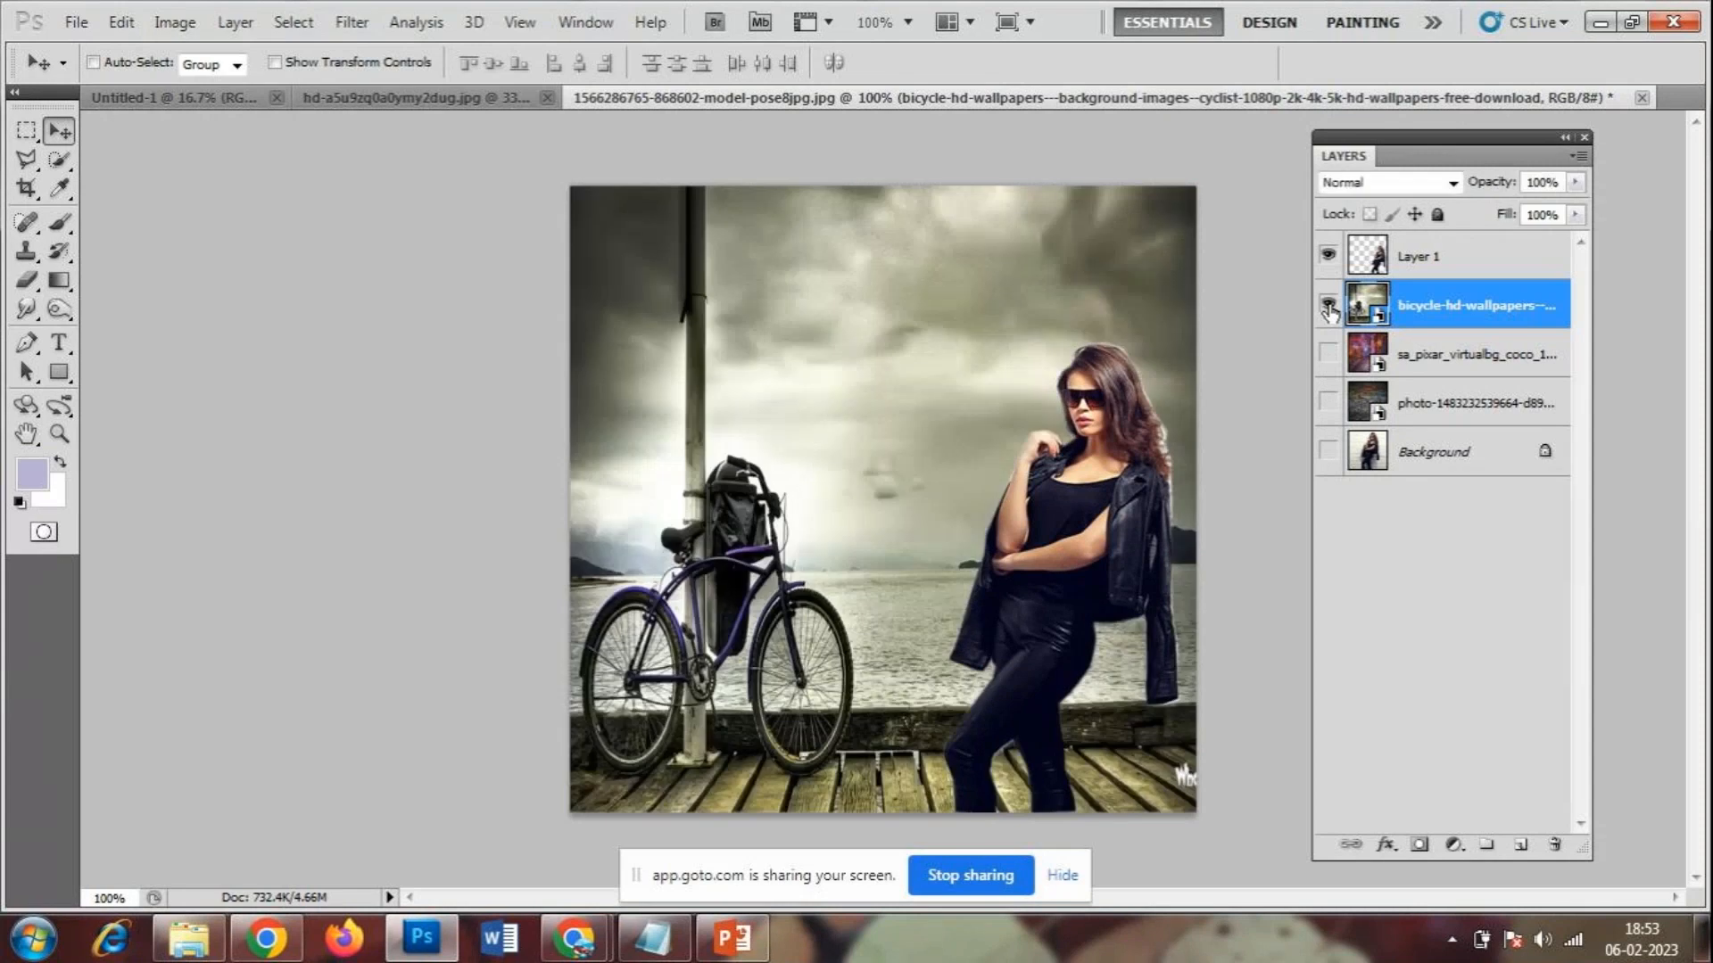
pyautogui.click(1329, 305)
pyautogui.click(1328, 354)
pyautogui.click(1328, 354)
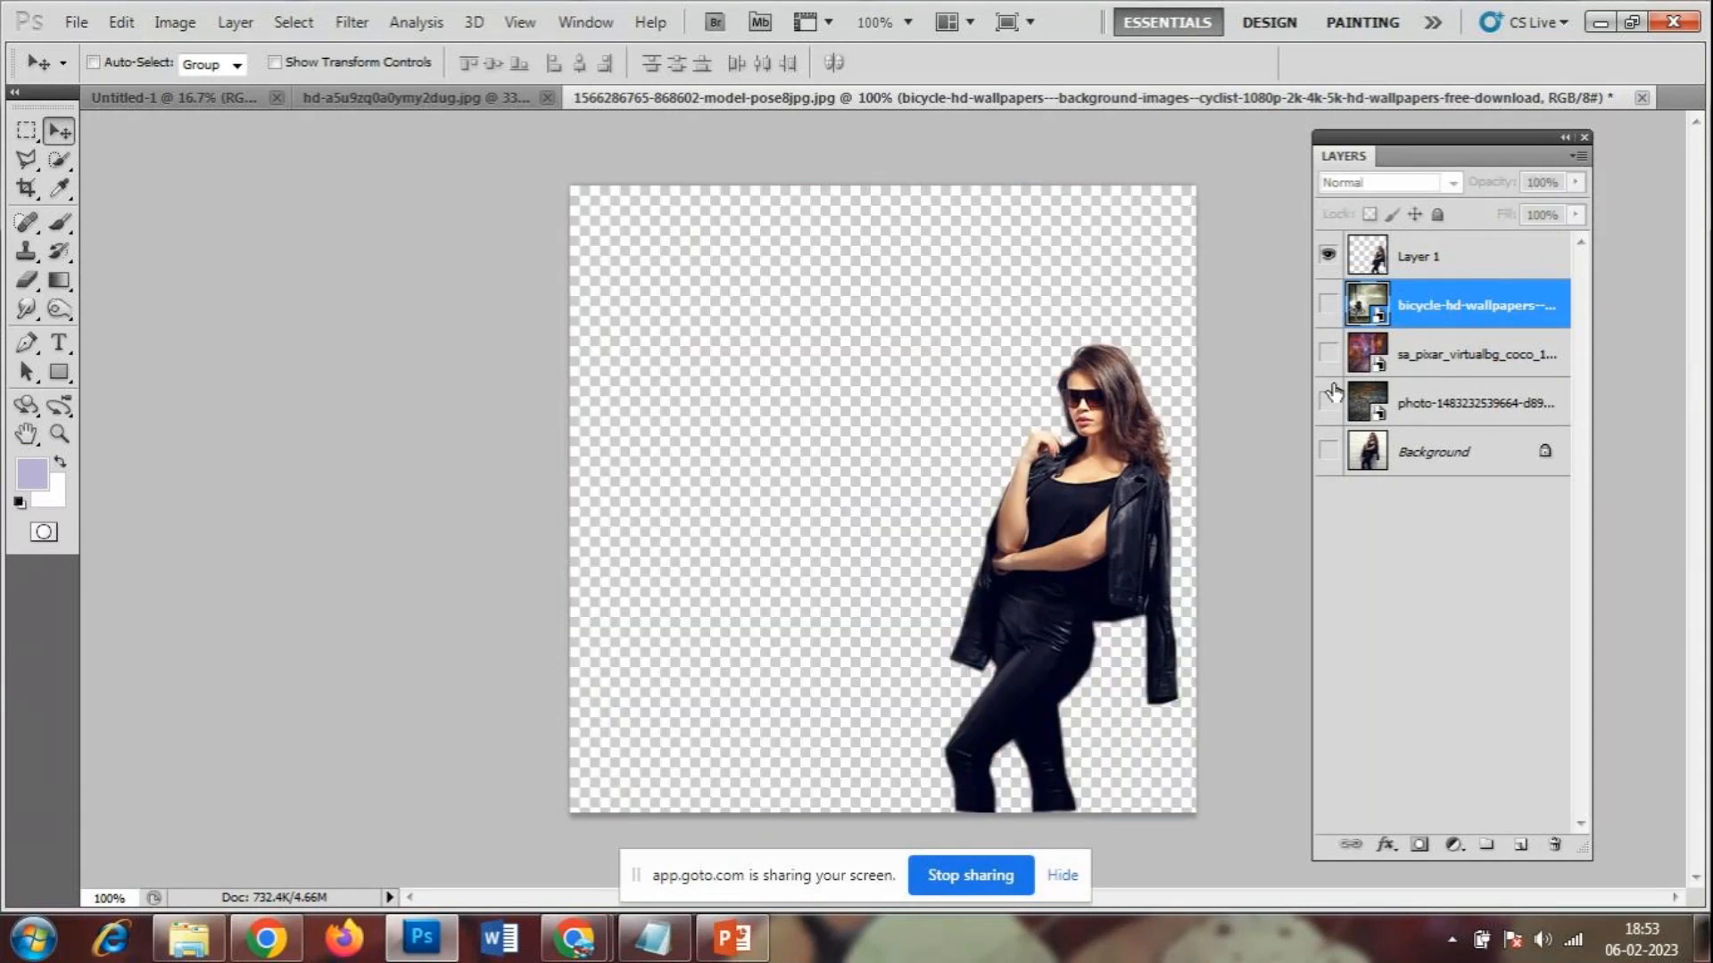
pyautogui.click(1328, 403)
pyautogui.click(1328, 403)
pyautogui.click(1329, 403)
pyautogui.click(1328, 403)
pyautogui.click(1328, 354)
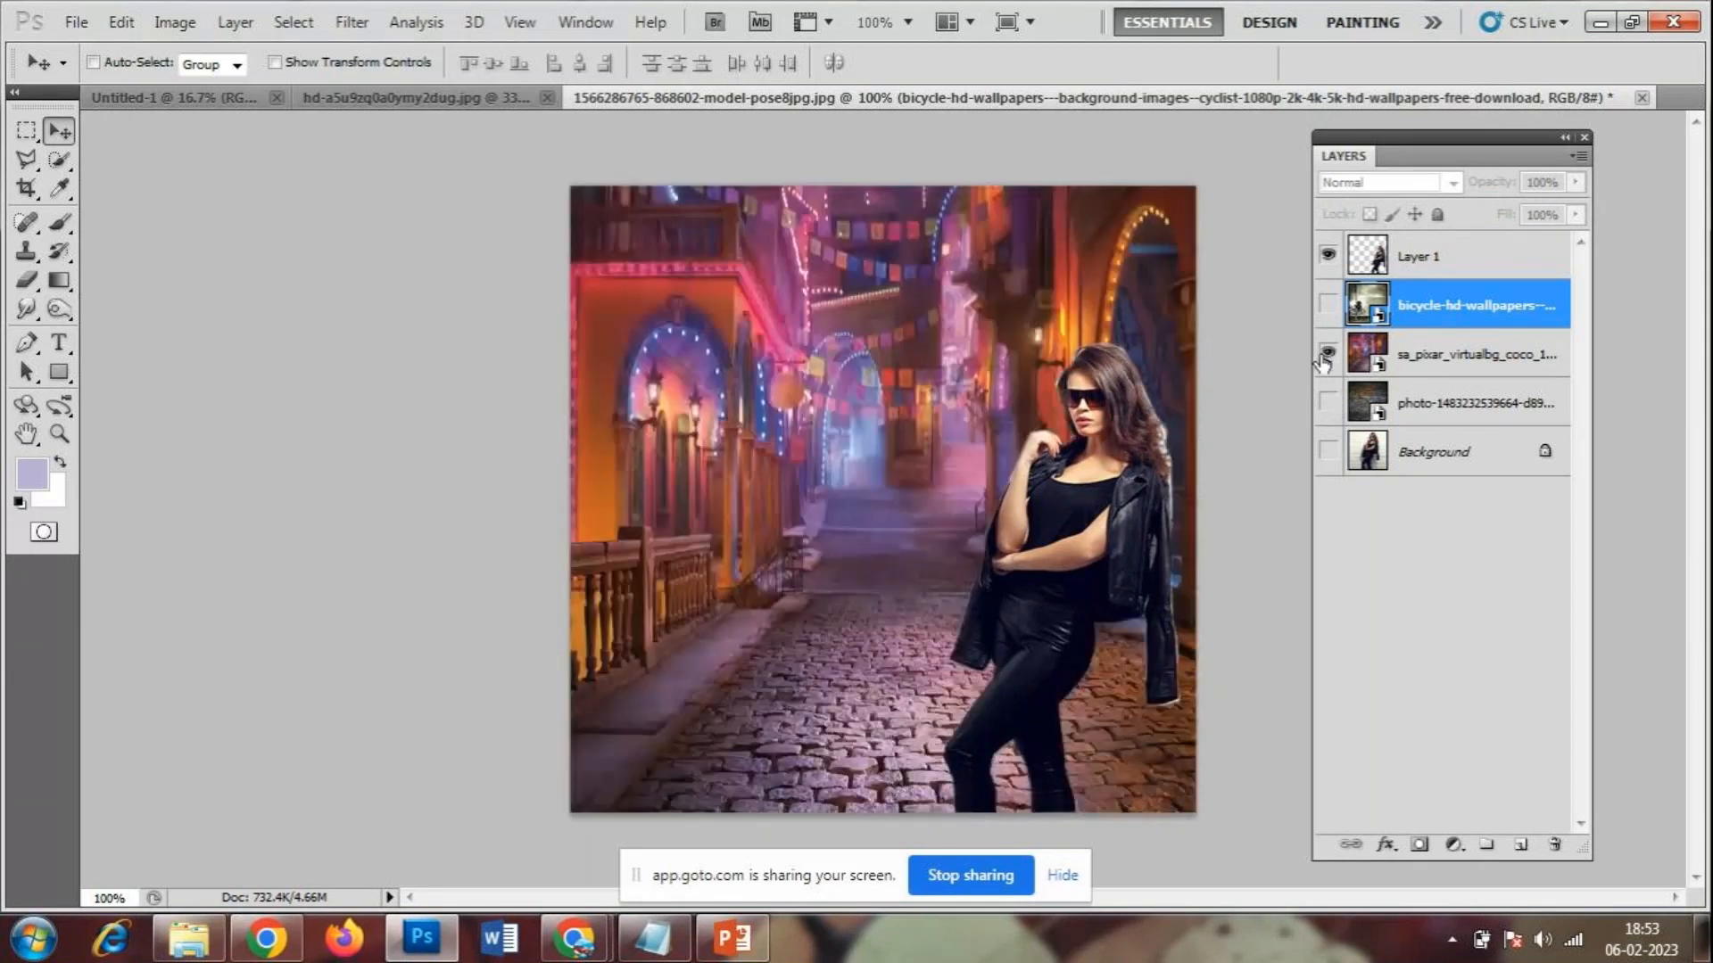
pyautogui.click(1328, 304)
pyautogui.click(1328, 304)
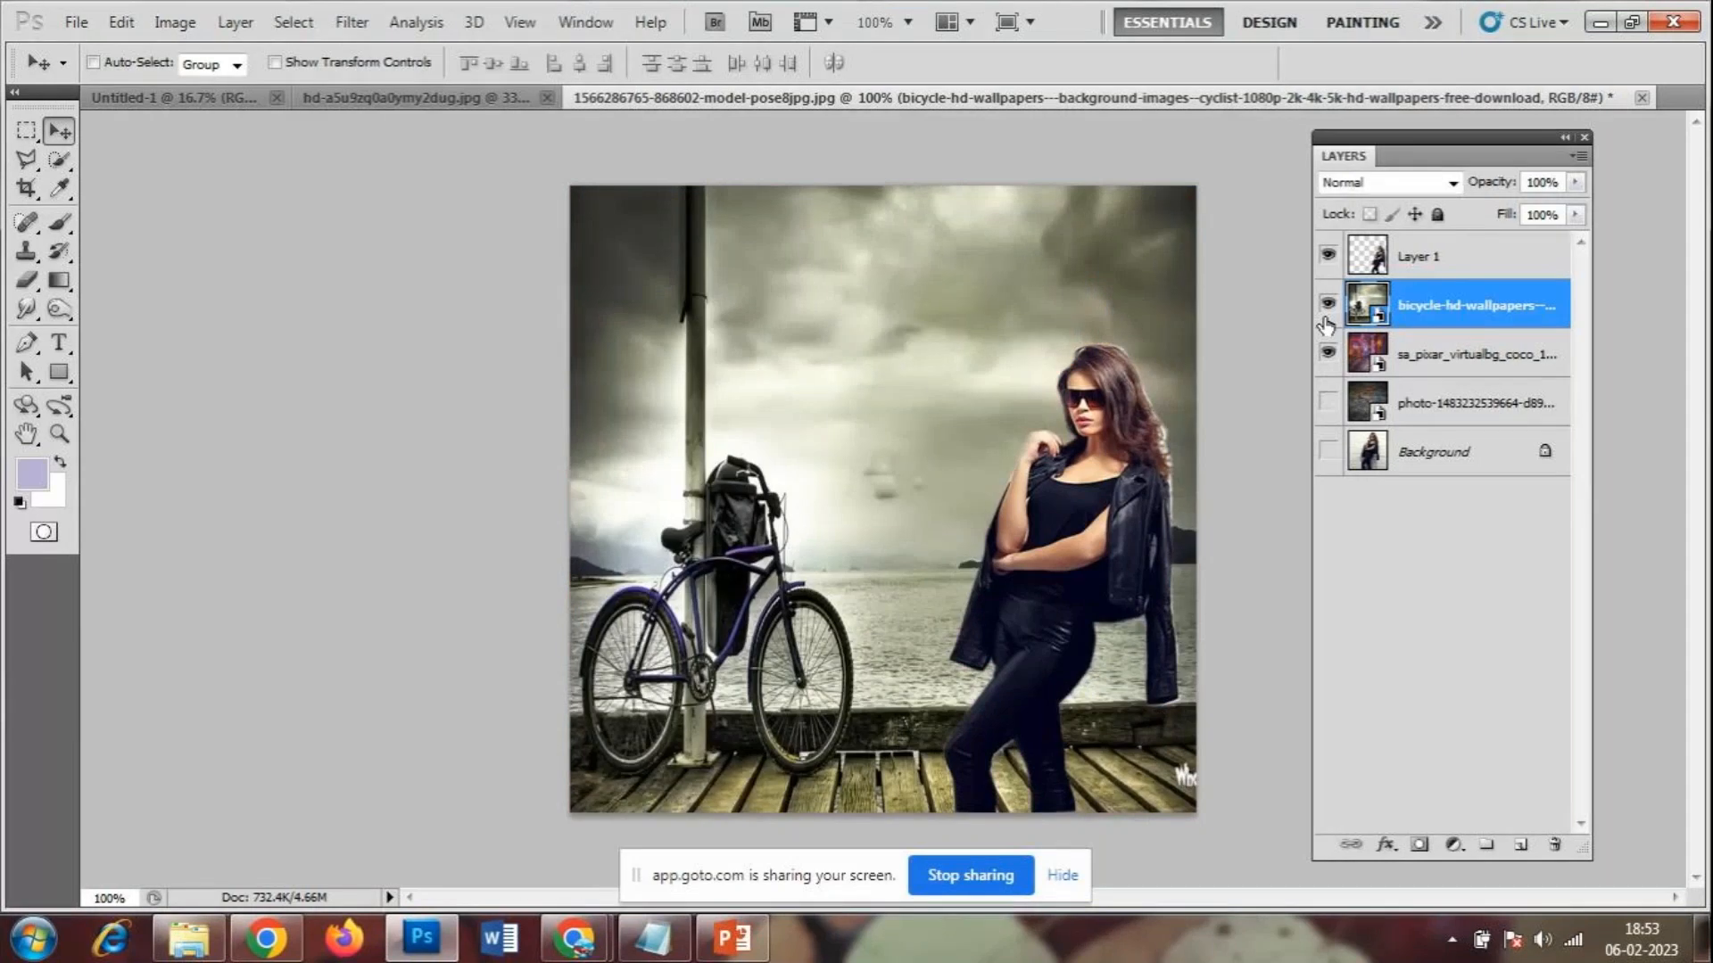
pyautogui.click(1329, 351)
pyautogui.click(1329, 350)
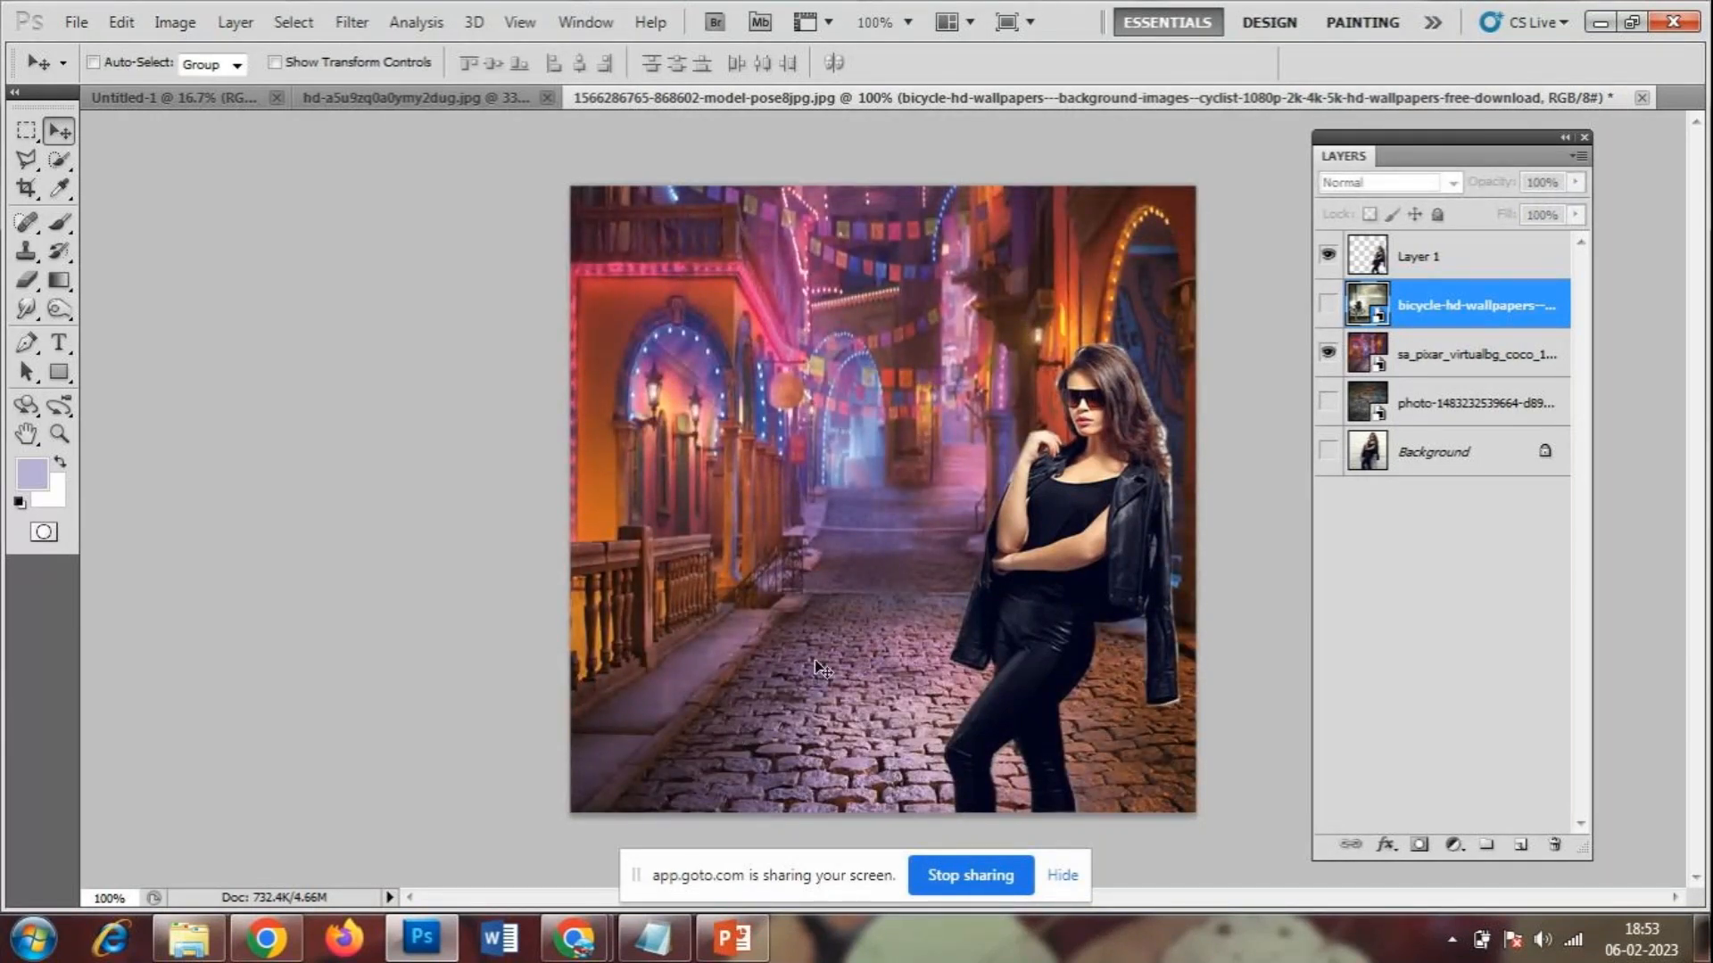
# - Start saving the composite as a new file, with the Desktop as the save location
pyautogui.click(77, 25)
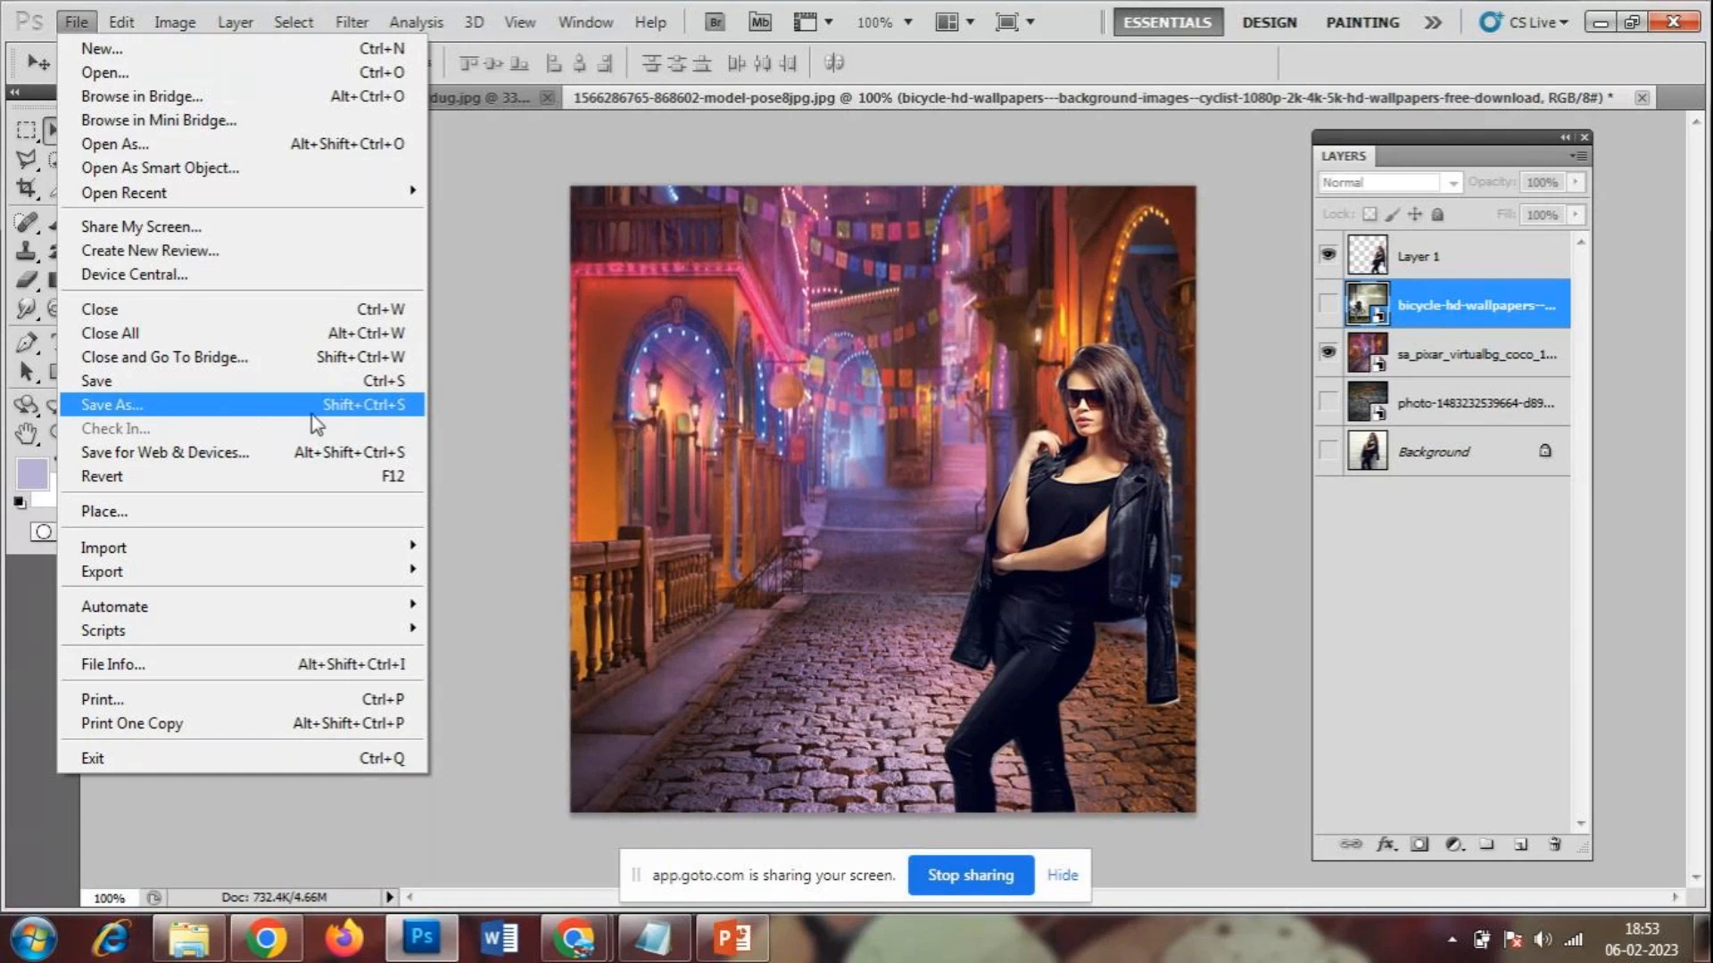
pyautogui.click(116, 403)
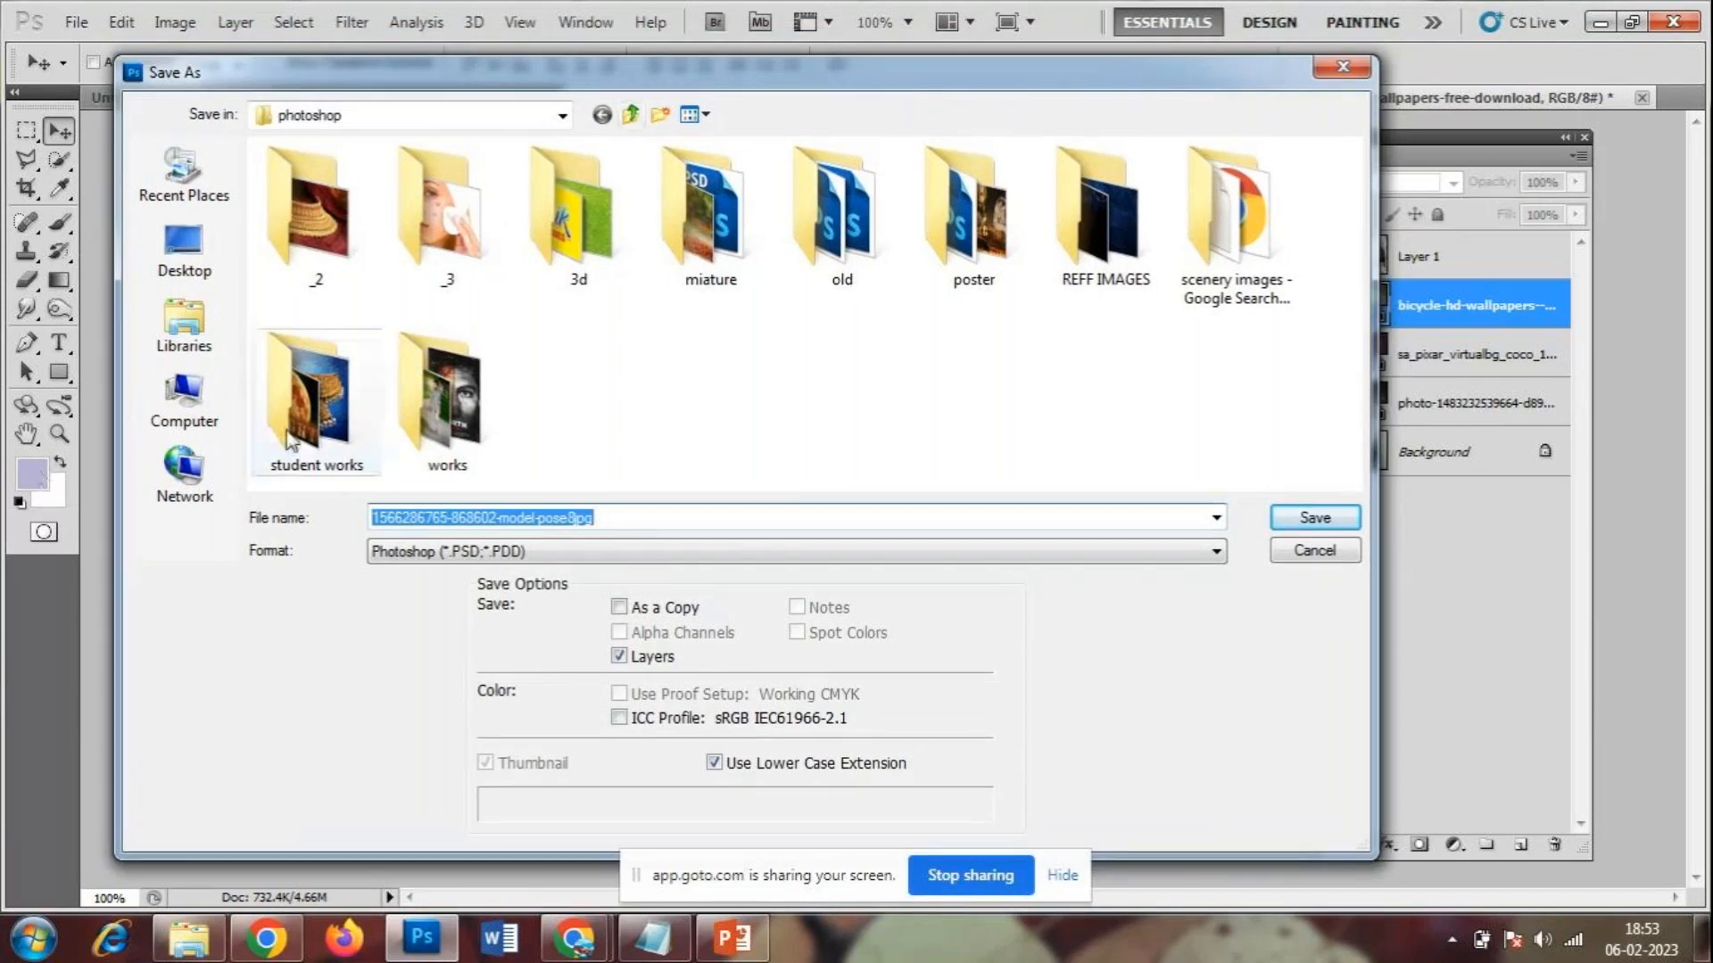
pyautogui.click(163, 243)
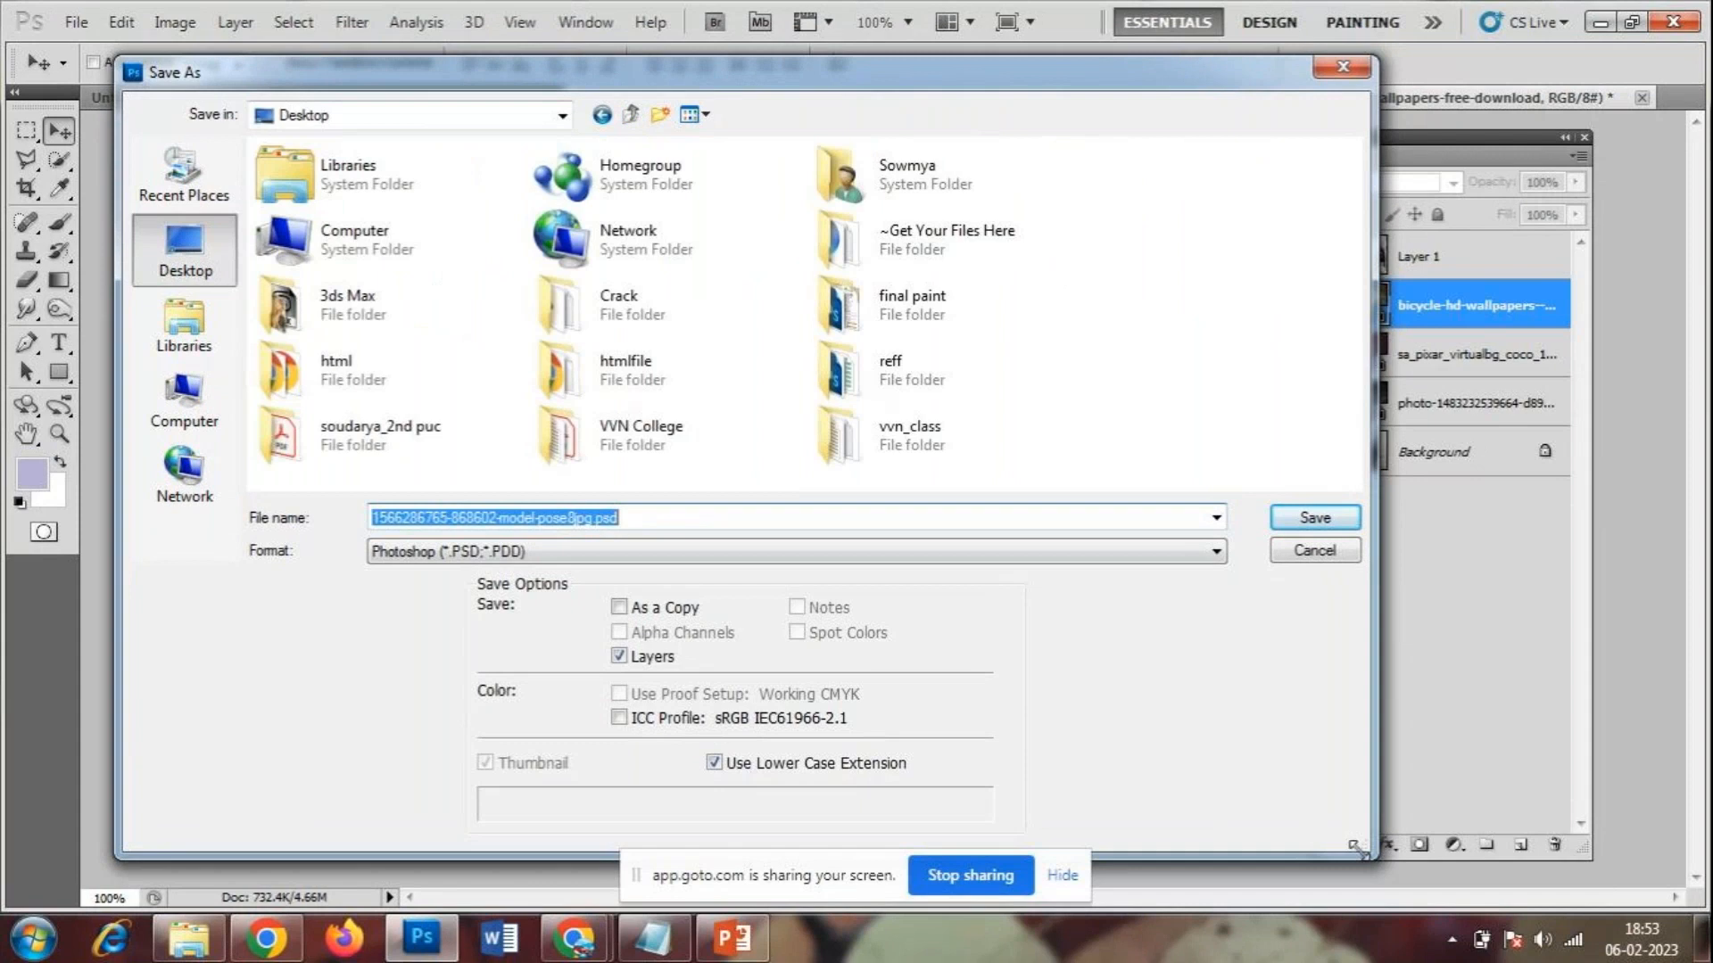
pyautogui.moveTo(1380, 873); pyautogui.dragTo(1443, 923)
pyautogui.click(999, 483)
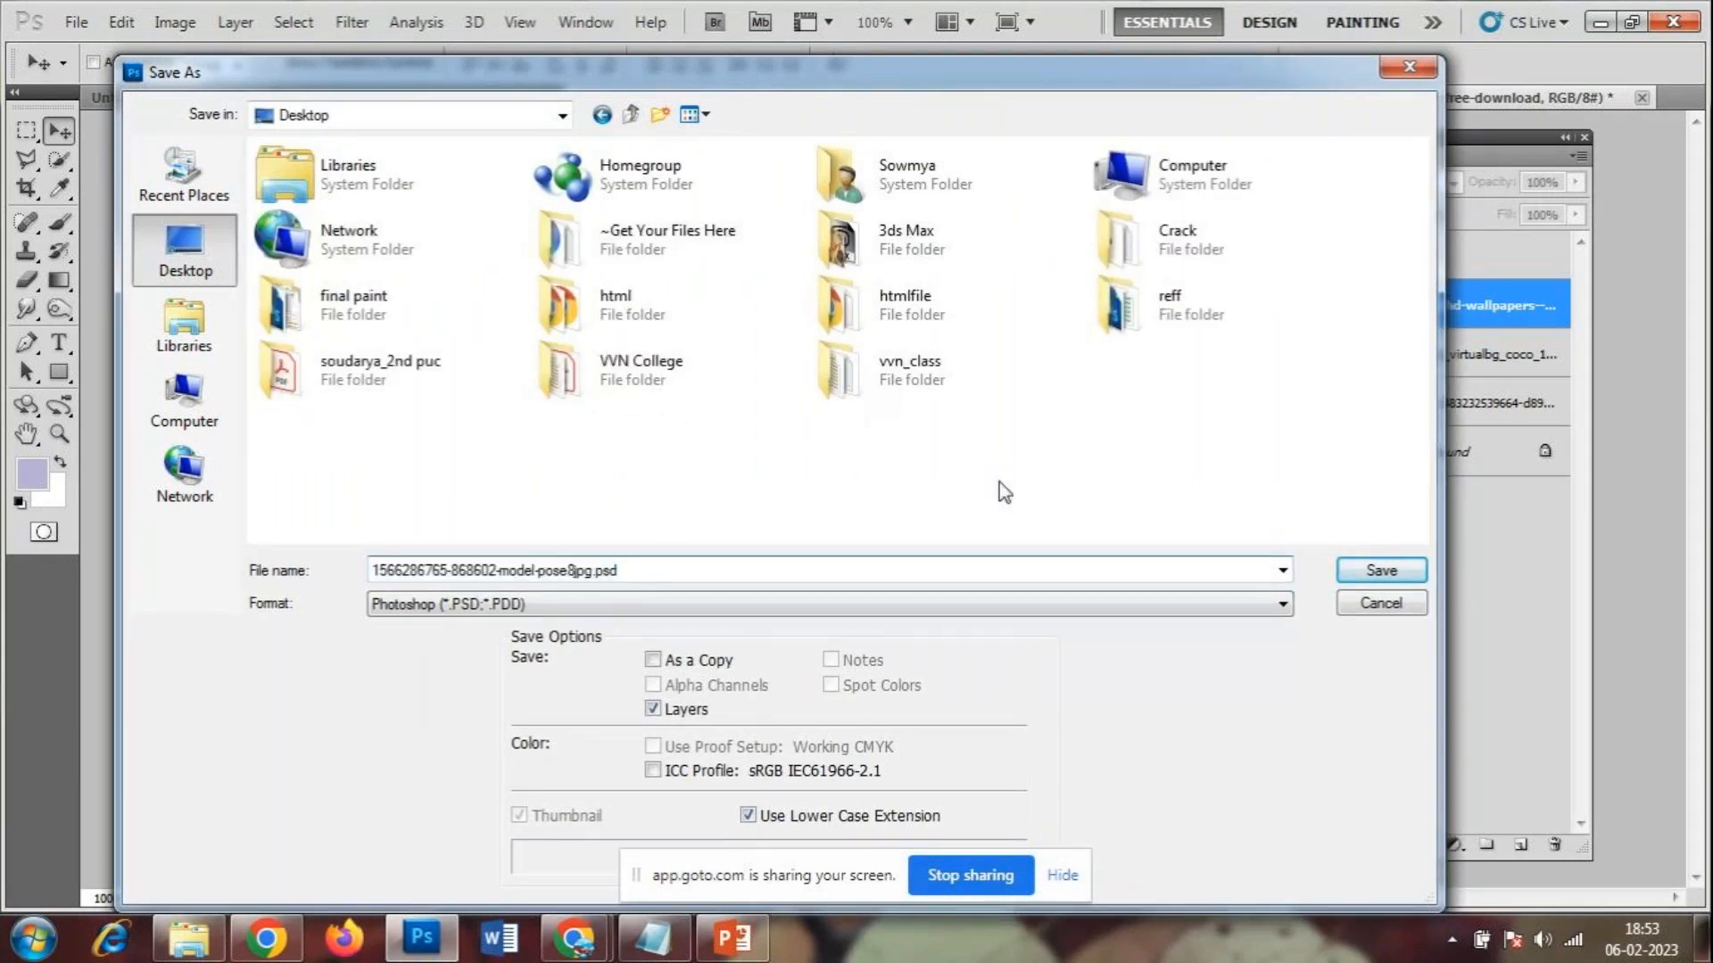
# - Create a new folder named "my photoshop works" on the Desktop
pyautogui.rightClick(1001, 489)
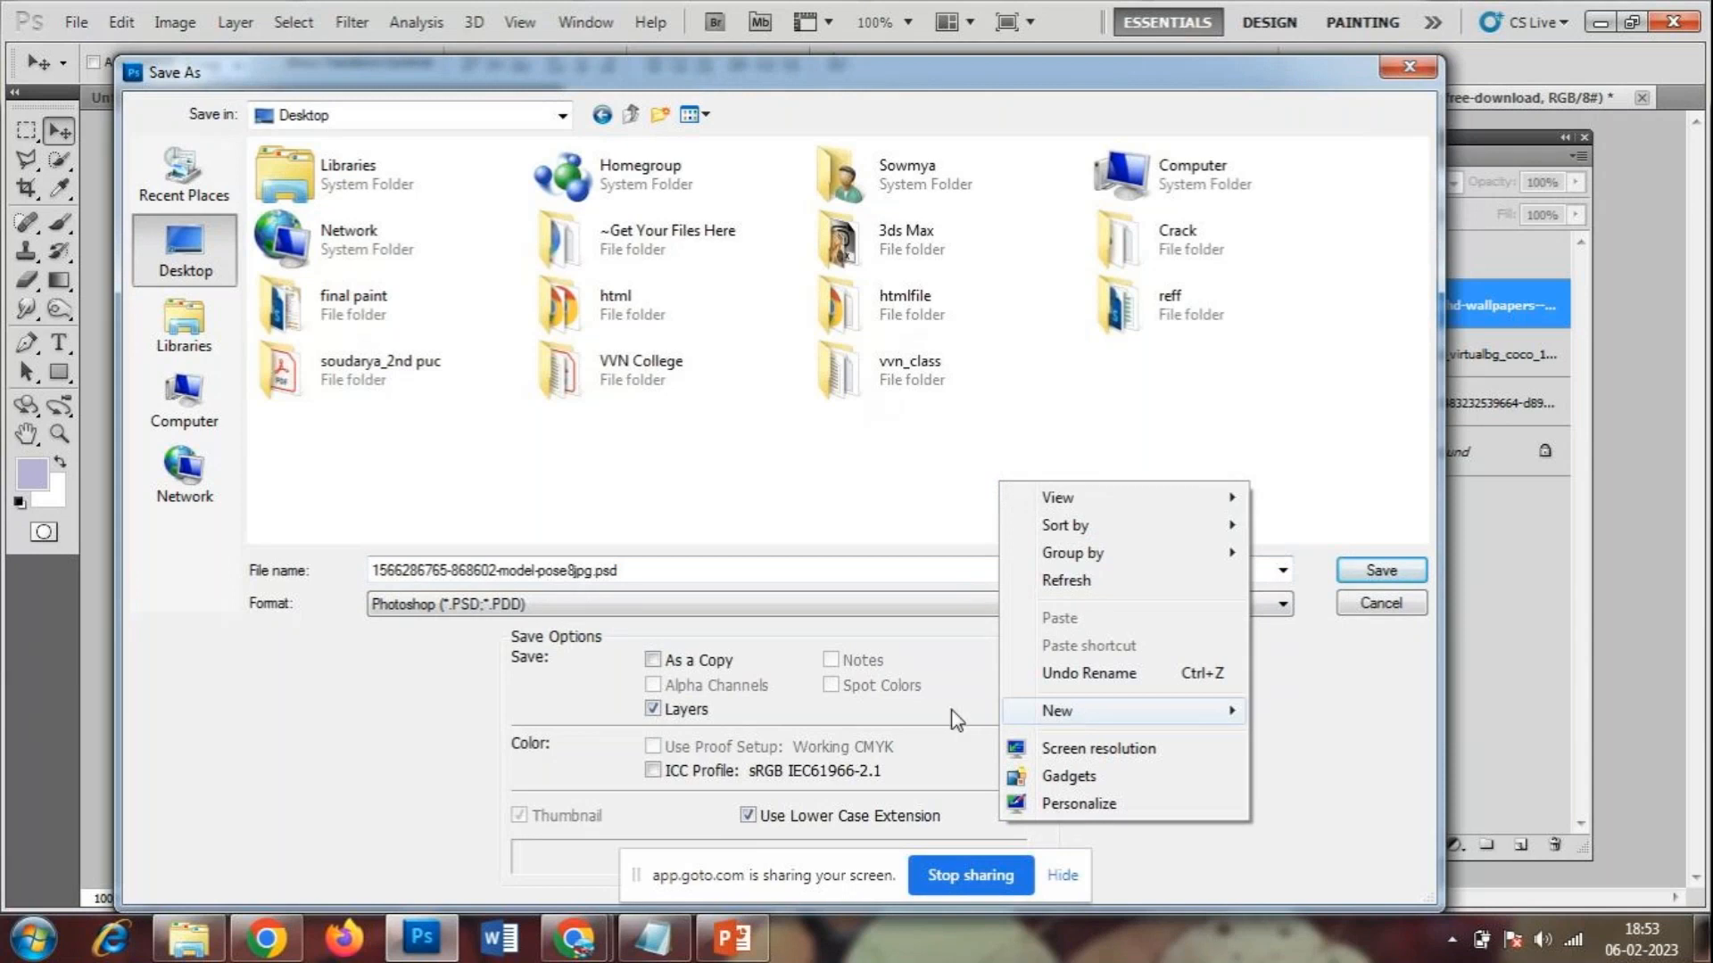
pyautogui.moveTo(1077, 710)
pyautogui.click(1307, 286)
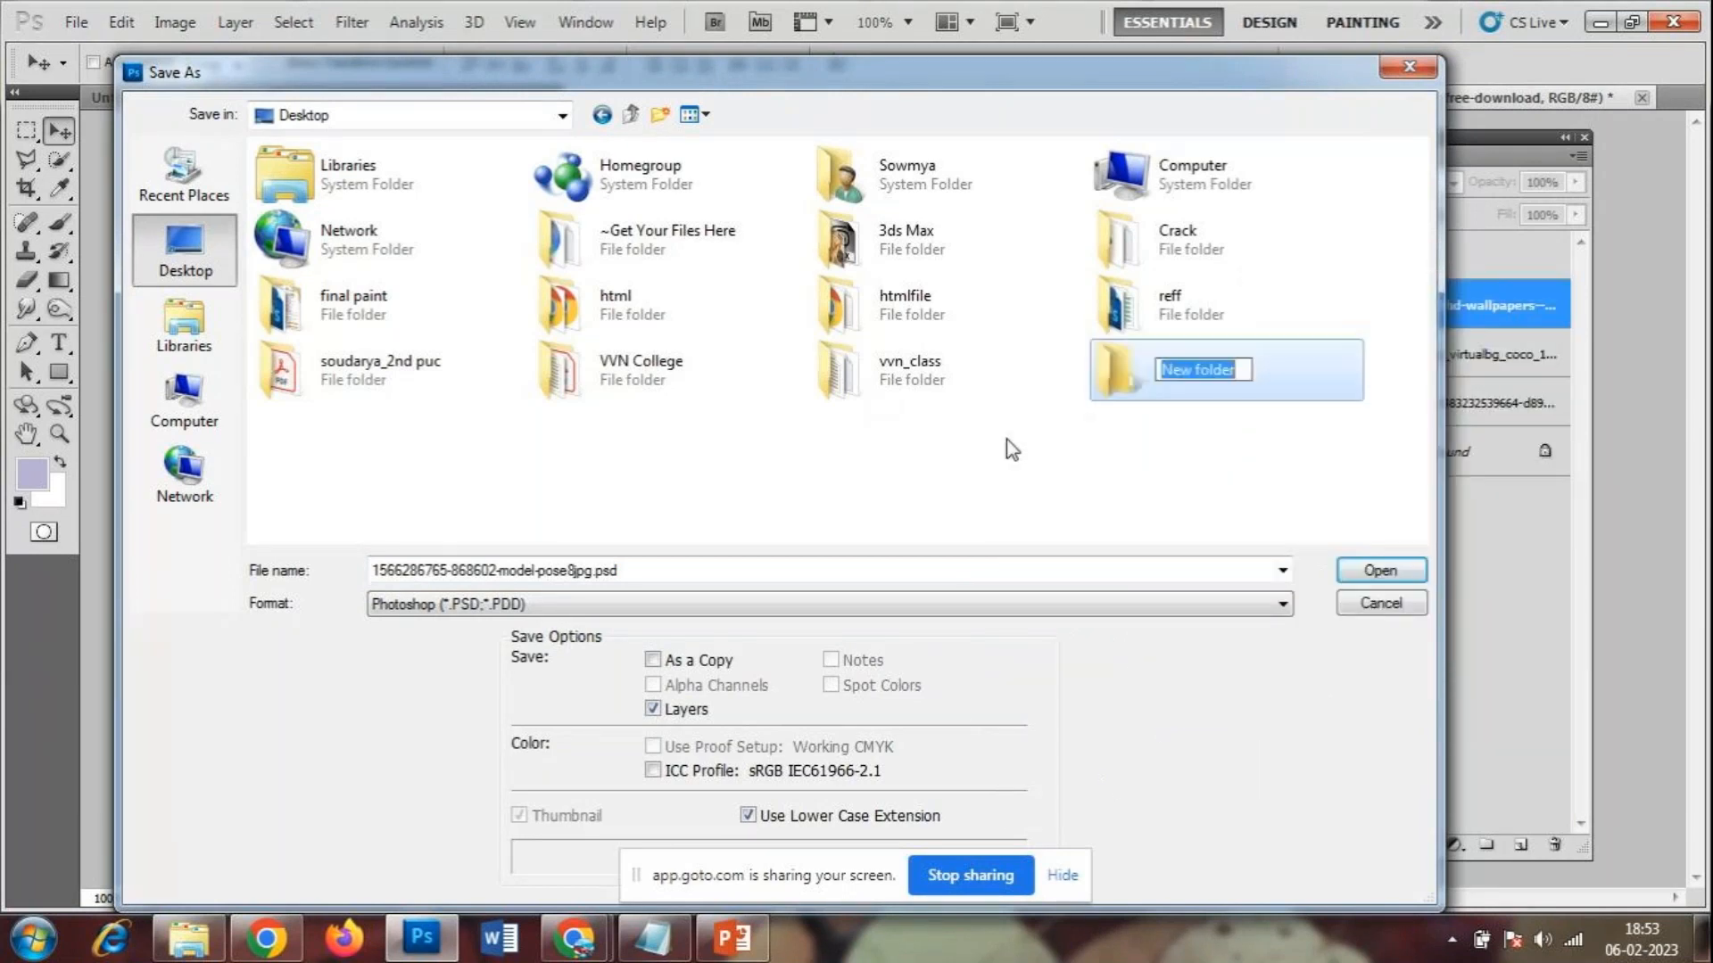
pyautogui.write('m')
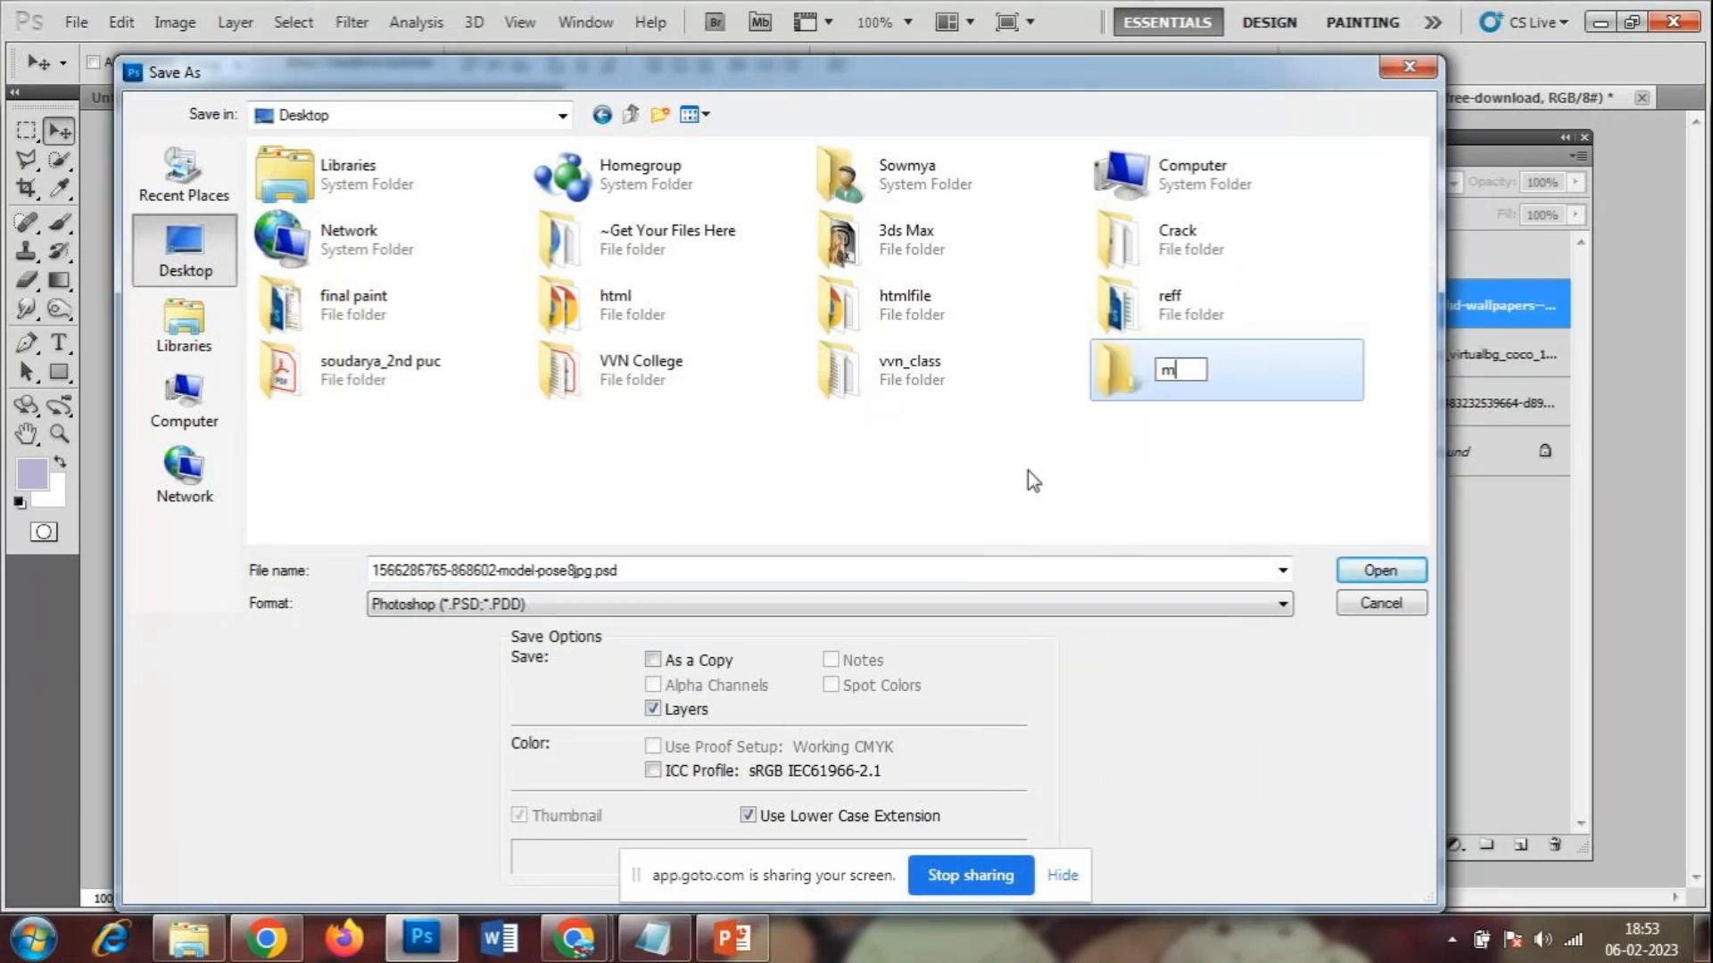
pyautogui.write('y photoshop ')
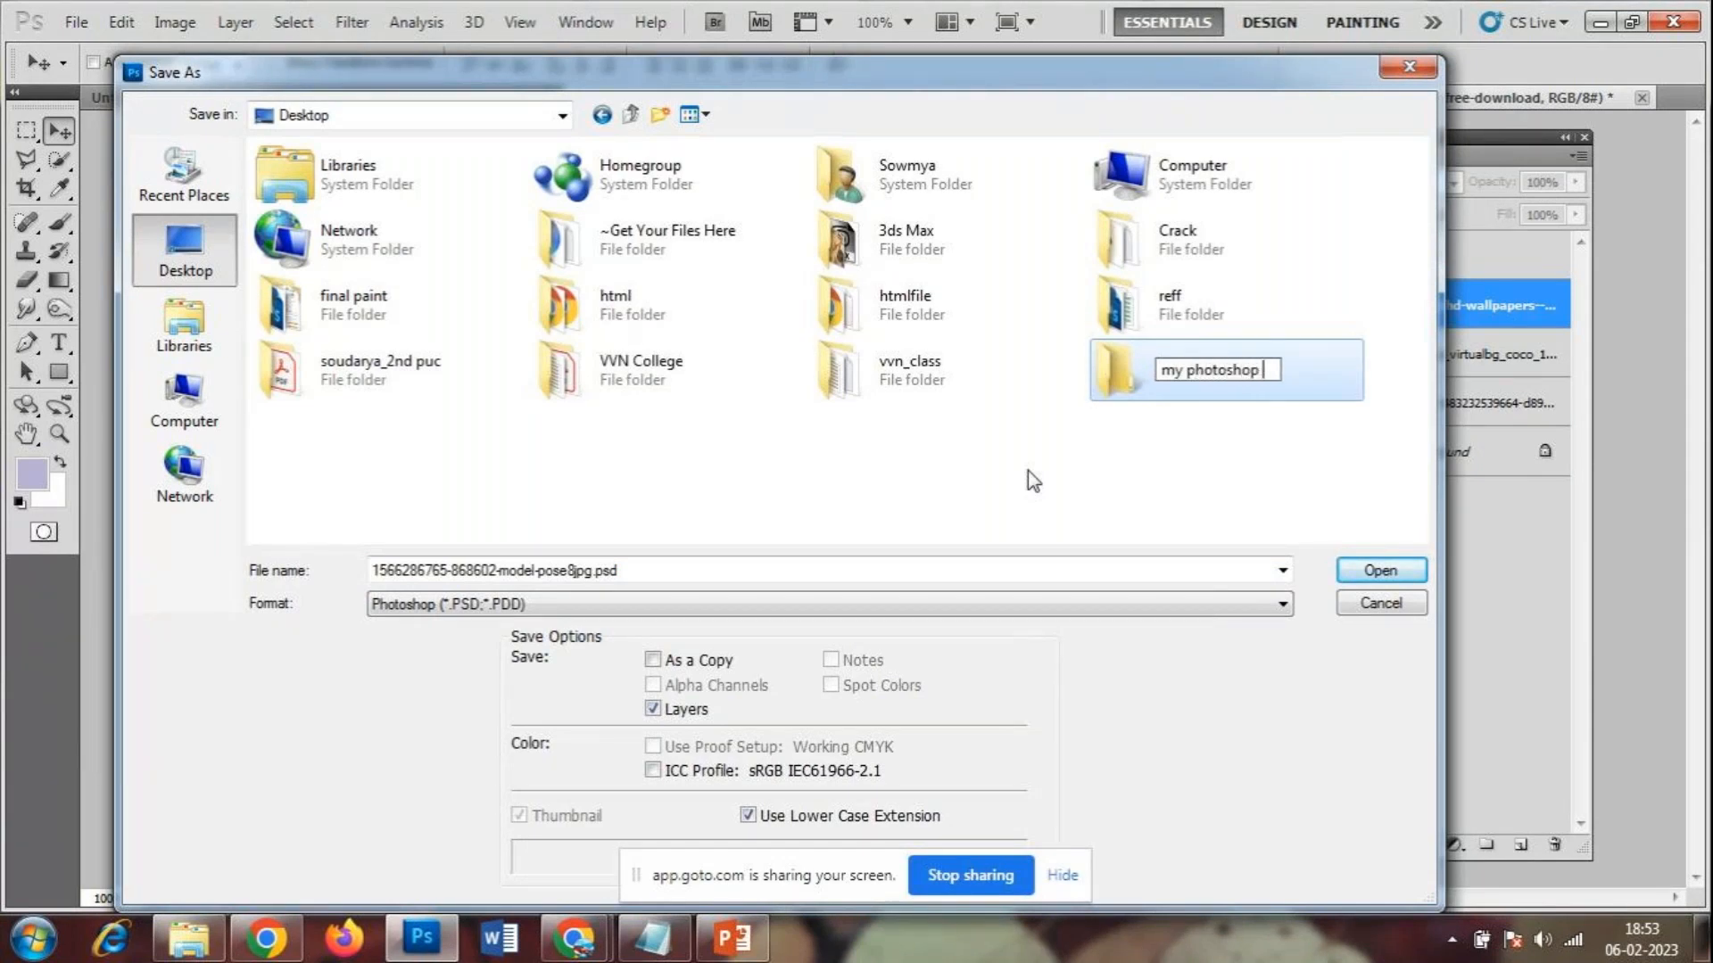
pyautogui.write('works')
pyautogui.press('Return')
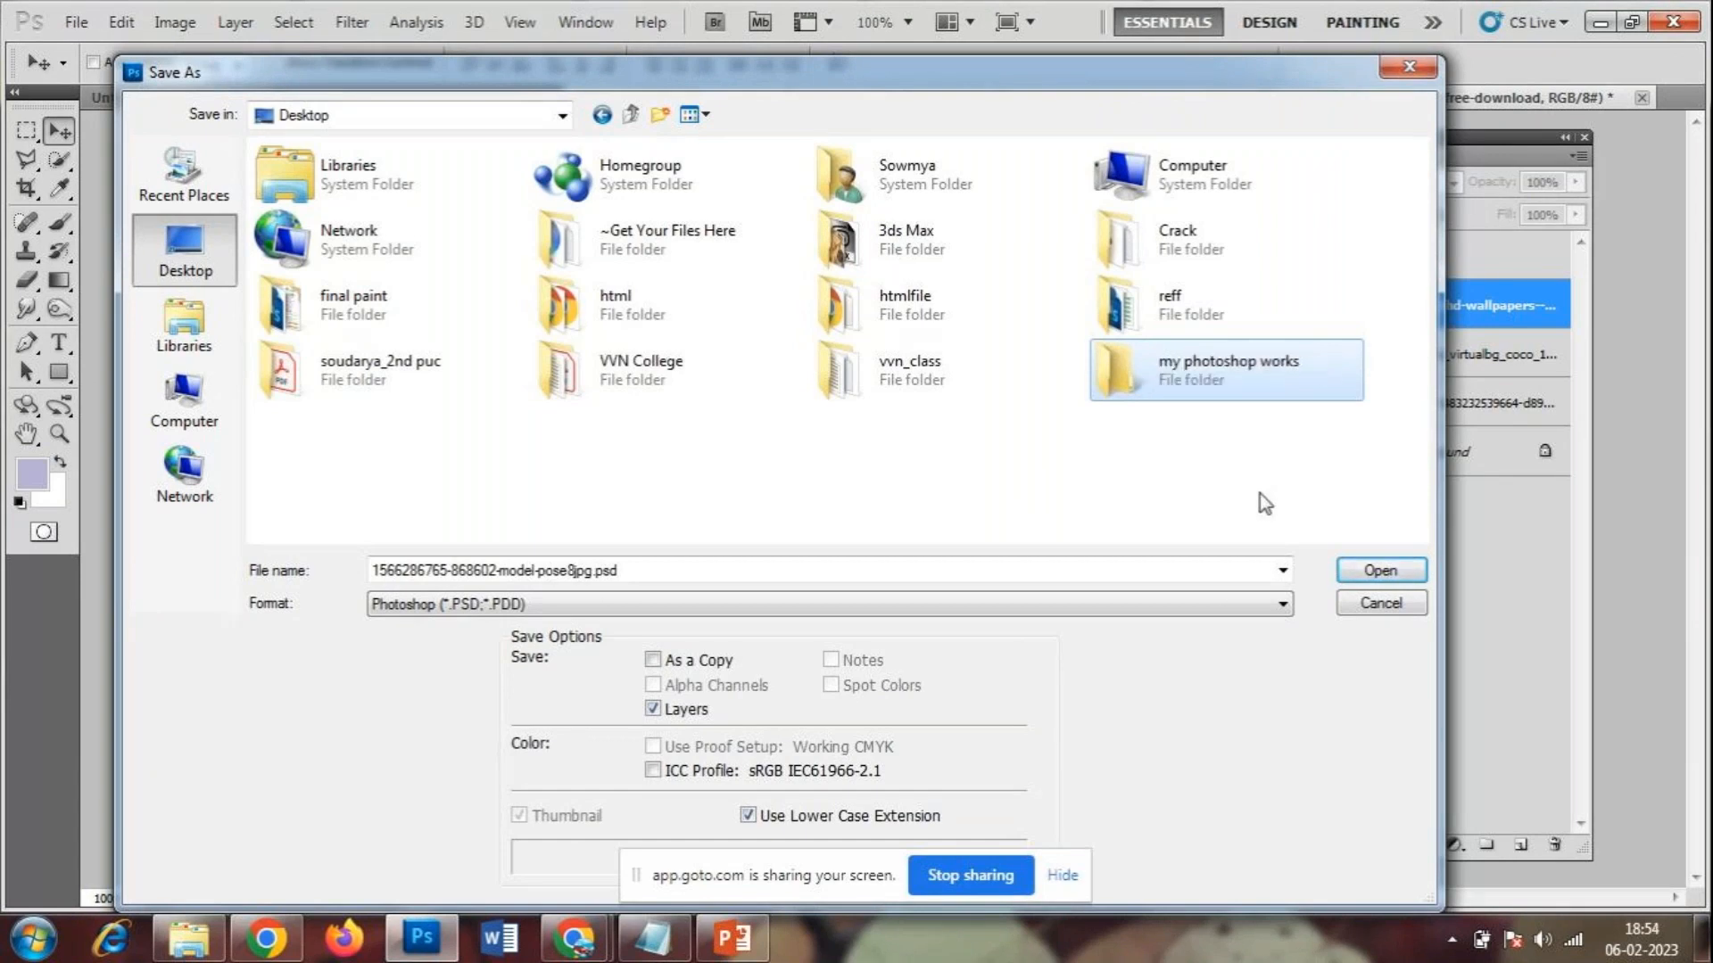
# - Save the composite inside the my photoshop works folder as work1 in Photoshop PSD format, with Maximize Compatibility on
pyautogui.doubleClick(1267, 379)
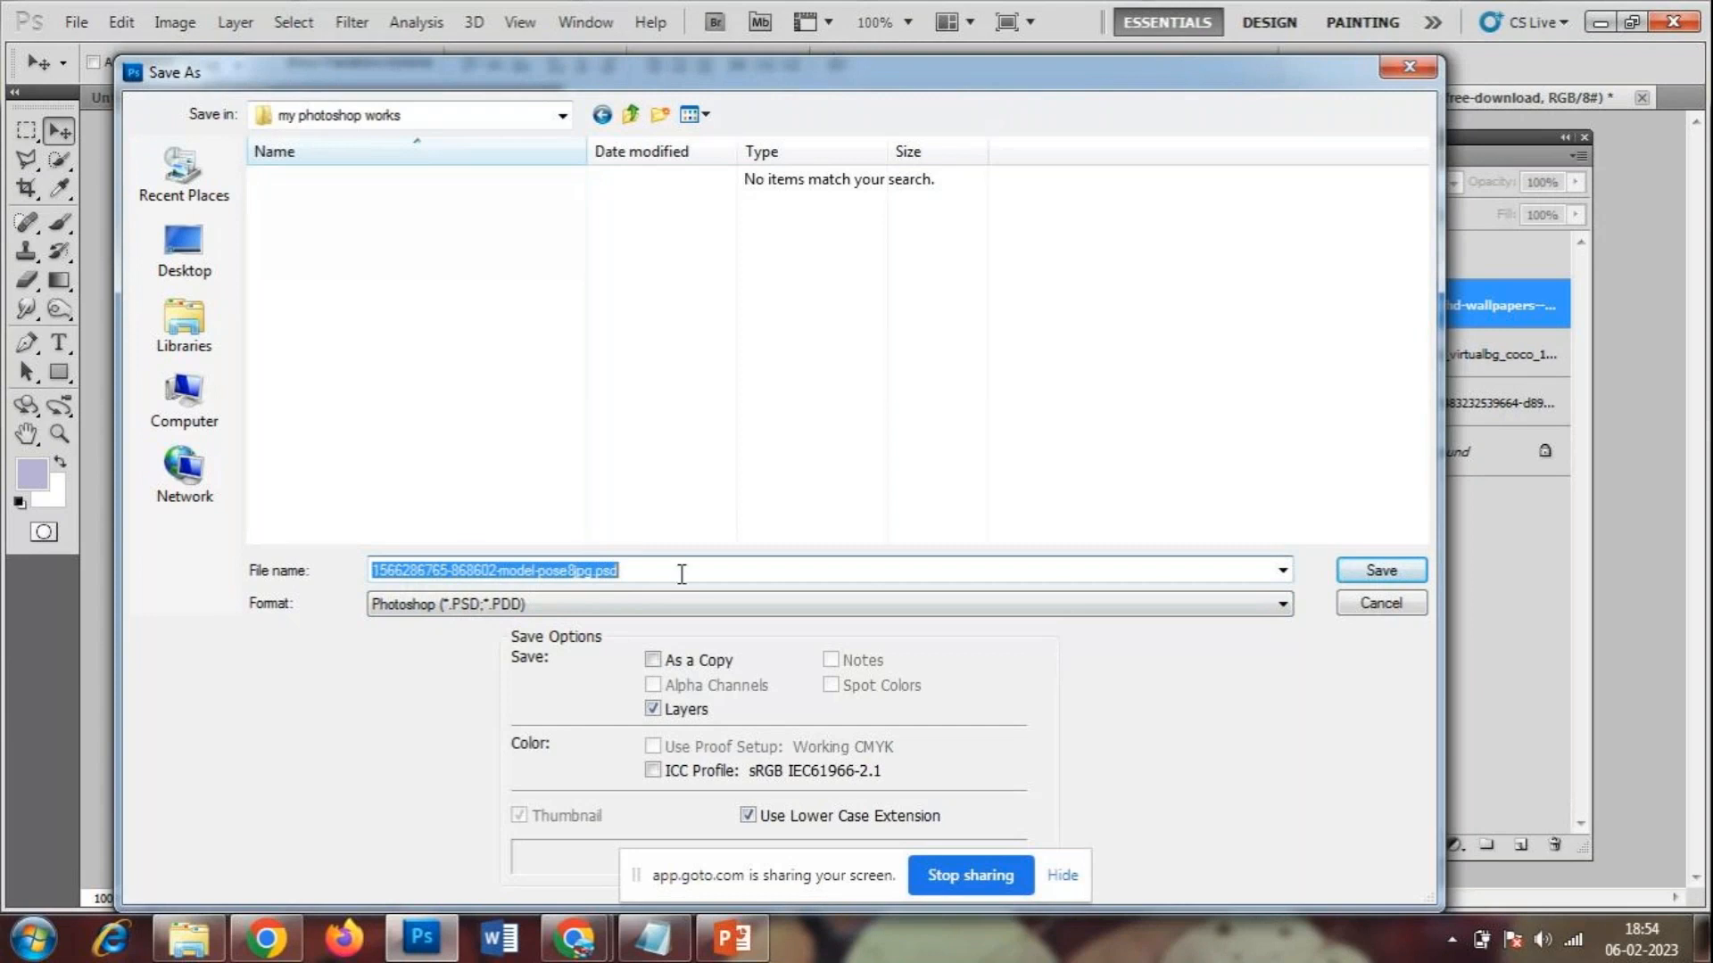
pyautogui.write('work1')
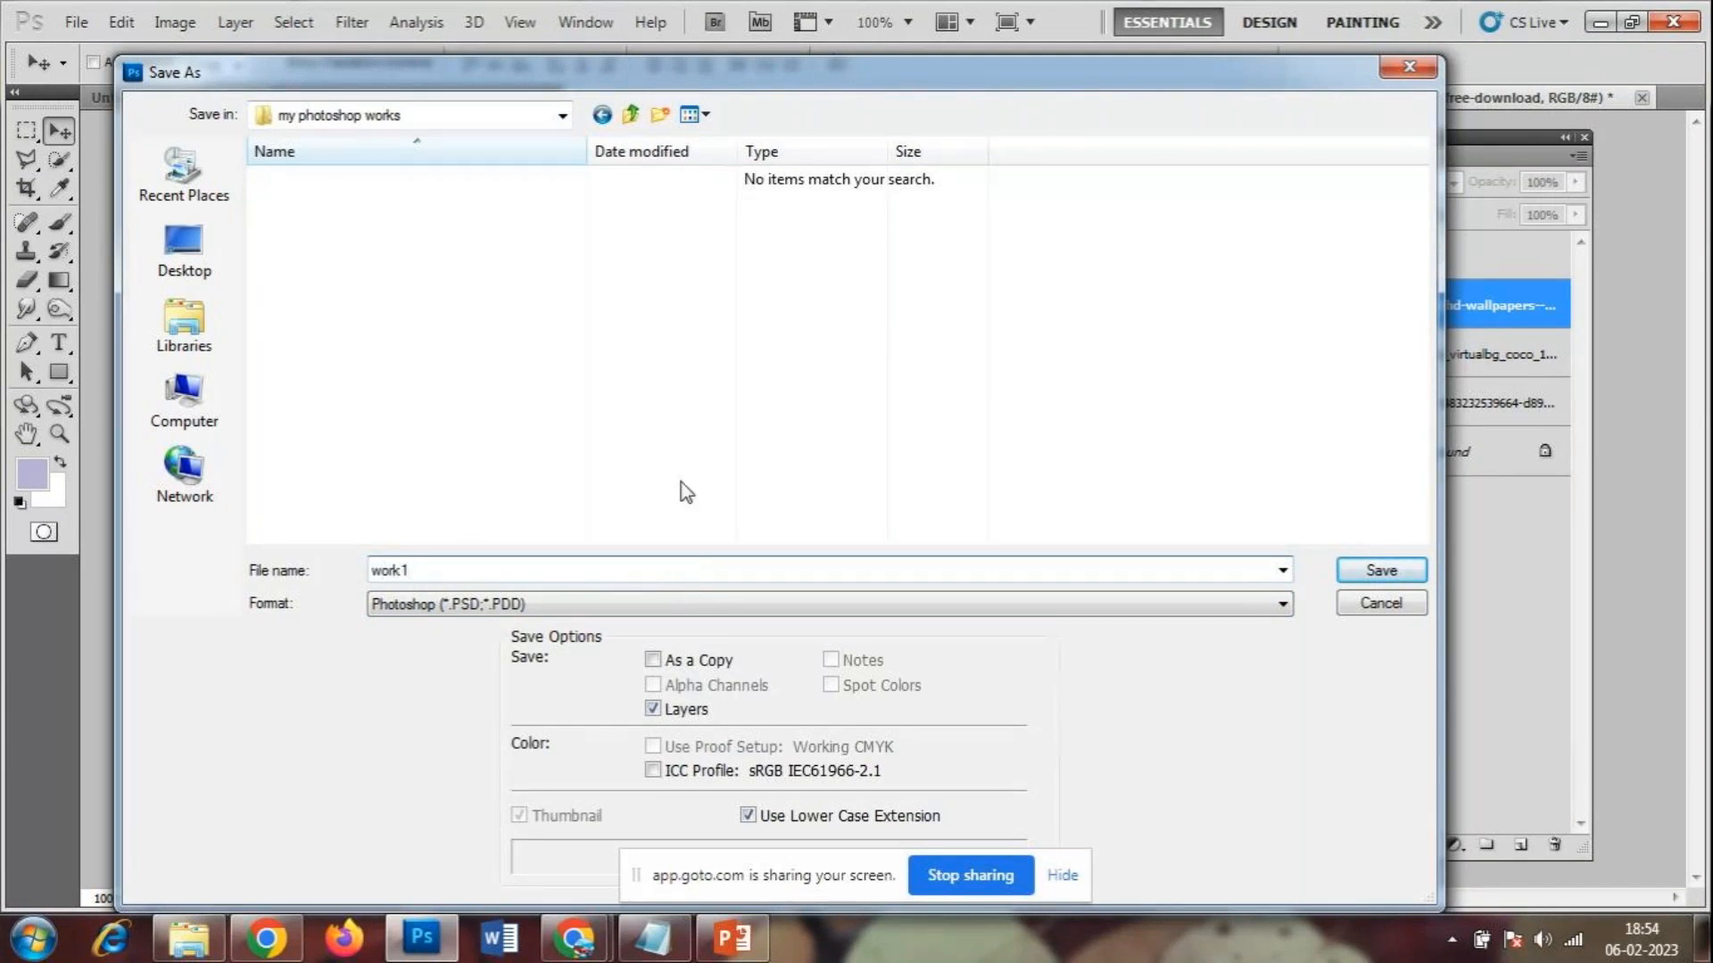
pyautogui.press('Tab')
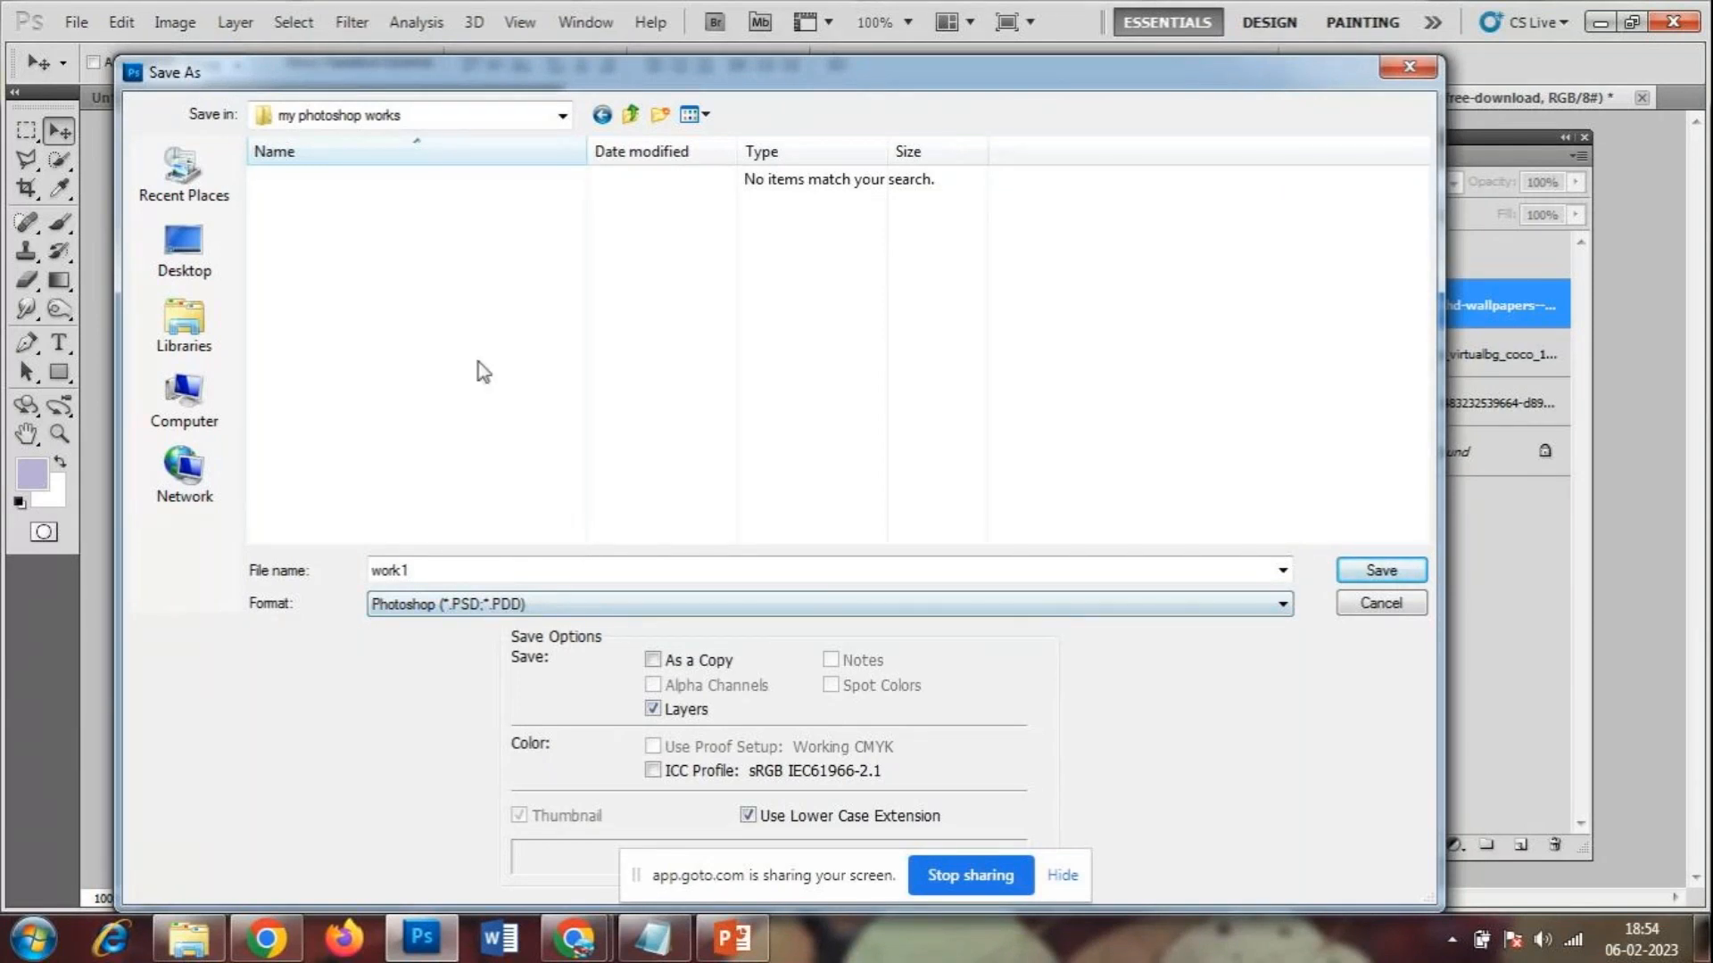
pyautogui.click(1383, 573)
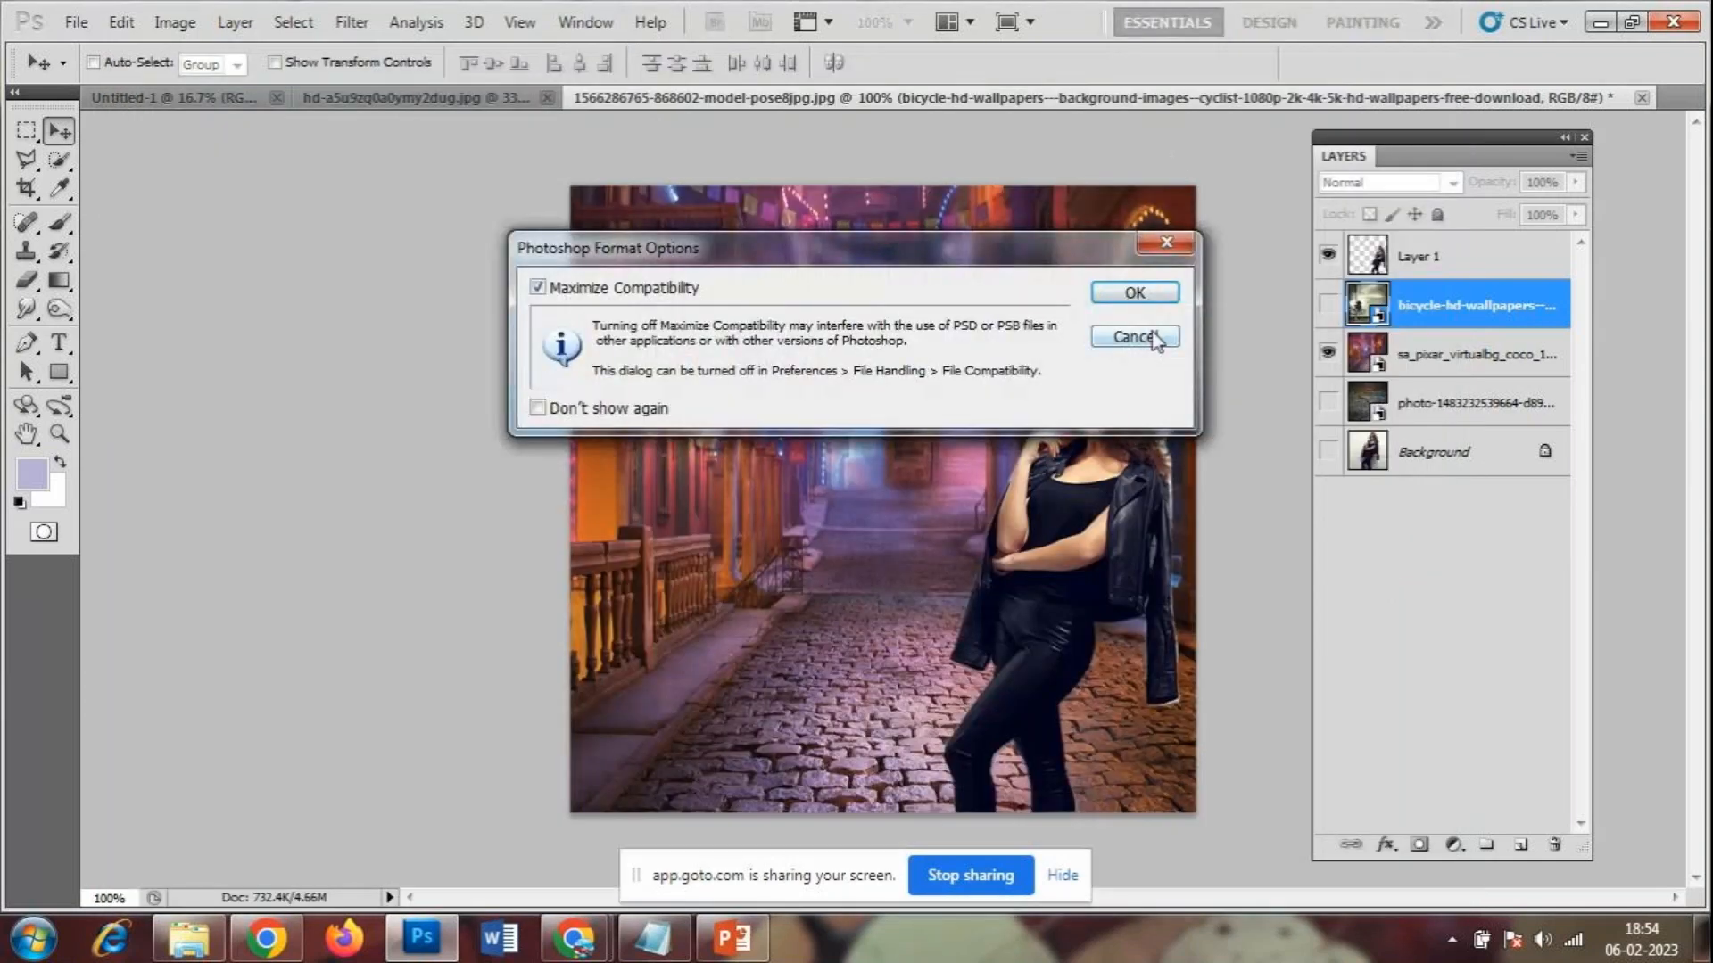
pyautogui.click(1151, 292)
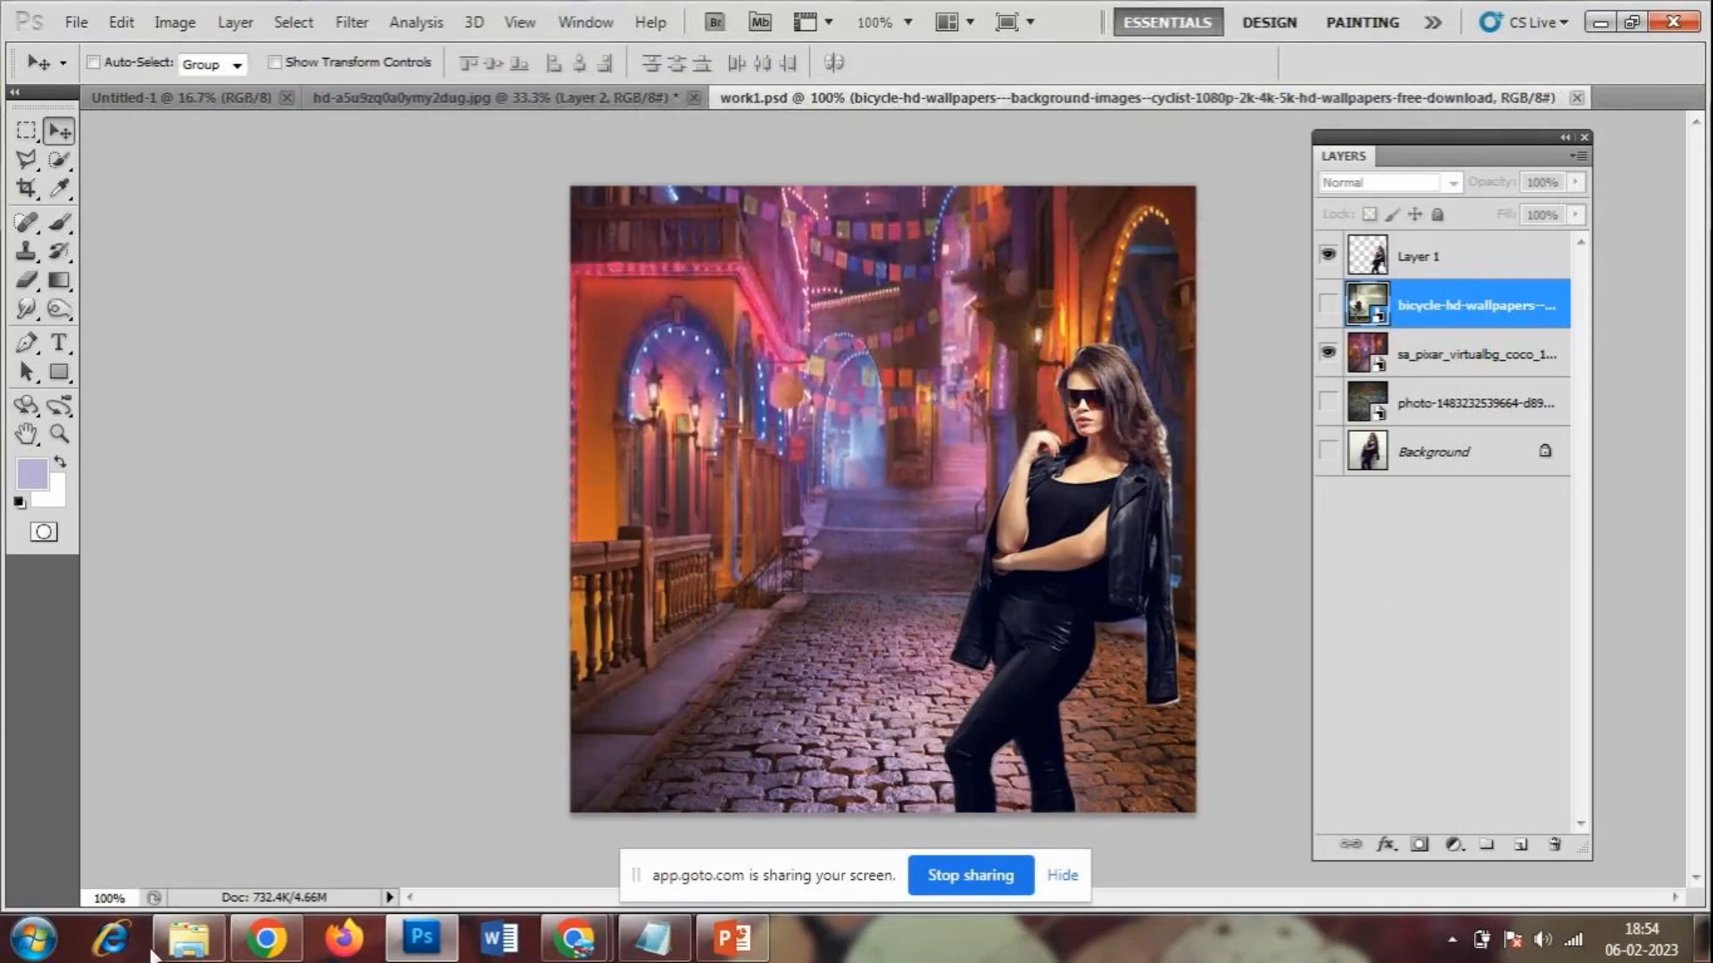
# - Switch to Windows Explorer, show the Desktop contents as a list and examine the saved work1 file in the my photoshop works folder
pyautogui.click(192, 943)
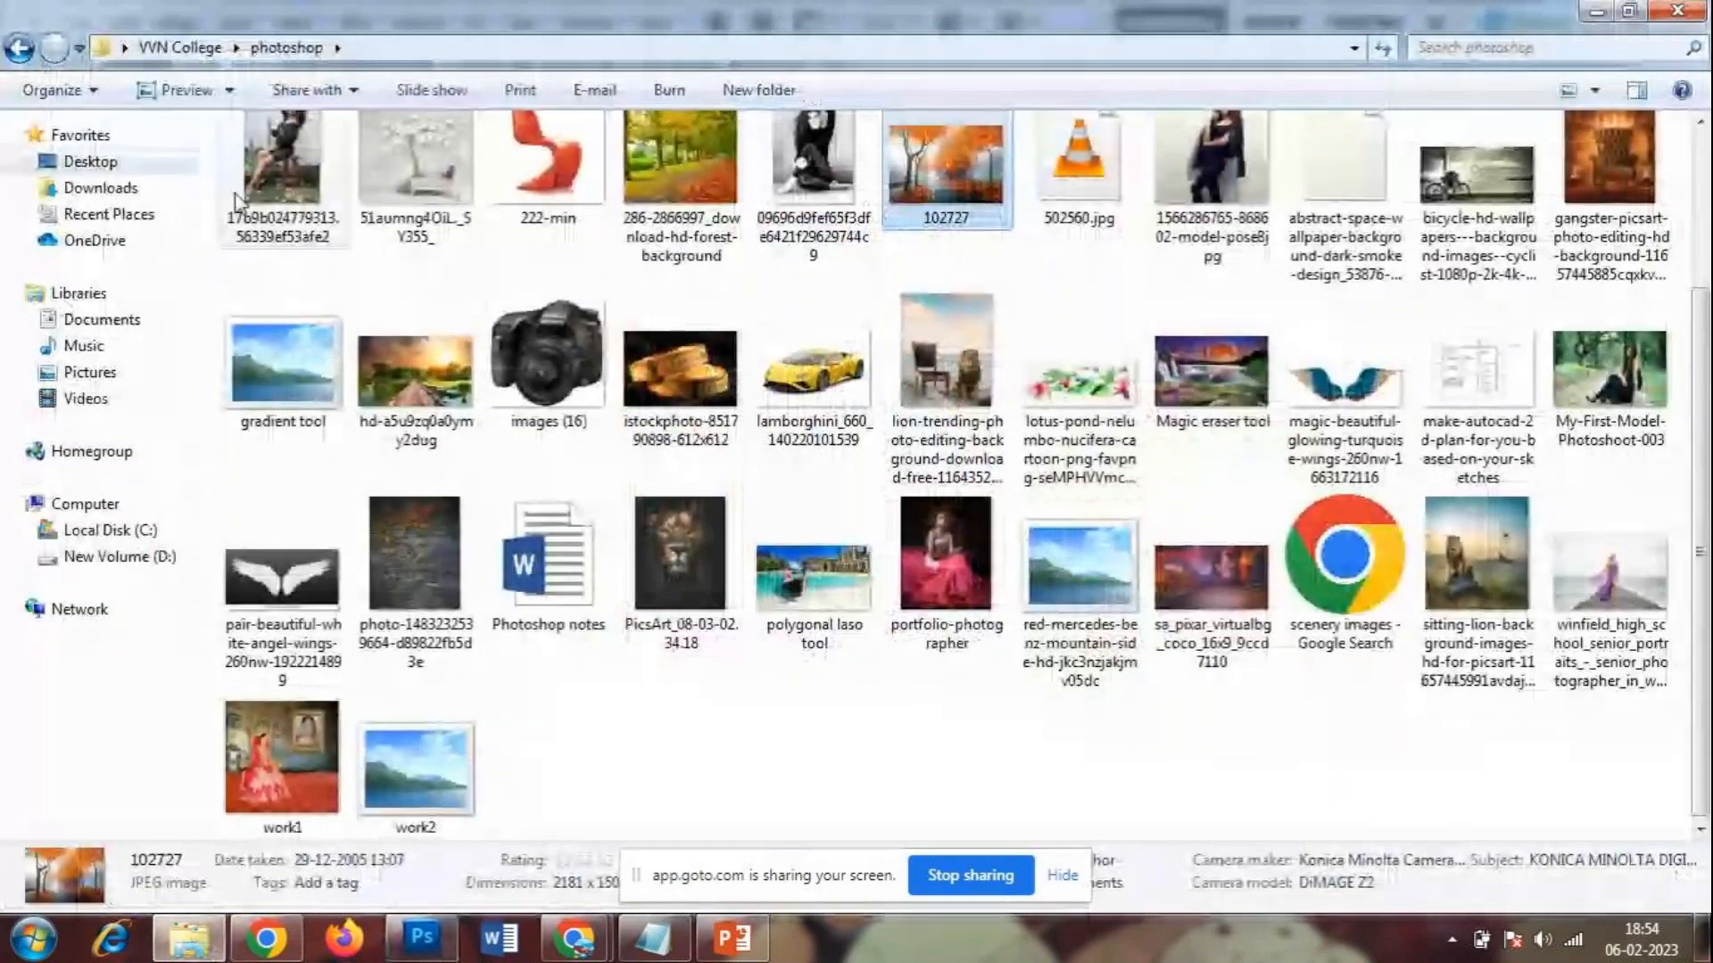
pyautogui.click(96, 166)
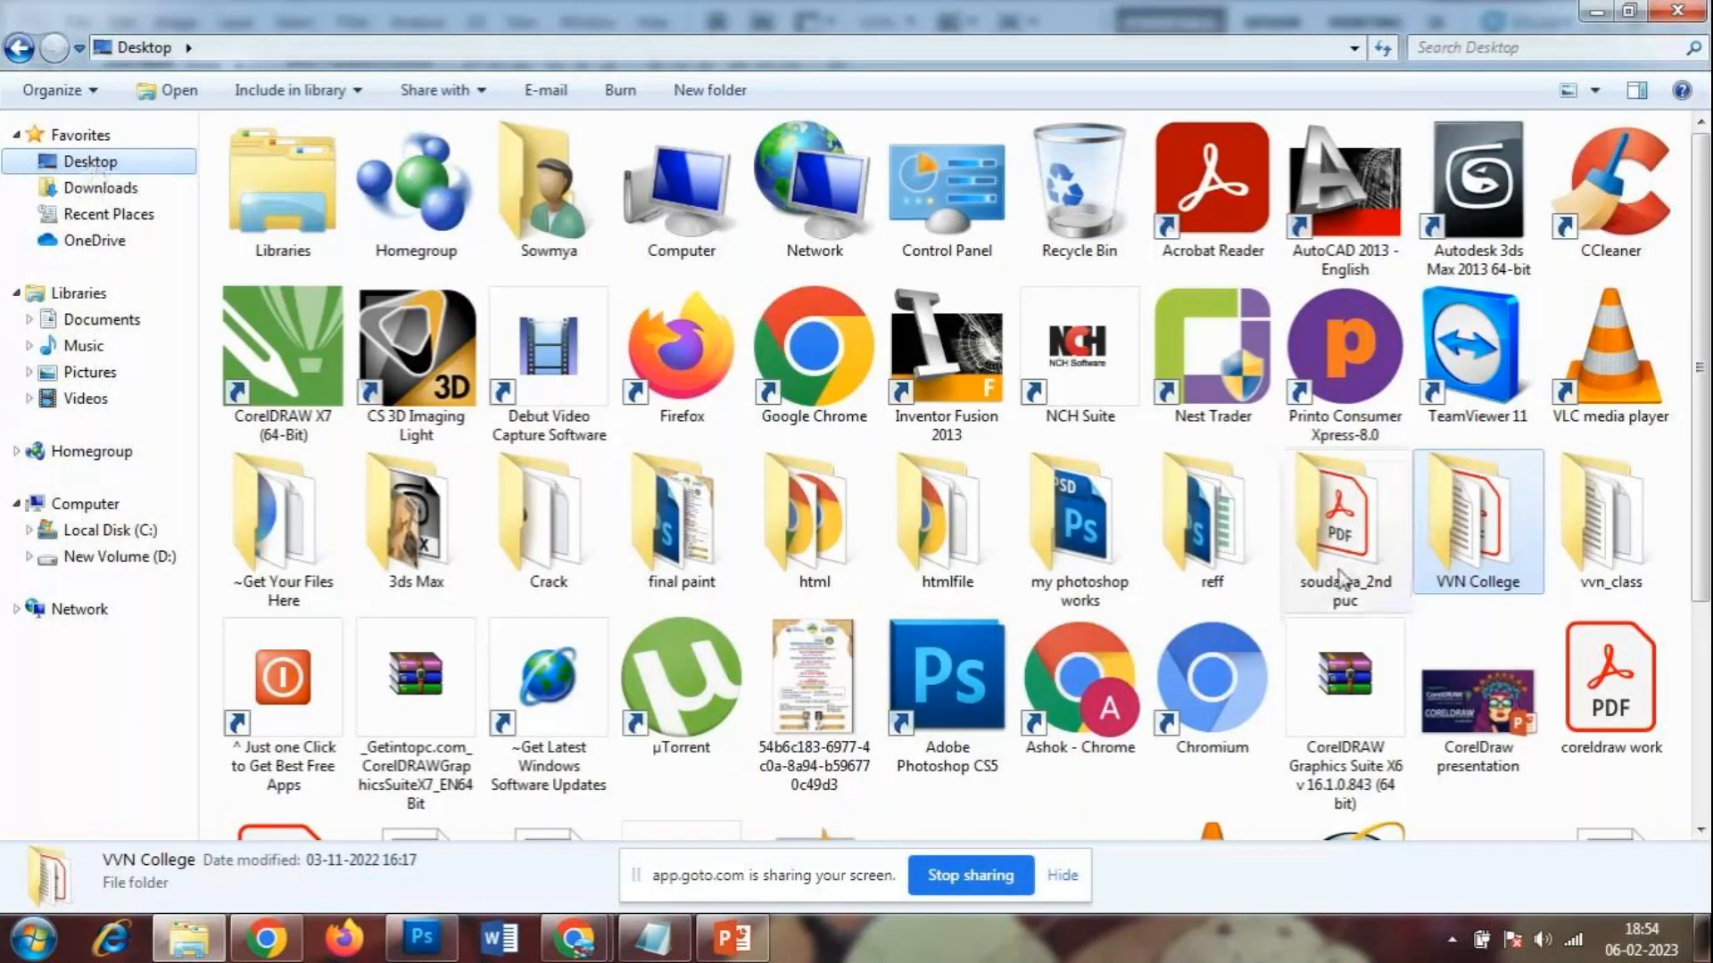
pyautogui.scroll(-3, 1634, 807)
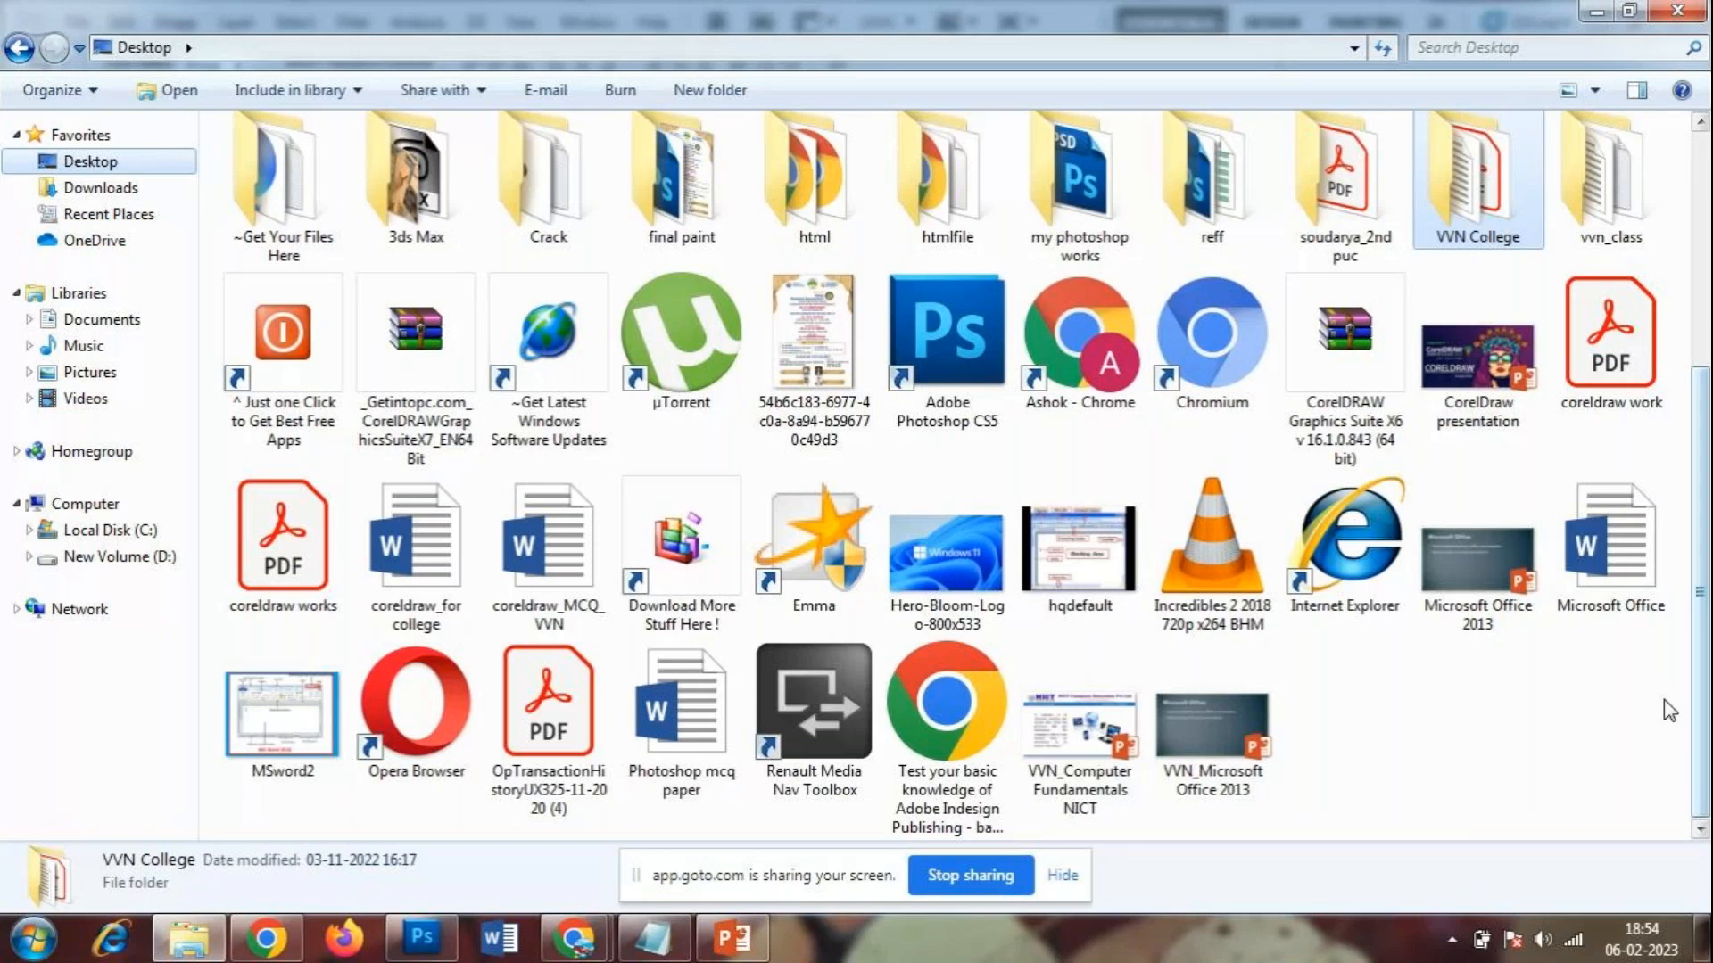
pyautogui.scroll(1, 1669, 711)
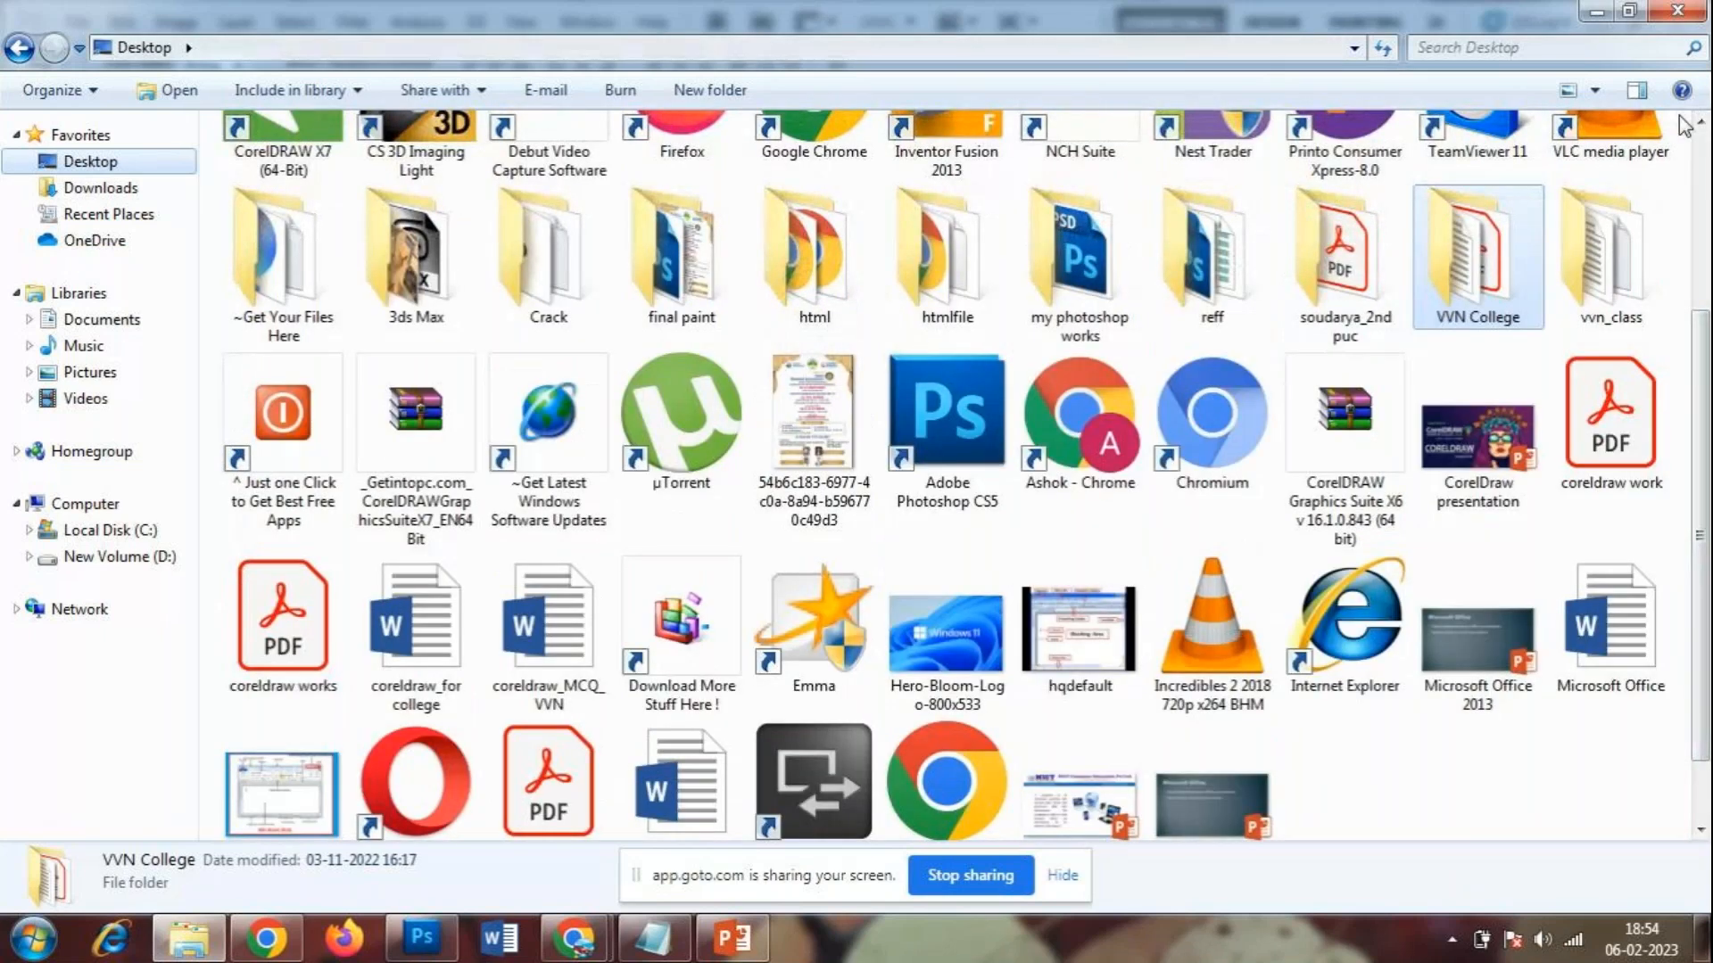
pyautogui.click(1595, 90)
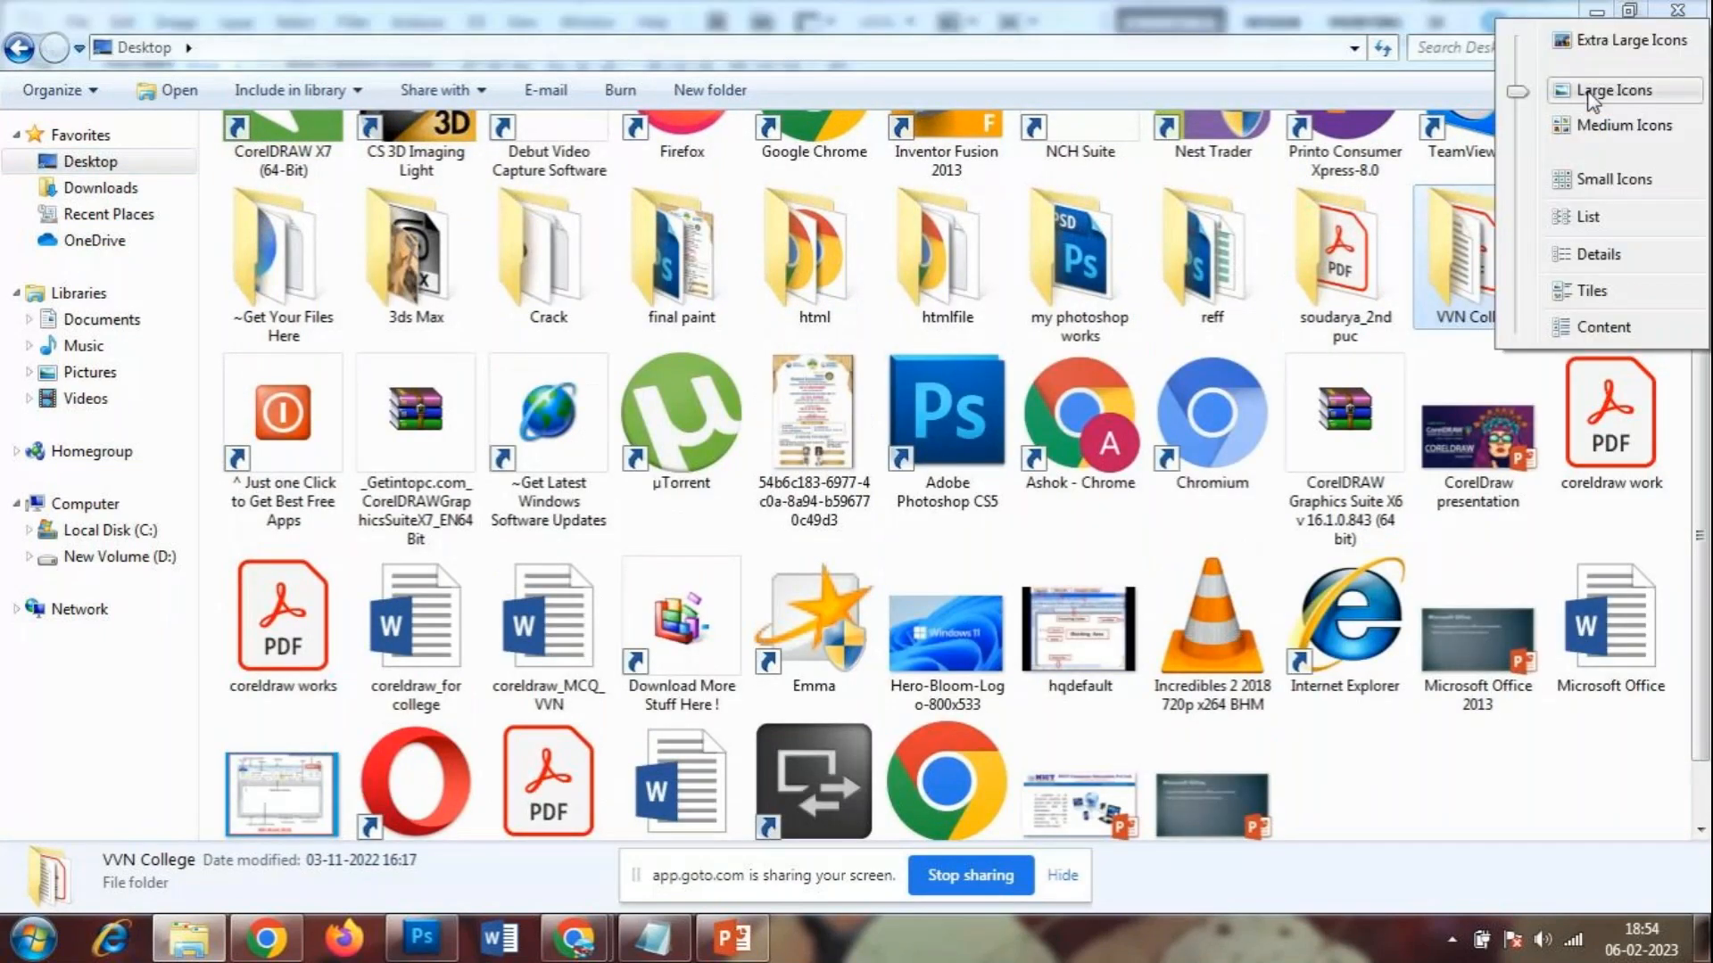
pyautogui.click(1589, 217)
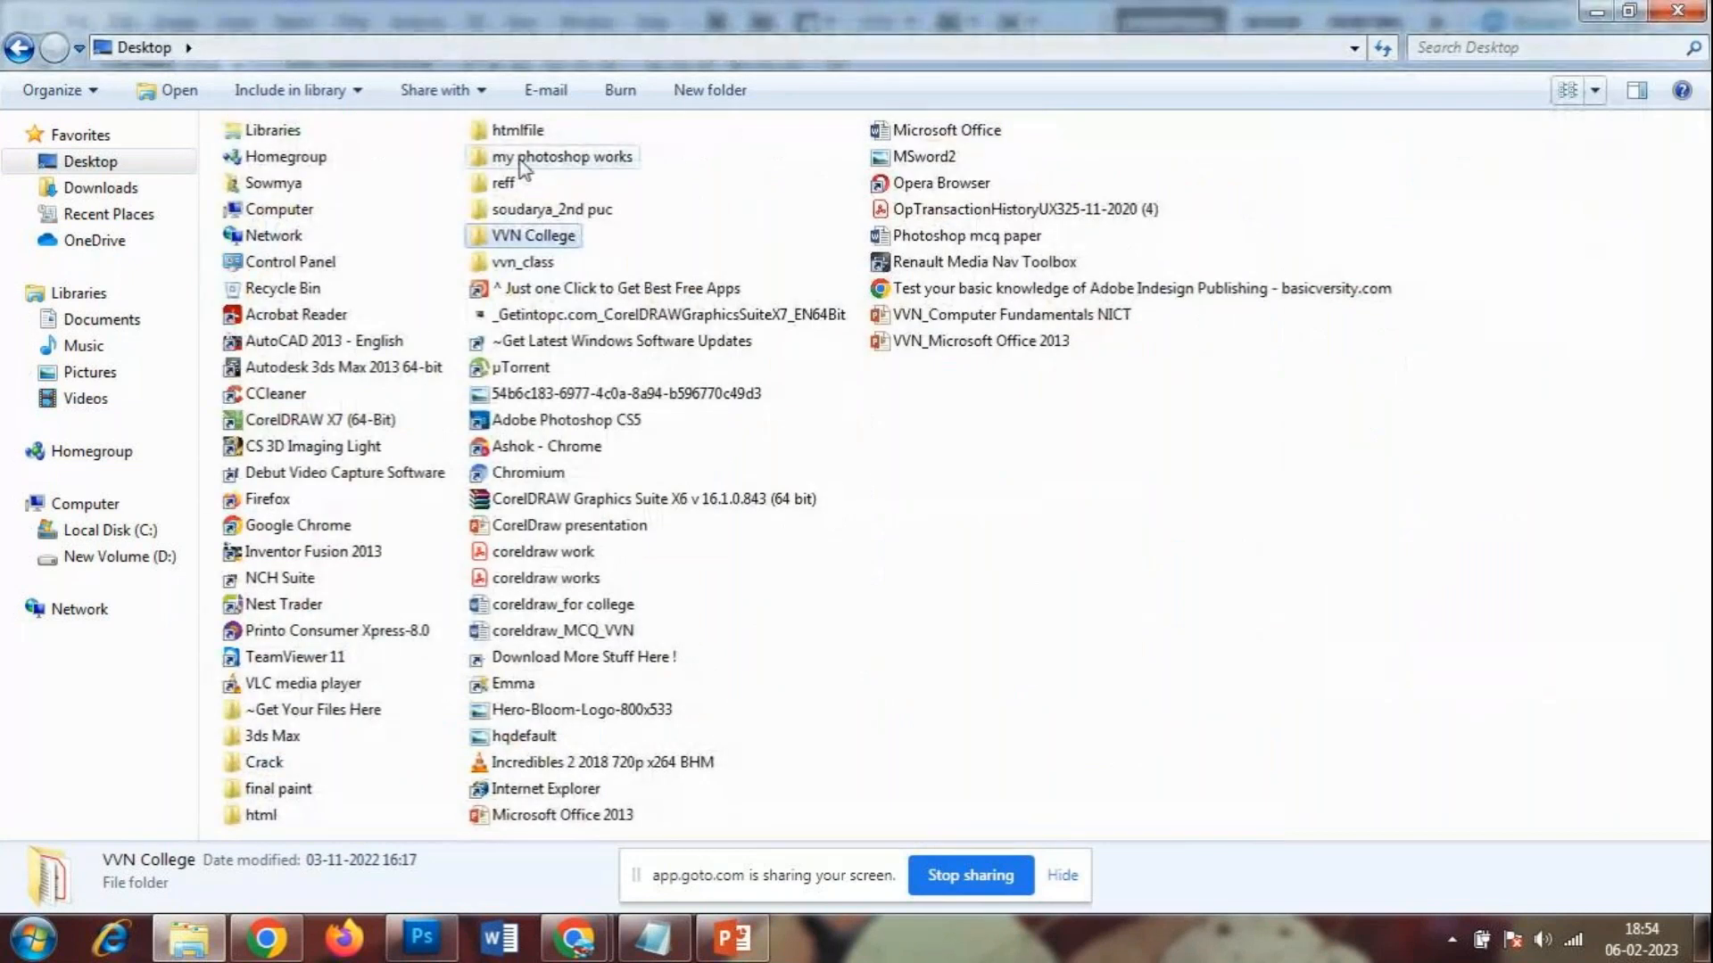
pyautogui.doubleClick(520, 162)
pyautogui.click(309, 205)
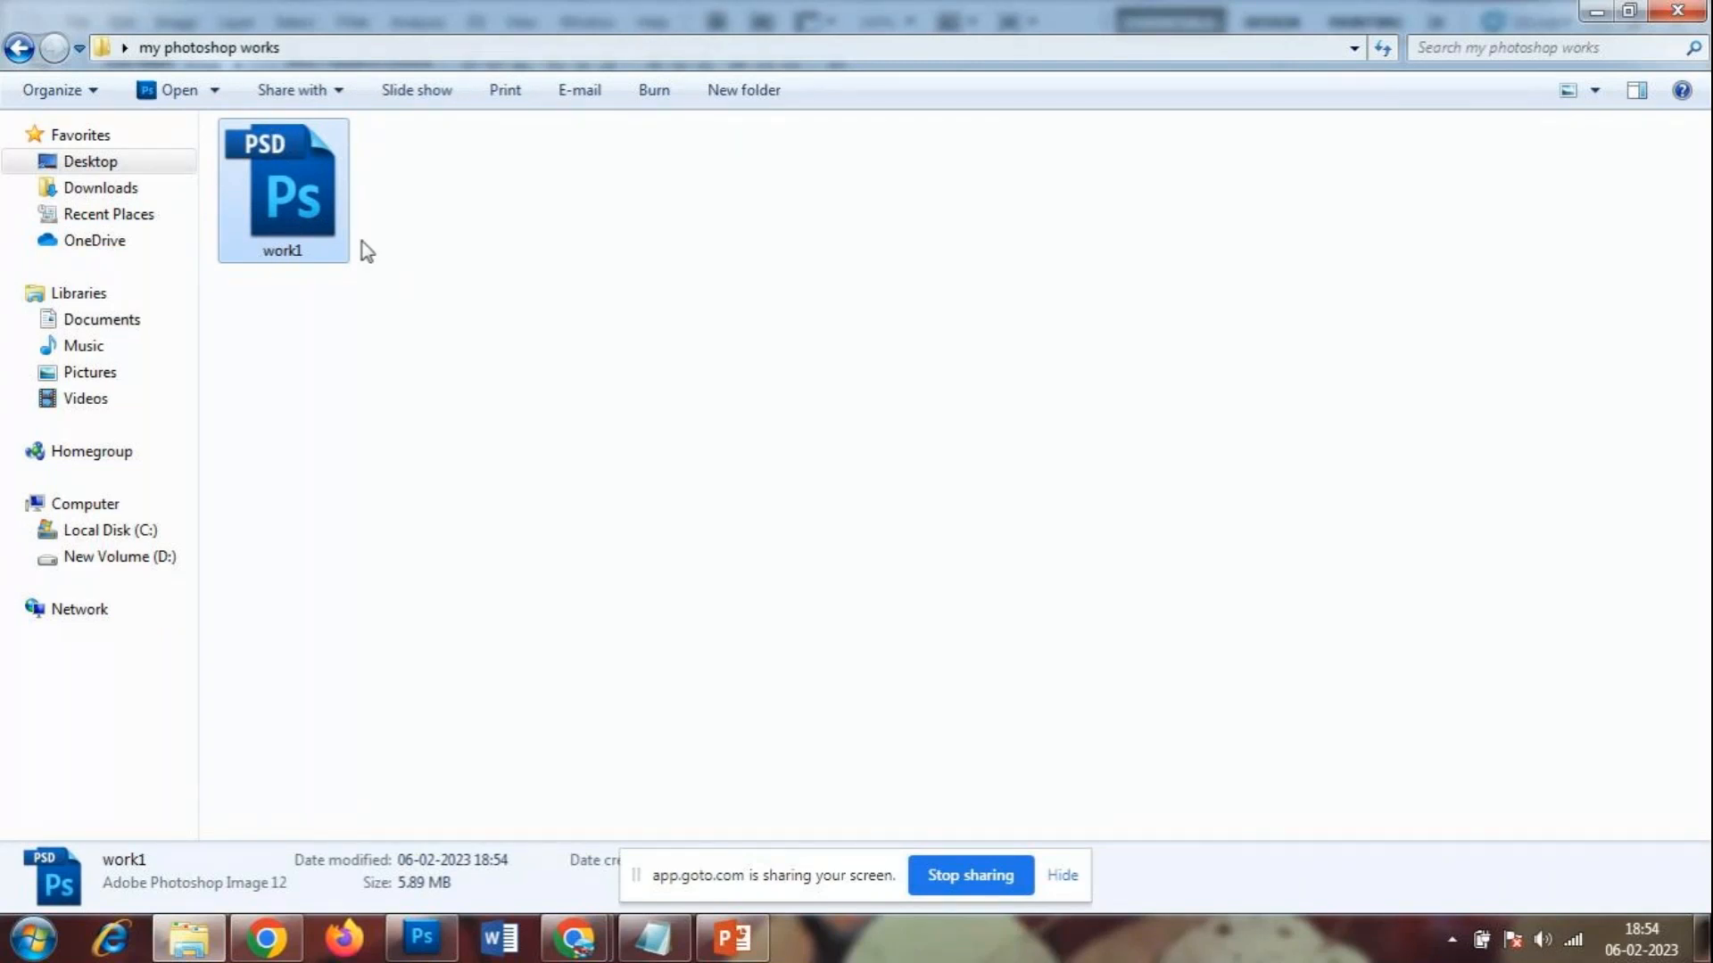
pyautogui.click(642, 447)
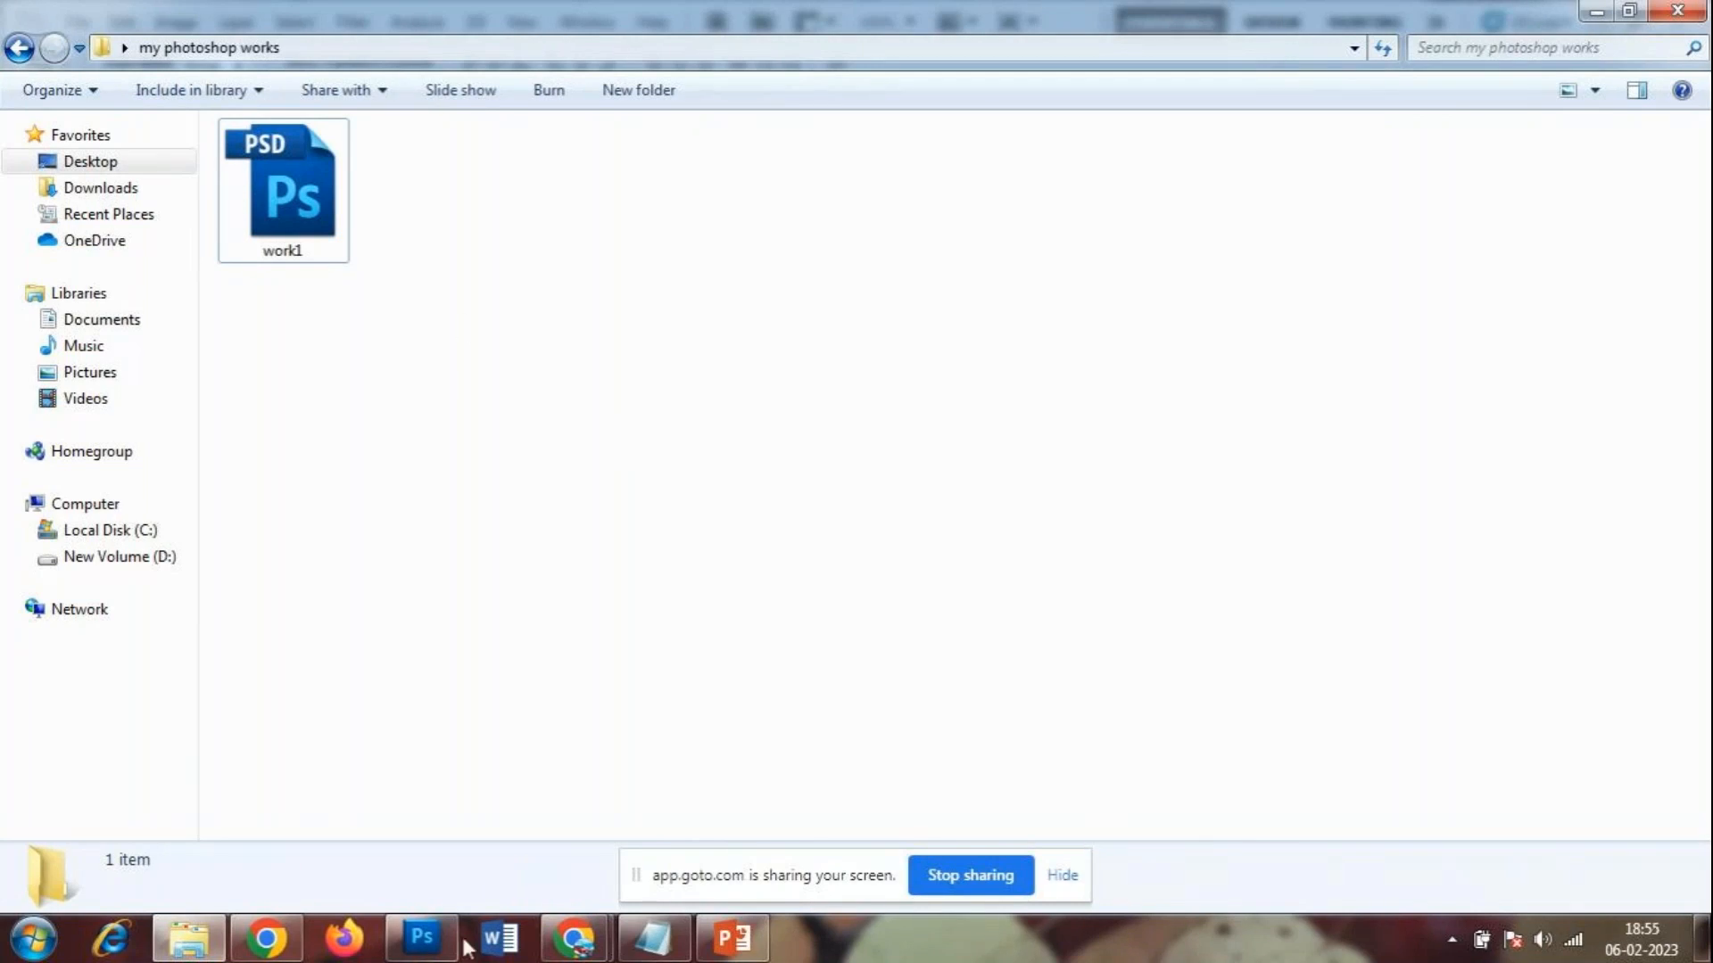
# - Switch back to Photoshop and save a JPEG copy as work1.jpg in my photoshop works, at Maximum quality 12 with Baseline ("Standard")
pyautogui.click(423, 947)
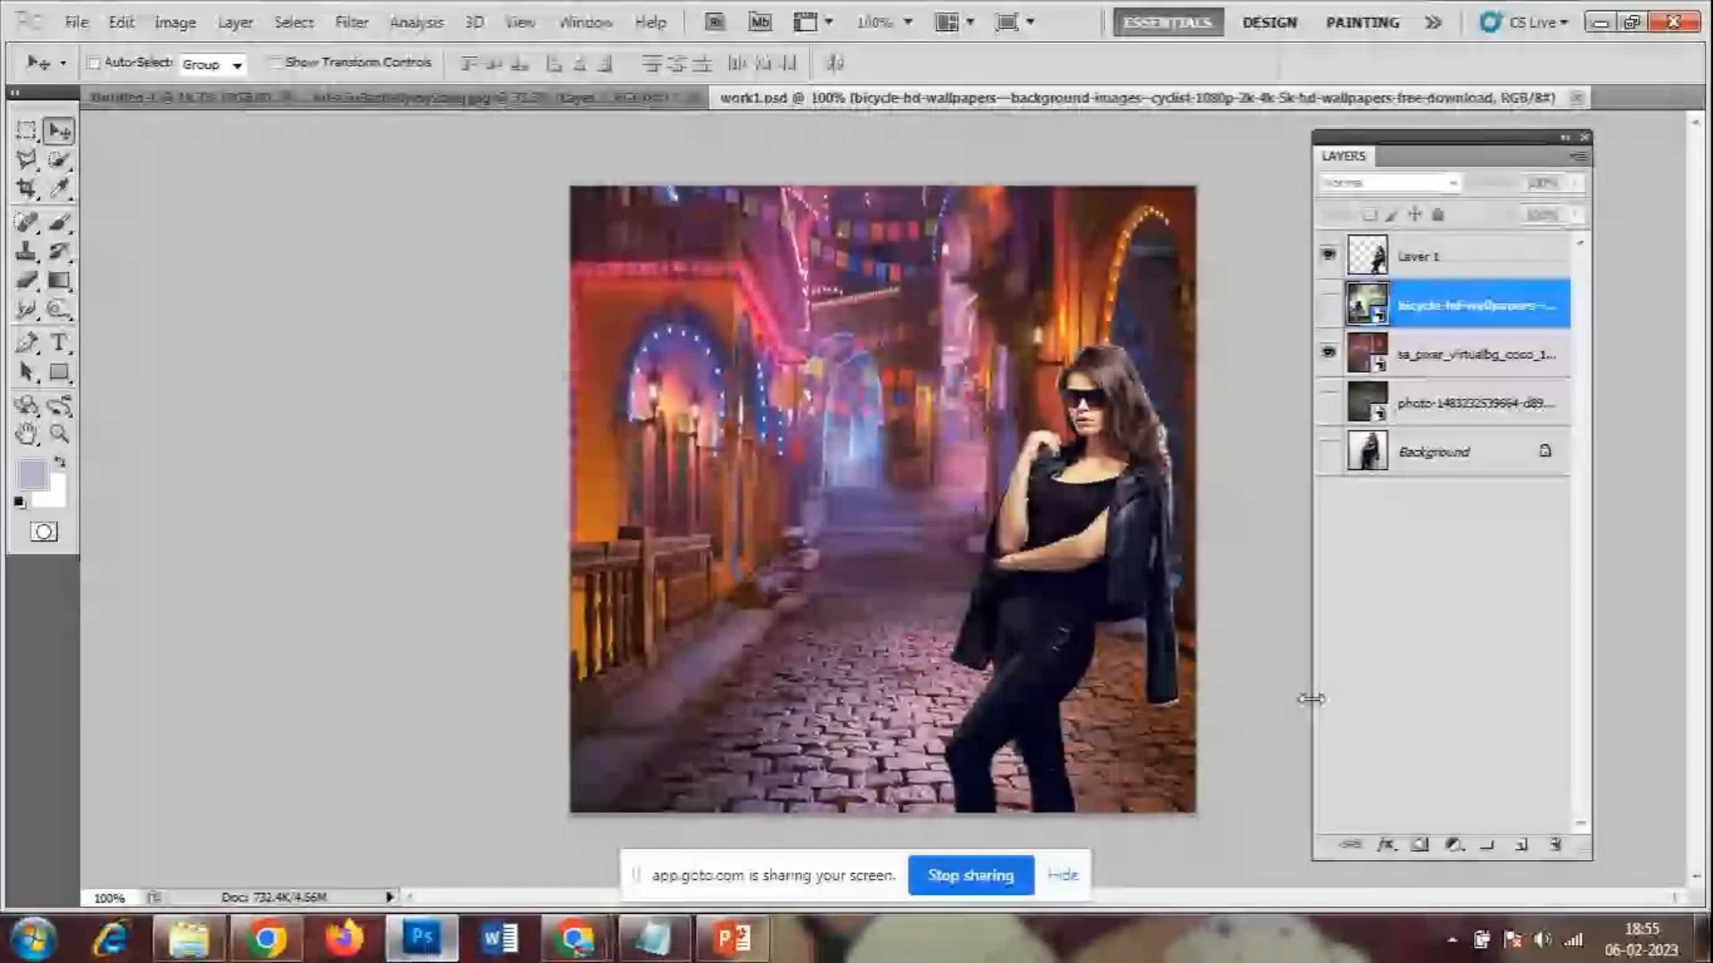
pyautogui.click(76, 22)
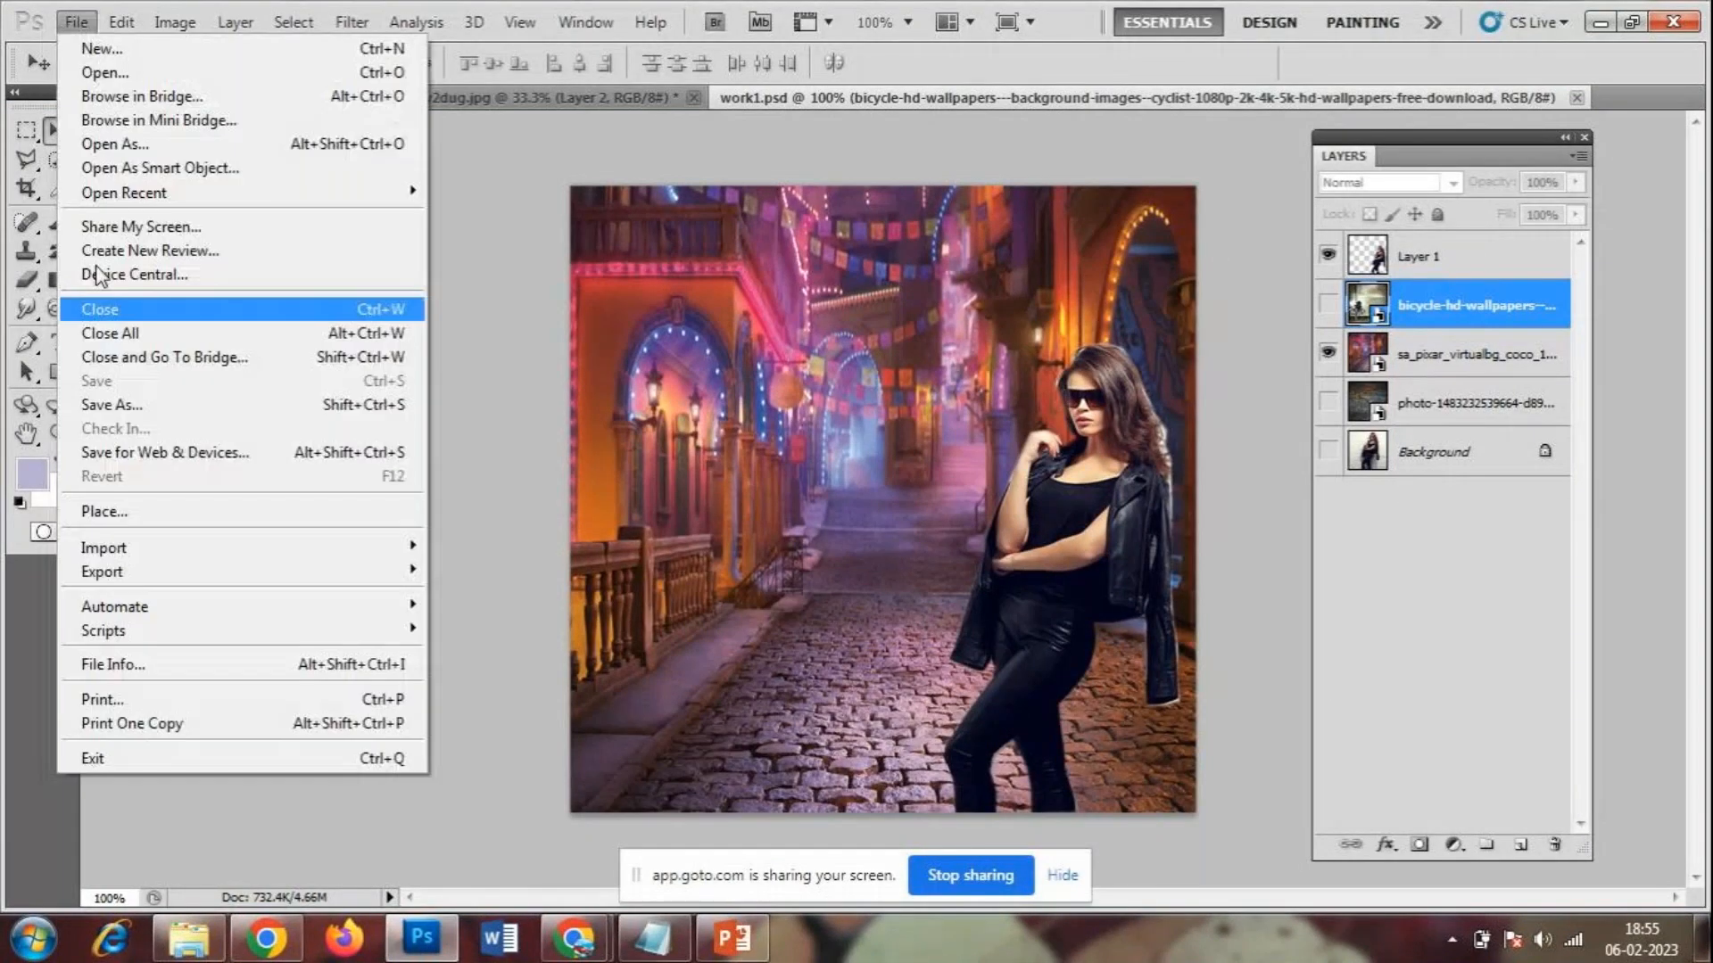
pyautogui.click(142, 404)
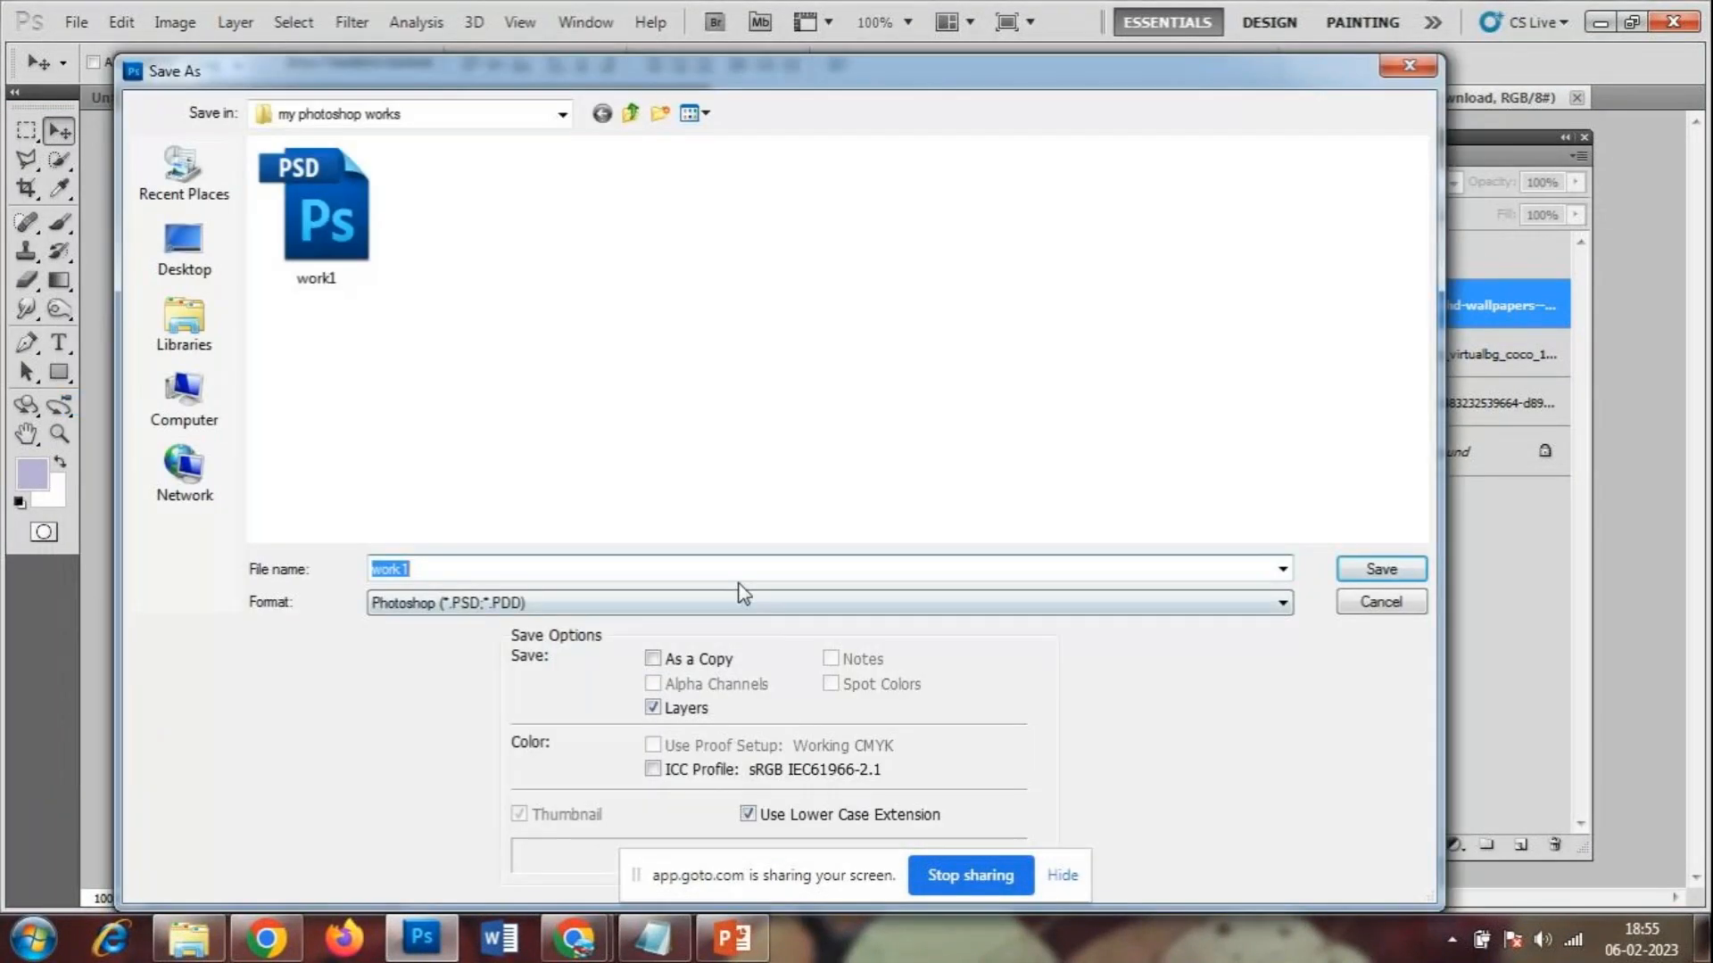
pyautogui.click(730, 602)
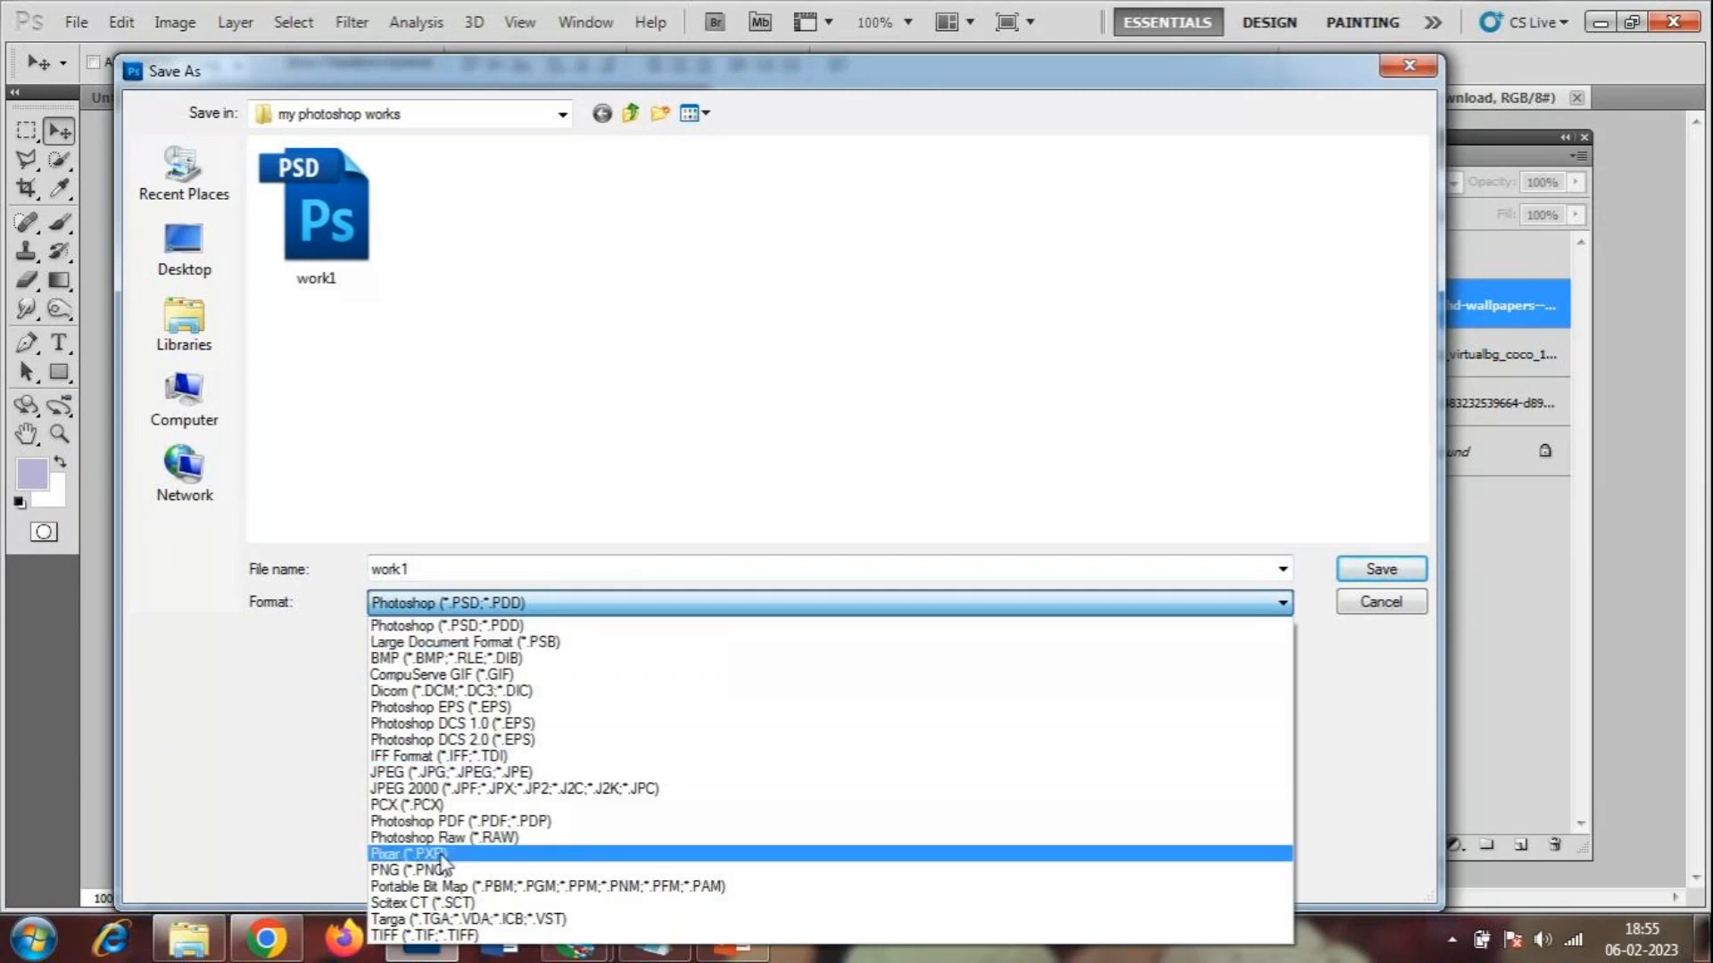
pyautogui.click(543, 291)
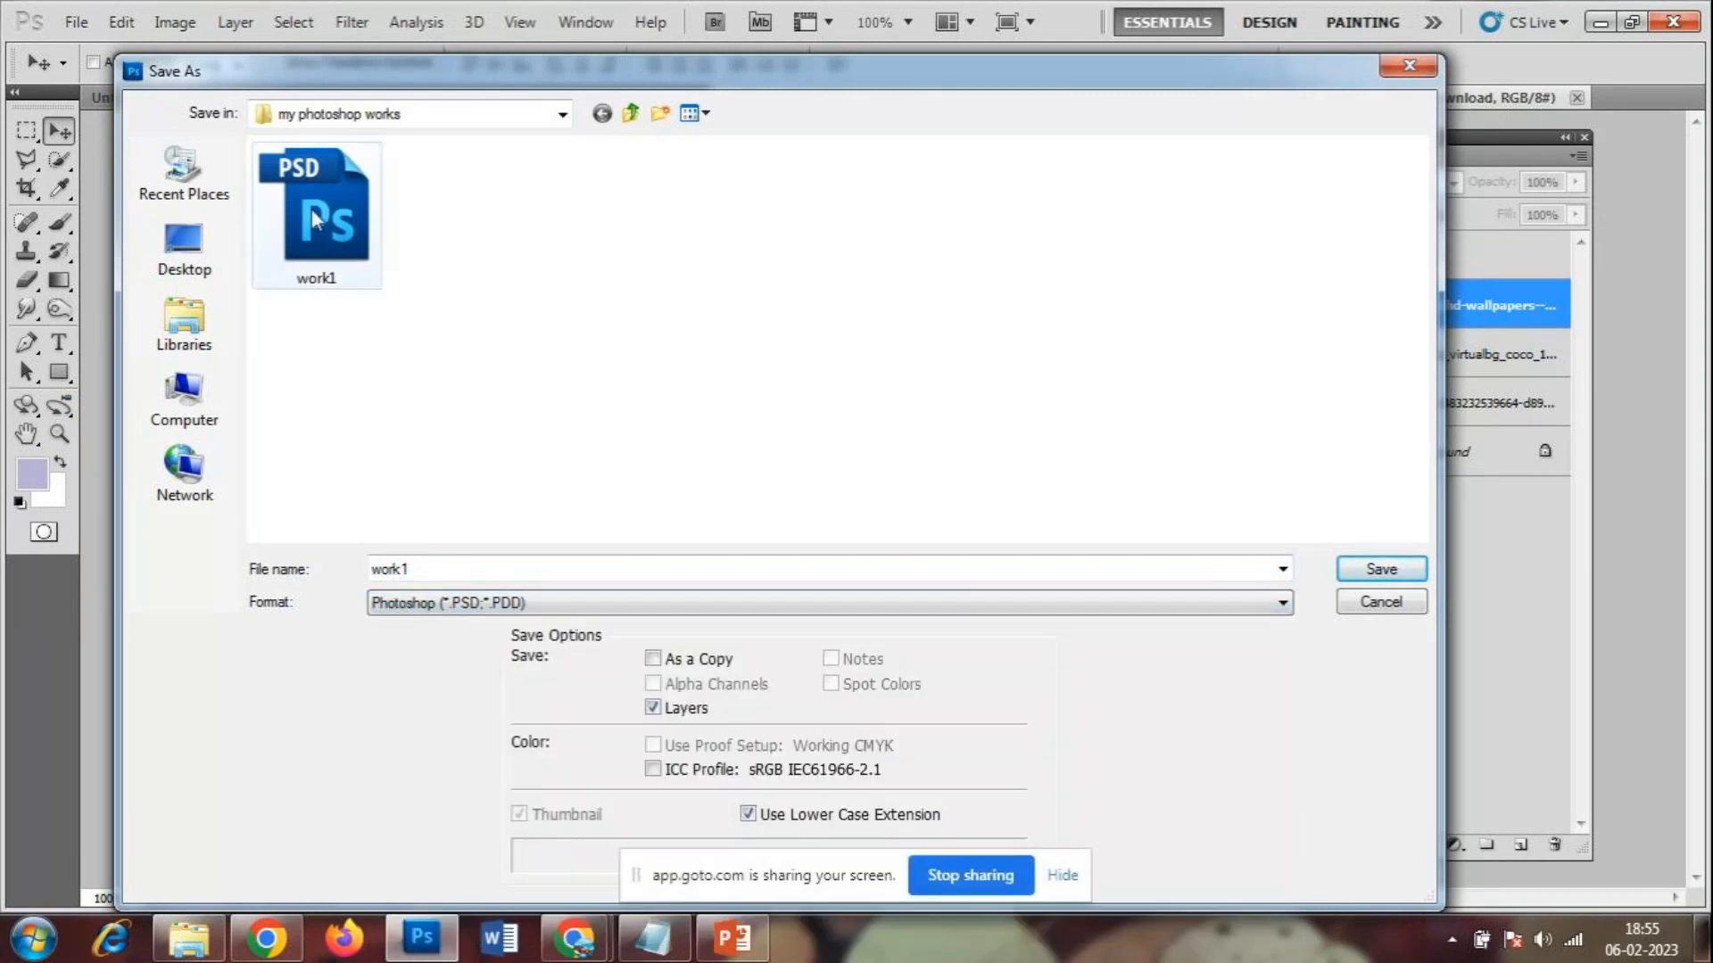
pyautogui.click(681, 604)
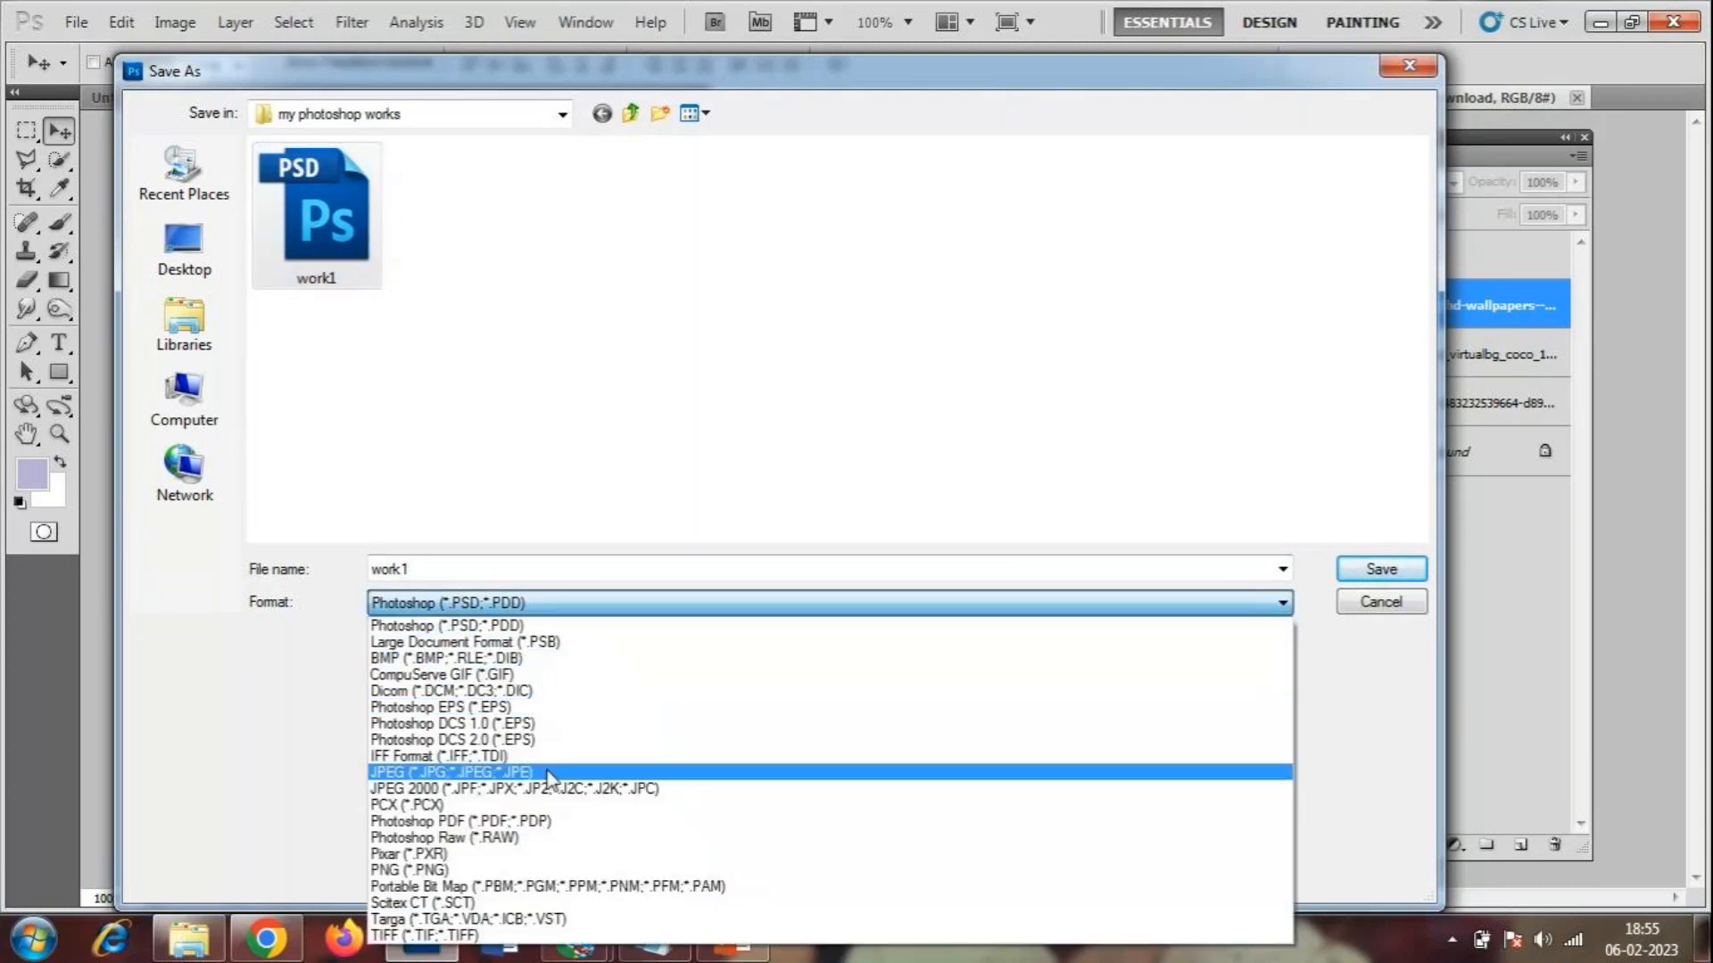
pyautogui.click(440, 781)
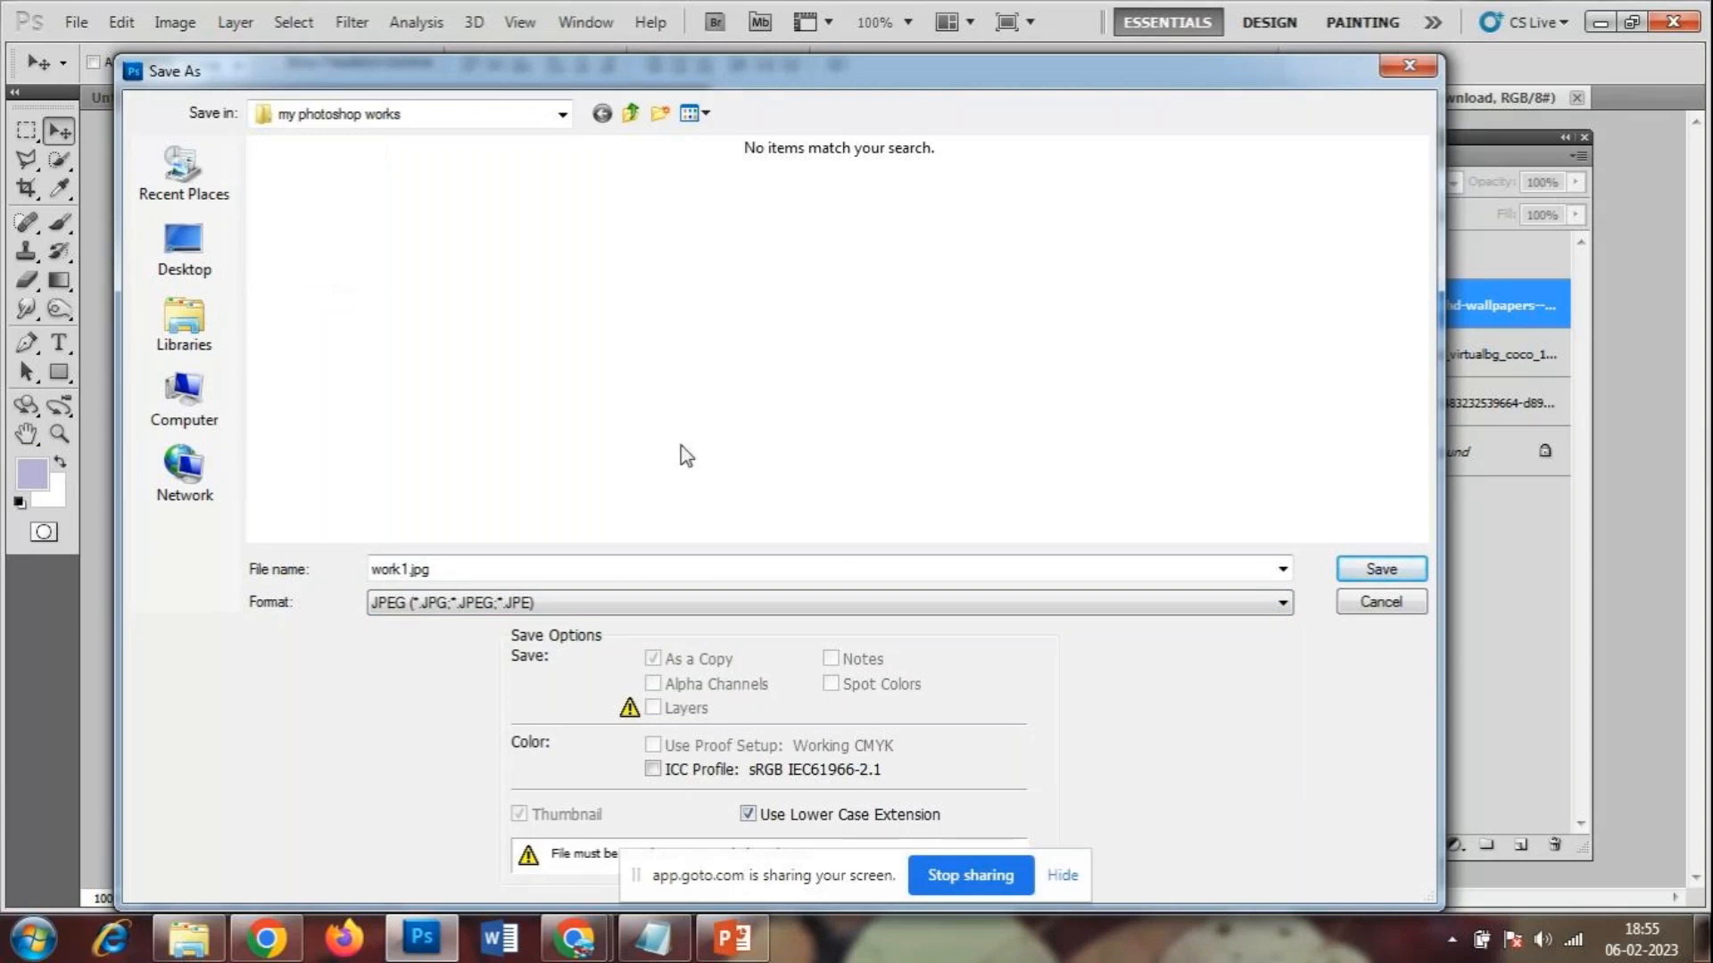
pyautogui.click(1381, 569)
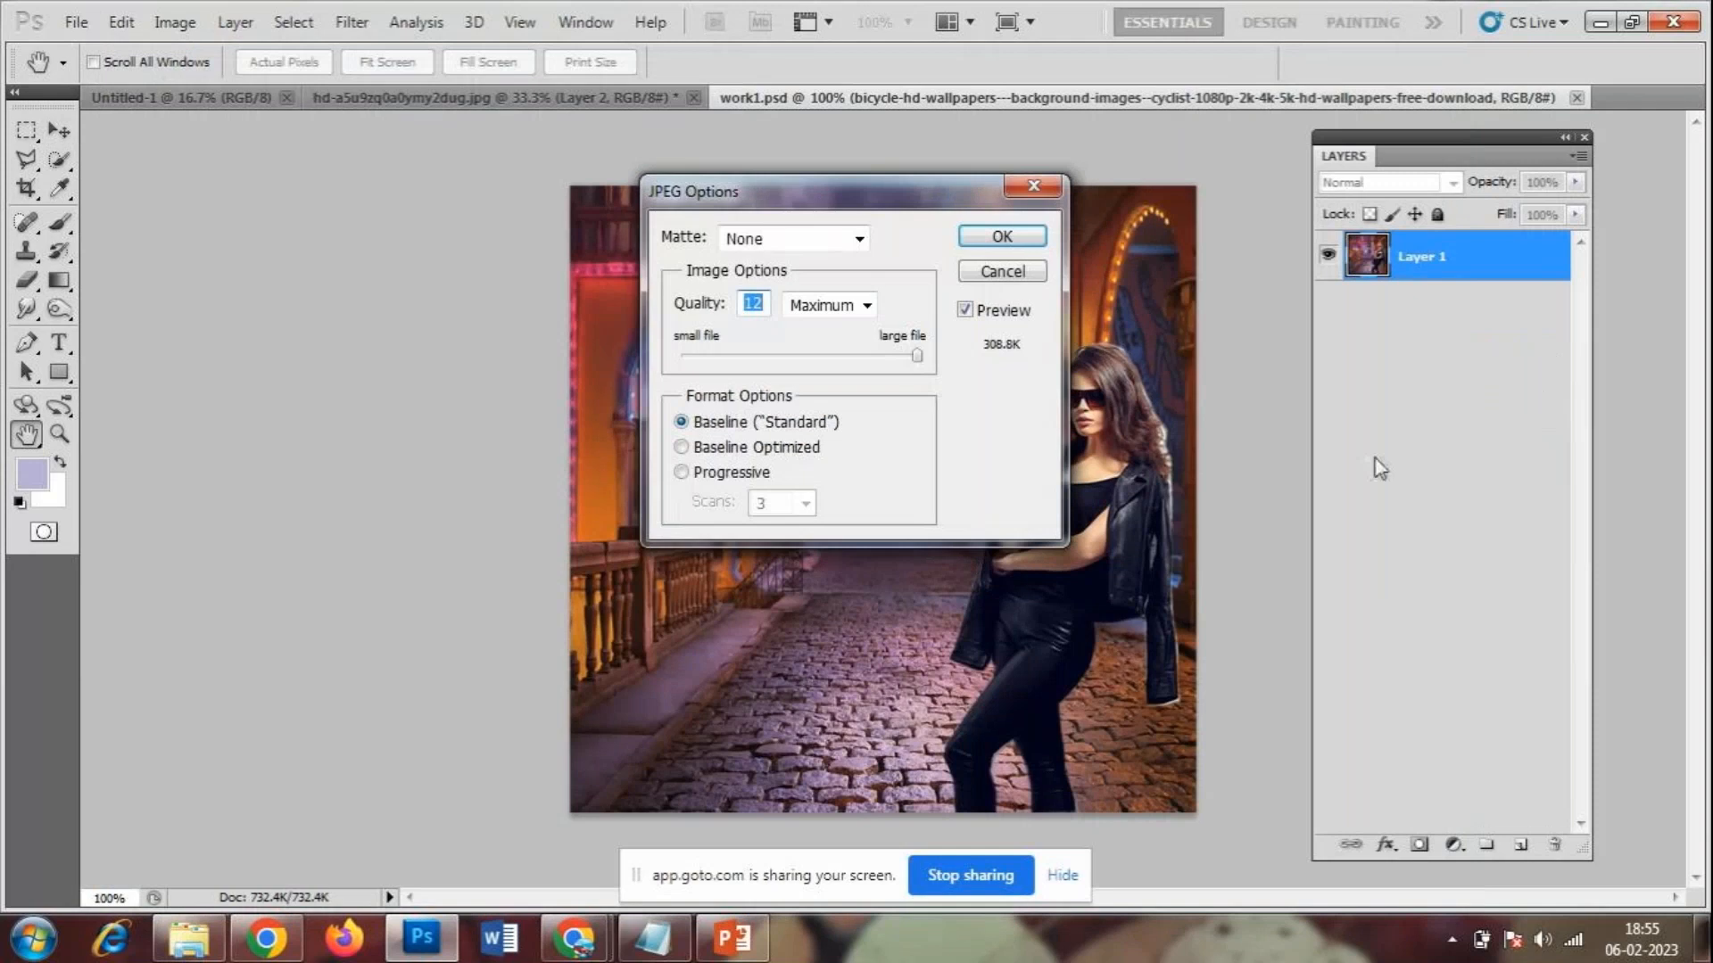
pyautogui.moveTo(733, 202); pyautogui.dragTo(778, 177)
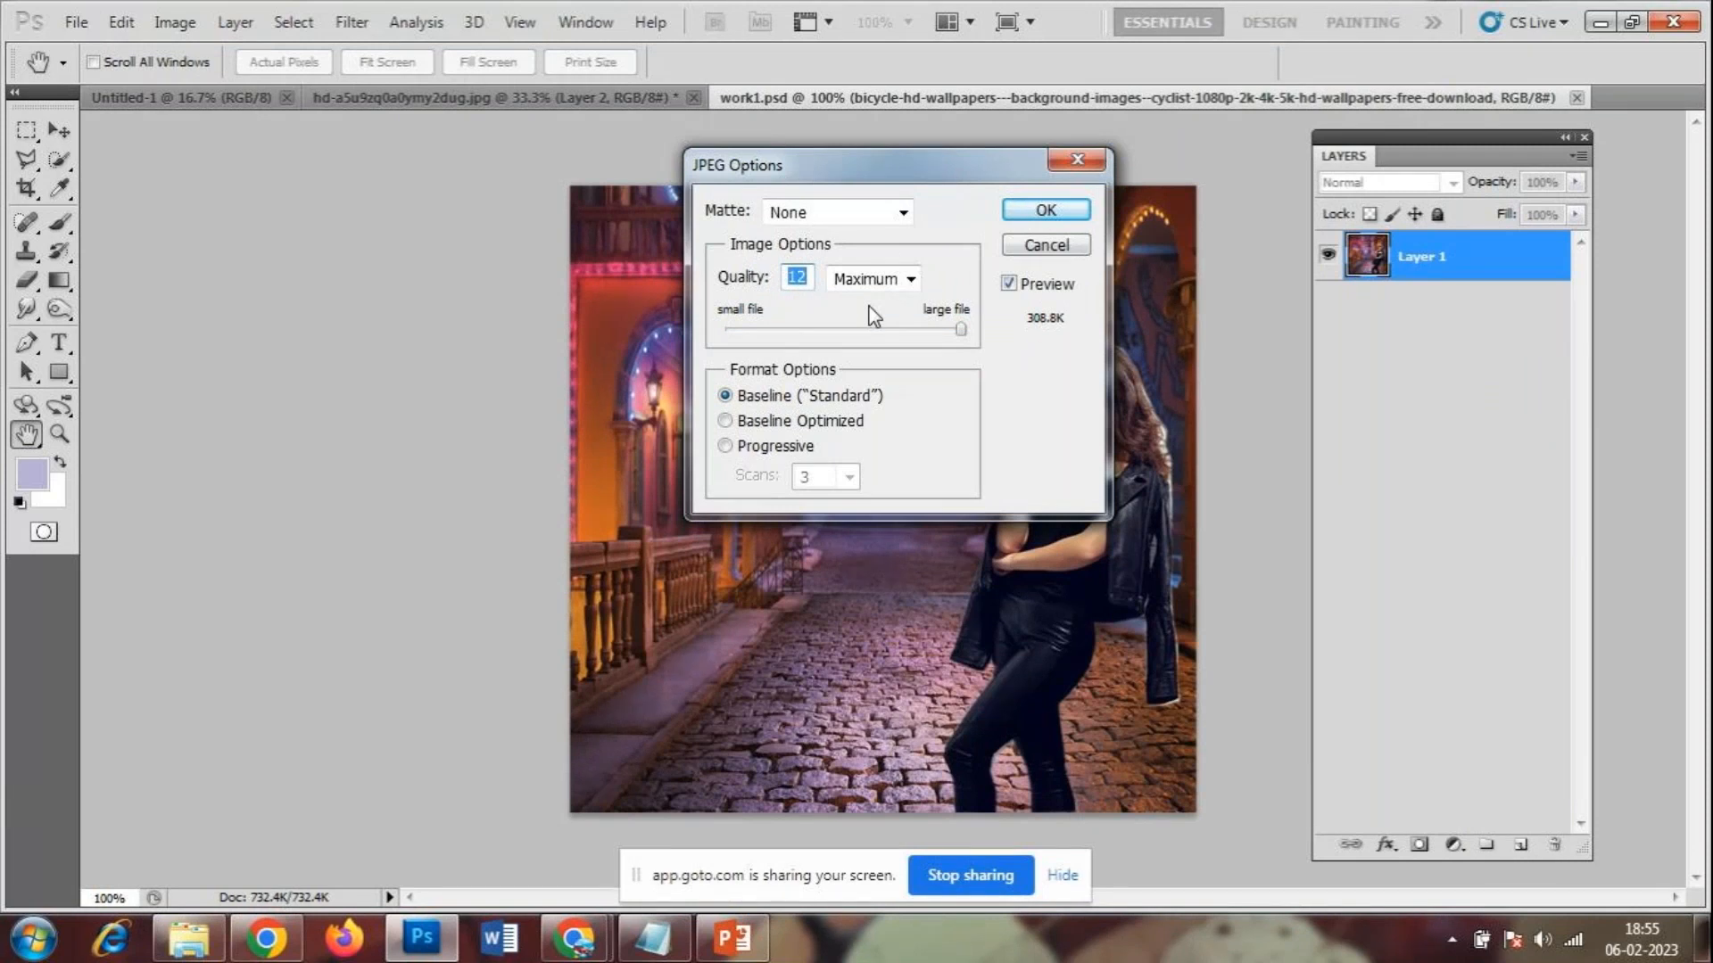
pyautogui.click(1046, 212)
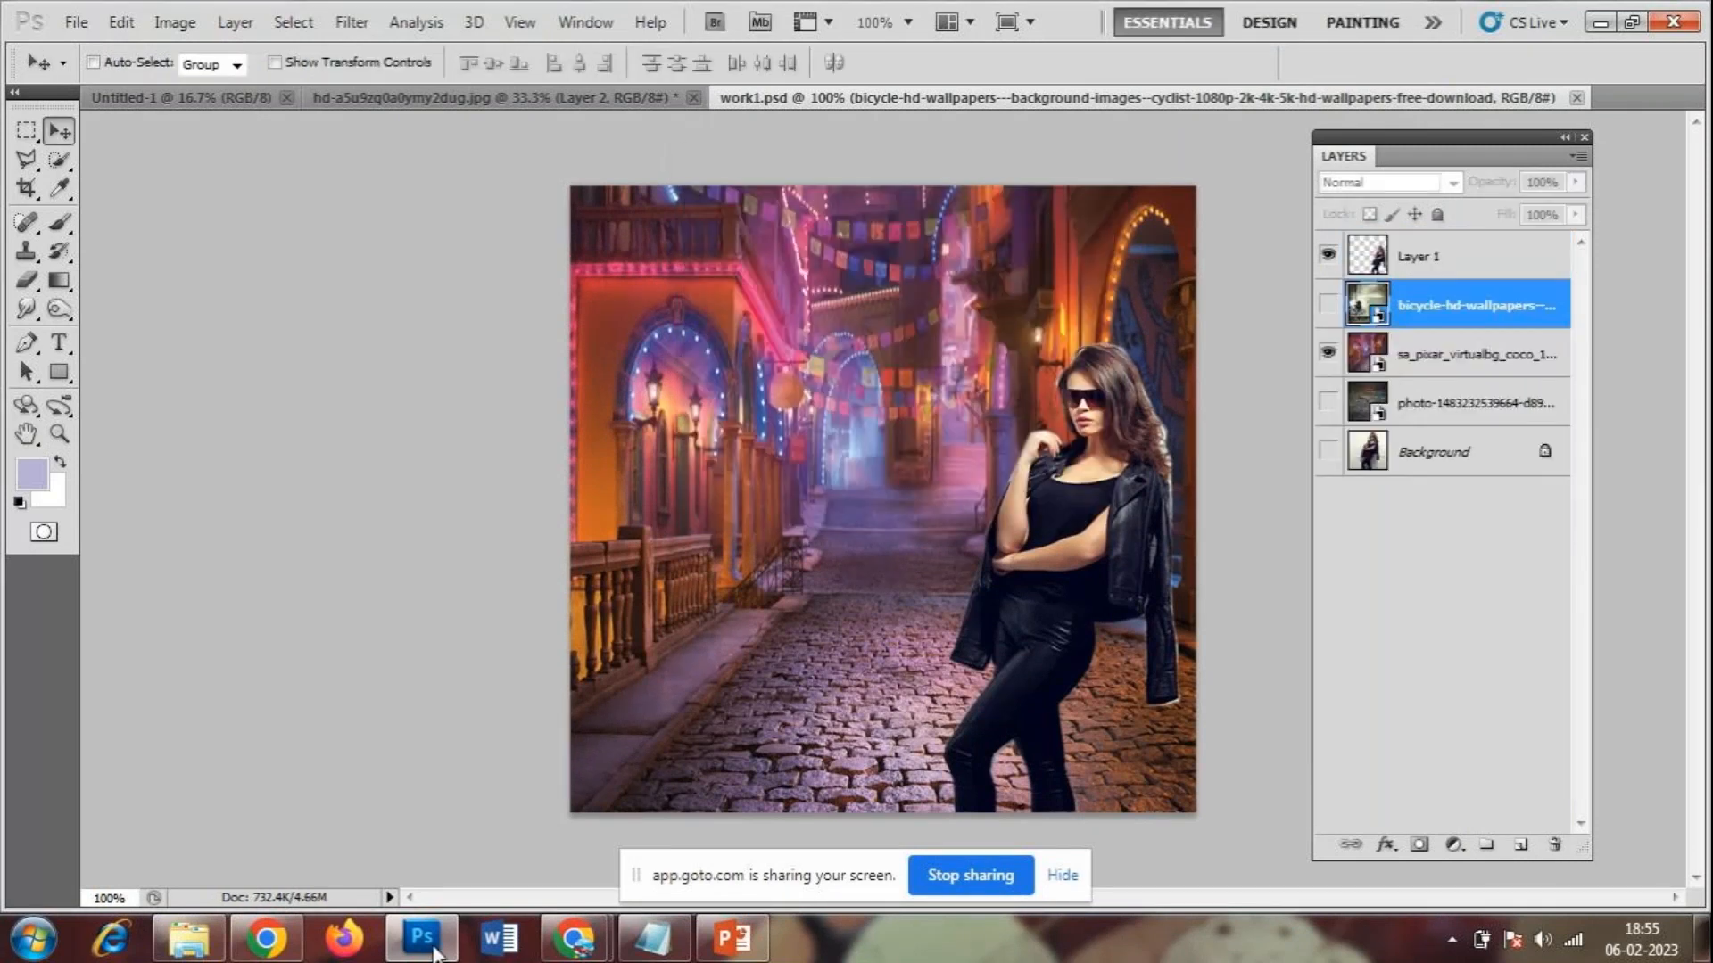
# - Return to Windows Explorer, look over the two work1 files and open the JPEG version for viewing
pyautogui.click(189, 938)
pyautogui.rightClick(700, 419)
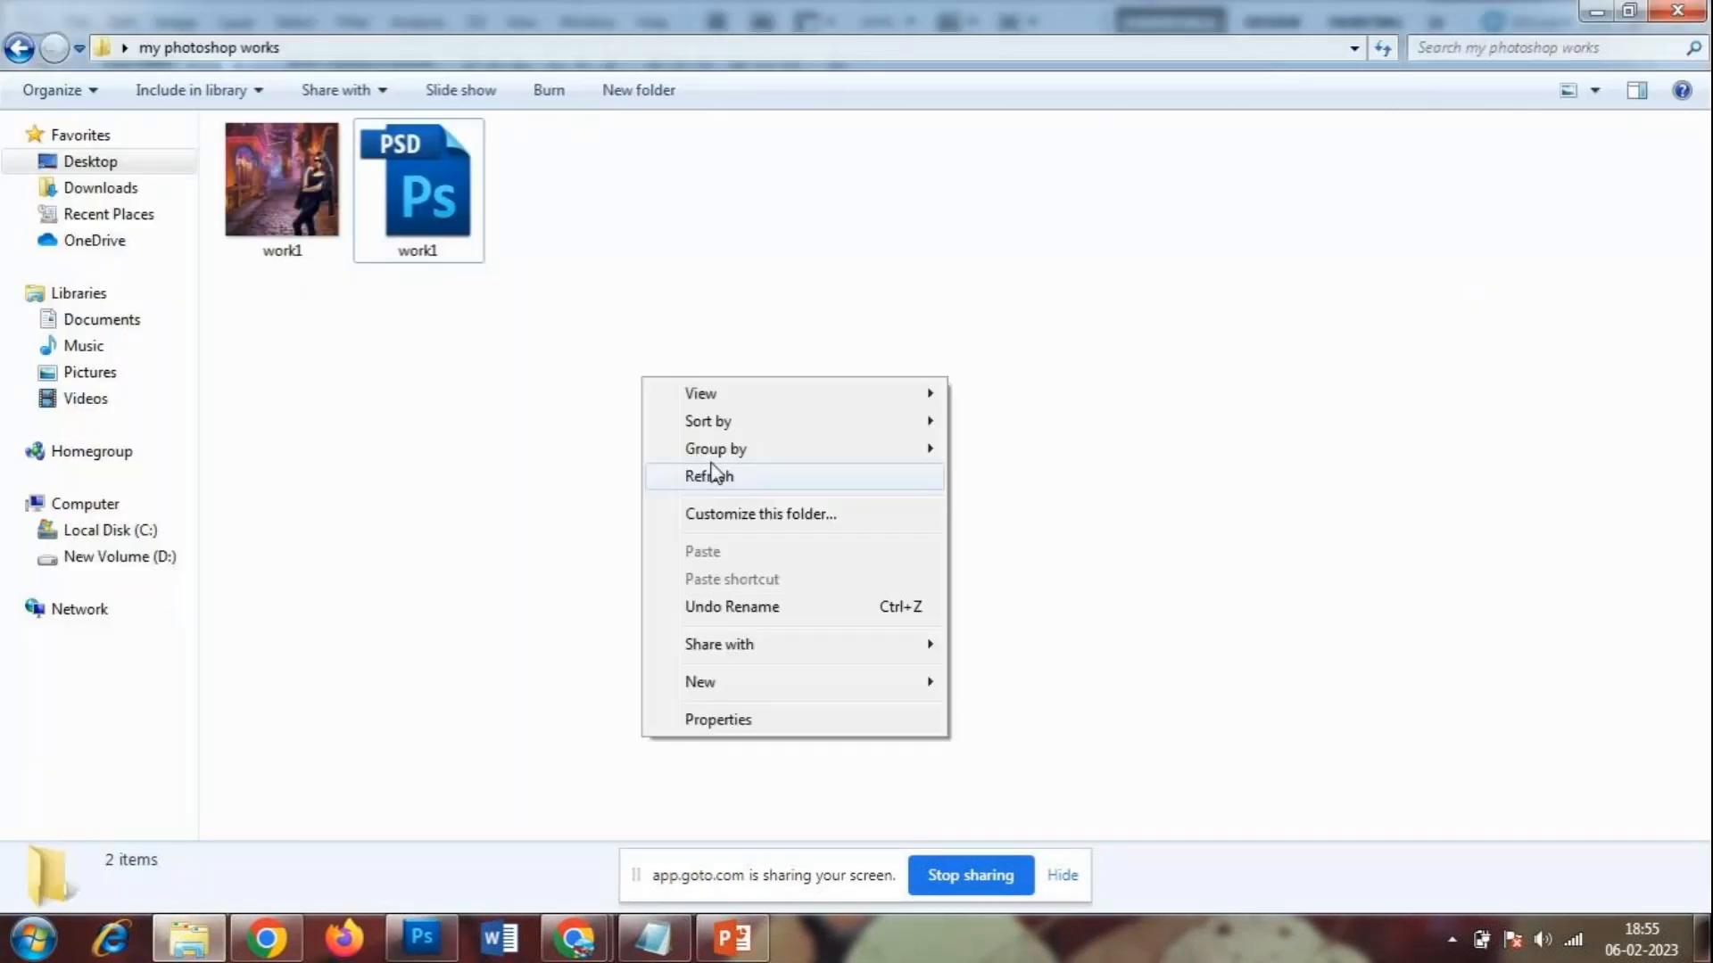
pyautogui.click(593, 510)
pyautogui.click(434, 186)
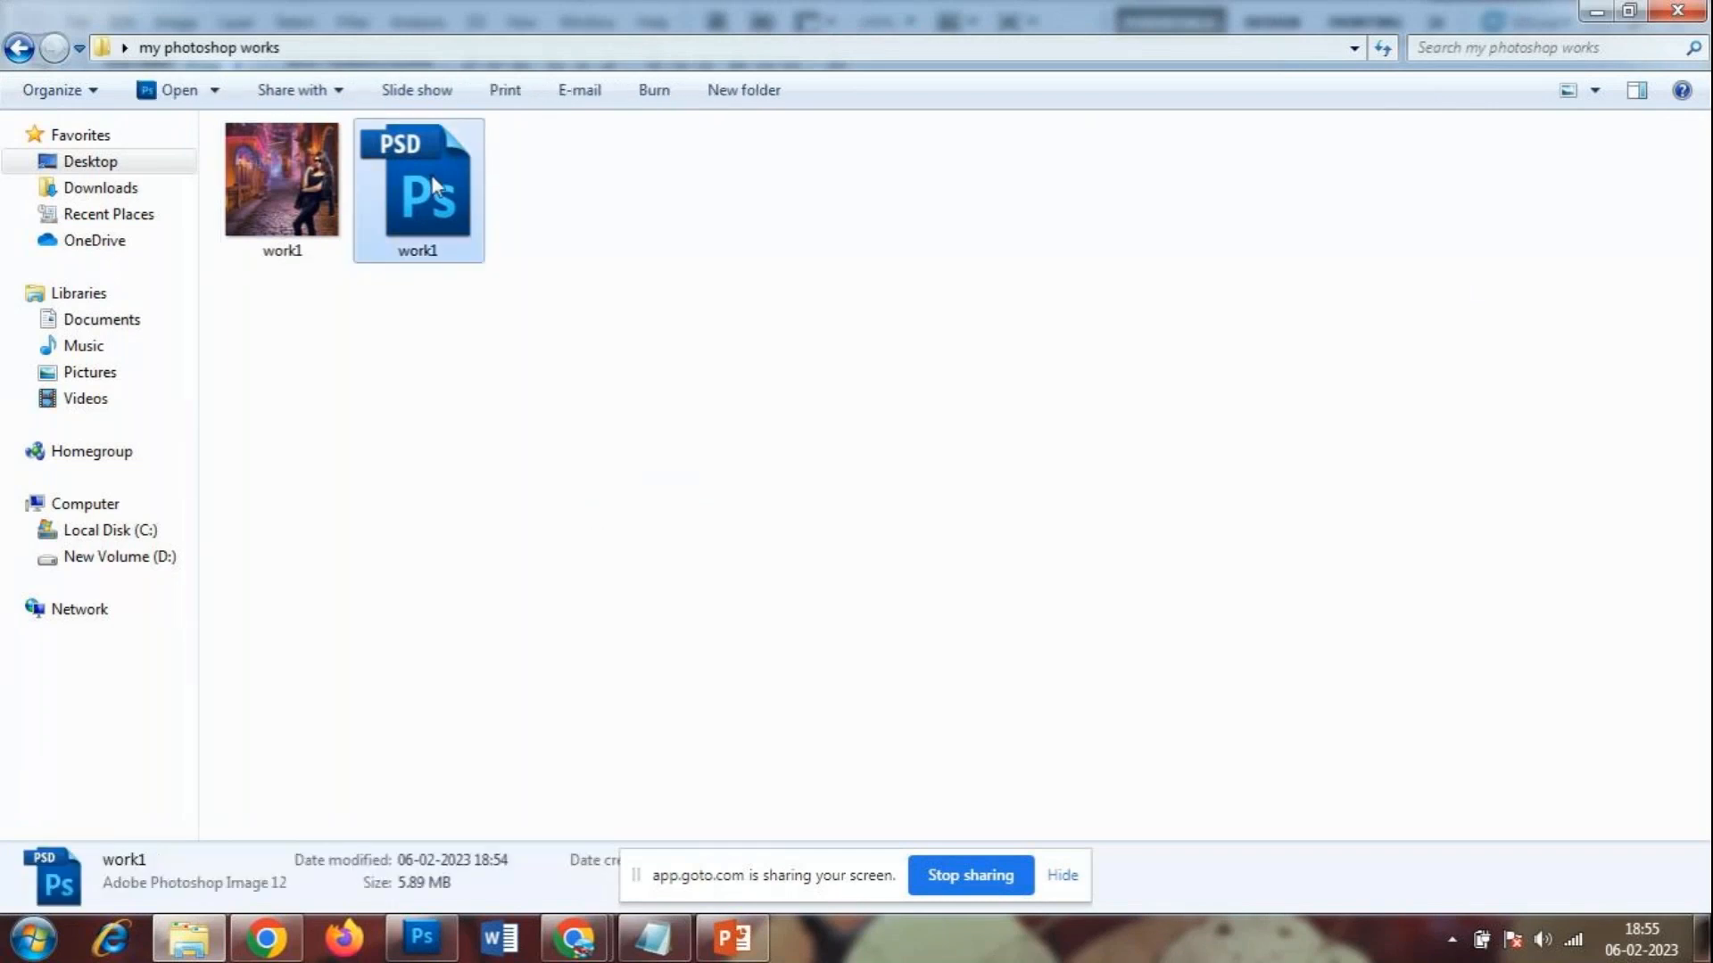
pyautogui.click(474, 425)
pyautogui.click(457, 214)
pyautogui.doubleClick(305, 202)
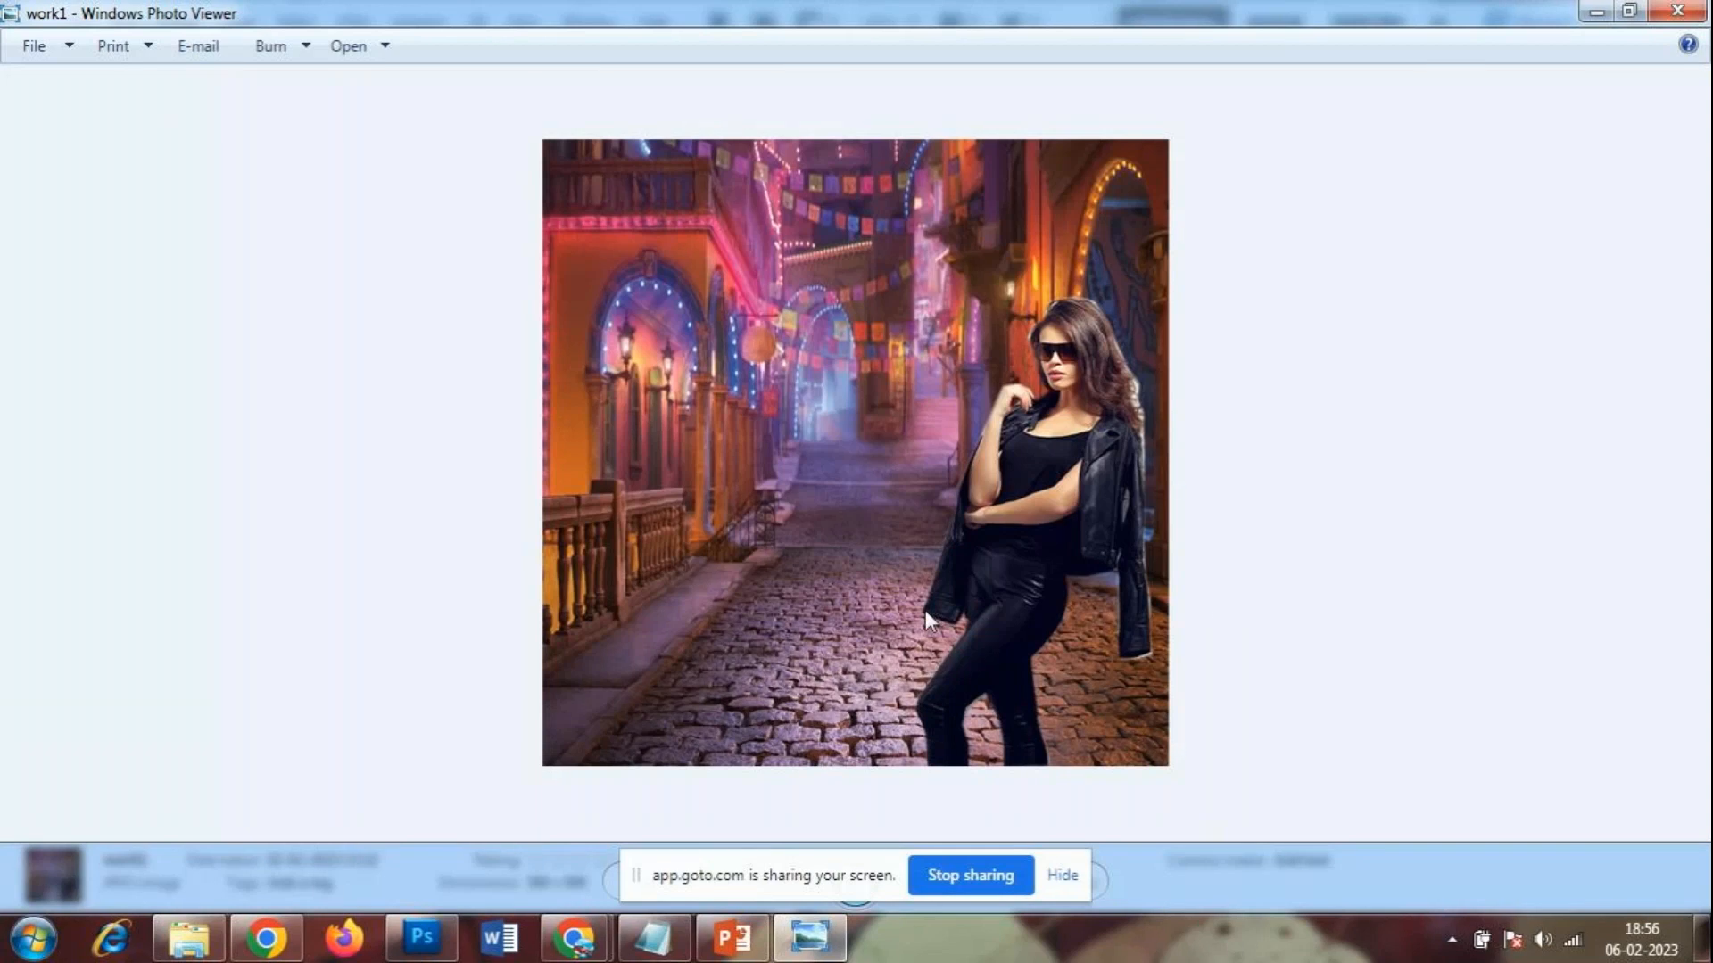
# - Close the picture viewer, compare the work1 PSD and JPEG file details, and view the JPEG once more
pyautogui.click(1678, 10)
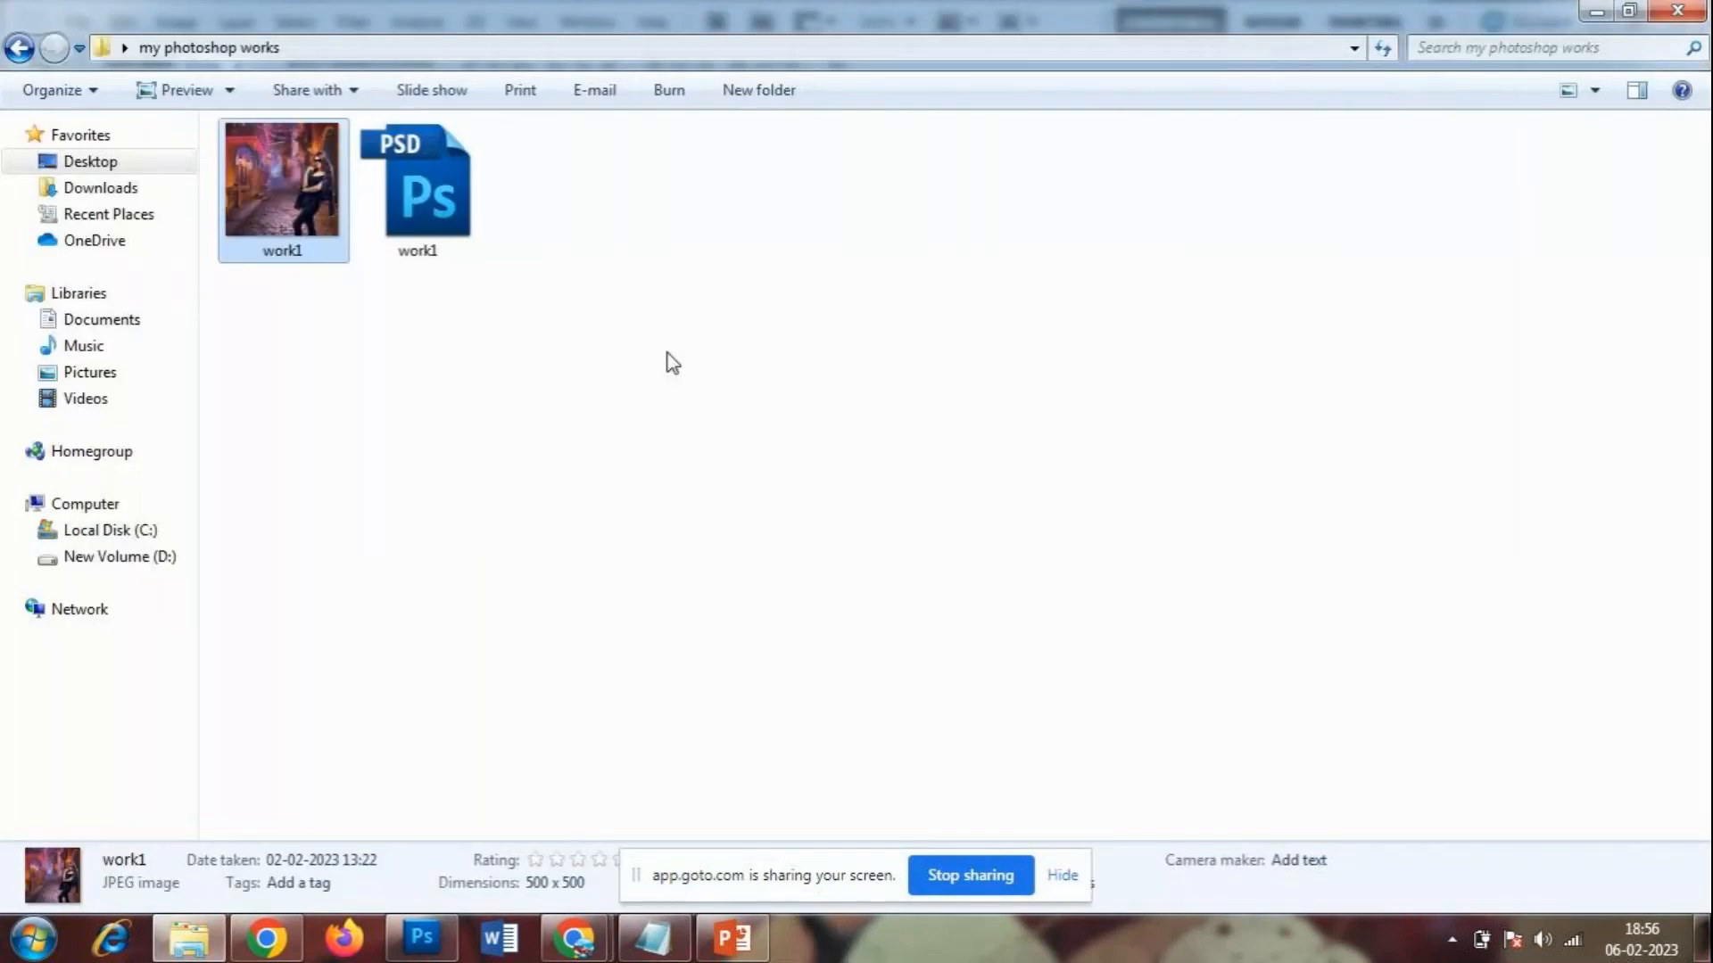
pyautogui.click(419, 201)
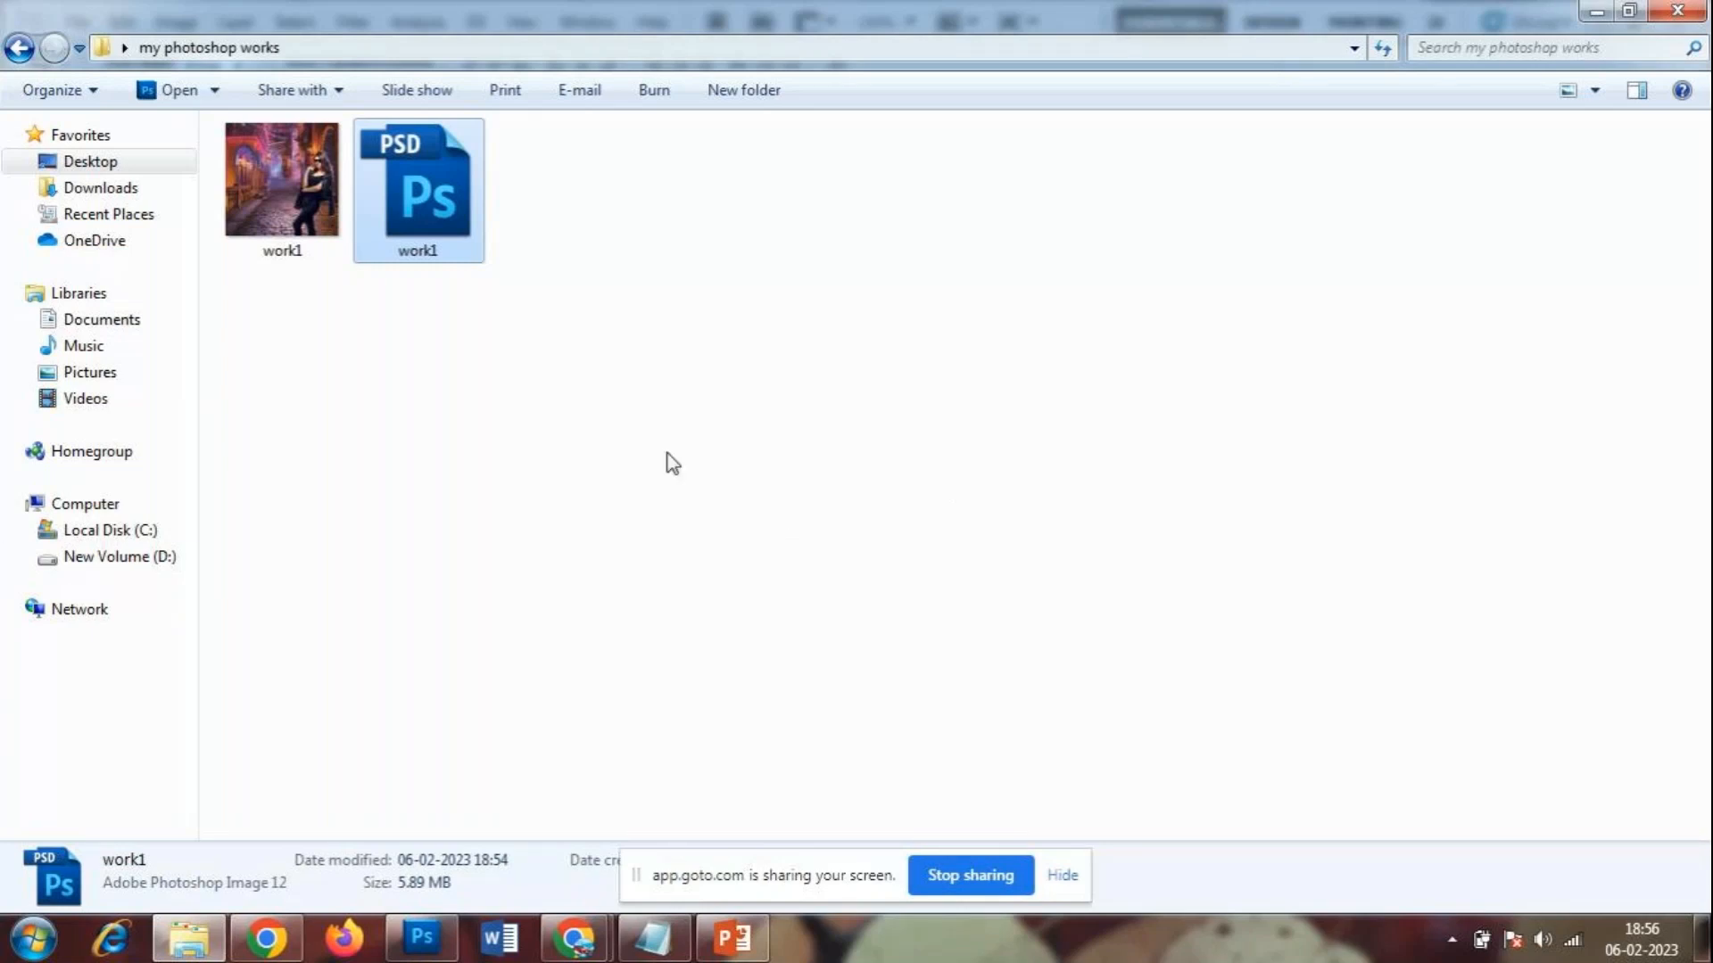
pyautogui.click(308, 218)
pyautogui.doubleClick(321, 205)
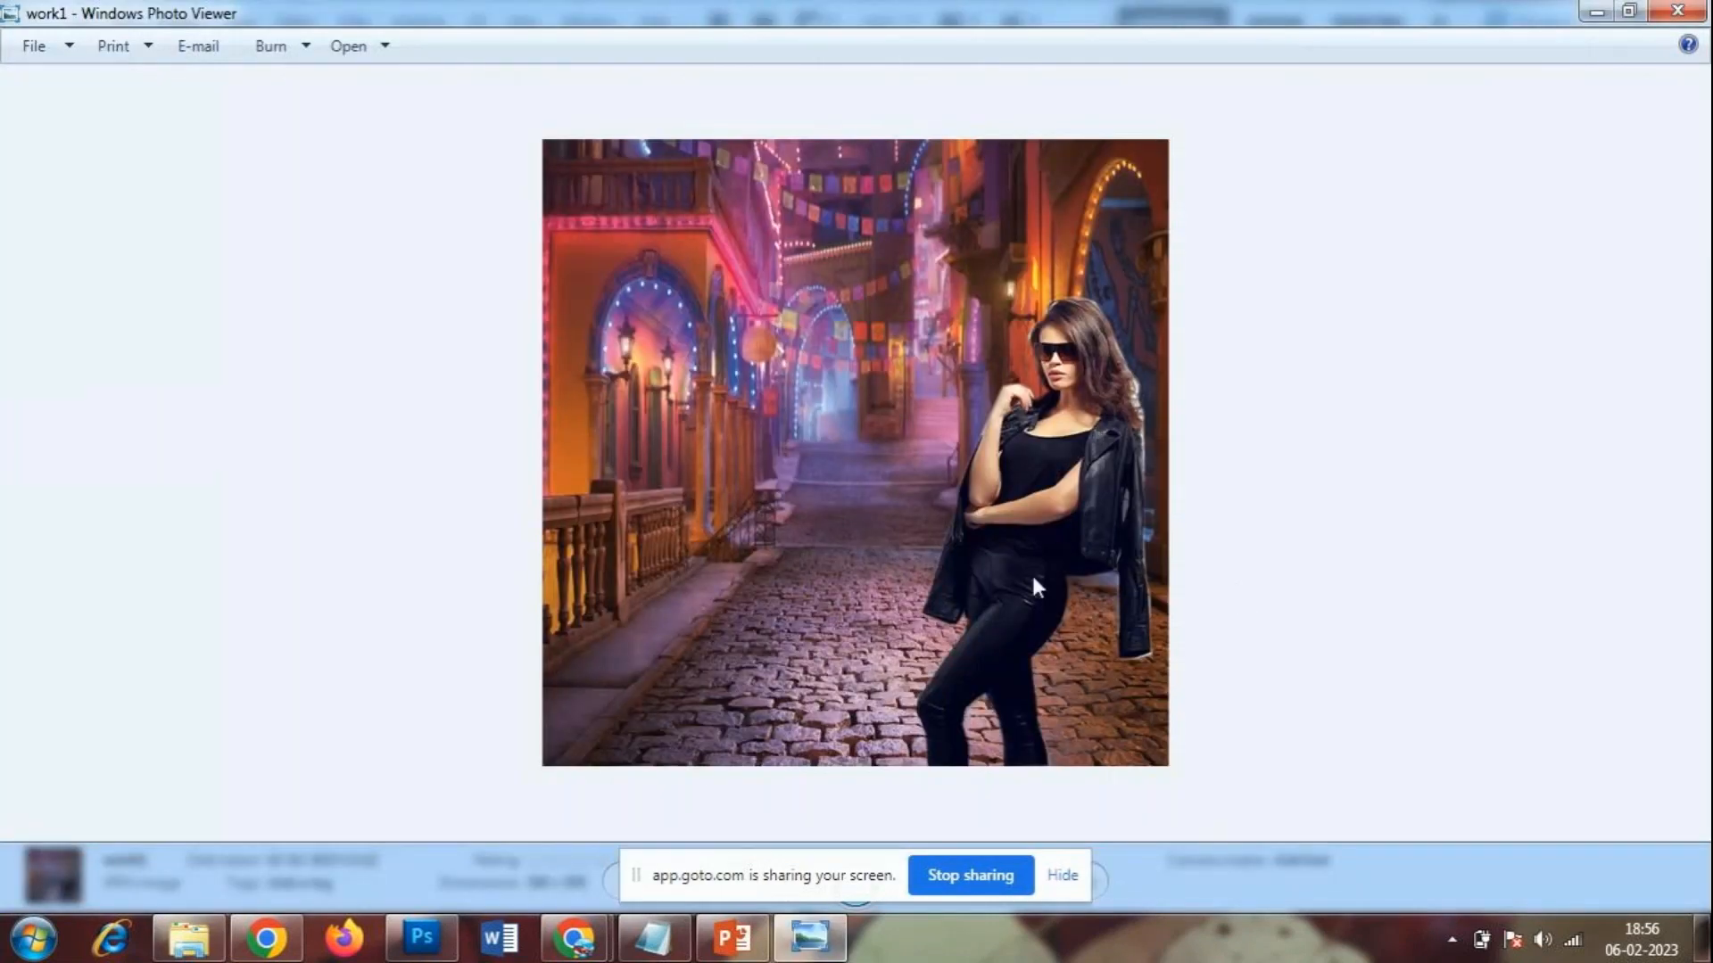
pyautogui.hotkey('alt', 'F4')
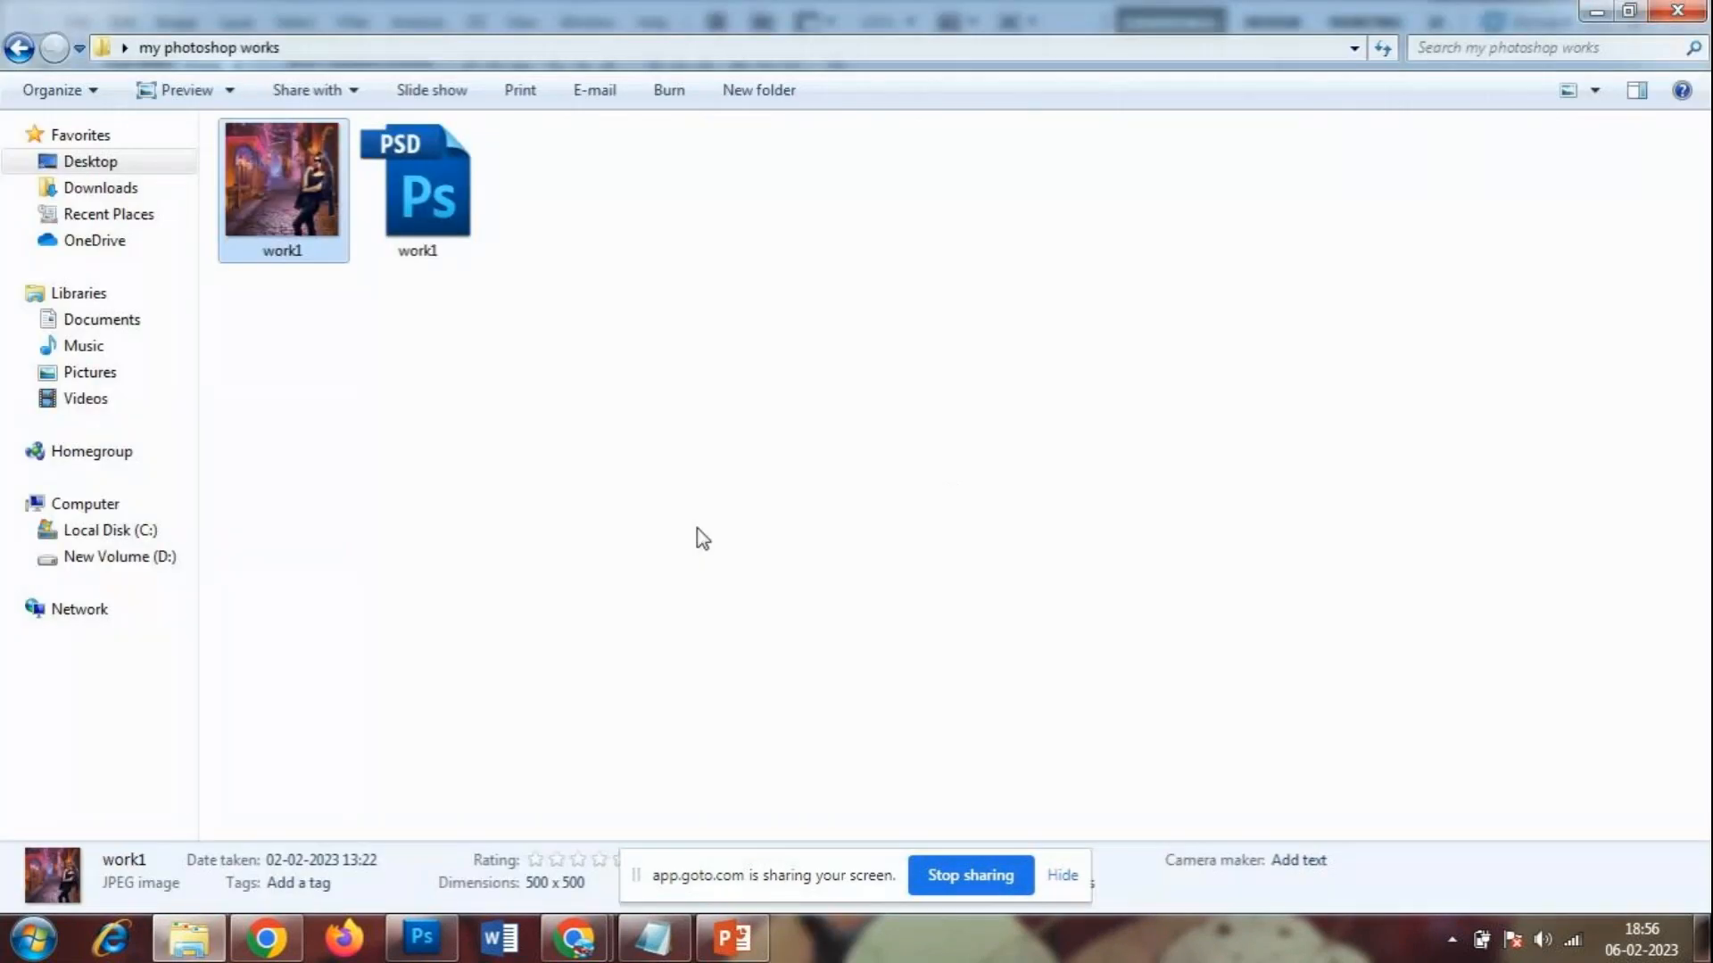
pyautogui.click(464, 254)
pyautogui.click(593, 589)
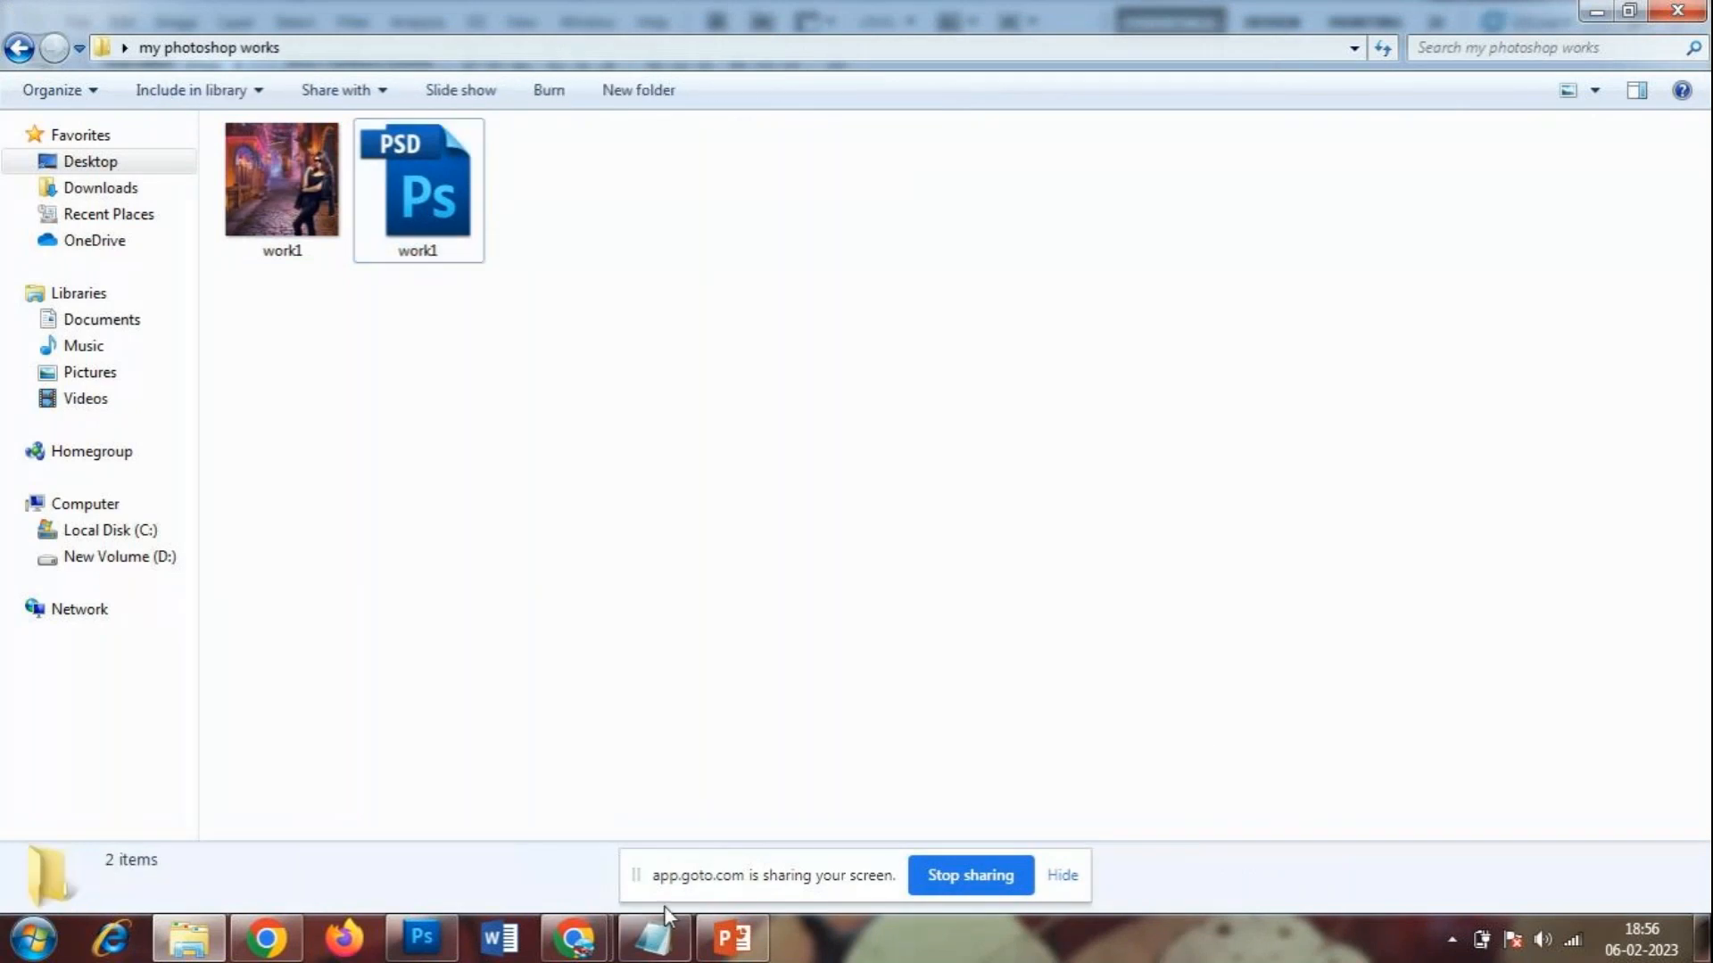
pyautogui.click(423, 938)
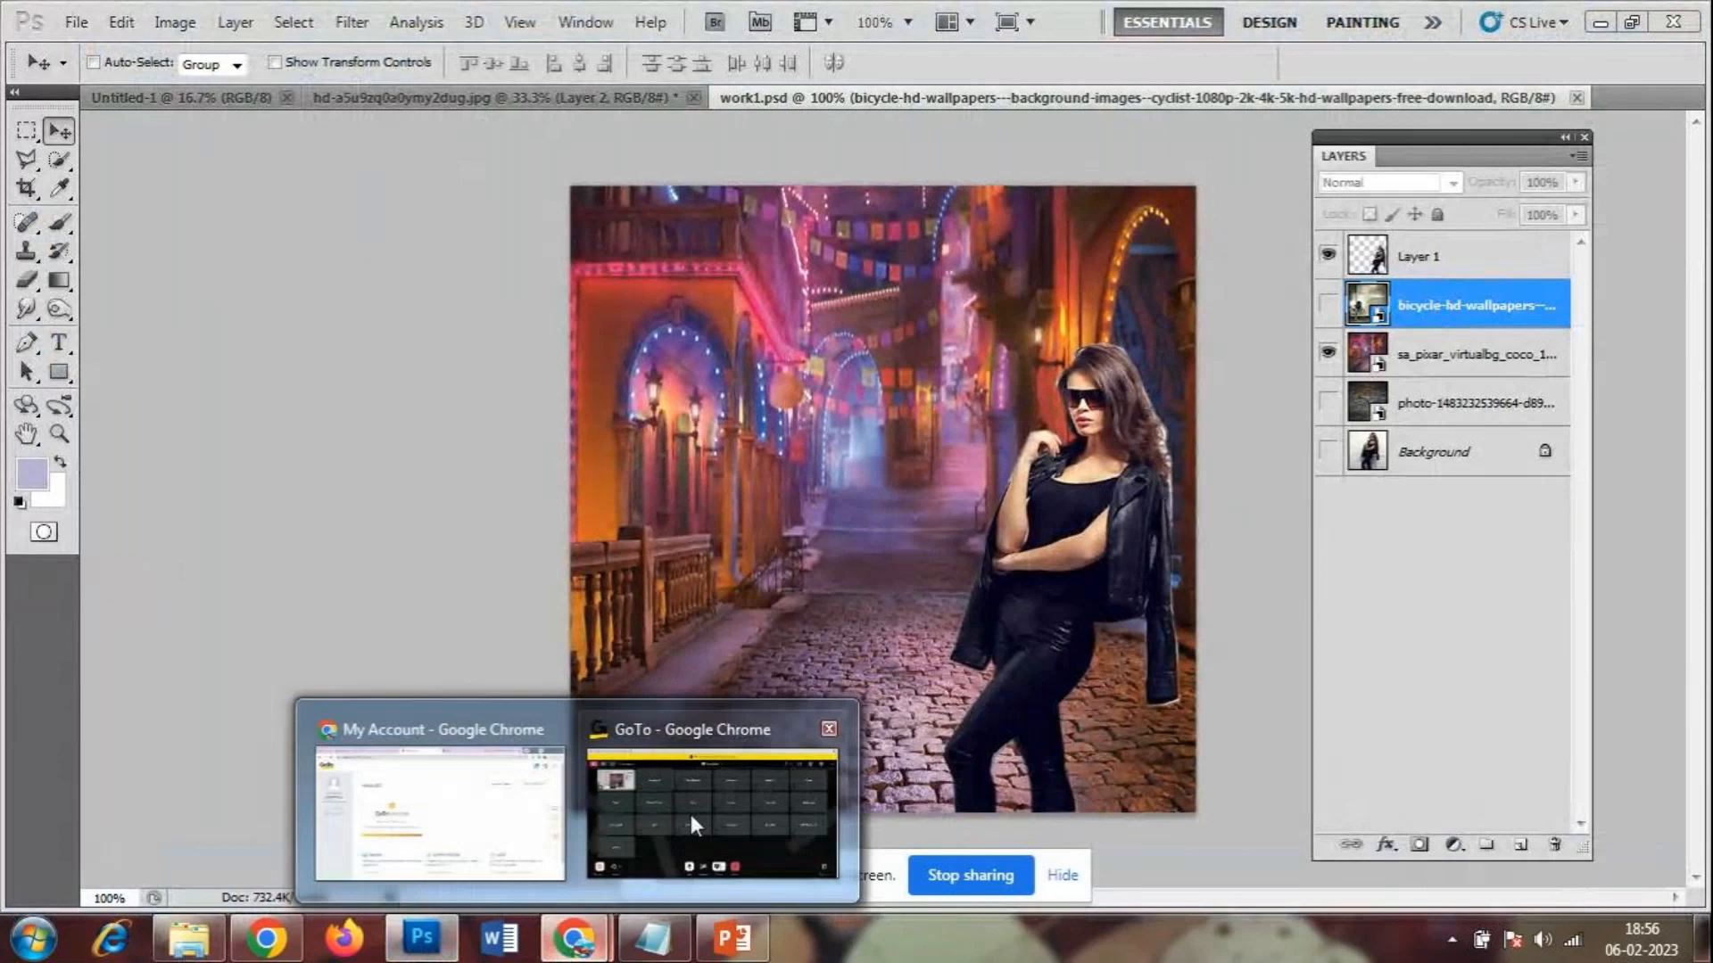
pyautogui.moveTo(574, 939)
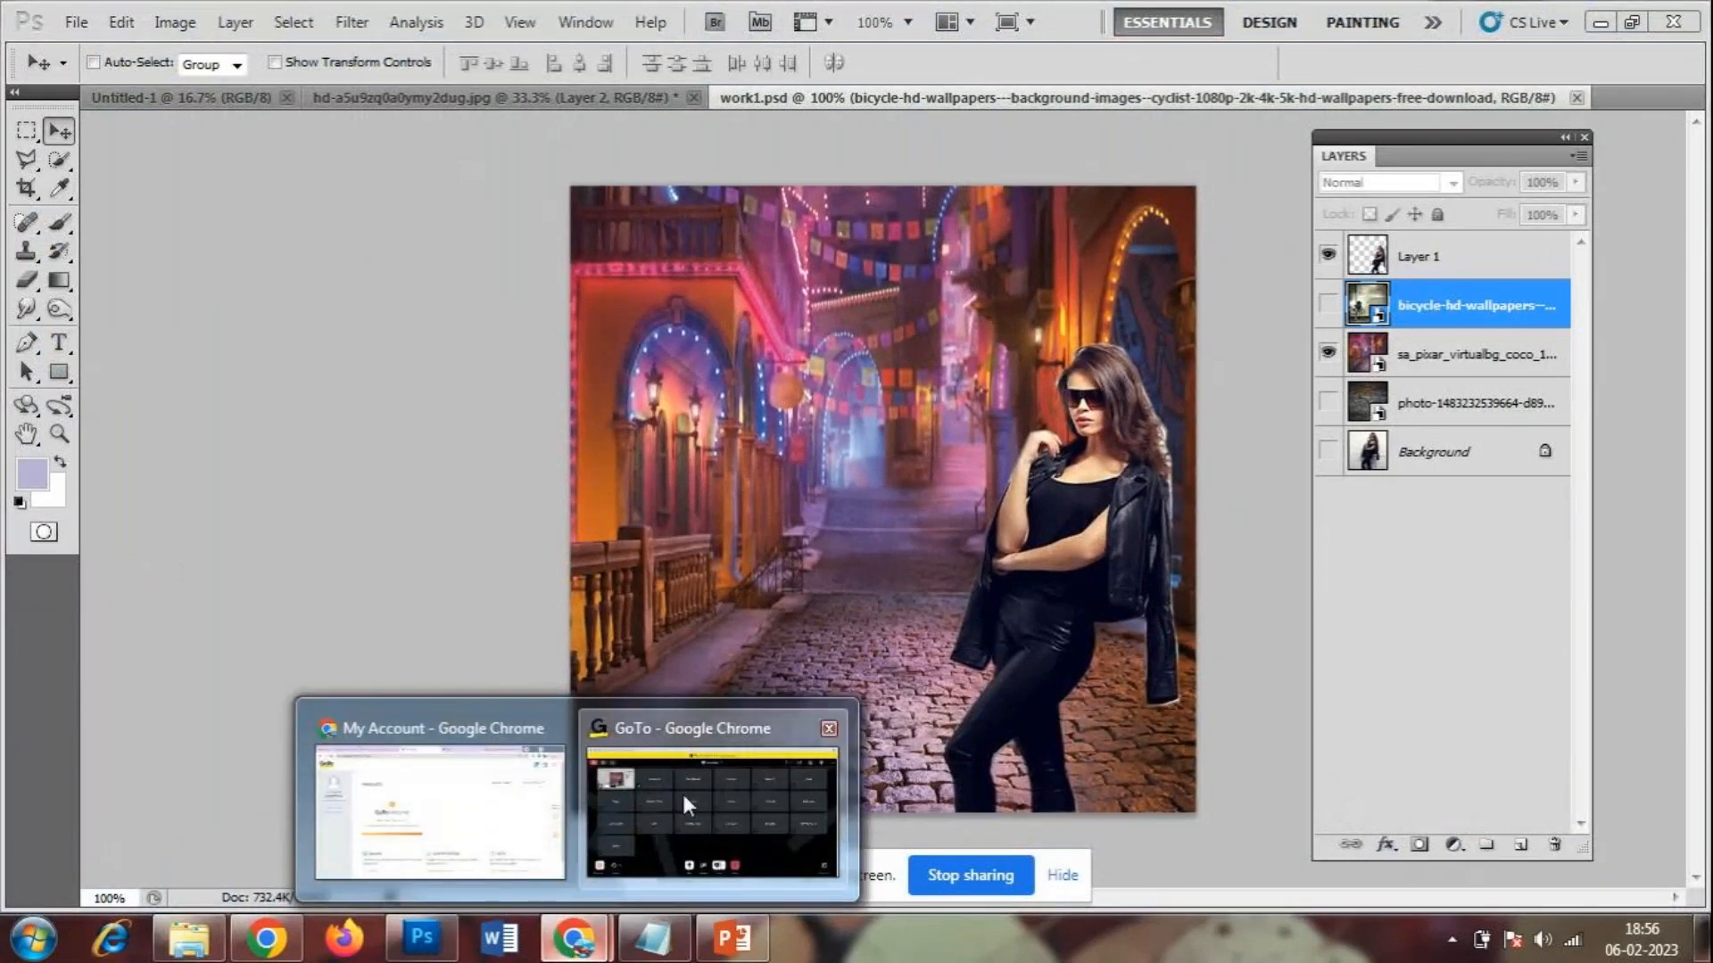
pyautogui.click(683, 794)
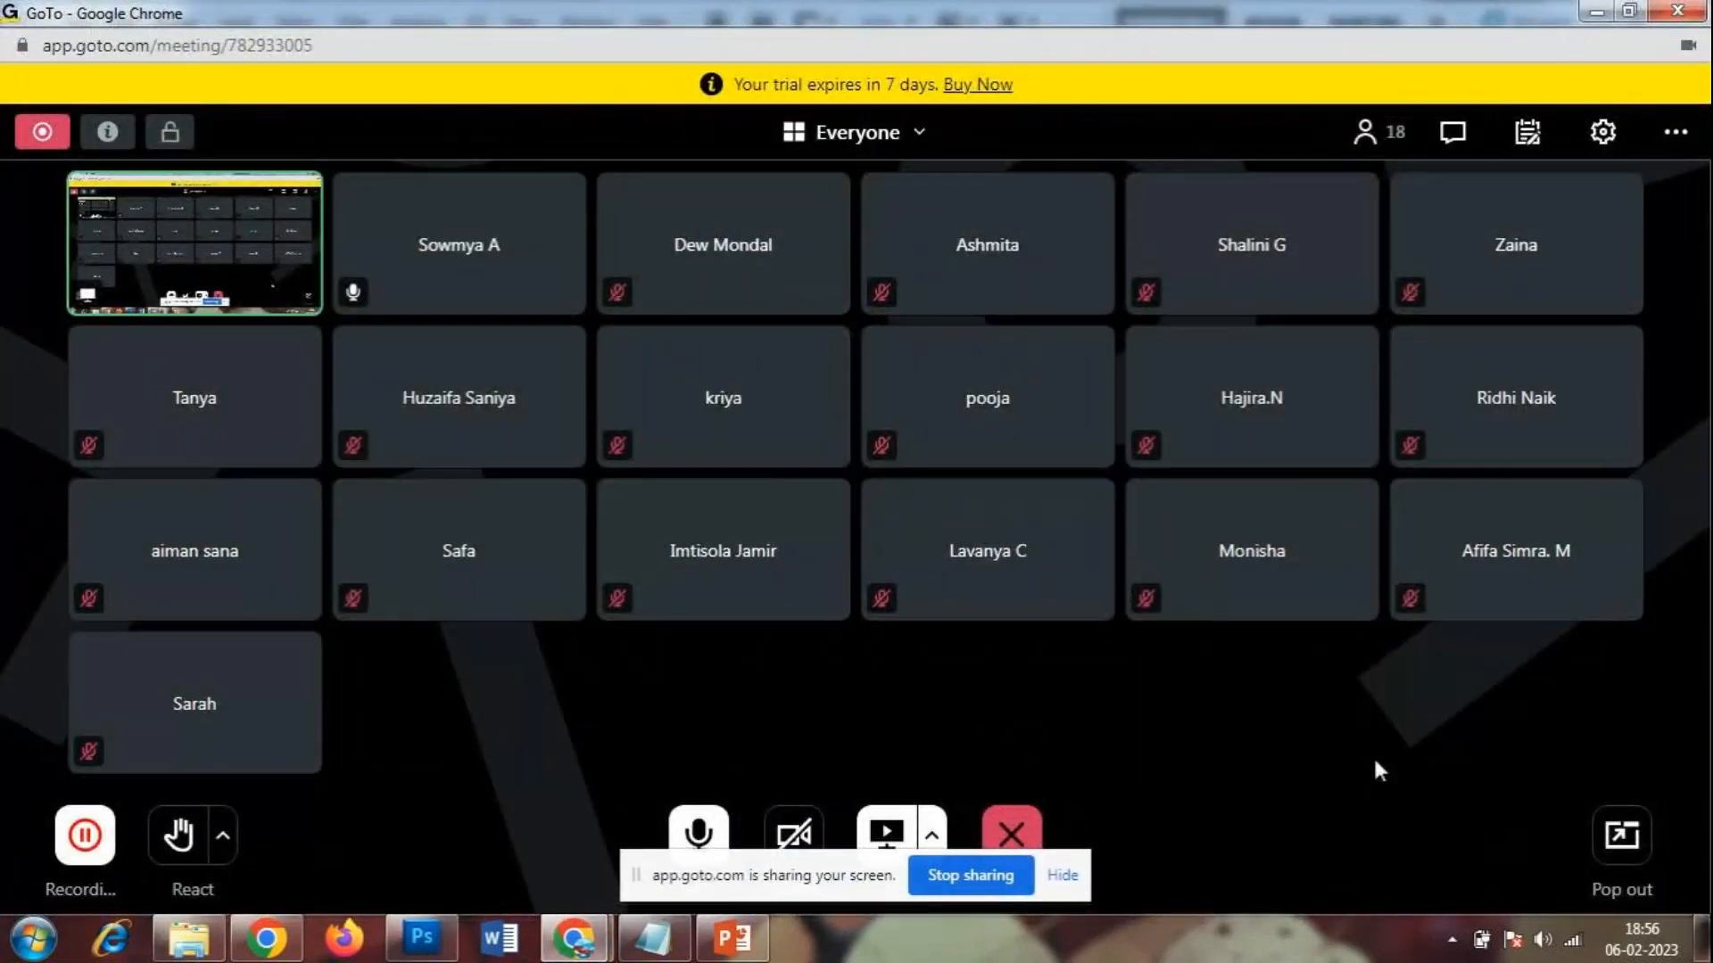
# - Switch back to Photoshop, hide the colourful street background layer and show the bicycle background layer
pyautogui.click(416, 954)
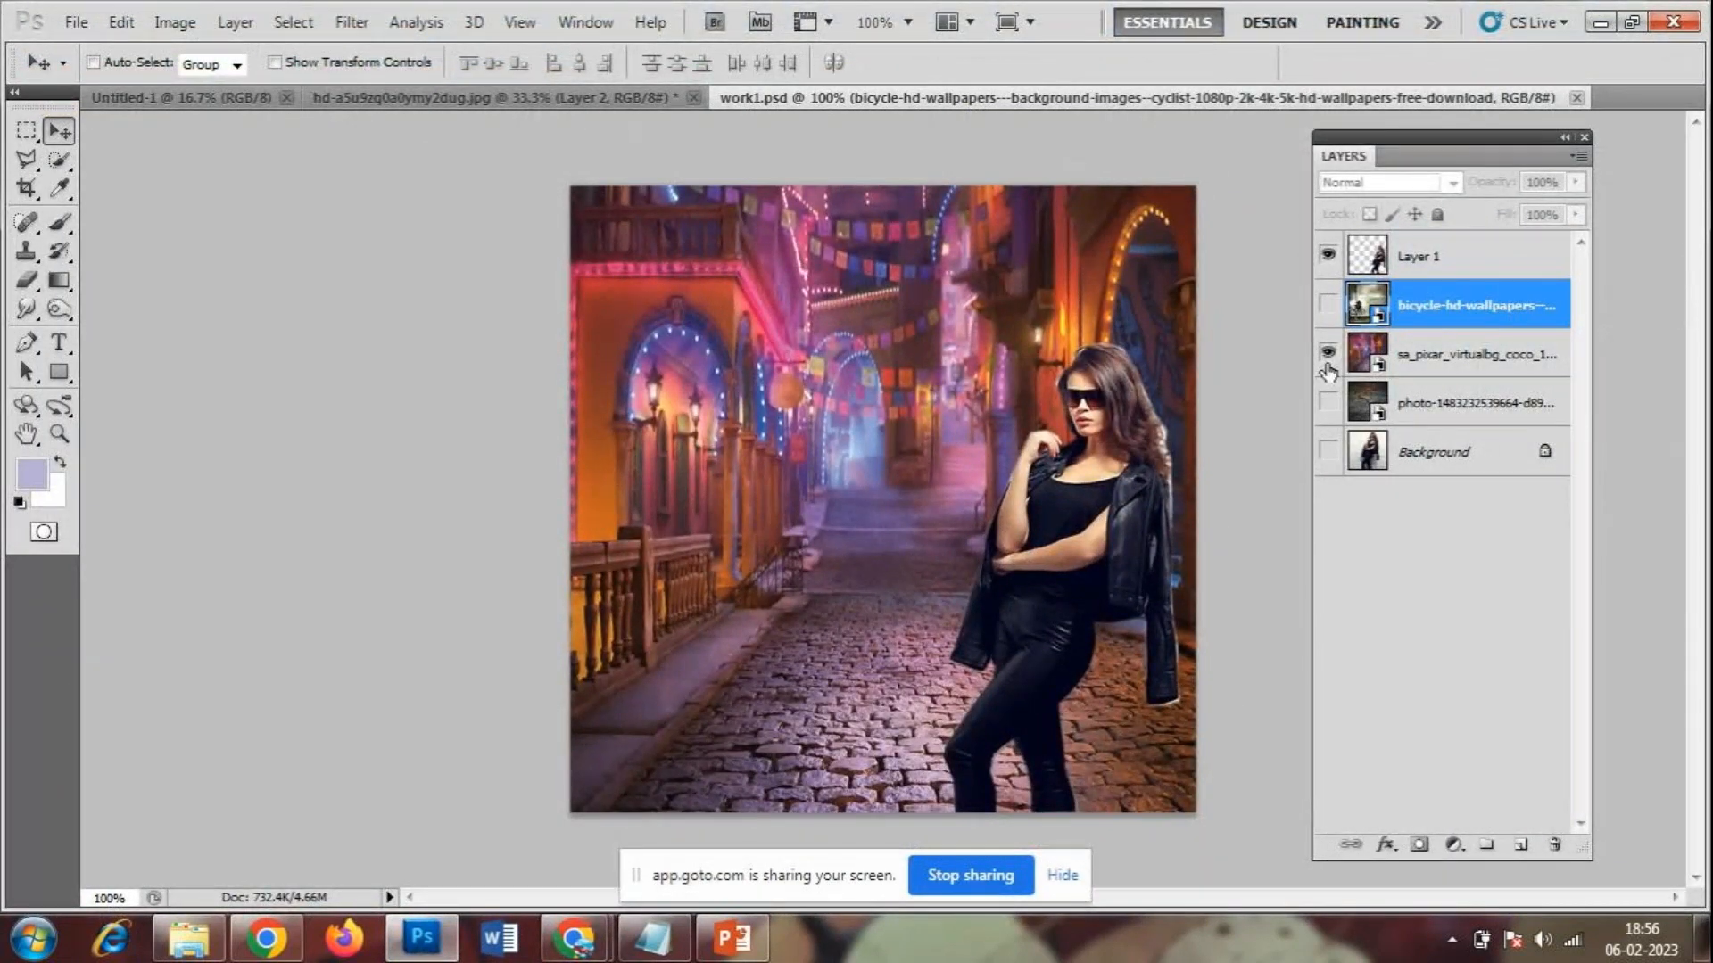
pyautogui.click(1329, 366)
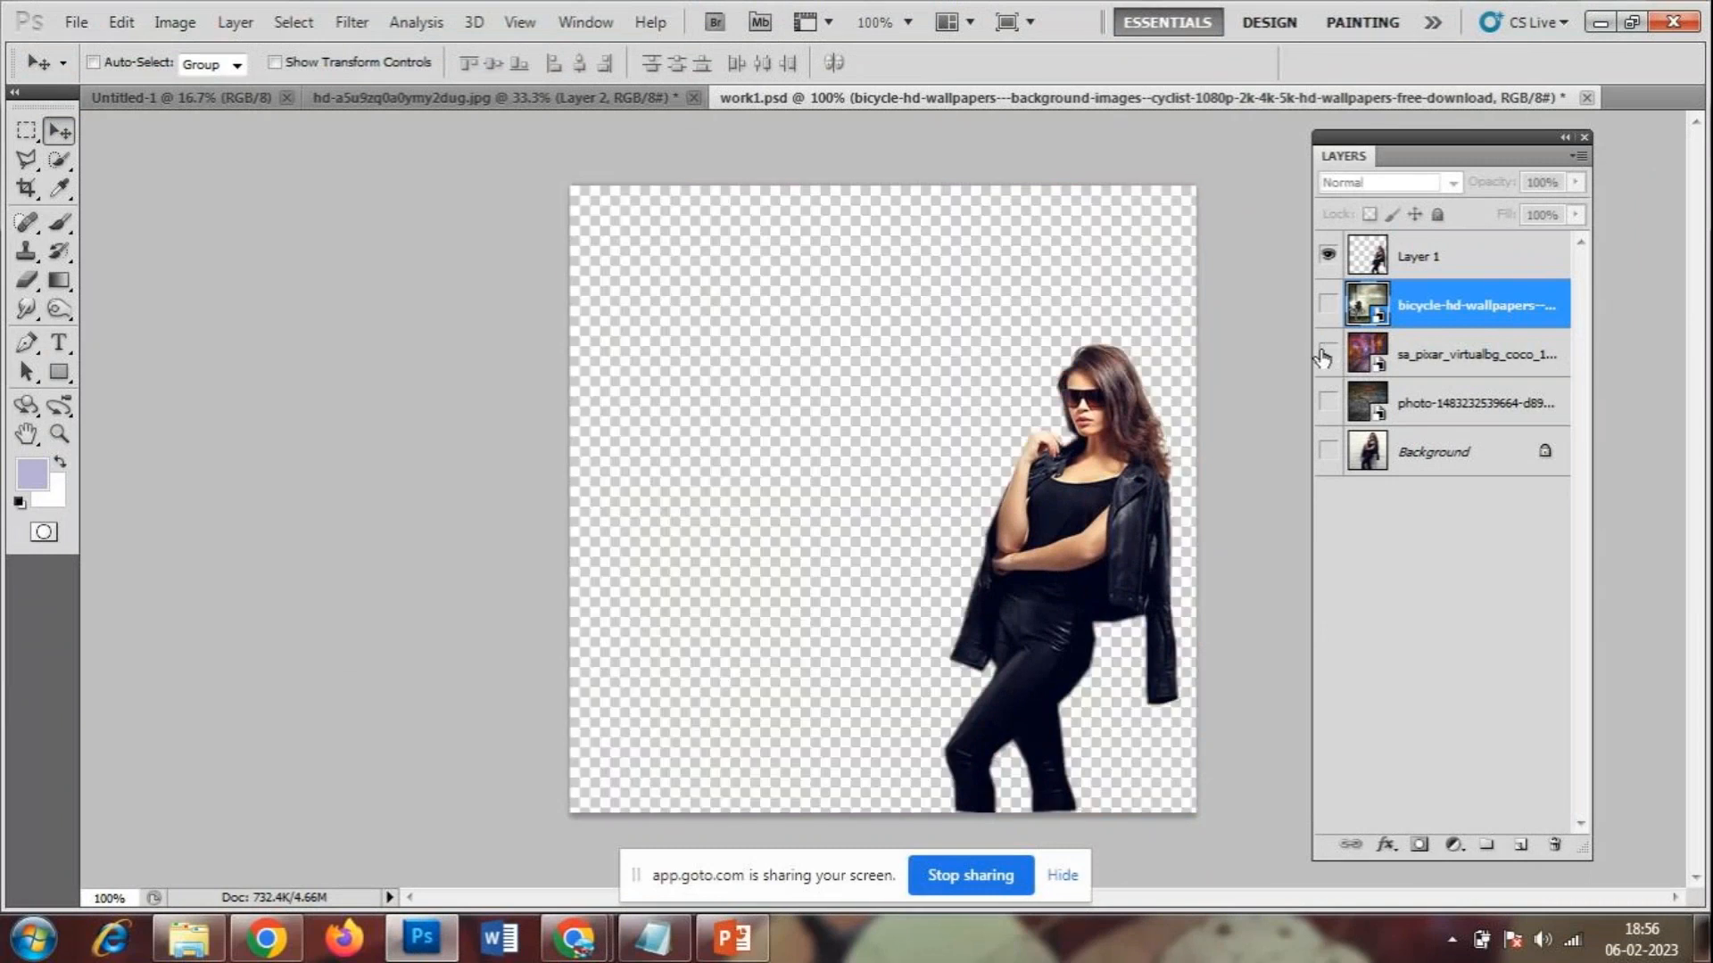
pyautogui.click(1329, 303)
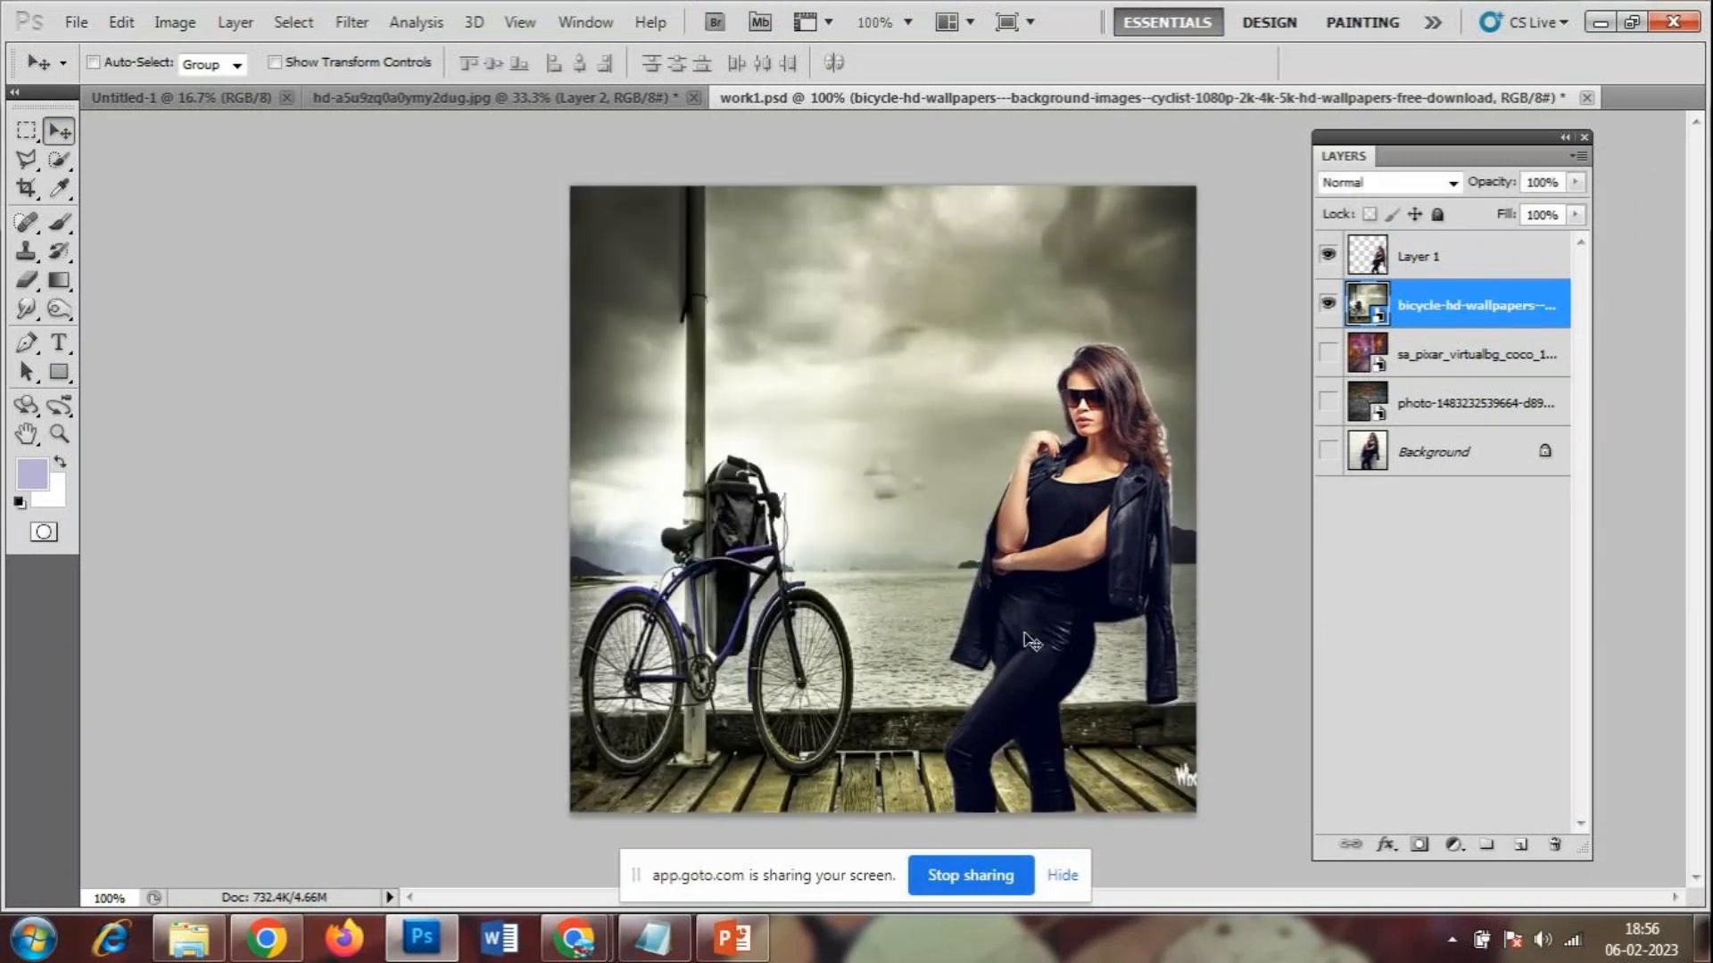
# - Save the bicycle version as work2.jpg in my photoshop works, as JPEG at Maximum quality 12 with Baseline ("Standard")
pyautogui.click(74, 23)
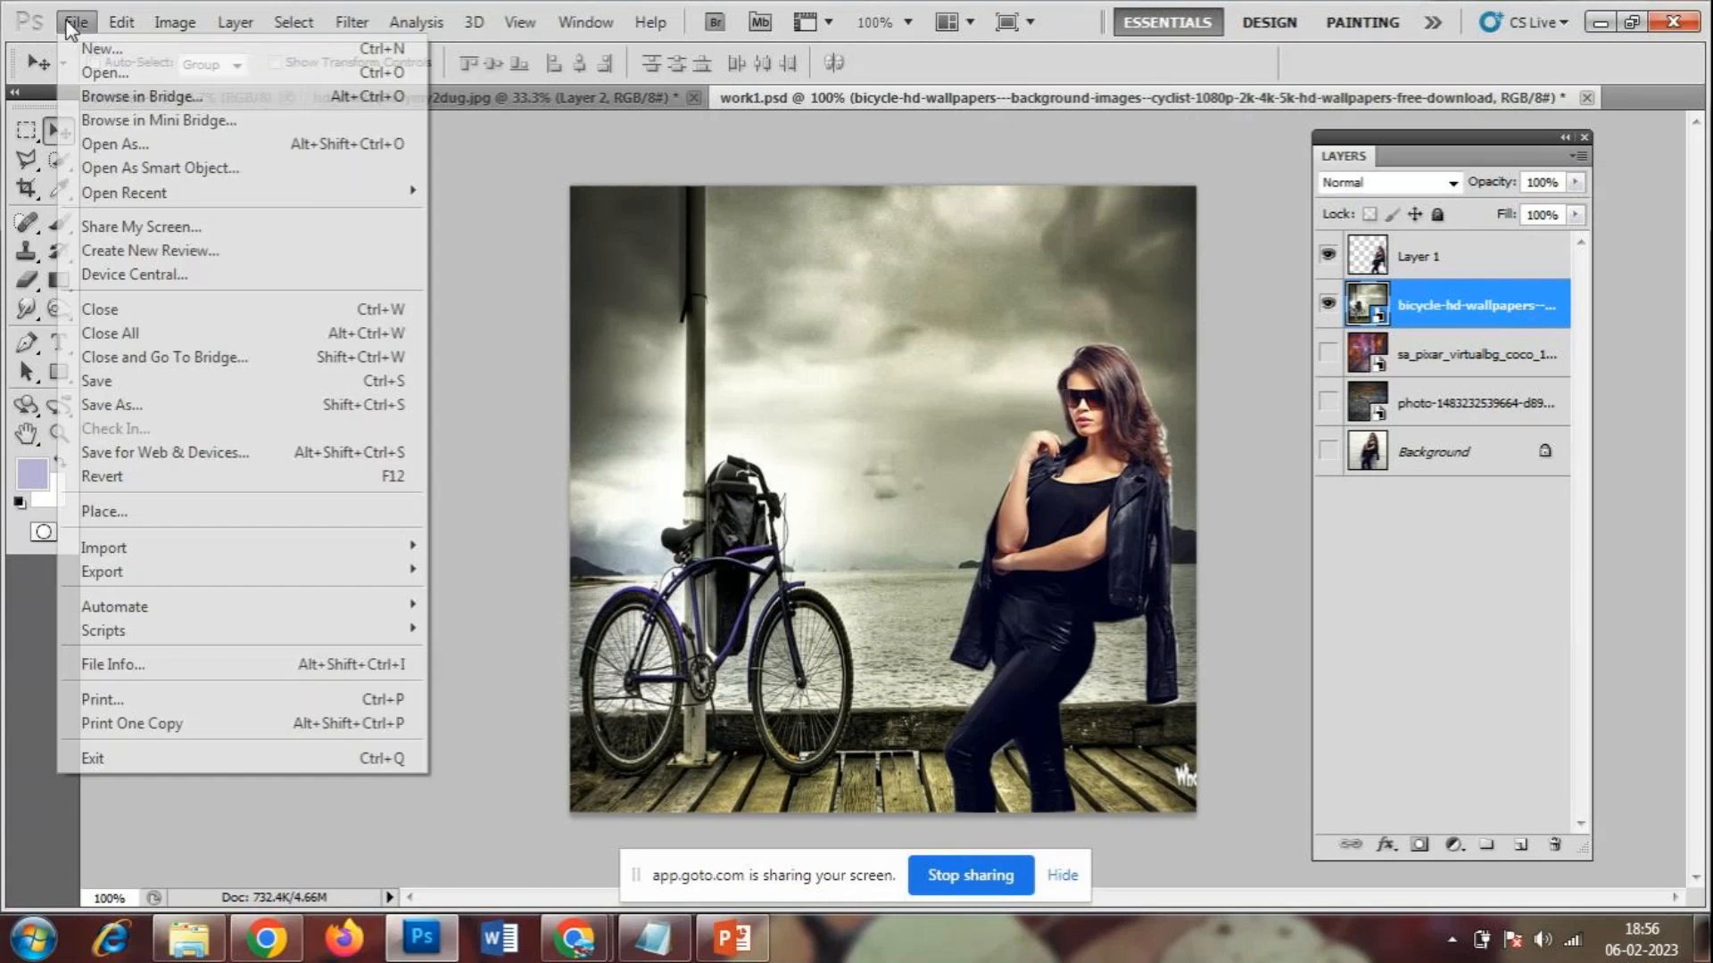
pyautogui.click(111, 404)
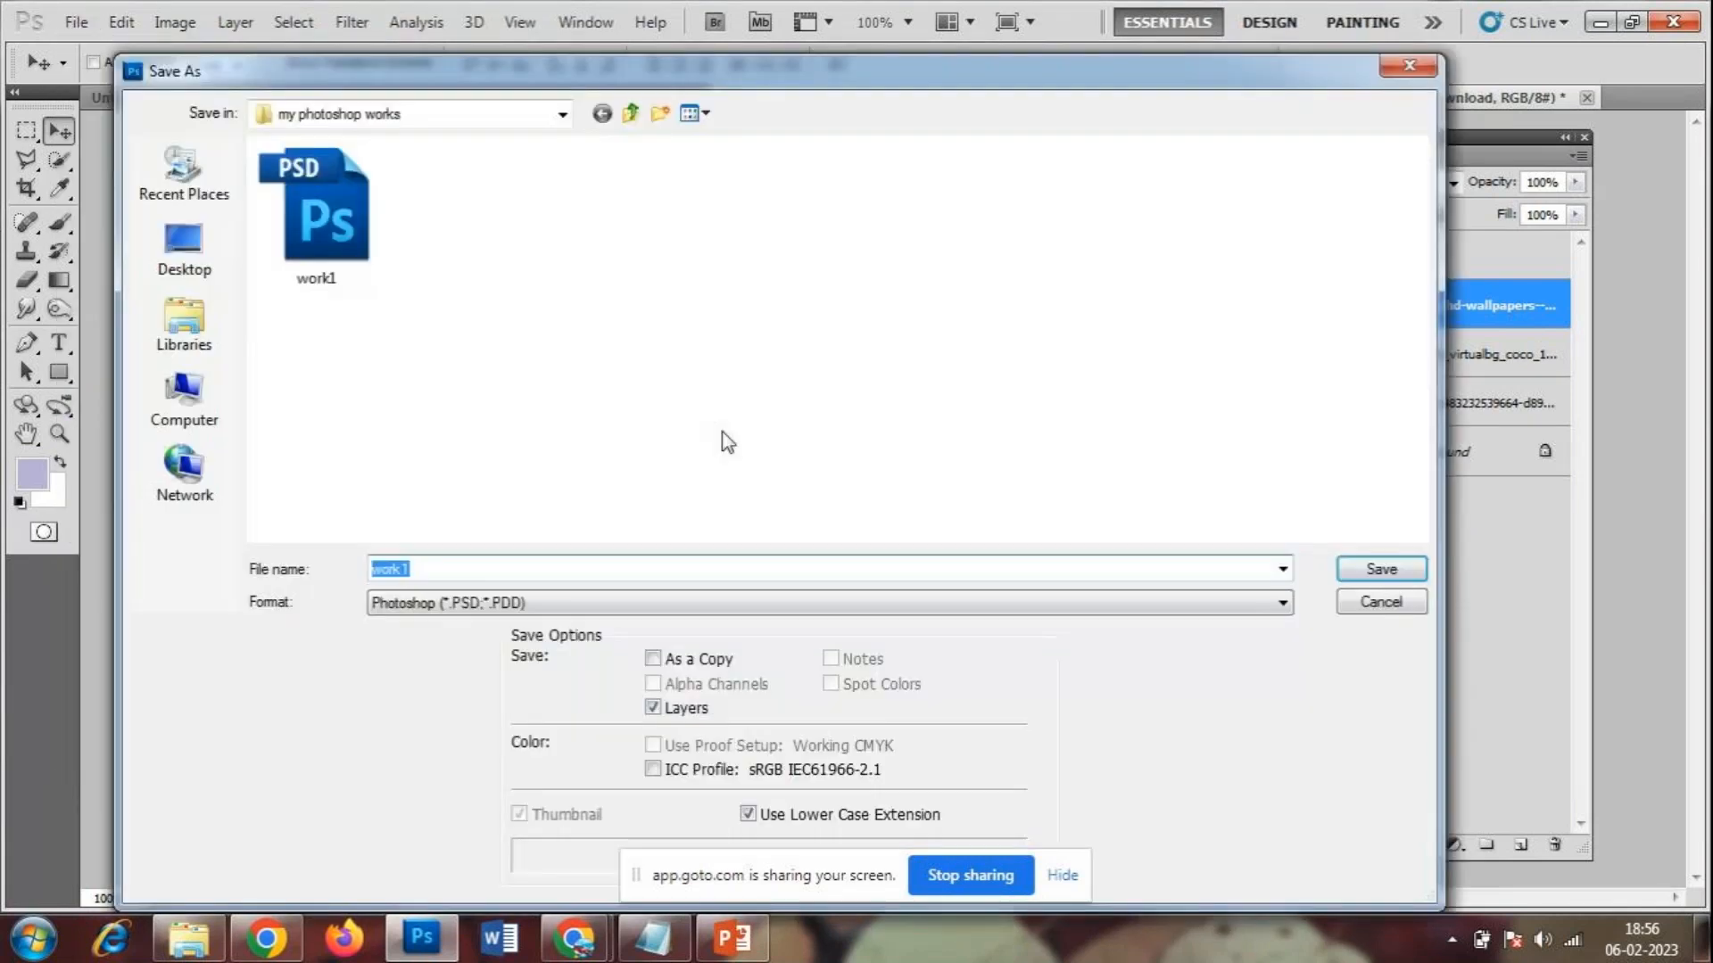
pyautogui.click(471, 568)
pyautogui.press('BackSpace')
pyautogui.write('2')
pyautogui.click(572, 606)
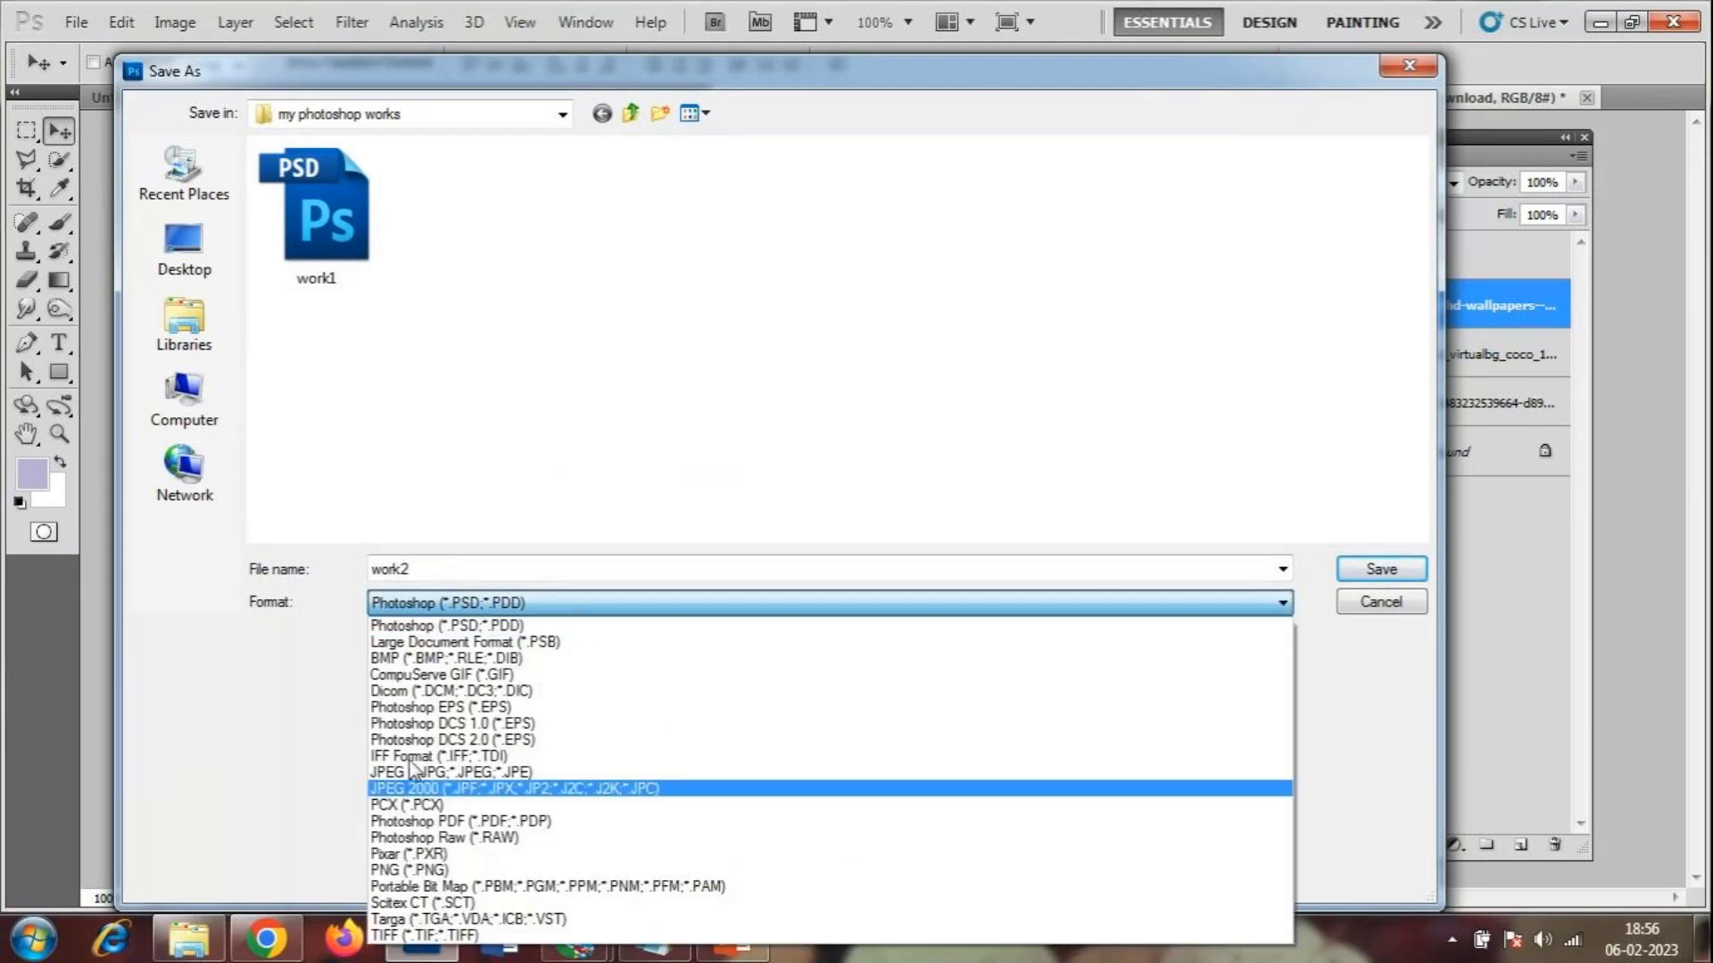
pyautogui.click(406, 774)
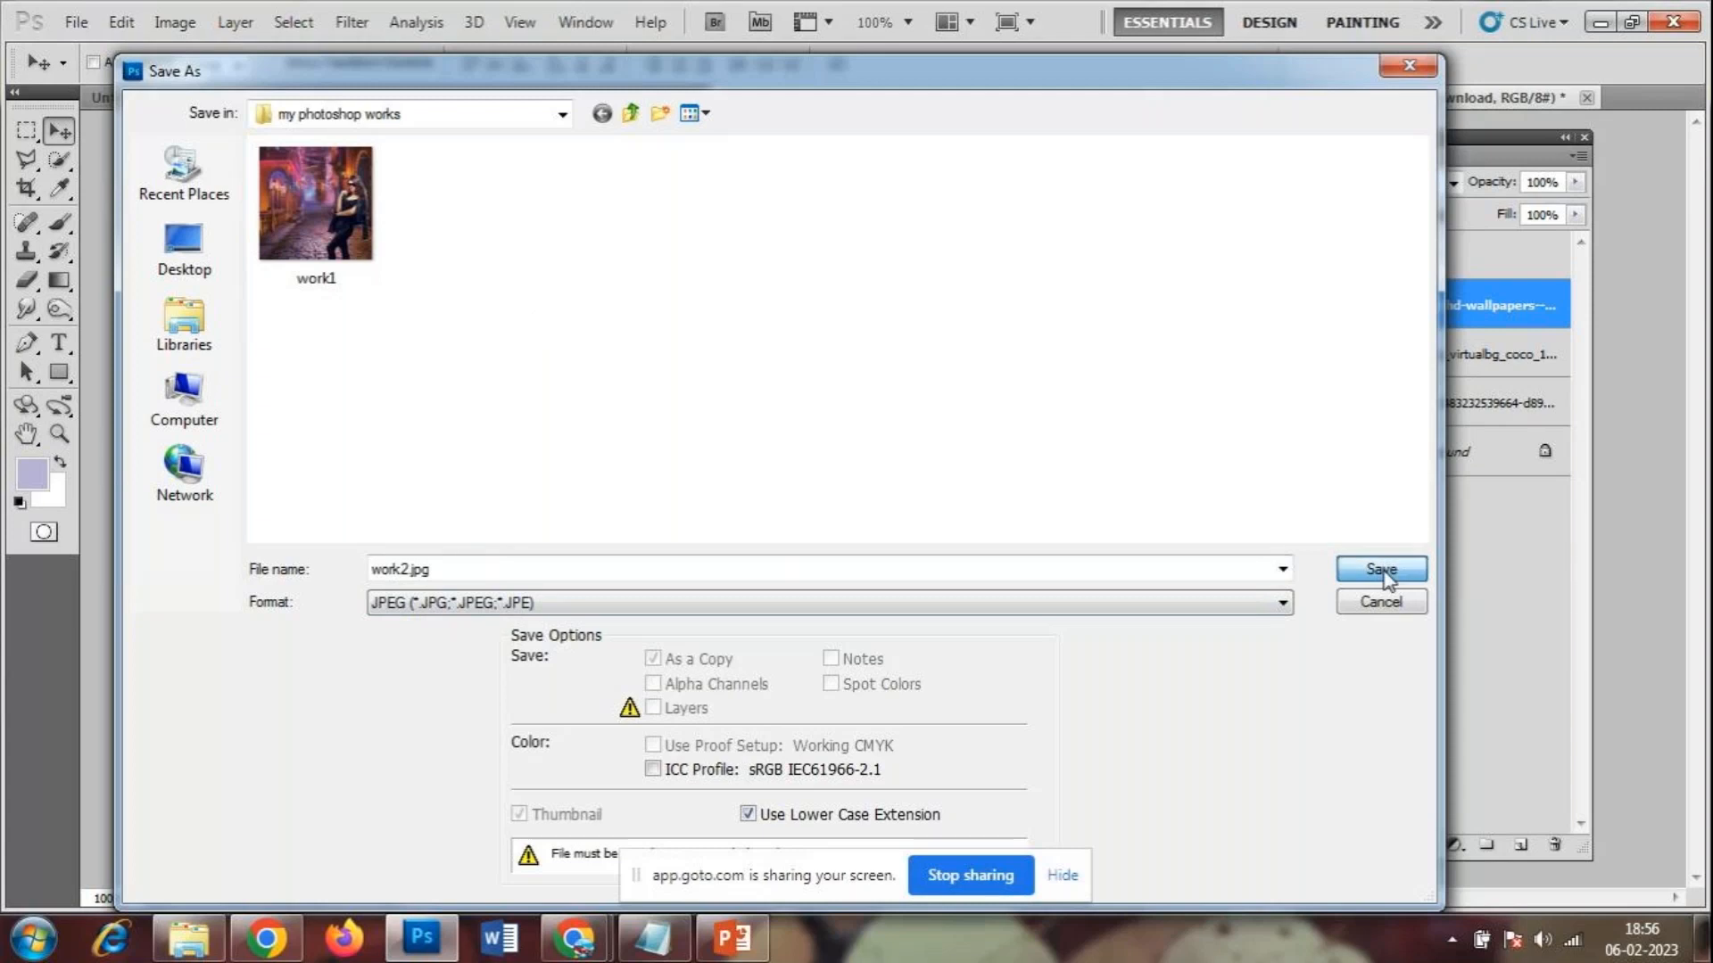
pyautogui.click(1379, 569)
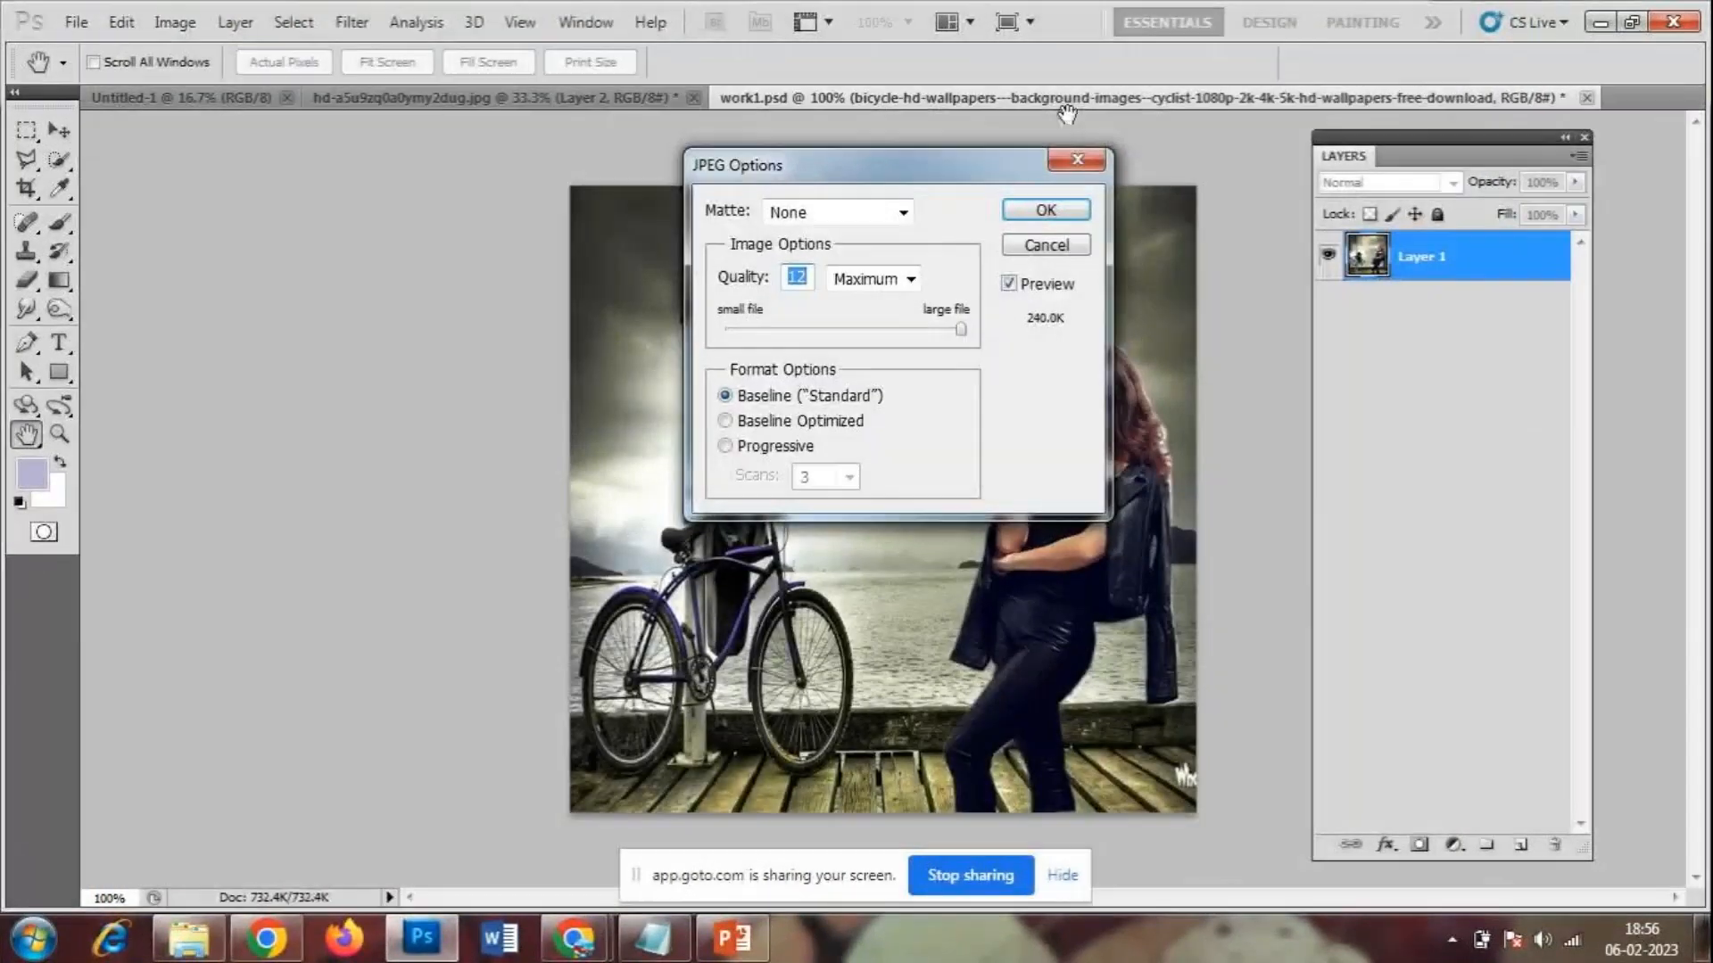
pyautogui.click(1078, 211)
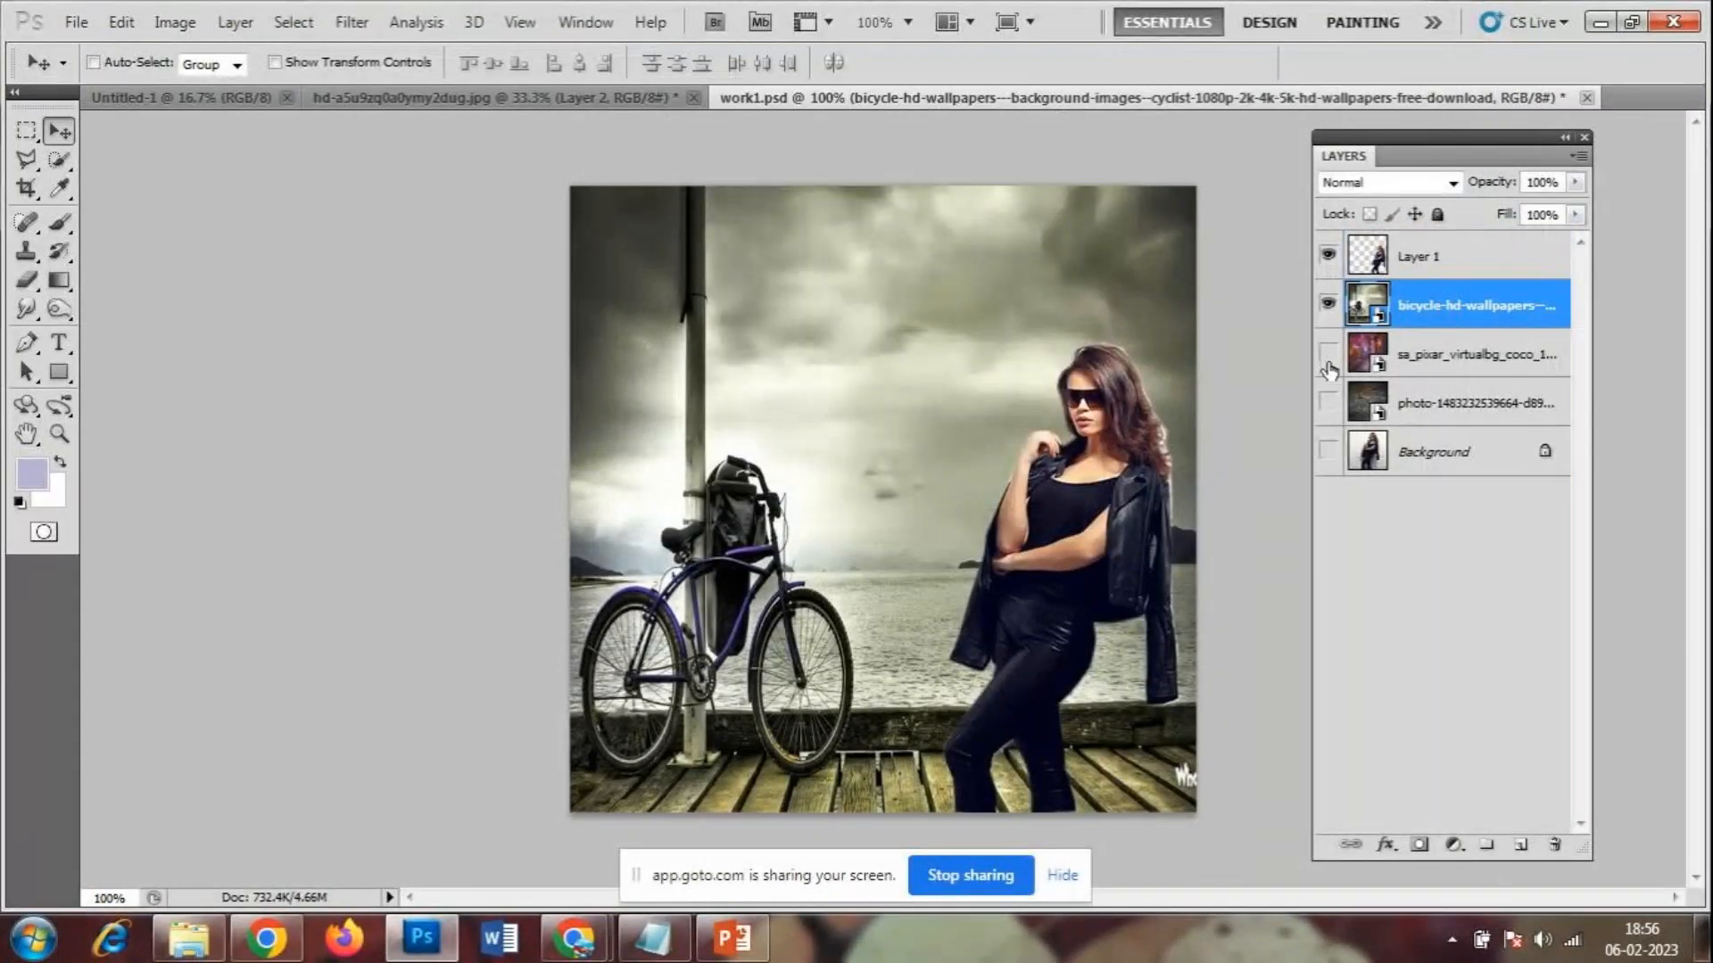
# - Hide the bicycle background layer and show the ivy-covered brick wall layer behind the model
pyautogui.click(1327, 306)
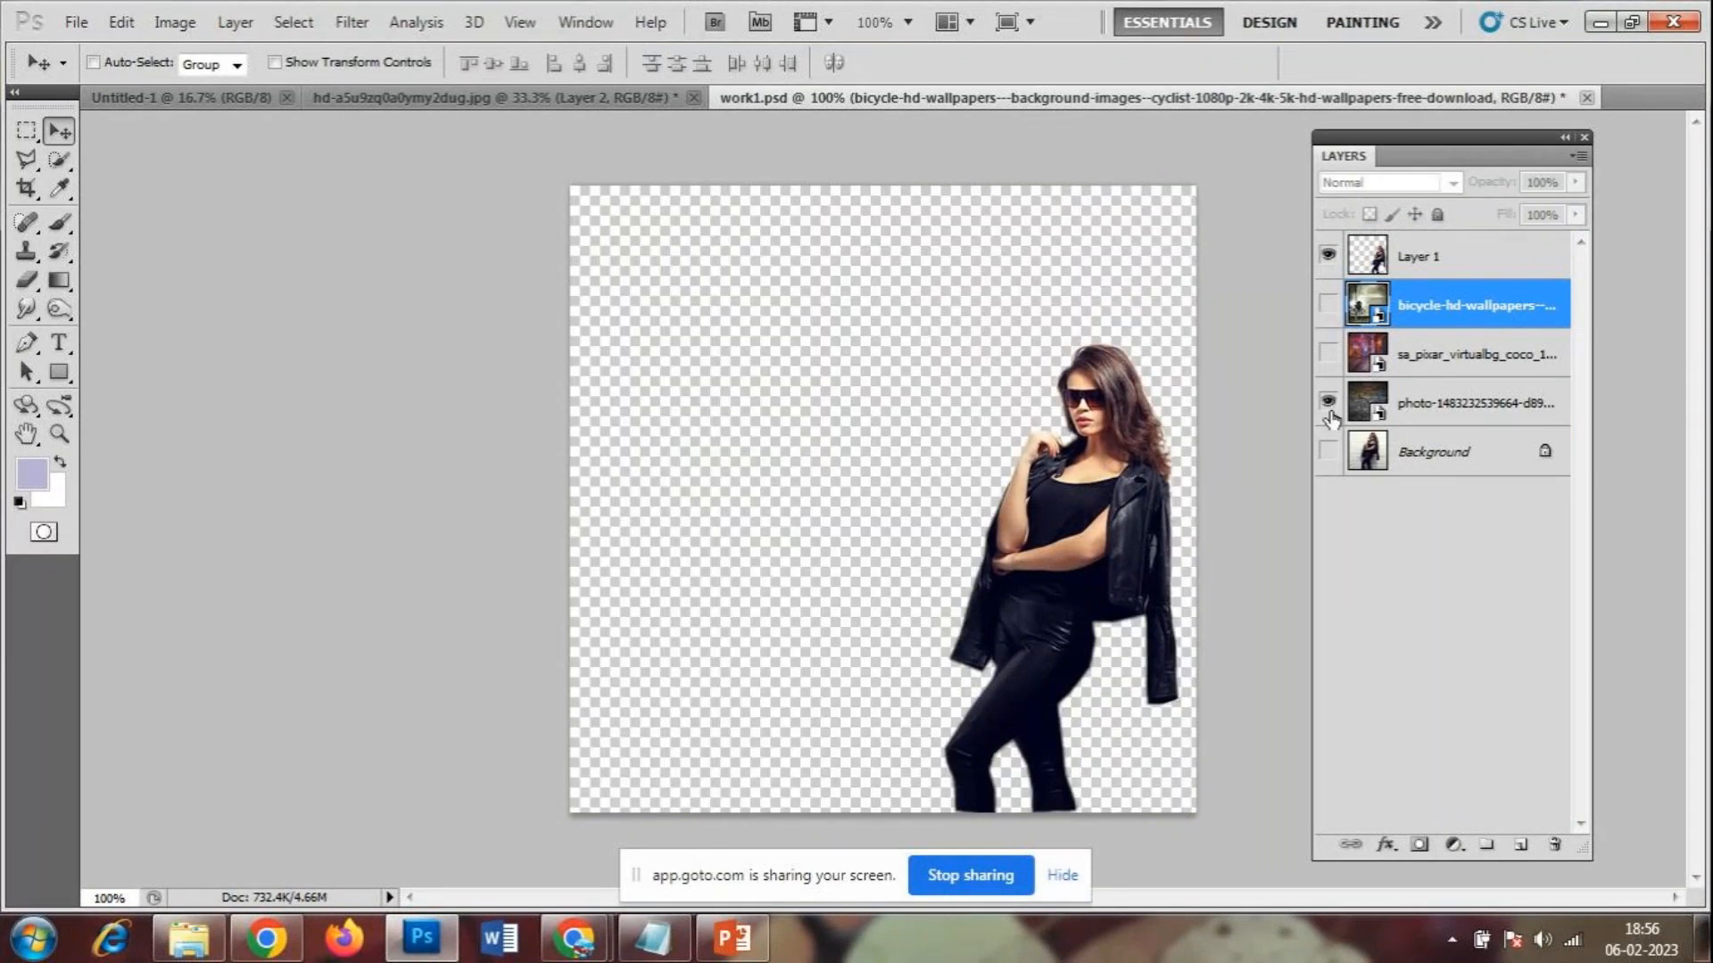
pyautogui.click(1328, 403)
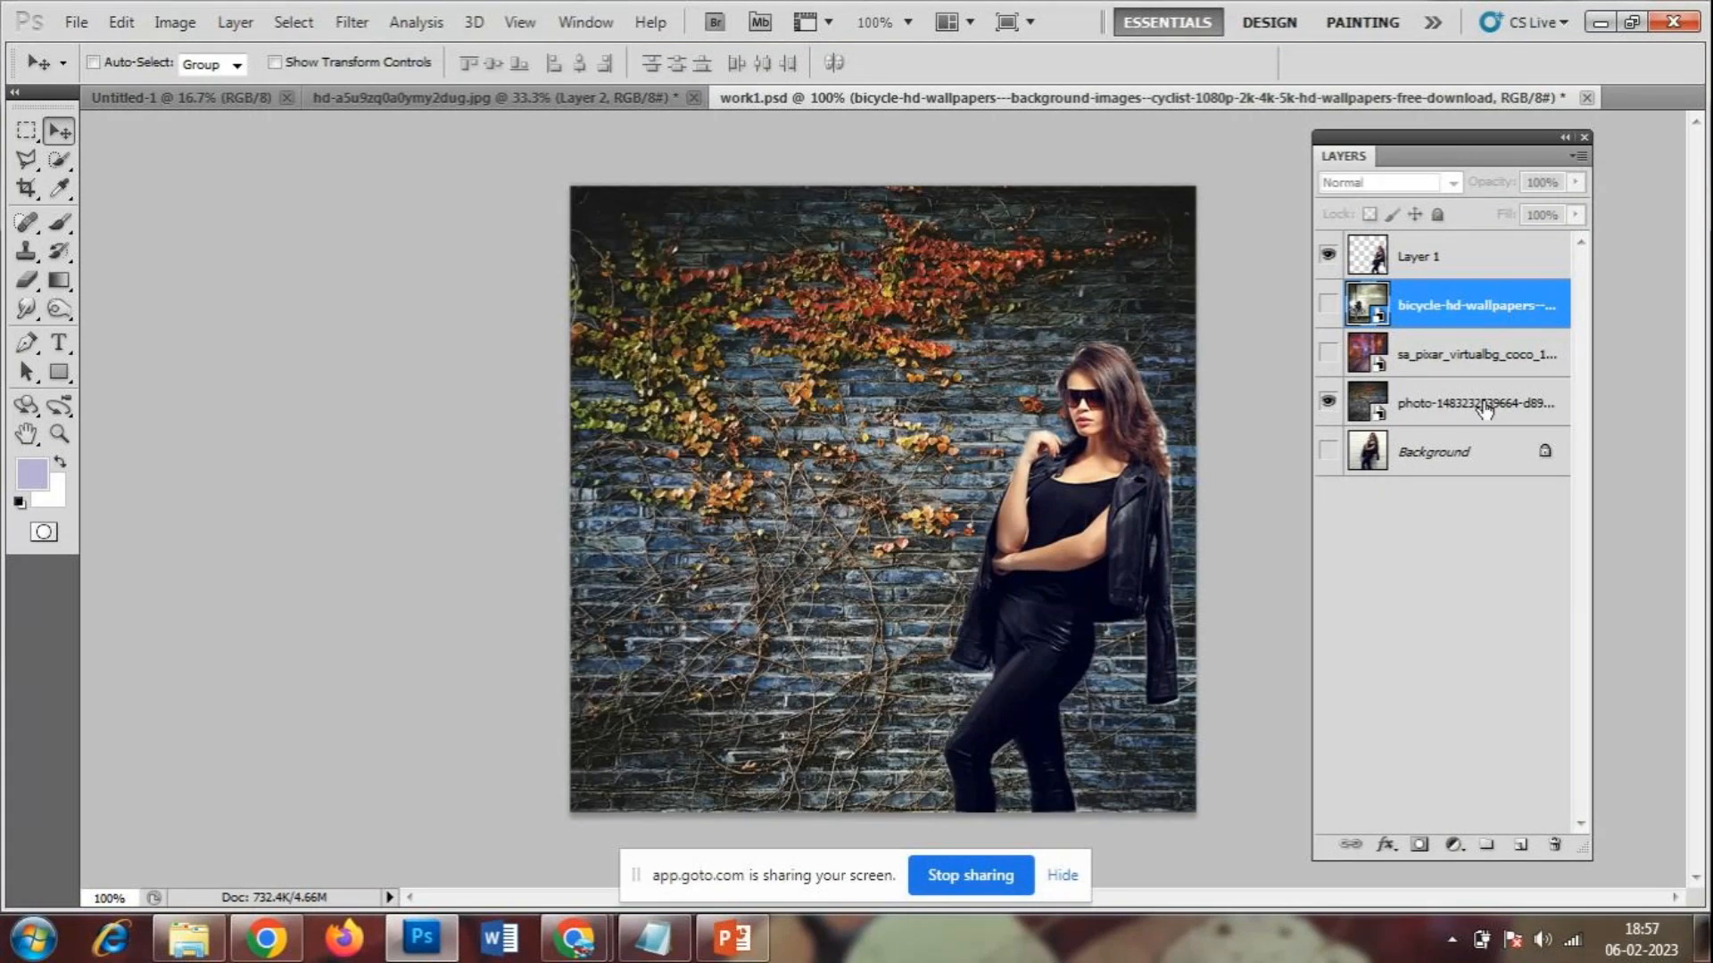
# - Switch to Windows Explorer, view the work2 image and alternate between it and work1, then close the viewer and refresh the folder
pyautogui.click(189, 938)
pyautogui.click(584, 175)
pyautogui.doubleClick(584, 175)
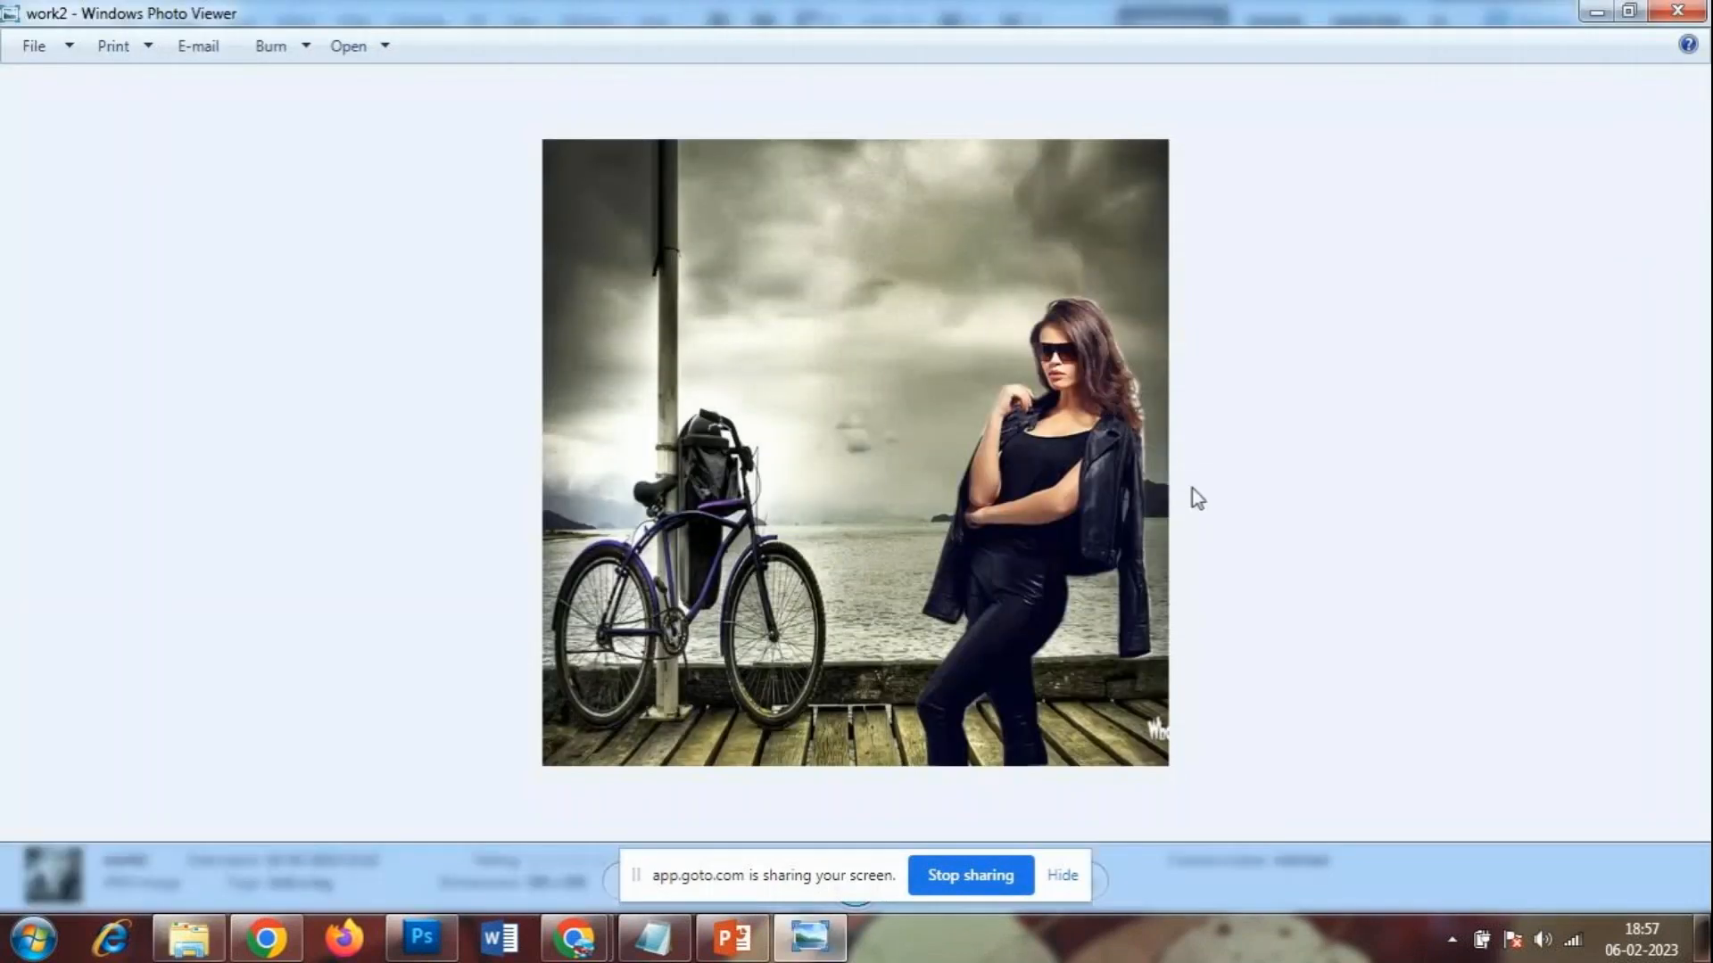
pyautogui.press('Left')
pyautogui.press('Right')
pyautogui.press('Left')
pyautogui.press('Right')
pyautogui.press('Left')
pyautogui.press('Right')
pyautogui.press('Left')
pyautogui.press('Right')
pyautogui.press('Left')
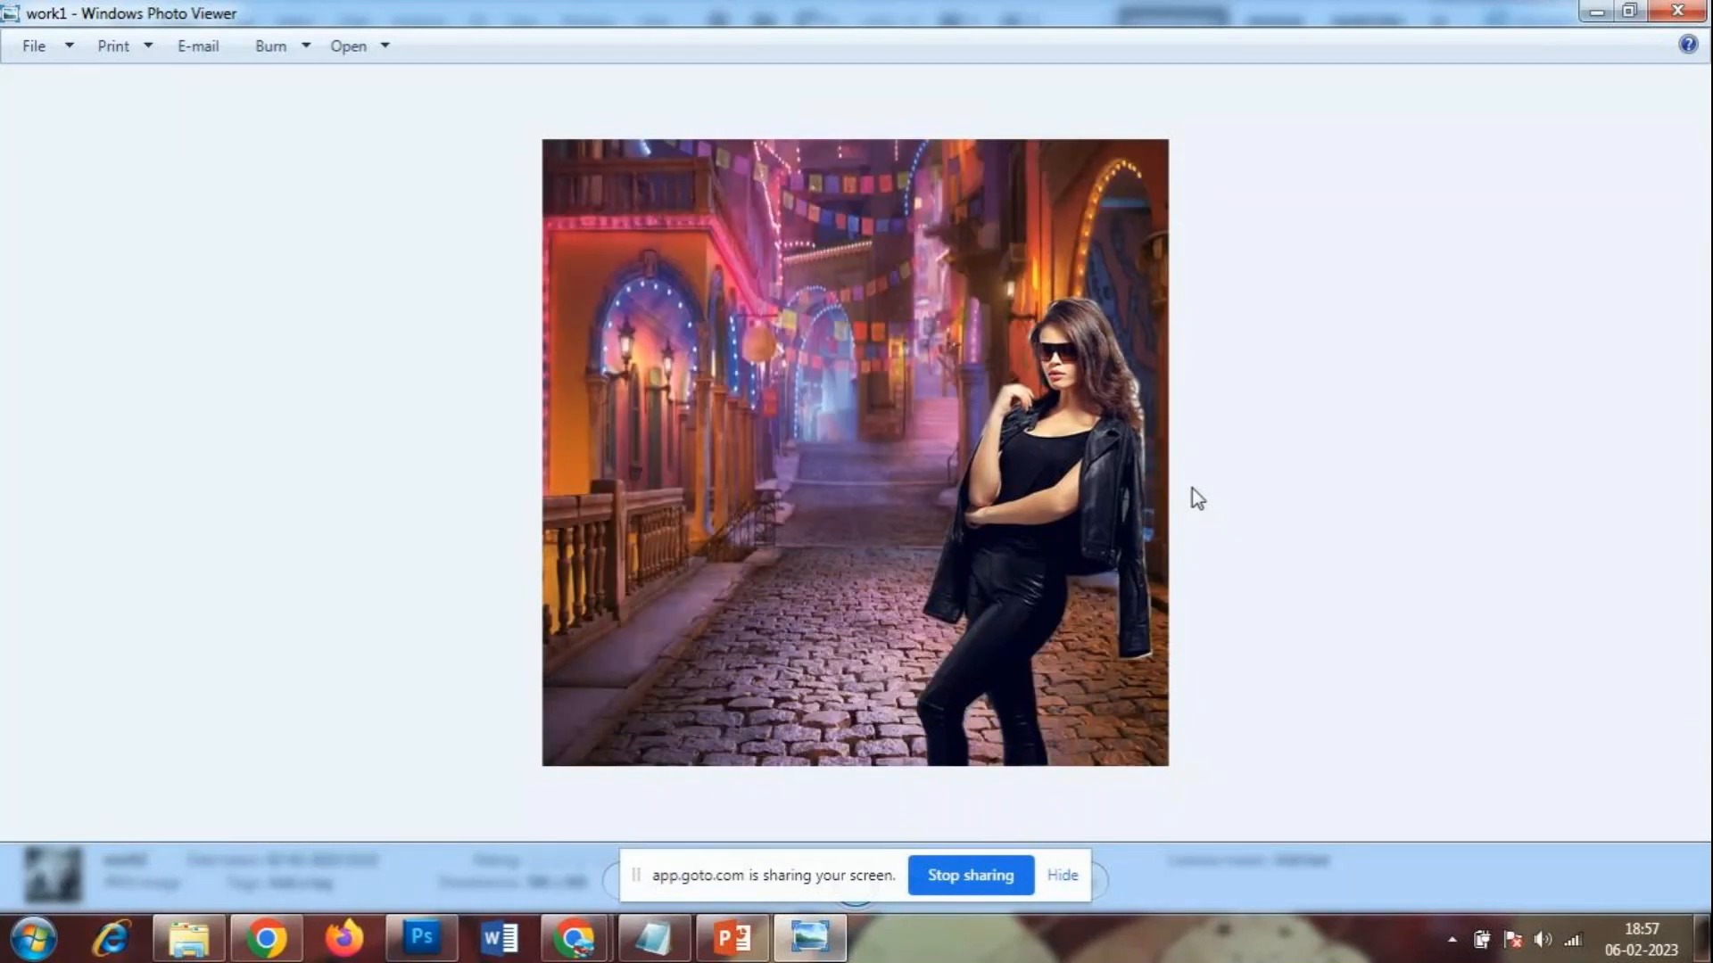
pyautogui.click(1678, 11)
pyautogui.rightClick(672, 549)
pyautogui.click(754, 565)
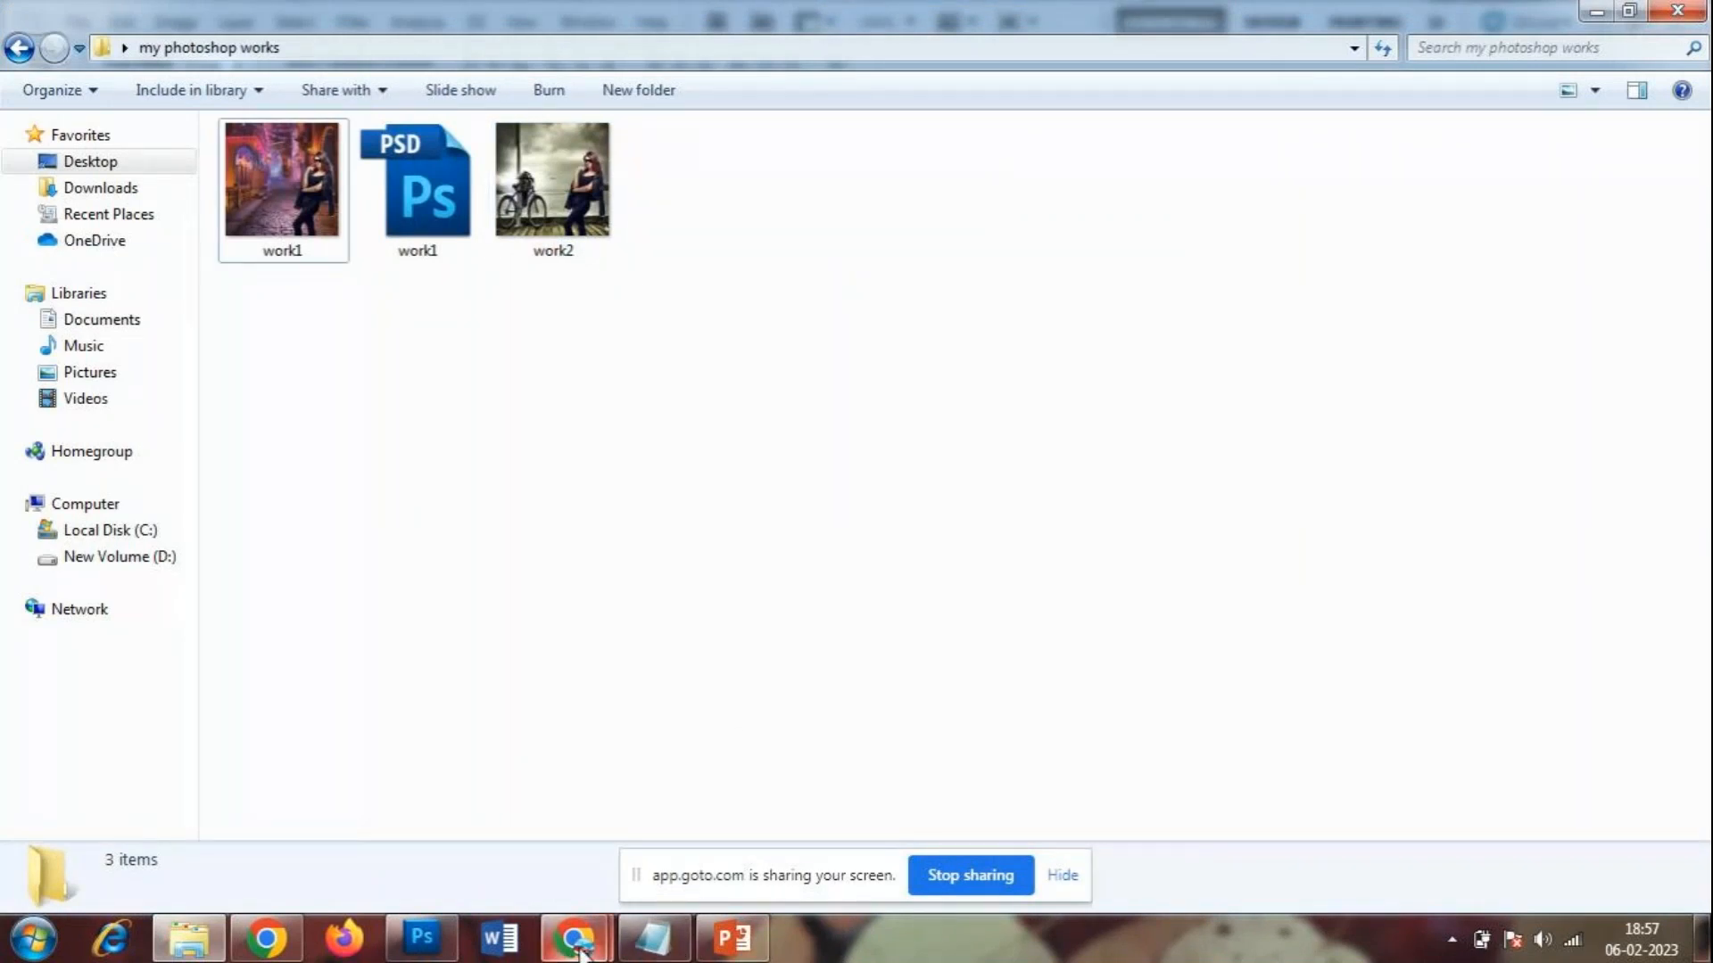
# - Switch back to Photoshop and close work1.psd, saving its changes
pyautogui.click(422, 937)
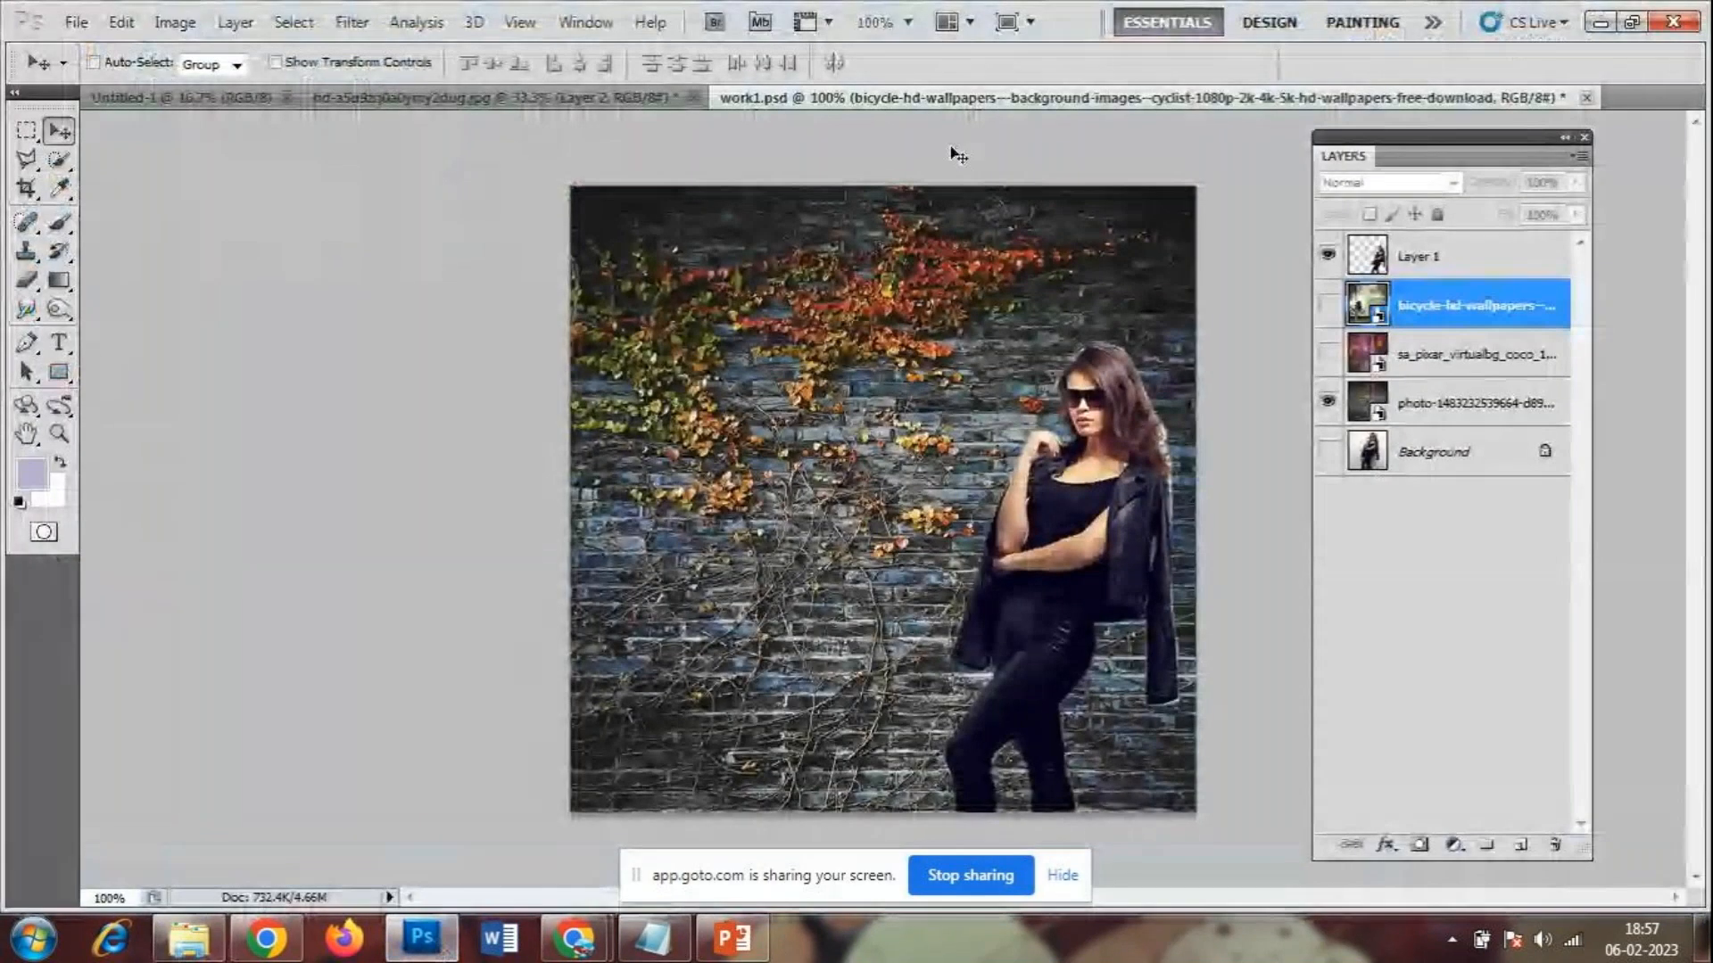
pyautogui.click(1587, 97)
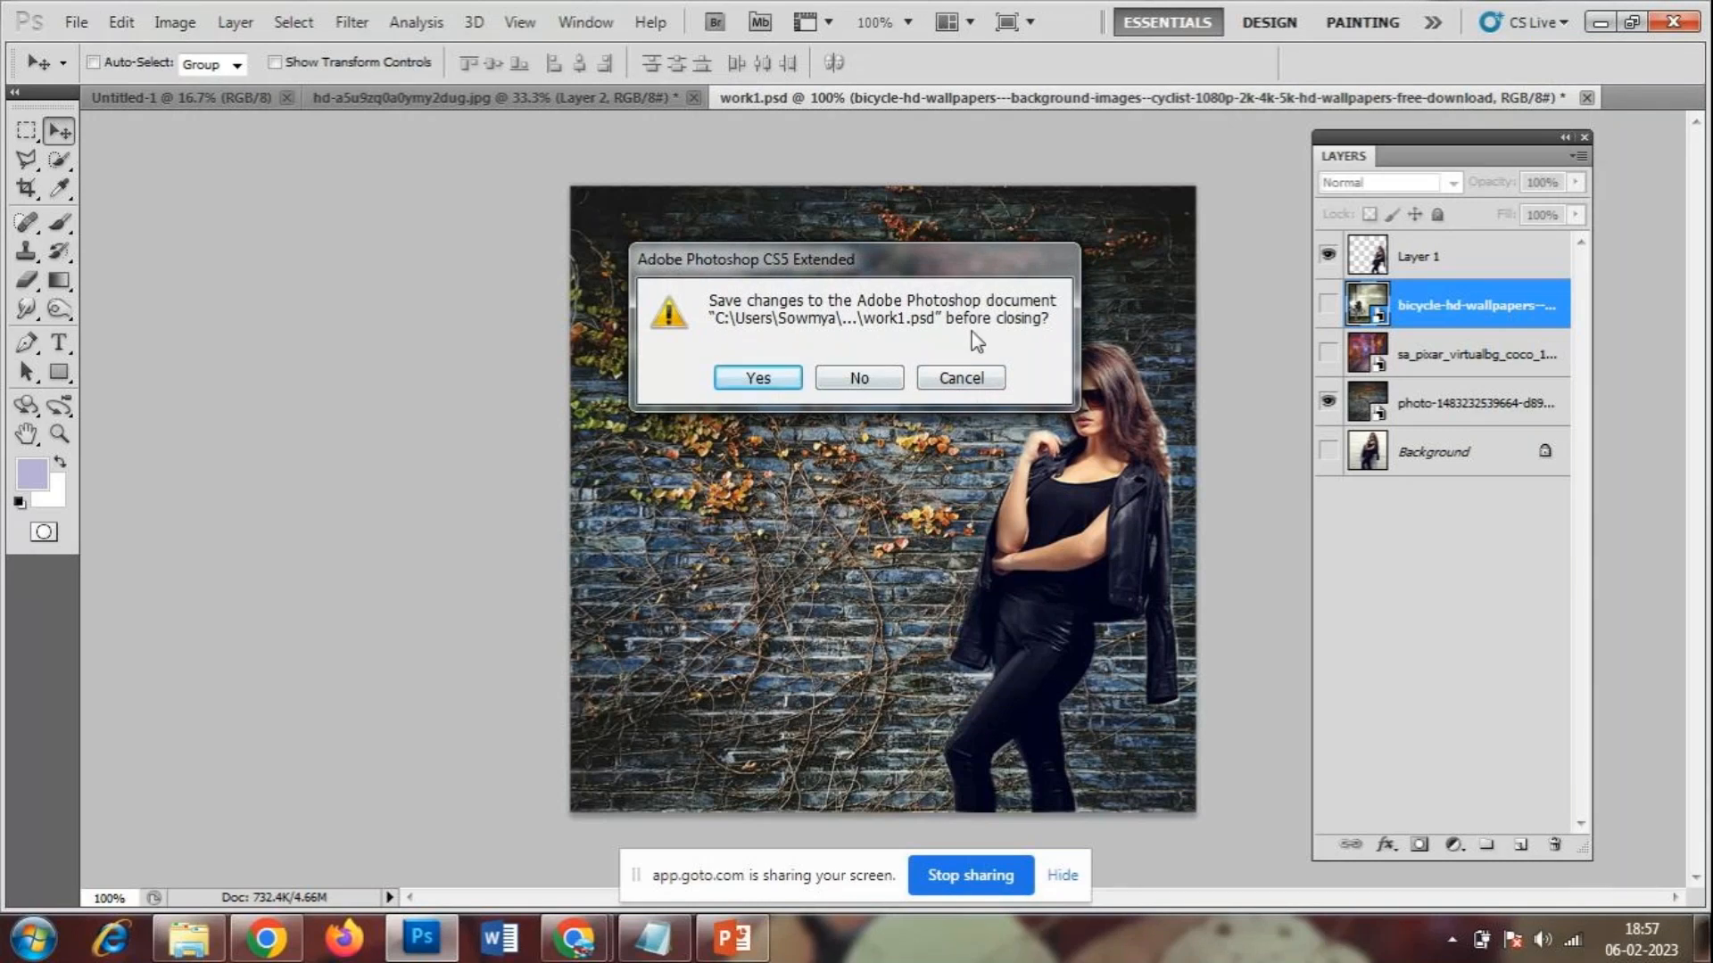
pyautogui.click(754, 379)
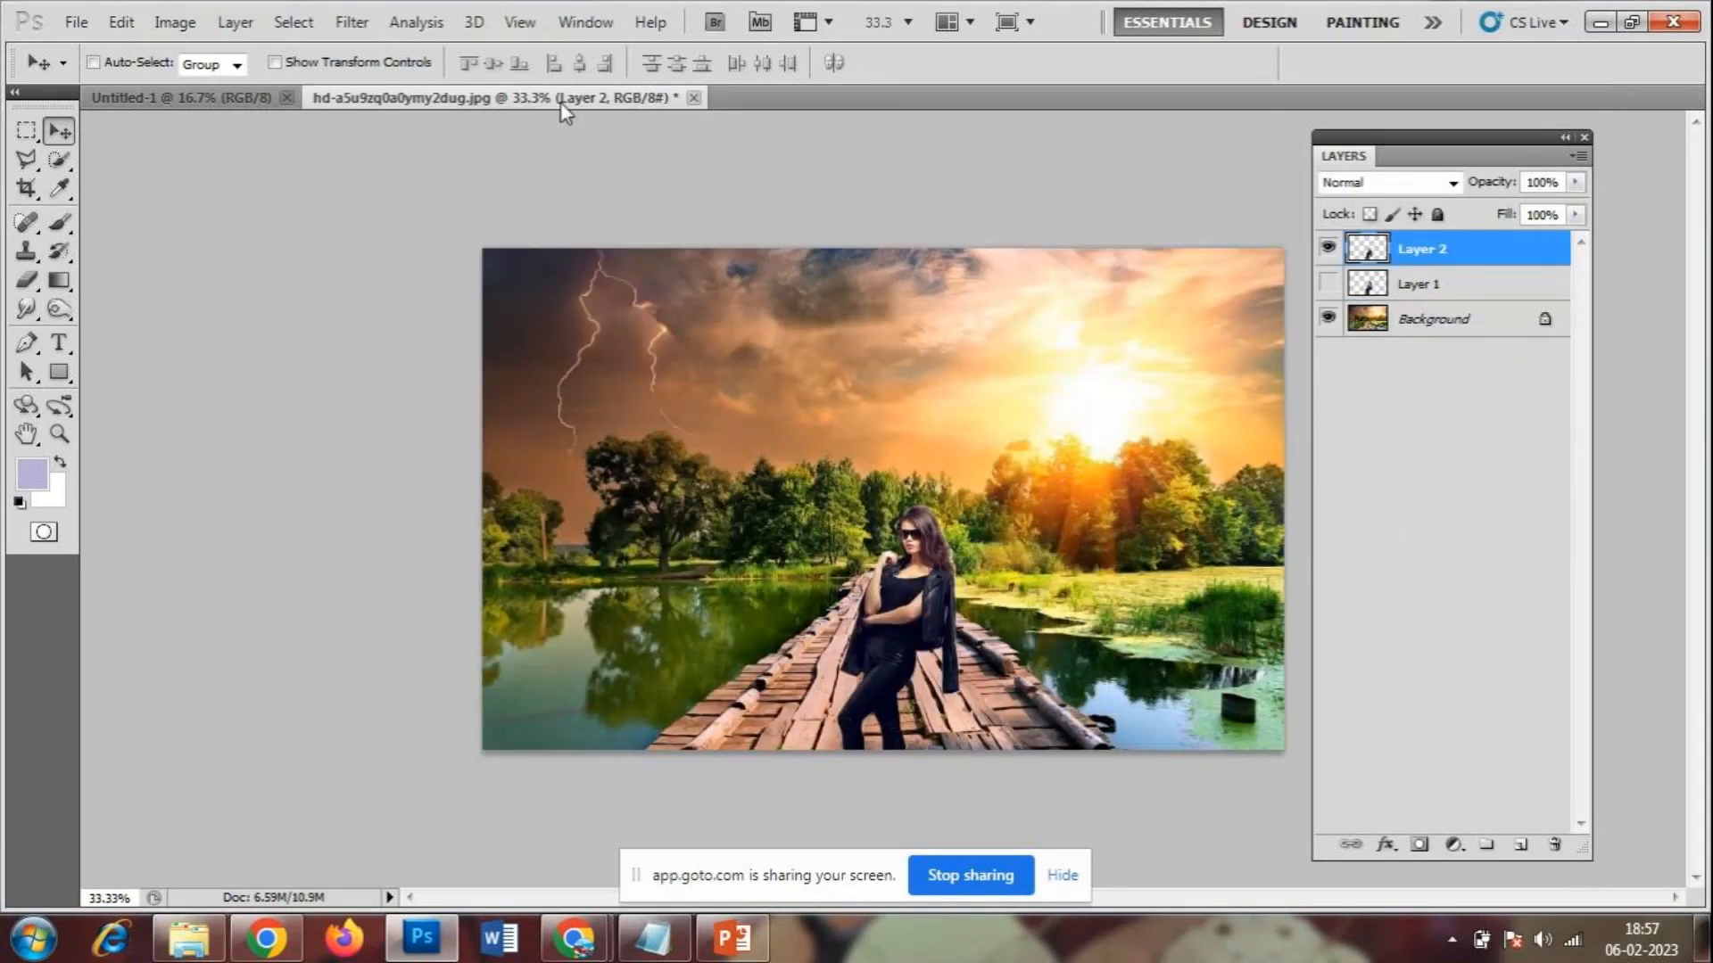
pyautogui.click(76, 21)
pyautogui.click(105, 72)
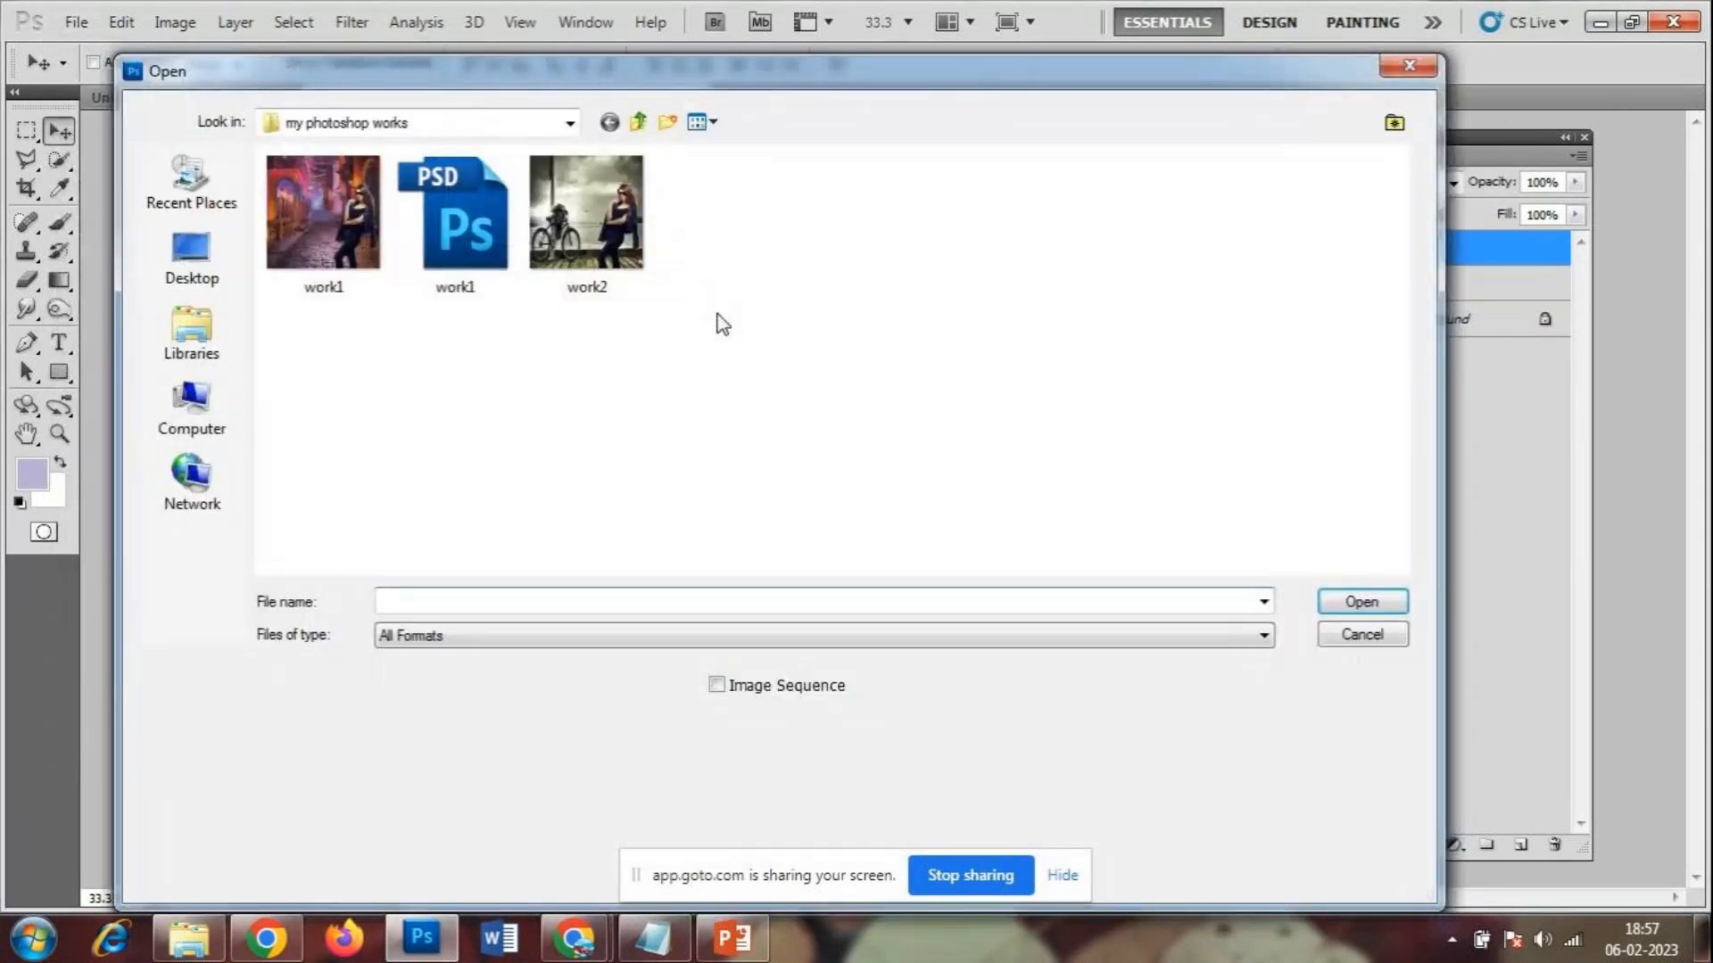
pyautogui.click(1362, 635)
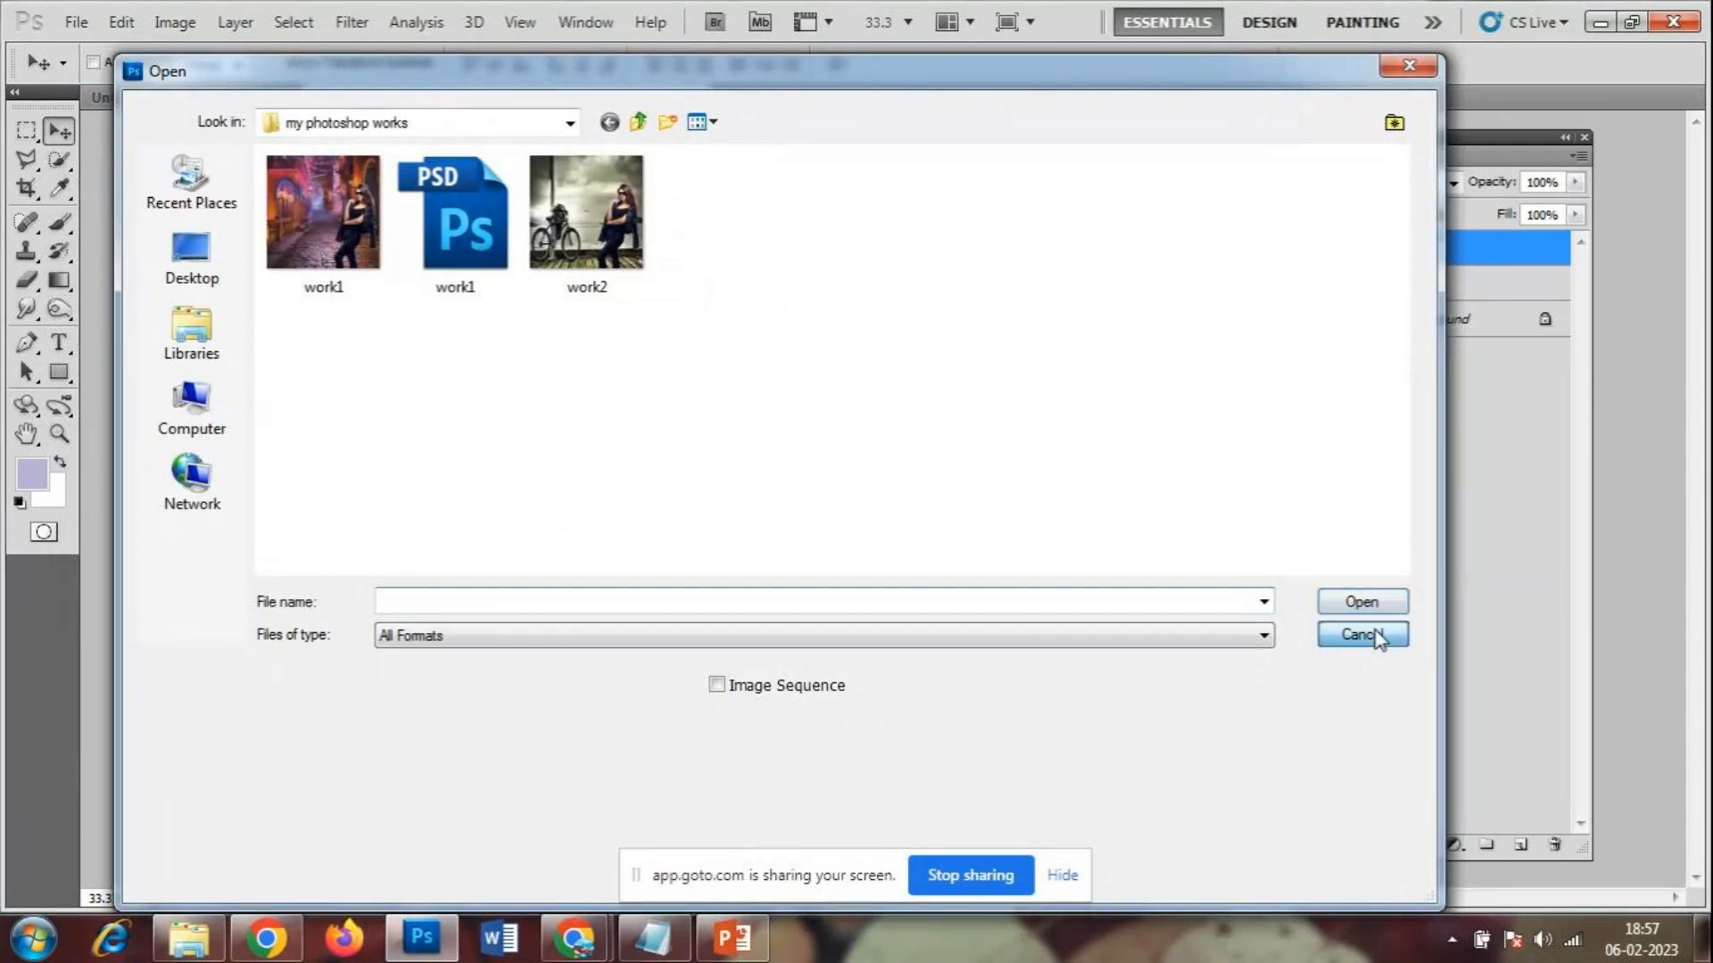
# - Start opening a file in Photoshop and browse to the Computer location
pyautogui.click(60, 19)
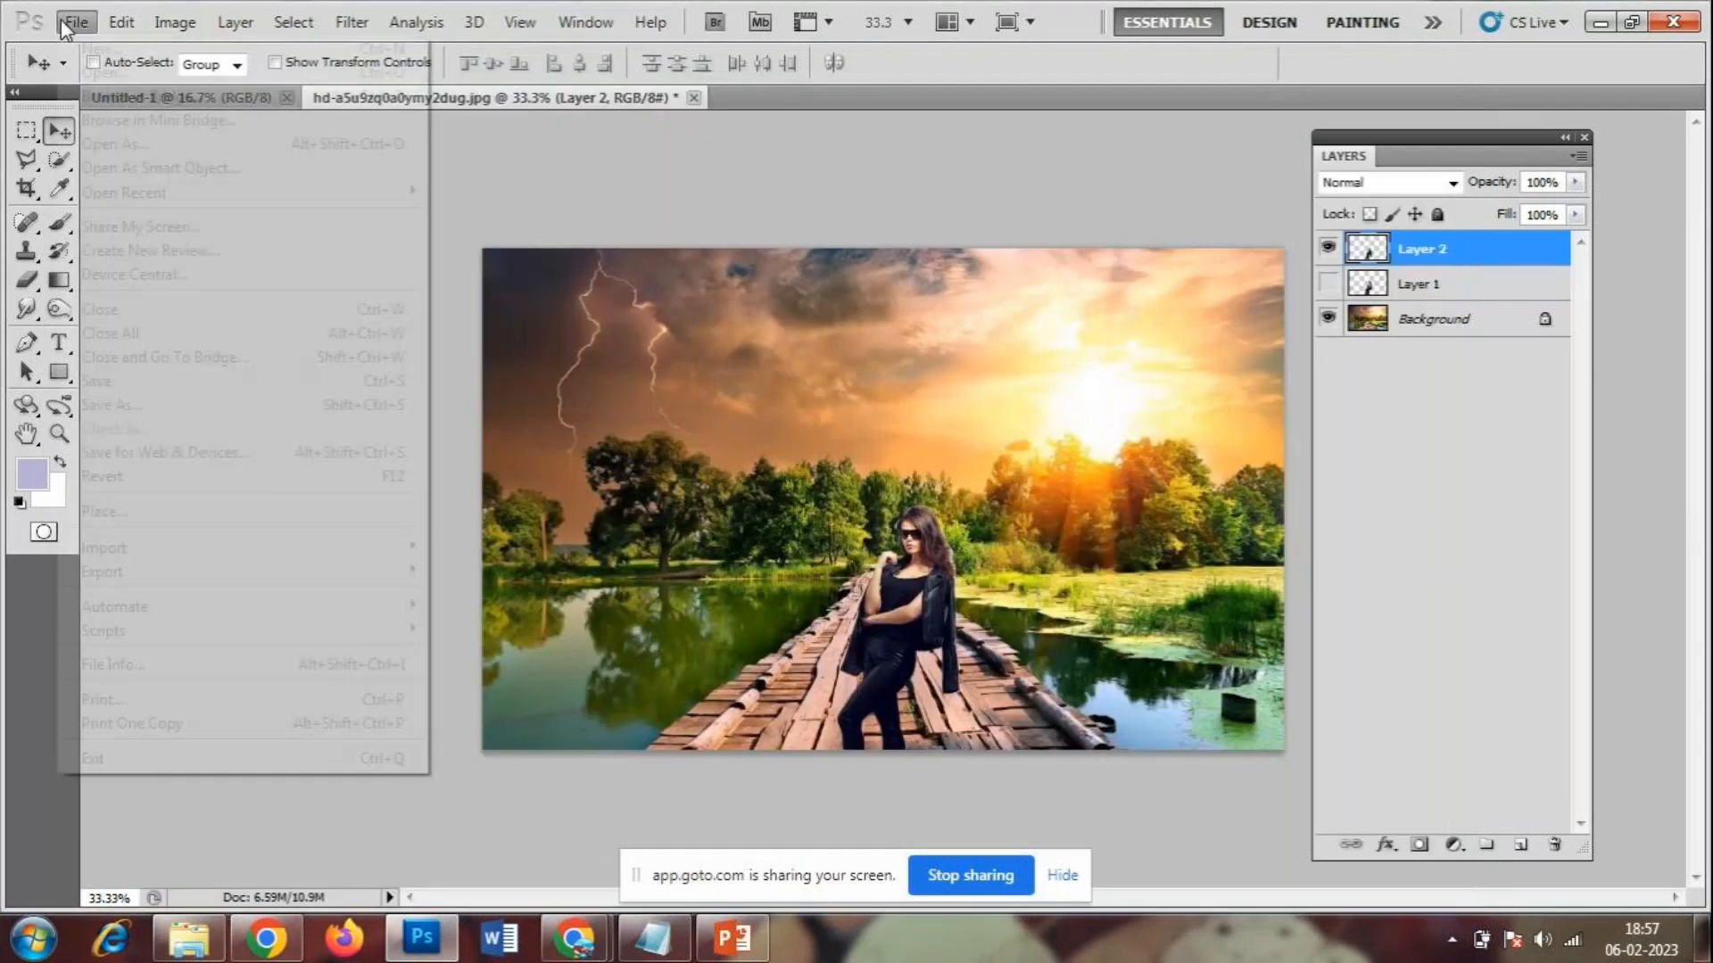
pyautogui.click(66, 75)
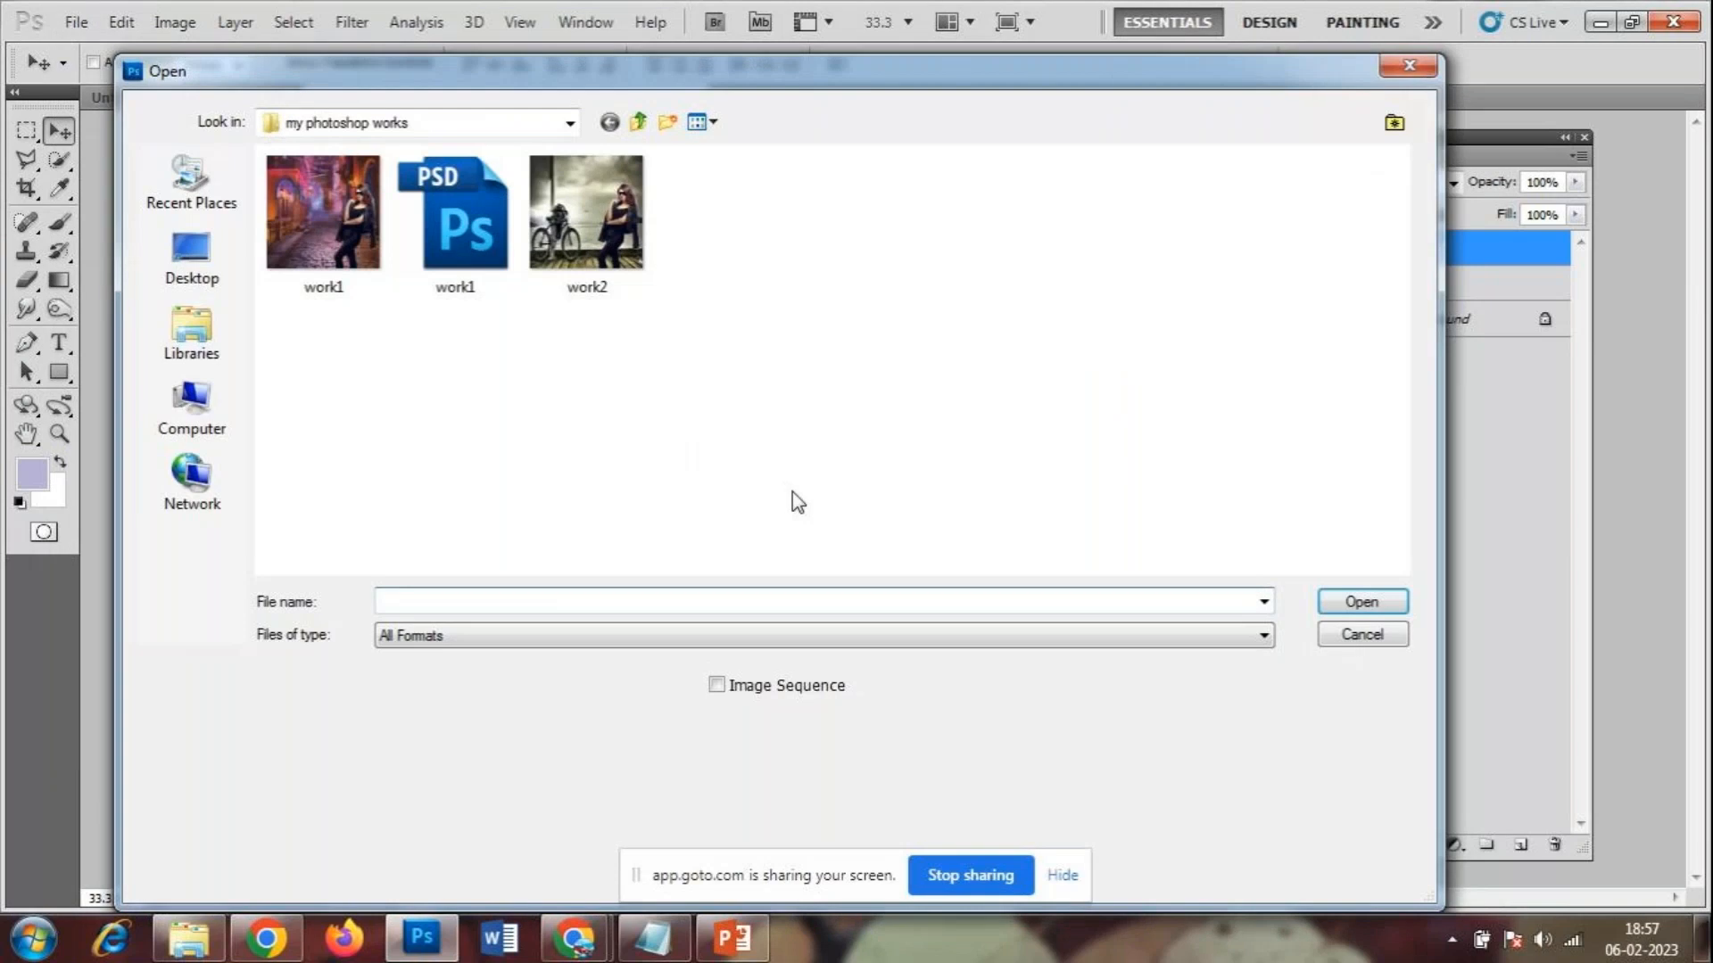
pyautogui.click(206, 423)
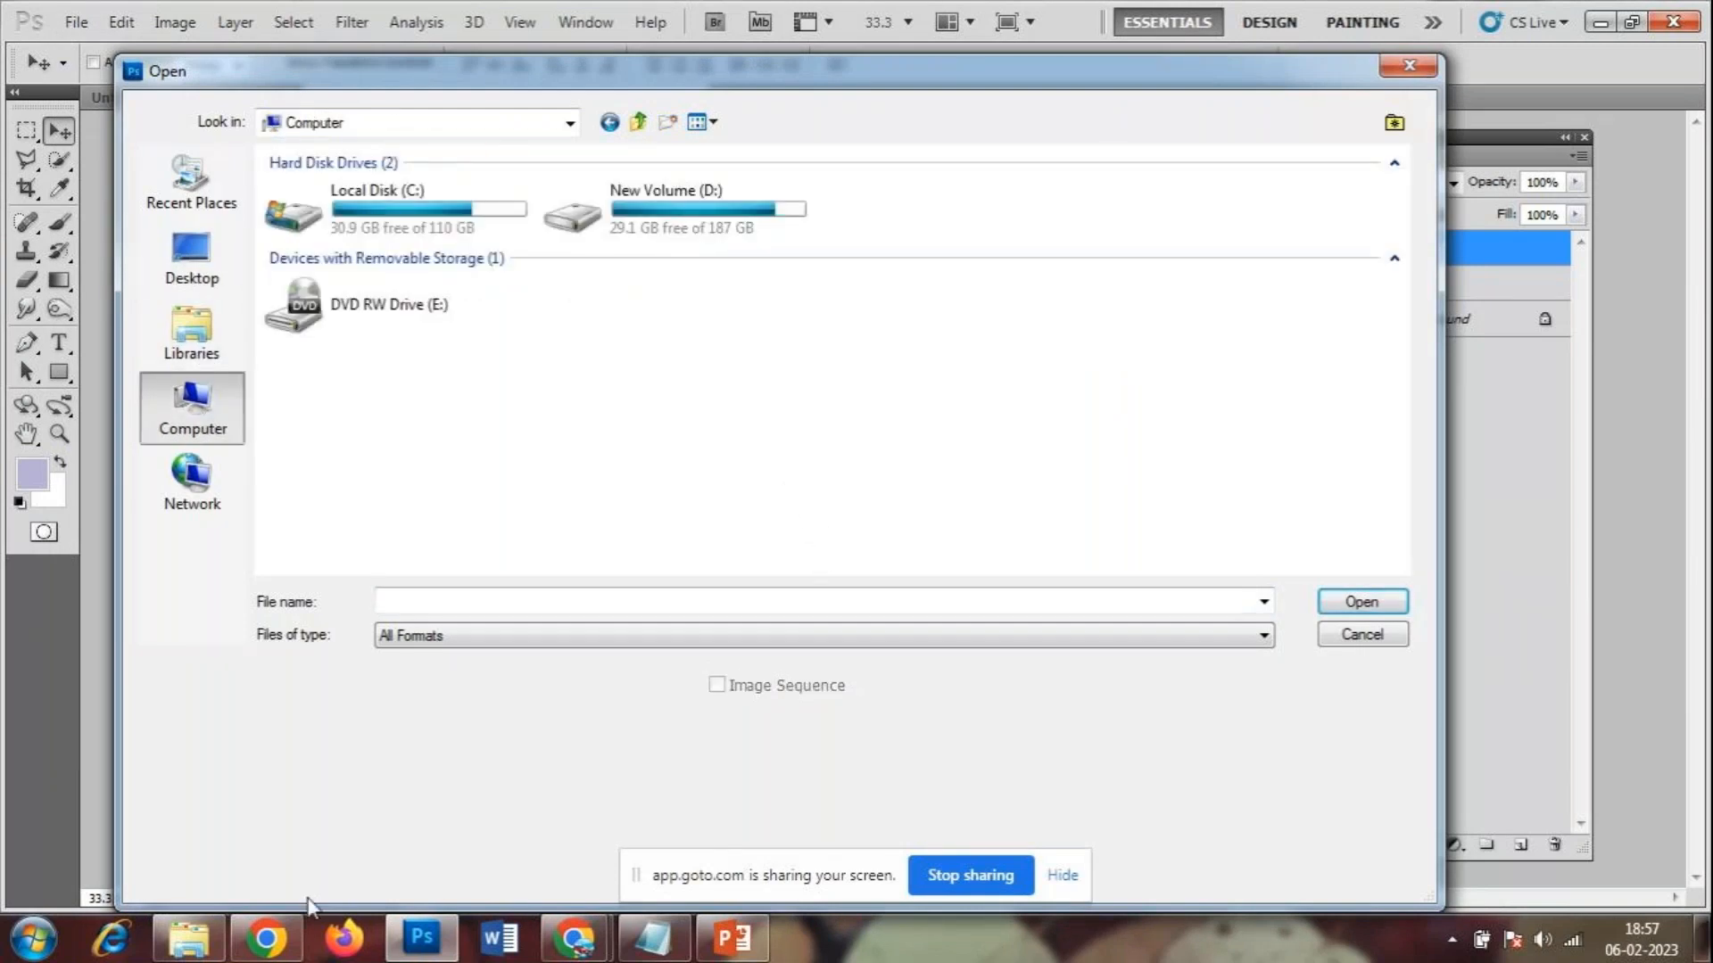
# - Switch to Windows Explorer, look through the images in the Desktop's reff folder and return to the Desktop listing
pyautogui.click(201, 941)
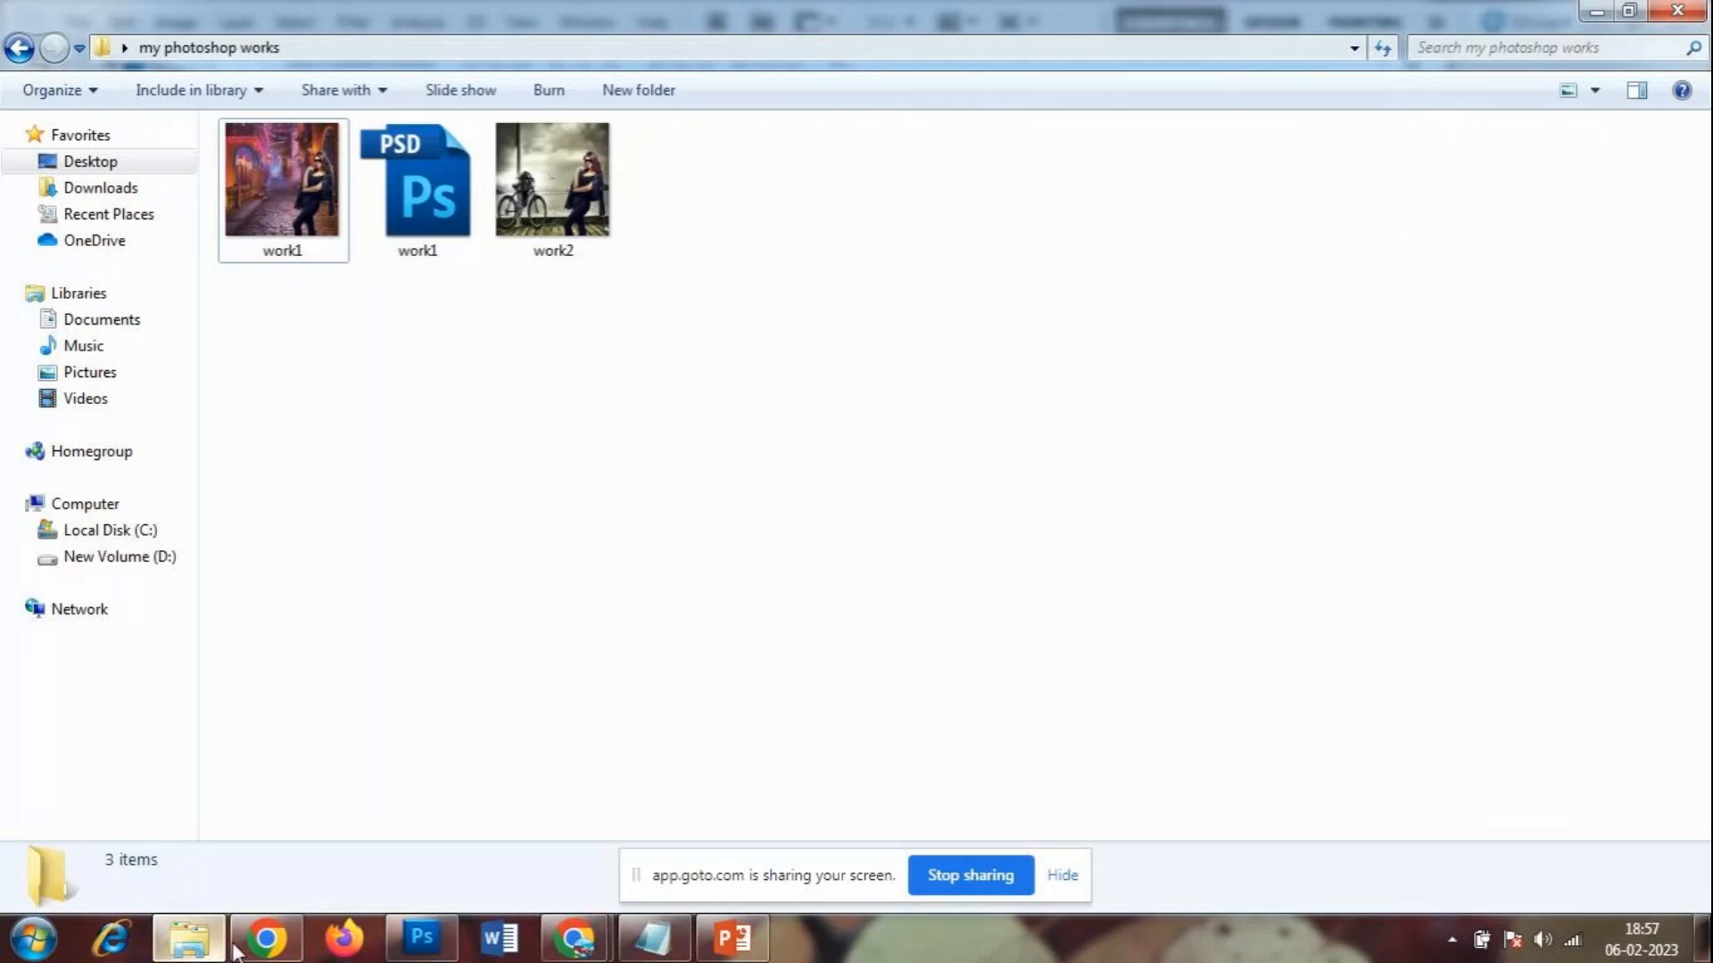
pyautogui.click(72, 164)
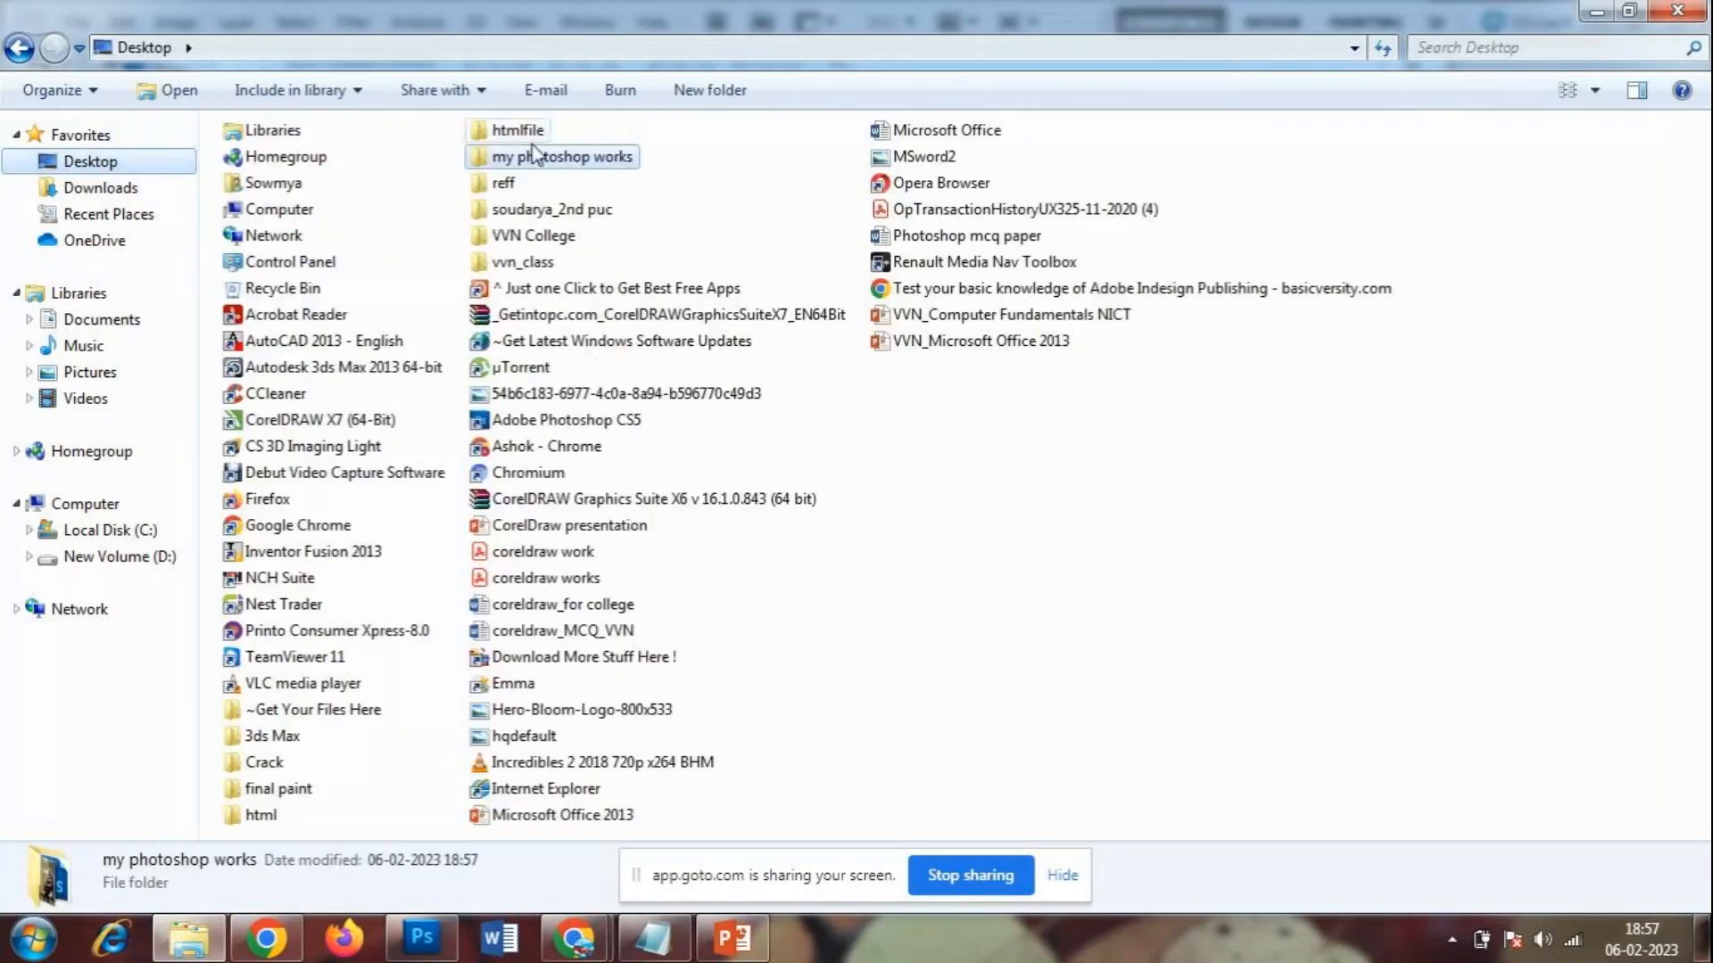
pyautogui.doubleClick(470, 184)
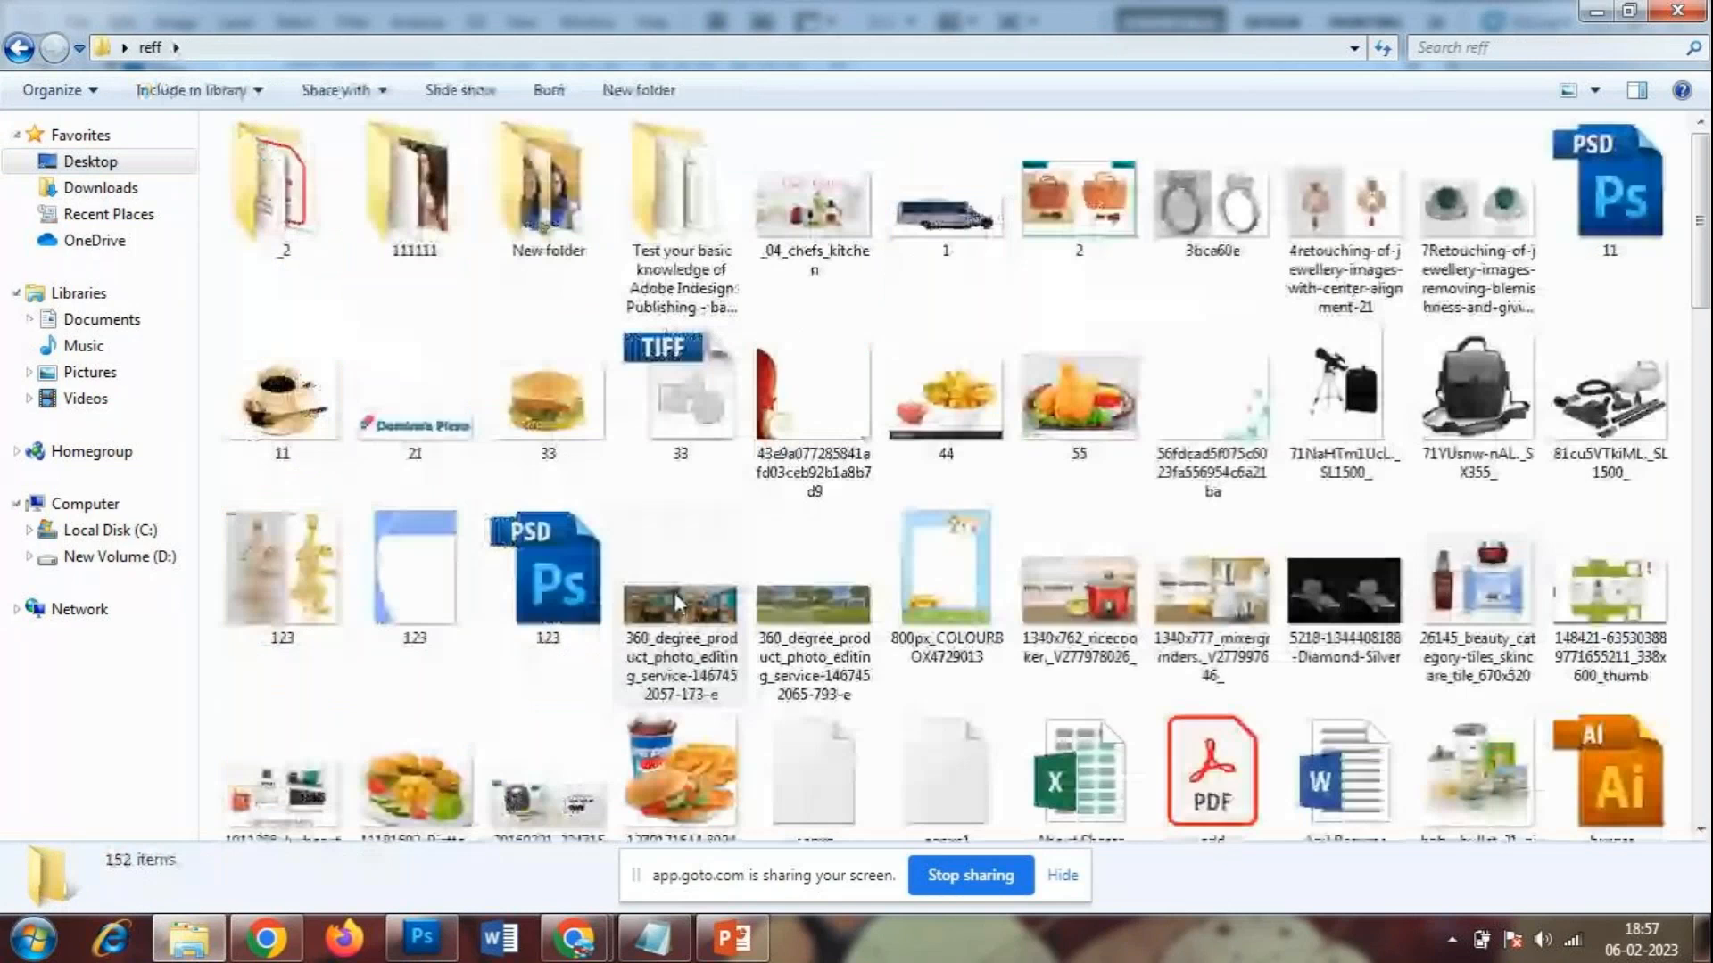
pyautogui.scroll(-5, 841, 564)
pyautogui.scroll(5, 841, 565)
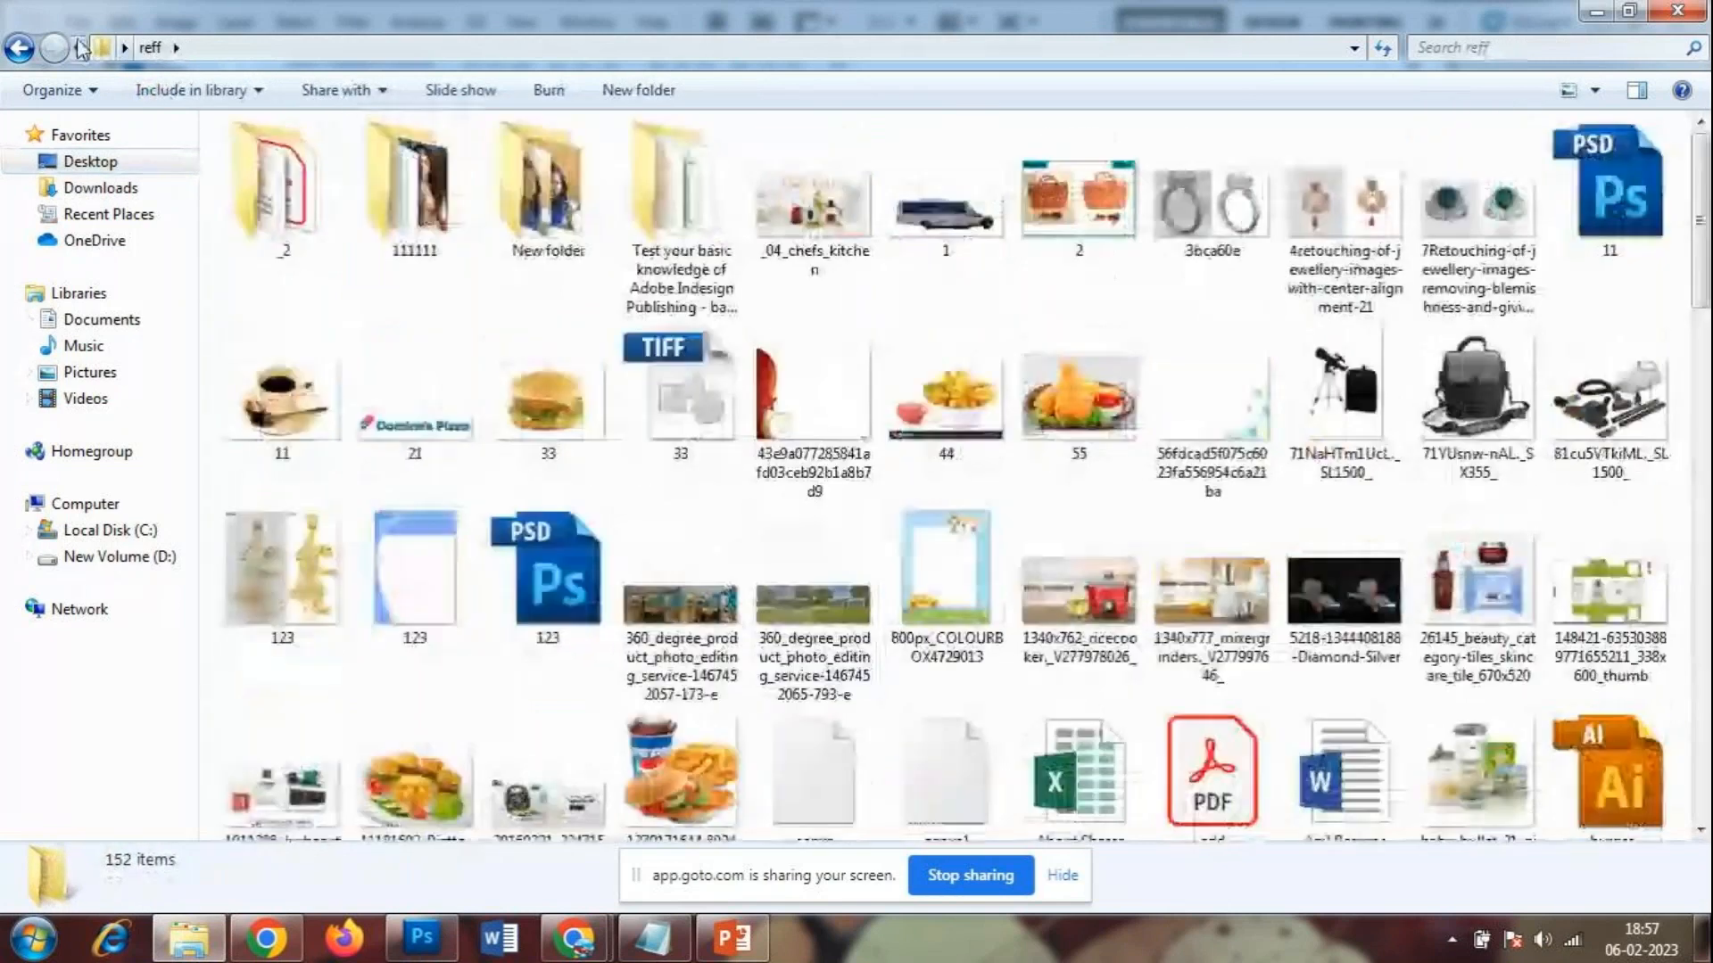
pyautogui.click(19, 49)
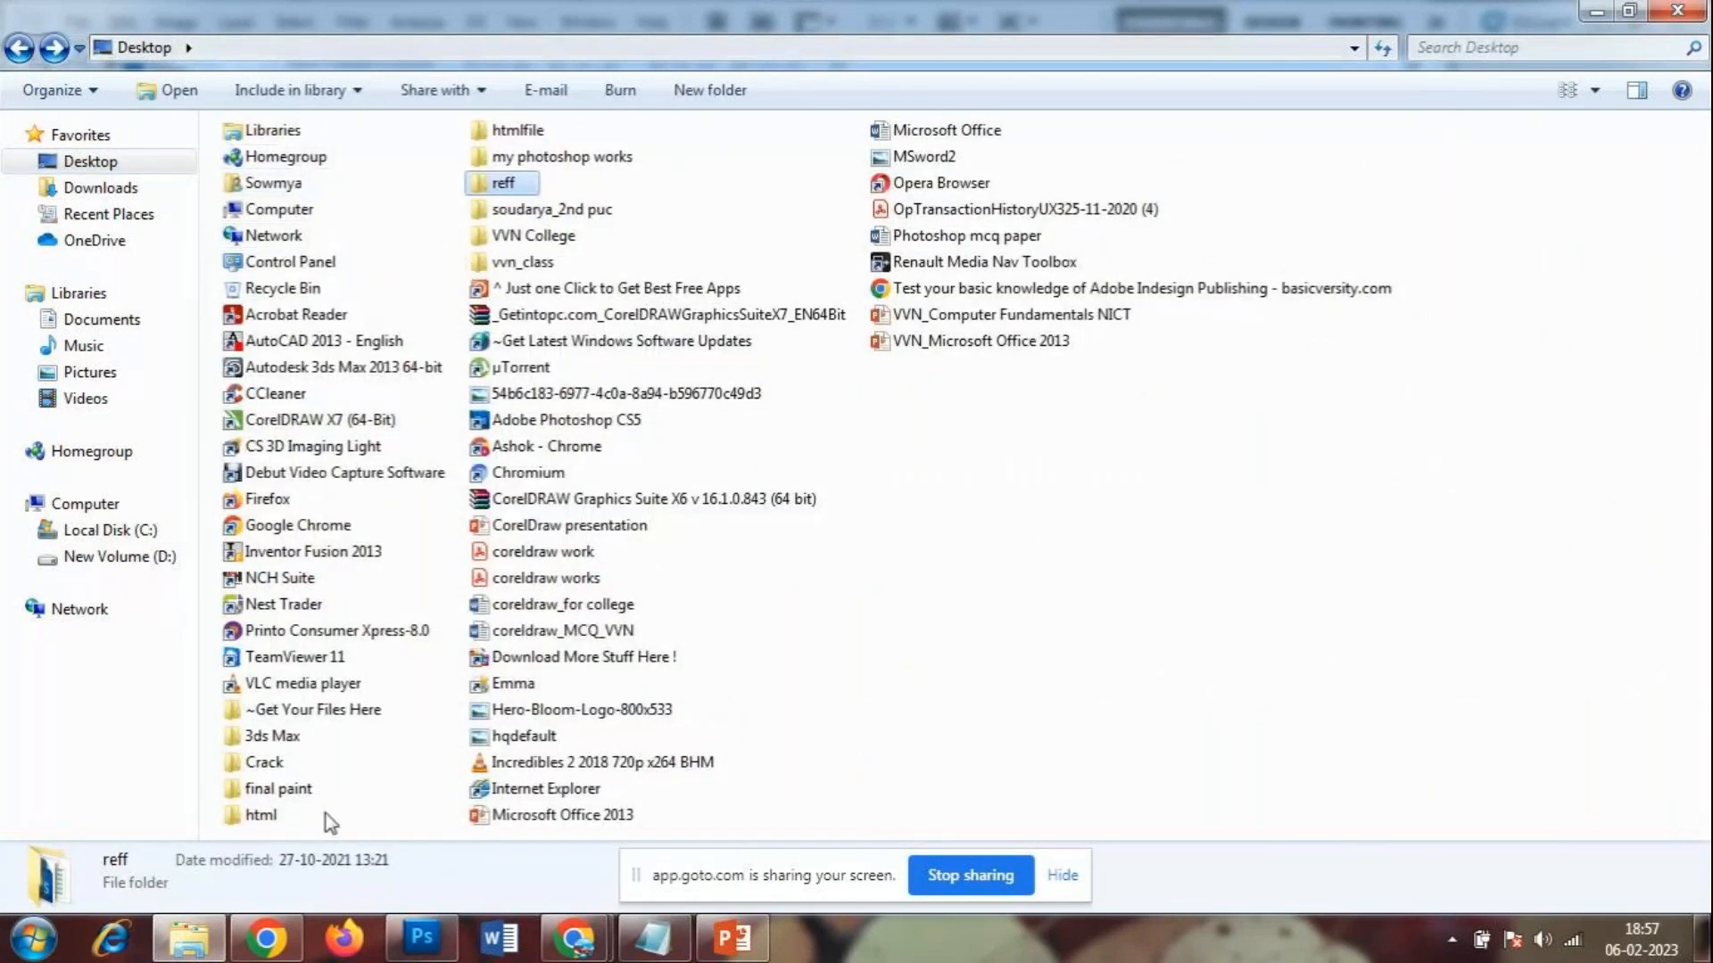
# - Look into the VVN College folder's photoshop work subfolder, go back, and open its photoshop subfolder
pyautogui.doubleClick(533, 236)
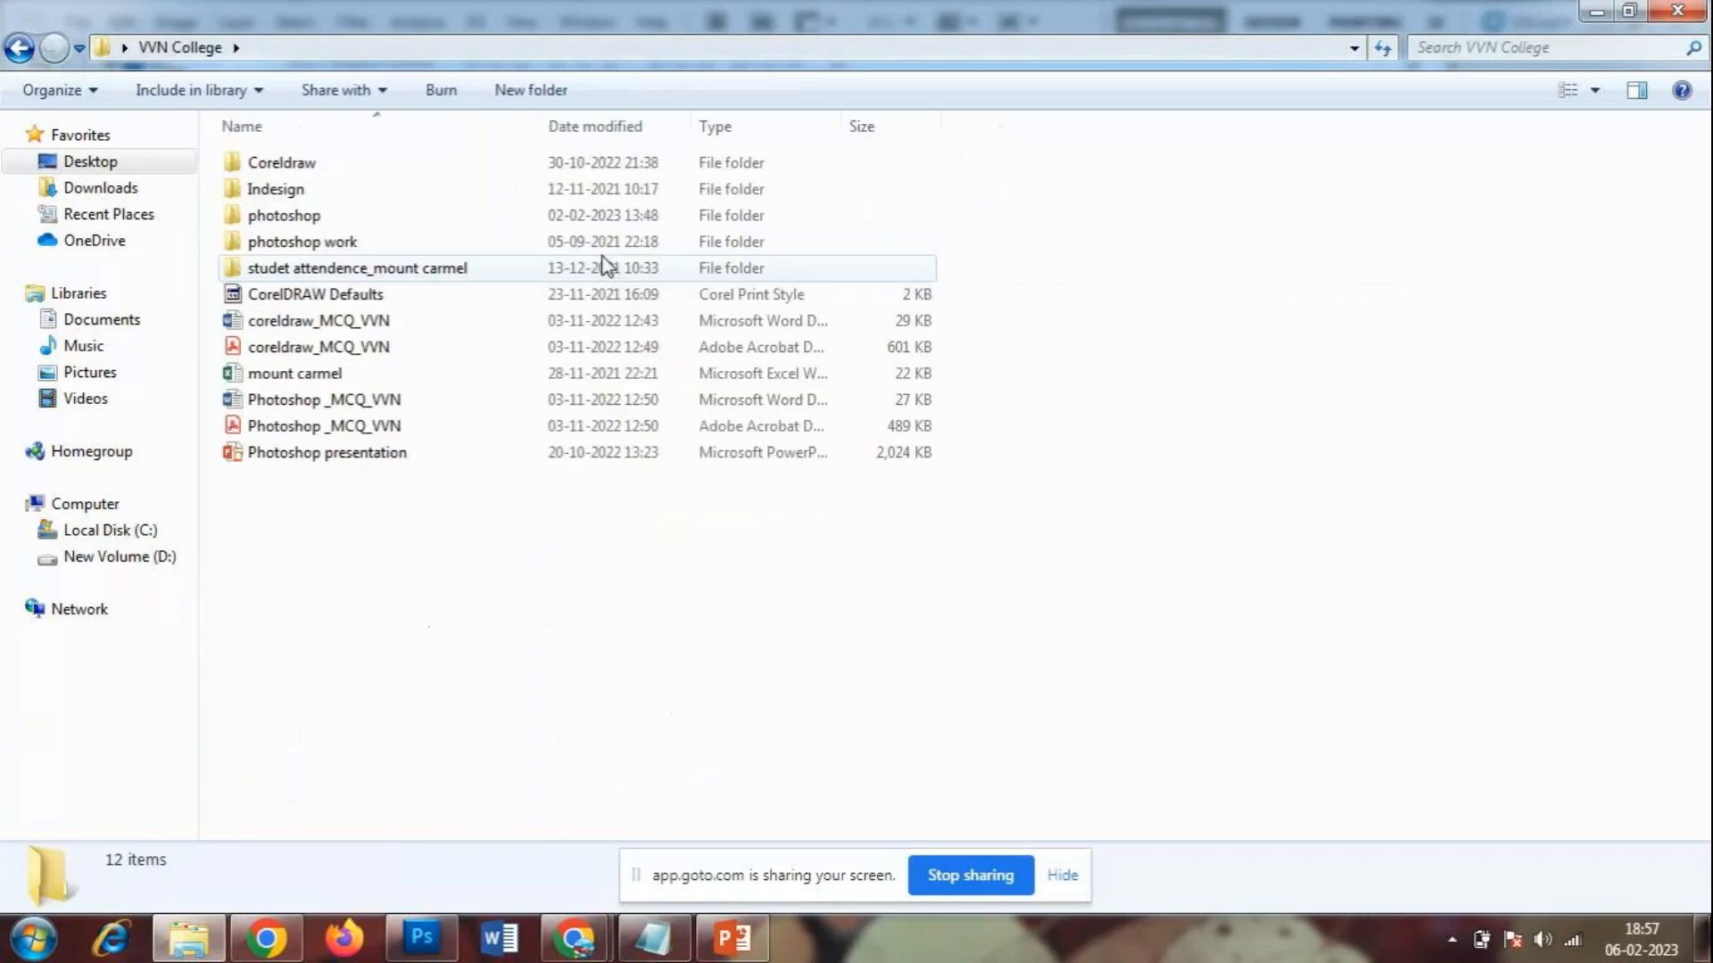
pyautogui.click(304, 244)
pyautogui.doubleClick(304, 245)
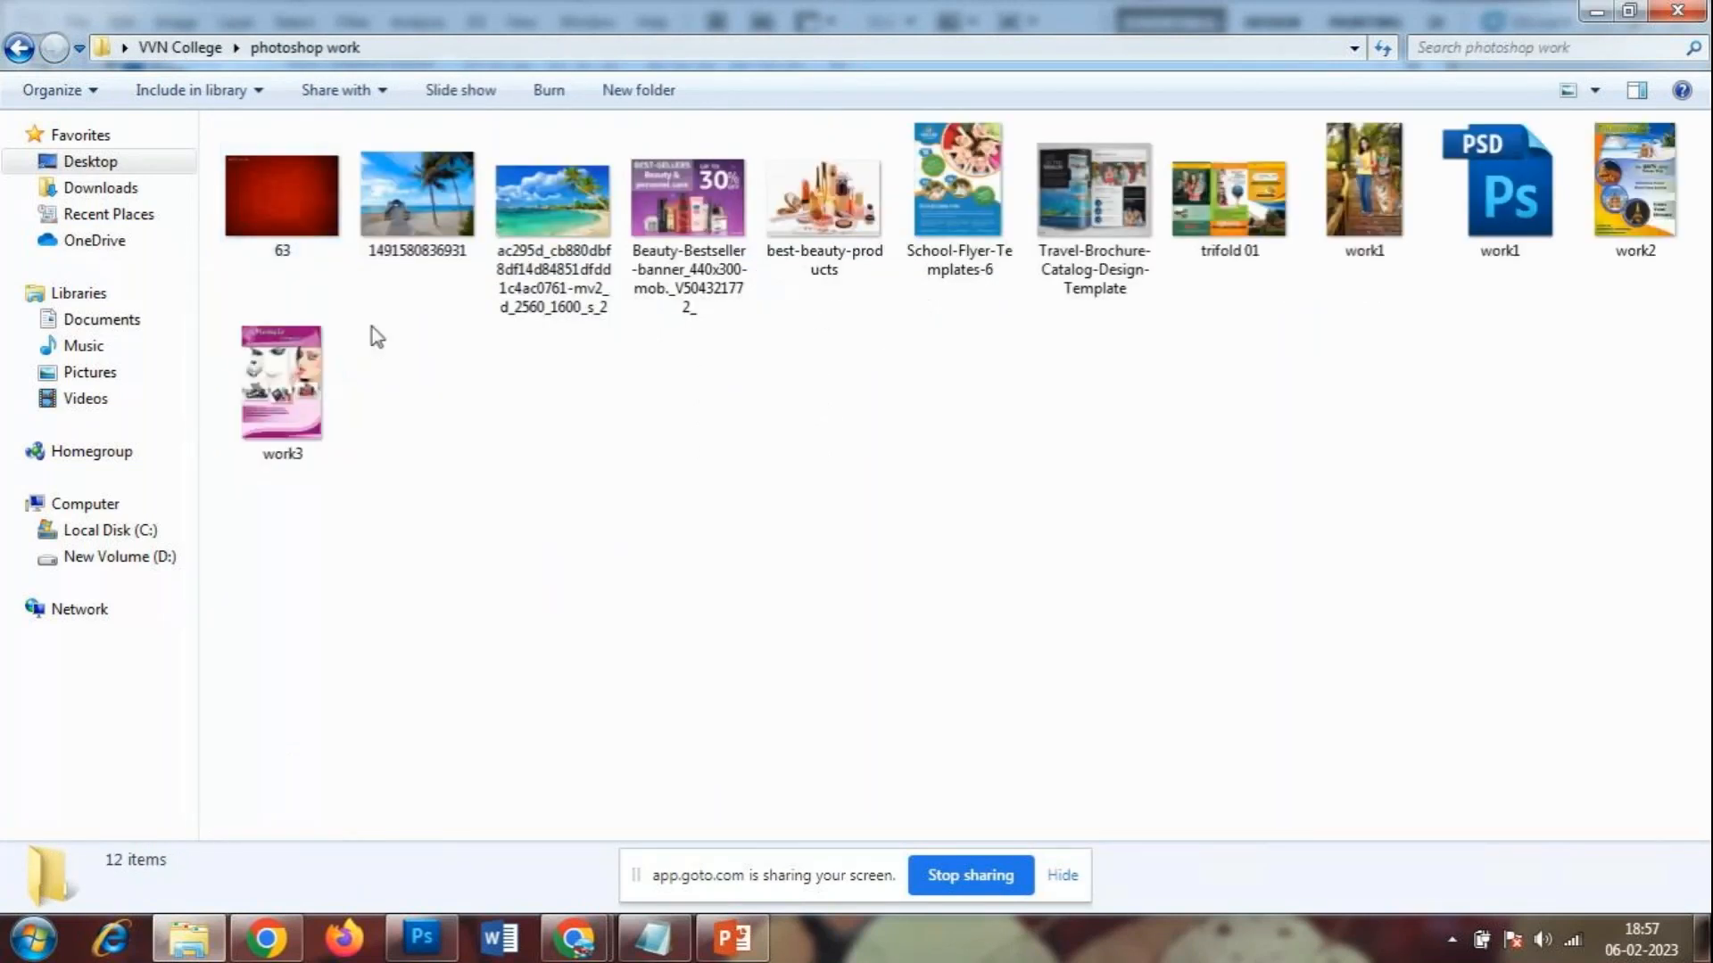
pyautogui.click(20, 50)
pyautogui.click(286, 220)
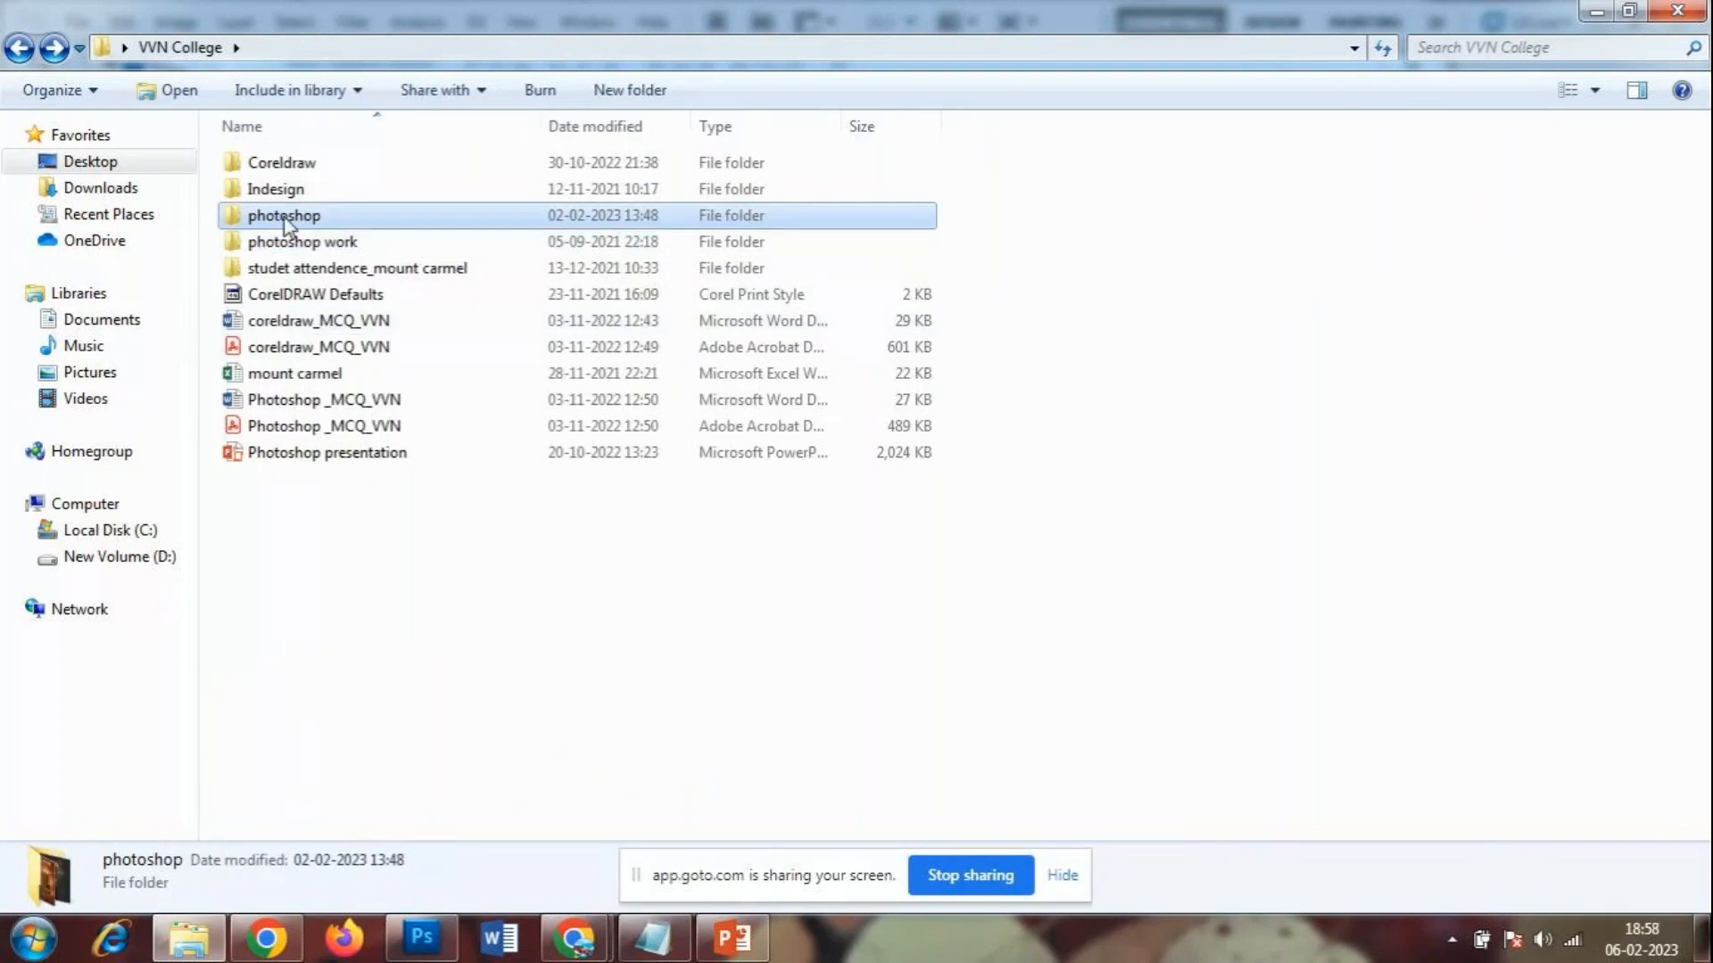
pyautogui.doubleClick(285, 221)
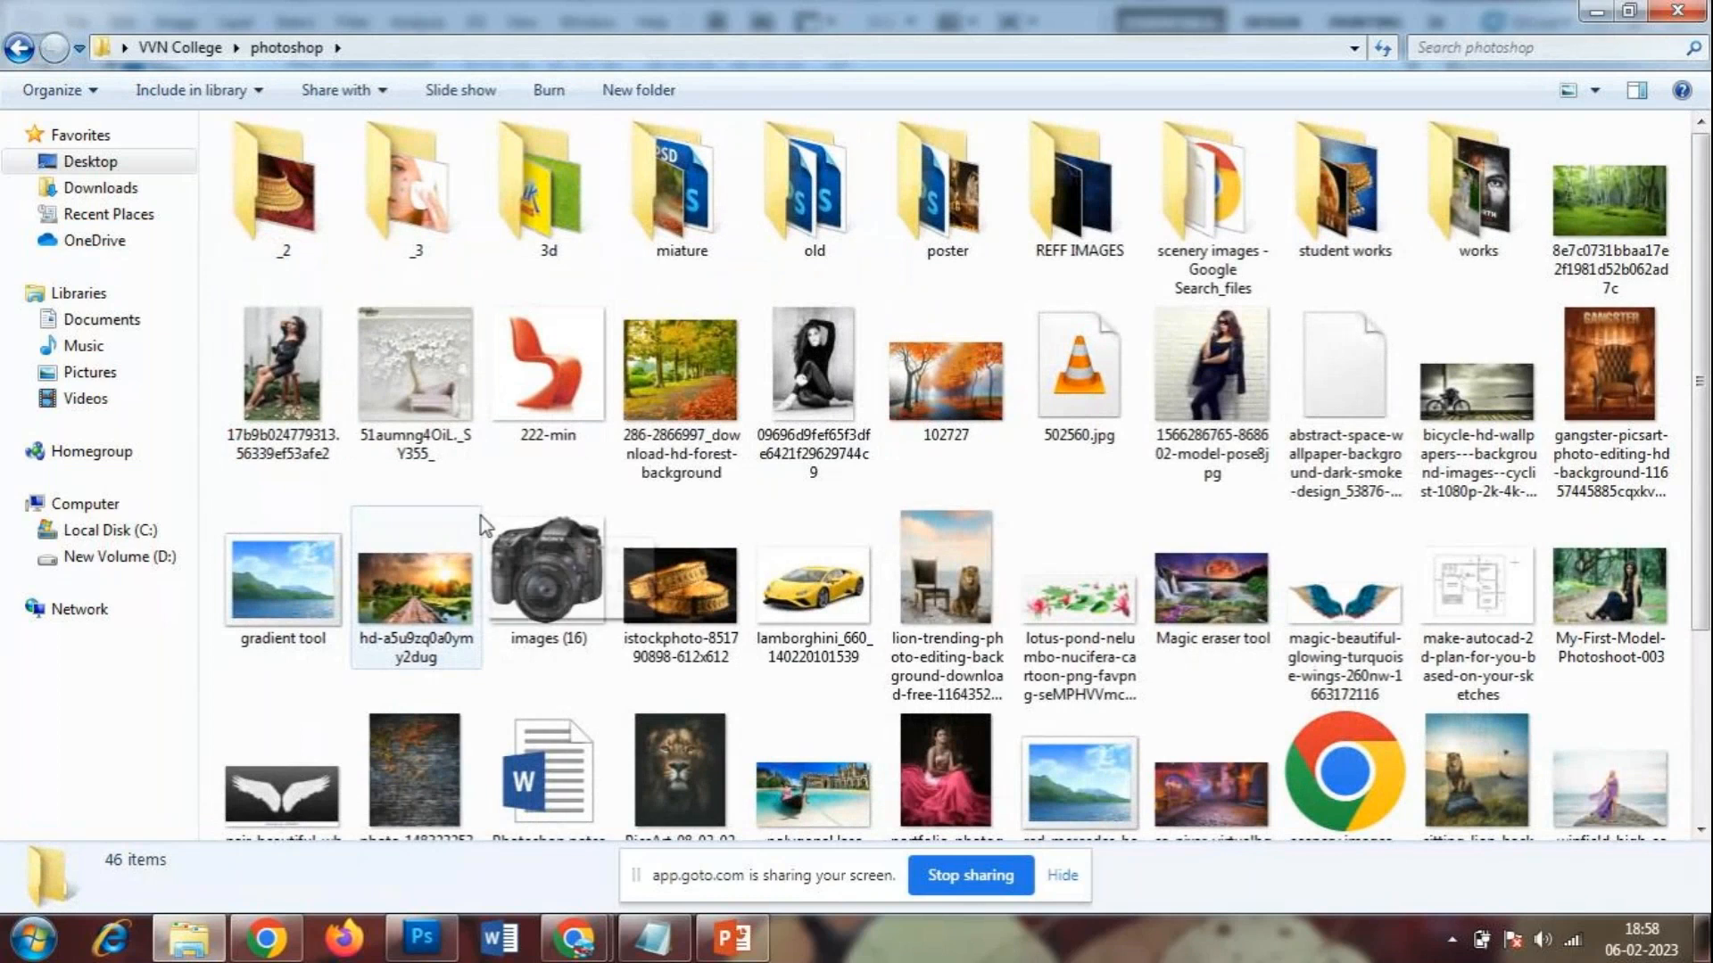
# - Browse the photoshop folder's images, select the chair-and-lion picture and copy the folder's path
pyautogui.scroll(-3, 1238, 582)
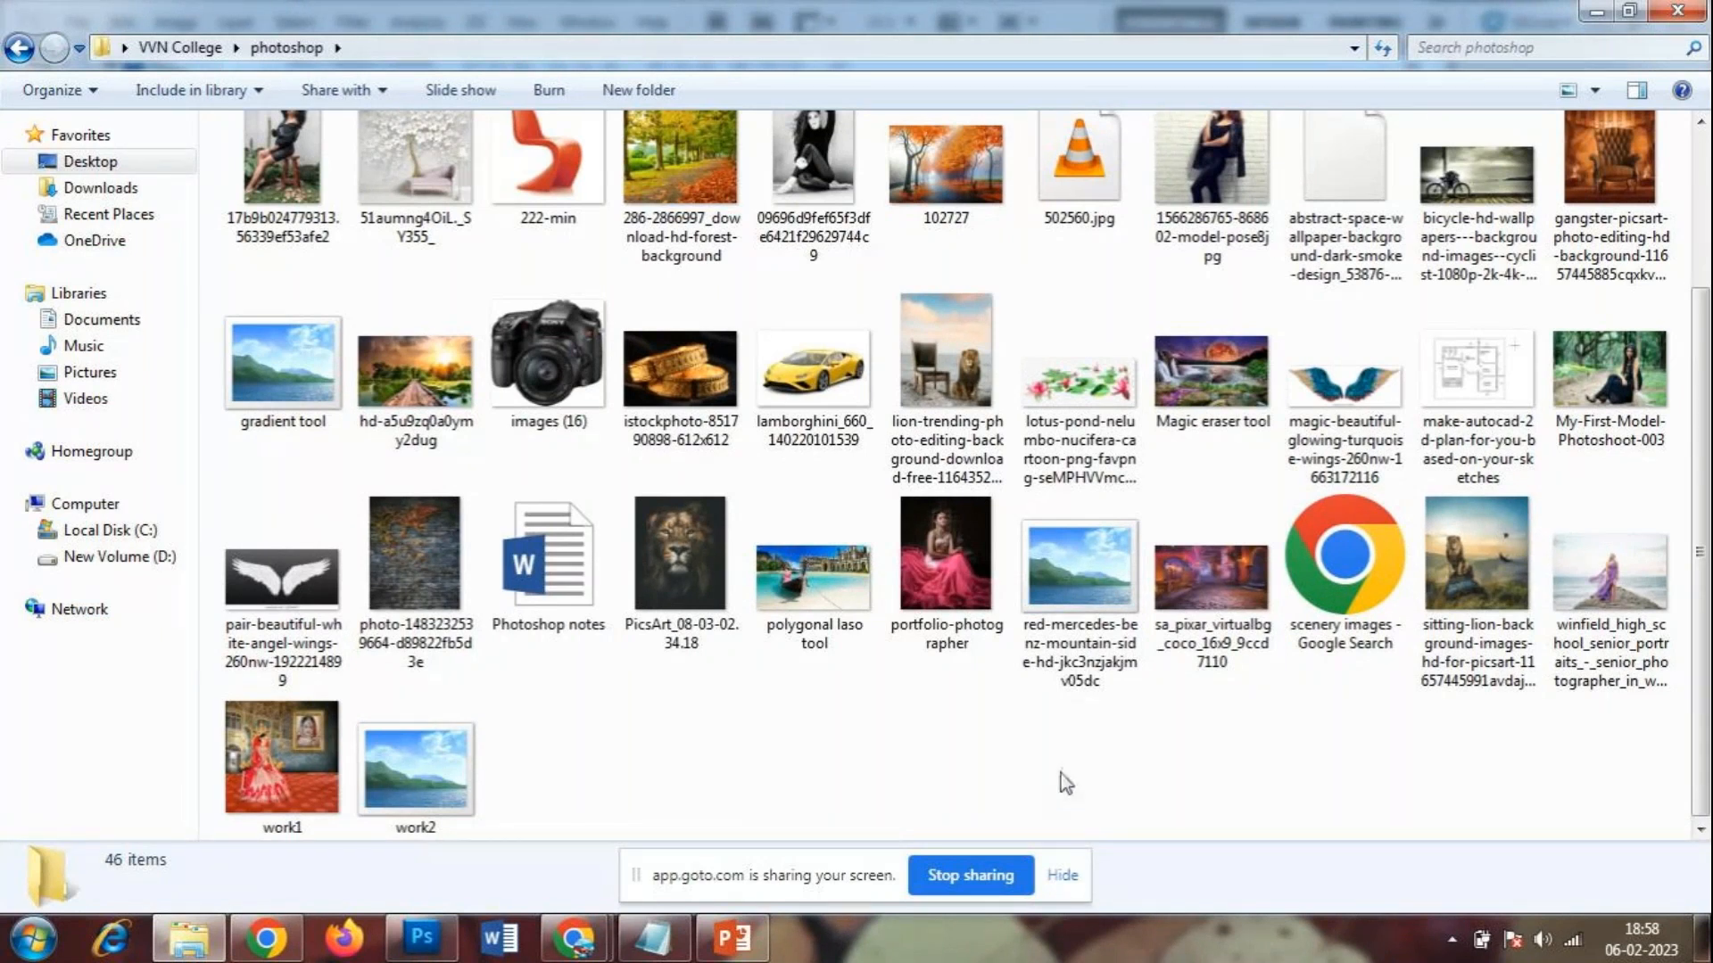
pyautogui.click(947, 384)
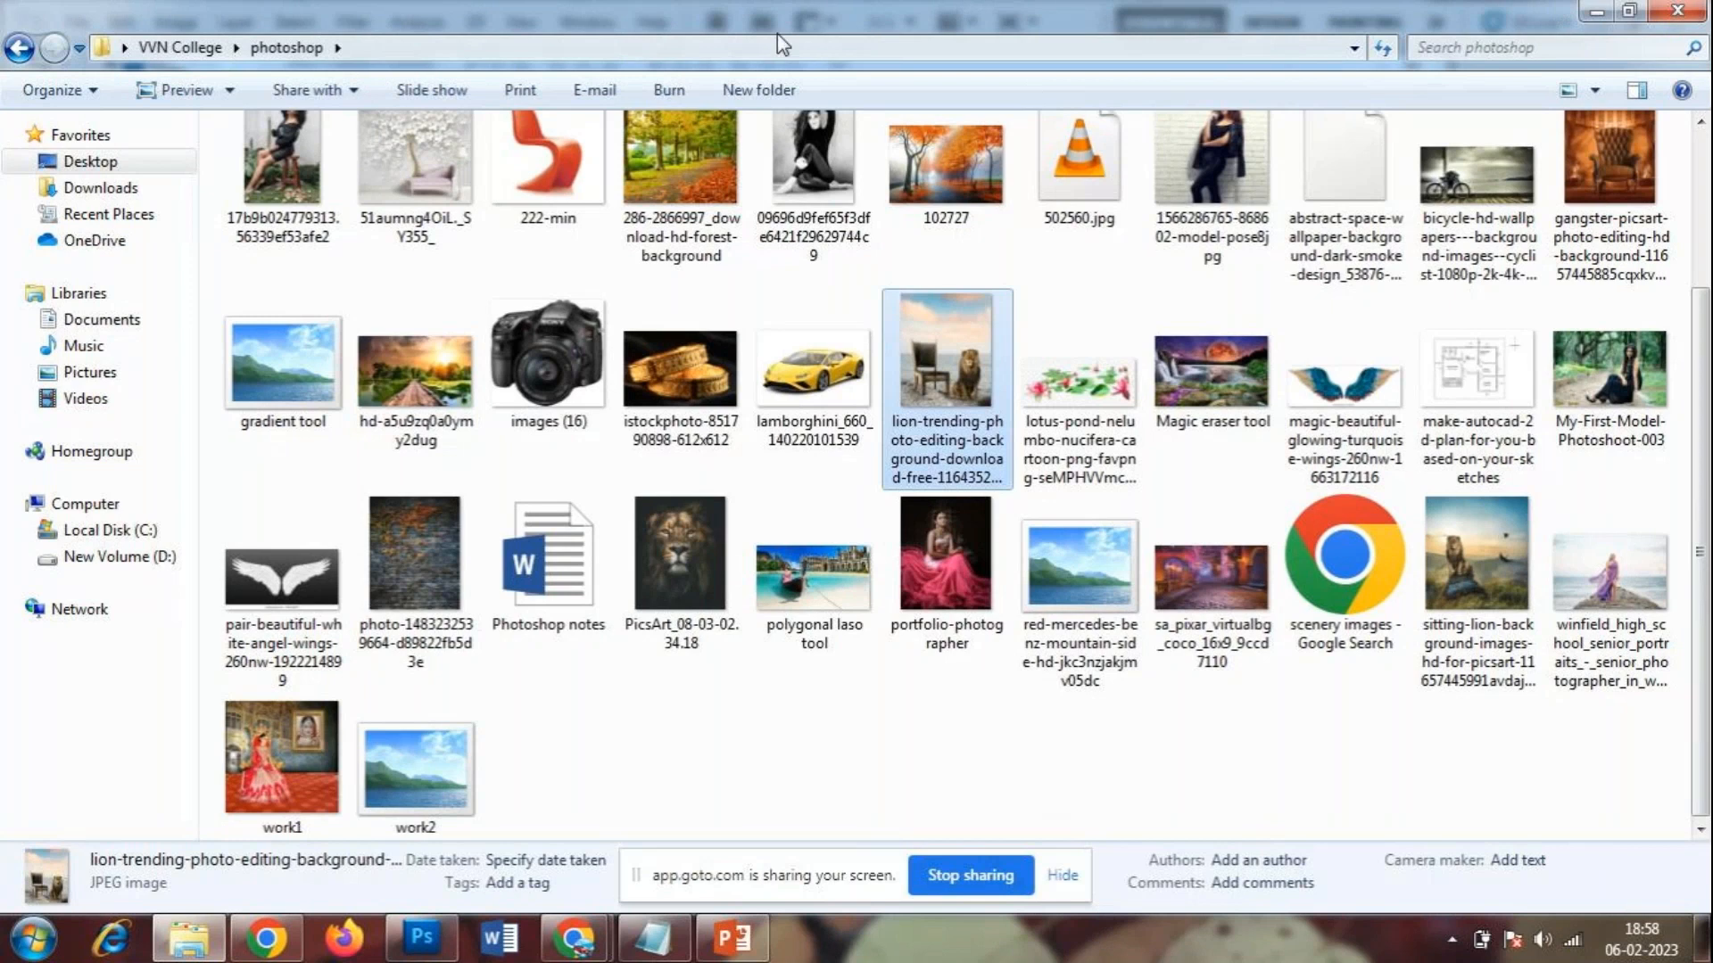
pyautogui.click(696, 47)
pyautogui.hotkey('ctrl', 'c')
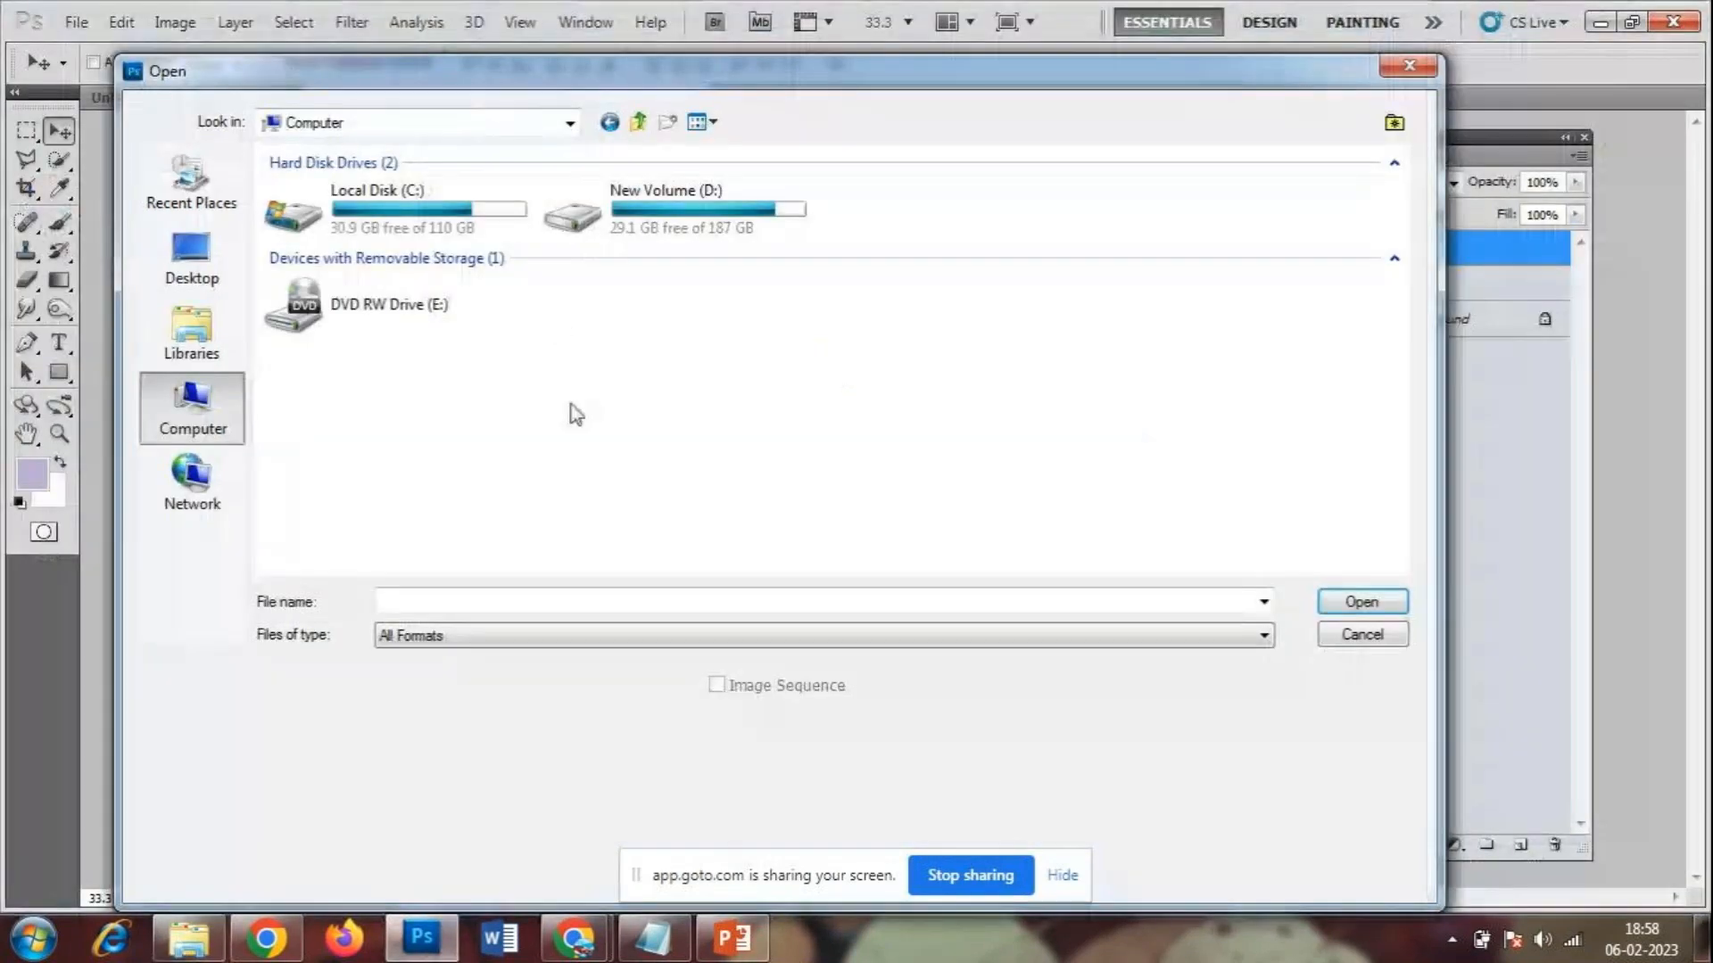
# - Switch back to Photoshop and go to the VVN College\photoshop folder in the Open dialog by pasting the copied path
pyautogui.click(569, 124)
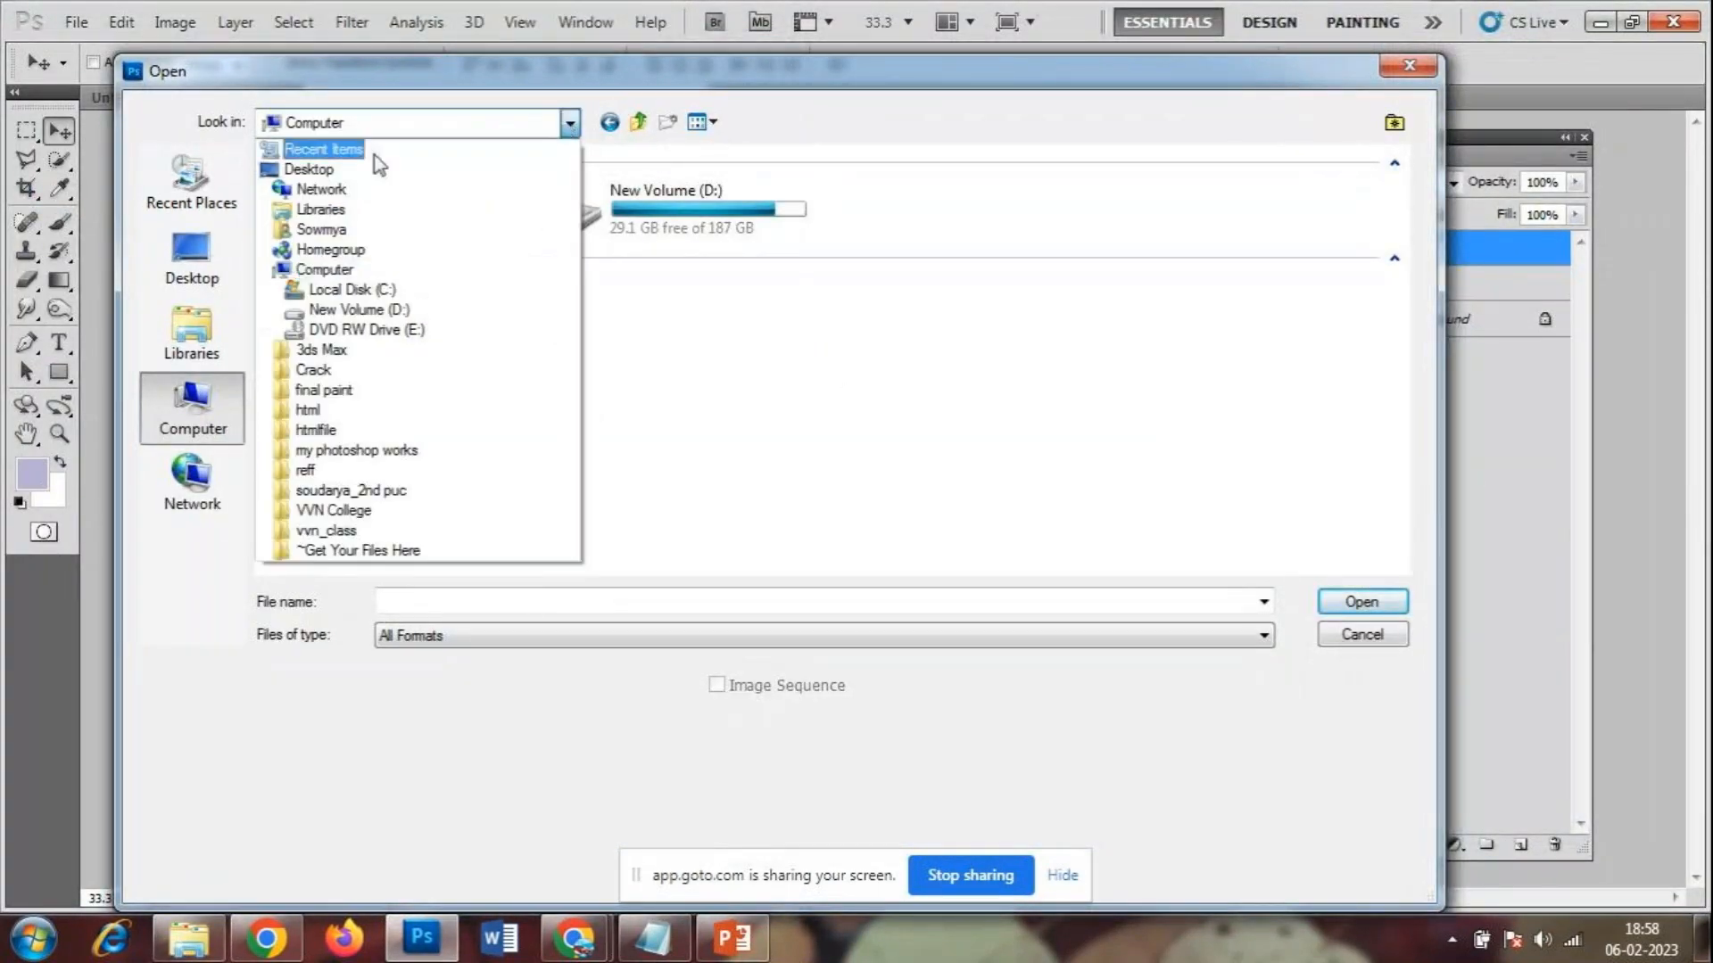
pyautogui.click(350, 167)
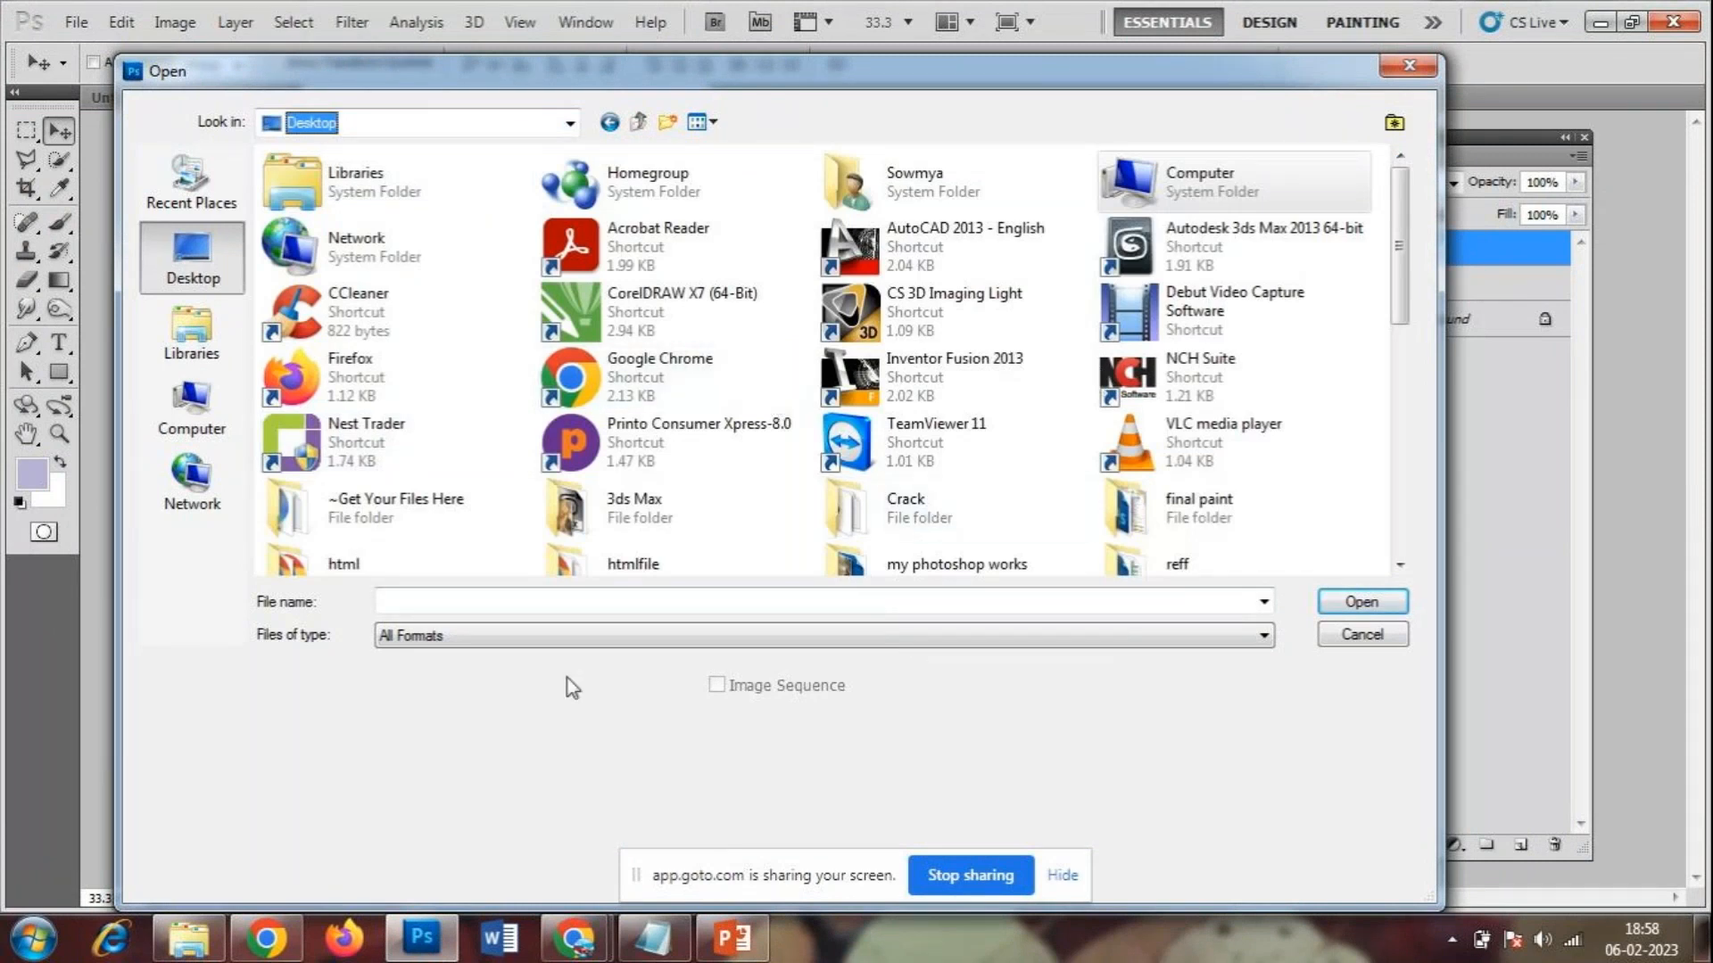
pyautogui.click(602, 599)
pyautogui.hotkey('ctrl', 'v')
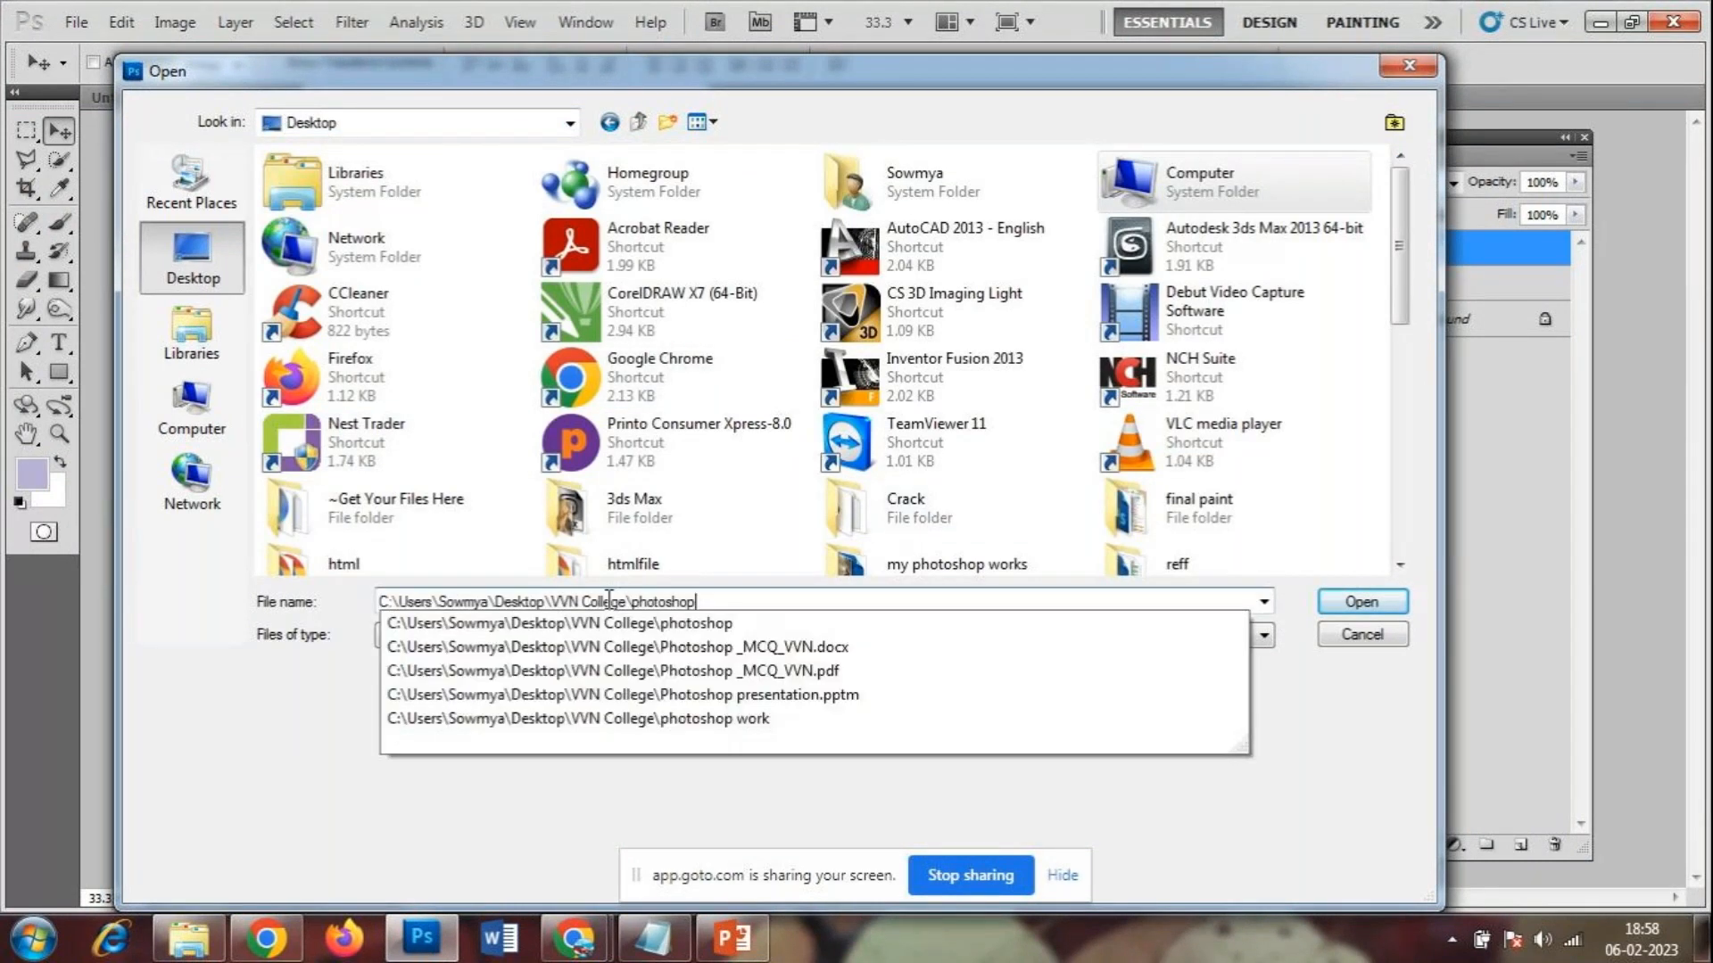
pyautogui.press('Return')
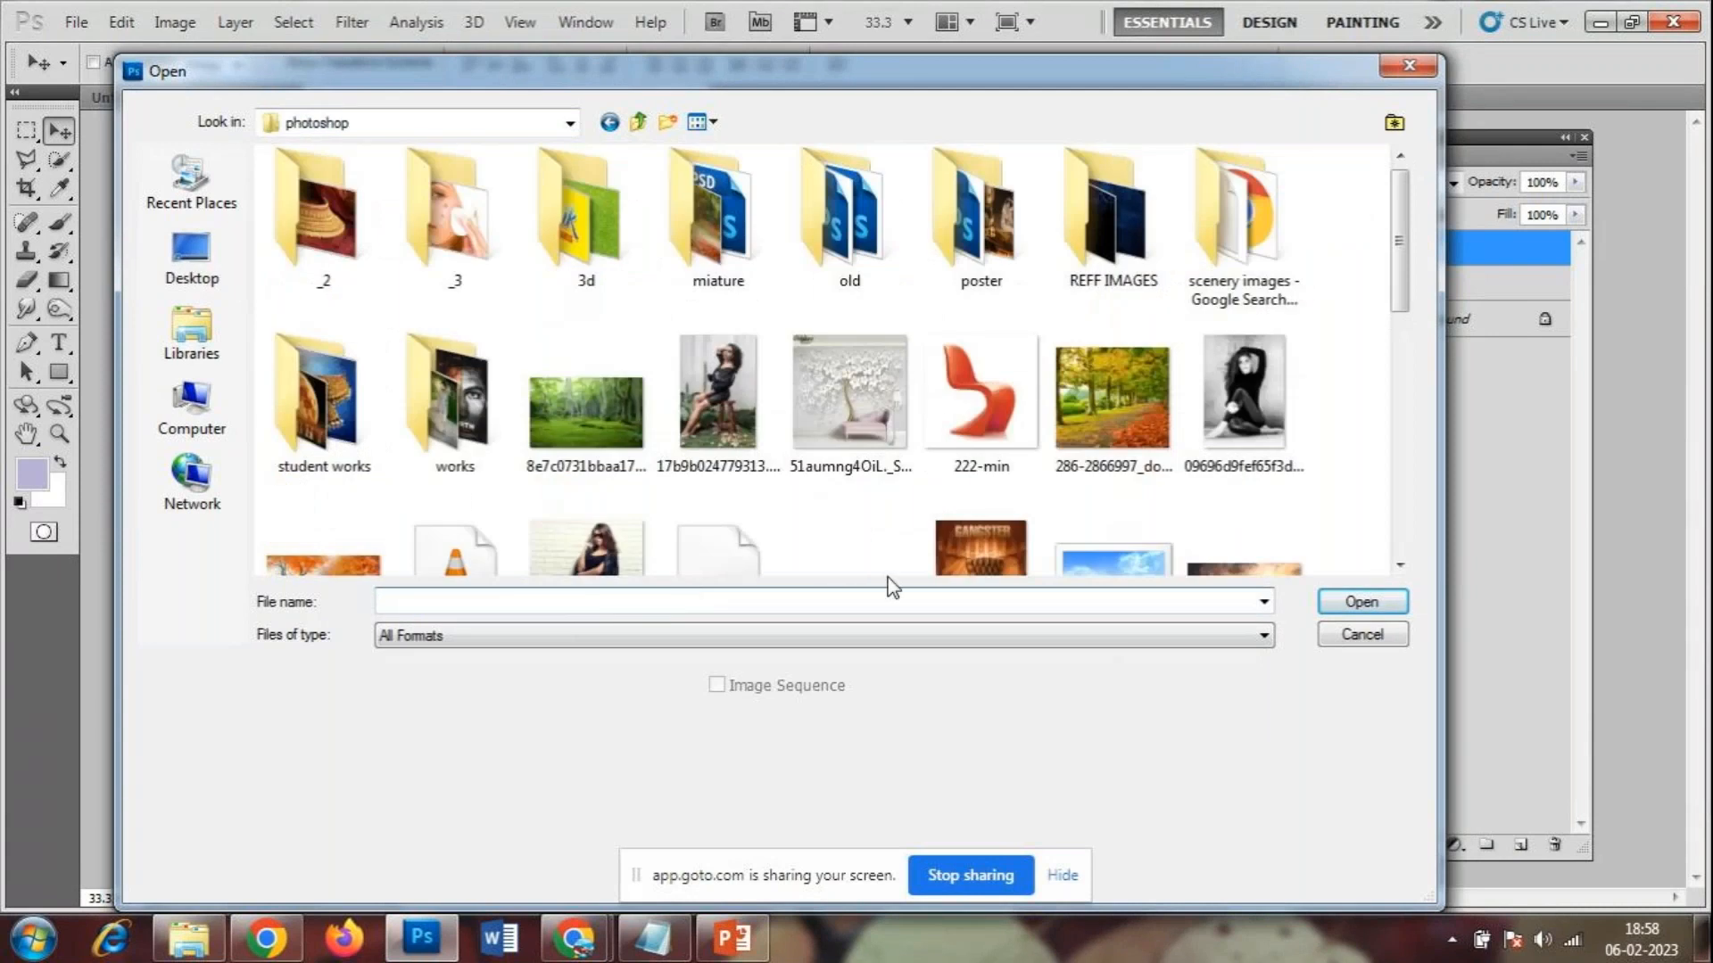
# - Open the lion-trending-photo-editing-background image with the chair and lion from the photoshop folder
pyautogui.moveTo(1401, 273); pyautogui.dragTo(1456, 425)
pyautogui.click(718, 304)
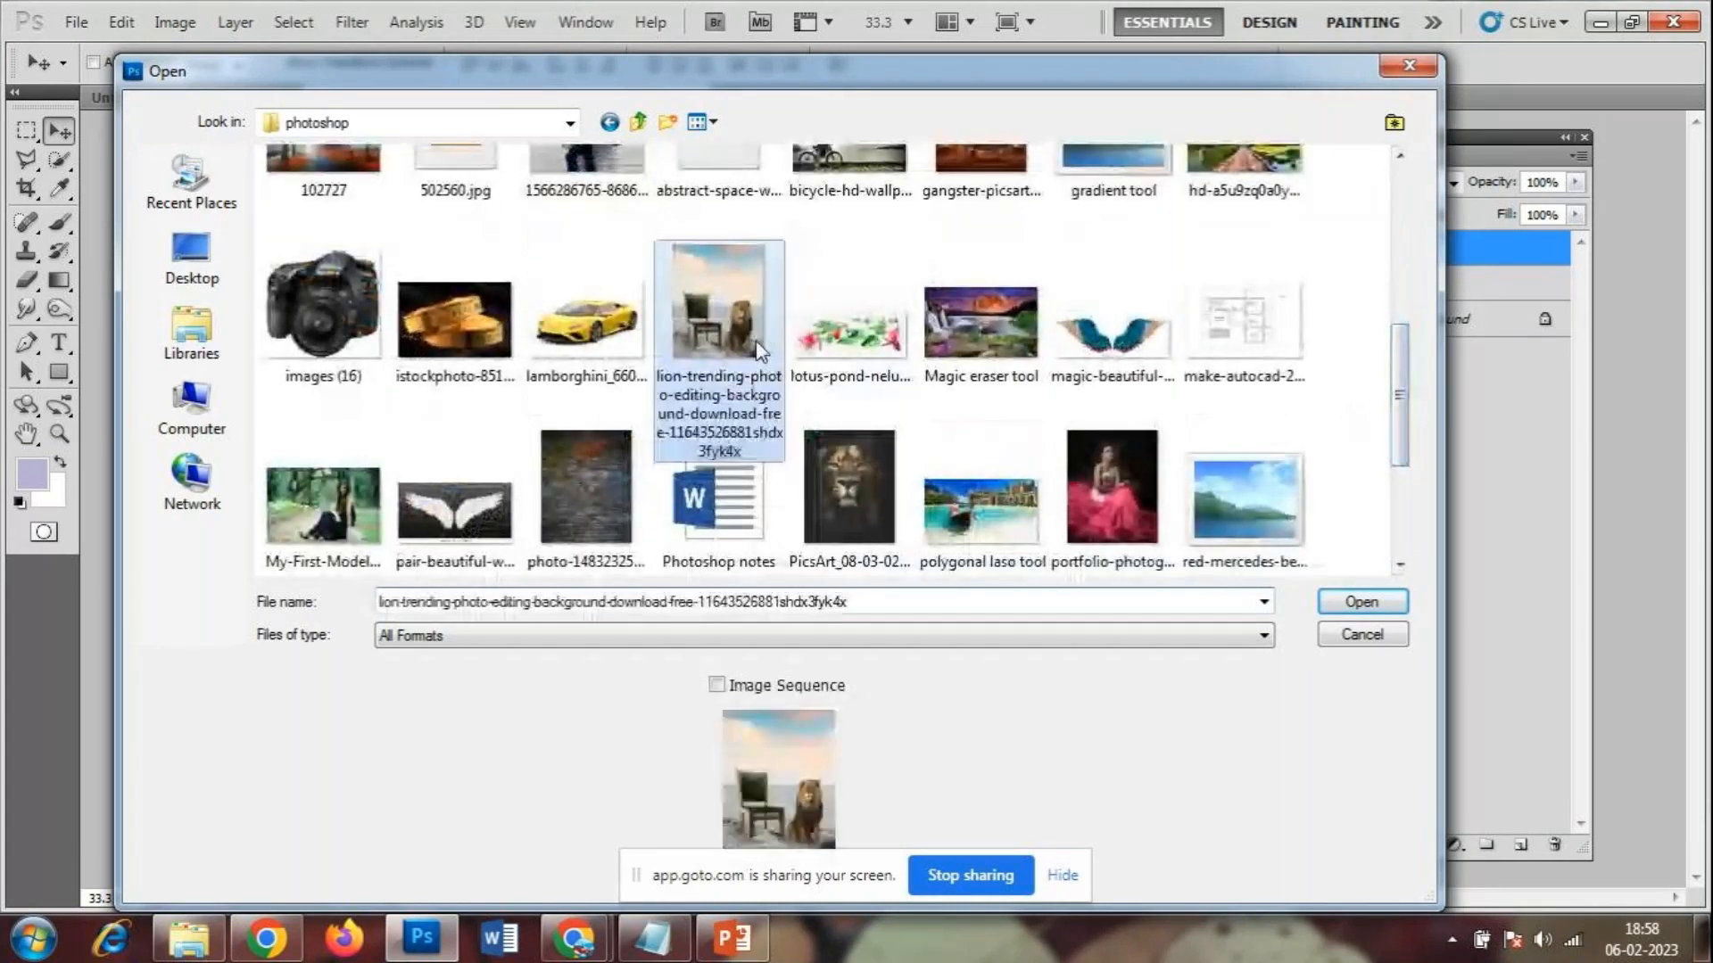
pyautogui.click(1363, 602)
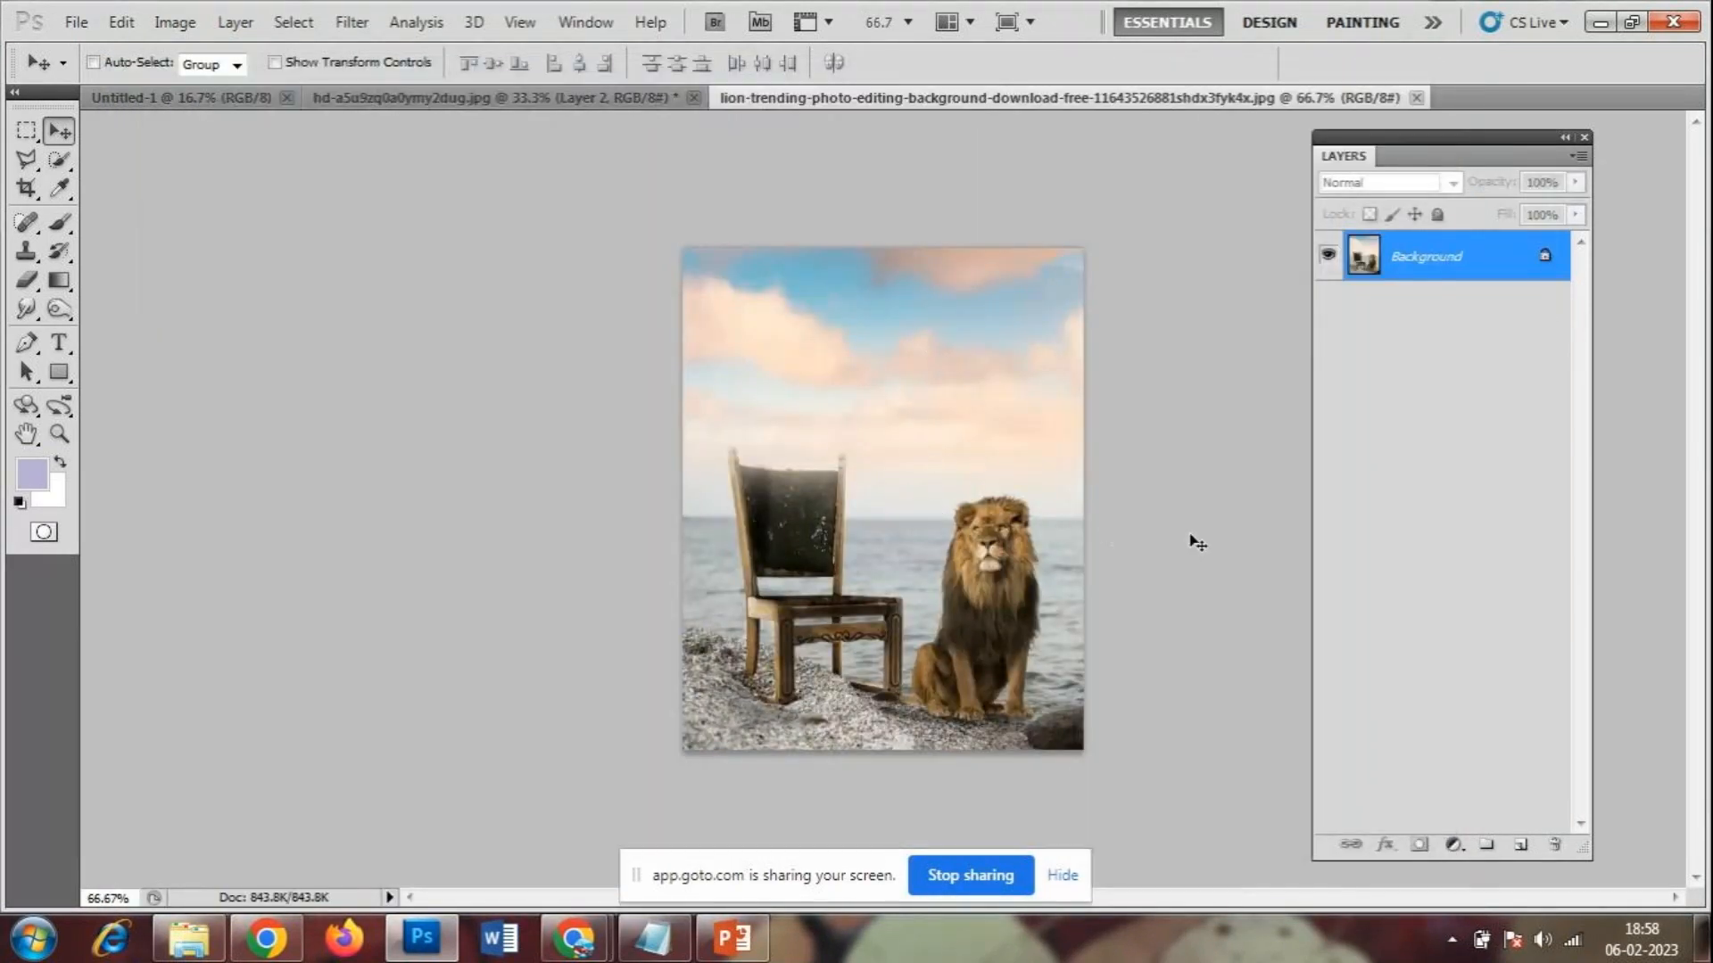
pyautogui.hotkey('ctrl', '+')
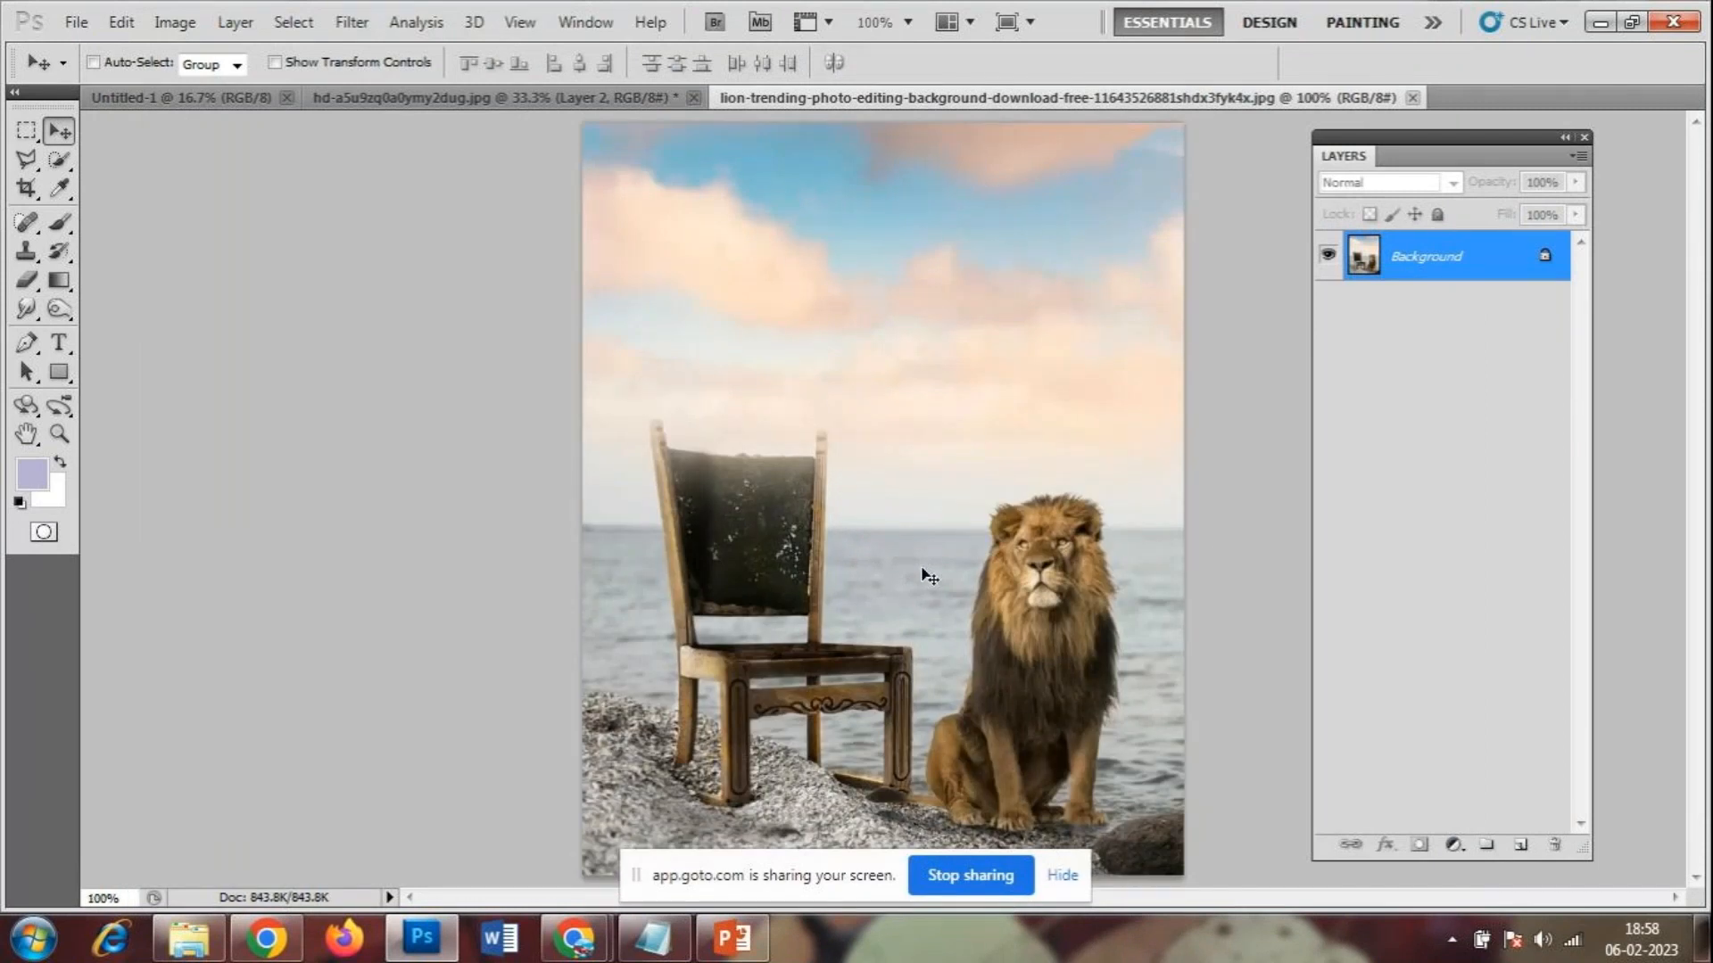
pyautogui.hotkey('ctrl', '-')
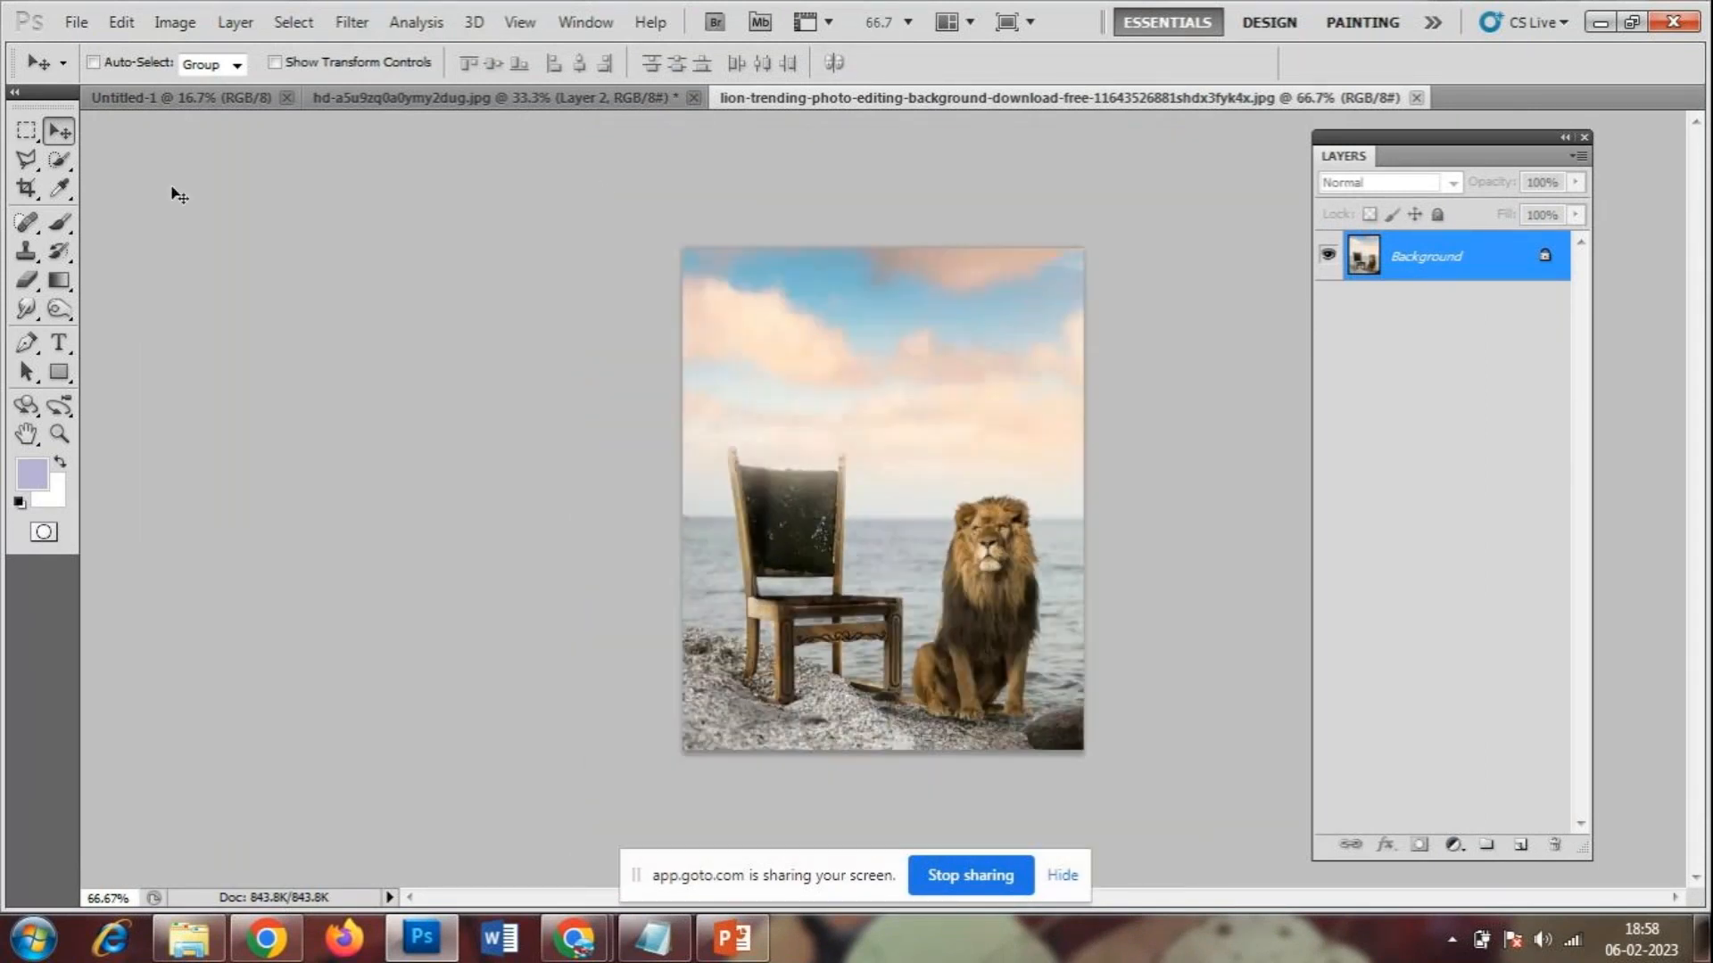
# - Open the image 17b9b024779313.56339ef53afe2 of the woman sitting on a stool
pyautogui.click(76, 21)
pyautogui.click(93, 68)
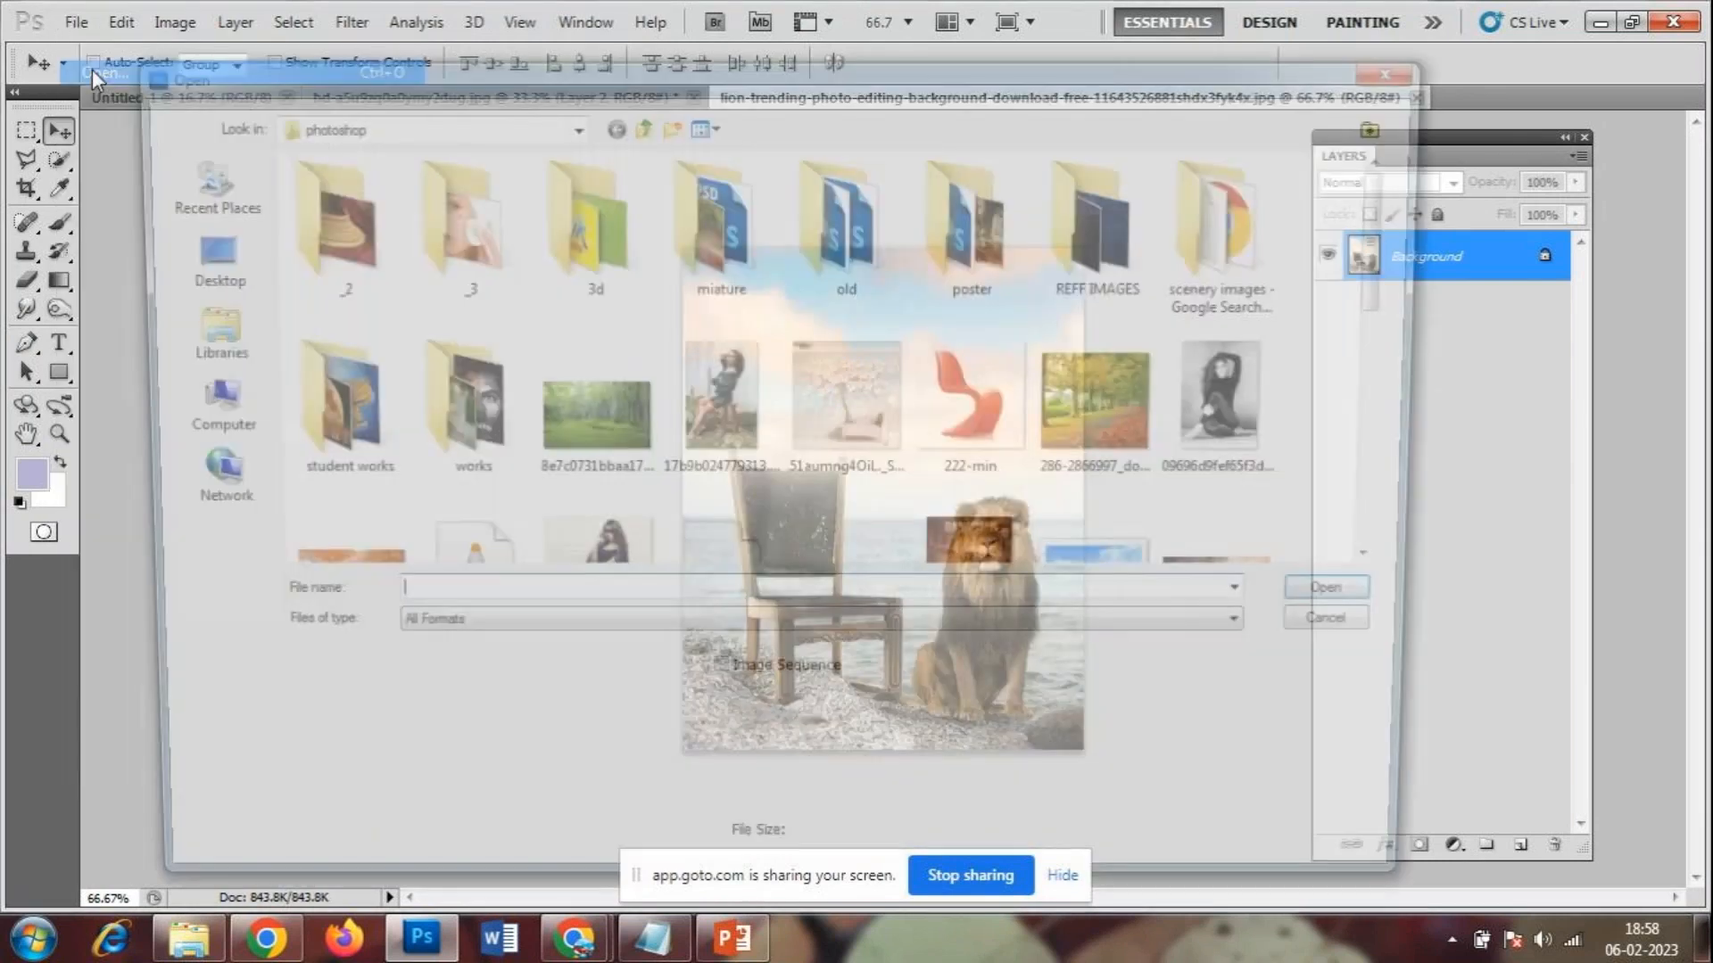
pyautogui.click(718, 402)
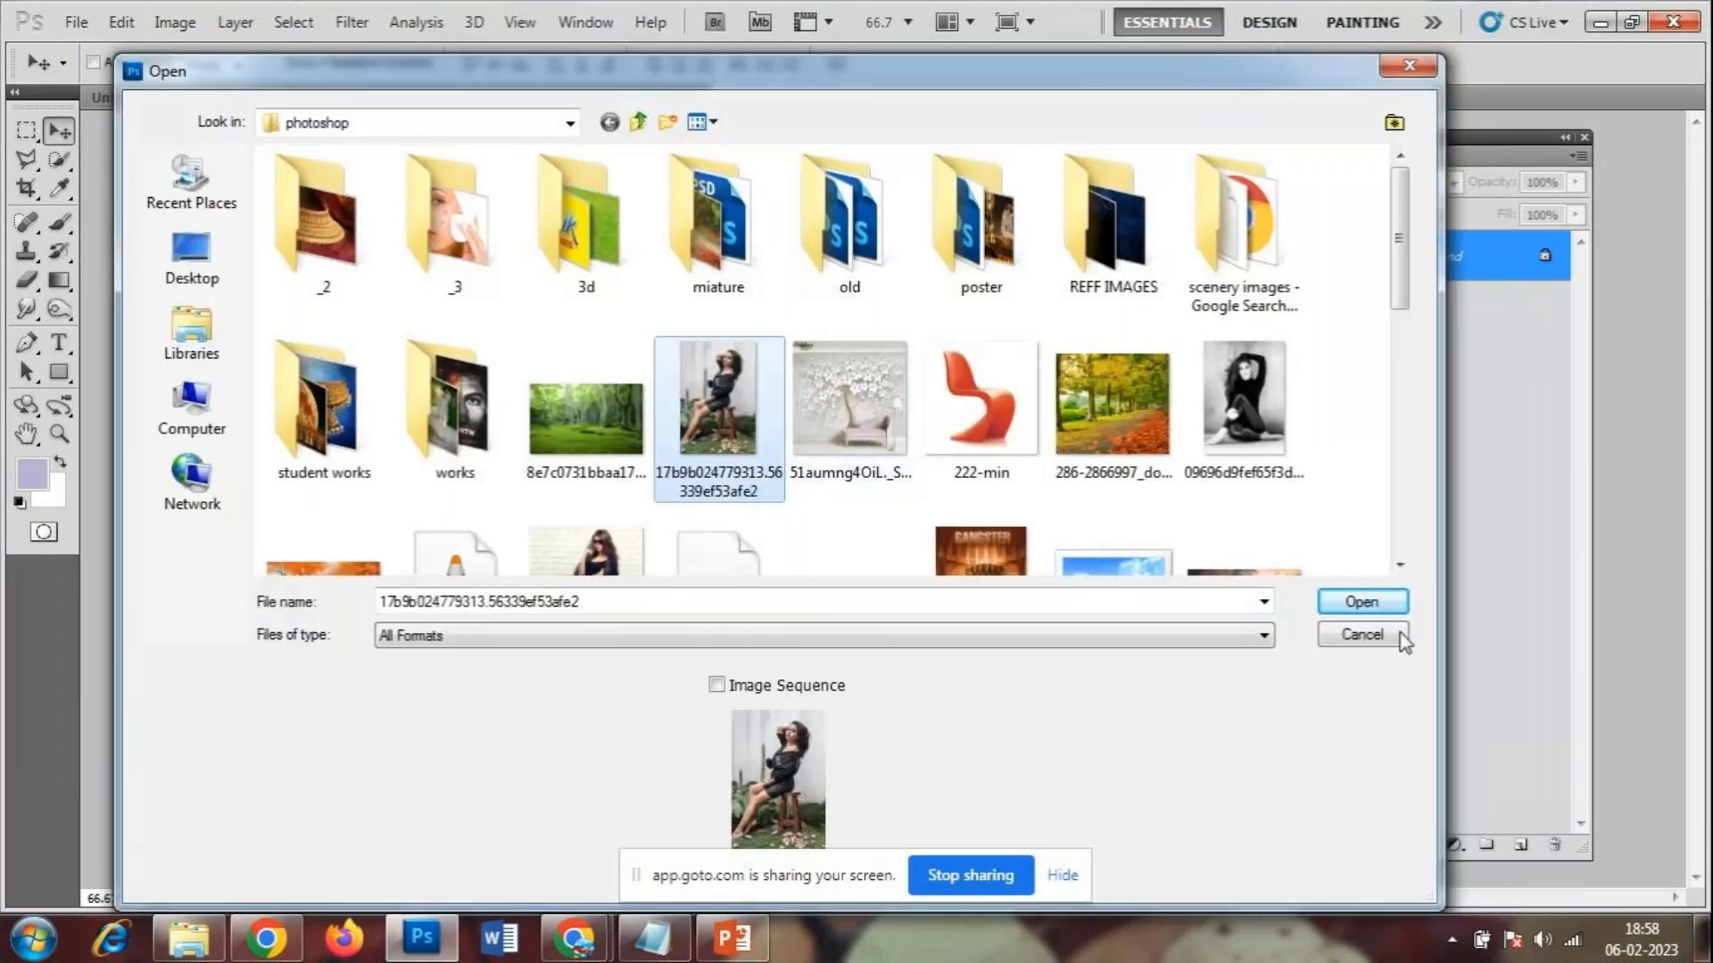
pyautogui.click(1362, 603)
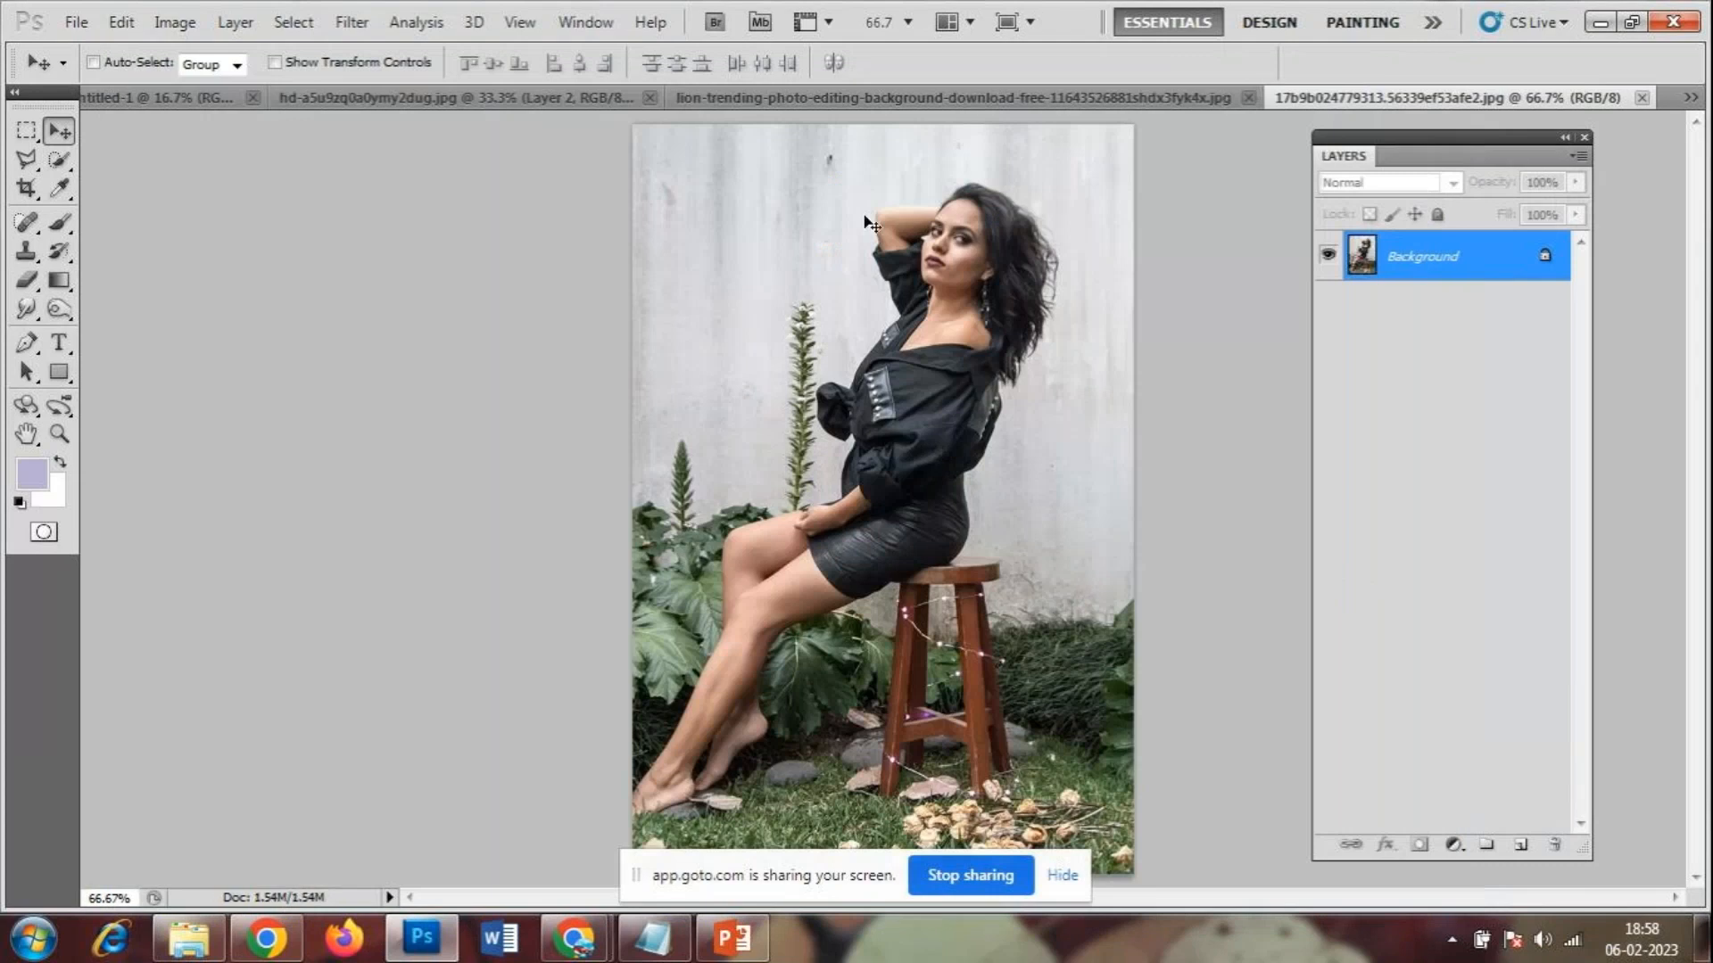
# - Start opening another file and look through the photoshop folder and its works subfolder for a suitable image
pyautogui.click(76, 21)
pyautogui.click(90, 71)
pyautogui.click(976, 393)
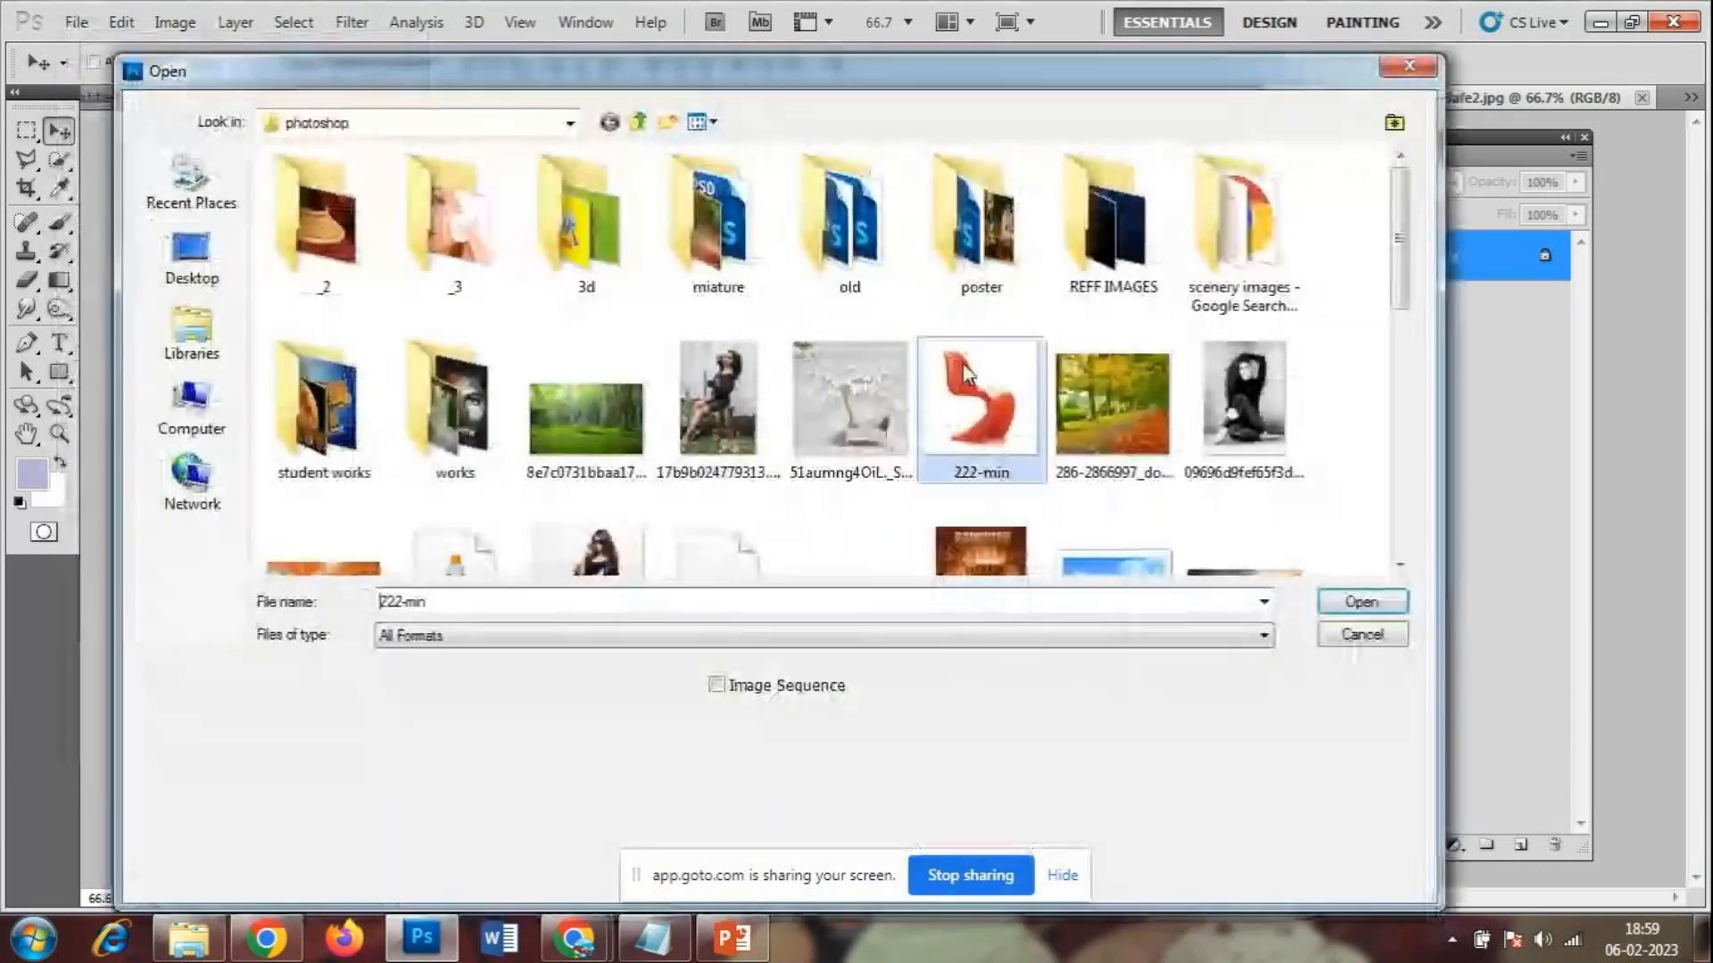
pyautogui.scroll(-3, 975, 379)
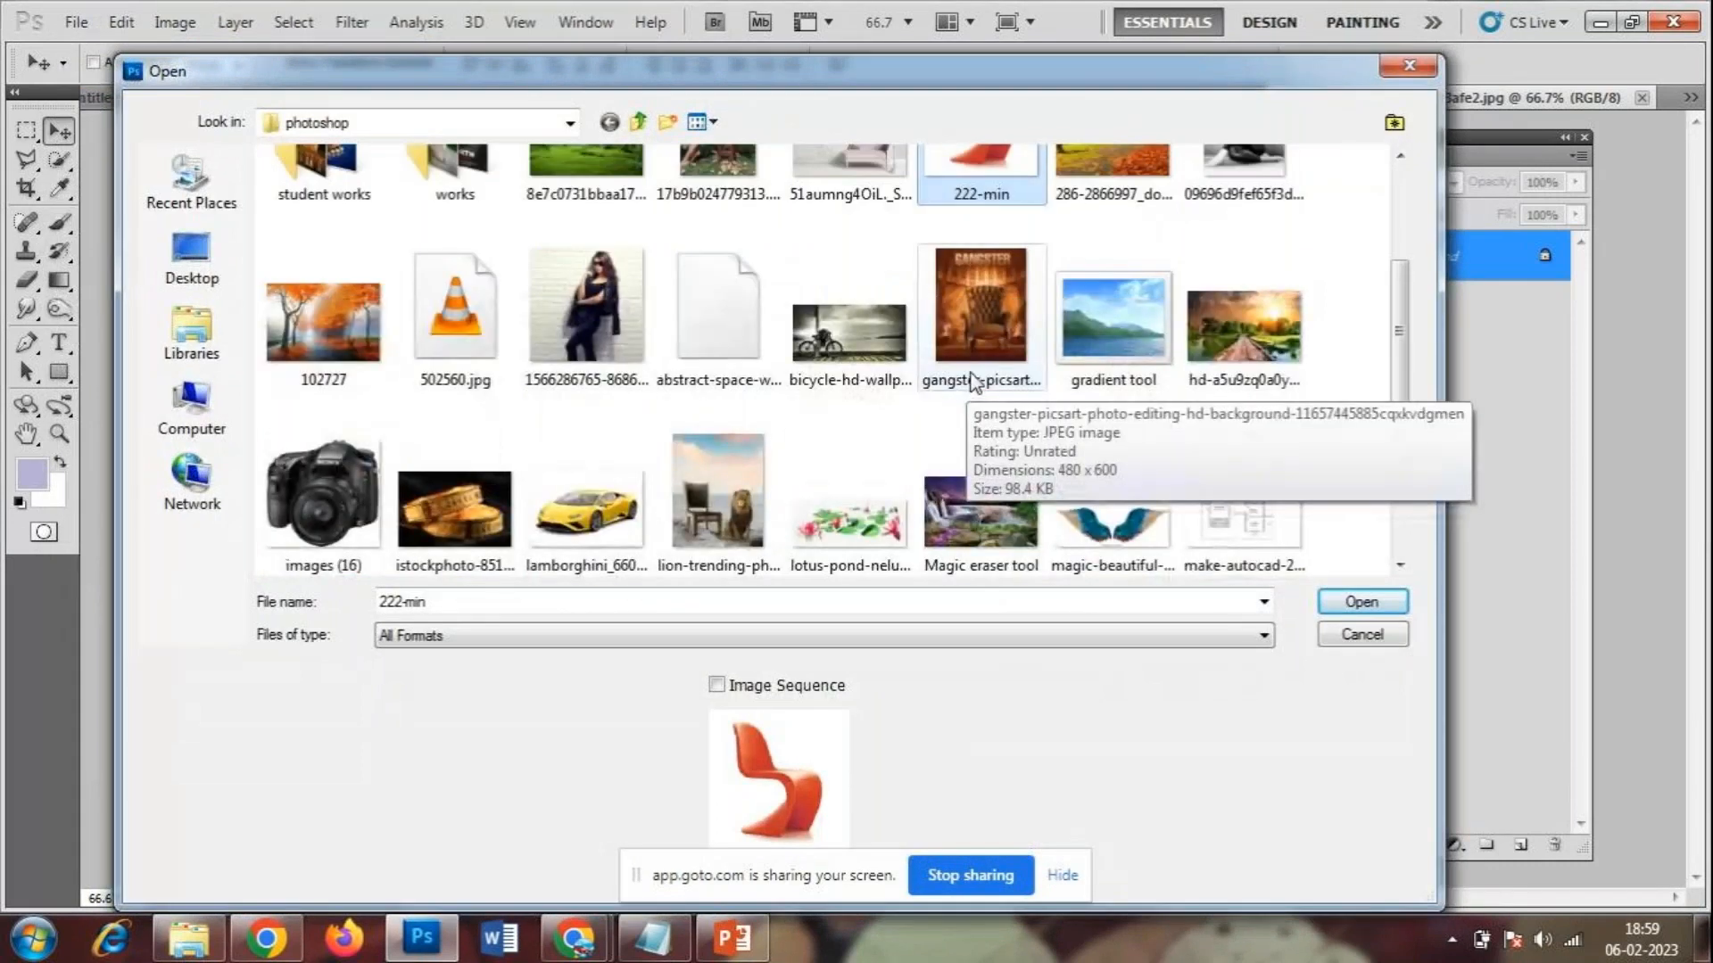
pyautogui.scroll(-3, 974, 381)
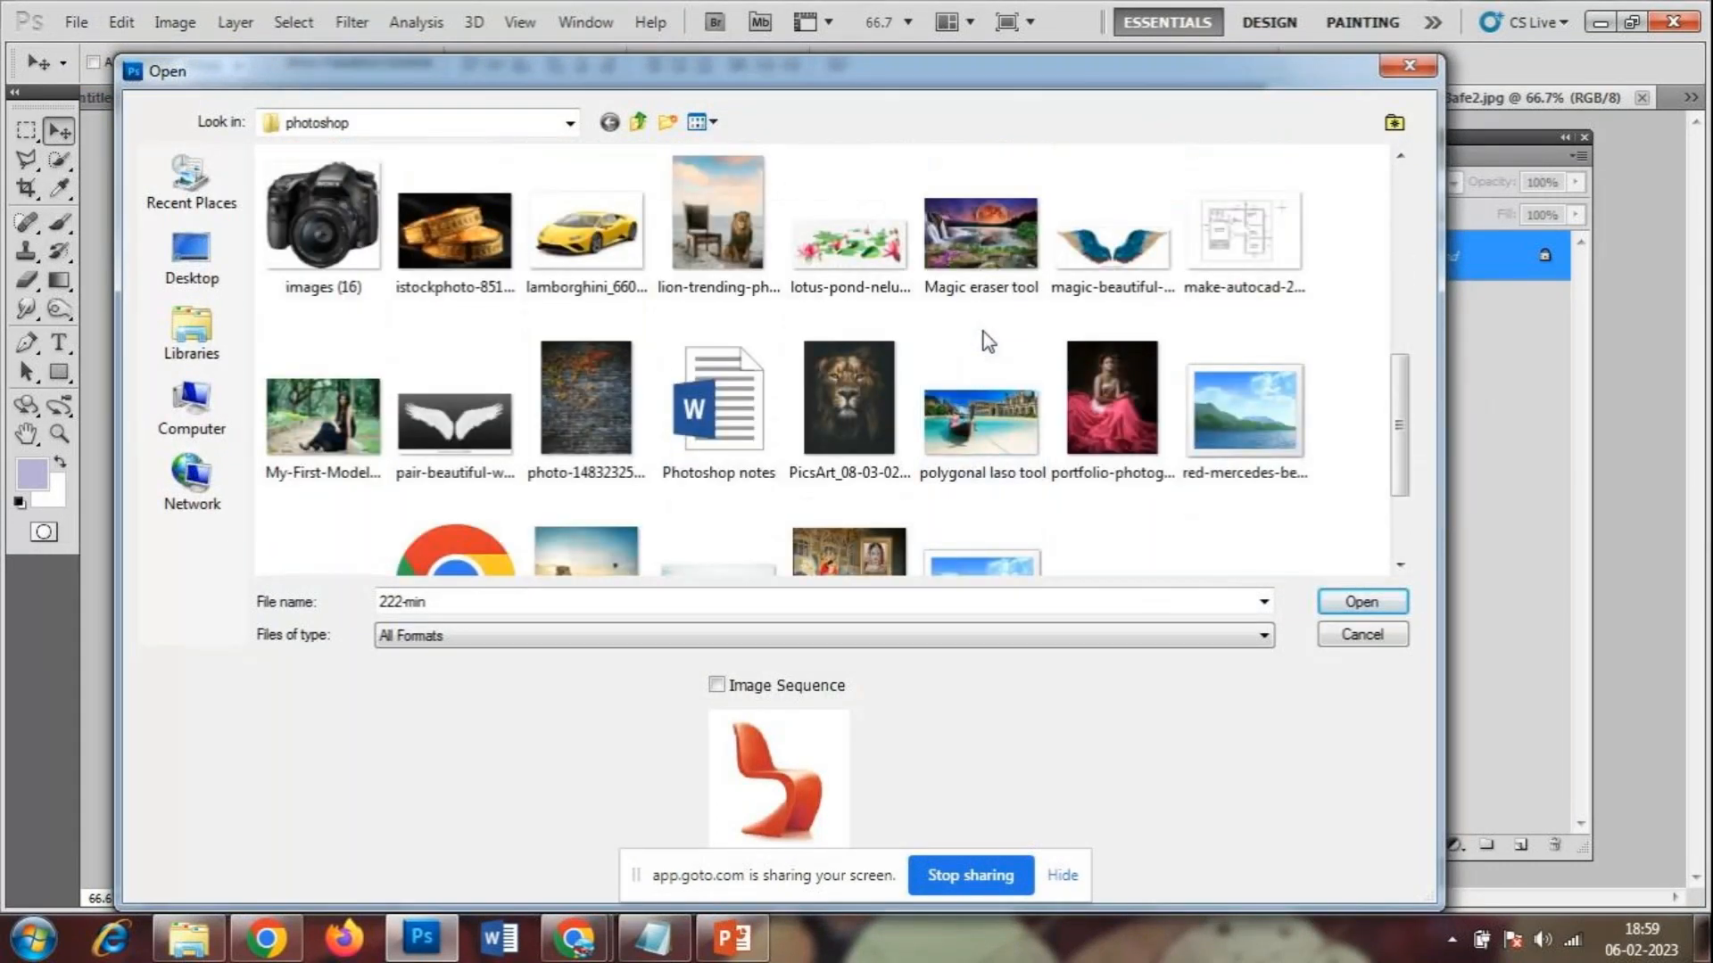
pyautogui.scroll(-3, 987, 342)
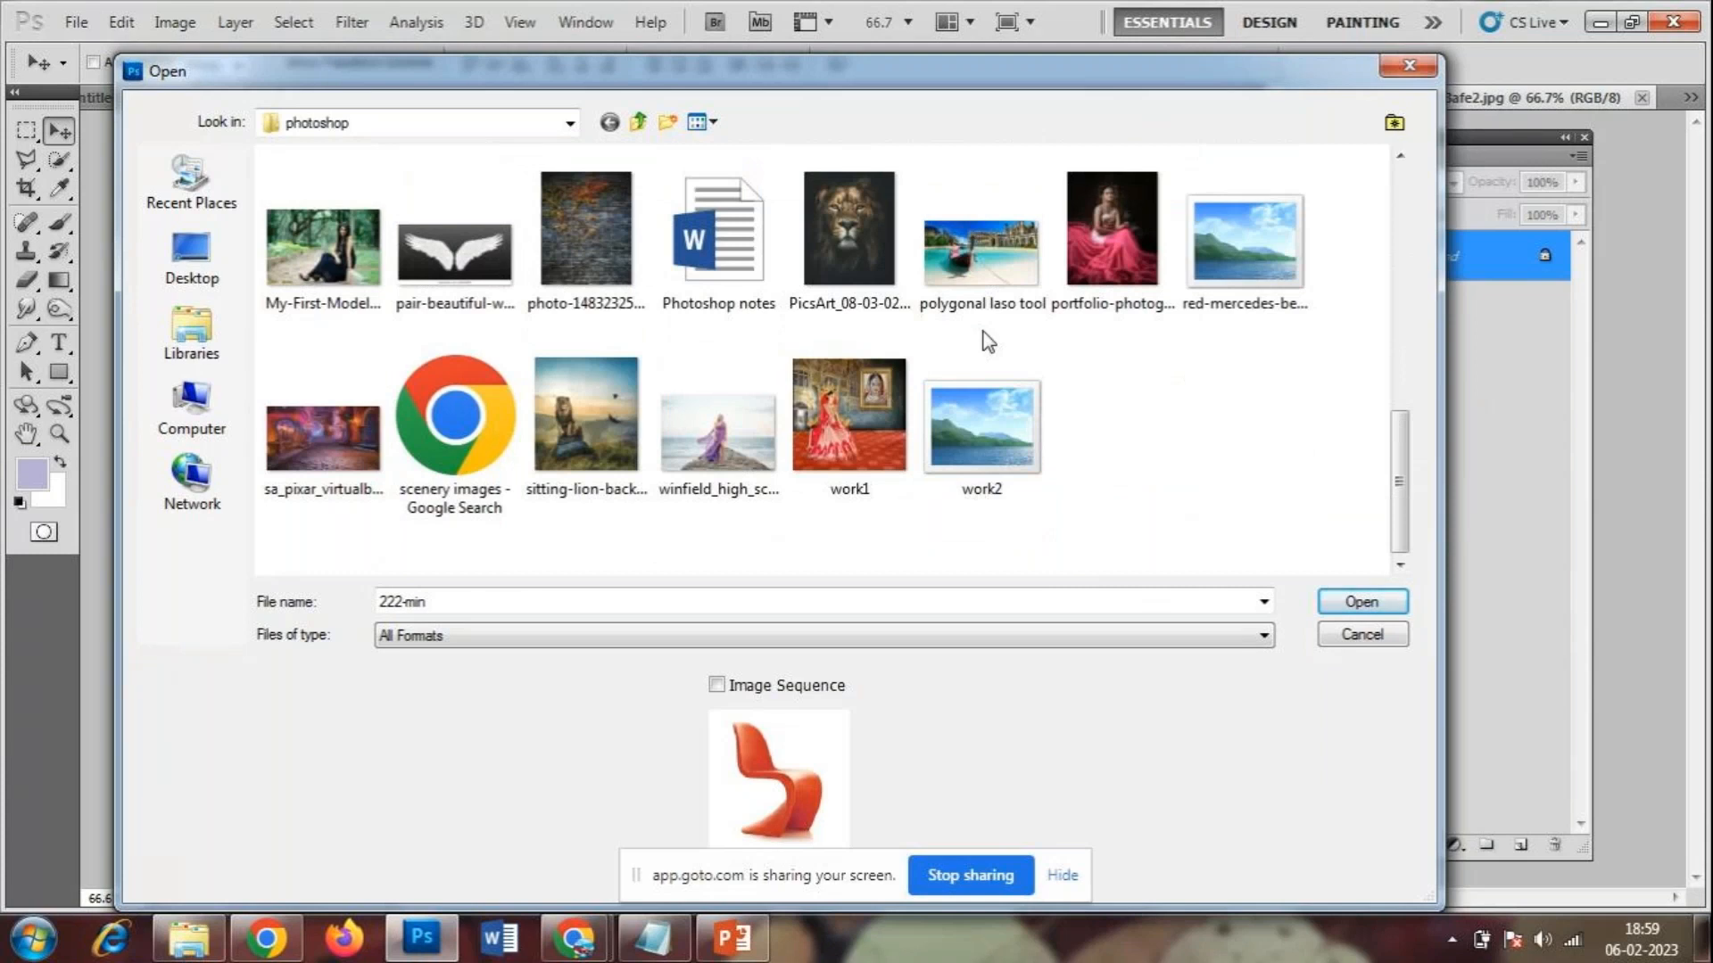
pyautogui.scroll(5, 987, 341)
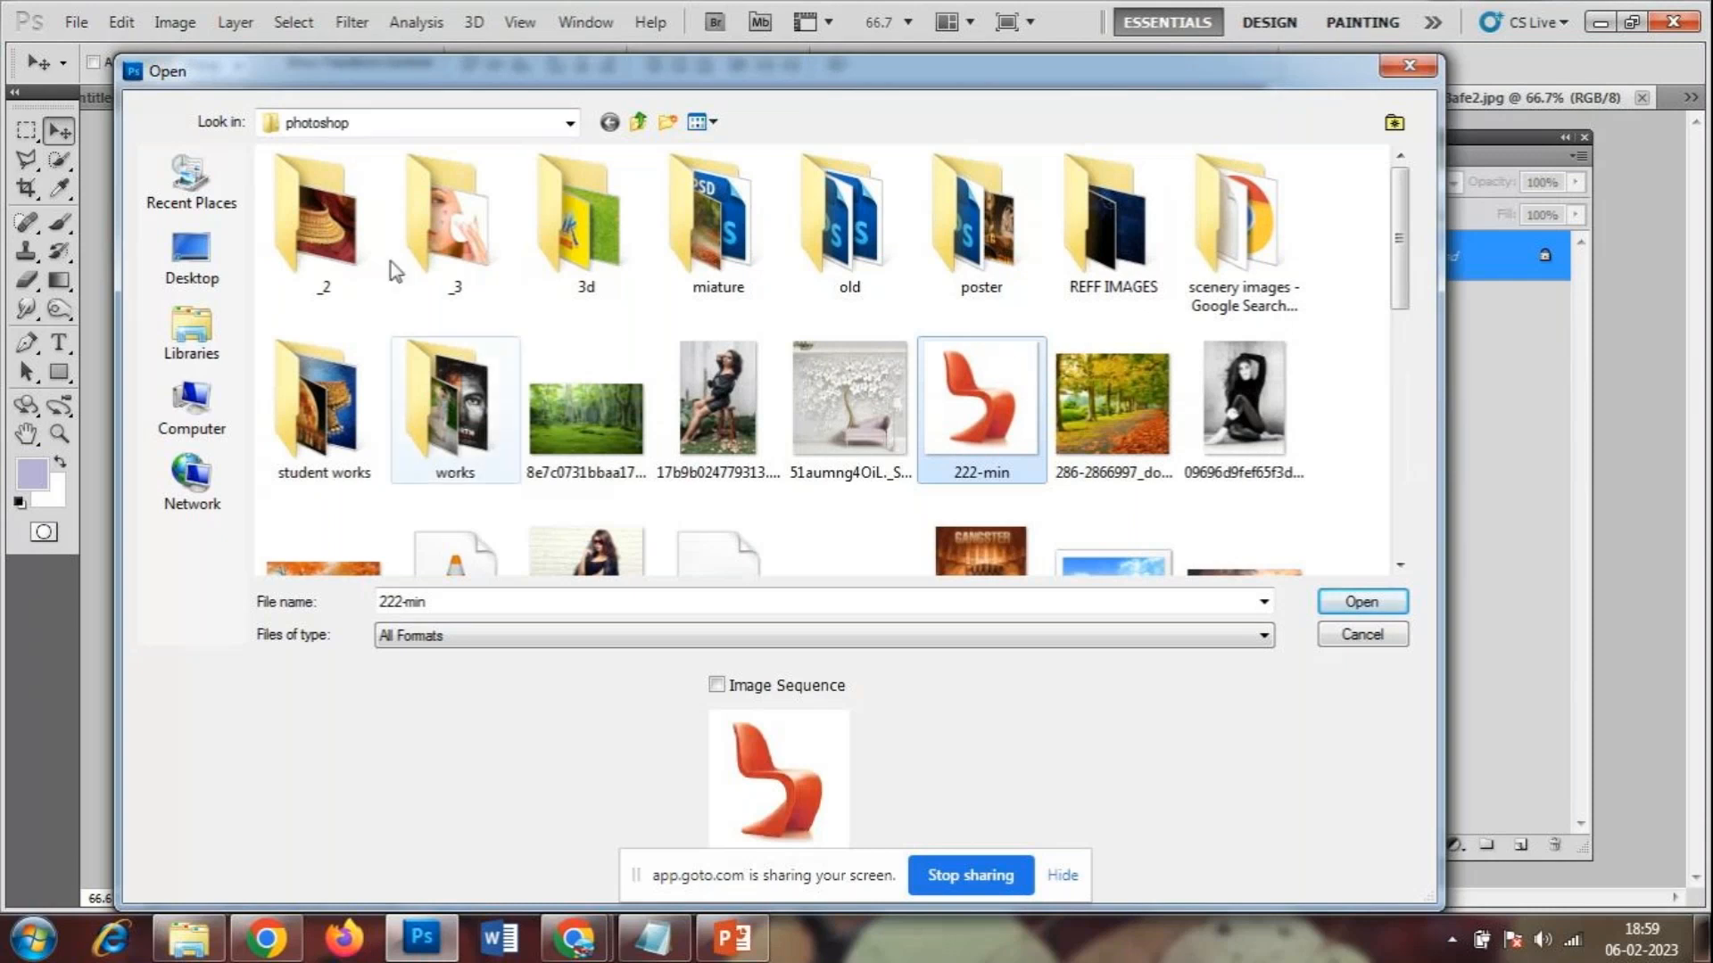
pyautogui.doubleClick(450, 419)
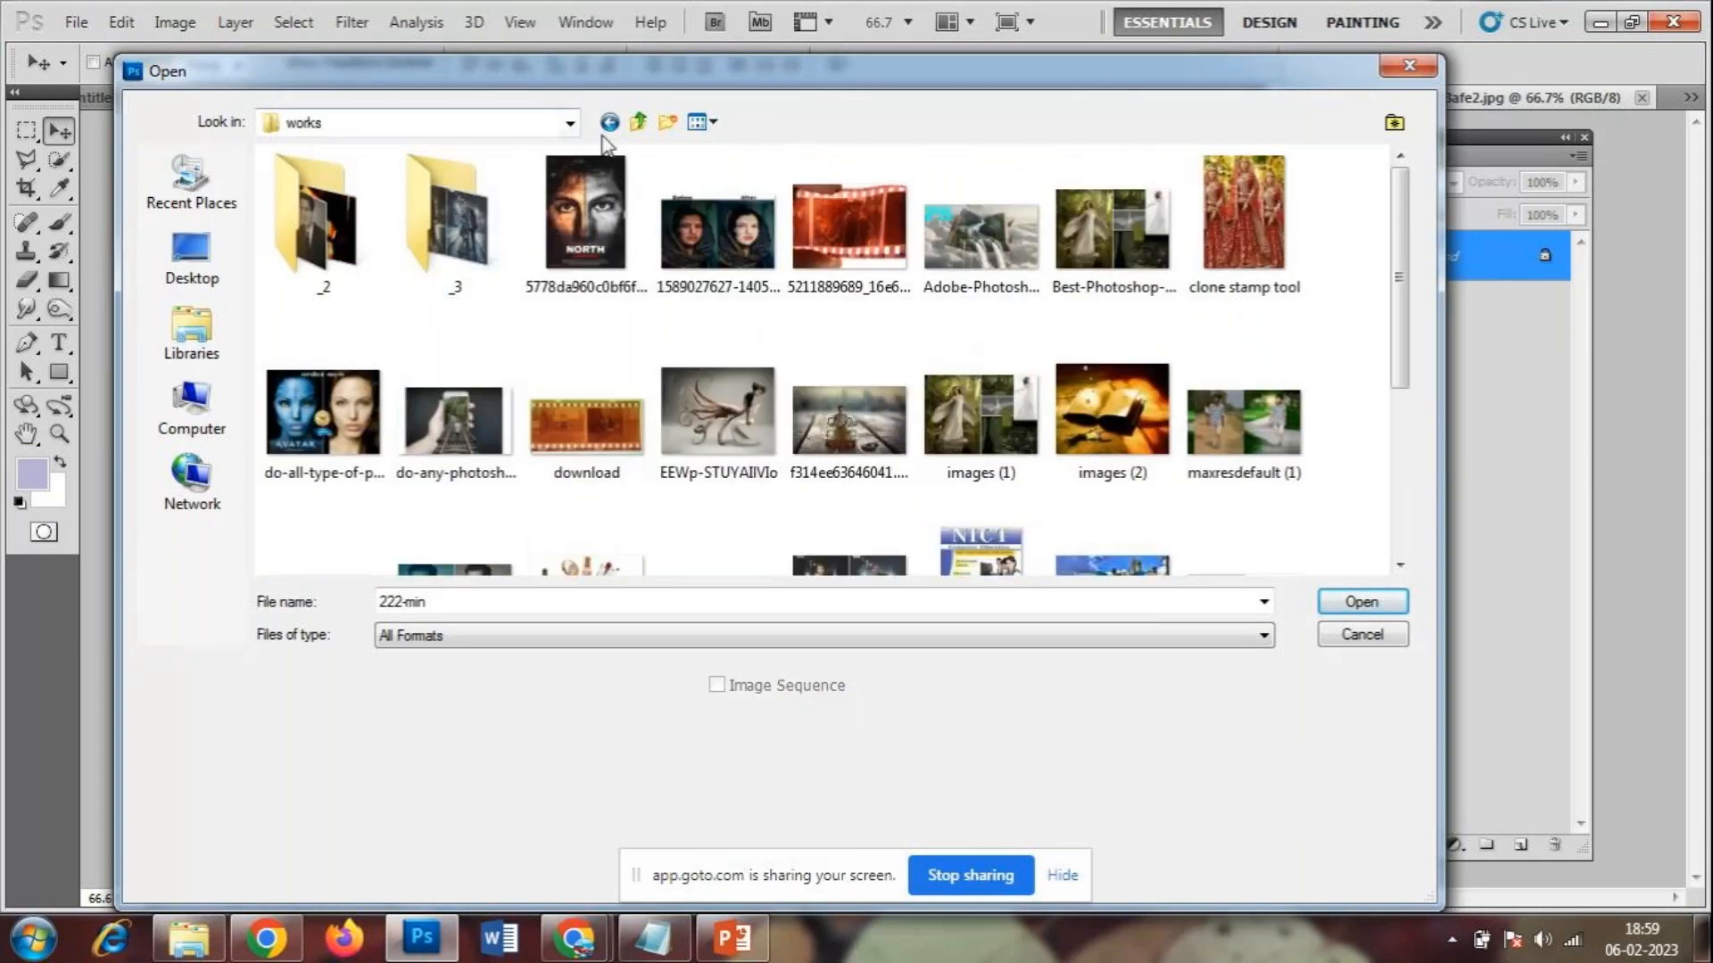
pyautogui.click(639, 124)
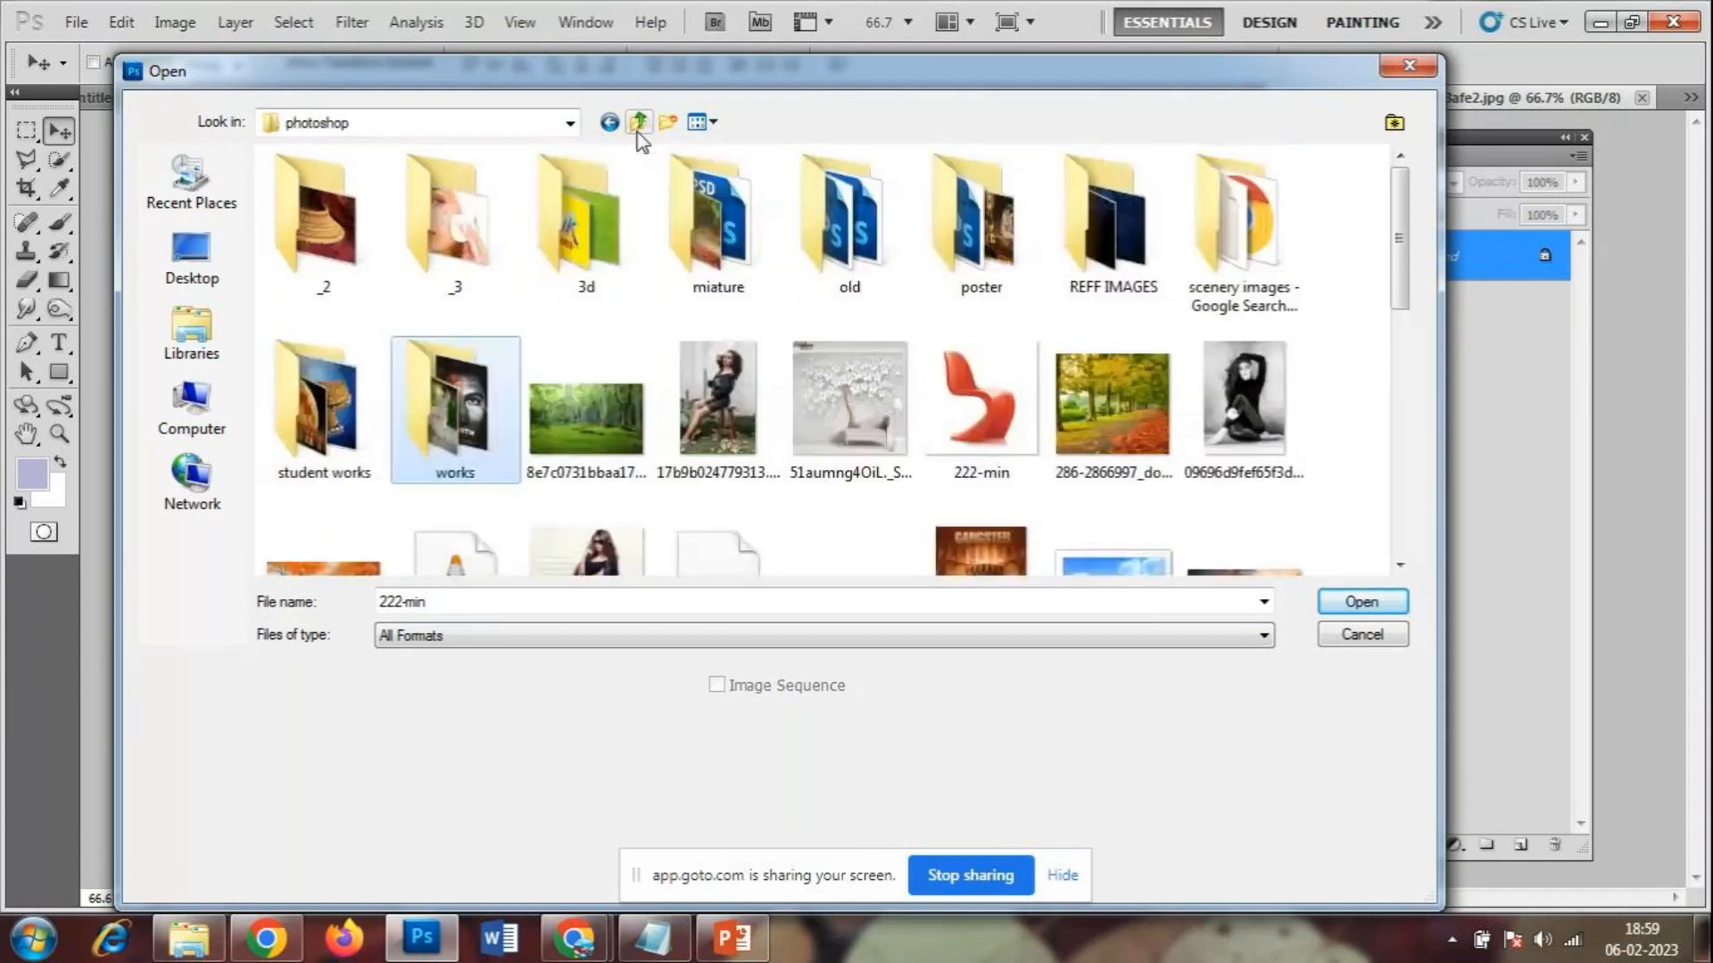
# - Browse the REFF IMAGES folder and open a-500x500, the seated woman in a red bridal dress
pyautogui.doubleClick(1119, 225)
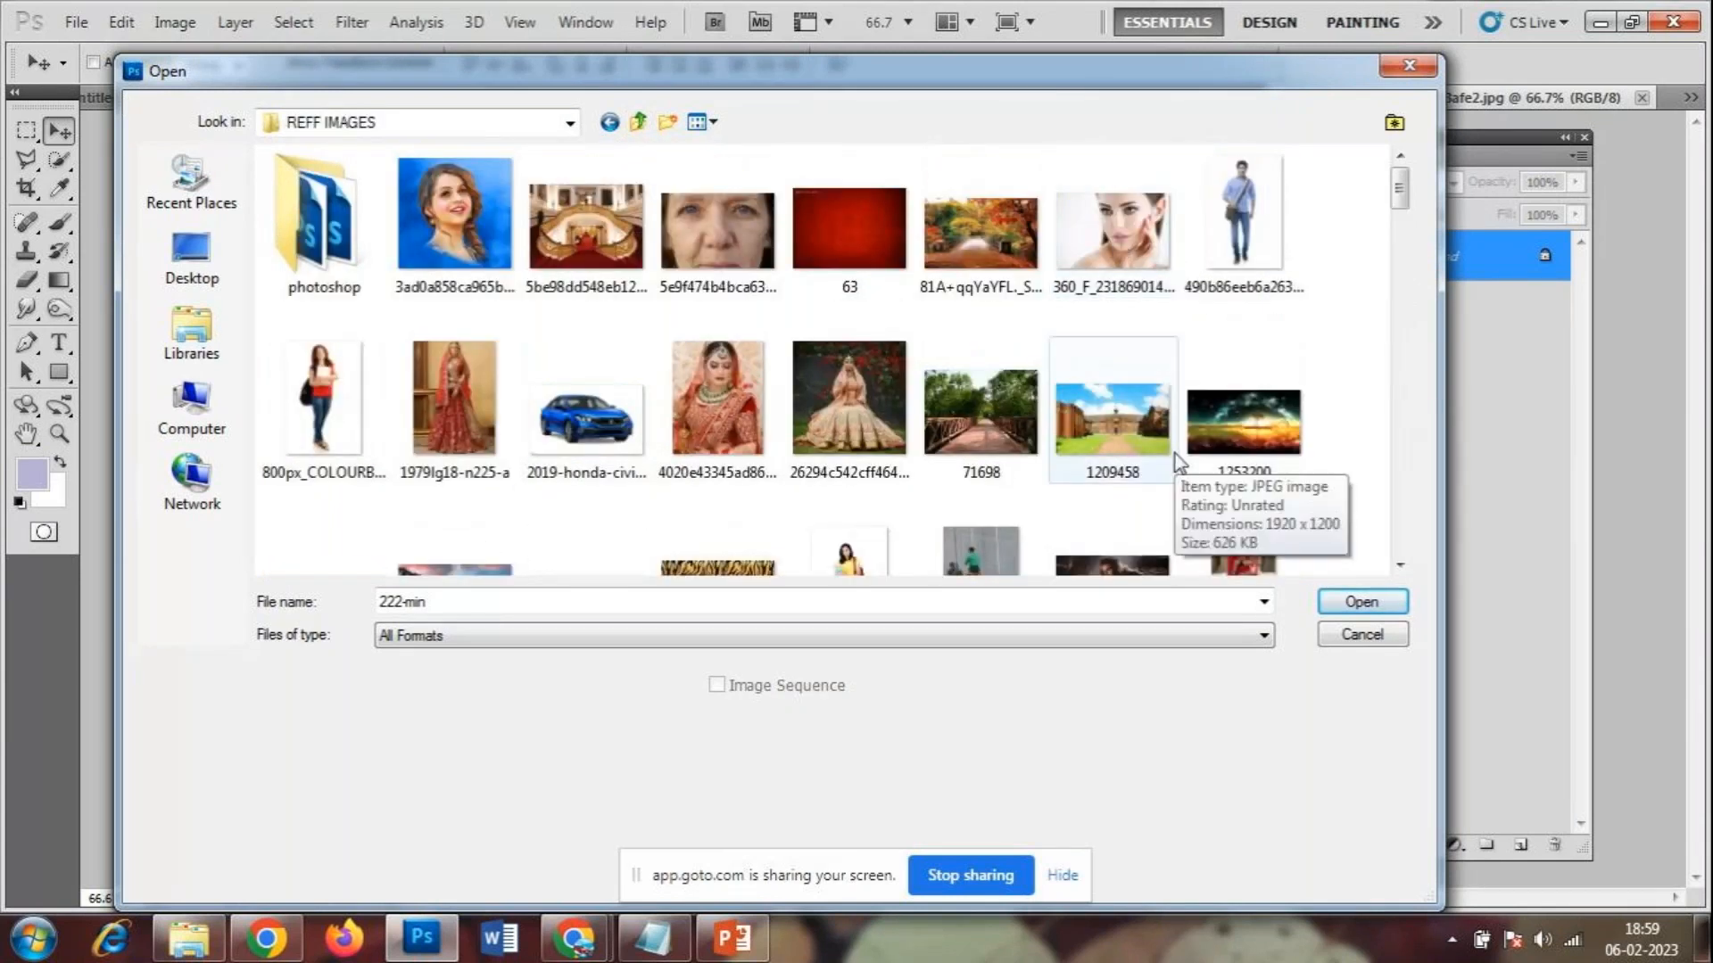
pyautogui.scroll(-3, 1157, 411)
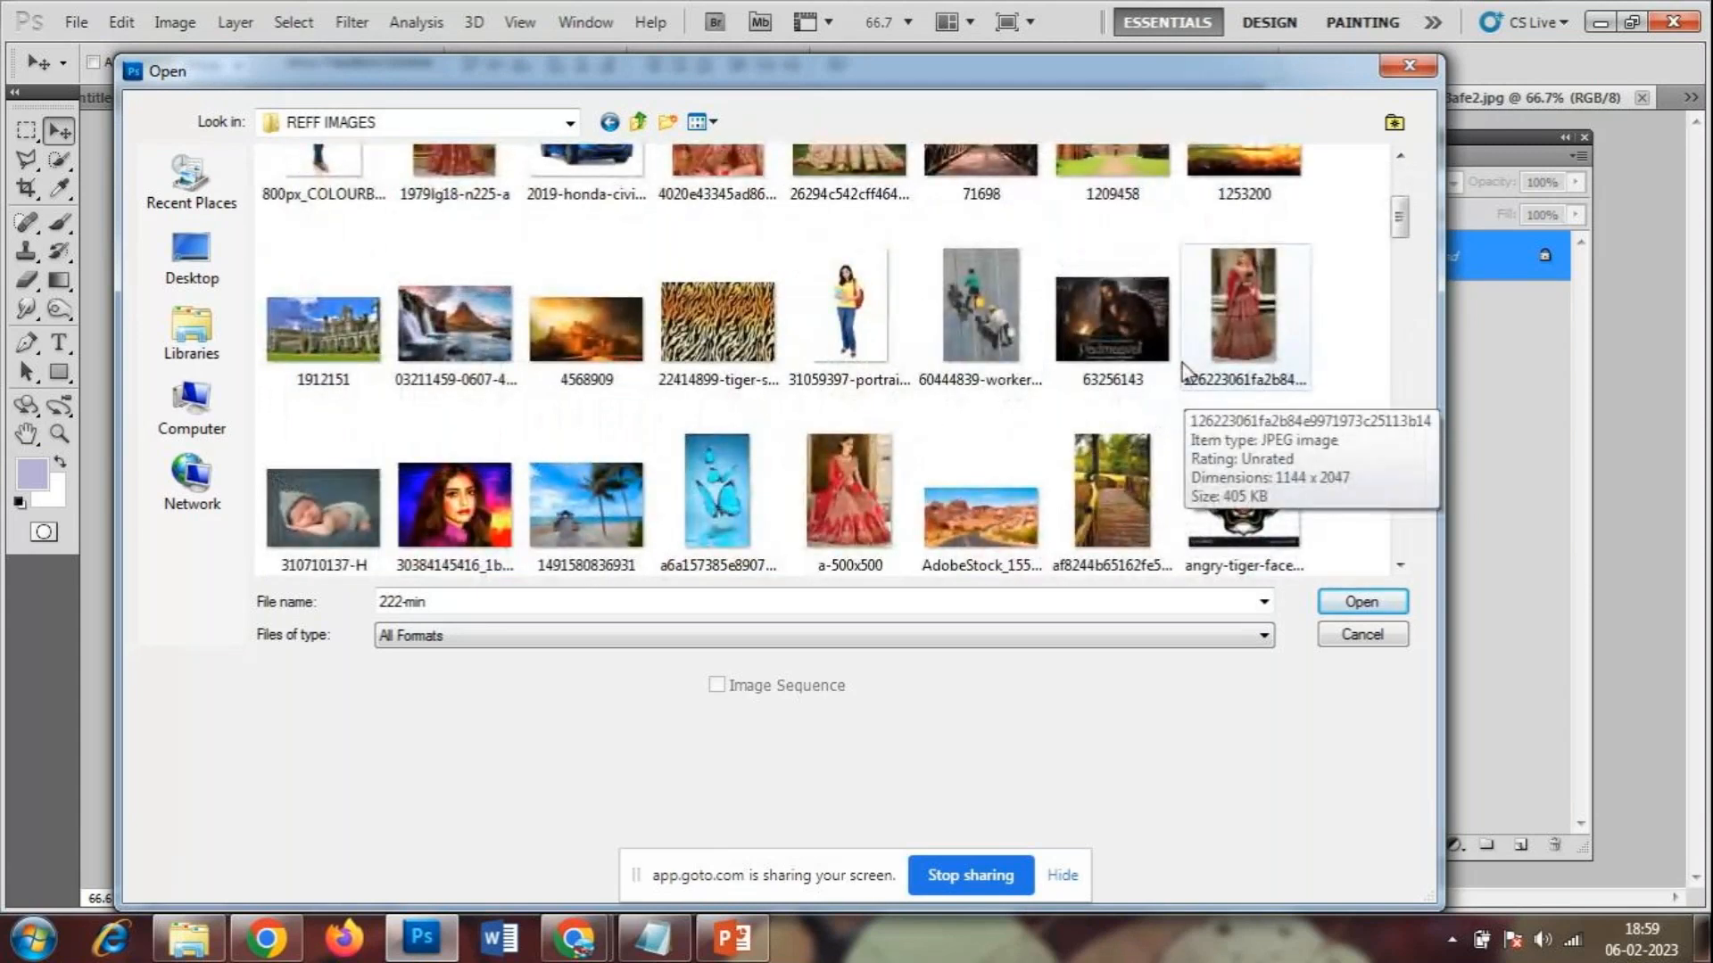
pyautogui.scroll(-6, 938, 478)
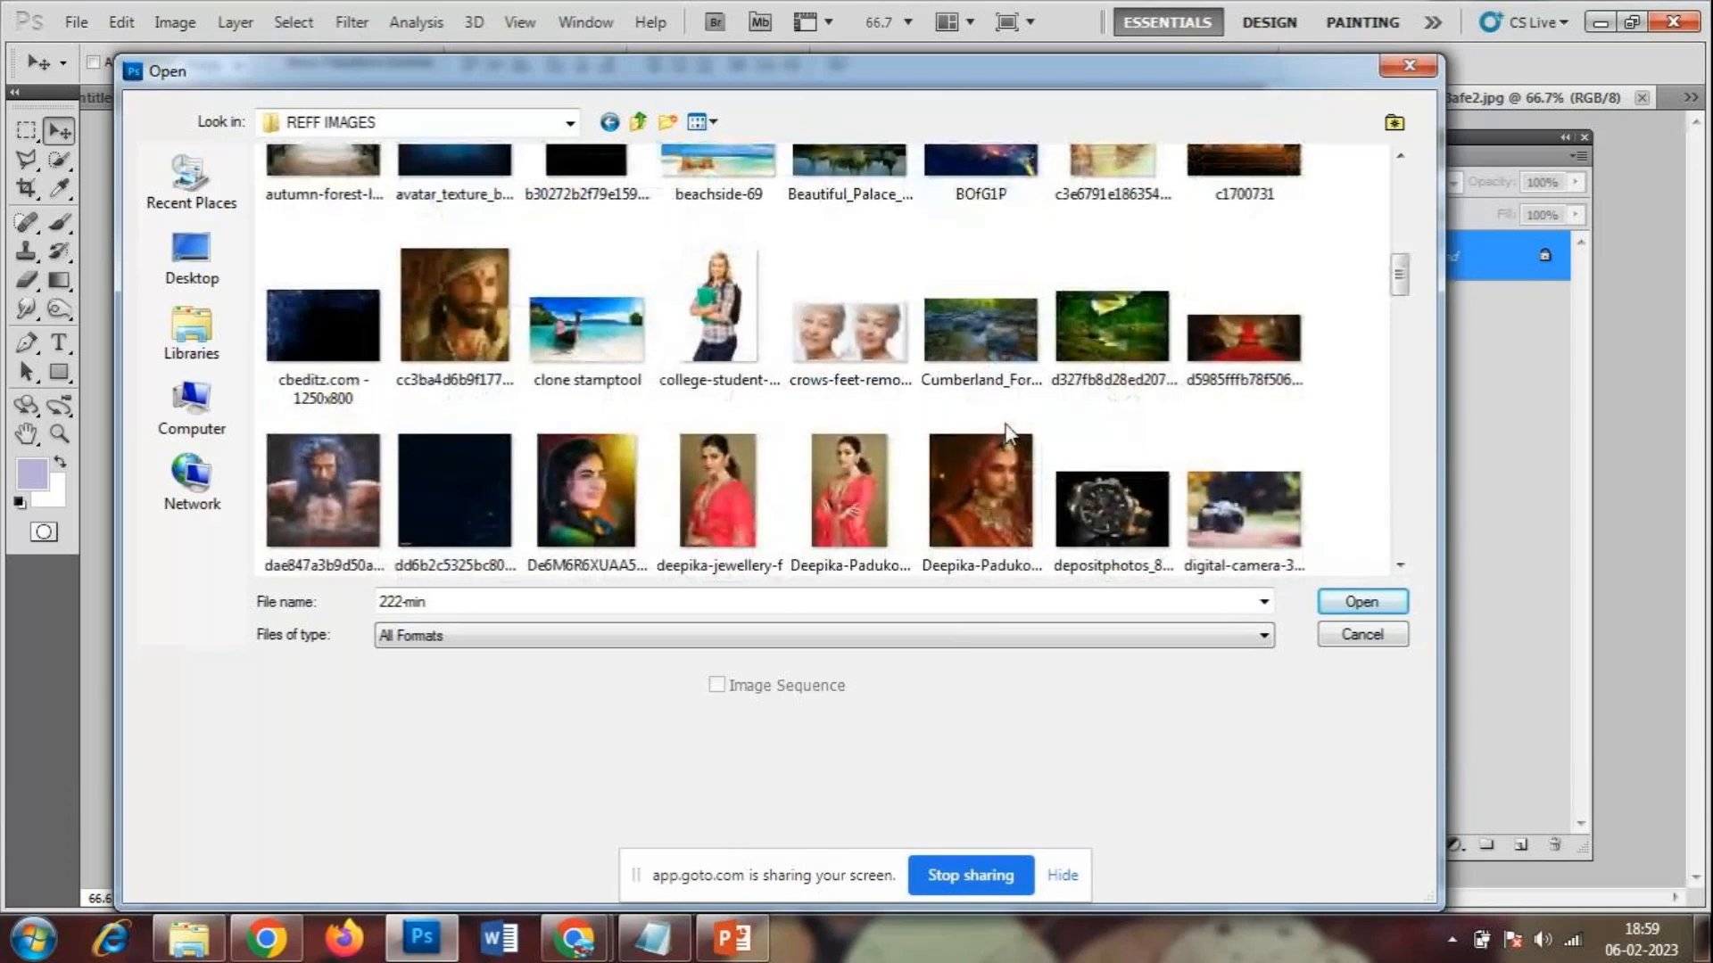
pyautogui.scroll(-6, 1007, 434)
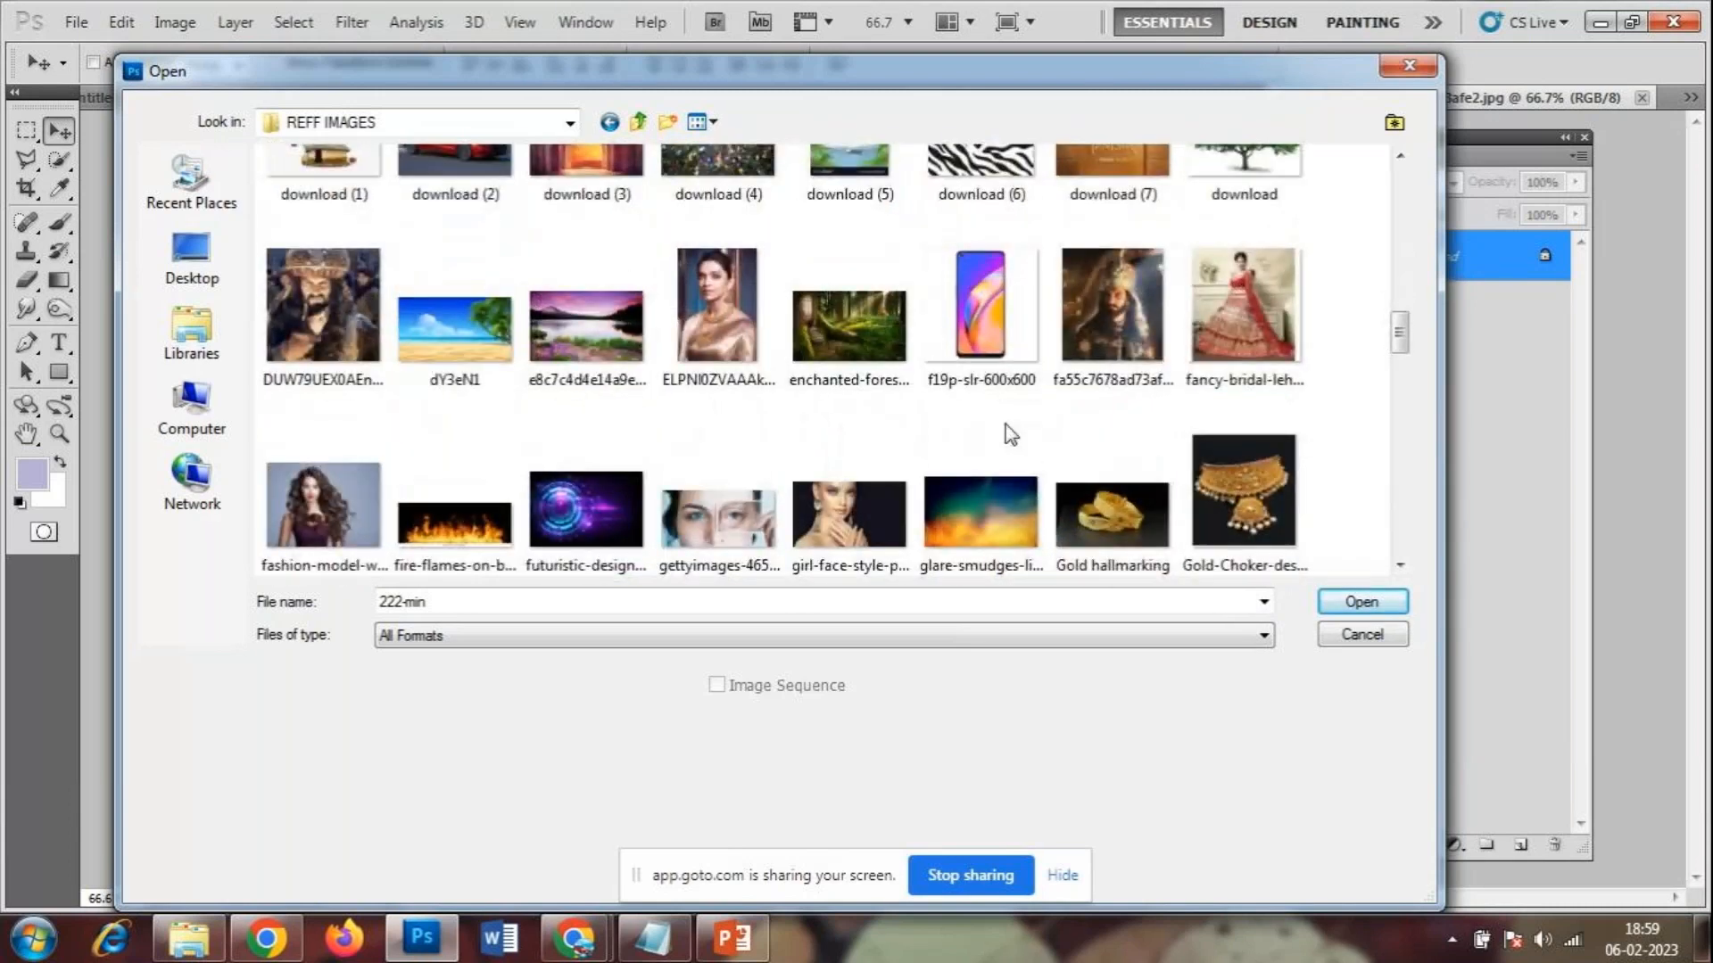
pyautogui.scroll(-6, 1009, 434)
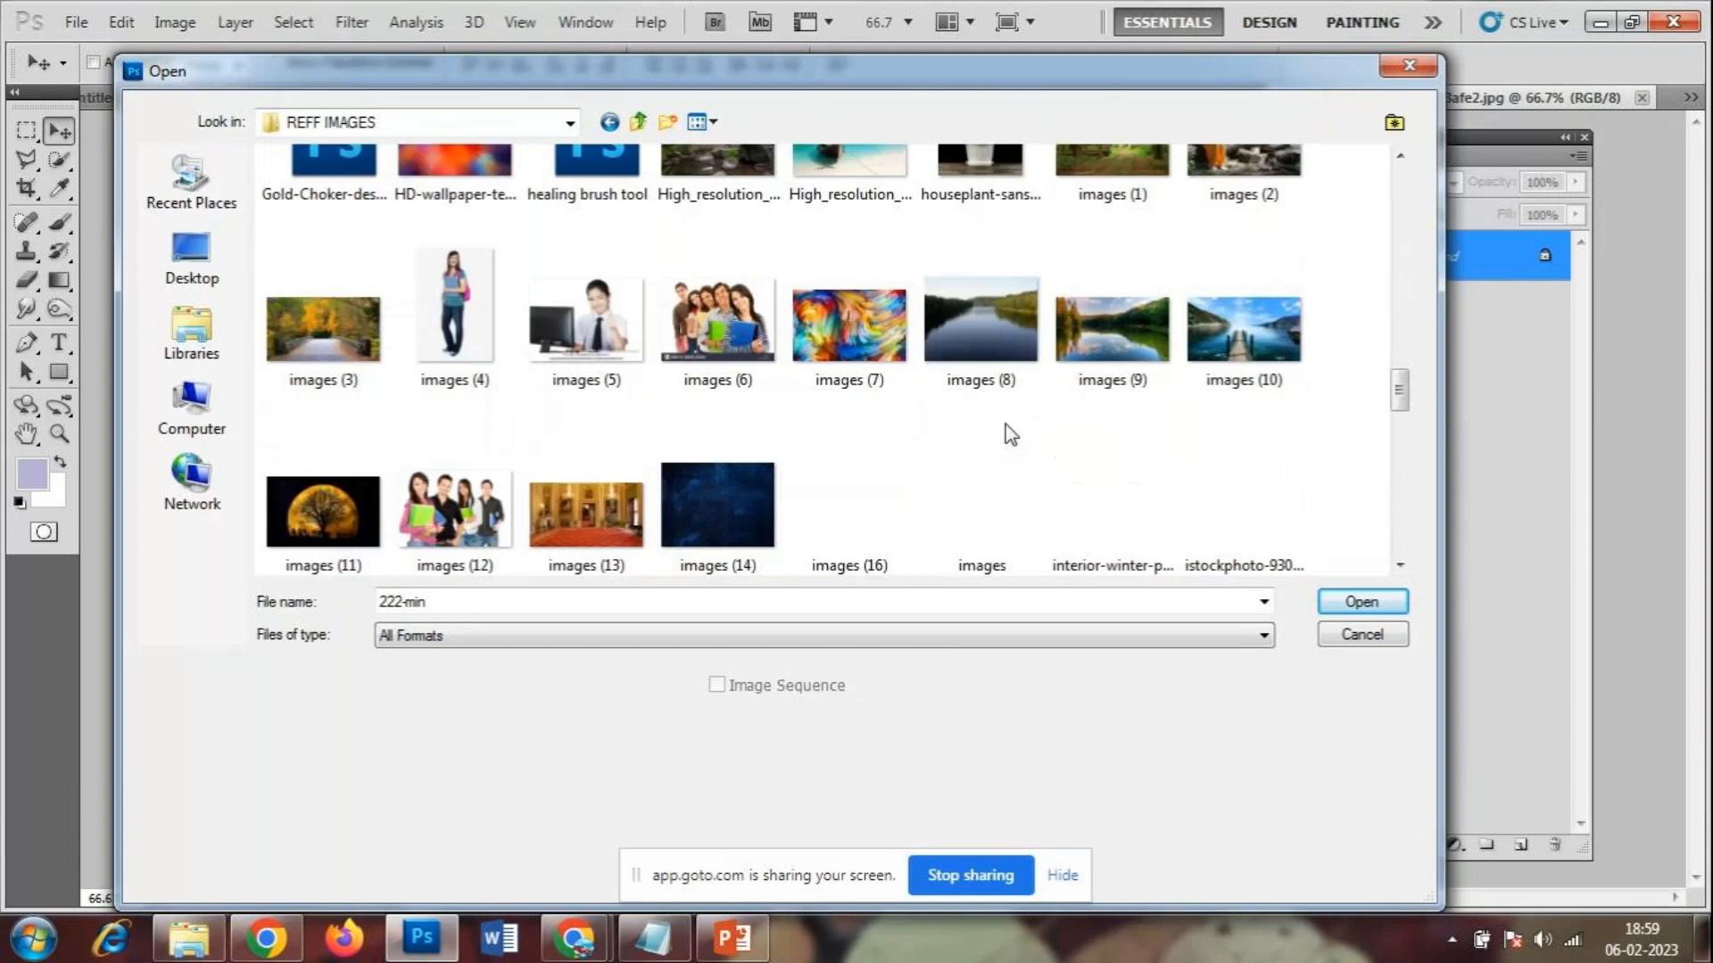
pyautogui.scroll(-6, 1006, 430)
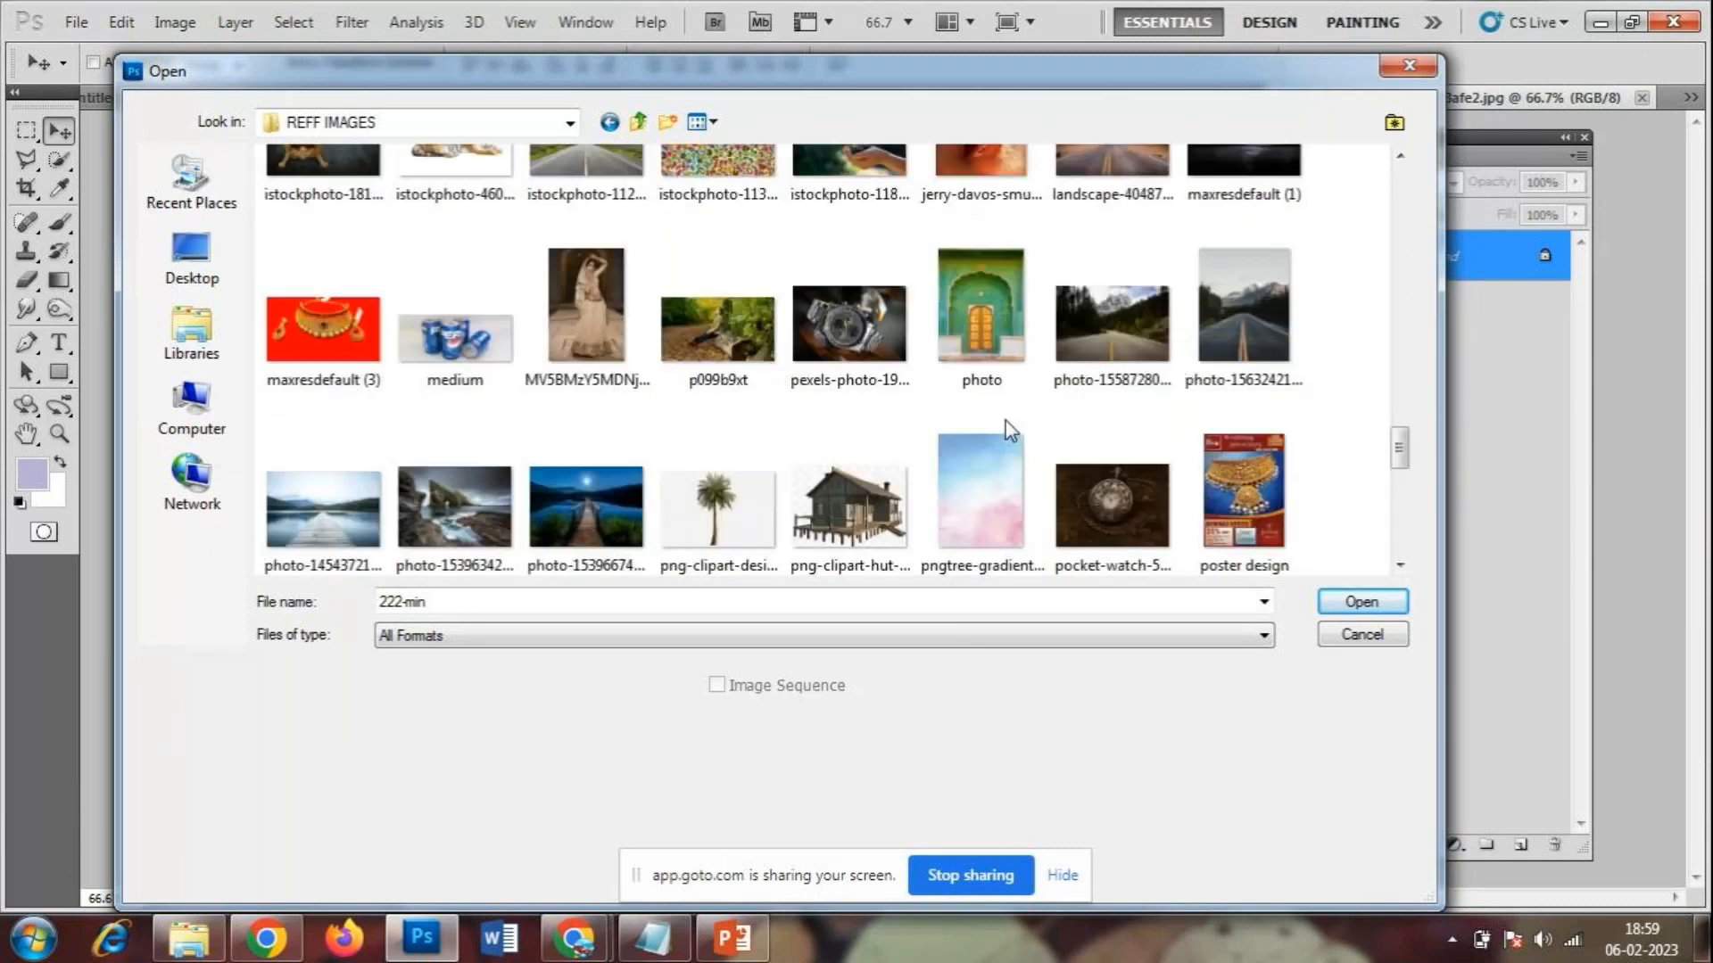
pyautogui.scroll(-6, 1006, 427)
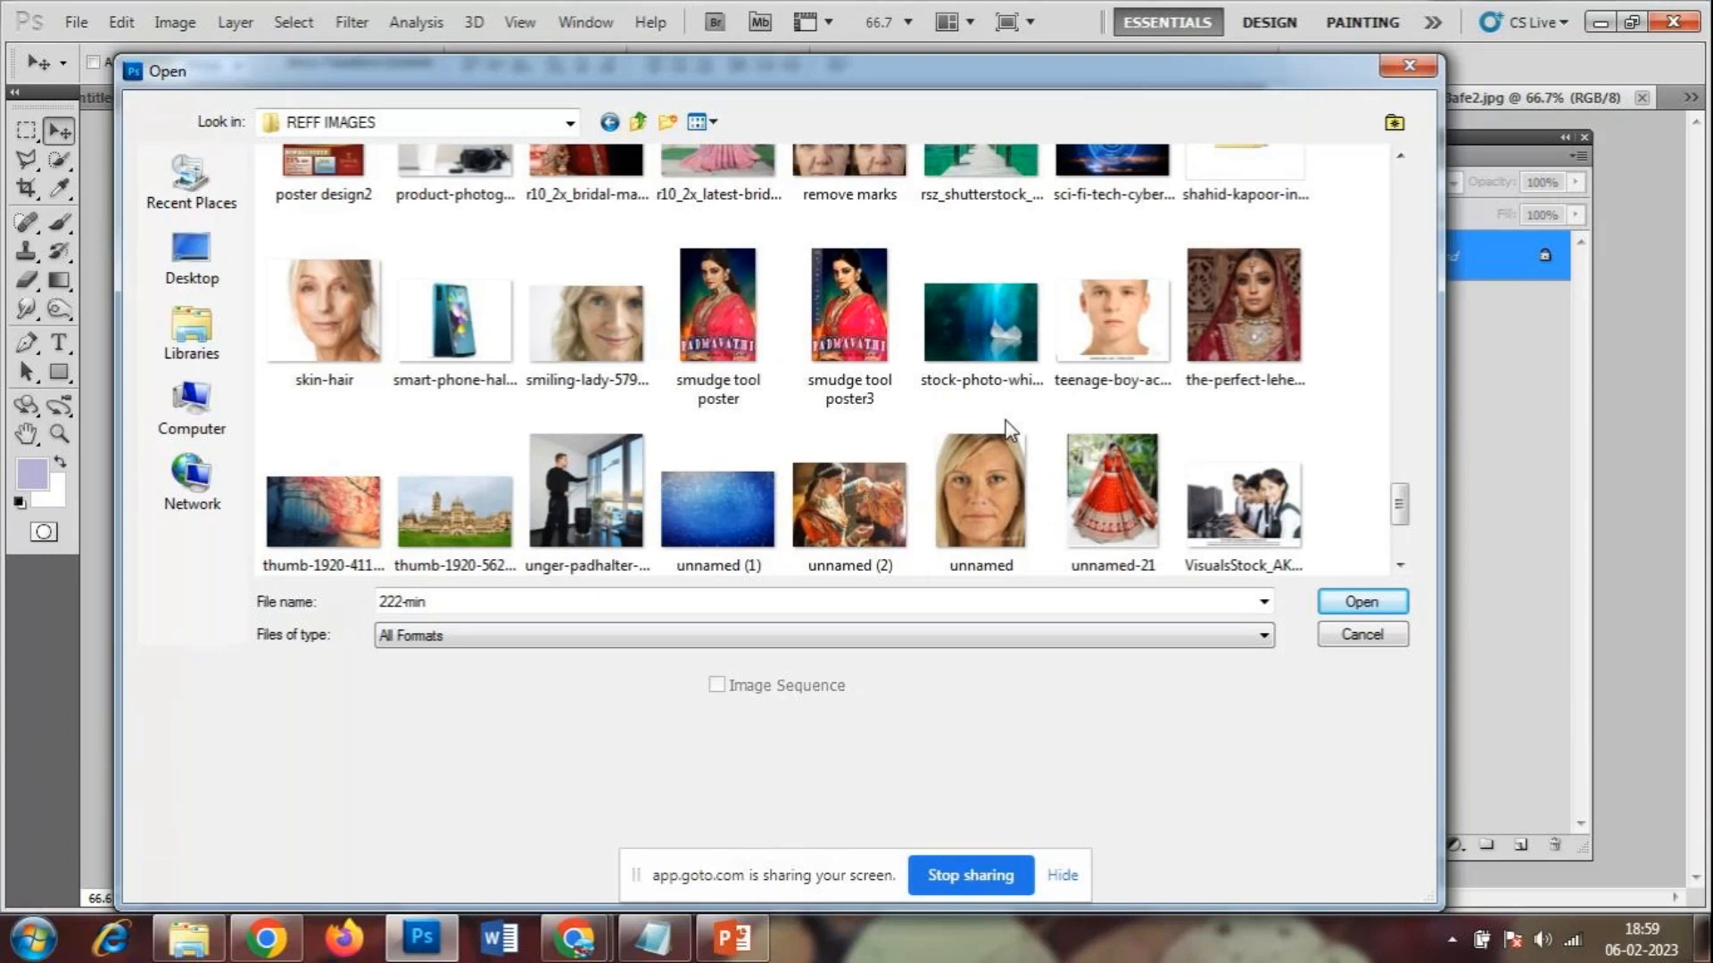
pyautogui.scroll(-3, 1008, 430)
pyautogui.scroll(20, 1005, 420)
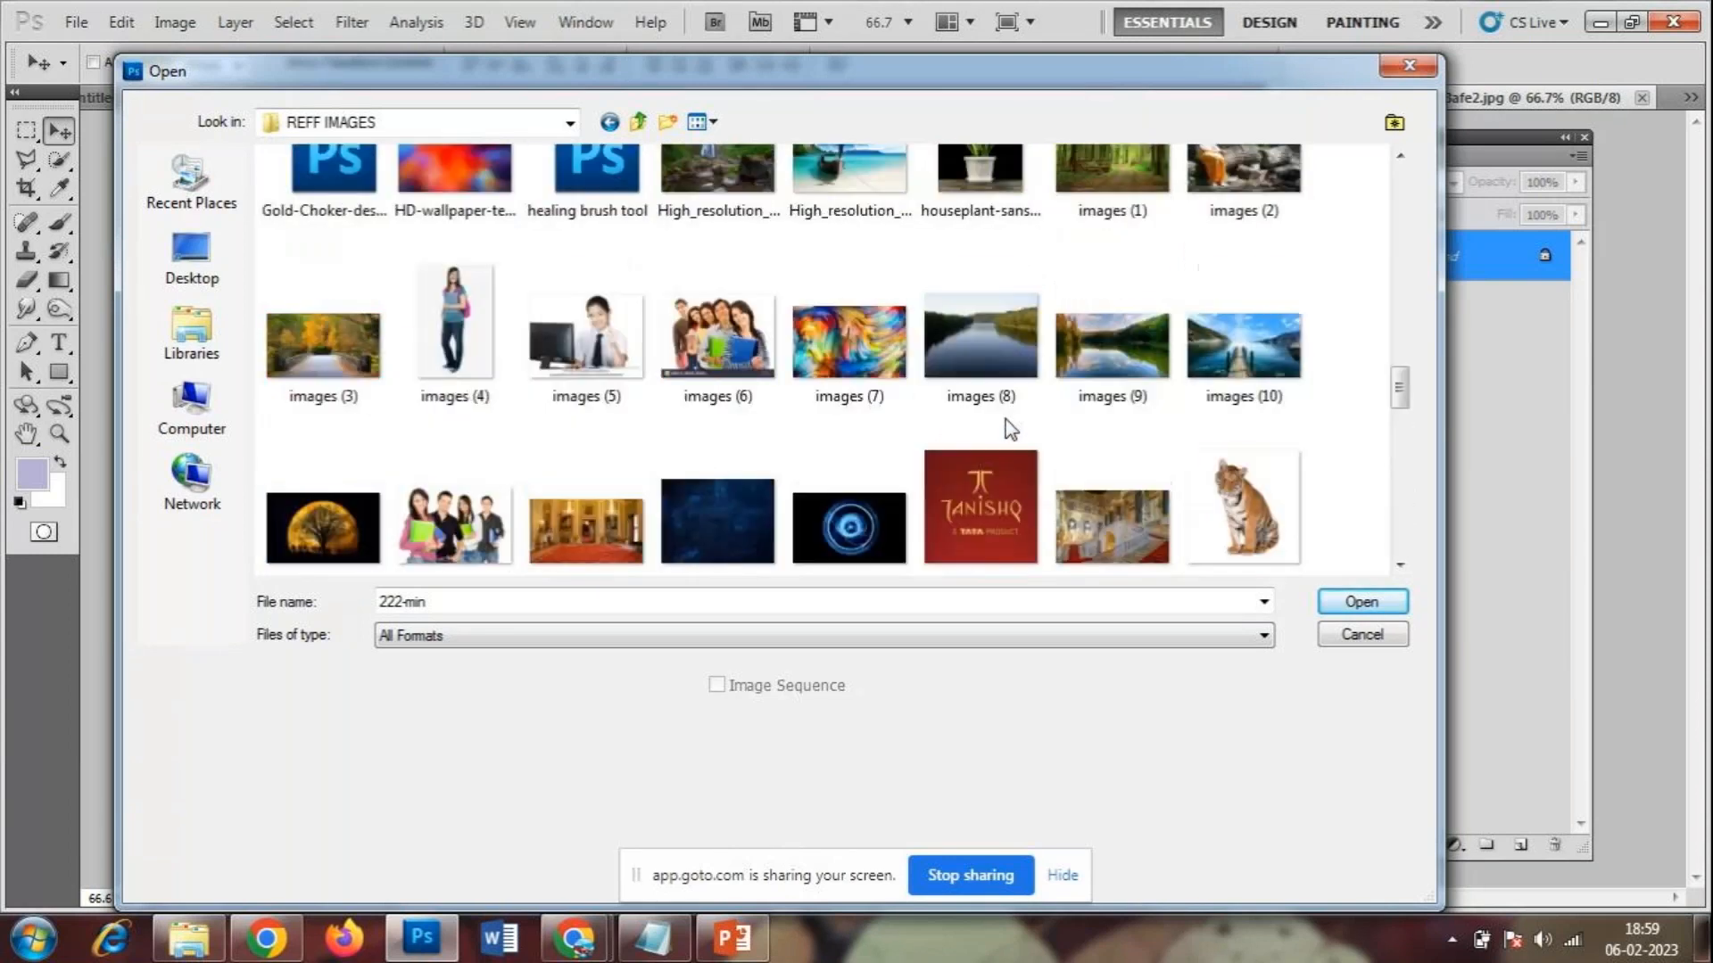
pyautogui.scroll(6, 1008, 430)
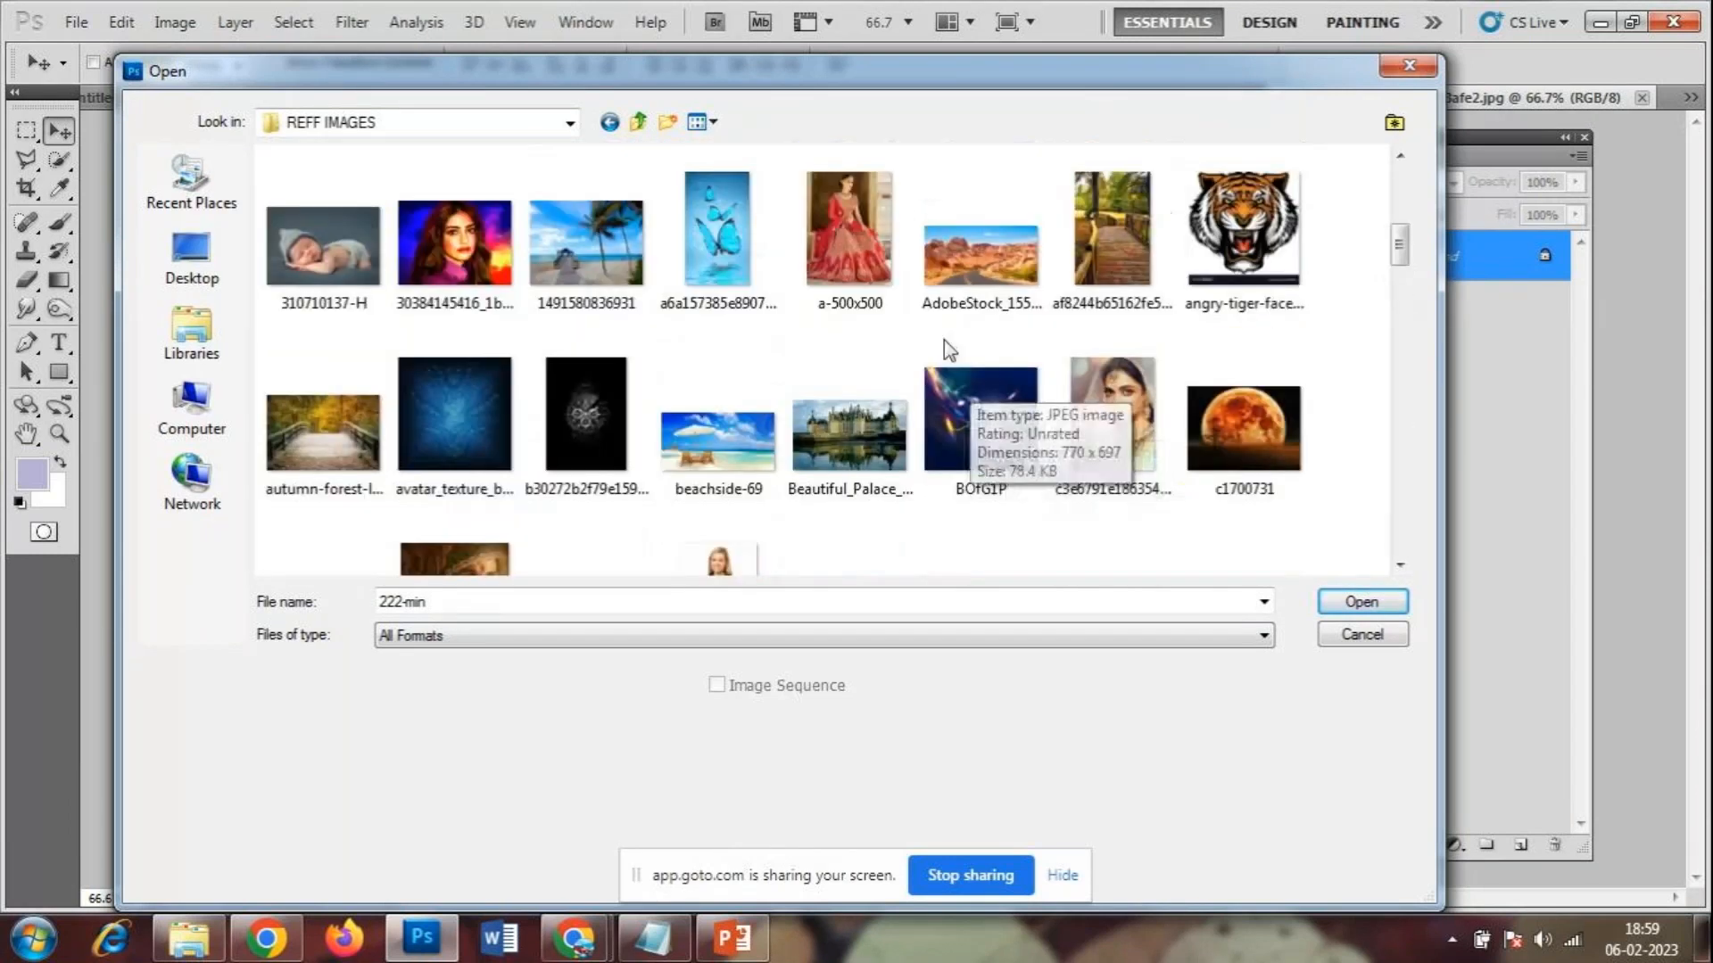
pyautogui.click(867, 260)
pyautogui.click(1361, 601)
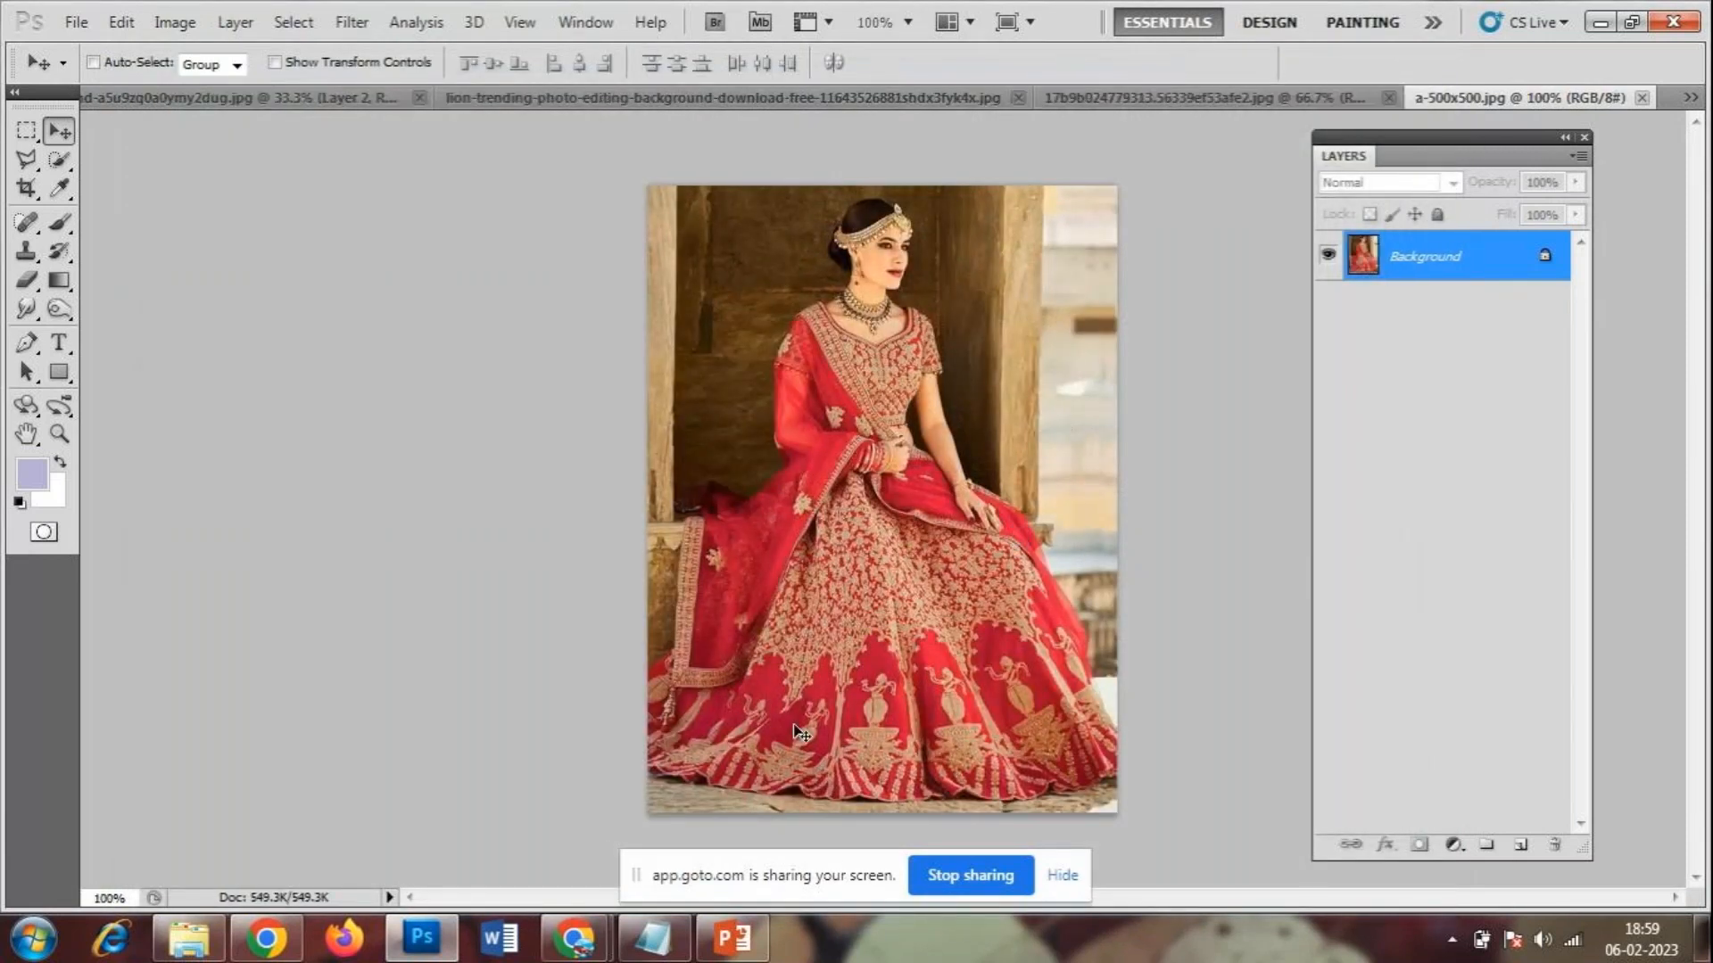
# - Close the a-500x500 and 17b9b024779313.56339ef53afe2 photos, returning to the chair-and-lion background image
pyautogui.click(1641, 98)
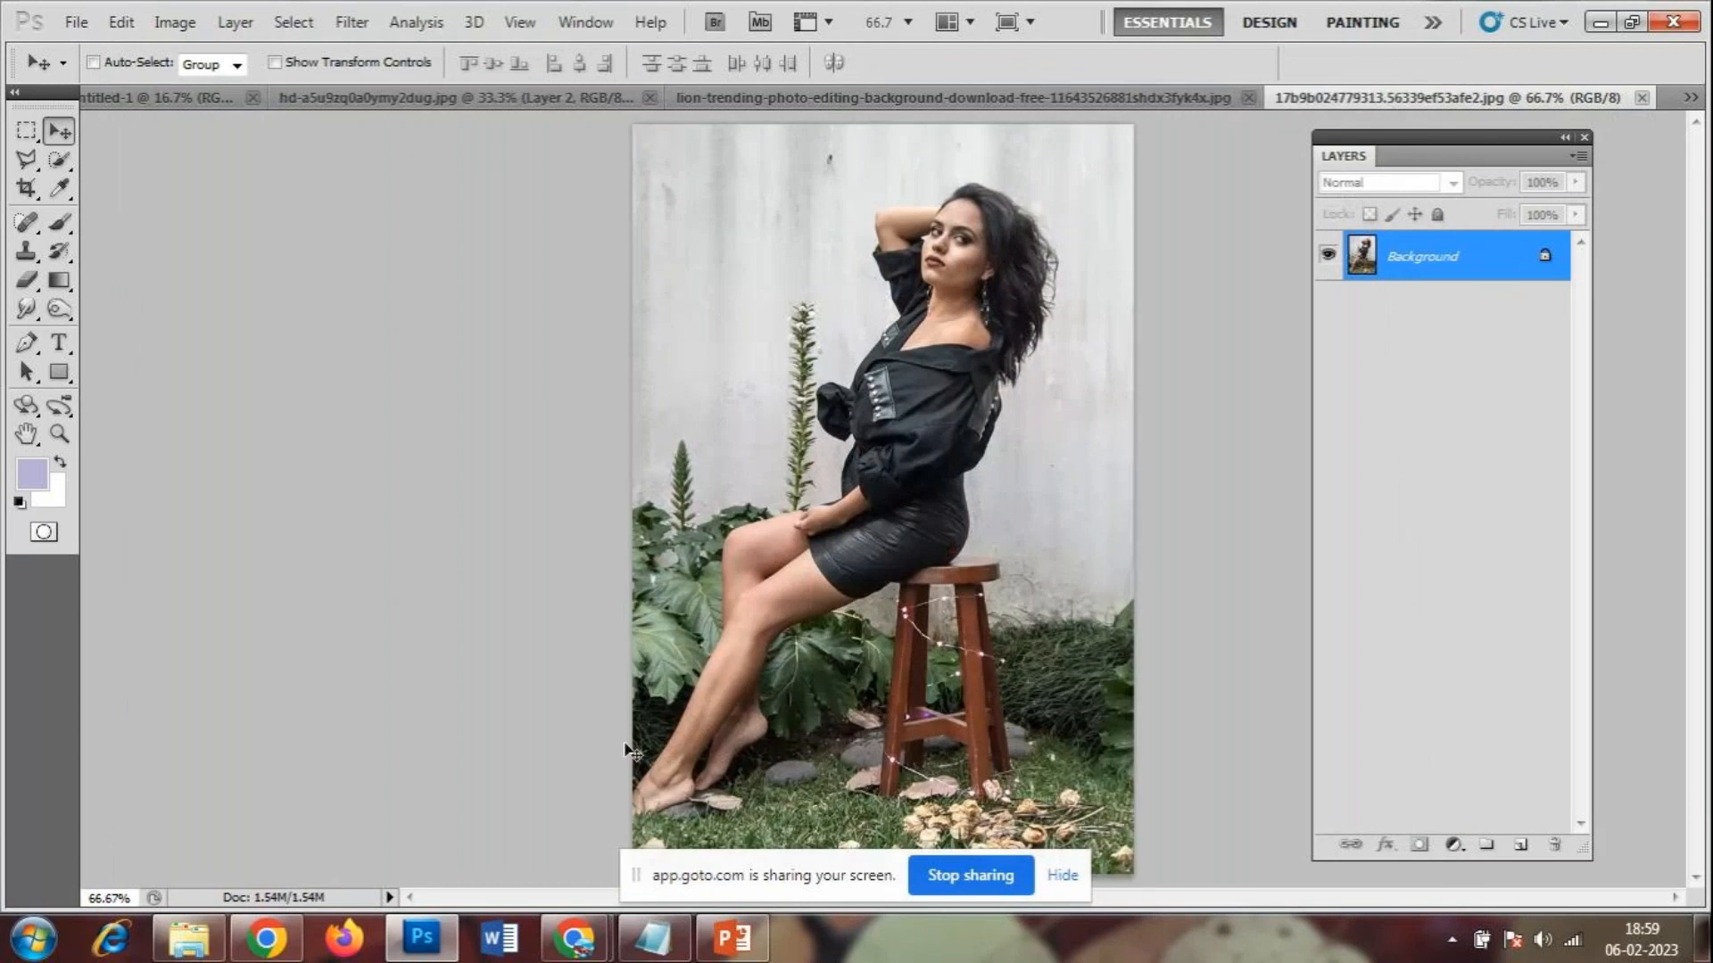
pyautogui.click(1642, 97)
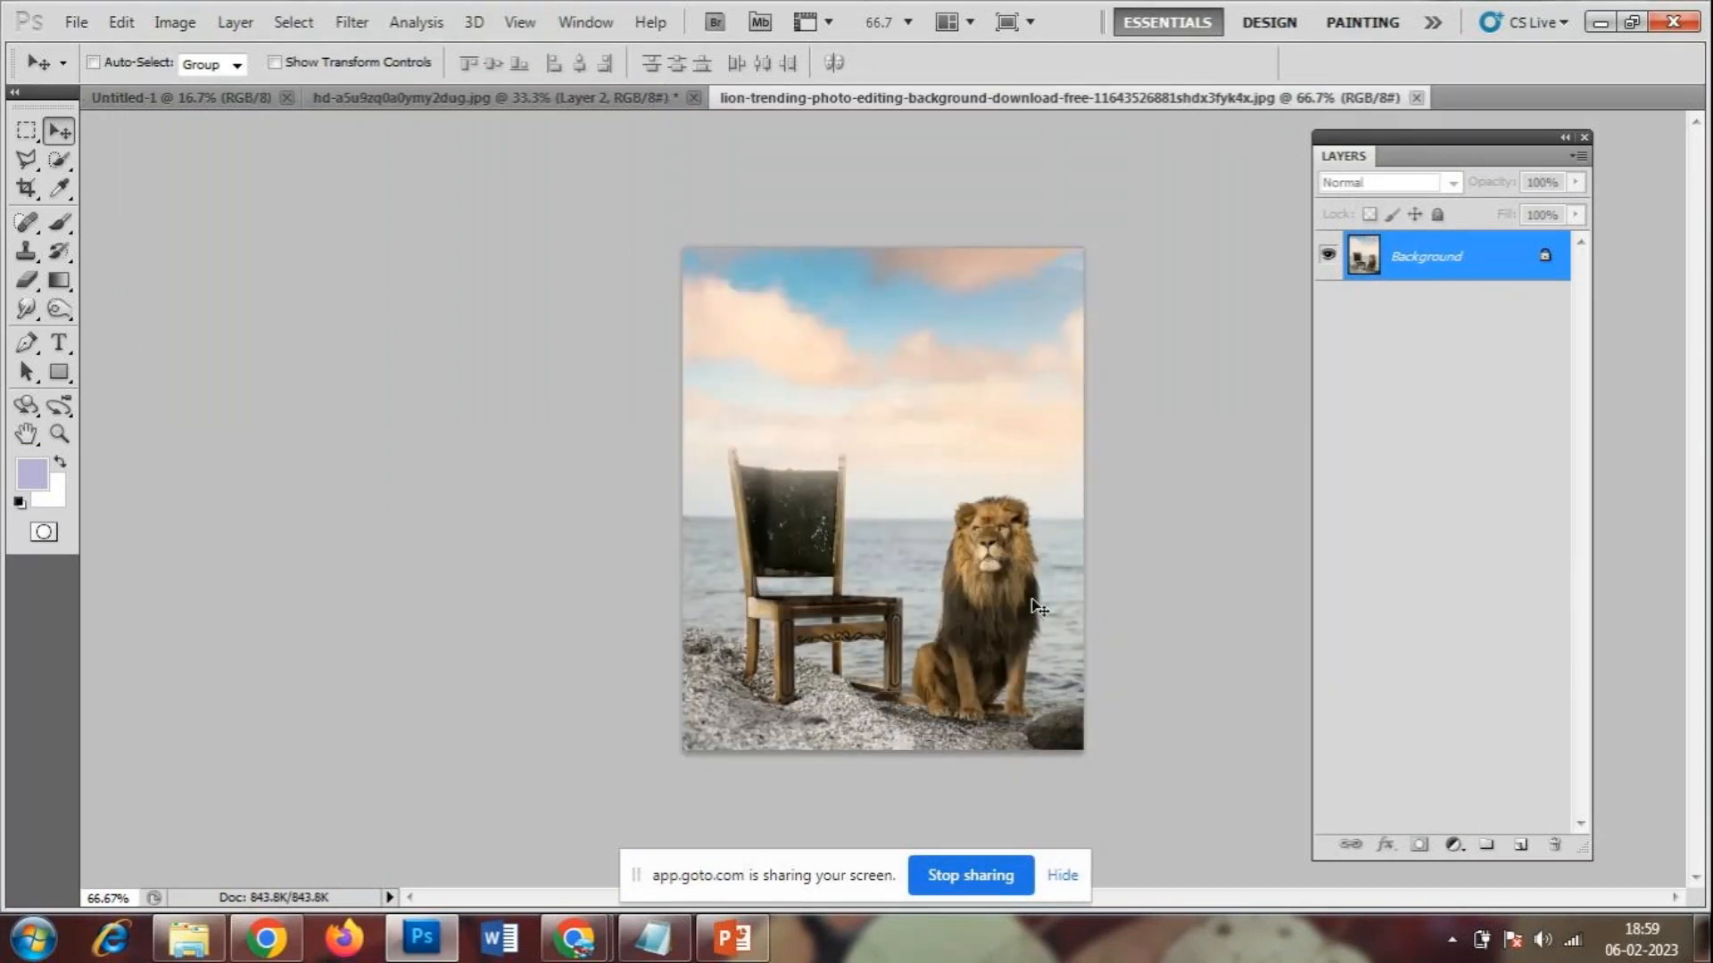
pyautogui.hotkey('ctrl', '+')
pyautogui.hotkey('ctrl', '+')
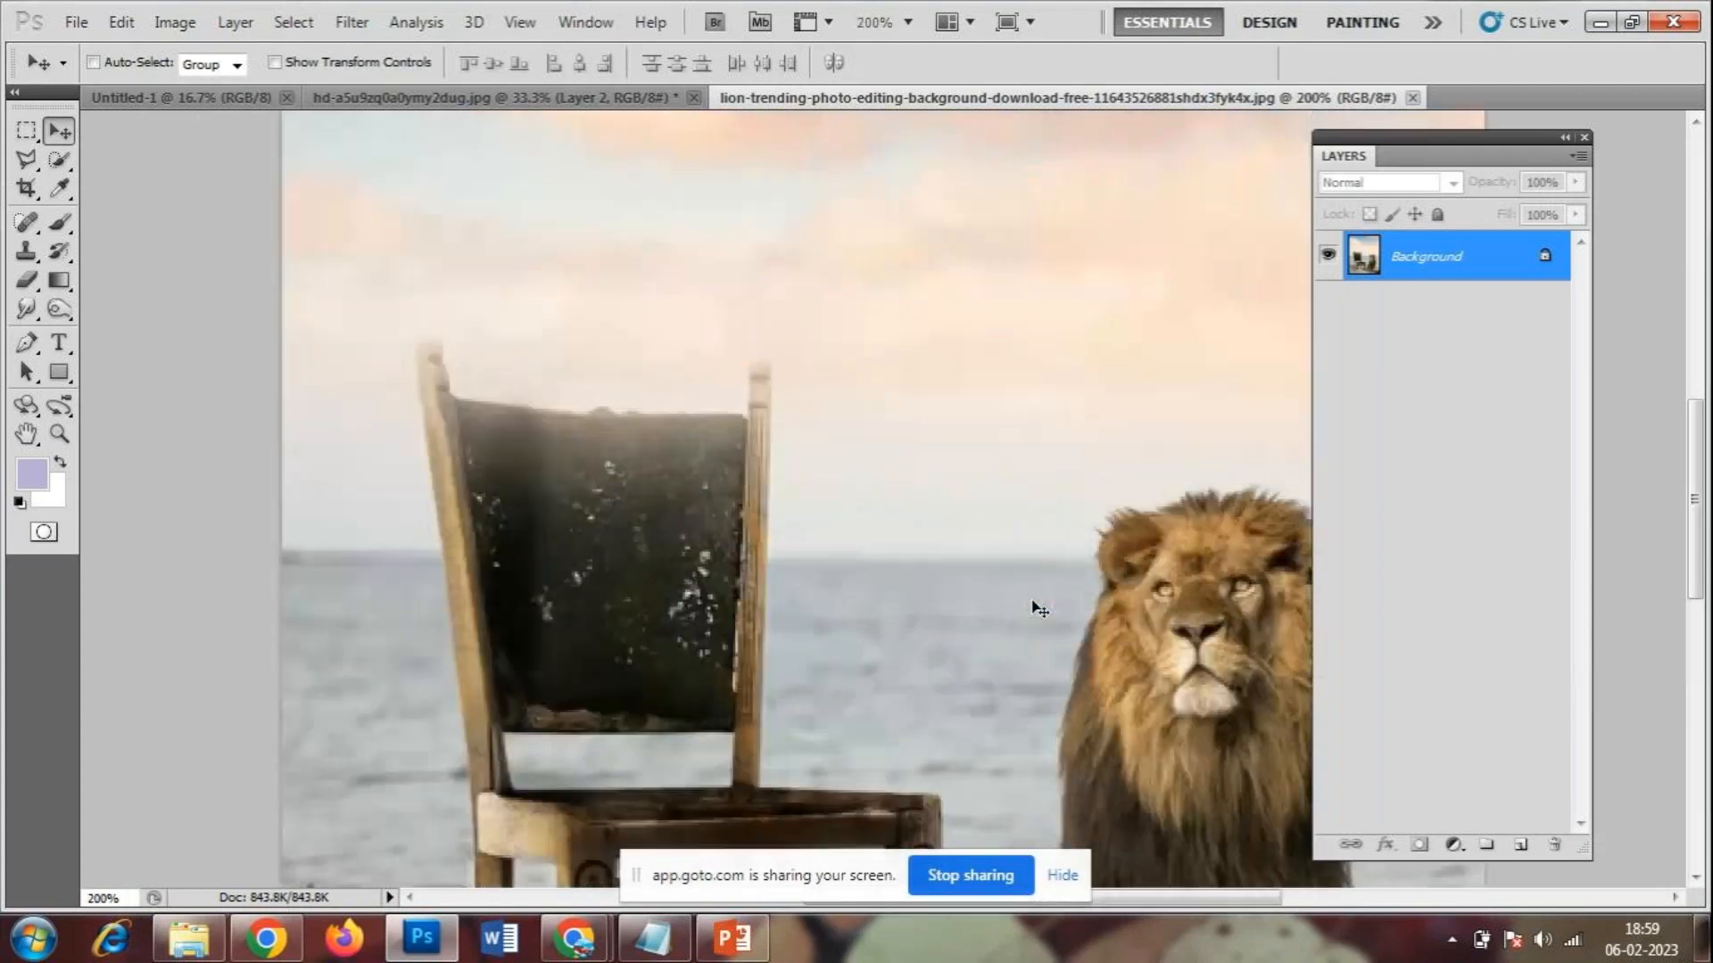
pyautogui.hotkey('ctrl', '-')
# - Place the r10_2x_latest-bridal-lehenga photo of the seated woman in pink from REFF IMAGES over the chair in the lion background
pyautogui.click(76, 21)
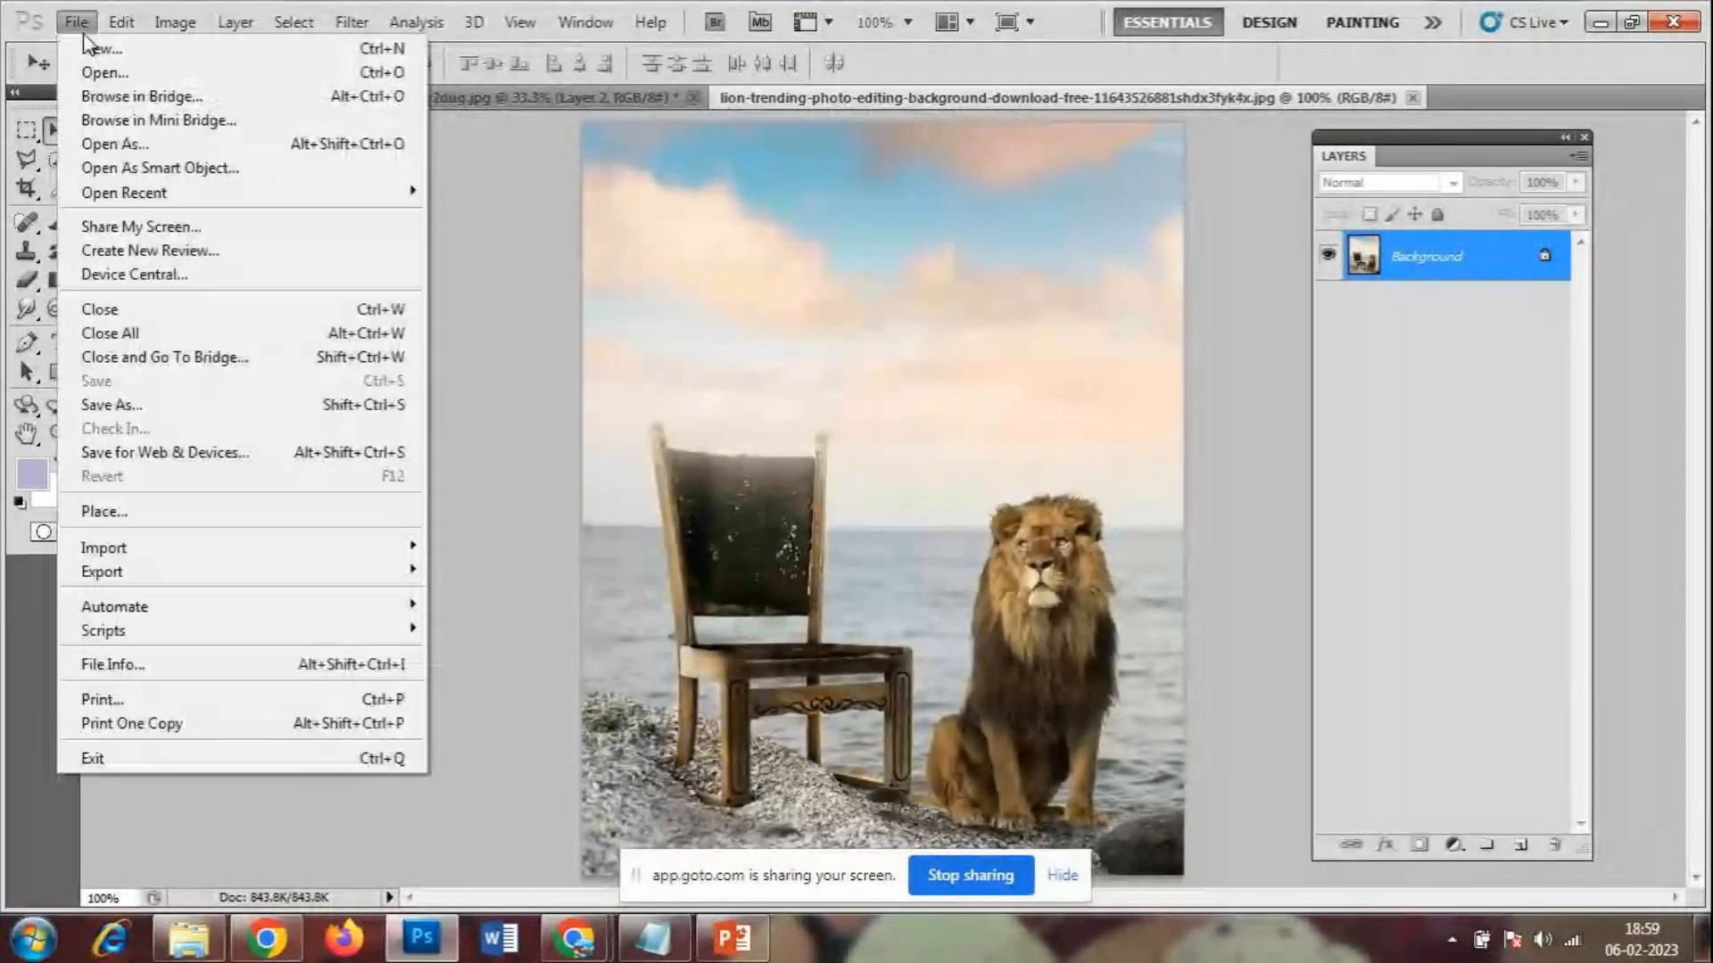
pyautogui.click(95, 512)
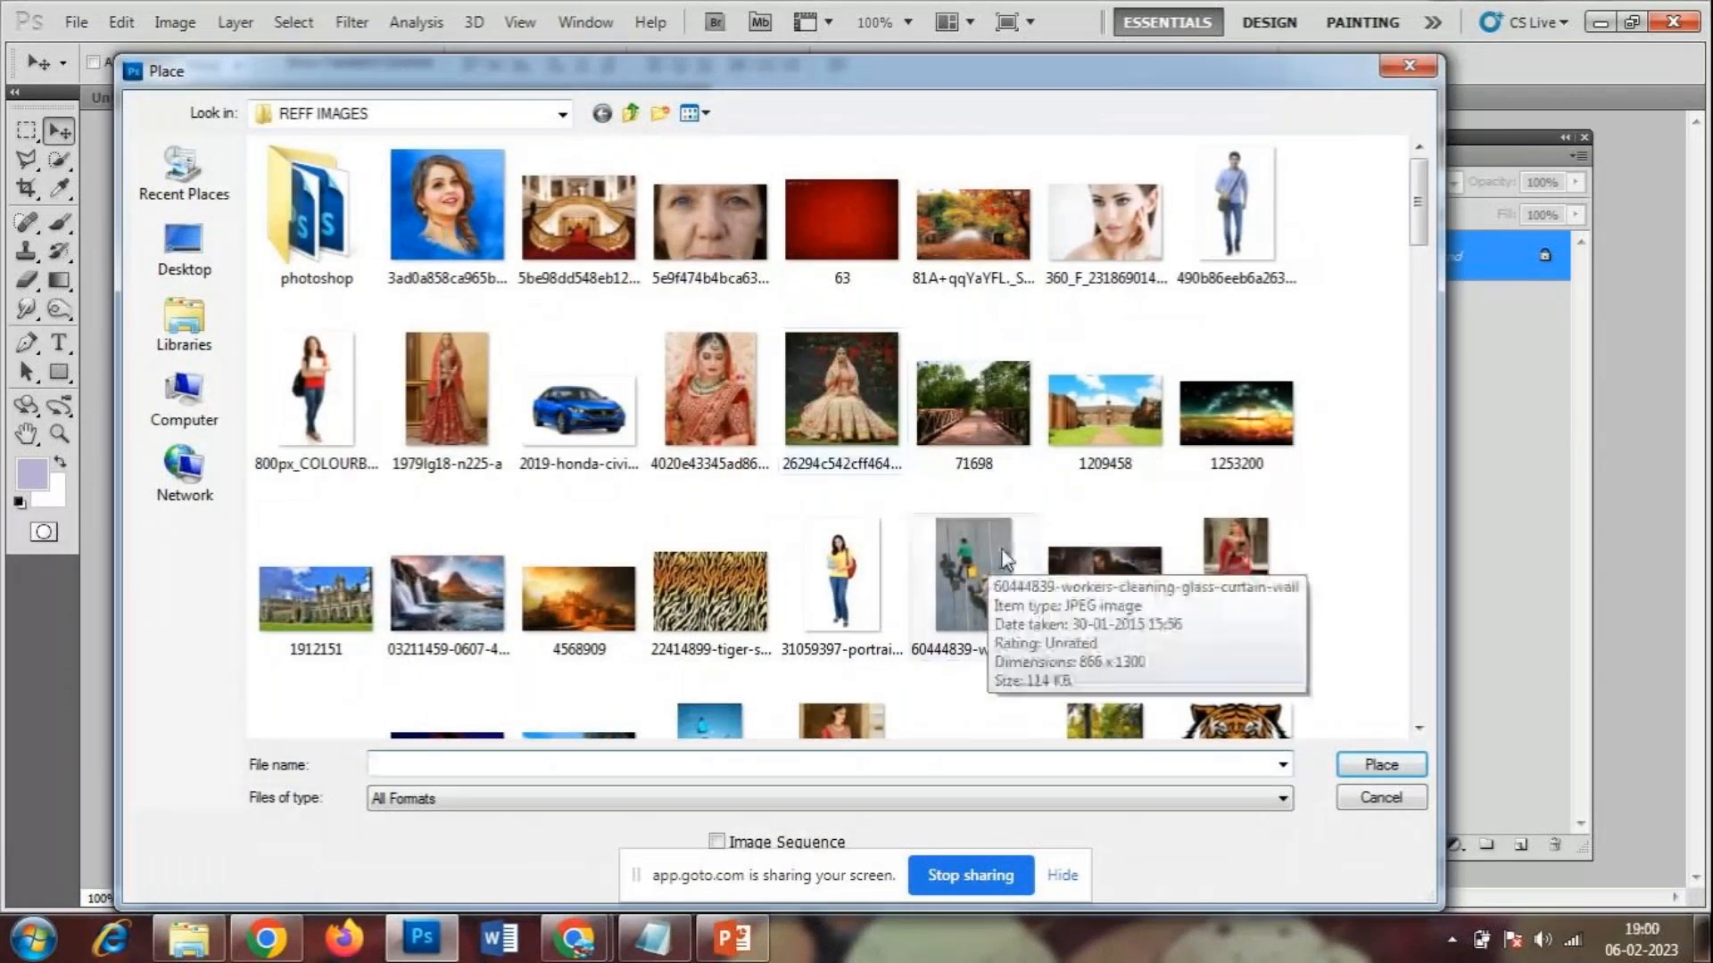
pyautogui.click(714, 361)
pyautogui.scroll(-2, 864, 437)
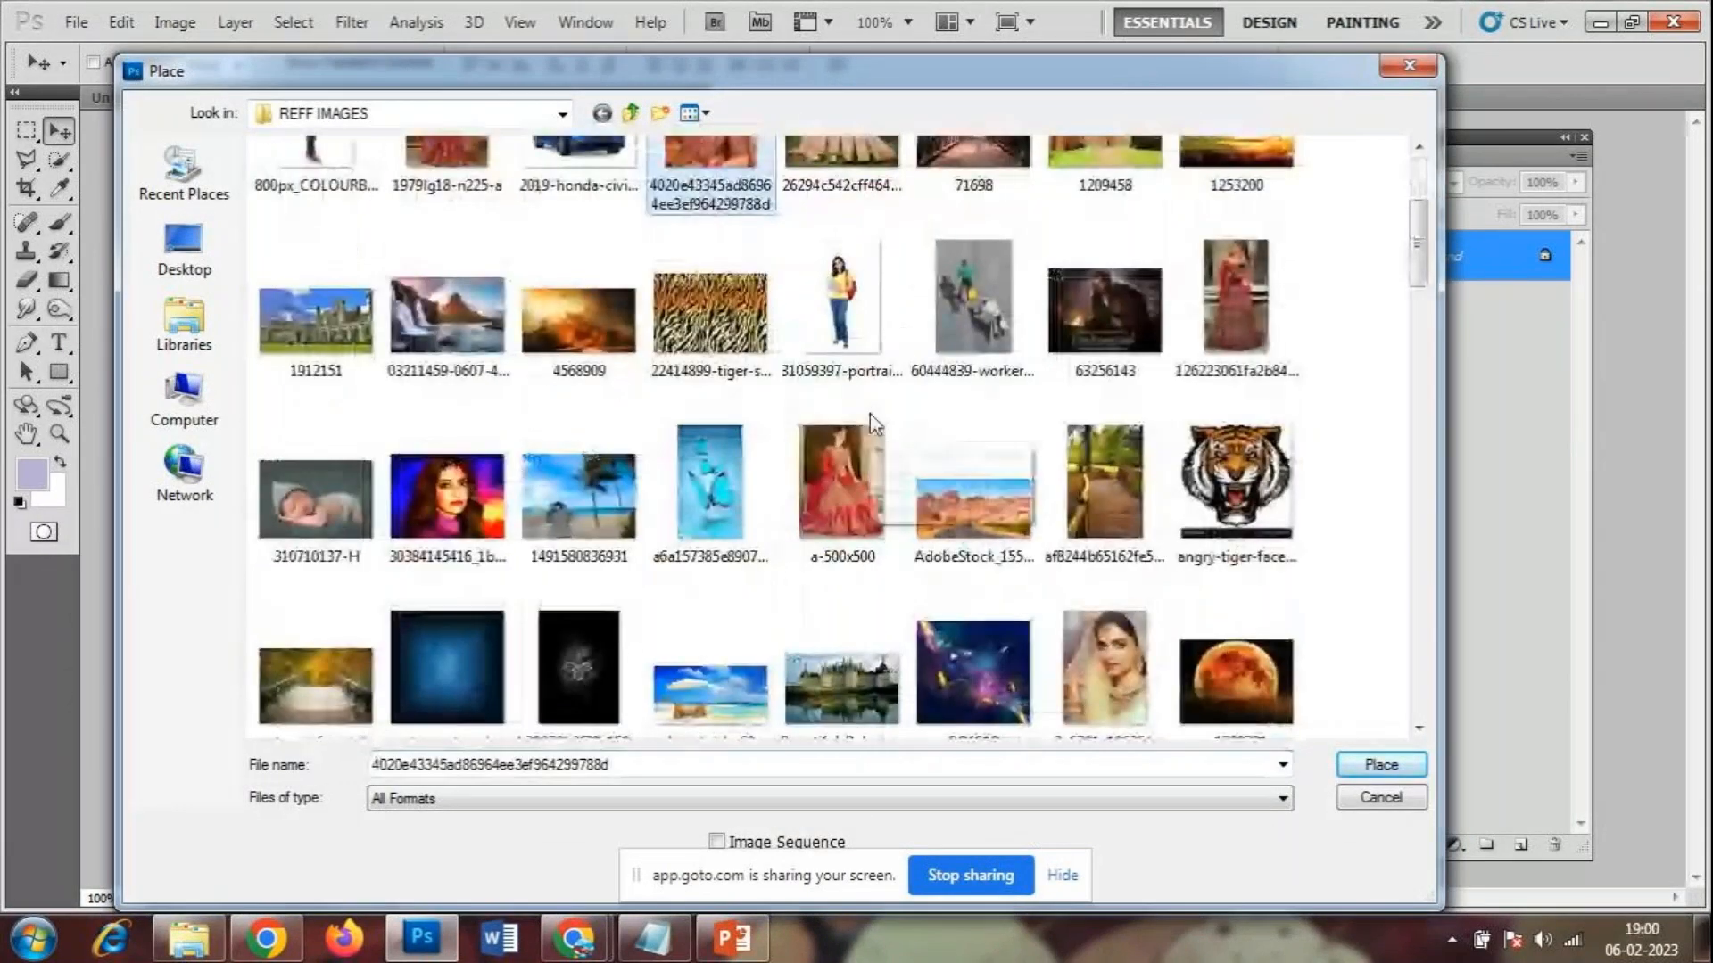
pyautogui.scroll(-2, 871, 410)
pyautogui.scroll(-1, 870, 410)
pyautogui.scroll(-3, 874, 406)
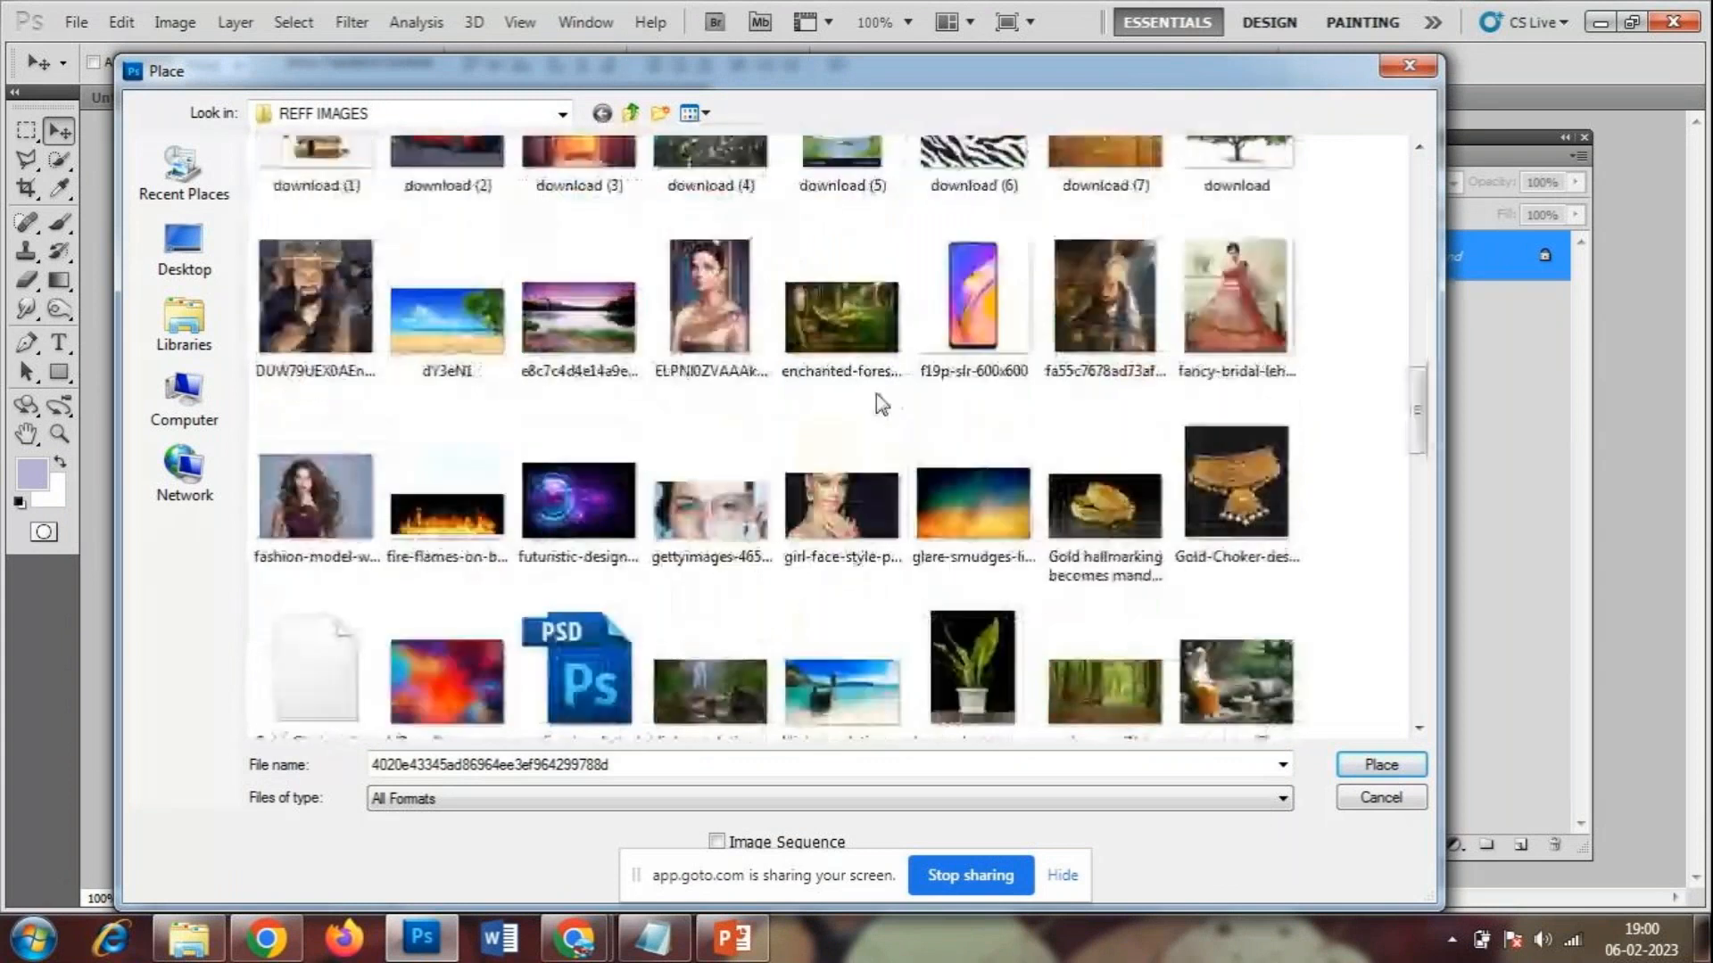
pyautogui.scroll(-1, 876, 397)
pyautogui.scroll(-5, 879, 403)
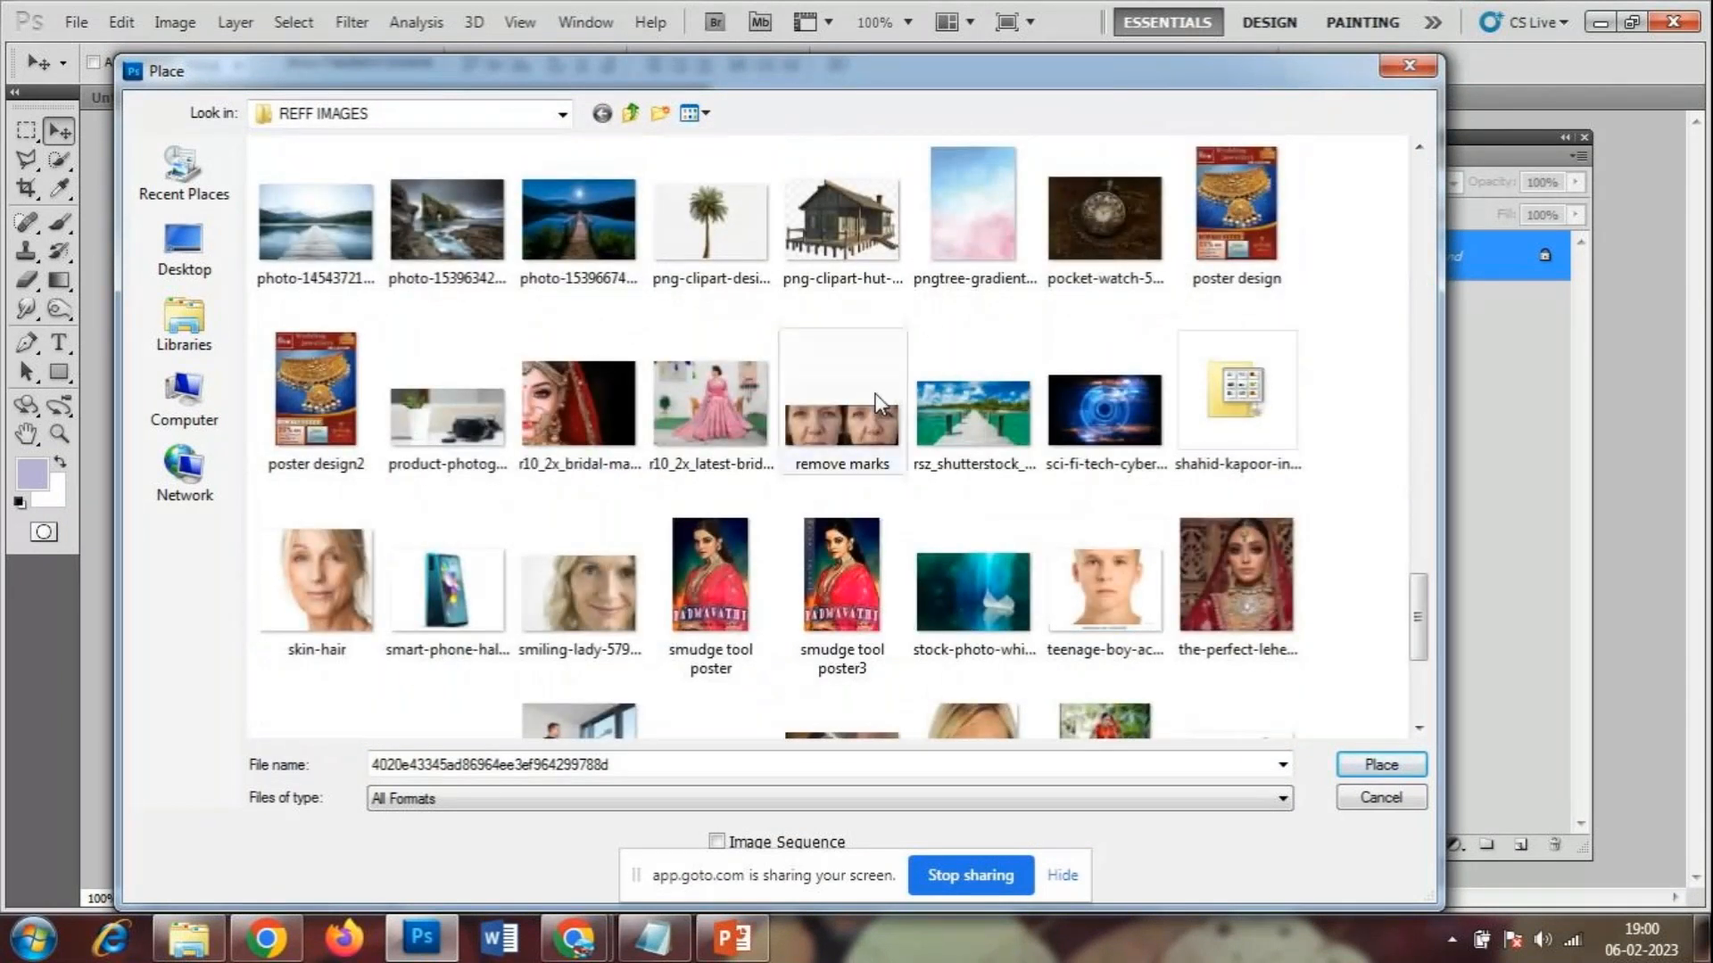
pyautogui.click(730, 403)
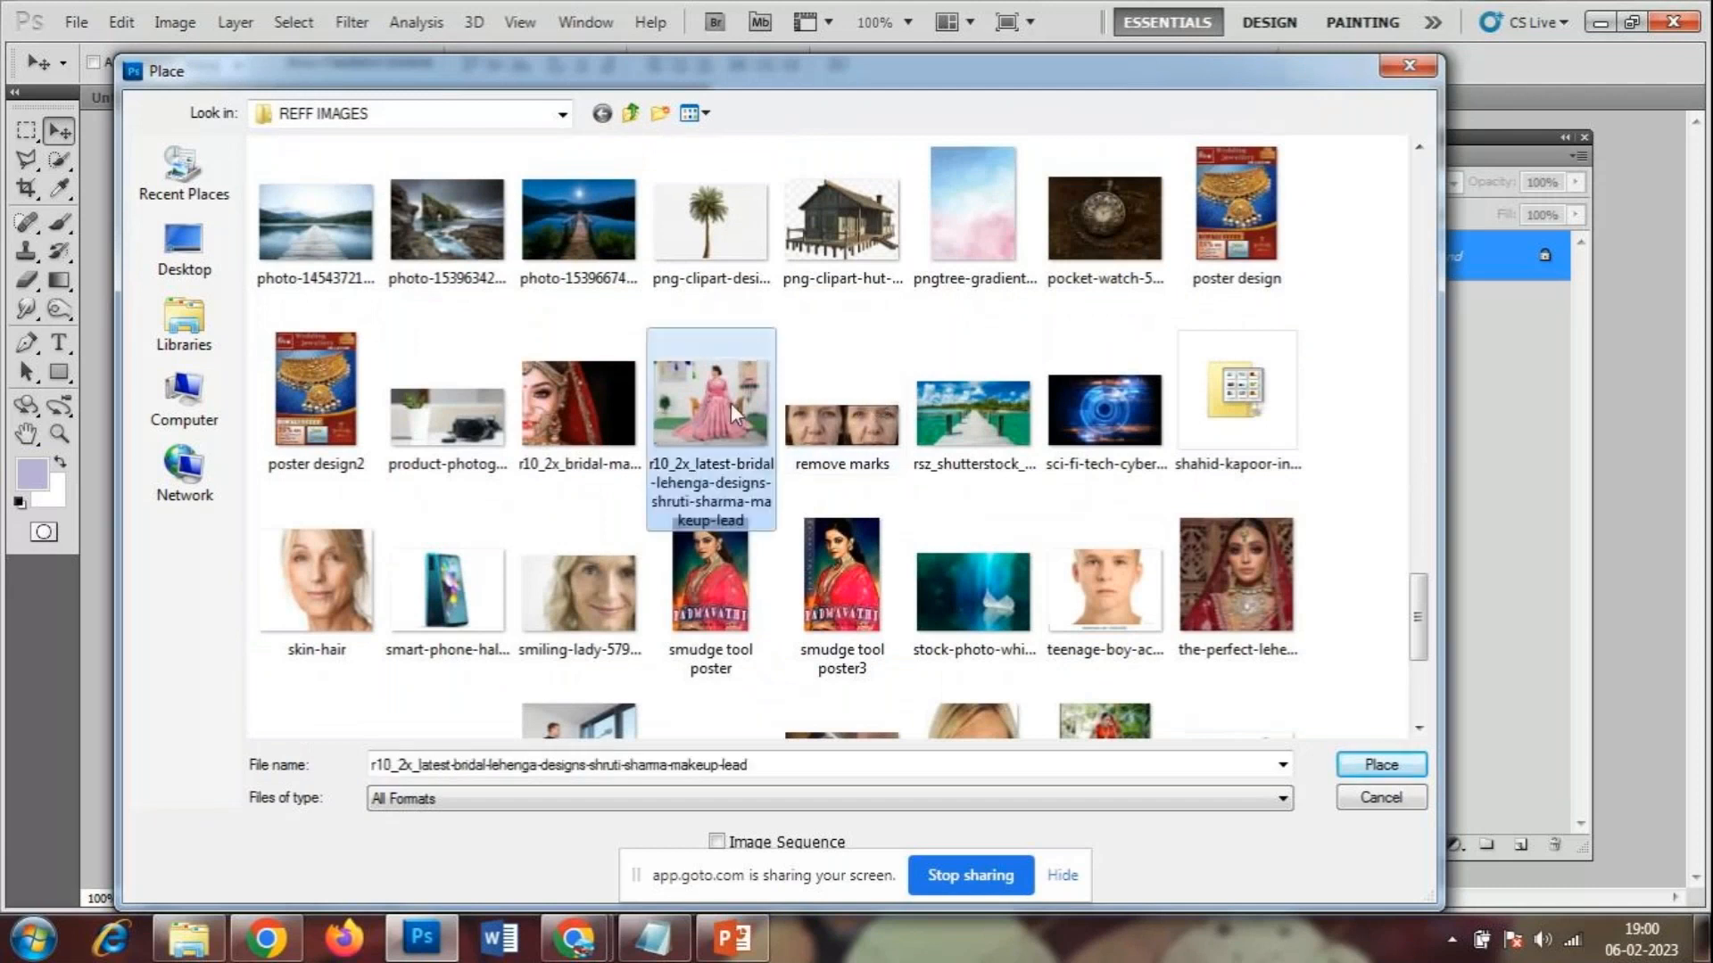
pyautogui.click(1382, 764)
pyautogui.moveTo(973, 518); pyautogui.dragTo(910, 595)
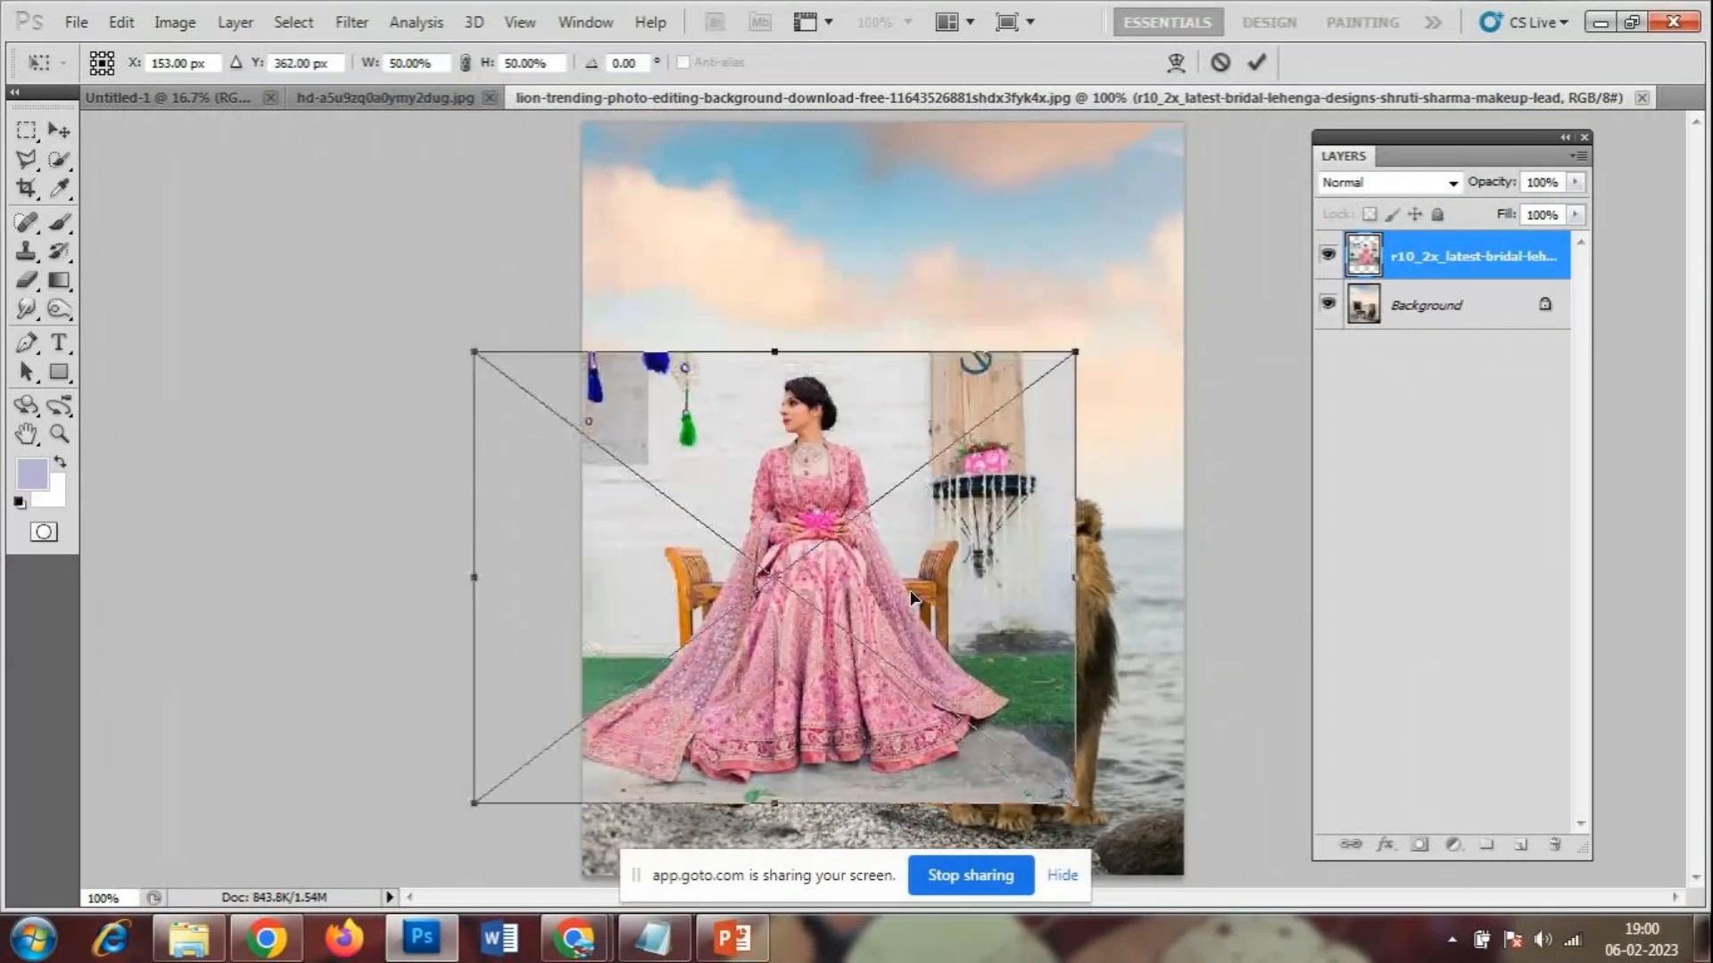
pyautogui.press('Return')
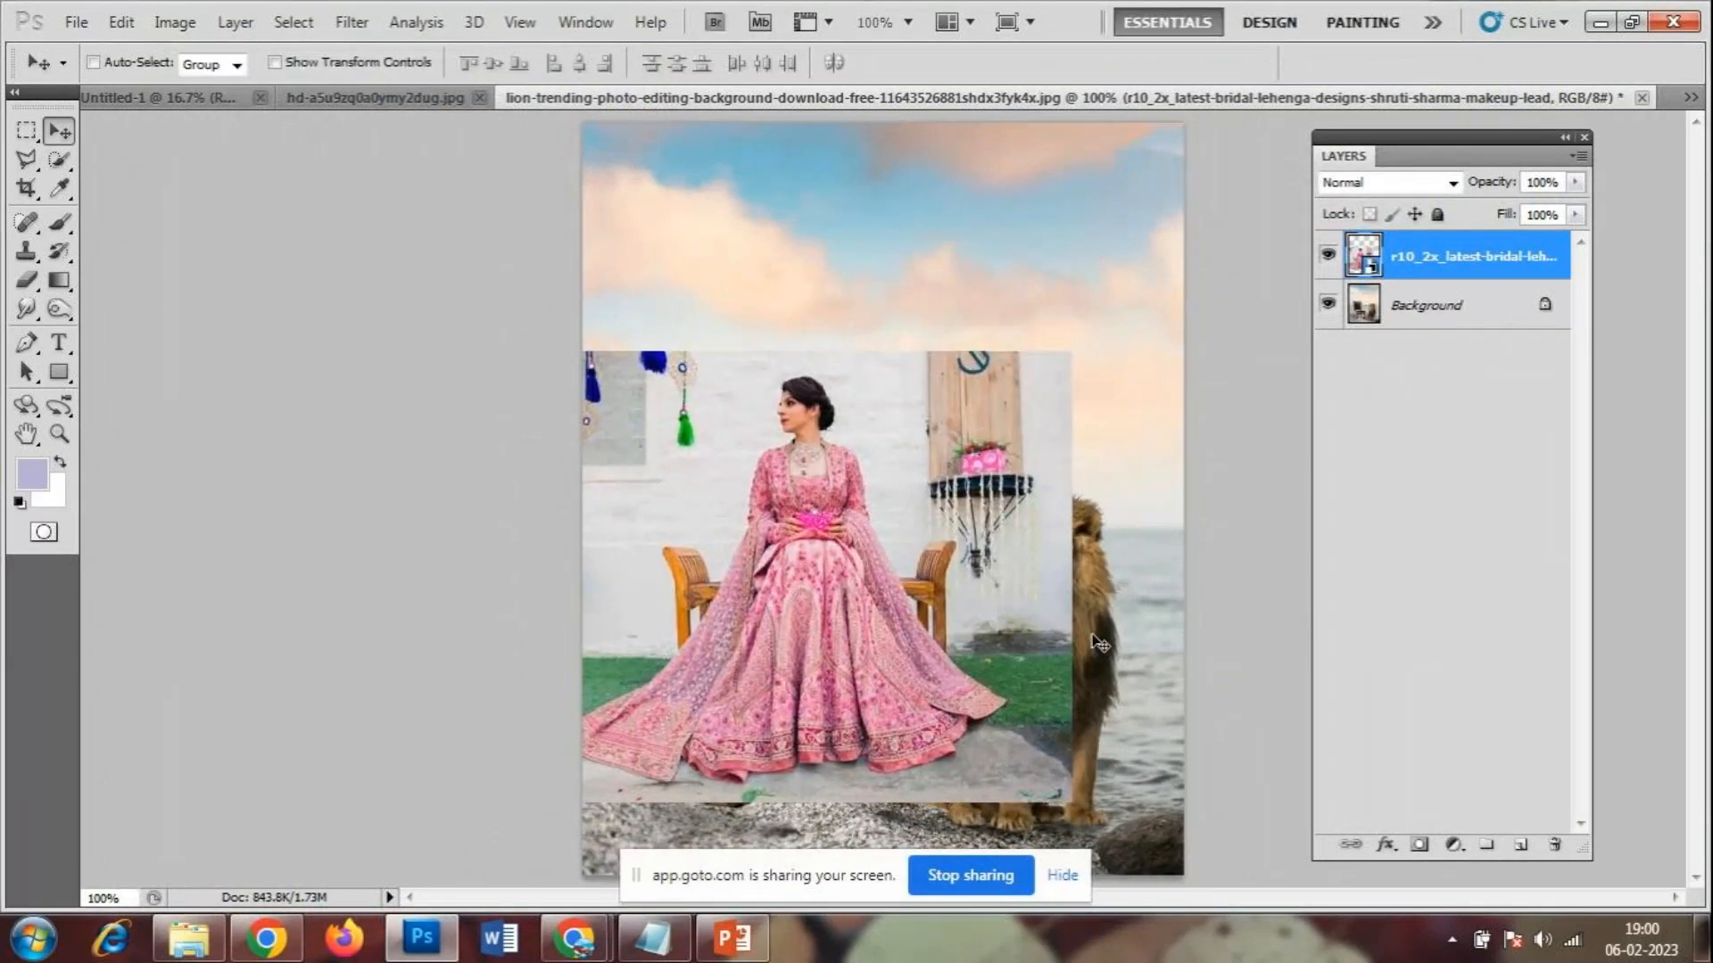
# - Hide the Background layer and shift the placed bridal photo slightly right and up on the canvas
pyautogui.hotkey('ctrl', '-')
pyautogui.hotkey('ctrl', '+')
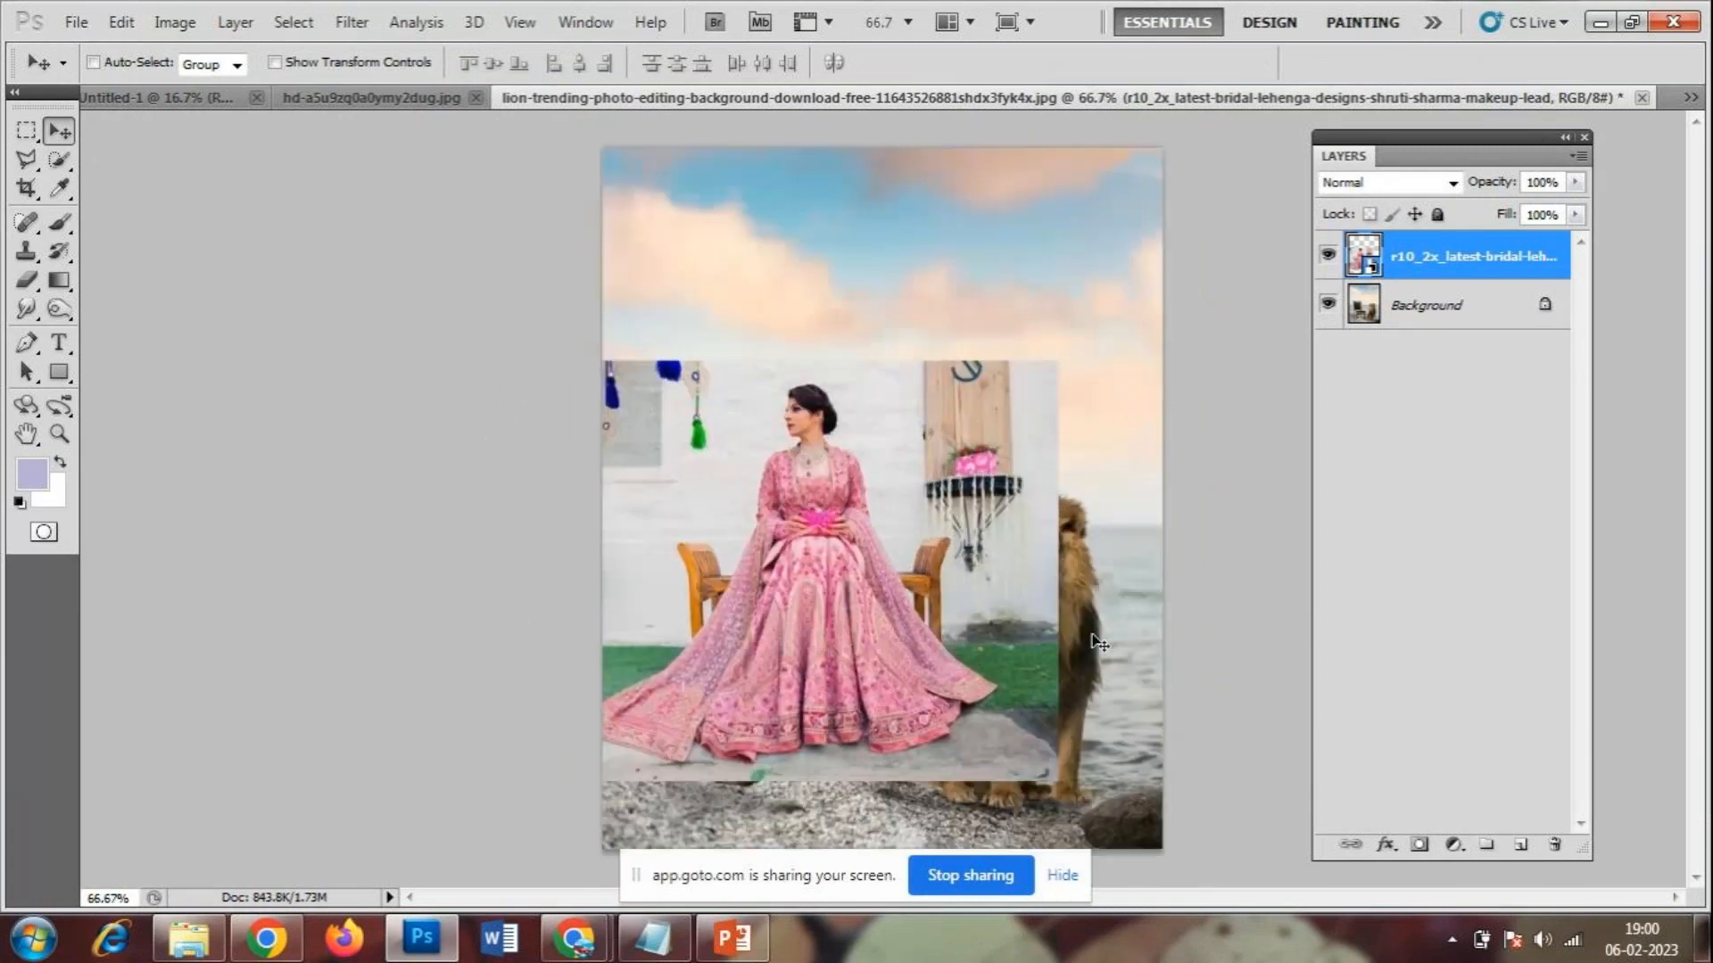
pyautogui.hotkey('ctrl', '+')
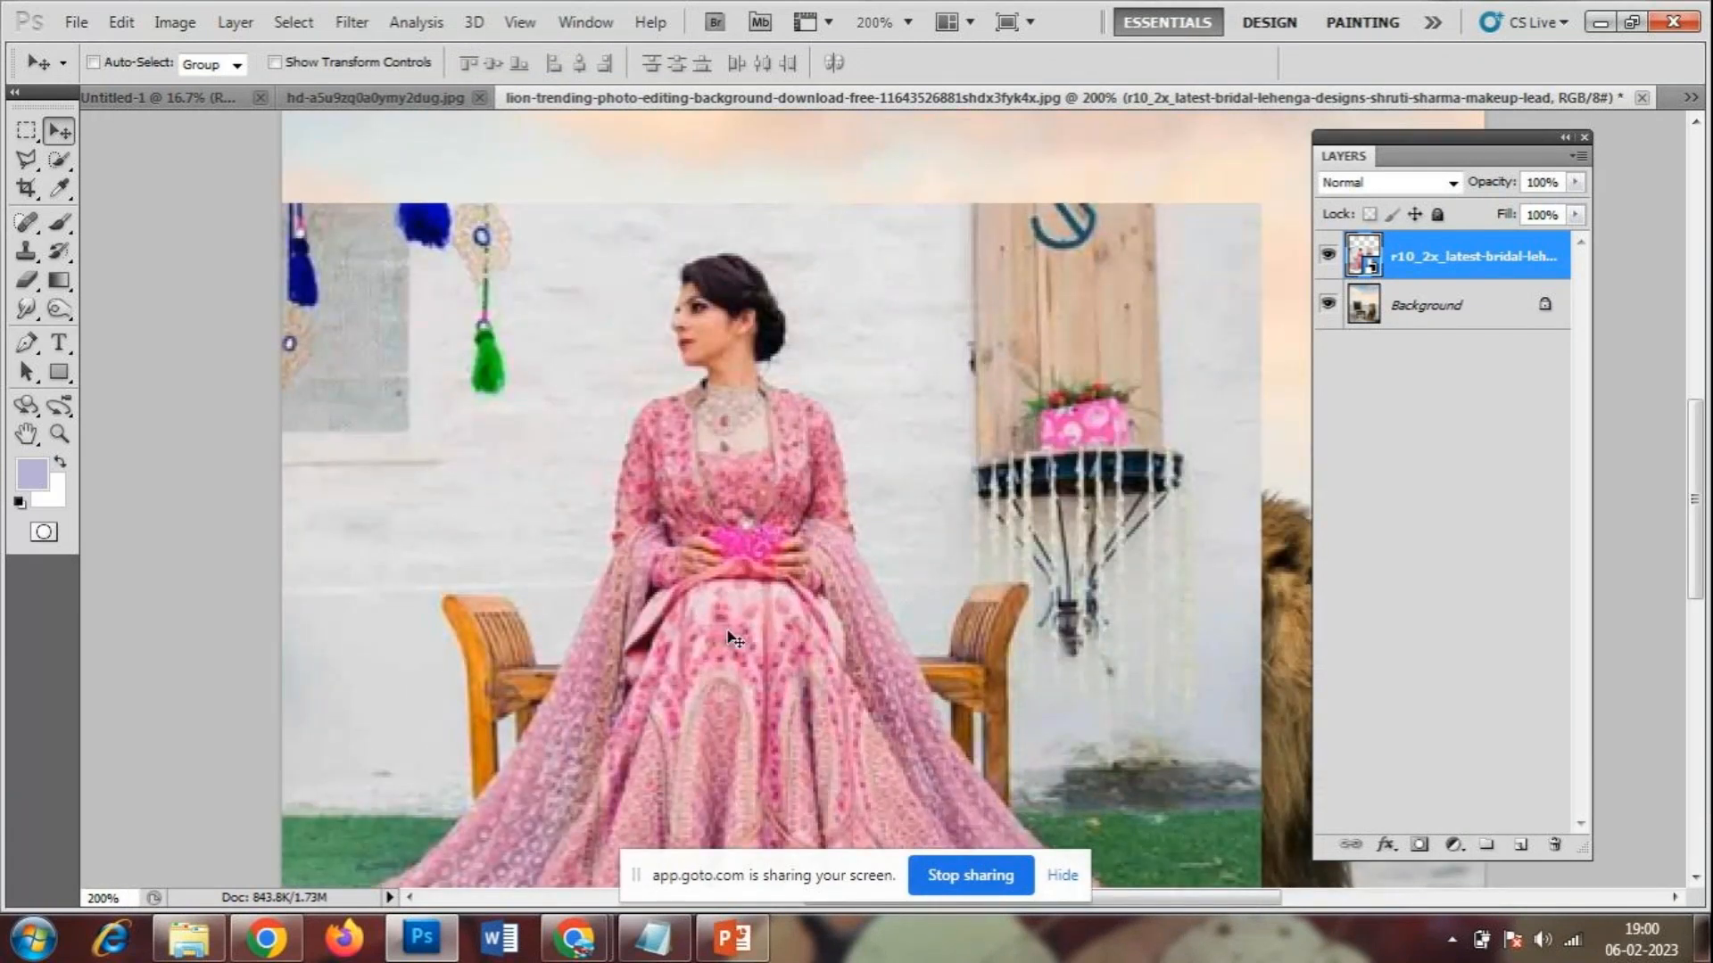
pyautogui.scroll(-1, 746, 608)
pyautogui.hotkey('ctrl', '-')
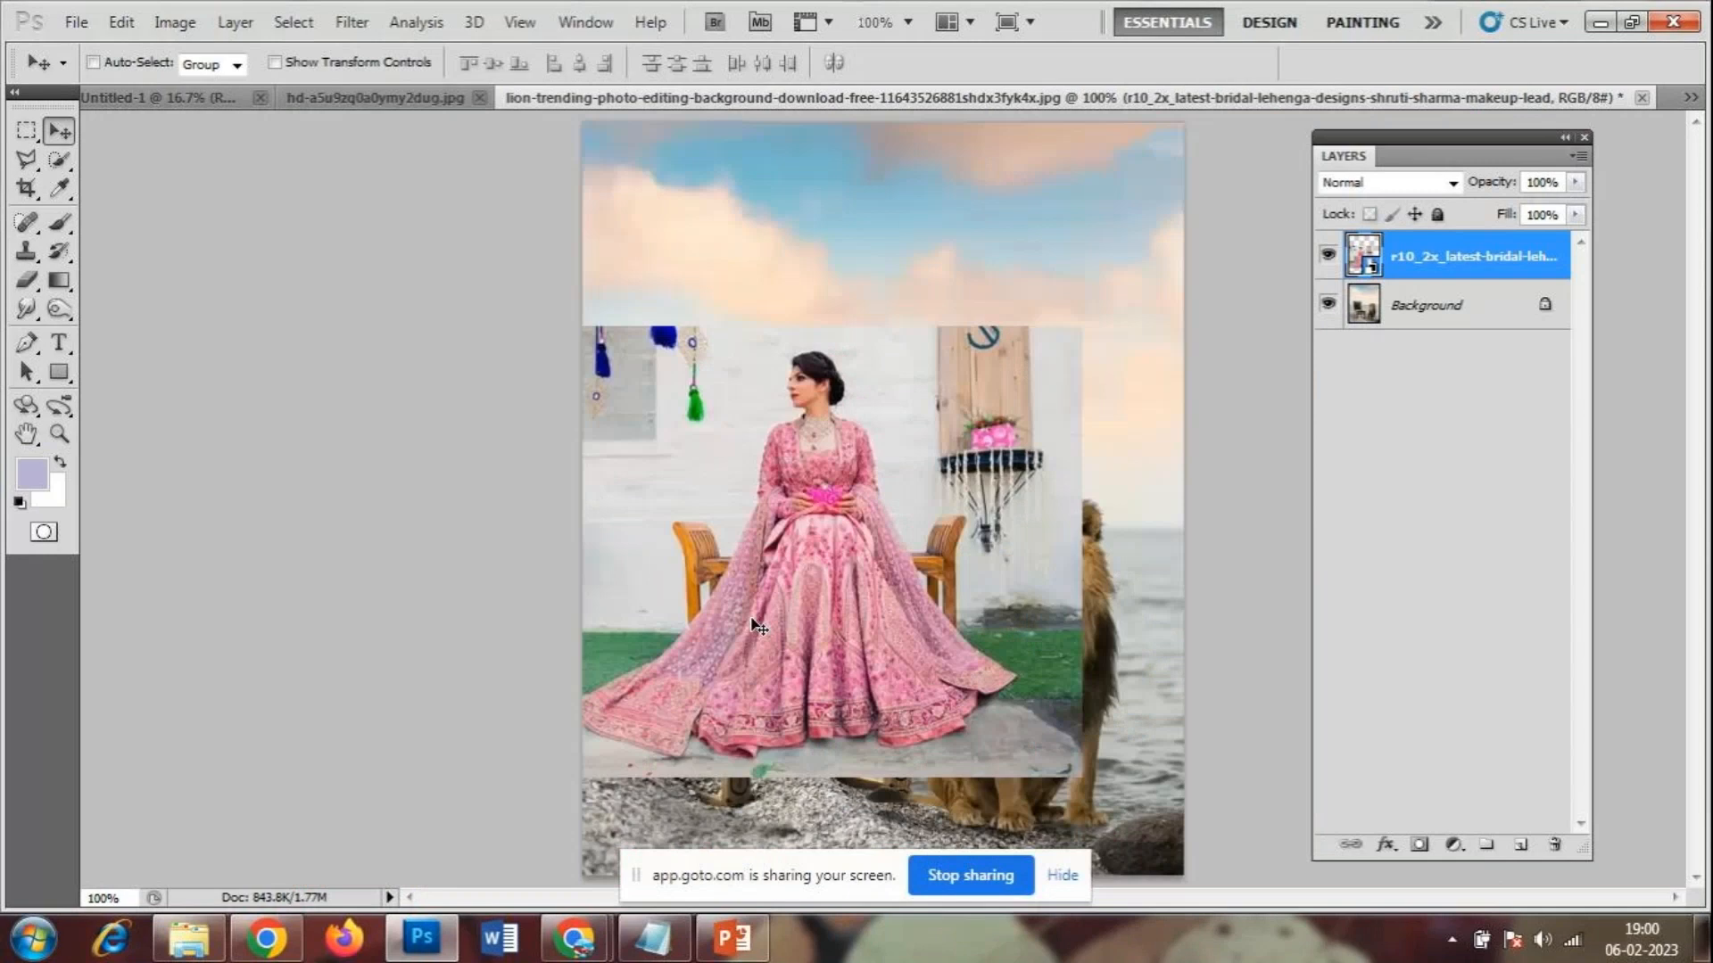
pyautogui.moveTo(838, 569); pyautogui.dragTo(897, 574)
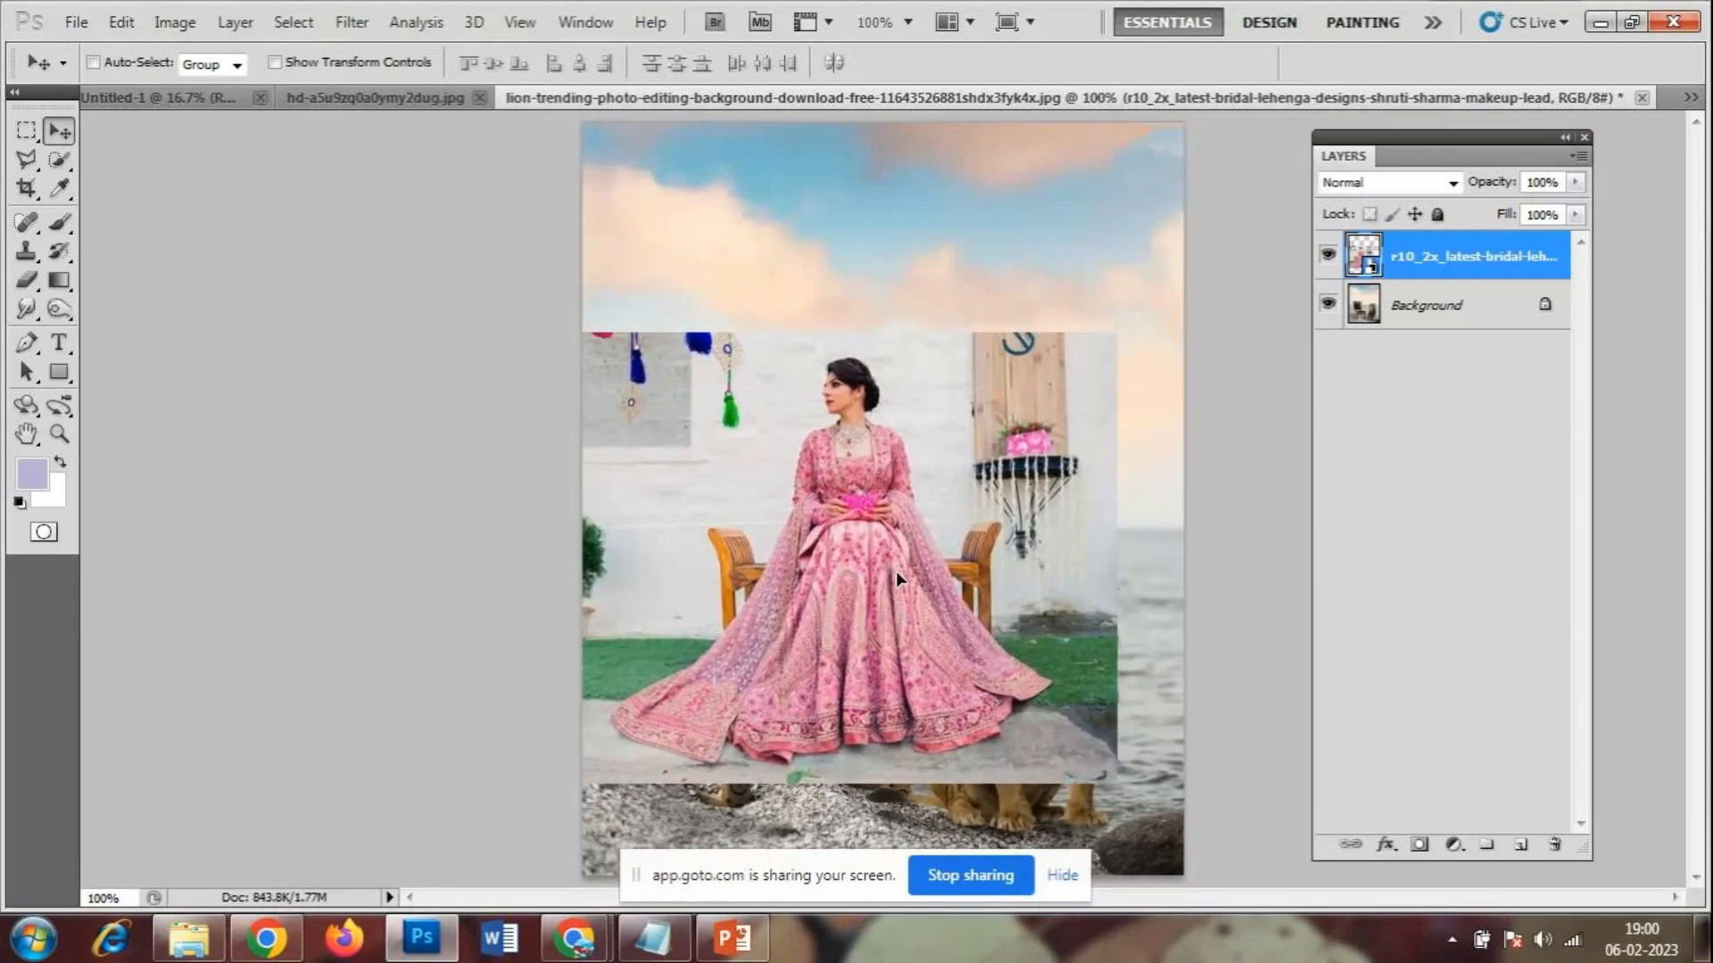
pyautogui.click(1329, 305)
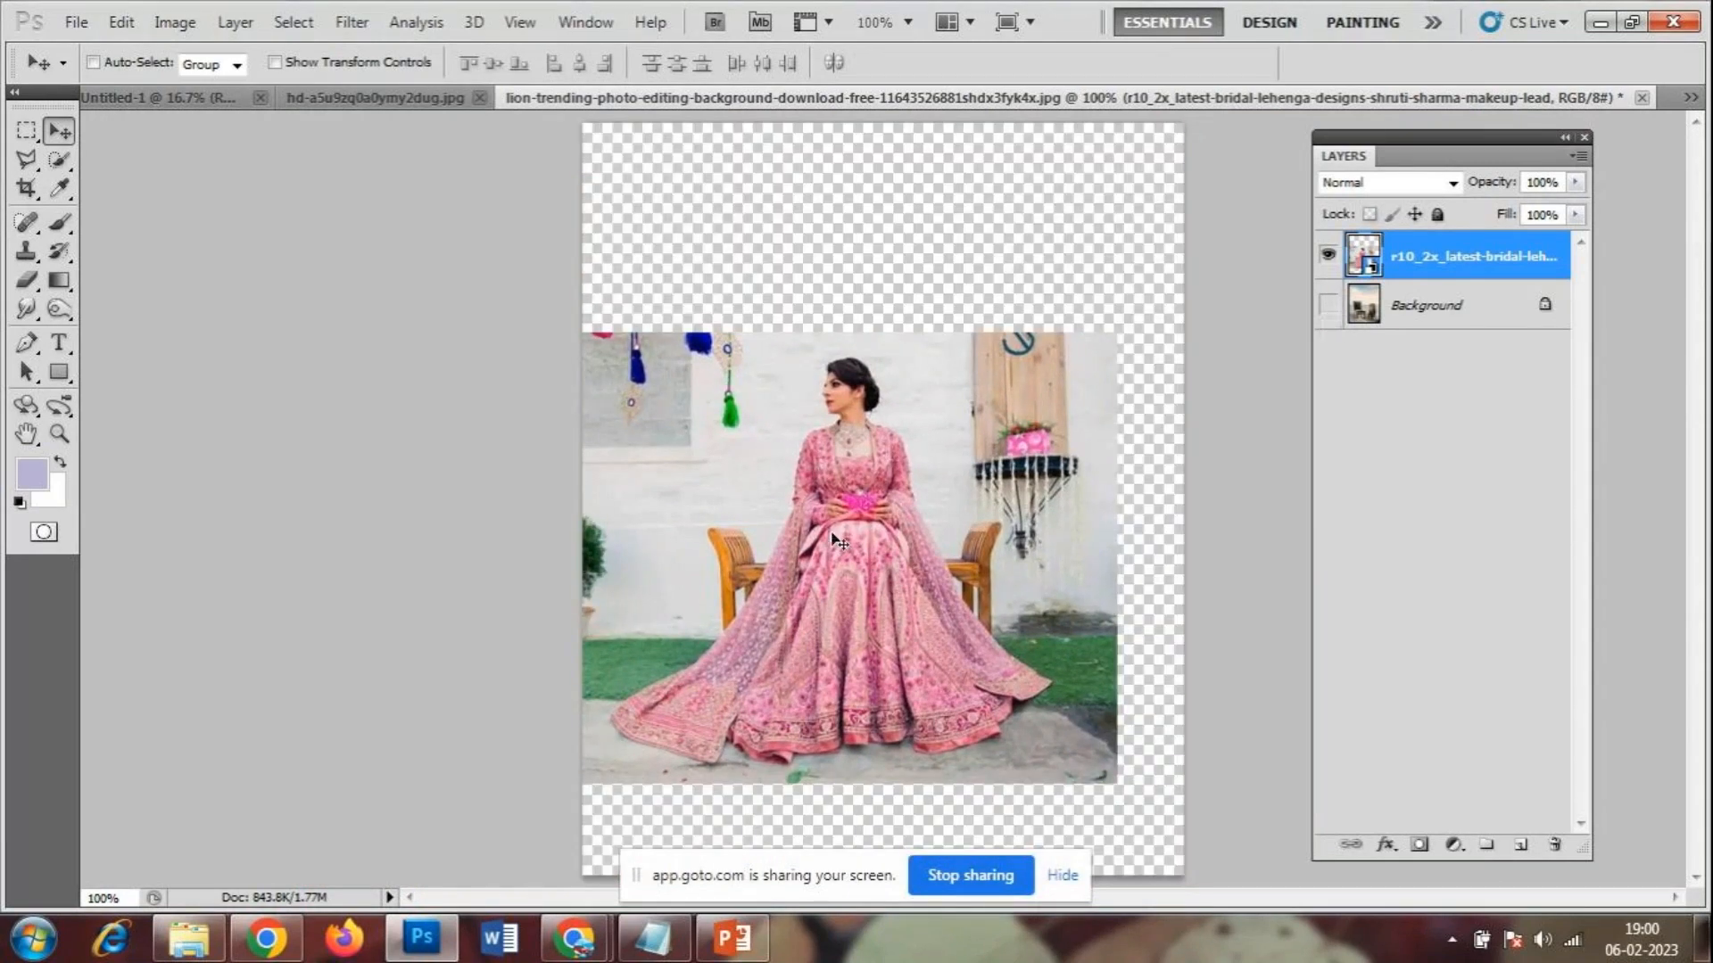
pyautogui.moveTo(860, 562); pyautogui.dragTo(869, 554)
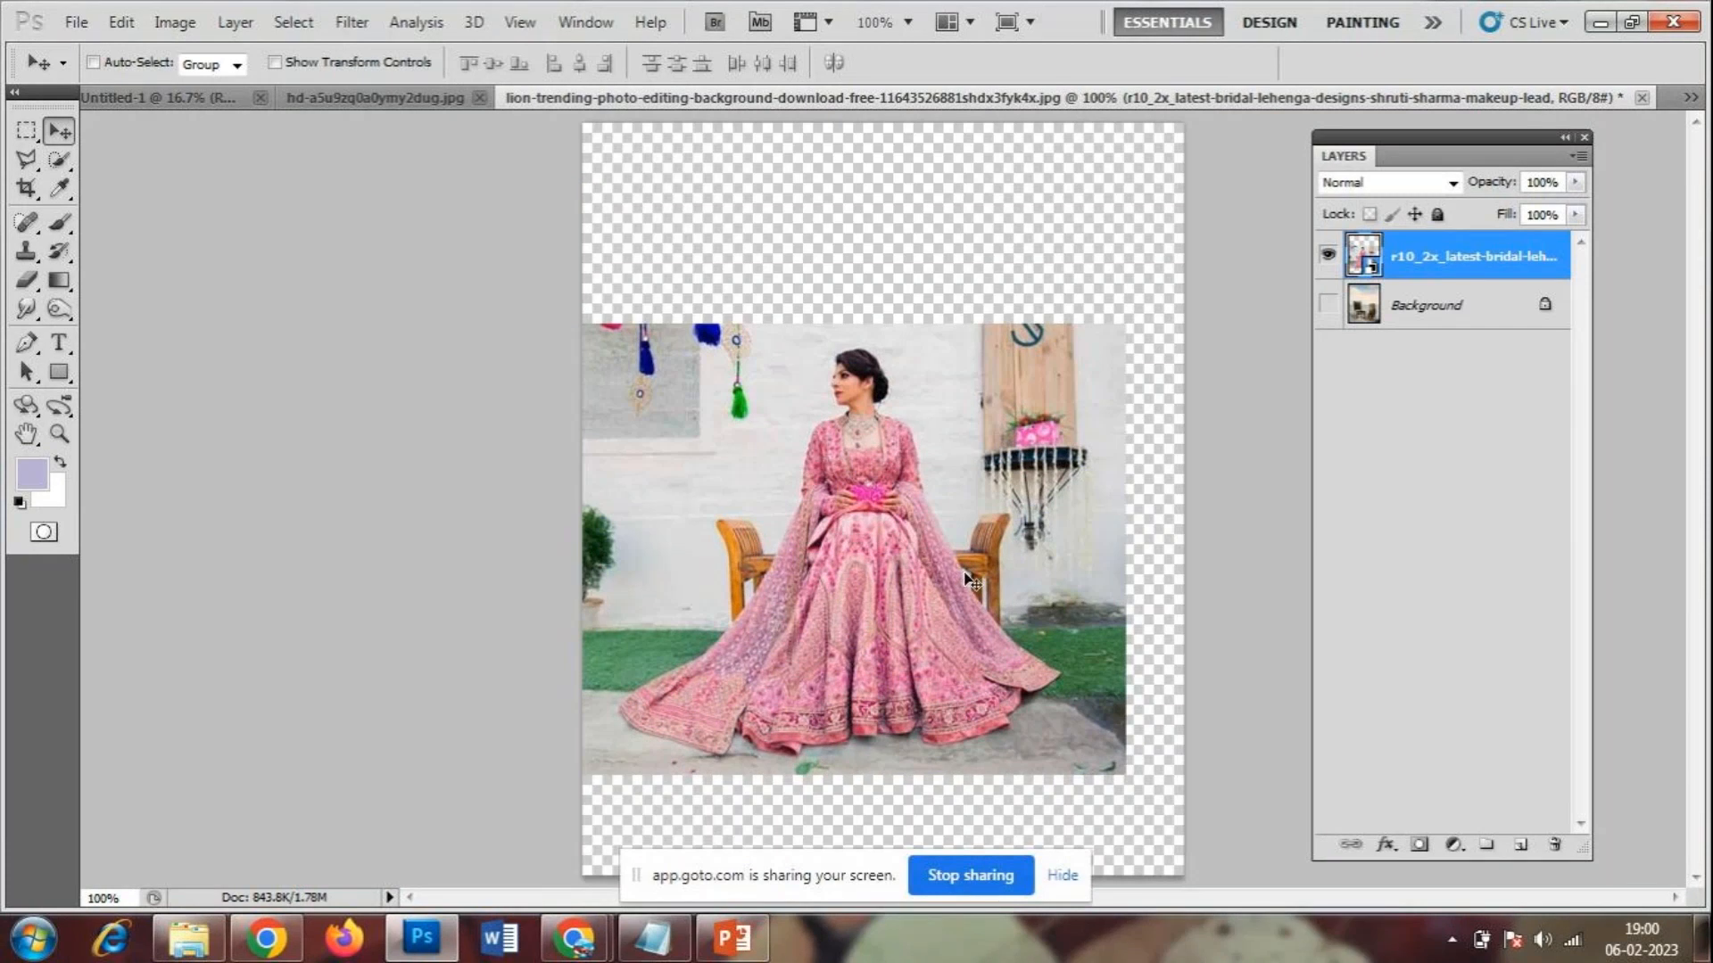
# - Try a Polygonal Lasso selection along the woman's neck and shoulder, and clear it
pyautogui.hotkey('ctrl', '+')
pyautogui.hotkey('ctrl', '+')
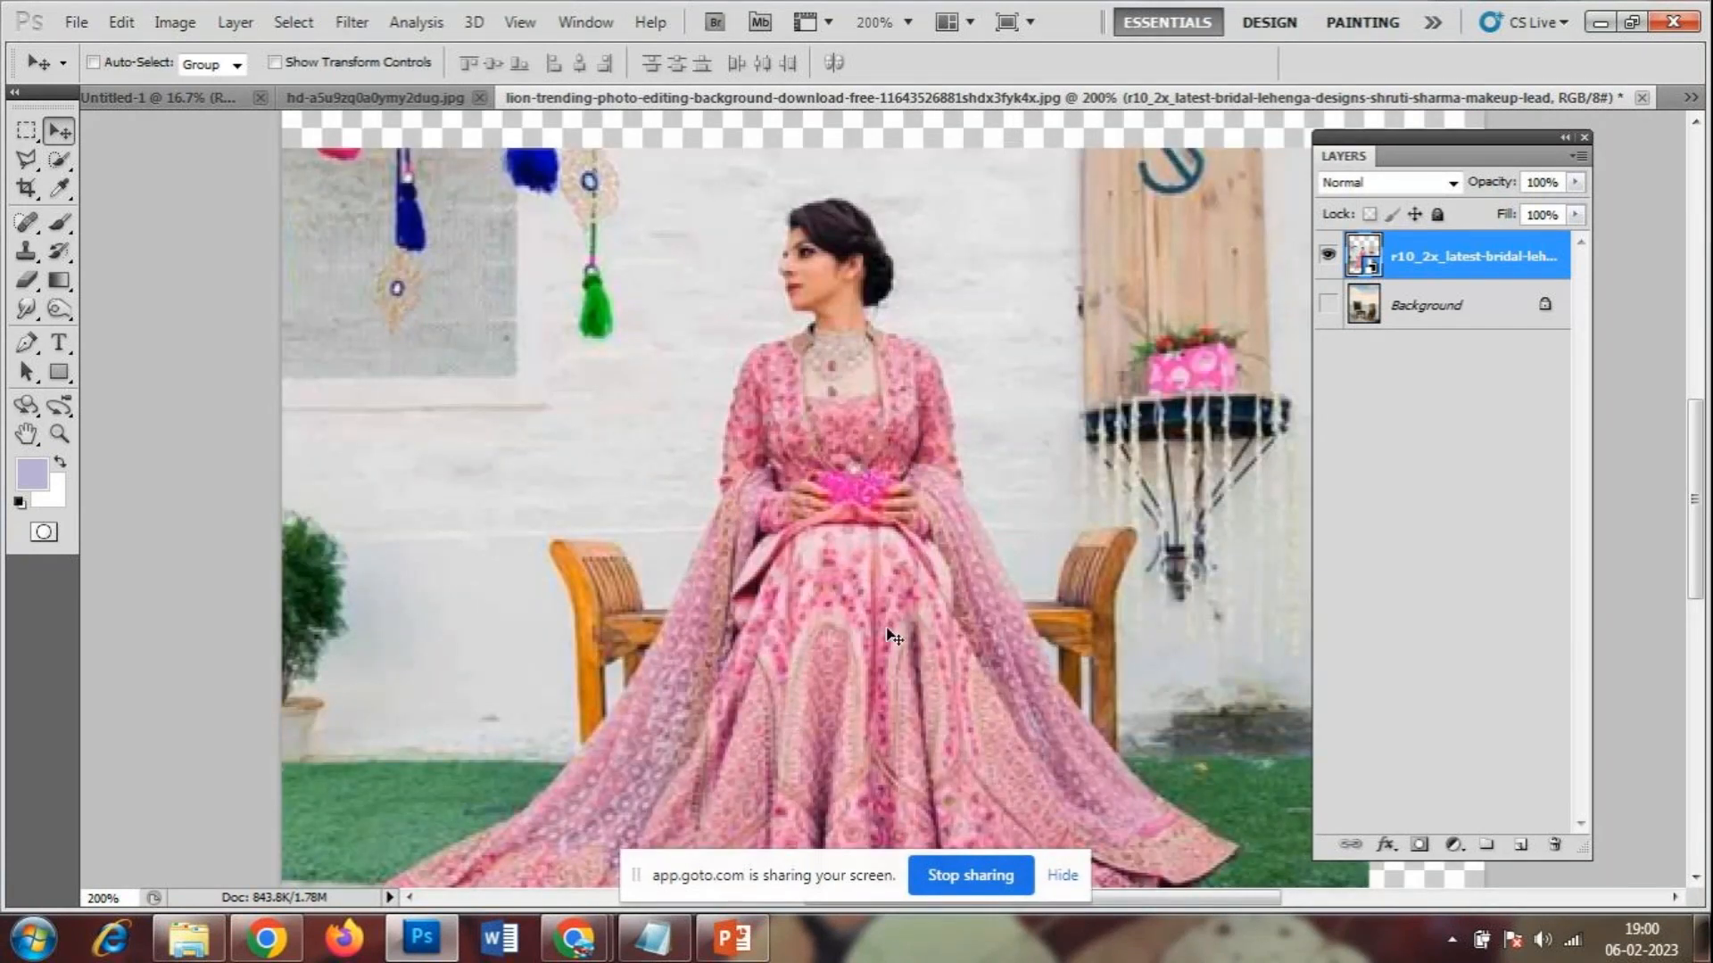
pyautogui.hotkey('ctrl', '-')
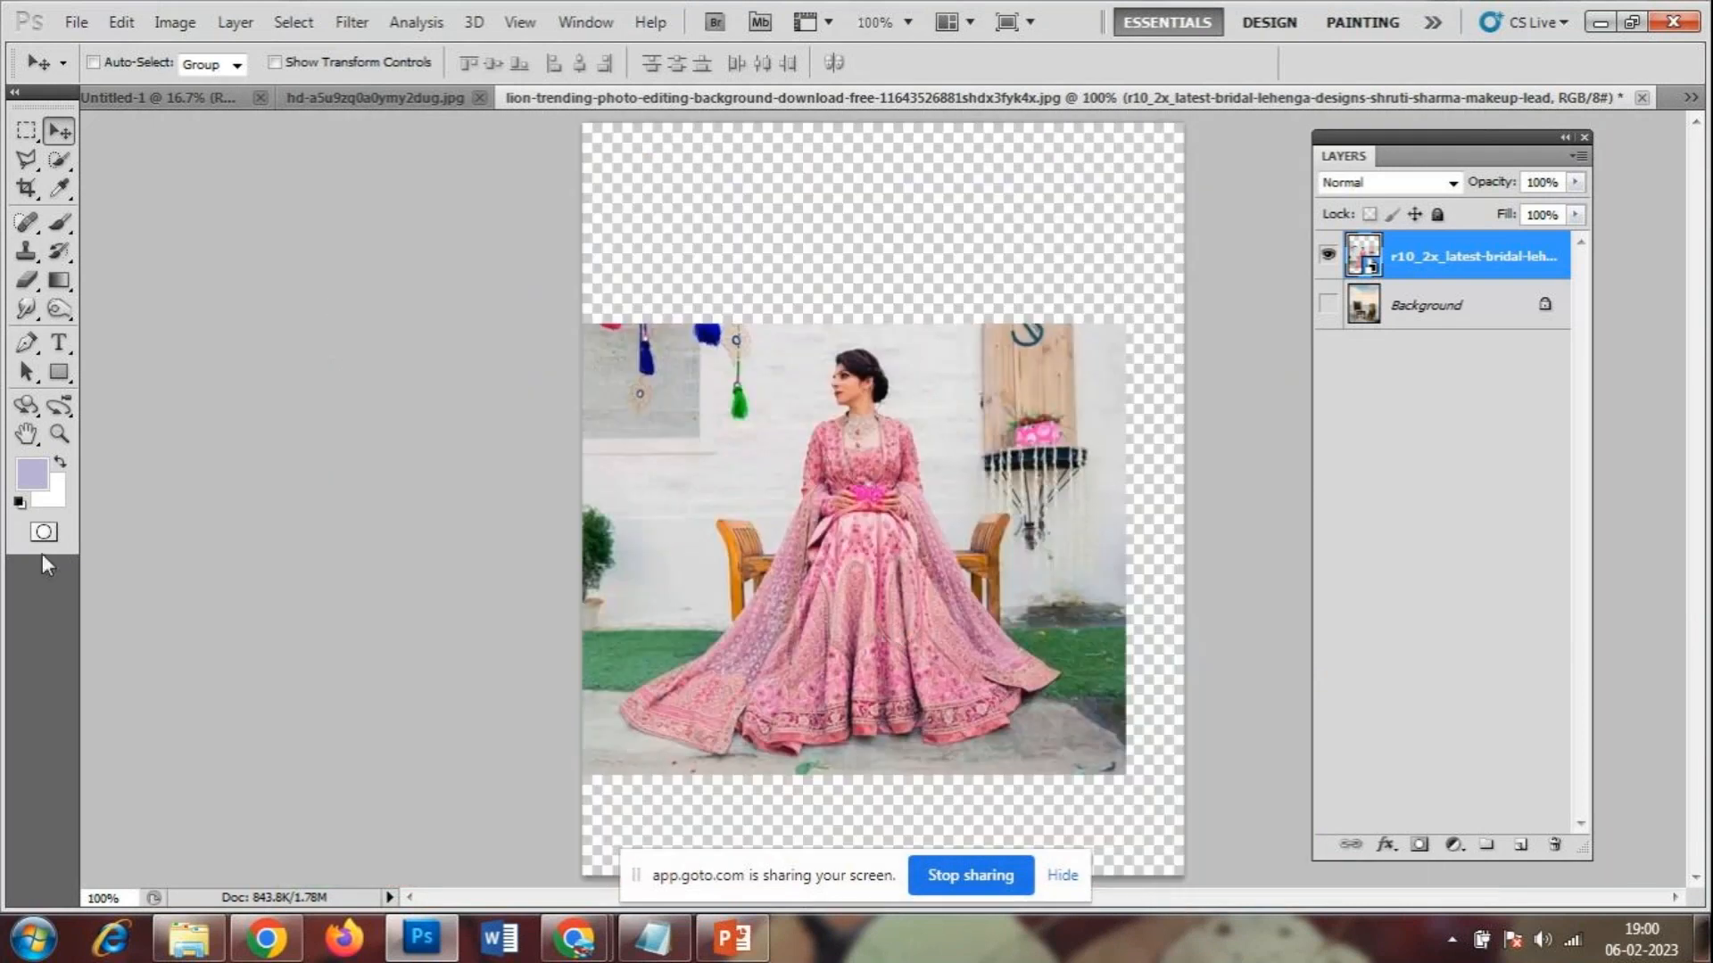
pyautogui.click(28, 169)
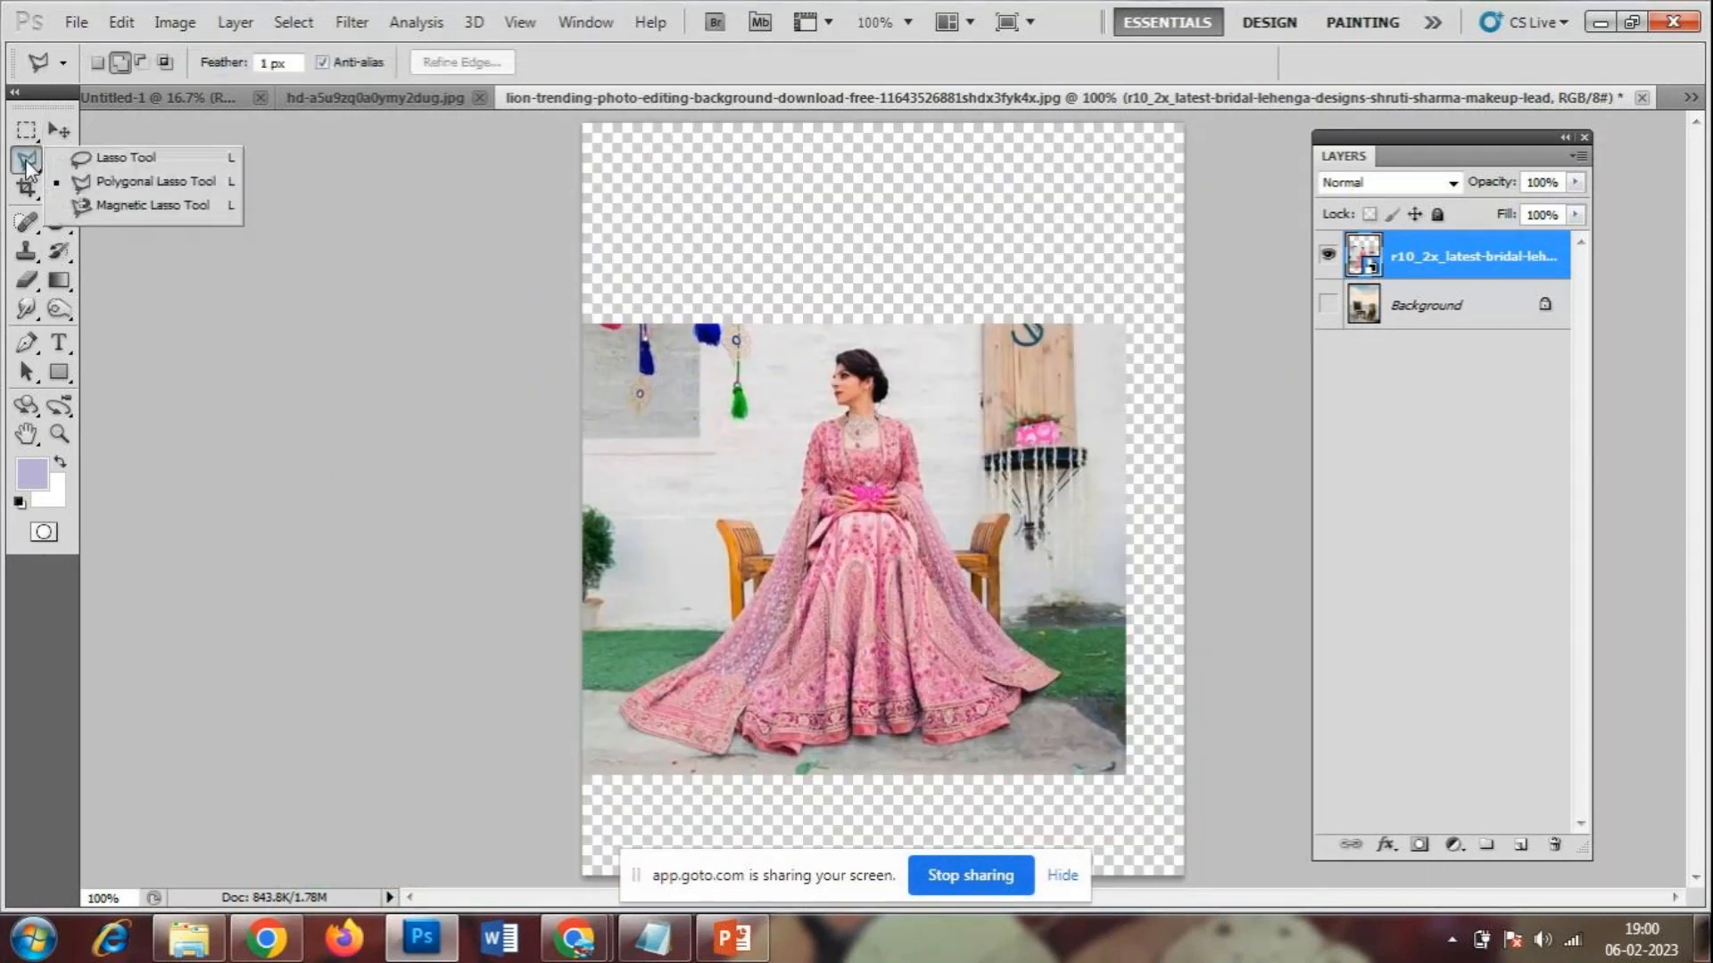
pyautogui.click(191, 187)
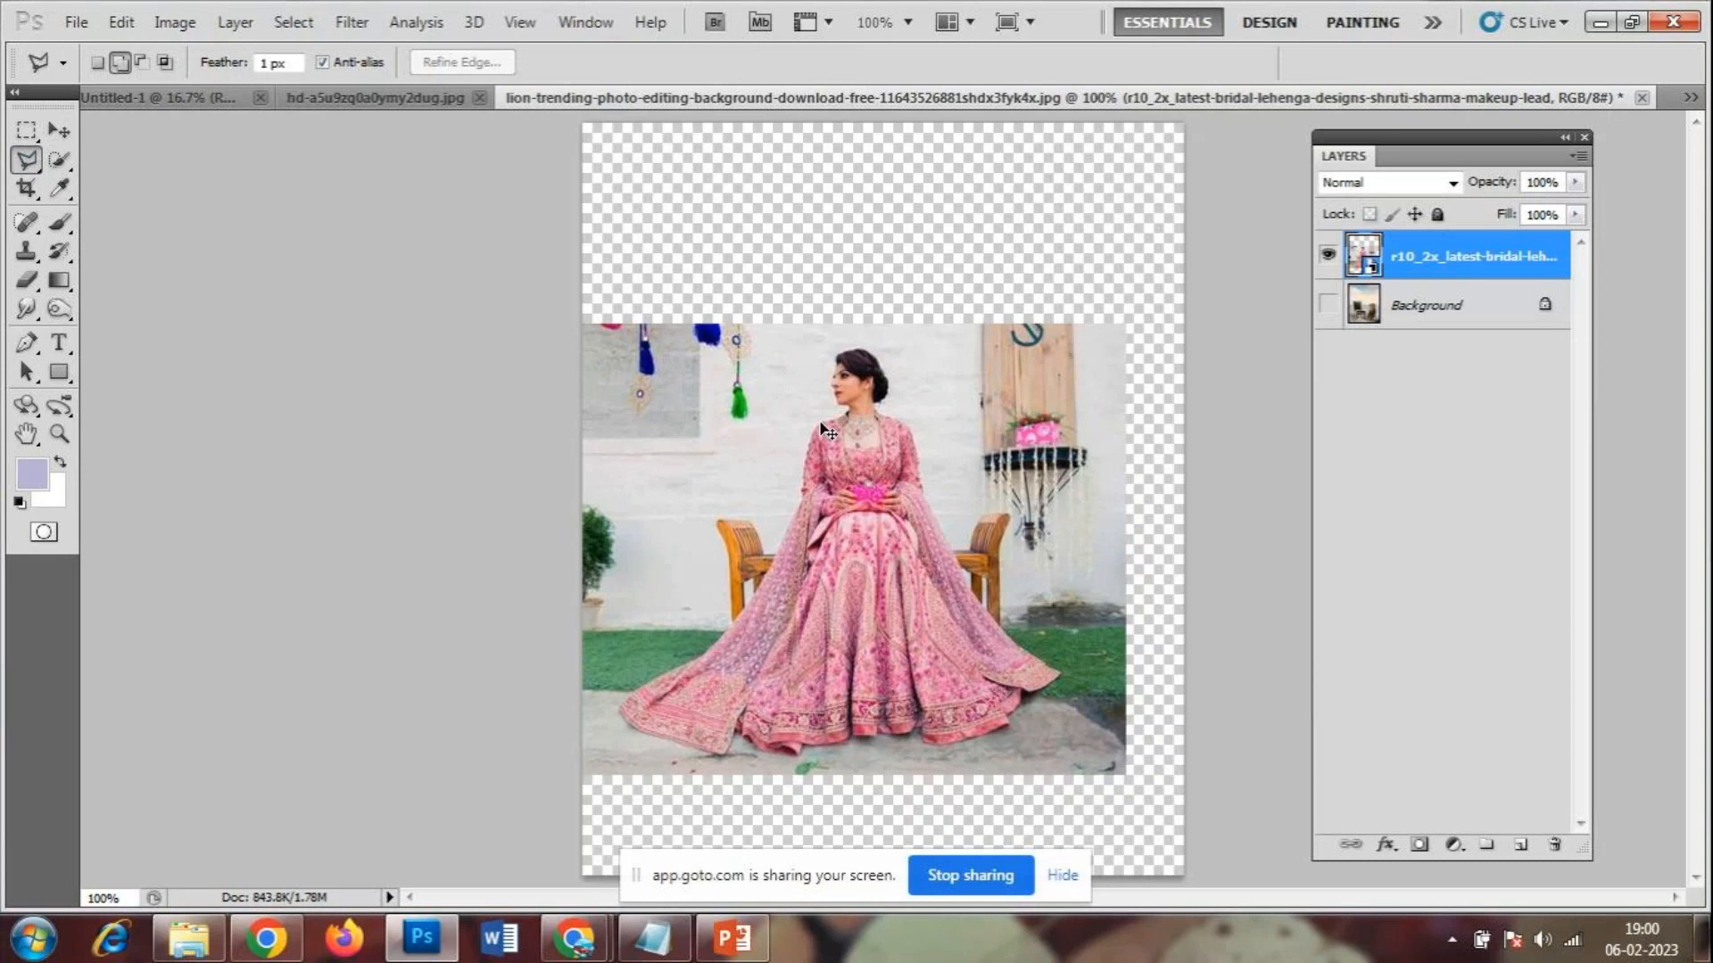
pyautogui.hotkey('ctrl', '+')
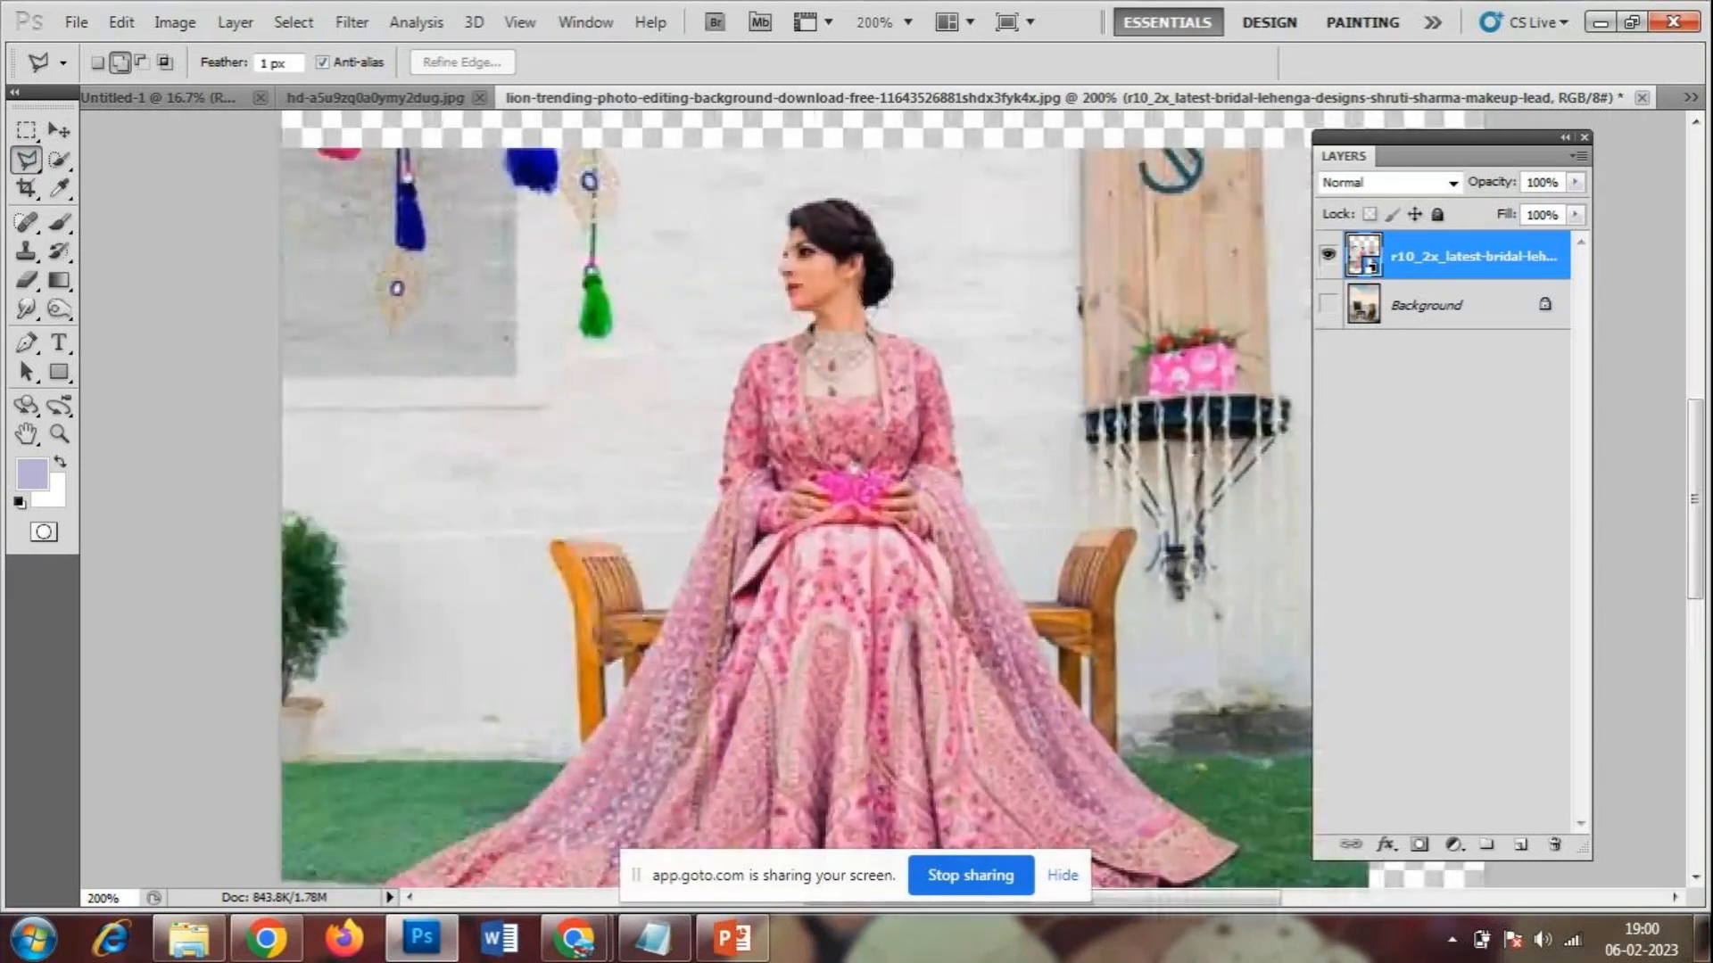
pyautogui.click(869, 304)
pyautogui.click(936, 347)
pyautogui.doubleClick(949, 380)
pyautogui.hotkey('ctrl', 'd')
pyautogui.hotkey('ctrl', '-')
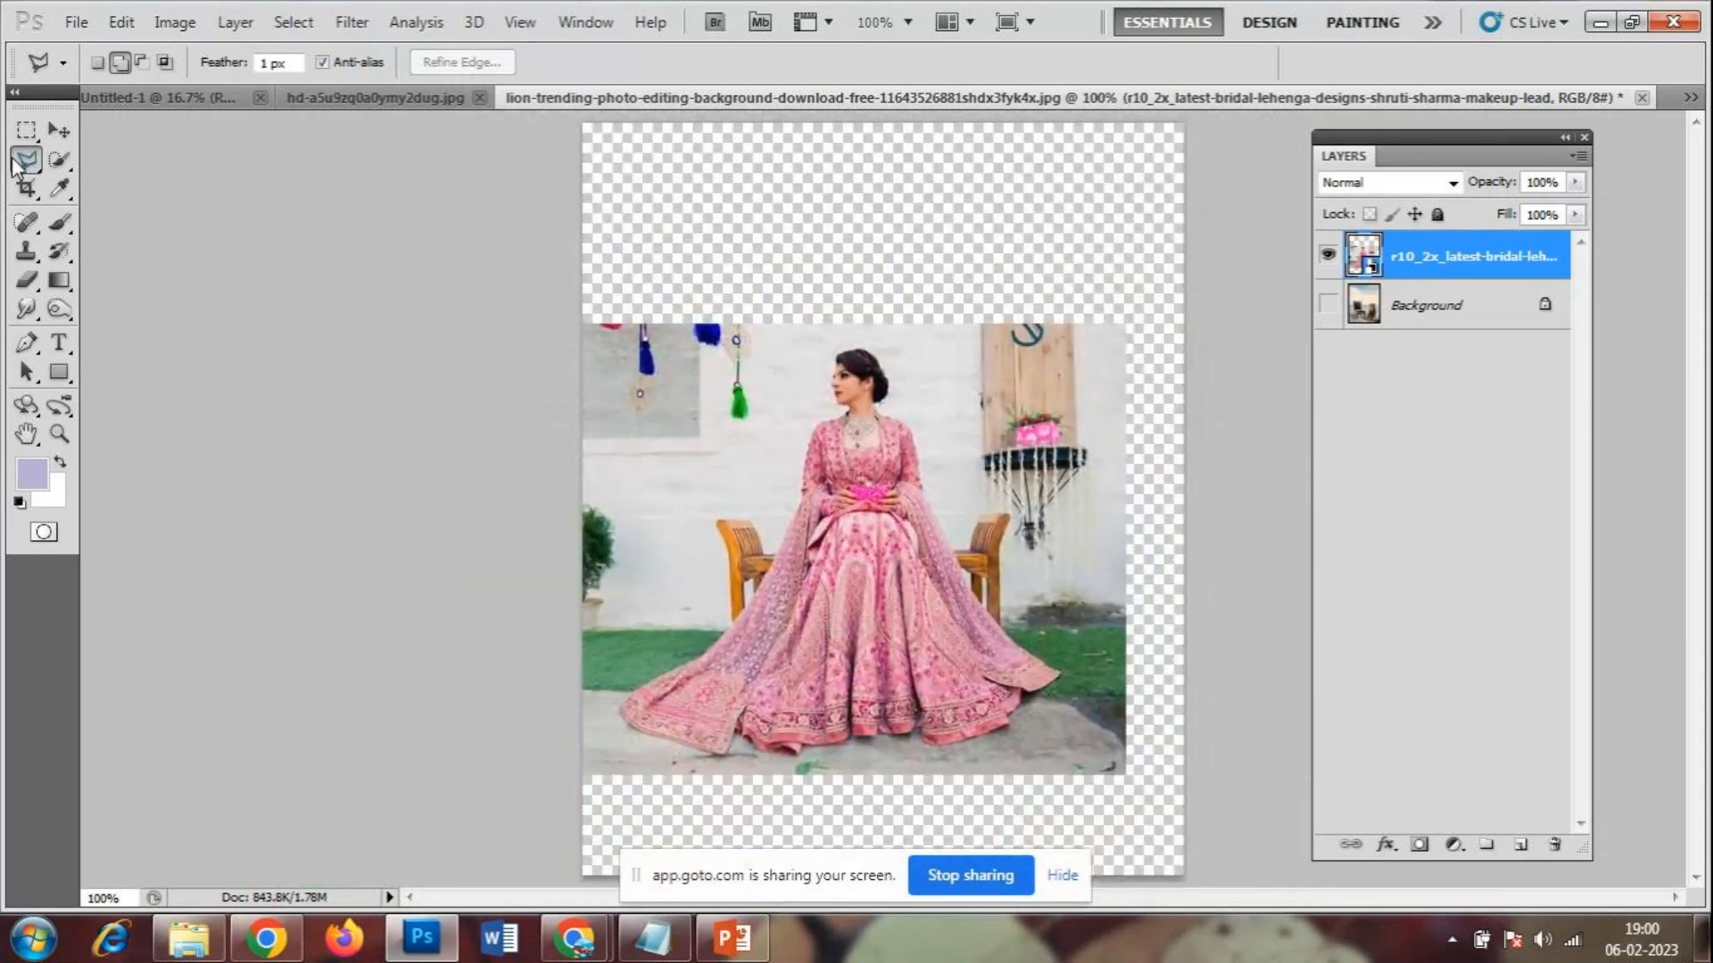
pyautogui.rightClick(27, 160)
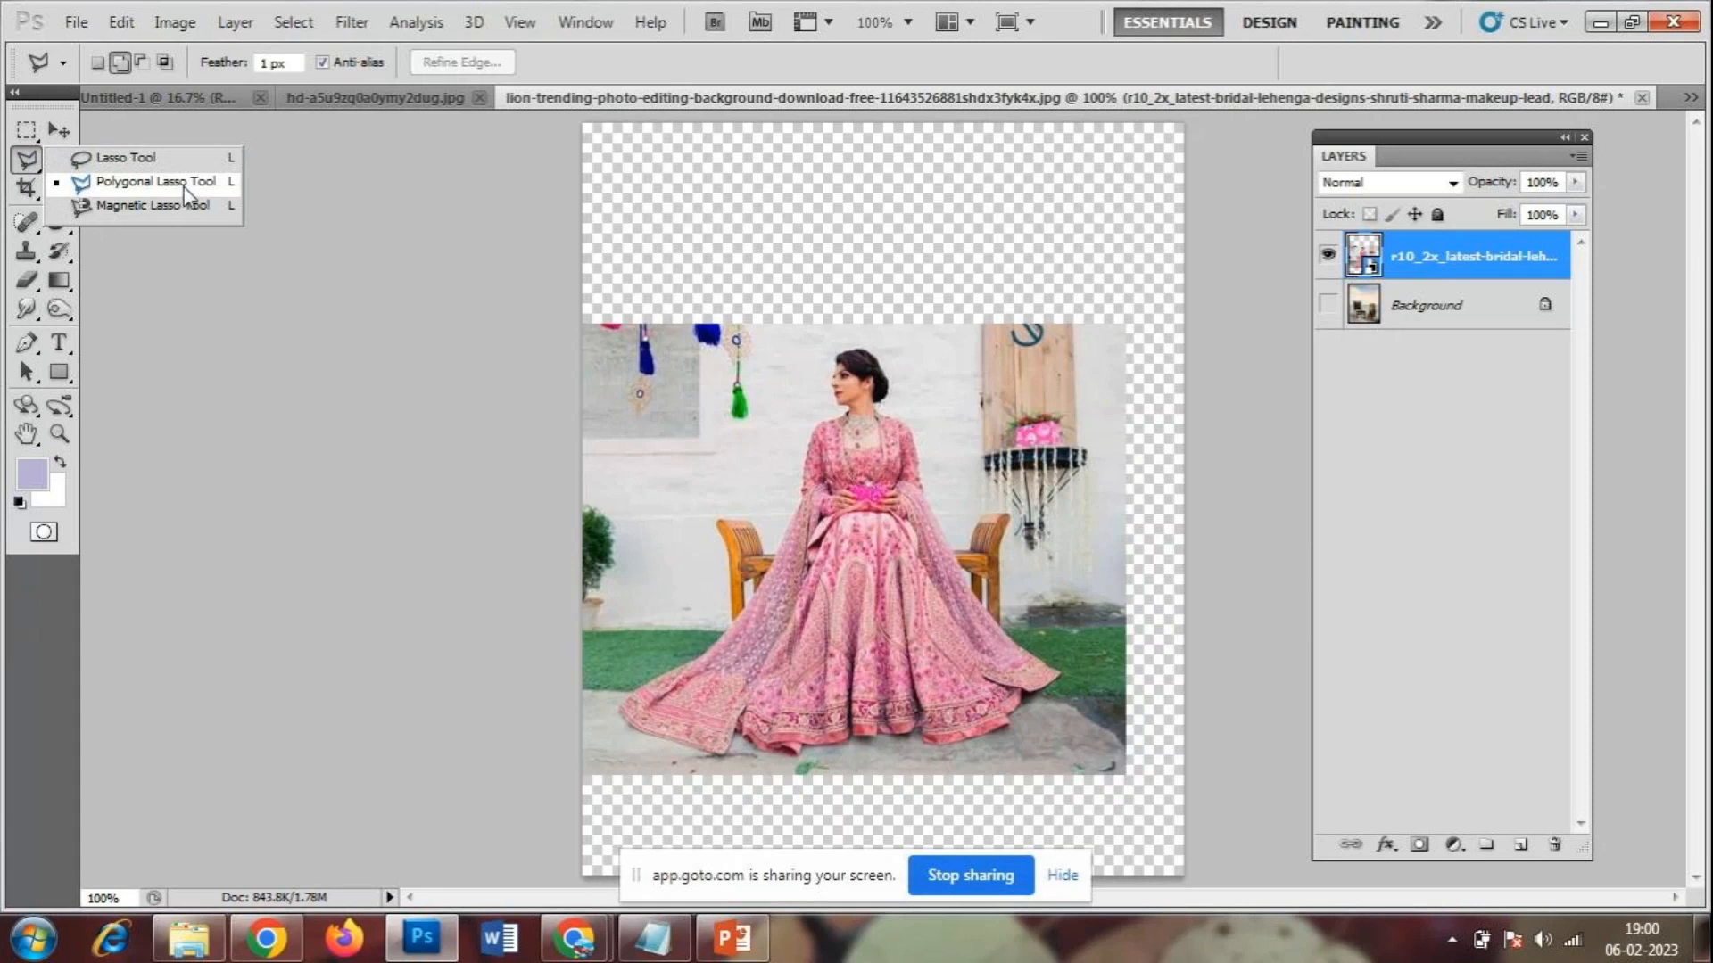
pyautogui.click(34, 164)
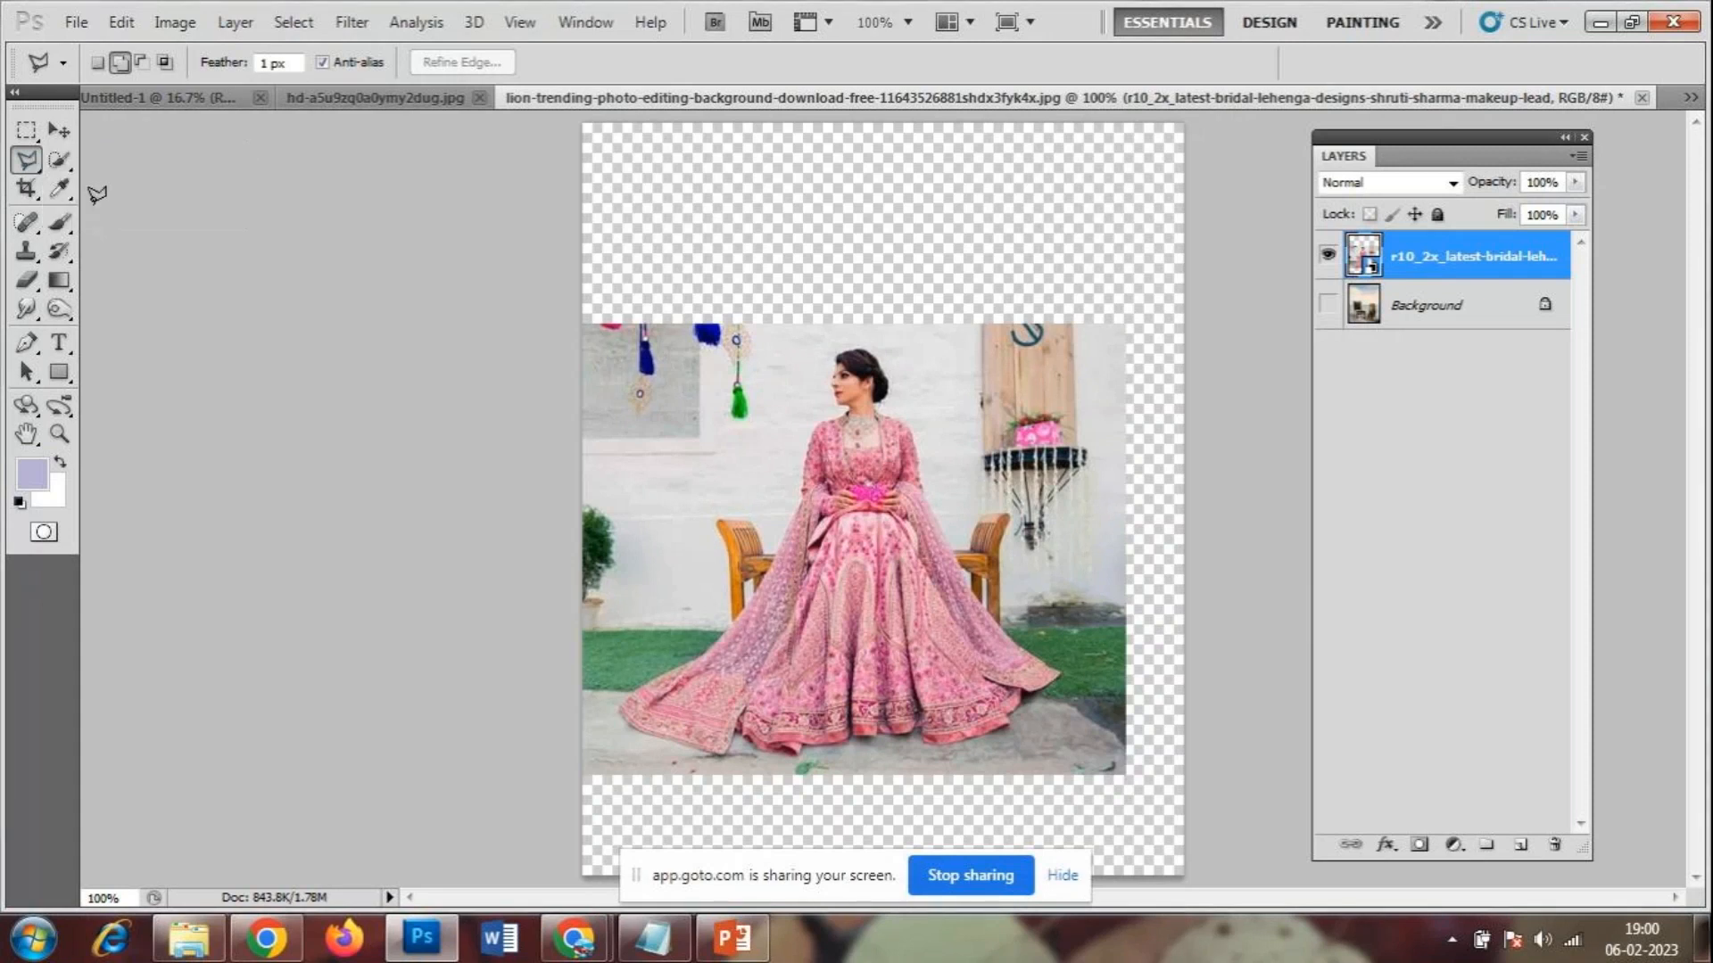
pyautogui.rightClick(60, 162)
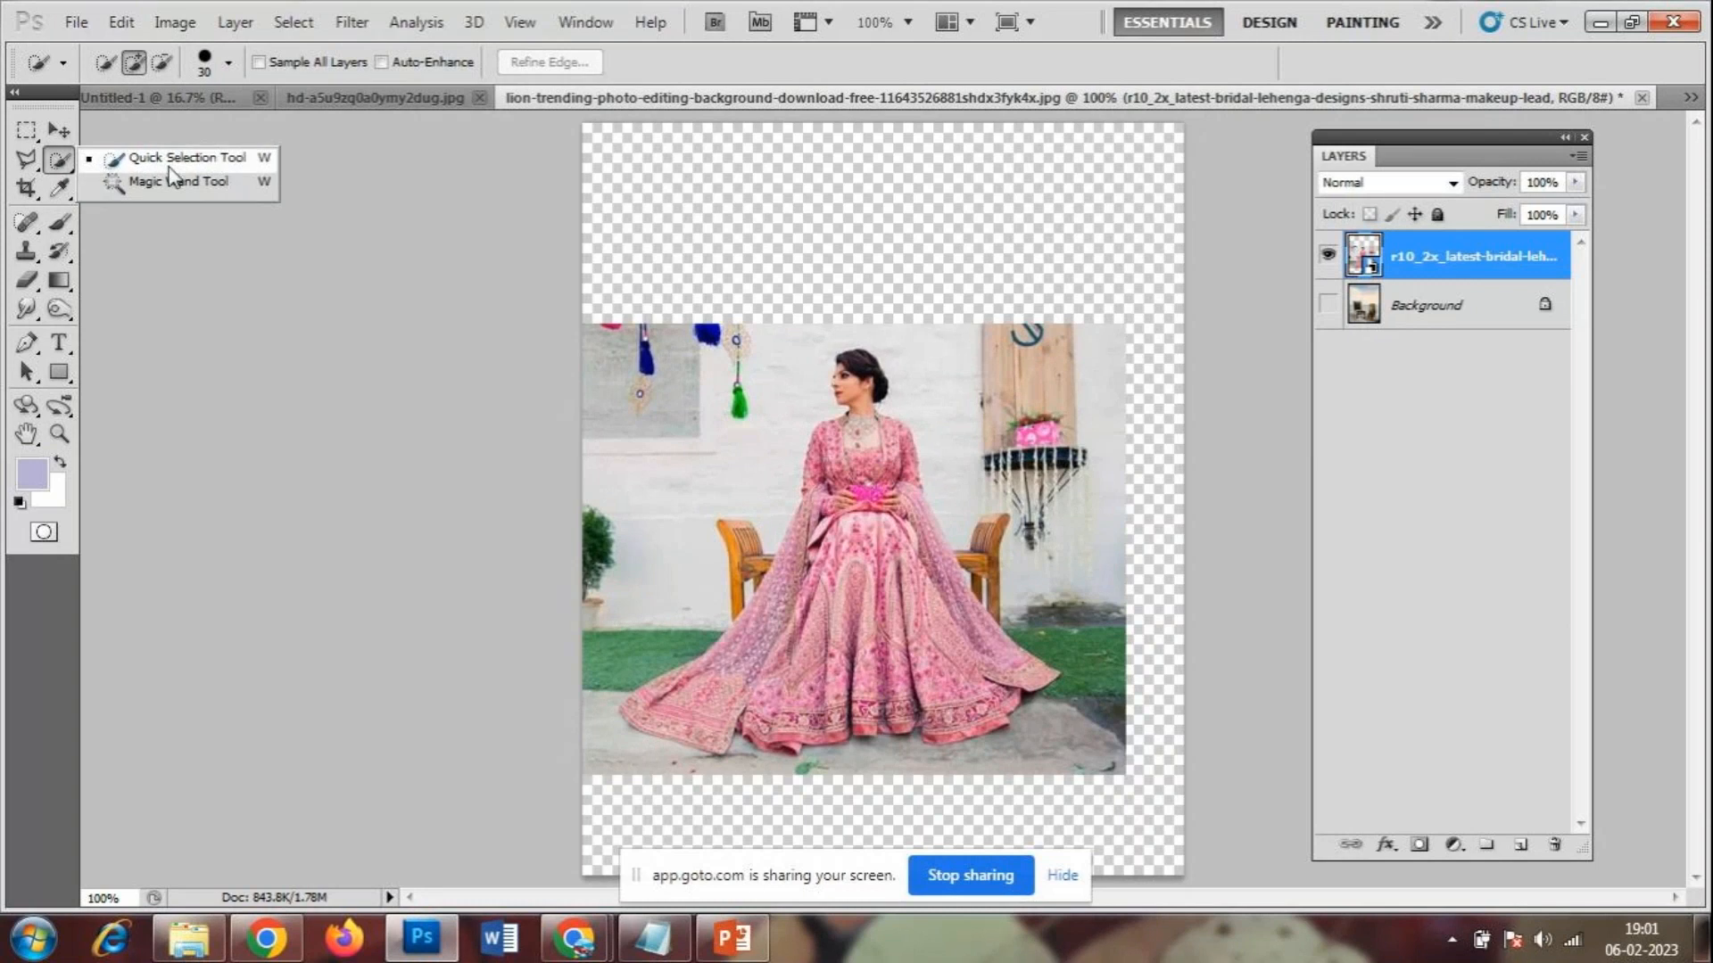
pyautogui.click(67, 161)
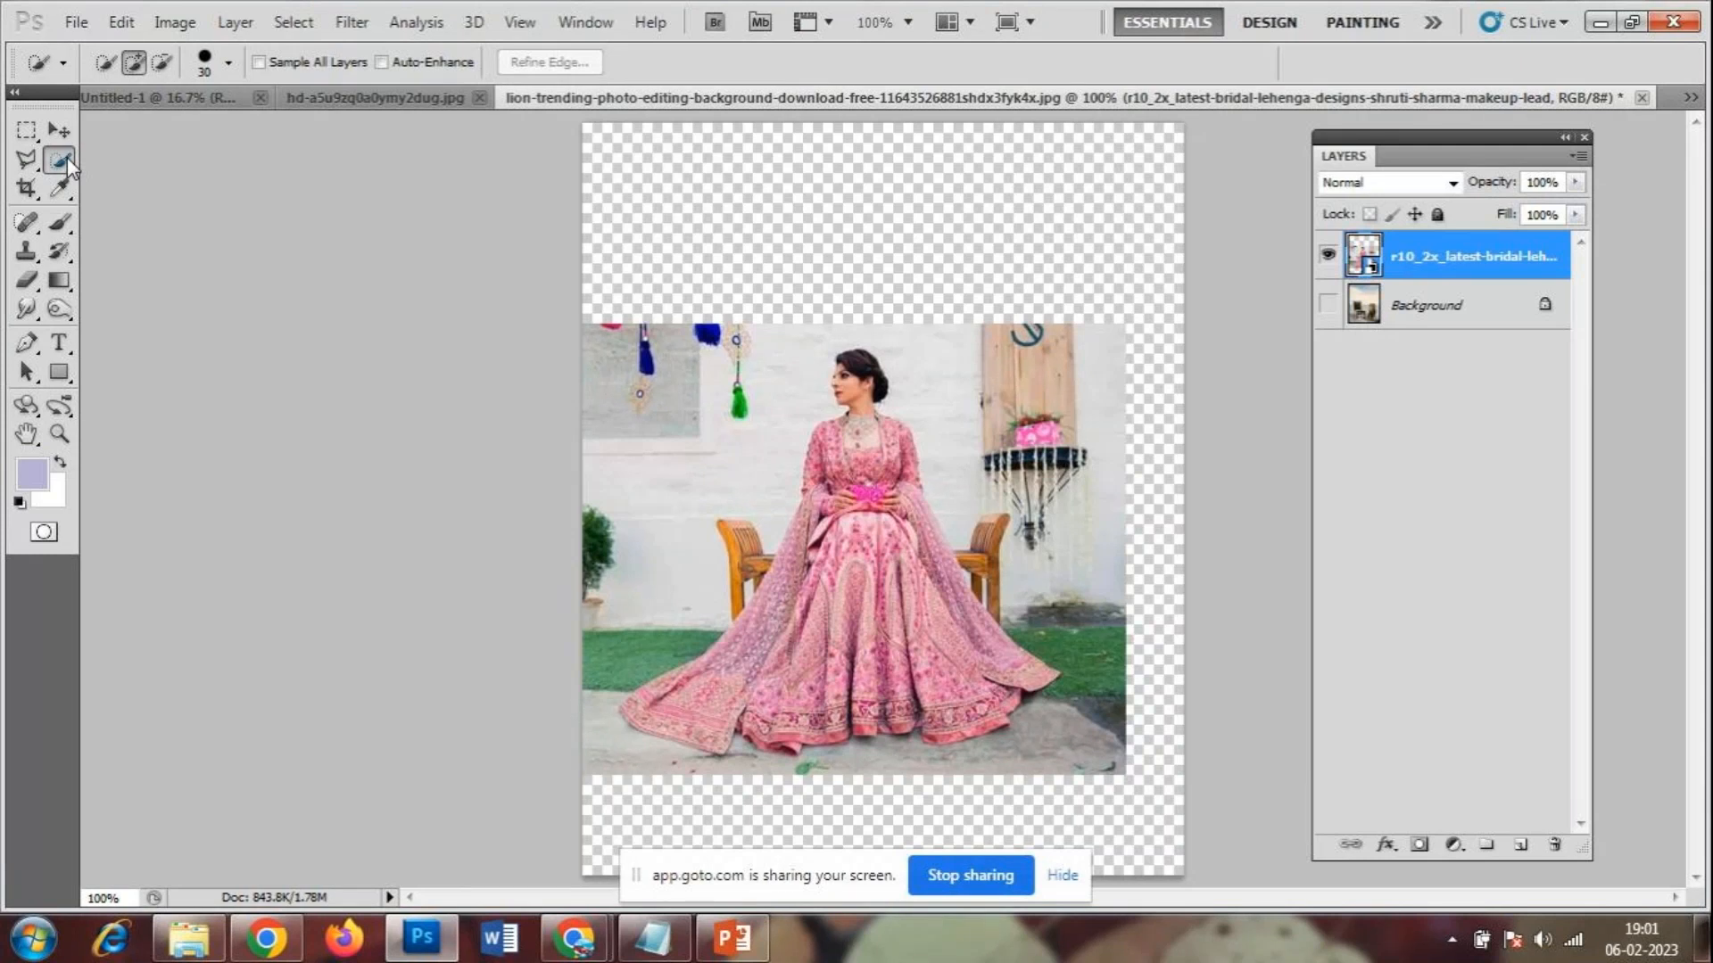
pyautogui.click(59, 166)
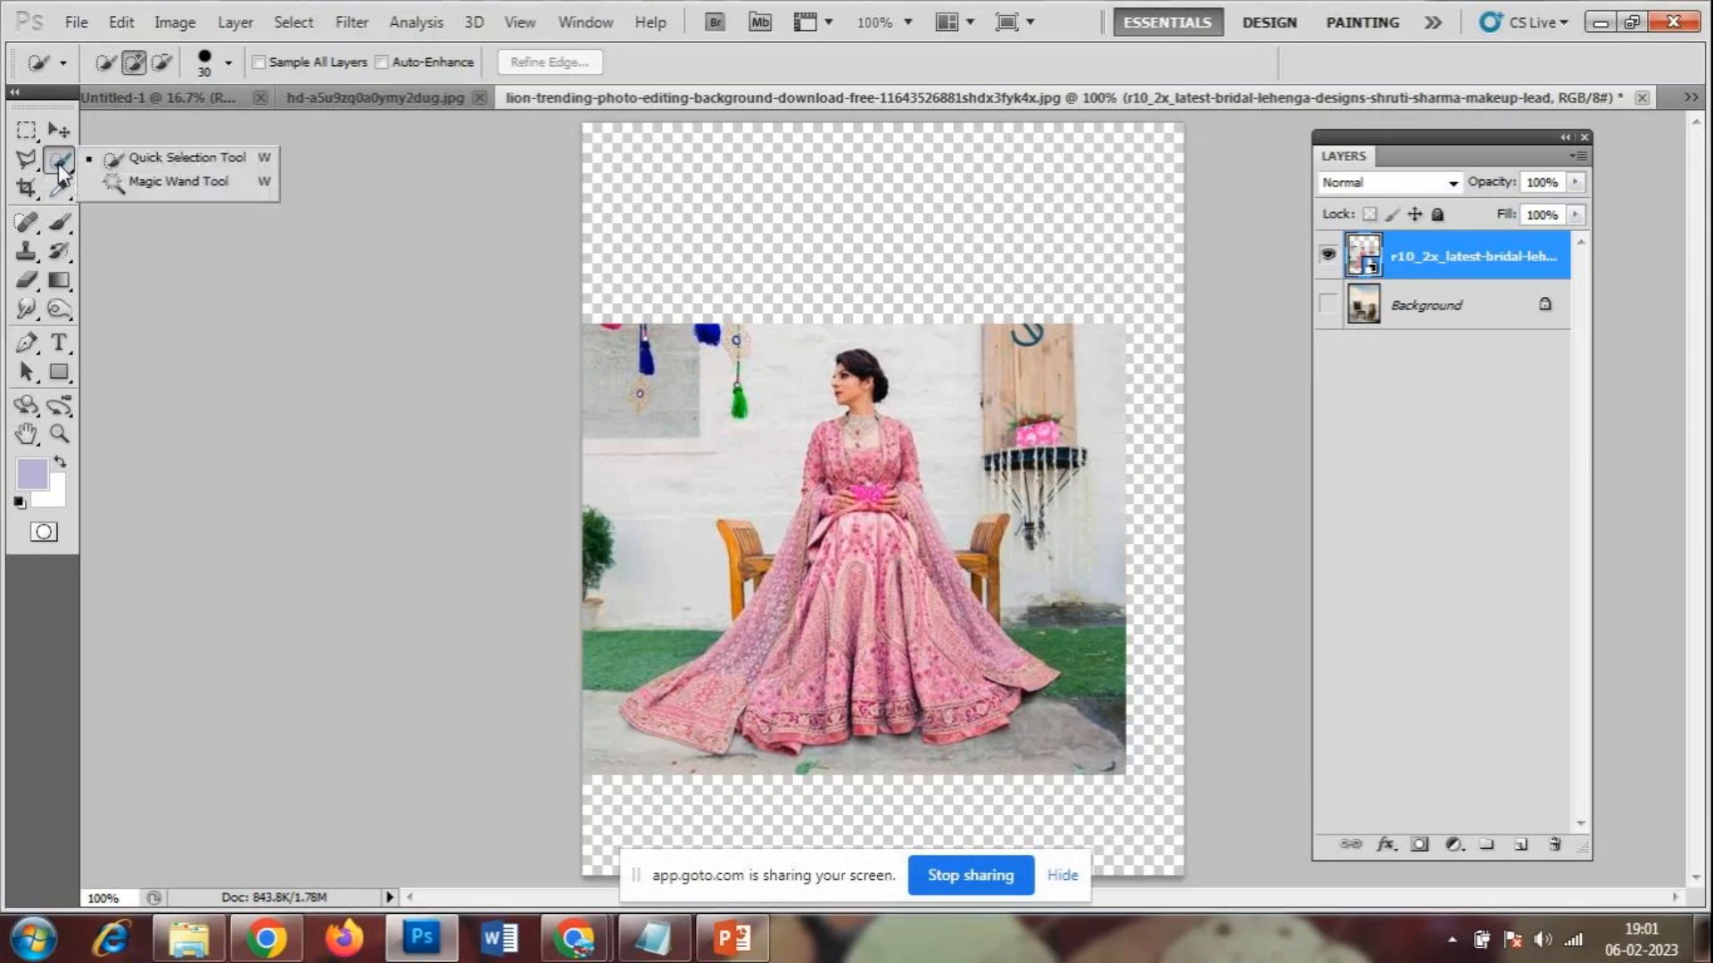
pyautogui.click(200, 188)
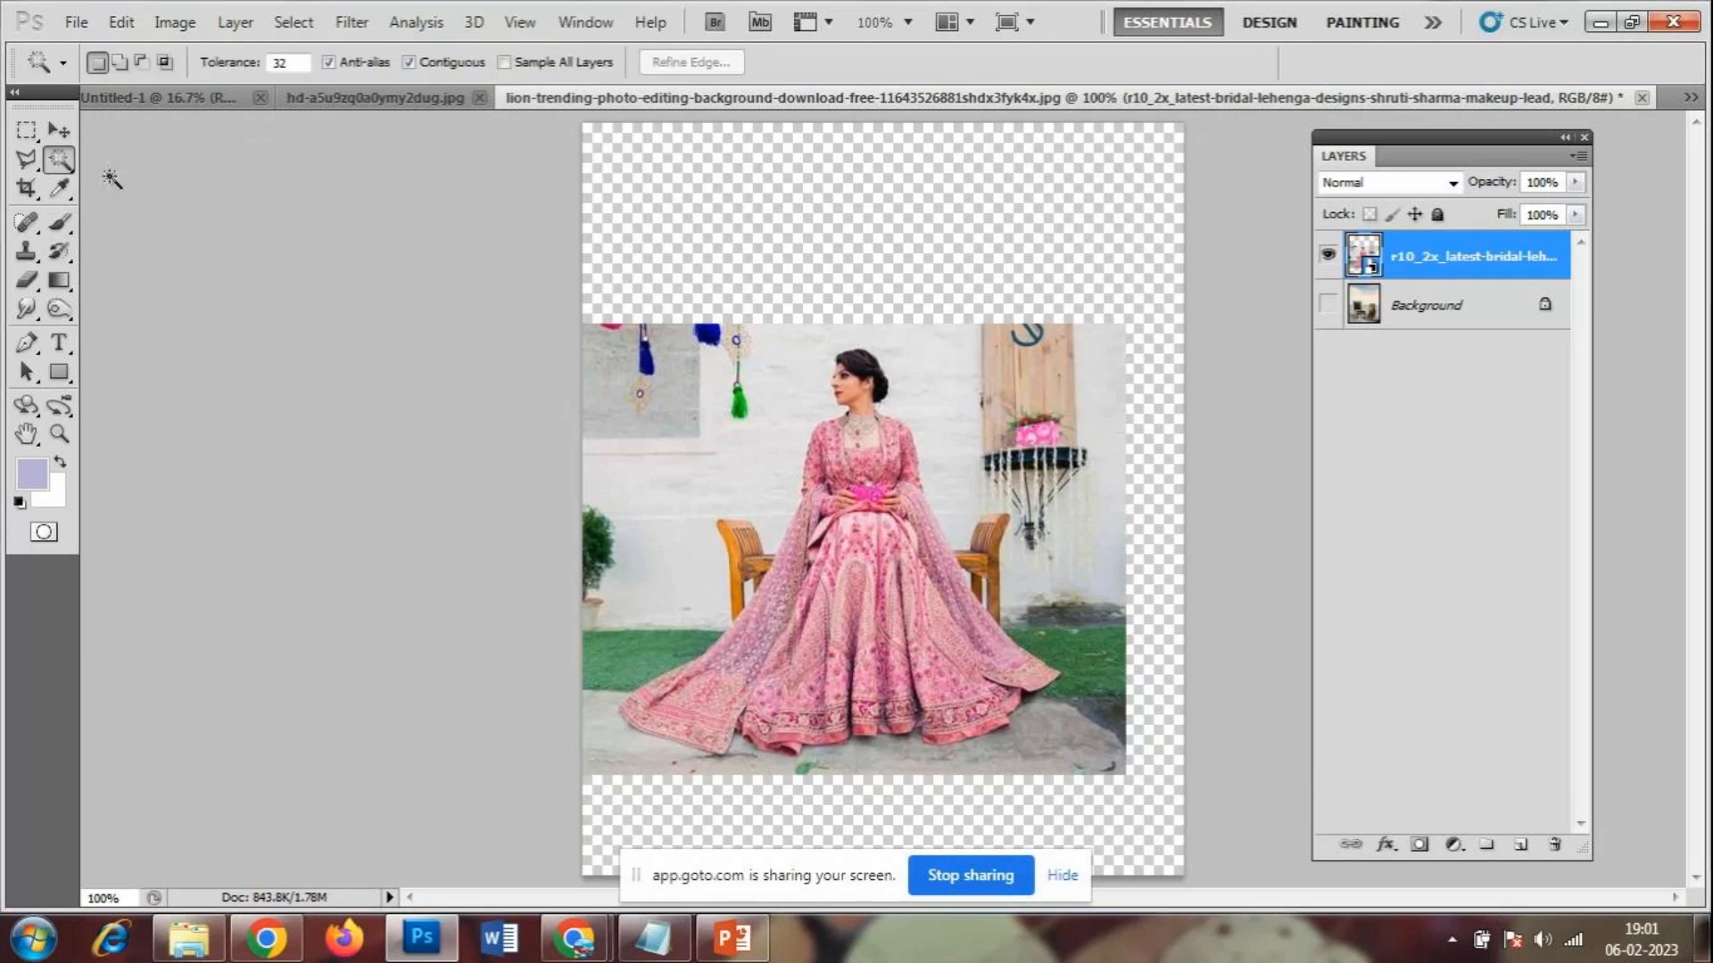
# - Select the wall, grass and floor to the right of the woman in the bridal photo with the Quick Selection tool
pyautogui.rightClick(58, 165)
pyautogui.click(210, 161)
pyautogui.moveTo(1104, 441)
pyautogui.mouseDown()
pyautogui.moveTo(1018, 427)
pyautogui.moveTo(1148, 586)
pyautogui.mouseUp()
pyautogui.moveTo(1092, 513)
pyautogui.mouseDown()
pyautogui.moveTo(1137, 659)
pyautogui.moveTo(1021, 432)
pyautogui.moveTo(1057, 501)
pyautogui.moveTo(987, 461)
pyautogui.mouseUp()
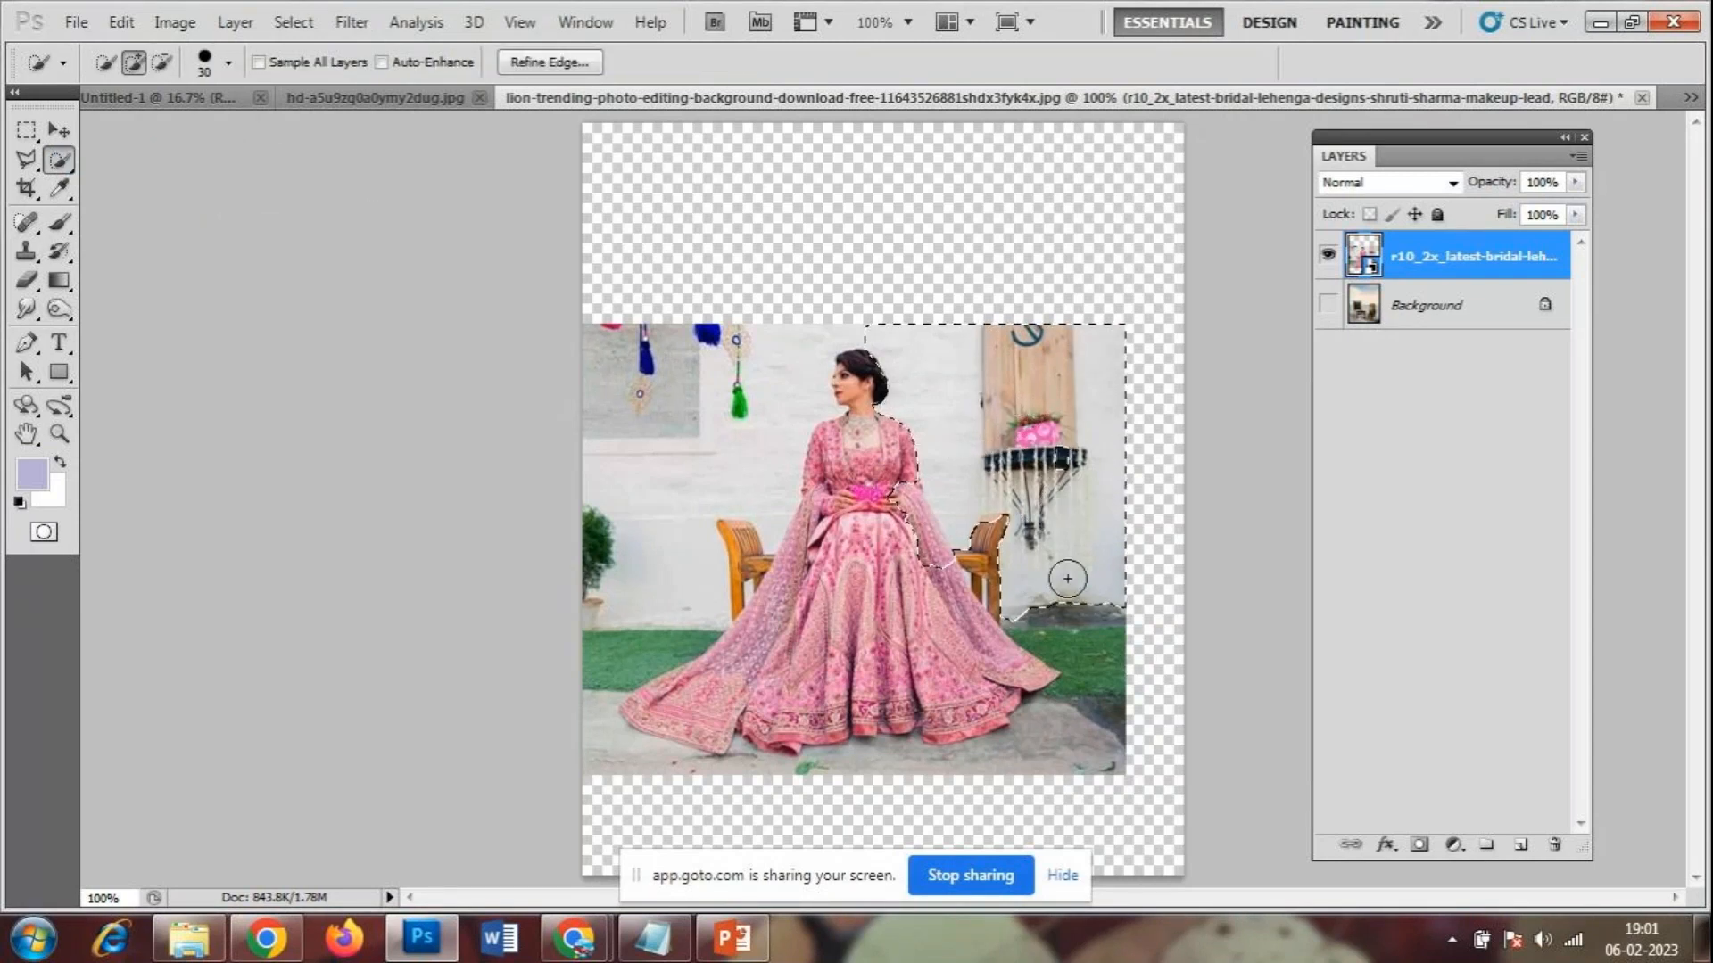
pyautogui.moveTo(1083, 639); pyautogui.dragTo(1103, 717)
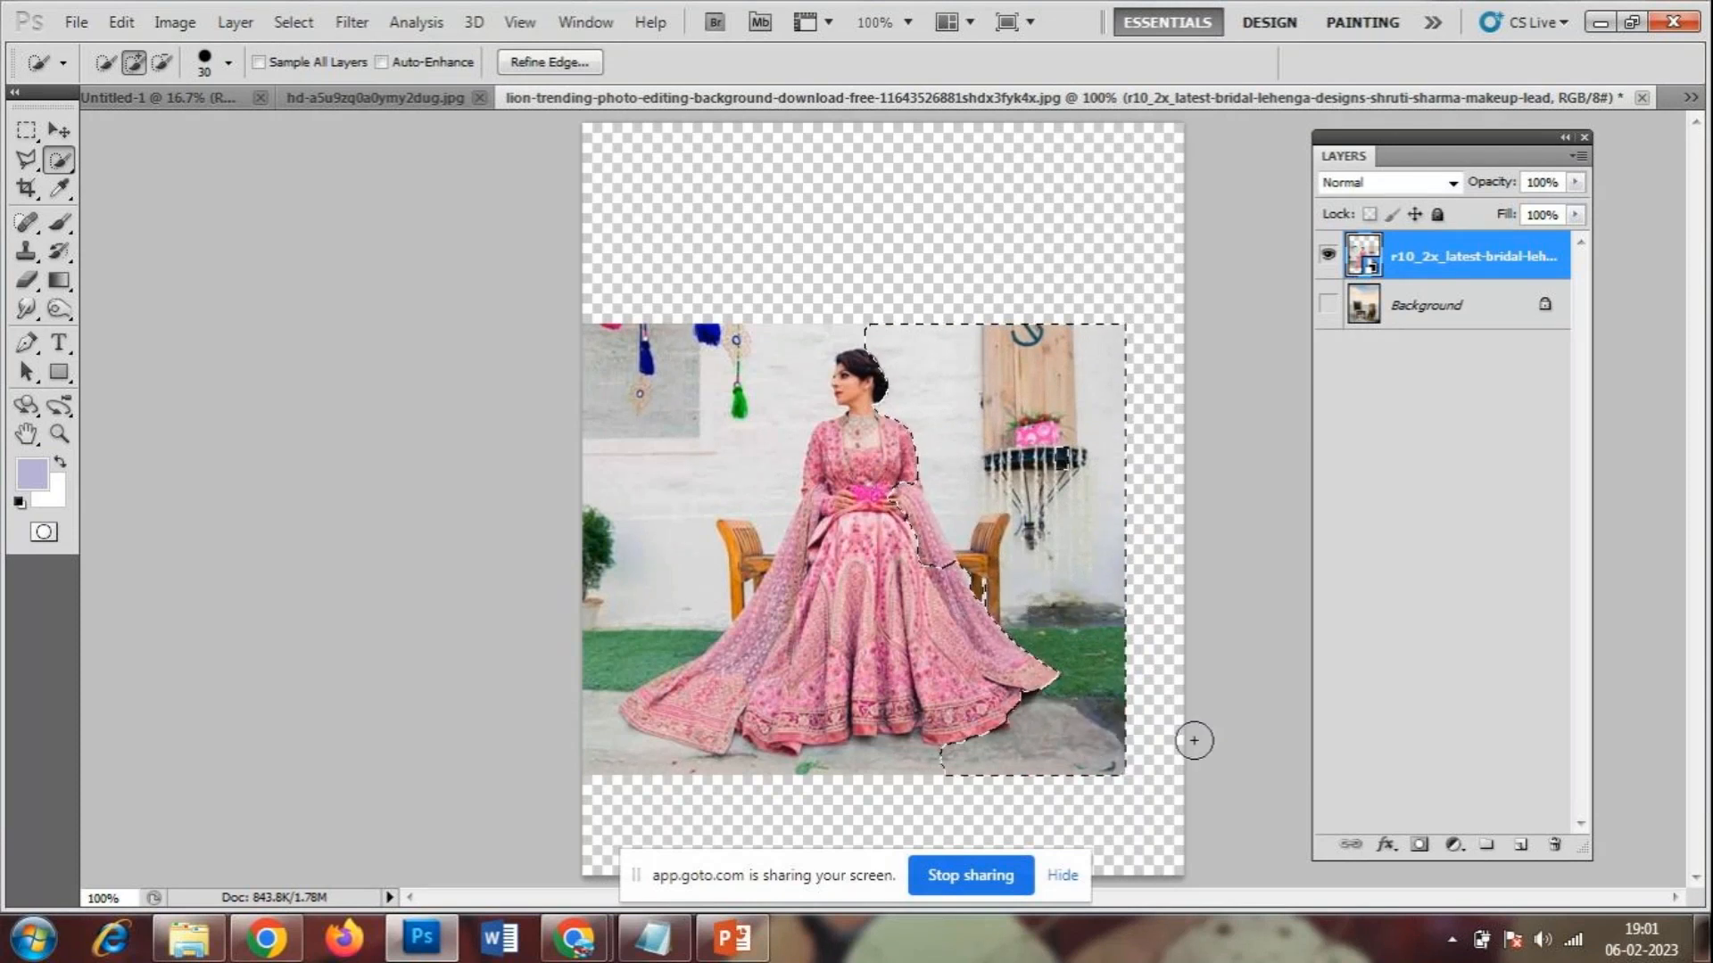
pyautogui.hotkey('ctrl', '+')
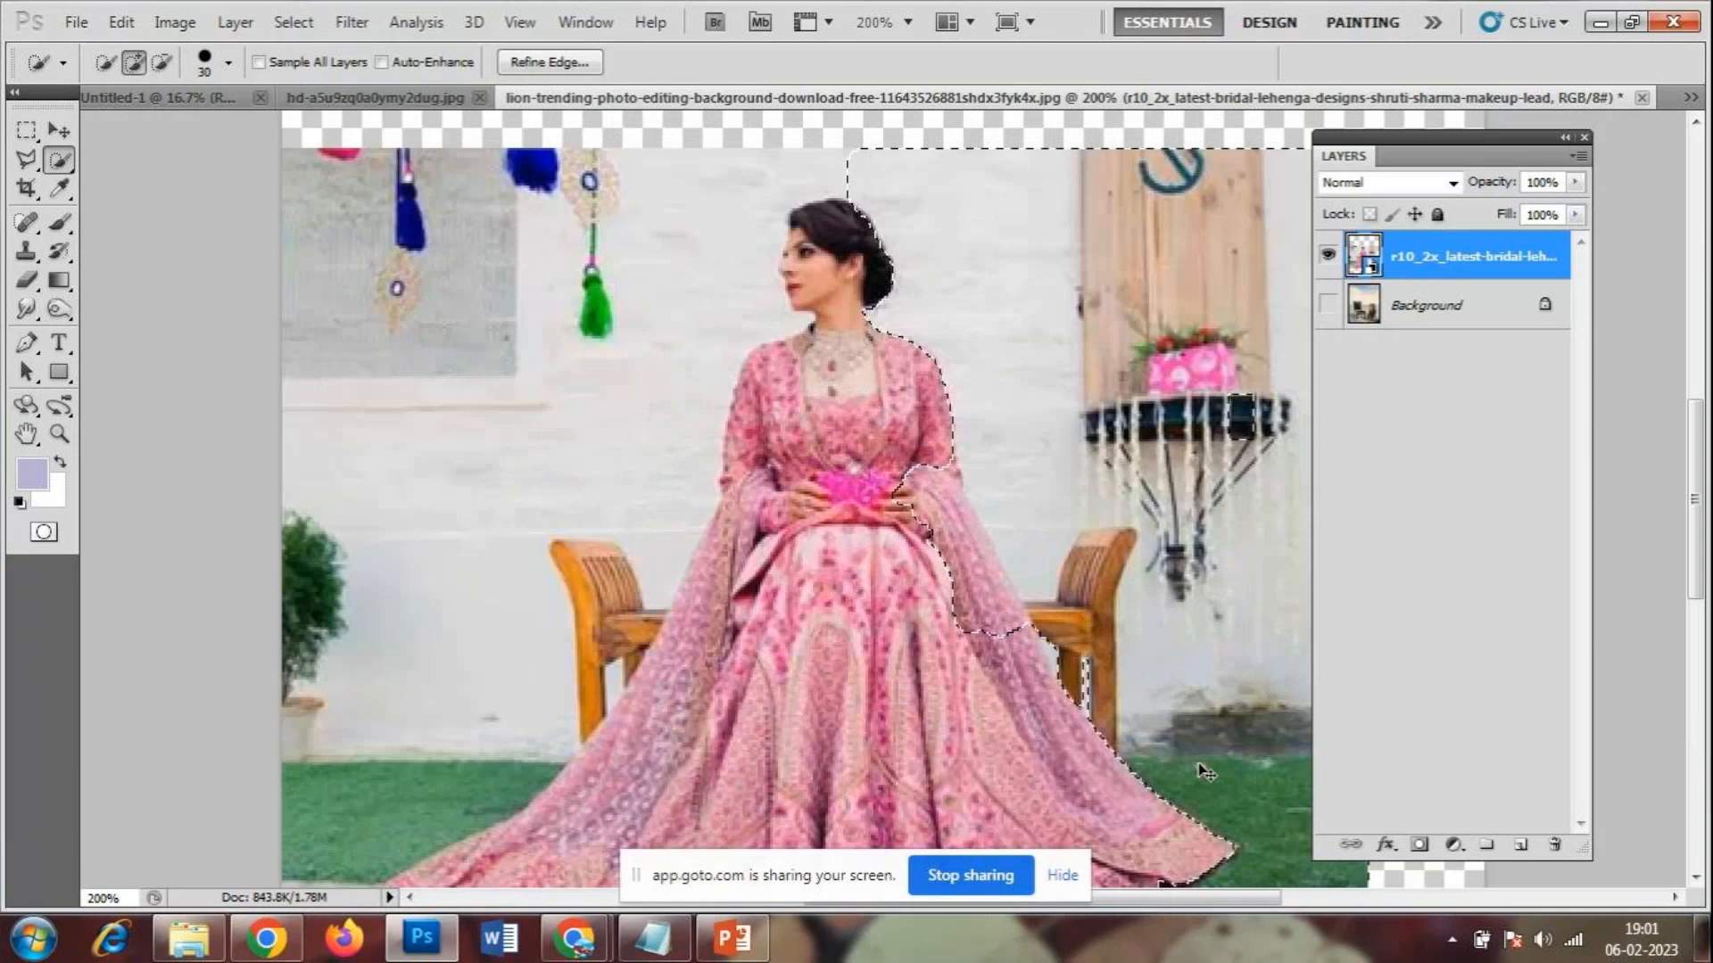
pyautogui.hotkey('ctrl', '-')
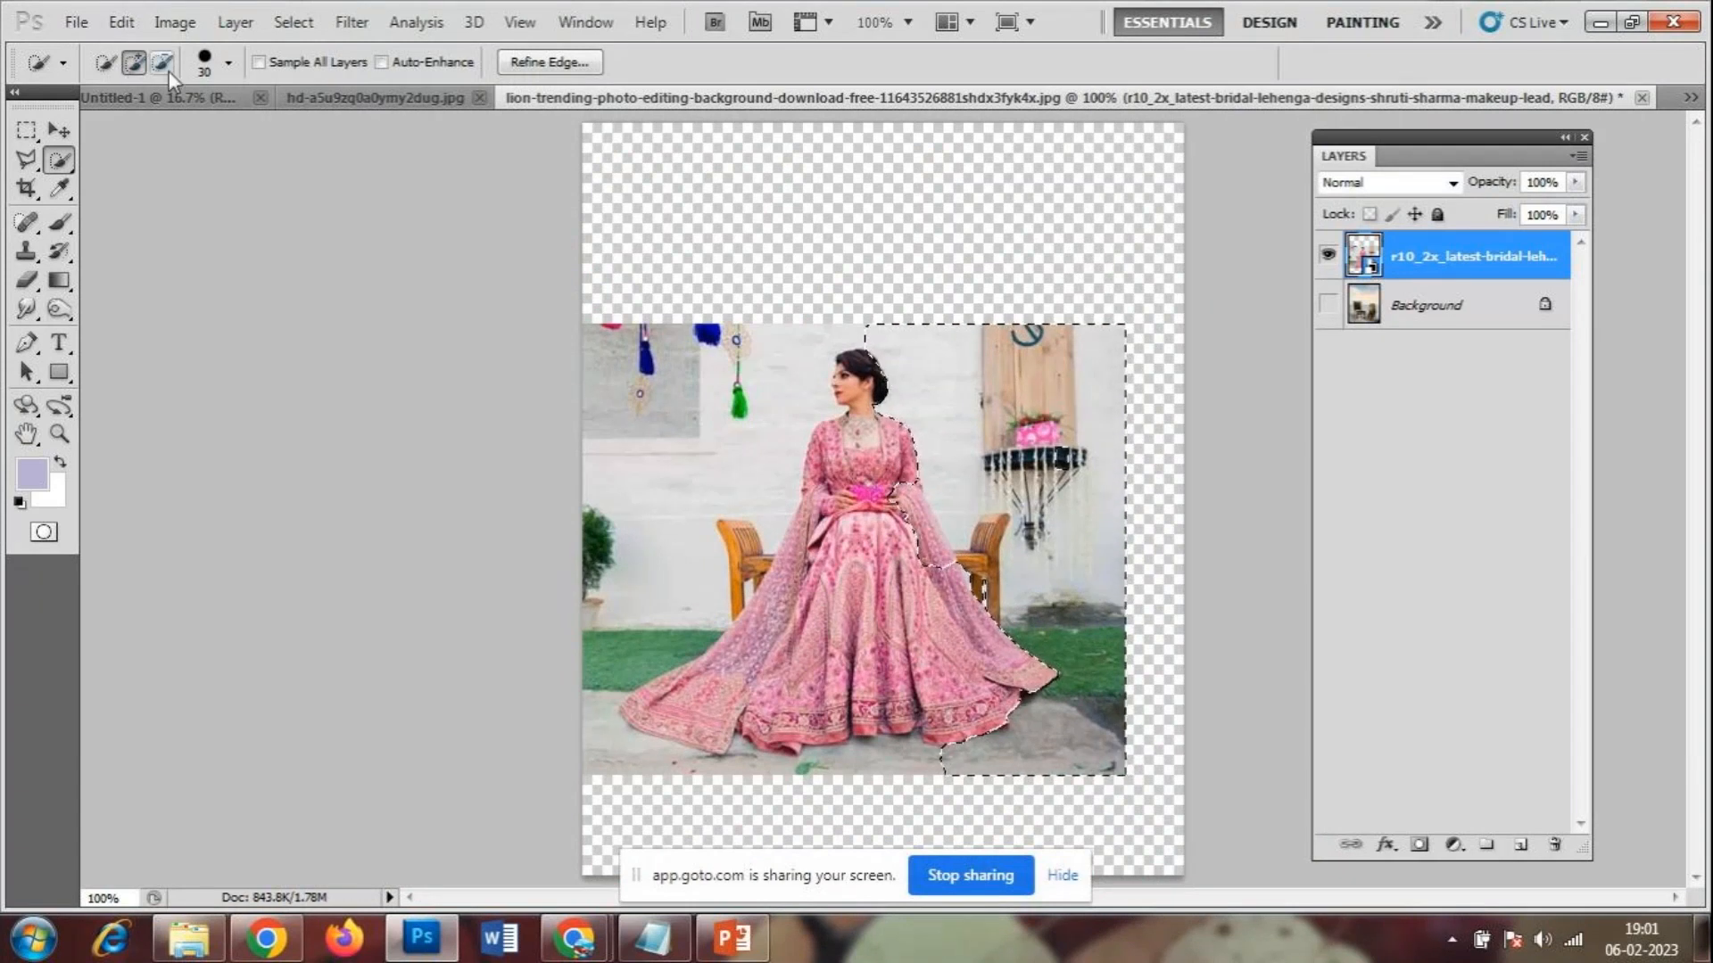
pyautogui.click(27, 165)
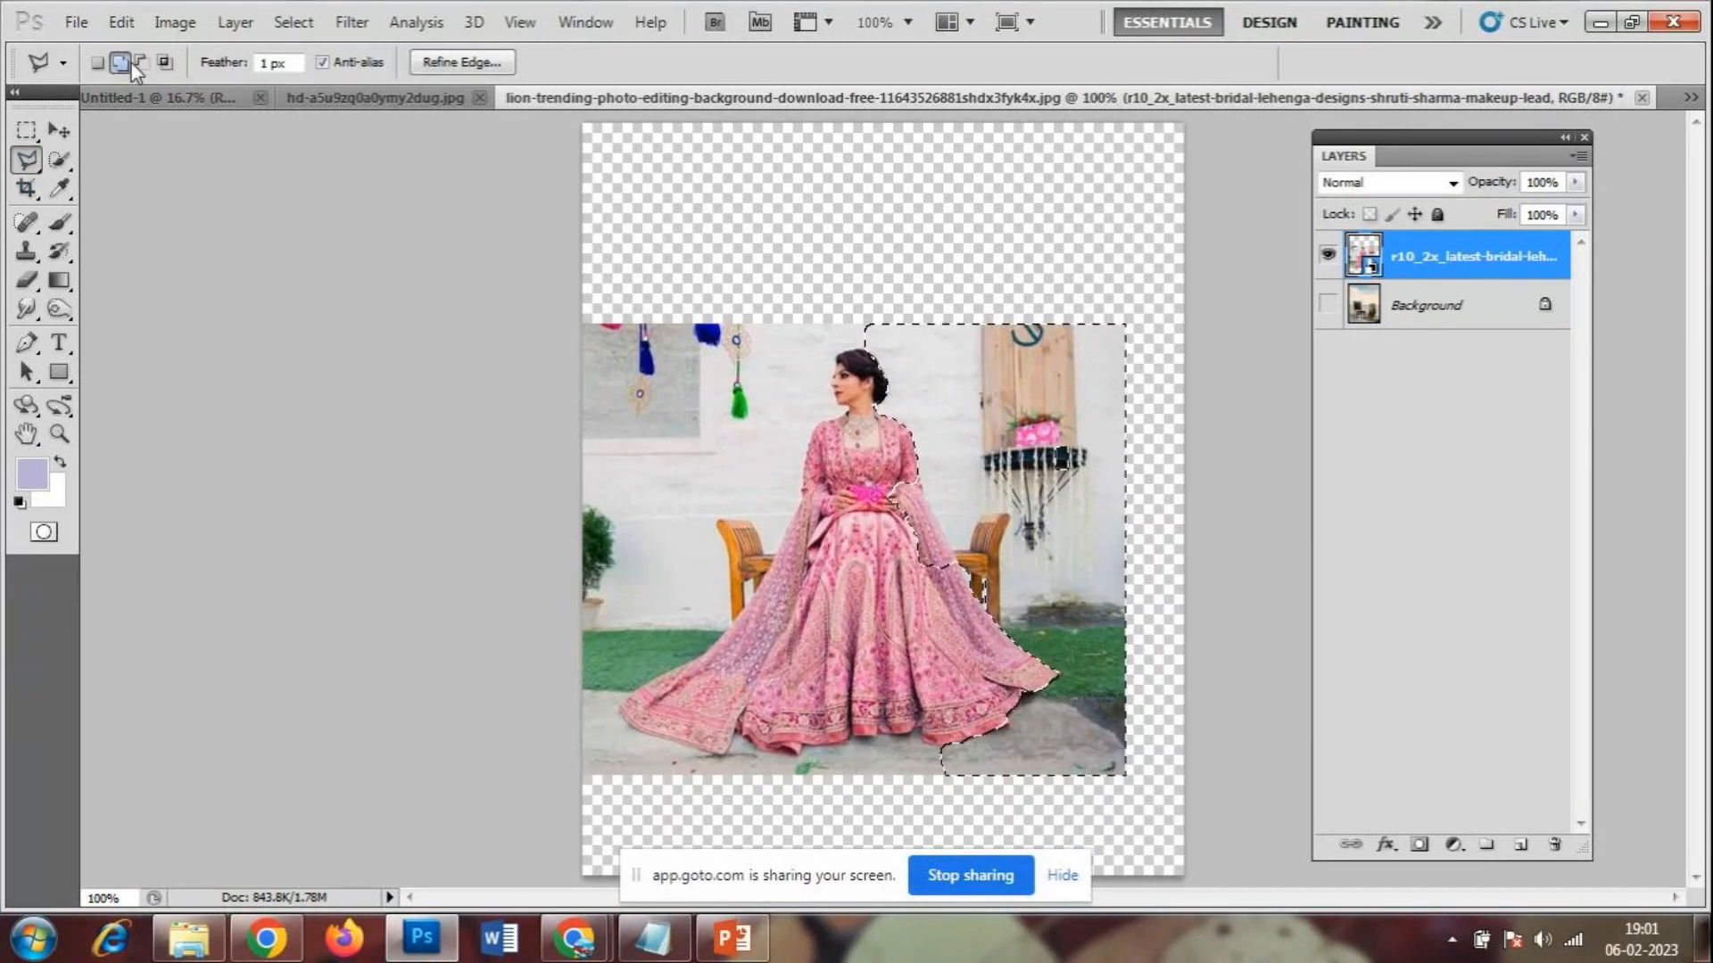
pyautogui.click(51, 166)
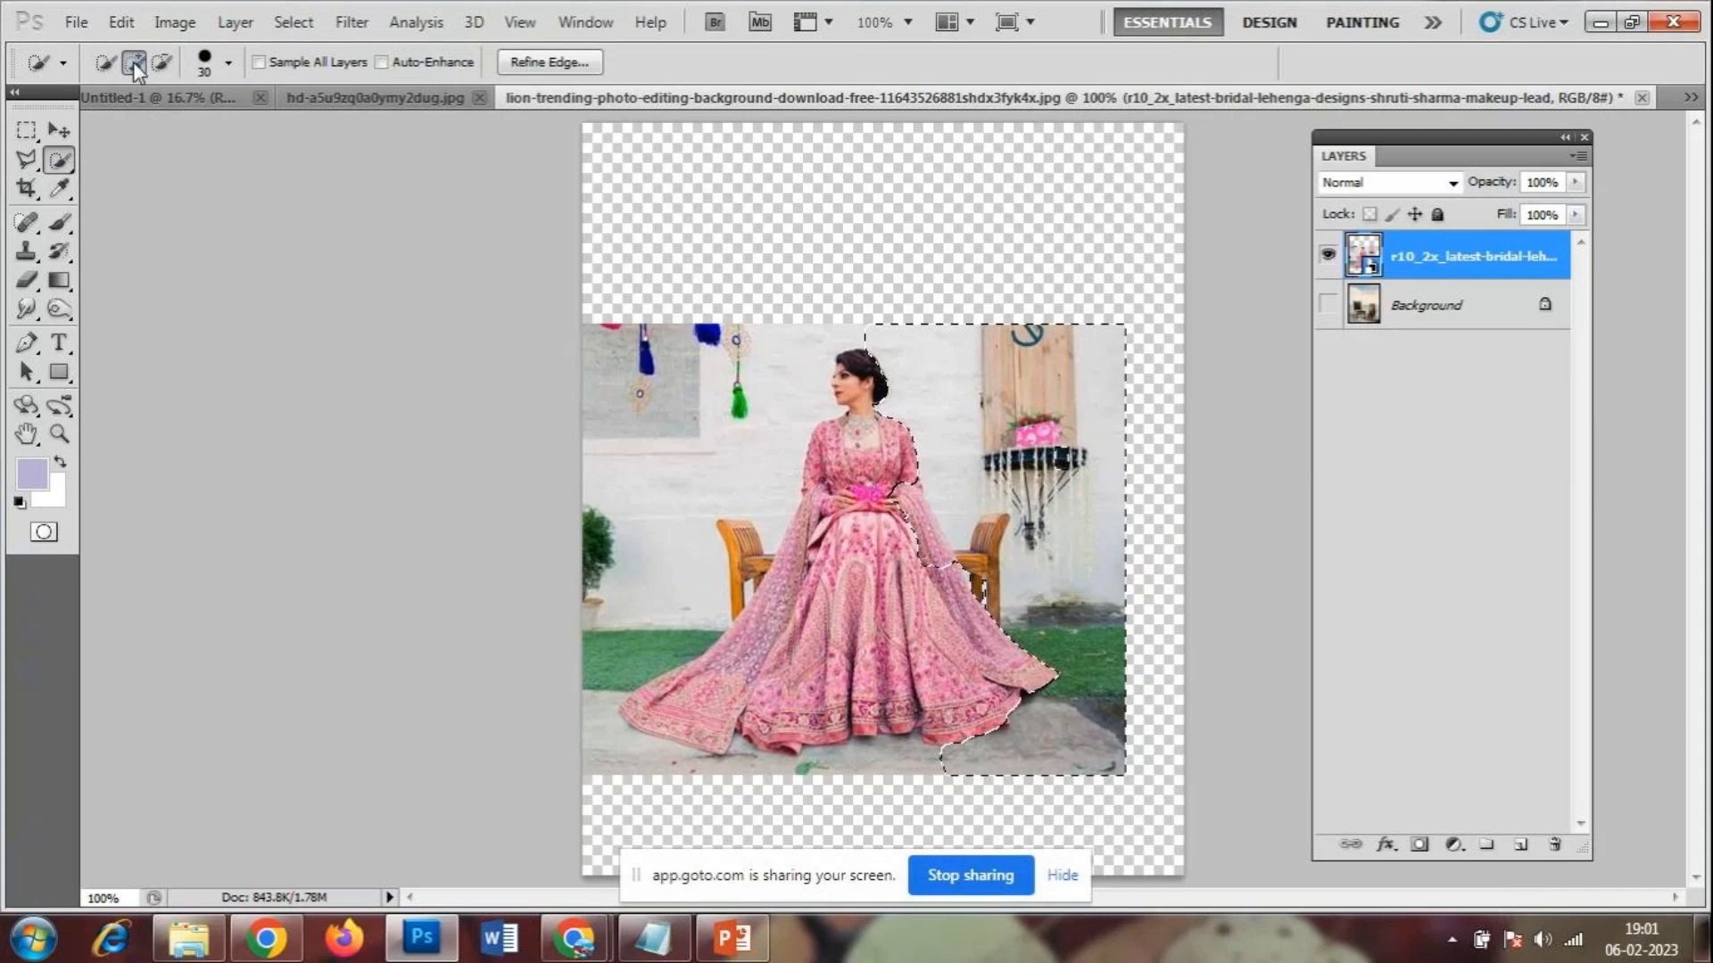
# - Refine the background selection along the woman's dupatta beside the chair by subtracting from it and adding back the missed wall area
pyautogui.click(163, 62)
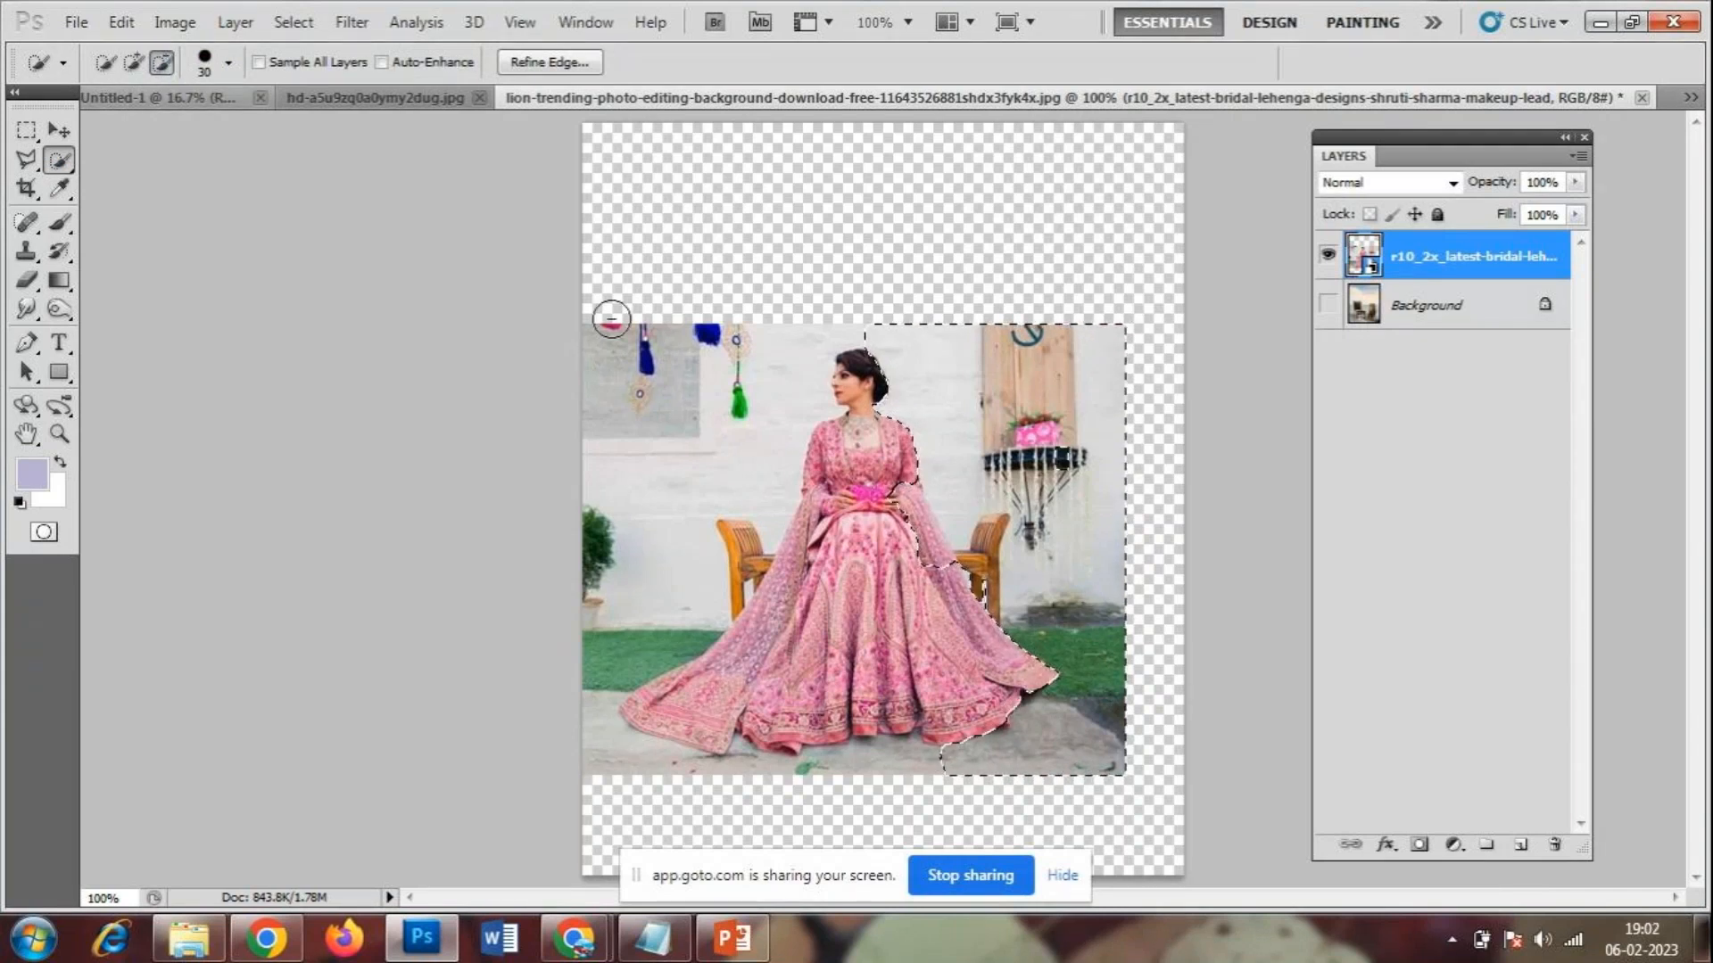
pyautogui.moveTo(922, 523); pyautogui.dragTo(948, 577)
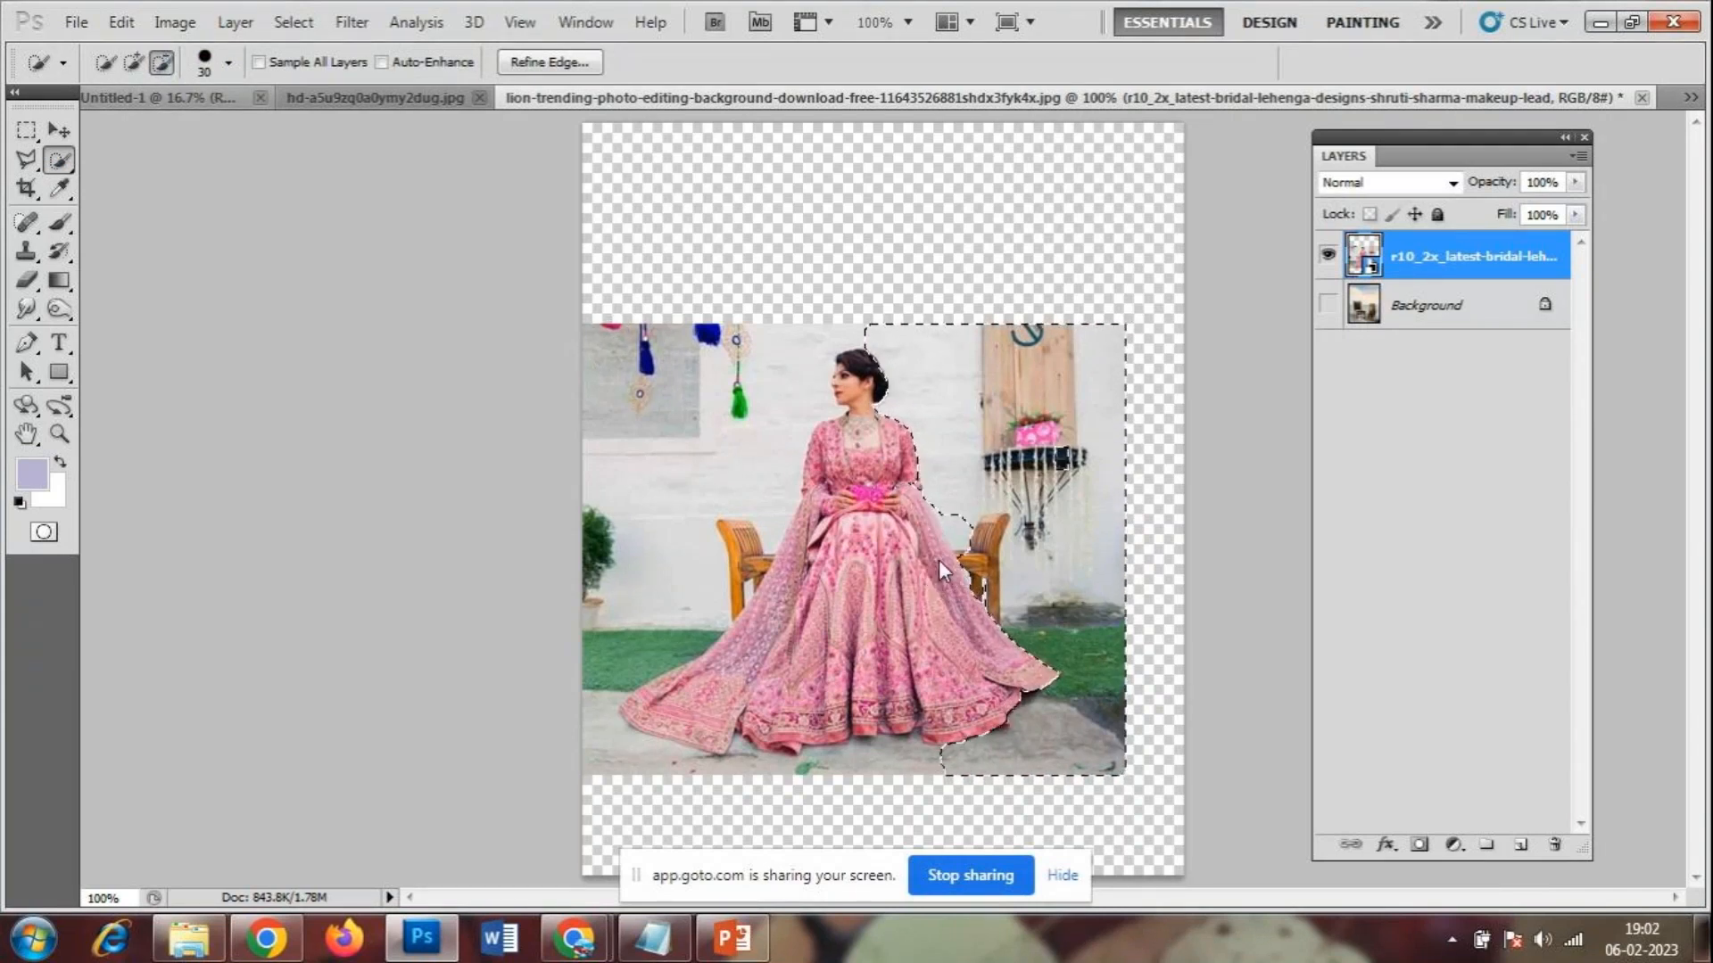
pyautogui.click(134, 62)
pyautogui.click(957, 526)
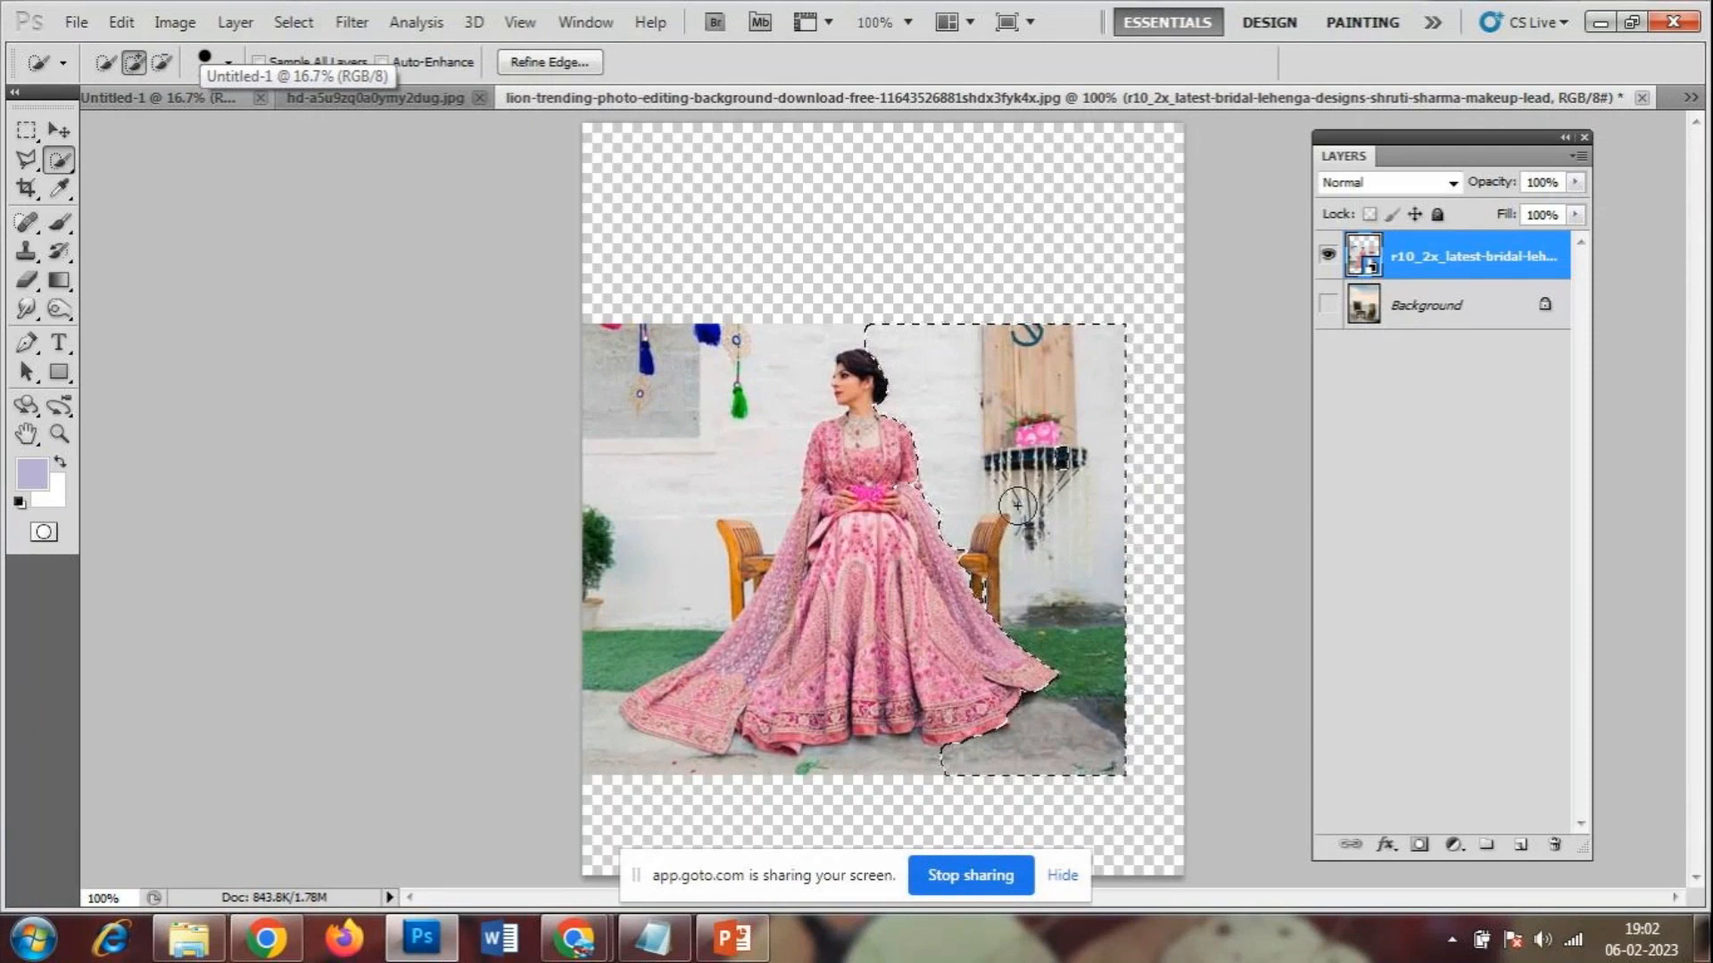
pyautogui.click(17, 163)
pyautogui.rightClick(18, 163)
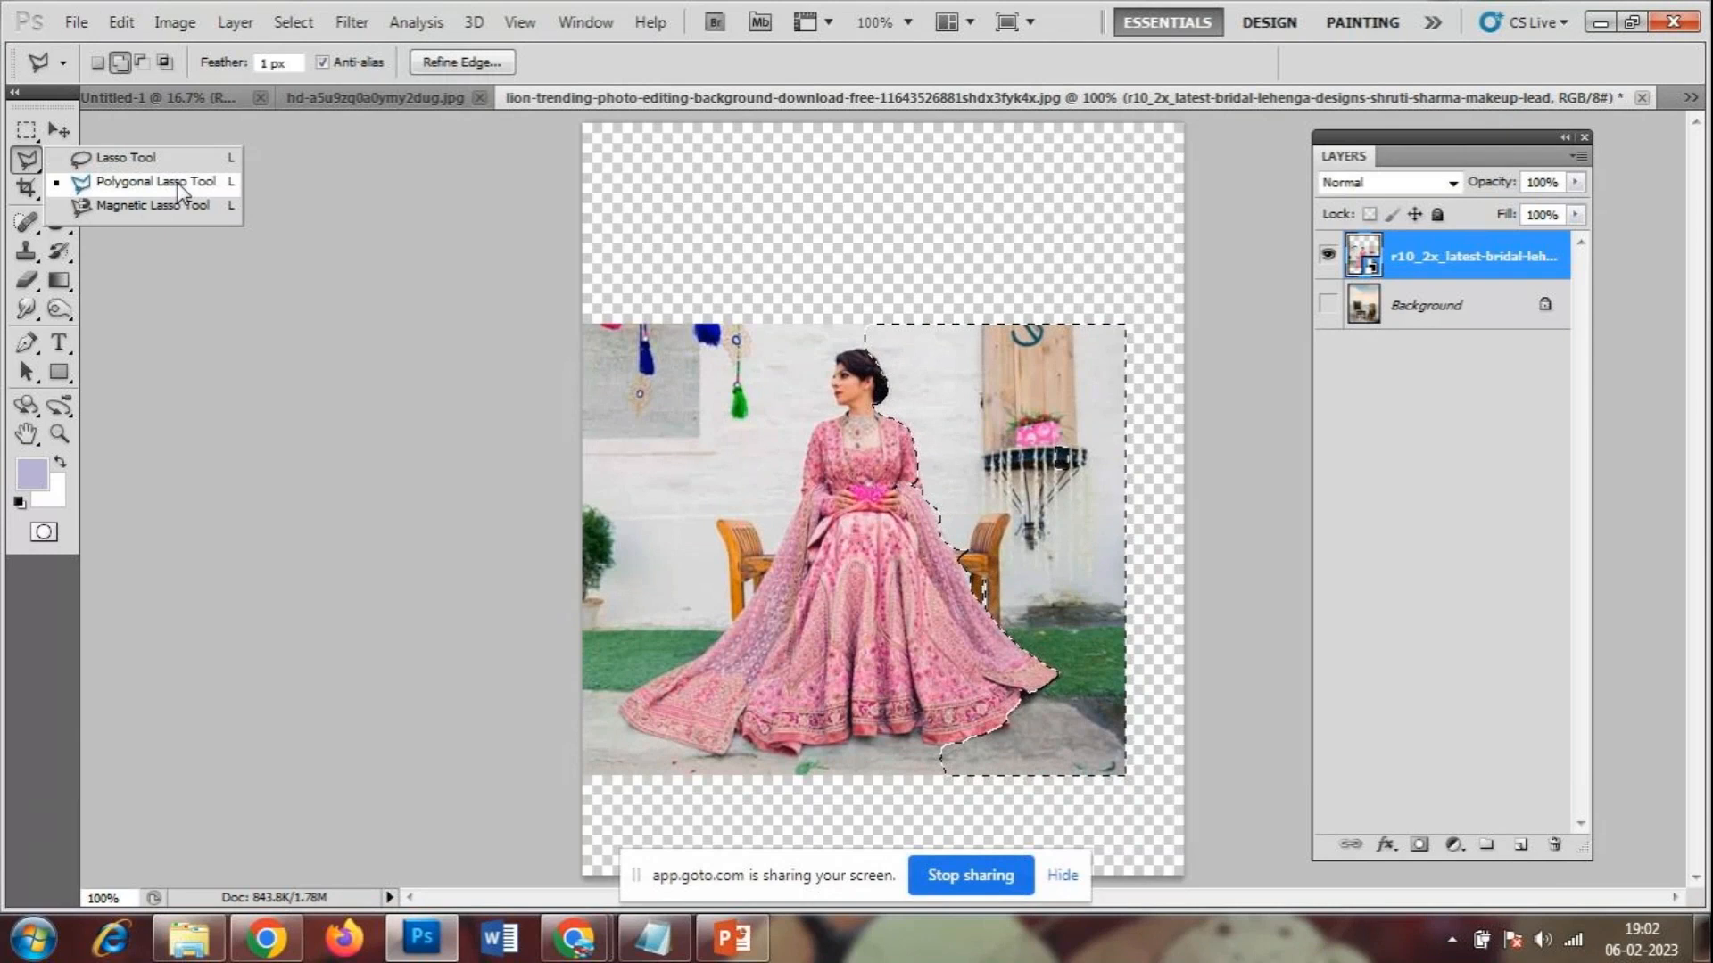
pyautogui.click(4, 180)
pyautogui.hotkey('ctrl', 'd')
pyautogui.hotkey('ctrl', '+')
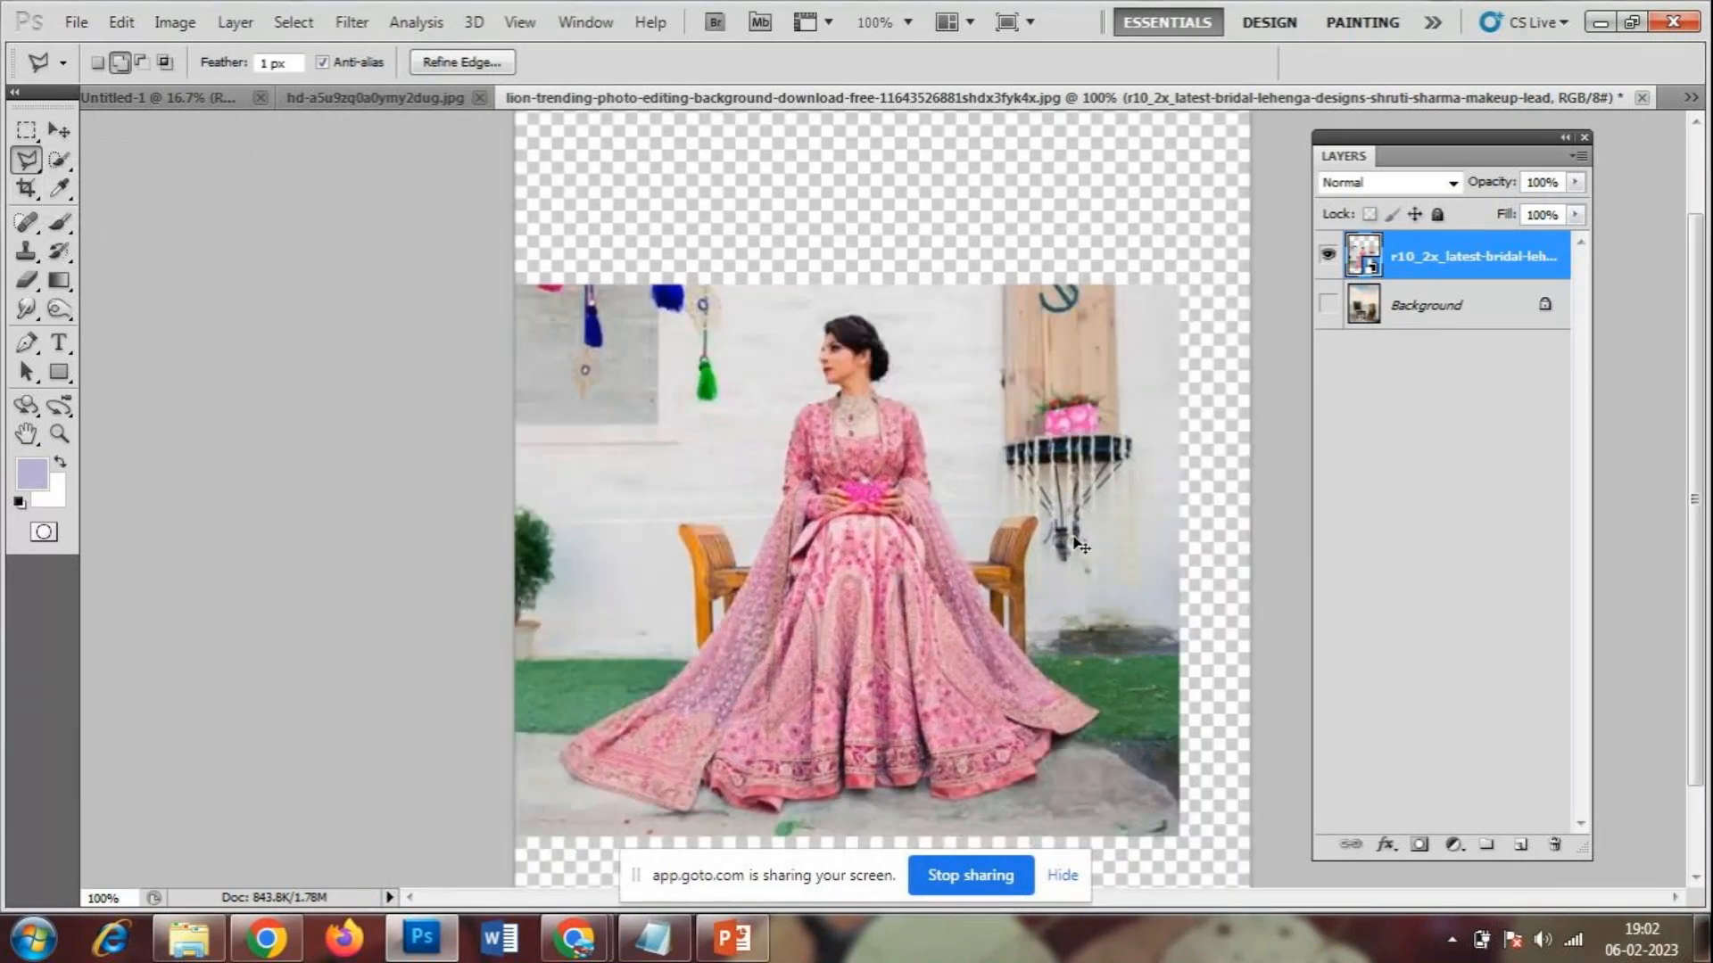
pyautogui.hotkey('ctrl', '-')
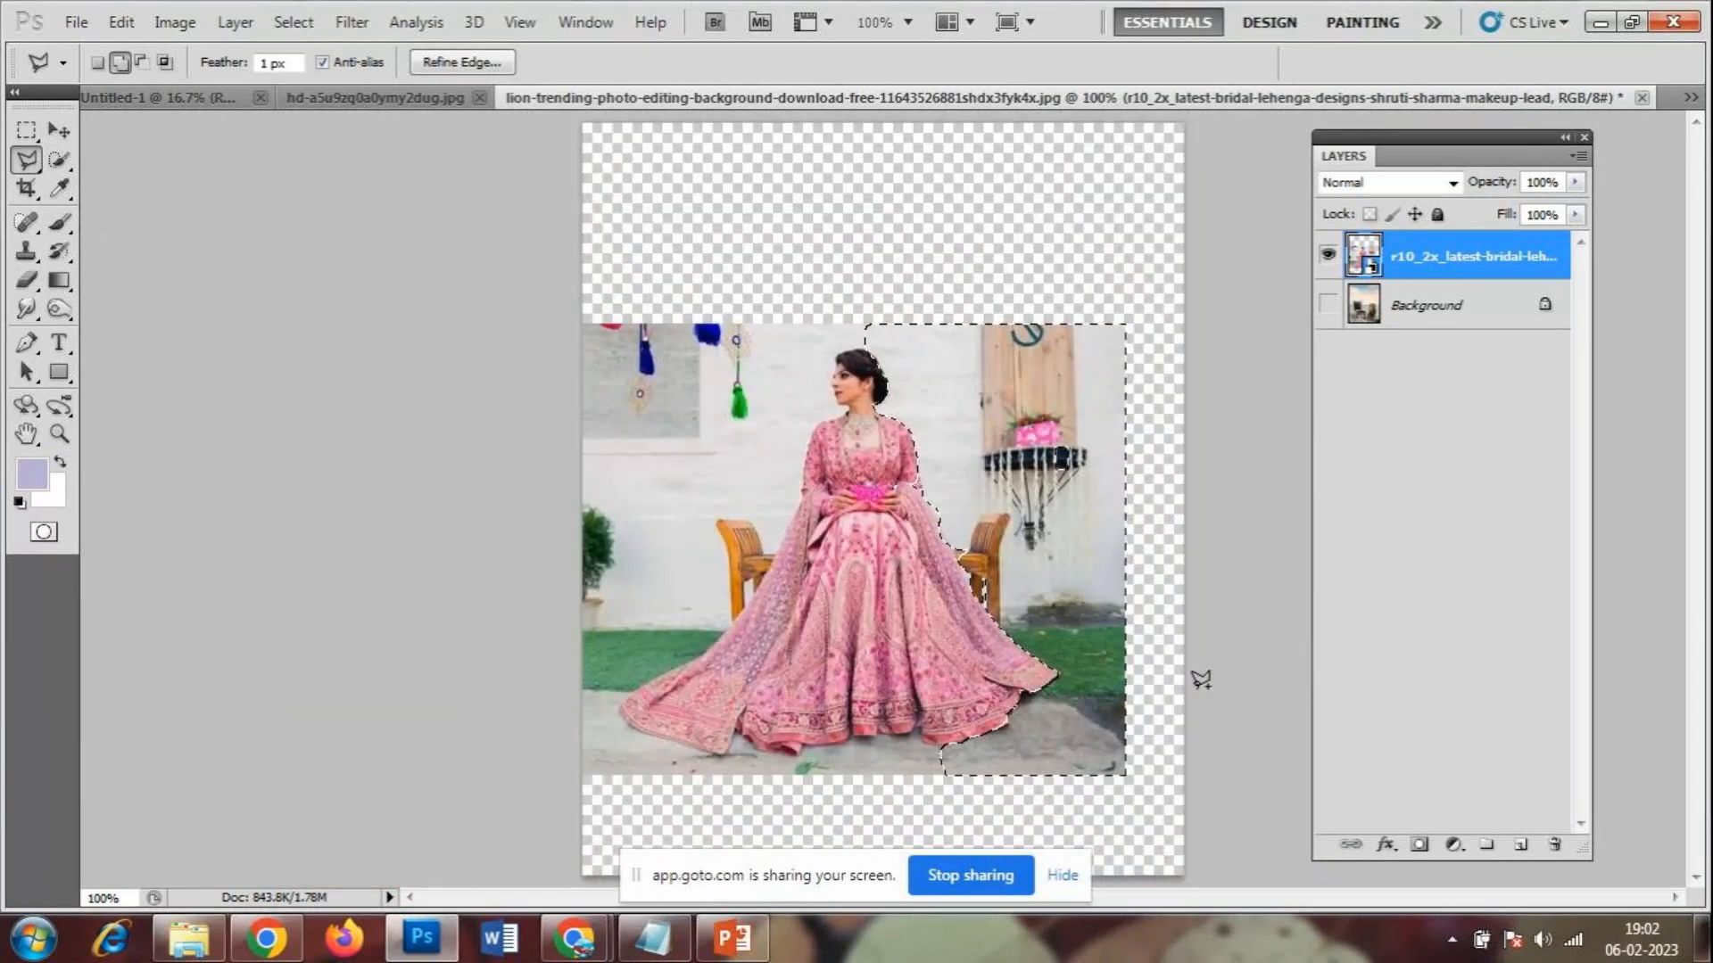
# - Try to delete the selected background from the bridal photo smart object, and rasterize its layer
pyautogui.press('Delete')
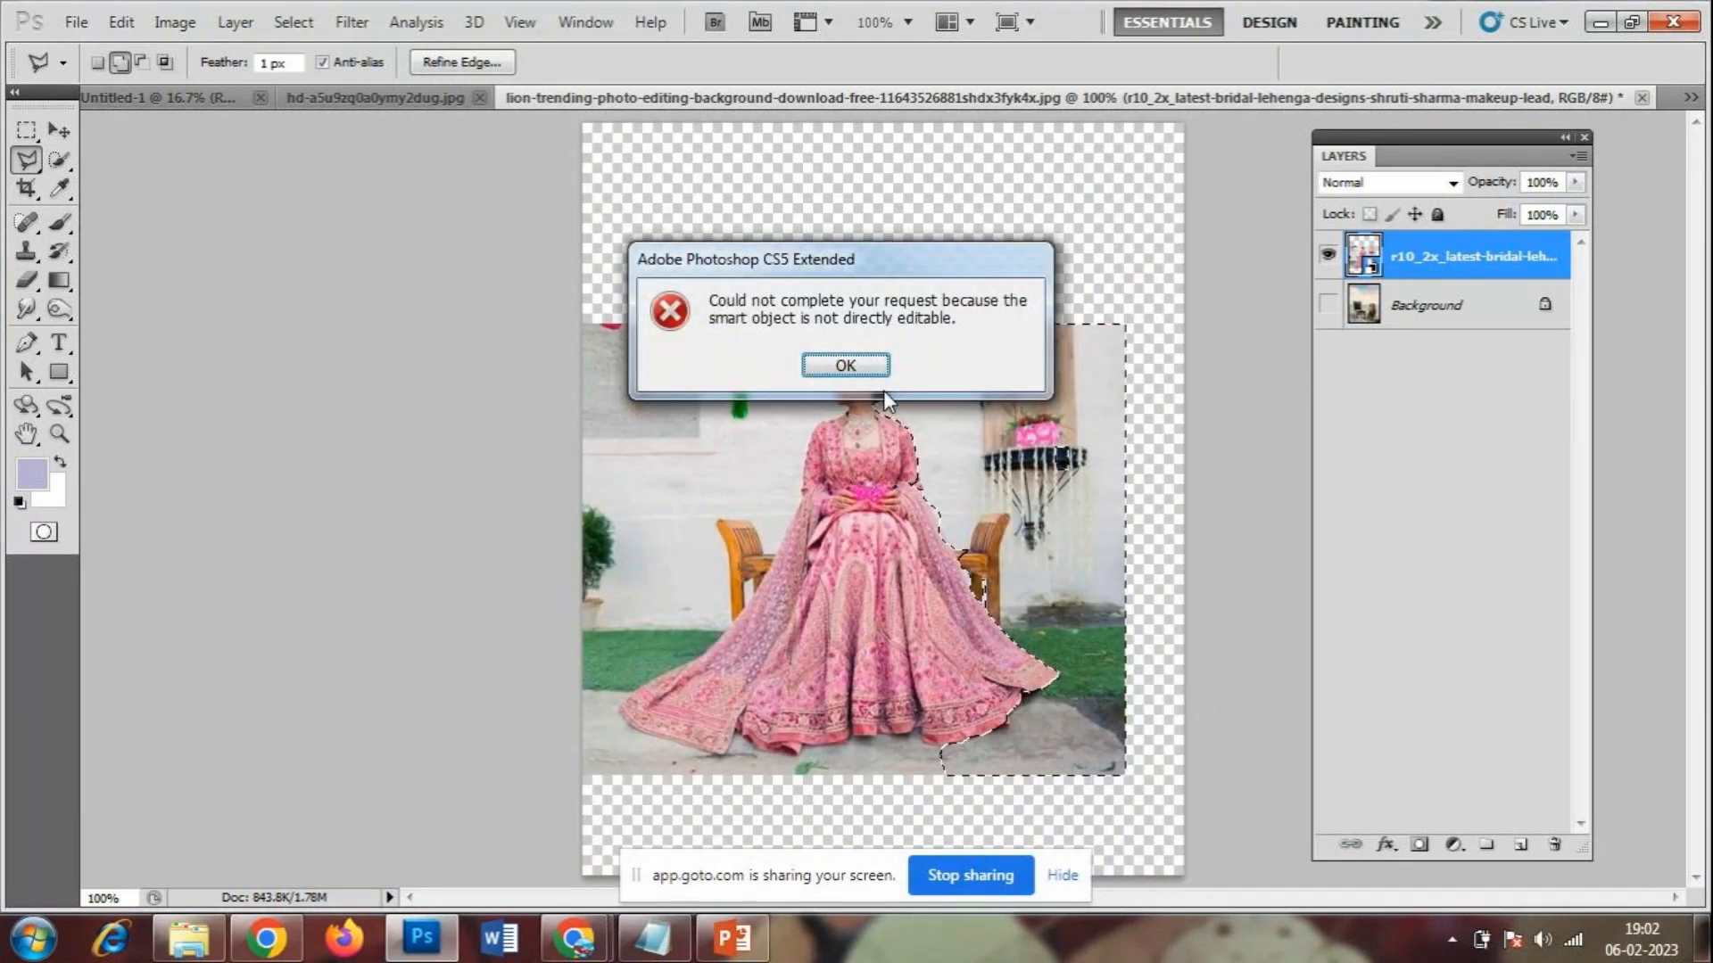
pyautogui.click(860, 365)
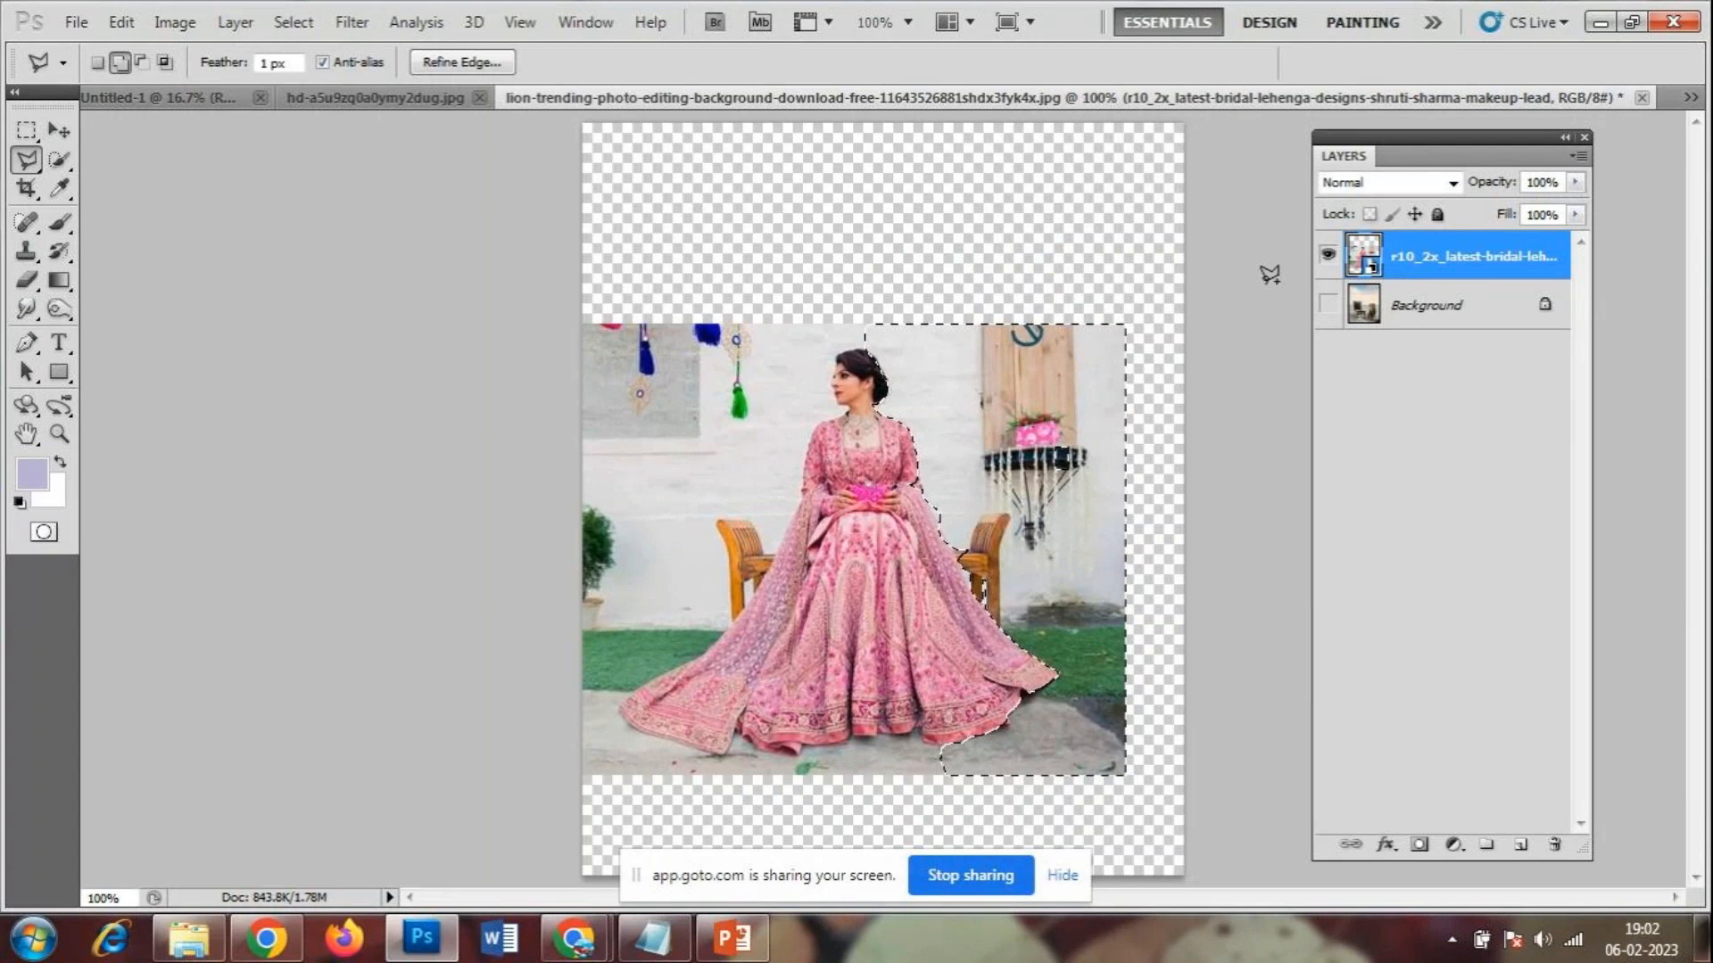
pyautogui.rightClick(1467, 263)
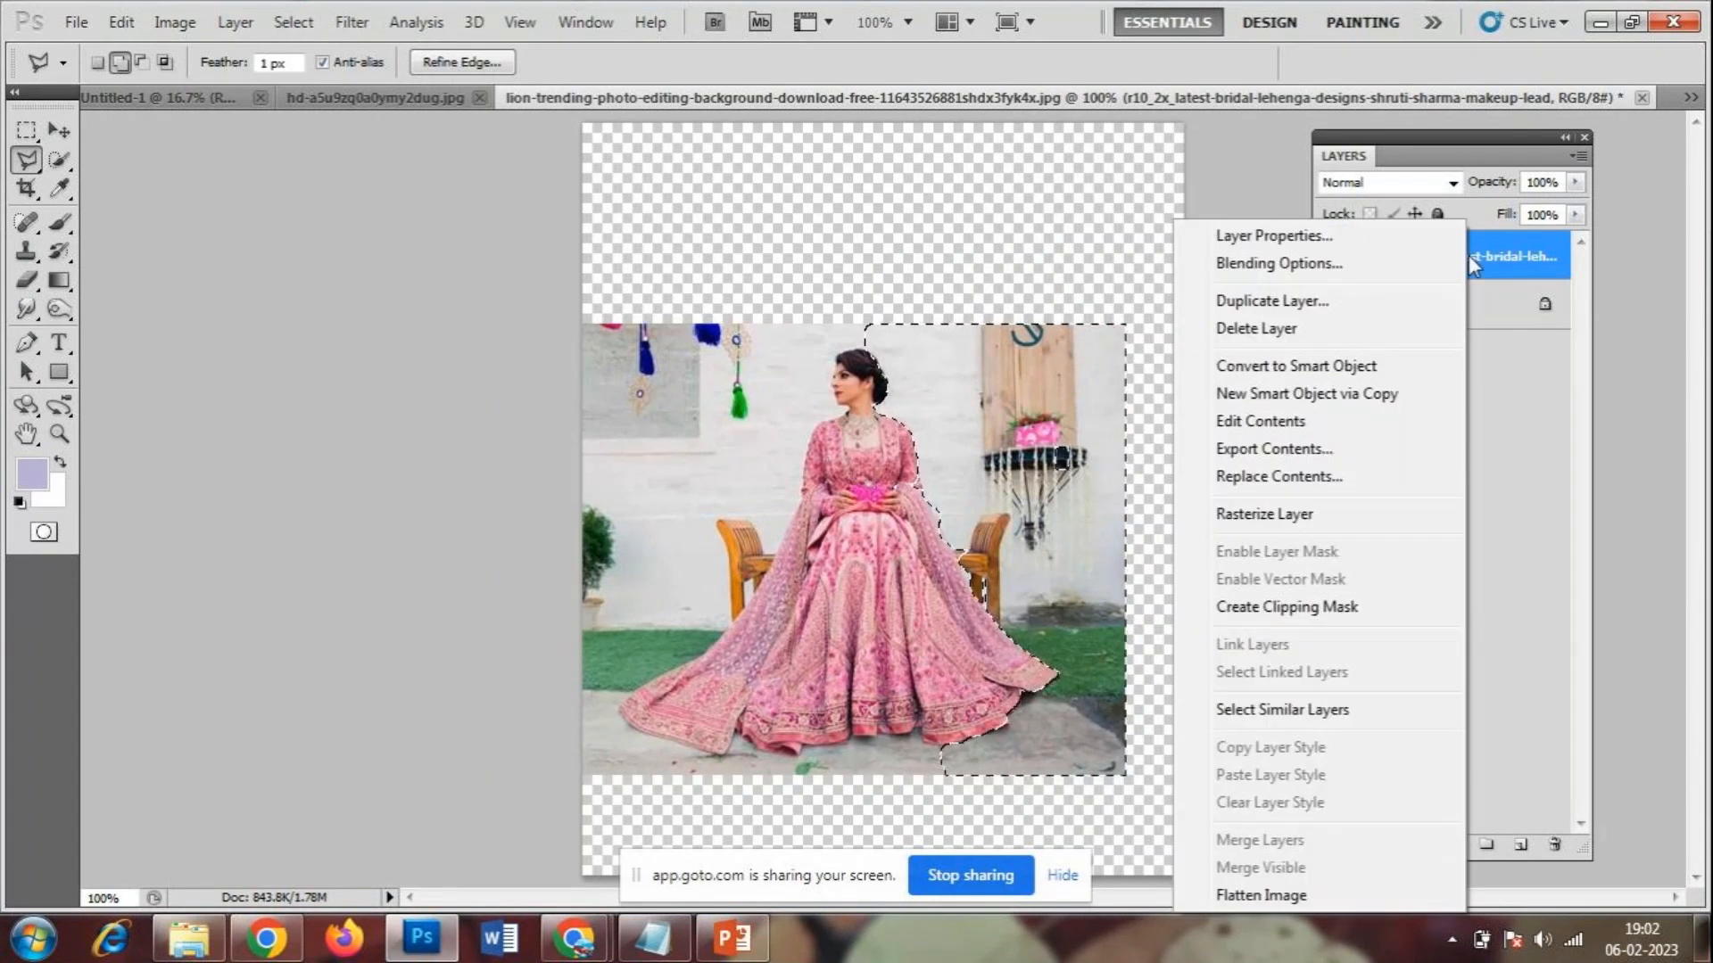
pyautogui.click(1284, 515)
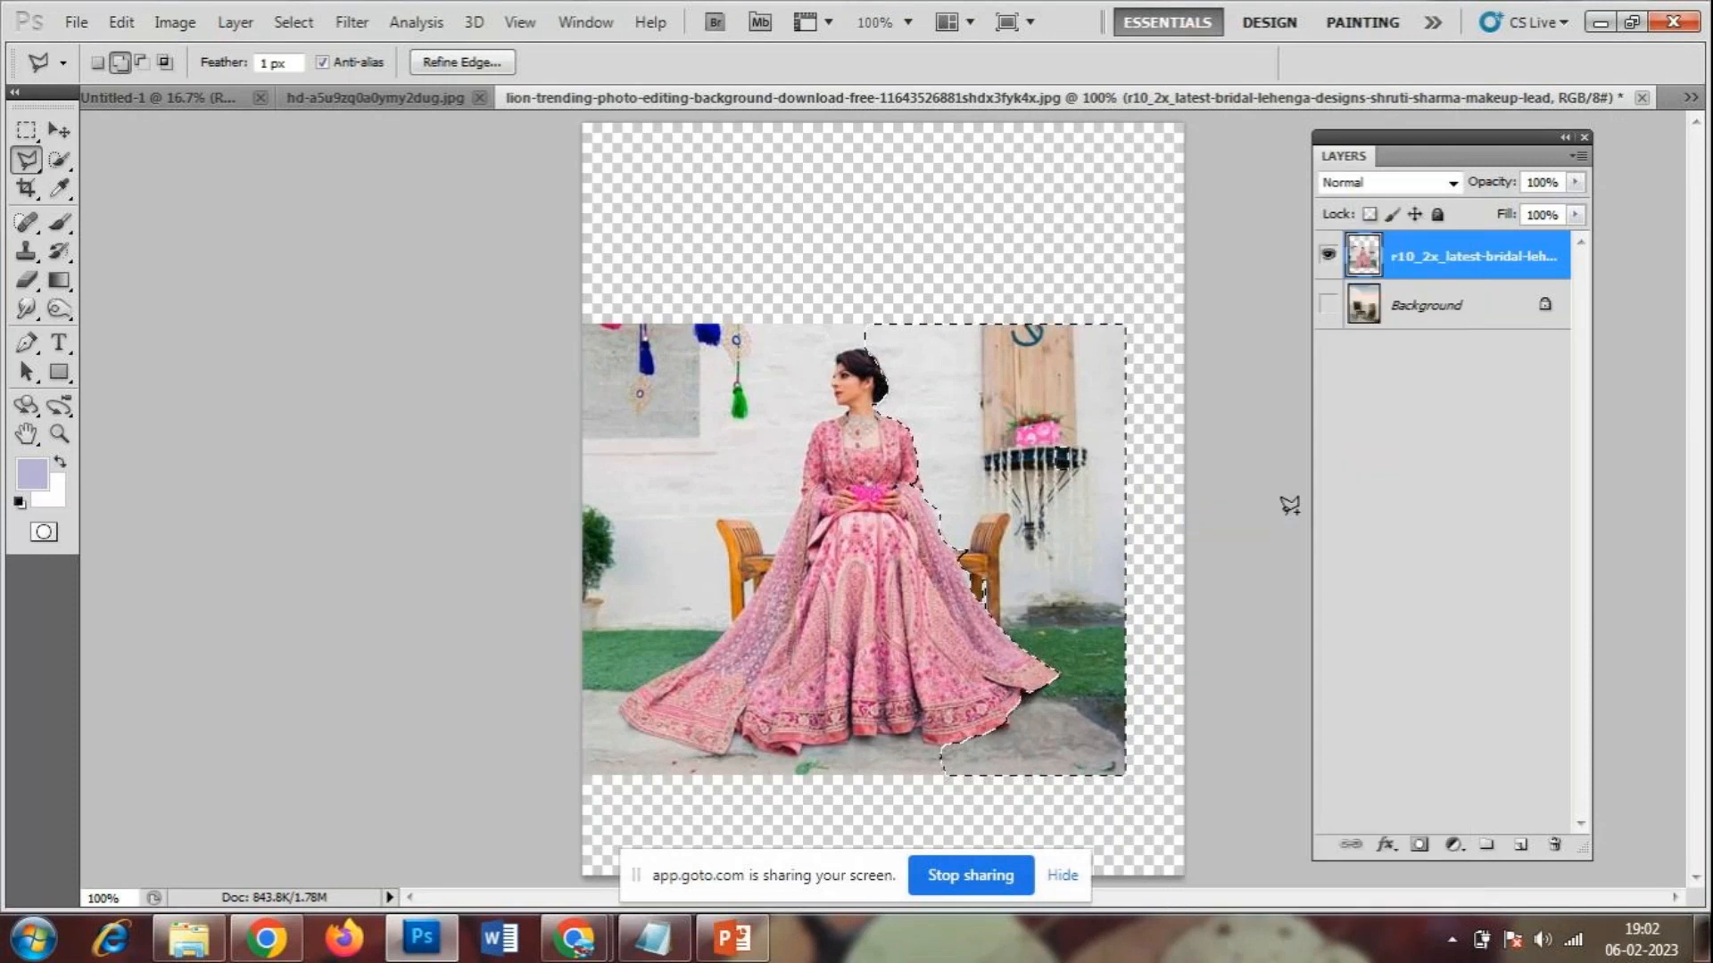
# - Delete the selected wall, grass and floor to the right of the woman, undo it, and delete the area again
pyautogui.press('Delete')
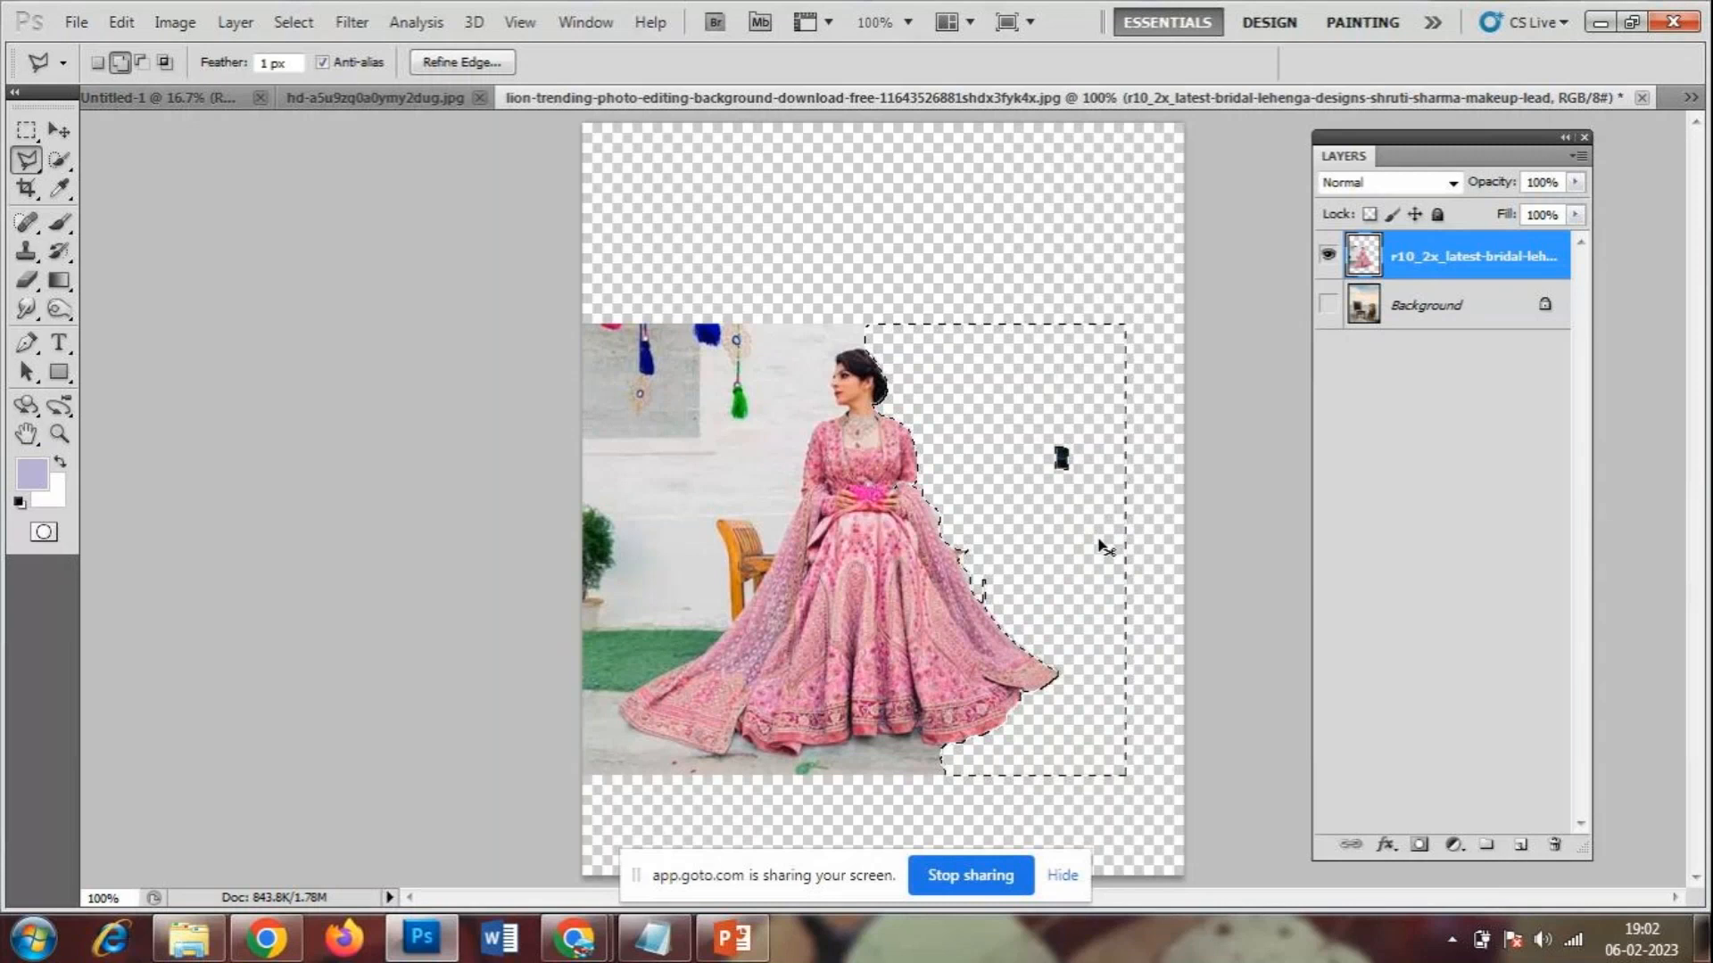
pyautogui.hotkey('ctrl', 'z')
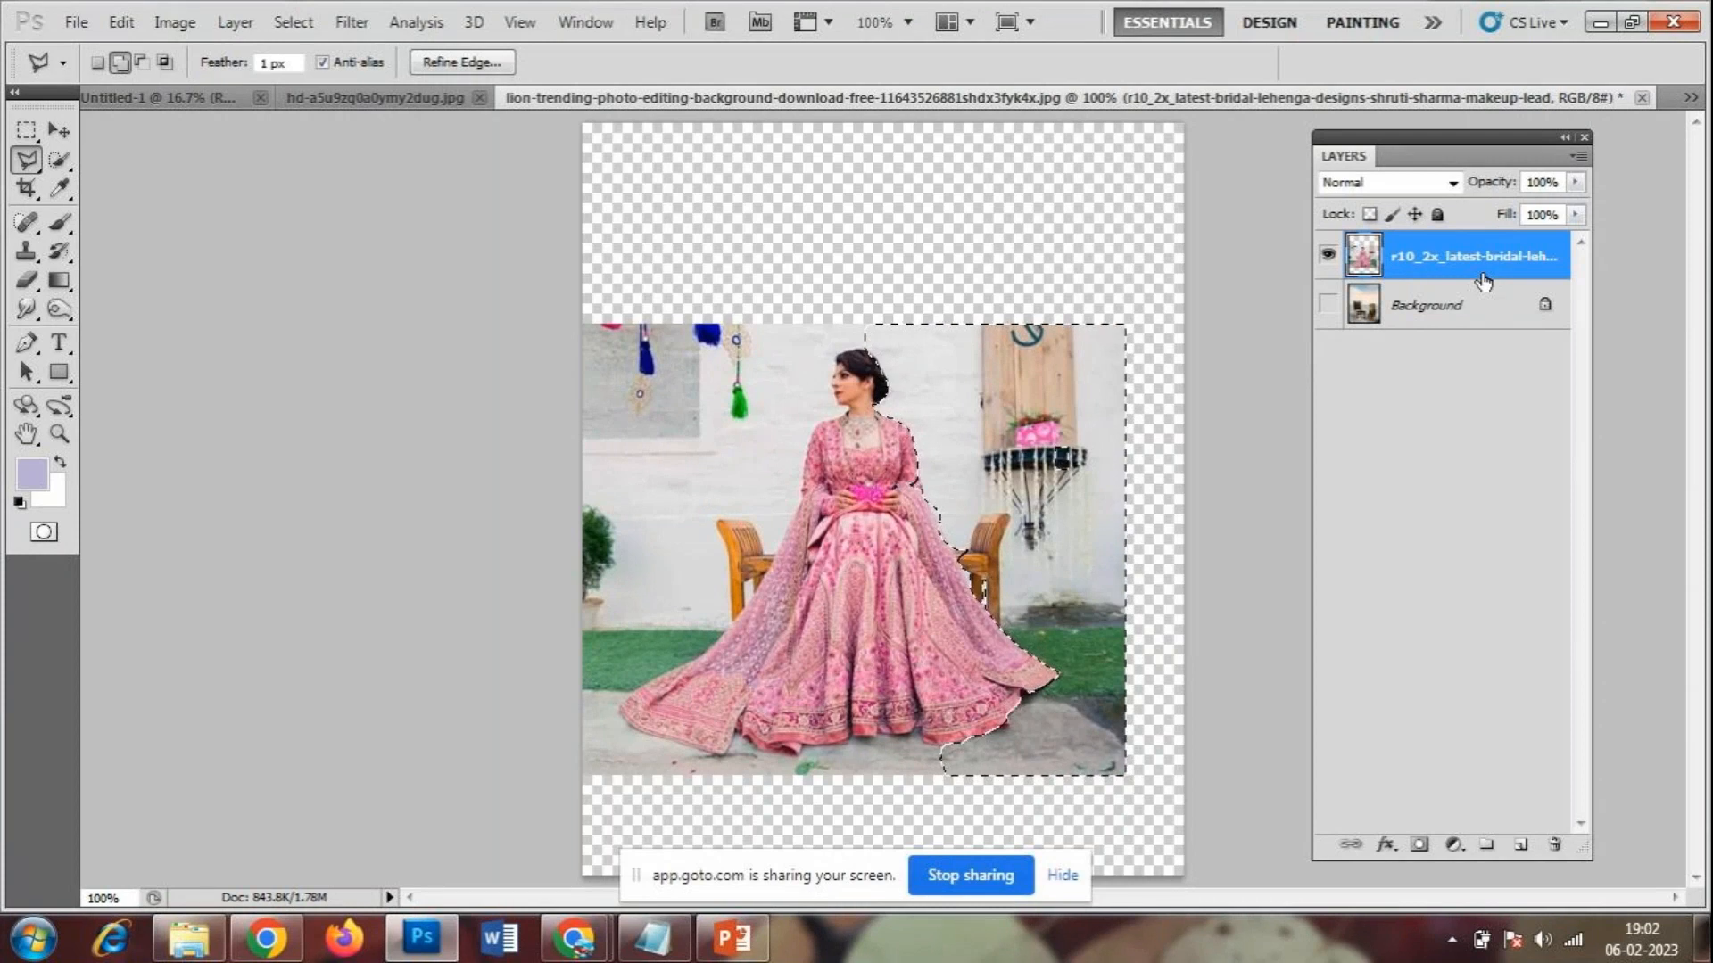
pyautogui.press('Delete')
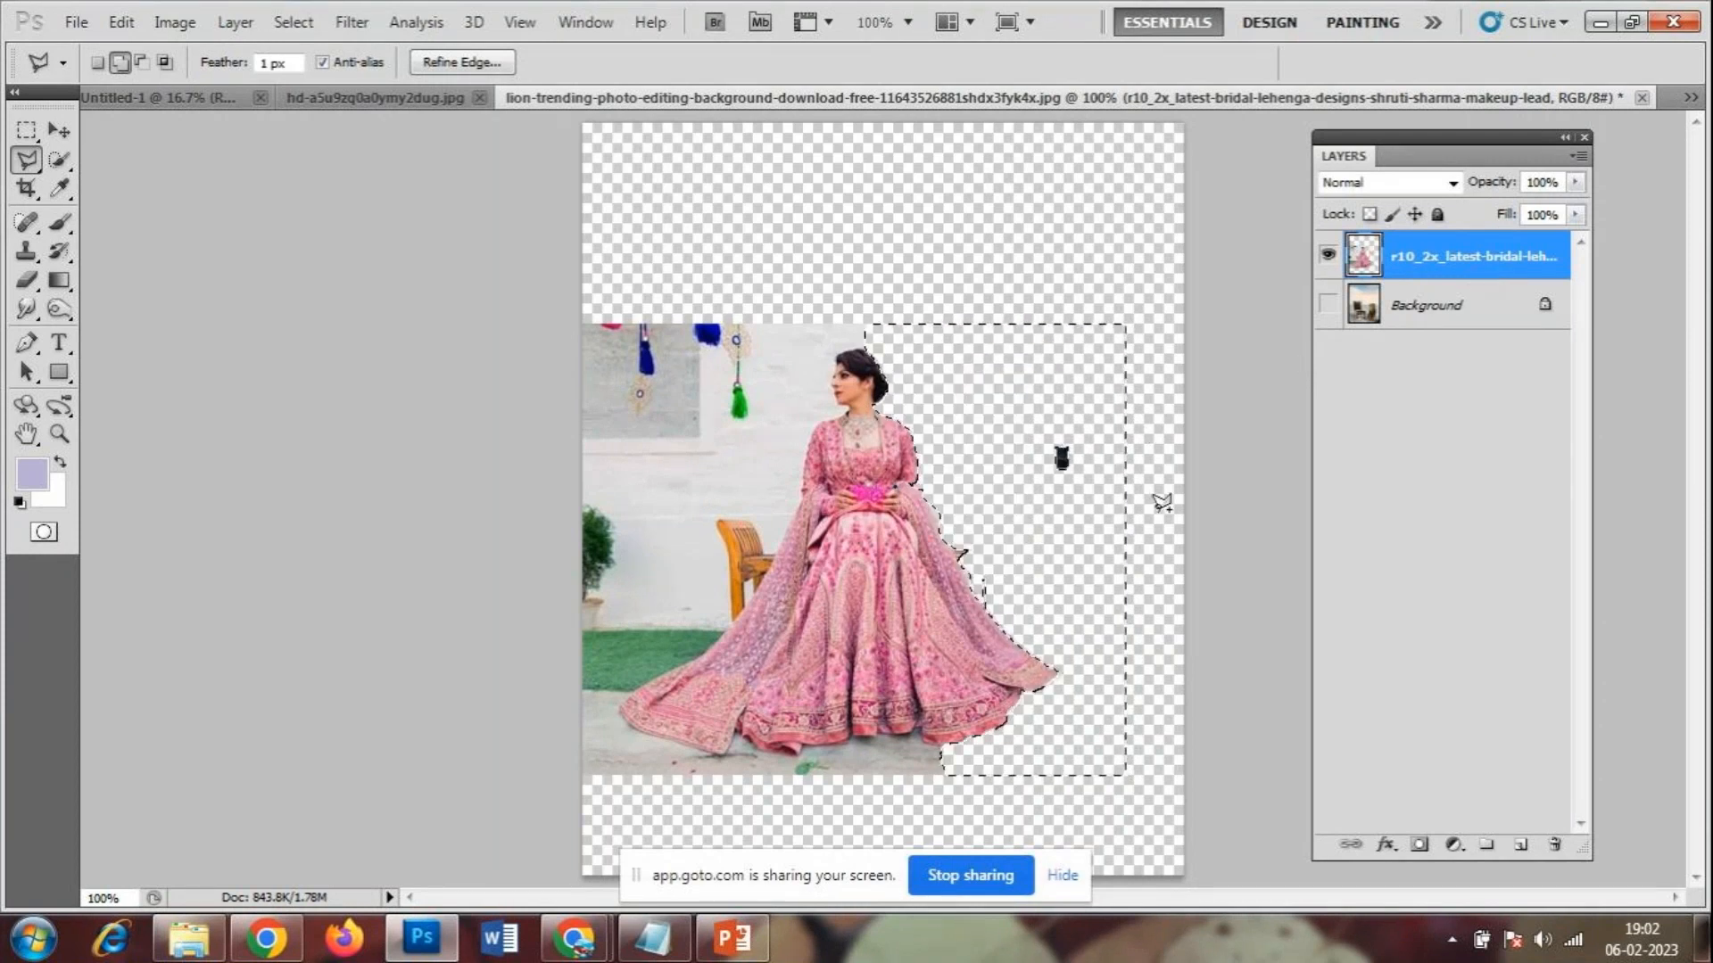
# - Quick-select the remaining wall, grass and floor backdrop on the woman's left side, delete it, and clear the selection
pyautogui.hotkey('ctrl', 'd')
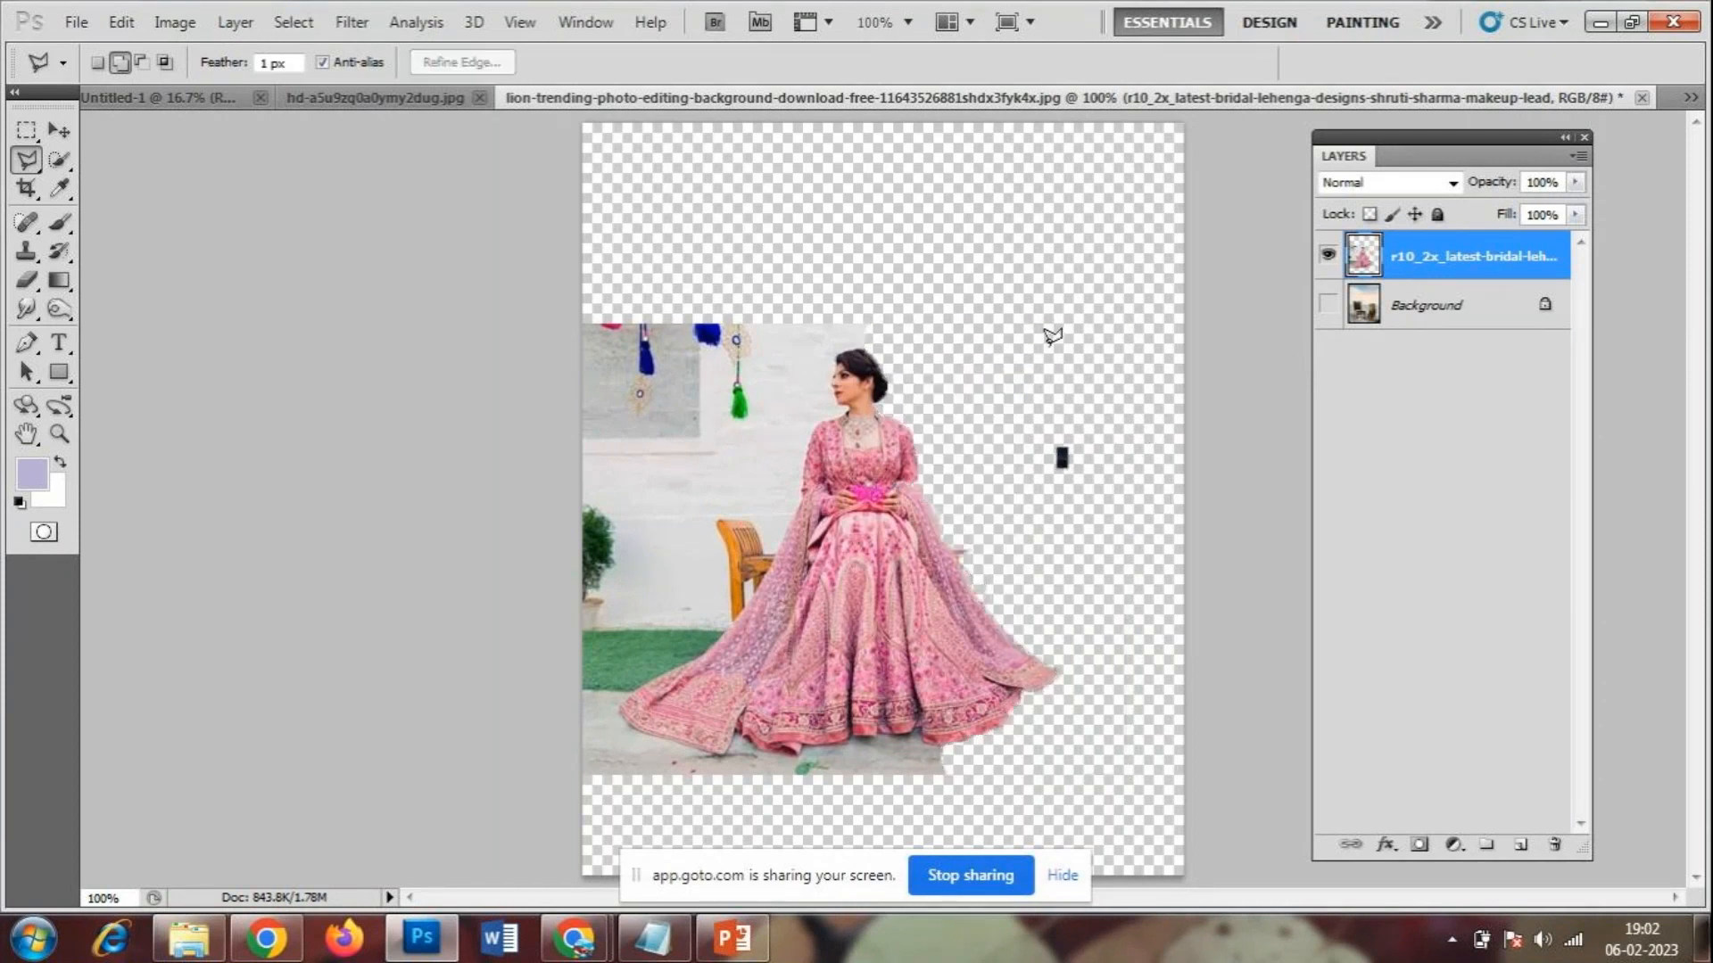
pyautogui.click(56, 160)
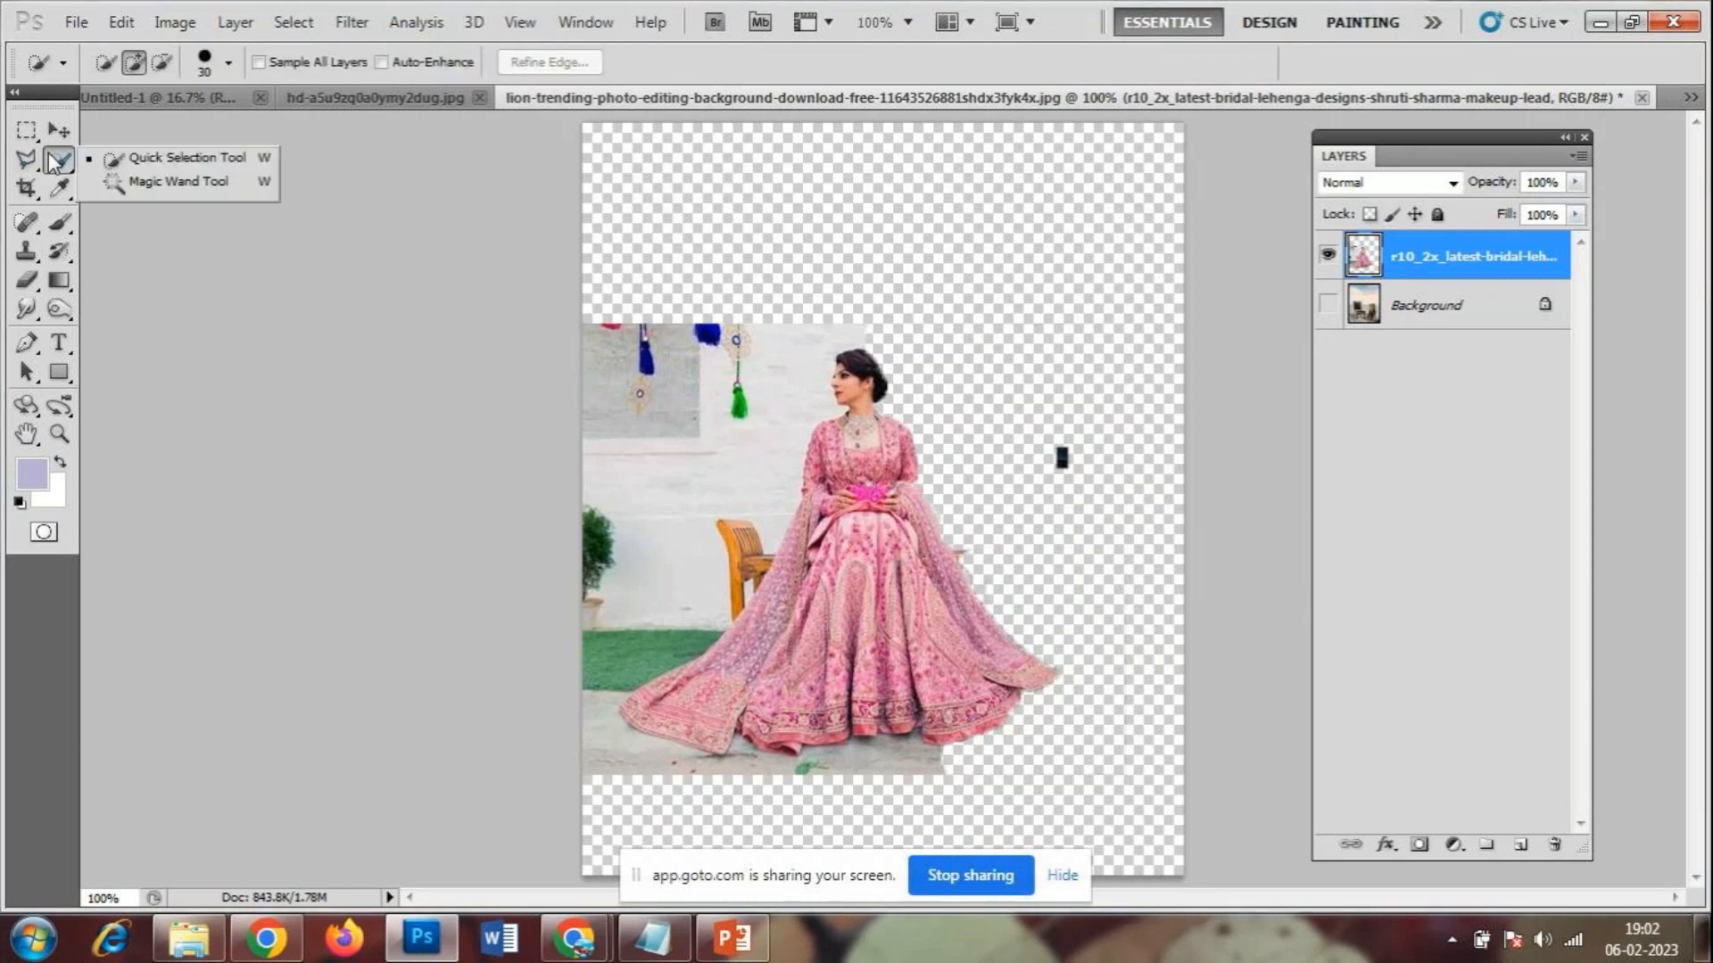
pyautogui.click(185, 169)
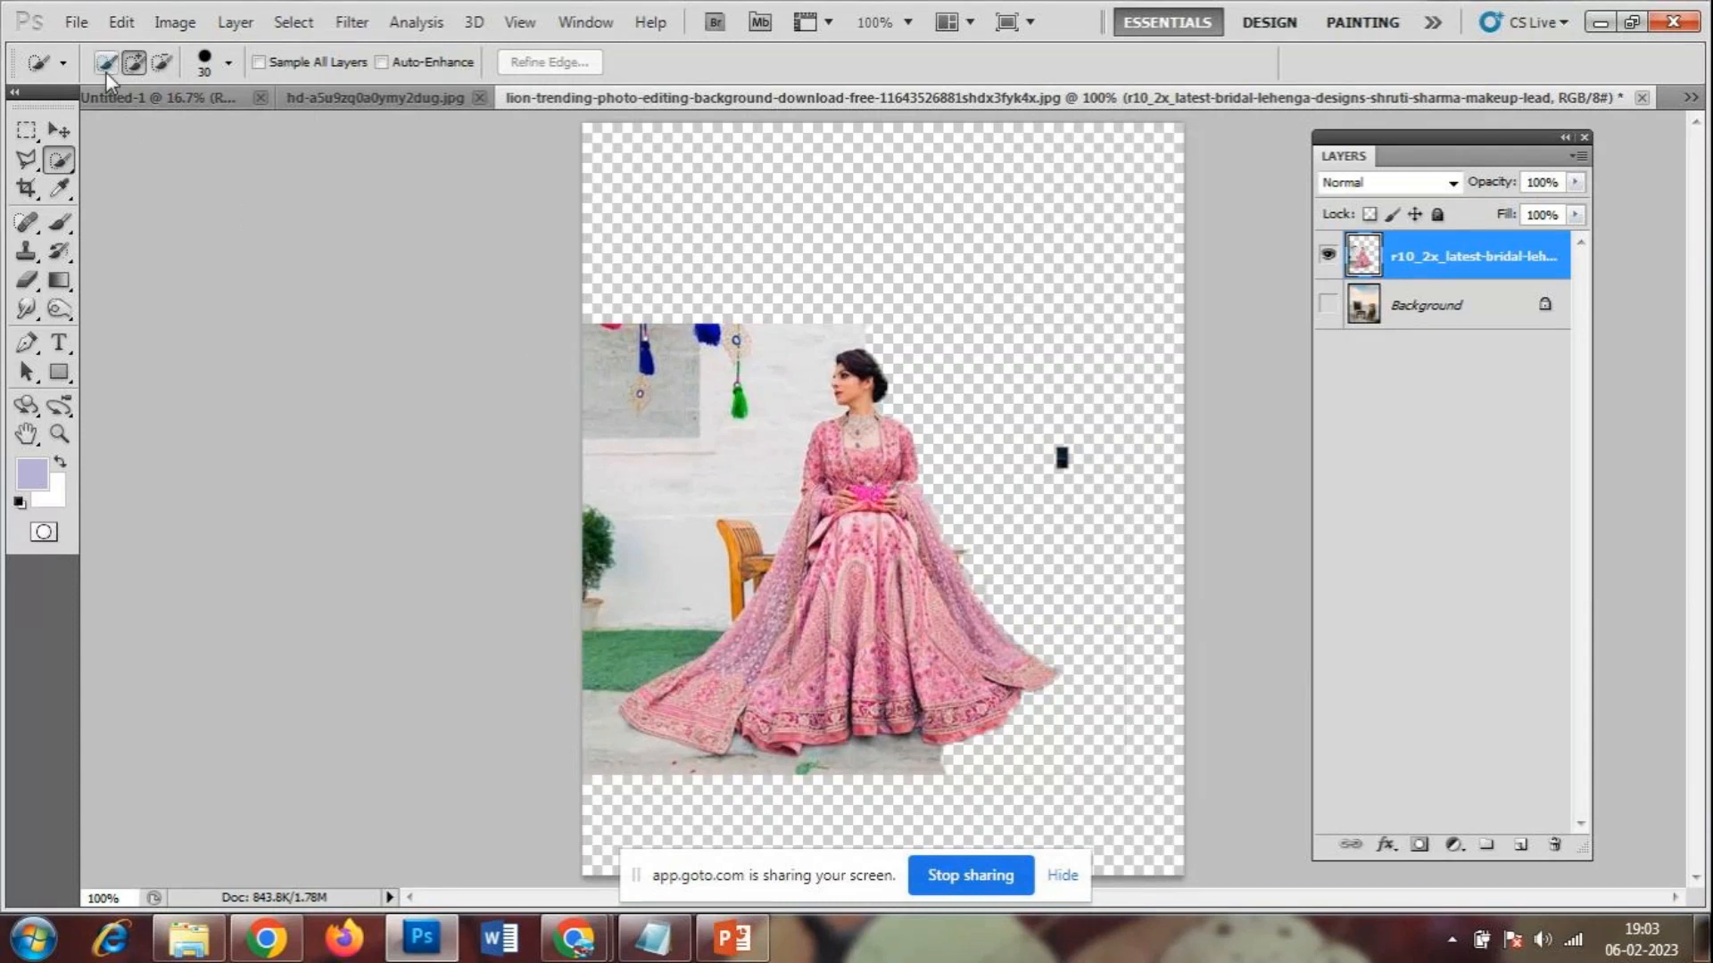
pyautogui.moveTo(592, 413)
pyautogui.mouseDown()
pyautogui.moveTo(671, 415)
pyautogui.moveTo(758, 374)
pyautogui.mouseUp()
pyautogui.click(605, 662)
pyautogui.moveTo(568, 754)
pyautogui.mouseDown()
pyautogui.moveTo(769, 780)
pyautogui.moveTo(977, 769)
pyautogui.mouseUp()
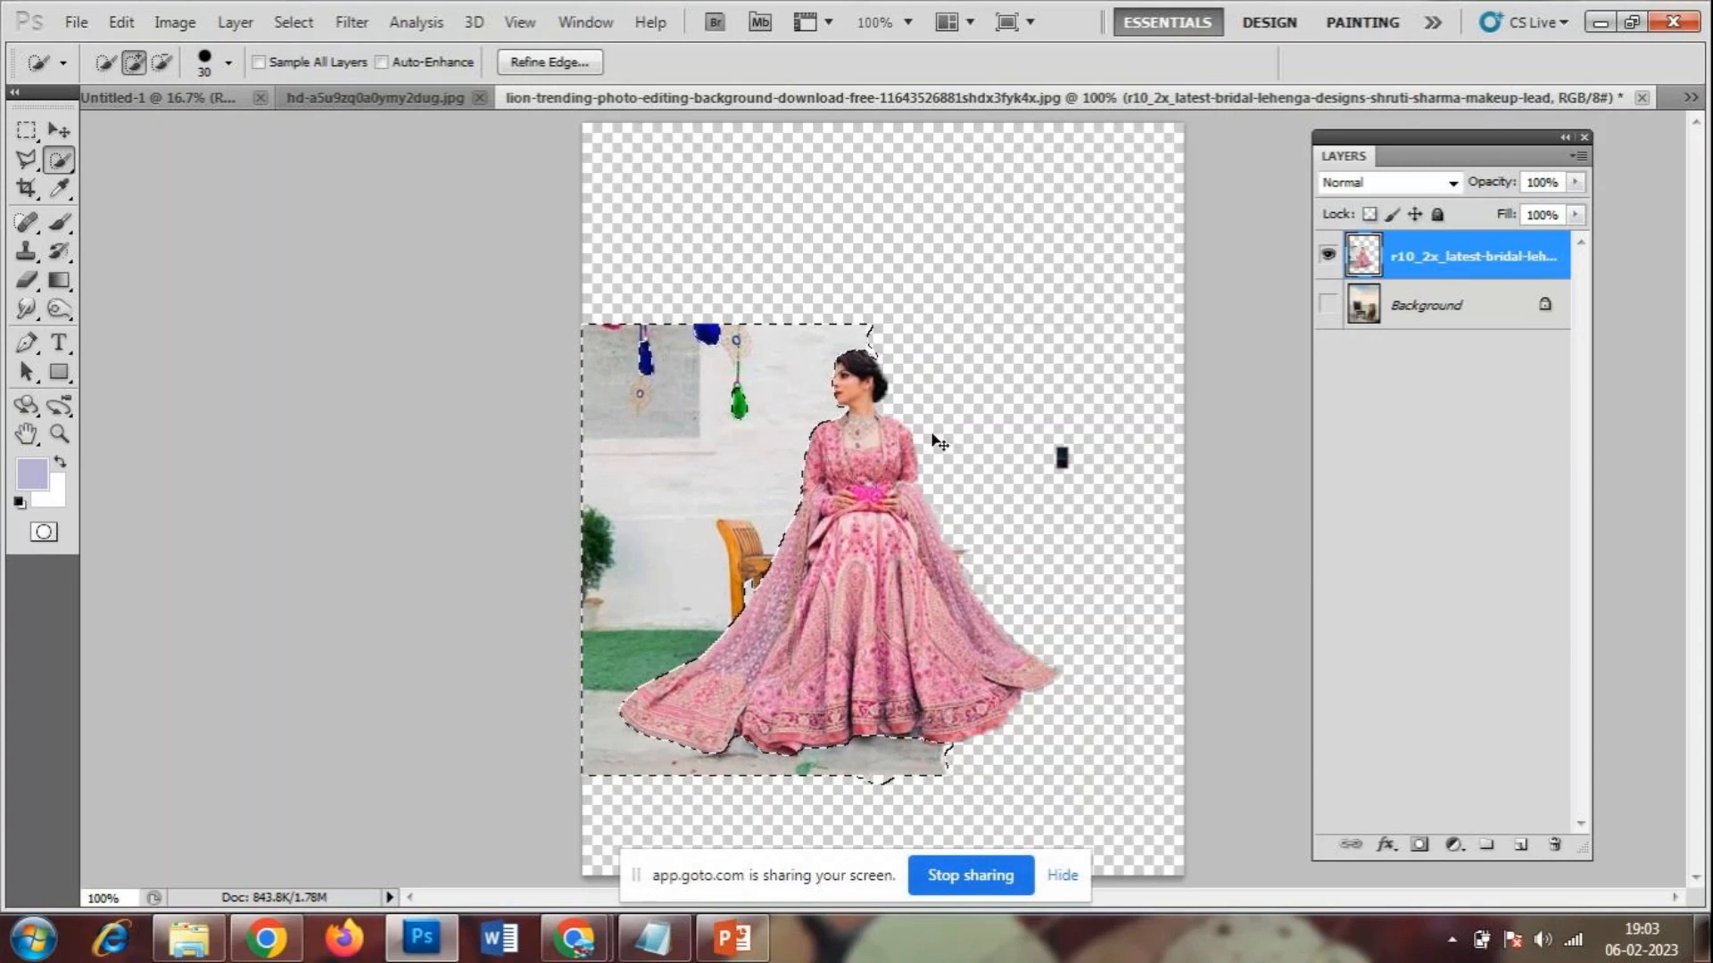
pyautogui.hotkey('ctrl', '+')
pyautogui.hotkey('ctrl', '+')
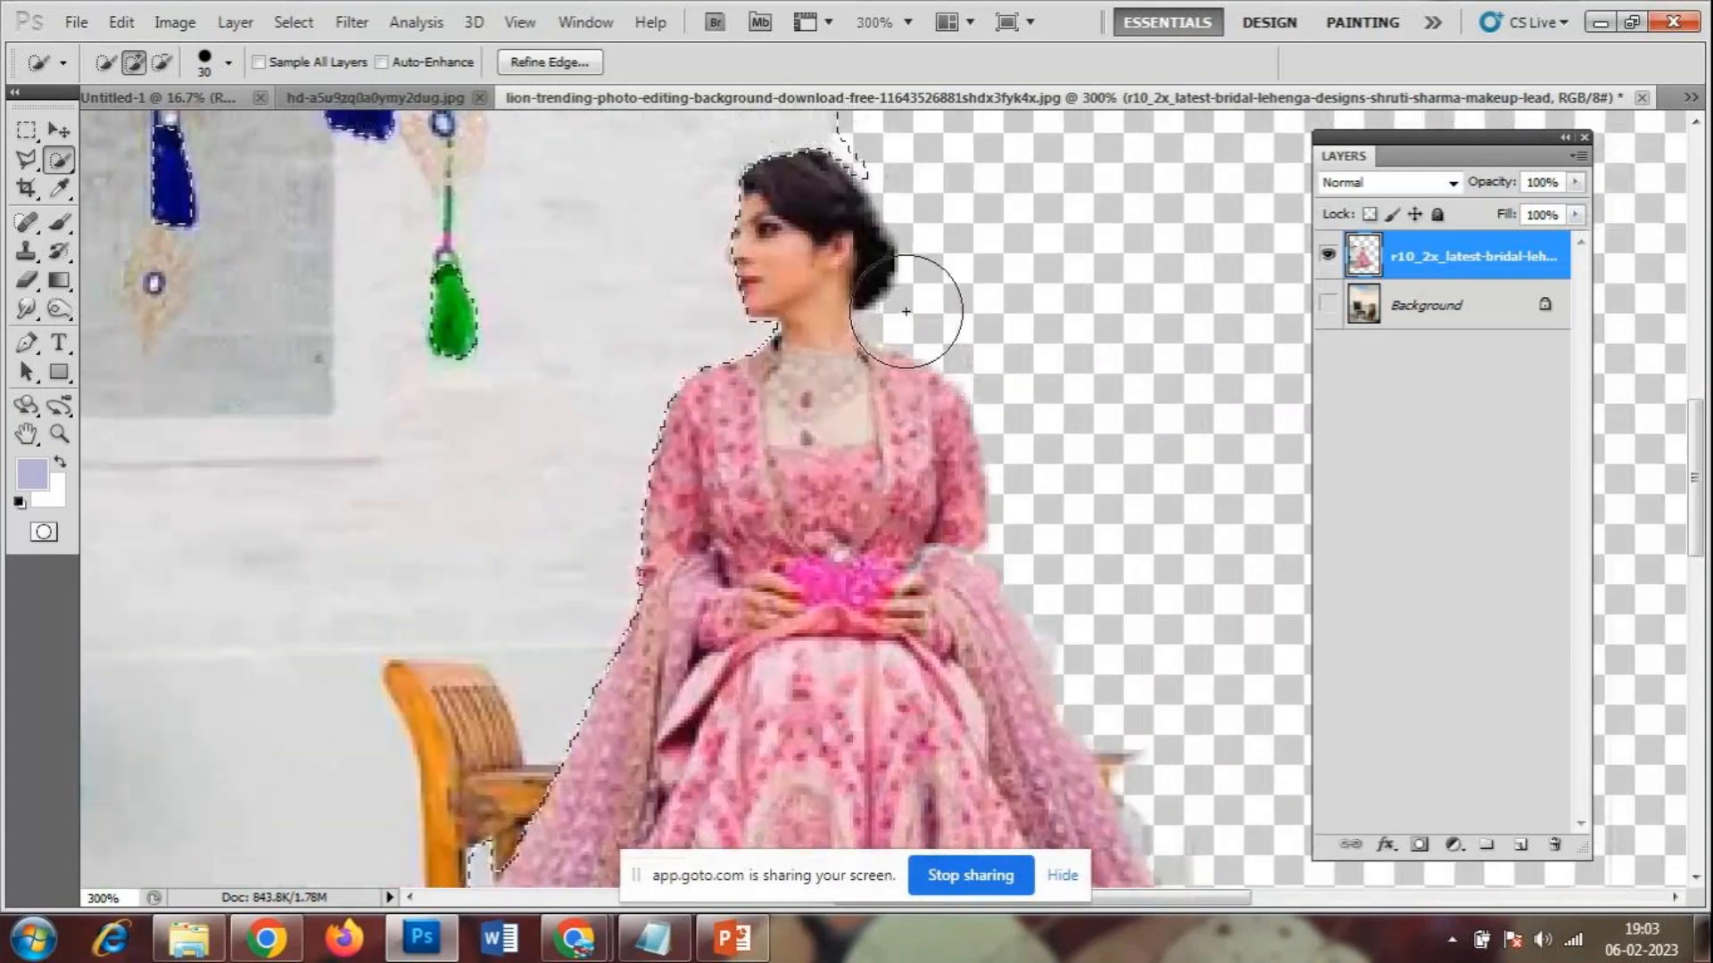
pyautogui.scroll(3, 906, 312)
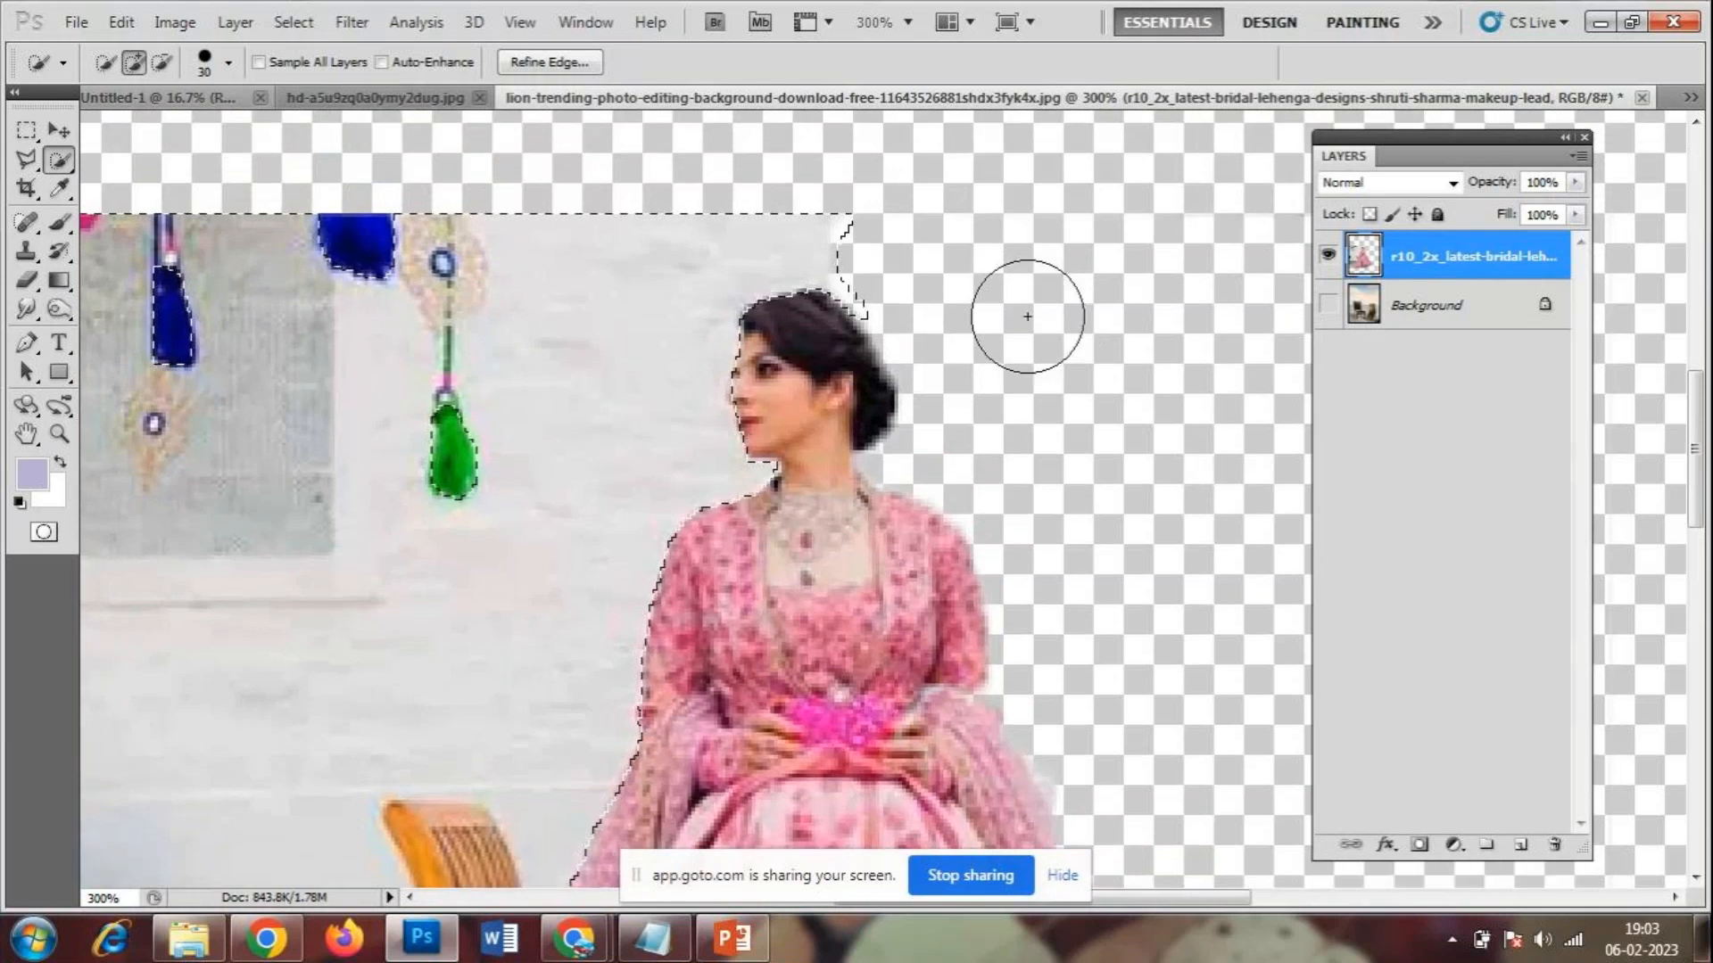
pyautogui.press('Delete')
pyautogui.hotkey('ctrl', 'd')
pyautogui.hotkey('ctrl', '-')
pyautogui.hotkey('ctrl', '-')
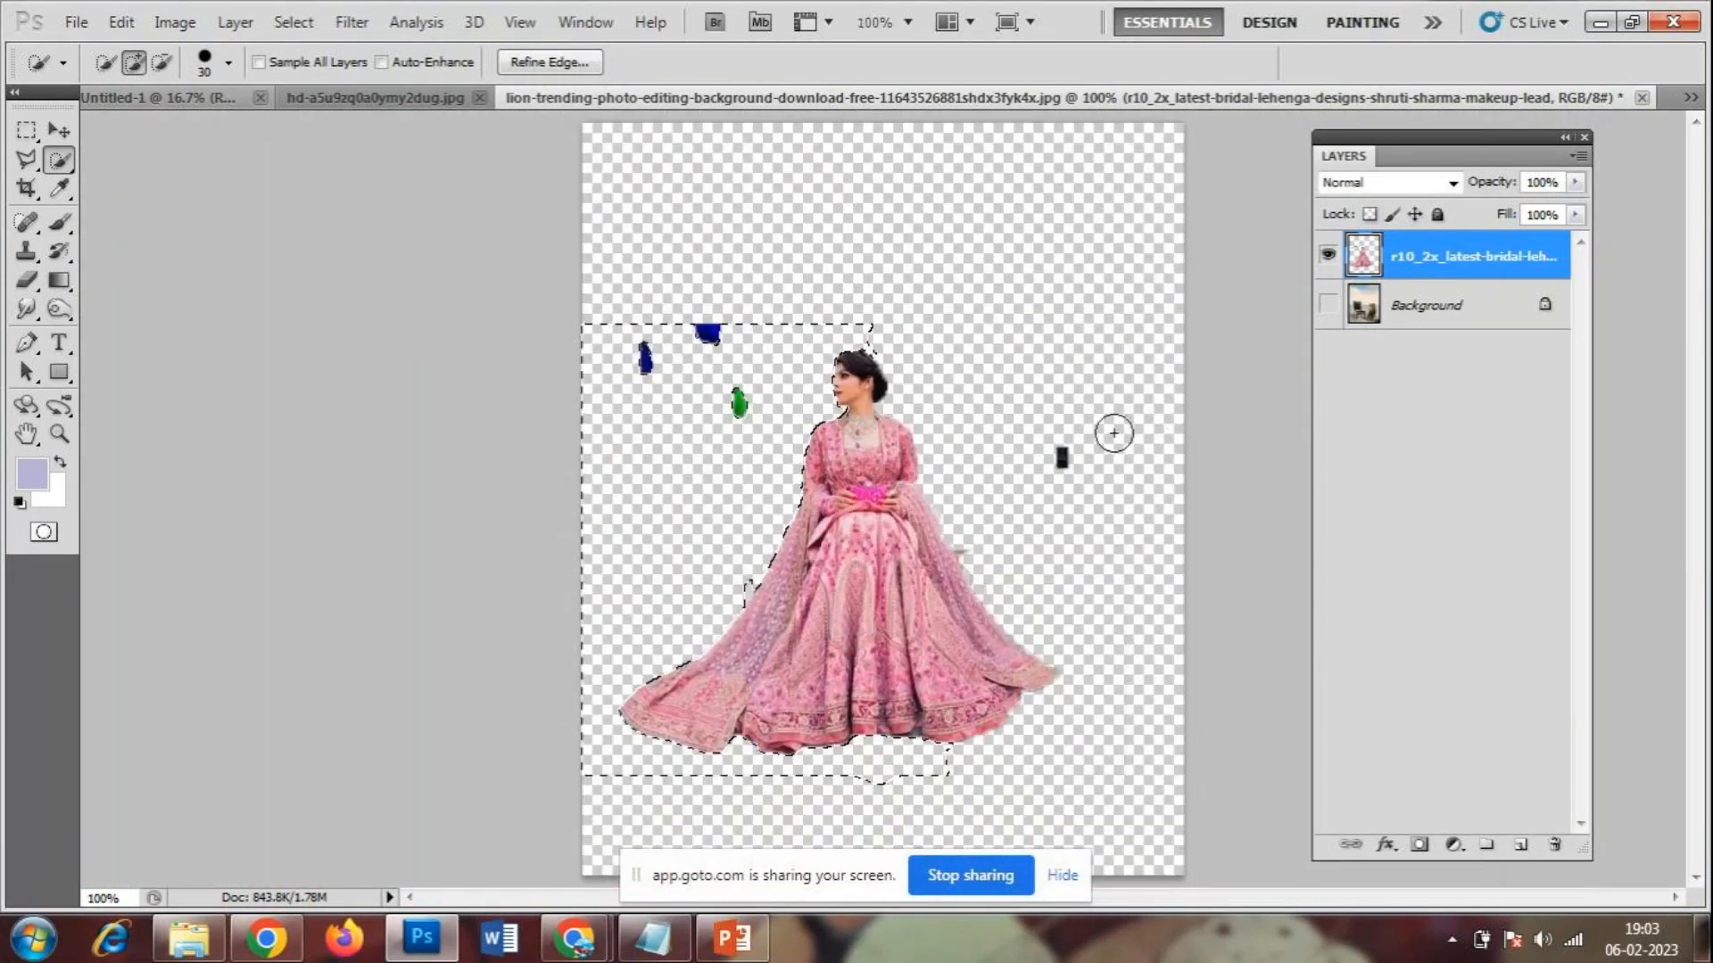
pyautogui.hotkey('ctrl', 'd')
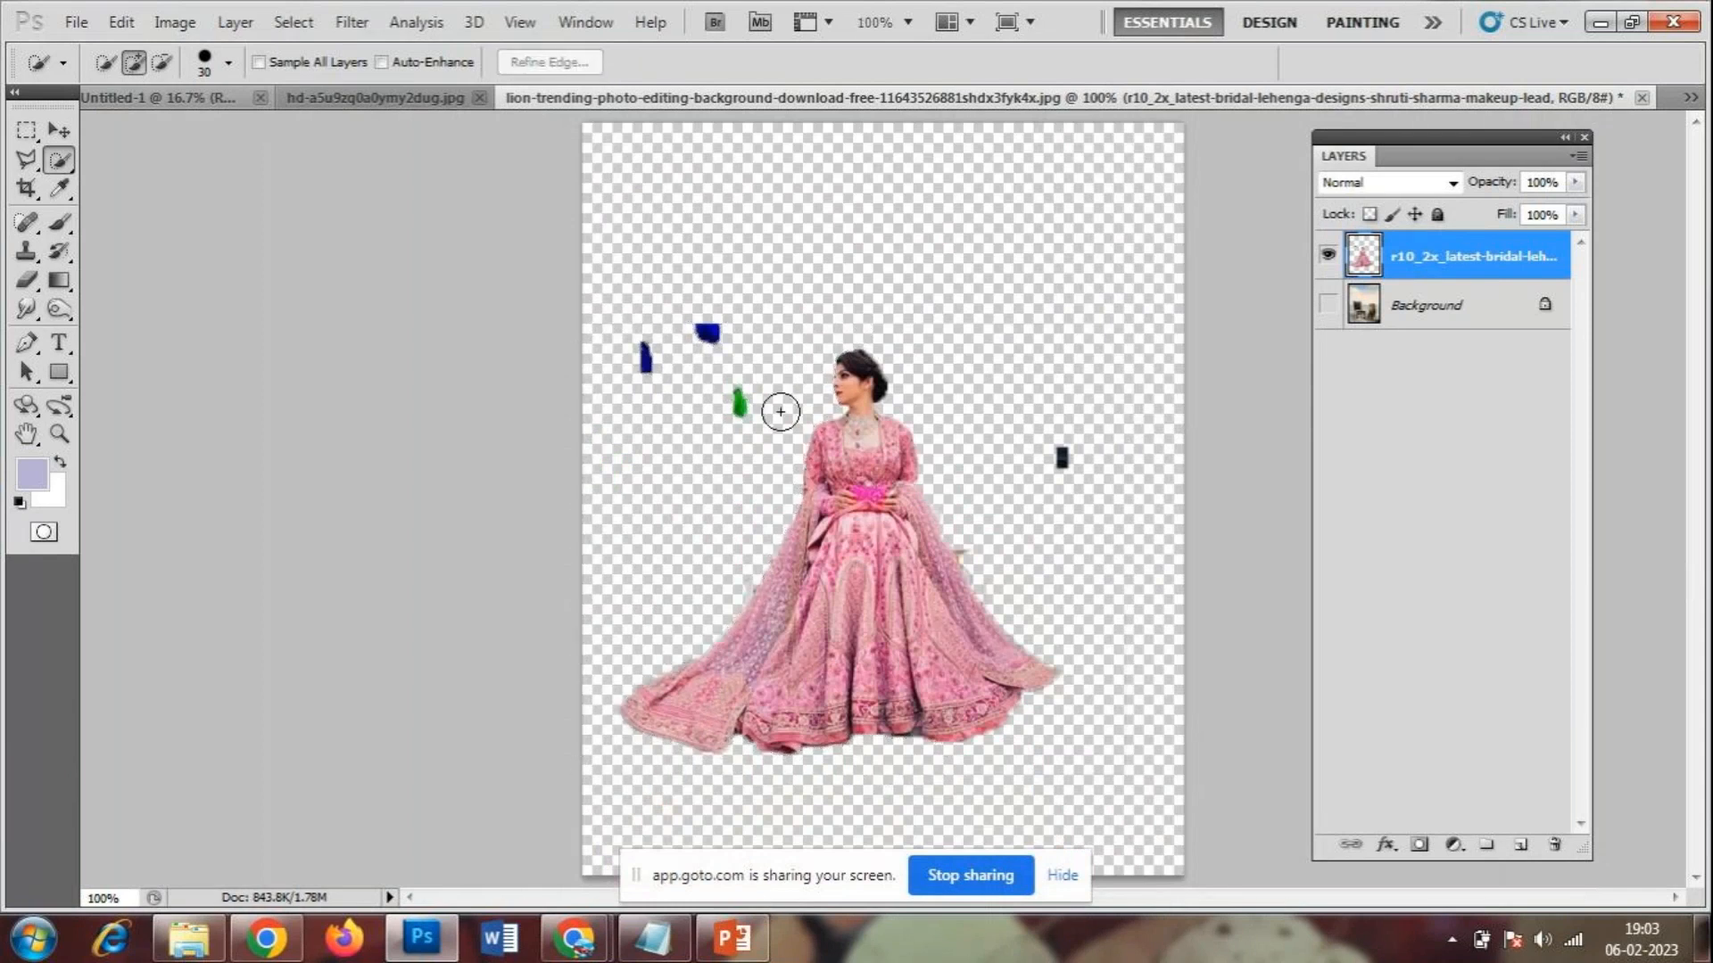
# - Erase the leftover blue and green tassel fragments beside the woman's head with the 175 px Eraser
pyautogui.click(28, 284)
pyautogui.rightClick(29, 294)
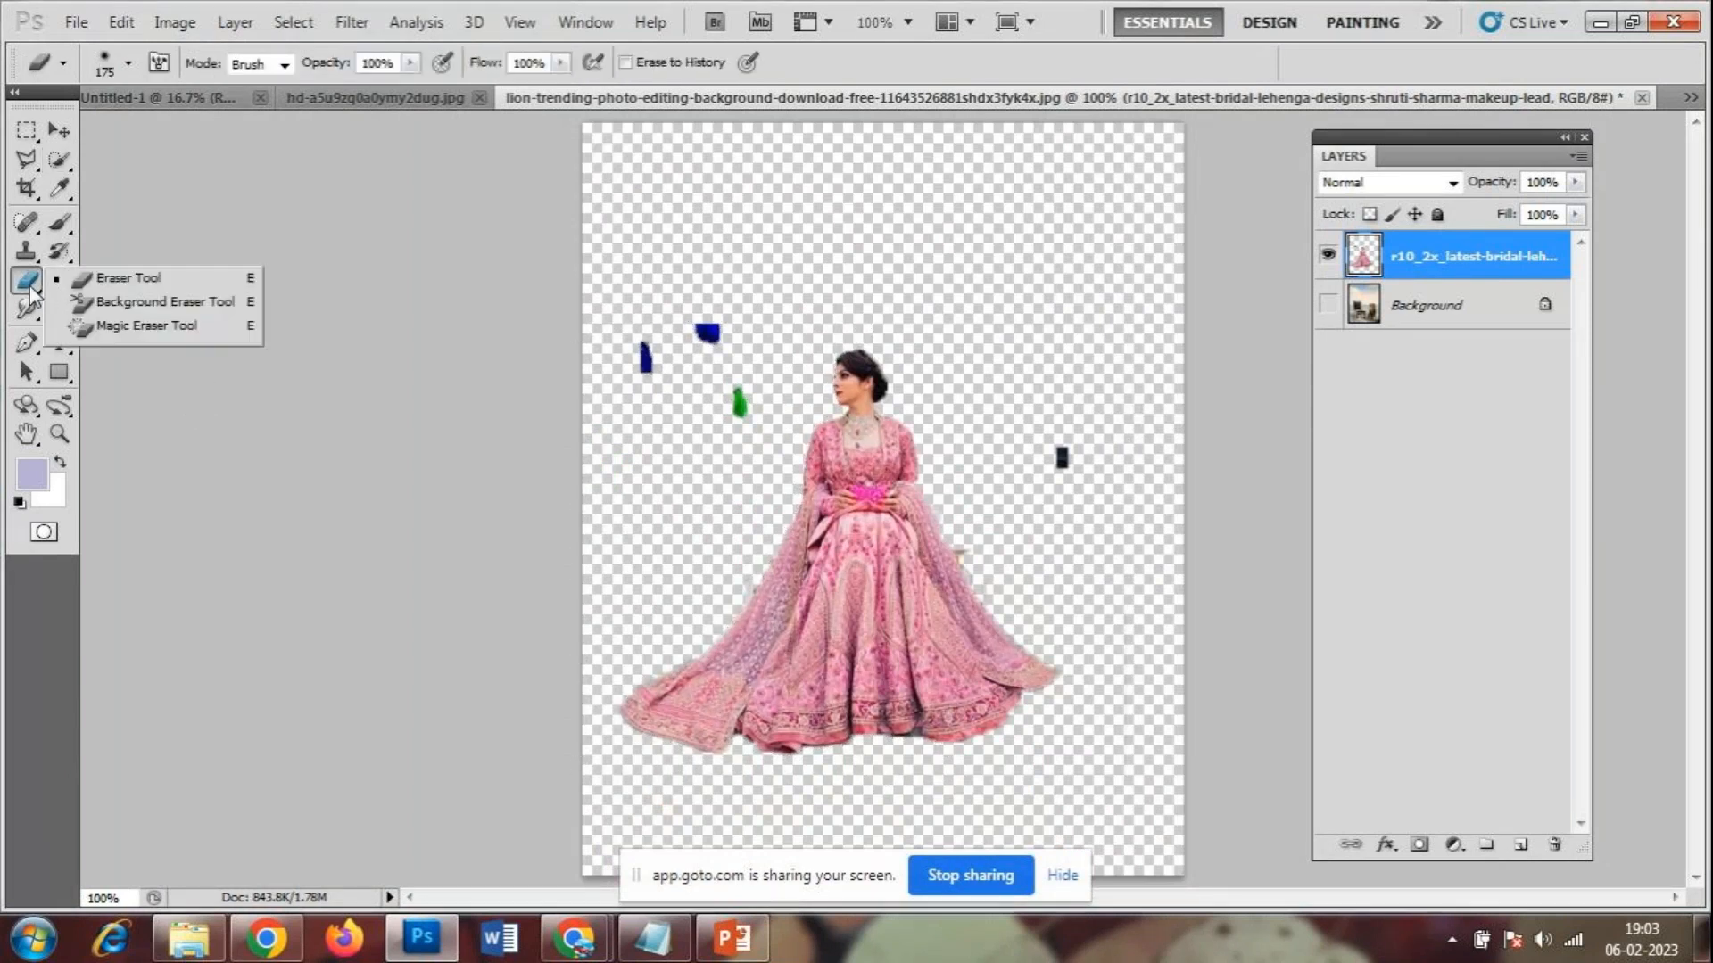
pyautogui.click(133, 279)
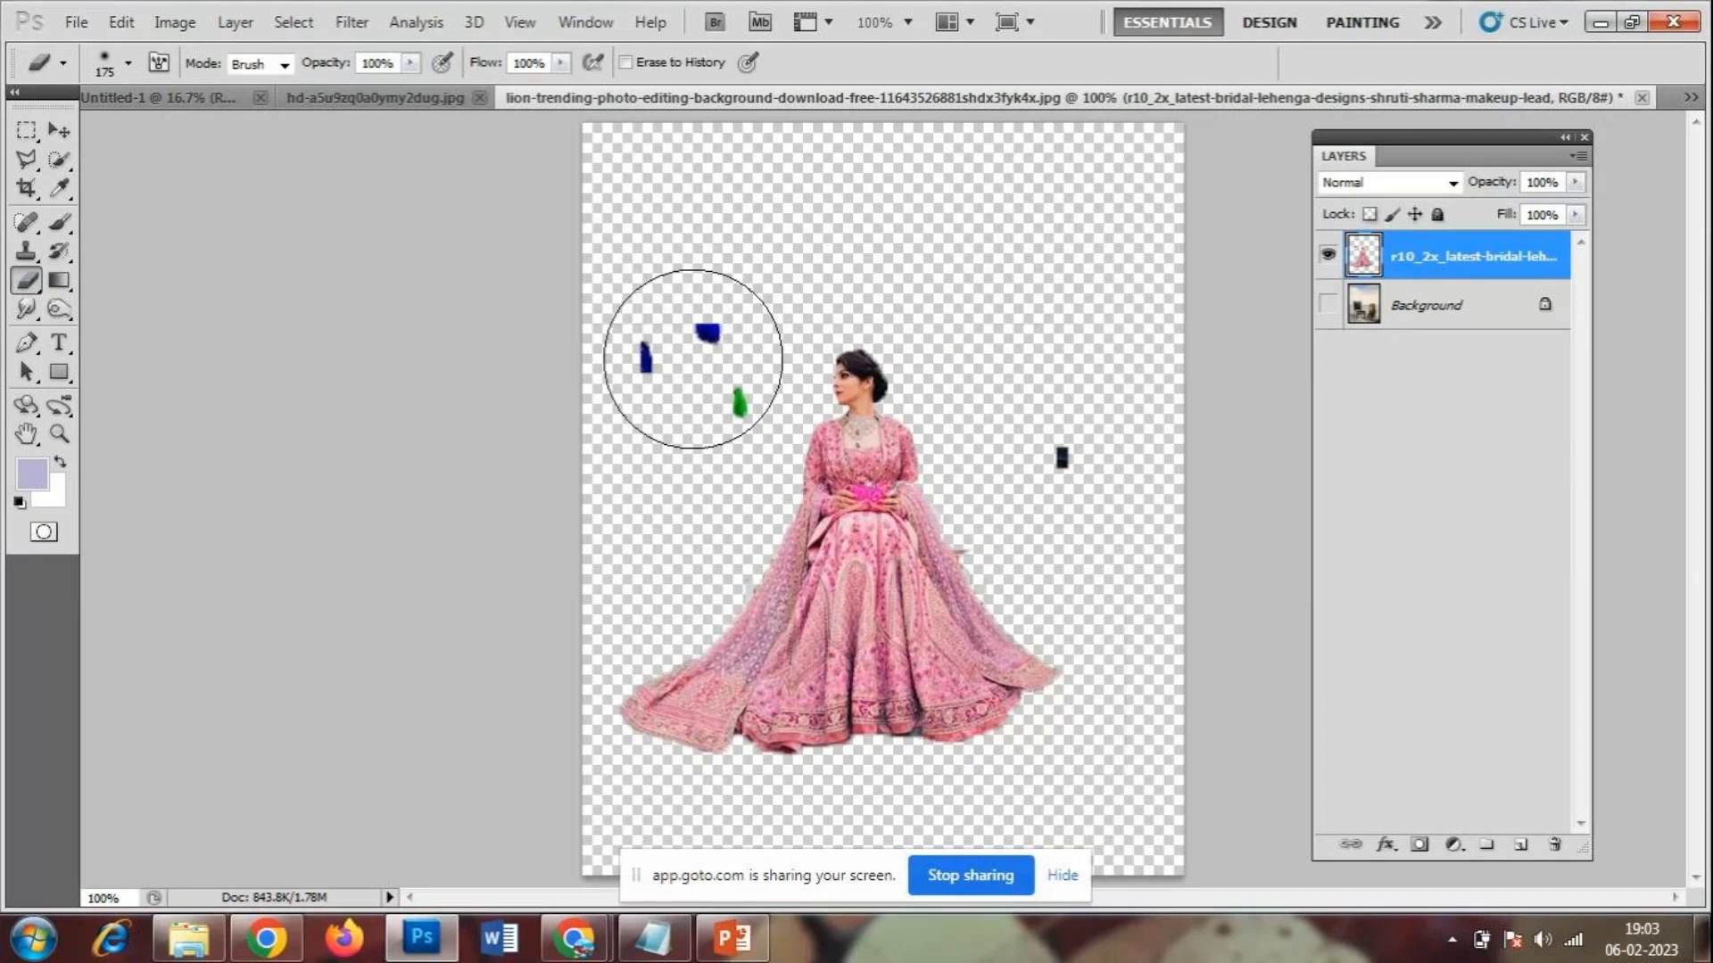
pyautogui.moveTo(649, 356)
pyautogui.mouseDown()
pyautogui.moveTo(658, 371)
pyautogui.moveTo(638, 358)
pyautogui.mouseUp()
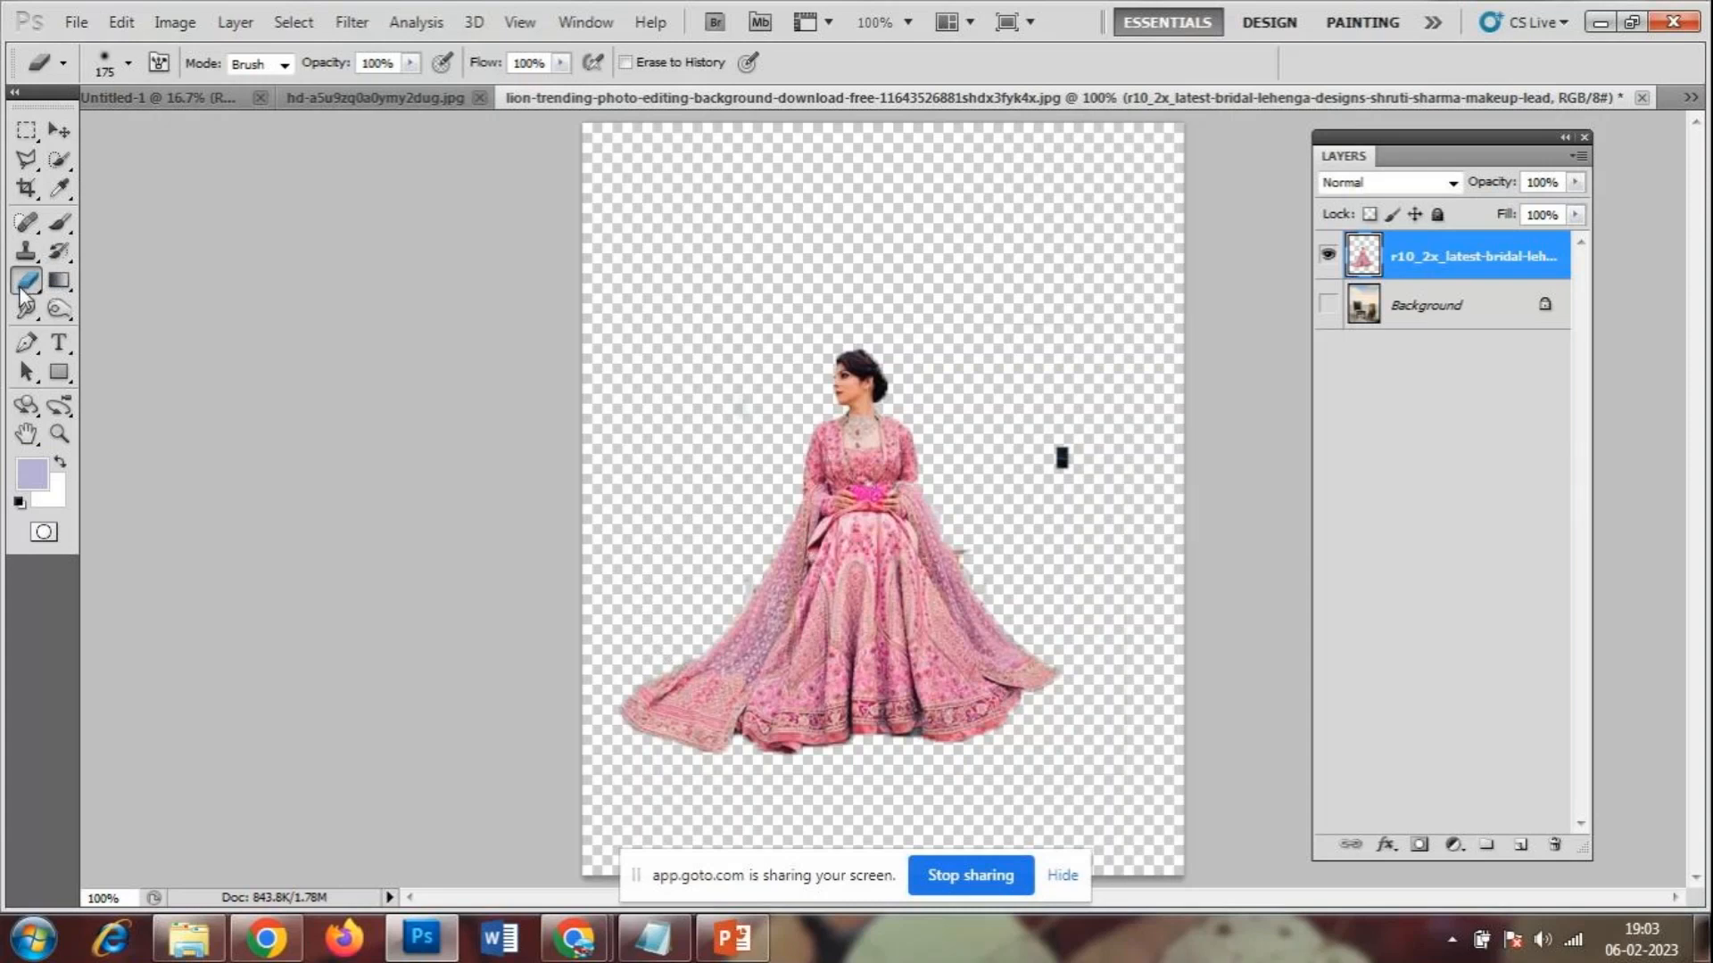
# - Reduce the Eraser brush size to 36 px and erase the small dark fragment on the other side of the woman
pyautogui.click(129, 64)
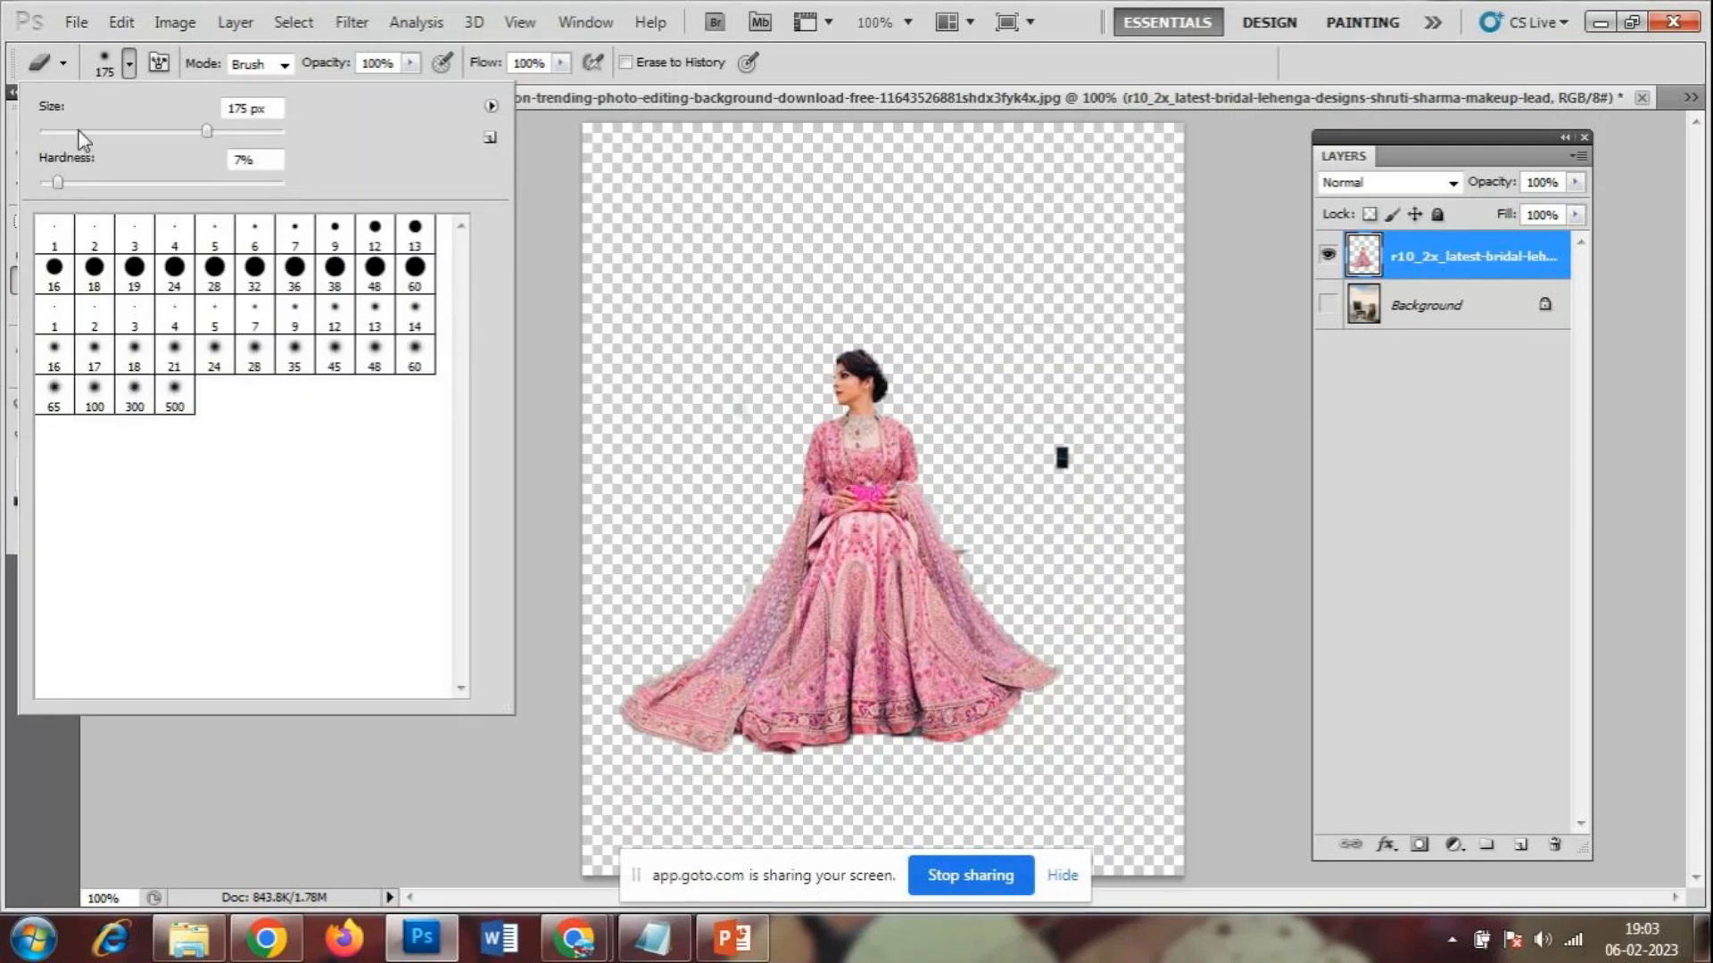
pyautogui.moveTo(79, 131); pyautogui.dragTo(83, 132)
pyautogui.click(1166, 399)
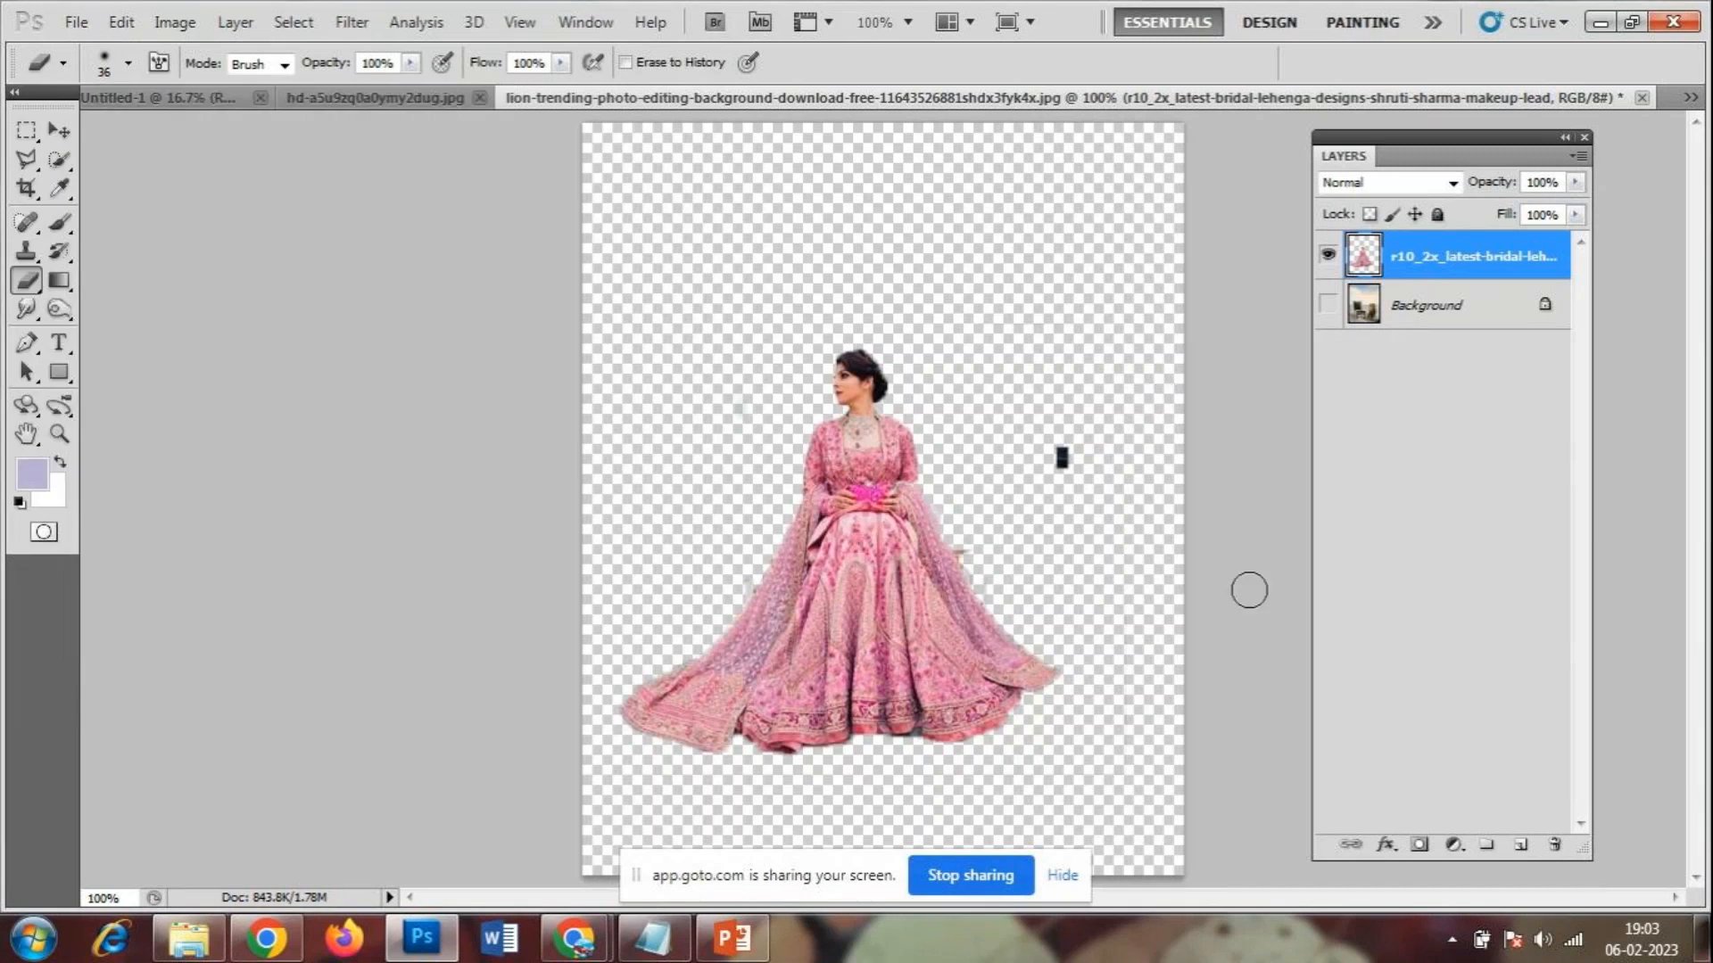
pyautogui.moveTo(1063, 462); pyautogui.dragTo(1072, 449)
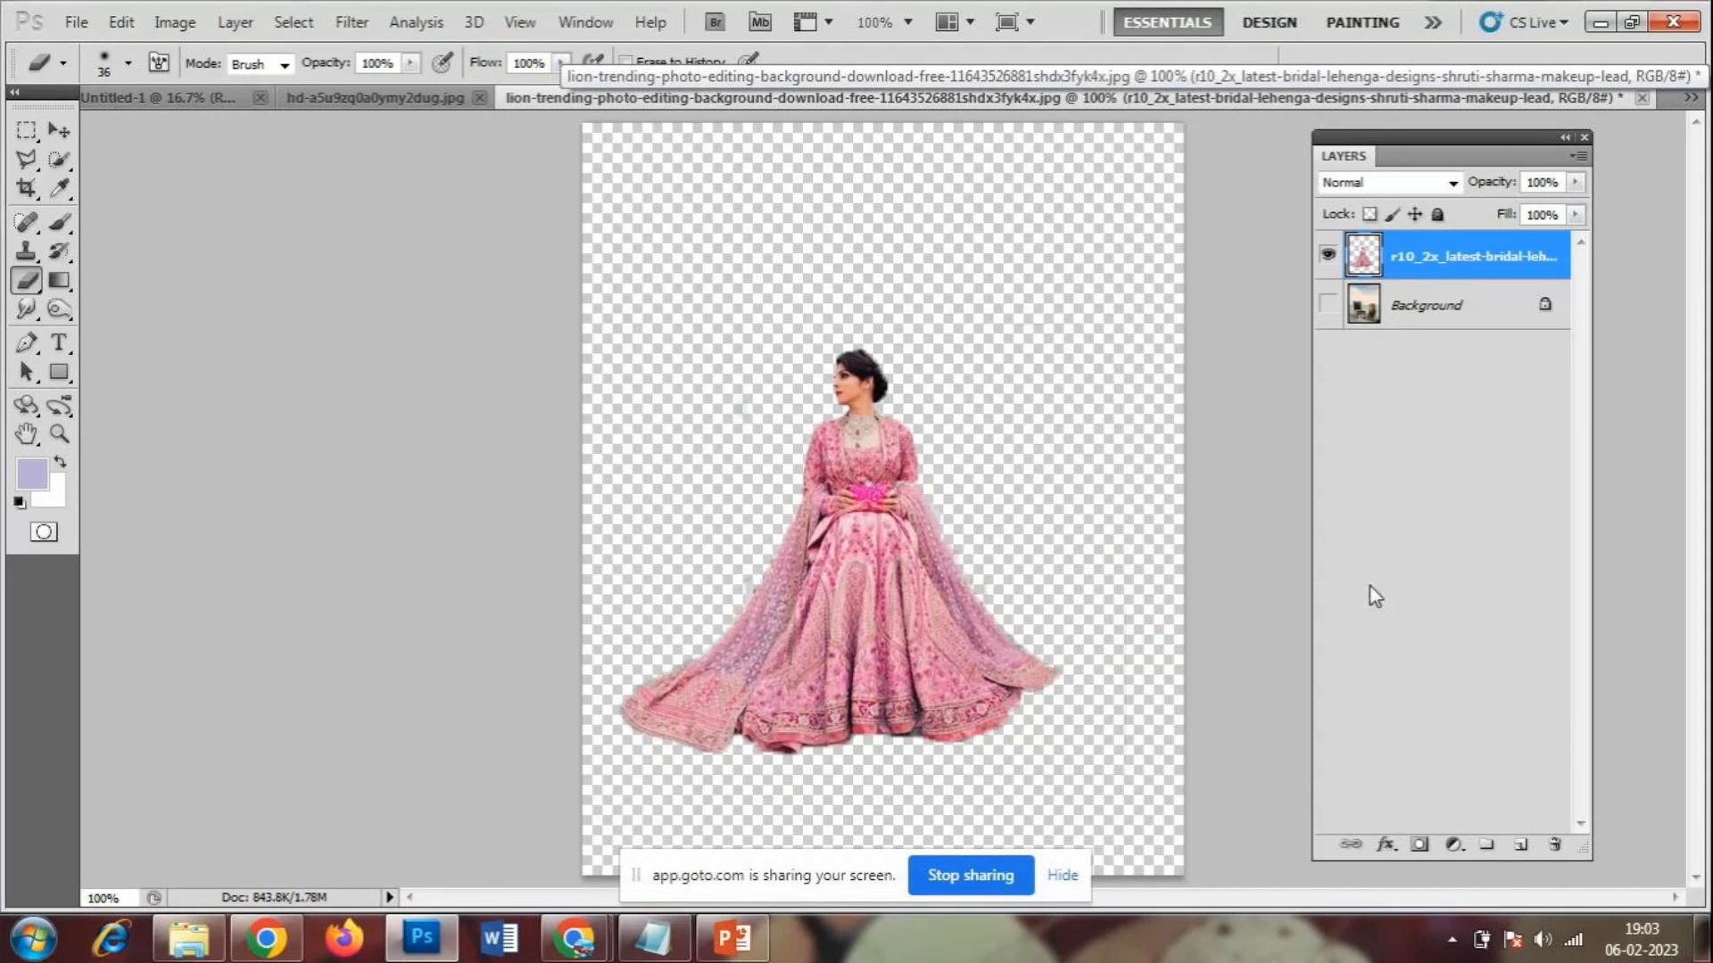
# - Switch to the GoTo meeting in Chrome, unmute the microphone, and return to Photoshop
pyautogui.click(585, 942)
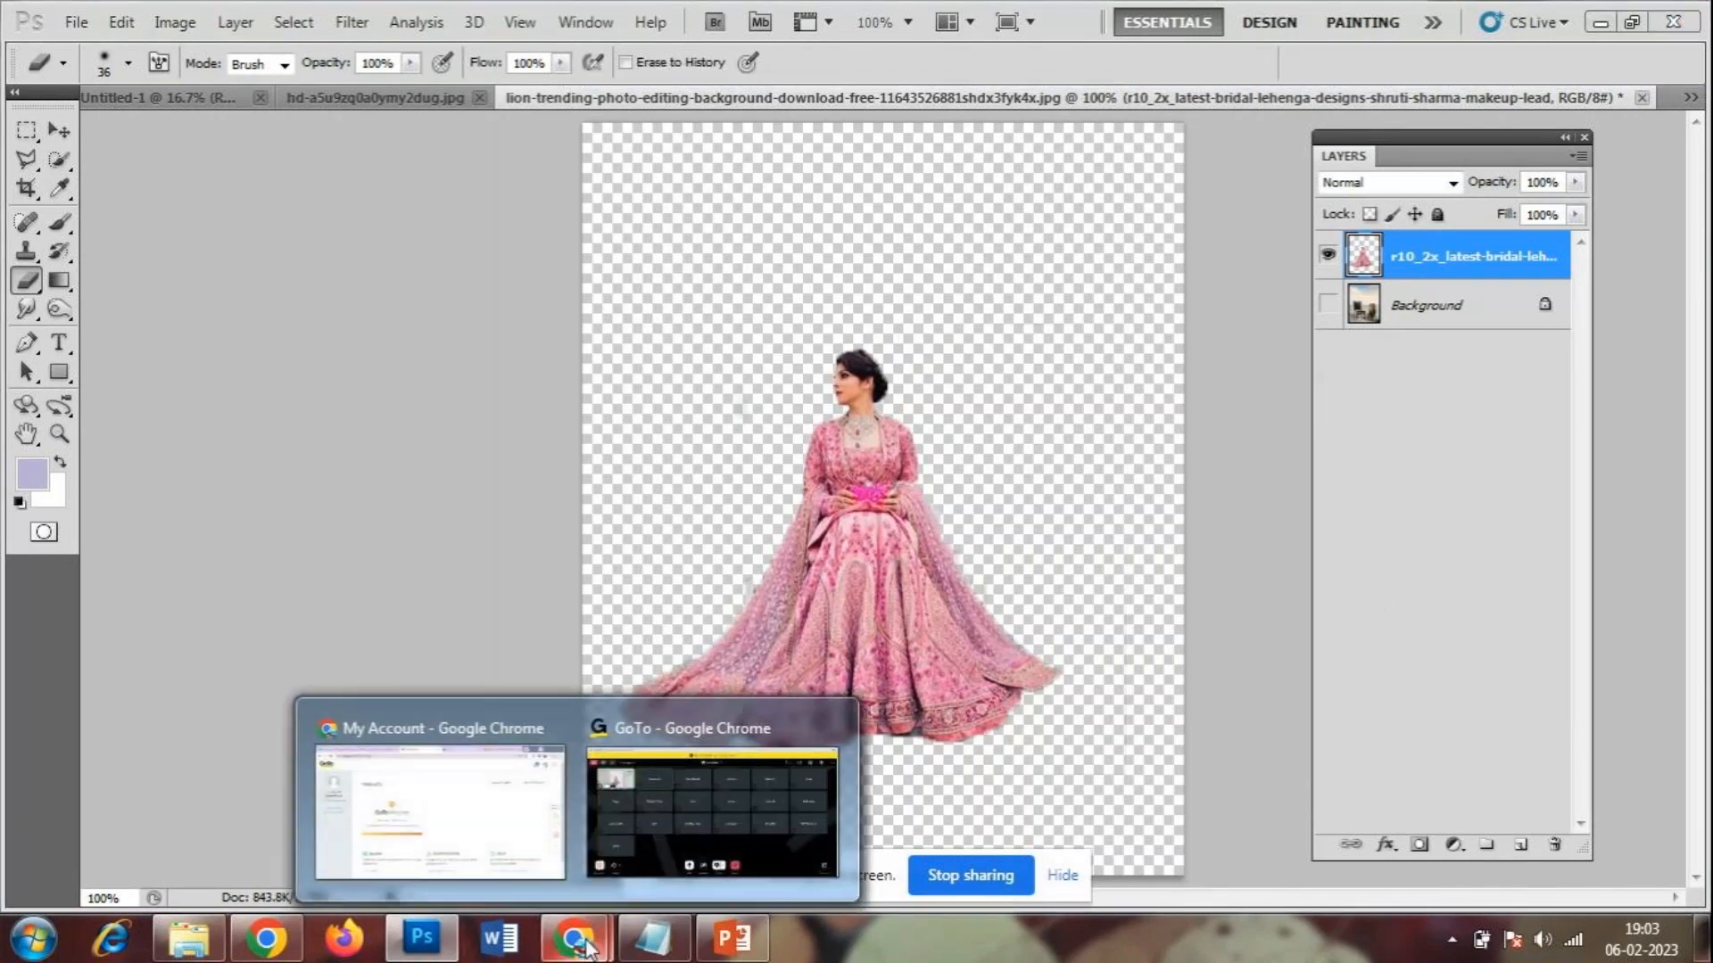
pyautogui.click(724, 826)
pyautogui.click(724, 827)
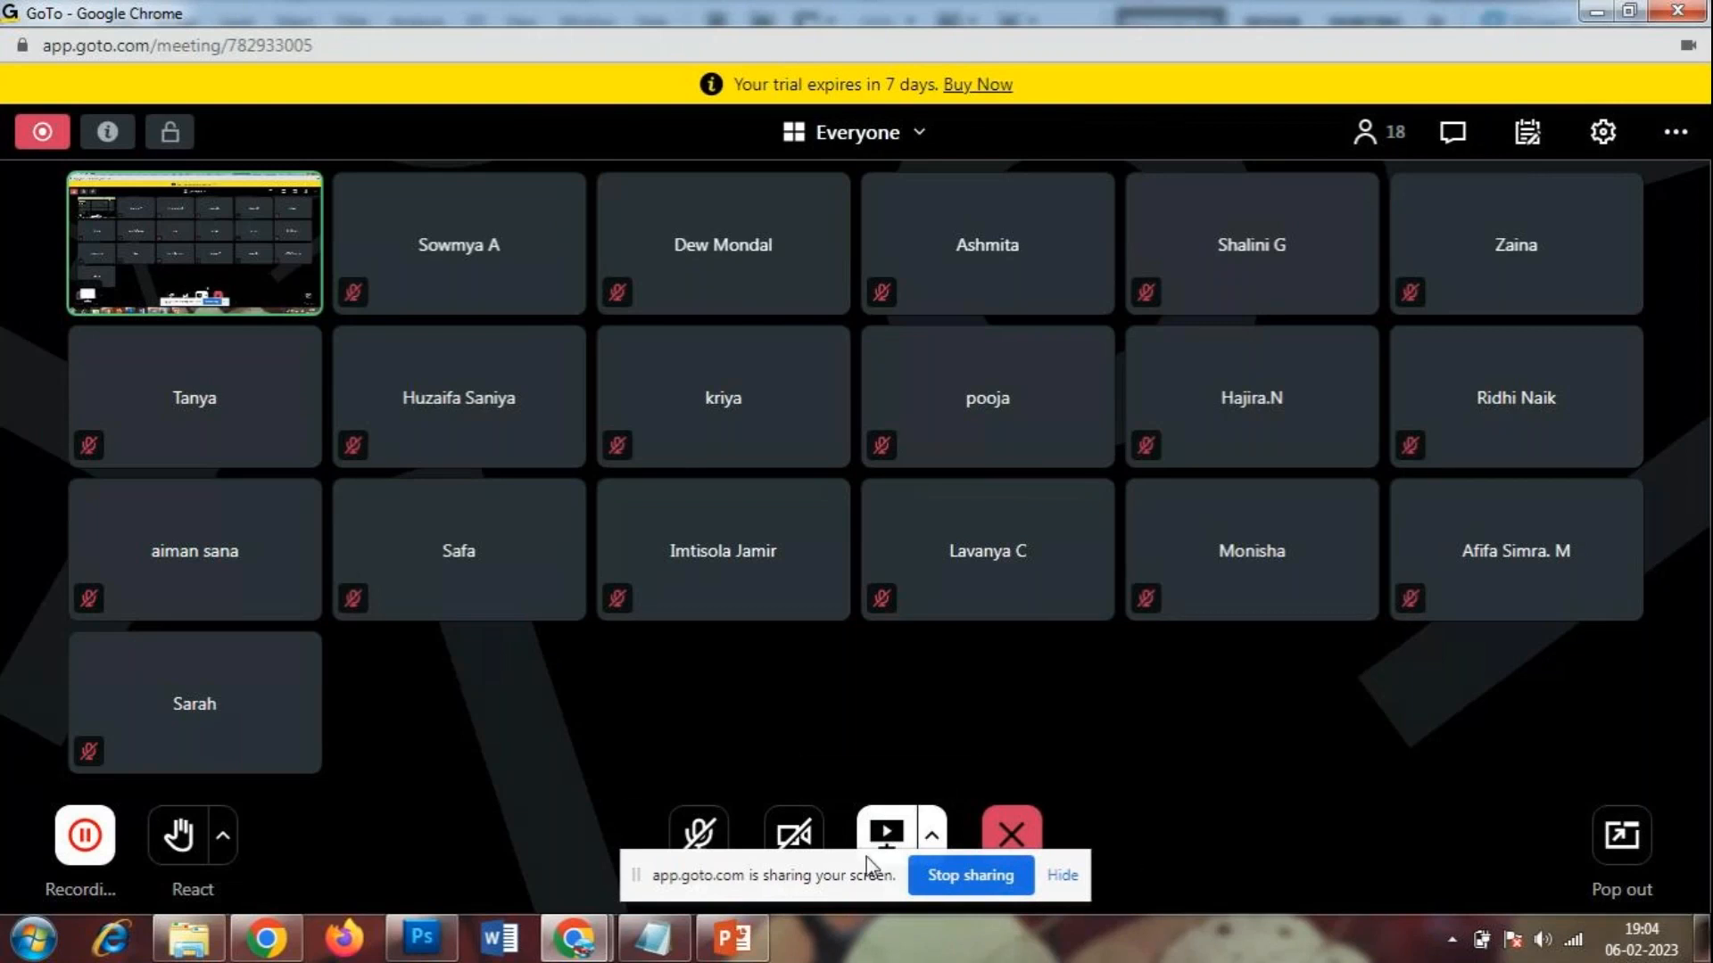
pyautogui.click(699, 832)
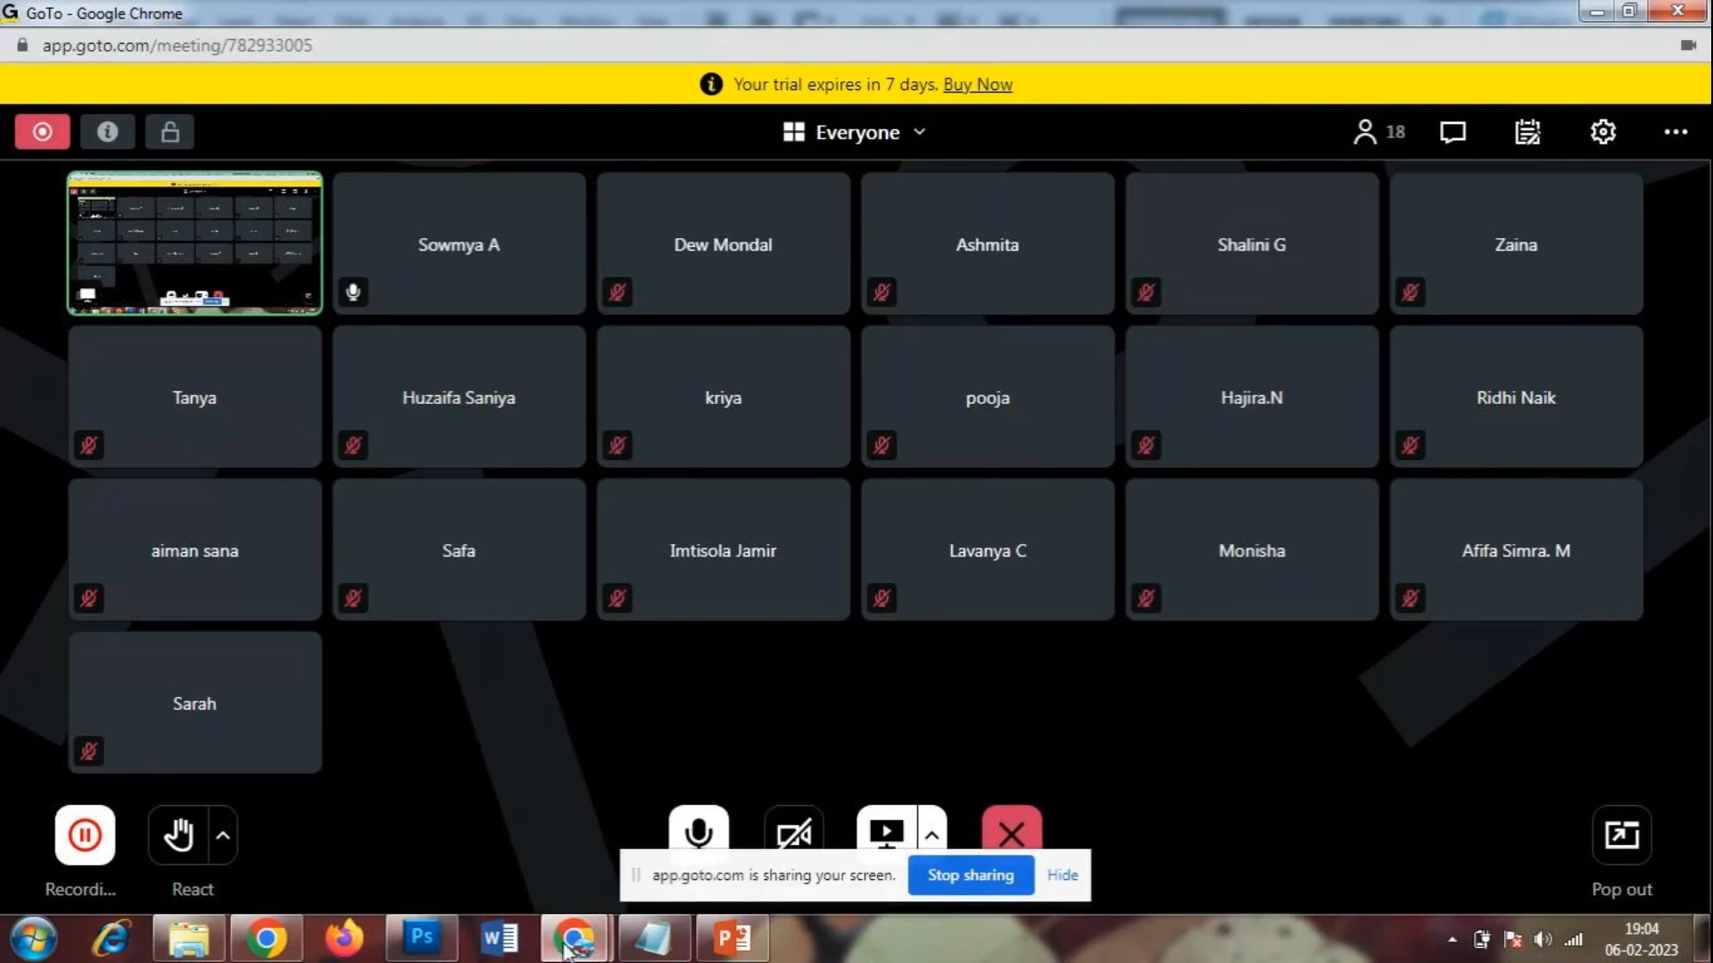
pyautogui.click(424, 939)
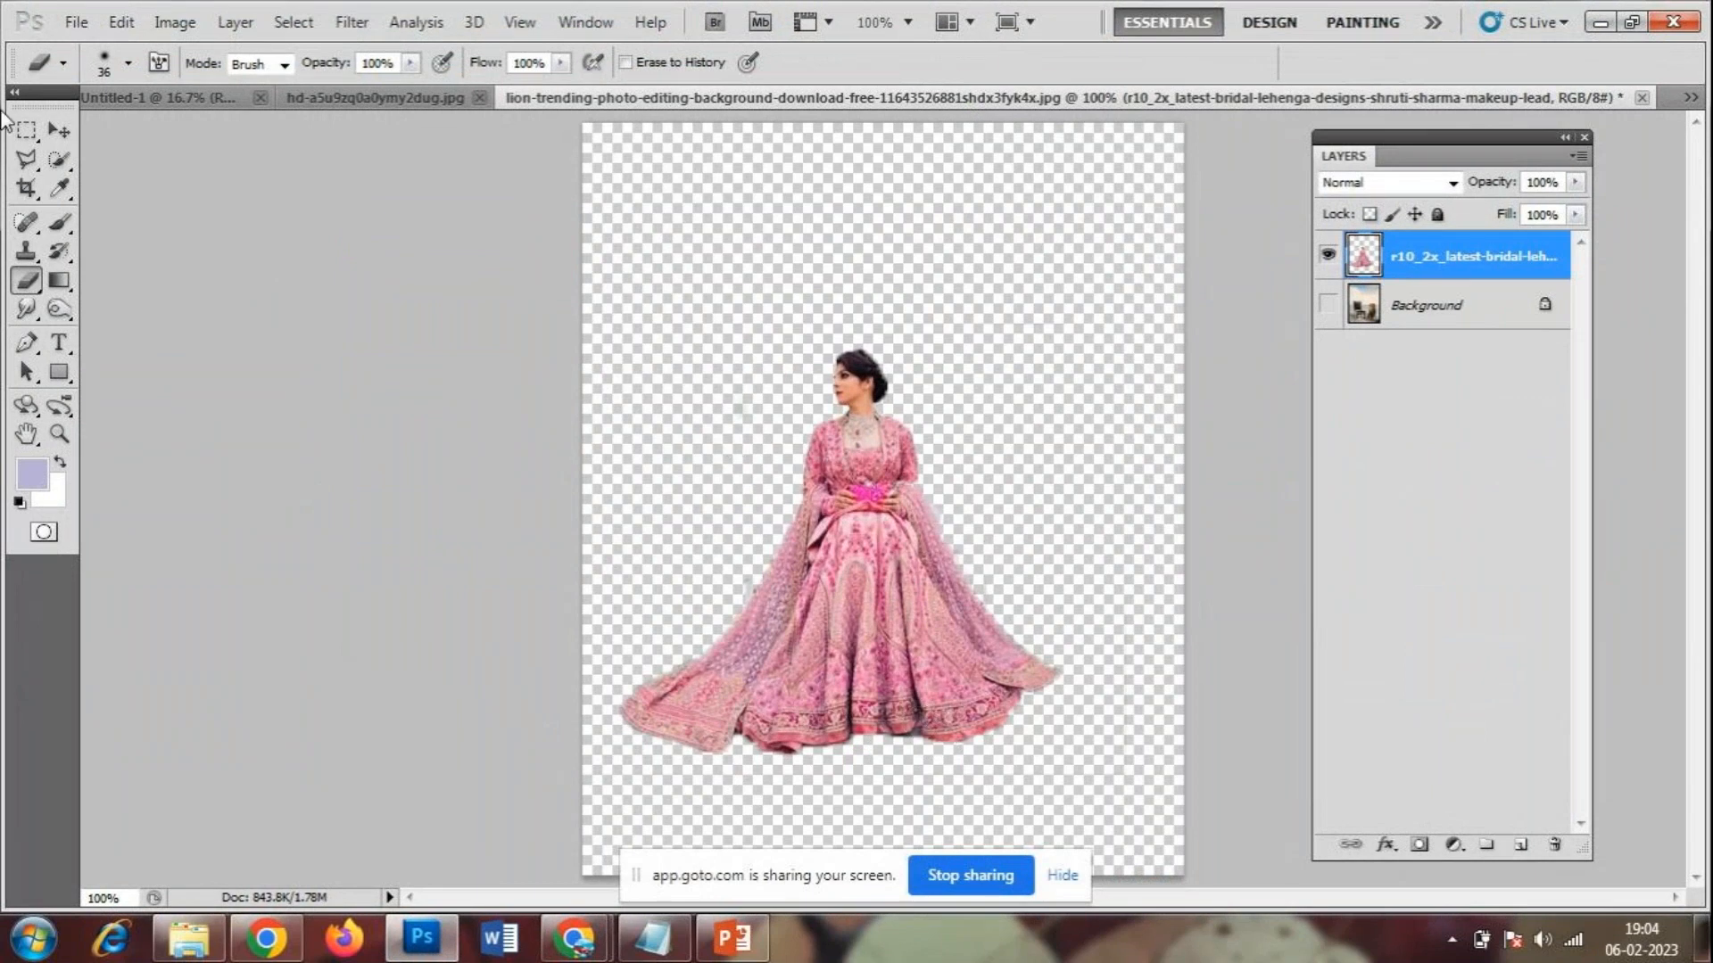
pyautogui.click(59, 130)
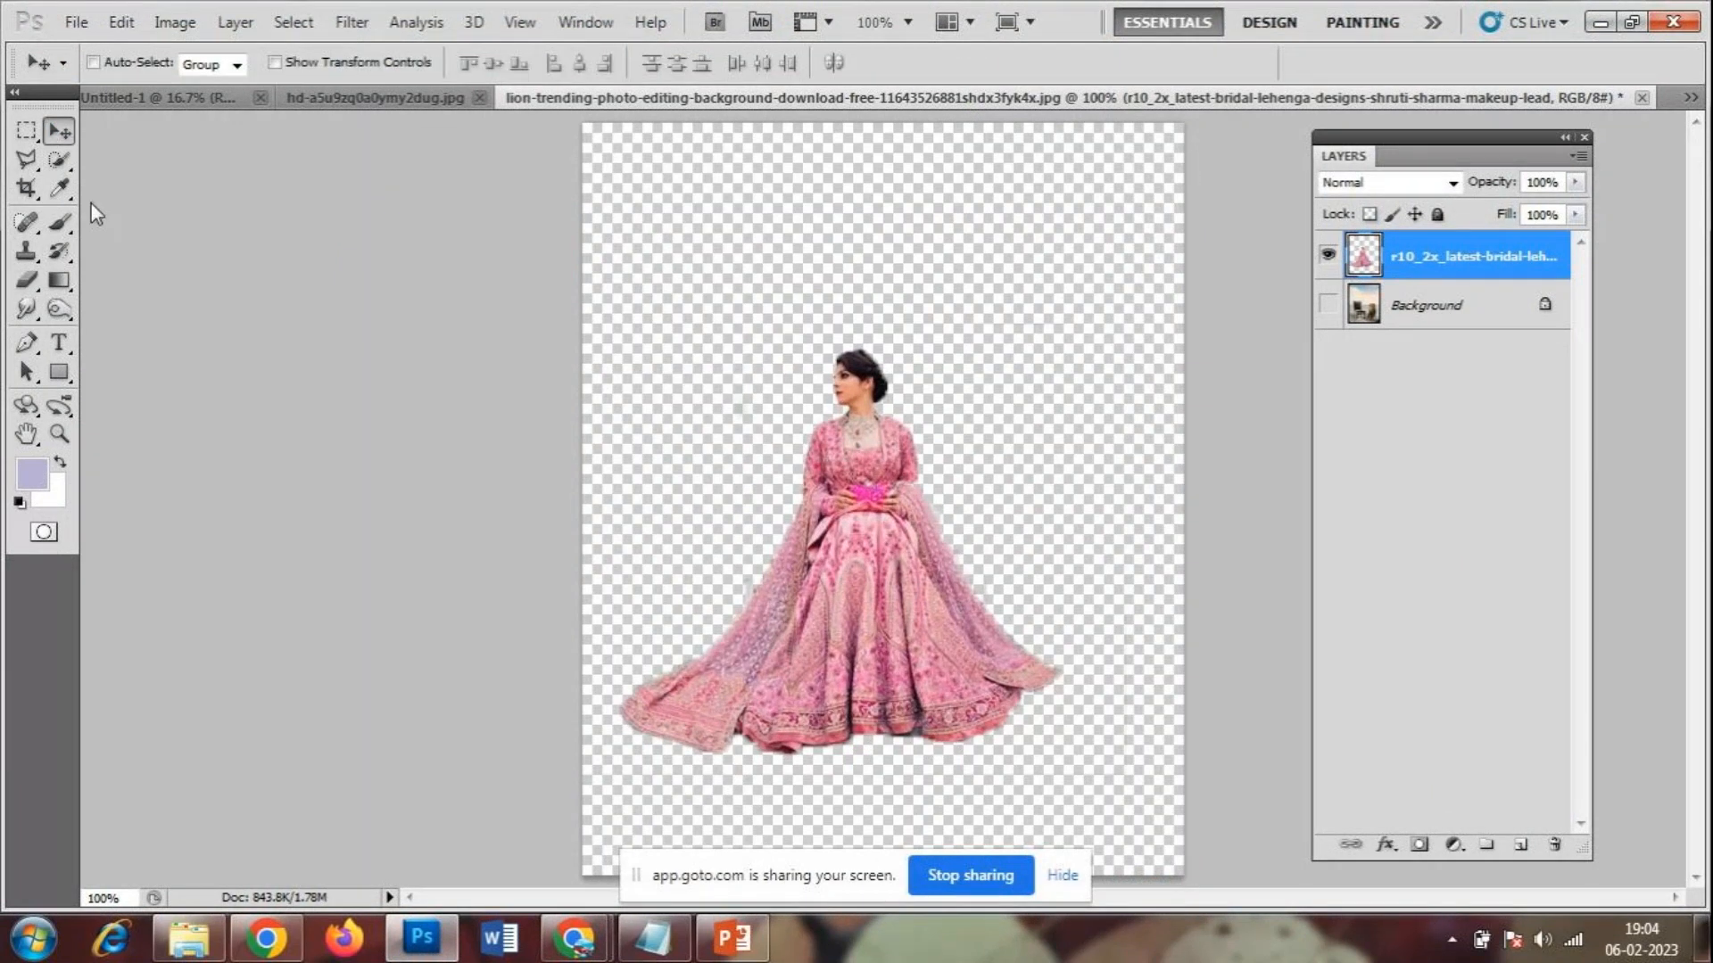
pyautogui.rightClick(61, 161)
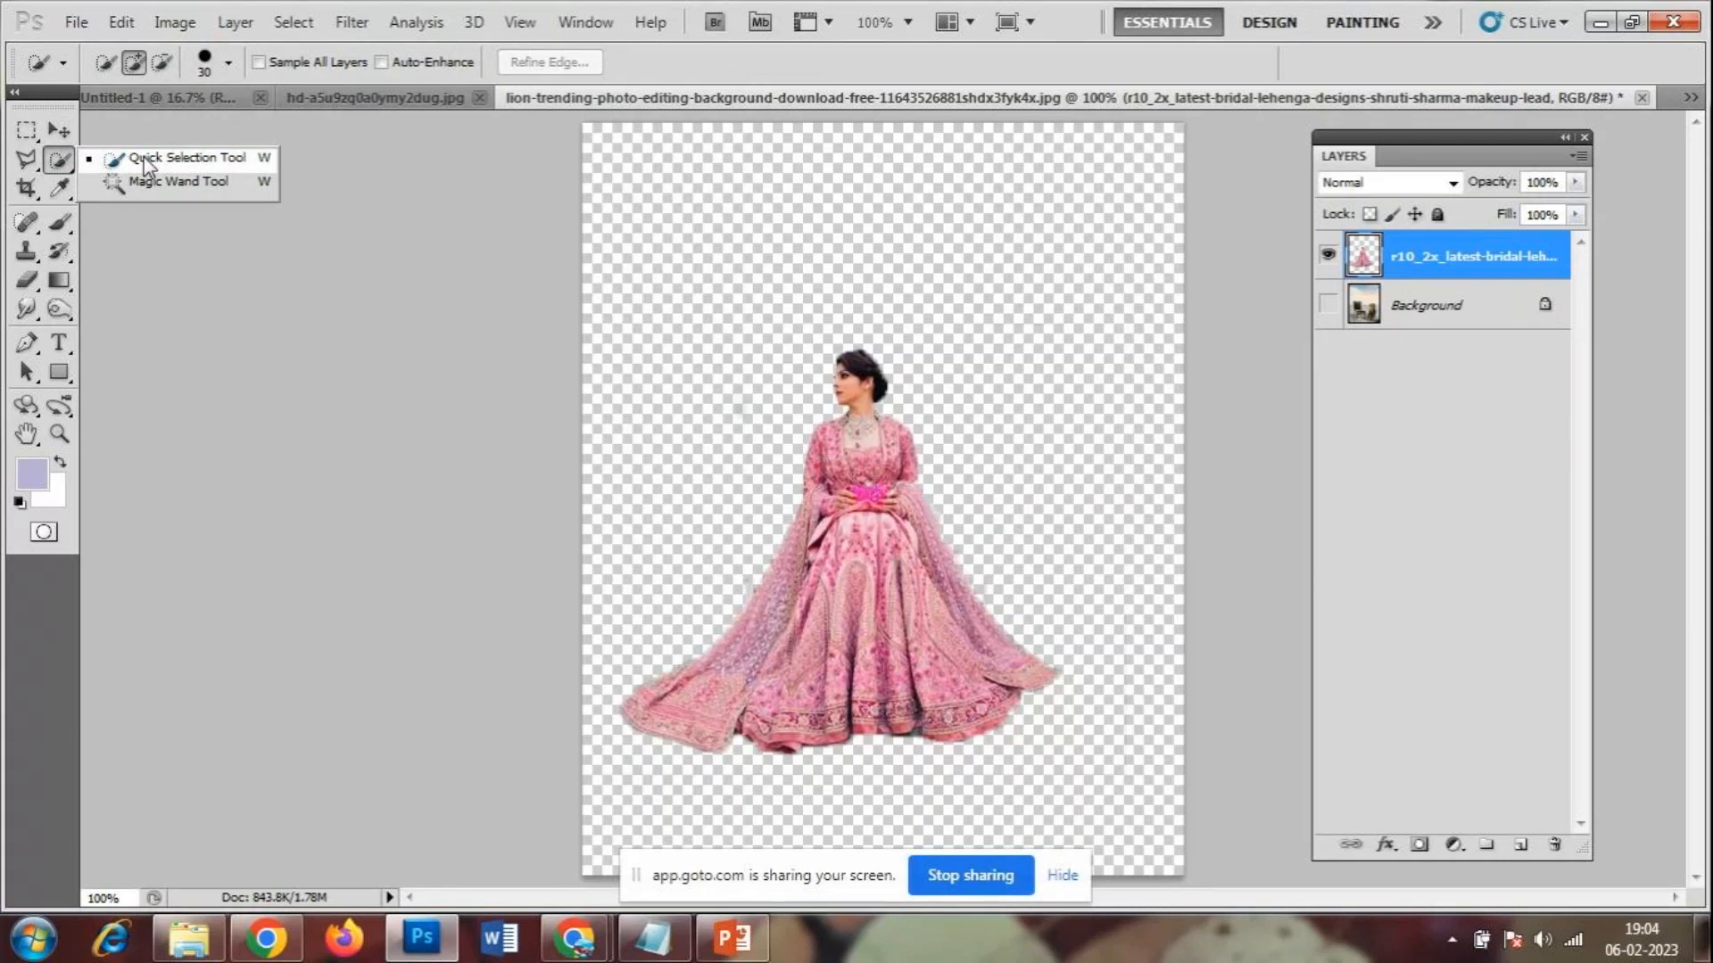
pyautogui.click(28, 162)
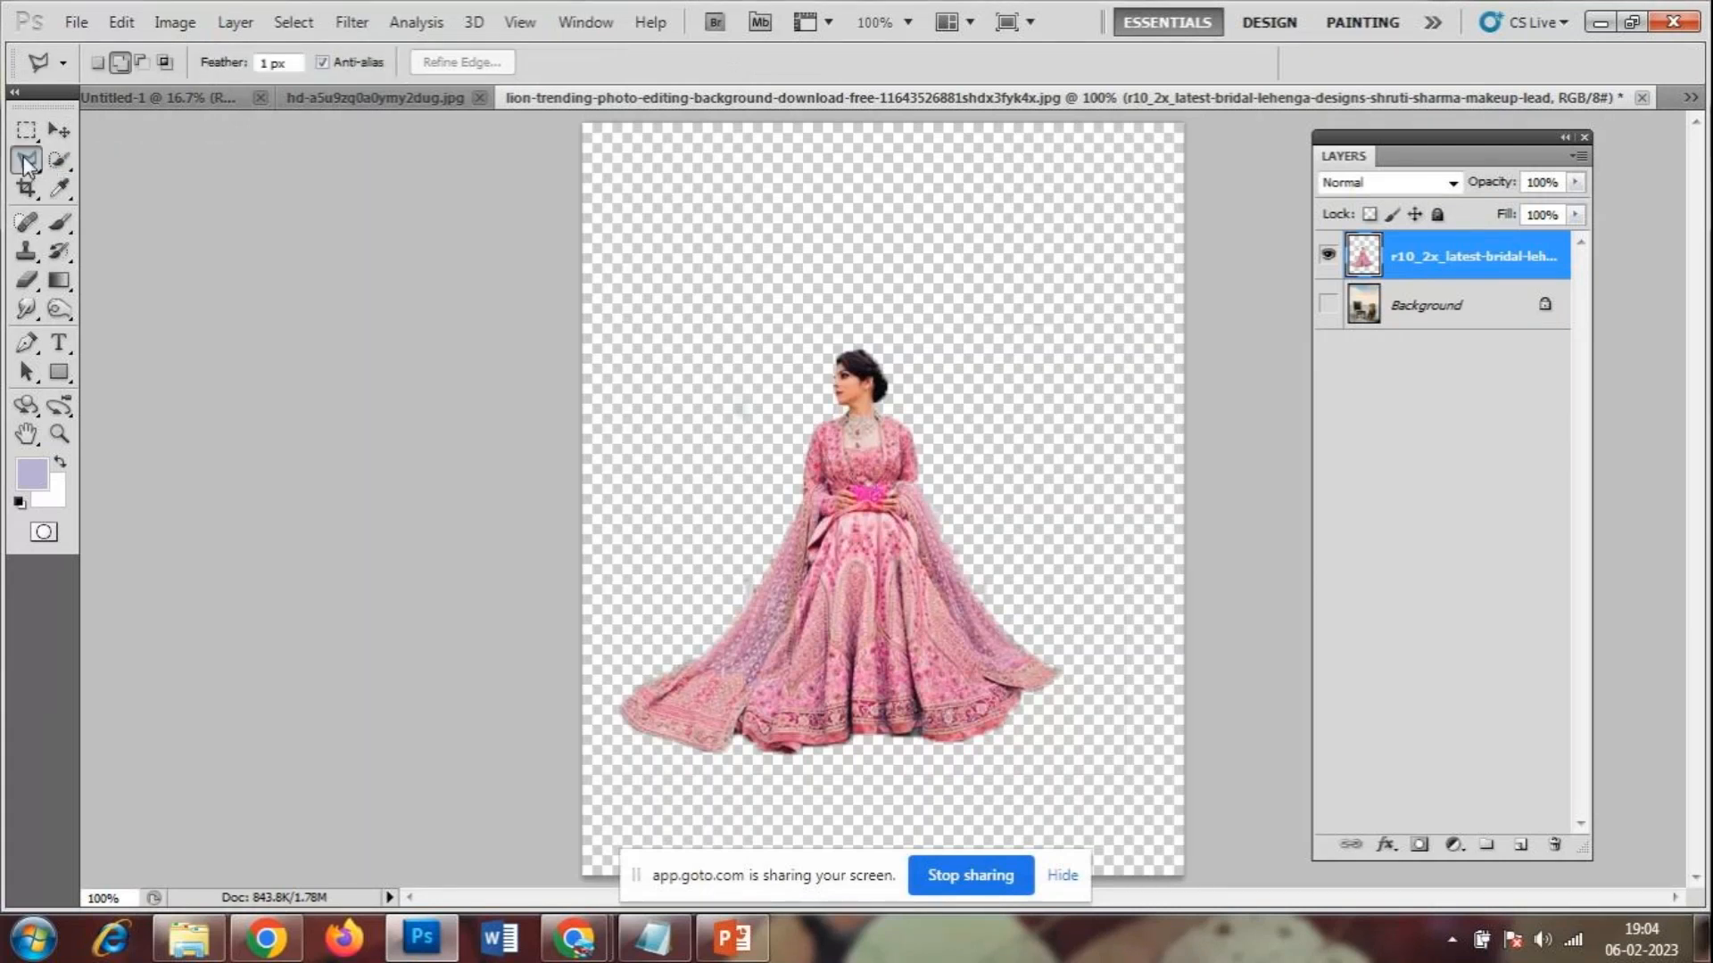
pyautogui.rightClick(29, 163)
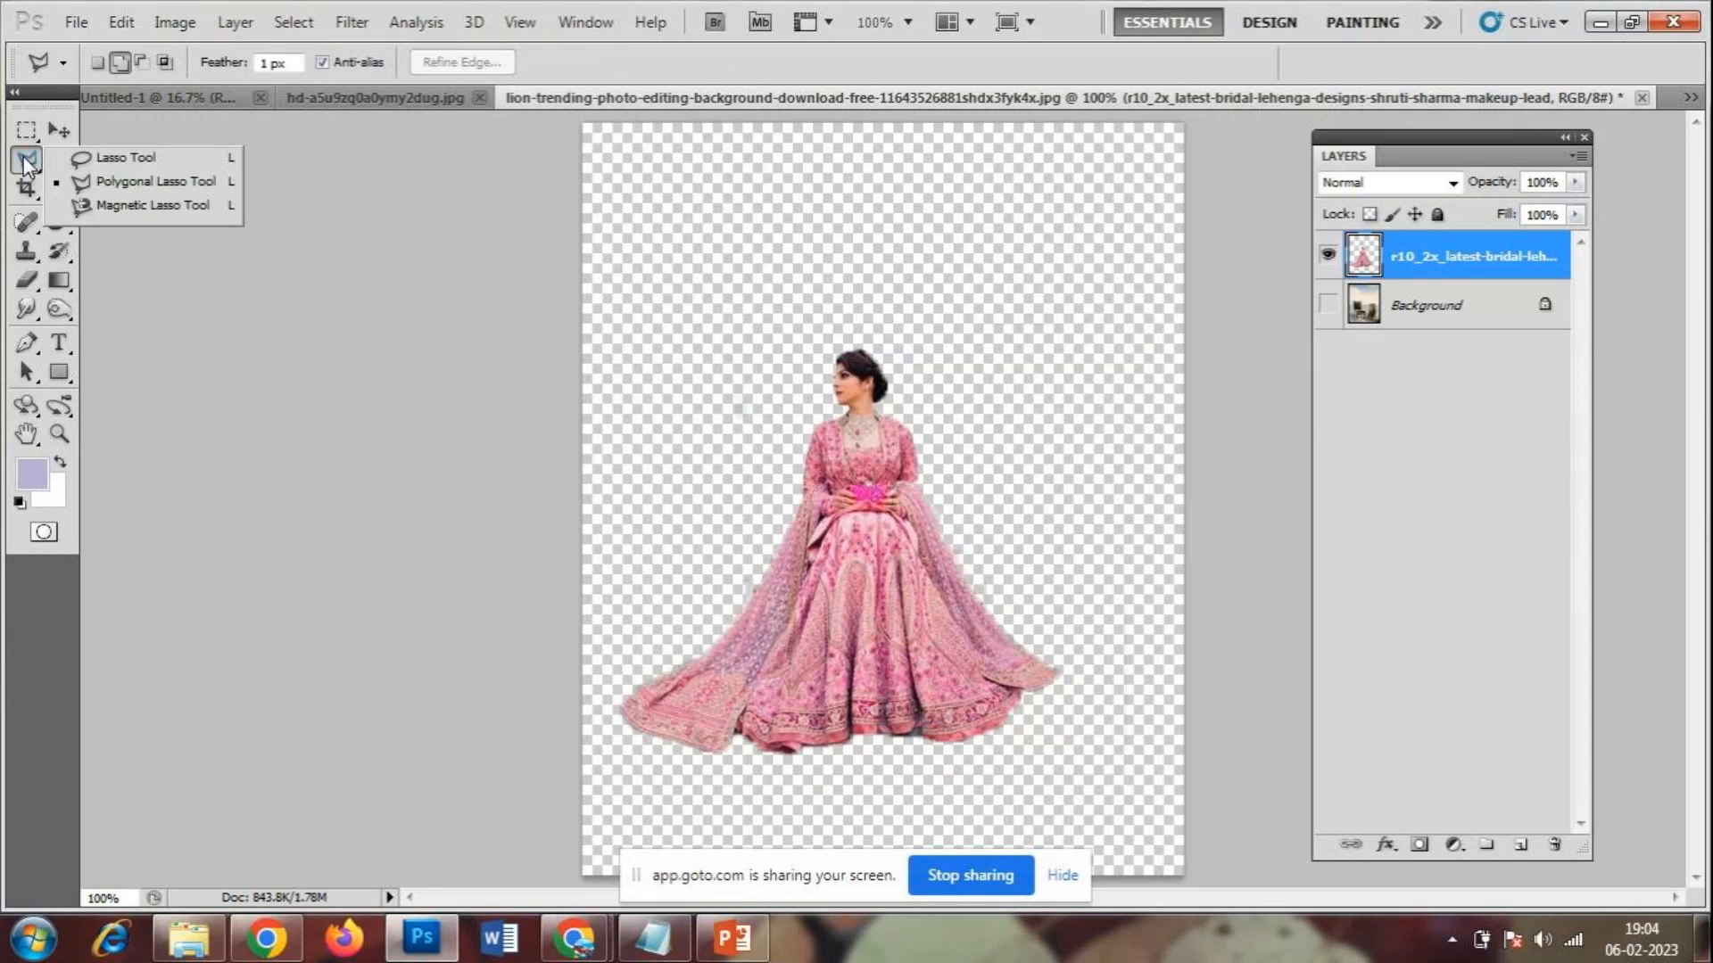
pyautogui.click(147, 188)
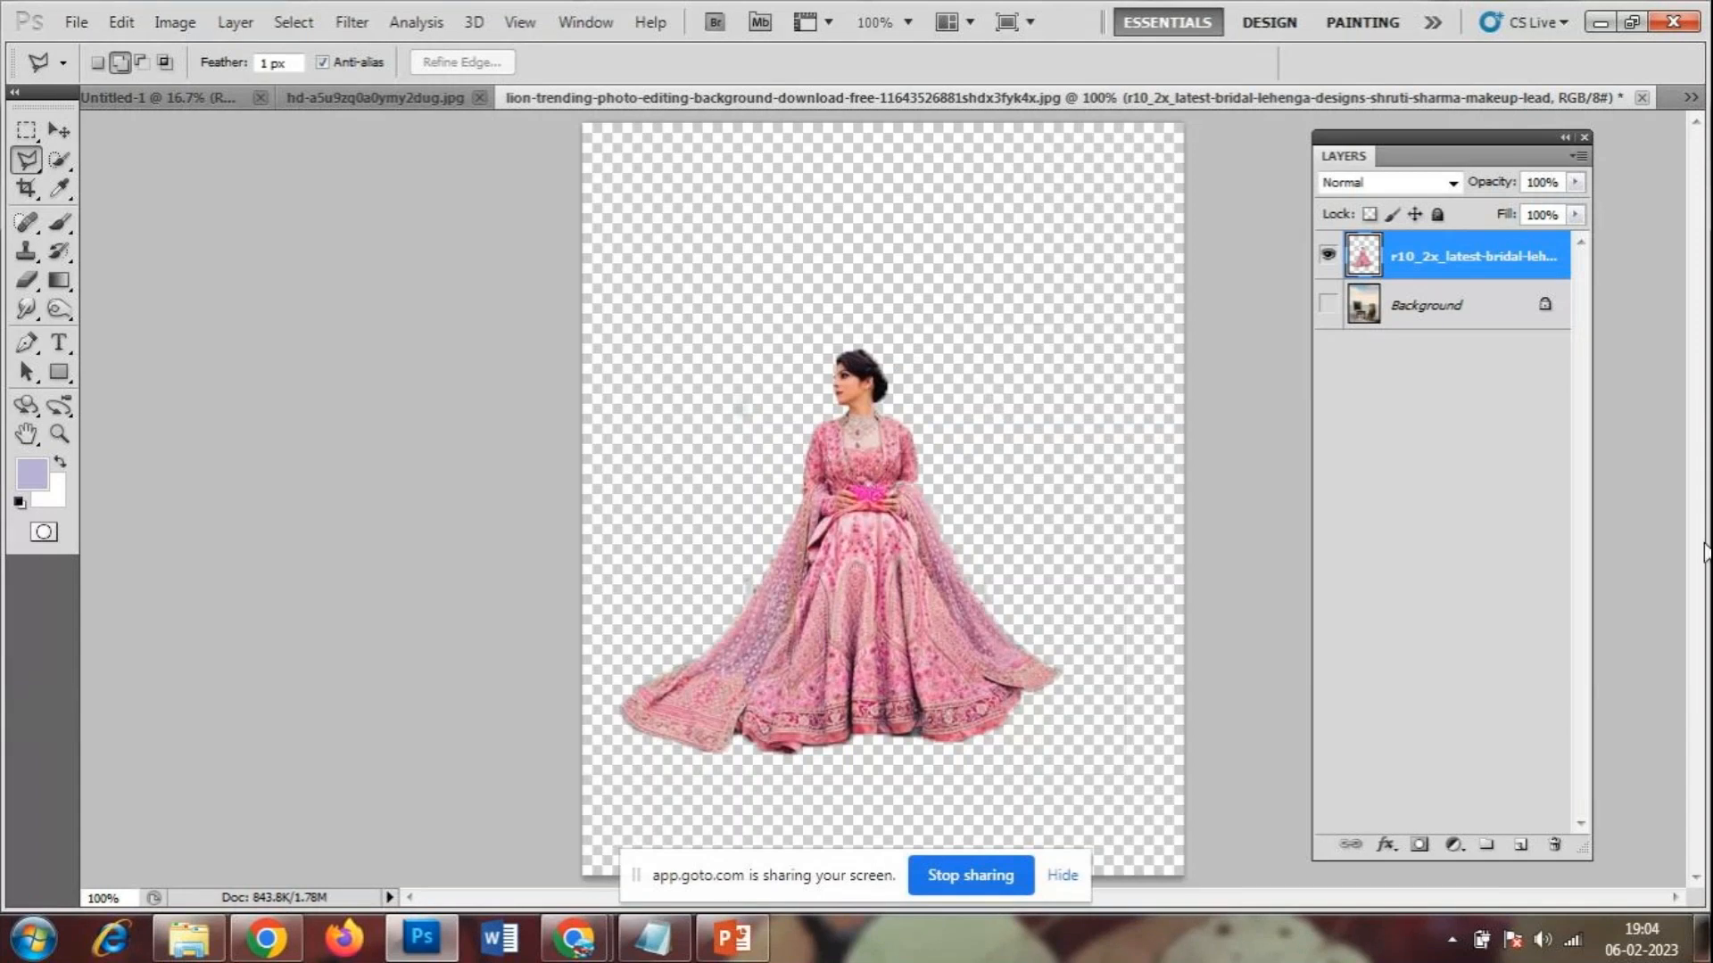
# - Show the Background layer and move the woman's layer down and sideways so she sits on the chair
pyautogui.click(1434, 318)
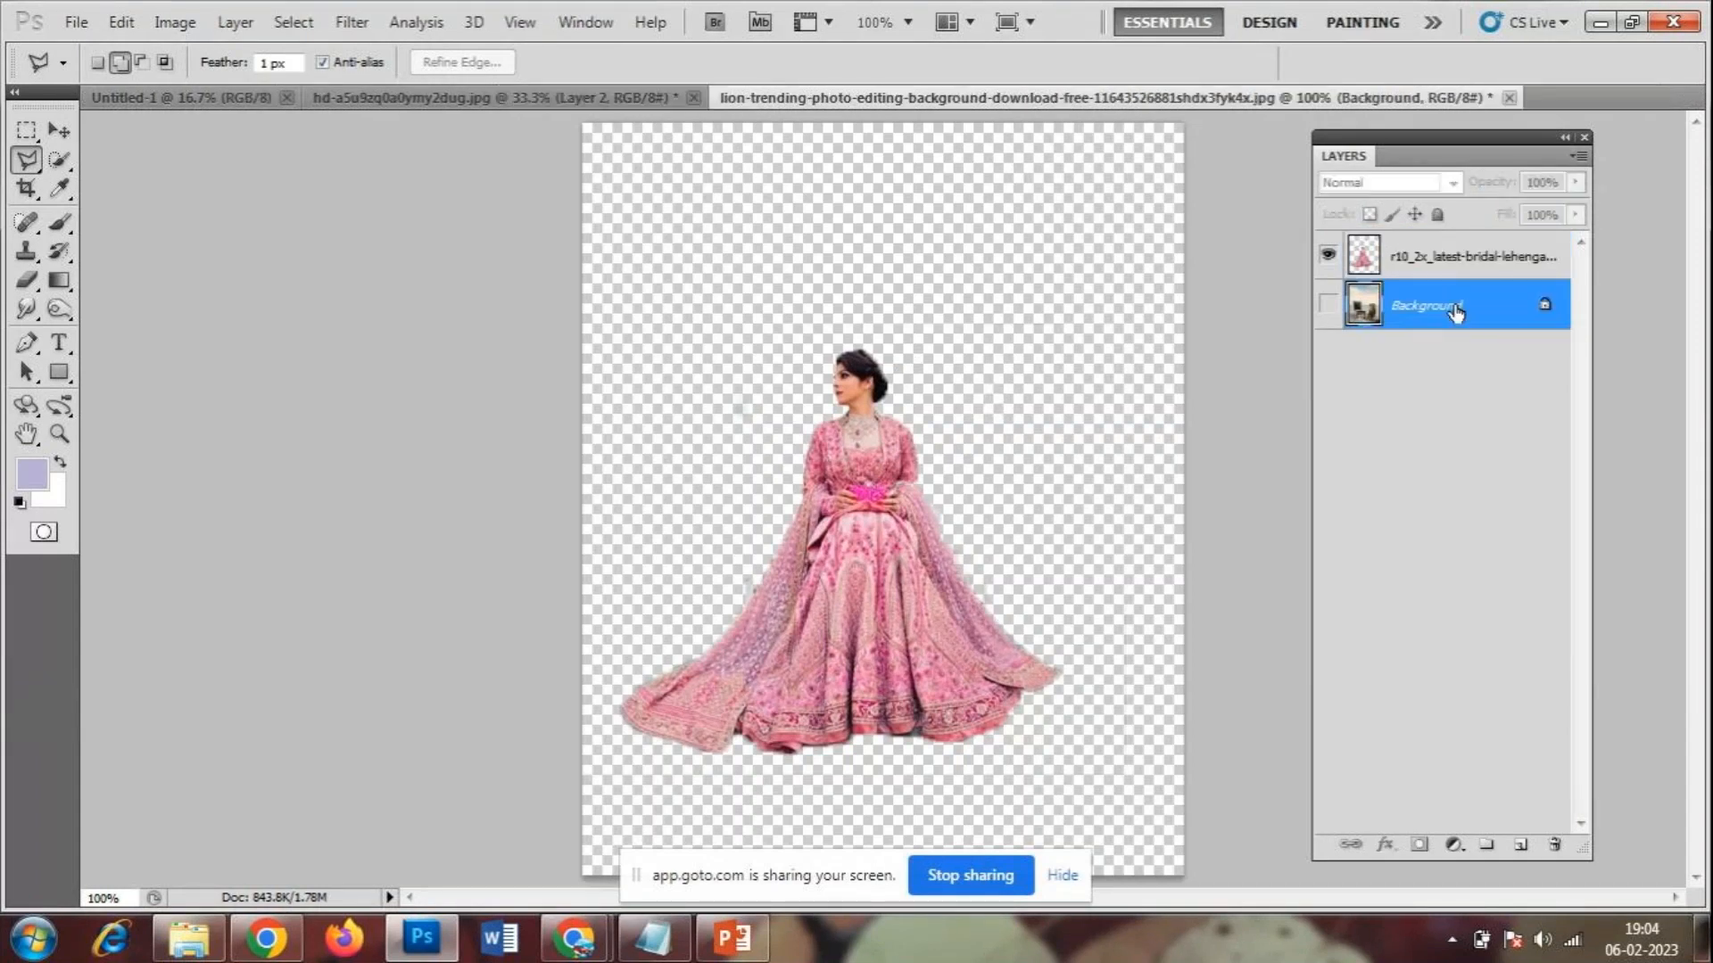
pyautogui.click(1328, 306)
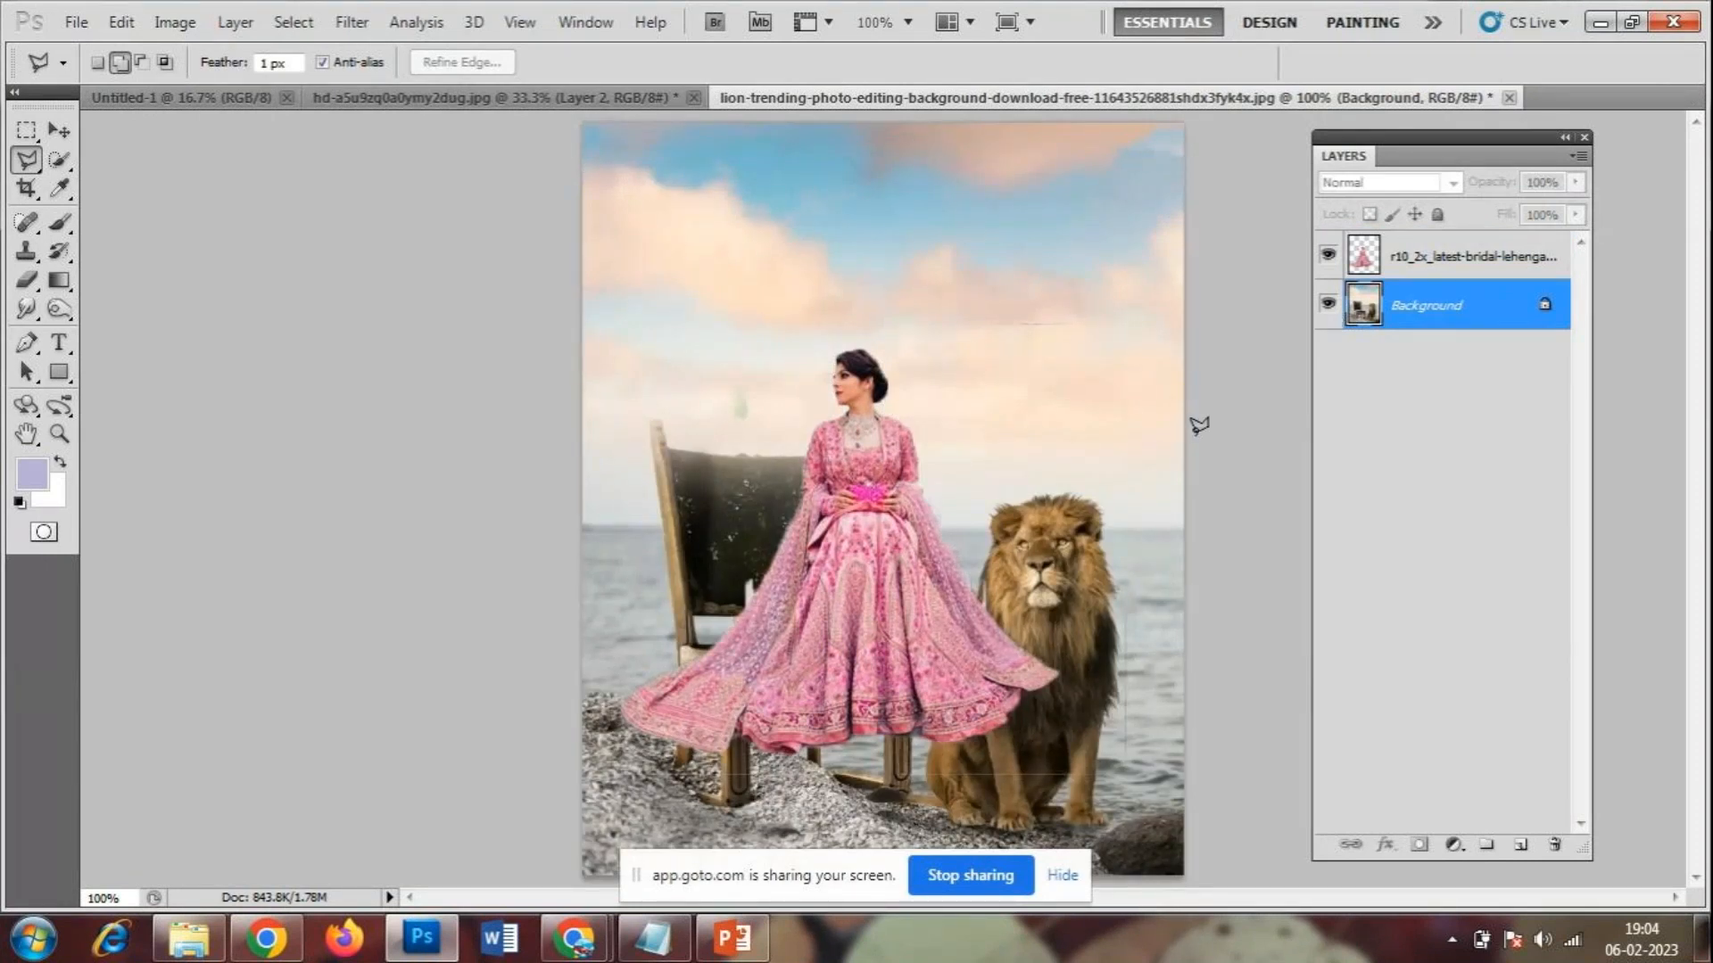
pyautogui.click(1442, 261)
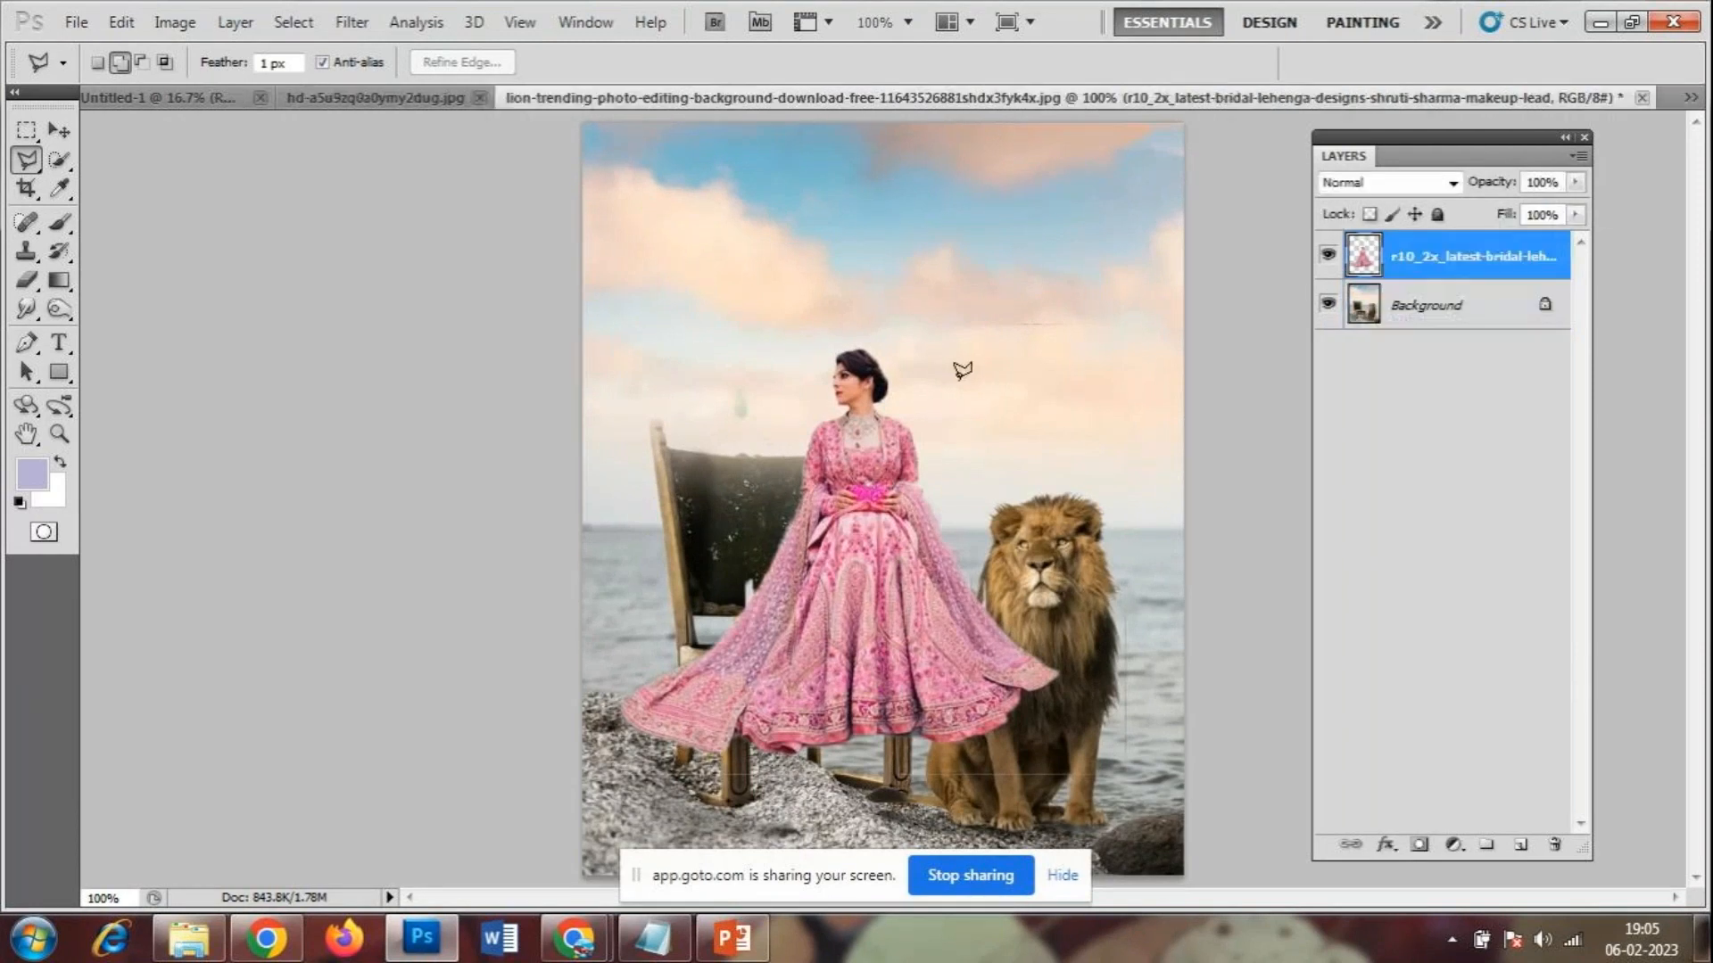
pyautogui.click(57, 134)
pyautogui.moveTo(869, 555); pyautogui.dragTo(787, 628)
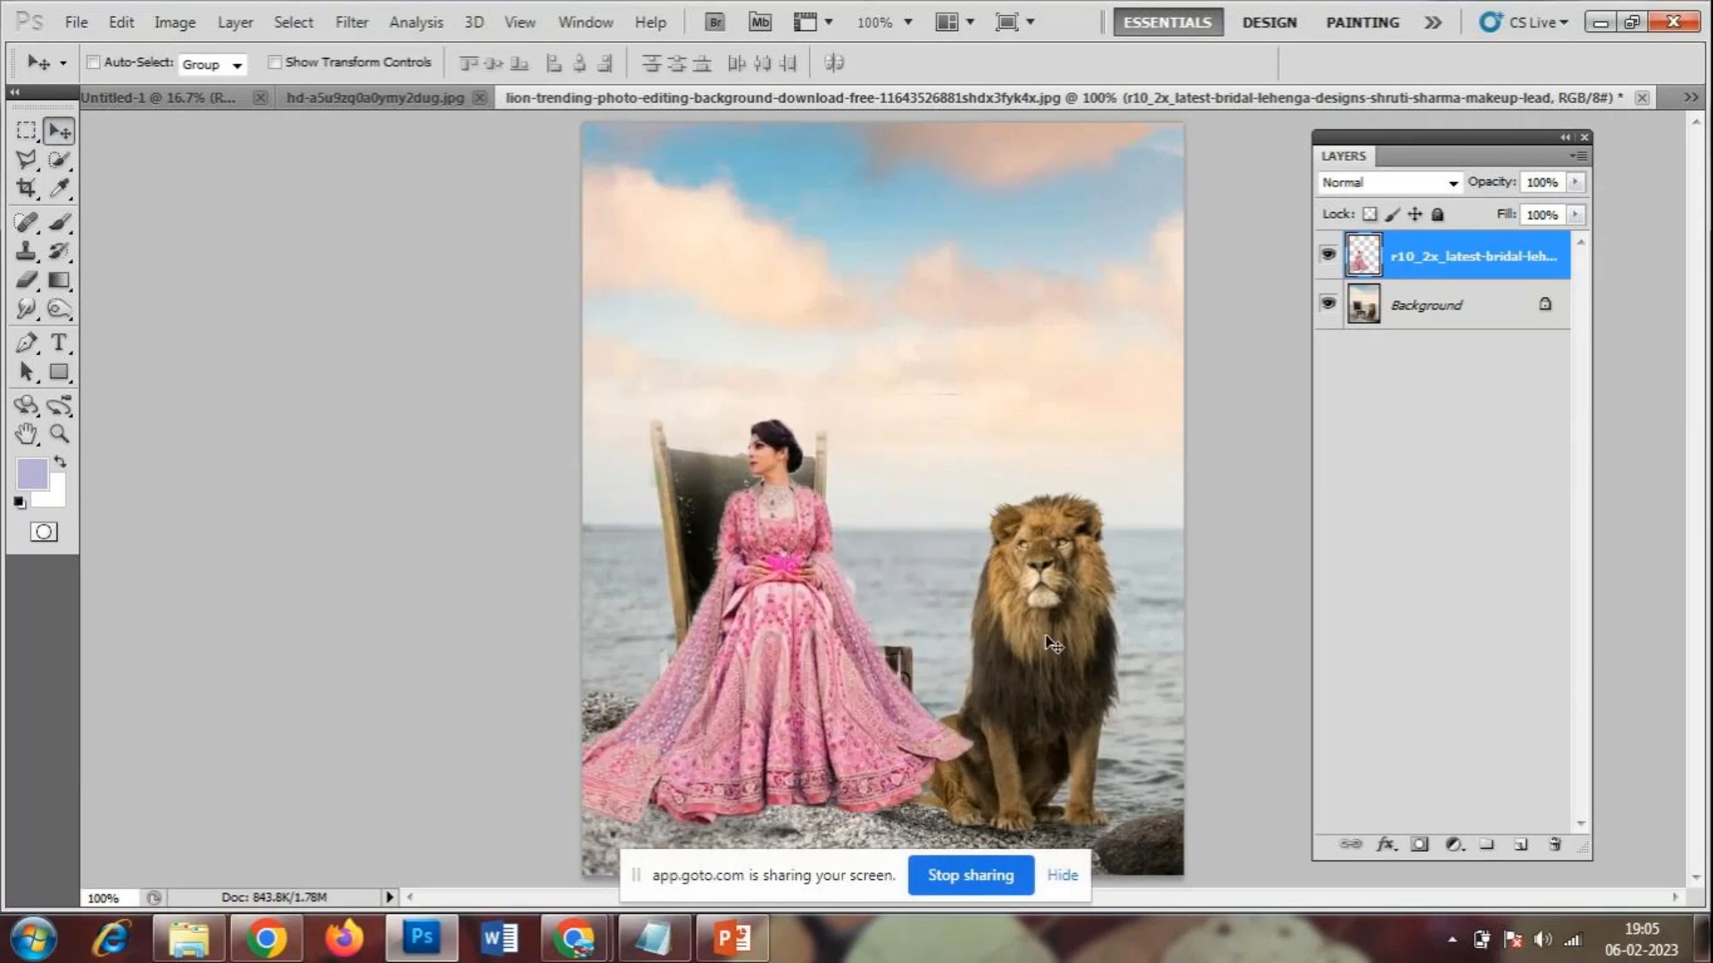
# - Scale the woman's layer proportionally to 123.33% and fine-tune her position on the chair
pyautogui.hotkey('ctrl', 't')
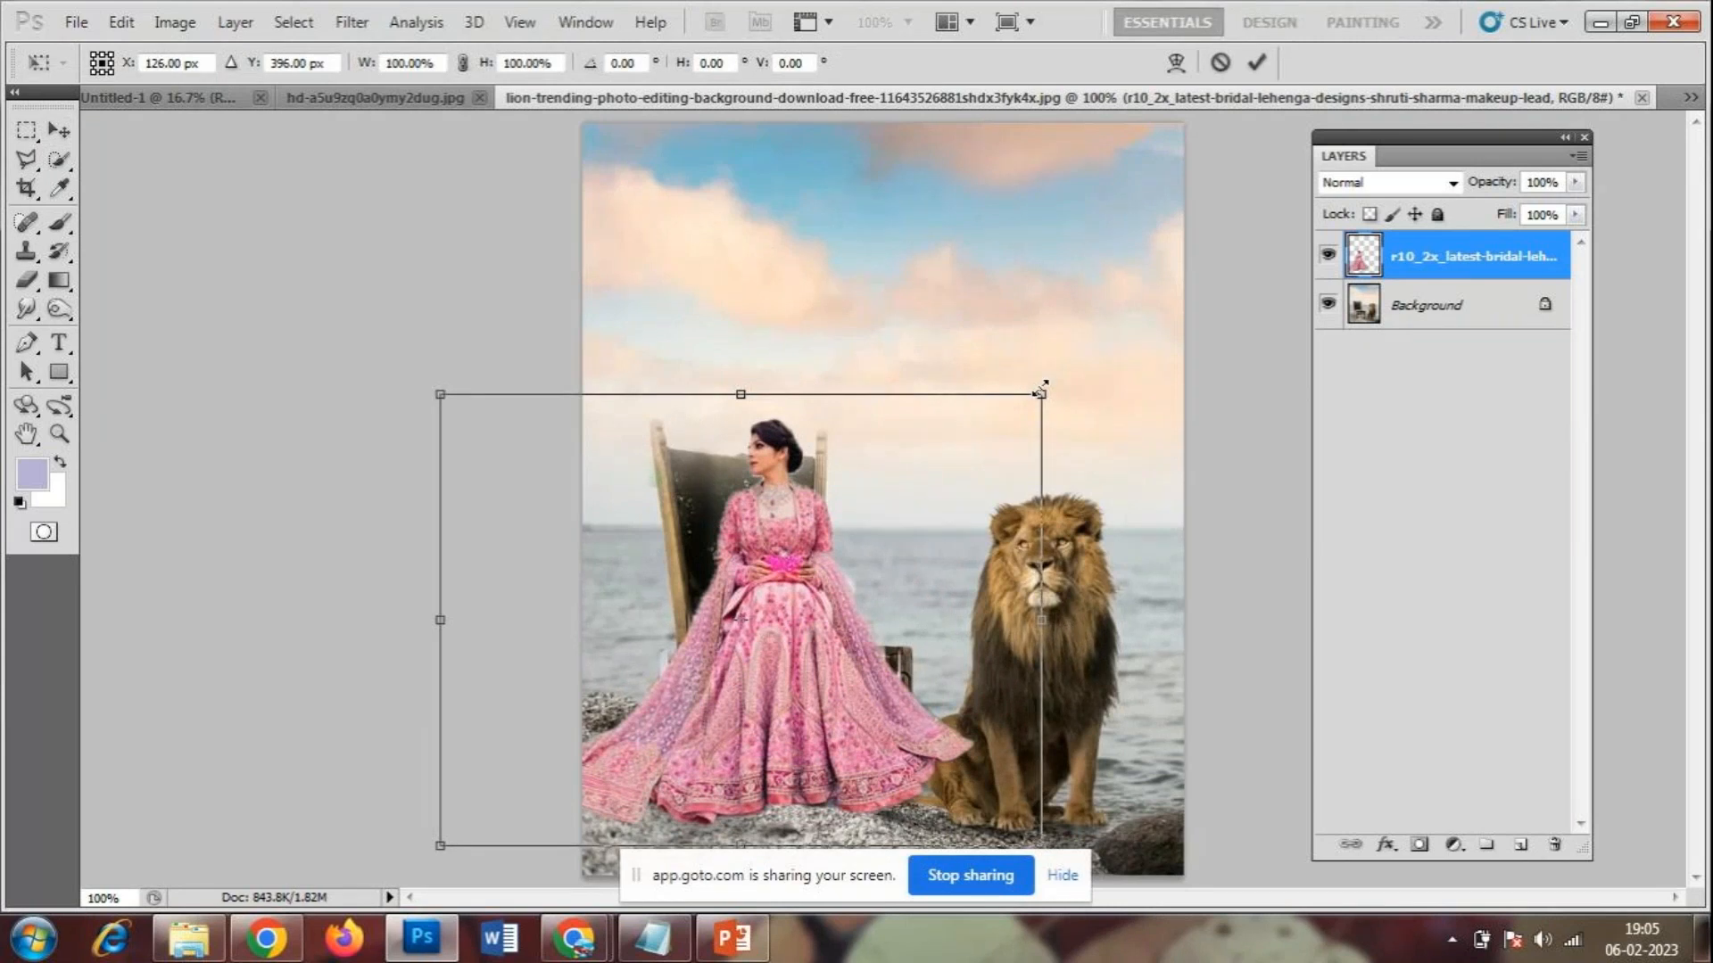
pyautogui.moveTo(1041, 389); pyautogui.dragTo(1087, 300)
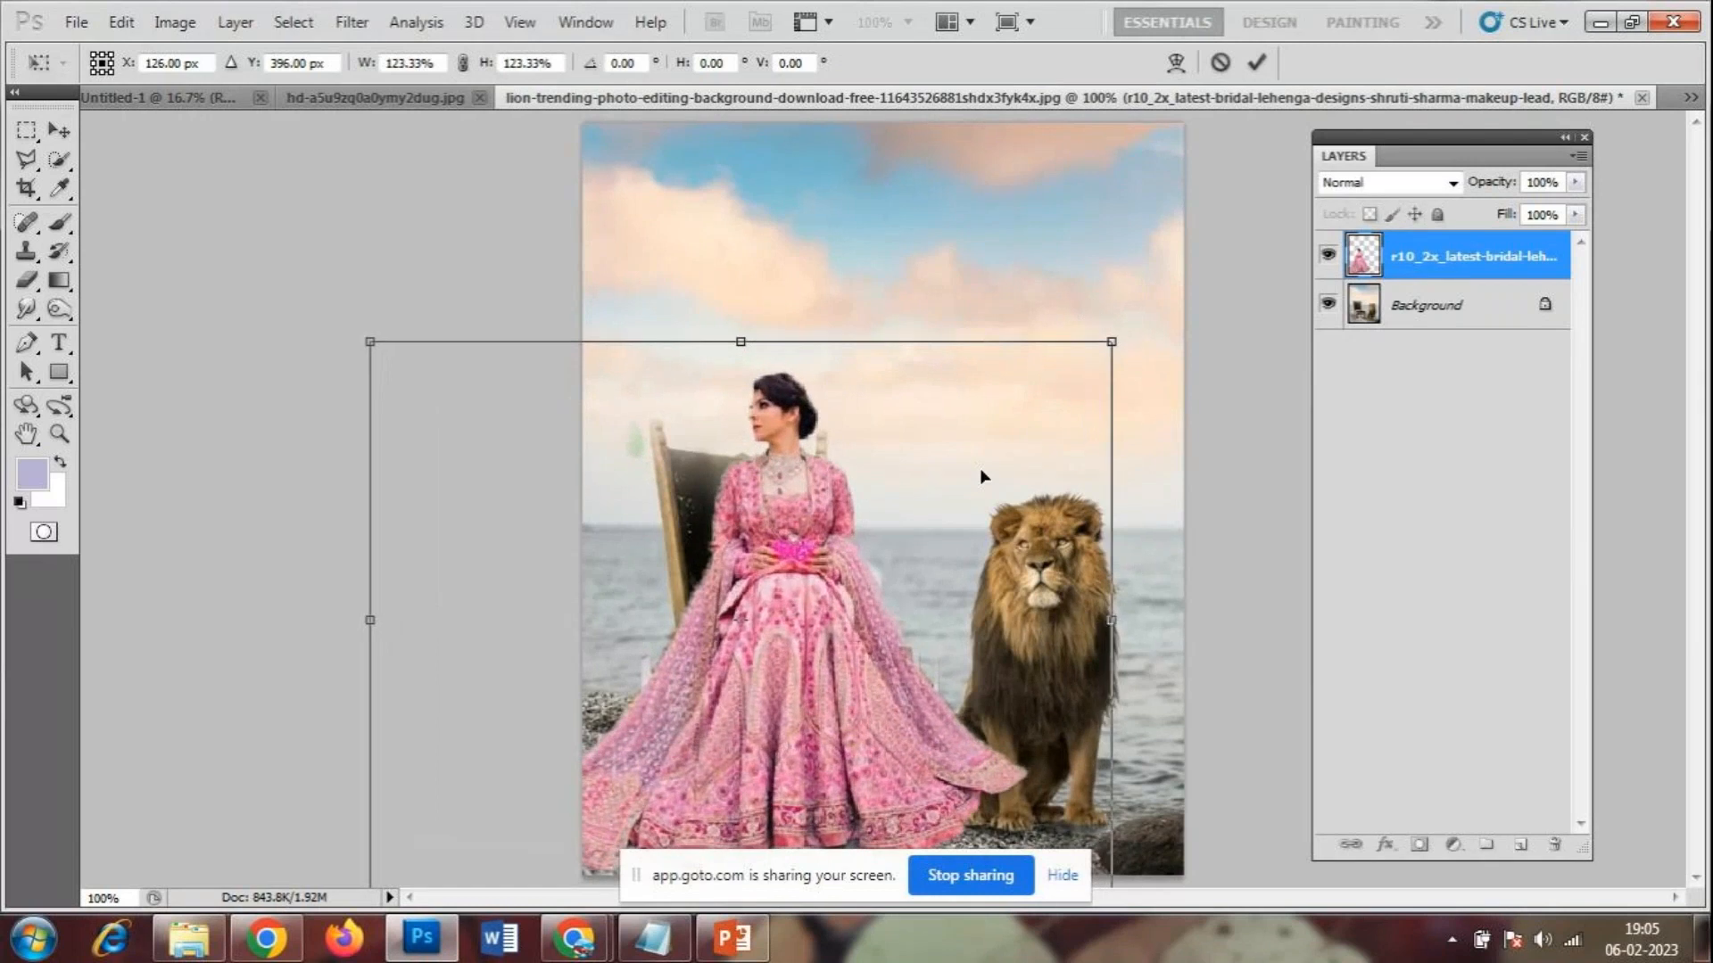
pyautogui.moveTo(844, 581)
pyautogui.mouseDown()
pyautogui.moveTo(840, 464)
pyautogui.moveTo(846, 624)
pyautogui.moveTo(841, 571)
pyautogui.moveTo(843, 591)
pyautogui.mouseUp()
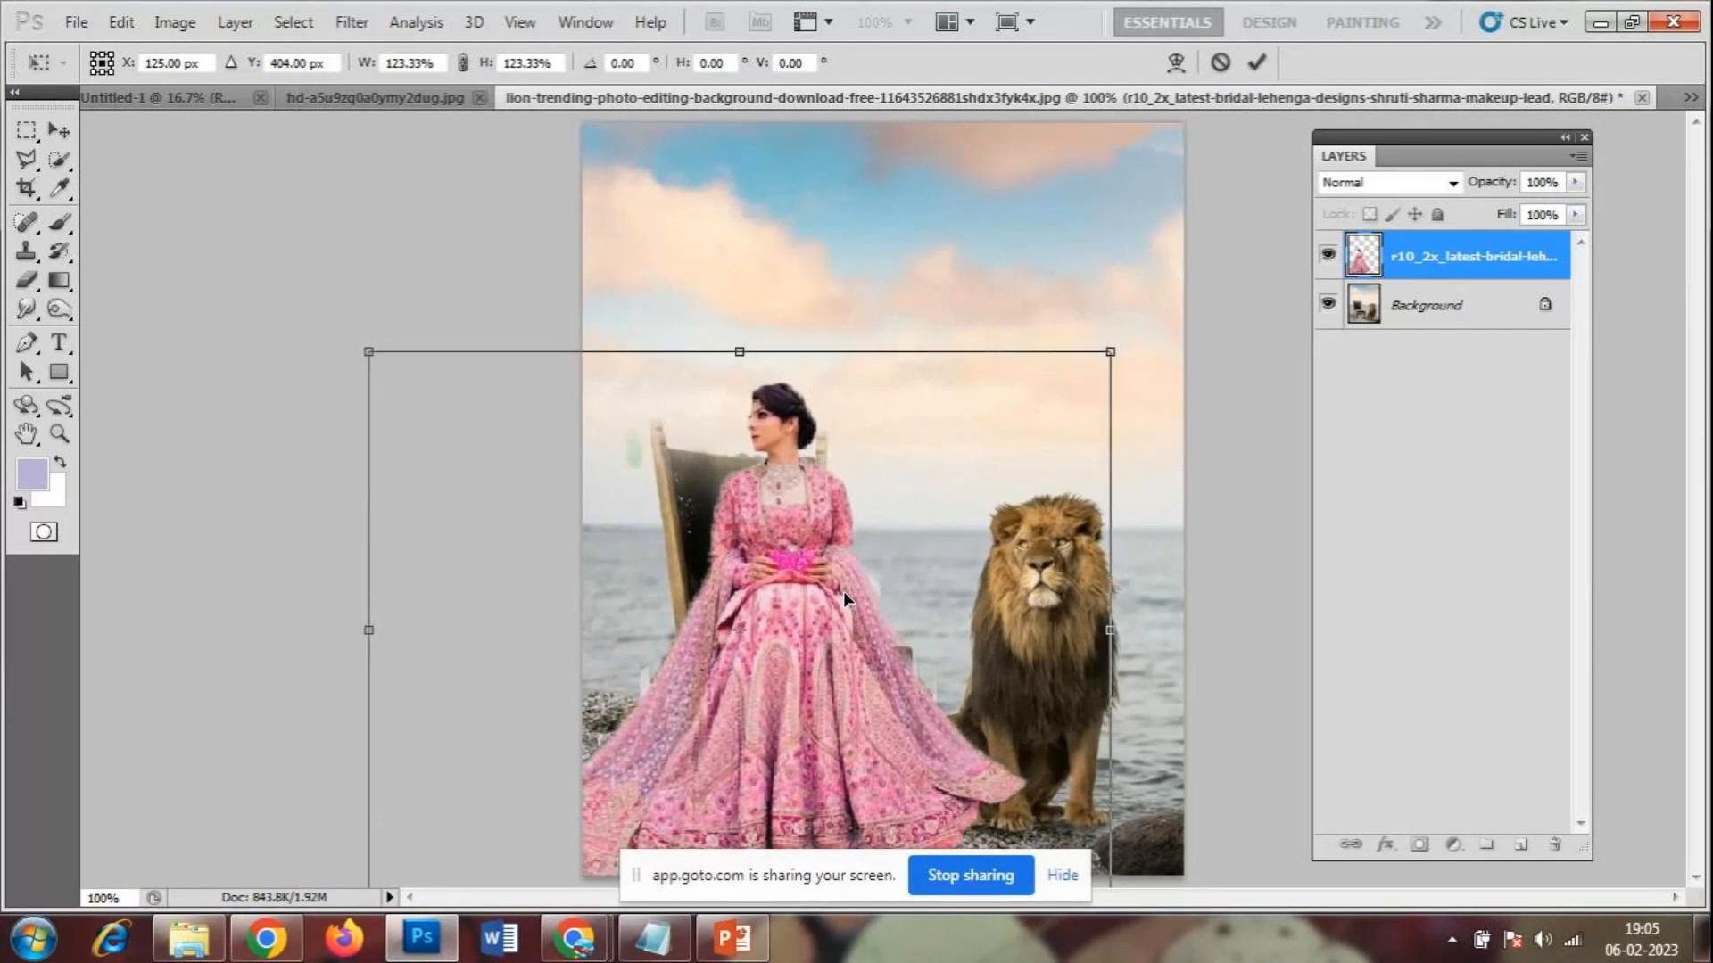
pyautogui.press('Return')
pyautogui.hotkey('ctrl', '-')
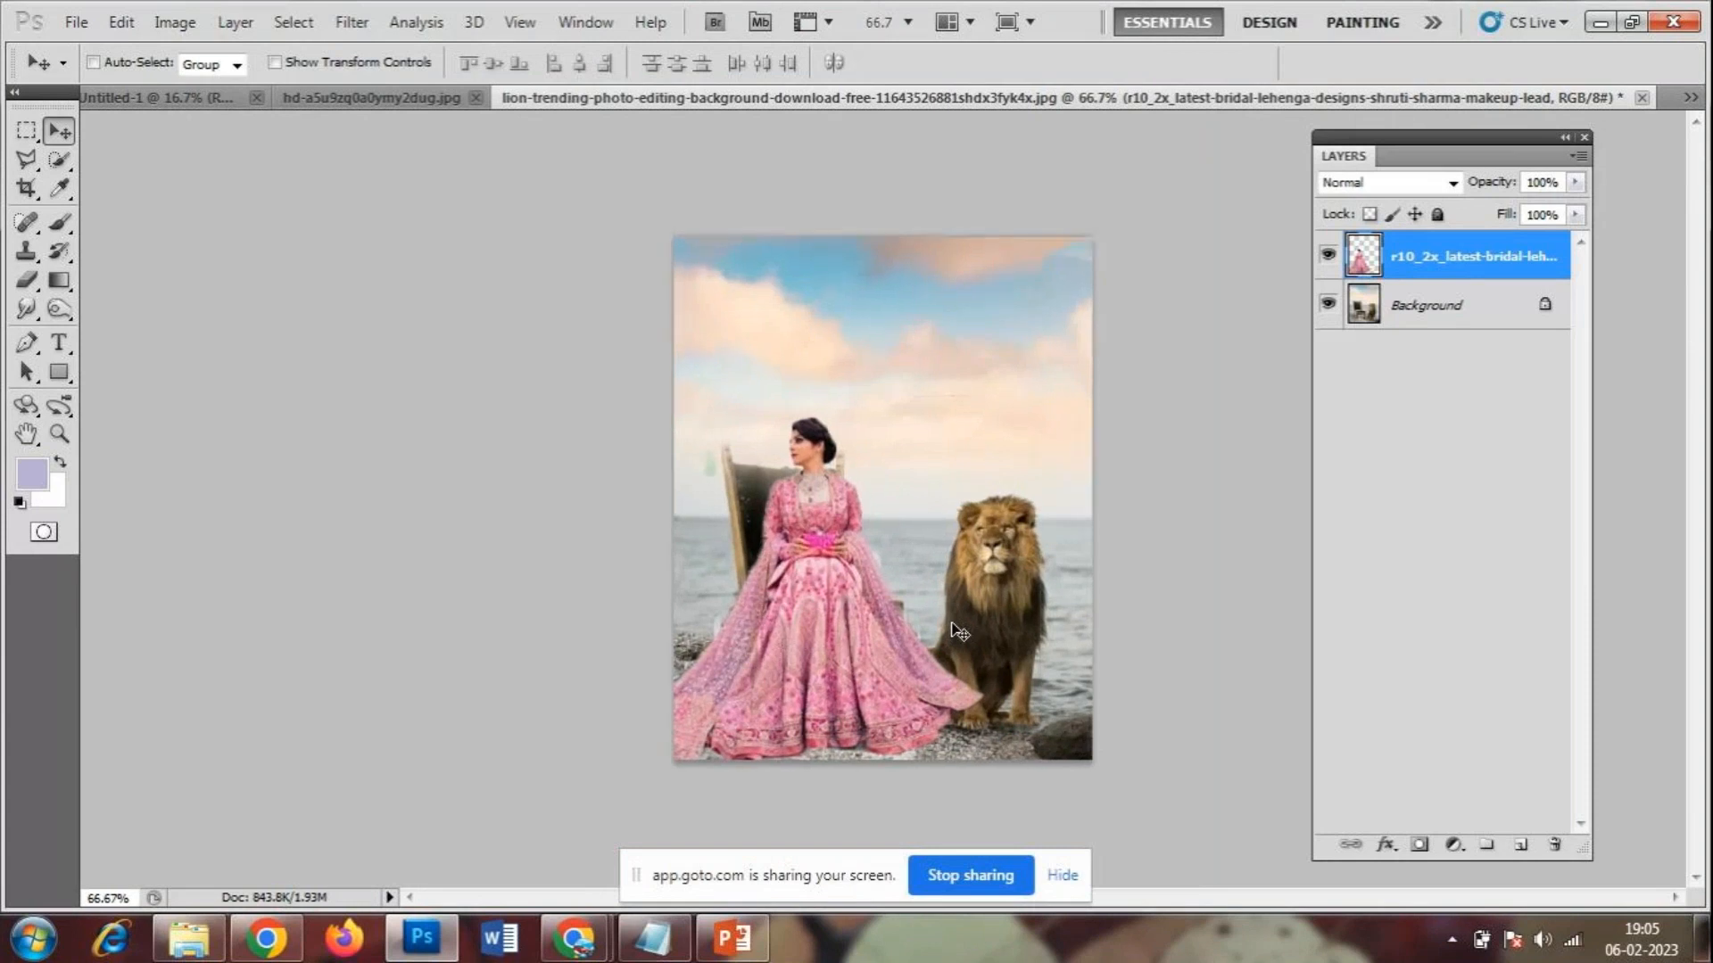
pyautogui.hotkey('ctrl', '+')
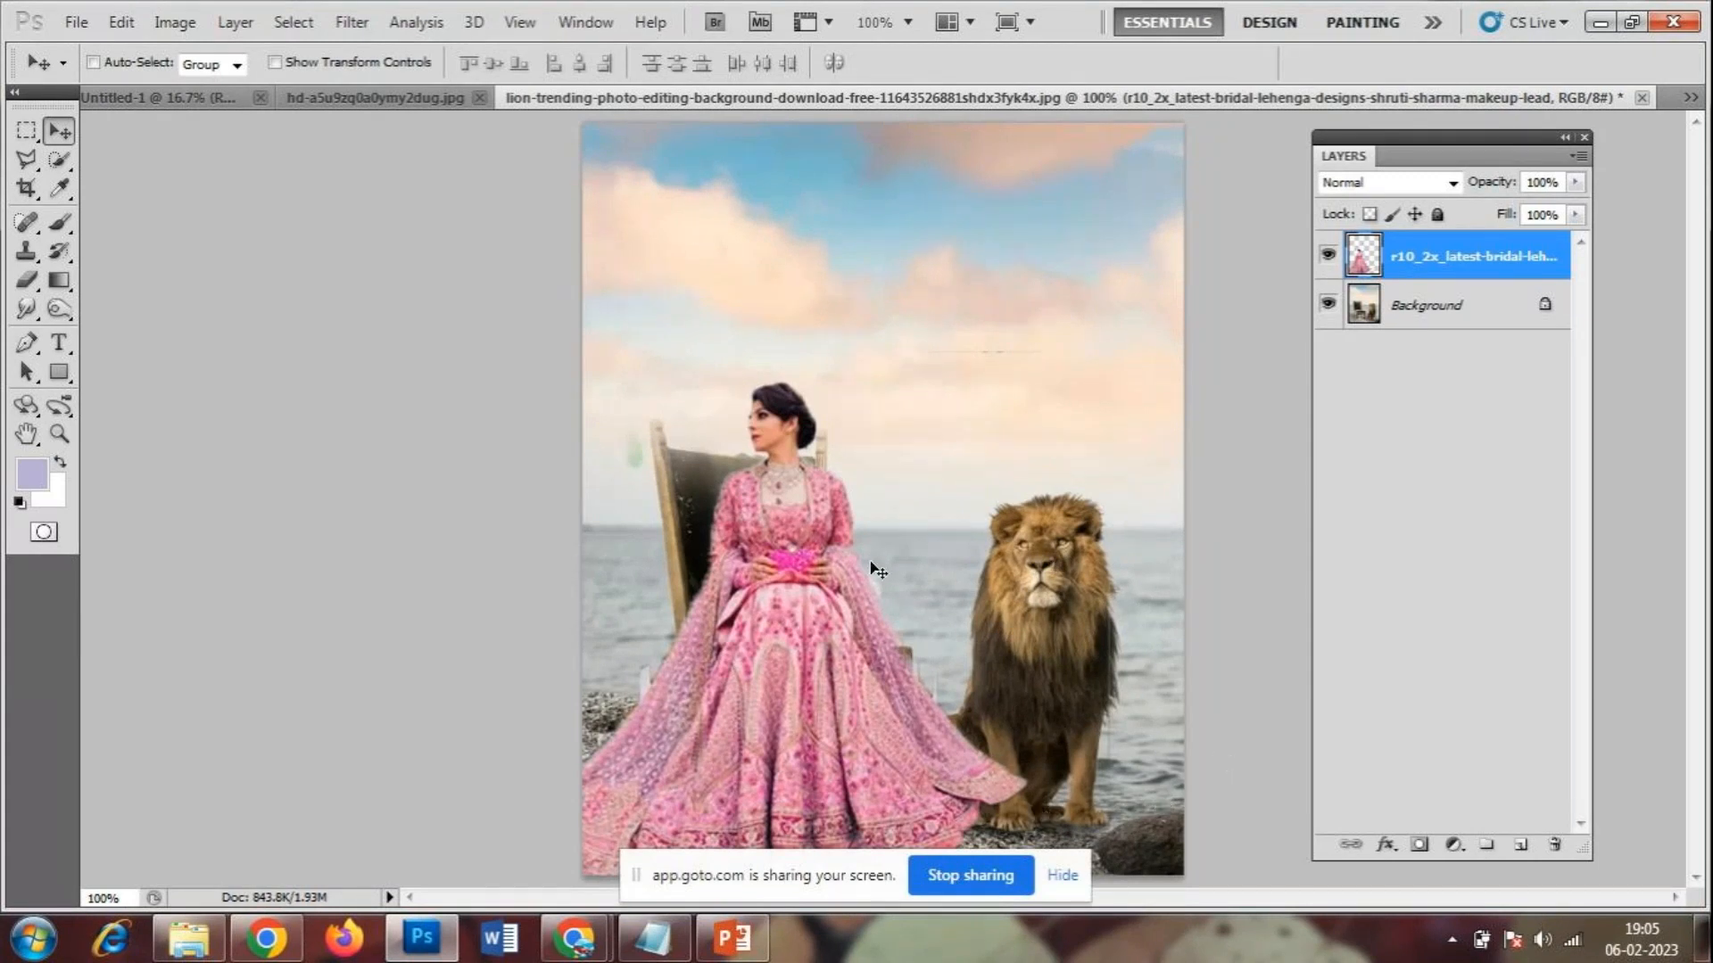
pyautogui.moveTo(804, 651)
pyautogui.mouseDown()
pyautogui.moveTo(824, 569)
pyautogui.moveTo(801, 585)
pyautogui.moveTo(803, 633)
pyautogui.moveTo(837, 730)
pyautogui.moveTo(861, 687)
pyautogui.moveTo(835, 641)
pyautogui.moveTo(806, 636)
pyautogui.mouseUp()
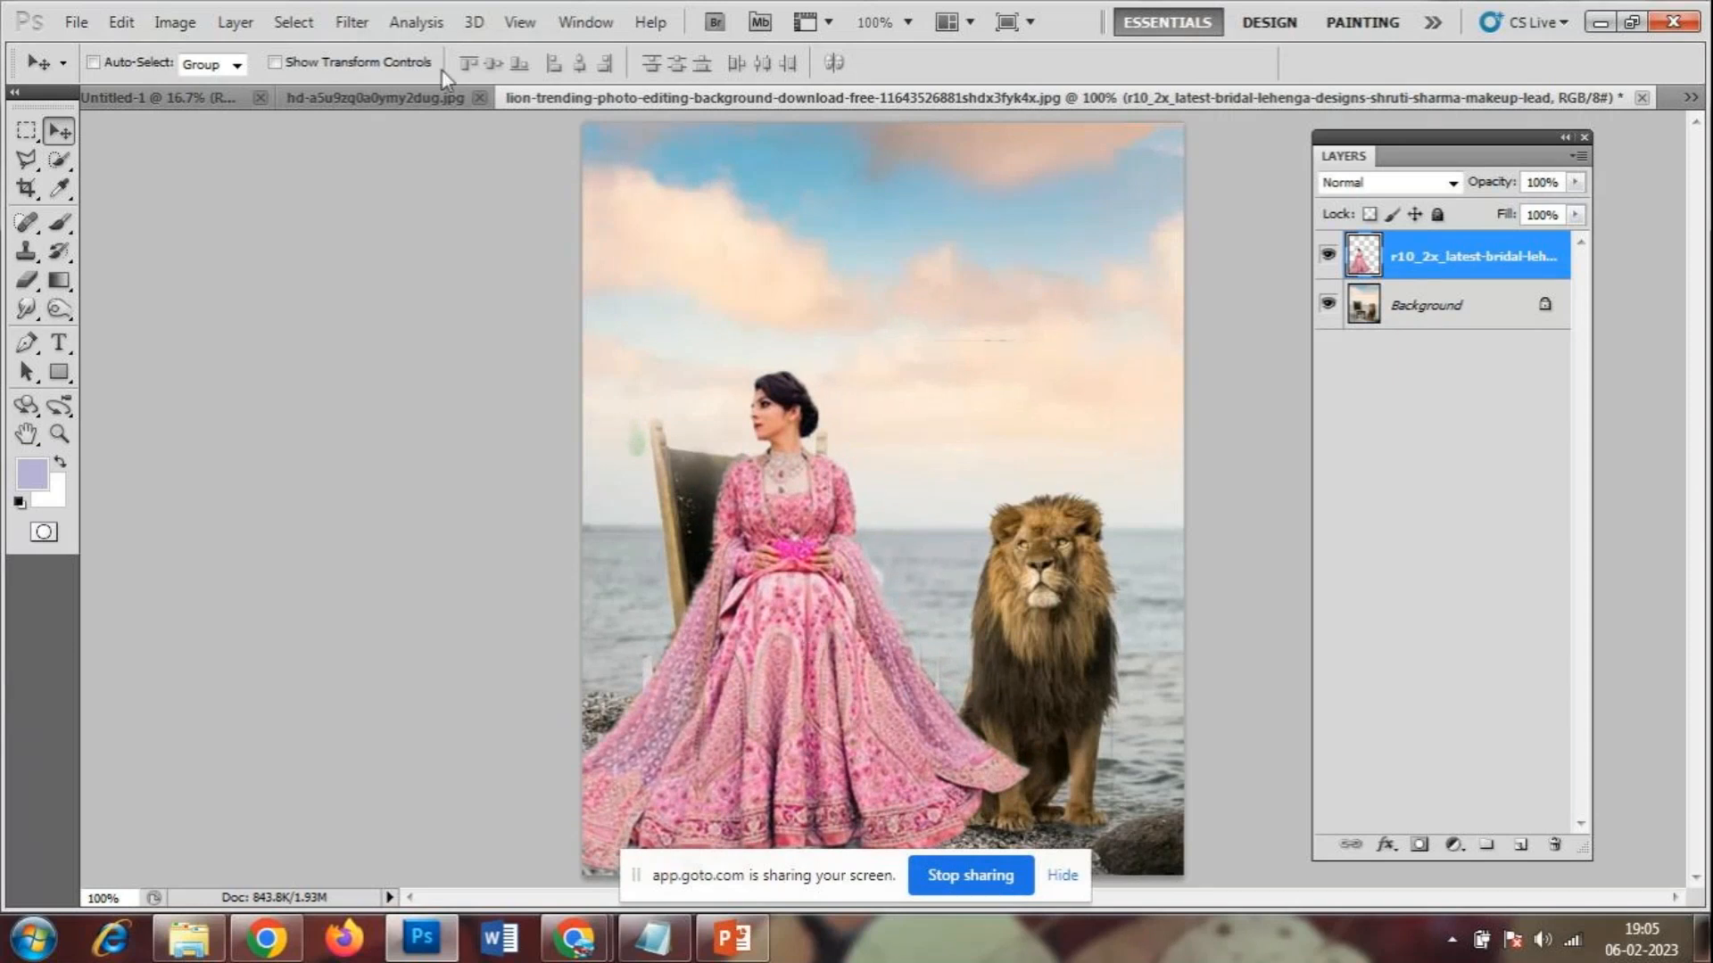
# - Erase the faint green smudge beside the chair on the woman's layer and hide the Background layer
pyautogui.click(32, 279)
pyautogui.moveTo(634, 467)
pyautogui.mouseDown()
pyautogui.moveTo(639, 409)
pyautogui.moveTo(618, 456)
pyautogui.mouseUp()
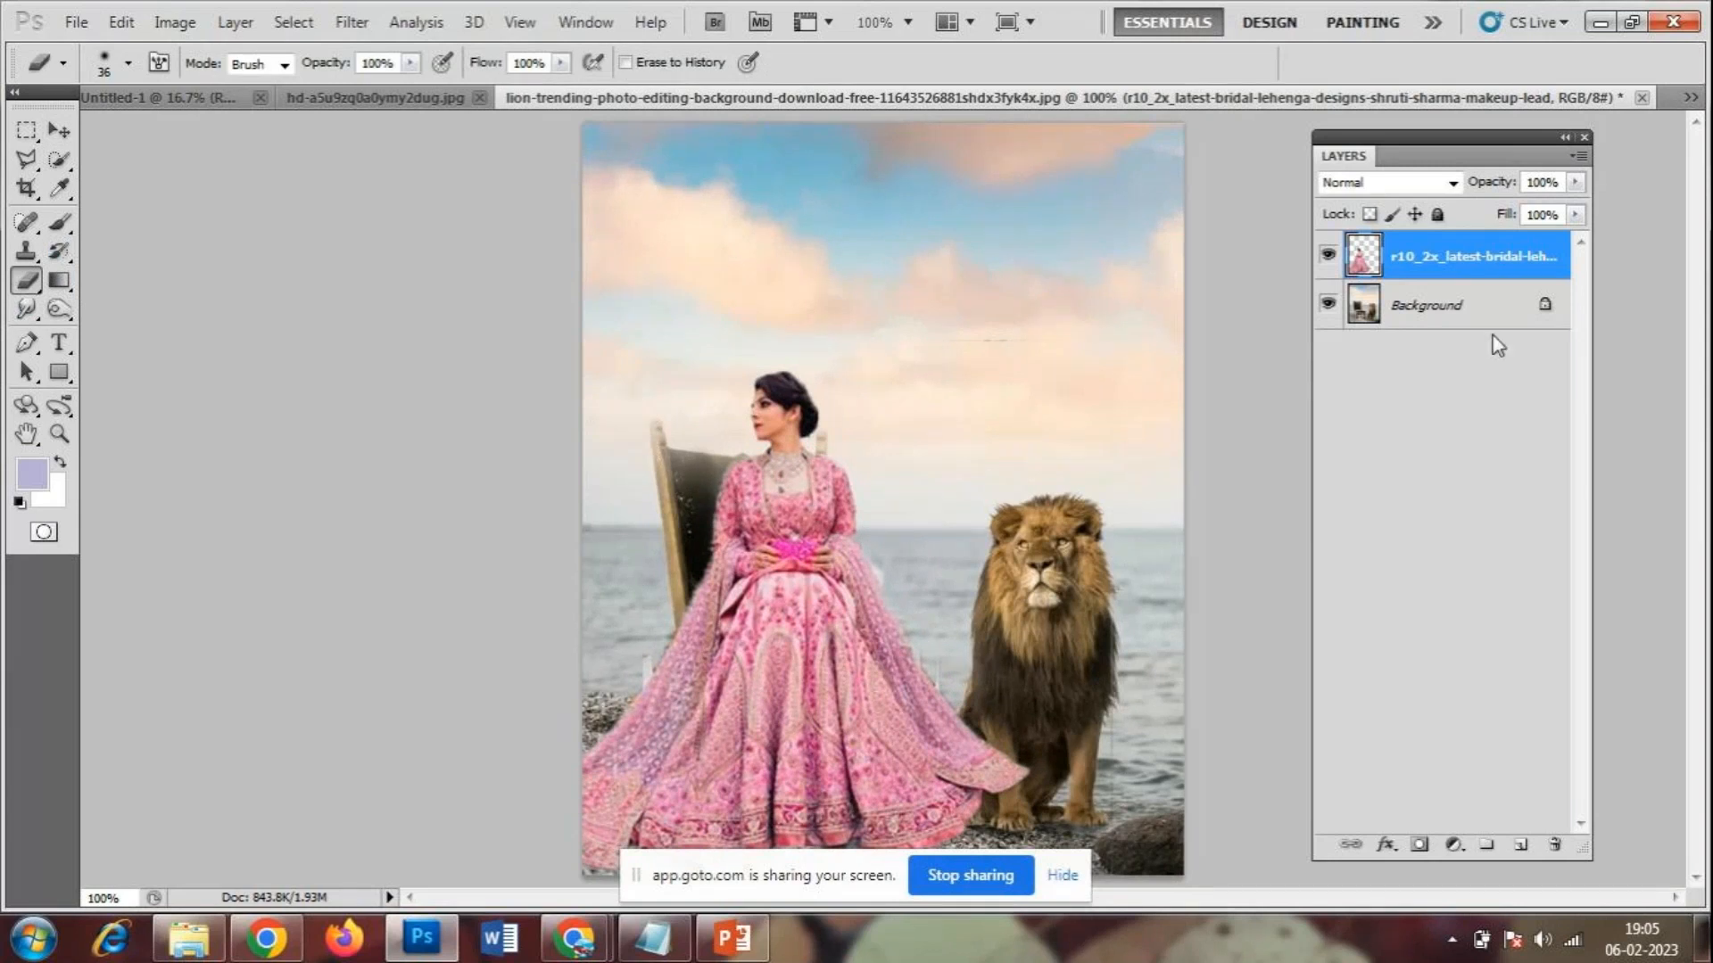
pyautogui.click(1328, 304)
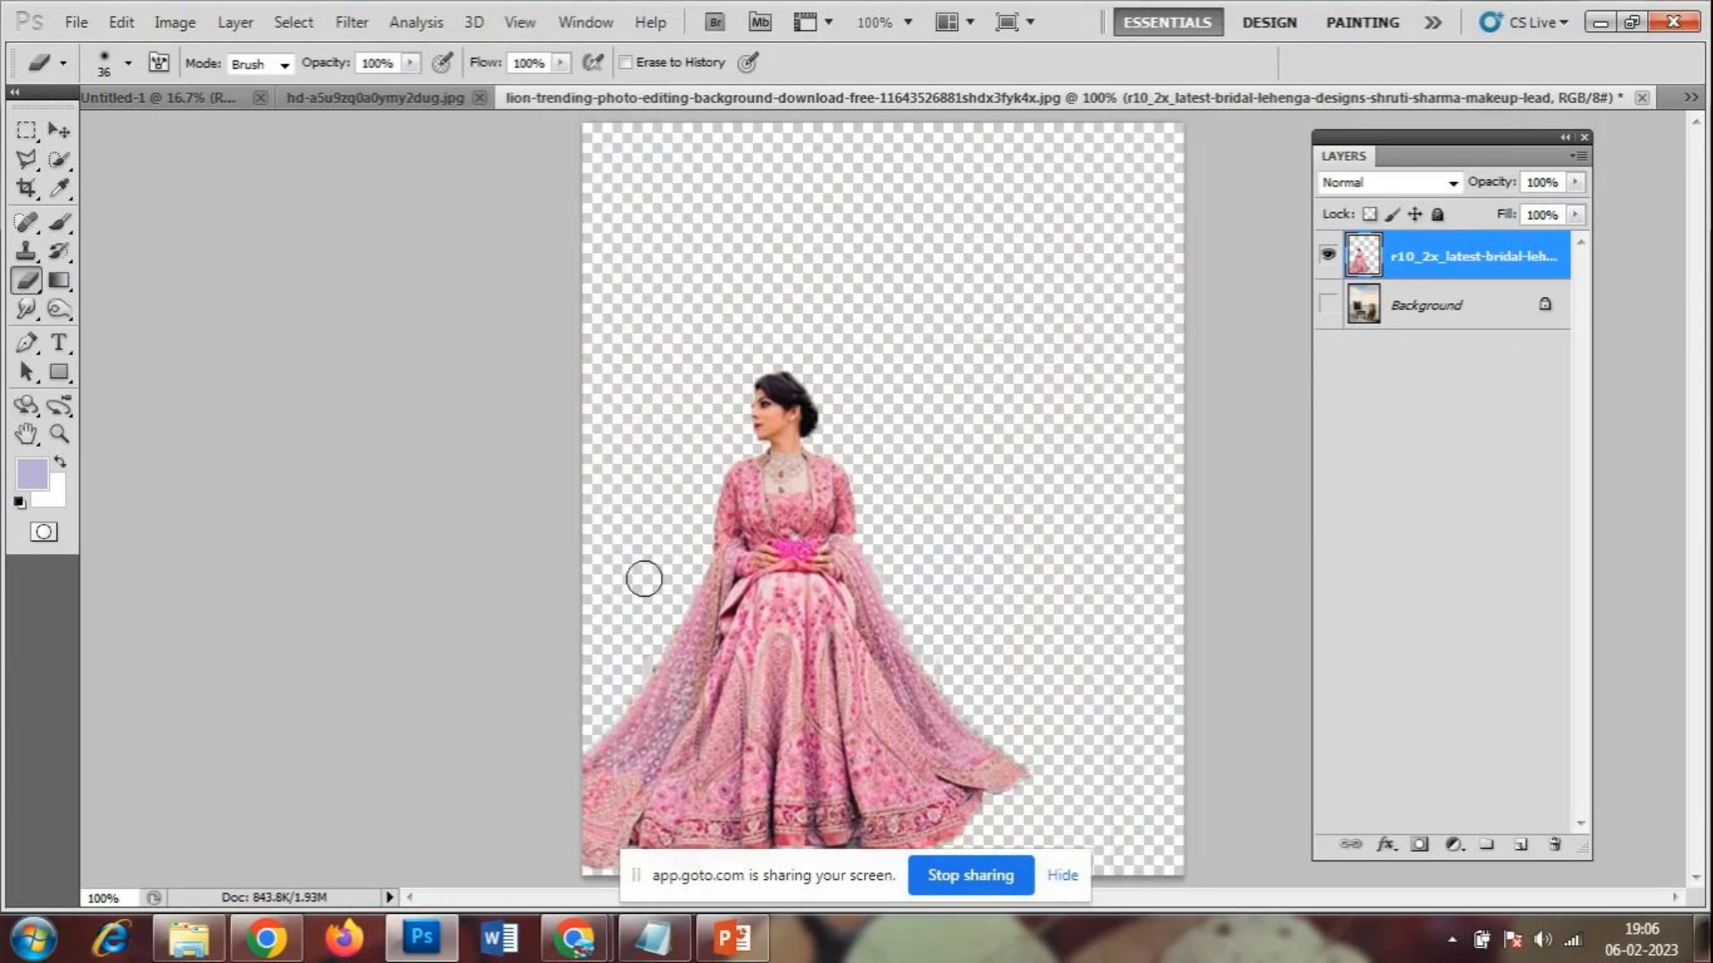
# - Show the Background layer and reposition the woman's layer so she sits on the chair beside the lion
pyautogui.click(1328, 304)
pyautogui.press('v')
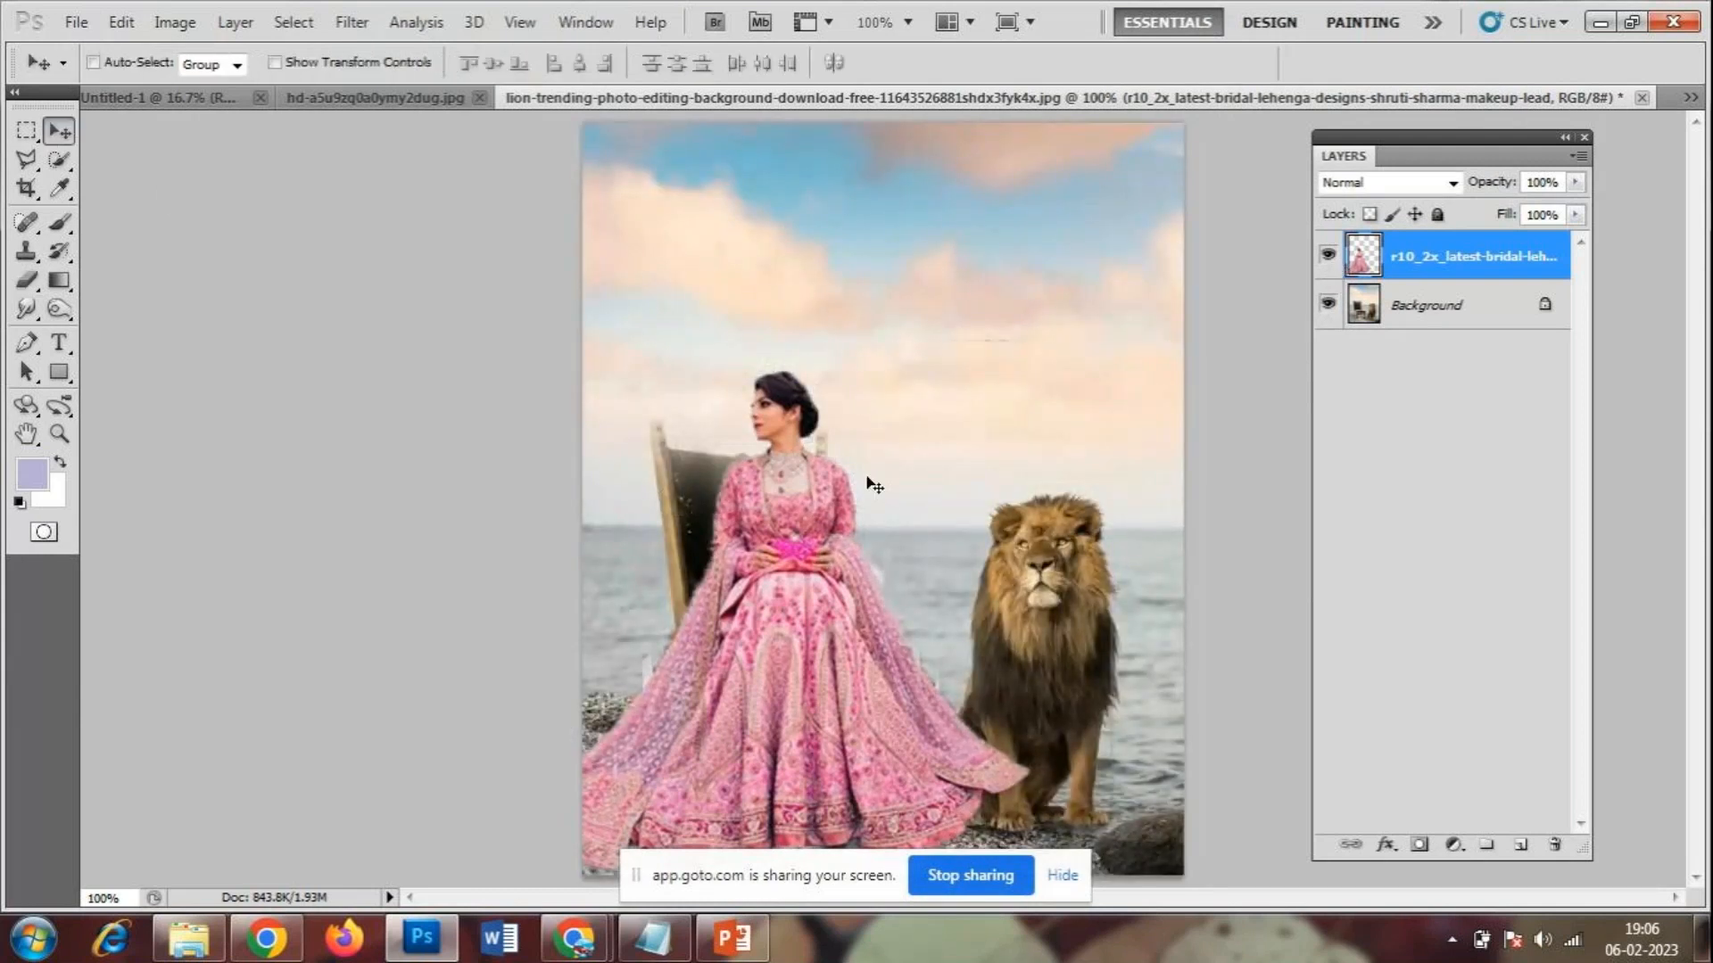
pyautogui.moveTo(763, 658); pyautogui.dragTo(794, 532)
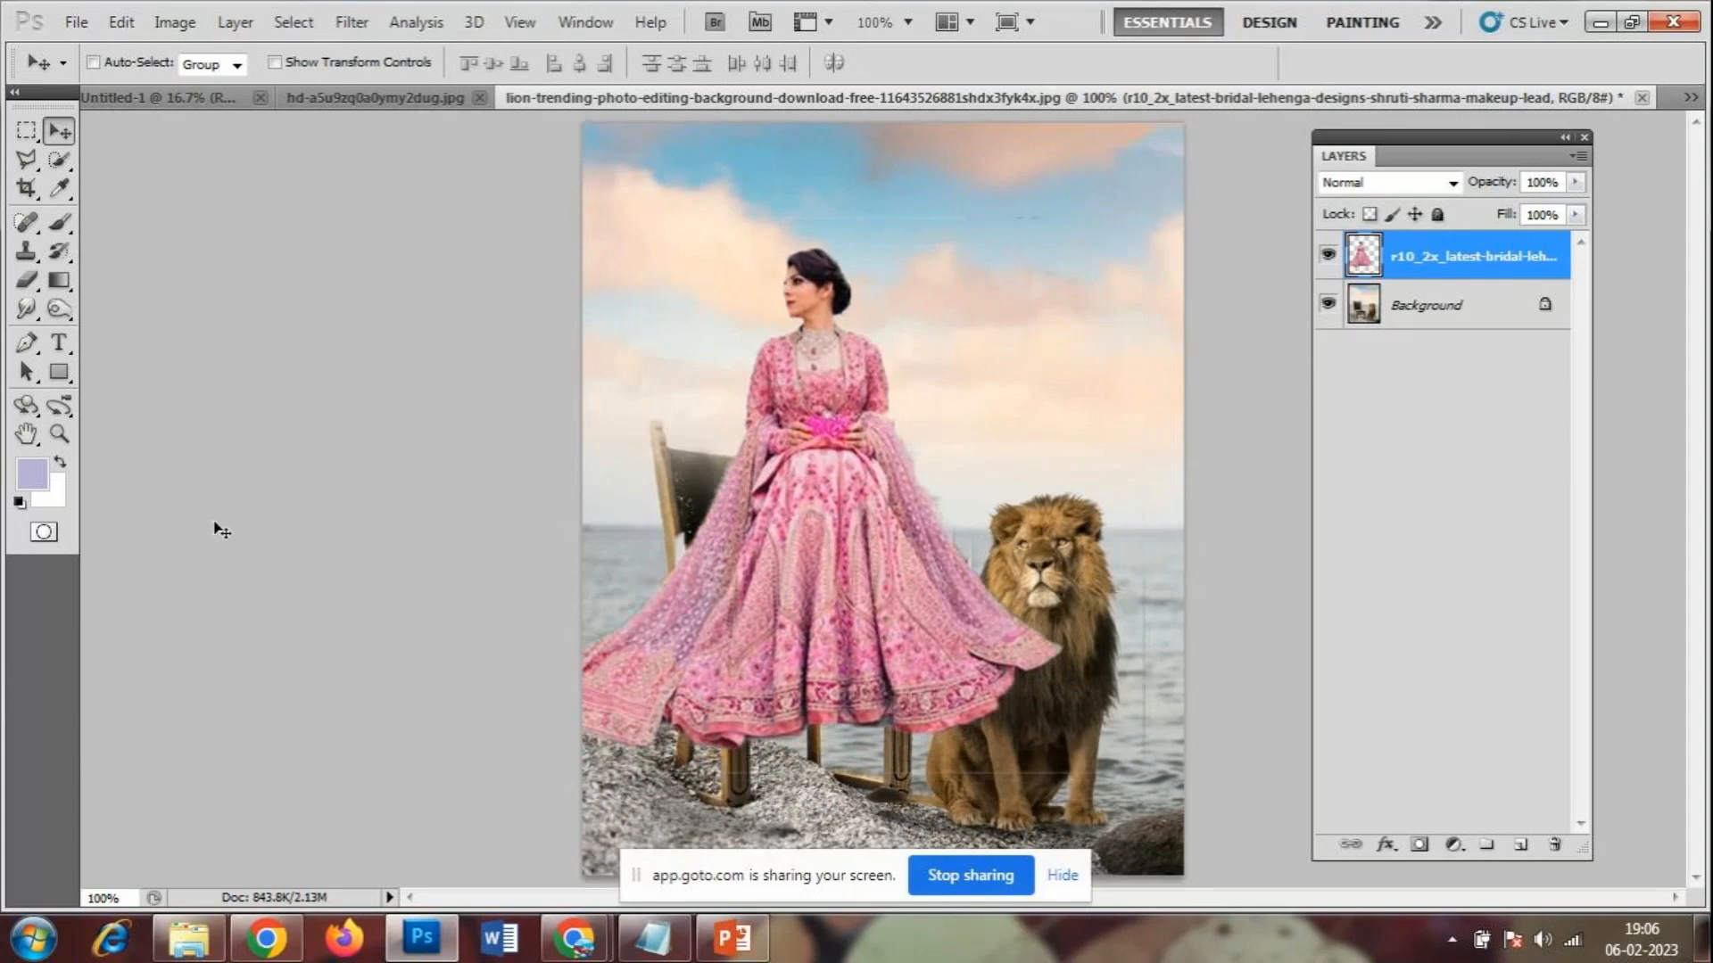
pyautogui.click(25, 282)
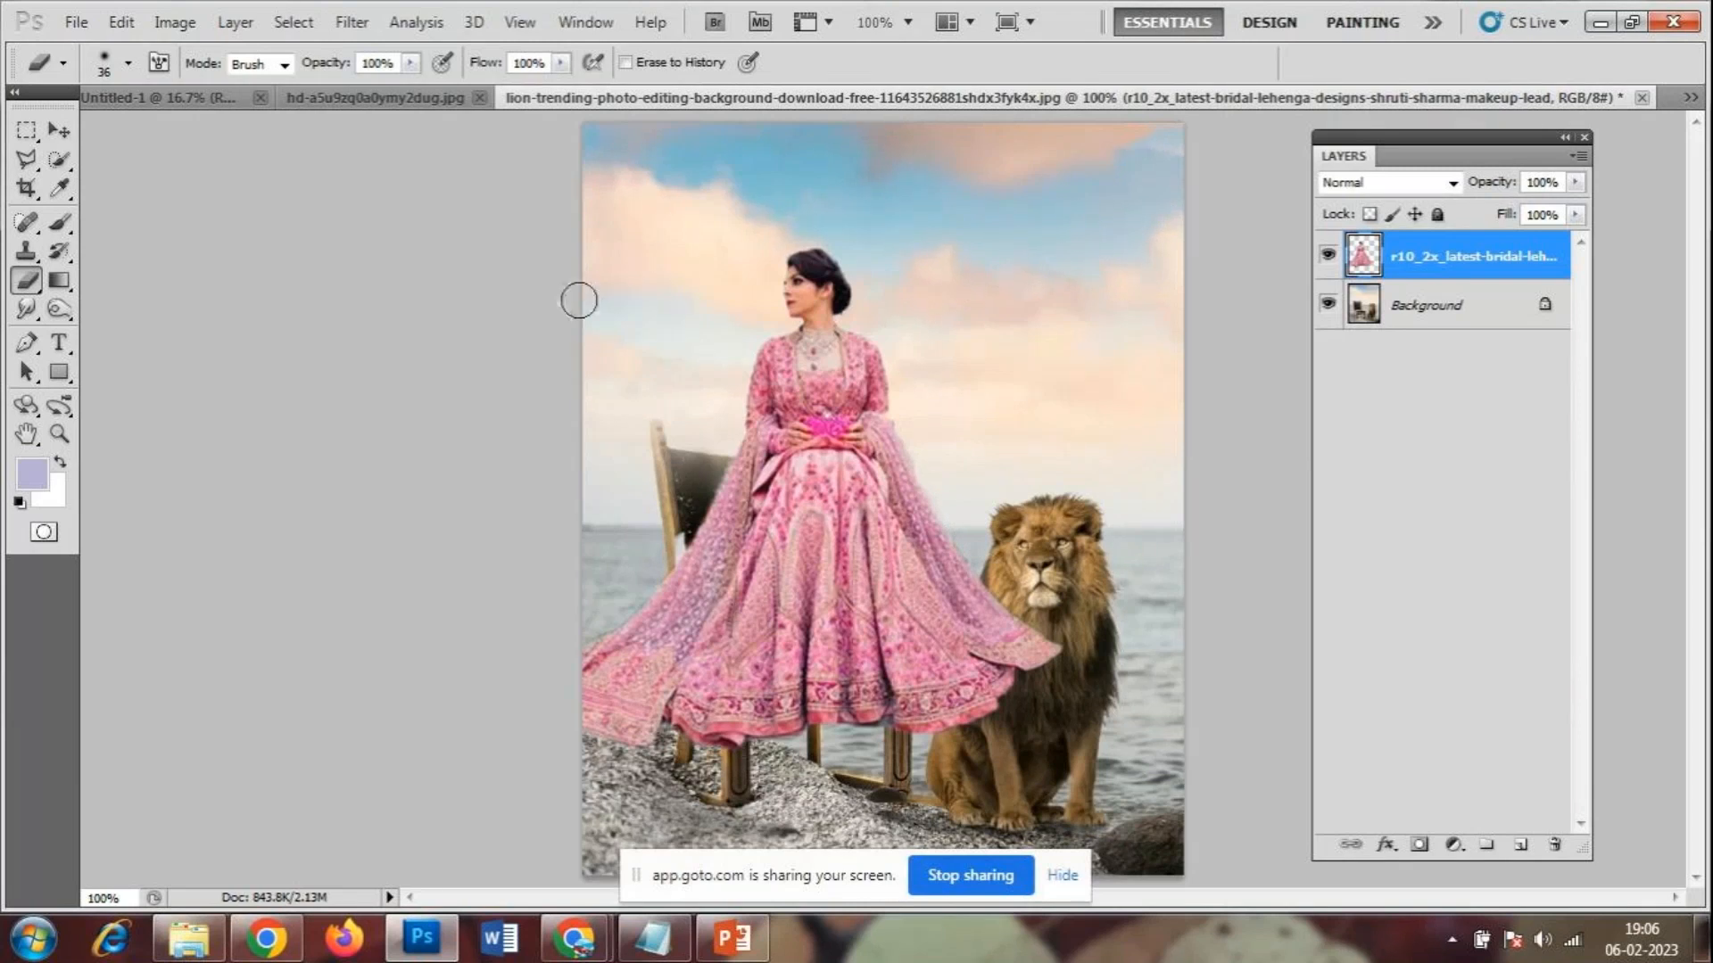
pyautogui.click(59, 131)
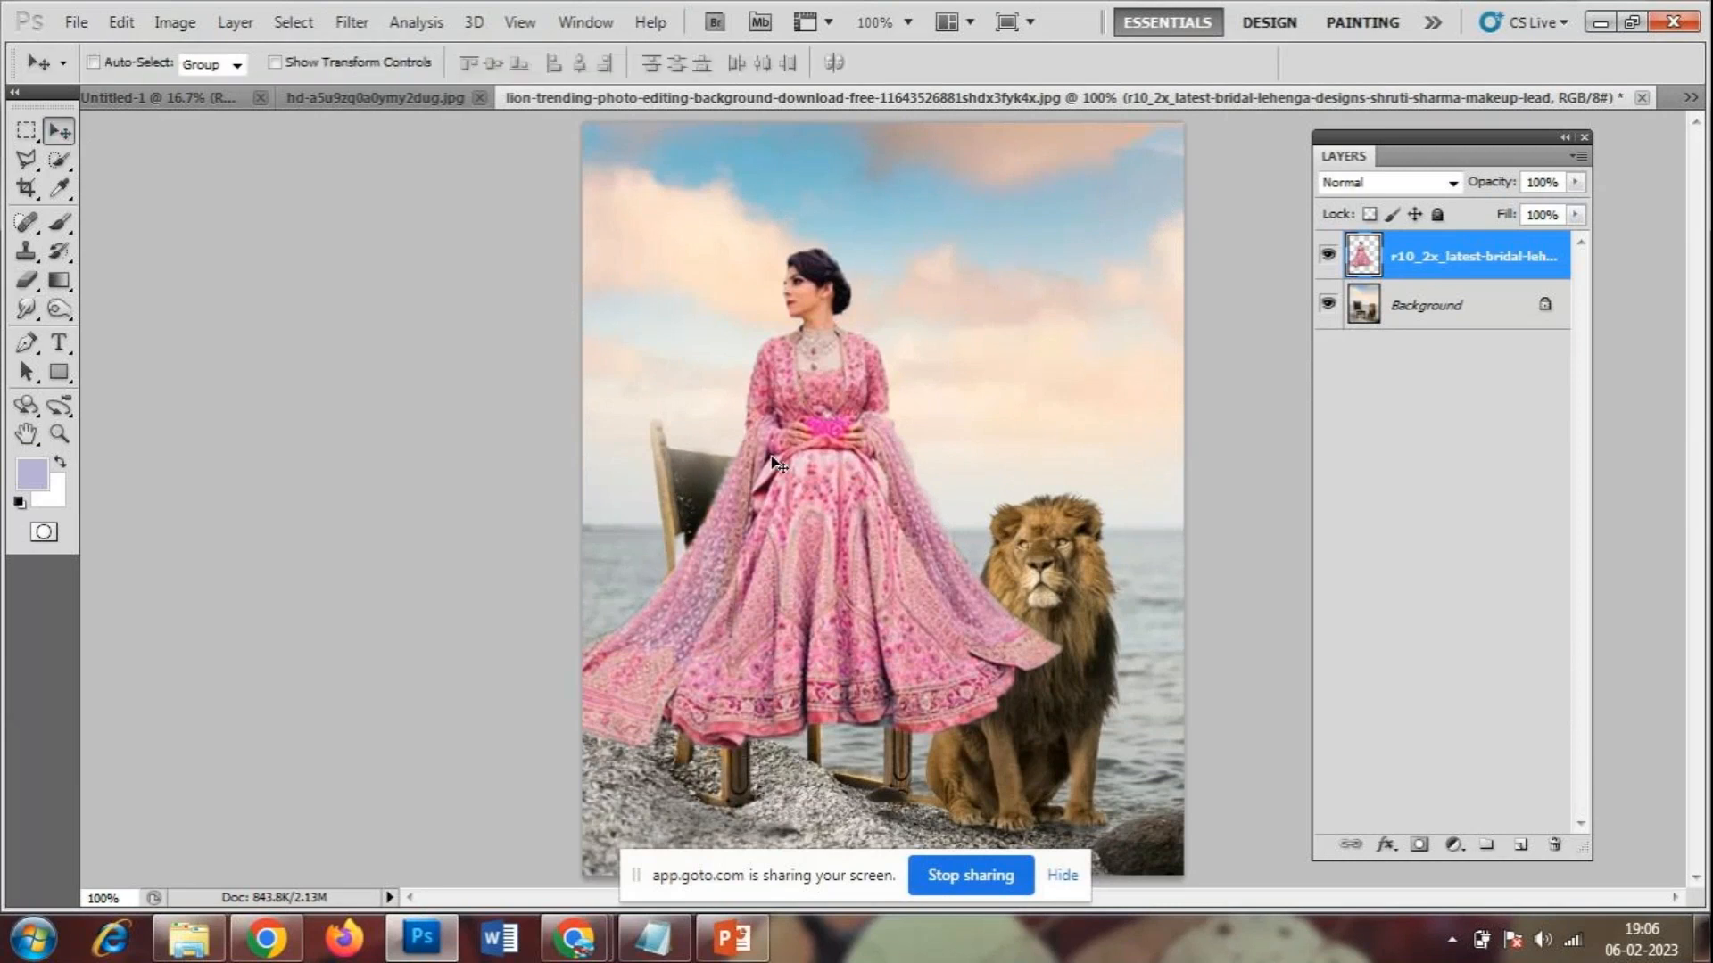
pyautogui.moveTo(854, 523); pyautogui.dragTo(823, 643)
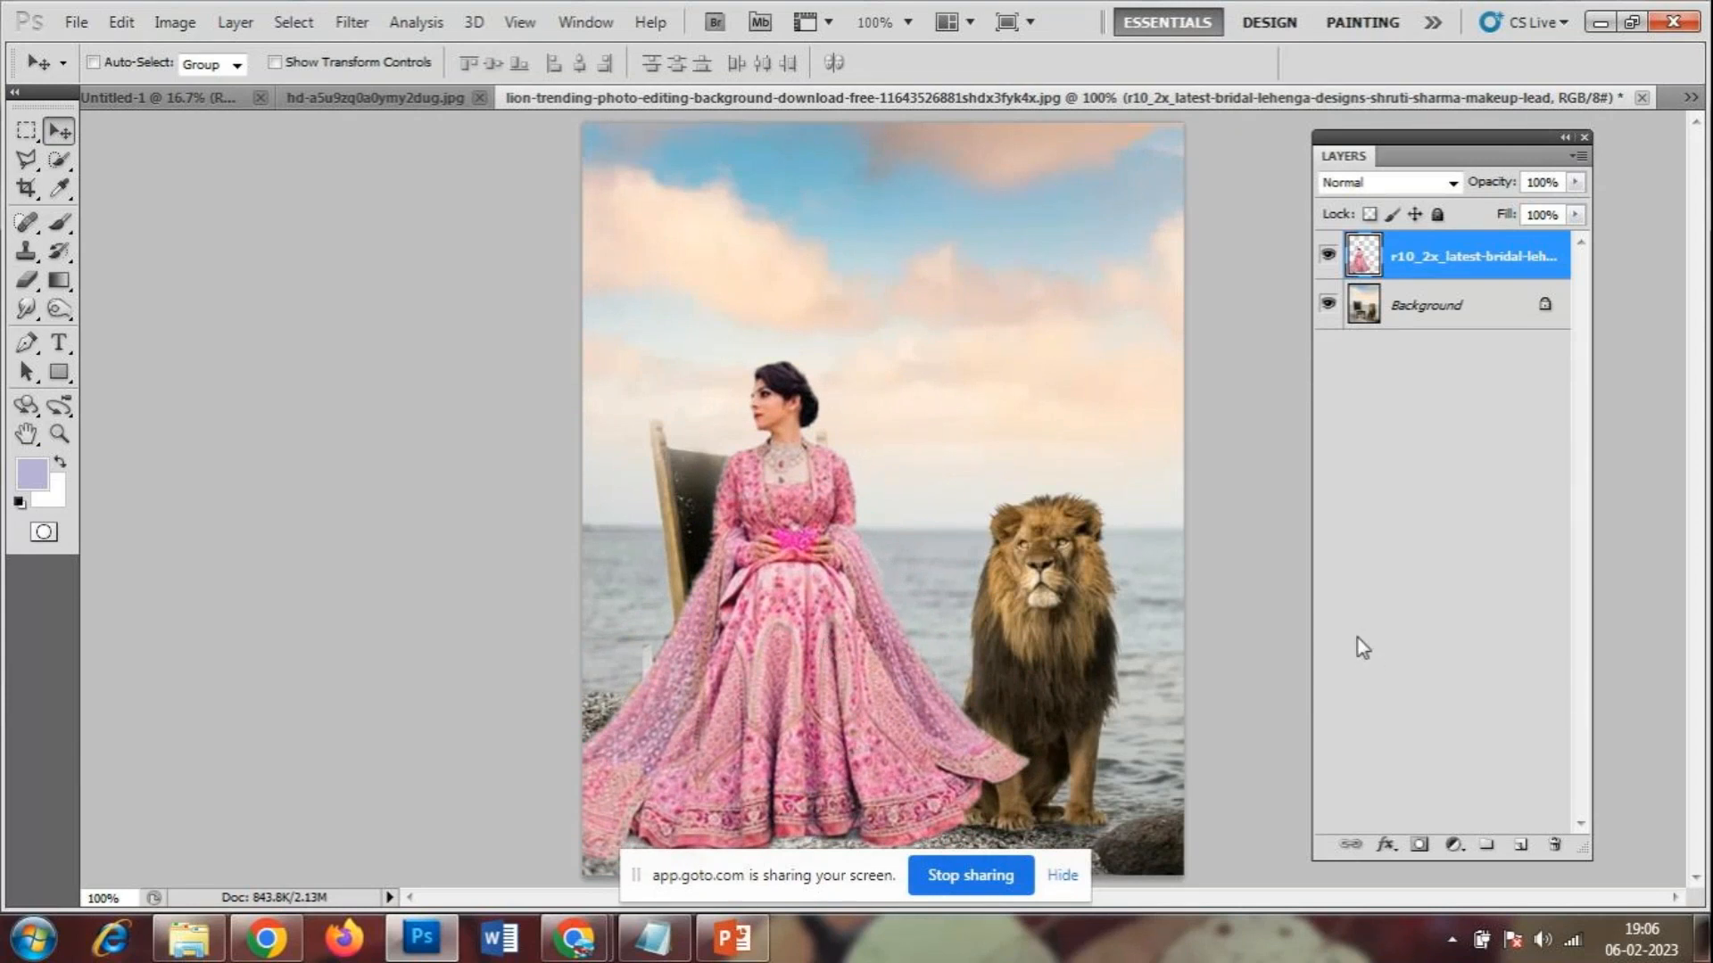
pyautogui.hotkey('ctrl', '-')
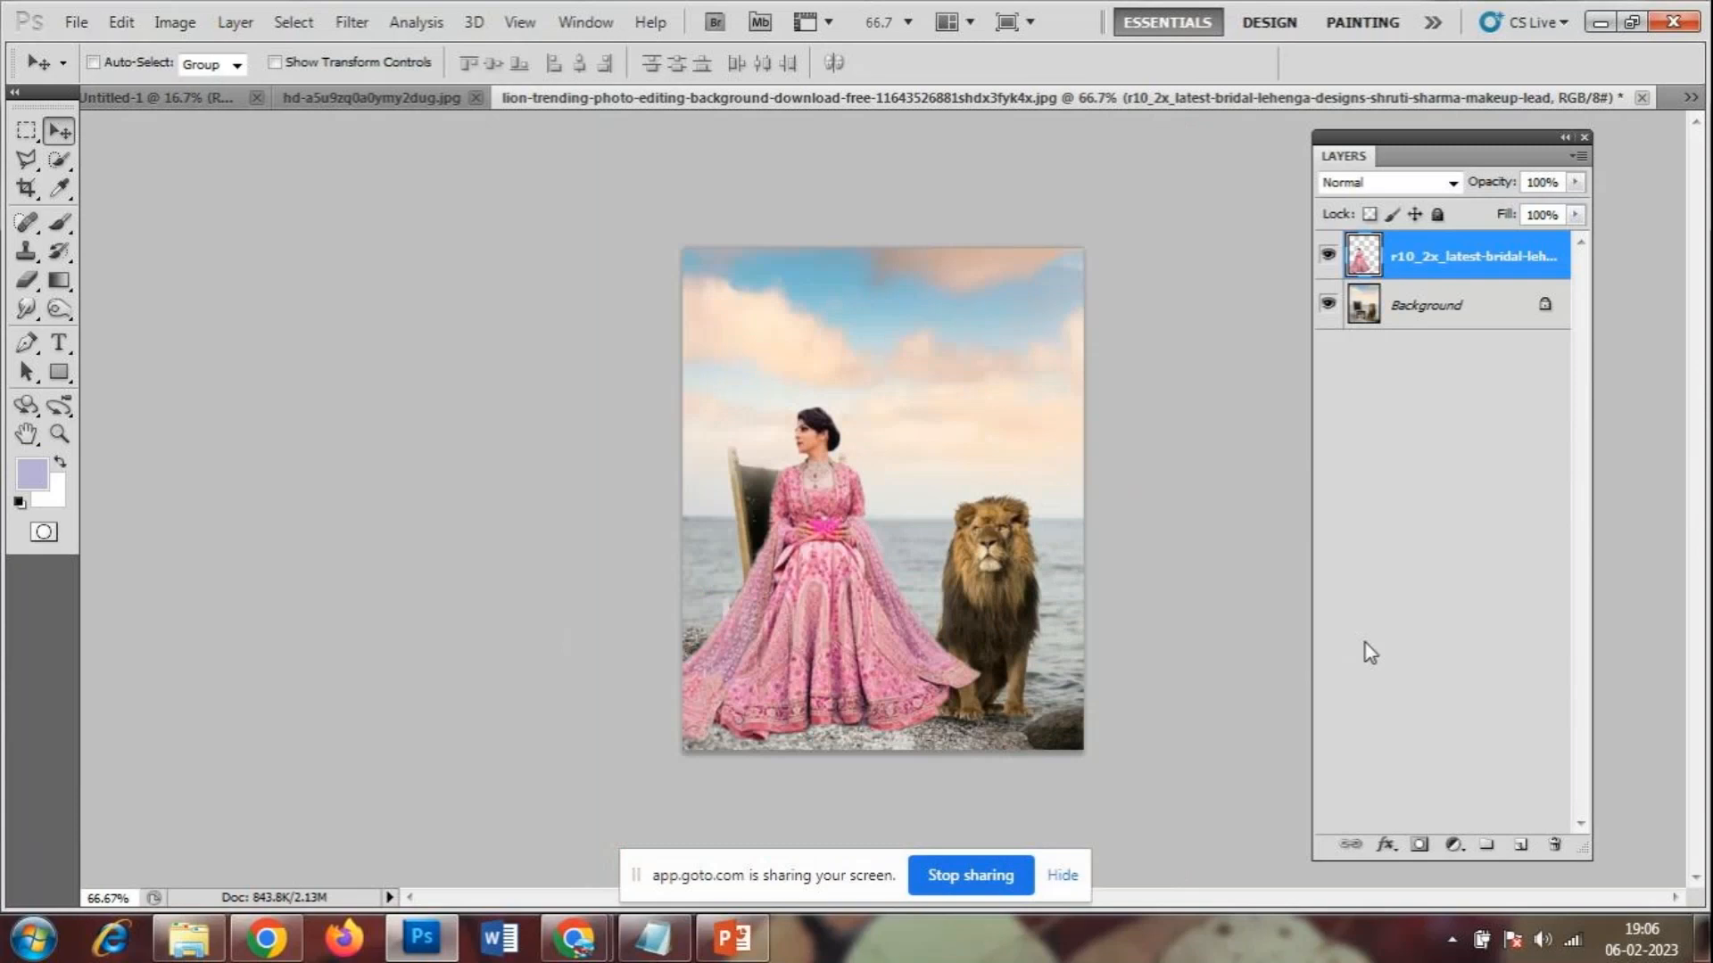
pyautogui.hotkey('ctrl', '+')
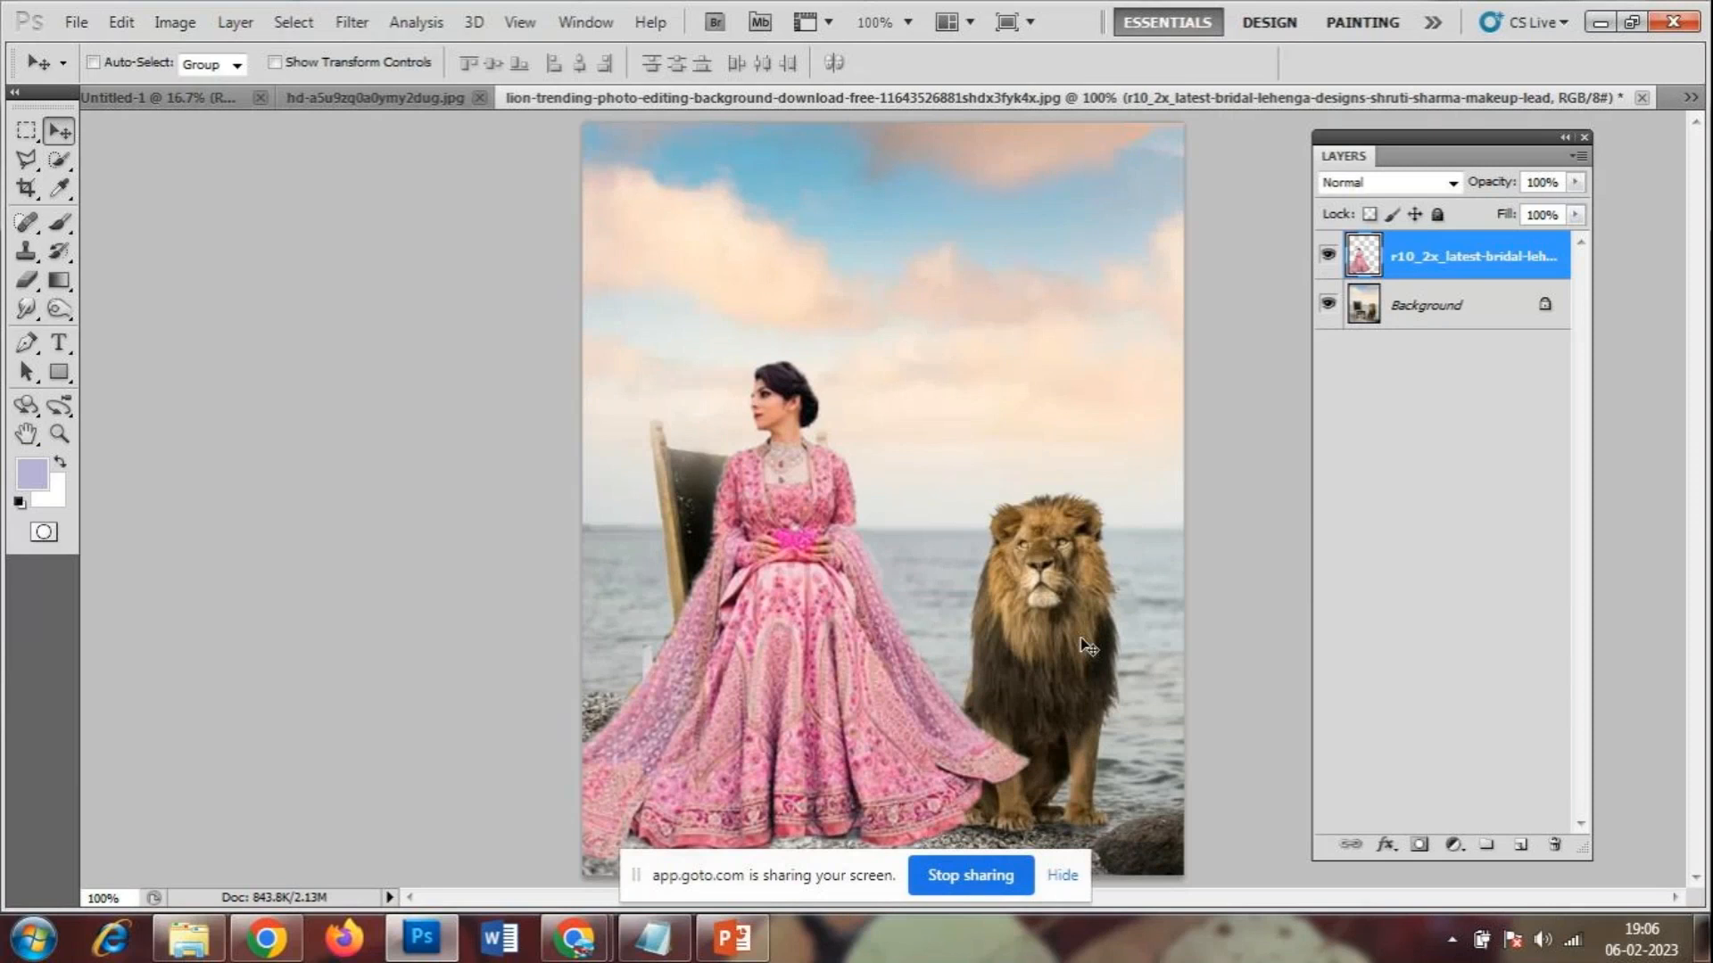
# - Start saving the document as a new file, with the my photoshop works folder on the Desktop as the destination
pyautogui.click(63, 20)
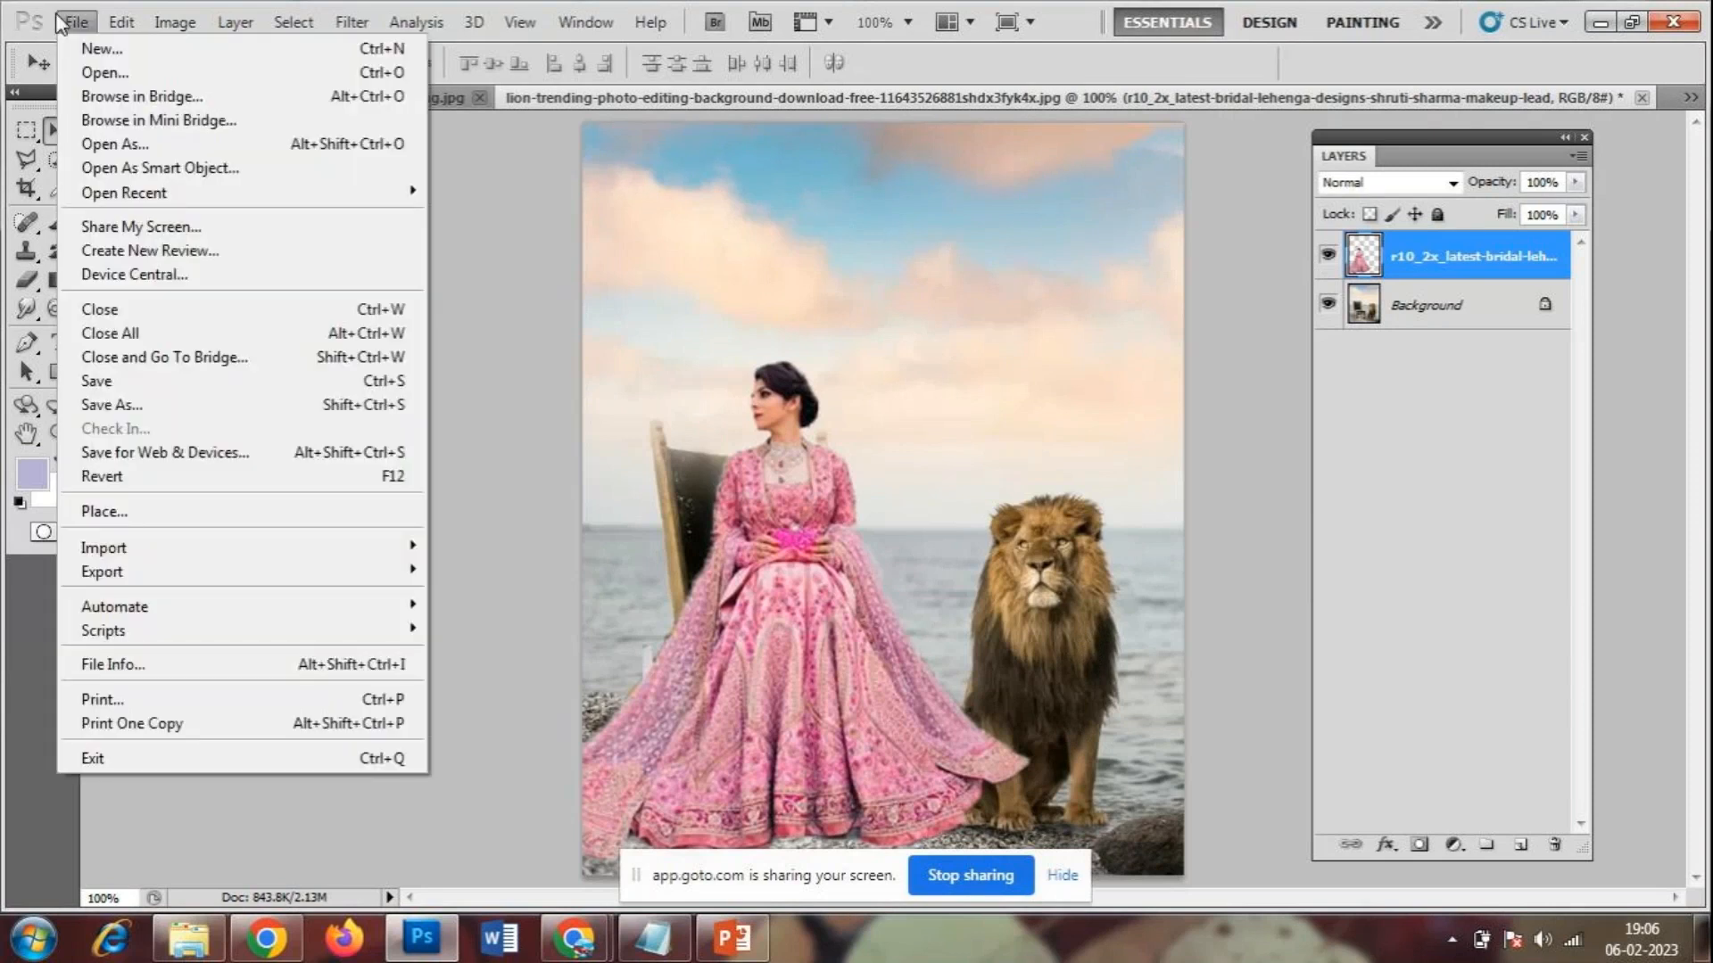
pyautogui.click(111, 404)
pyautogui.click(1034, 493)
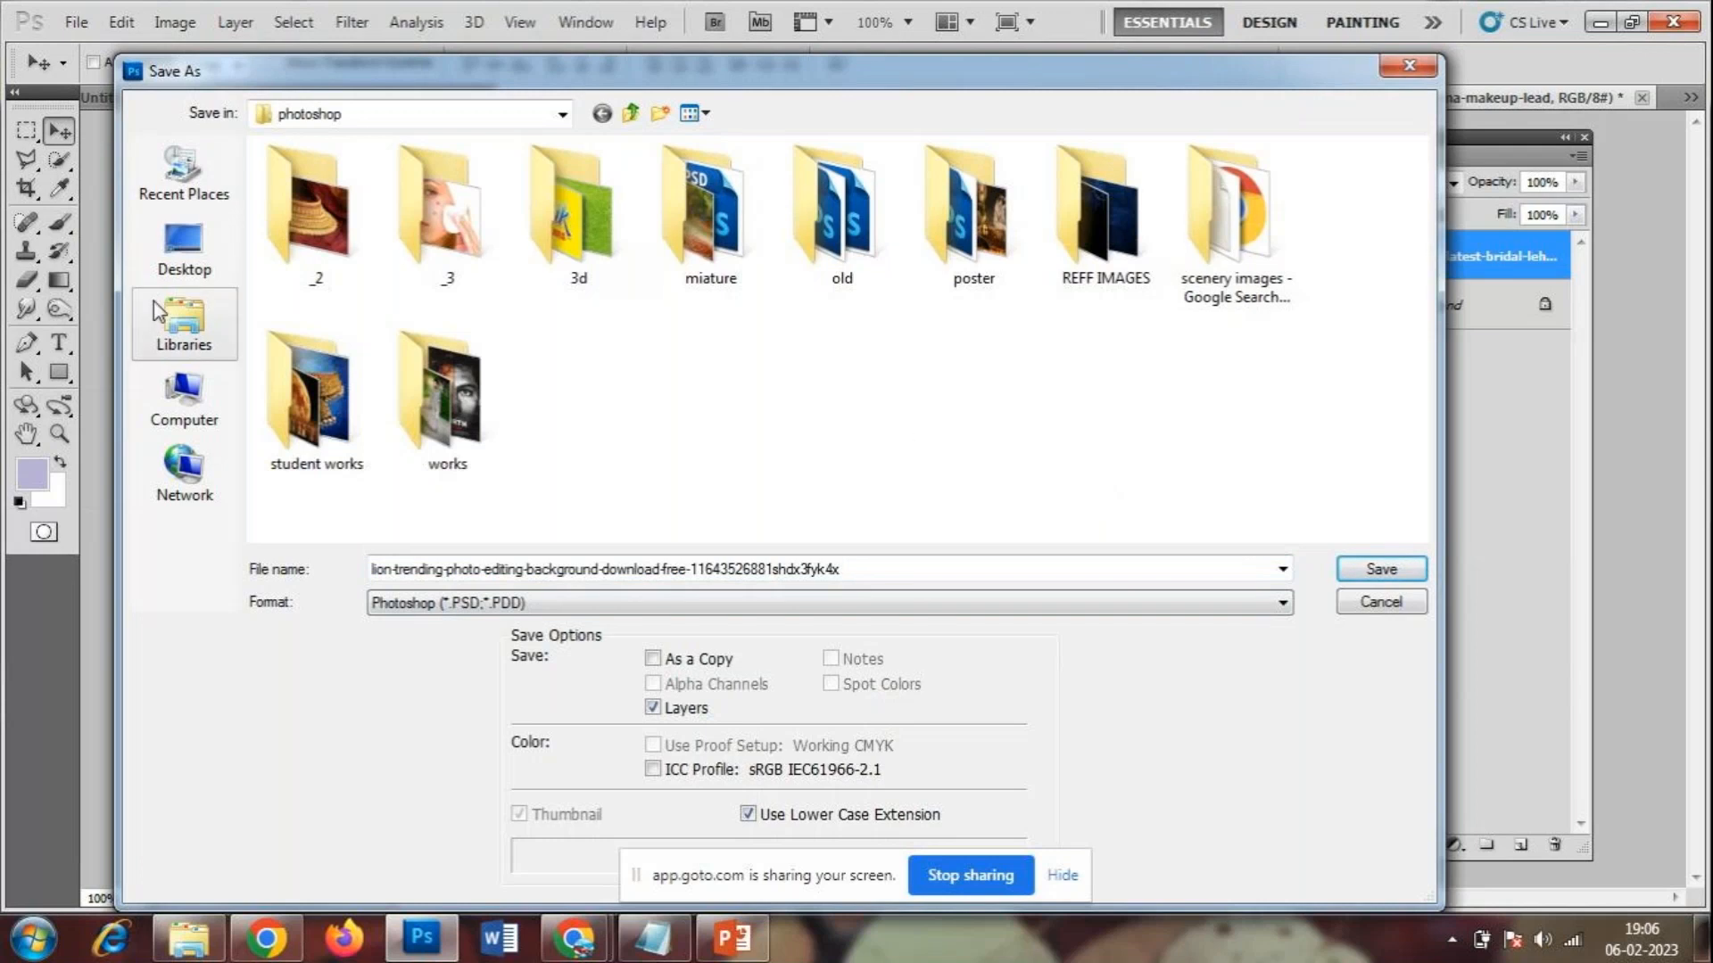
pyautogui.click(185, 272)
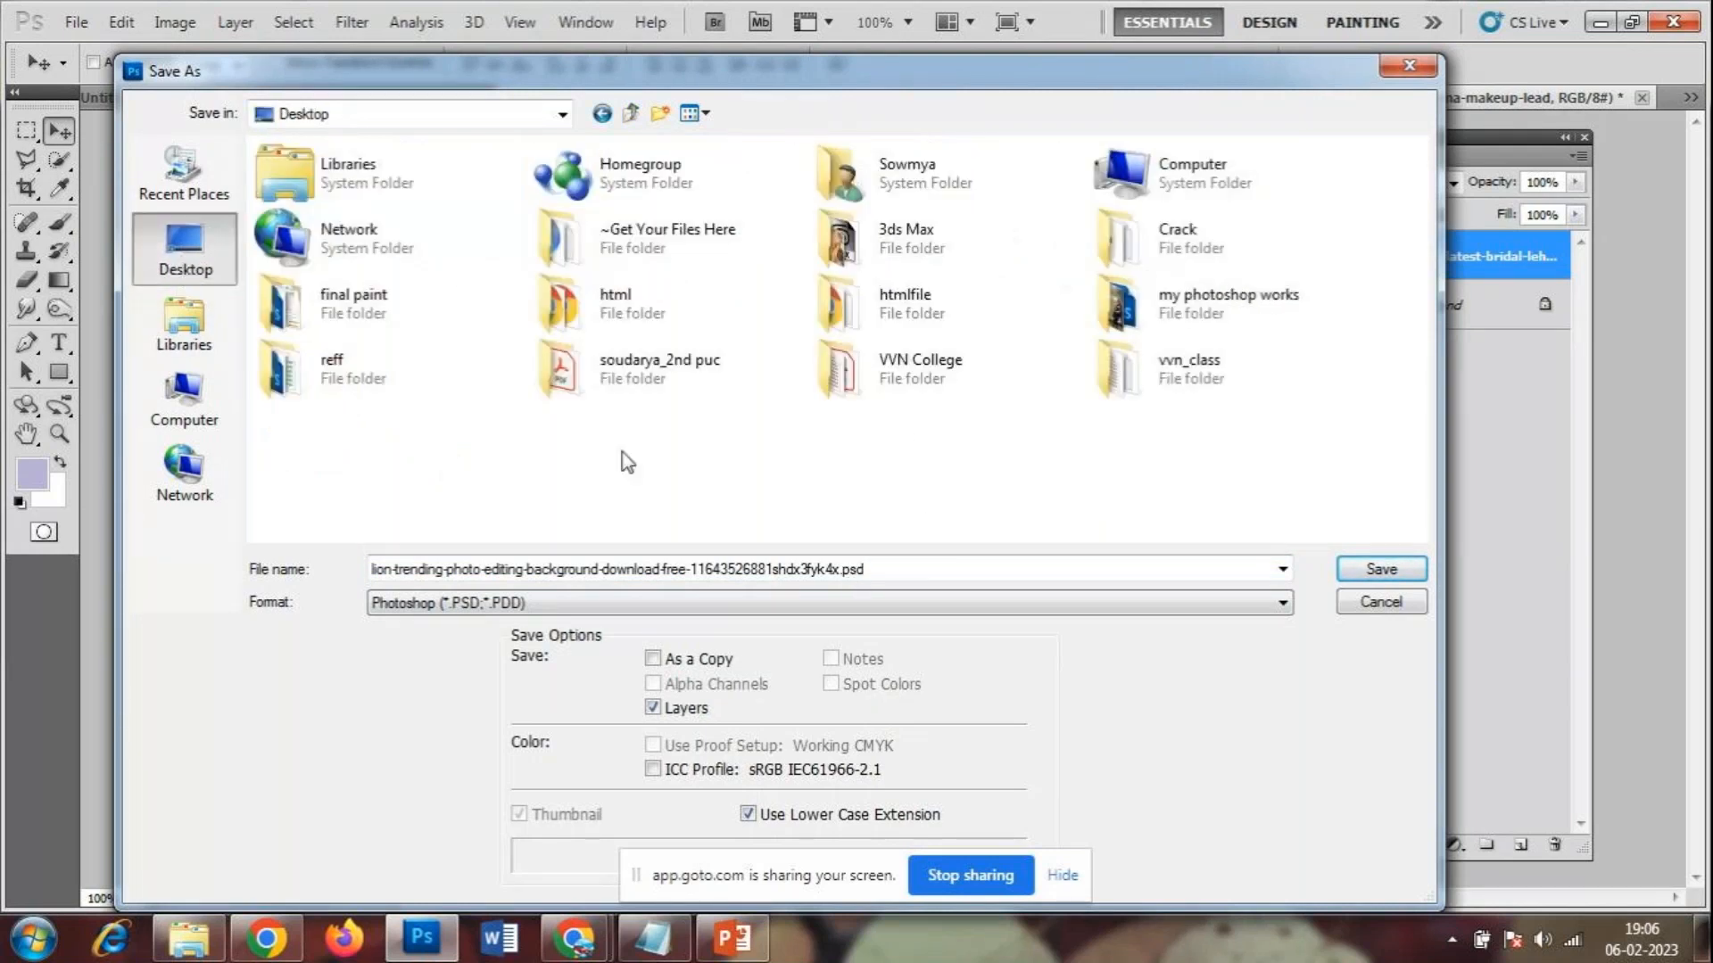
pyautogui.doubleClick(1250, 308)
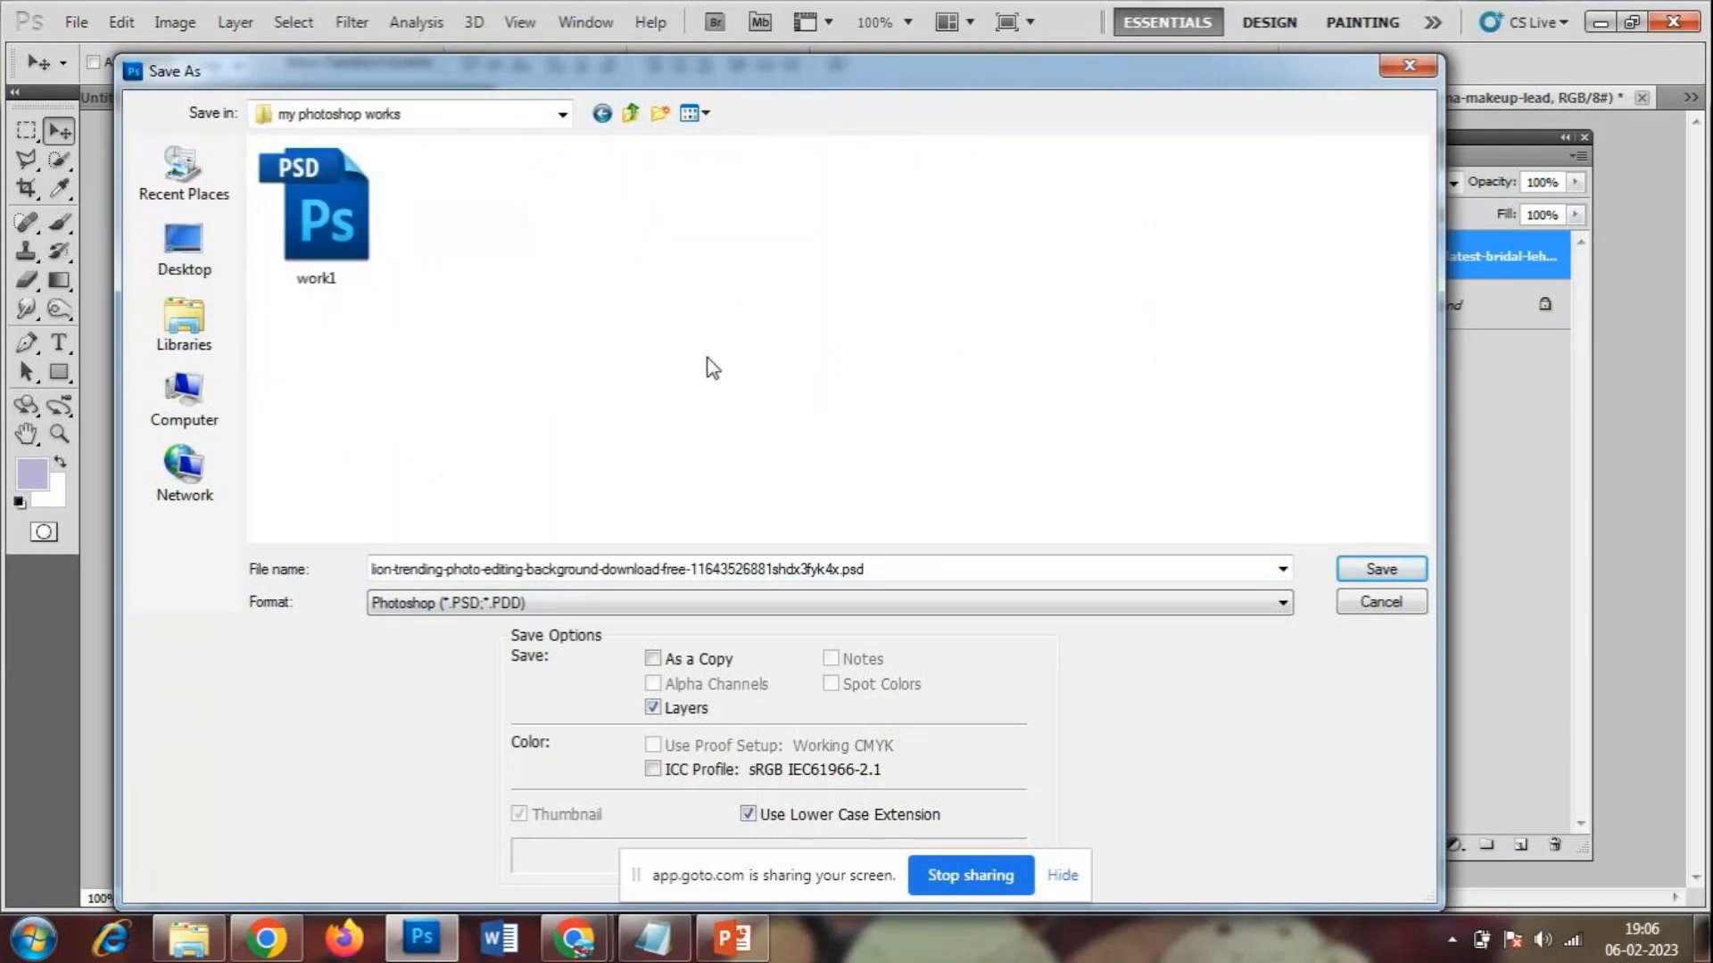
# - Name the file work 2 and save it in Photoshop (PSD) format with layers and Maximize Compatibility on
pyautogui.click(977, 575)
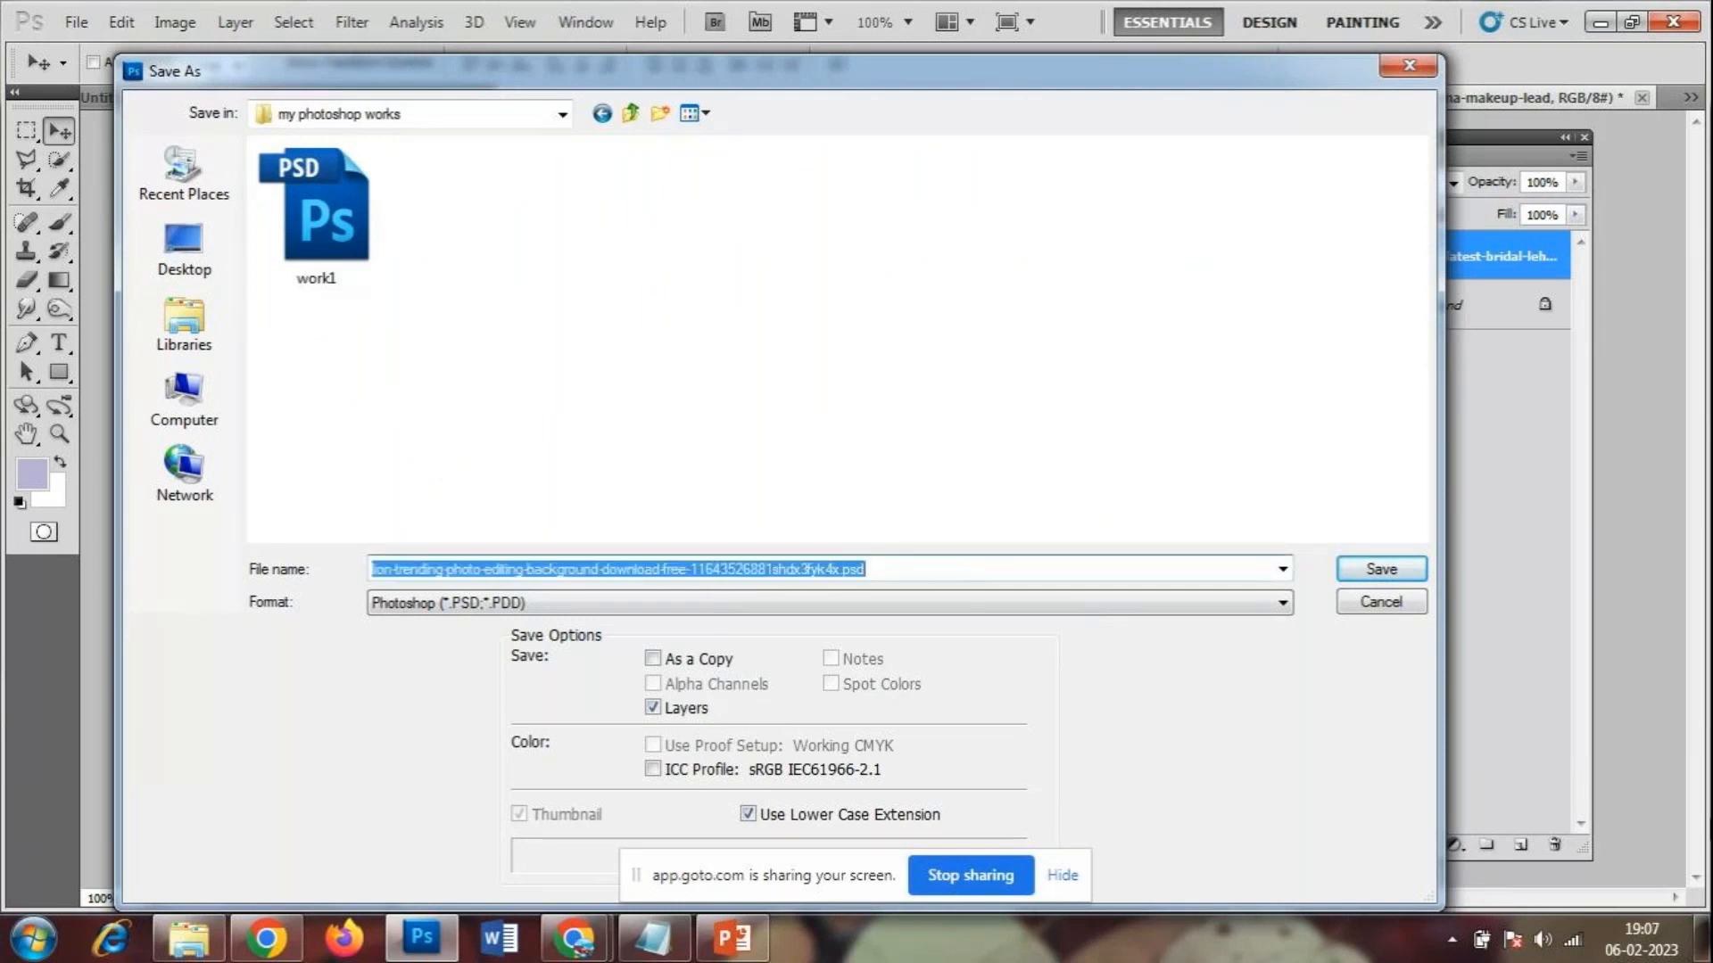
pyautogui.write('wor')
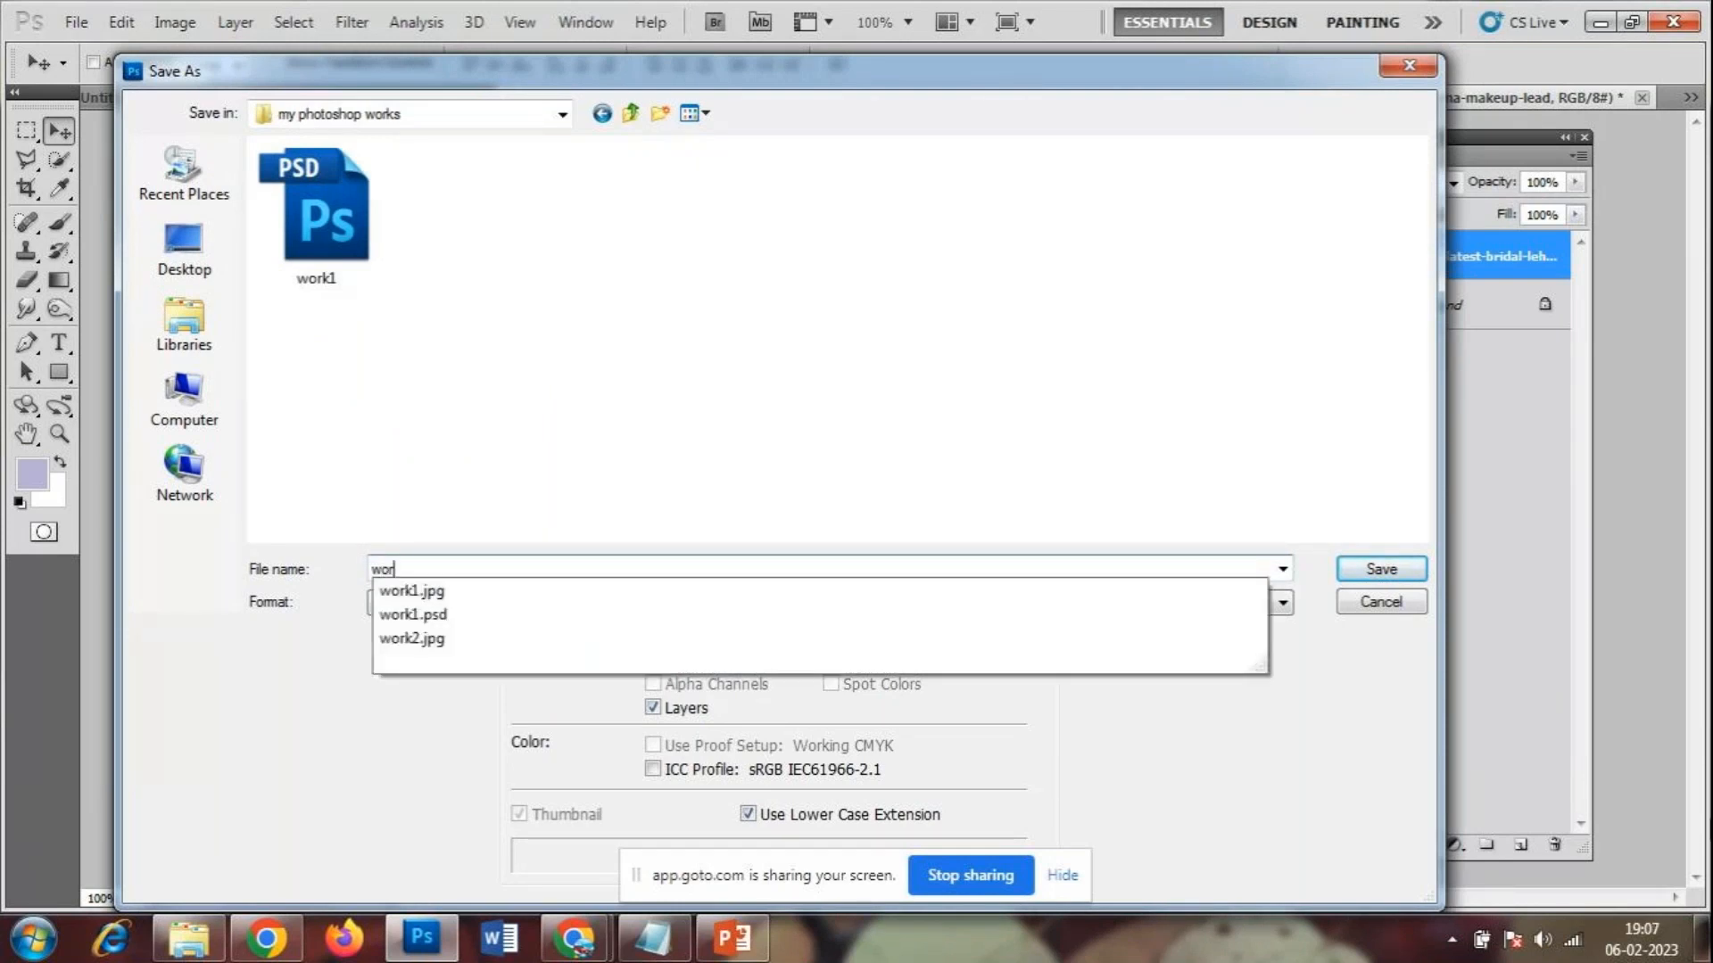
pyautogui.write('k 2')
pyautogui.rightClick(1075, 433)
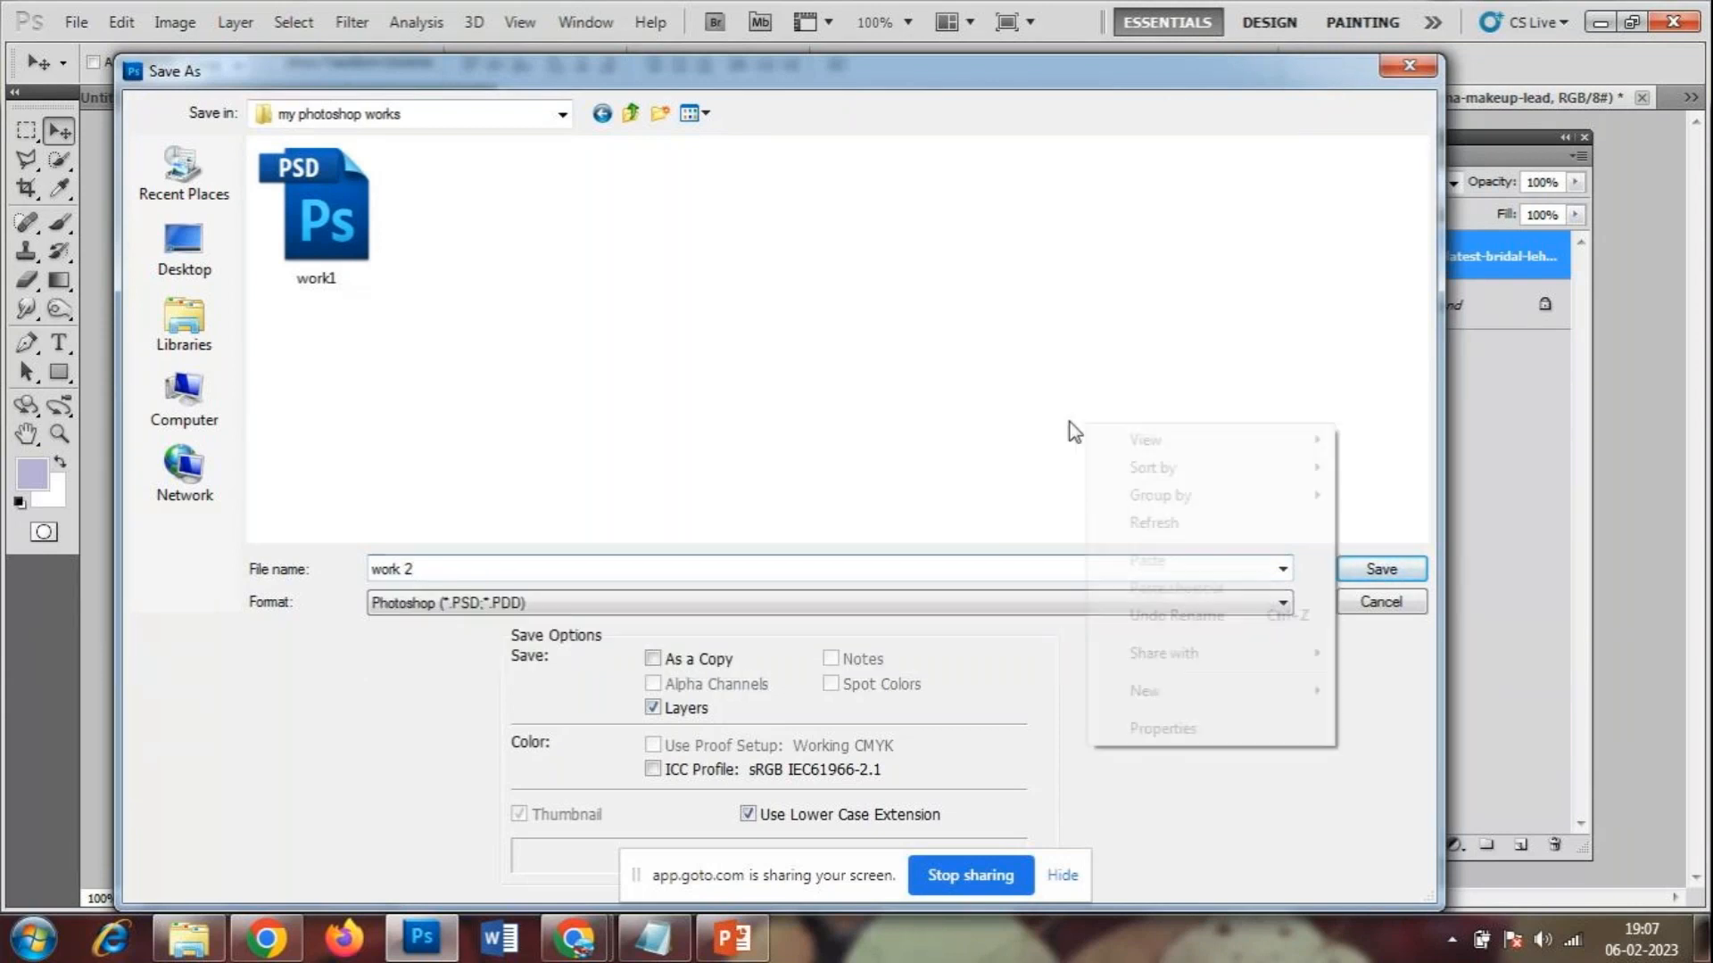
pyautogui.click(1151, 525)
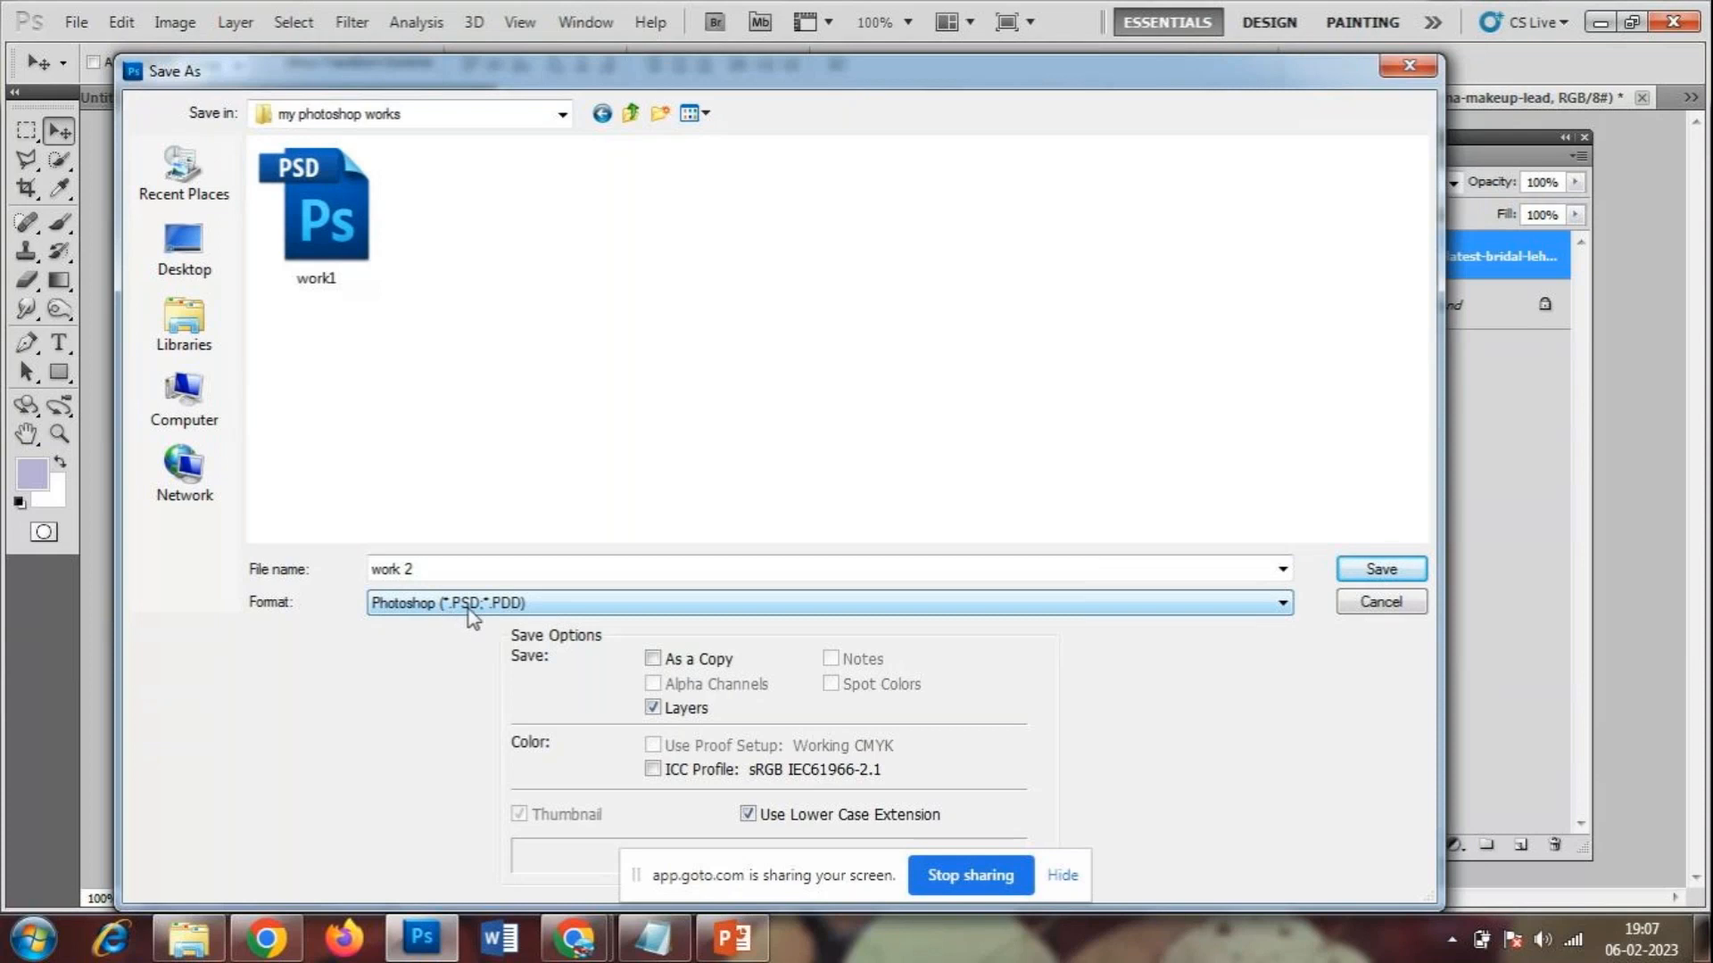
pyautogui.click(1396, 573)
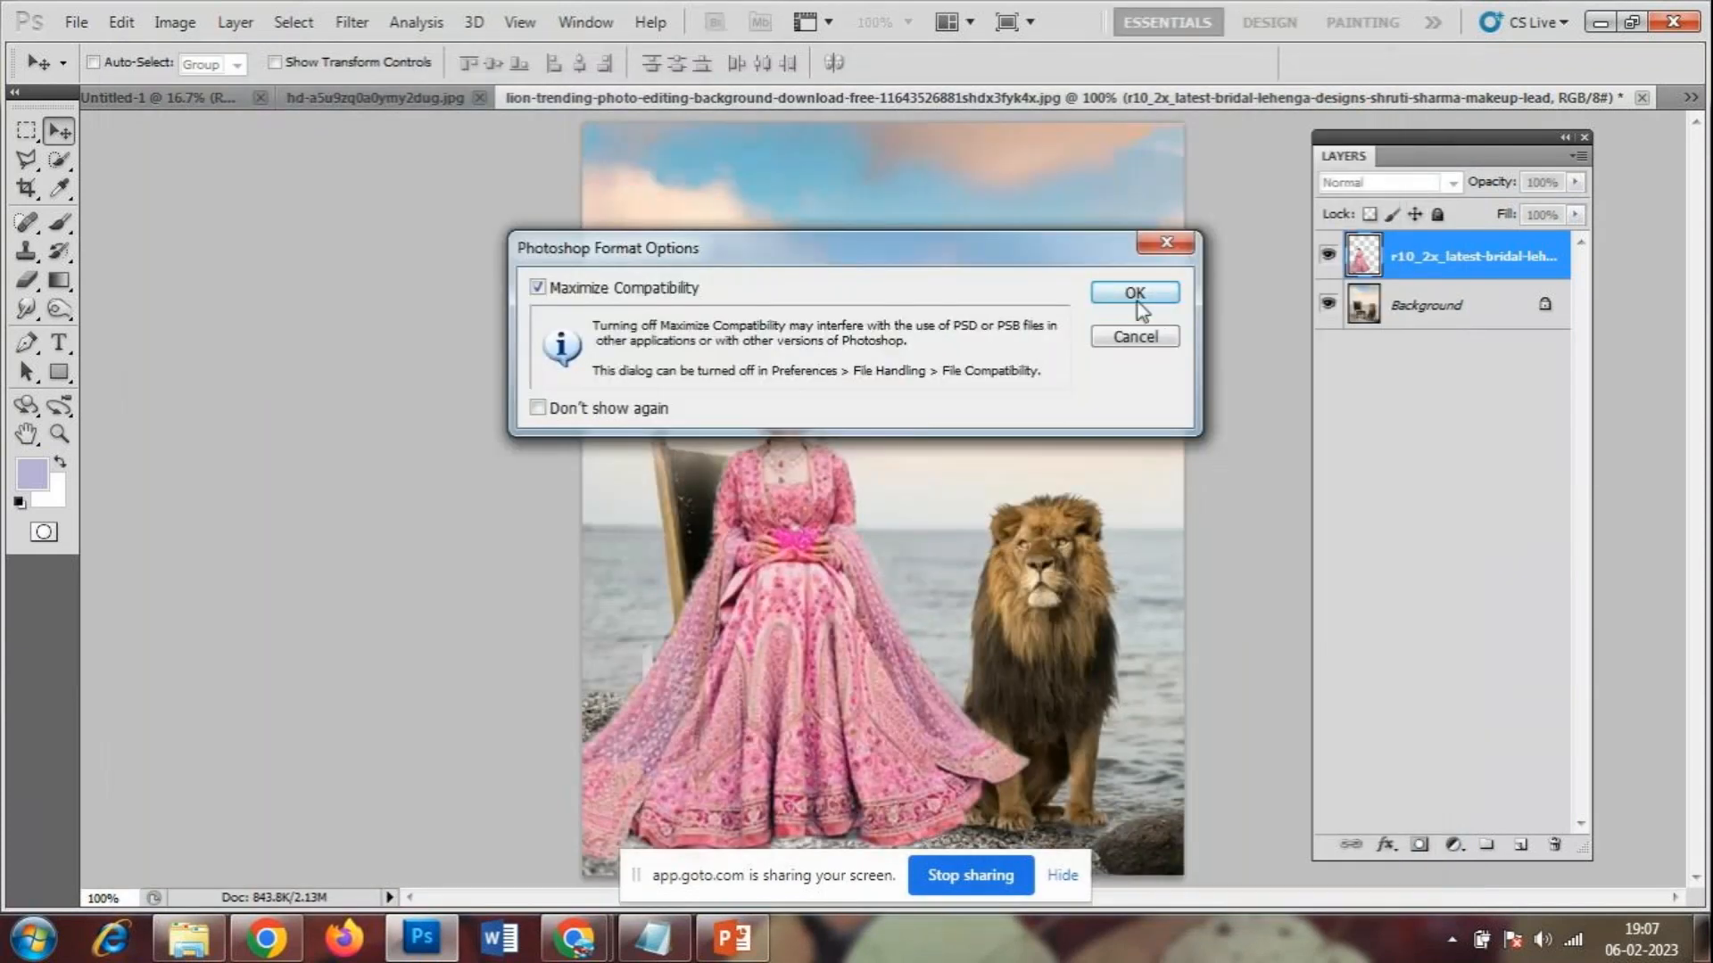
pyautogui.click(1131, 294)
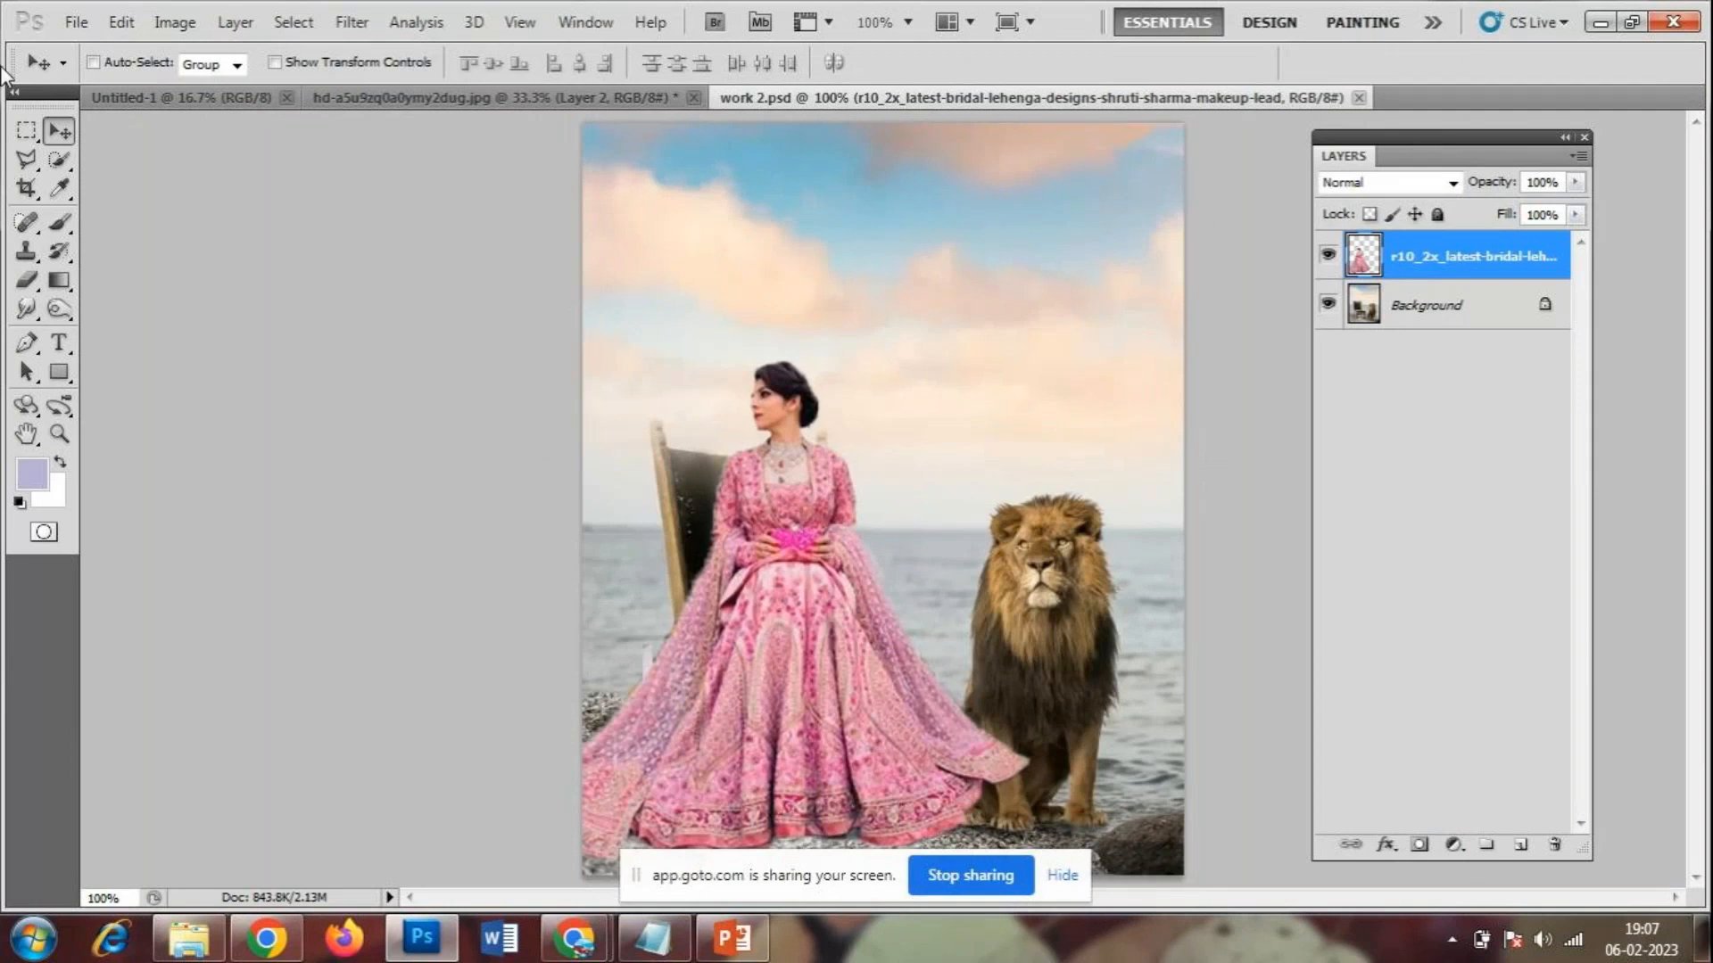
# - Hide the woman's layer and start placing an image from the photoshop folder inside VVN College on the Desktop
pyautogui.click(1327, 254)
pyautogui.click(75, 22)
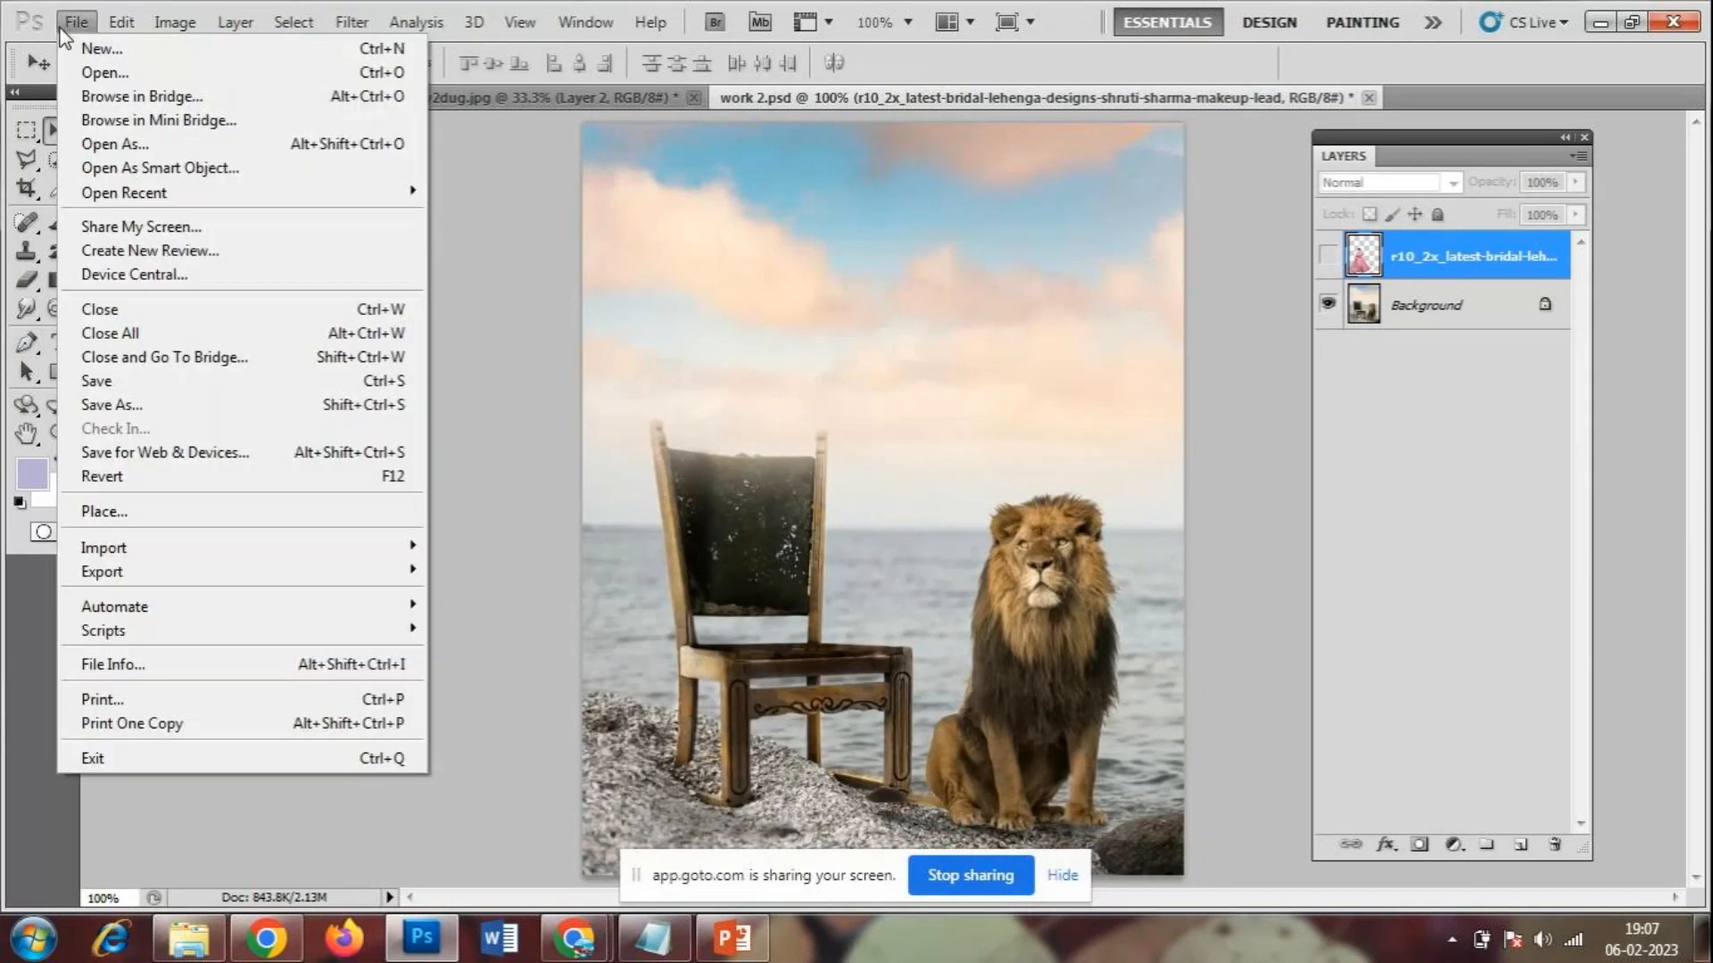
pyautogui.click(154, 515)
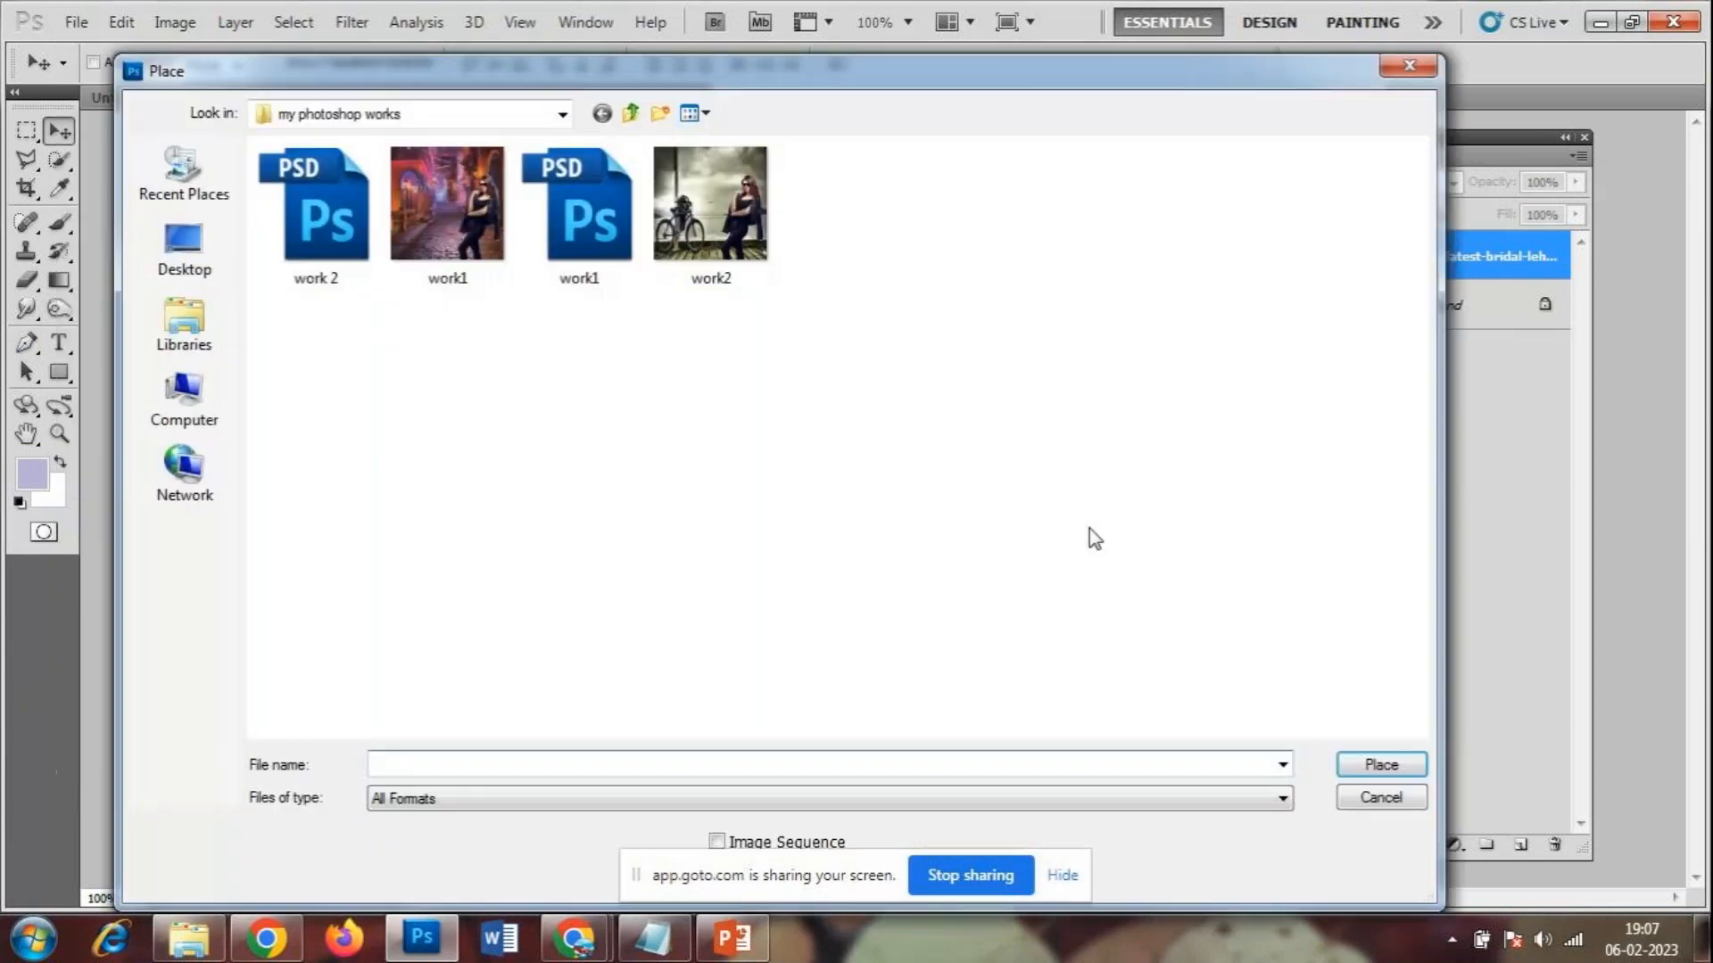
pyautogui.click(187, 264)
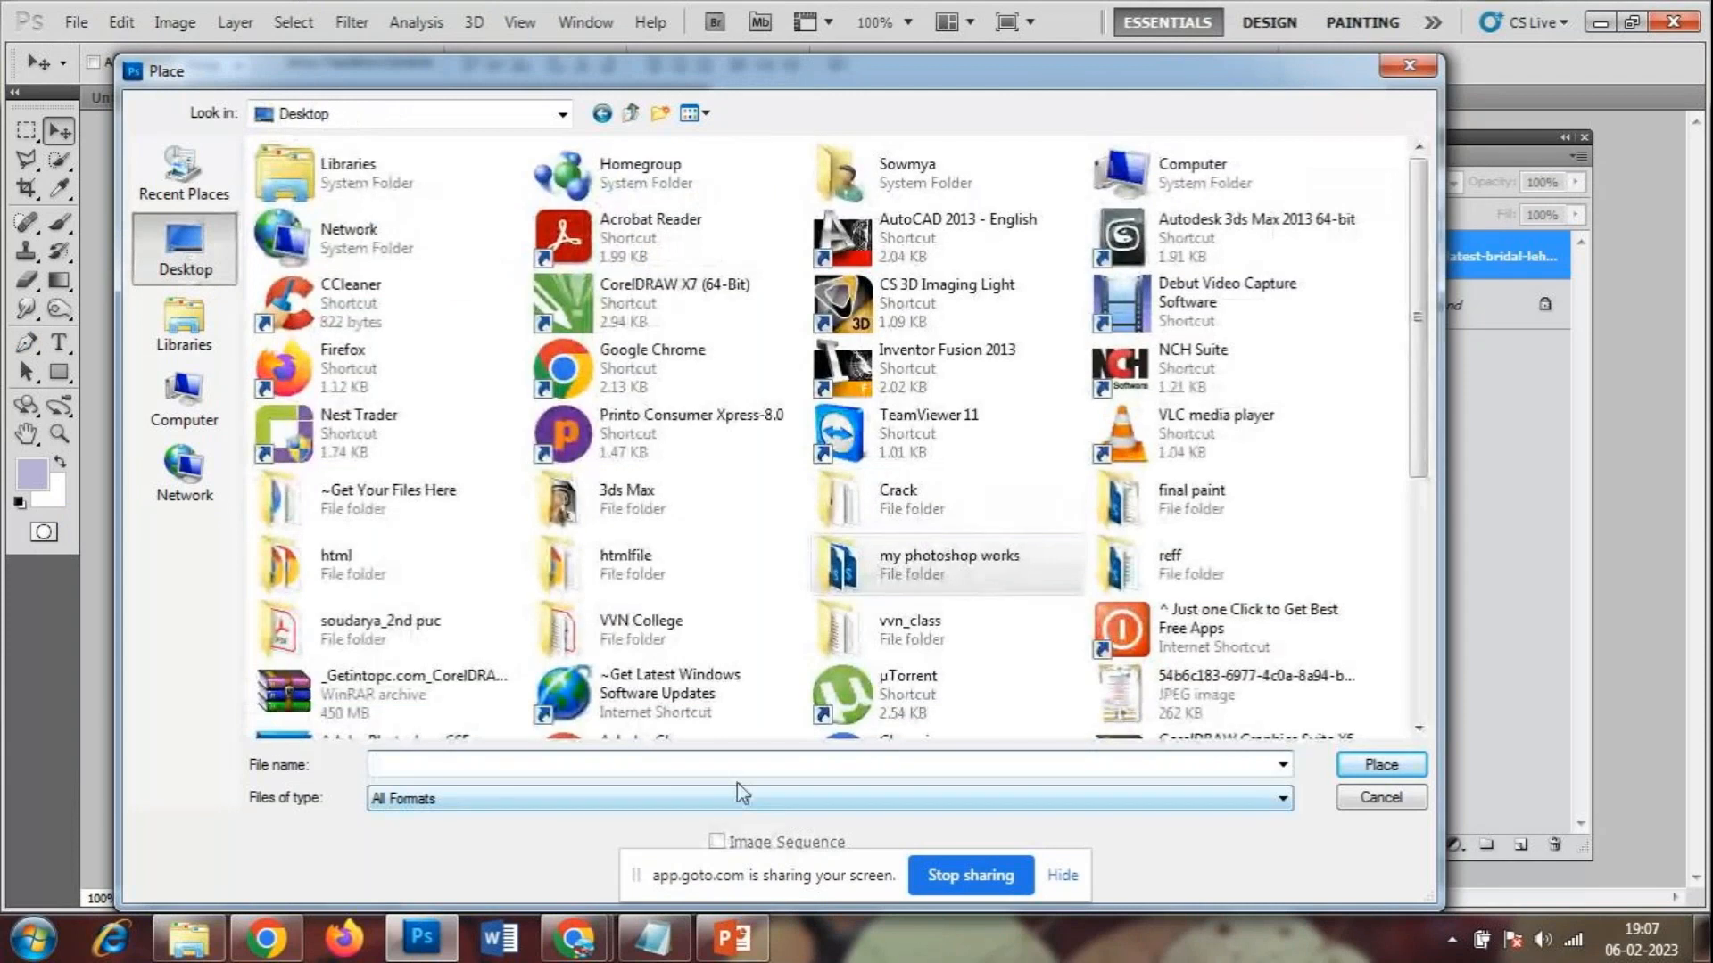
pyautogui.write('C:\\Users\\Sowmya\\Desktop\\VVN College\\photoshop')
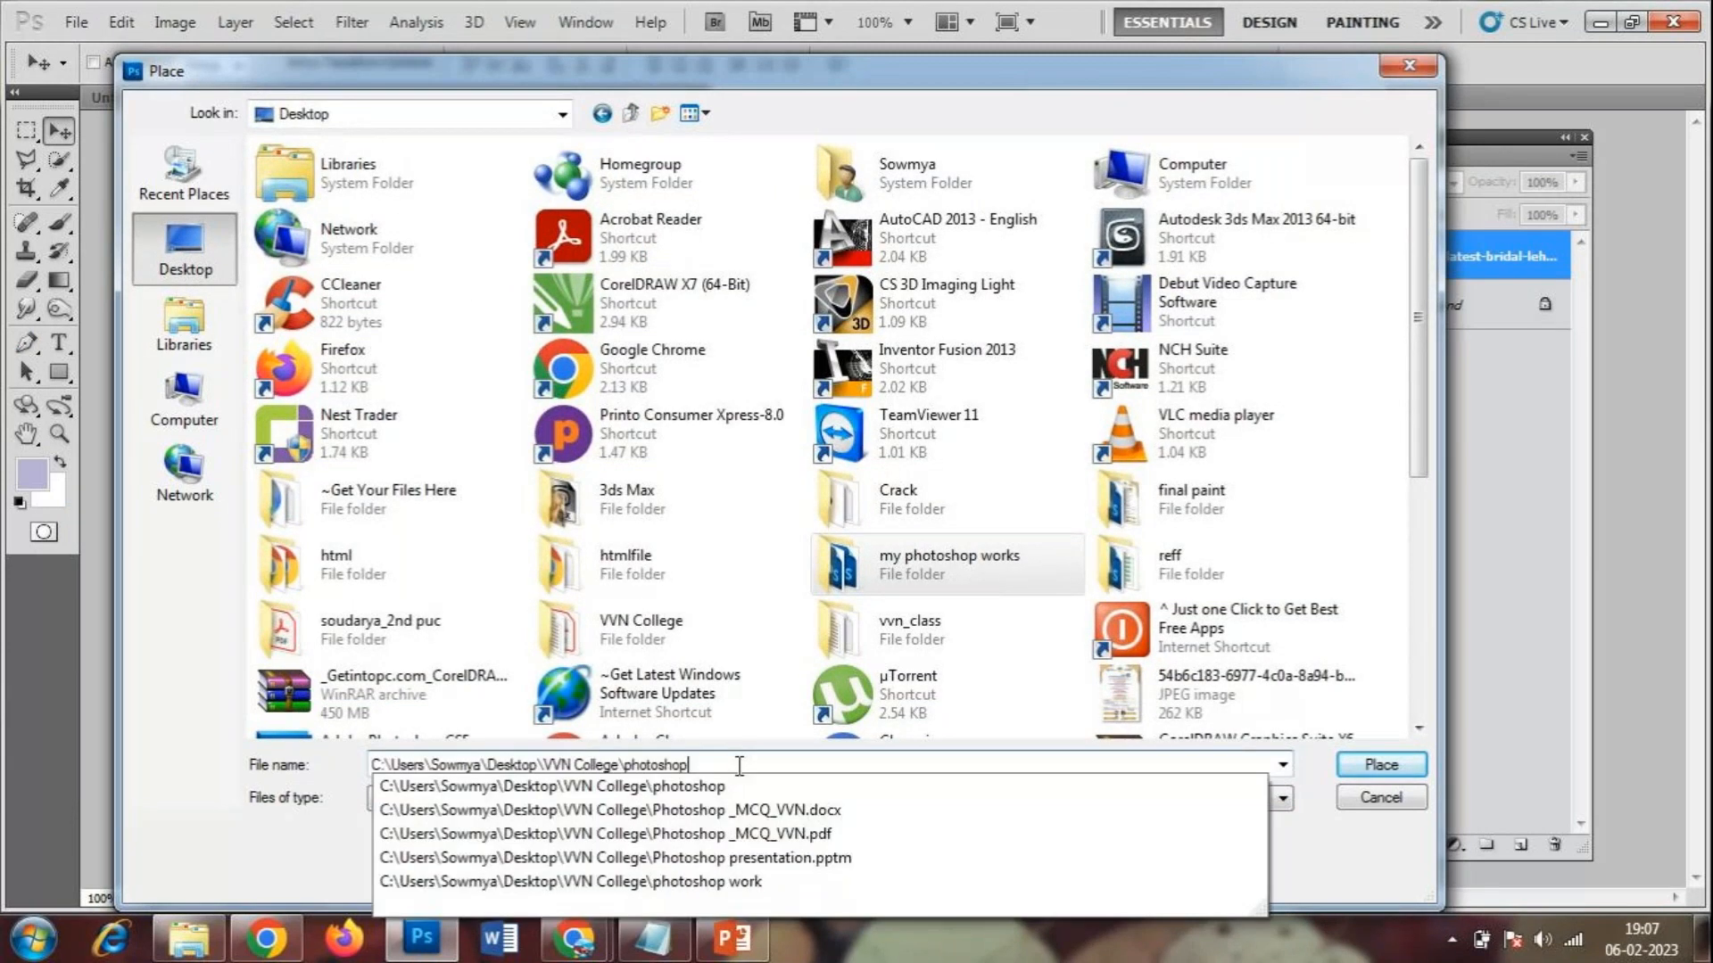
pyautogui.press('Return')
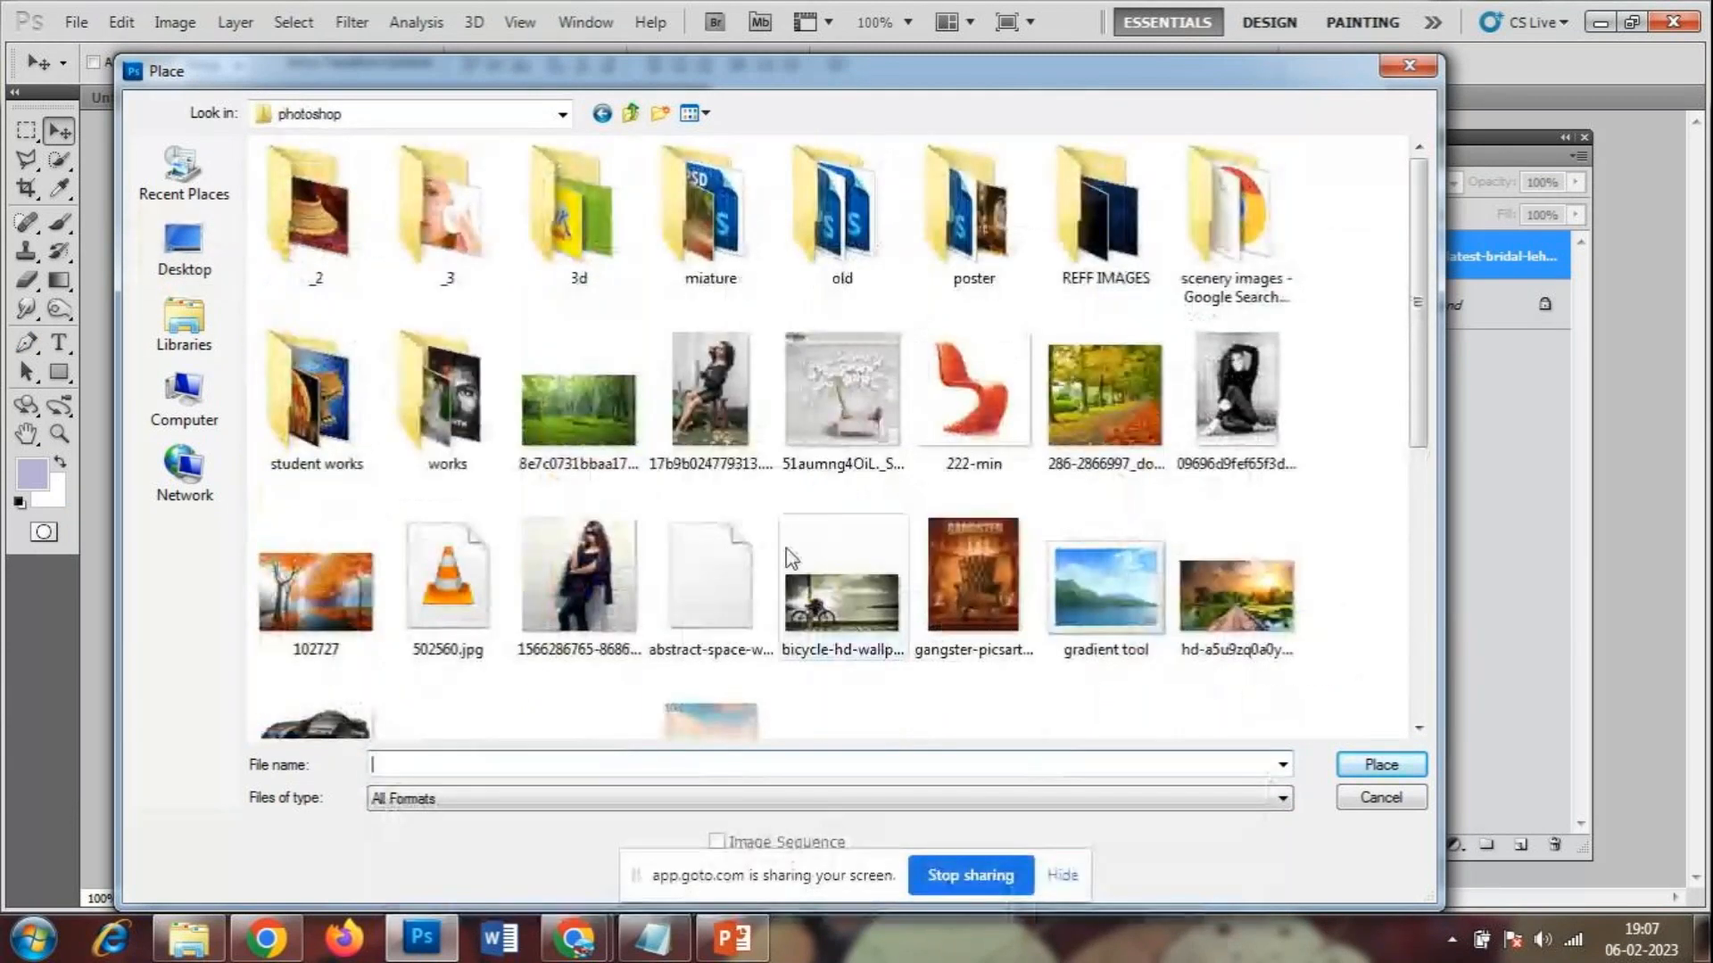
pyautogui.click(777, 548)
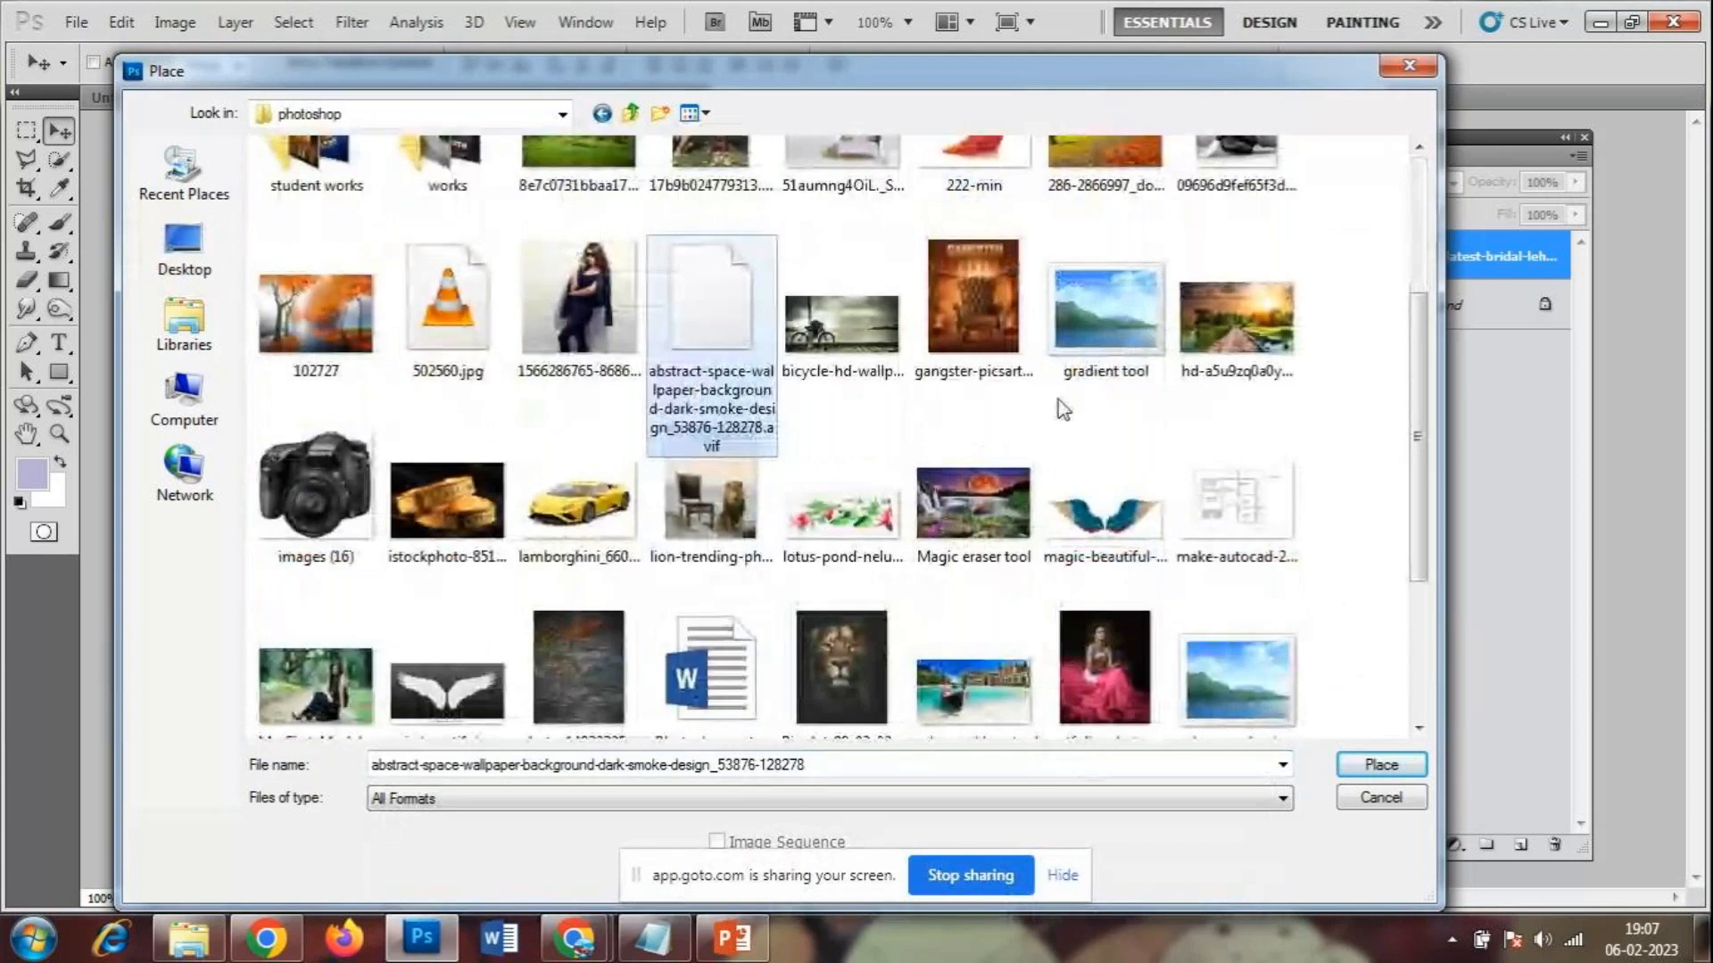
pyautogui.scroll(-3, 1050, 354)
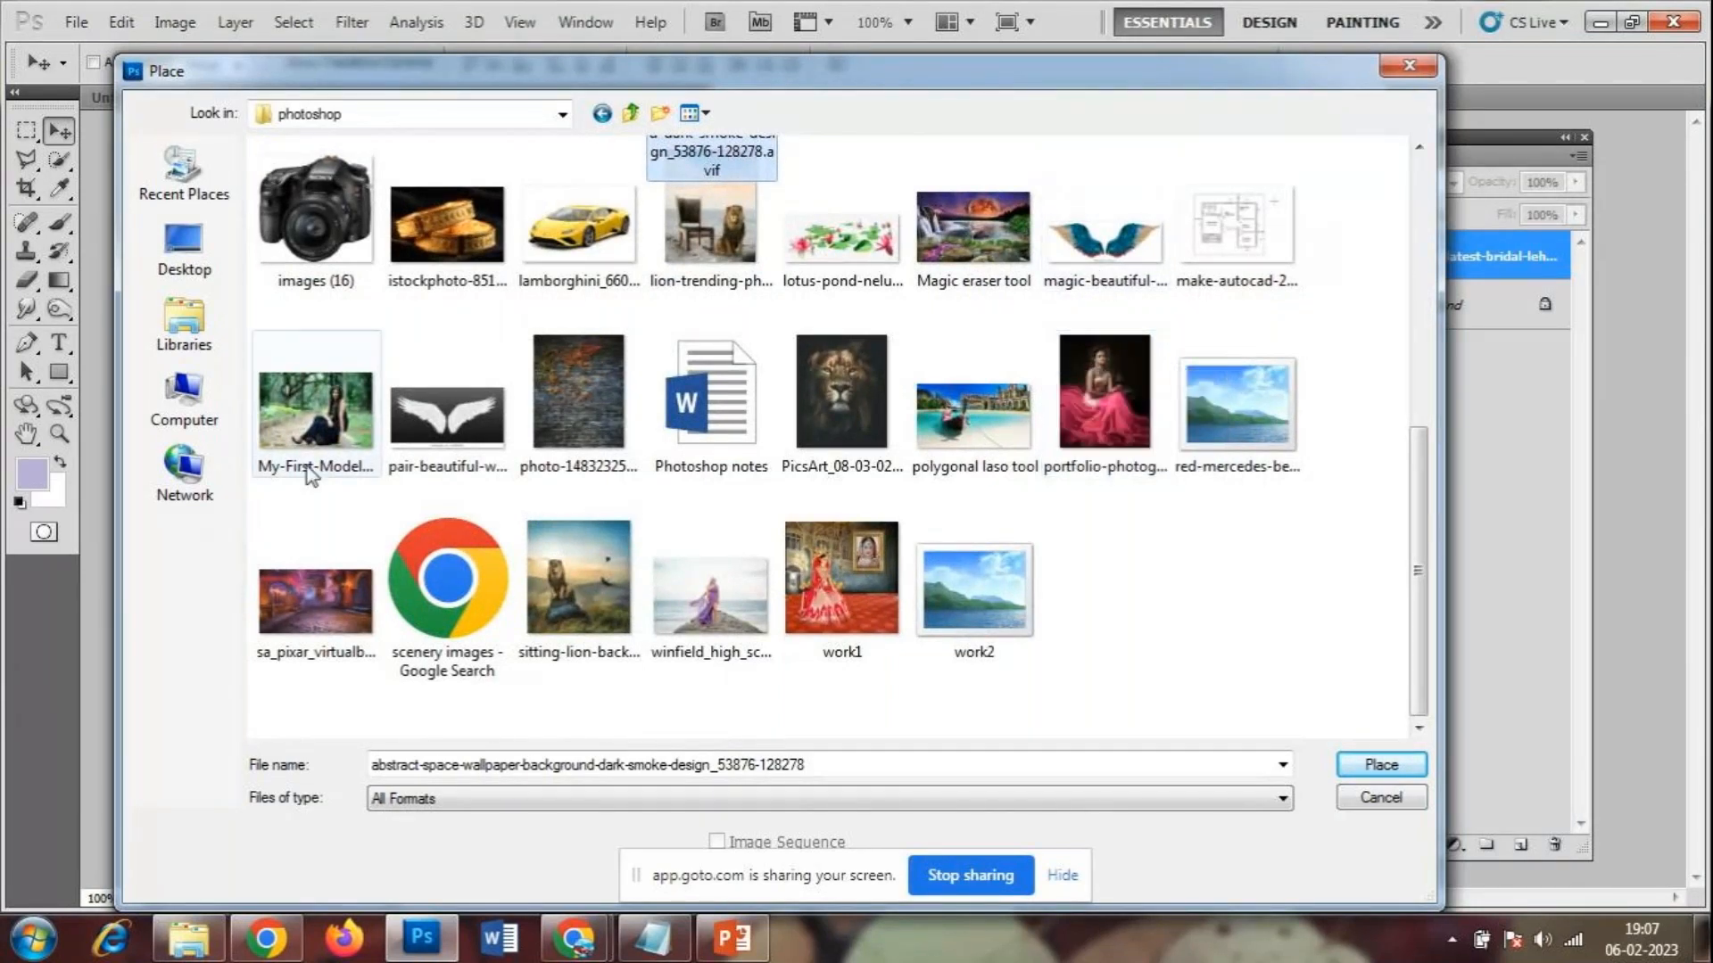
pyautogui.click(458, 432)
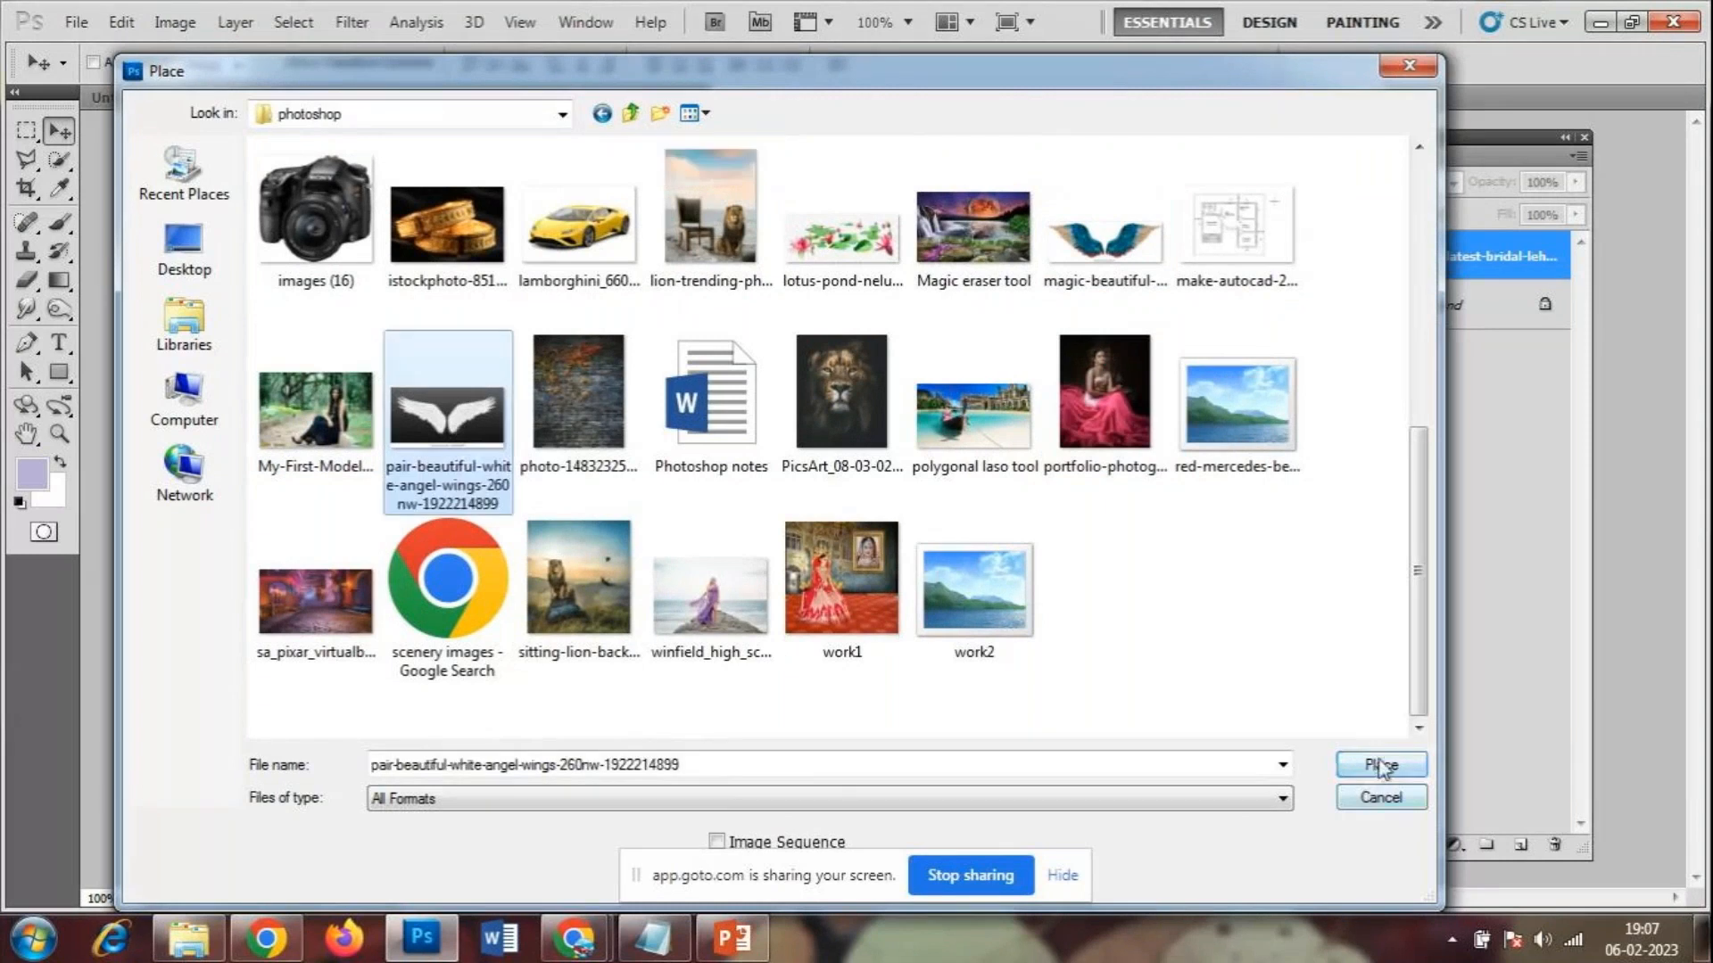
pyautogui.click(1381, 764)
pyautogui.press('Return')
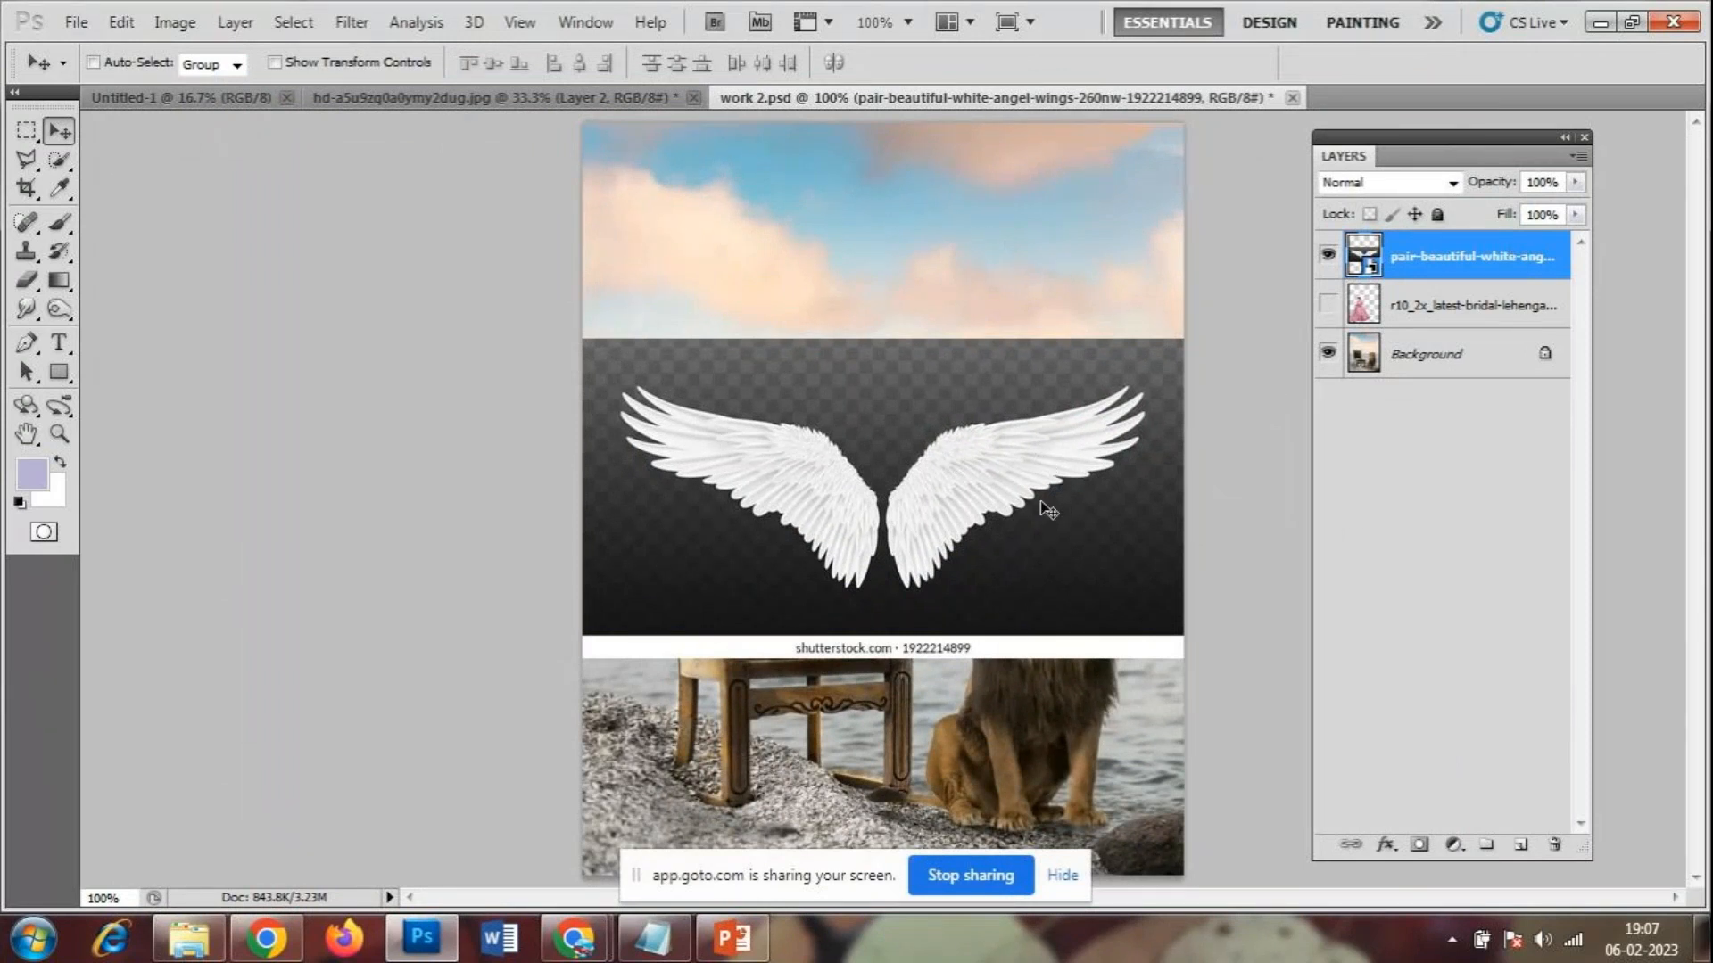
# - Switch to the Quick Selection tool with the angel wings layer active
pyautogui.hotkey('ctrl', '+')
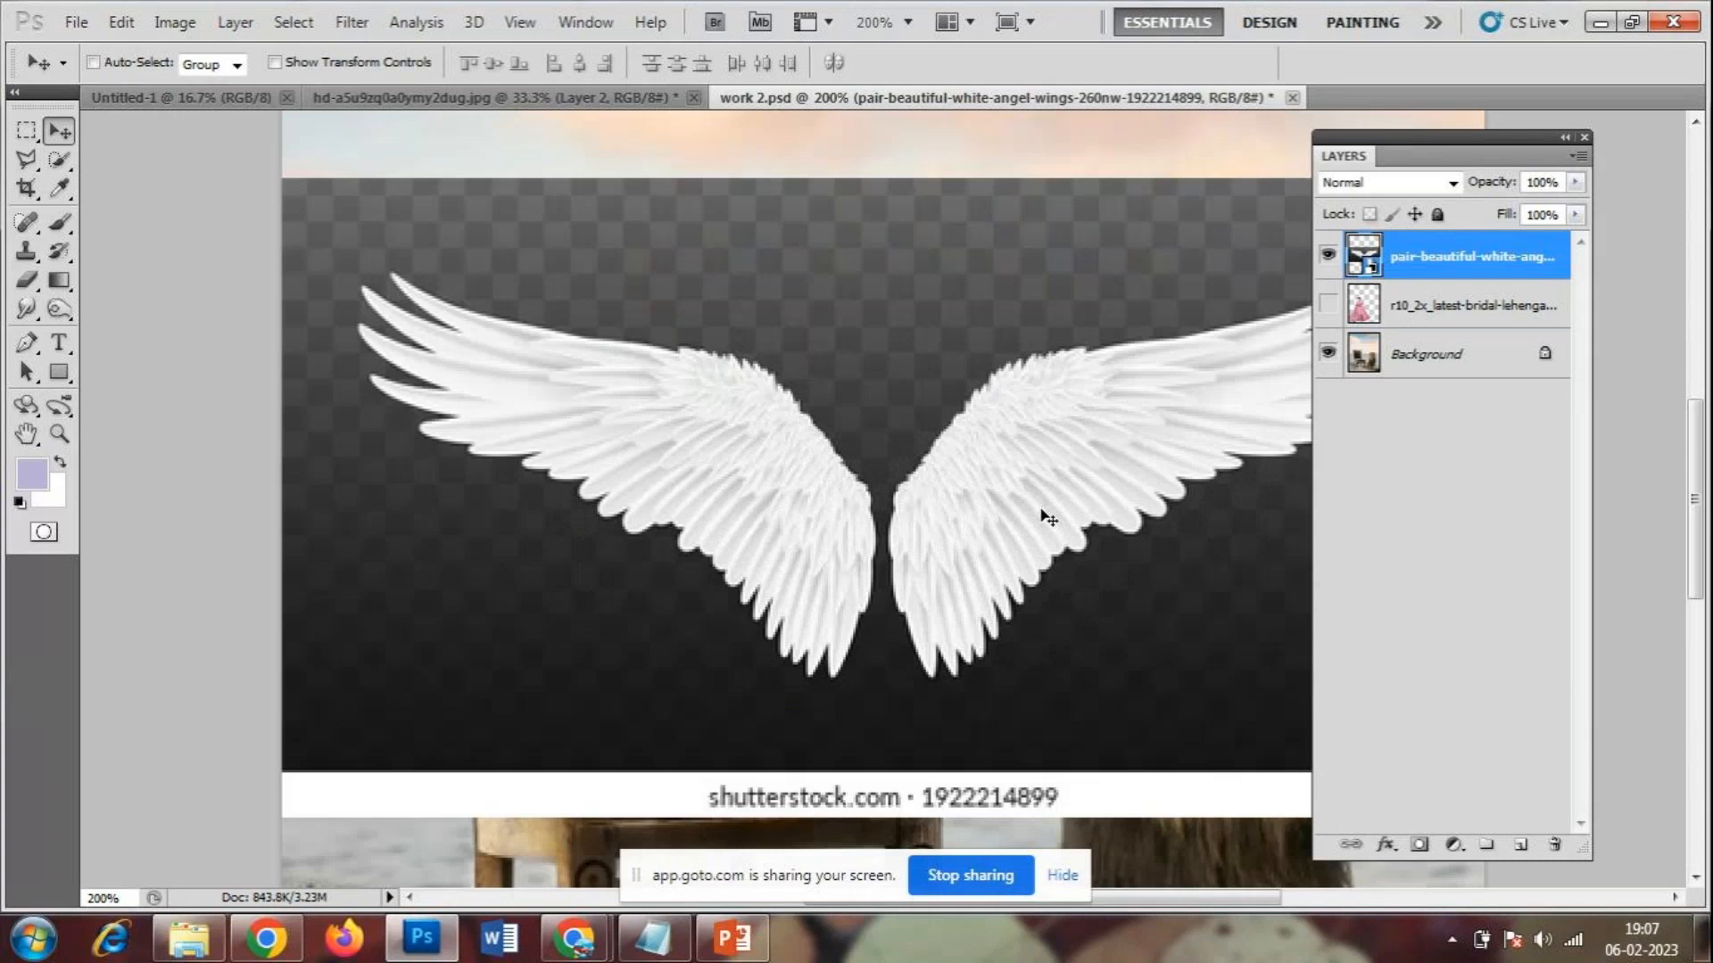
pyautogui.hotkey('ctrl', '-')
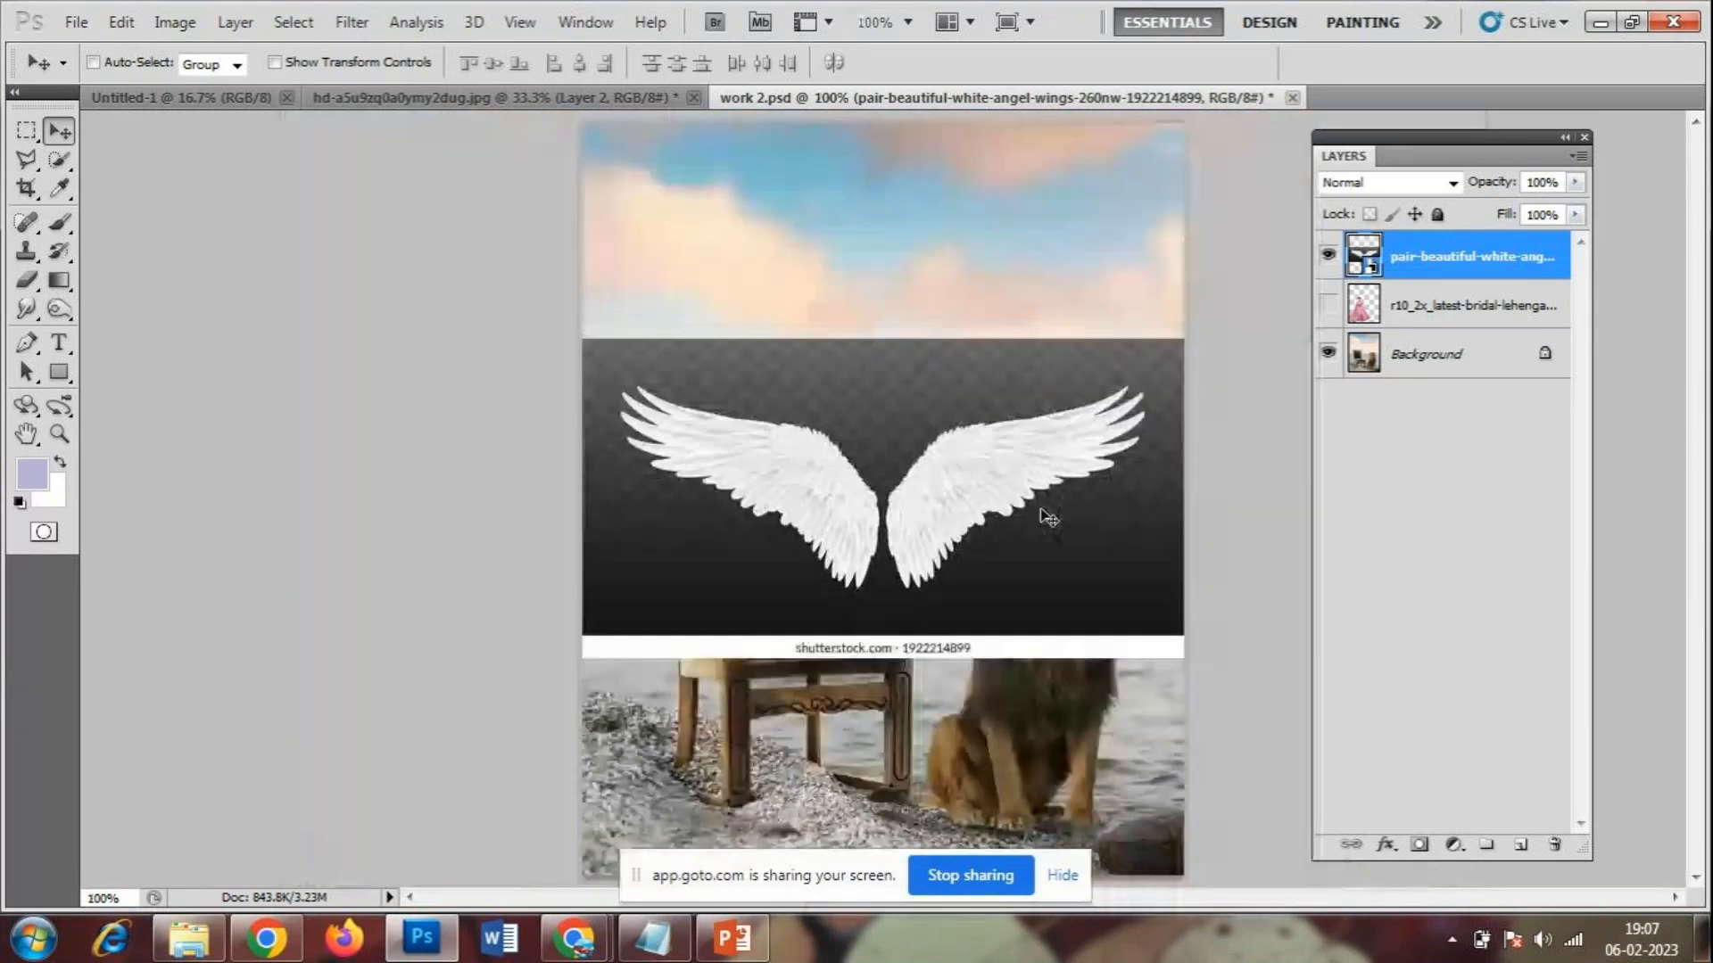
pyautogui.moveTo(25, 165)
pyautogui.mouseDown()
pyautogui.moveTo(90, 161)
pyautogui.moveTo(142, 183)
pyautogui.moveTo(143, 164)
pyautogui.moveTo(237, 163)
pyautogui.mouseUp()
pyautogui.click(60, 169)
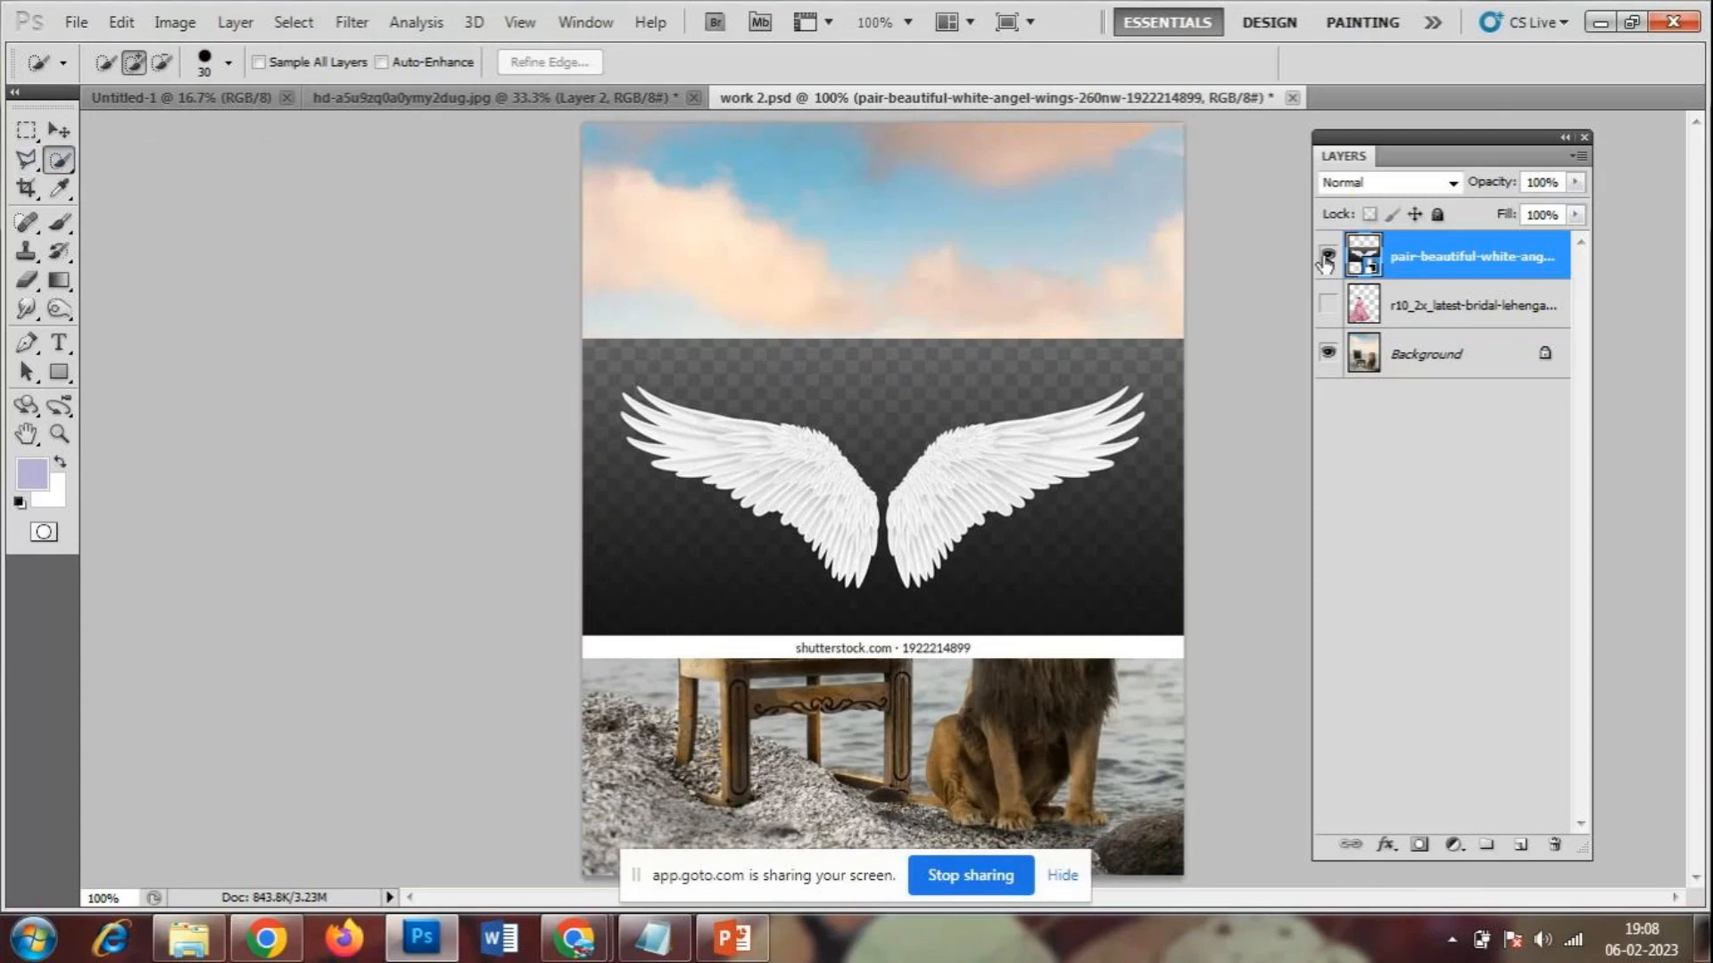
pyautogui.rightClick(1424, 267)
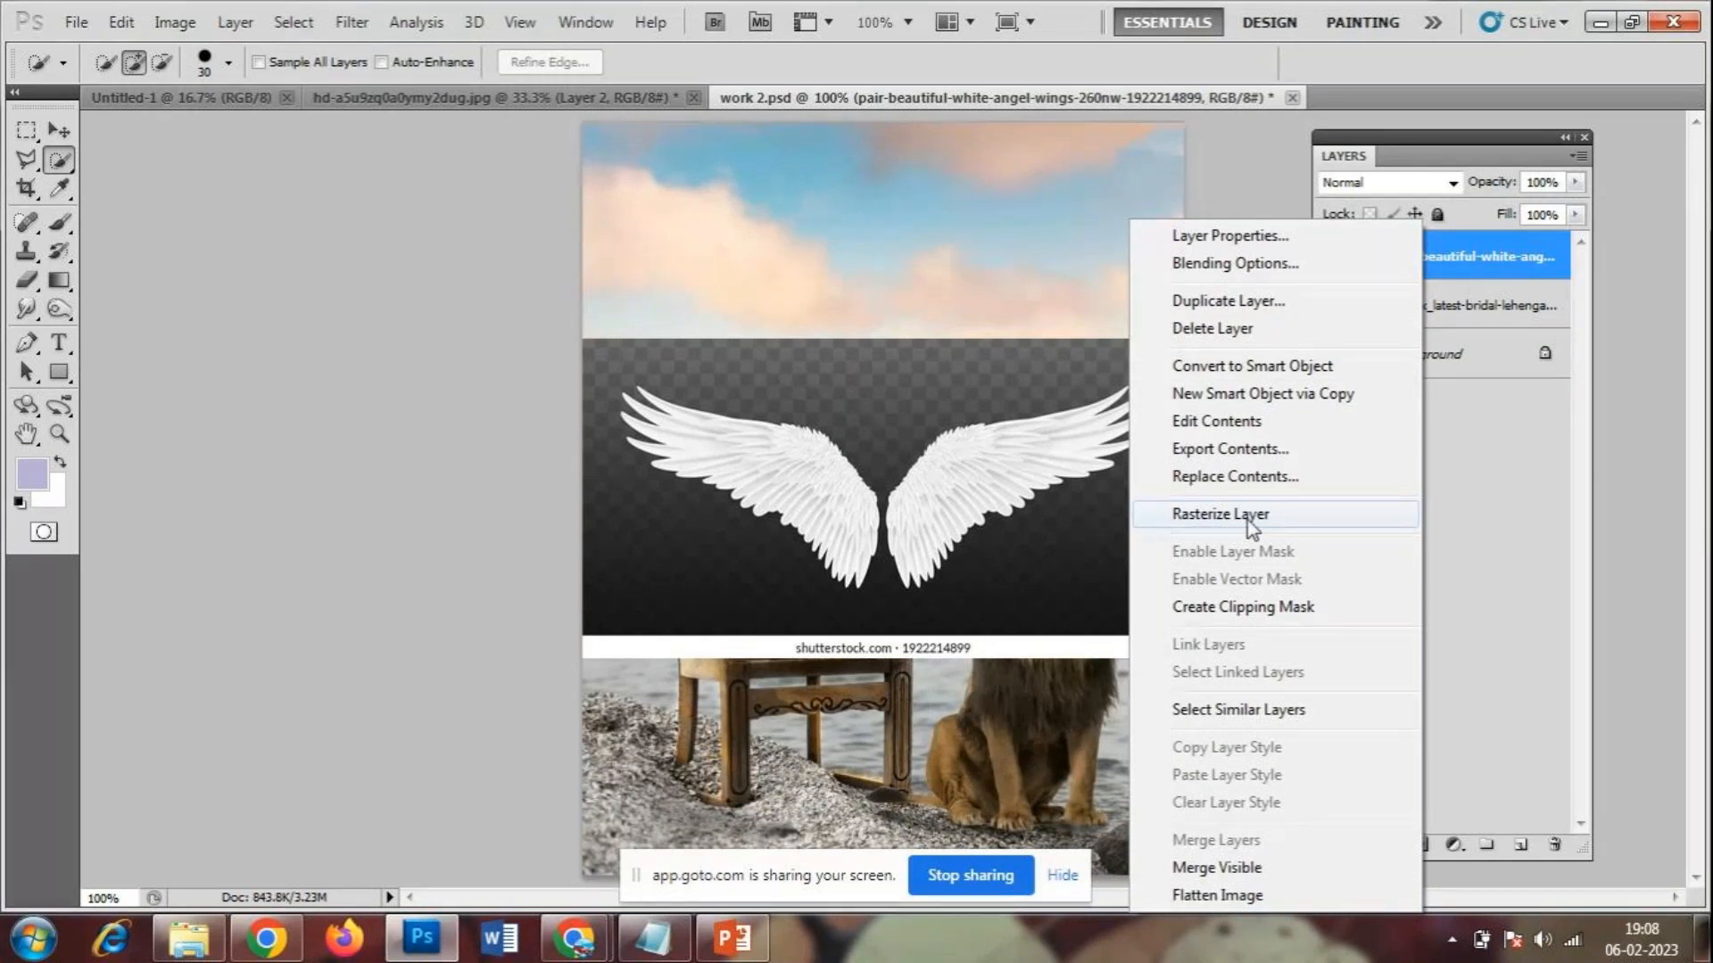
pyautogui.click(1497, 267)
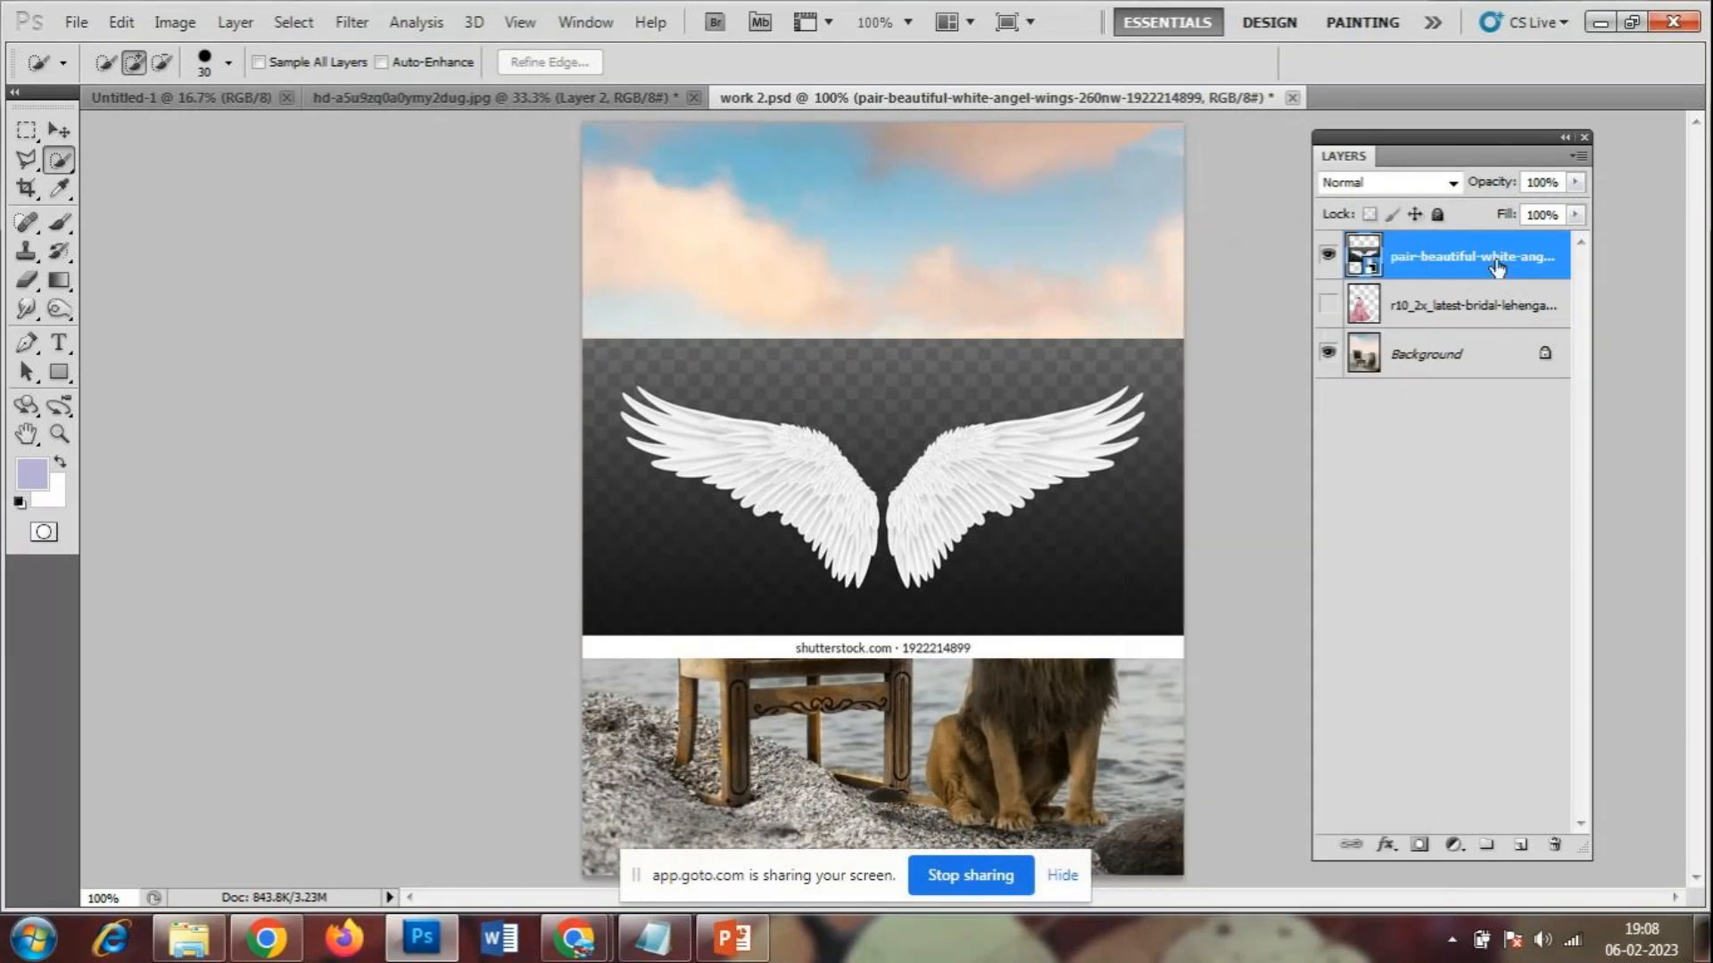
pyautogui.rightClick(1497, 268)
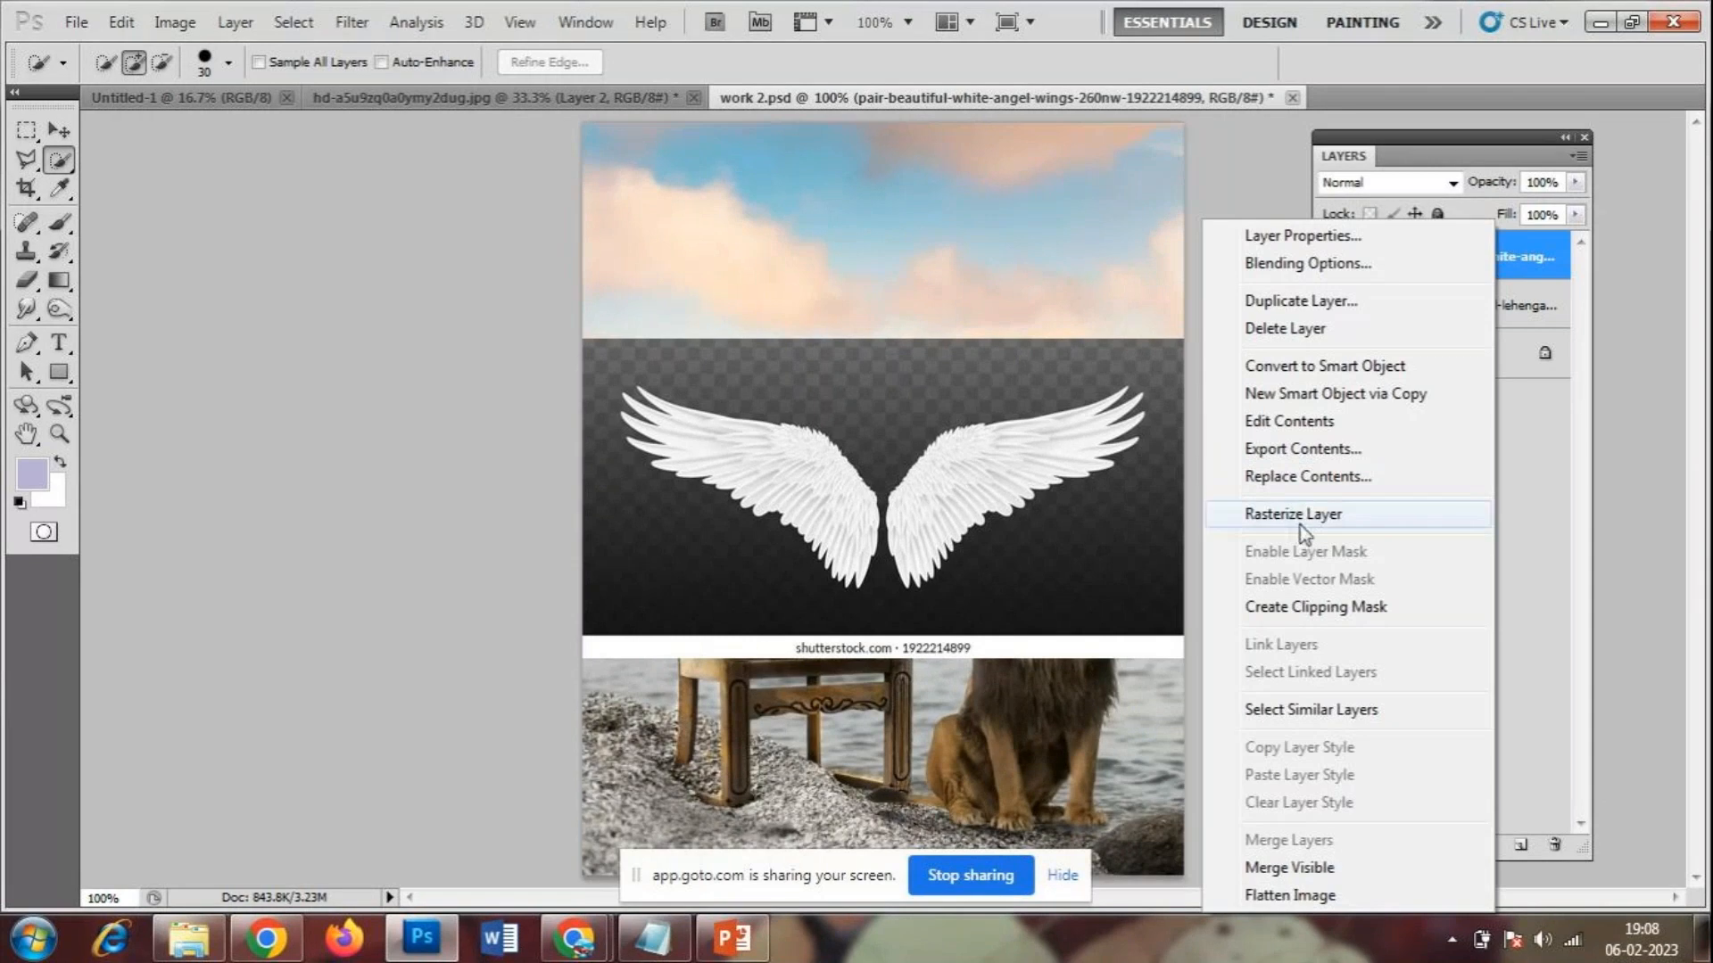
pyautogui.click(1531, 266)
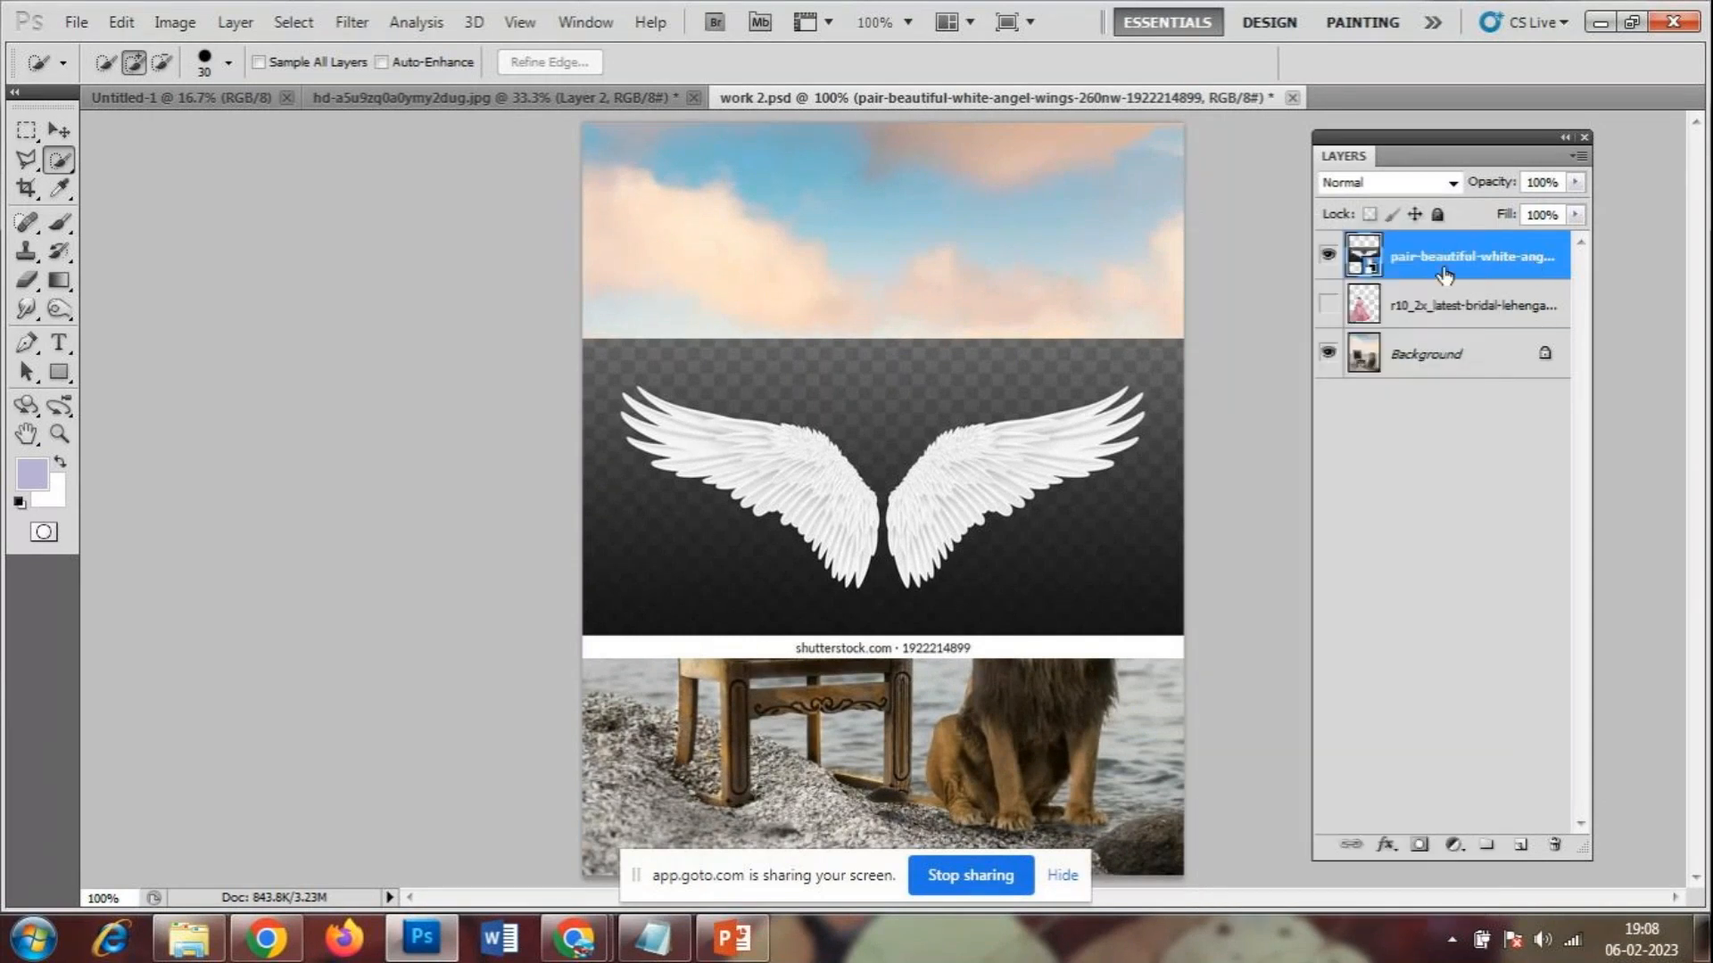
pyautogui.click(73, 23)
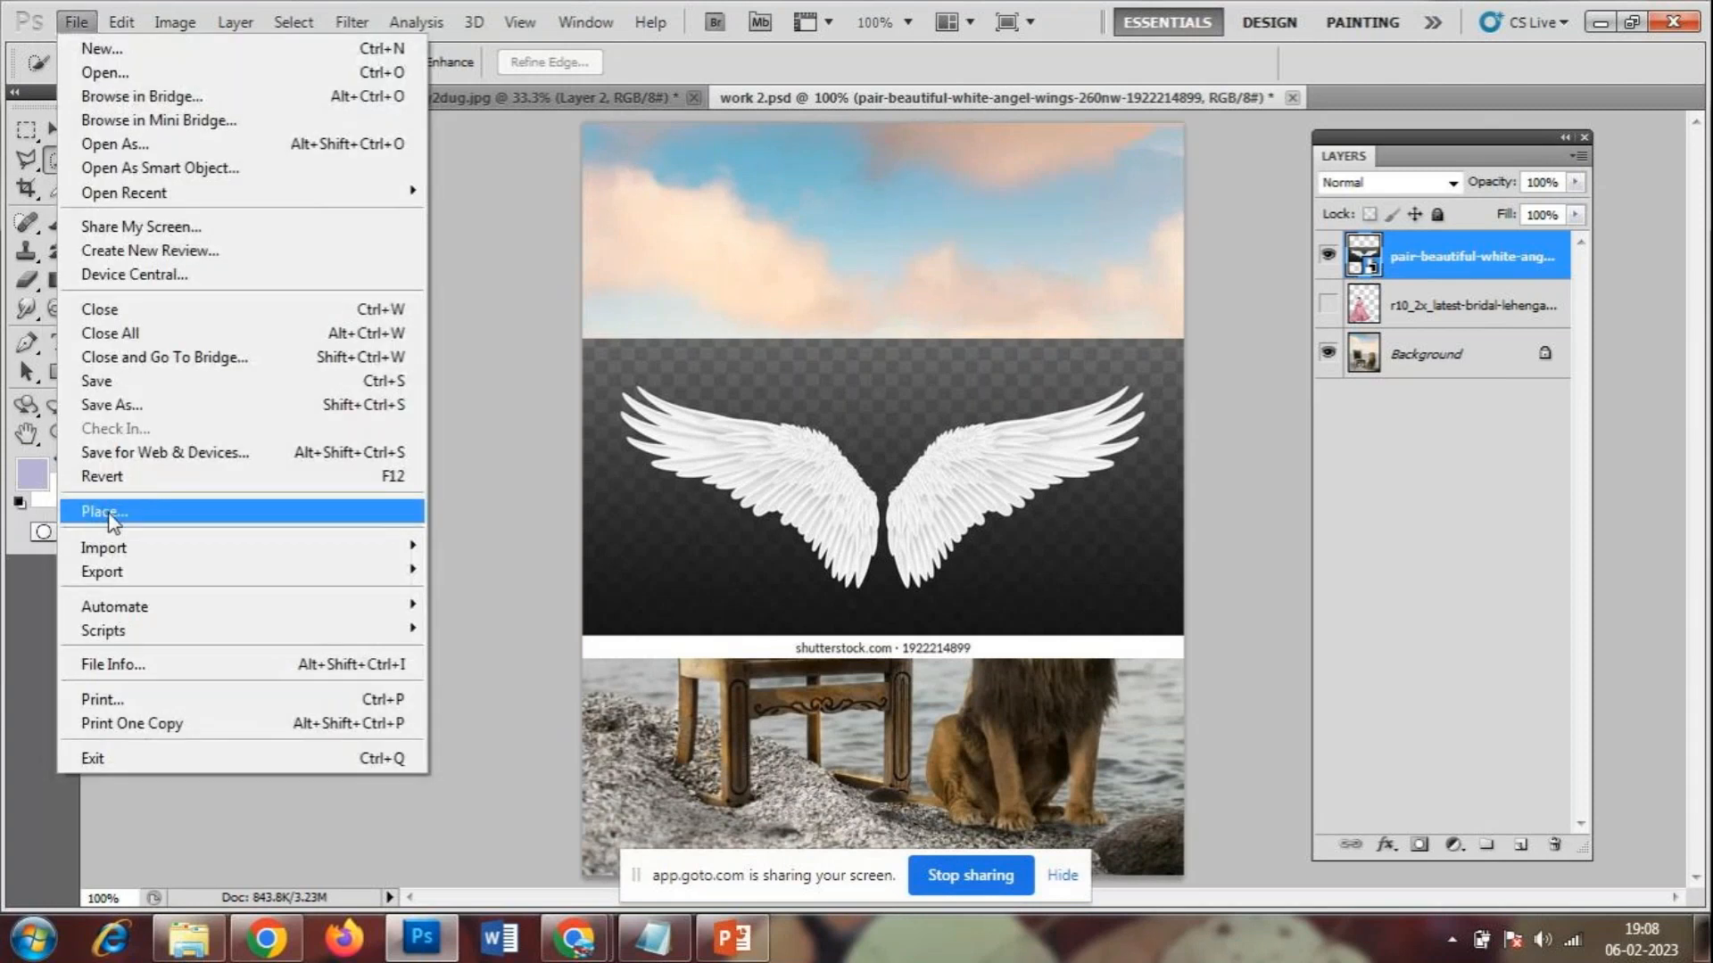
pyautogui.click(1488, 287)
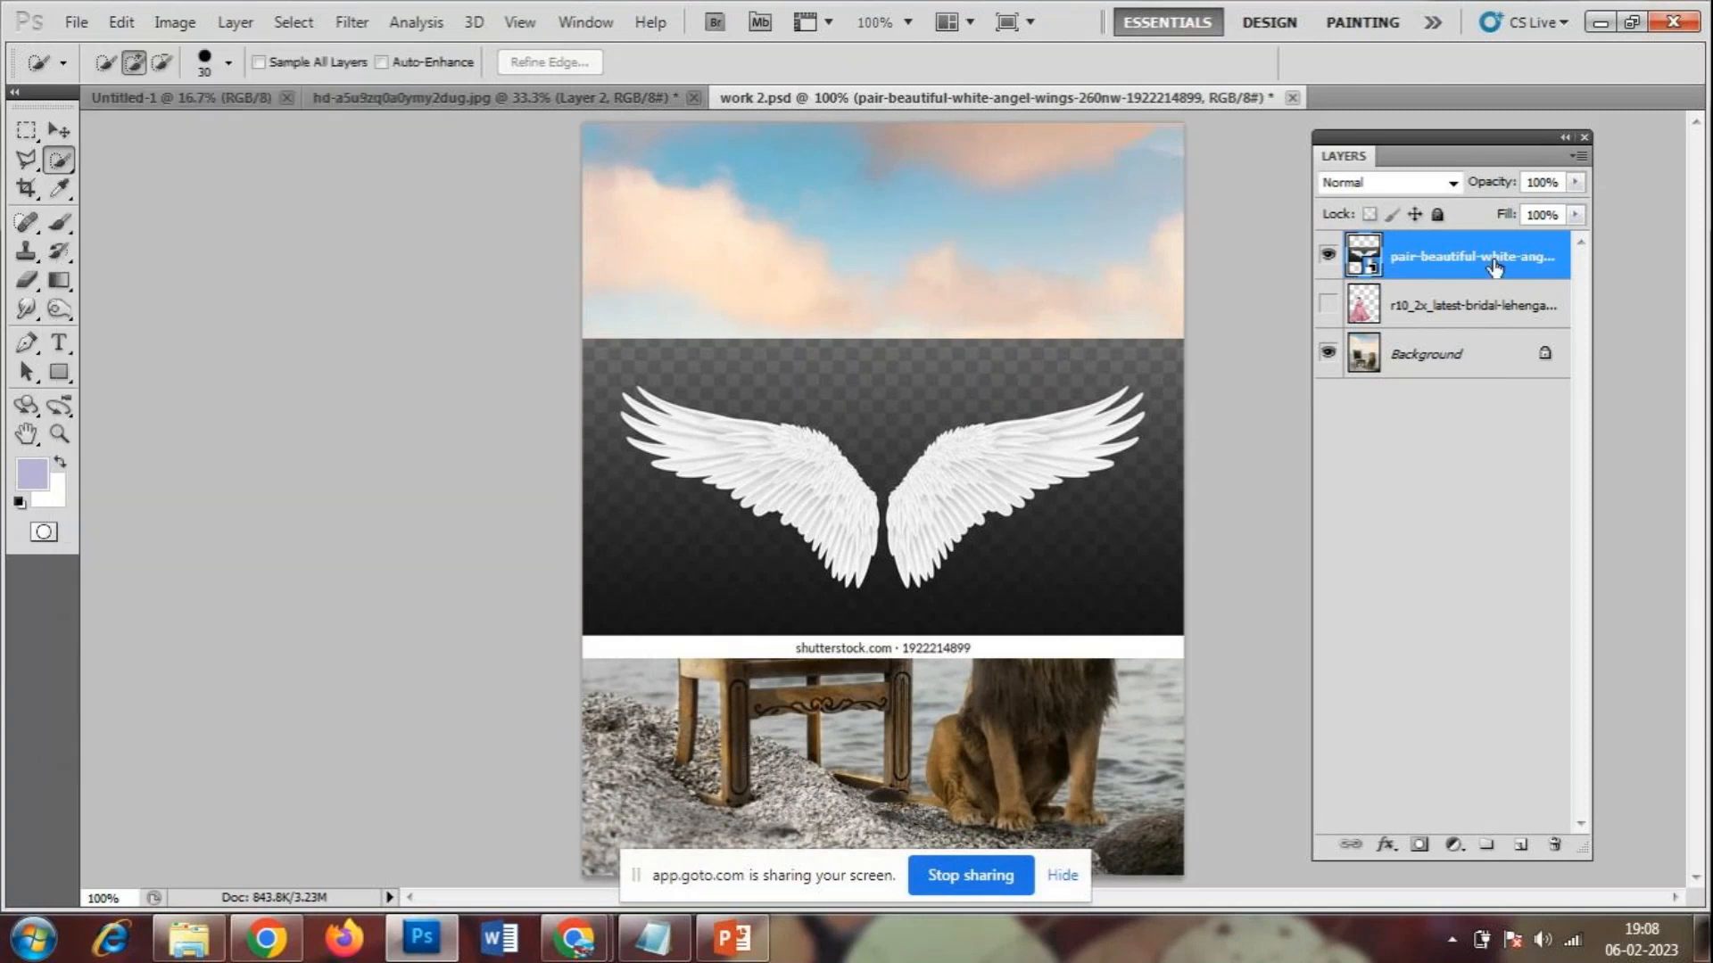
# - Rasterize the angel wings layer
pyautogui.rightClick(1495, 266)
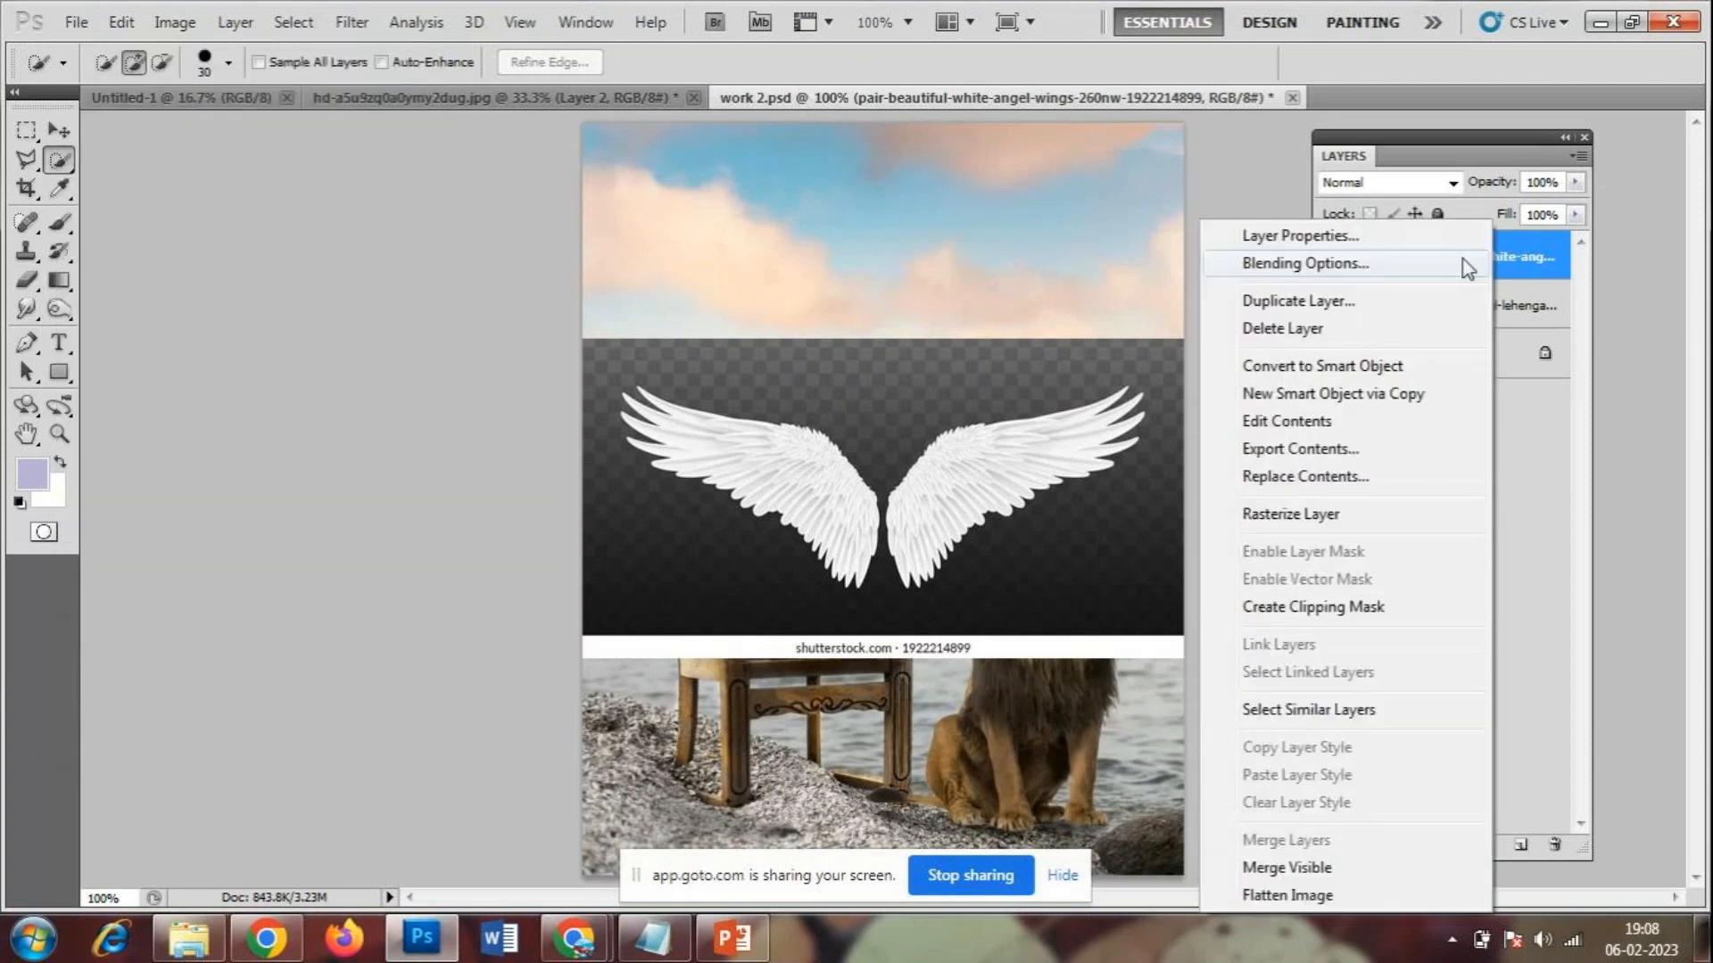
pyautogui.click(1311, 514)
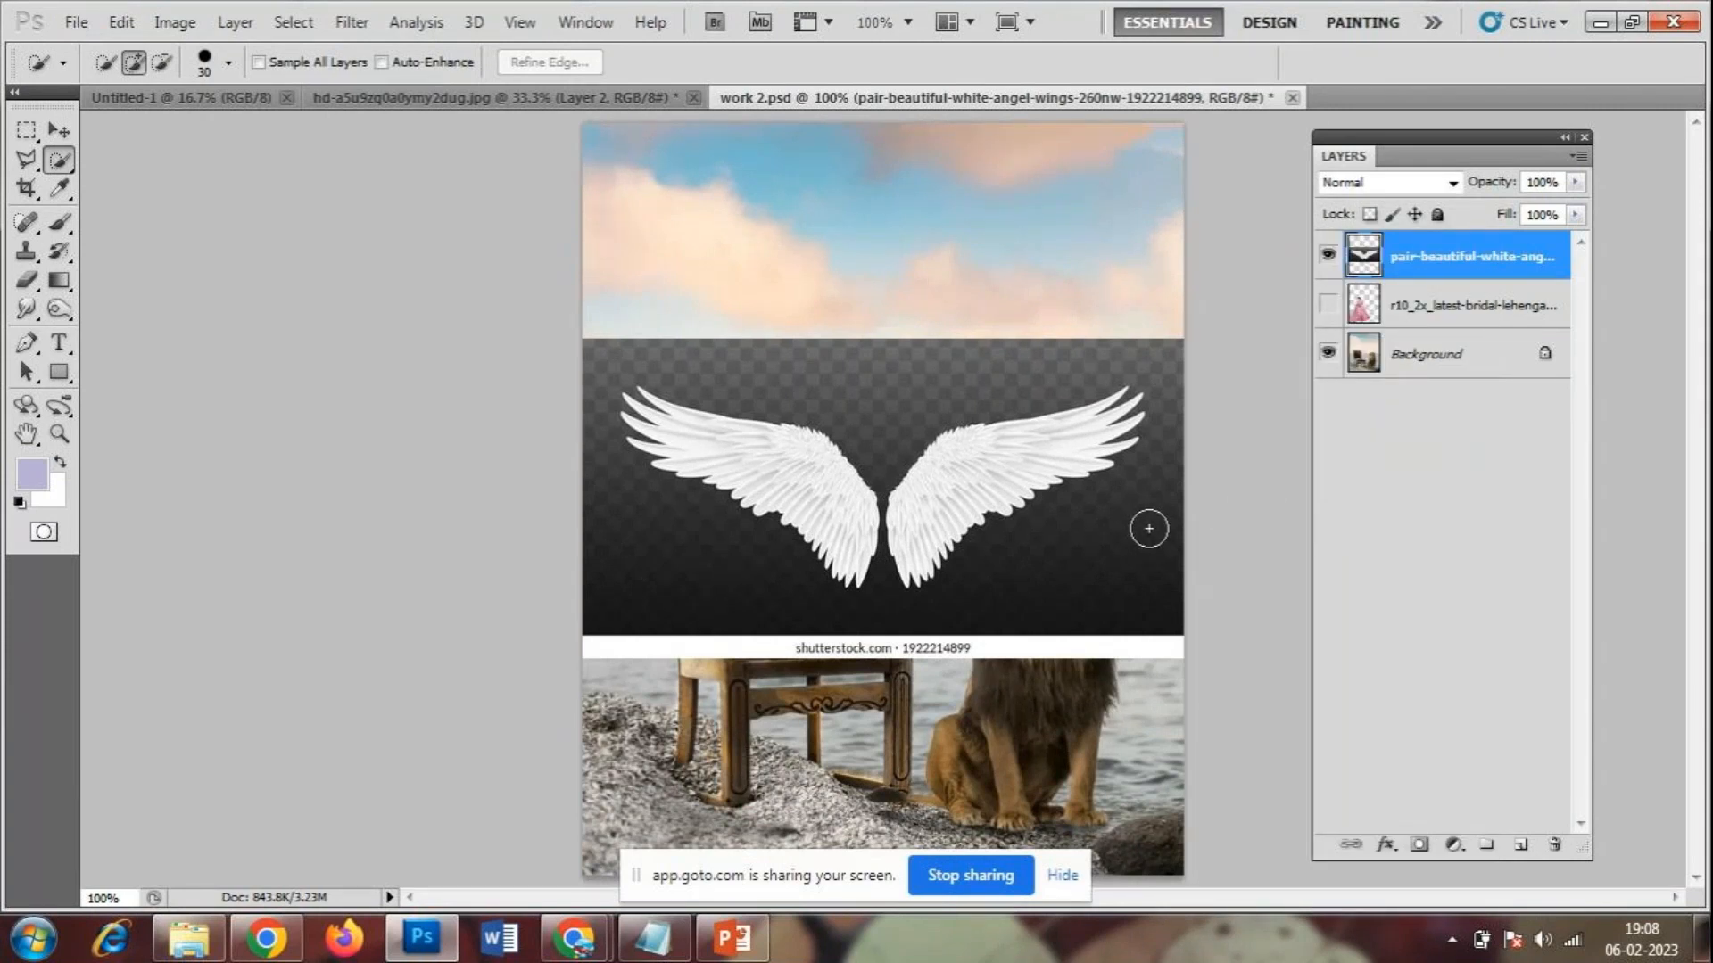
pyautogui.rightClick(55, 163)
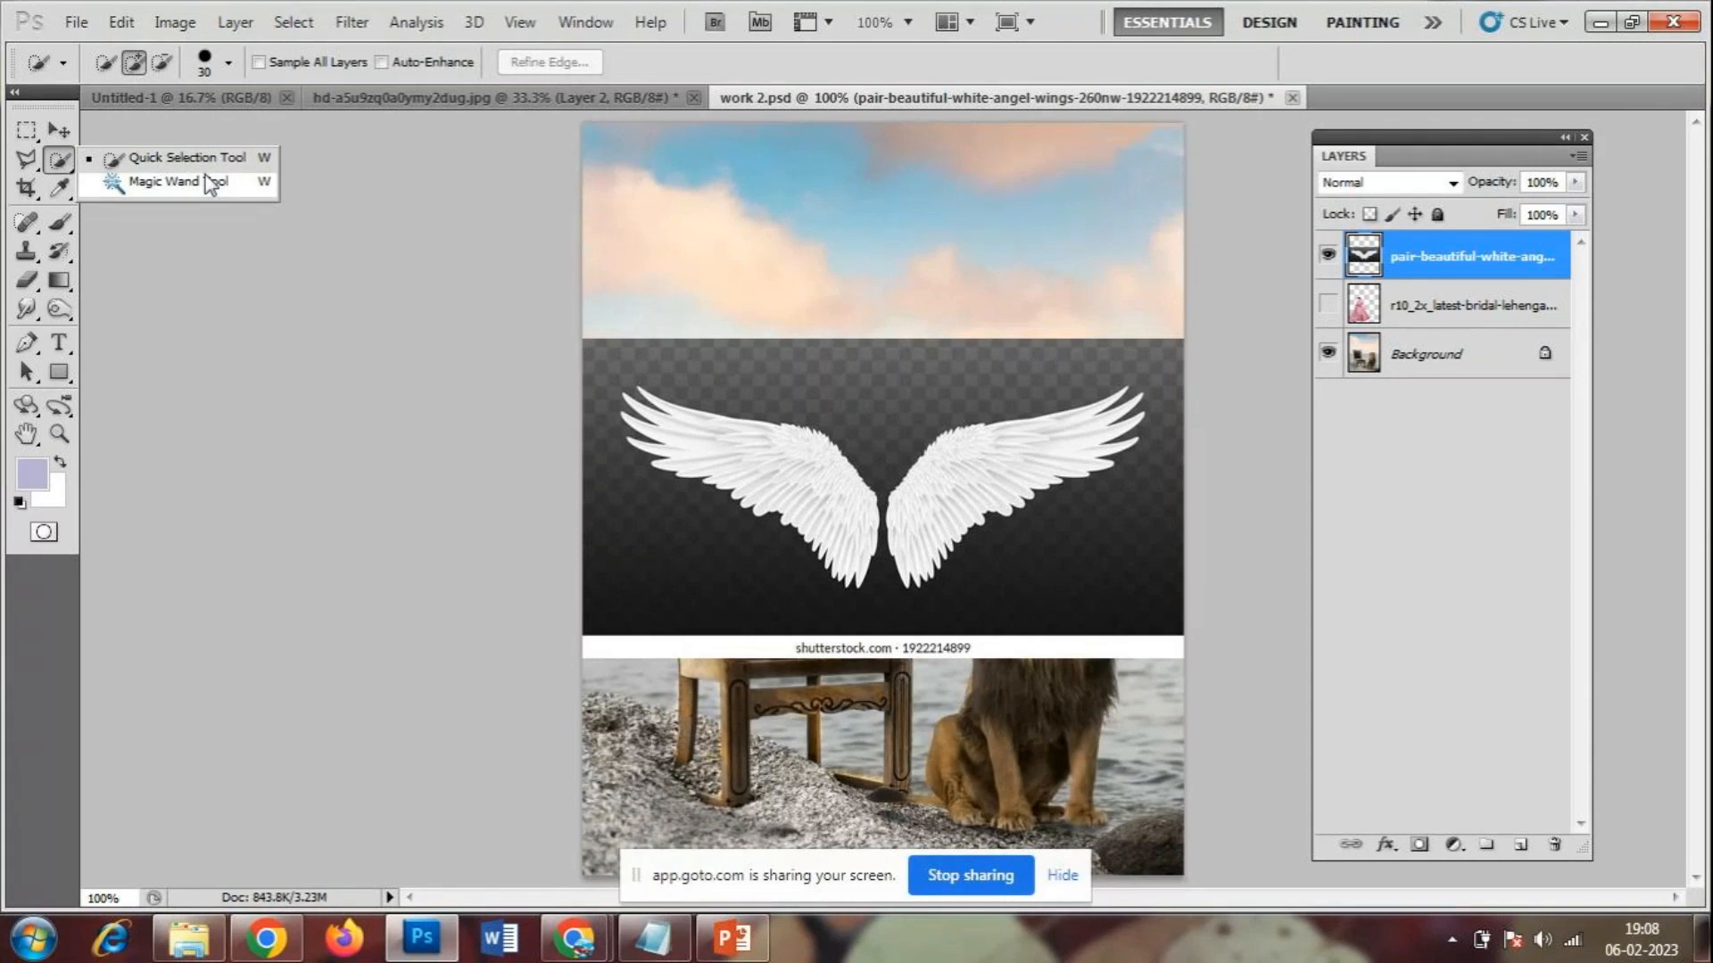
pyautogui.click(170, 182)
pyautogui.click(635, 558)
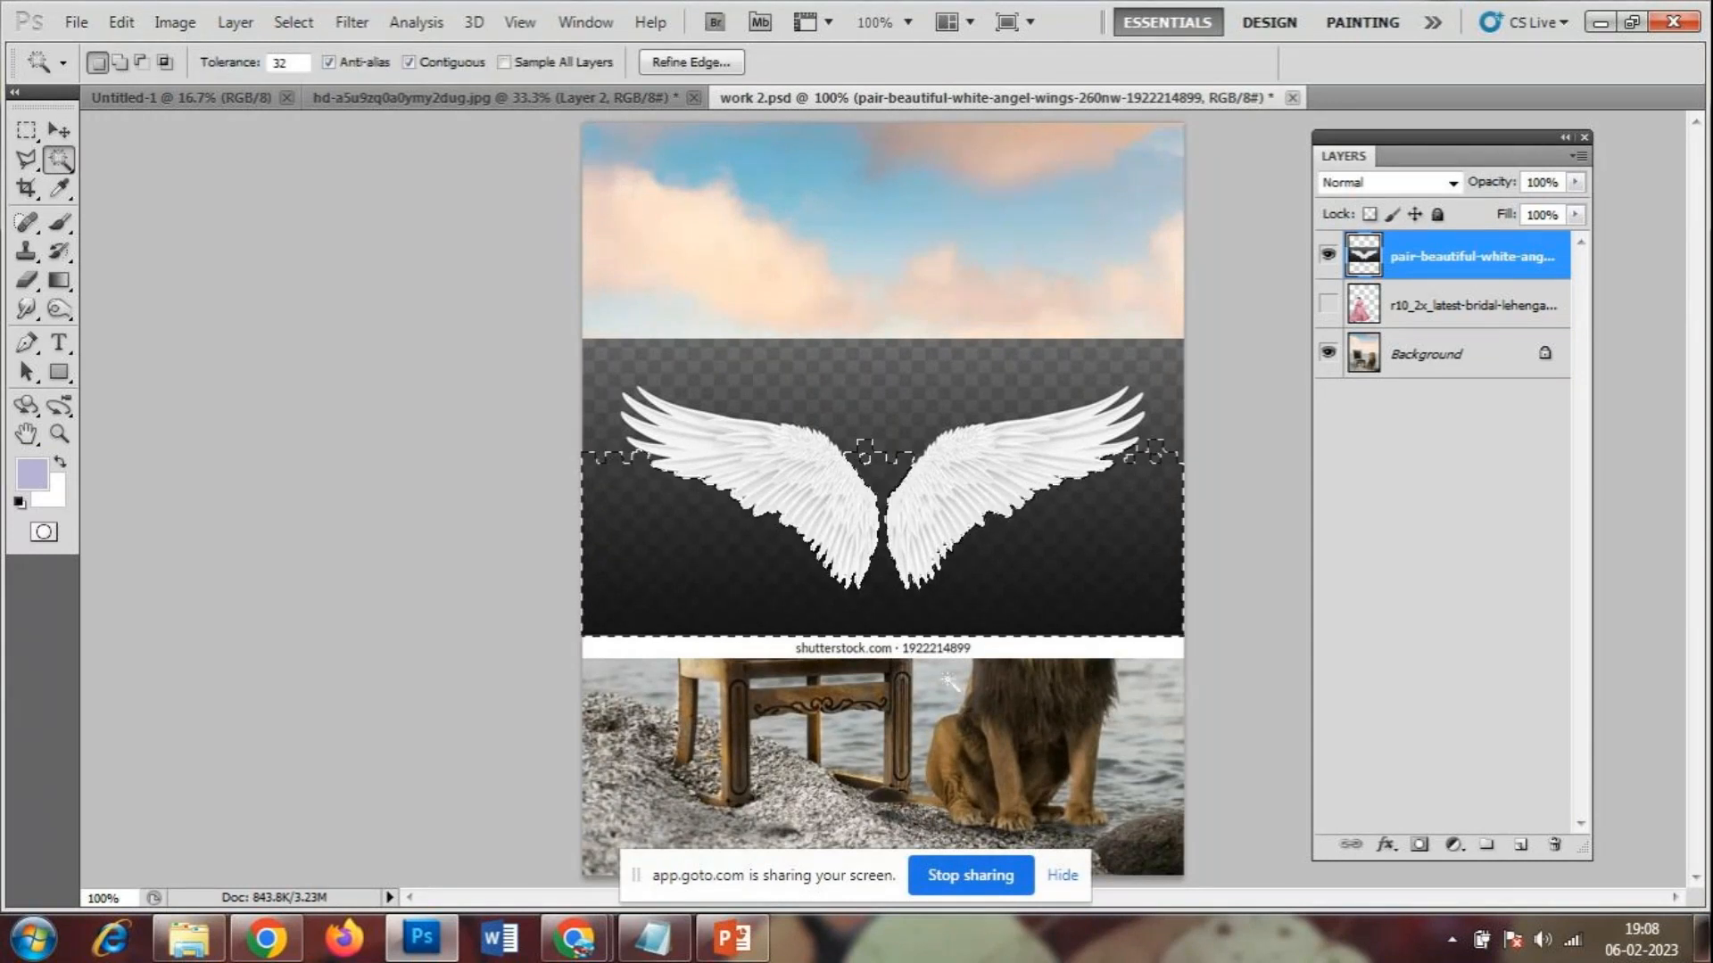
pyautogui.click(933, 385)
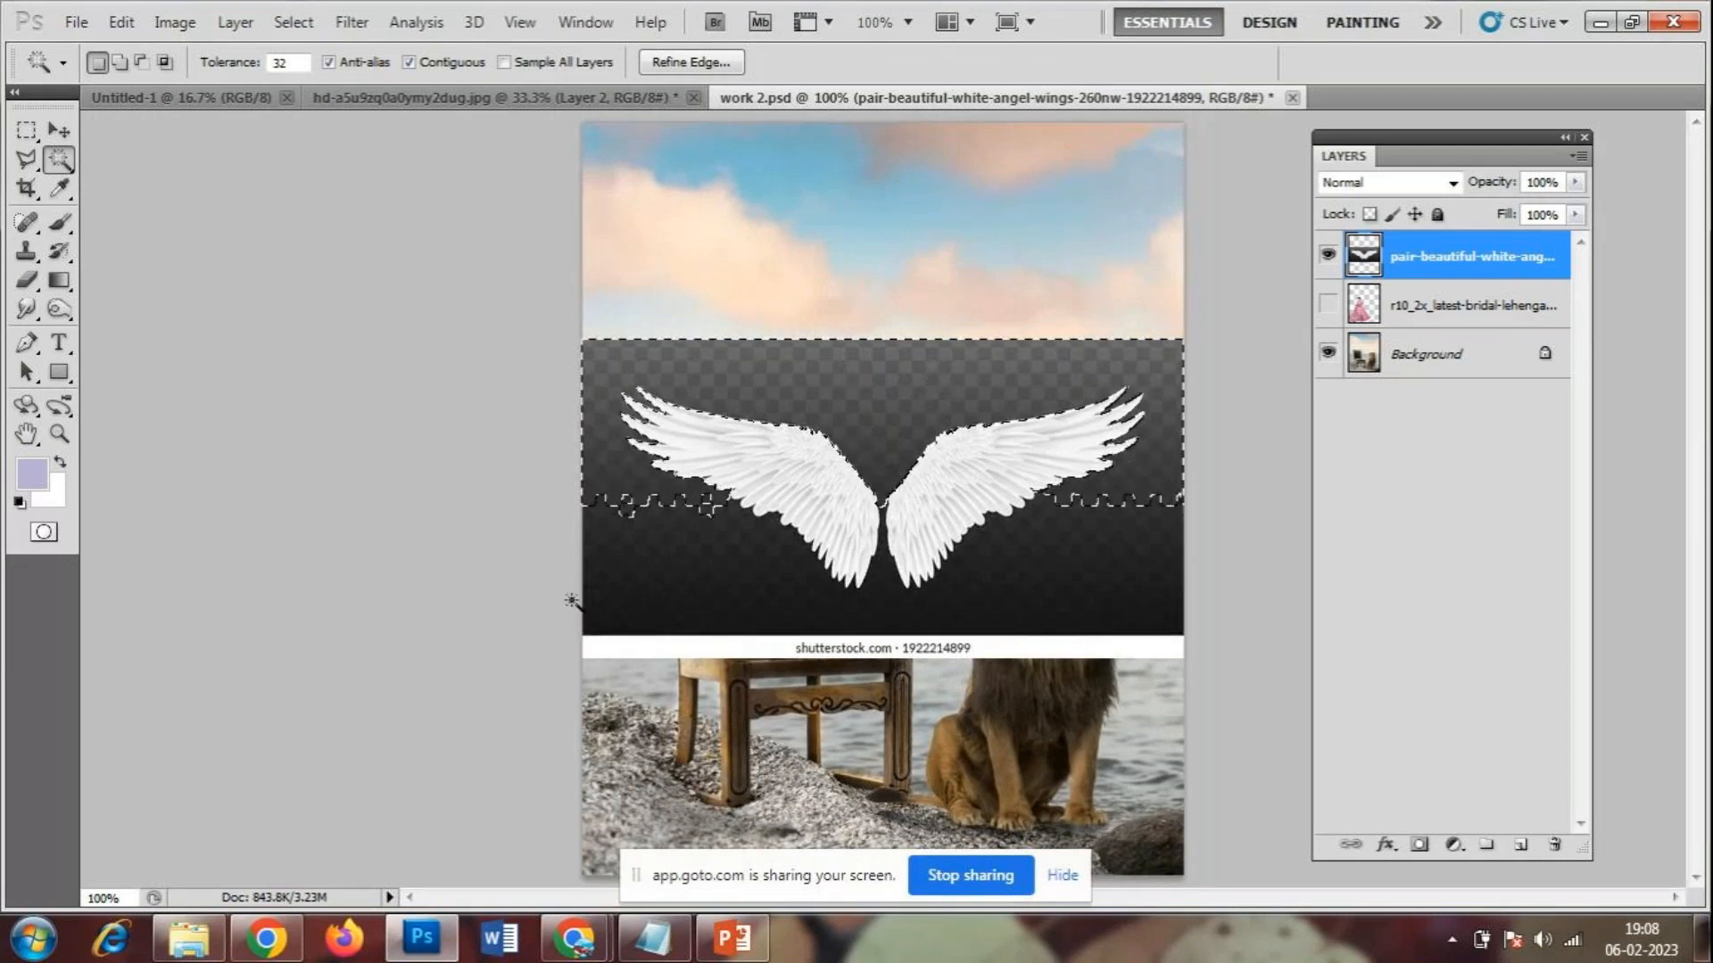
pyautogui.click(1082, 601)
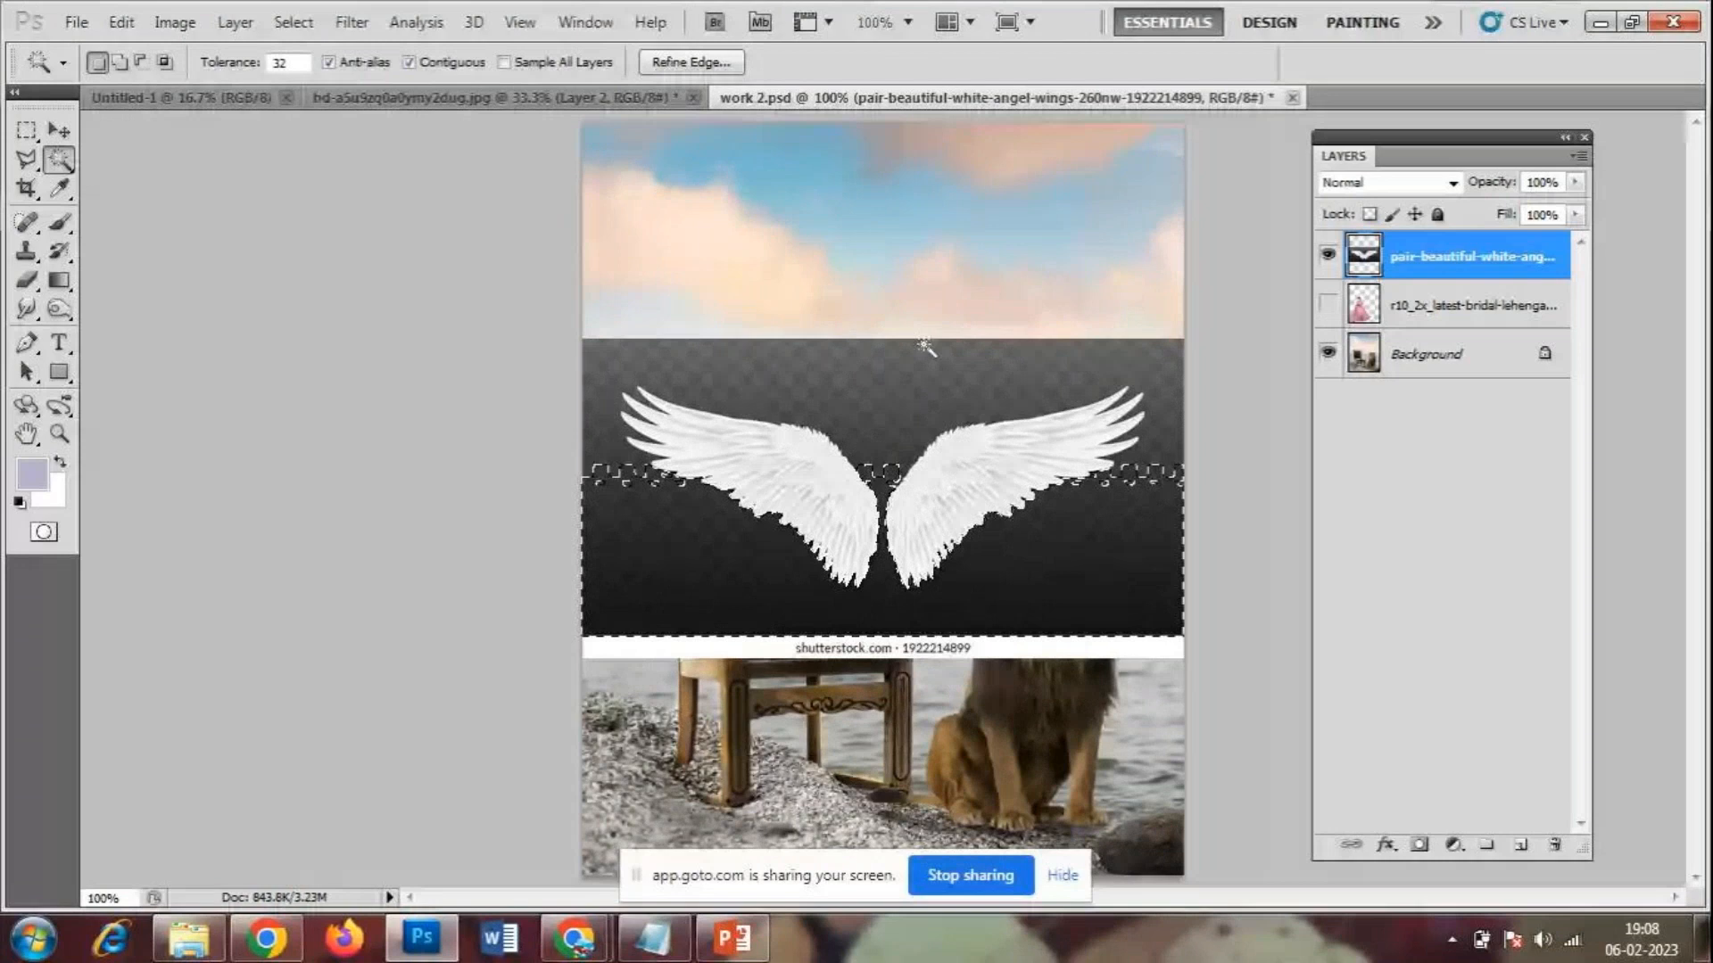
pyautogui.hotkey('ctrl', 'd')
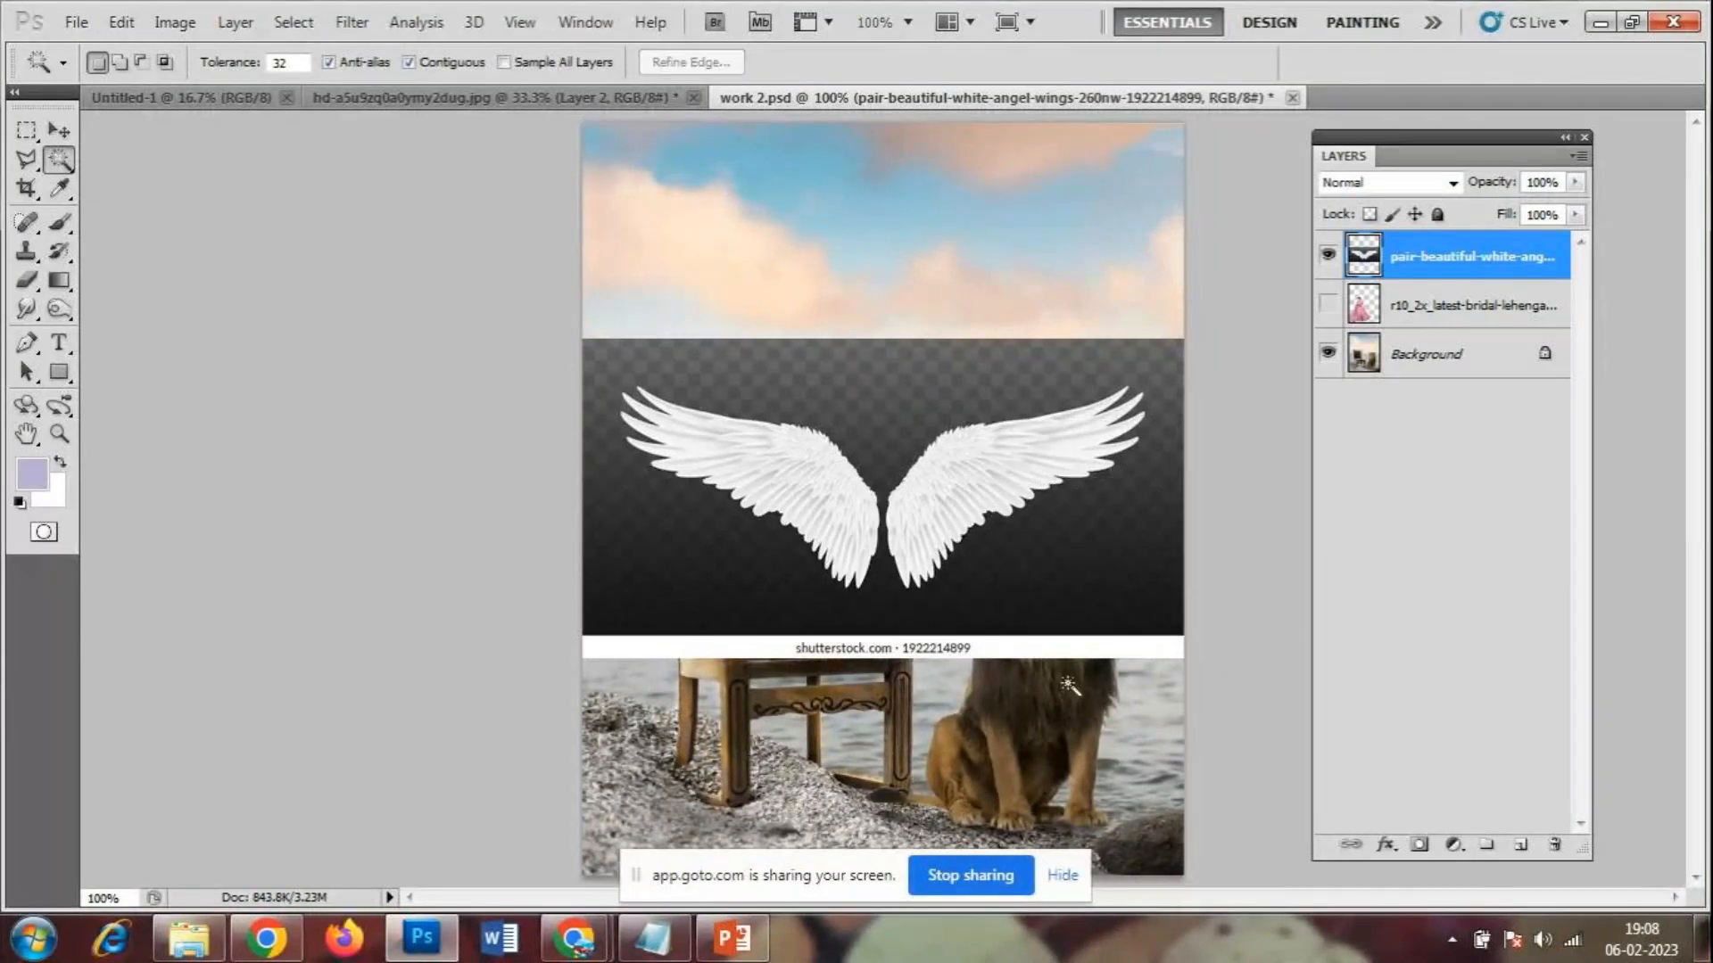
# - Select the dark checkered background around both wings with the Quick Selection tool, delete it, and clear the selection
pyautogui.rightClick(58, 158)
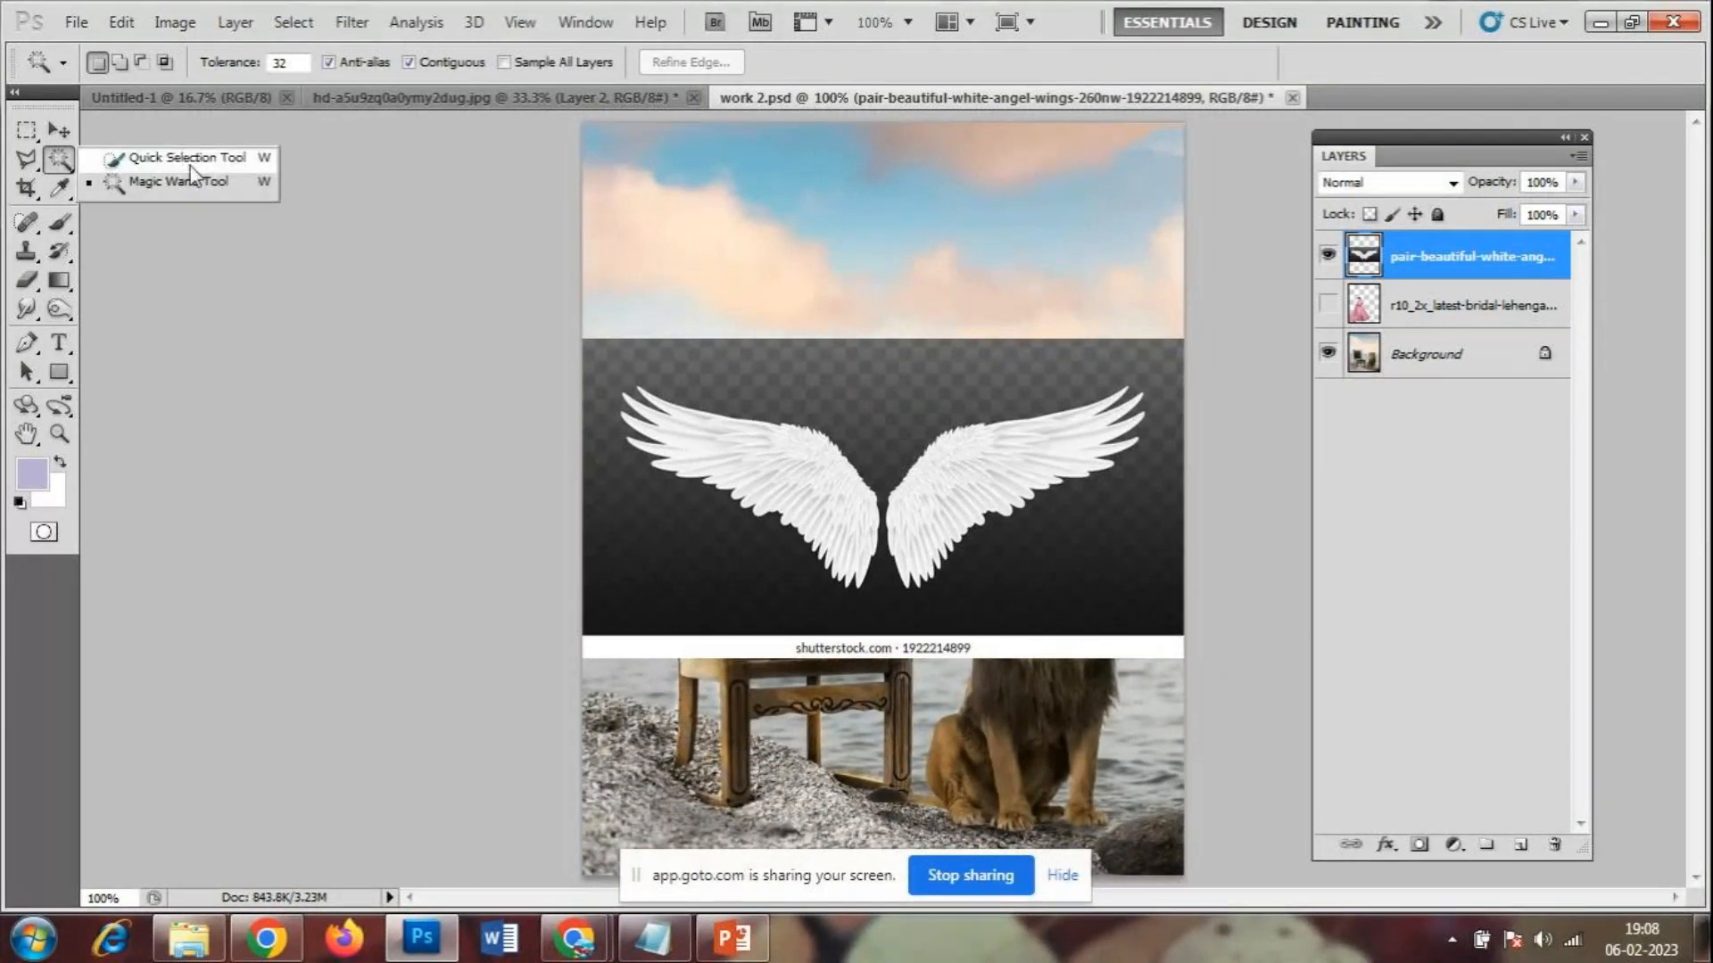
pyautogui.click(187, 159)
pyautogui.click(925, 393)
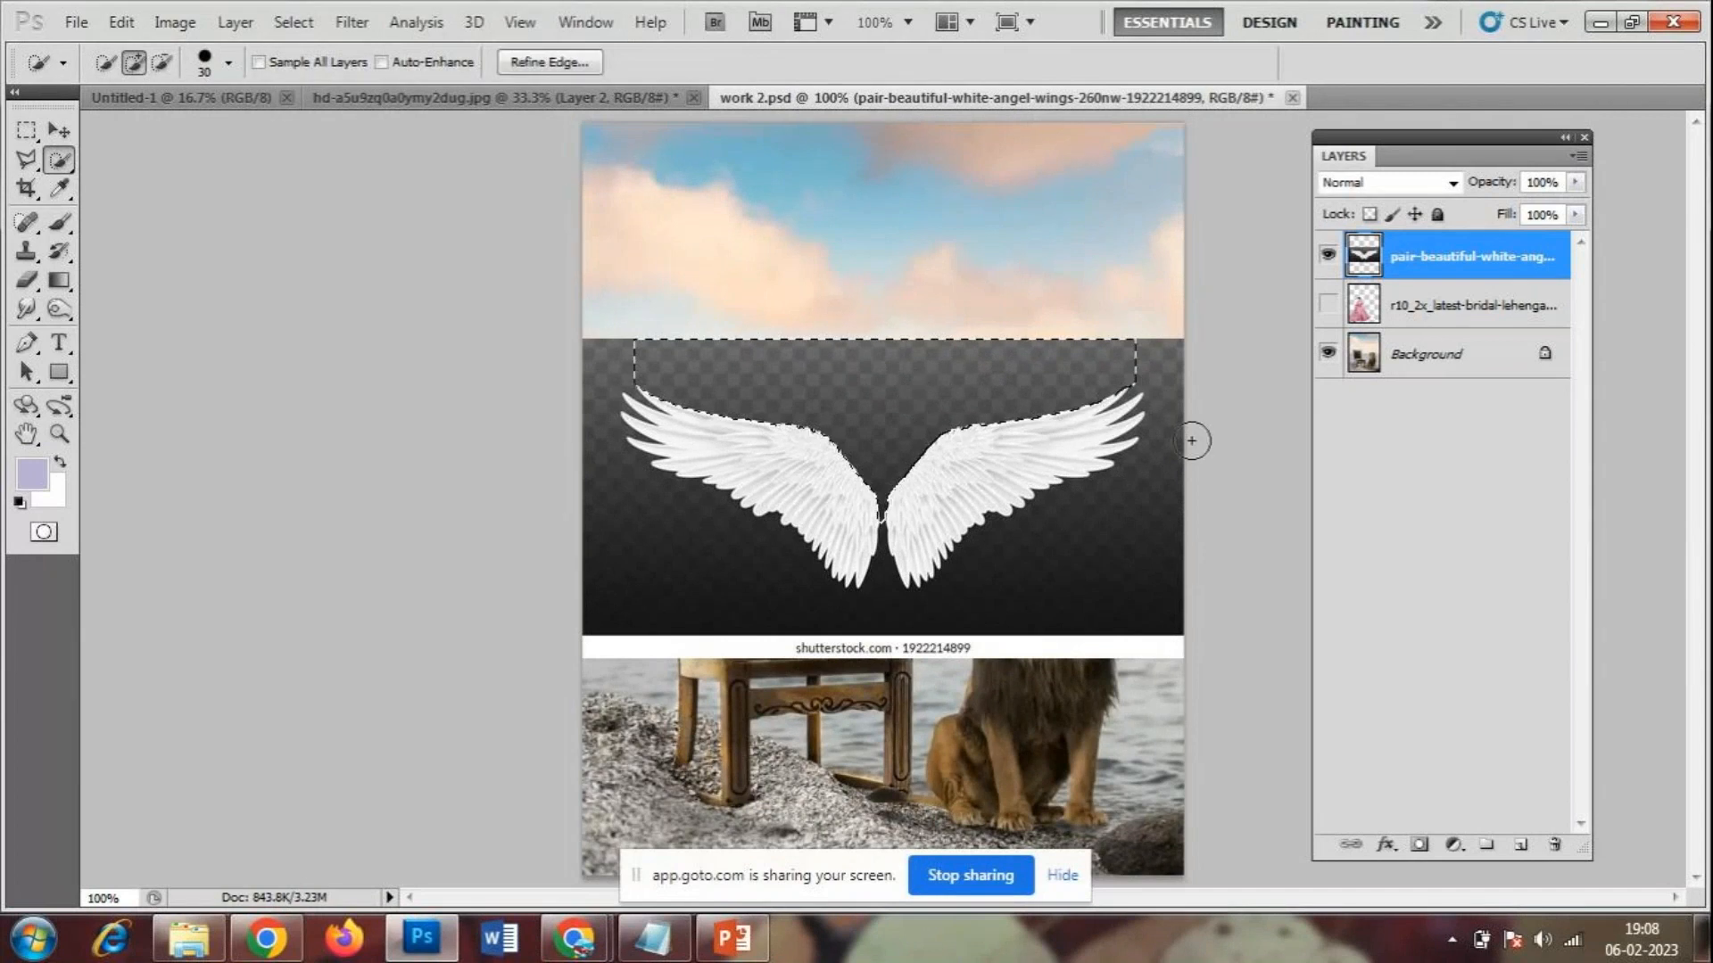
pyautogui.moveTo(999, 408)
pyautogui.mouseDown()
pyautogui.moveTo(867, 359)
pyautogui.moveTo(1147, 353)
pyautogui.moveTo(1121, 613)
pyautogui.mouseUp()
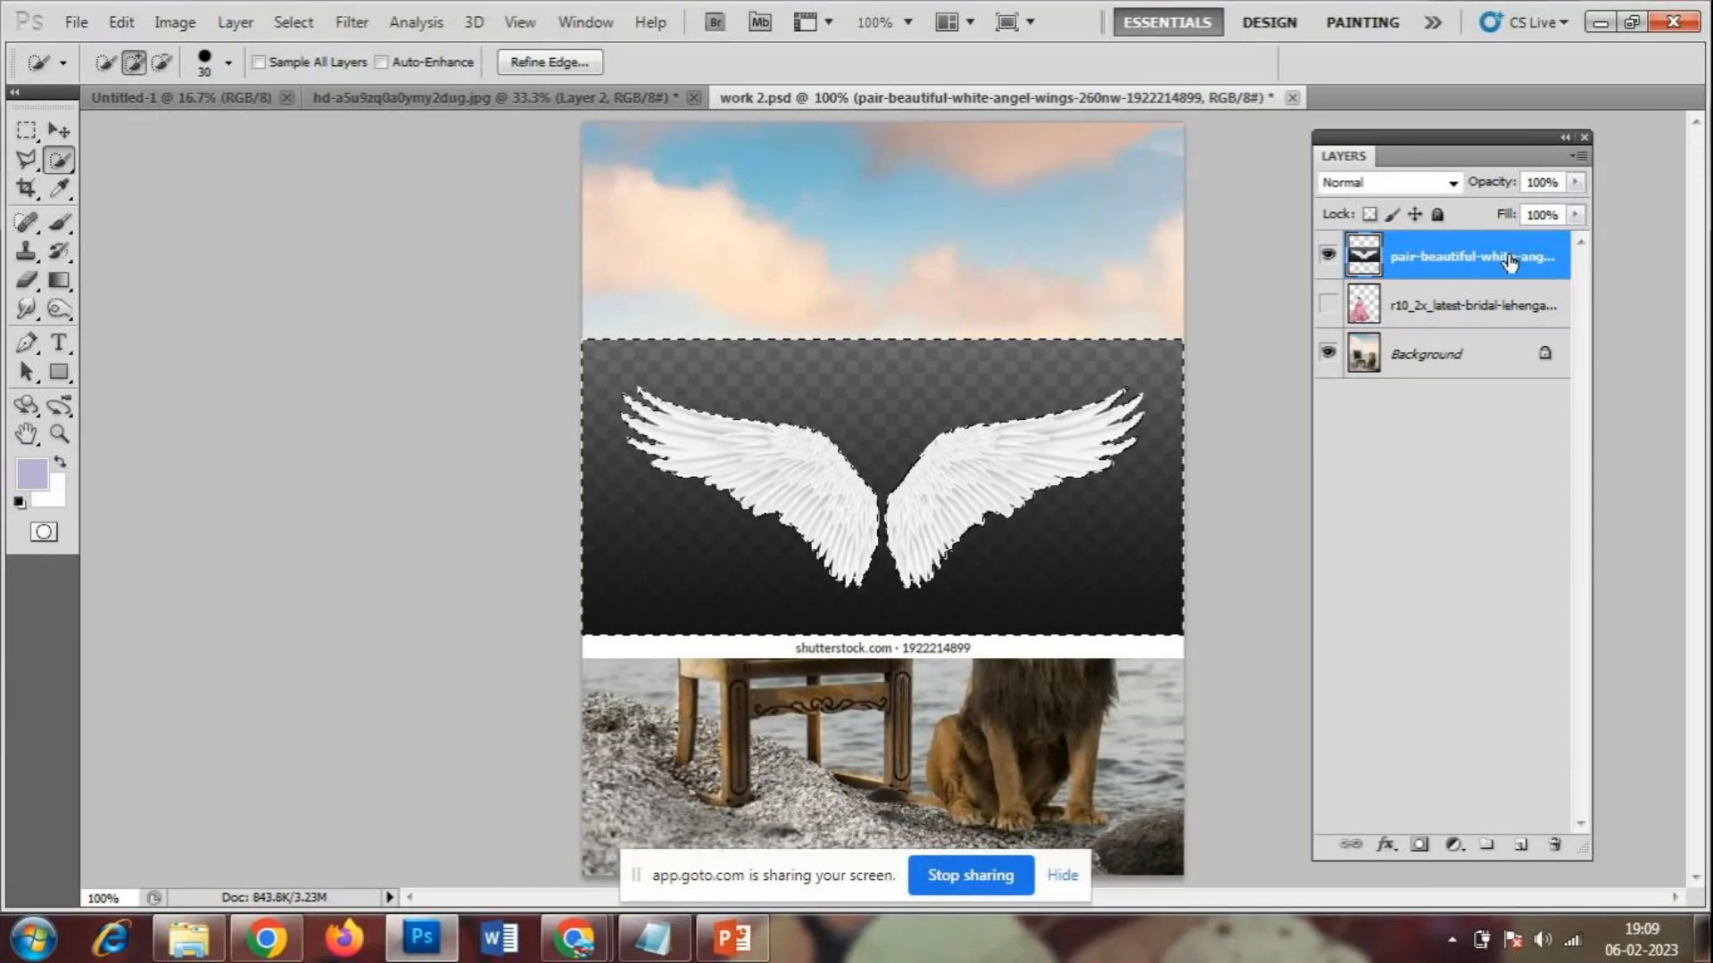
pyautogui.press('Delete')
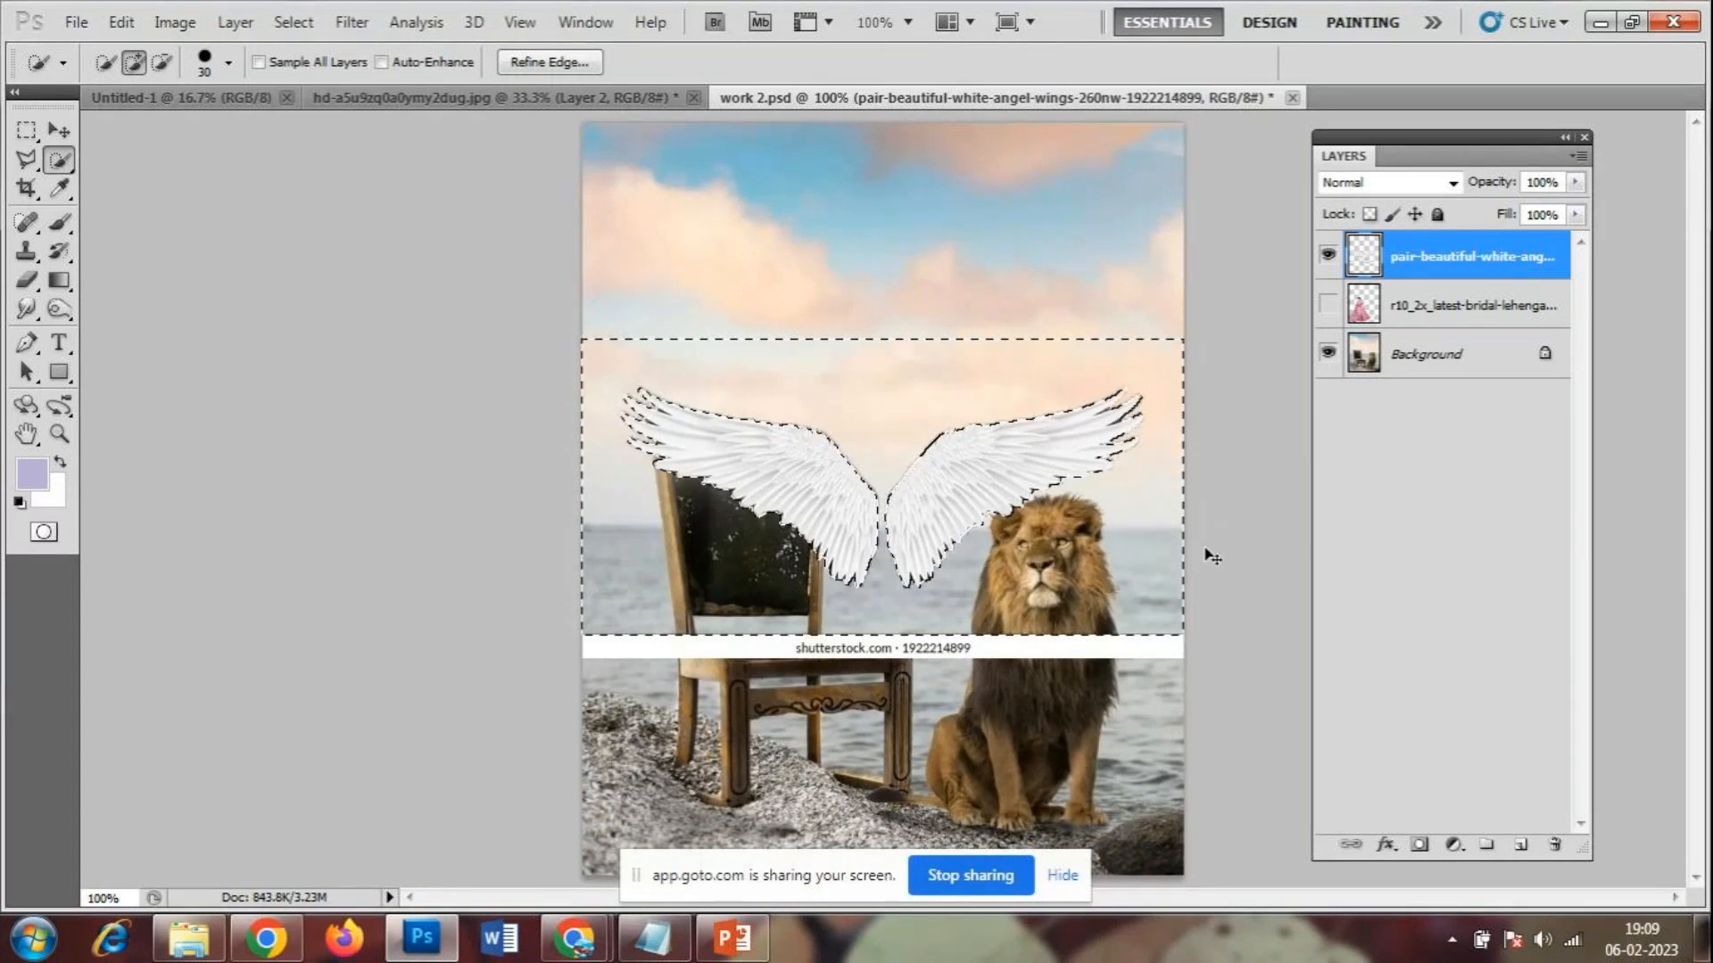
pyautogui.hotkey('ctrl', 'd')
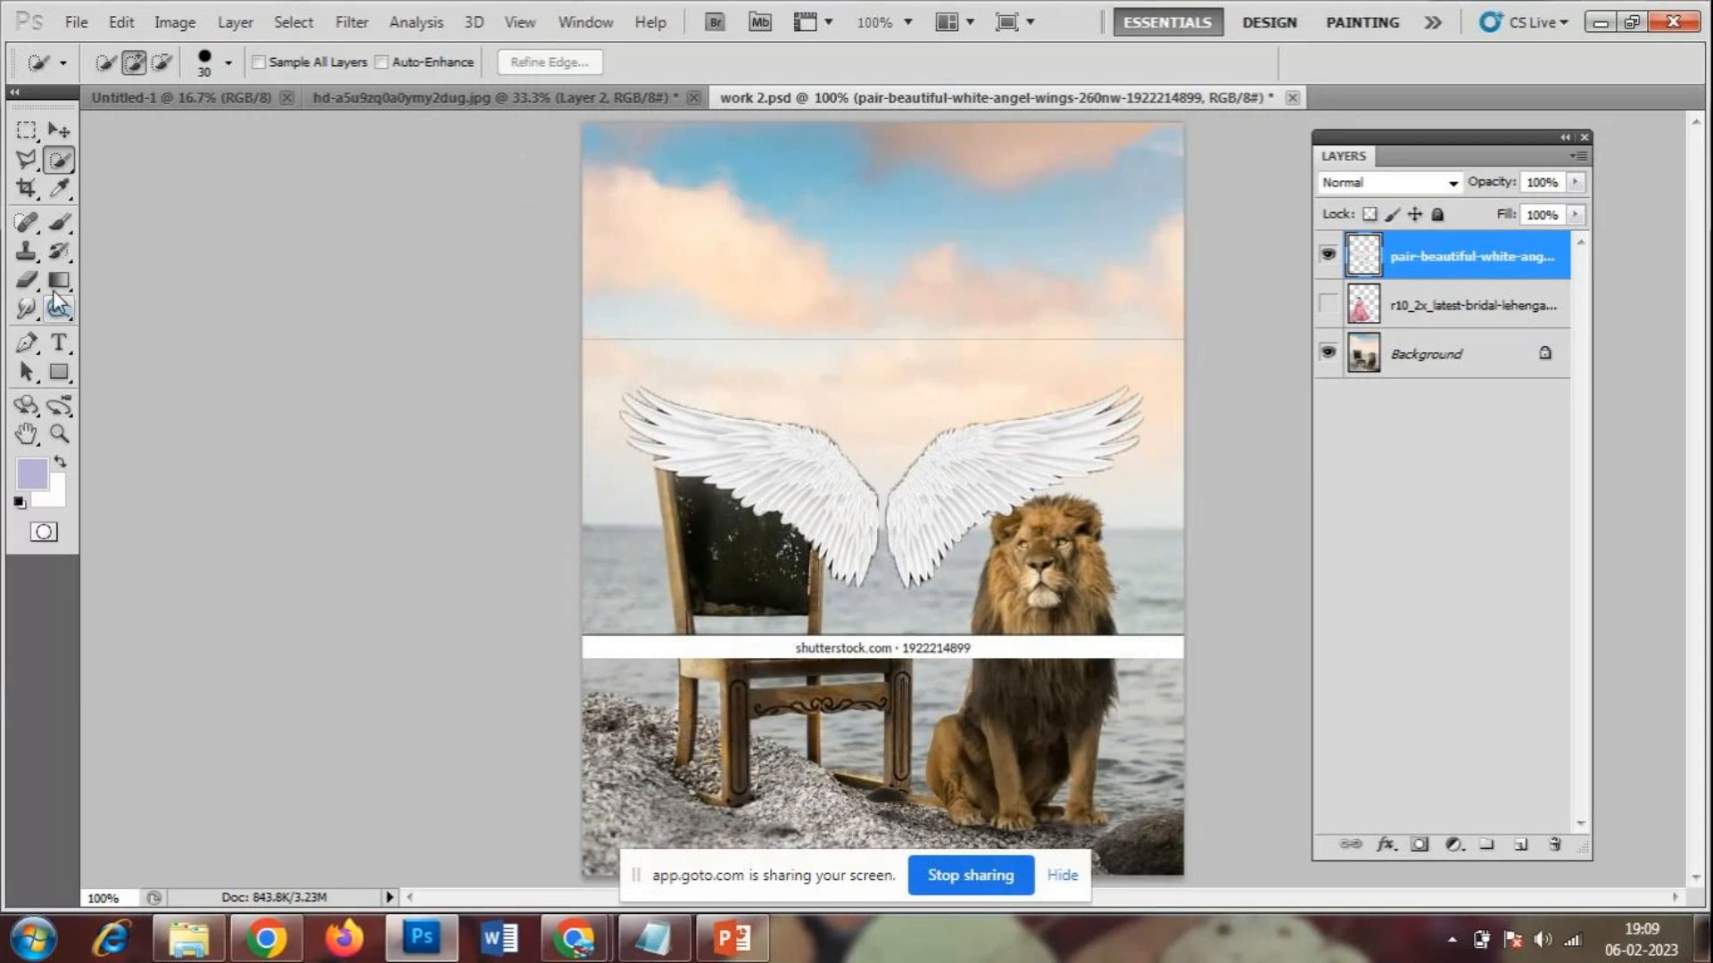
# - Erase the white shutterstock strip below the wings and the thin leftover line above them with the 36-pixel Eraser
pyautogui.click(26, 280)
pyautogui.rightClick(25, 274)
pyautogui.click(104, 277)
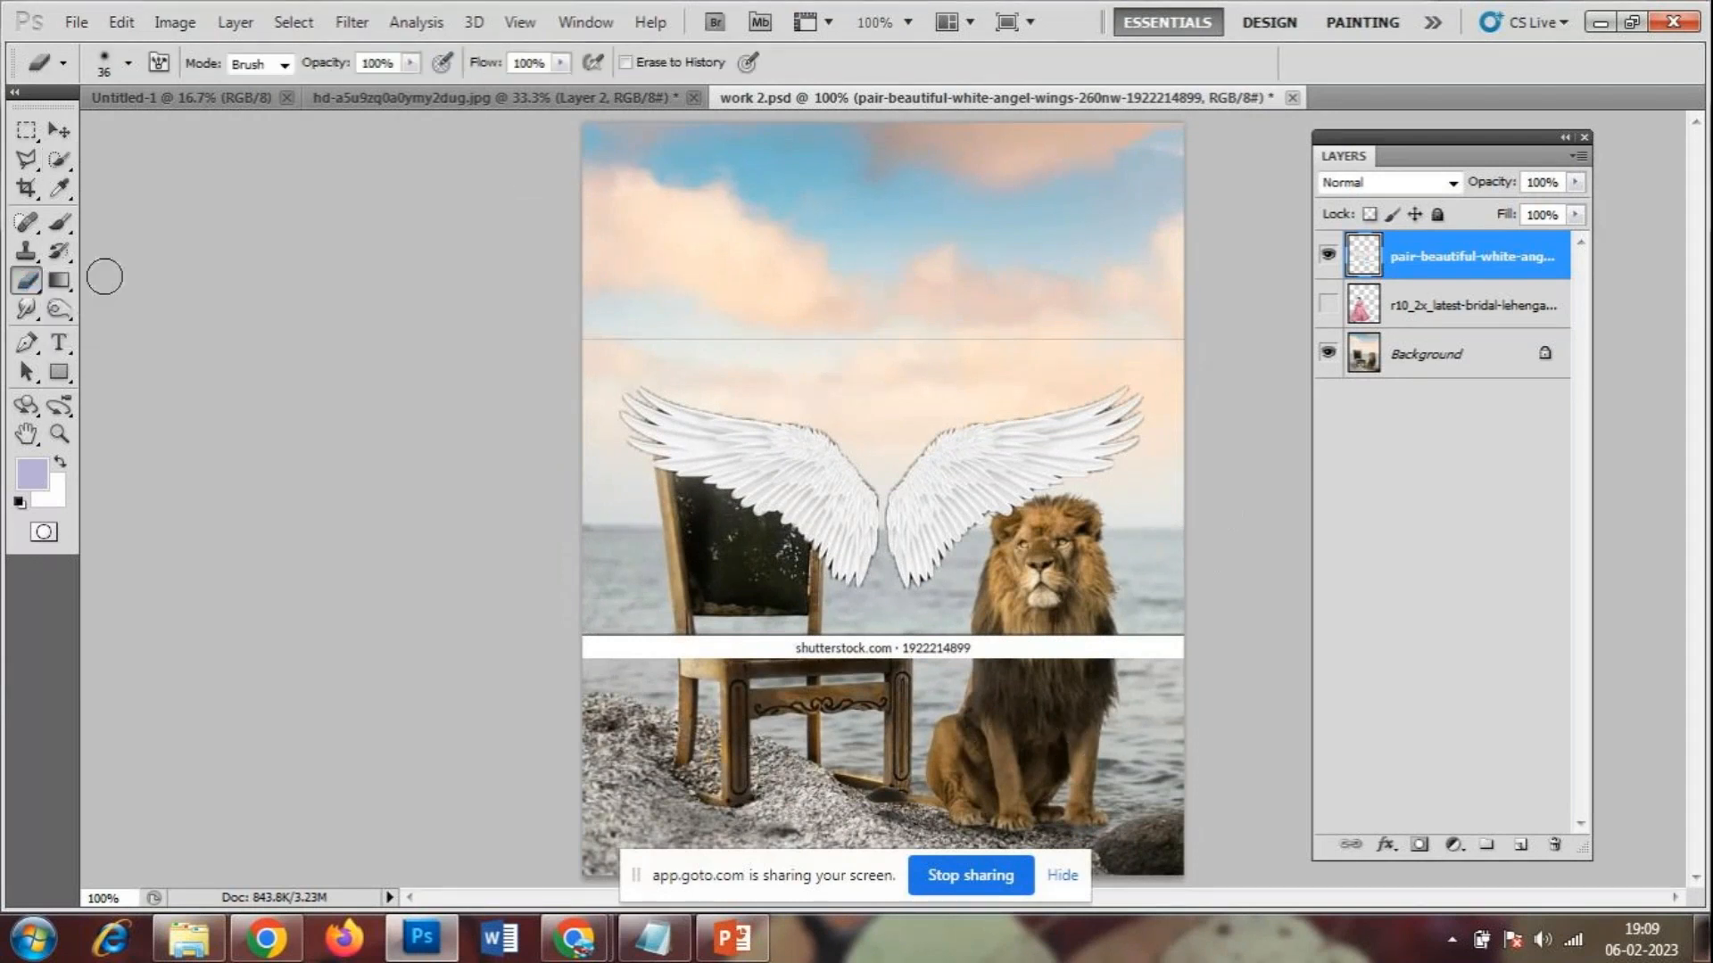
pyautogui.moveTo(1181, 661)
pyautogui.mouseDown()
pyautogui.moveTo(1076, 625)
pyautogui.moveTo(1070, 642)
pyautogui.moveTo(717, 664)
pyautogui.moveTo(691, 652)
pyautogui.moveTo(697, 633)
pyautogui.moveTo(574, 631)
pyautogui.mouseUp()
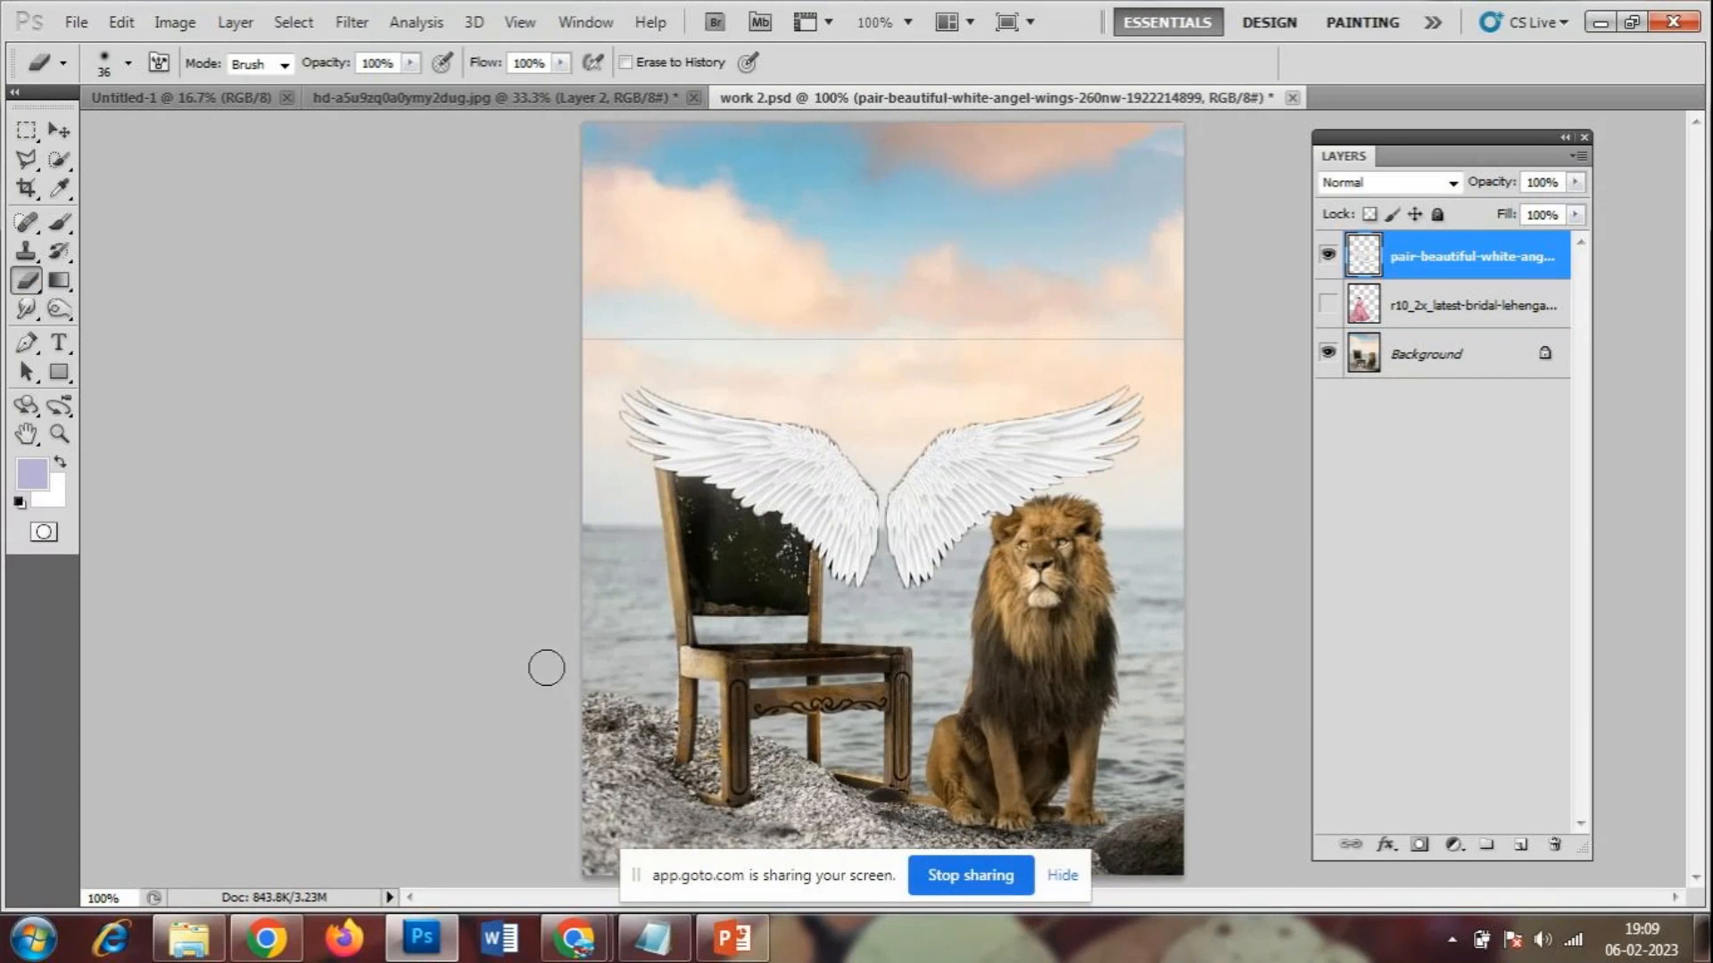
pyautogui.moveTo(1151, 348)
pyautogui.mouseDown()
pyautogui.moveTo(590, 338)
pyautogui.moveTo(632, 342)
pyautogui.mouseUp()
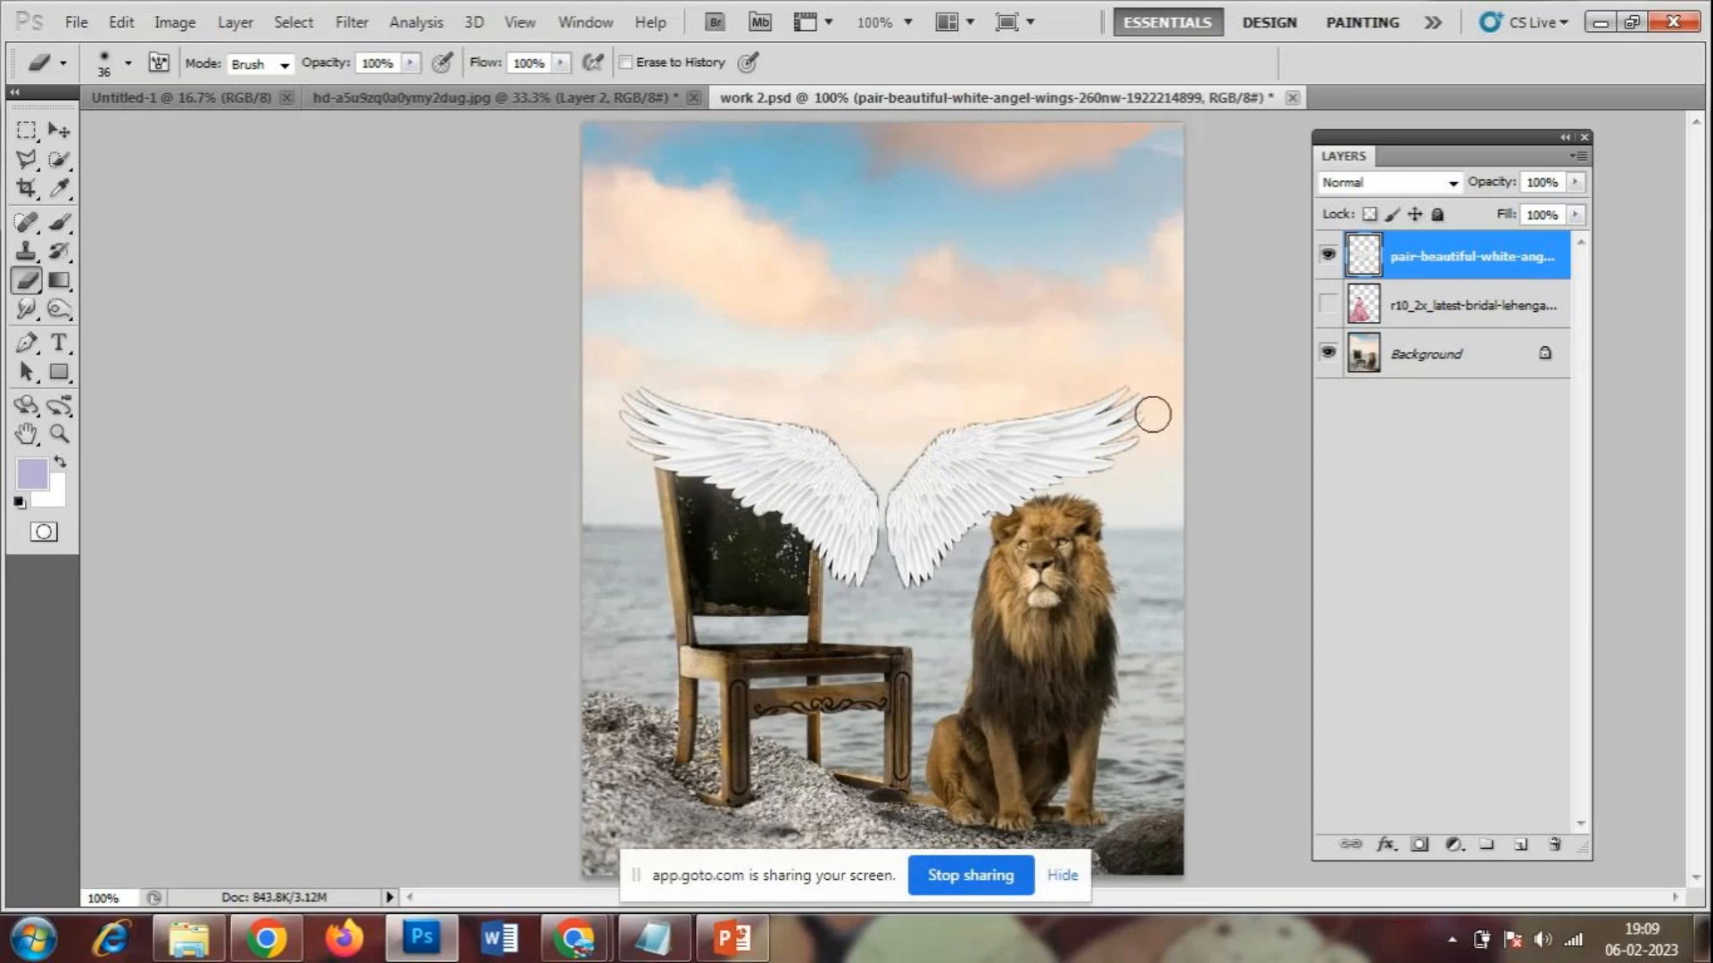
# - Switch to the GoTo meeting in Chrome, mute the microphone, and return to Photoshop
pyautogui.moveTo(571, 932)
pyautogui.click(657, 823)
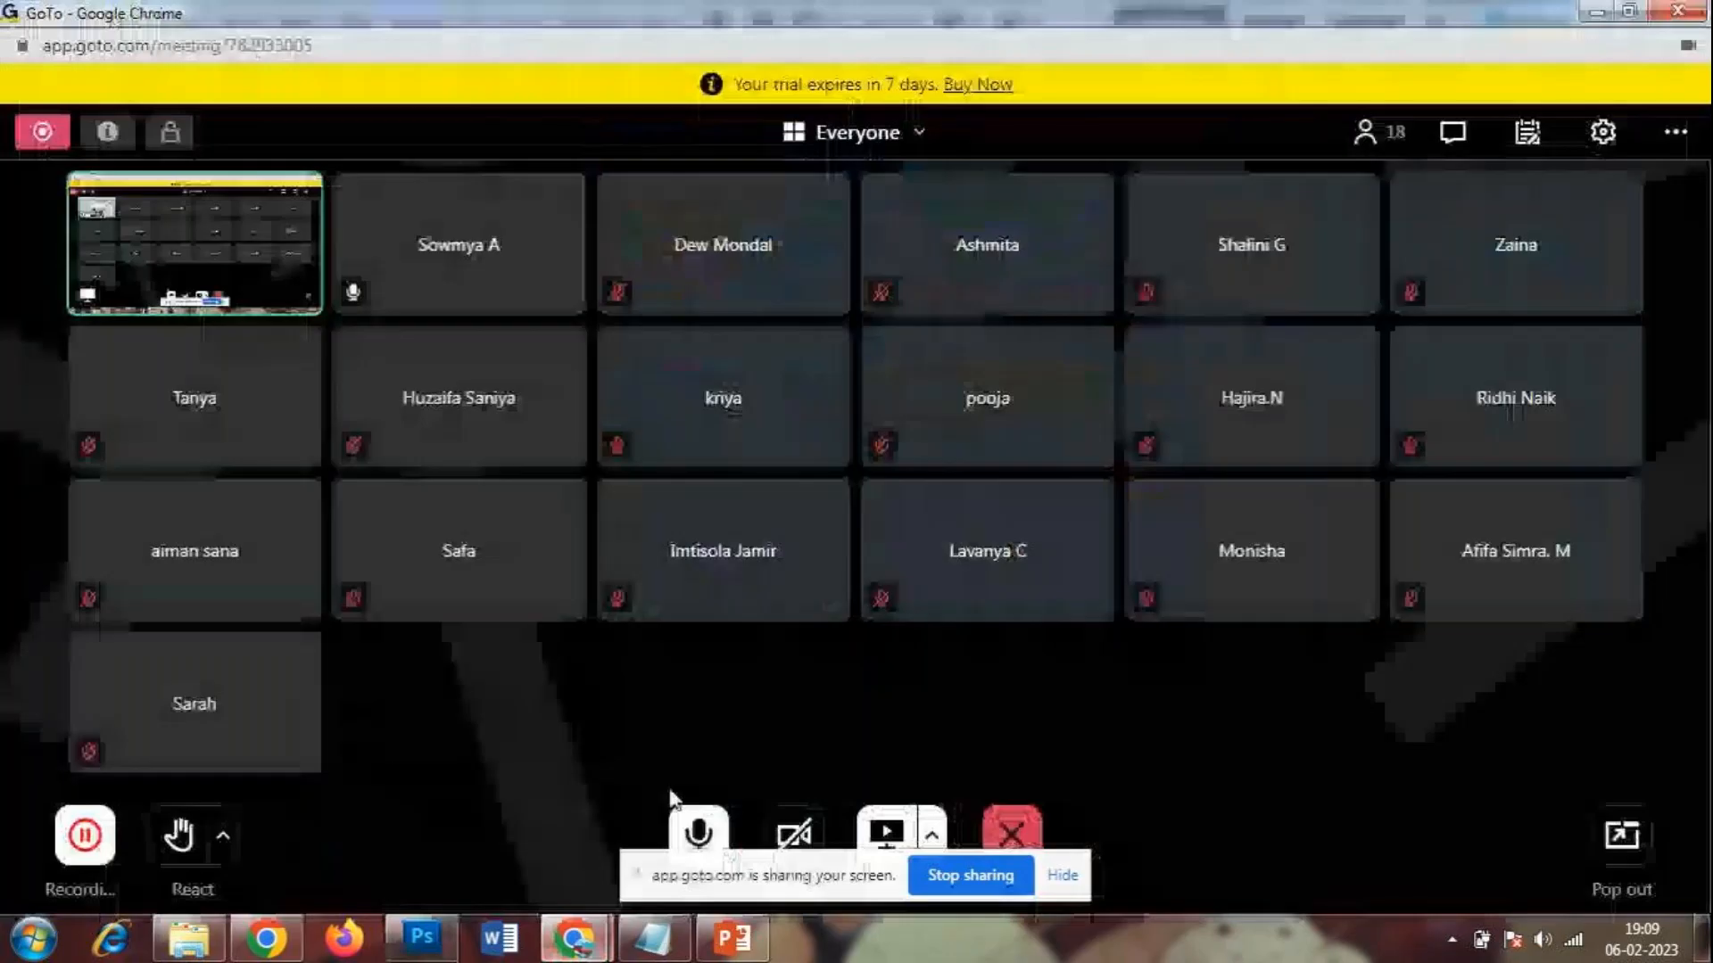
pyautogui.click(700, 835)
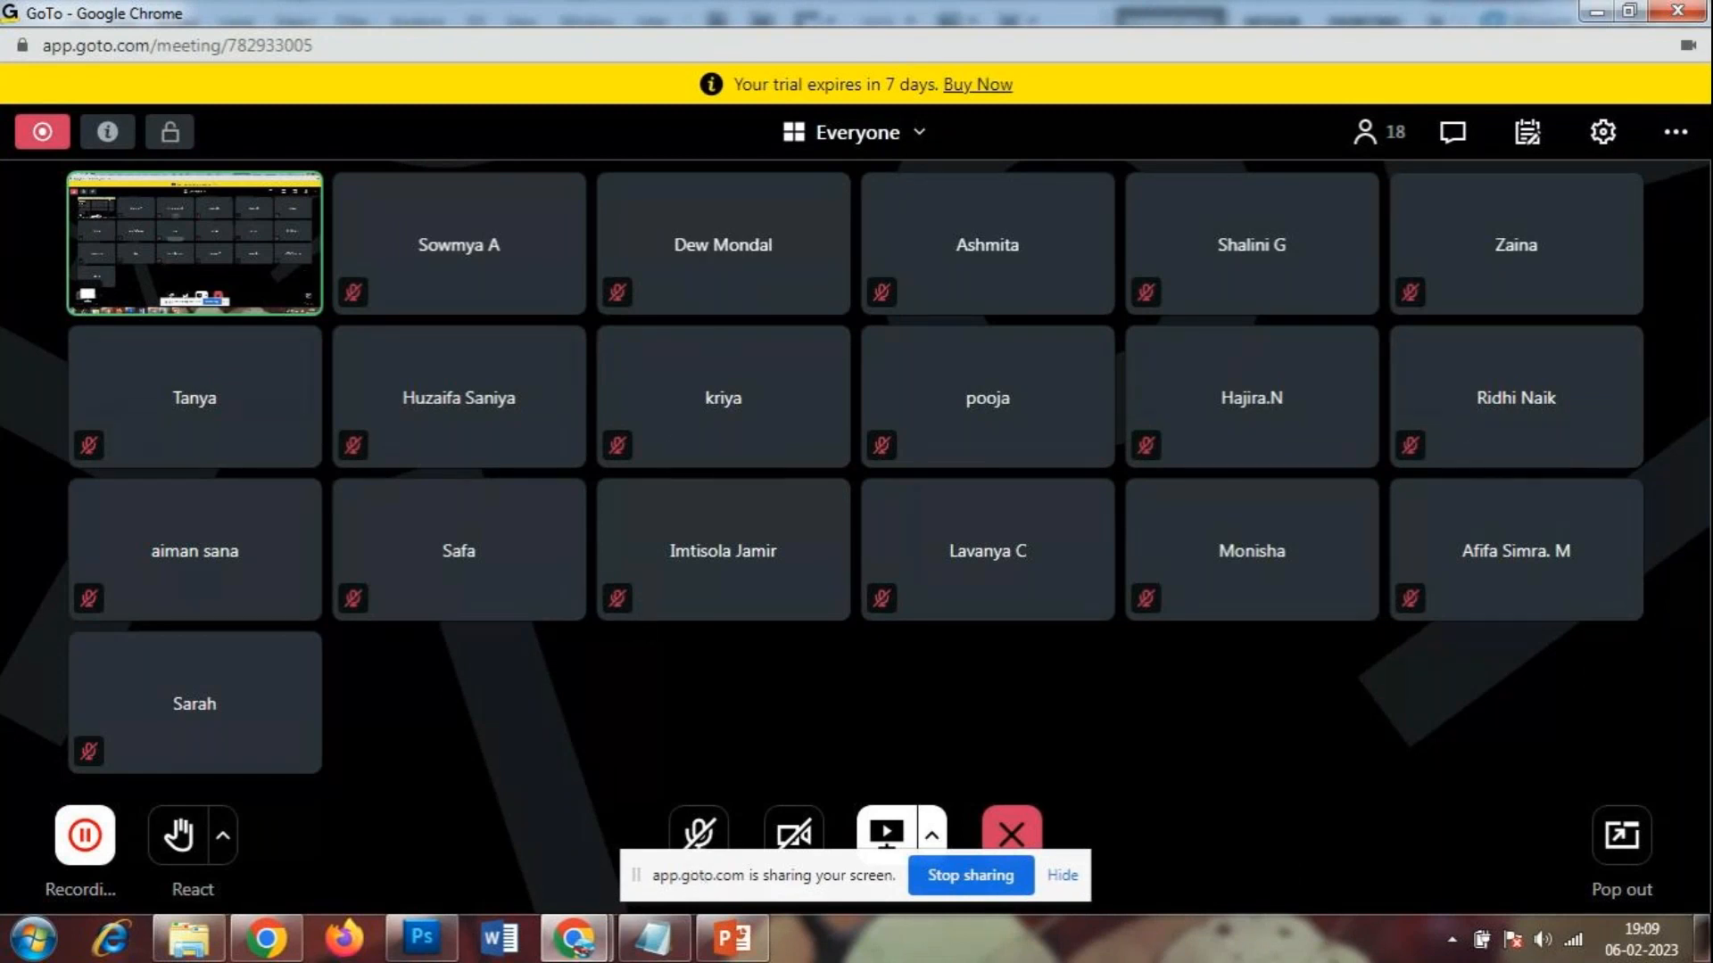
pyautogui.click(578, 937)
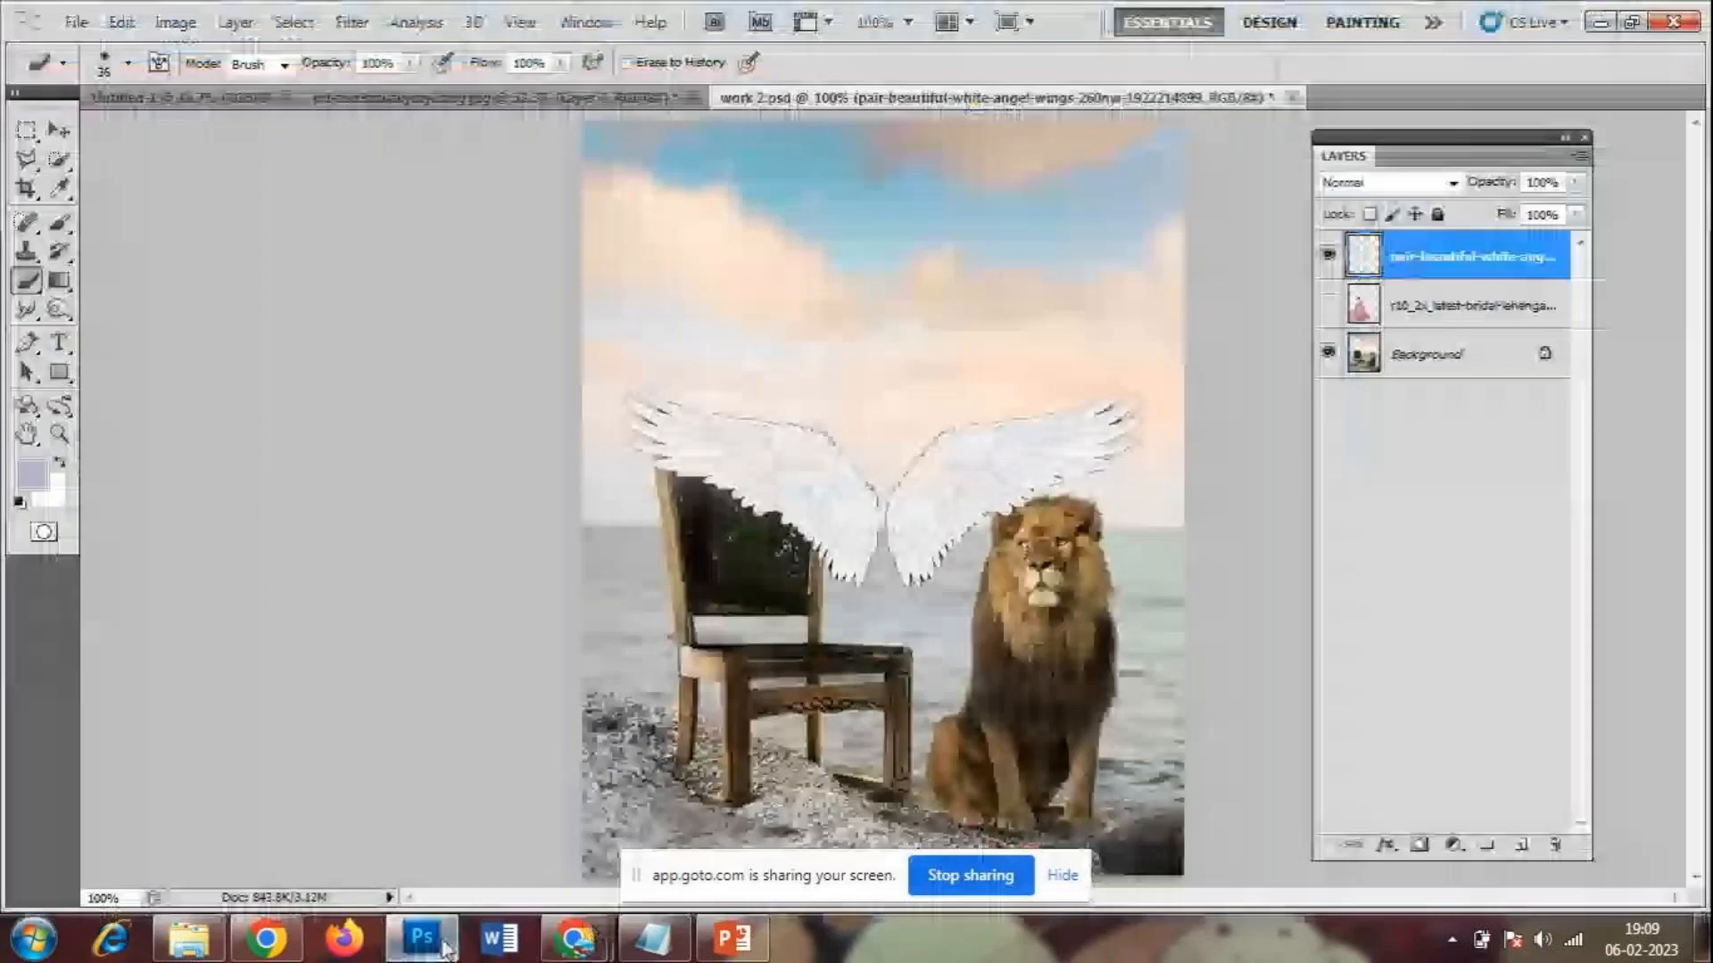
# - Switch to the GoTo meeting again, turn the microphone on, and return to Photoshop
pyautogui.moveTo(576, 937)
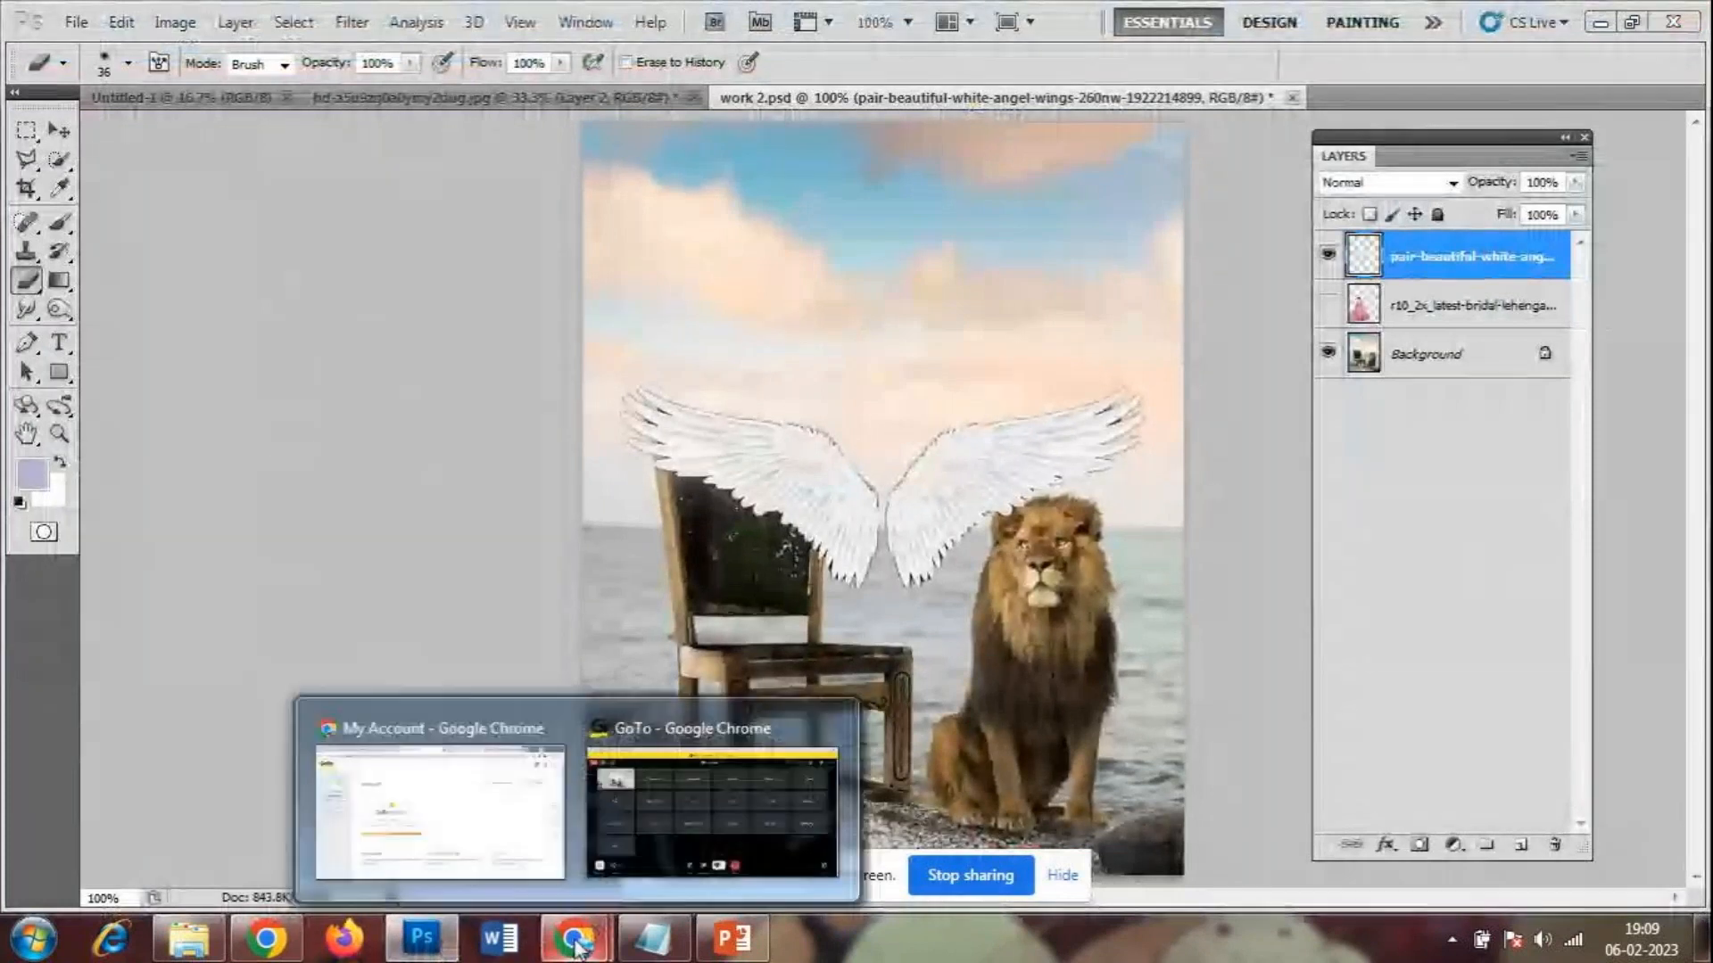
pyautogui.click(651, 810)
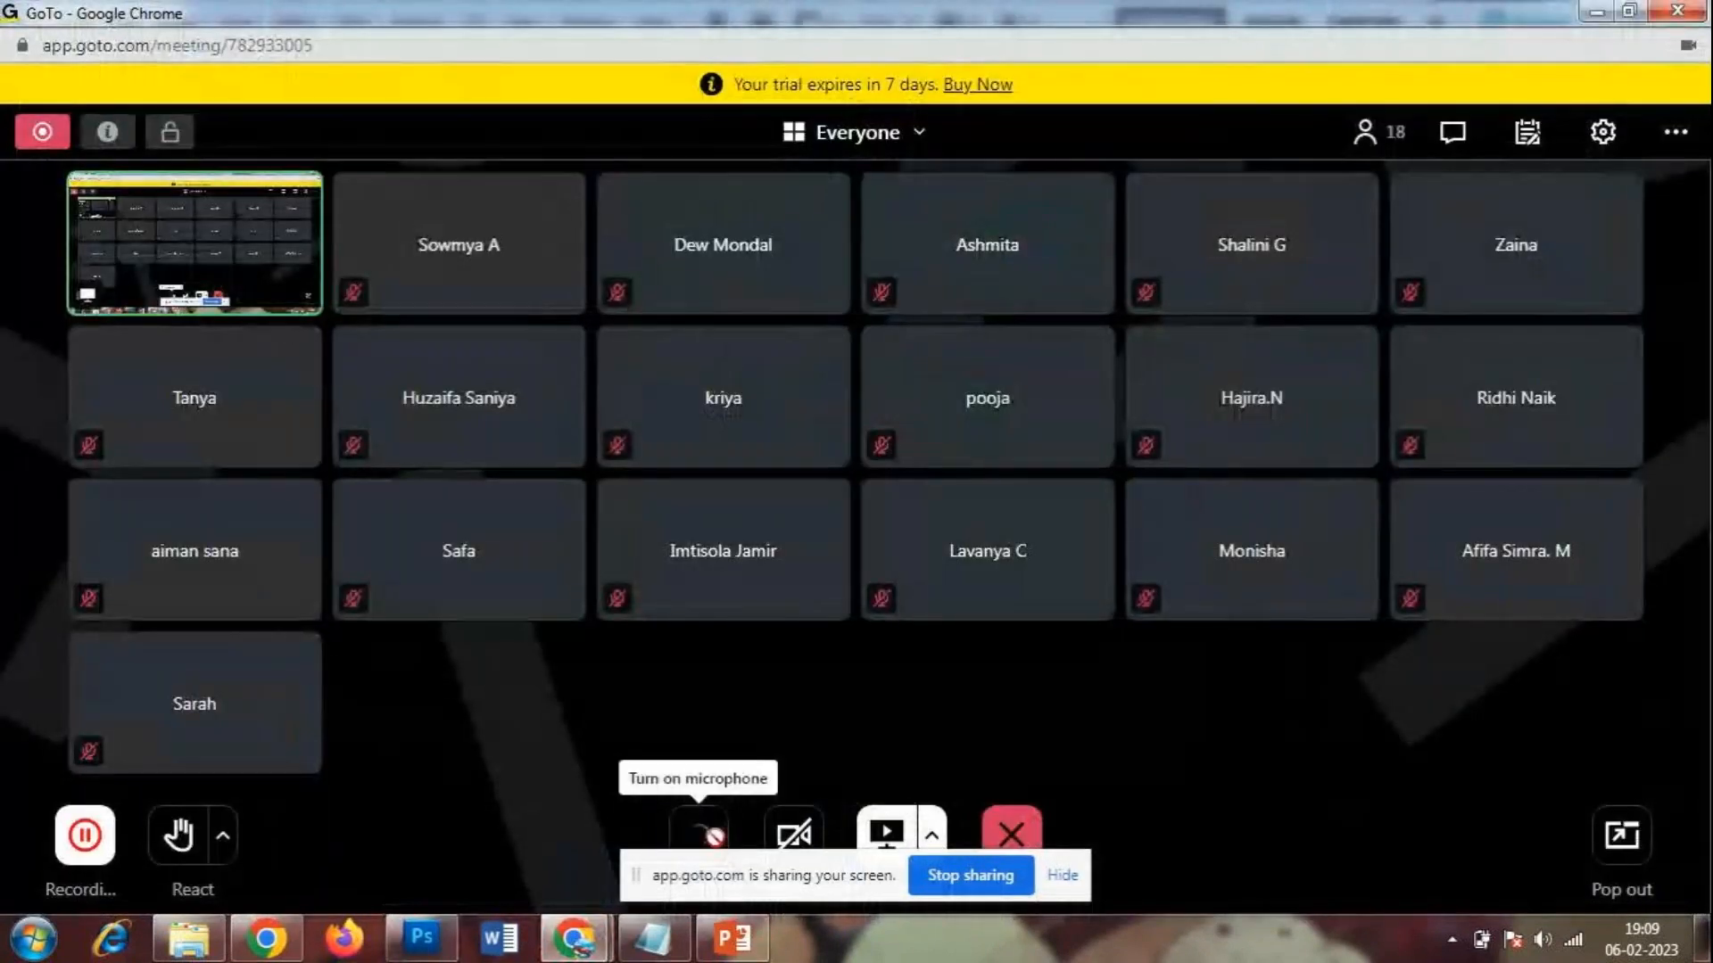
pyautogui.click(699, 834)
pyautogui.click(422, 936)
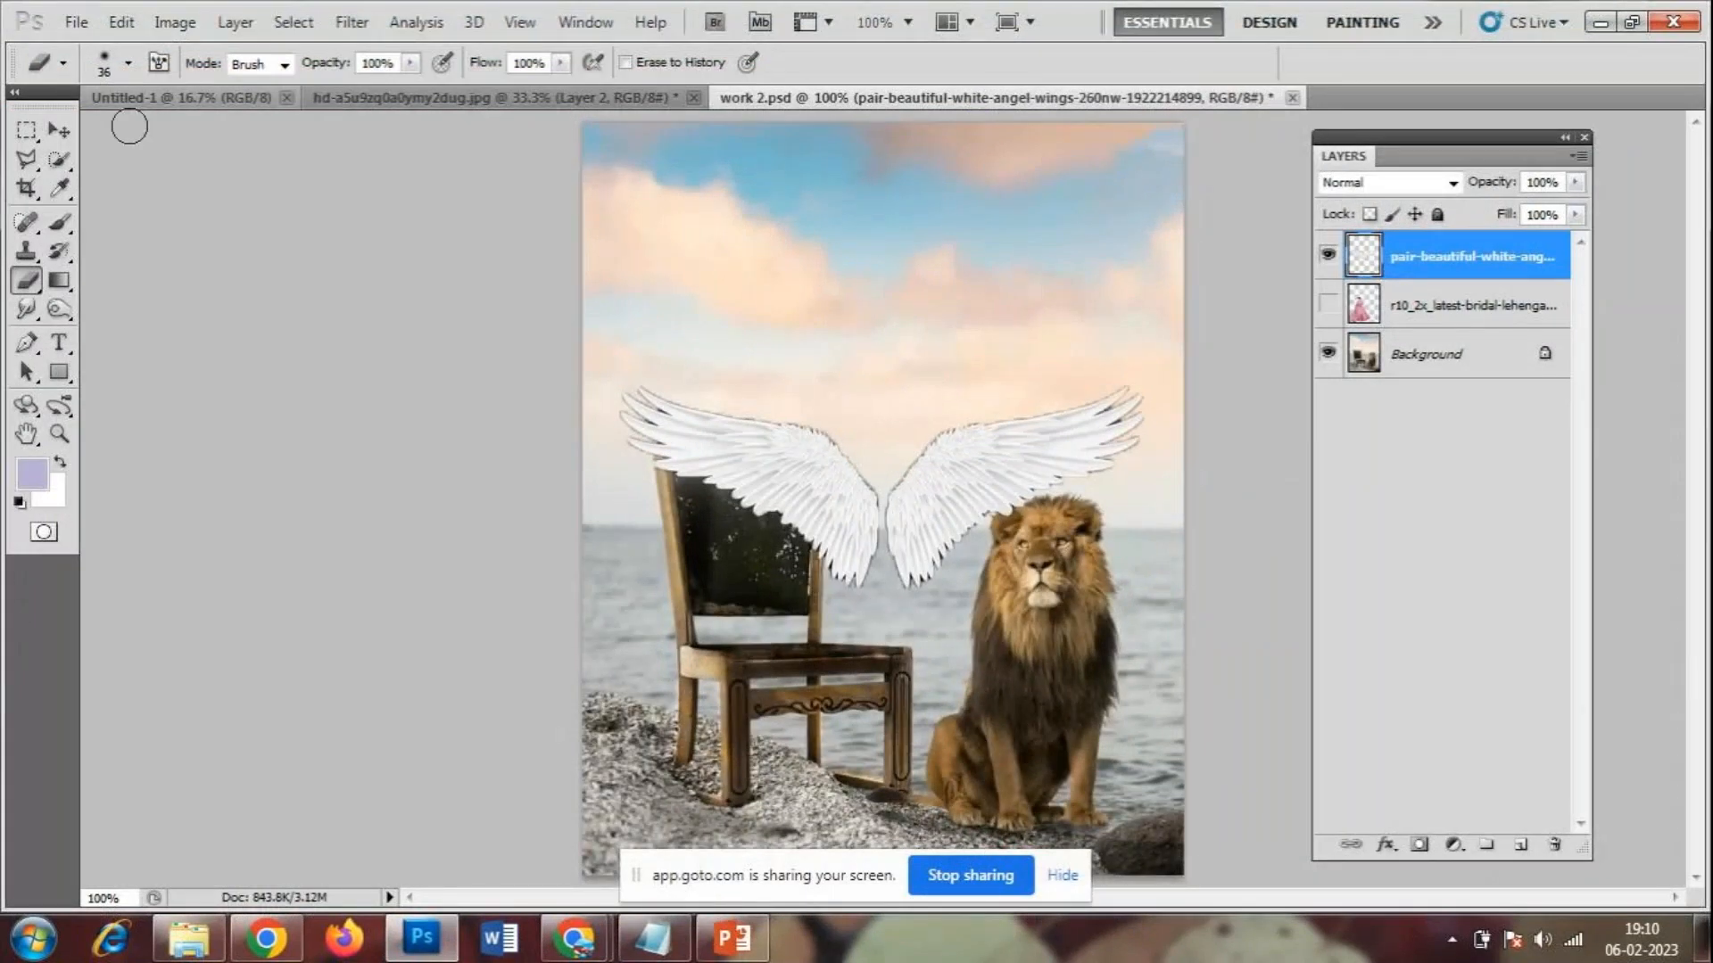
# - Show the woman's layer and place the angel wings layer beneath it in the stacking order
pyautogui.click(59, 132)
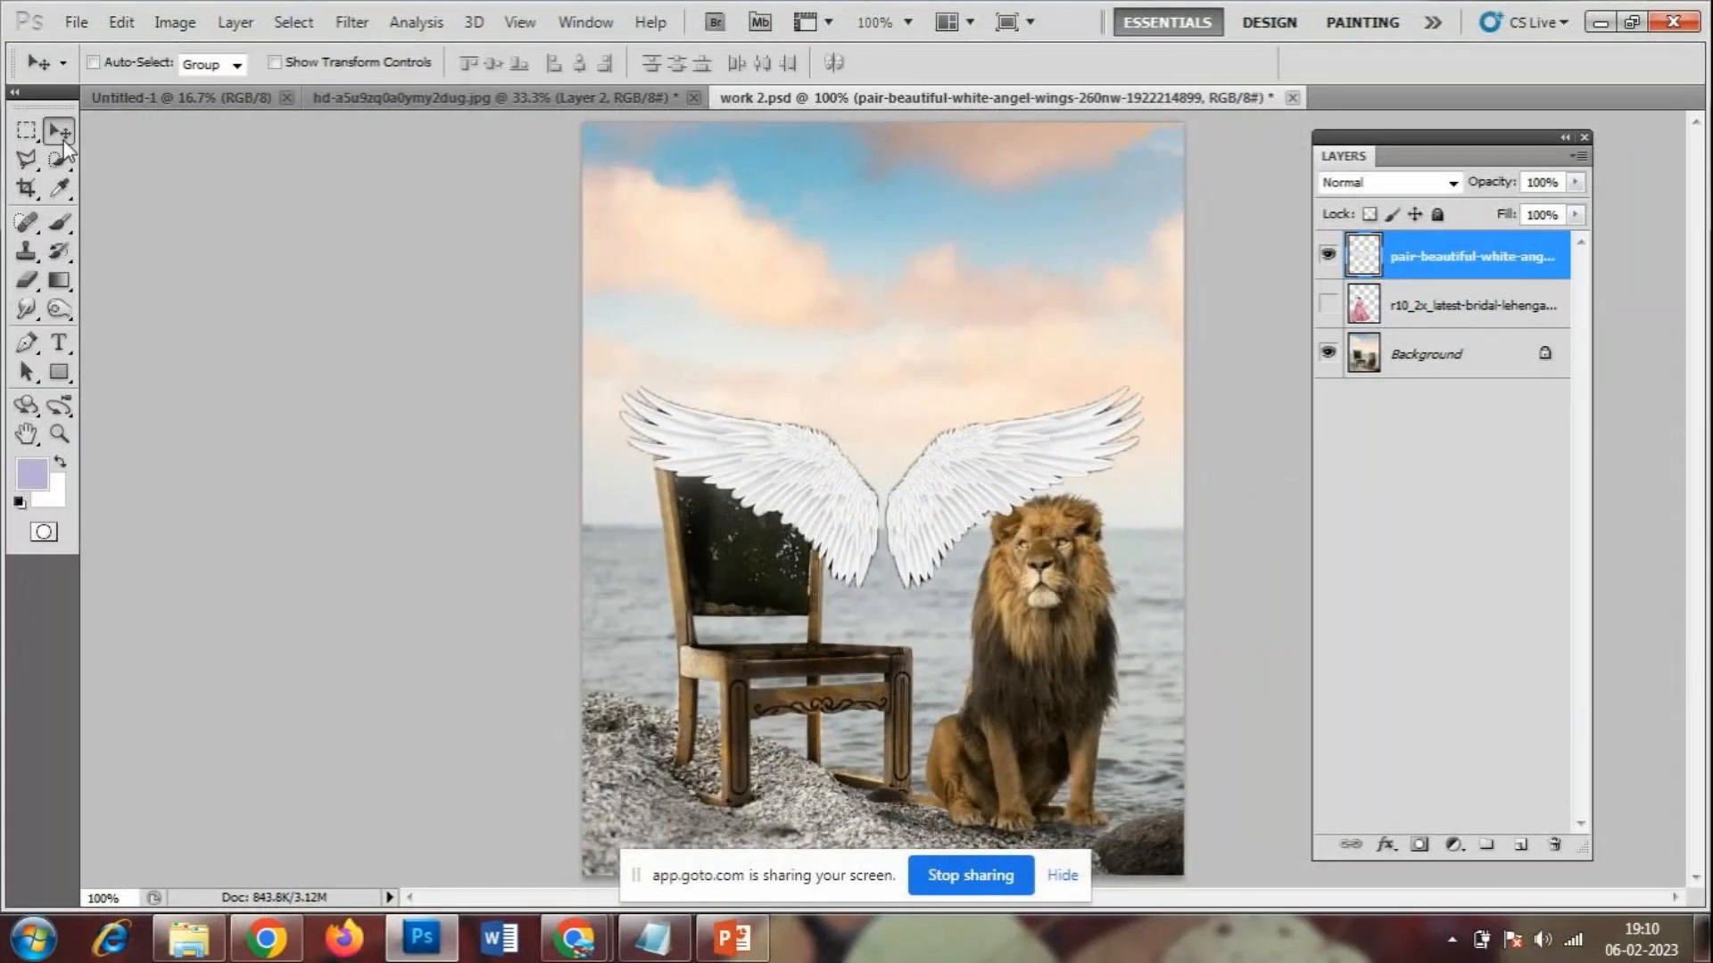
pyautogui.click(1327, 306)
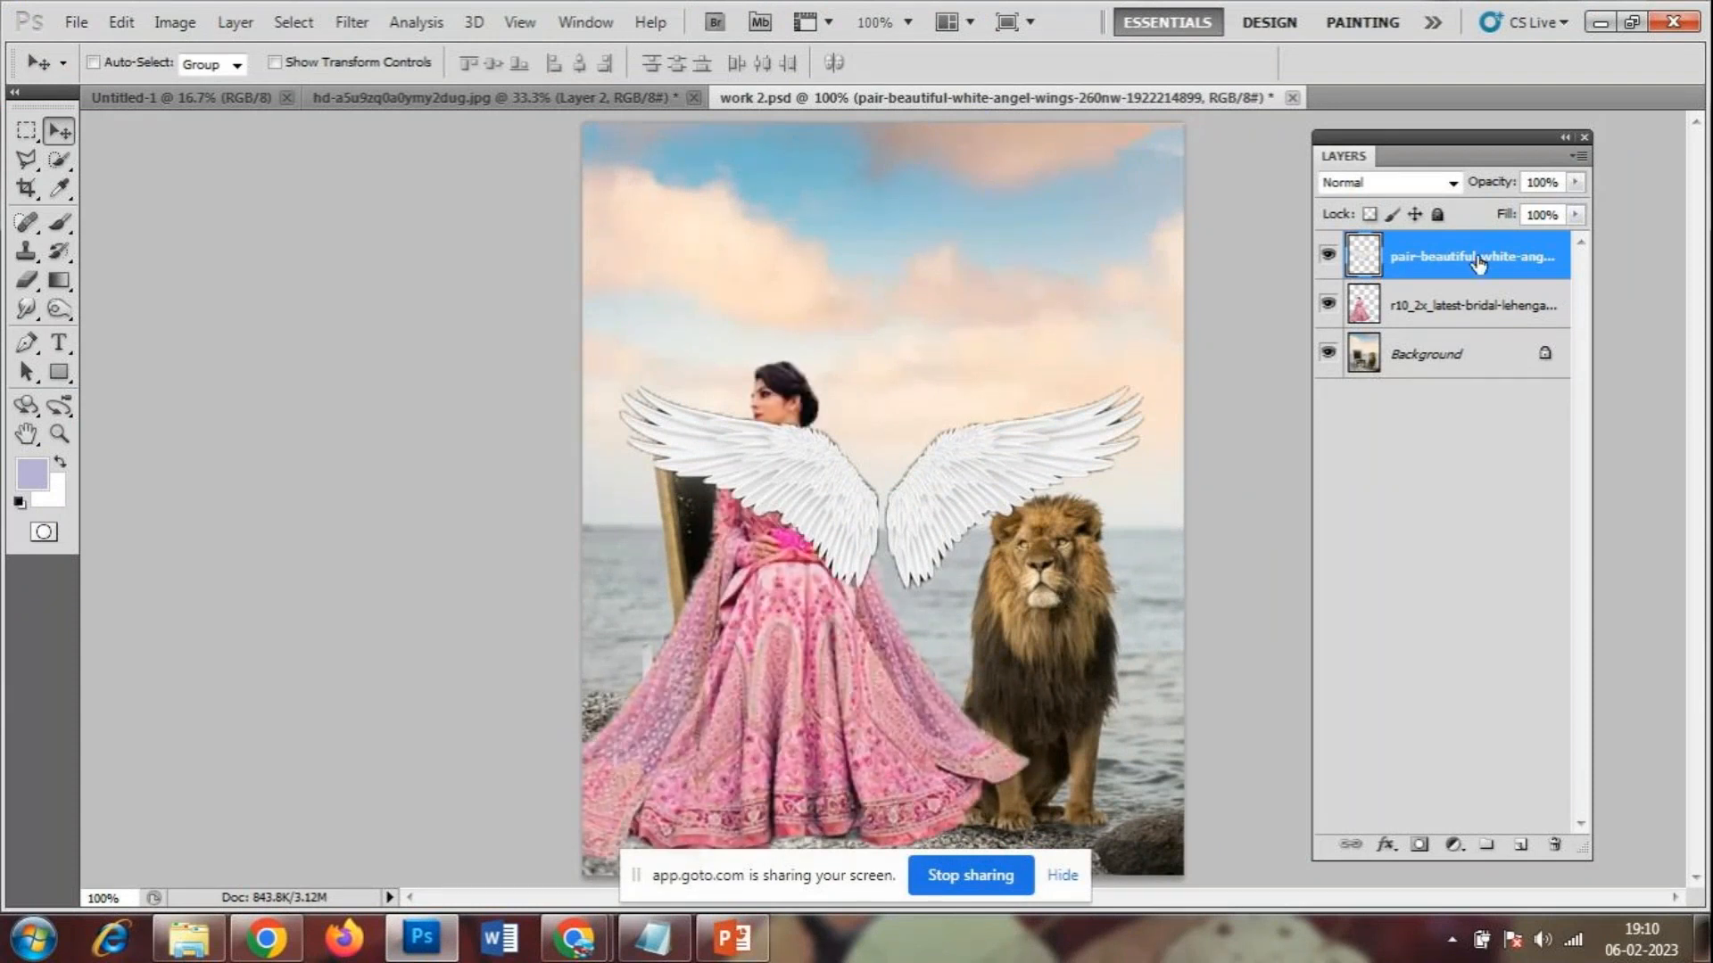
pyautogui.moveTo(1478, 260); pyautogui.dragTo(1467, 322)
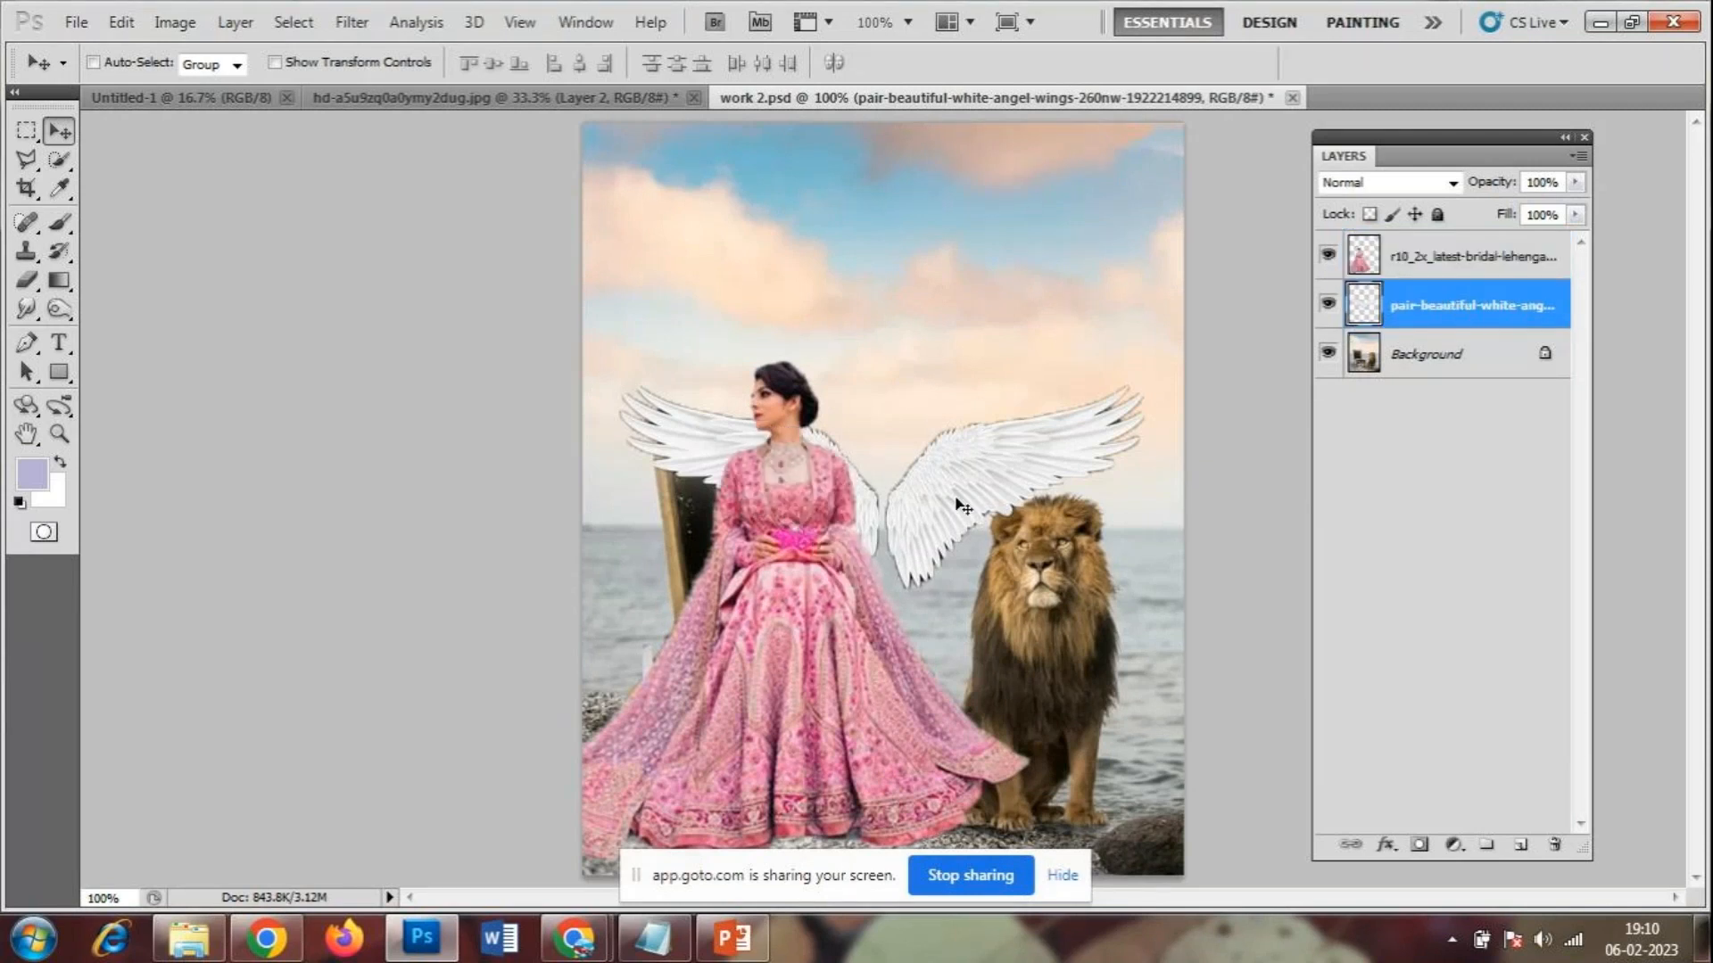
# - Move the angel wings behind the woman's shoulders so they spread out on both sides of her
pyautogui.moveTo(964, 507); pyautogui.dragTo(872, 479)
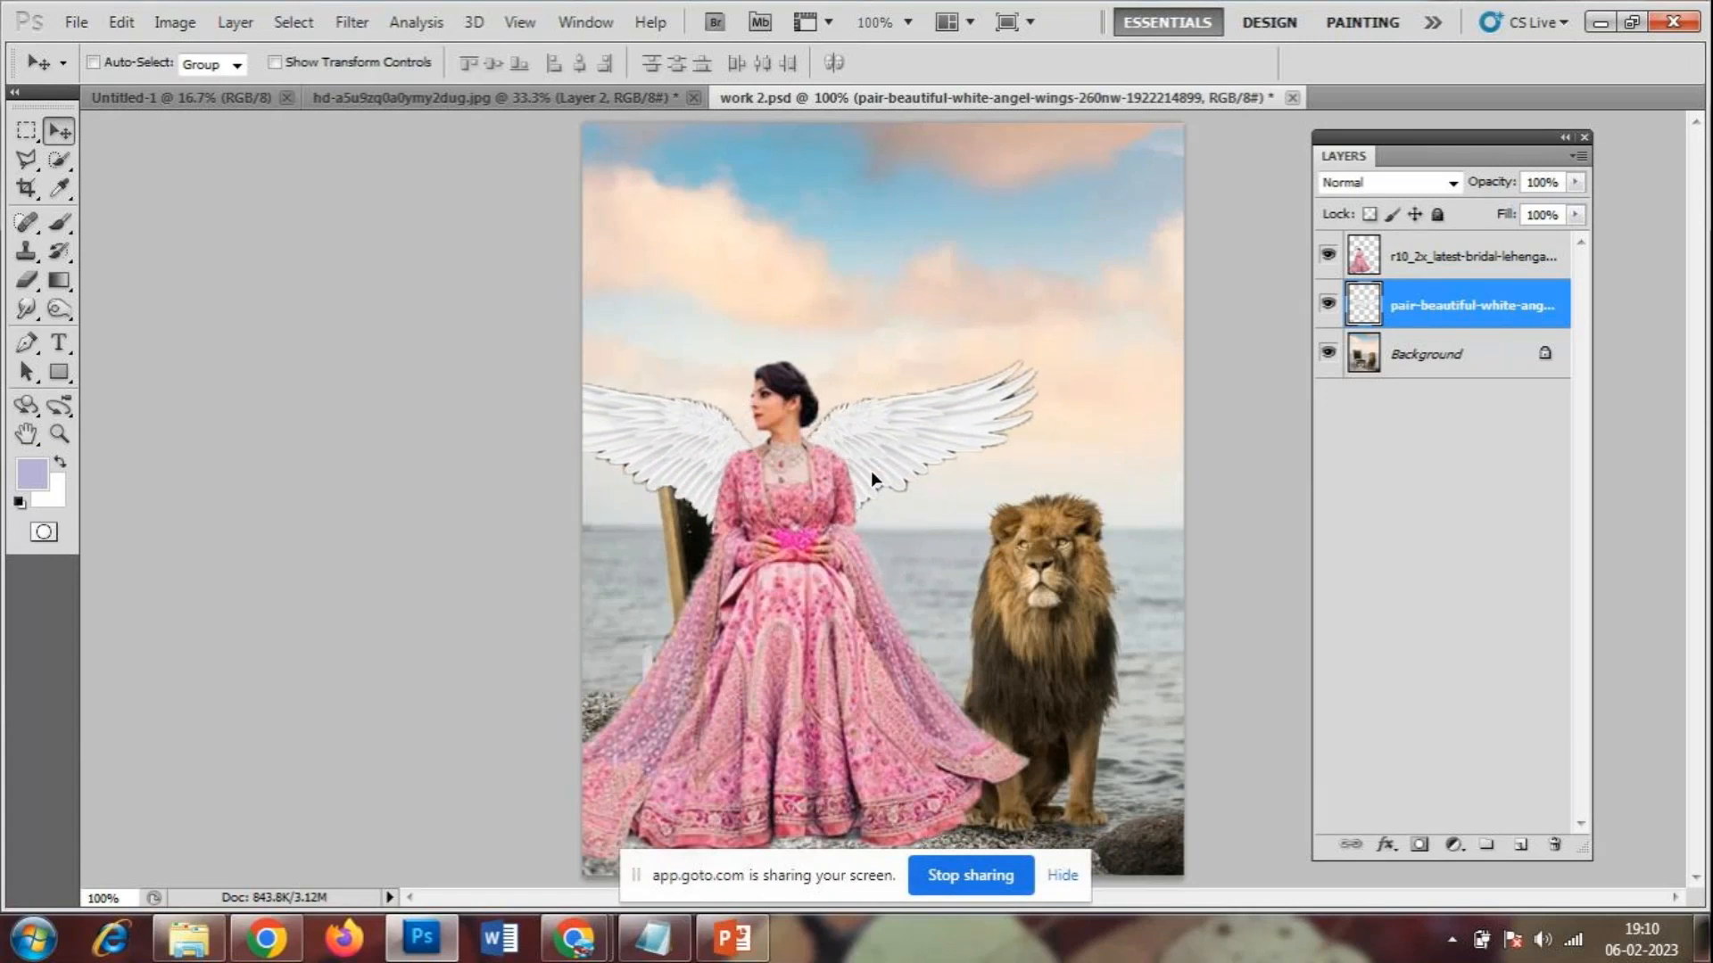
pyautogui.moveTo(870, 475)
pyautogui.mouseDown()
pyautogui.moveTo(869, 457)
pyautogui.moveTo(881, 474)
pyautogui.mouseUp()
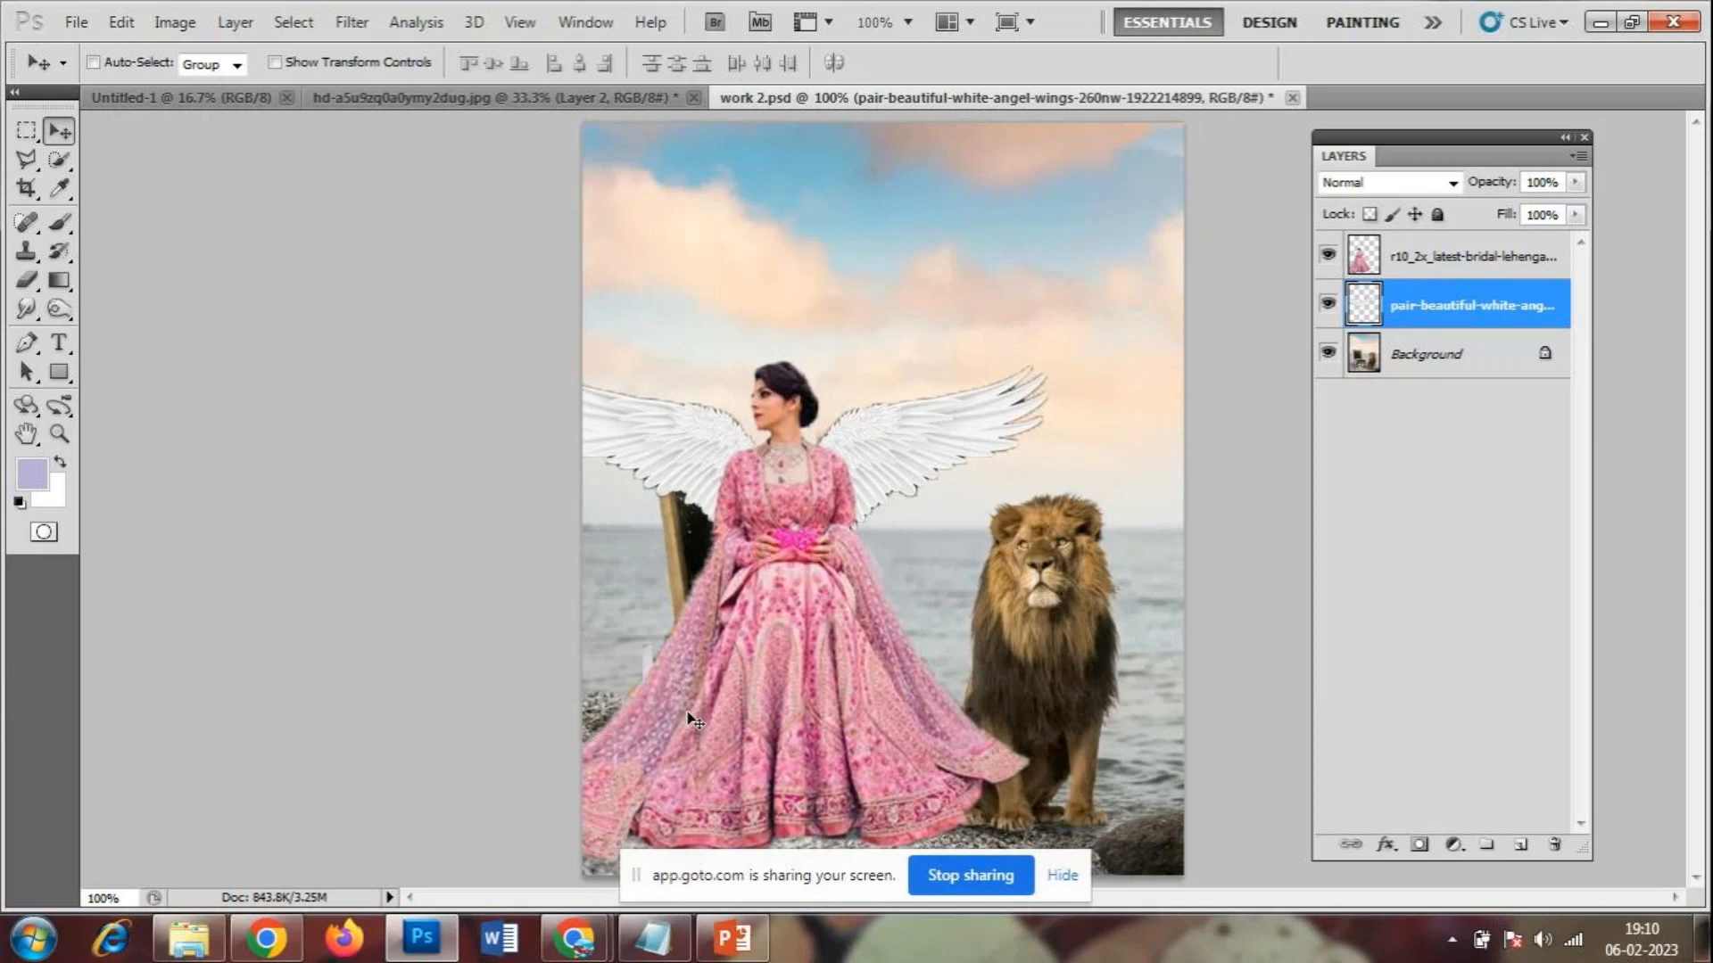
pyautogui.moveTo(894, 465); pyautogui.dragTo(883, 423)
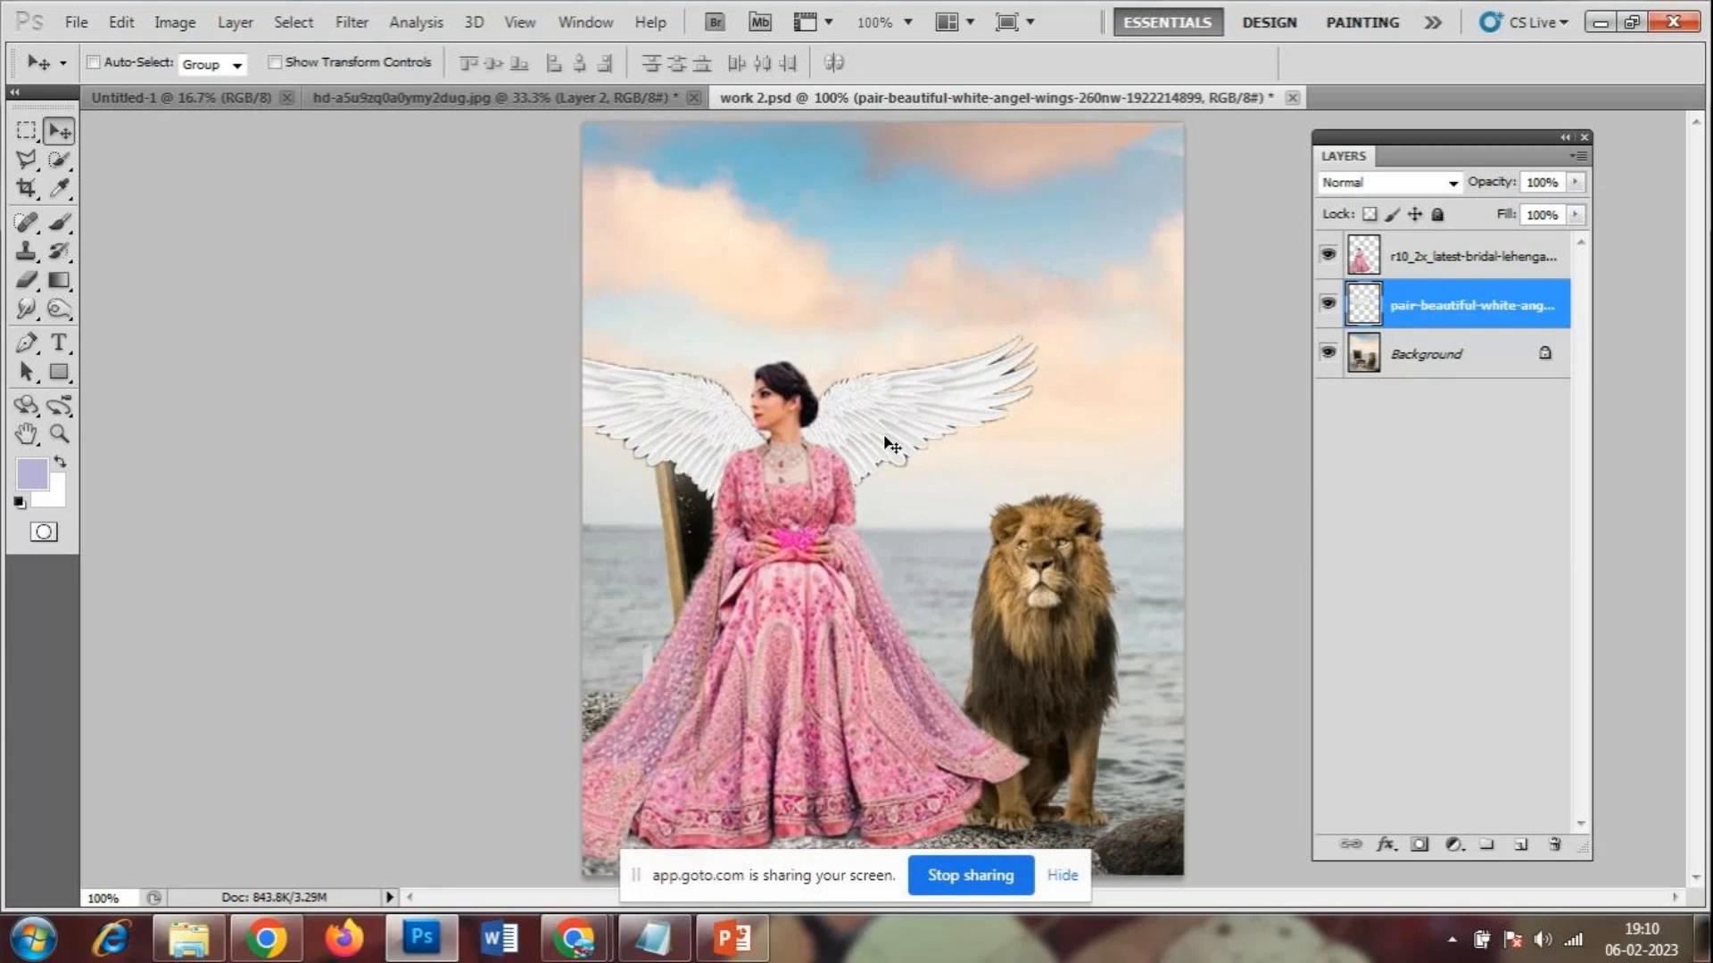
# - Try enlarging the angel wings to about 128% width and 153% height behind the woman, and undo the transform
pyautogui.hotkey('ctrl', 't')
pyautogui.moveTo(1078, 287); pyautogui.dragTo(1184, 194)
pyautogui.moveTo(933, 389); pyautogui.dragTo(886, 469)
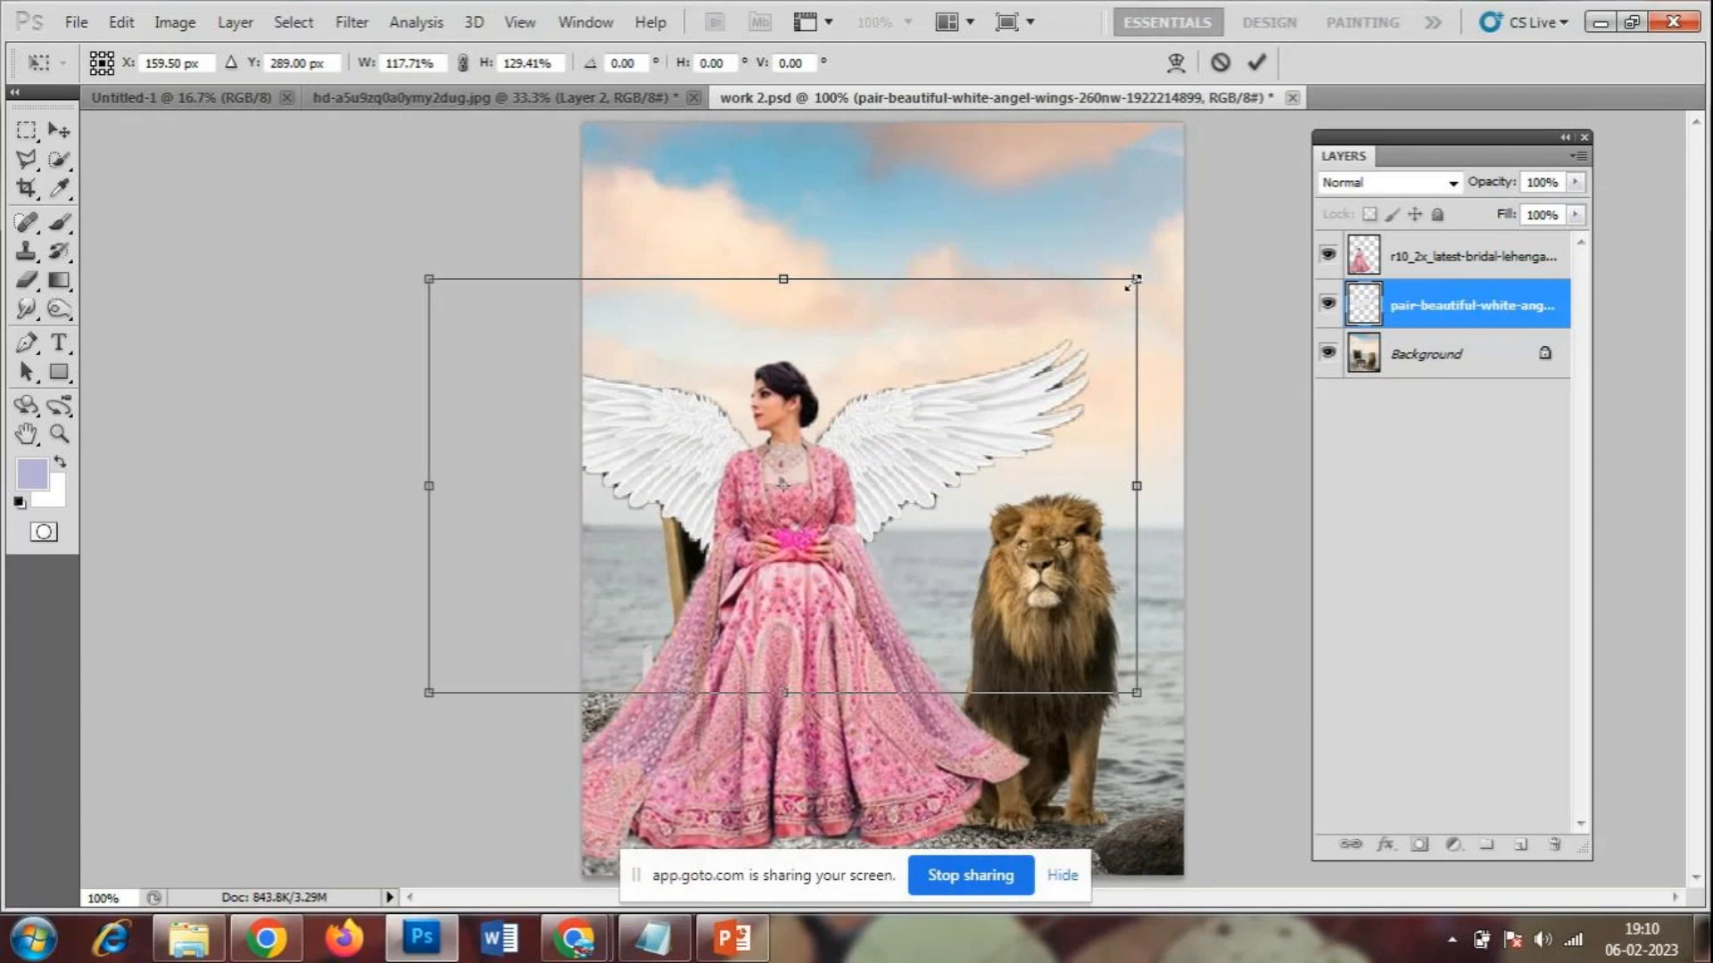
pyautogui.moveTo(1134, 283); pyautogui.dragTo(1194, 206)
pyautogui.moveTo(1016, 393); pyautogui.dragTo(989, 434)
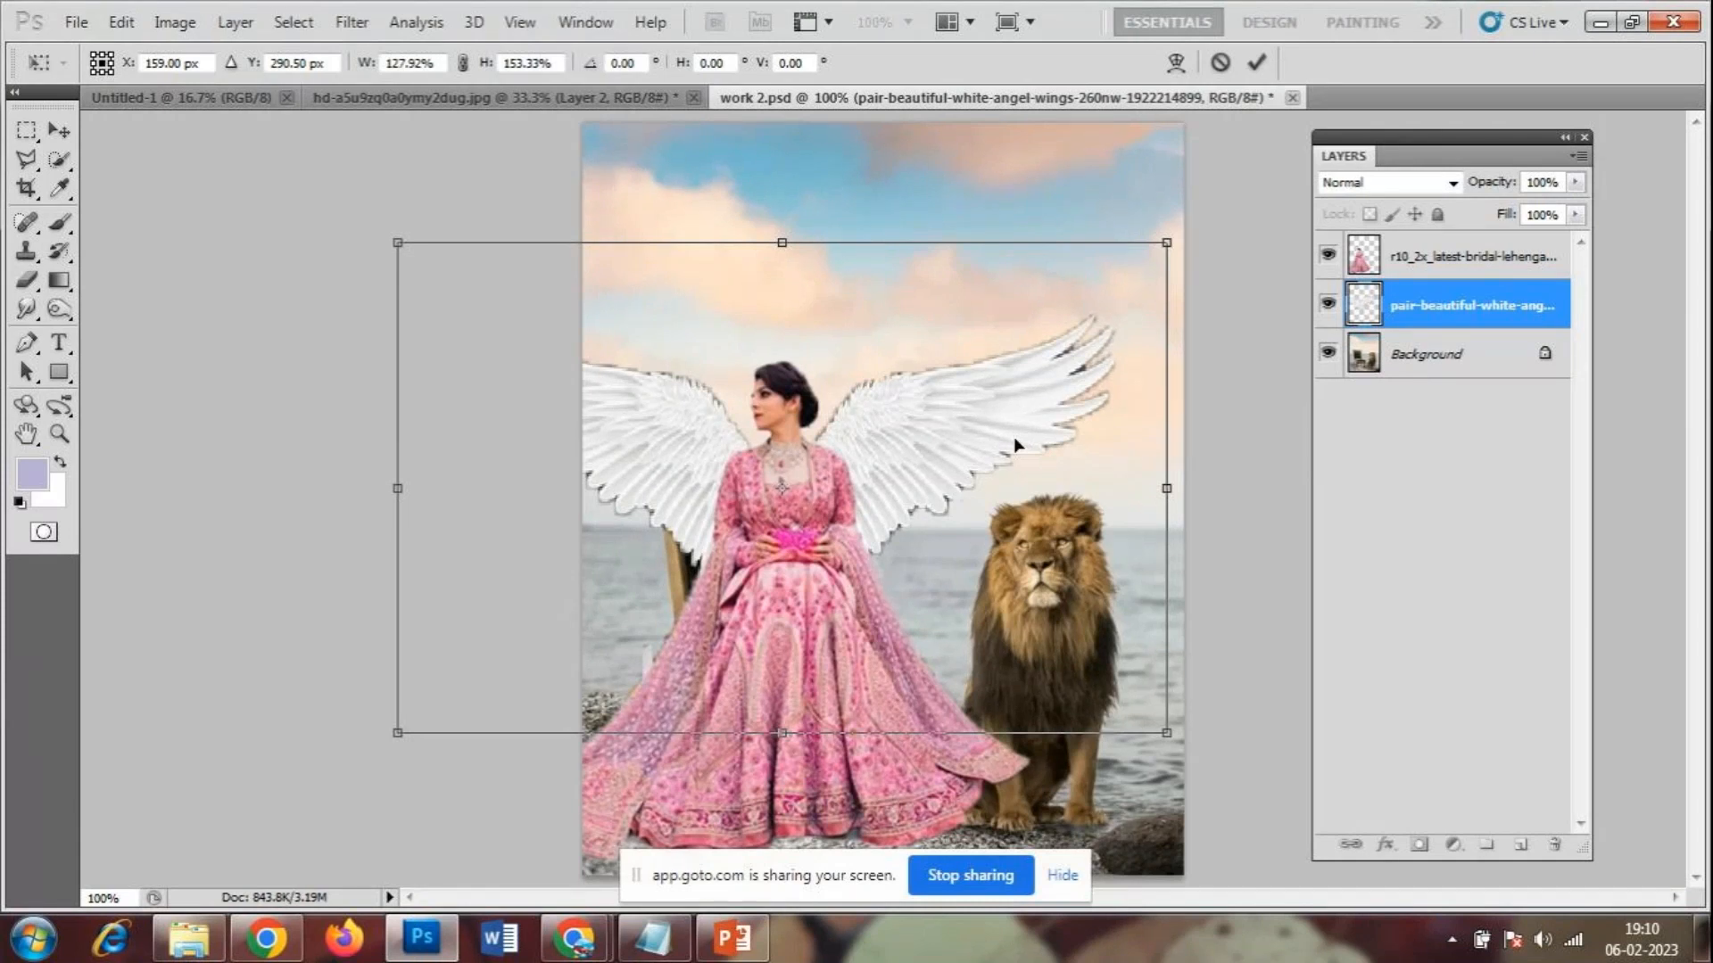
pyautogui.press('Return')
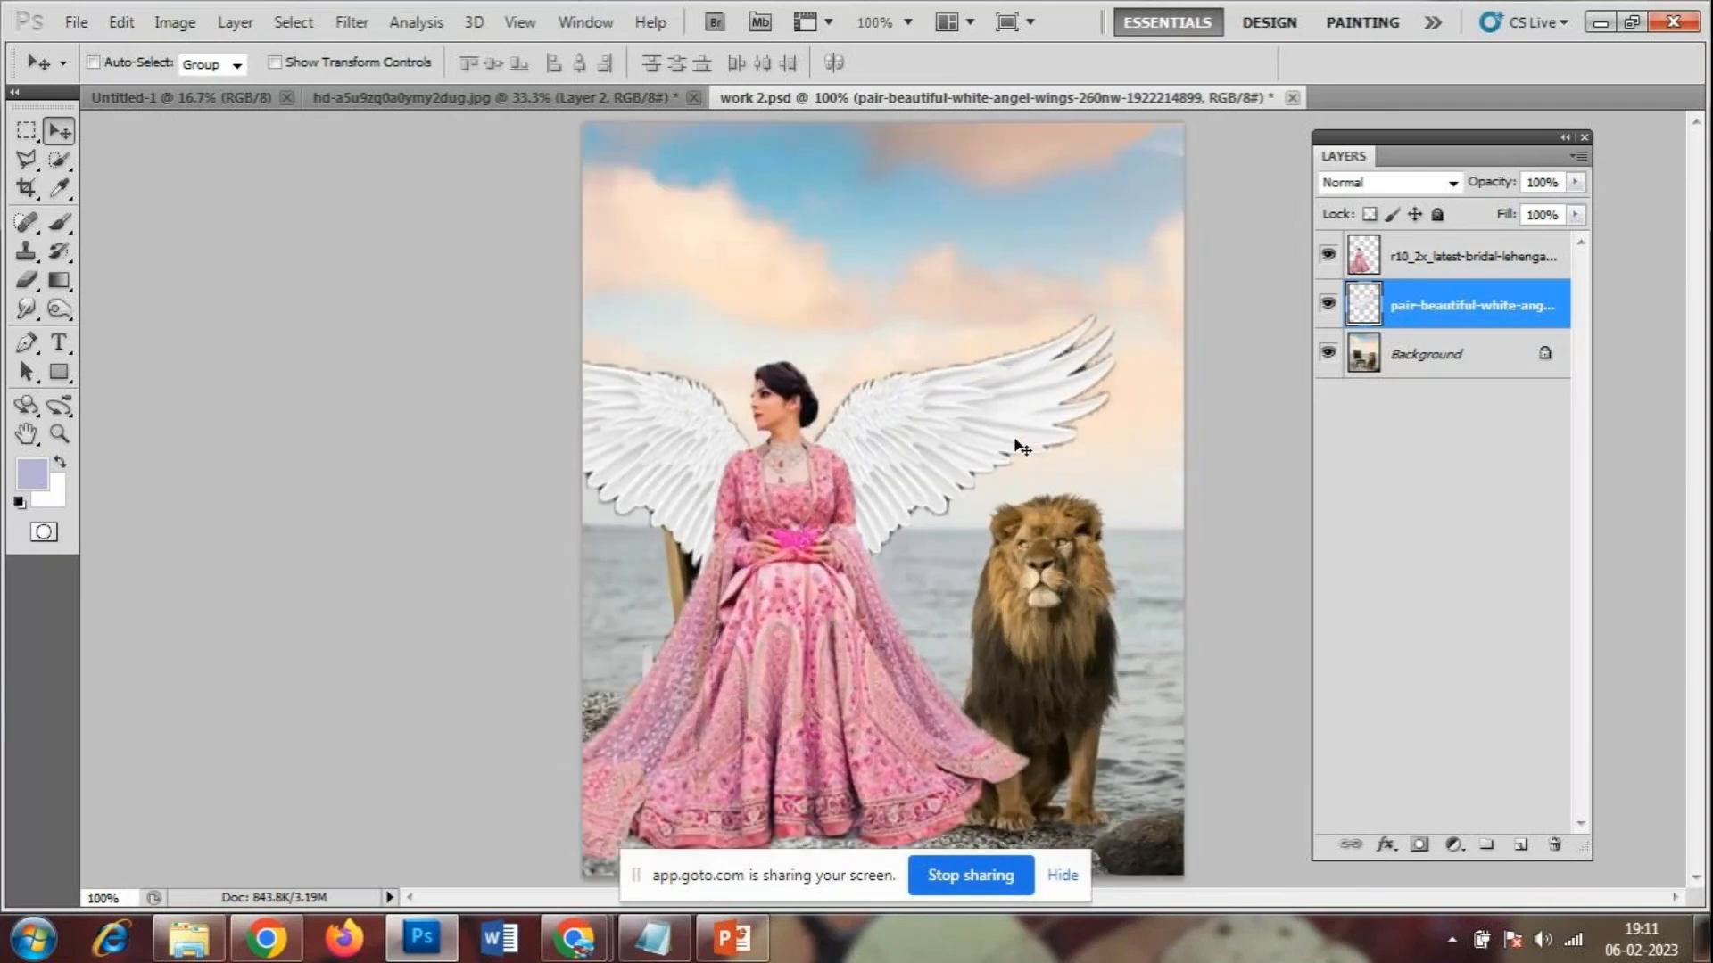
pyautogui.hotkey('ctrl', 'z')
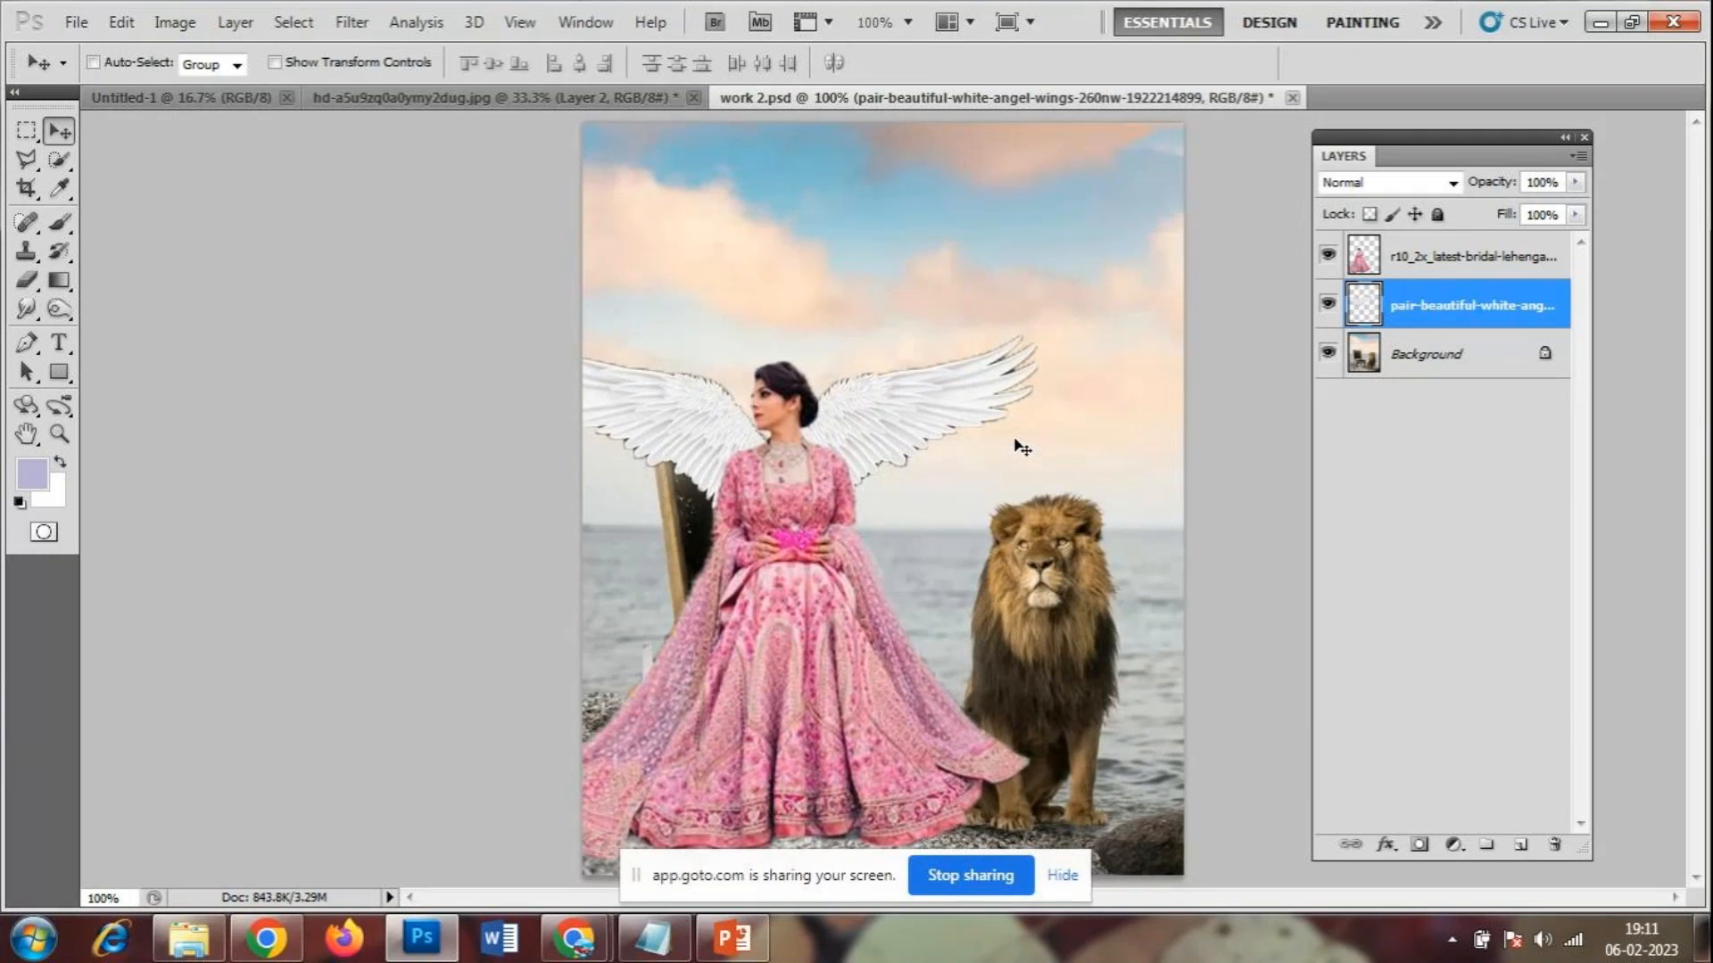
# - Scale the angel wings proportionally to about 144% and position them behind the woman at X 167 px, Y 255.5 px
pyautogui.hotkey('ctrl', 't')
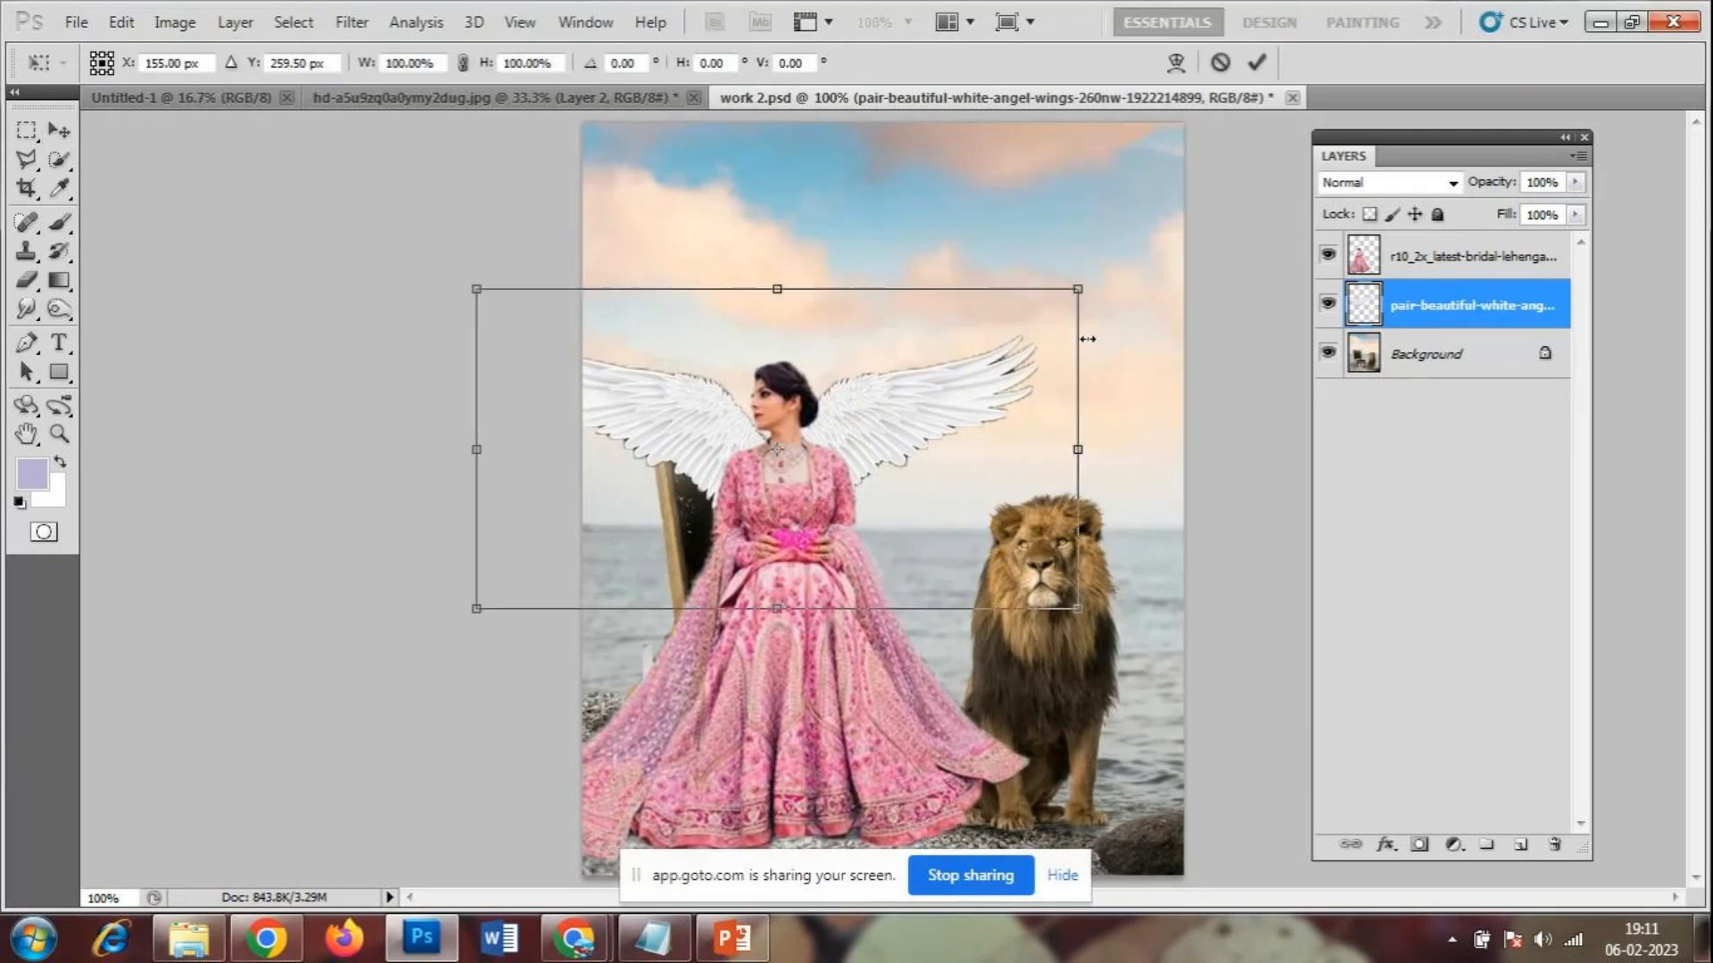
pyautogui.moveTo(1082, 288); pyautogui.dragTo(1205, 201)
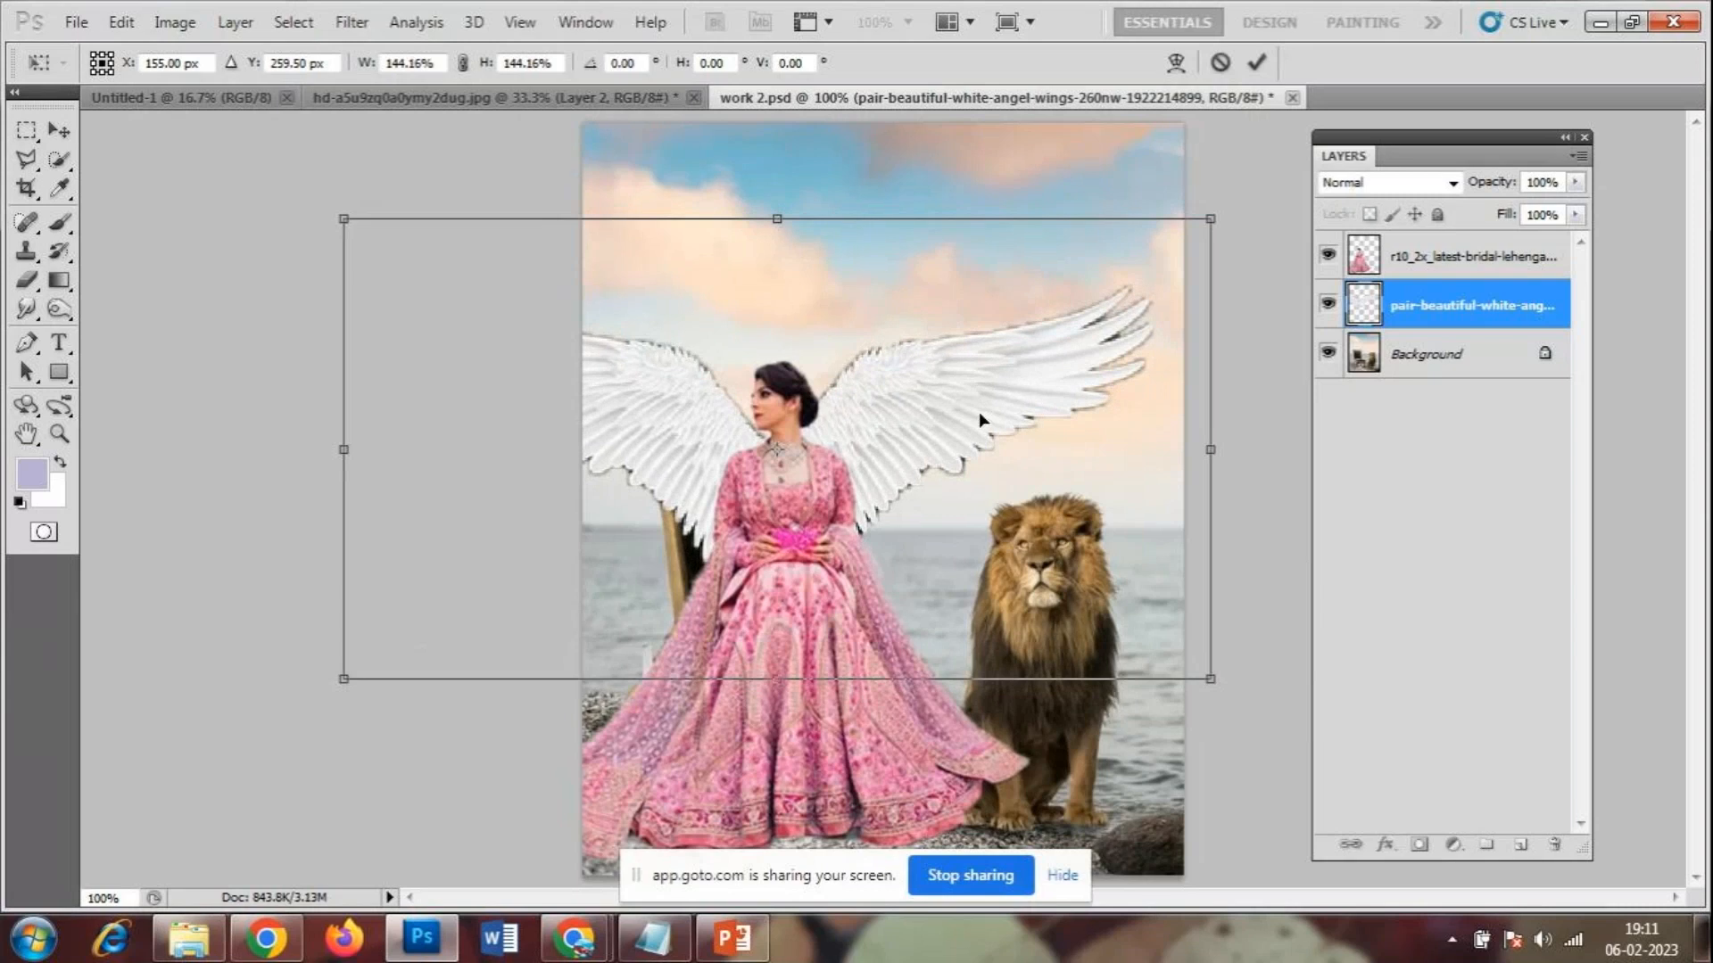
pyautogui.moveTo(979, 418)
pyautogui.mouseDown()
pyautogui.moveTo(991, 426)
pyautogui.moveTo(980, 227)
pyautogui.moveTo(994, 407)
pyautogui.mouseUp()
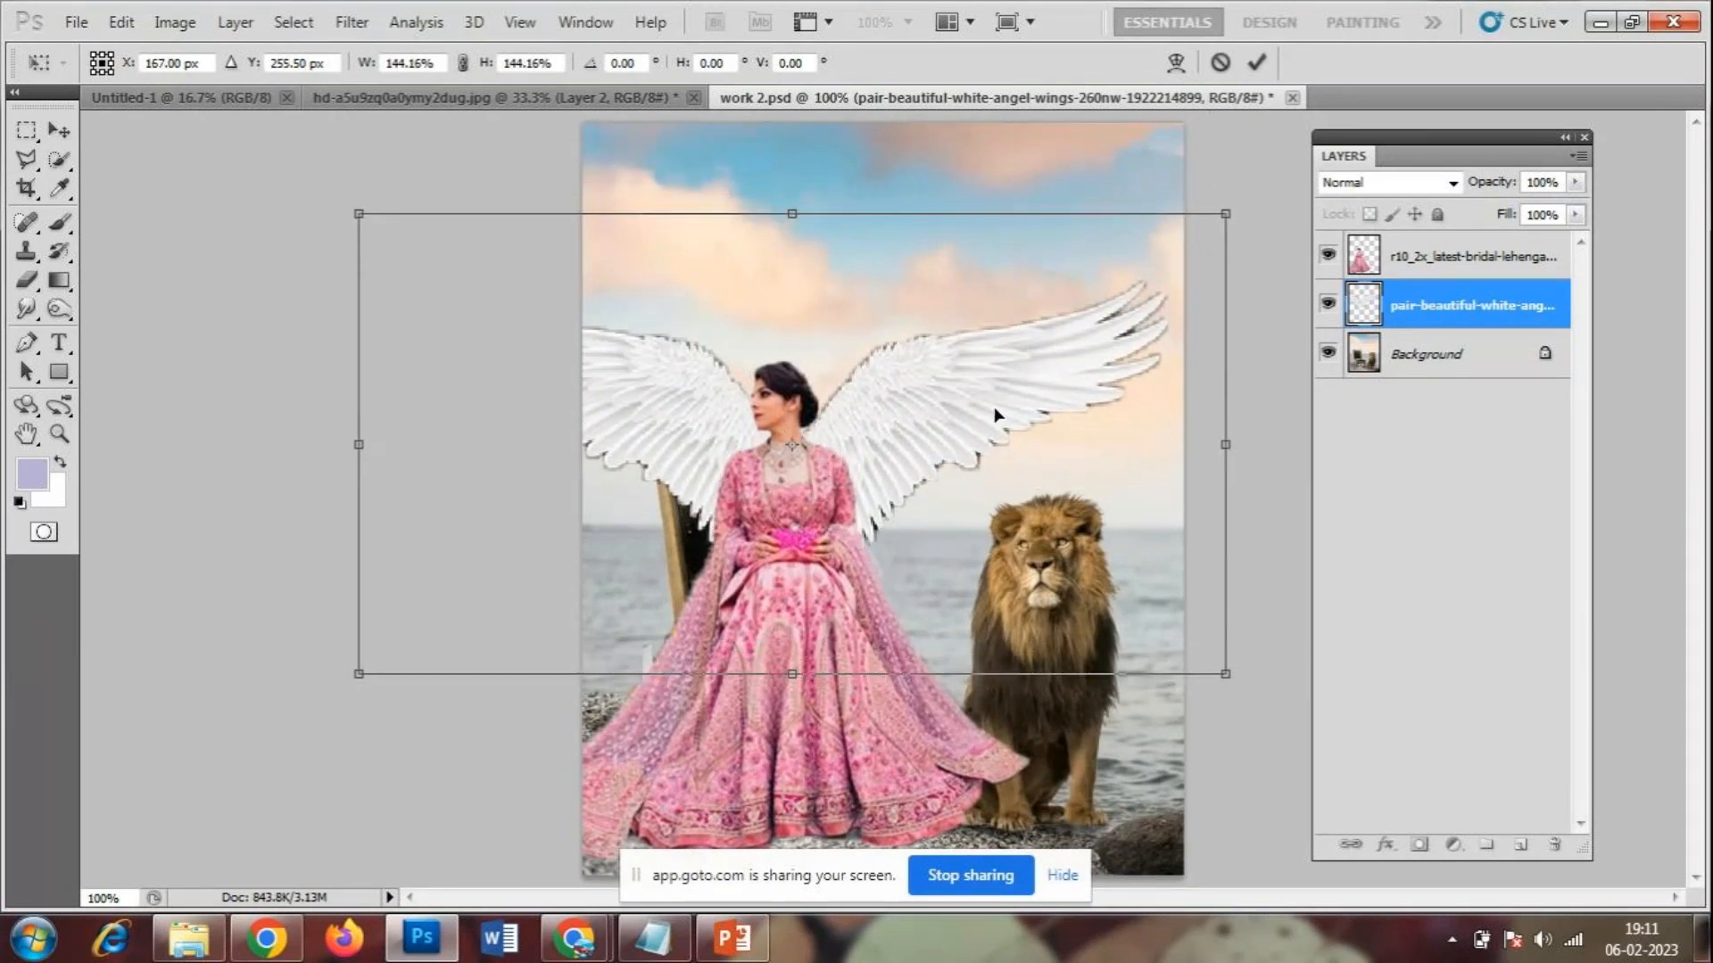
pyautogui.press('Return')
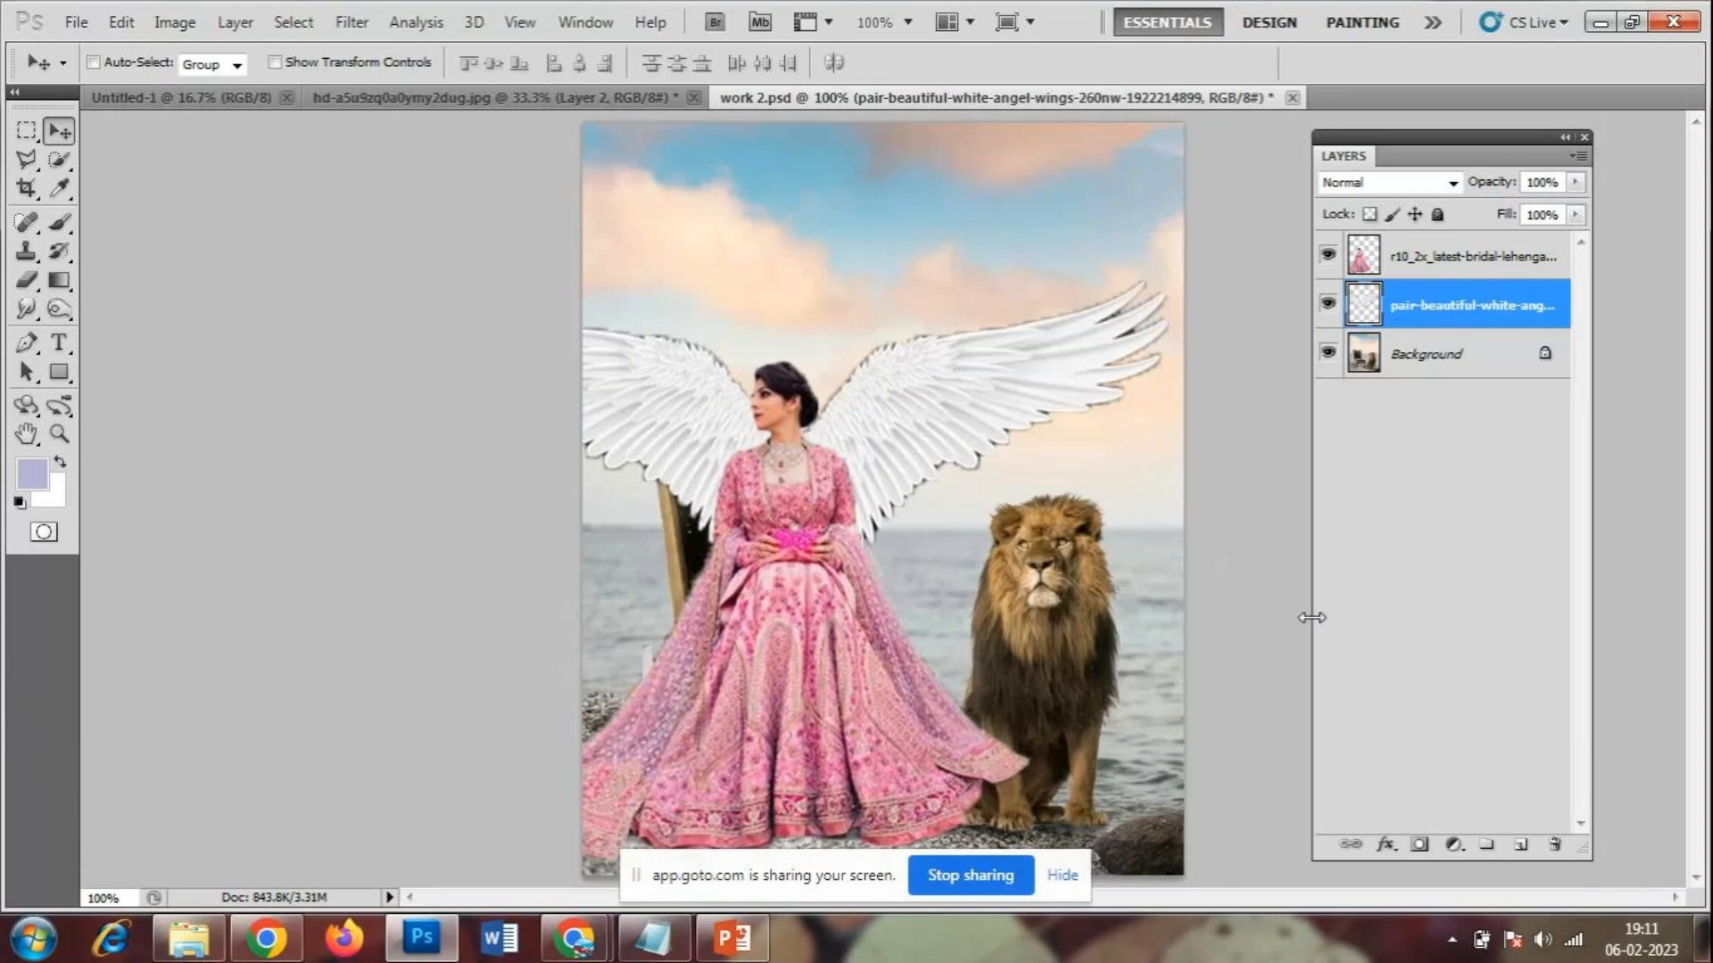
# - Place the Magic eraser tool image with the moon and waterfall landscape into the composition
pyautogui.click(76, 21)
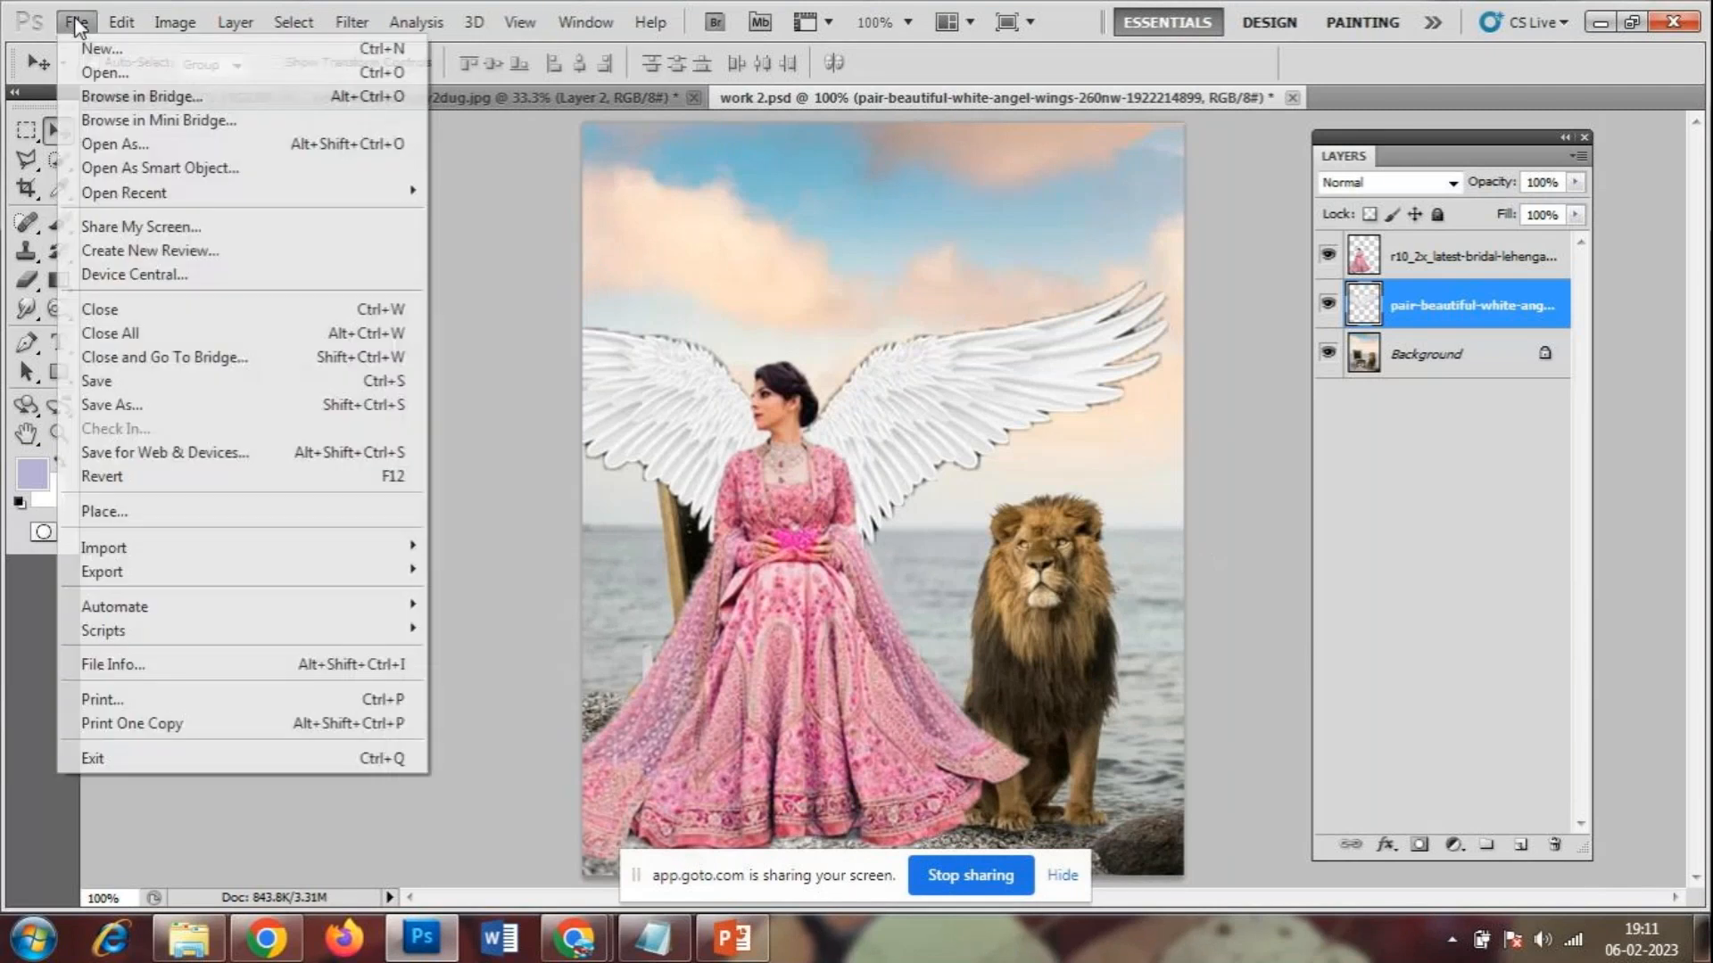
pyautogui.click(130, 514)
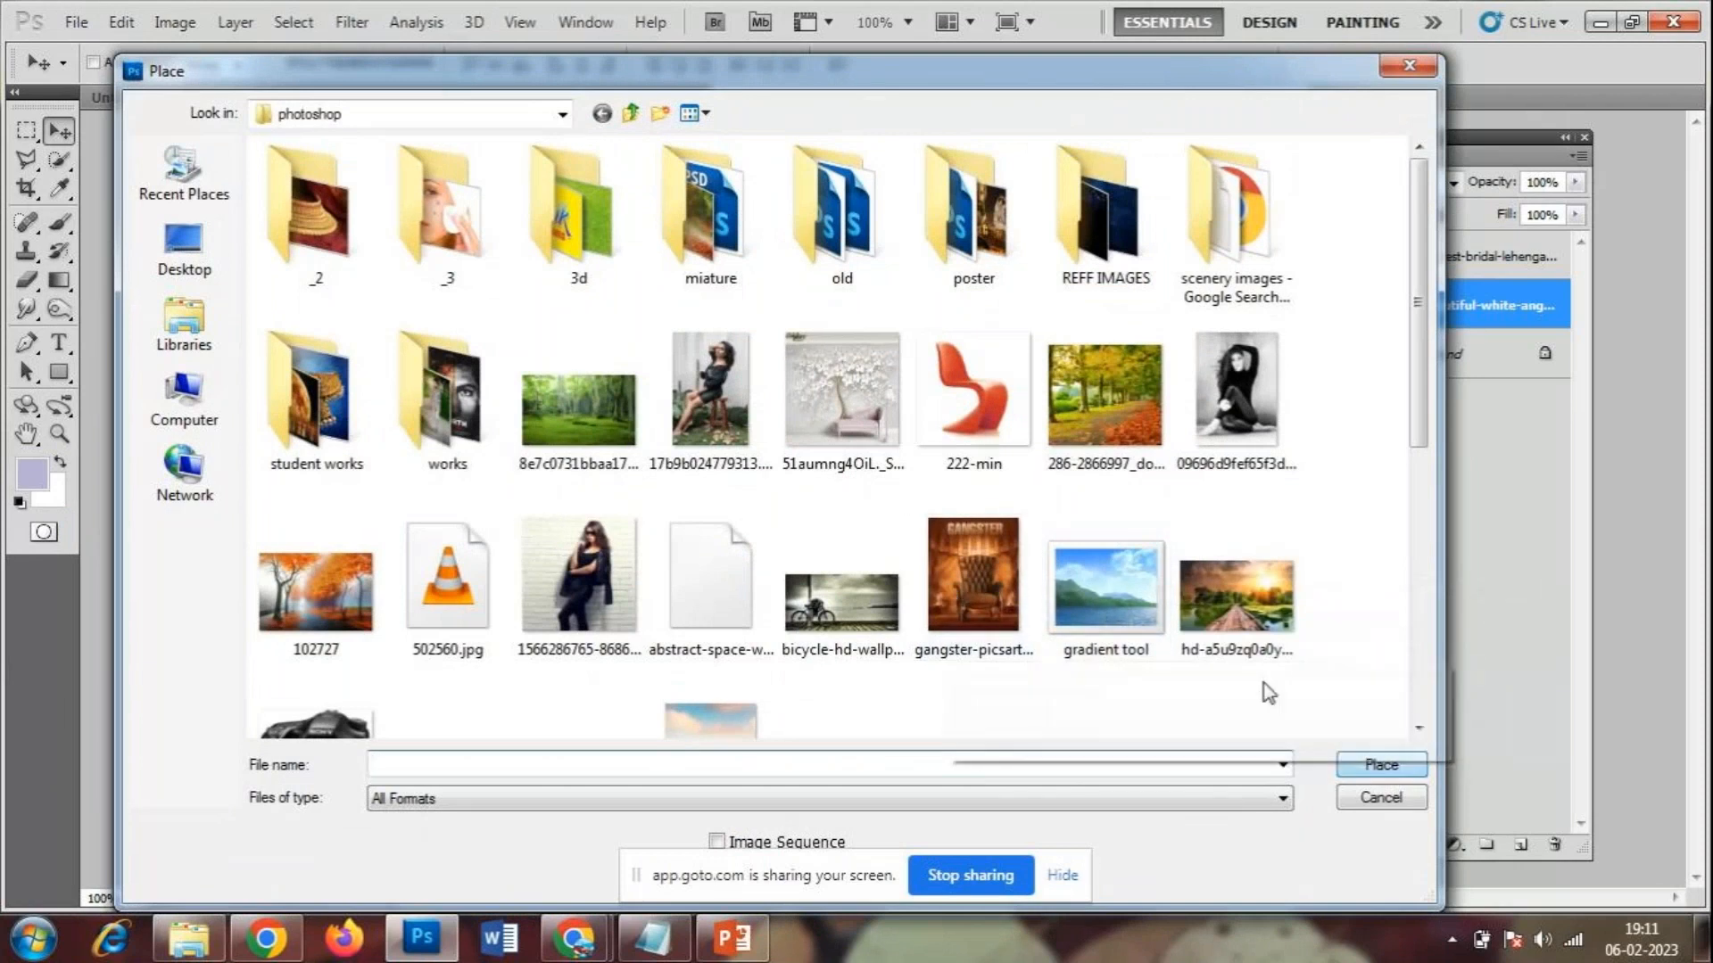
pyautogui.click(579, 576)
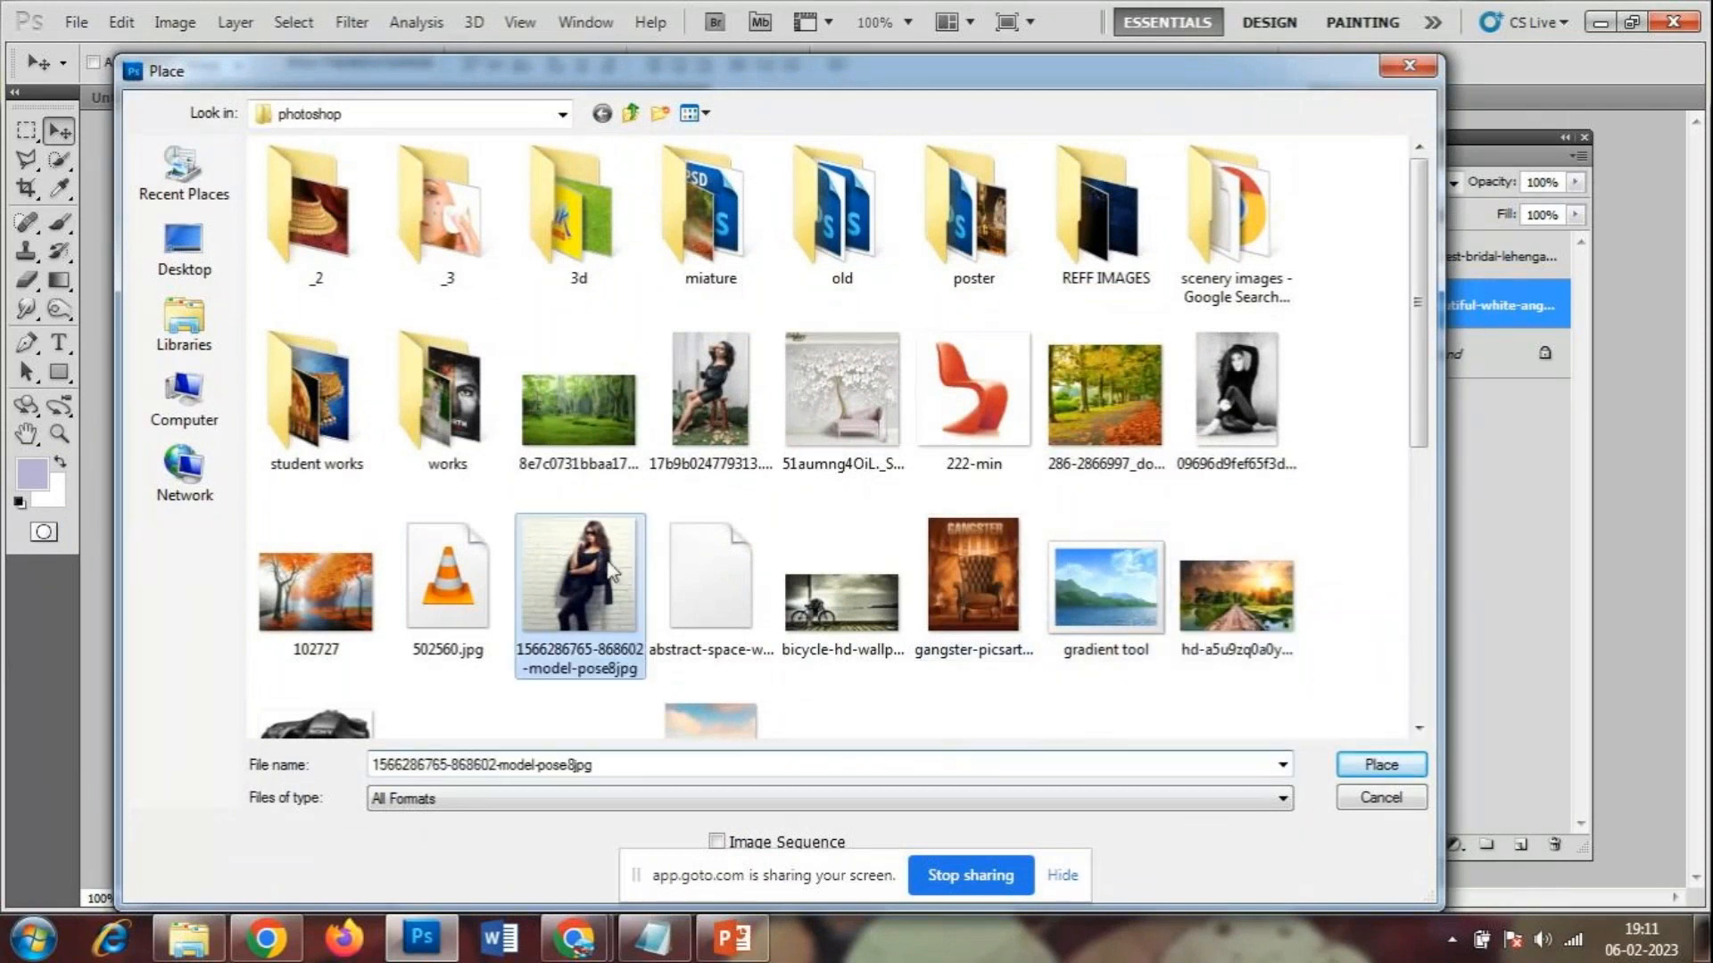
pyautogui.scroll(-5, 579, 576)
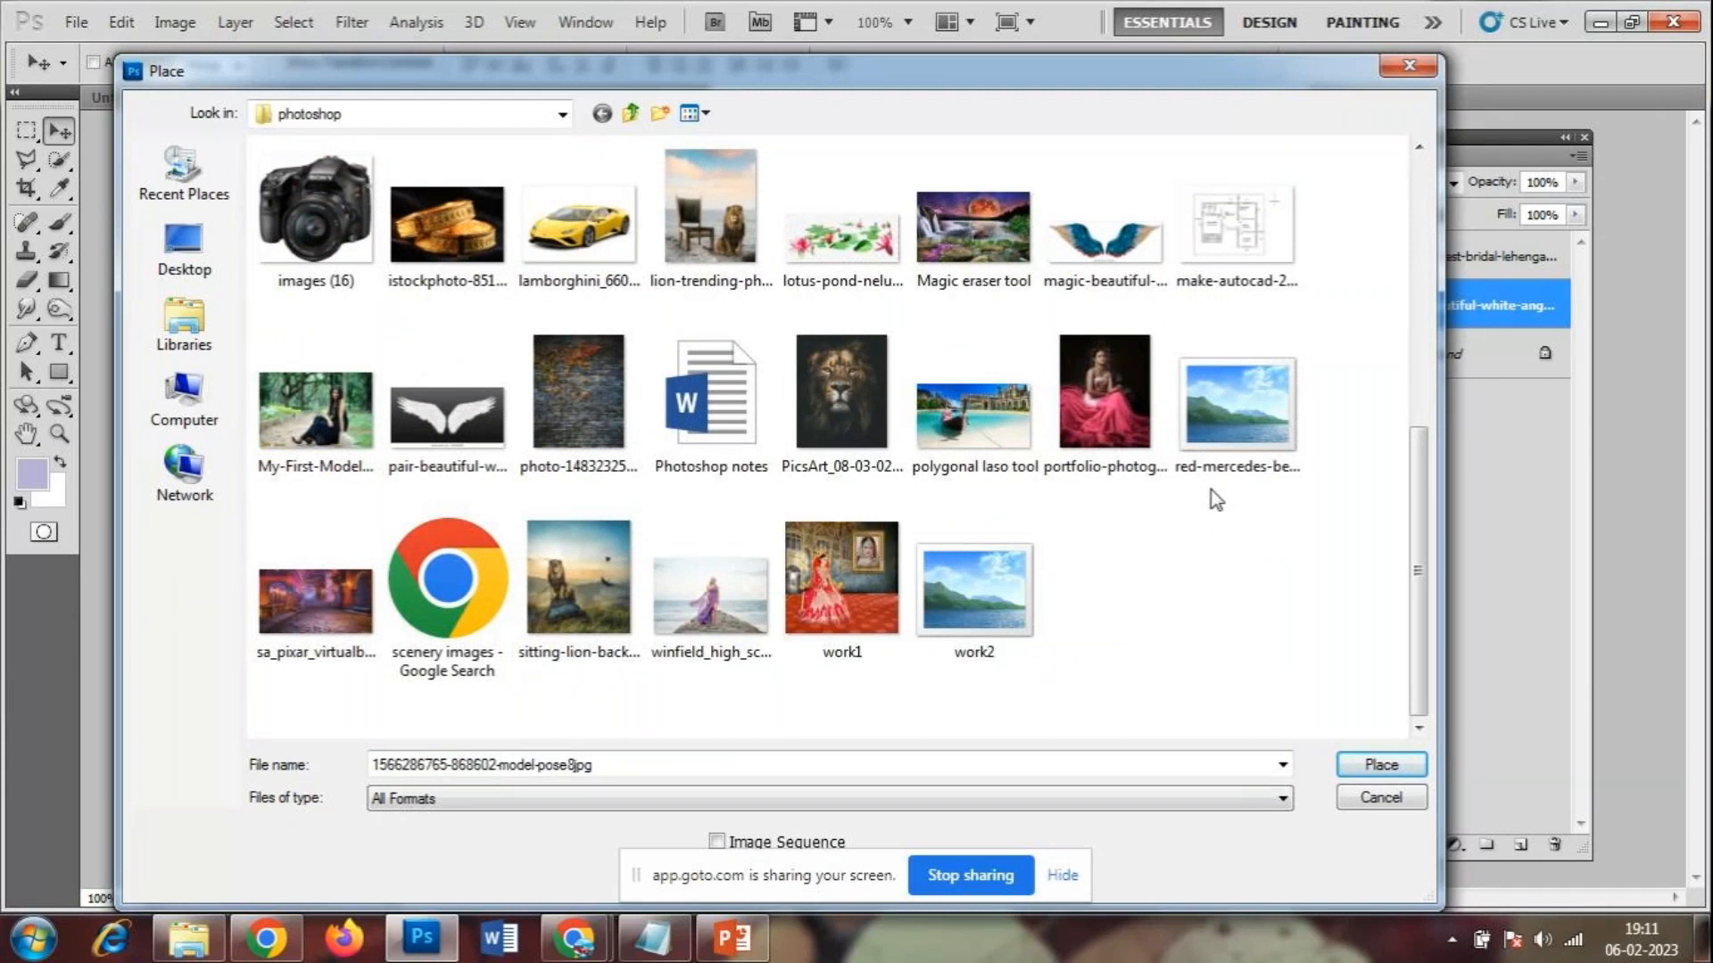
pyautogui.click(972, 231)
pyautogui.click(1378, 767)
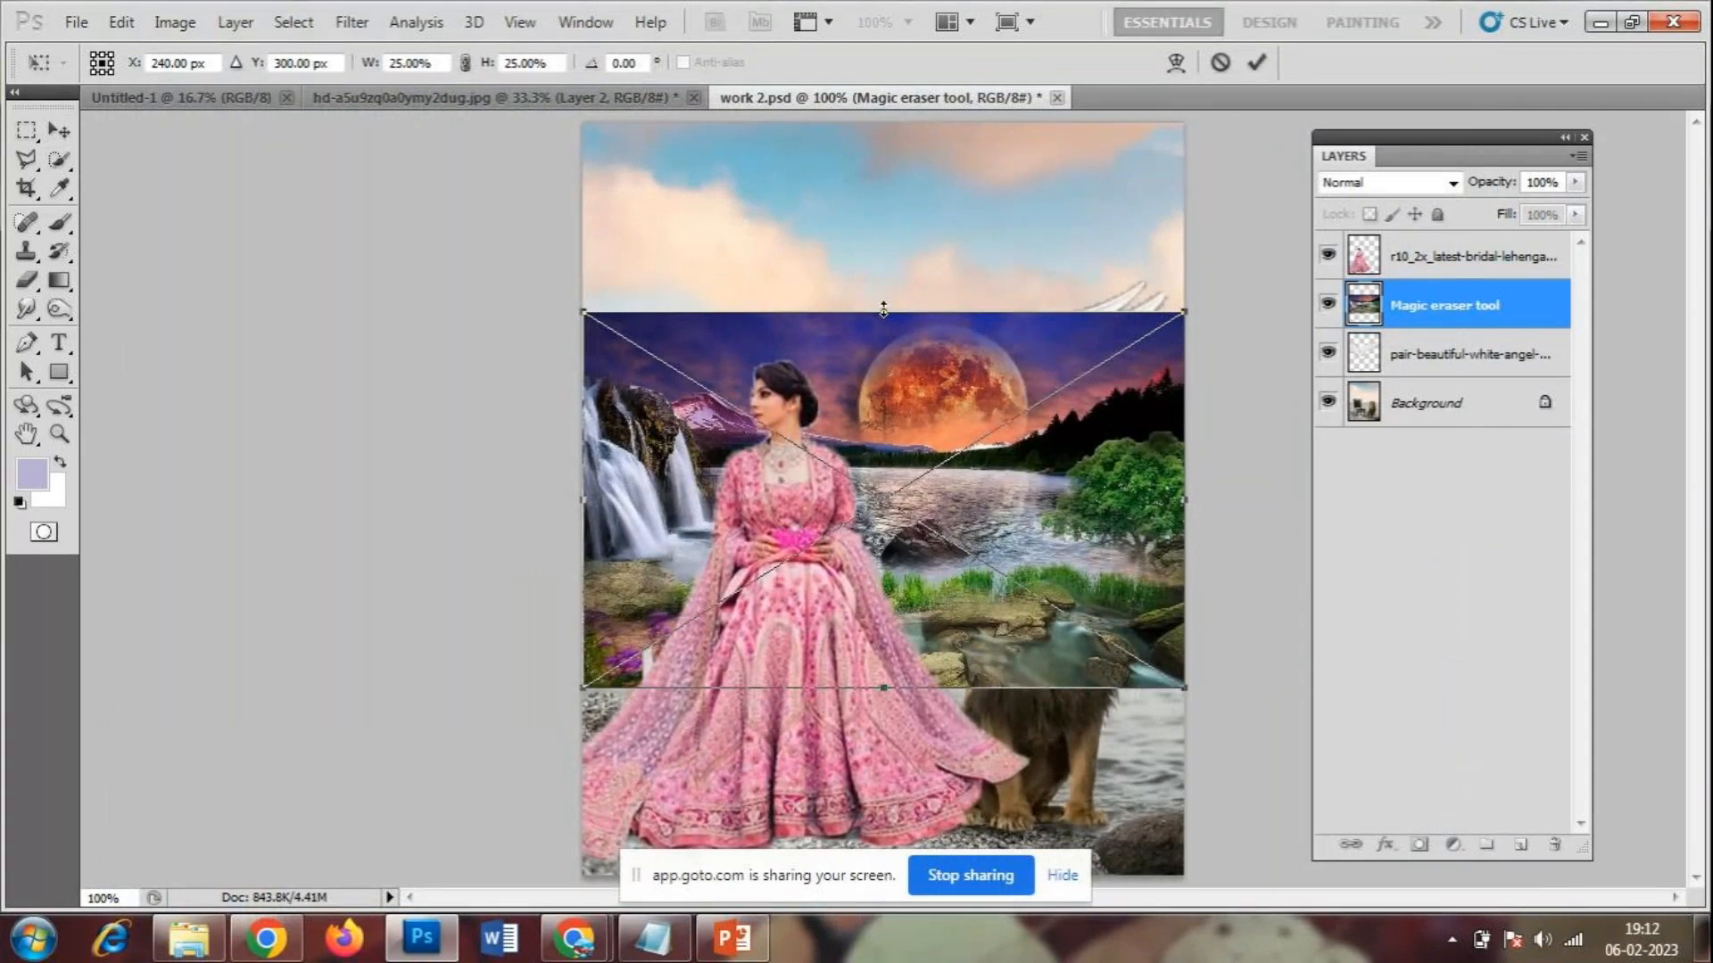
# - Stretch the placed landscape vertically to 50.75% height so it covers the canvas from top to bottom
pyautogui.moveTo(883, 310); pyautogui.dragTo(890, 128)
pyautogui.moveTo(883, 688); pyautogui.dragTo(898, 893)
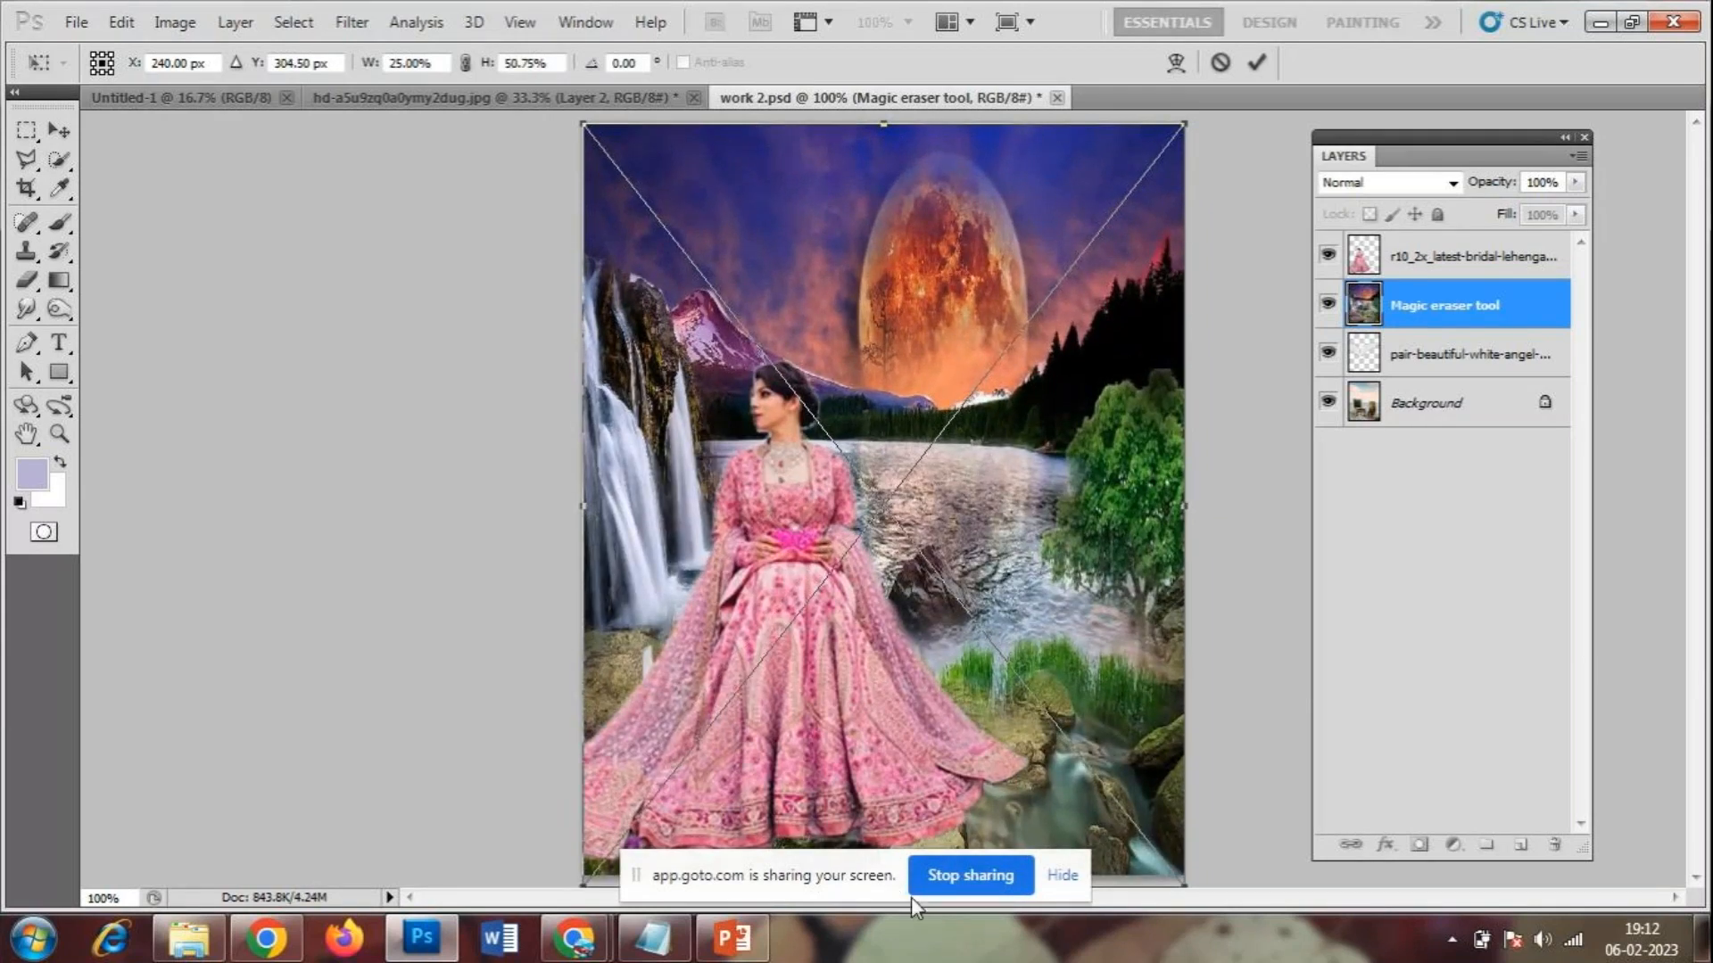
pyautogui.press('Return')
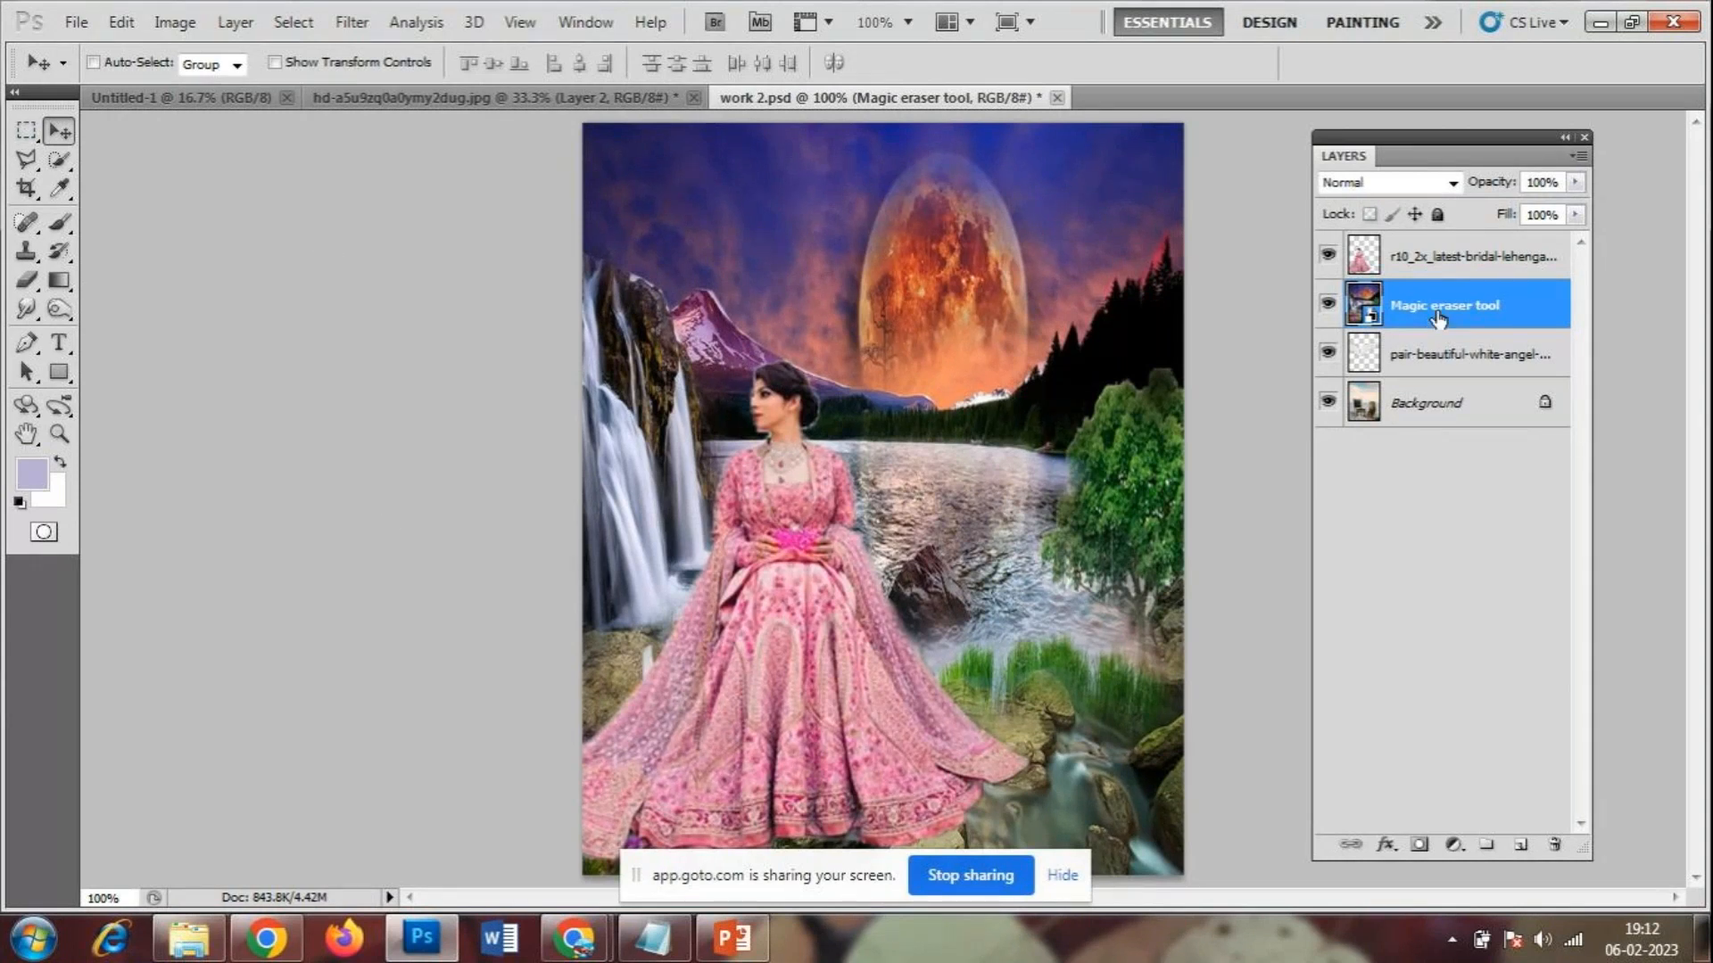
# - Move the Magic eraser tool layer beneath the angel wings layer in the stacking order
pyautogui.click(1327, 259)
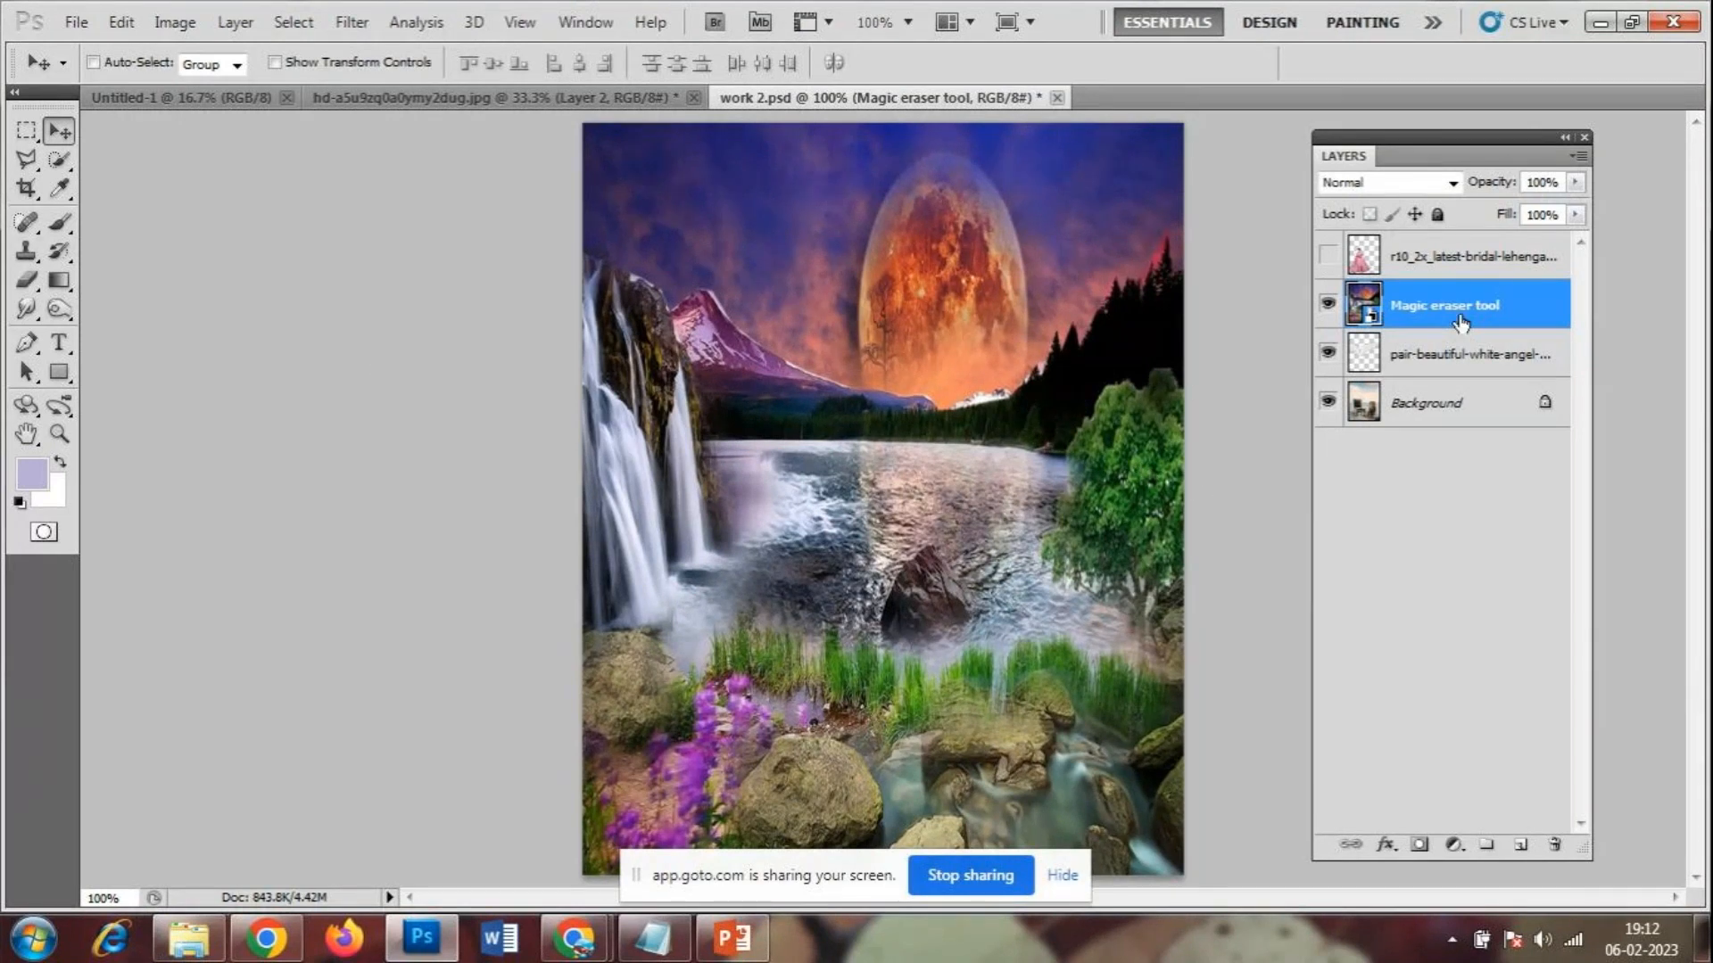
pyautogui.click(1328, 256)
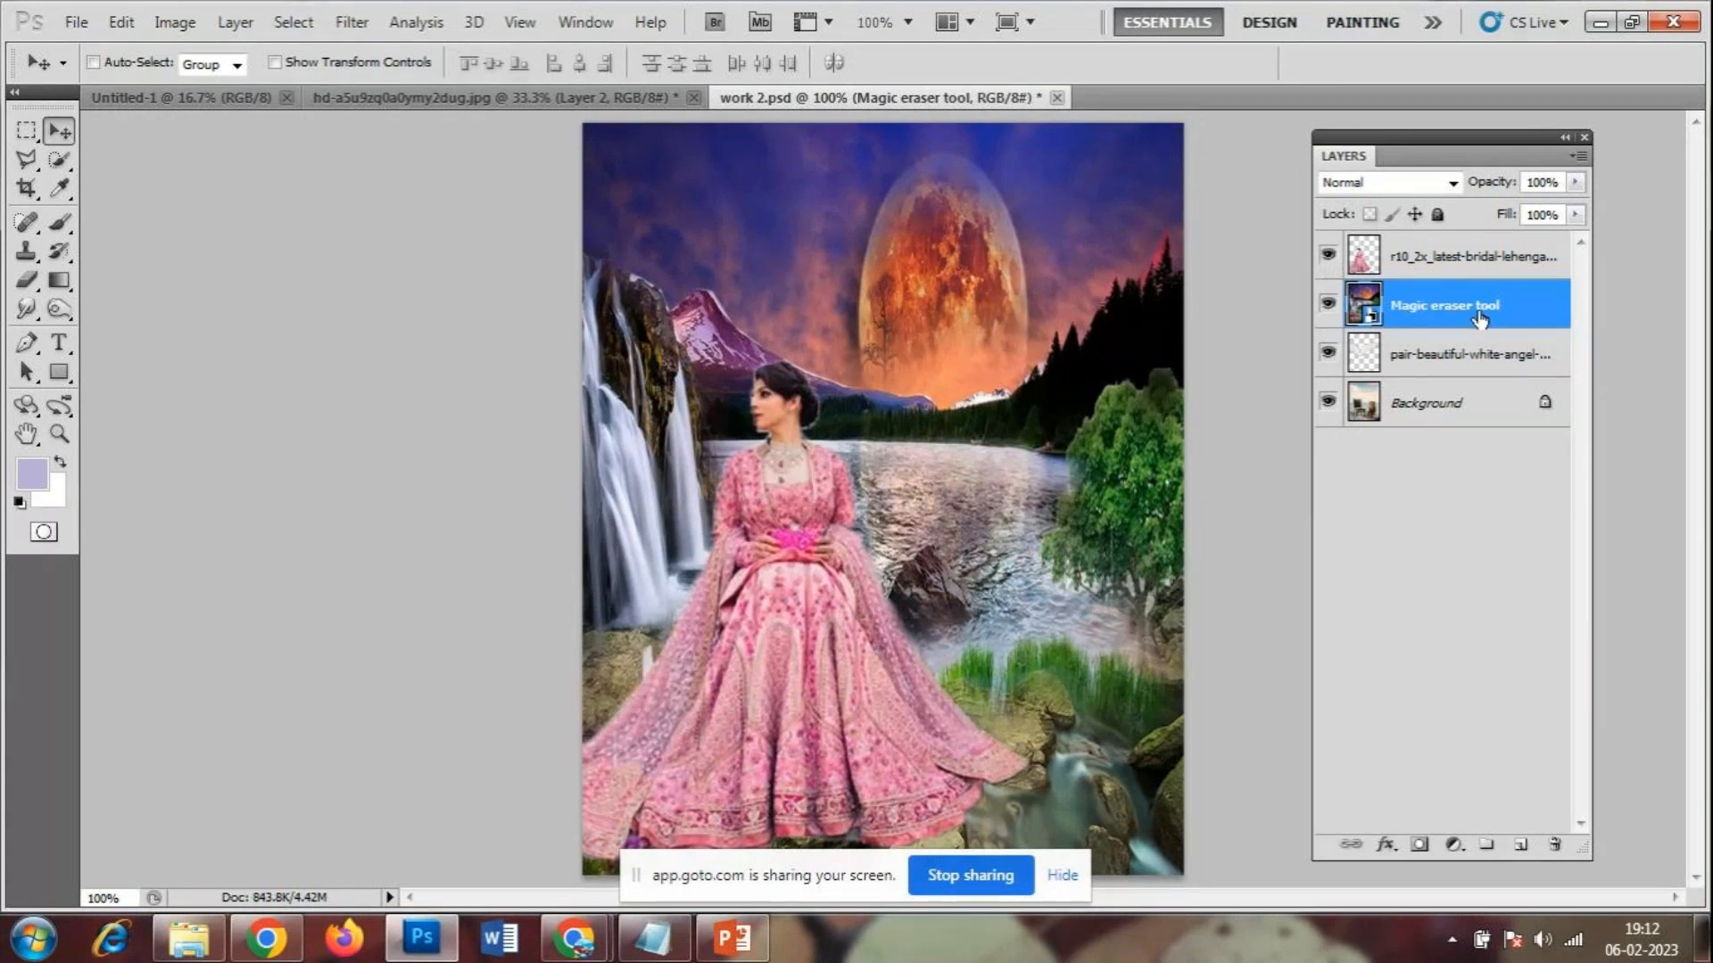
pyautogui.moveTo(1477, 319); pyautogui.dragTo(1471, 383)
pyautogui.click(1472, 395)
pyautogui.moveTo(1445, 298); pyautogui.dragTo(1455, 357)
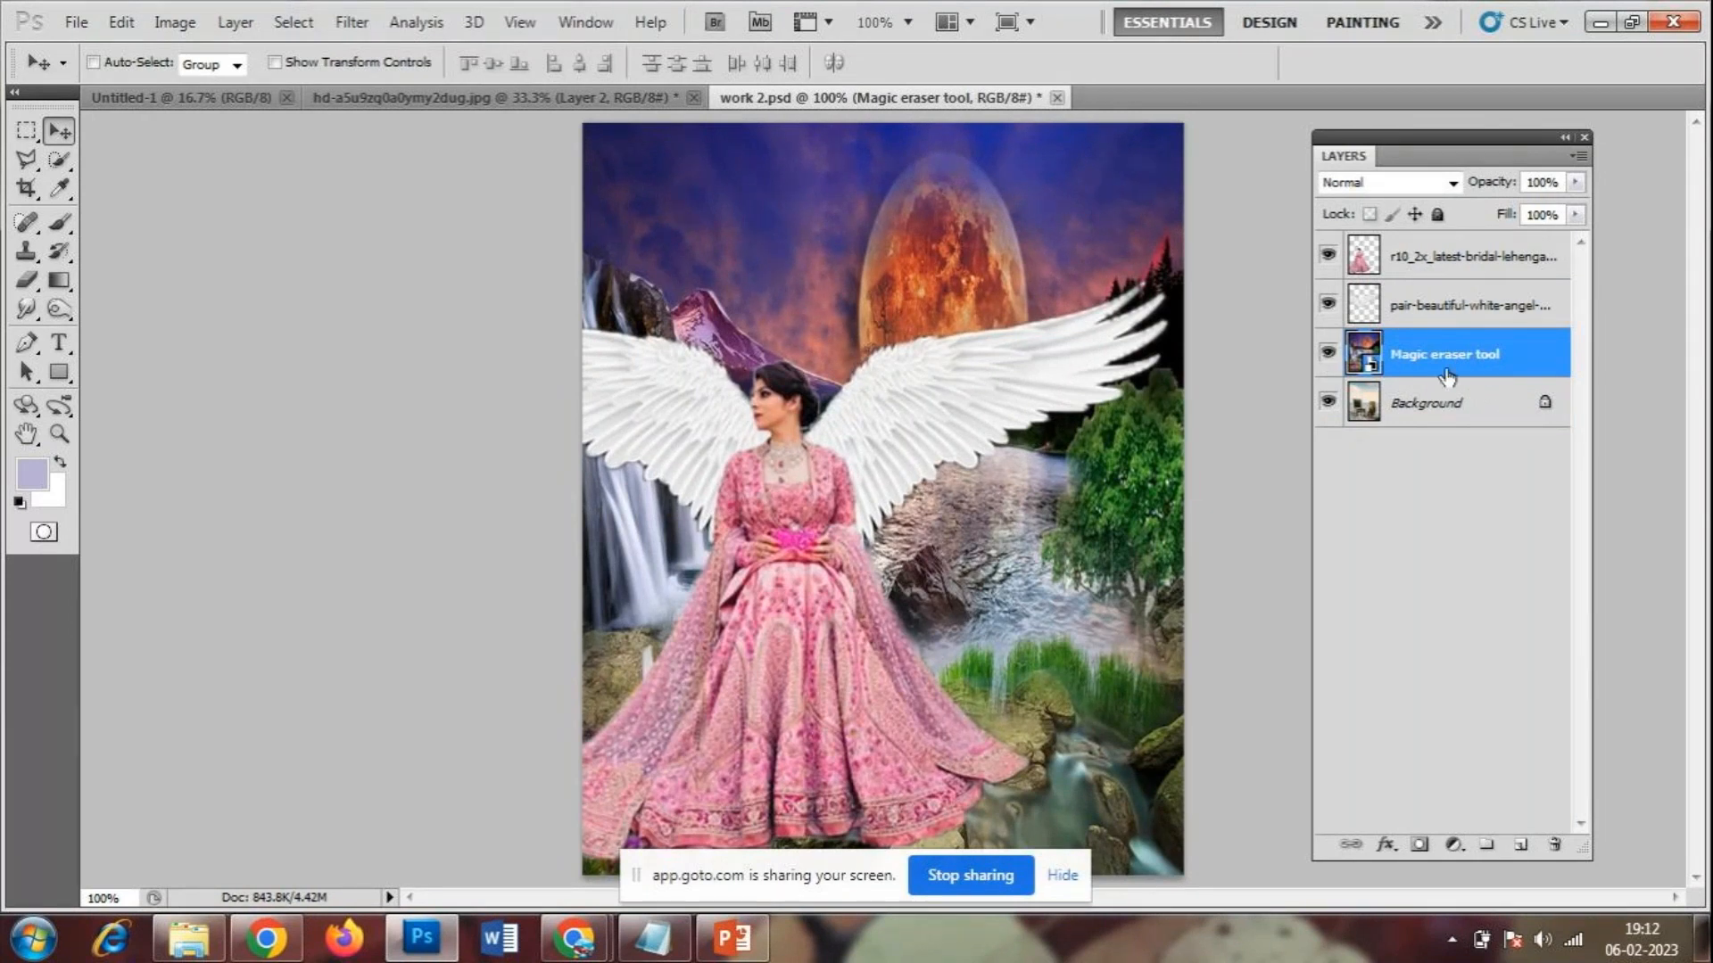
# - Compare the composition with and without the Magic eraser tool landscape by toggling that layer's visibility
pyautogui.click(1329, 353)
pyautogui.click(1328, 355)
pyautogui.click(1328, 355)
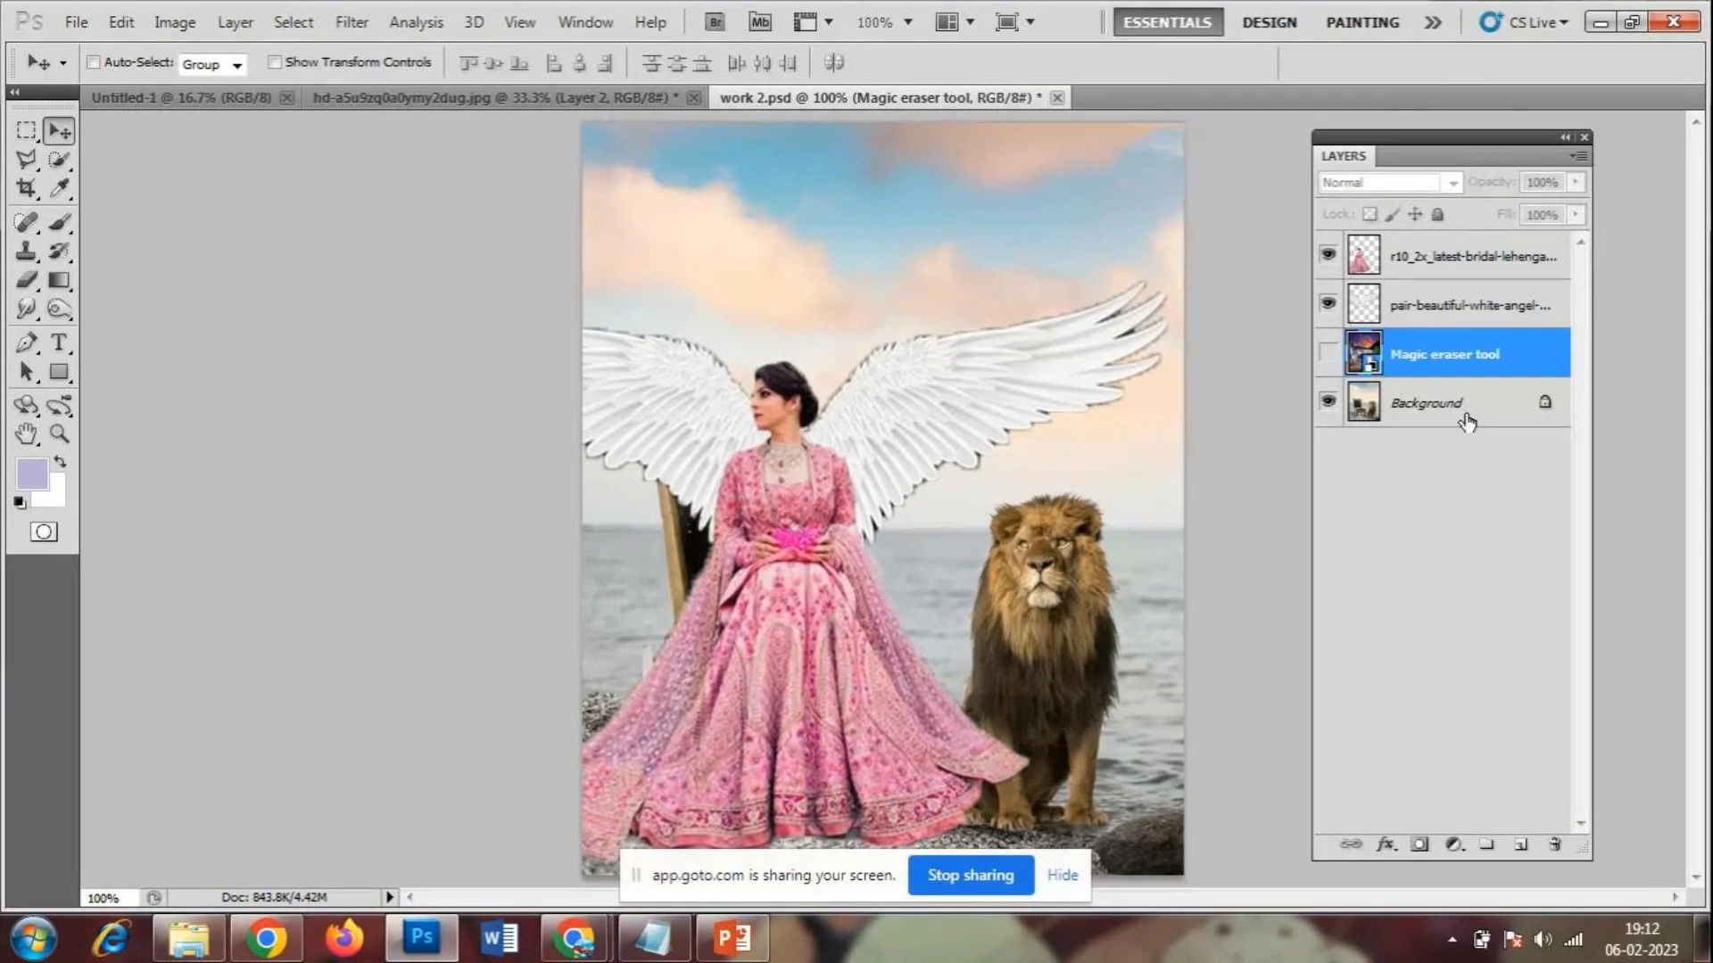
pyautogui.click(1328, 355)
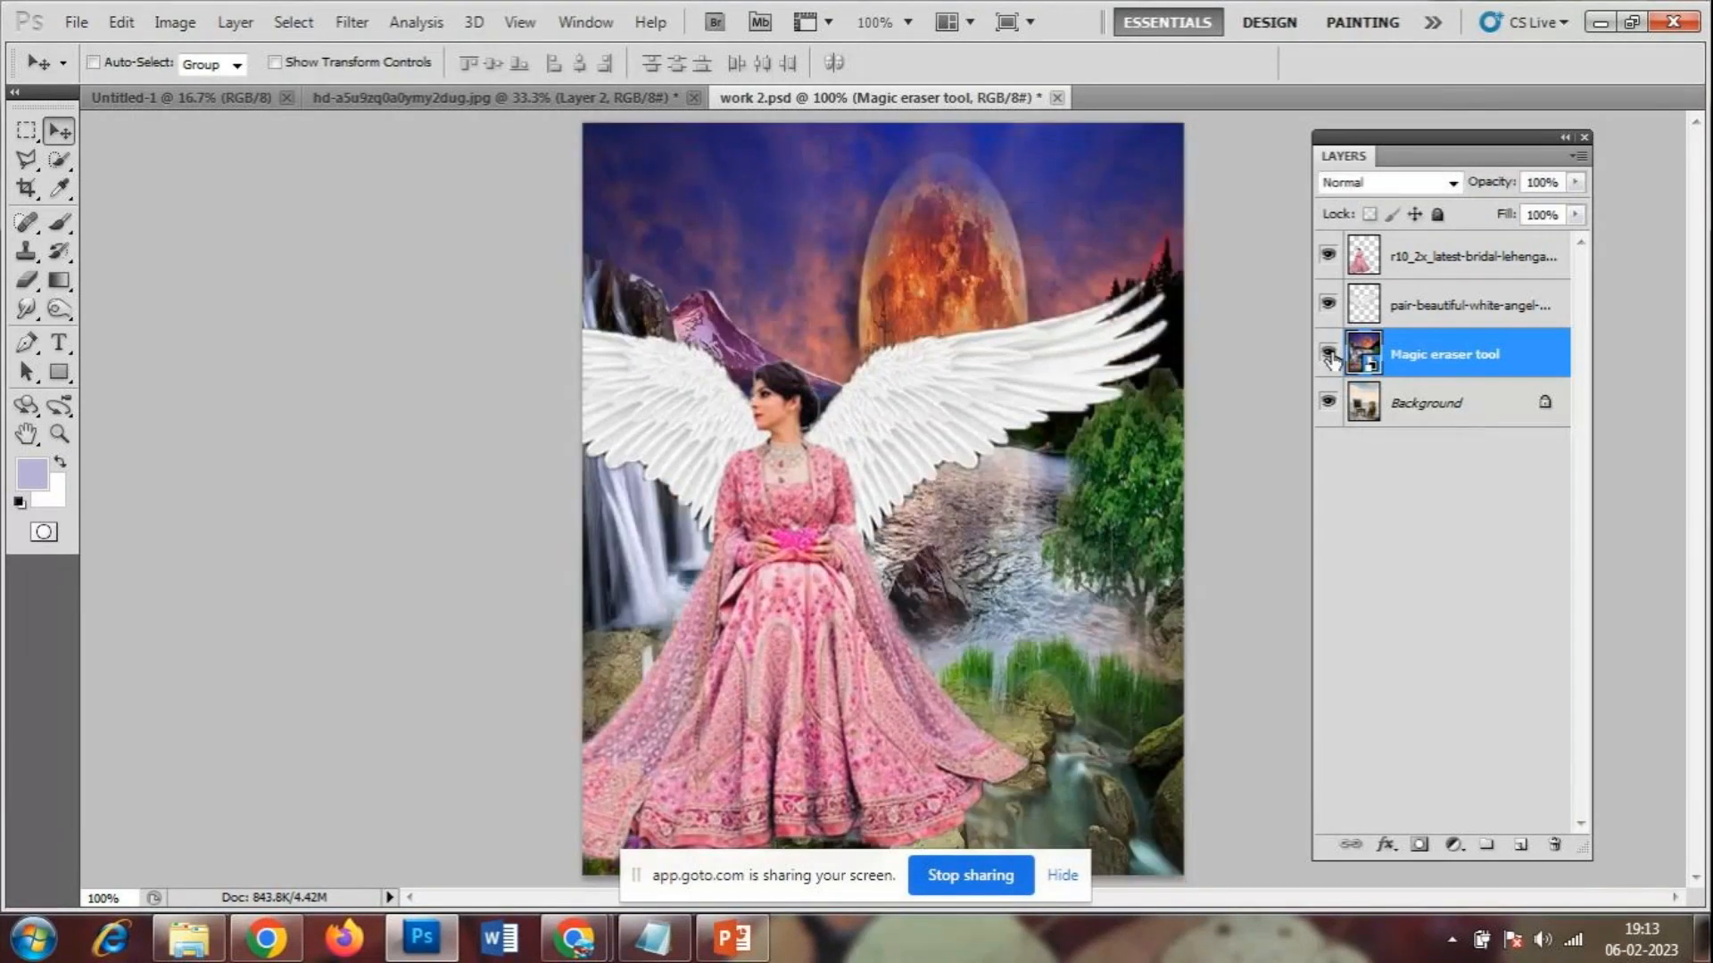
# - Hide the woman and wings layers and select the landscape's sky, moon and mountains above the lake with the Polygonal Lasso
pyautogui.click(1329, 305)
pyautogui.click(1328, 256)
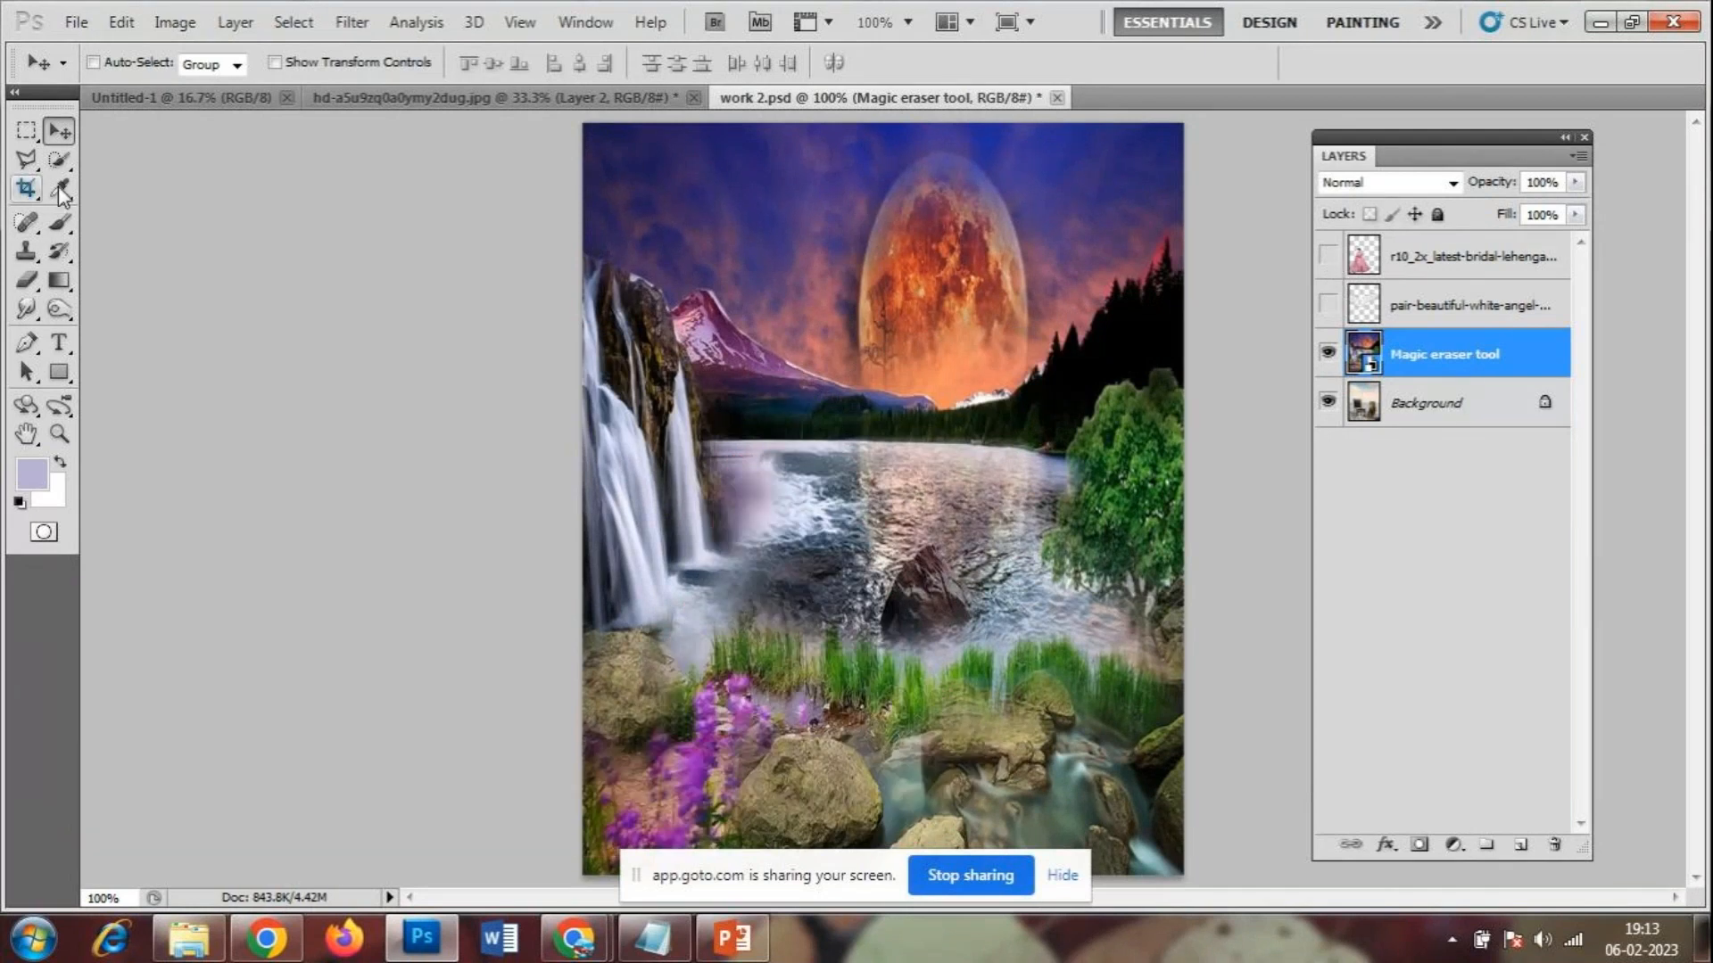
pyautogui.rightClick(23, 168)
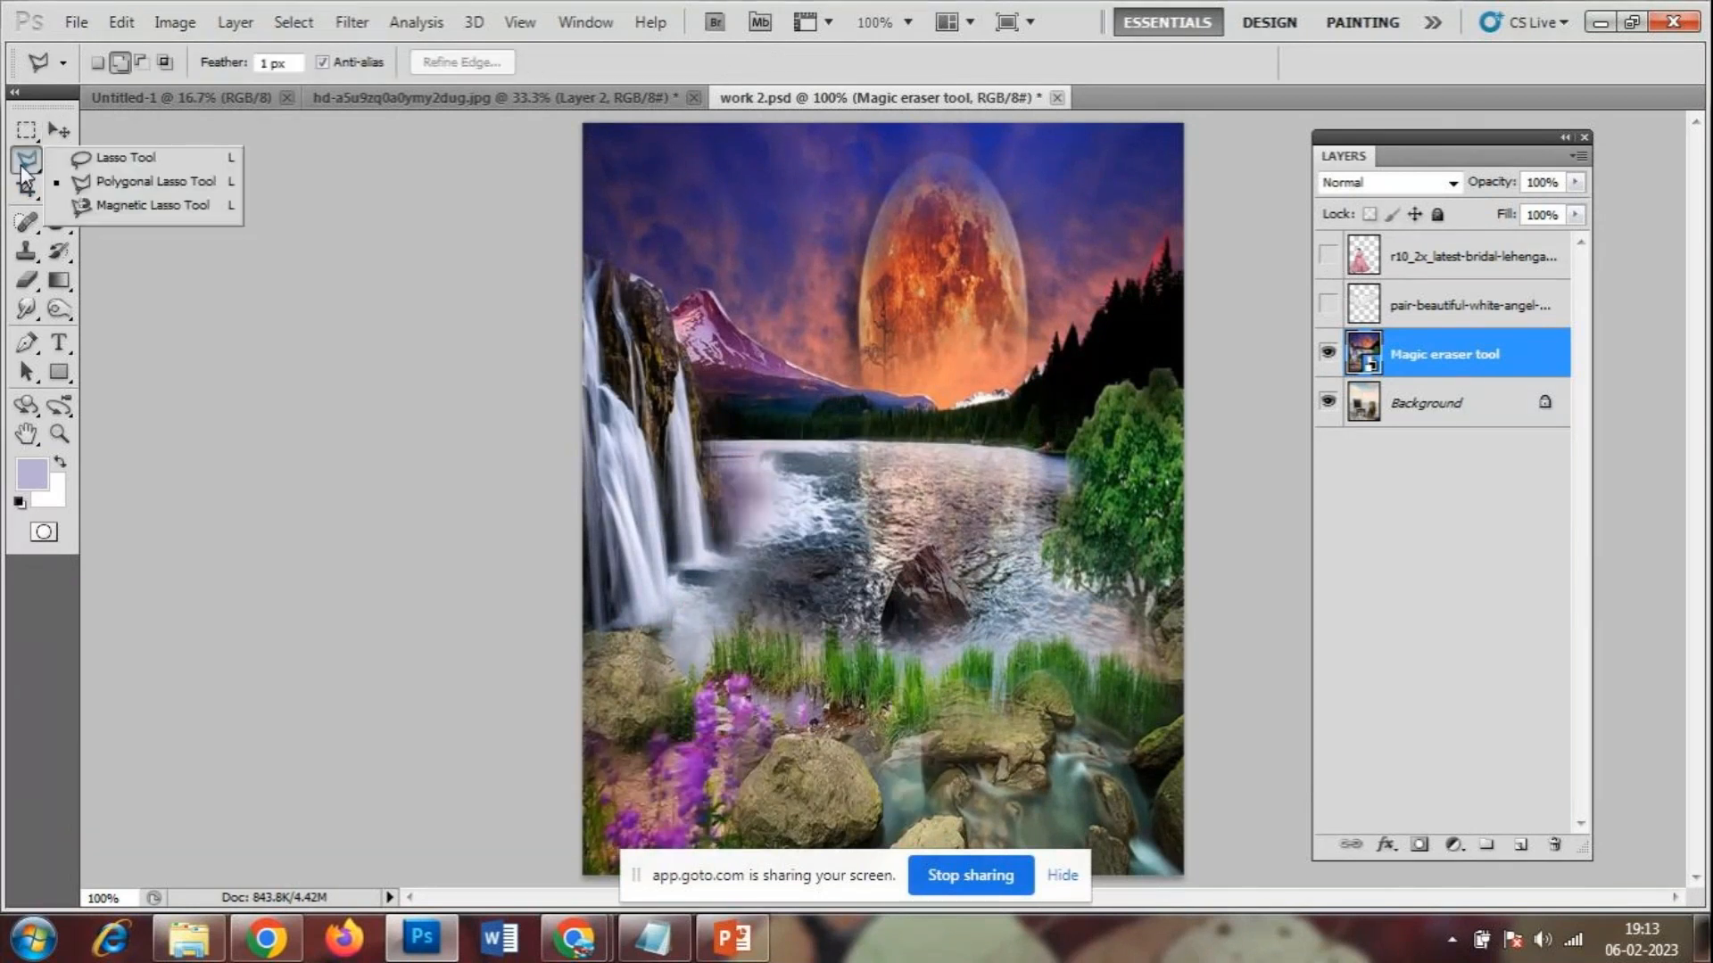
pyautogui.click(222, 187)
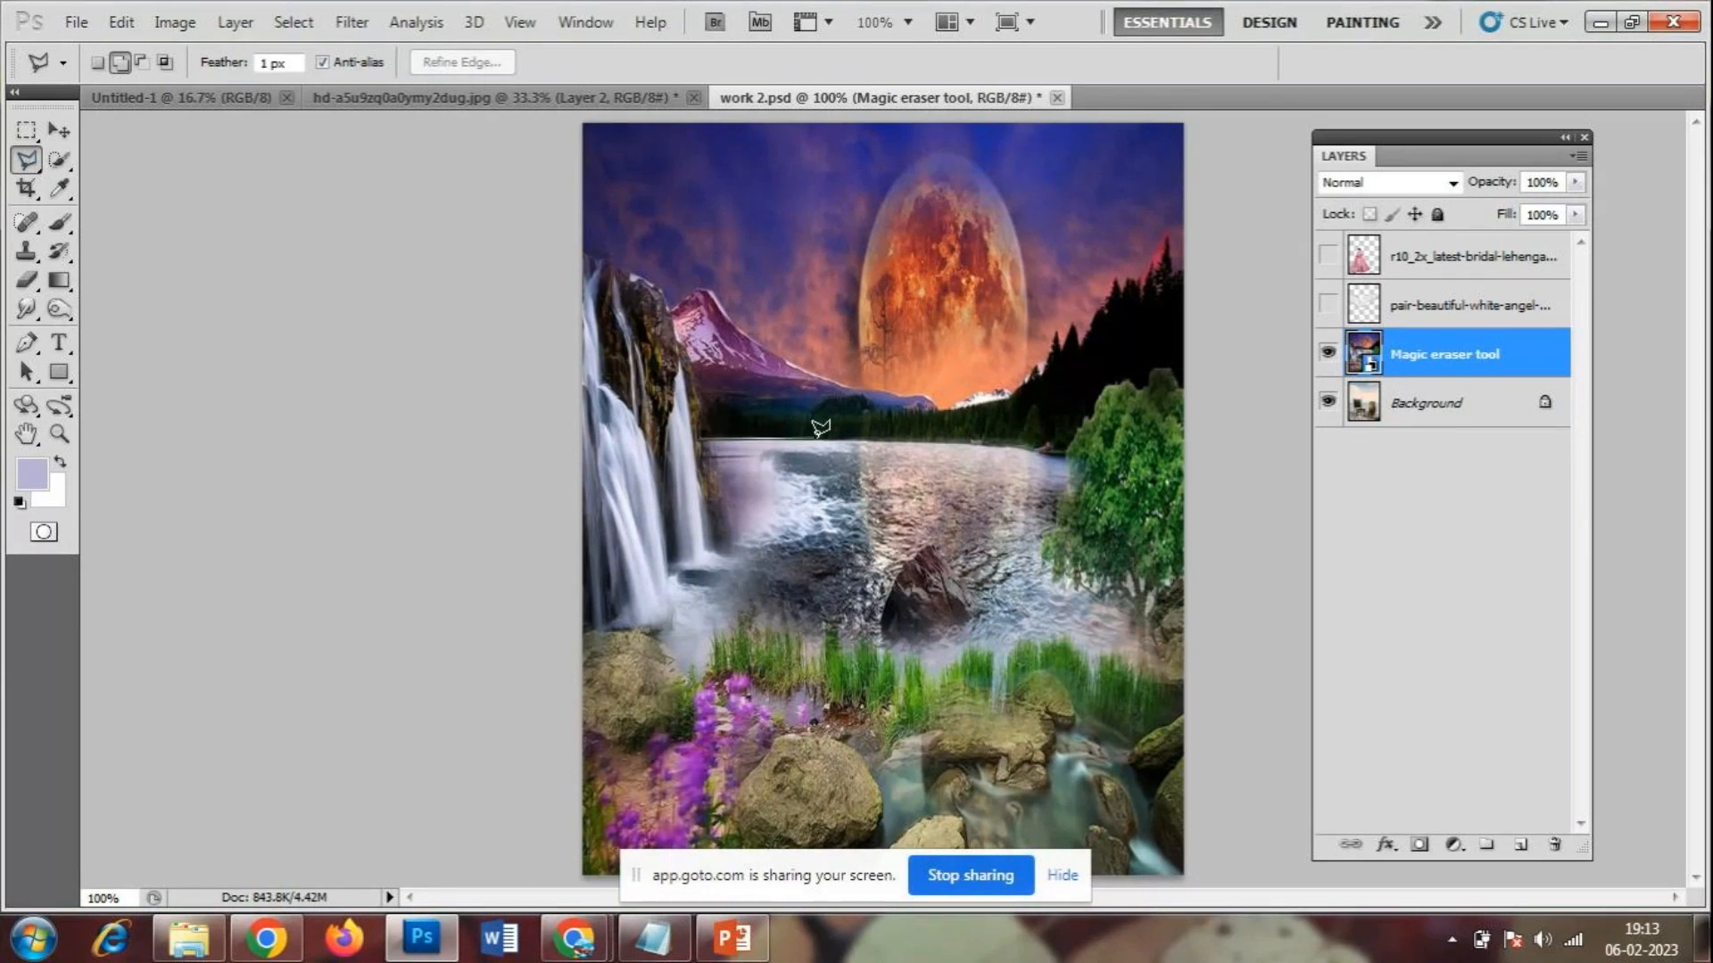
pyautogui.click(1216, 434)
pyautogui.click(1237, 268)
pyautogui.click(1236, 118)
pyautogui.click(571, 117)
pyautogui.click(510, 166)
pyautogui.click(513, 302)
pyautogui.click(584, 259)
pyautogui.click(631, 277)
pyautogui.click(662, 287)
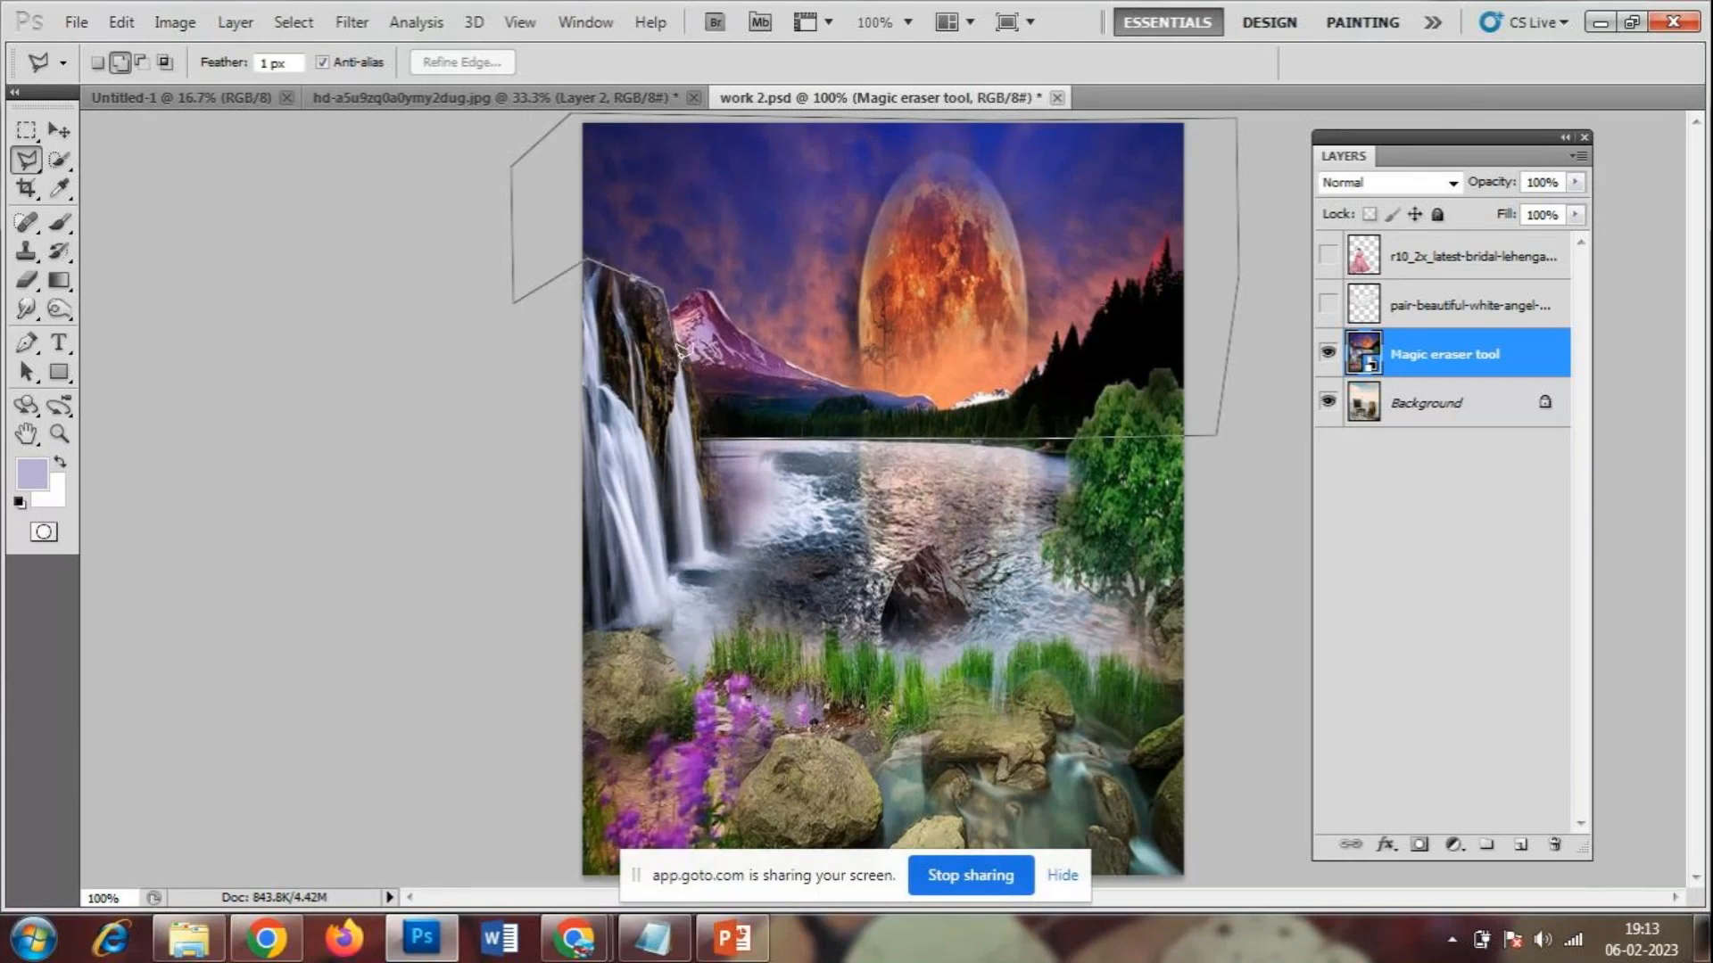
pyautogui.doubleClick(704, 432)
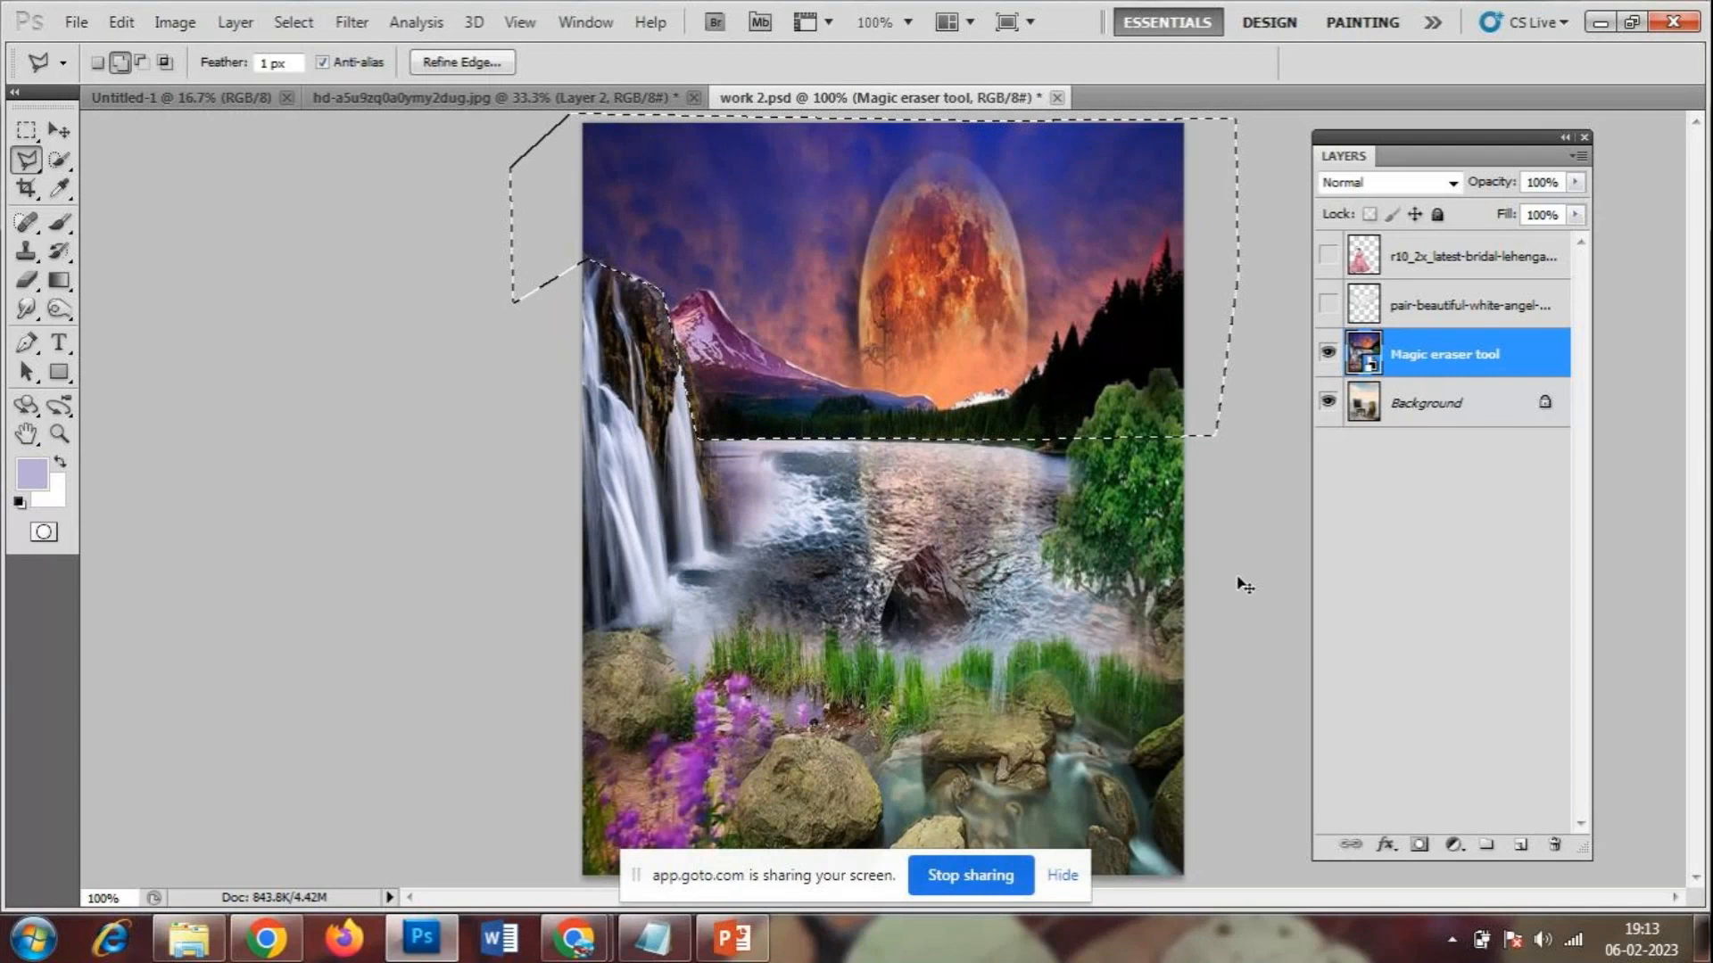
# - Copy the selected sky area to a new layer, then hide the full landscape layer and show the wings and woman
pyautogui.hotkey('ctrl', 'j')
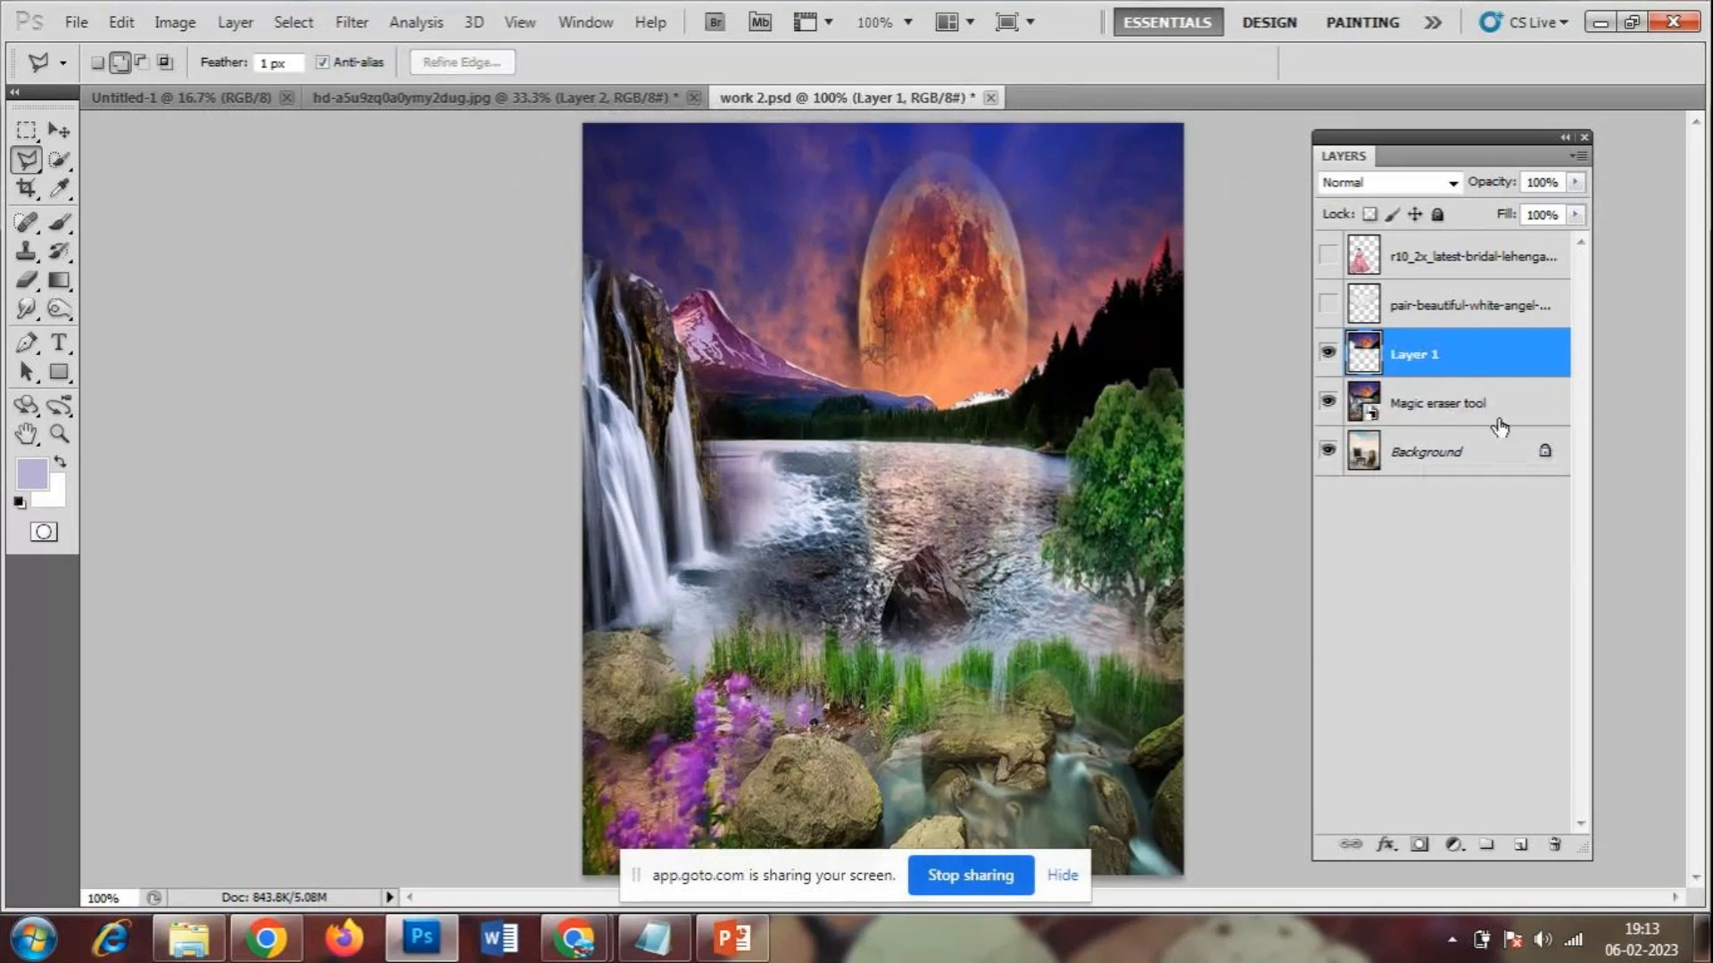
pyautogui.click(1326, 403)
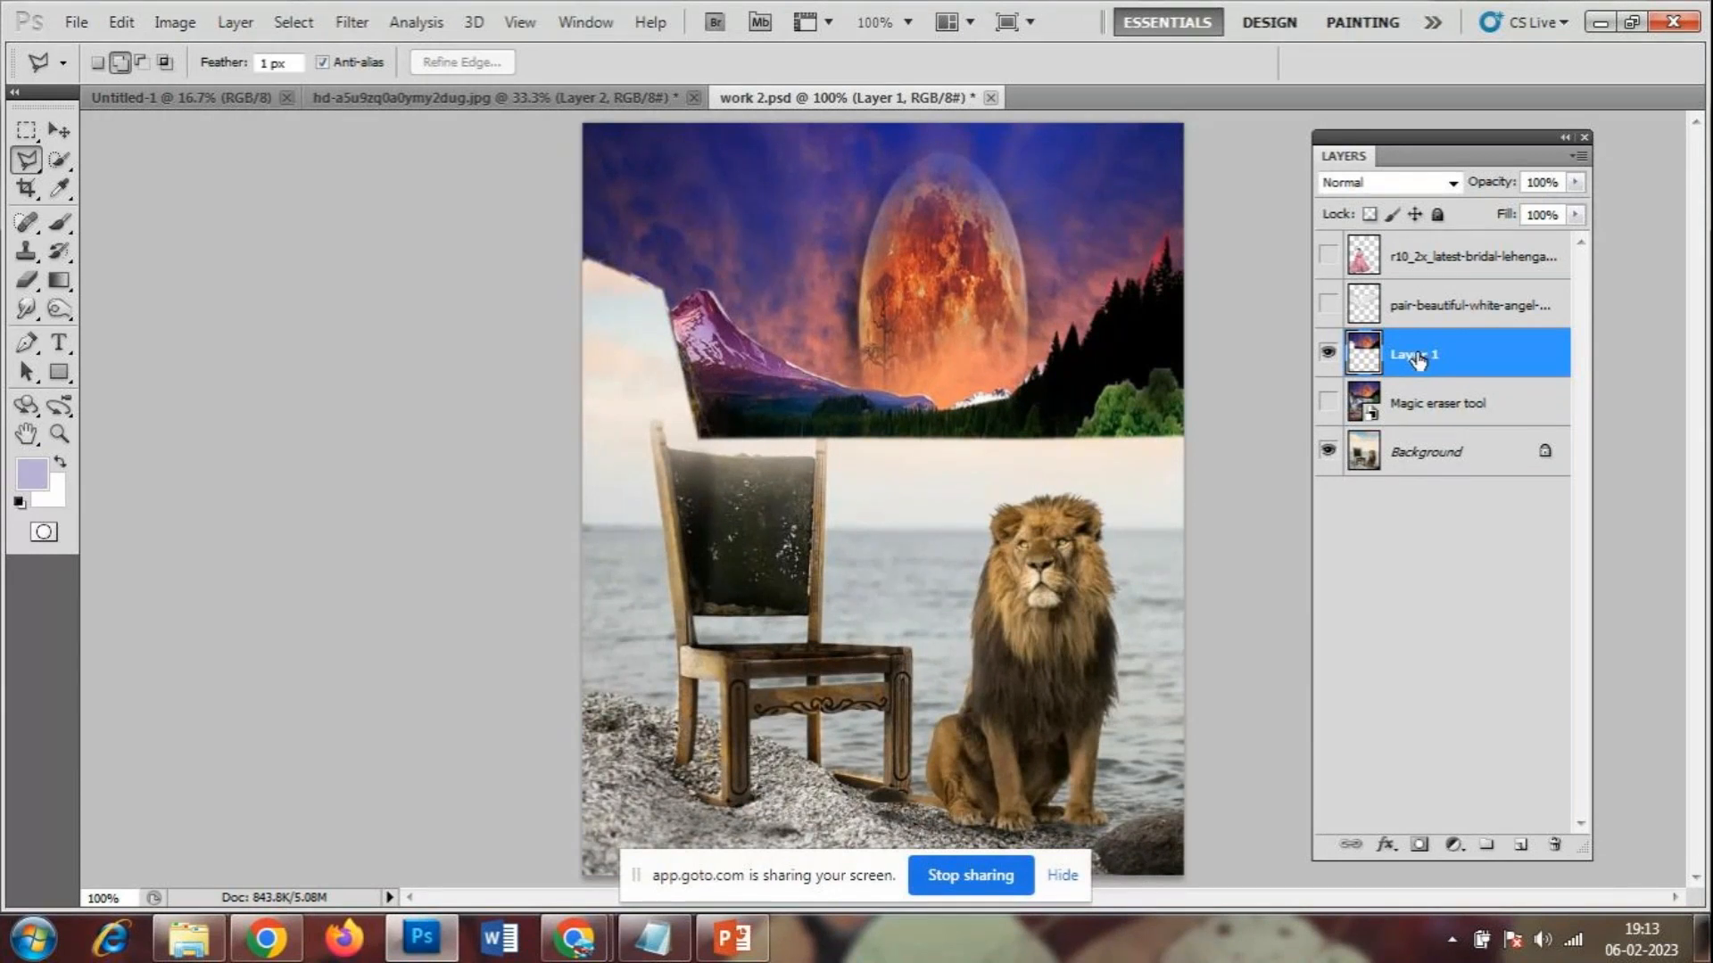
pyautogui.click(1328, 304)
pyautogui.click(1329, 256)
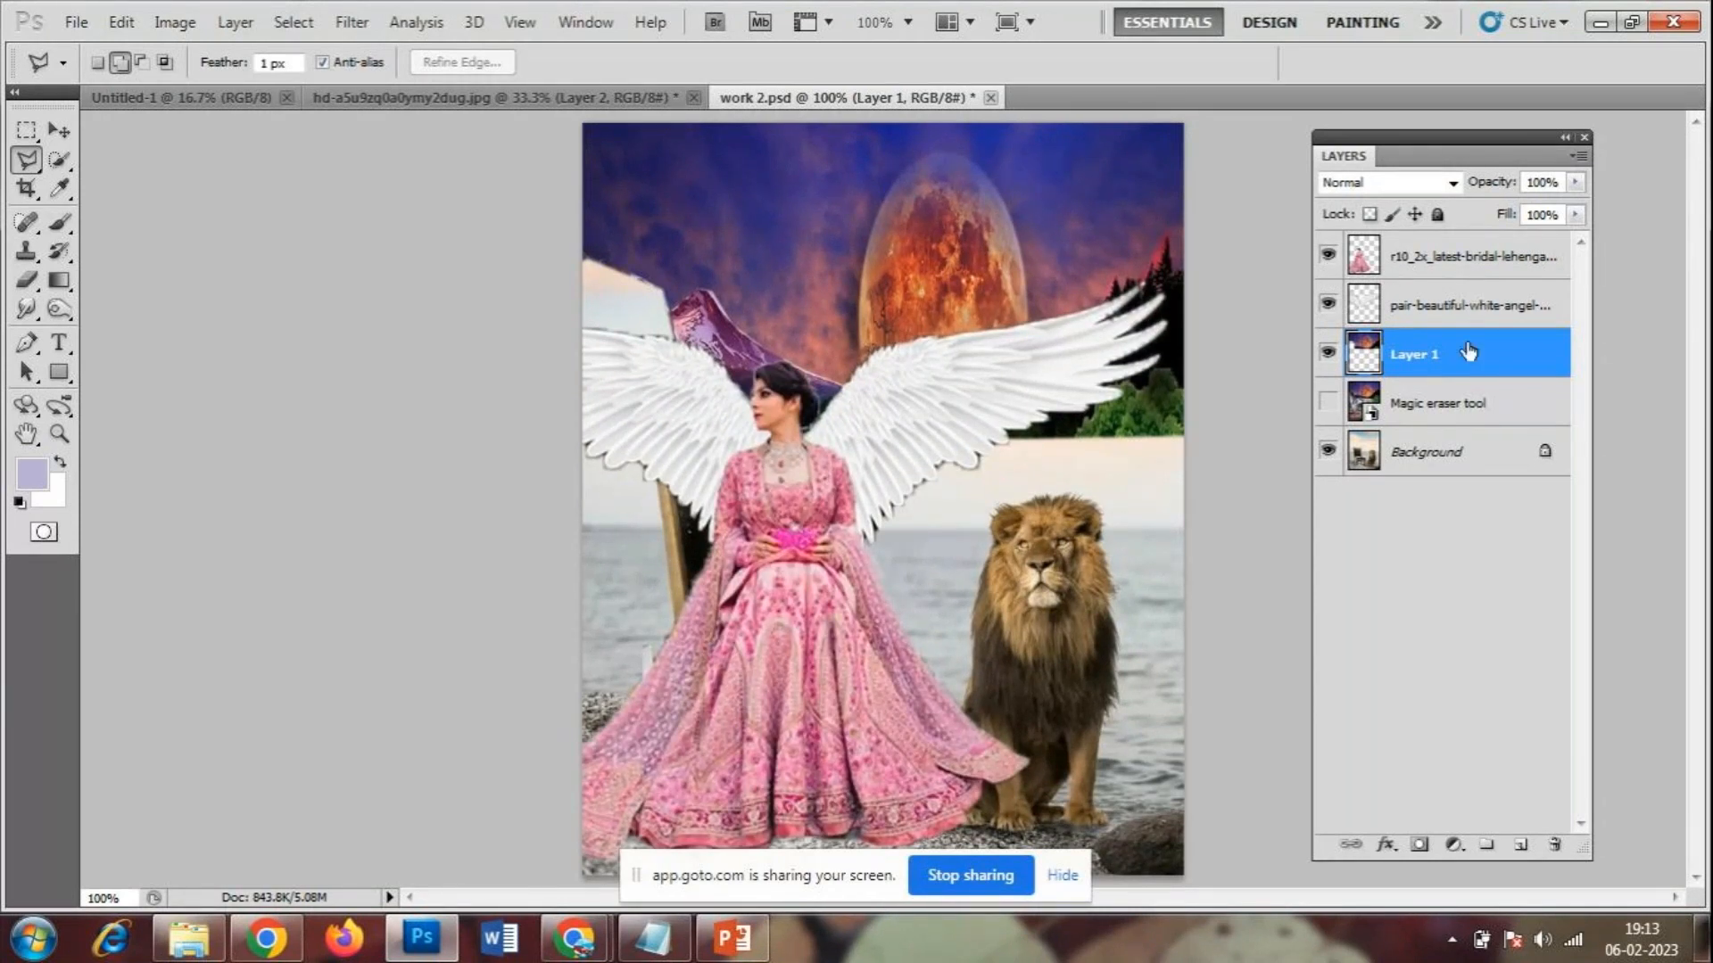
# - Try stretching the copied sky layer to 128.33% width and 125.39% height with a 0.81° rotation, and undo the transform
pyautogui.hotkey('ctrl', 't')
pyautogui.moveTo(897, 448); pyautogui.dragTo(898, 530)
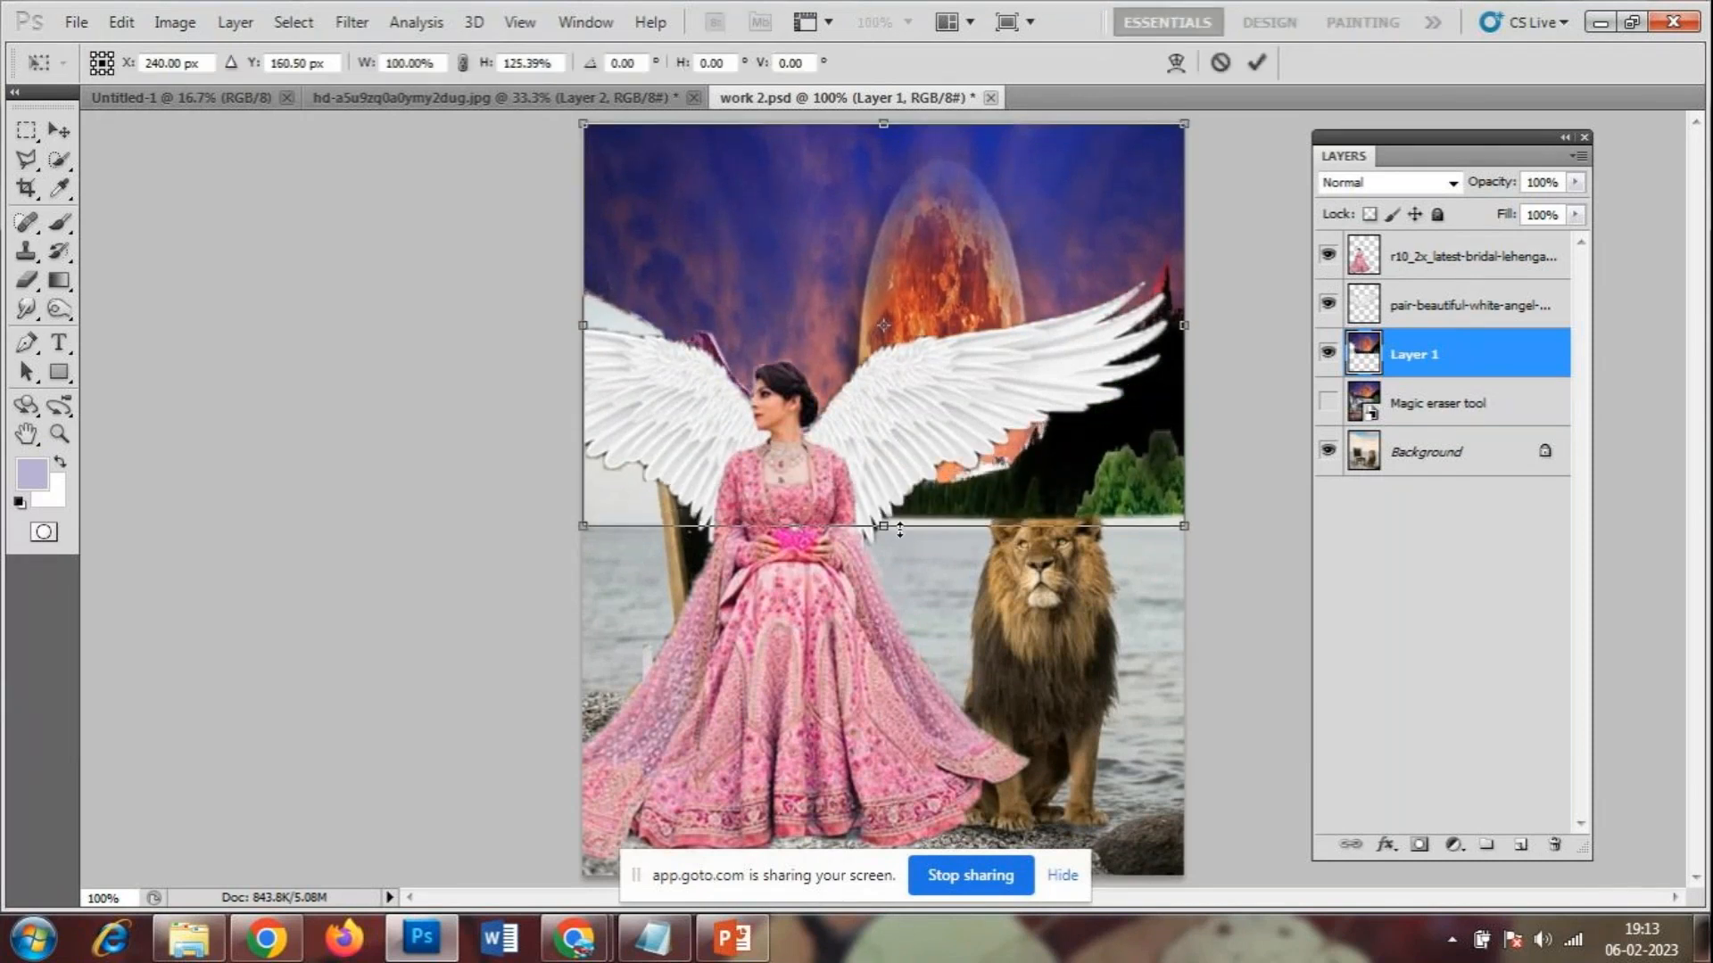
pyautogui.moveTo(579, 327); pyautogui.dragTo(415, 389)
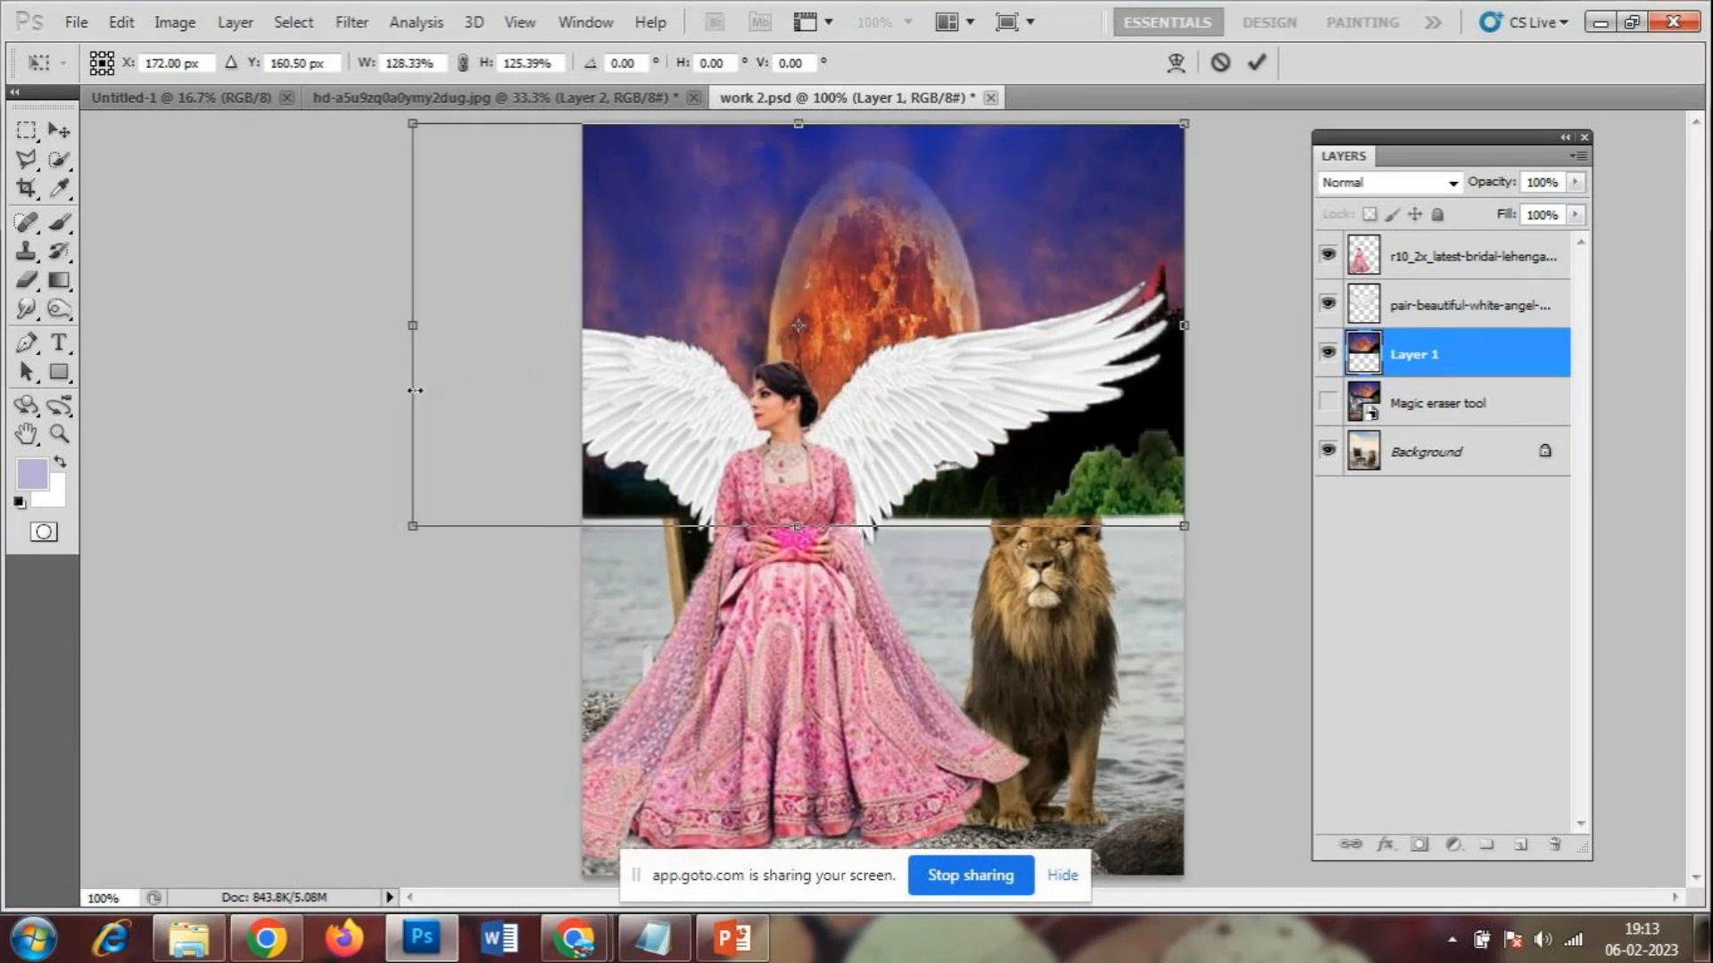
pyautogui.moveTo(1196, 333); pyautogui.dragTo(1242, 344)
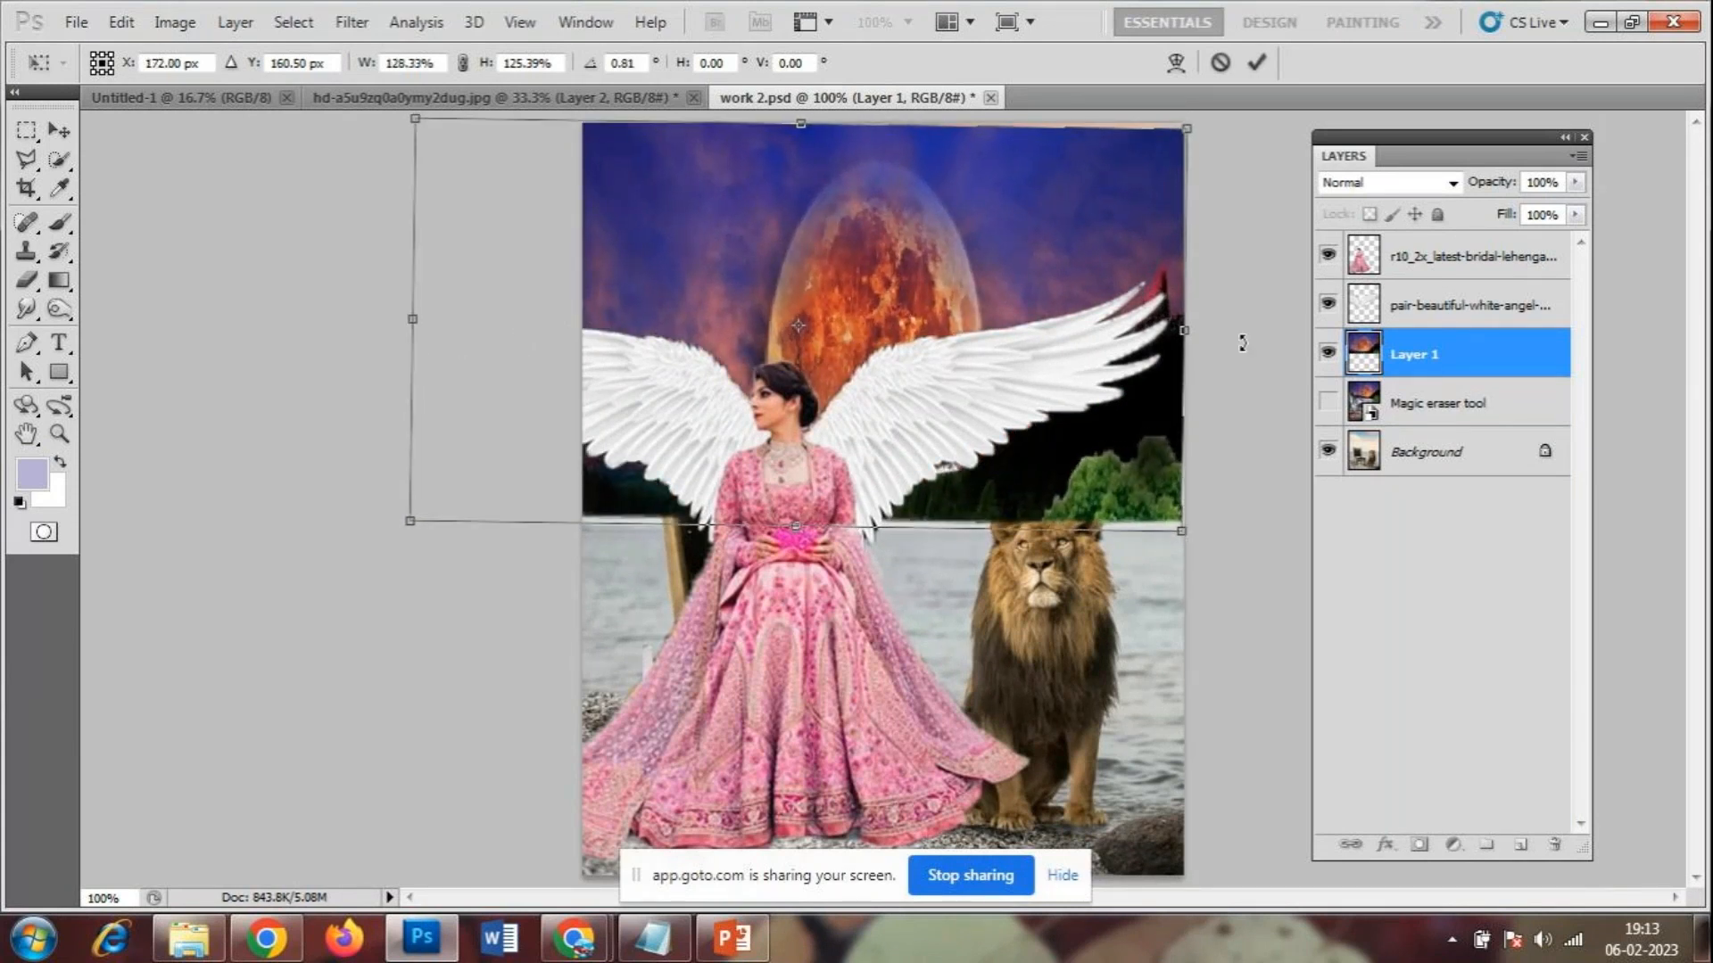
pyautogui.press('Return')
pyautogui.press('l')
pyautogui.hotkey('ctrl', 'z')
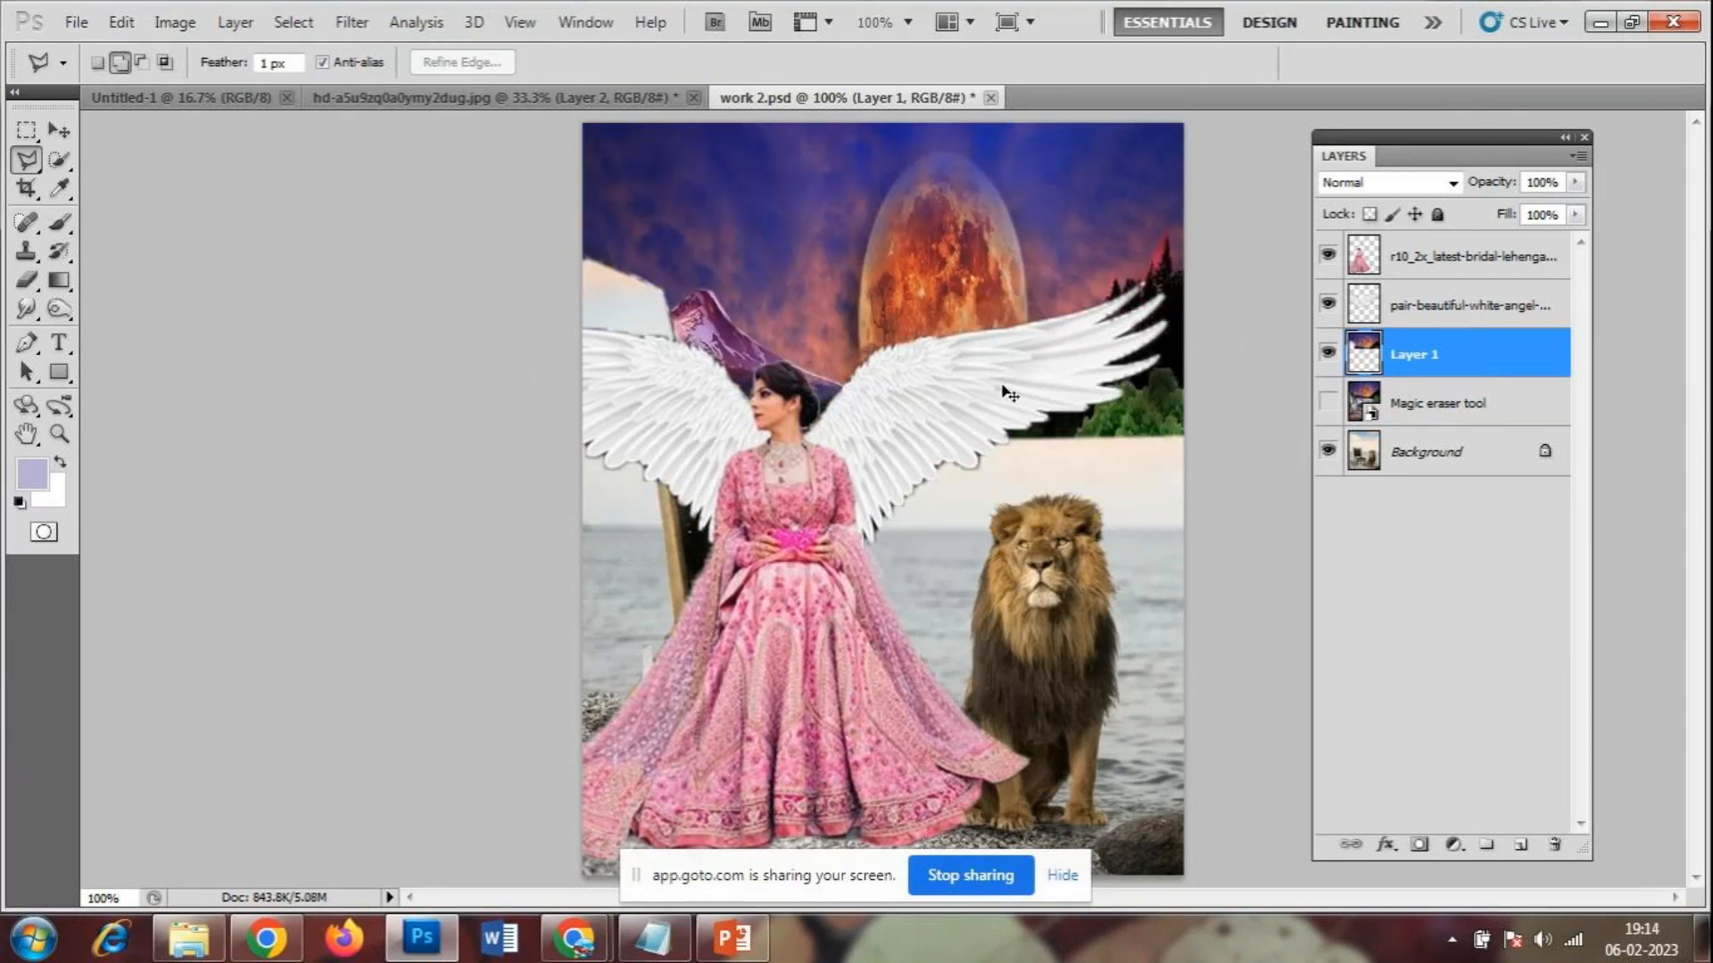
pyautogui.hotkey('ctrl', 'z')
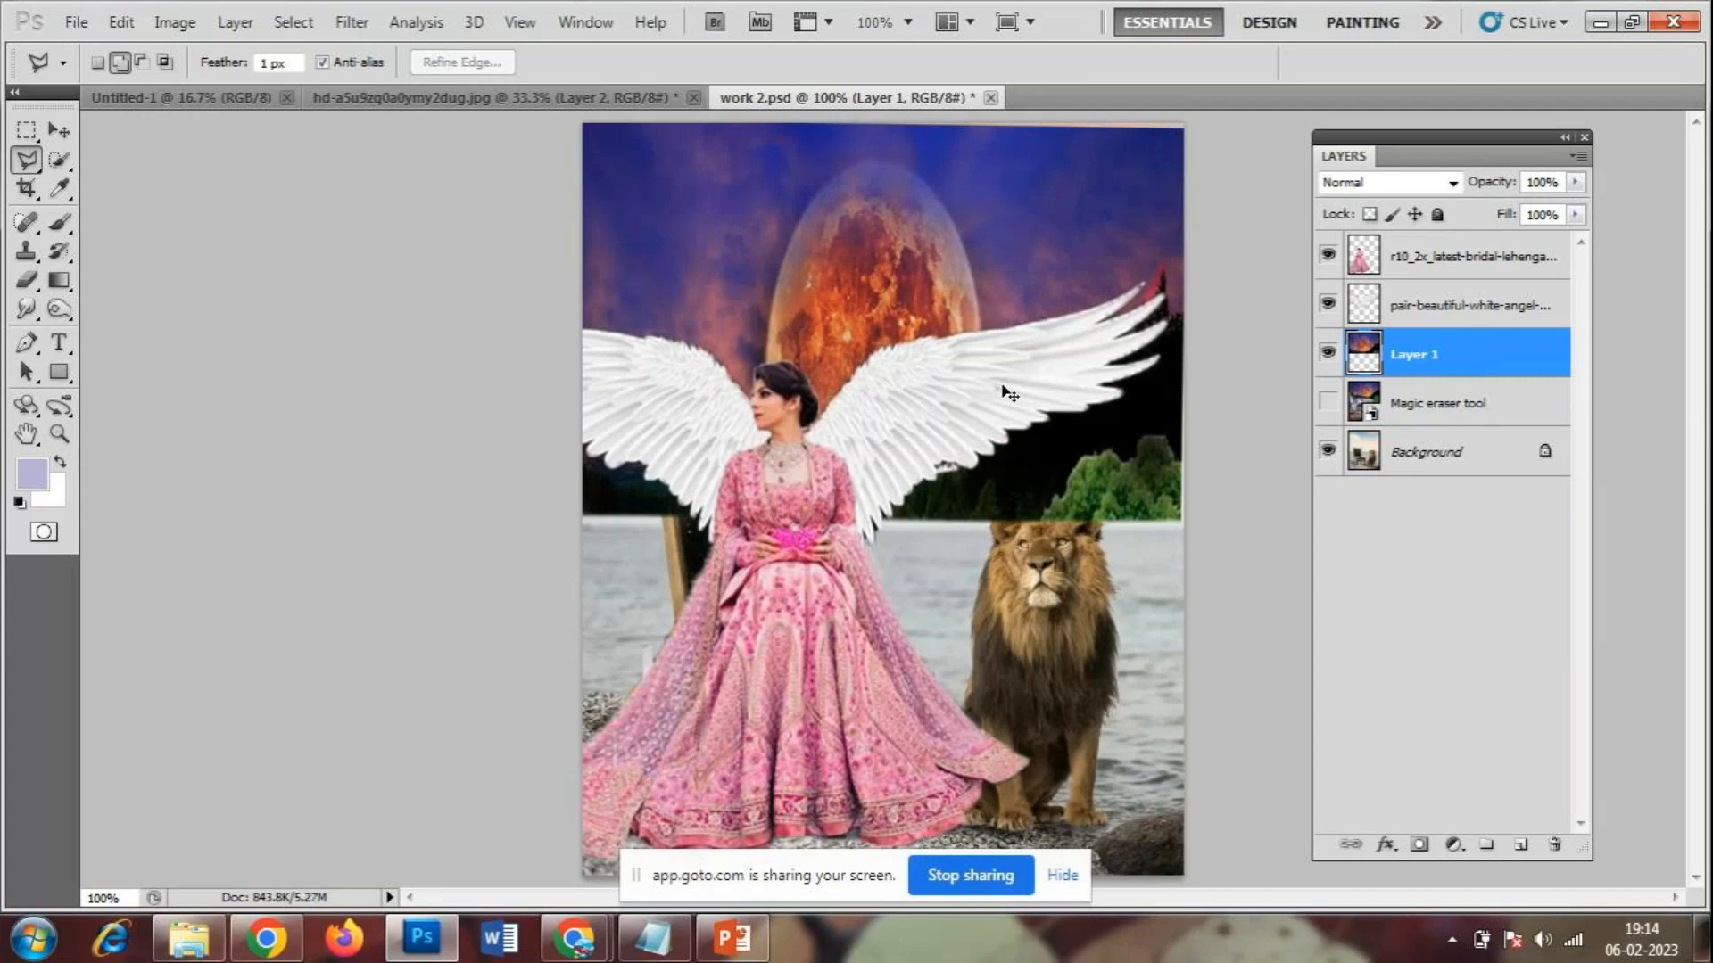
pyautogui.hotkey('ctrl', 'z')
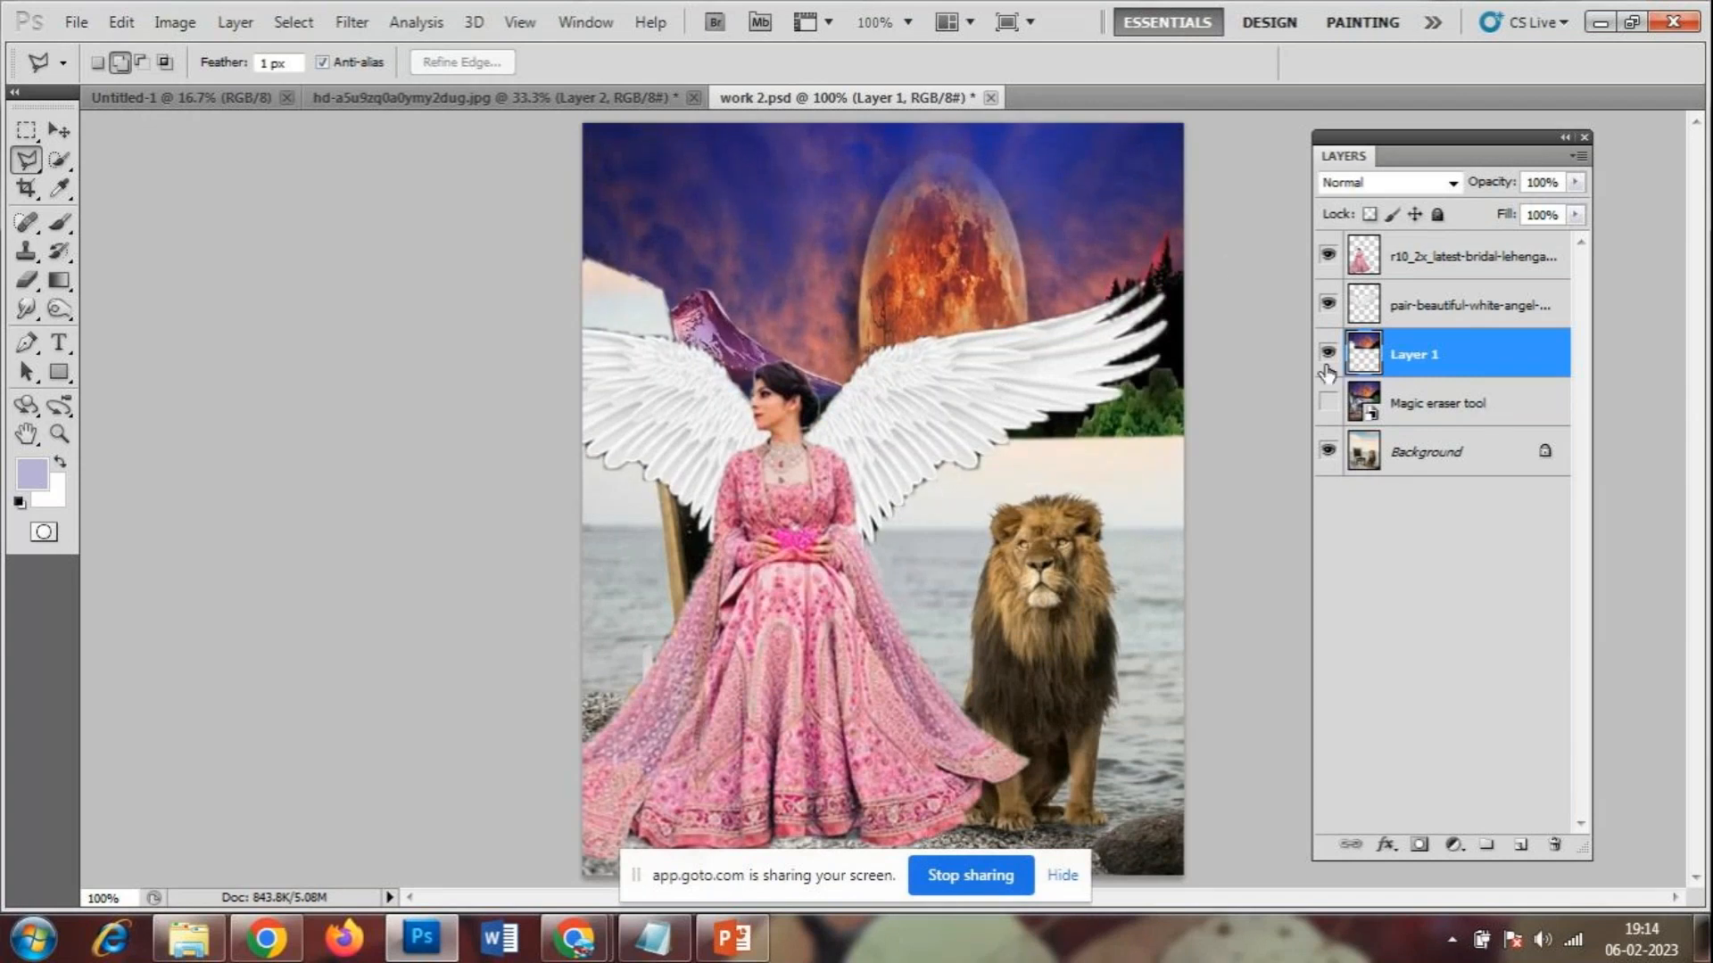
# - Hide the copied sky layer and show the full Magic eraser tool landscape layer
pyautogui.click(1327, 364)
pyautogui.click(1329, 402)
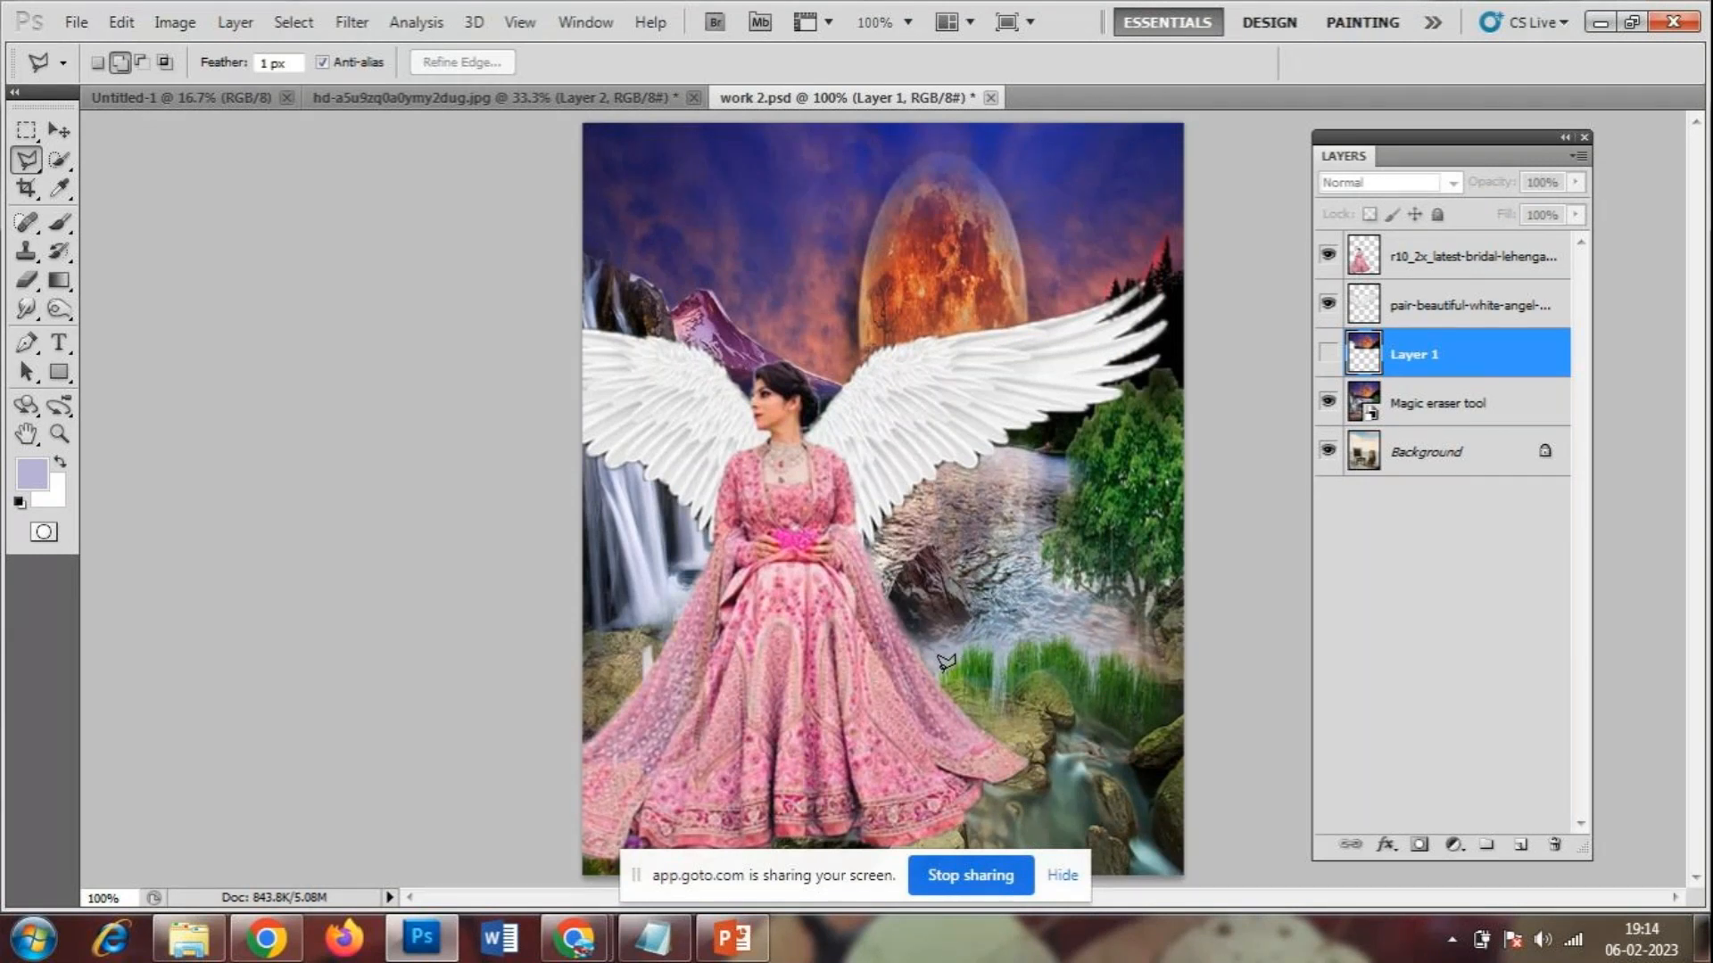
pyautogui.moveTo(26, 130); pyautogui.dragTo(158, 163)
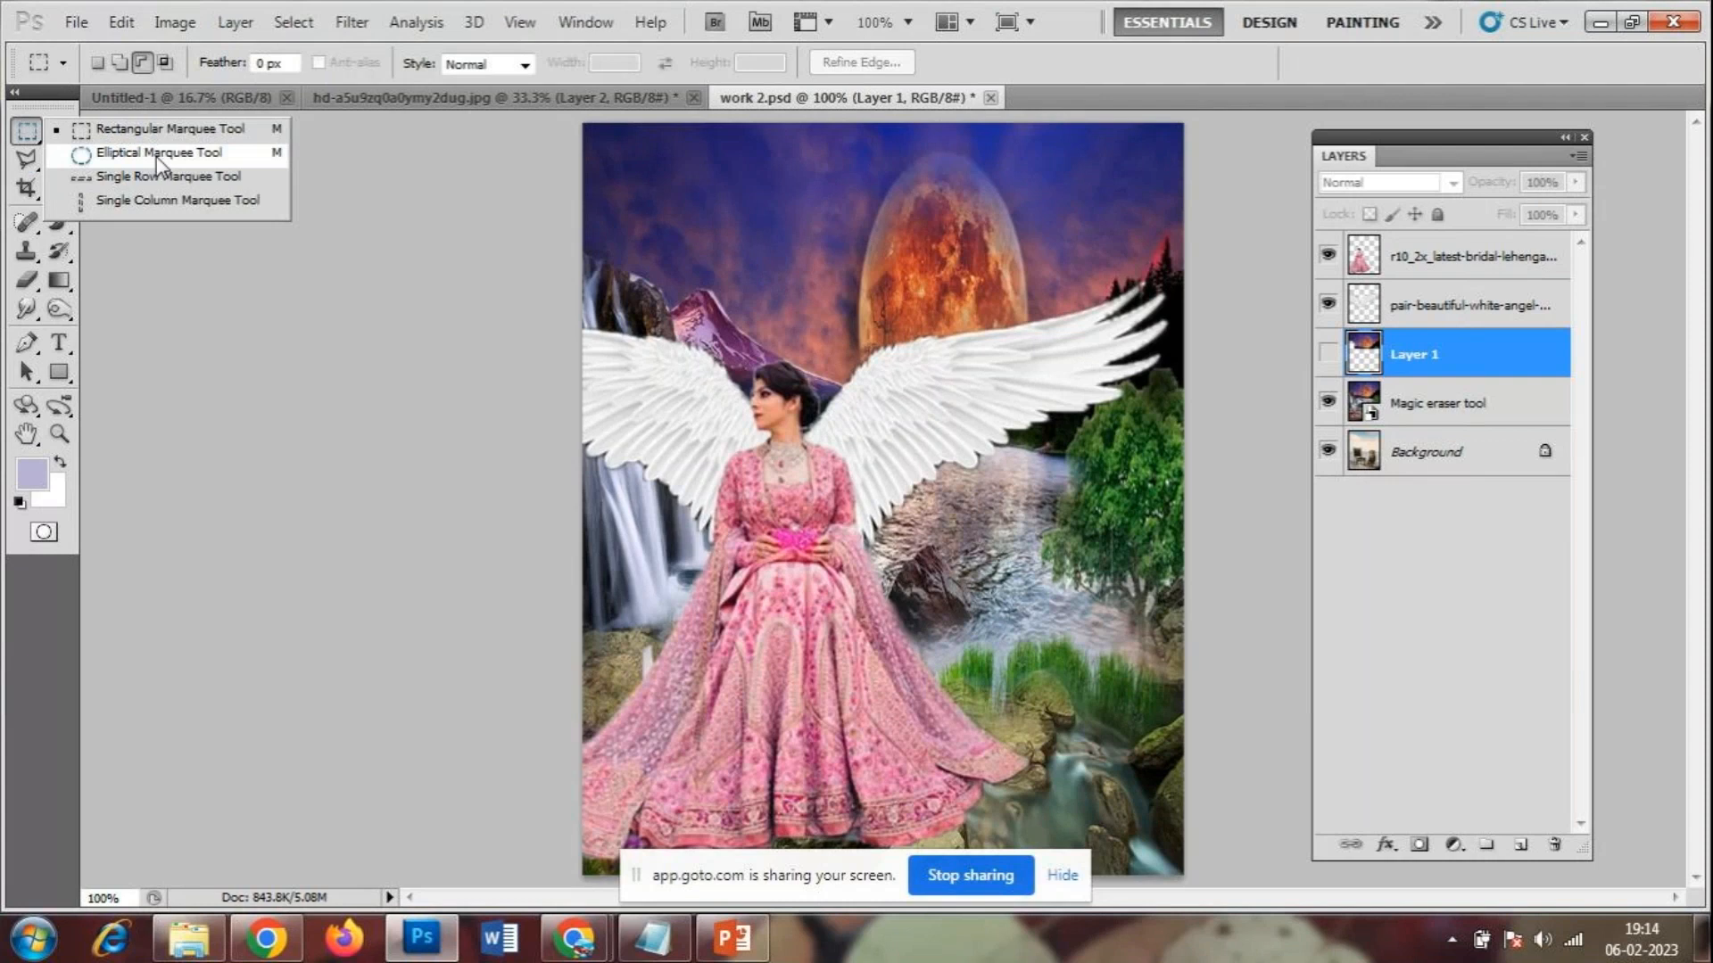
pyautogui.click(1101, 93)
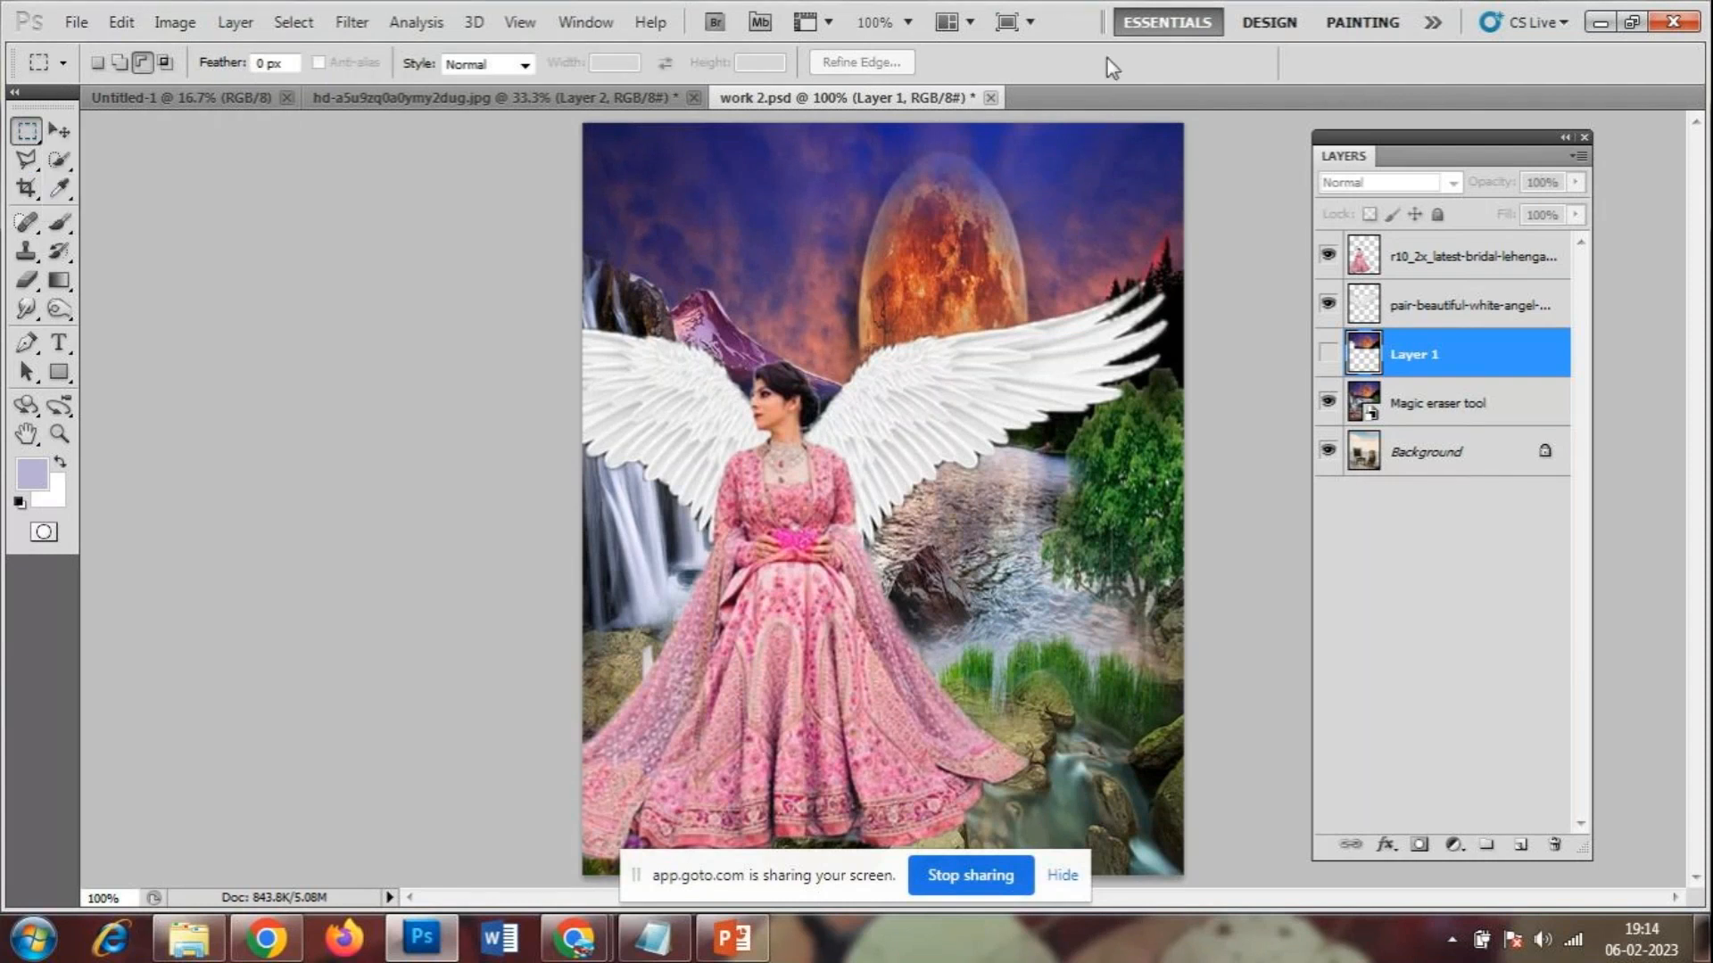
# - Stretch the Magic eraser tool landscape horizontally to 31.15% width, extending it past both sides of the canvas
pyautogui.click(1467, 403)
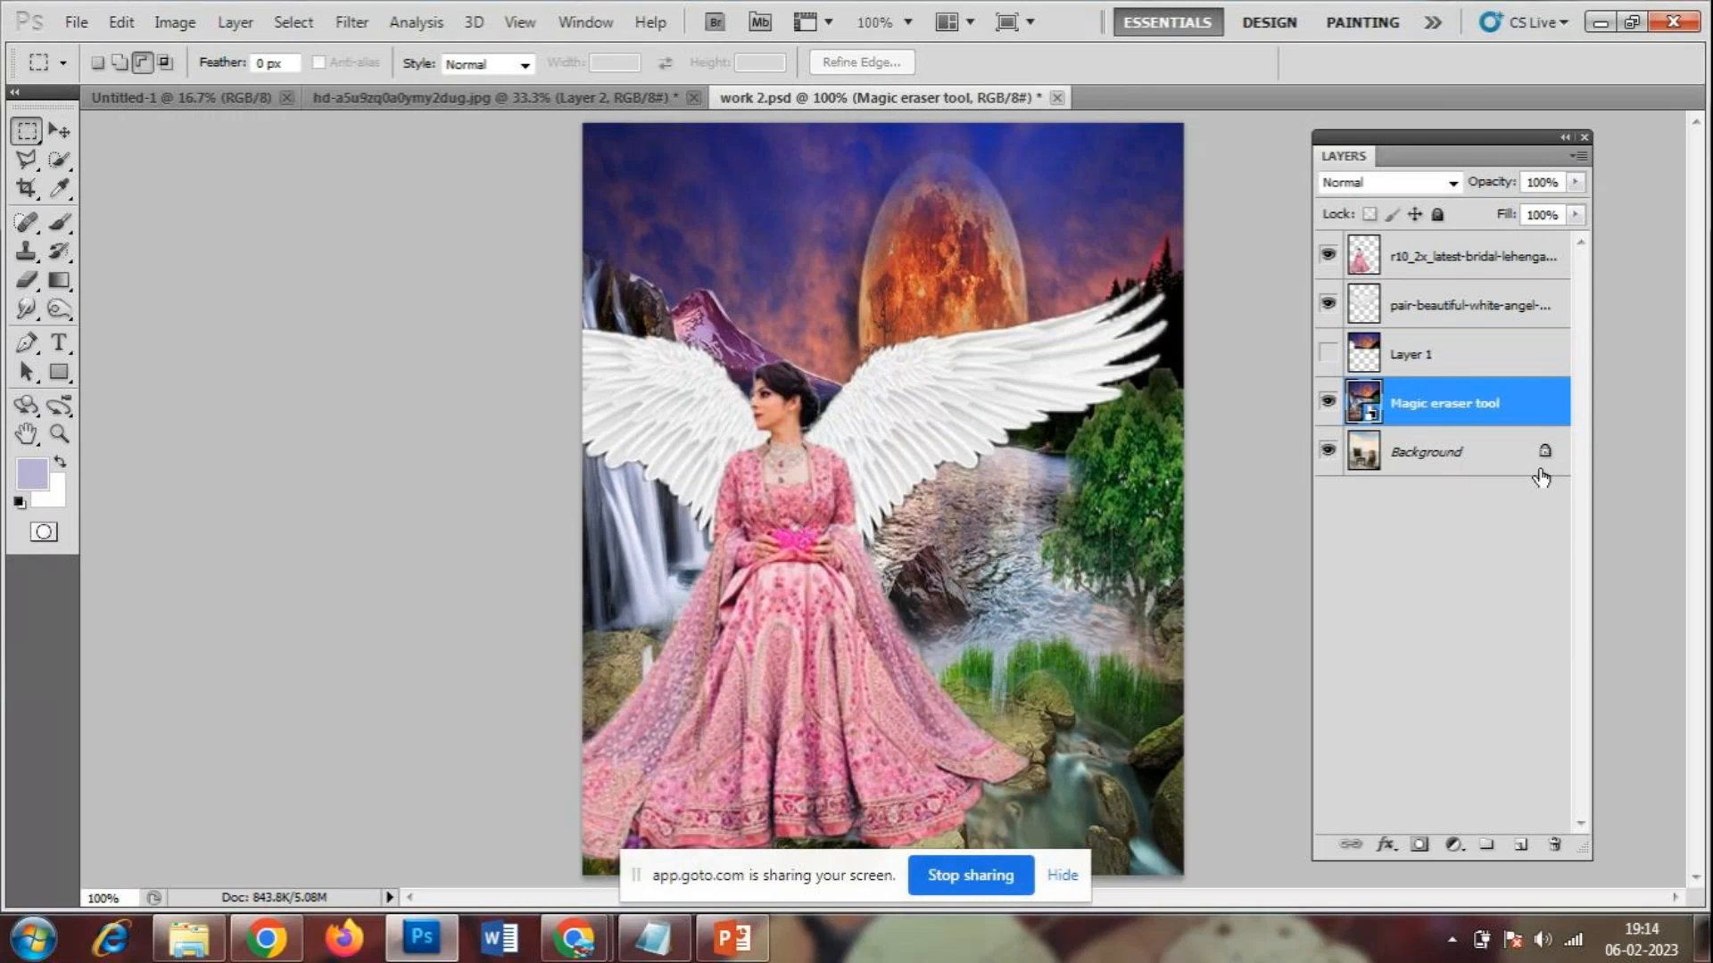
pyautogui.hotkey('ctrl', 't')
pyautogui.moveTo(582, 501); pyautogui.dragTo(453, 501)
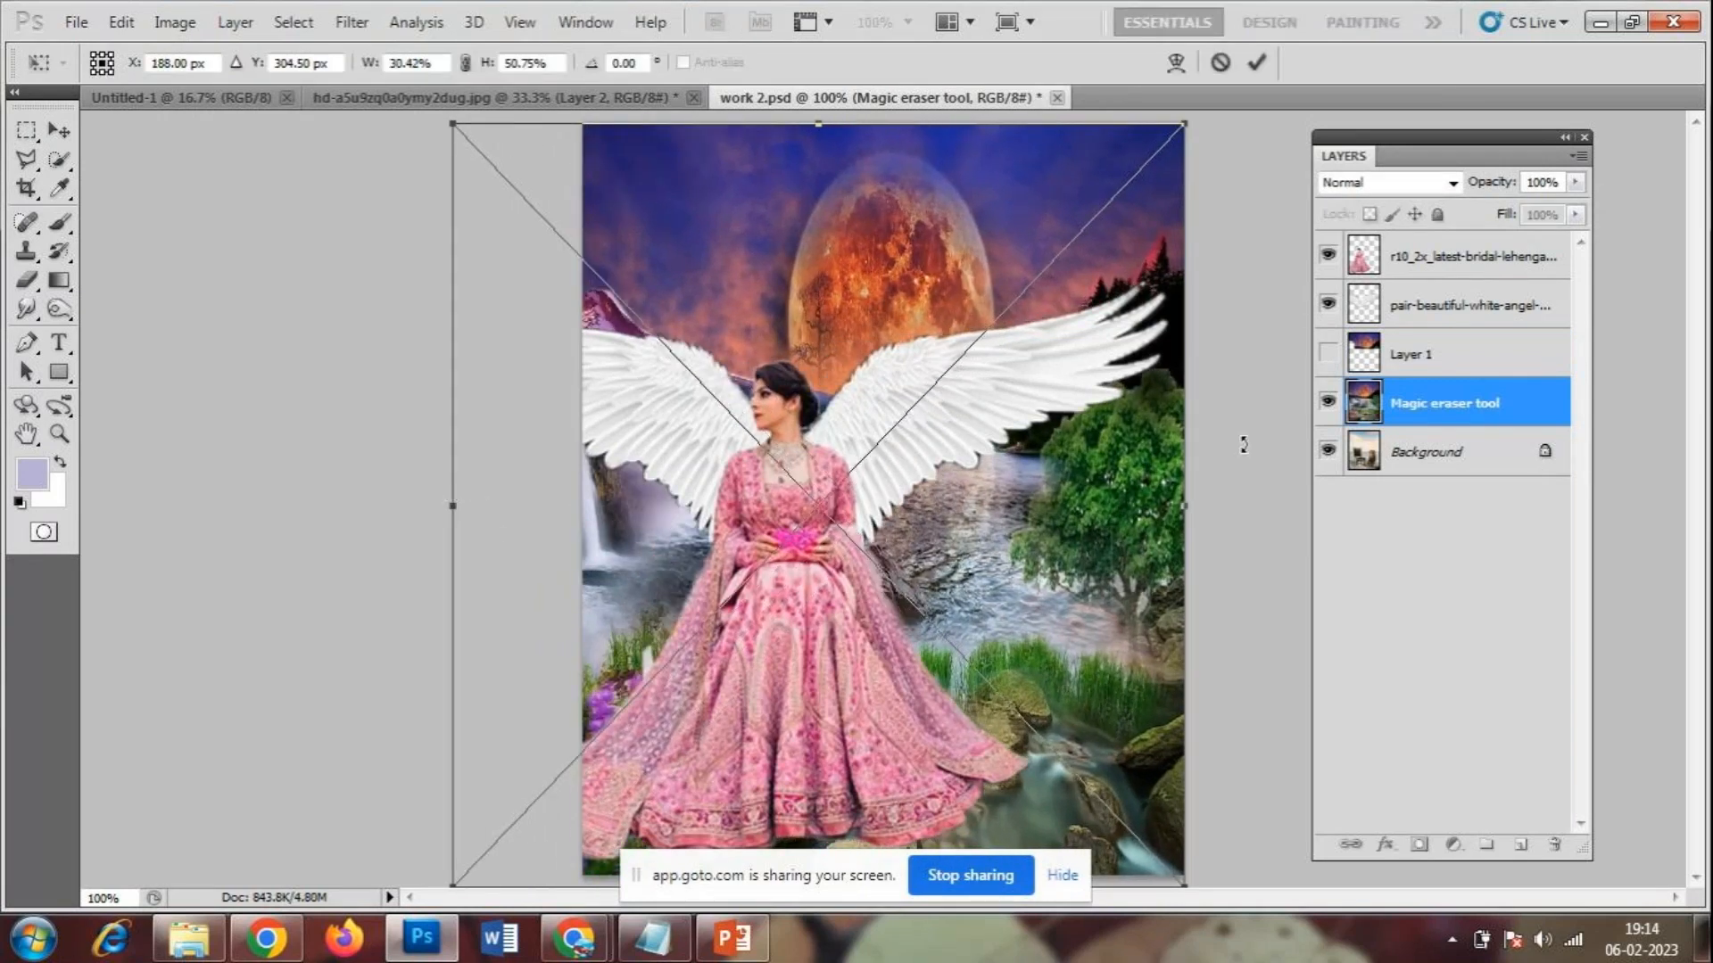
pyautogui.moveTo(1185, 512); pyautogui.dragTo(1201, 520)
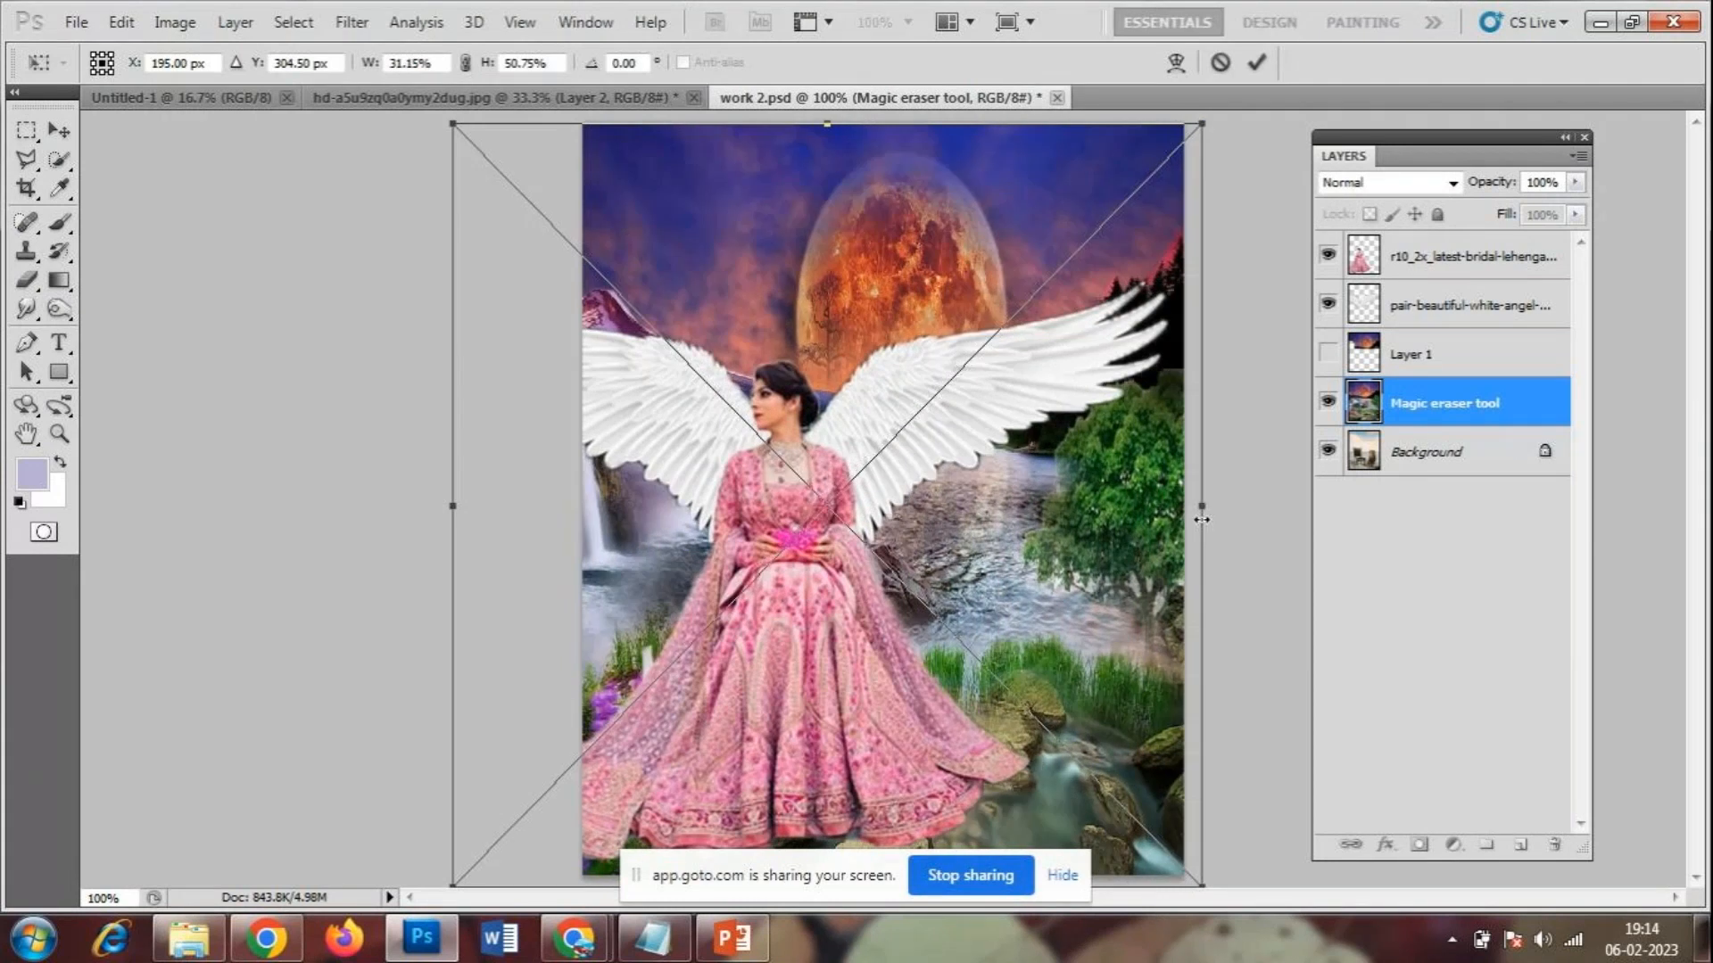
pyautogui.press('Return')
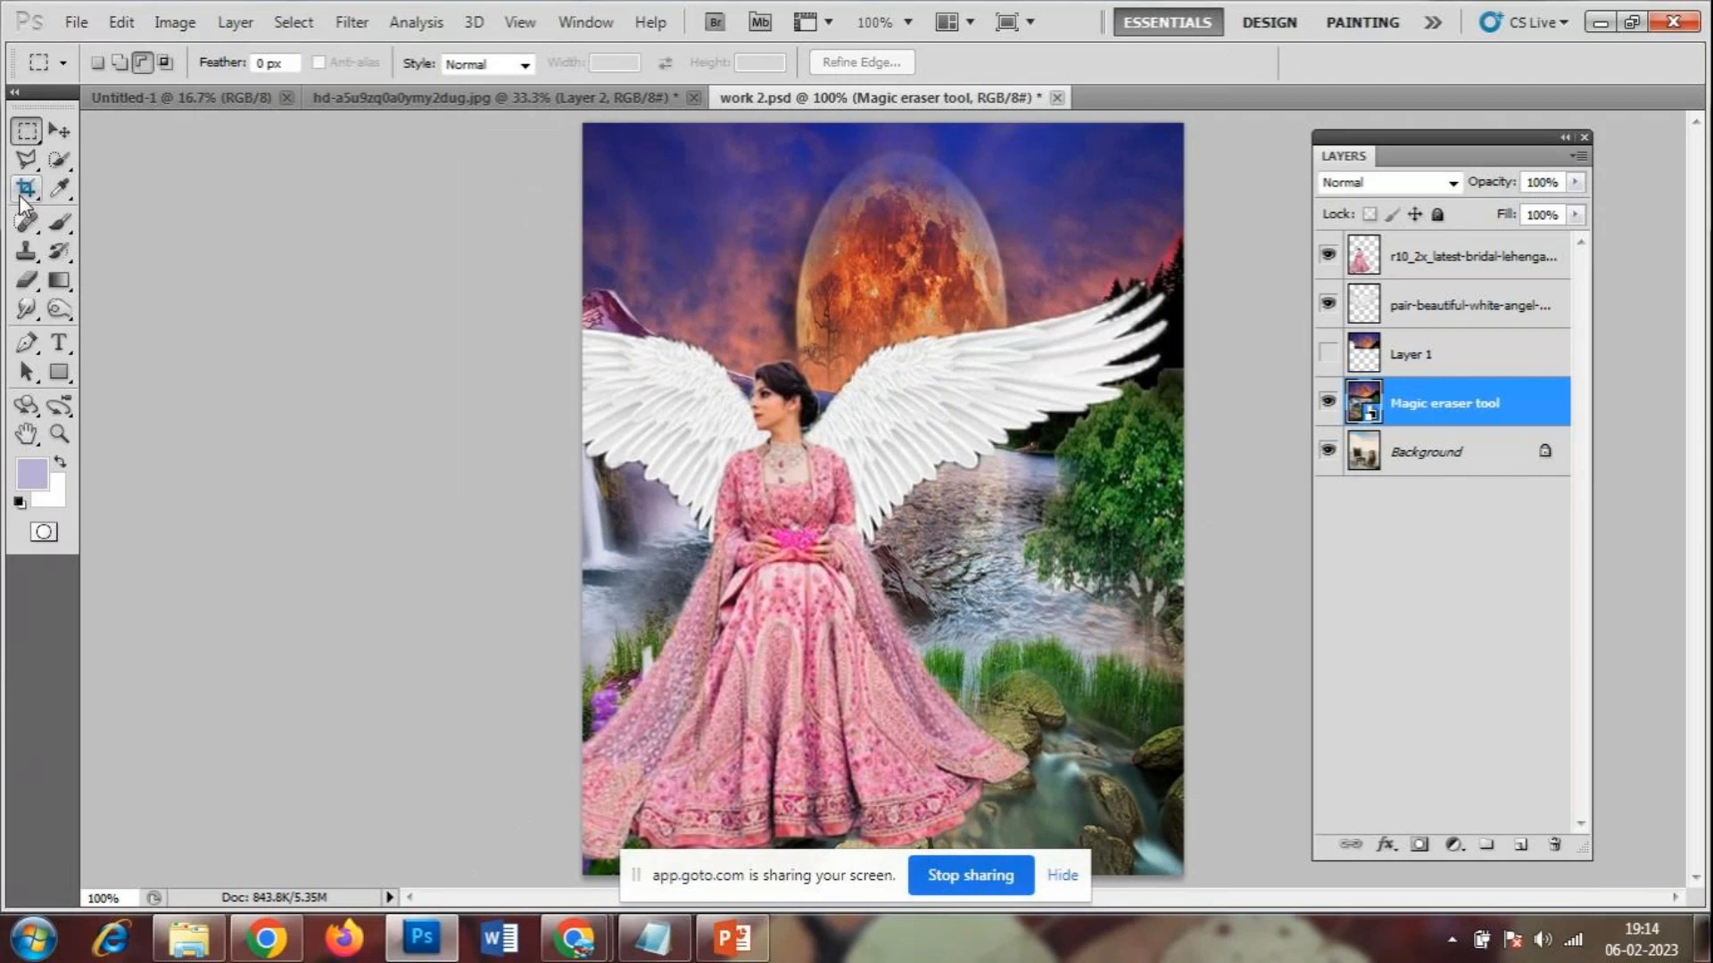
# - Choose the Eraser tool and rasterize the Magic eraser tool landscape layer
pyautogui.click(28, 282)
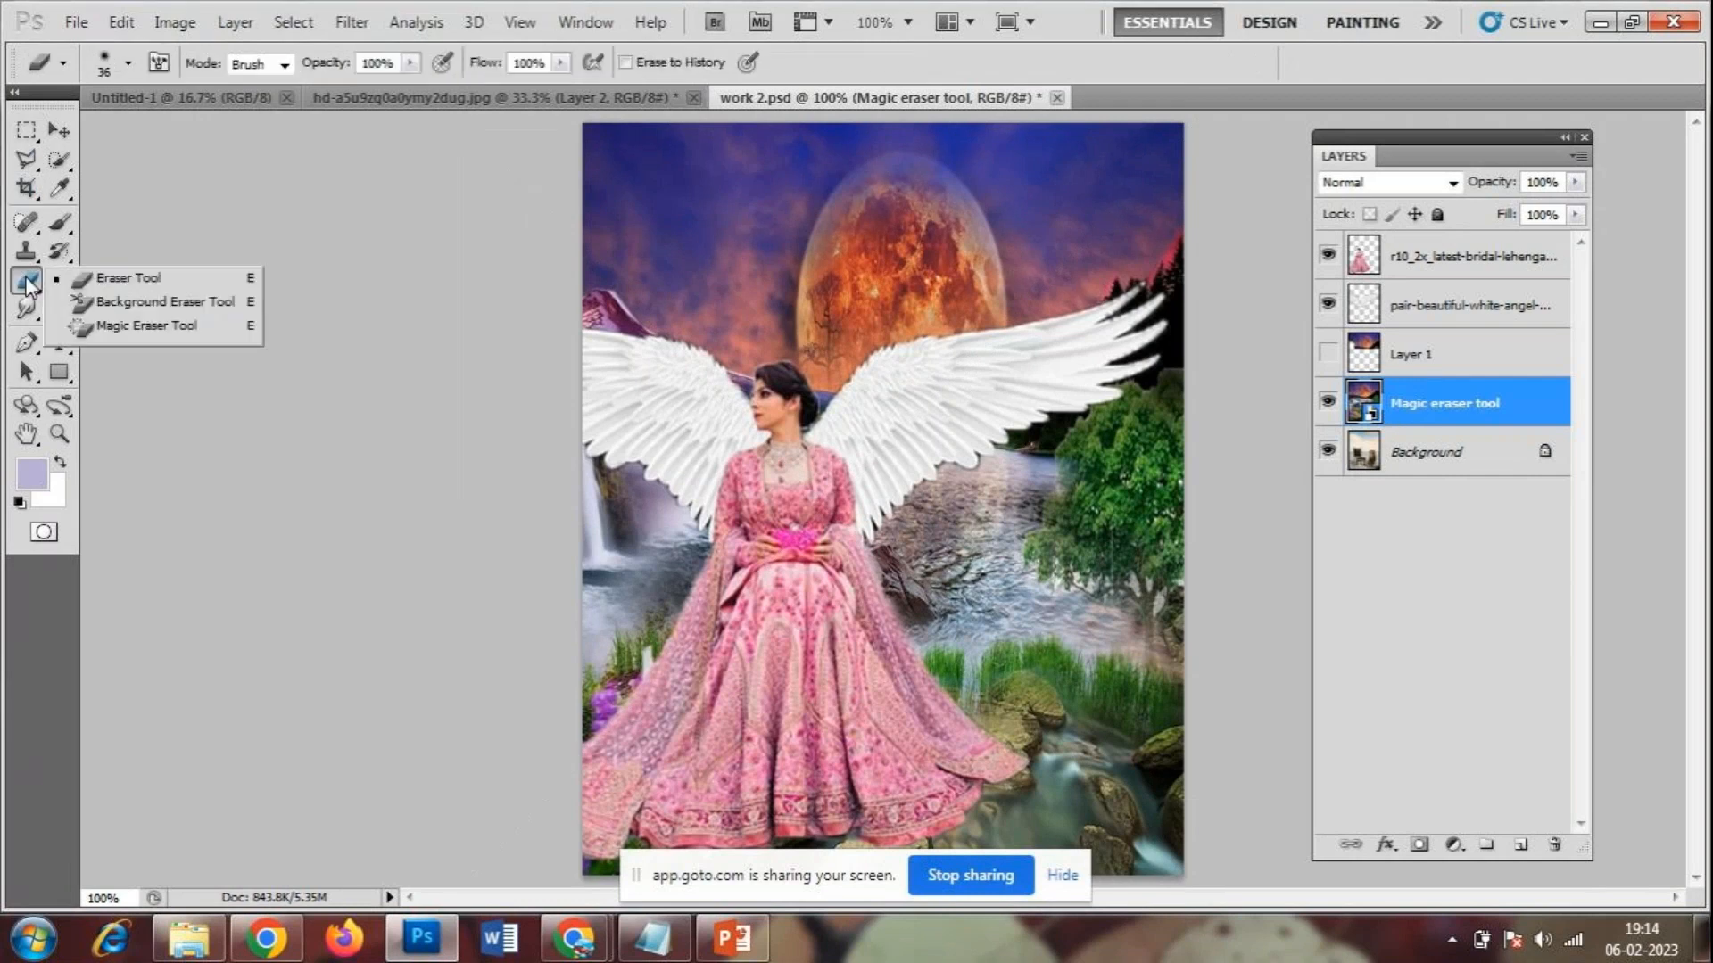
pyautogui.click(124, 279)
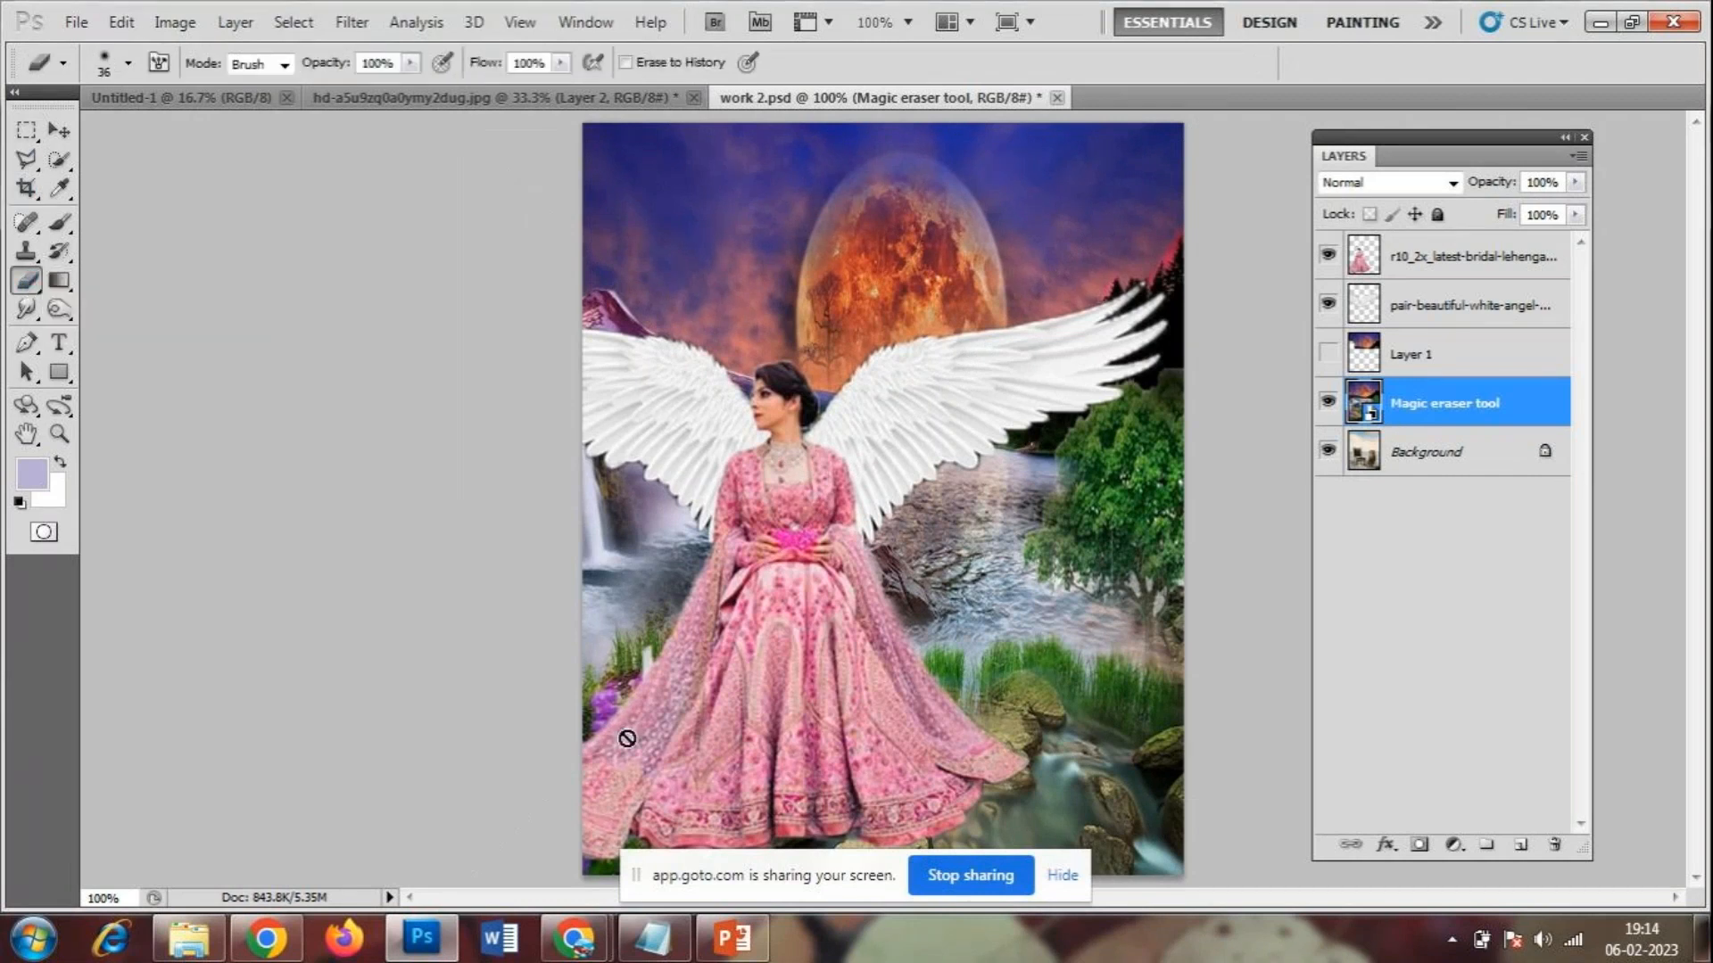
pyautogui.rightClick(1457, 411)
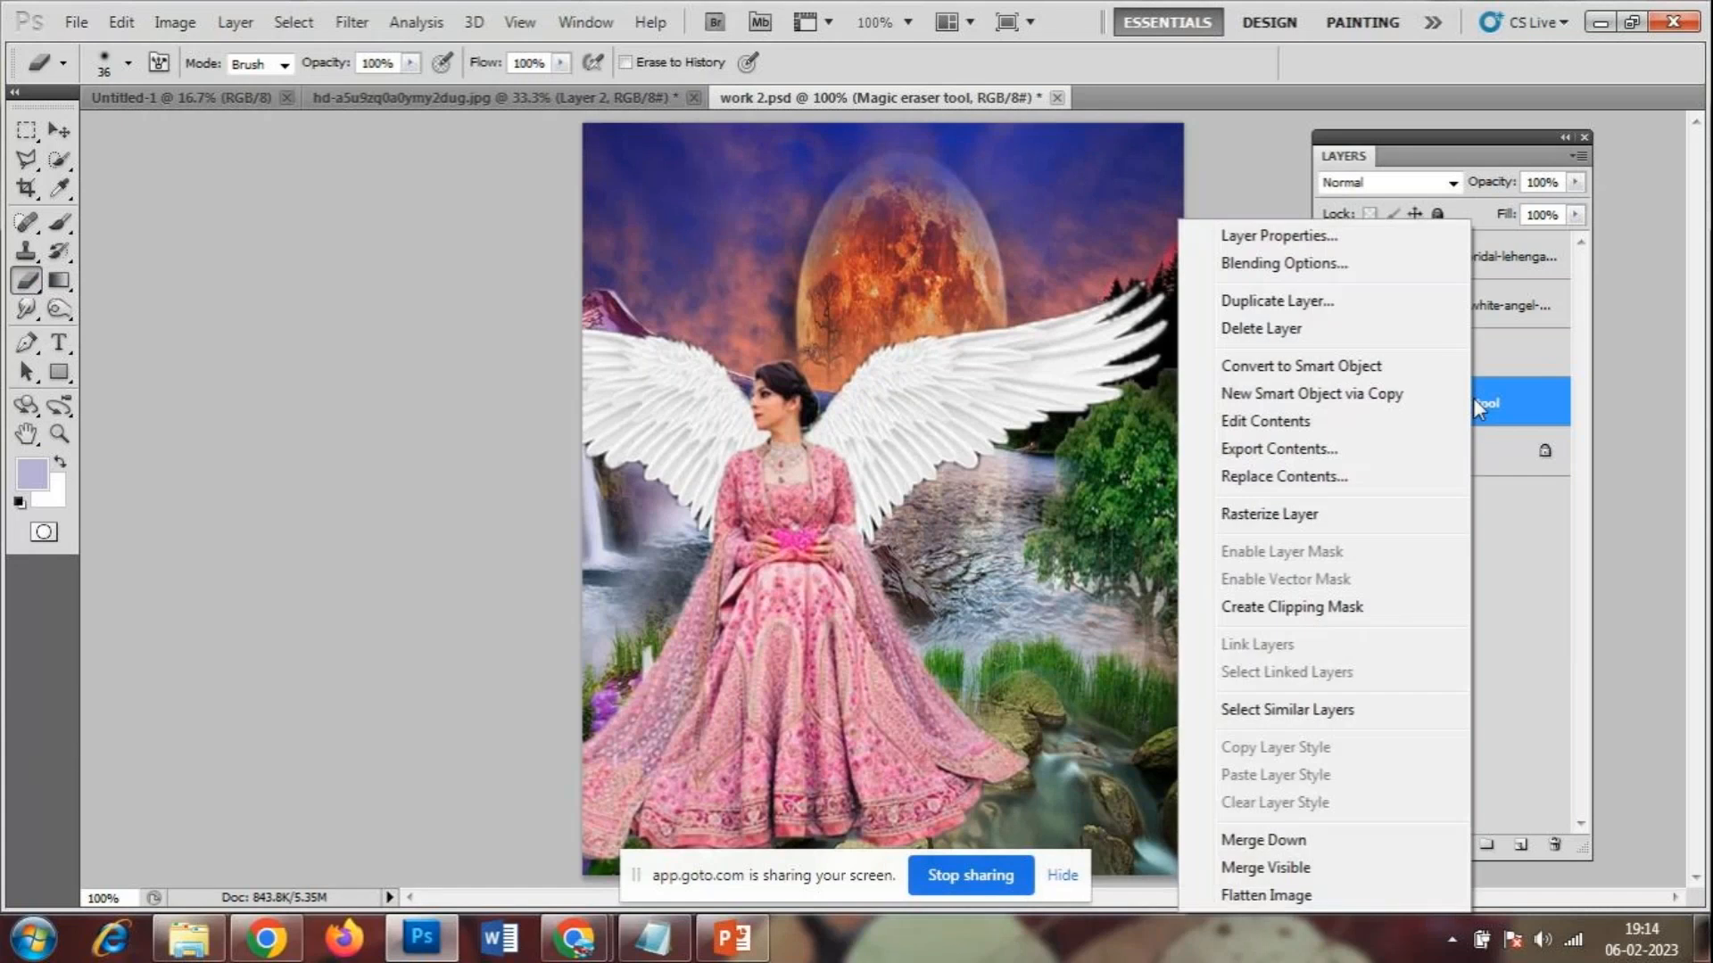
pyautogui.click(1316, 518)
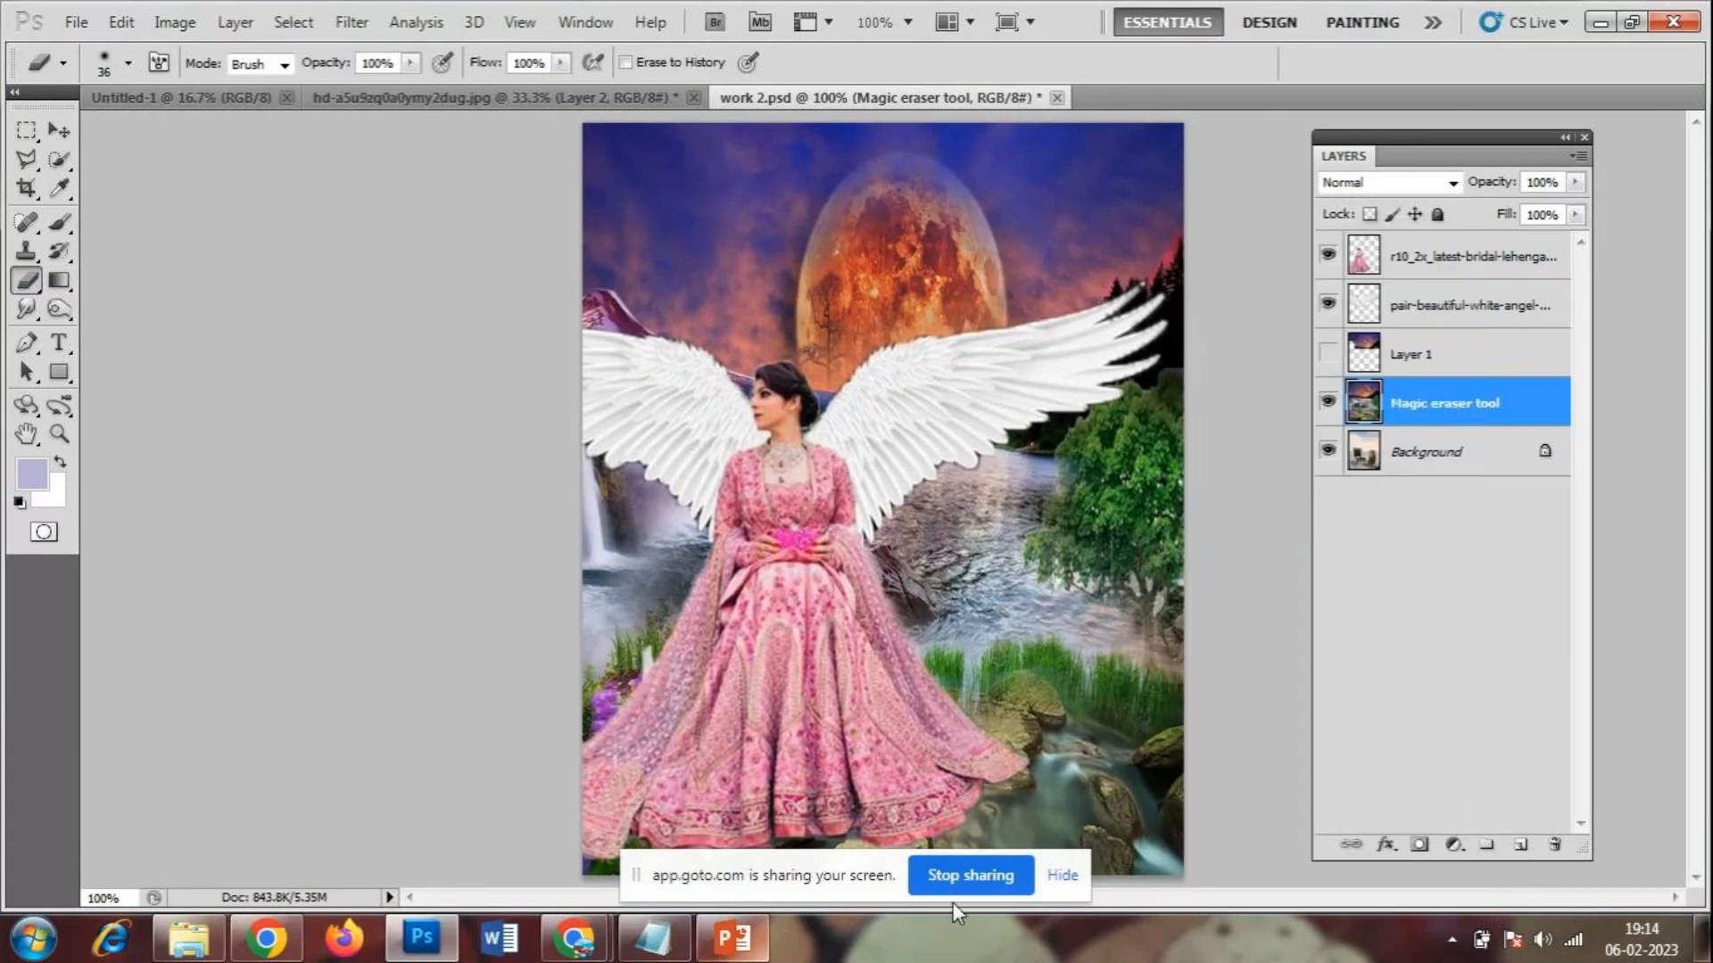
# - Erase the landscape layer over the lion, the foreground shore and the water on both sides of the woman
pyautogui.moveTo(957, 827)
pyautogui.mouseDown()
pyautogui.moveTo(1176, 833)
pyautogui.moveTo(1071, 800)
pyautogui.moveTo(1117, 763)
pyautogui.moveTo(1000, 725)
pyautogui.moveTo(1037, 694)
pyautogui.moveTo(1020, 702)
pyautogui.moveTo(1009, 672)
pyautogui.moveTo(1023, 639)
pyautogui.moveTo(1039, 672)
pyautogui.moveTo(1067, 656)
pyautogui.moveTo(1039, 591)
pyautogui.moveTo(1044, 540)
pyautogui.moveTo(1071, 586)
pyautogui.moveTo(1044, 522)
pyautogui.moveTo(1024, 558)
pyautogui.moveTo(1062, 539)
pyautogui.moveTo(1070, 574)
pyautogui.moveTo(1045, 534)
pyautogui.moveTo(1013, 530)
pyautogui.moveTo(1022, 630)
pyautogui.moveTo(1009, 581)
pyautogui.moveTo(1048, 516)
pyautogui.moveTo(1091, 591)
pyautogui.moveTo(1071, 557)
pyautogui.moveTo(1090, 670)
pyautogui.moveTo(1072, 615)
pyautogui.moveTo(1065, 814)
pyautogui.moveTo(1020, 669)
pyautogui.moveTo(995, 648)
pyautogui.moveTo(1009, 541)
pyautogui.moveTo(1008, 634)
pyautogui.moveTo(931, 646)
pyautogui.mouseUp()
pyautogui.moveTo(1052, 735)
pyautogui.mouseDown()
pyautogui.moveTo(1129, 767)
pyautogui.moveTo(1155, 713)
pyautogui.moveTo(1146, 688)
pyautogui.moveTo(1111, 678)
pyautogui.moveTo(1151, 705)
pyautogui.moveTo(1114, 683)
pyautogui.moveTo(1133, 661)
pyautogui.moveTo(1117, 630)
pyautogui.mouseUp()
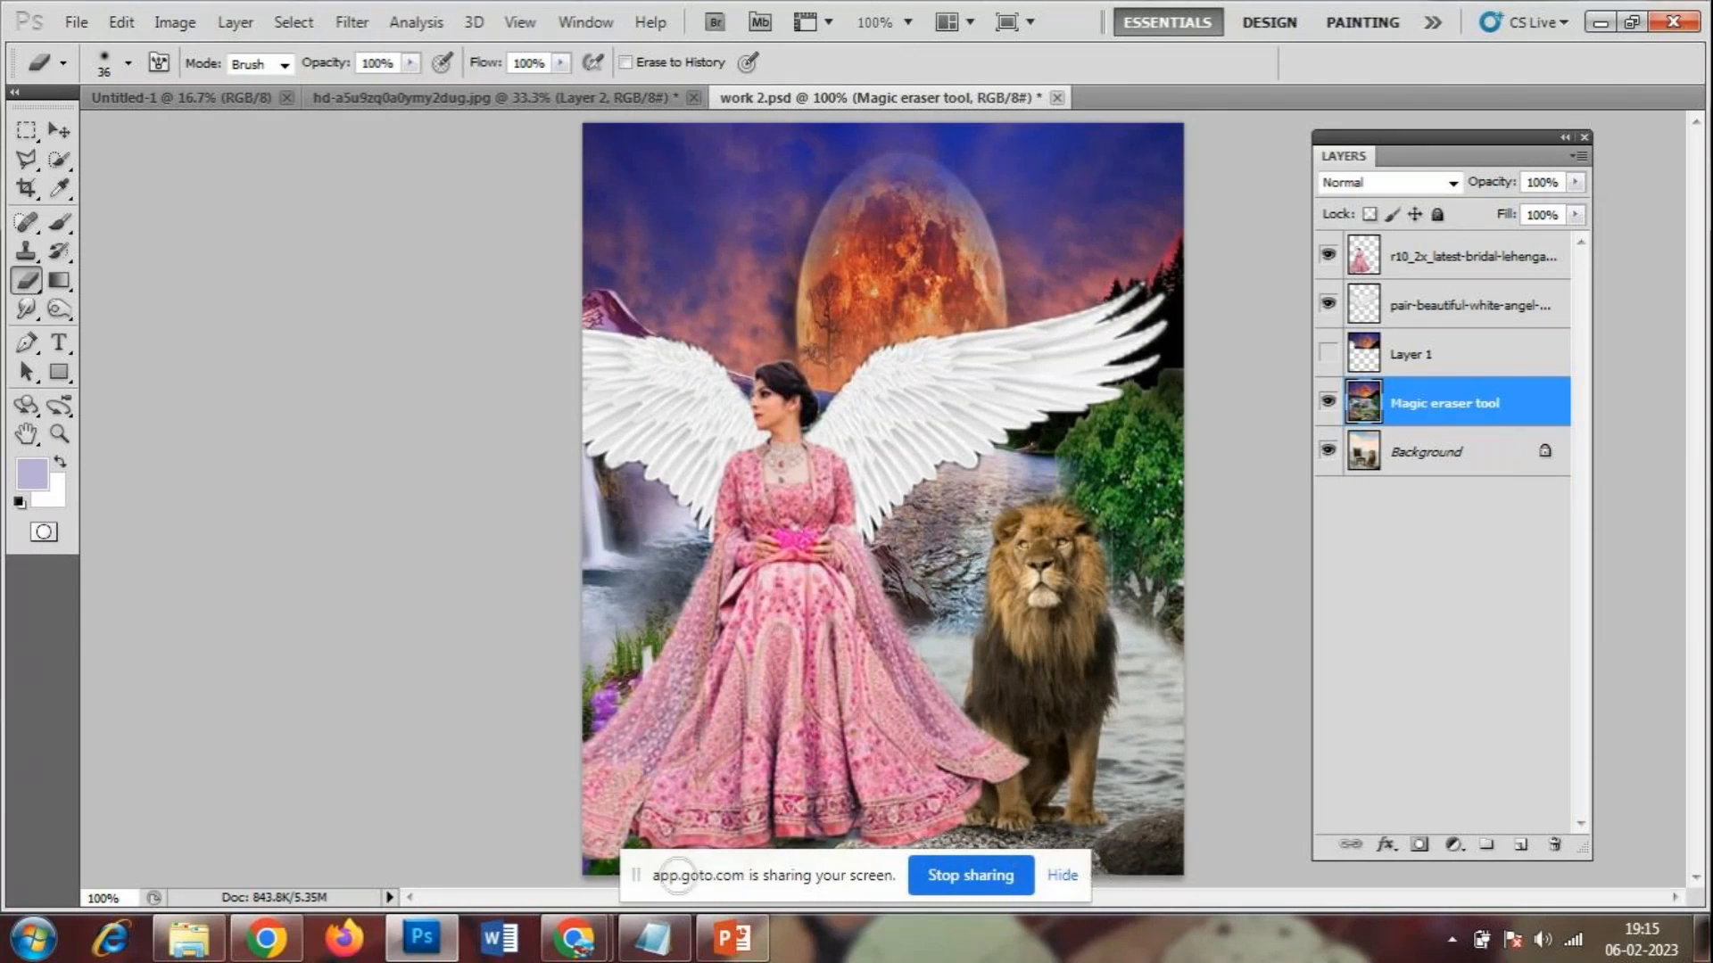
pyautogui.moveTo(593, 671)
pyautogui.mouseDown()
pyautogui.moveTo(657, 580)
pyautogui.moveTo(620, 658)
pyautogui.moveTo(560, 706)
pyautogui.moveTo(623, 667)
pyautogui.moveTo(585, 691)
pyautogui.moveTo(681, 557)
pyautogui.moveTo(671, 517)
pyautogui.moveTo(670, 557)
pyautogui.mouseUp()
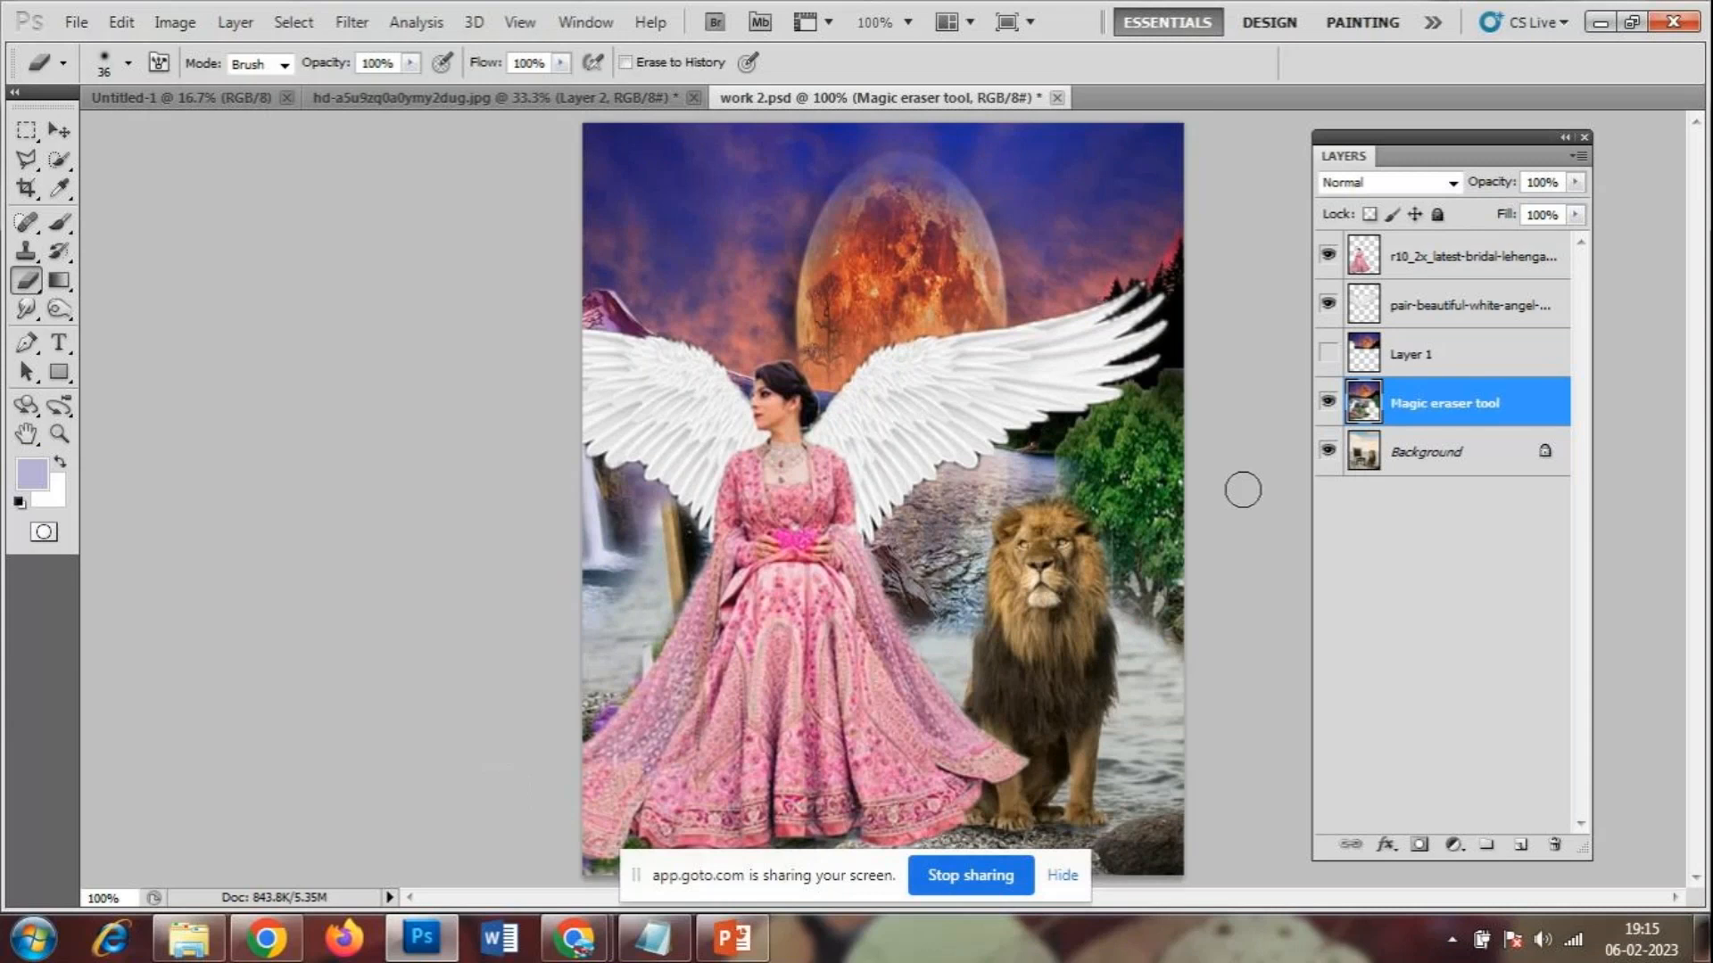
pyautogui.moveTo(933, 615)
pyautogui.mouseDown()
pyautogui.moveTo(887, 558)
pyautogui.moveTo(928, 642)
pyautogui.moveTo(959, 615)
pyautogui.moveTo(942, 567)
pyautogui.moveTo(888, 549)
pyautogui.moveTo(968, 607)
pyautogui.moveTo(955, 649)
pyautogui.moveTo(933, 561)
pyautogui.mouseUp()
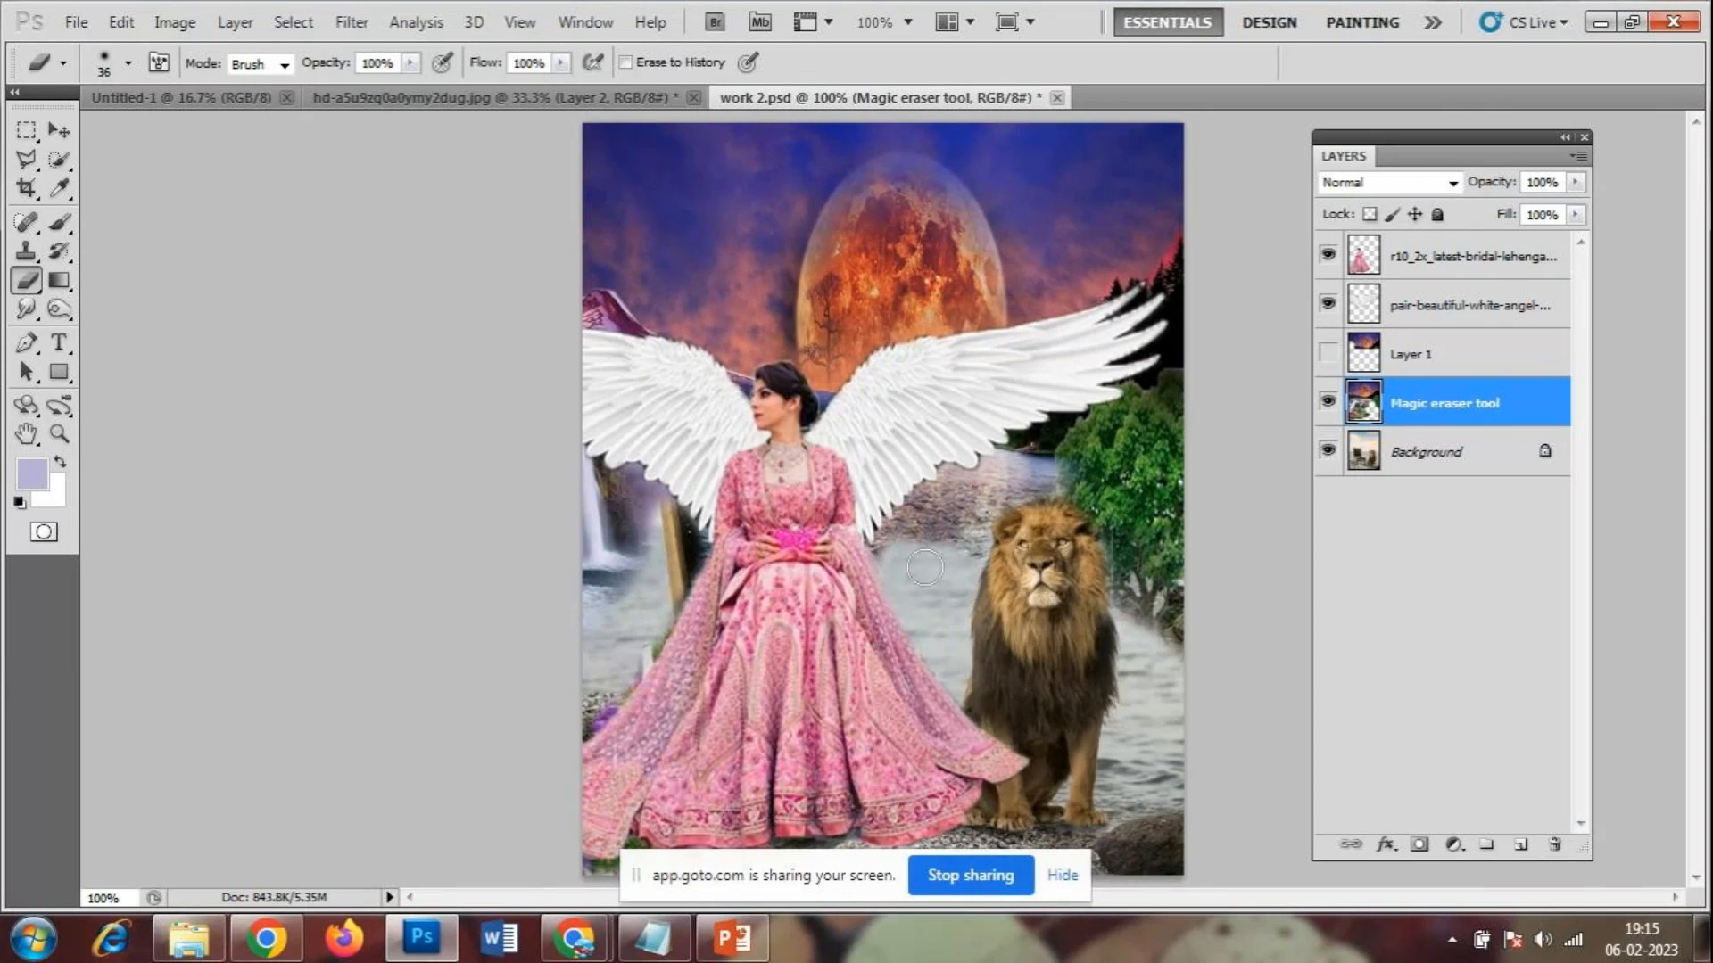
pyautogui.moveTo(882, 548)
pyautogui.mouseDown()
pyautogui.moveTo(938, 539)
pyautogui.moveTo(964, 569)
pyautogui.mouseUp()
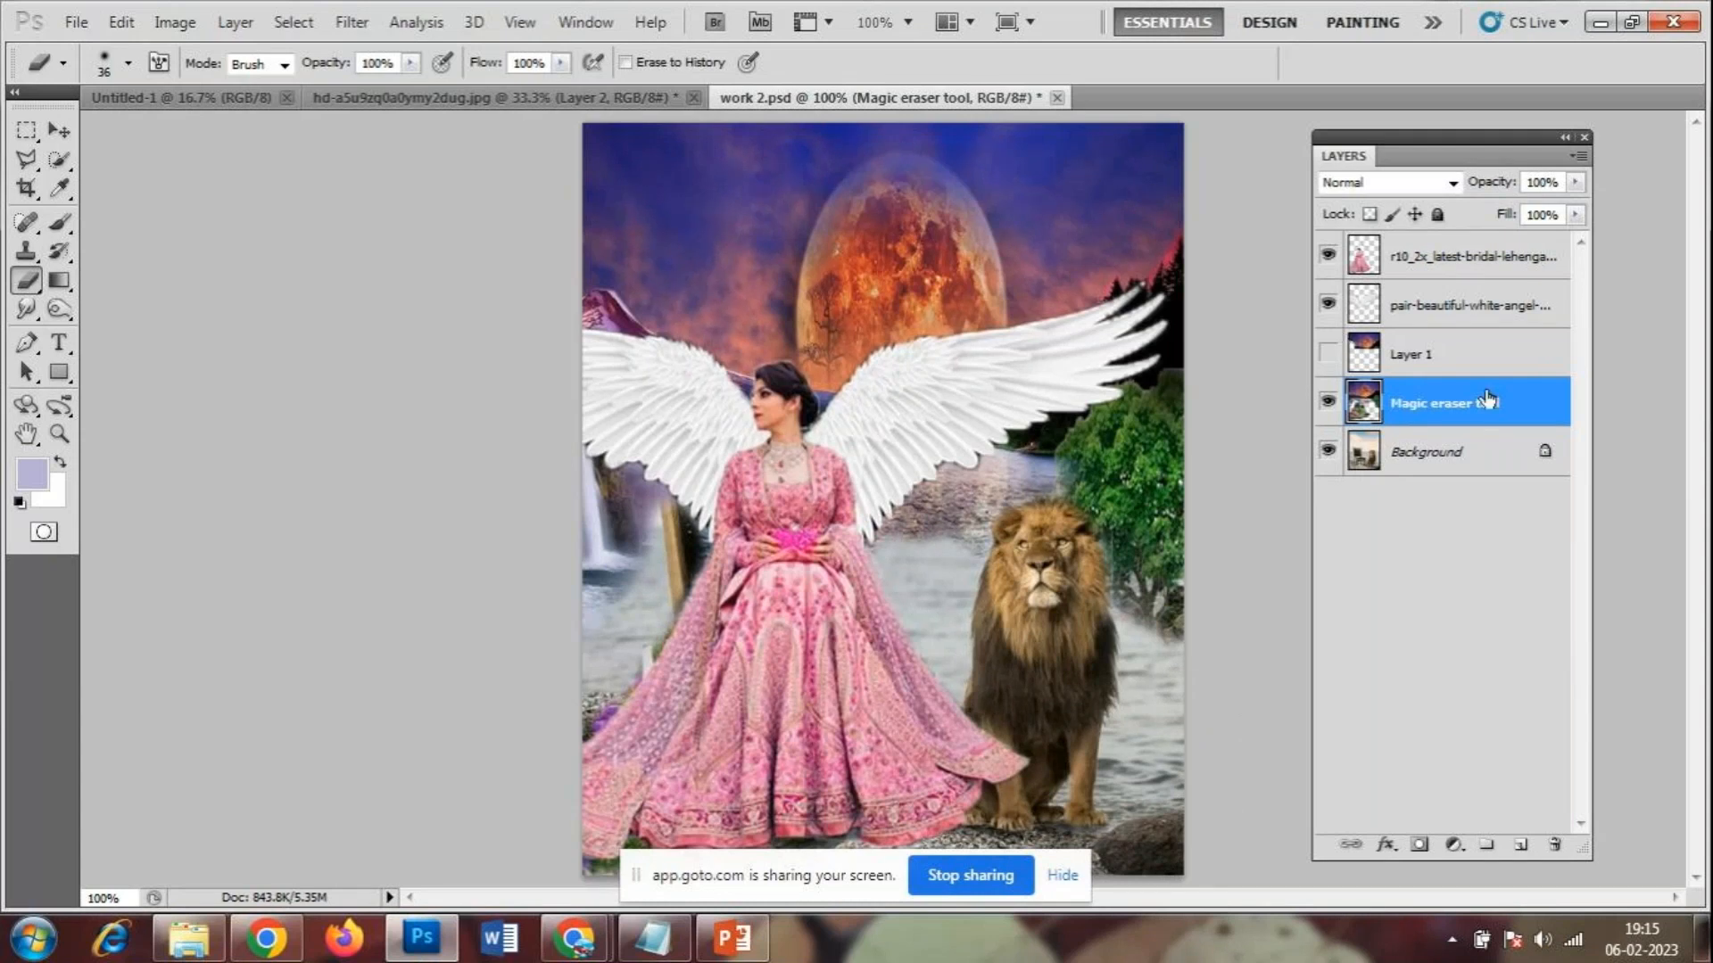
pyautogui.click(1327, 406)
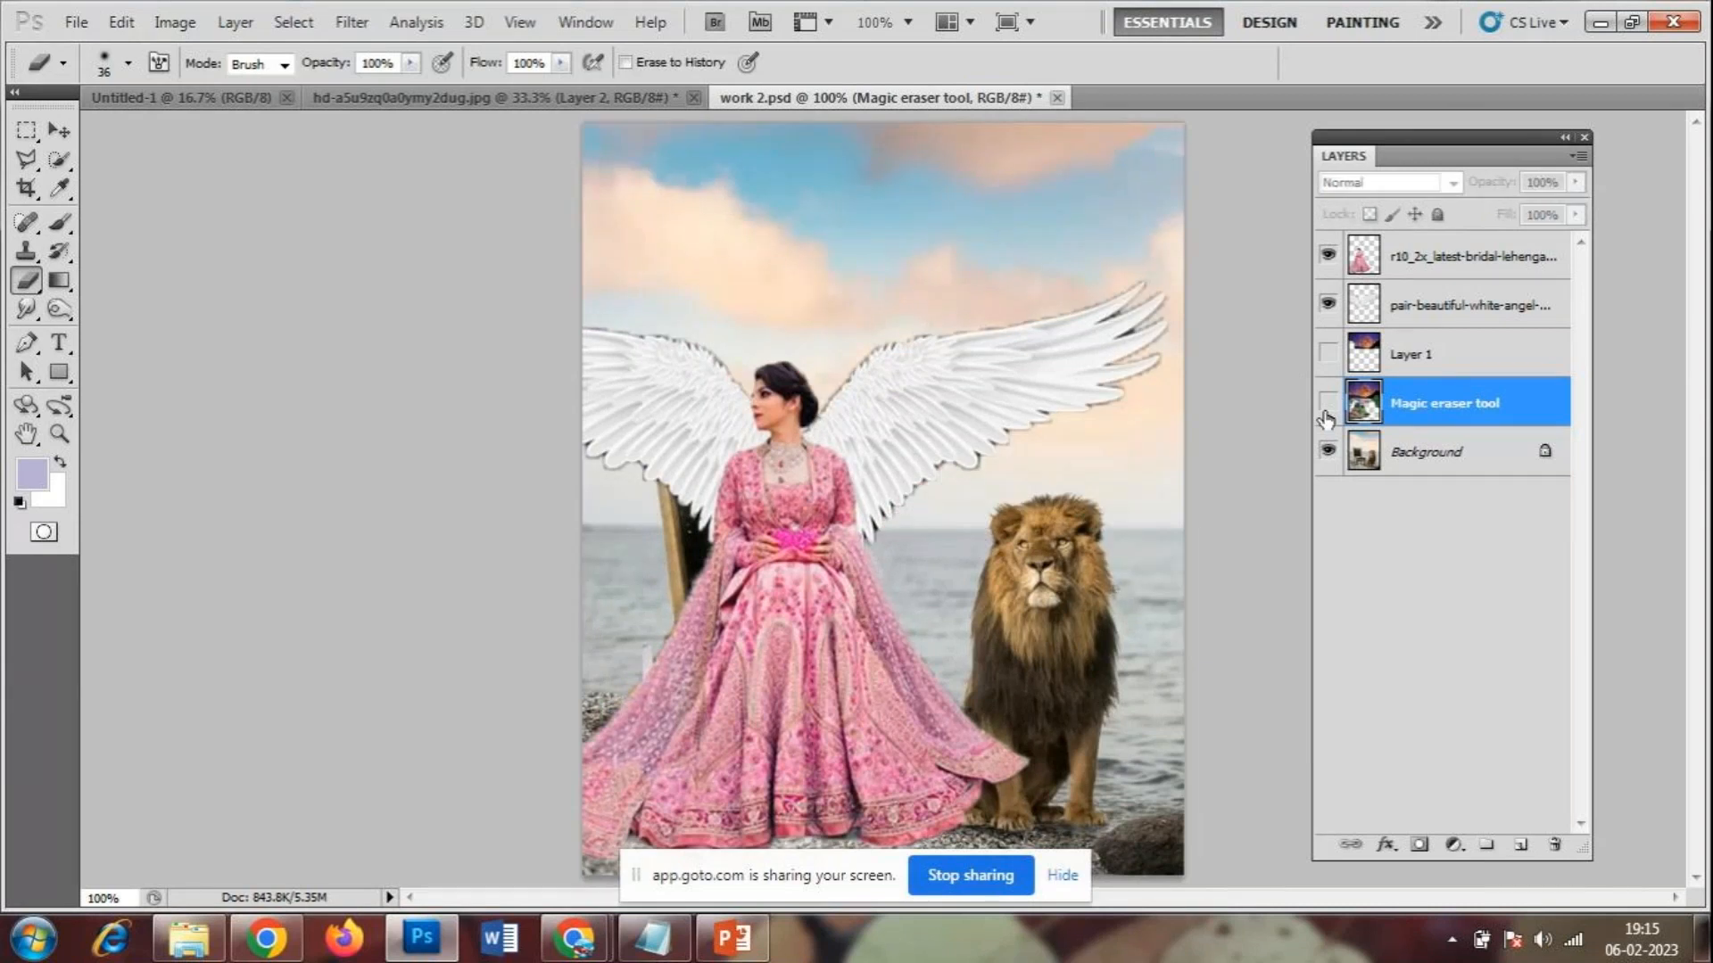
pyautogui.click(1327, 406)
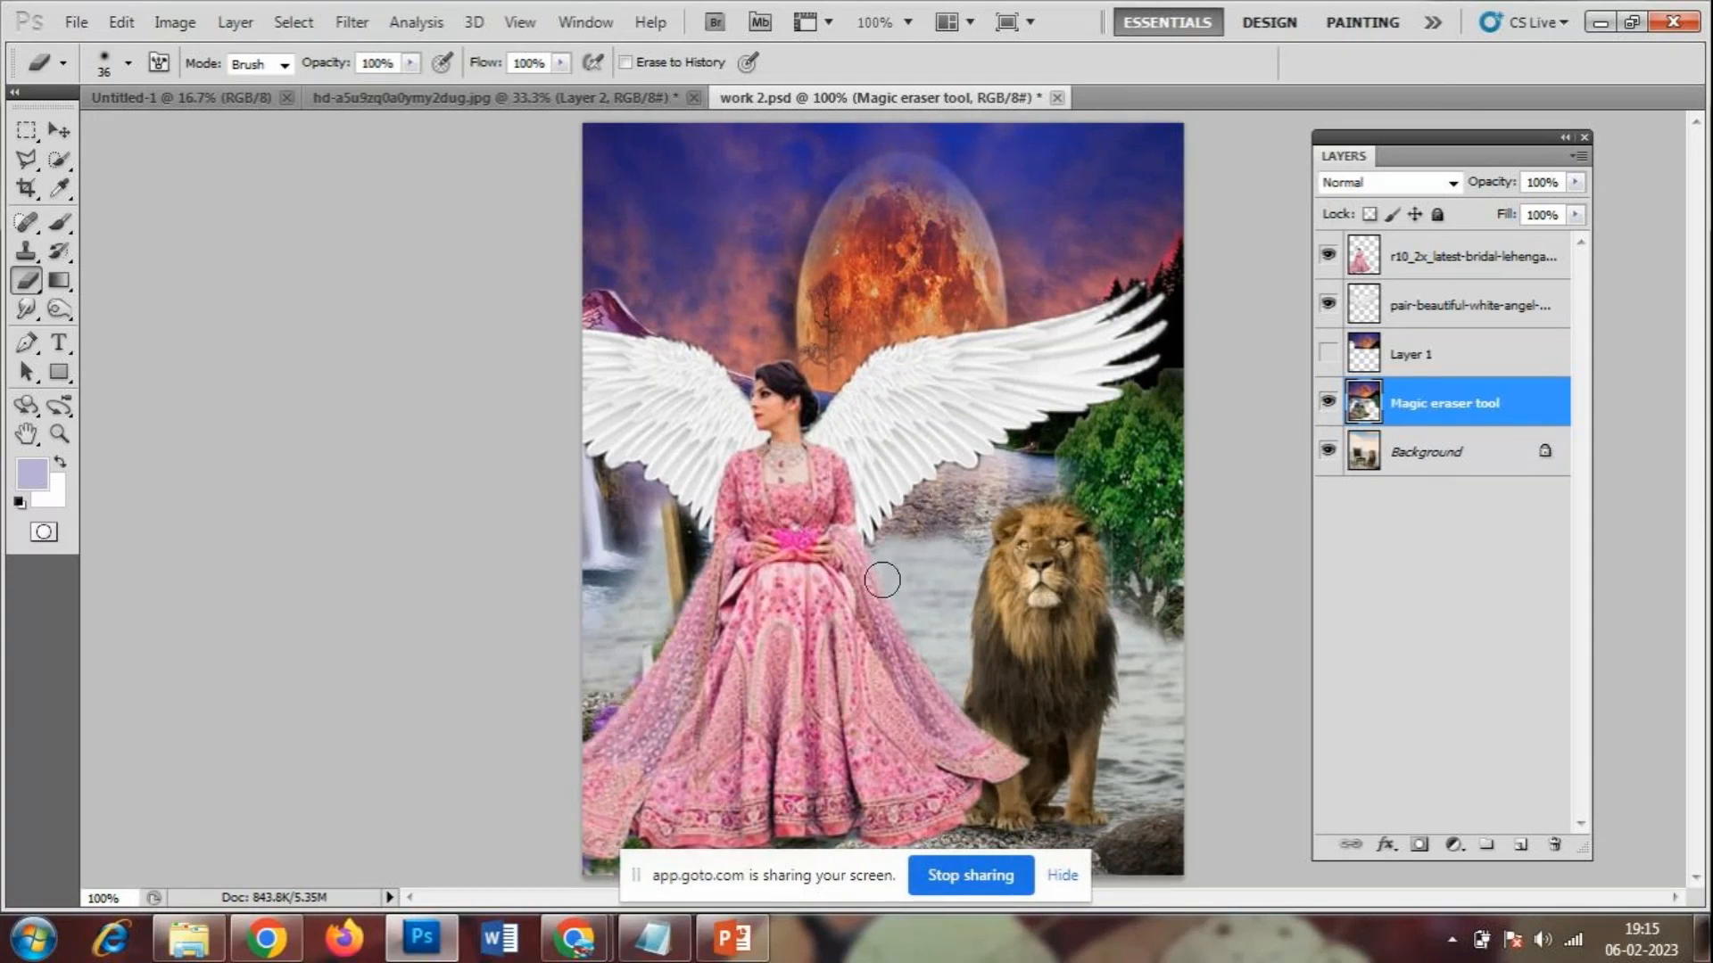
pyautogui.moveTo(949, 515)
pyautogui.mouseDown()
pyautogui.moveTo(919, 521)
pyautogui.moveTo(975, 518)
pyautogui.moveTo(1026, 464)
pyautogui.moveTo(896, 527)
pyautogui.moveTo(962, 558)
pyautogui.moveTo(1029, 471)
pyautogui.moveTo(971, 493)
pyautogui.mouseUp()
# - Transform the Magic eraser tool landscape layer to 142.14% width and 98.52% height
pyautogui.hotkey('ctrl', 't')
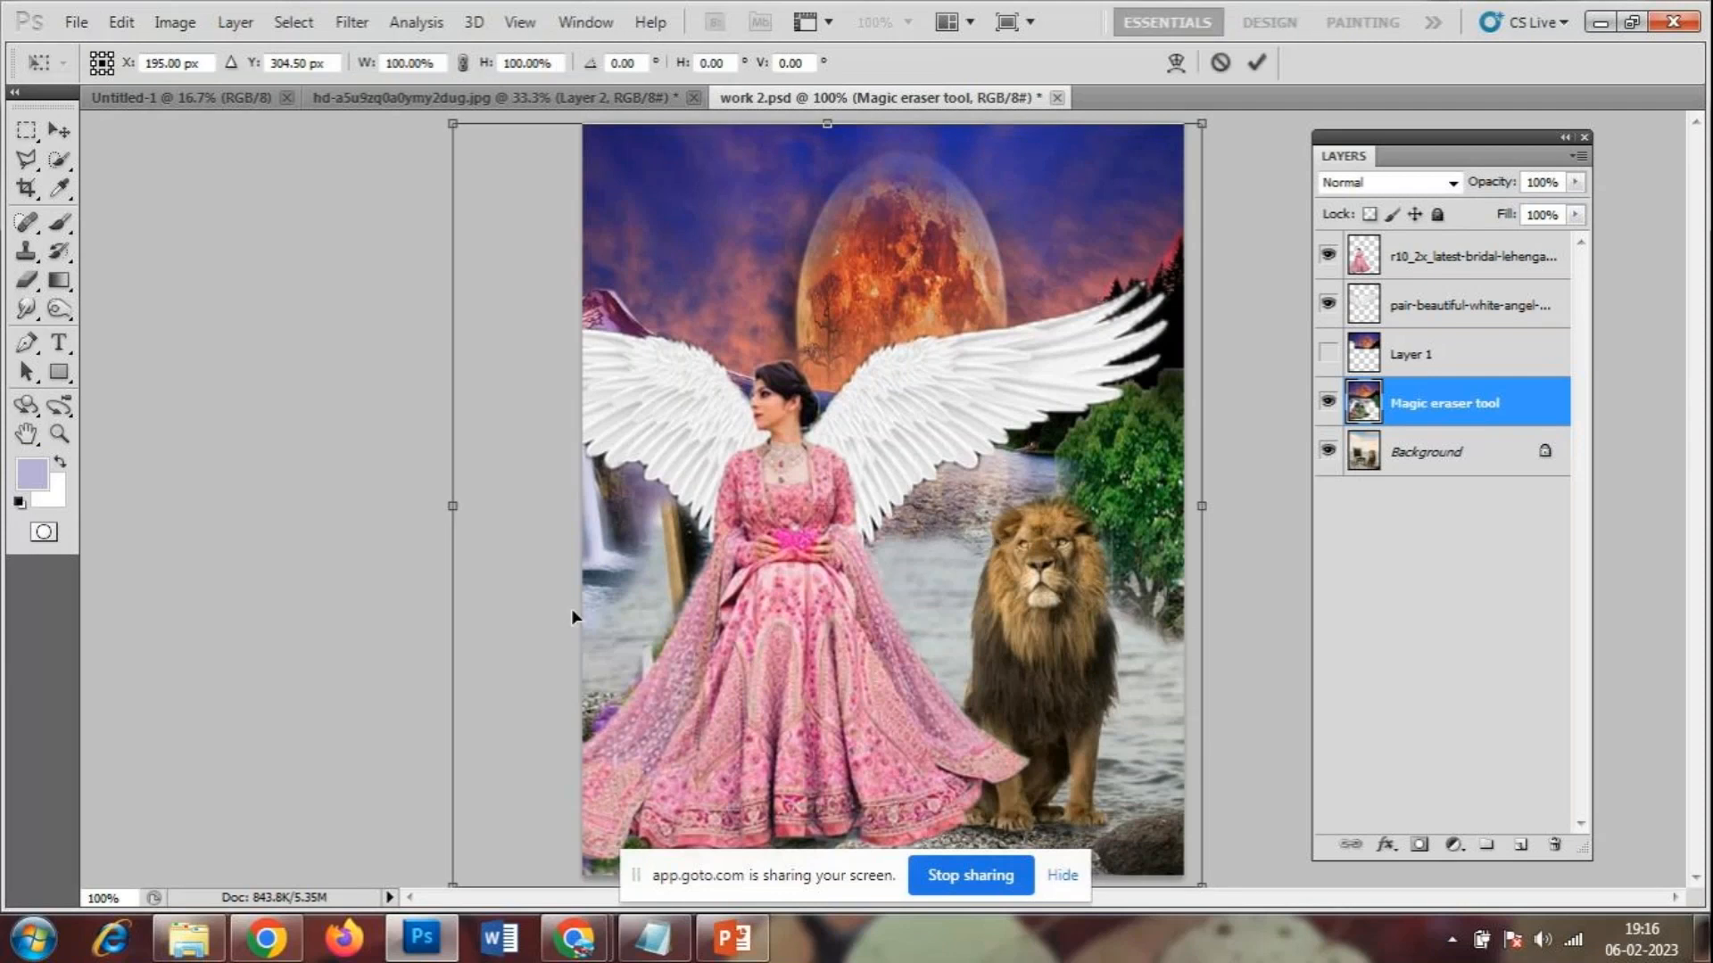
pyautogui.moveTo(452, 542); pyautogui.dragTo(515, 551)
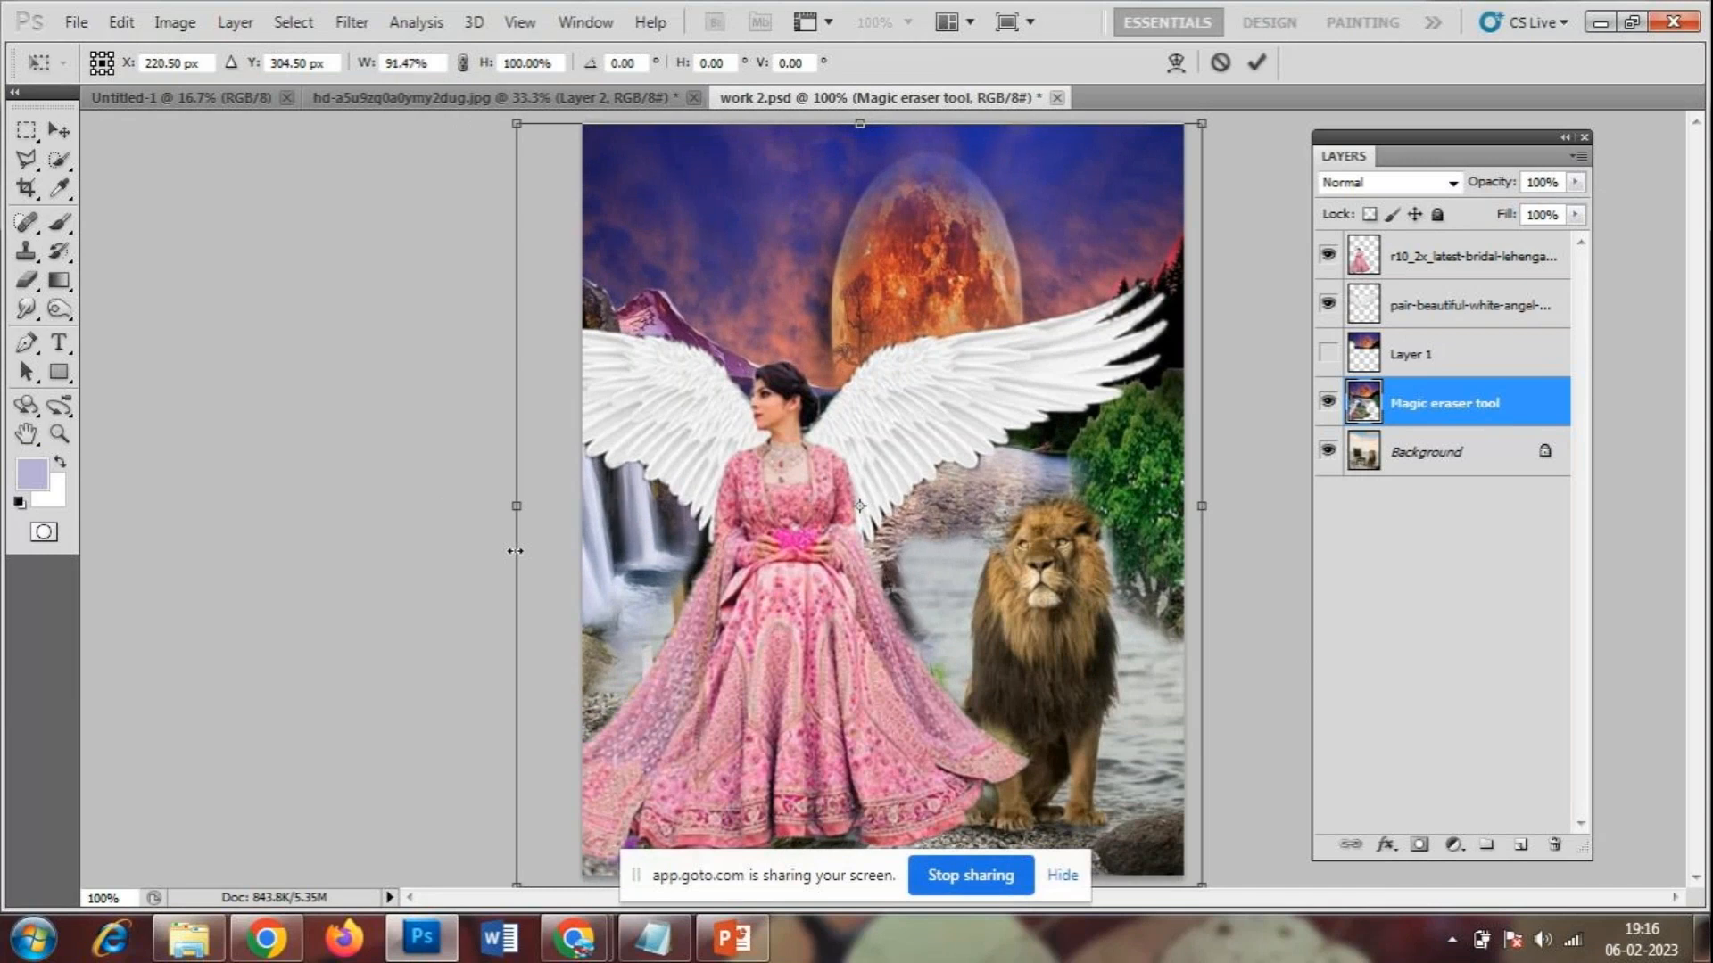
pyautogui.moveTo(515, 551); pyautogui.dragTo(280, 506)
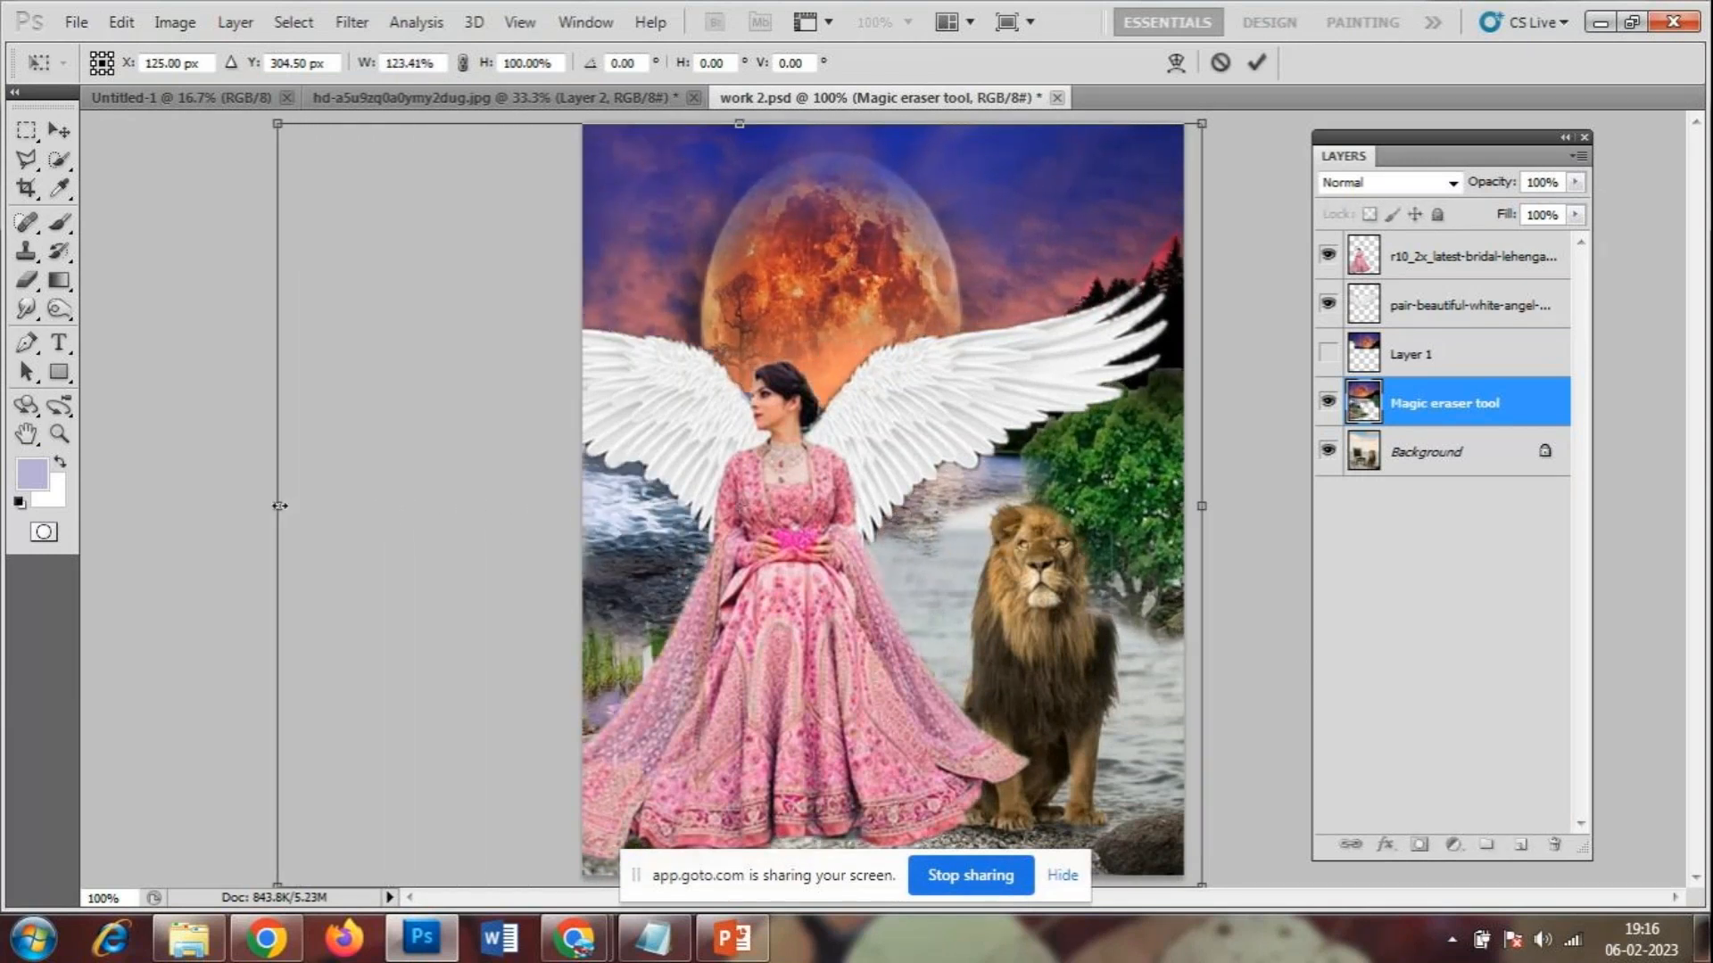
pyautogui.moveTo(1204, 507); pyautogui.dragTo(1300, 519)
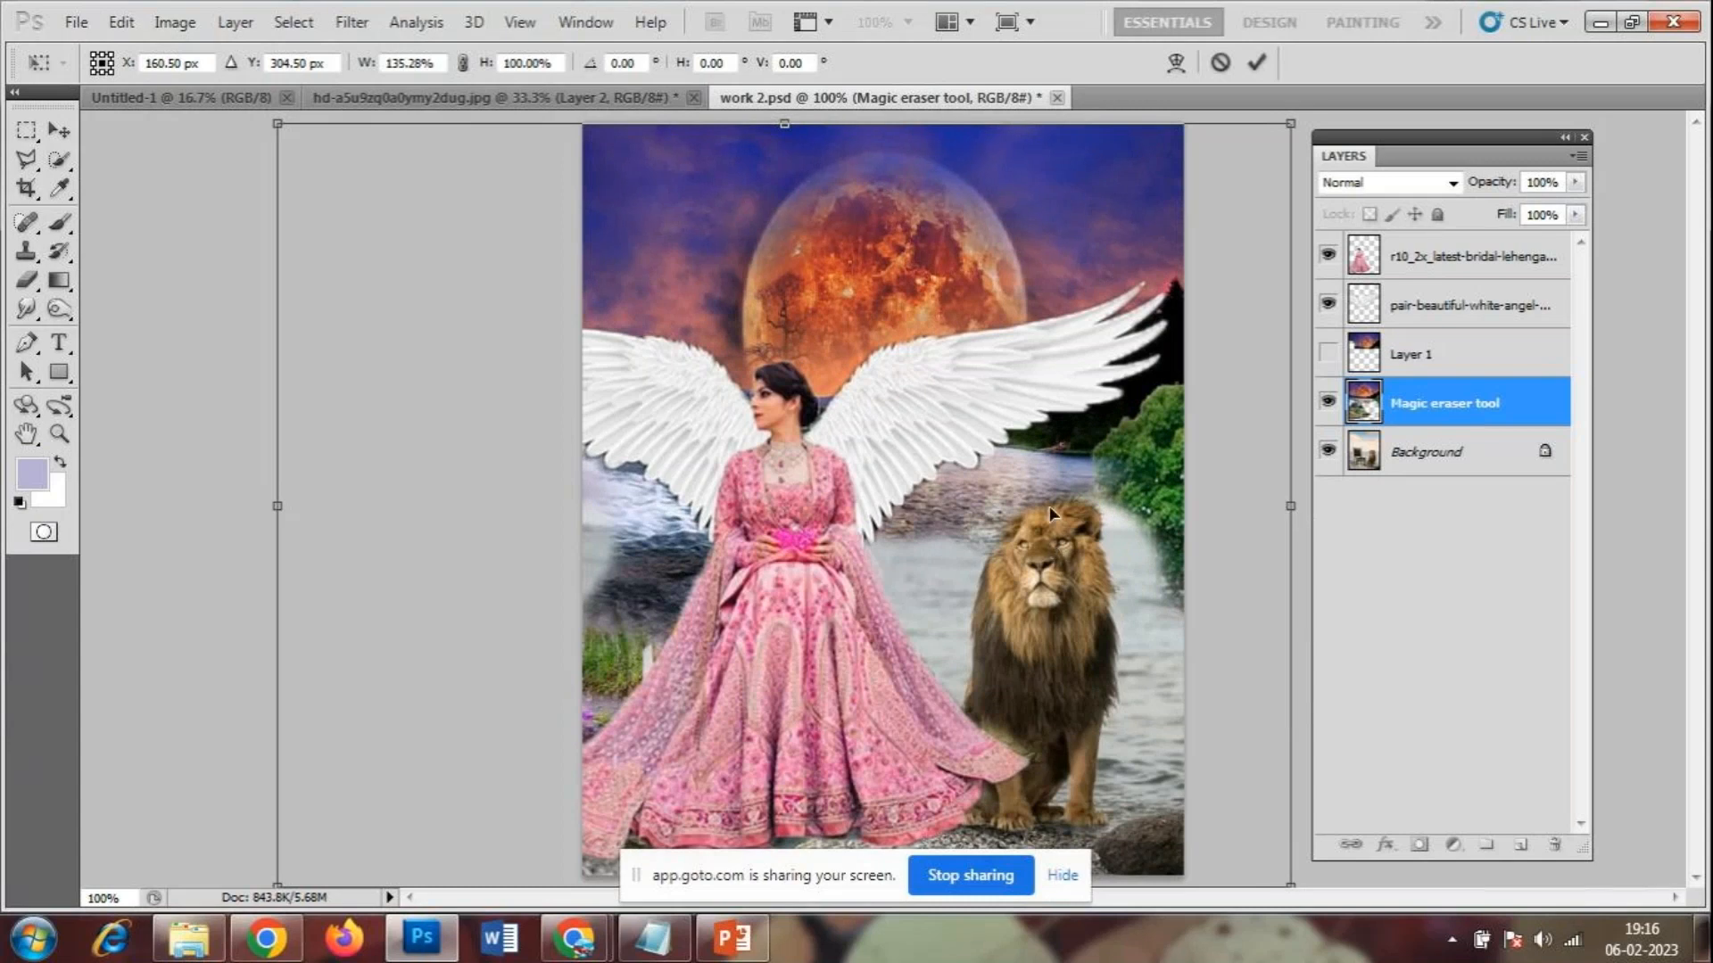
pyautogui.moveTo(278, 506); pyautogui.dragTo(226, 510)
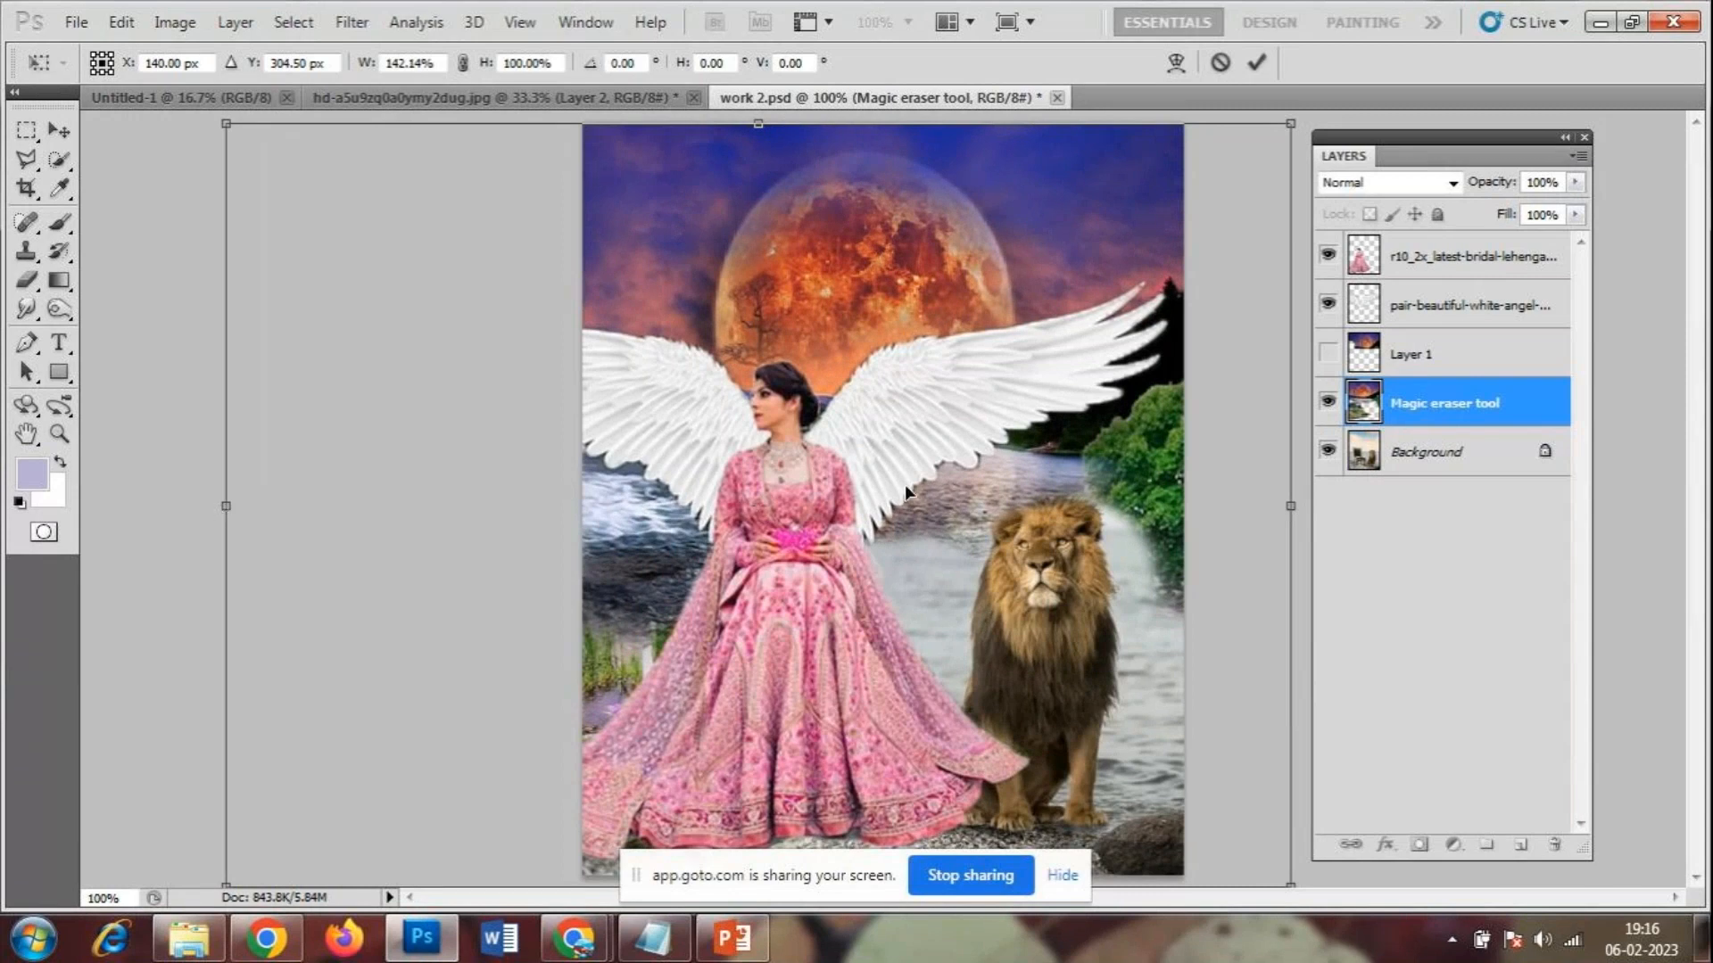
pyautogui.hotkey('ctrl', '-')
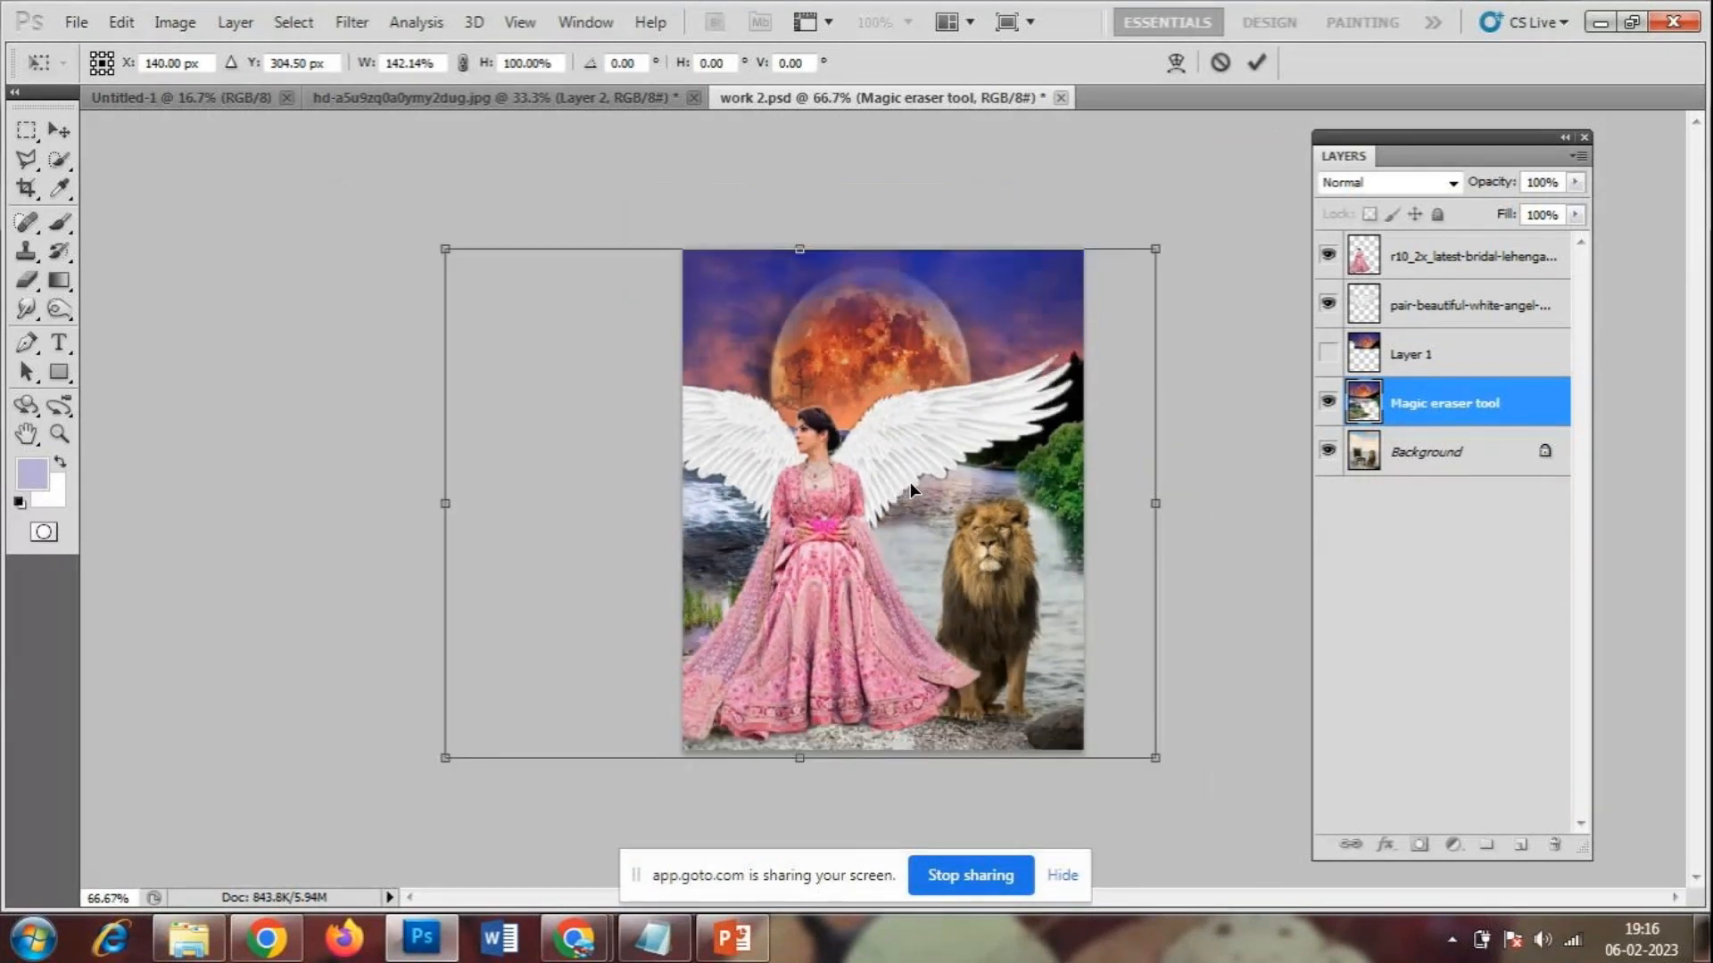
pyautogui.moveTo(799, 758); pyautogui.dragTo(803, 748)
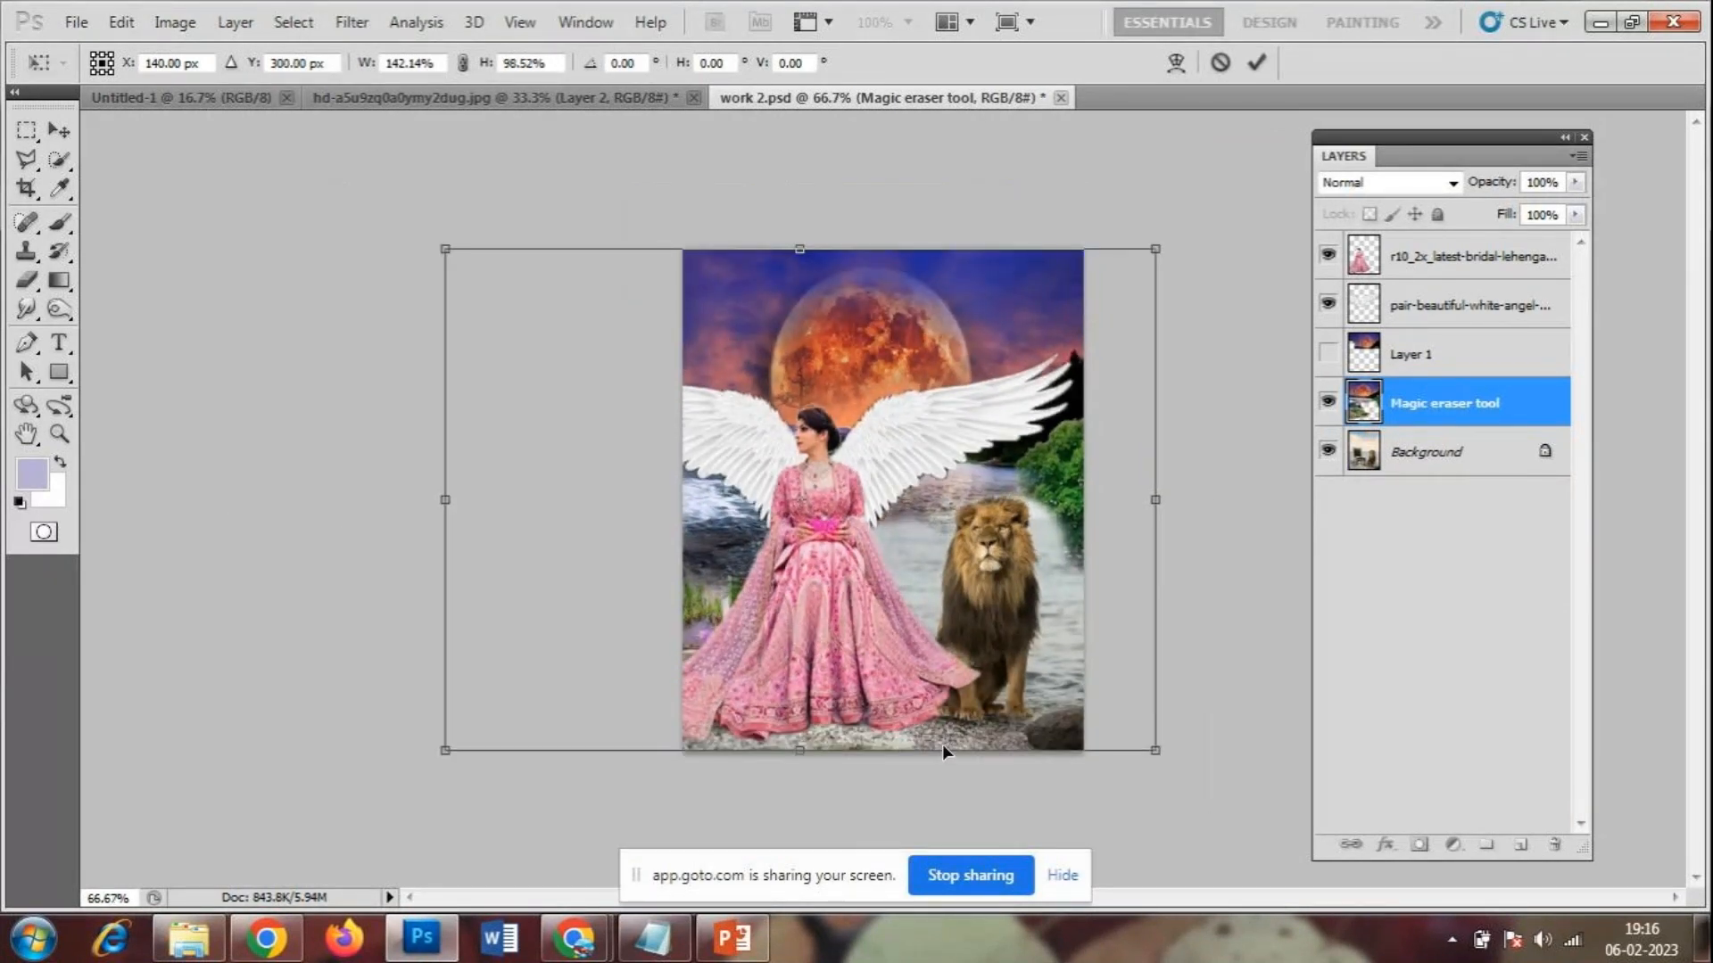
pyautogui.press('Return')
pyautogui.press('e')
pyautogui.hotkey('ctrl', '+')
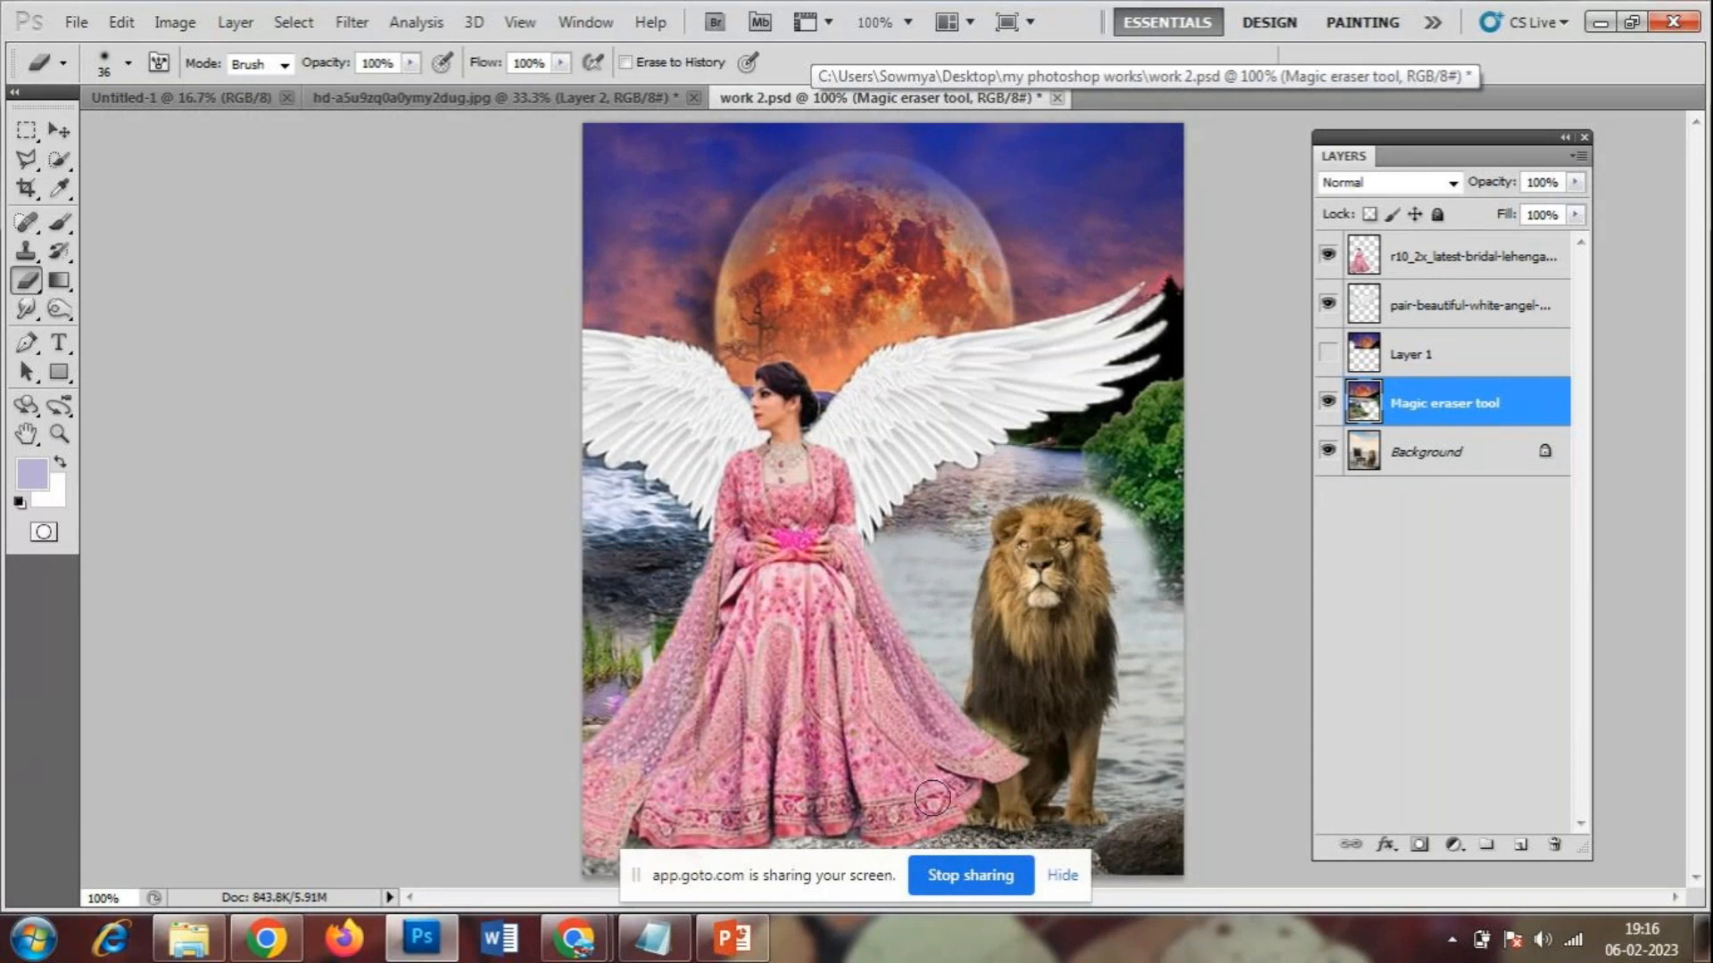
# - Duplicate the Magic eraser tool landscape layer within work 2.psd
pyautogui.rightClick(1507, 420)
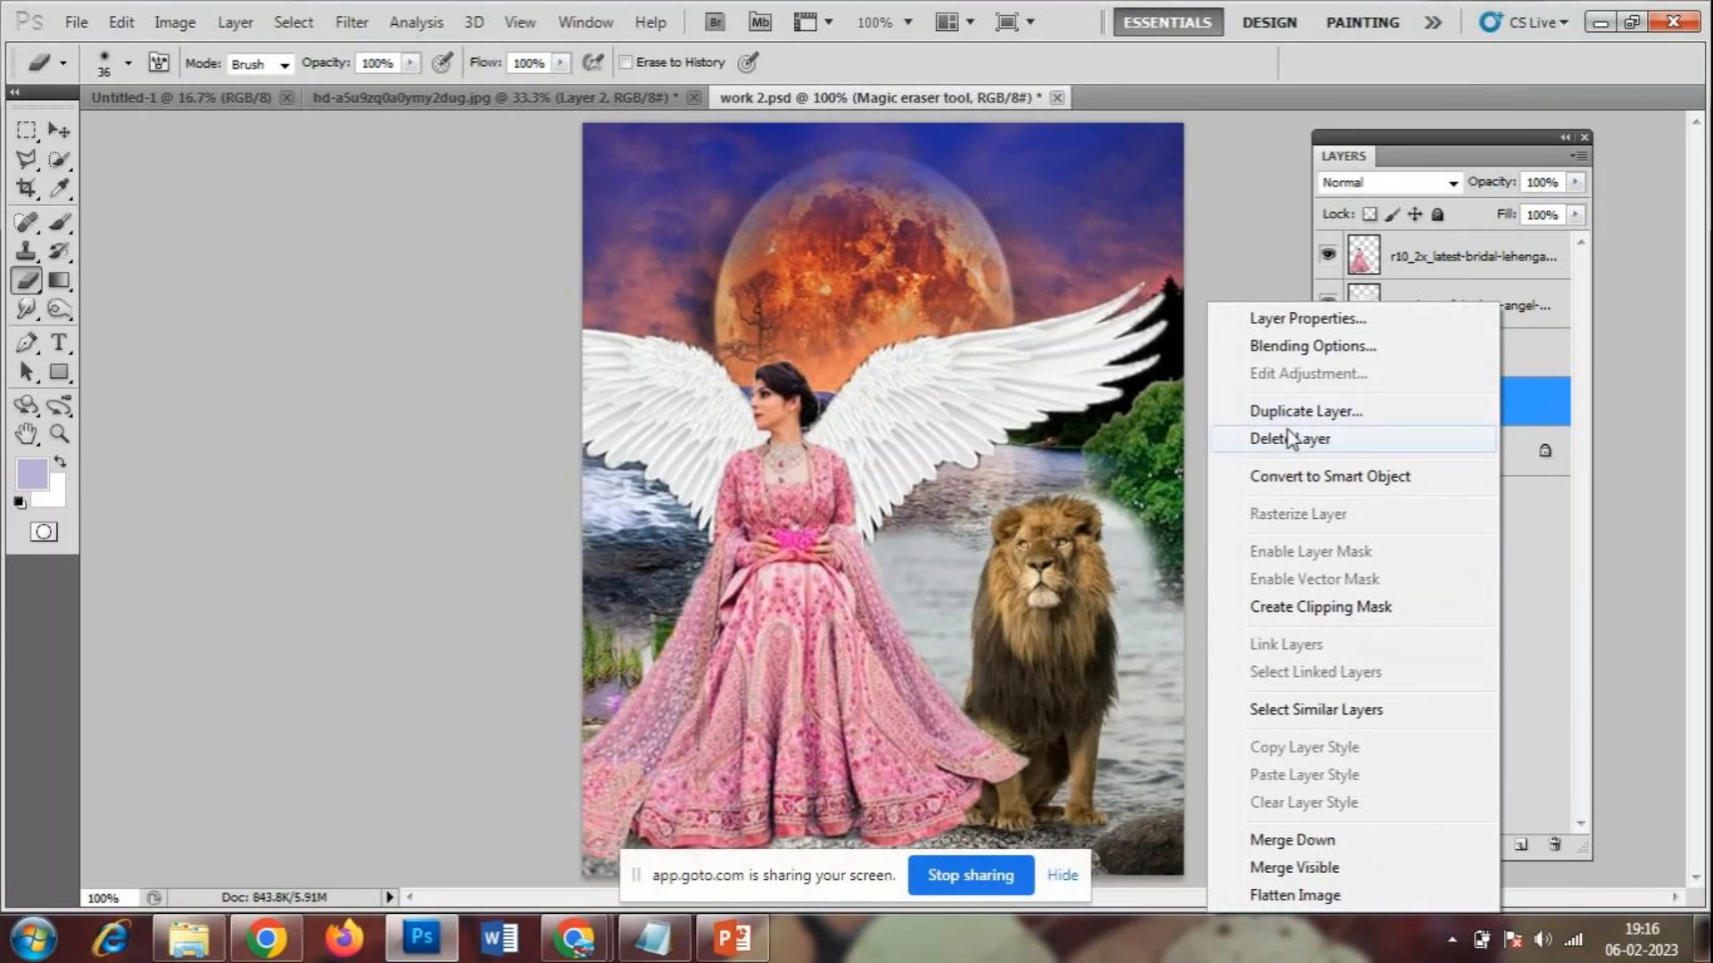
pyautogui.click(1335, 412)
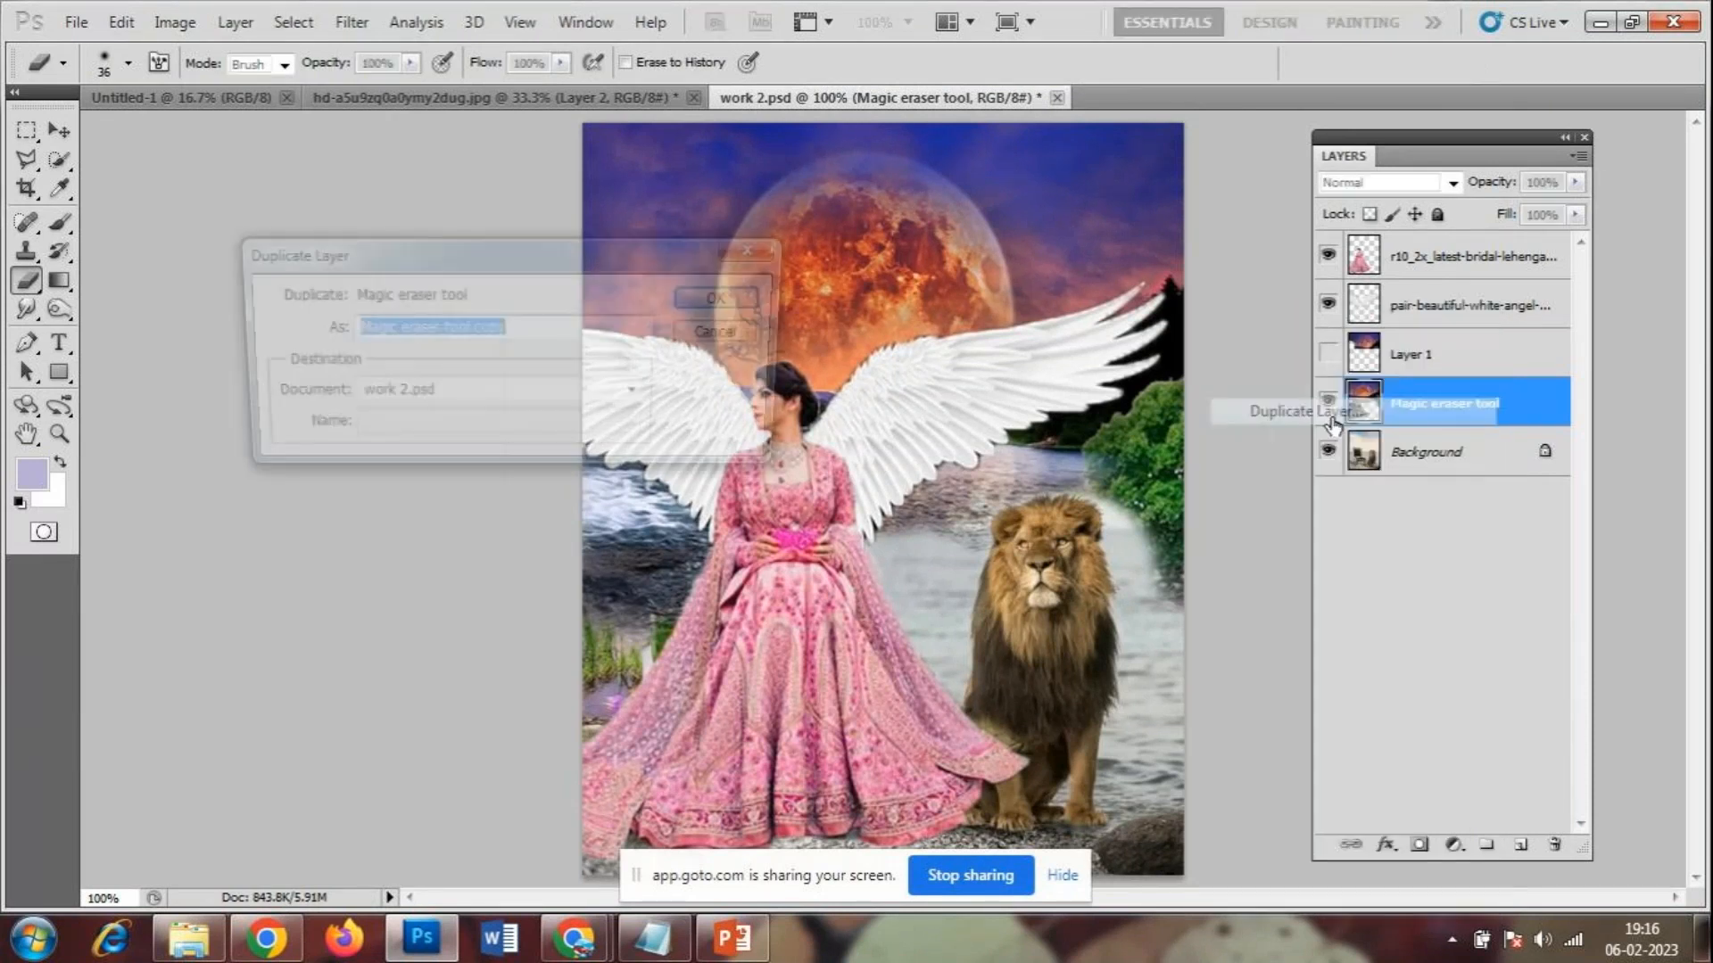
pyautogui.click(728, 297)
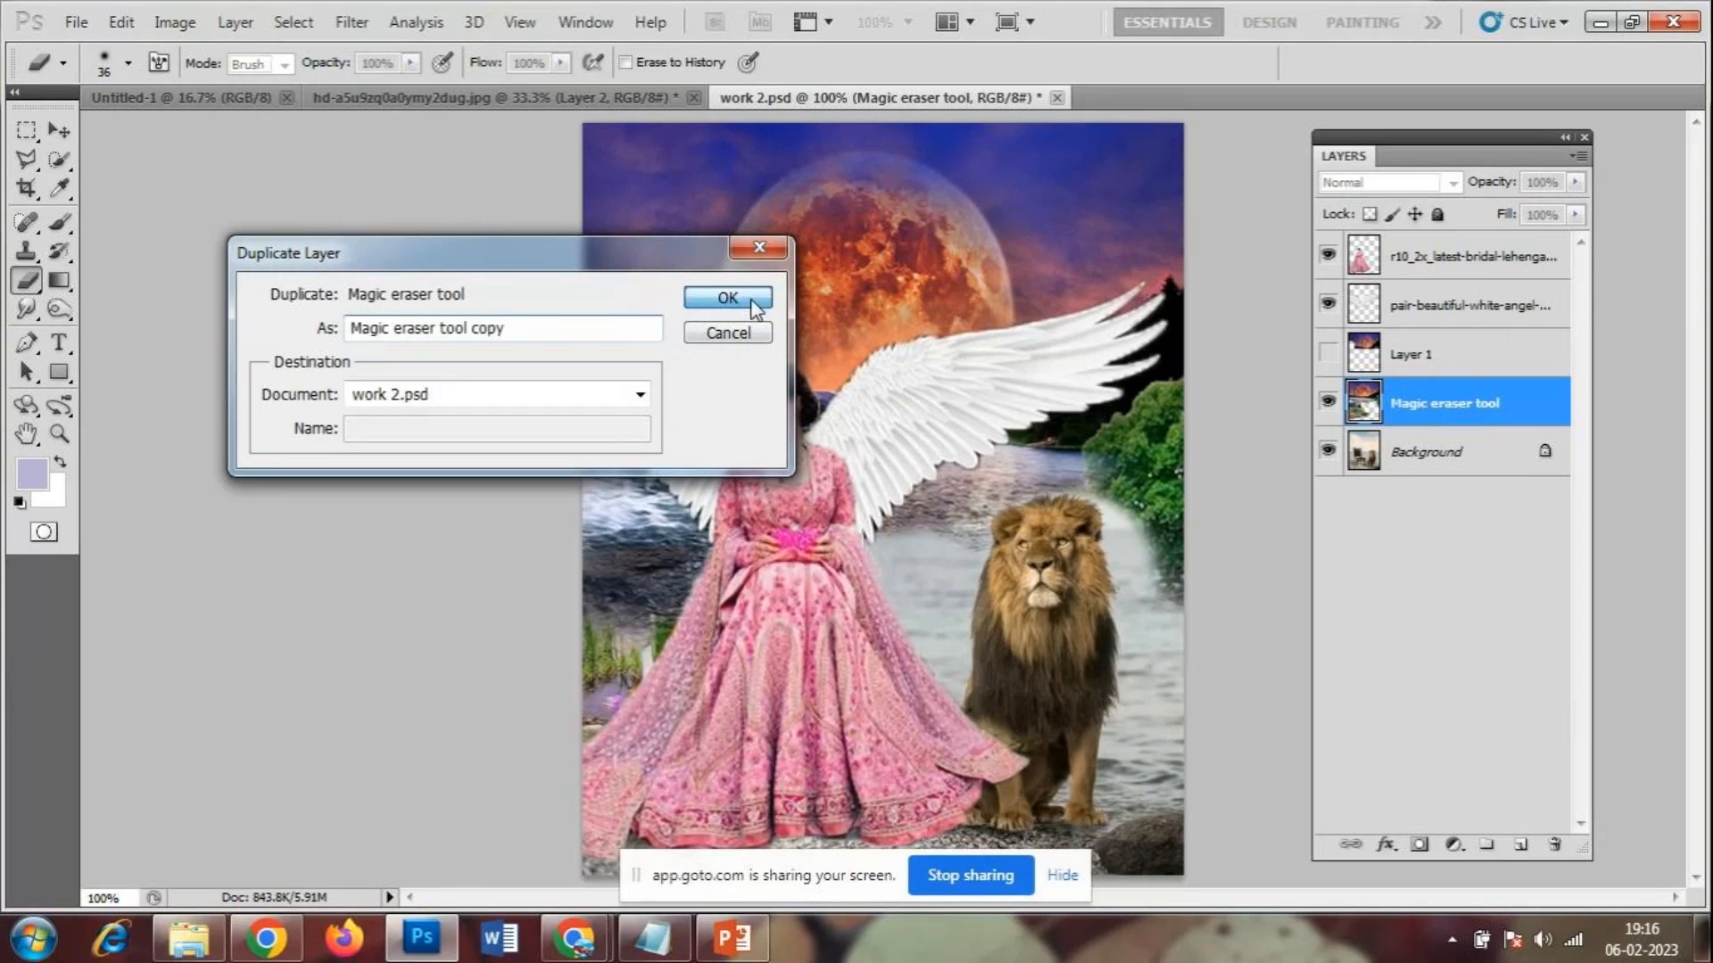
pyautogui.rightClick(1431, 403)
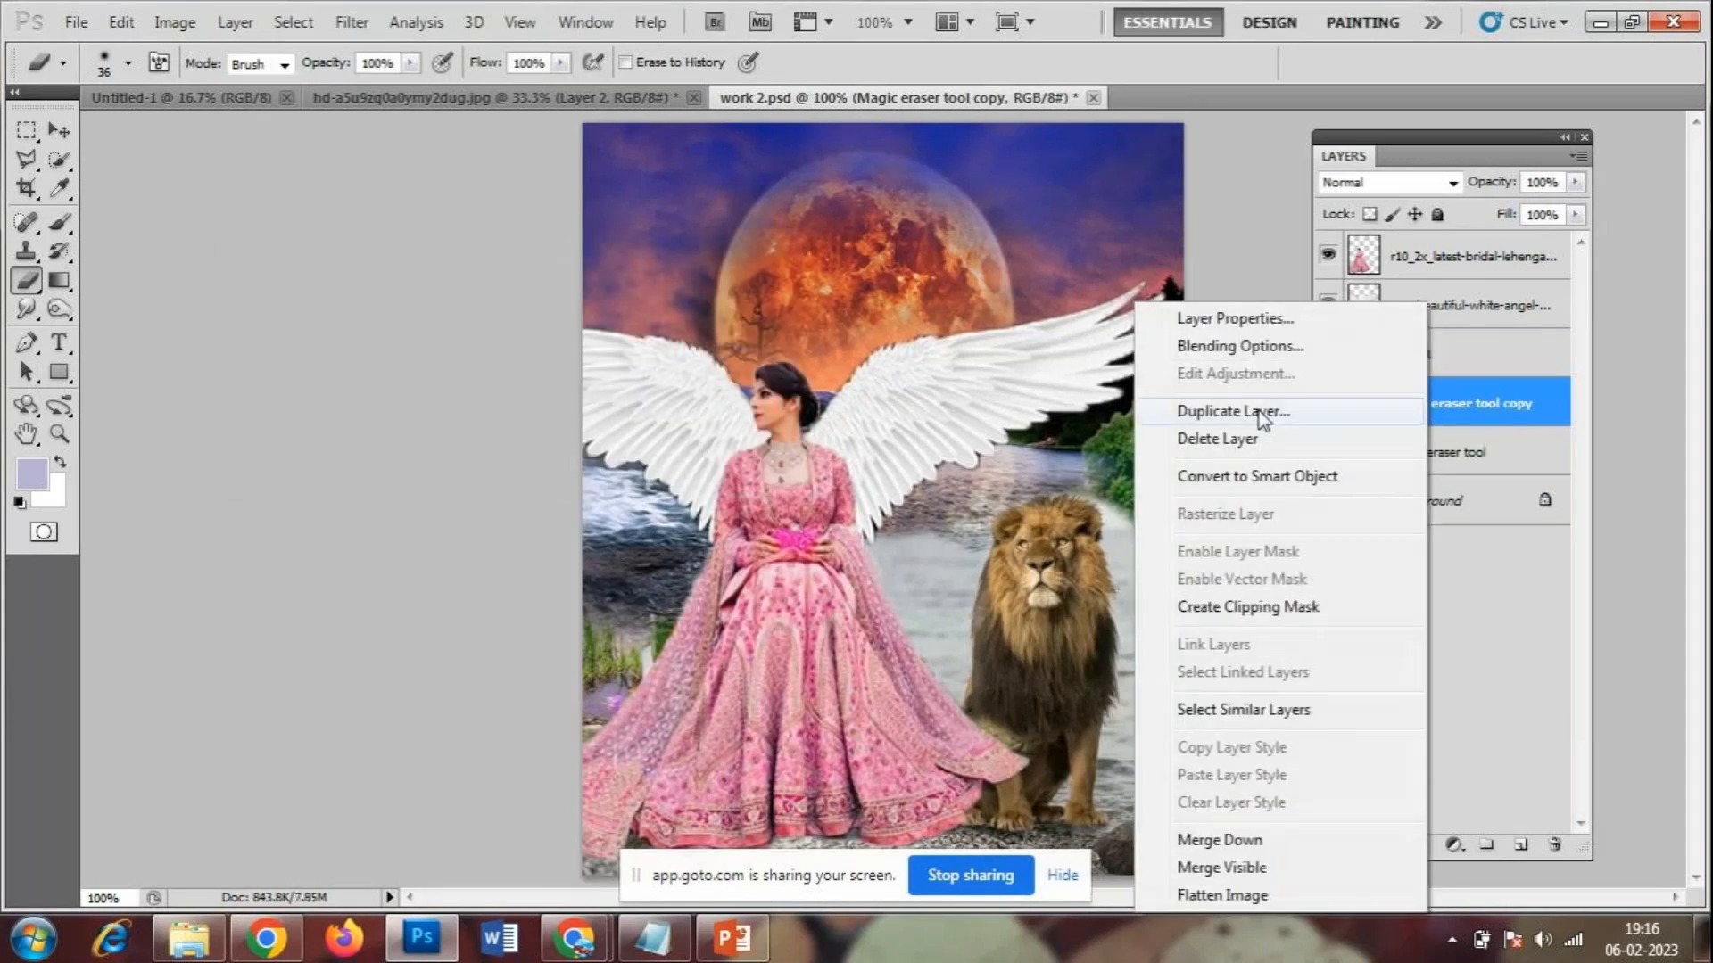
pyautogui.click(1505, 418)
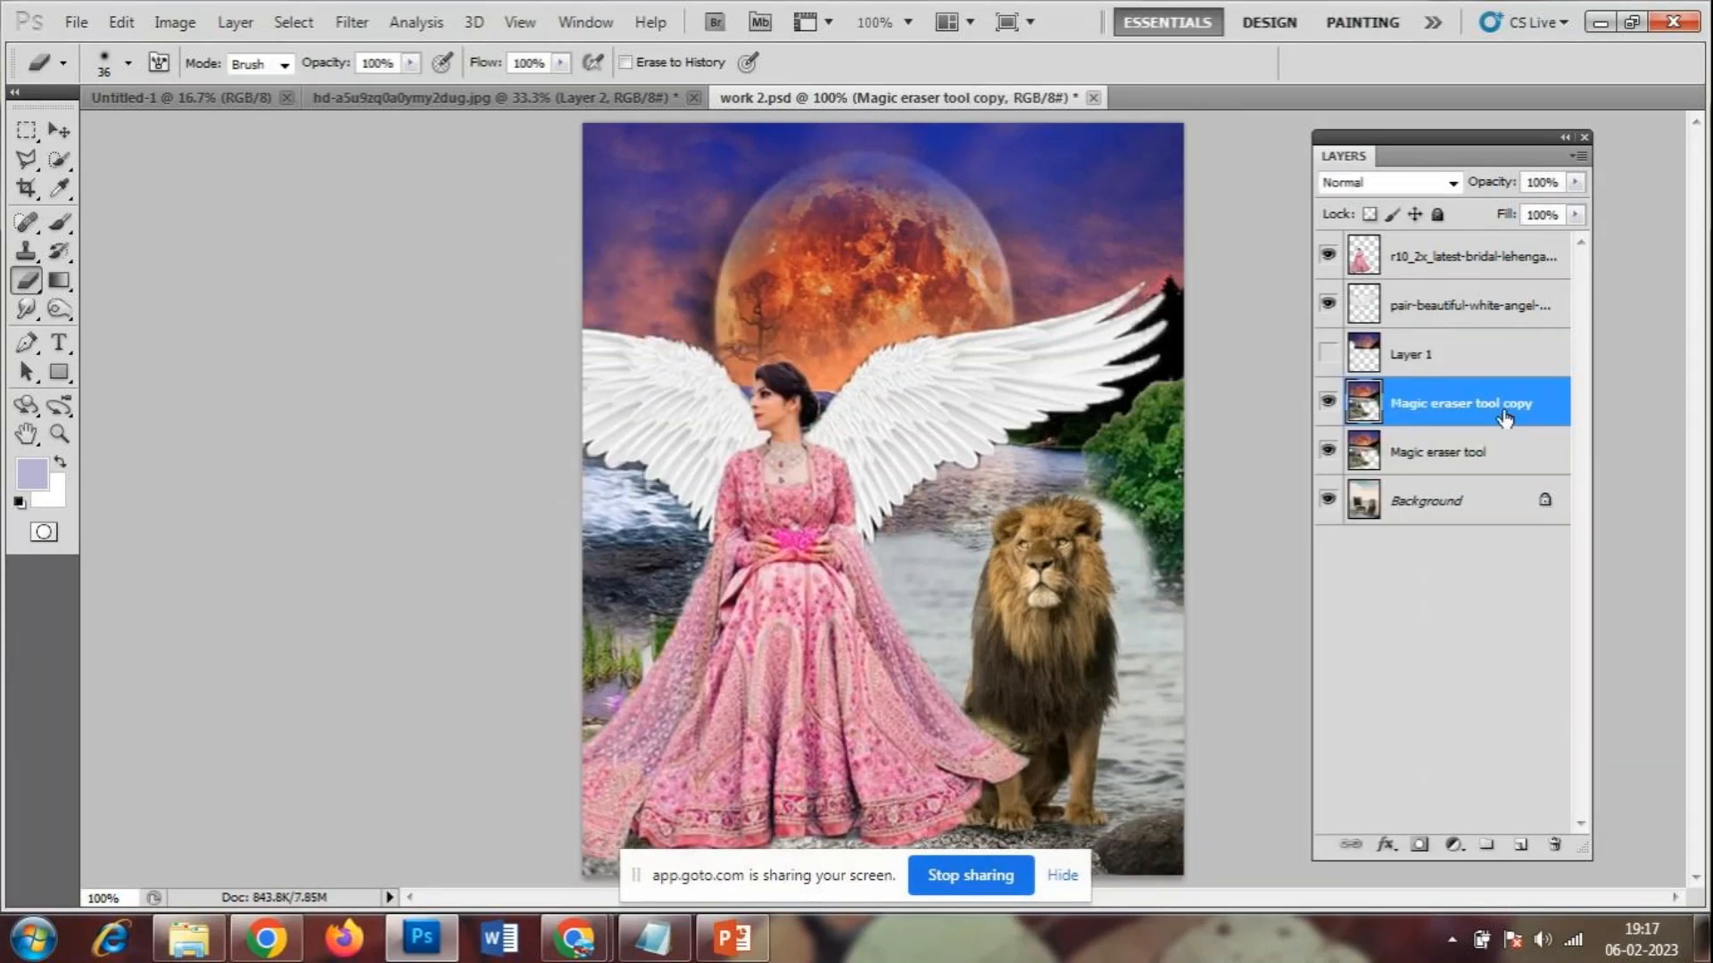
# - Toggle both landscape layers to compare them, then delete the duplicate and show the original landscape layer
pyautogui.click(1329, 406)
pyautogui.click(1328, 403)
pyautogui.click(1328, 451)
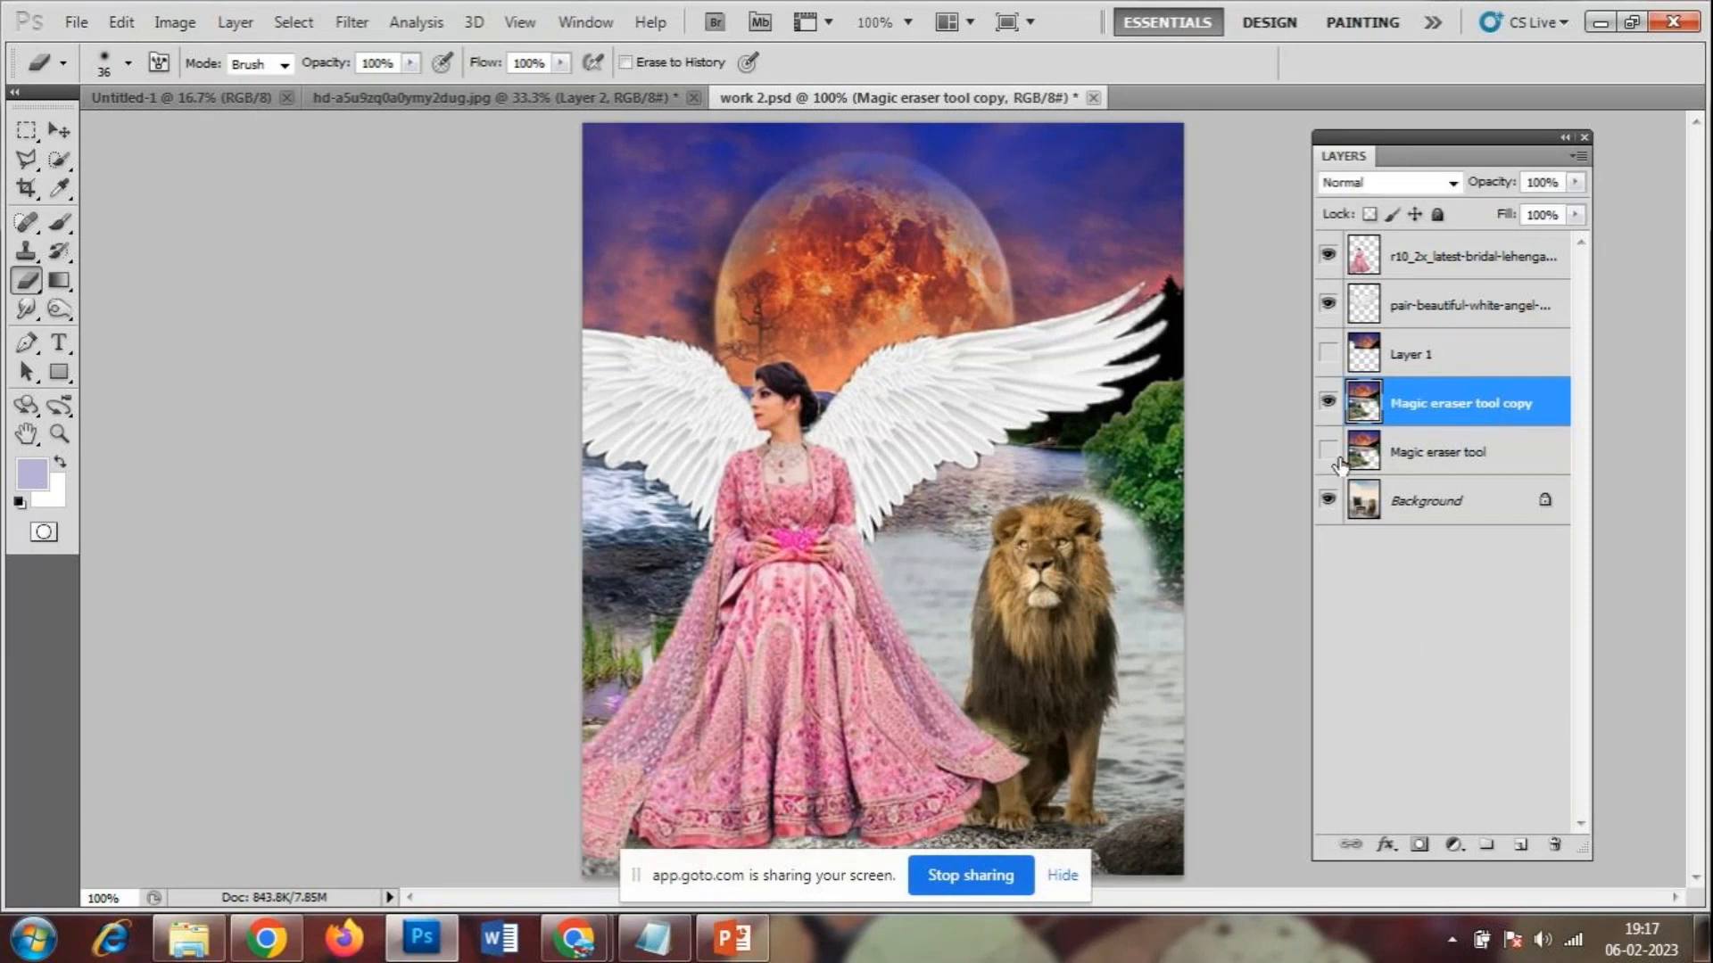
pyautogui.click(1322, 413)
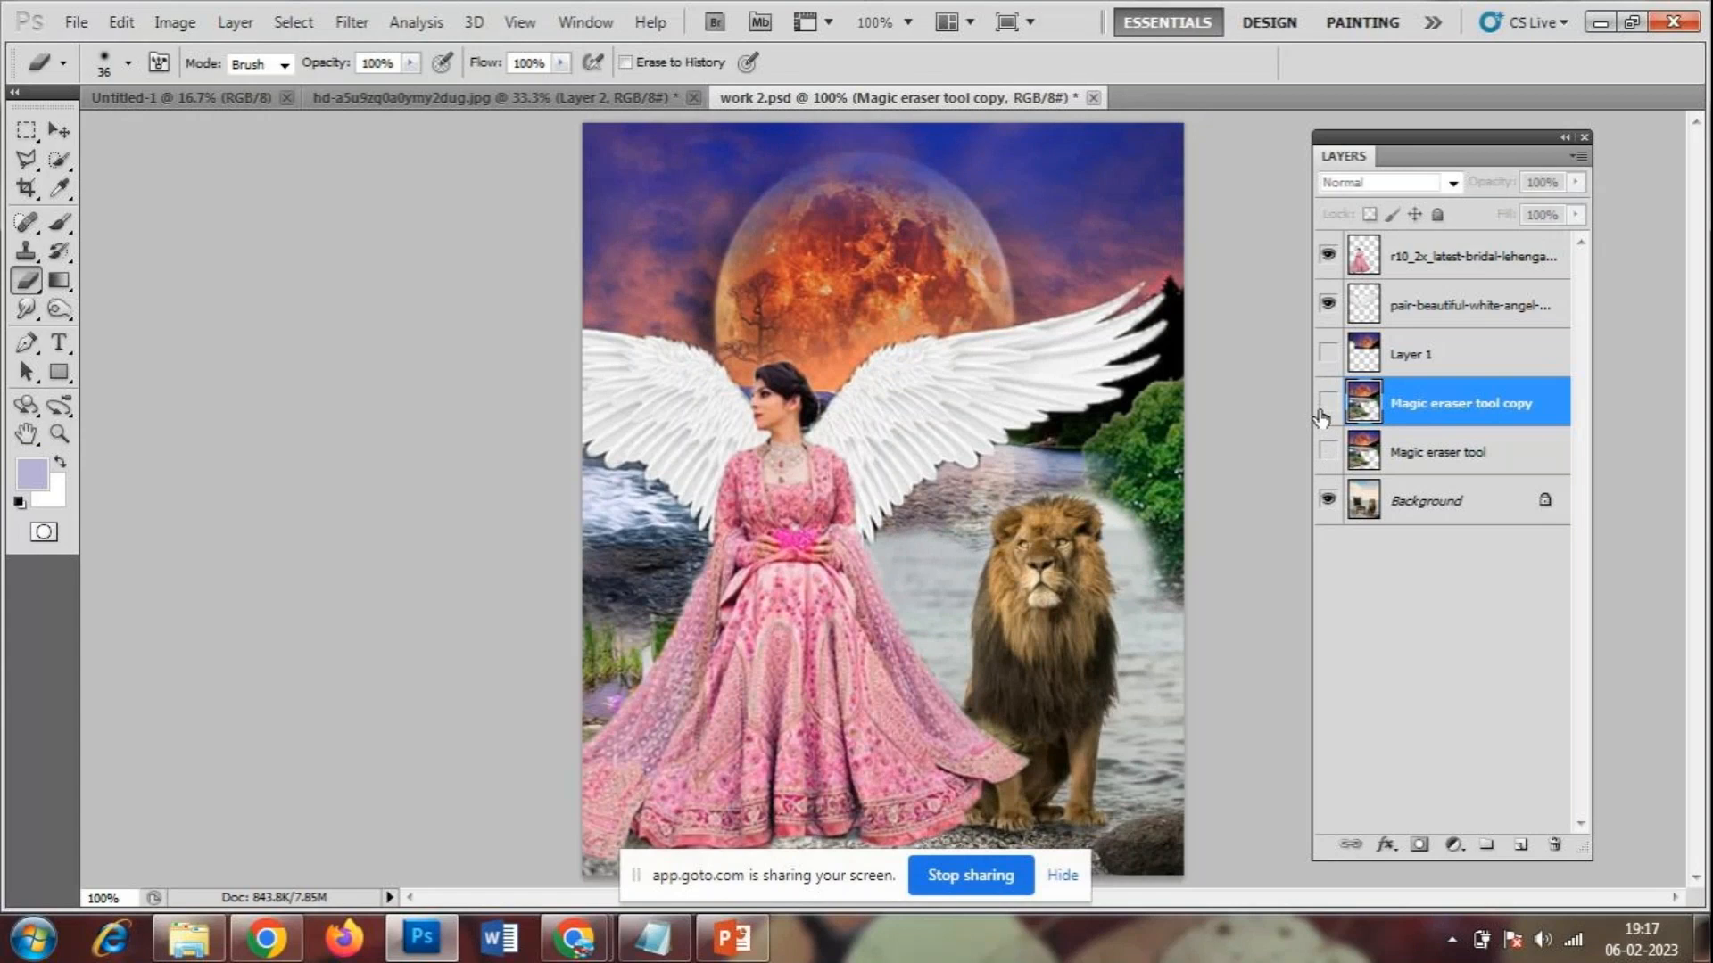
pyautogui.click(1323, 413)
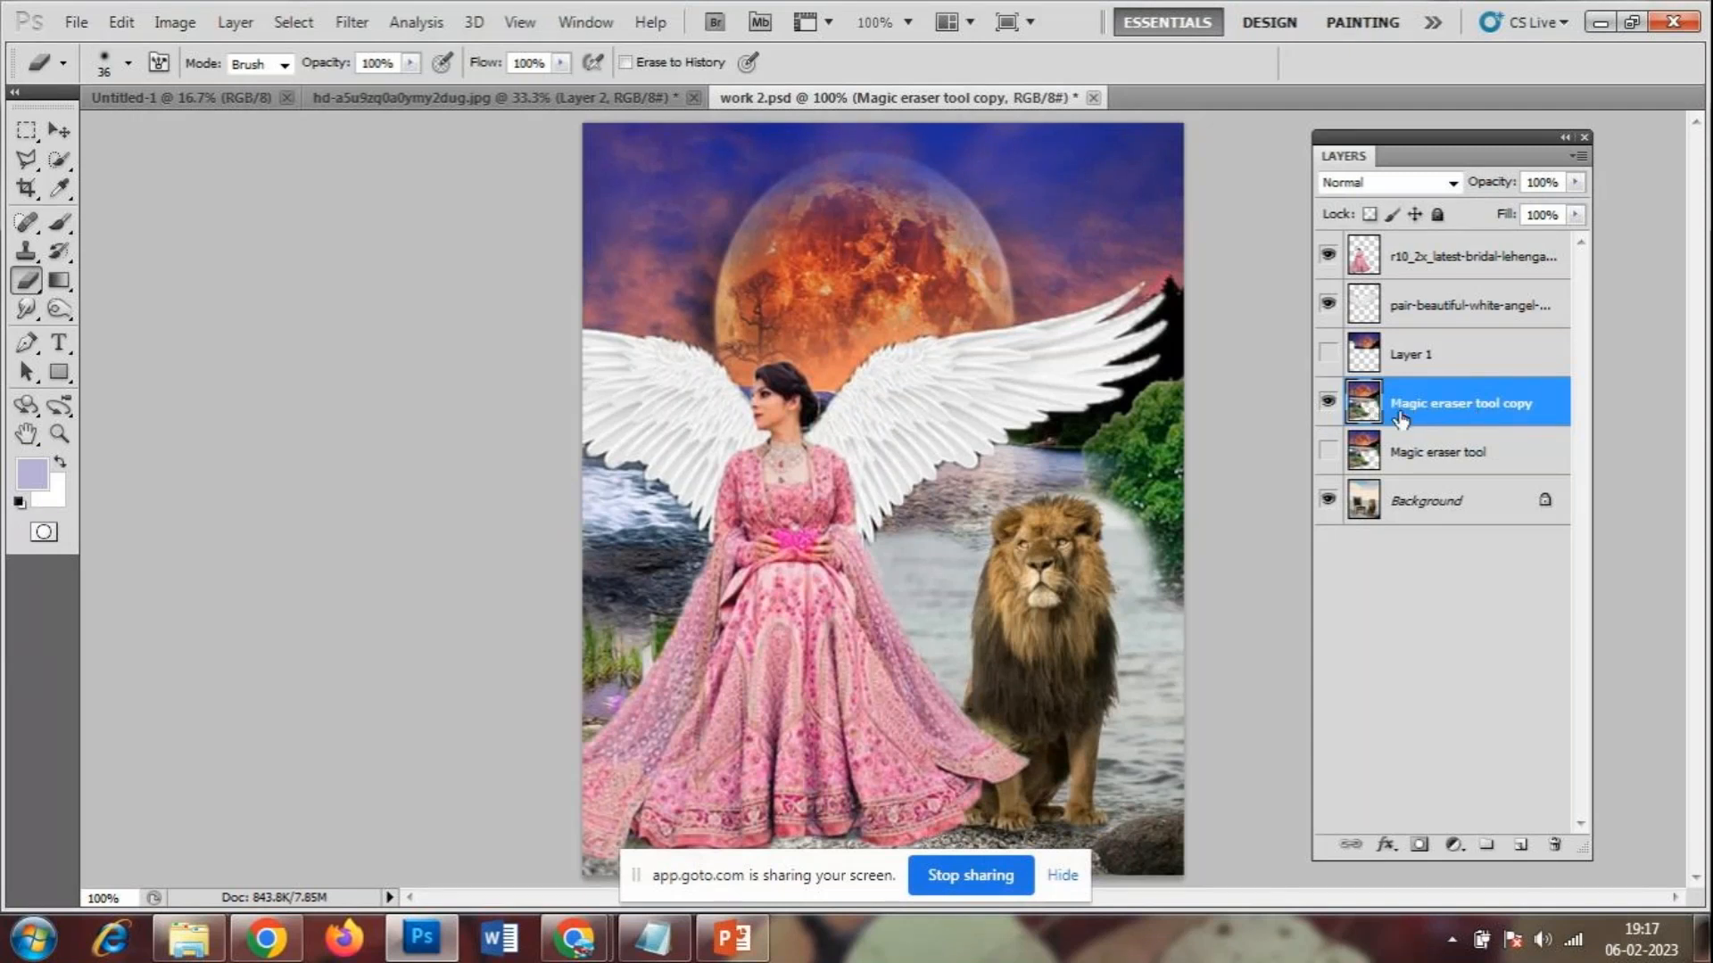
pyautogui.click(1557, 841)
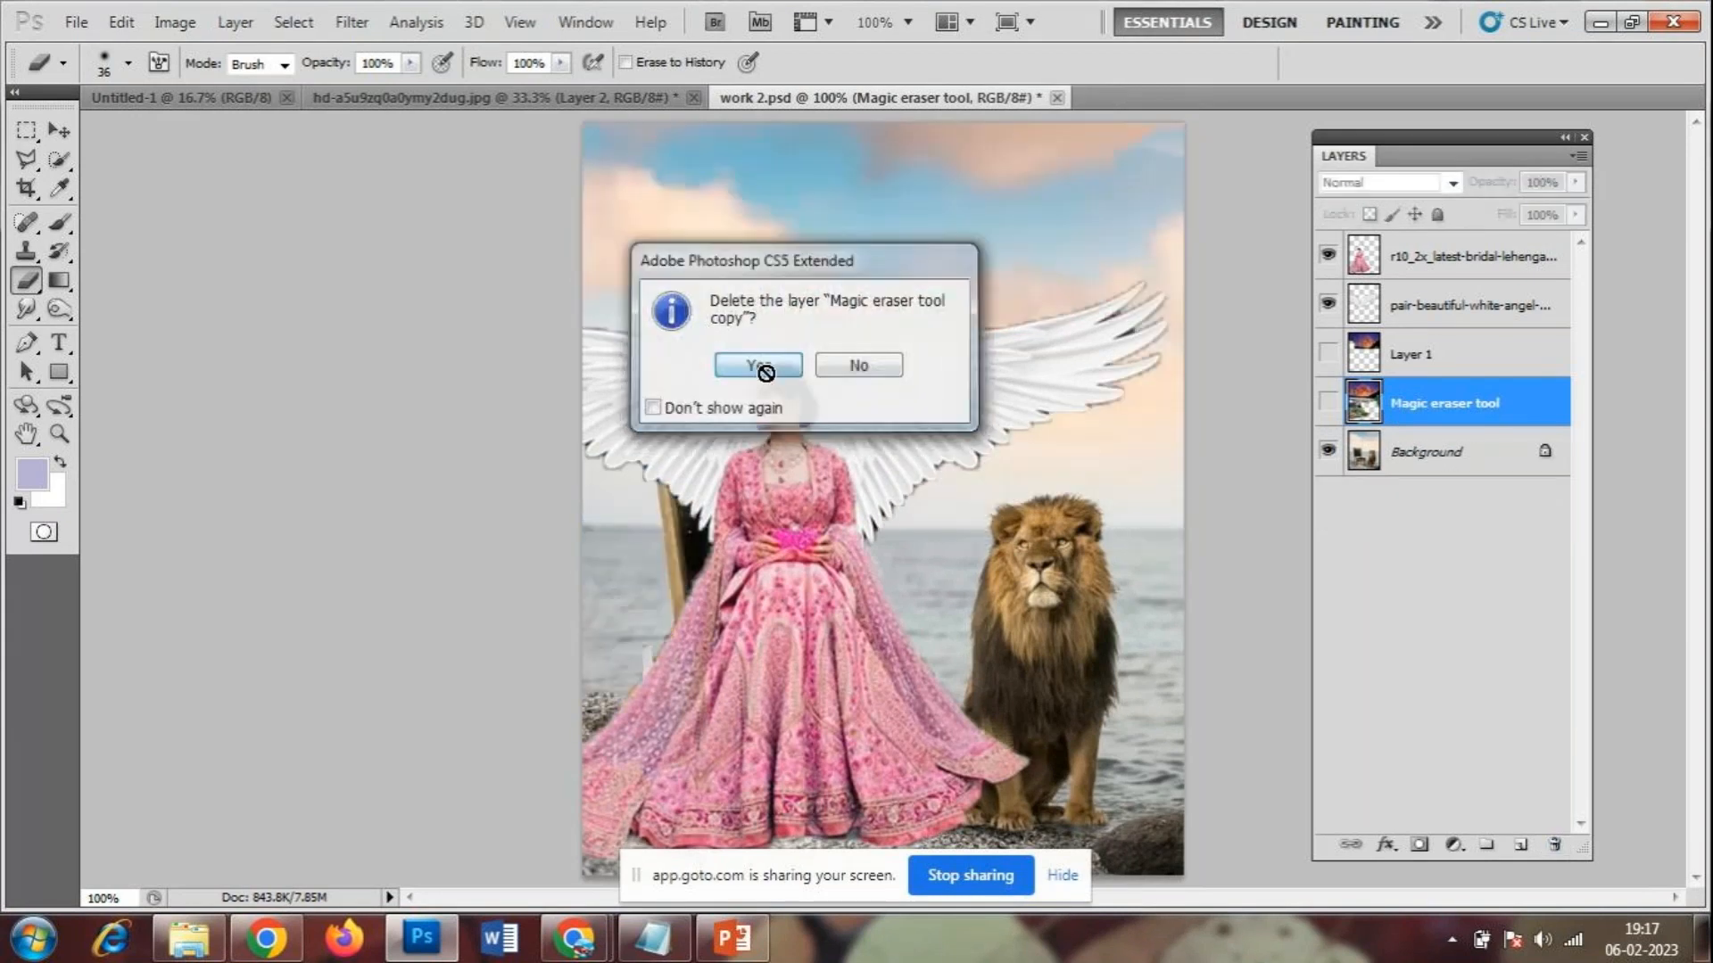
pyautogui.click(758, 363)
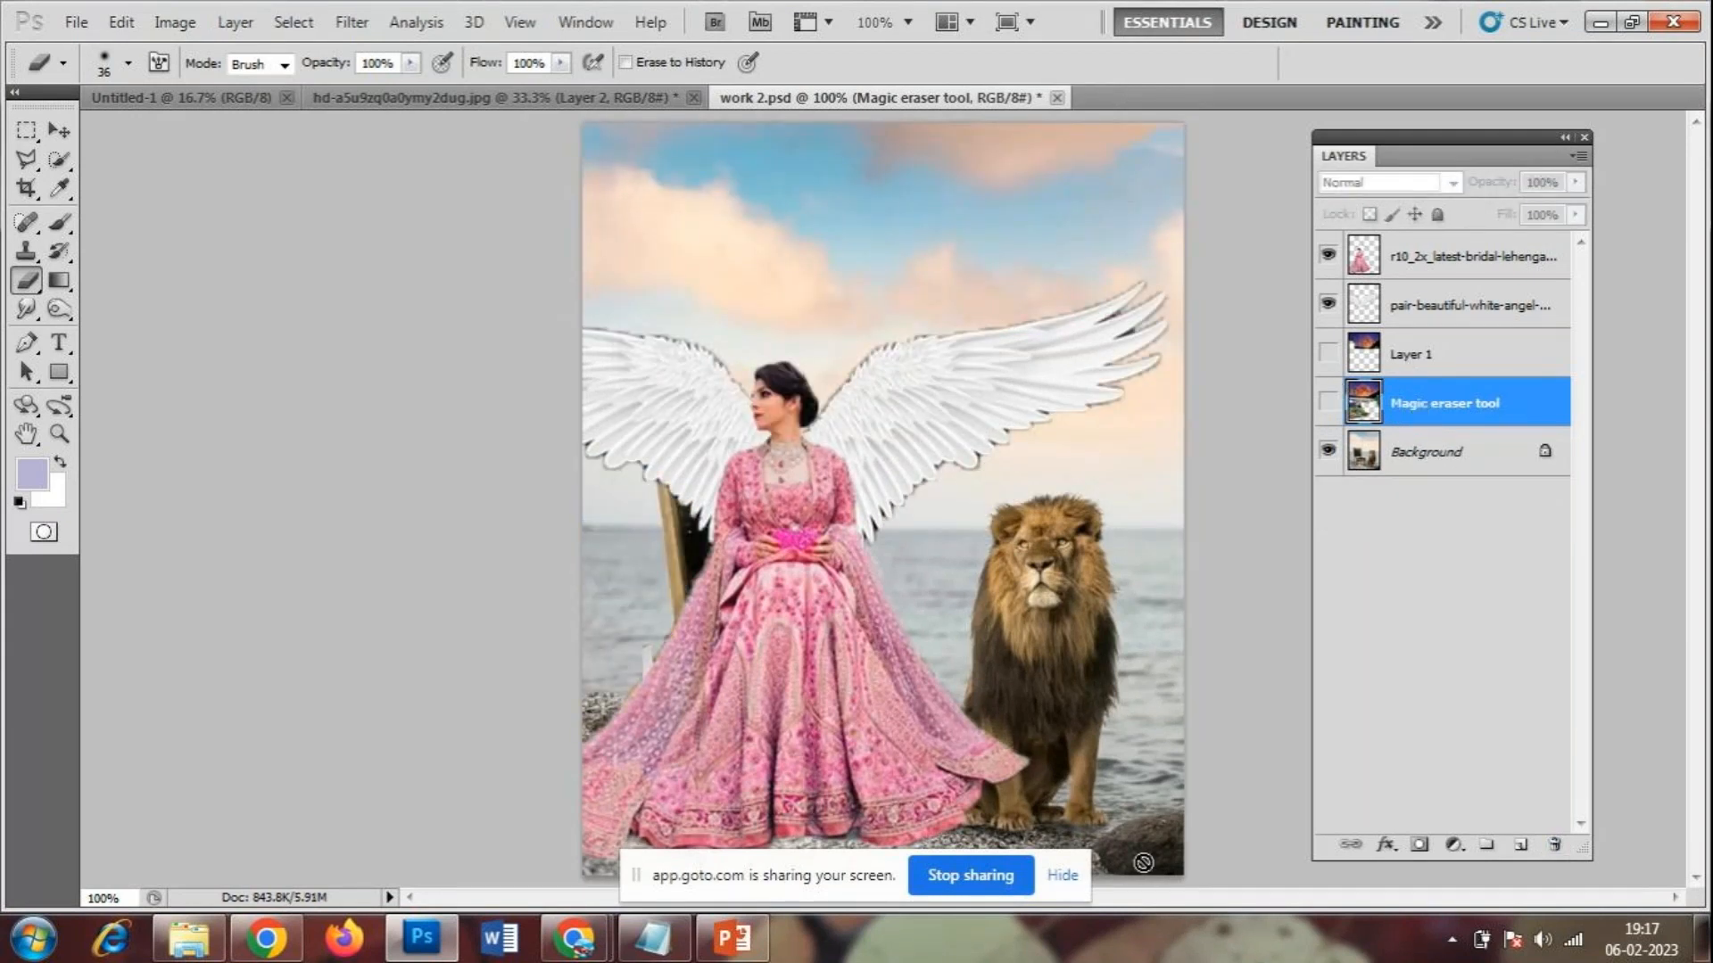
pyautogui.click(1329, 402)
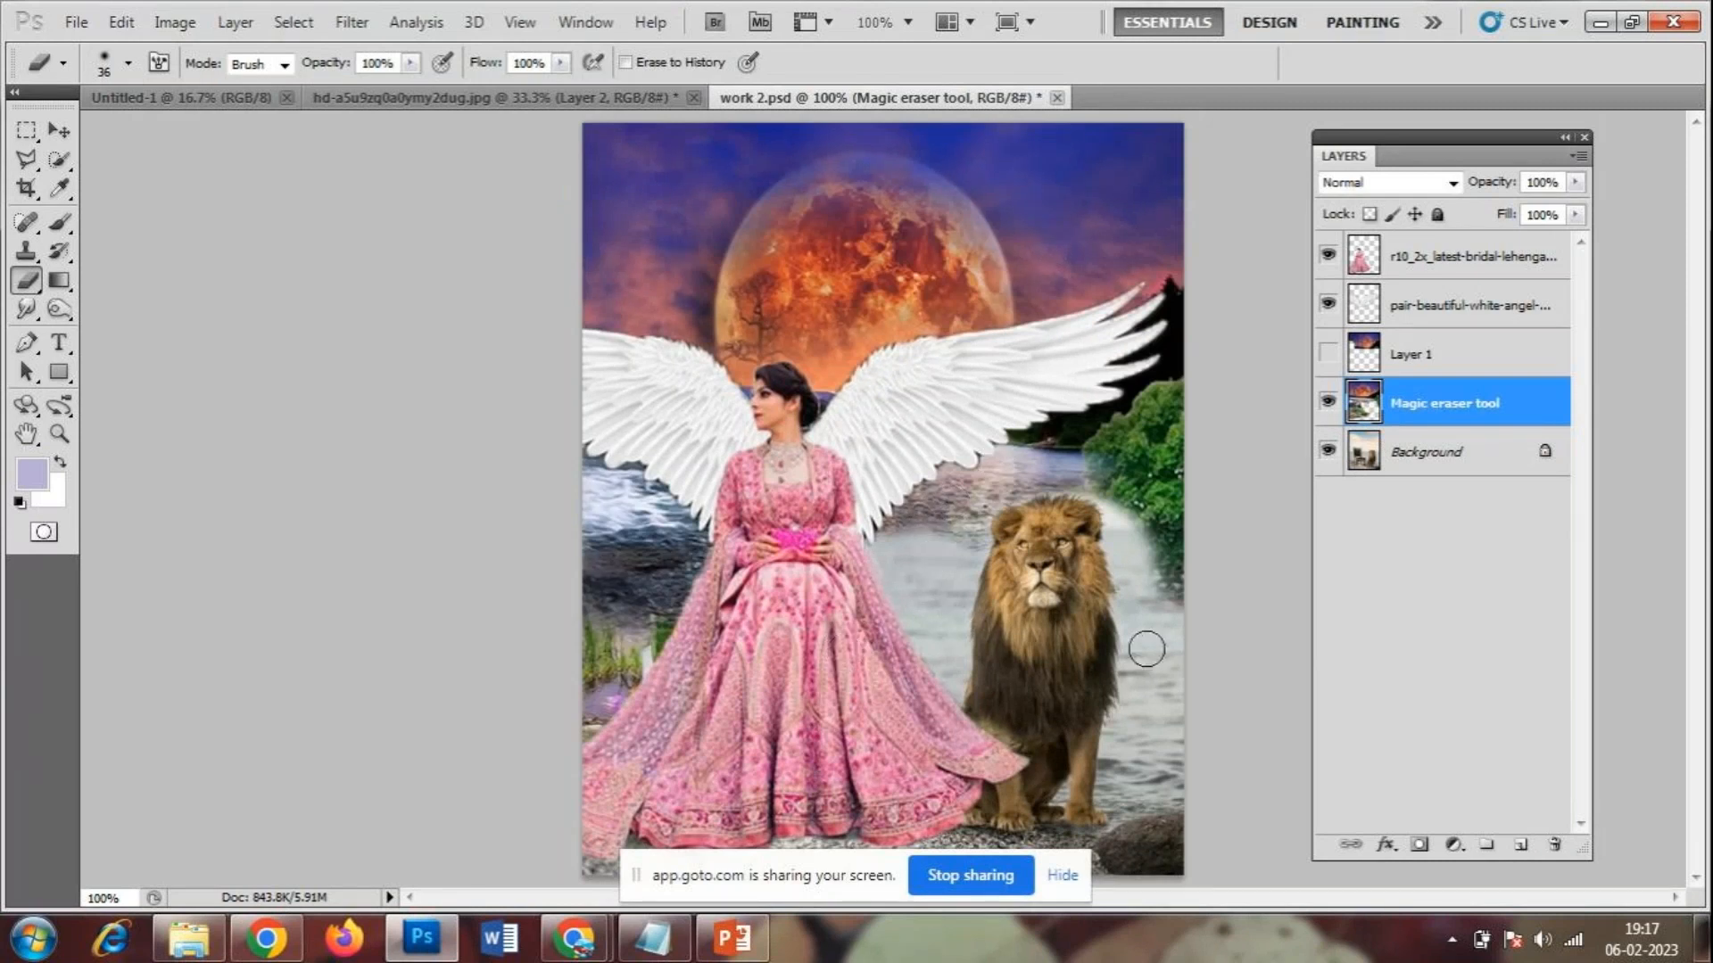
# - Start placing an image and look through the photoshop folder and its poster and works subfolders for a suitable picture
pyautogui.click(82, 20)
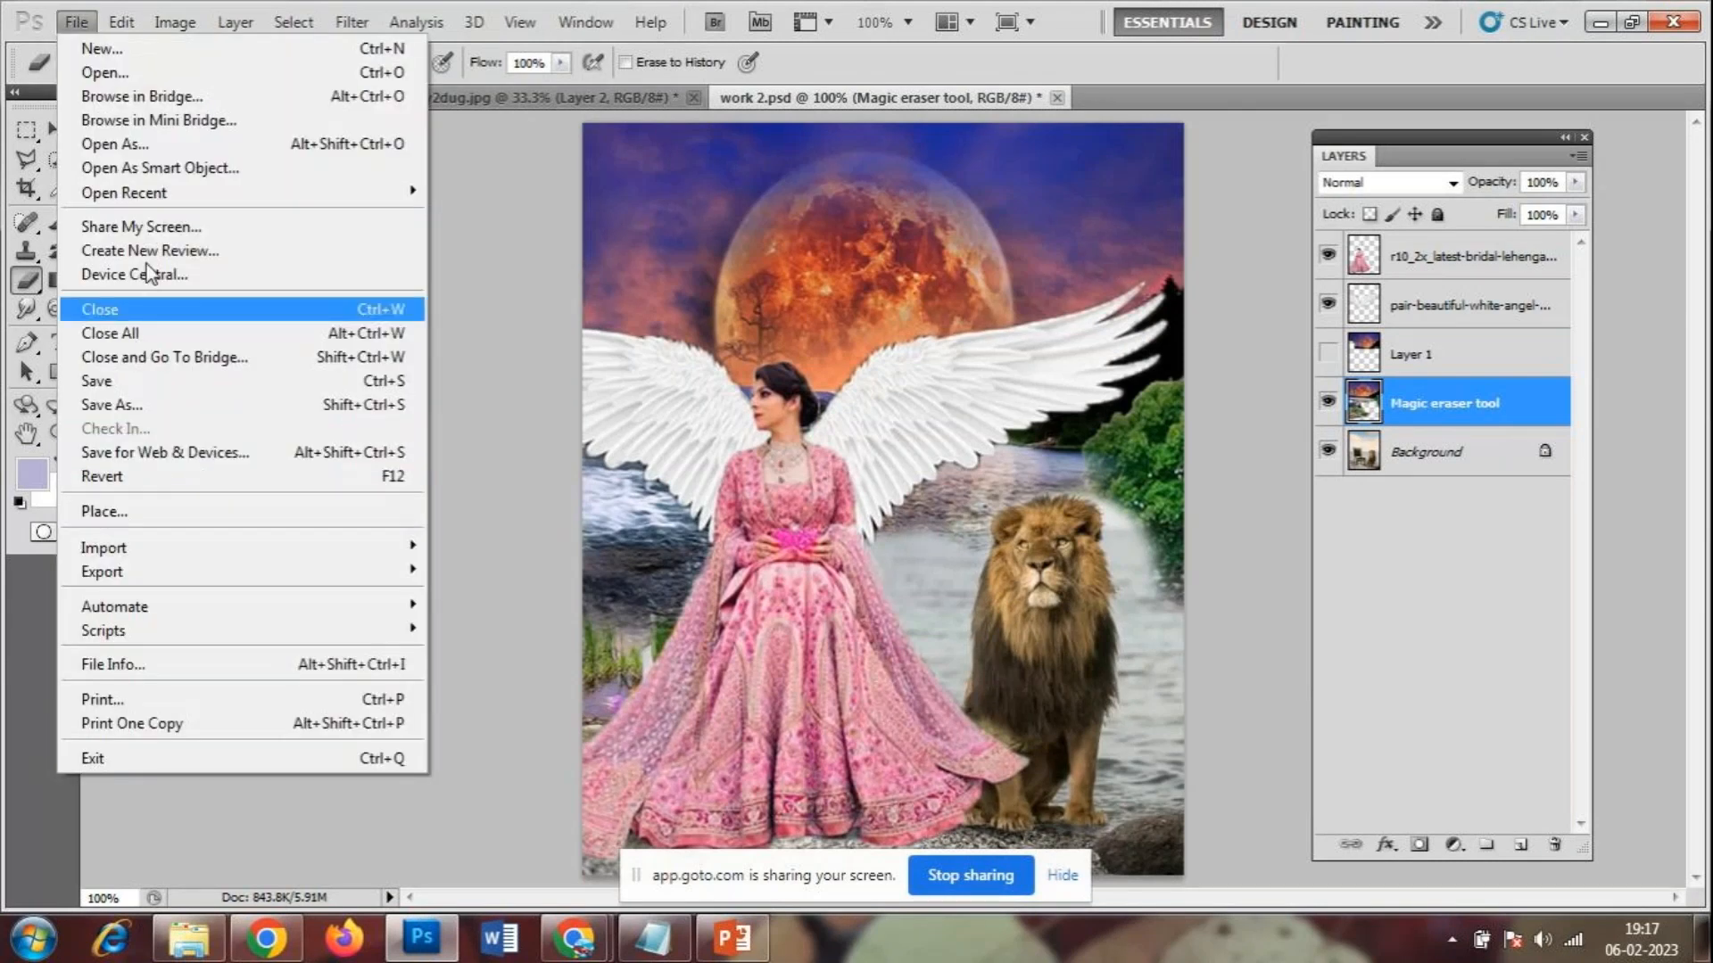
pyautogui.click(131, 509)
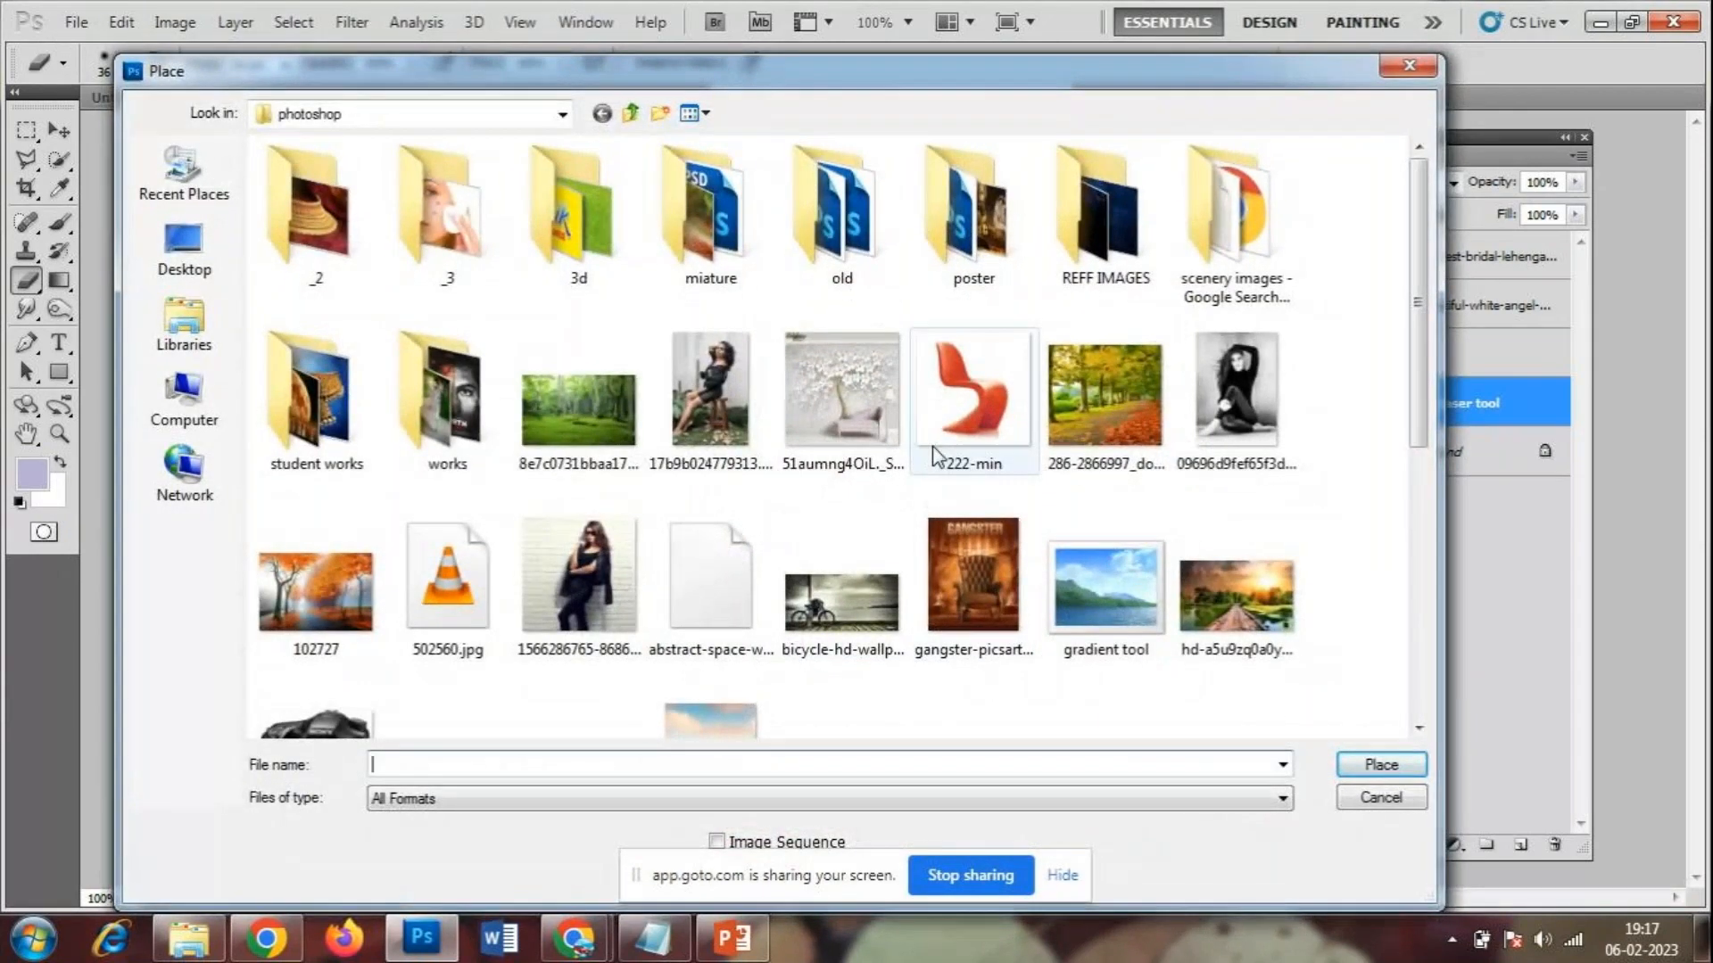
pyautogui.click(711, 580)
pyautogui.scroll(-3, 709, 547)
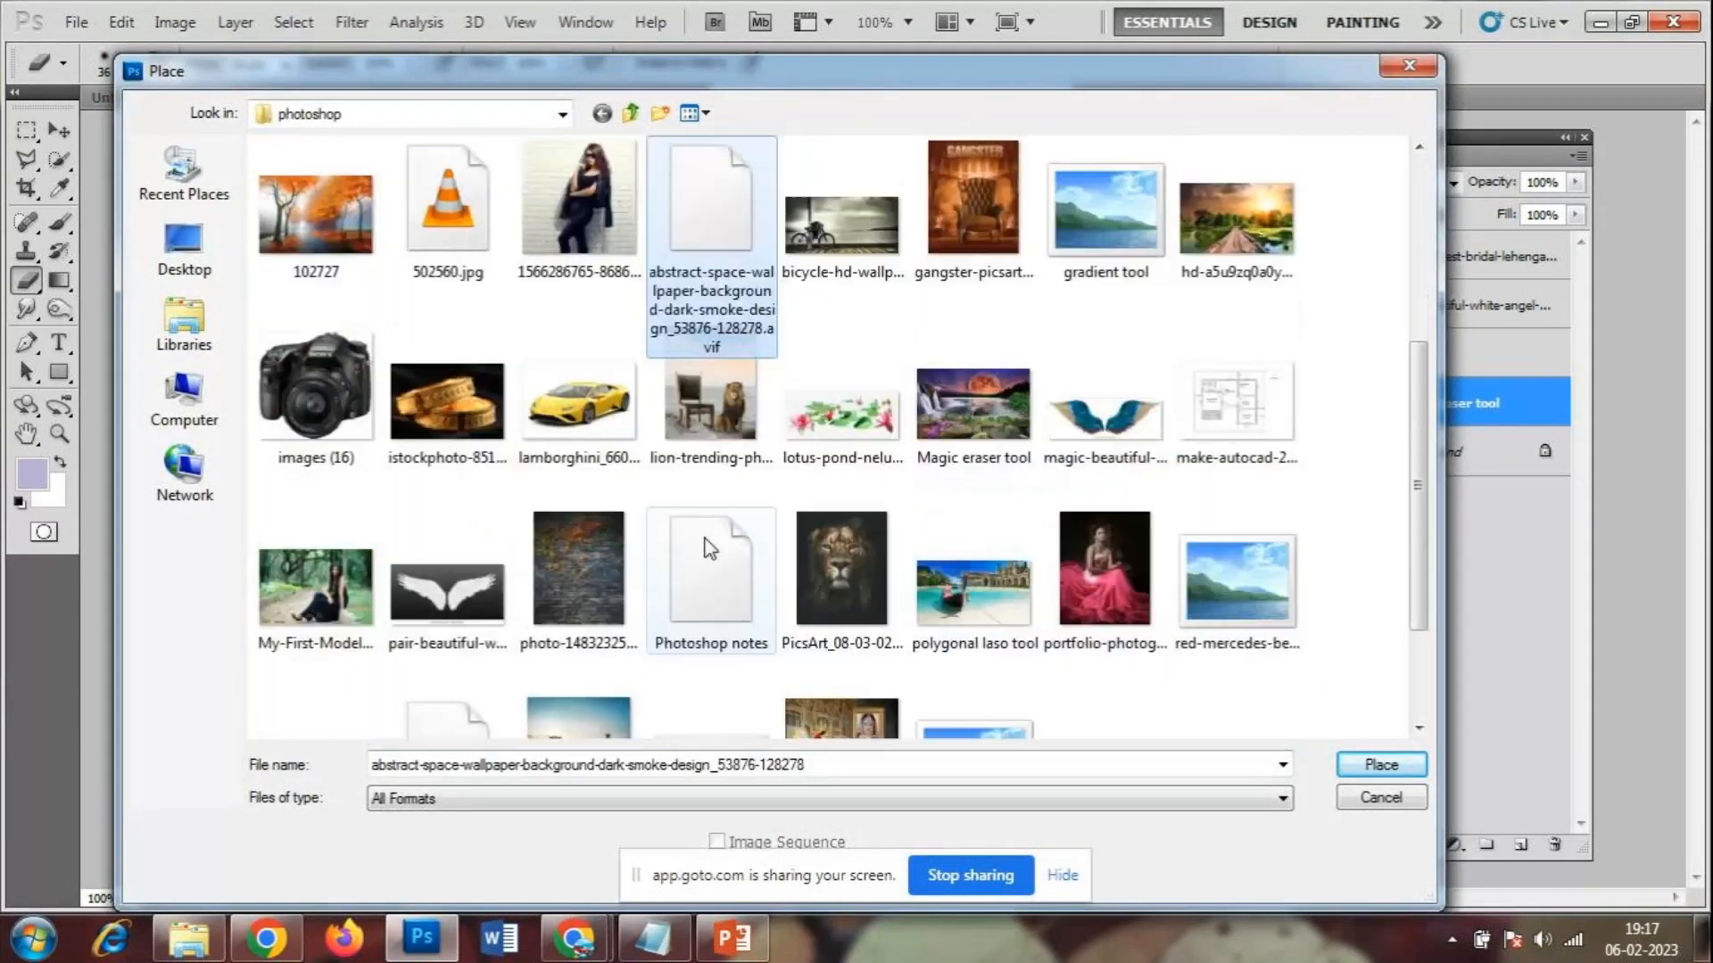
pyautogui.scroll(-2, 711, 548)
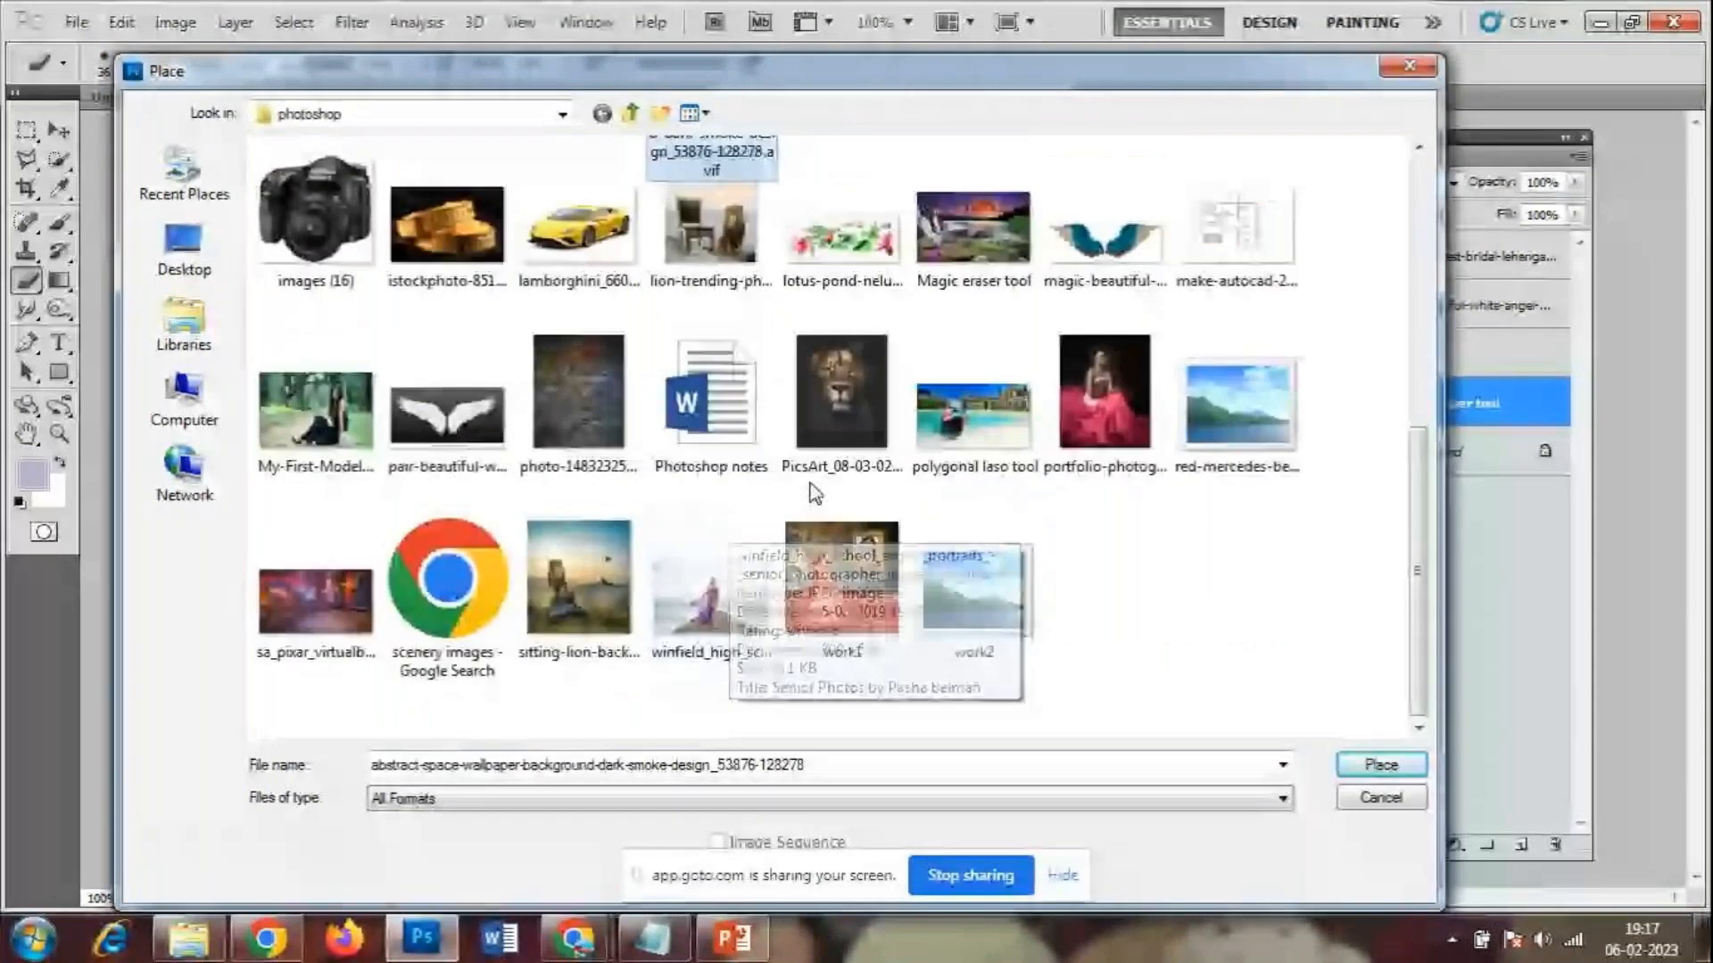
pyautogui.scroll(5, 1222, 482)
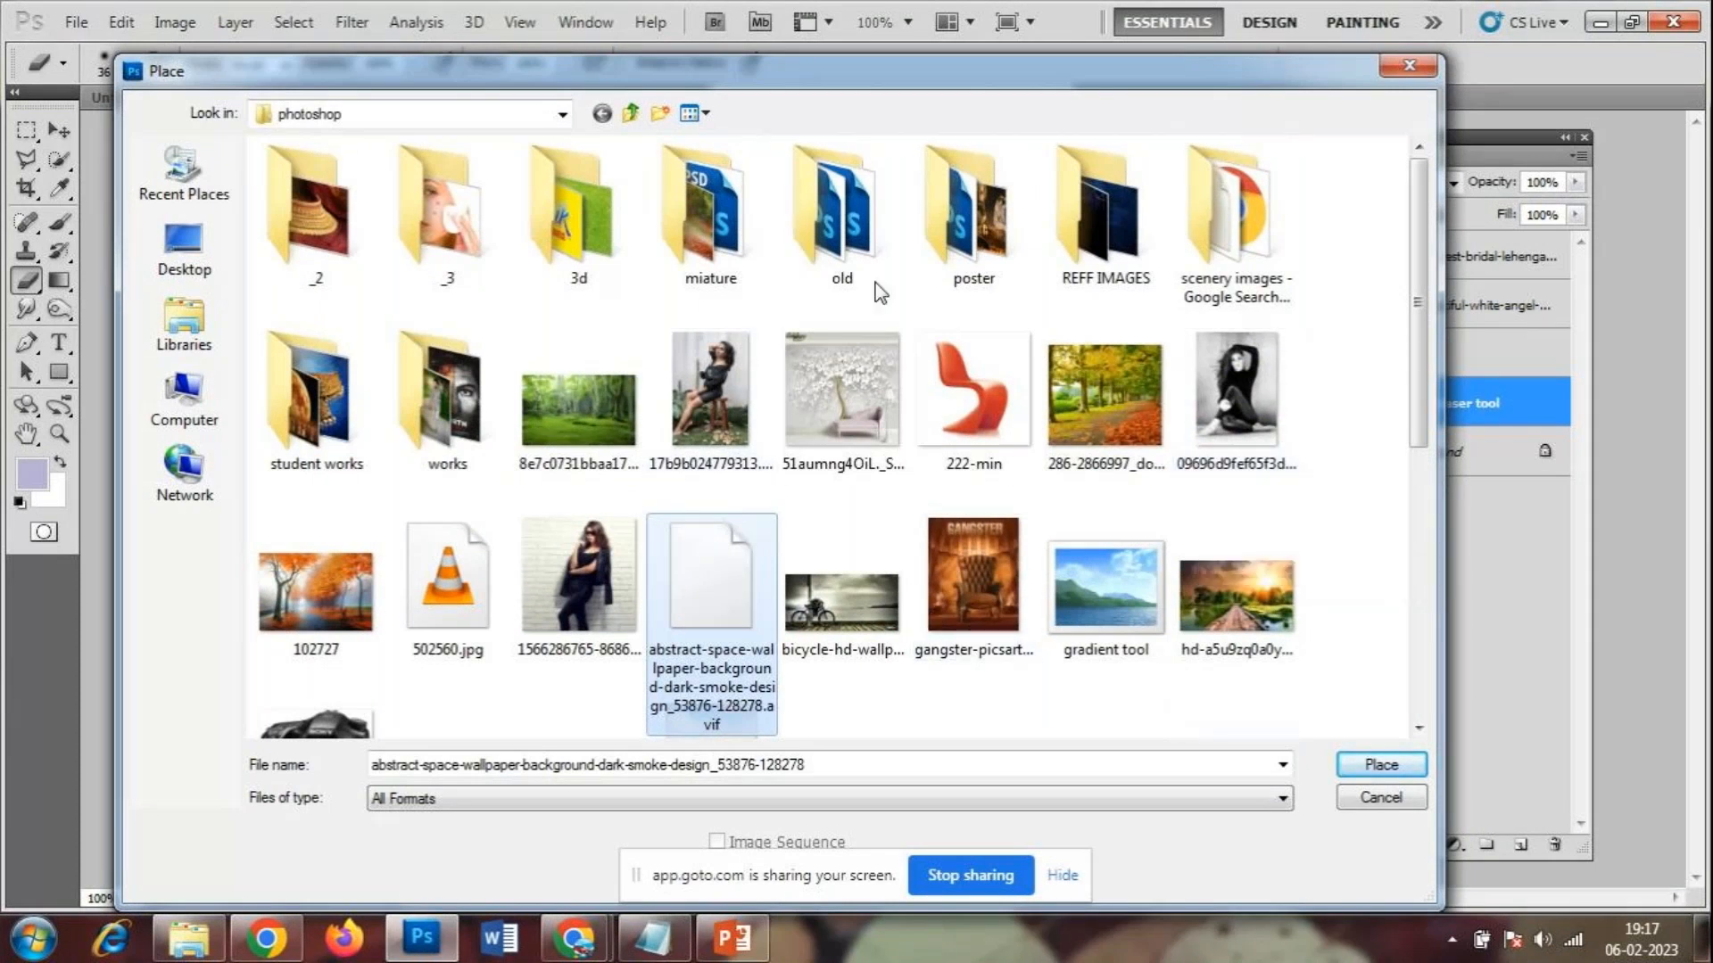
pyautogui.click(971, 225)
pyautogui.doubleClick(969, 220)
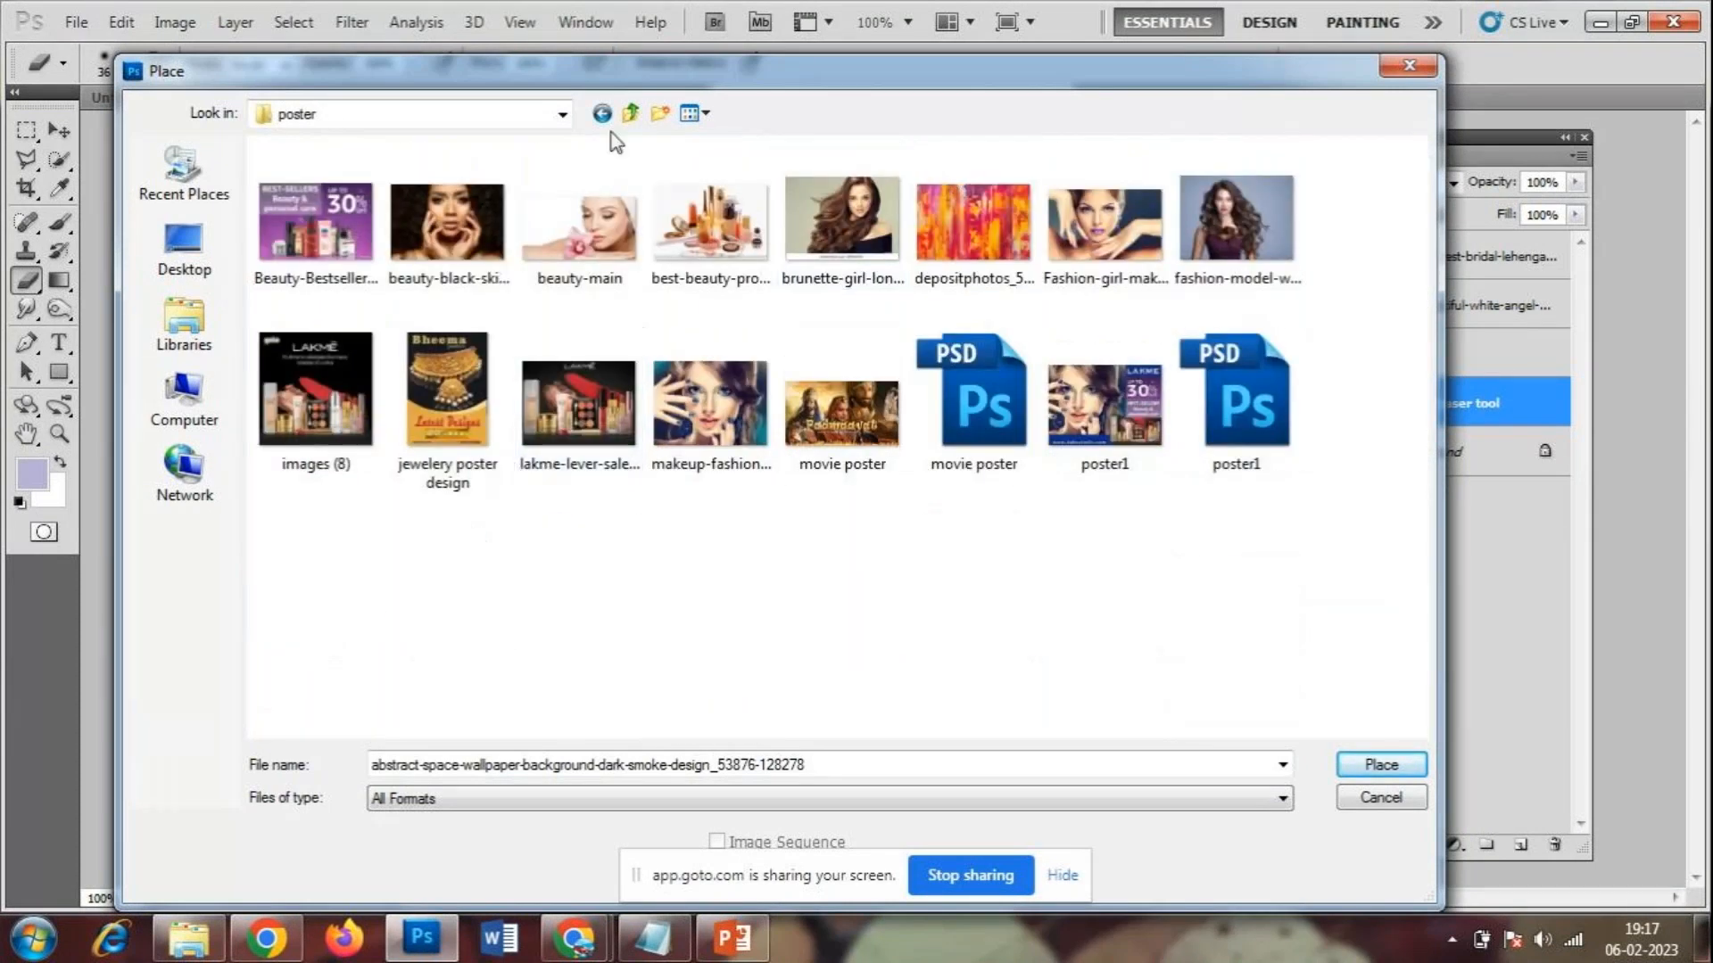
pyautogui.press('BackSpace')
pyautogui.doubleClick(453, 392)
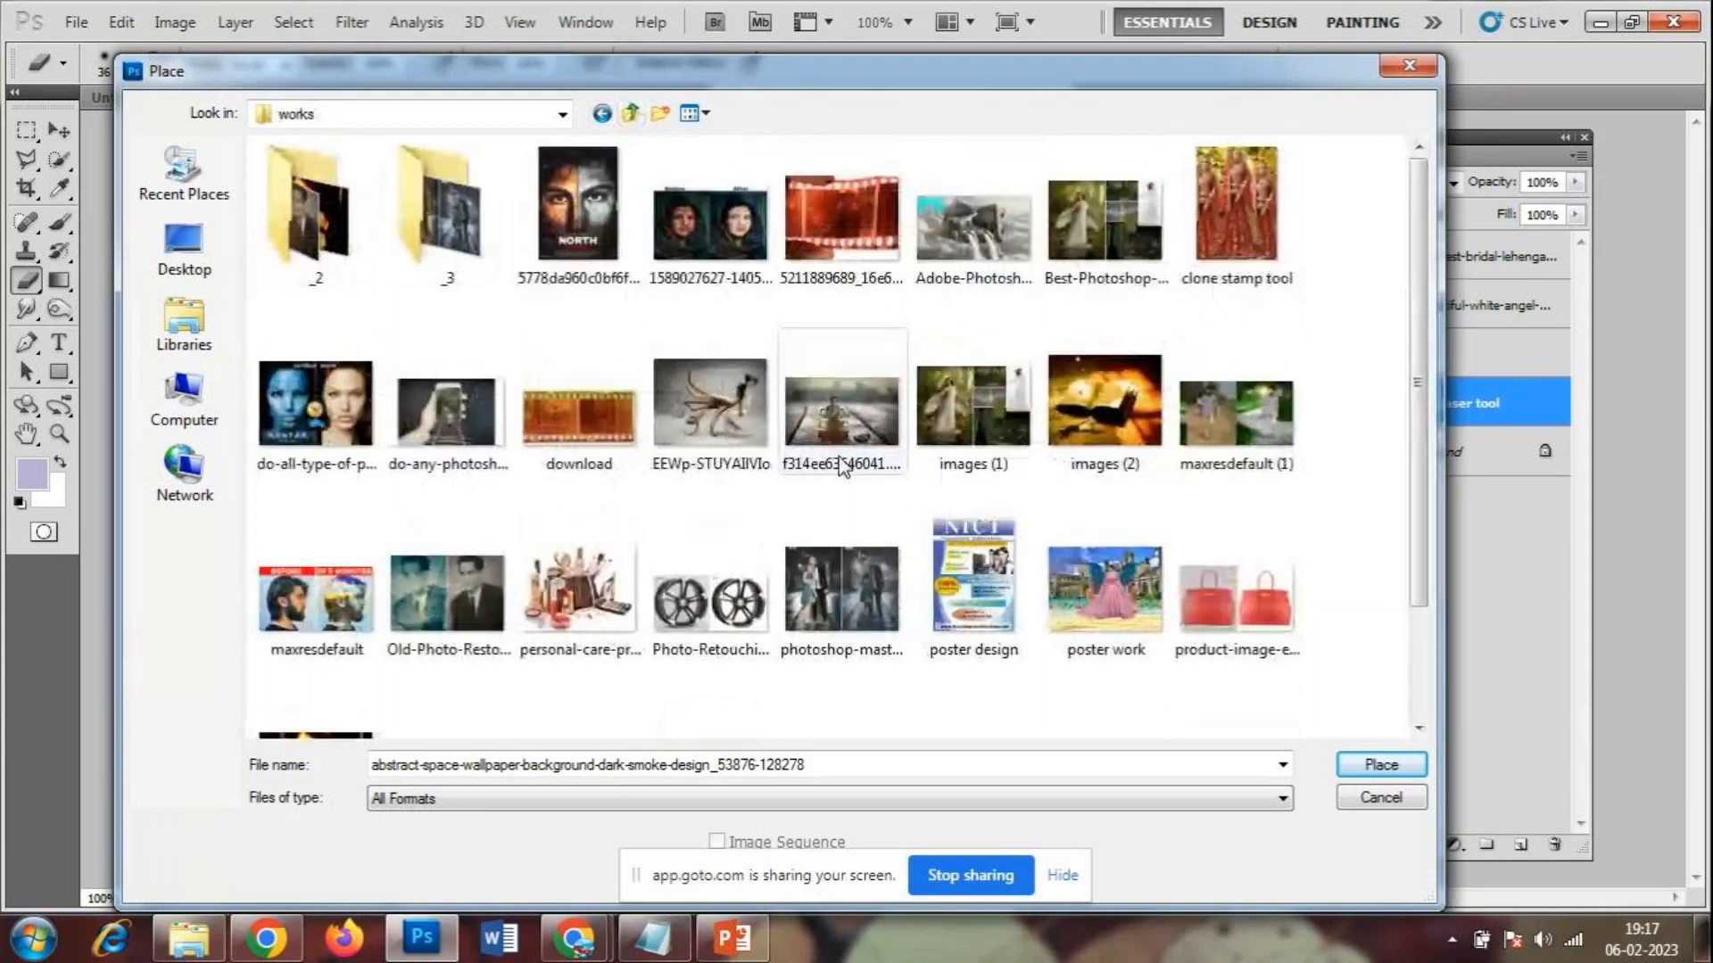
pyautogui.click(630, 114)
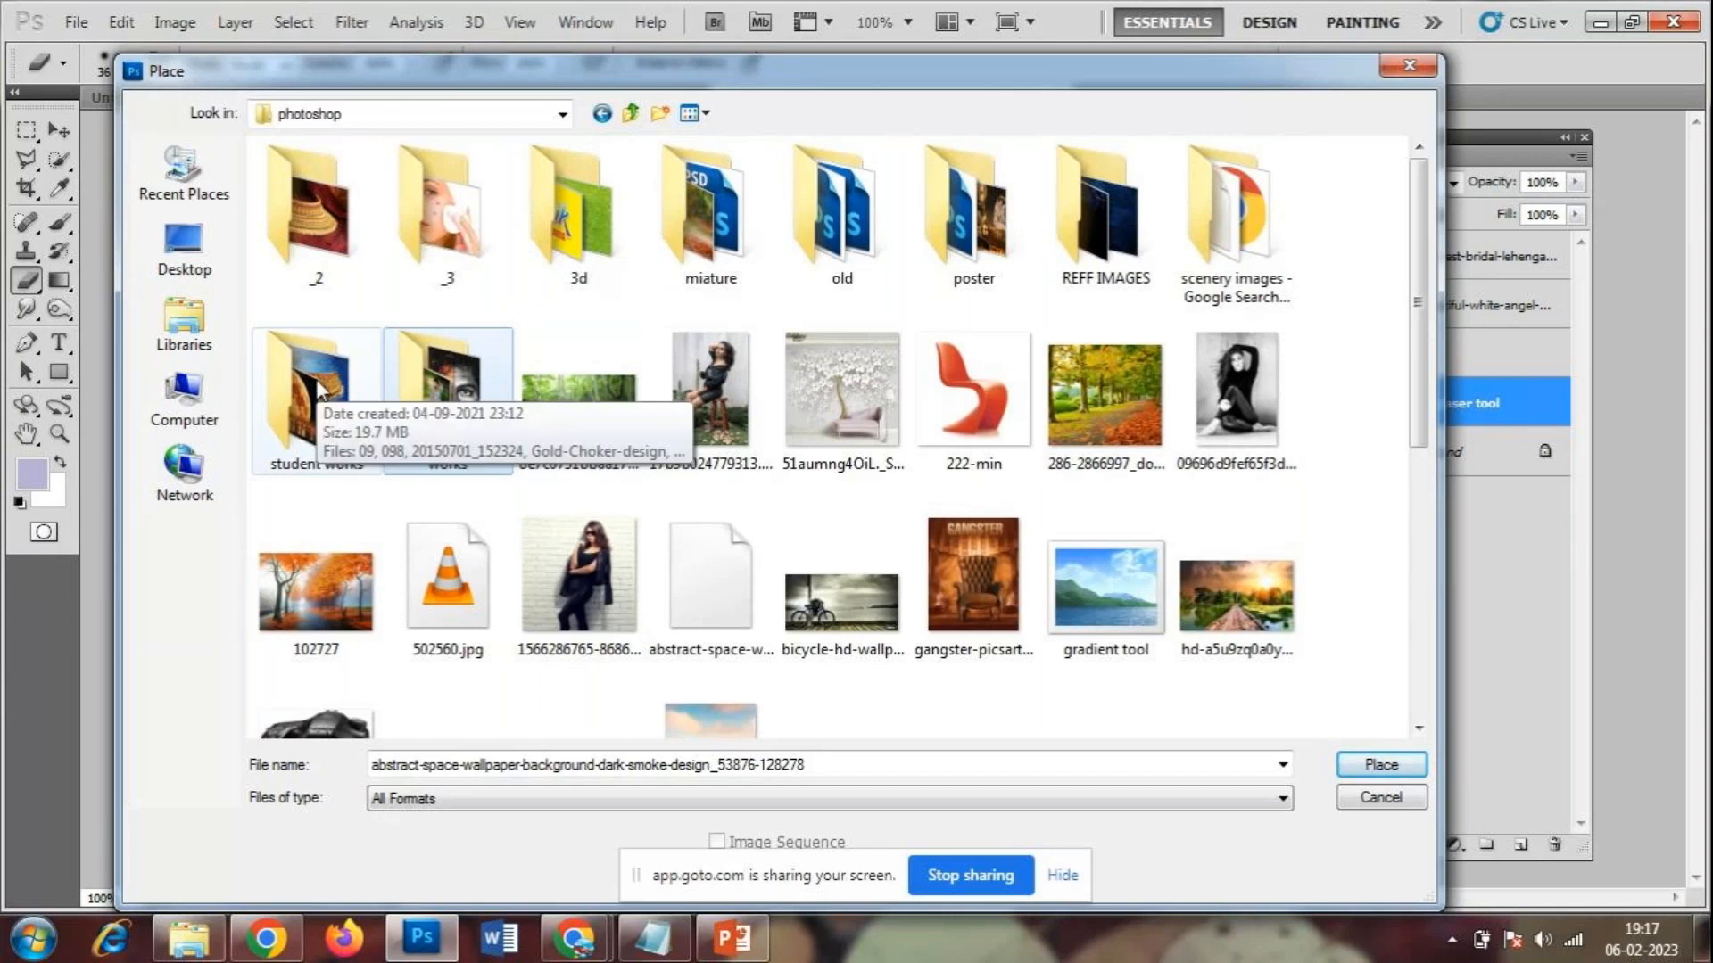
pyautogui.scroll(-3, 961, 495)
pyautogui.scroll(-3, 964, 497)
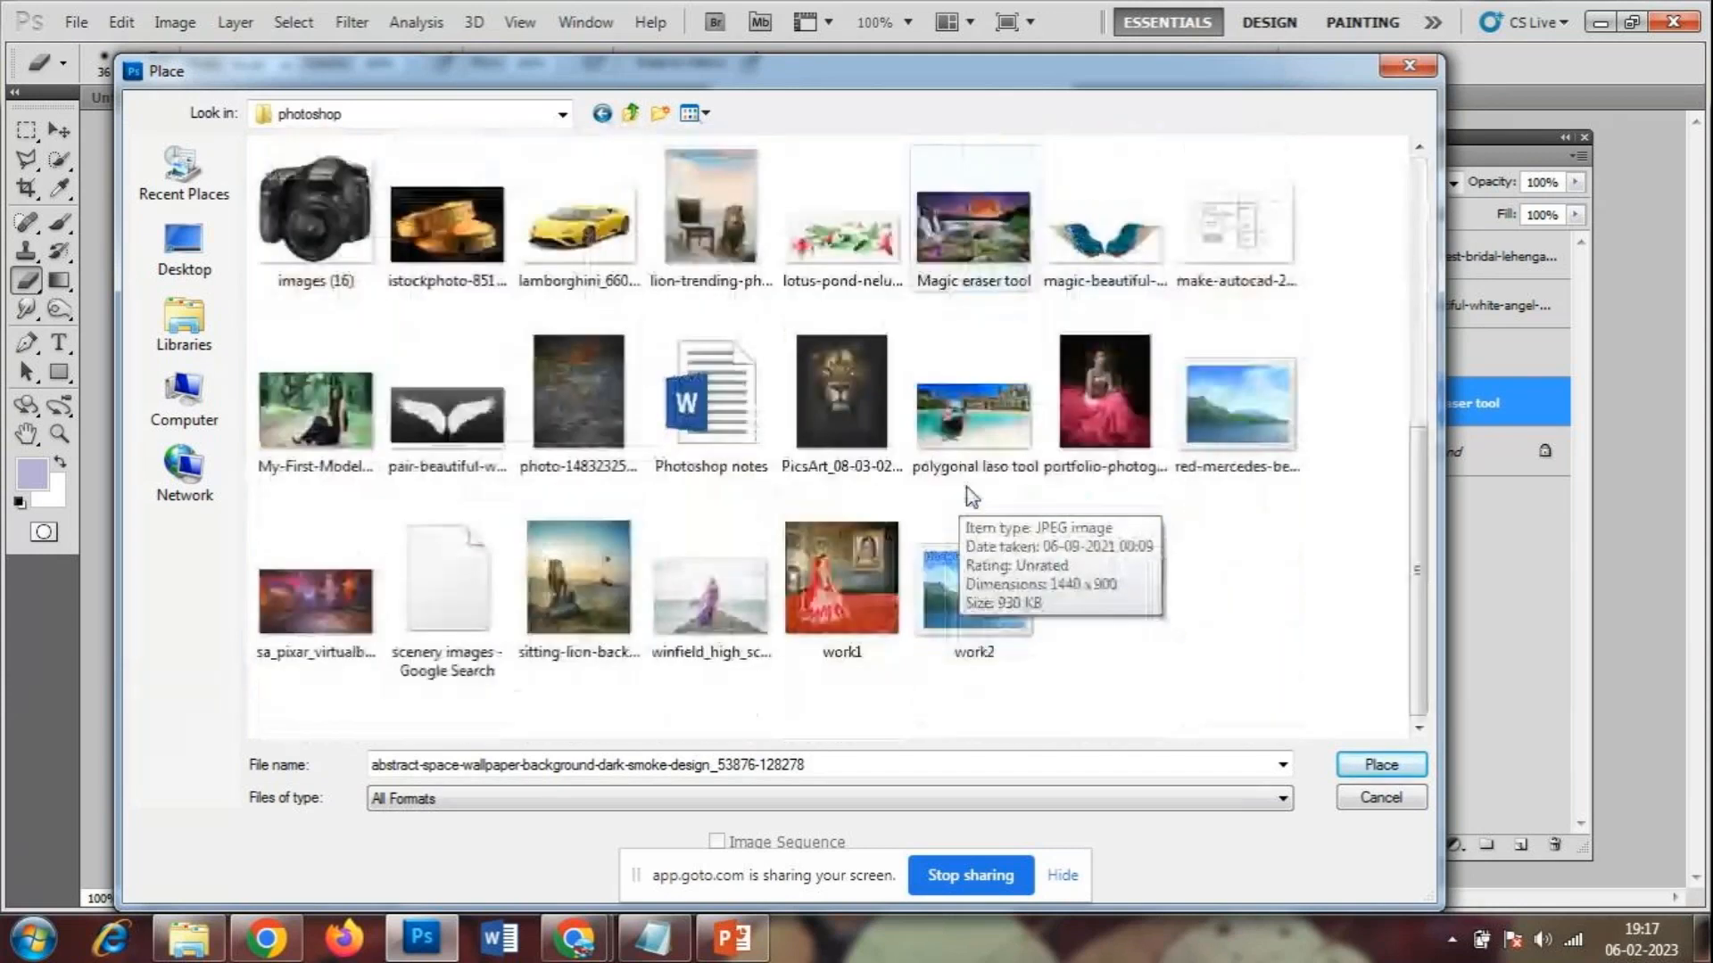
pyautogui.scroll(6, 1040, 497)
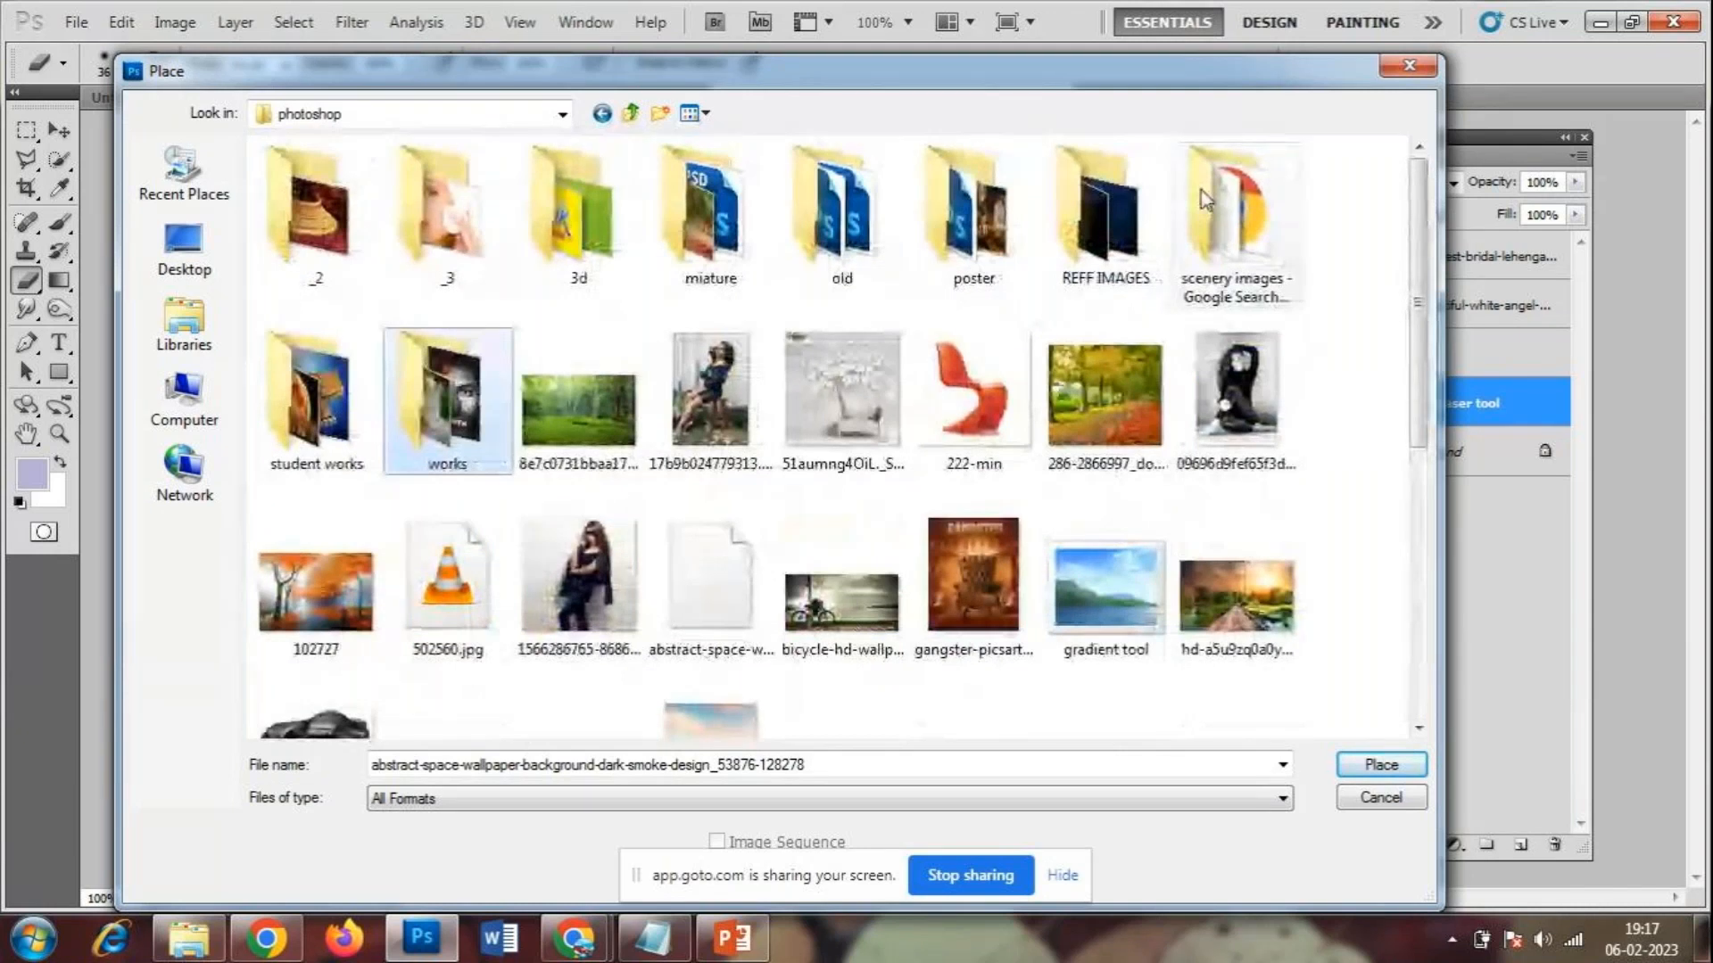
# - Place the Mount-Kirkjufell-Iceland image from the REFF IMAGES folder at X 273 px, Y 324.5 px
pyautogui.doubleClick(1111, 215)
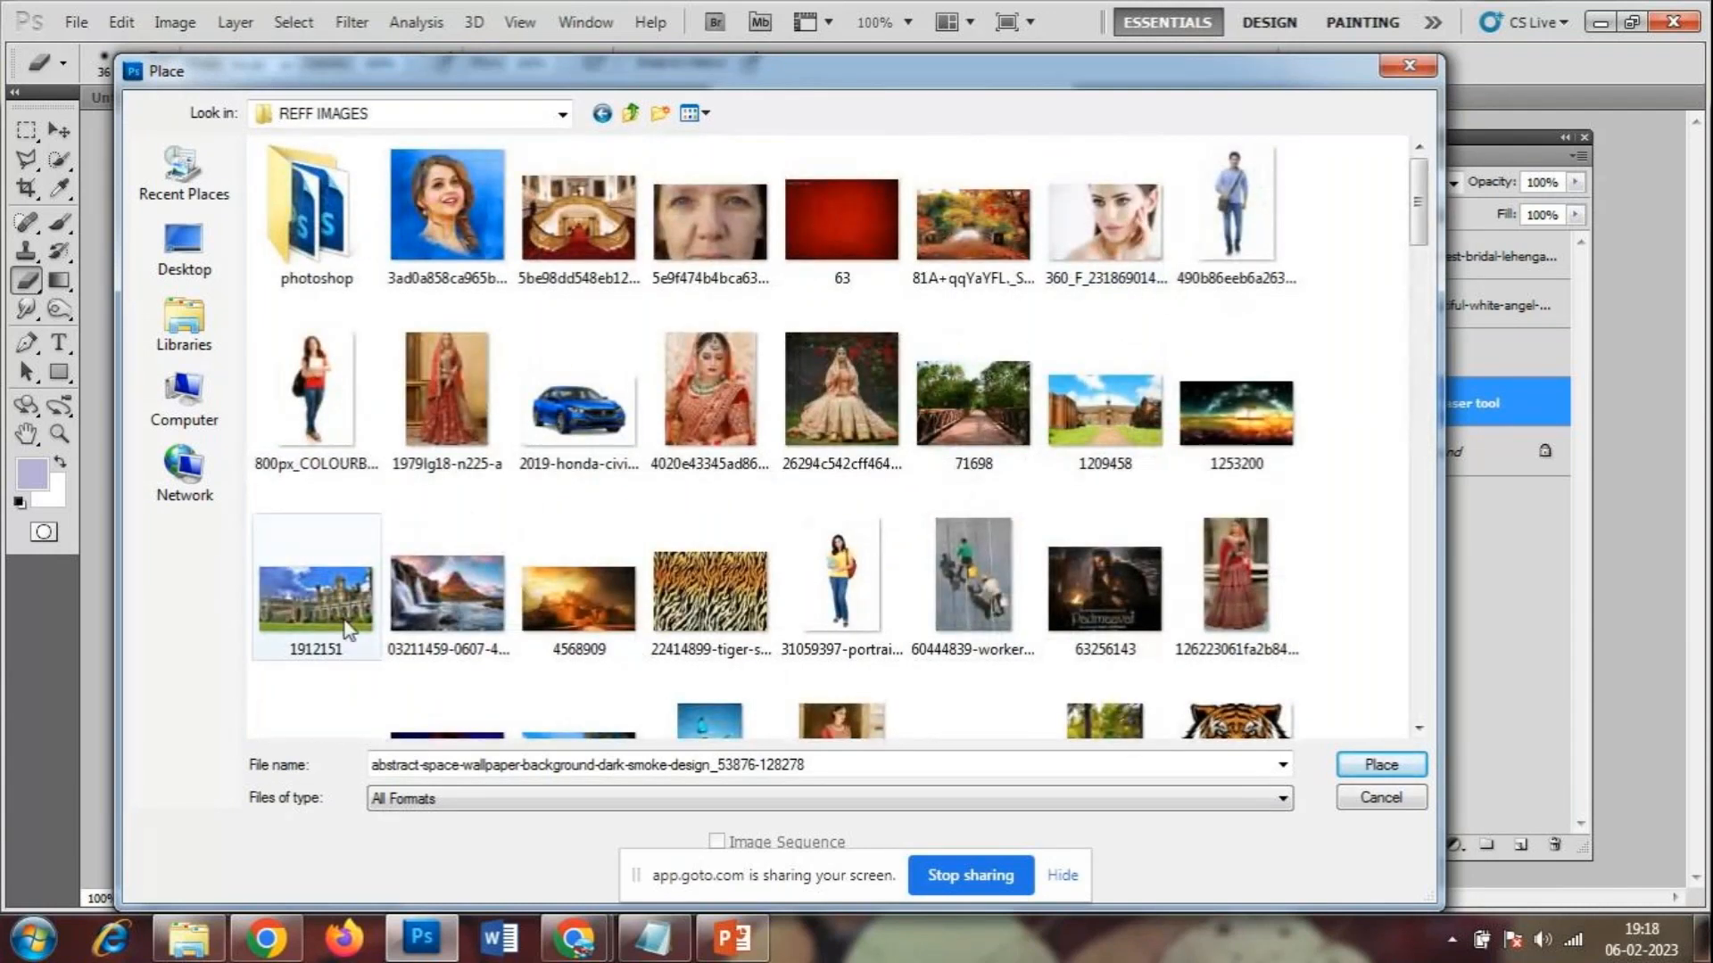
pyautogui.click(480, 611)
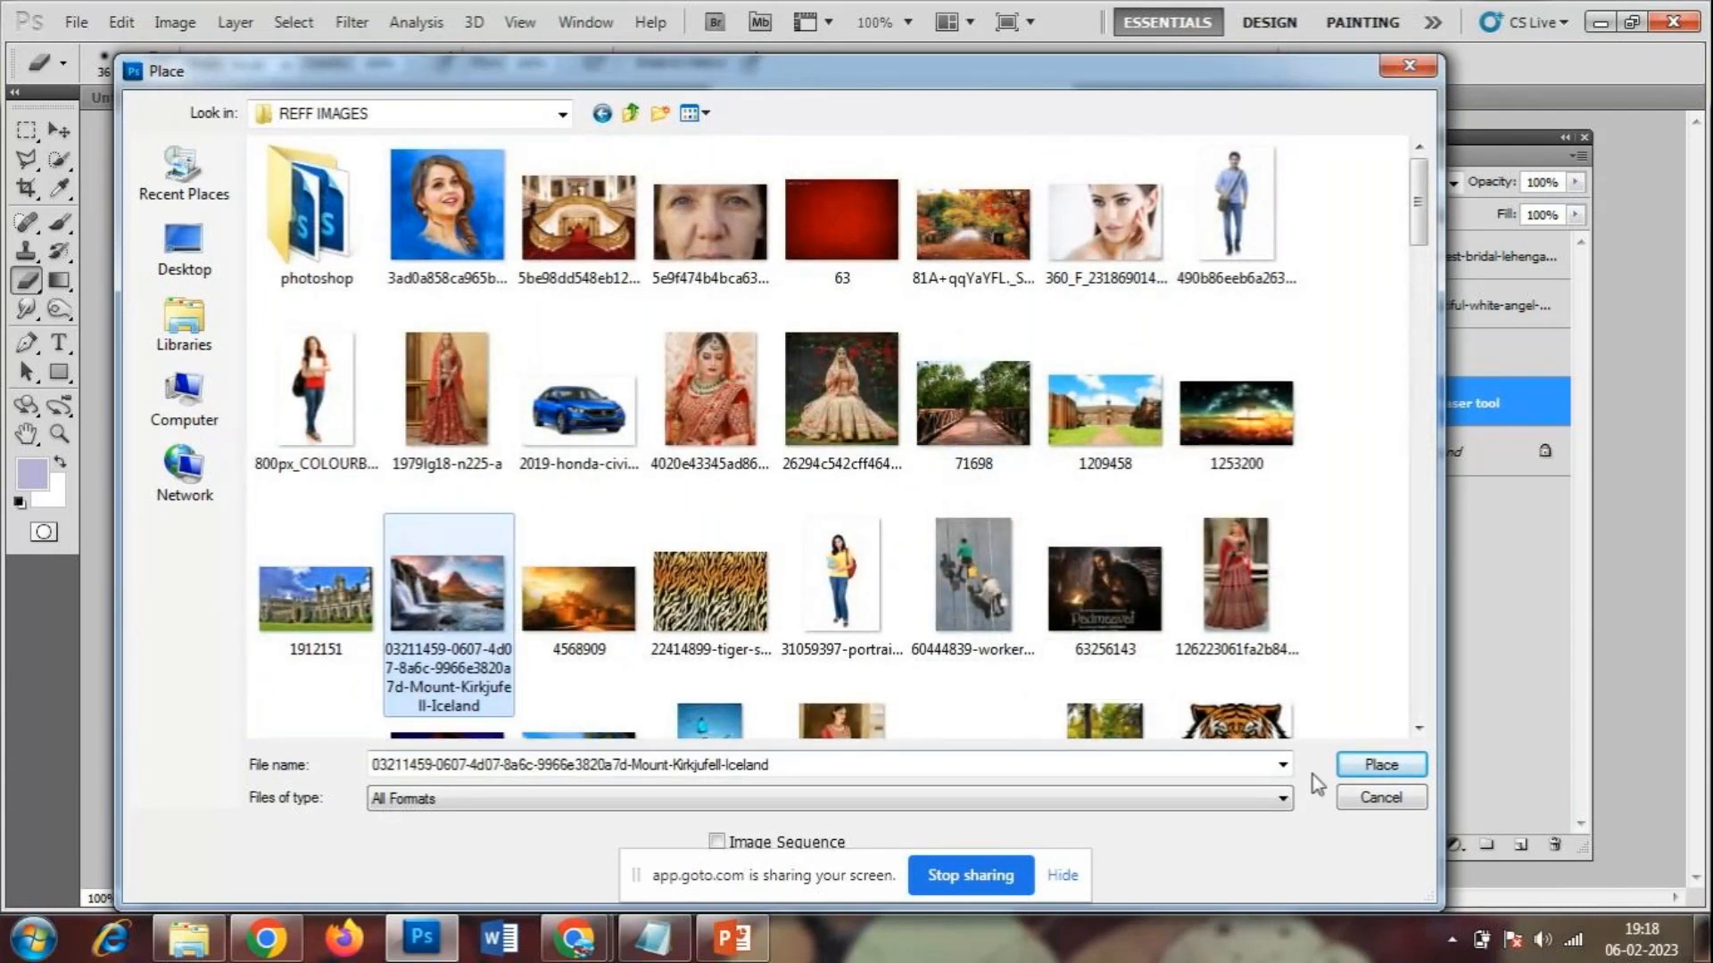
pyautogui.click(1377, 766)
pyautogui.moveTo(1072, 578); pyautogui.dragTo(1119, 605)
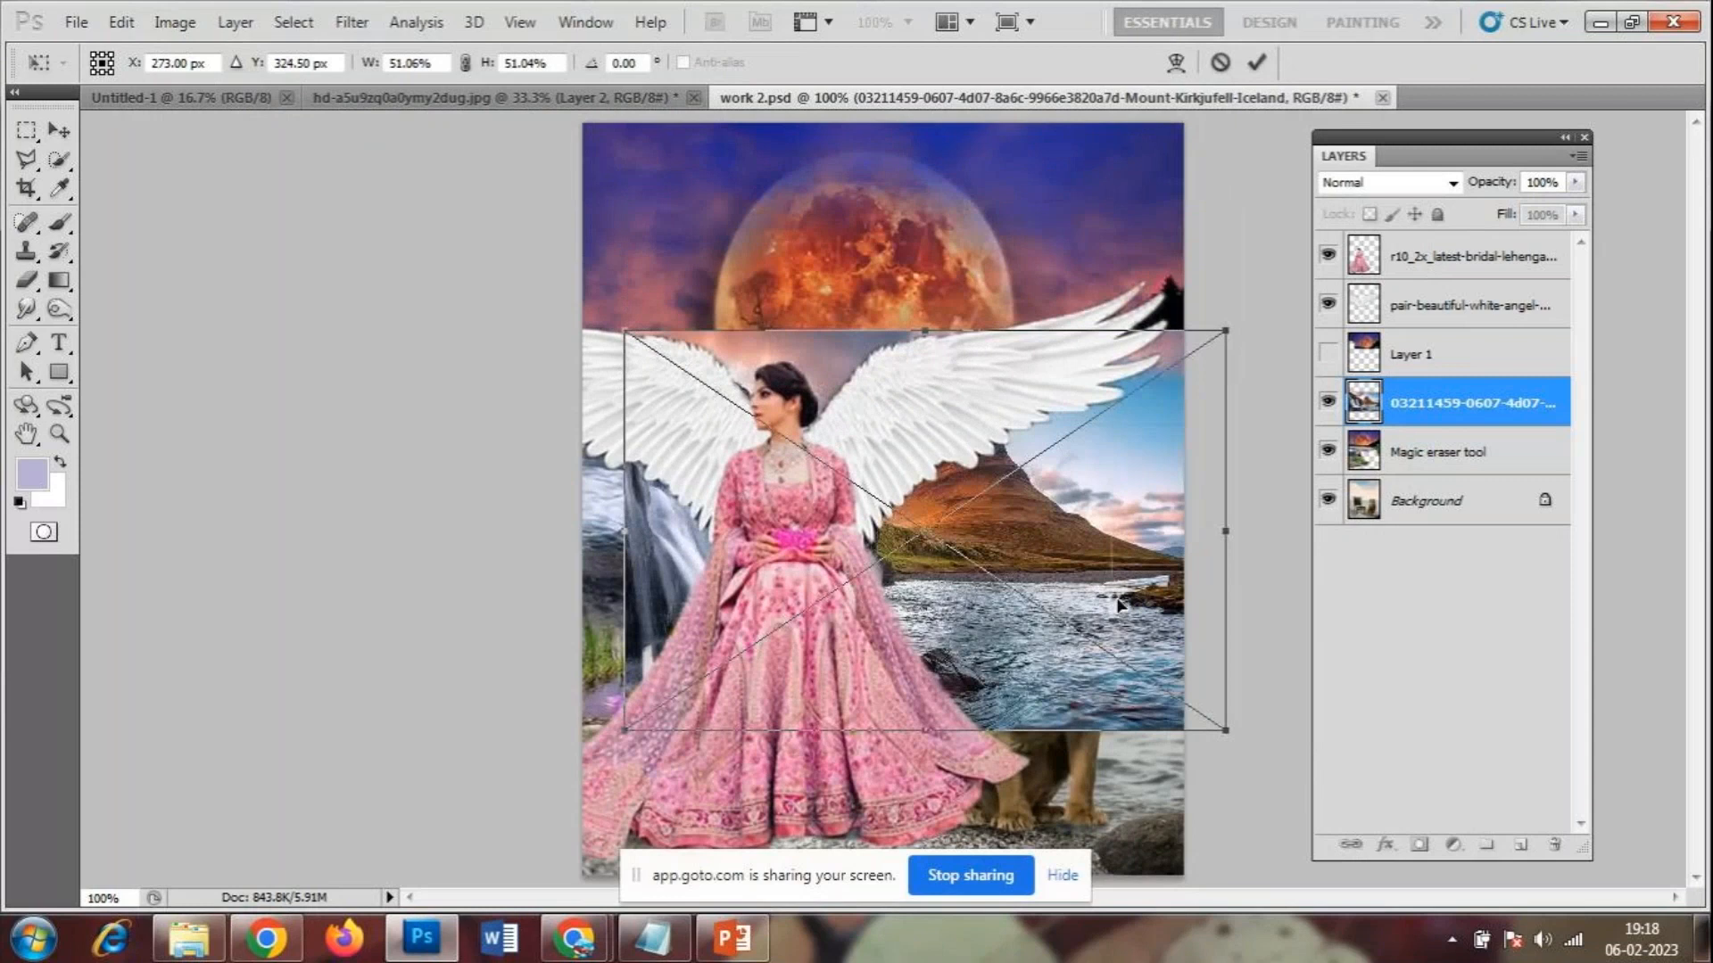
pyautogui.press('Return')
# - Rasterize the placed Mount-Kirkjufell-Iceland smart object so it can be erased
pyautogui.press('e')
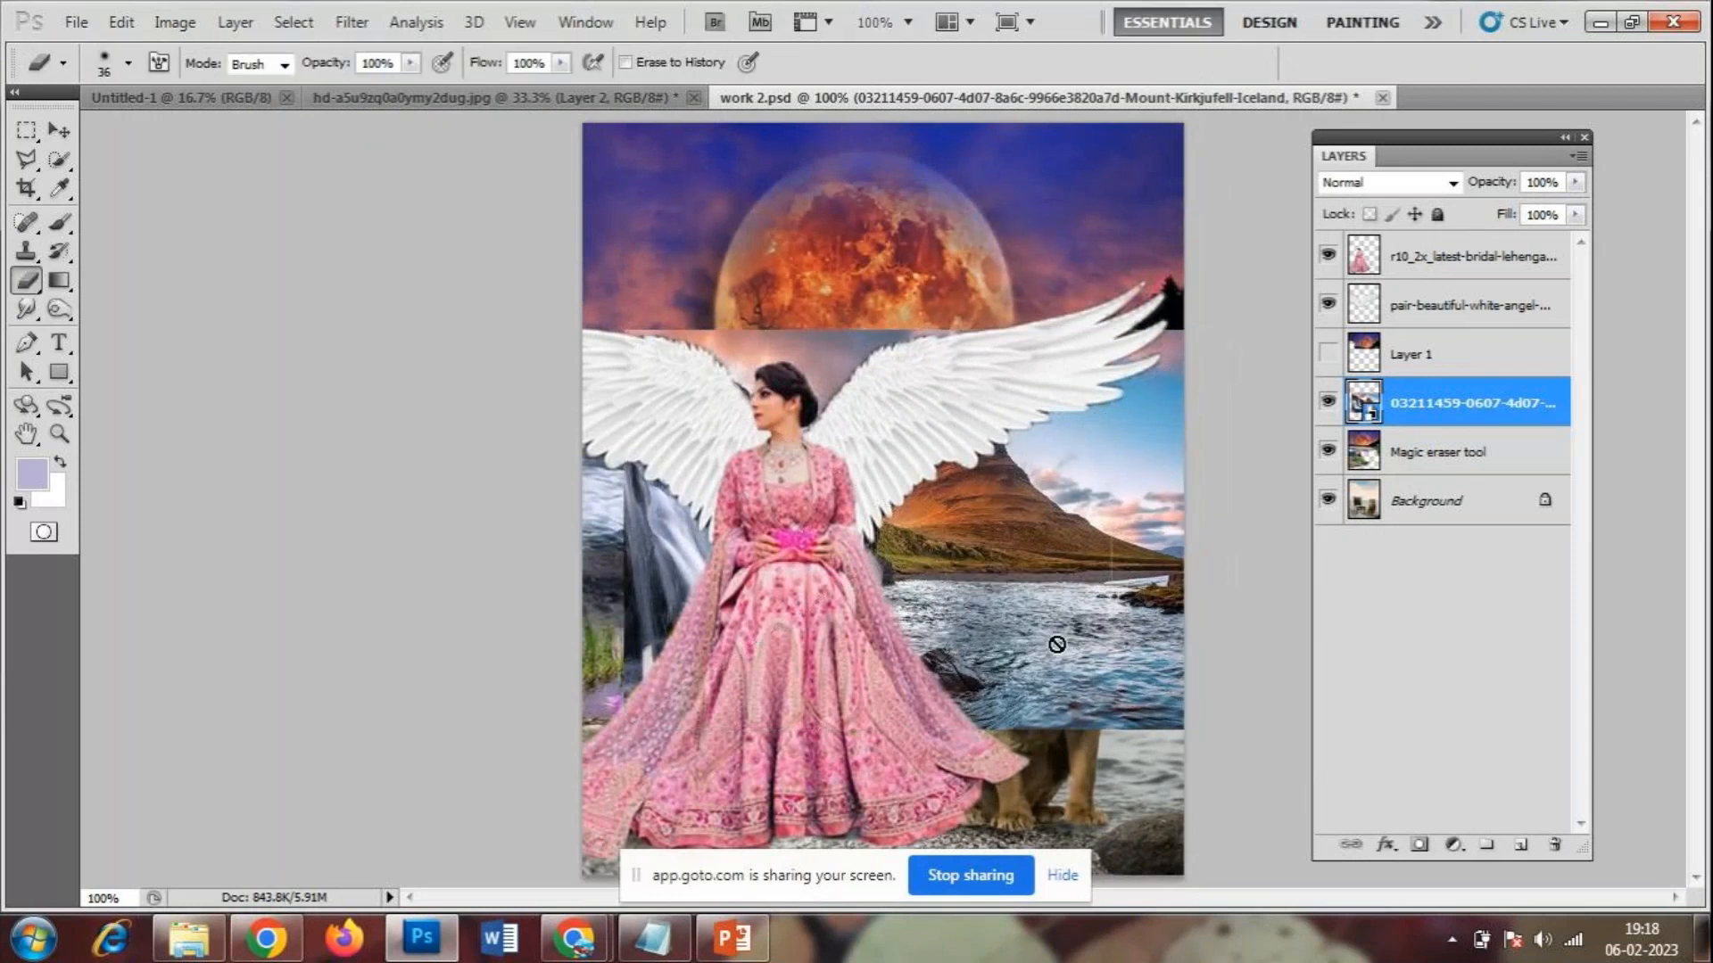
pyautogui.click(1057, 644)
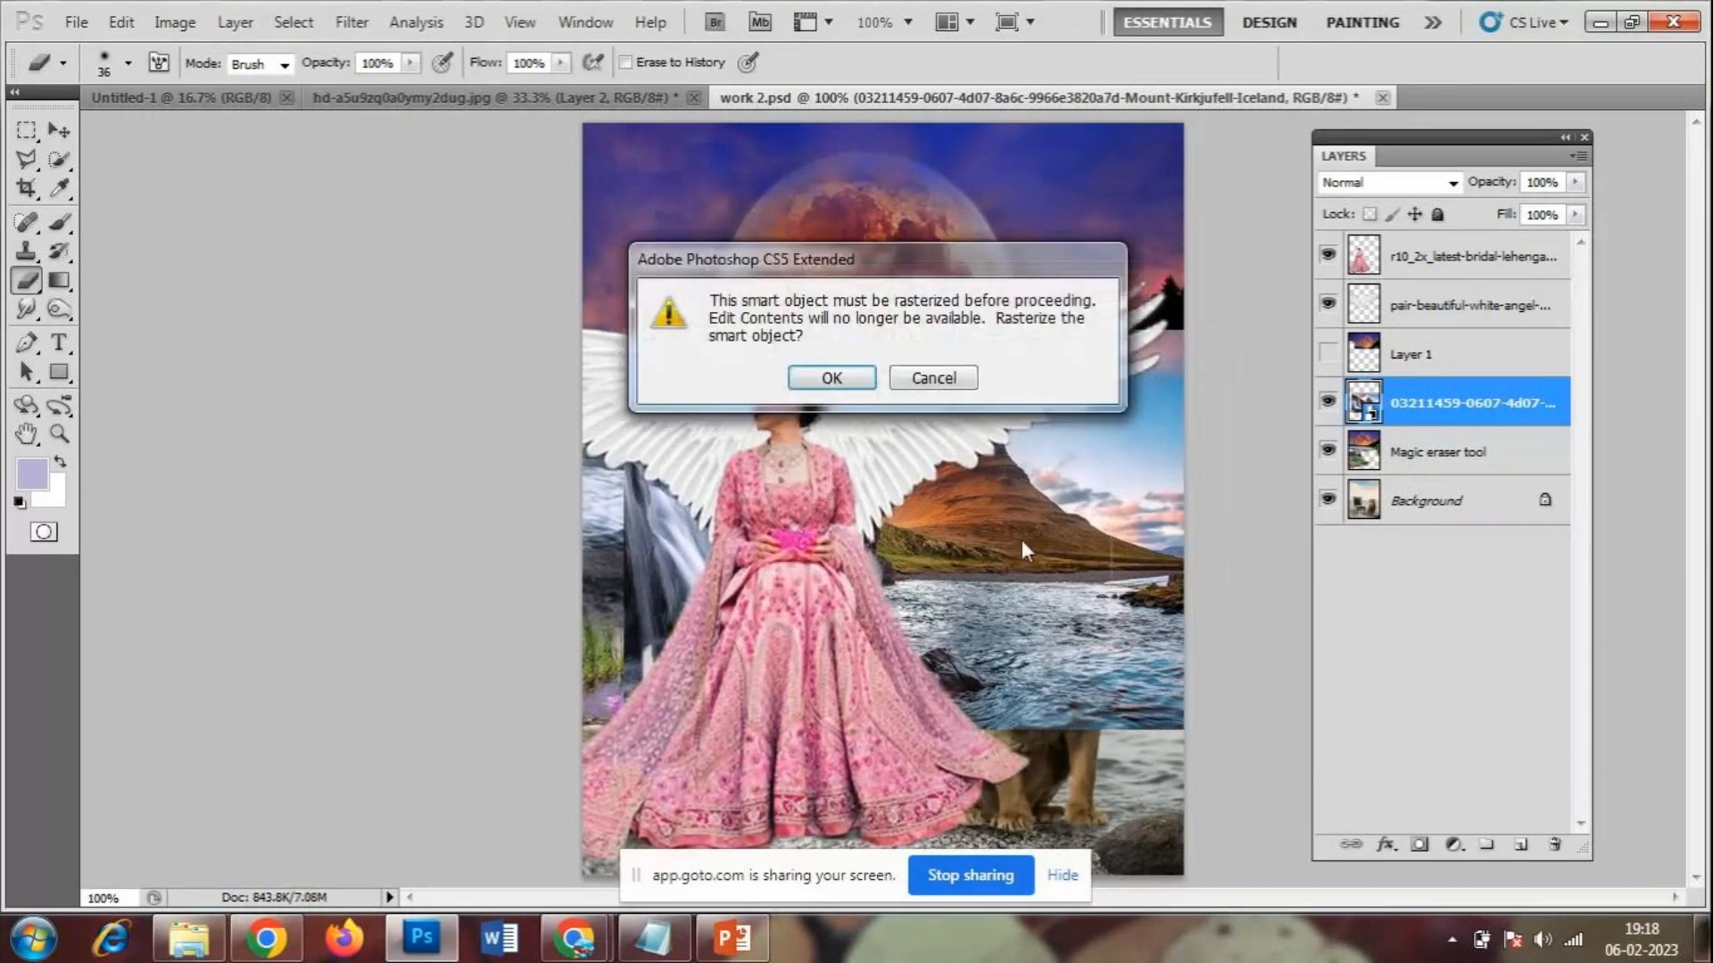
pyautogui.click(946, 381)
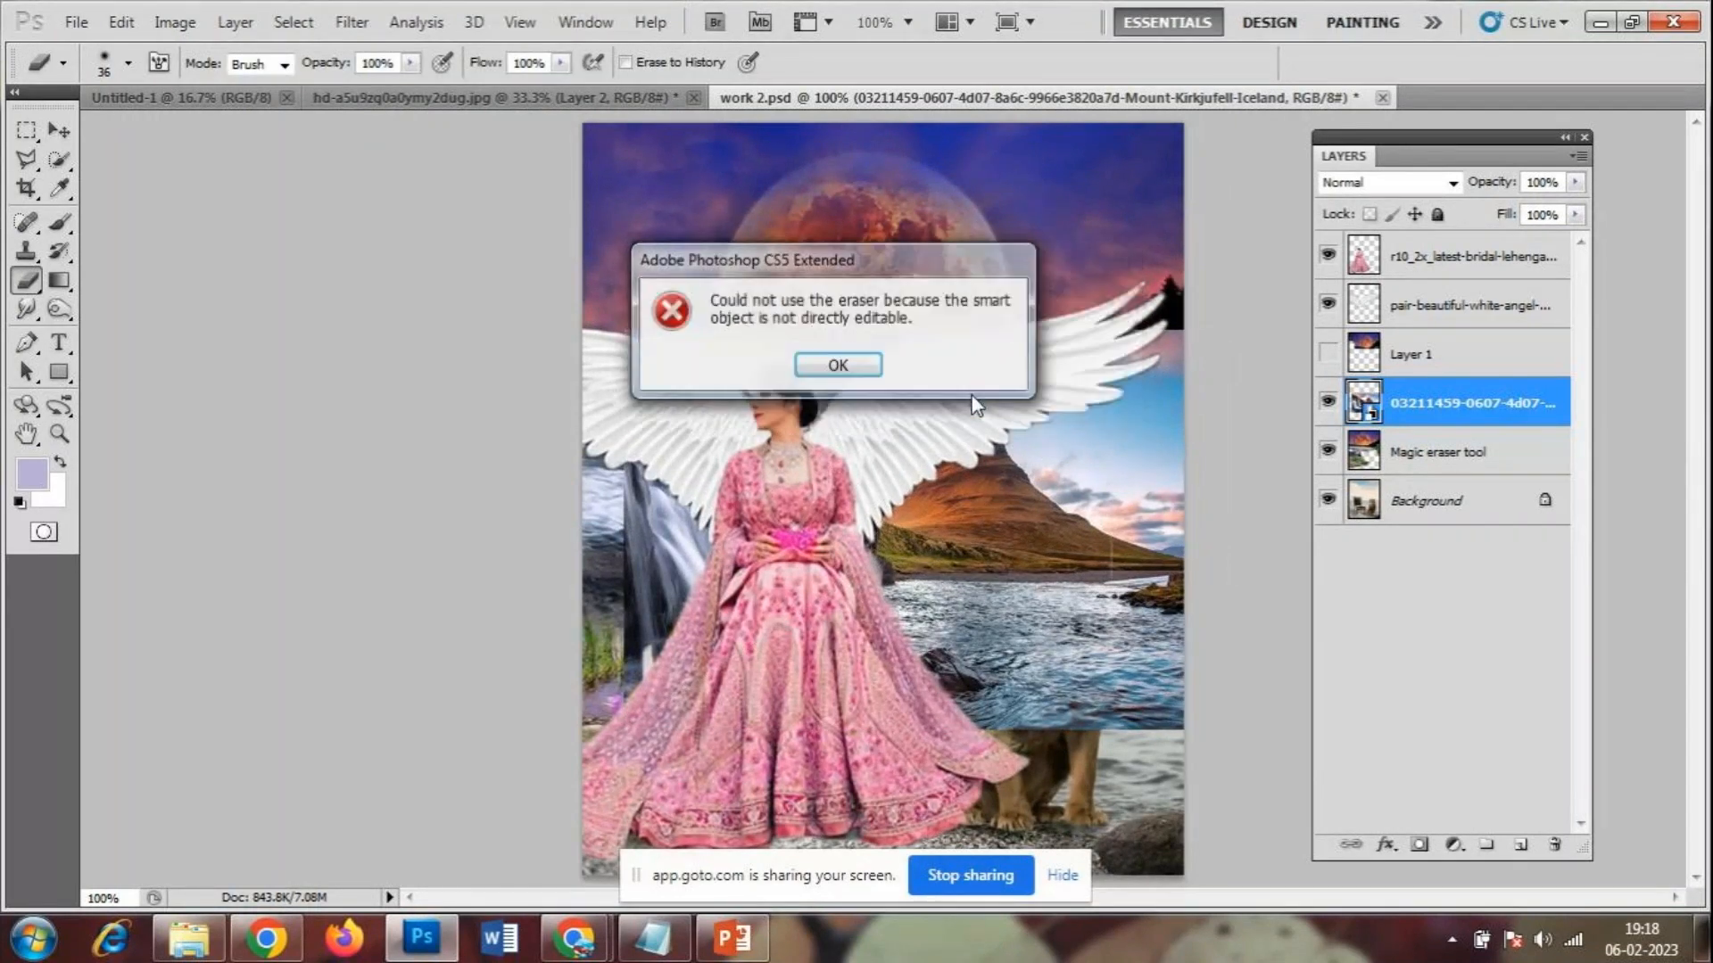
pyautogui.click(849, 375)
pyautogui.click(1010, 628)
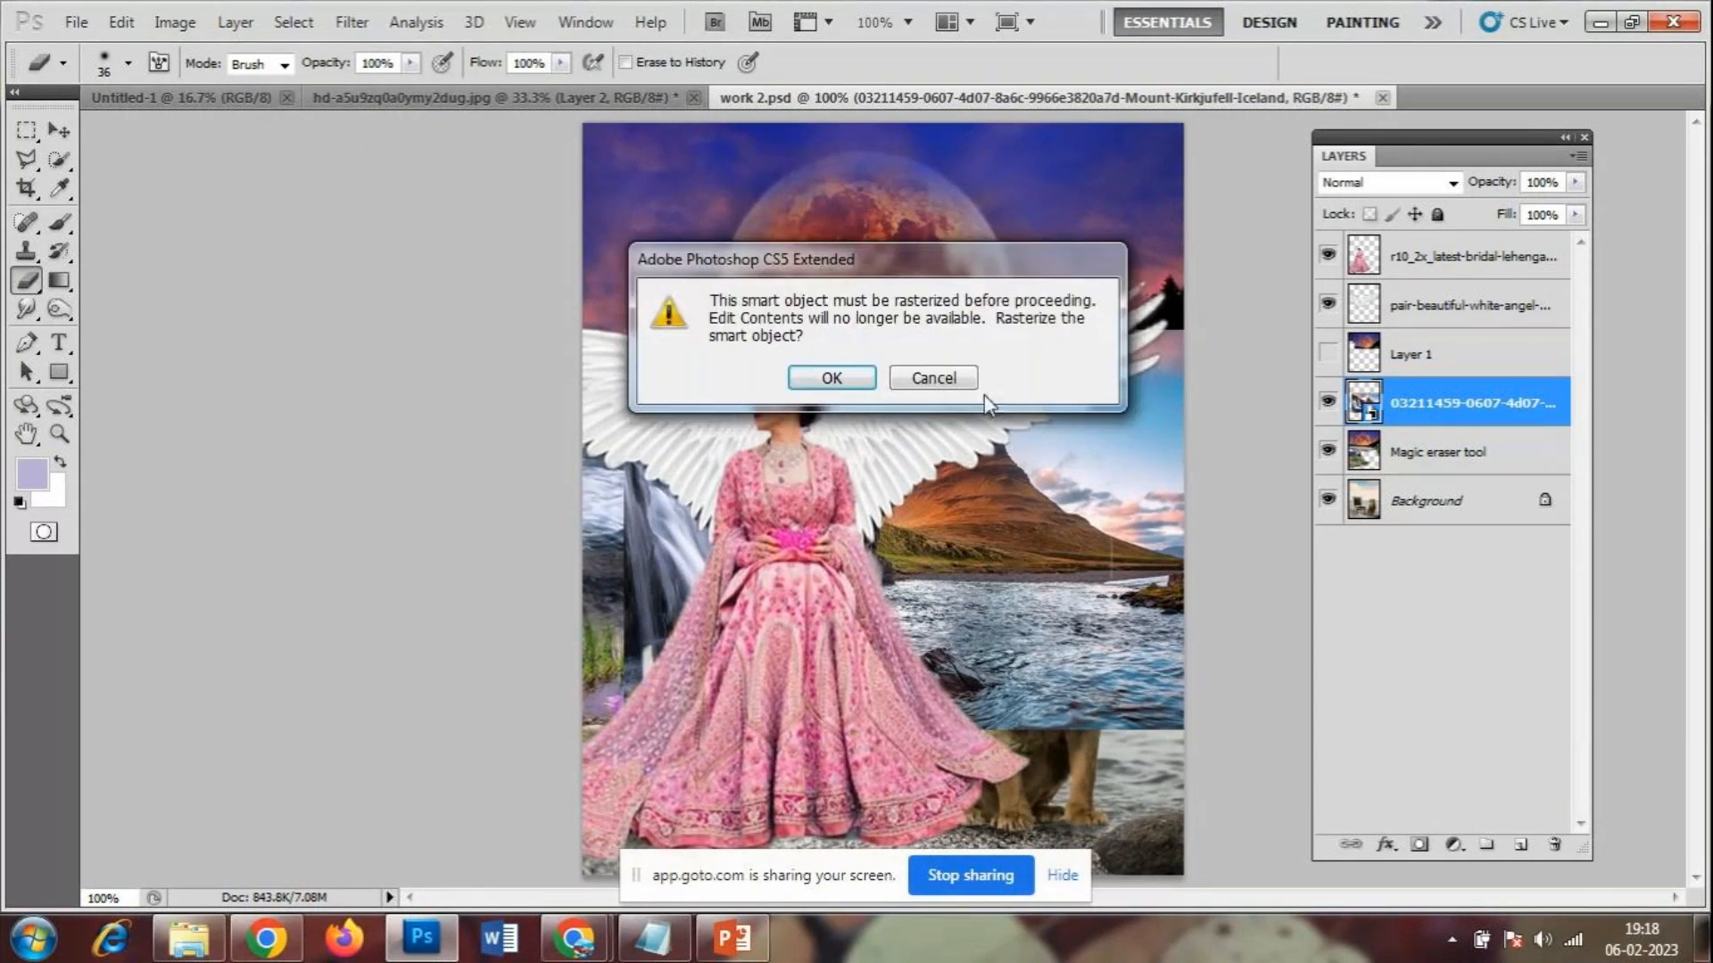
pyautogui.click(831, 377)
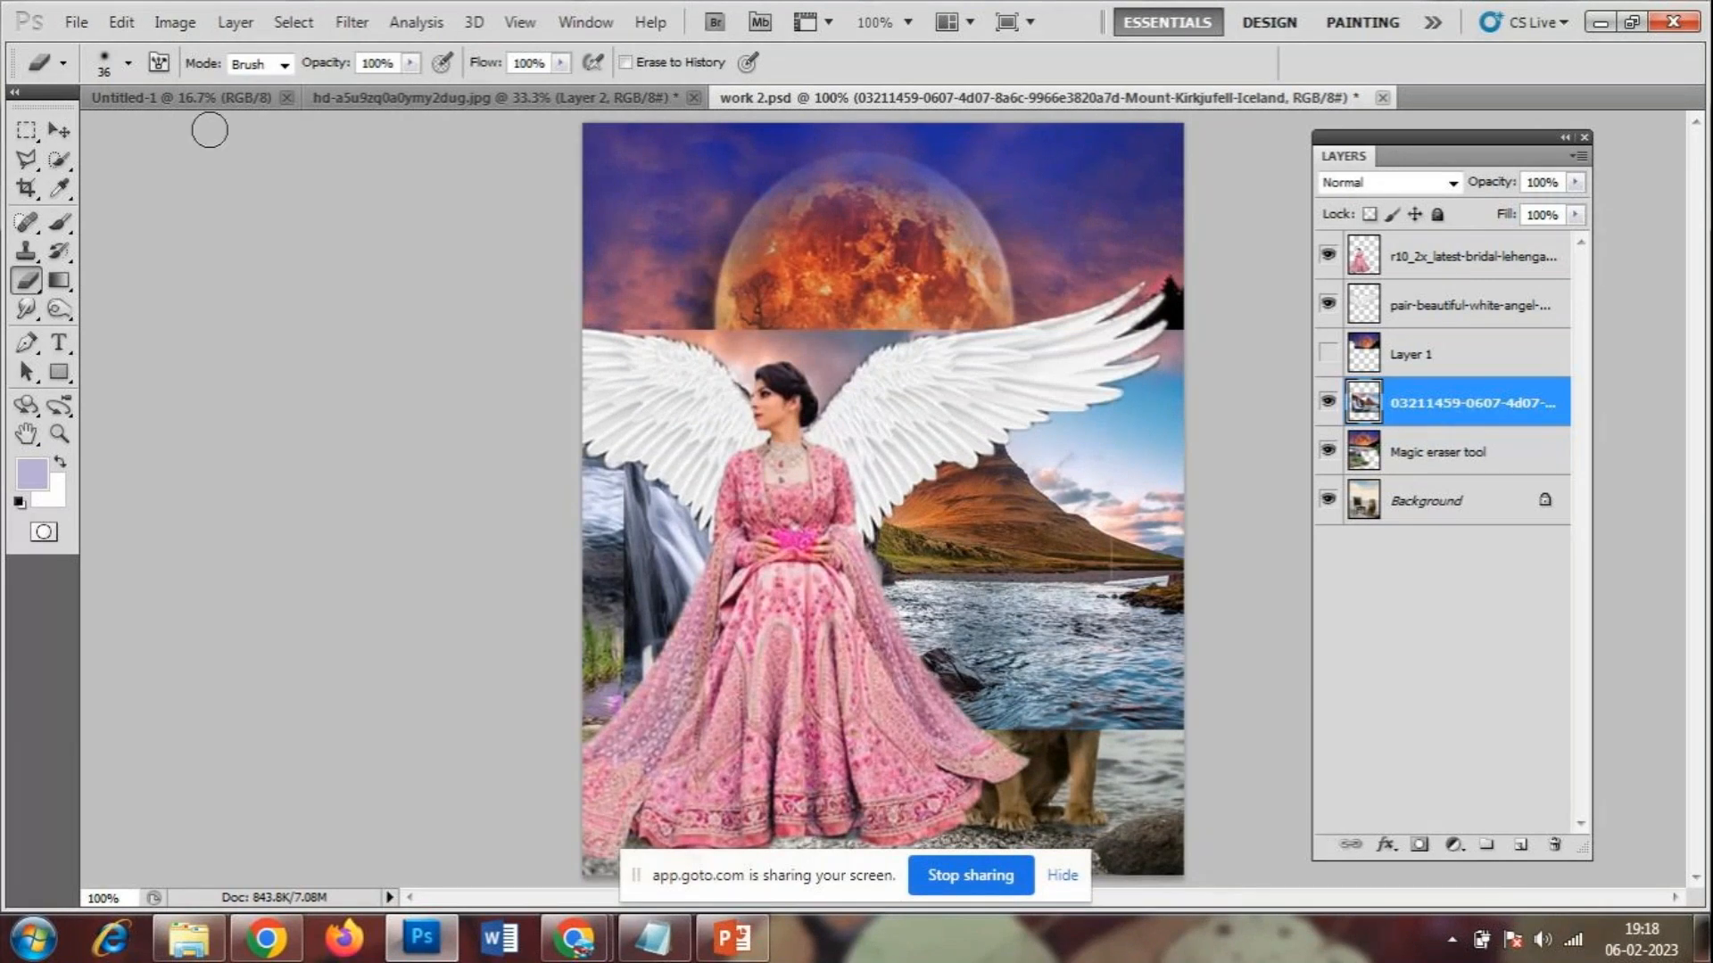
# - Align the Mount-Kirkjufell-Iceland layer with the canvas width and stretch it upward to 148.59% height
pyautogui.click(58, 131)
pyautogui.moveTo(1047, 679)
pyautogui.mouseDown()
pyautogui.moveTo(1029, 422)
pyautogui.moveTo(1056, 683)
pyautogui.mouseUp()
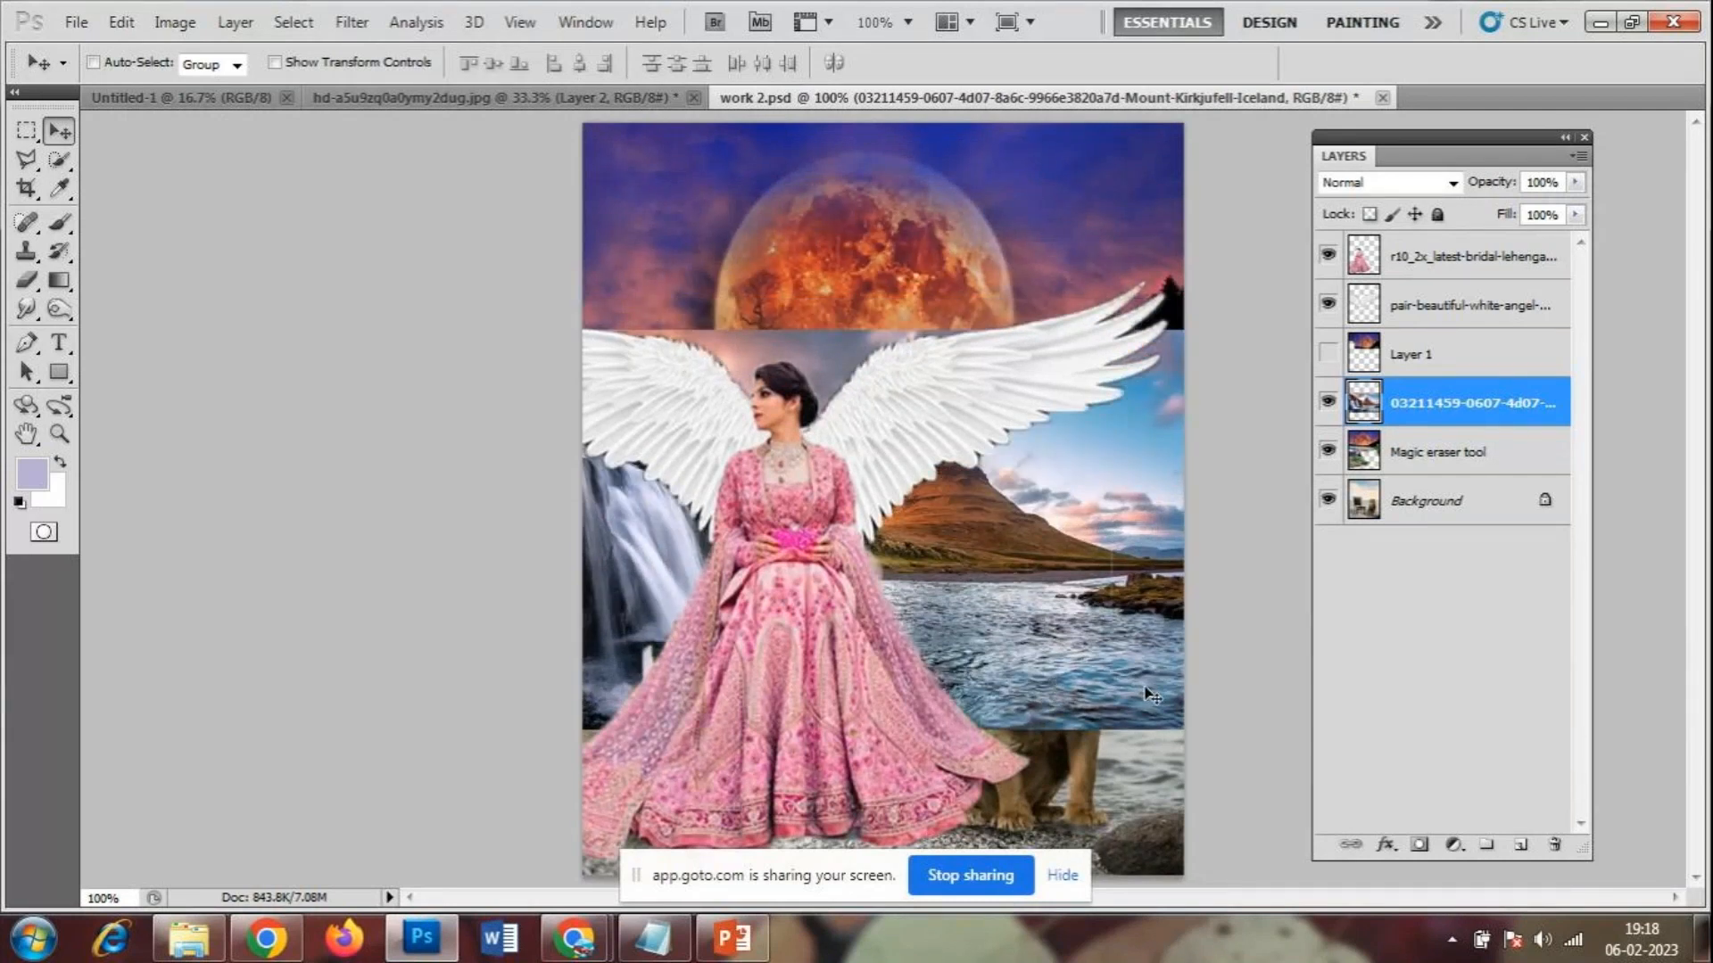
pyautogui.hotkey('ctrl', 't')
pyautogui.moveTo(883, 330); pyautogui.dragTo(908, 120)
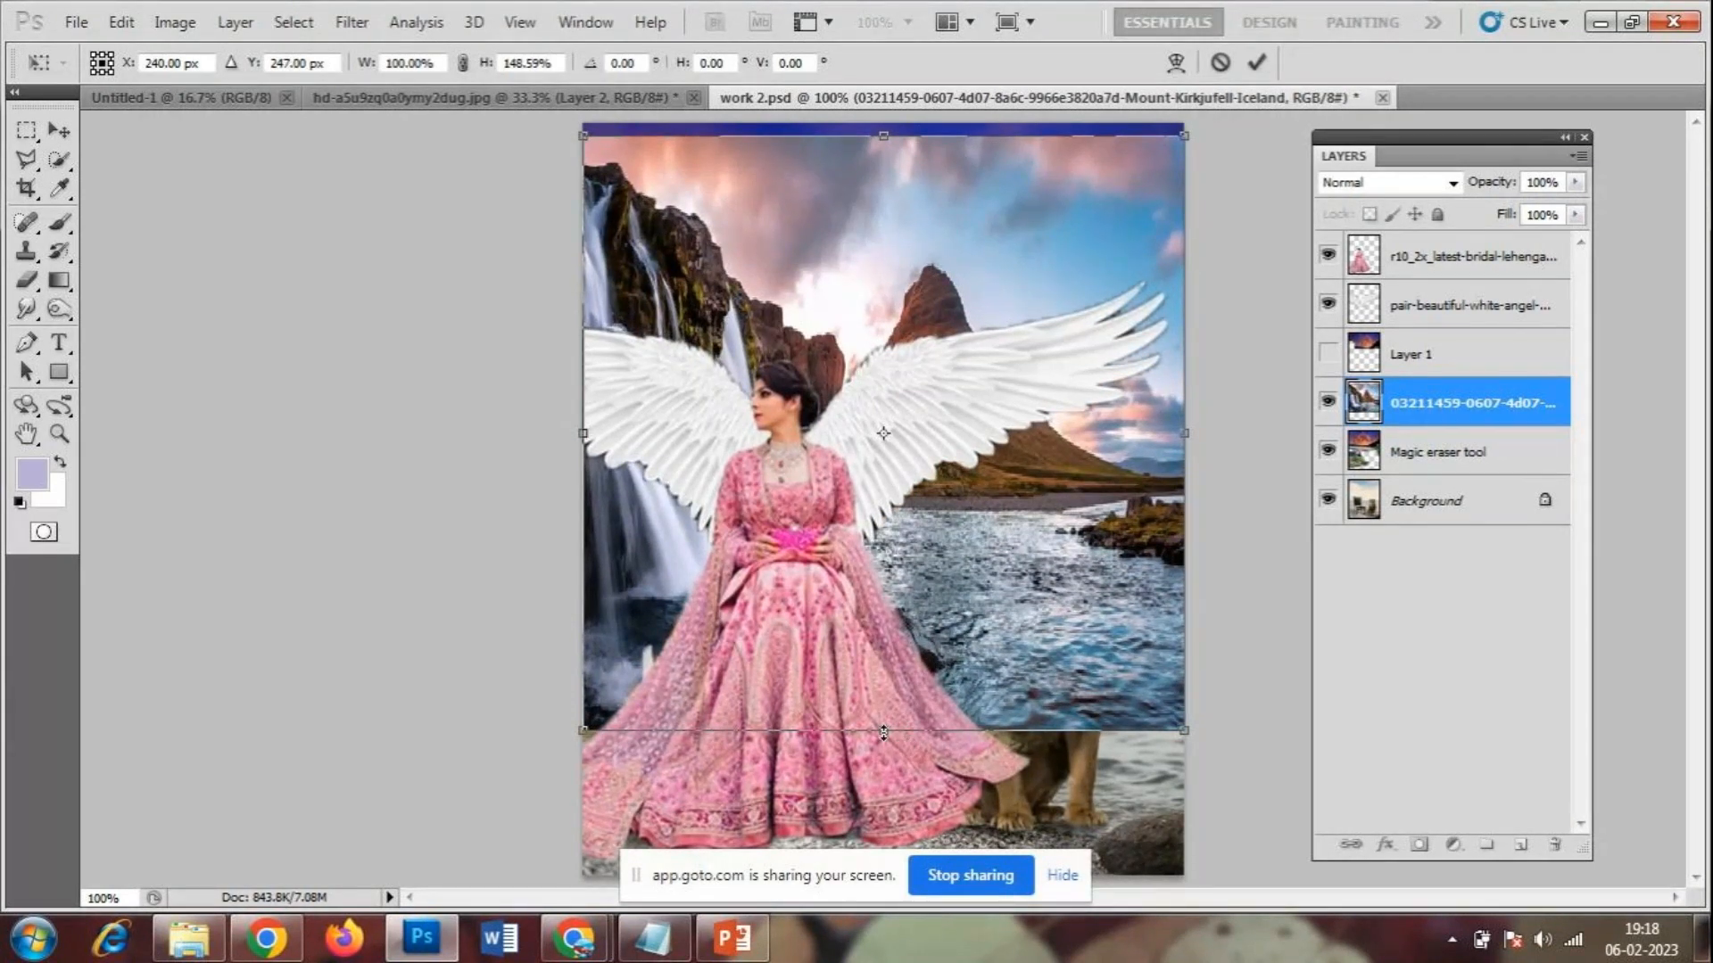
pyautogui.press('Return')
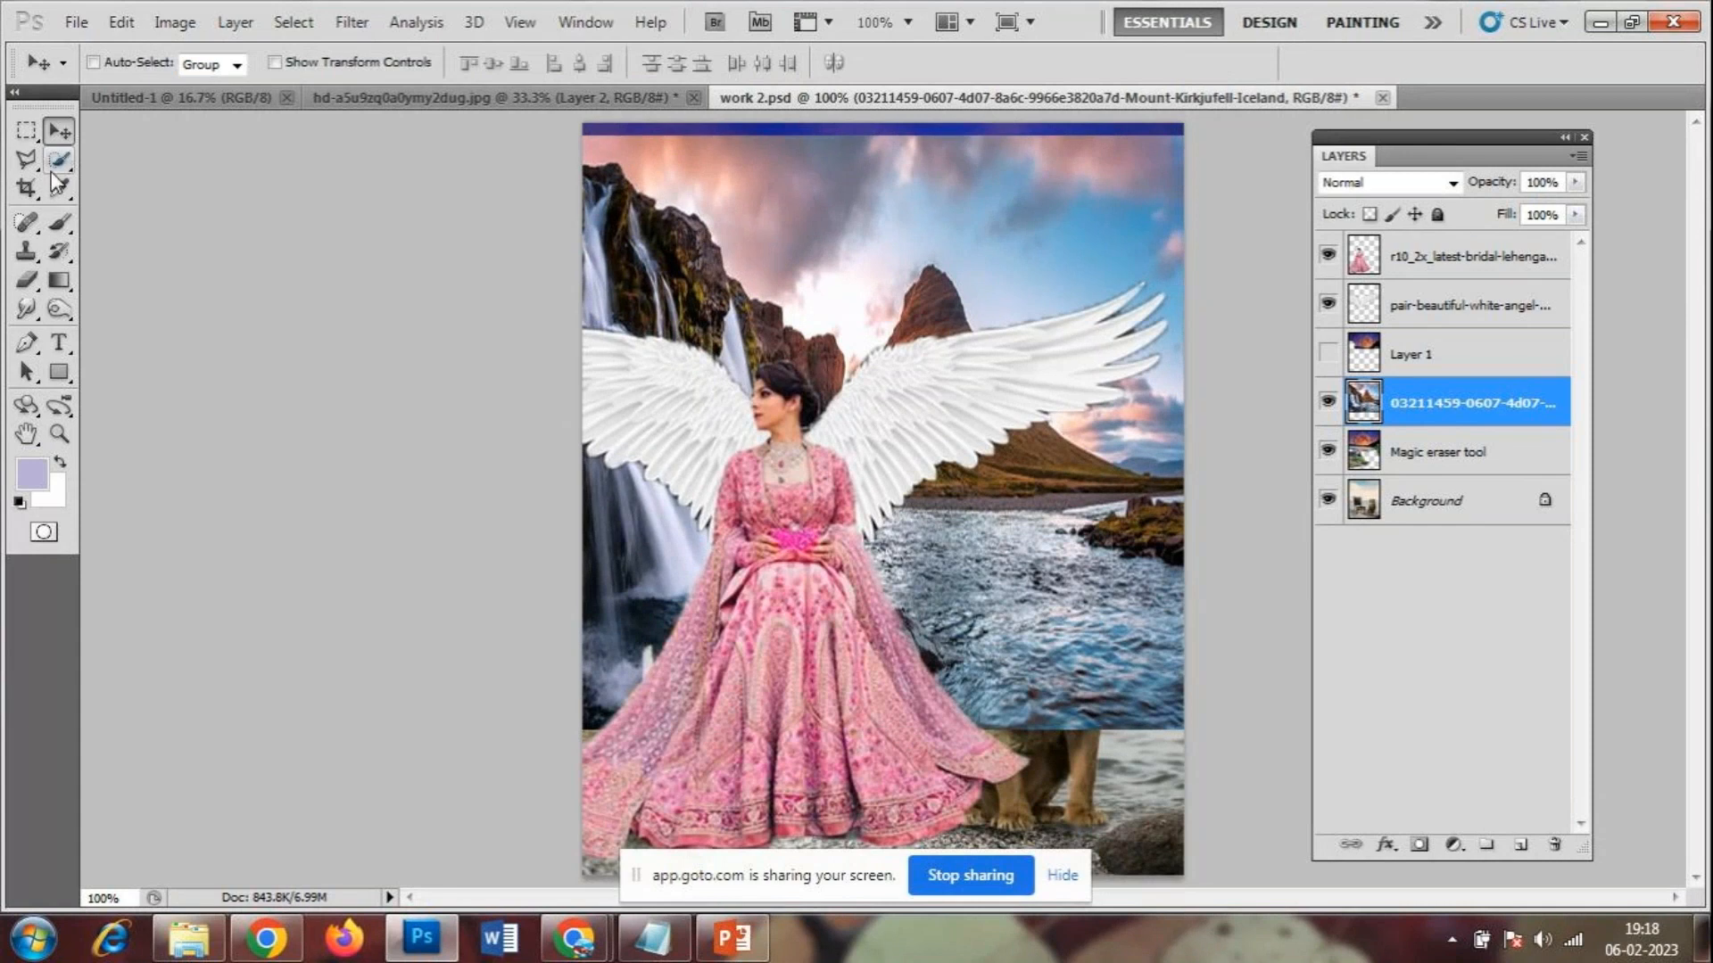
# - Outline the water between the woman and the canvas's right edge with the Polygonal Lasso and copy it to a new layer
pyautogui.click(27, 282)
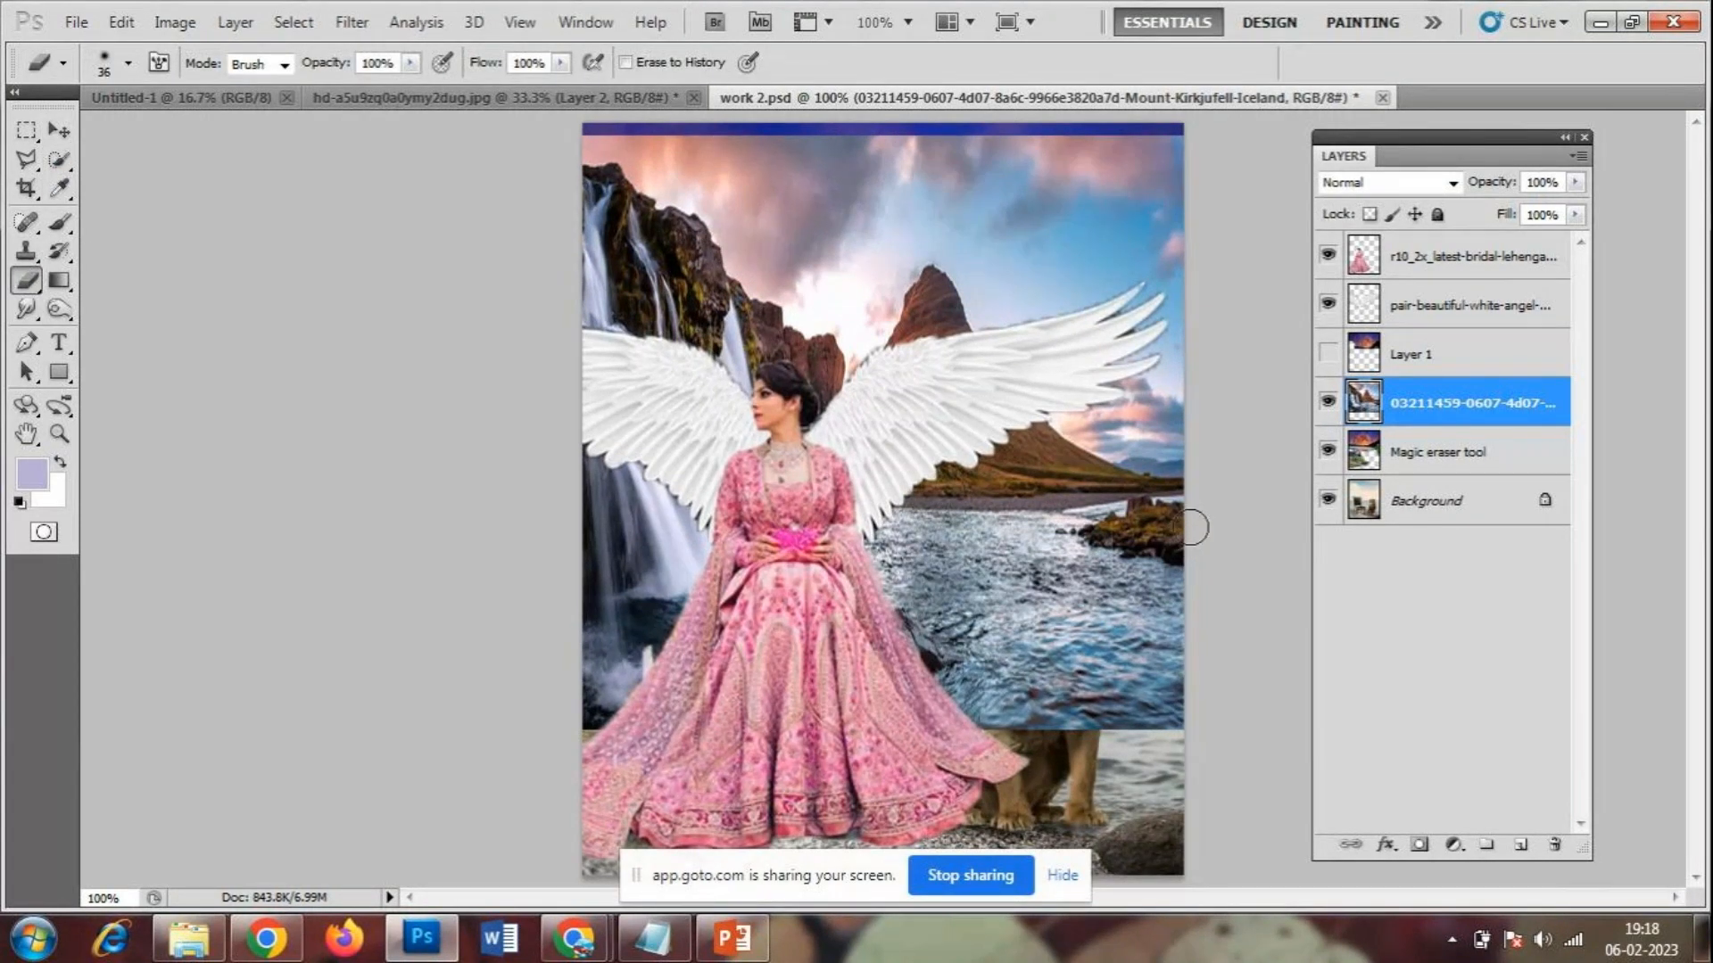
pyautogui.press('l')
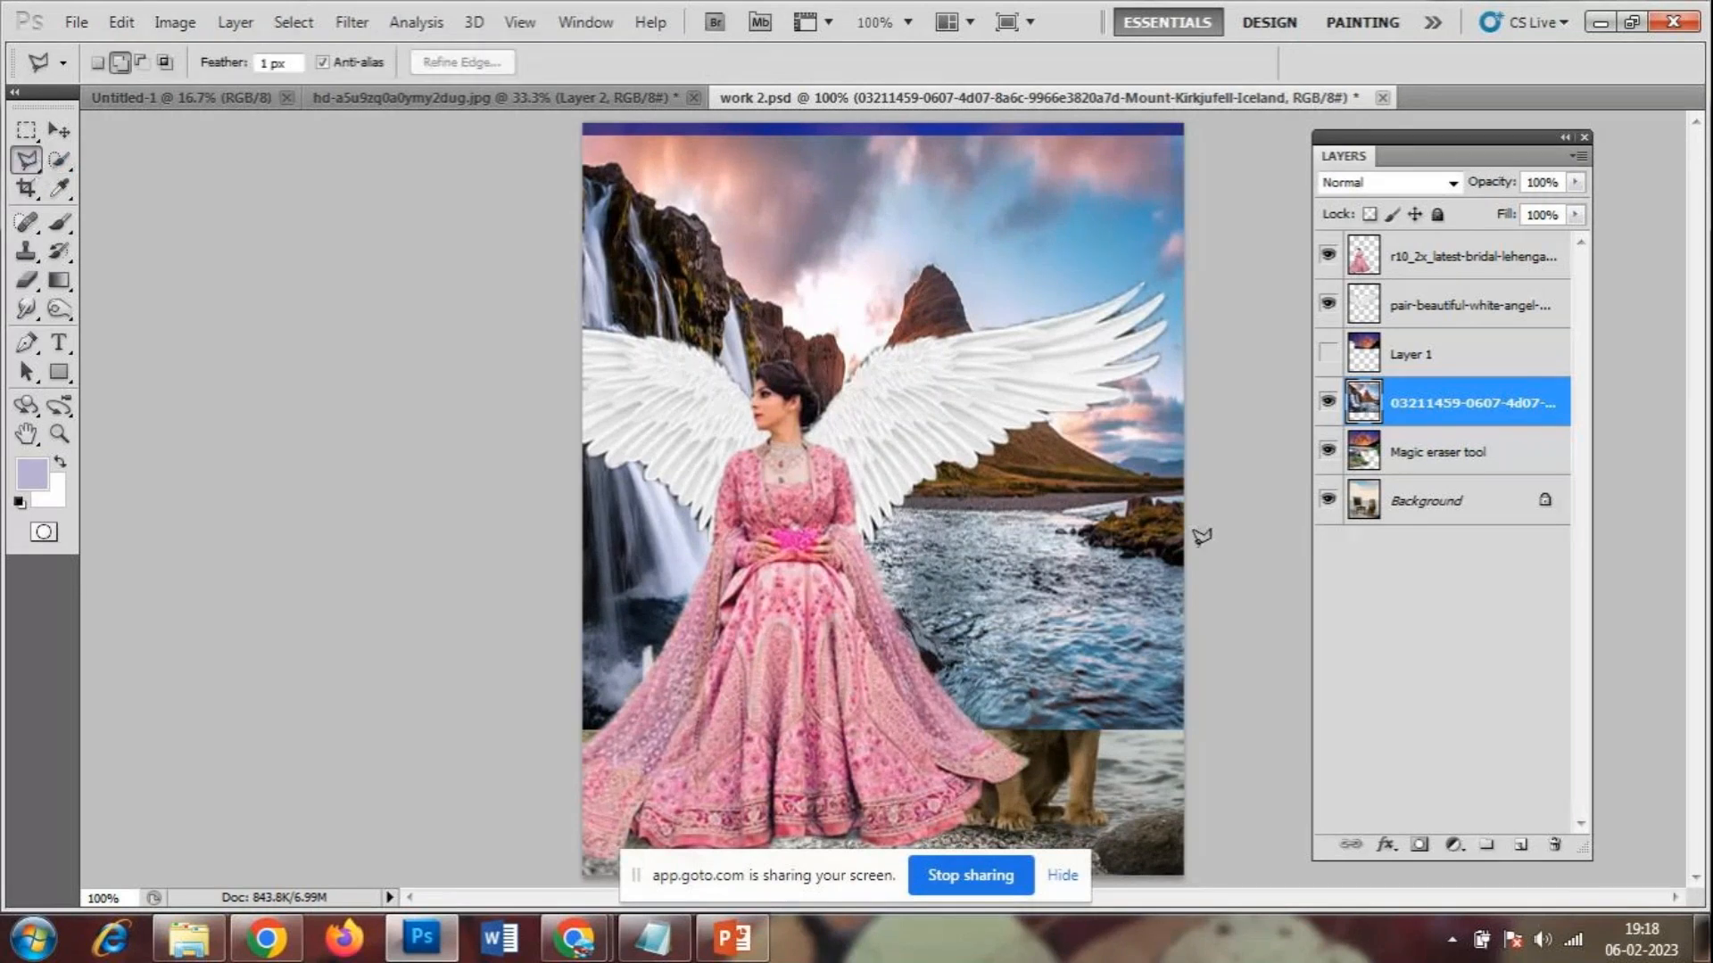
pyautogui.click(1194, 562)
pyautogui.click(1117, 541)
pyautogui.click(1071, 517)
pyautogui.click(1016, 509)
pyautogui.click(927, 510)
pyautogui.click(909, 515)
pyautogui.click(878, 541)
pyautogui.click(873, 559)
pyautogui.click(899, 613)
pyautogui.click(929, 632)
pyautogui.click(942, 651)
pyautogui.click(948, 678)
pyautogui.click(983, 727)
pyautogui.click(1206, 732)
pyautogui.click(1236, 640)
pyautogui.doubleClick(1224, 576)
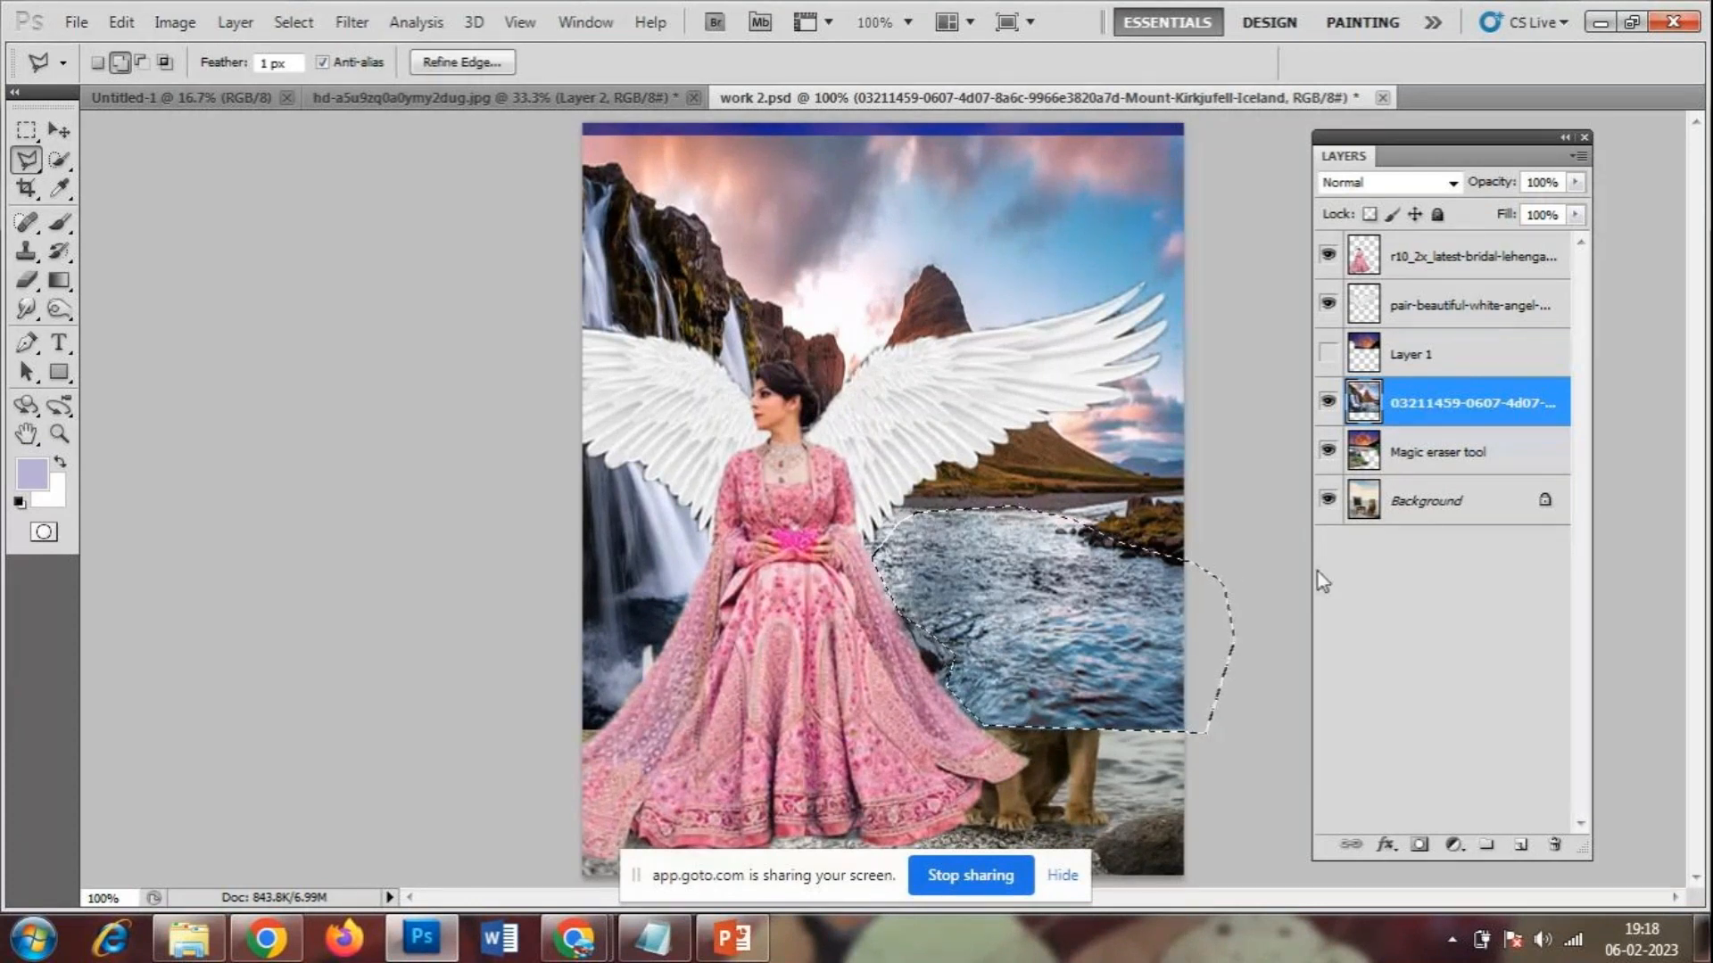
pyautogui.hotkey('ctrl', 'j')
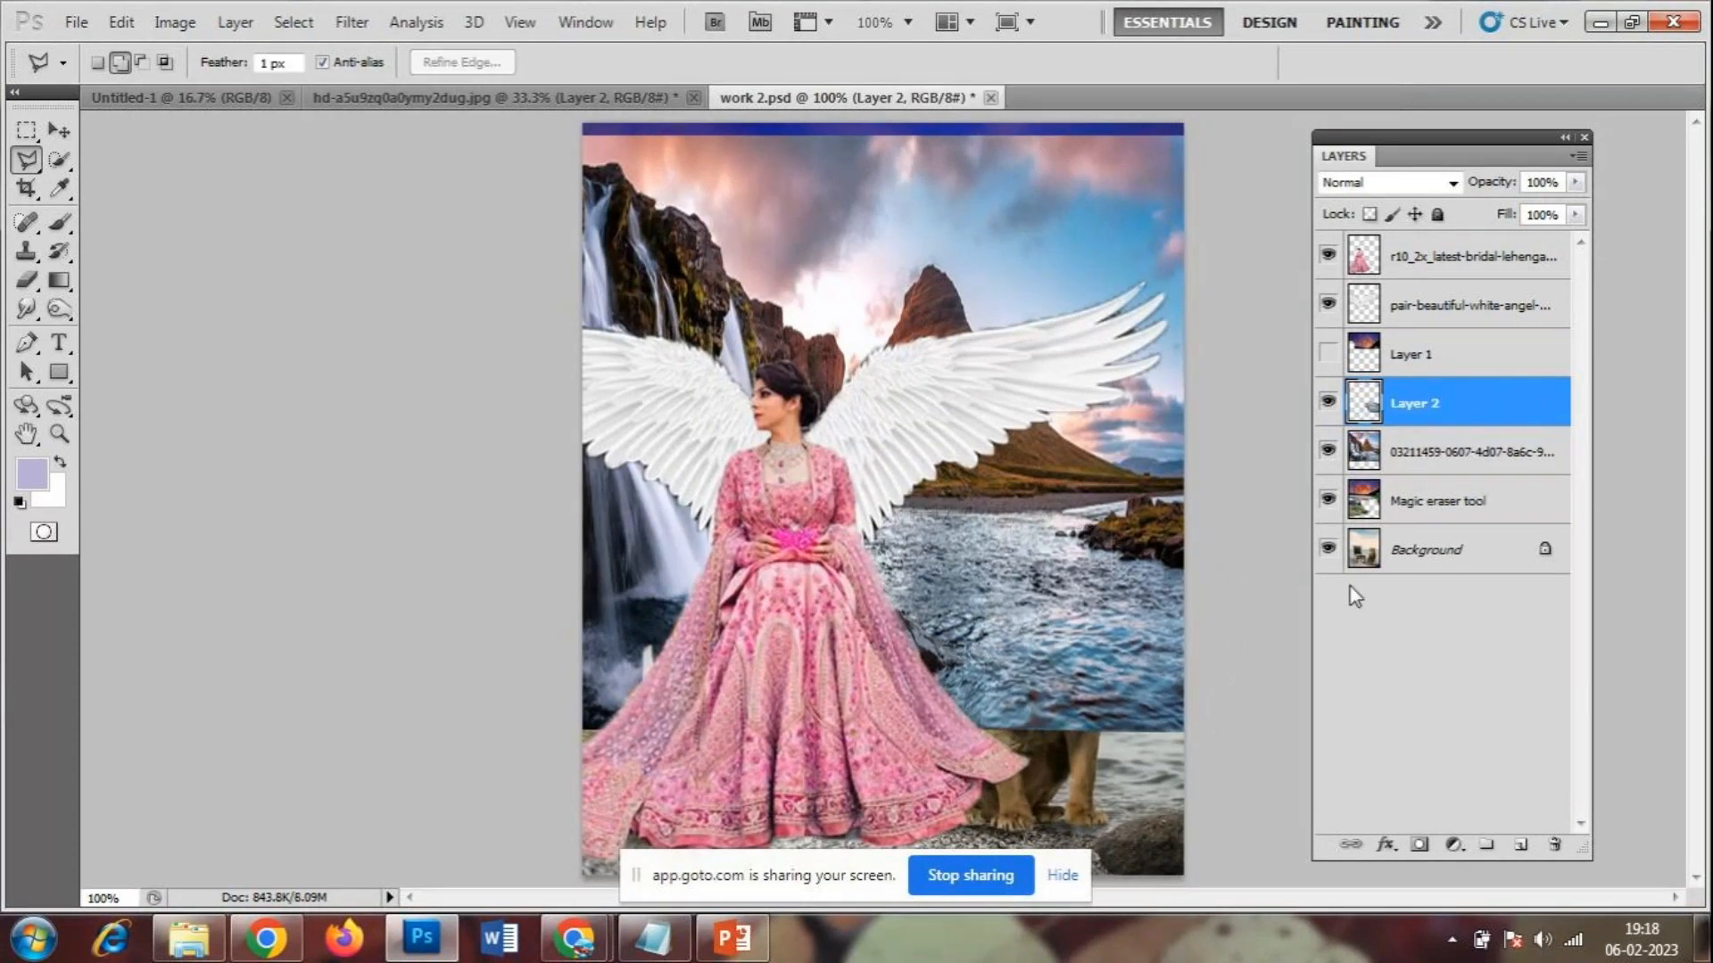
# - Hide the Mount-Kirkjufell-Iceland layer and shift the copied water patch slightly left and up
pyautogui.click(1327, 452)
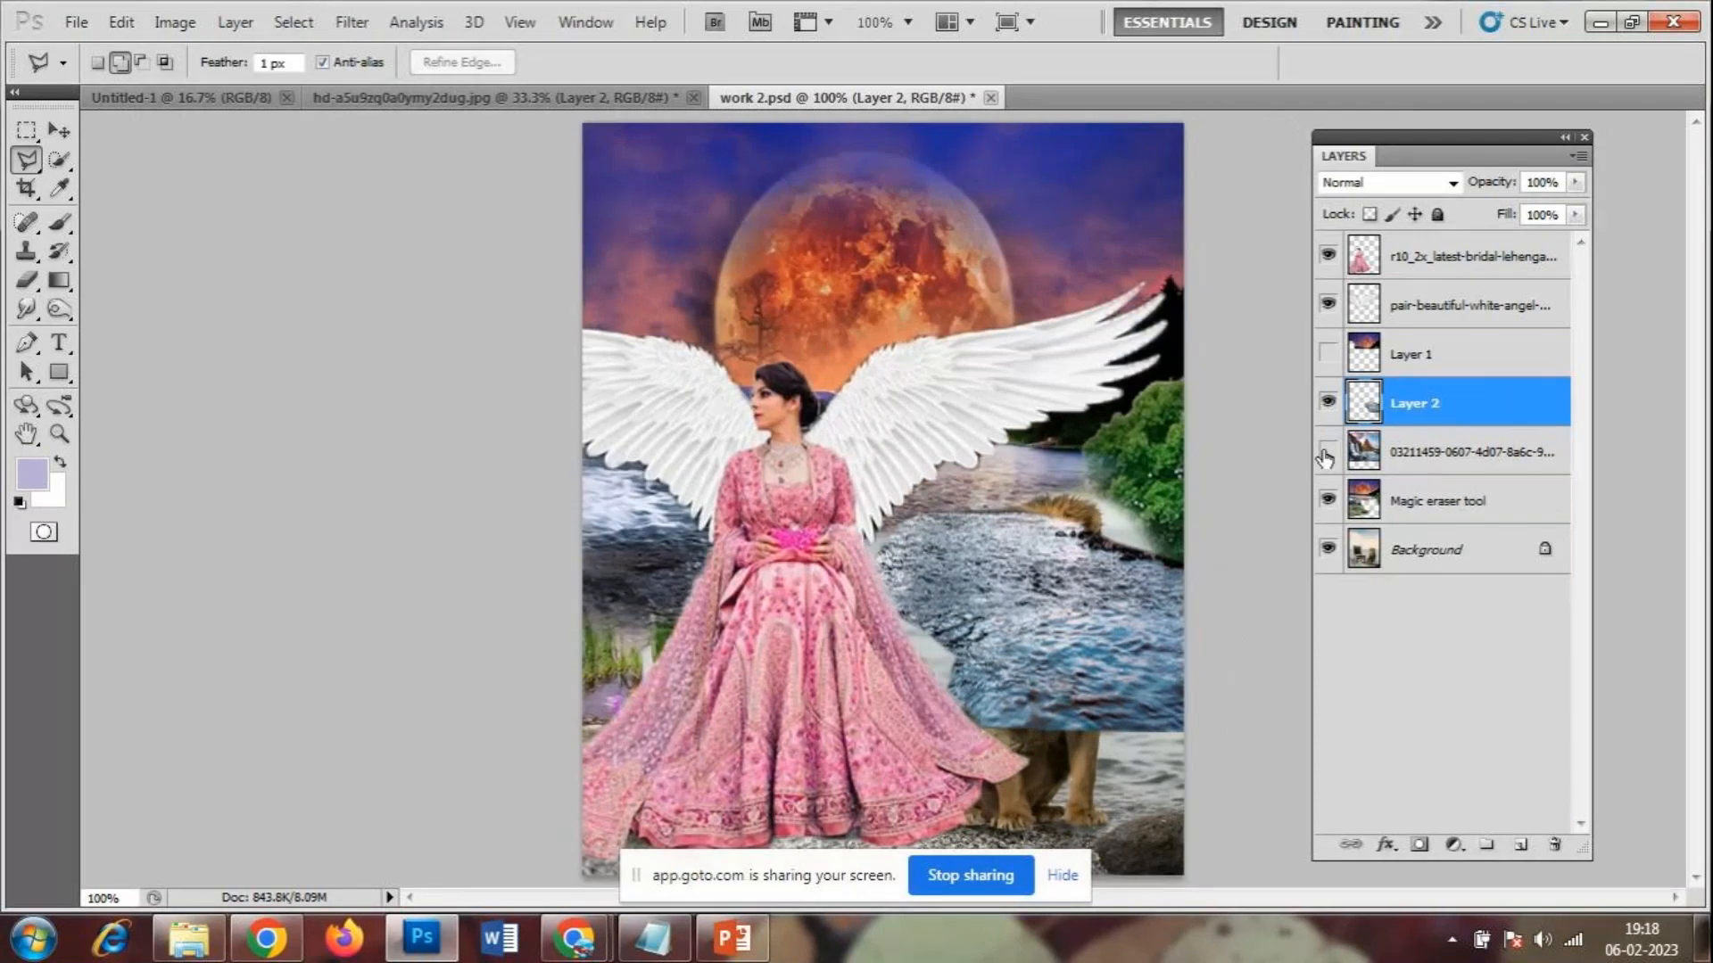
pyautogui.click(59, 130)
pyautogui.moveTo(1085, 599); pyautogui.dragTo(1046, 591)
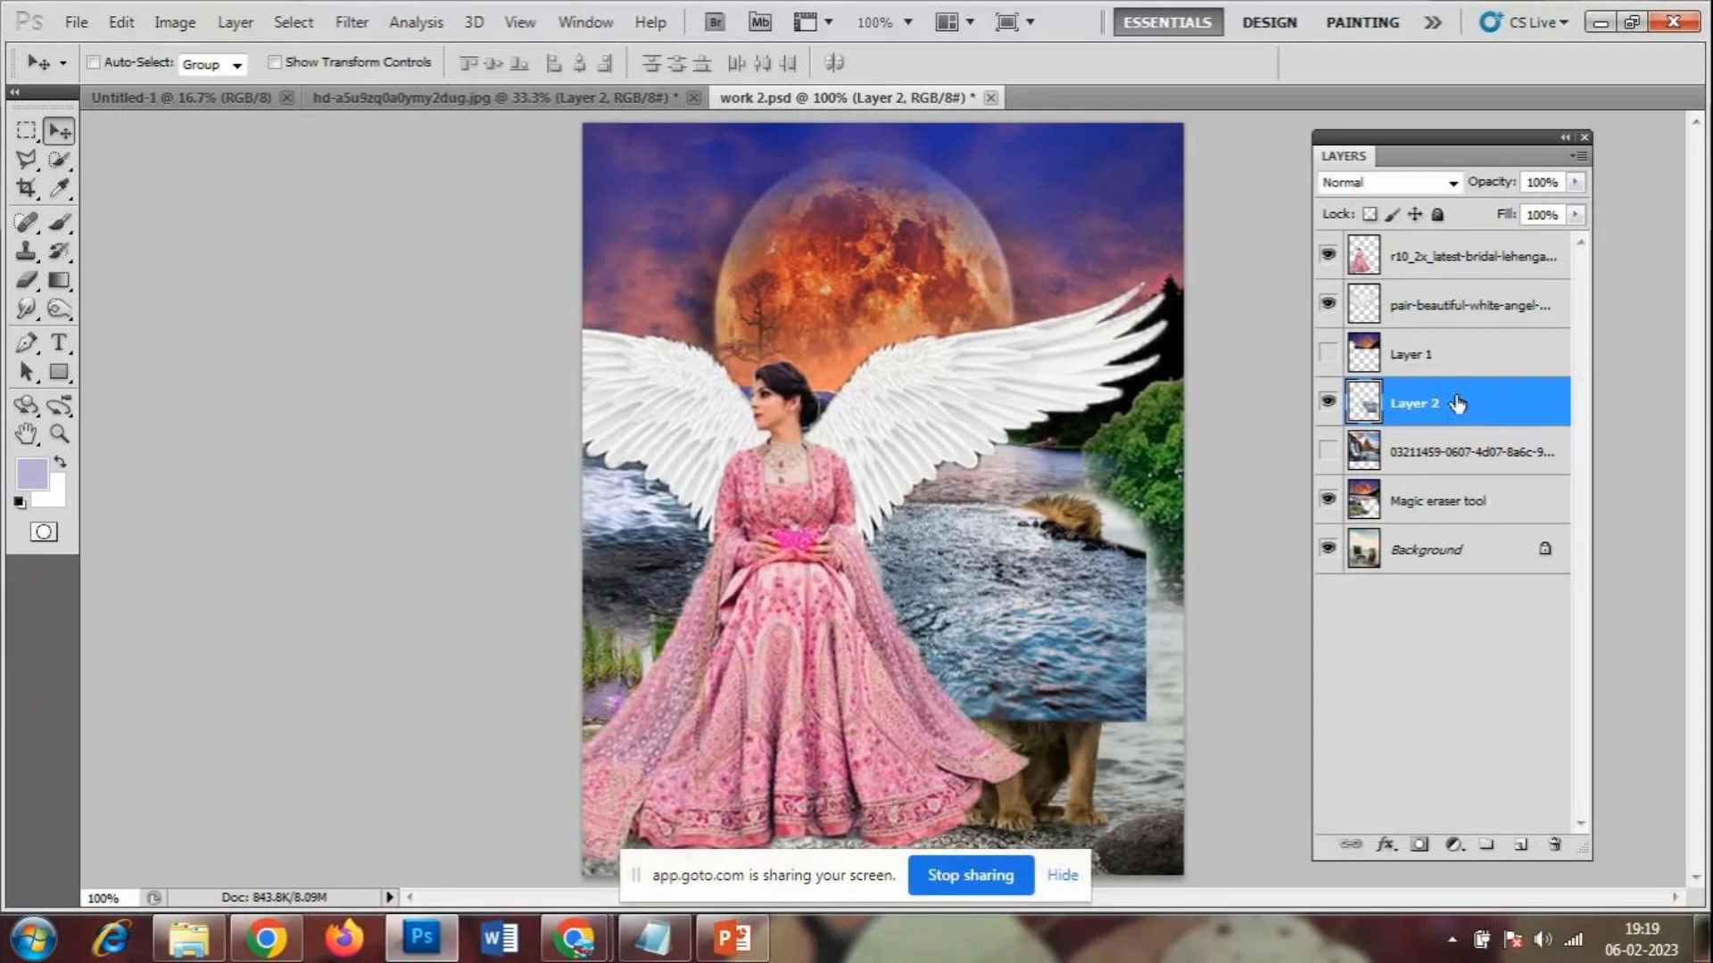
# - Convert the Background into Layer 0 and move the water patch layer directly above it, beneath the Magic eraser tool layer
pyautogui.moveTo(1456, 403)
pyautogui.mouseDown()
pyautogui.moveTo(1454, 486)
pyautogui.moveTo(1425, 493)
pyautogui.mouseUp()
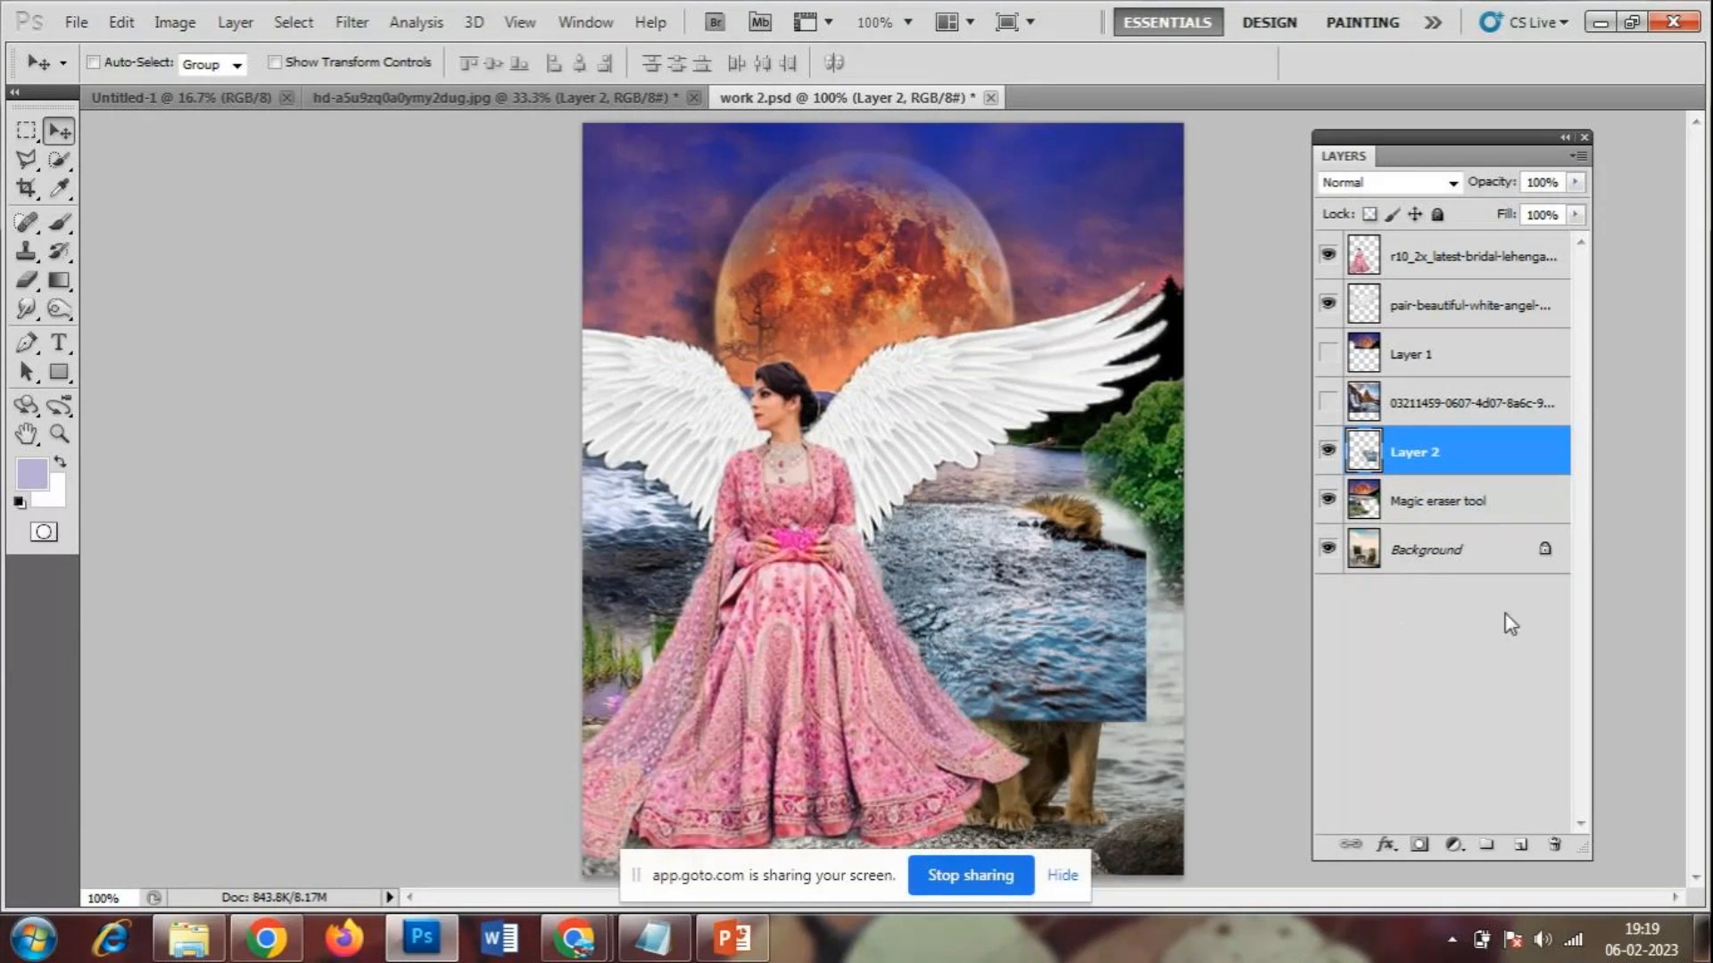
pyautogui.doubleClick(1546, 559)
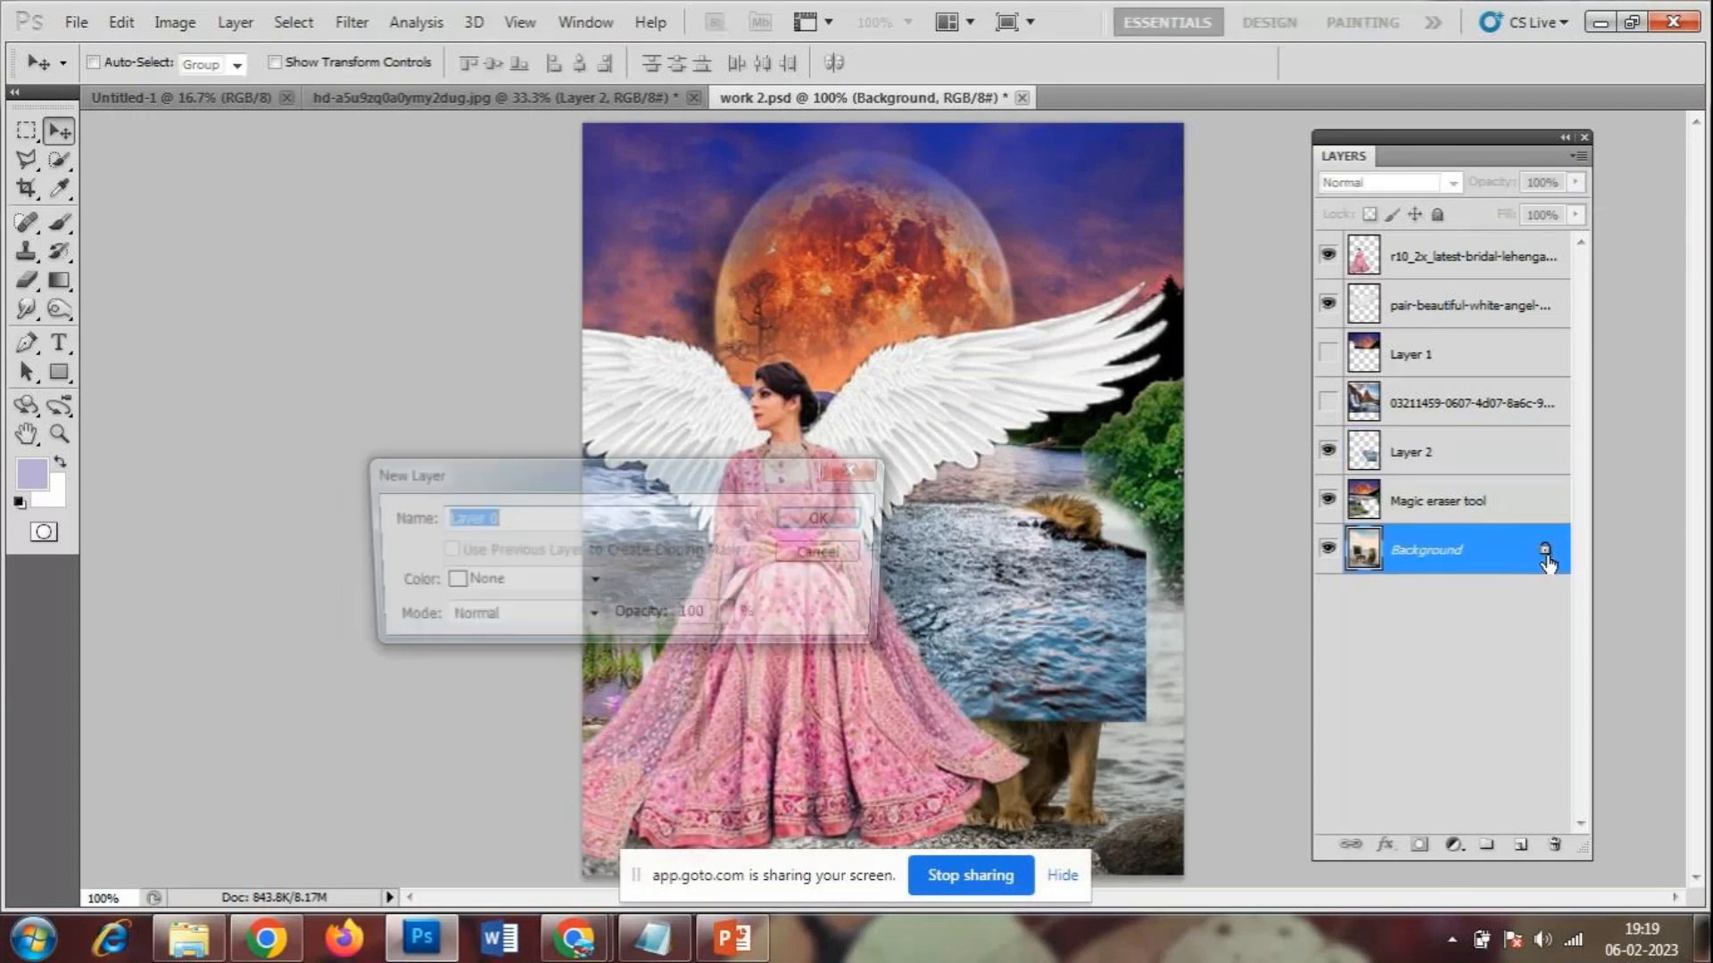
pyautogui.press('Return')
pyautogui.moveTo(1436, 451); pyautogui.dragTo(1430, 572)
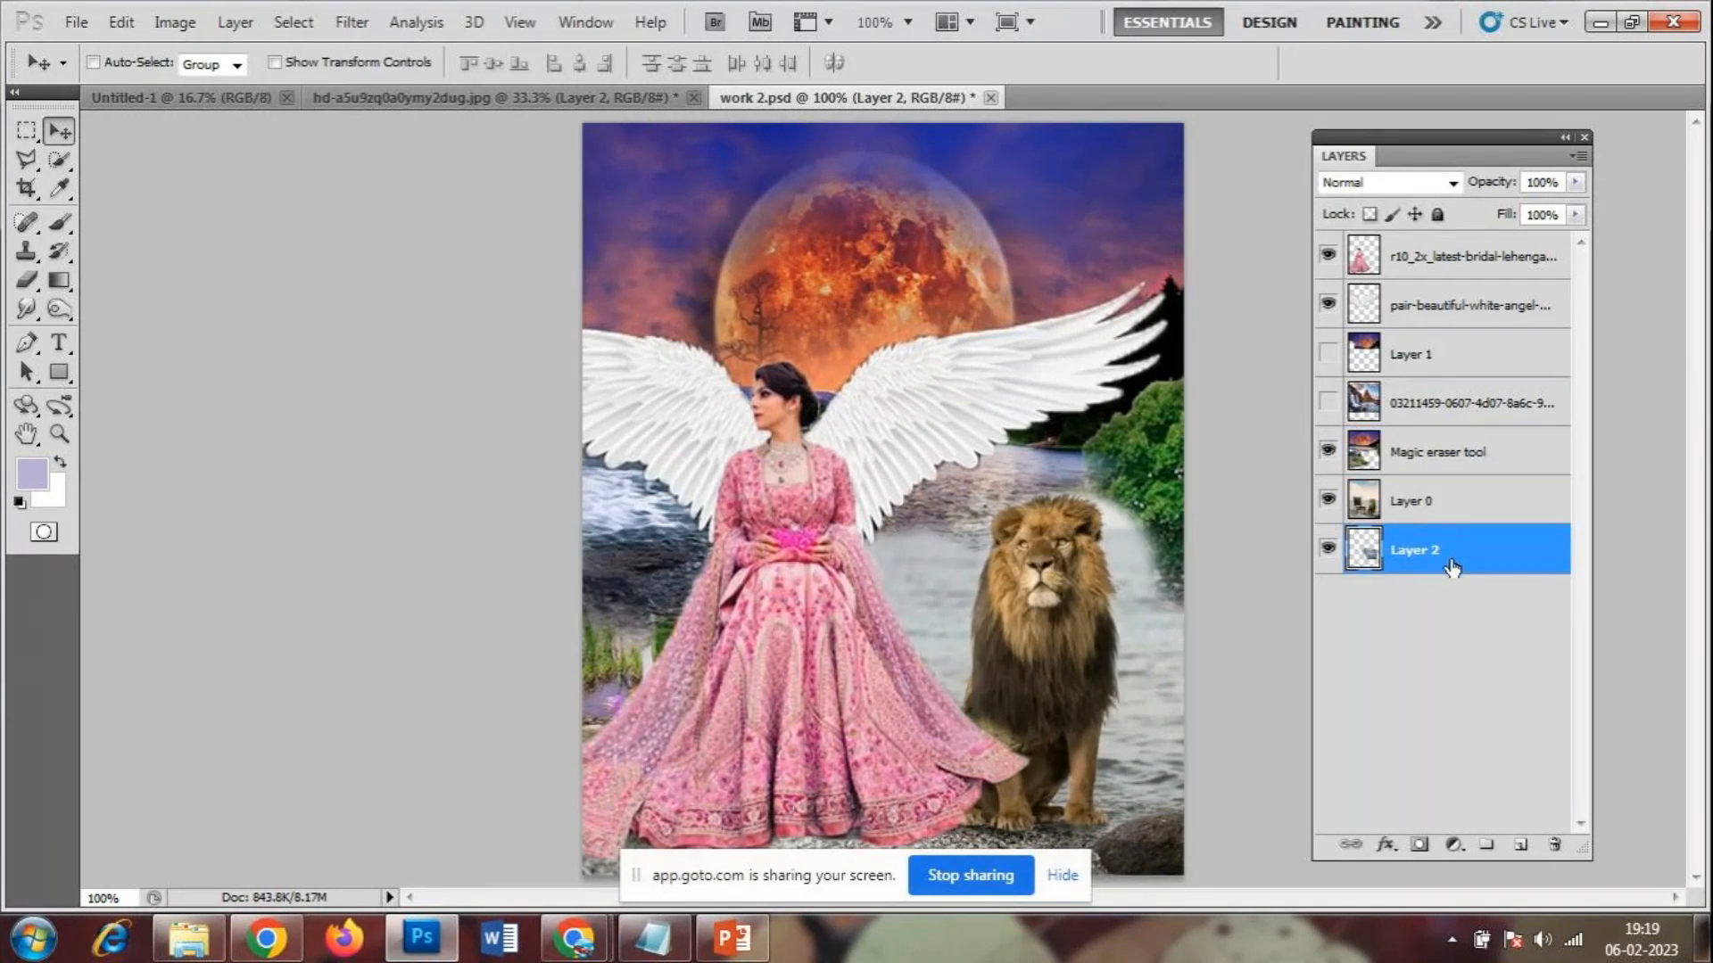
pyautogui.moveTo(1452, 567); pyautogui.dragTo(1445, 474)
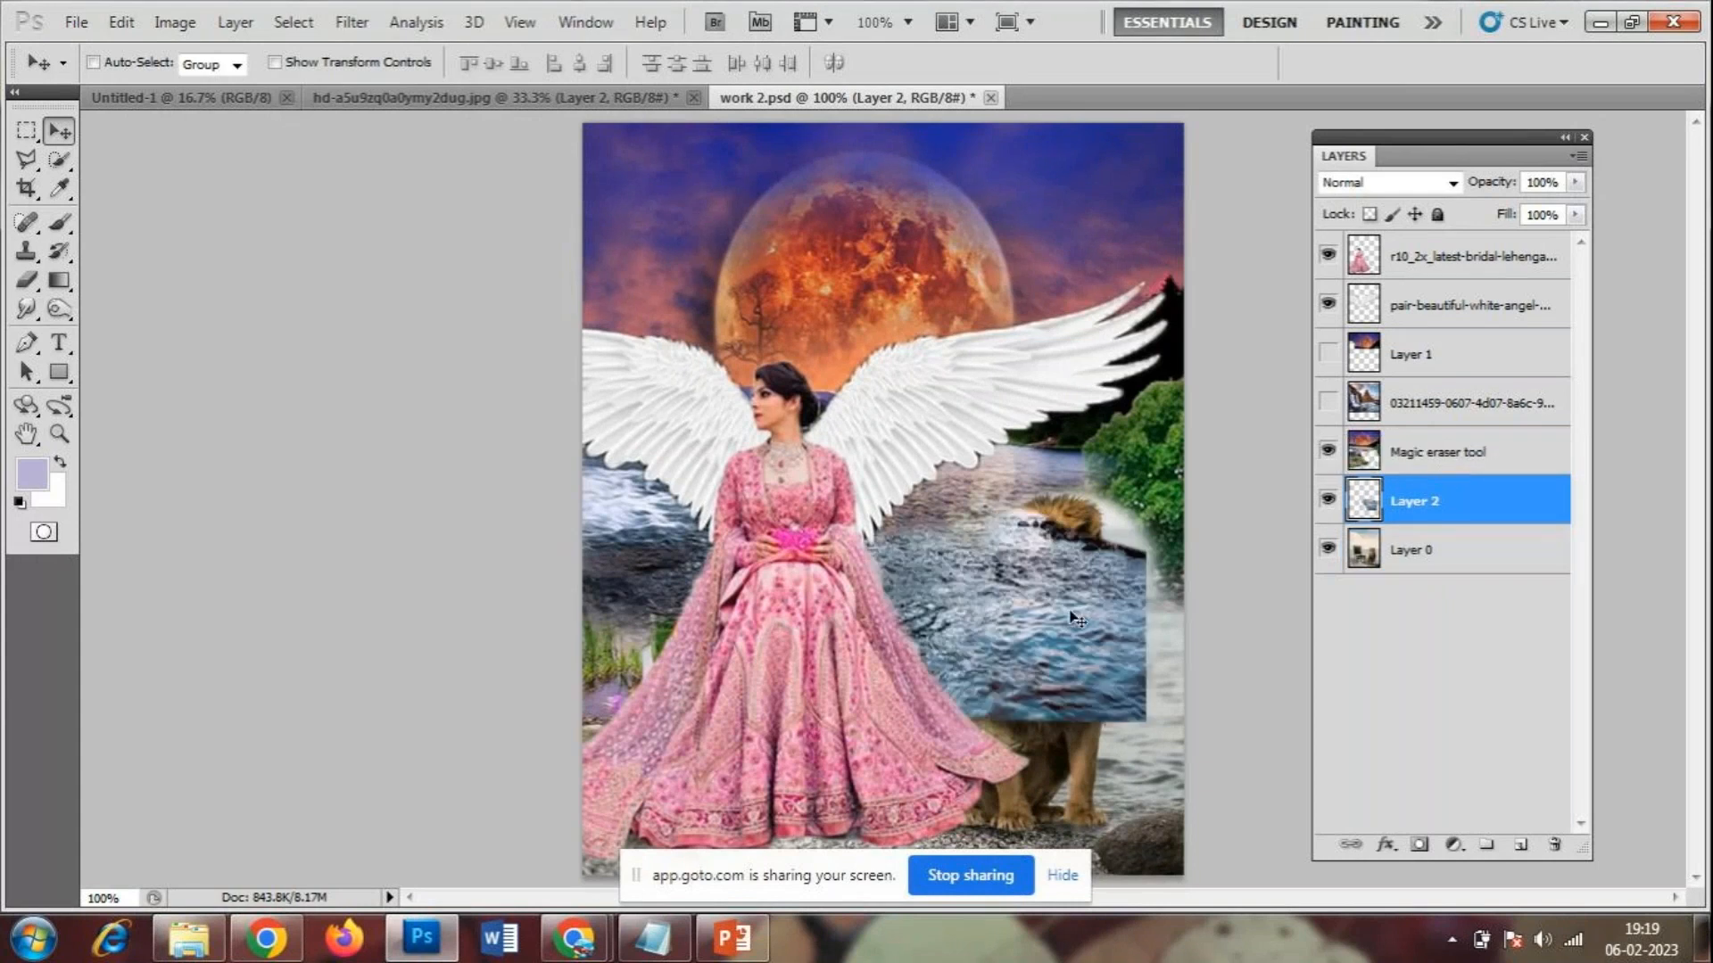
# - Reposition the water patch over the lion's body and beside the woman's dress, toggling its visibility to compare
pyautogui.moveTo(1068, 612); pyautogui.dragTo(1106, 642)
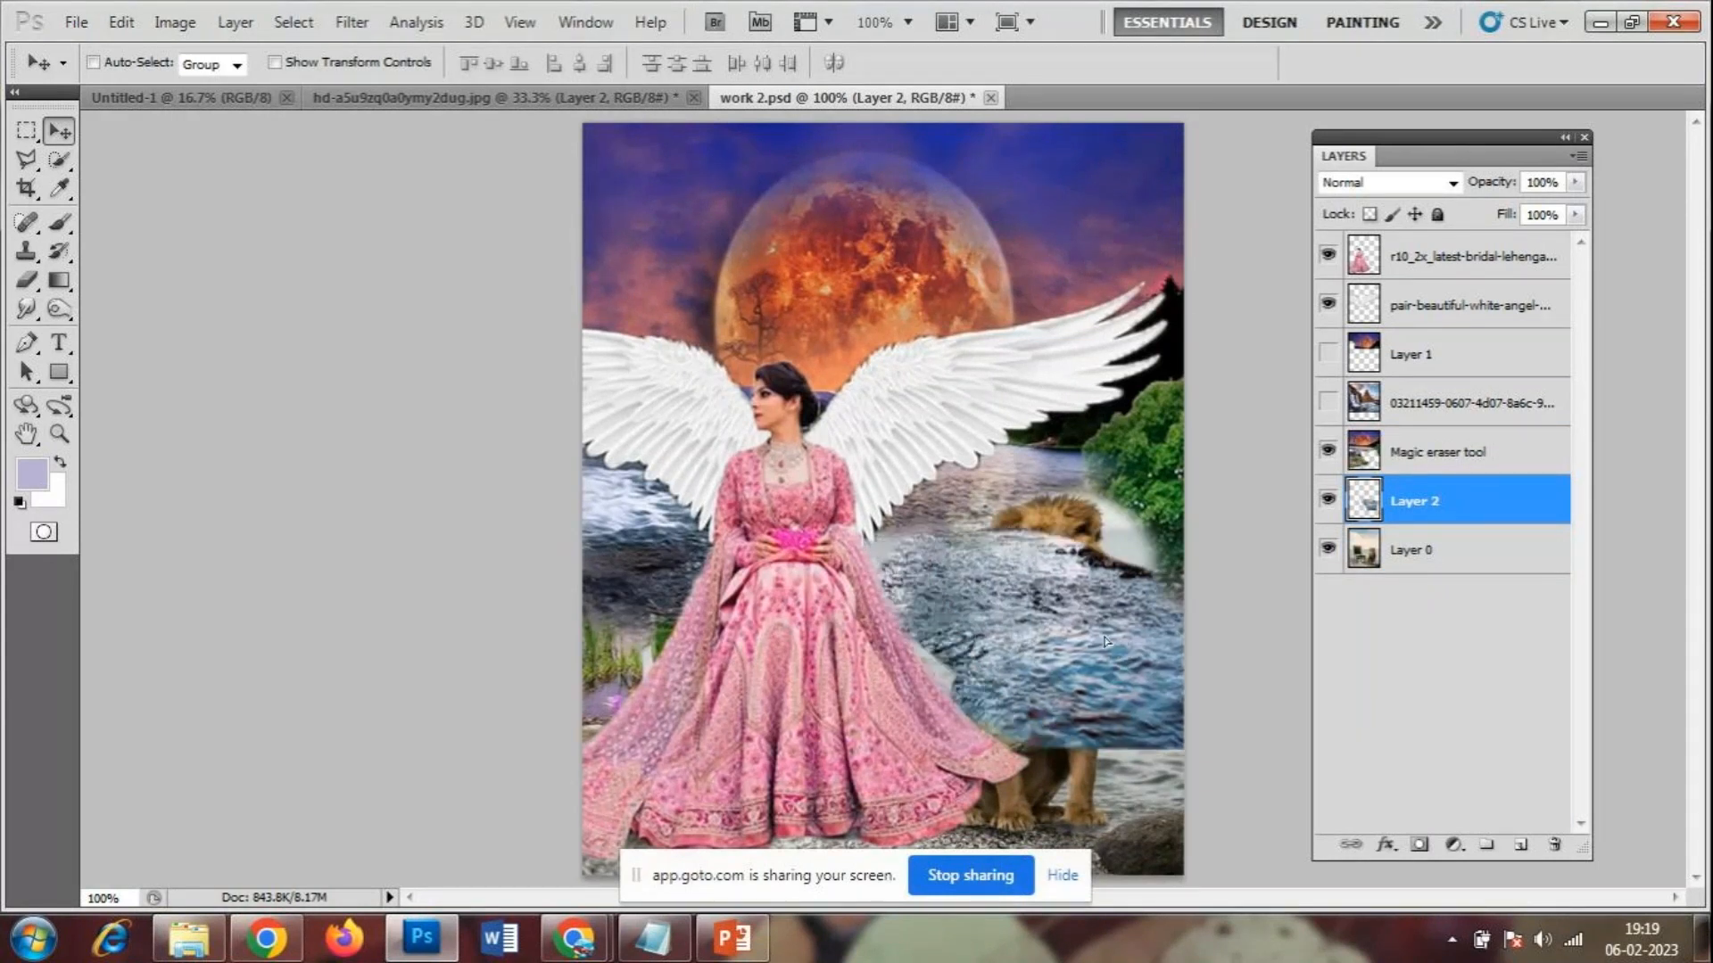
pyautogui.click(1328, 499)
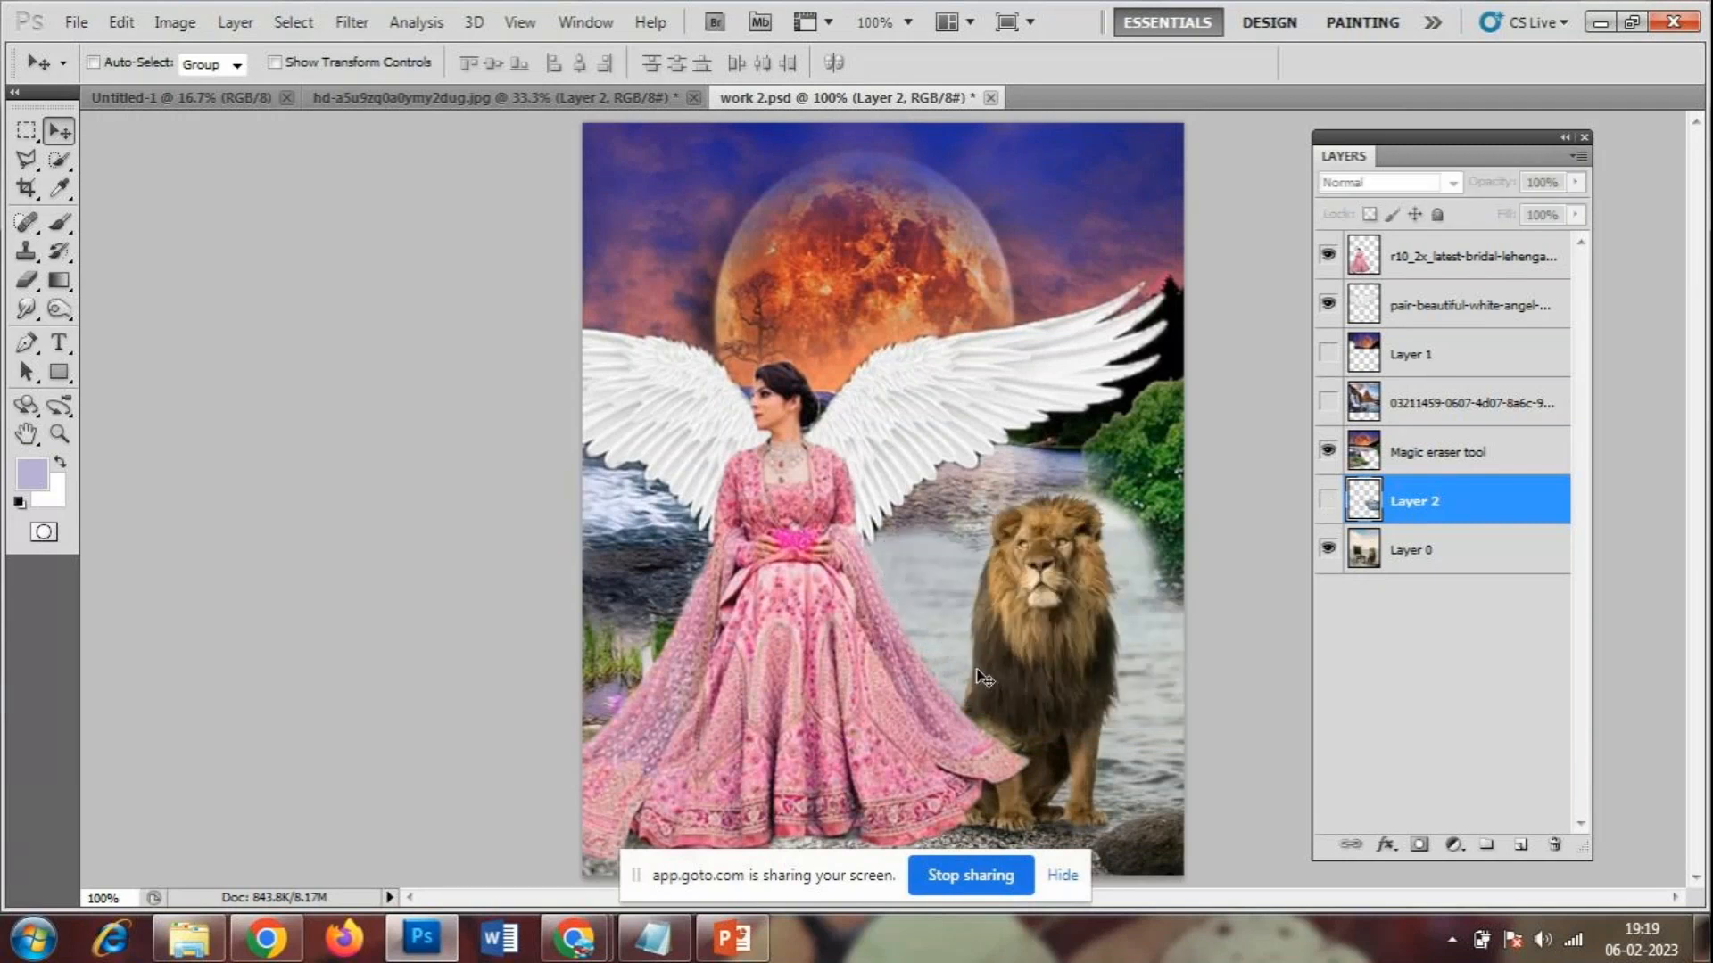
pyautogui.click(1329, 500)
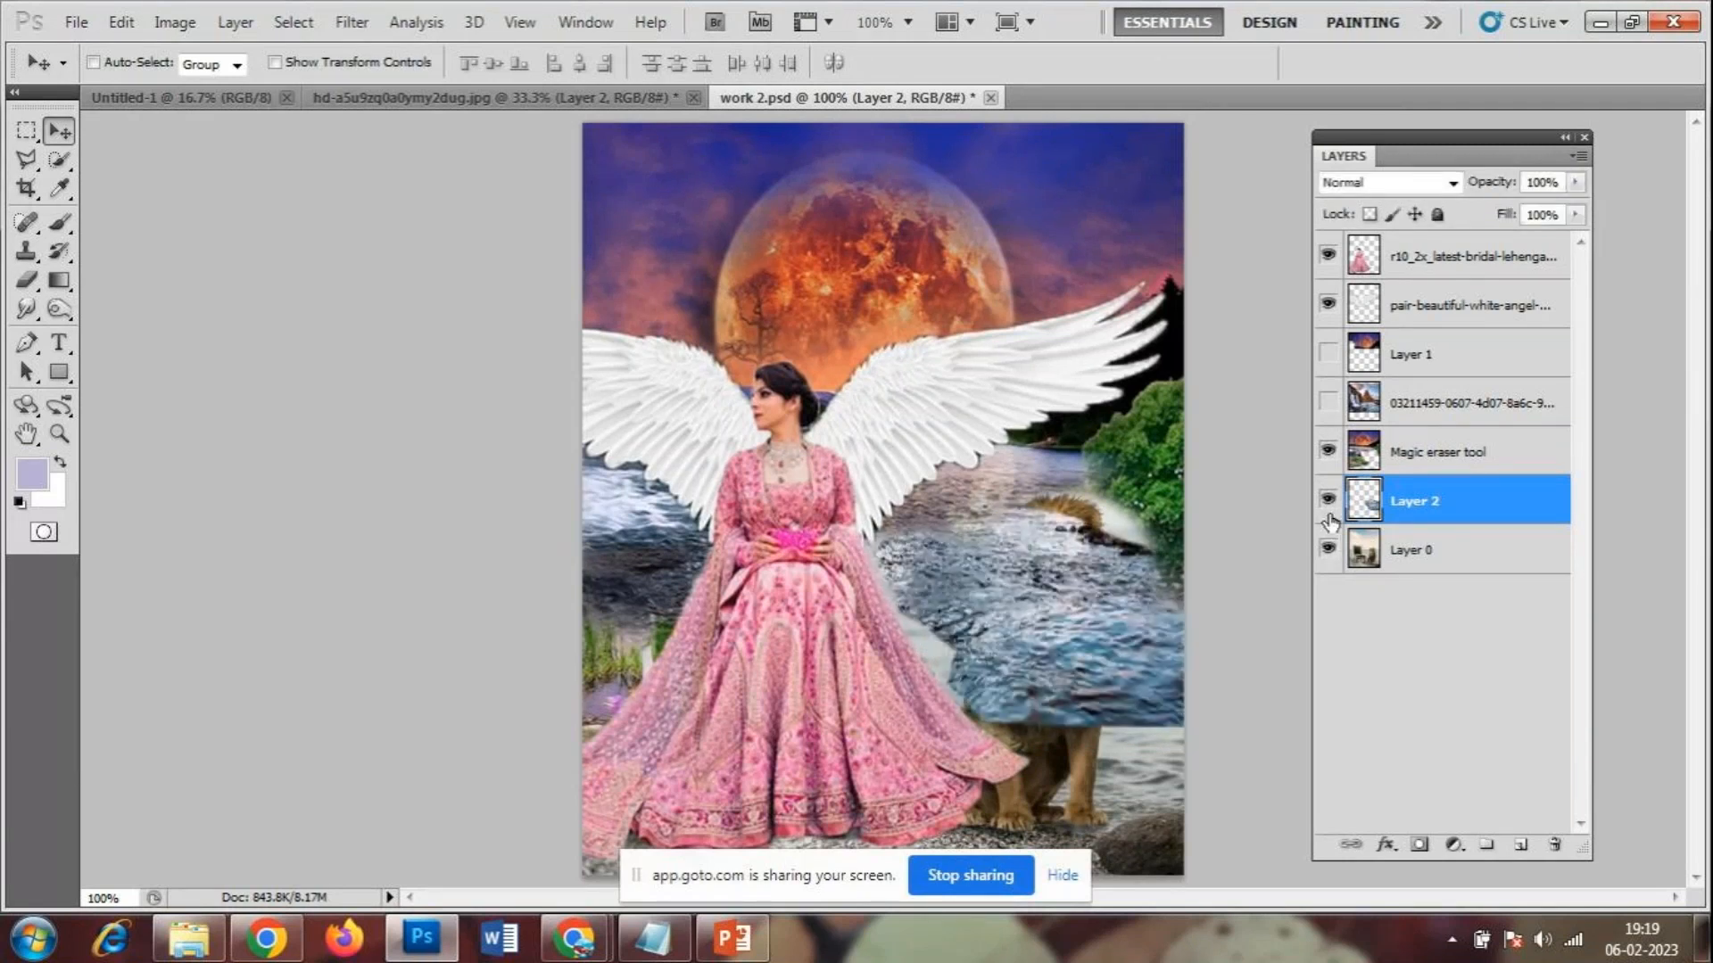
pyautogui.moveTo(1106, 643); pyautogui.dragTo(1009, 683)
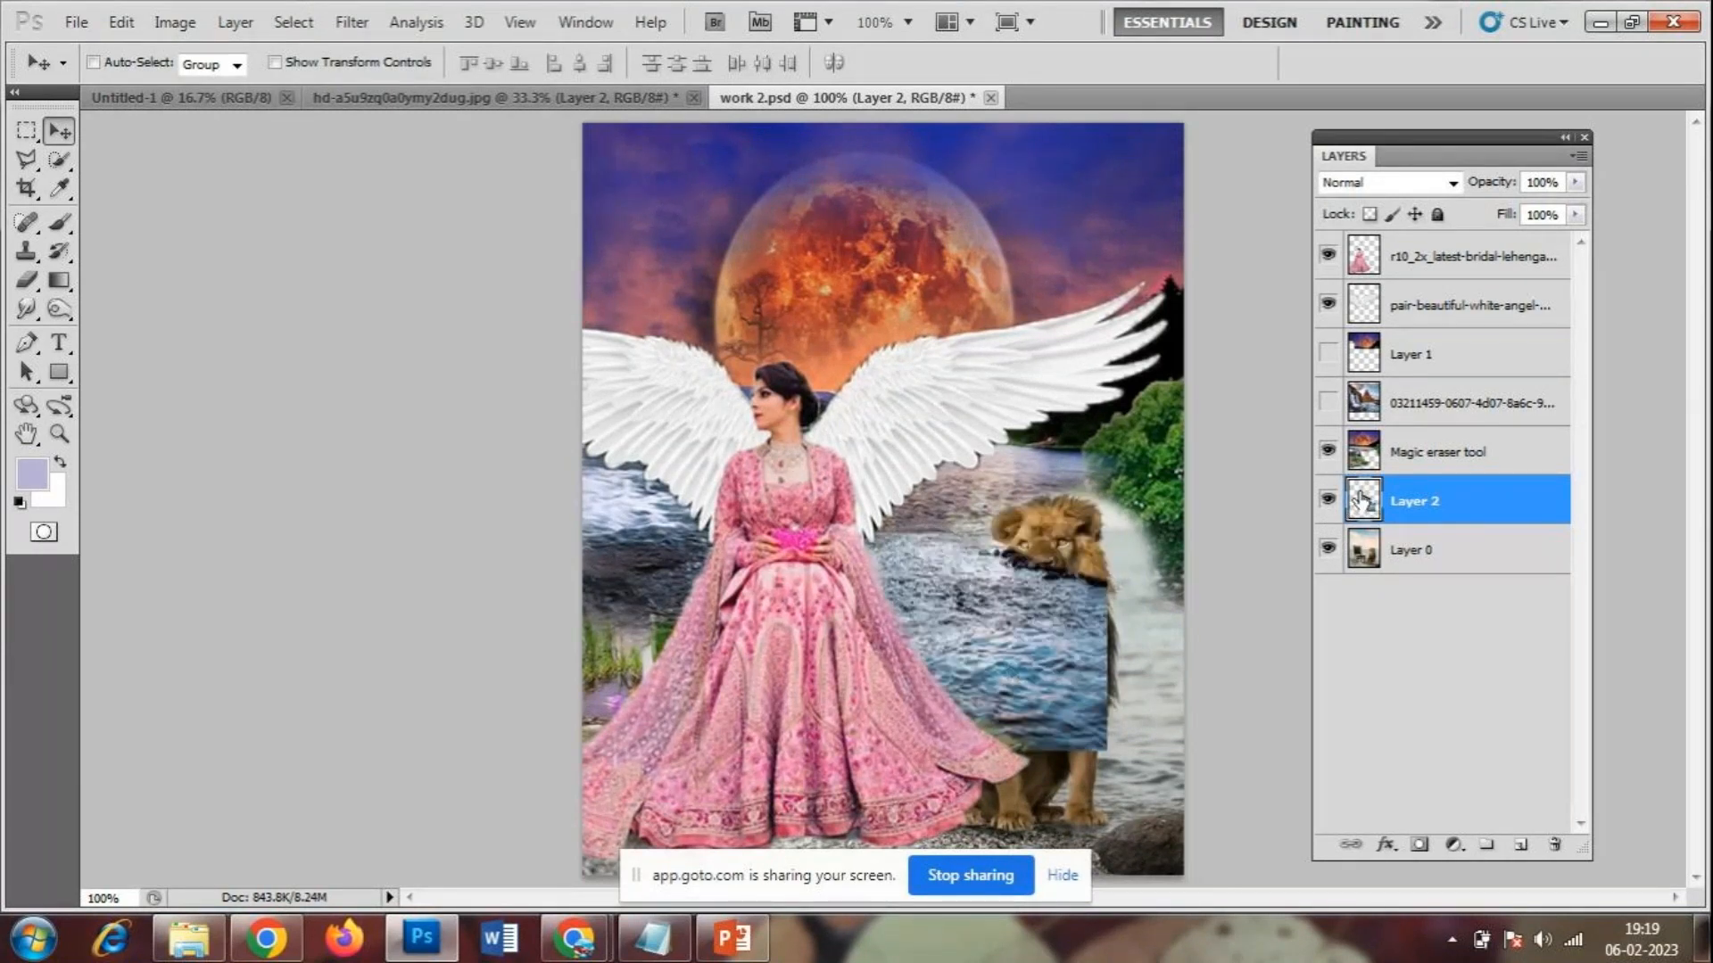
# - Hide the copied water patch layer and toggle the Magic eraser tool layer's visibility to check what it covers
pyautogui.click(1328, 499)
pyautogui.click(1365, 452)
pyautogui.click(1329, 452)
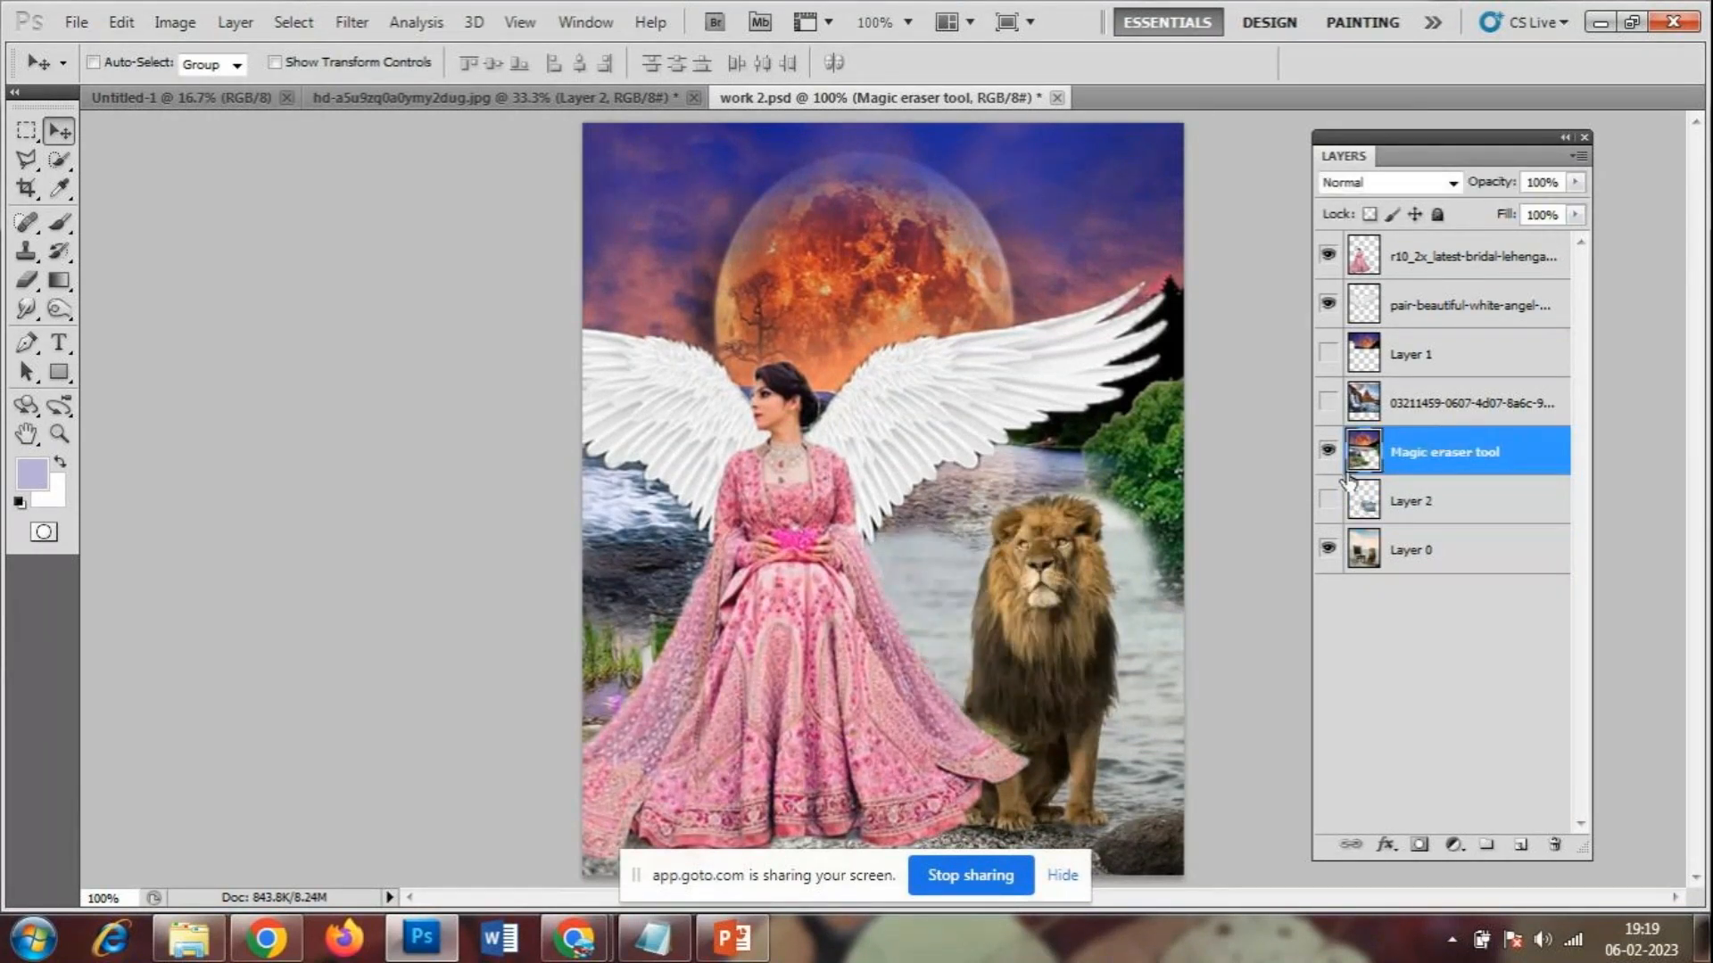
pyautogui.click(1329, 453)
pyautogui.click(1328, 453)
pyautogui.click(1328, 453)
# - Outline the water strip between the wing and the lion's head with the Polygonal Lasso and copy it to a new layer
pyautogui.click(25, 165)
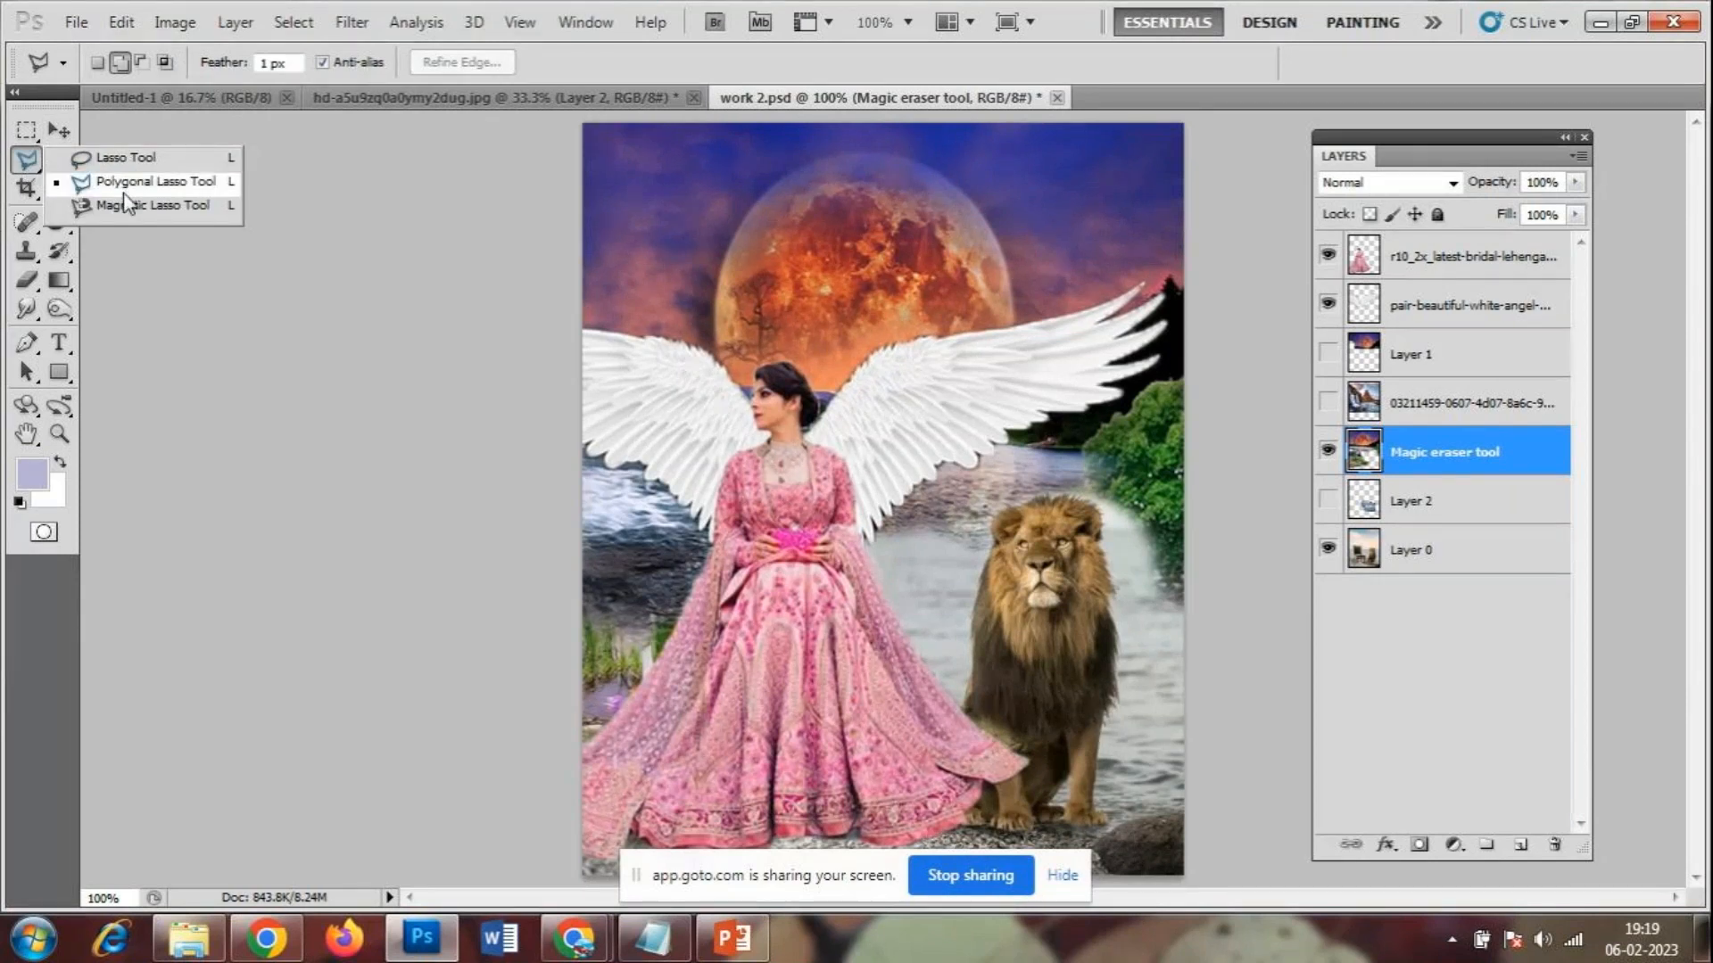
pyautogui.click(123, 194)
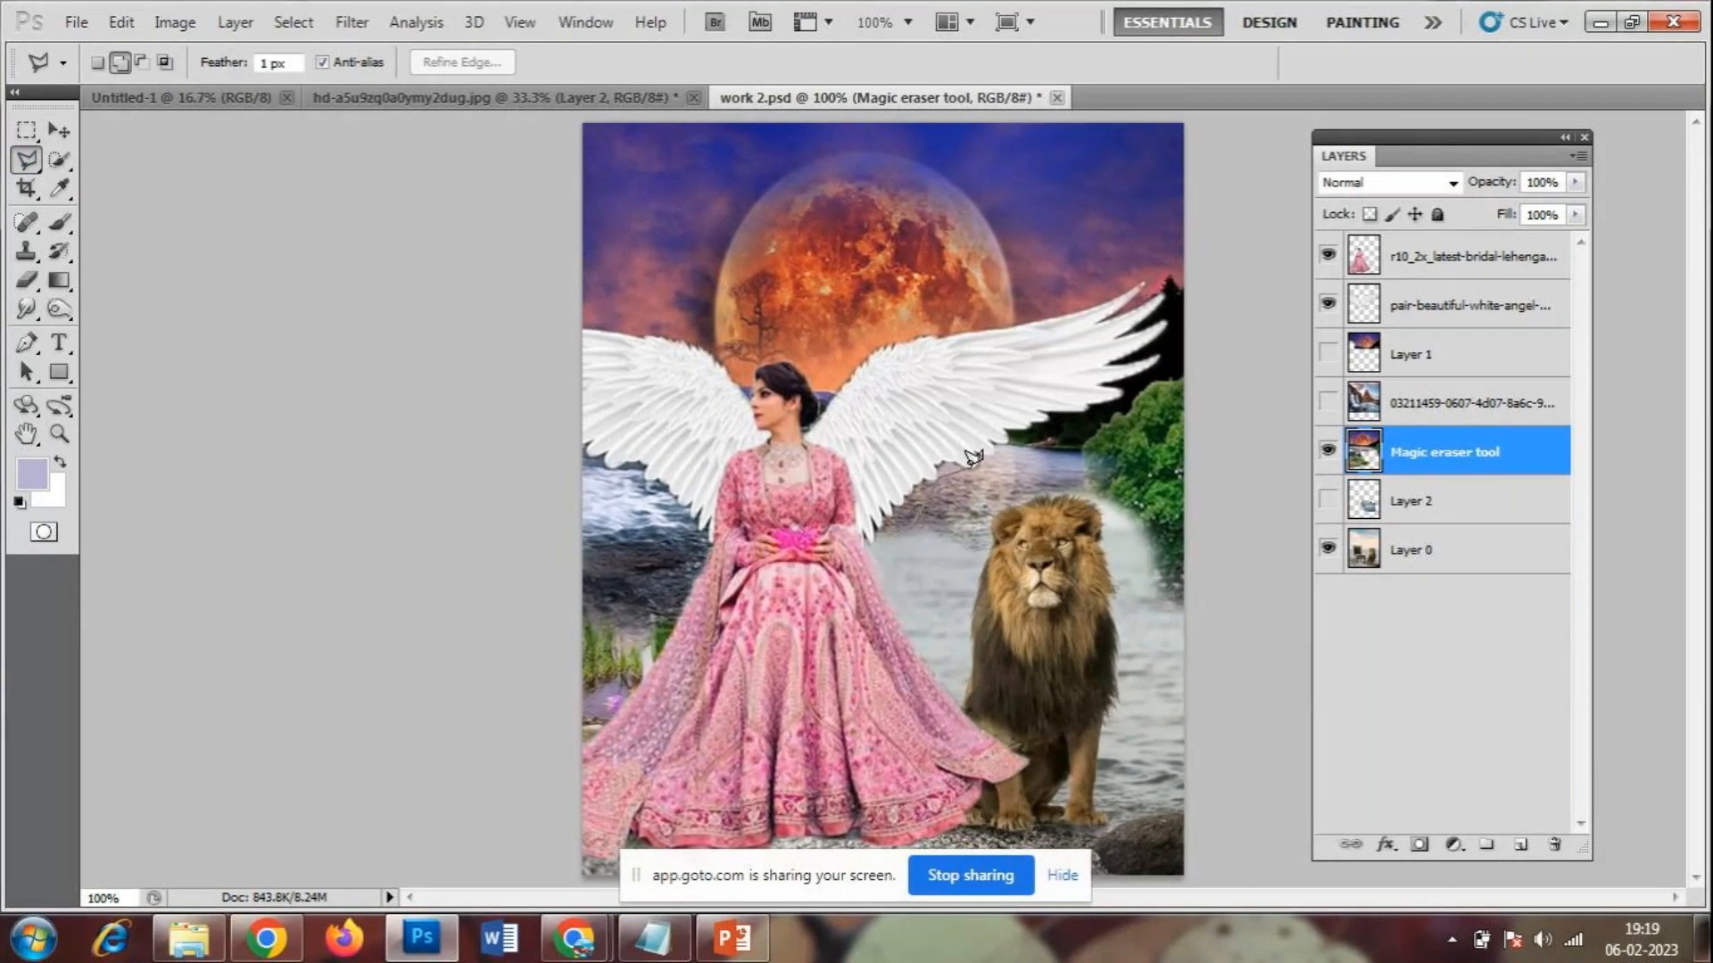
pyautogui.click(1078, 445)
pyautogui.click(1089, 488)
pyautogui.click(1147, 521)
pyautogui.click(986, 542)
pyautogui.click(875, 542)
pyautogui.click(934, 469)
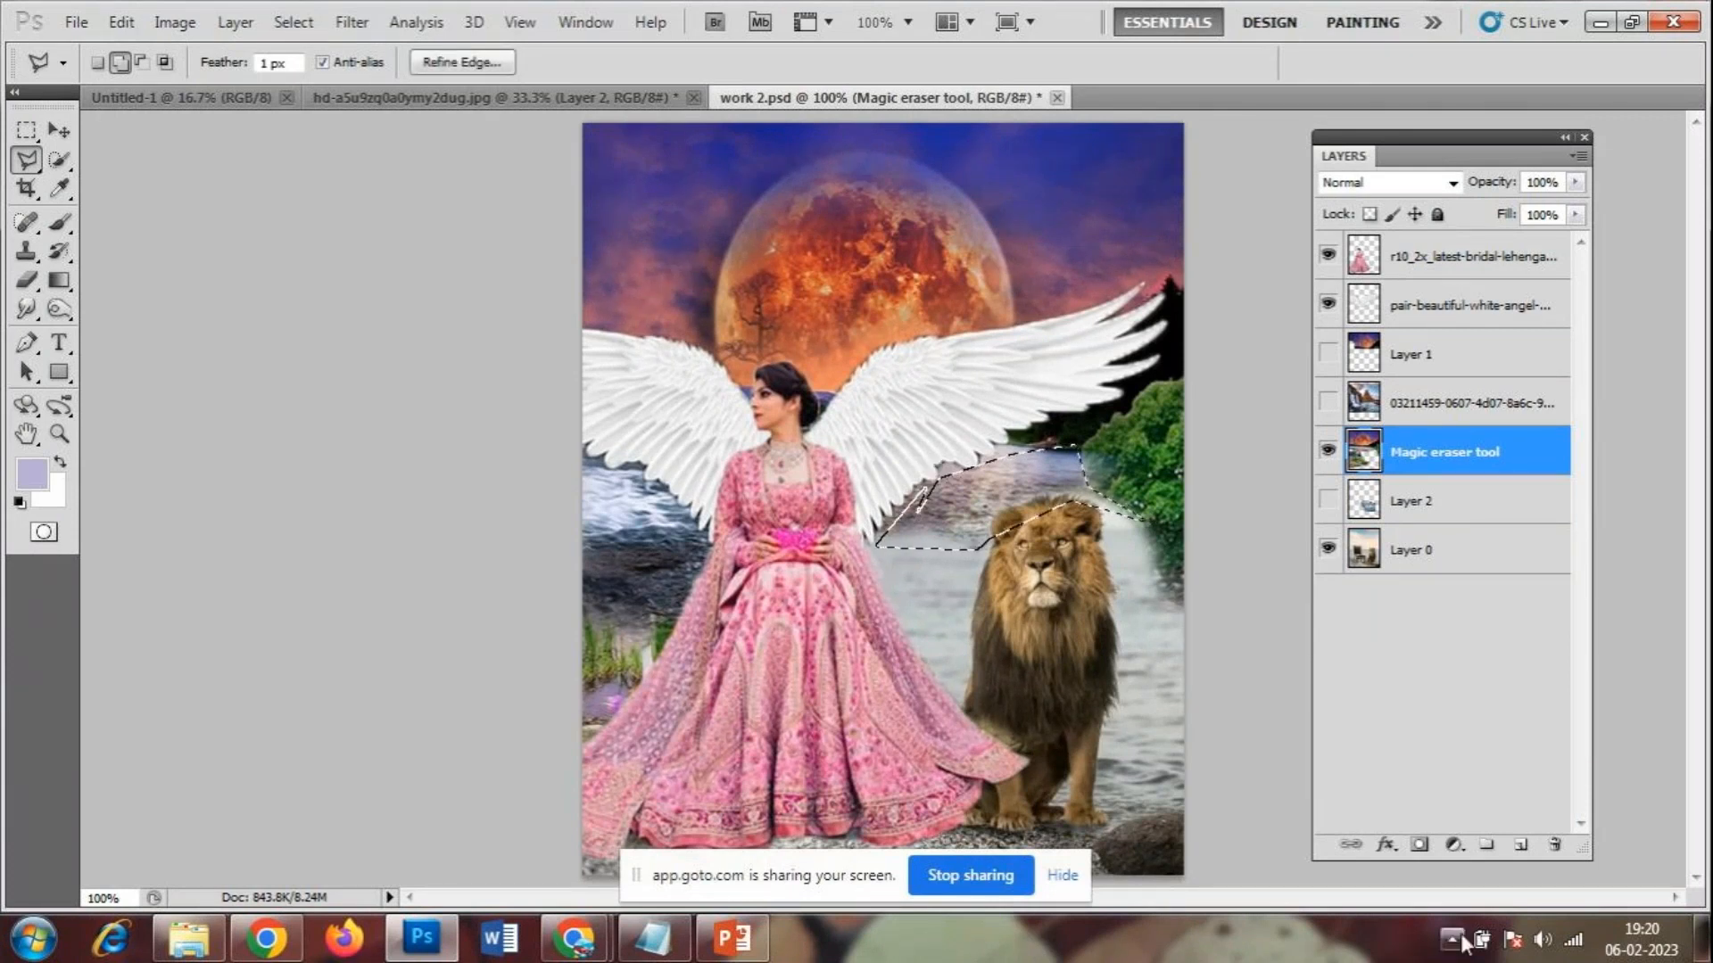
pyautogui.hotkey('ctrl', 'j')
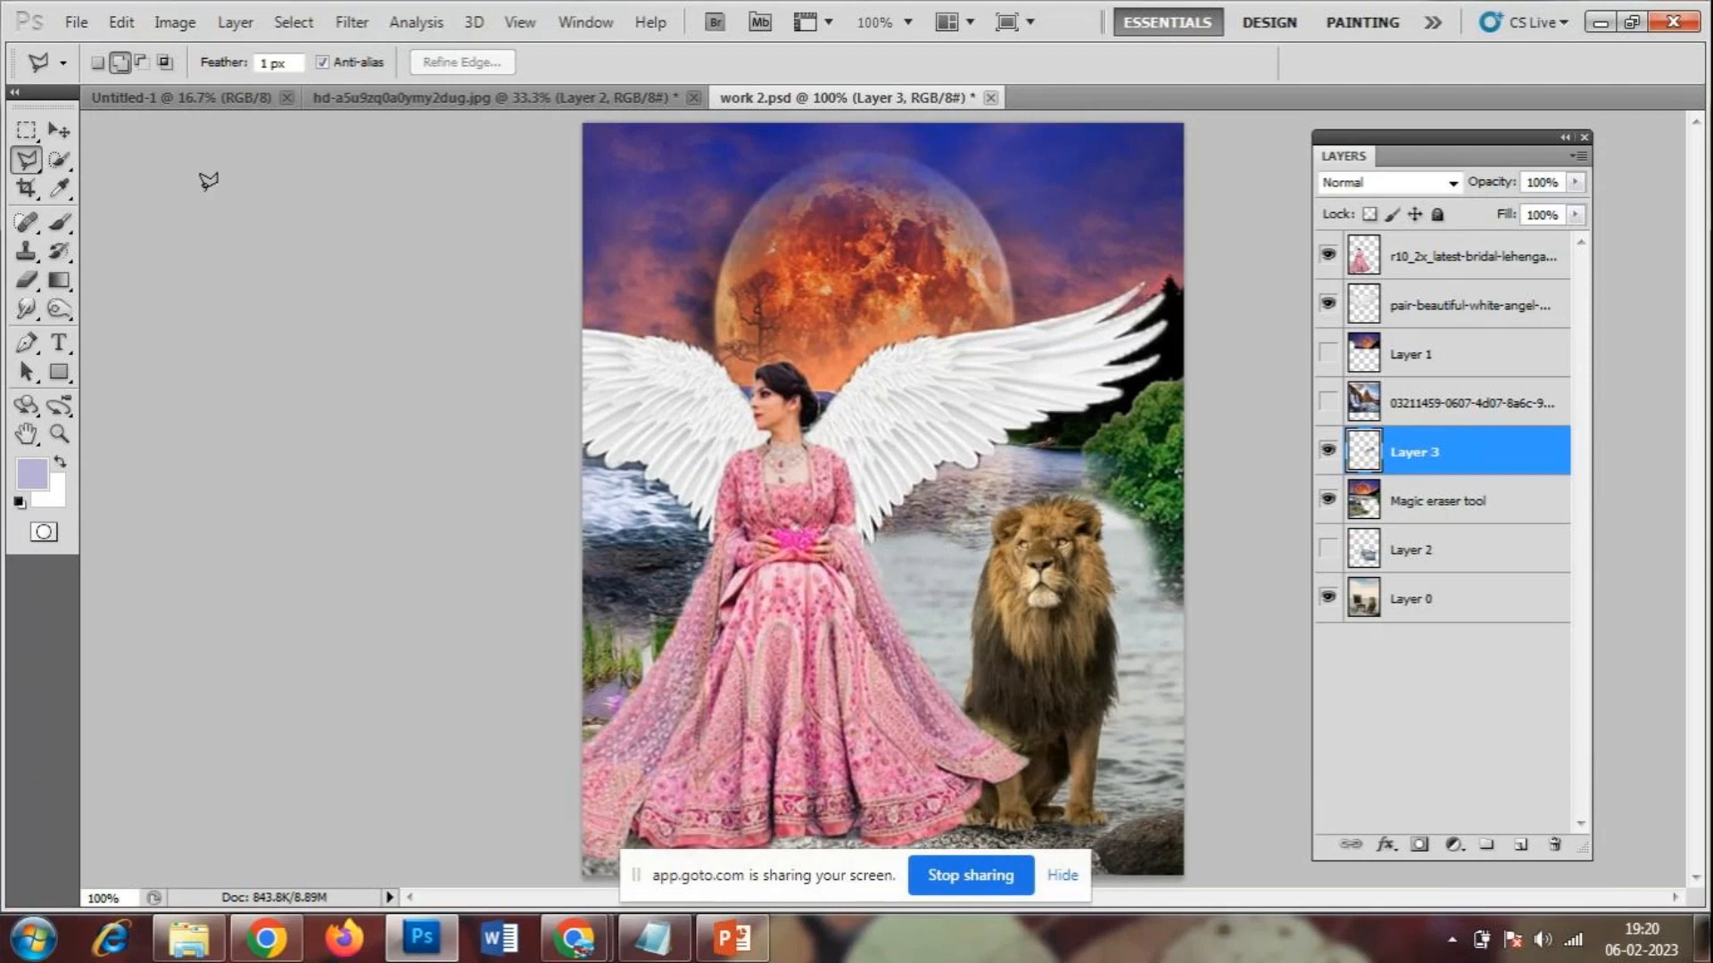
# - Move the copied water strip down and left between the dress and the lion, and hide its layer
pyautogui.click(58, 130)
pyautogui.moveTo(1026, 550); pyautogui.dragTo(917, 539)
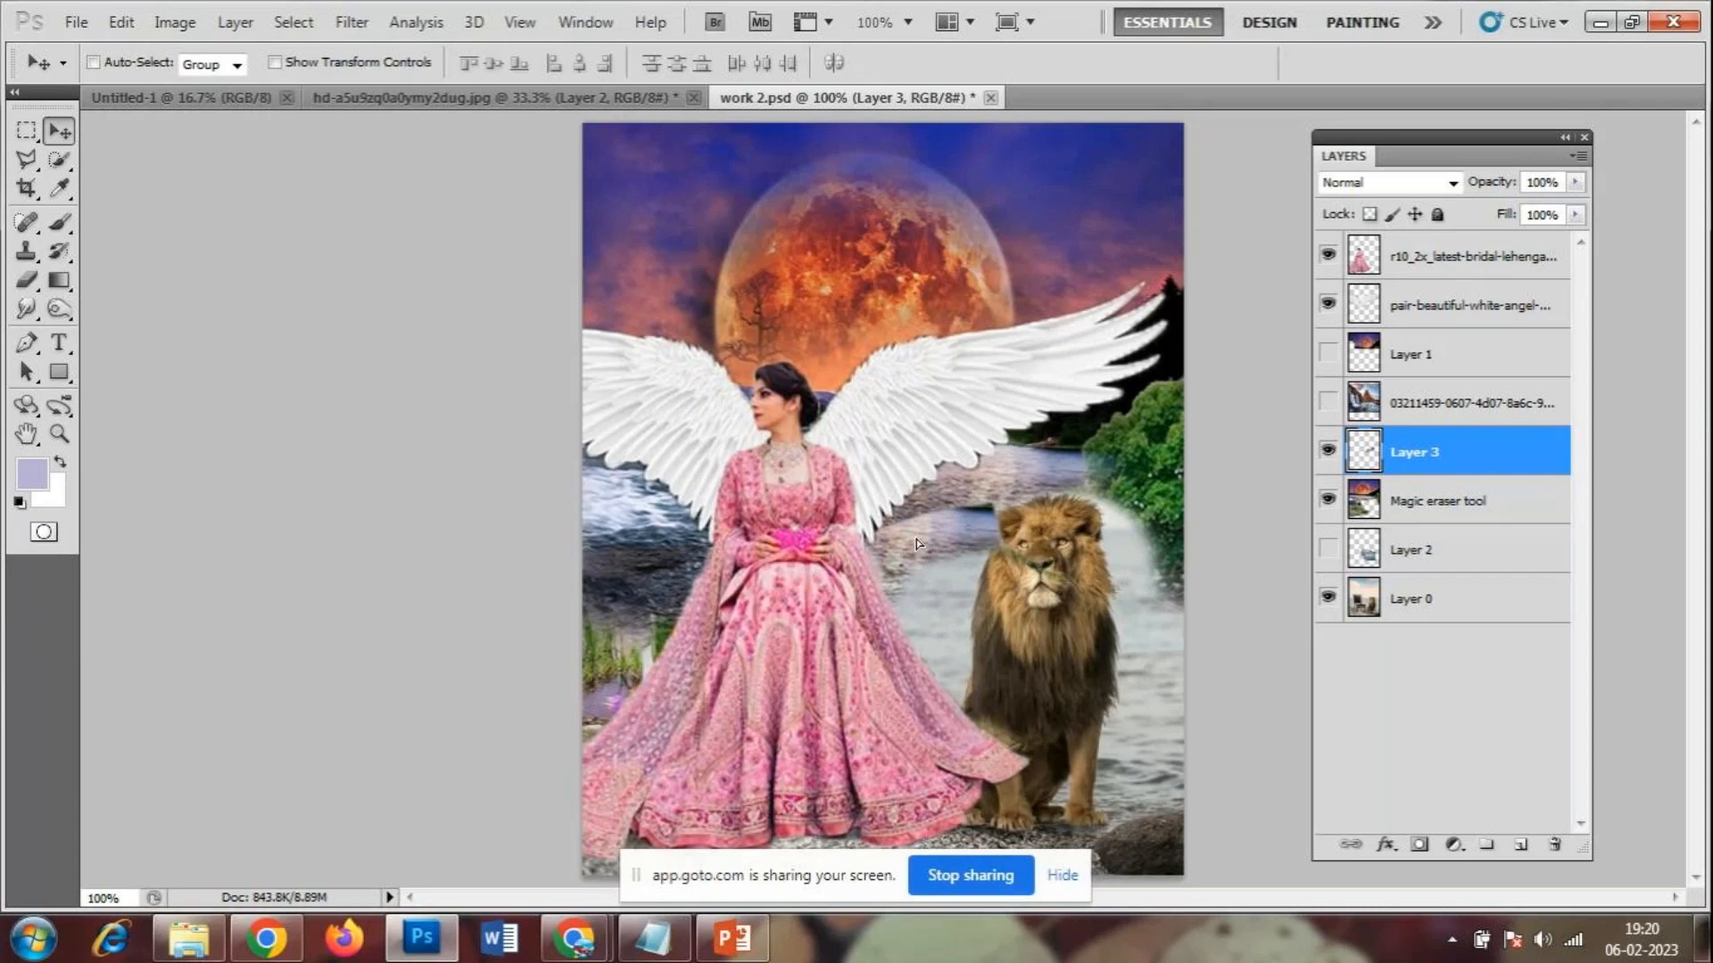
pyautogui.click(1328, 453)
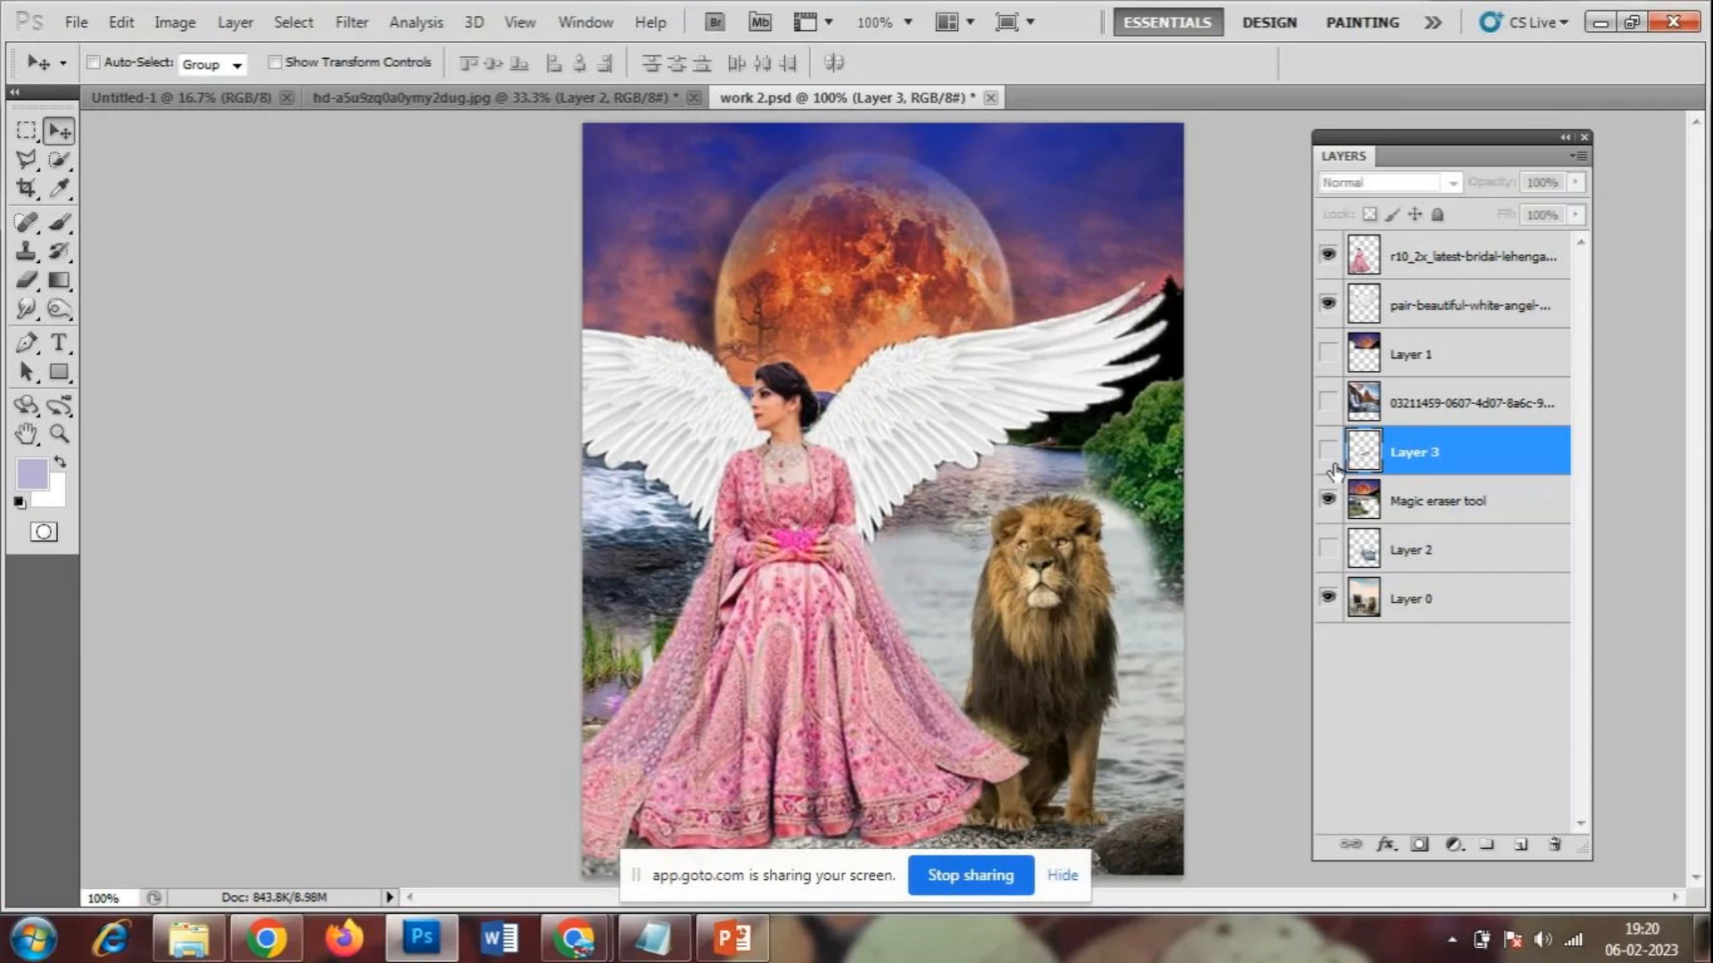
# - Browse the REFF IMAGES folder for a water image and place the Mount-Kirkjufell-Iceland picture into the document again
pyautogui.click(63, 25)
pyautogui.click(107, 511)
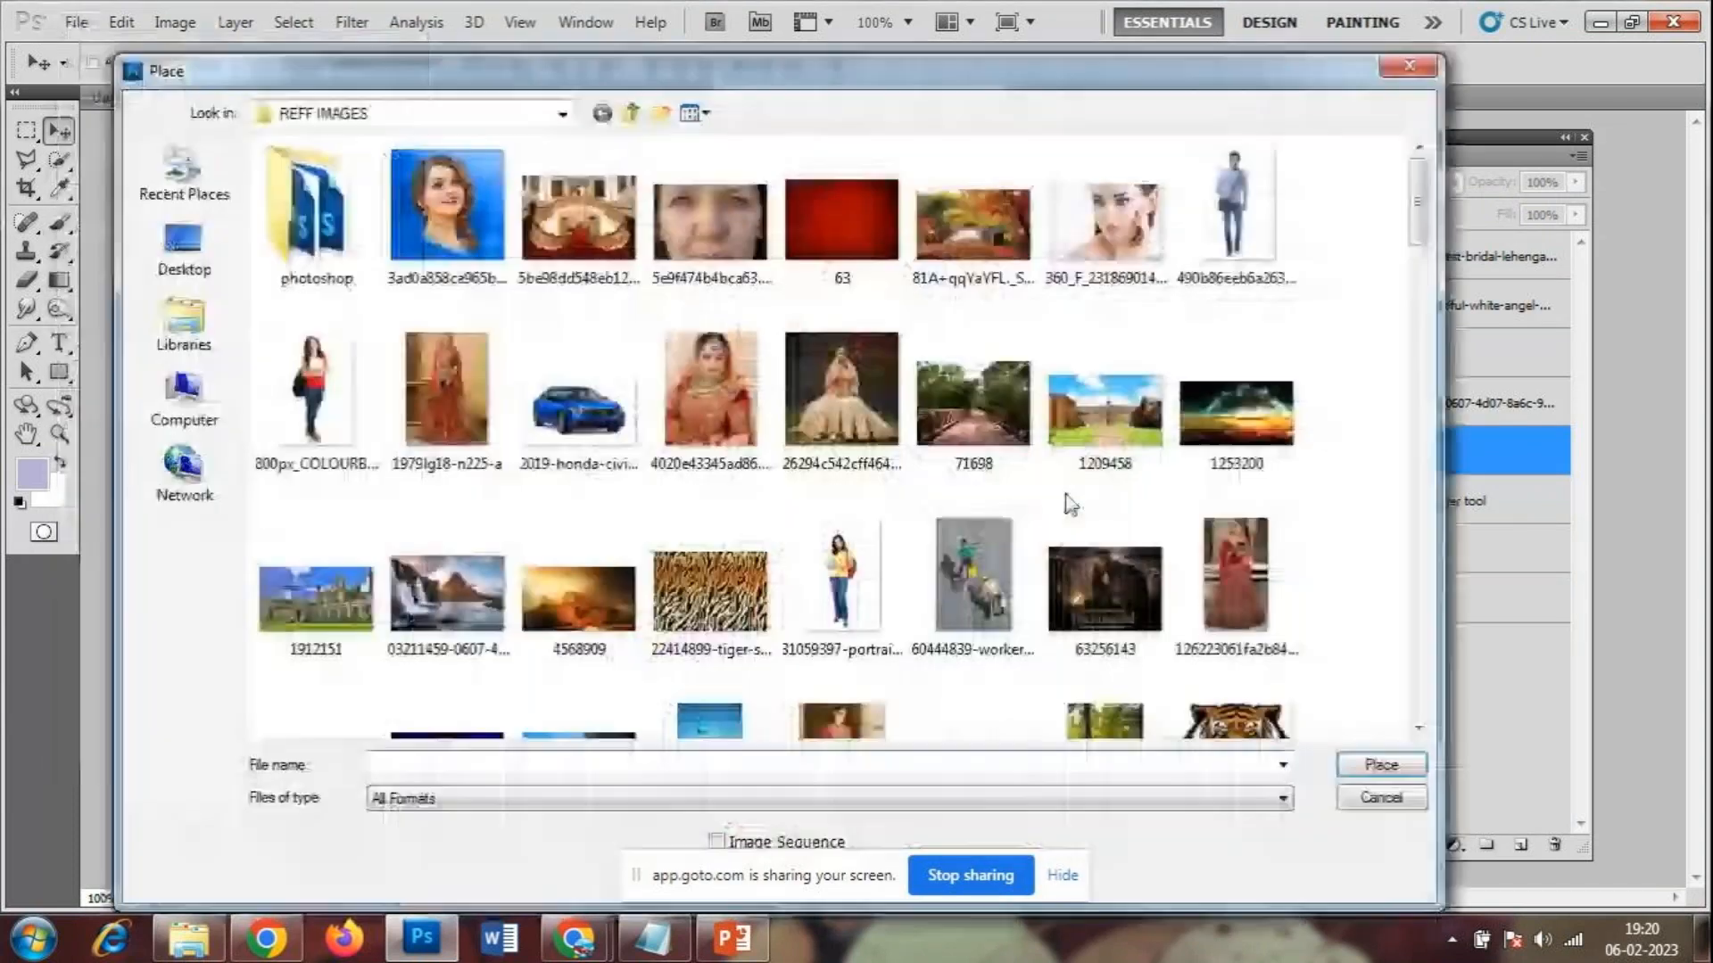
pyautogui.click(973, 401)
pyautogui.scroll(-2, 1115, 384)
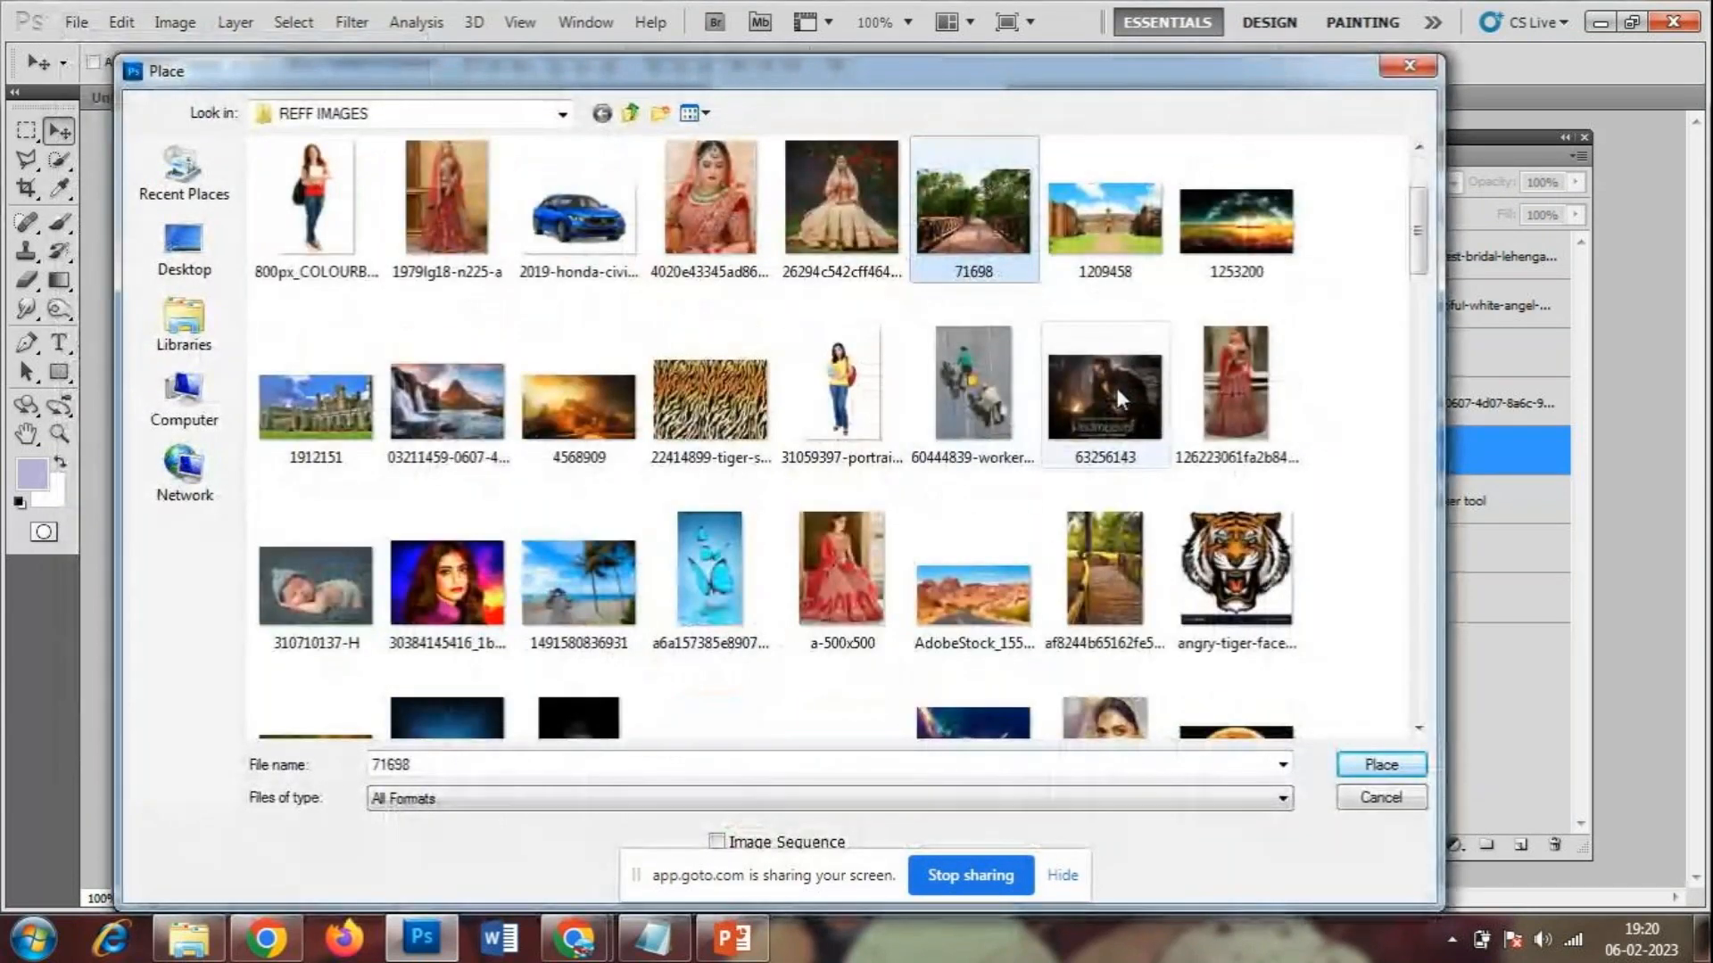
pyautogui.scroll(-3, 854, 558)
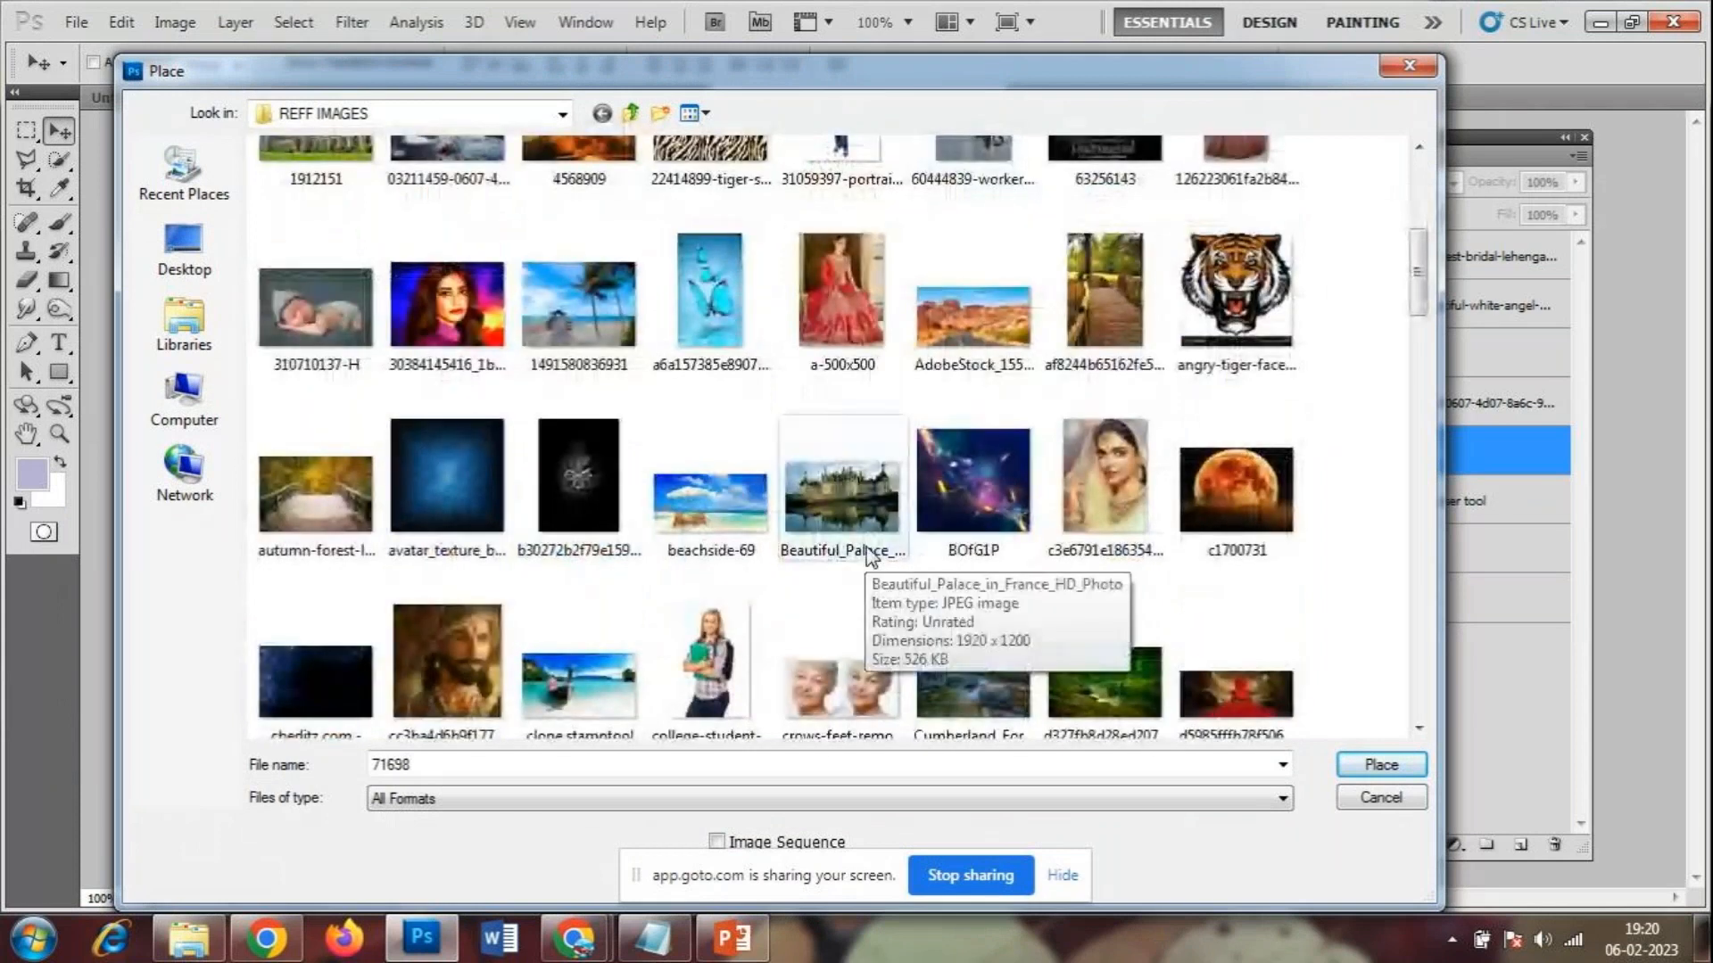
pyautogui.click(741, 501)
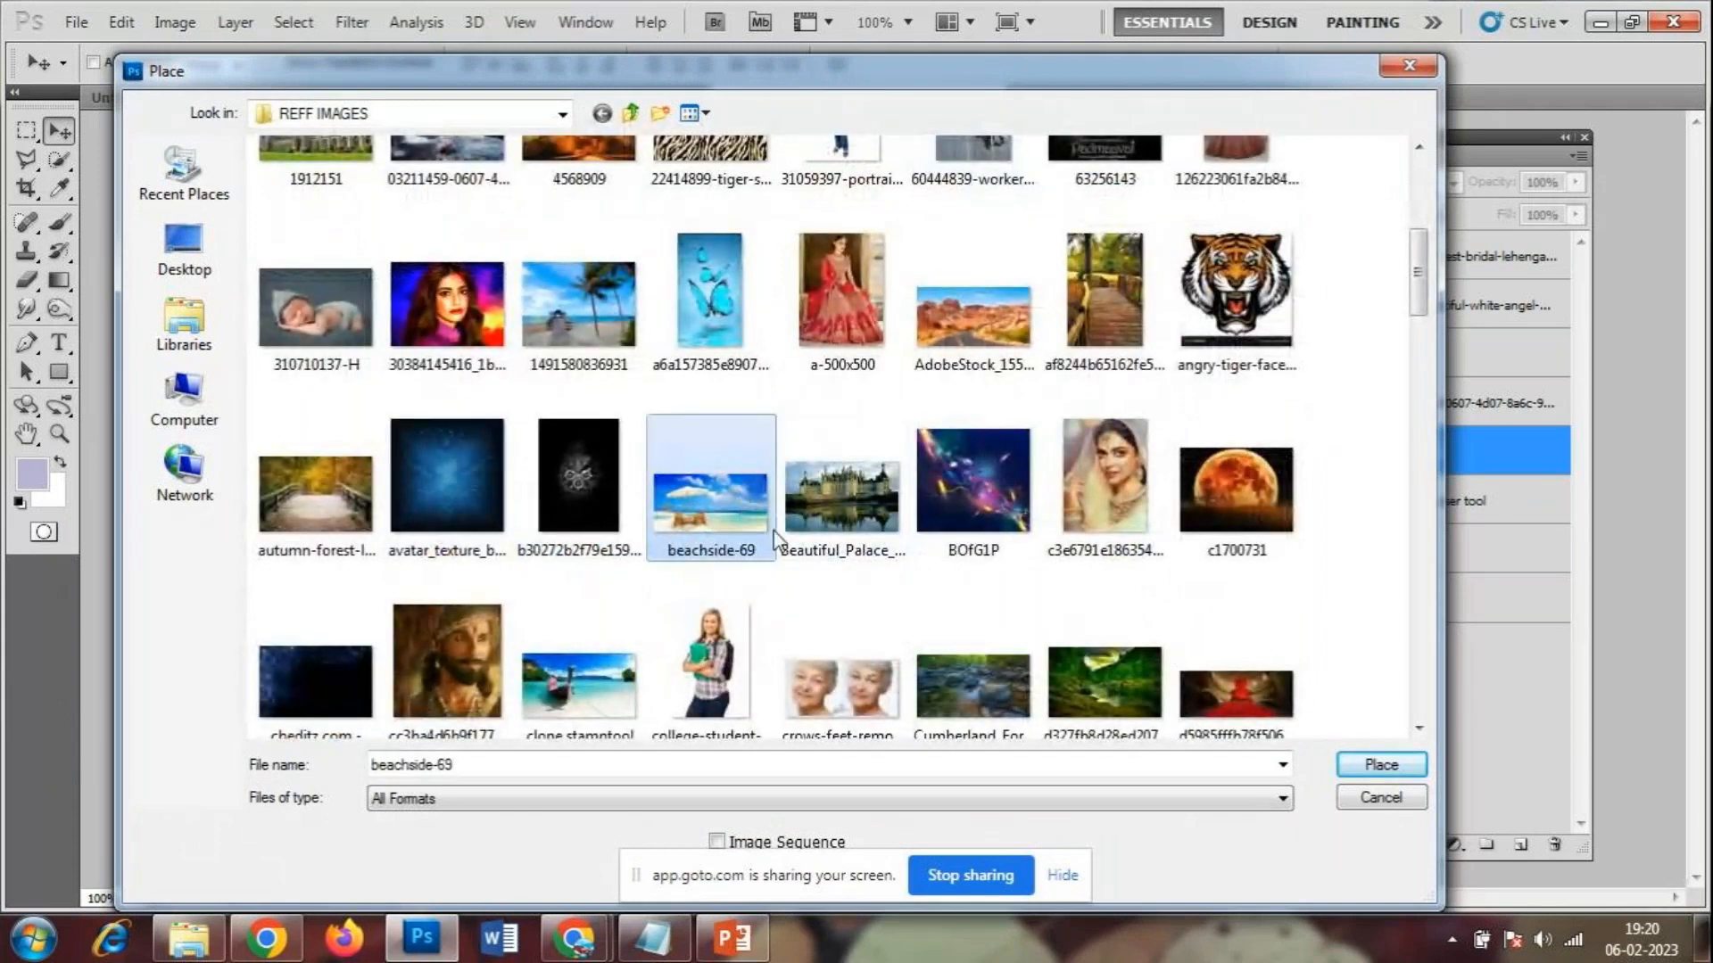
pyautogui.scroll(-3, 767, 535)
pyautogui.scroll(-12, 848, 448)
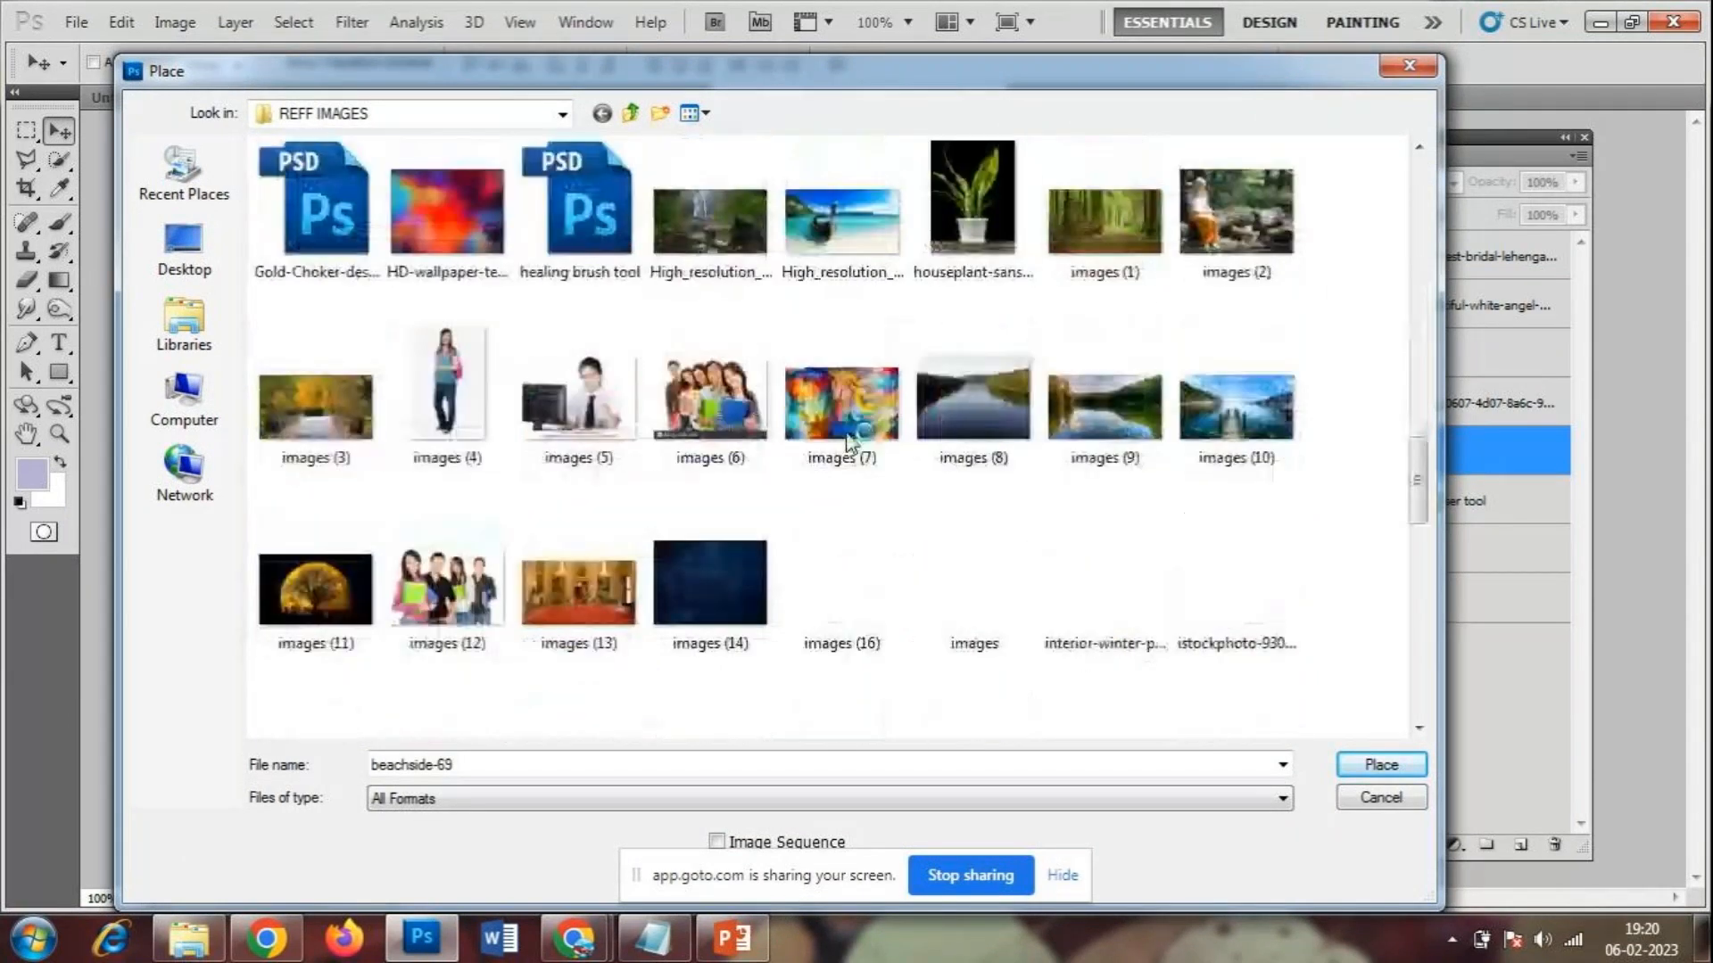
pyautogui.scroll(-5, 849, 441)
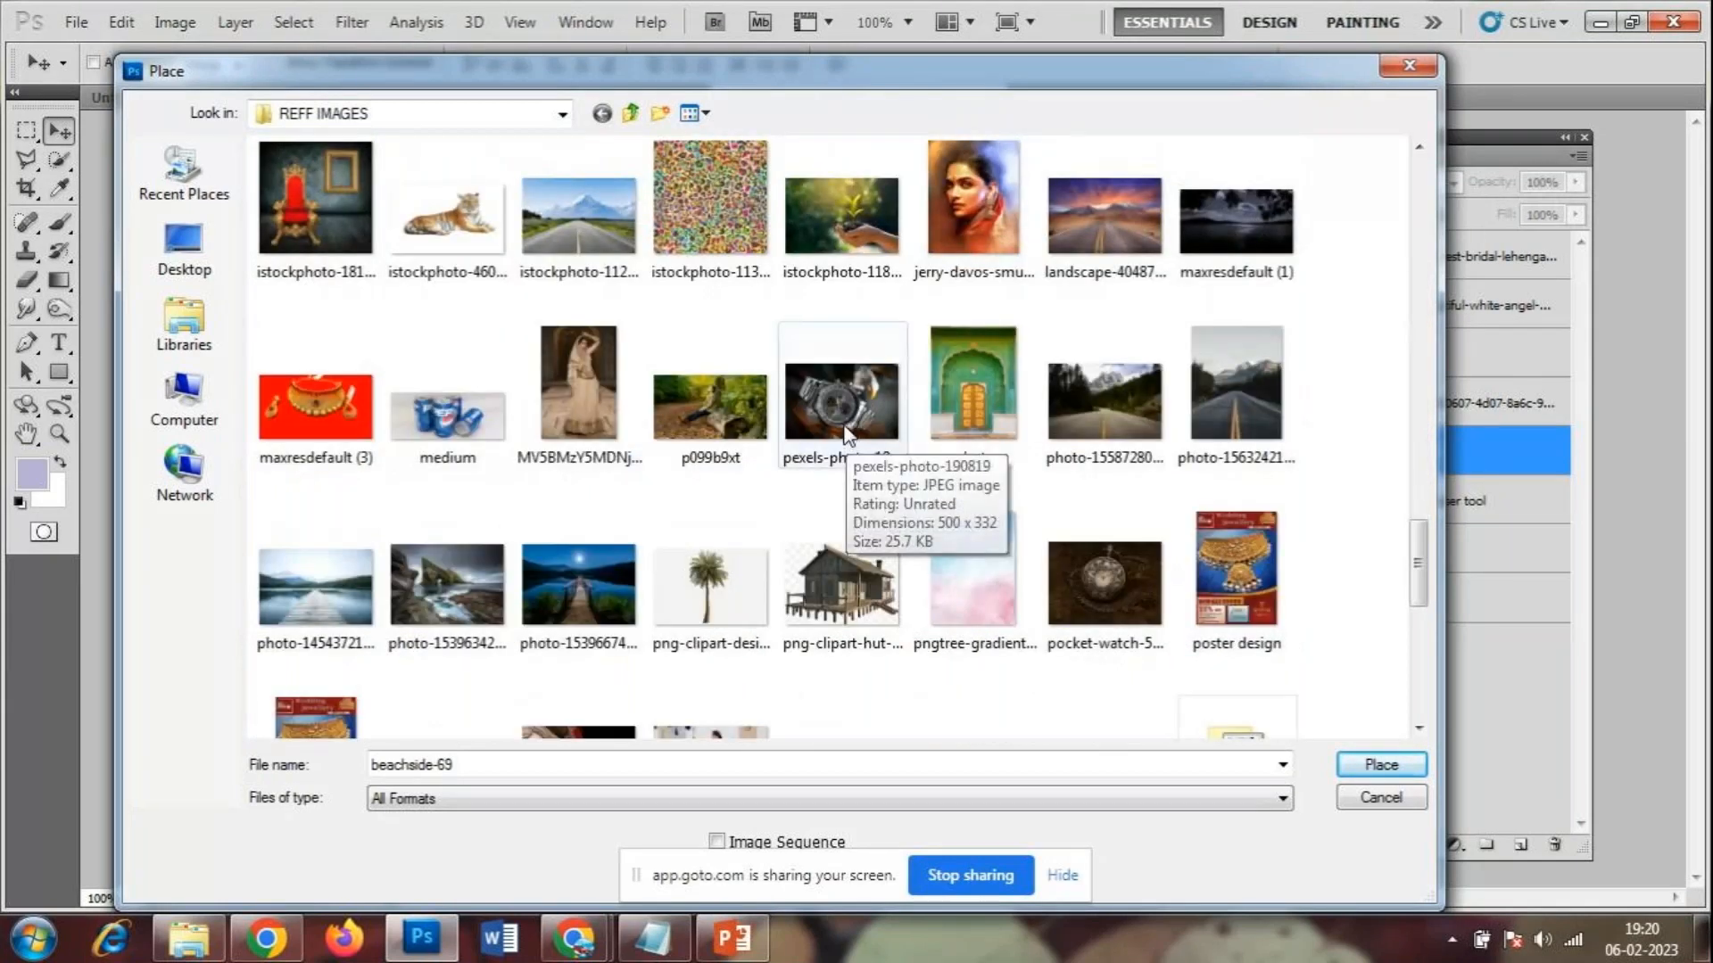
pyautogui.scroll(-3, 846, 436)
pyautogui.scroll(-5, 849, 436)
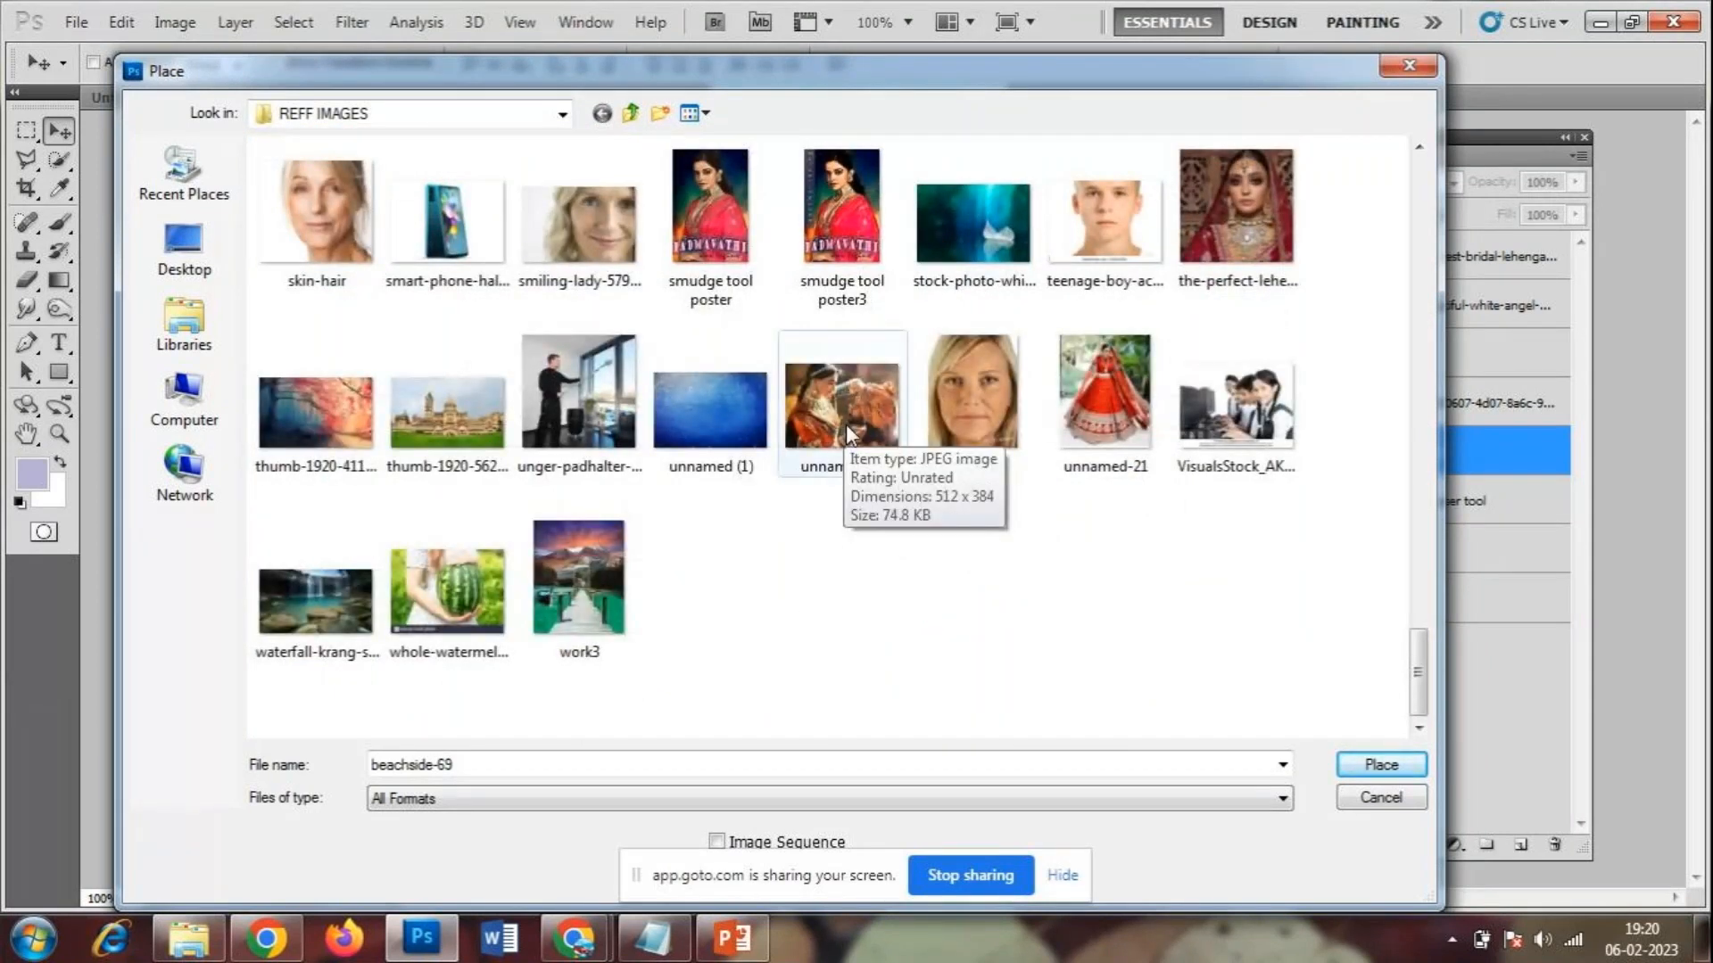
pyautogui.scroll(15, 843, 425)
pyautogui.scroll(12, 843, 425)
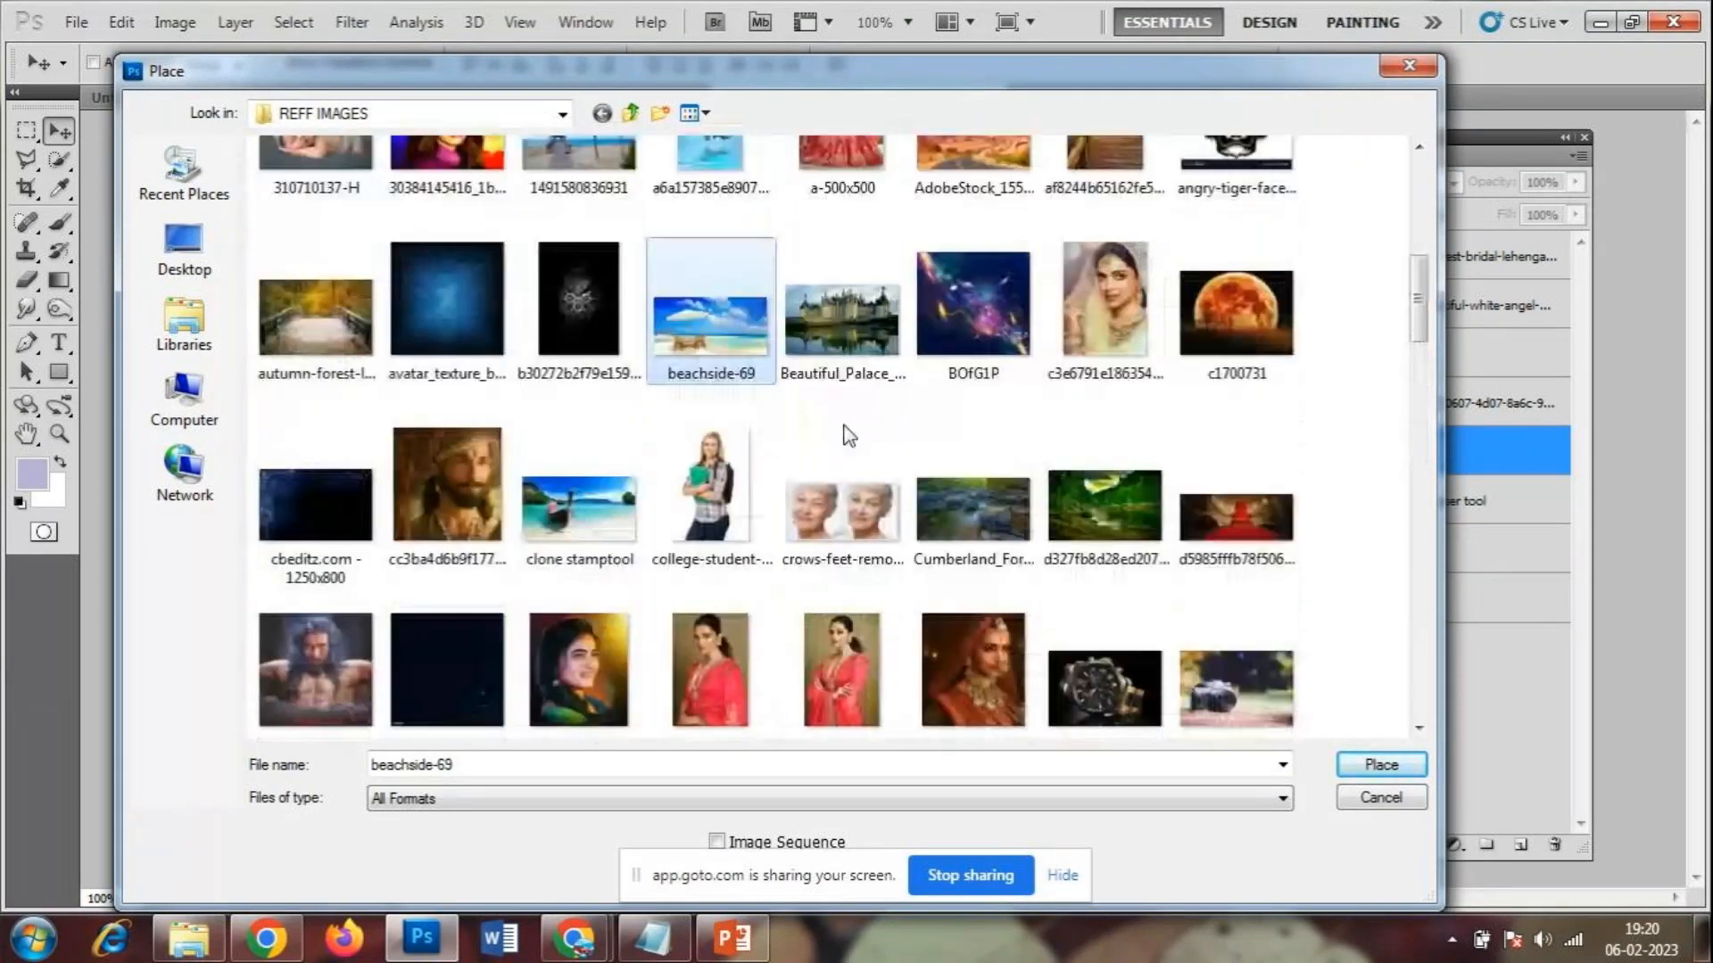
pyautogui.scroll(1, 849, 435)
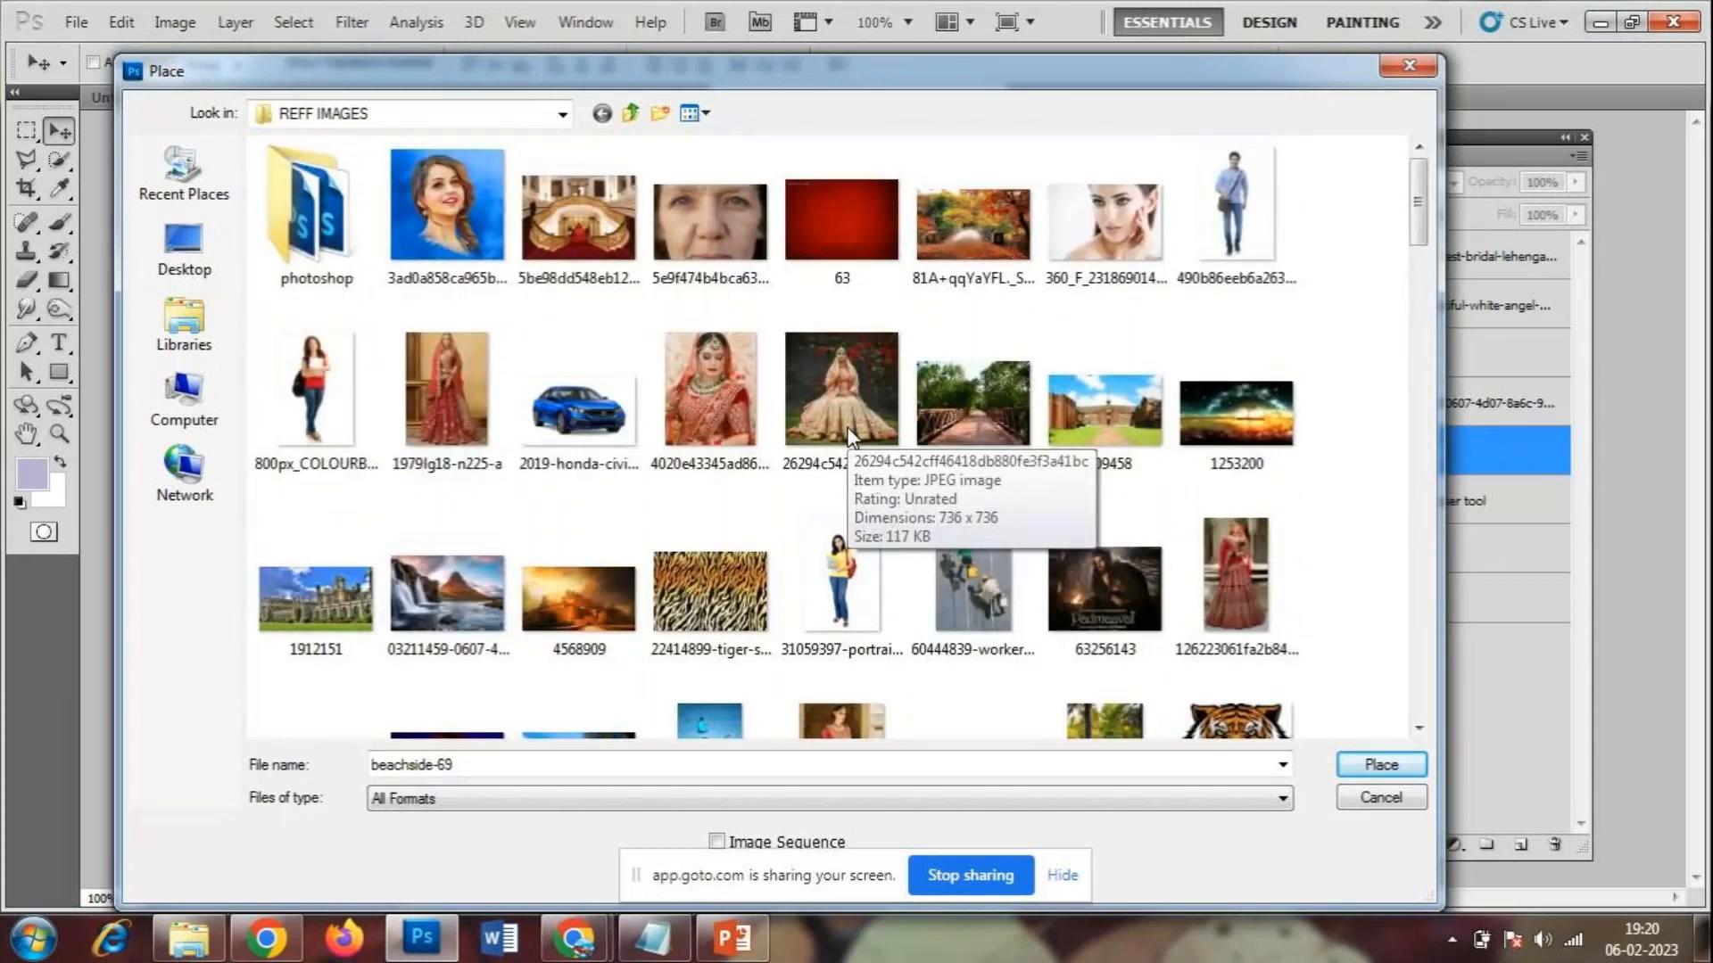
pyautogui.click(447, 593)
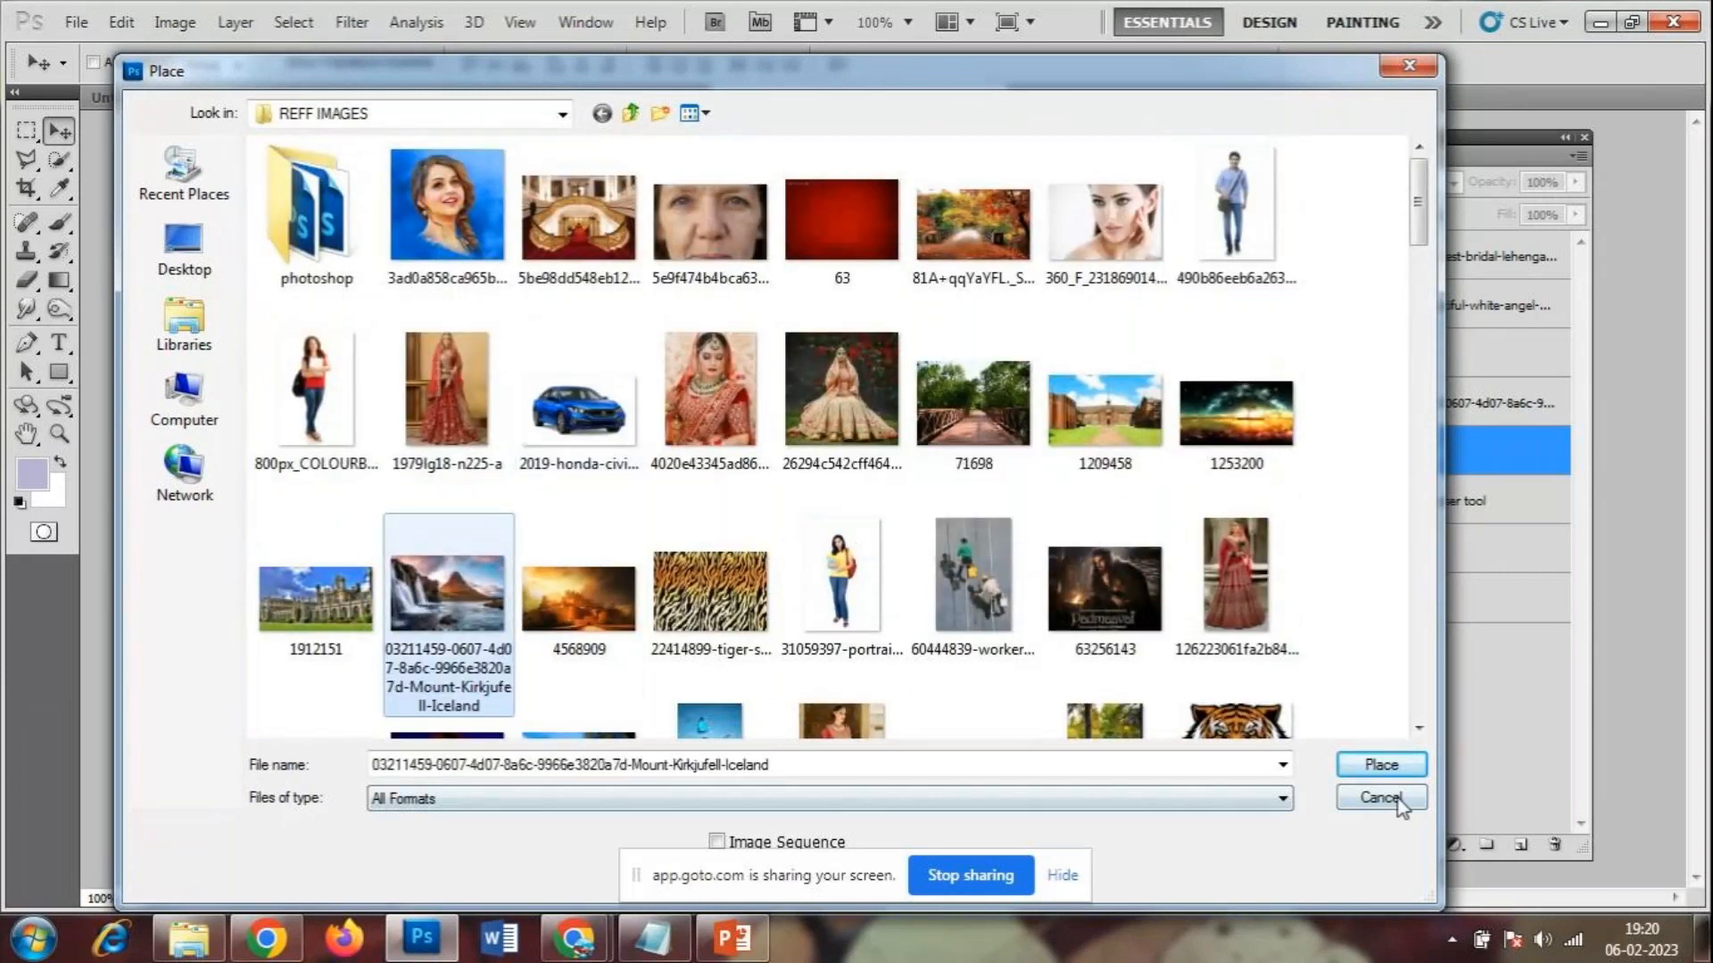
pyautogui.click(1388, 772)
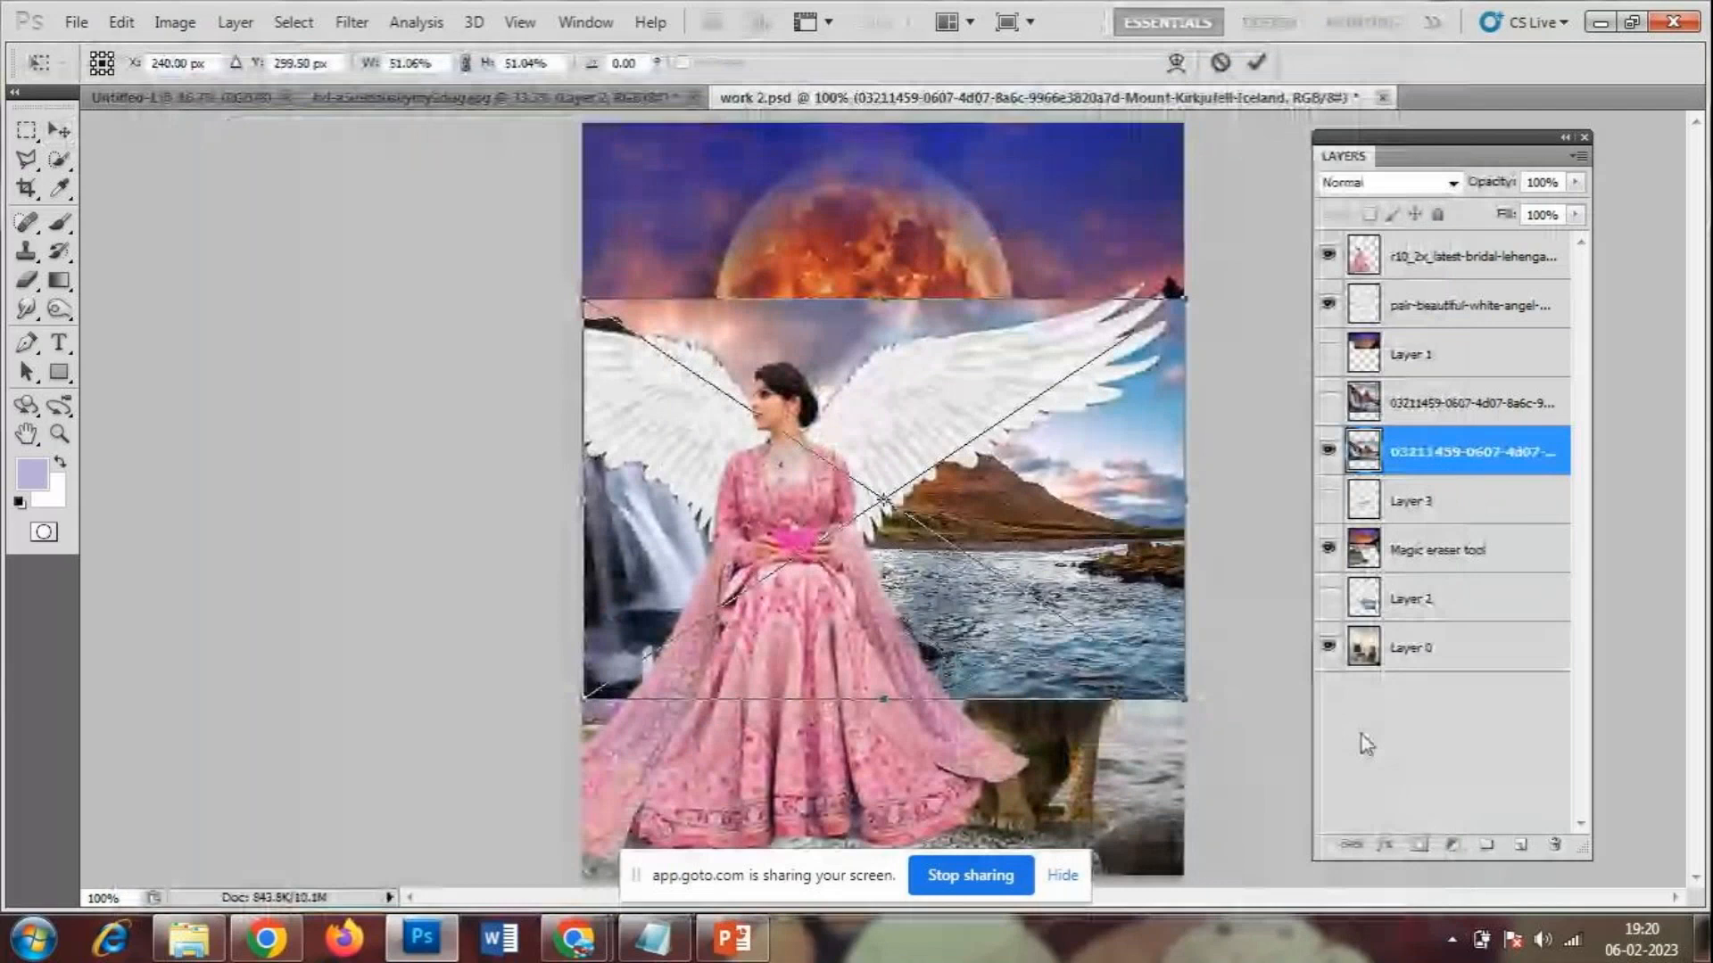
# - Stretch the placed image vertically to nearly the canvas height, shift it up so its water surrounds the lion, and commit it
pyautogui.moveTo(894, 710); pyautogui.dragTo(910, 892)
pyautogui.moveTo(905, 298); pyautogui.dragTo(898, 117)
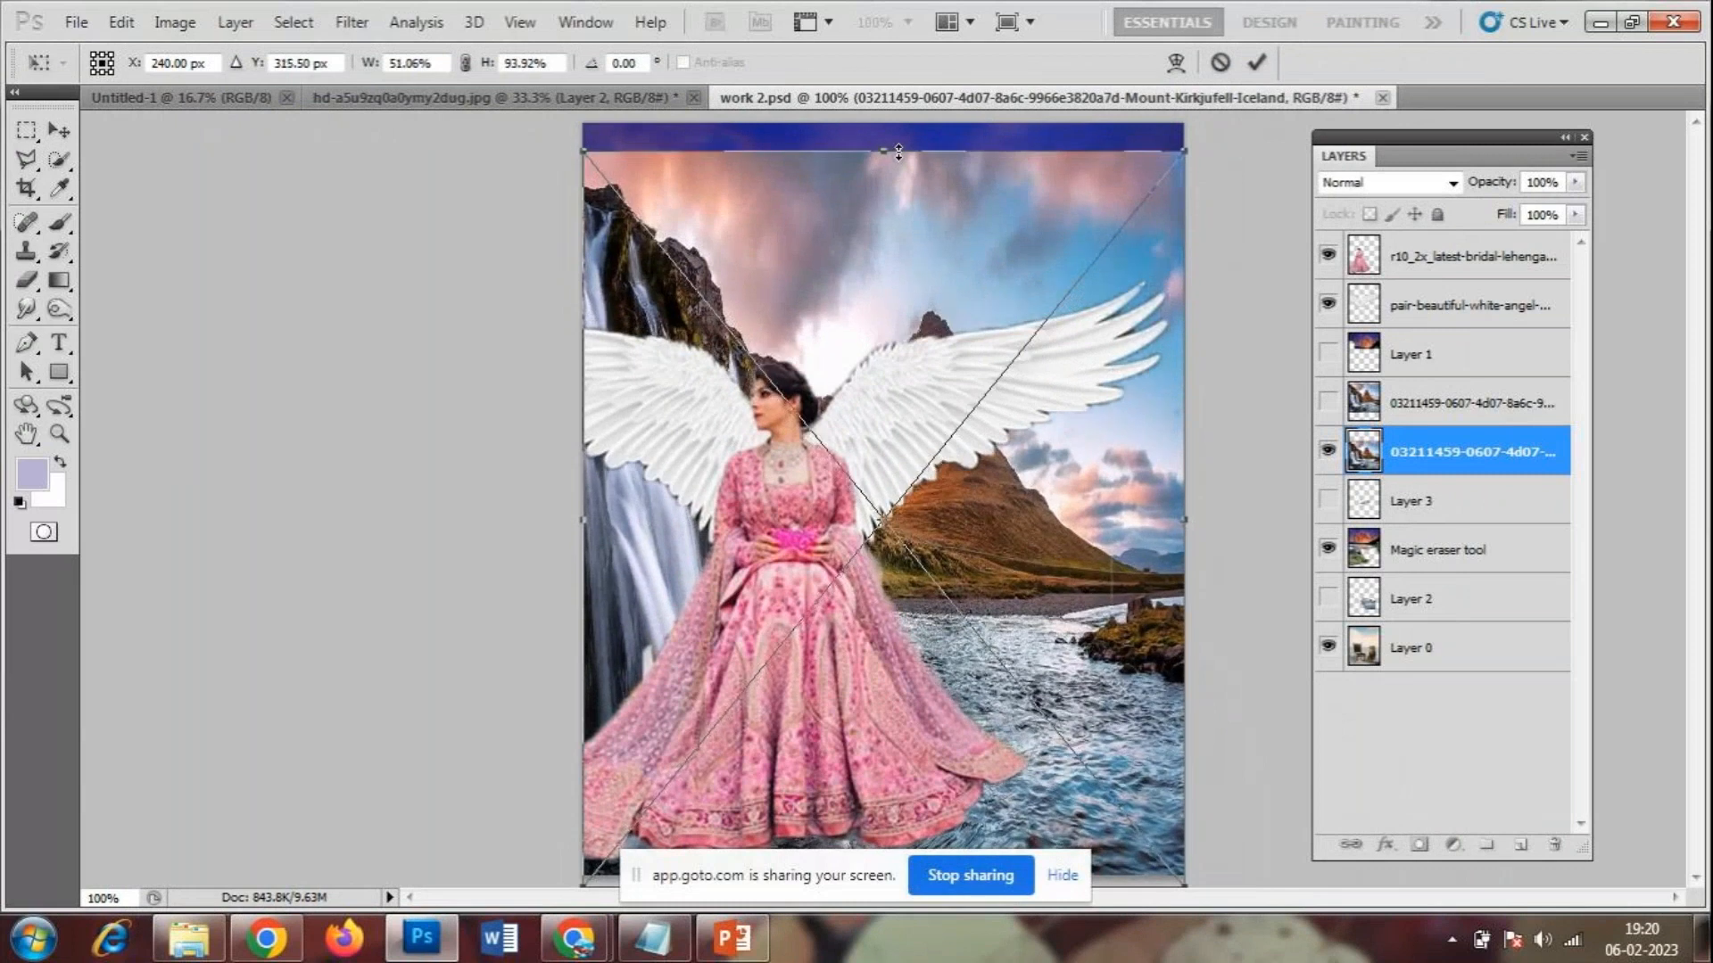
pyautogui.moveTo(1094, 585); pyautogui.dragTo(1093, 515)
pyautogui.press('Return')
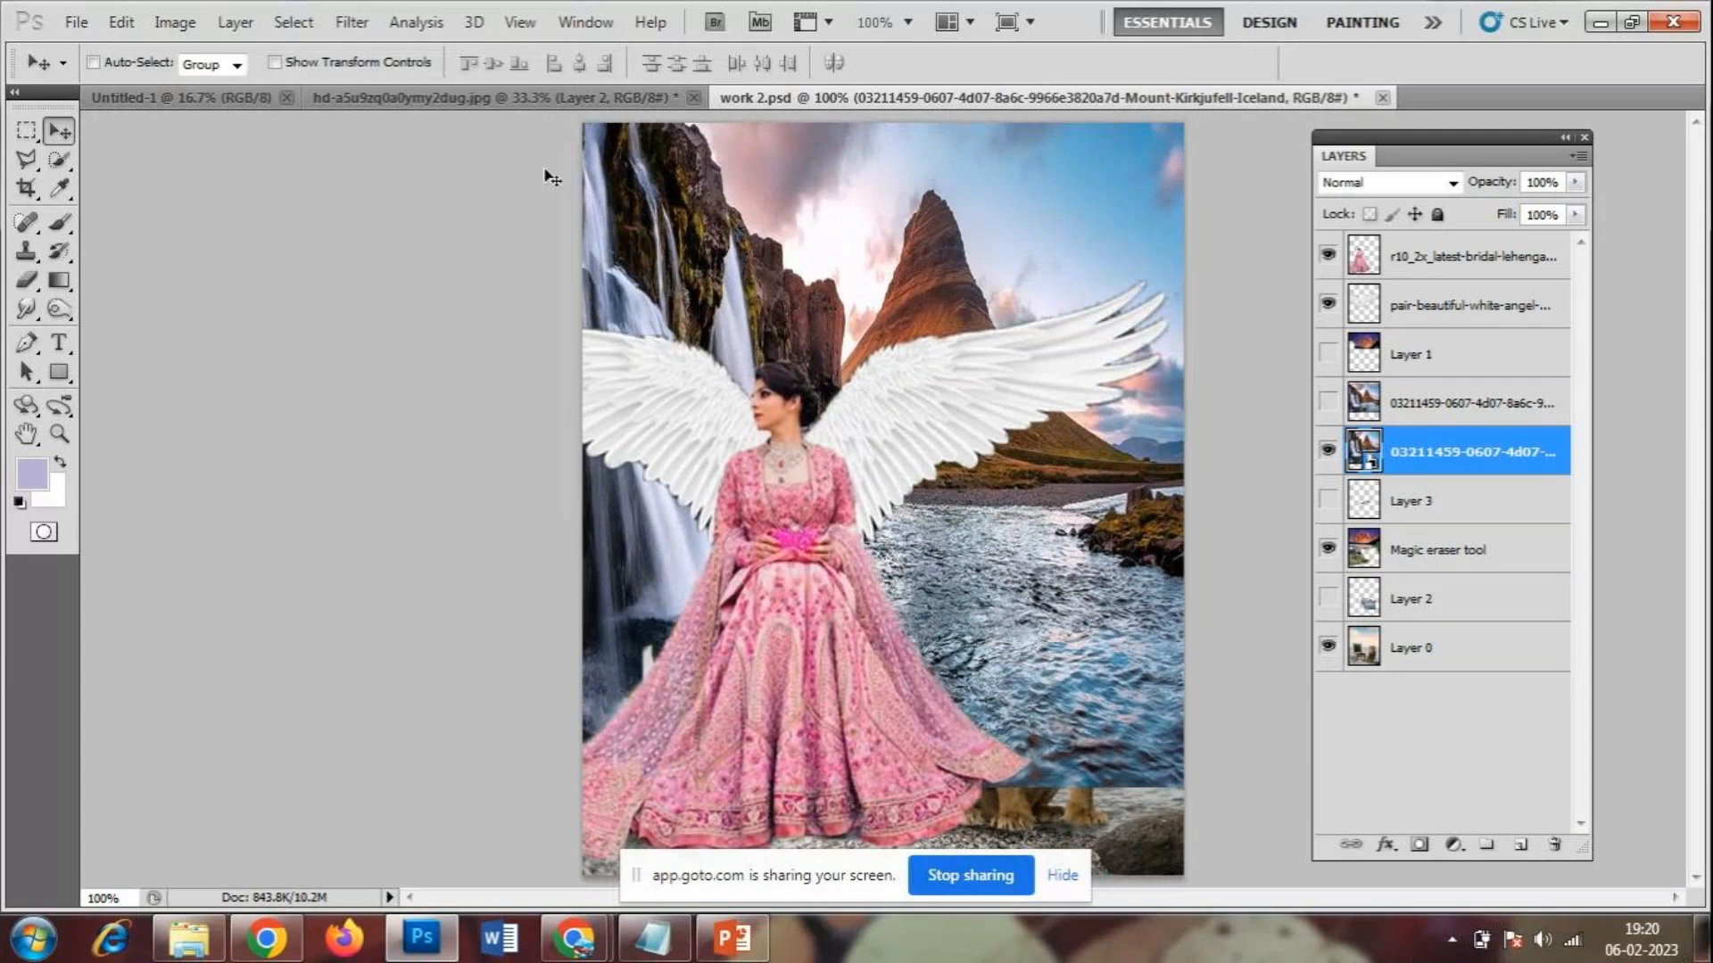
# - Choose the Eraser and rasterize the newly placed Mount-Kirkjufell-Iceland layer
pyautogui.click(27, 279)
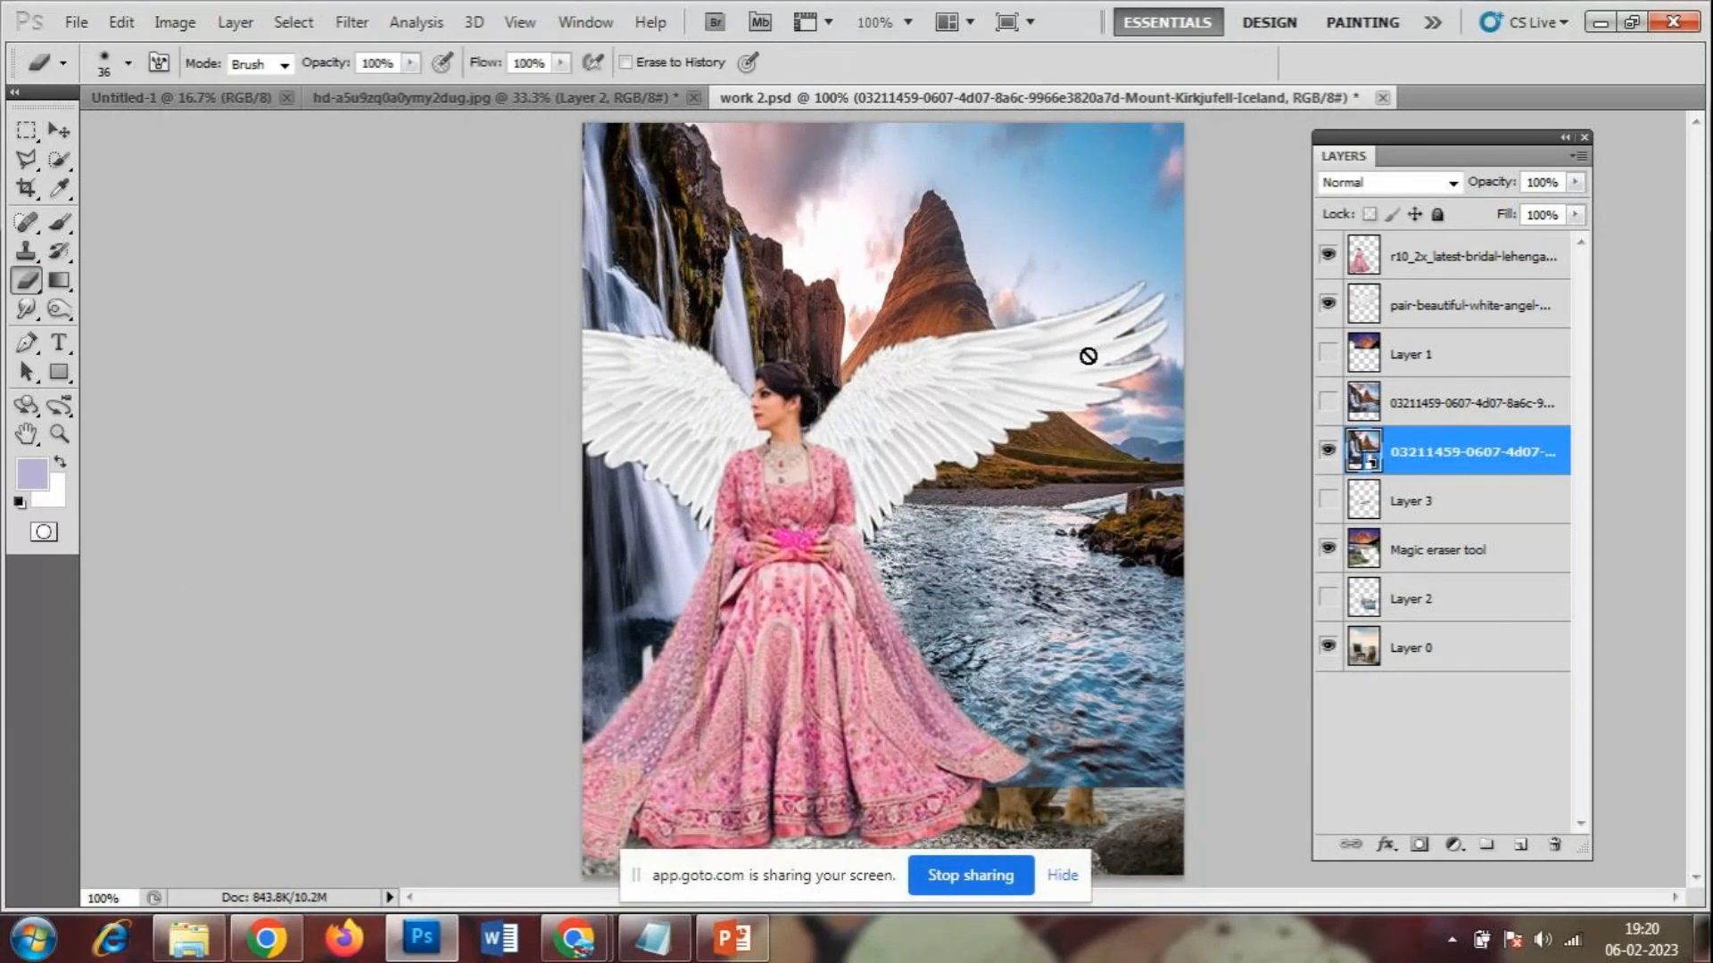
pyautogui.rightClick(1424, 460)
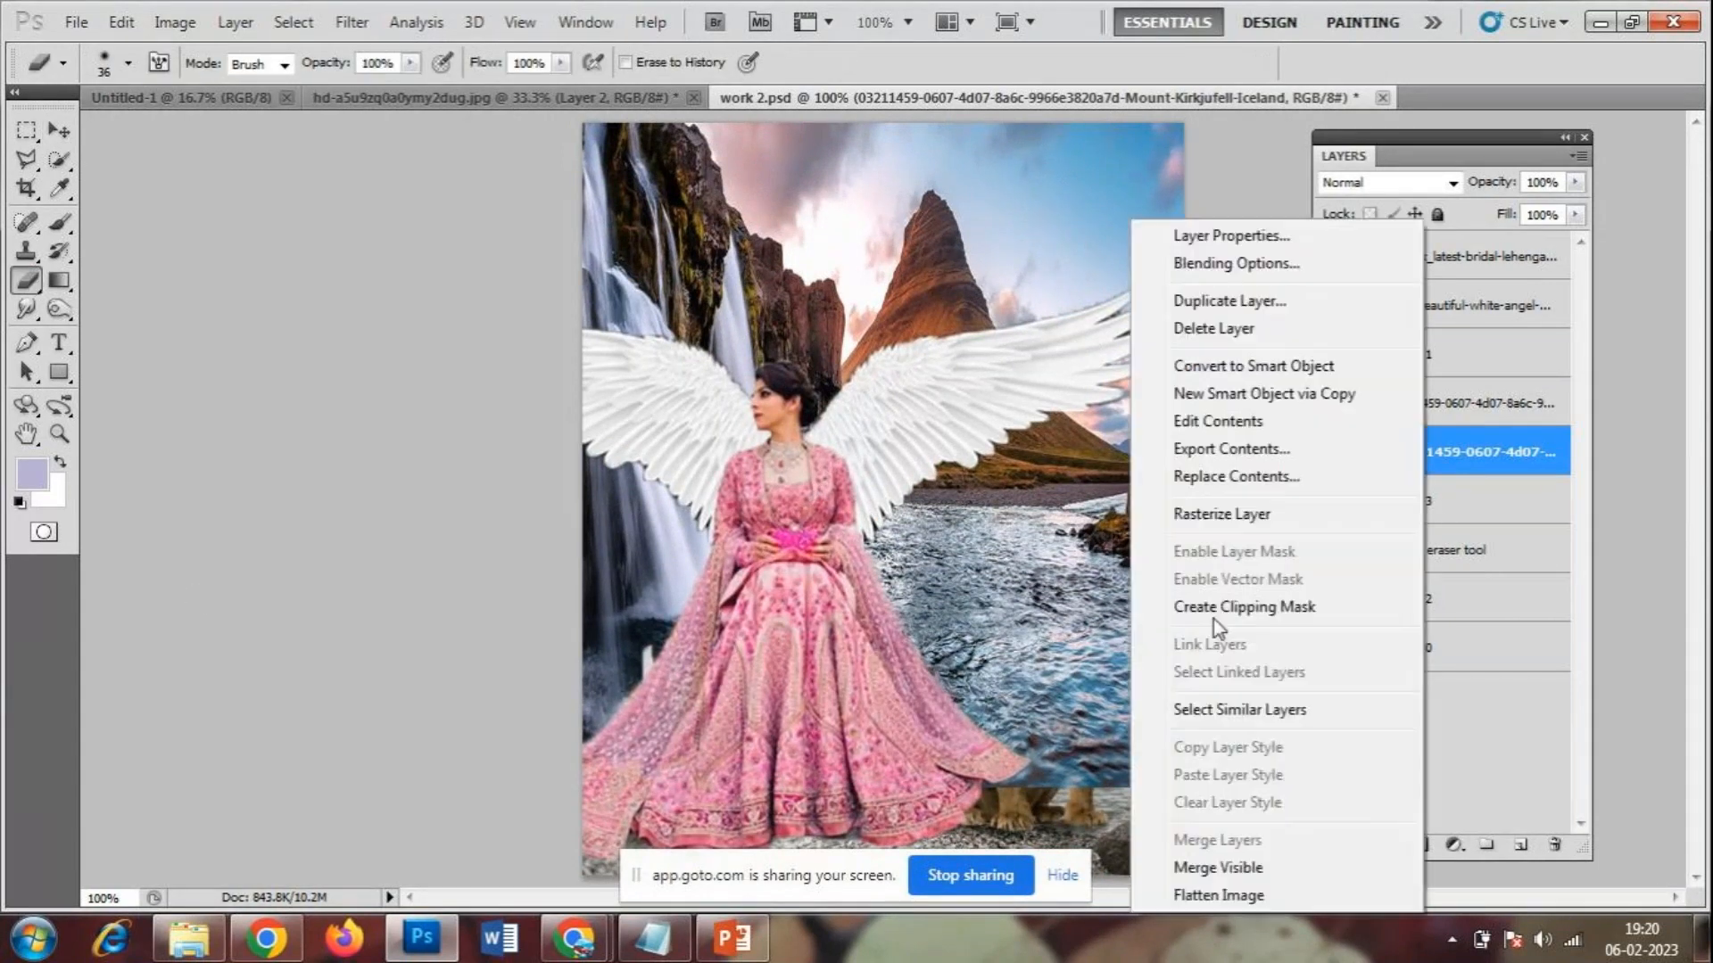
pyautogui.click(1221, 515)
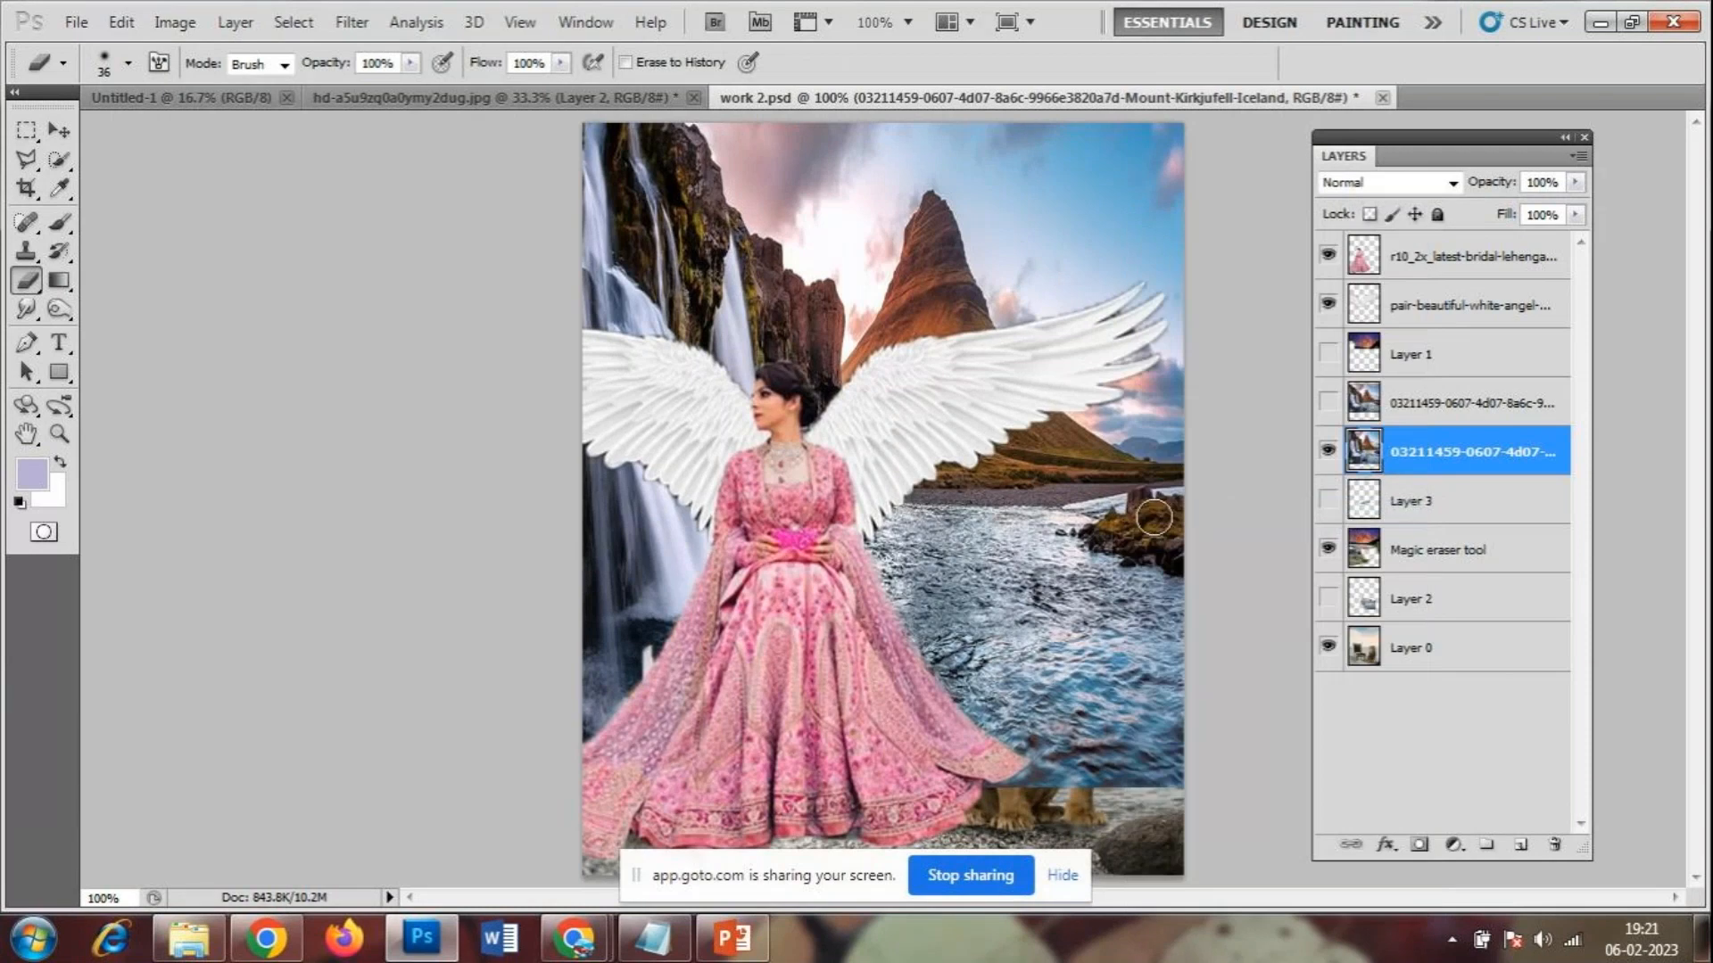
# - Erase the layer's sky, mountains and right-hand rocks, plus the water covering the lion, with a 70 px Eraser
pyautogui.press(']')
pyautogui.press(']')
pyautogui.press(']')
pyautogui.moveTo(1150, 544)
pyautogui.mouseDown()
pyautogui.moveTo(1136, 457)
pyautogui.moveTo(1146, 427)
pyautogui.moveTo(1180, 454)
pyautogui.moveTo(1097, 453)
pyautogui.moveTo(1158, 267)
pyautogui.moveTo(1101, 166)
pyautogui.moveTo(1039, 170)
pyautogui.moveTo(1086, 262)
pyautogui.moveTo(621, 148)
pyautogui.moveTo(785, 152)
pyautogui.moveTo(727, 242)
pyautogui.moveTo(877, 259)
pyautogui.moveTo(817, 291)
pyautogui.moveTo(869, 310)
pyautogui.moveTo(999, 284)
pyautogui.moveTo(1075, 164)
pyautogui.moveTo(955, 153)
pyautogui.moveTo(502, 256)
pyautogui.moveTo(813, 361)
pyautogui.mouseUp()
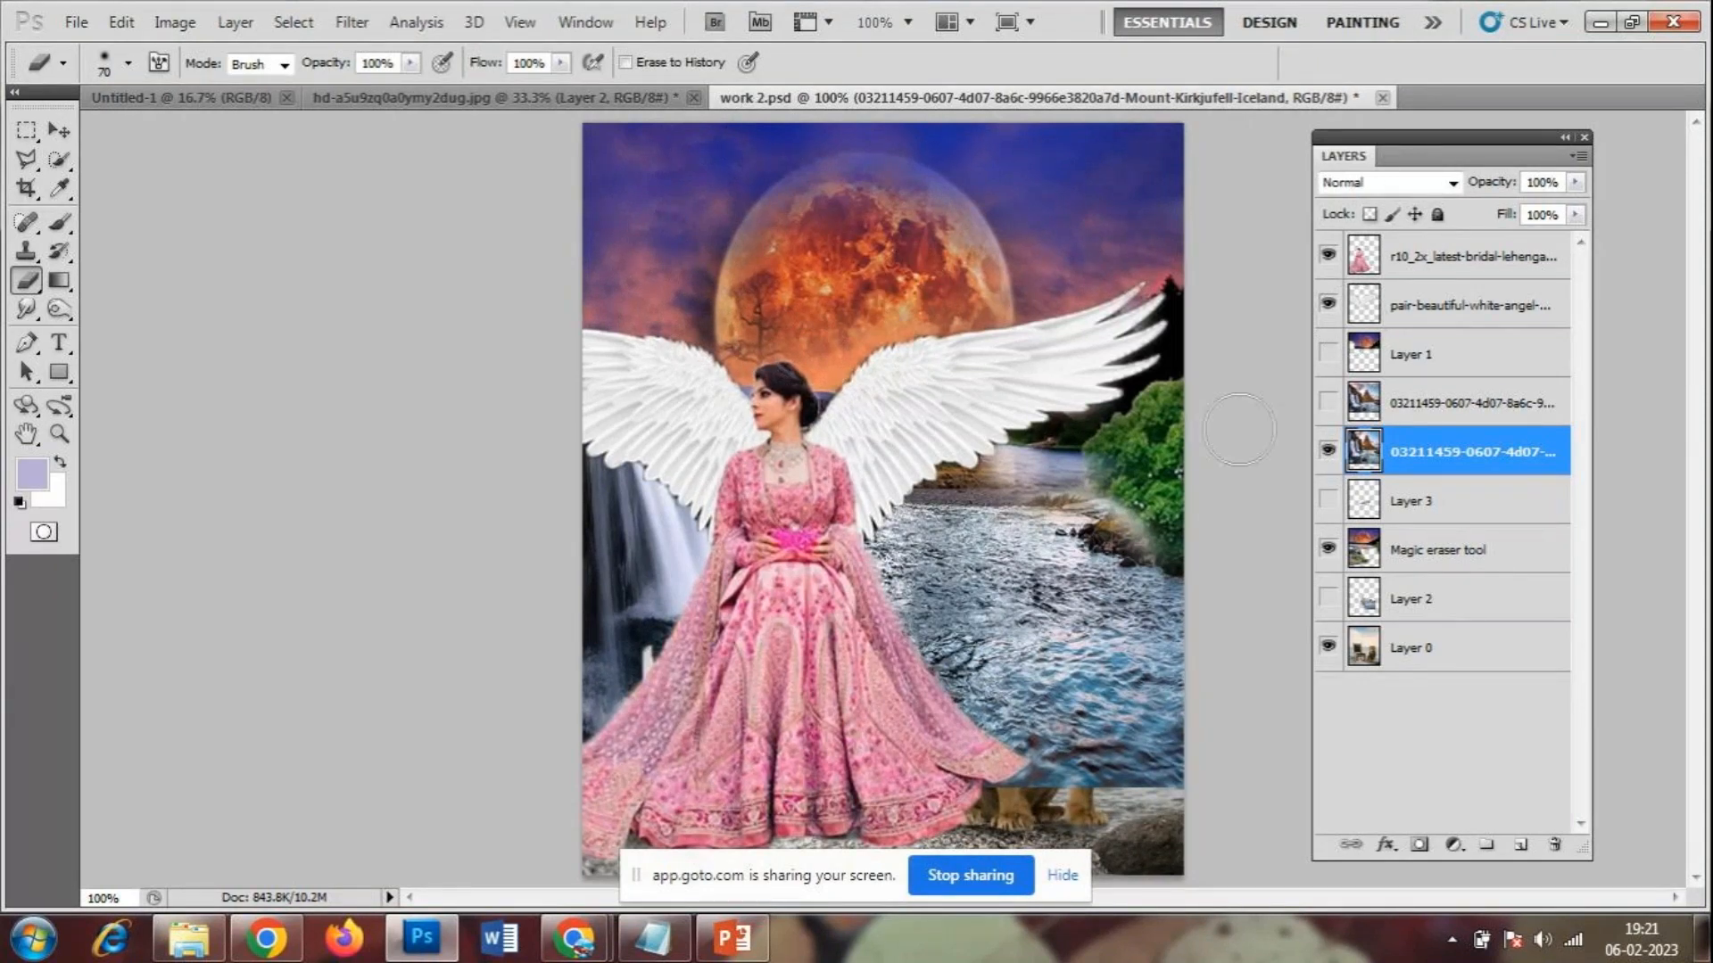
pyautogui.moveTo(1028, 468); pyautogui.dragTo(1111, 450)
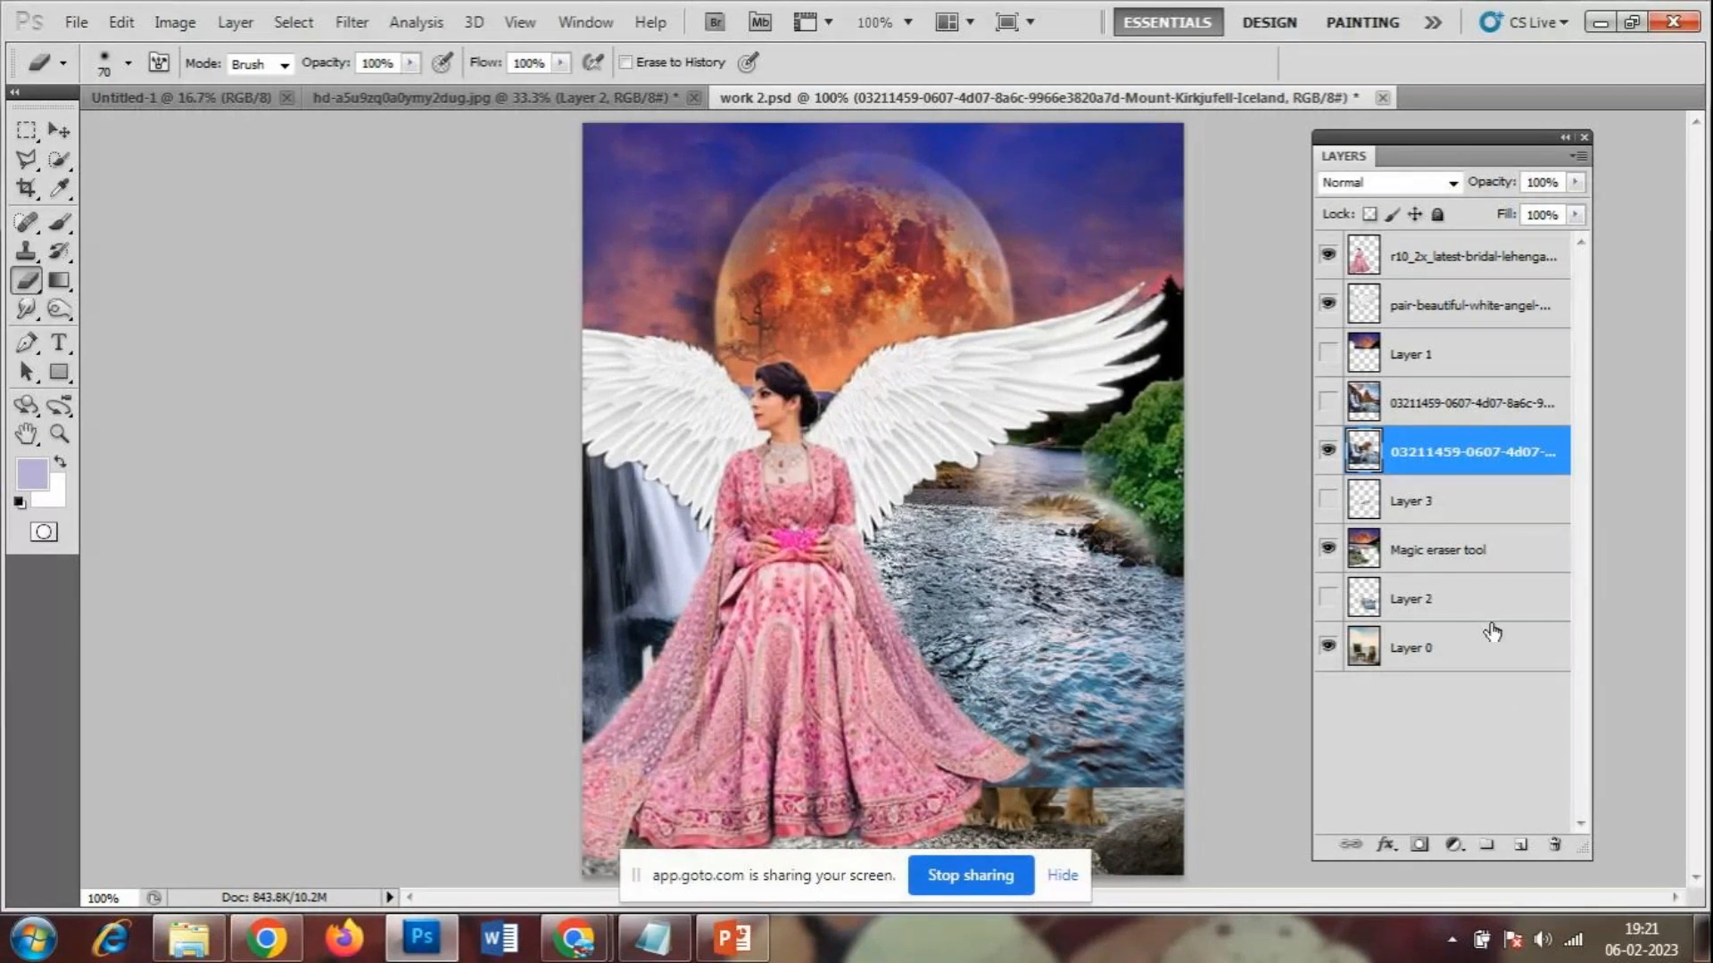
pyautogui.moveTo(1074, 541)
pyautogui.mouseDown()
pyautogui.moveTo(1035, 549)
pyautogui.moveTo(1065, 557)
pyautogui.moveTo(1070, 539)
pyautogui.moveTo(1044, 595)
pyautogui.moveTo(1055, 618)
pyautogui.moveTo(1025, 559)
pyautogui.moveTo(1009, 673)
pyautogui.moveTo(1052, 653)
pyautogui.moveTo(1077, 558)
pyautogui.moveTo(1071, 668)
pyautogui.moveTo(1009, 719)
pyautogui.moveTo(1063, 759)
pyautogui.moveTo(1017, 831)
pyautogui.moveTo(1090, 823)
pyautogui.moveTo(1039, 785)
pyautogui.moveTo(1070, 704)
pyautogui.moveTo(1076, 591)
pyautogui.moveTo(1082, 658)
pyautogui.moveTo(996, 691)
pyautogui.moveTo(1029, 828)
pyautogui.moveTo(1057, 794)
pyautogui.mouseUp()
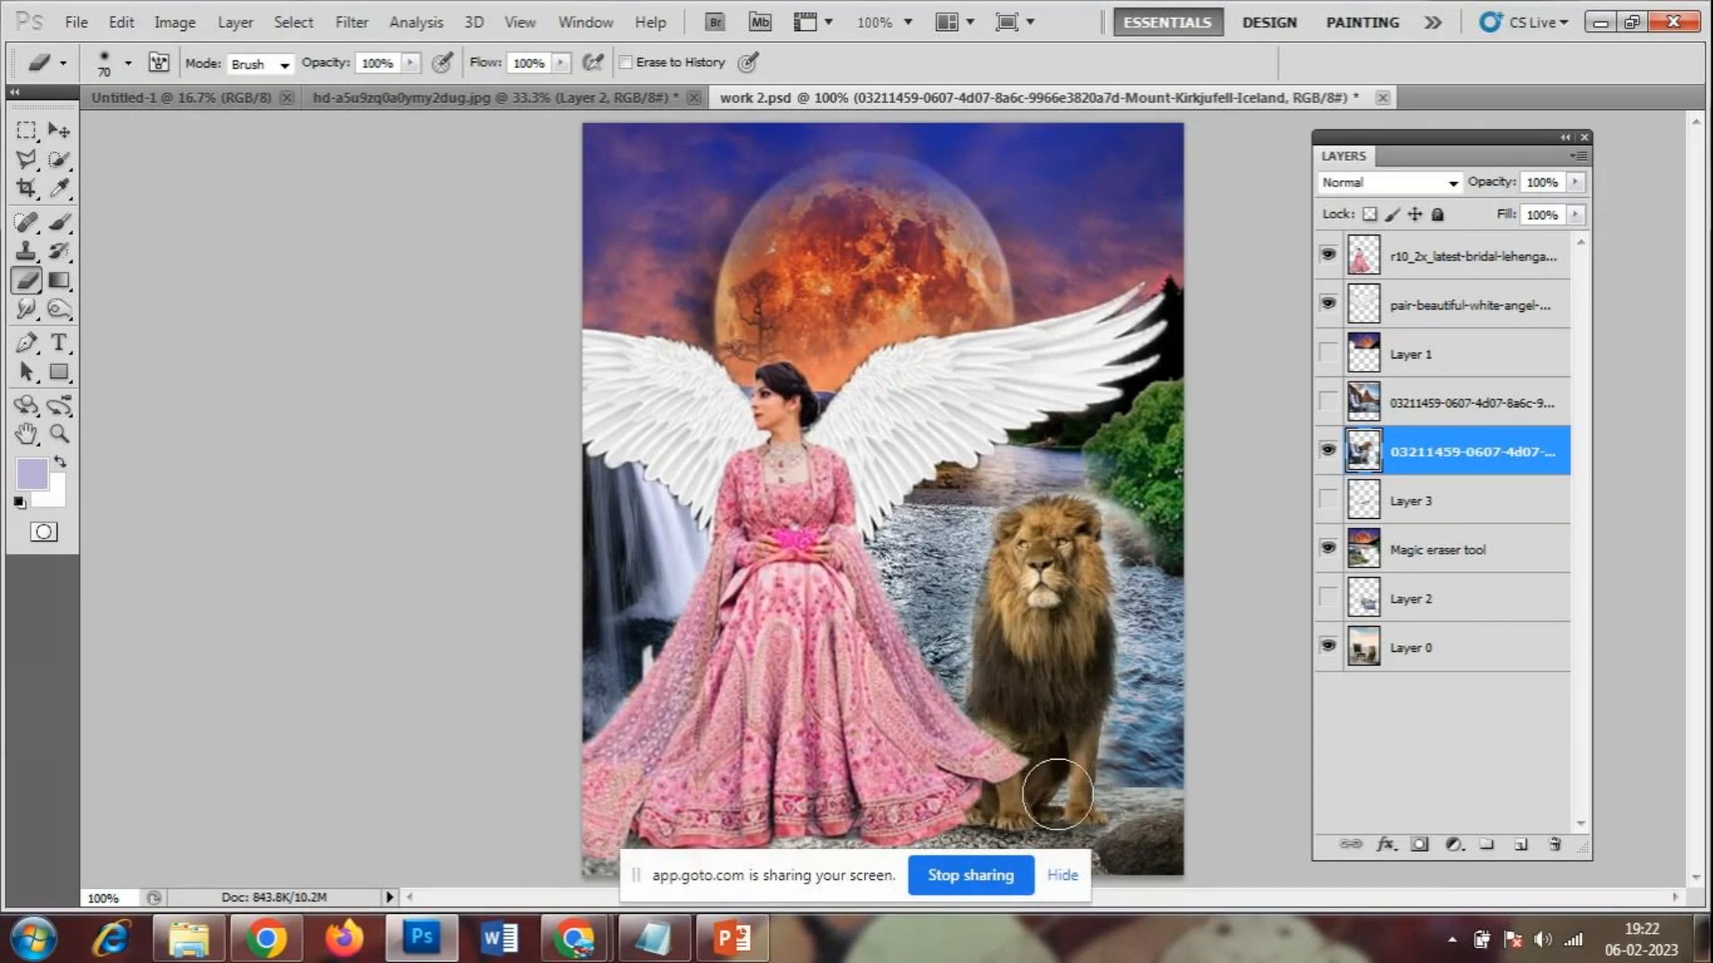
# - Try erasing the shore strip beneath the wing and the edge below the bush, and undo those strokes
pyautogui.moveTo(950, 509); pyautogui.dragTo(953, 512)
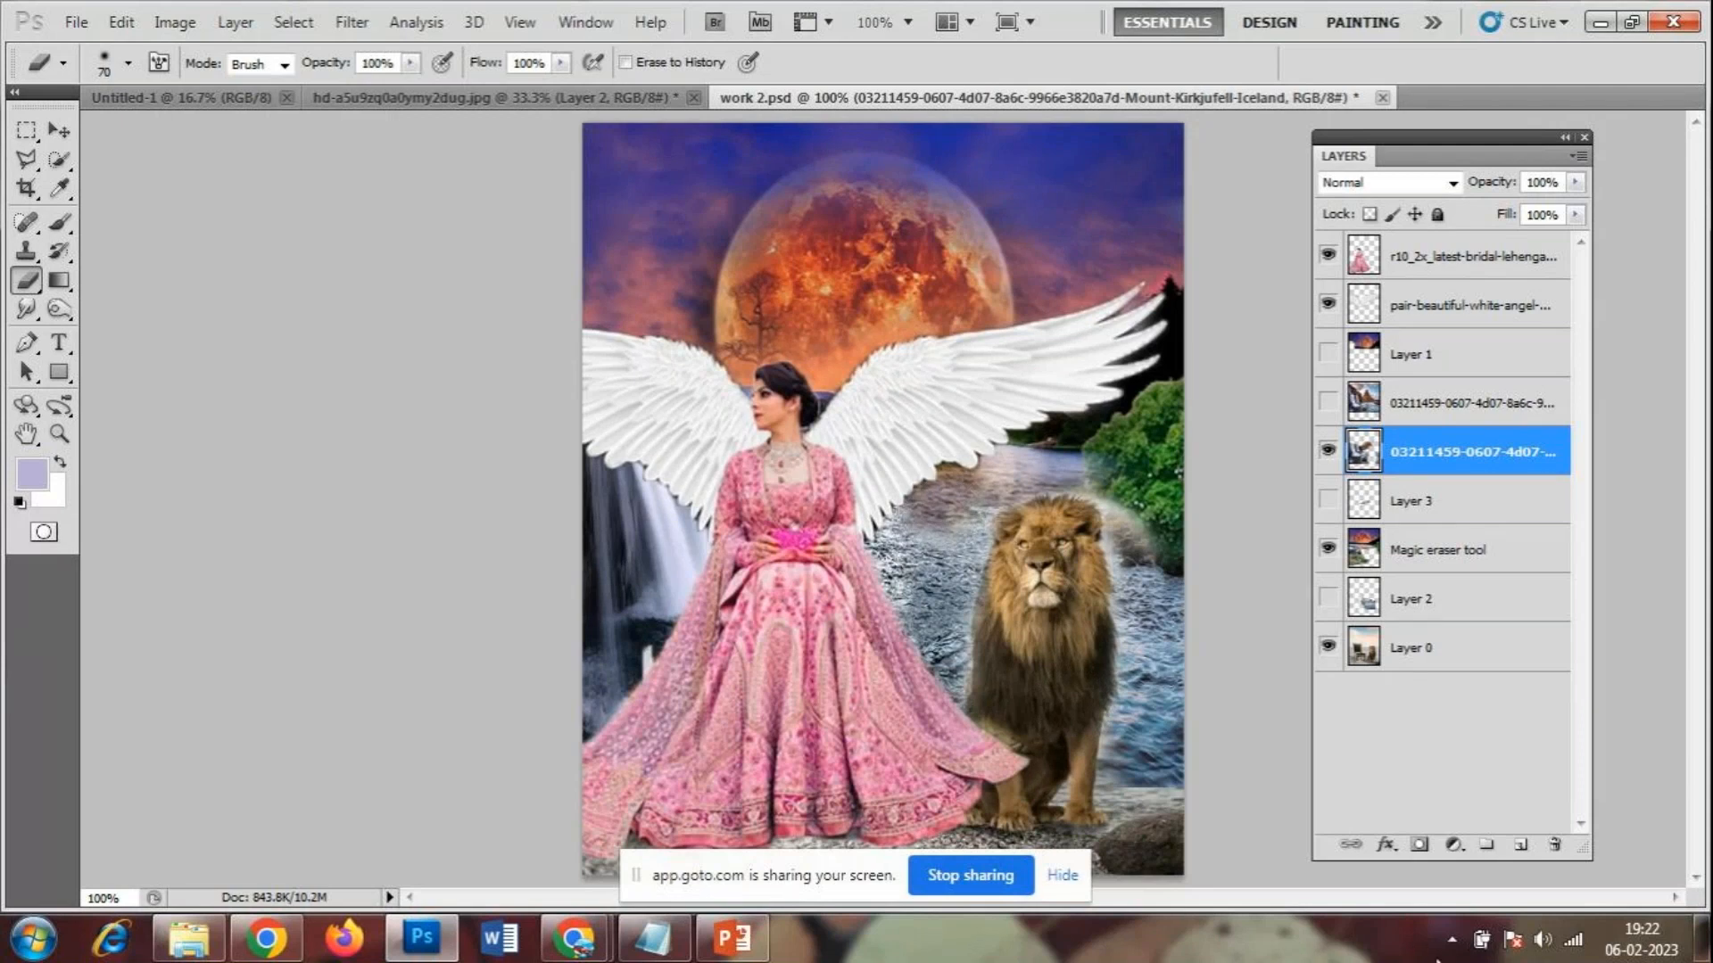
pyautogui.moveTo(1160, 558); pyautogui.dragTo(1157, 539)
pyautogui.hotkey('ctrl', 'z')
pyautogui.hotkey('ctrl', 'z')
pyautogui.hotkey('ctrl', 'alt', 'z')
pyautogui.hotkey('ctrl', 'alt', 'z')
pyautogui.hotkey('ctrl', 'alt', 'z')
pyautogui.hotkey('ctrl', 'alt', 'z')
pyautogui.hotkey('ctrl', 'alt', 'z')
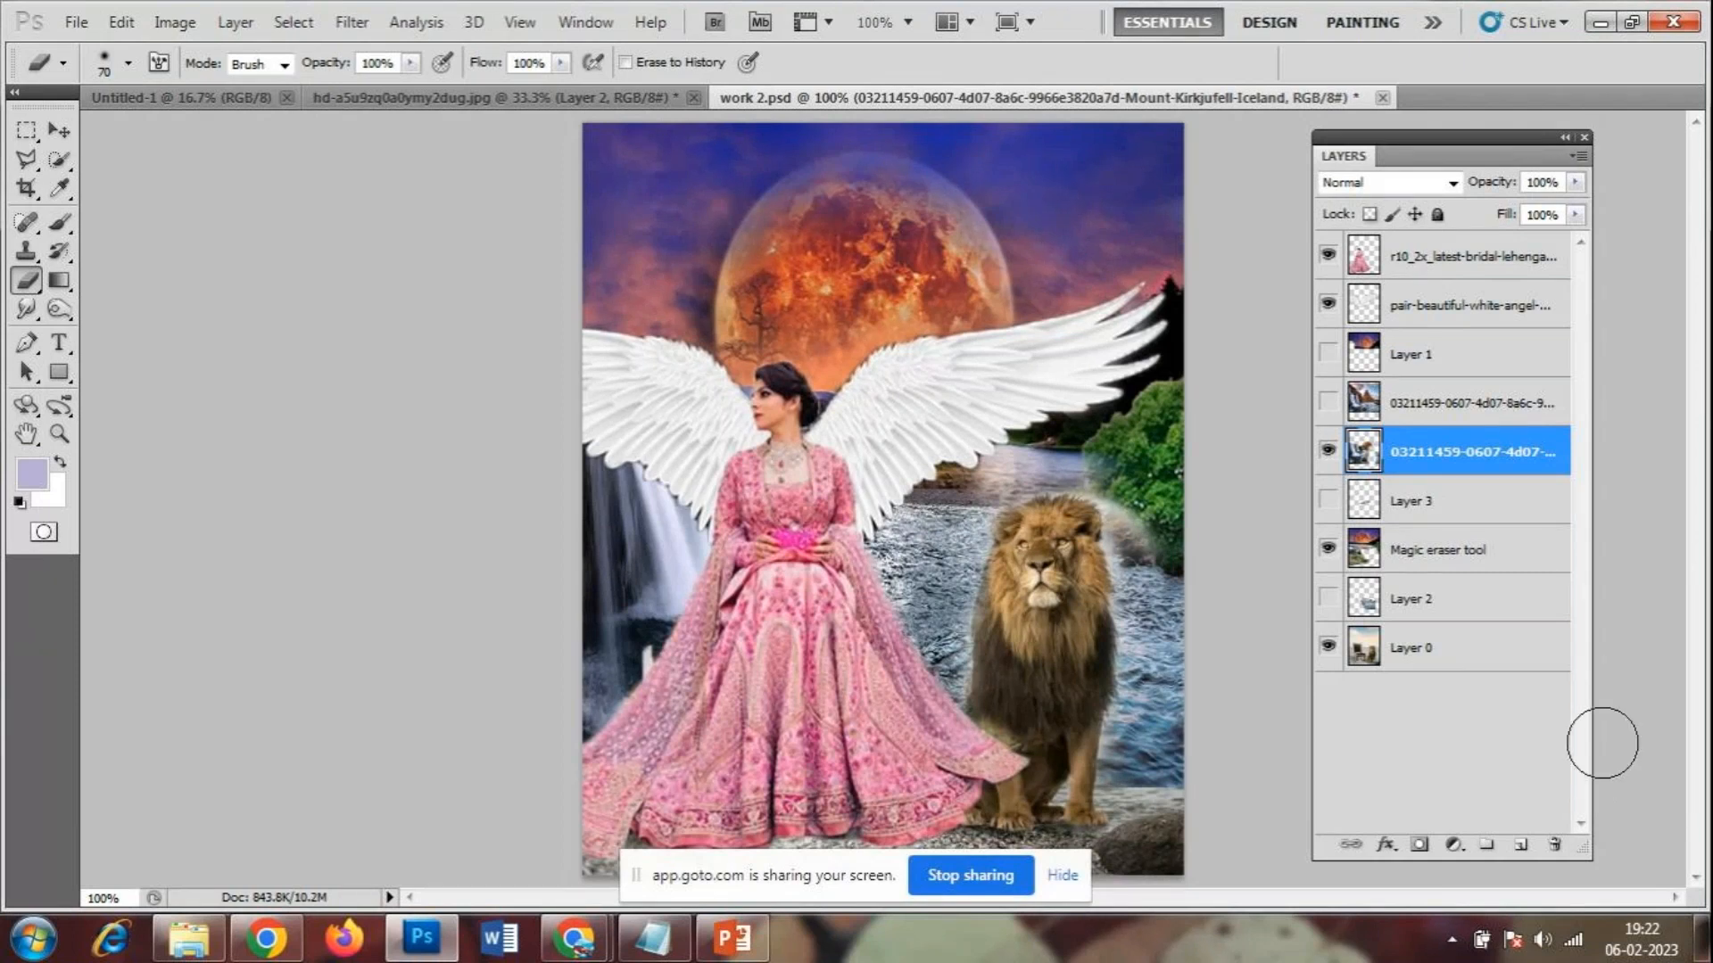
# - Toggle the visibility of the erased water layer, the wings and the Magic eraser tool layer to compare their contributions
pyautogui.click(1329, 448)
pyautogui.click(1329, 448)
pyautogui.click(1328, 449)
pyautogui.click(1329, 450)
pyautogui.click(1329, 449)
pyautogui.click(1329, 449)
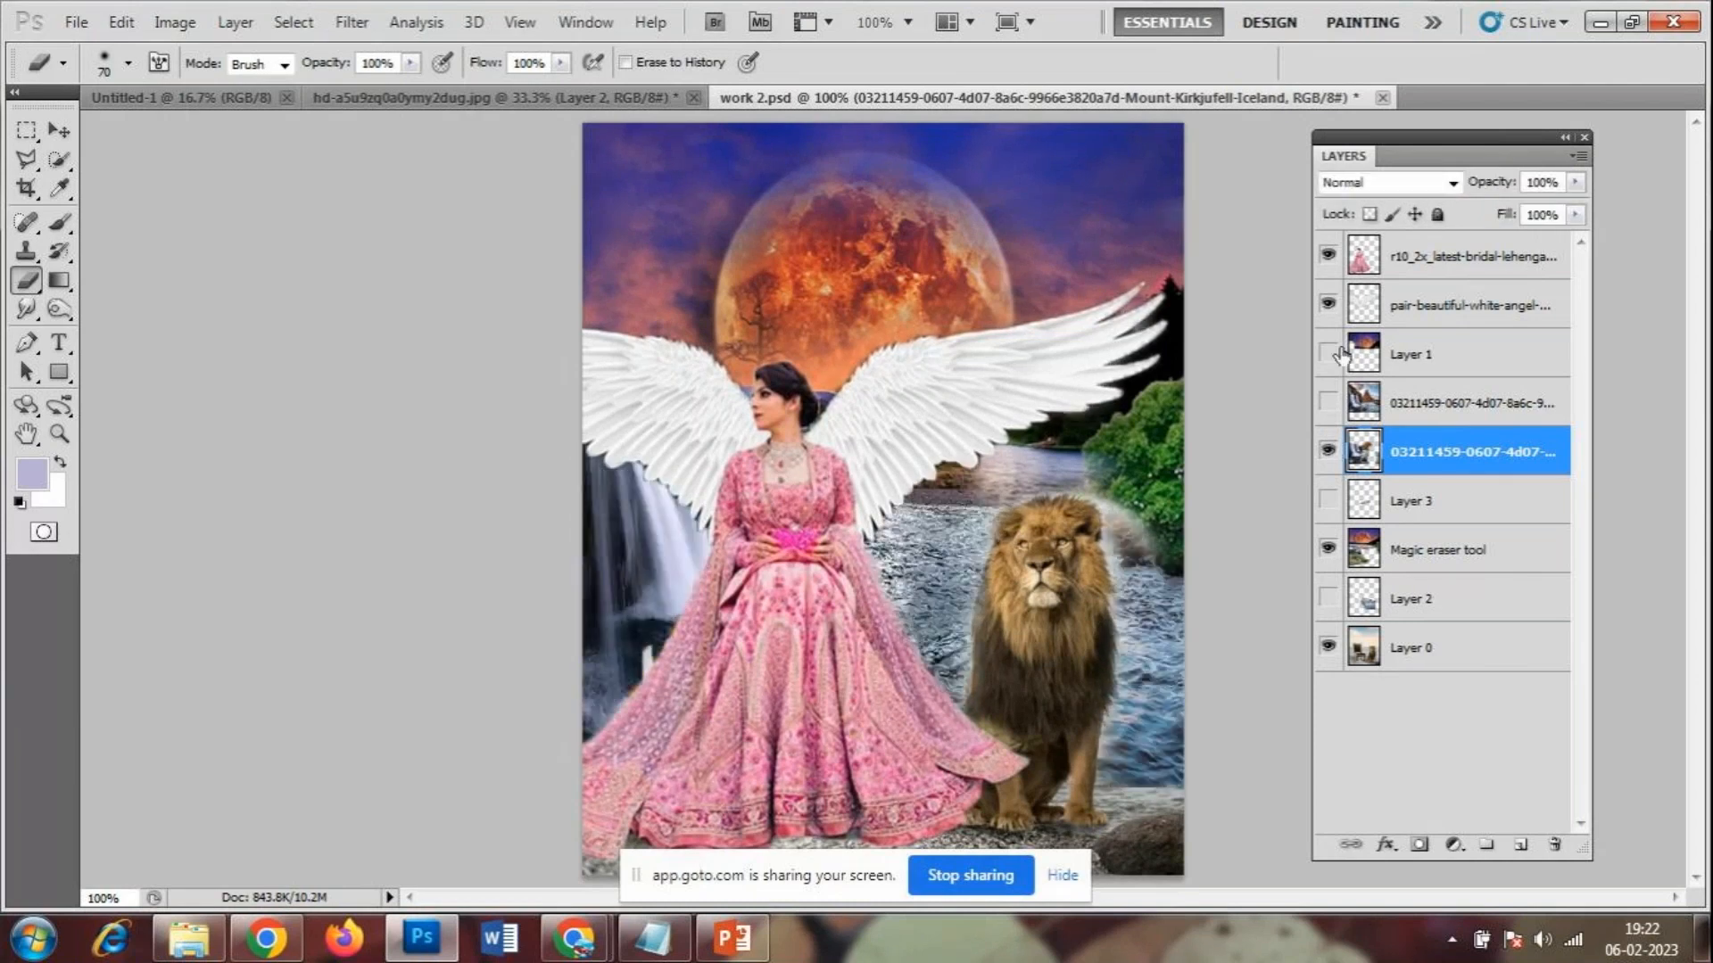
pyautogui.click(1329, 305)
pyautogui.click(1329, 305)
pyautogui.click(1329, 550)
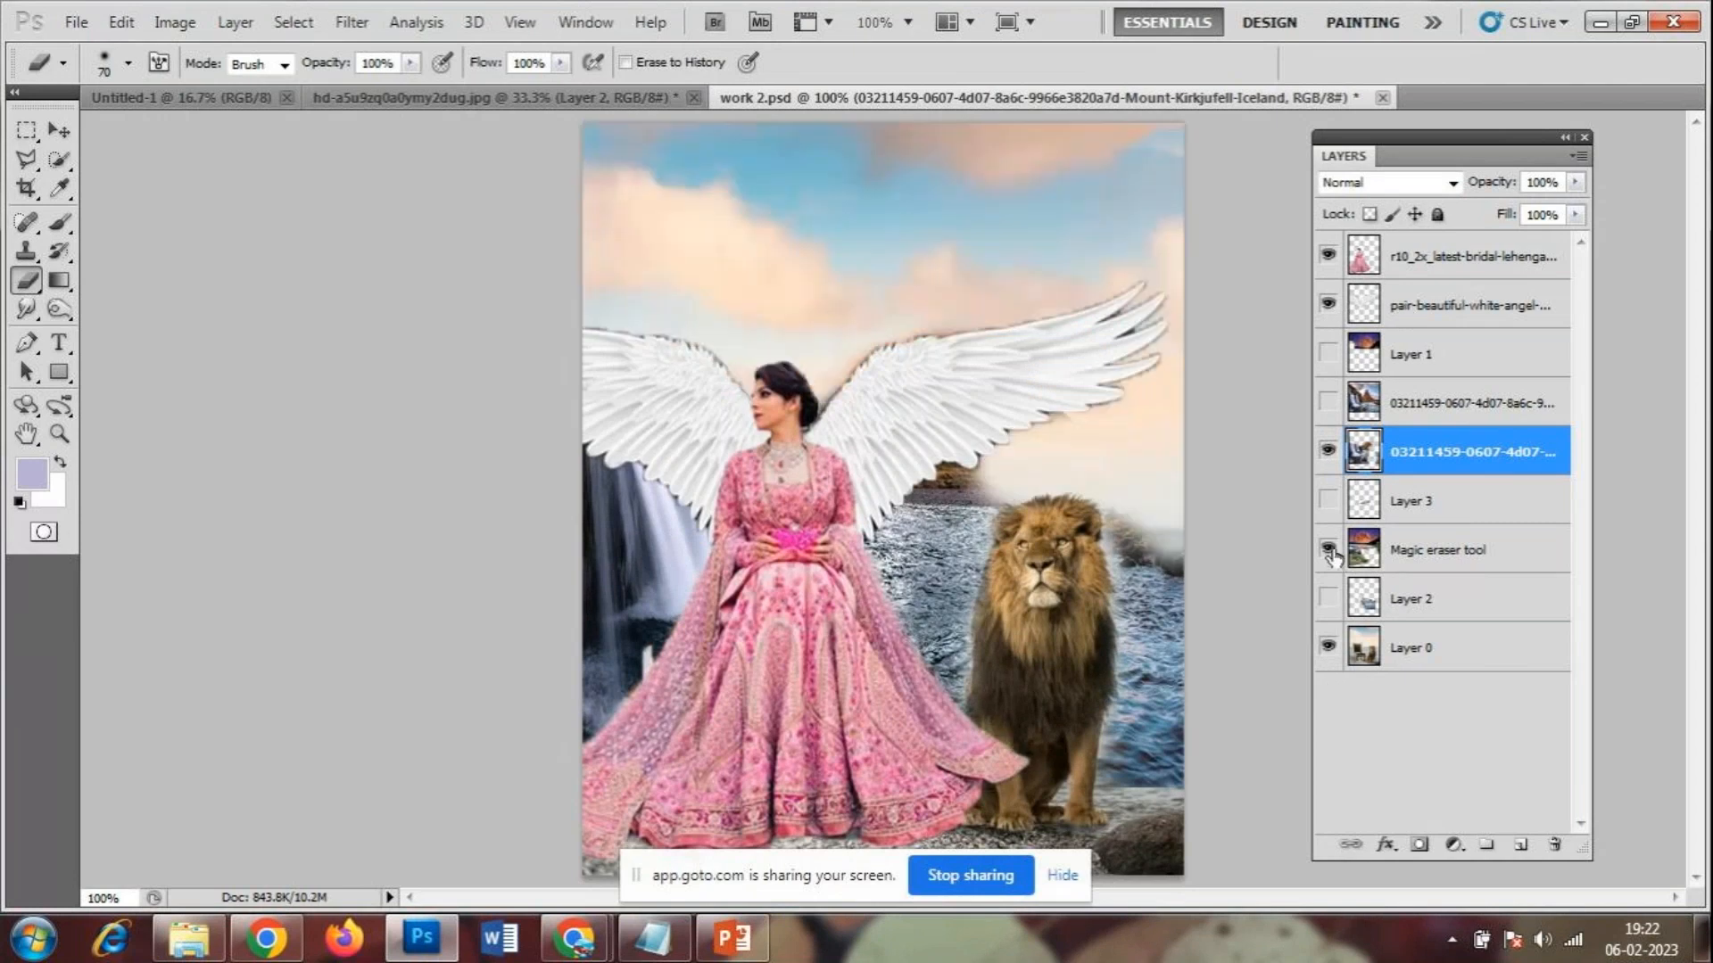
pyautogui.click(1329, 550)
pyautogui.click(1329, 450)
pyautogui.click(1329, 450)
pyautogui.click(1329, 450)
pyautogui.click(1330, 450)
pyautogui.click(1329, 450)
pyautogui.click(1329, 451)
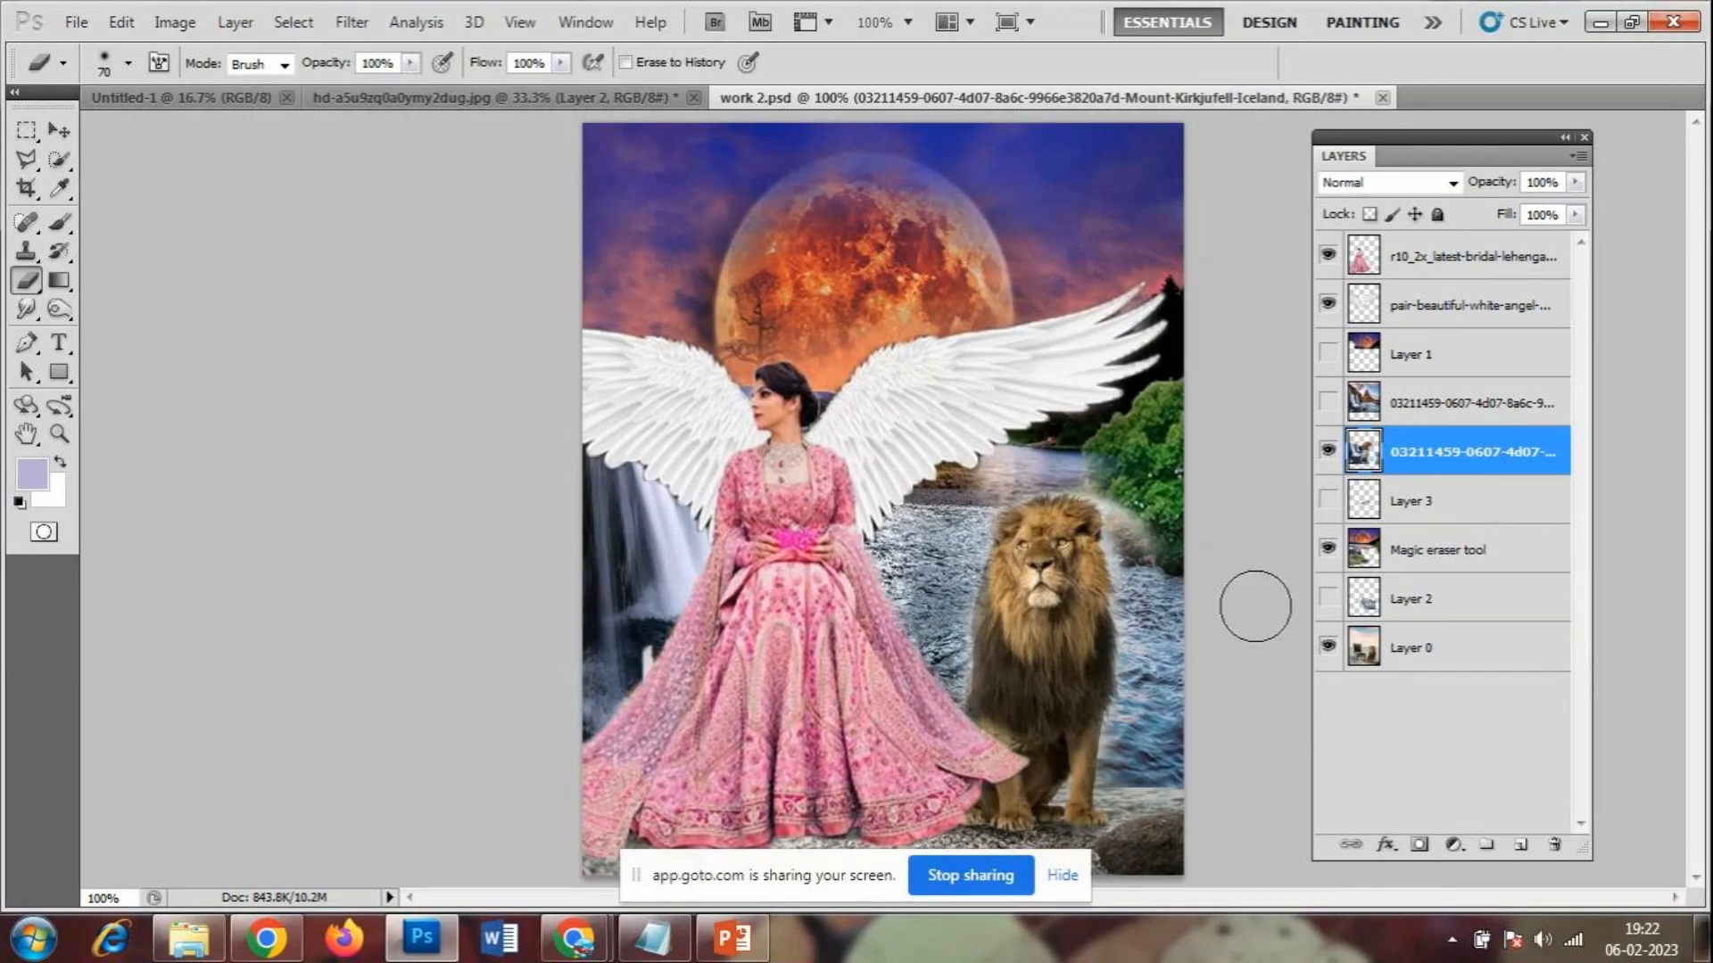
# - Try erasing the water beside the woman's dress with a 35 px Eraser, and undo the stroke
pyautogui.press('[')
pyautogui.press('[')
pyautogui.moveTo(880, 582)
pyautogui.mouseDown()
pyautogui.moveTo(901, 656)
pyautogui.moveTo(908, 587)
pyautogui.mouseUp()
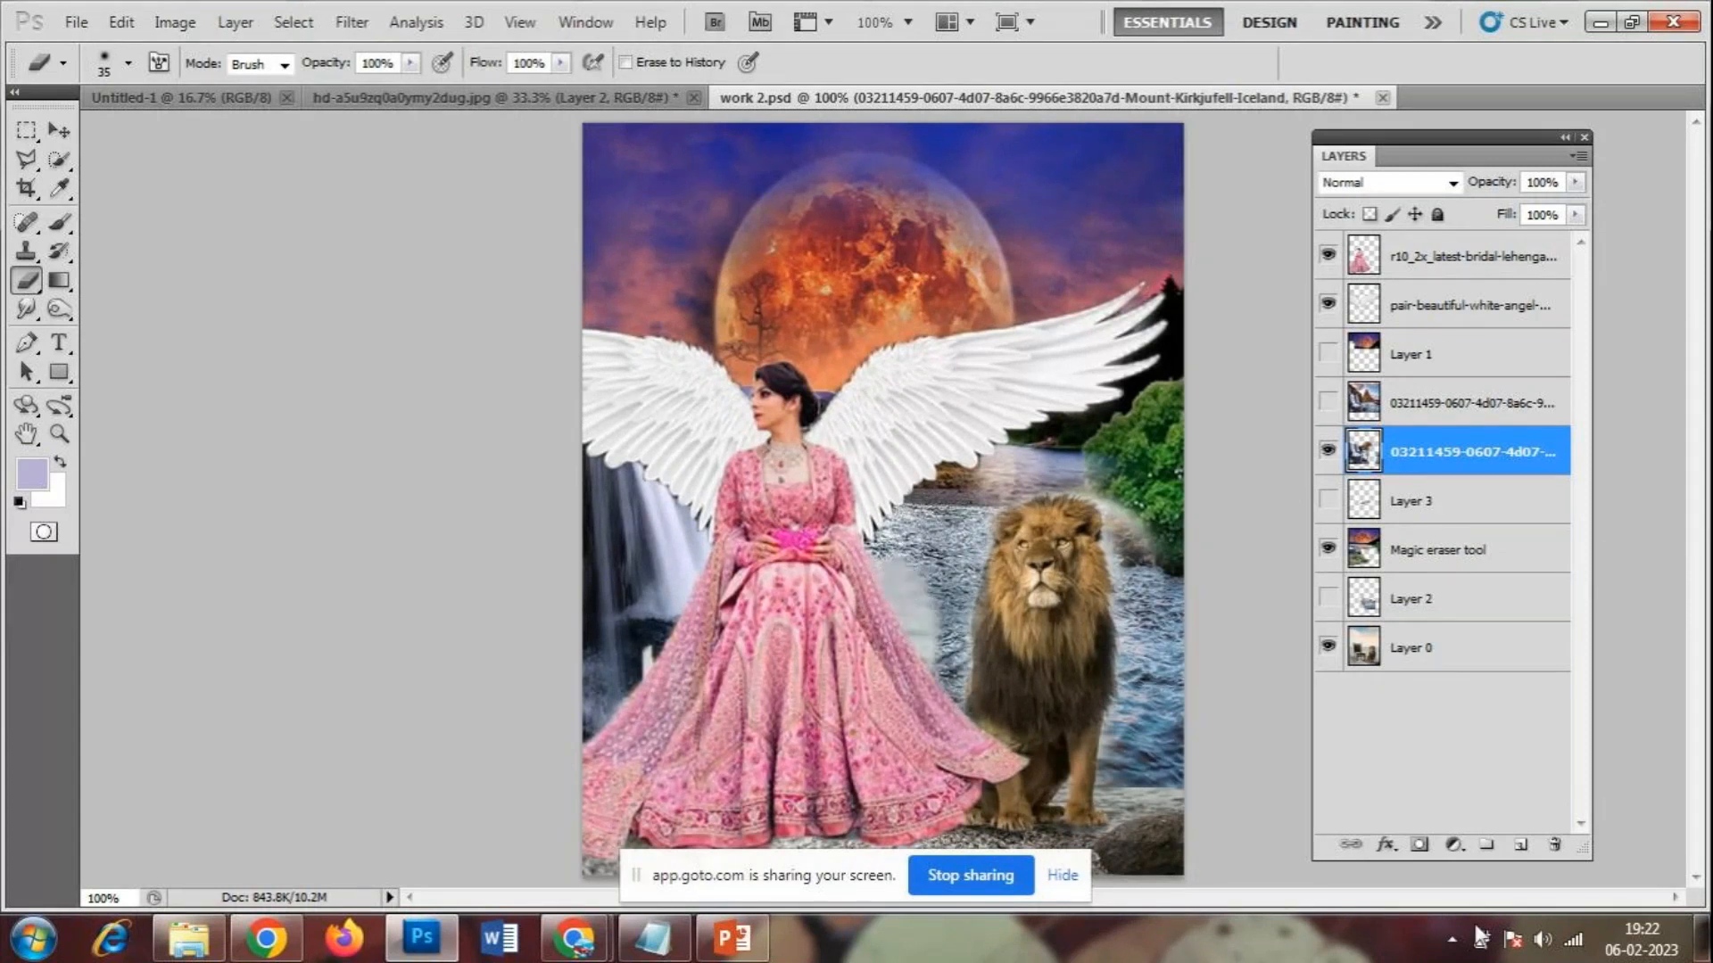
pyautogui.hotkey('ctrl', 'z')
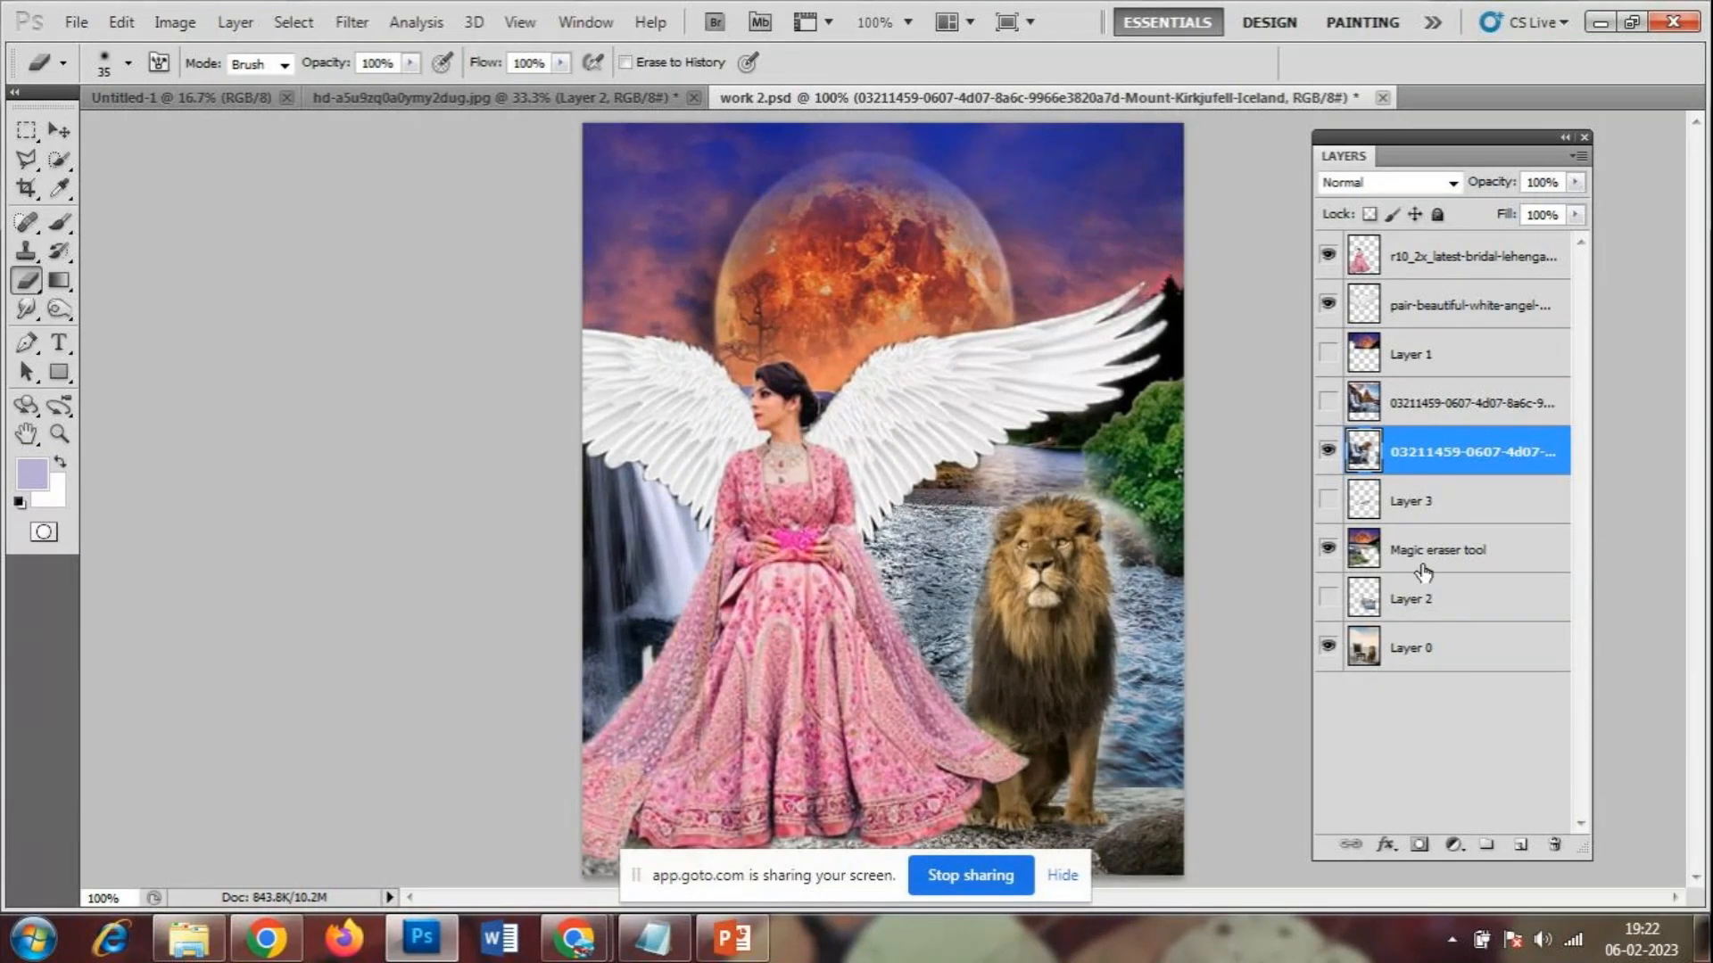
# - Compare the composite with the erased water layer and the Magic eraser tool layer shown and hidden, leaving the latter hidden
pyautogui.click(1329, 452)
pyautogui.click(1328, 452)
pyautogui.click(1329, 453)
pyautogui.click(1328, 453)
pyautogui.click(1328, 551)
pyautogui.click(1329, 551)
pyautogui.click(1328, 551)
pyautogui.click(1328, 551)
pyautogui.click(1328, 551)
pyautogui.click(1328, 551)
pyautogui.click(1328, 551)
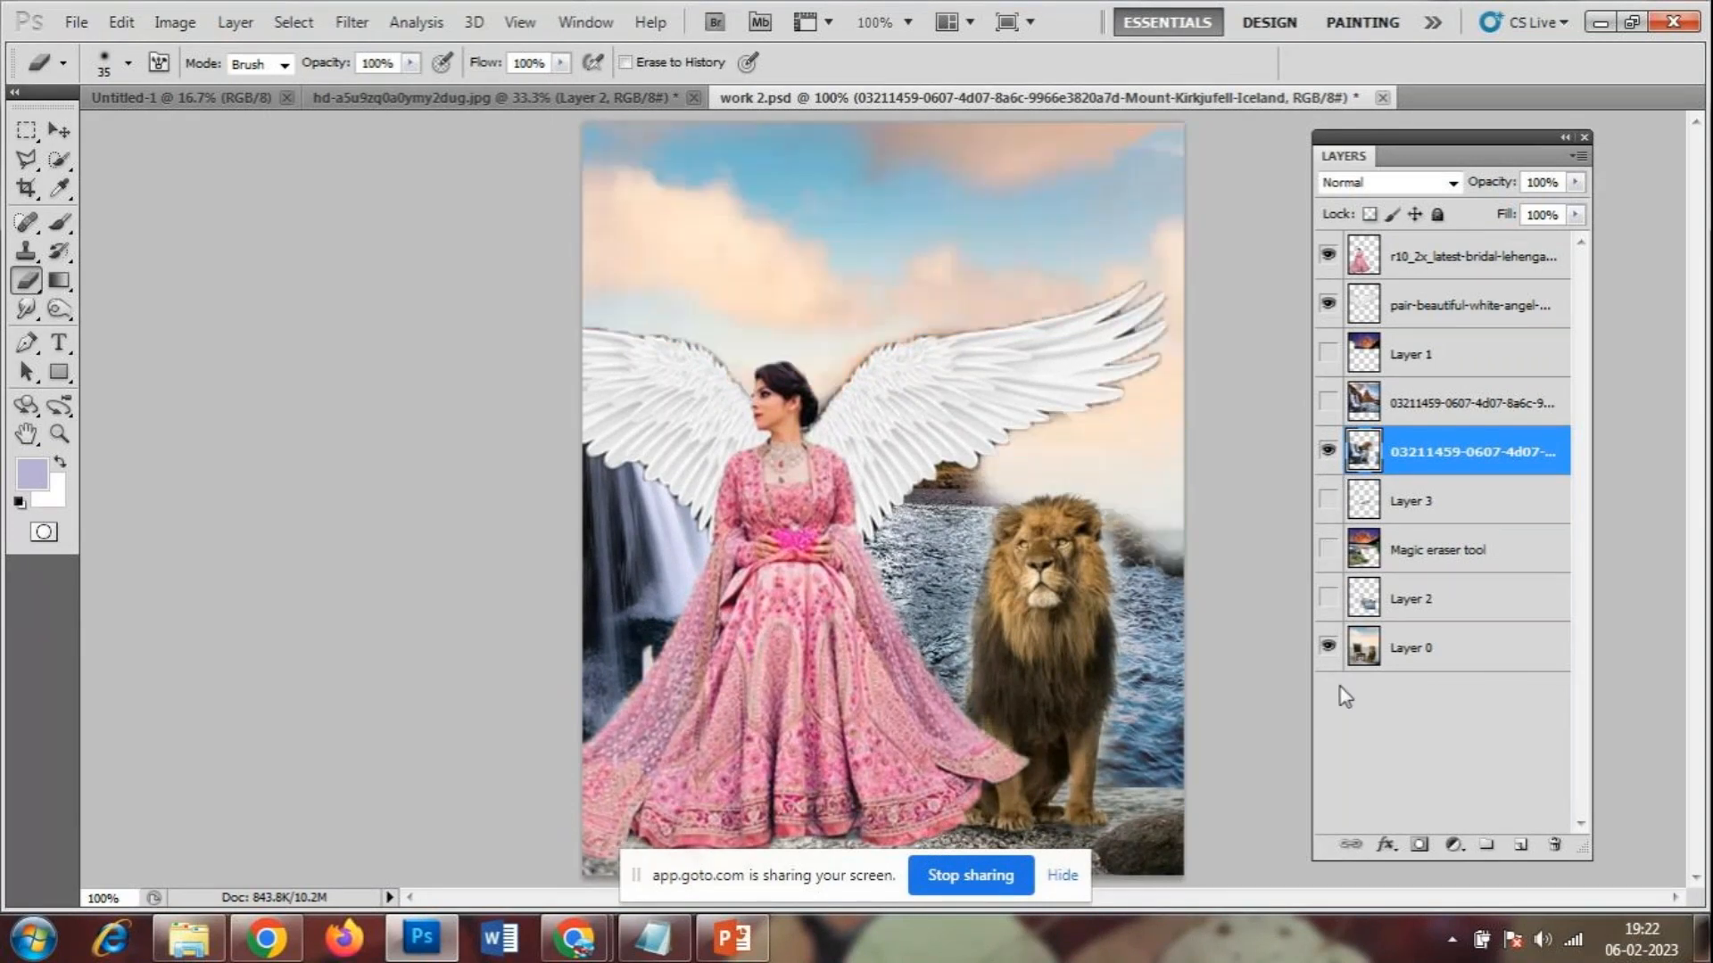
# - Toggle Layer 0's visibility to examine which water areas remain around the lion's cut-out
pyautogui.click(1324, 650)
pyautogui.click(1324, 649)
pyautogui.click(1323, 649)
pyautogui.click(1322, 658)
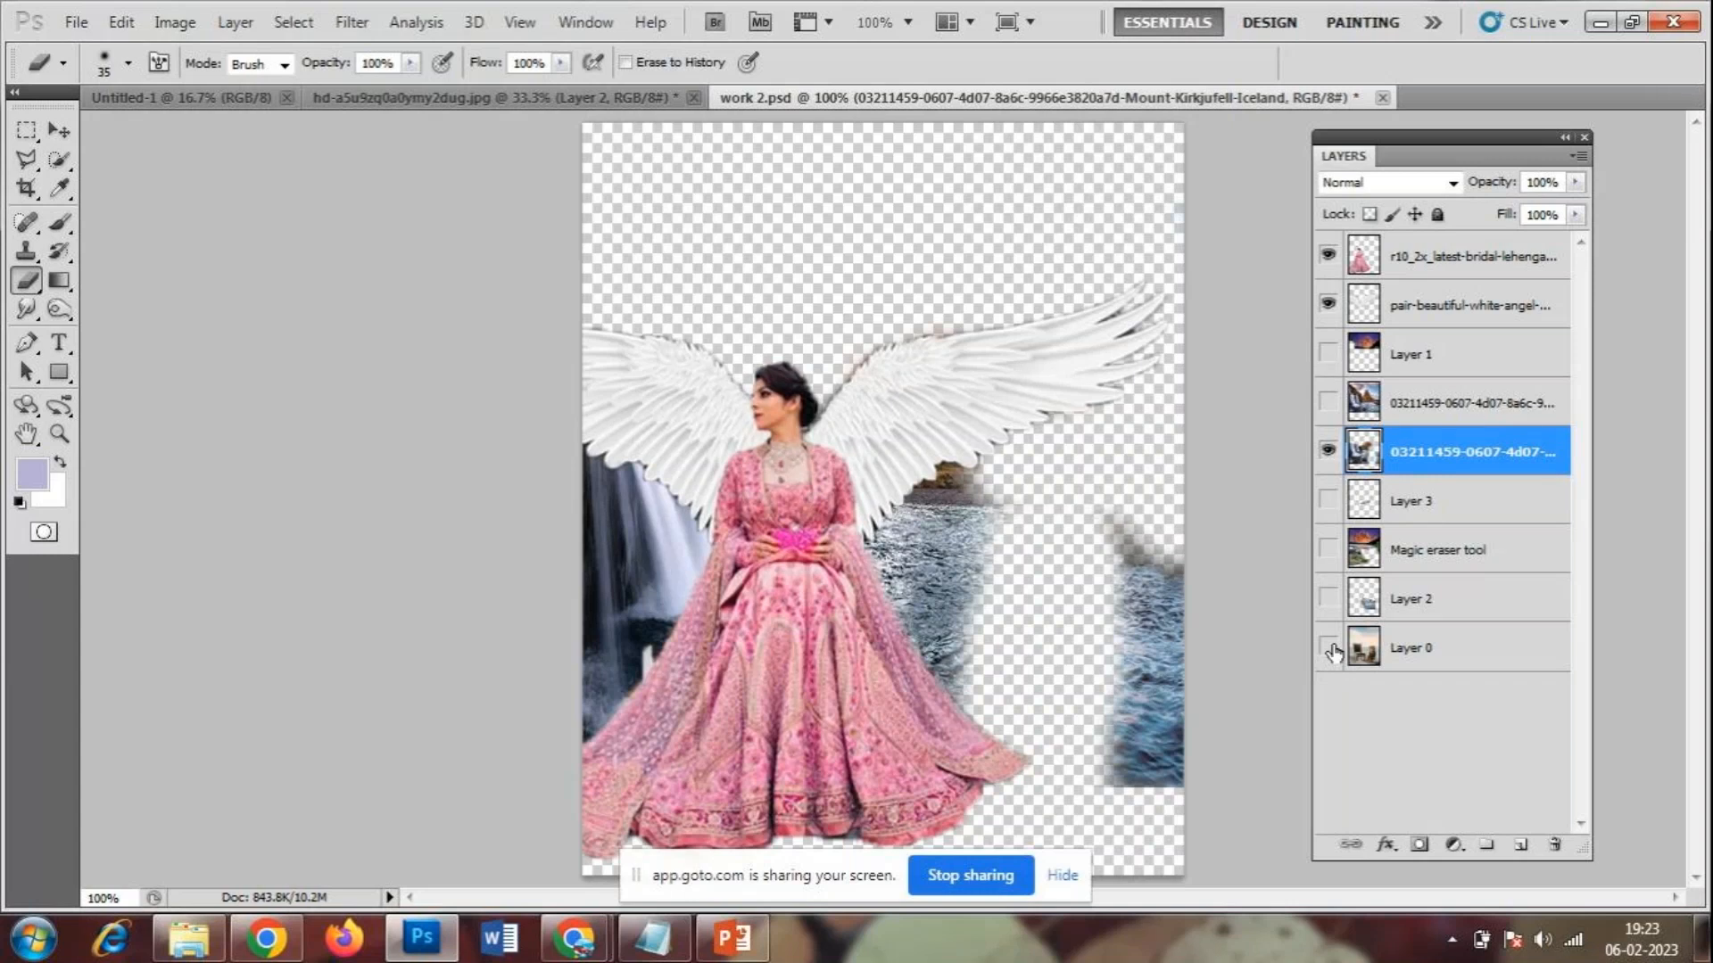
# - Show Layer 0, hide the erased water layer, and toggle the wings and the woman to compare them against the original background
pyautogui.click(1328, 648)
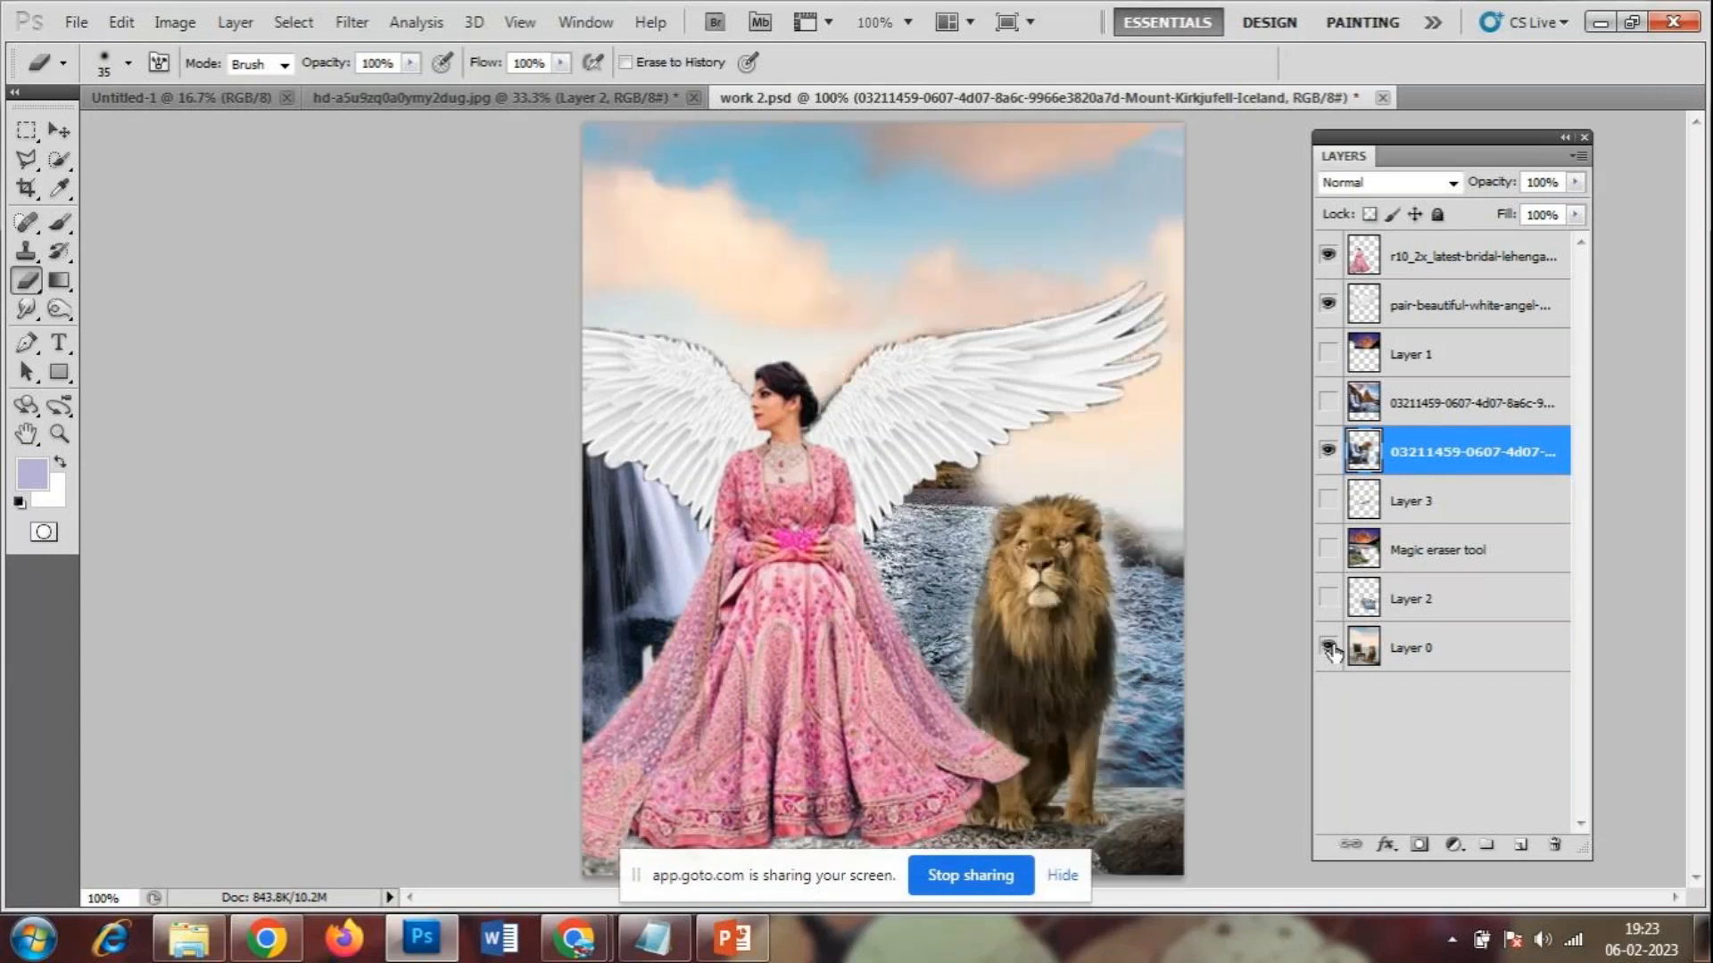
pyautogui.click(1328, 452)
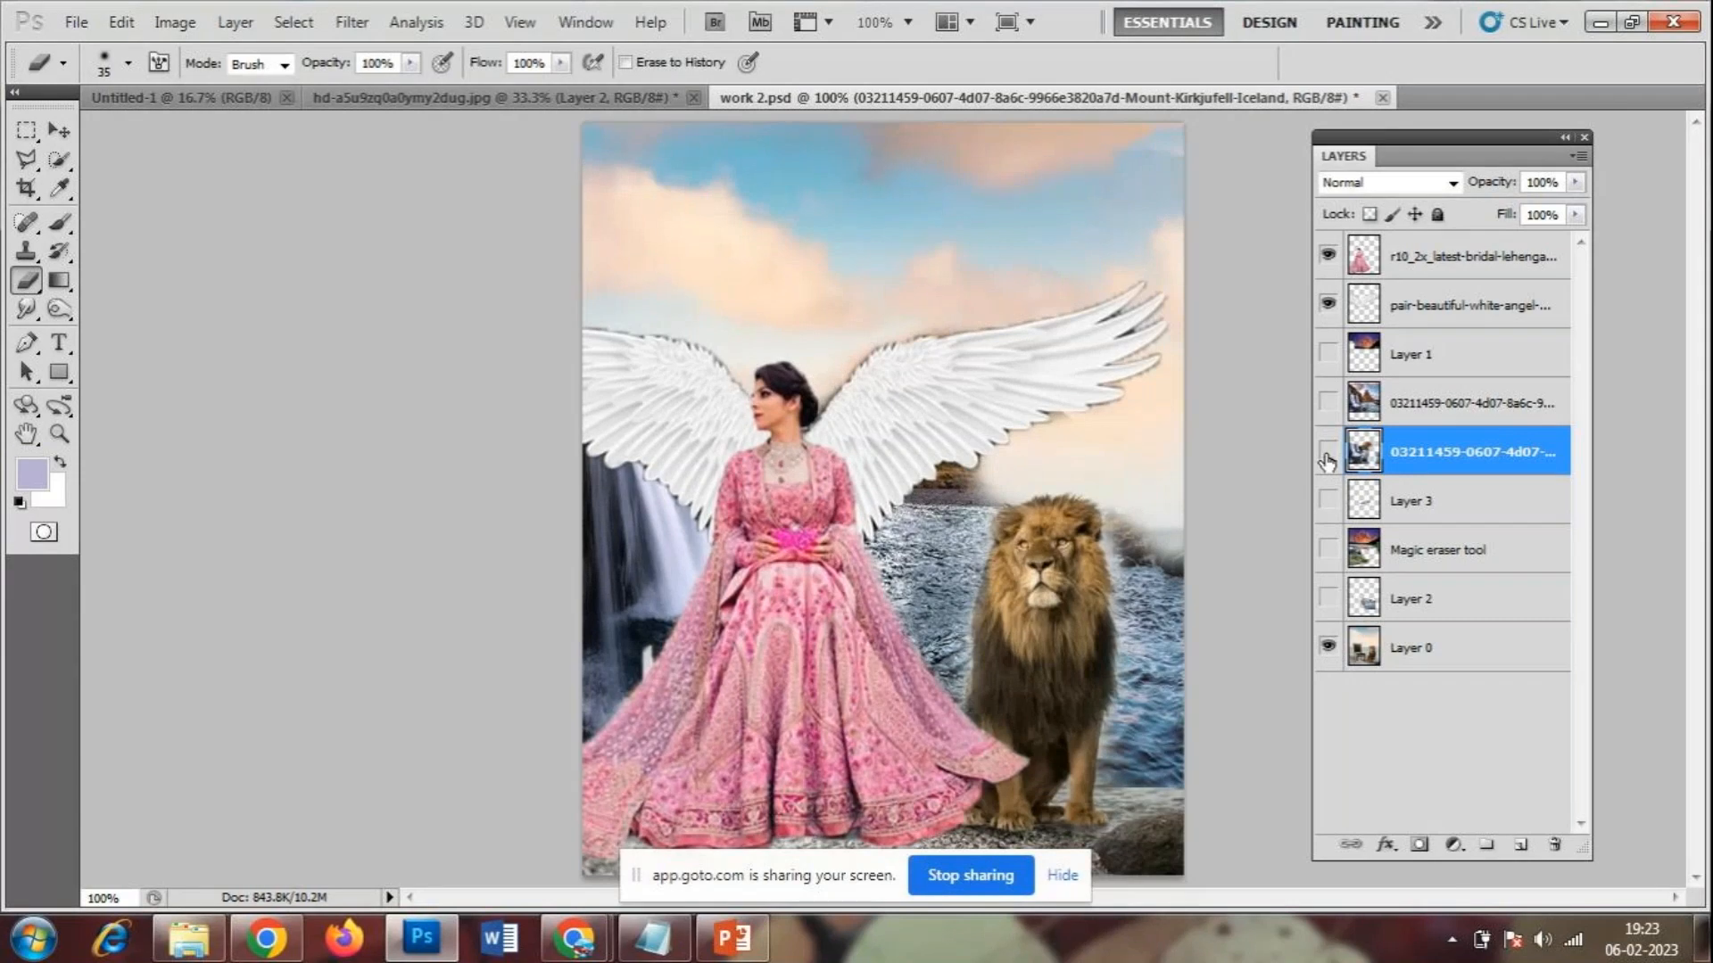
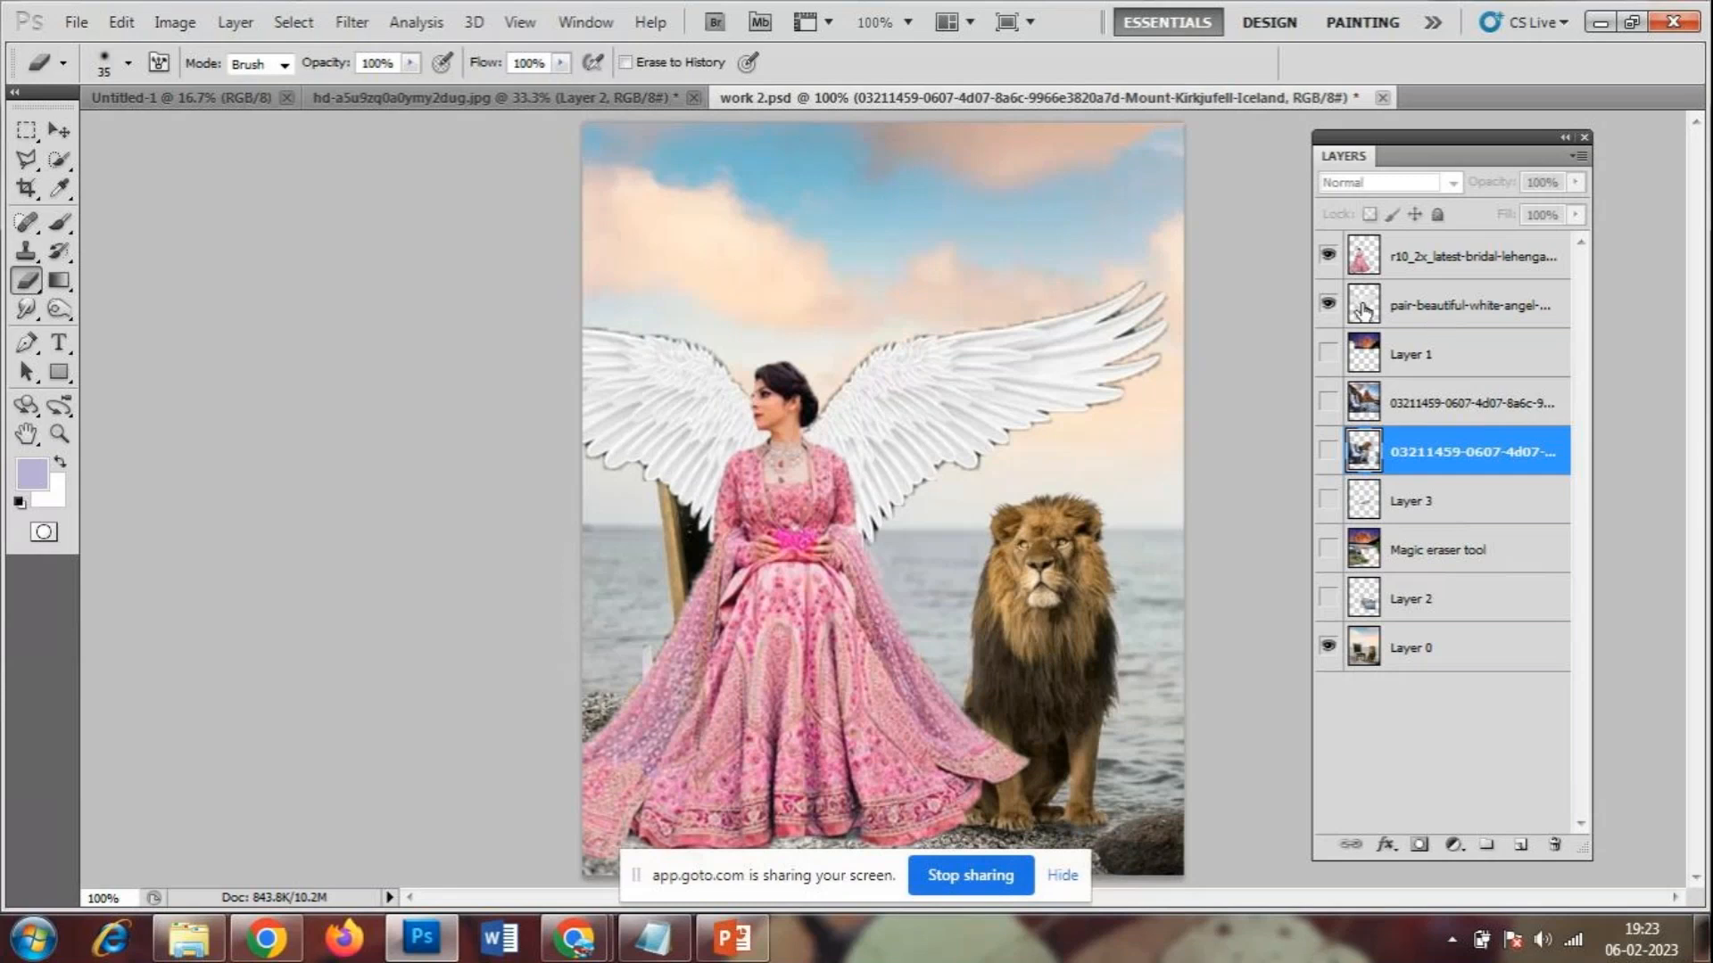
pyautogui.click(1329, 305)
pyautogui.click(1328, 257)
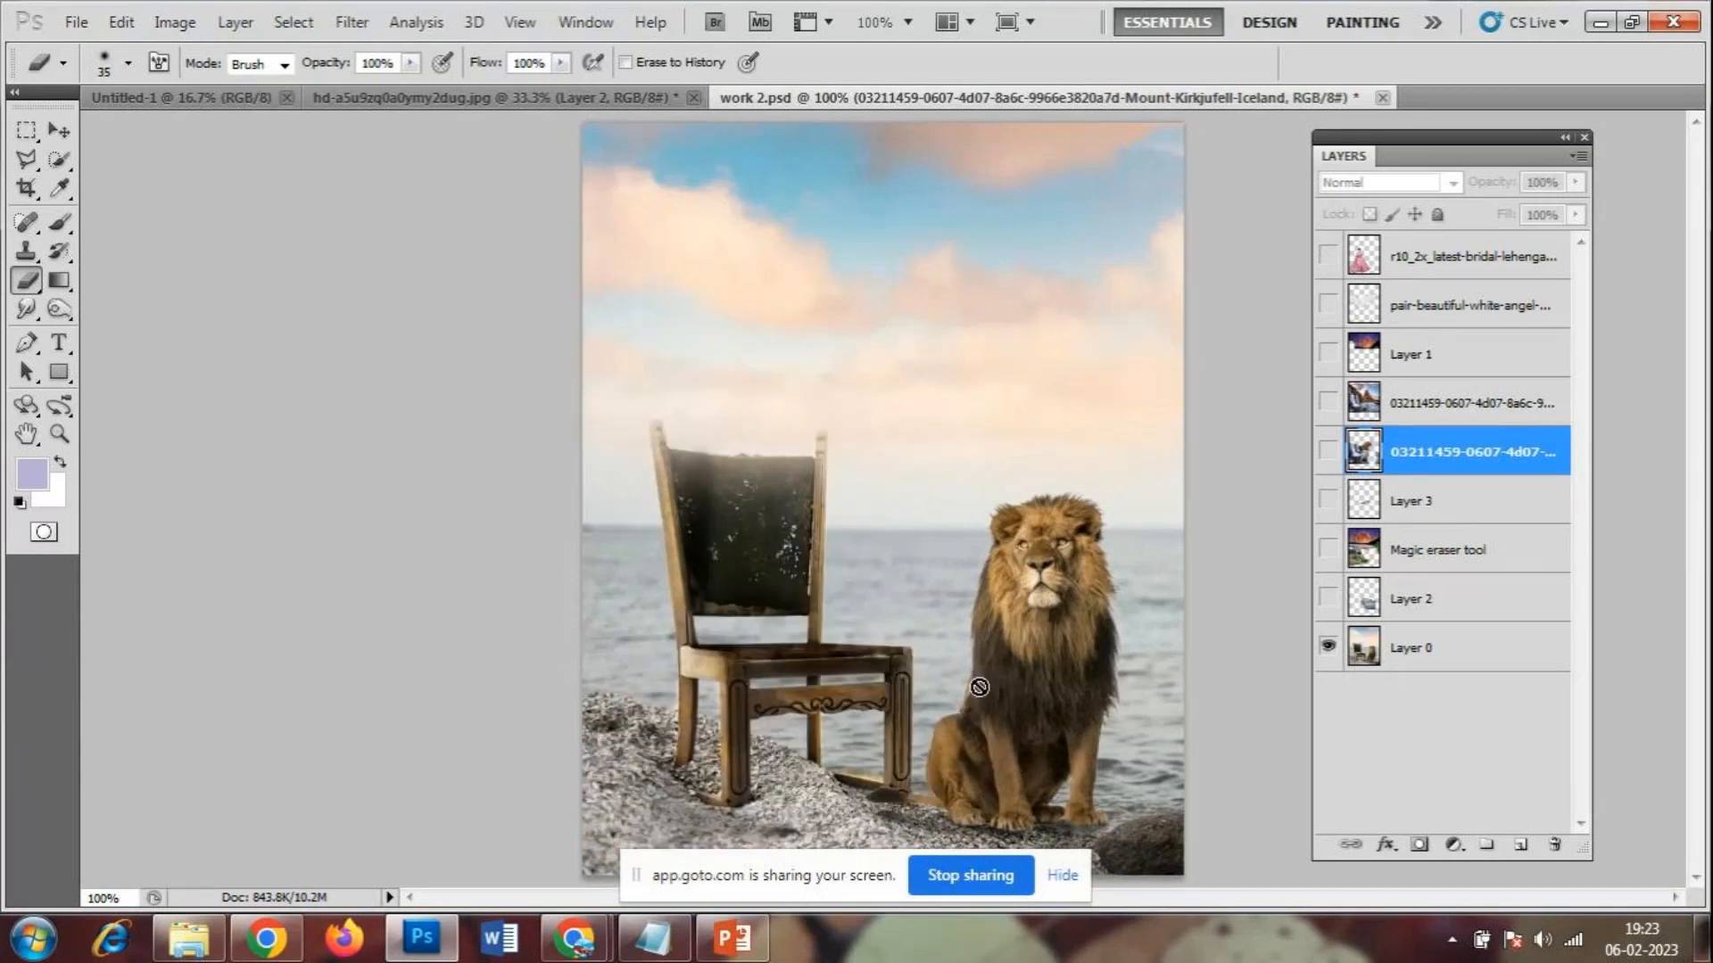
pyautogui.click(1329, 257)
pyautogui.click(1325, 259)
pyautogui.click(1324, 259)
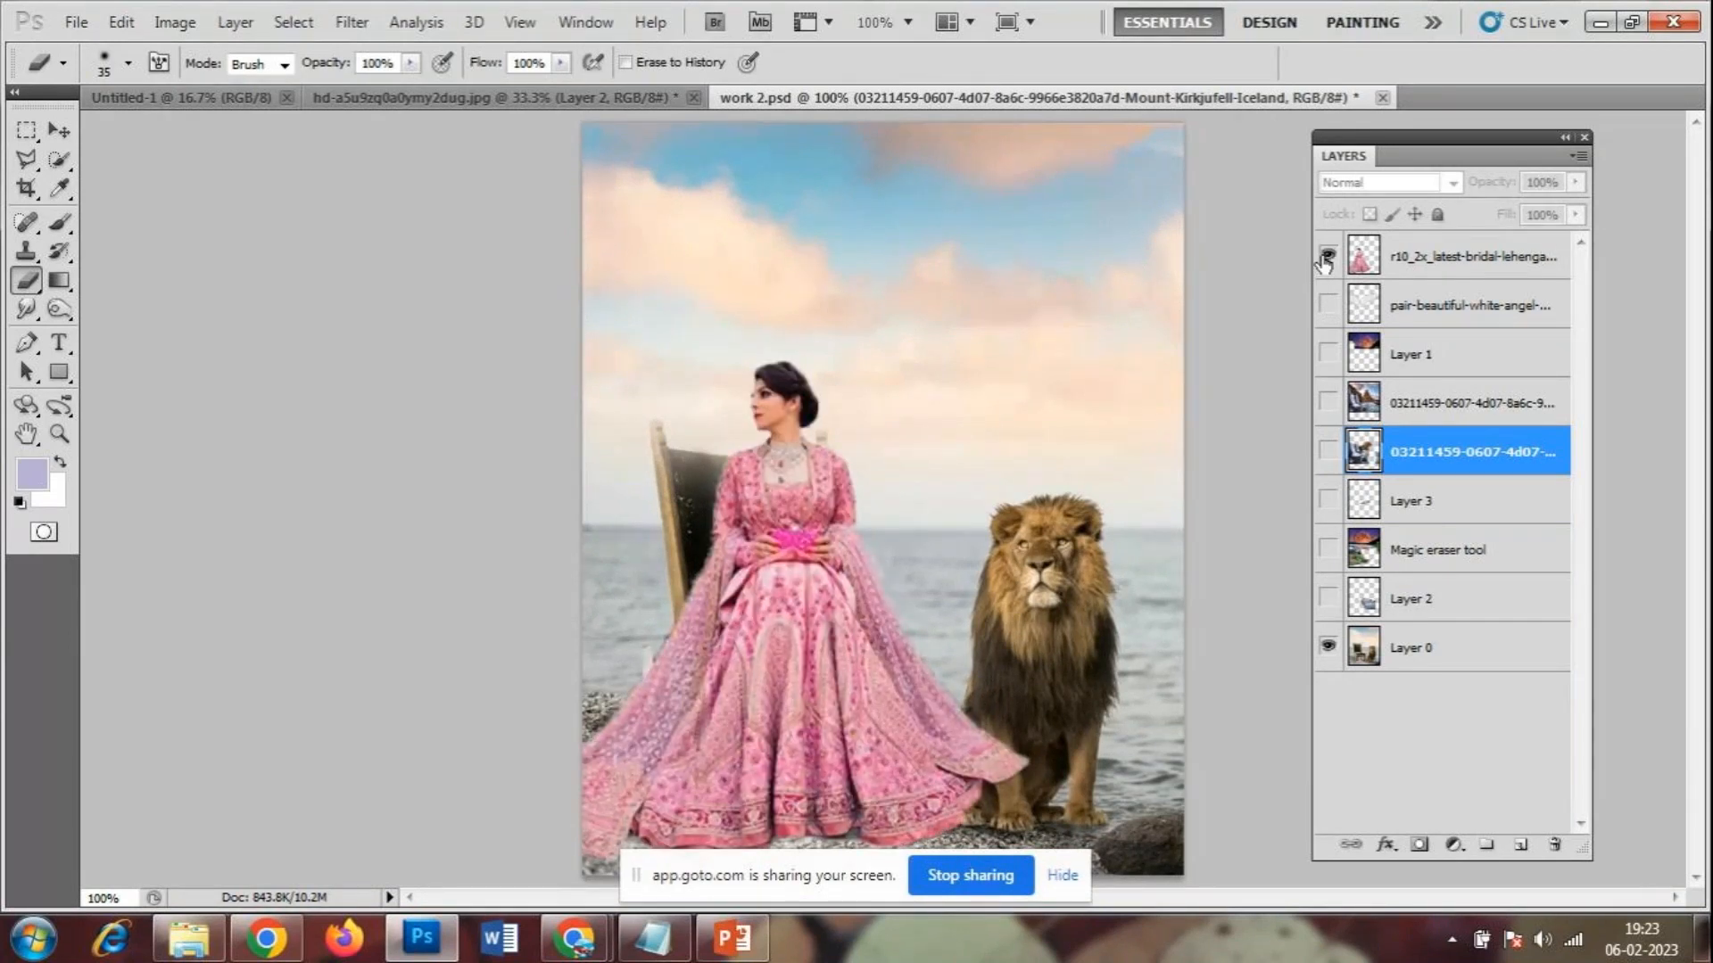
pyautogui.click(1325, 259)
pyautogui.click(1325, 259)
pyautogui.click(1328, 305)
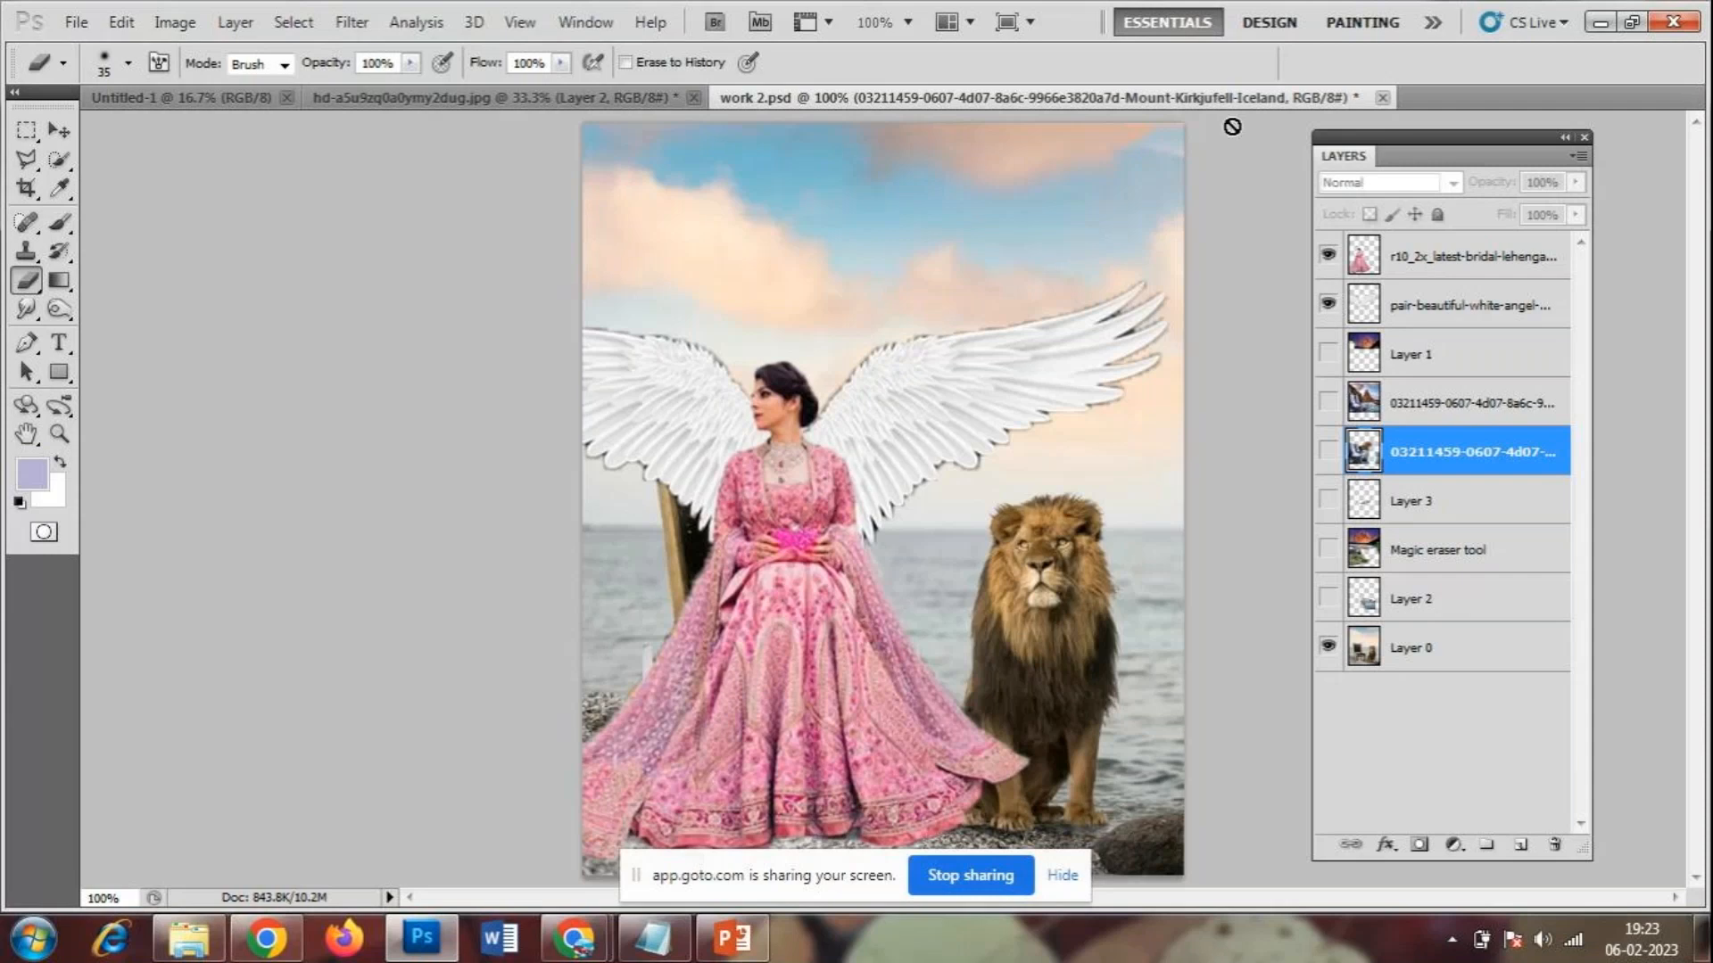
# - Delete the unerased Mount Kirkjufell layer directly above the erased water layer
pyautogui.click(1328, 403)
pyautogui.click(1328, 403)
pyautogui.moveTo(1427, 452); pyautogui.dragTo(1431, 413)
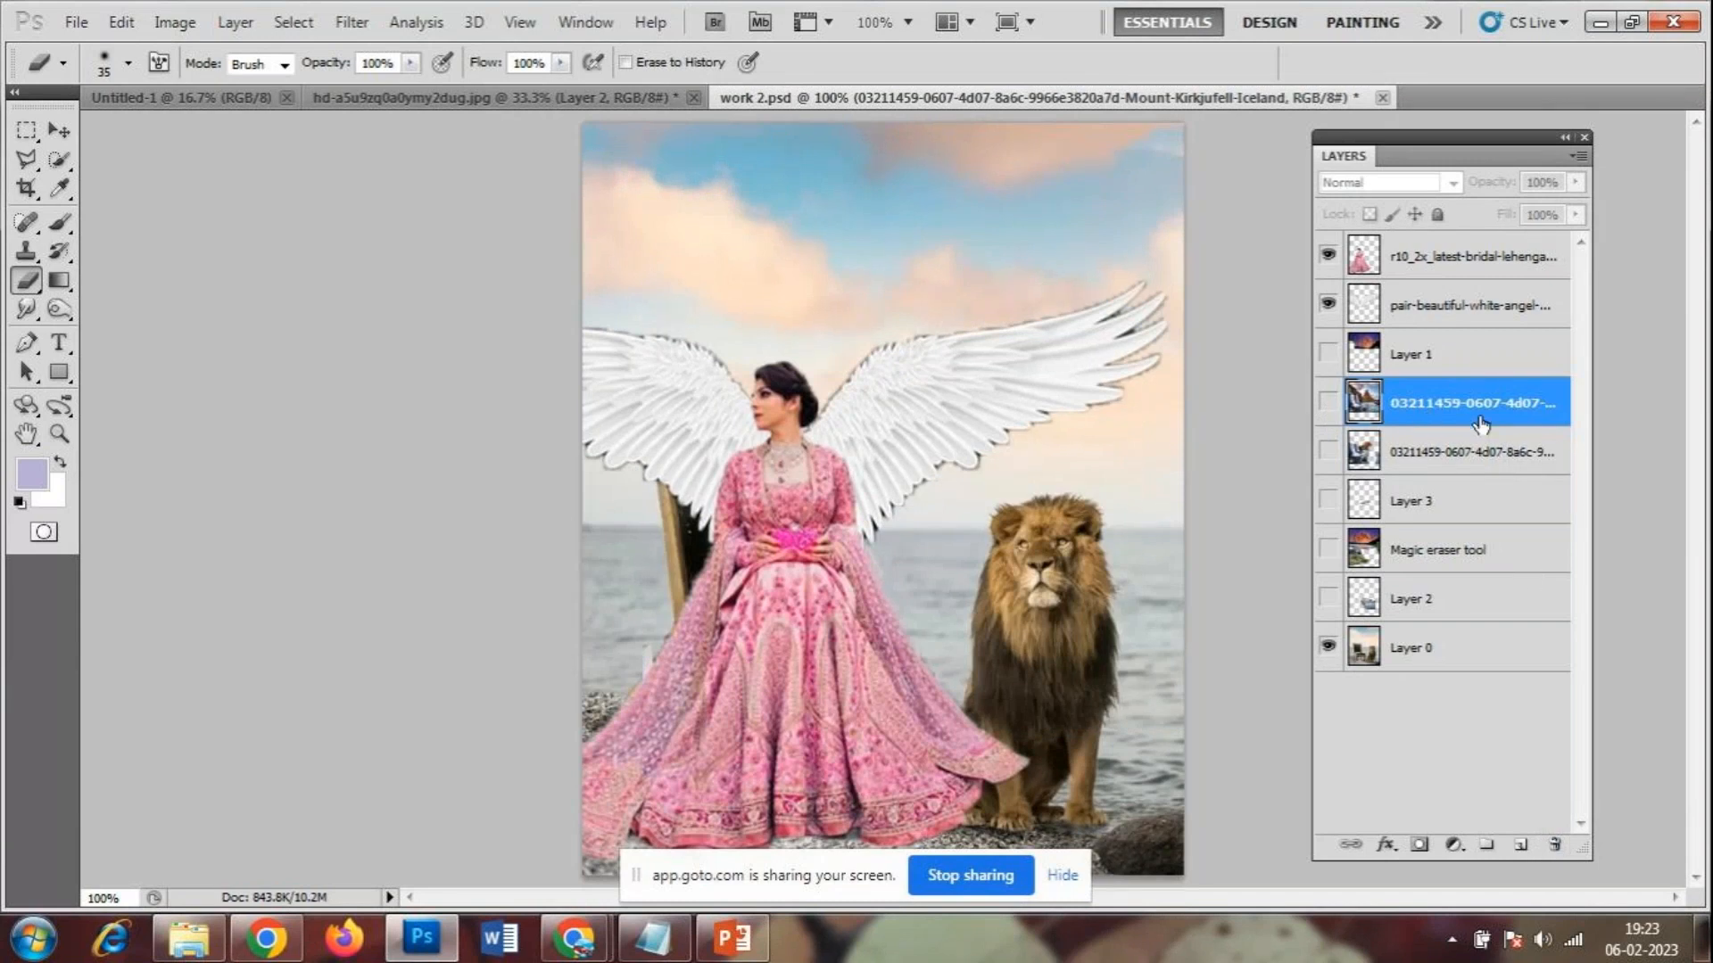
pyautogui.click(1555, 855)
pyautogui.click(872, 364)
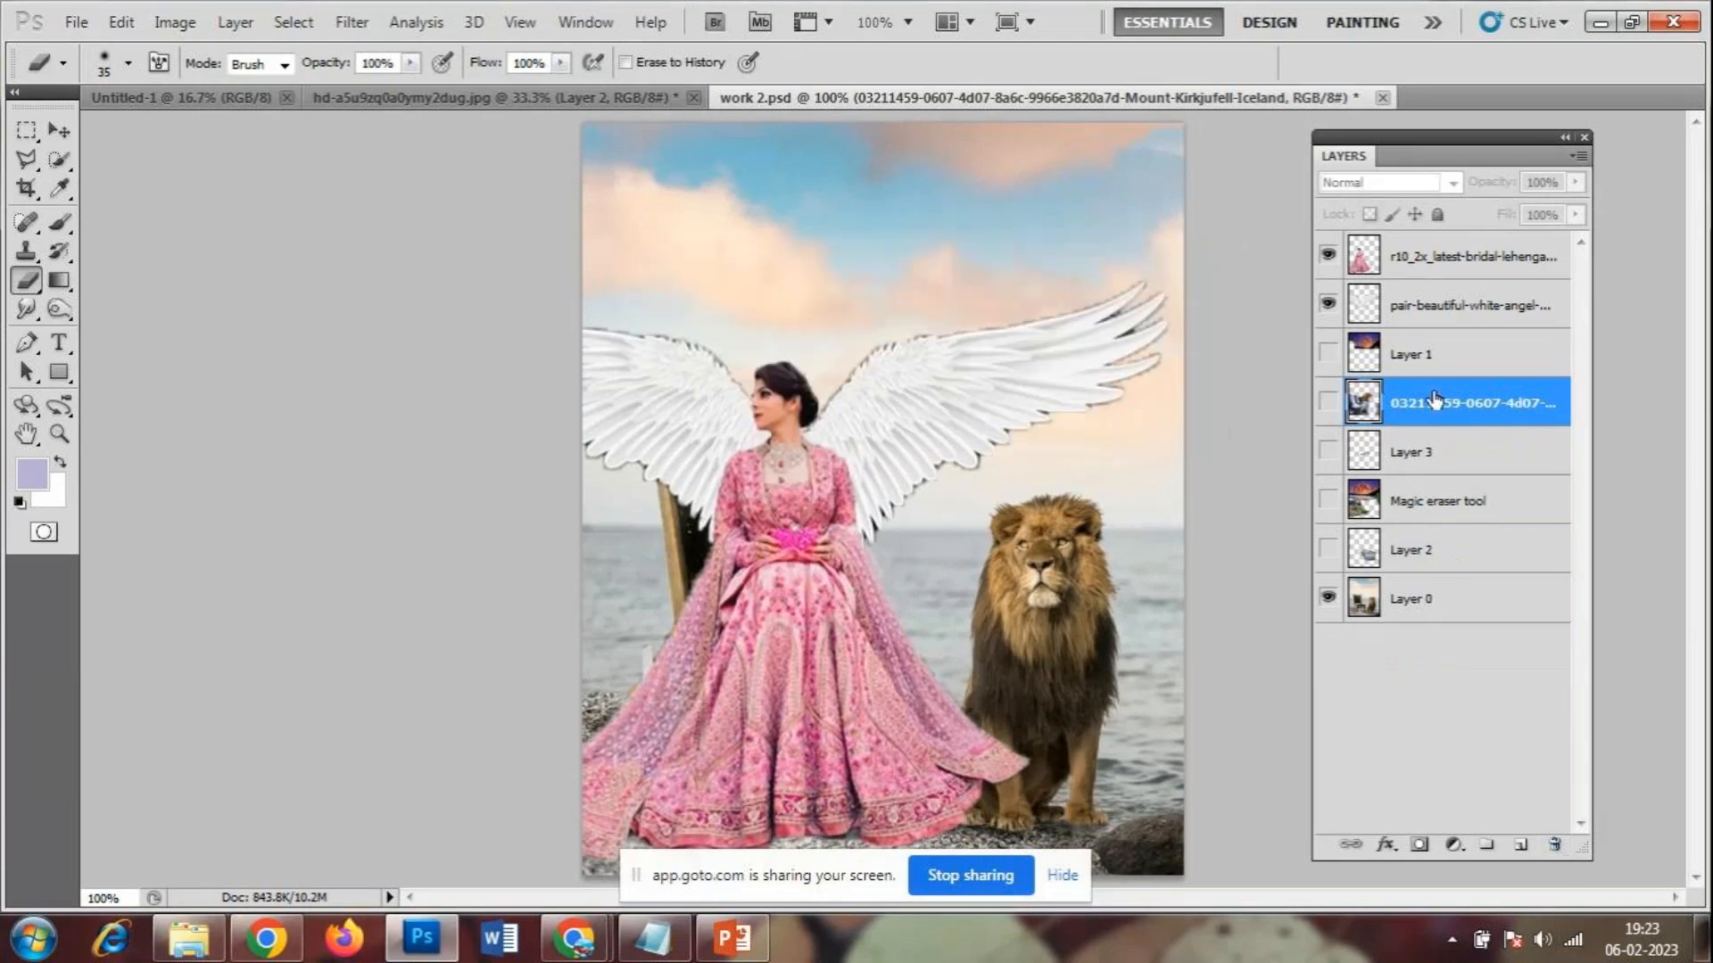
# - Check what Layer 1 contributes and delete it
pyautogui.click(1328, 355)
pyautogui.click(1328, 354)
pyautogui.click(1475, 362)
pyautogui.click(1555, 845)
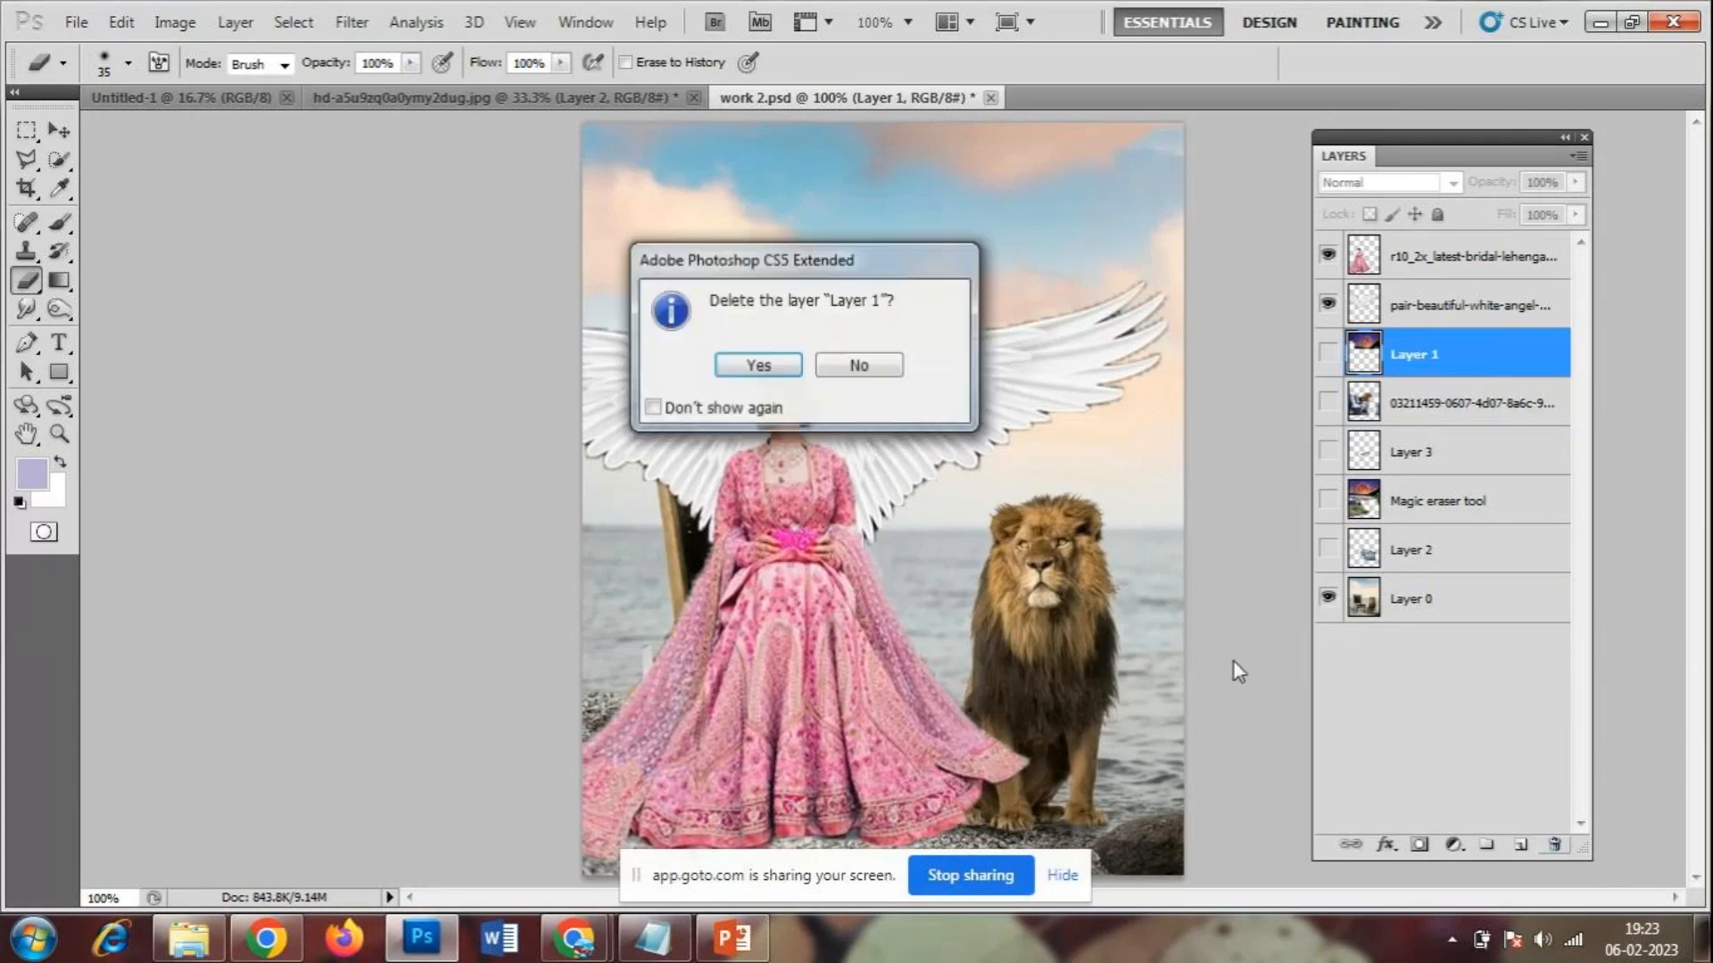
pyautogui.click(759, 365)
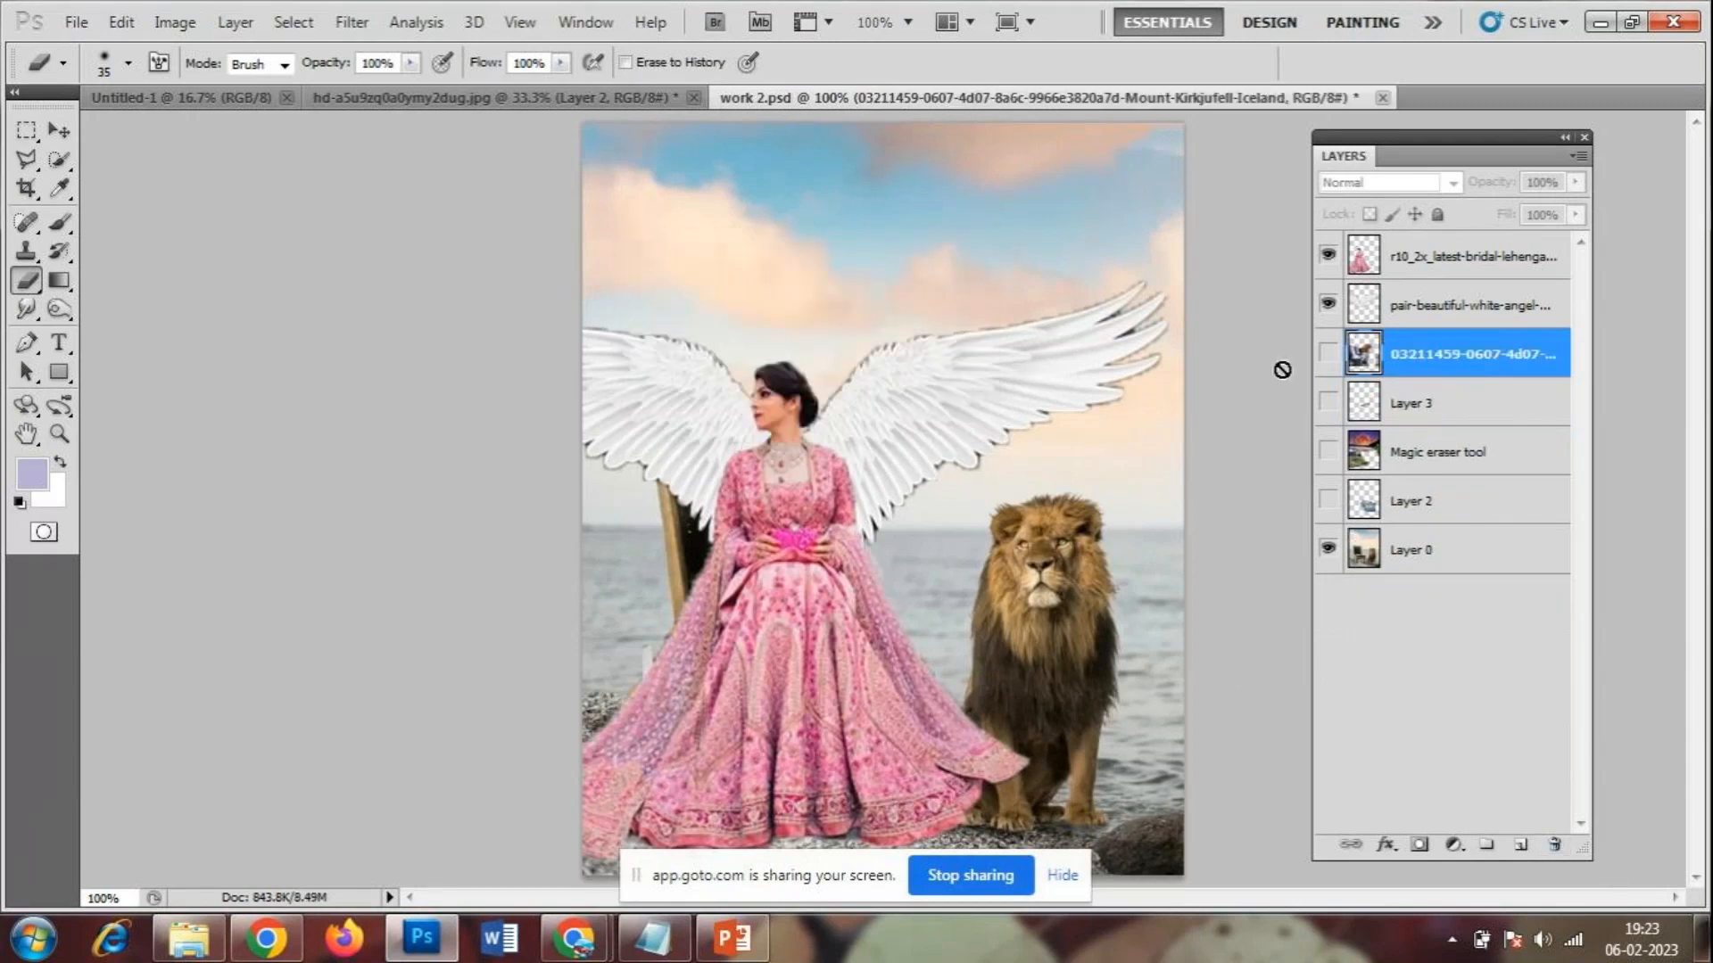
# - Check the erased water layer and Layer 3 by visibility, and delete Layer 3
pyautogui.click(1328, 355)
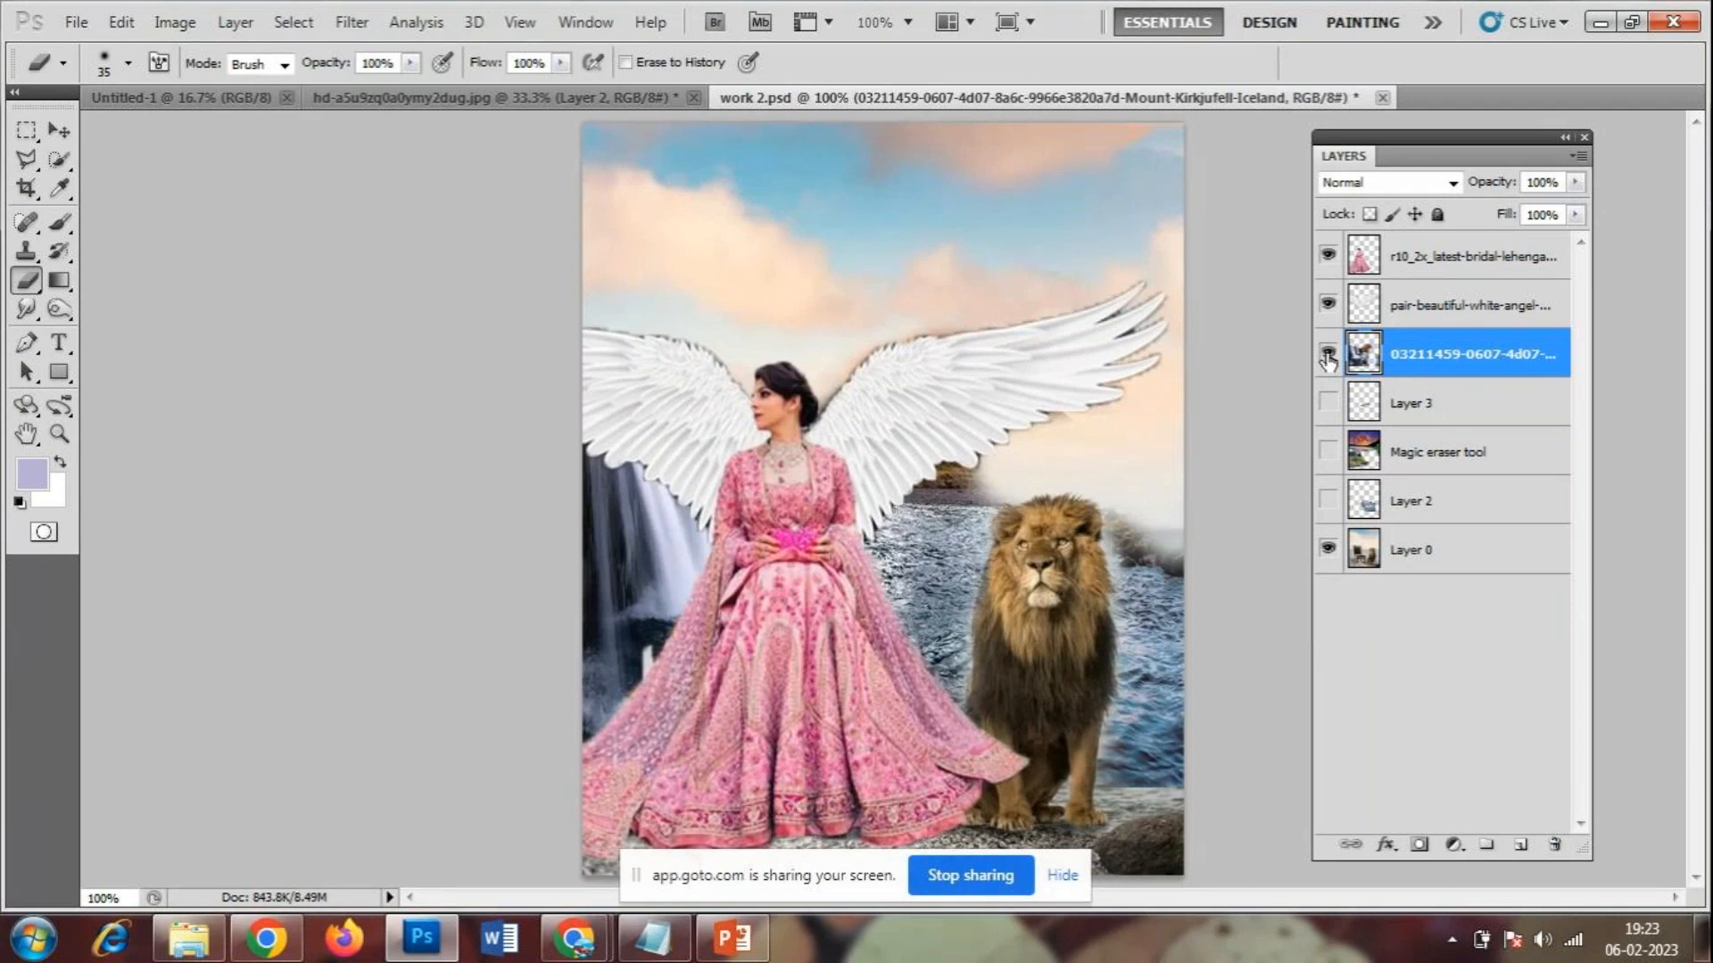
pyautogui.click(1328, 356)
pyautogui.click(1329, 404)
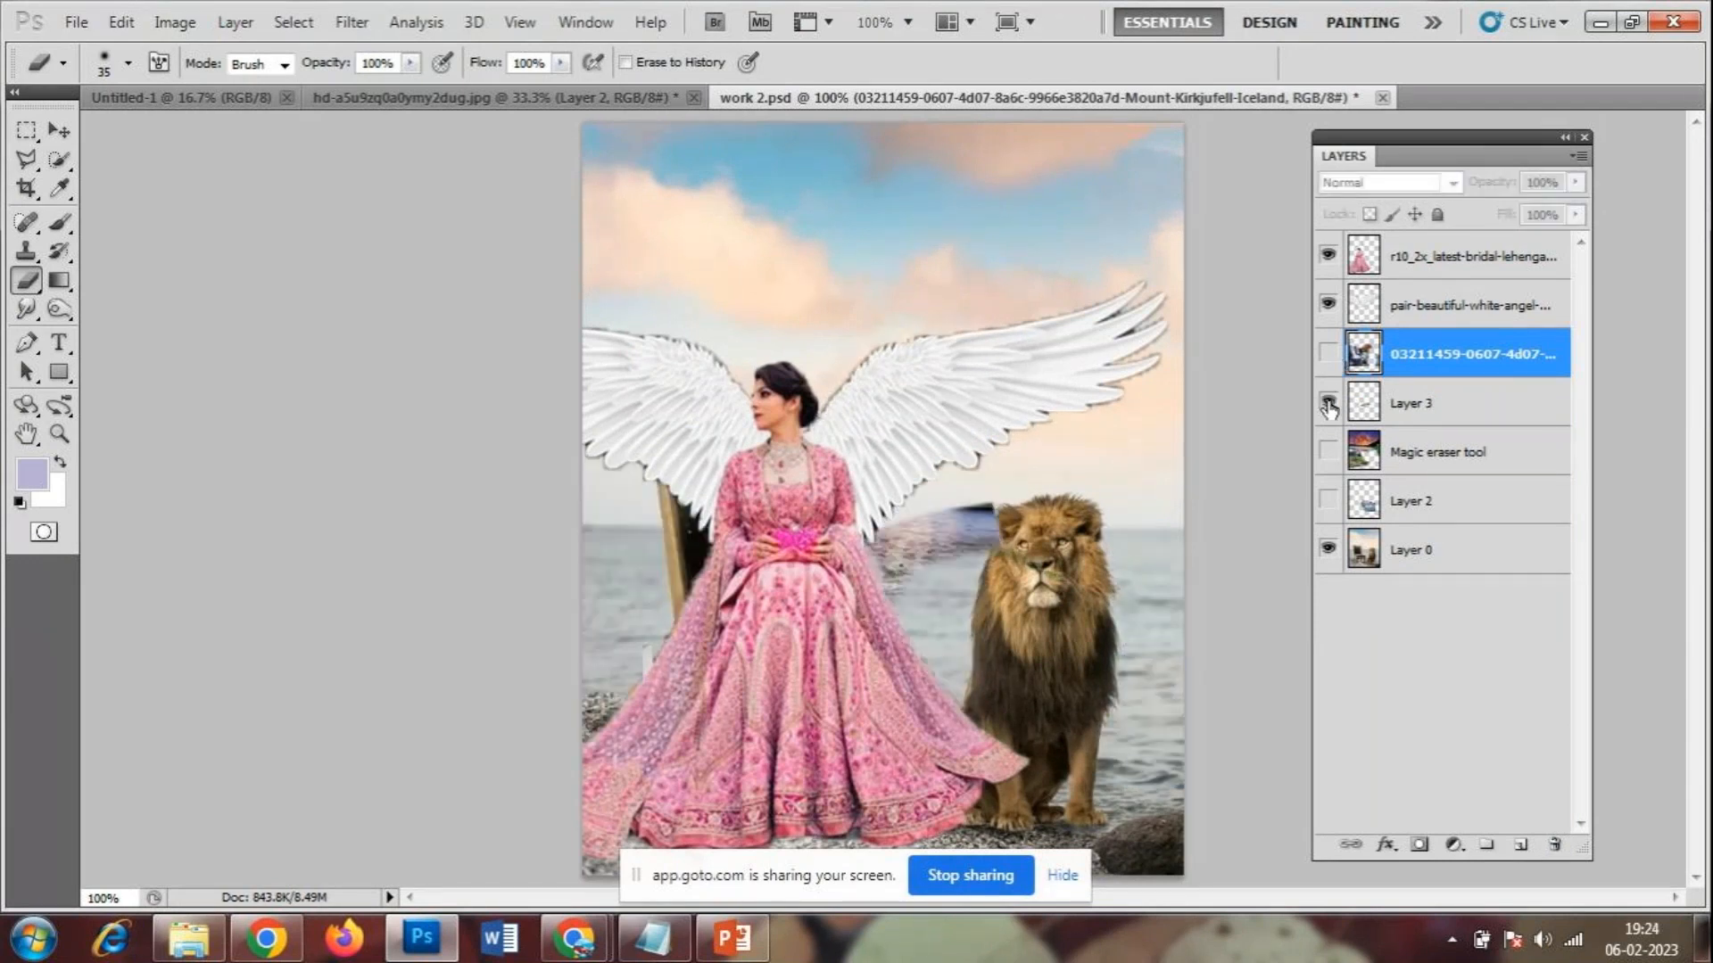
pyautogui.click(1474, 412)
pyautogui.click(1554, 848)
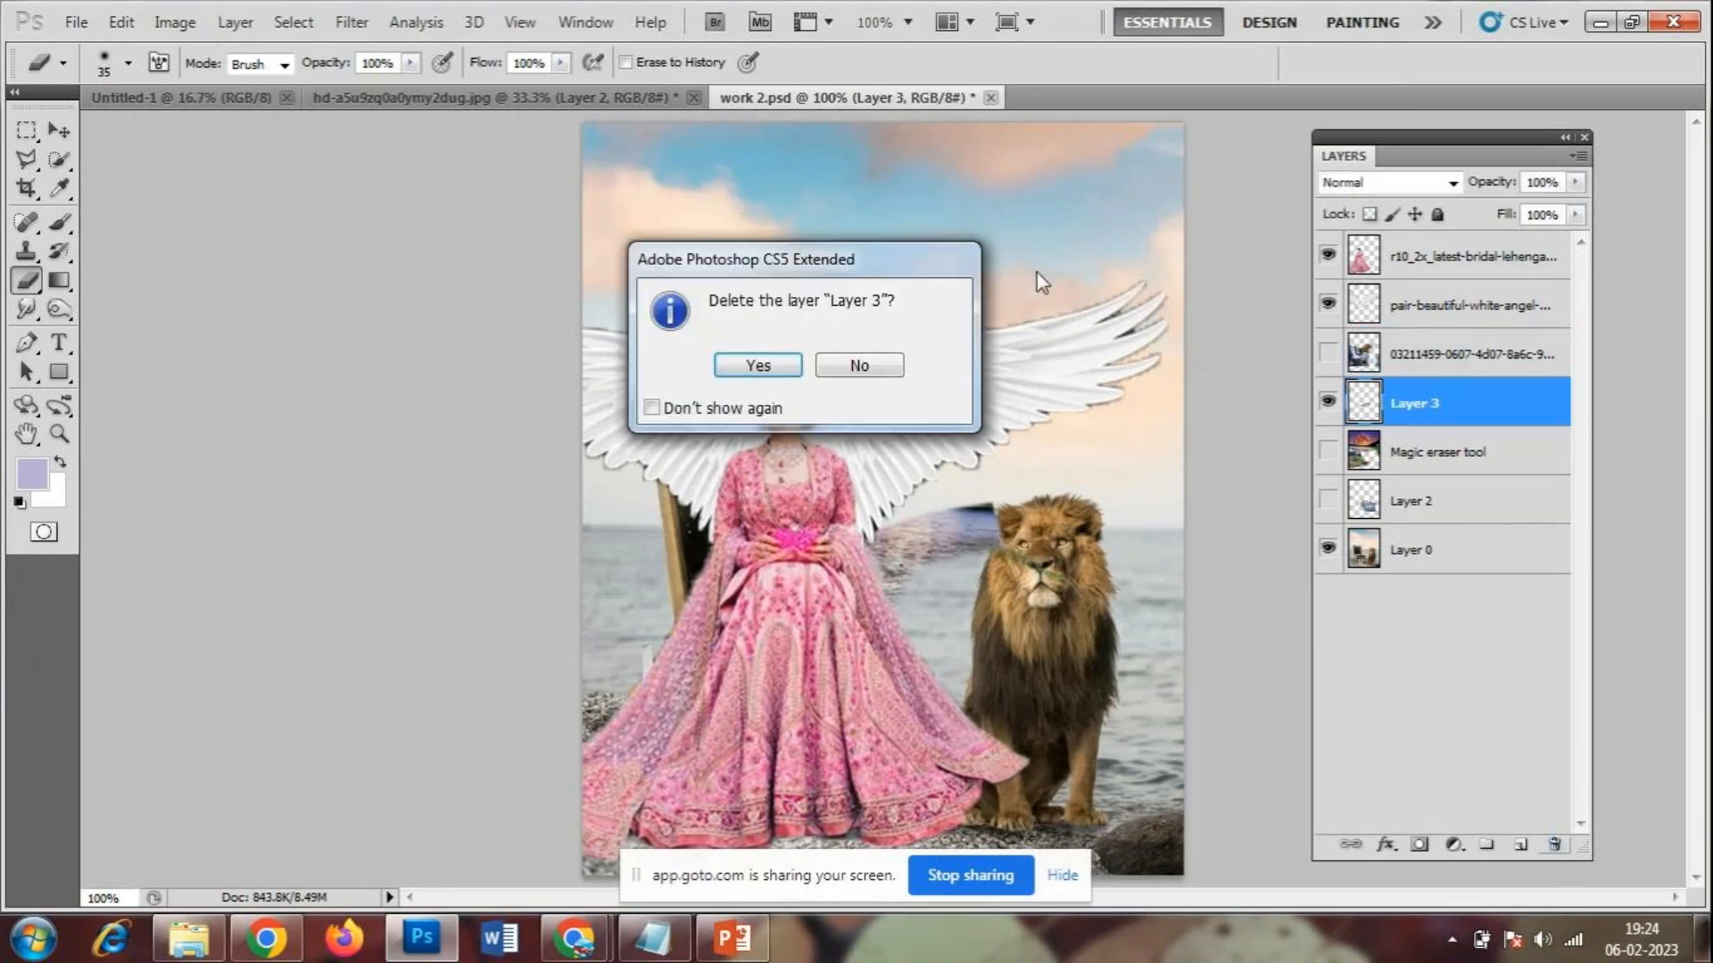
pyautogui.click(760, 368)
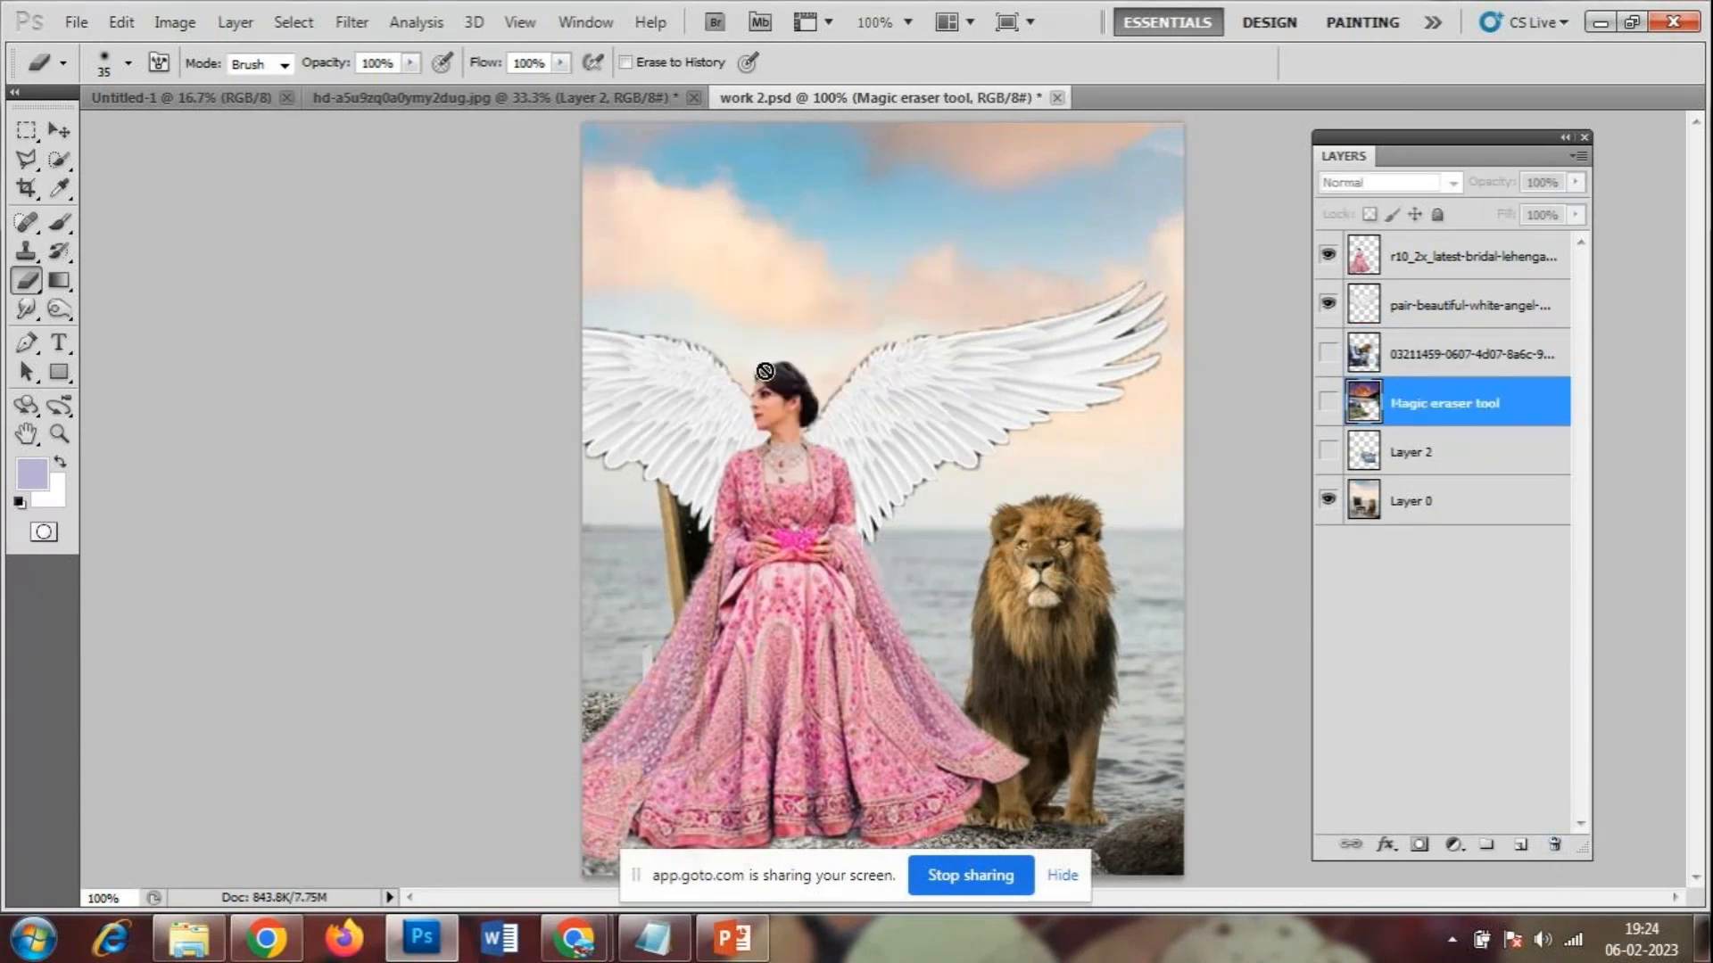
# - Show the Magic eraser tool layer and the erased water layer, toggling the water to compare the composite
pyautogui.click(1329, 403)
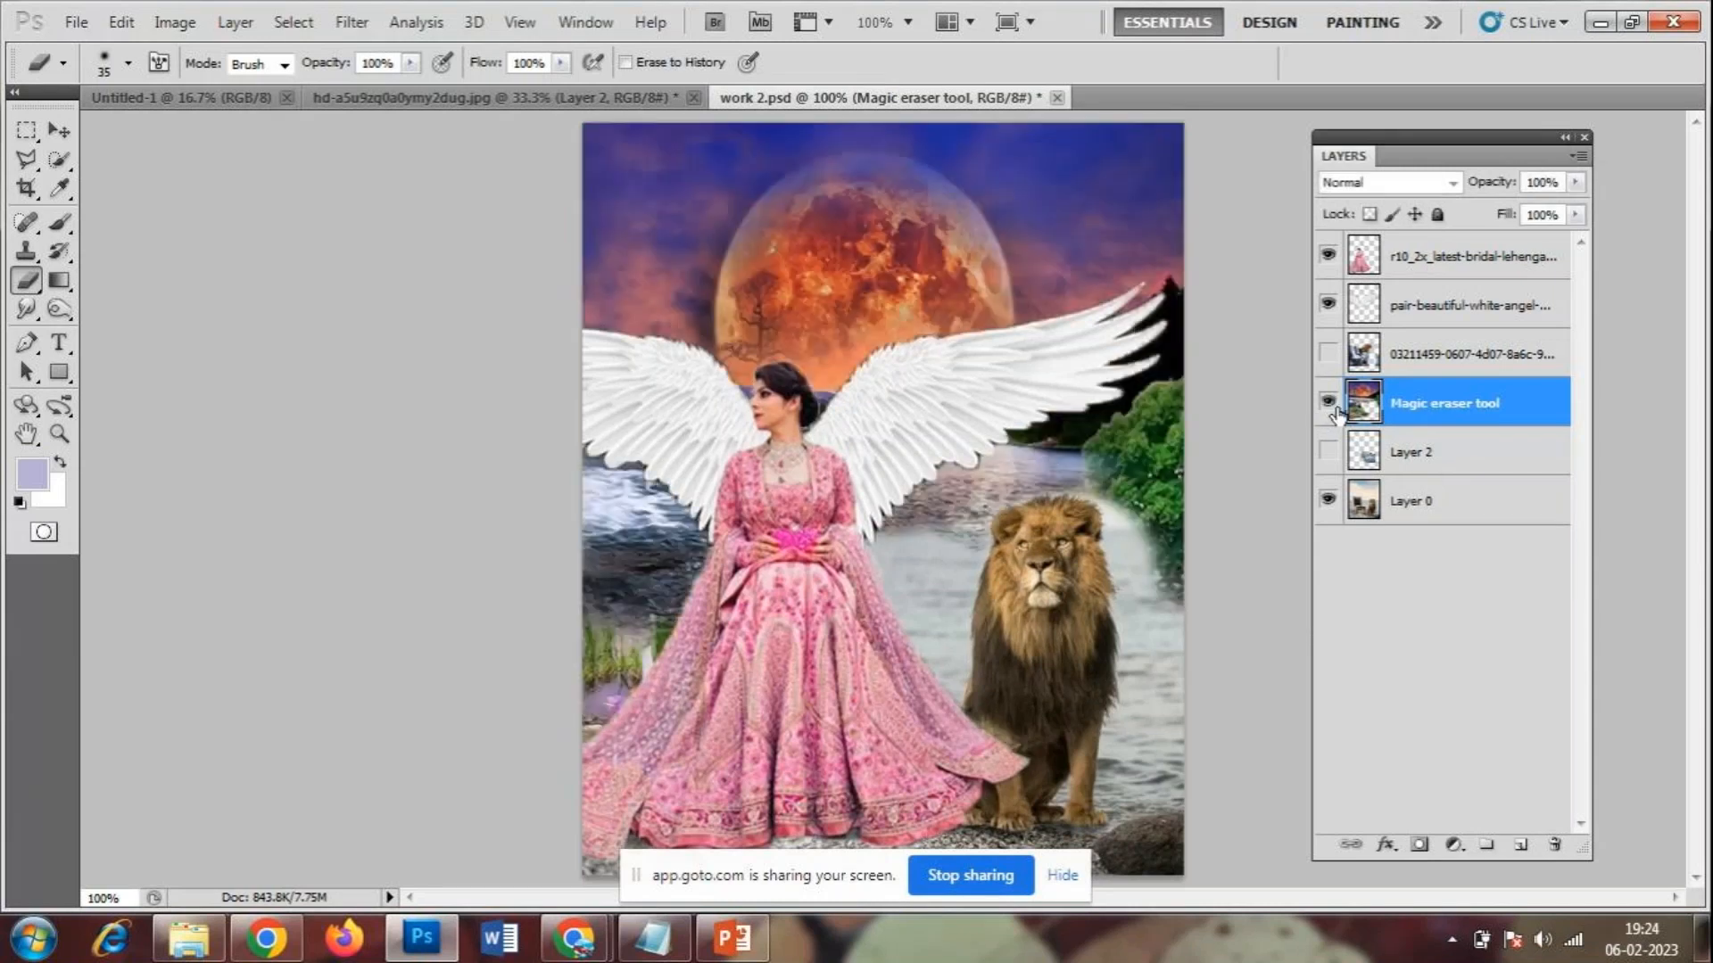
pyautogui.click(1329, 355)
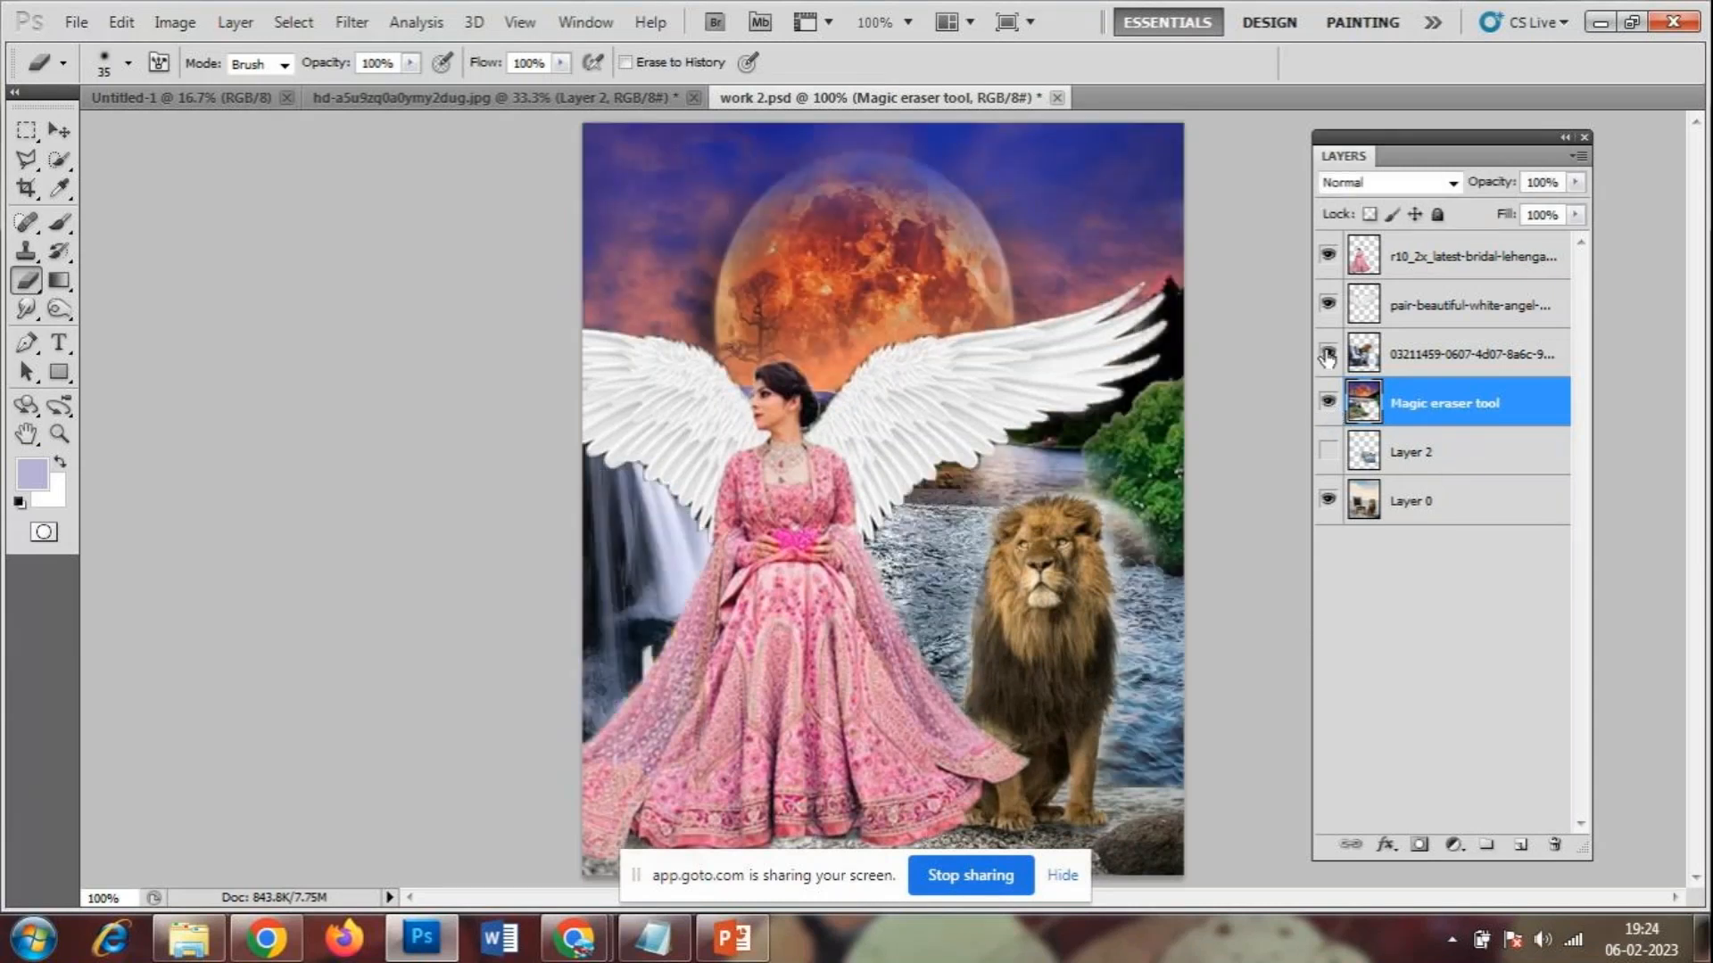
pyautogui.click(1327, 355)
pyautogui.click(1328, 355)
pyautogui.click(1327, 355)
pyautogui.click(1327, 355)
# - Check what Layer 2 covers around the lion and delete it
pyautogui.click(1328, 452)
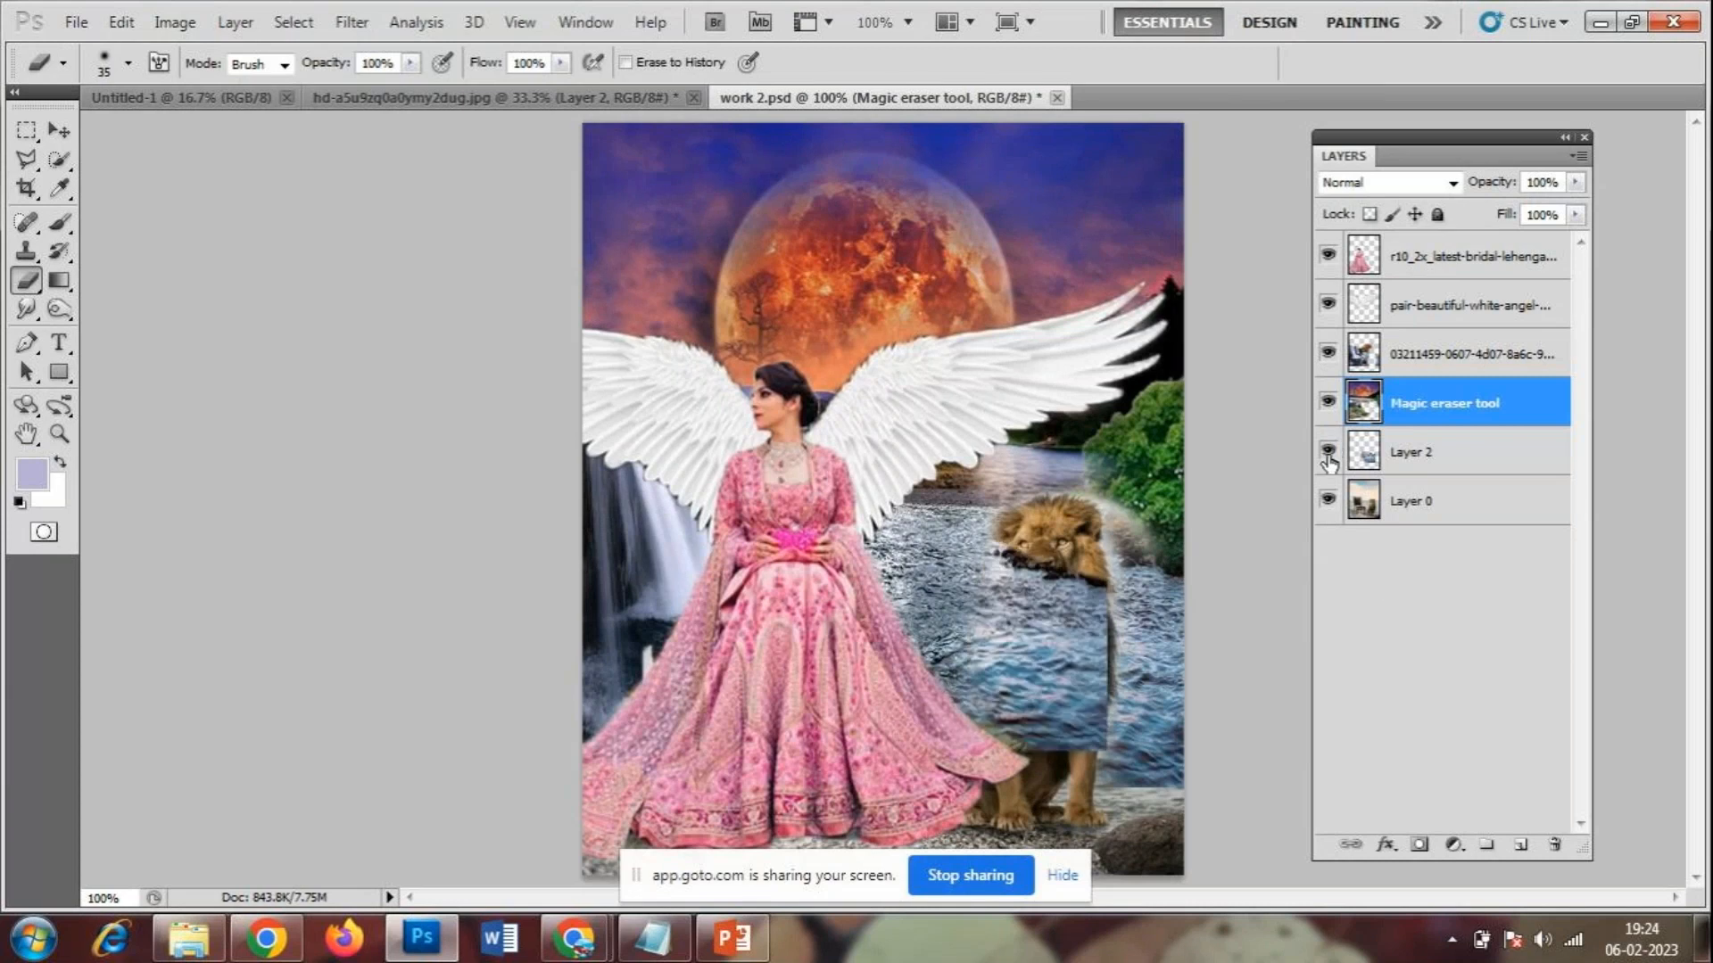
pyautogui.click(1328, 452)
pyautogui.click(1392, 452)
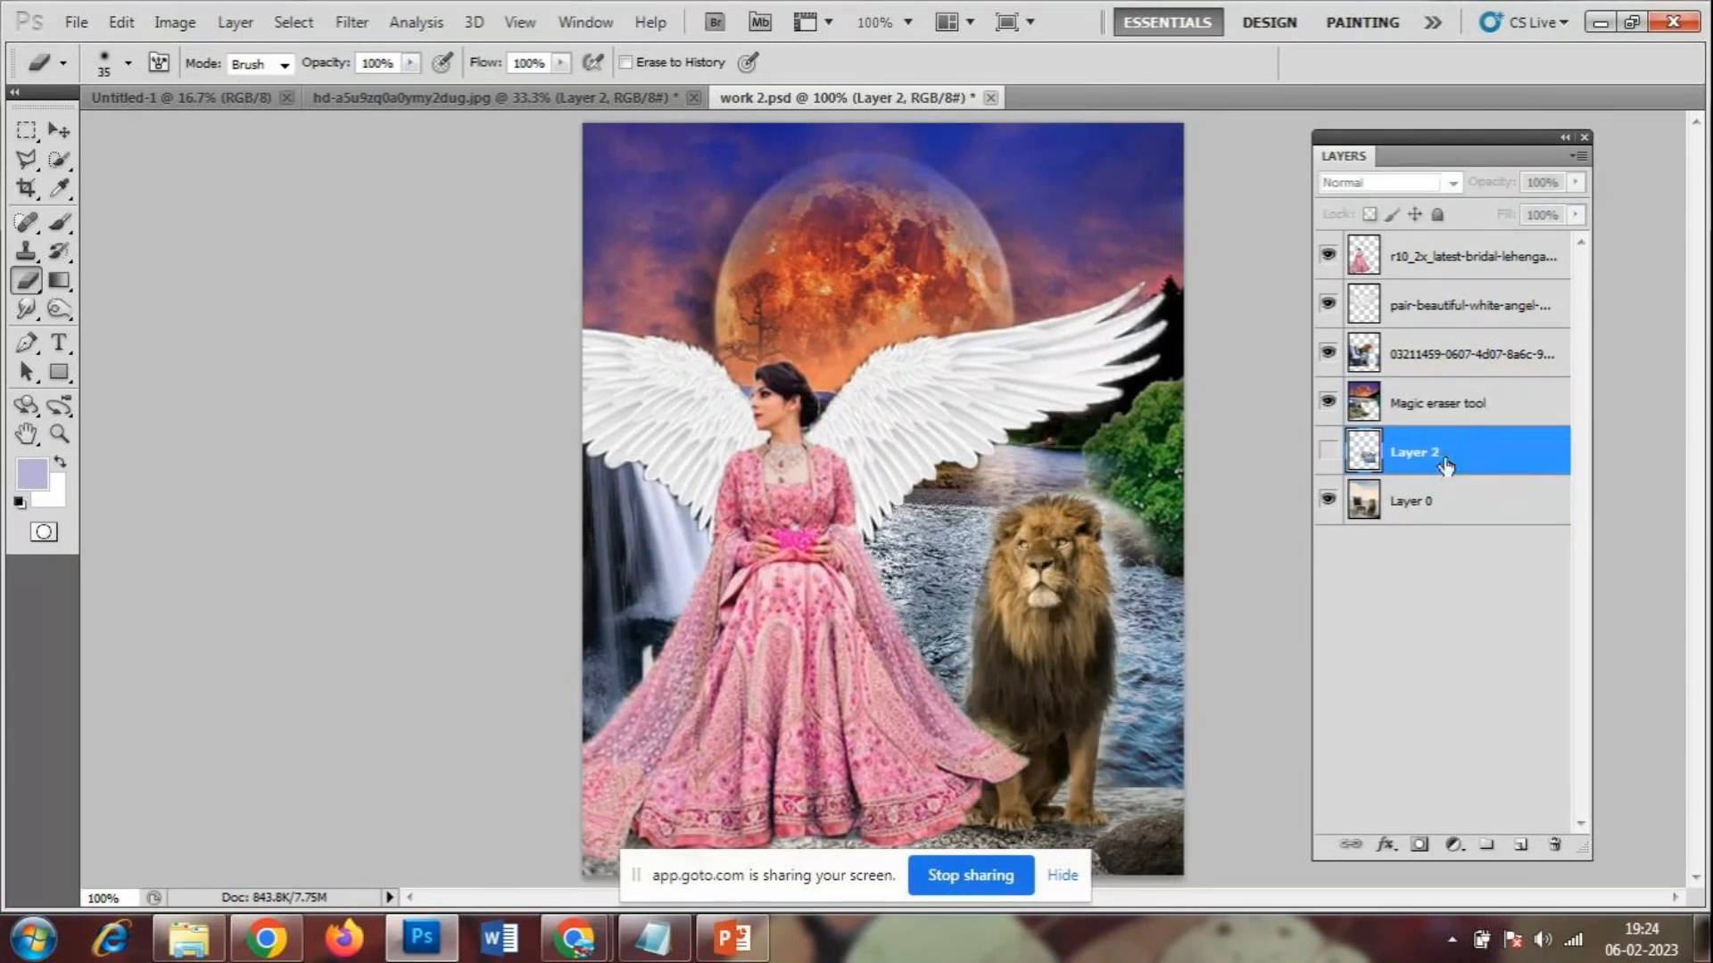
pyautogui.click(1554, 845)
pyautogui.click(757, 365)
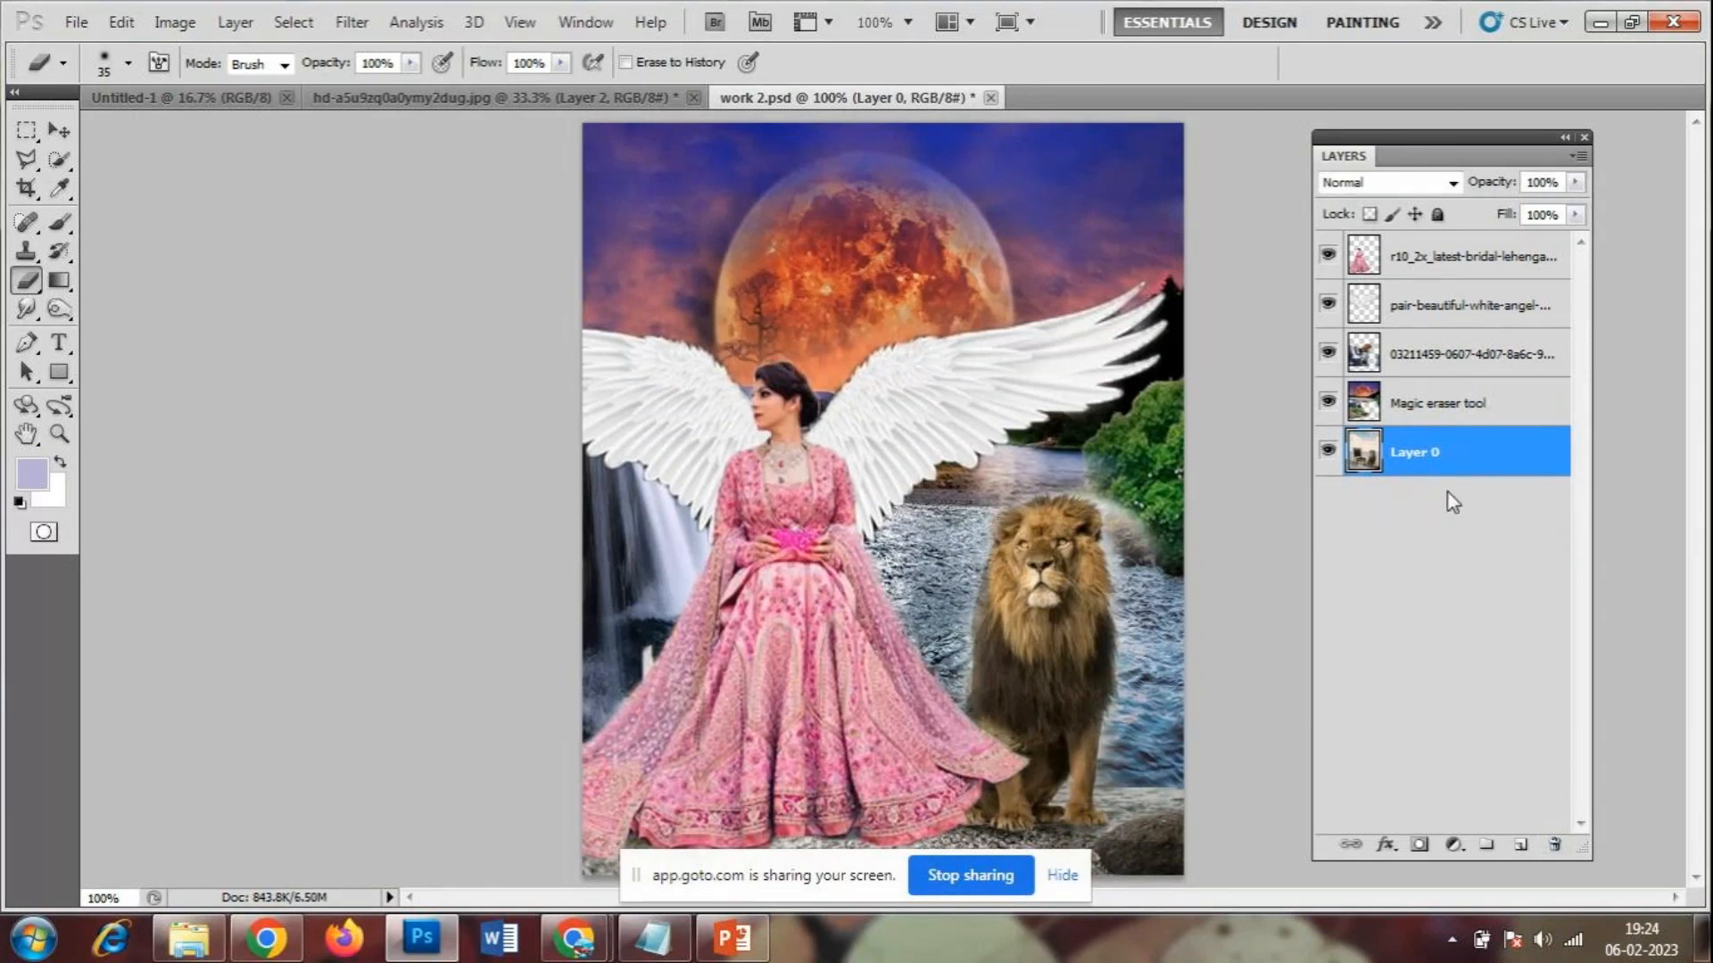
# - Compare the composite with the erased water layer and the Magic eraser tool layer shown and hidden, leaving only the water hidden
pyautogui.click(1328, 357)
pyautogui.click(1328, 357)
pyautogui.click(1328, 356)
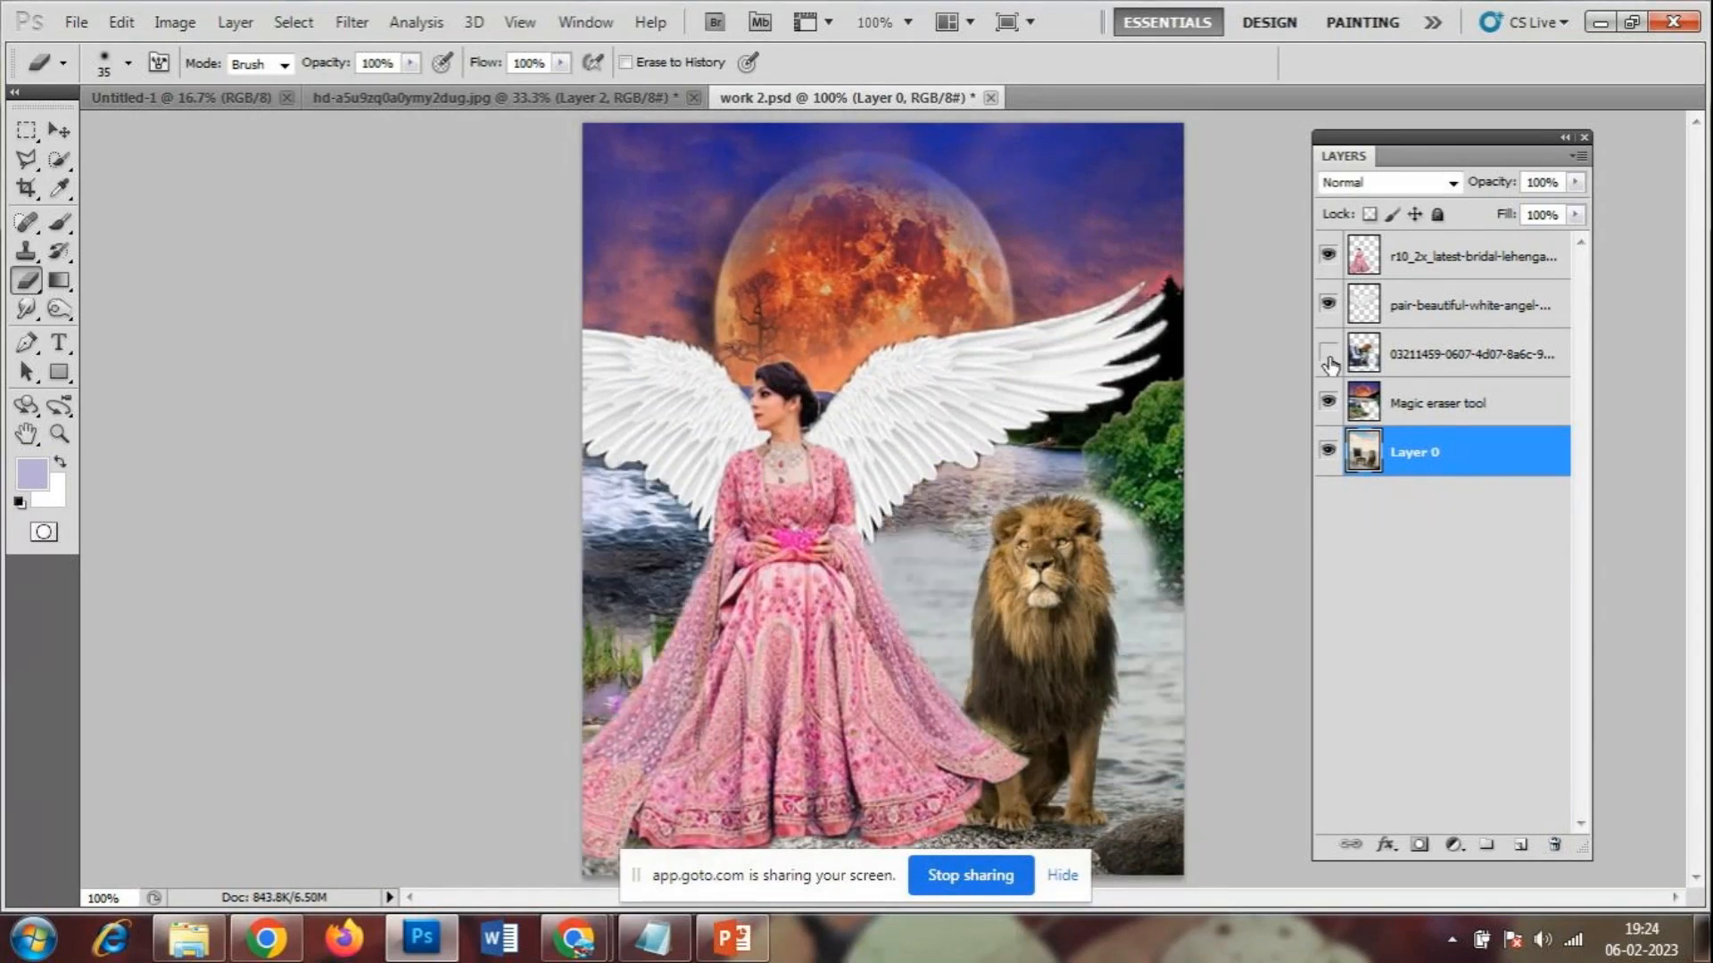
pyautogui.click(1328, 402)
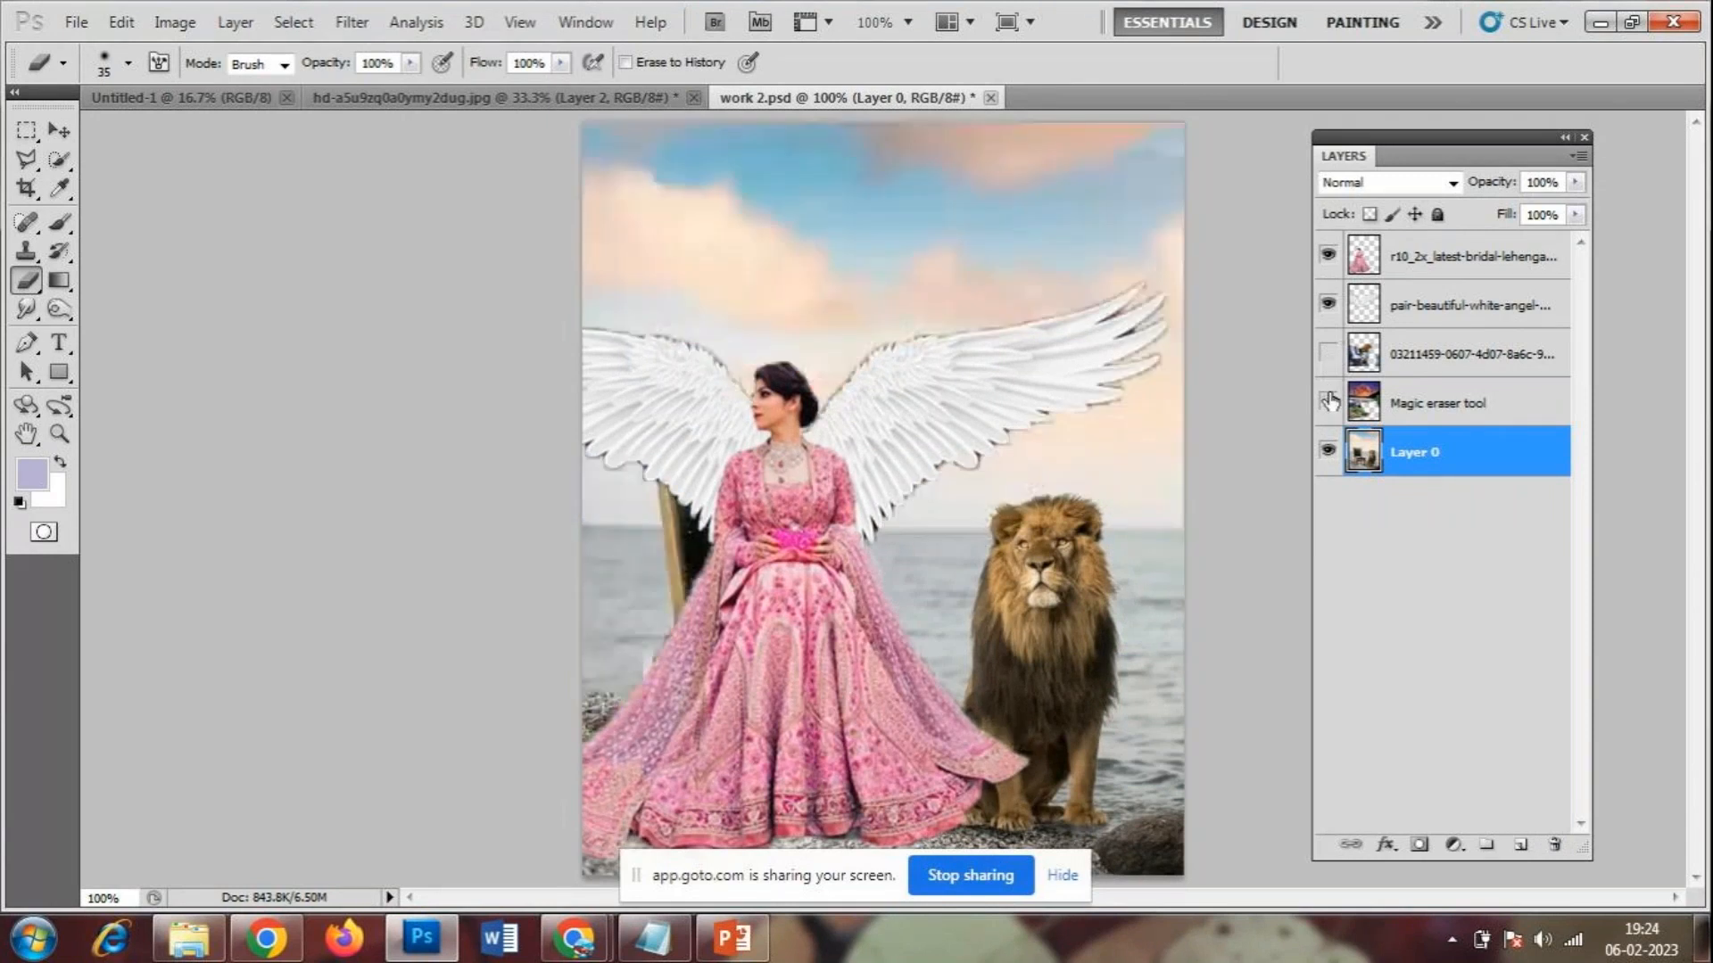
pyautogui.click(1328, 403)
pyautogui.click(1328, 403)
pyautogui.click(1329, 404)
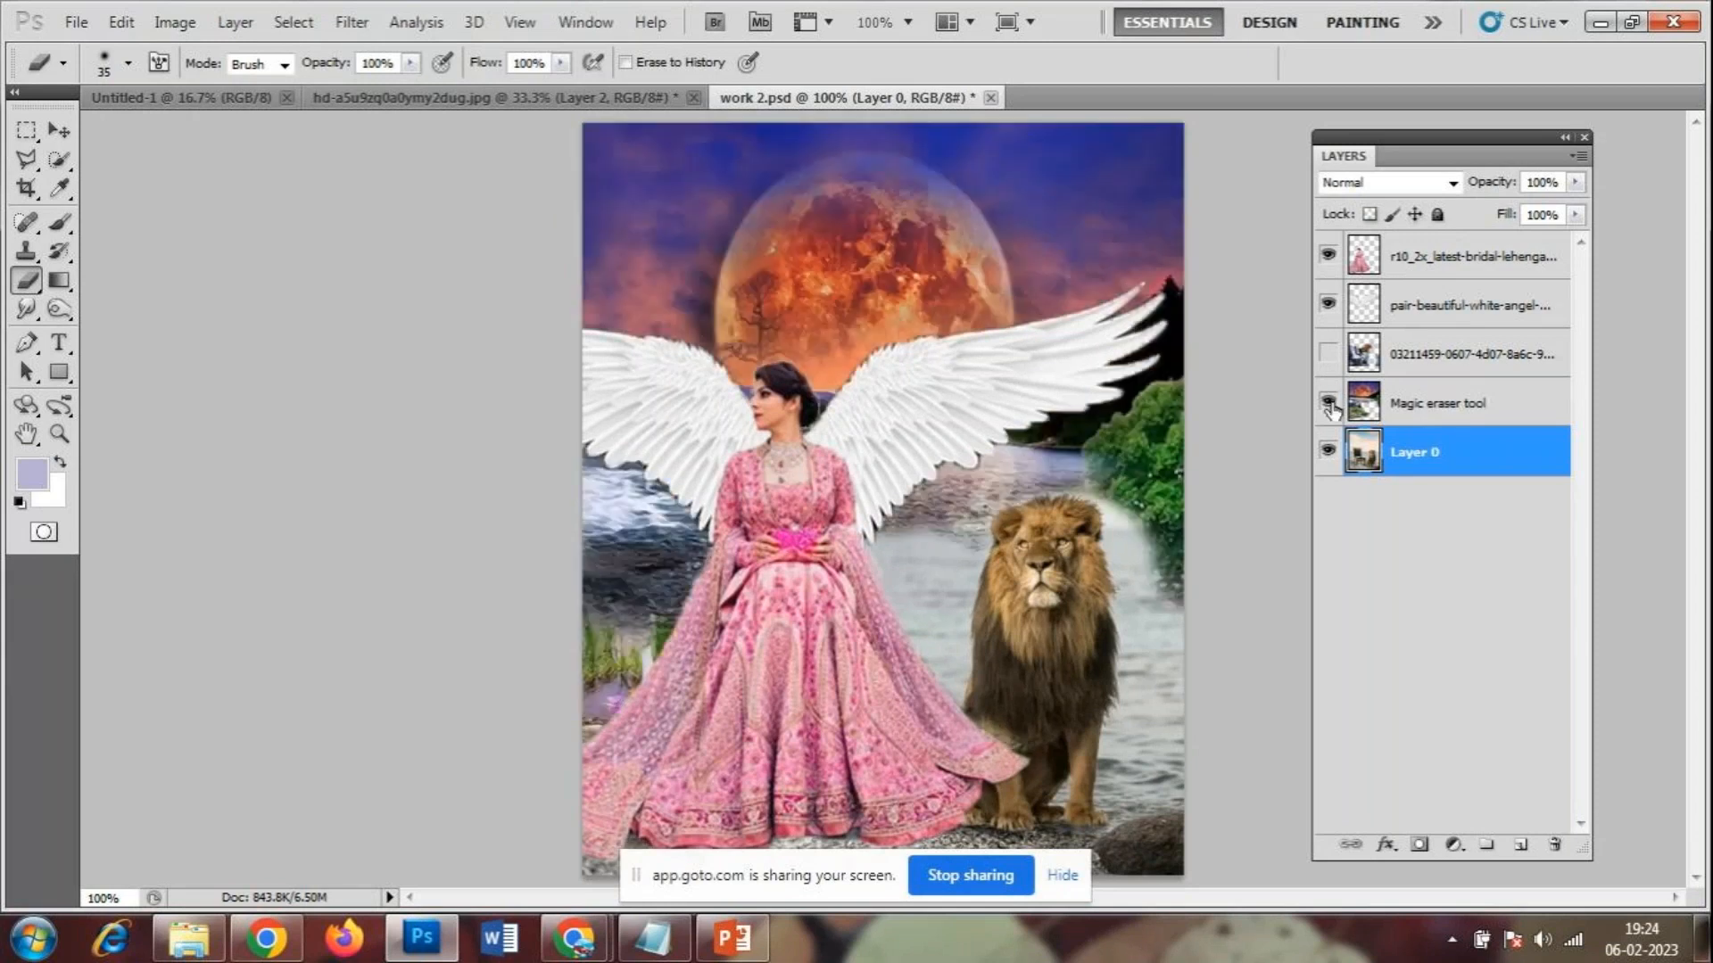
# - Erase the water beside the woman's sleeve on the Magic eraser tool layer with a 20 px Eraser to expose the chair
pyautogui.click(1445, 409)
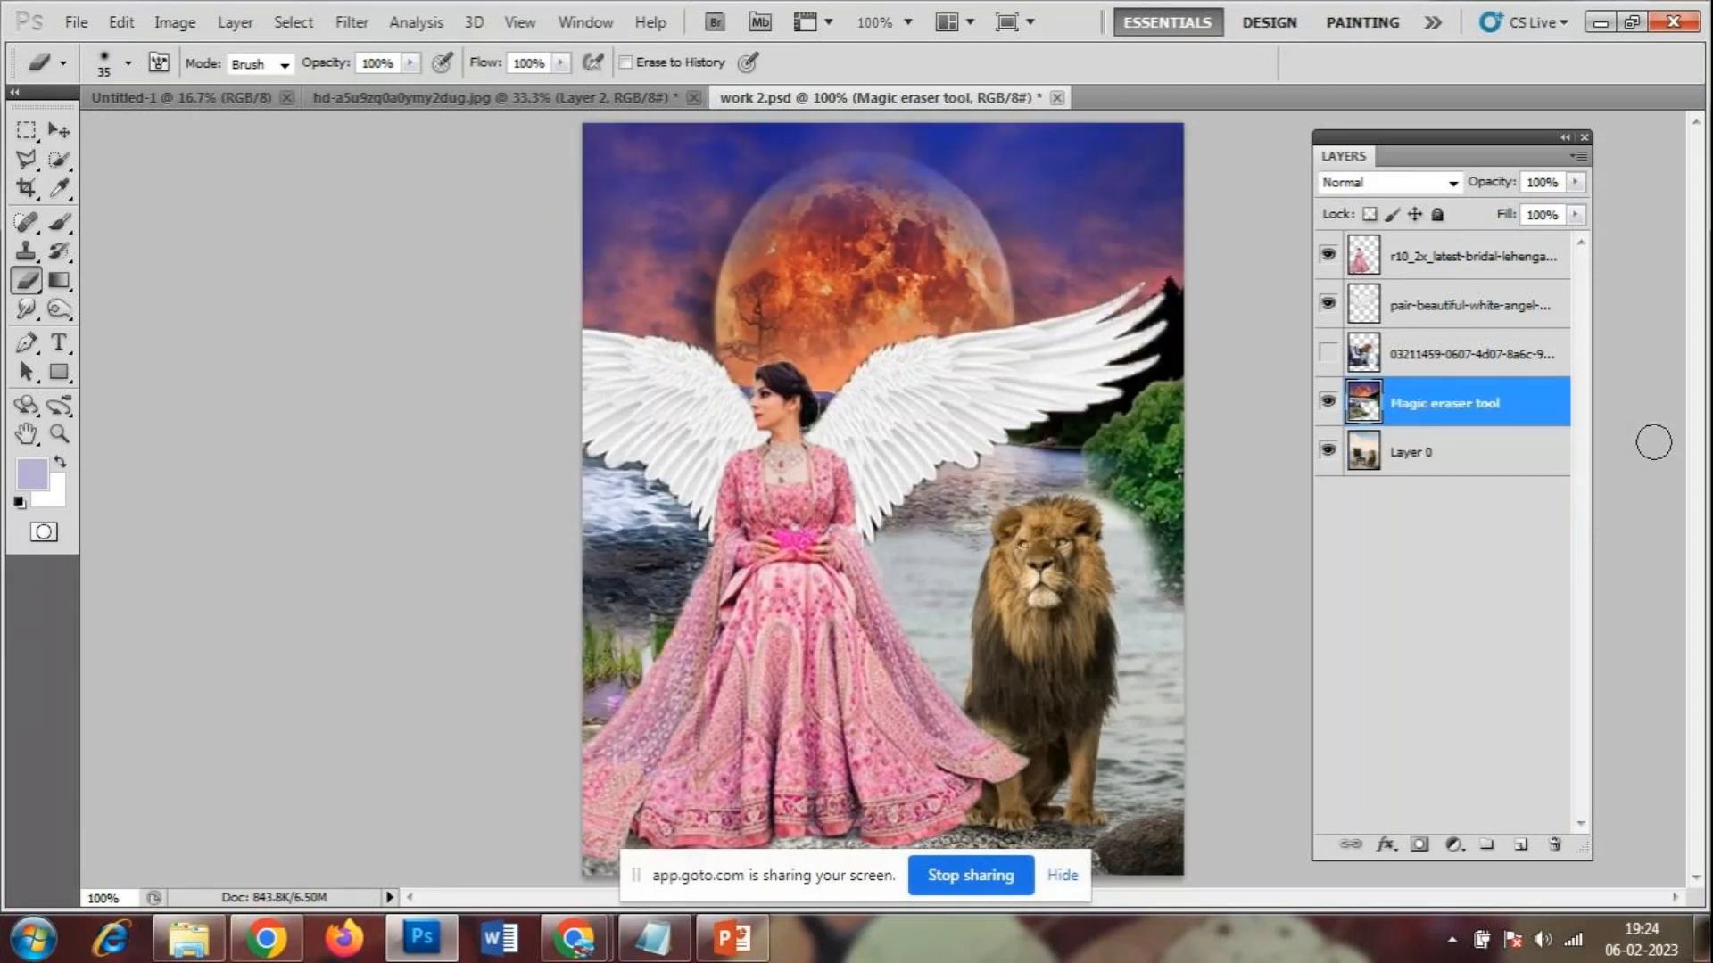
pyautogui.moveTo(683, 553)
pyautogui.mouseDown()
pyautogui.moveTo(680, 579)
pyautogui.moveTo(671, 500)
pyautogui.moveTo(667, 625)
pyautogui.moveTo(689, 567)
pyautogui.mouseUp()
pyautogui.hotkey('ctrl', '+')
pyautogui.hotkey('ctrl', '+')
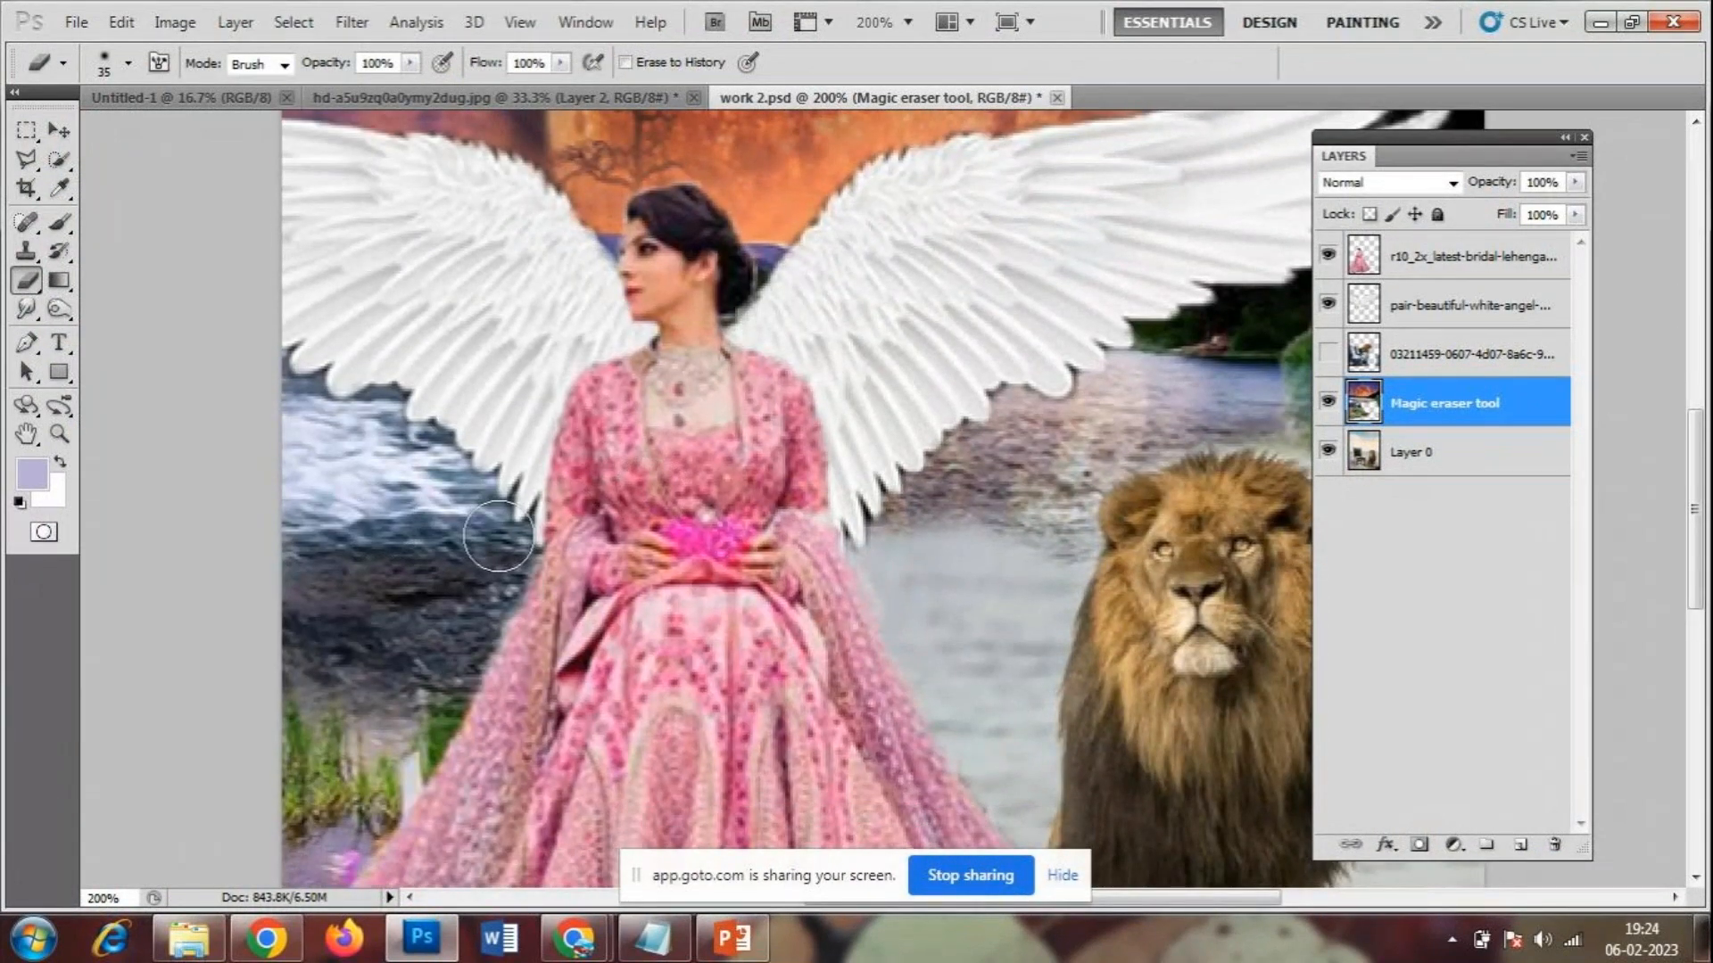
pyautogui.press('[')
pyautogui.click(128, 64)
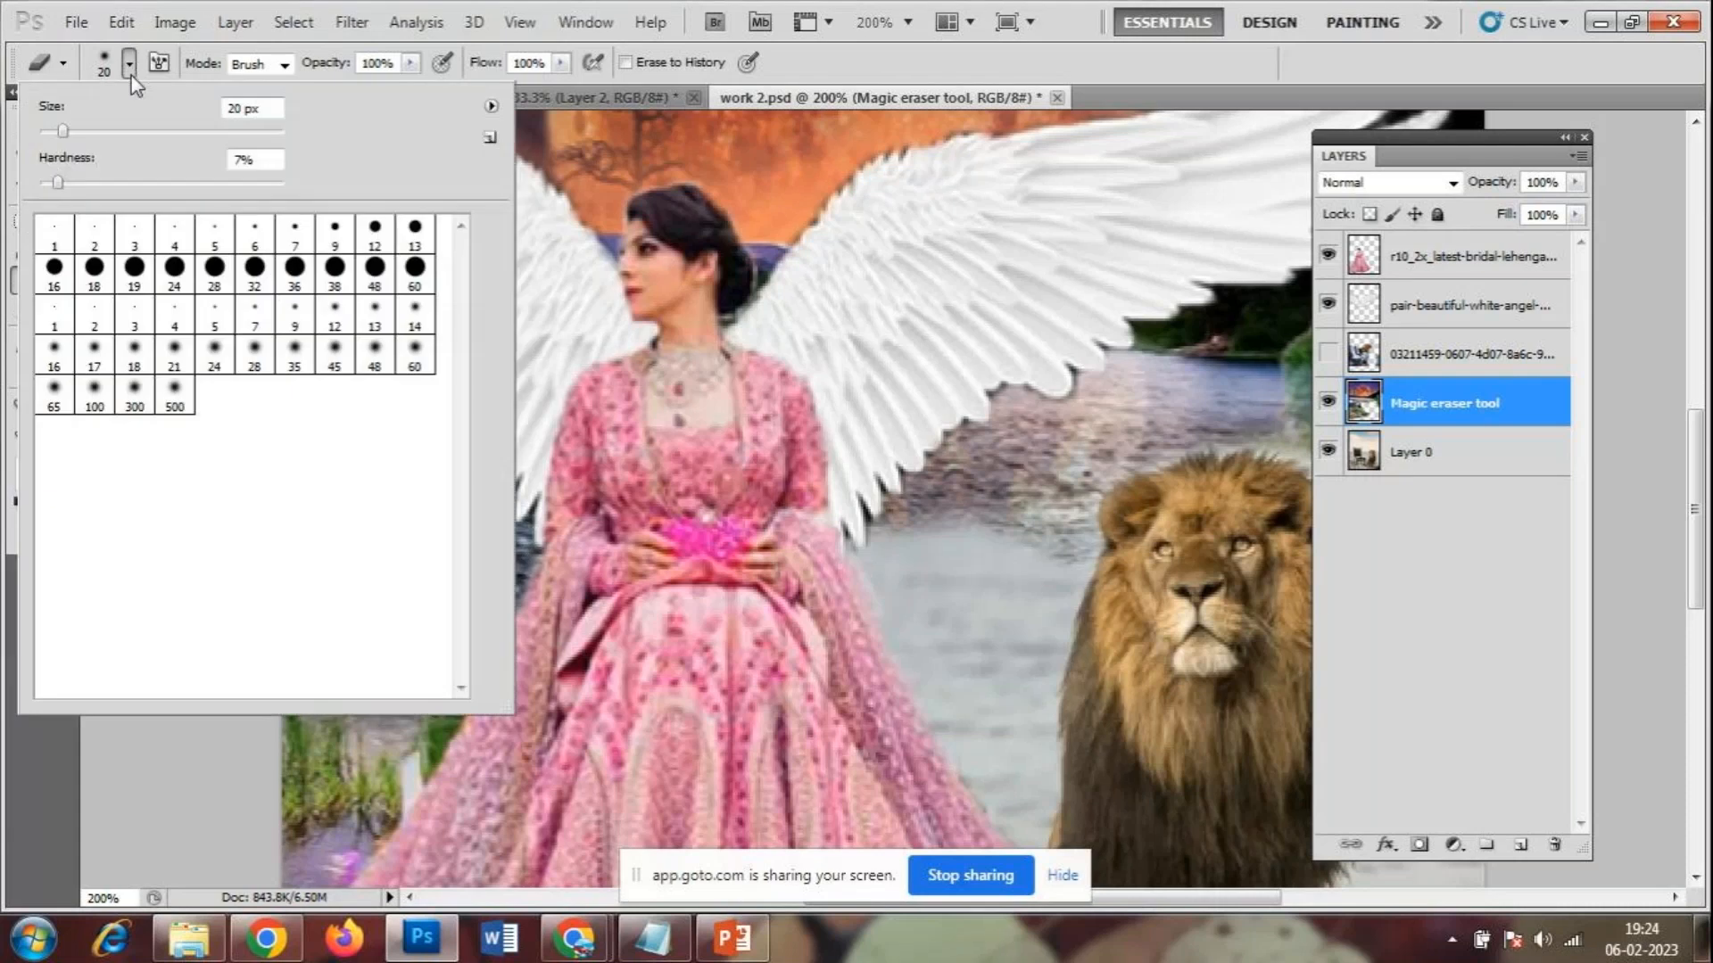
pyautogui.click(1013, 67)
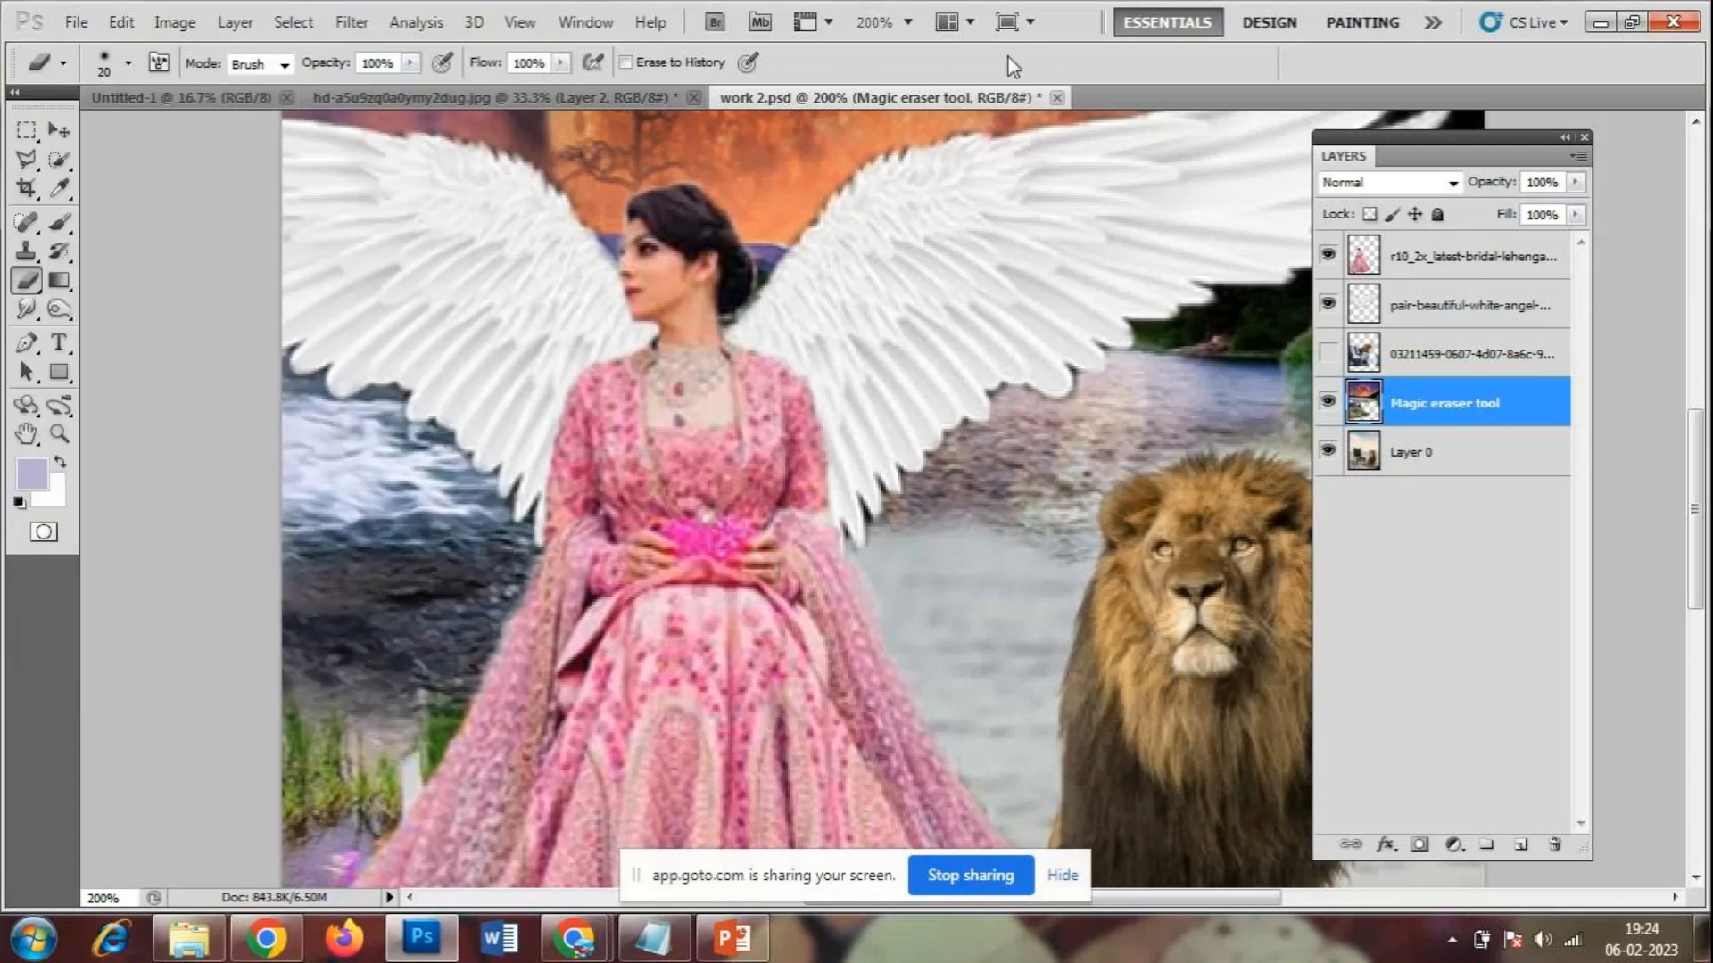
pyautogui.moveTo(479, 486)
pyautogui.mouseDown()
pyautogui.moveTo(478, 683)
pyautogui.moveTo(466, 460)
pyautogui.moveTo(510, 542)
pyautogui.moveTo(473, 662)
pyautogui.moveTo(455, 448)
pyautogui.mouseUp()
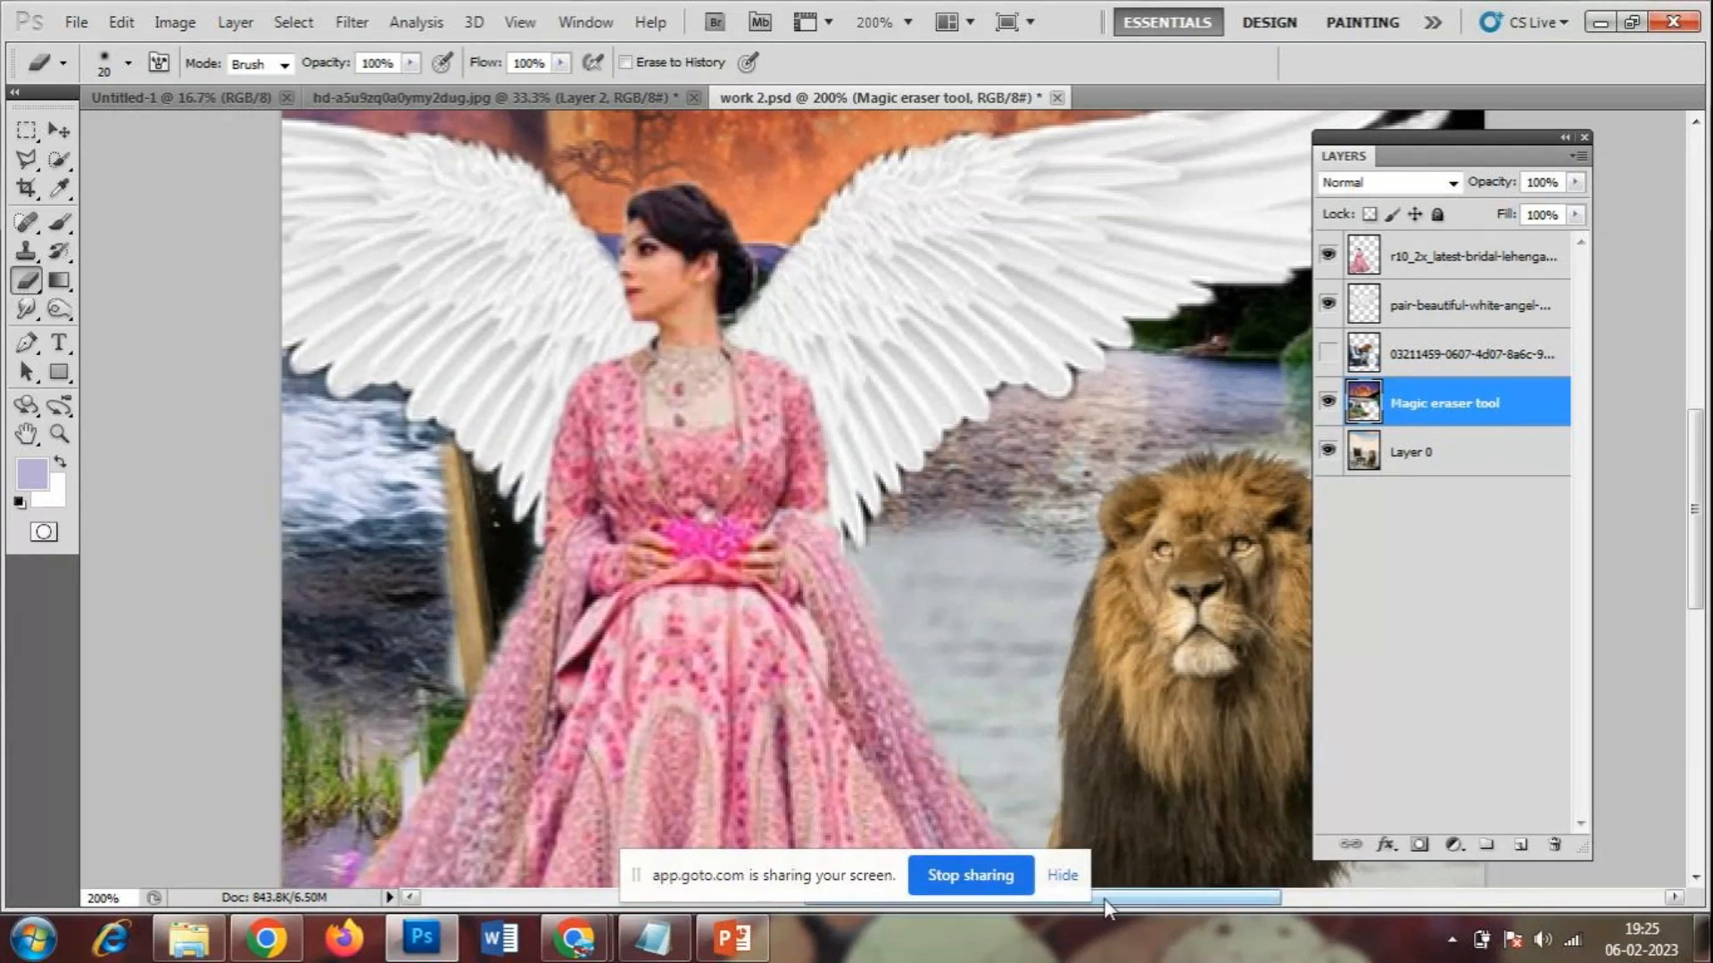
pyautogui.hotkey('ctrl', '-')
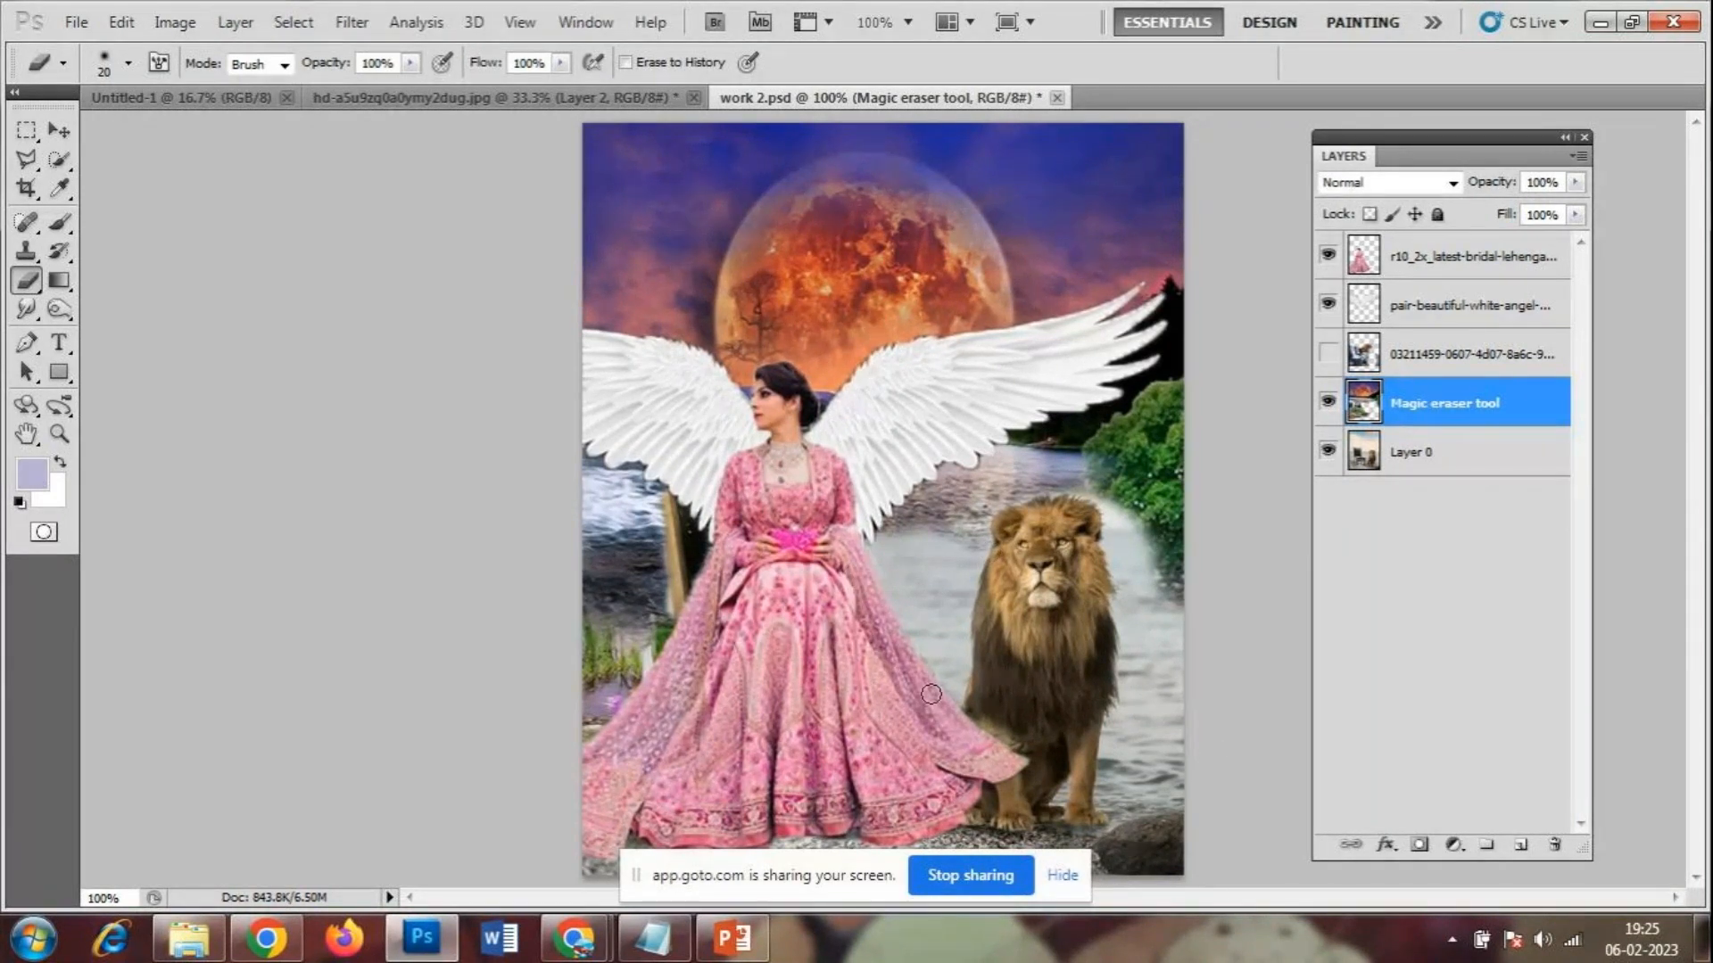
# - Inspect the area between the dress and the lion, and toggle the erased water, wings and Magic eraser tool layers
pyautogui.hotkey('ctrl', '+')
pyautogui.scroll(-5, 1013, 545)
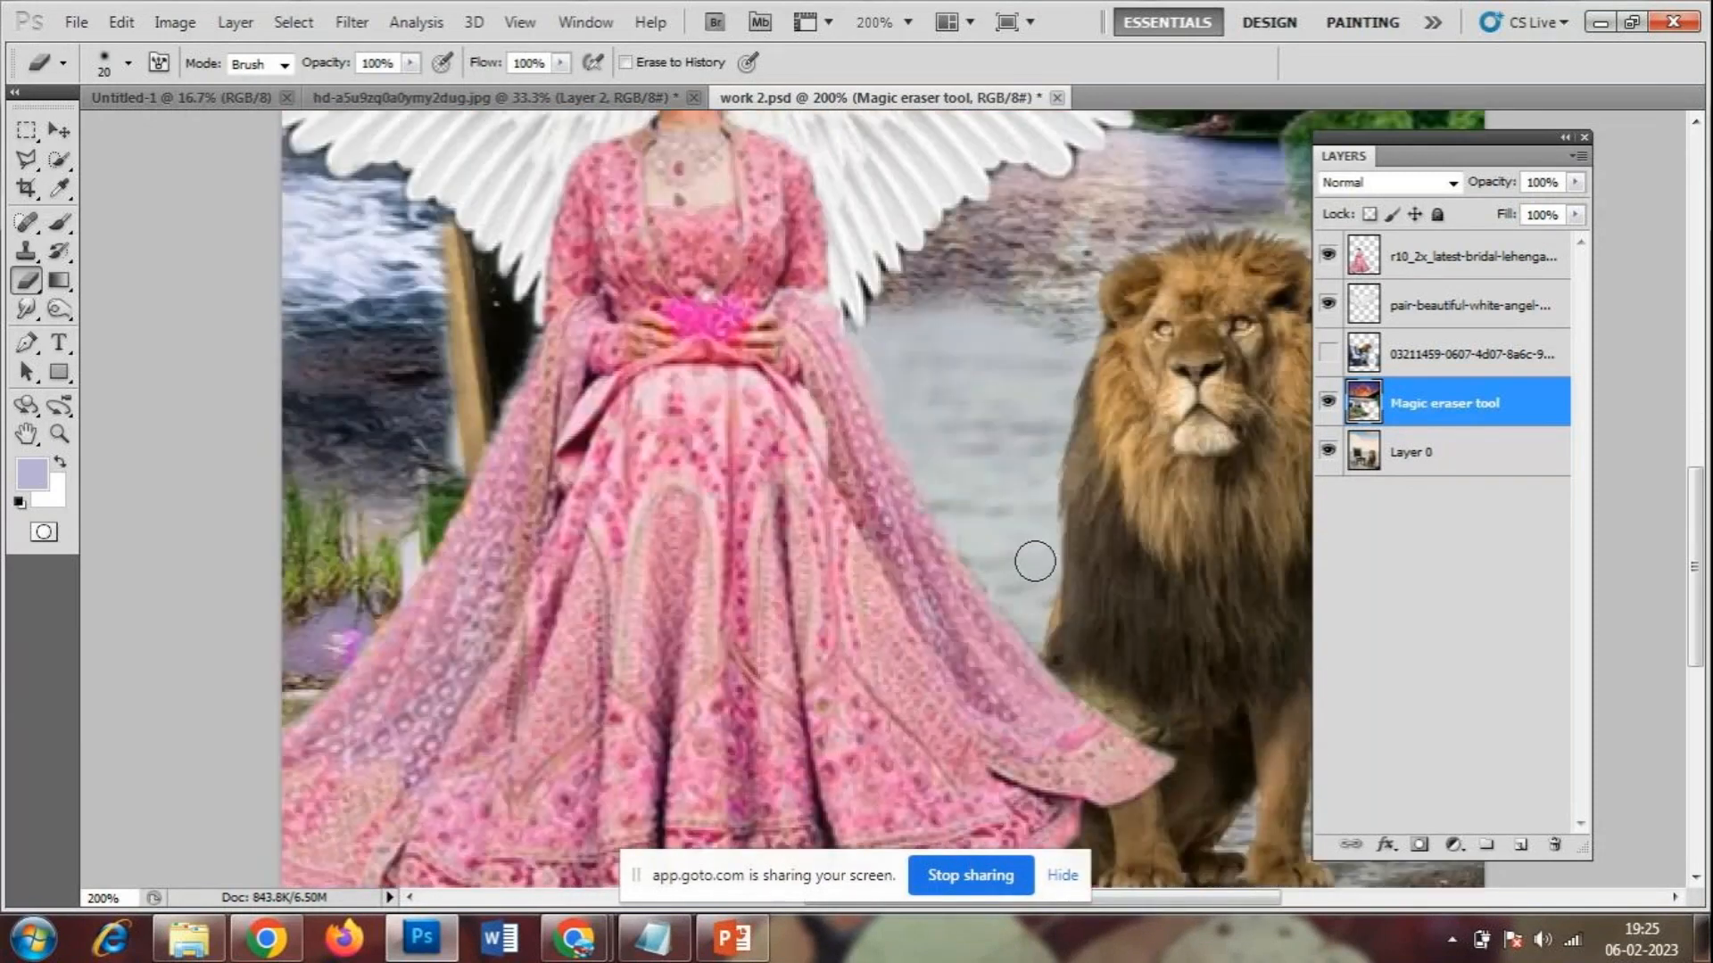
pyautogui.hotkey('ctrl', '-')
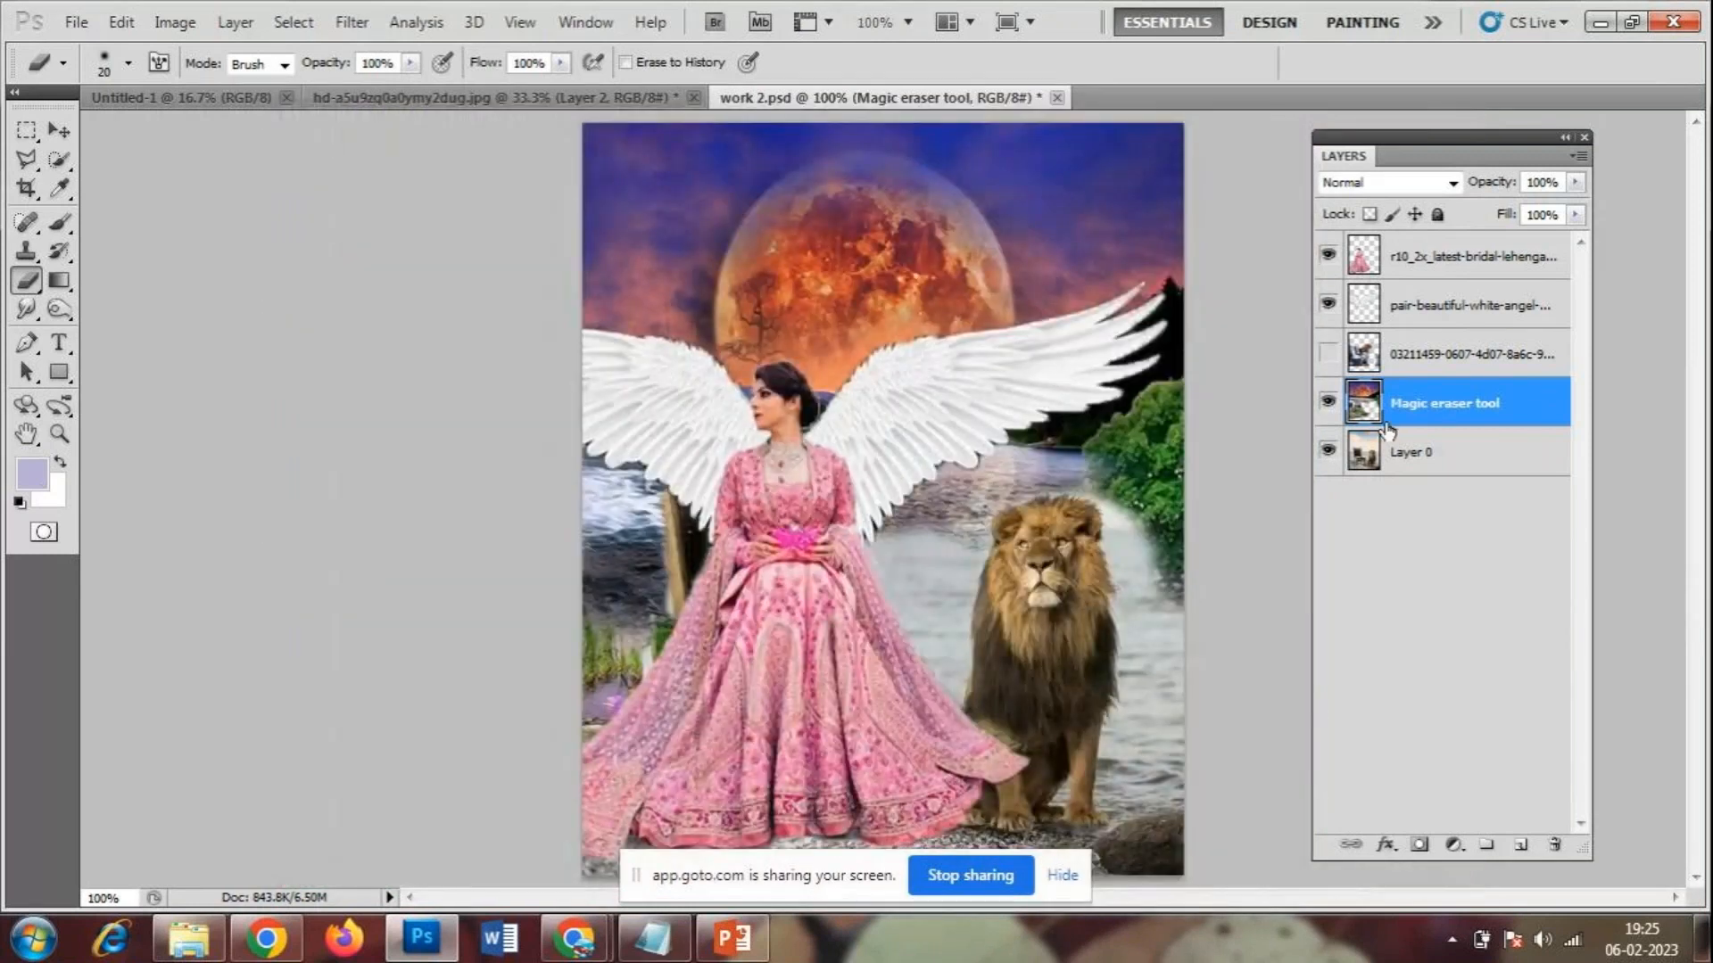
pyautogui.click(1328, 354)
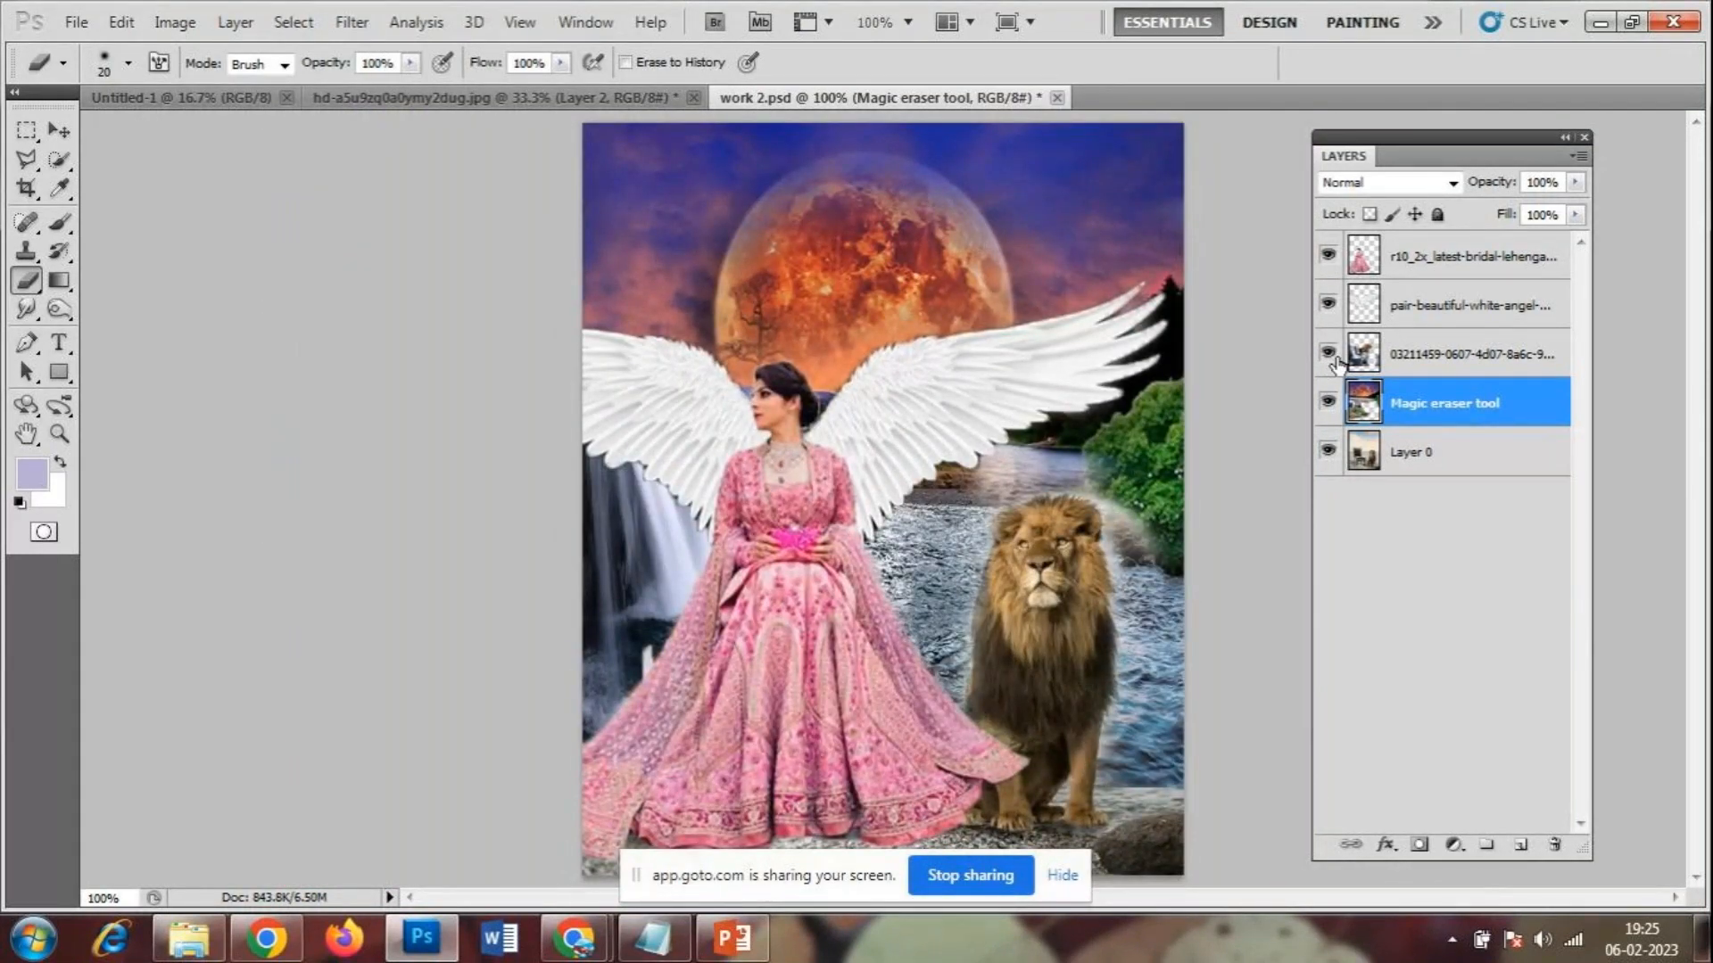
pyautogui.click(1329, 355)
pyautogui.click(1329, 306)
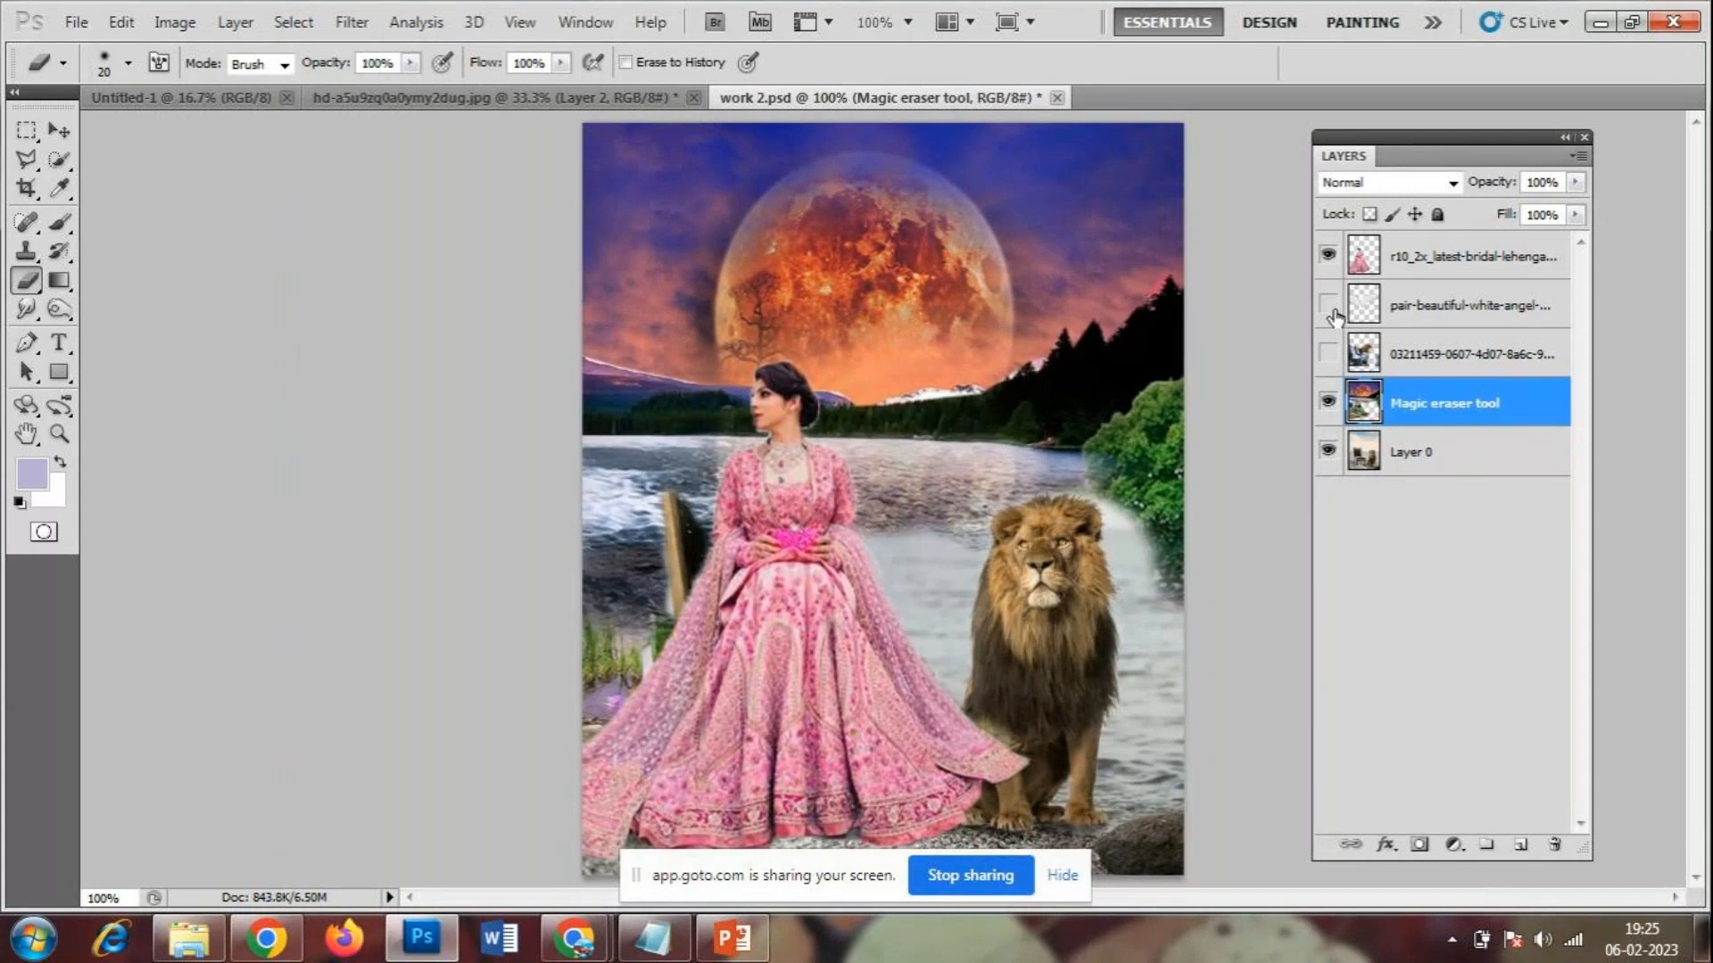
pyautogui.click(1329, 305)
pyautogui.click(1329, 401)
pyautogui.click(1329, 404)
pyautogui.click(1329, 405)
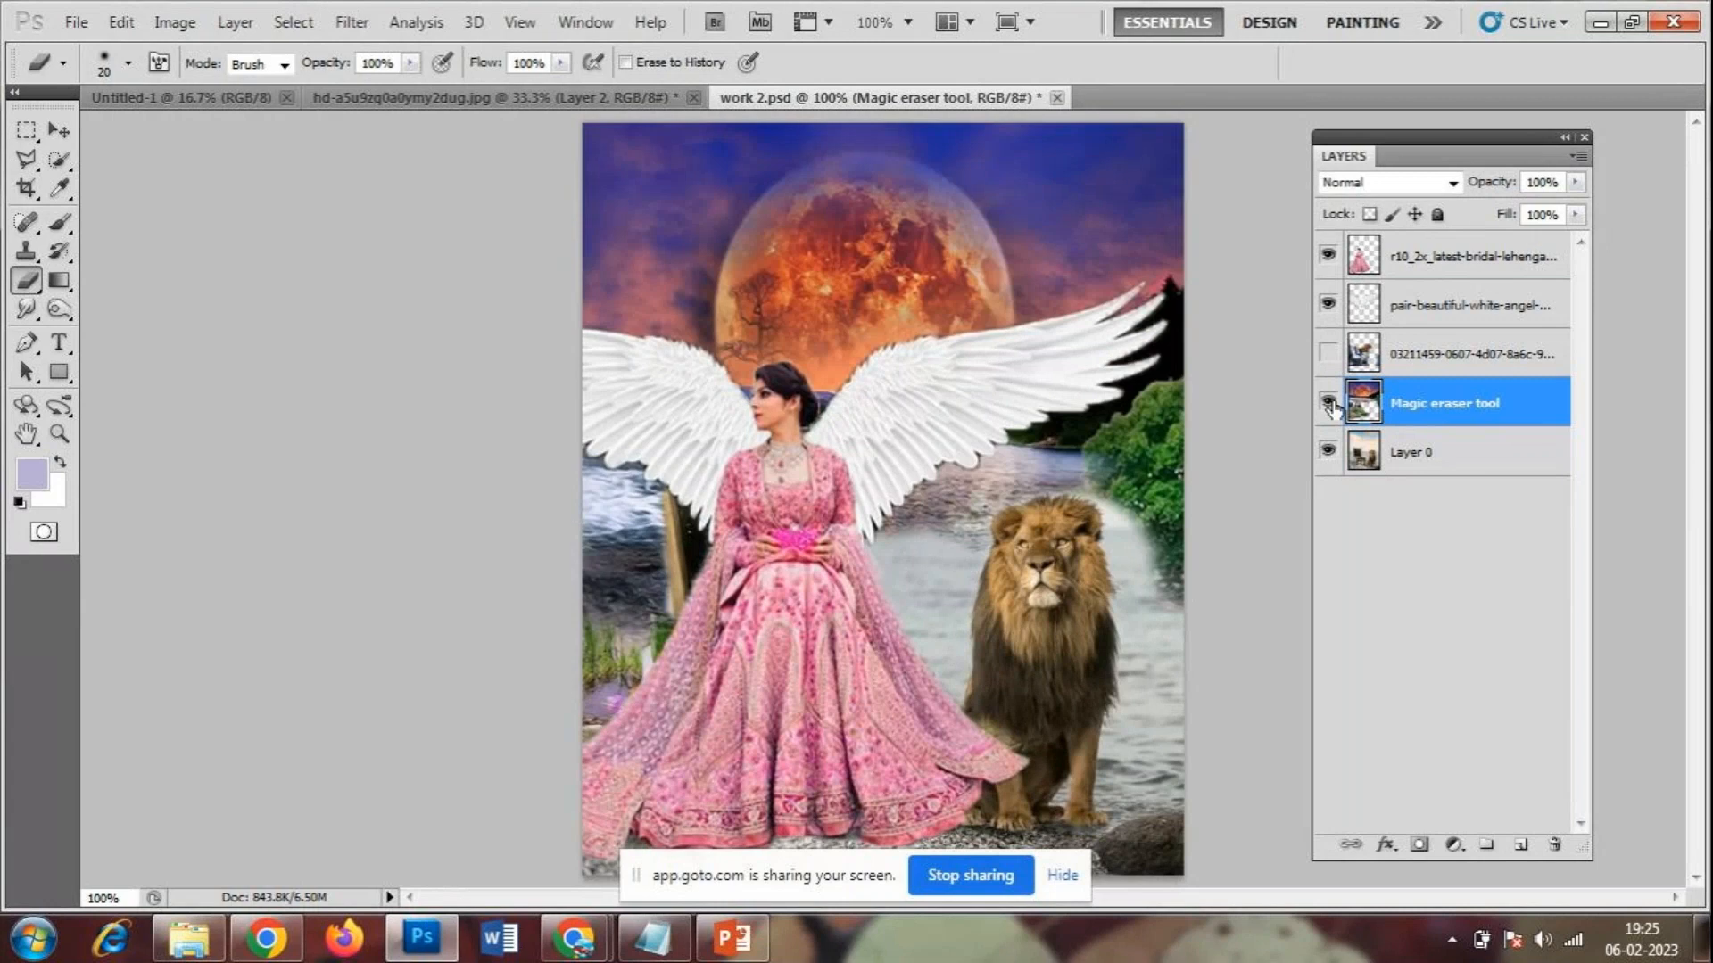
# - Toggle Layer 0's visibility to examine the areas erased from the Magic eraser tool layer around the chair and lion
pyautogui.click(1330, 455)
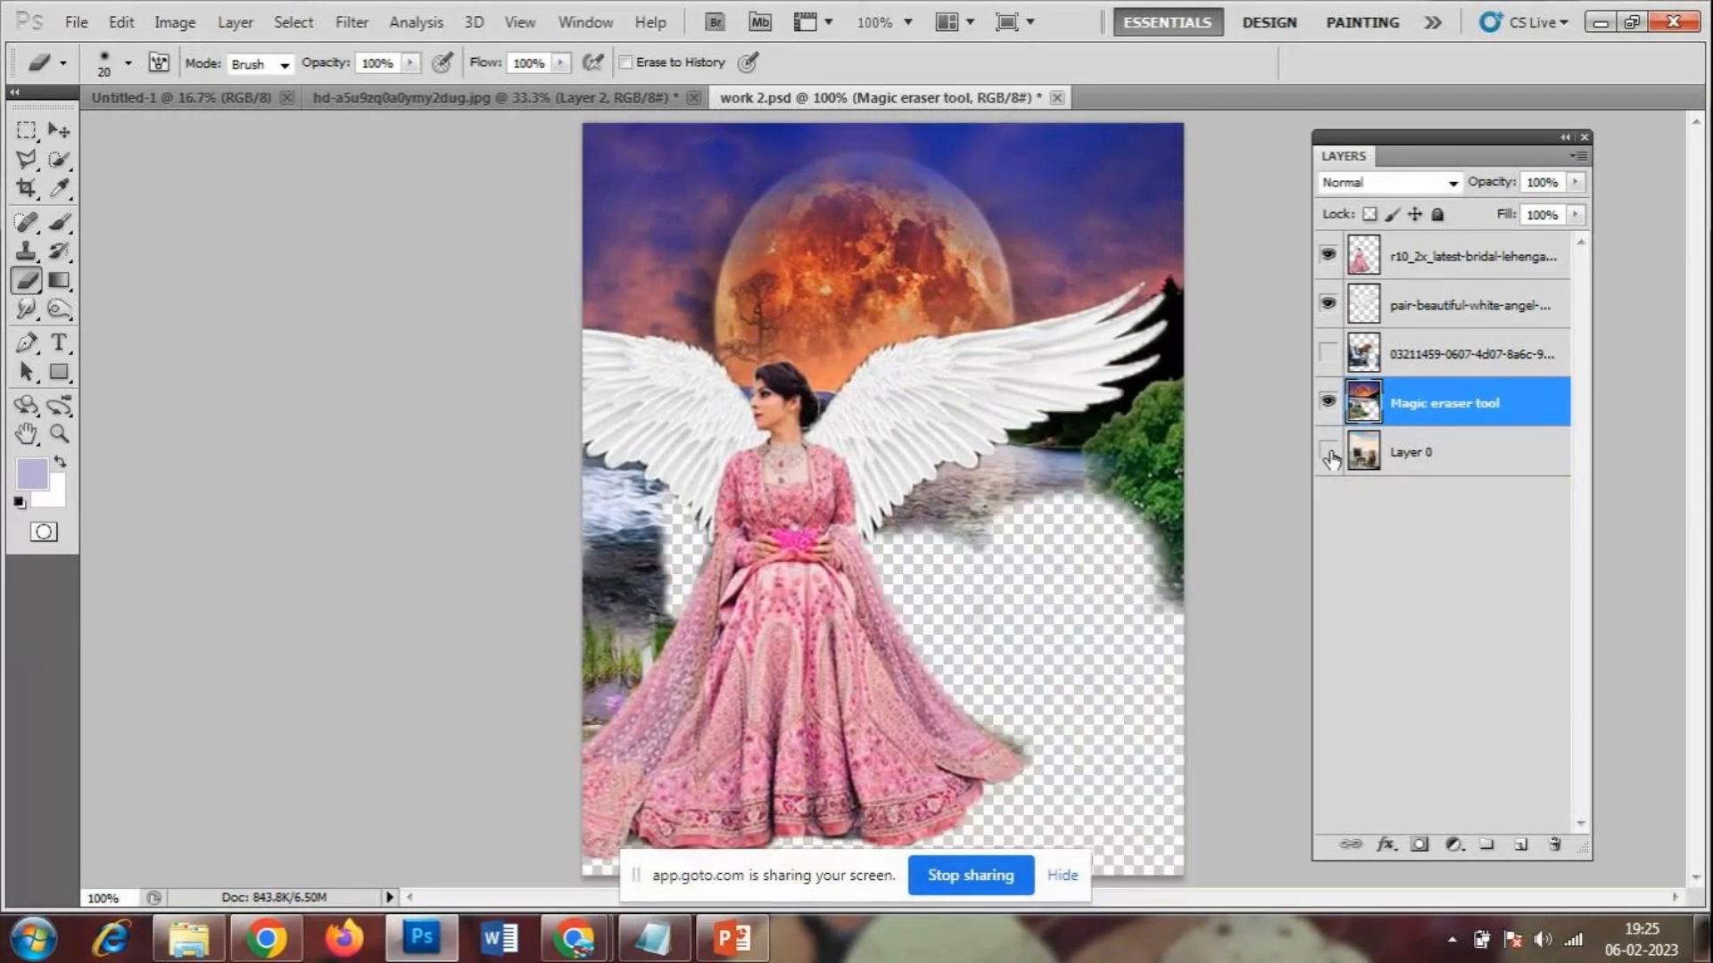
pyautogui.click(1329, 453)
pyautogui.click(1330, 454)
pyautogui.click(1330, 451)
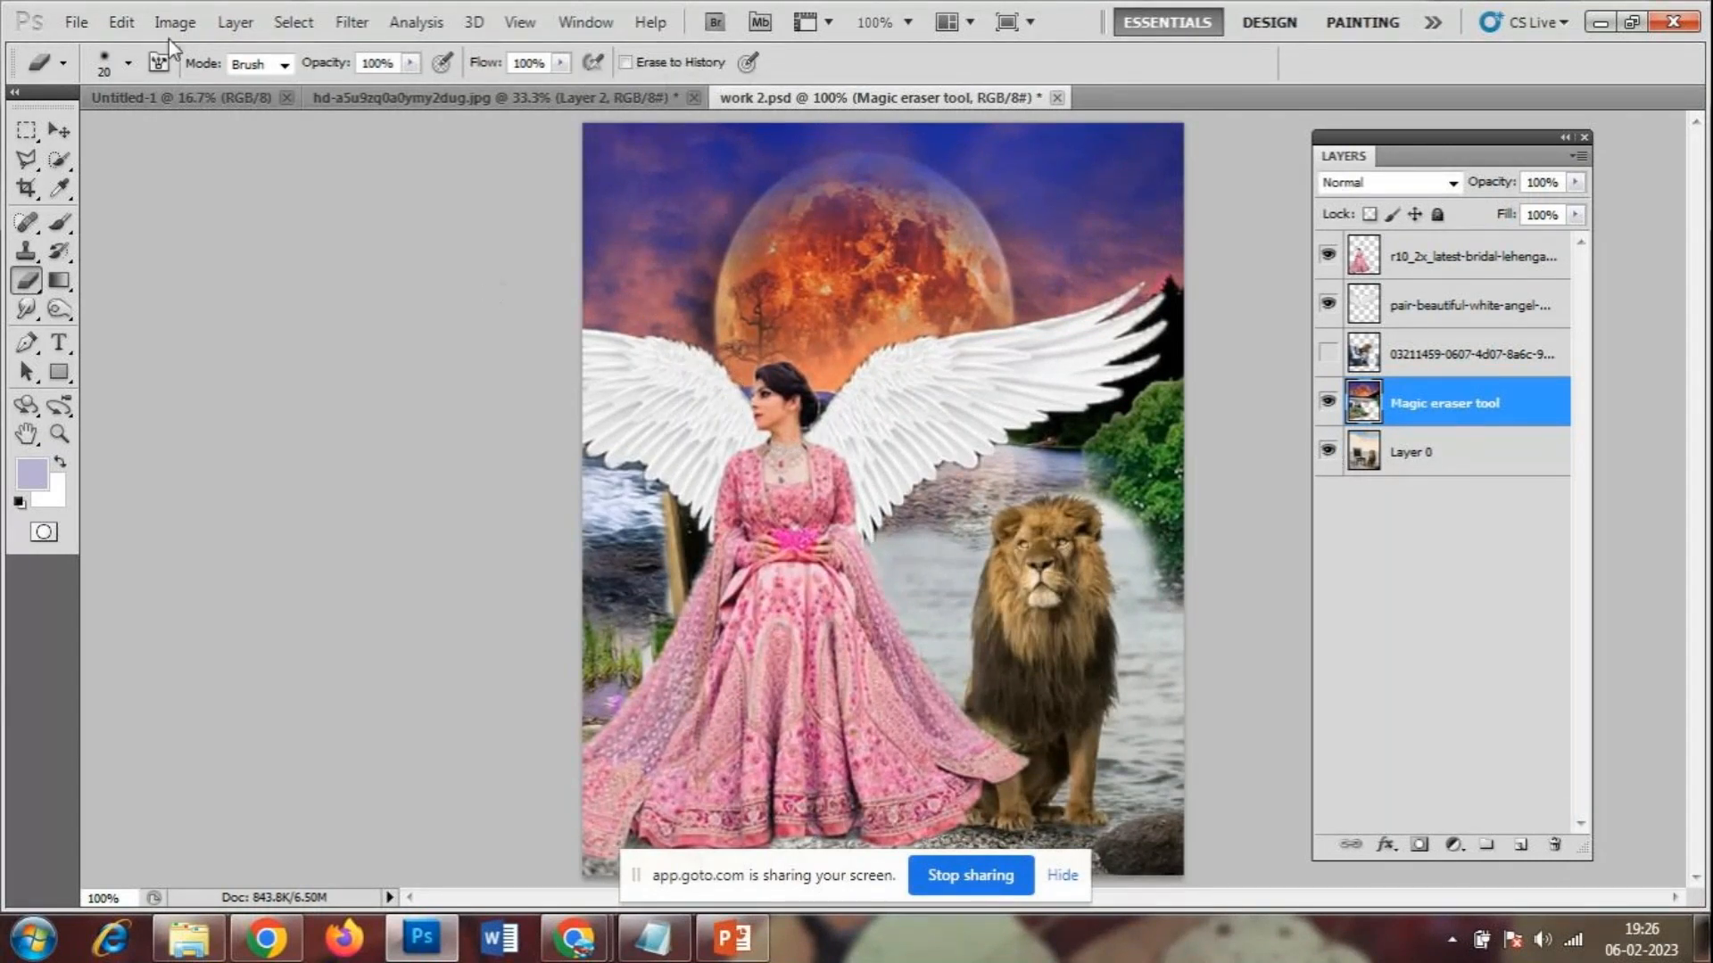
# - Save the composite as a new Photoshop file named work 3 in the my photoshop works folder, keeping layers and Maximize Compatibility
pyautogui.click(78, 20)
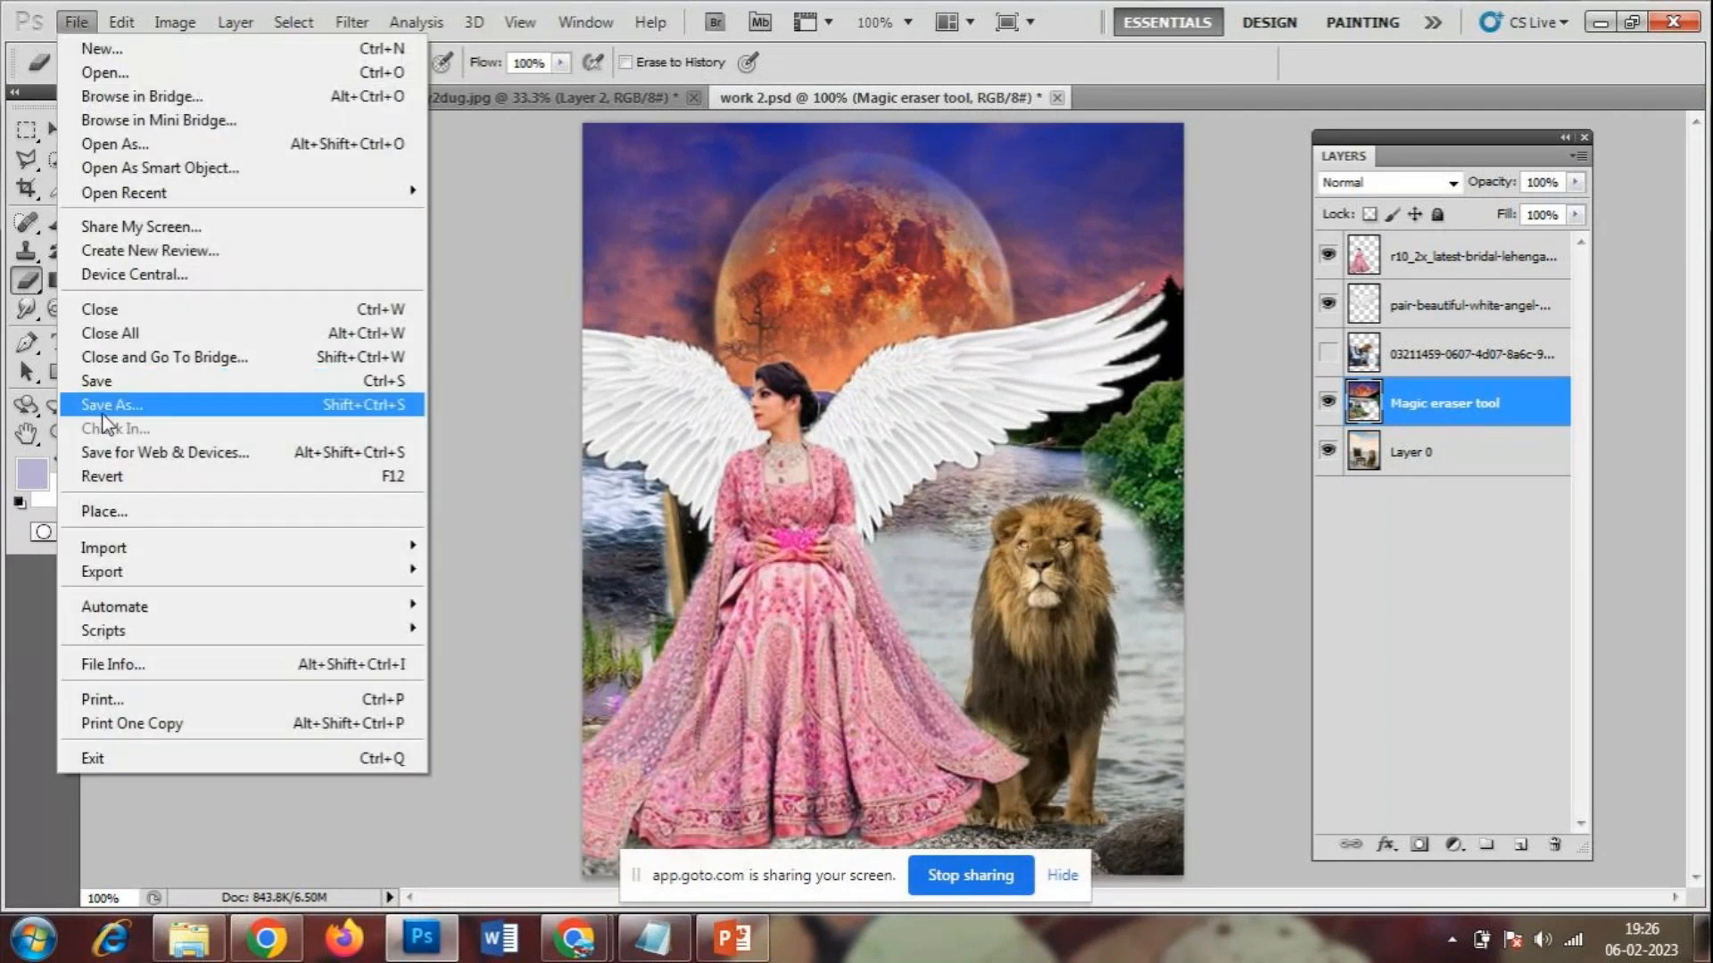
pyautogui.click(112, 404)
pyautogui.rightClick(833, 335)
pyautogui.click(874, 436)
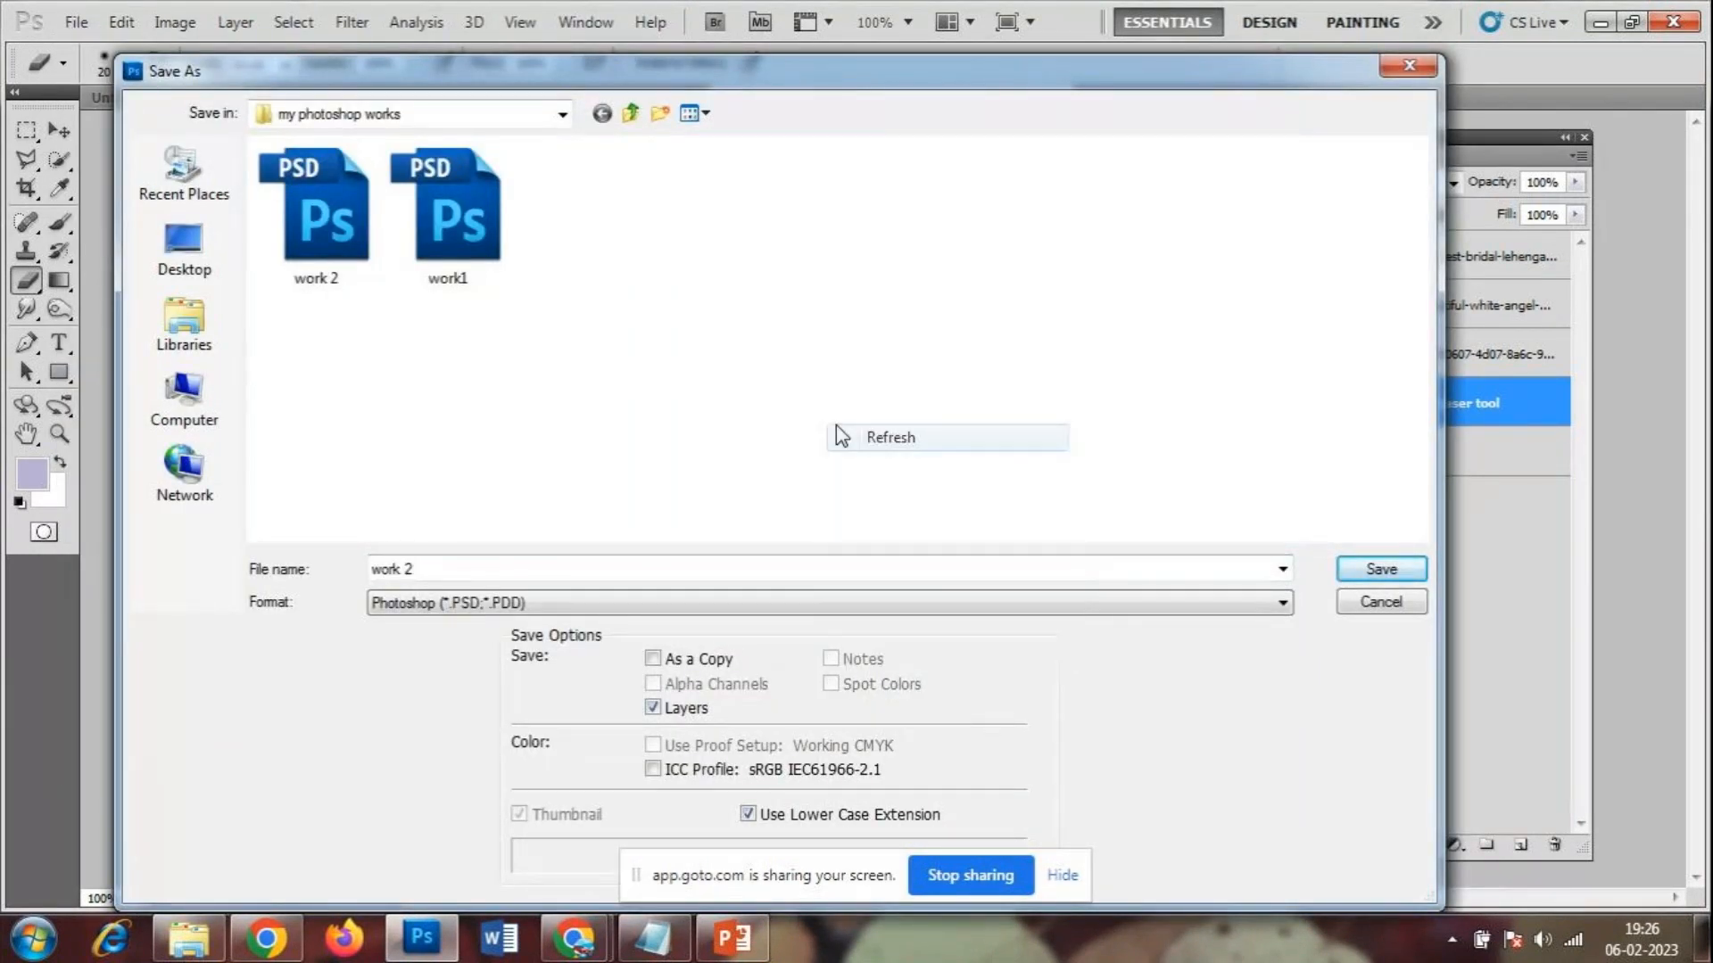
pyautogui.click(512, 562)
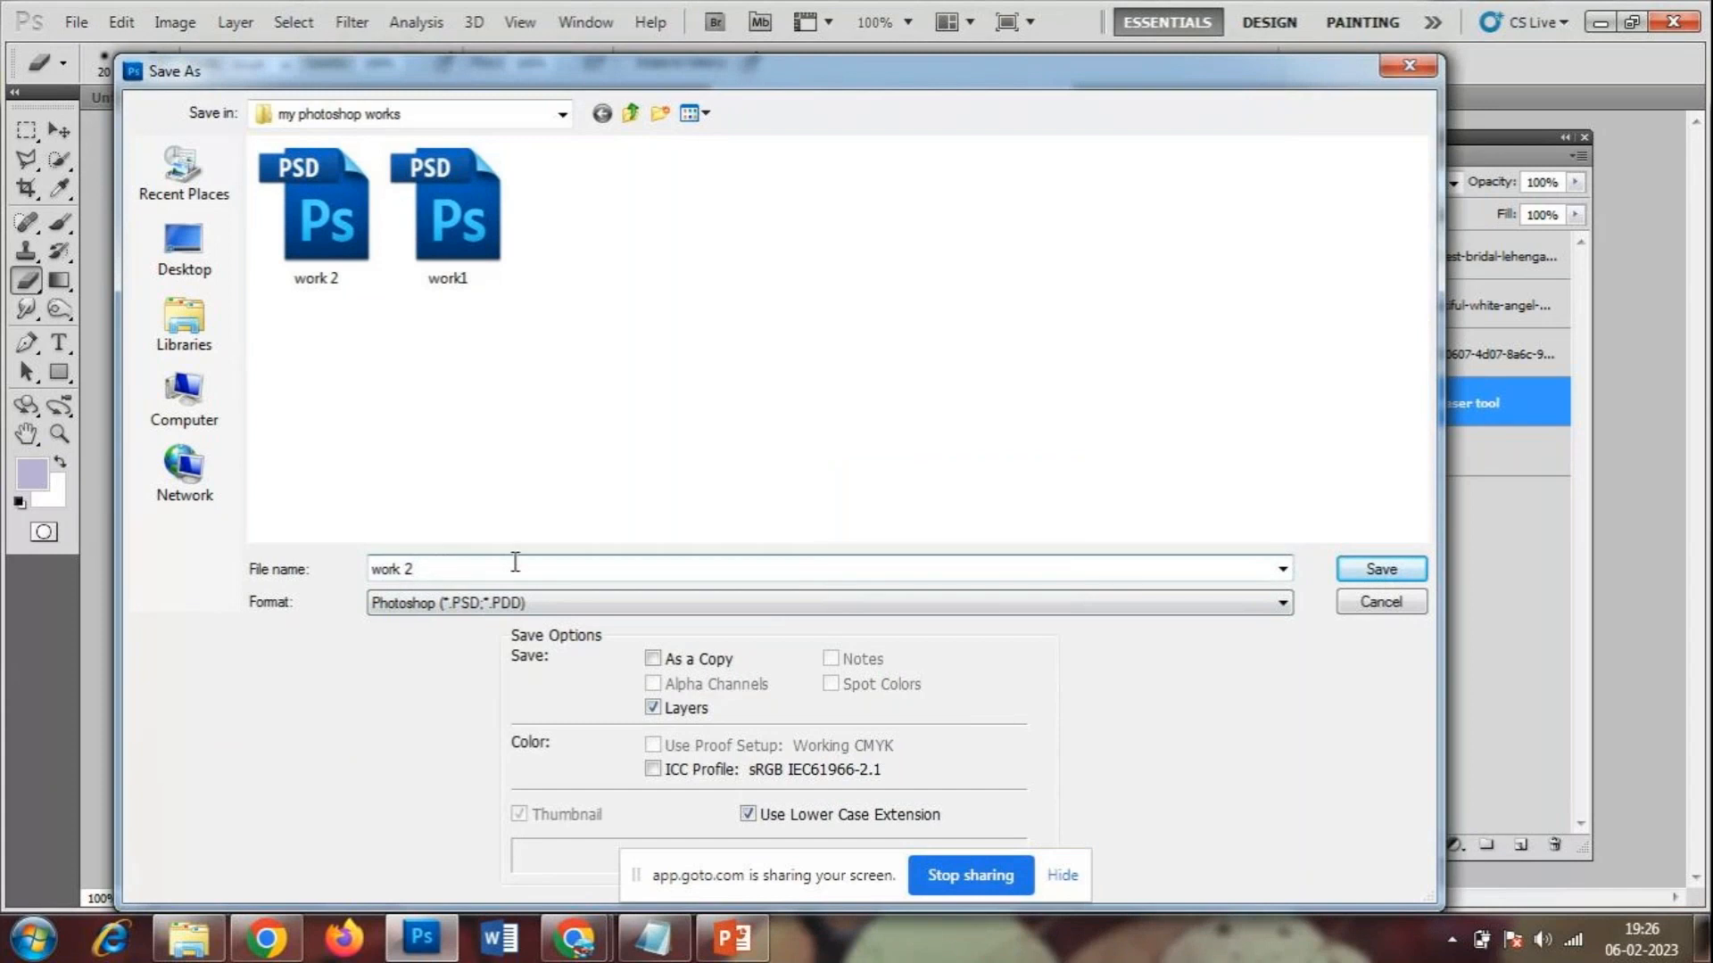
pyautogui.press('BackSpace')
pyautogui.write('3')
pyautogui.click(1397, 578)
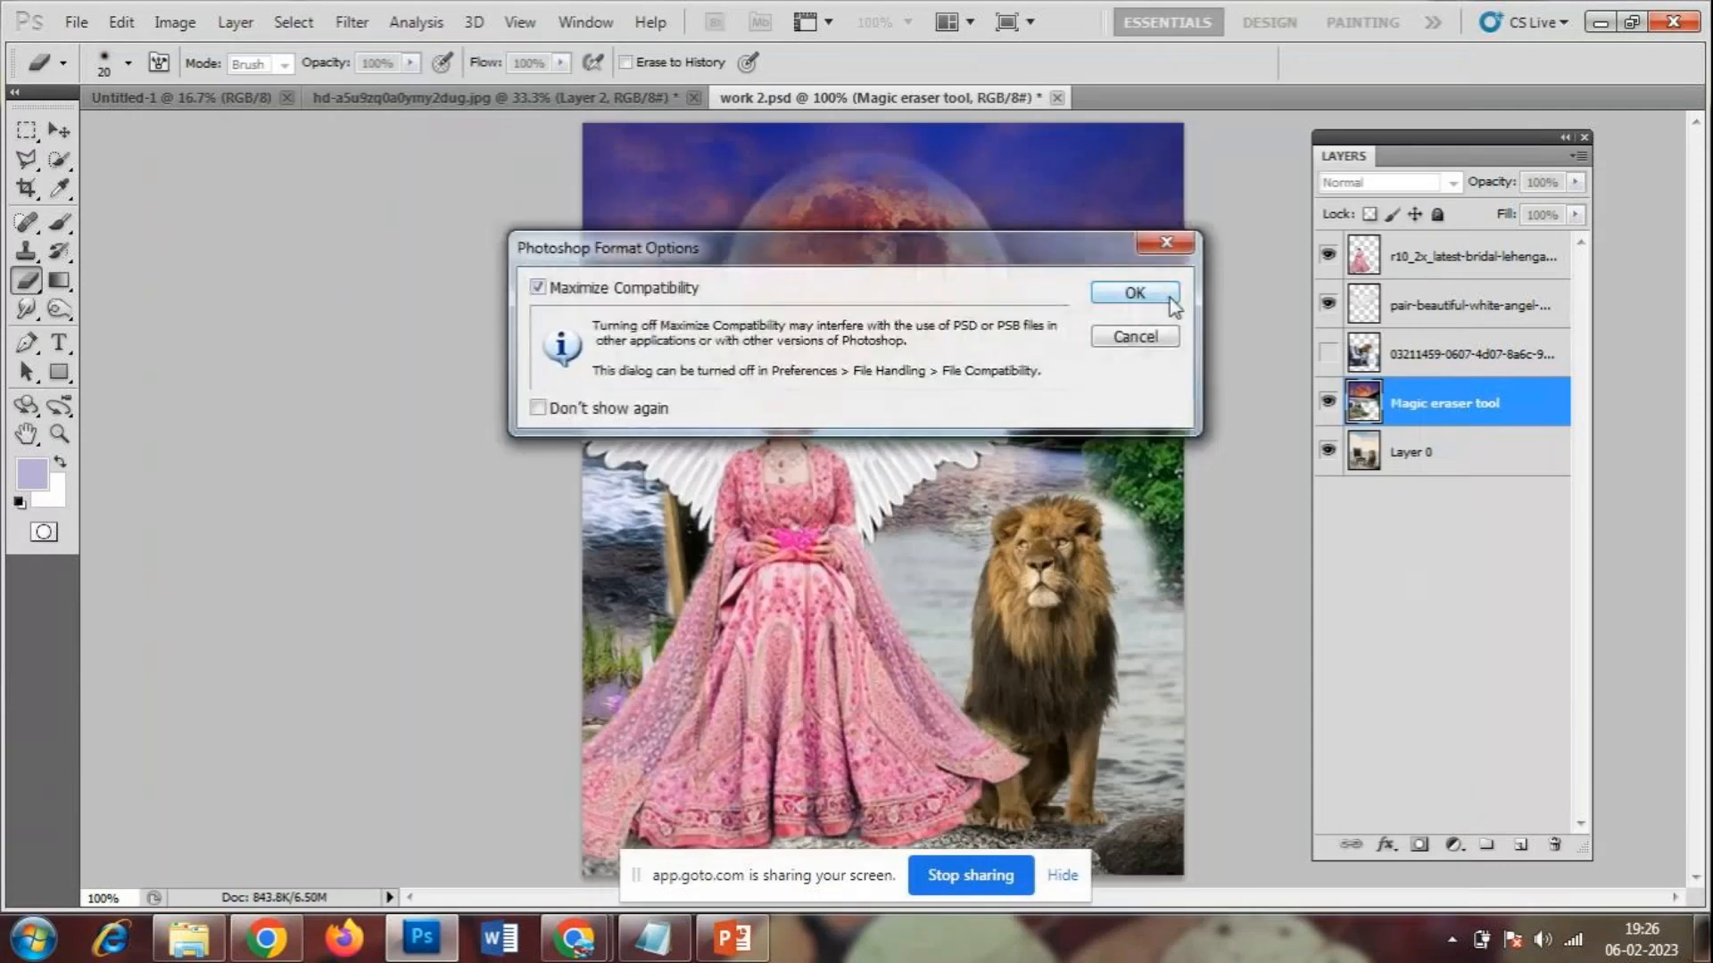
pyautogui.click(1142, 293)
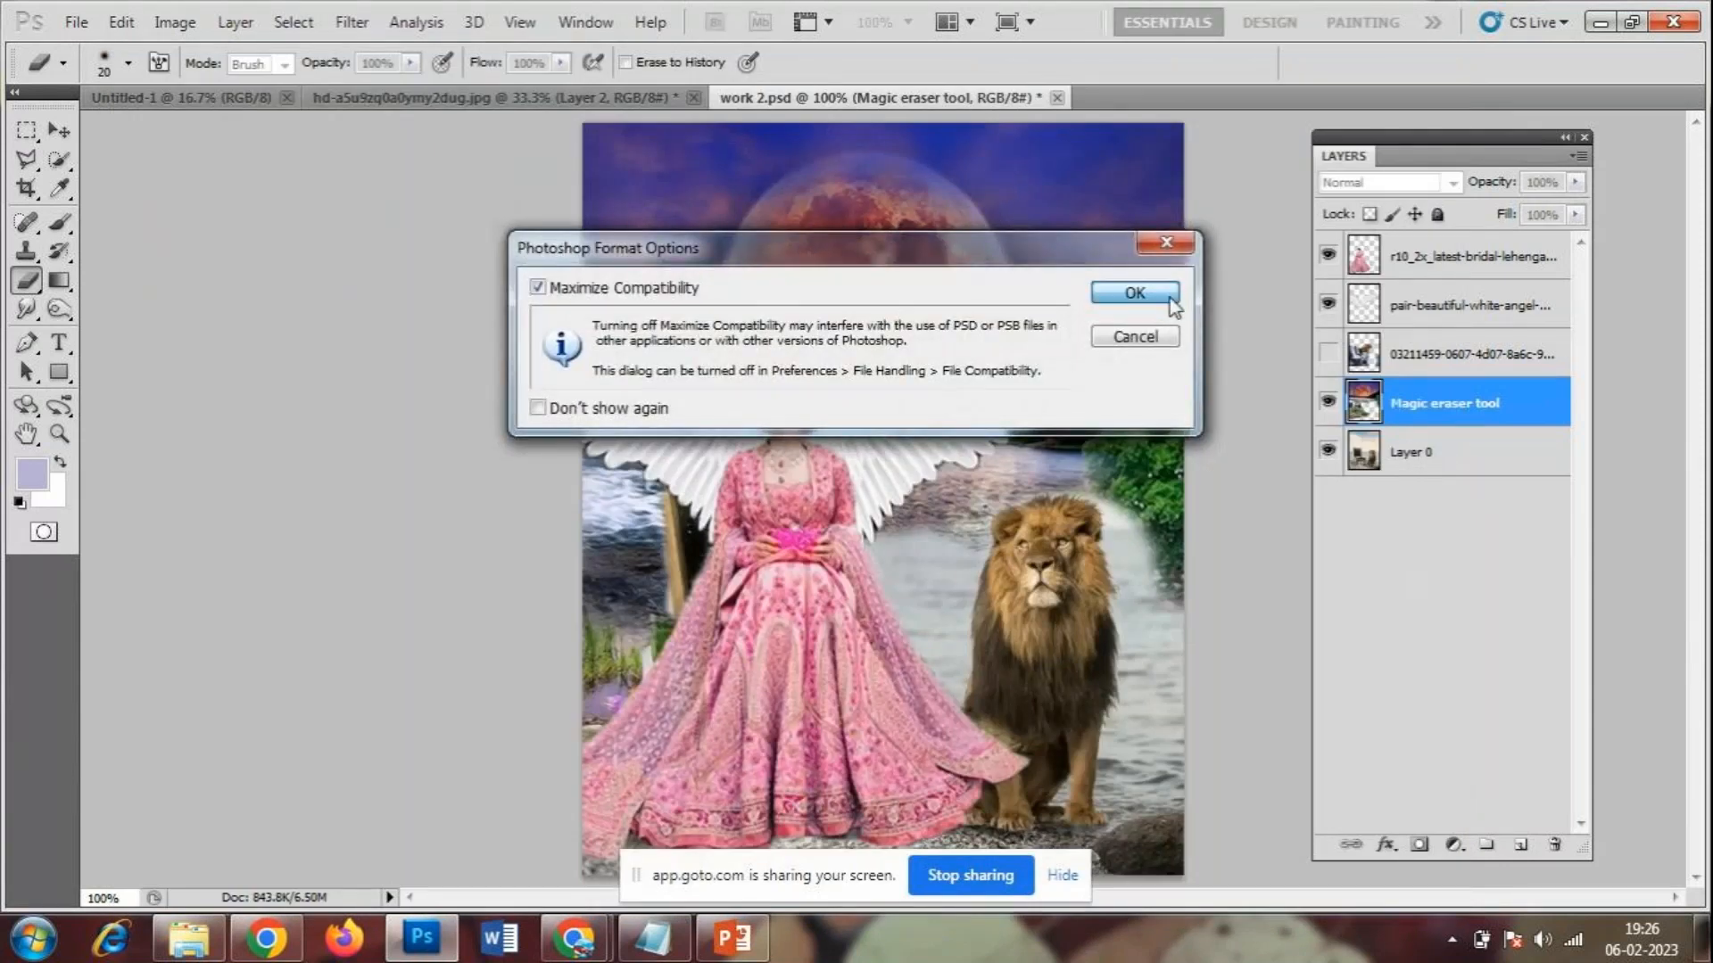
# - Save a JPEG copy of the composite as work 3.jpg in the same folder at Maximum quality 12, Baseline ("Standard")
pyautogui.click(79, 23)
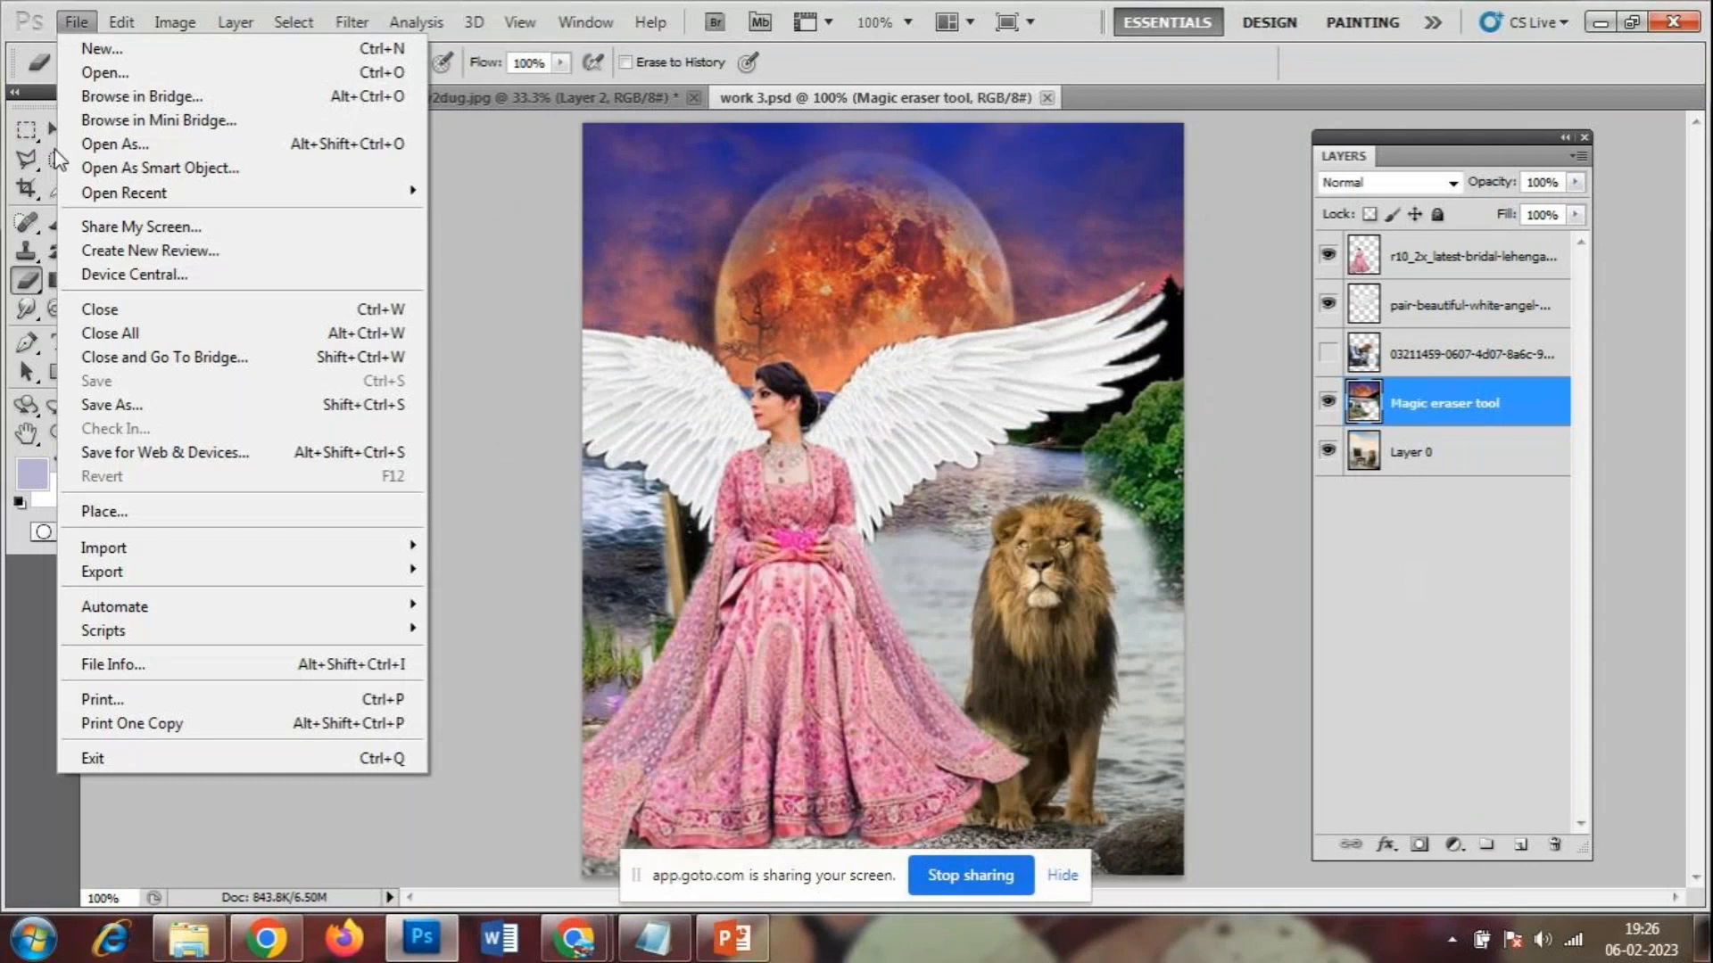
pyautogui.click(111, 404)
pyautogui.rightClick(929, 323)
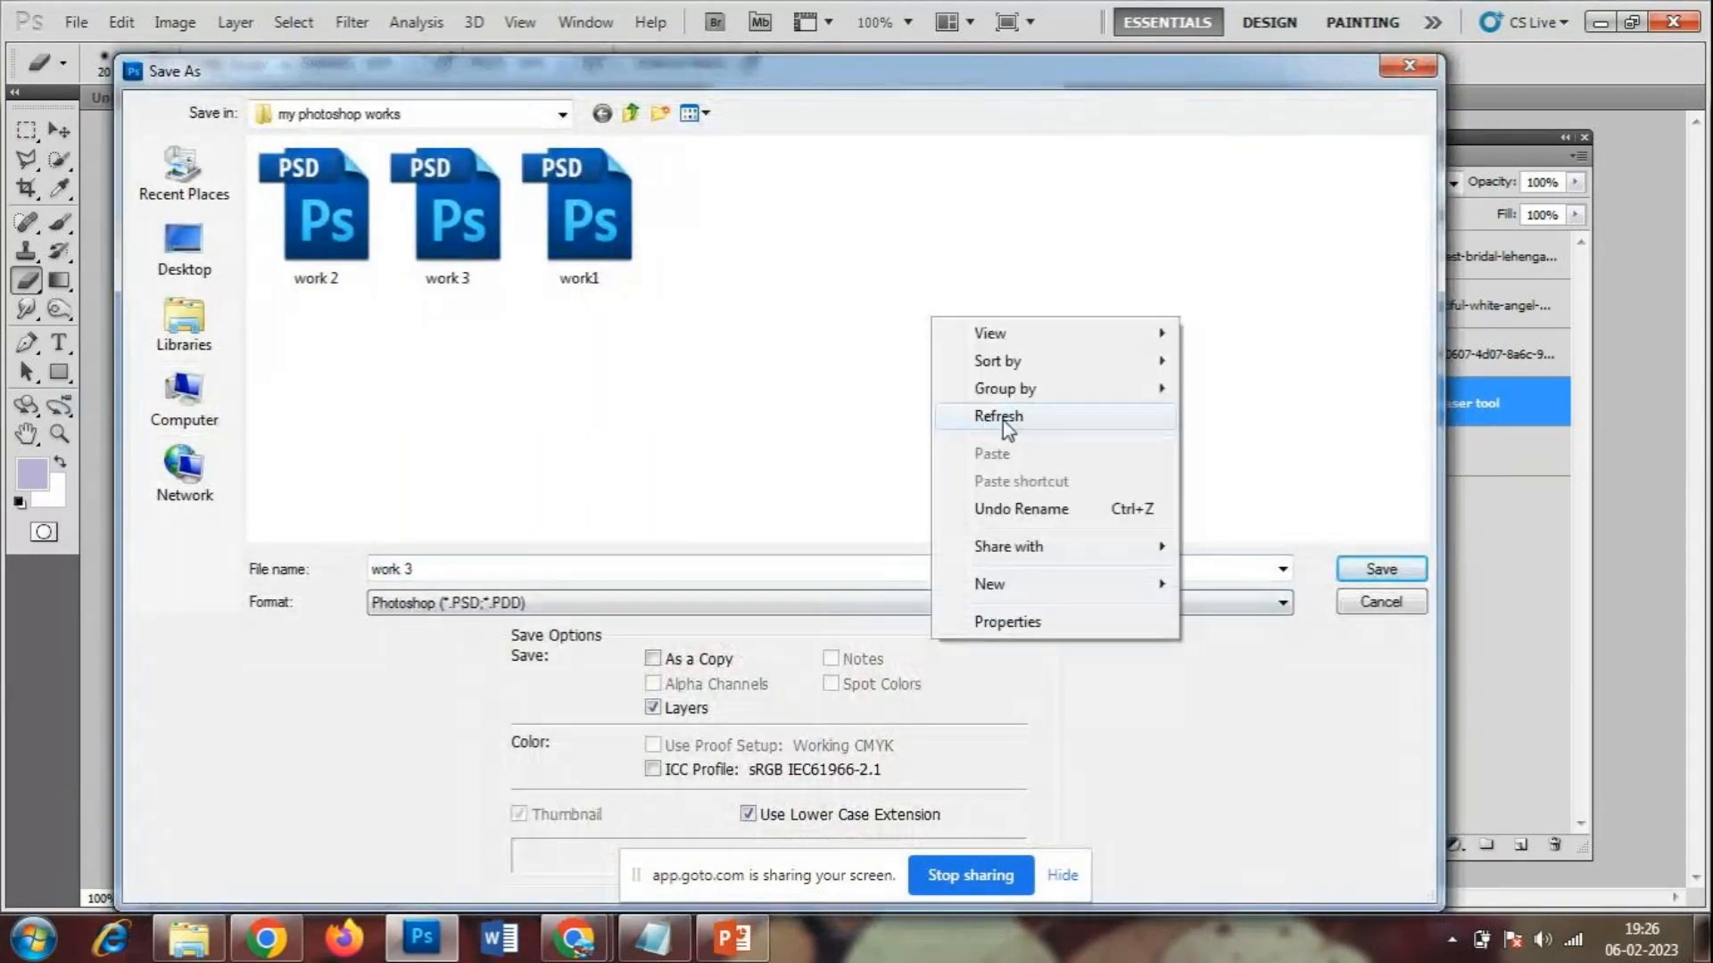
pyautogui.click(1001, 416)
pyautogui.click(634, 604)
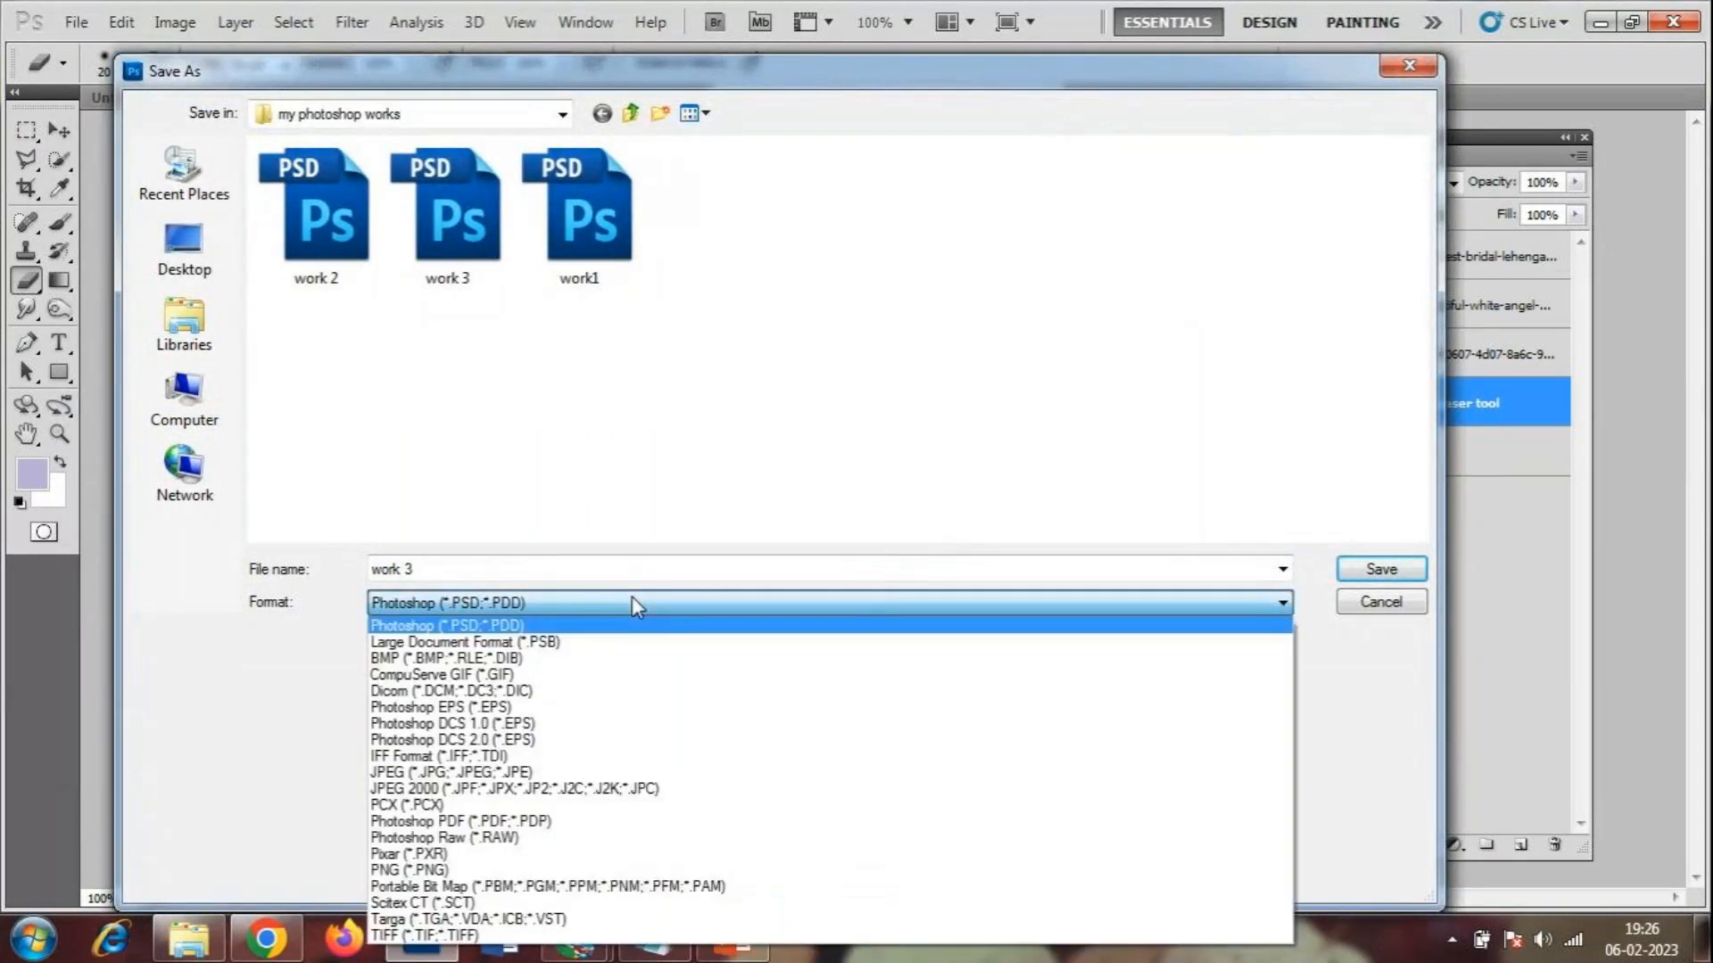
pyautogui.click(410, 774)
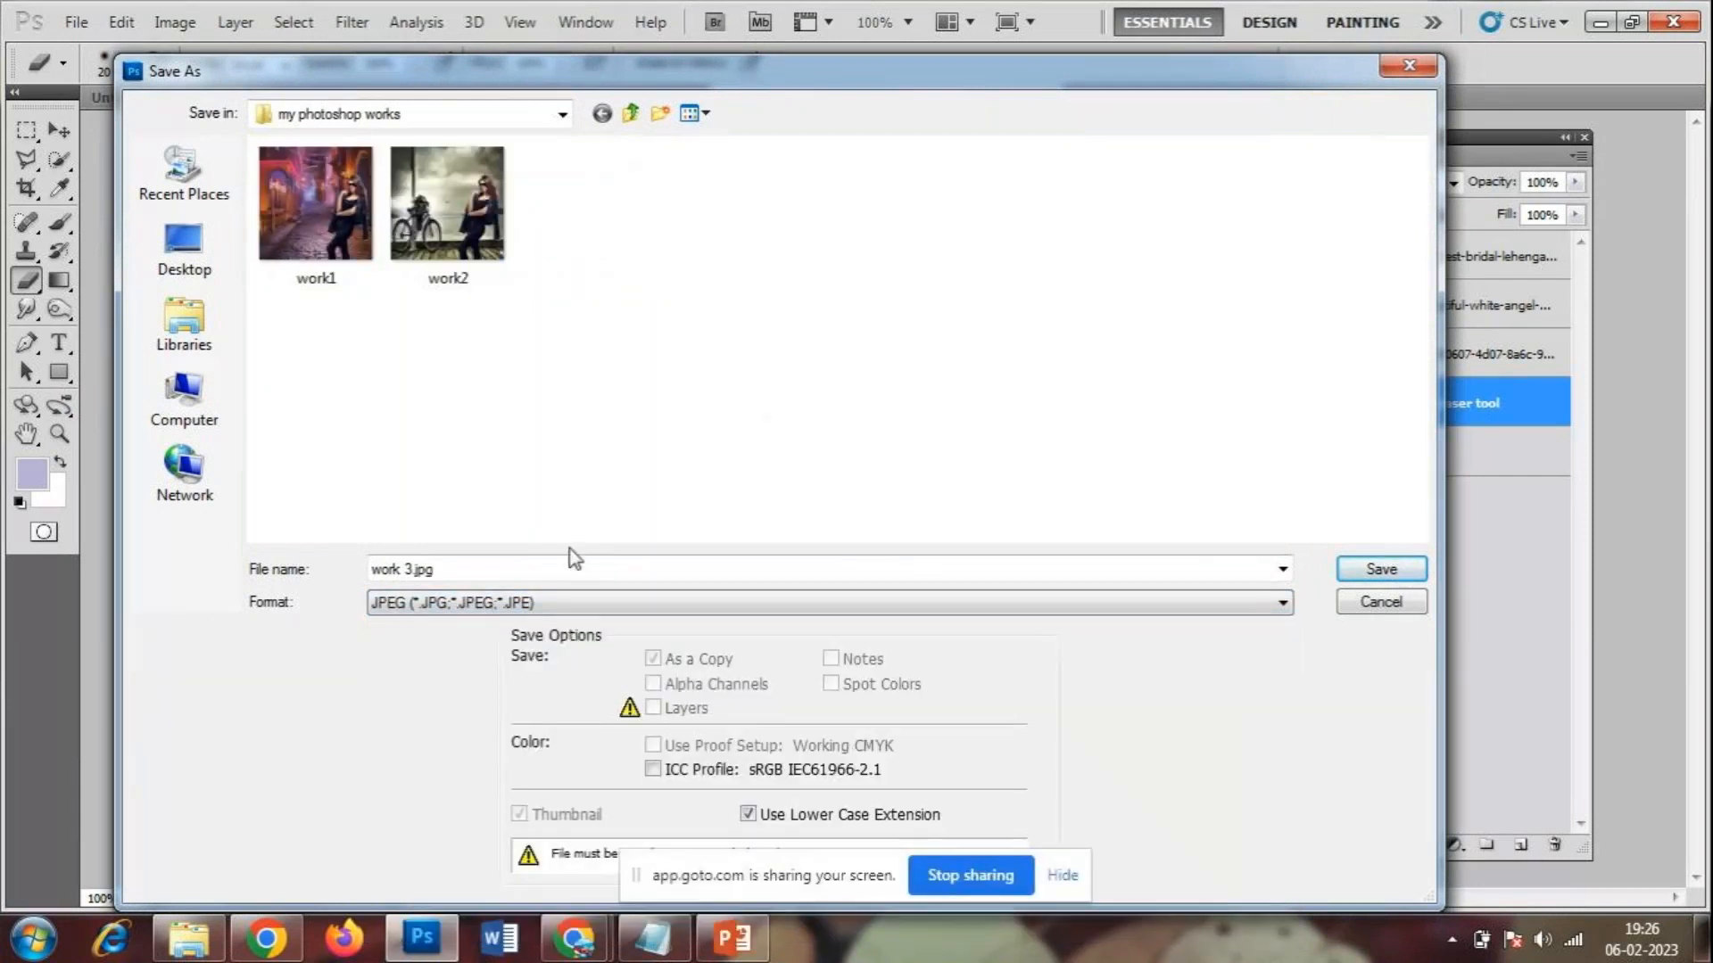
pyautogui.press('Escape')
pyautogui.click(1396, 571)
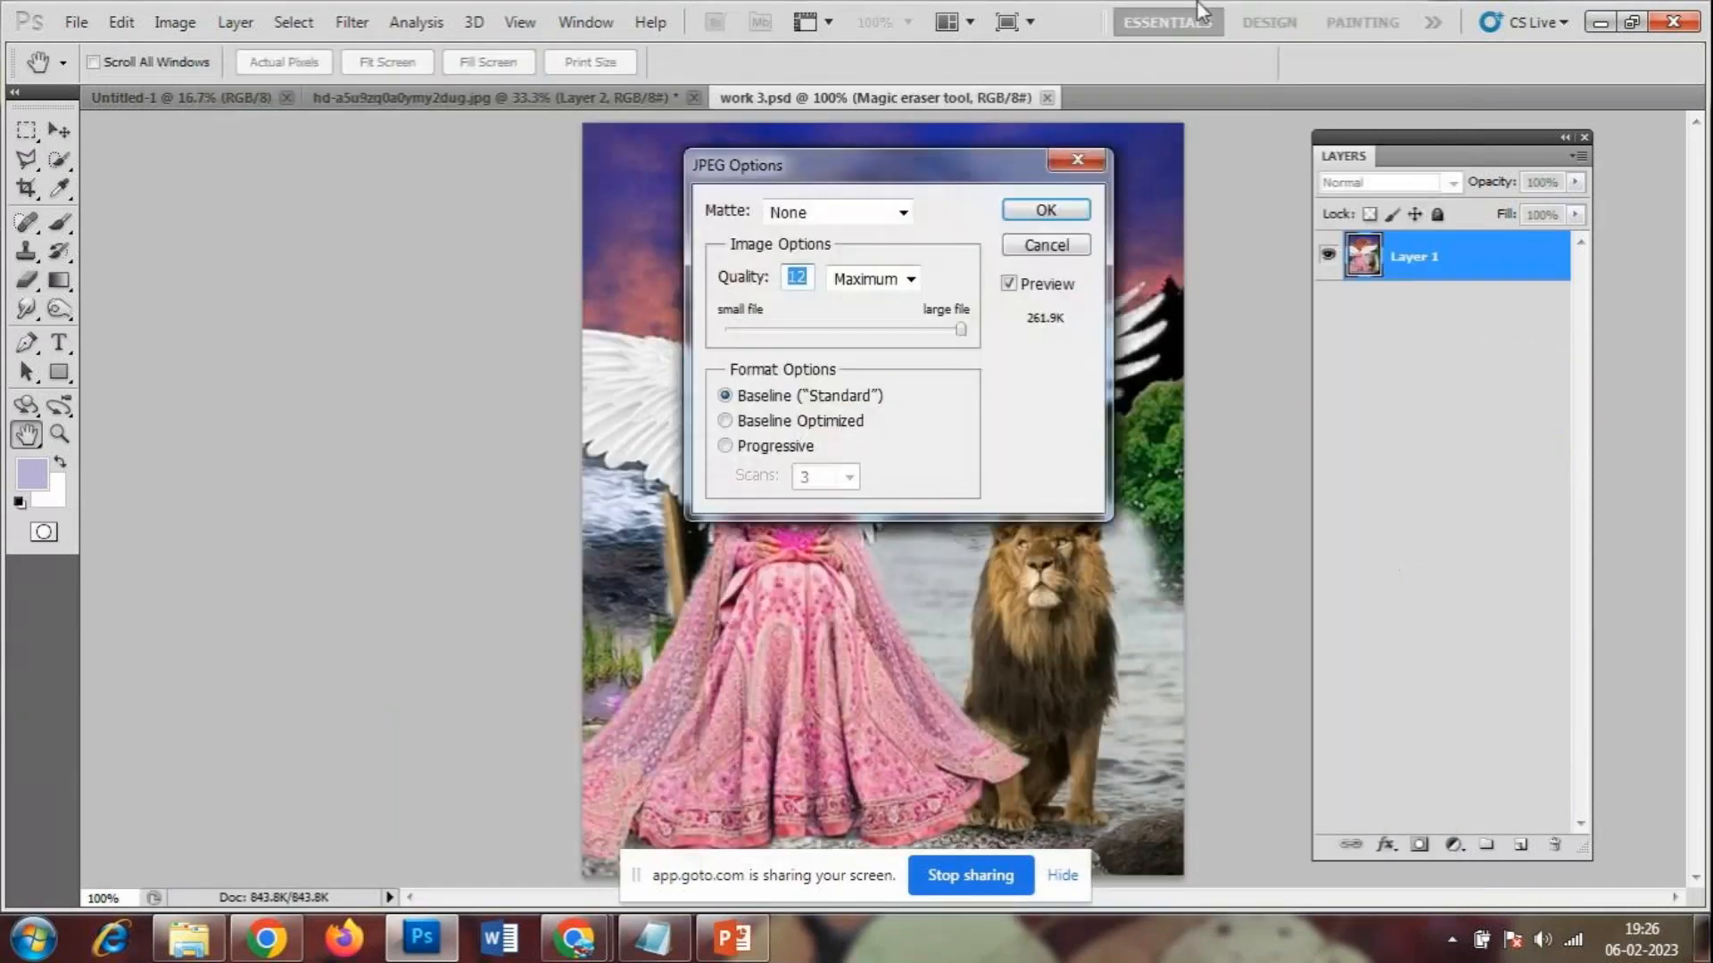
pyautogui.click(1051, 212)
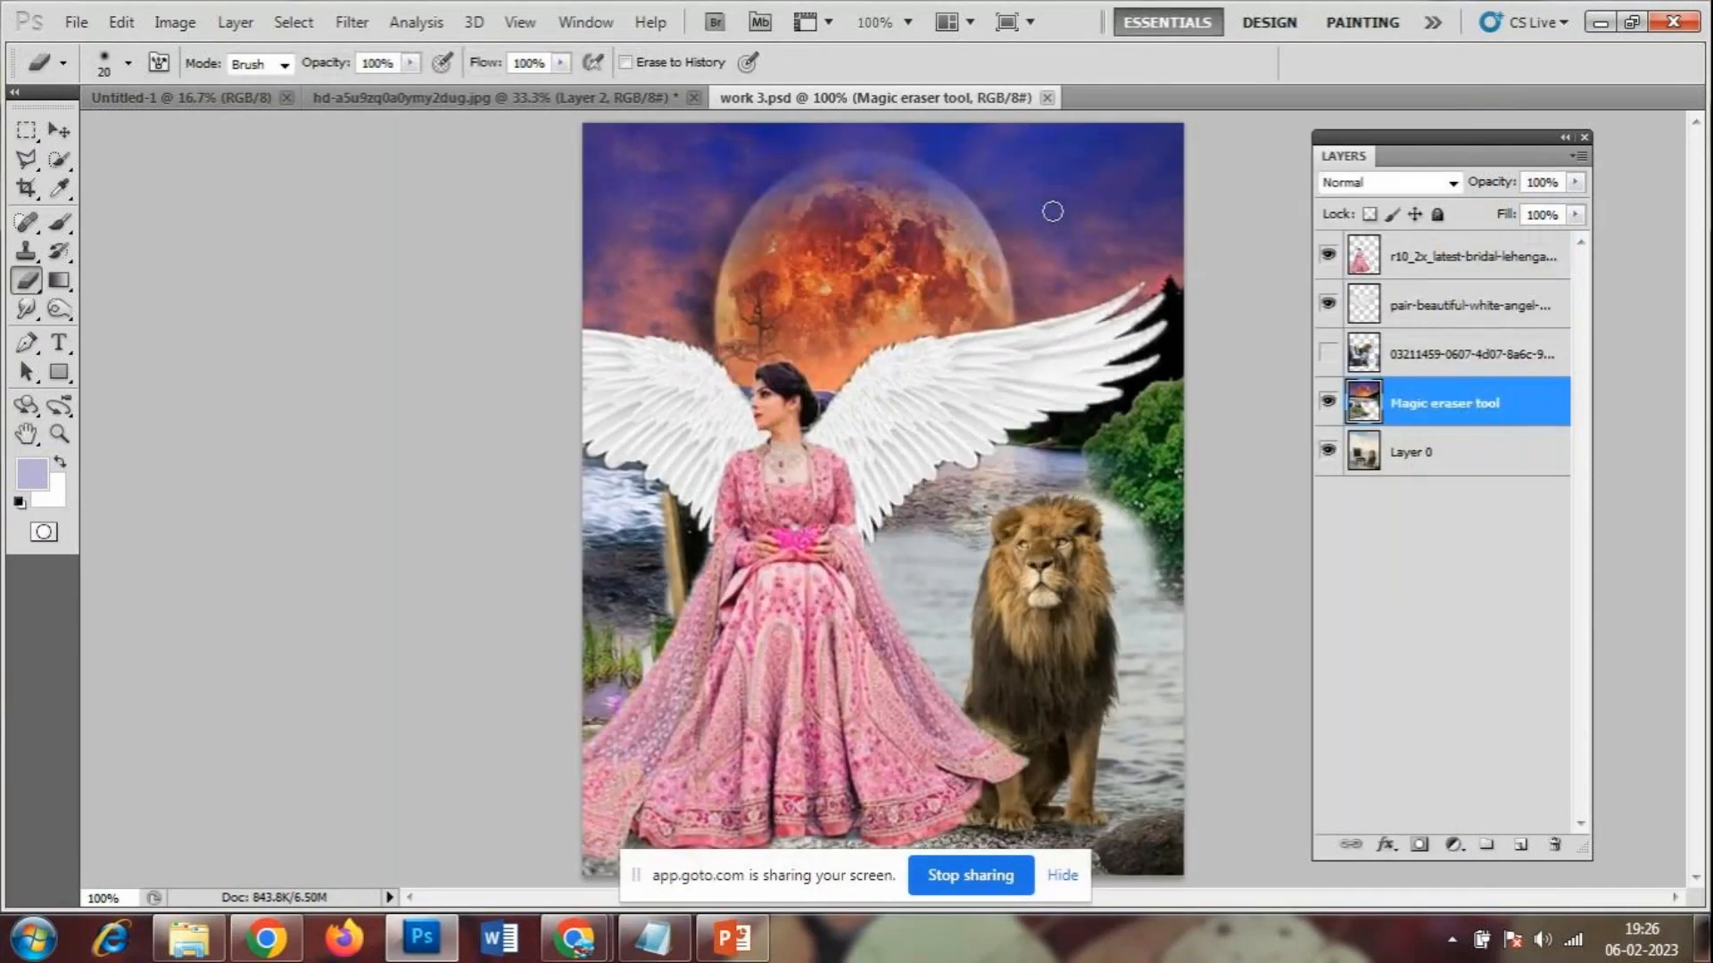
# - Switch to Windows Explorer and open the work 3 JPEG from the my photoshop works folder on the Desktop
pyautogui.click(192, 953)
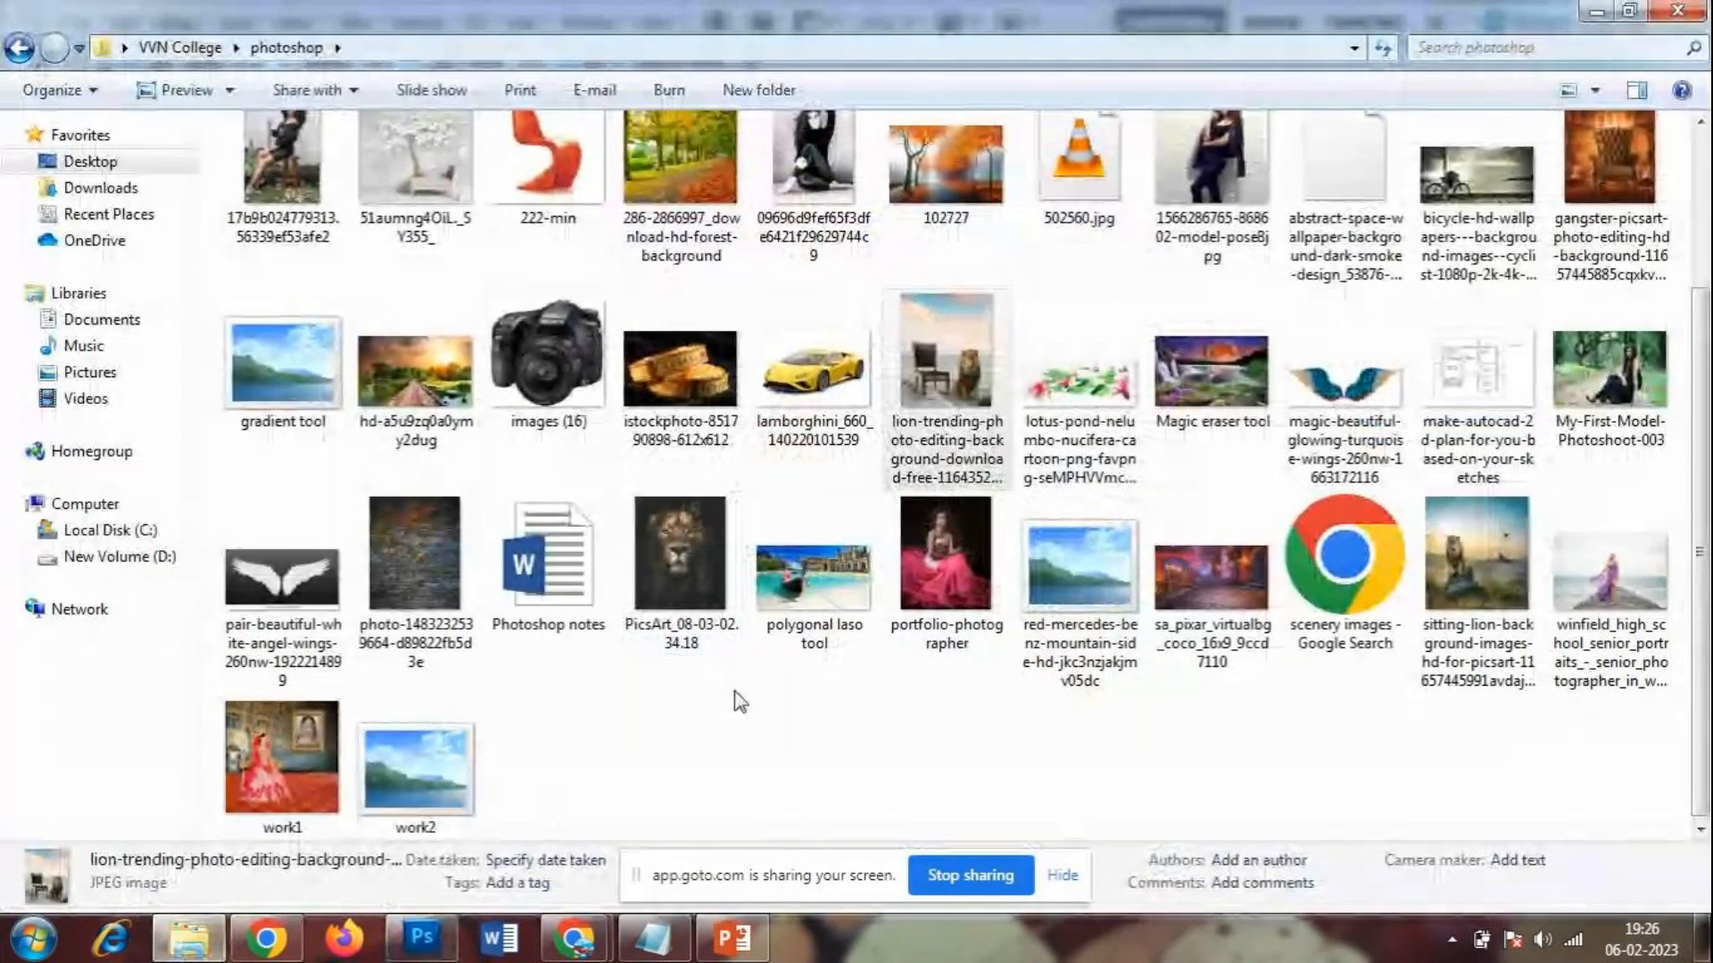
pyautogui.click(1597, 11)
pyautogui.click(1601, 16)
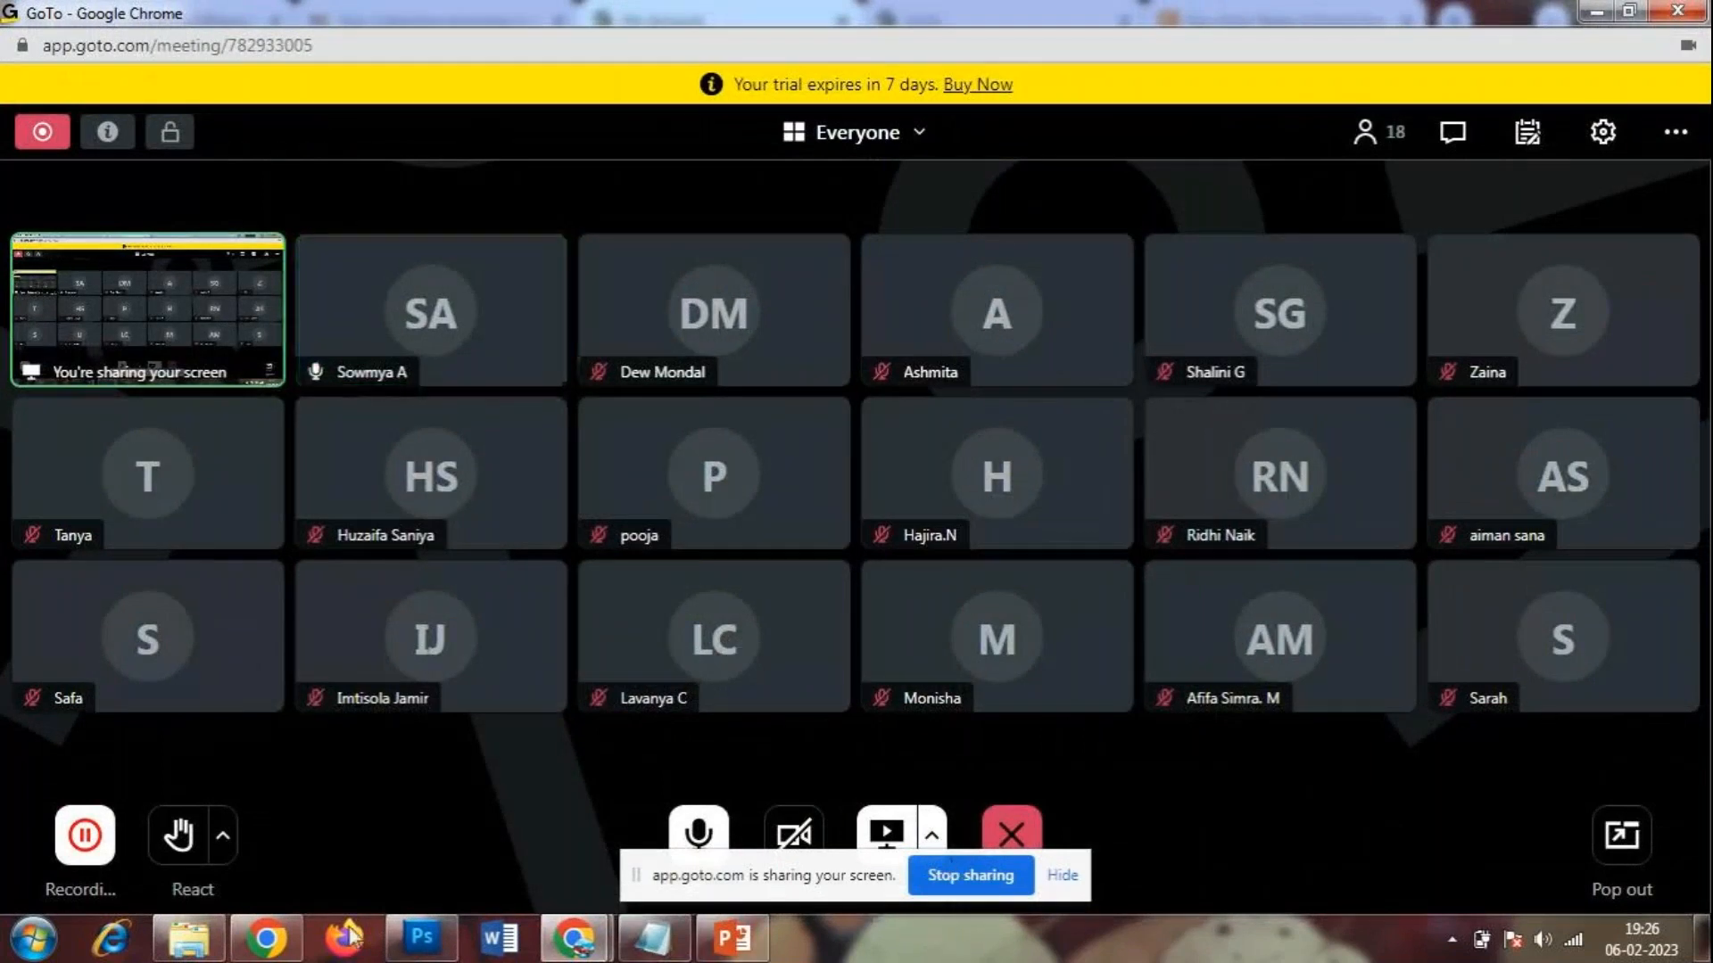
pyautogui.click(198, 947)
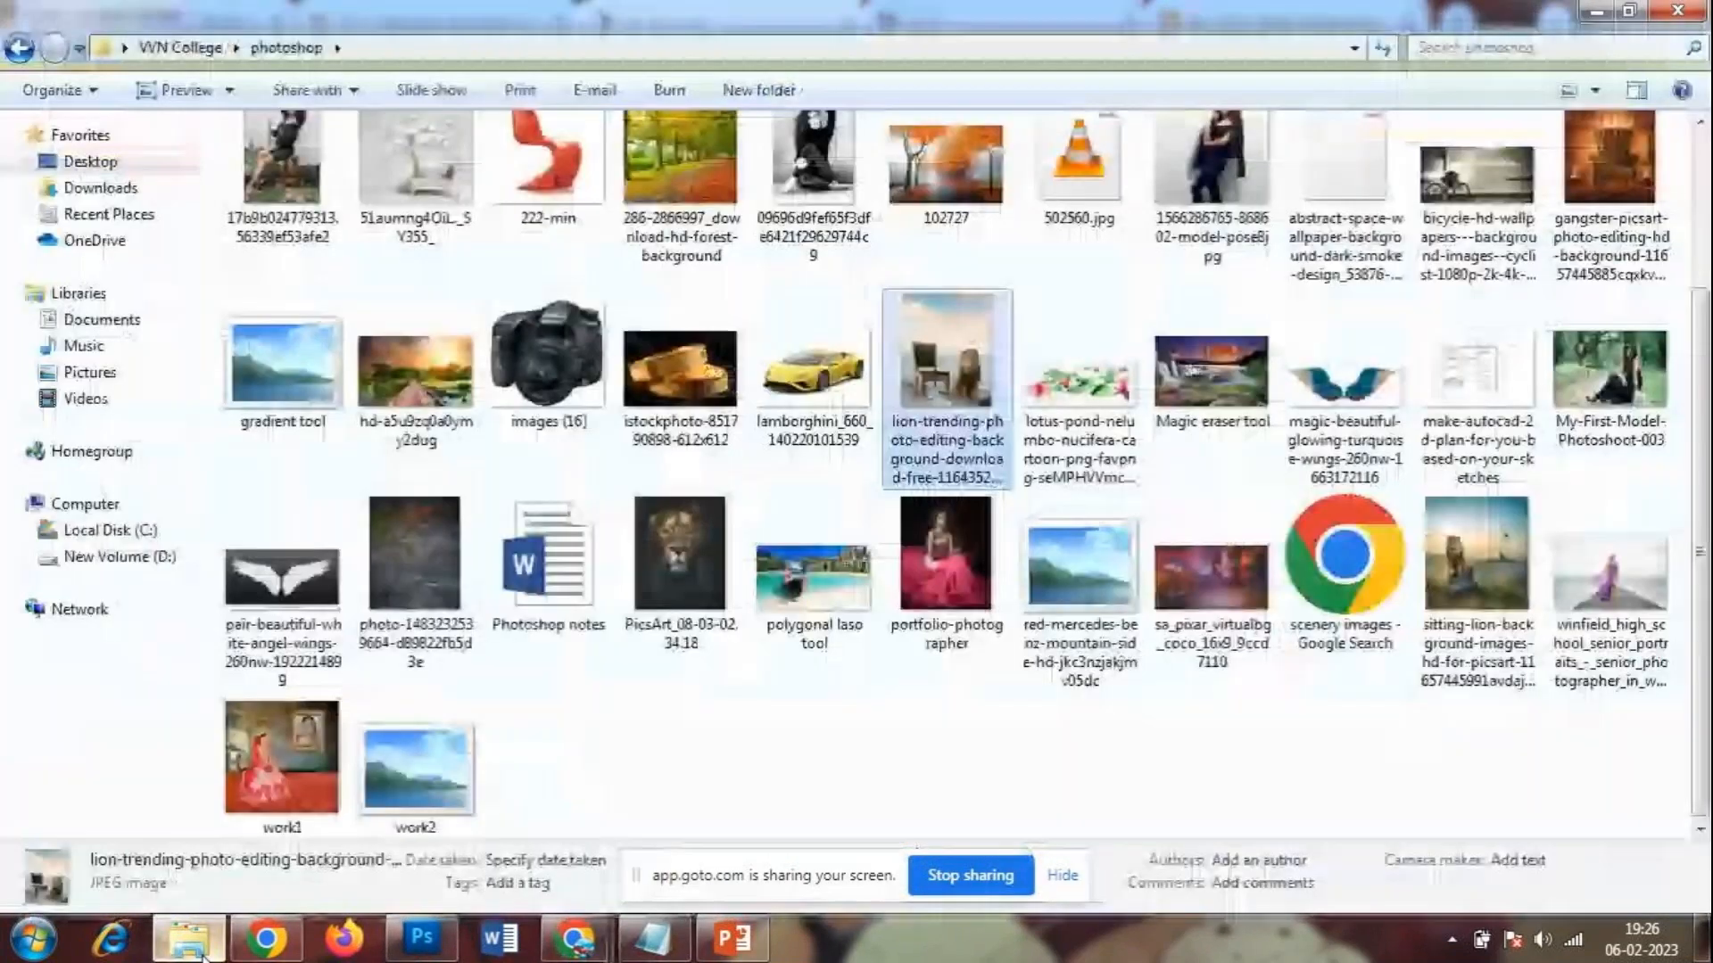
pyautogui.click(90, 161)
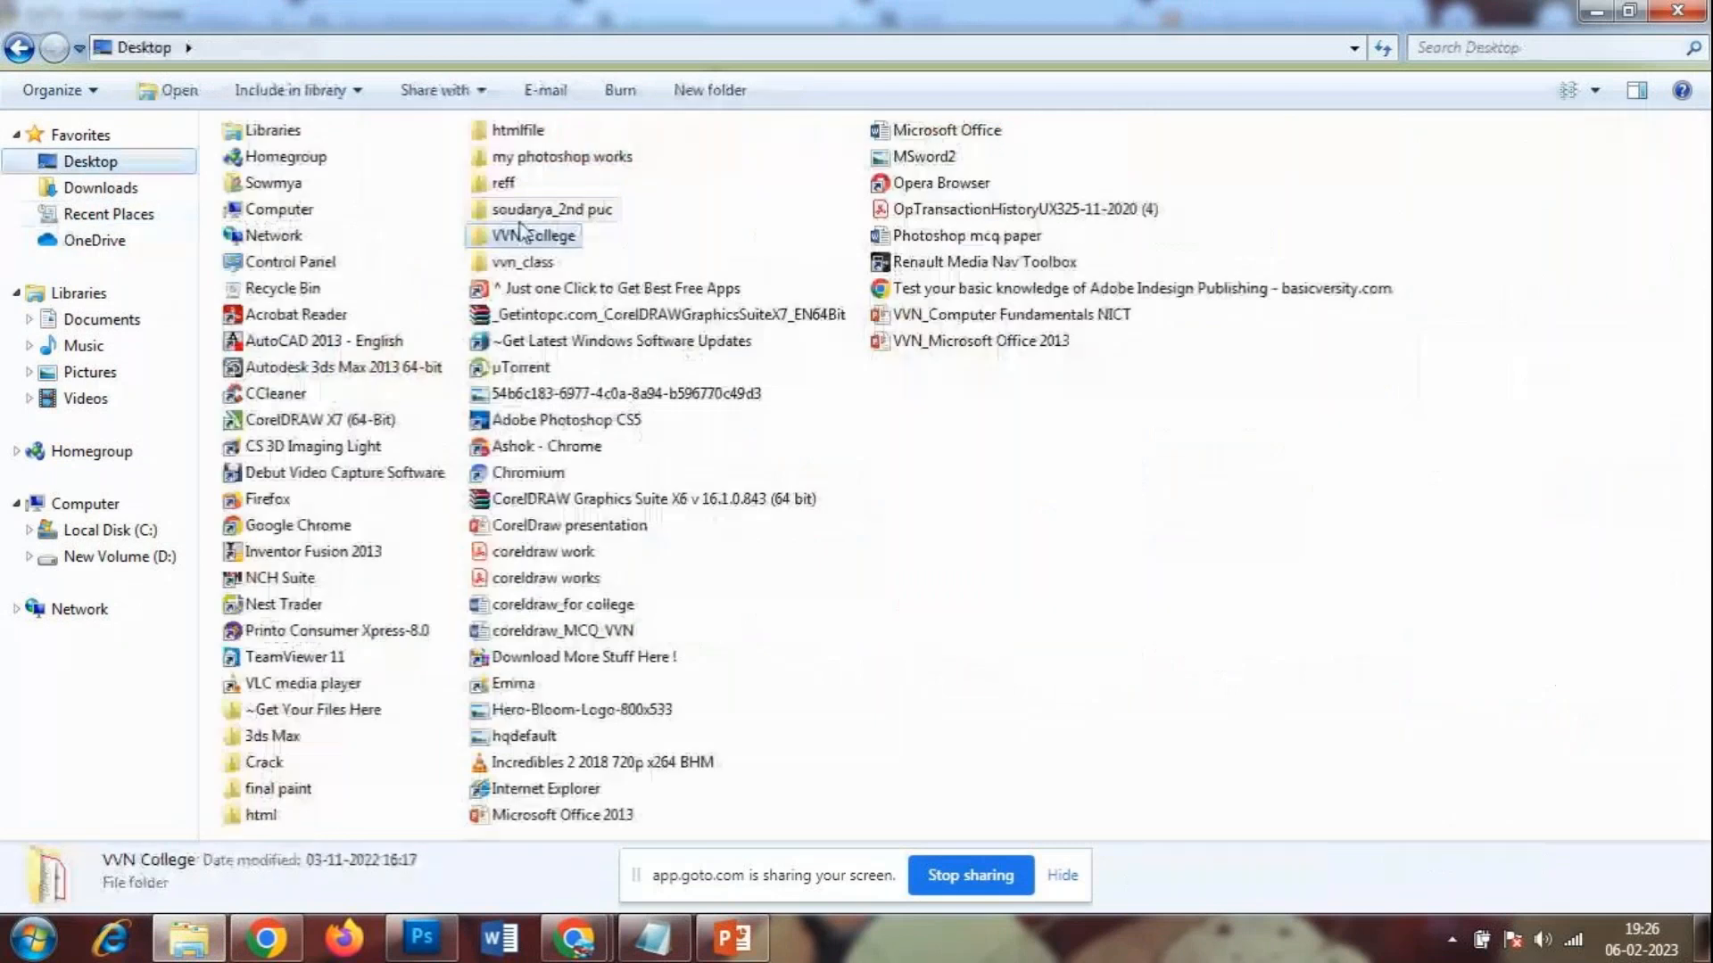
pyautogui.doubleClick(564, 161)
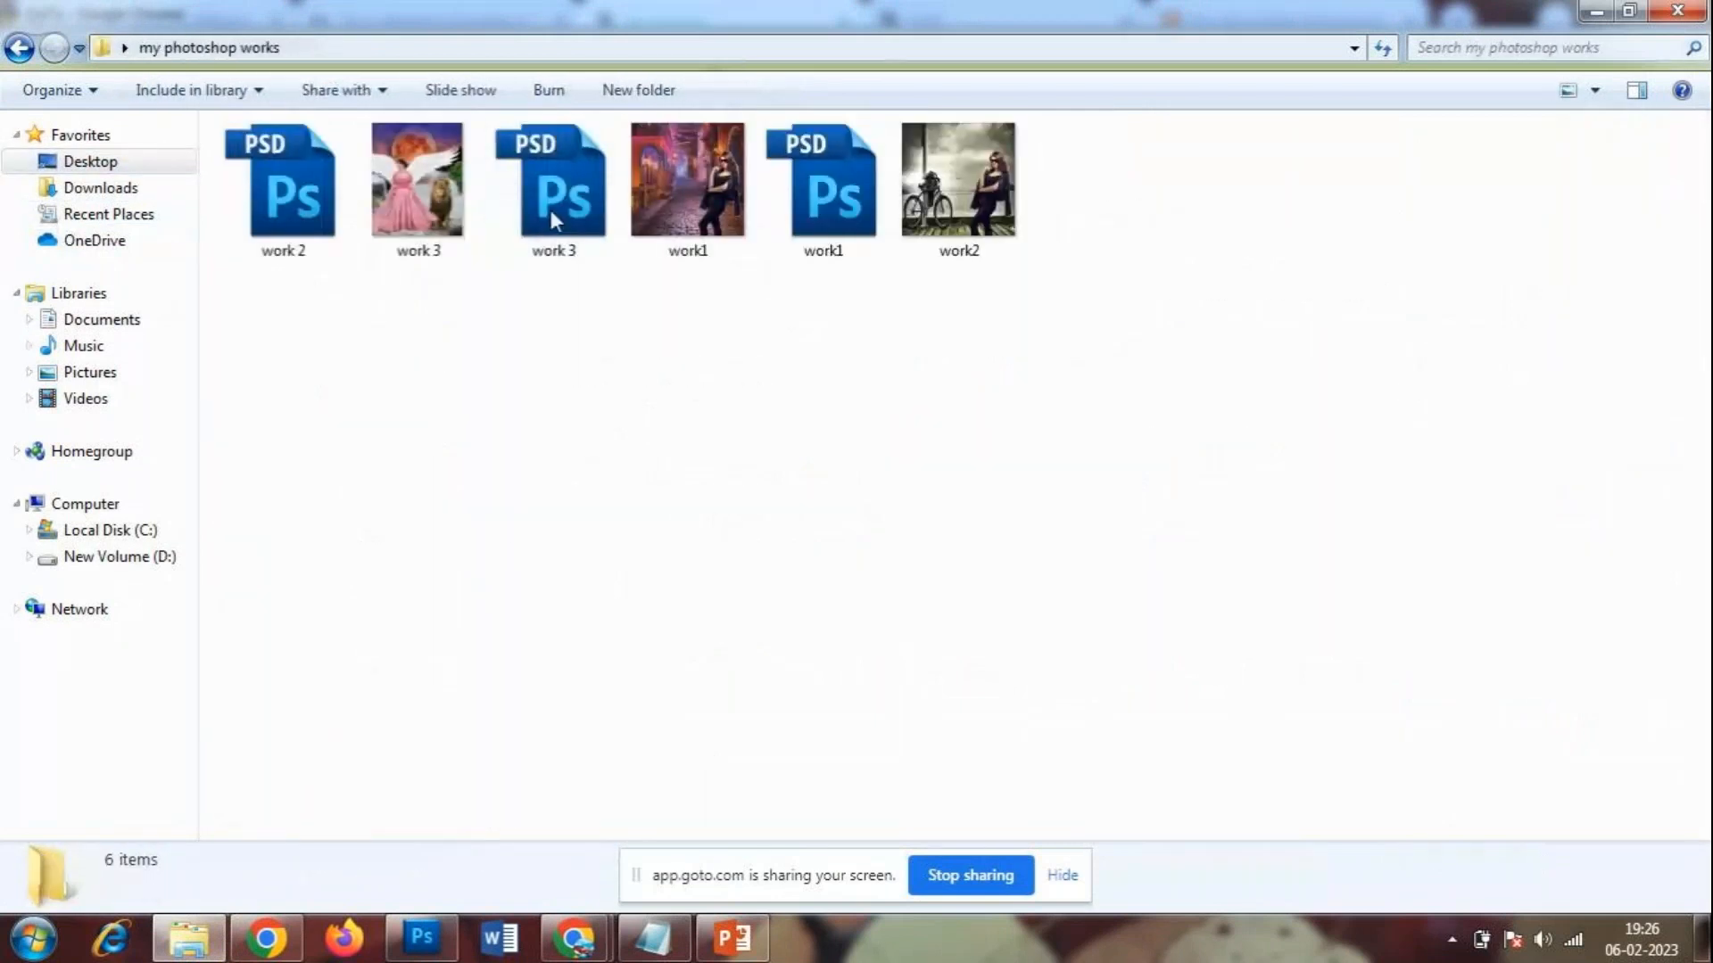
pyautogui.doubleClick(412, 223)
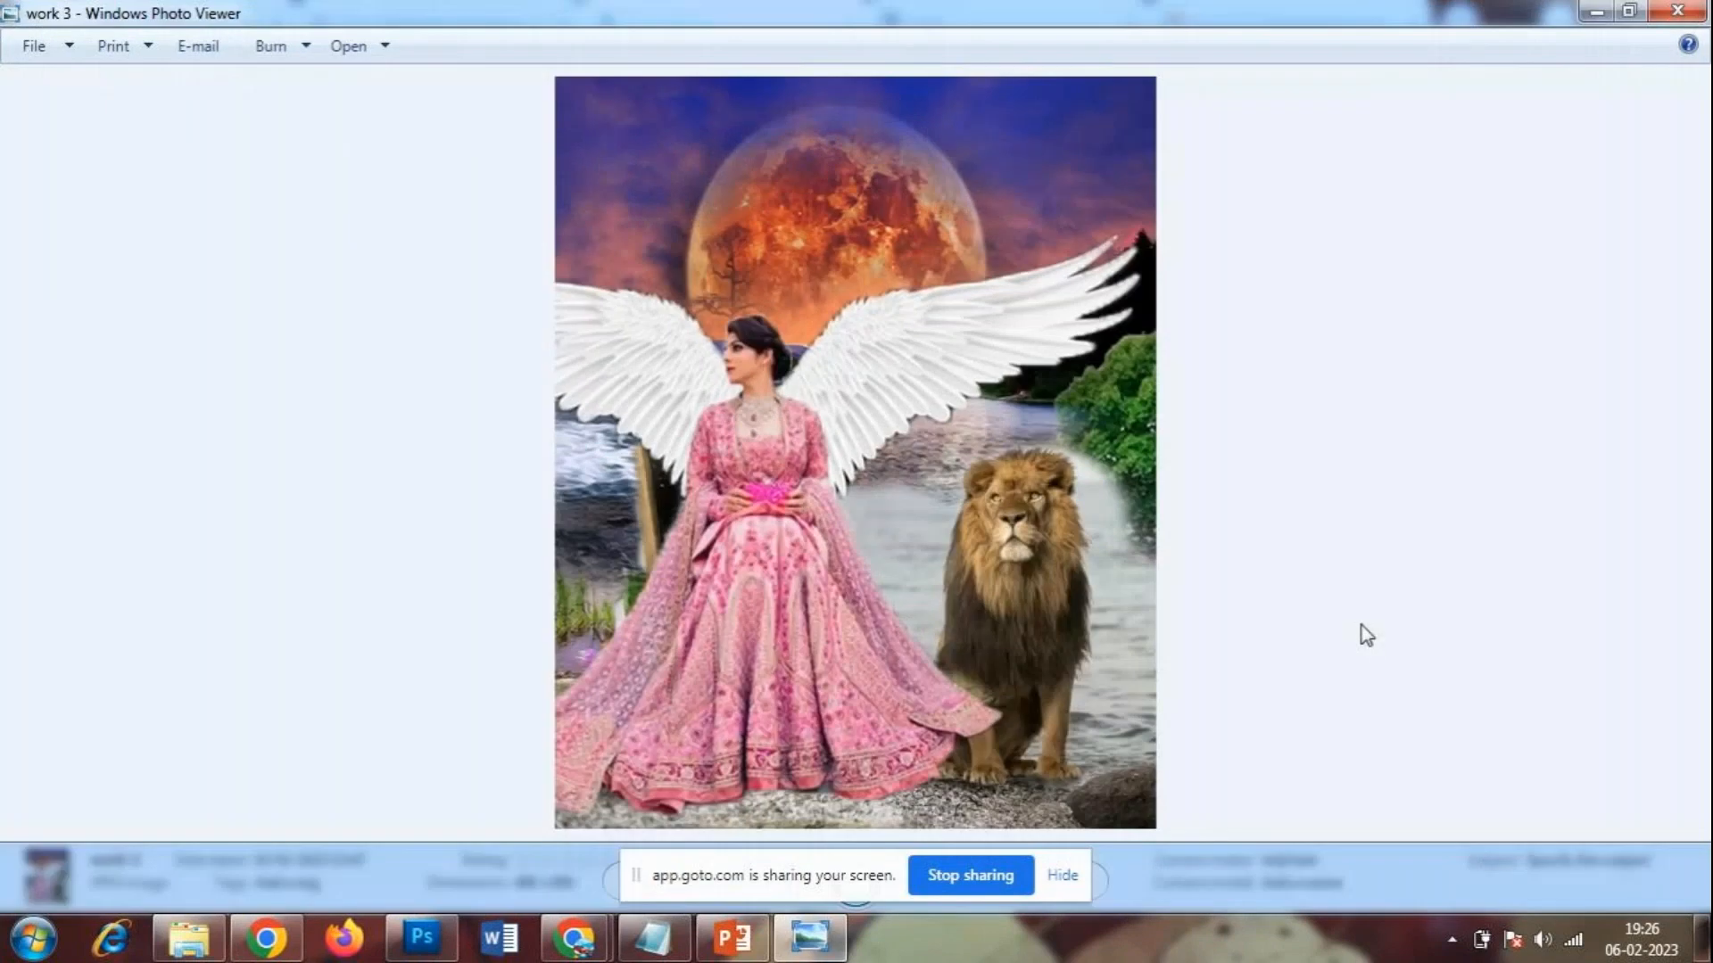
# - Browse through the work1 and work2 images in the viewer and return to the work 3 image
pyautogui.press('Right')
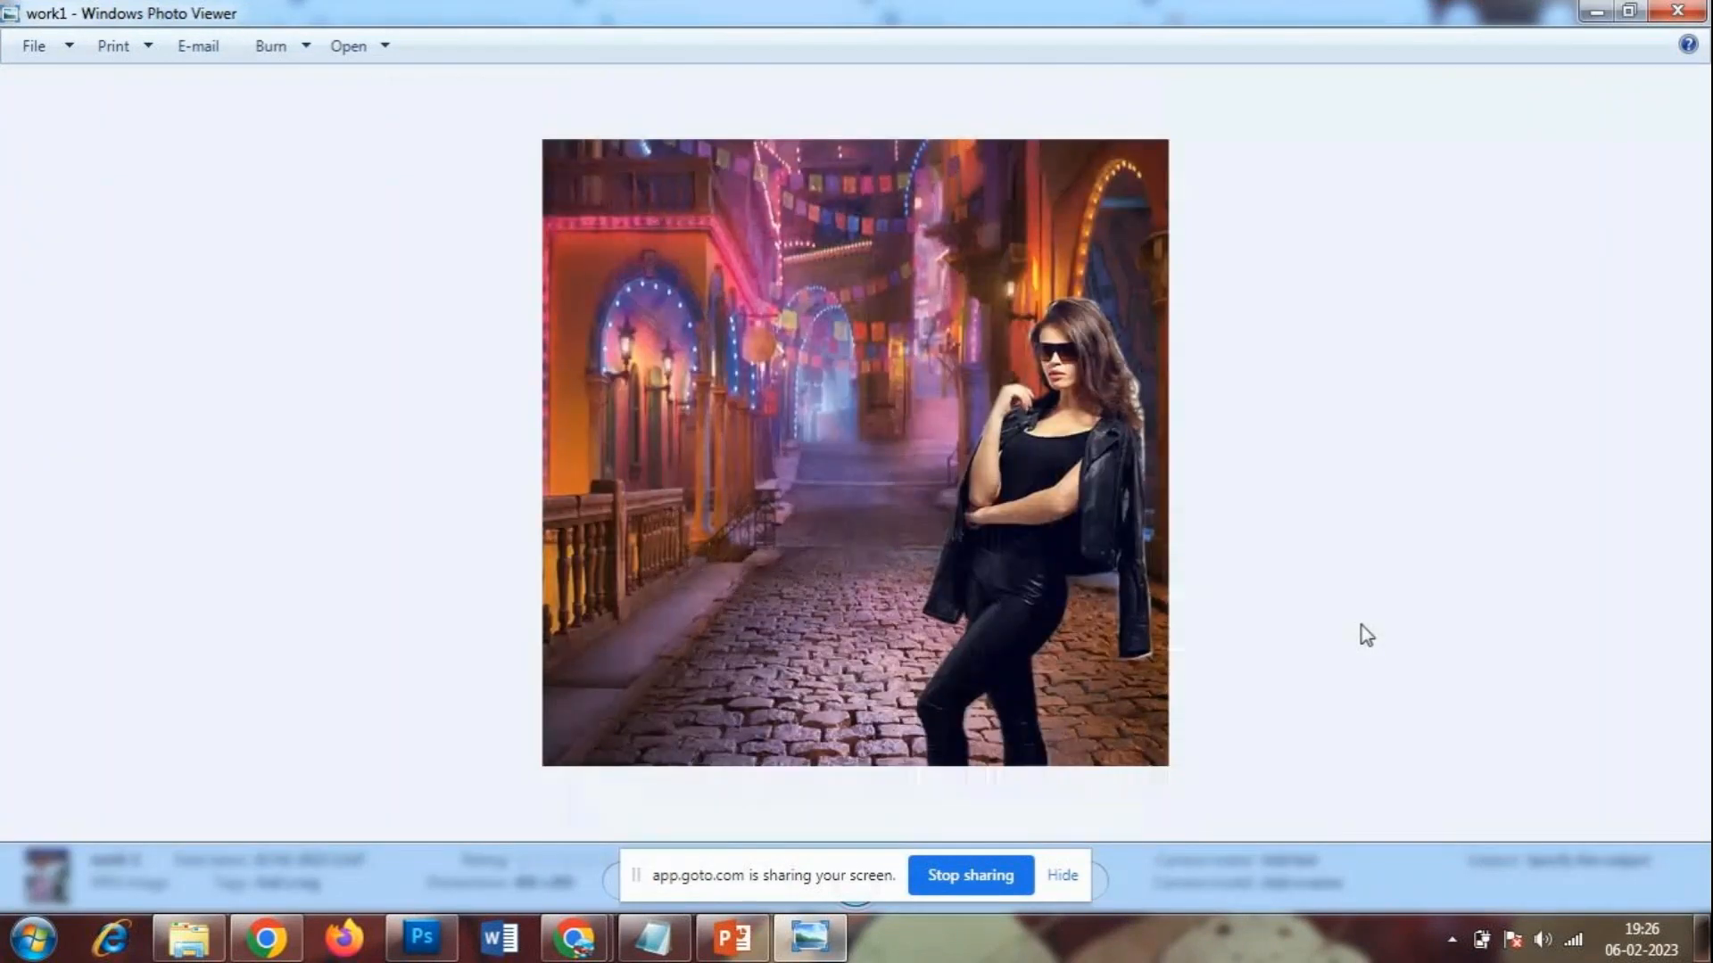
pyautogui.press('Right')
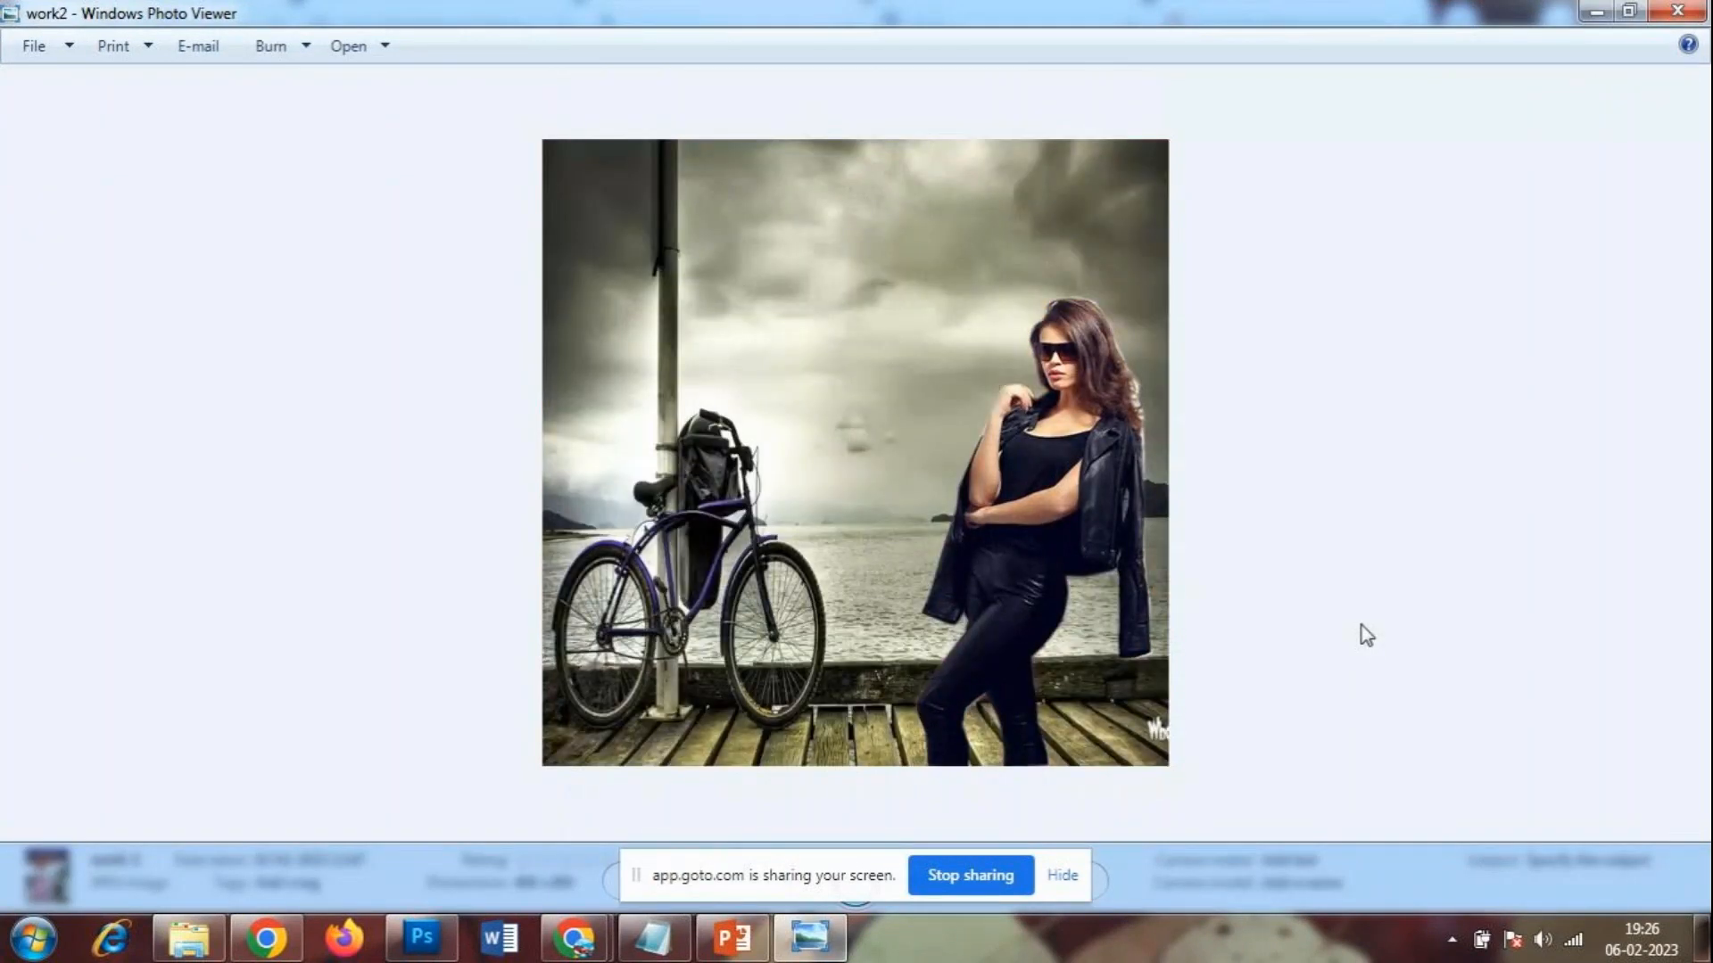
pyautogui.press('Left')
pyautogui.press('Left')
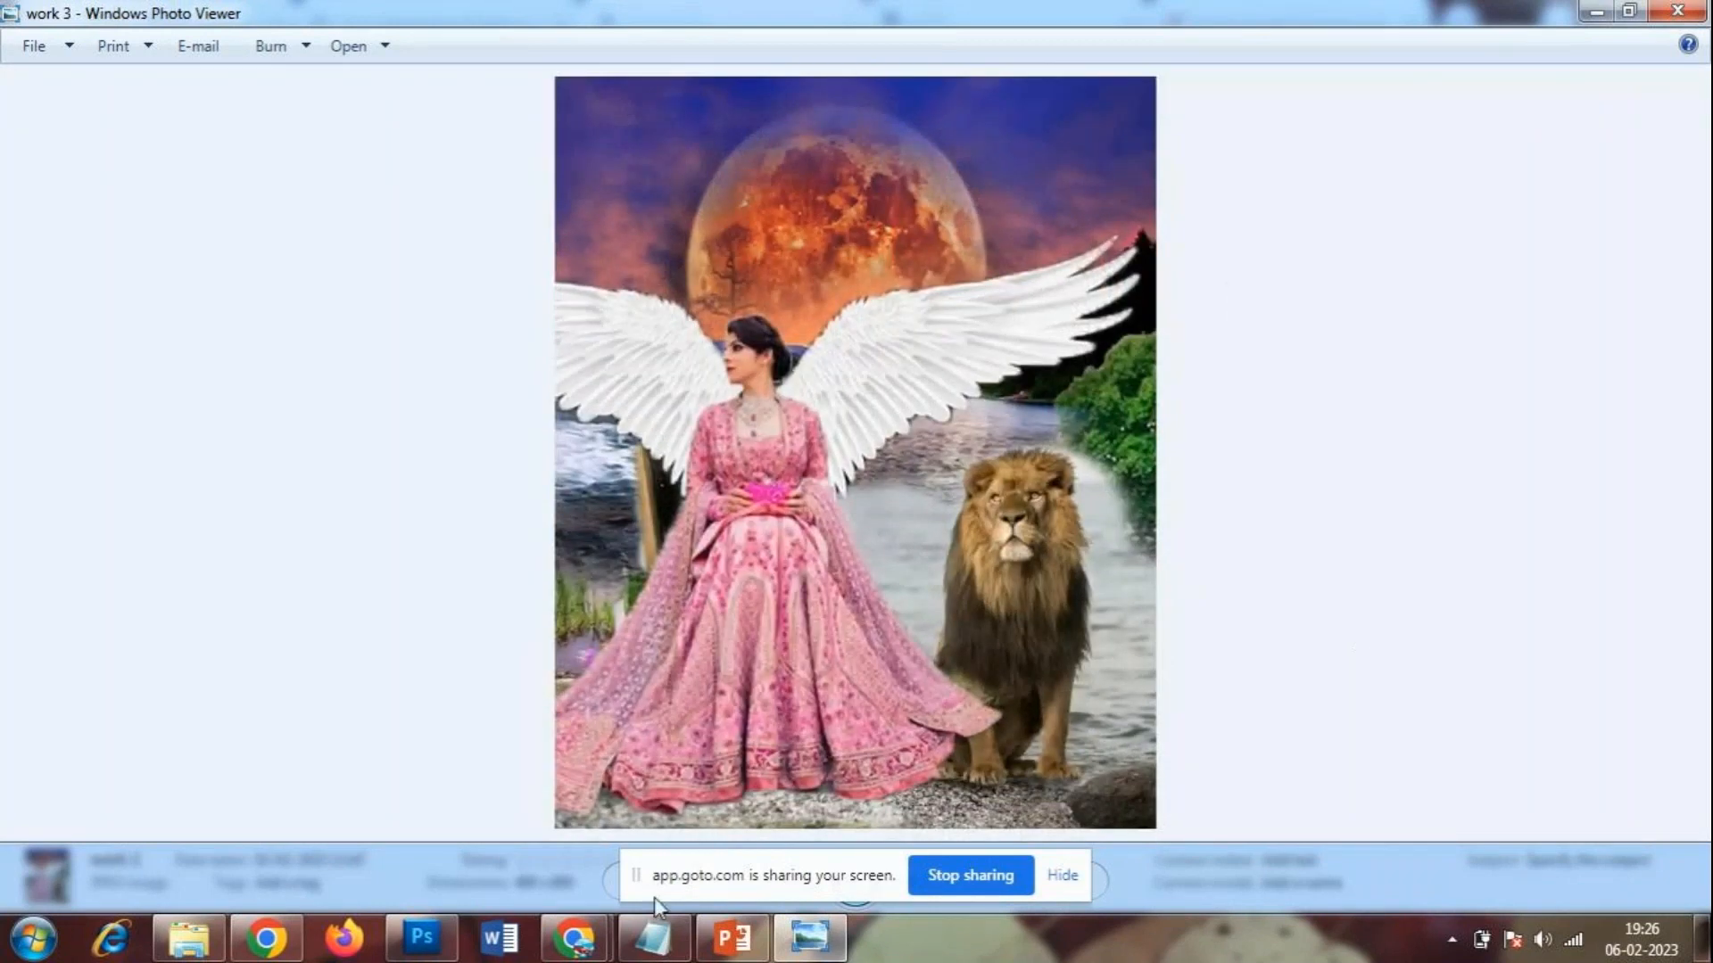
# - Switch to Photoshop and close the work 3.psd and hd-a5u9zq0a0ymy2dug.jpg documents
pyautogui.click(437, 942)
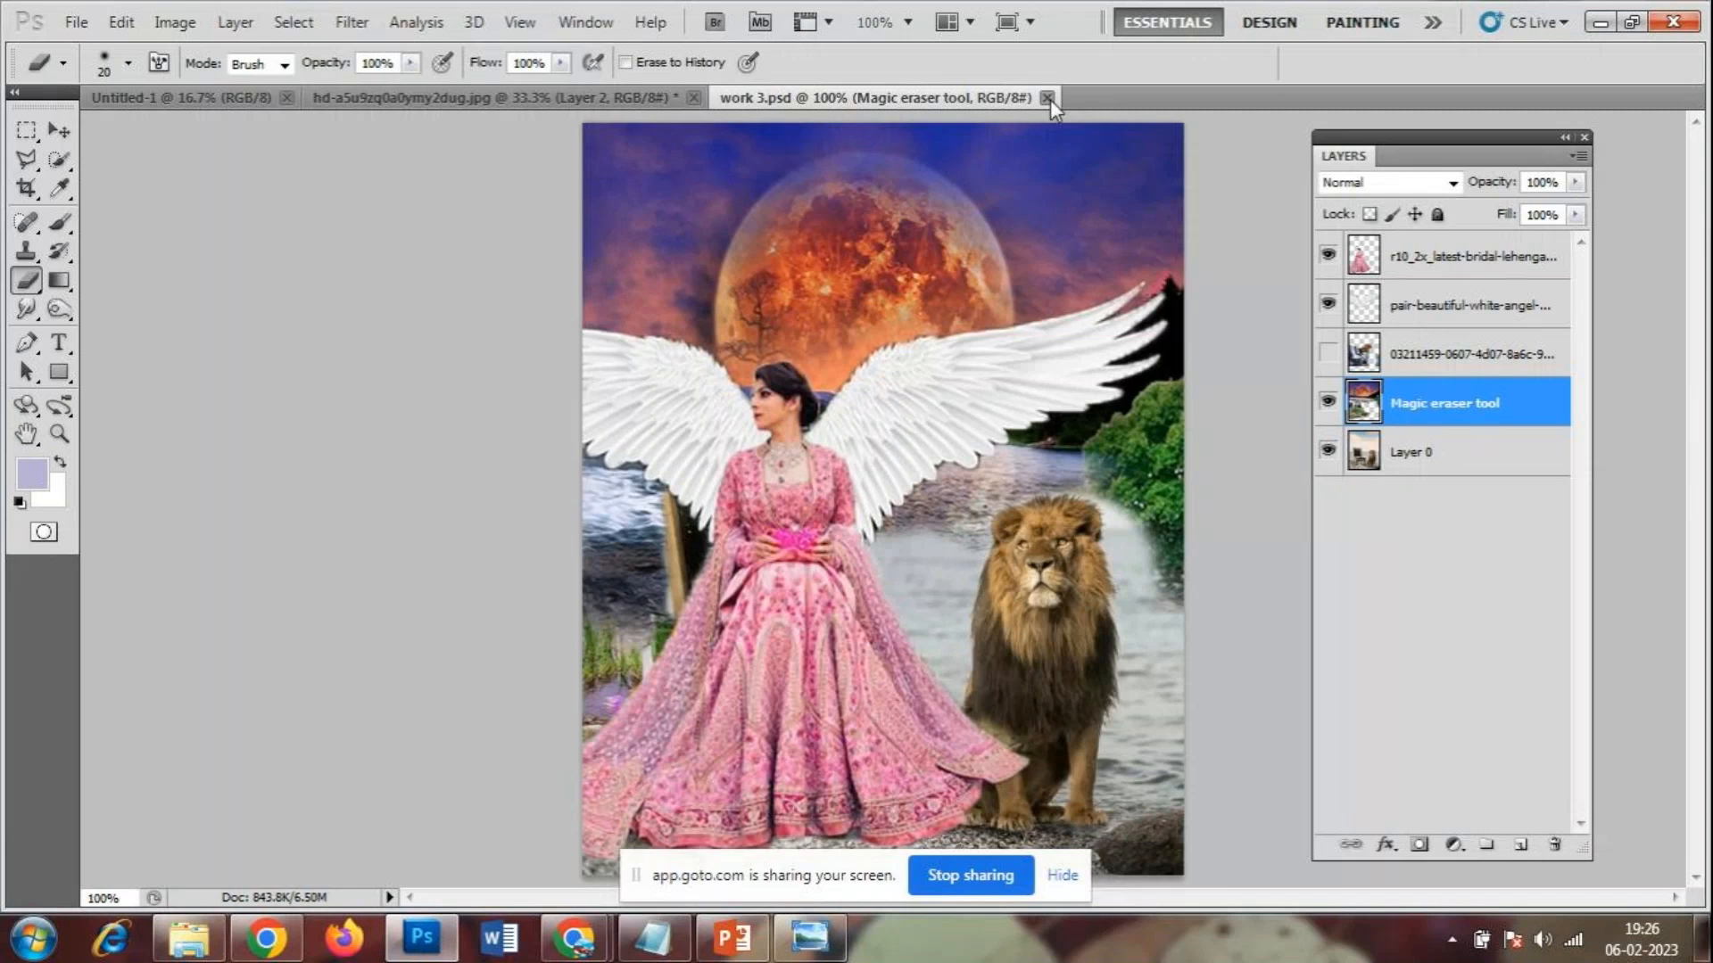
pyautogui.click(1047, 97)
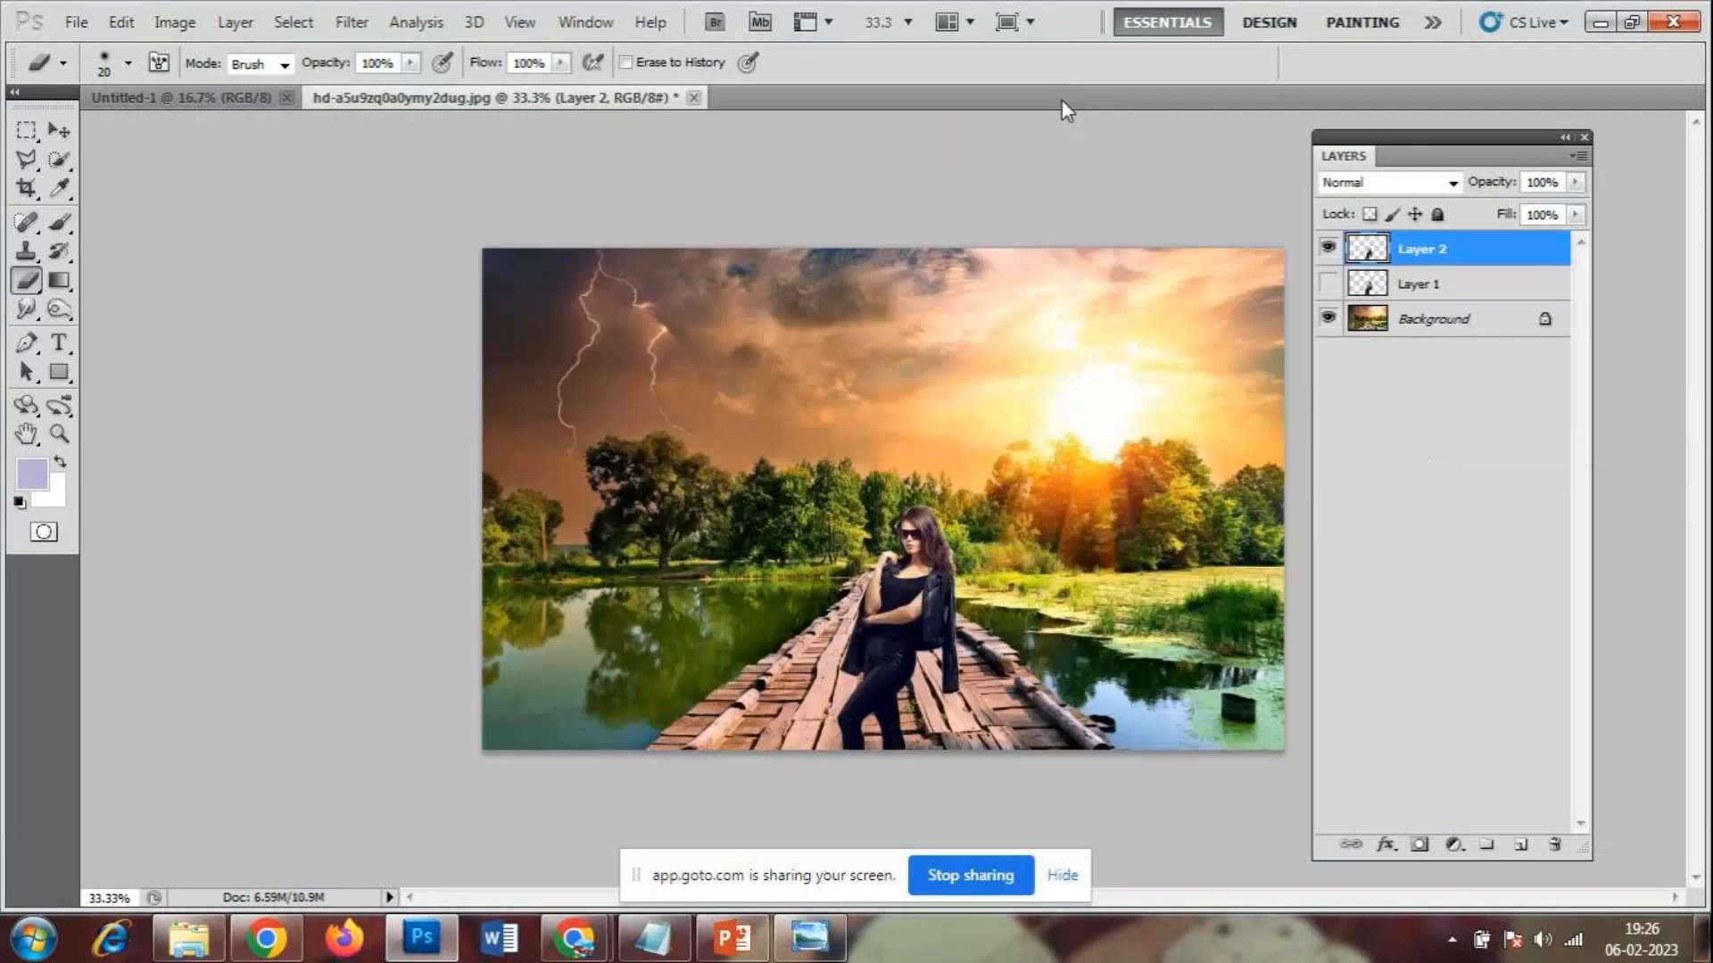
pyautogui.click(693, 97)
pyautogui.click(865, 378)
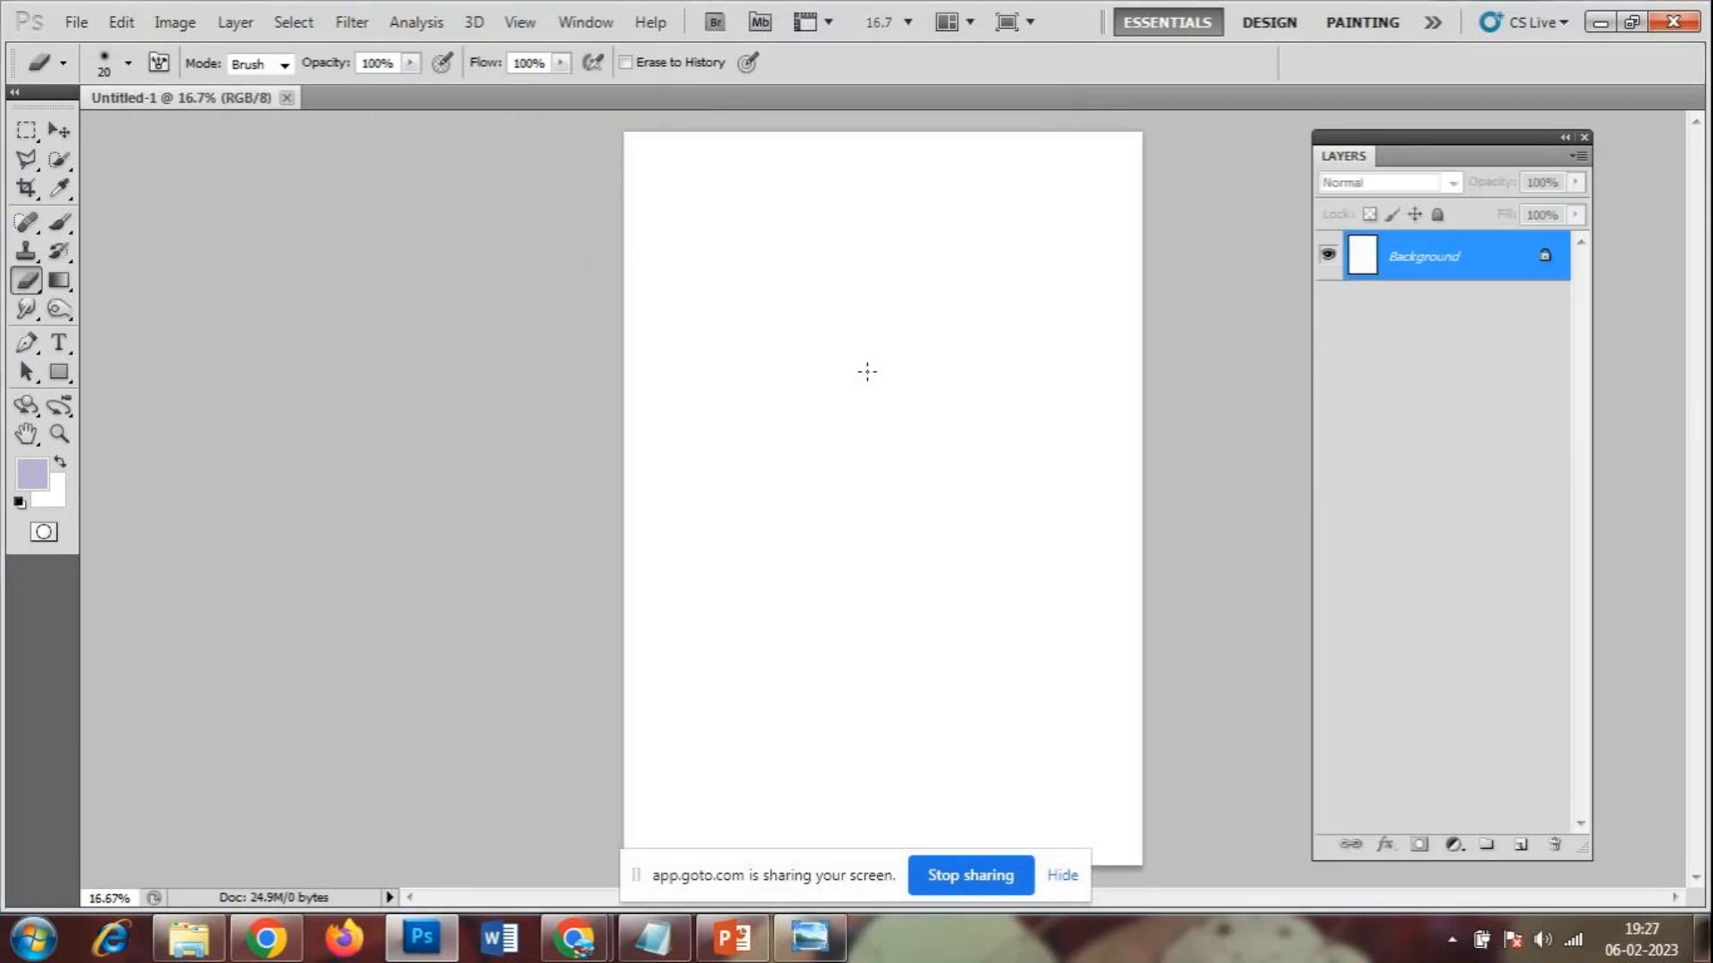
pyautogui.click(78, 23)
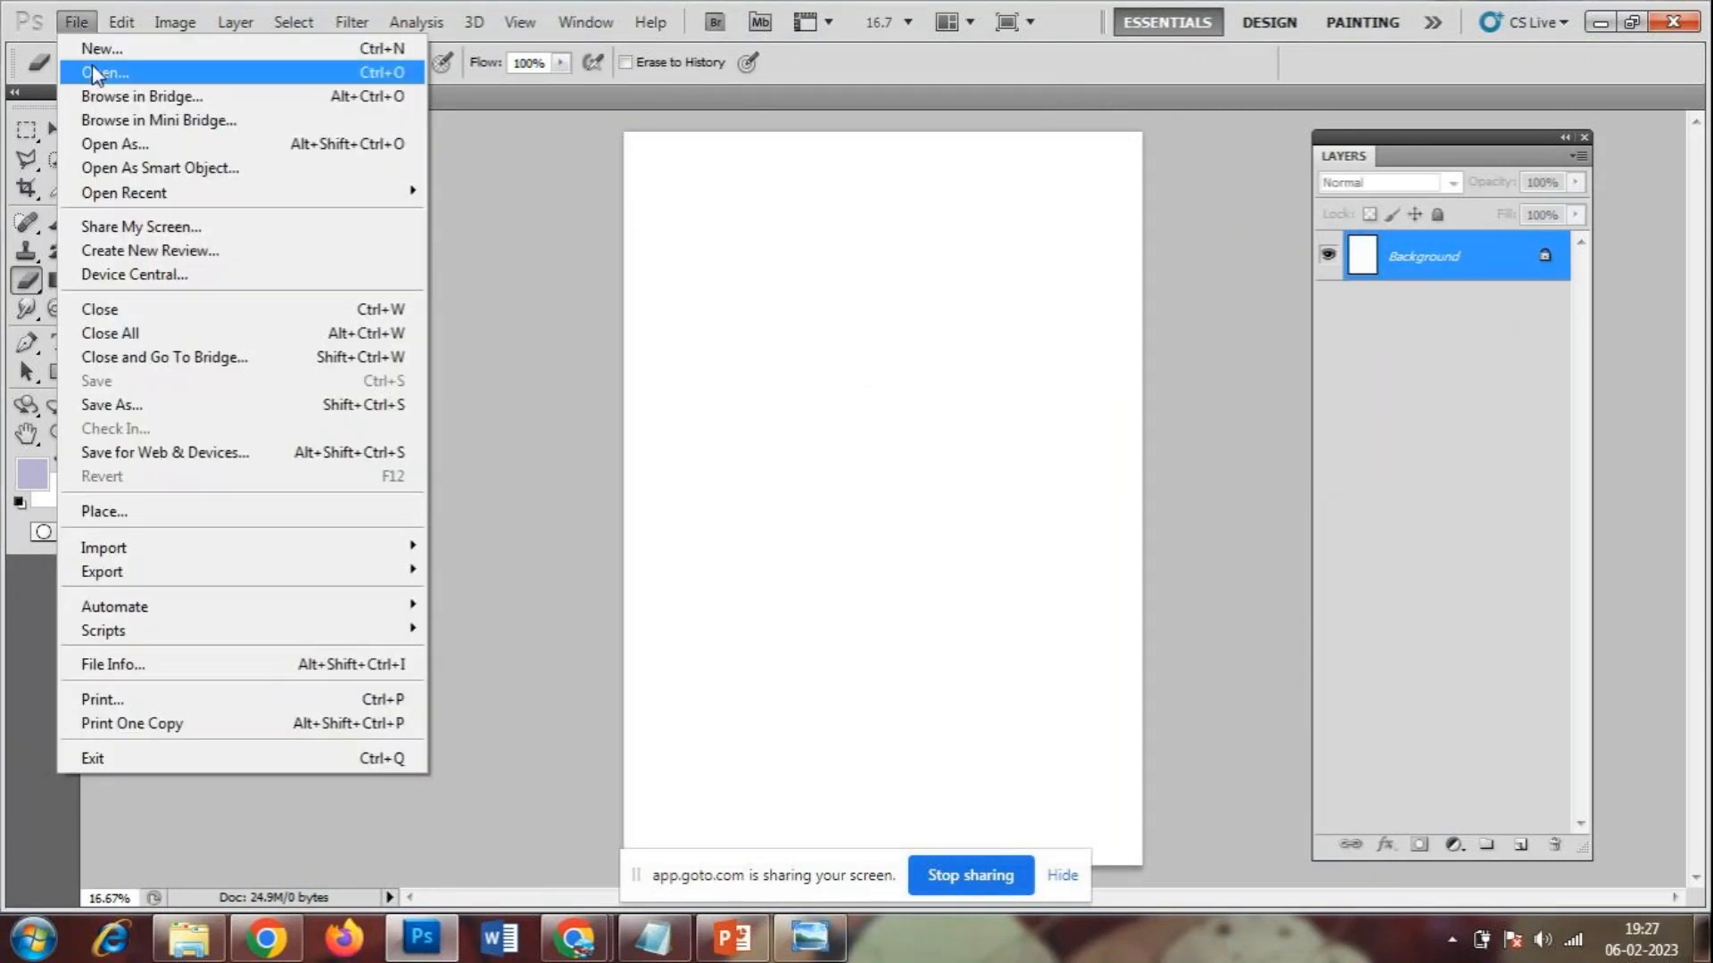
pyautogui.click(103, 72)
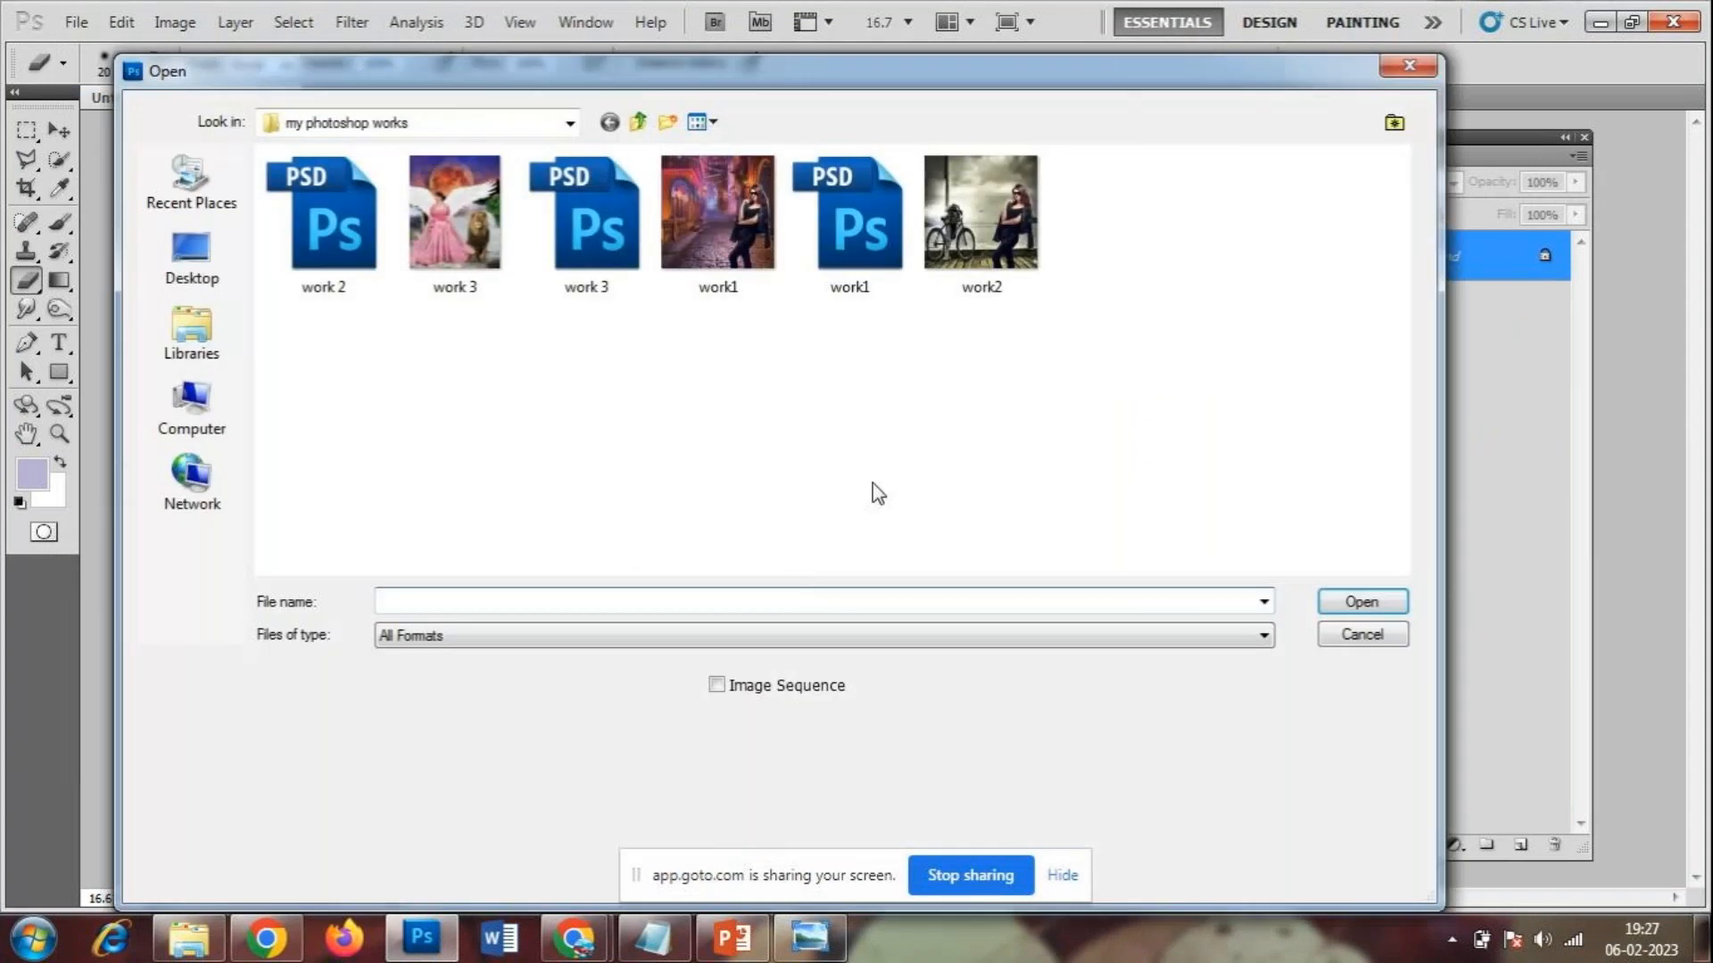
pyautogui.click(1362, 635)
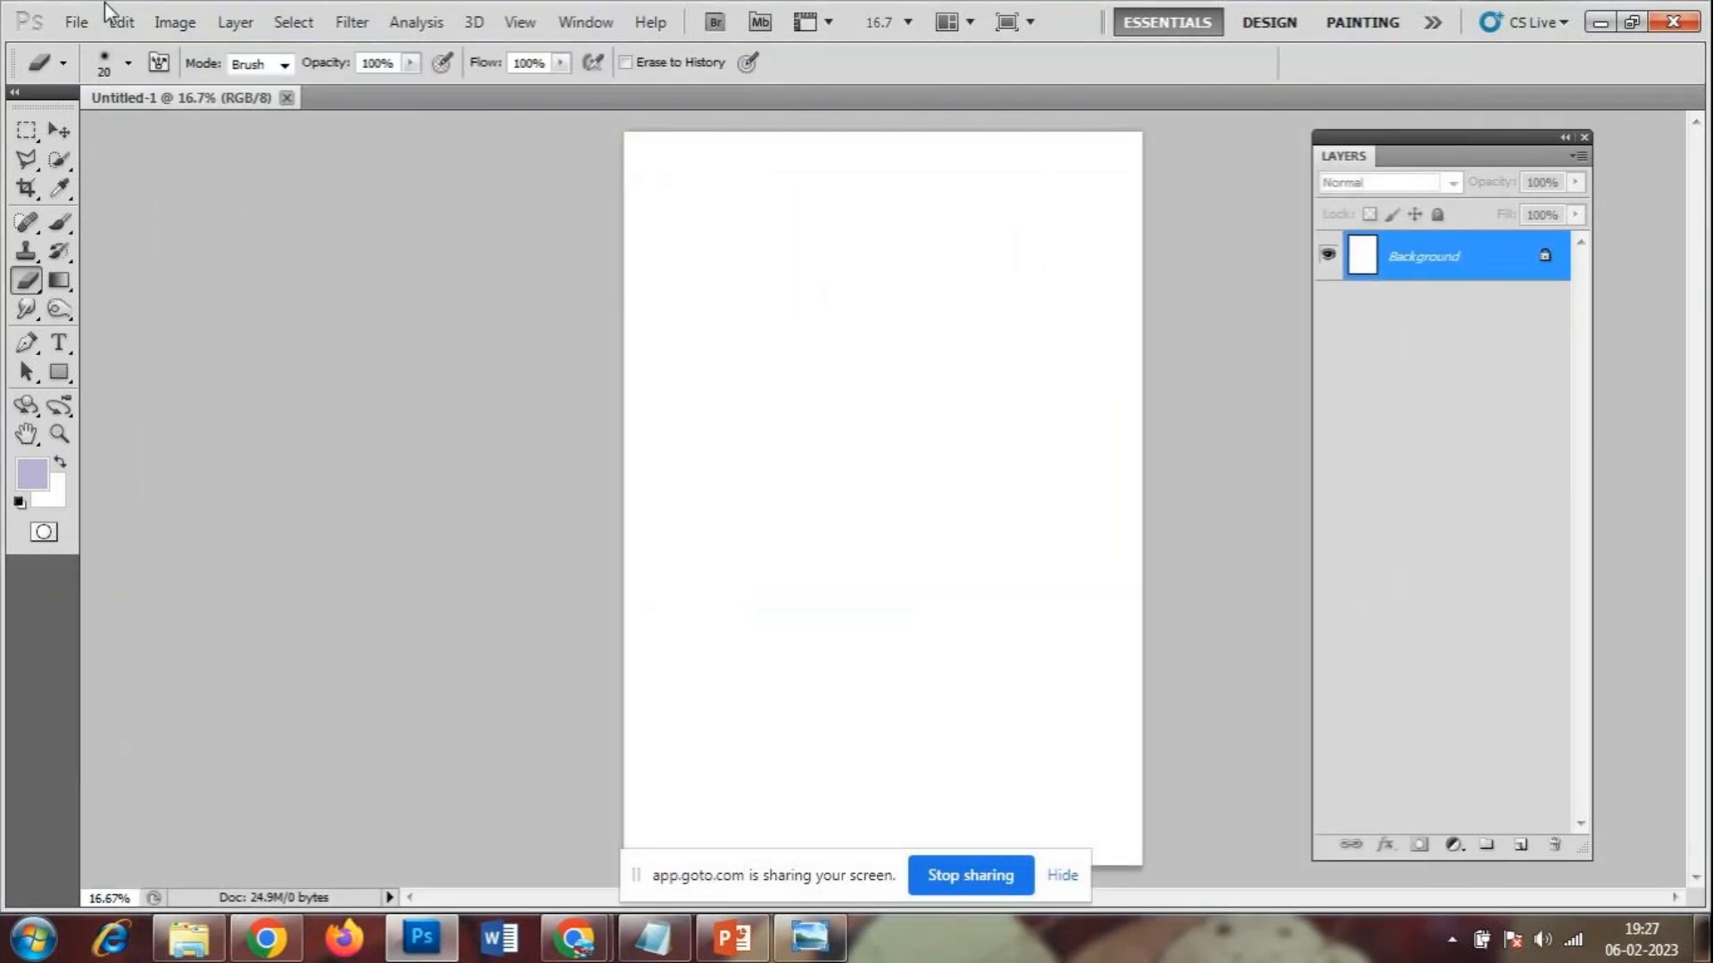
# - Start opening a file and browse from the desktop to the photoshop folder inside VVN College
pyautogui.click(75, 24)
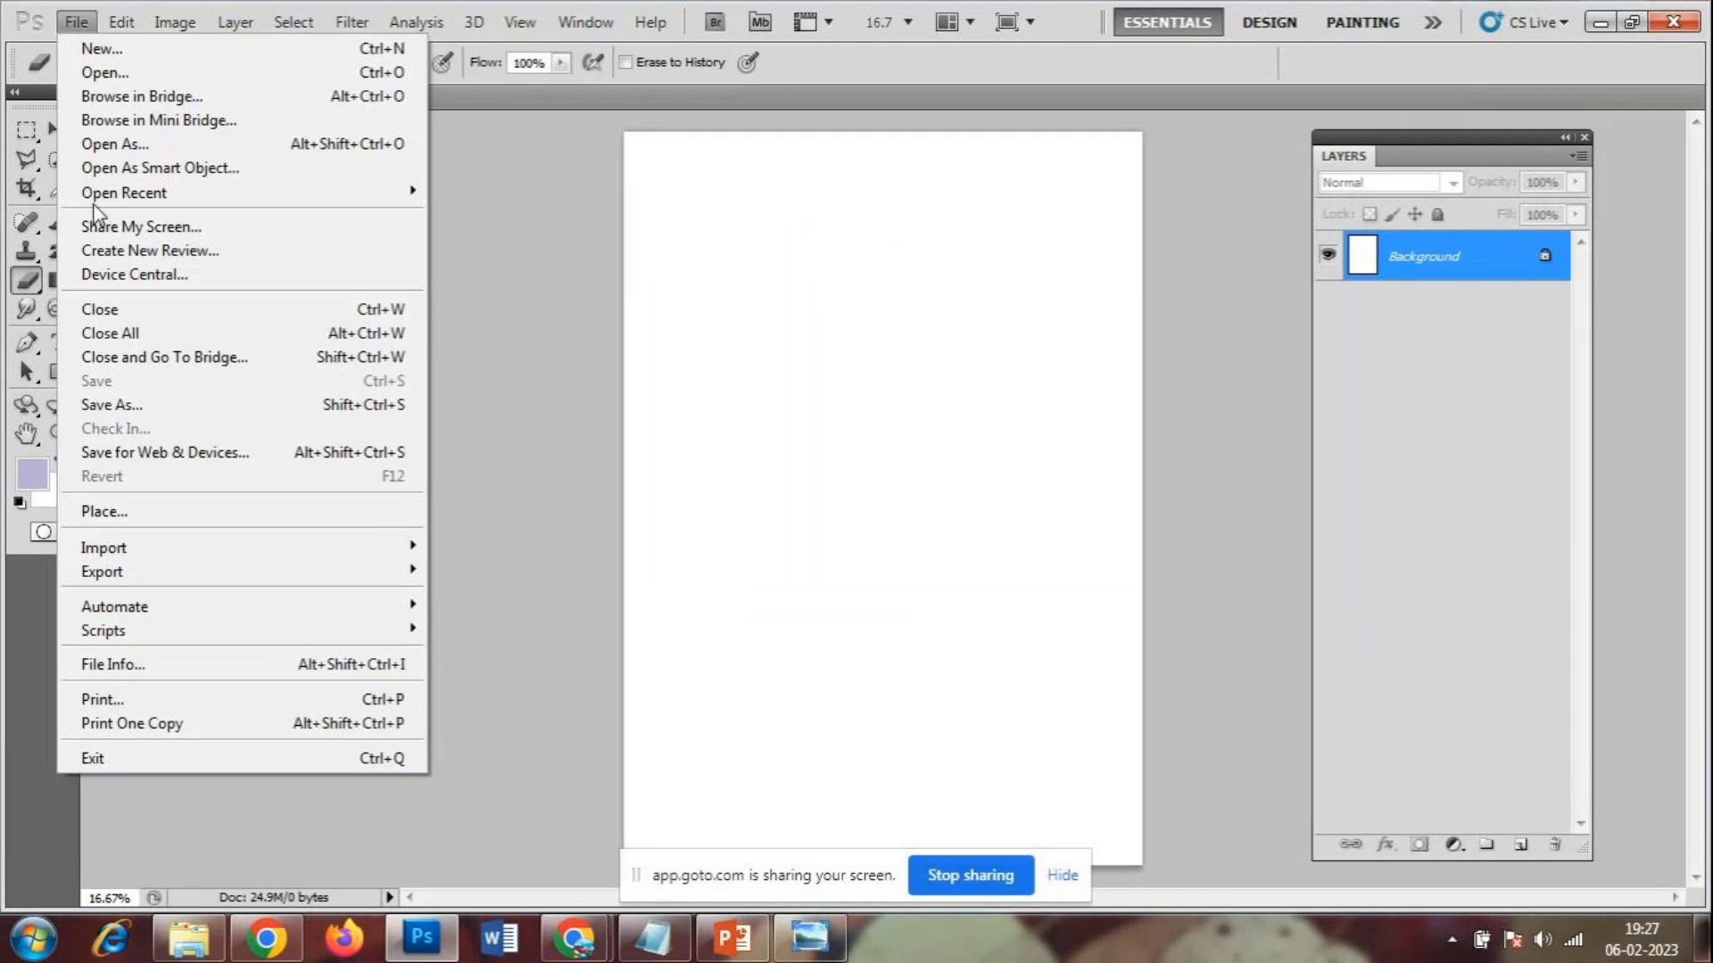
pyautogui.click(103, 72)
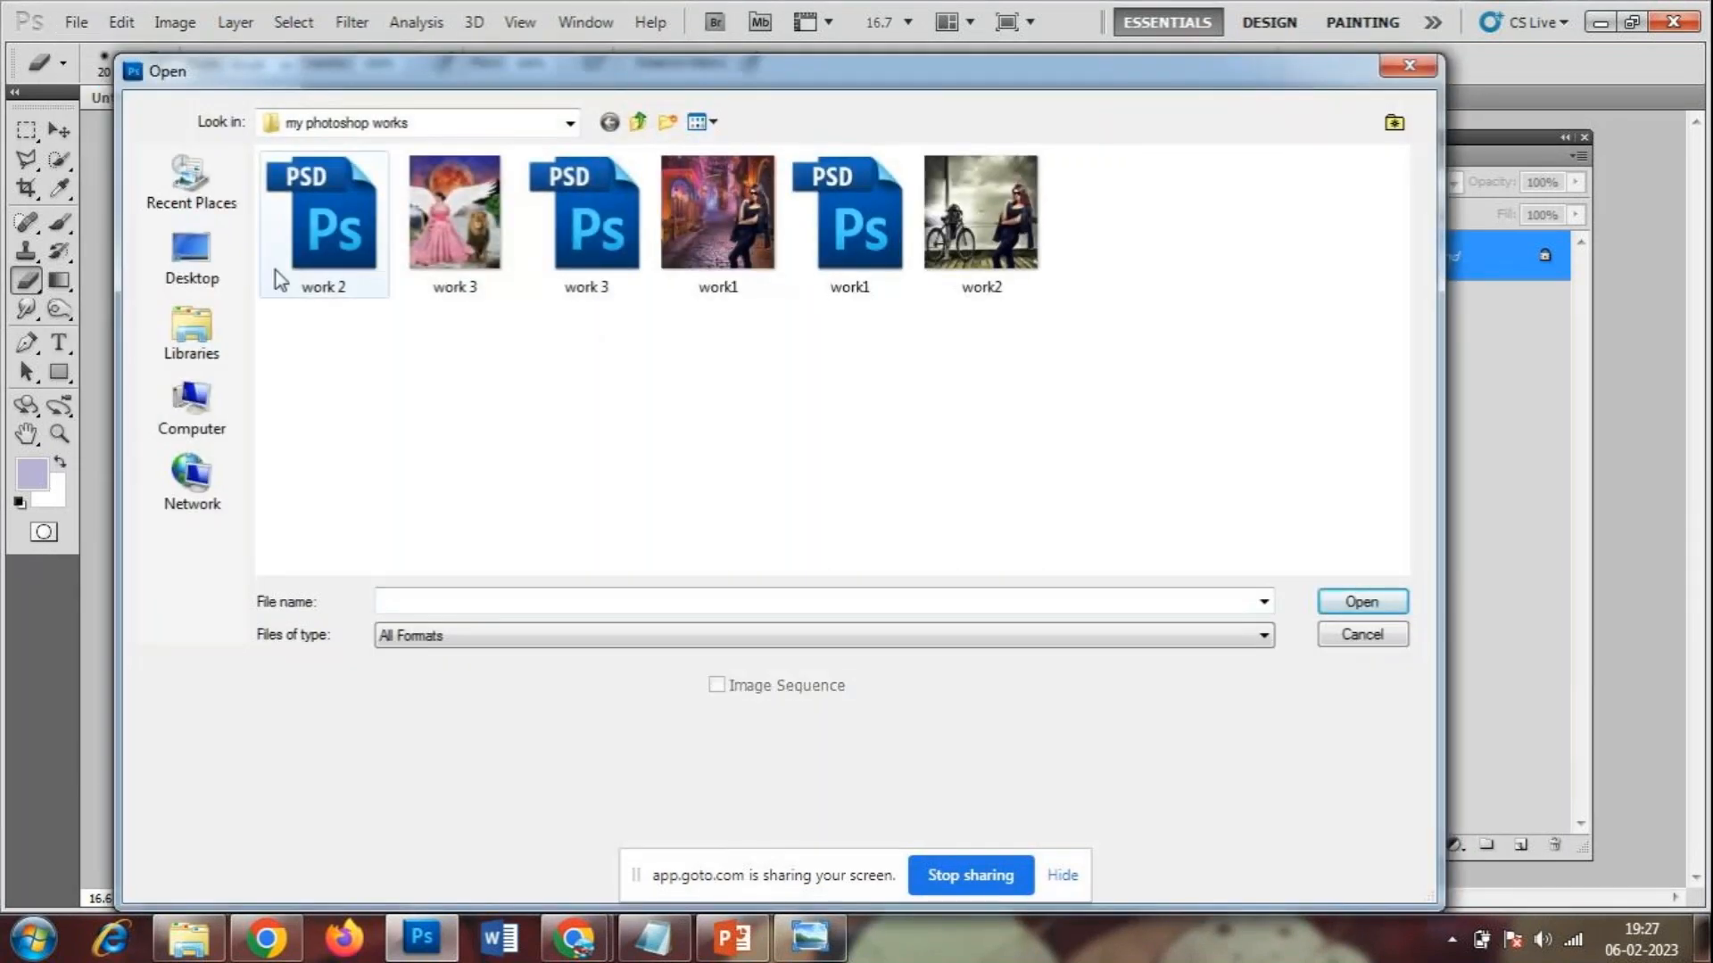
pyautogui.click(195, 267)
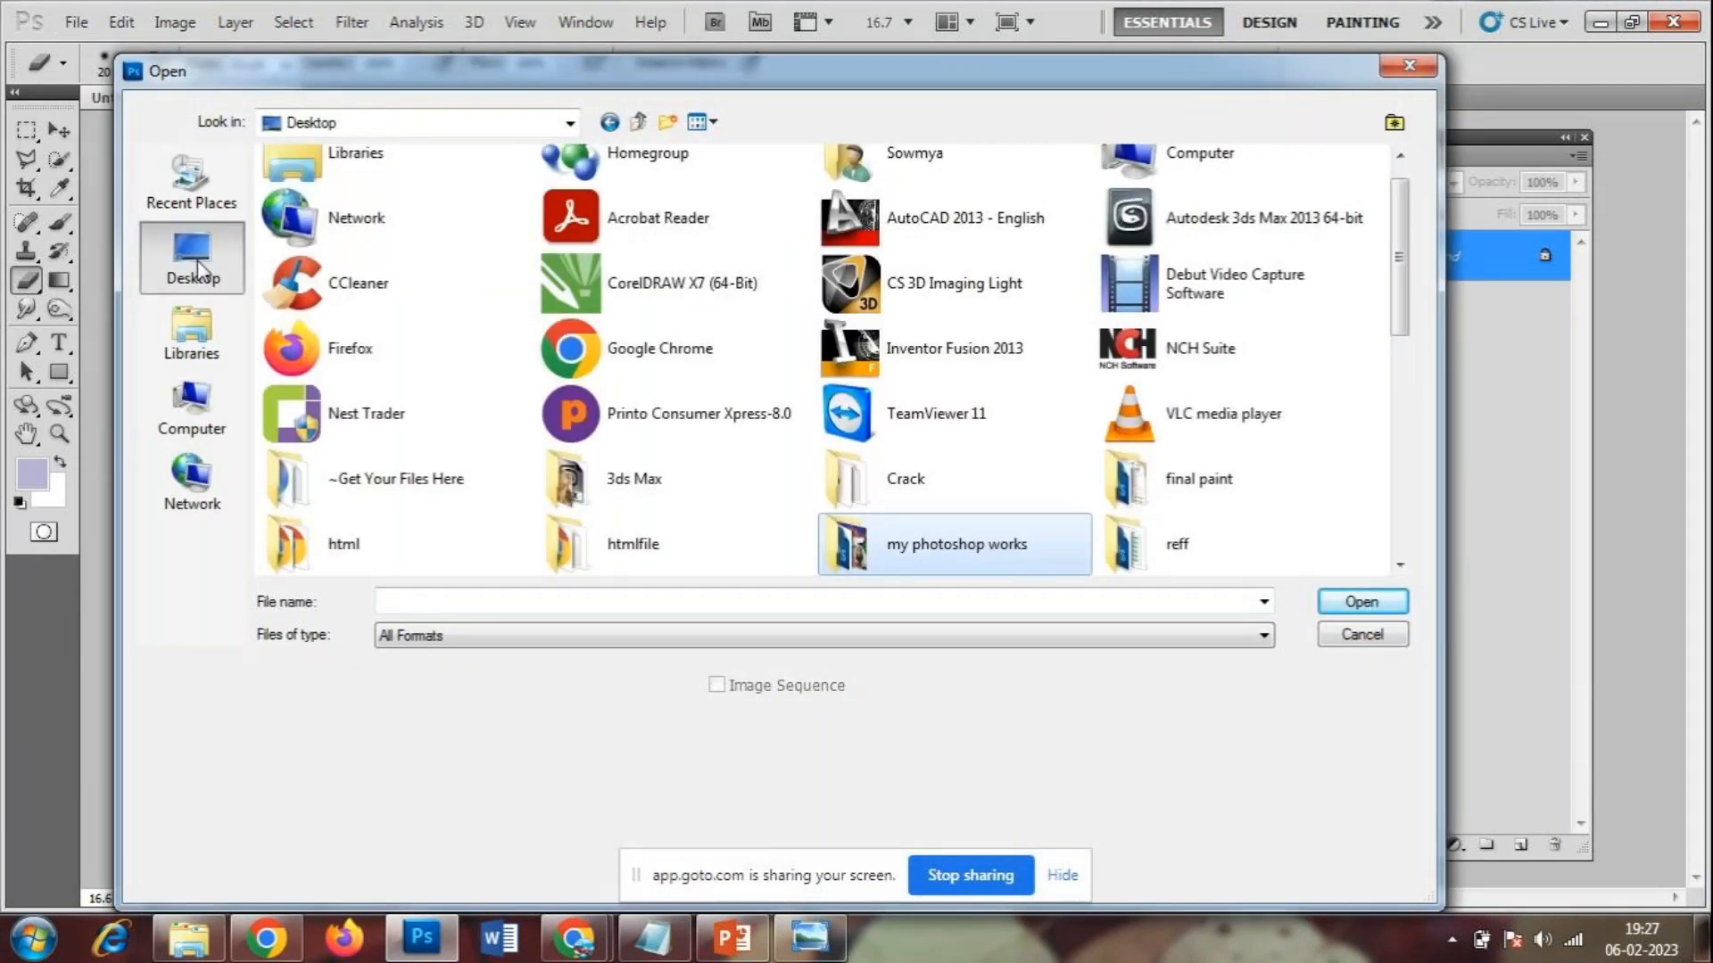
pyautogui.click(1106, 541)
pyautogui.scroll(-2, 1006, 498)
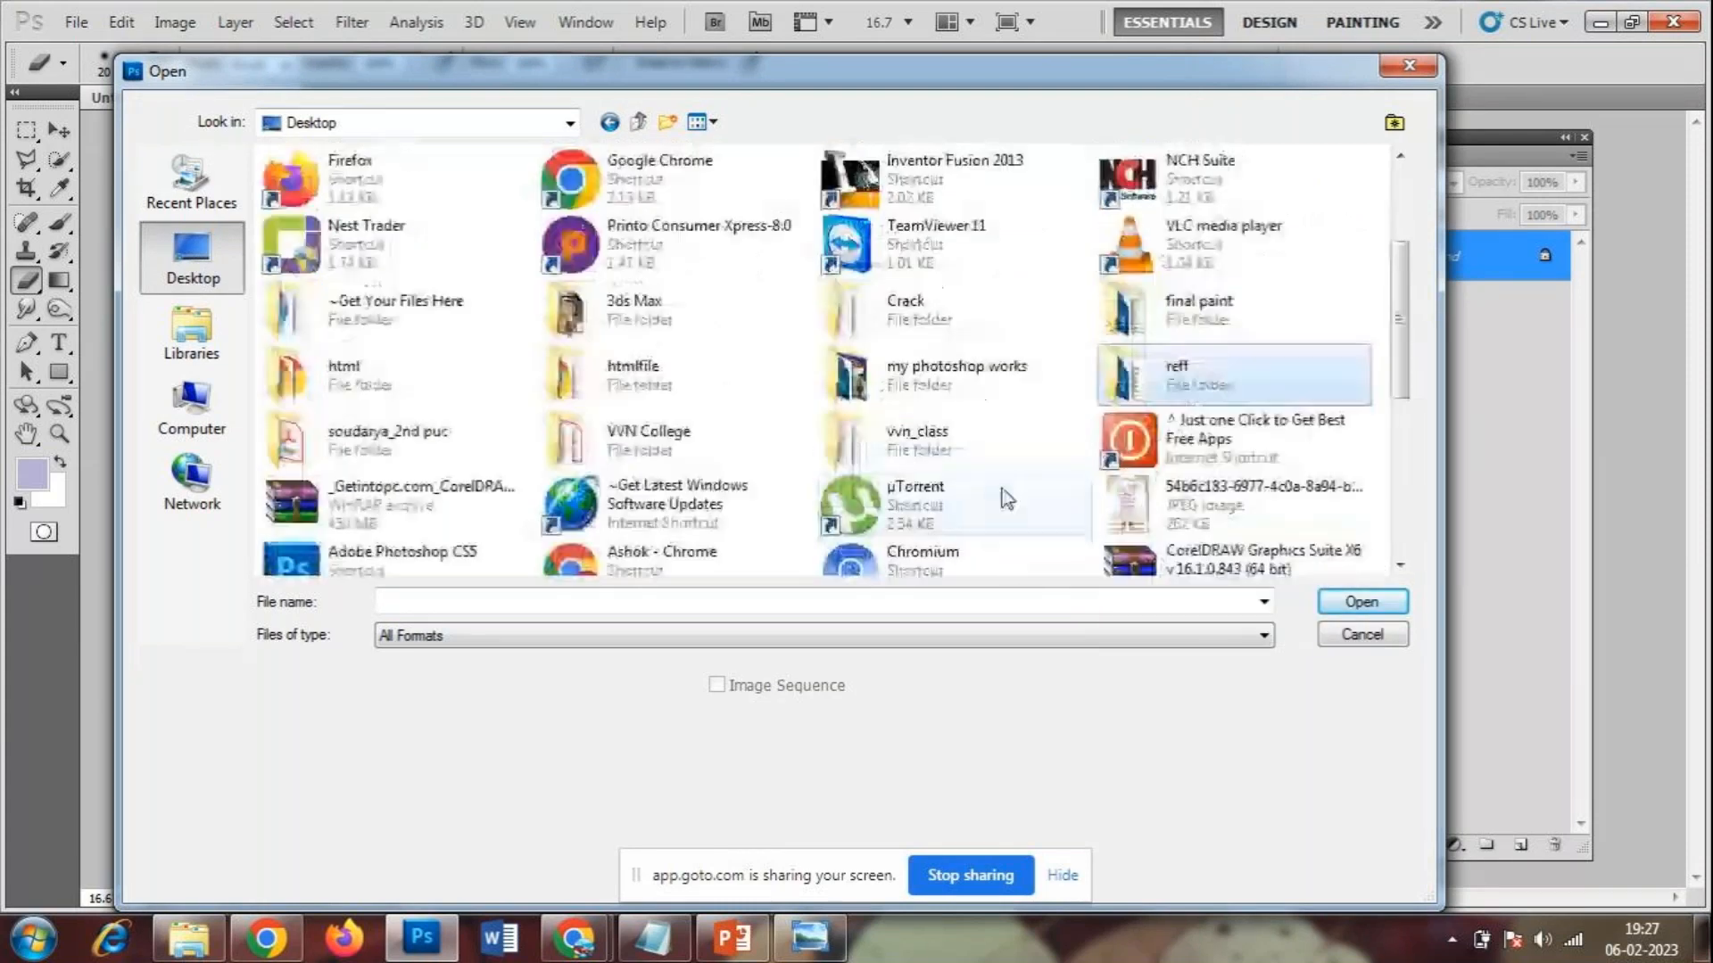
pyautogui.click(918, 450)
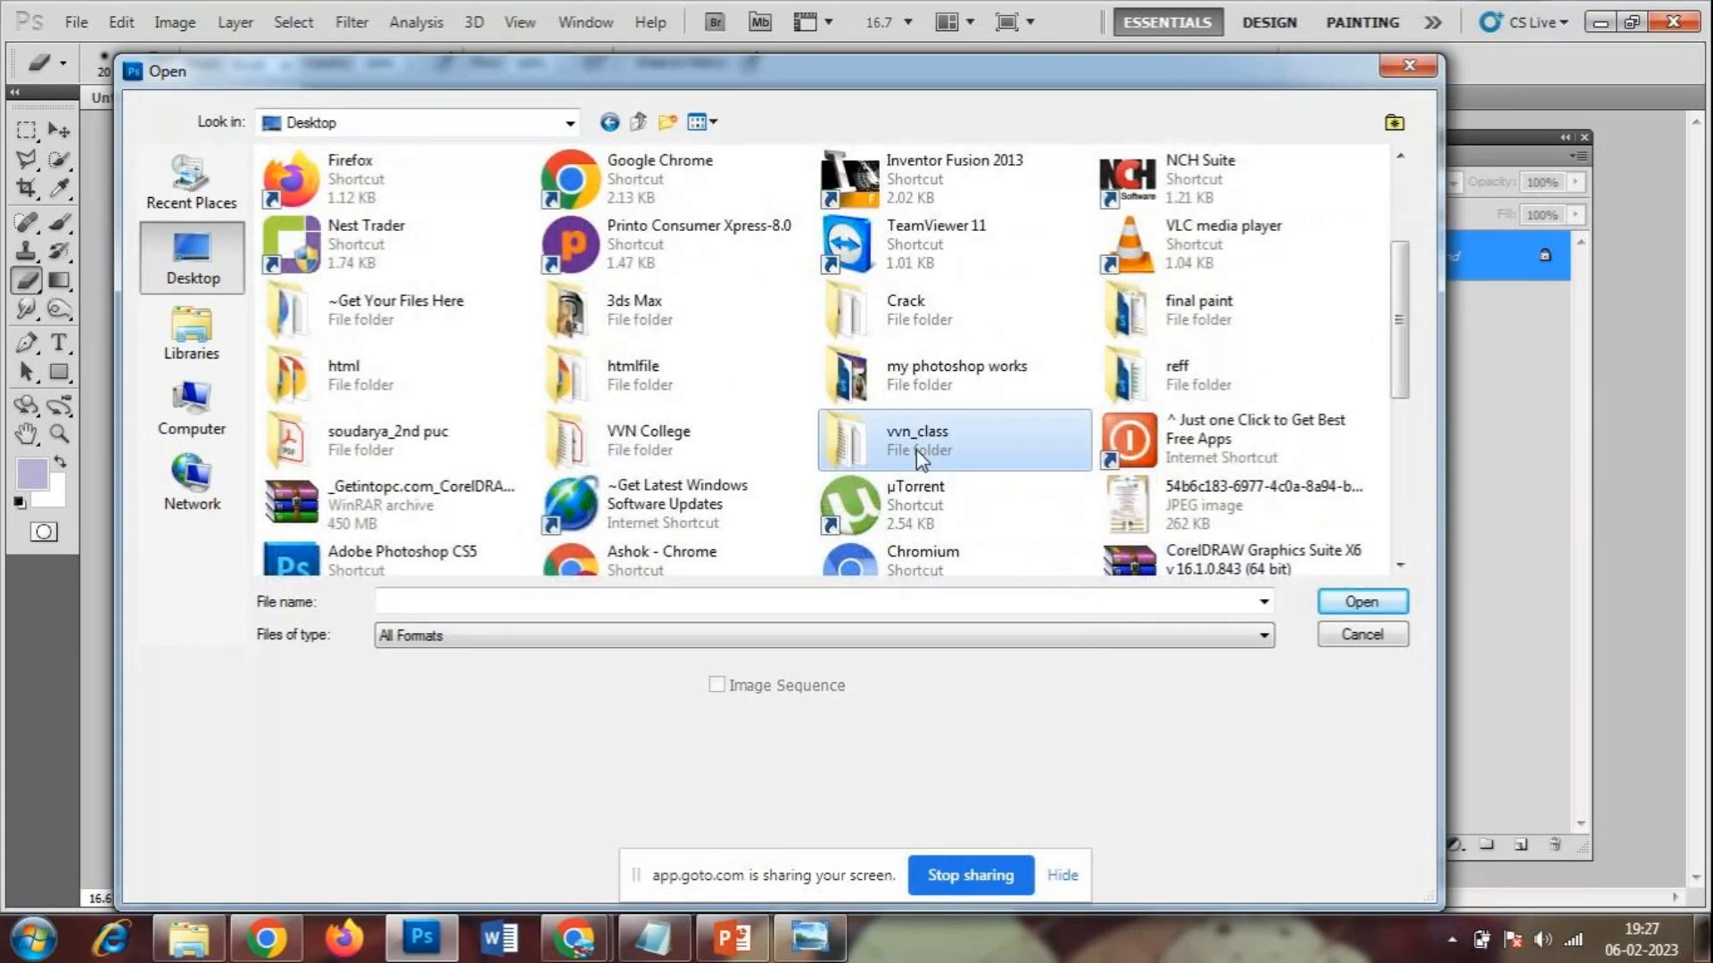
pyautogui.doubleClick(917, 450)
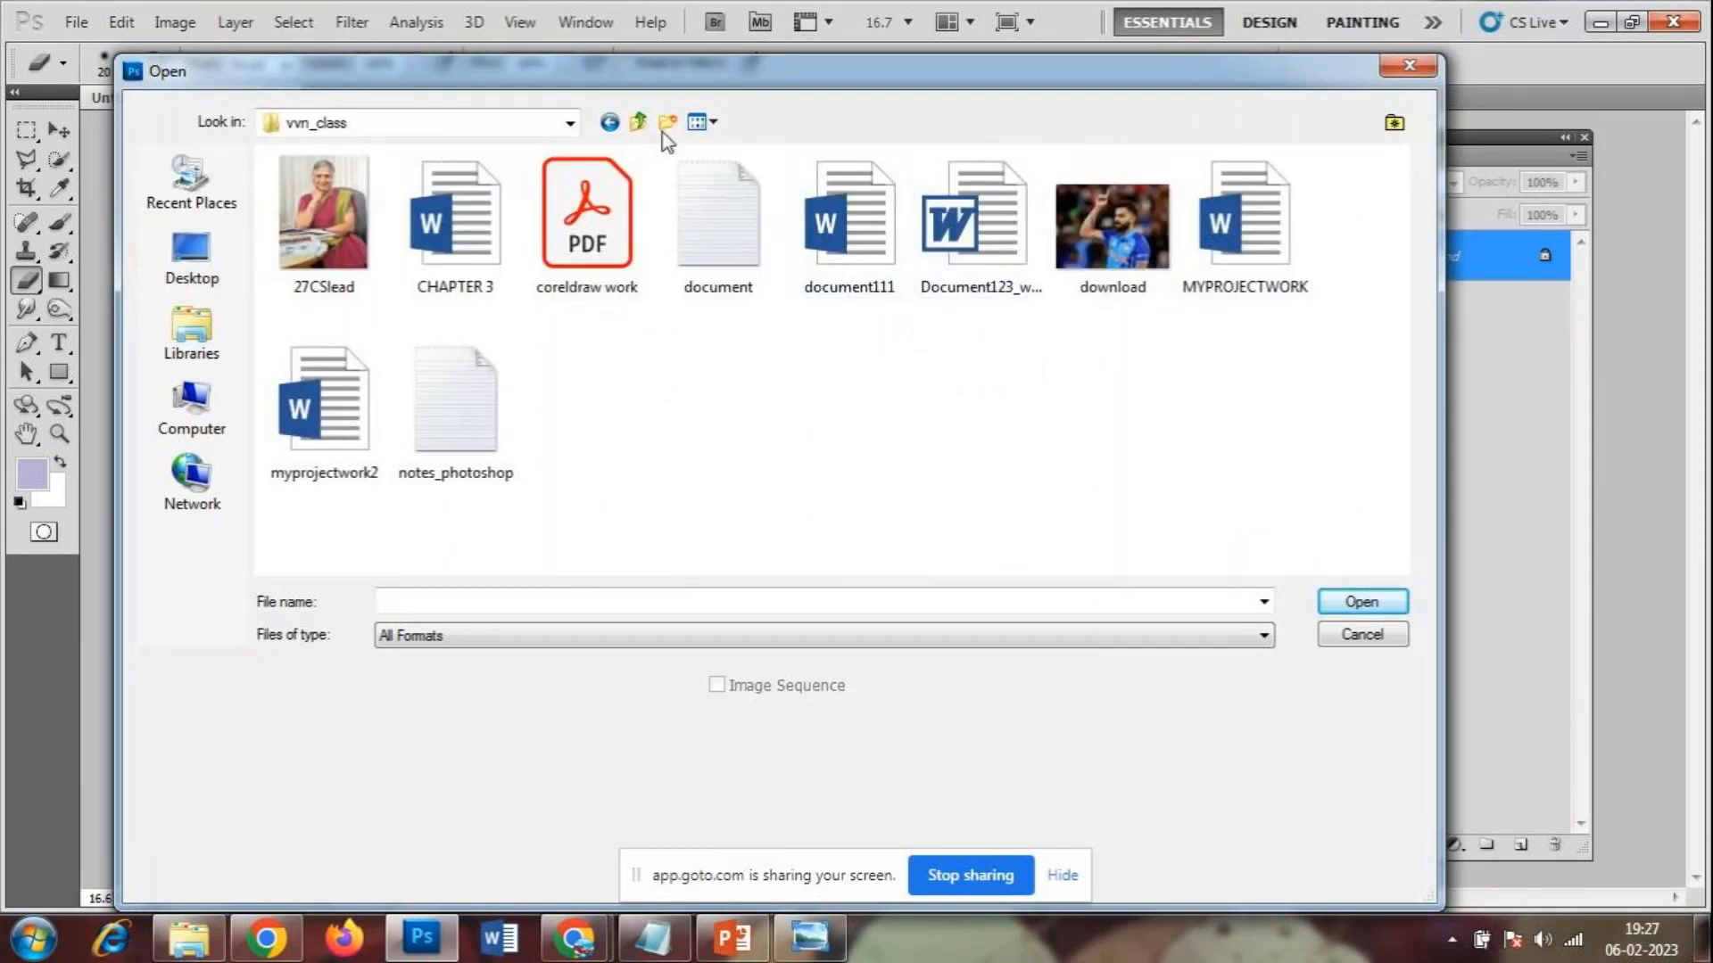
pyautogui.click(637, 122)
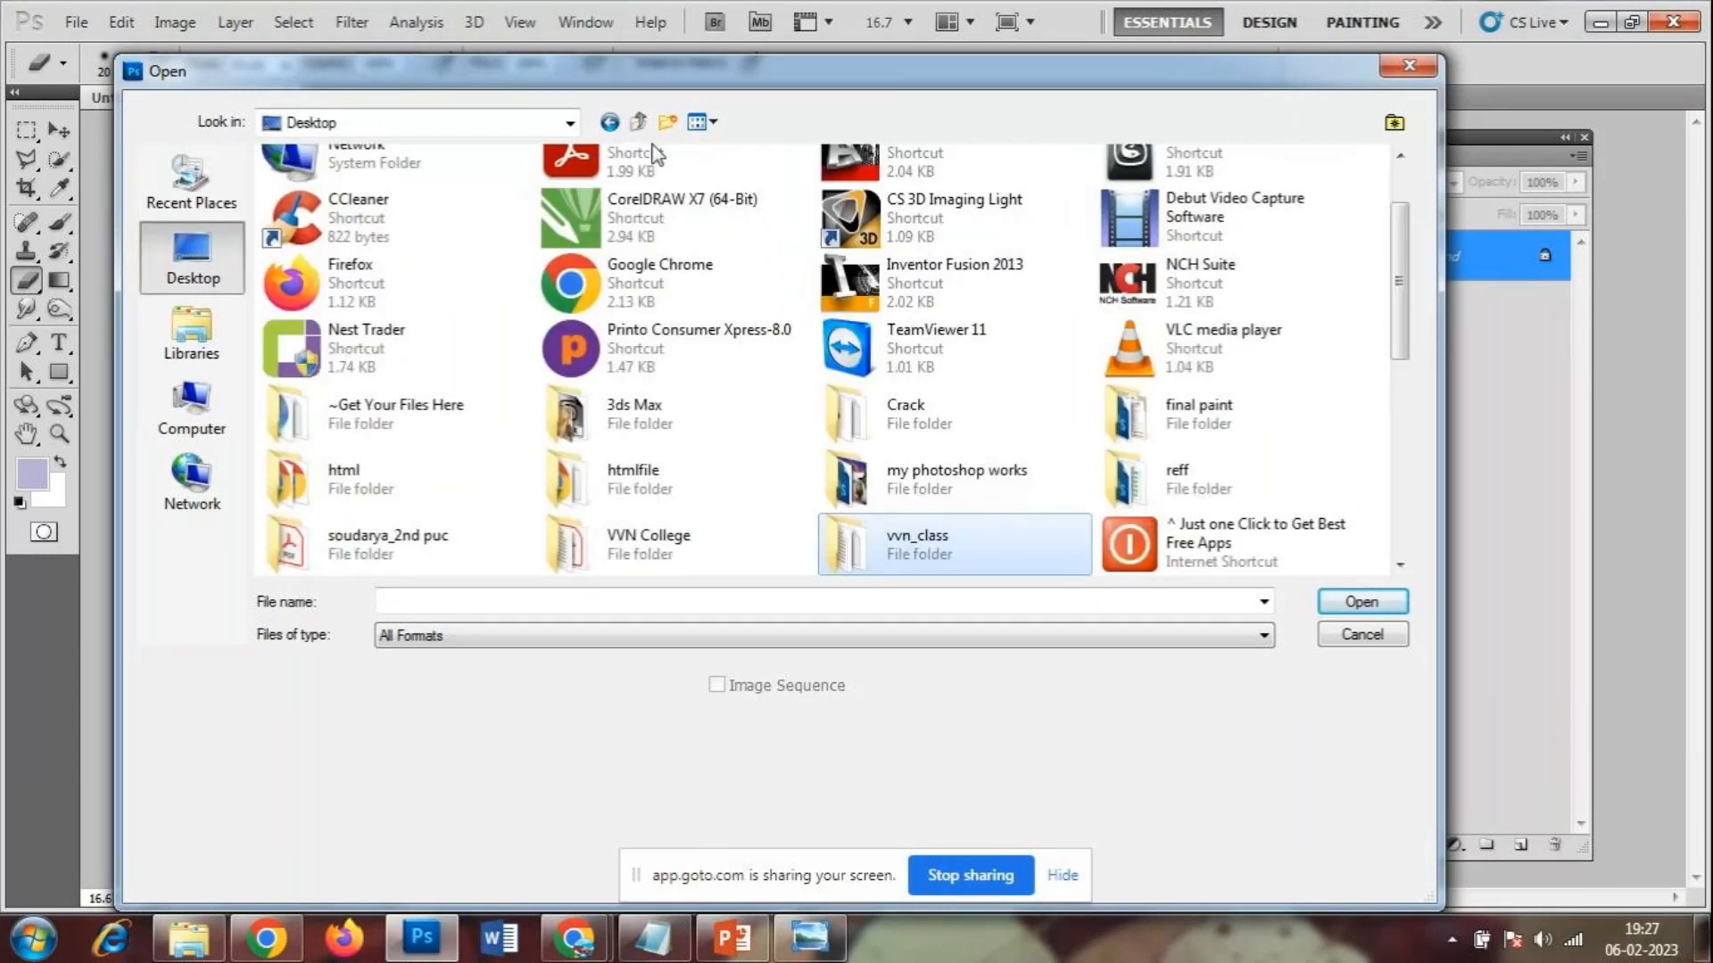
pyautogui.doubleClick(660, 549)
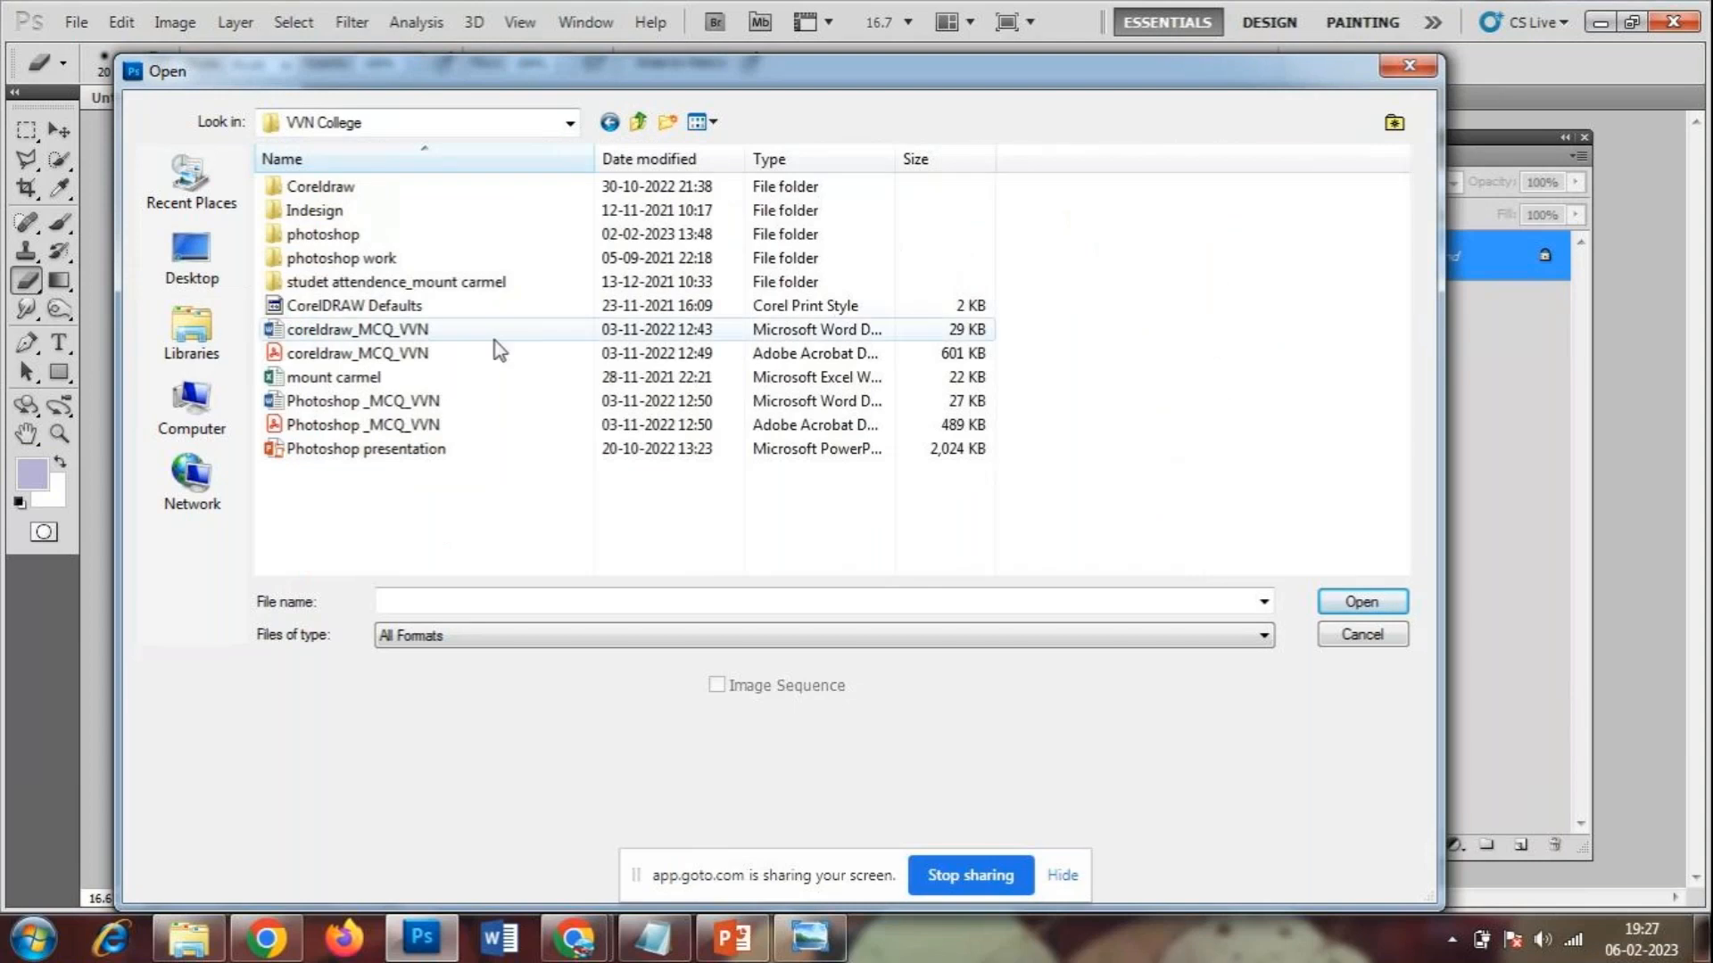
pyautogui.doubleClick(375, 258)
pyautogui.click(637, 122)
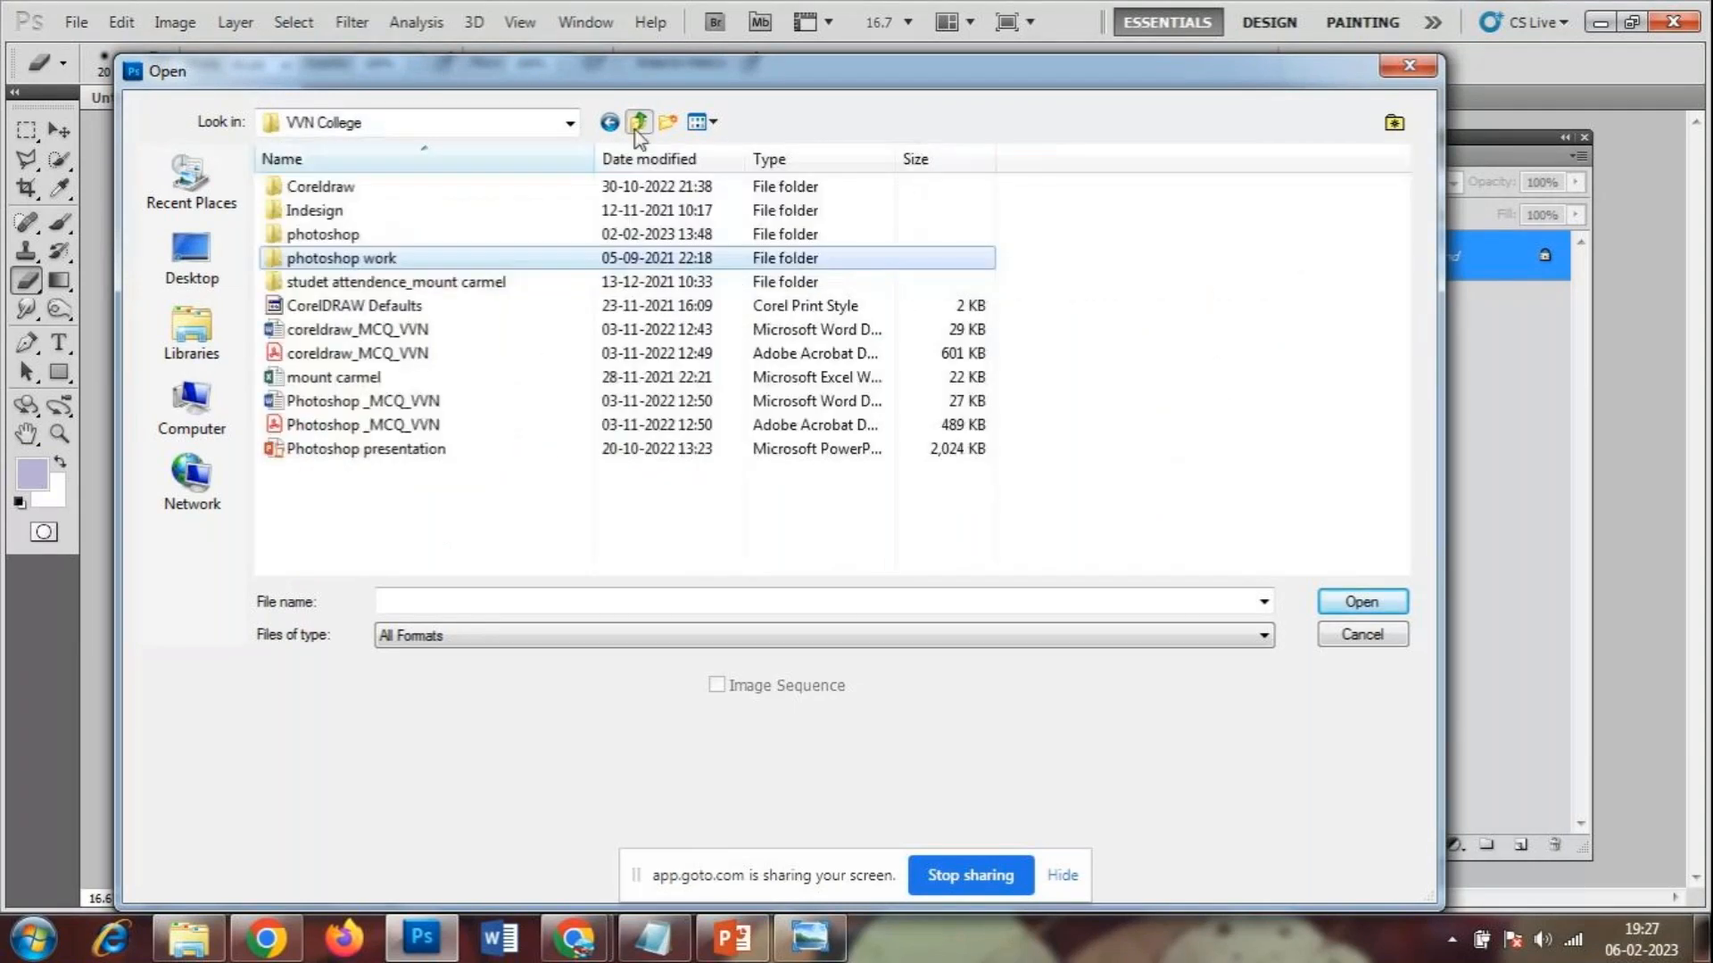
pyautogui.doubleClick(325, 233)
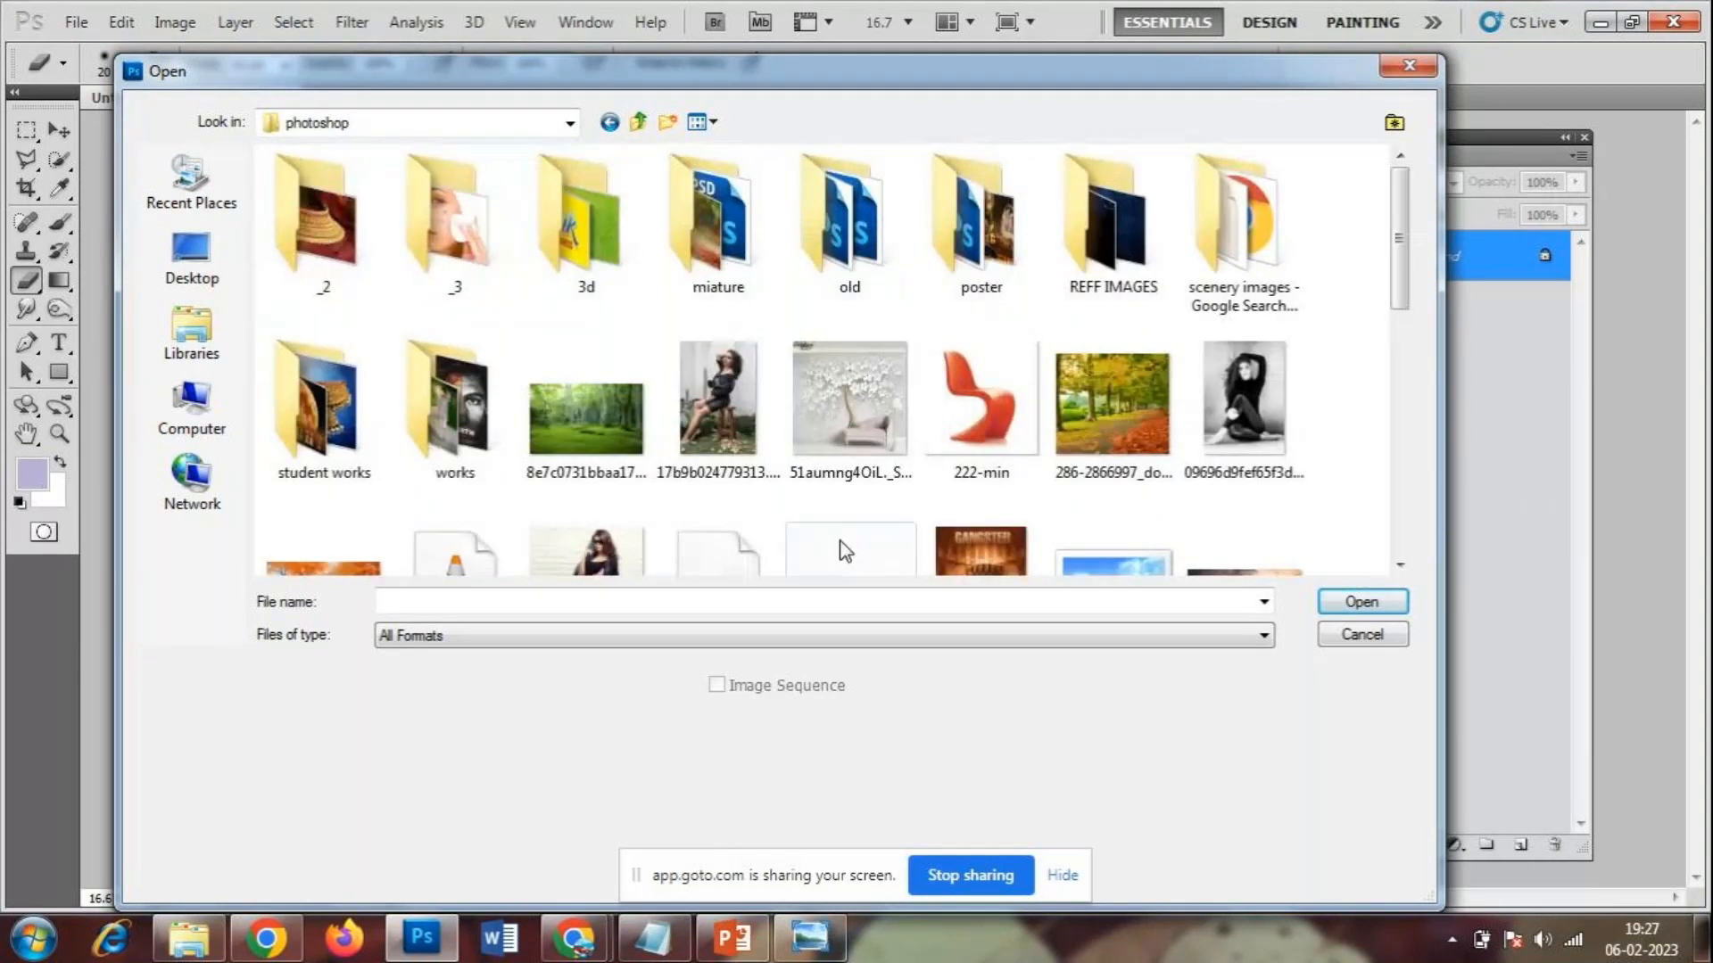
# - Find and open the portfolio-photographer.jpg image of the seated woman in the pink skirt
pyautogui.click(578, 442)
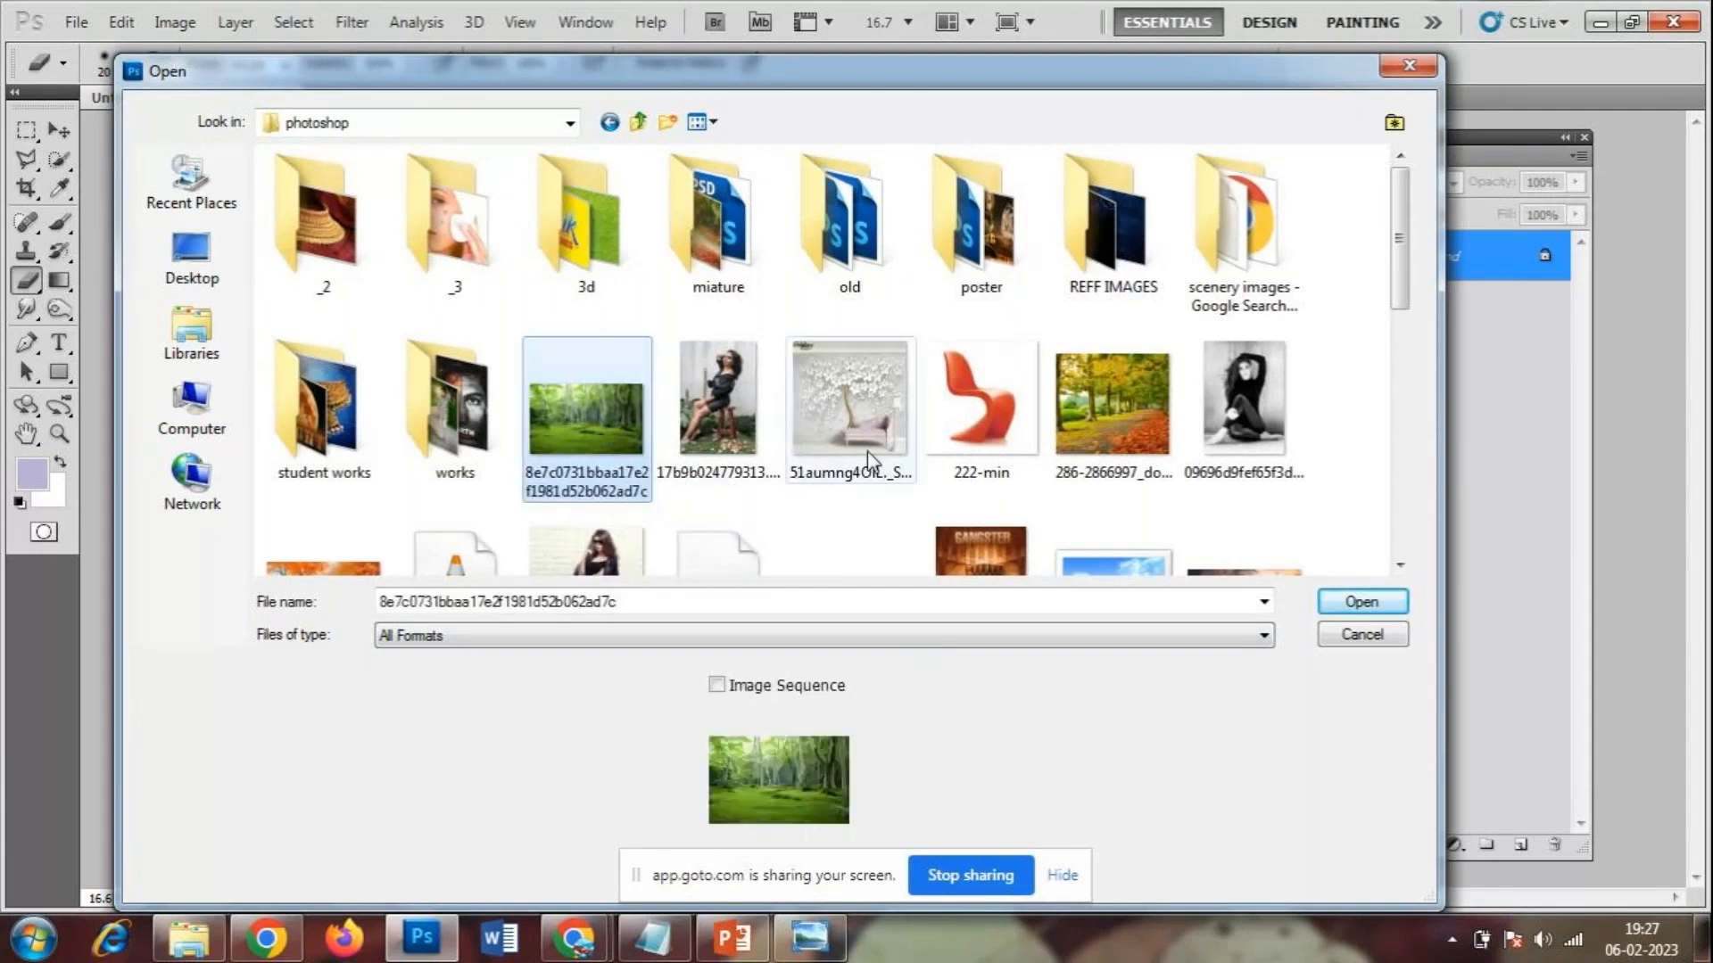
pyautogui.scroll(-3, 870, 461)
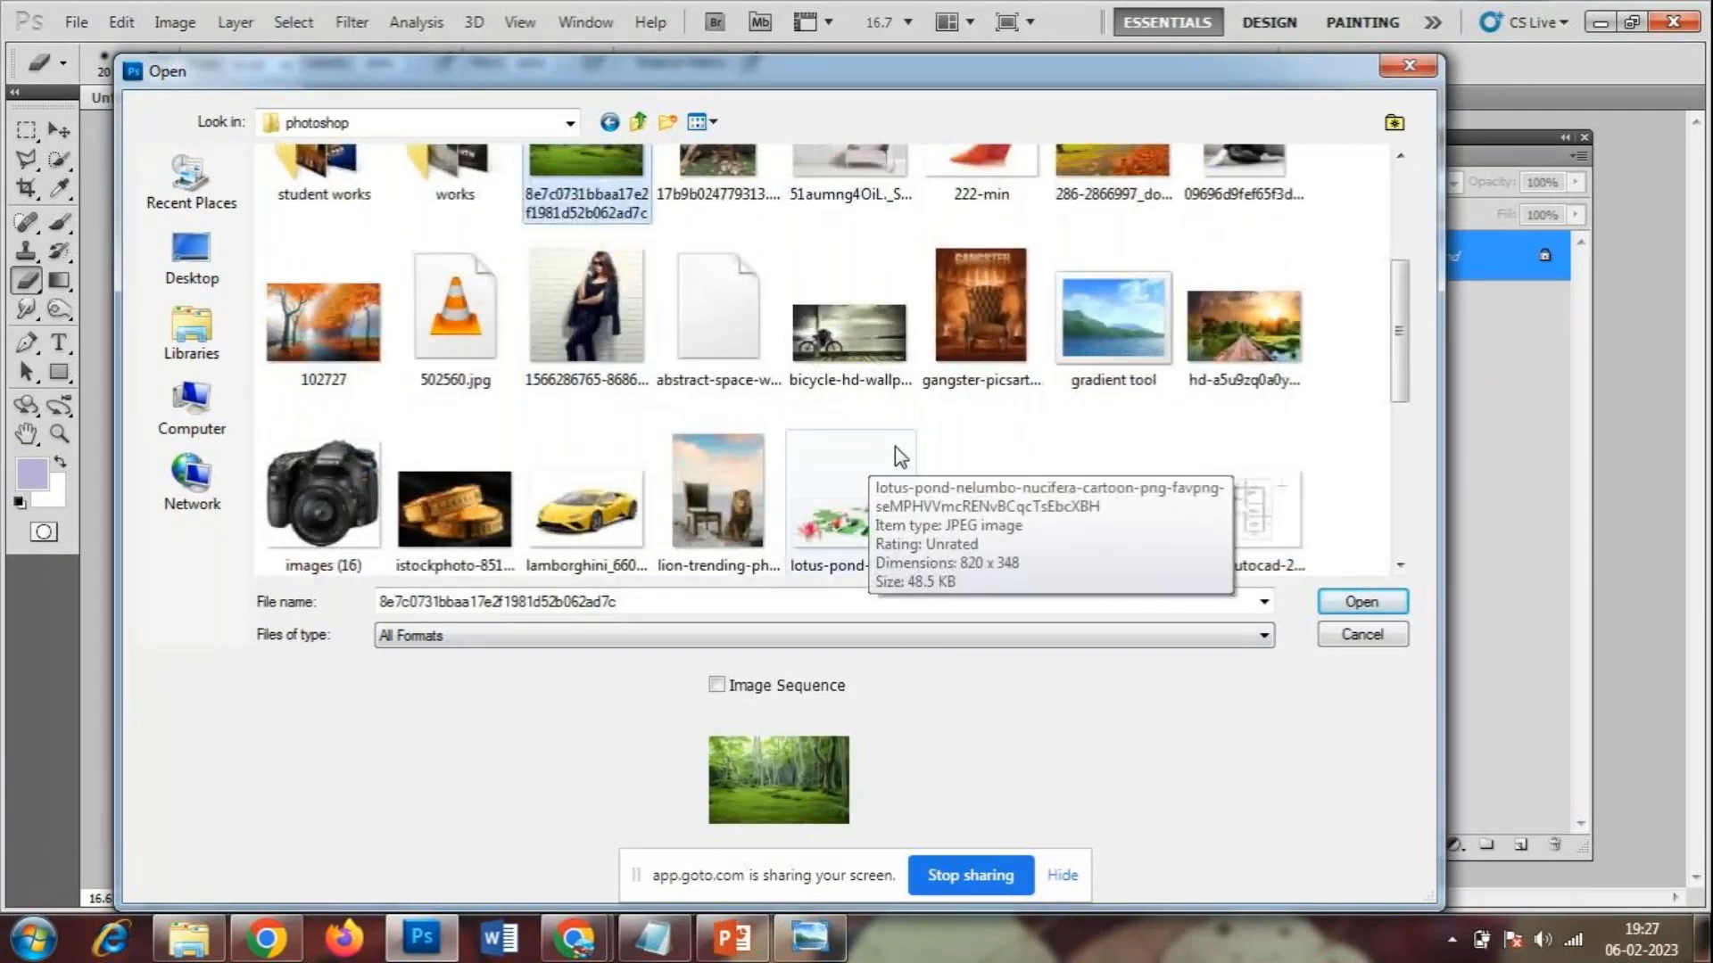
pyautogui.scroll(-3, 1007, 464)
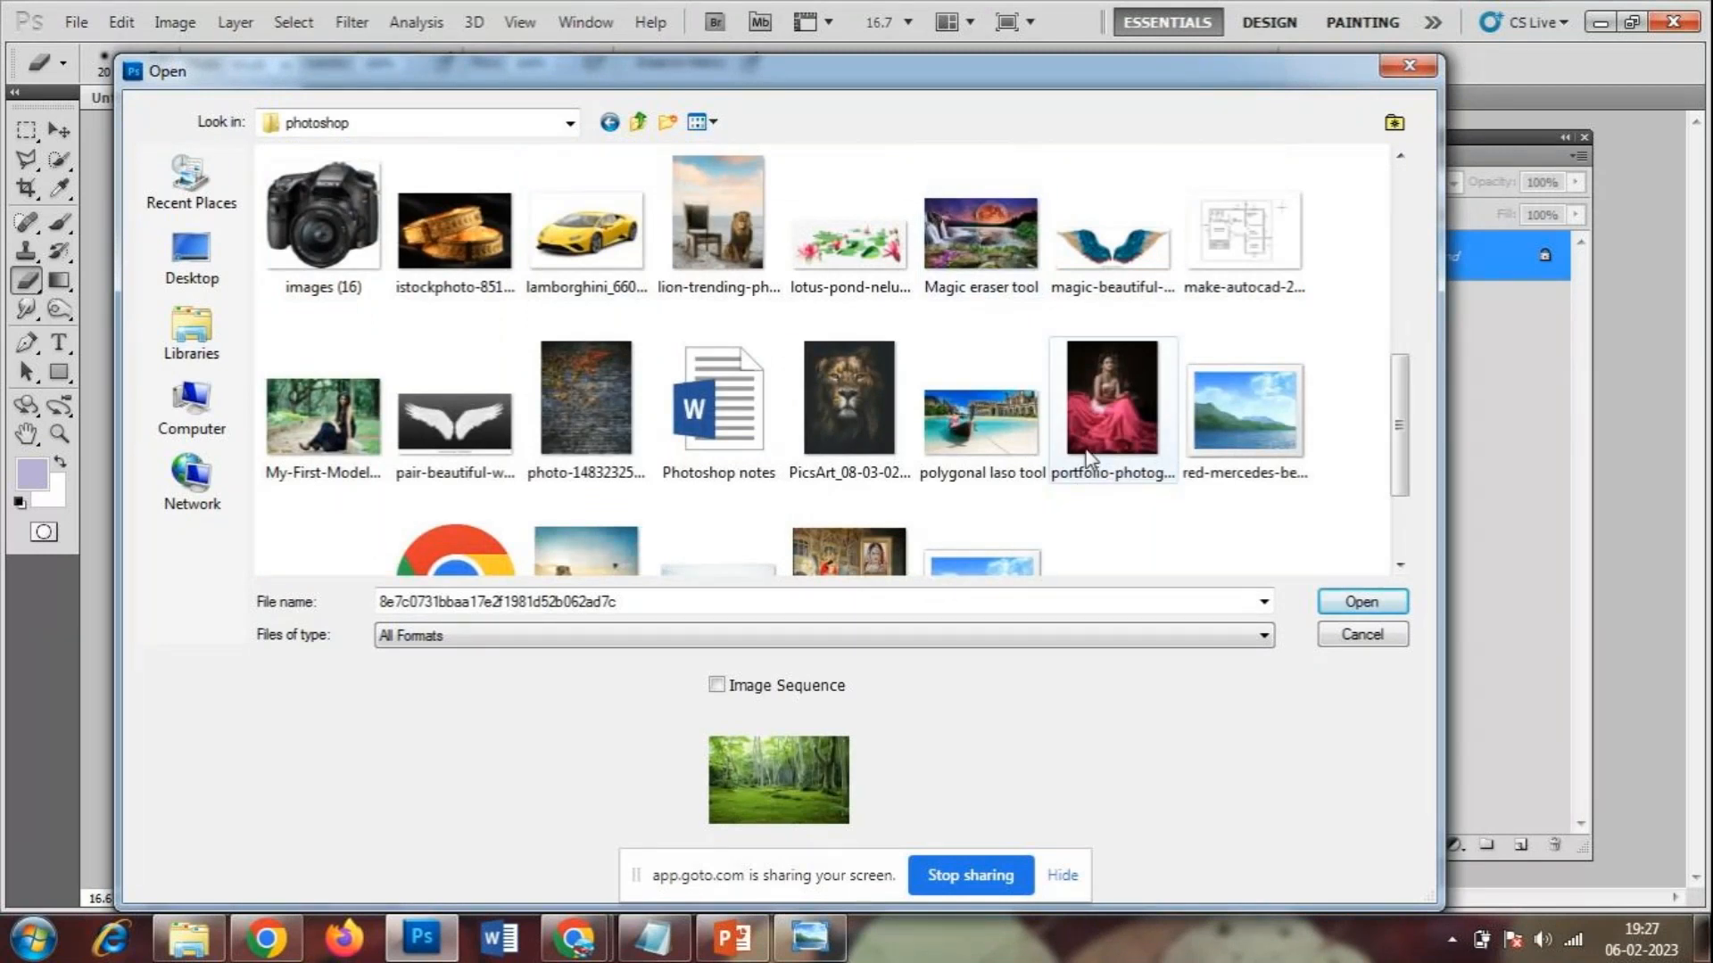
pyautogui.scroll(-2, 1089, 460)
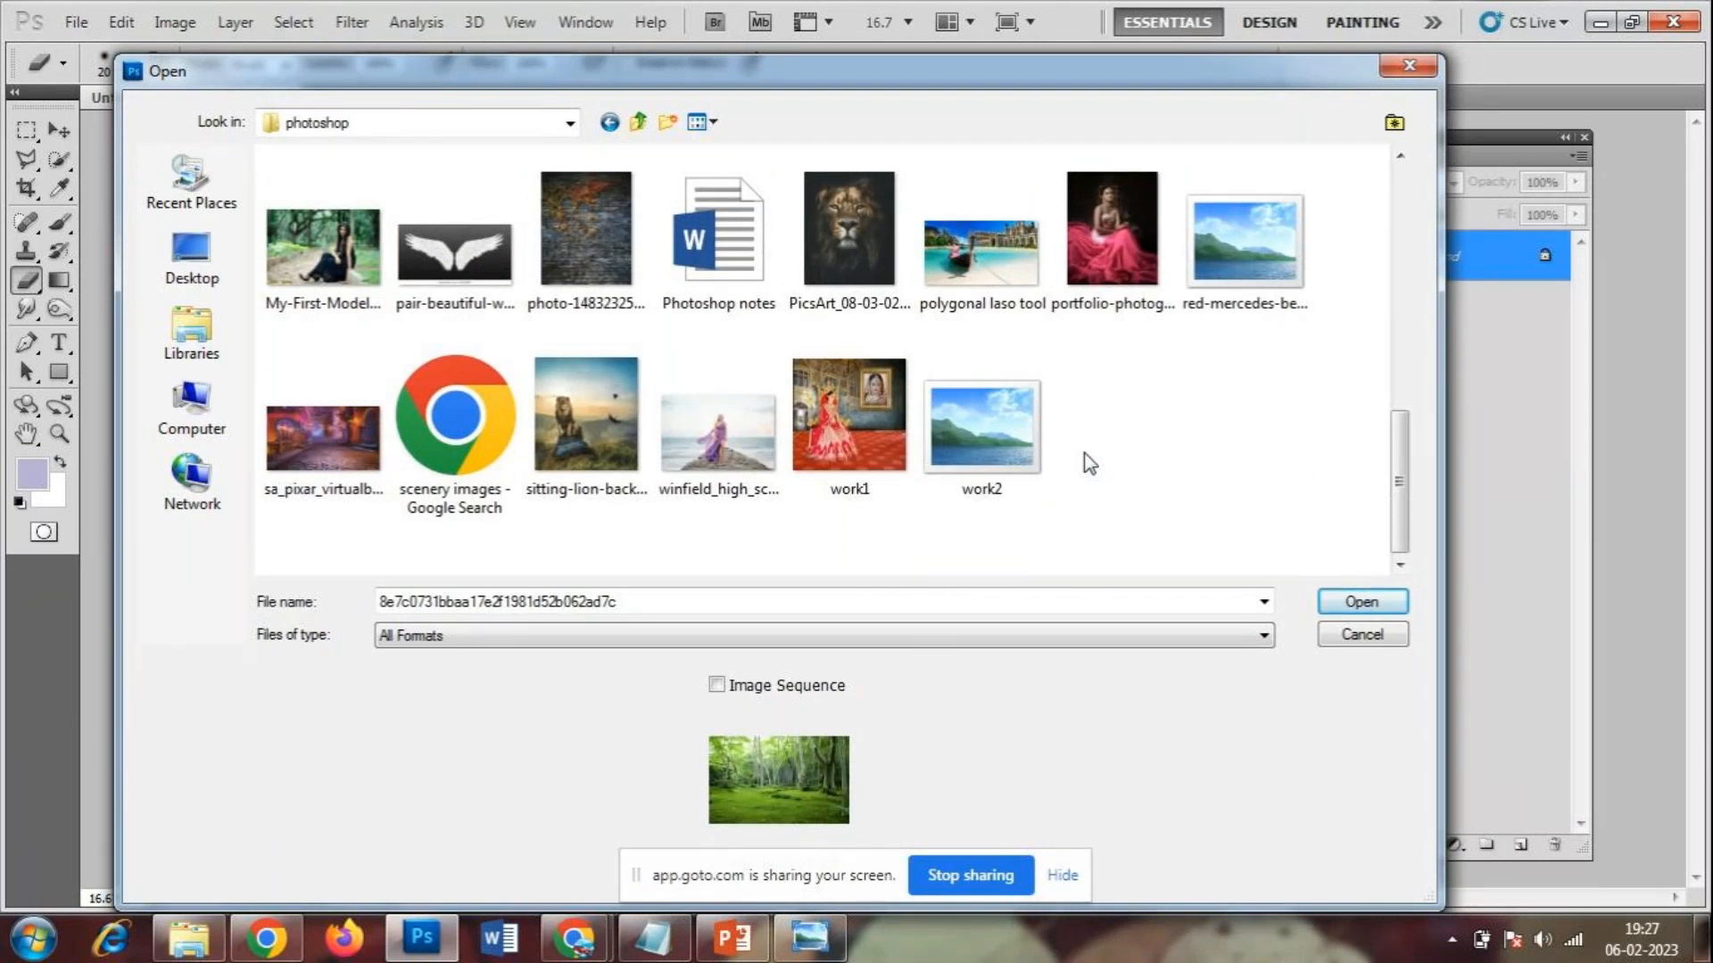
pyautogui.click(1133, 309)
pyautogui.click(1356, 607)
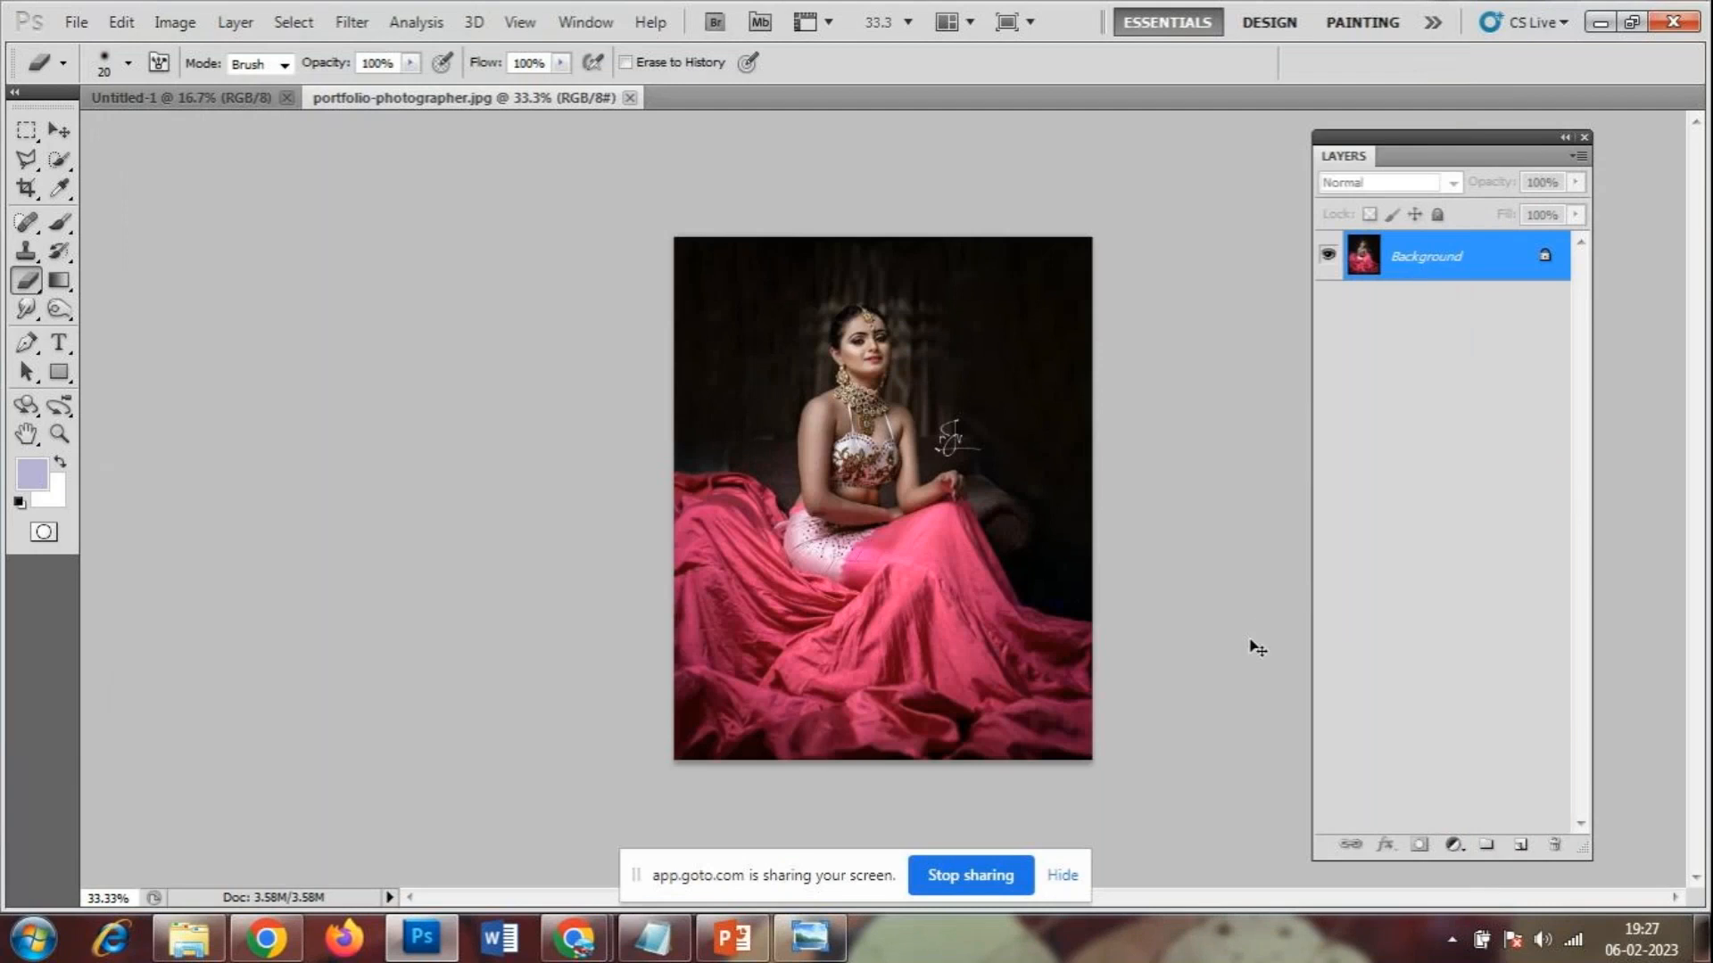
# - Try selecting the dark background around the woman with the Magic Wand Tool, and clear that selection
pyautogui.hotkey('ctrl', '+')
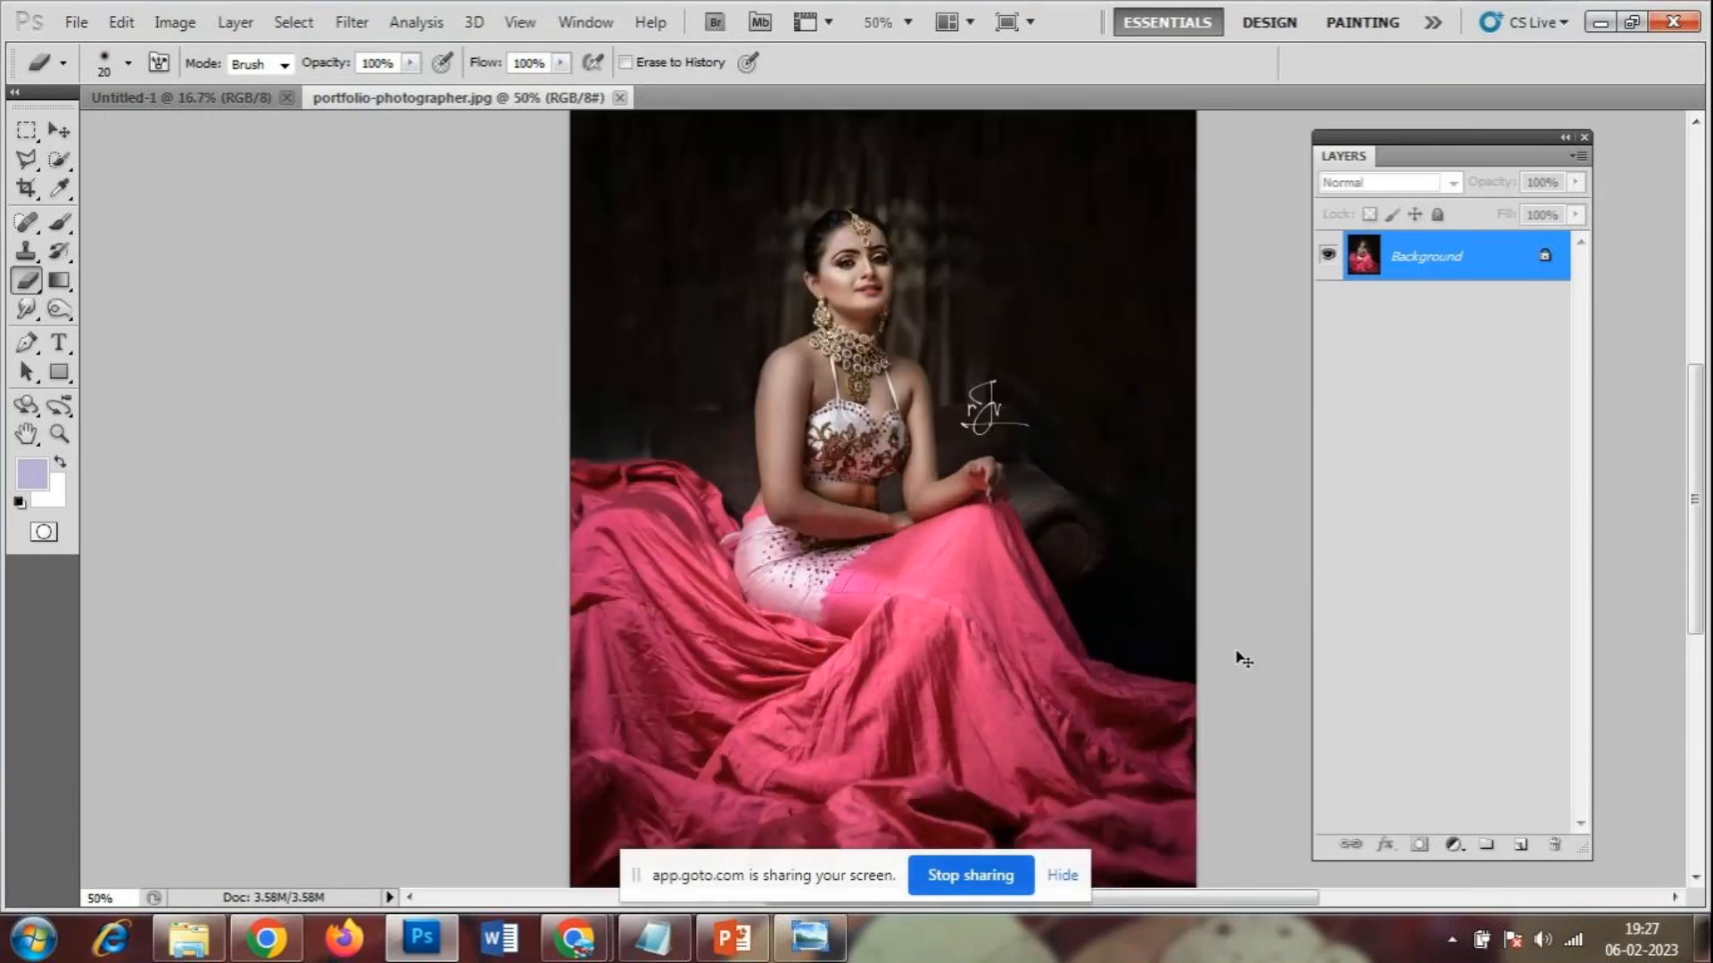
pyautogui.hotkey('ctrl', '-')
pyautogui.hotkey('ctrl', '+')
pyautogui.scroll(1, 1262, 699)
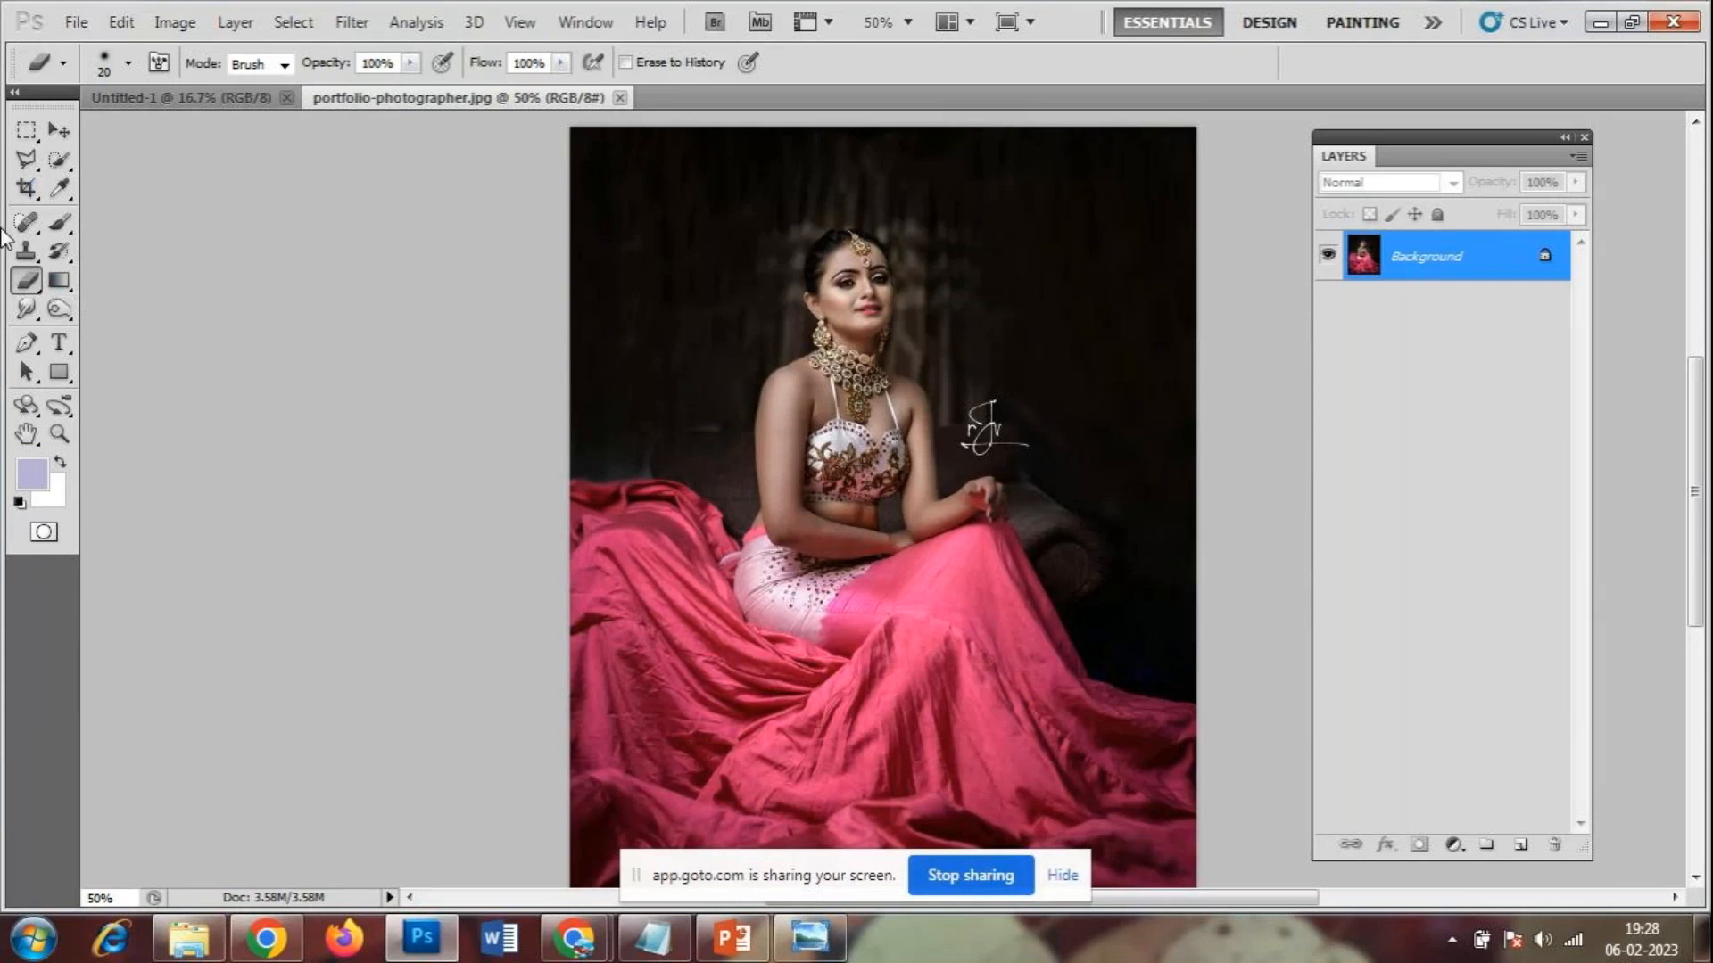
pyautogui.click(60, 164)
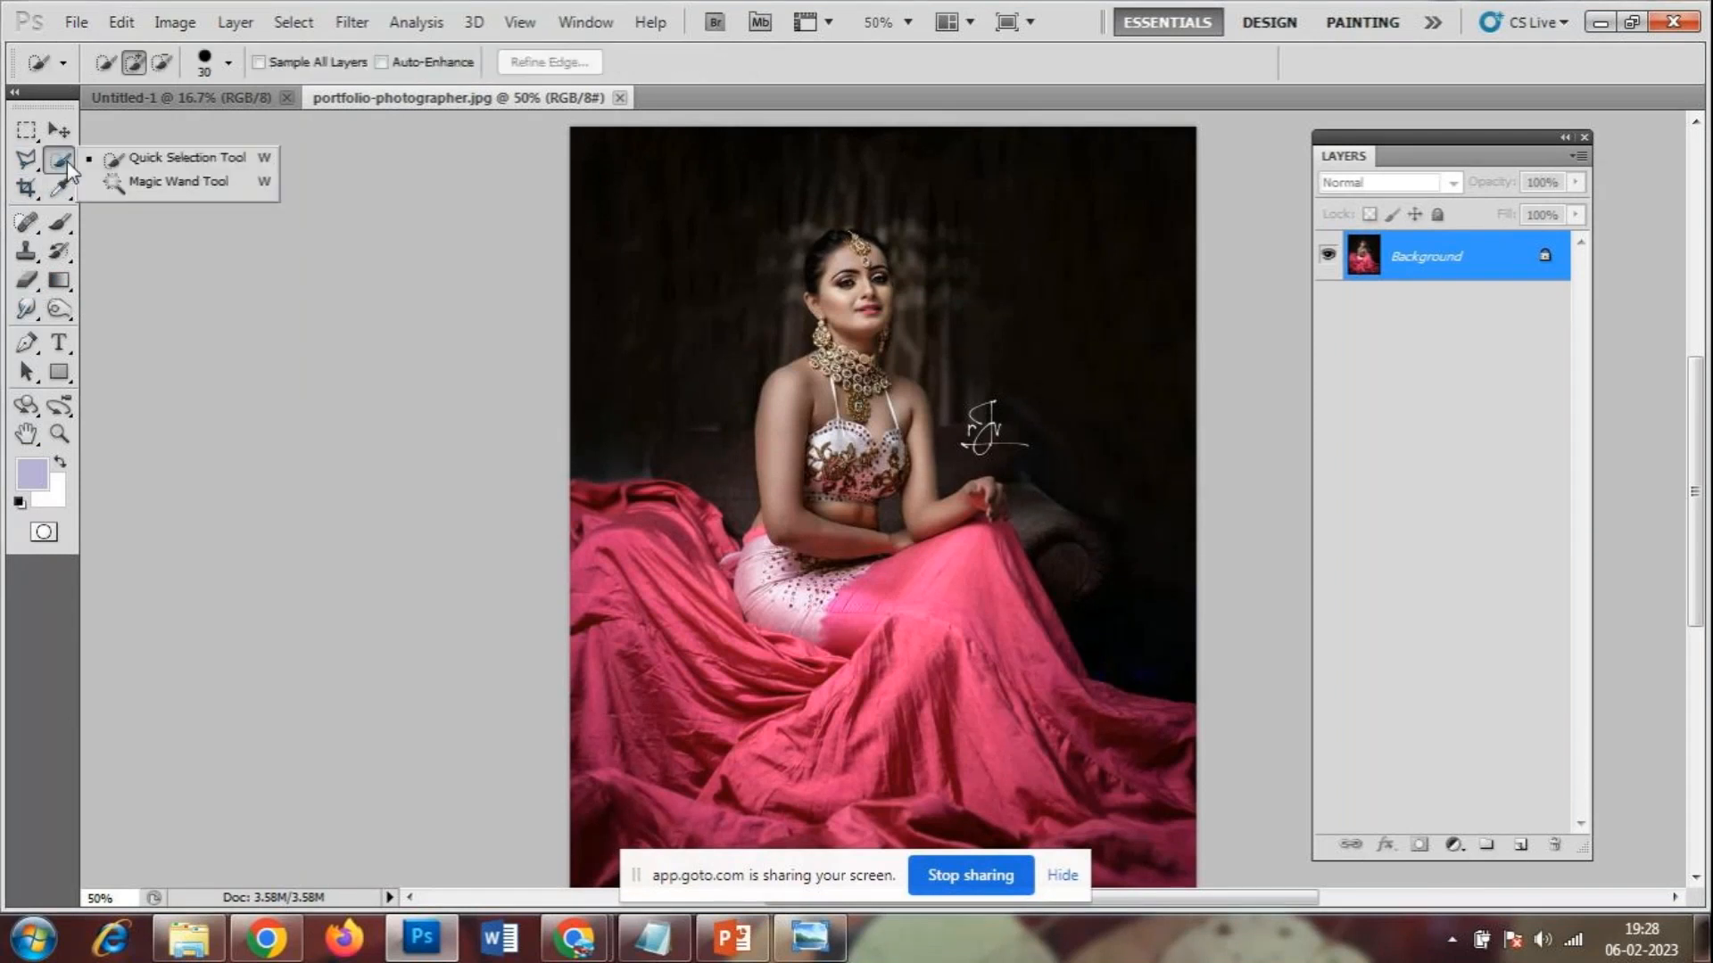
pyautogui.click(222, 191)
pyautogui.click(706, 265)
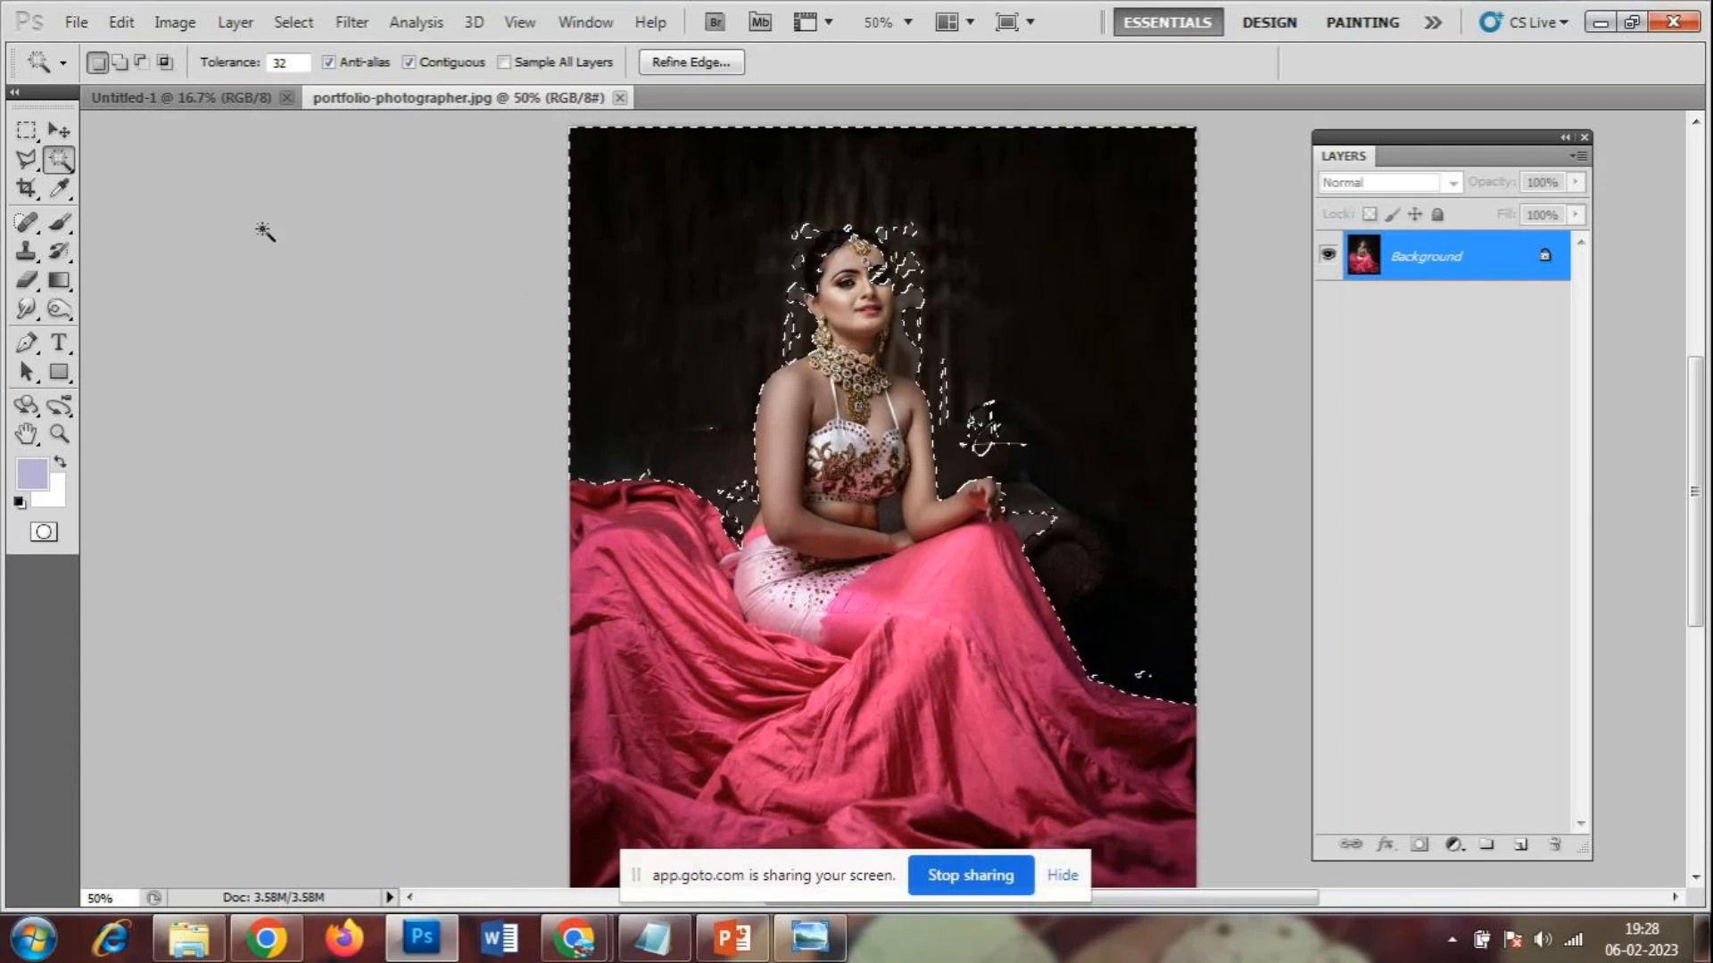
pyautogui.click(59, 160)
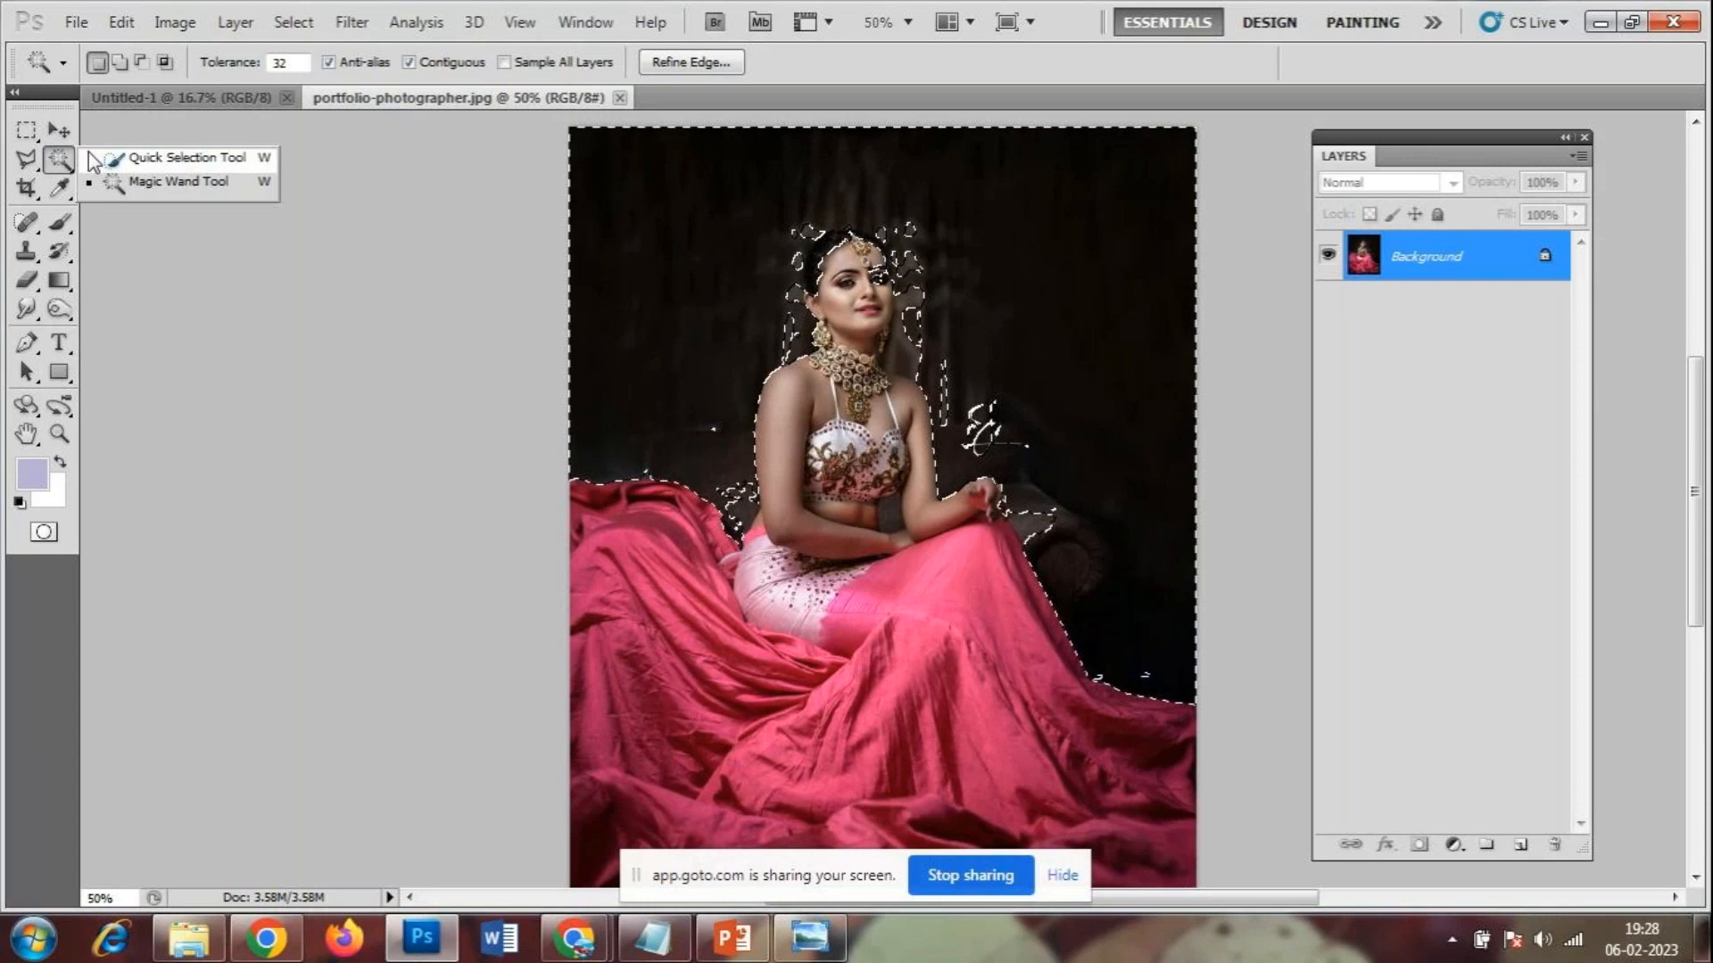
pyautogui.click(68, 160)
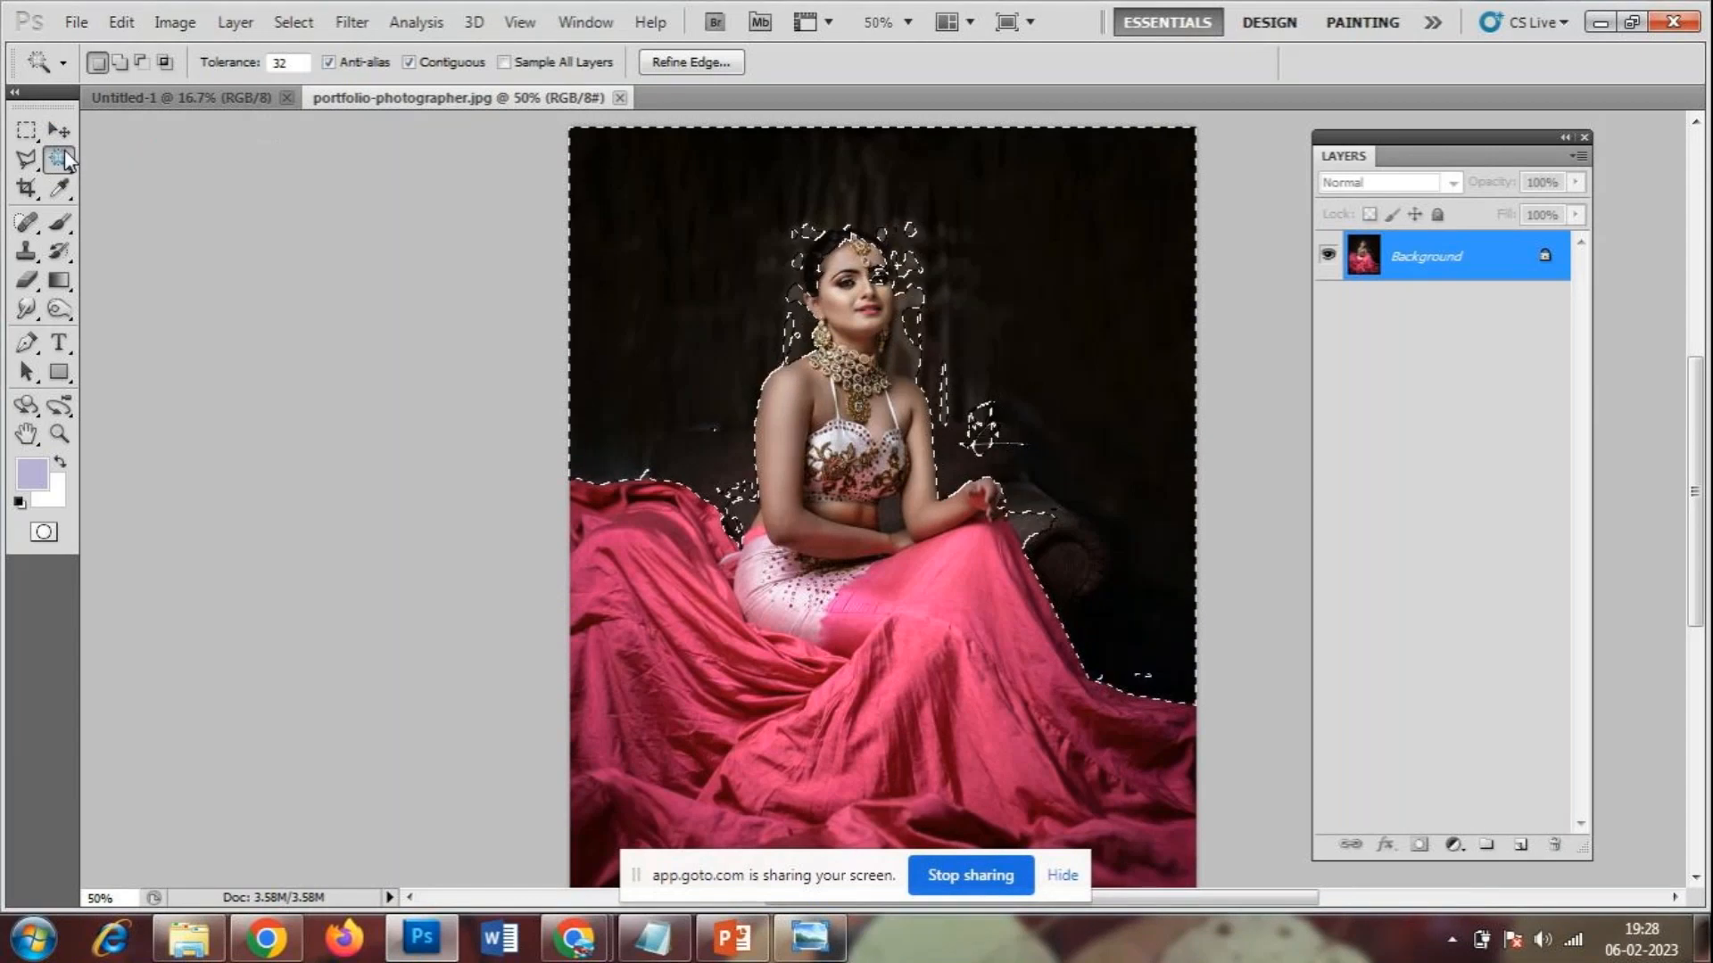
pyautogui.click(1243, 406)
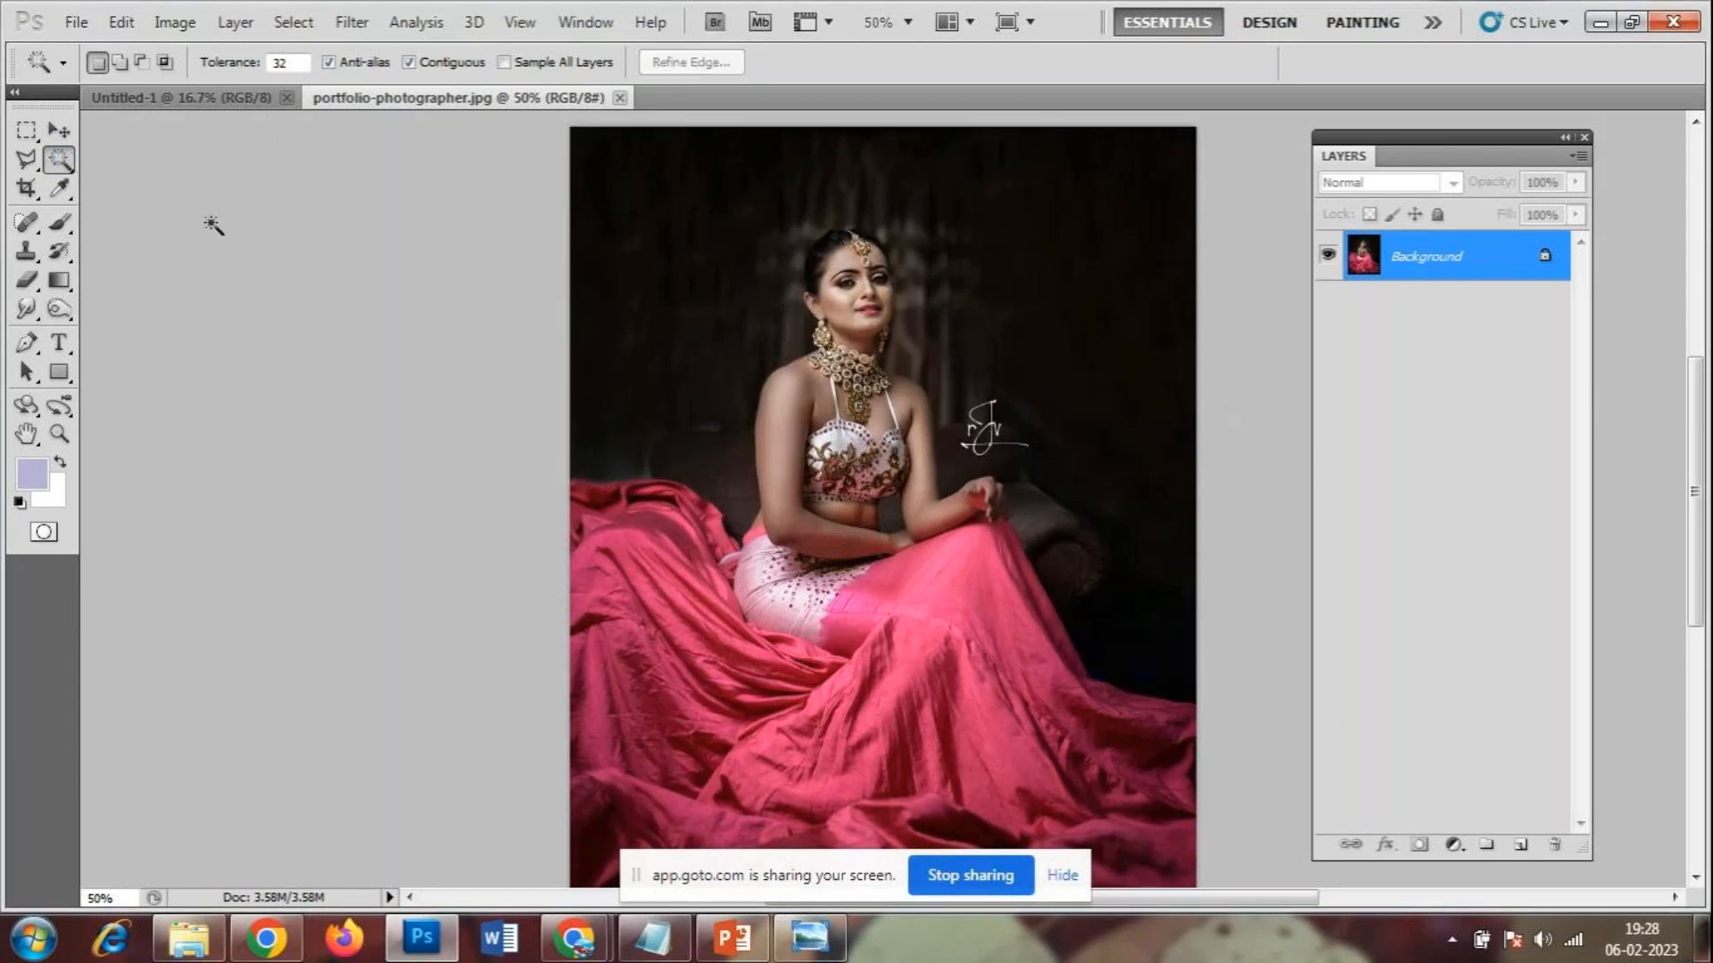
# - Select the dark background on the left side of the woman with the Quick Selection Tool
pyautogui.rightClick(59, 161)
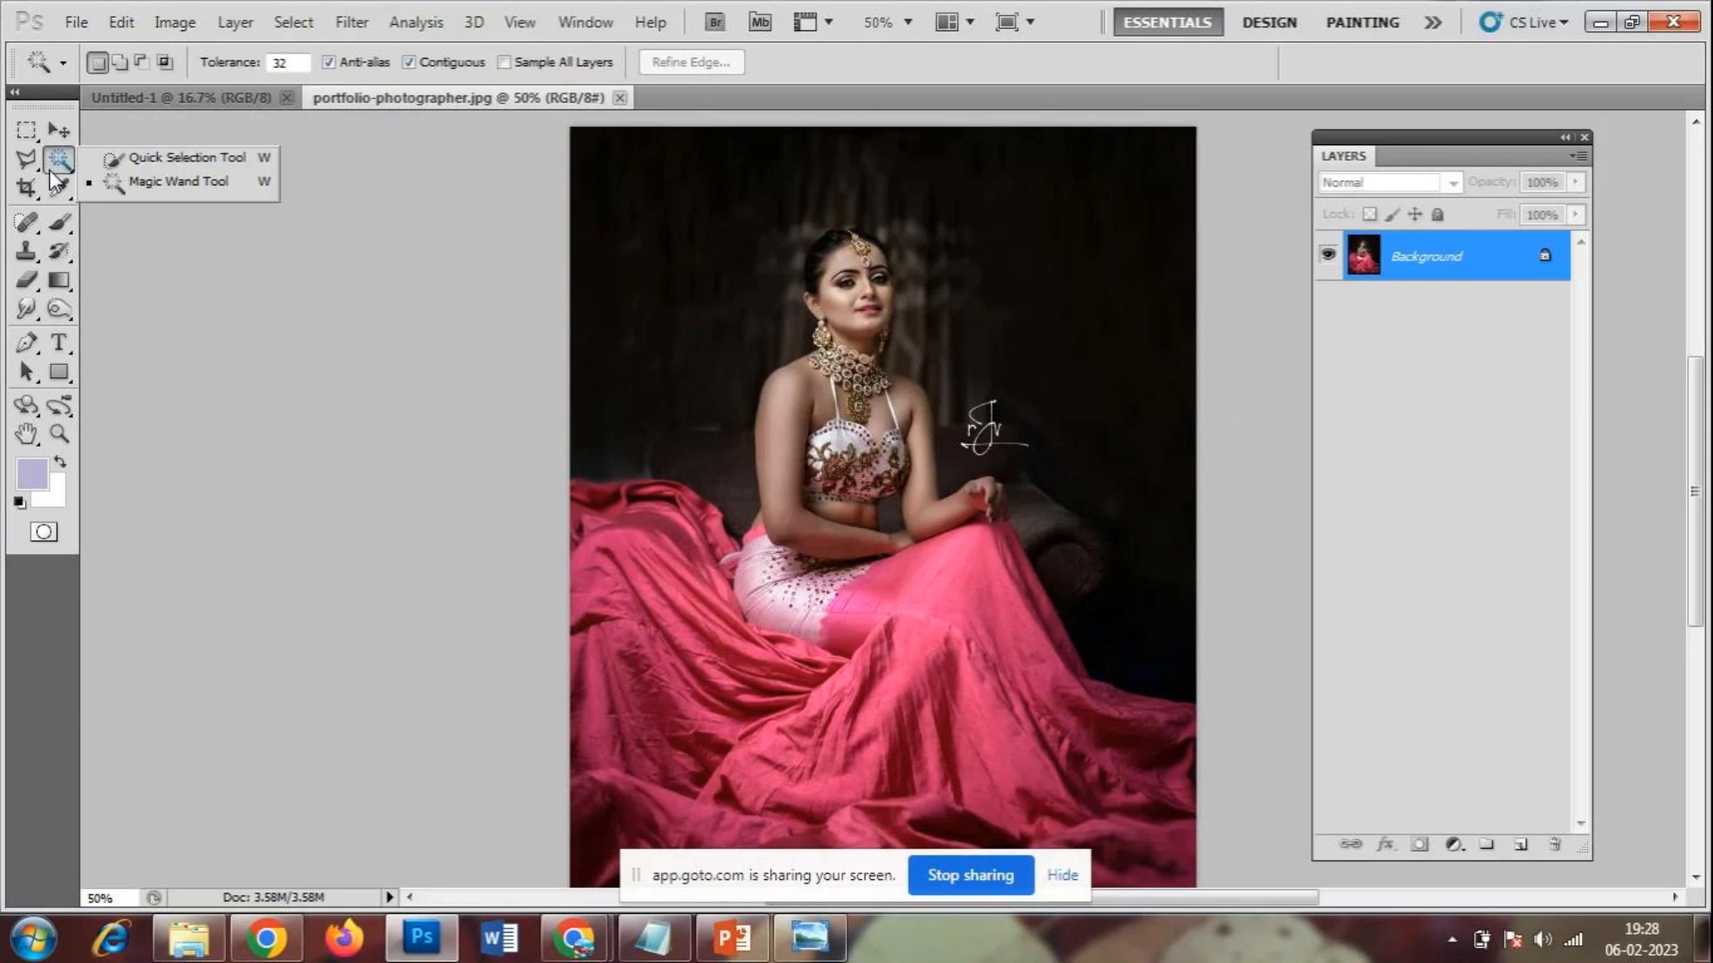
pyautogui.click(172, 158)
pyautogui.moveTo(681, 241)
pyautogui.mouseDown()
pyautogui.moveTo(714, 517)
pyautogui.moveTo(795, 126)
pyautogui.mouseUp()
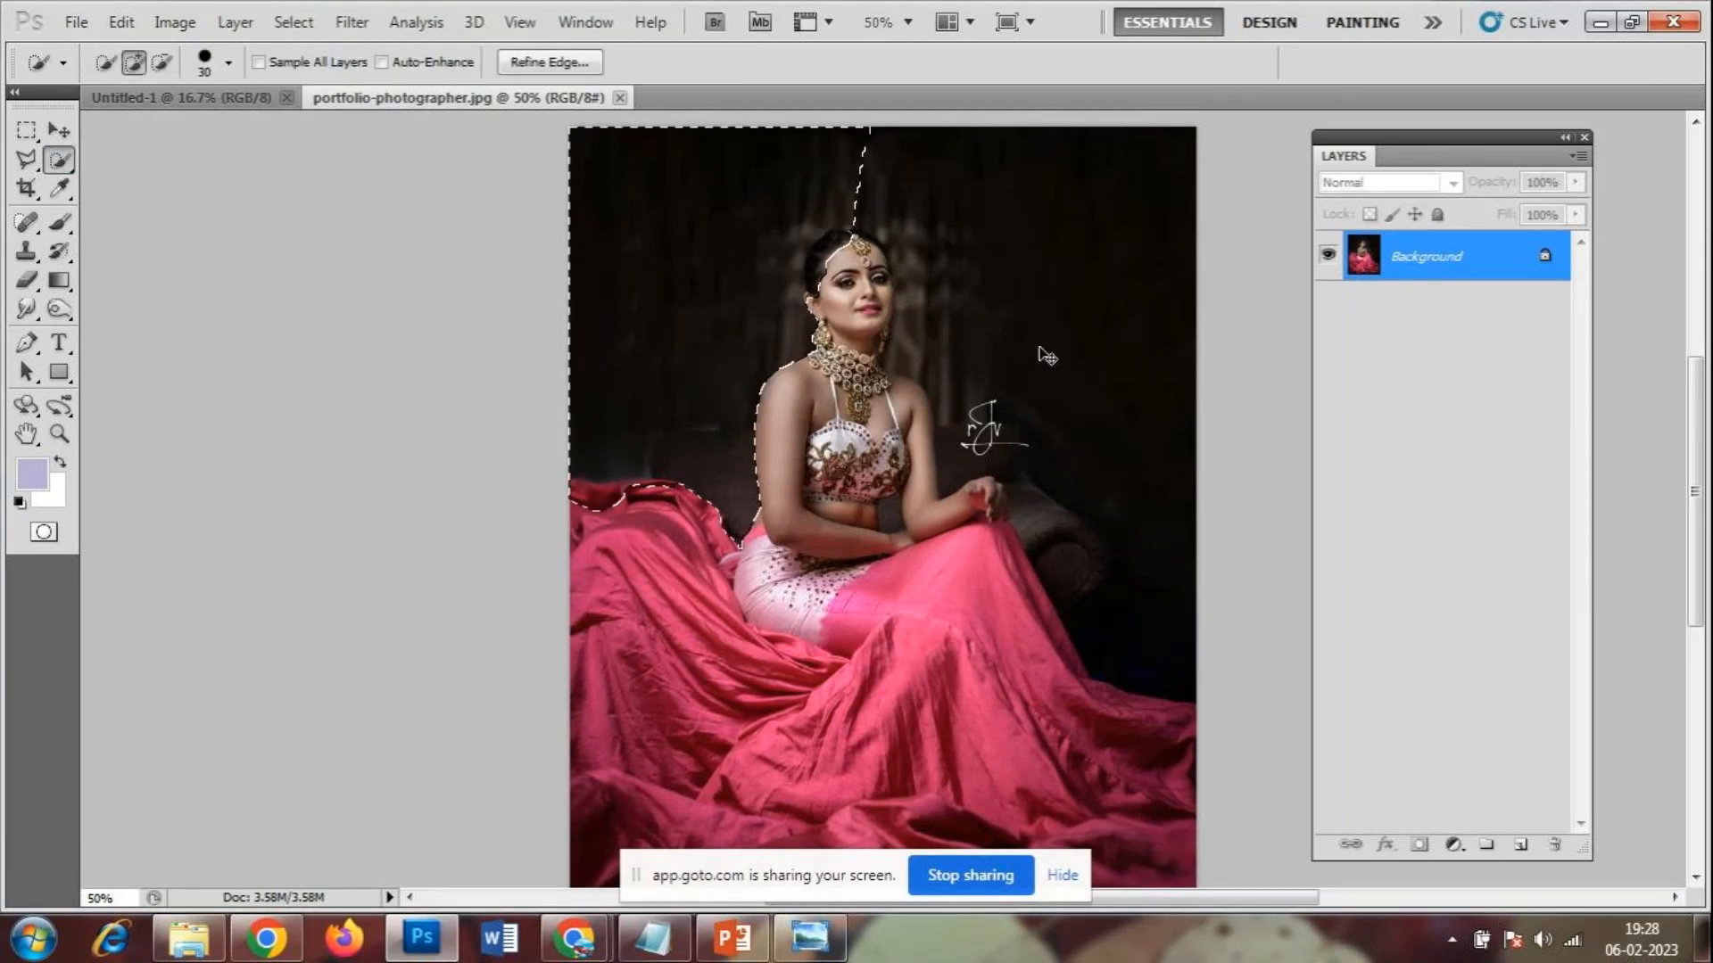
# - Subtract the edge of the pink fabric and the woman's hair from the background selection
pyautogui.hotkey('ctrl', '+')
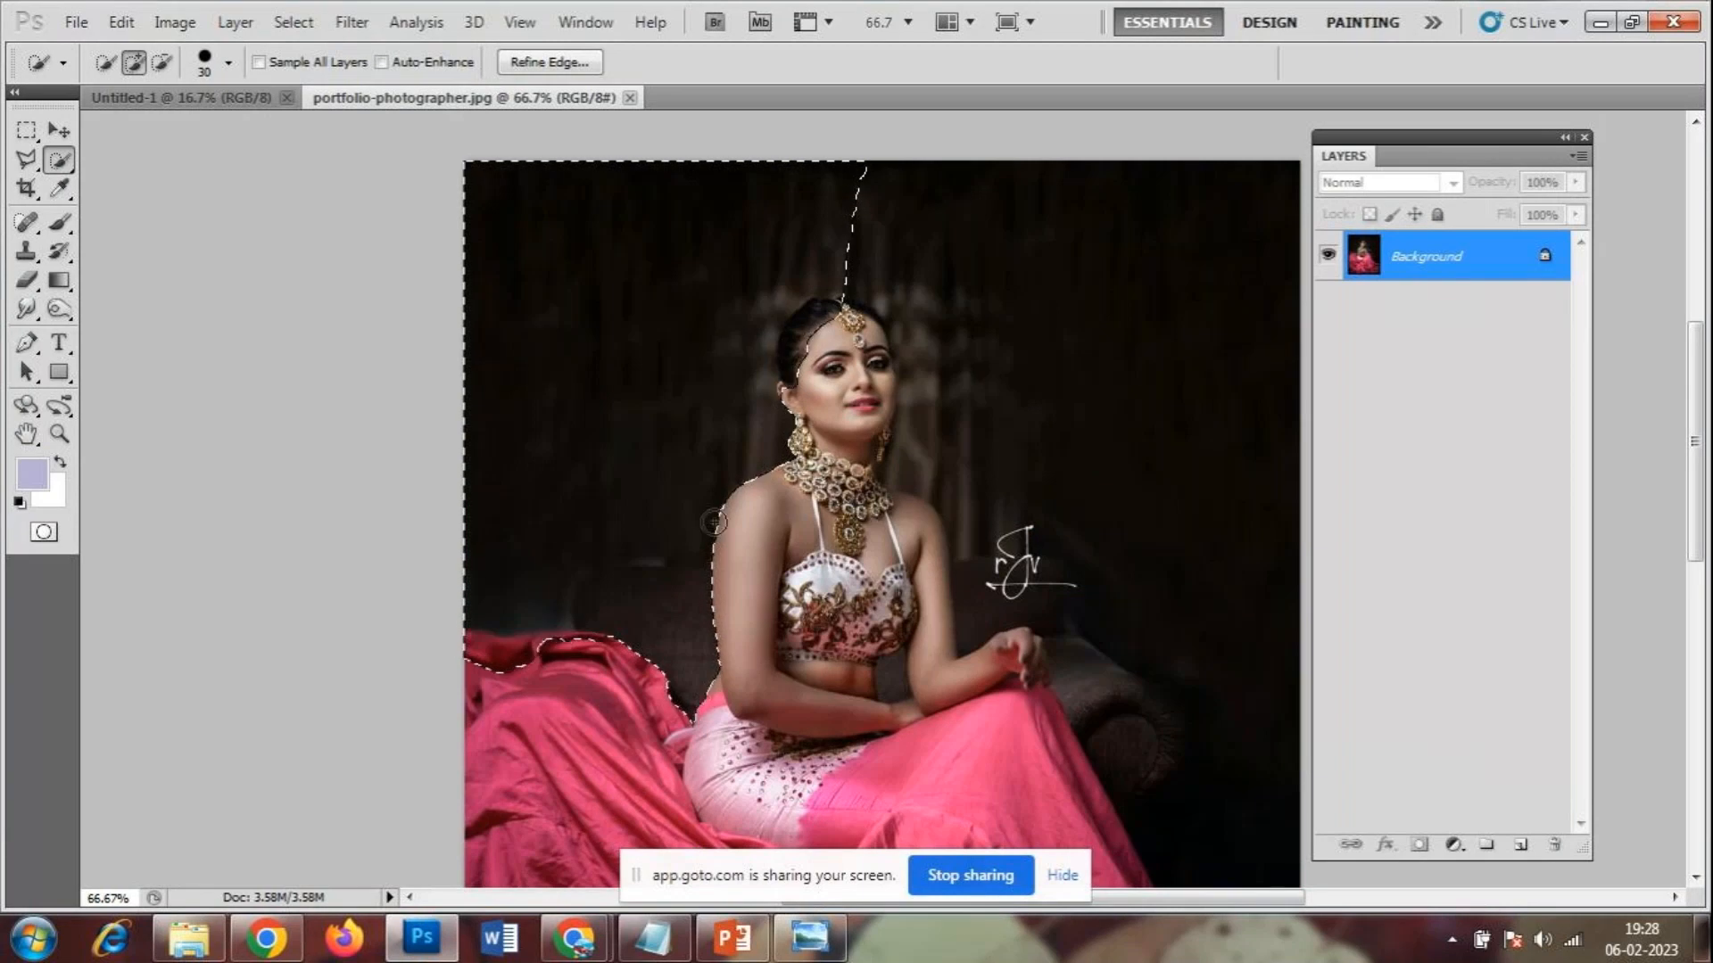
pyautogui.click(163, 66)
pyautogui.click(533, 642)
pyautogui.moveTo(534, 643); pyautogui.dragTo(565, 647)
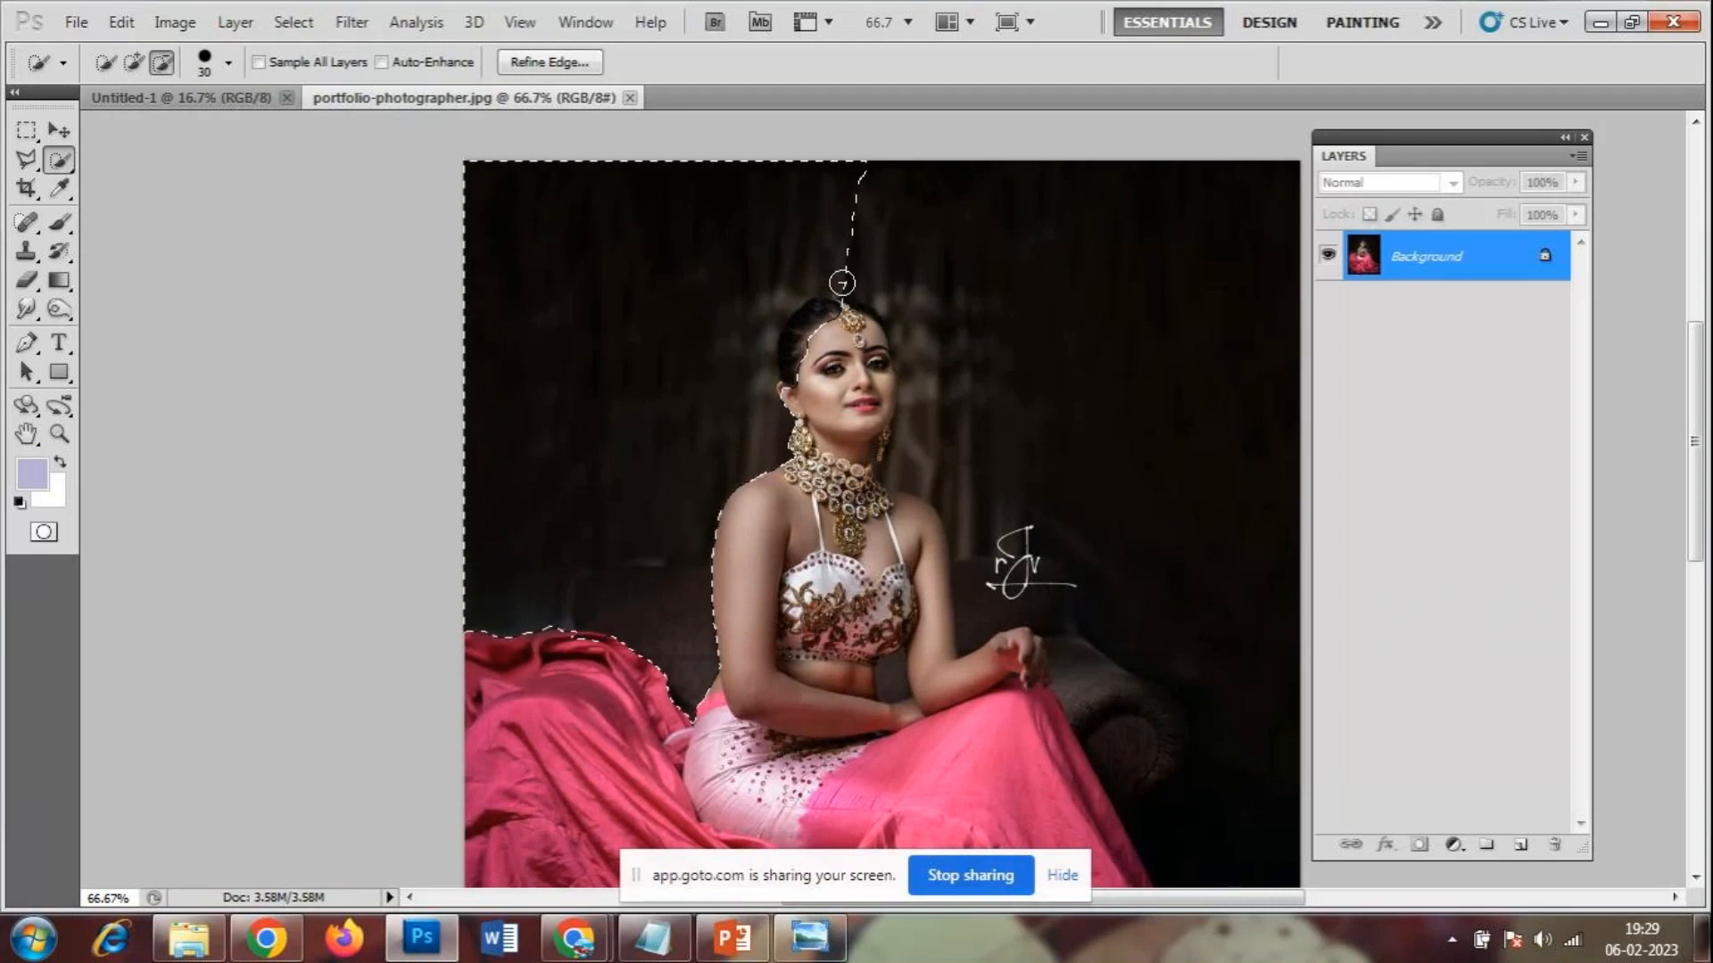
pyautogui.moveTo(818, 316); pyautogui.dragTo(791, 387)
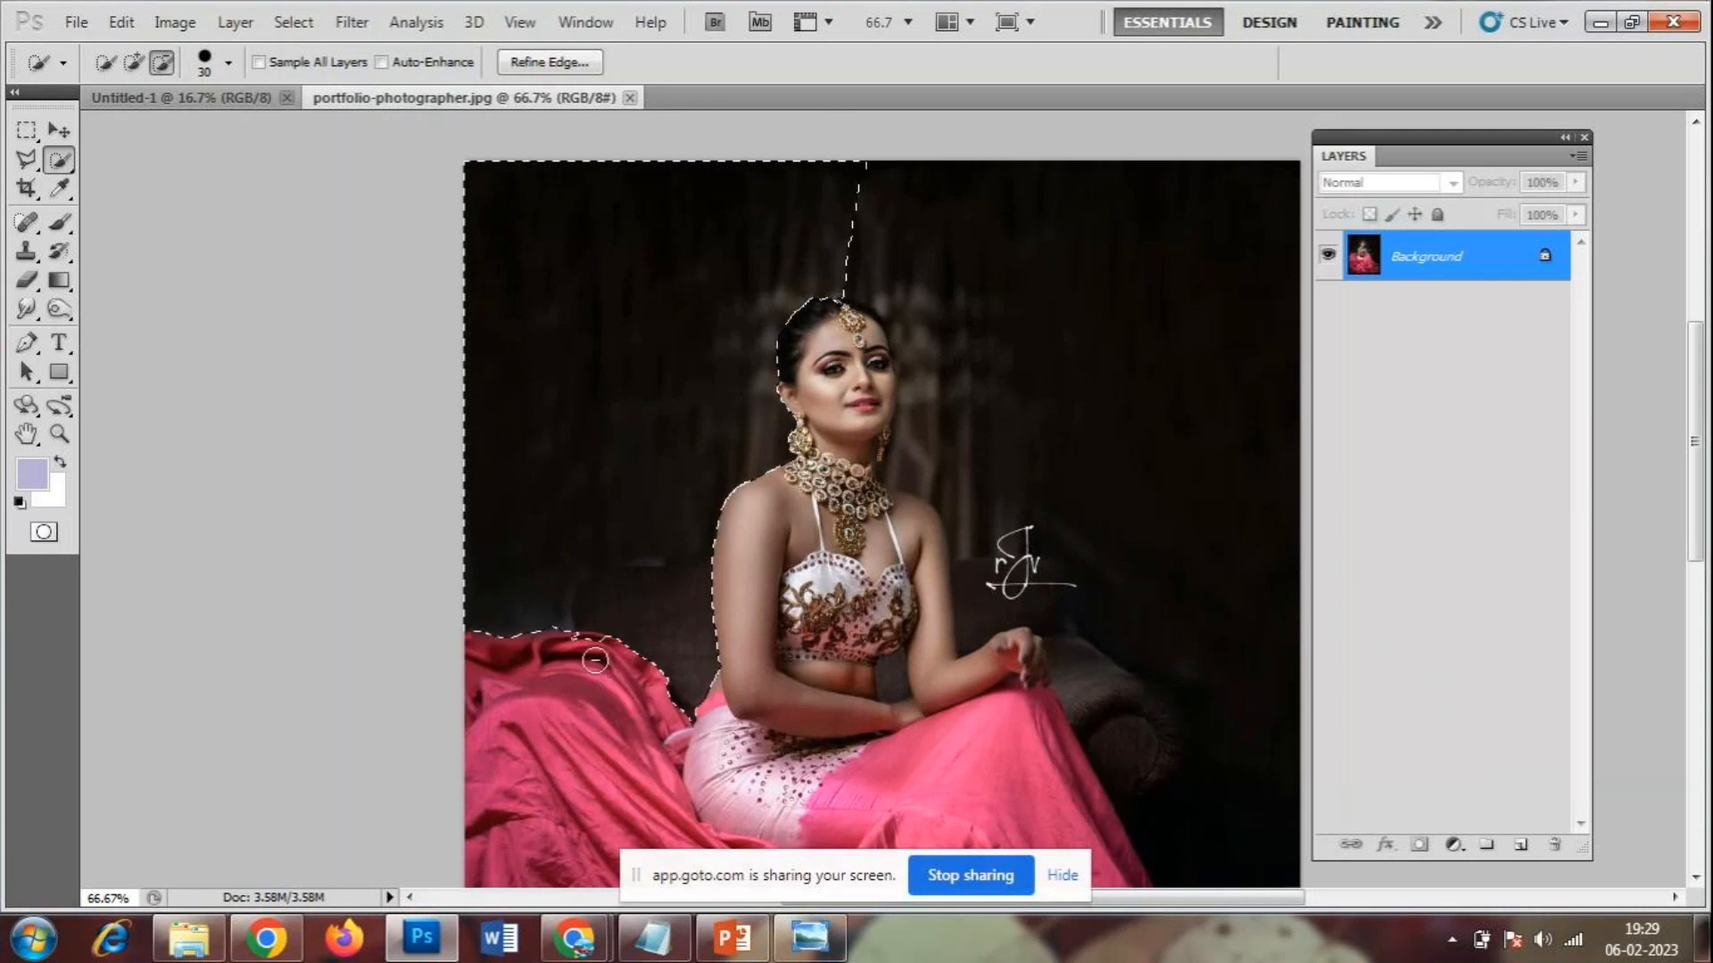
pyautogui.hotkey('ctrl', '+')
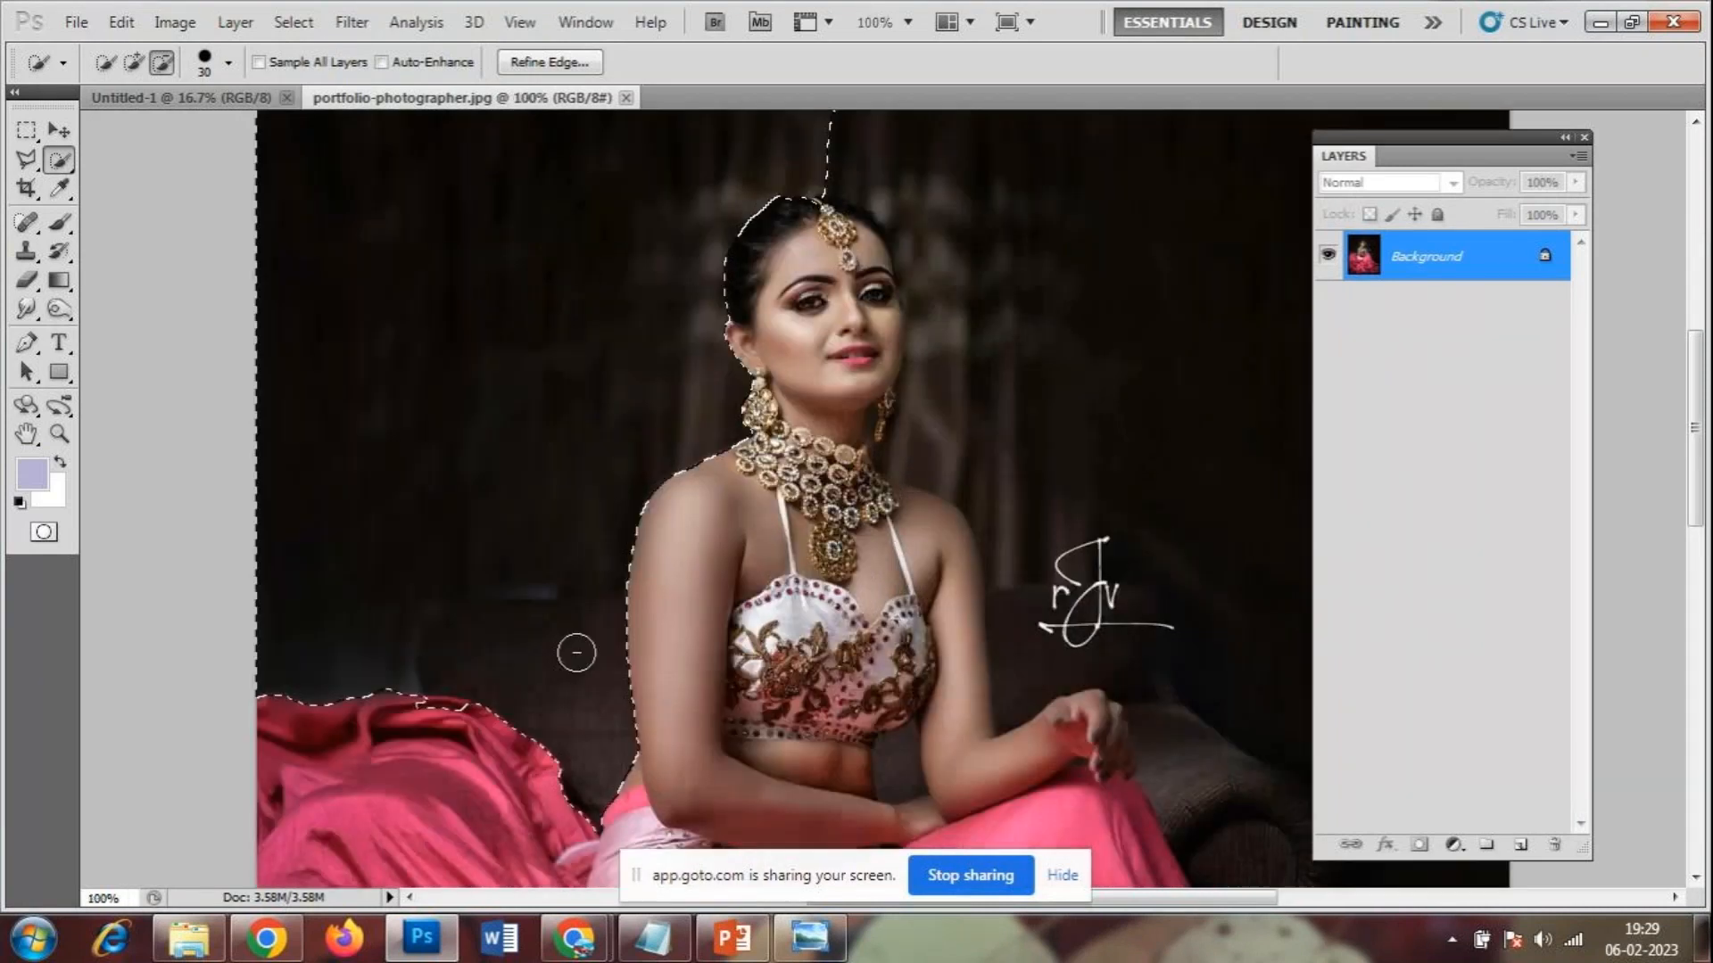
pyautogui.click(451, 608)
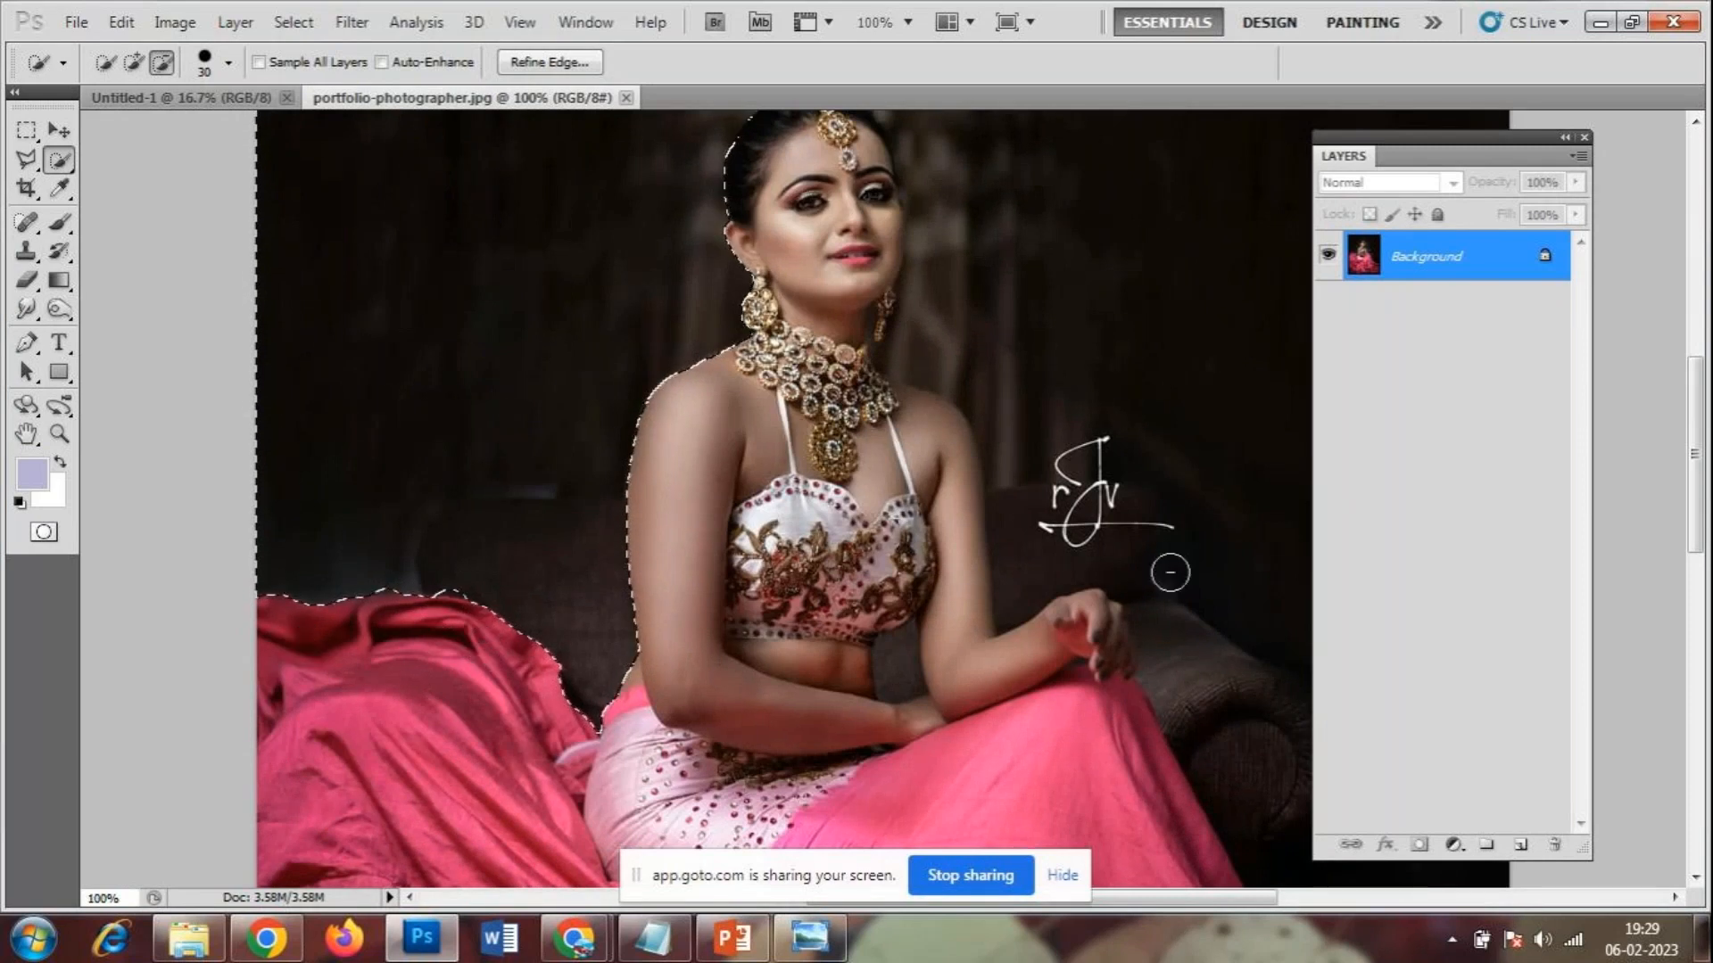
# - Convert the locked Background layer into an editable layer named Layer 0 with Normal mode and 100% opacity
pyautogui.scroll(3, 1175, 553)
pyautogui.scroll(2, 1175, 553)
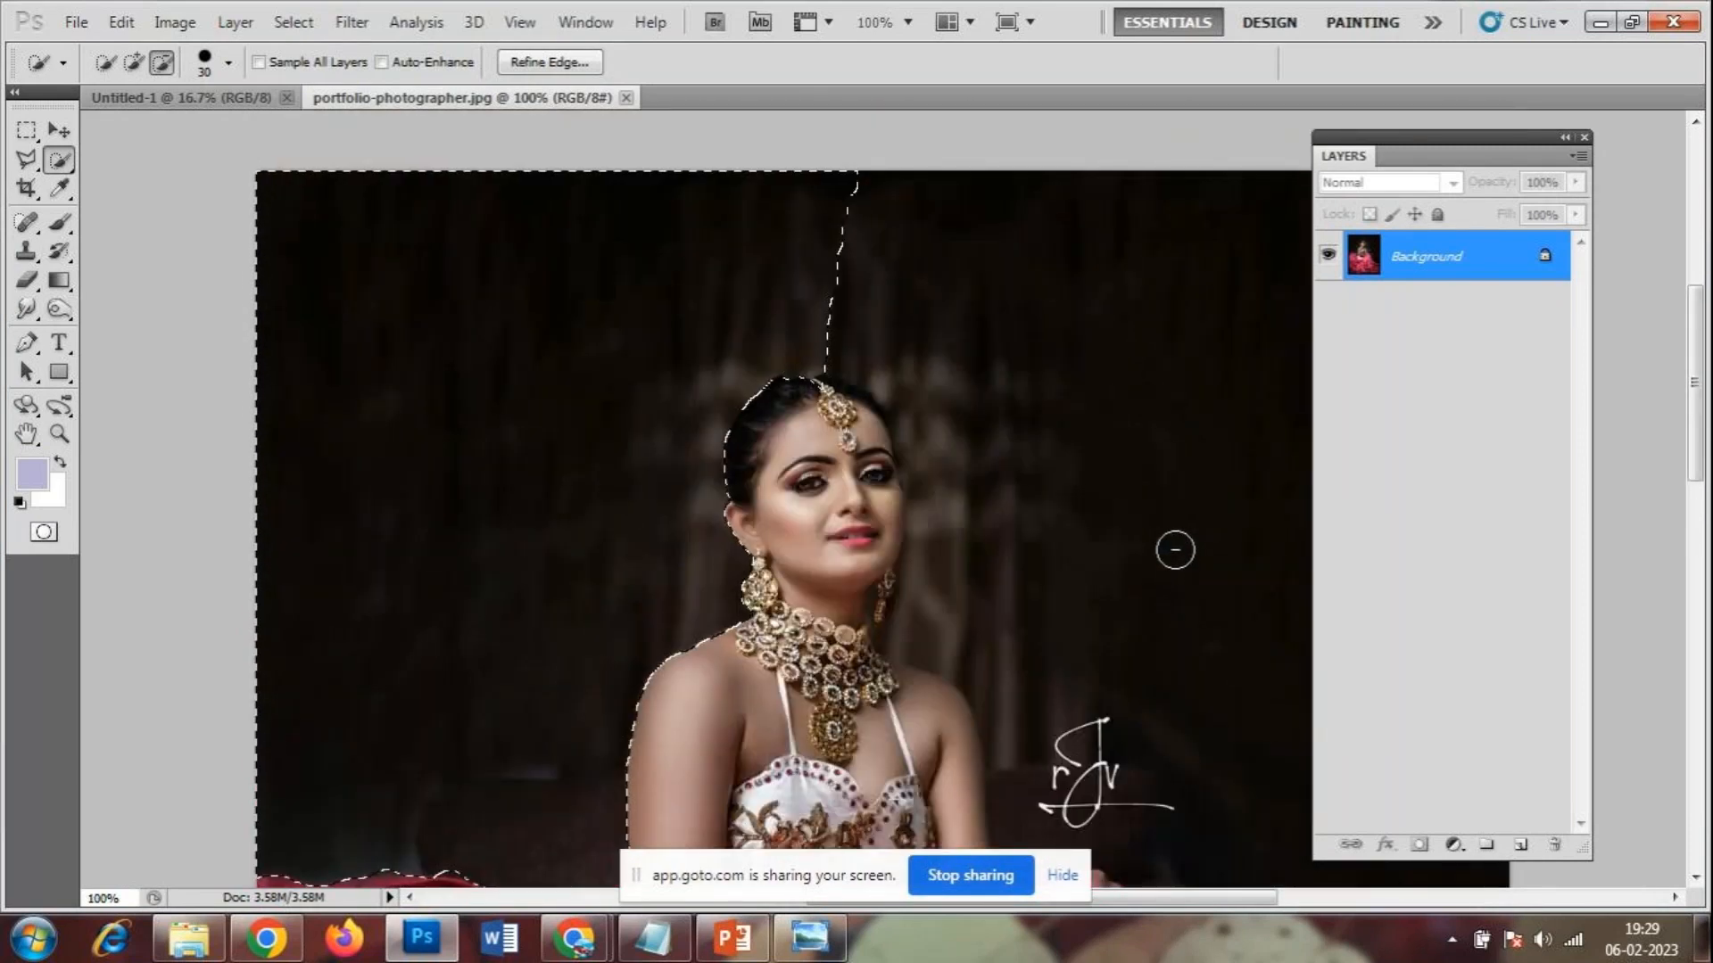
pyautogui.hotkey('ctrl', '-')
pyautogui.hotkey('ctrl', '-')
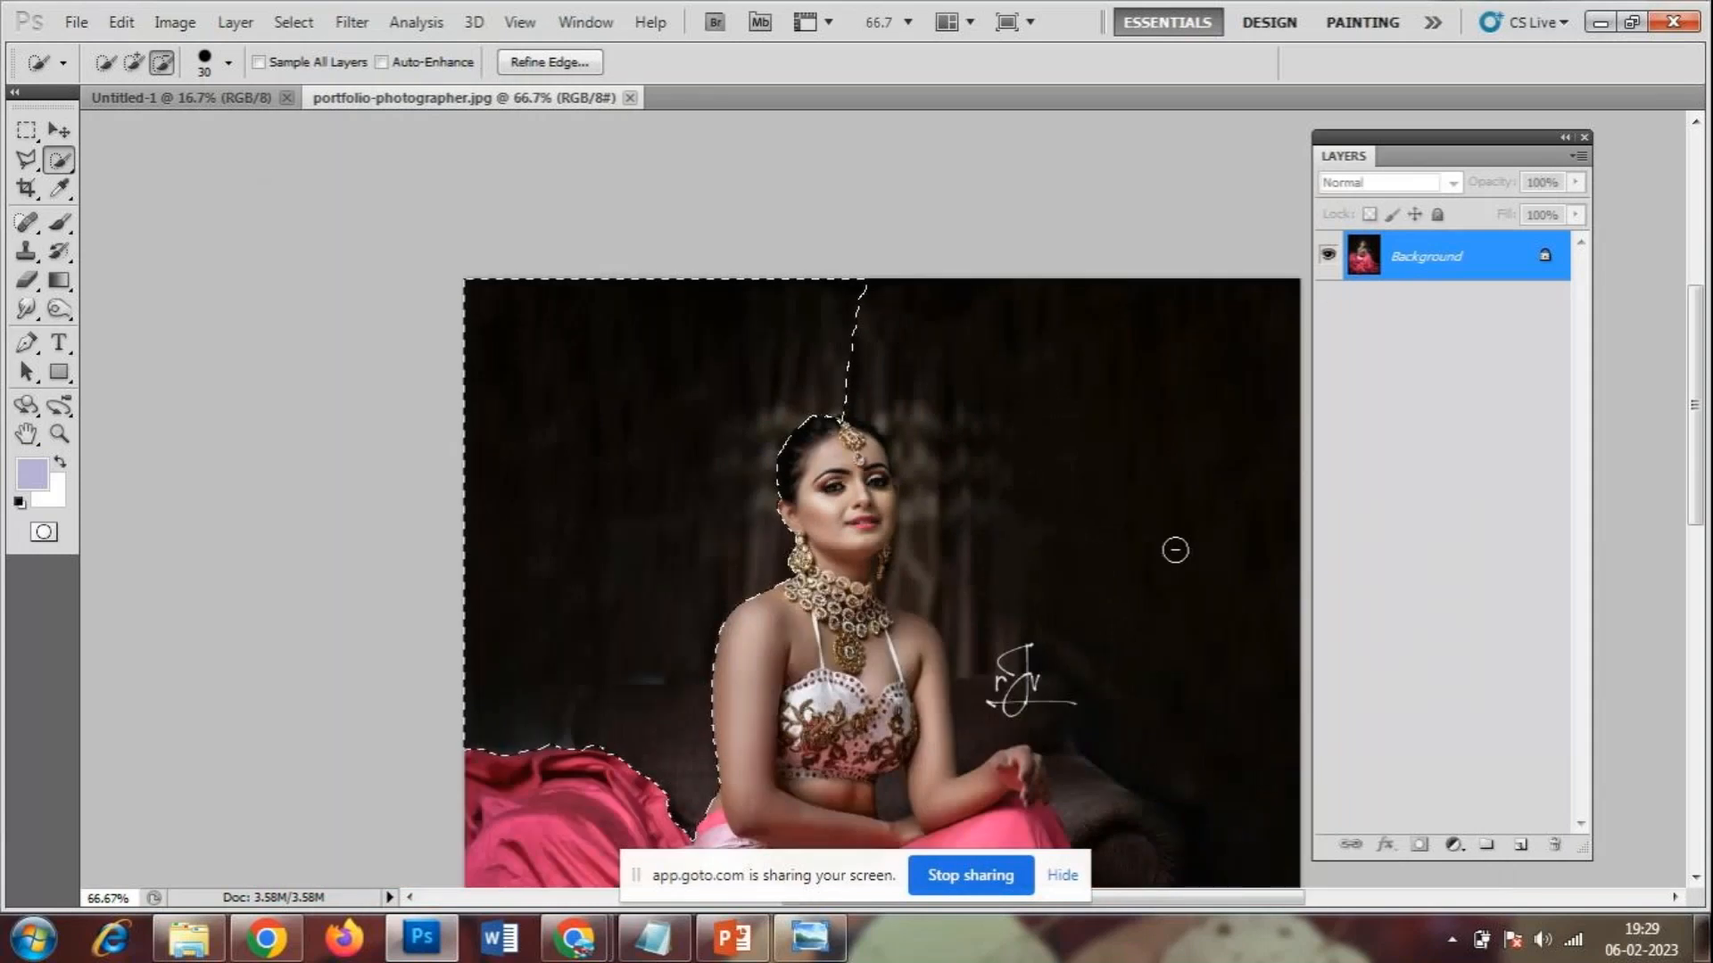
pyautogui.hotkey('ctrl', '-')
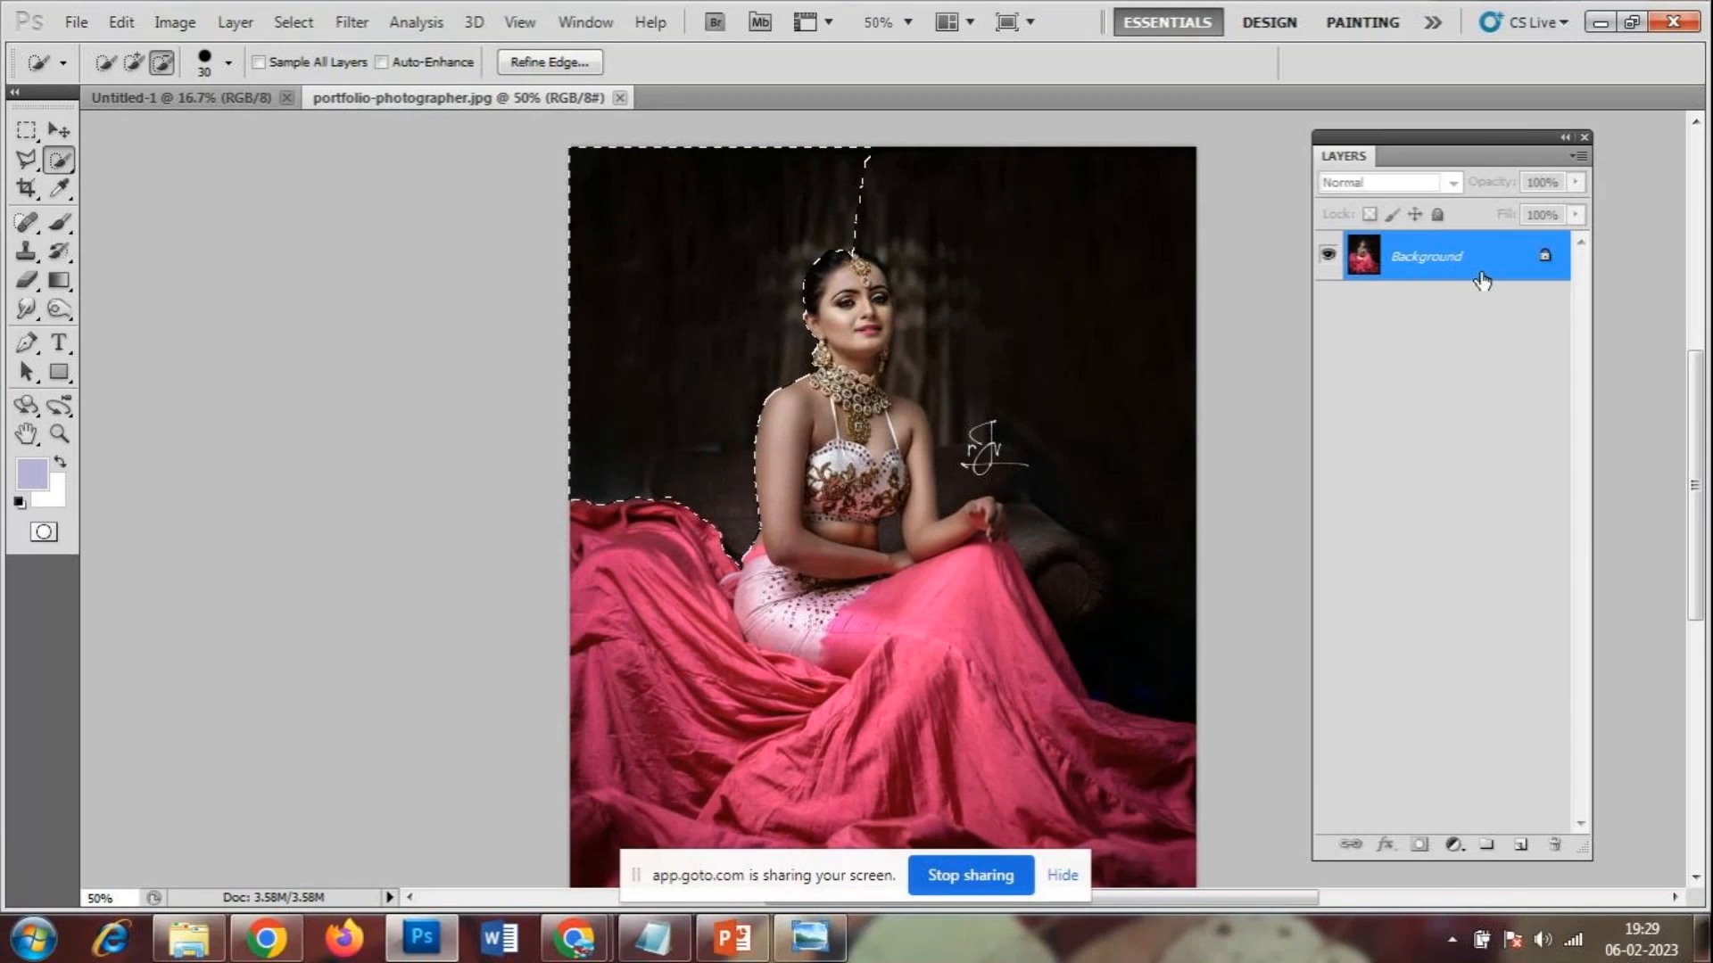
pyautogui.doubleClick(1543, 263)
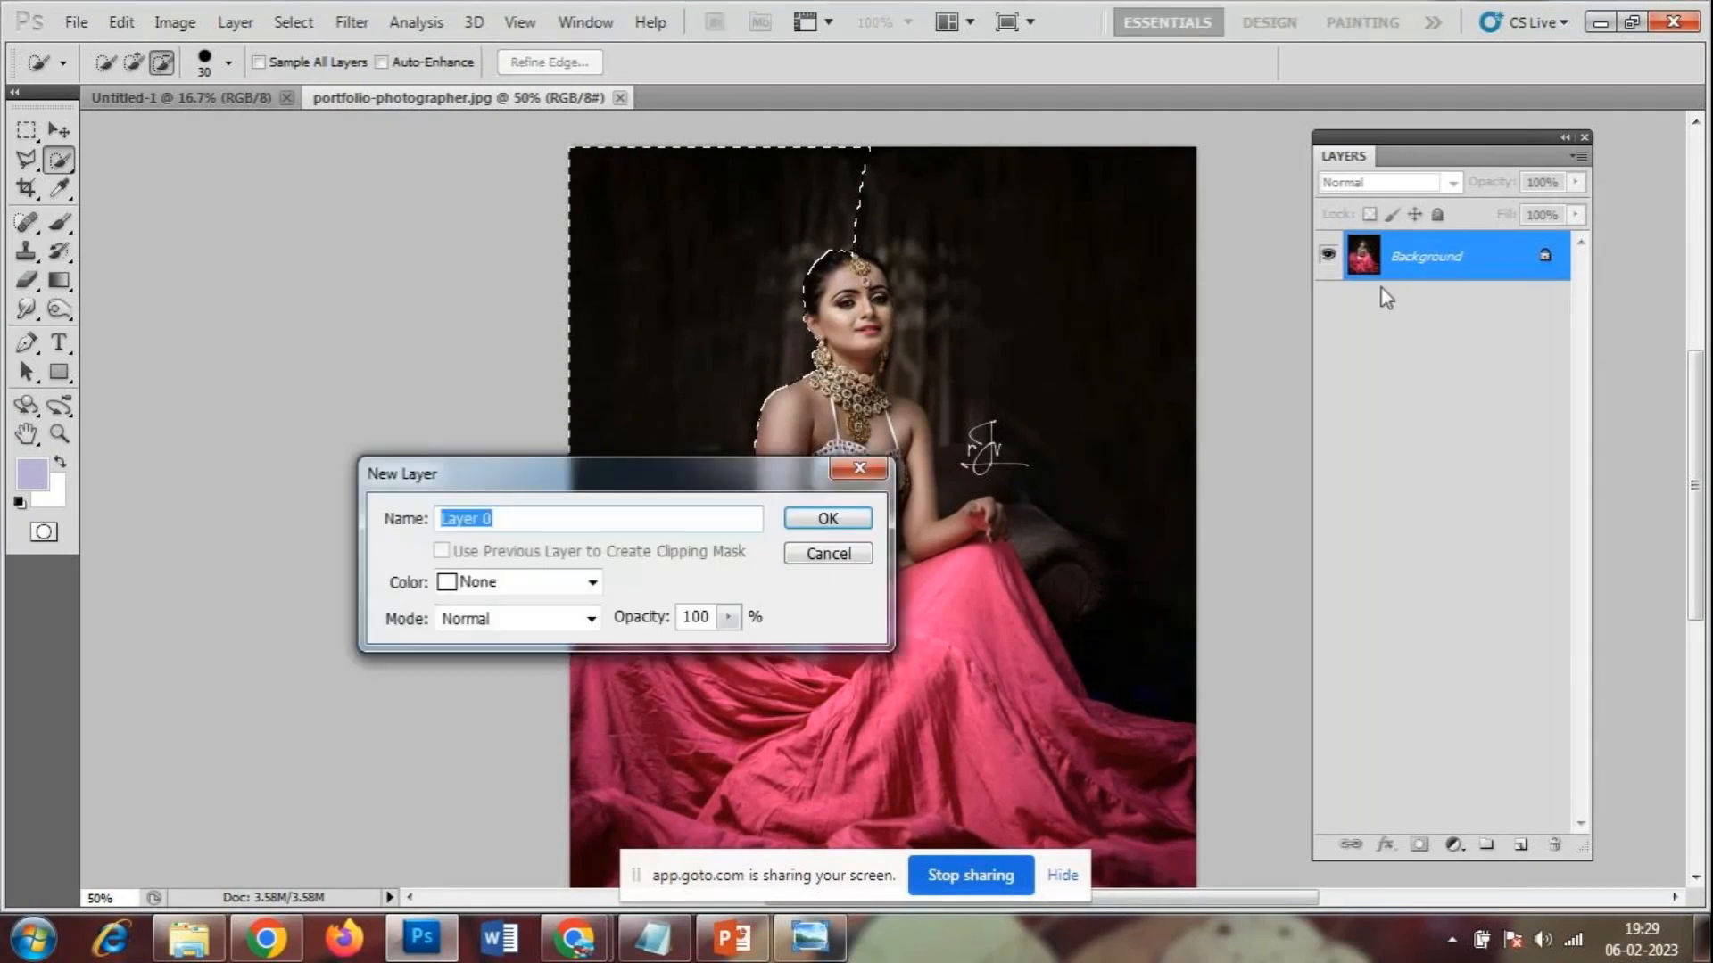
pyautogui.click(808, 511)
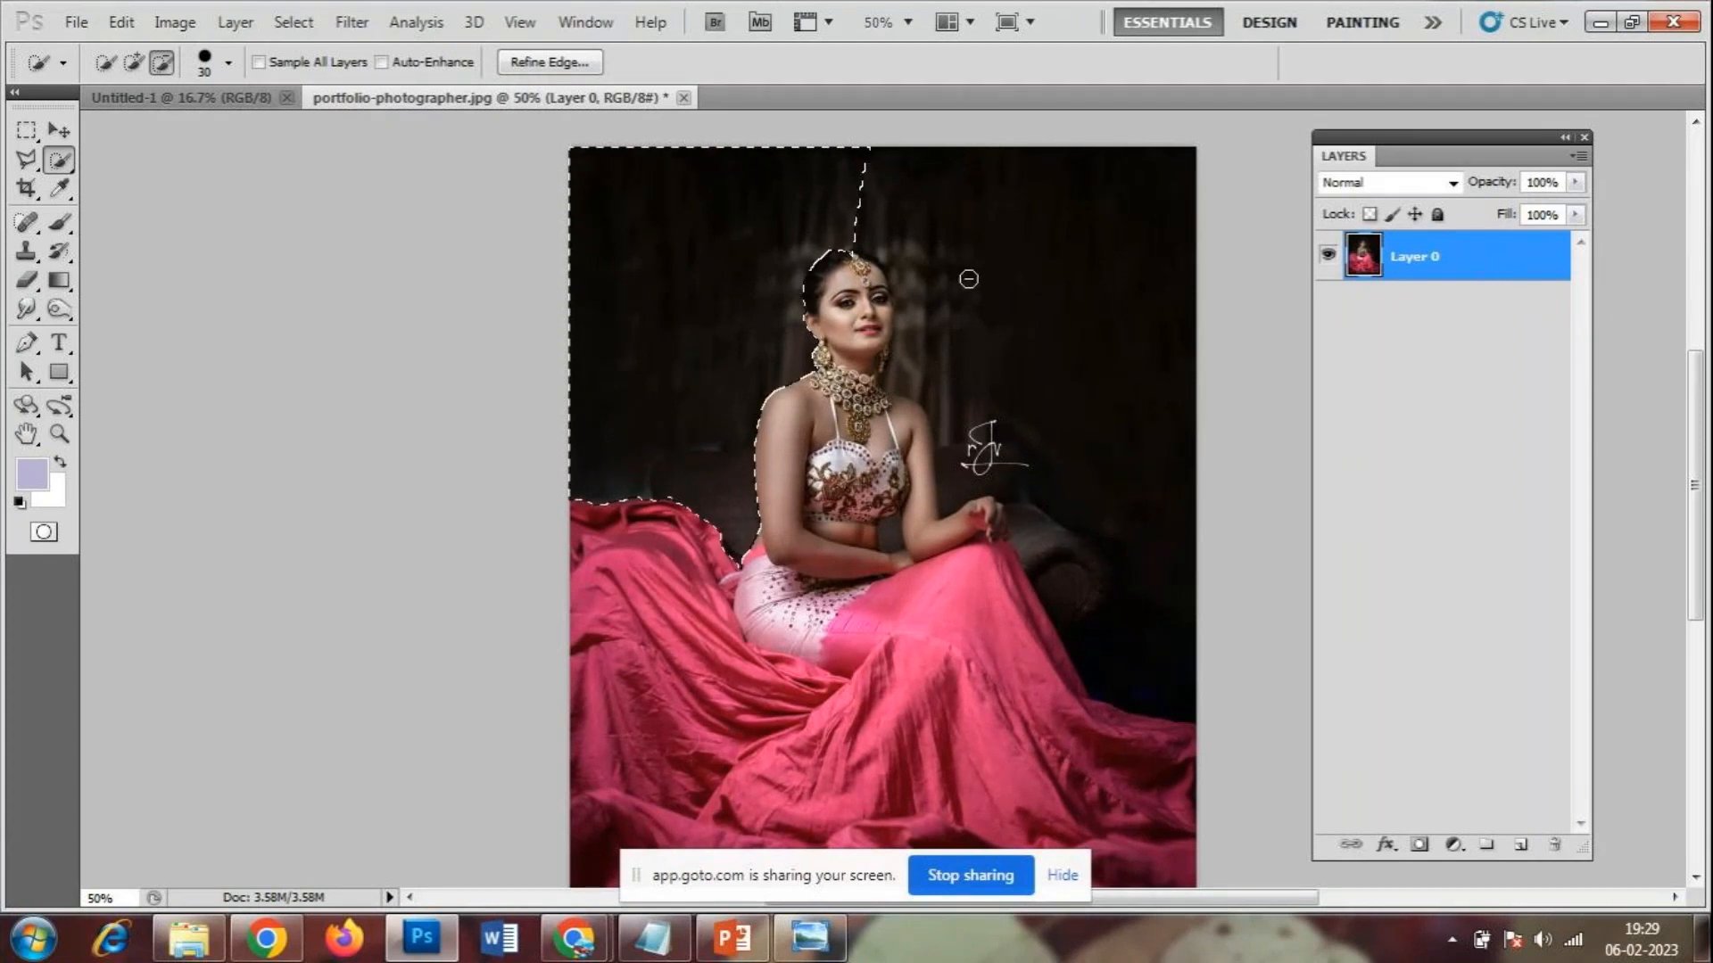
# - Delete the selected dark background on the left side of the woman and deselect
pyautogui.press('Delete')
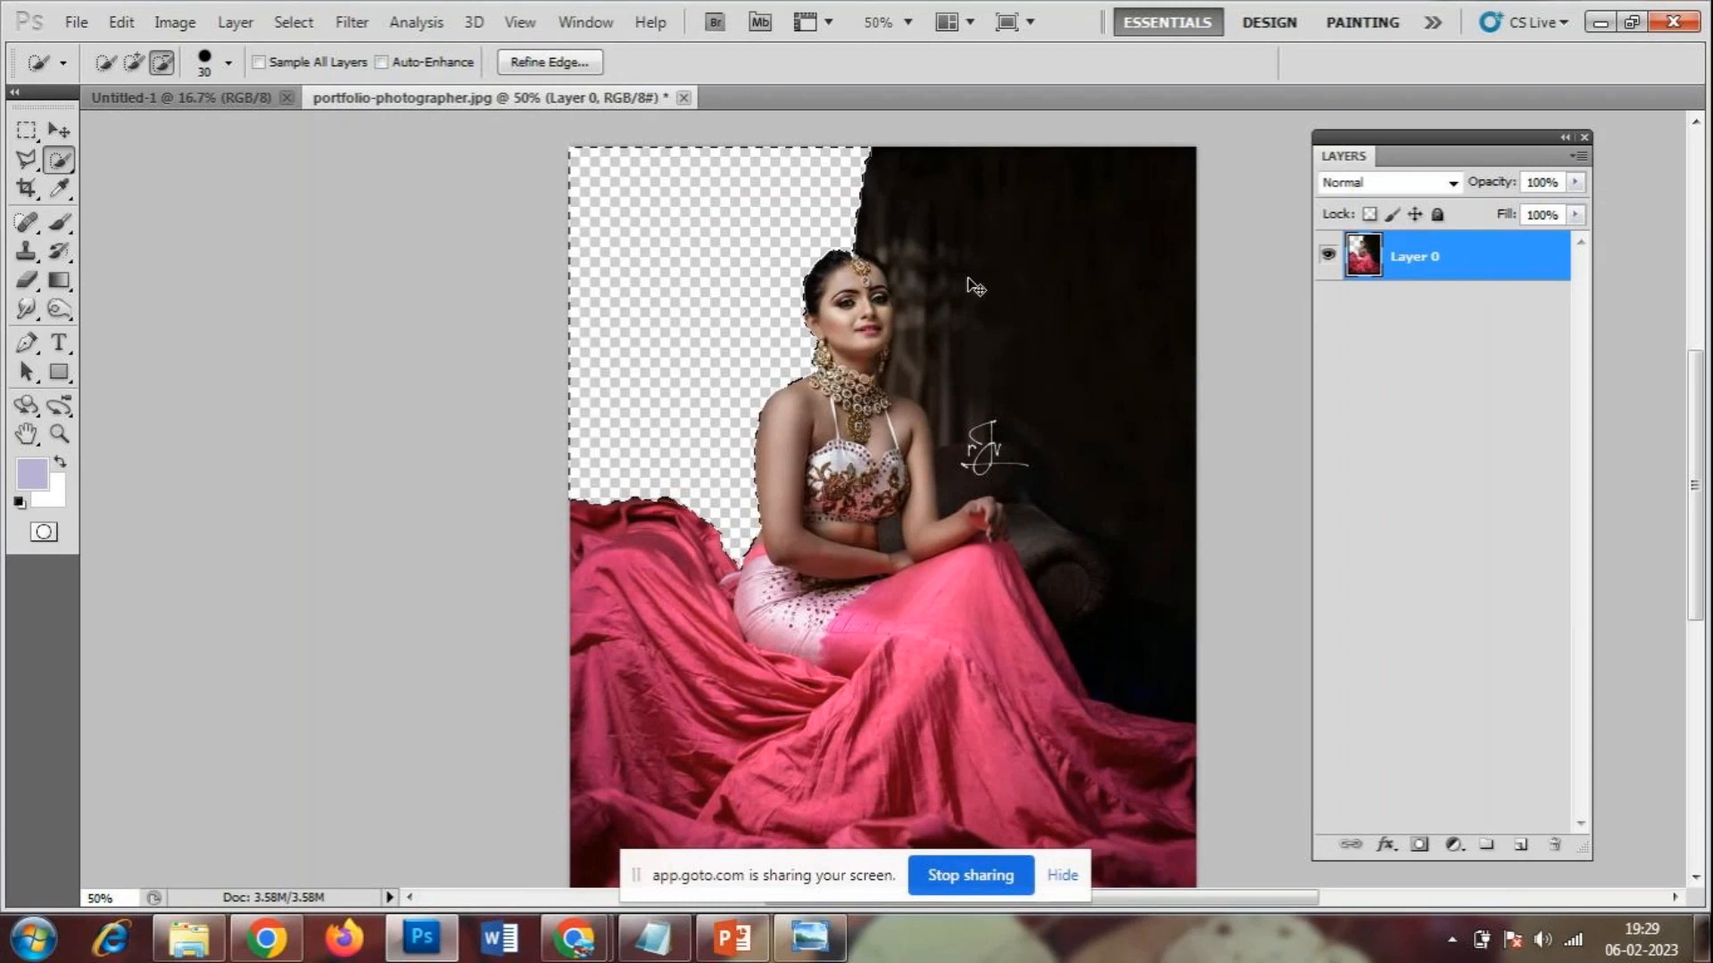
pyautogui.hotkey('ctrl', 'd')
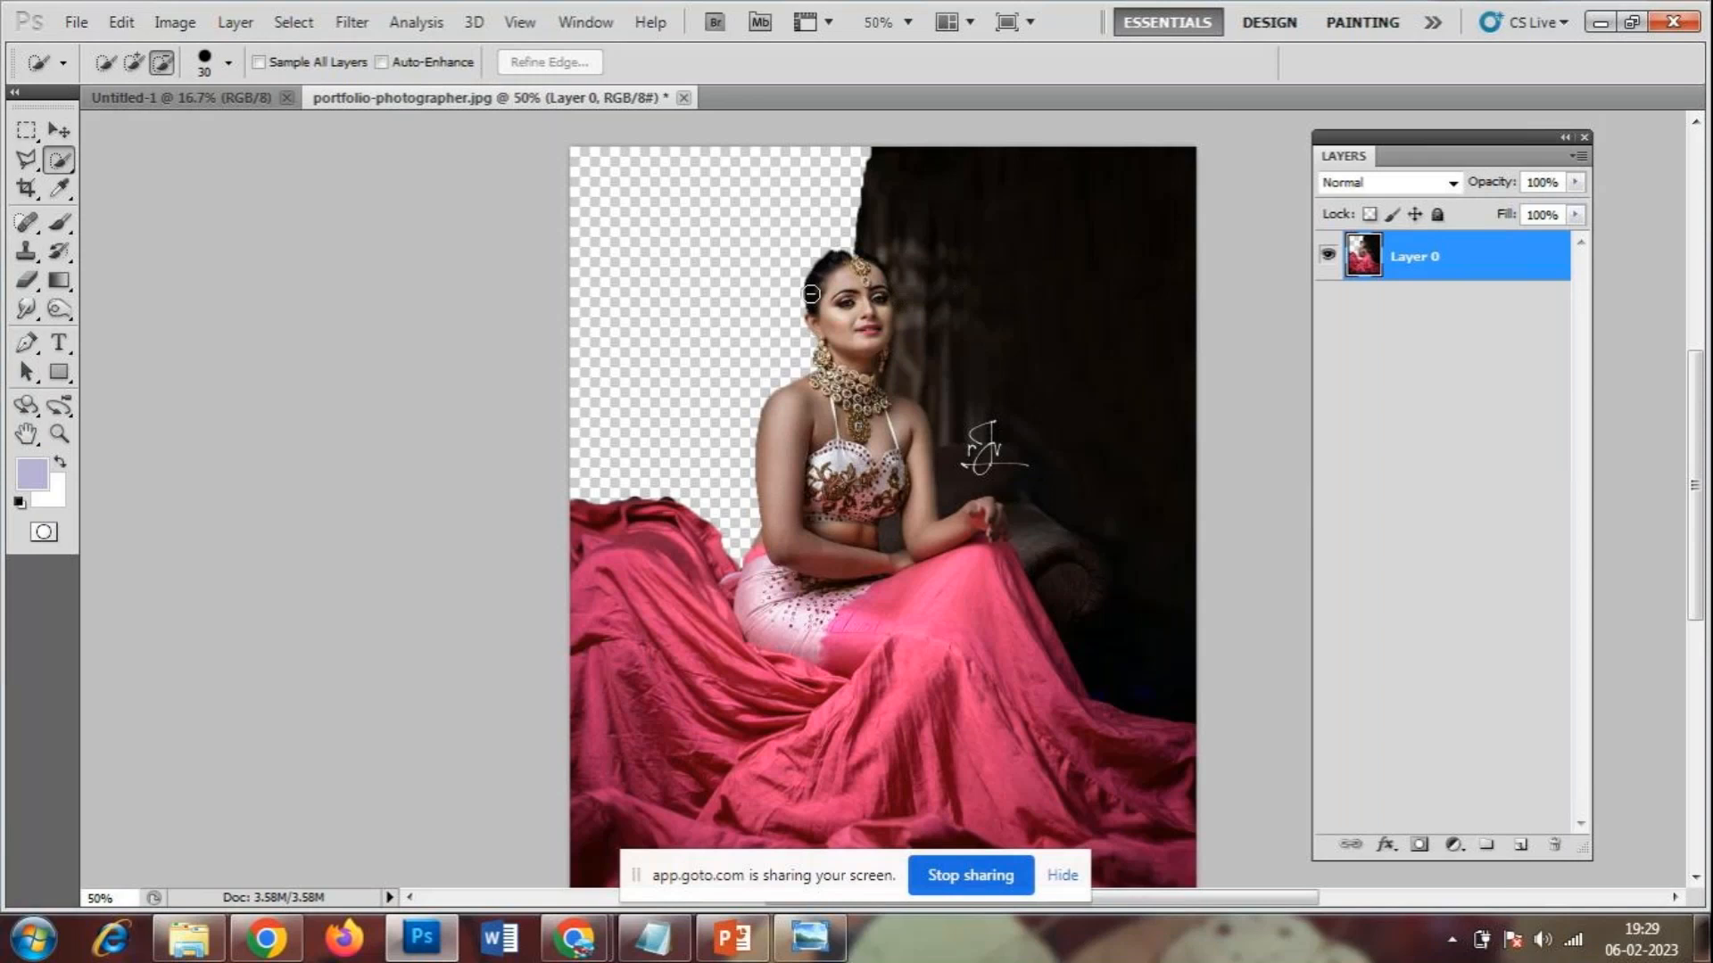
# - Try selecting the remaining dark background on the right side of the woman with the Quick Selection Tool
pyautogui.click(29, 162)
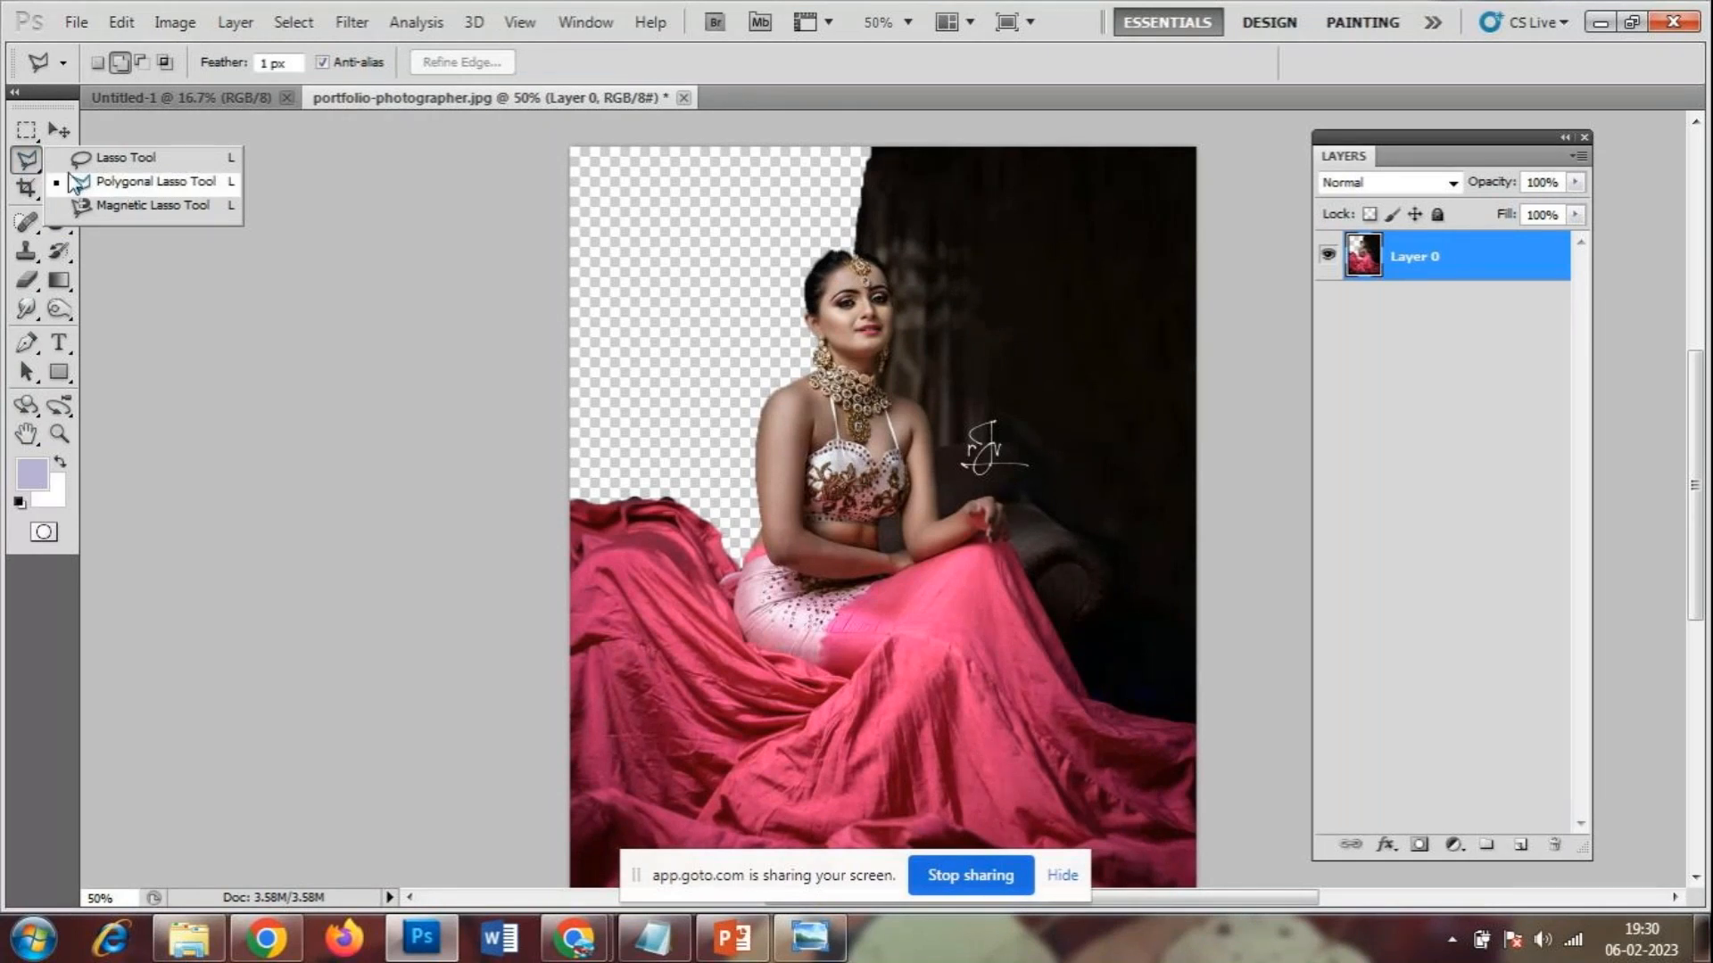
pyautogui.click(33, 166)
pyautogui.click(58, 164)
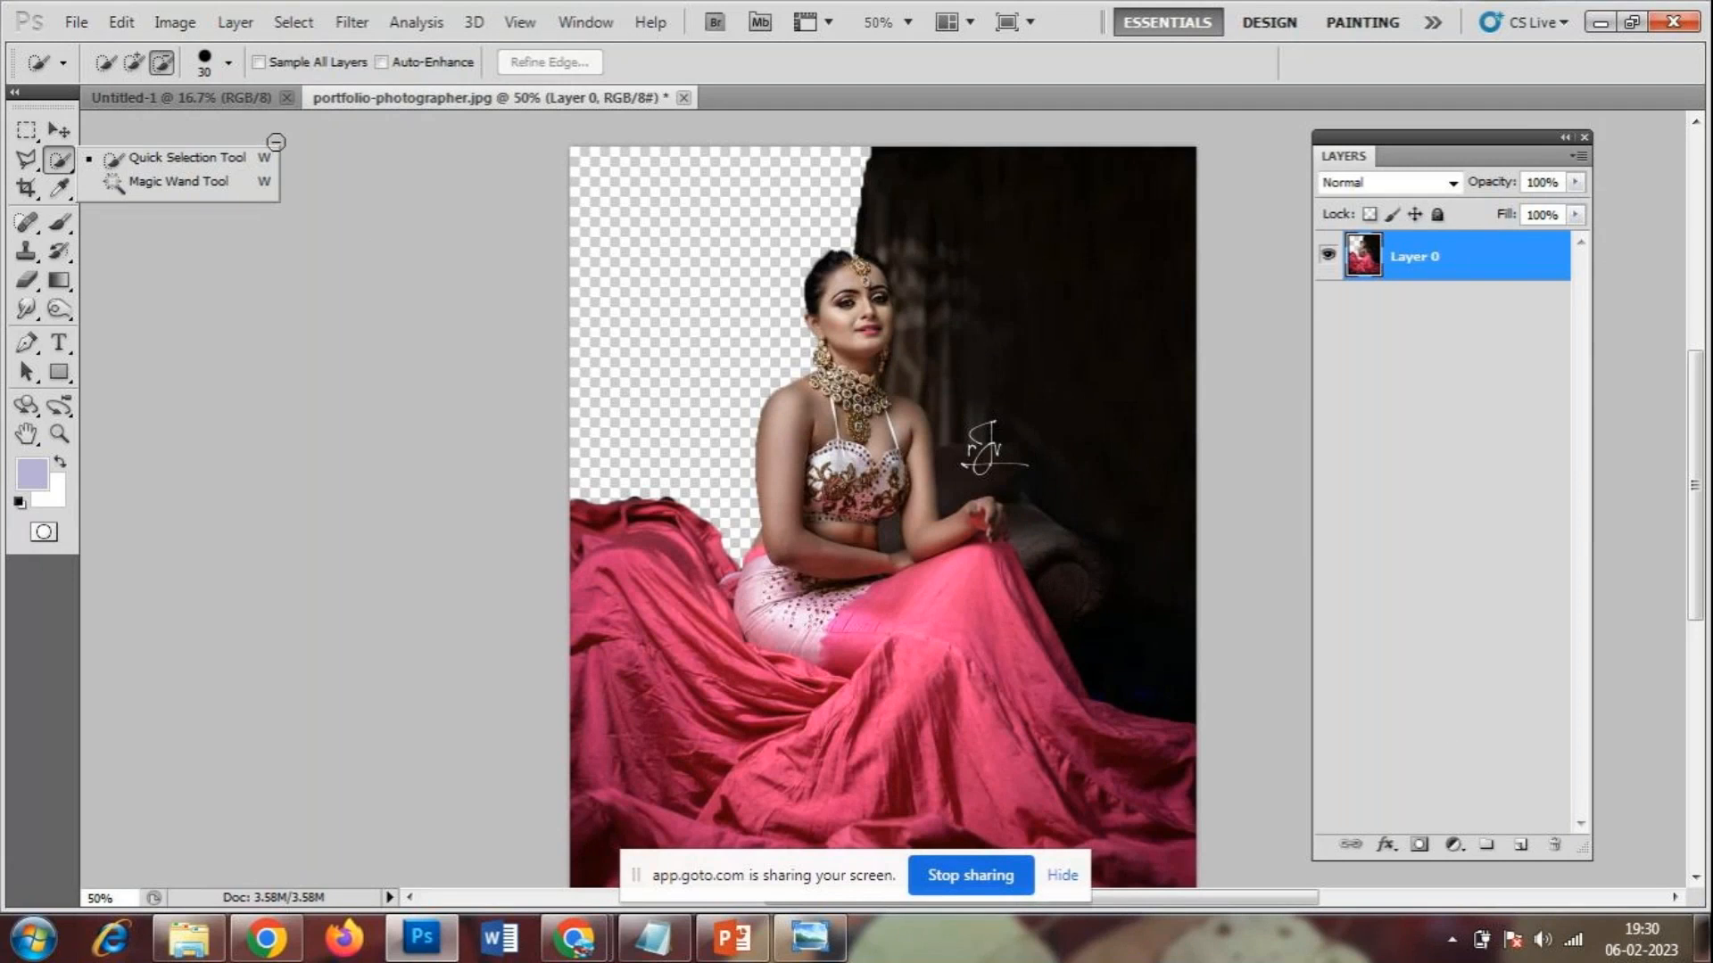
pyautogui.click(230, 162)
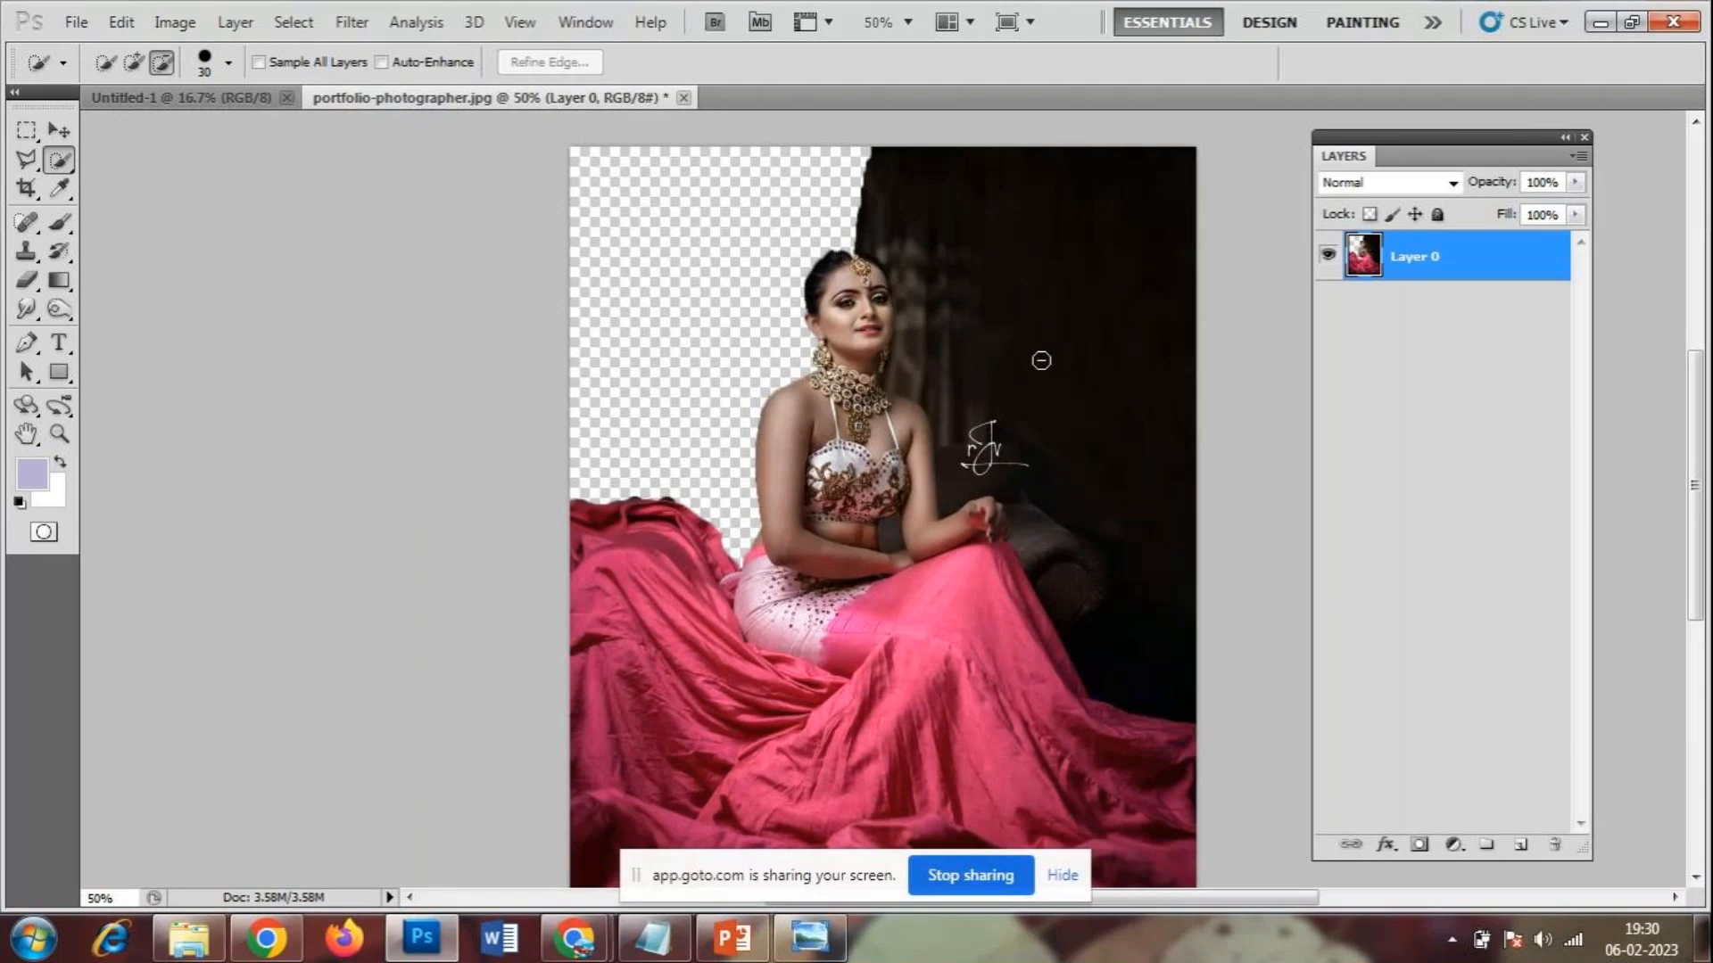
pyautogui.click(108, 65)
pyautogui.moveTo(1066, 249)
pyautogui.mouseDown()
pyautogui.moveTo(1150, 470)
pyautogui.moveTo(1115, 672)
pyautogui.mouseUp()
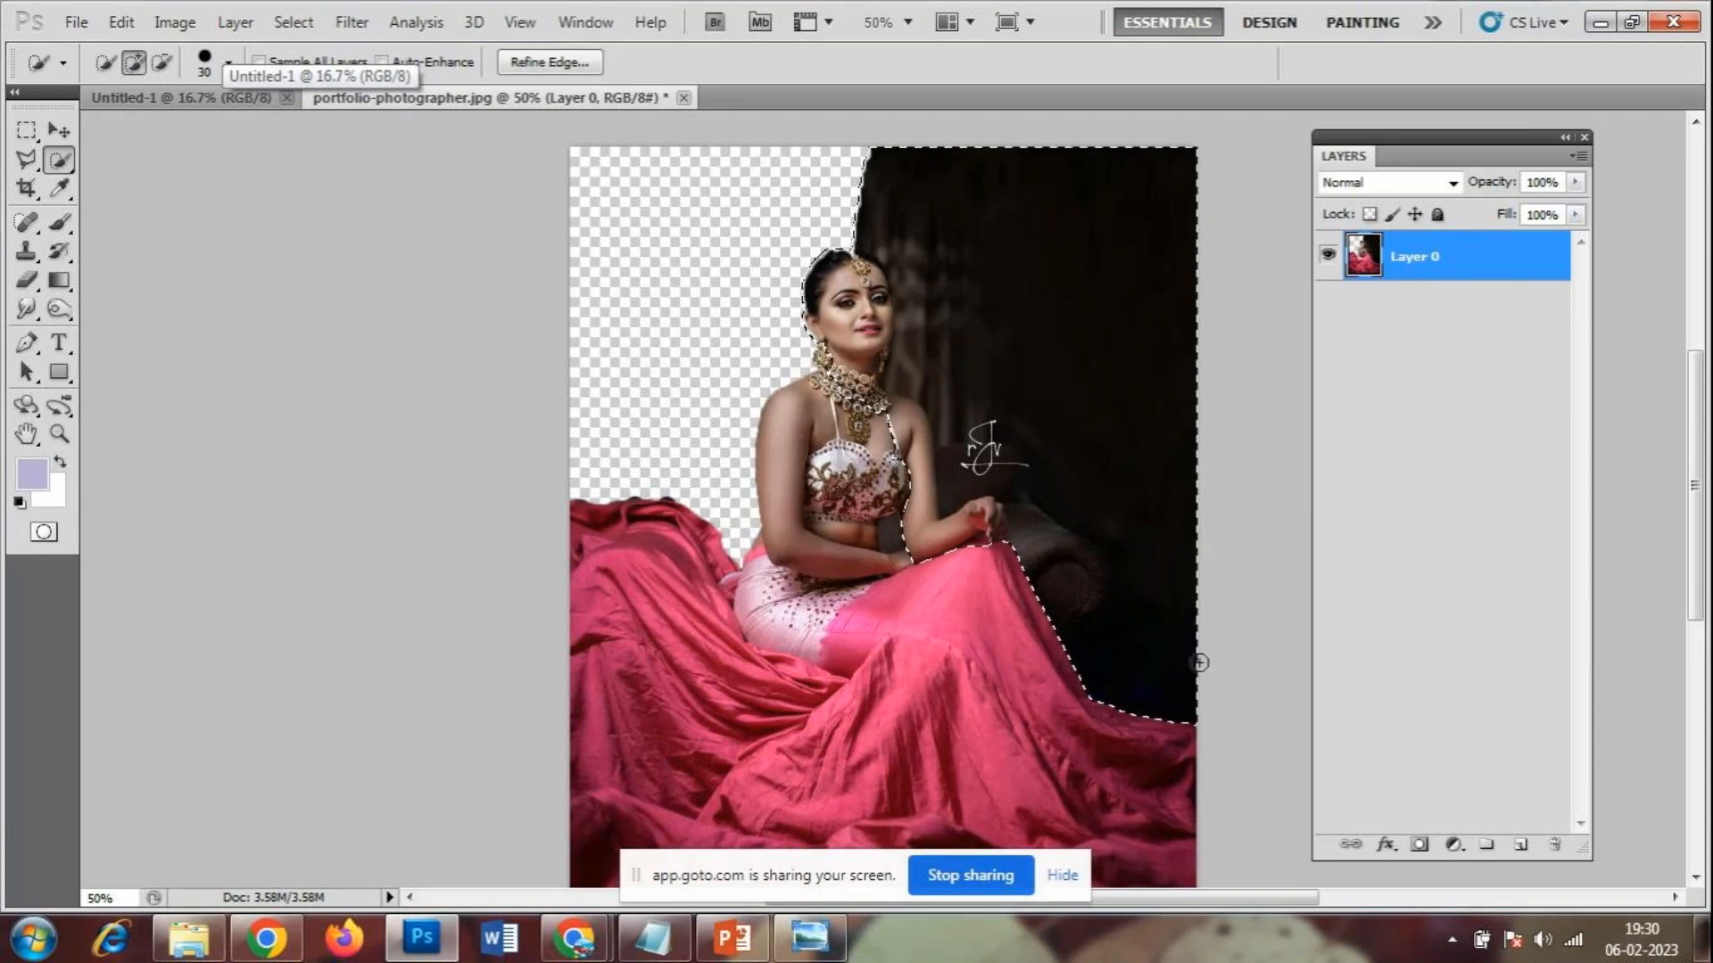
pyautogui.hotkey('ctrl', '+')
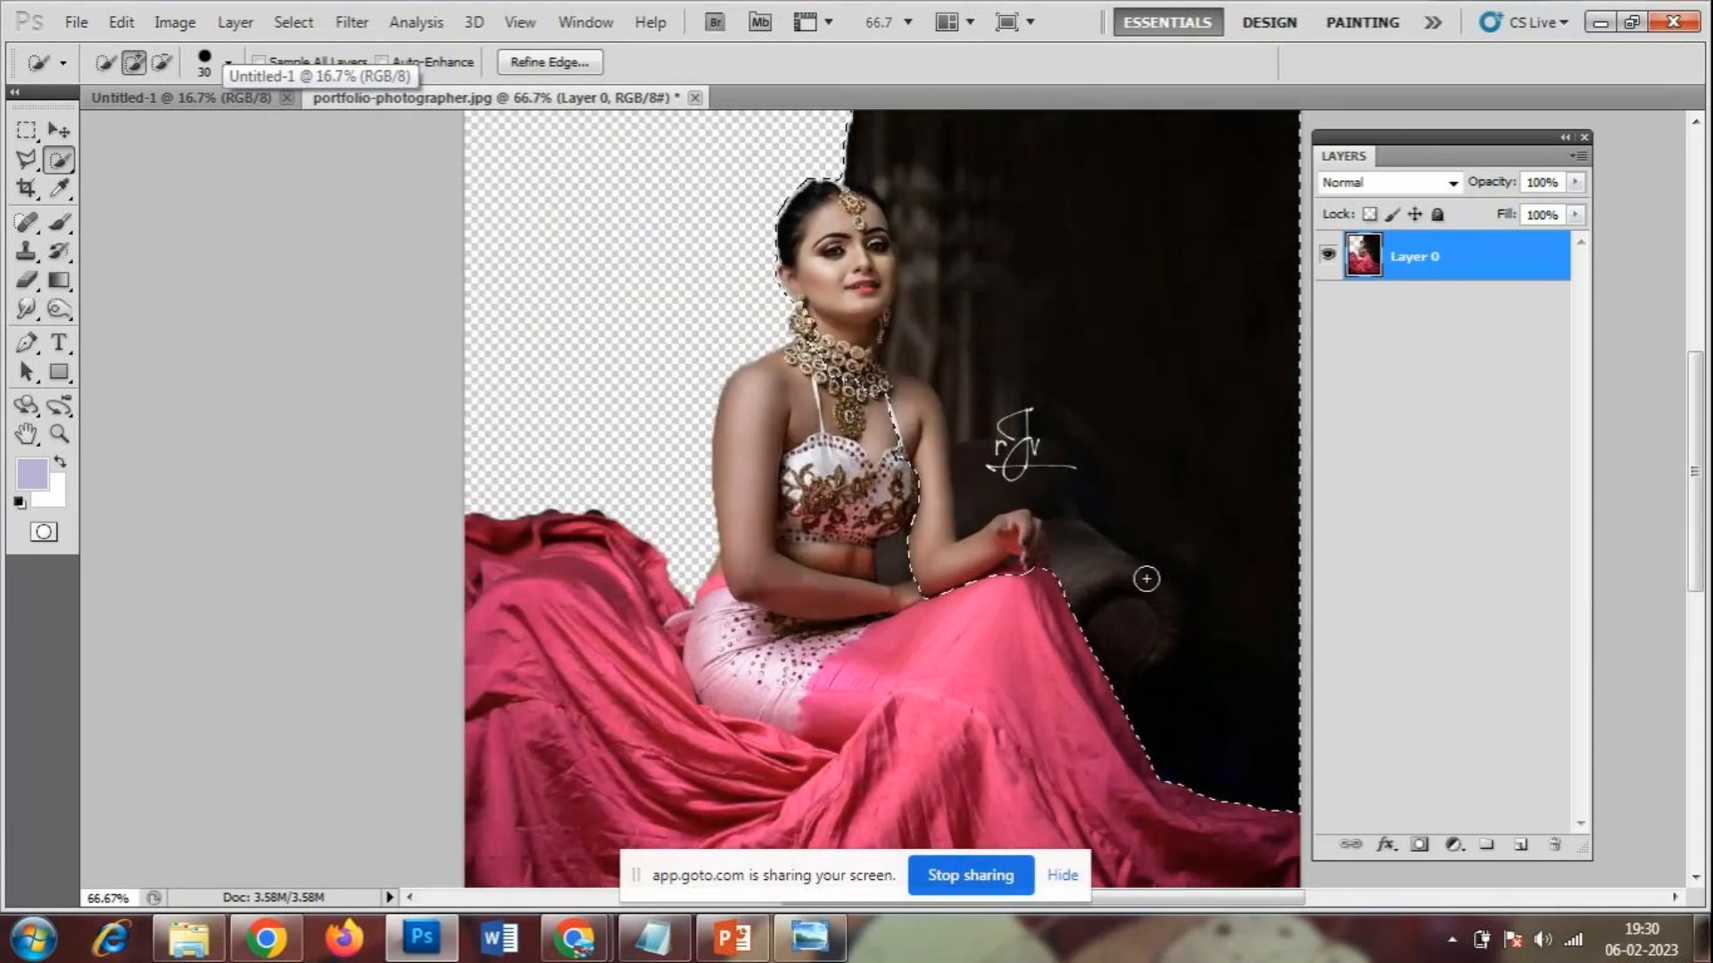
# - Try subtracting the woman's hair, face, shoulder and arm from the Quick Selection, and clear that selection
pyautogui.click(161, 61)
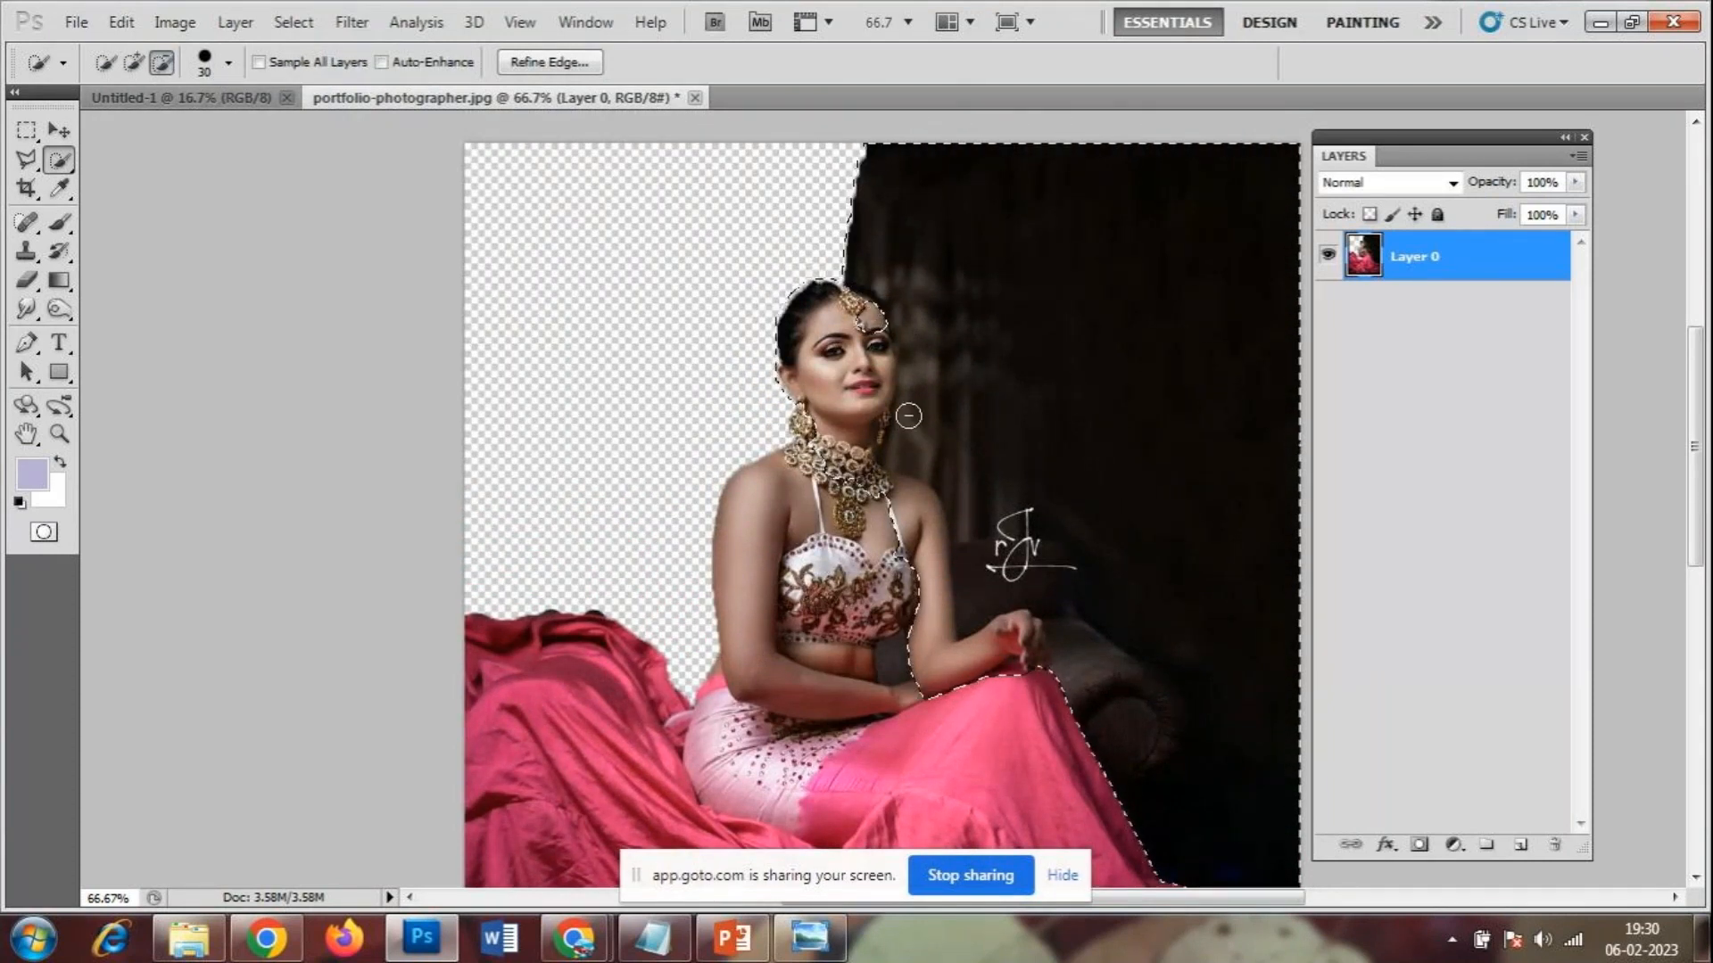
pyautogui.click(834, 297)
pyautogui.moveTo(880, 355); pyautogui.dragTo(861, 473)
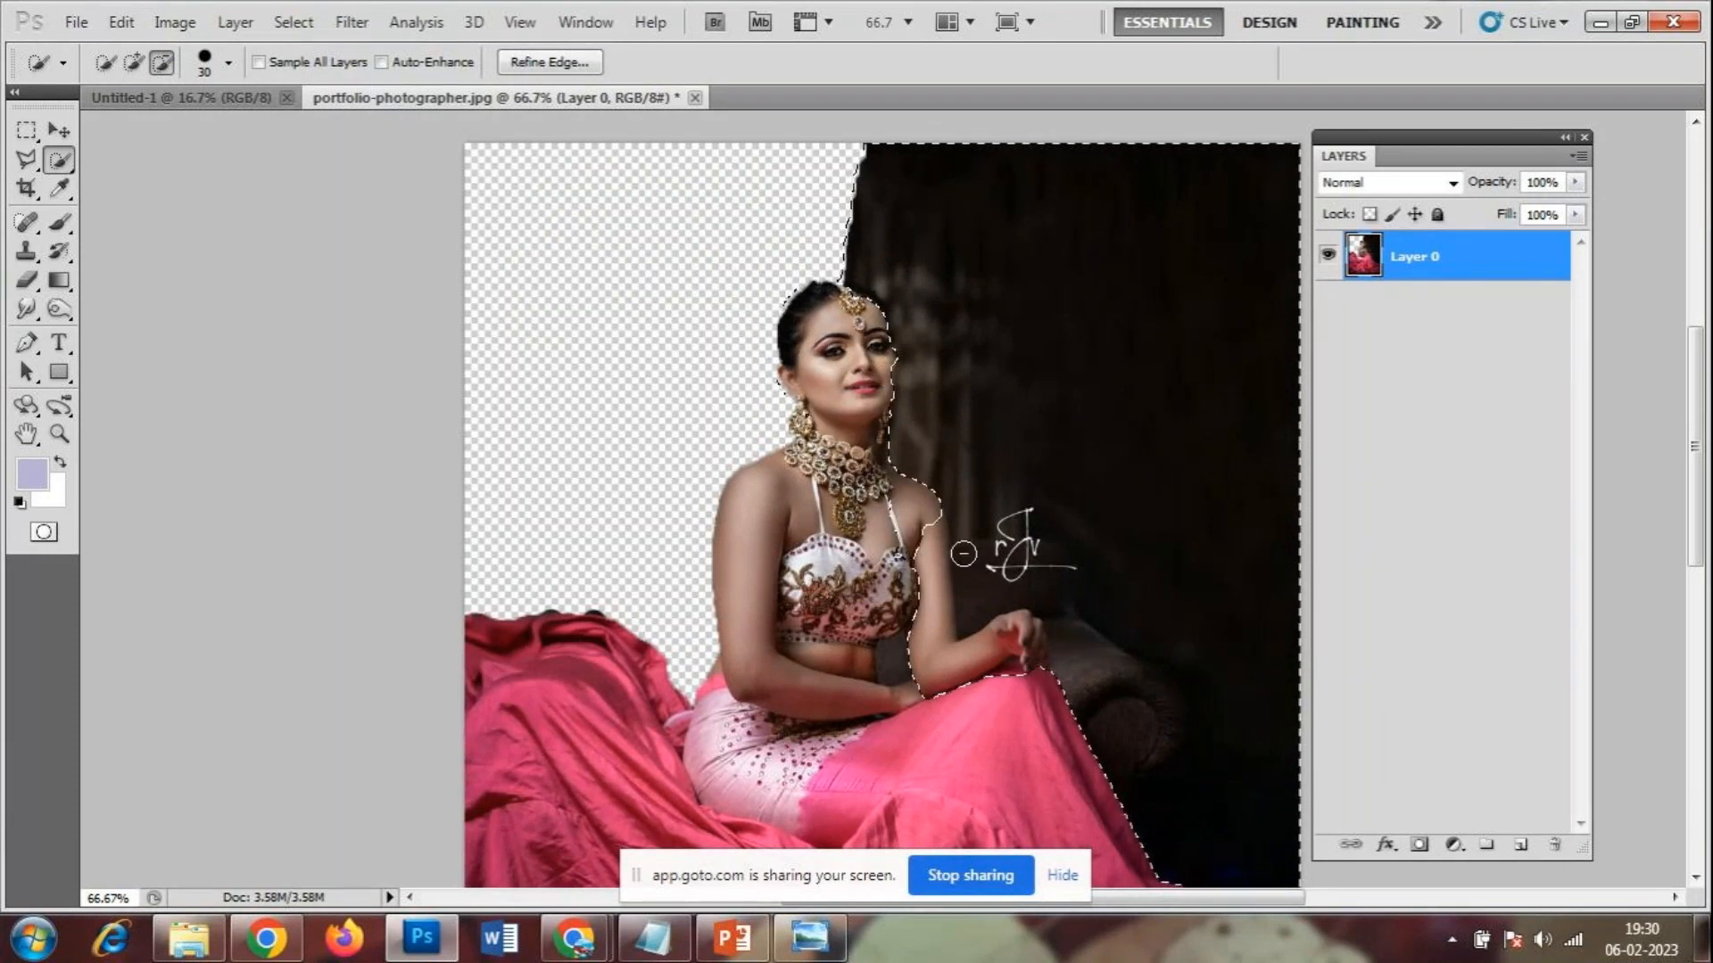
pyautogui.moveTo(977, 569)
pyautogui.mouseDown()
pyautogui.moveTo(953, 575)
pyautogui.moveTo(938, 631)
pyautogui.moveTo(1011, 635)
pyautogui.mouseUp()
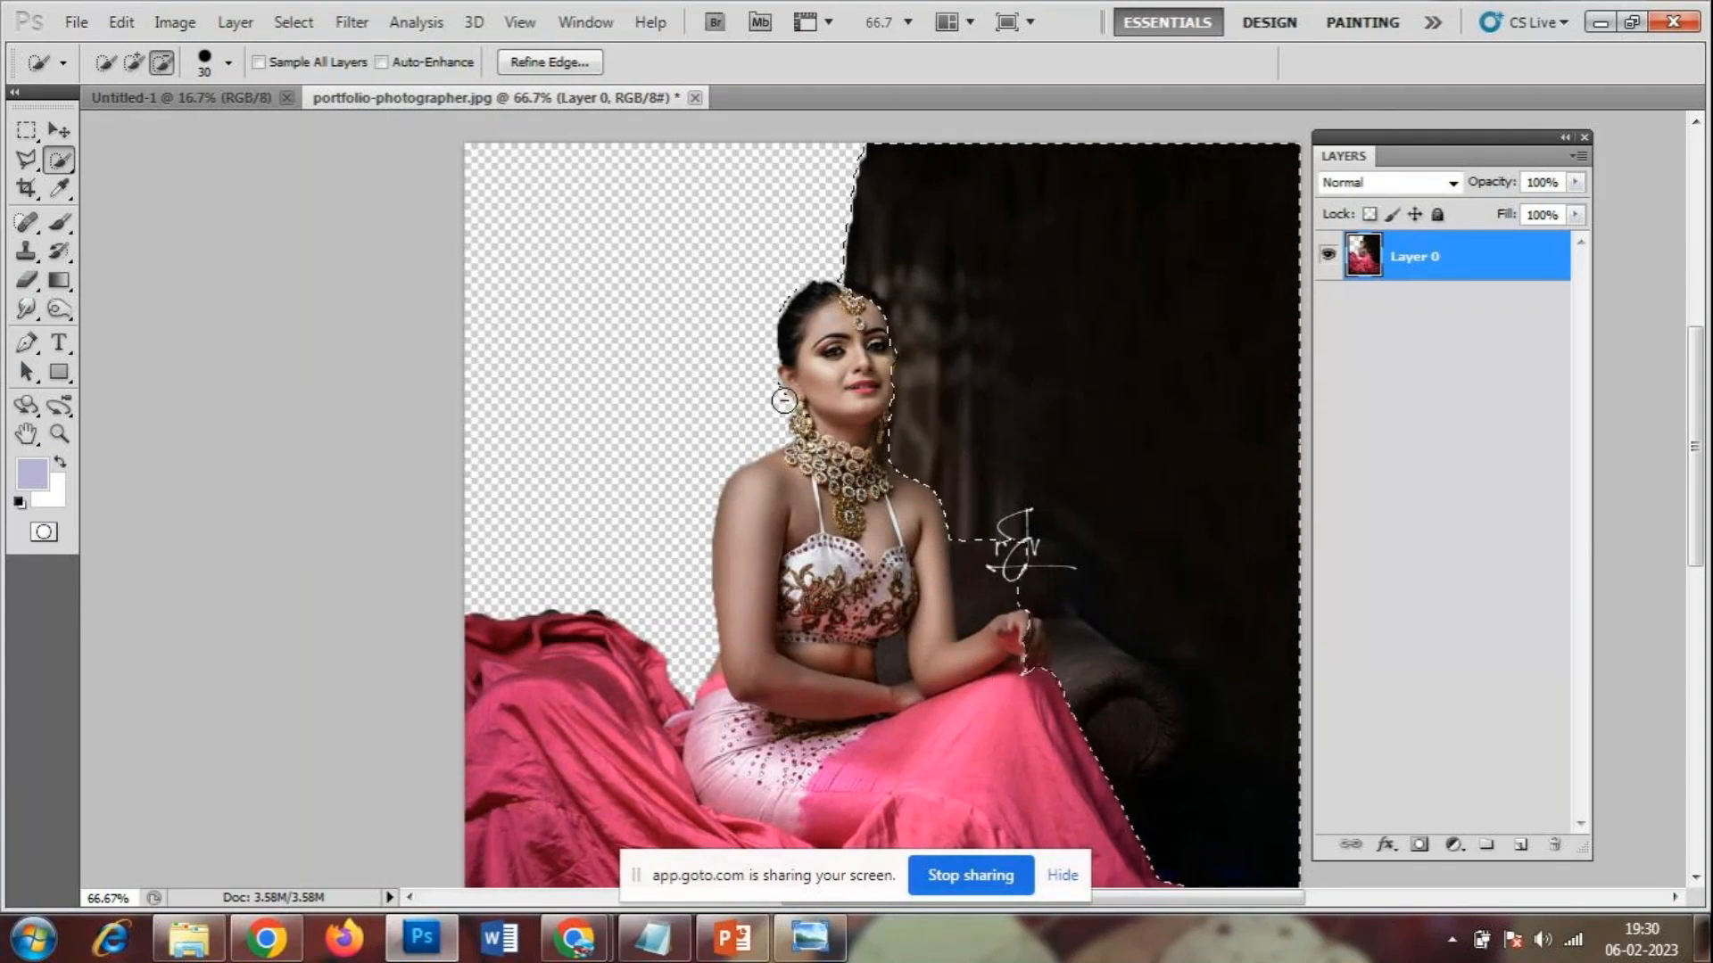
pyautogui.hotkey('ctrl', '+')
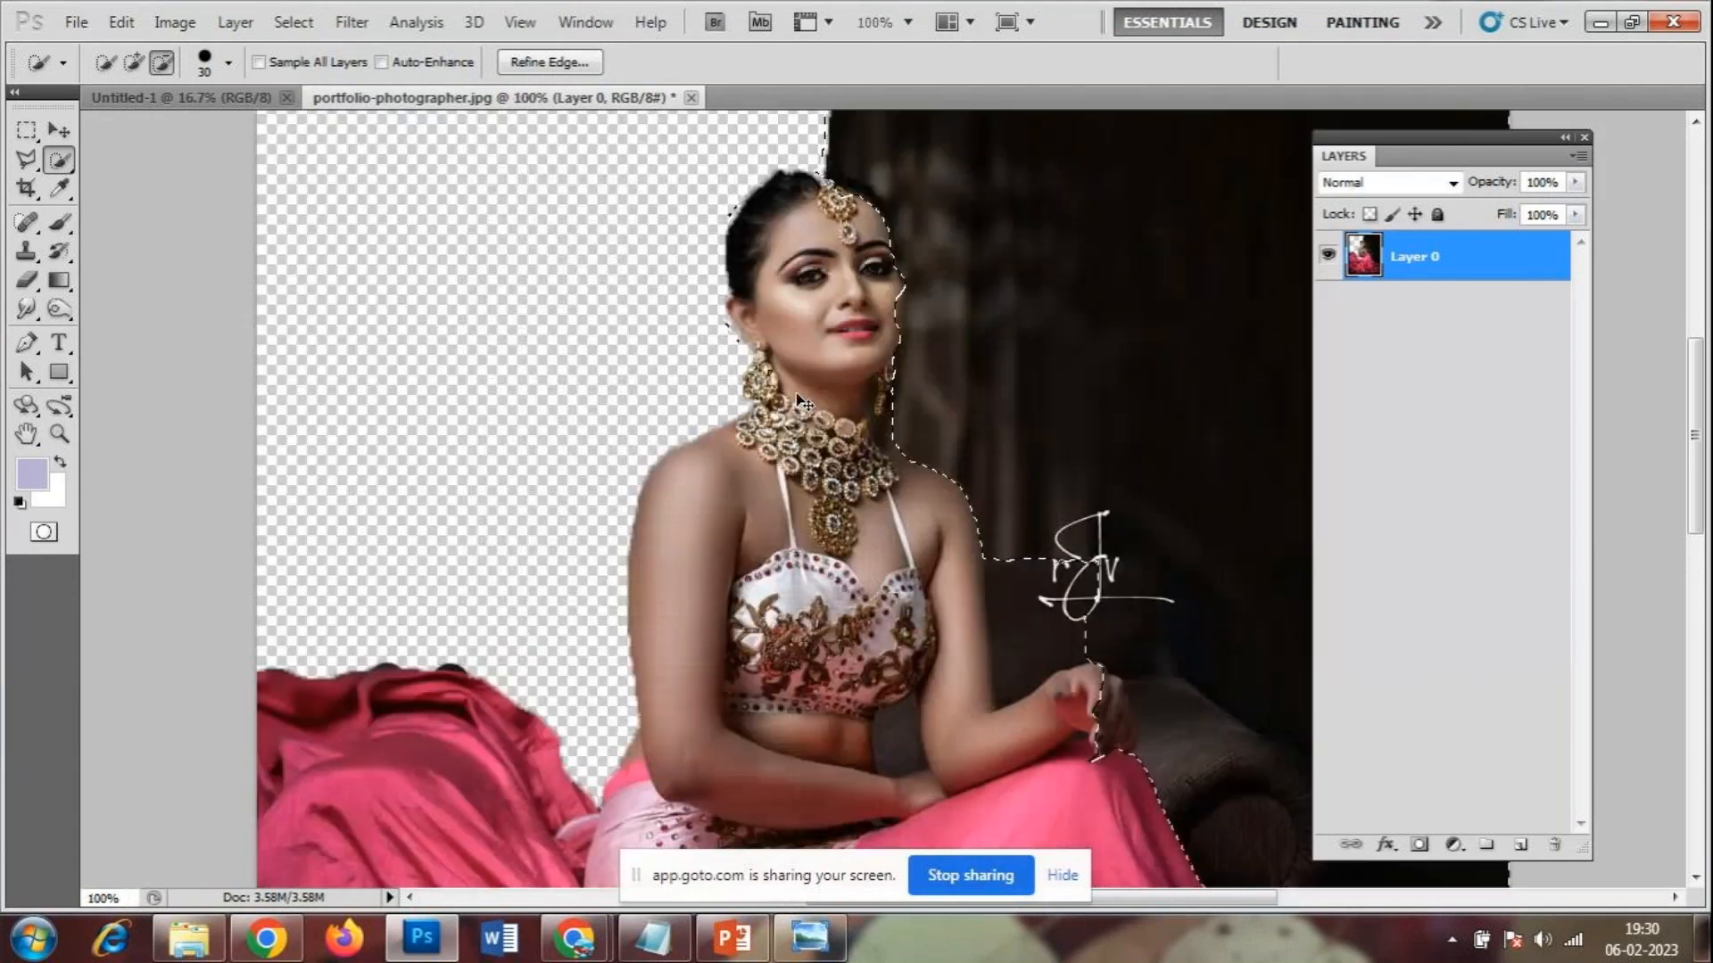
pyautogui.scroll(3, 639, 291)
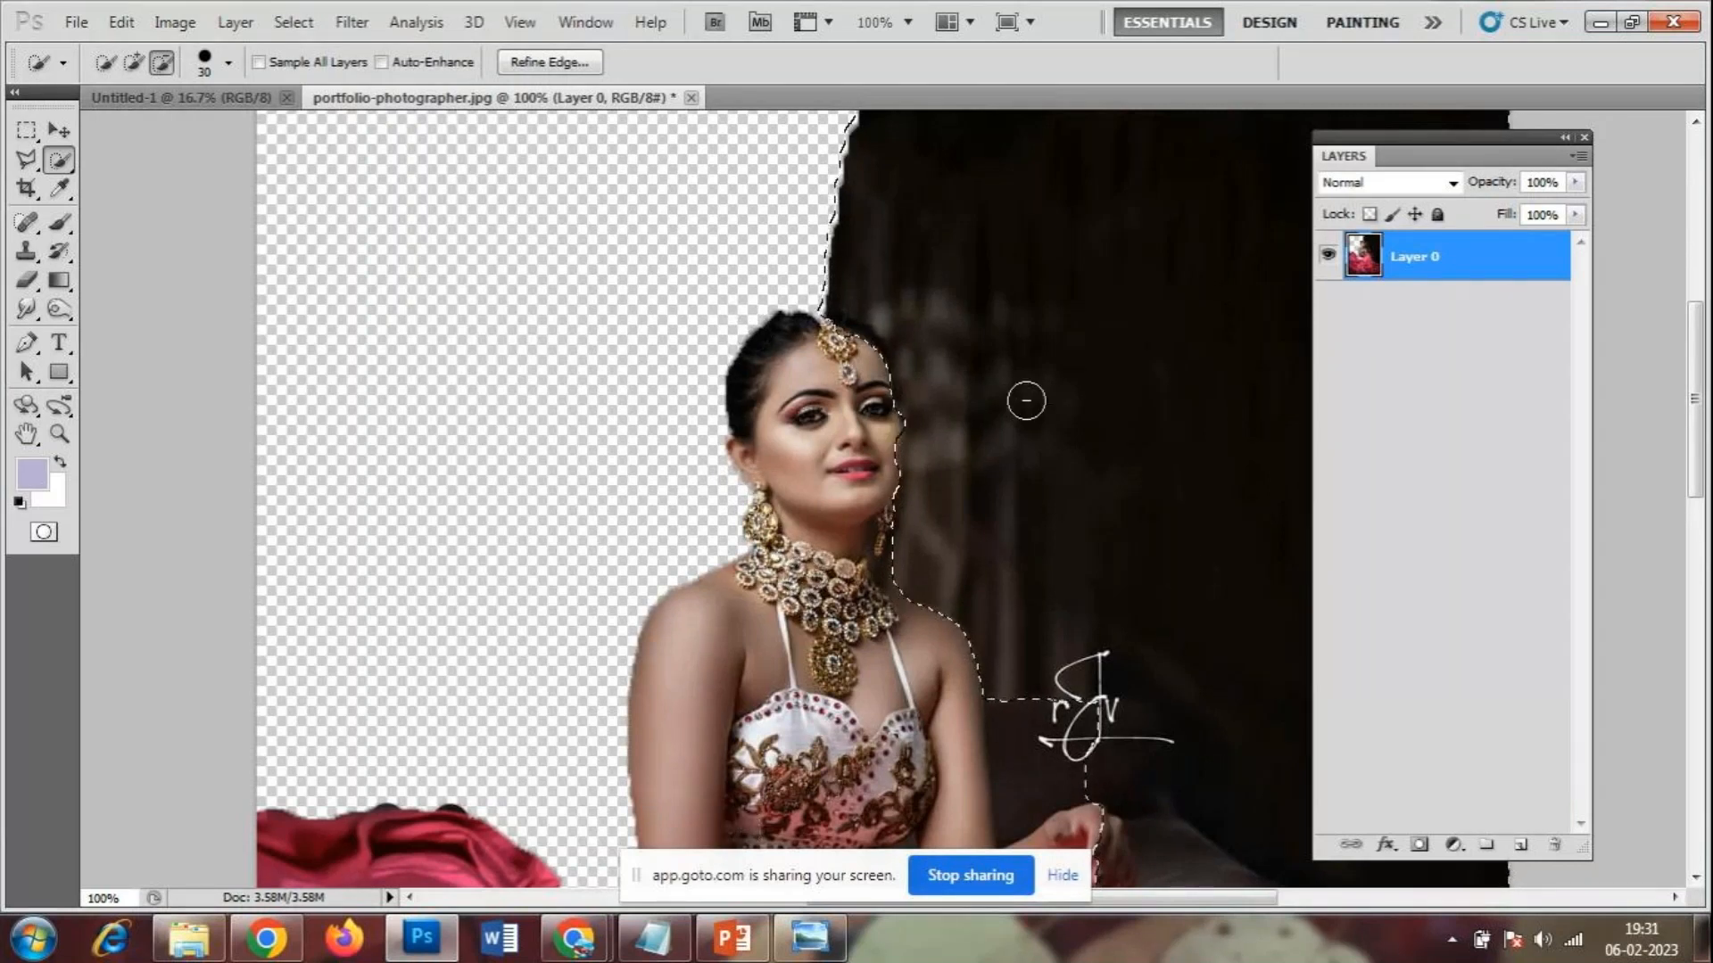
pyautogui.click(852, 331)
pyautogui.click(888, 371)
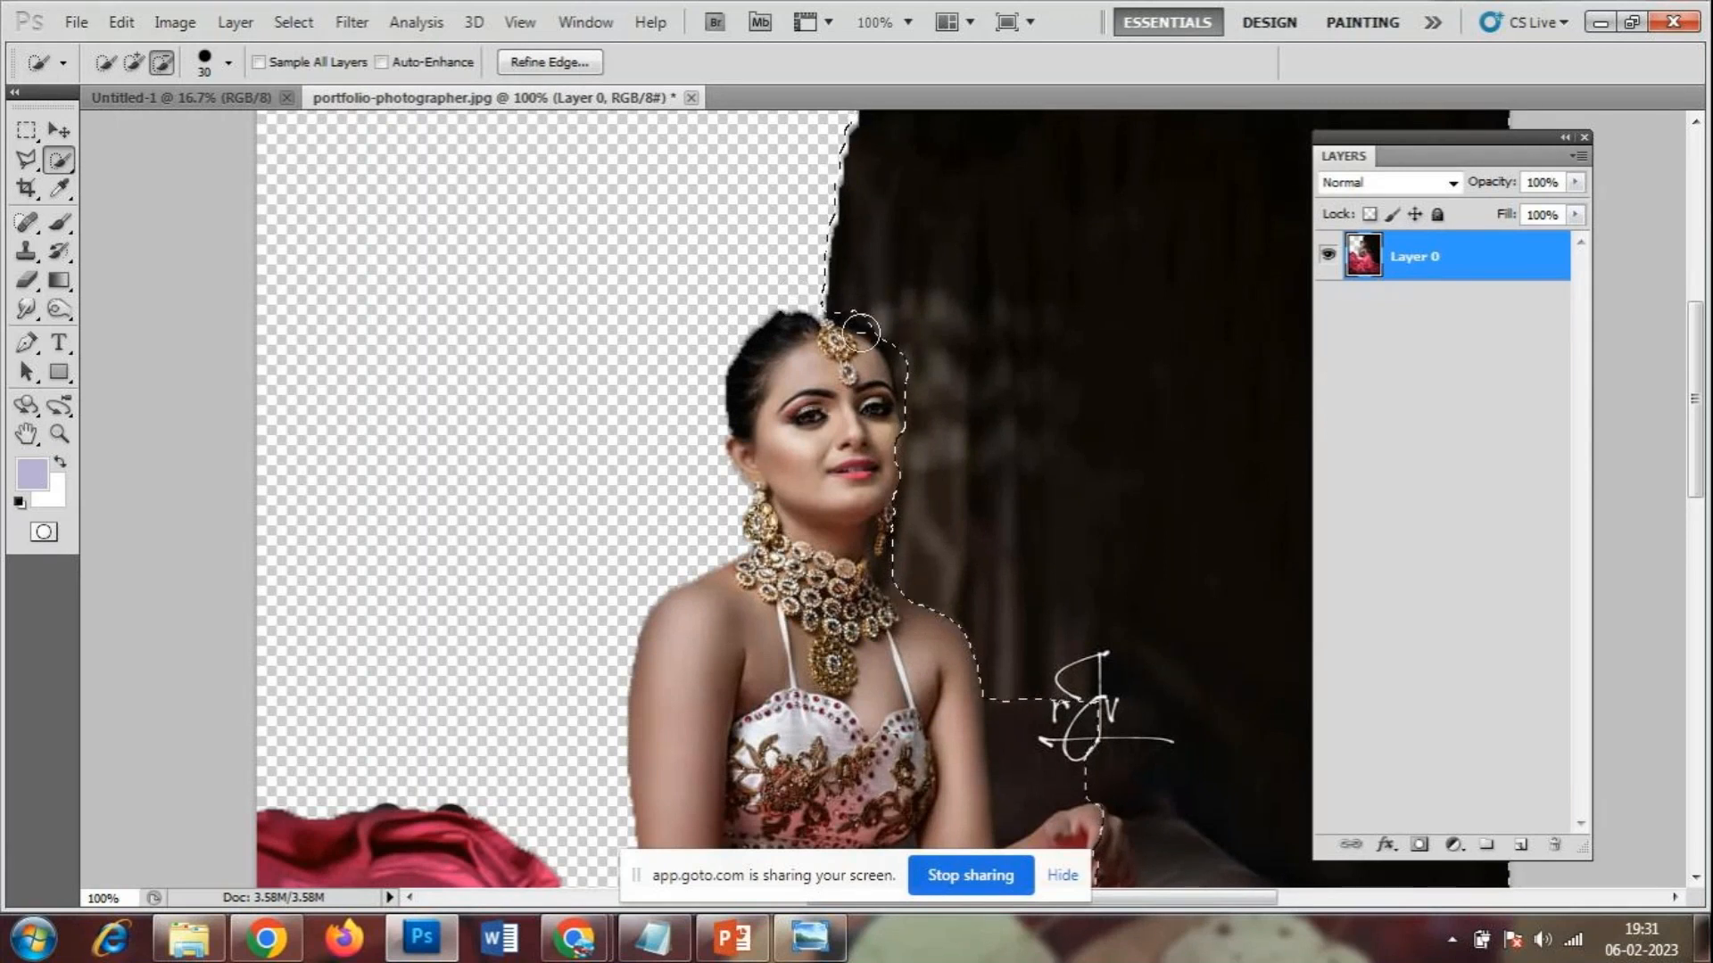
pyautogui.scroll(-4, 1020, 485)
pyautogui.scroll(2, 1026, 477)
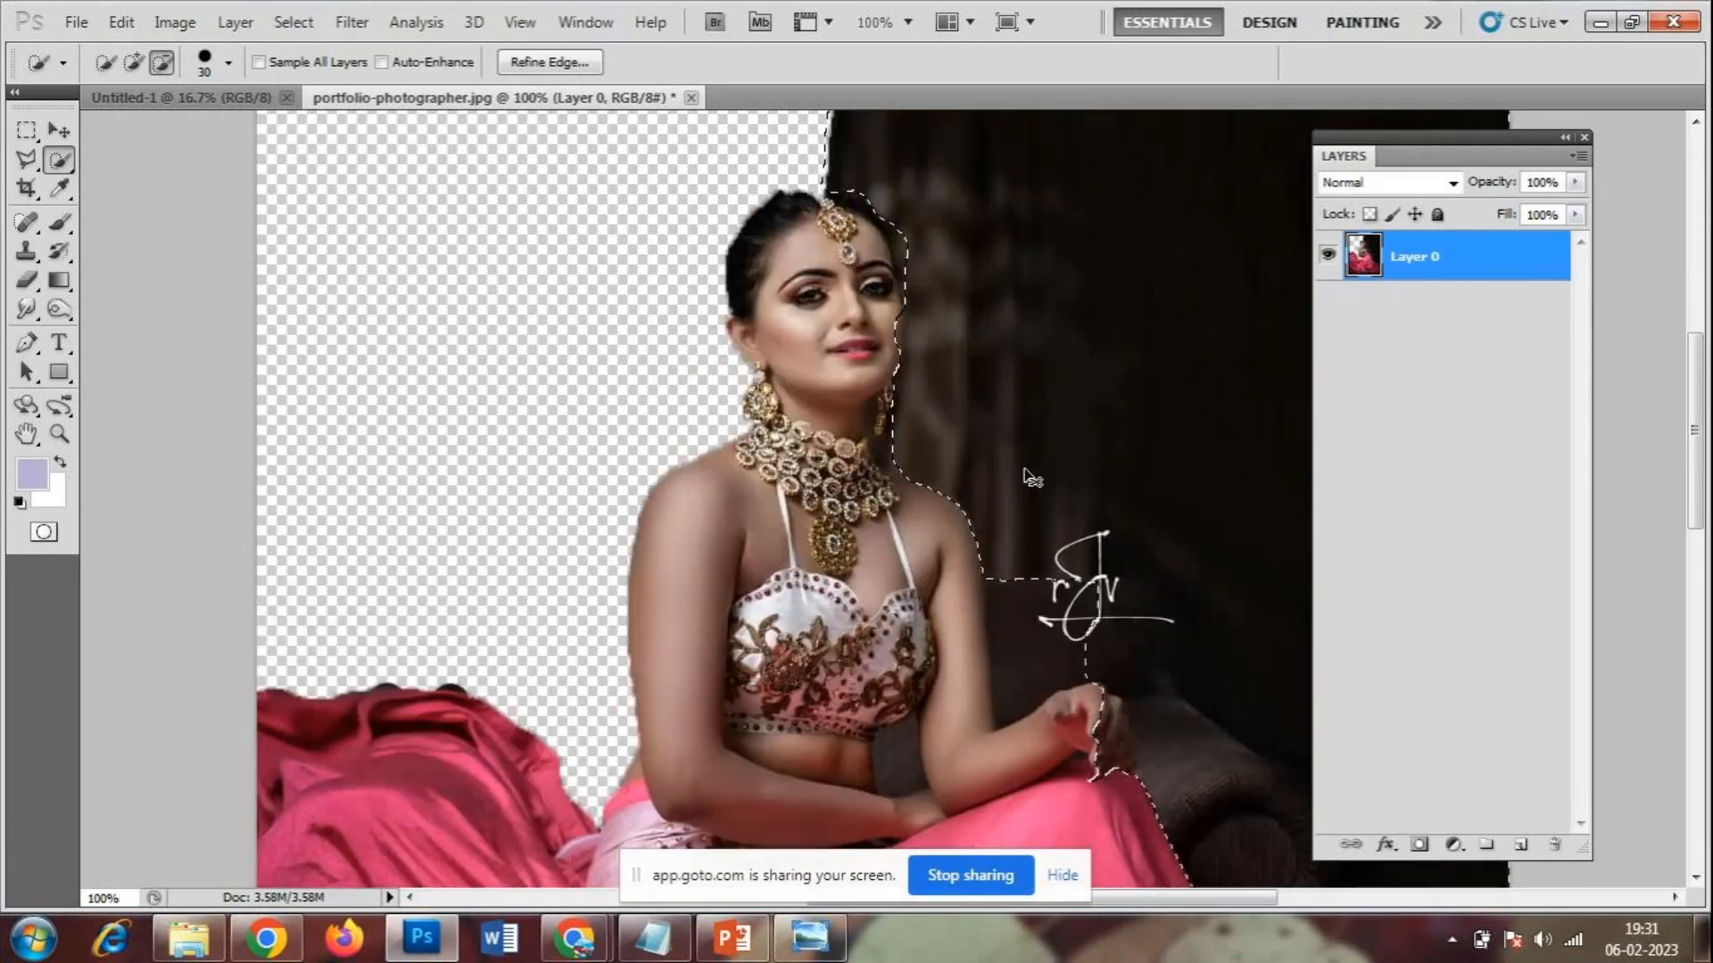
pyautogui.hotkey('ctrl', 'd')
pyautogui.hotkey('ctrl', '-')
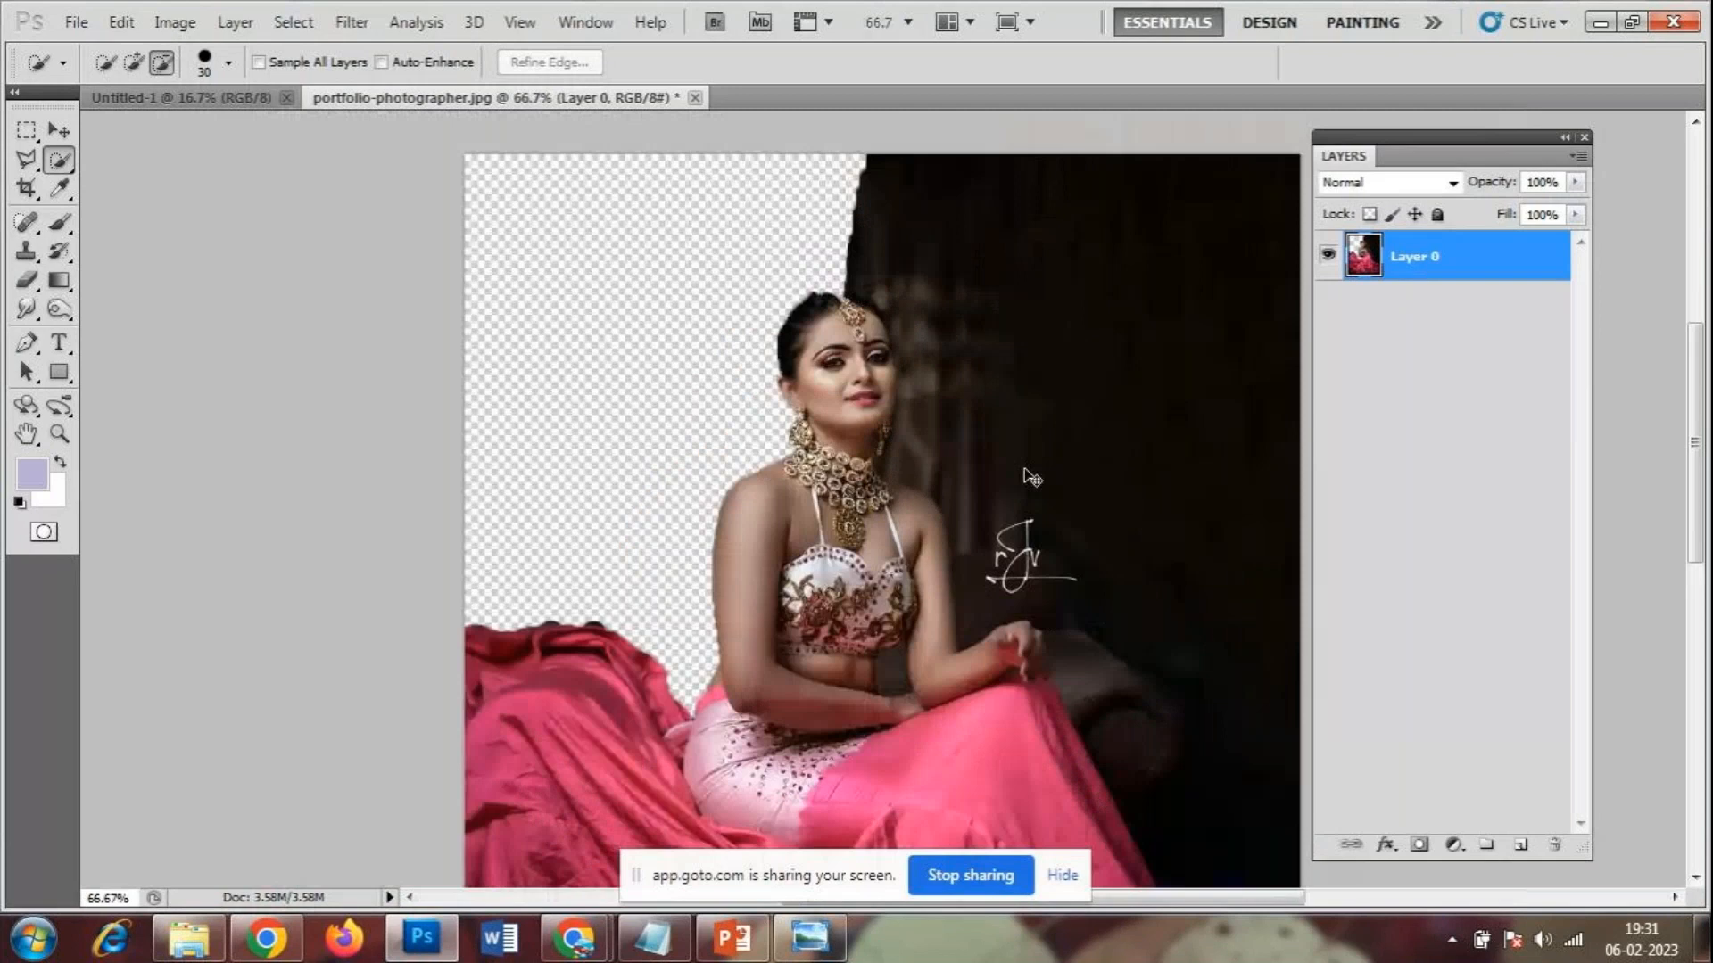
# - Start a Polygonal Lasso outline at the top of the woman's head, following her right-hand hair, face and earring edge to the necklace
pyautogui.click(26, 160)
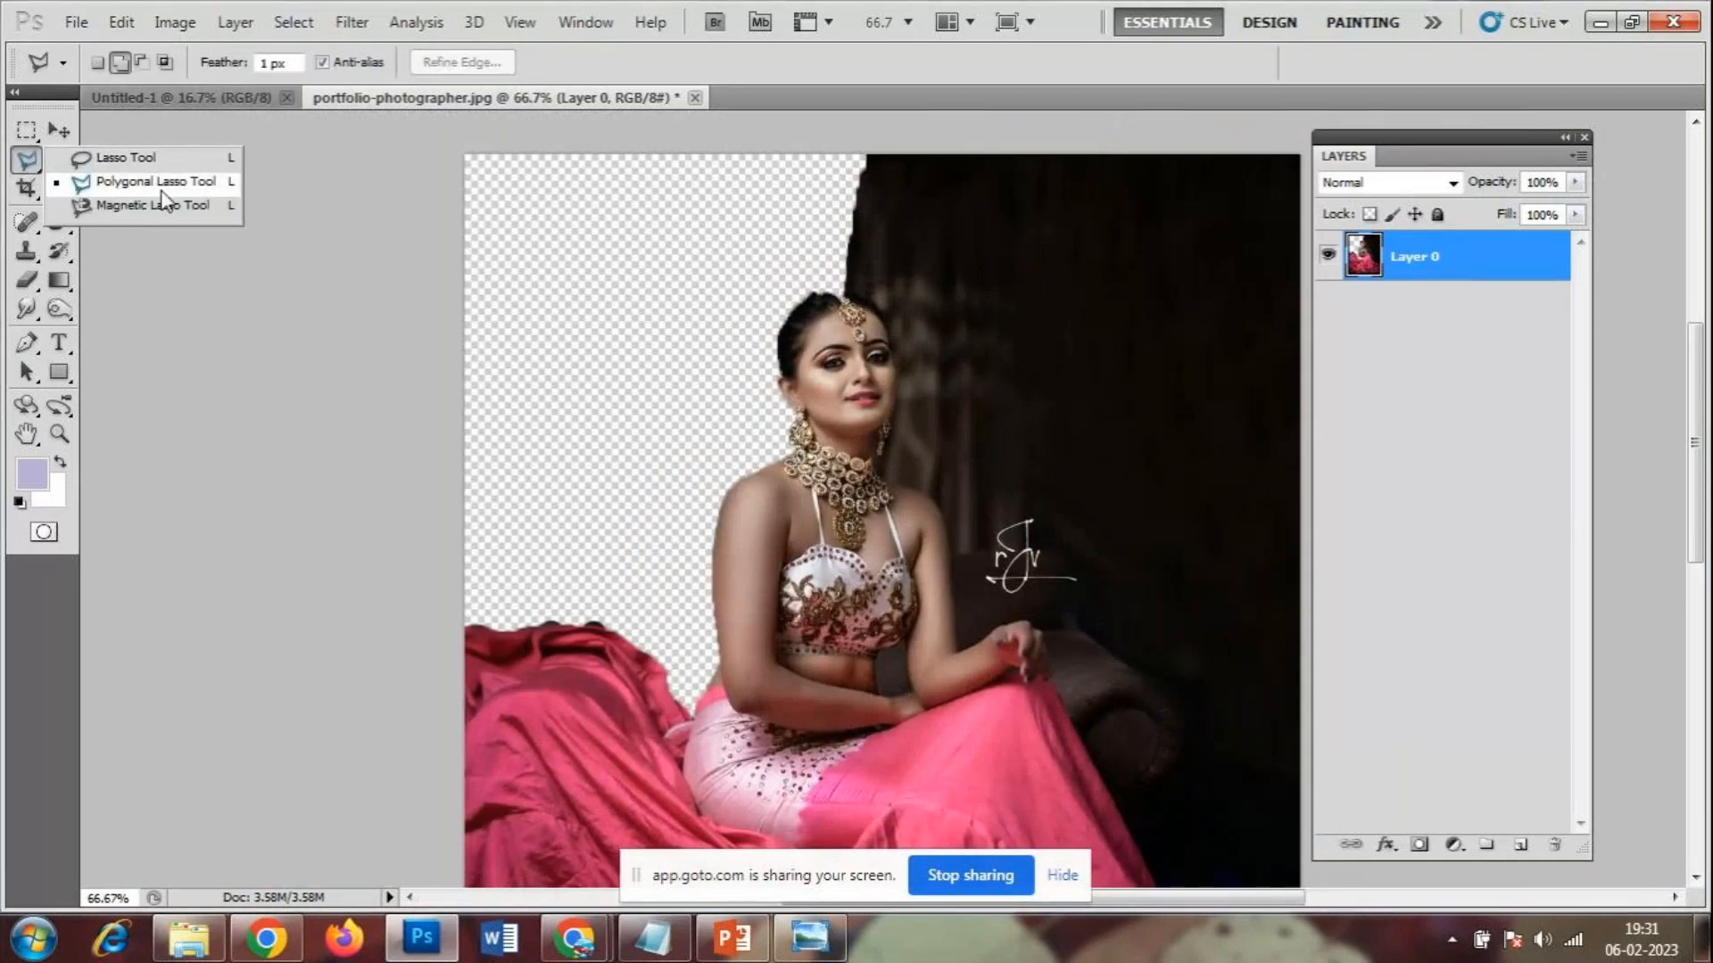
pyautogui.click(161, 189)
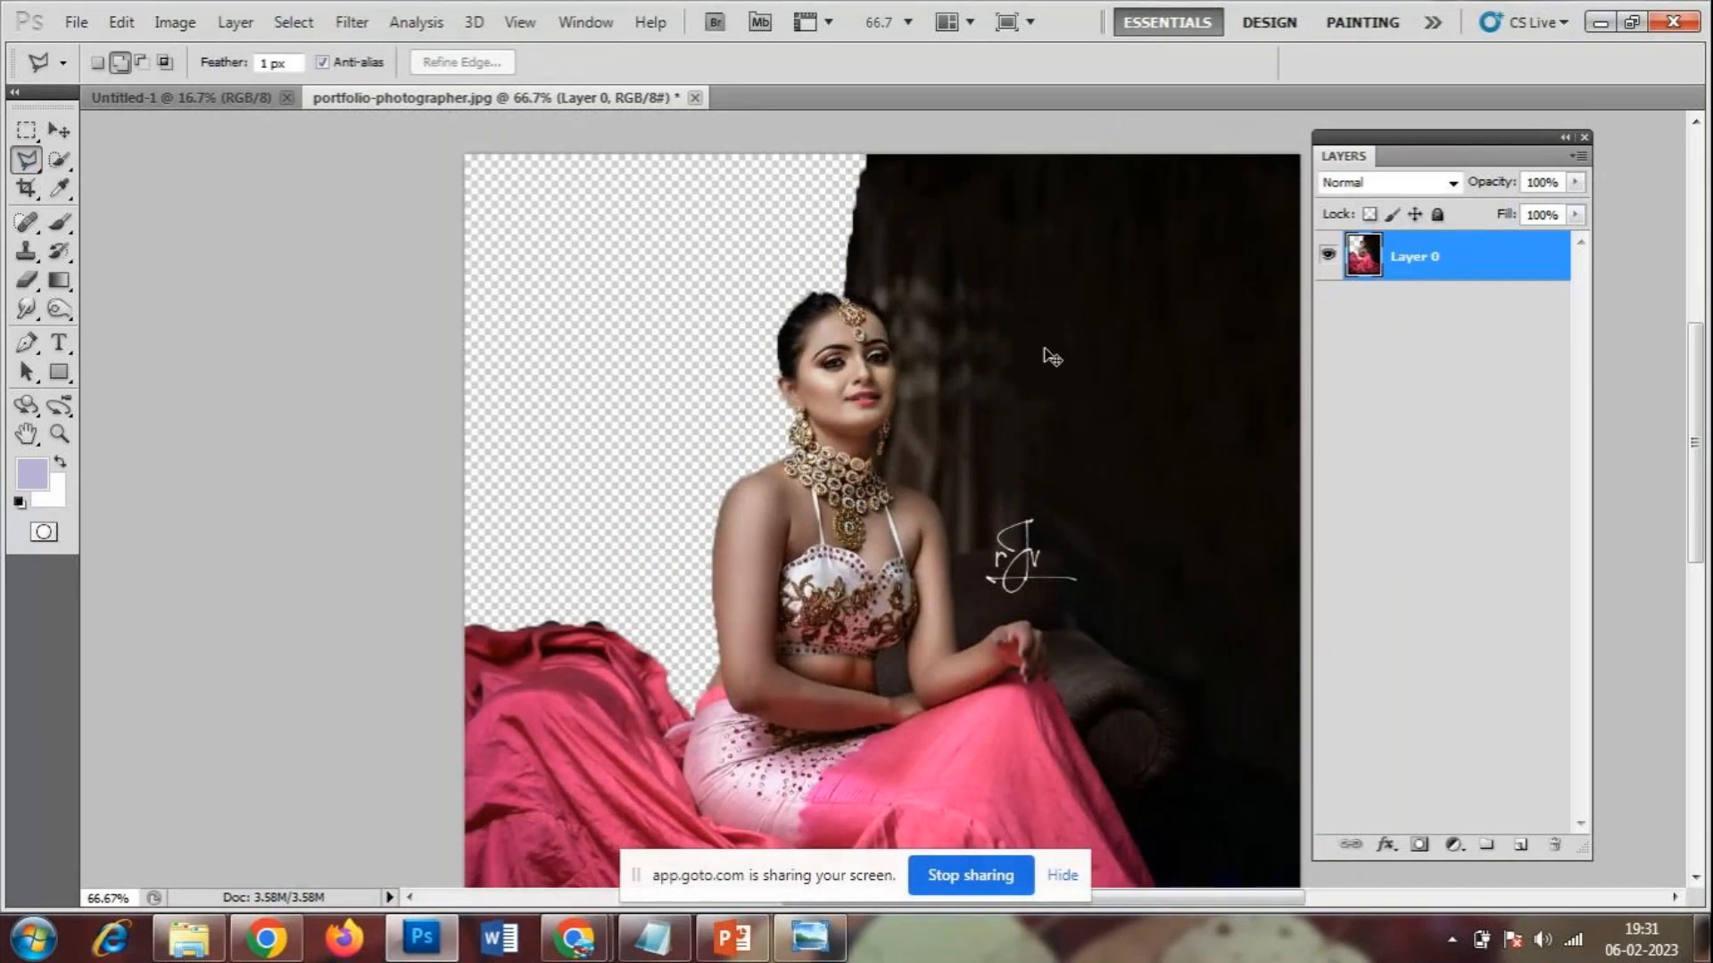
pyautogui.hotkey('ctrl', '+')
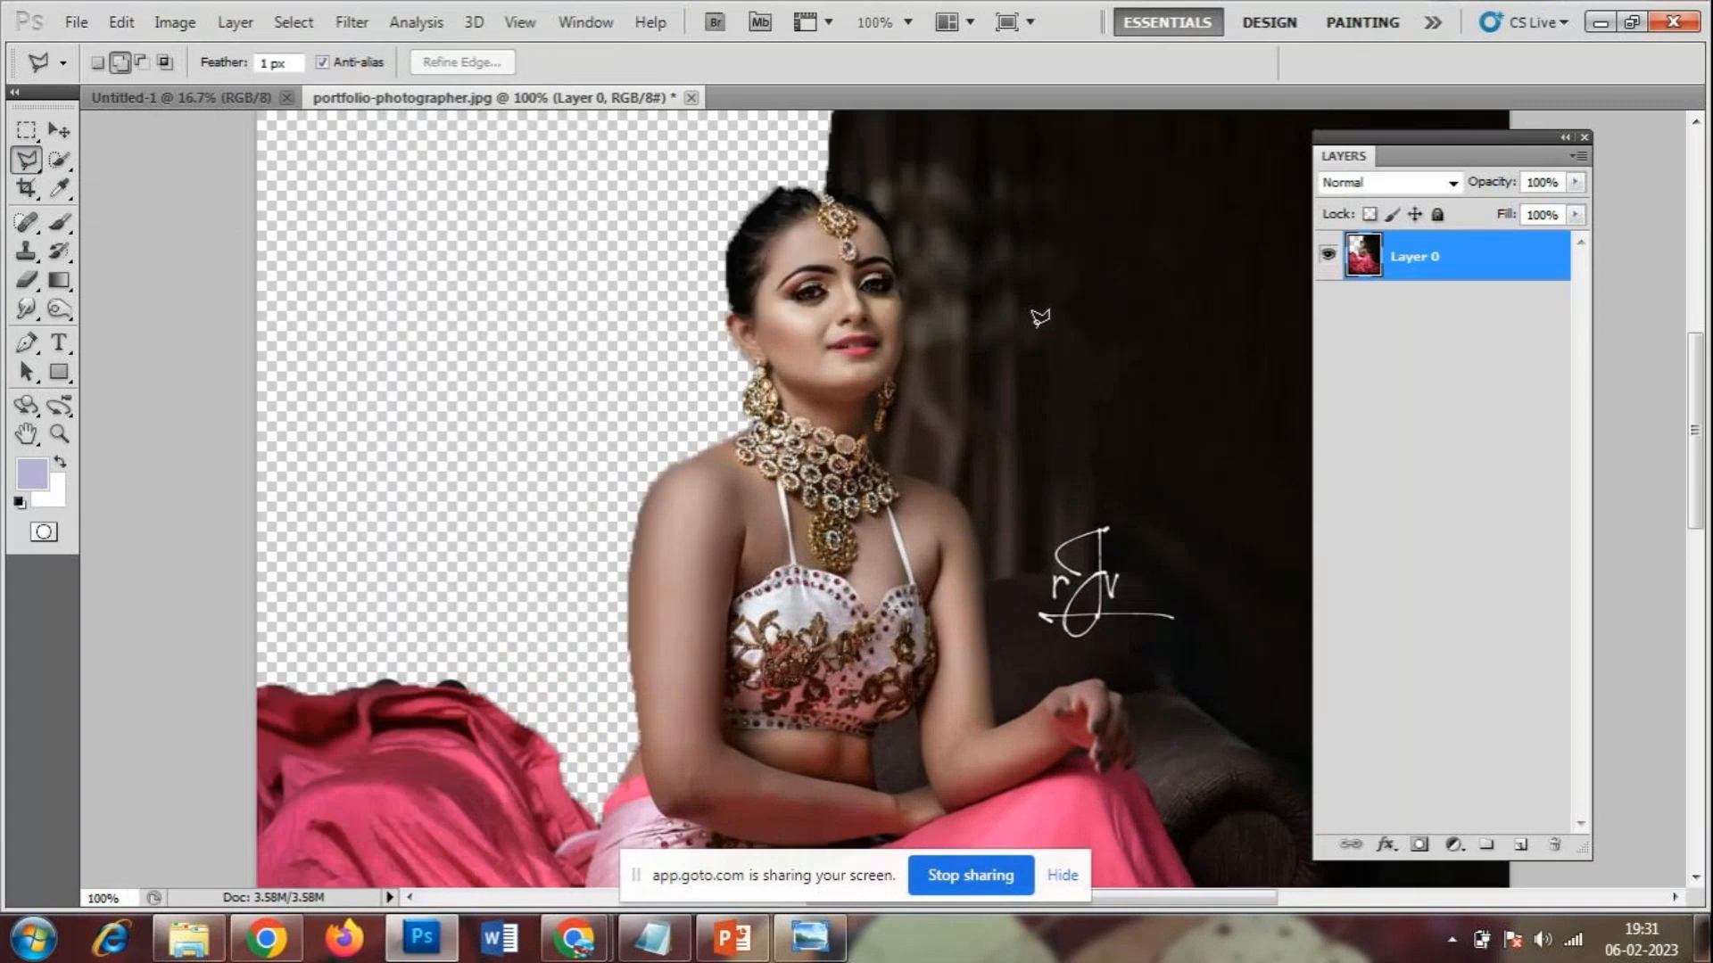
pyautogui.click(826, 186)
pyautogui.click(869, 191)
pyautogui.click(889, 219)
pyautogui.click(906, 303)
pyautogui.click(905, 360)
pyautogui.click(895, 384)
pyautogui.click(874, 449)
pyautogui.click(888, 470)
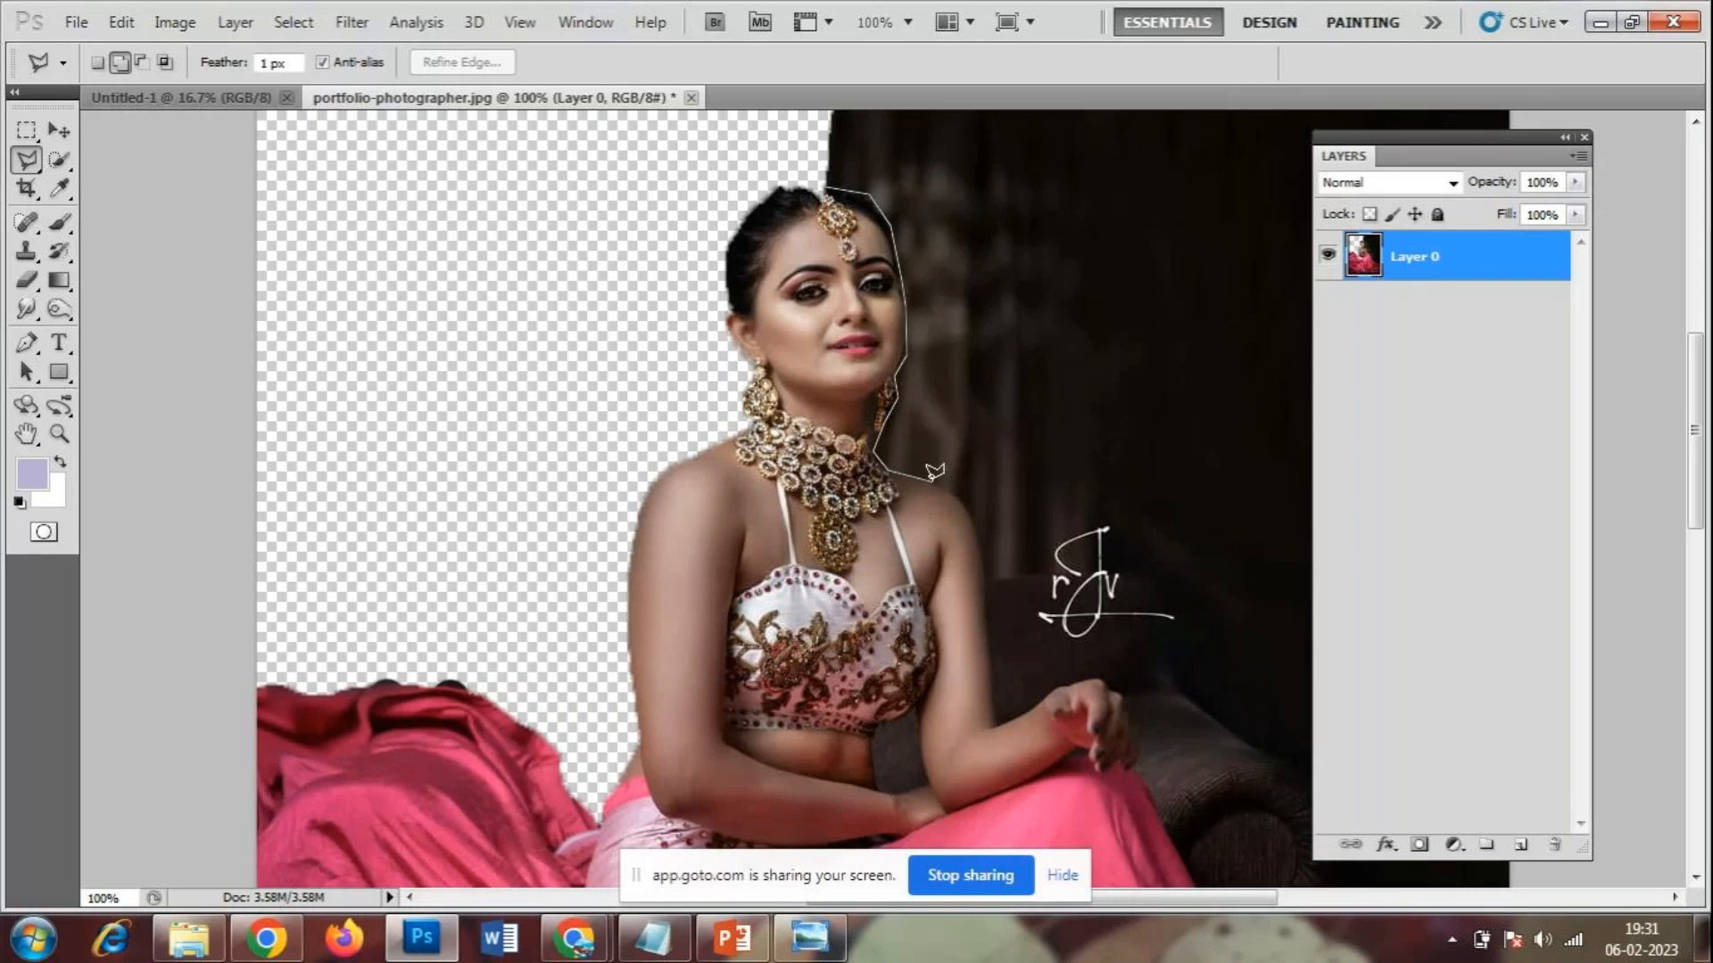
# - Continue the lasso outline over the shoulder, down the arm and around the hand to the pink skirt
pyautogui.click(972, 498)
pyautogui.click(989, 575)
pyautogui.click(984, 726)
pyautogui.click(996, 725)
pyautogui.click(1066, 684)
pyautogui.click(1096, 681)
pyautogui.click(1133, 716)
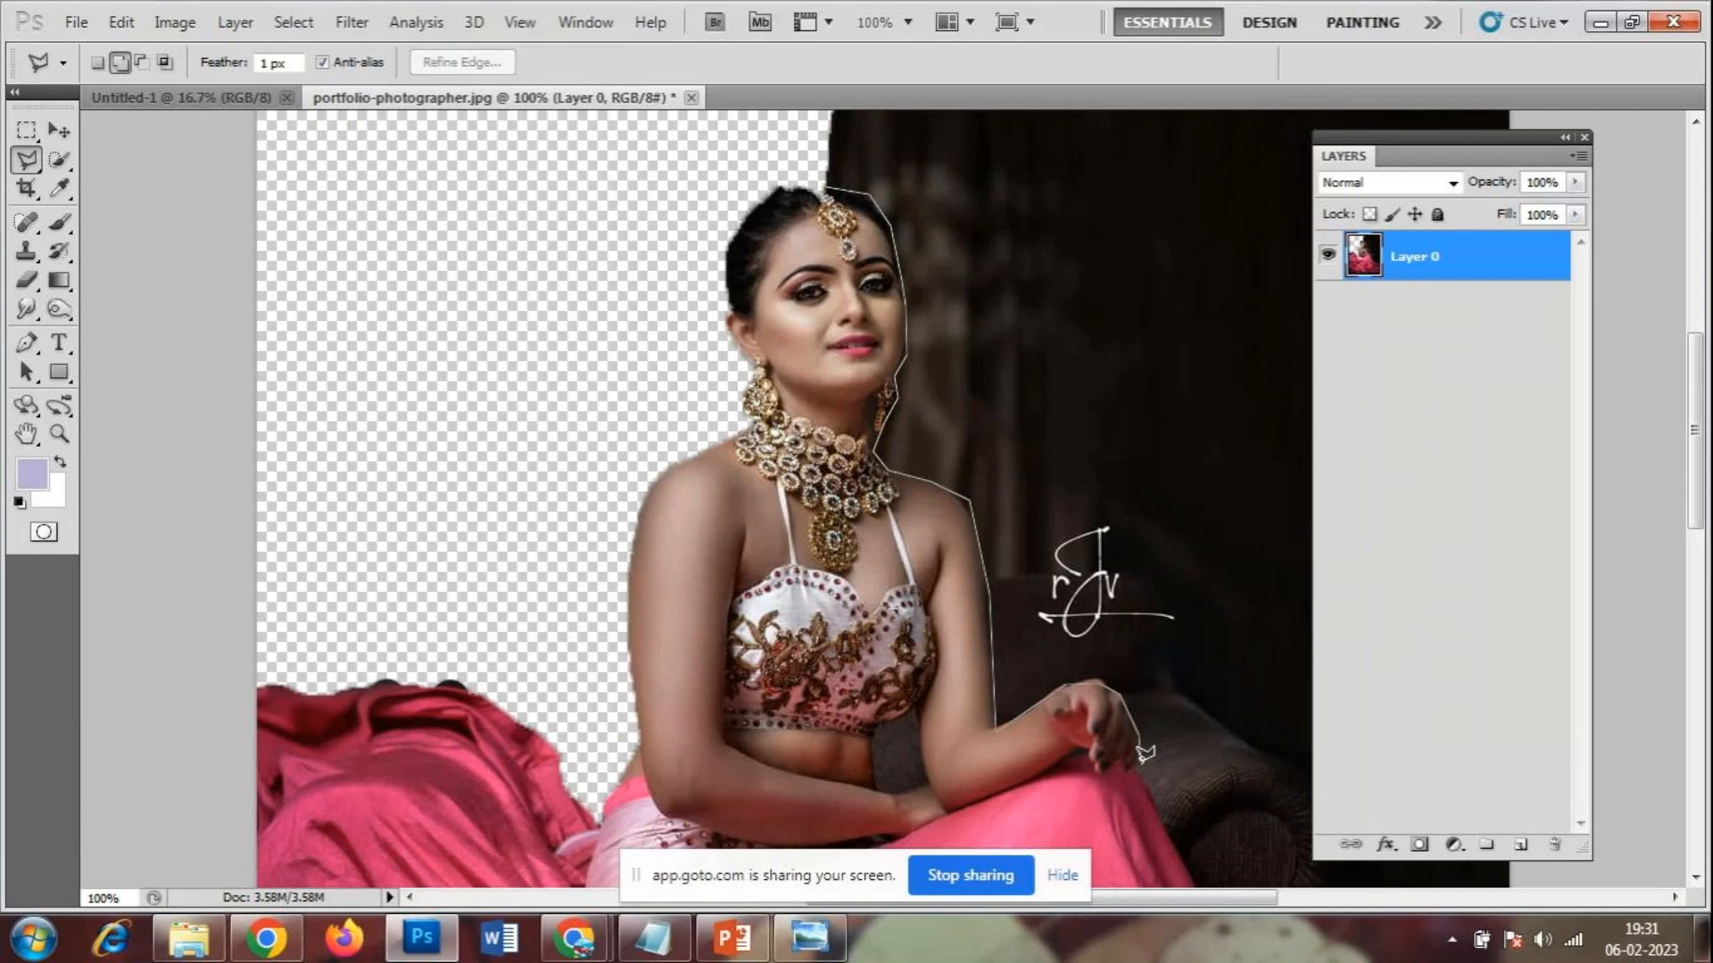
pyautogui.click(1140, 763)
# - Extend the lasso outline down the skirt edge, loop it outside the canvas around the dark background, and close it at the head
pyautogui.hotkey('ctrl', '-')
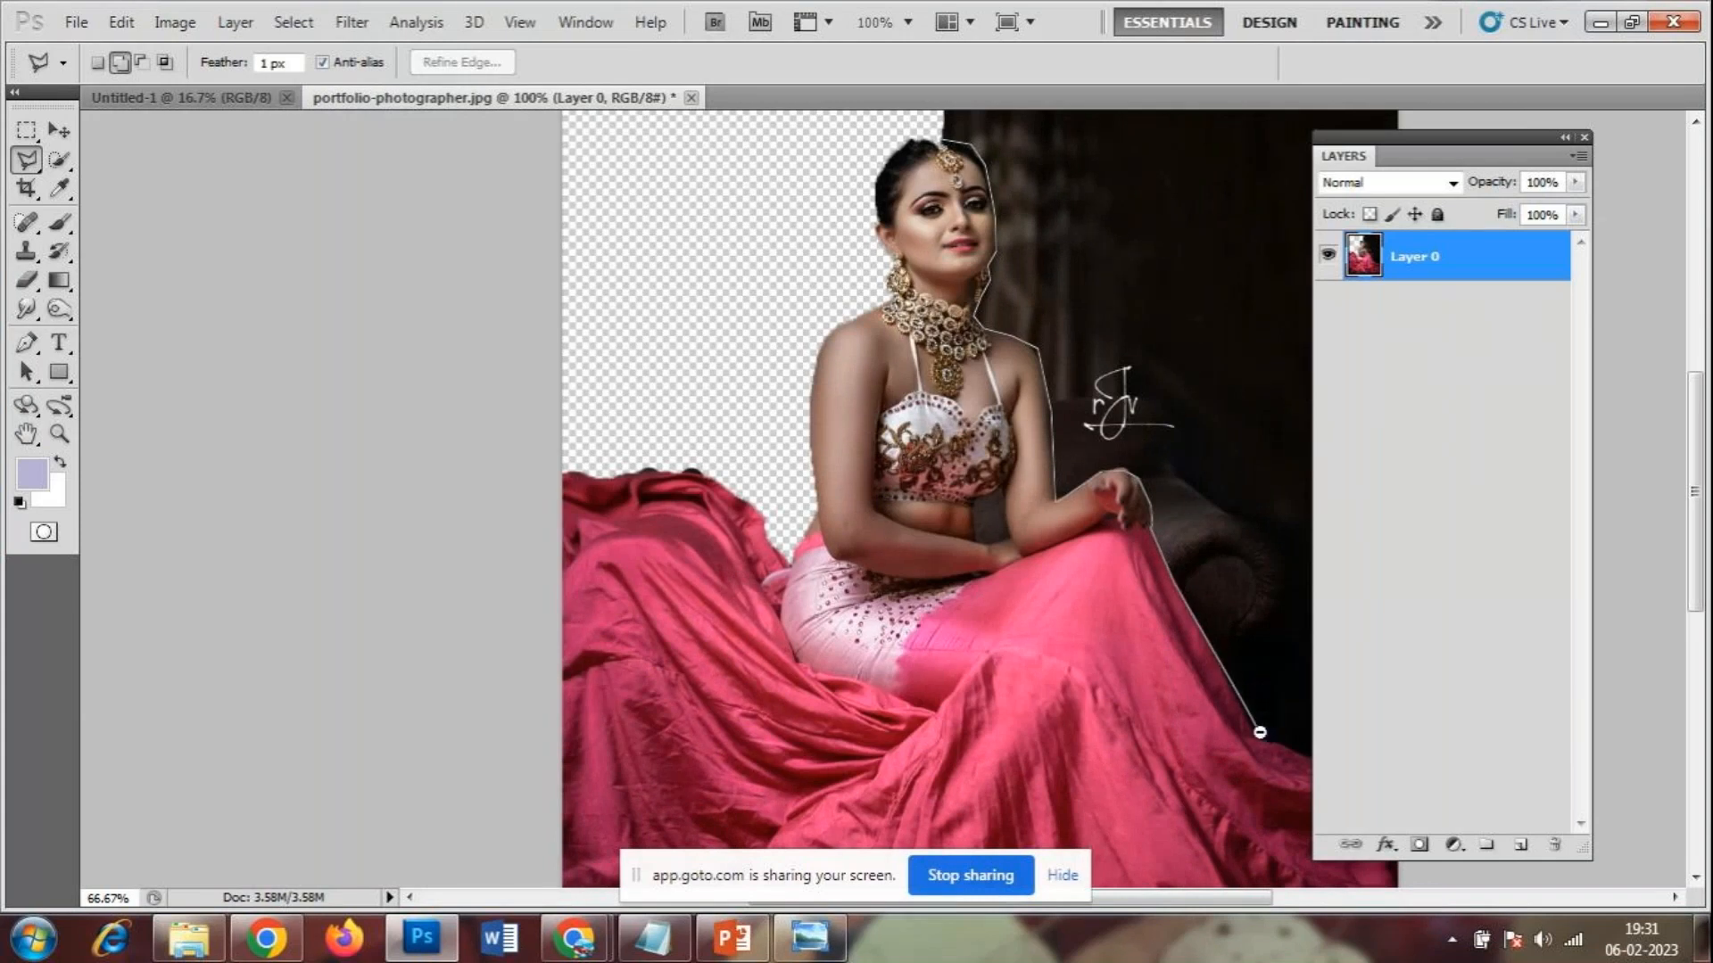
pyautogui.hotkey('ctrl', '-')
pyautogui.click(1098, 662)
pyautogui.click(1200, 686)
pyautogui.click(1273, 567)
pyautogui.click(1283, 278)
pyautogui.click(1267, 114)
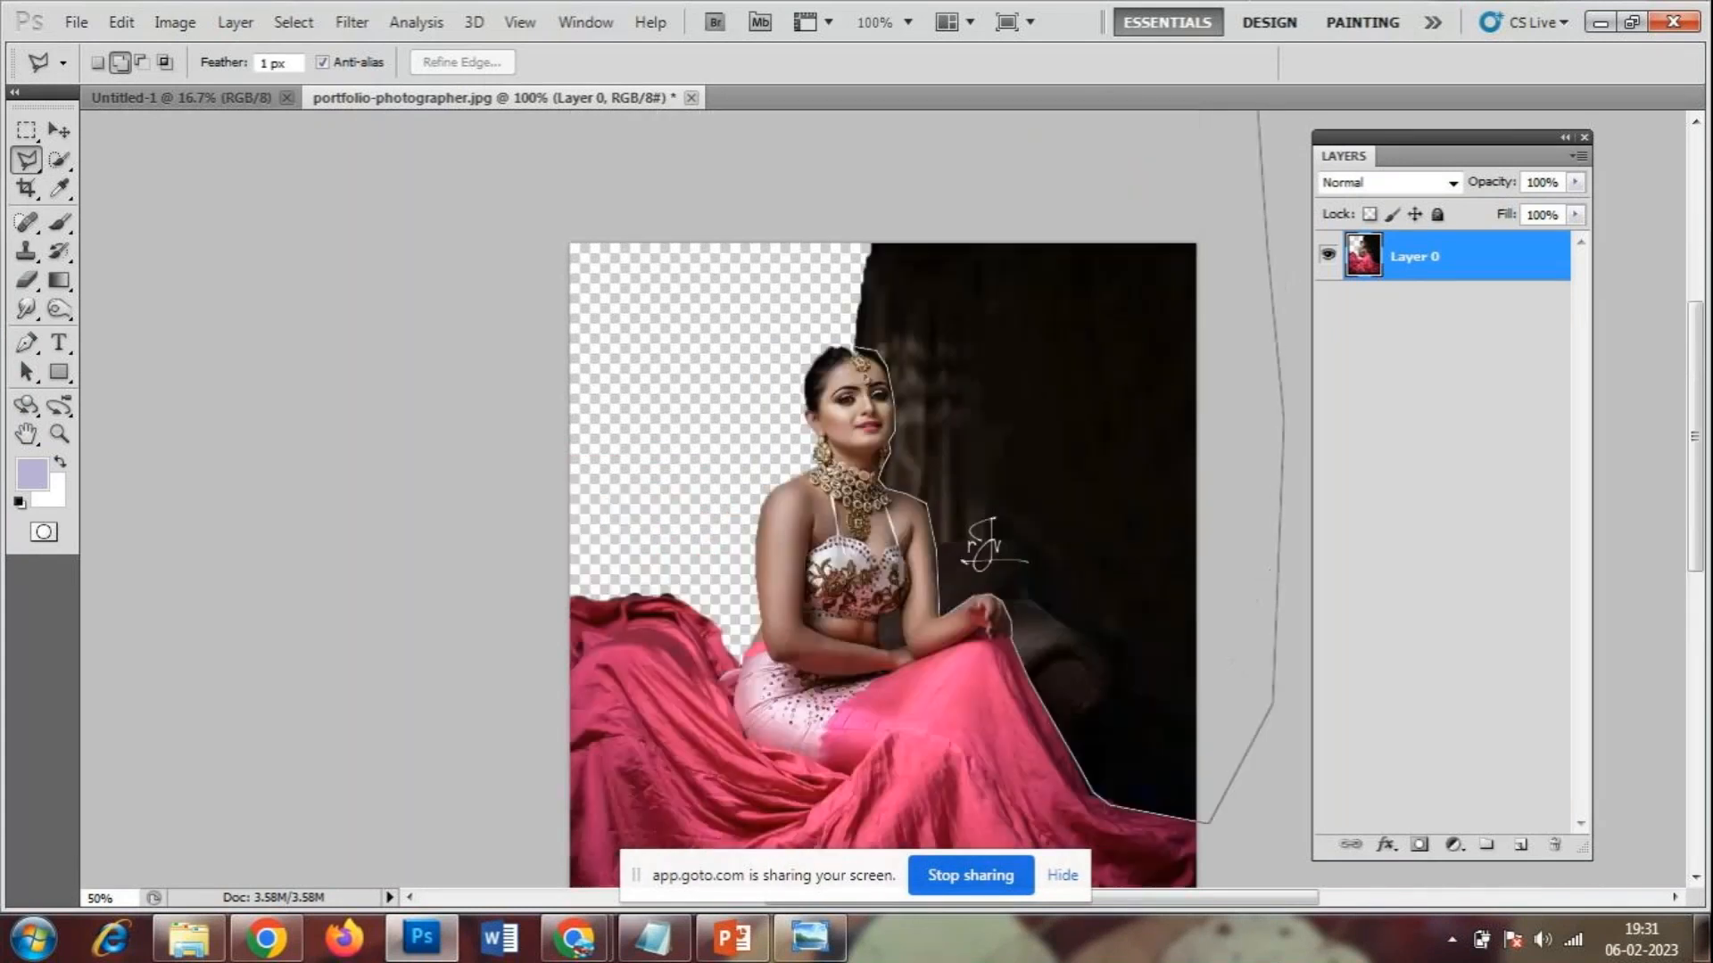
pyautogui.click(1180, 329)
pyautogui.click(997, 317)
pyautogui.click(909, 319)
pyautogui.click(785, 366)
pyautogui.click(783, 418)
pyautogui.click(816, 482)
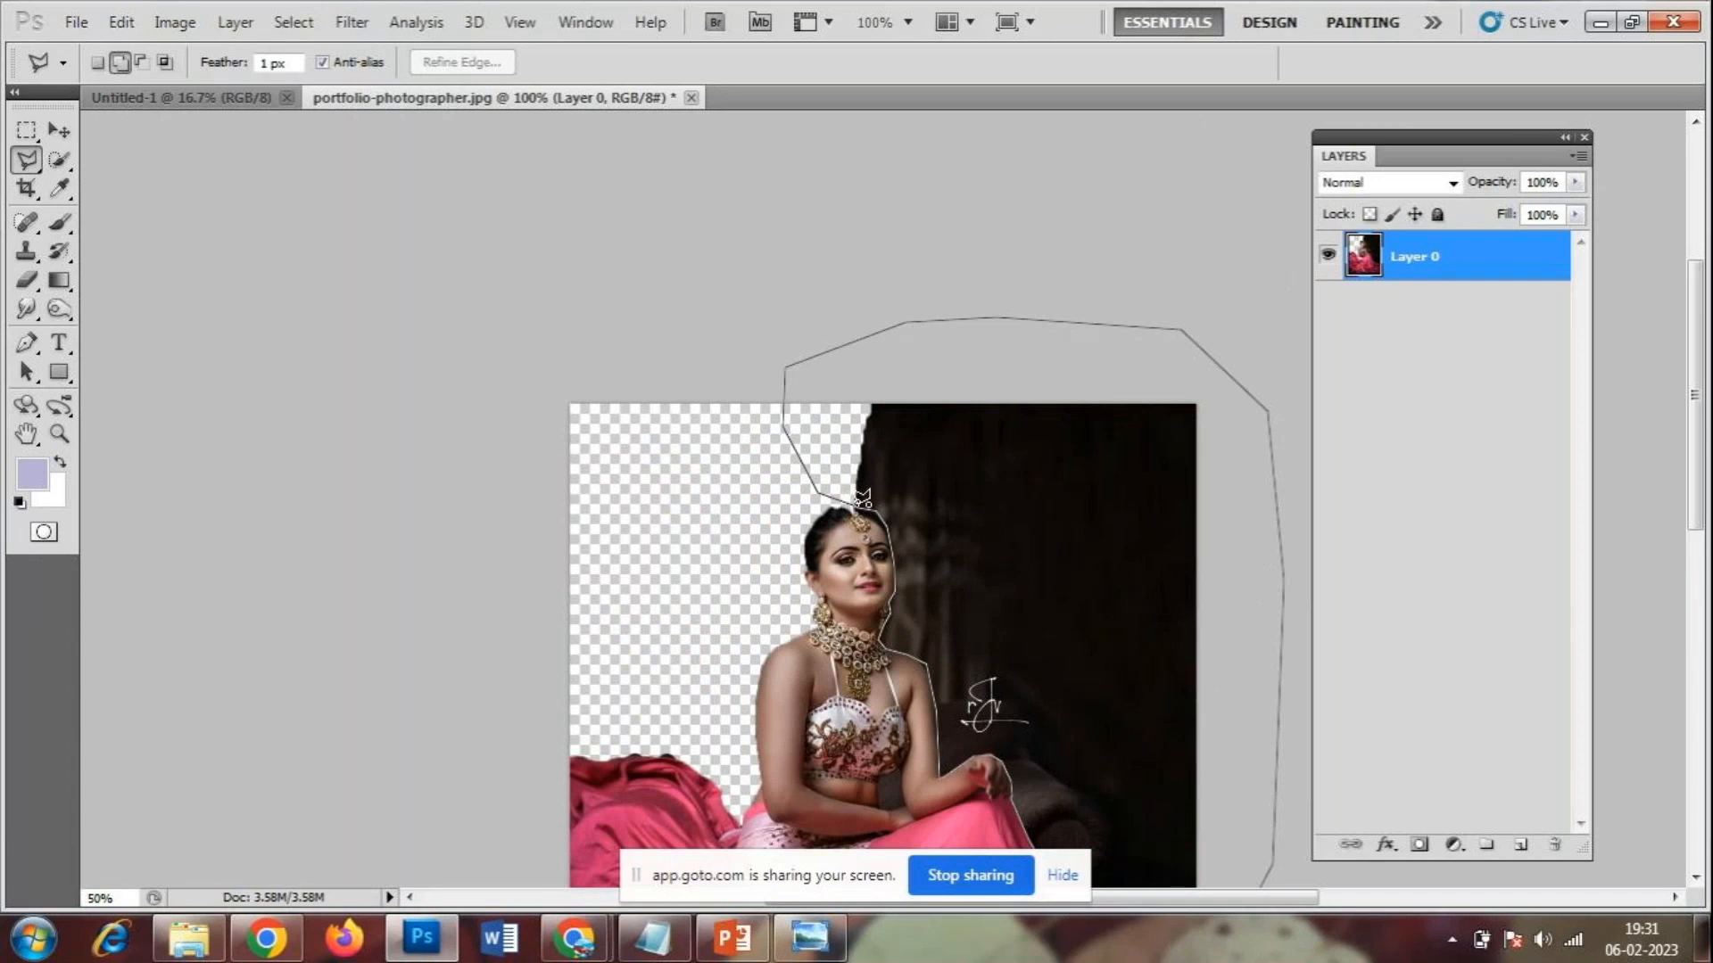
pyautogui.click(862, 496)
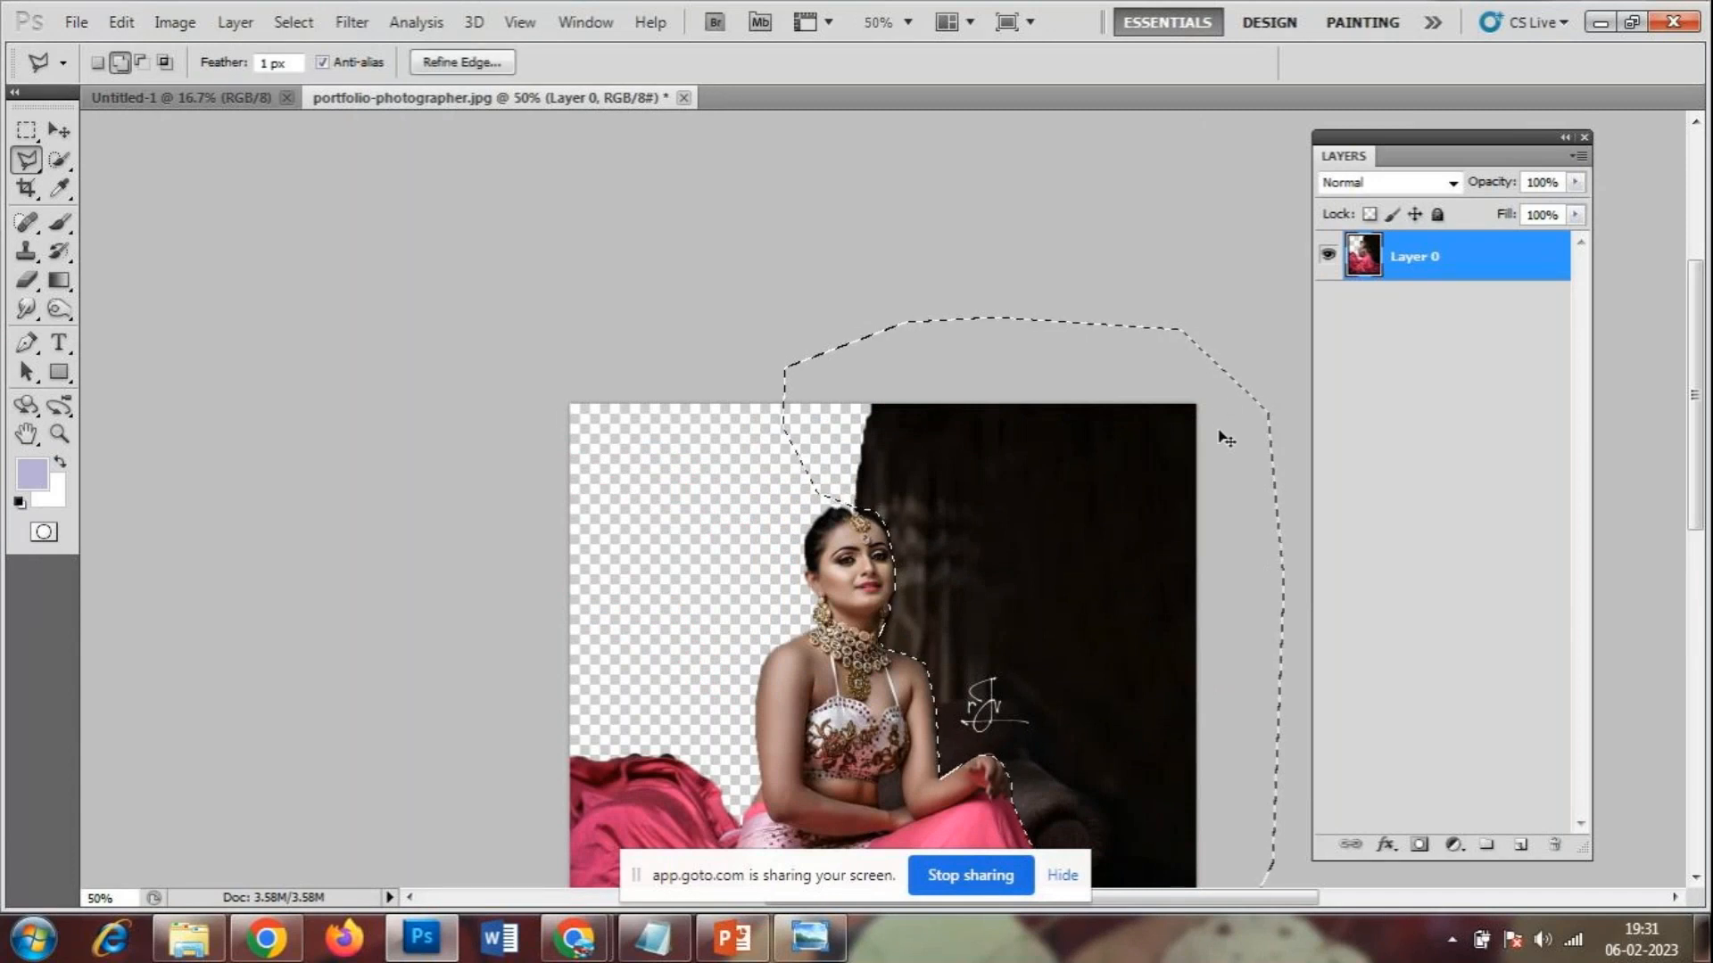
# - Delete the lassoed dark background on the right side of the woman and deselect
pyautogui.hotkey('ctrl', '+')
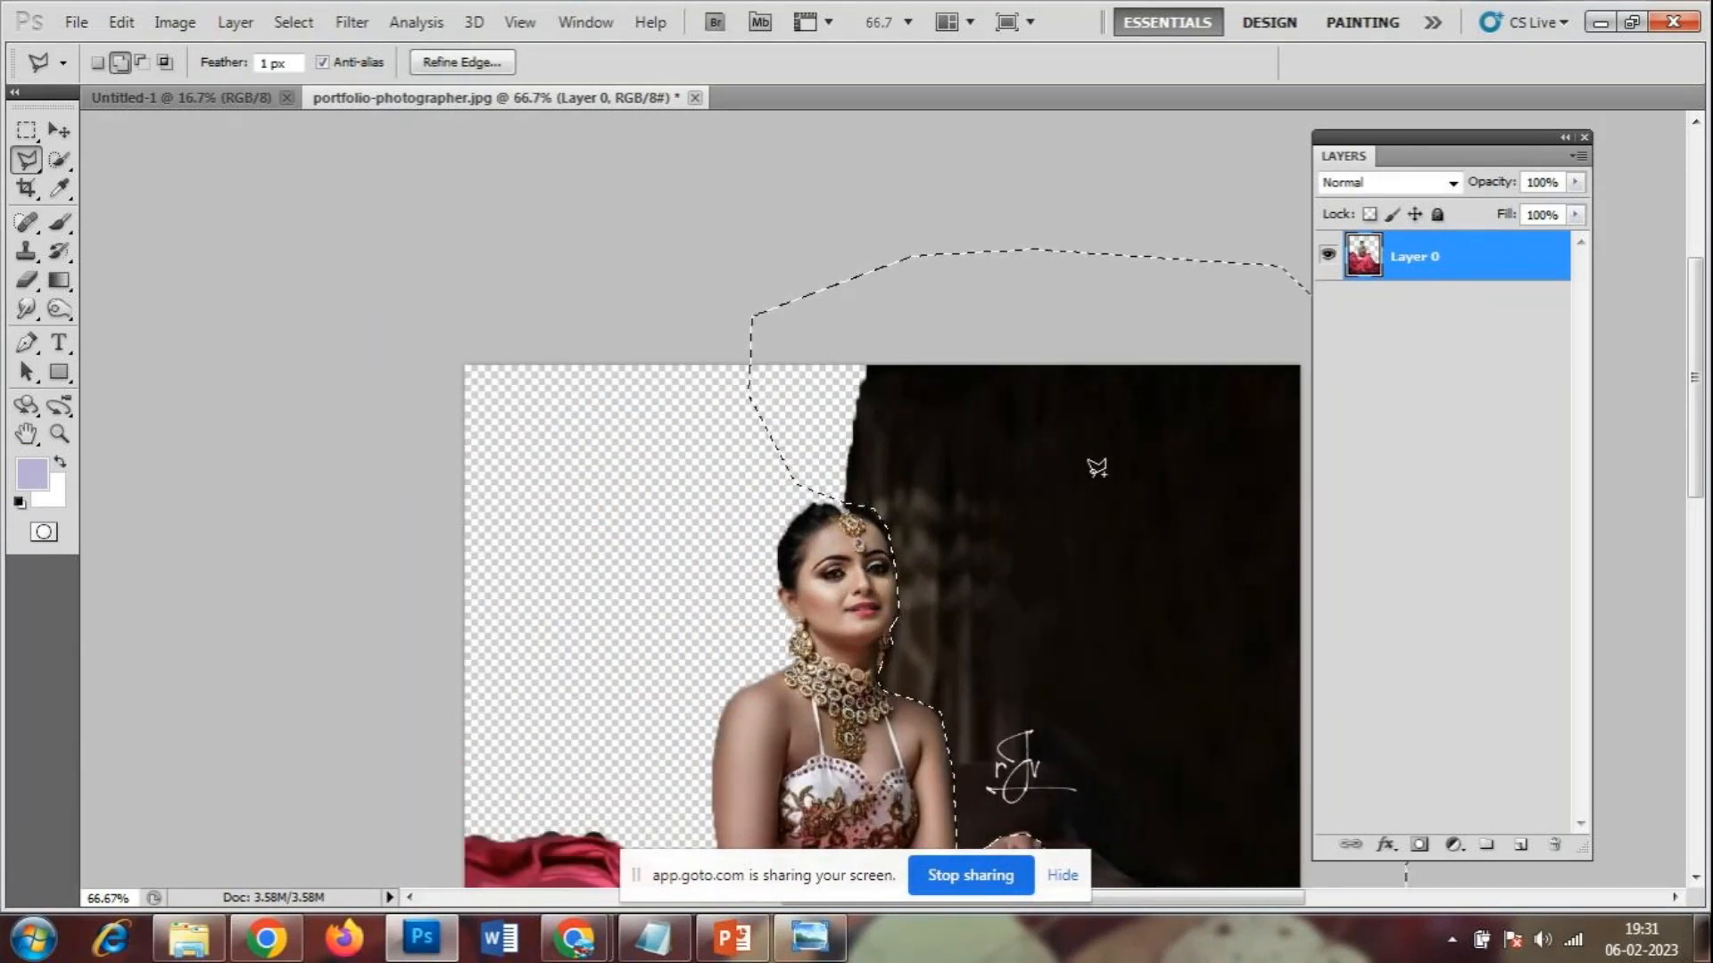
pyautogui.press('Delete')
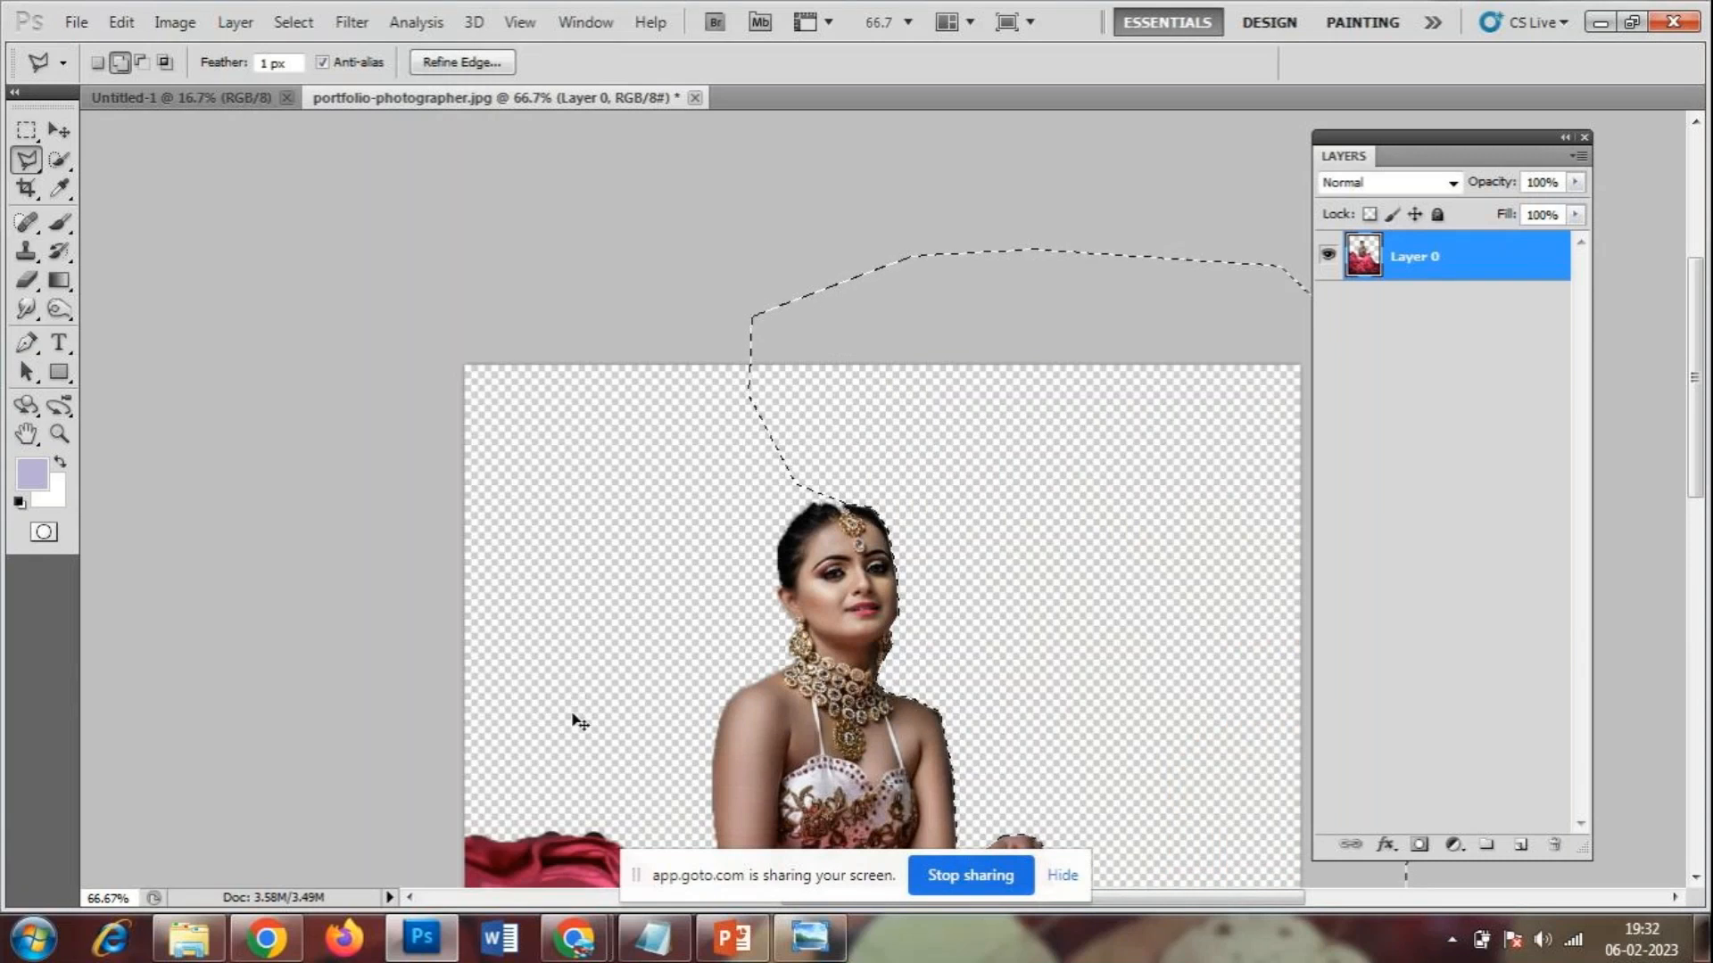
pyautogui.hotkey('ctrl', 'd')
pyautogui.scroll(-5, 956, 471)
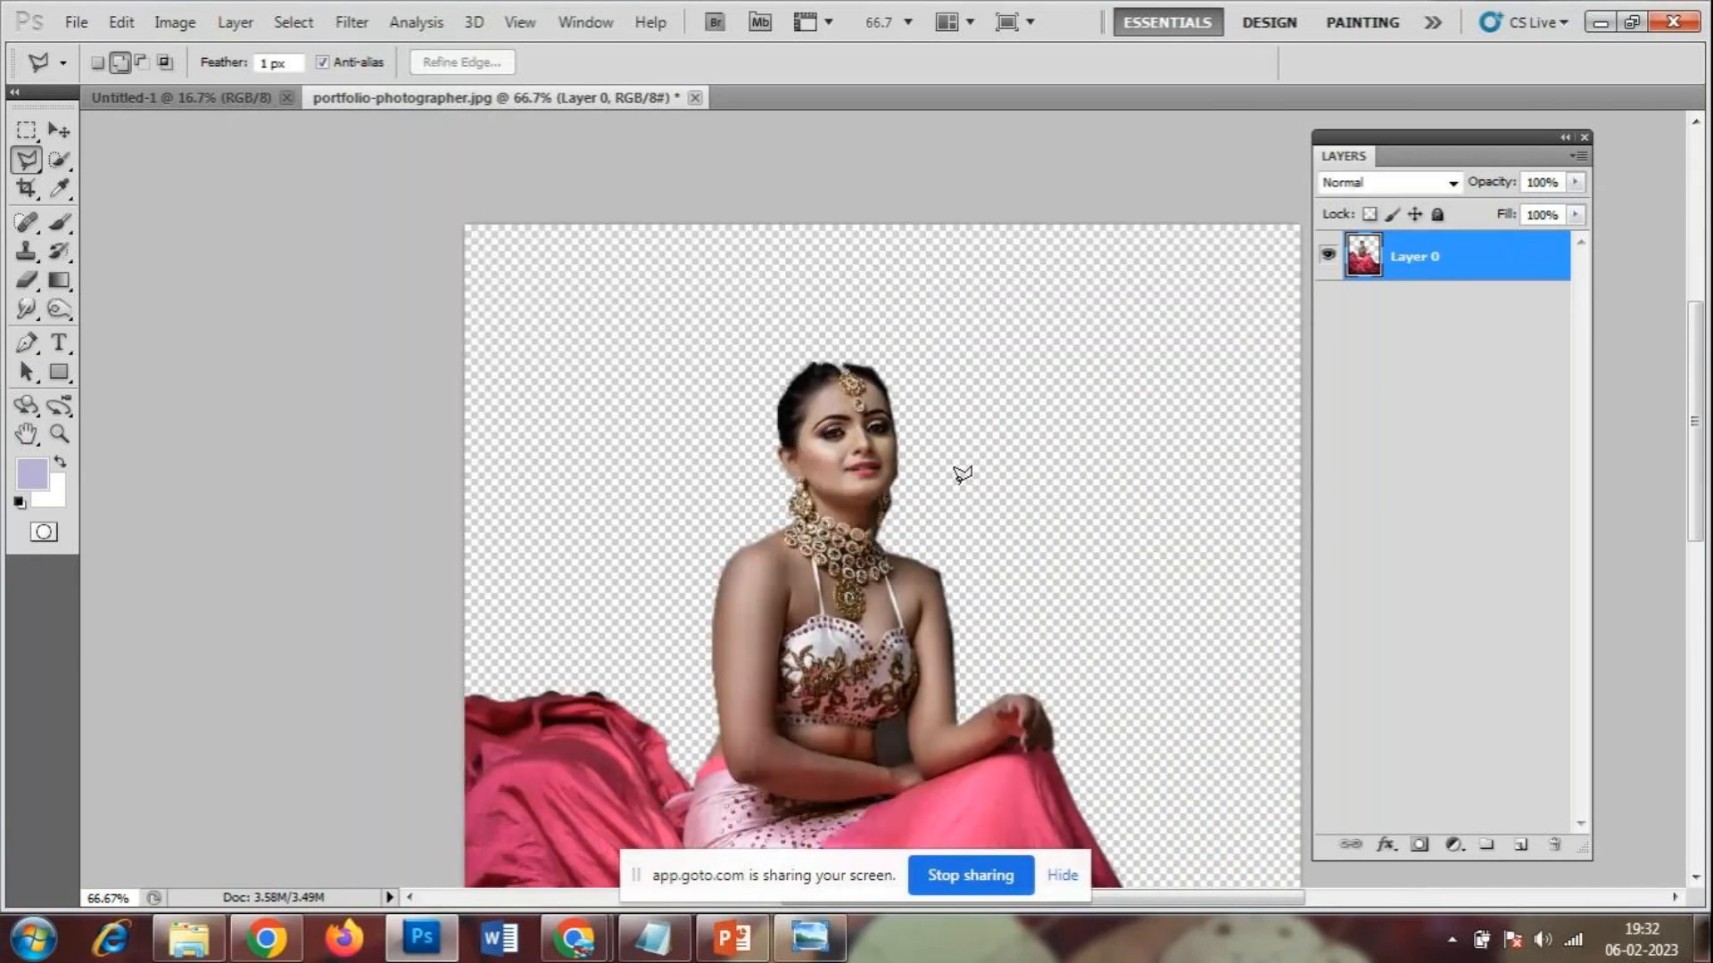
pyautogui.scroll(-2, 907, 446)
pyautogui.hotkey('ctrl', '-')
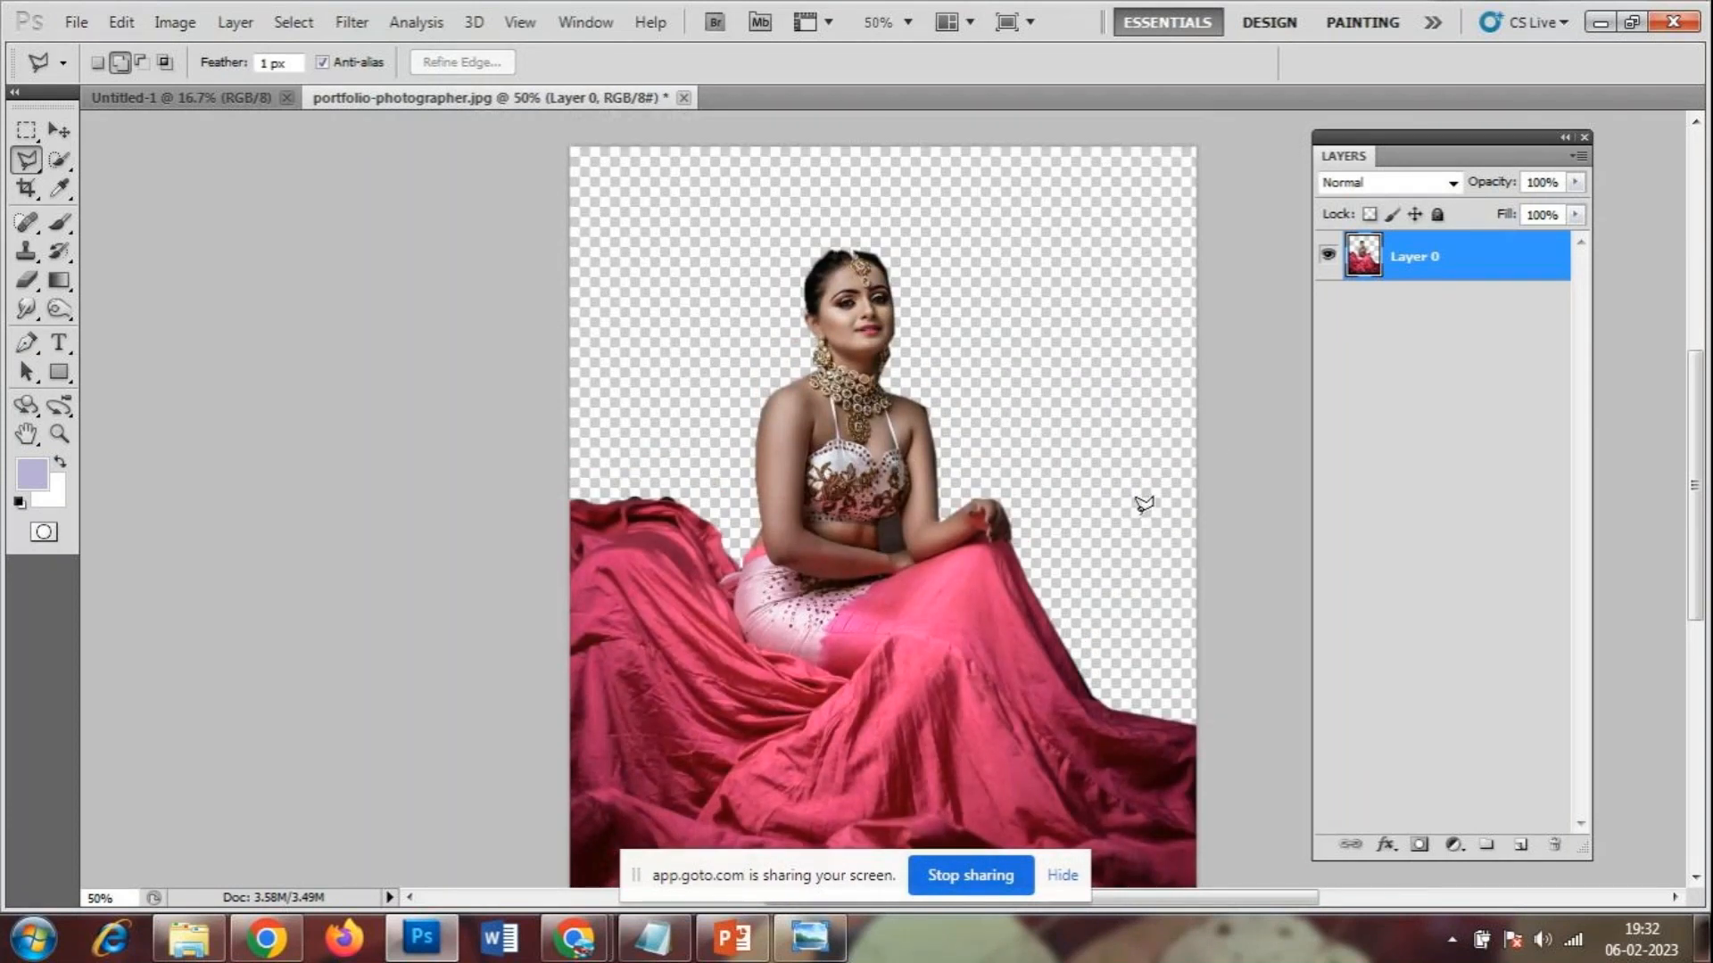
pyautogui.hotkey('ctrl', '-')
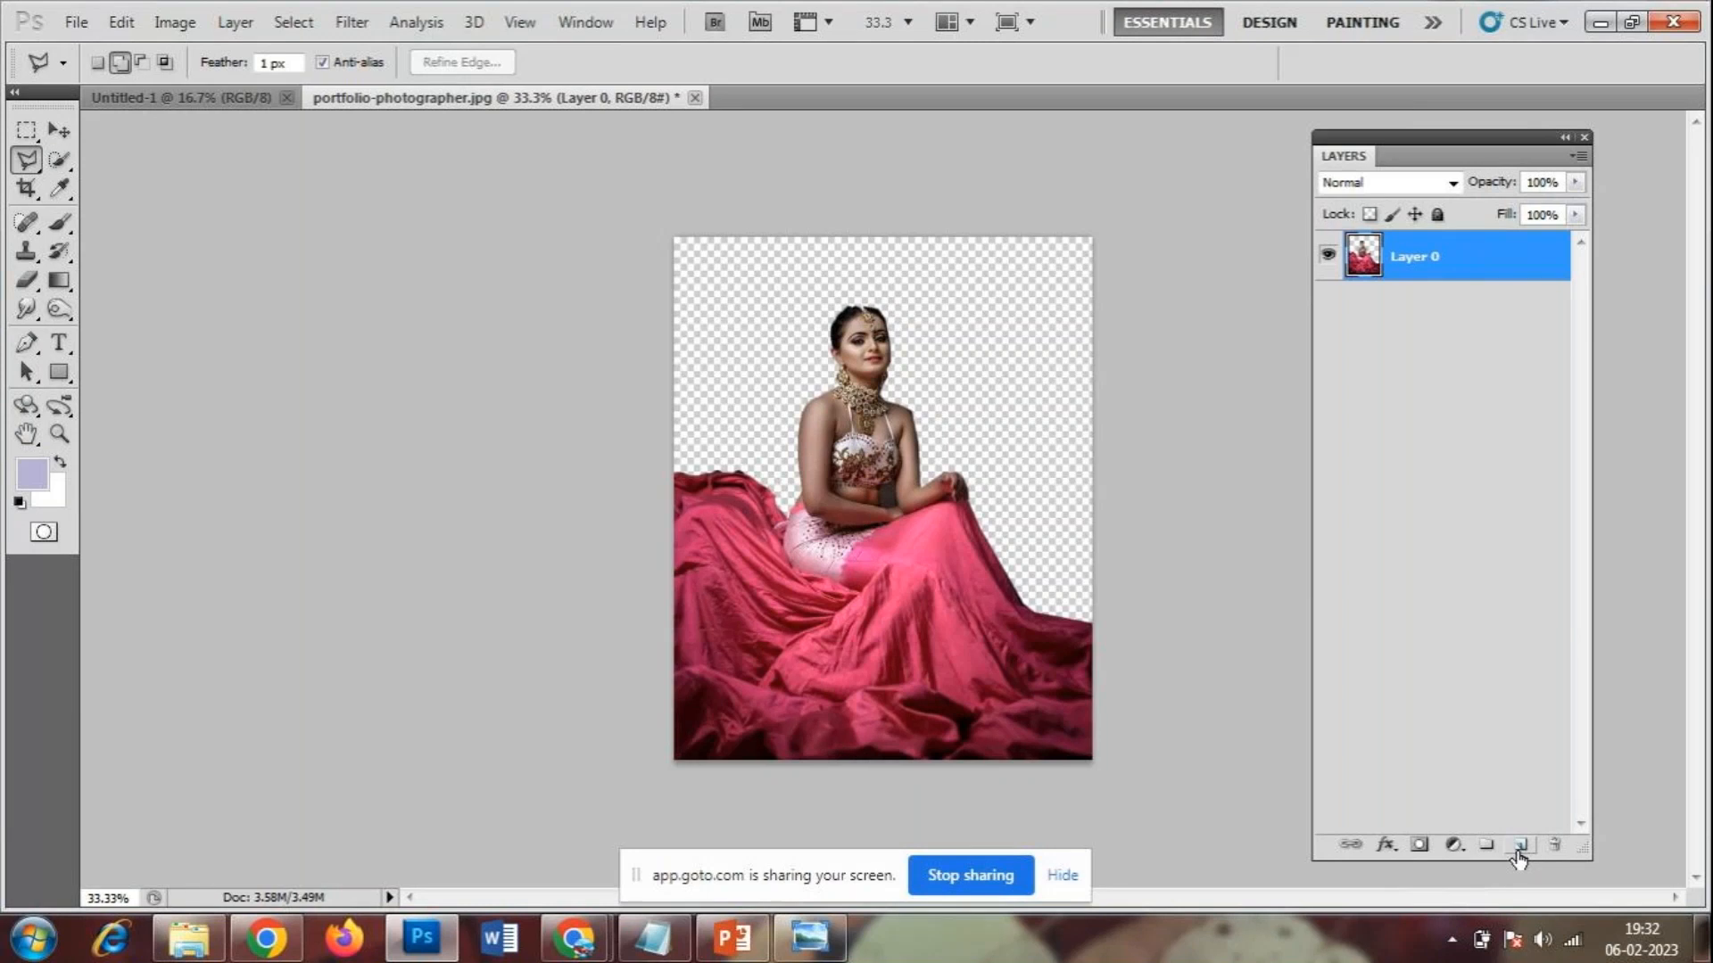
pyautogui.moveTo(1420, 136); pyautogui.dragTo(1441, 140)
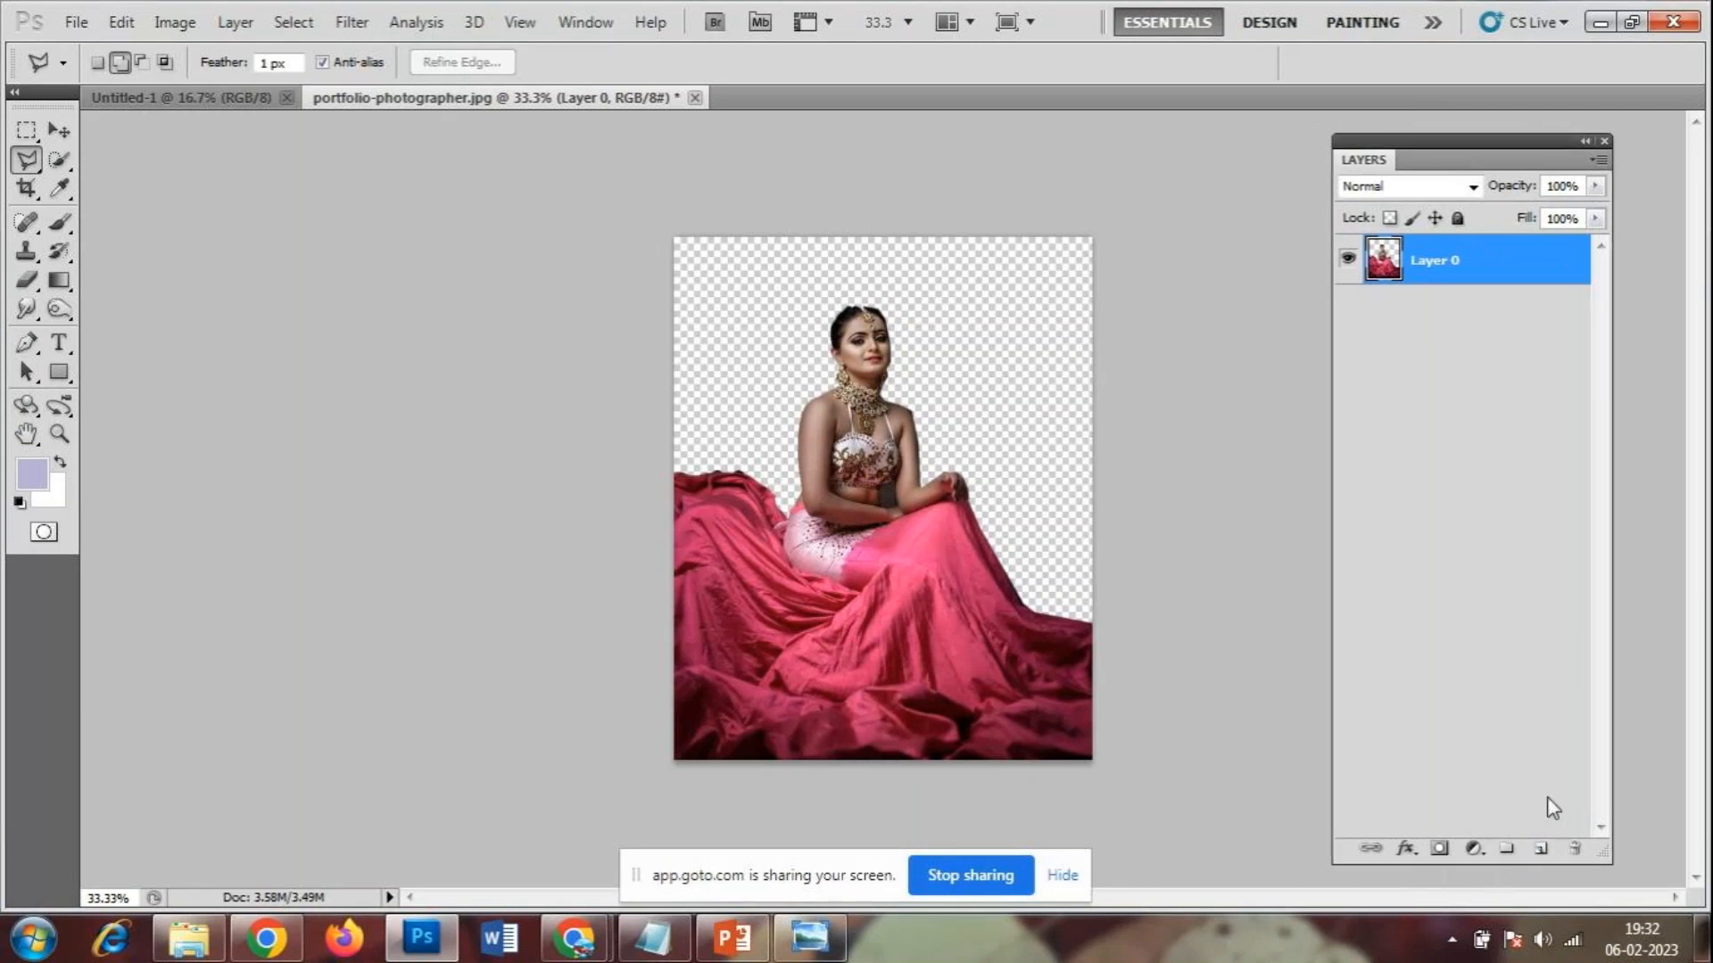
# - Create a new layer above the cut-out woman and fill it with the lavender foreground colour using the Paint Bucket
pyautogui.click(1540, 852)
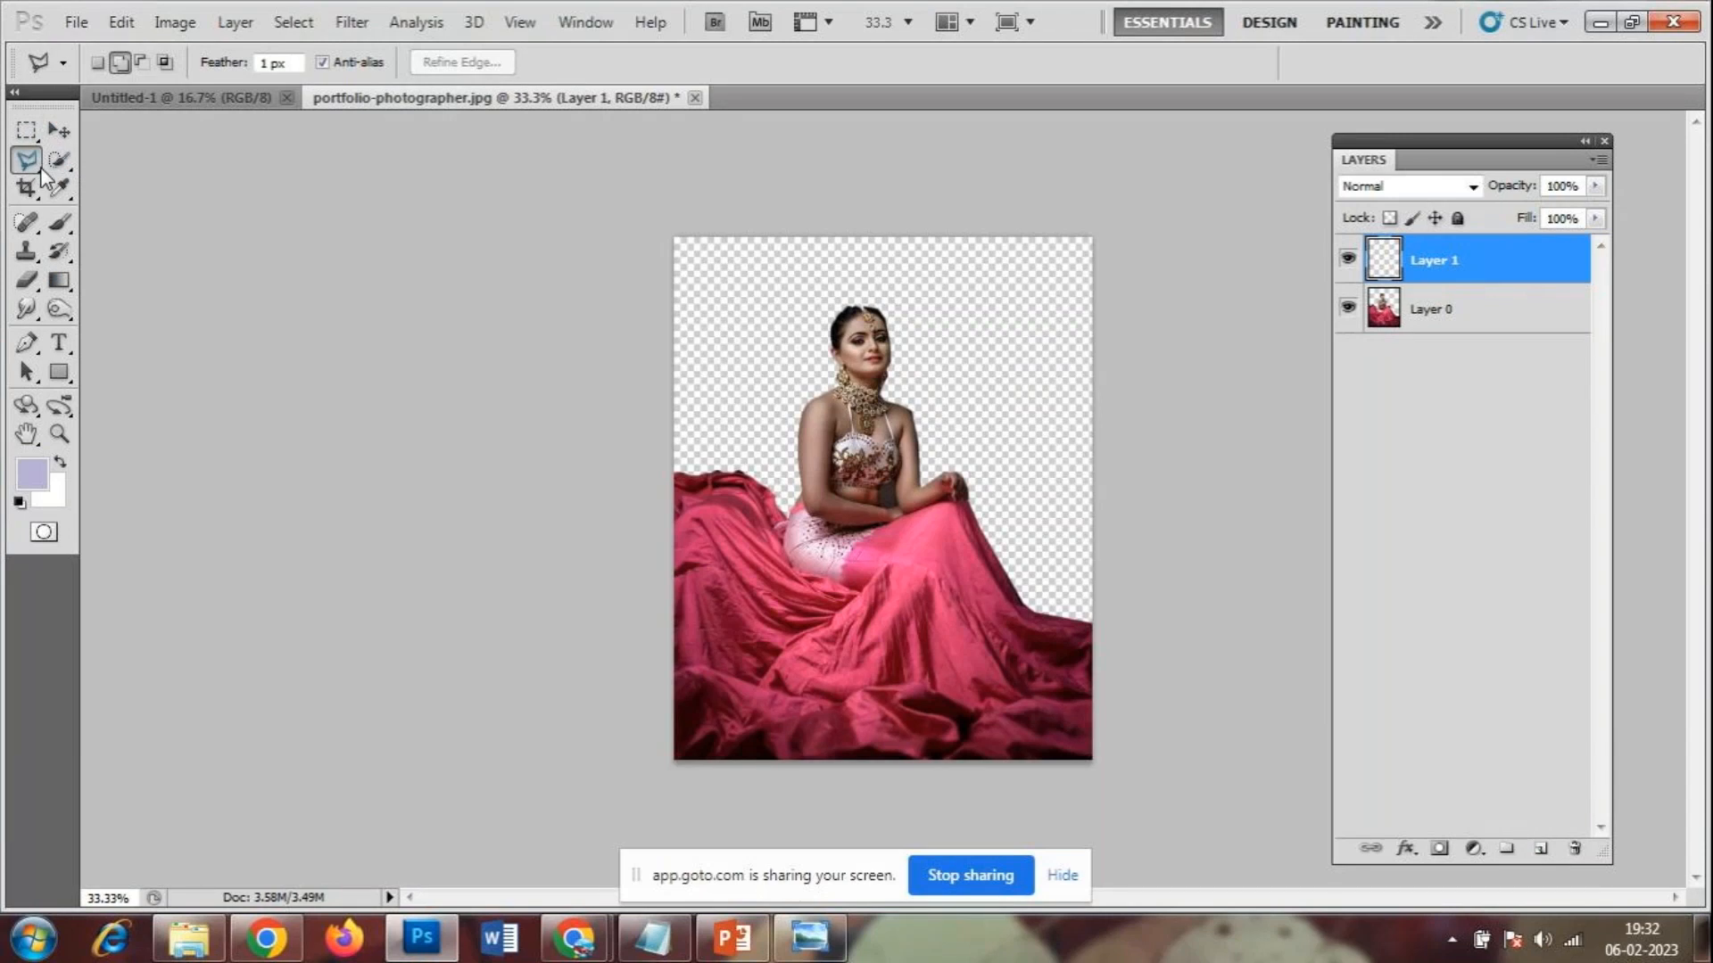
pyautogui.click(61, 282)
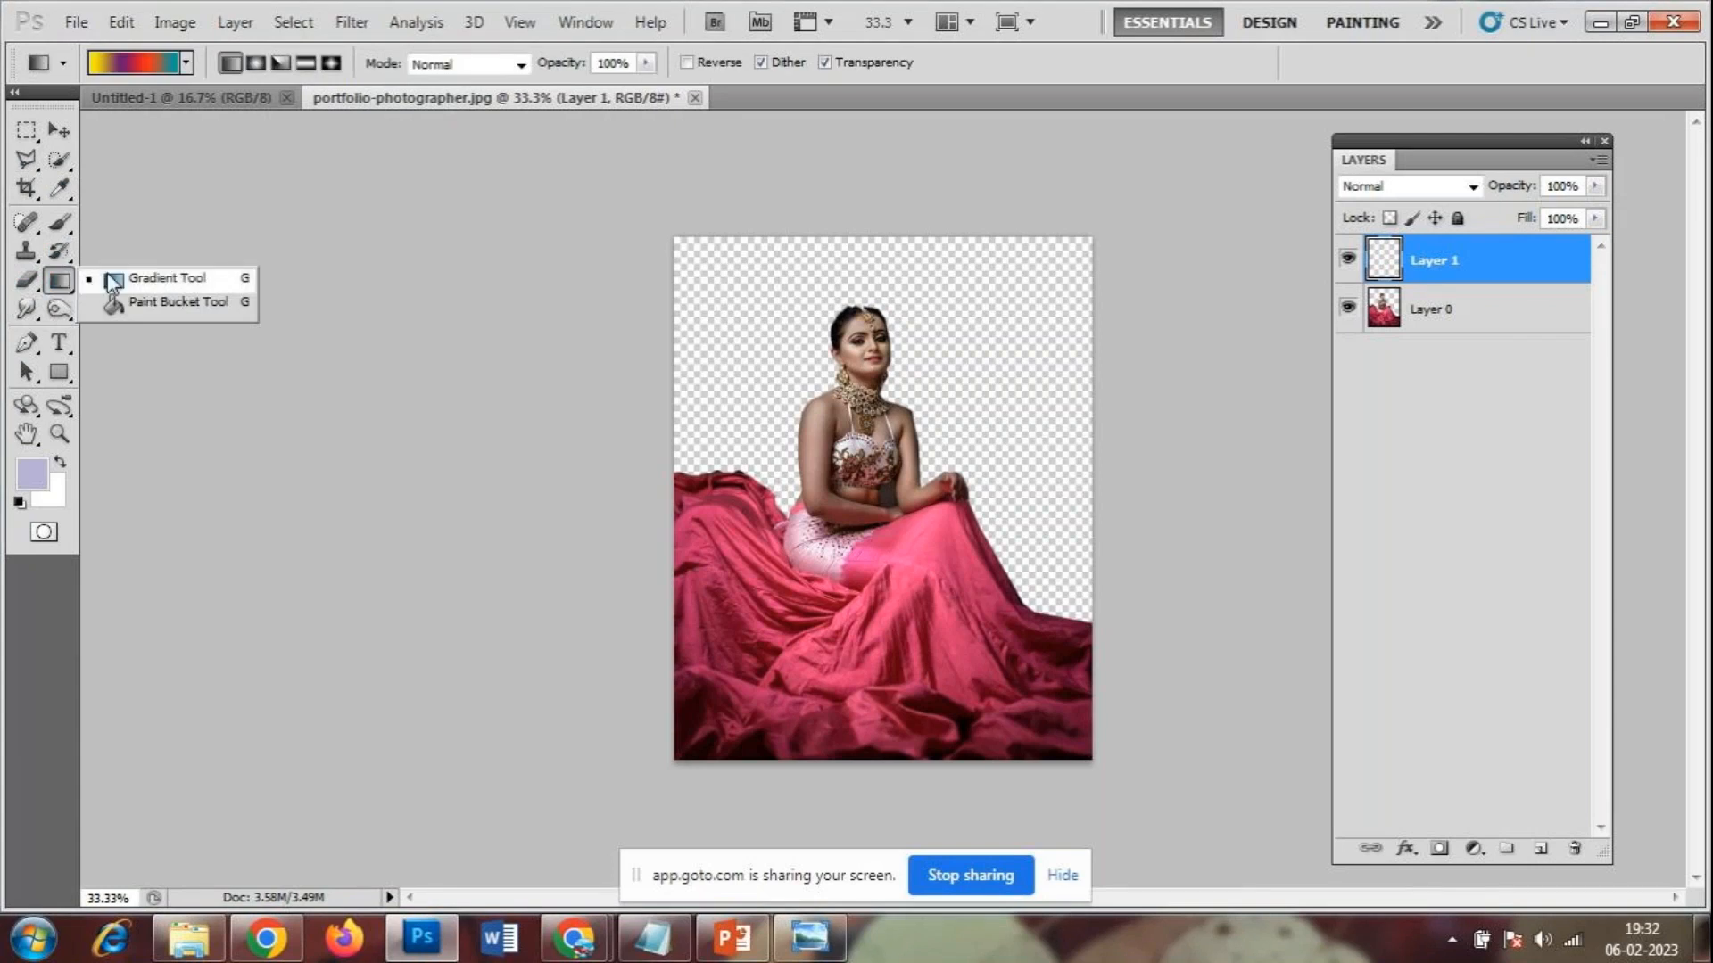
pyautogui.click(179, 303)
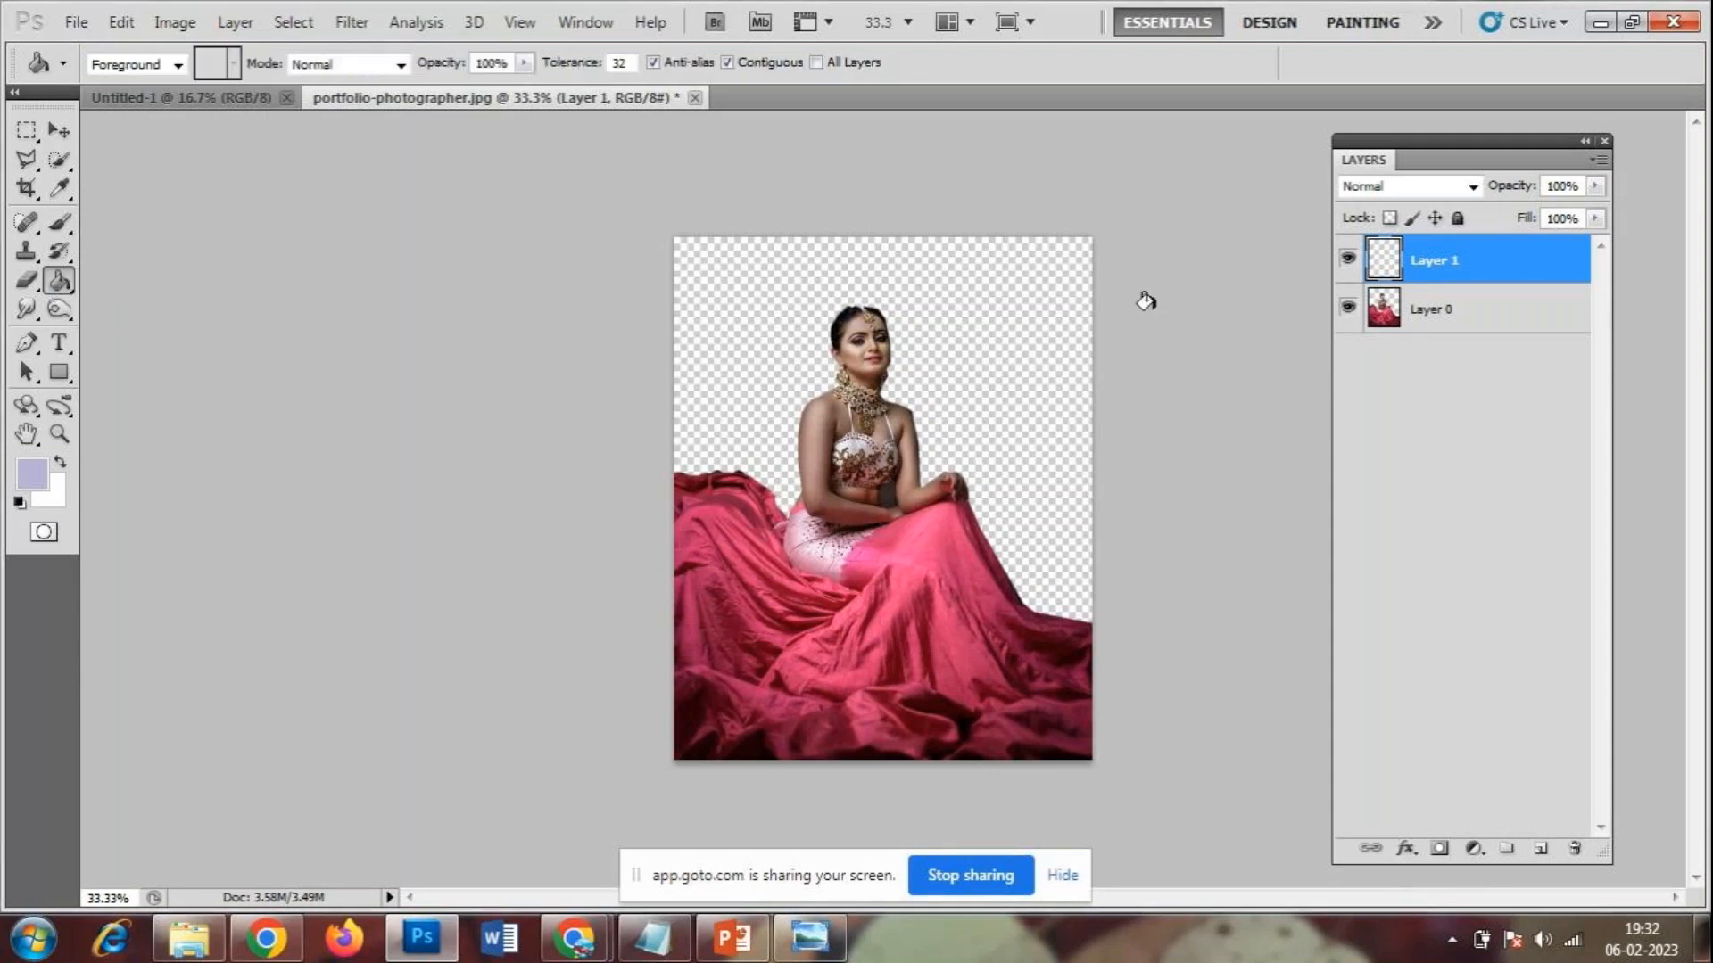
pyautogui.click(994, 315)
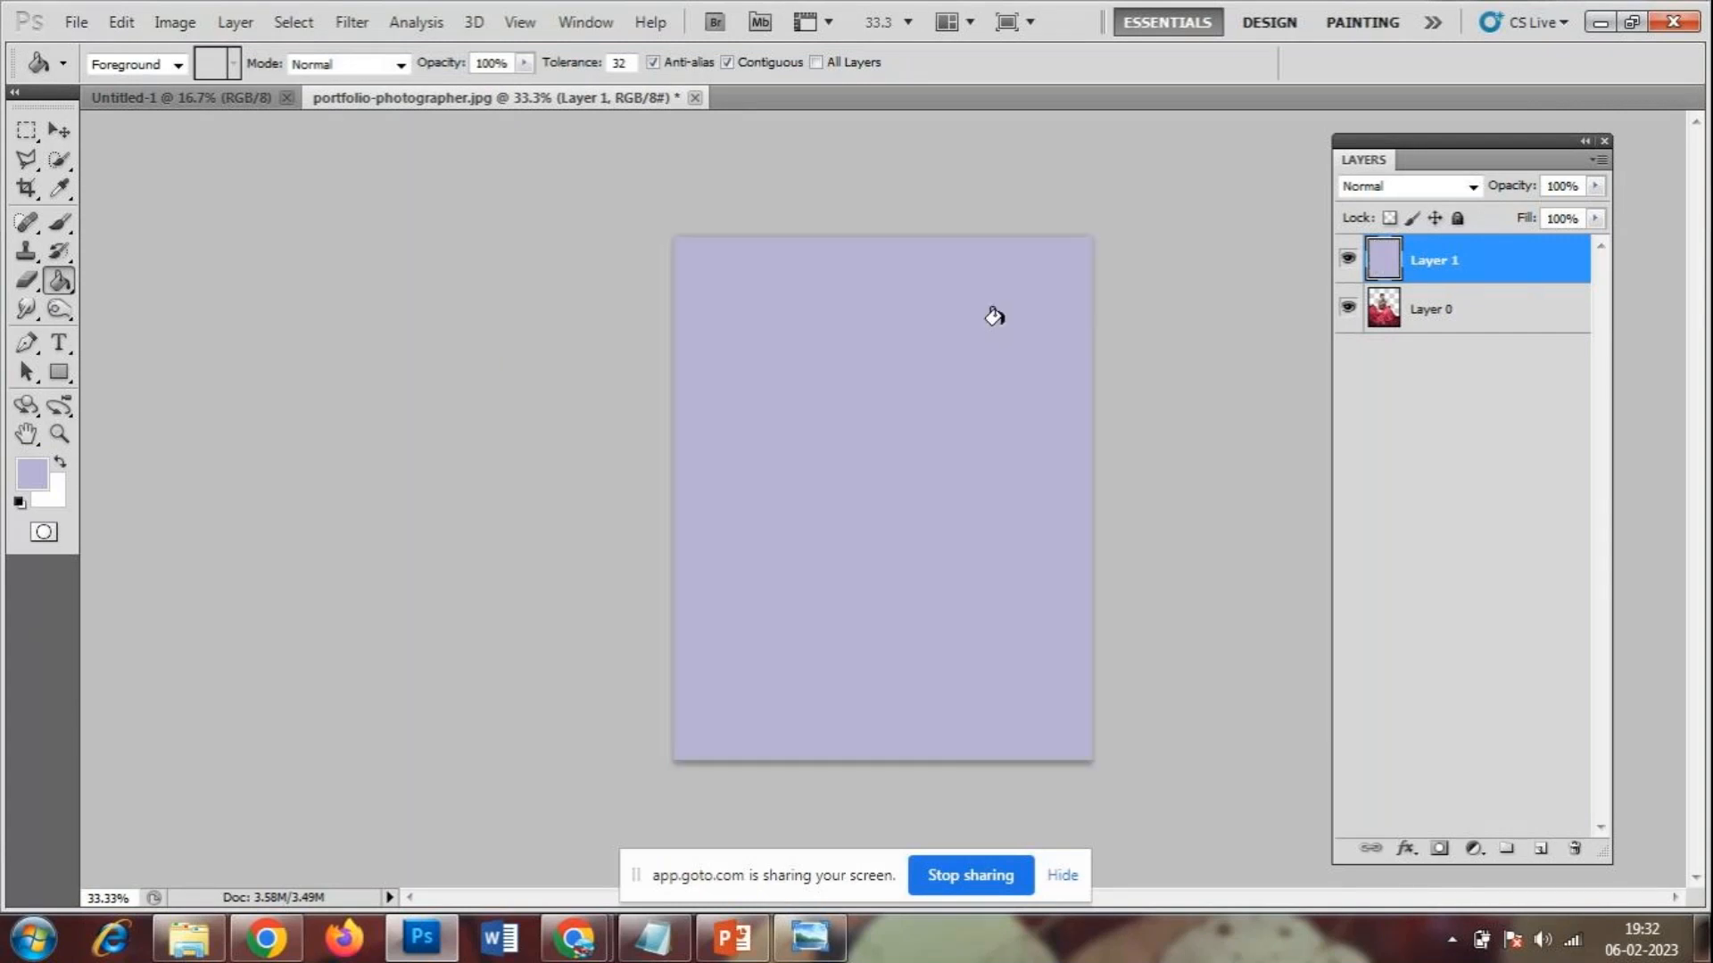
# - Refill the new layer with yellow-green (ccf60b) and move it below the woman's layer
pyautogui.click(32, 475)
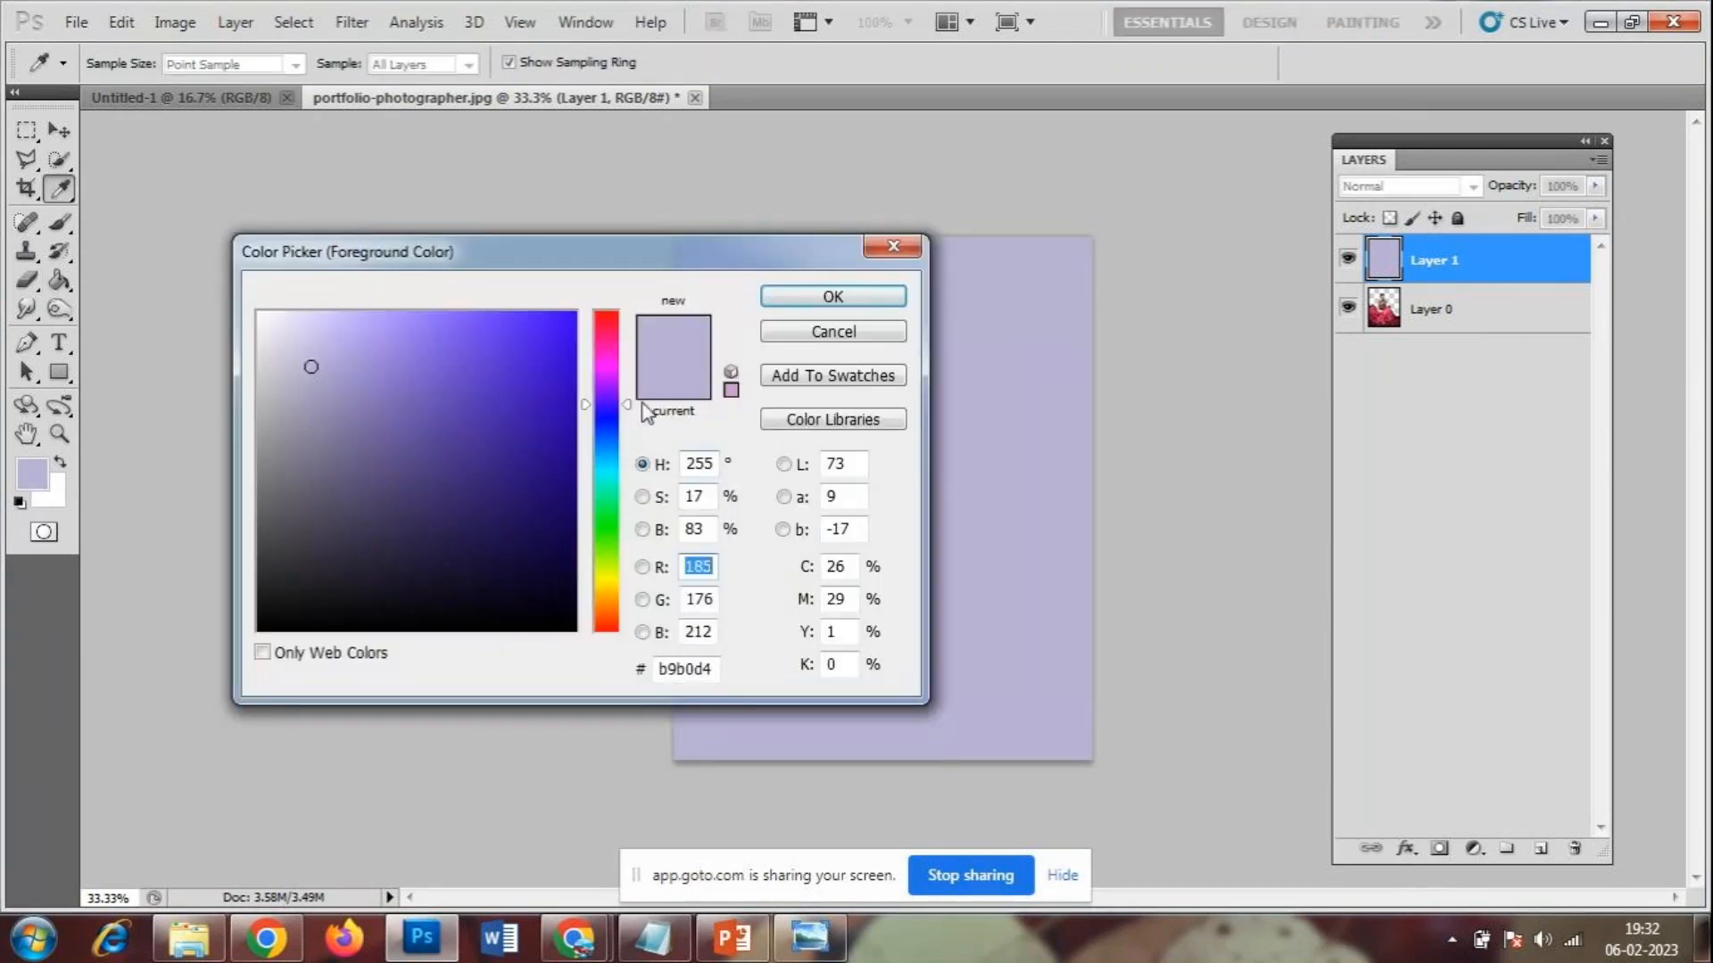
pyautogui.click(607, 569)
pyautogui.moveTo(567, 373); pyautogui.dragTo(565, 323)
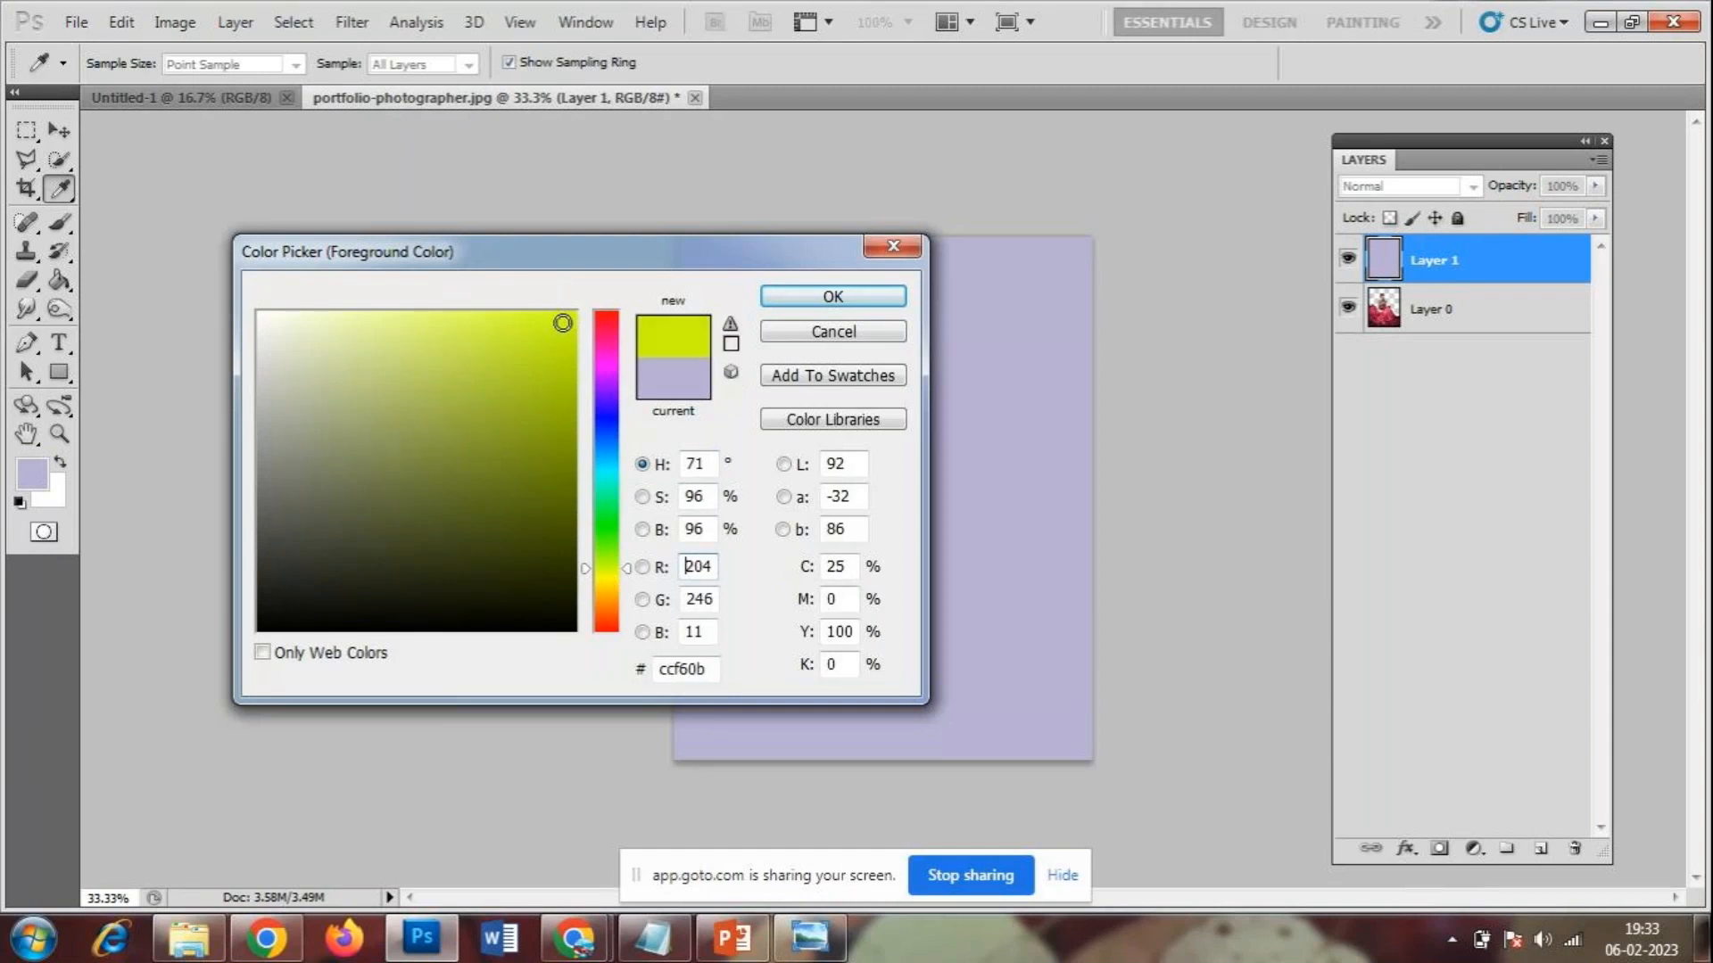
pyautogui.click(871, 294)
pyautogui.press('g')
pyautogui.click(858, 283)
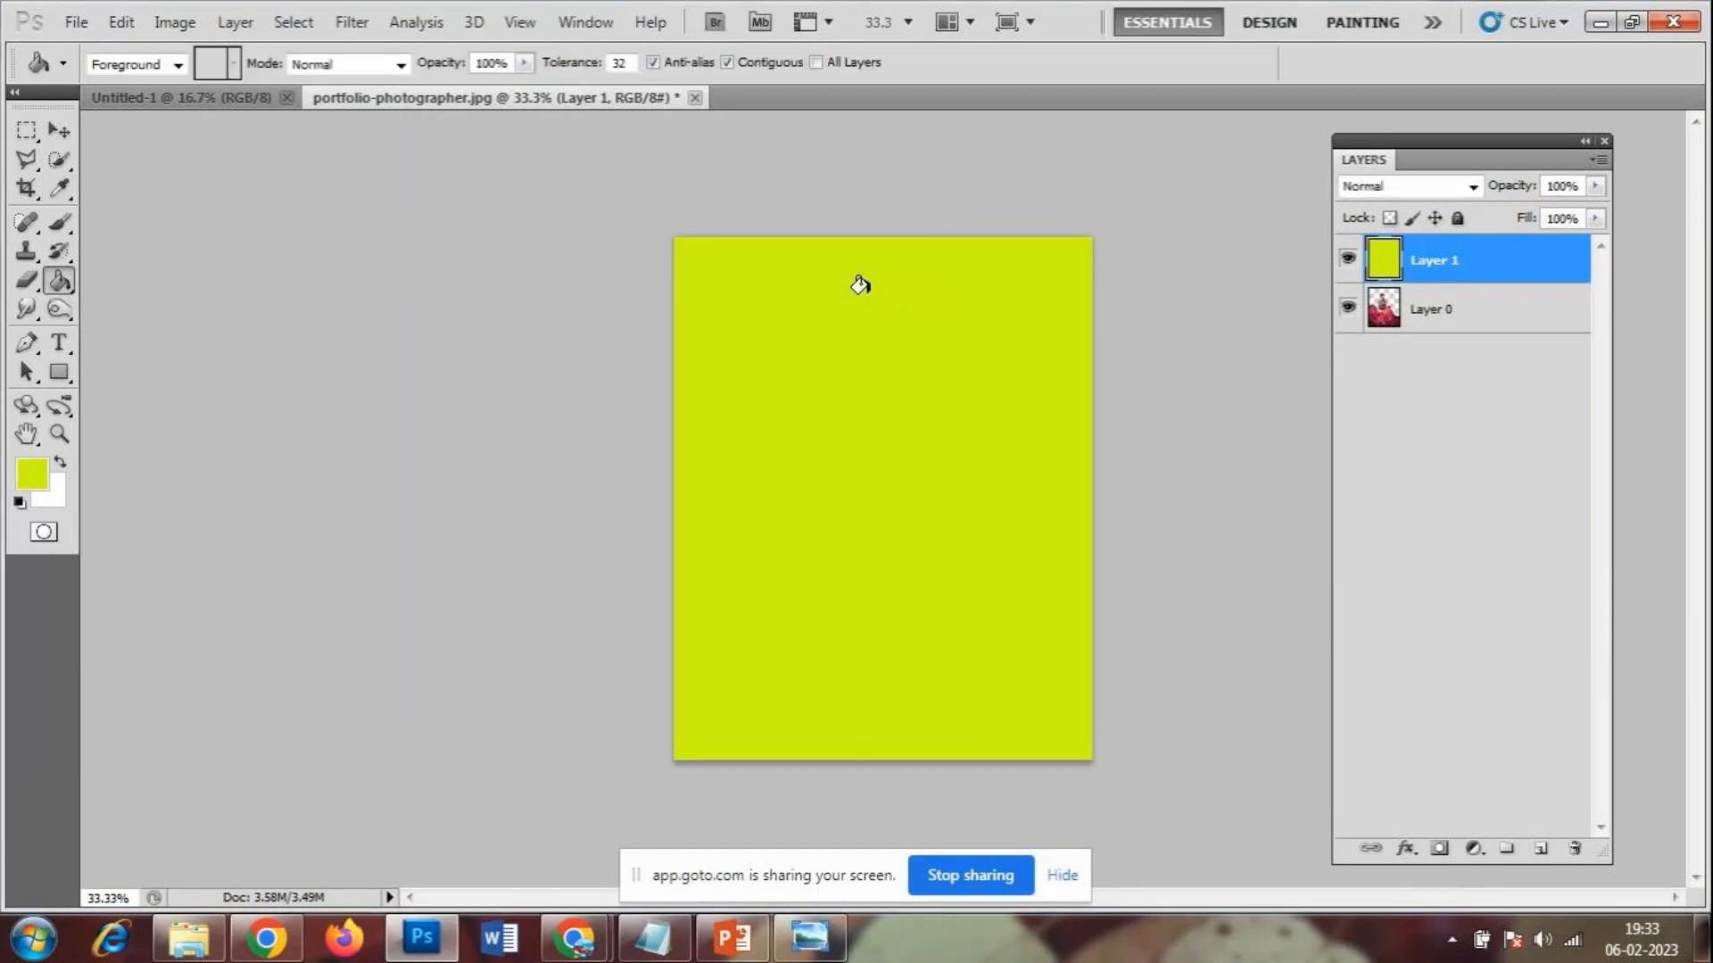
pyautogui.moveTo(1464, 275); pyautogui.dragTo(1463, 334)
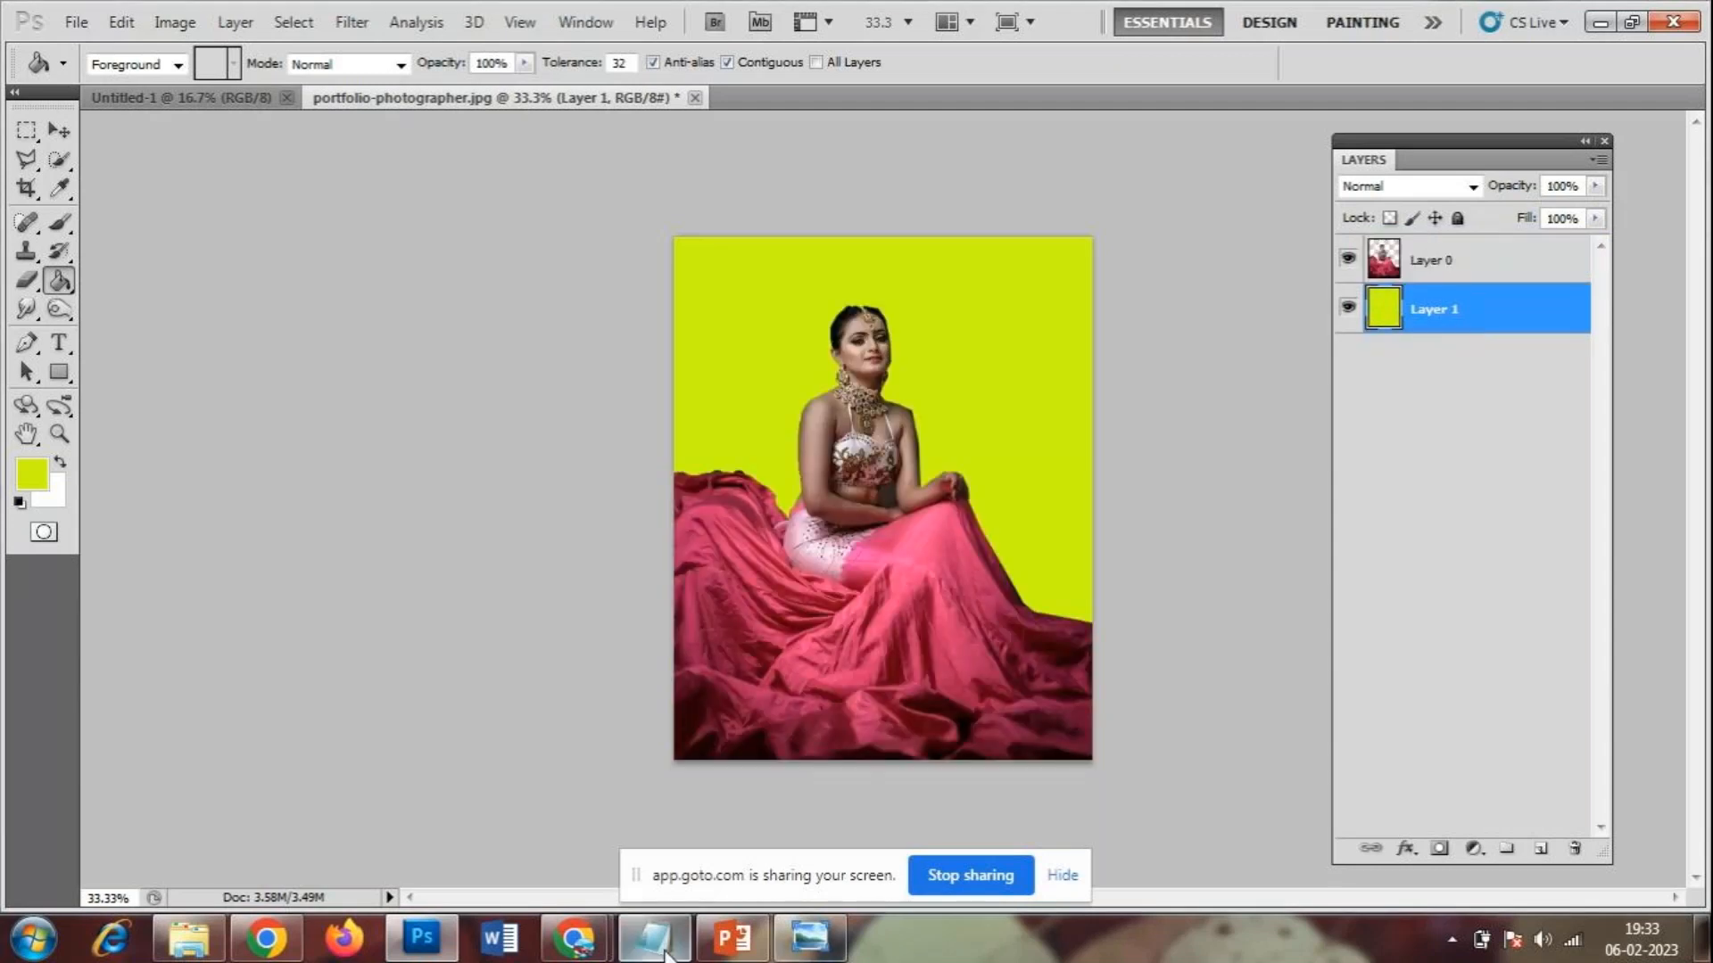
pyautogui.moveTo(573, 937)
pyautogui.click(704, 817)
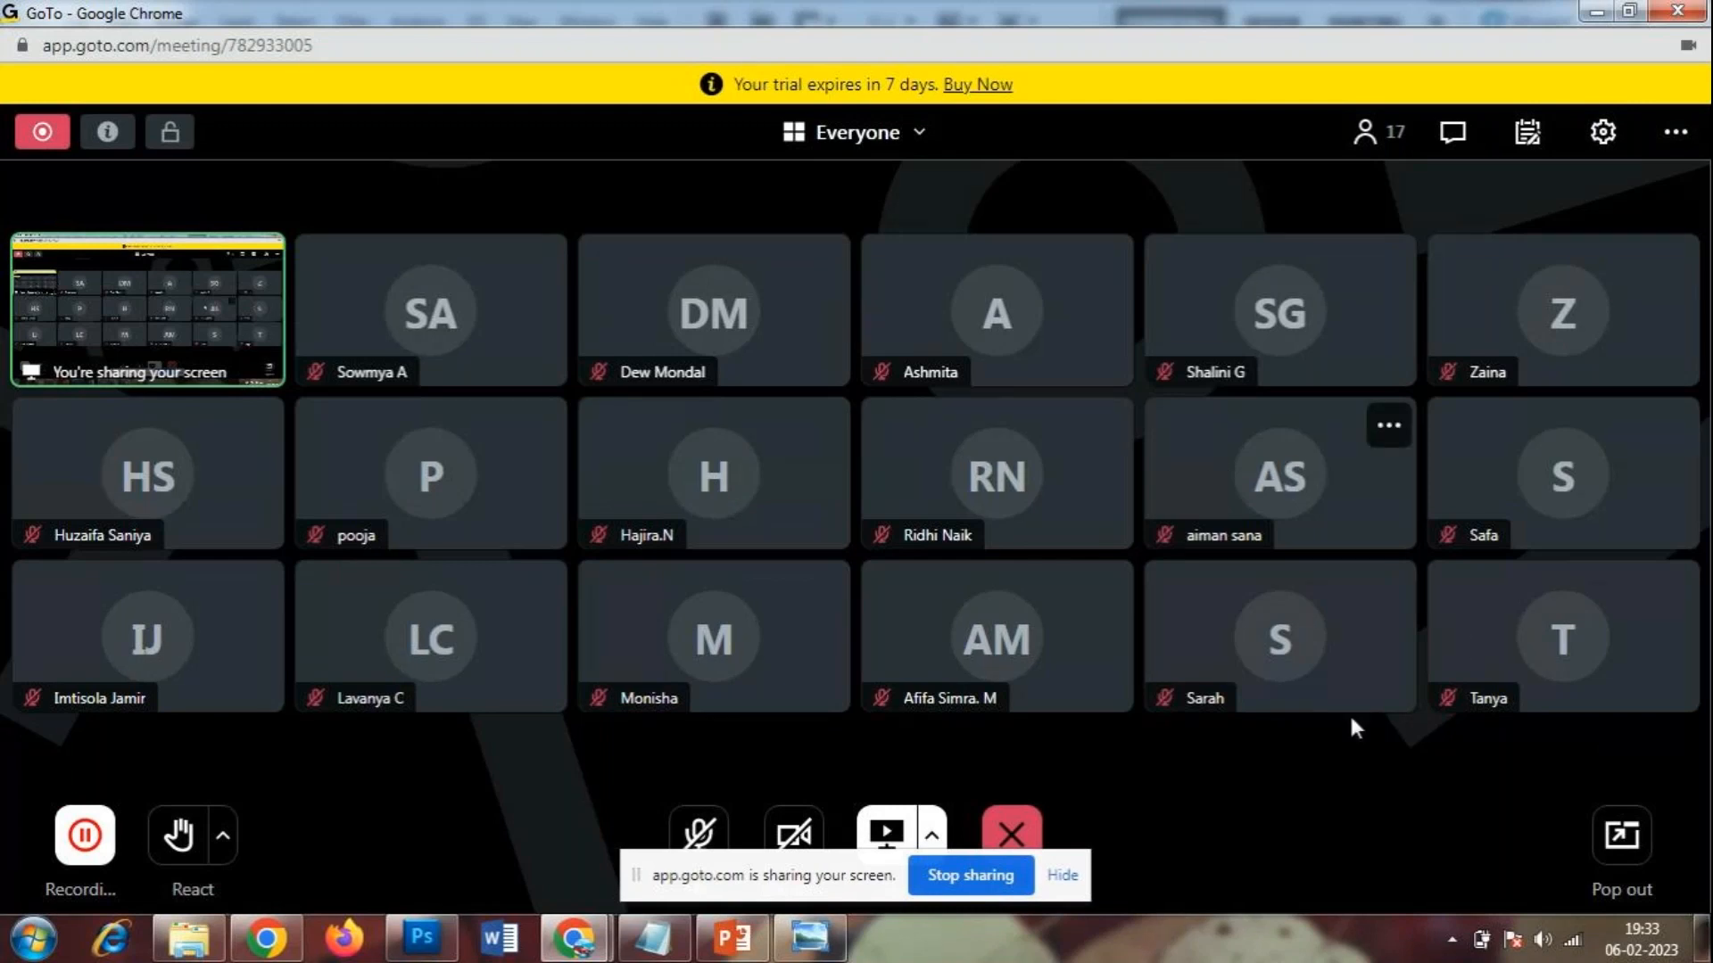
pyautogui.click(430, 942)
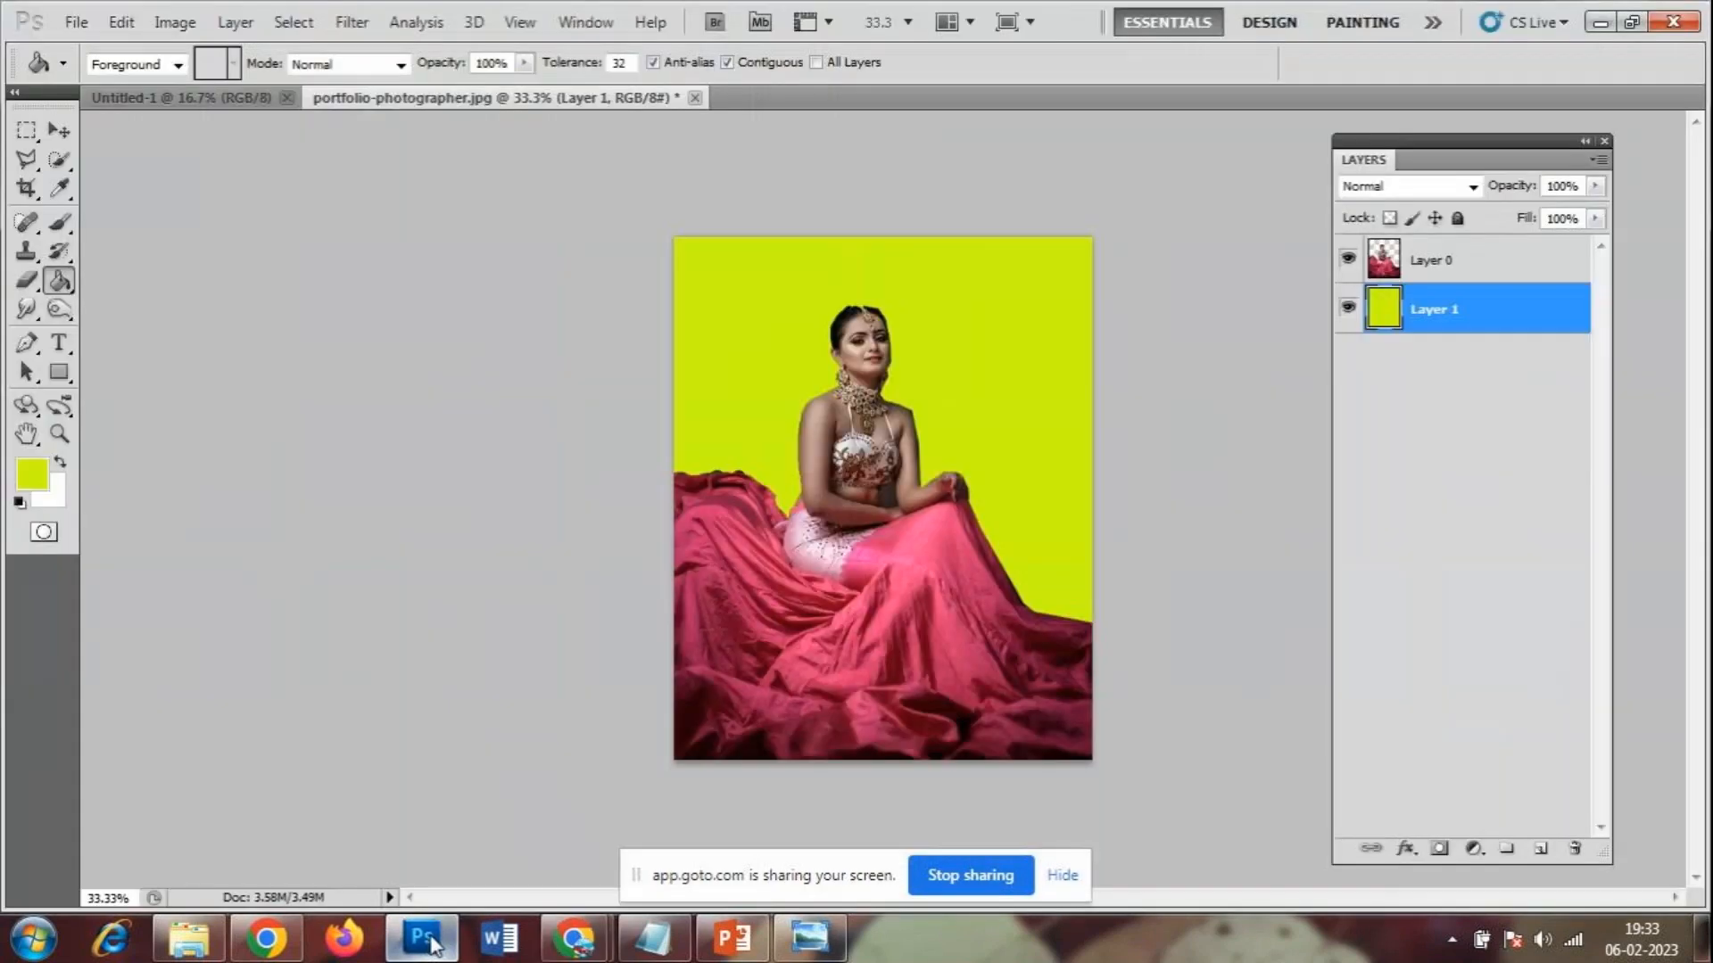
pyautogui.moveTo(432, 945)
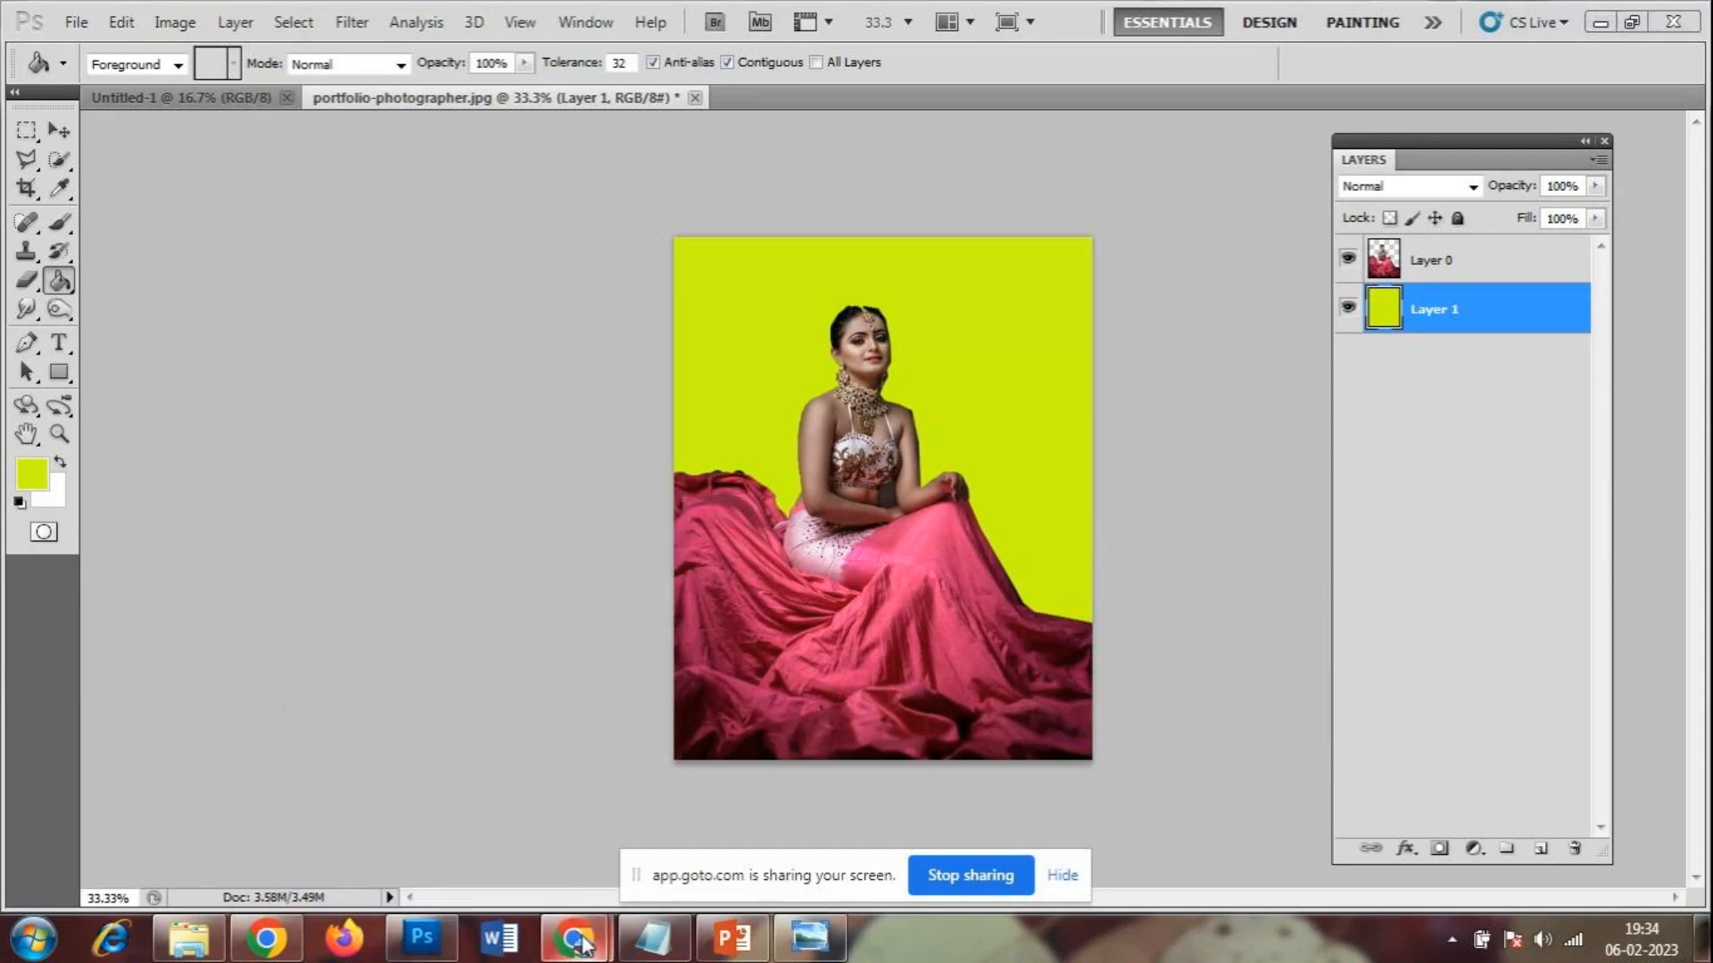
pyautogui.moveTo(576, 937)
pyautogui.click(639, 821)
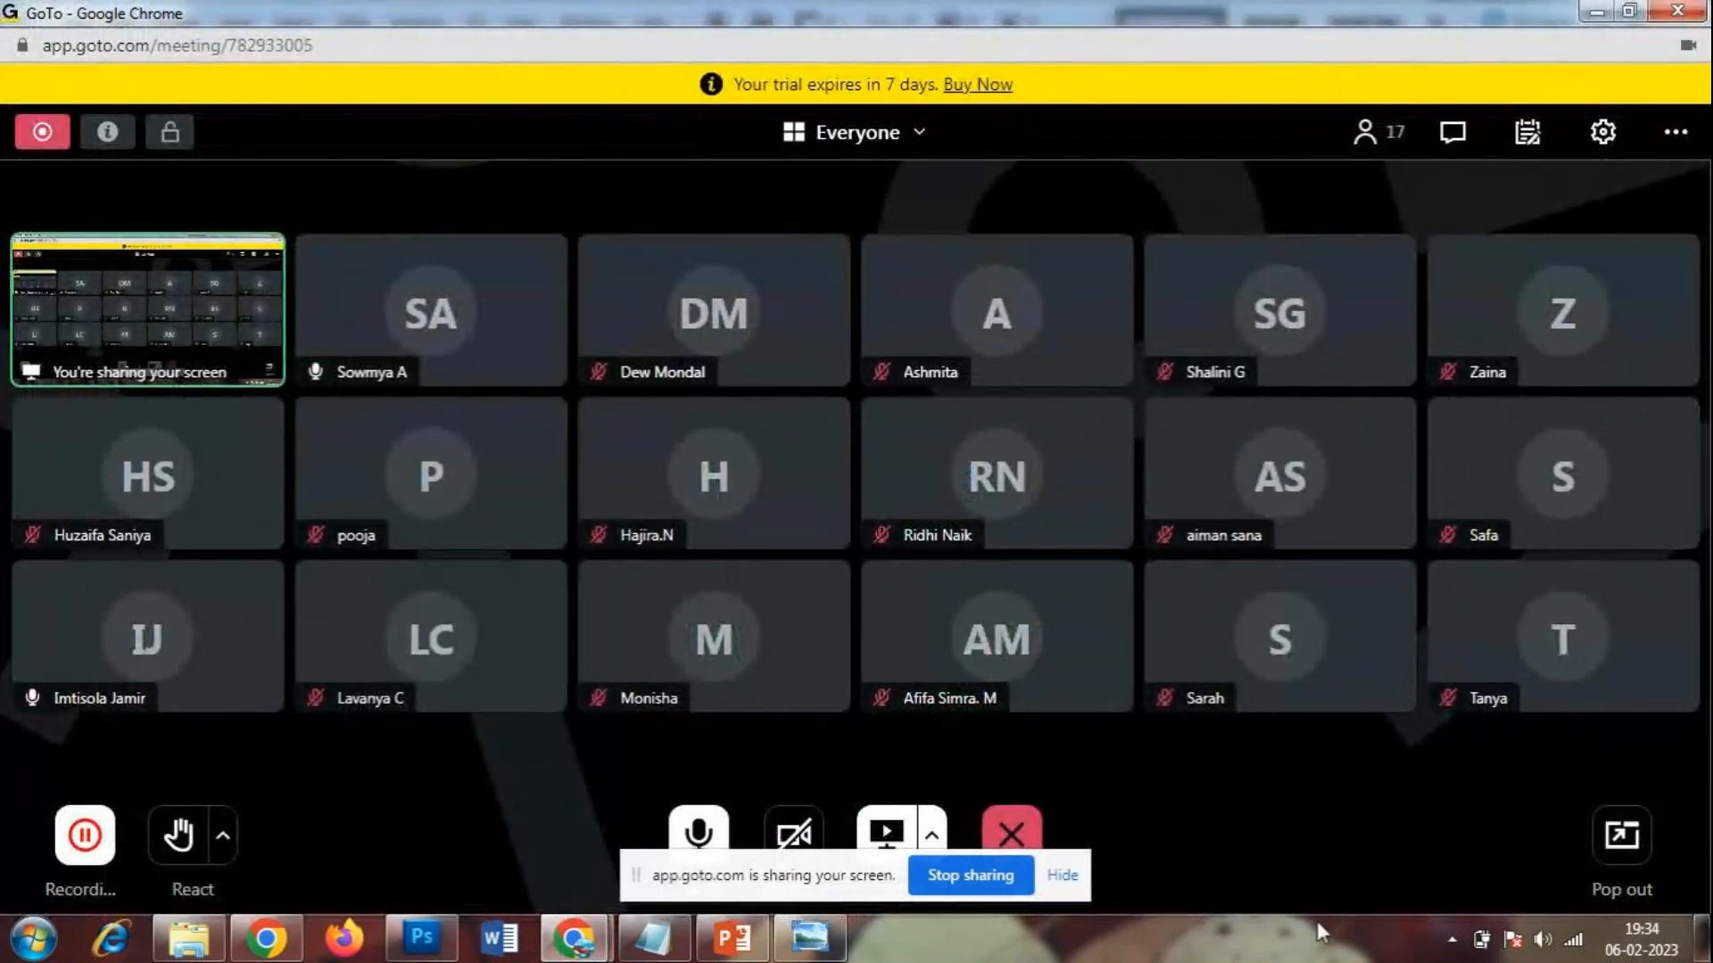
pyautogui.click(421, 937)
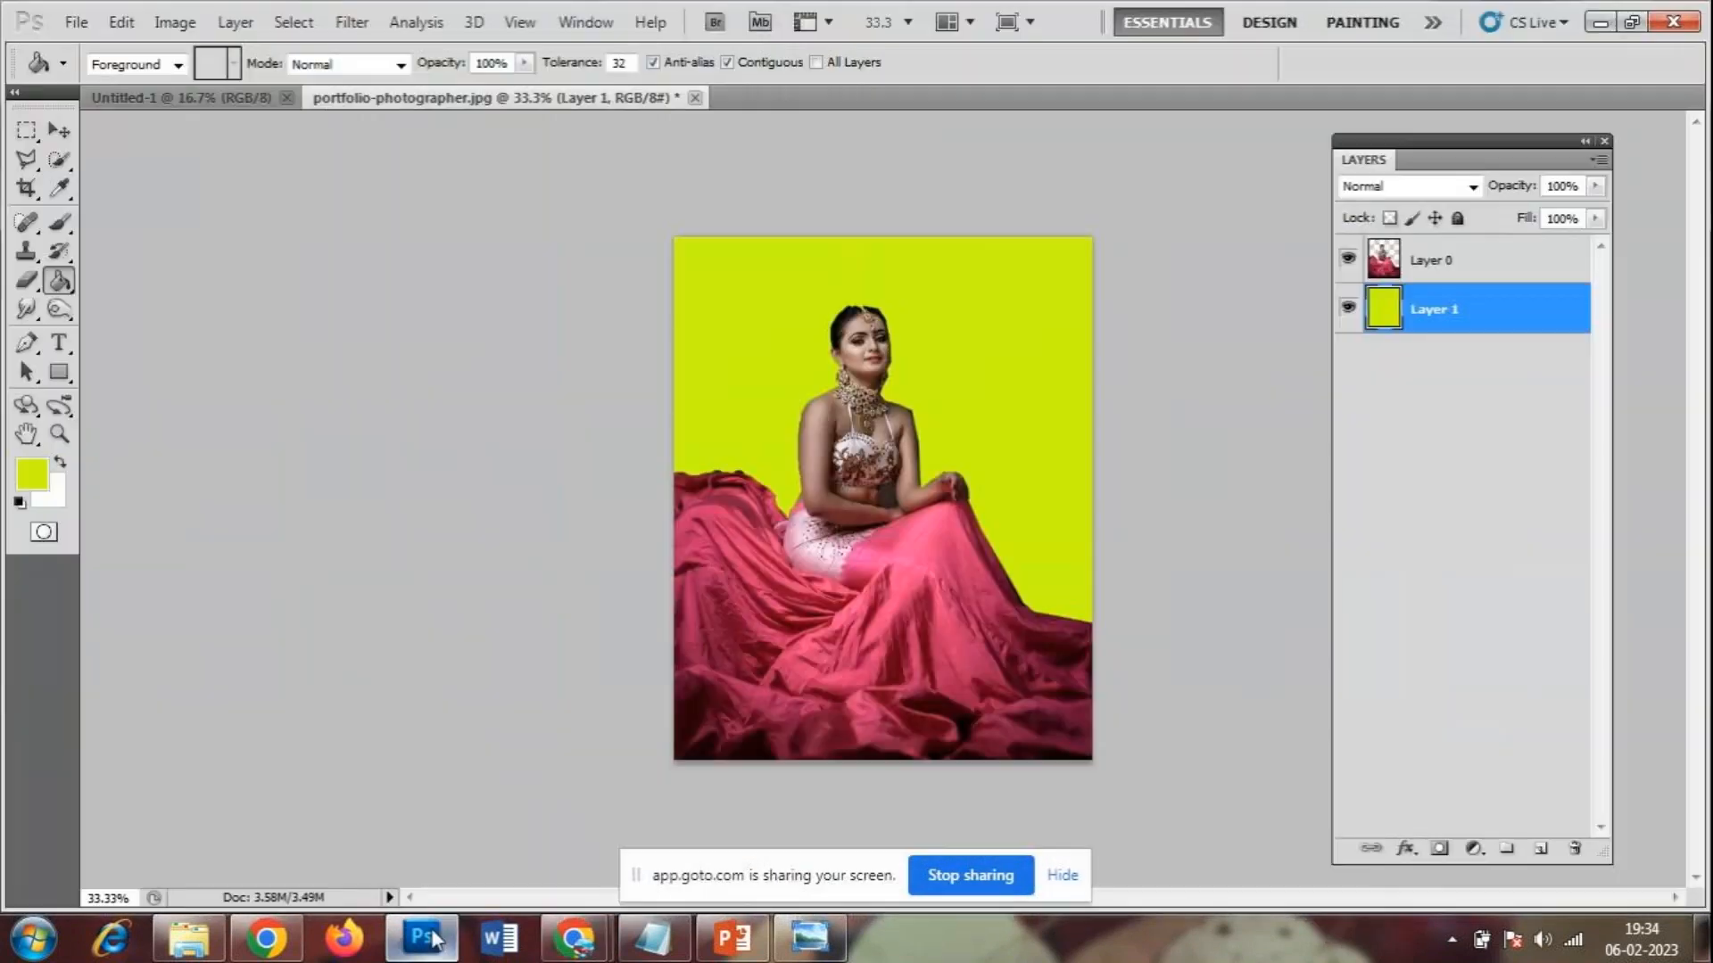
# - Add an empty layer between the woman and the yellow-green layer, and hide the yellow-green layer
pyautogui.hotkey('ctrl', '+')
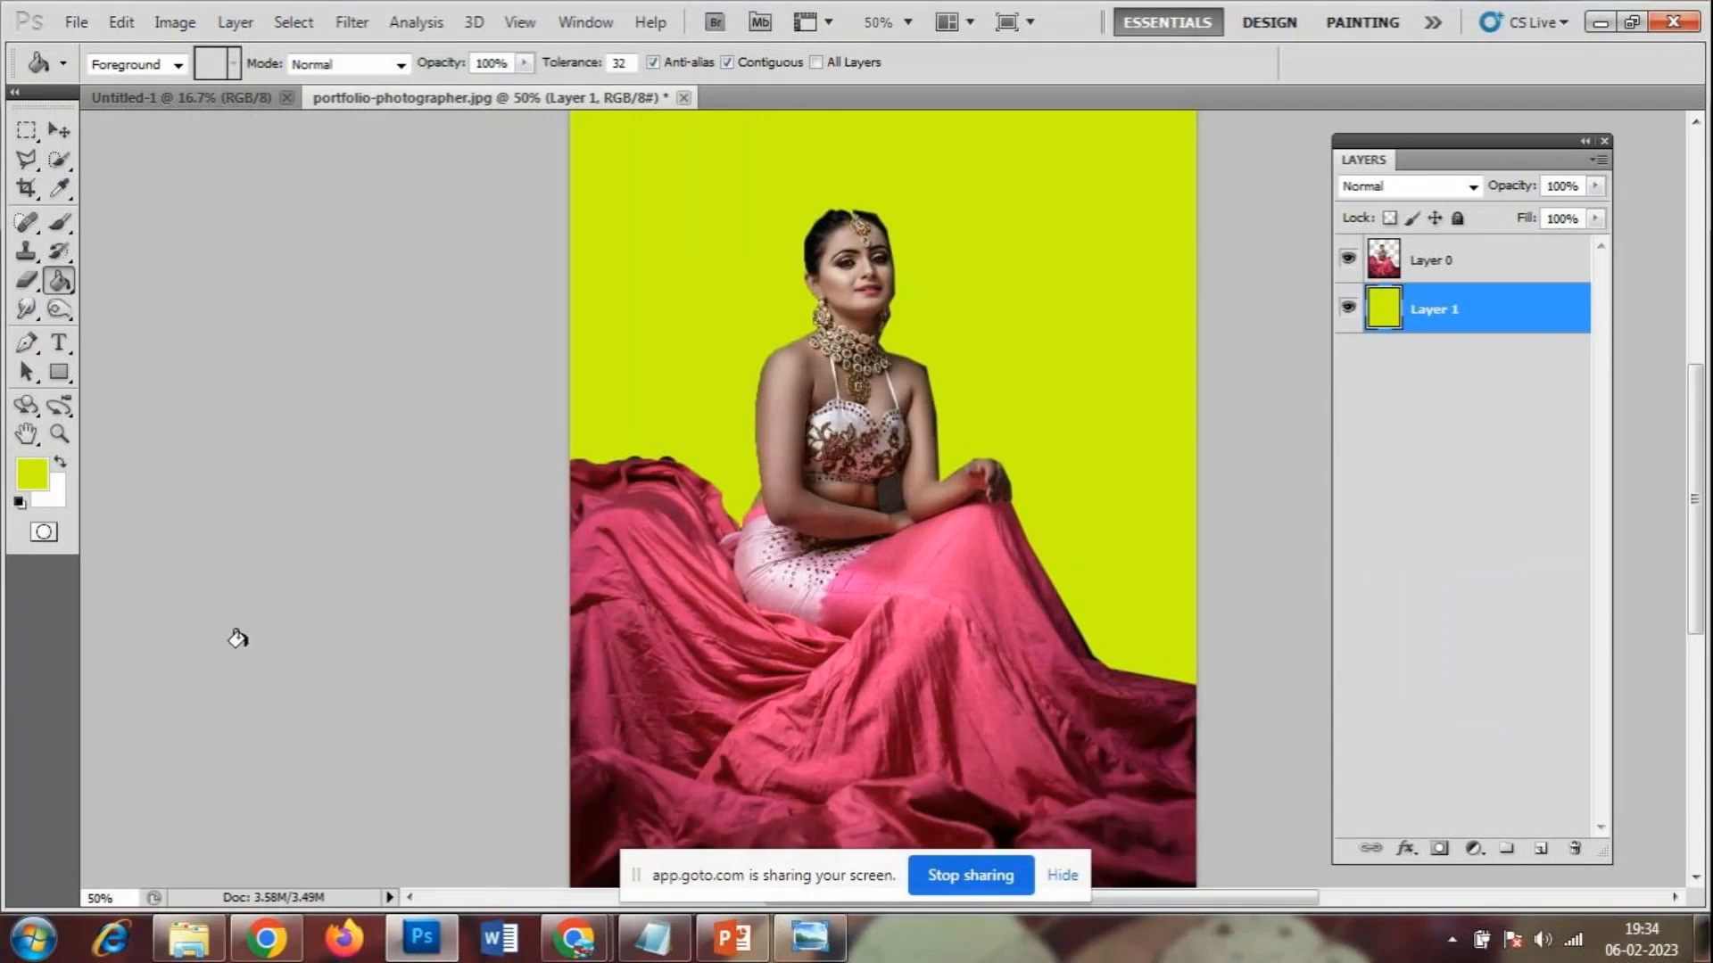
pyautogui.rightClick(58, 287)
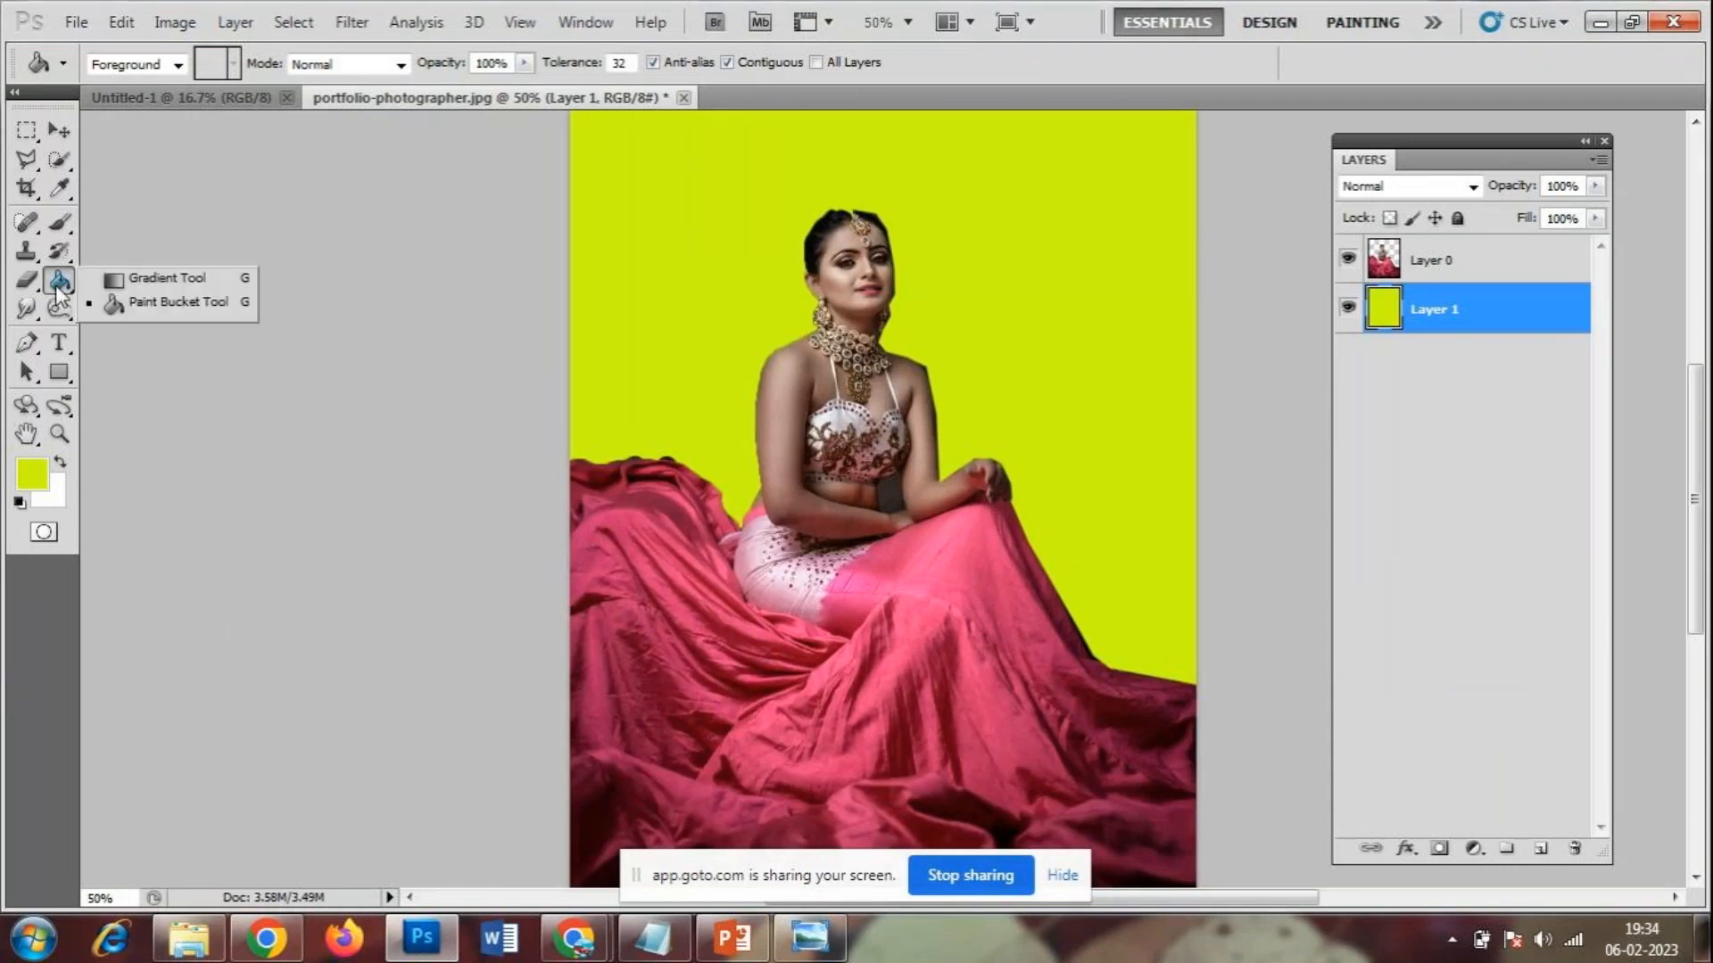
pyautogui.click(152, 302)
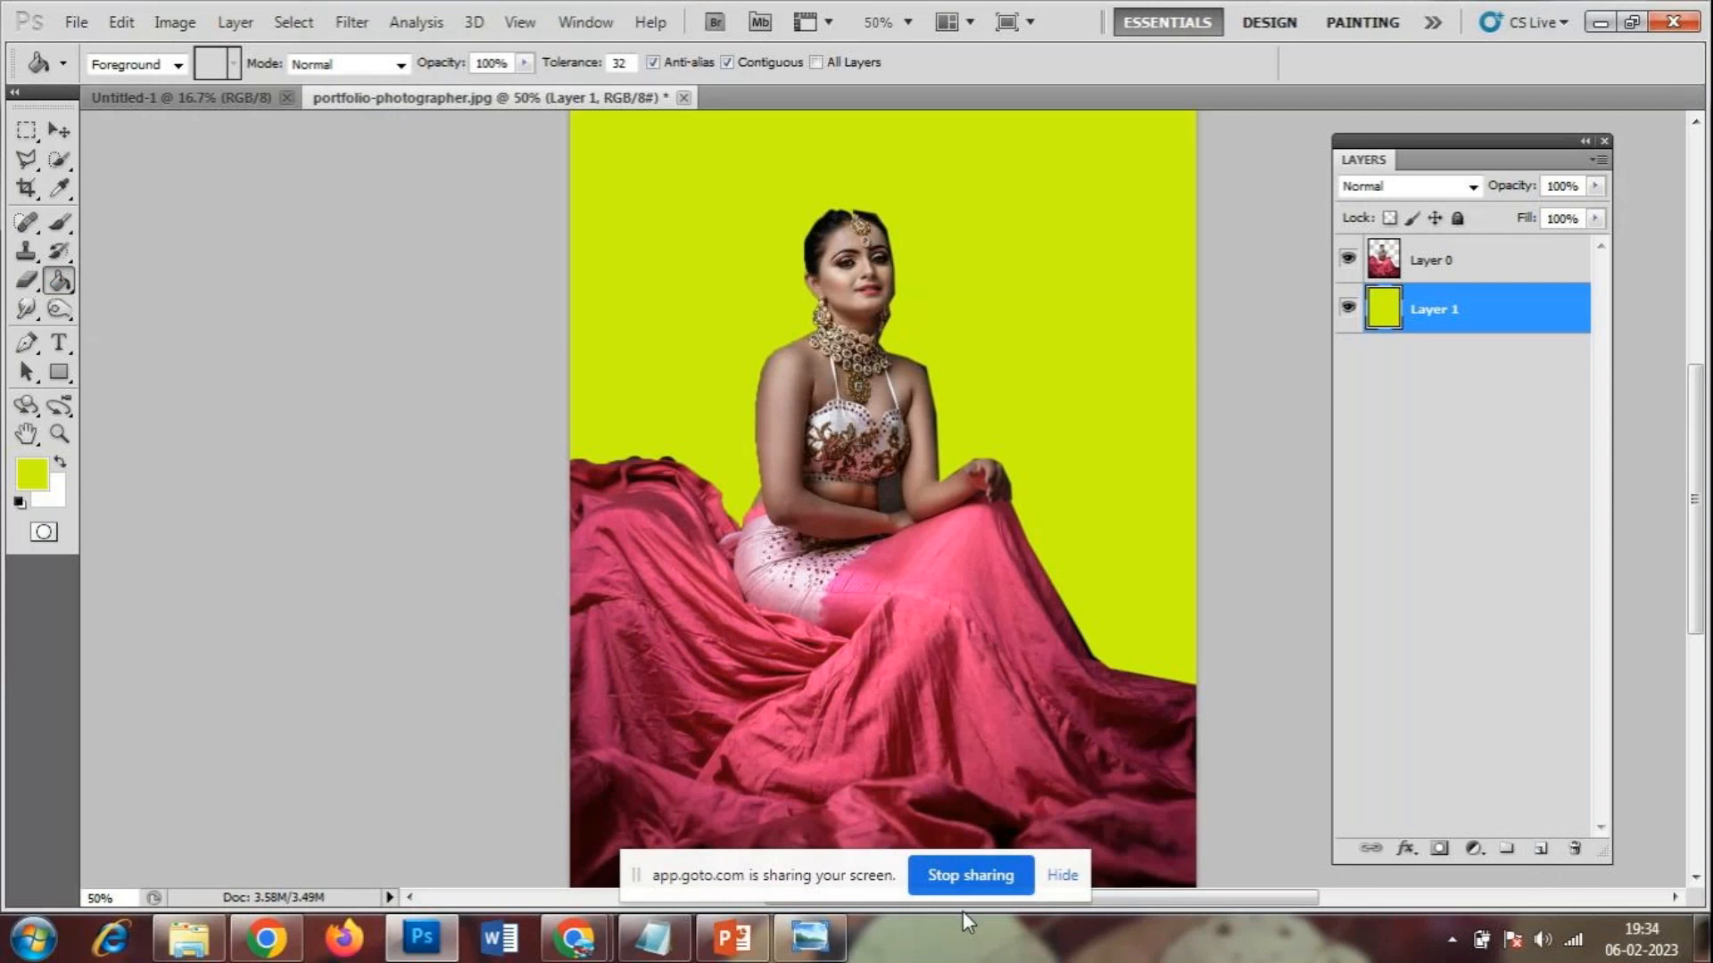
pyautogui.moveTo(564, 953)
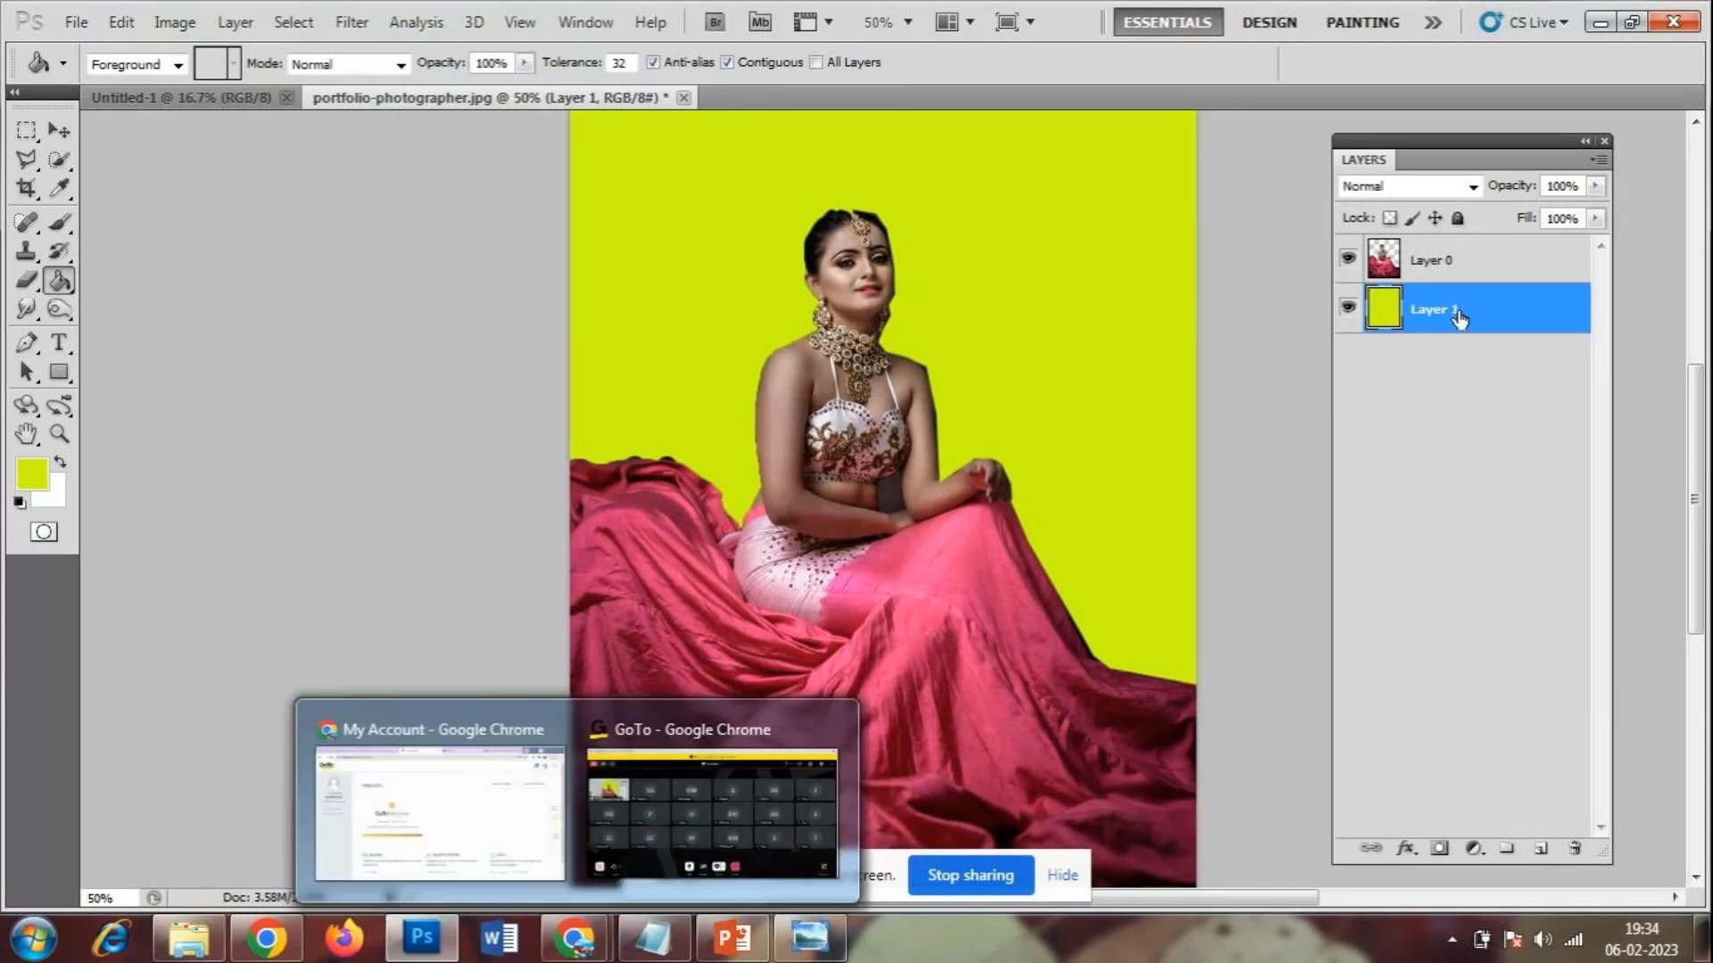
pyautogui.click(1543, 849)
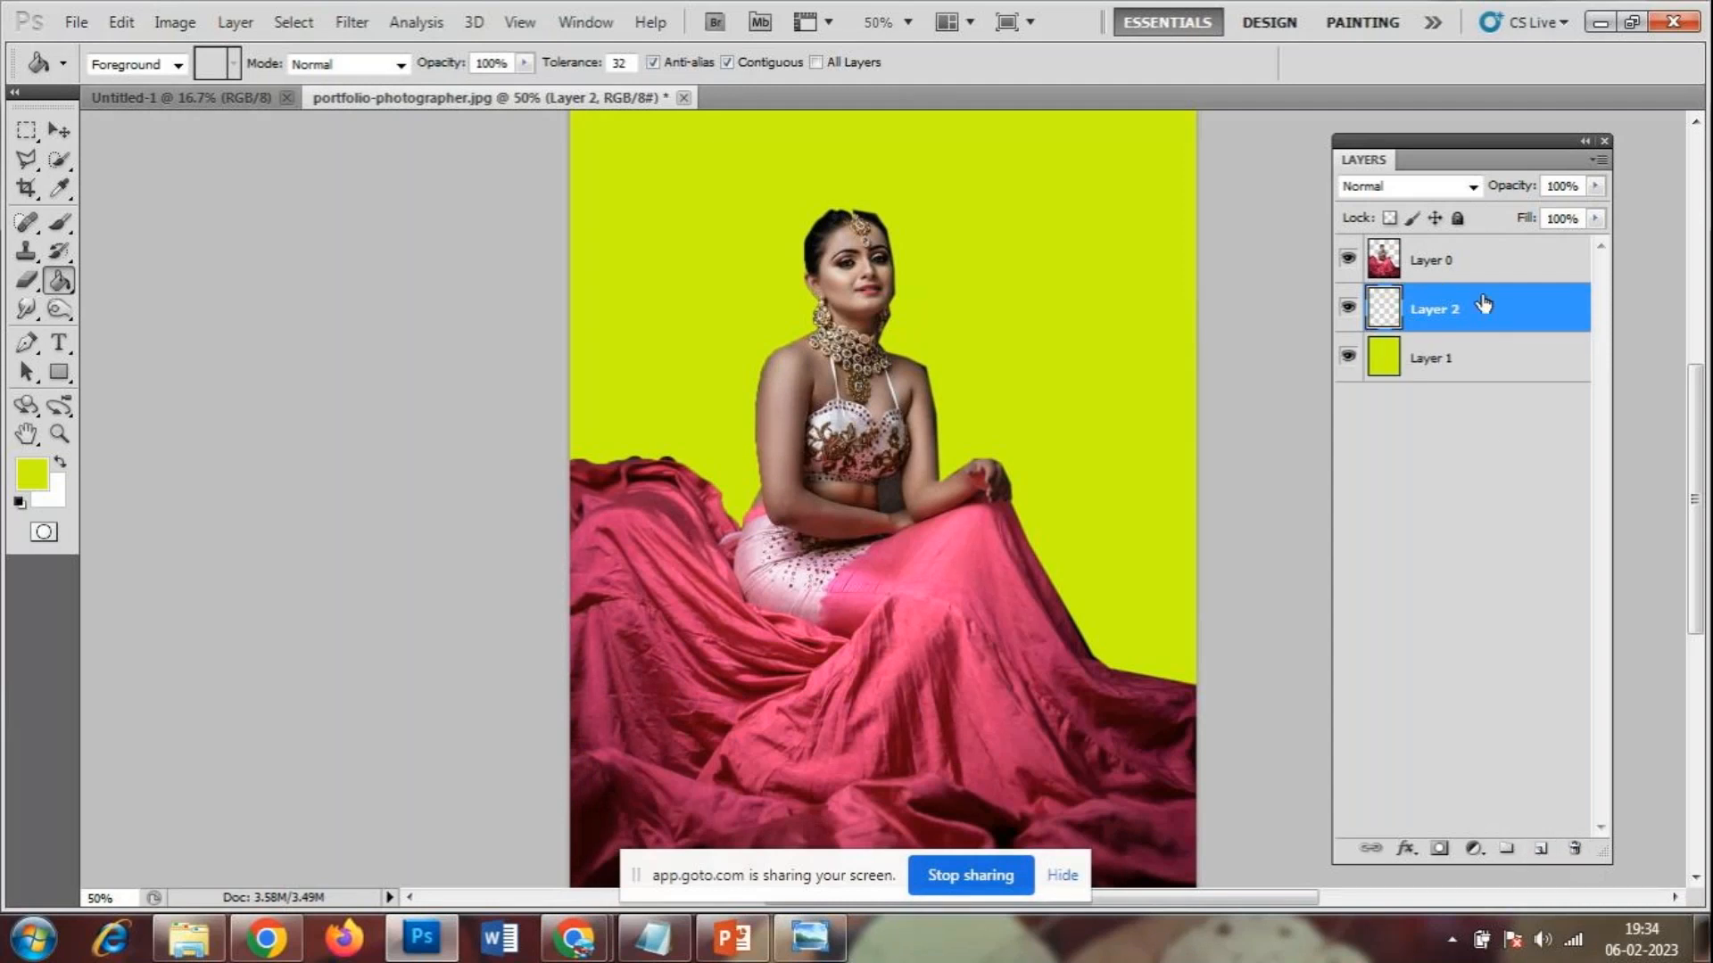
pyautogui.click(1351, 361)
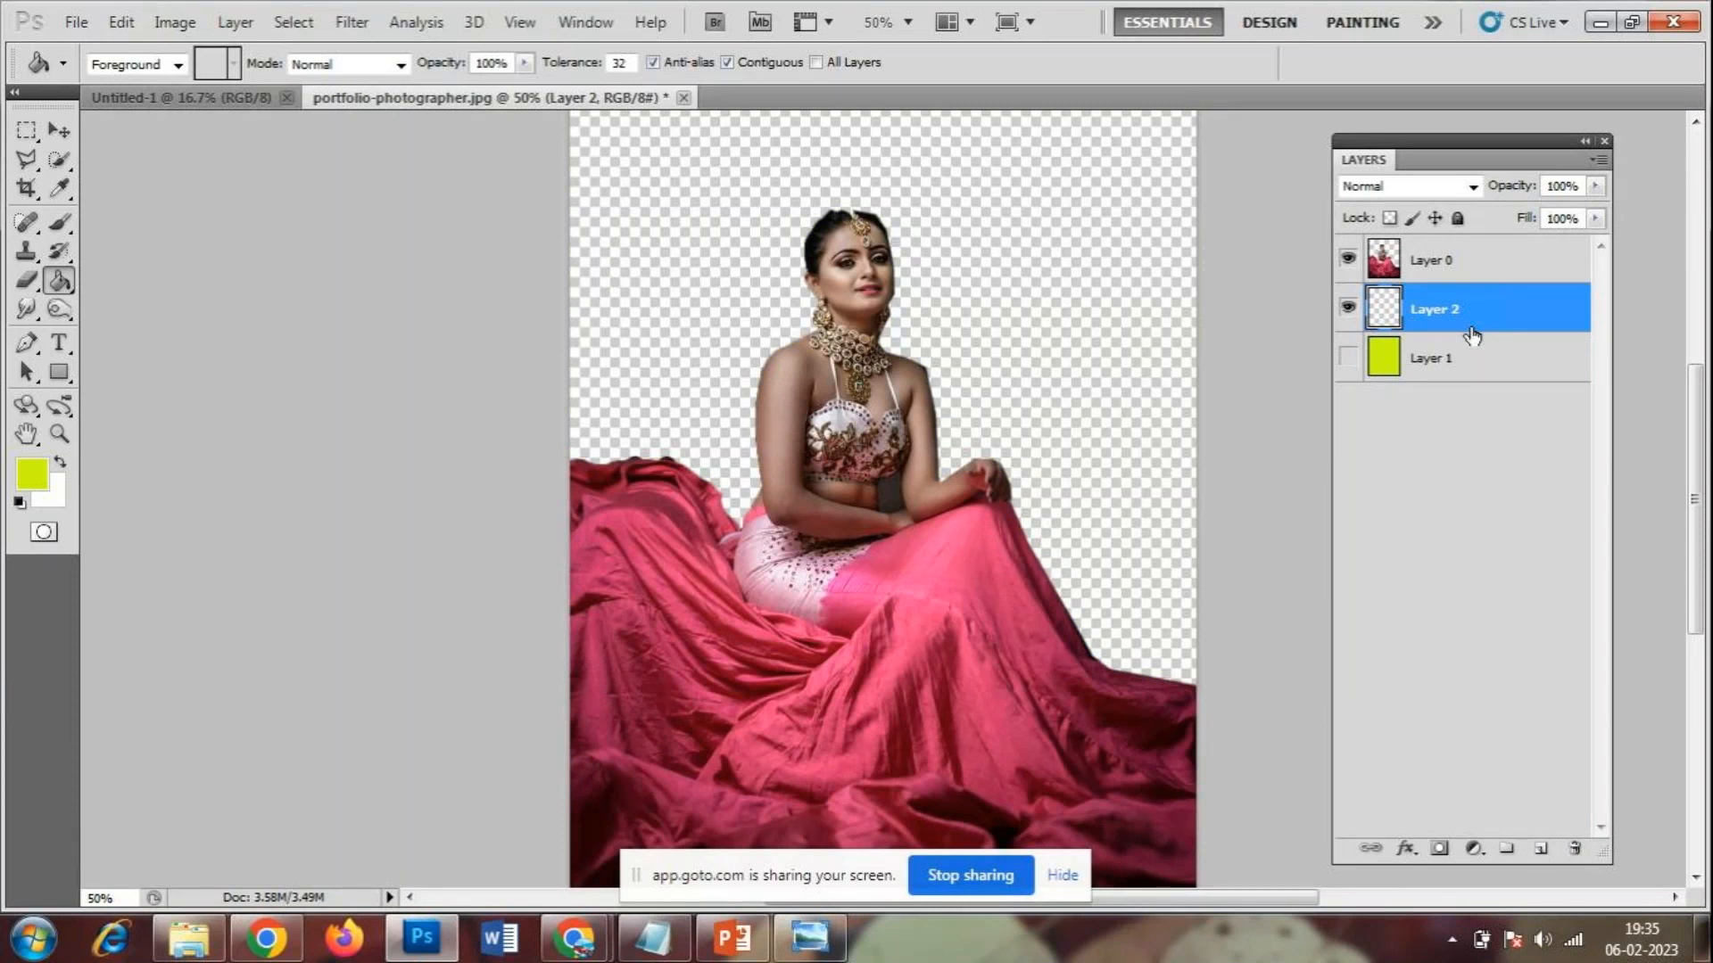
# - Fill the empty layer behind the woman with blue (1e10dc) using the Paint Bucket
pyautogui.click(21, 477)
pyautogui.moveTo(610, 540); pyautogui.dragTo(607, 413)
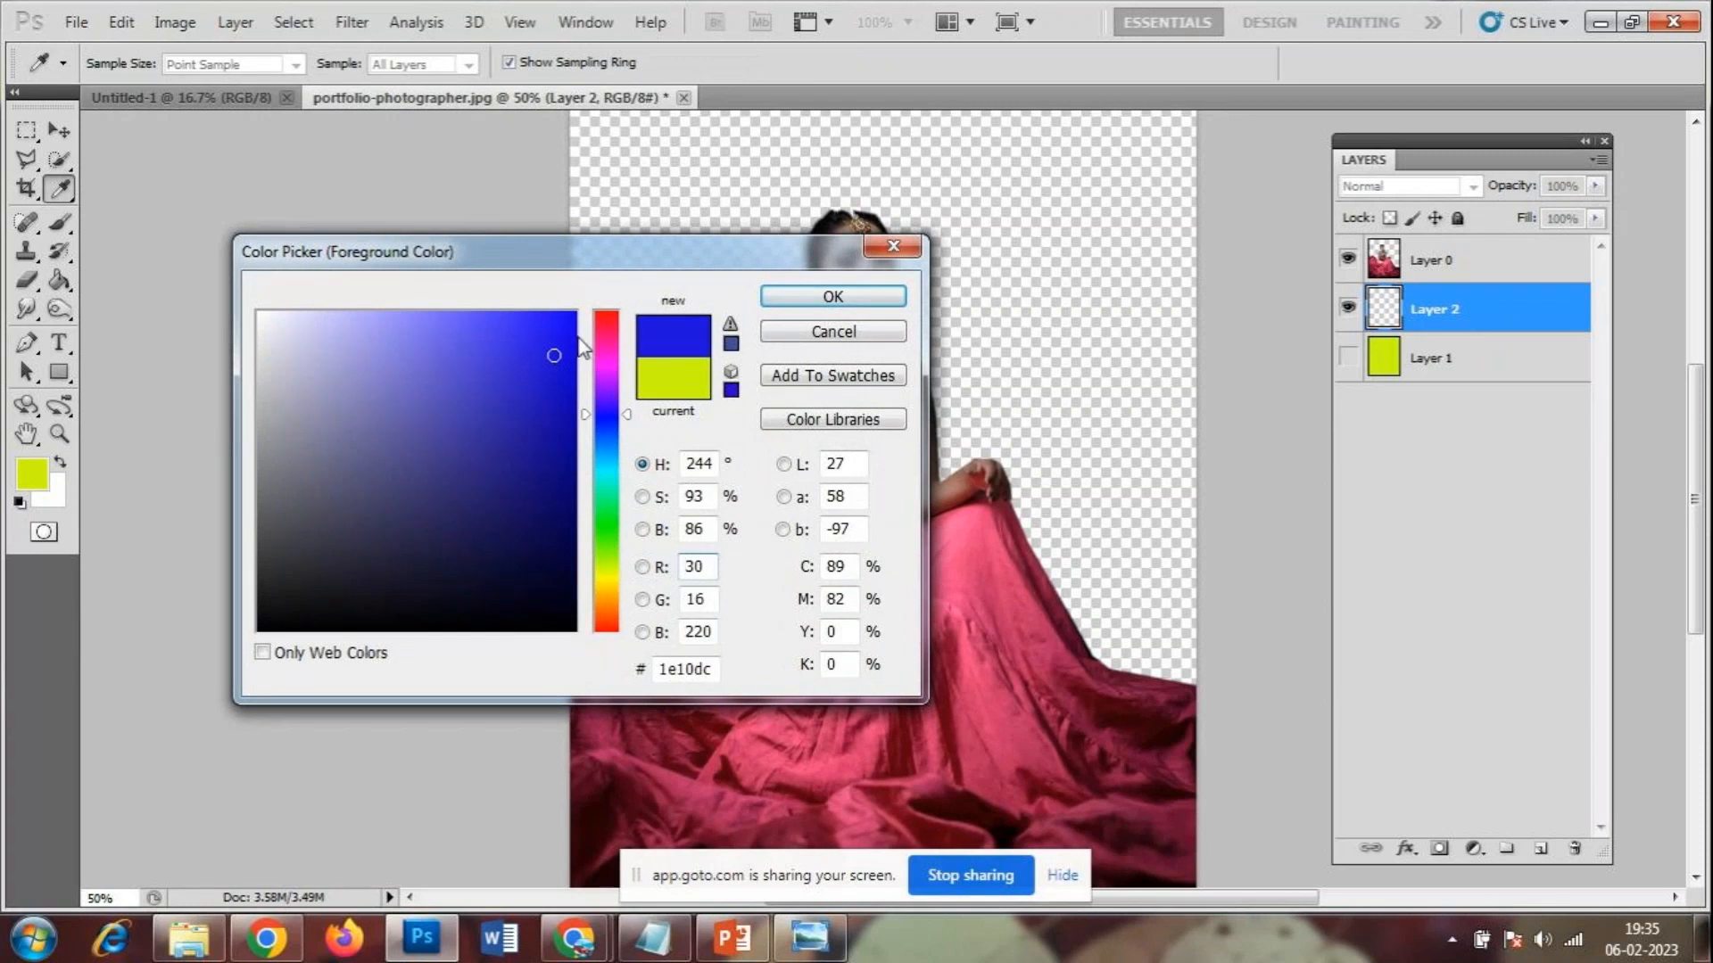
pyautogui.click(881, 299)
pyautogui.press('g')
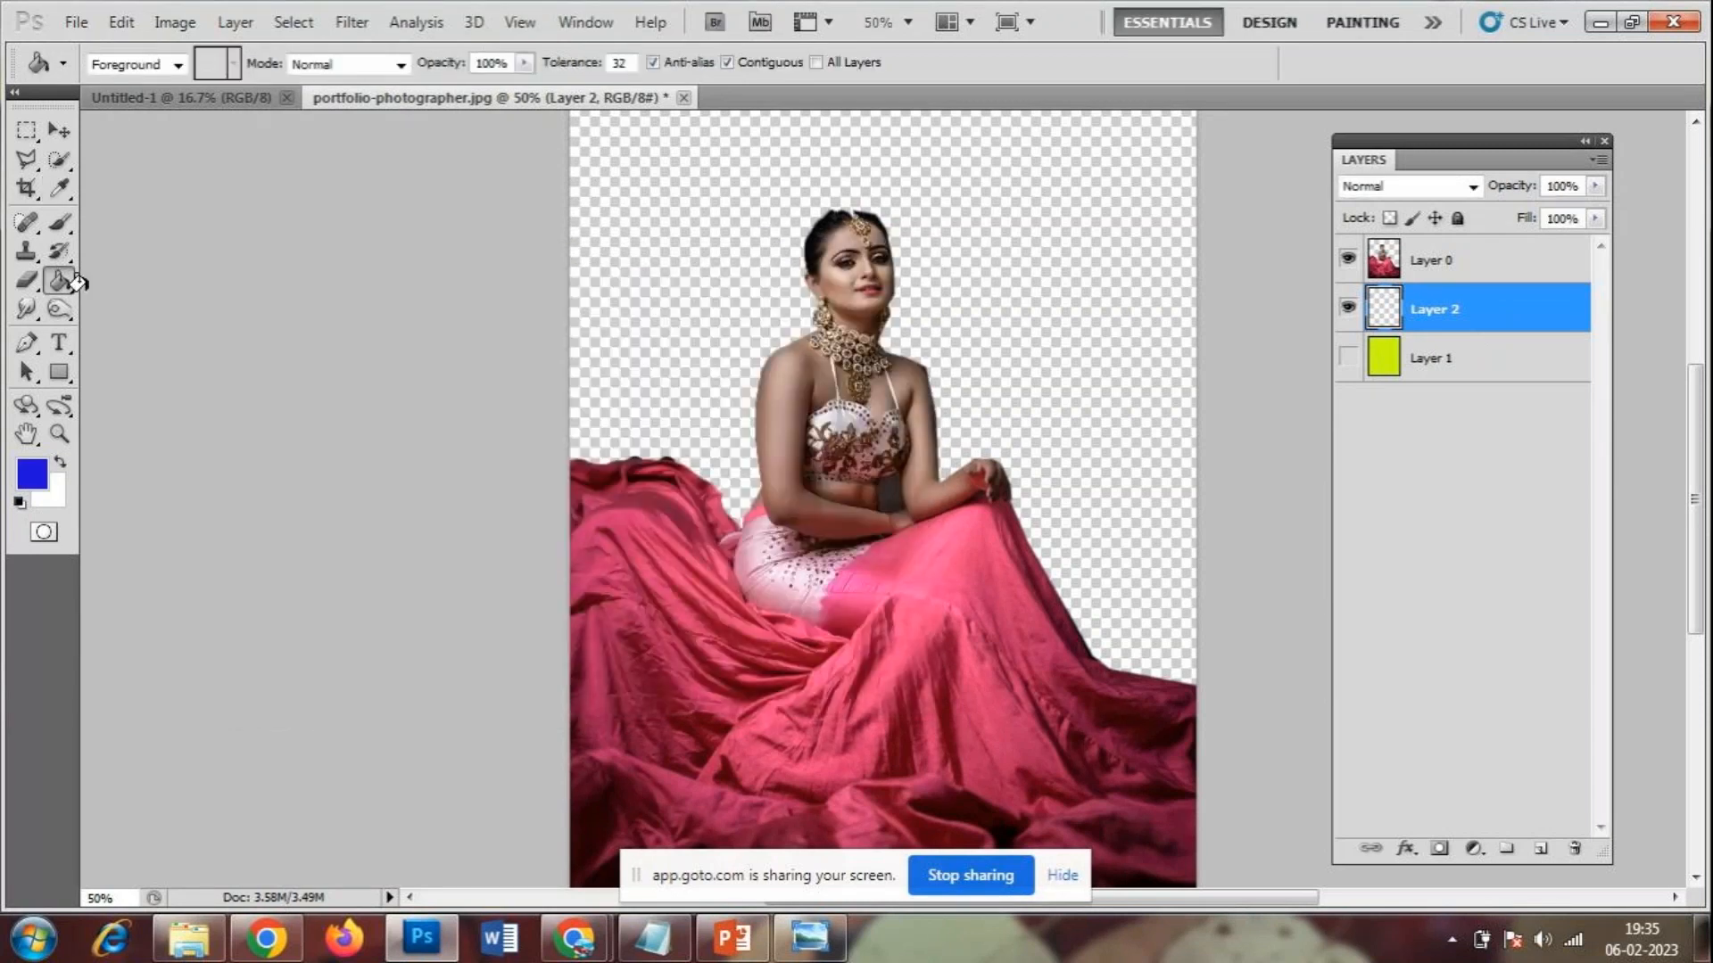
pyautogui.click(646, 265)
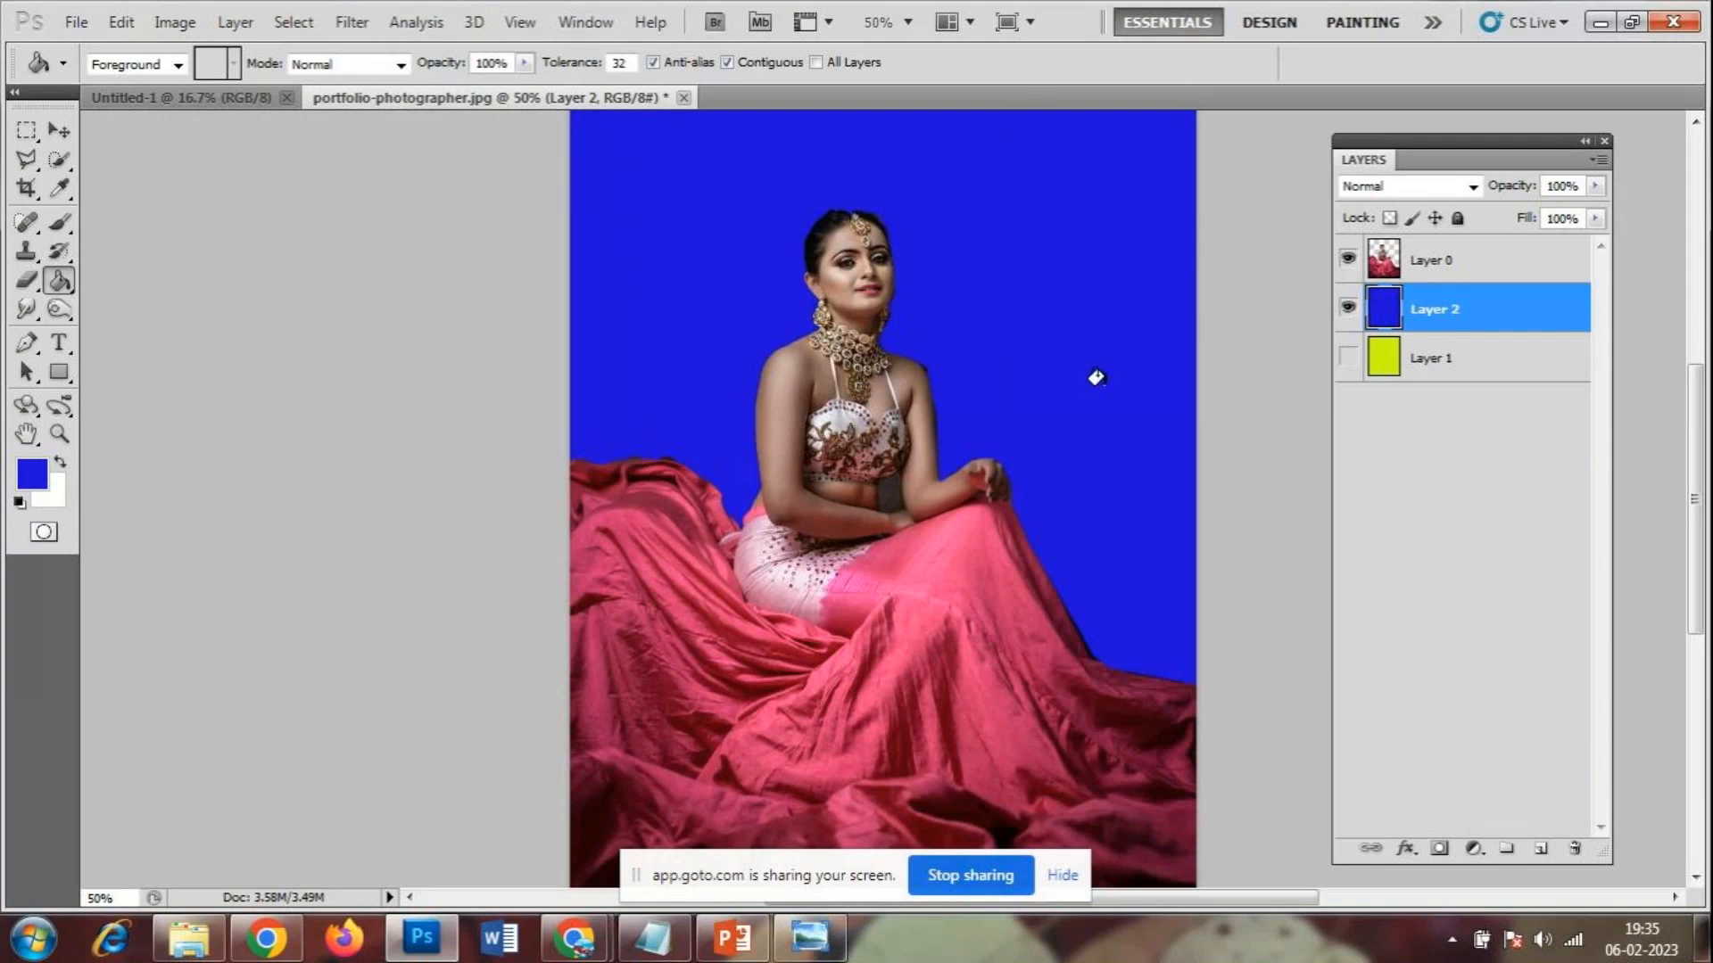
# - Add another layer above the blue one and fill it with pink (f724f0) using the Paint Bucket
pyautogui.click(1542, 853)
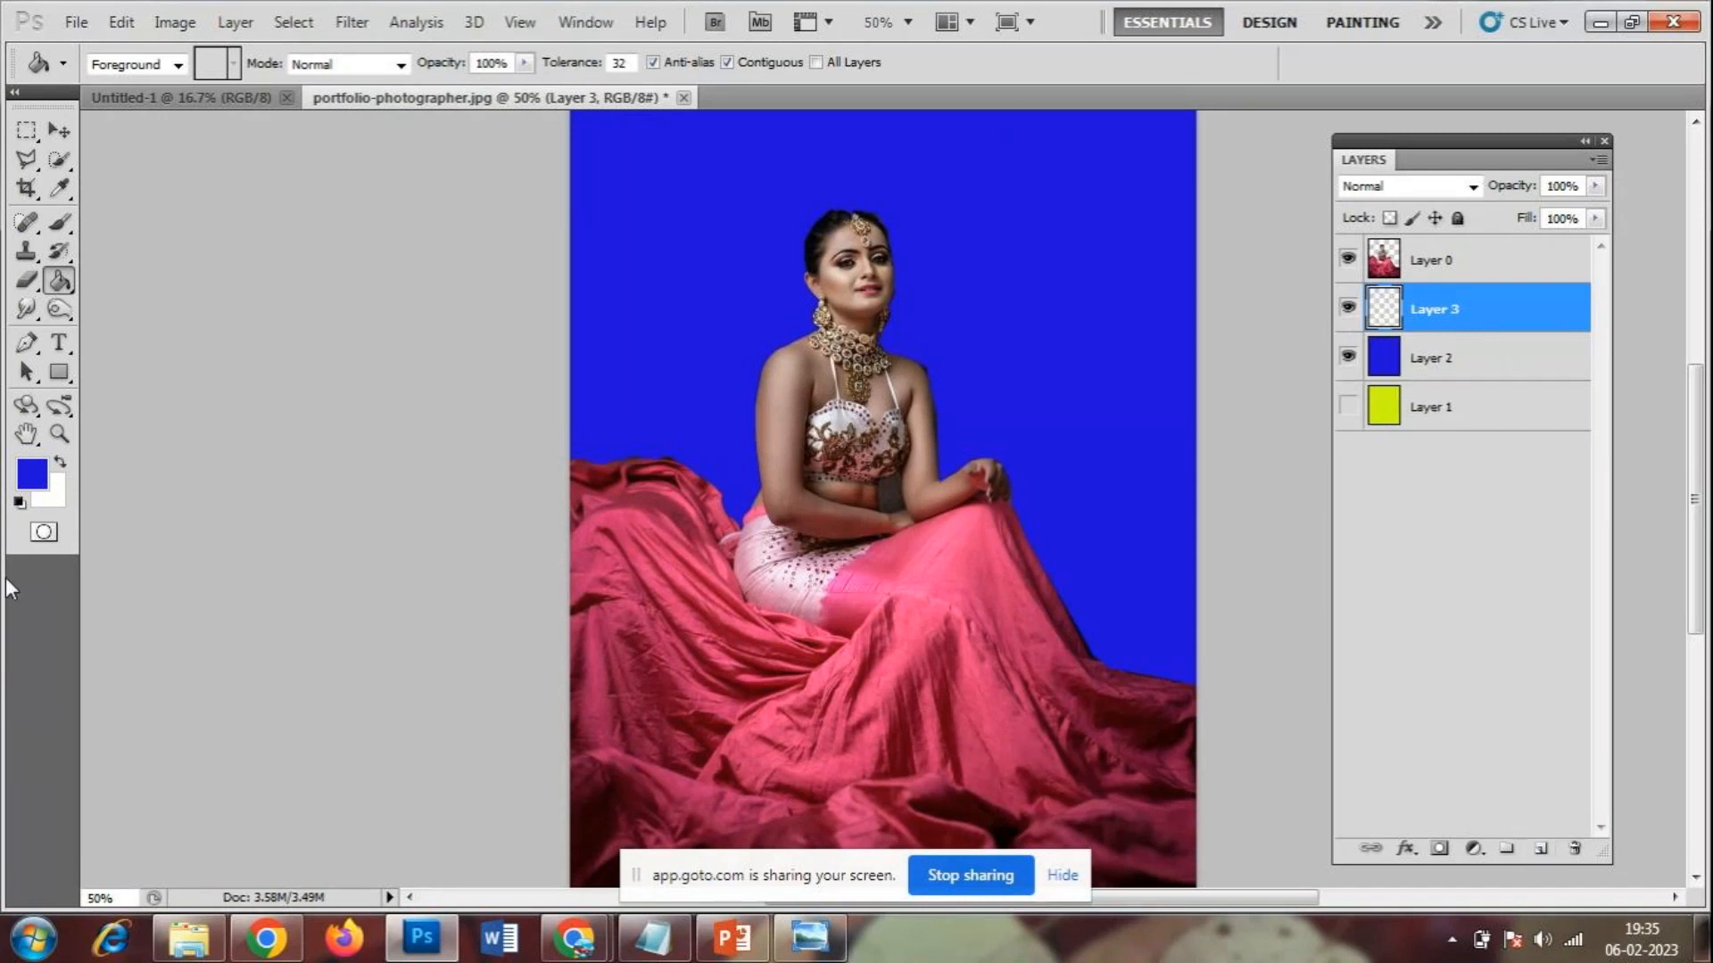
pyautogui.click(32, 474)
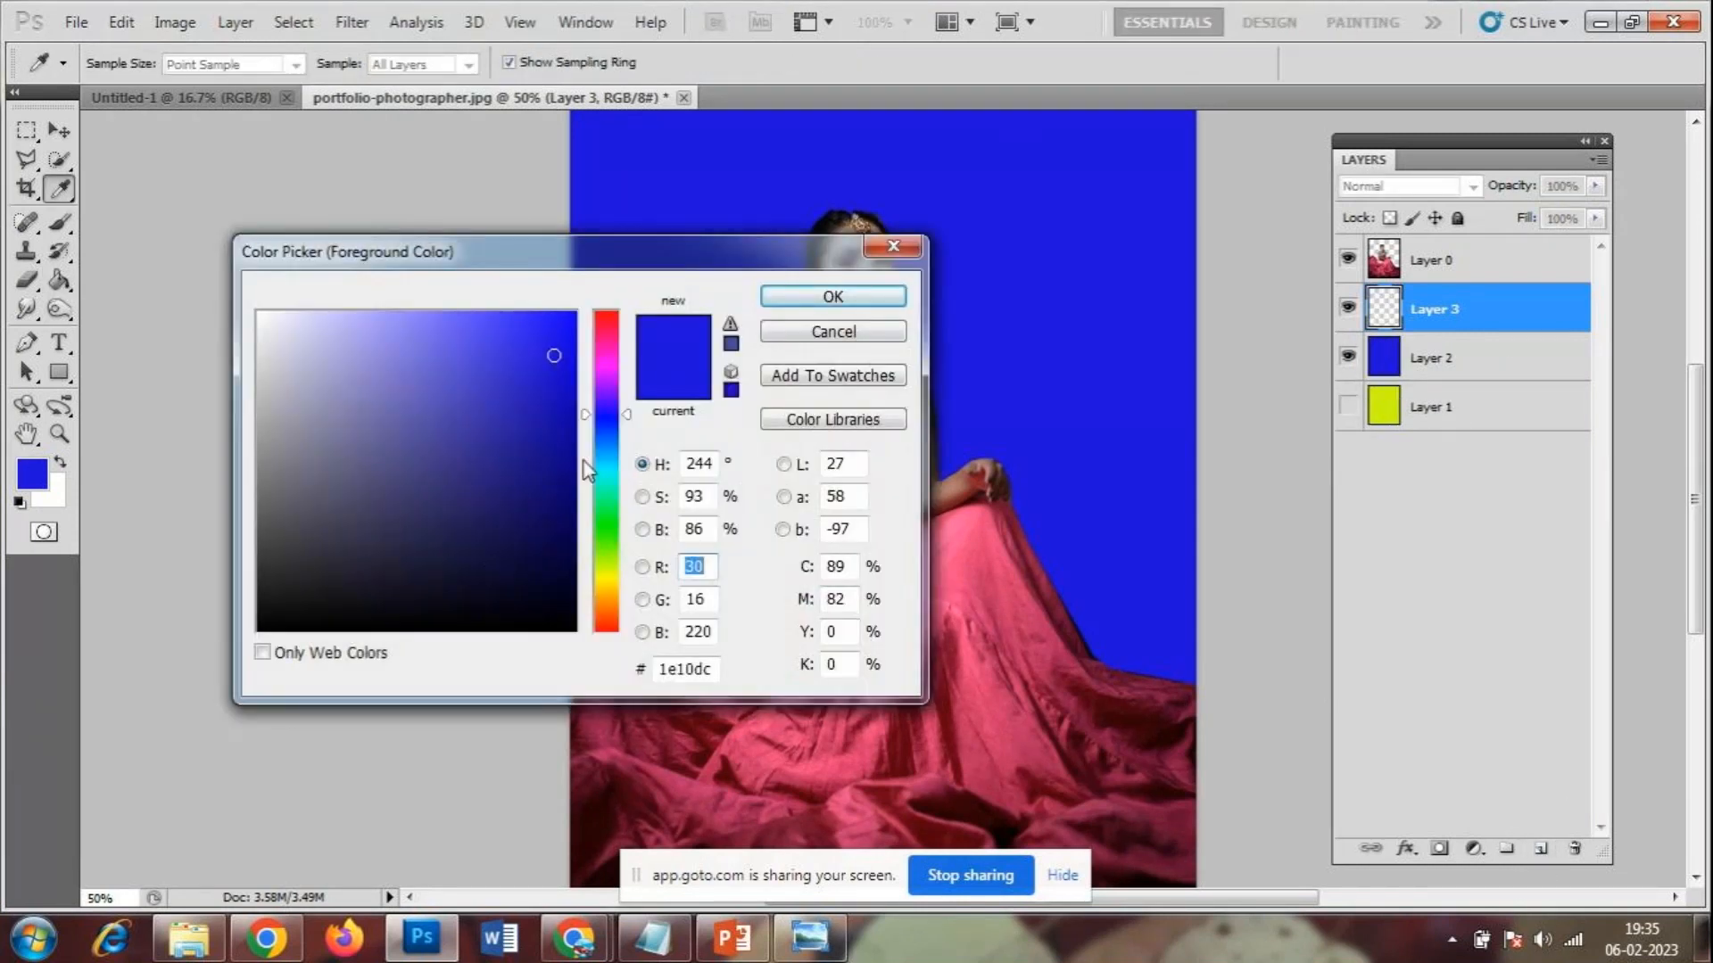
pyautogui.moveTo(597, 408); pyautogui.dragTo(598, 363)
pyautogui.click(530, 321)
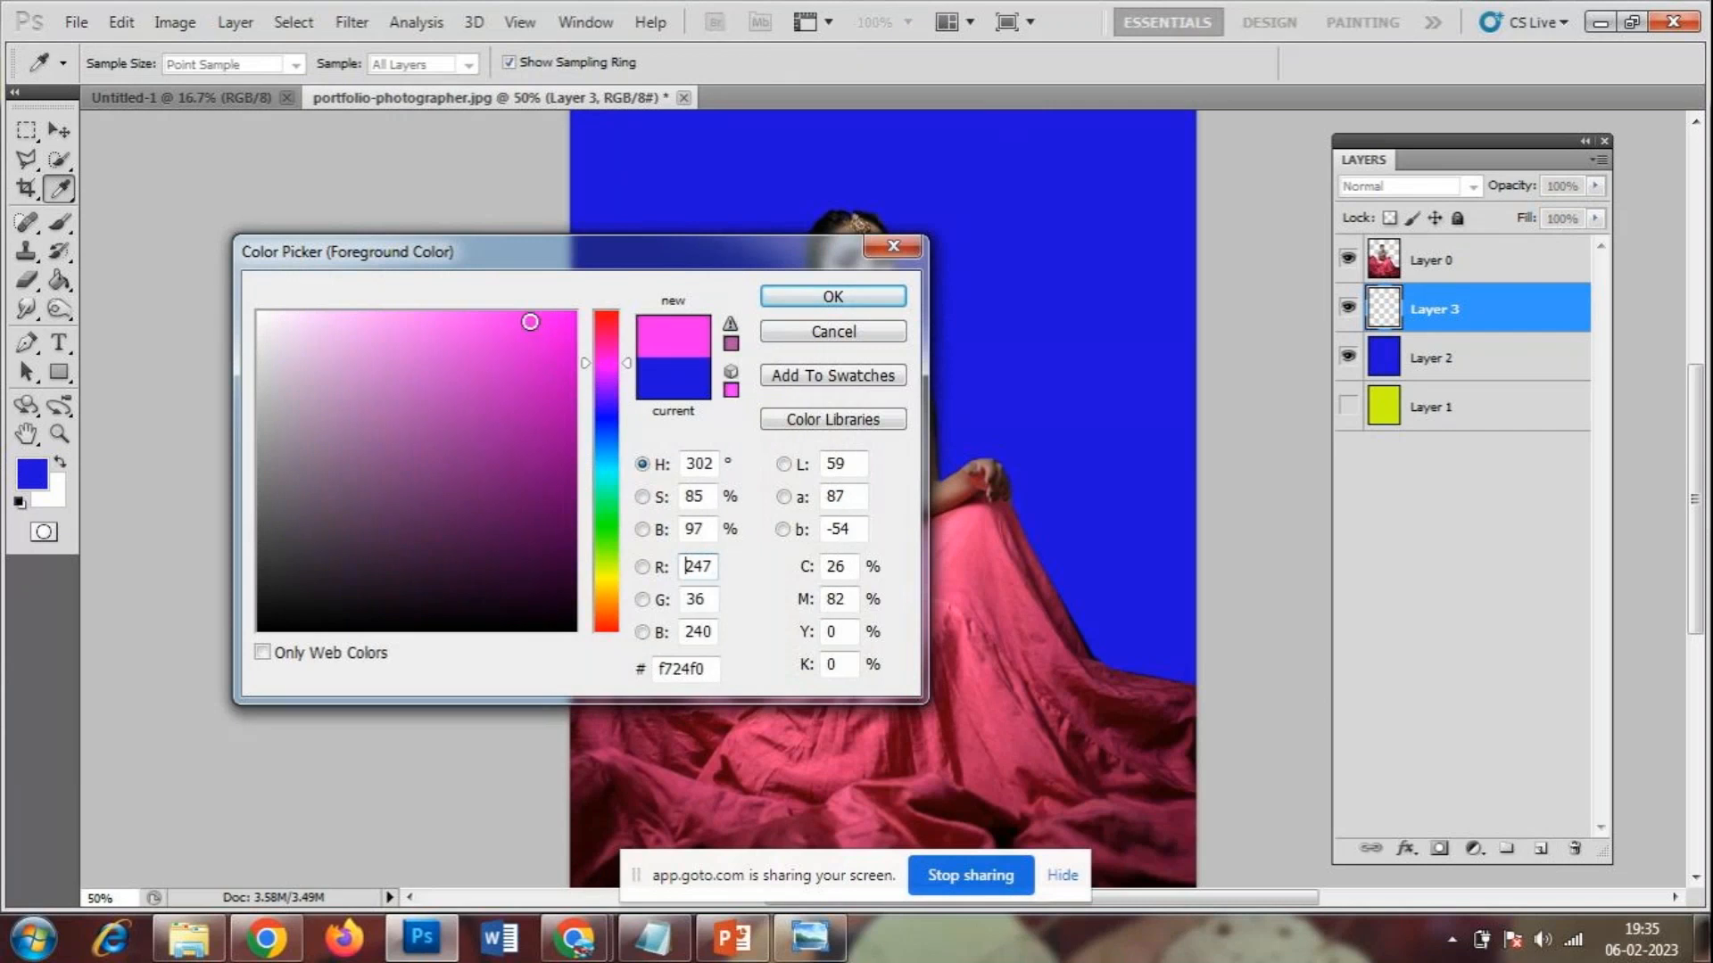
pyautogui.click(832, 296)
pyautogui.press('g')
pyautogui.click(1020, 339)
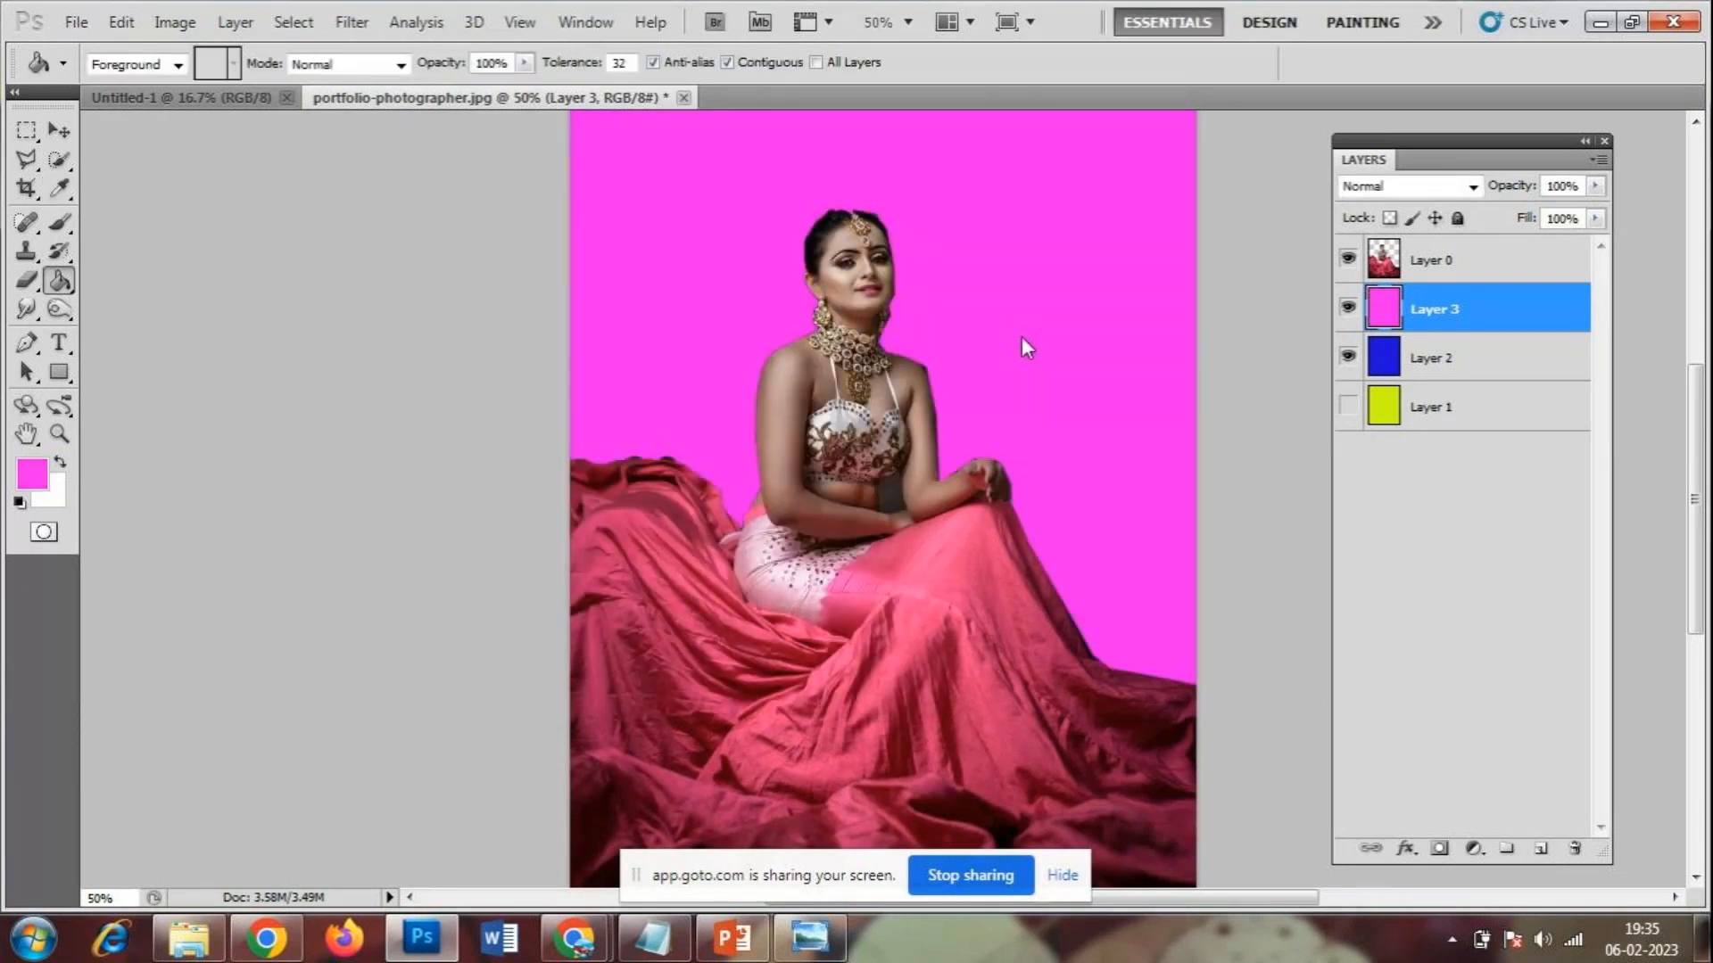
# - Hide the pink and blue layers and place the image 51aumng4OiL._SY355_ behind the woman
pyautogui.click(1347, 312)
pyautogui.click(1347, 357)
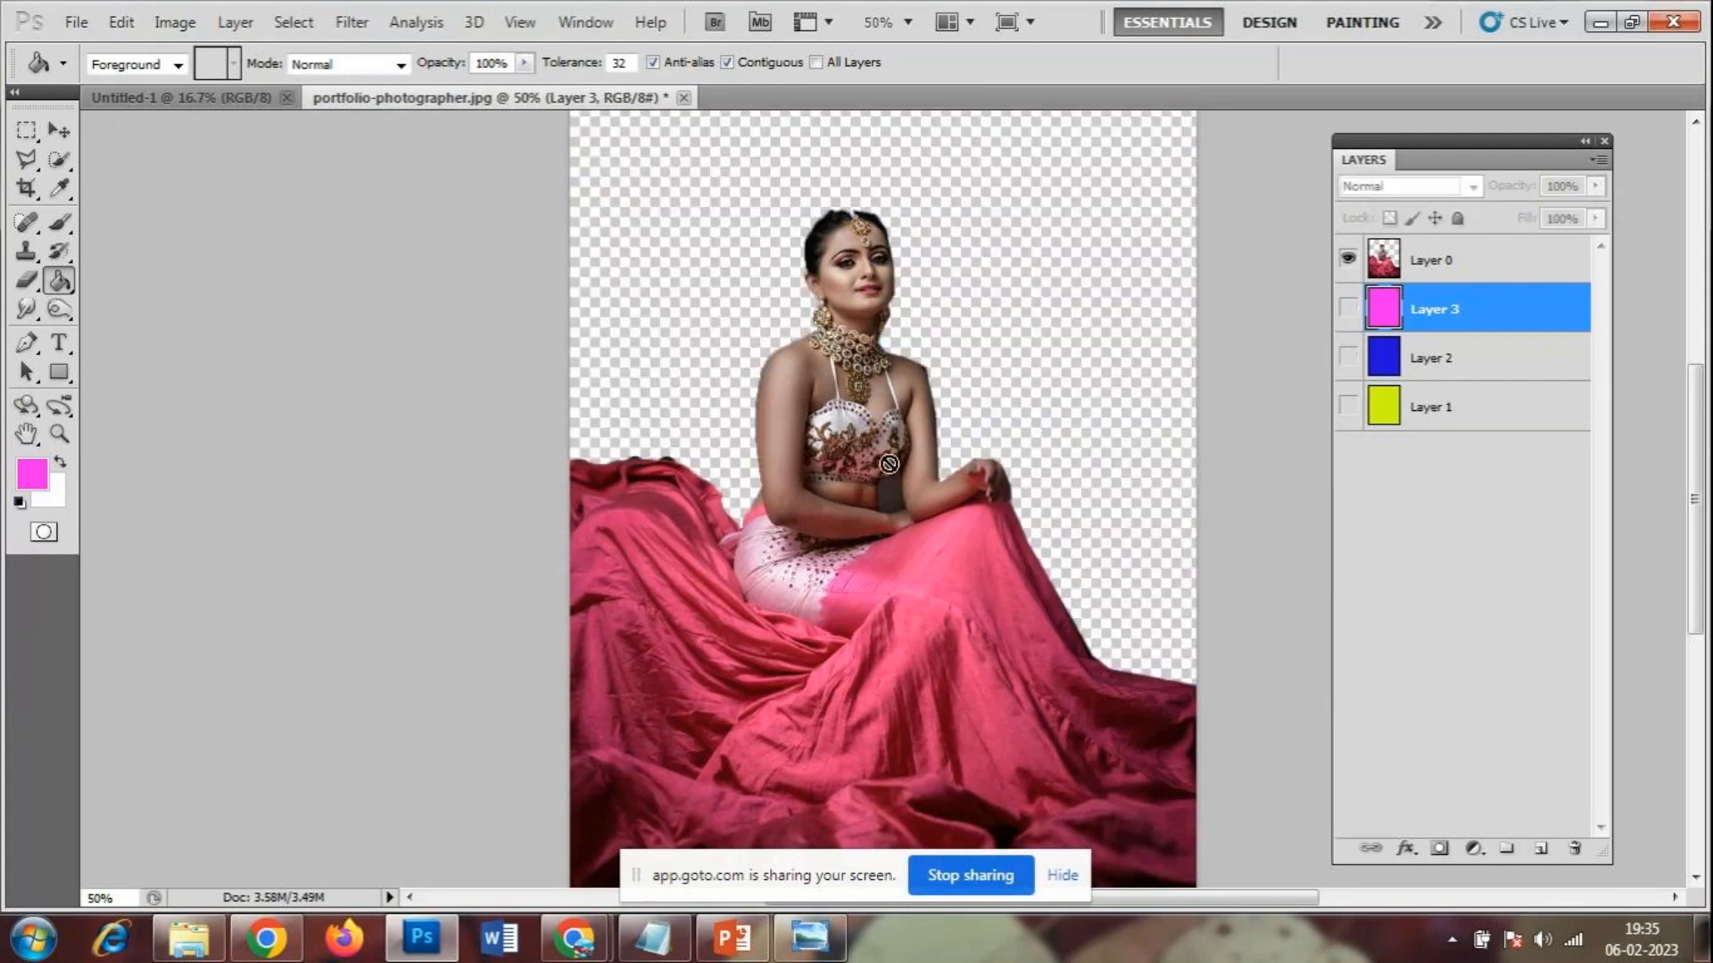
pyautogui.click(89, 25)
pyautogui.click(113, 516)
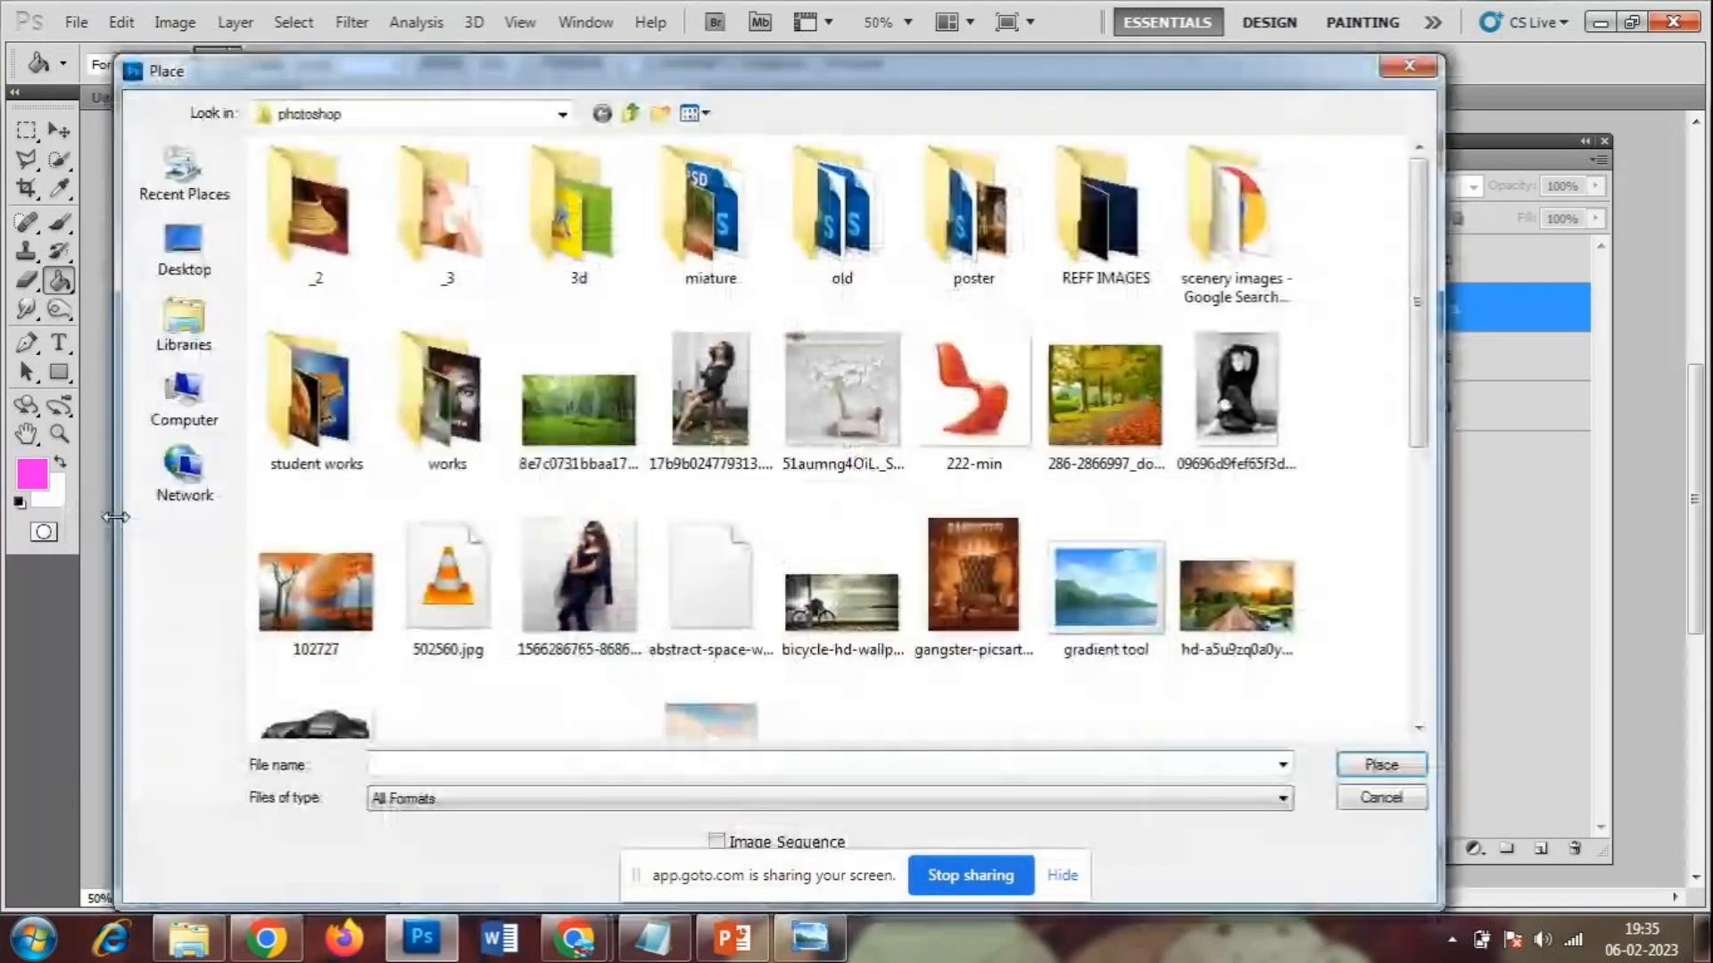
pyautogui.click(807, 459)
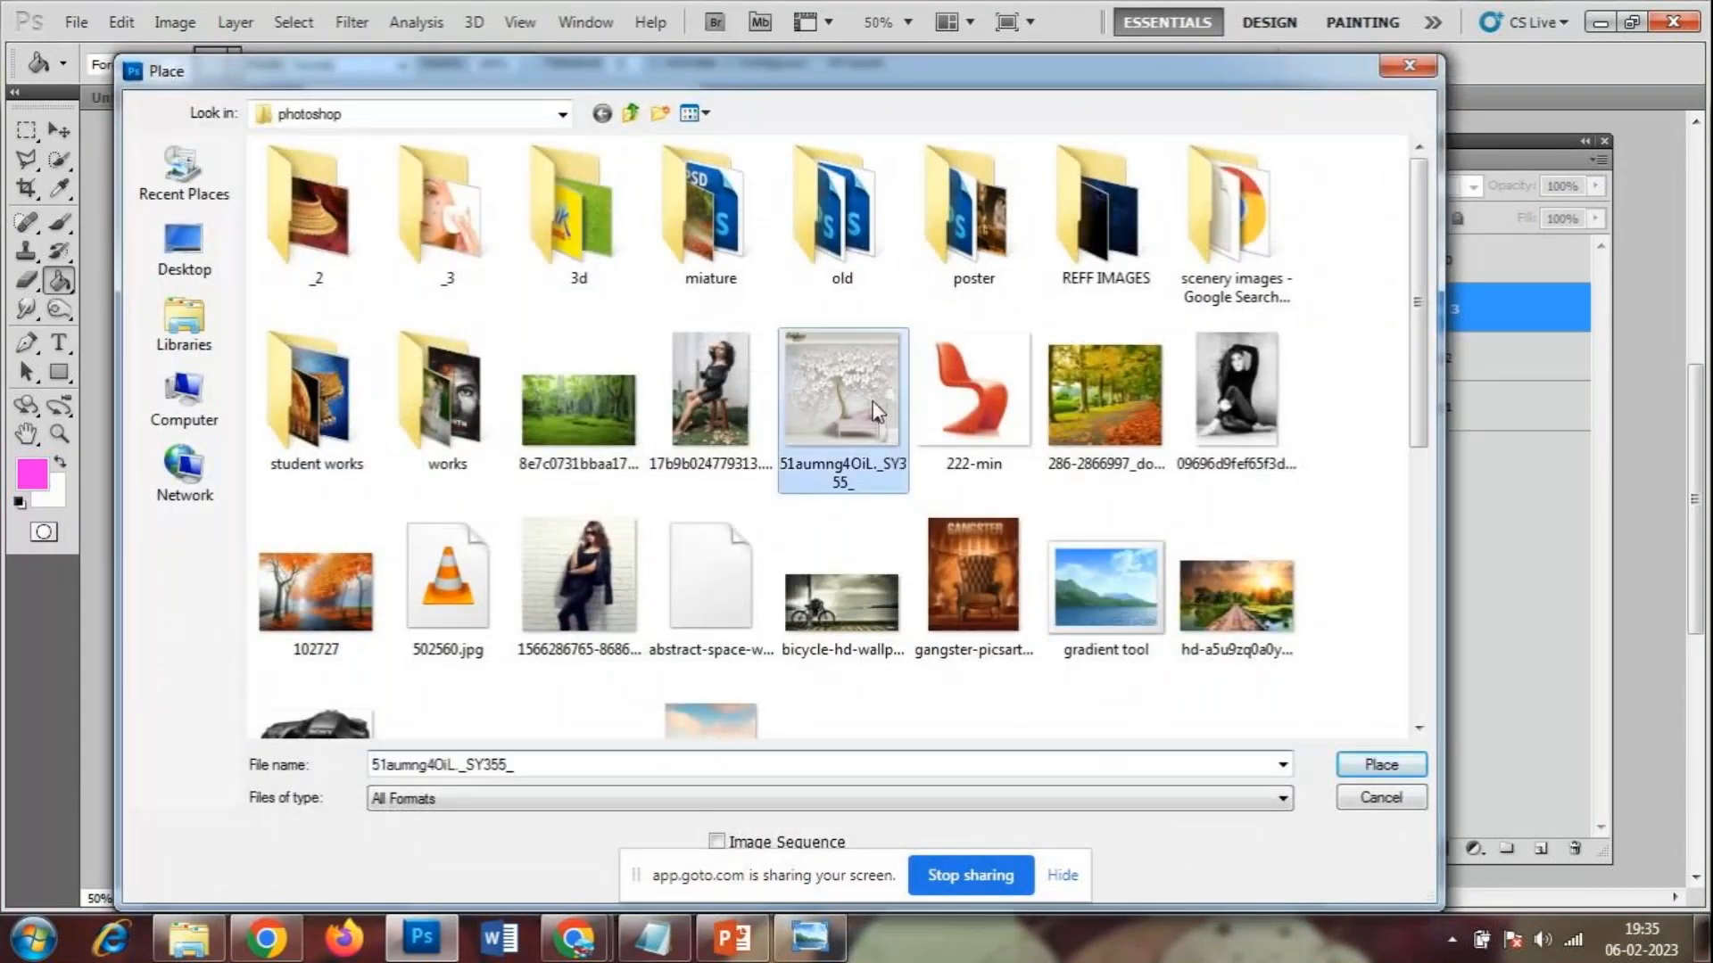
pyautogui.click(1374, 767)
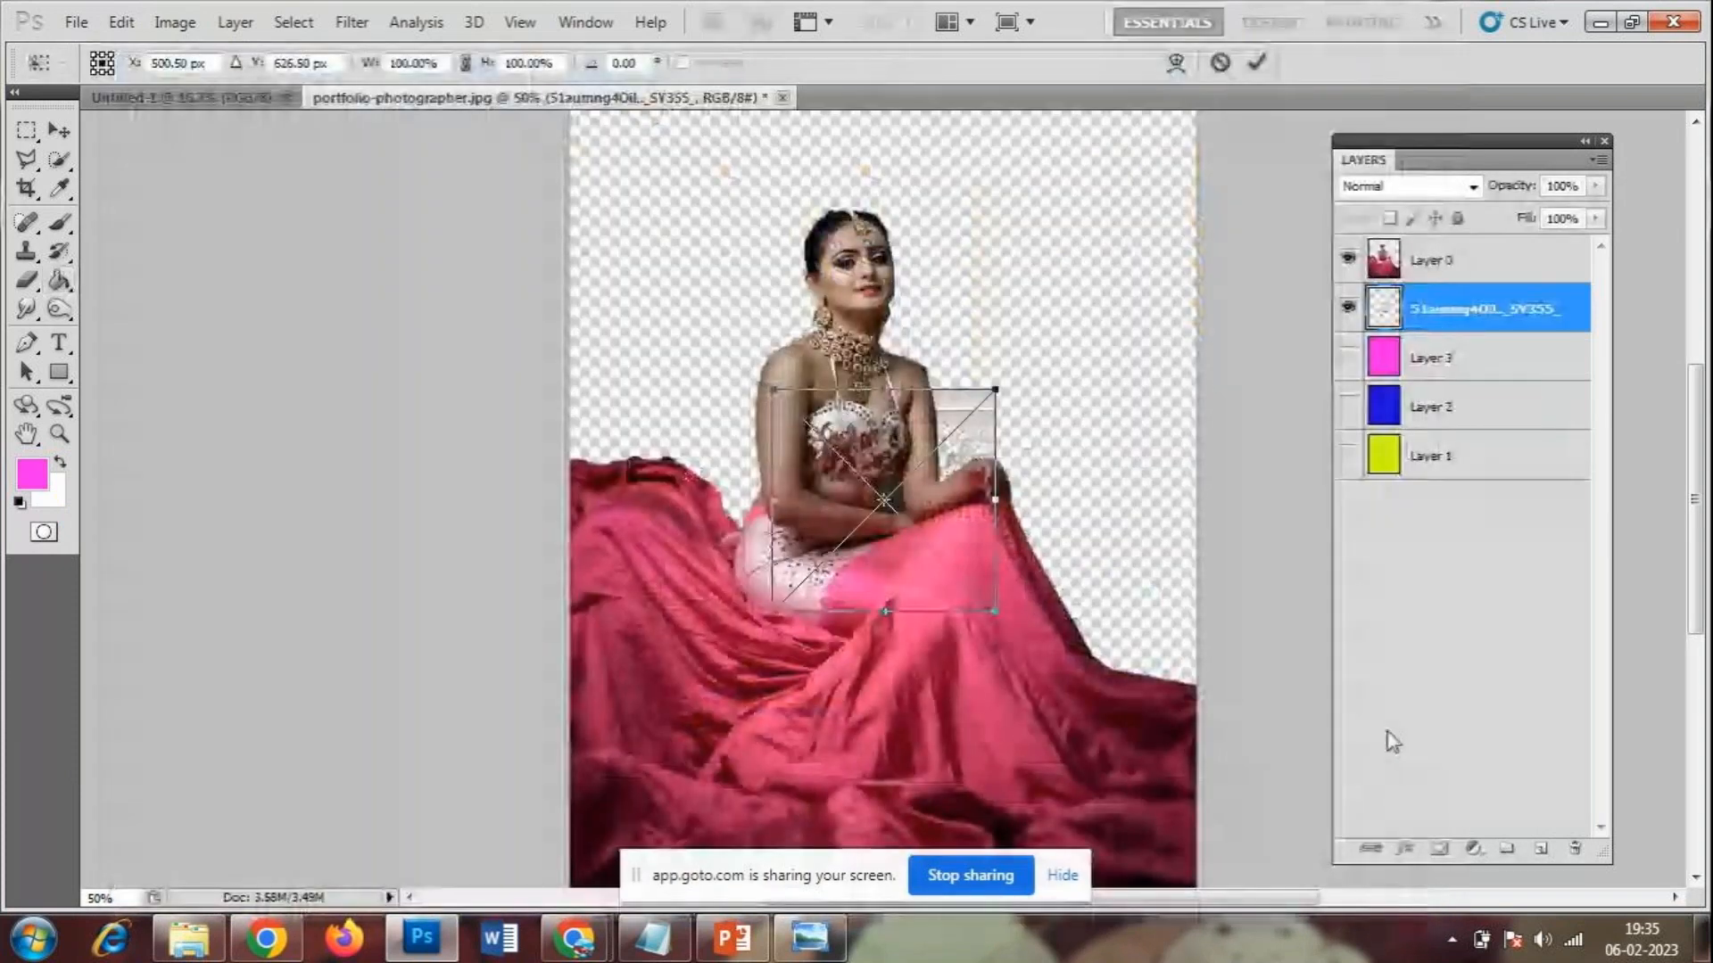
# - Scale the placed image to about 296% width and 299% height so it covers the transparent background, and commit it
pyautogui.moveTo(993, 391); pyautogui.dragTo(1226, 119)
pyautogui.moveTo(772, 611); pyautogui.dragTo(578, 661)
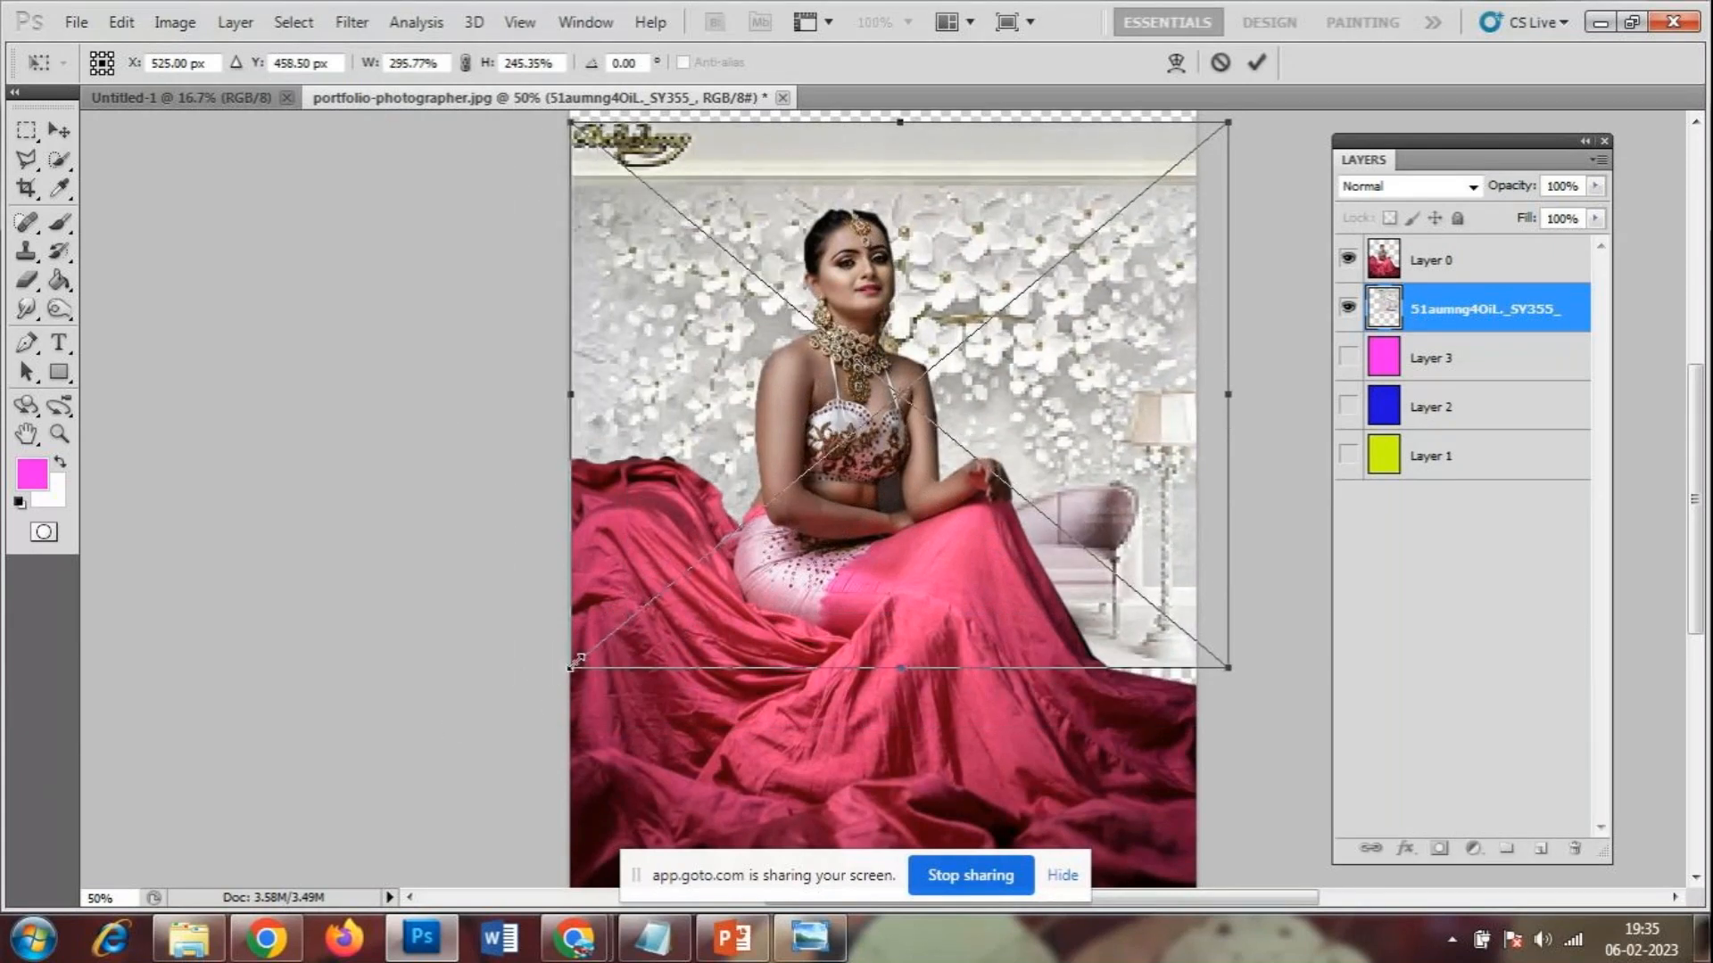
pyautogui.moveTo(897, 121); pyautogui.dragTo(904, 159)
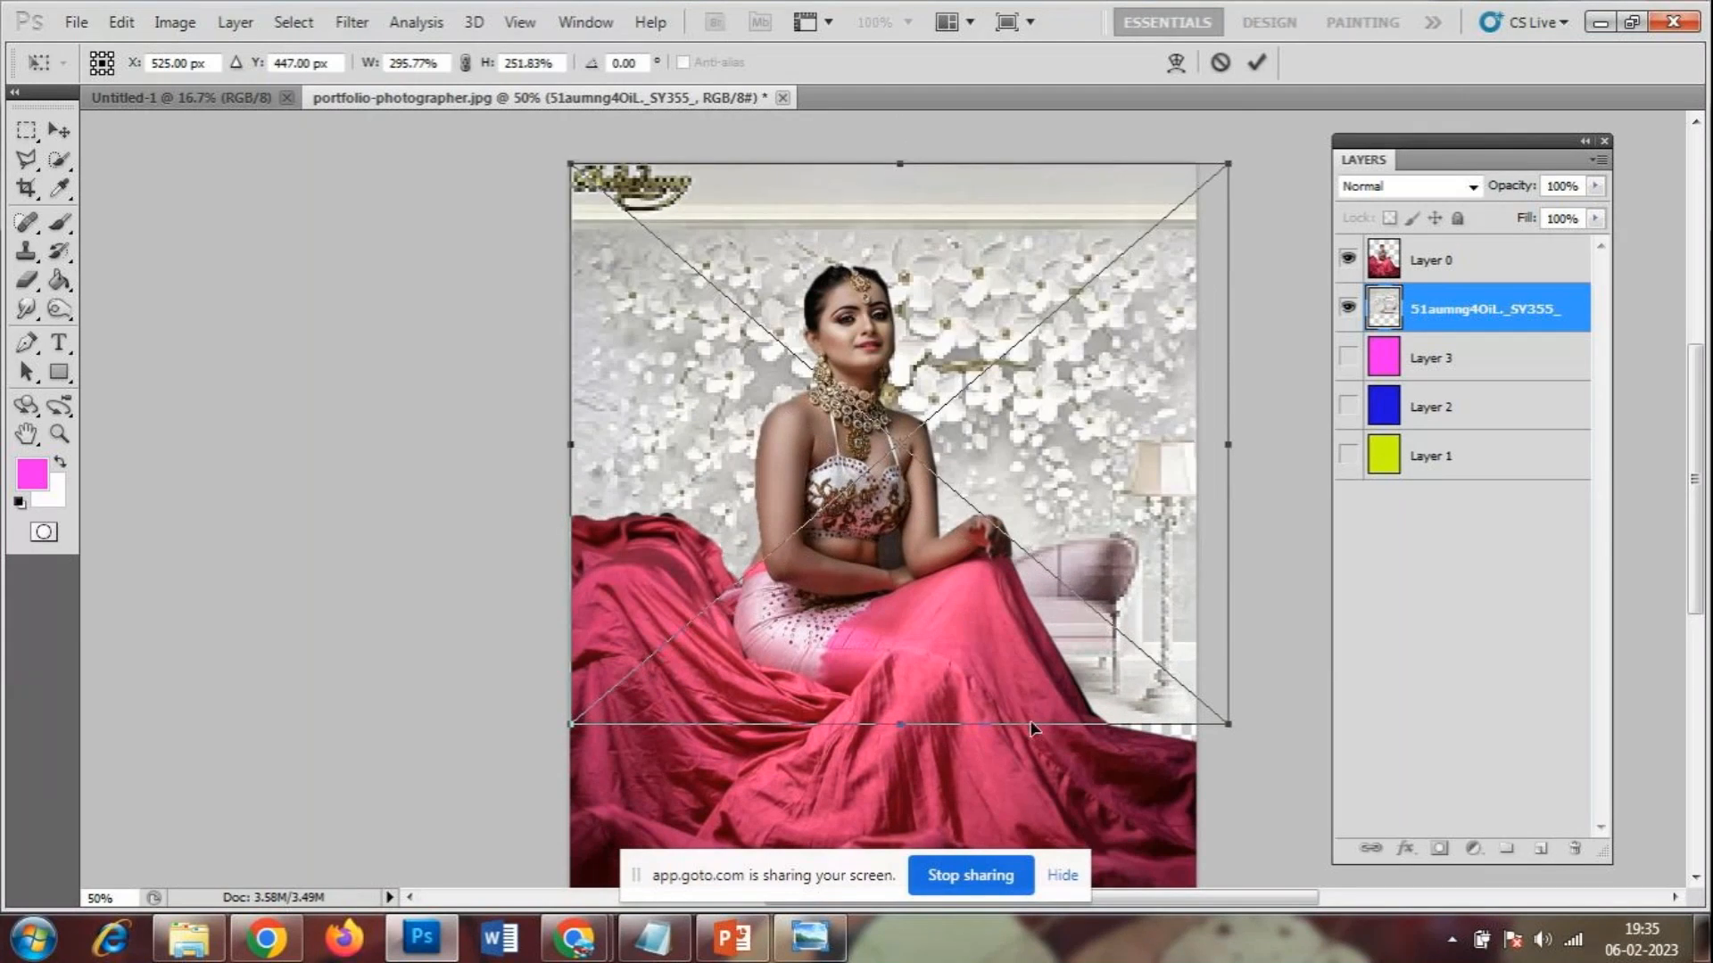
pyautogui.moveTo(888, 723)
pyautogui.mouseDown()
pyautogui.moveTo(899, 914)
pyautogui.moveTo(901, 761)
pyautogui.mouseUp()
pyautogui.press('Return')
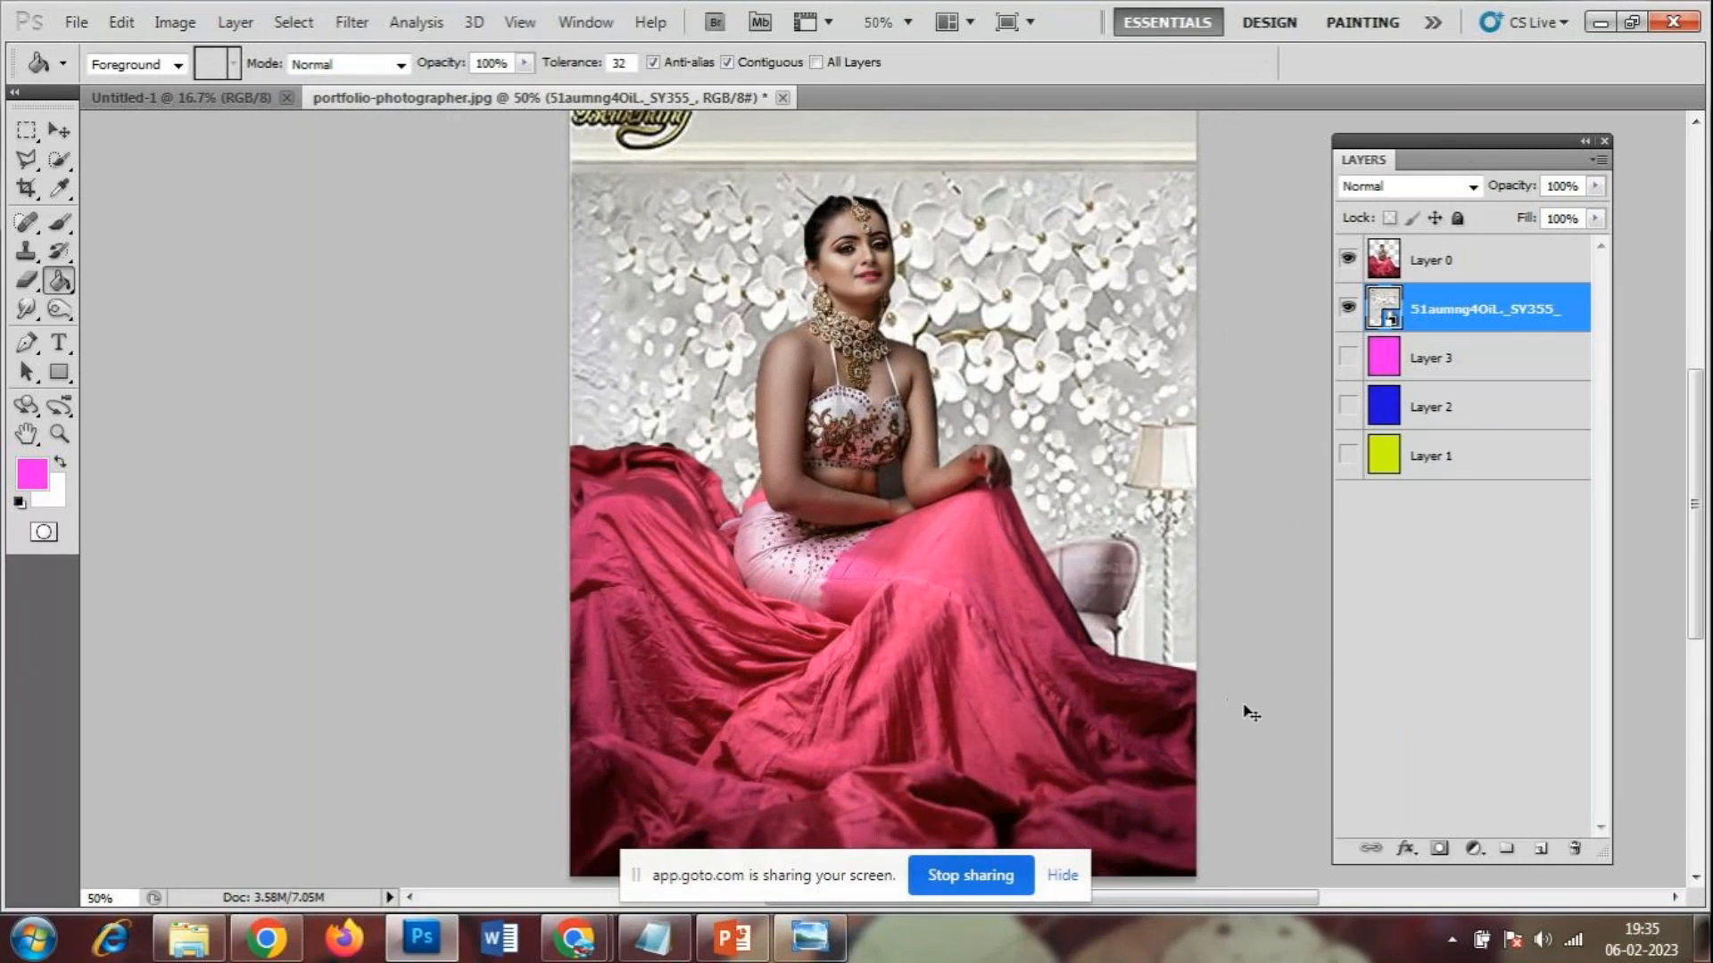
# - Stretch the placed background image to about 363% height and widen it past the canvas, commit it, and hide its layer
pyautogui.hotkey('ctrl', 't')
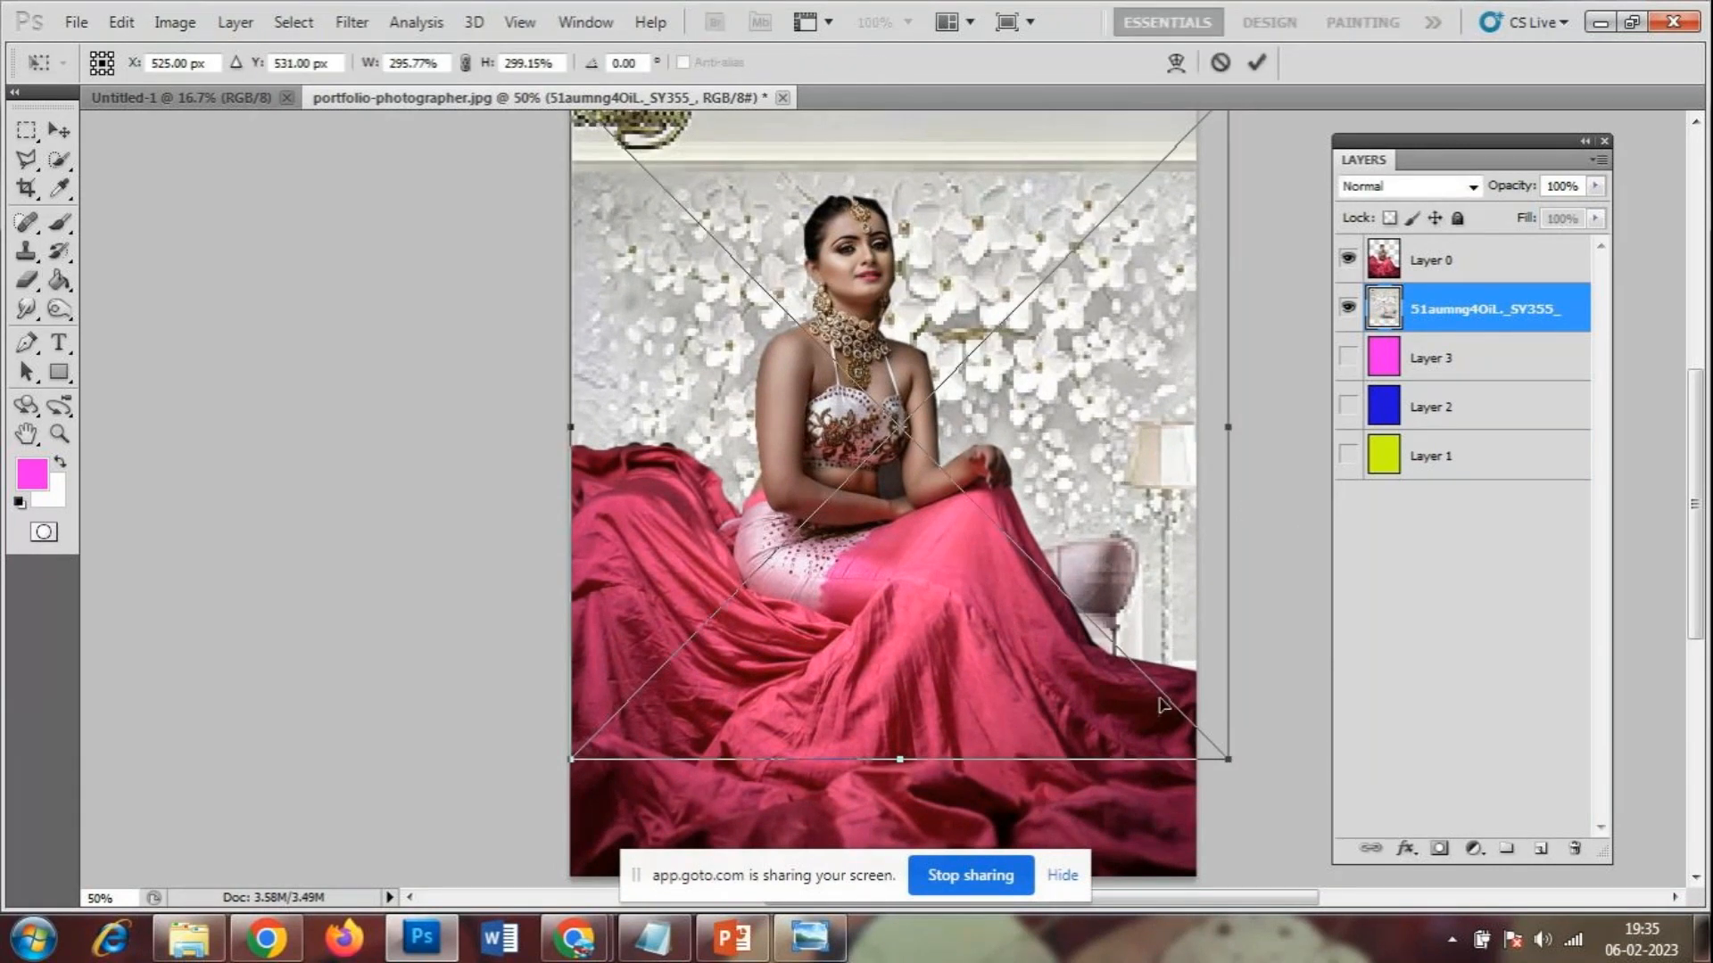
pyautogui.moveTo(895, 756); pyautogui.dragTo(898, 888)
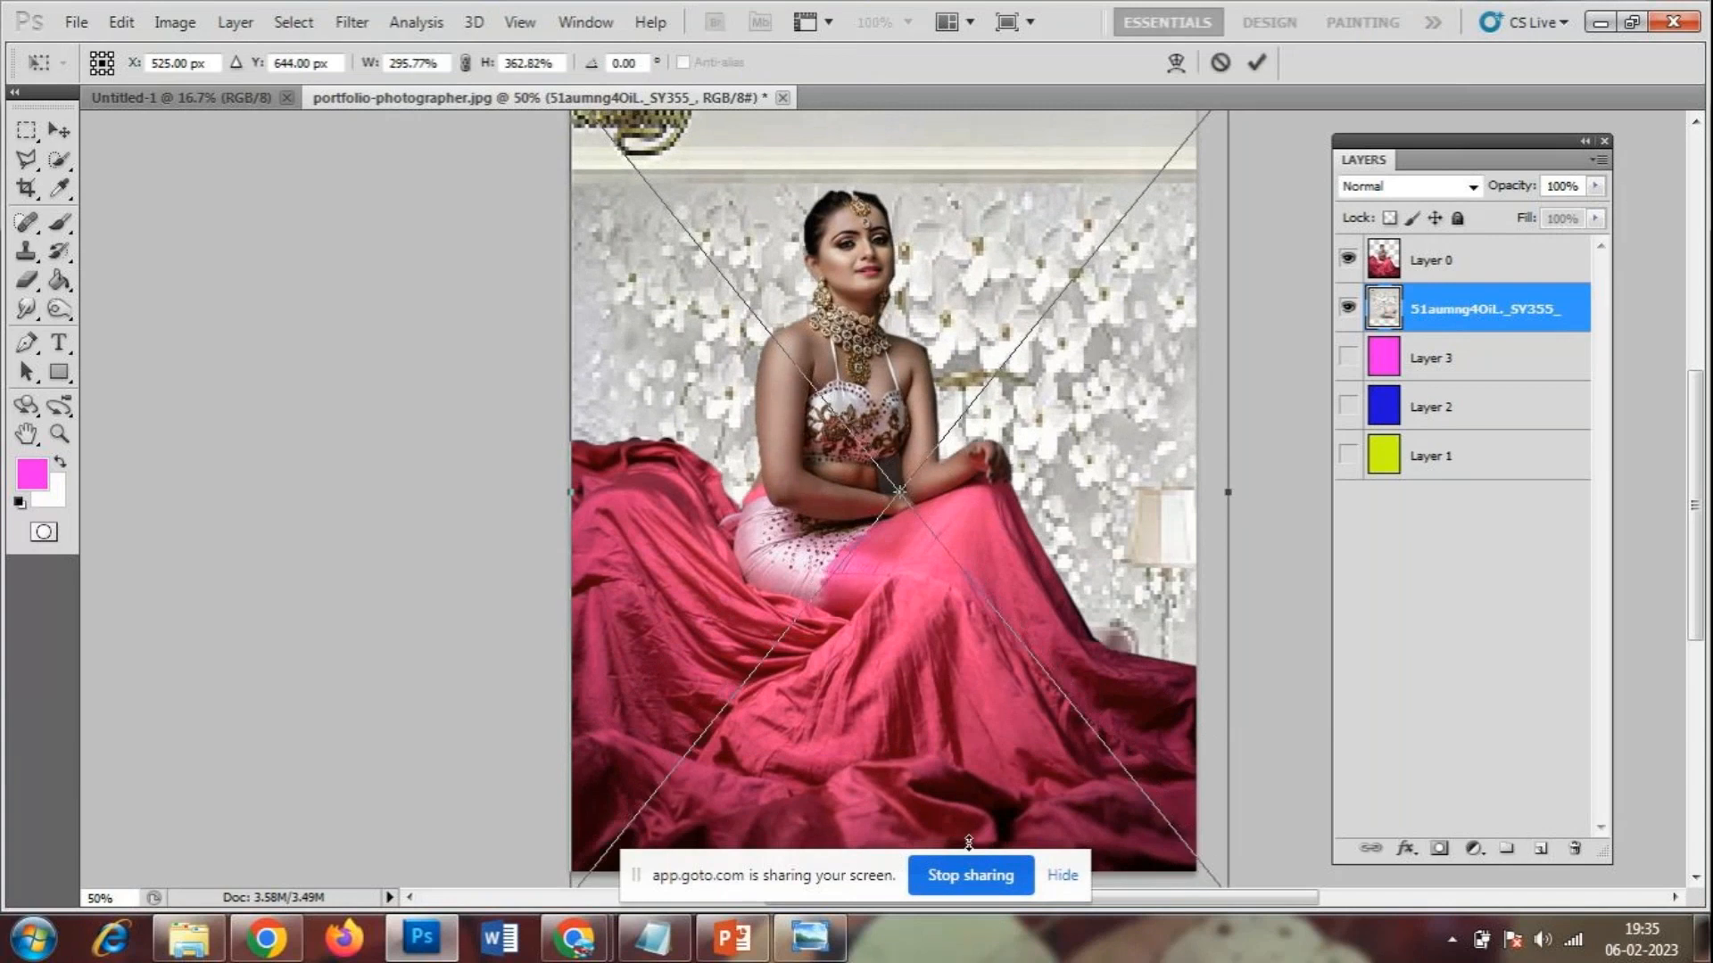
pyautogui.moveTo(1223, 492); pyautogui.dragTo(1315, 497)
pyautogui.press('Return')
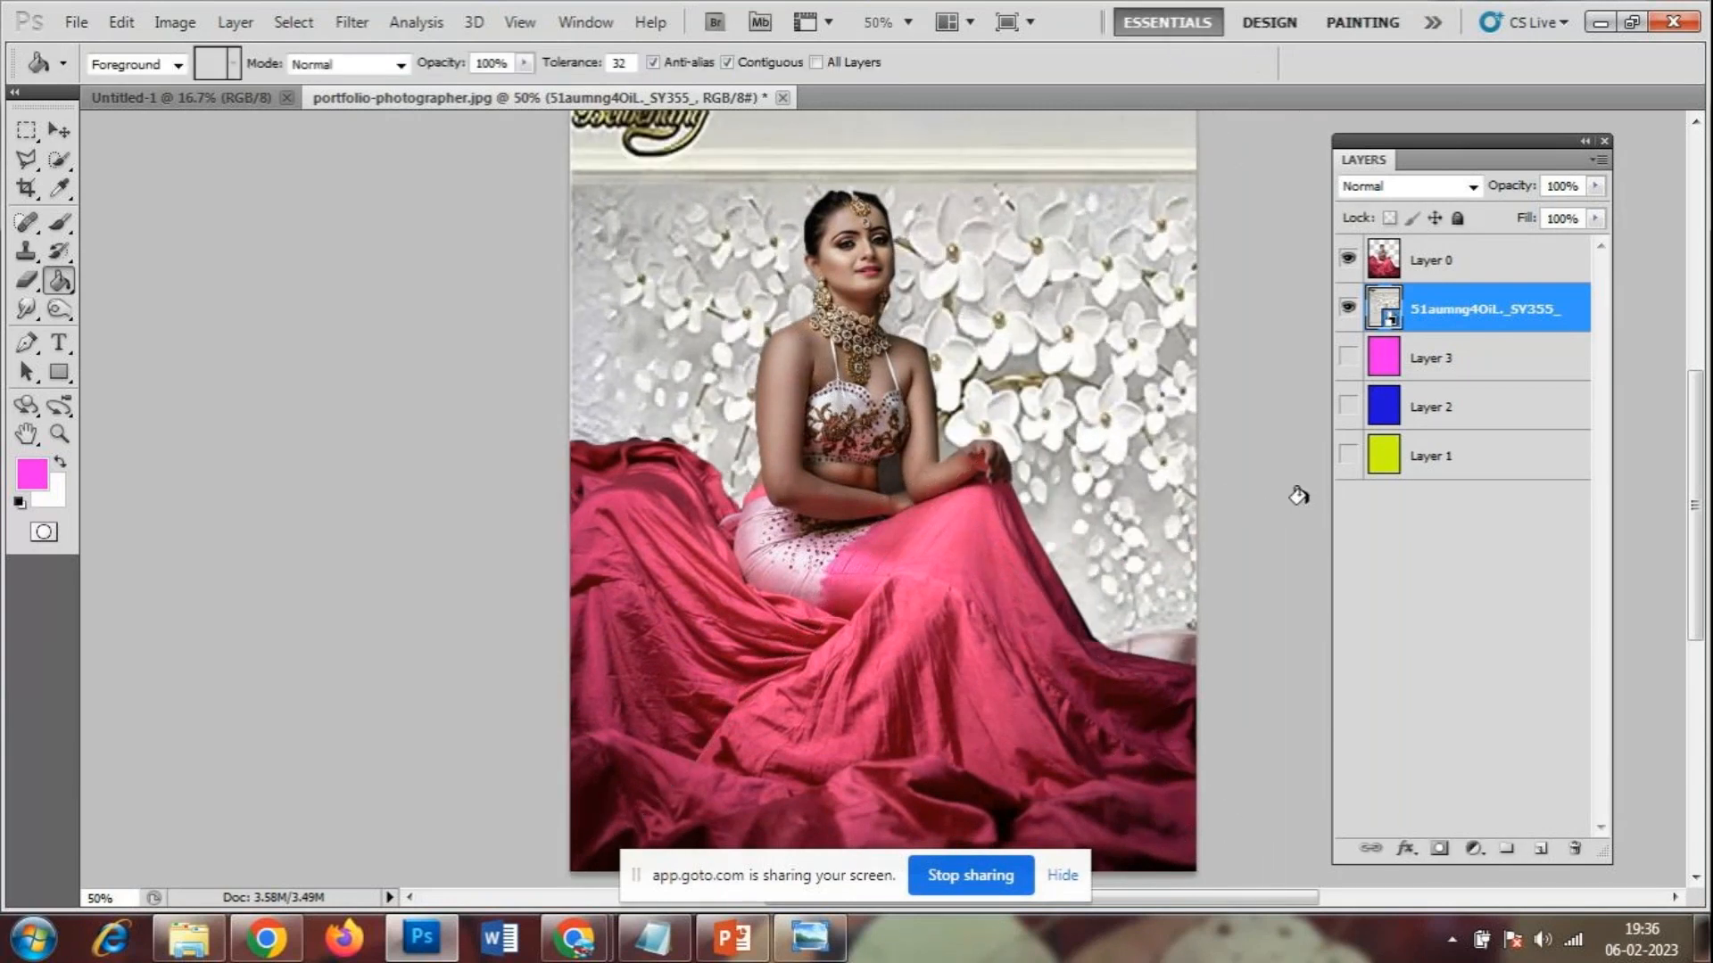
pyautogui.hotkey('ctrl', '-')
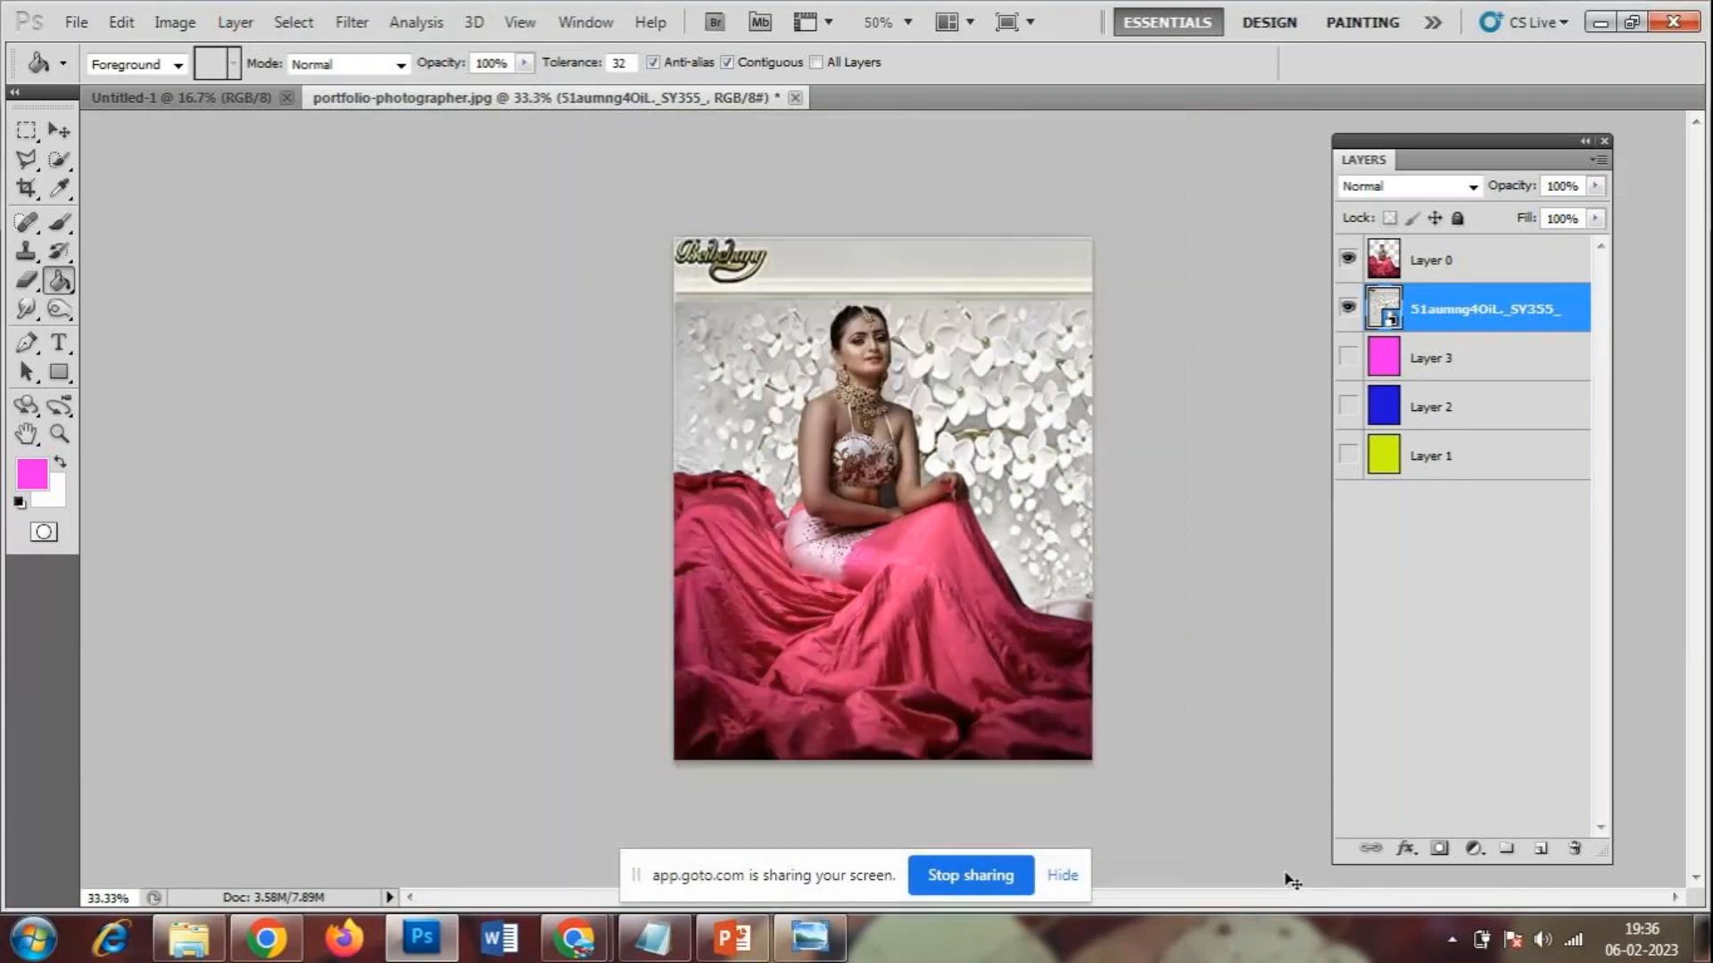
pyautogui.click(1348, 307)
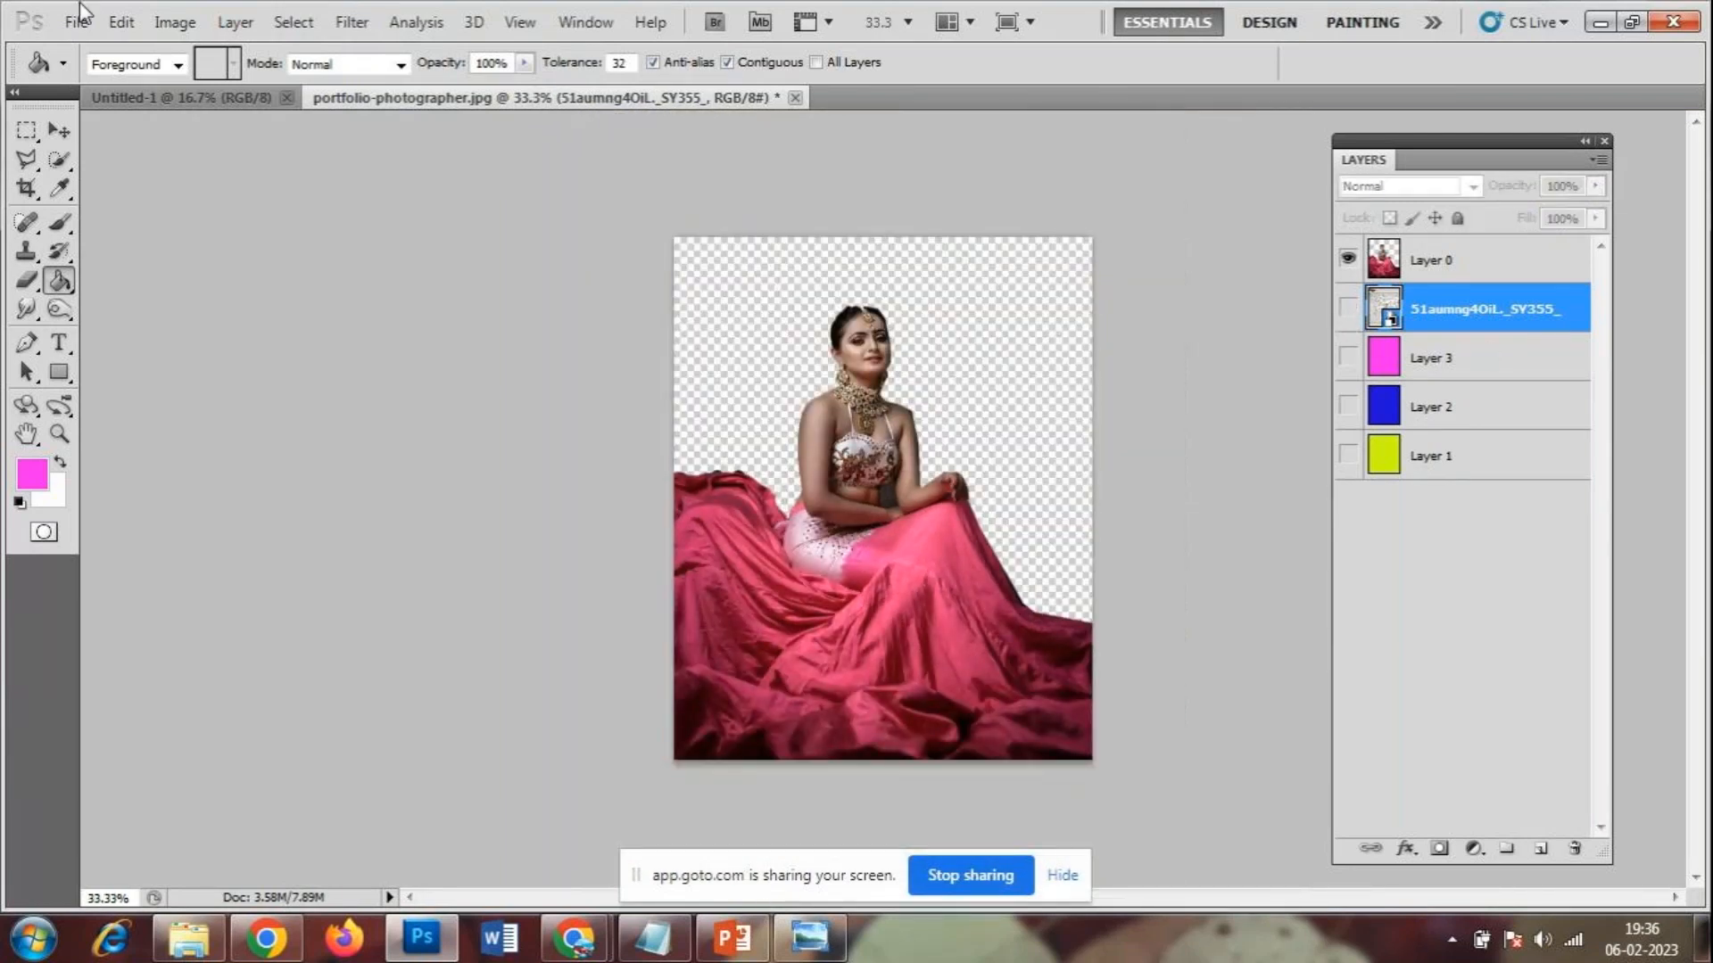
pyautogui.click(74, 22)
pyautogui.click(95, 506)
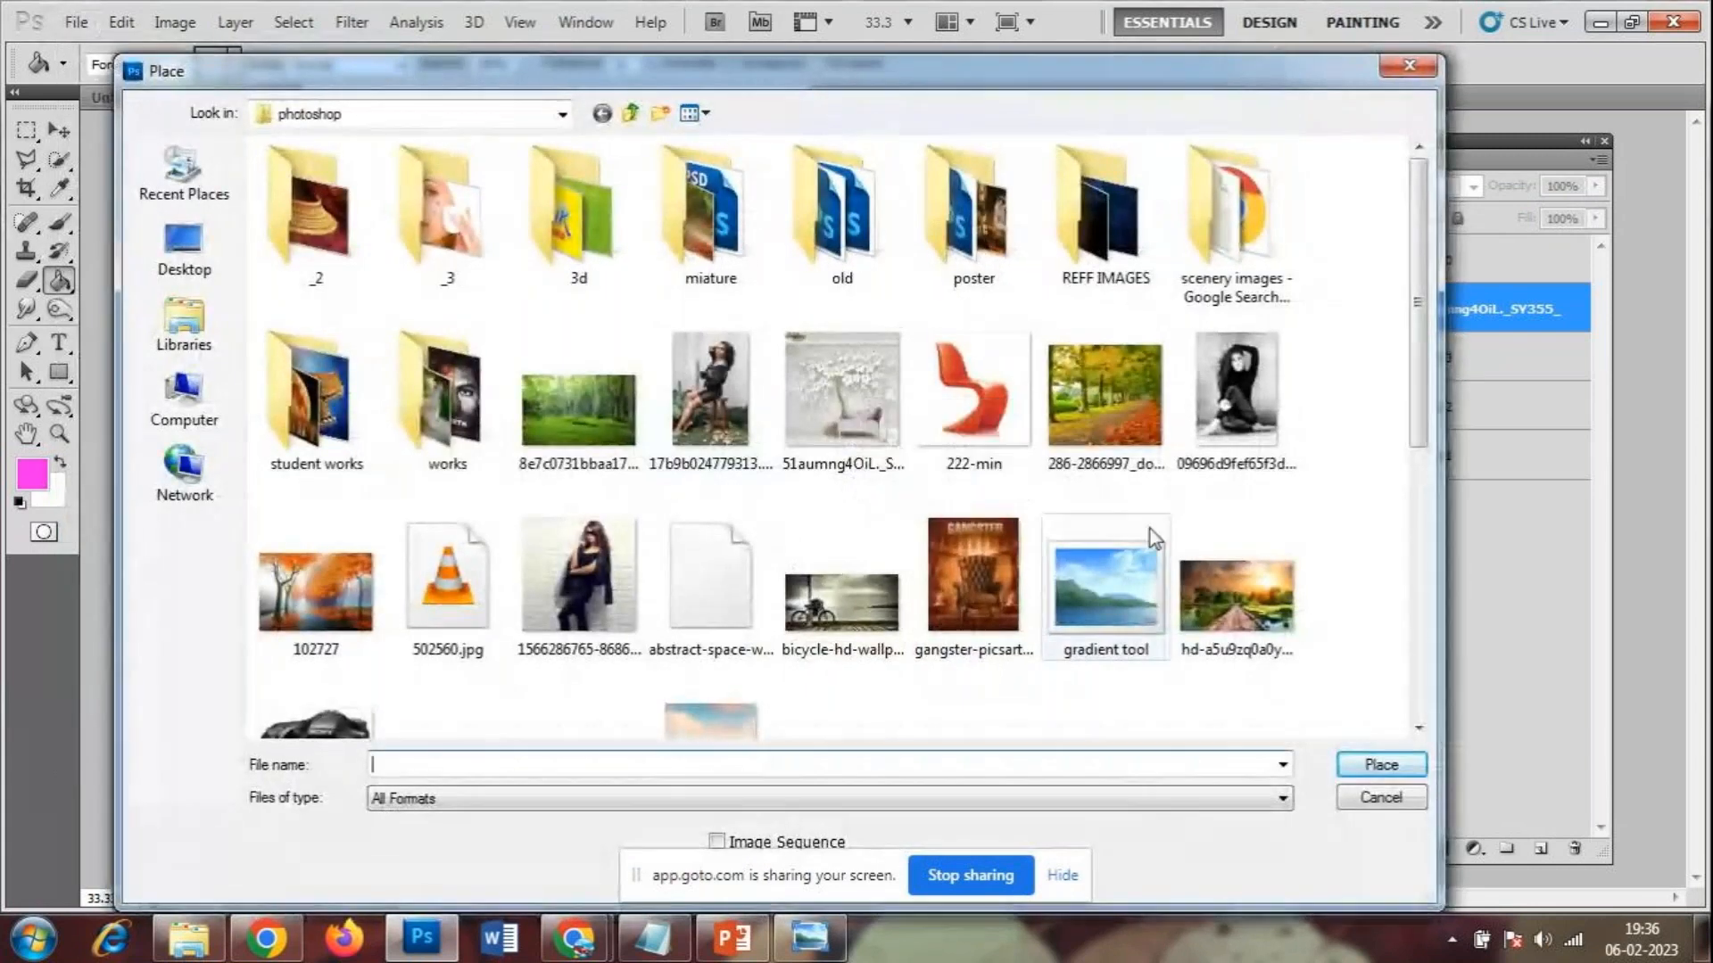
pyautogui.click(812, 535)
pyautogui.scroll(-3, 795, 541)
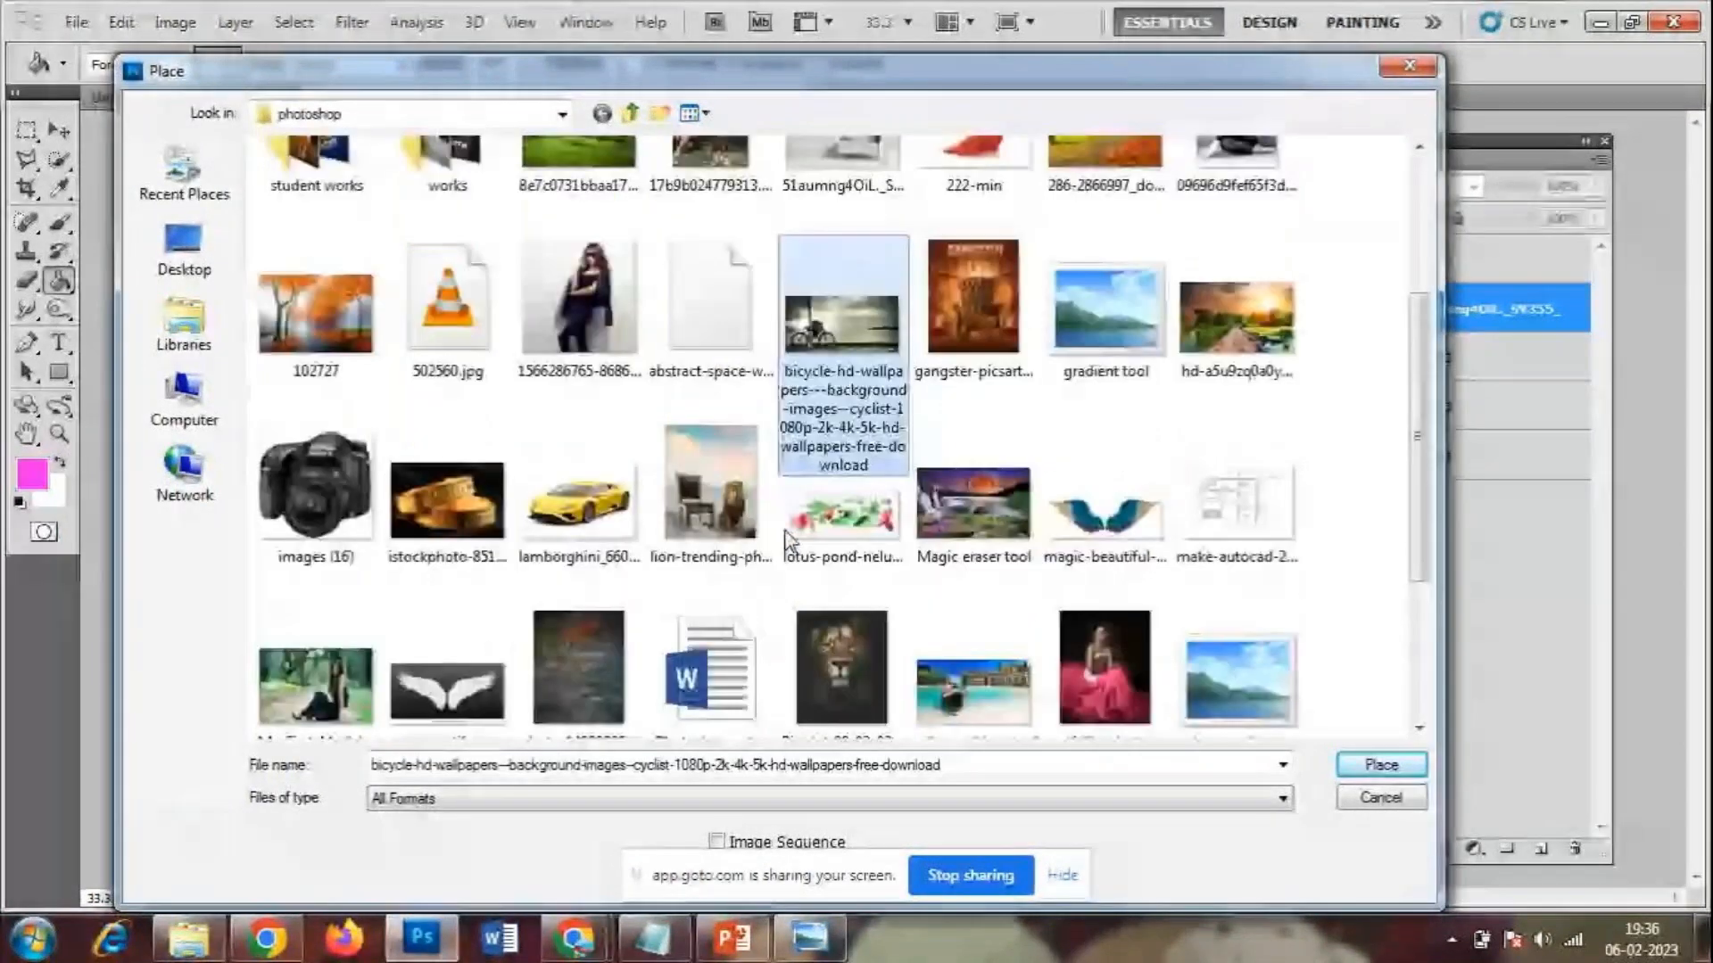
pyautogui.scroll(-2, 793, 535)
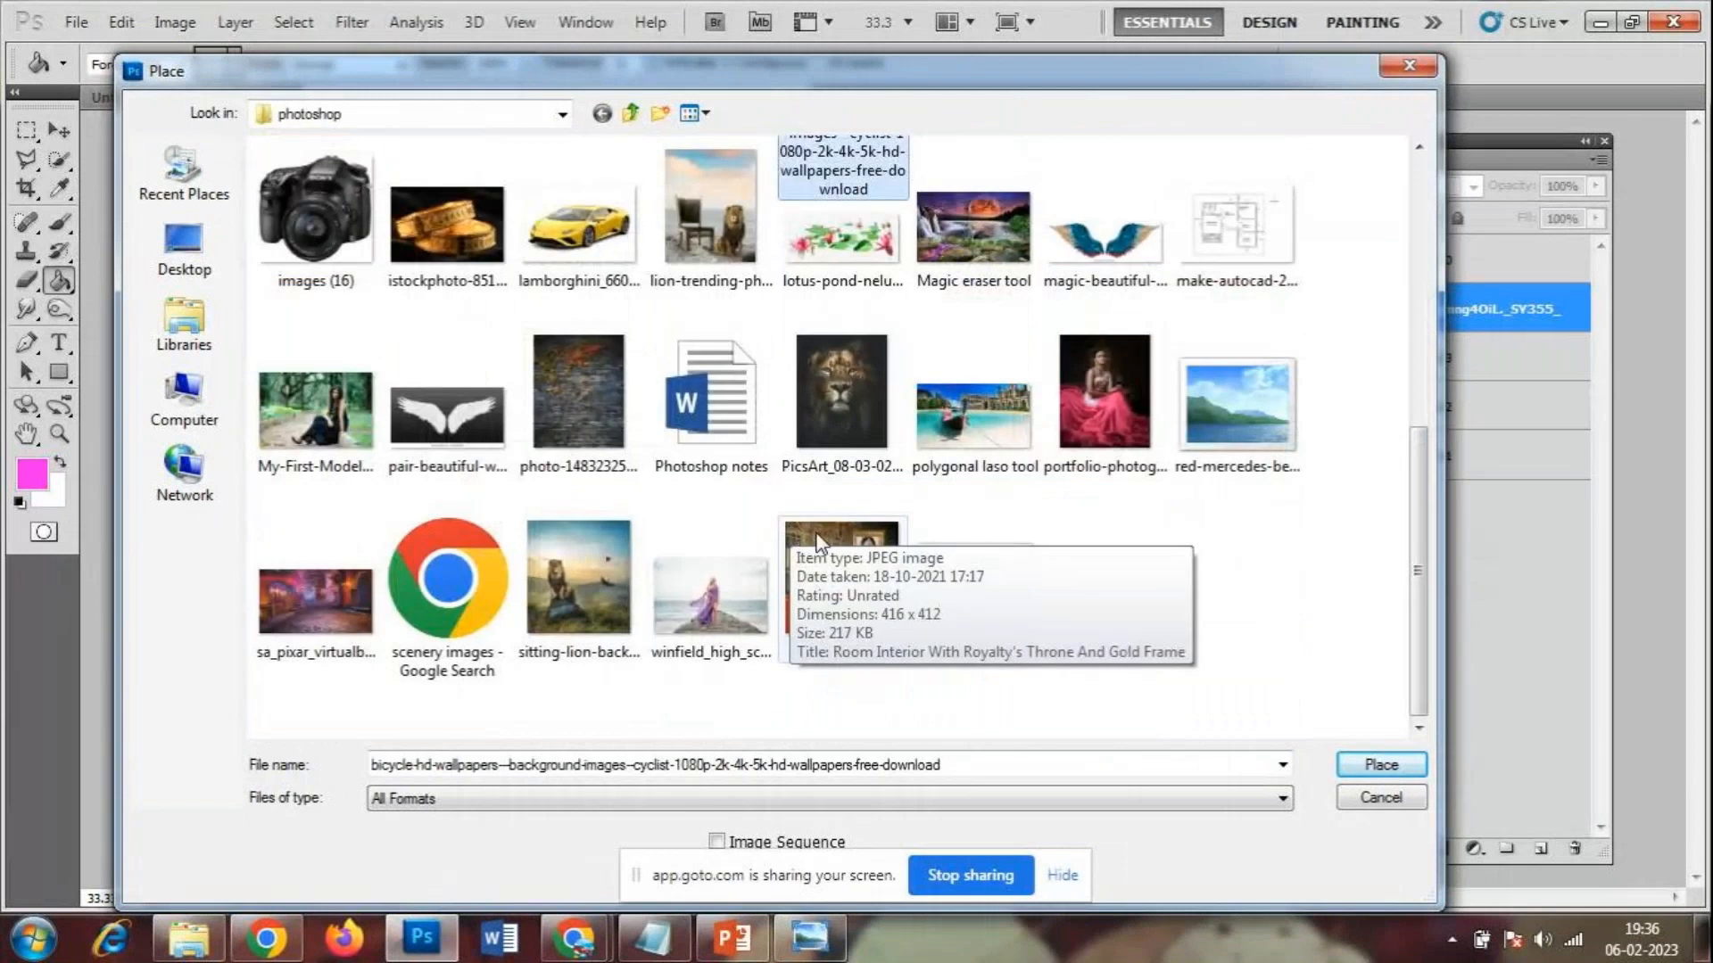
pyautogui.scroll(5, 794, 535)
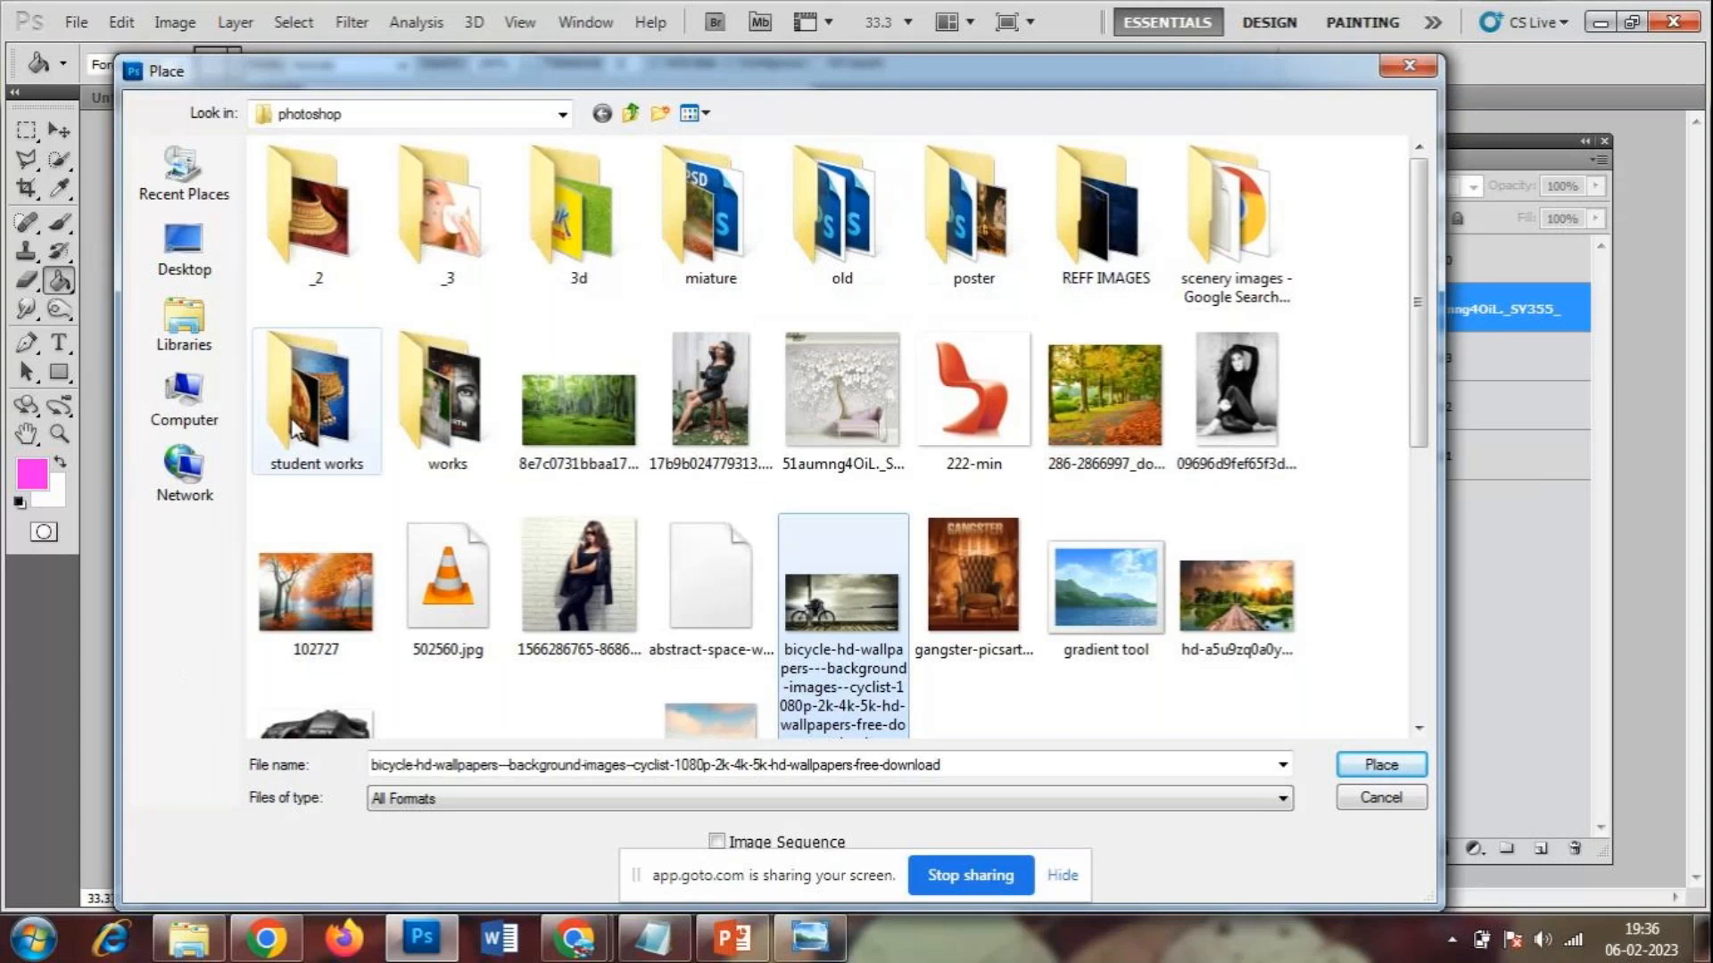
pyautogui.doubleClick(291, 420)
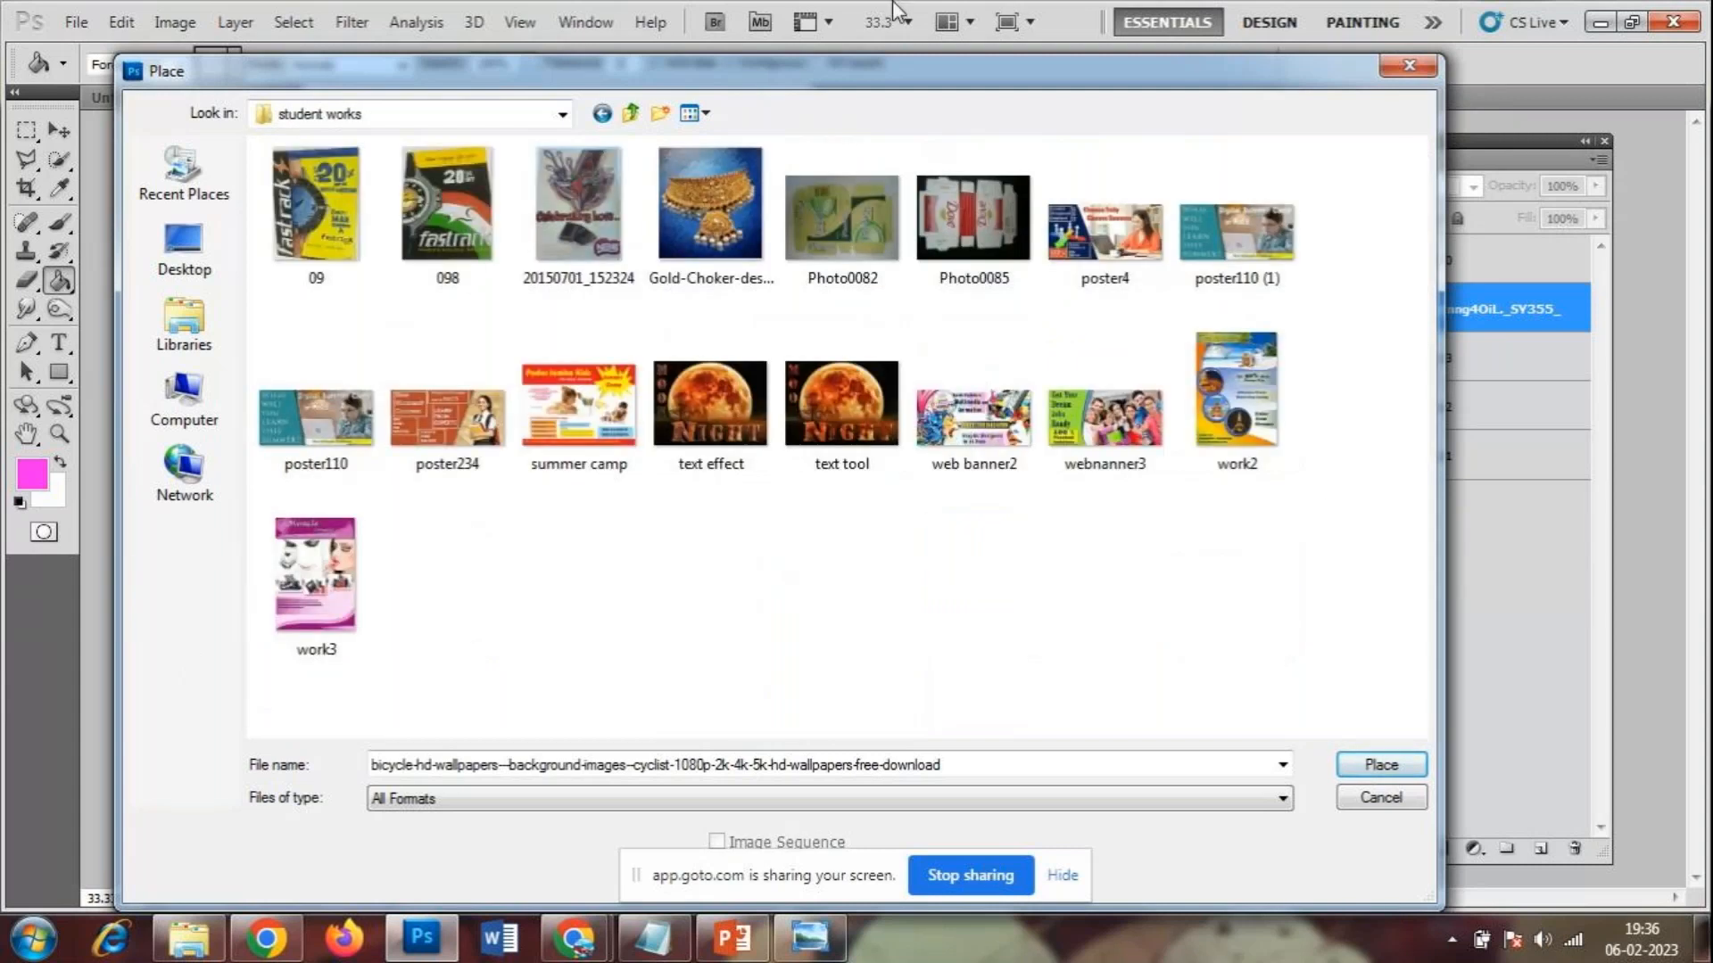
pyautogui.click(1408, 65)
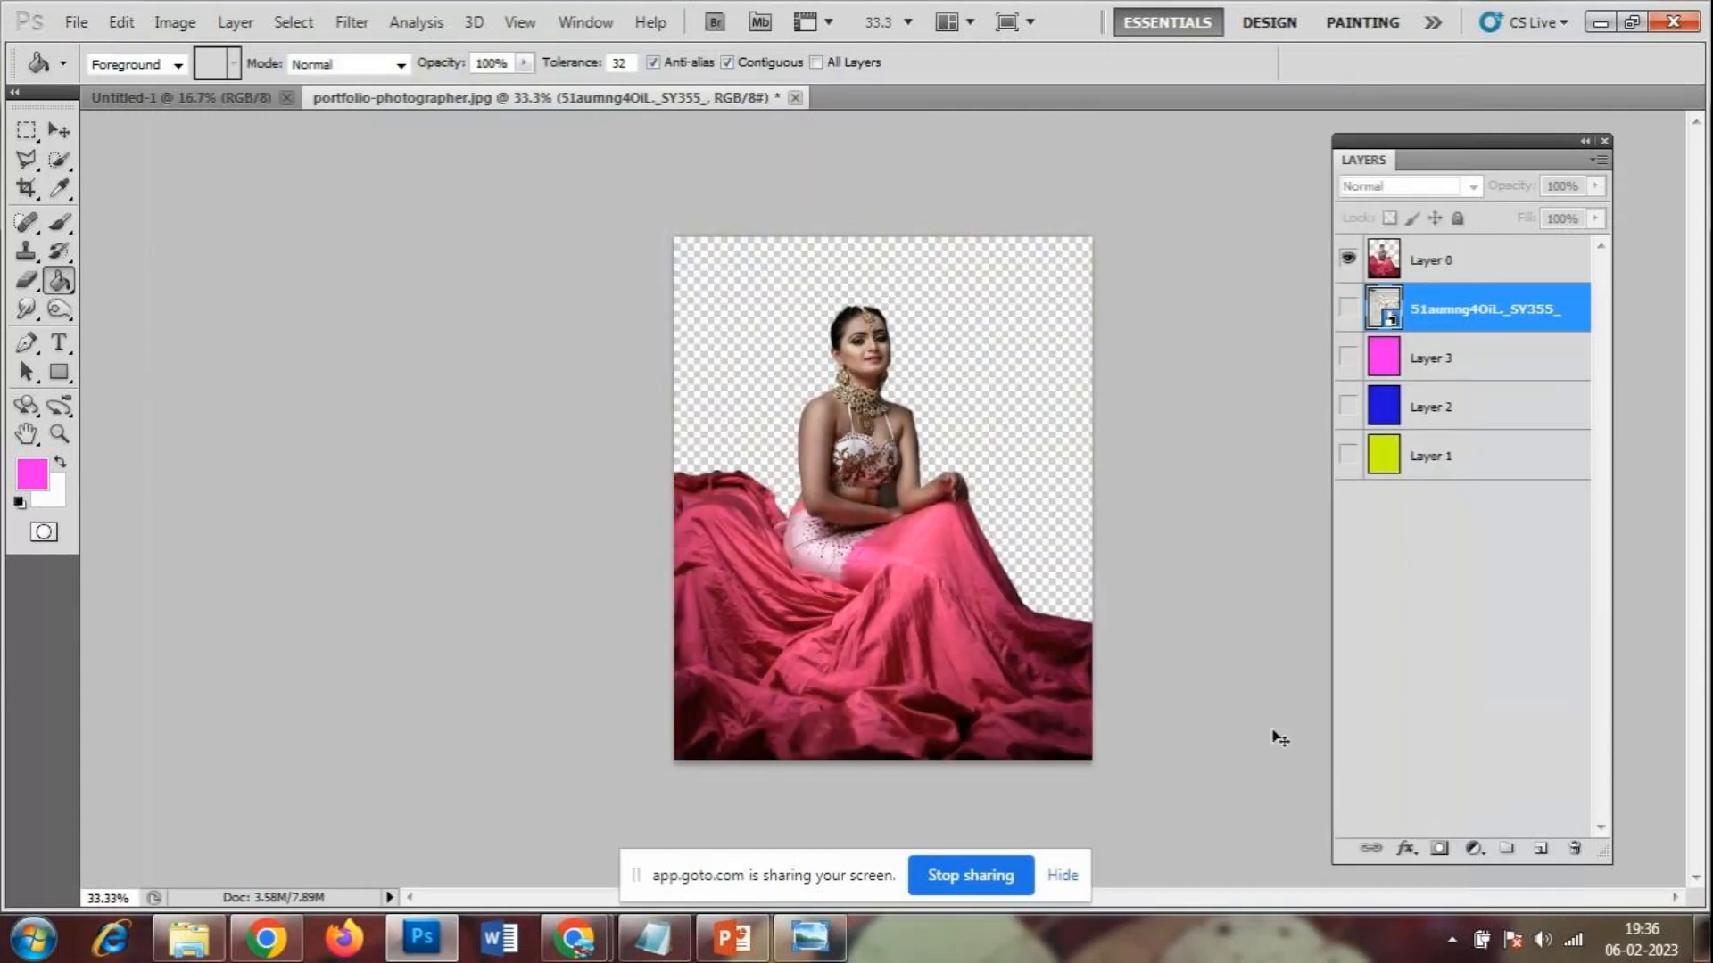
# - Activate the Gradient tool and add a new empty layer directly beneath the woman's layer
pyautogui.hotkey('ctrl', '+')
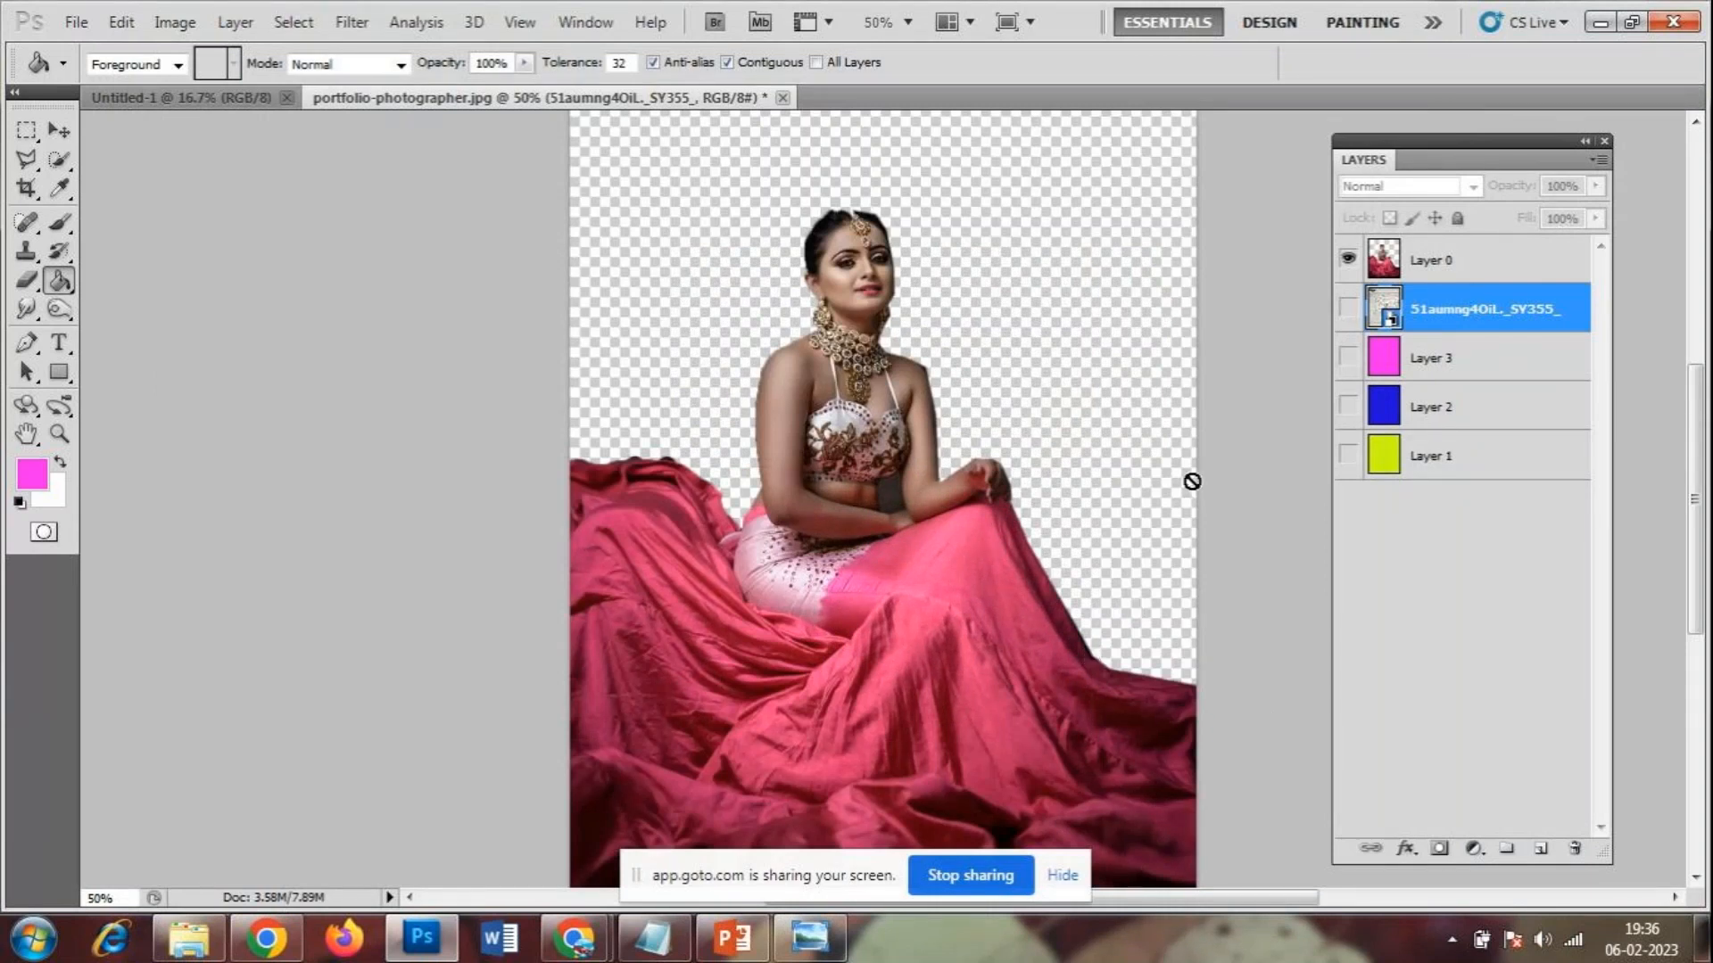
pyautogui.click(59, 282)
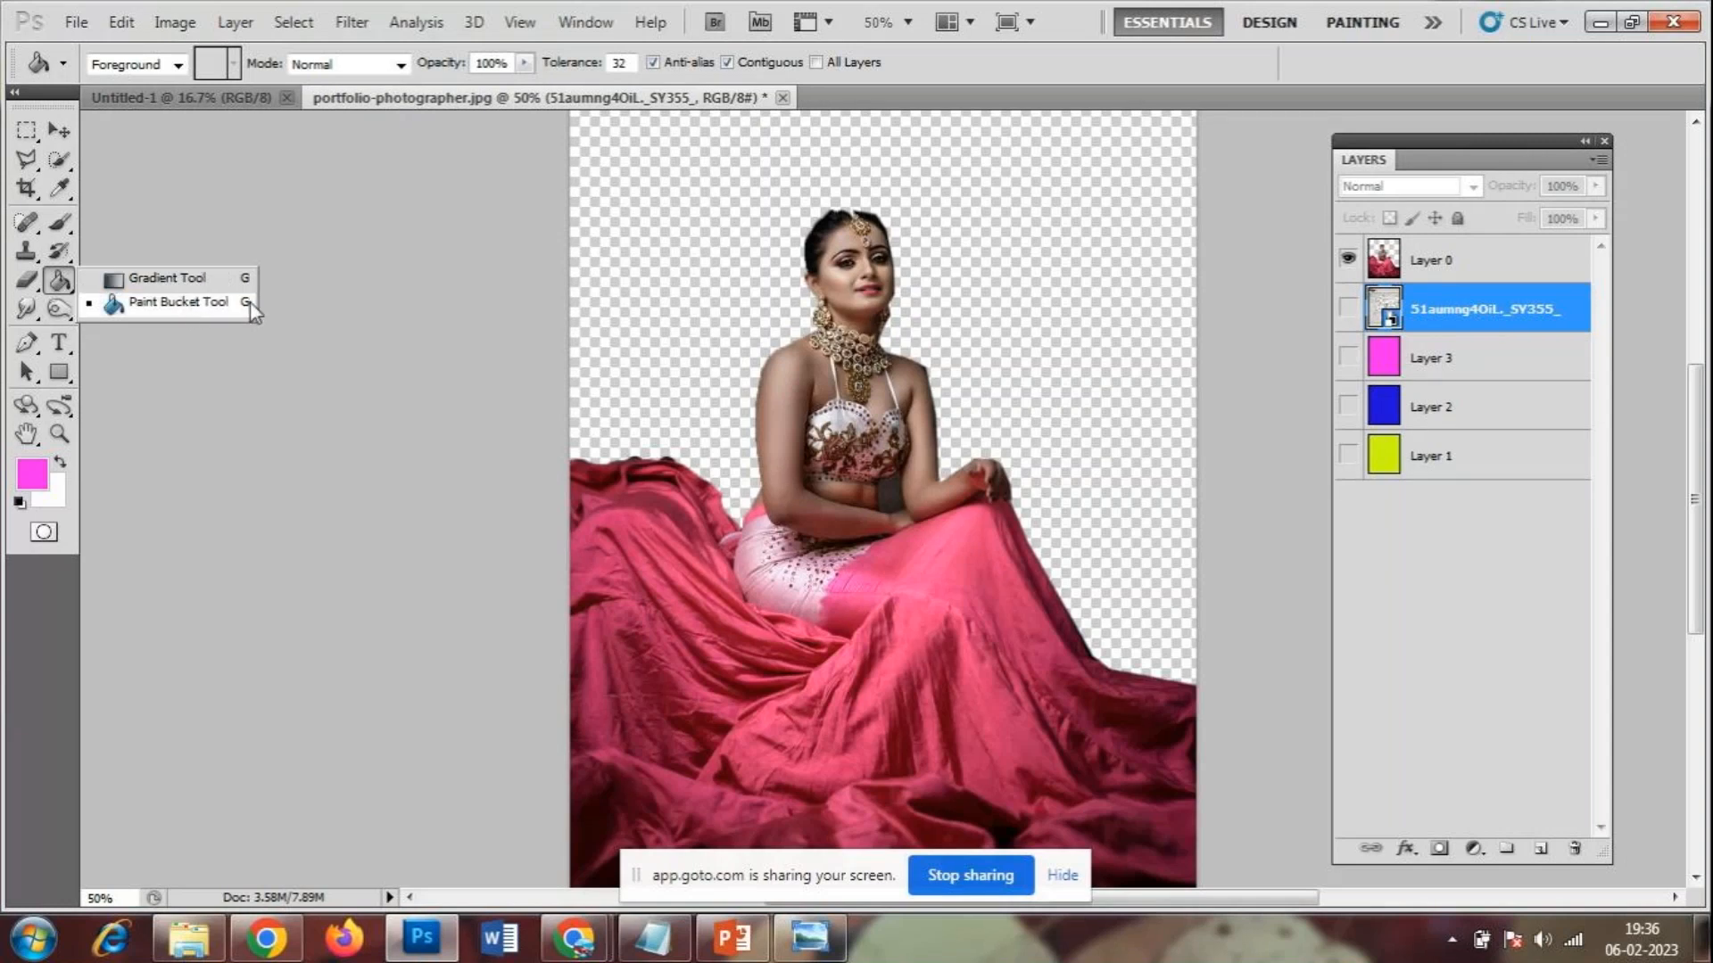
pyautogui.click(181, 284)
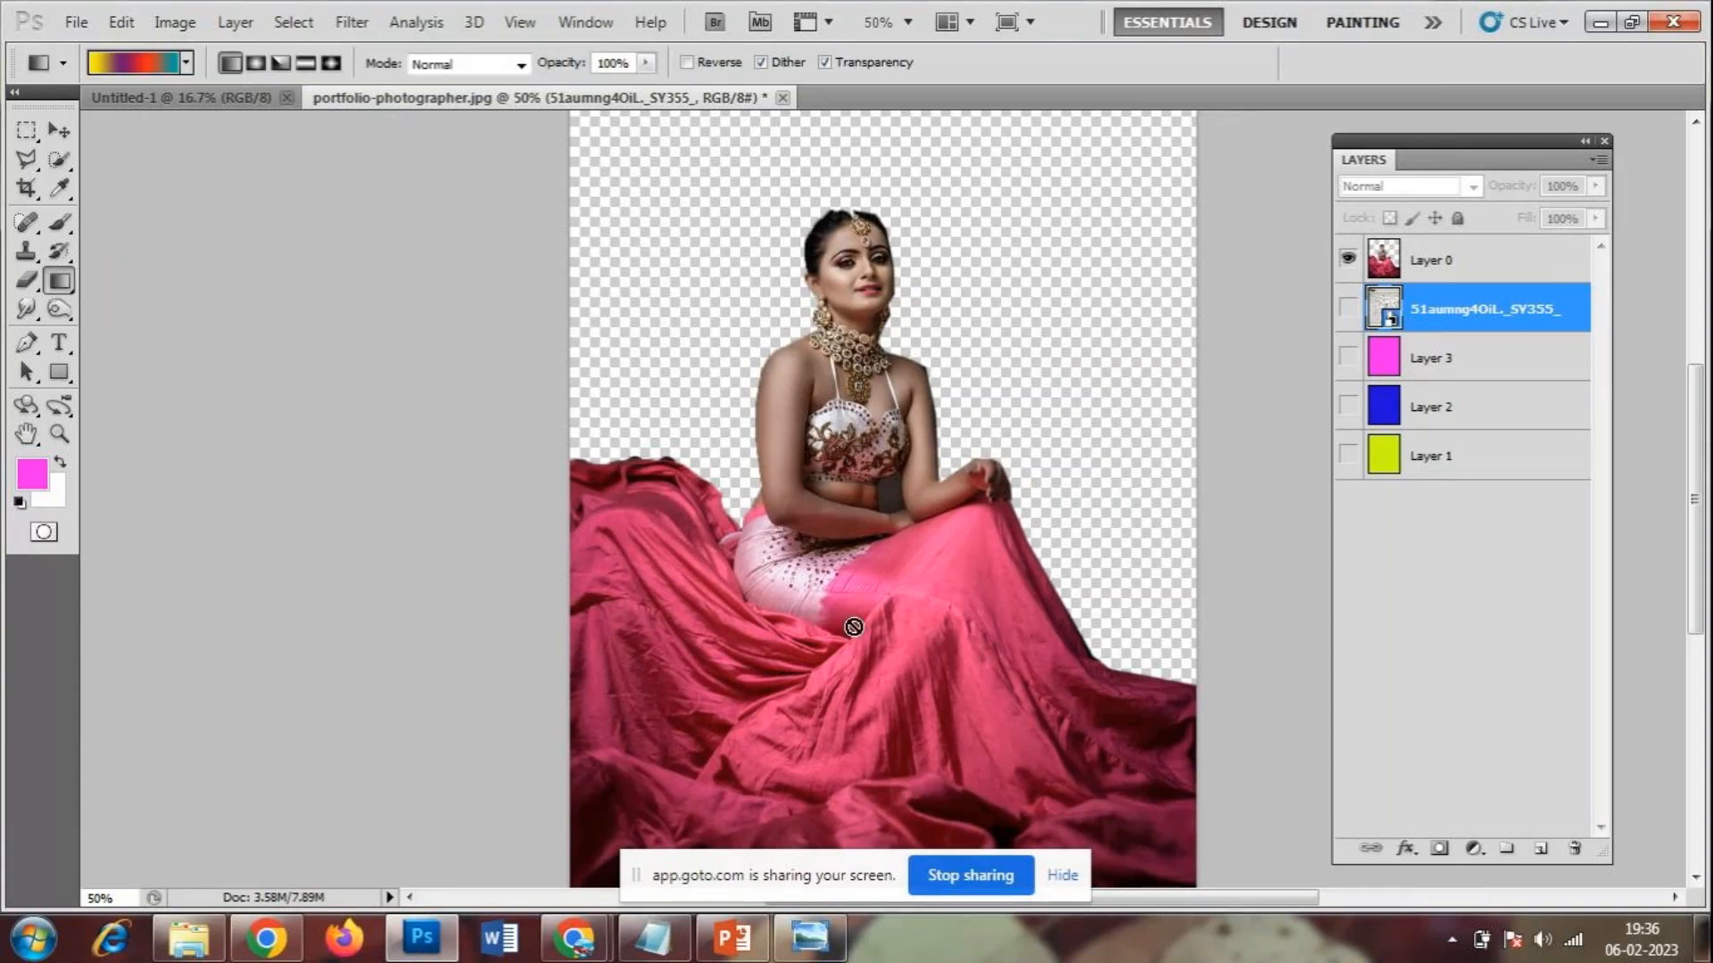
pyautogui.click(1541, 850)
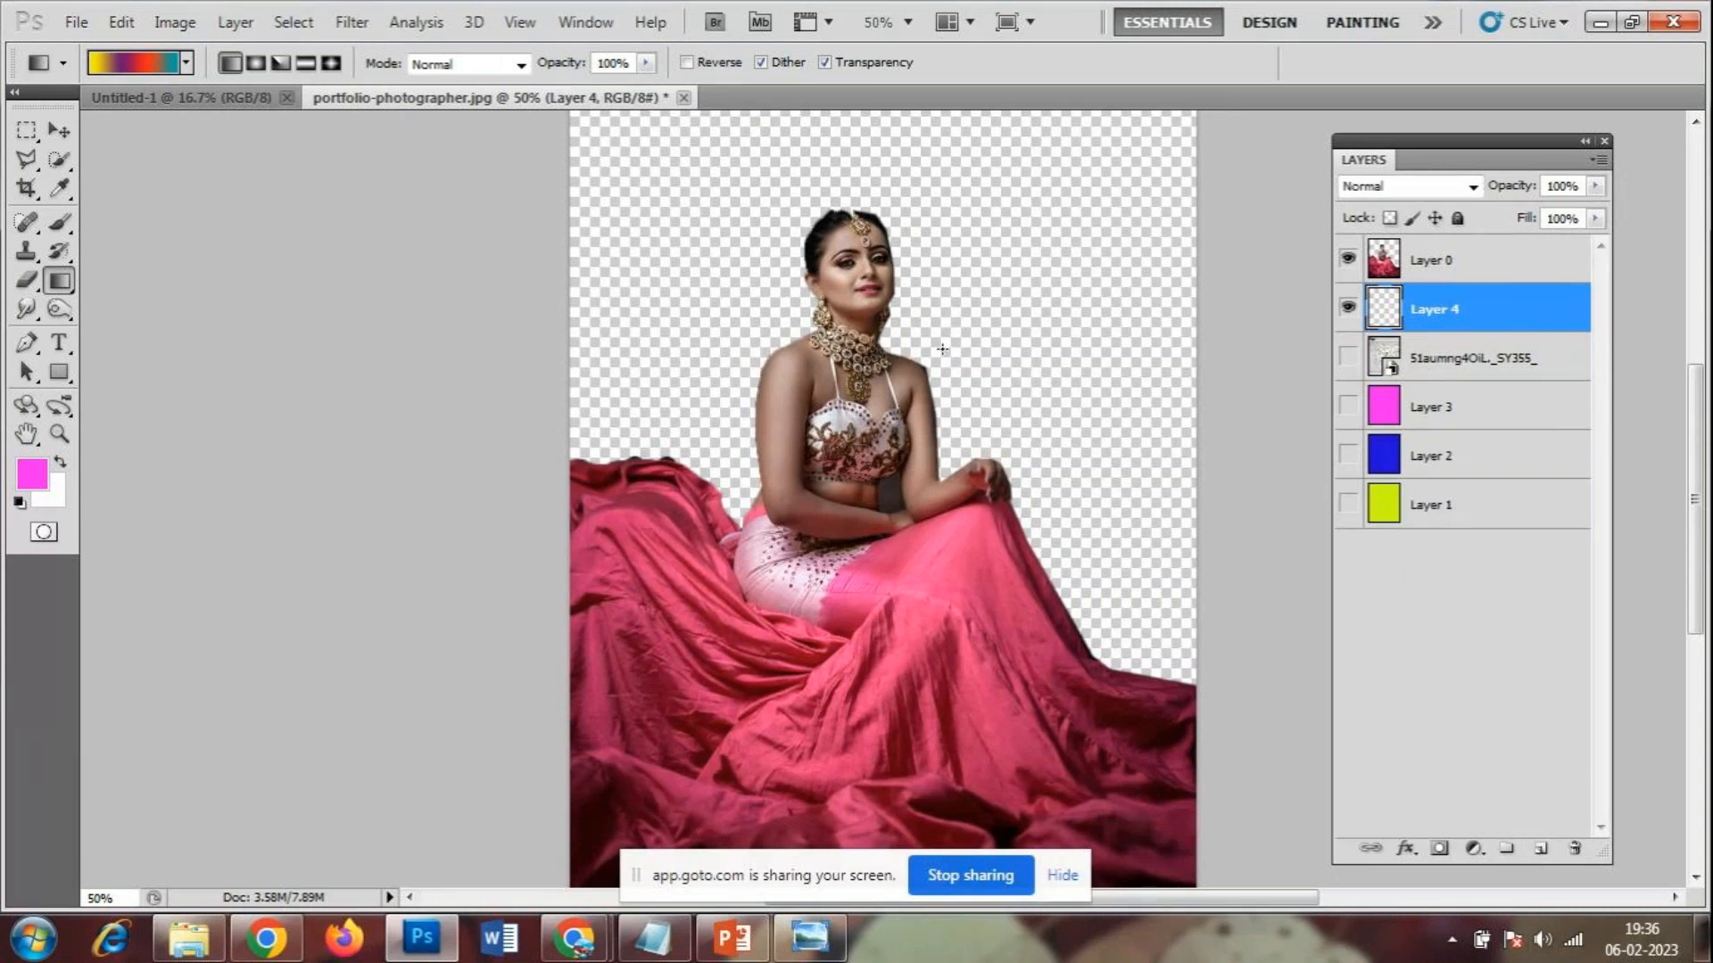
# - Choose the Spectrum gradient preset and fill the new layer with a linear gradient running diagonally from upper left to lower right
pyautogui.click(169, 62)
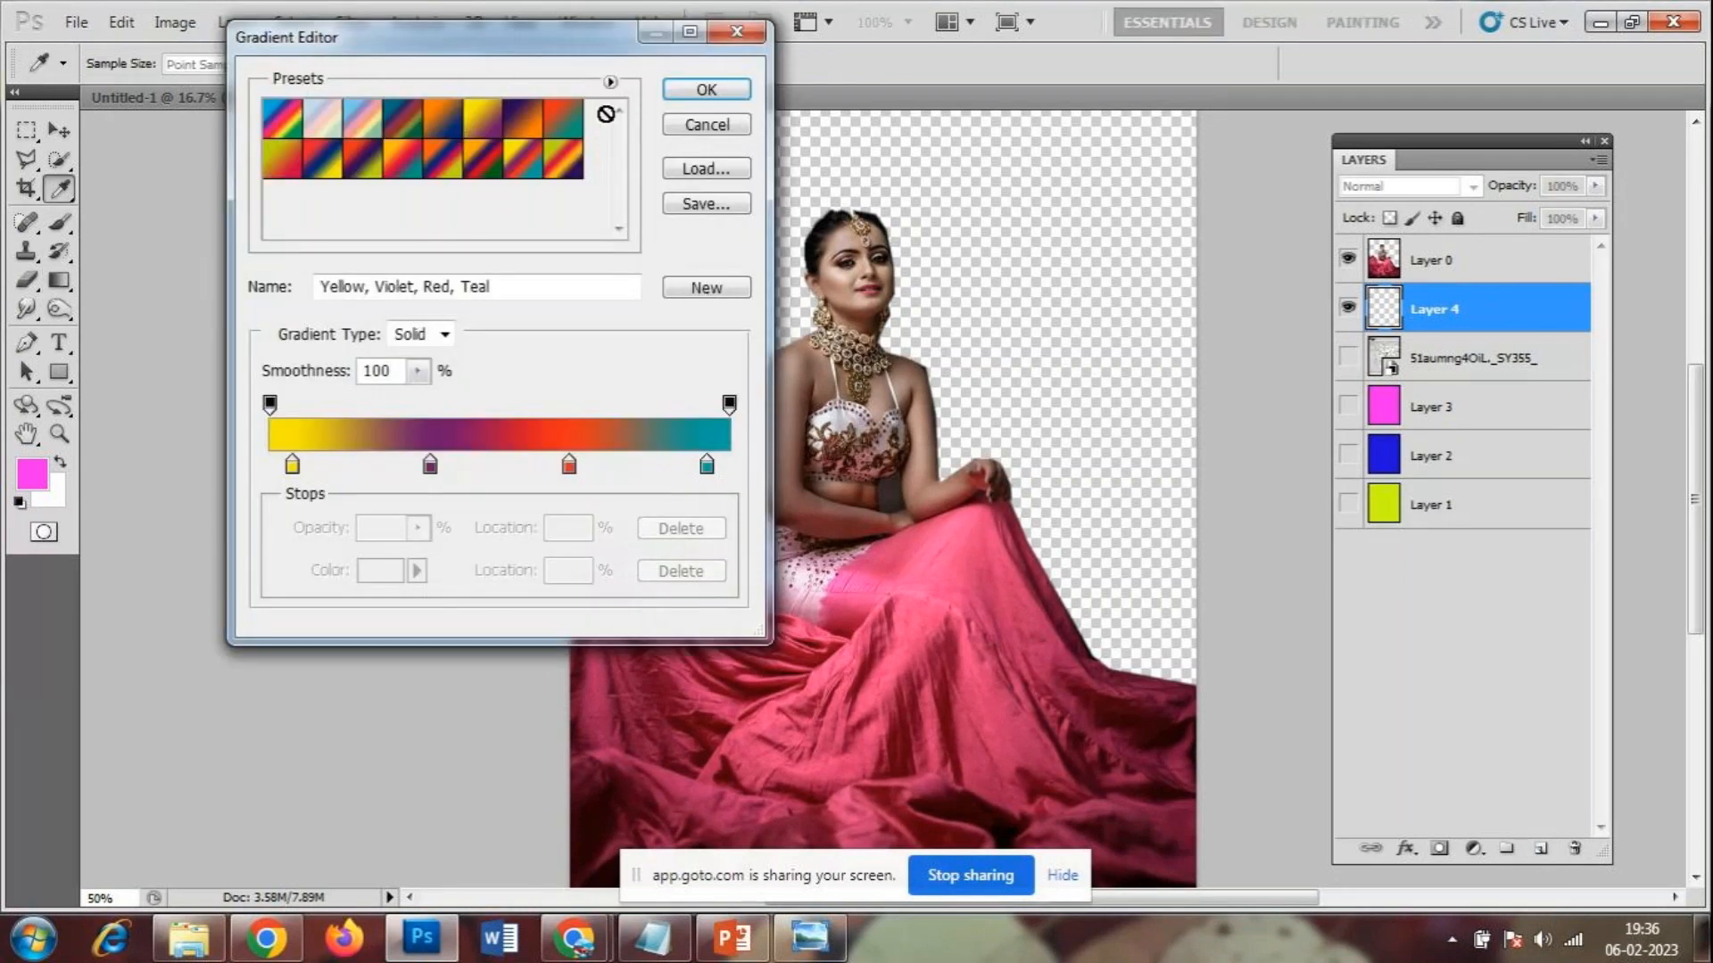
pyautogui.click(706, 124)
pyautogui.click(185, 62)
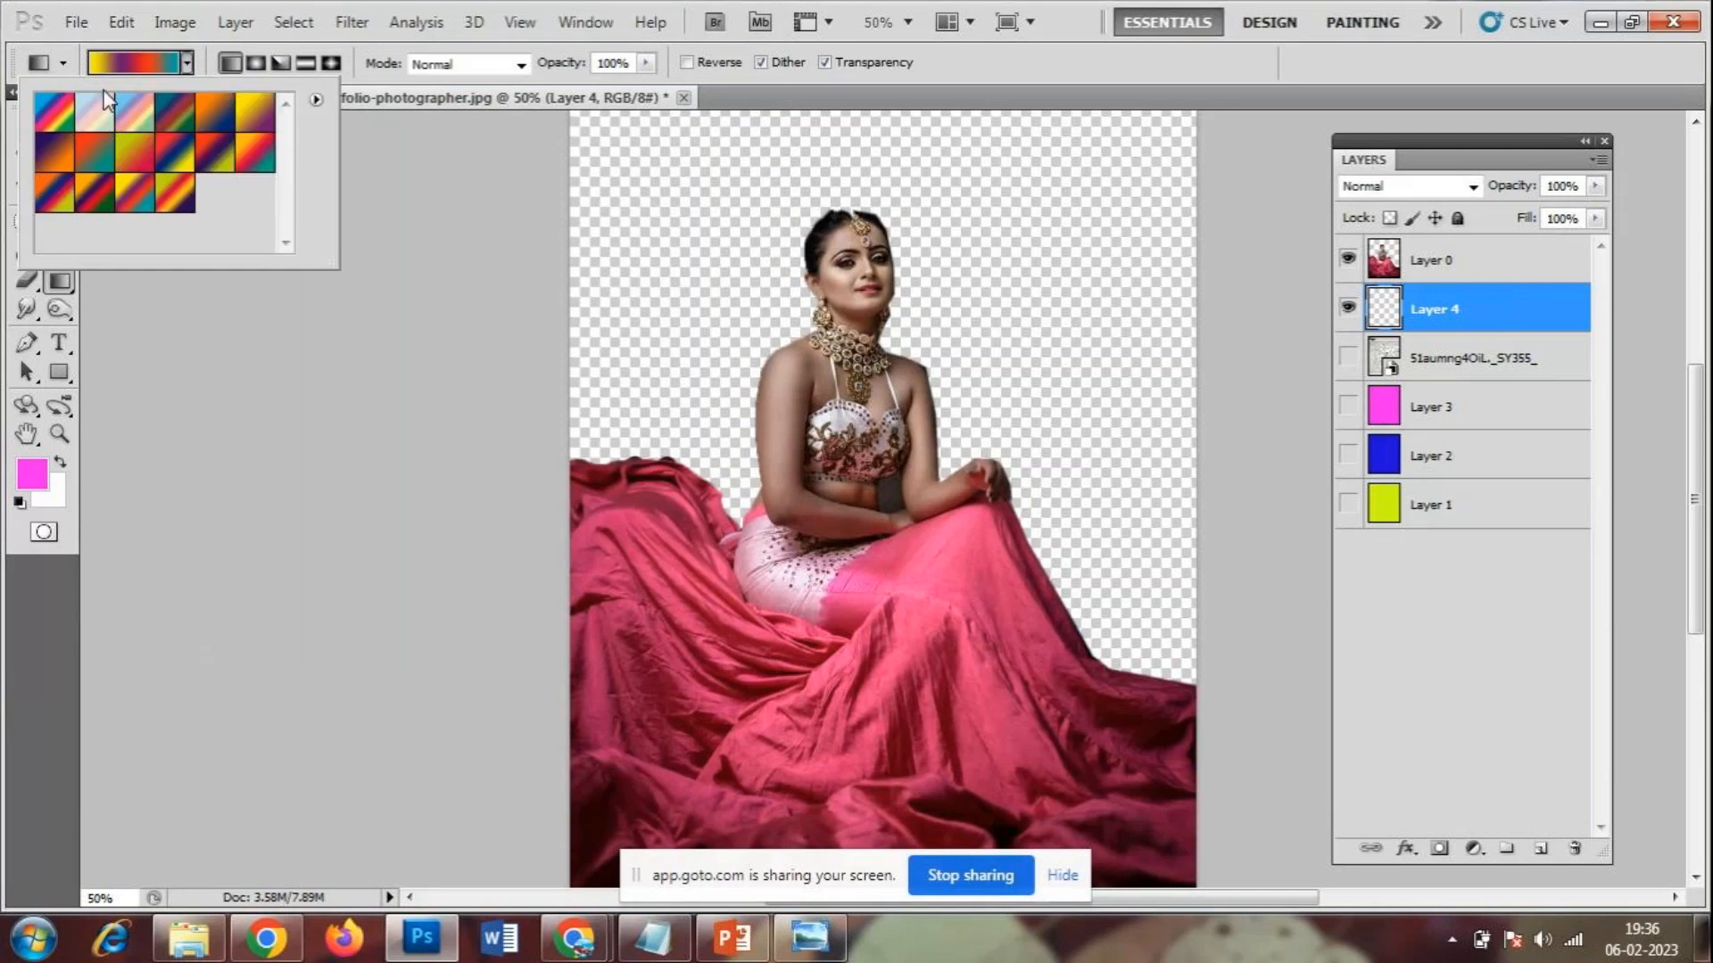
pyautogui.click(56, 119)
pyautogui.moveTo(571, 207); pyautogui.dragTo(1200, 659)
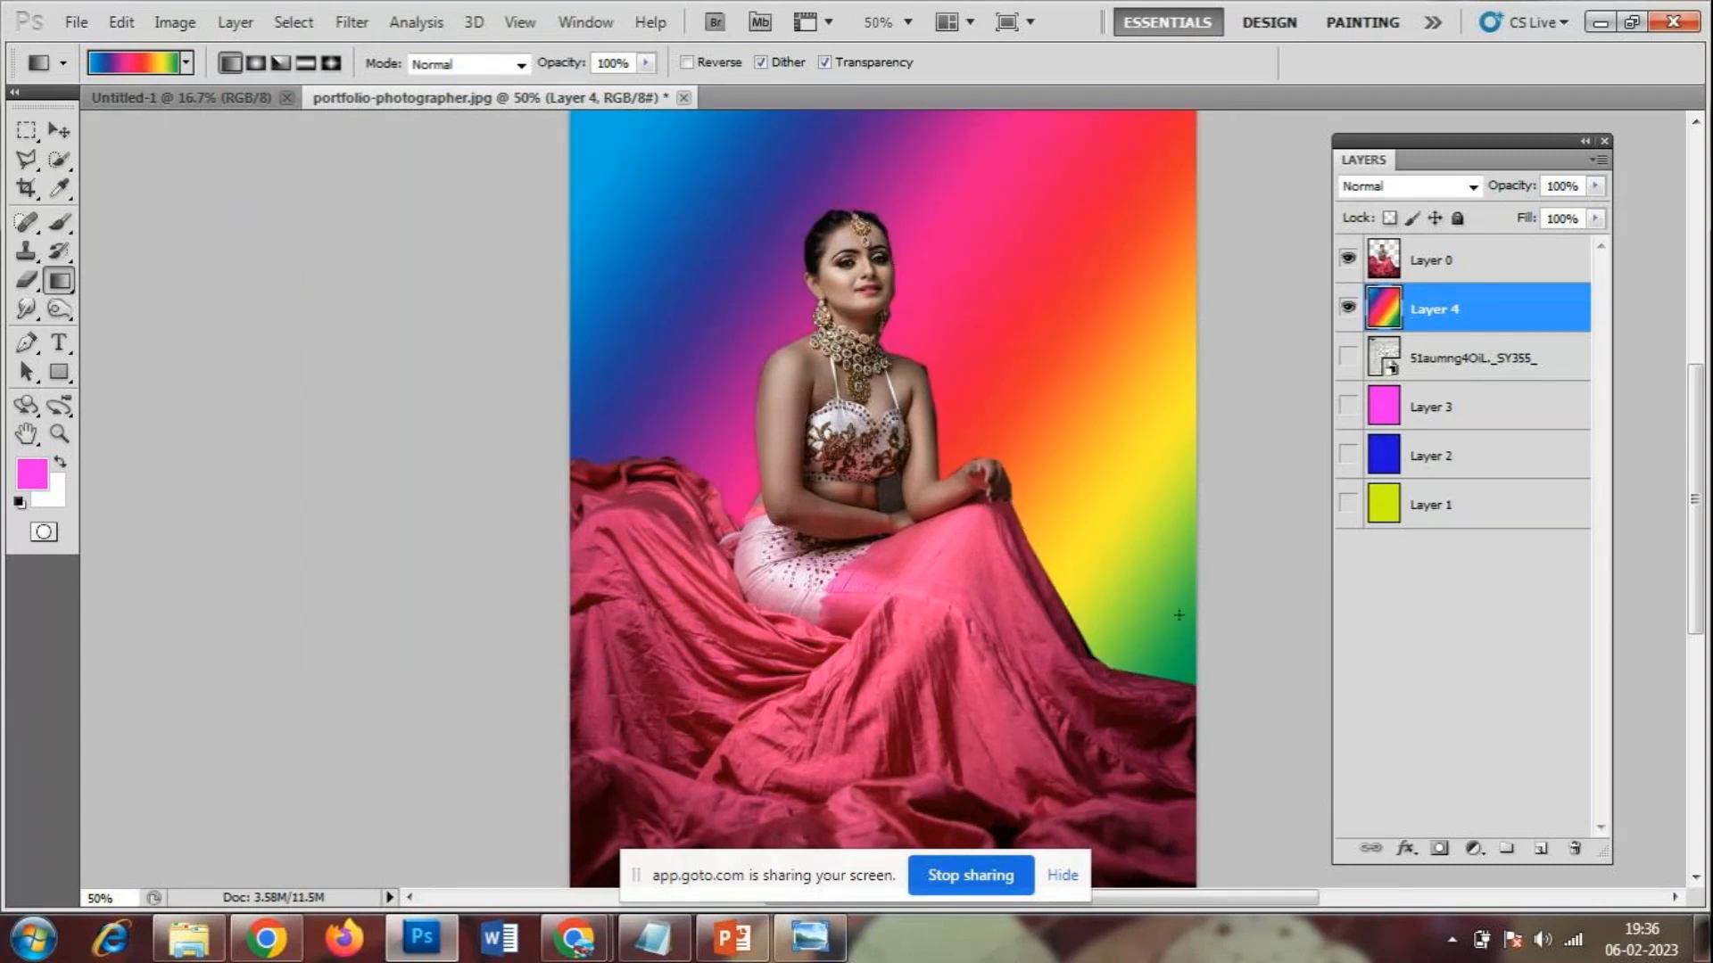
# - Redraw the linear Spectrum gradient in several directions, ending with one from the canvas's upper-right corner toward the lower left
pyautogui.hotkey('ctrl', '-')
pyautogui.moveTo(921, 182); pyautogui.dragTo(898, 778)
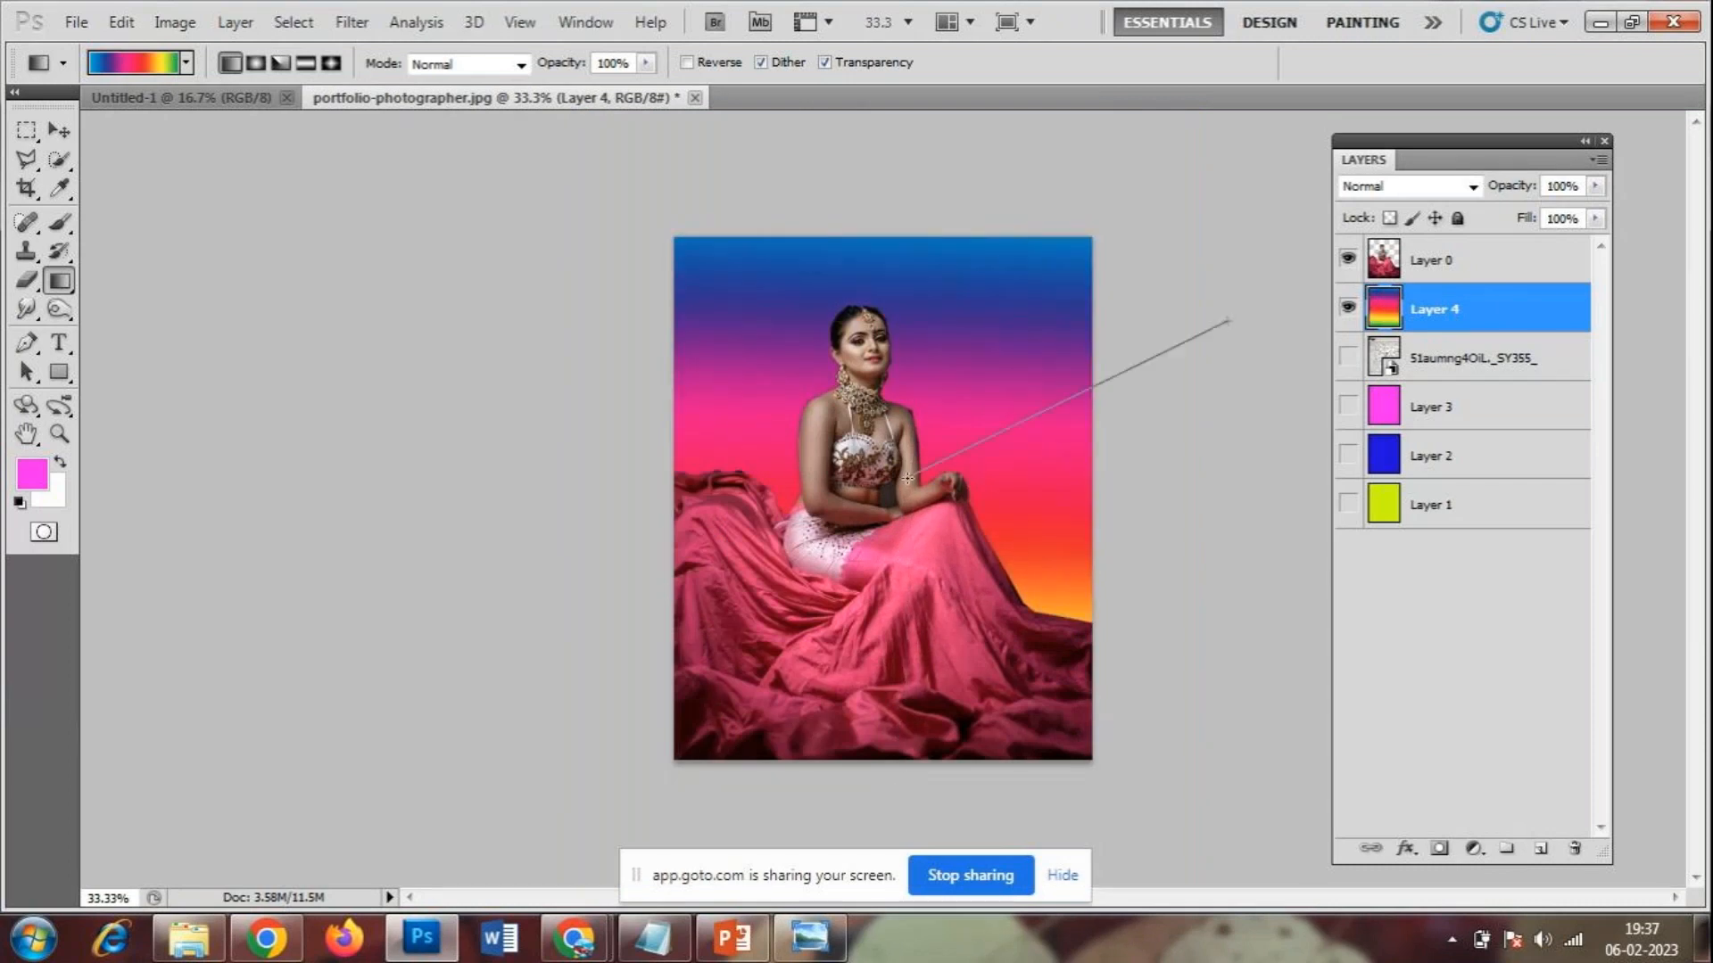
pyautogui.hotkey('ctrl', 'z')
pyautogui.moveTo(657, 321); pyautogui.dragTo(1108, 551)
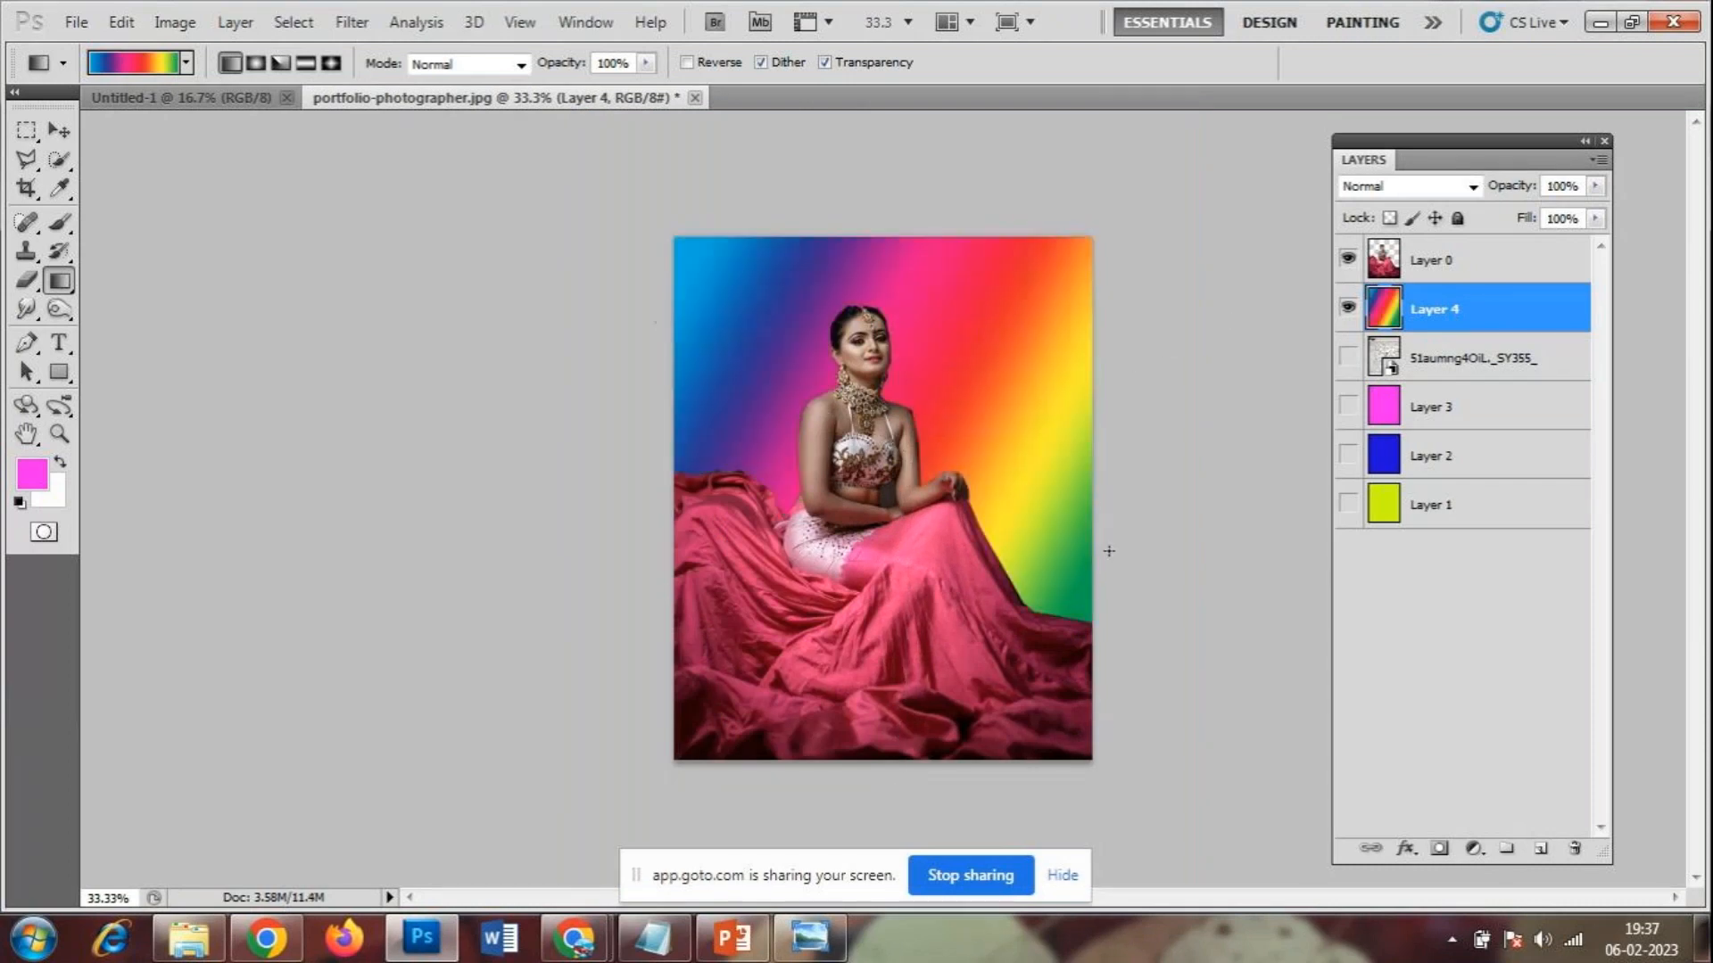
pyautogui.moveTo(1139, 181); pyautogui.dragTo(906, 611)
pyautogui.hotkey('ctrl', '+')
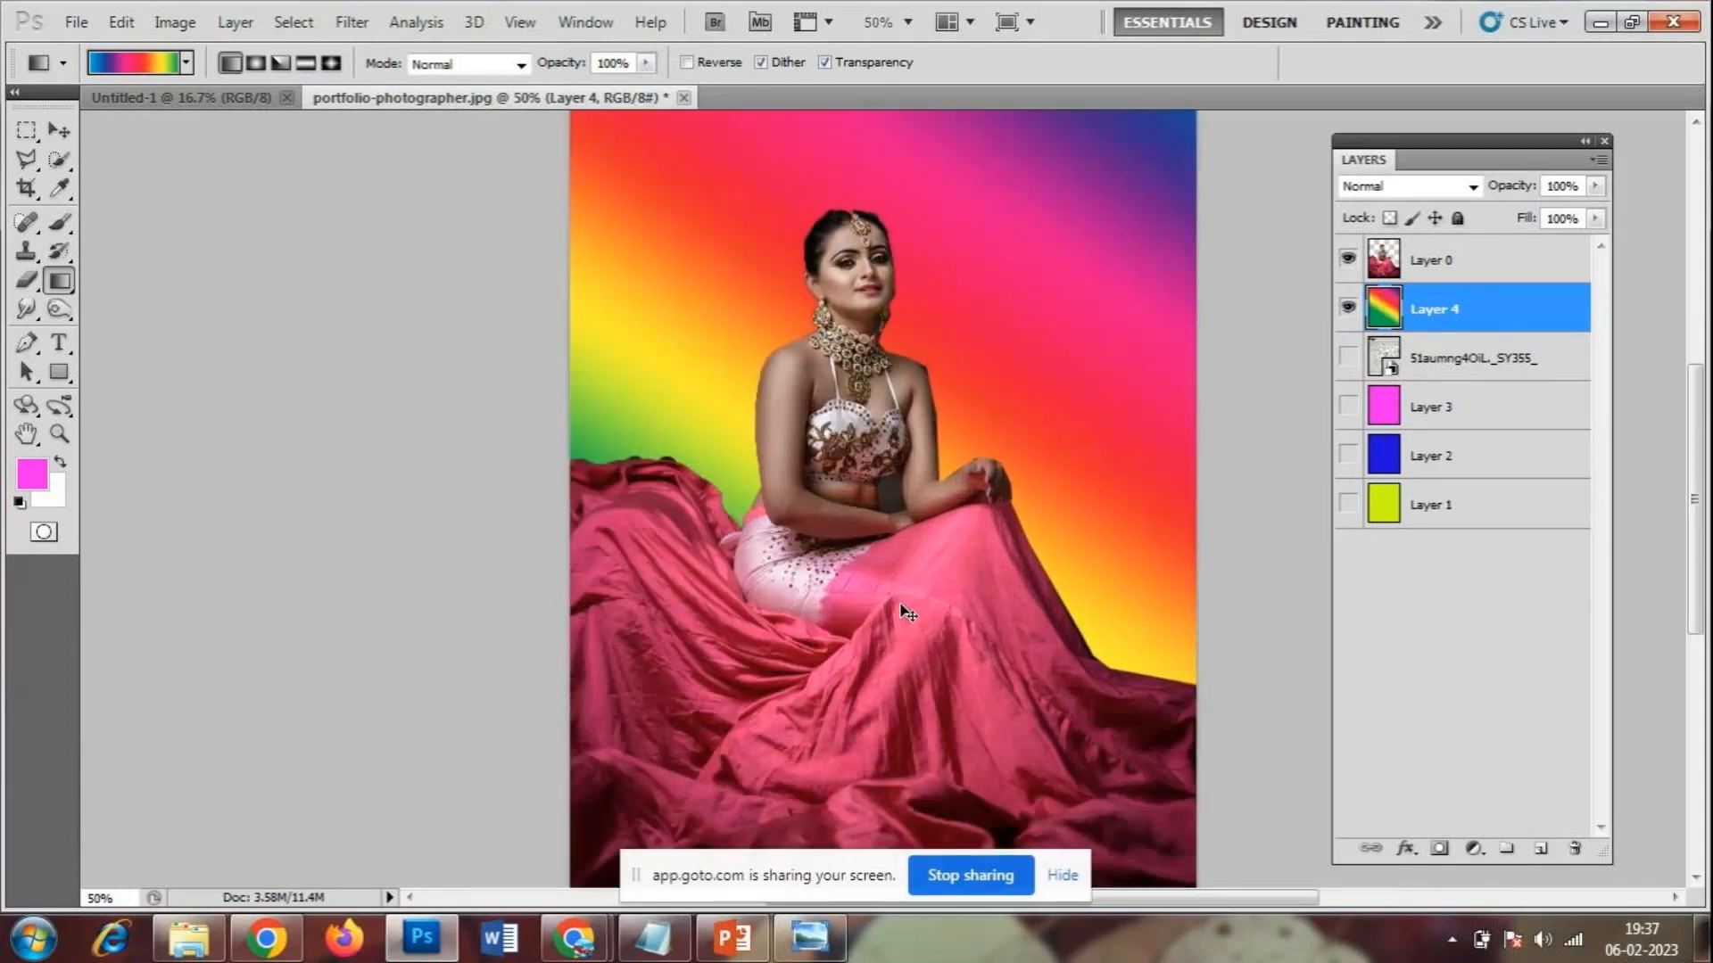
# - Hide and show the gradient layer again to compare the woman with and without the background
pyautogui.hotkey('ctrl', '-')
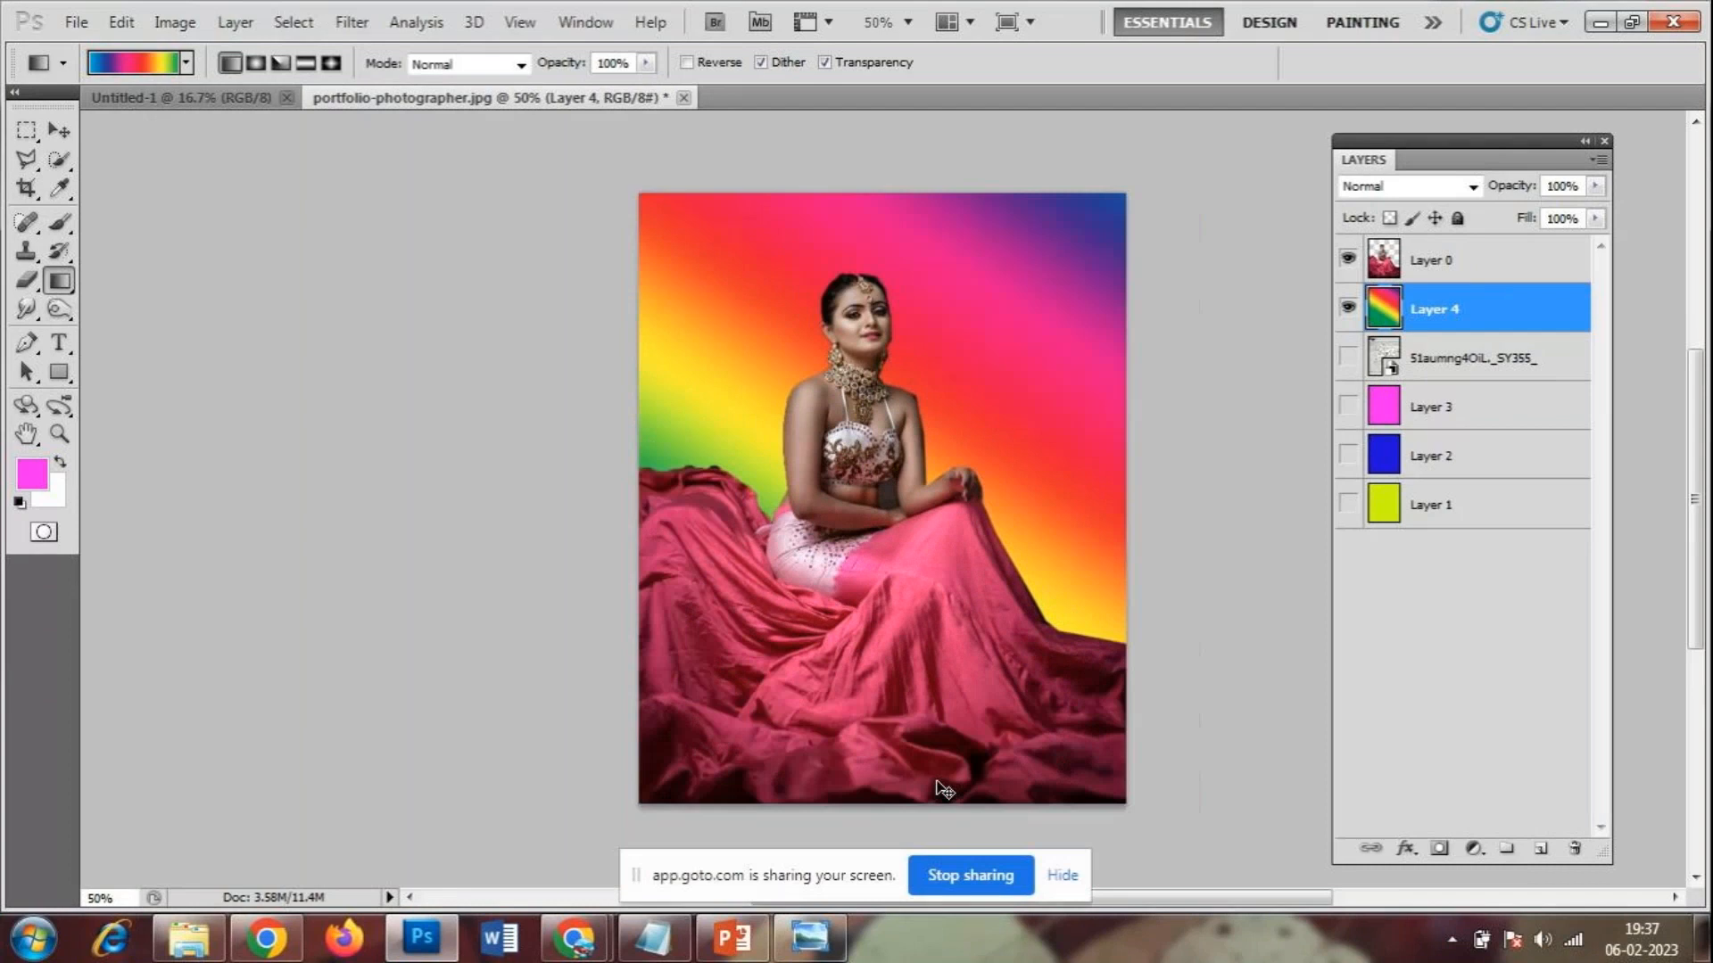
pyautogui.hotkey('ctrl', '+')
pyautogui.hotkey('ctrl', '-')
pyautogui.hotkey('ctrl', '+')
pyautogui.scroll(2, 1070, 690)
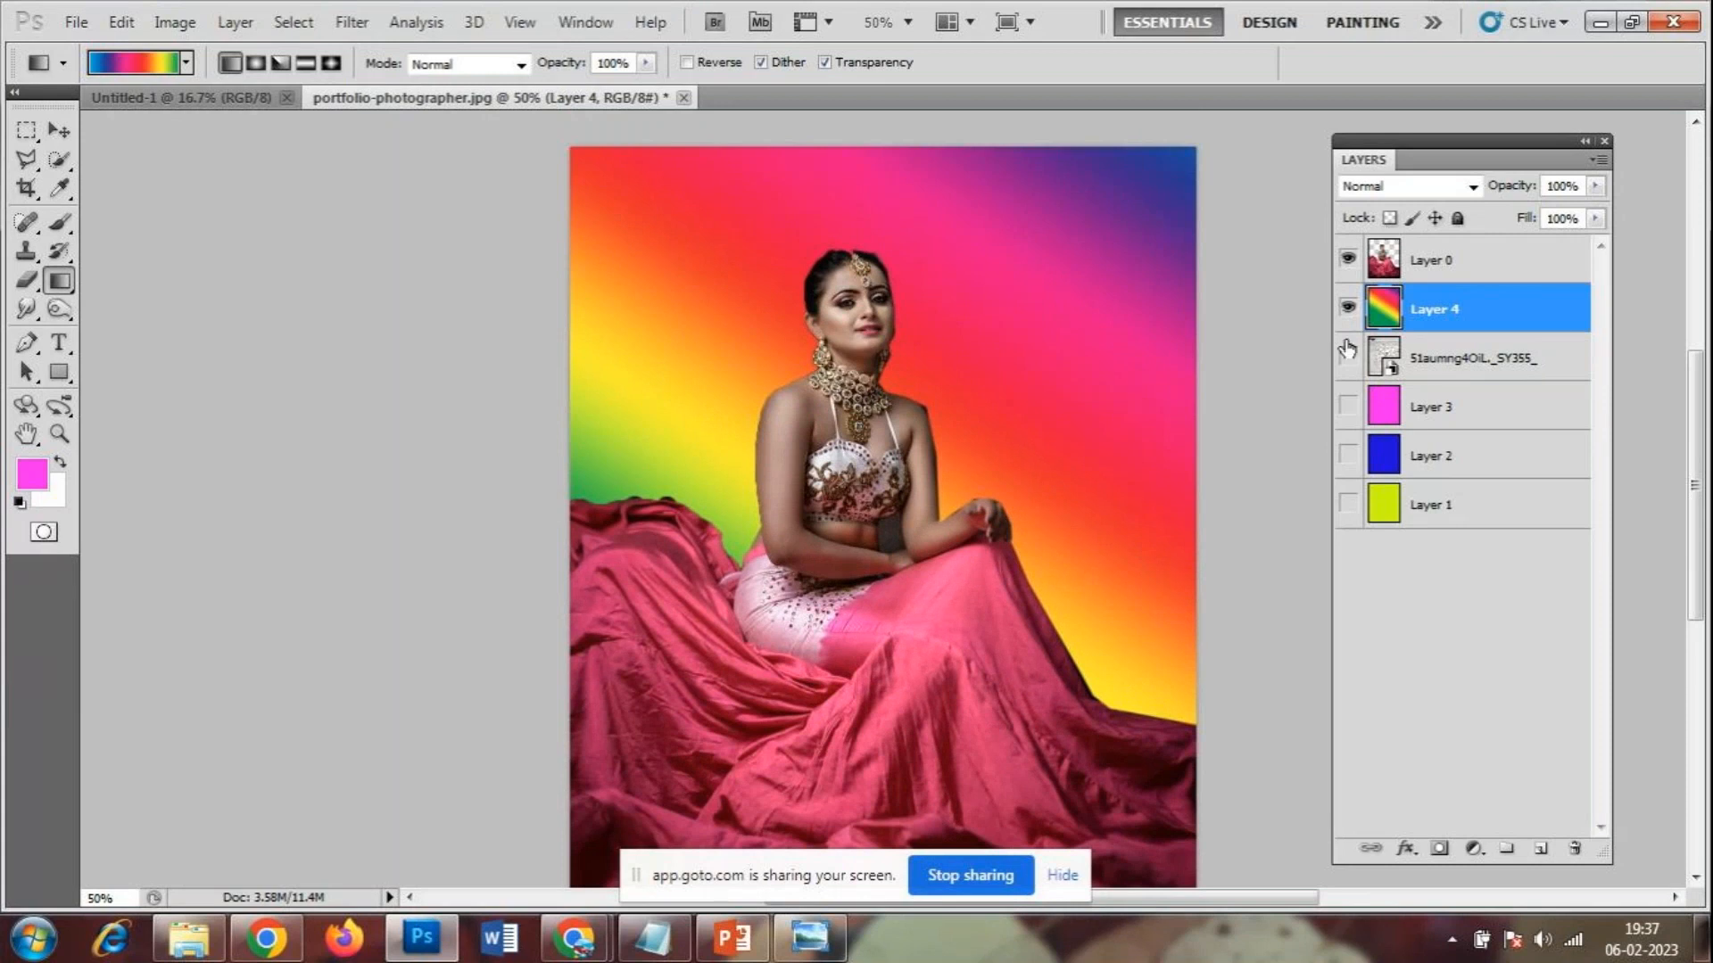
pyautogui.click(1348, 308)
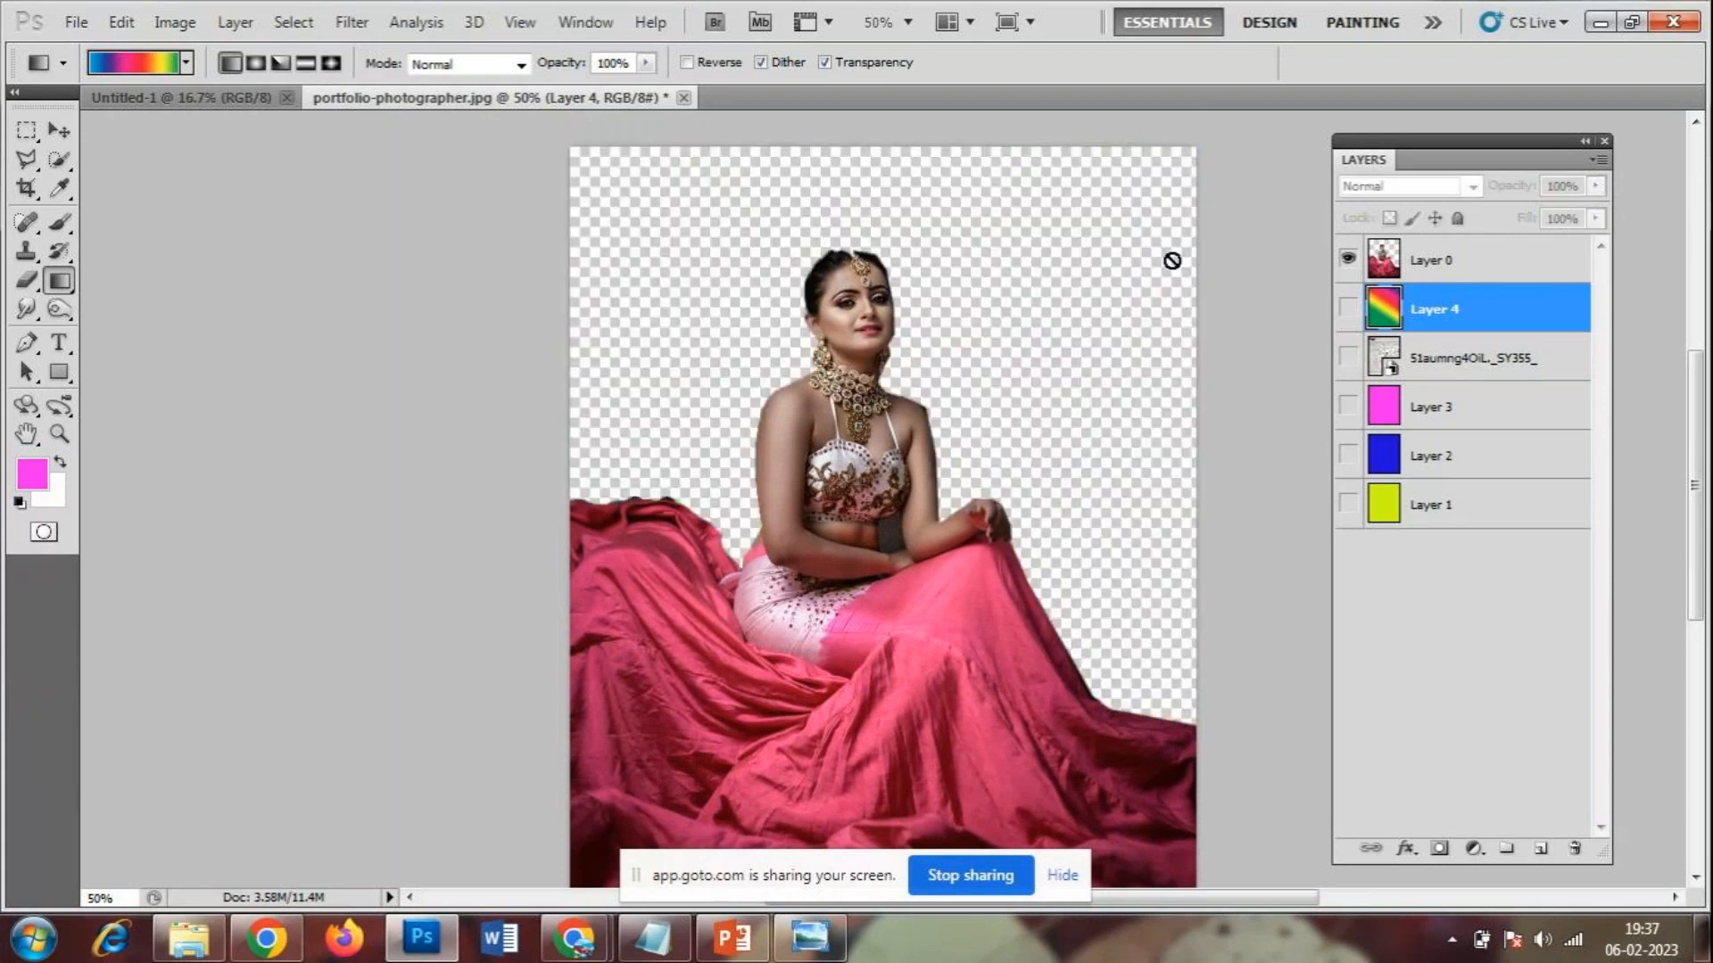
pyautogui.click(1348, 307)
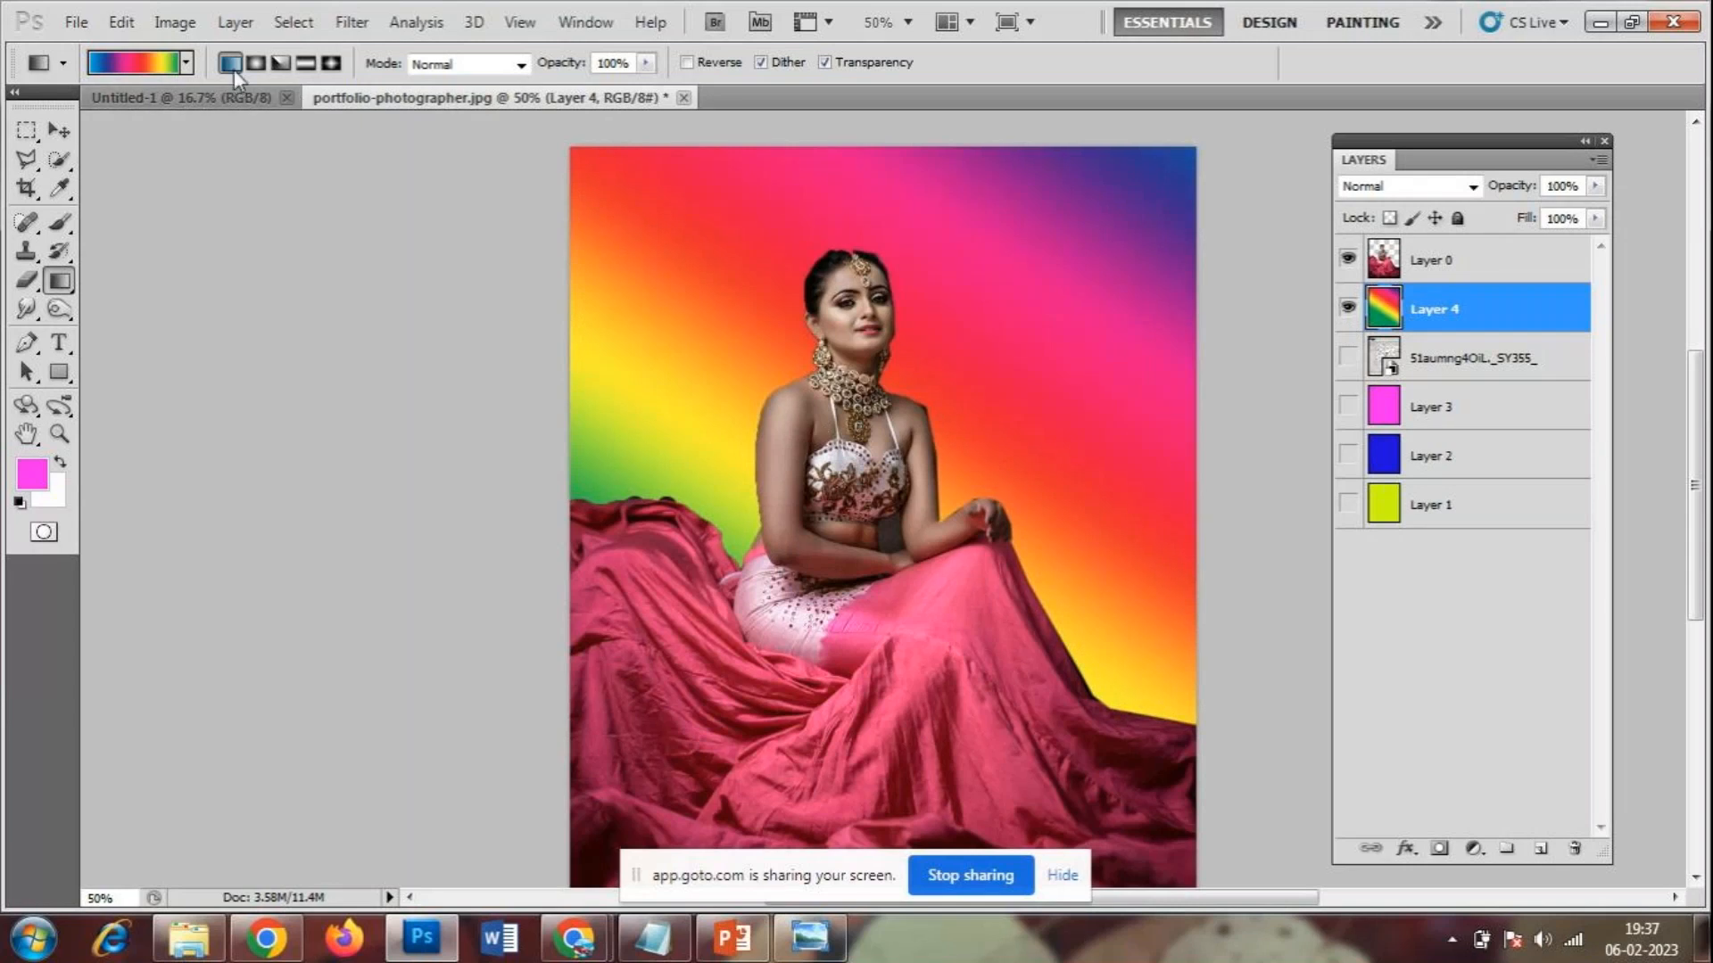
# - Switch to the radial gradient style and redraw it several times, centred left of the woman's head
pyautogui.click(256, 63)
pyautogui.moveTo(749, 272); pyautogui.dragTo(1154, 616)
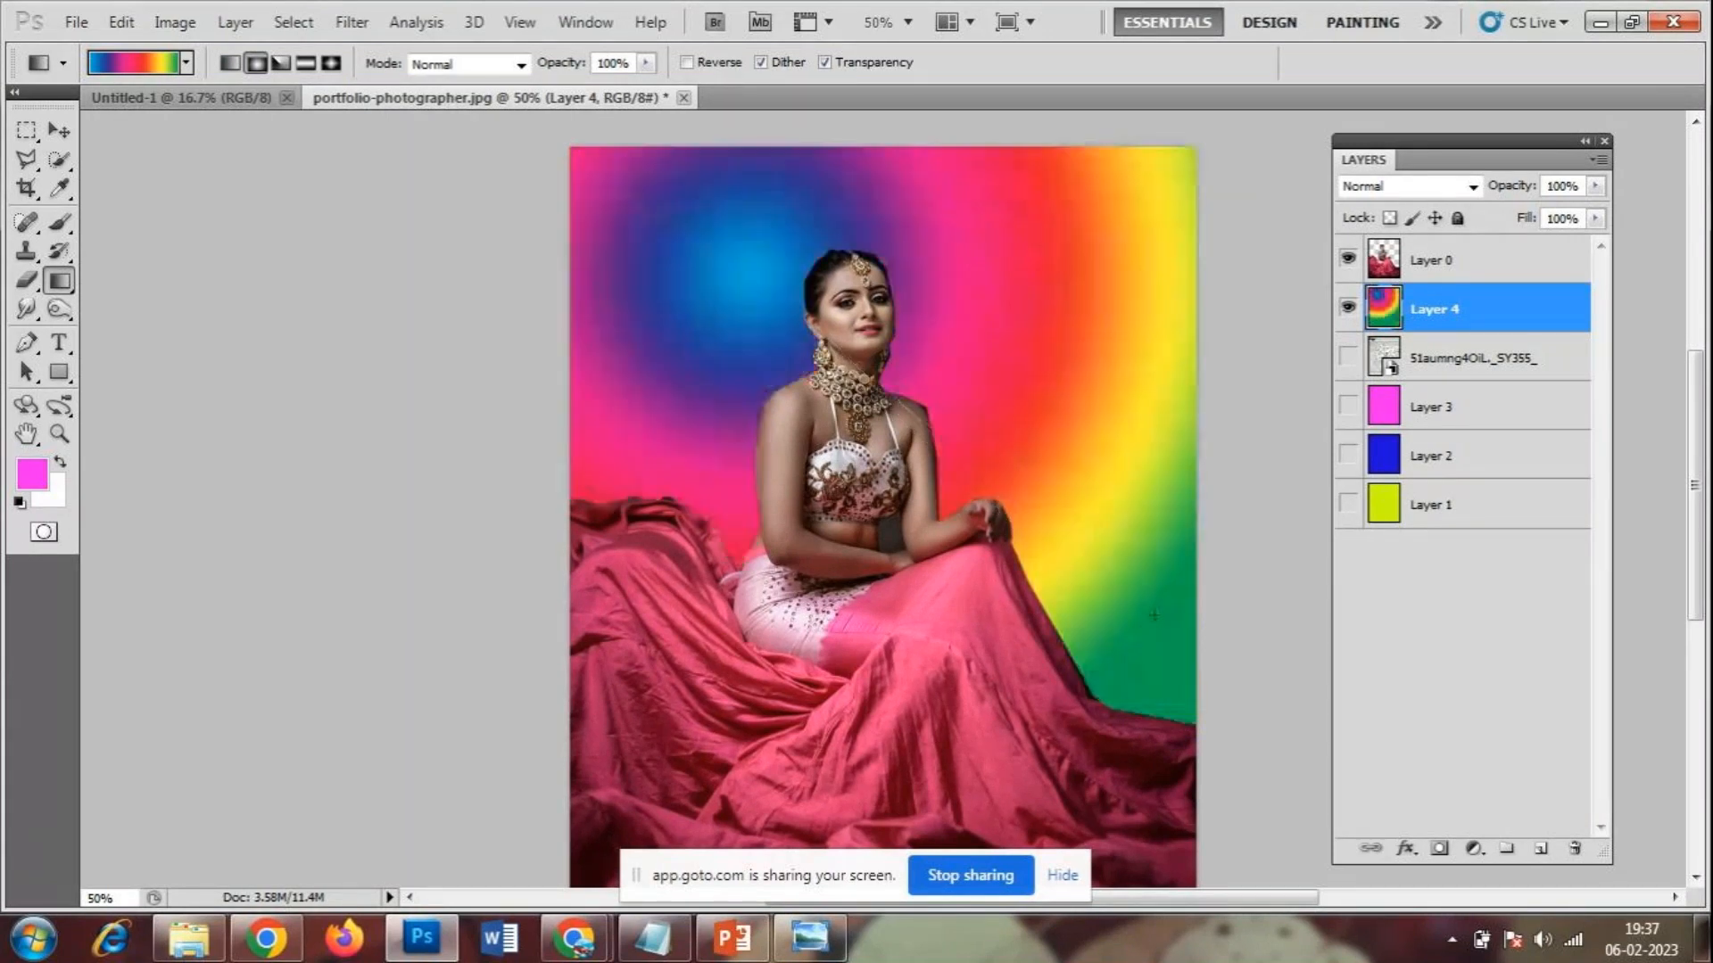
pyautogui.moveTo(651, 259); pyautogui.dragTo(730, 344)
pyautogui.moveTo(687, 246); pyautogui.dragTo(1036, 522)
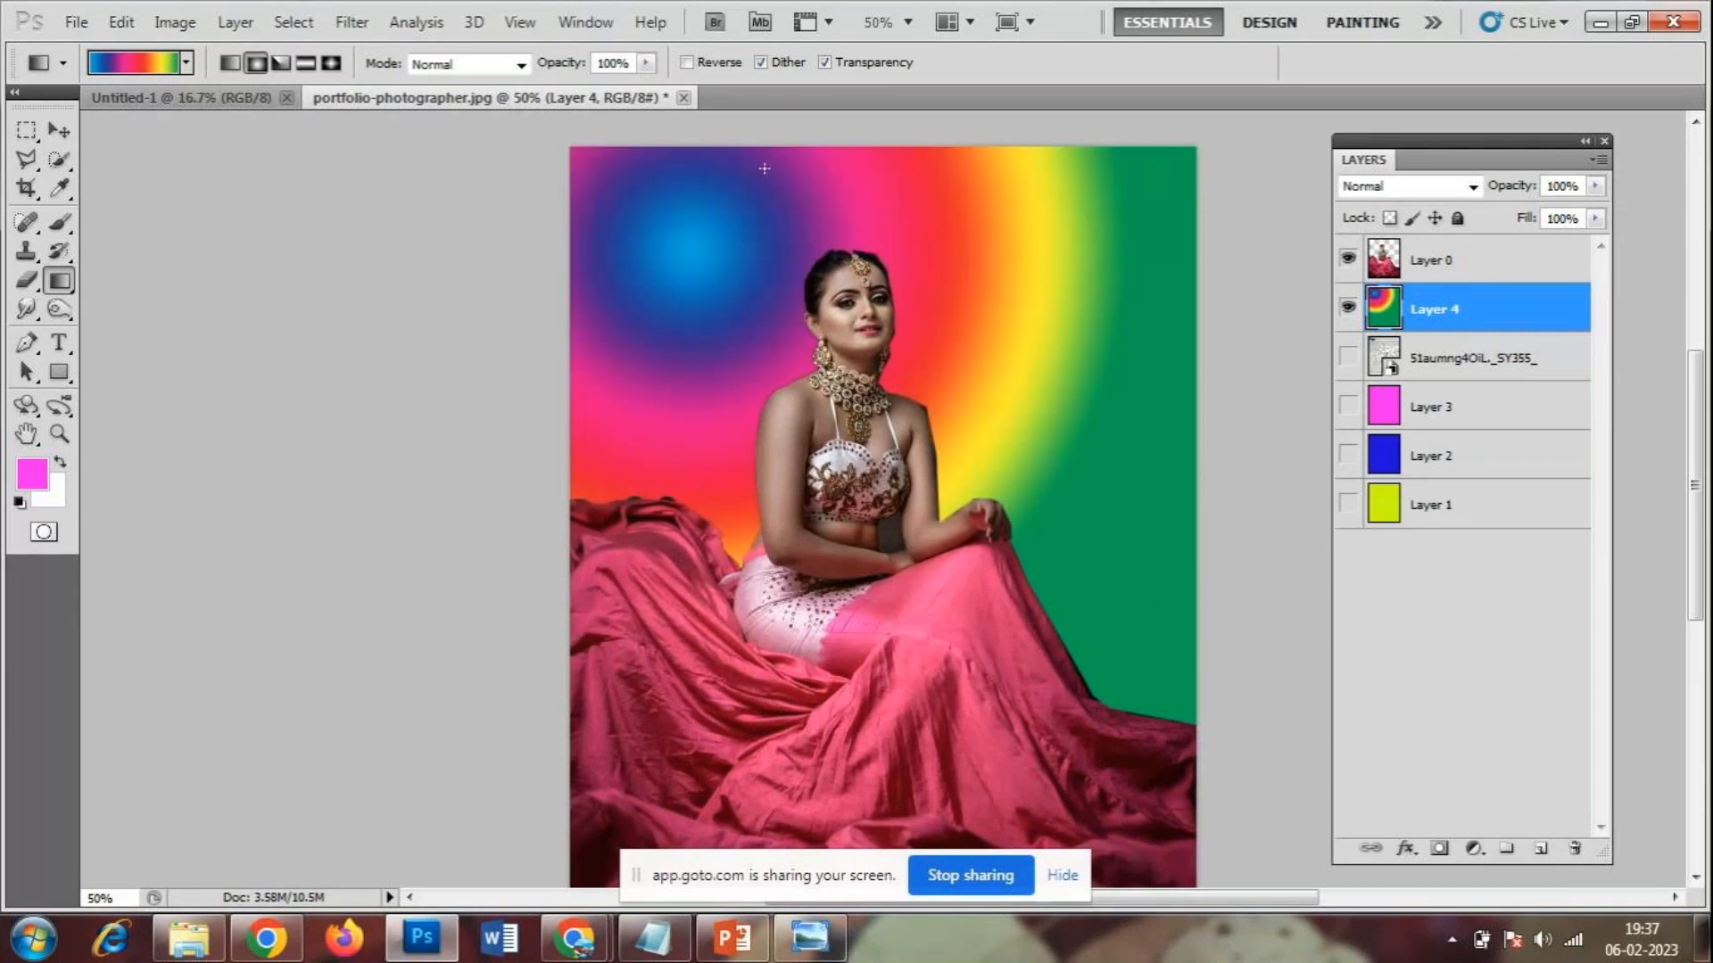
pyautogui.moveTo(719, 257); pyautogui.dragTo(993, 463)
pyautogui.moveTo(661, 276); pyautogui.dragTo(1155, 509)
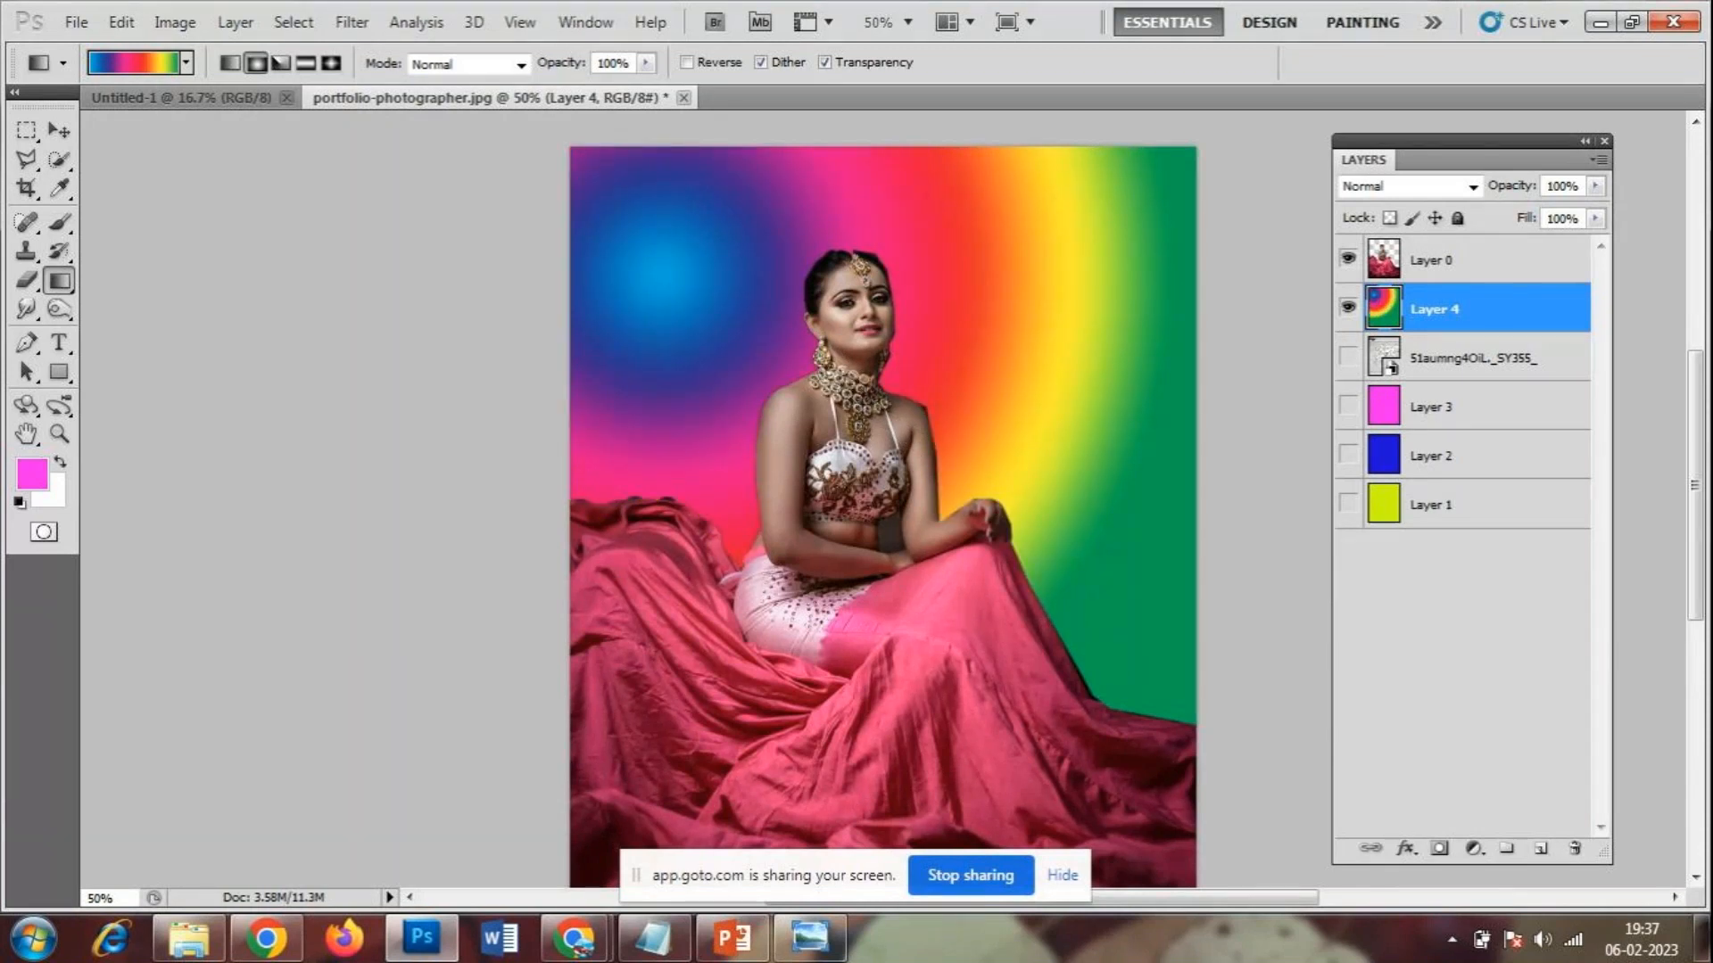
# - Switch to the angle gradient style and fill the layer with it, centred beside the woman's head
pyautogui.click(281, 63)
pyautogui.moveTo(750, 317); pyautogui.dragTo(985, 492)
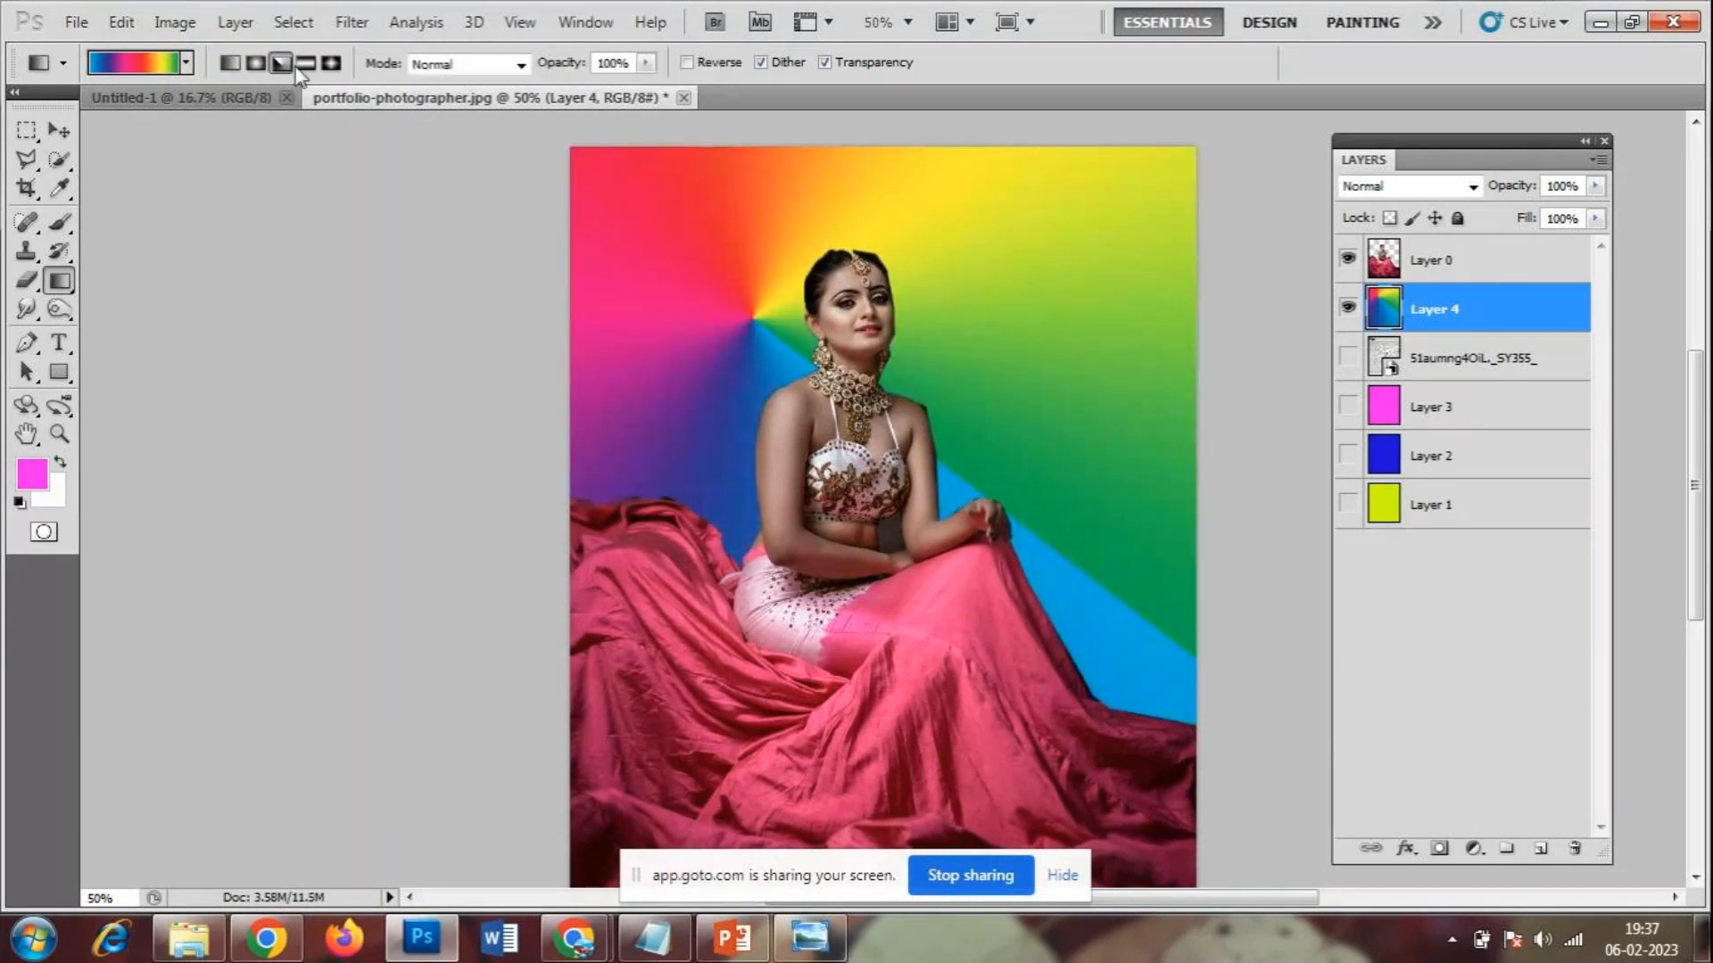
# - Refill the layer with other gradient styles, ending with a diamond gradient drawn from the upper-left area to beside the woman's raised hand
pyautogui.moveTo(707, 256); pyautogui.dragTo(1162, 566)
pyautogui.moveTo(781, 279); pyautogui.dragTo(1132, 568)
pyautogui.moveTo(975, 417); pyautogui.dragTo(1099, 522)
pyautogui.moveTo(776, 272); pyautogui.dragTo(928, 402)
pyautogui.moveTo(609, 230); pyautogui.dragTo(1070, 519)
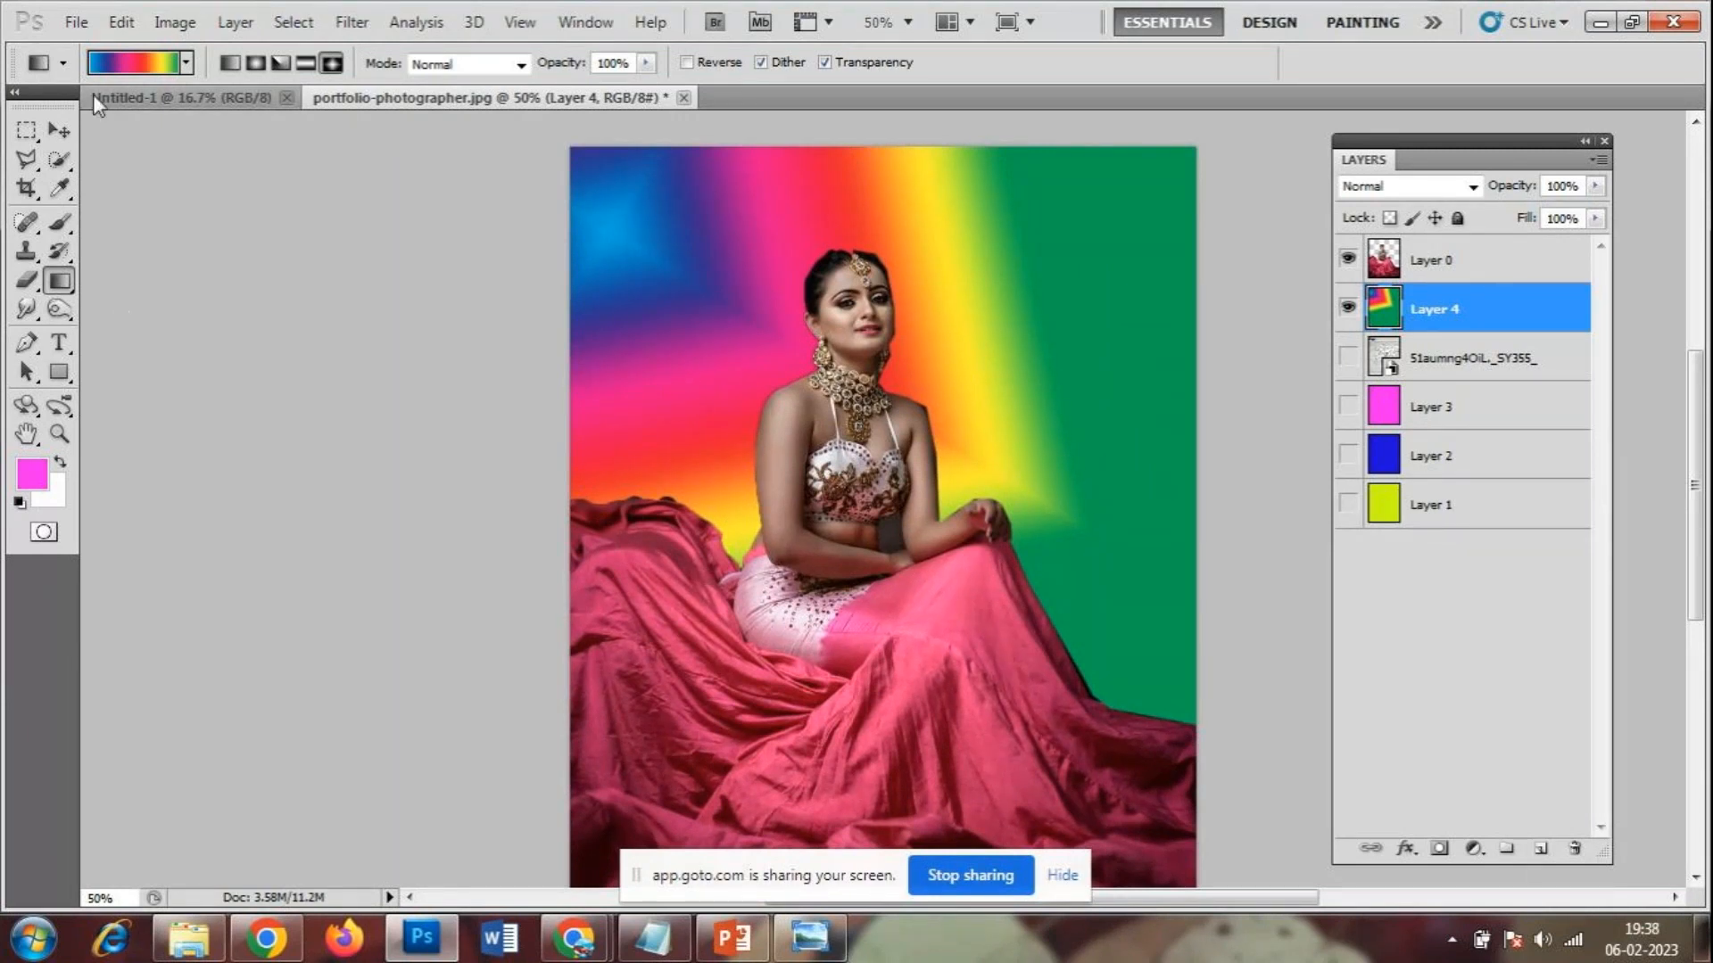
# - Replace the current gradient presets with the Color Harmonies 2 set
pyautogui.click(168, 67)
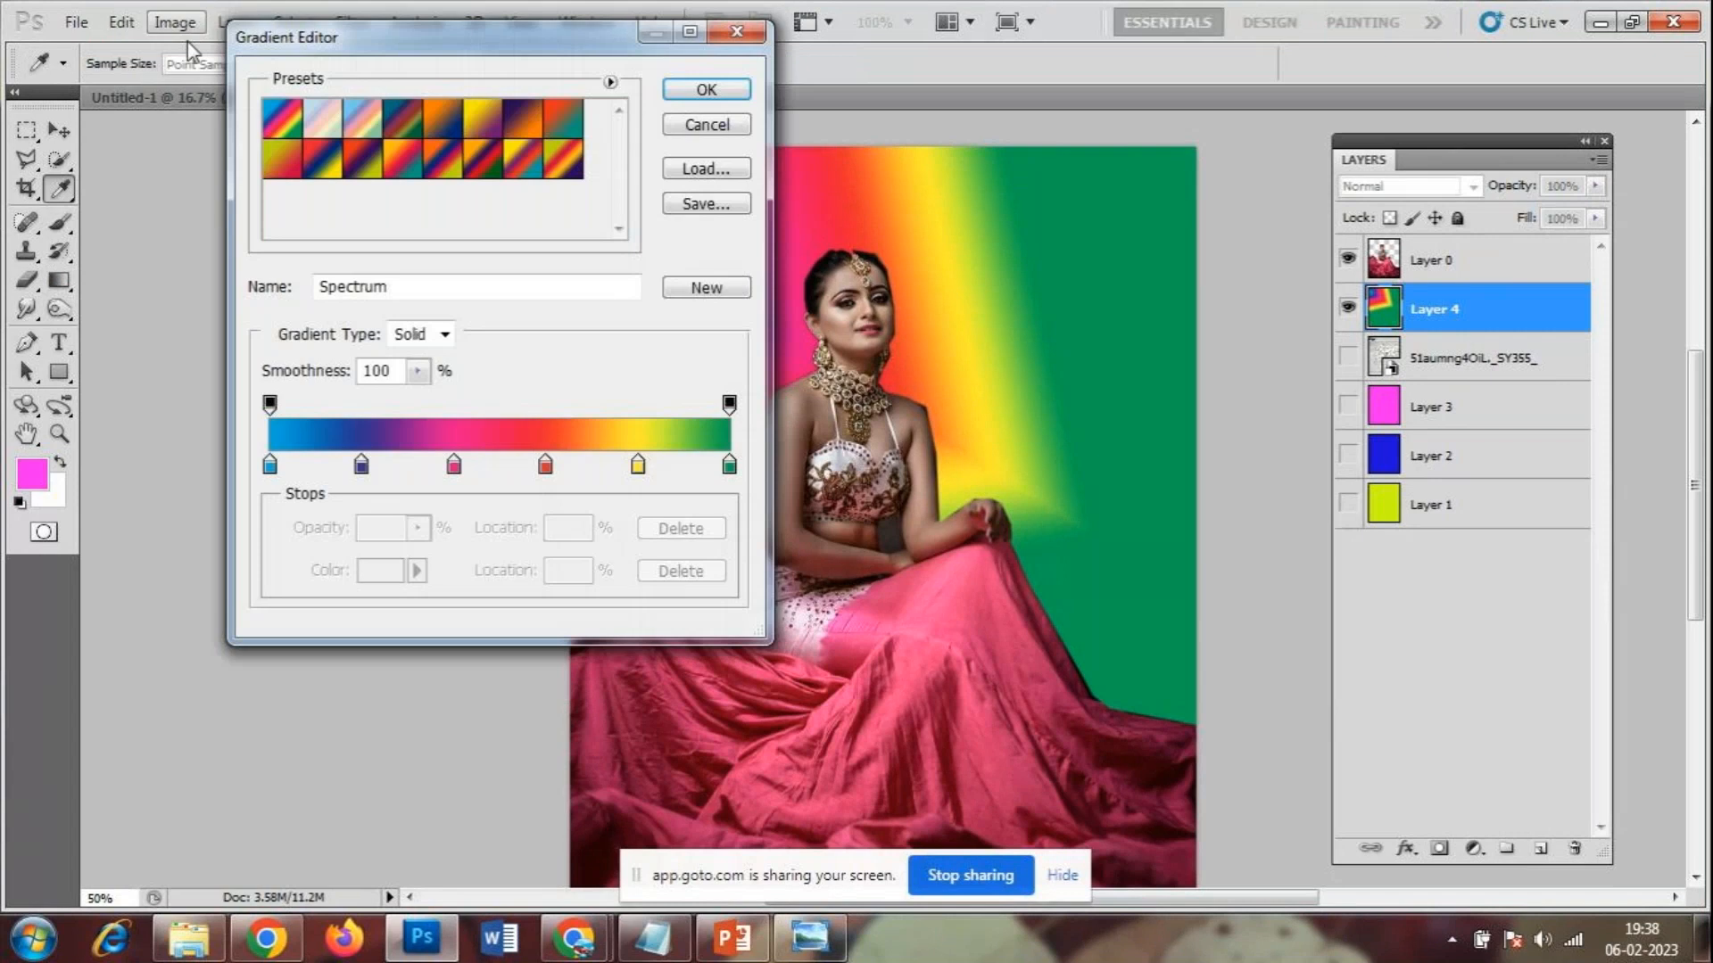
pyautogui.click(723, 123)
pyautogui.click(187, 63)
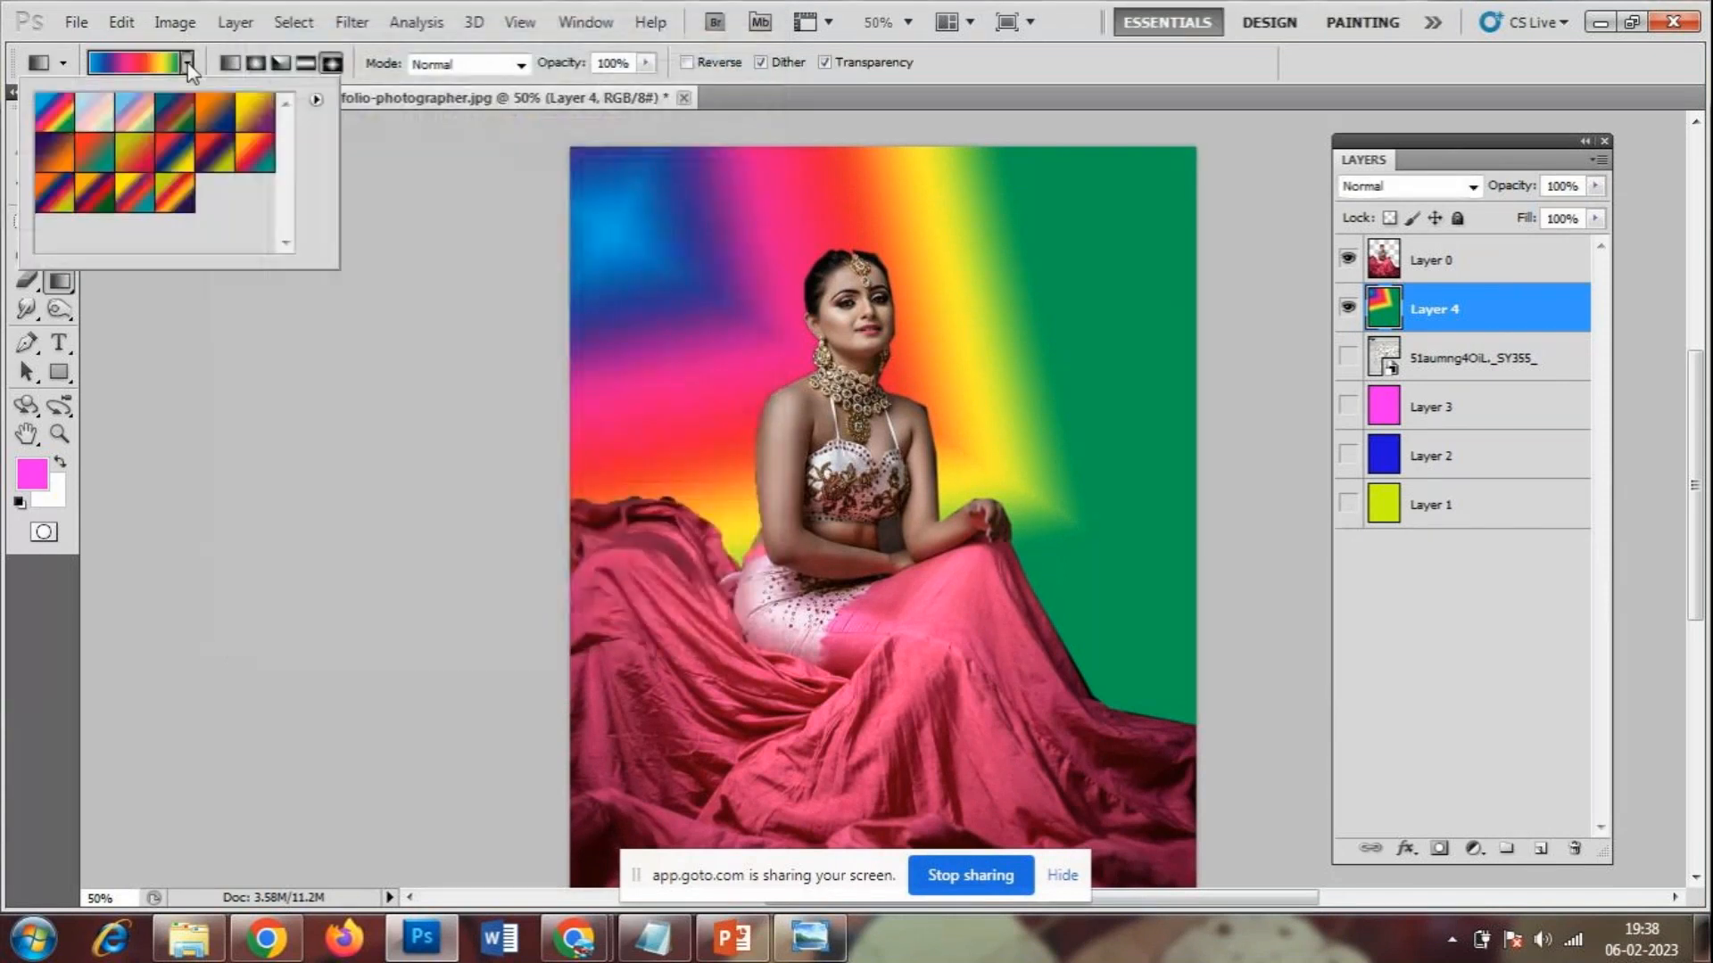
pyautogui.click(314, 102)
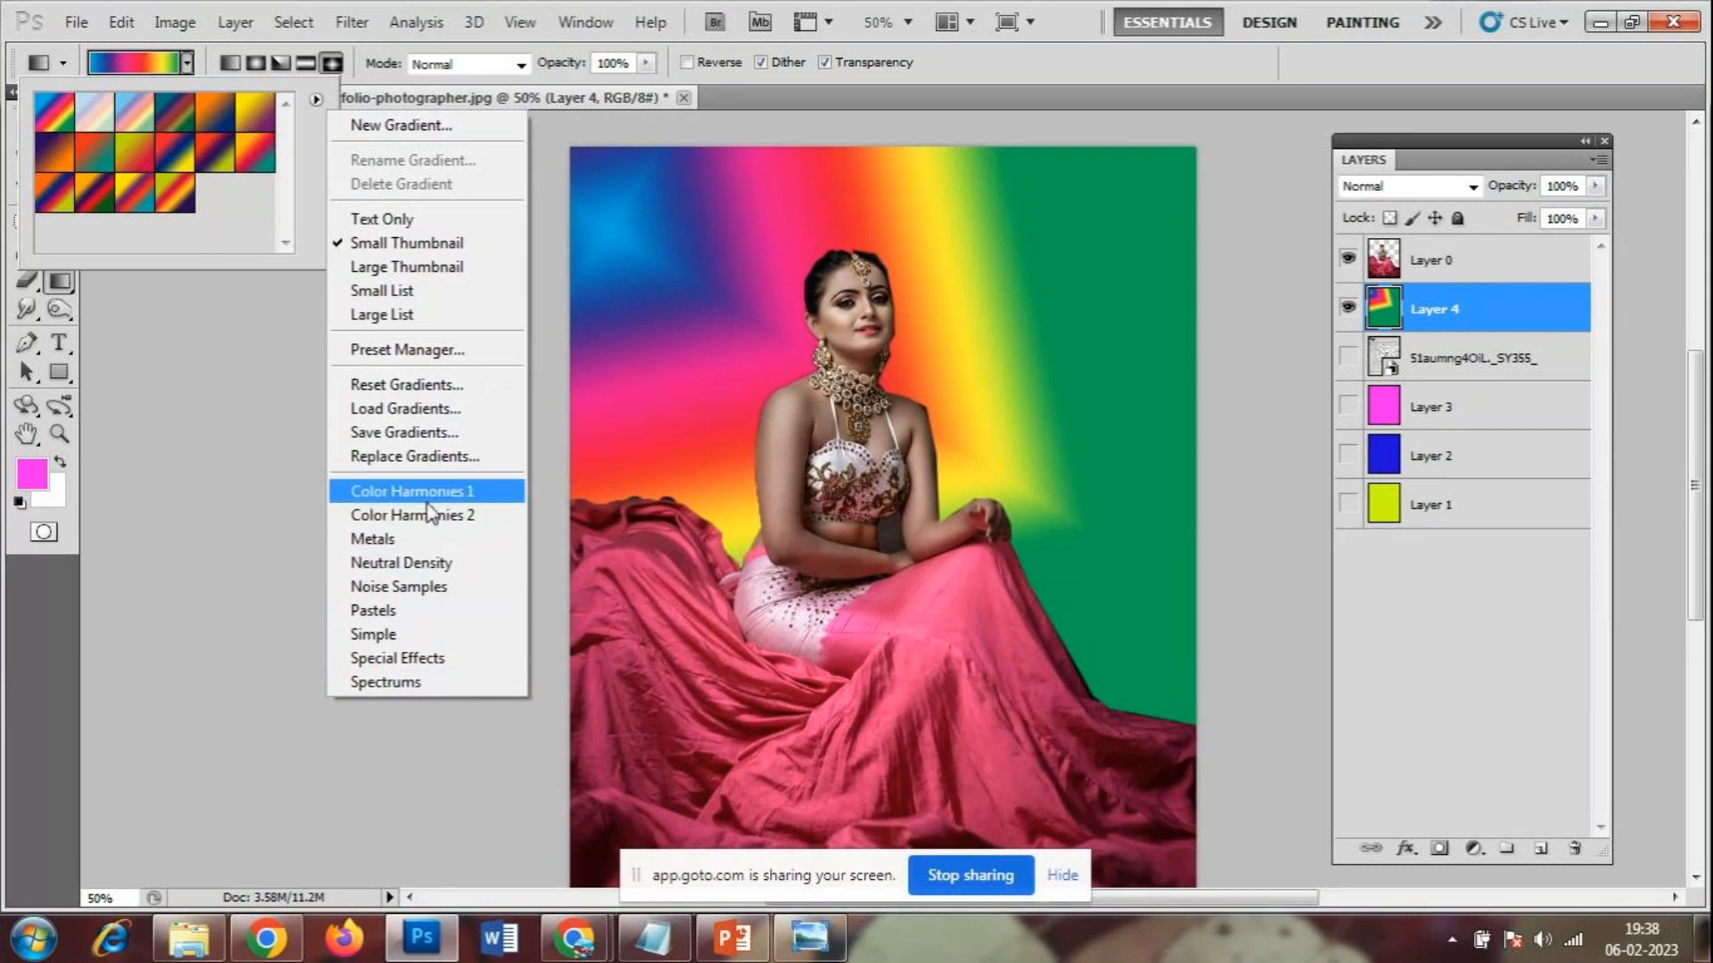
pyautogui.click(456, 519)
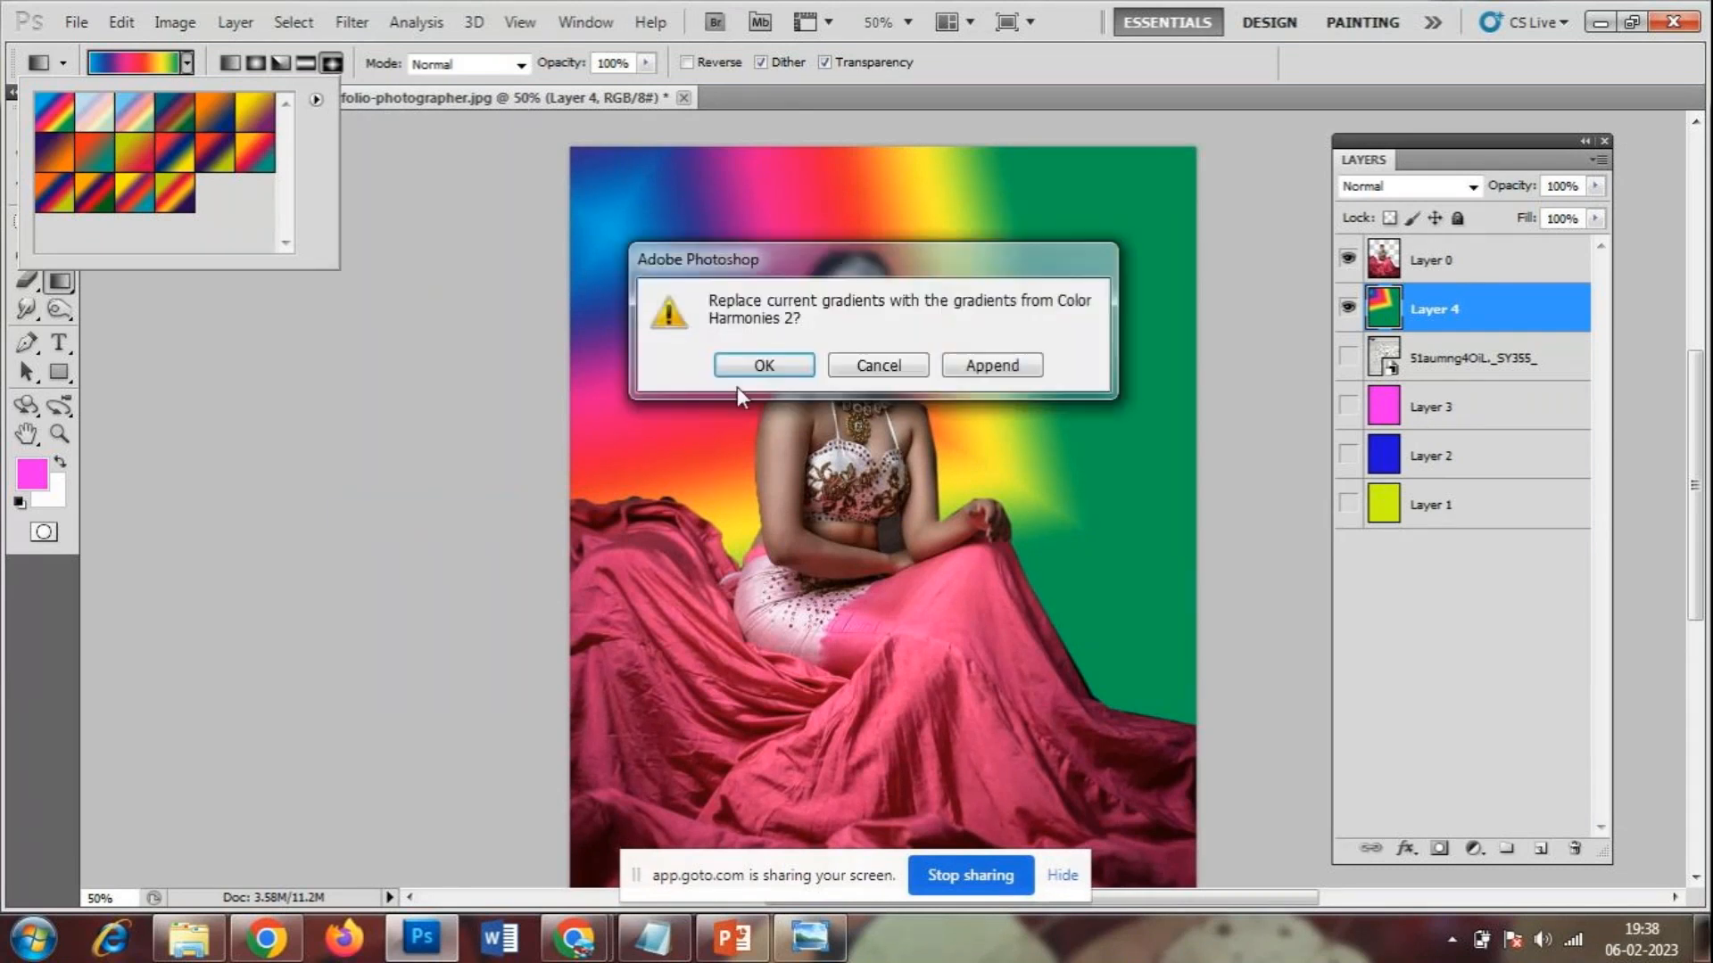
pyautogui.click(740, 369)
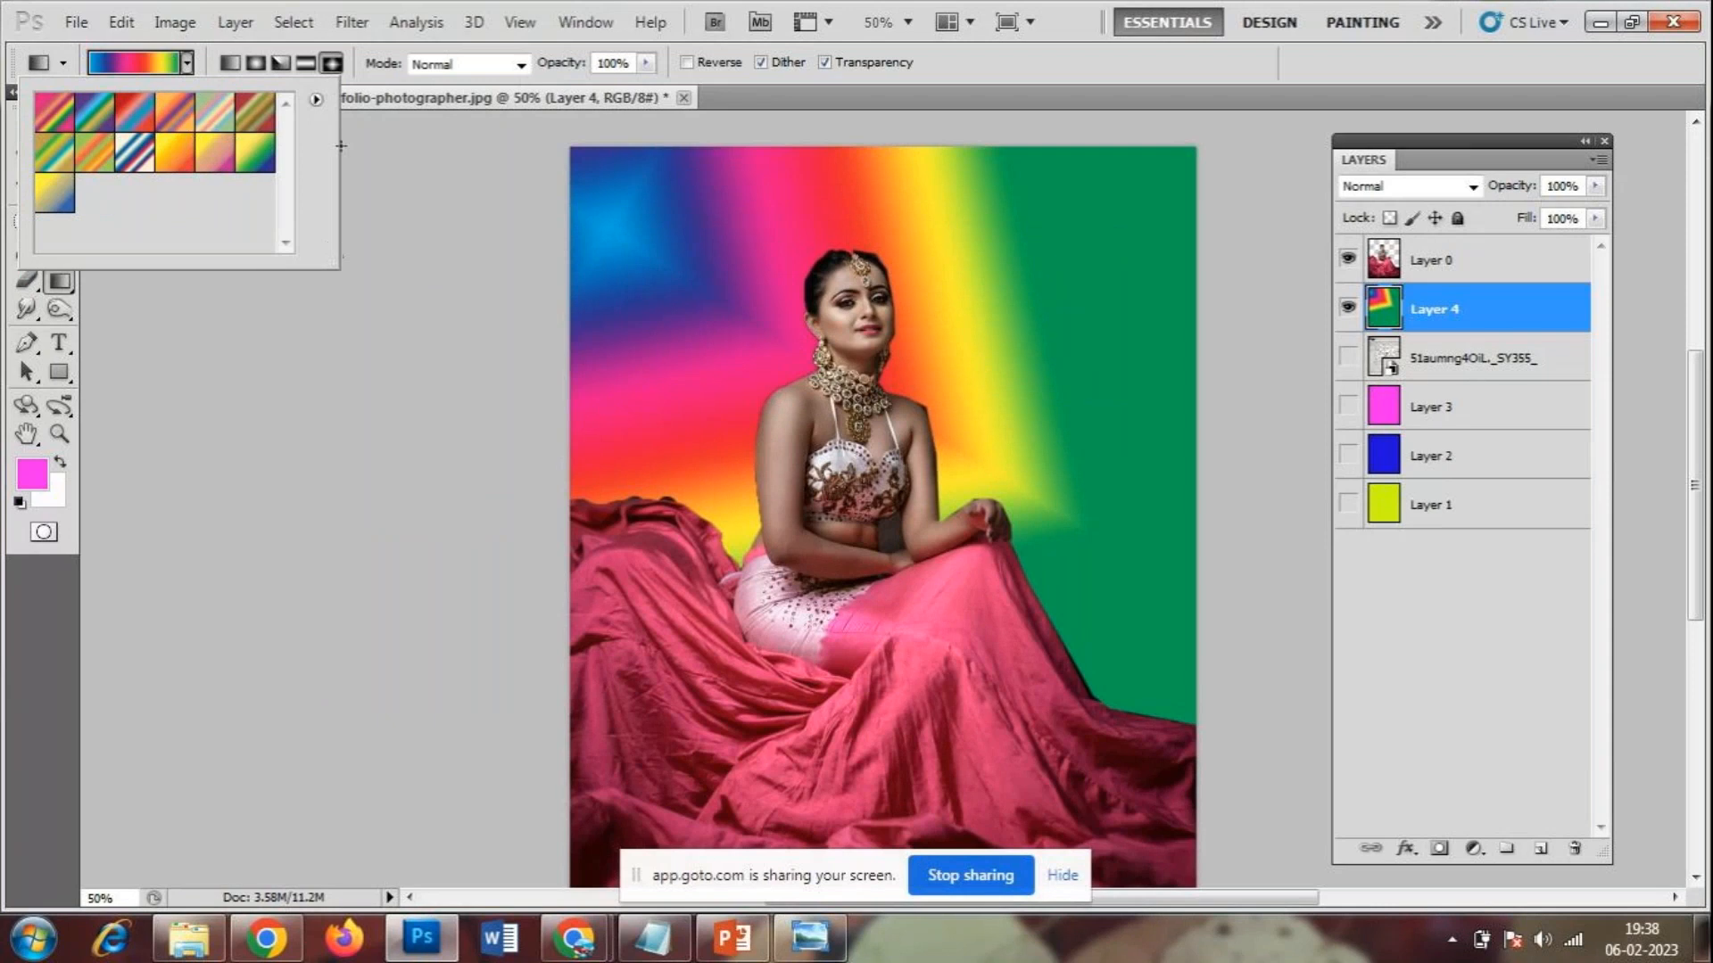
# - Replace the current gradient presets with the Metals set
pyautogui.click(318, 100)
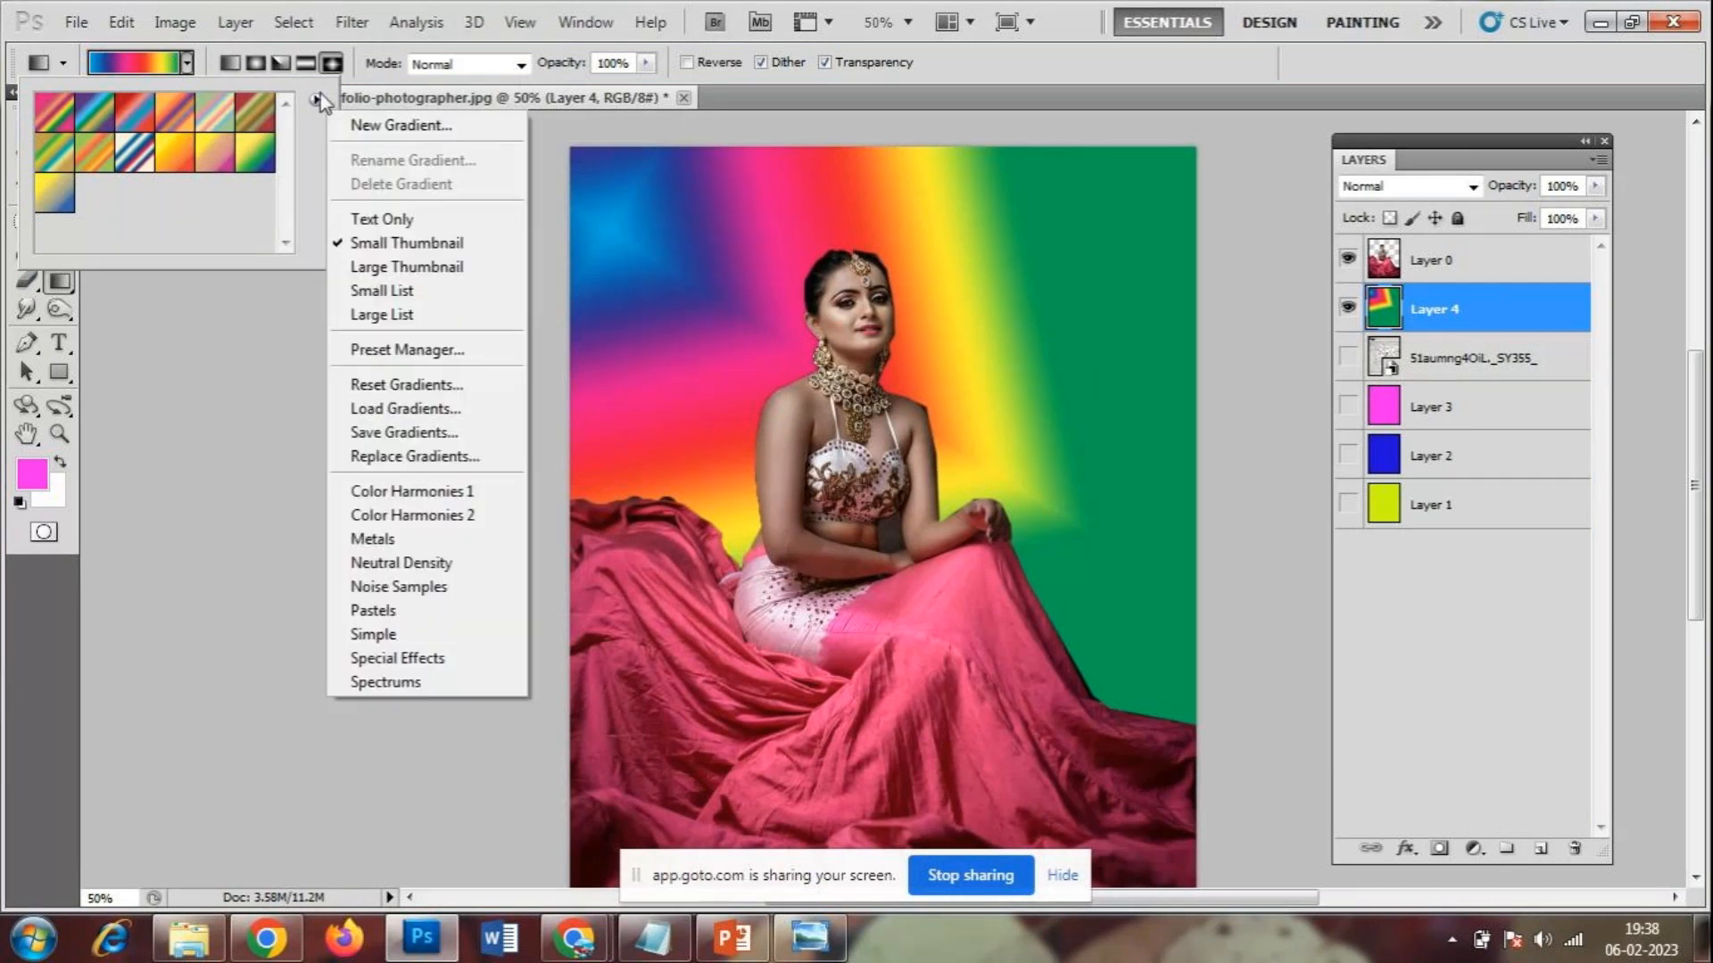
pyautogui.click(362, 546)
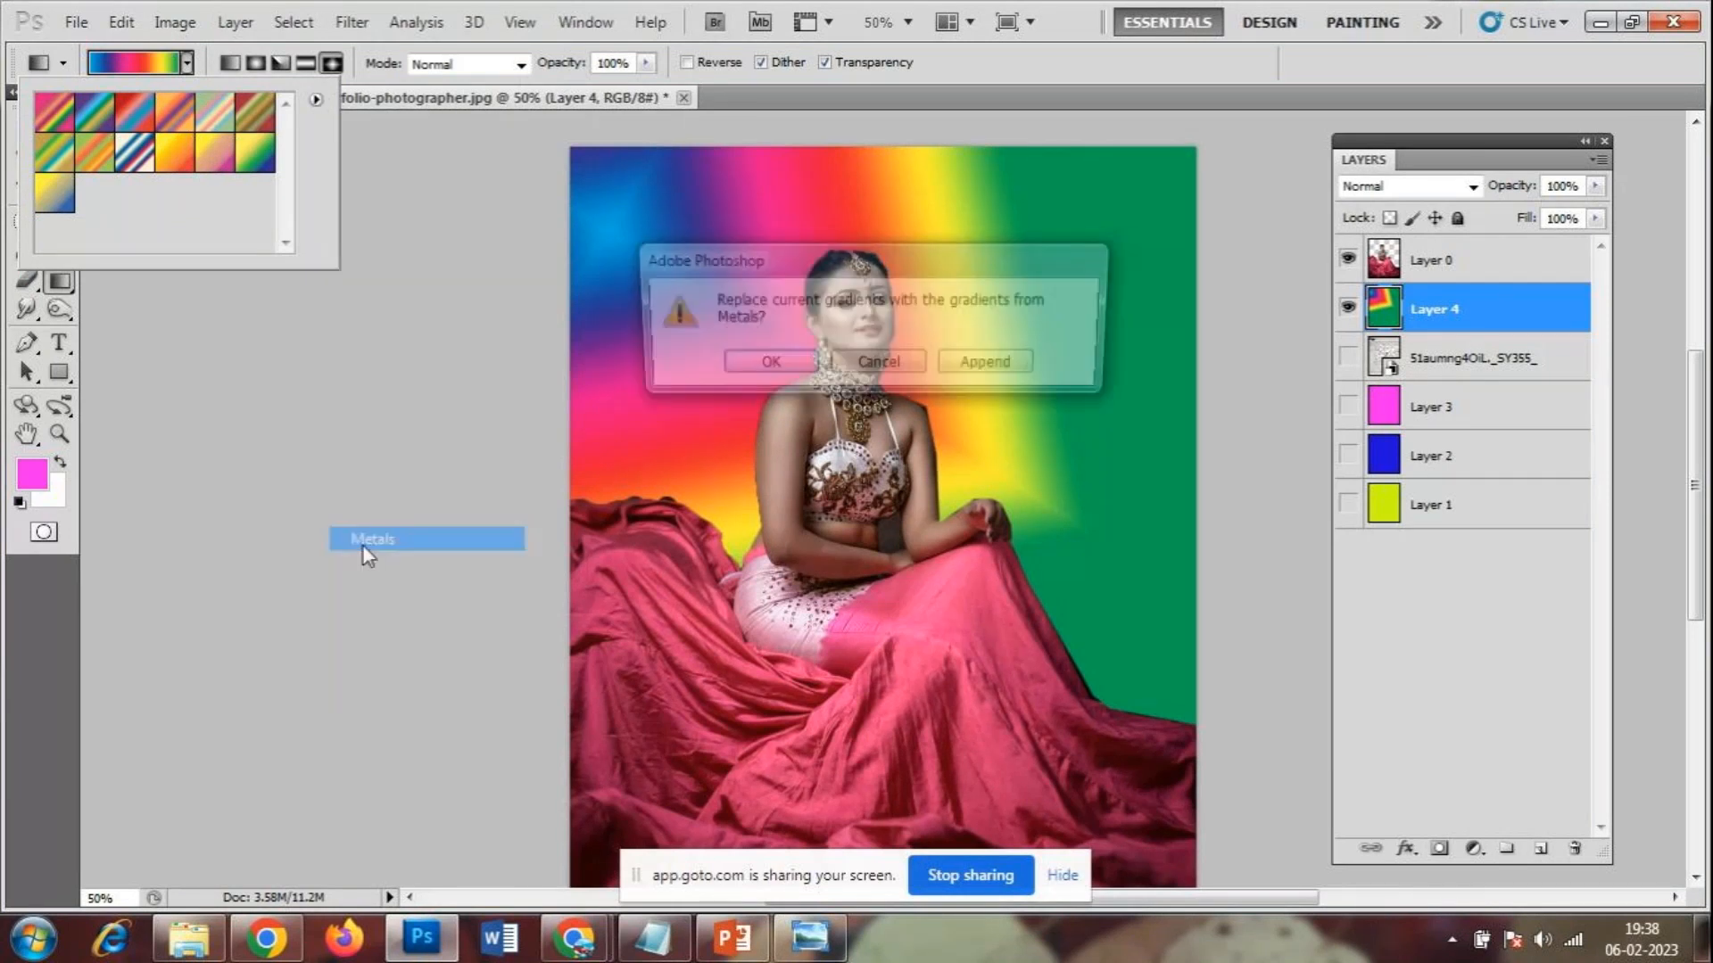
pyautogui.click(765, 362)
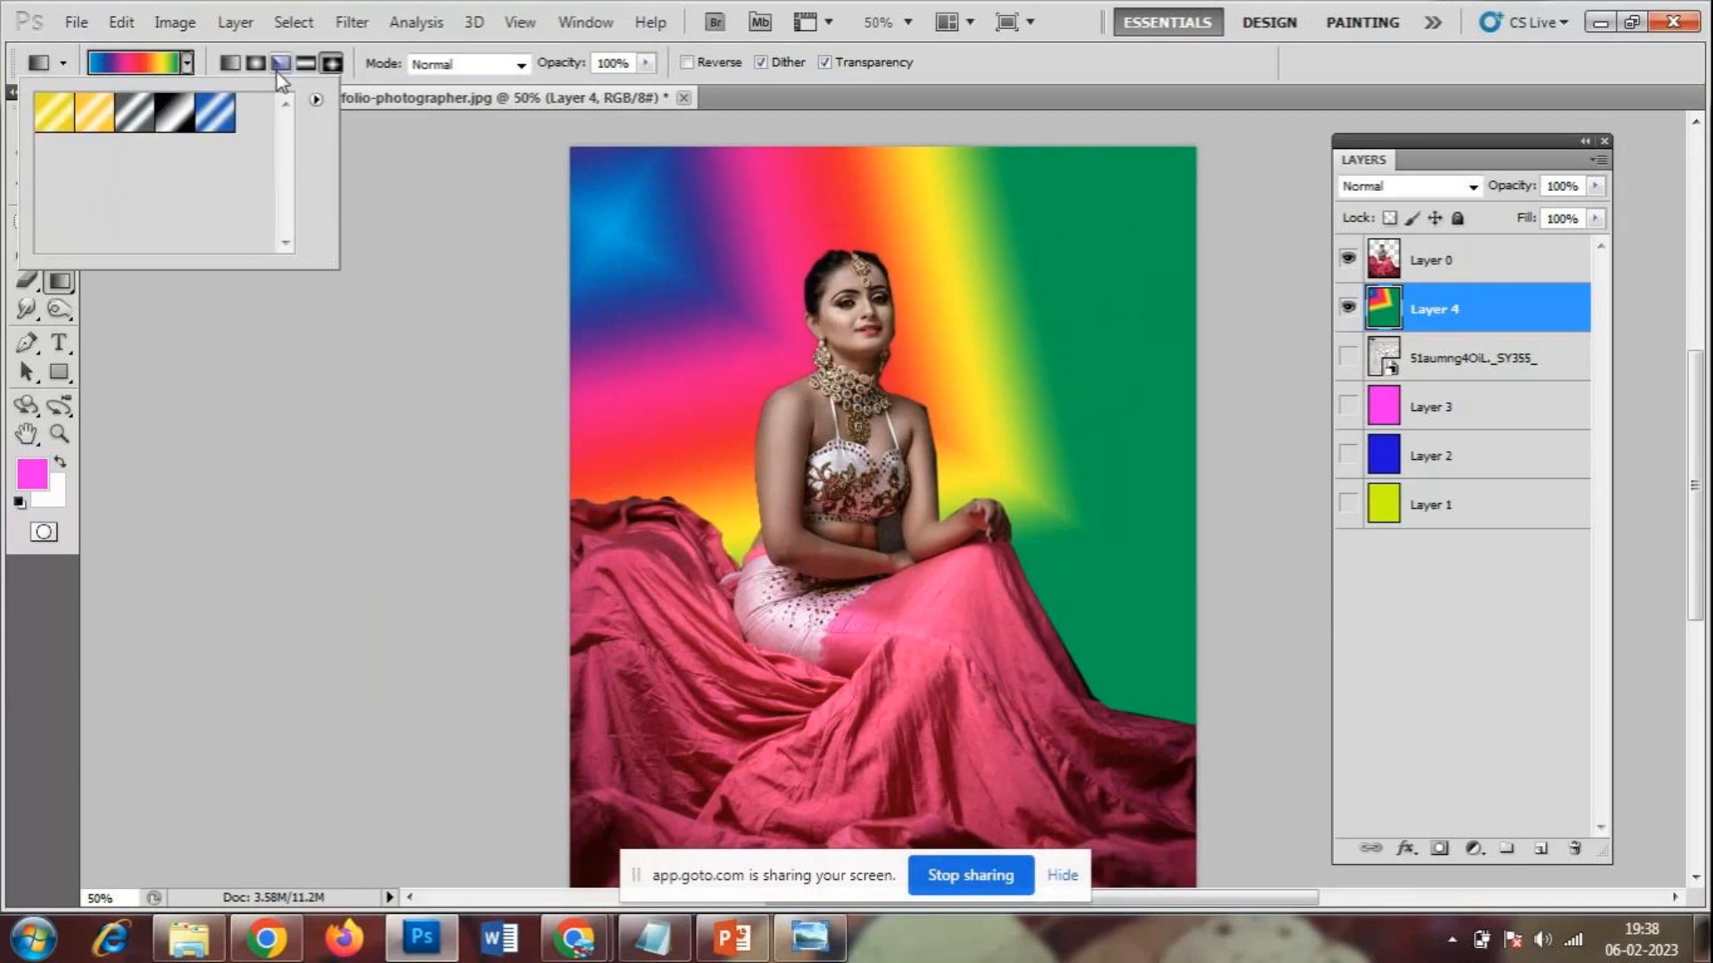
# - Load the Simple gradient set in place of the current presets and fill Layer 4 with the white-to-light-blue diamond gradient, centred beside the woman's head
pyautogui.click(316, 99)
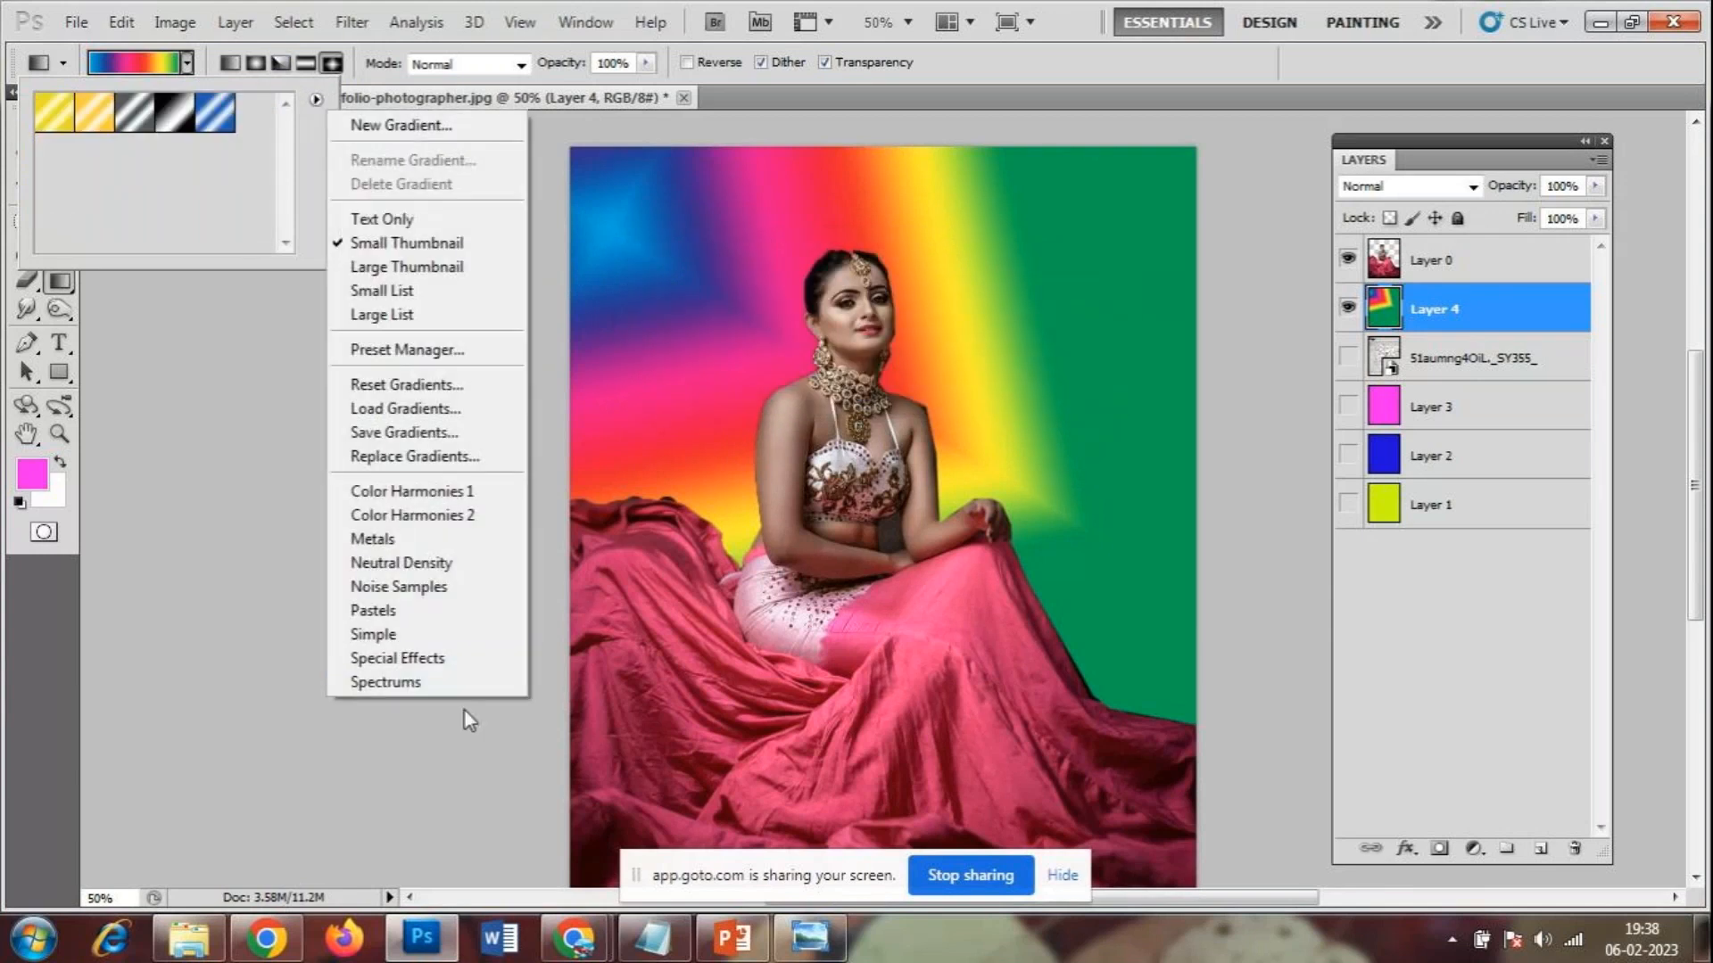
pyautogui.click(372, 634)
pyautogui.click(763, 362)
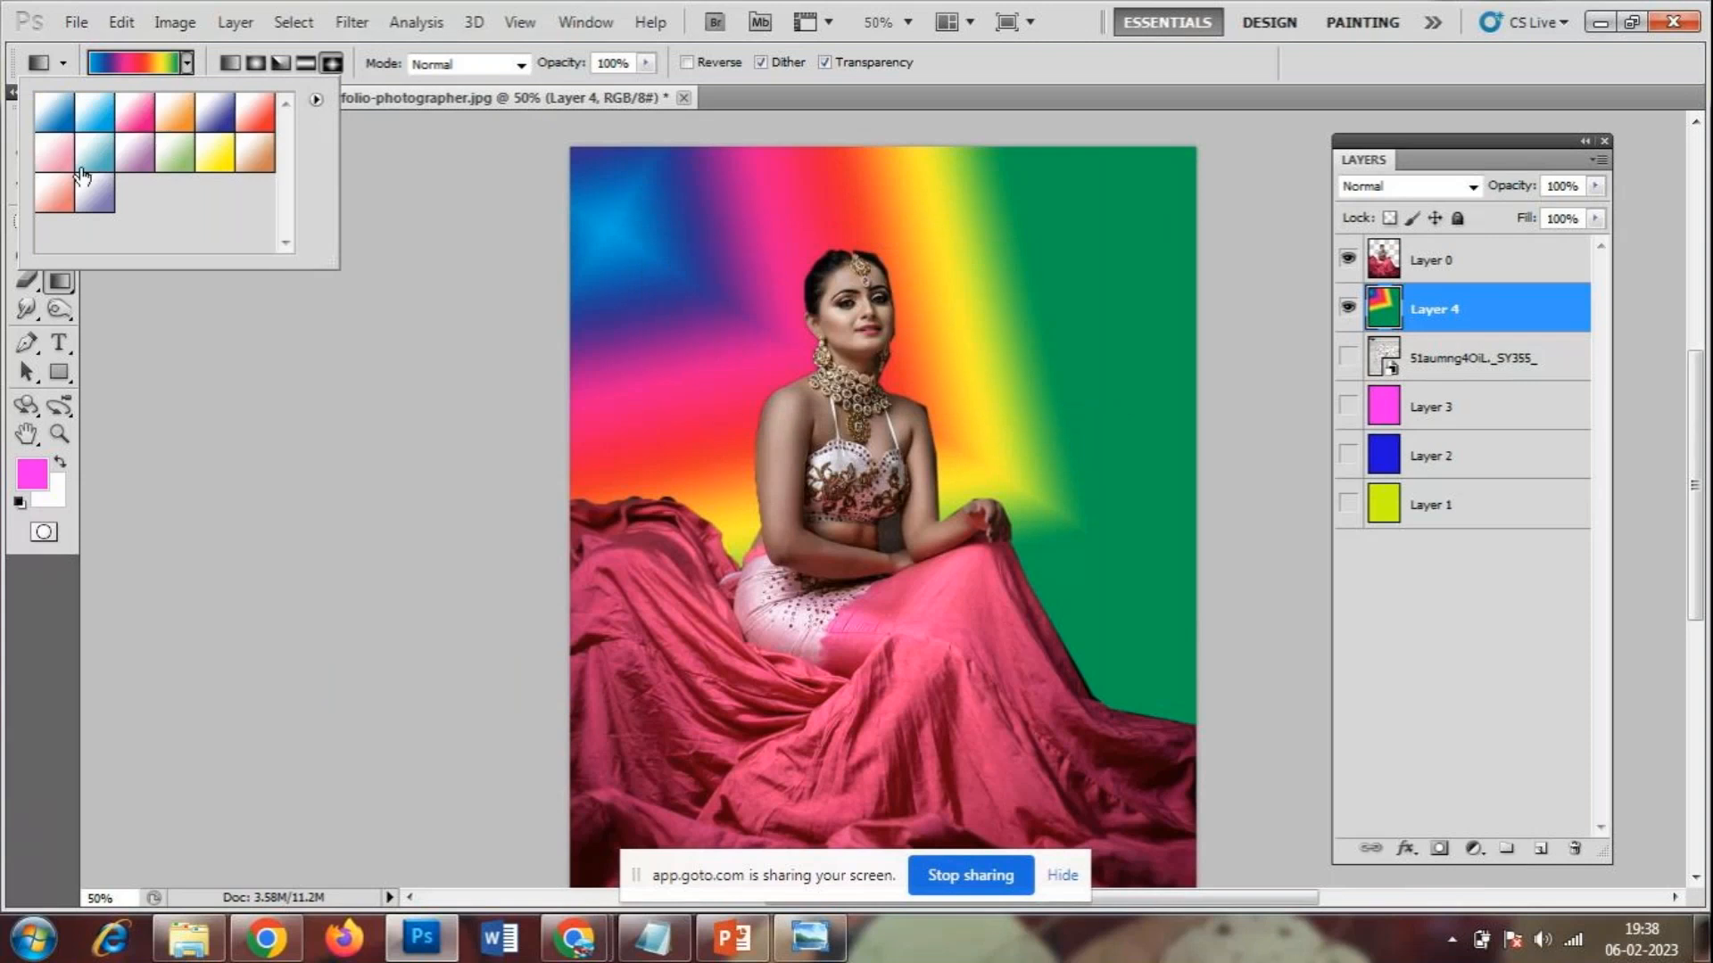
pyautogui.doubleClick(95, 112)
pyautogui.moveTo(593, 236); pyautogui.dragTo(1192, 606)
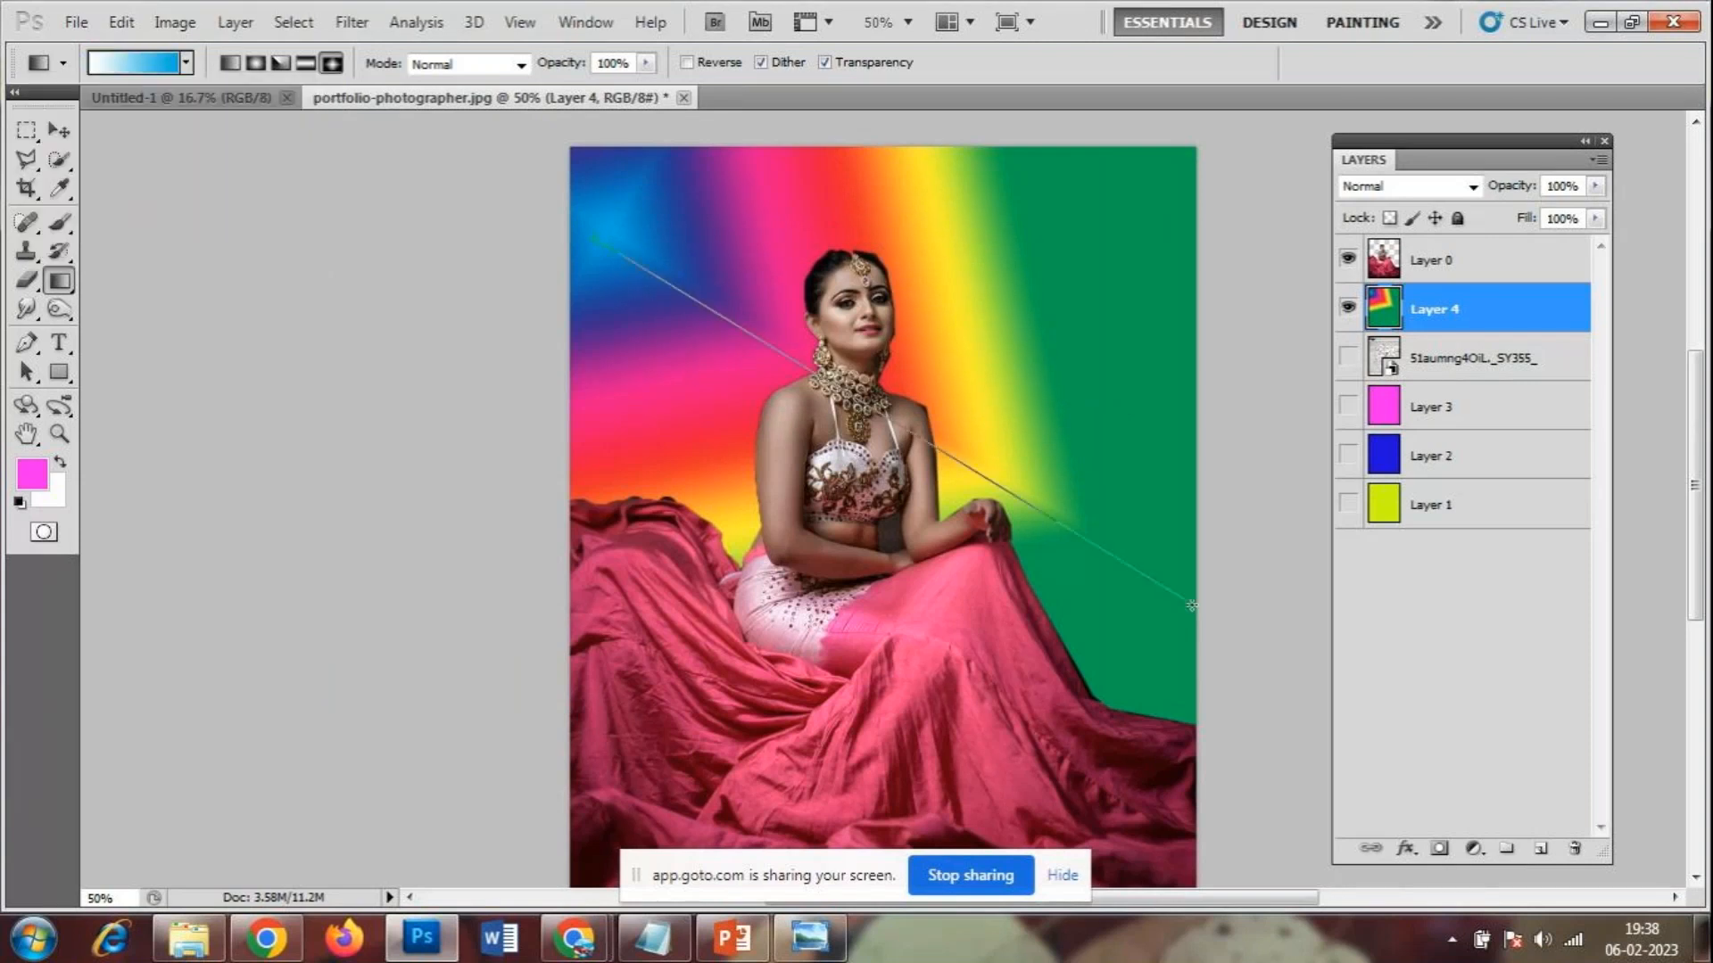
pyautogui.moveTo(1025, 297); pyautogui.dragTo(744, 559)
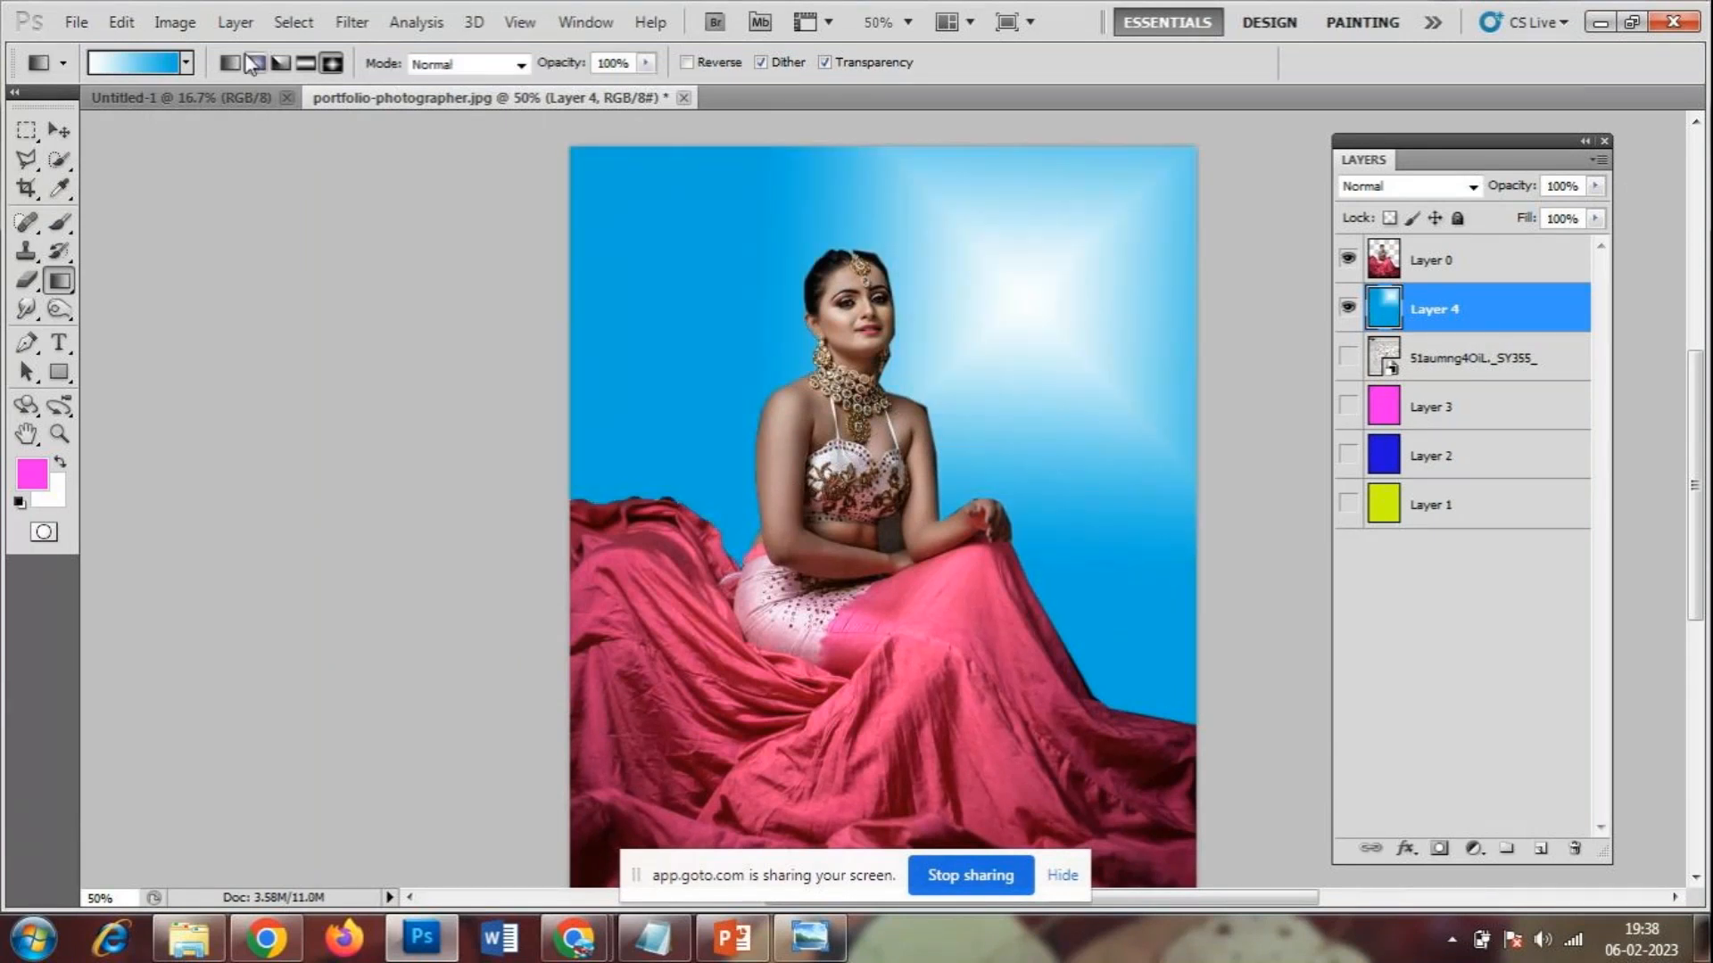
# - Switch to the radial style and redraw the white-to-light-blue gradient several times, ending centred near the image's upper-right corner
pyautogui.moveTo(690, 266); pyautogui.dragTo(1129, 597)
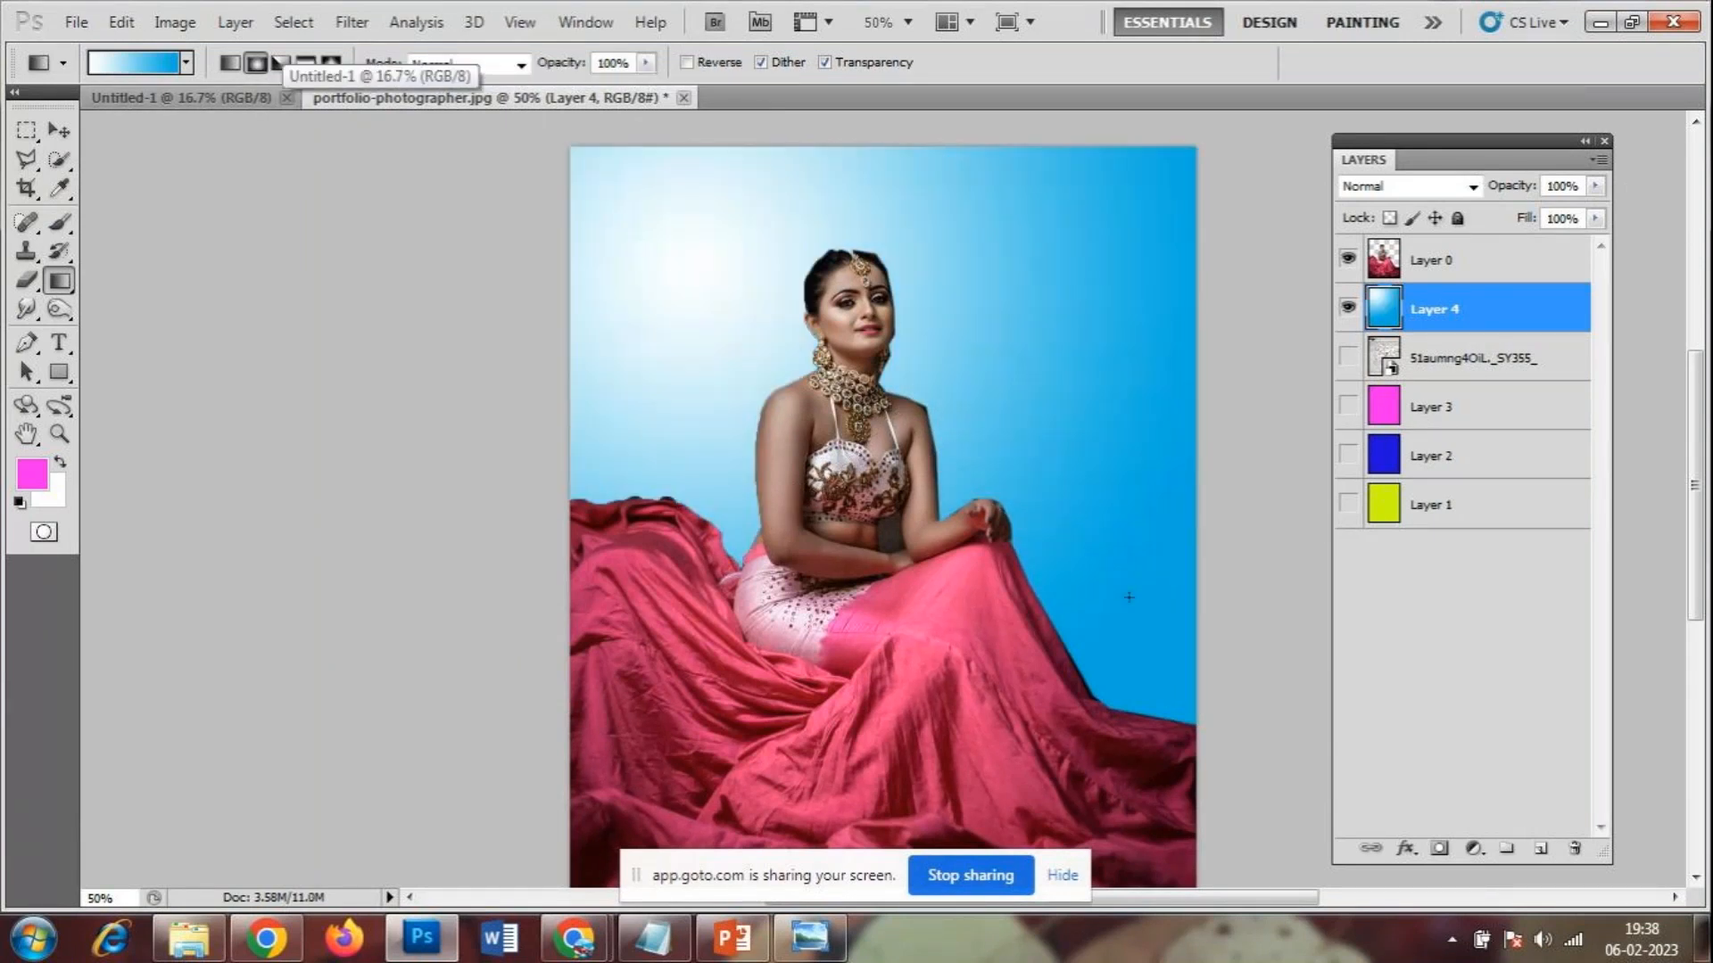
pyautogui.moveTo(719, 276); pyautogui.dragTo(1109, 536)
pyautogui.moveTo(782, 264); pyautogui.dragTo(1129, 510)
pyautogui.moveTo(1137, 223); pyautogui.dragTo(737, 622)
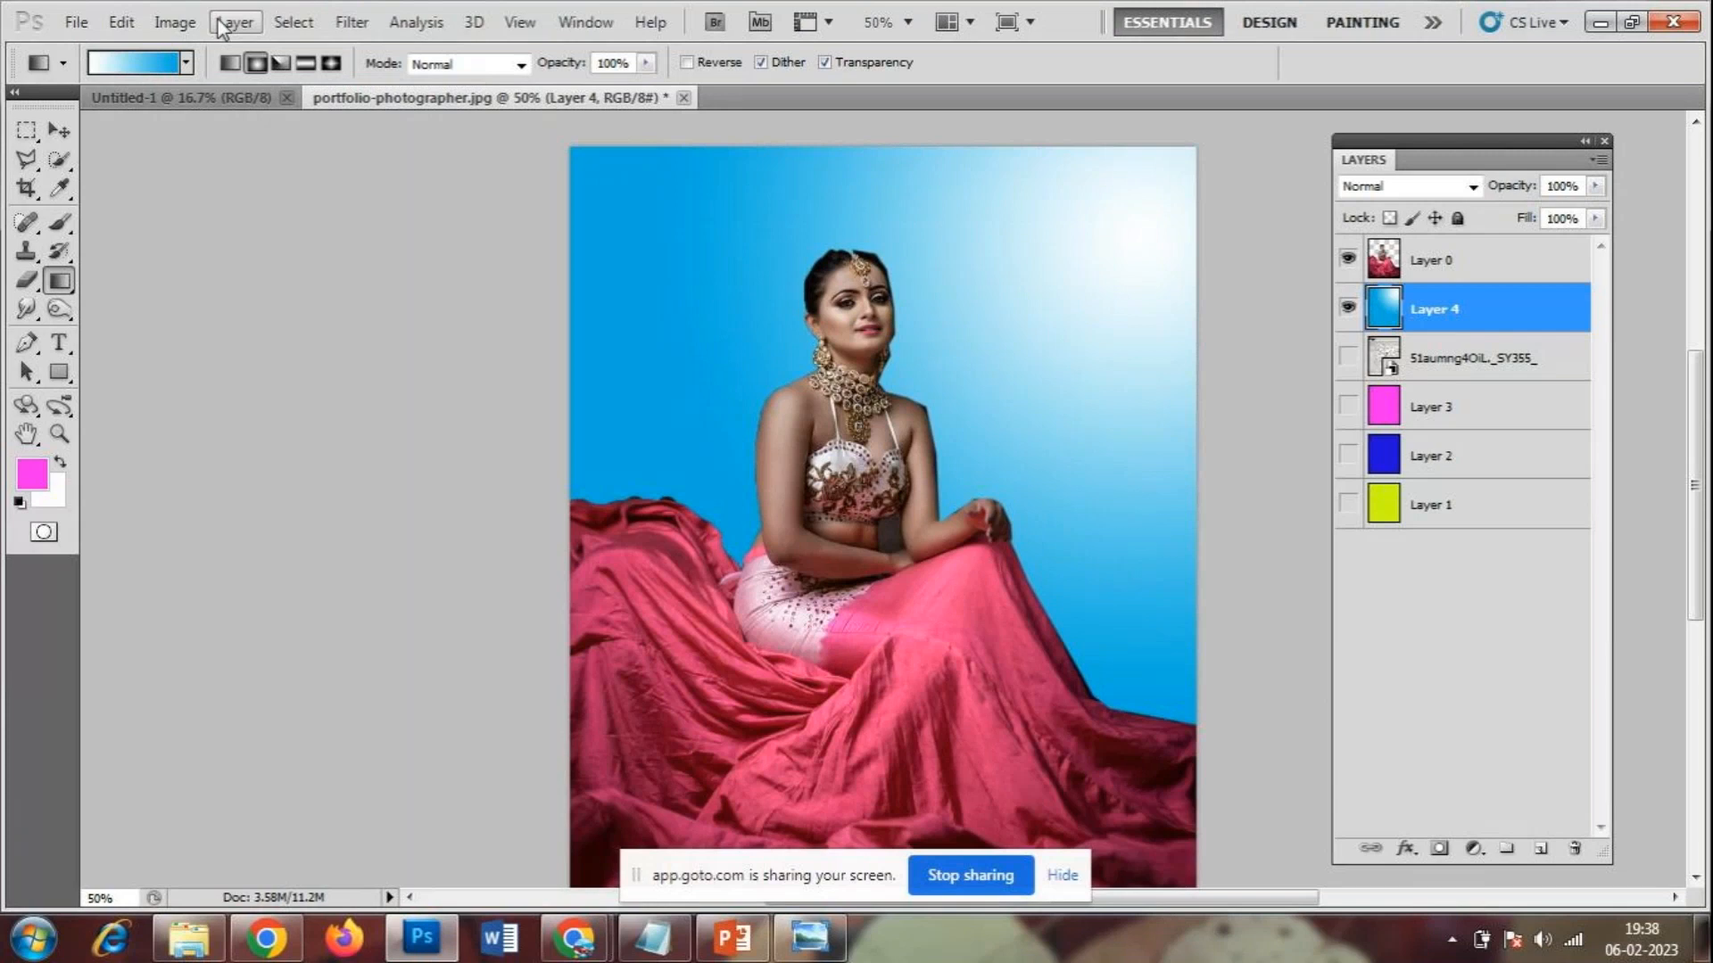
# - Refill the layer with the white-to-red radial gradient, drawn from the image's upper-right area towards the fabric beside the woman's waist
pyautogui.click(186, 62)
pyautogui.click(251, 129)
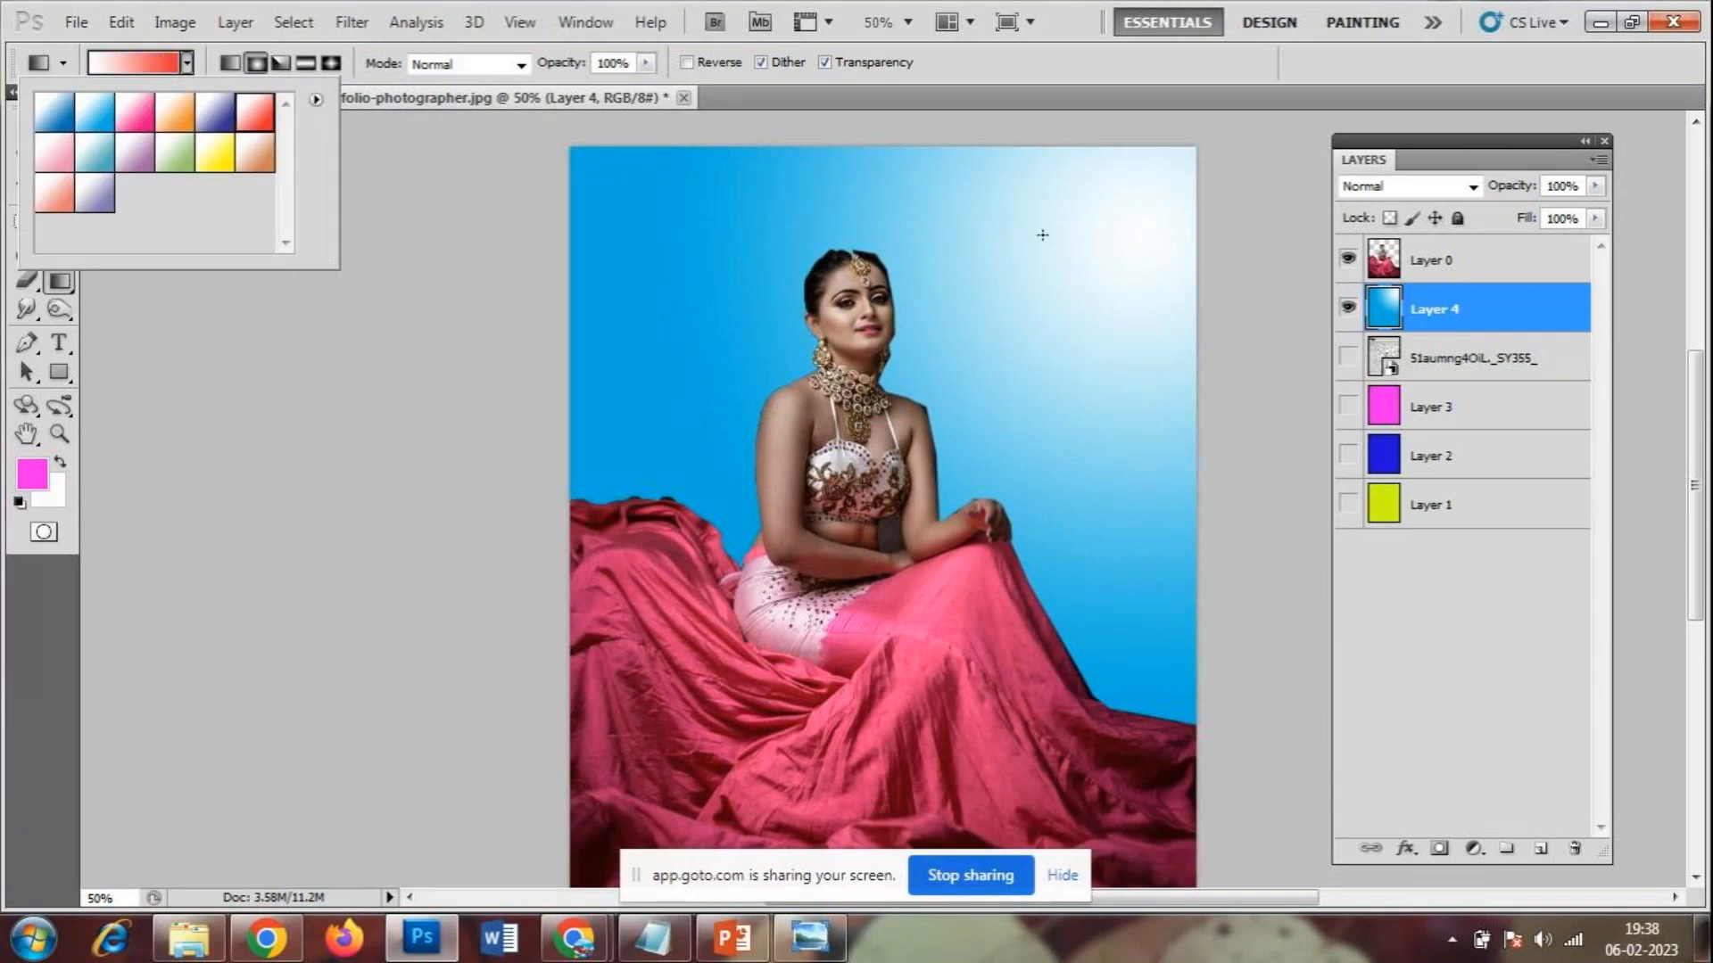
pyautogui.click(1096, 207)
pyautogui.moveTo(1096, 207); pyautogui.dragTo(725, 509)
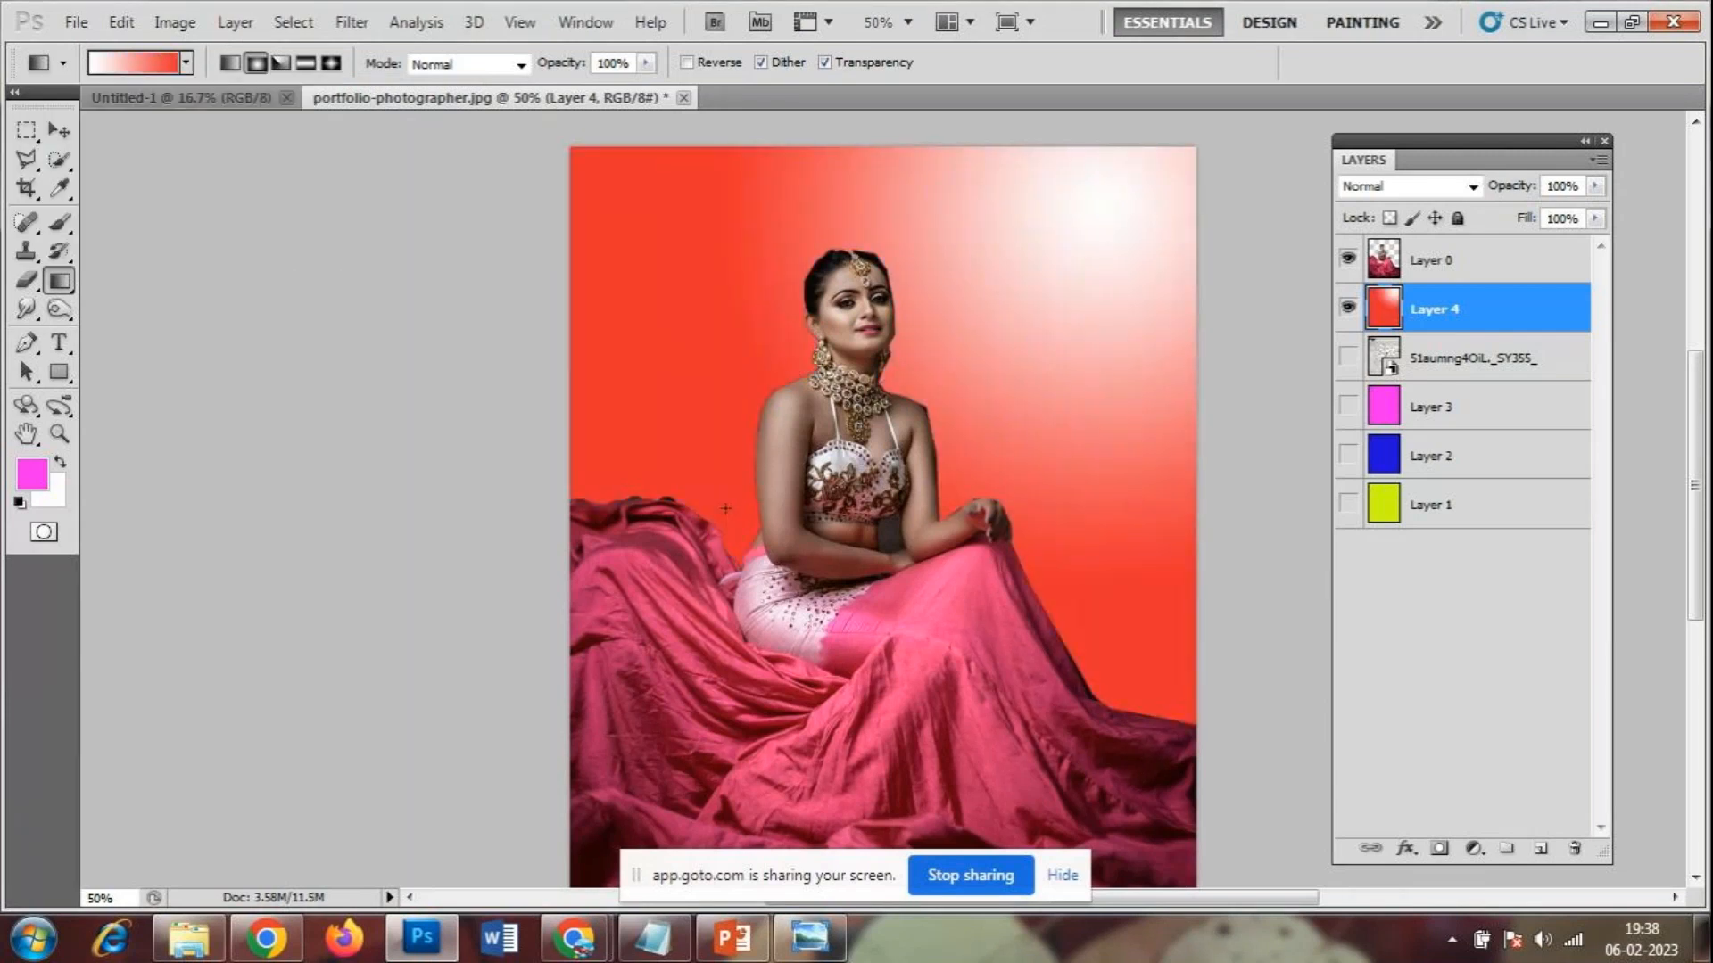
# - Refill the layer with the white-to-indigo radial gradient, centred to the right of the woman's head
pyautogui.click(185, 63)
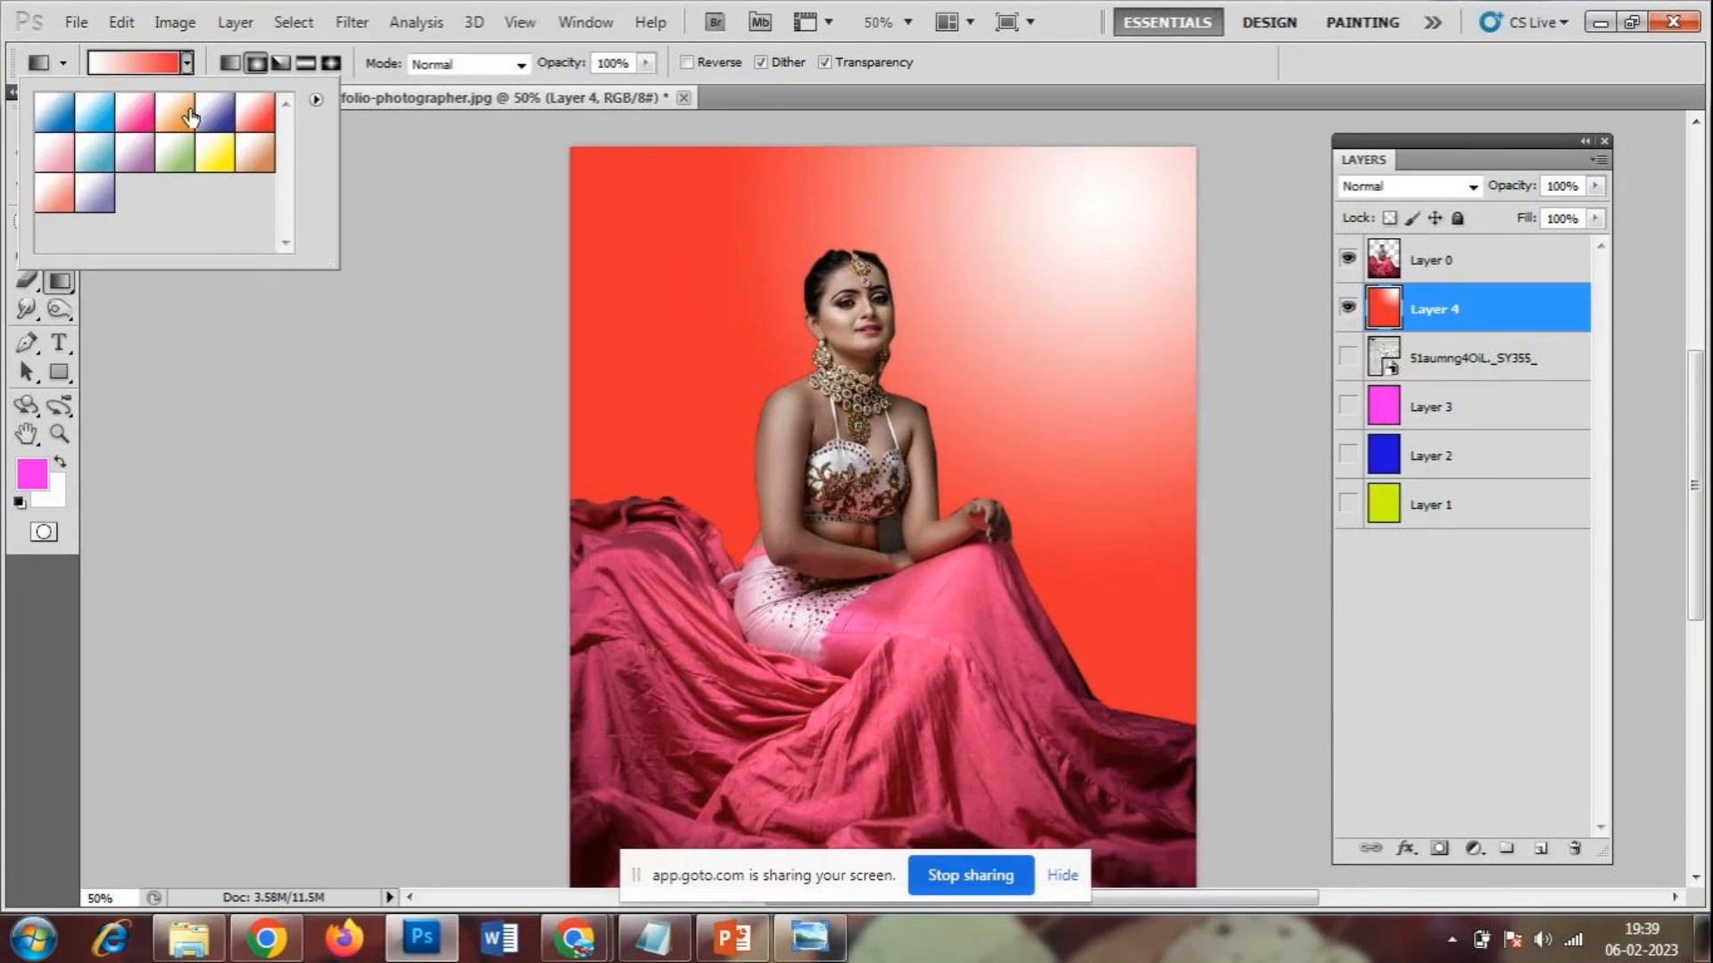
pyautogui.click(214, 111)
pyautogui.moveTo(1071, 267); pyautogui.dragTo(810, 552)
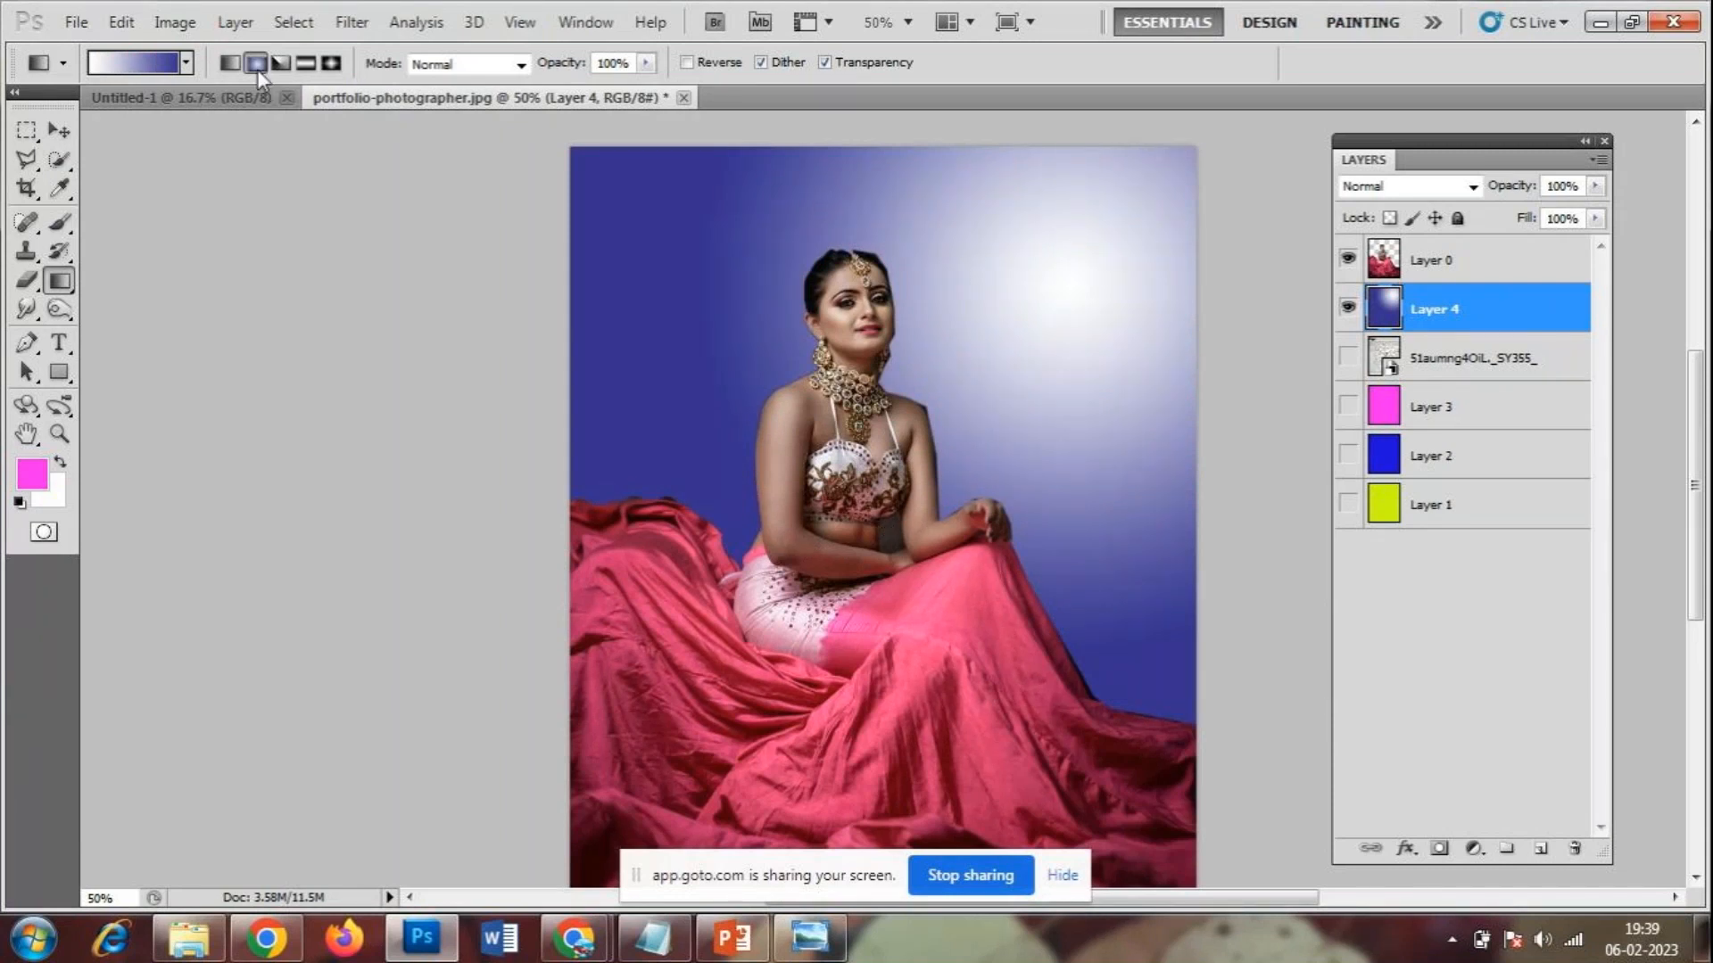
# - Replace the presets with the Special Effects set and fill the layer with its black-to-white stepped radial gradient from the image's upper-left corner
pyautogui.click(187, 63)
pyautogui.click(317, 101)
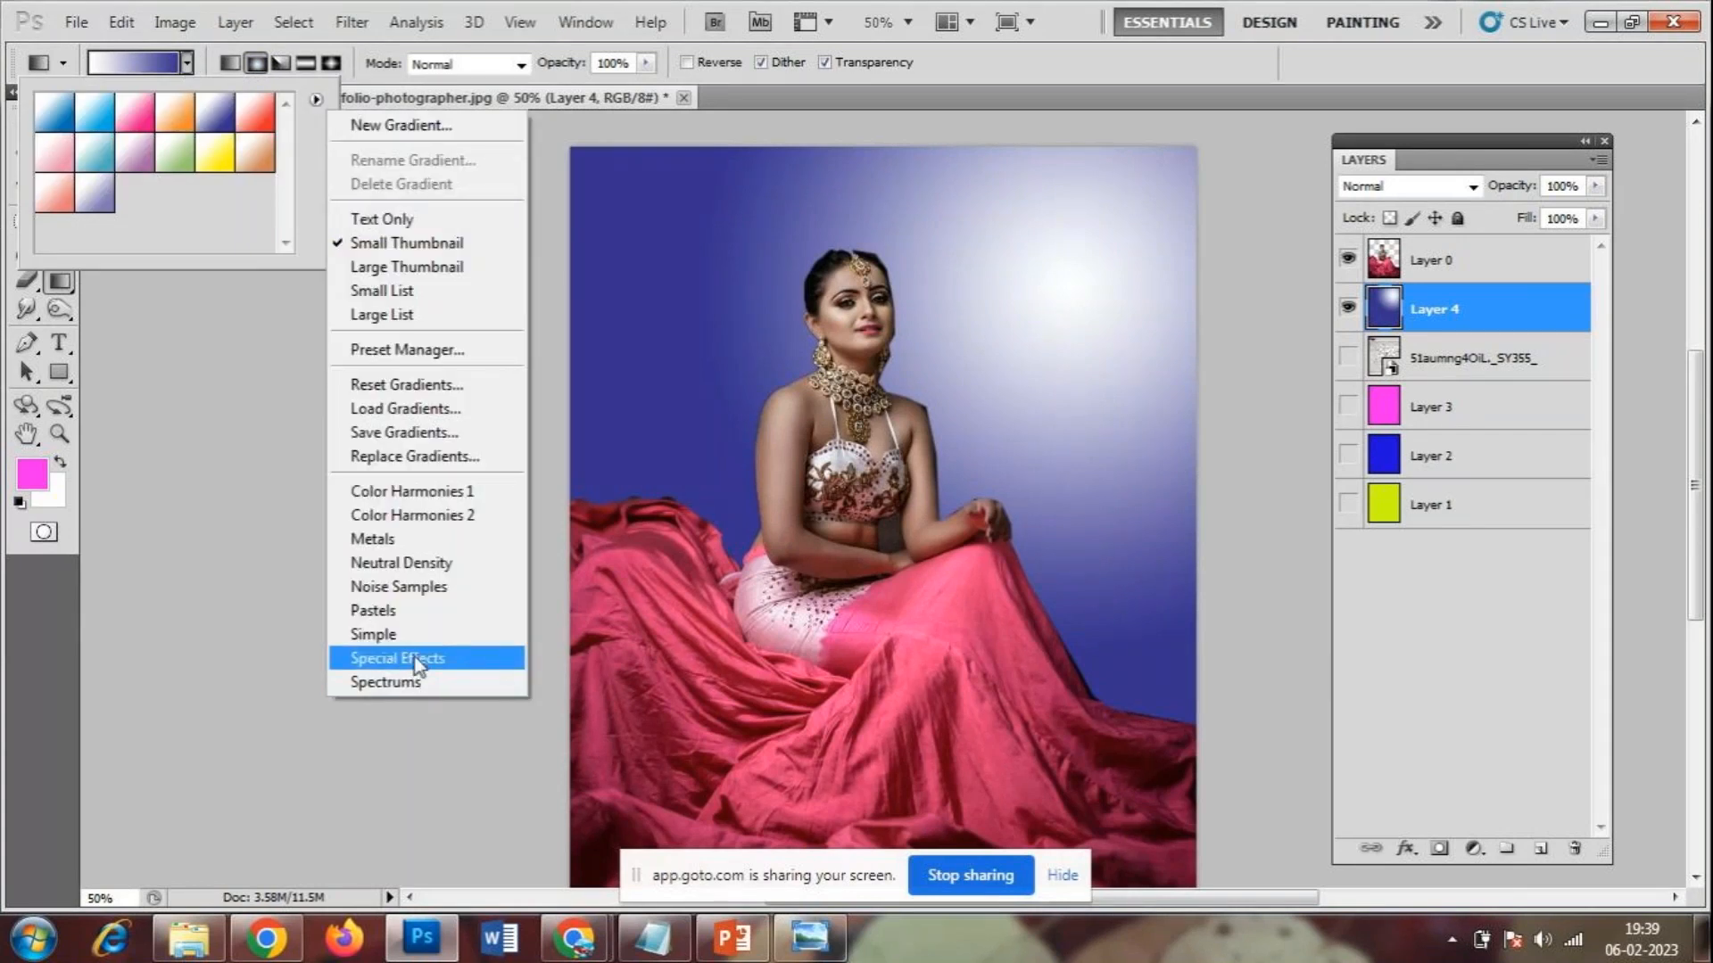
pyautogui.click(392, 658)
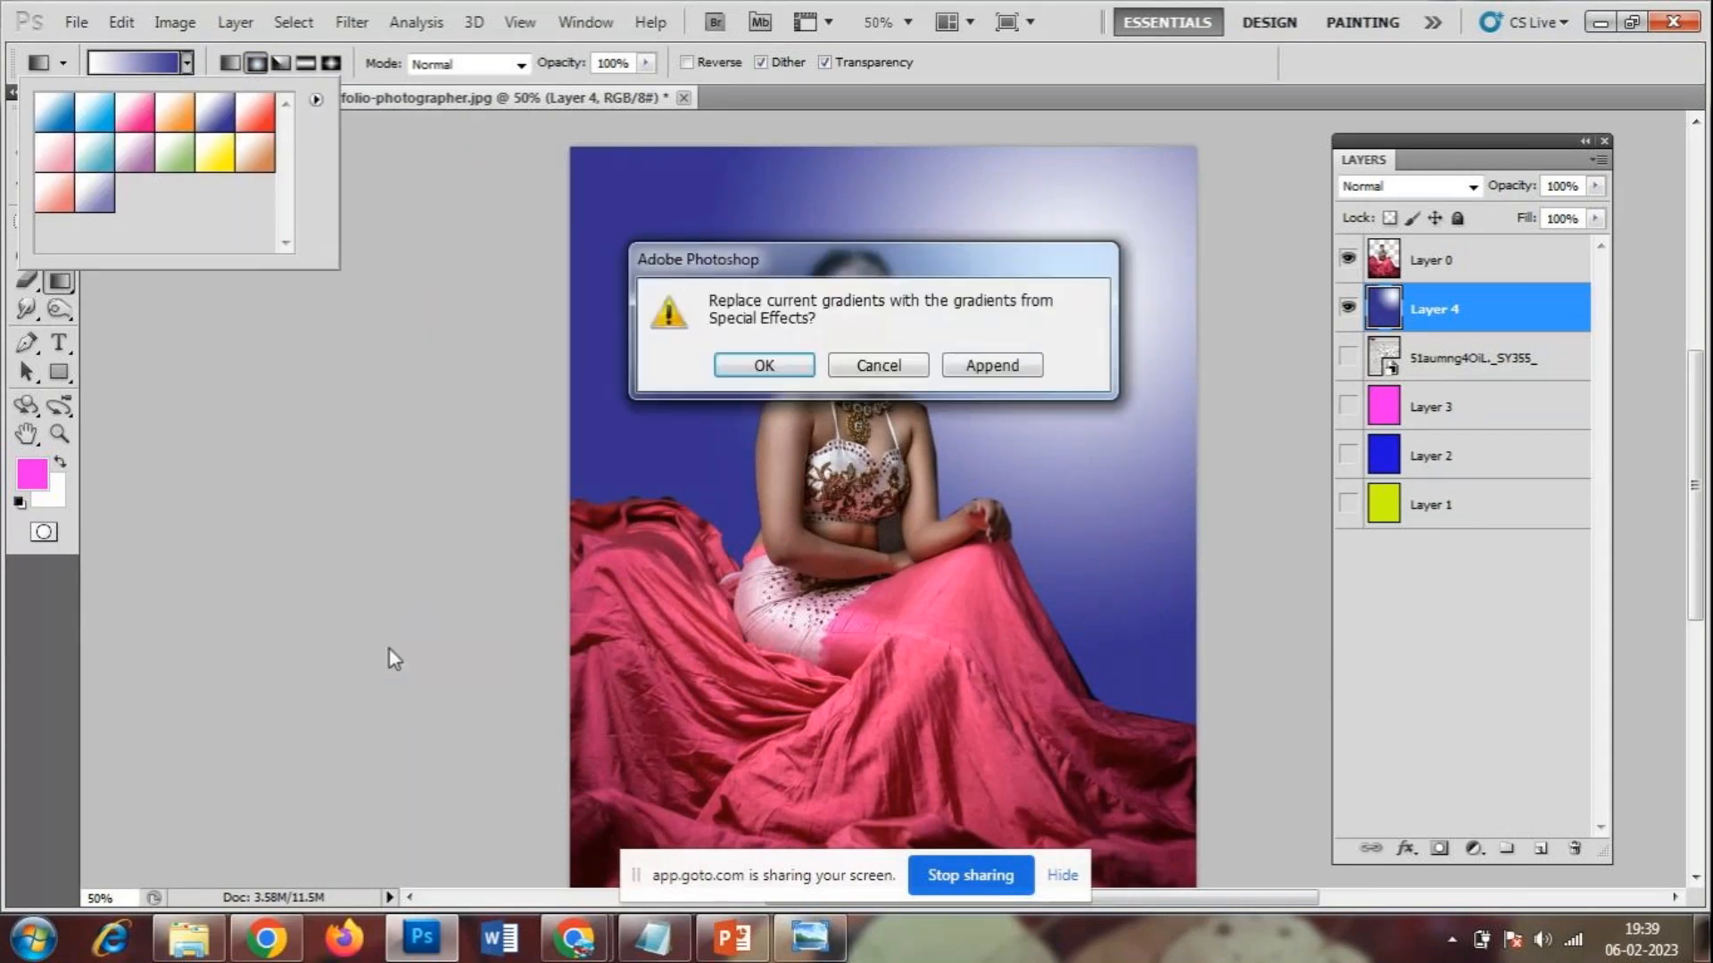
pyautogui.click(763, 366)
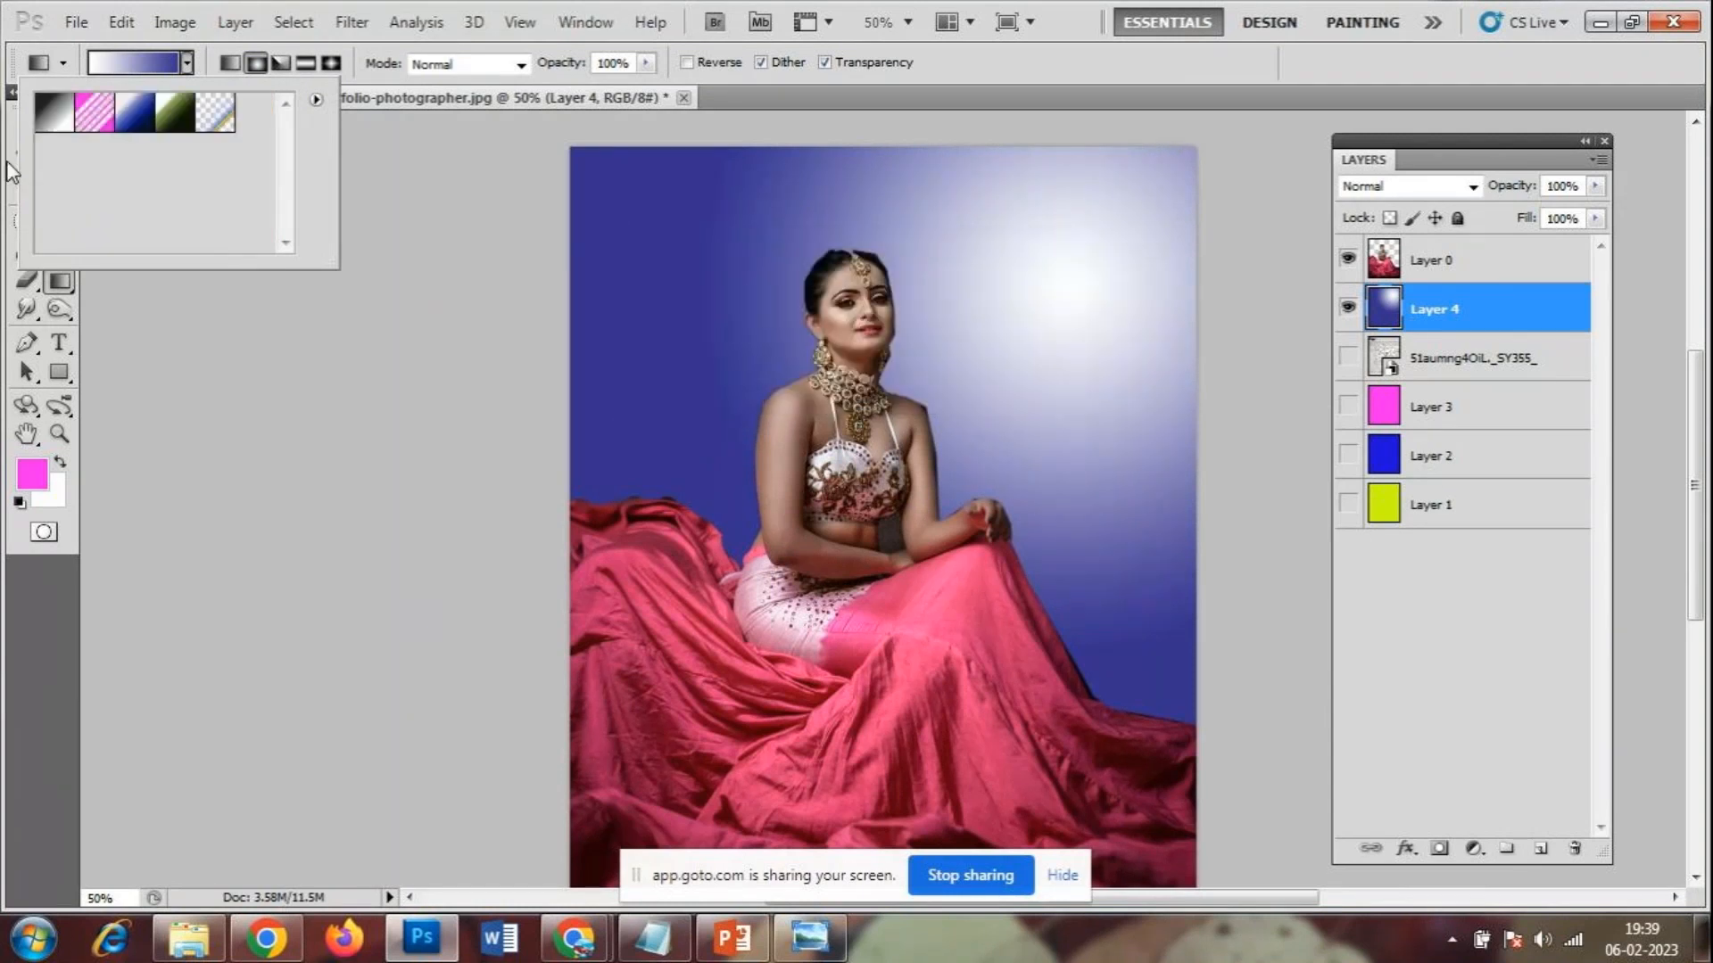
pyautogui.click(54, 116)
pyautogui.moveTo(579, 156); pyautogui.dragTo(1273, 673)
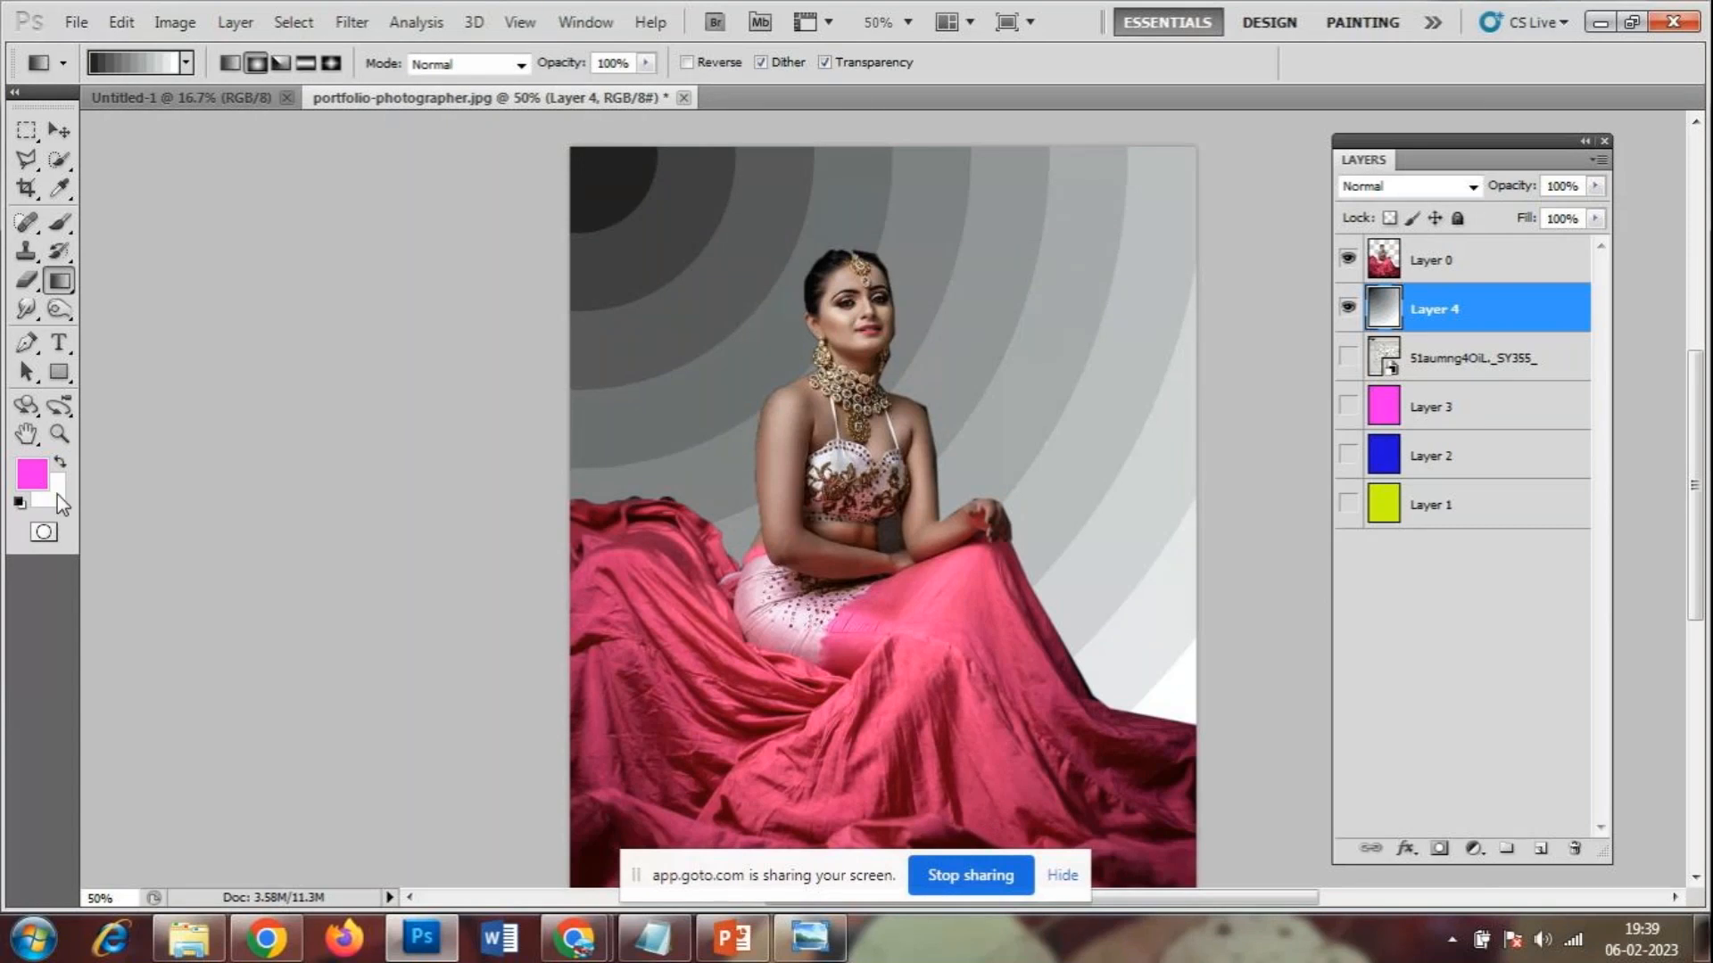
# - Select the blue preset for the Gradient tool and reload the Special Effects gradient set
pyautogui.click(65, 282)
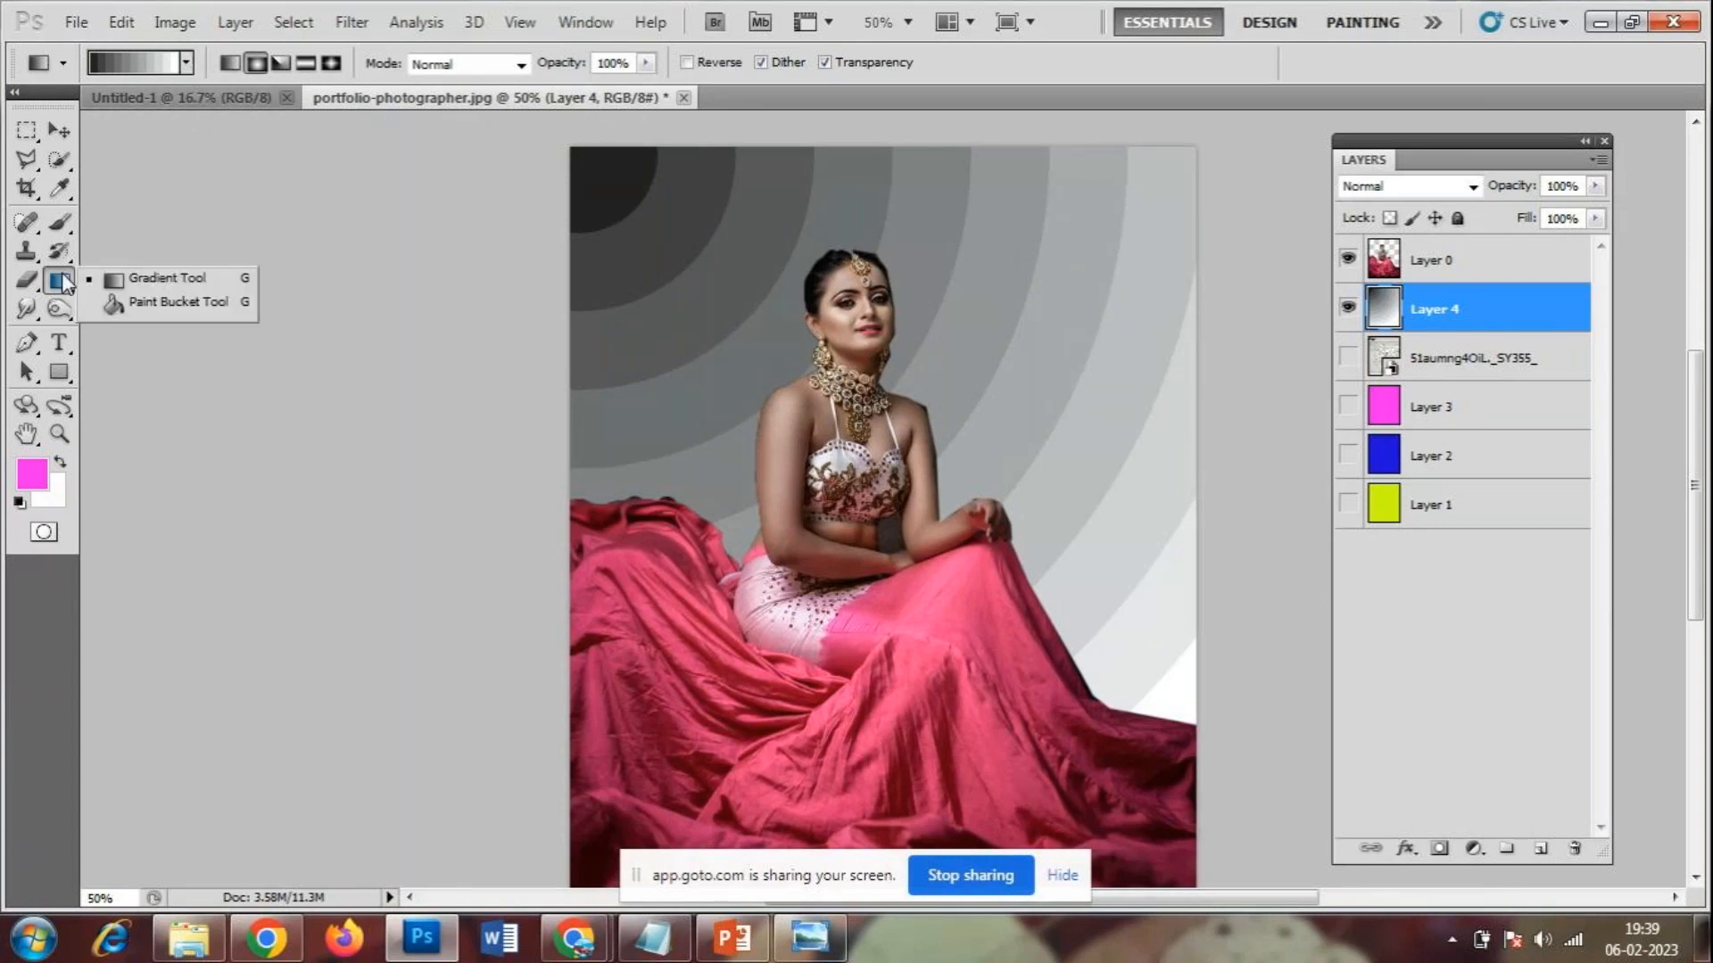
pyautogui.click(169, 281)
pyautogui.click(188, 62)
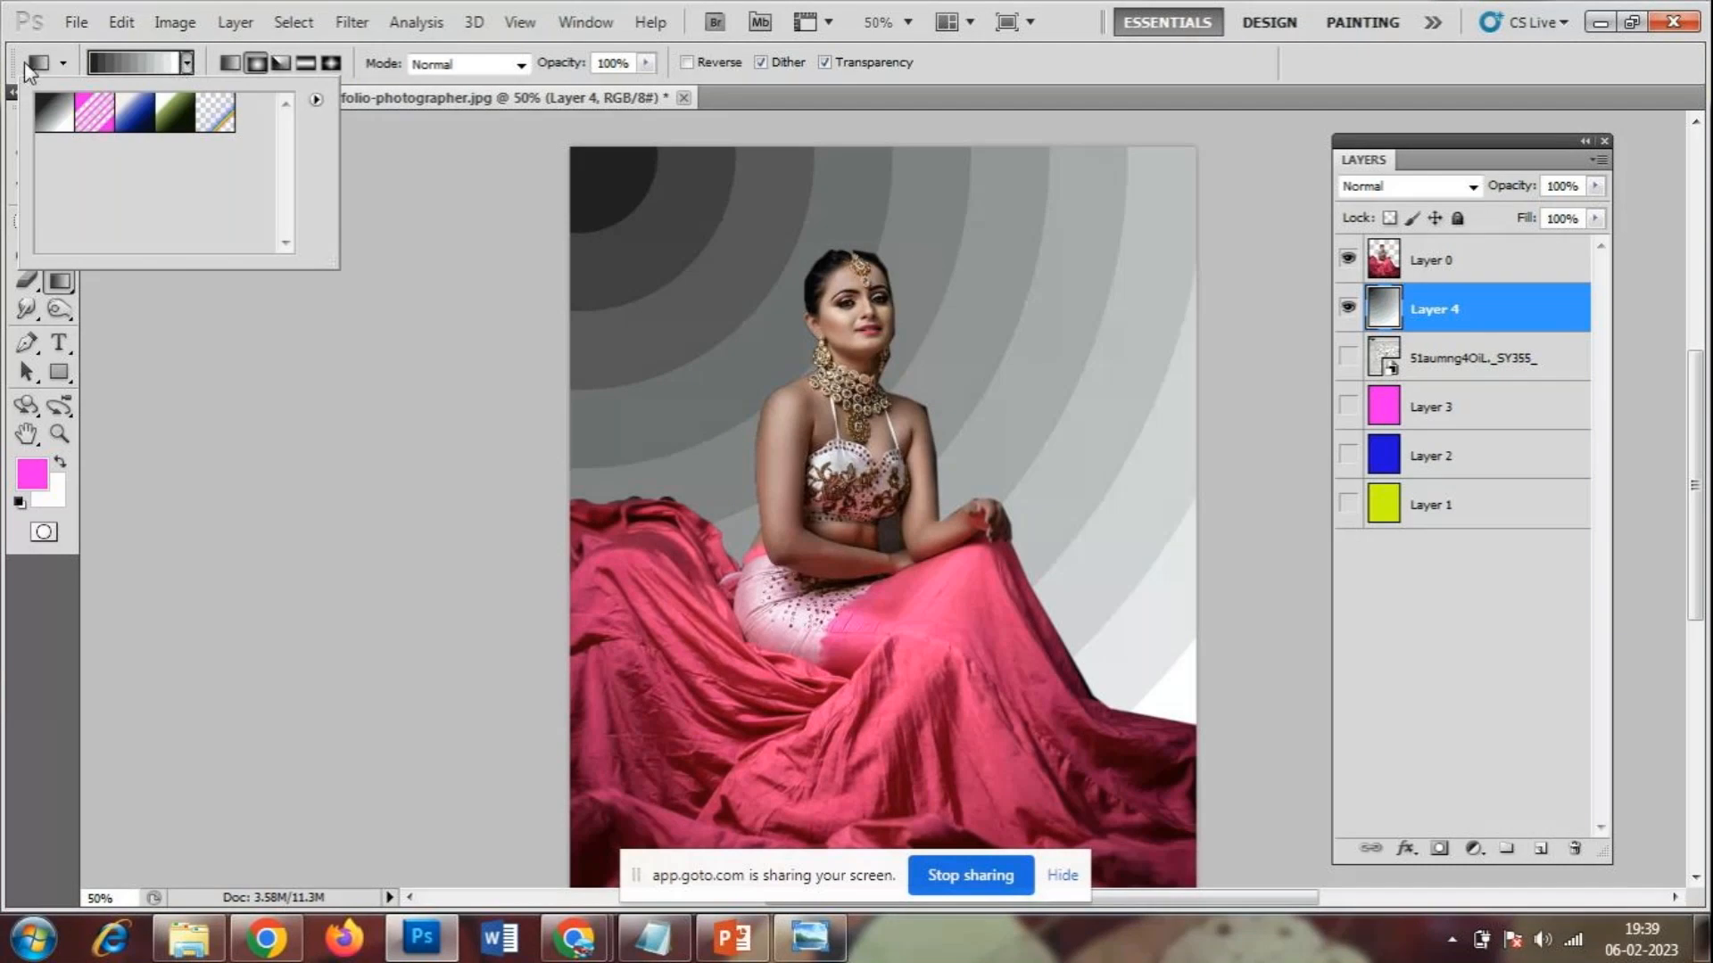
pyautogui.click(129, 121)
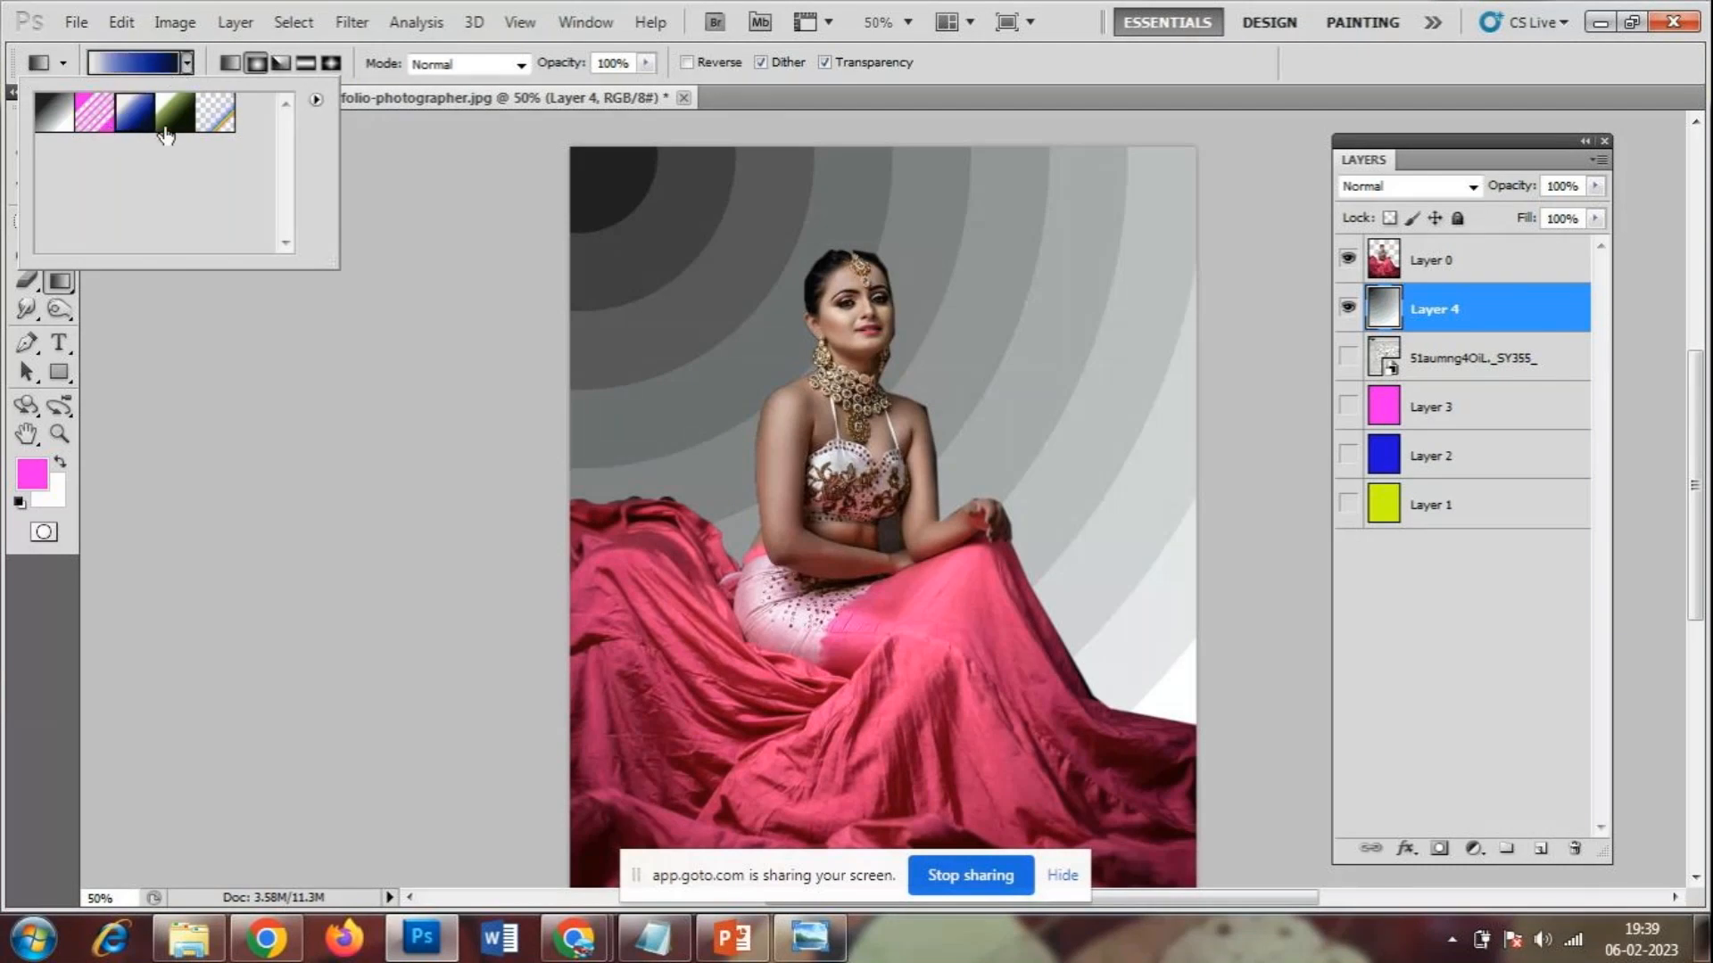
pyautogui.click(315, 100)
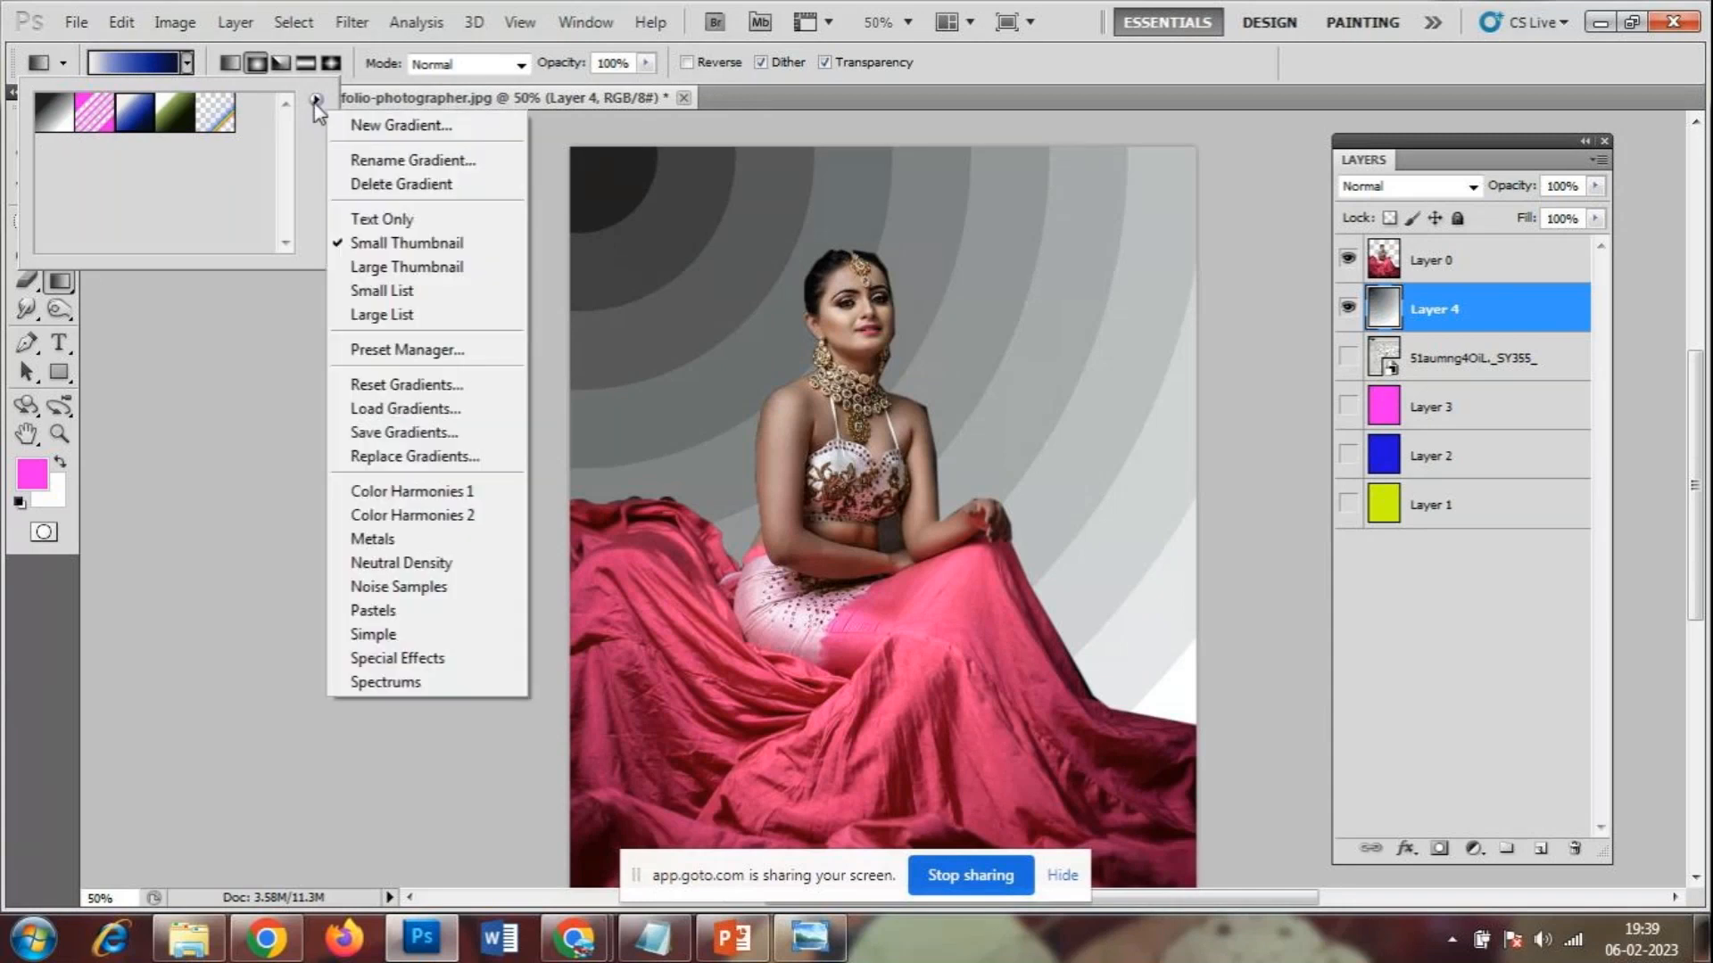
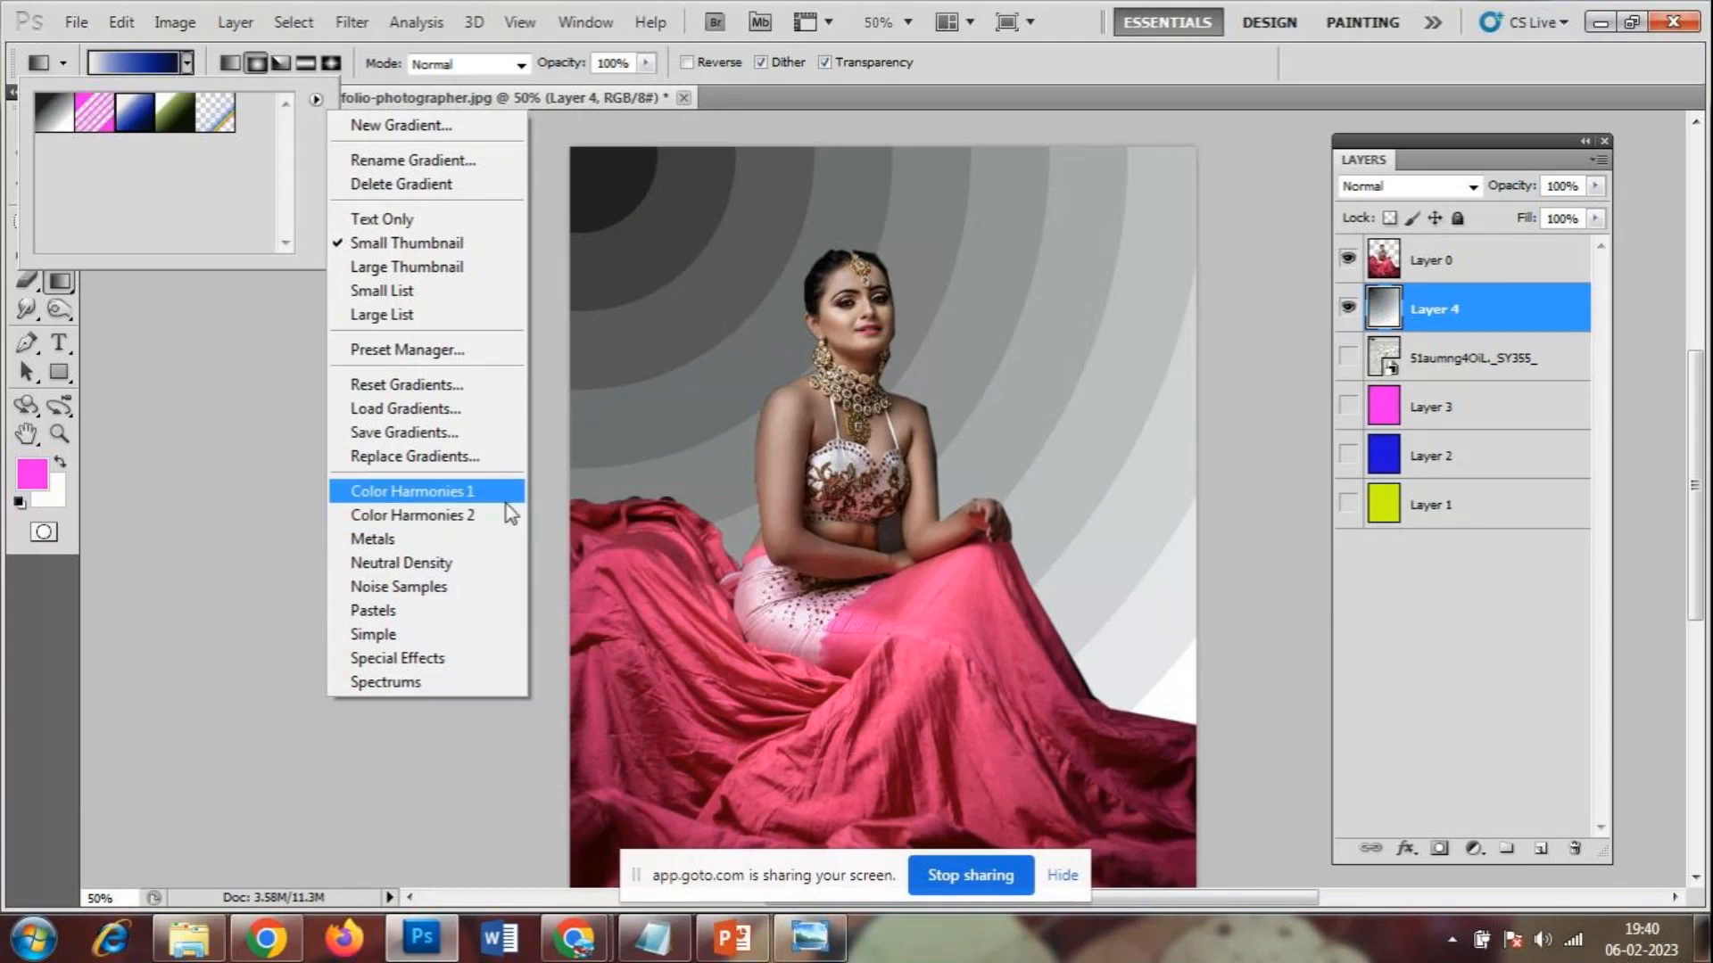
pyautogui.click(432, 669)
pyautogui.click(771, 374)
# - Try the magenta striped radial gradient in the image's upper-left and upper-right areas, and undo both fills
pyautogui.click(94, 114)
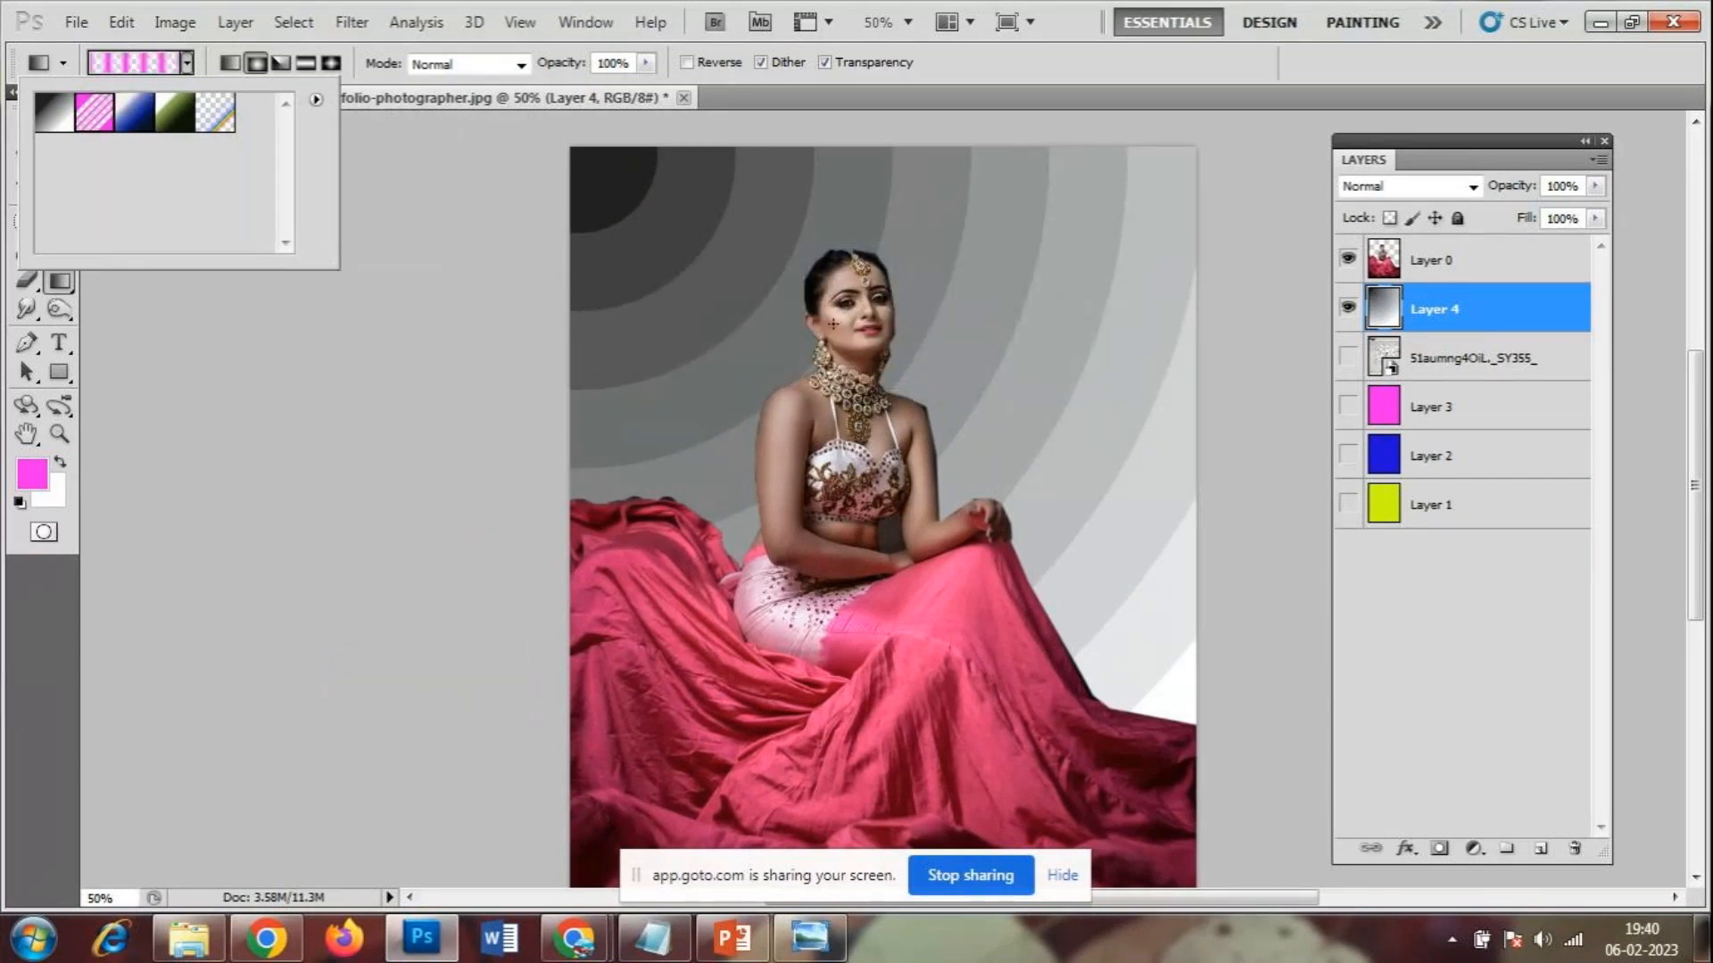
pyautogui.moveTo(675, 200); pyautogui.dragTo(999, 455)
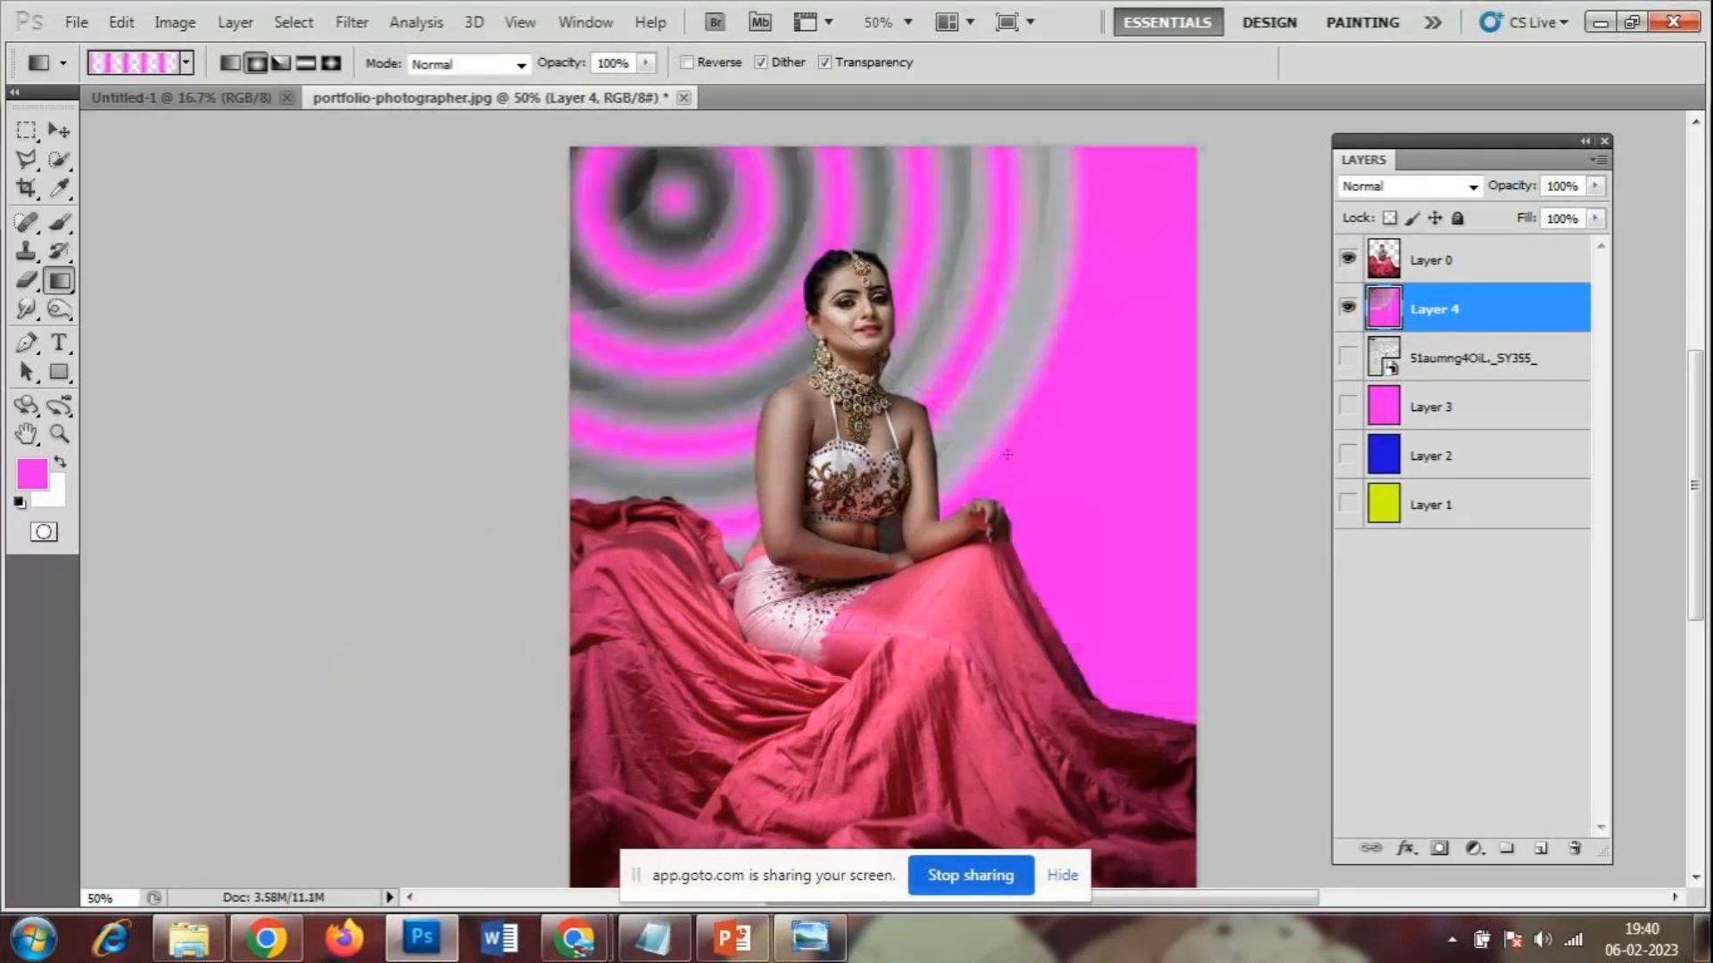
pyautogui.moveTo(1151, 241); pyautogui.dragTo(1137, 400)
pyautogui.hotkey('ctrl', 'z')
pyautogui.hotkey('ctrl', 'z')
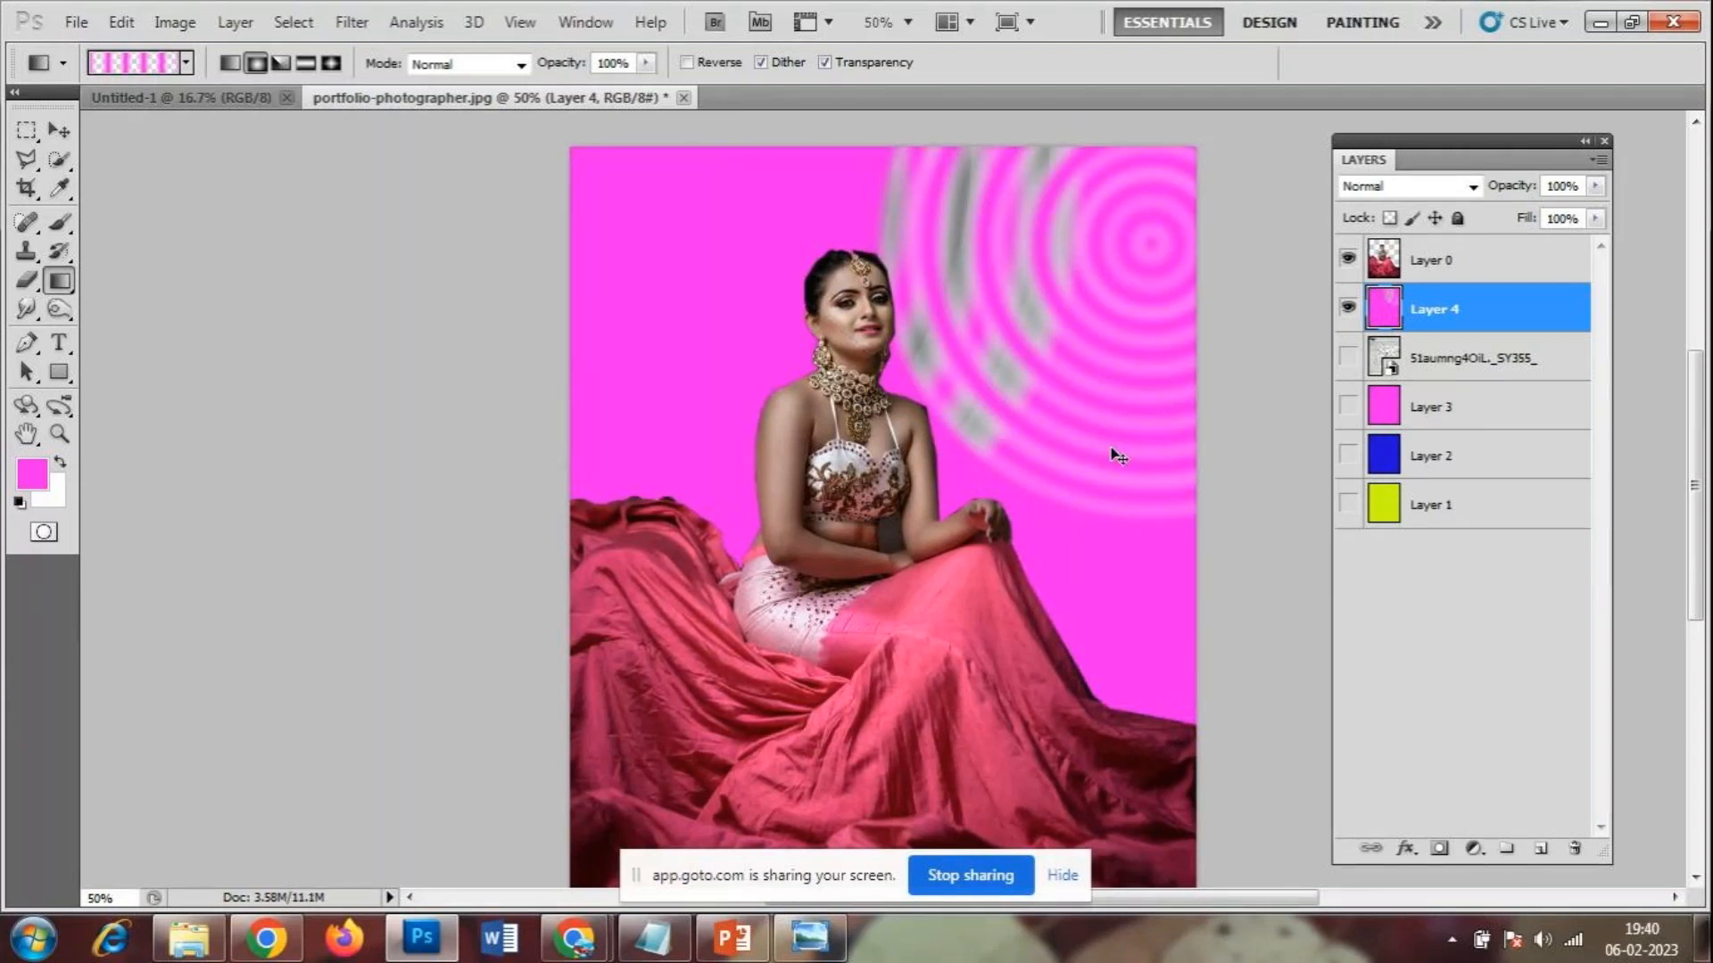
pyautogui.hotkey('ctrl', 'alt', 'z')
pyautogui.hotkey('ctrl', 'alt', 'z')
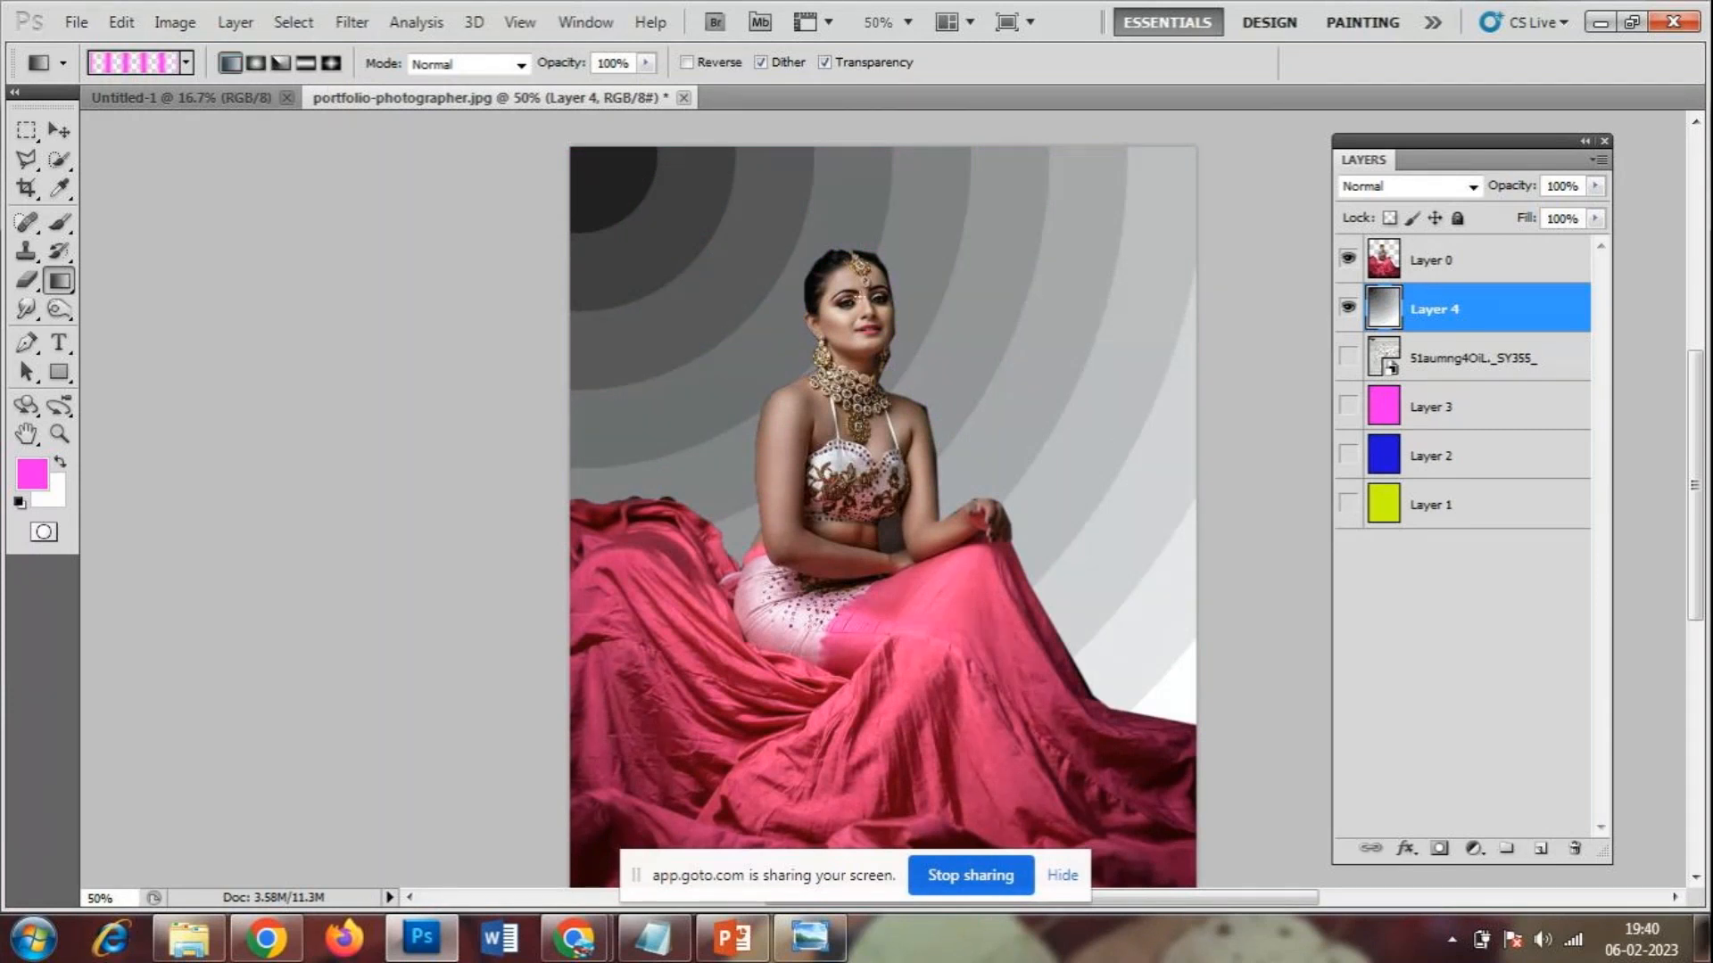
pyautogui.hotkey('ctrl', 'z')
pyautogui.hotkey('ctrl', 'z')
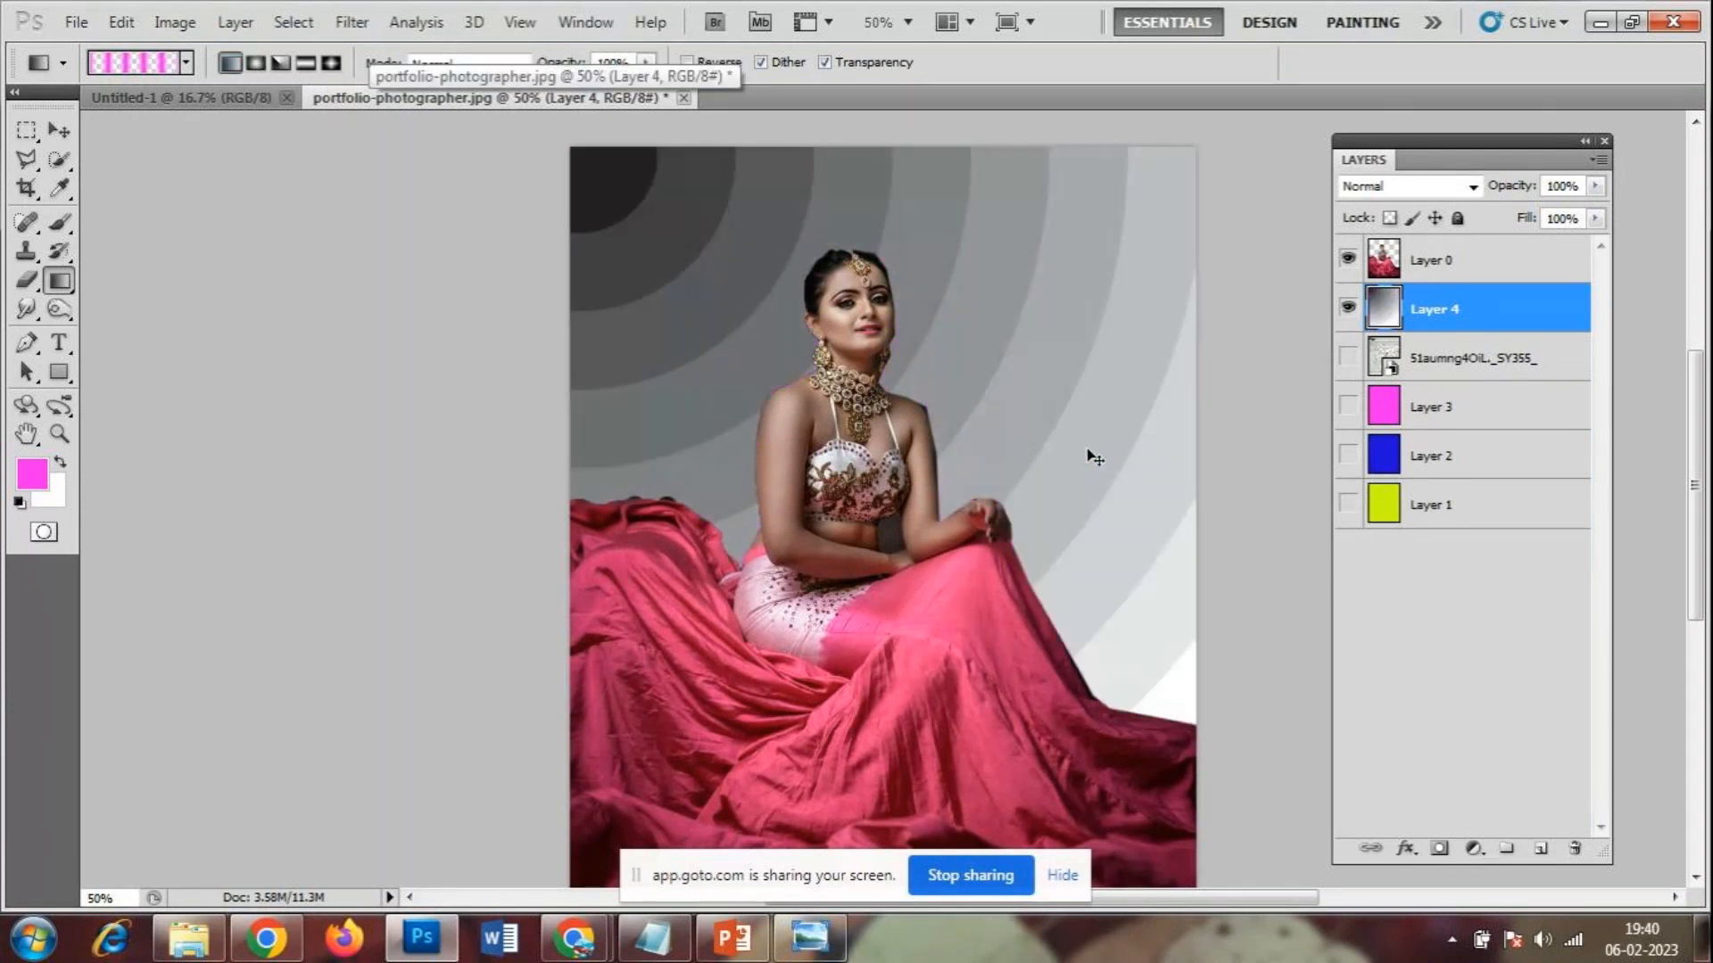
# - Choose the black-to-white stepped preset, fill the layer diagonally in linear style from the image's upper left, and undo the last redraw
pyautogui.click(186, 62)
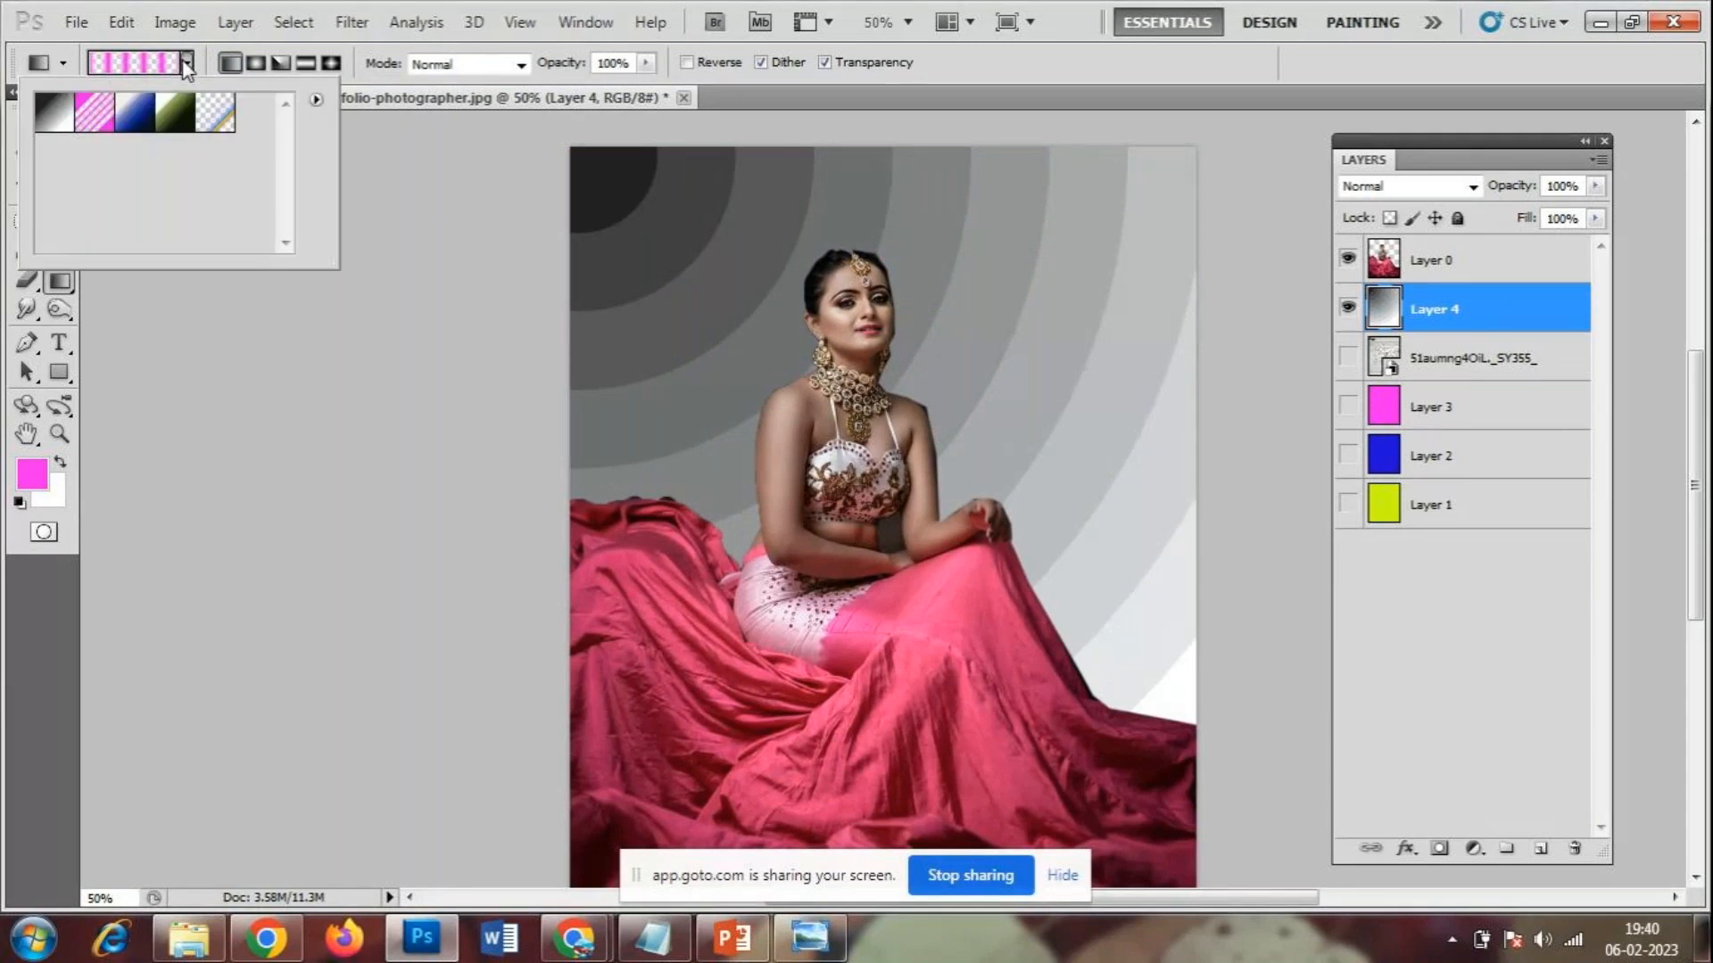
pyautogui.click(54, 112)
pyautogui.moveTo(672, 322); pyautogui.dragTo(955, 520)
pyautogui.moveTo(630, 173); pyautogui.dragTo(1277, 549)
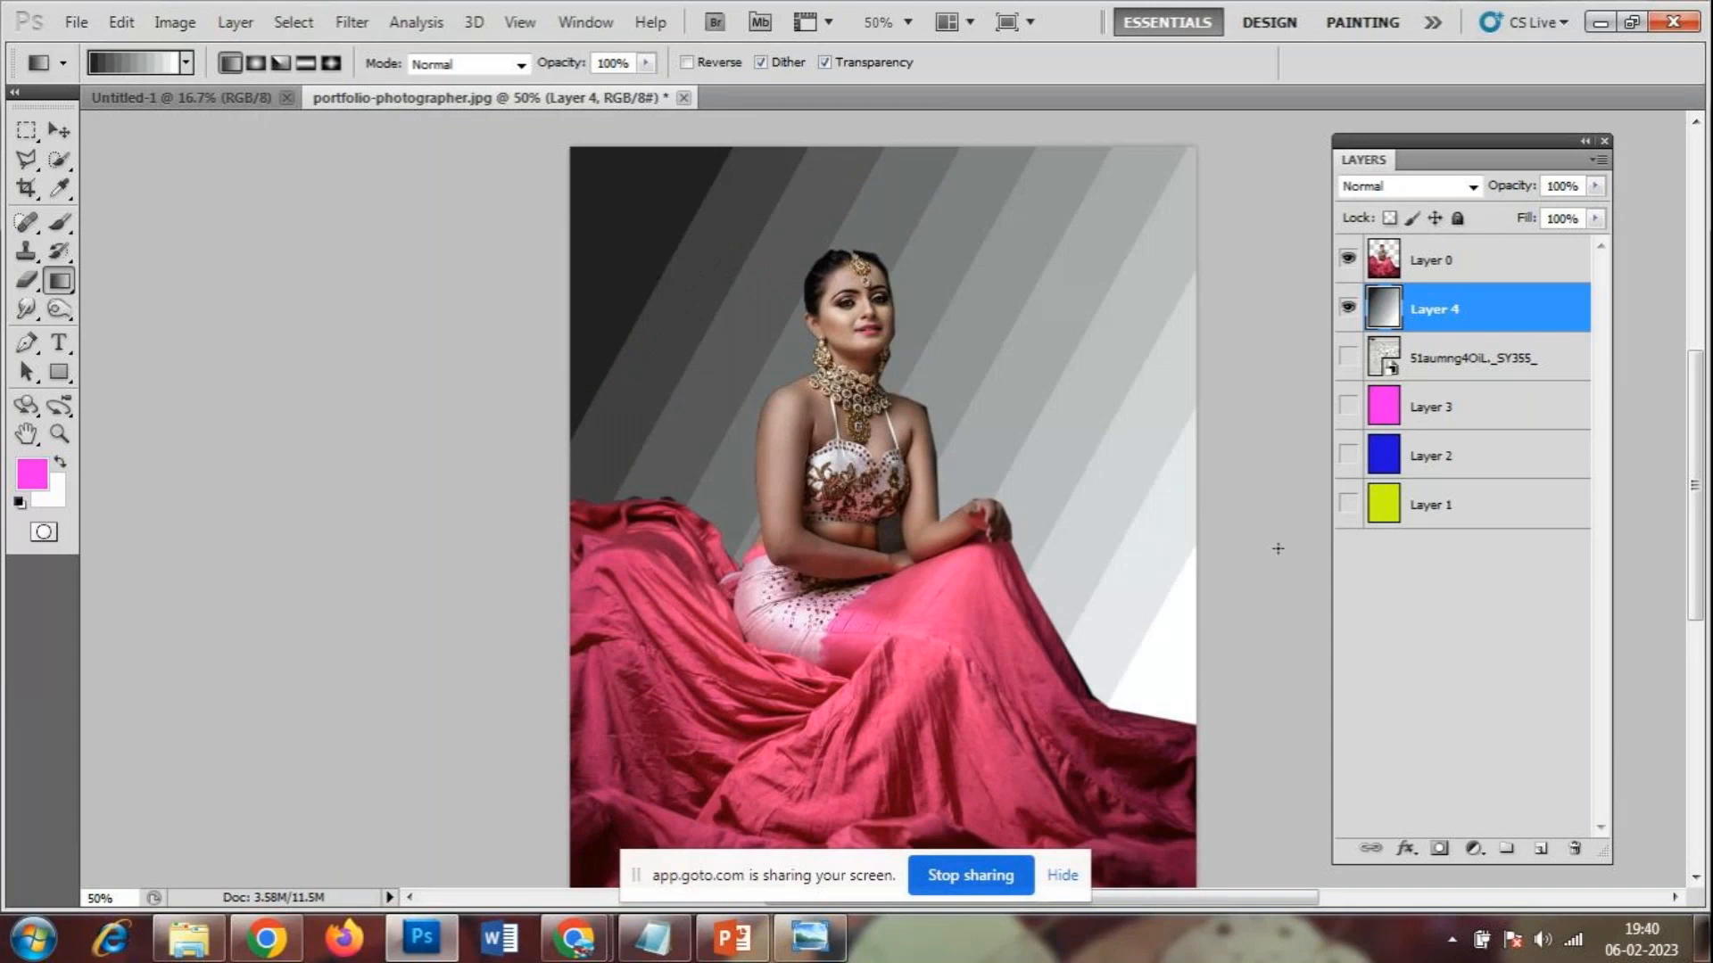
pyautogui.hotkey('ctrl', 'z')
# - Switch to the angle style and redraw the stepped gradient several times, ending centred near the image's upper-right corner
pyautogui.click(280, 64)
pyautogui.moveTo(733, 295); pyautogui.dragTo(977, 496)
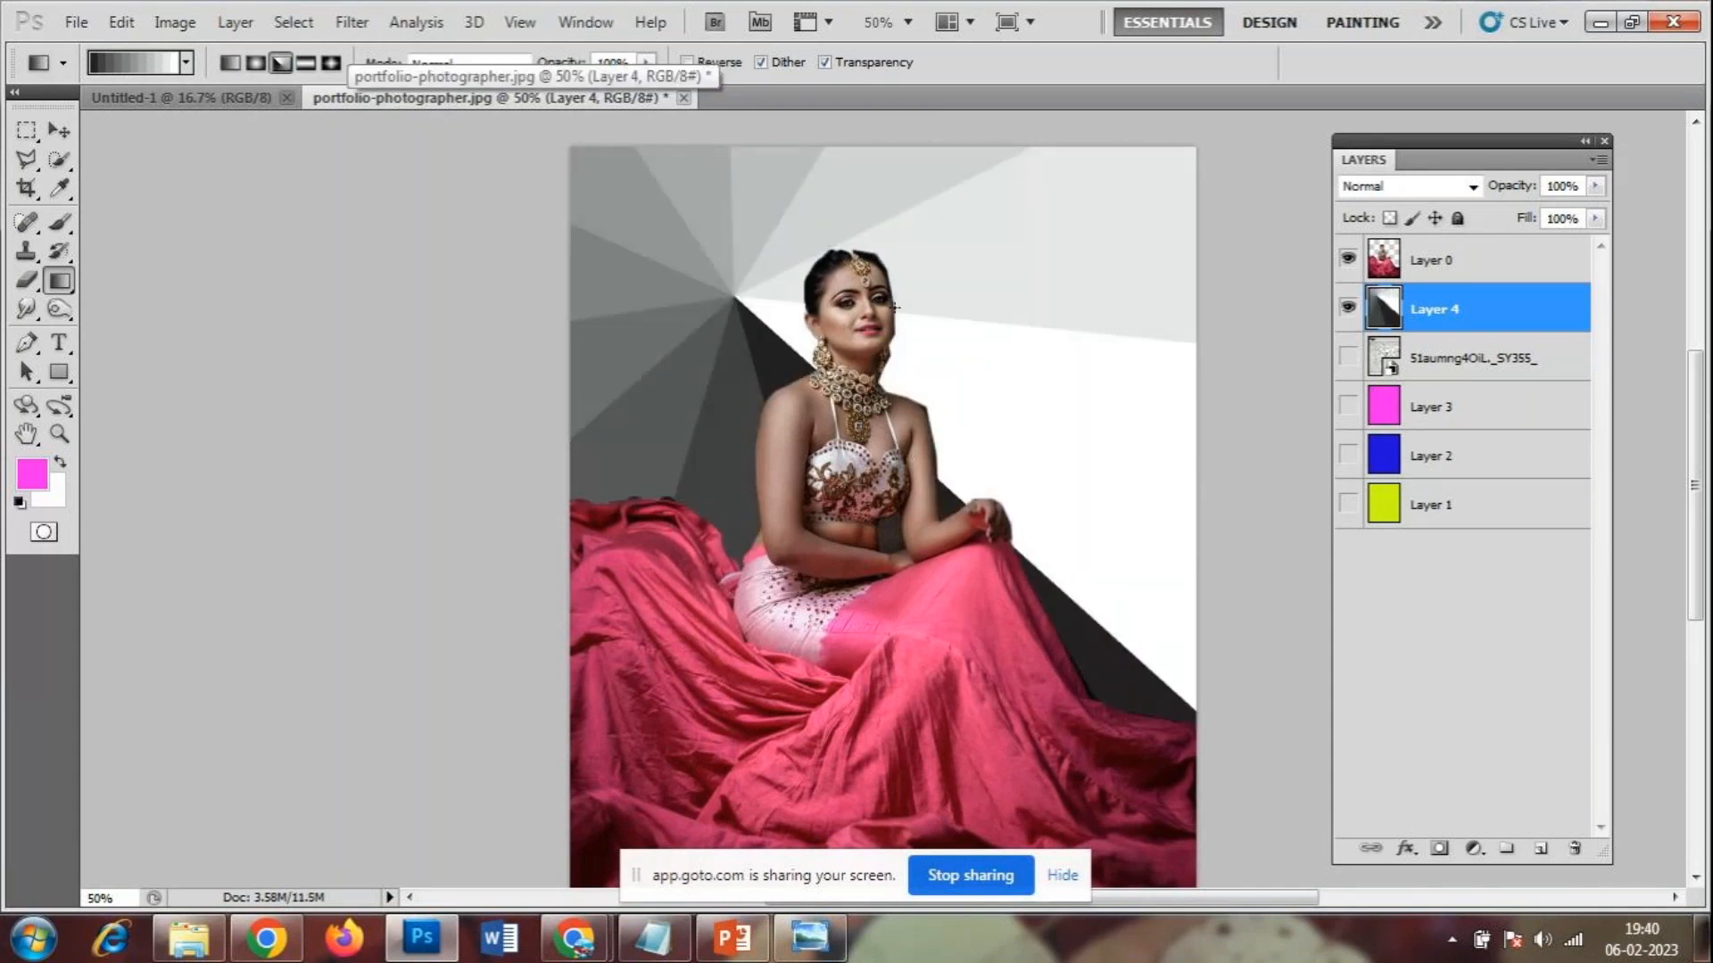
pyautogui.moveTo(1017, 310); pyautogui.dragTo(928, 480)
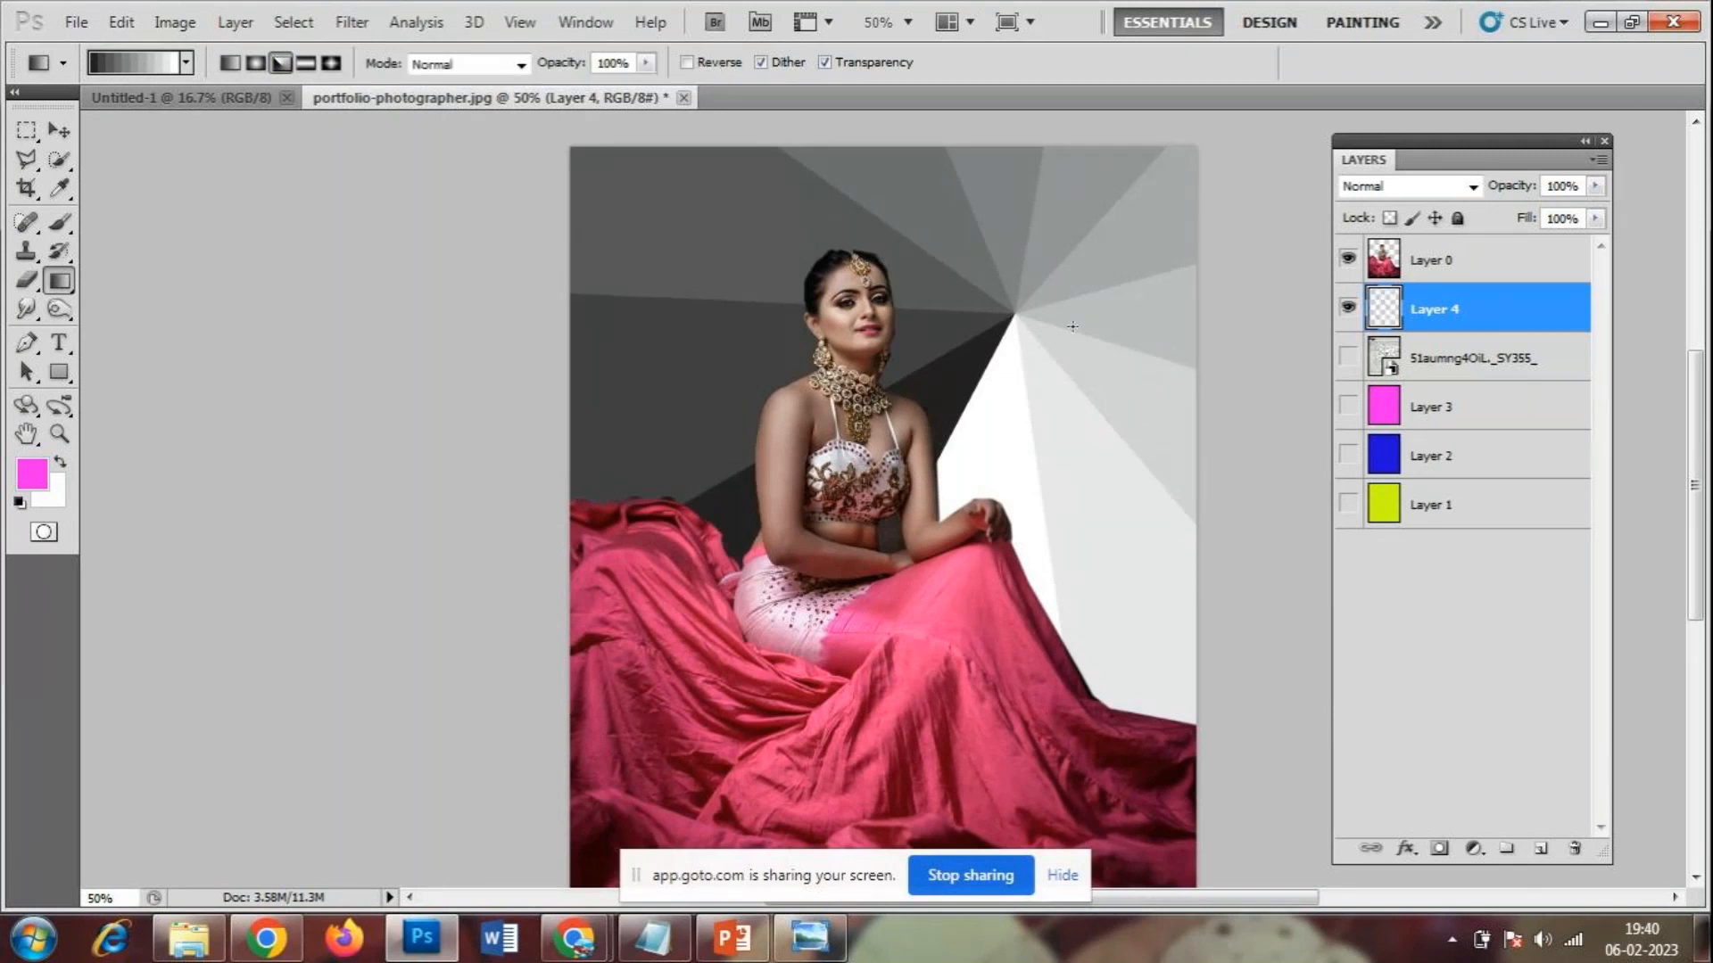
pyautogui.moveTo(1151, 228); pyautogui.dragTo(1069, 327)
pyautogui.moveTo(1124, 216); pyautogui.dragTo(1228, 416)
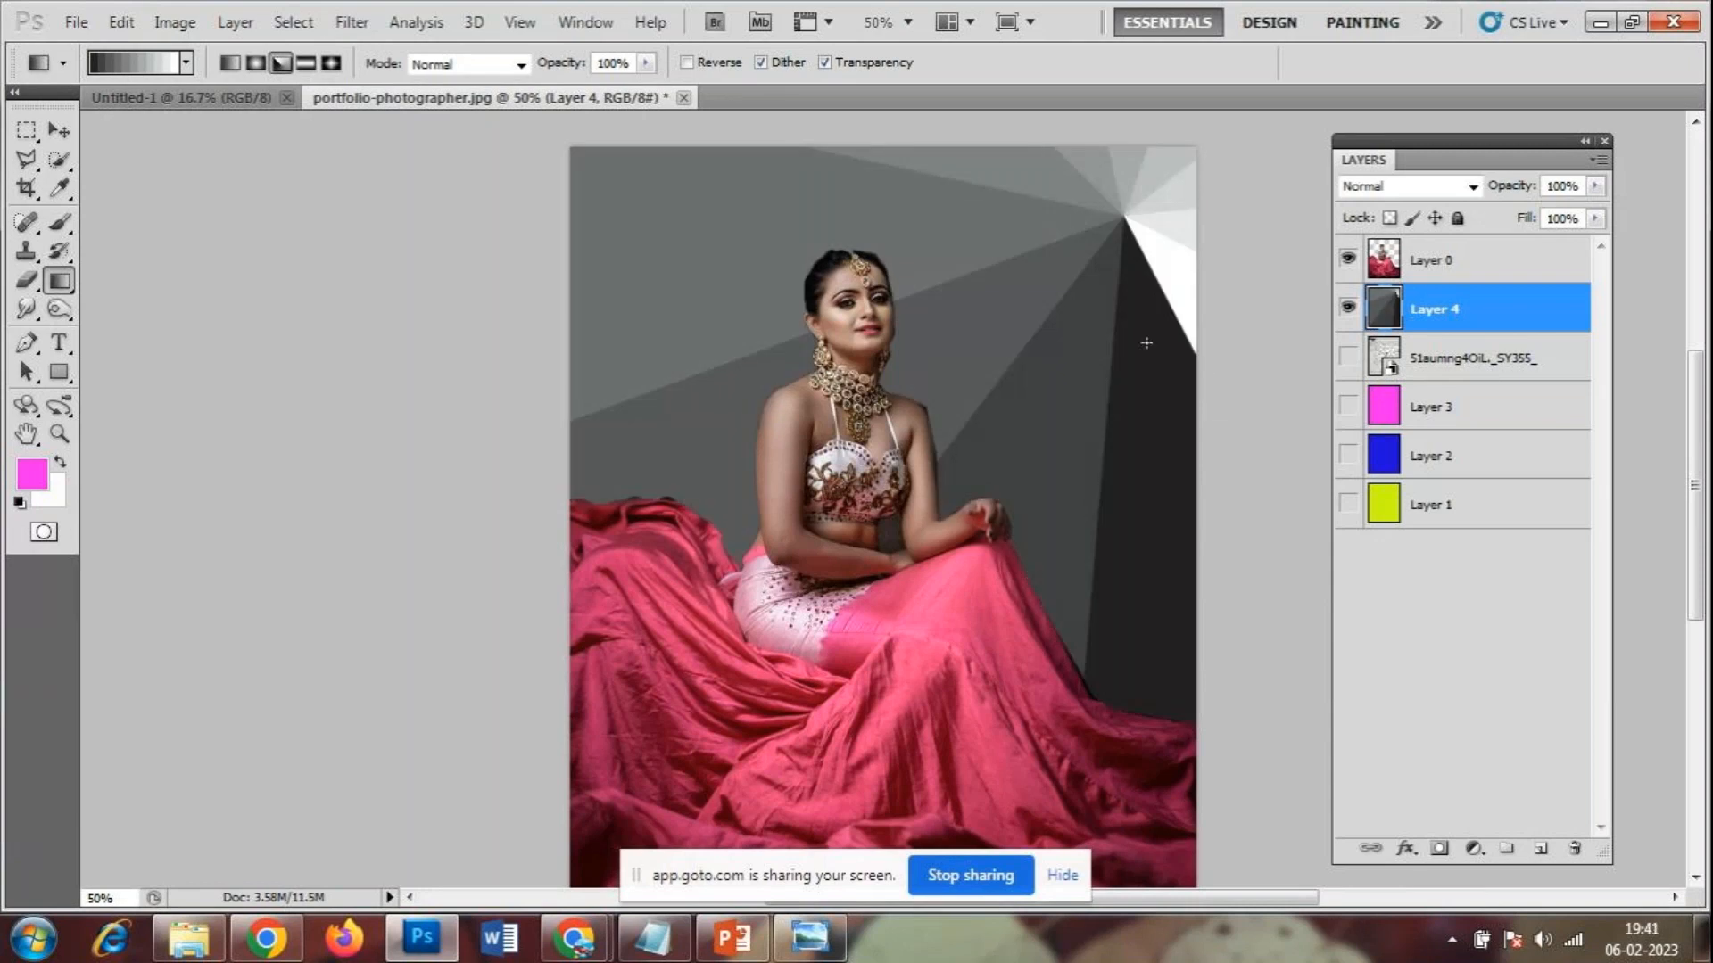
# - Switch to the diamond style and redraw the stepped gradient several times, ending with a small diamond just beside the woman's face
pyautogui.click(331, 62)
pyautogui.moveTo(1086, 253); pyautogui.dragTo(1217, 502)
pyautogui.moveTo(754, 198); pyautogui.dragTo(1145, 568)
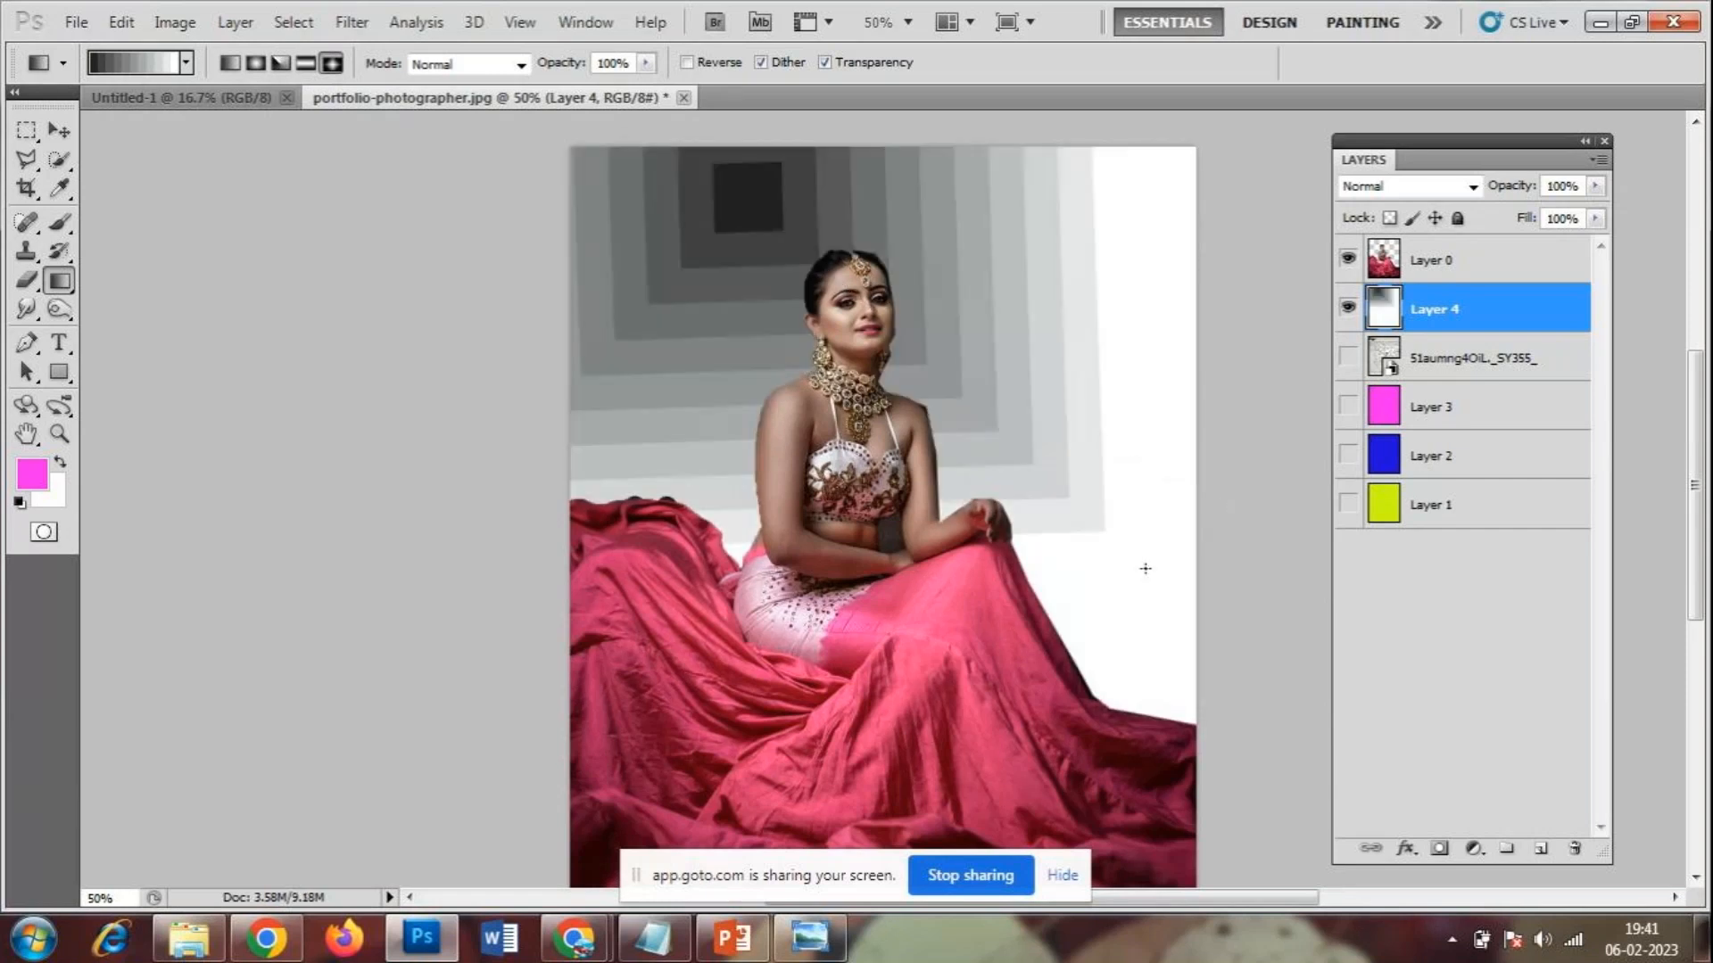
pyautogui.moveTo(733, 213); pyautogui.dragTo(1131, 555)
pyautogui.moveTo(1095, 183); pyautogui.dragTo(834, 756)
pyautogui.moveTo(1139, 166); pyautogui.dragTo(680, 835)
pyautogui.moveTo(1094, 147); pyautogui.dragTo(649, 667)
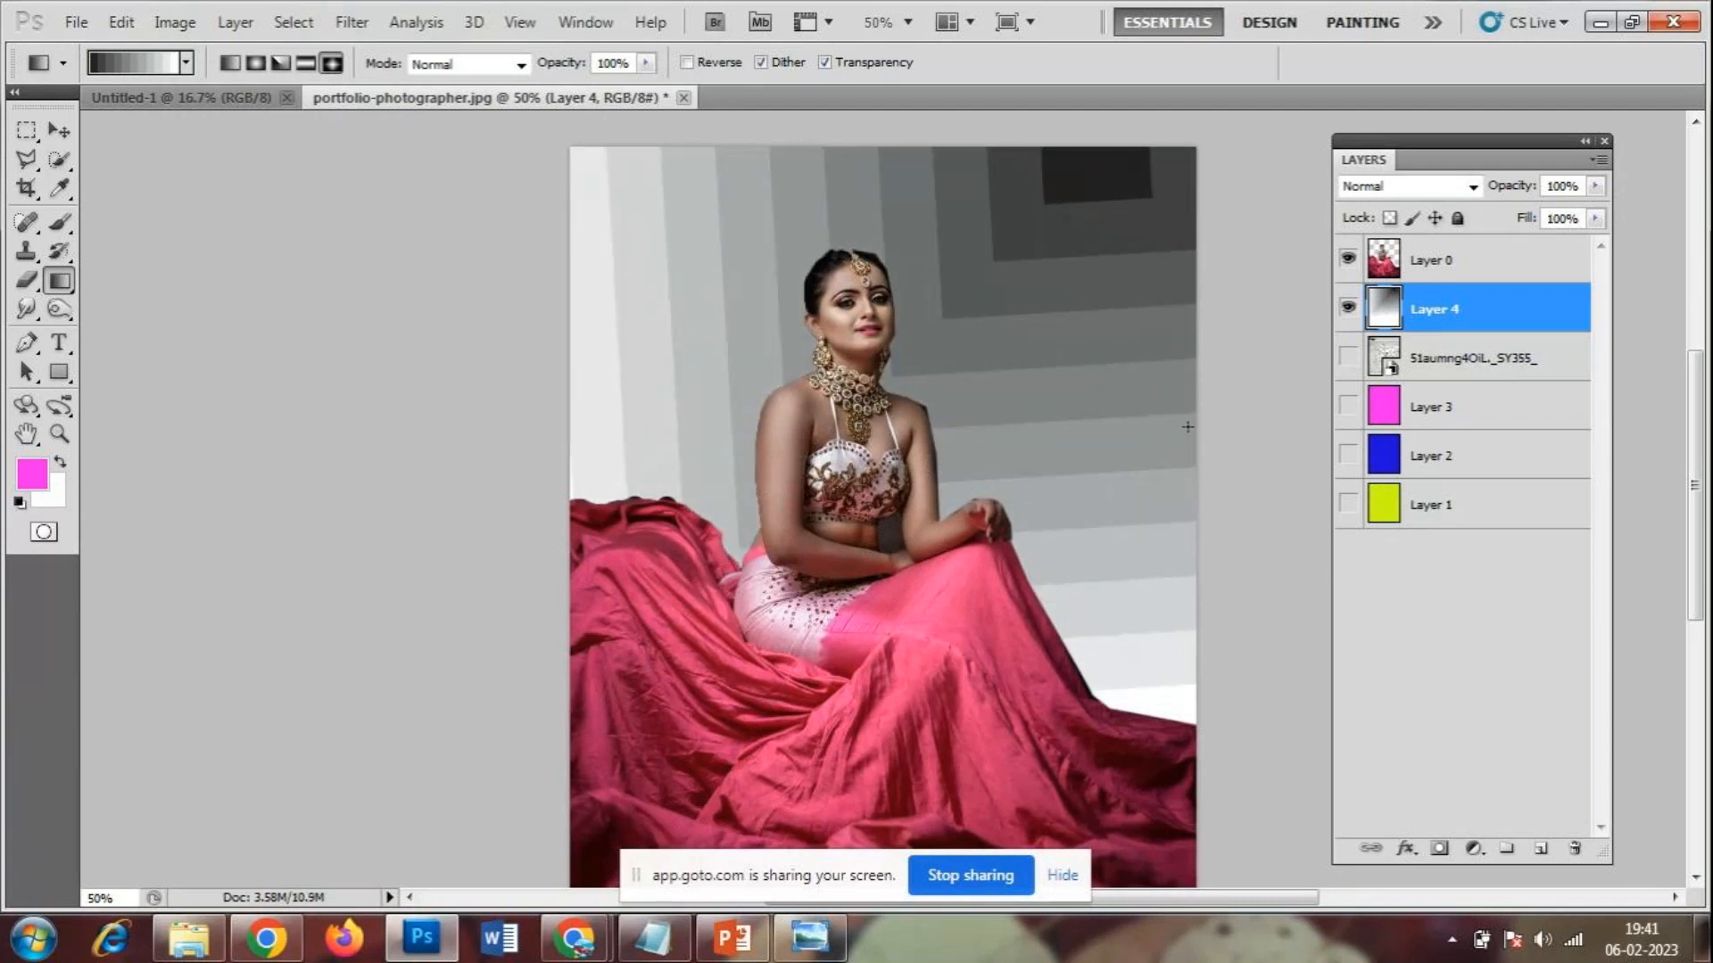
pyautogui.moveTo(954, 337); pyautogui.dragTo(1028, 420)
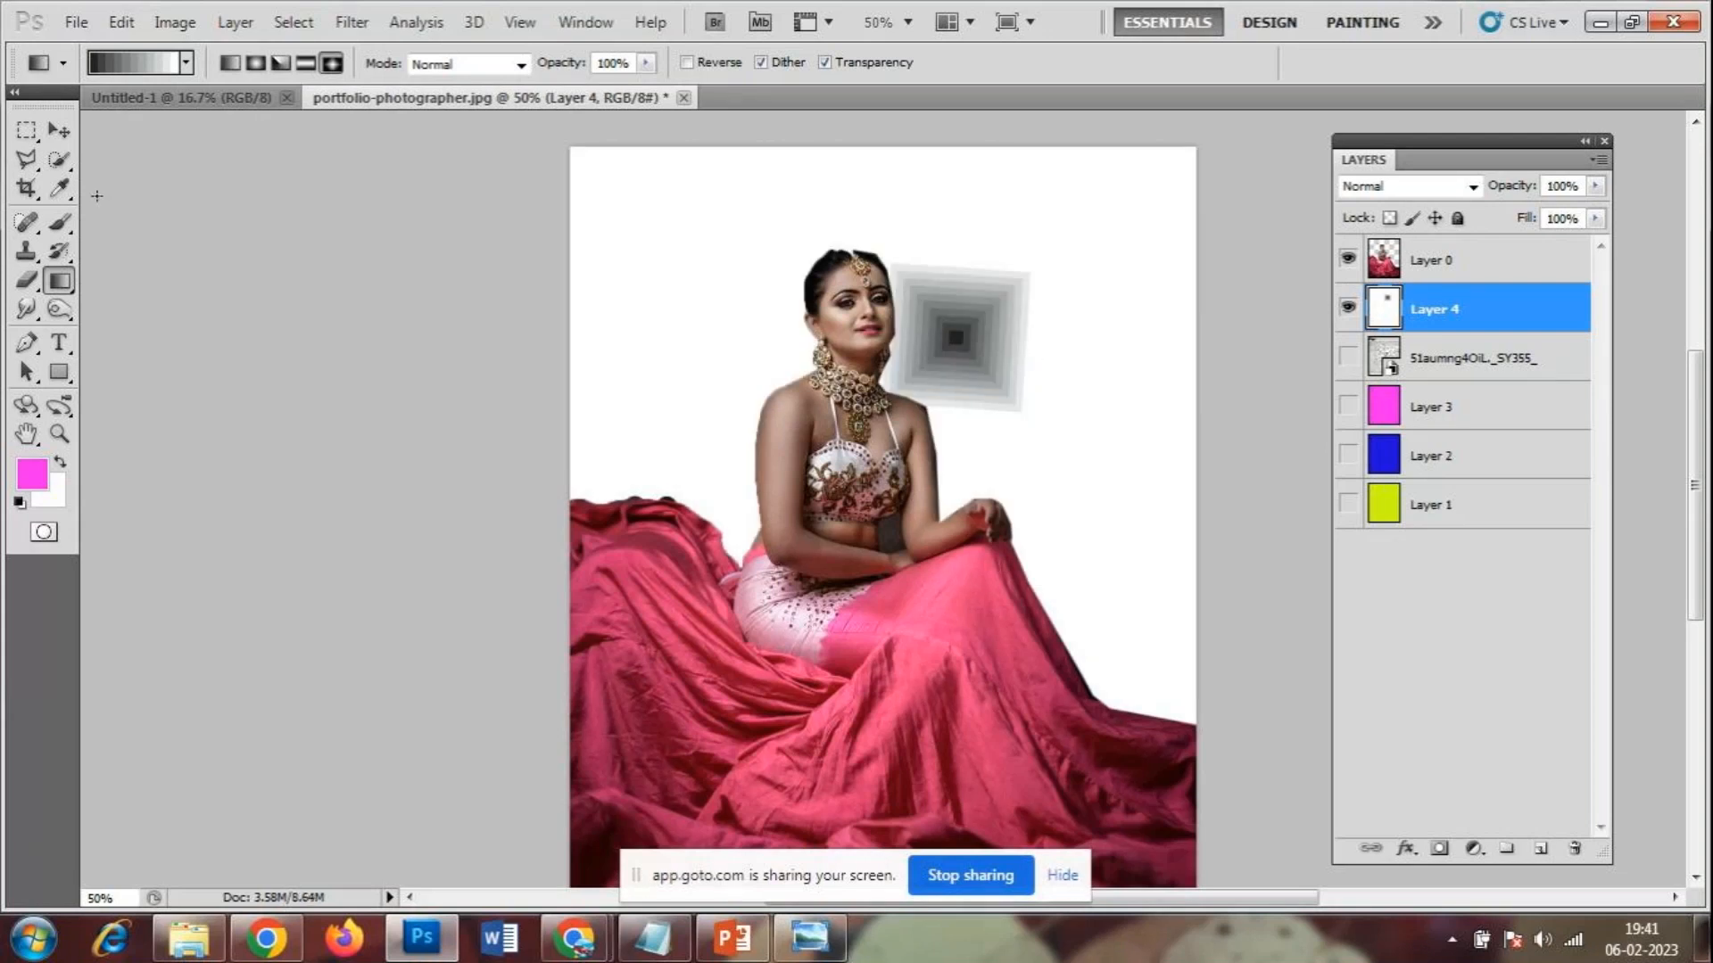
pyautogui.click(176, 62)
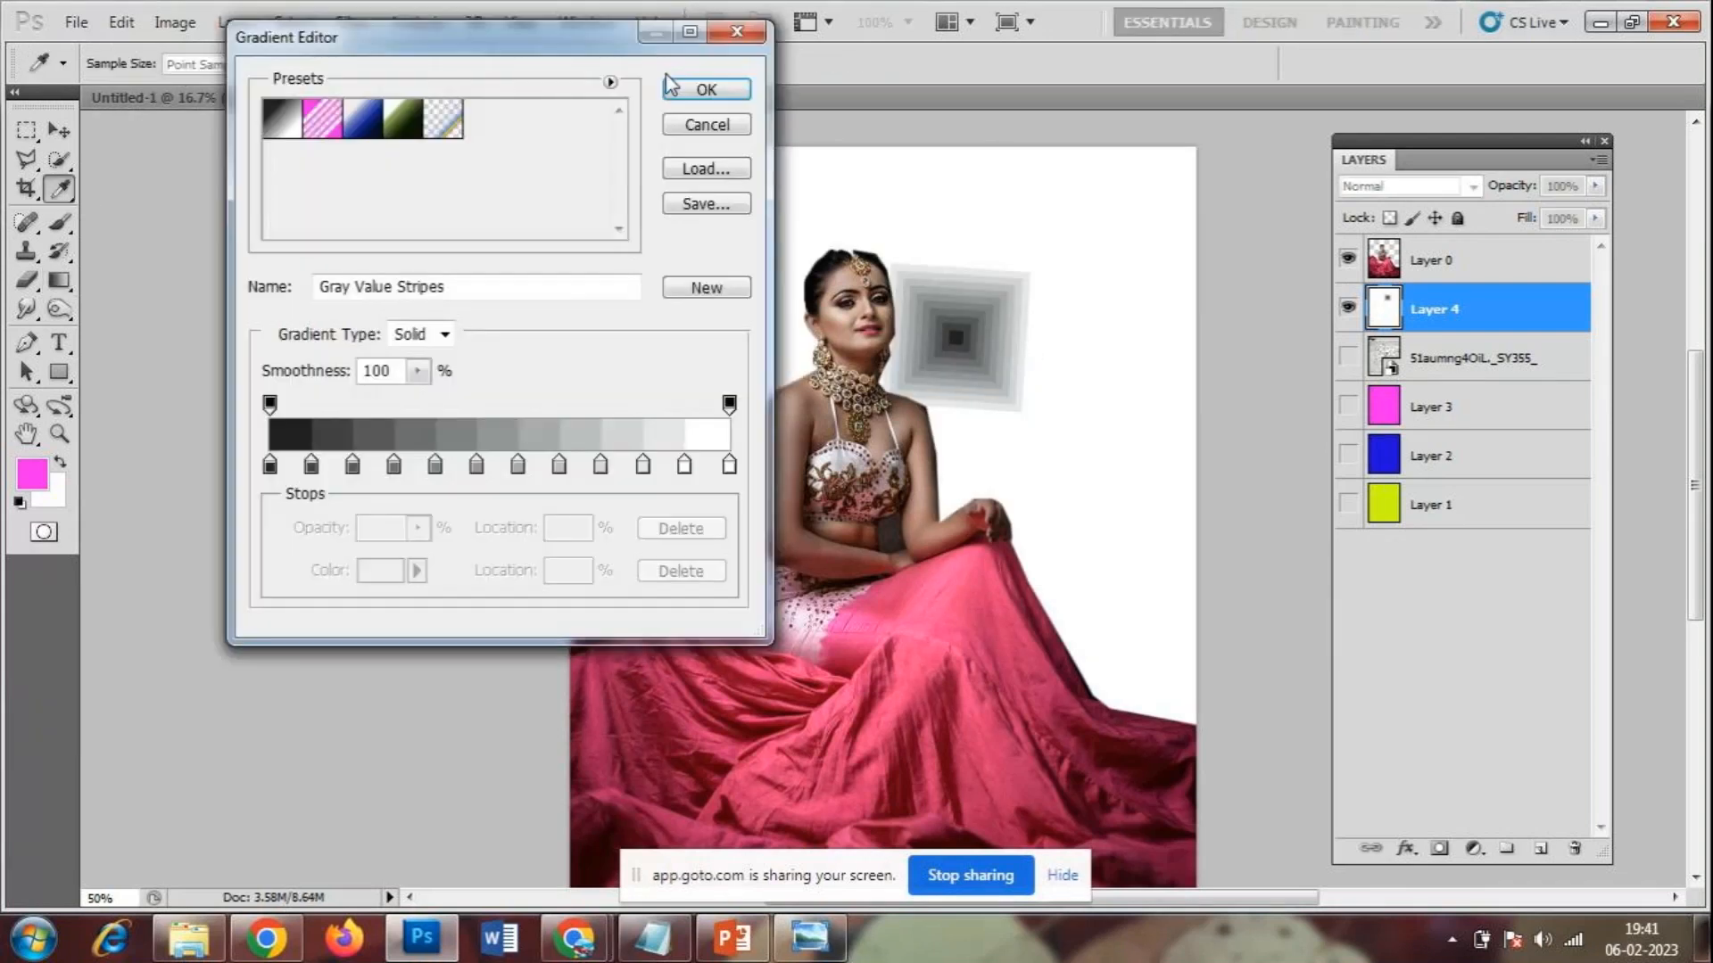
pyautogui.click(705, 130)
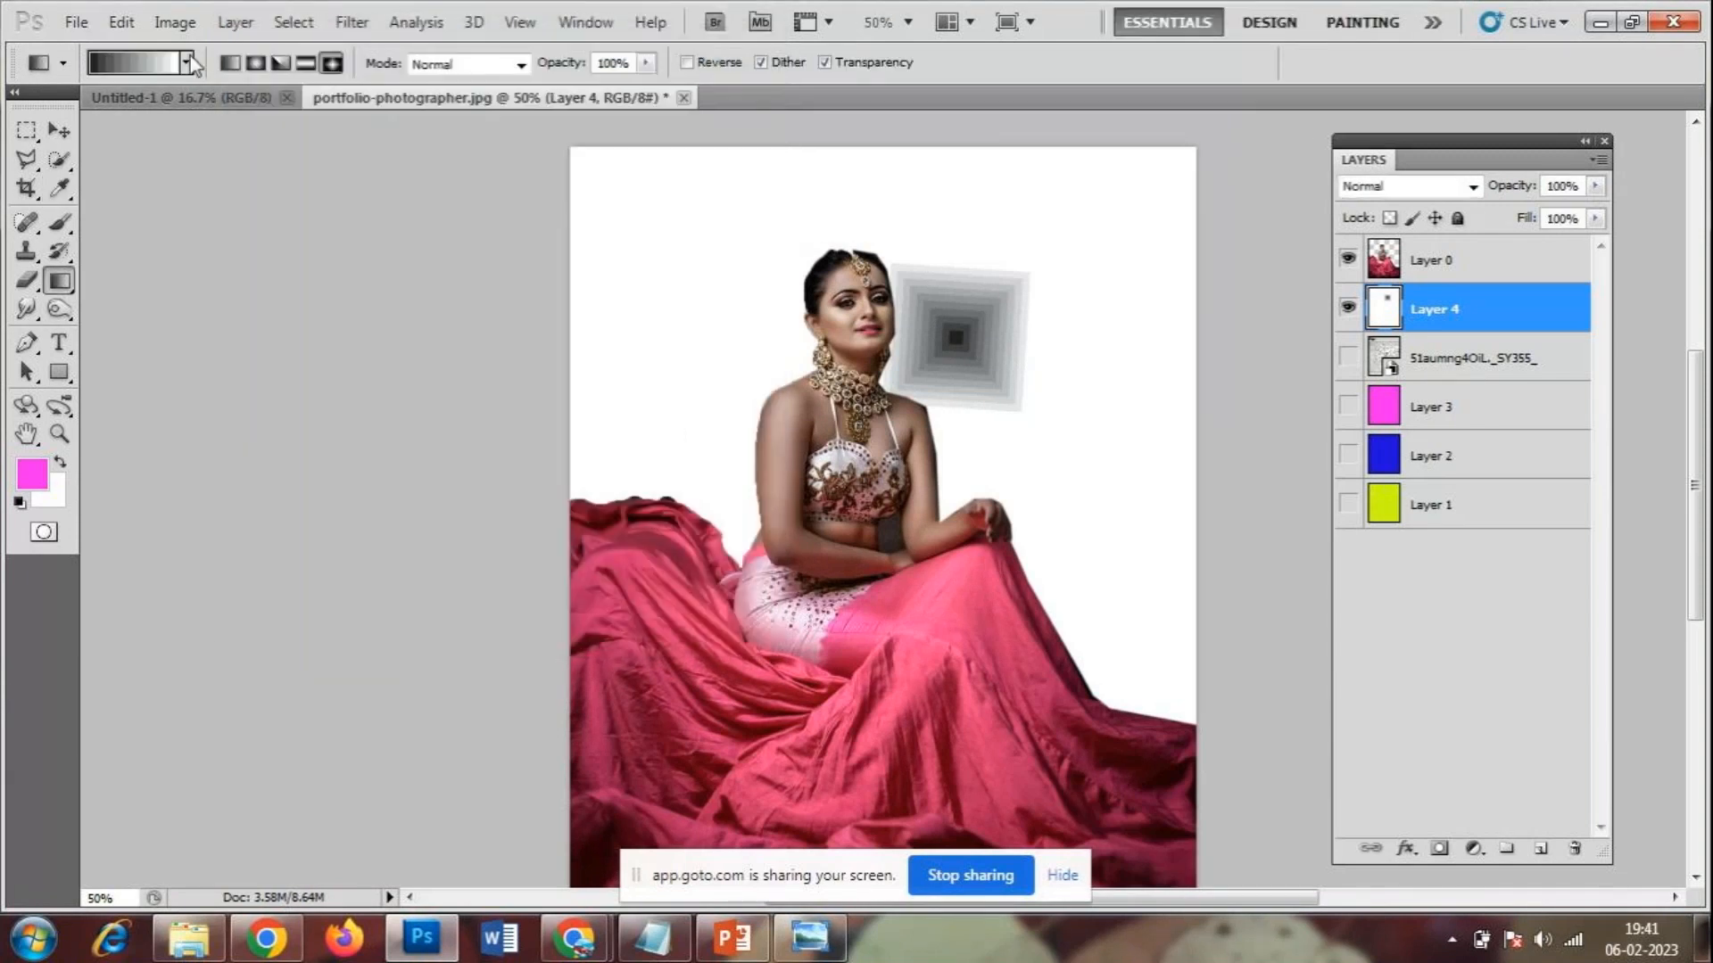
pyautogui.click(179, 61)
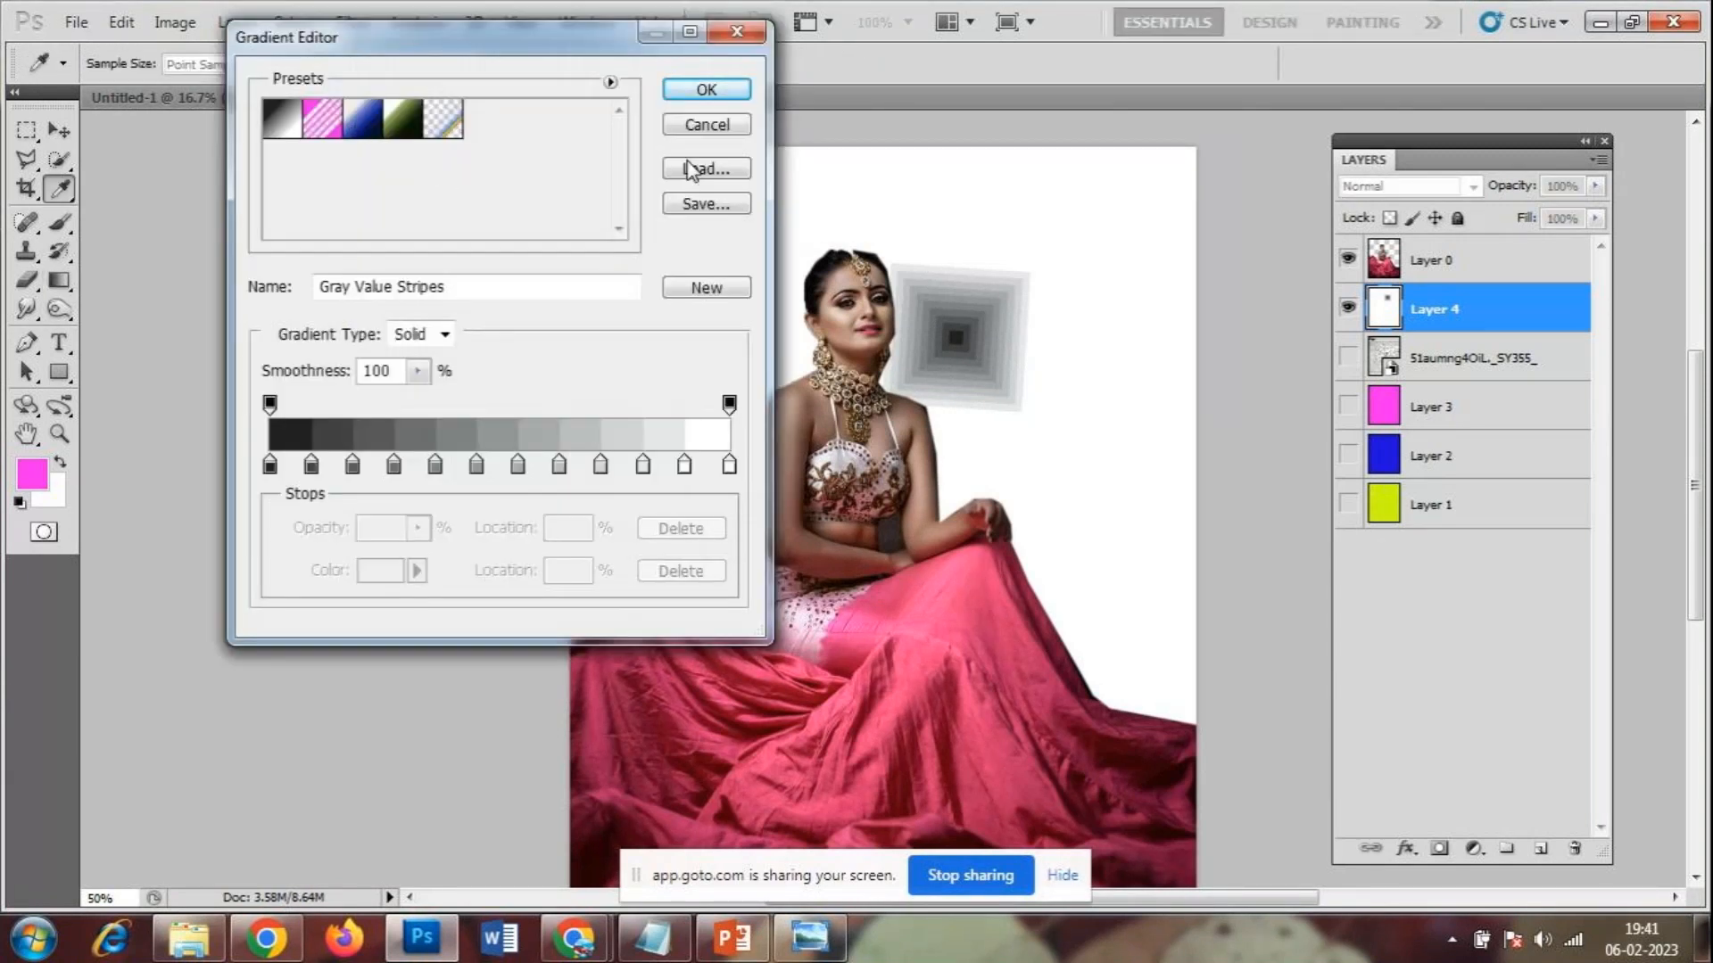
pyautogui.click(700, 123)
# - Redraw the stepped diamond gradient from the image's upper left past its lower-right edge, and switch to the transparent rainbow preset in radial style
pyautogui.moveTo(612, 164); pyautogui.dragTo(1427, 754)
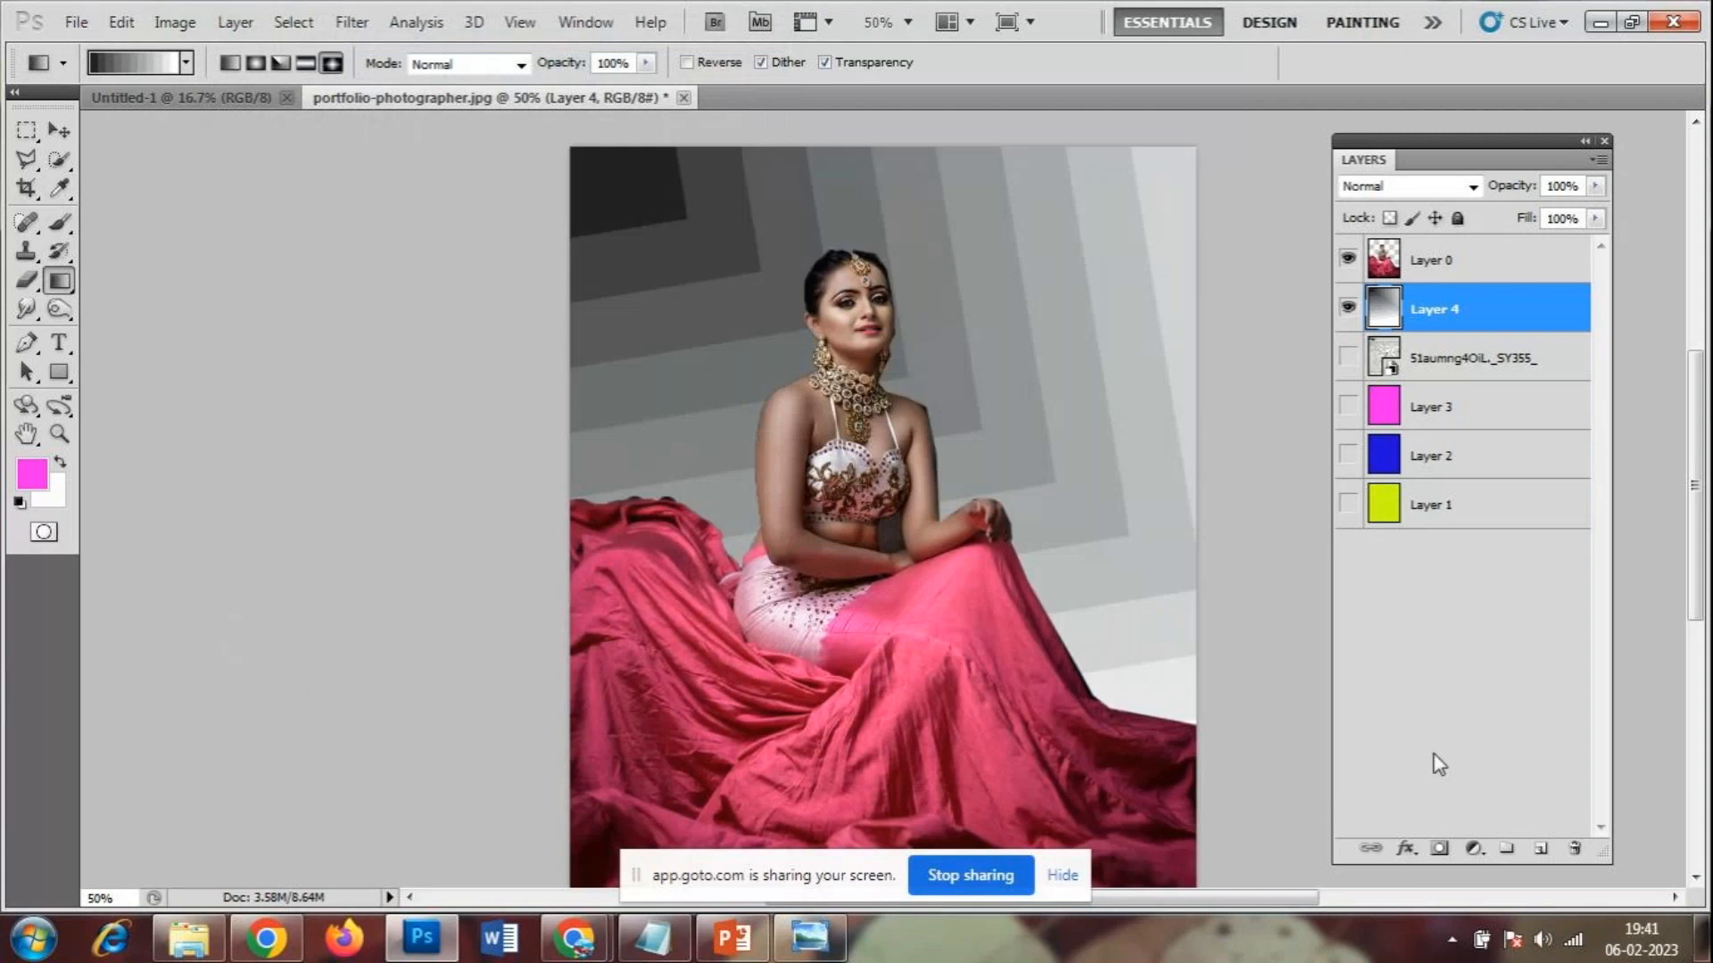
pyautogui.click(185, 63)
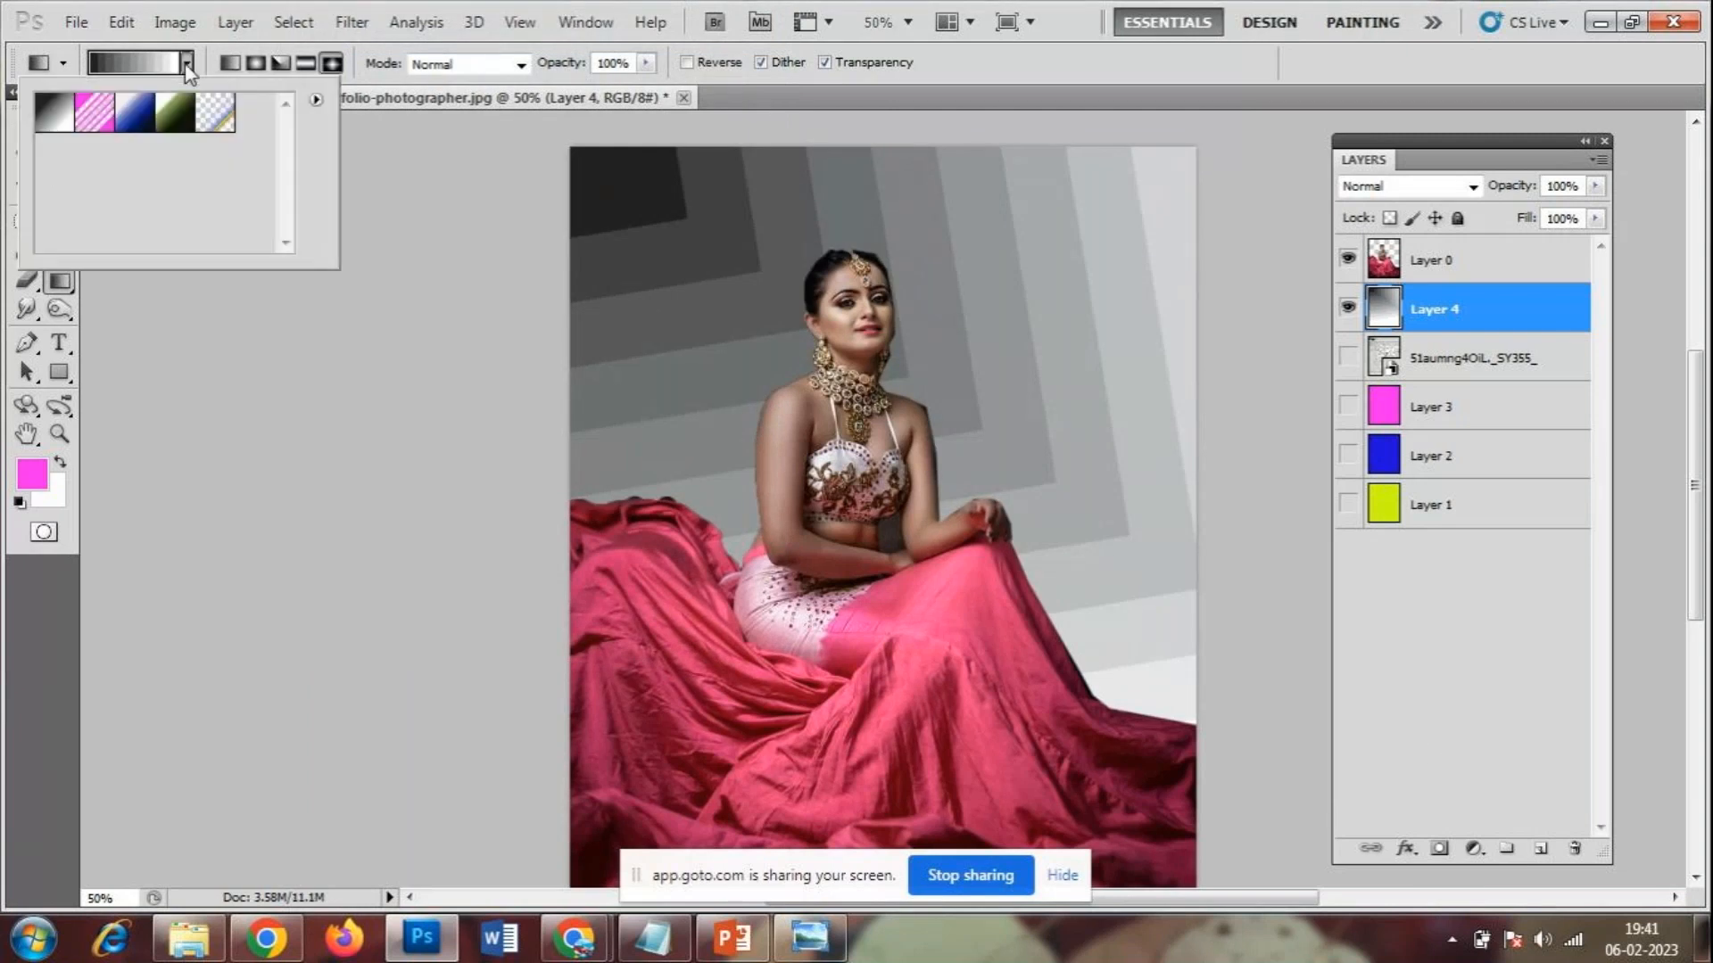
pyautogui.click(218, 130)
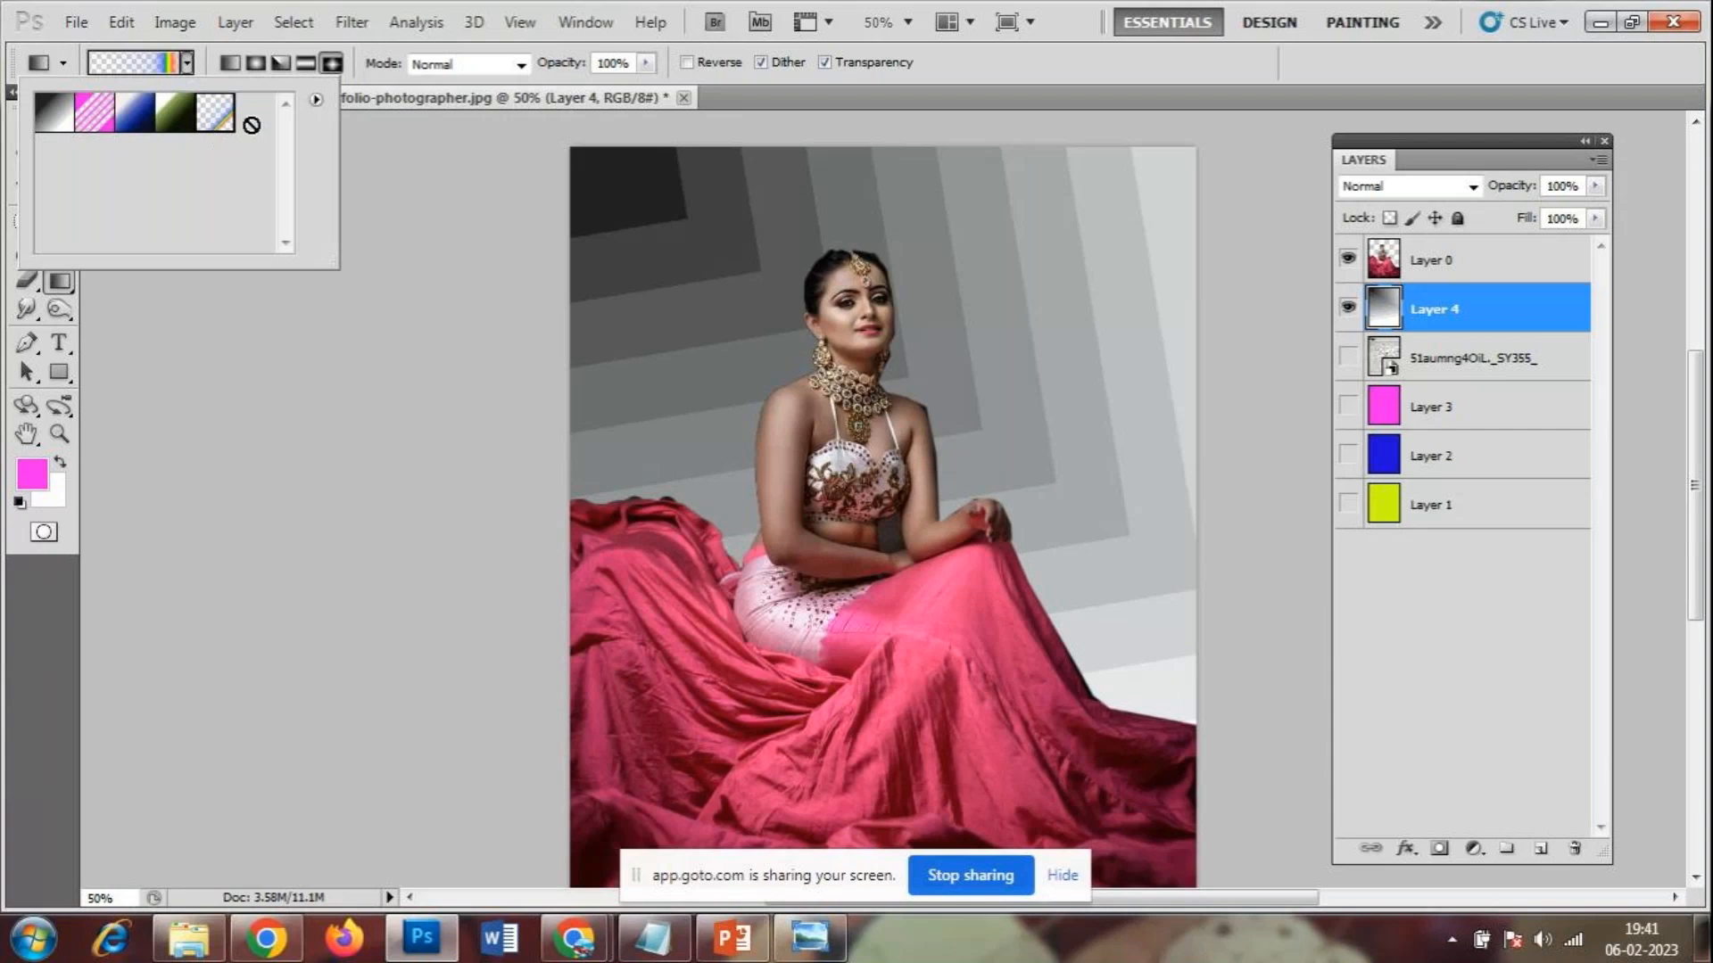
pyautogui.click(1052, 78)
pyautogui.click(255, 63)
# - Try radial rainbow fills from the image's upper left, its top centre and below the woman, undoing each one
pyautogui.moveTo(625, 282); pyautogui.dragTo(664, 350)
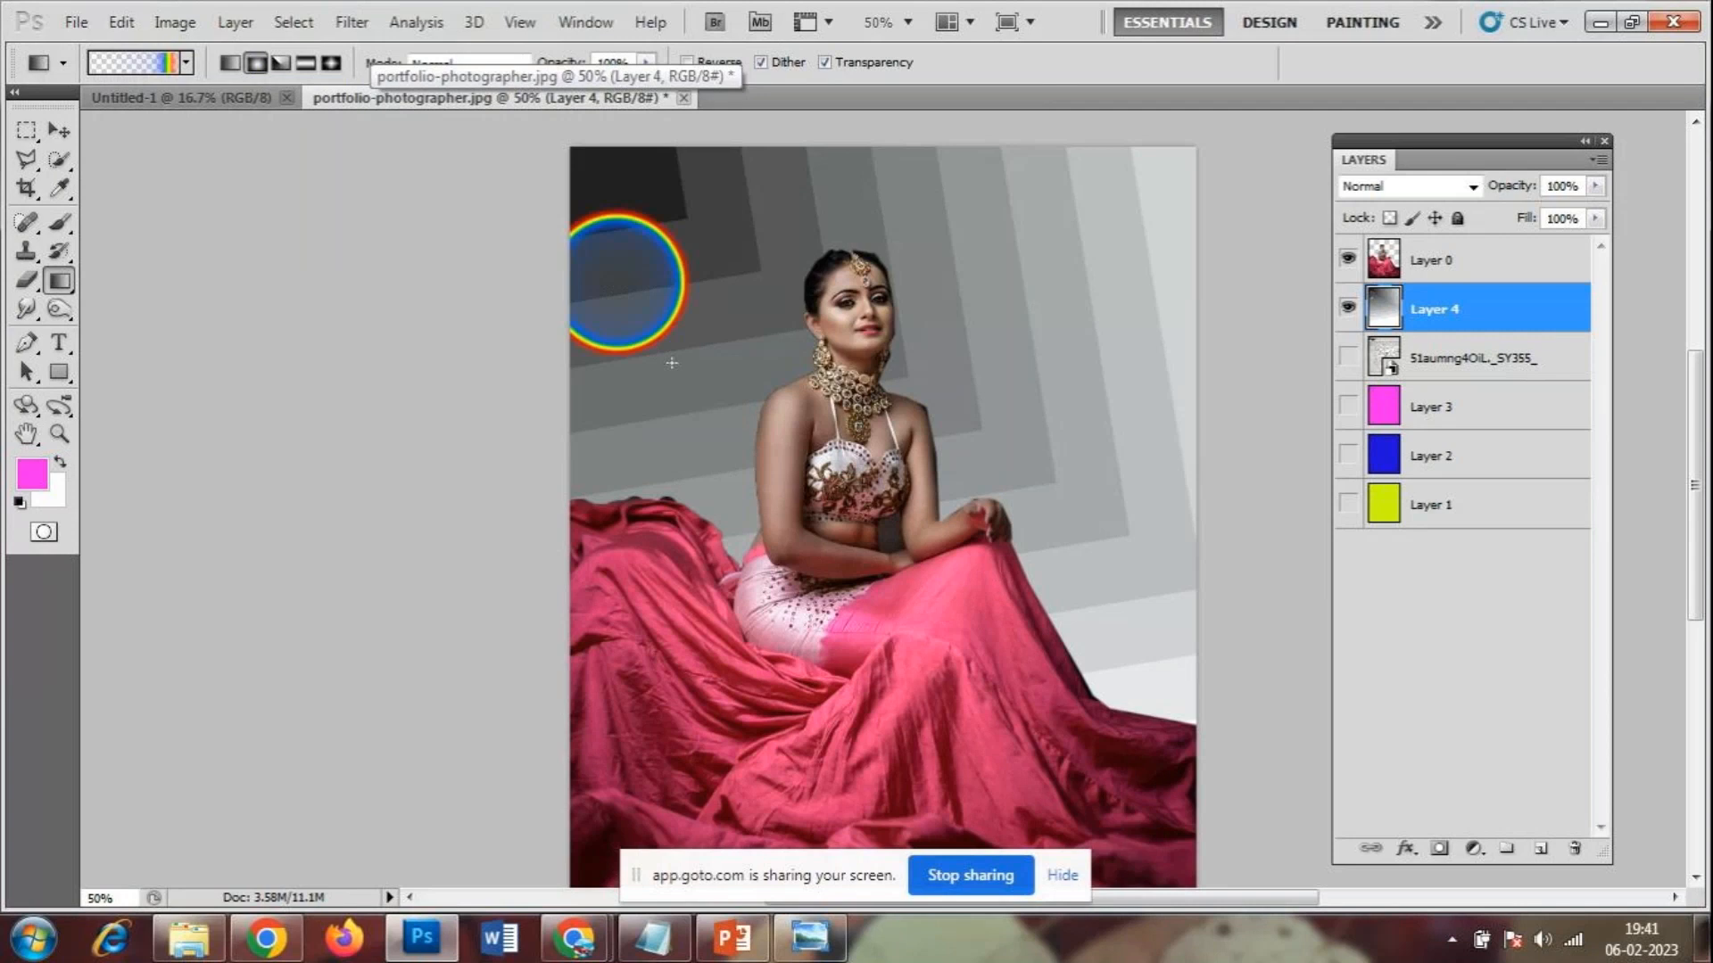
pyautogui.hotkey('ctrl', 'z')
pyautogui.moveTo(709, 211); pyautogui.dragTo(1018, 525)
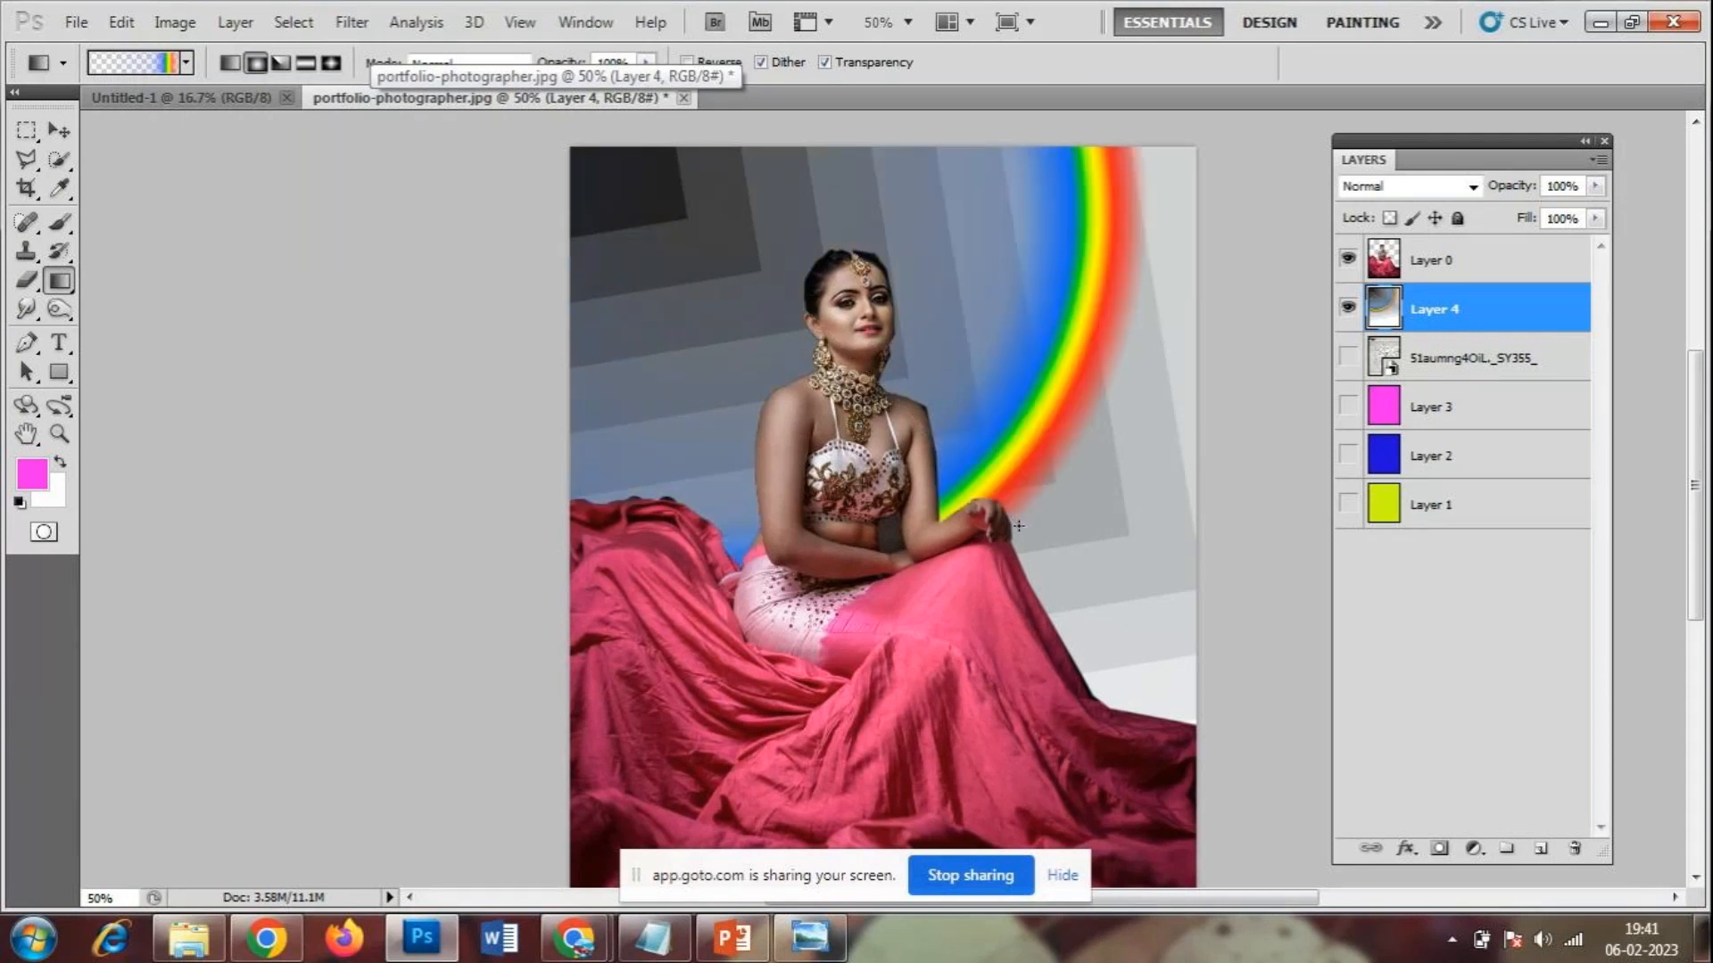
pyautogui.hotkey('ctrl', 'z')
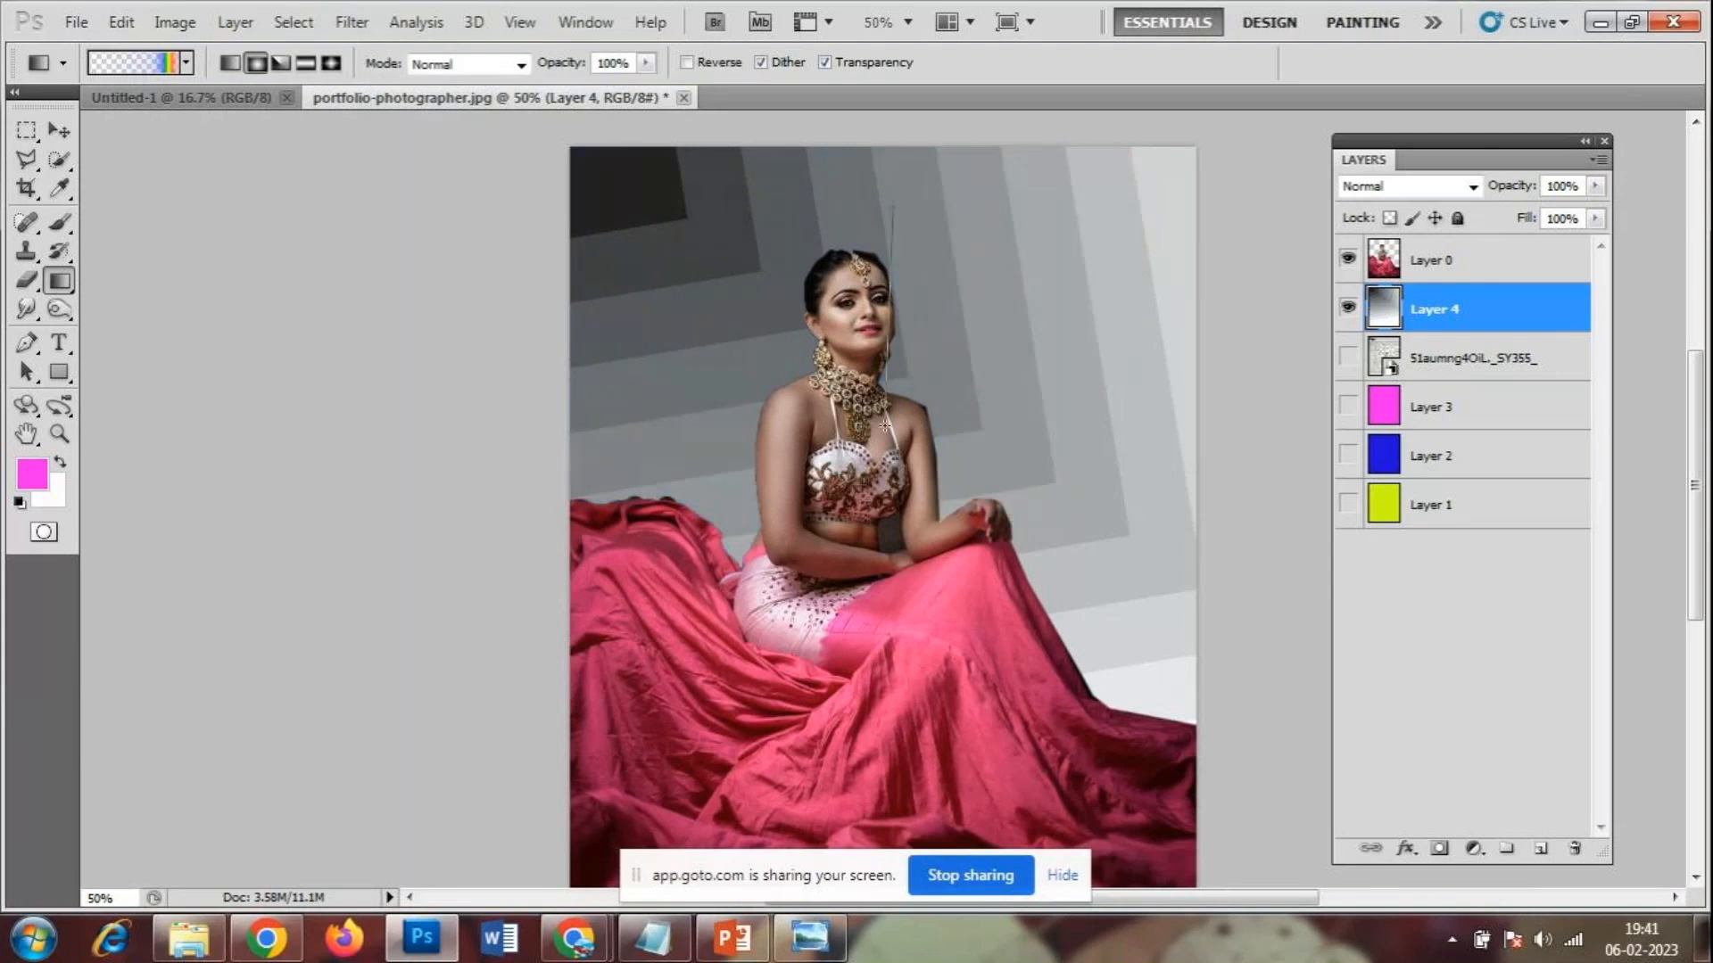
pyautogui.moveTo(892, 201); pyautogui.dragTo(889, 432)
pyautogui.hotkey('ctrl', 'z')
pyautogui.moveTo(843, 163); pyautogui.dragTo(846, 489)
pyautogui.hotkey('ctrl', 'z')
pyautogui.moveTo(829, 789); pyautogui.dragTo(839, 272)
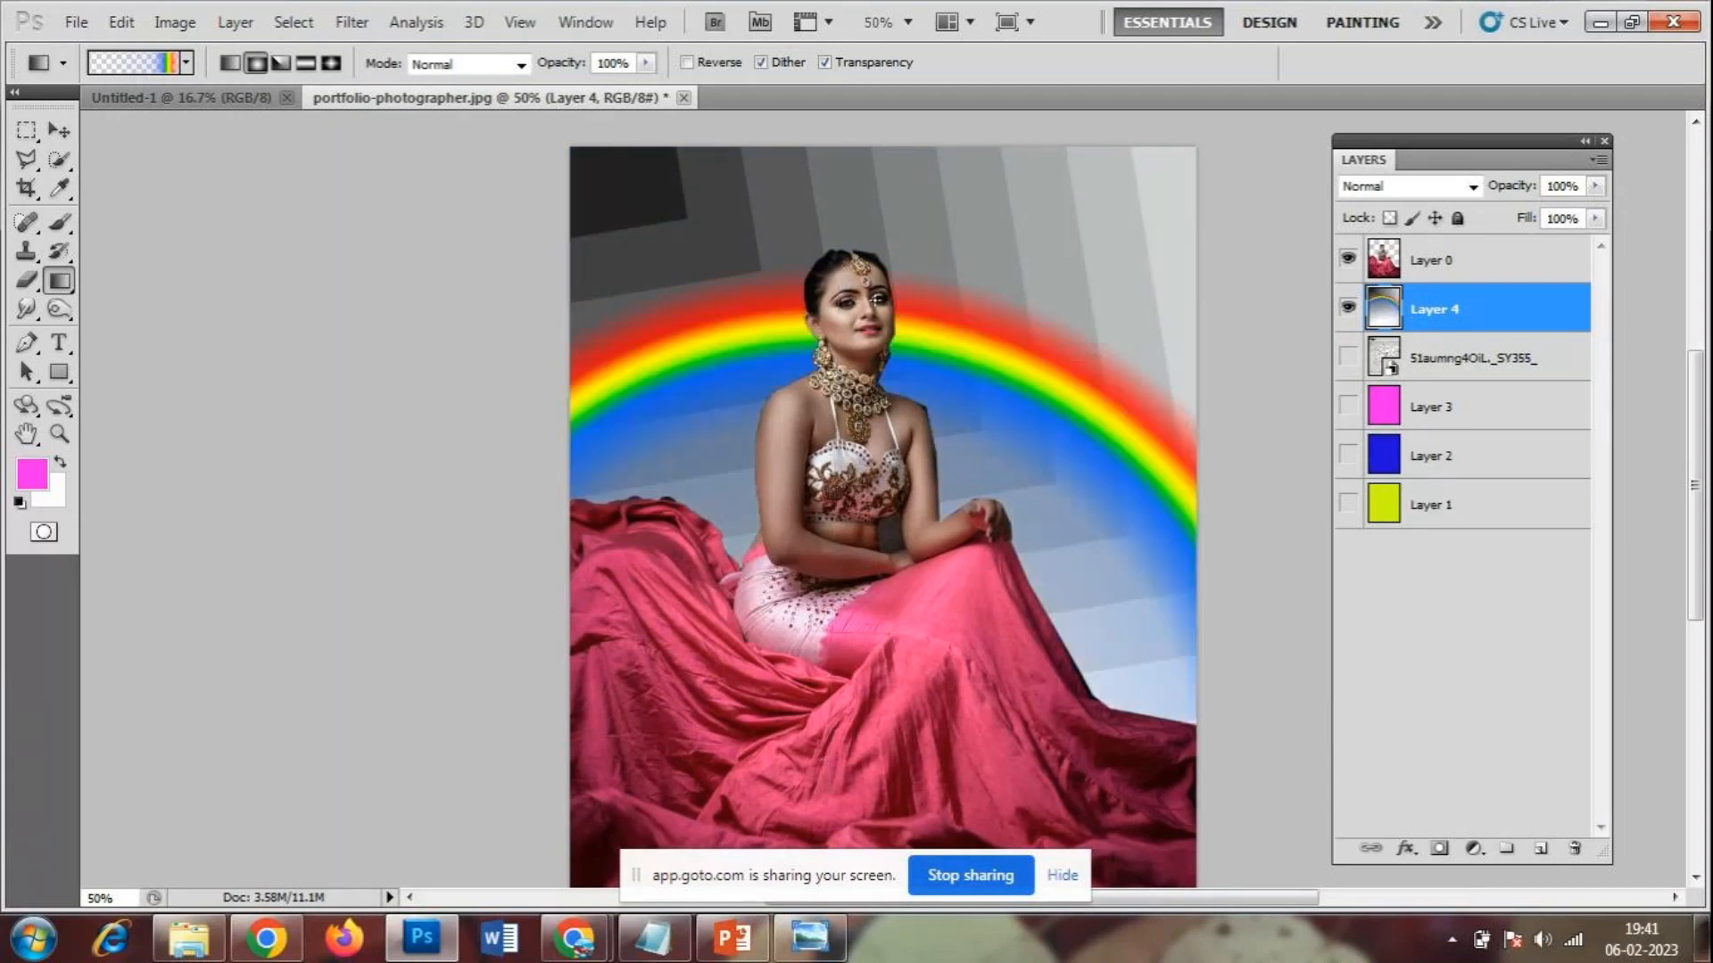
pyautogui.hotkey('ctrl', 'z')
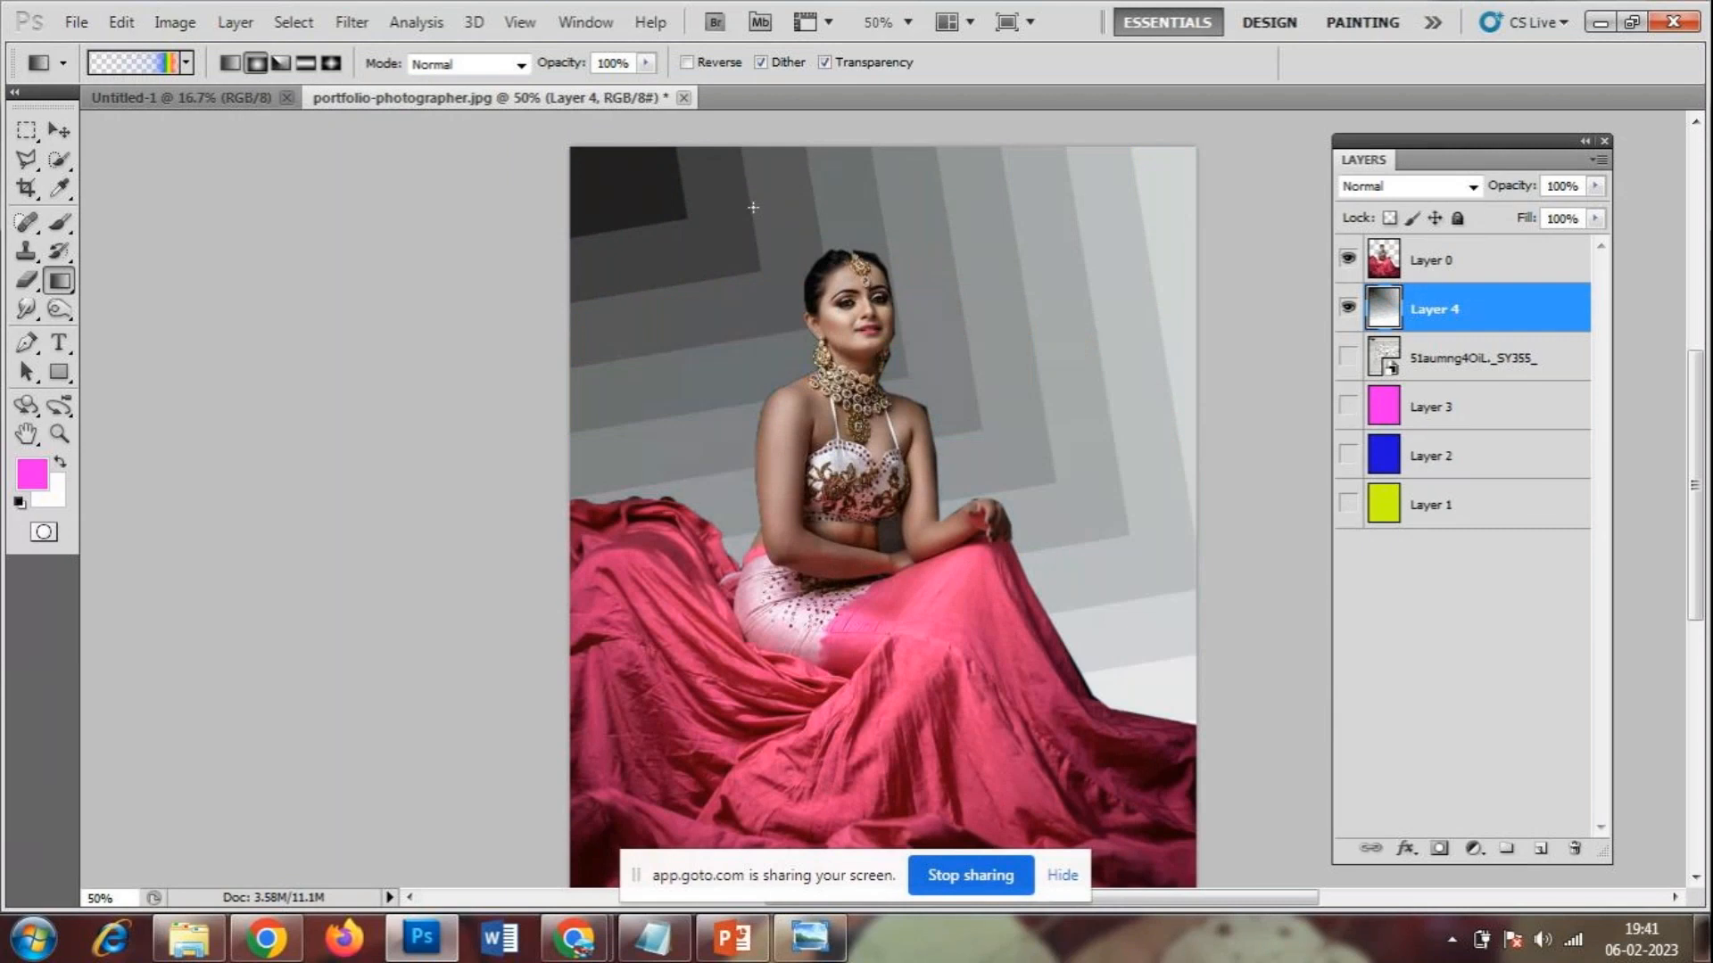
# - Try wide rainbow arcs running sideways behind the woman and a rainbow ring around her head, undoing each fill
pyautogui.moveTo(649, 351); pyautogui.dragTo(1069, 460)
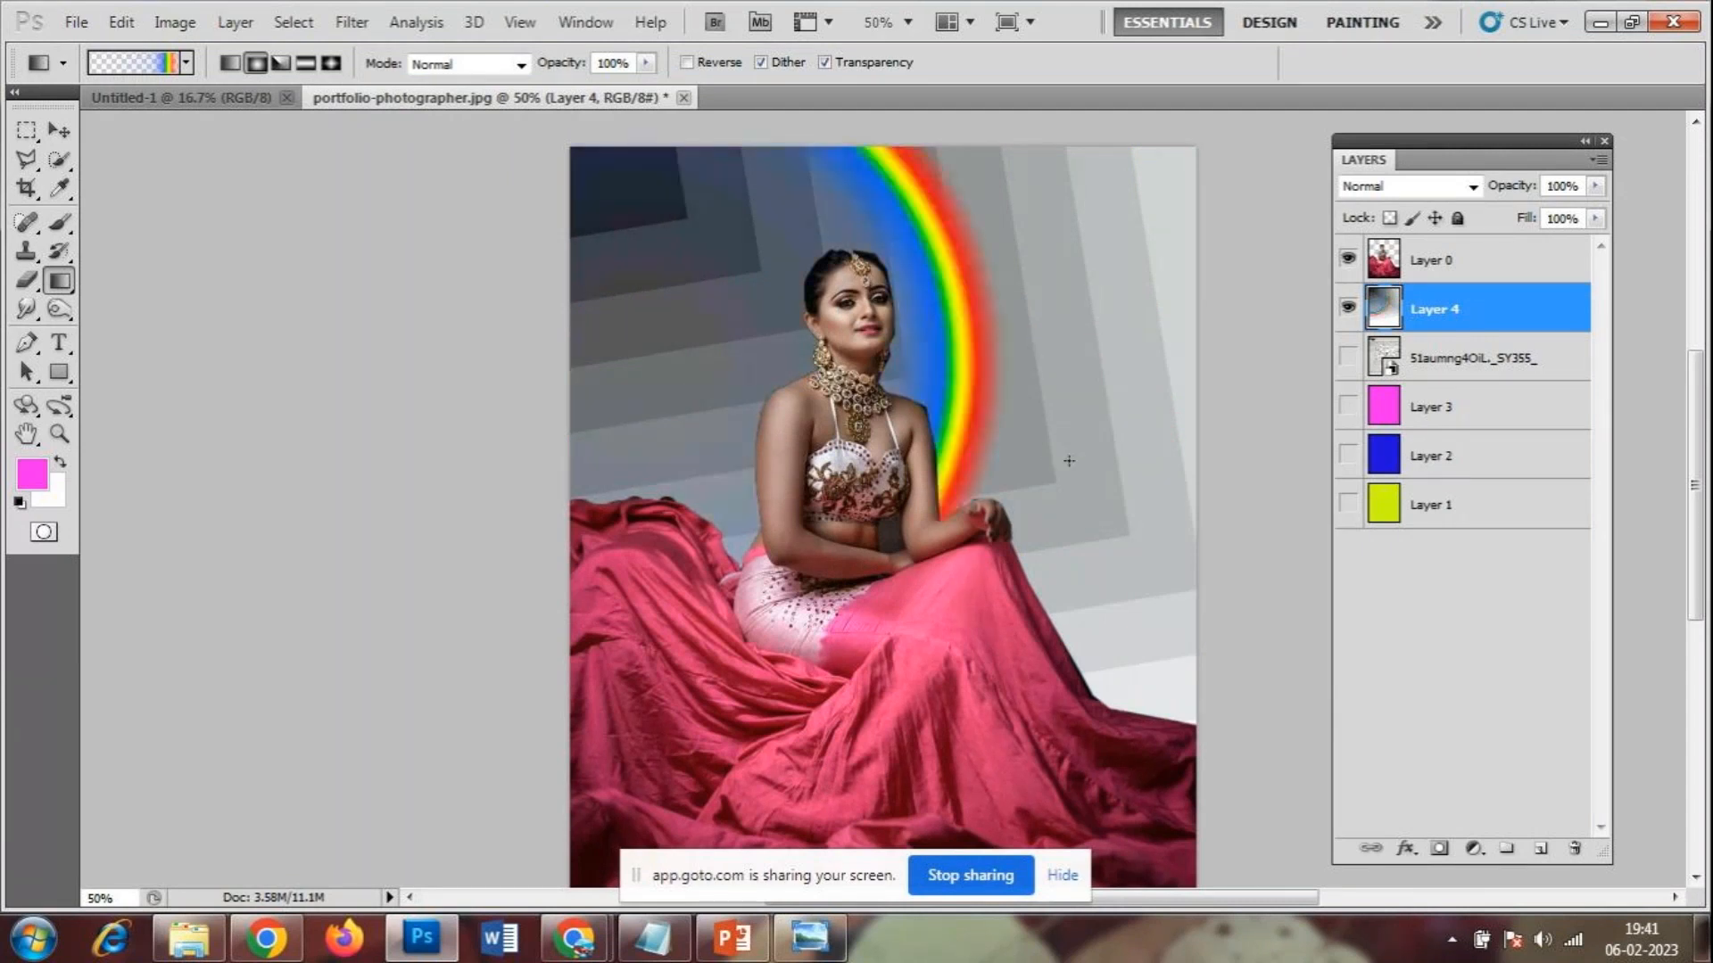
pyautogui.hotkey('ctrl', 'z')
pyautogui.moveTo(803, 393); pyautogui.dragTo(1143, 401)
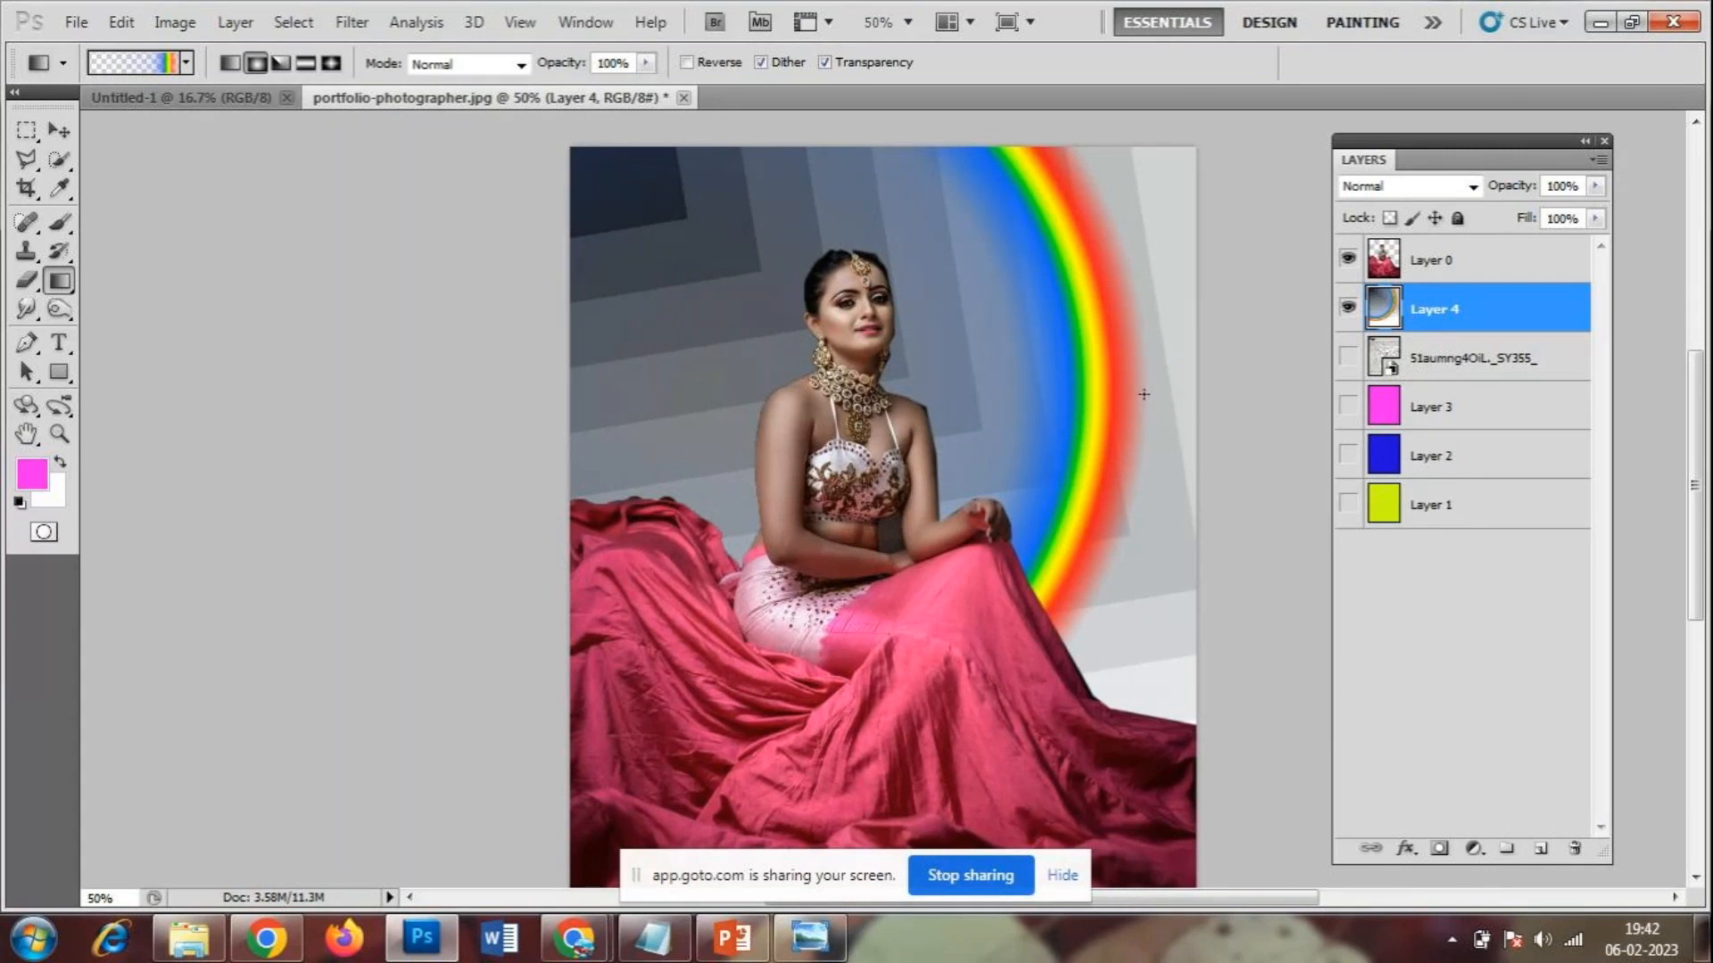
pyautogui.hotkey('ctrl', 'z')
pyautogui.moveTo(729, 475); pyautogui.dragTo(1175, 465)
pyautogui.hotkey('ctrl', 'z')
pyautogui.moveTo(876, 265); pyautogui.dragTo(872, 370)
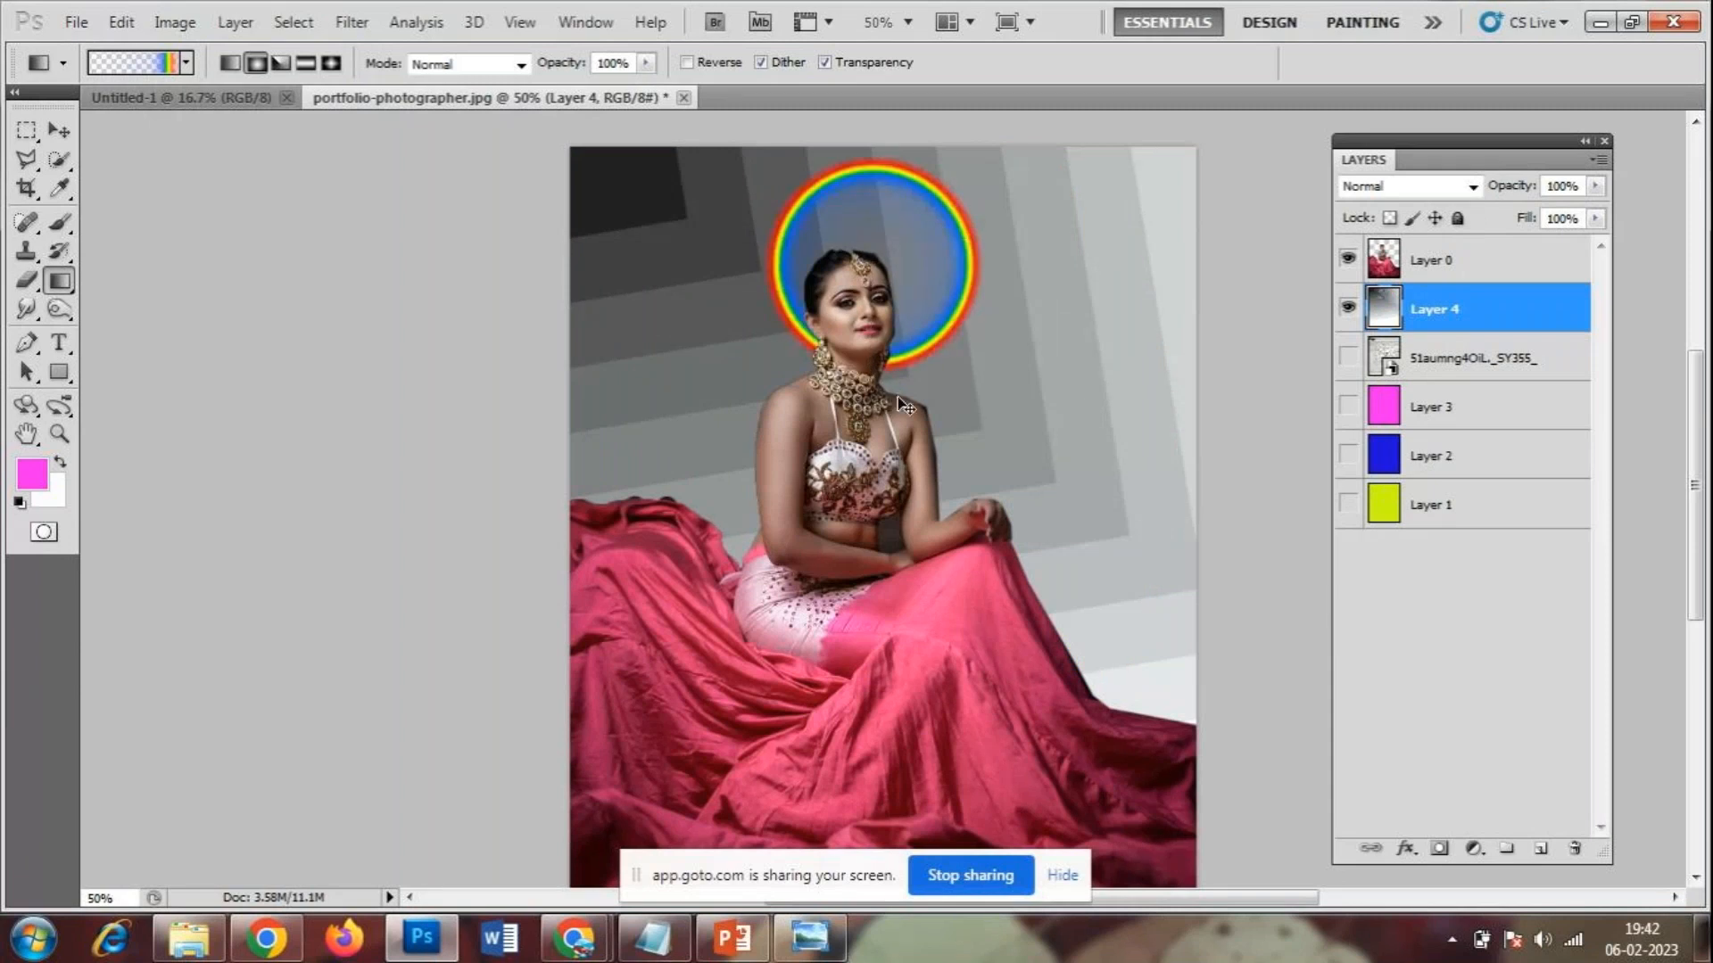
pyautogui.hotkey('ctrl', 'z')
# - Draw a rainbow ring behind the woman's head and six smaller rainbow rings on both sides of her
pyautogui.moveTo(836, 282); pyautogui.dragTo(870, 373)
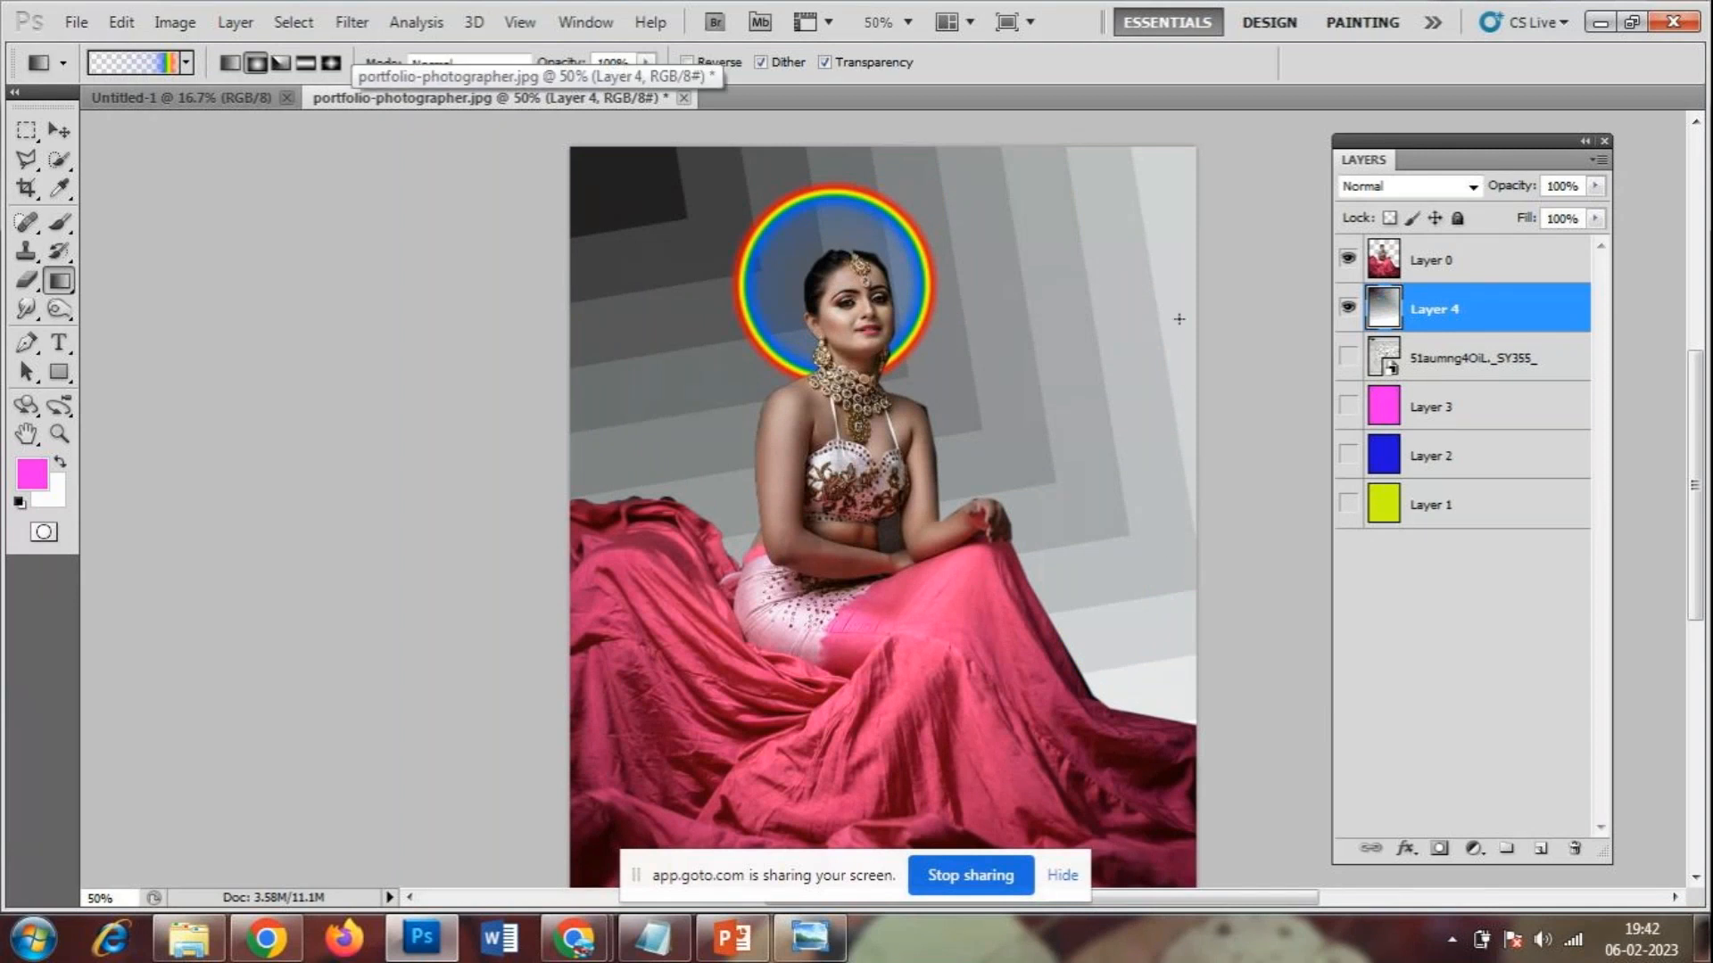
pyautogui.moveTo(1119, 290); pyautogui.dragTo(1161, 337)
pyautogui.moveTo(640, 384); pyautogui.dragTo(664, 429)
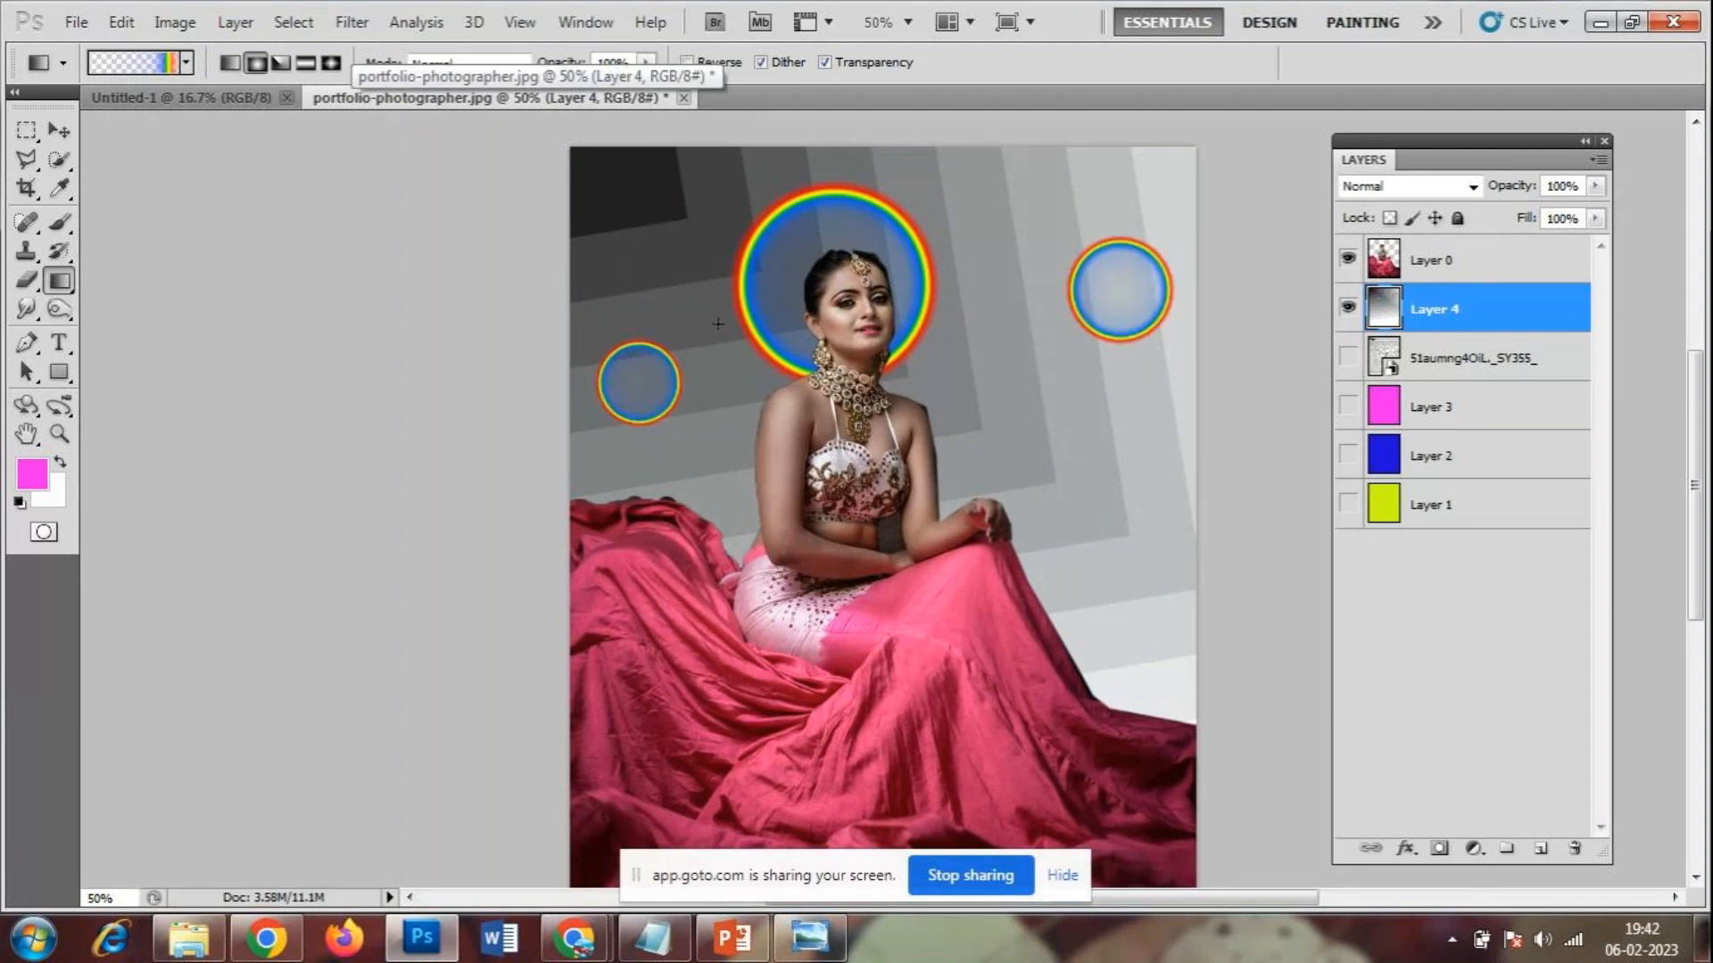
pyautogui.moveTo(611, 198); pyautogui.dragTo(632, 219)
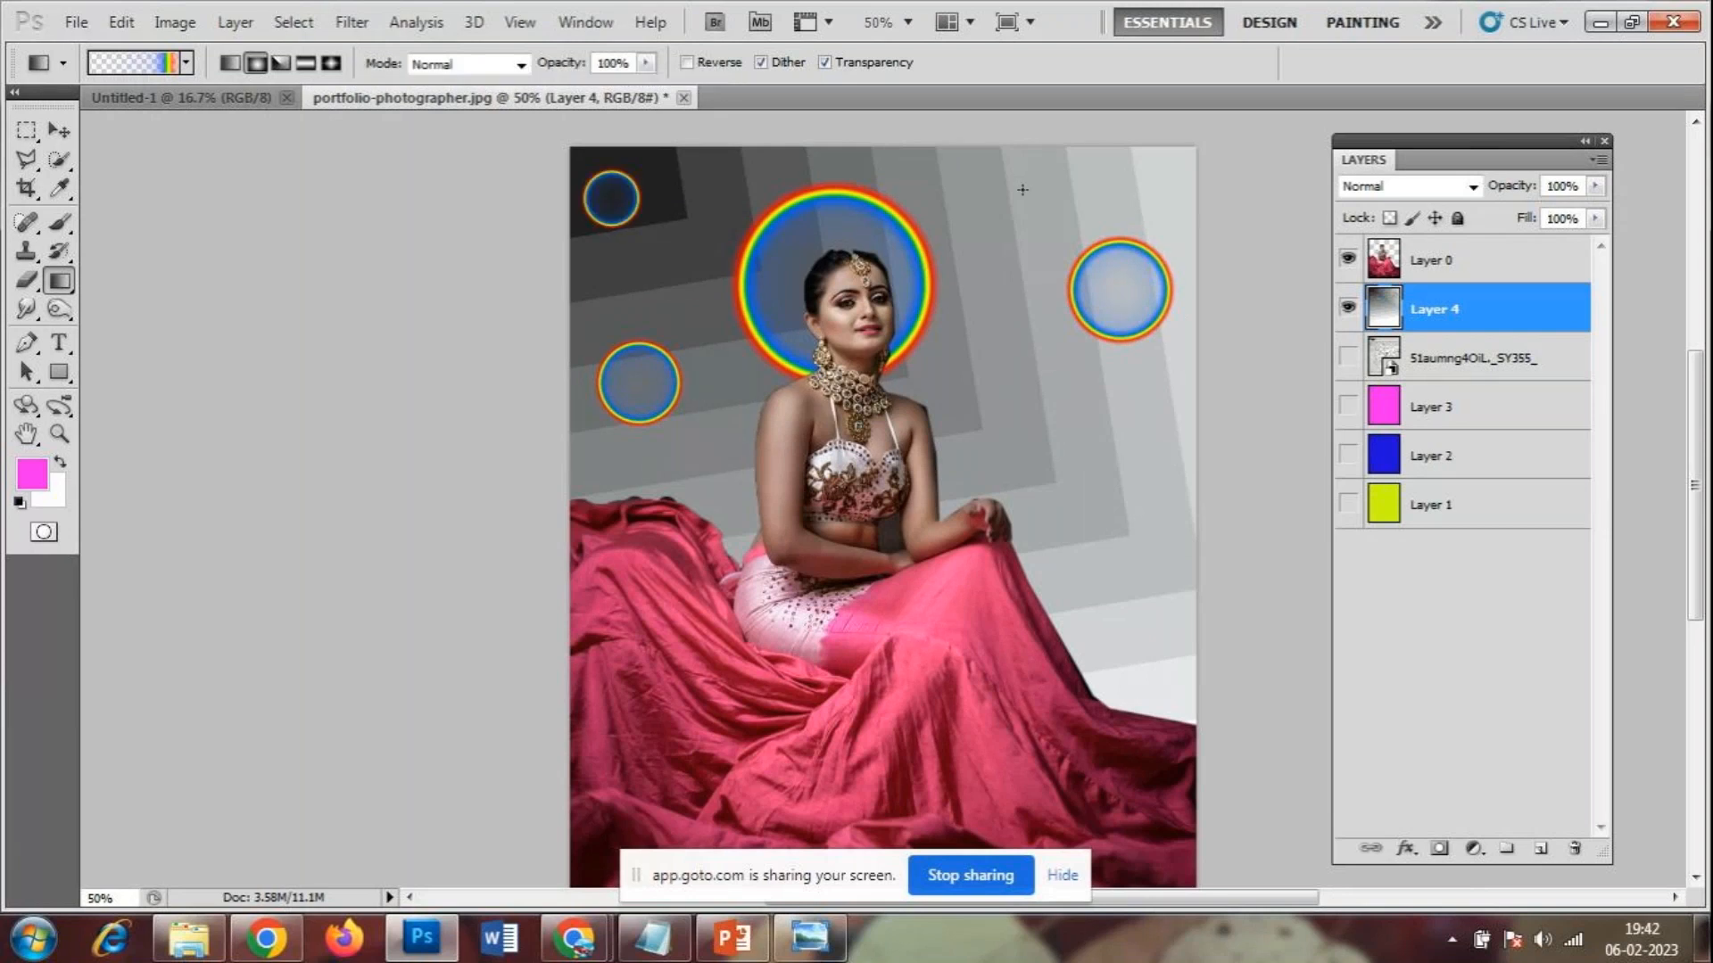
pyautogui.moveTo(1018, 185); pyautogui.dragTo(1053, 220)
pyautogui.moveTo(1096, 412); pyautogui.dragTo(1144, 481)
pyautogui.moveTo(1122, 583); pyautogui.dragTo(1160, 625)
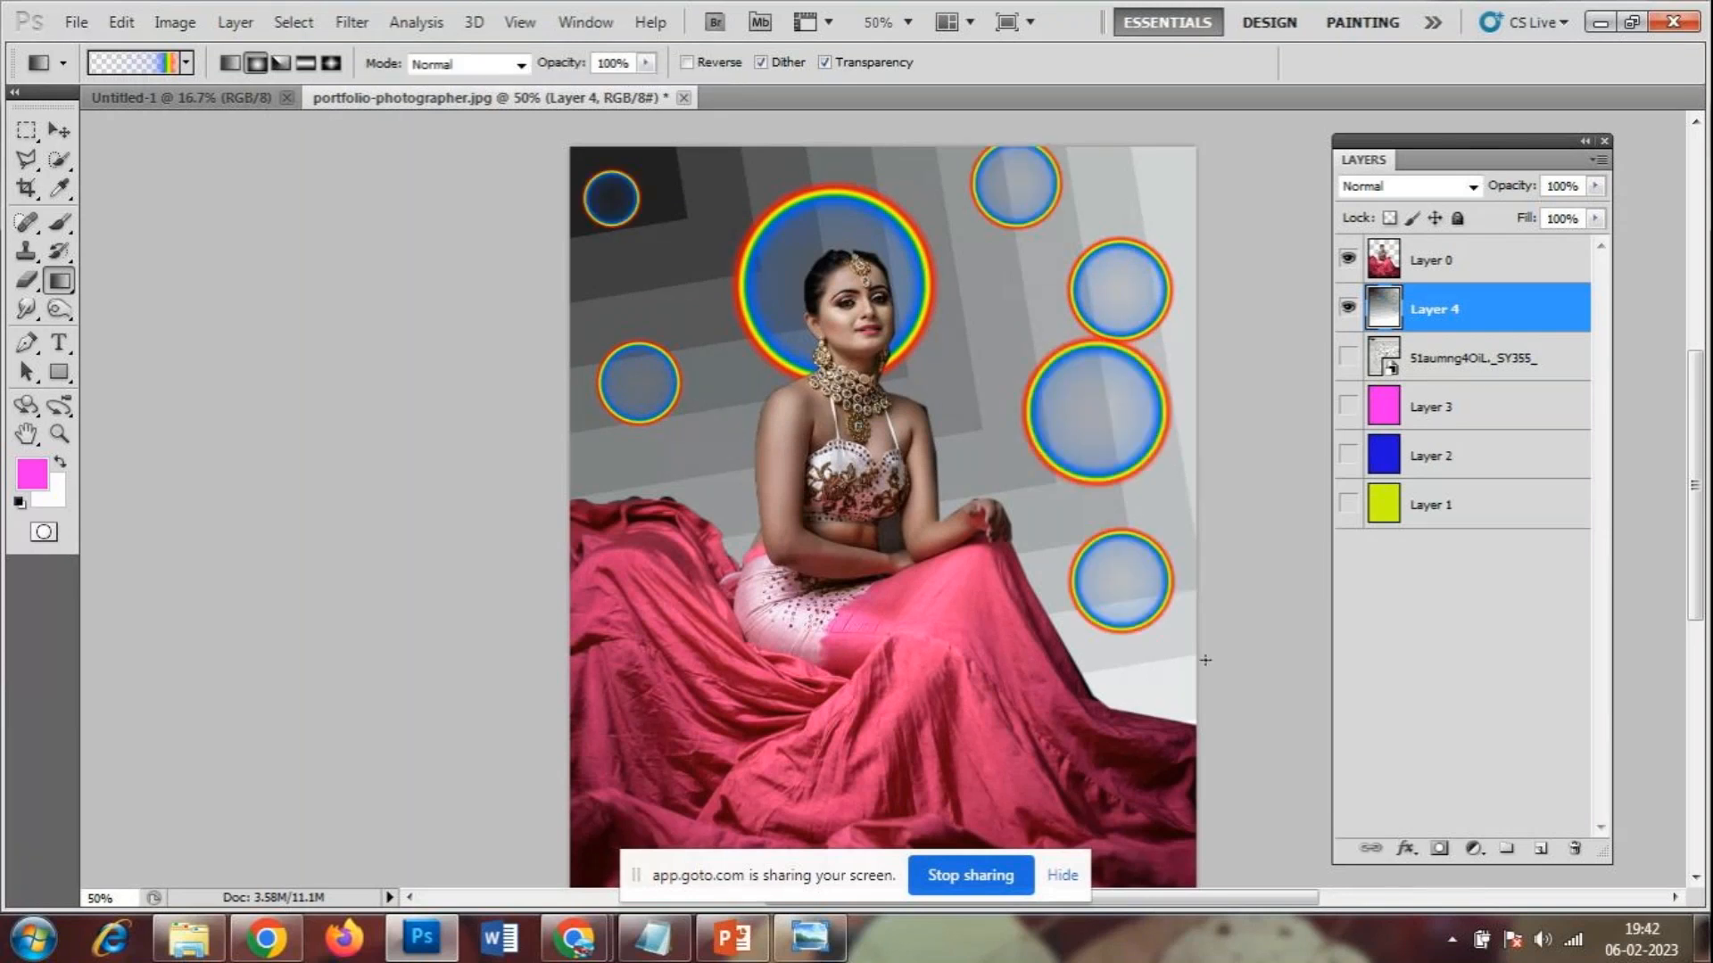
# - Rework the rainbow rings to the right of the woman and add small ones near the image's left and right edges
pyautogui.hotkey('ctrl', 'z')
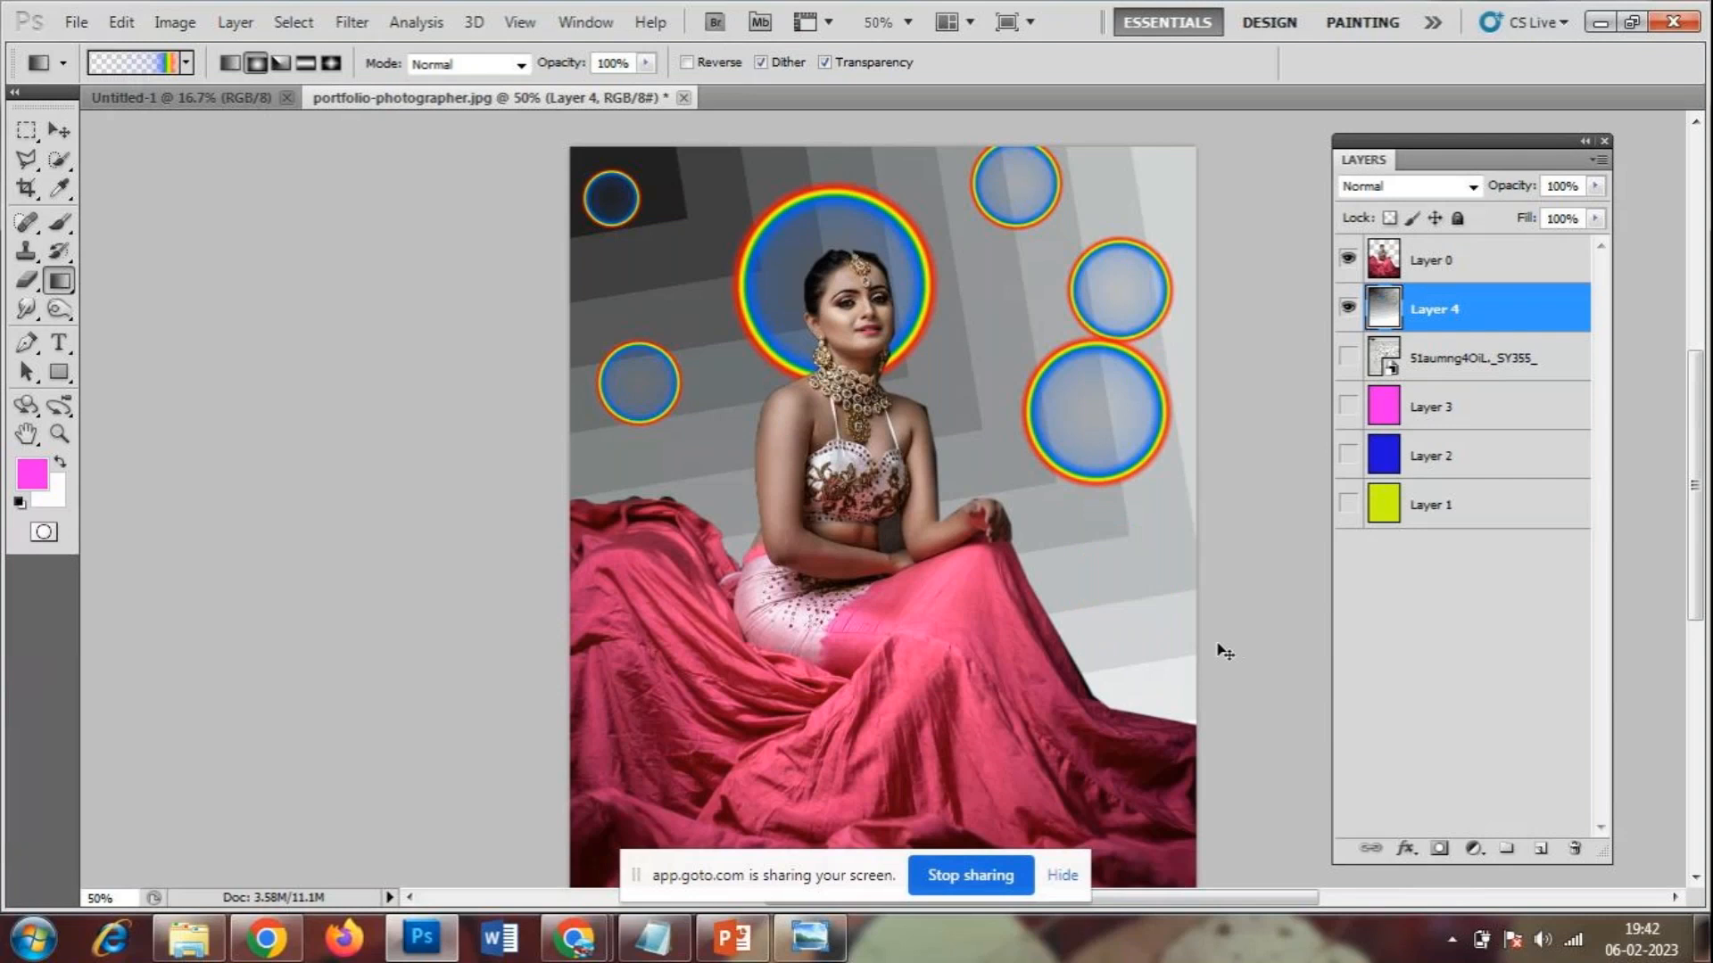
pyautogui.hotkey('ctrl', 'z')
pyautogui.moveTo(1136, 447)
pyautogui.mouseDown()
pyautogui.moveTo(1209, 517)
pyautogui.moveTo(1190, 630)
pyautogui.moveTo(1217, 748)
pyautogui.mouseUp()
pyautogui.hotkey('ctrl', 'z')
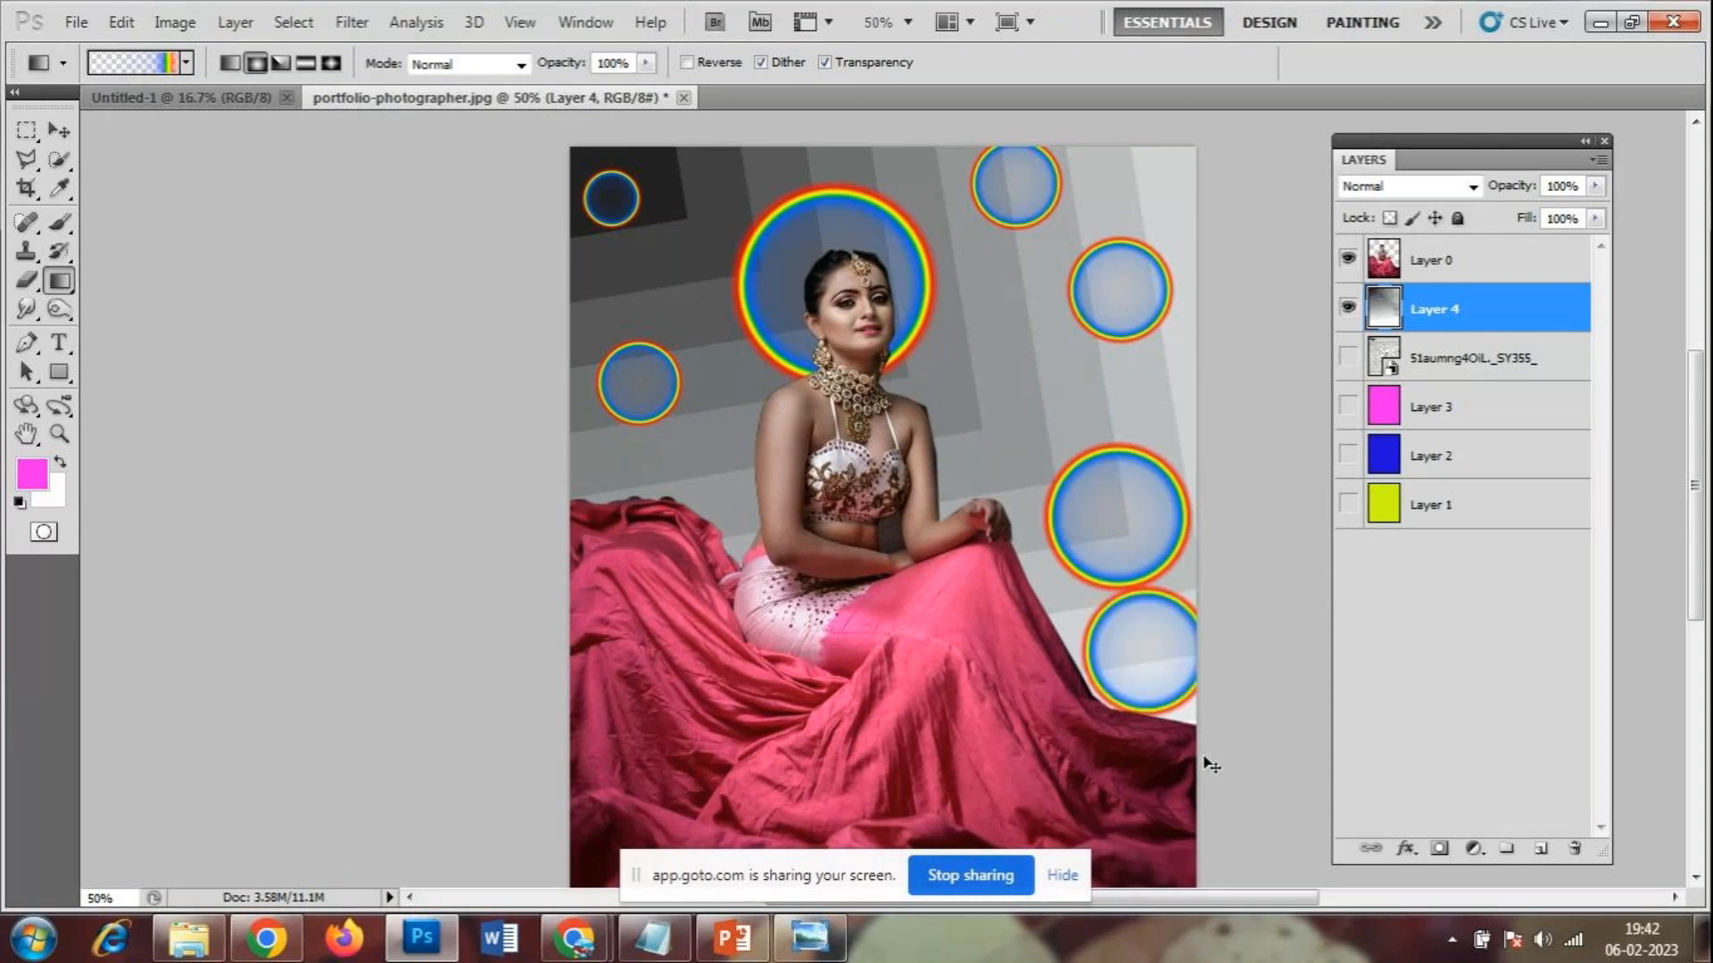
pyautogui.hotkey('ctrl', 'z')
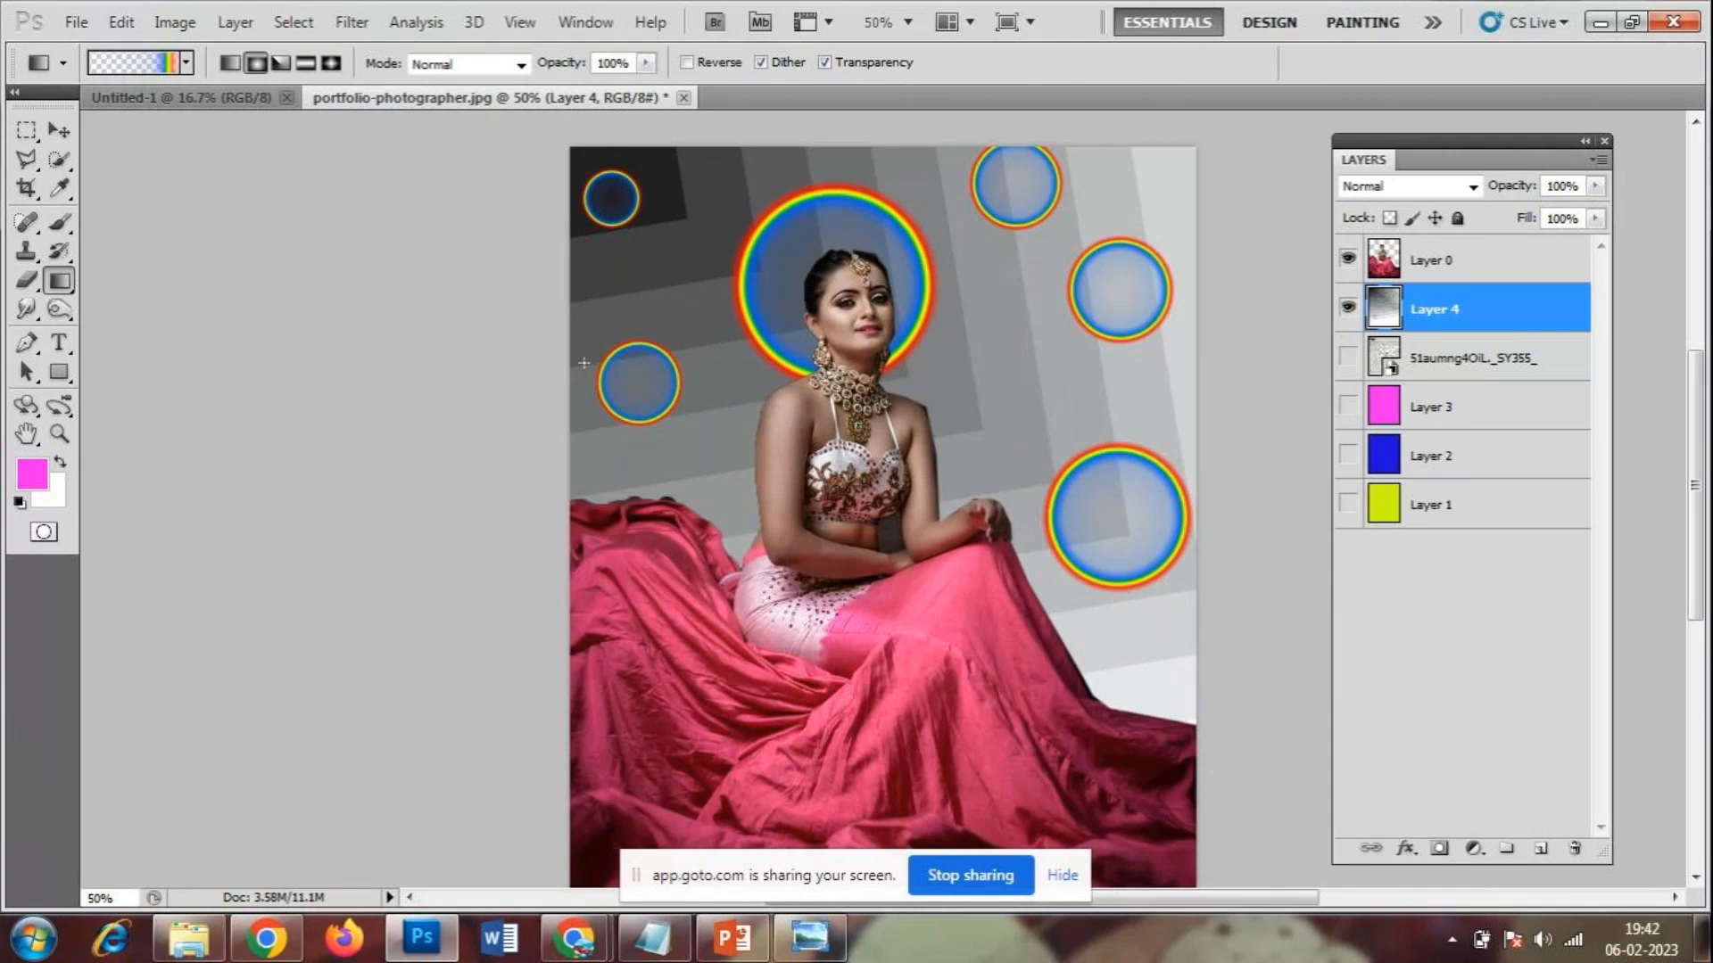
pyautogui.moveTo(575, 279); pyautogui.dragTo(600, 302)
pyautogui.moveTo(1143, 387); pyautogui.dragTo(1168, 405)
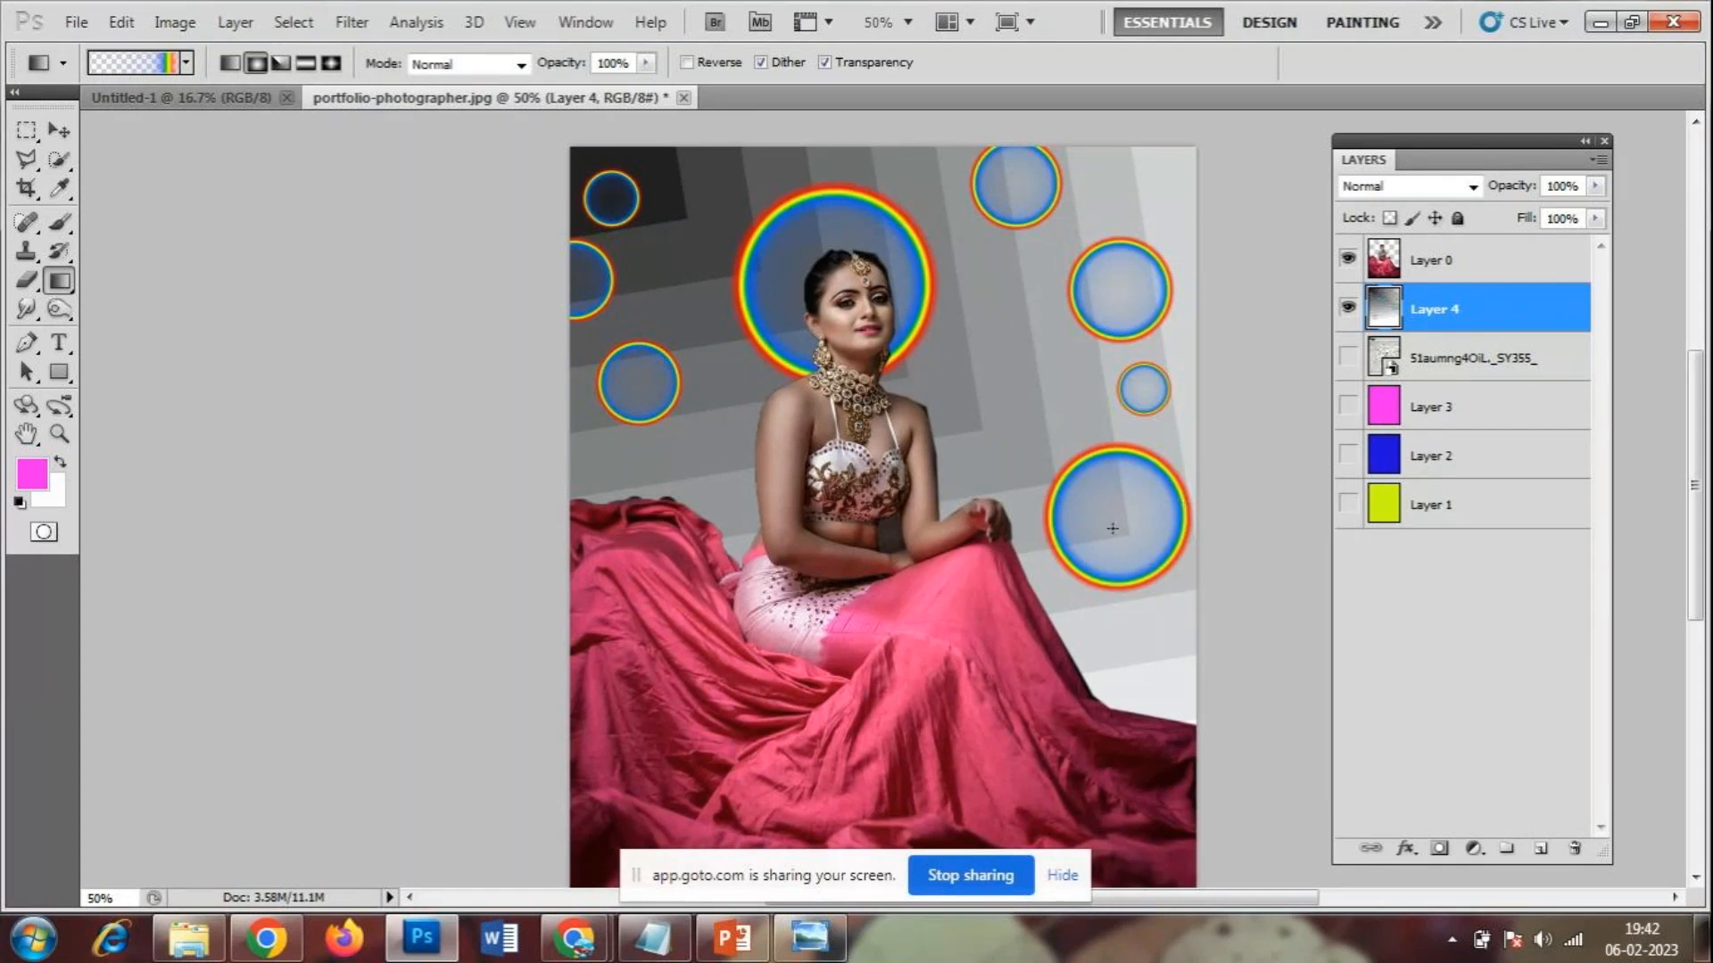
# - Step back through the history until all rainbow rings are removed from the stepped gradient background
pyautogui.hotkey('ctrl', 'alt', 'z')
pyautogui.hotkey('ctrl', 'alt', 'z')
pyautogui.hotkey('ctrl', 'alt', 'z')
pyautogui.hotkey('ctrl', 'alt', 'z')
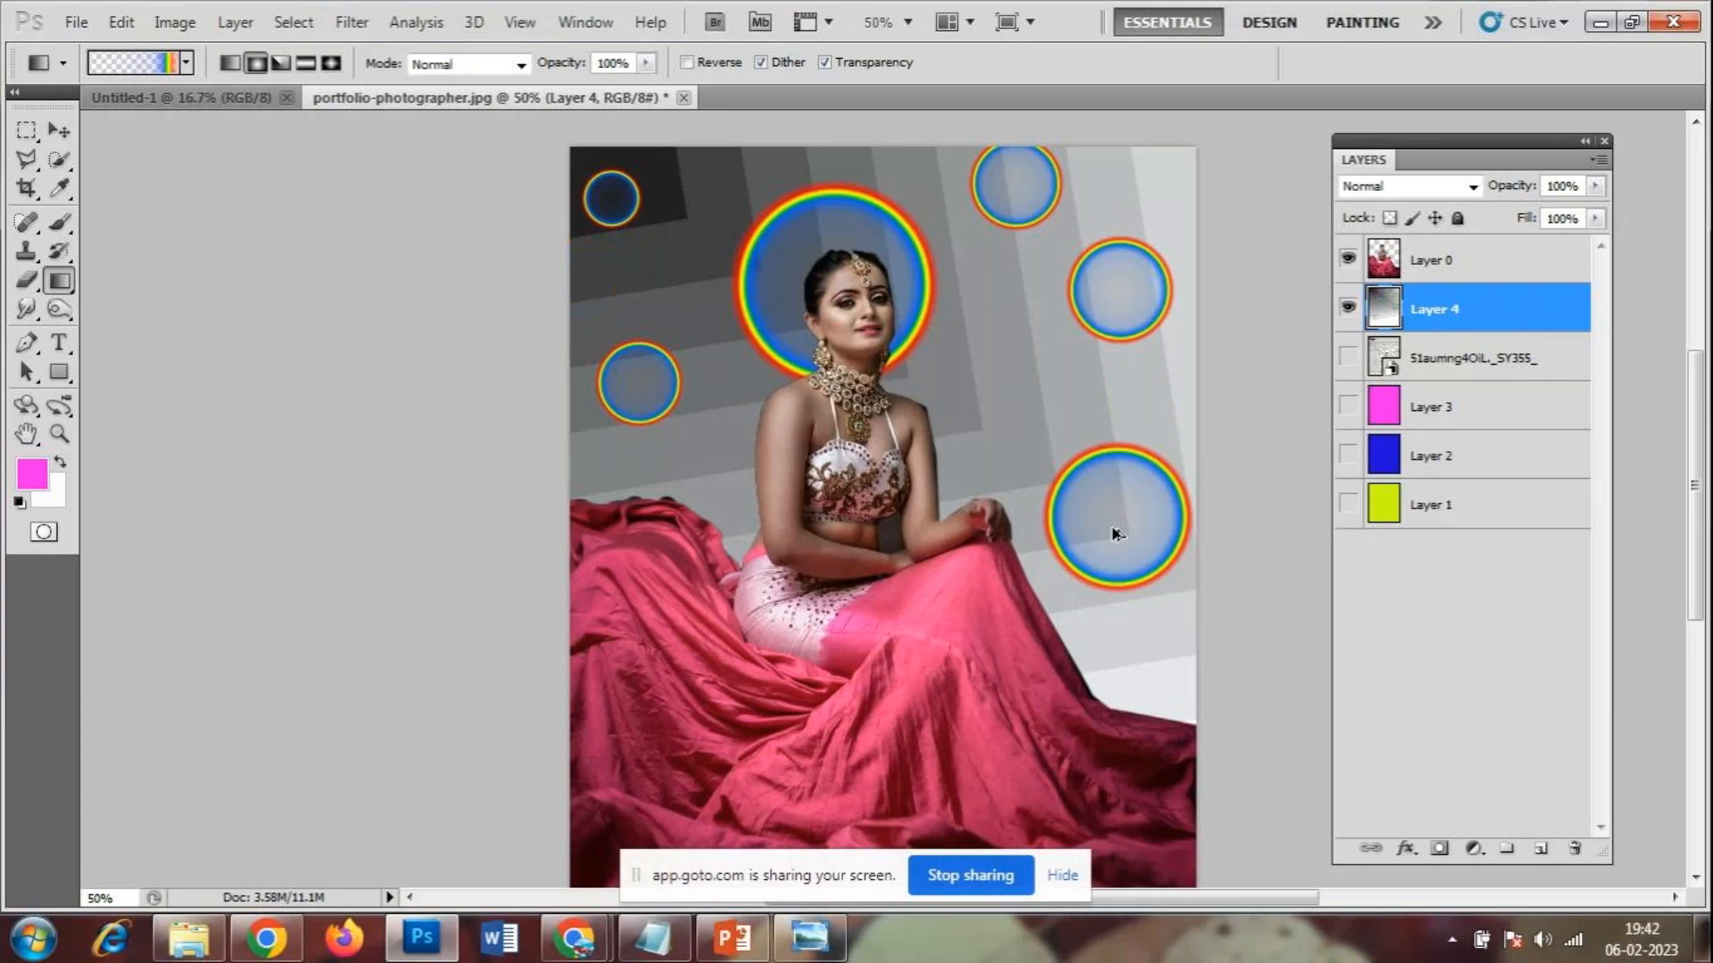
pyautogui.hotkey('ctrl', 'alt', 'z')
pyautogui.hotkey('ctrl', 'alt', 'z')
pyautogui.hotkey('ctrl', 'alt', 'z')
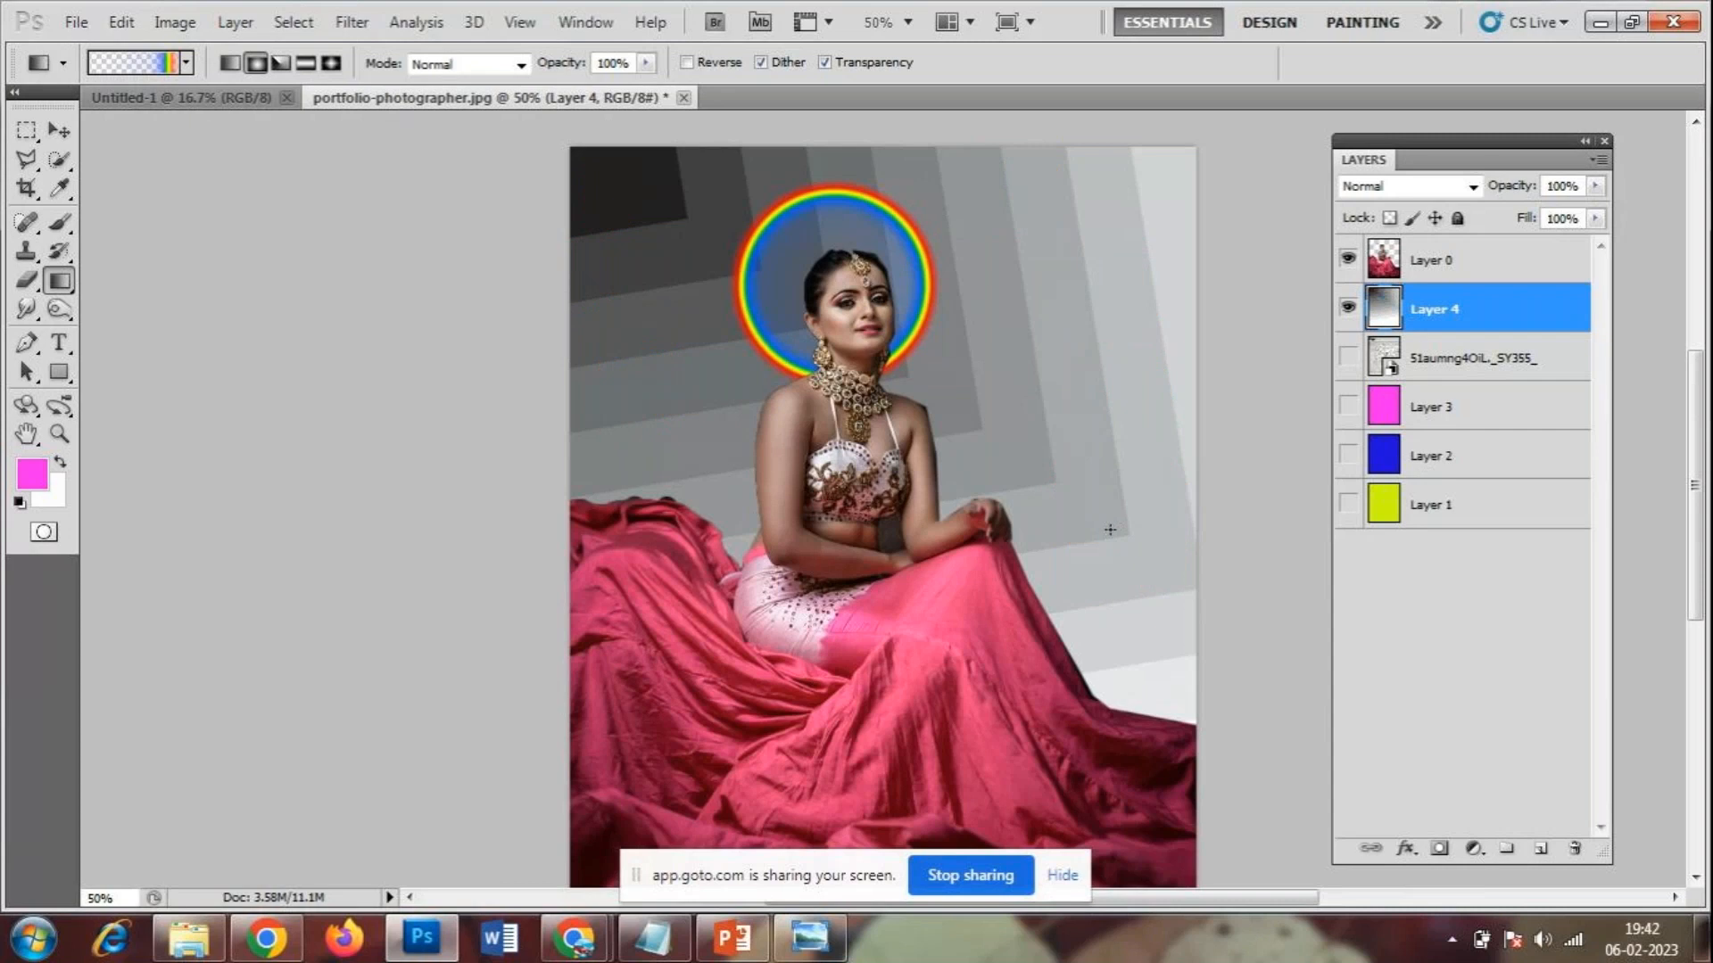
pyautogui.hotkey('ctrl', 'alt', 'z')
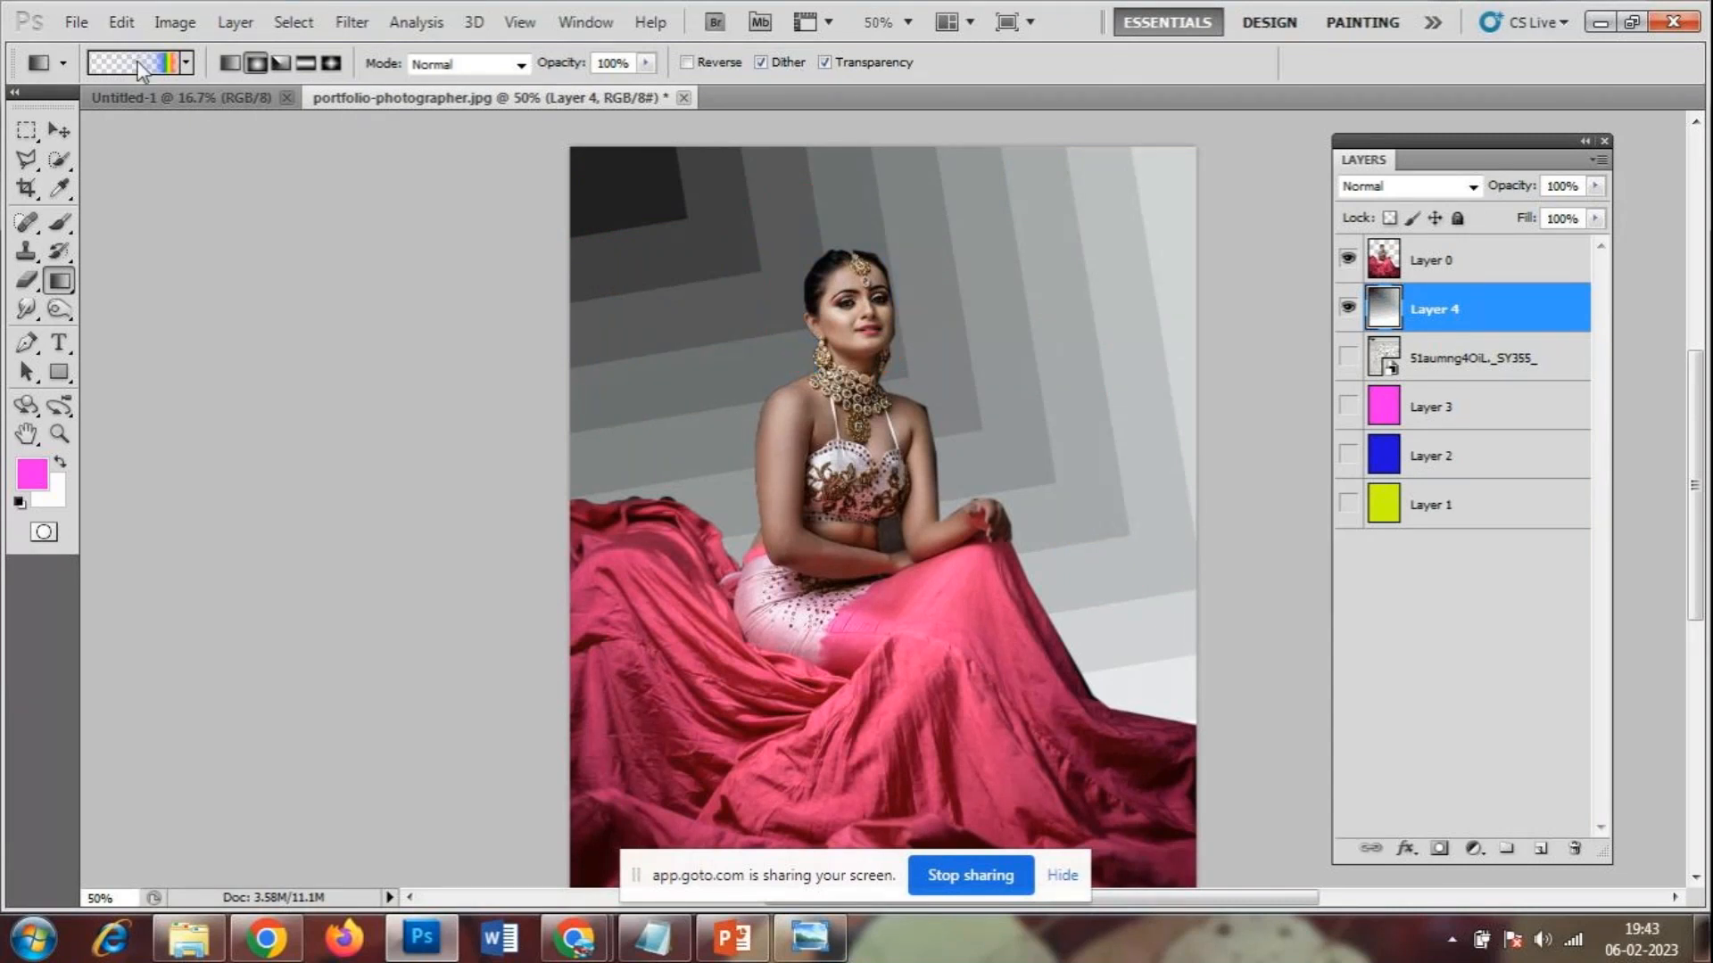
# - Replace the current gradient presets with the Neutral Density set
pyautogui.click(187, 63)
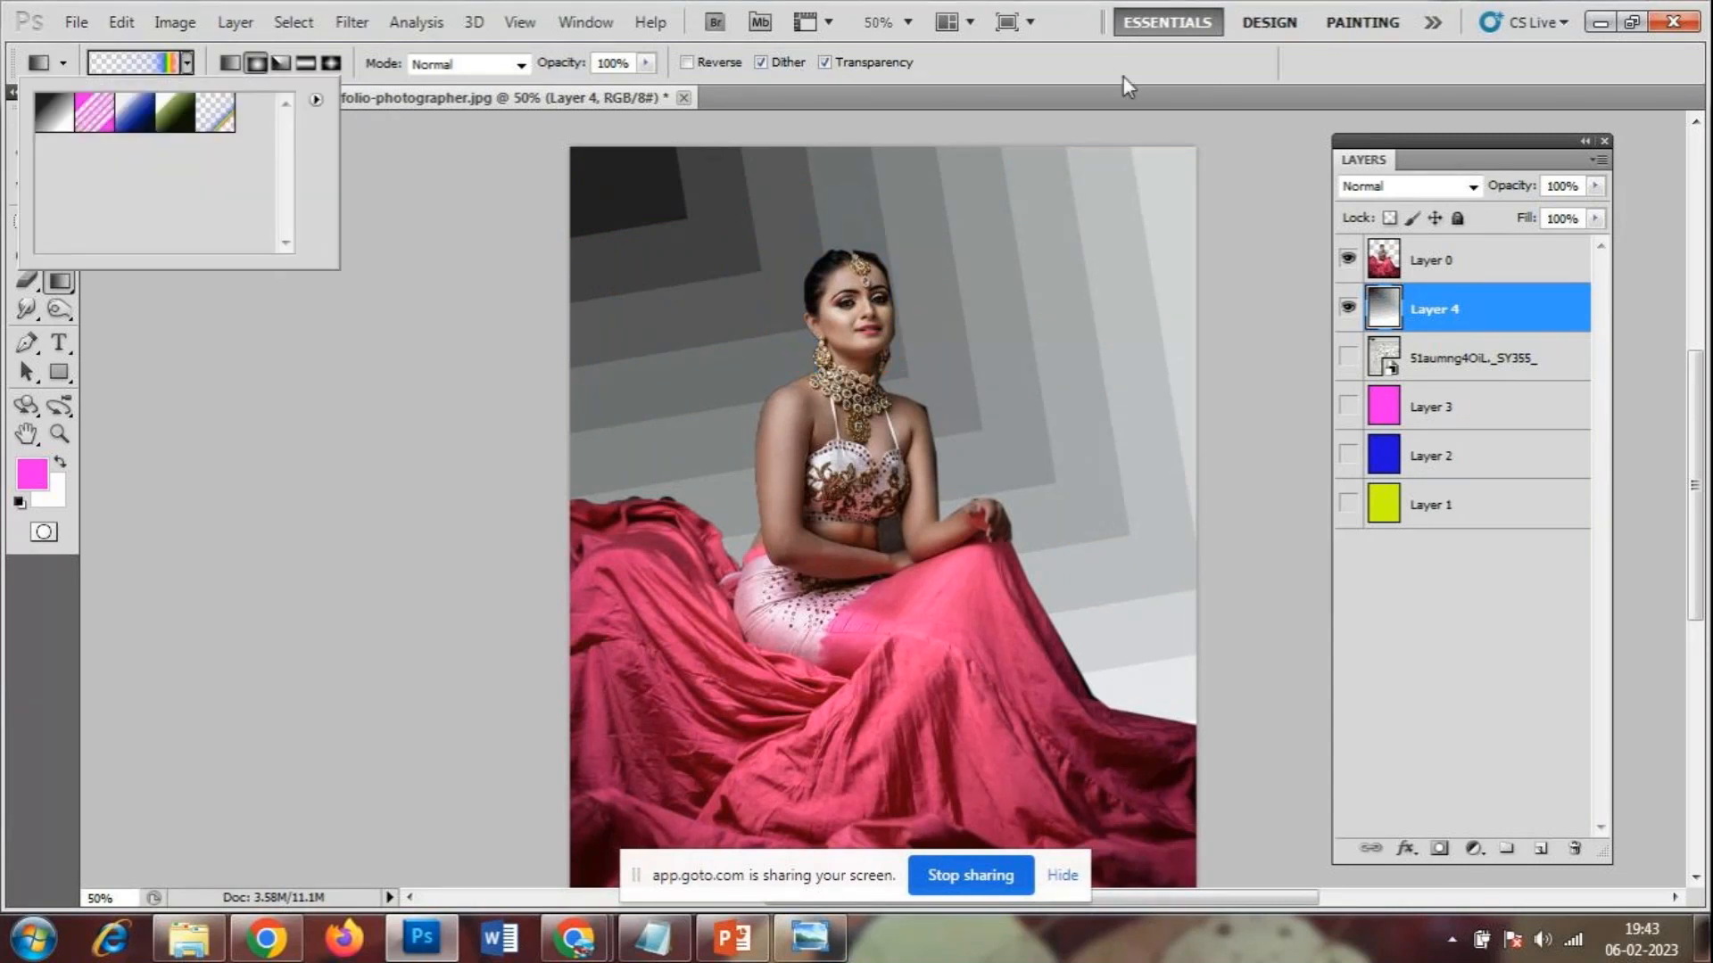
pyautogui.click(1123, 77)
pyautogui.click(188, 64)
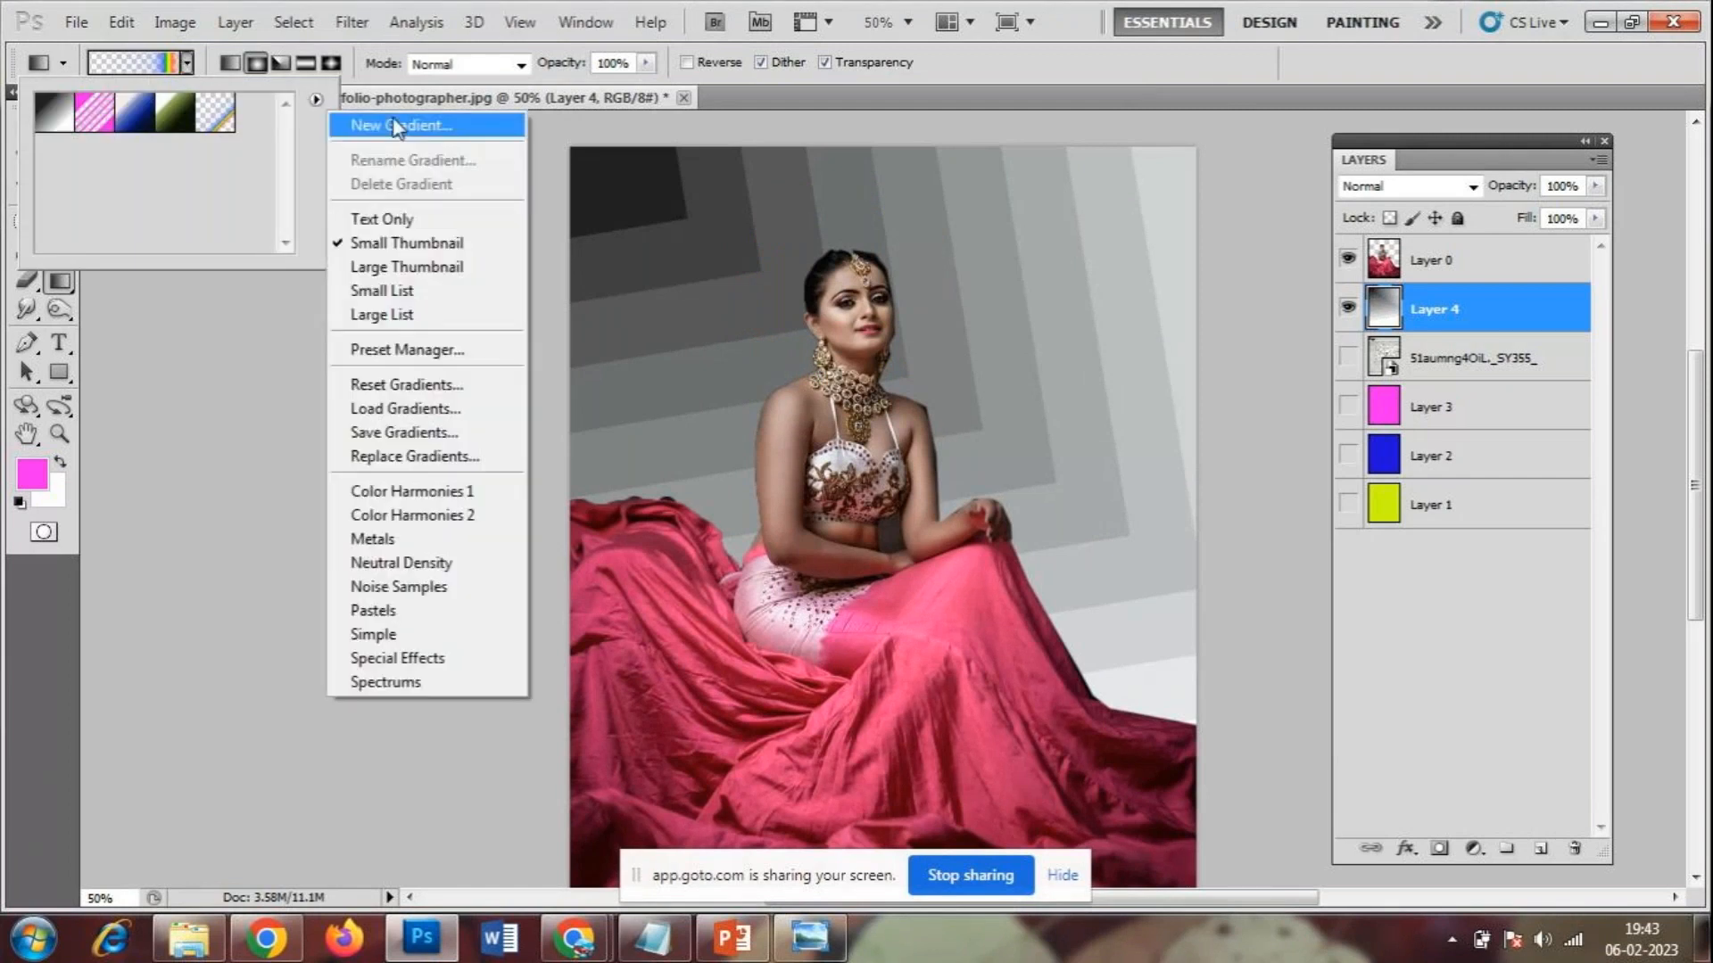
pyautogui.click(926, 175)
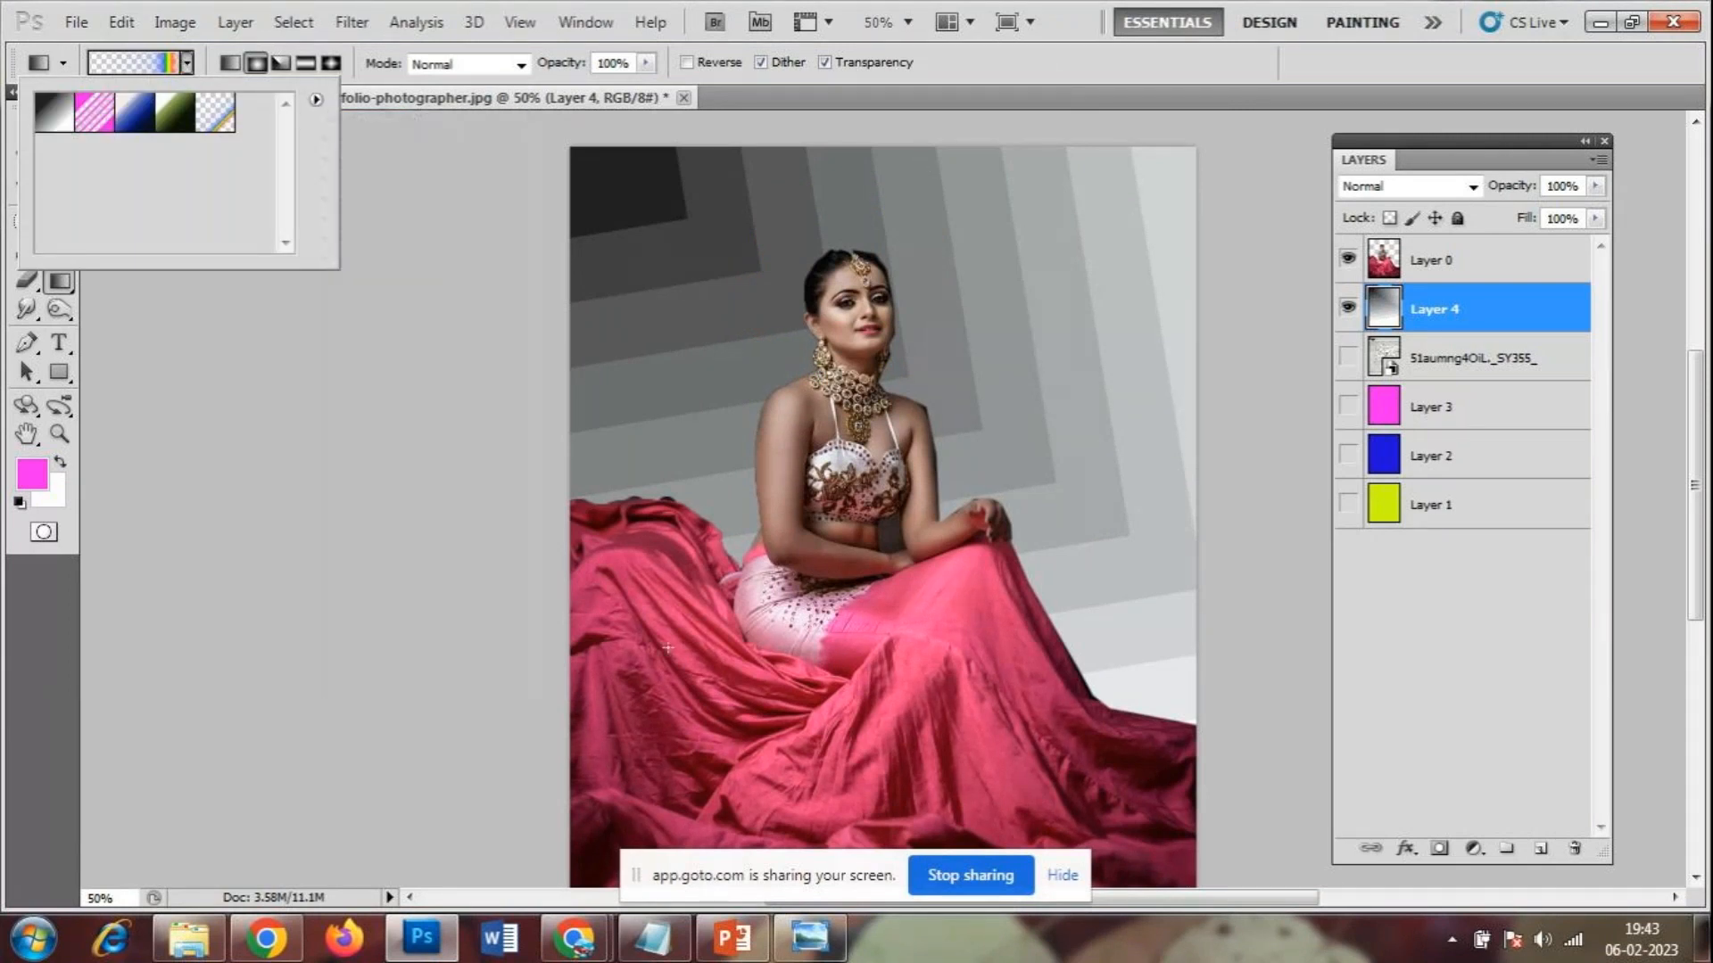
pyautogui.click(316, 100)
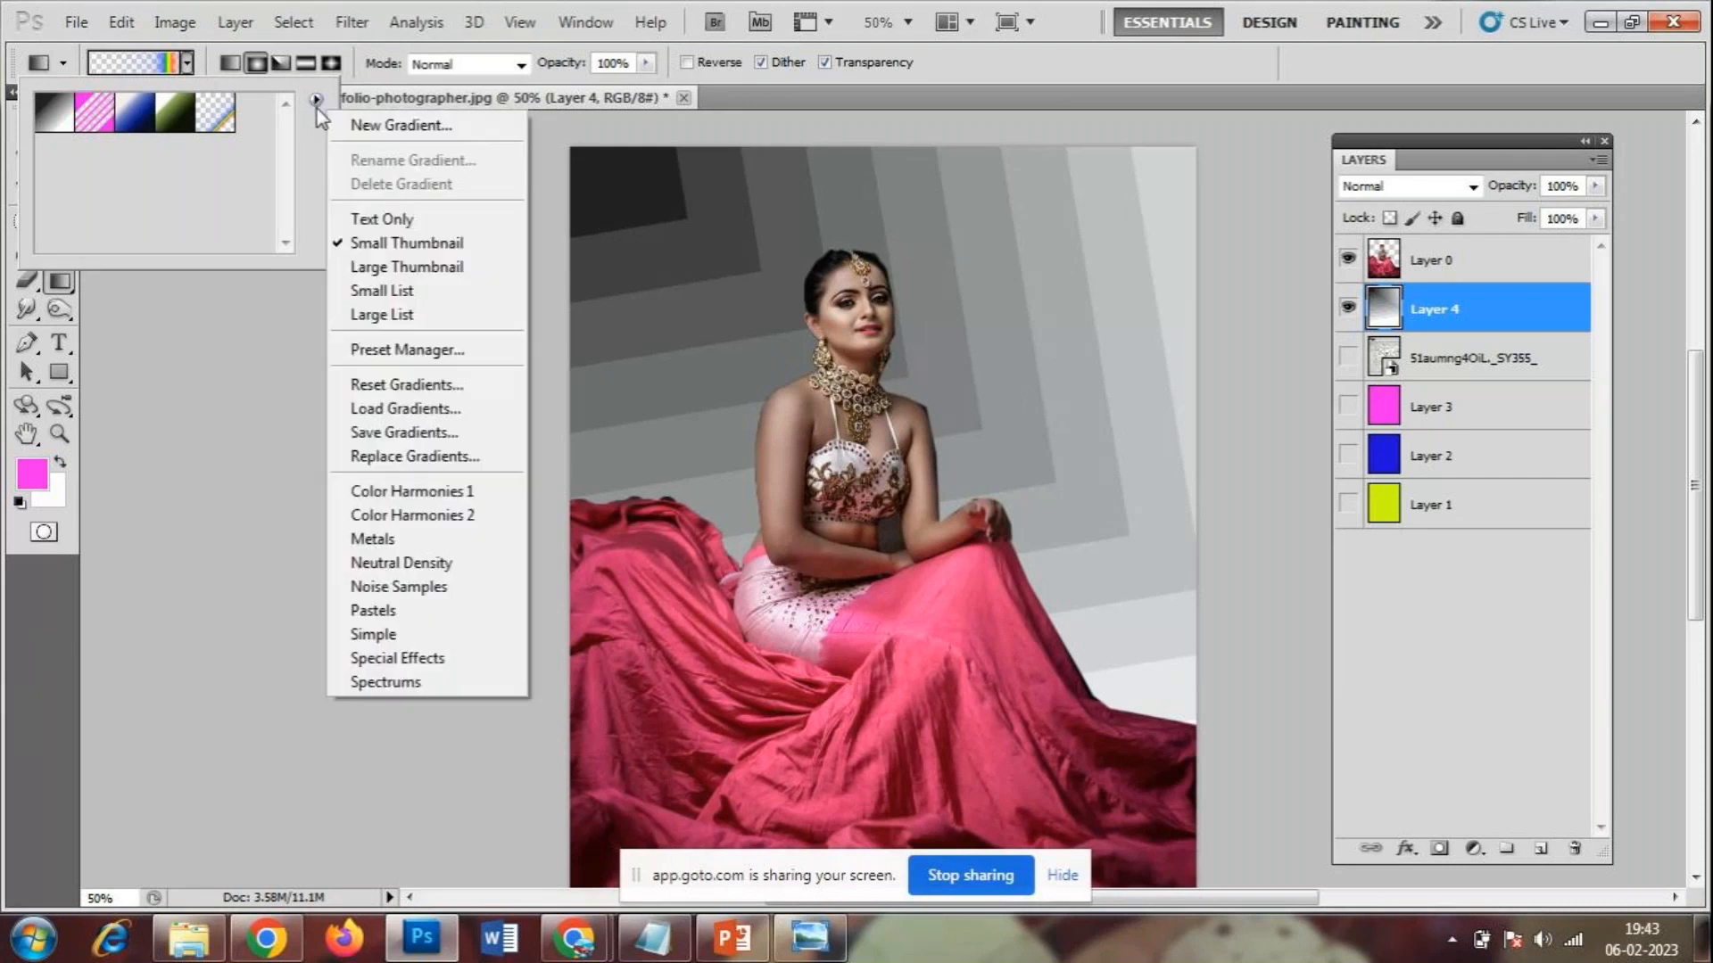
pyautogui.click(412, 572)
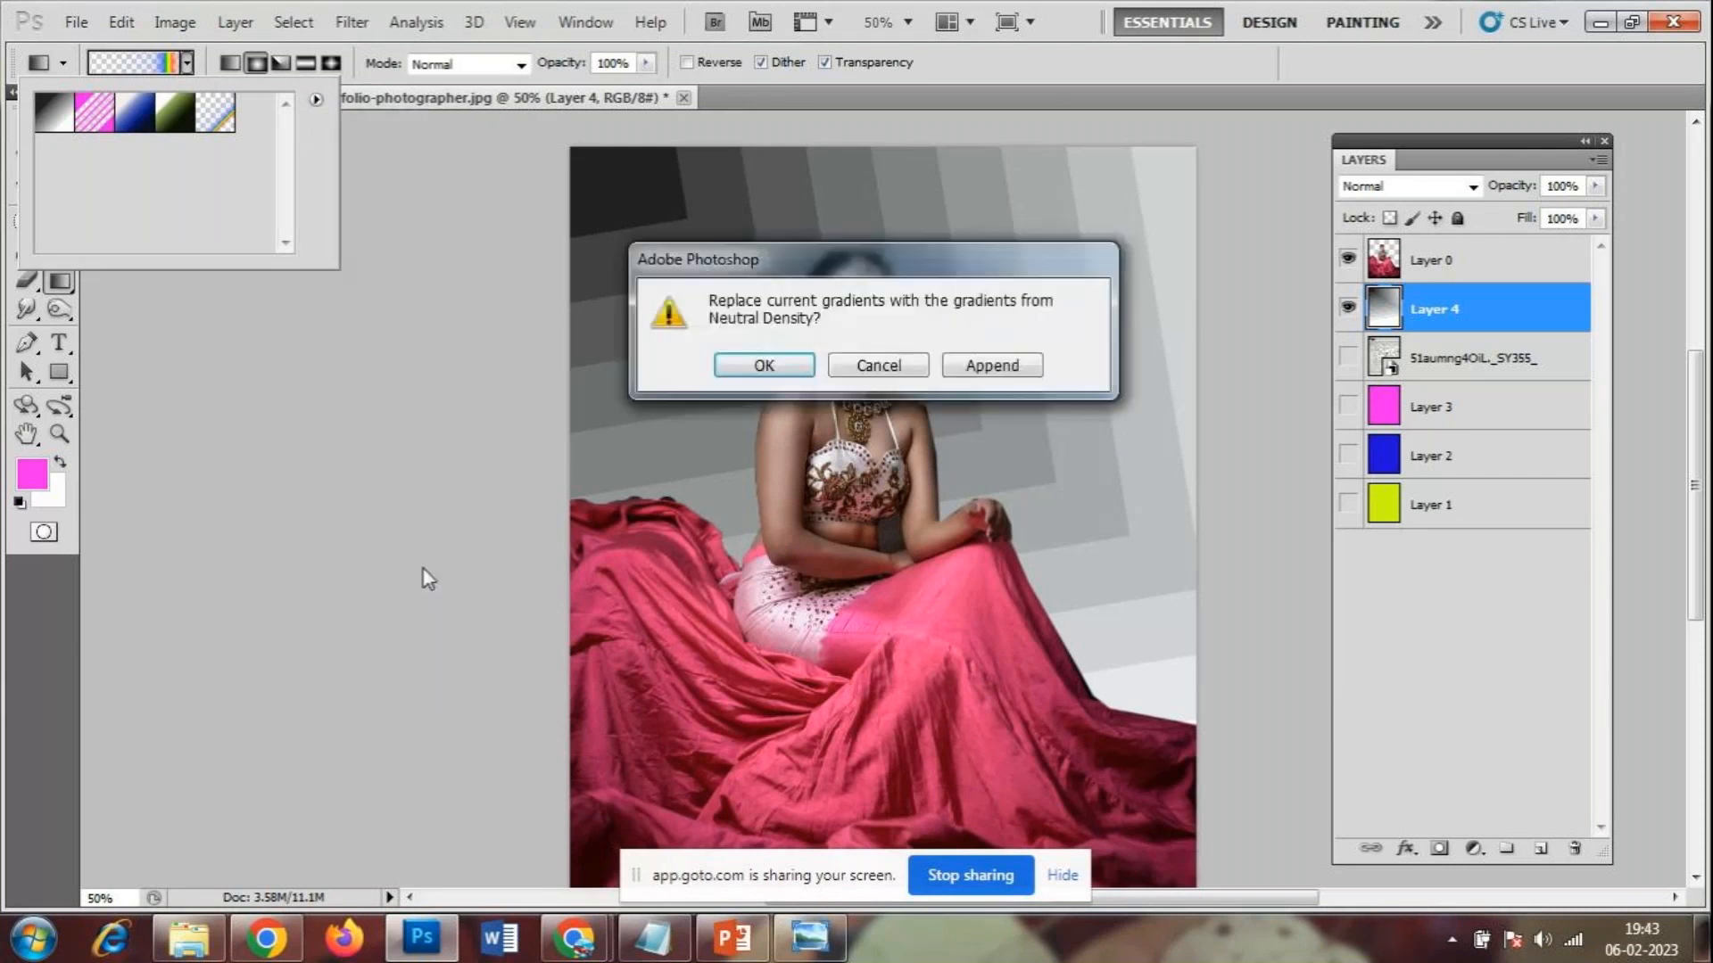
pyautogui.click(764, 364)
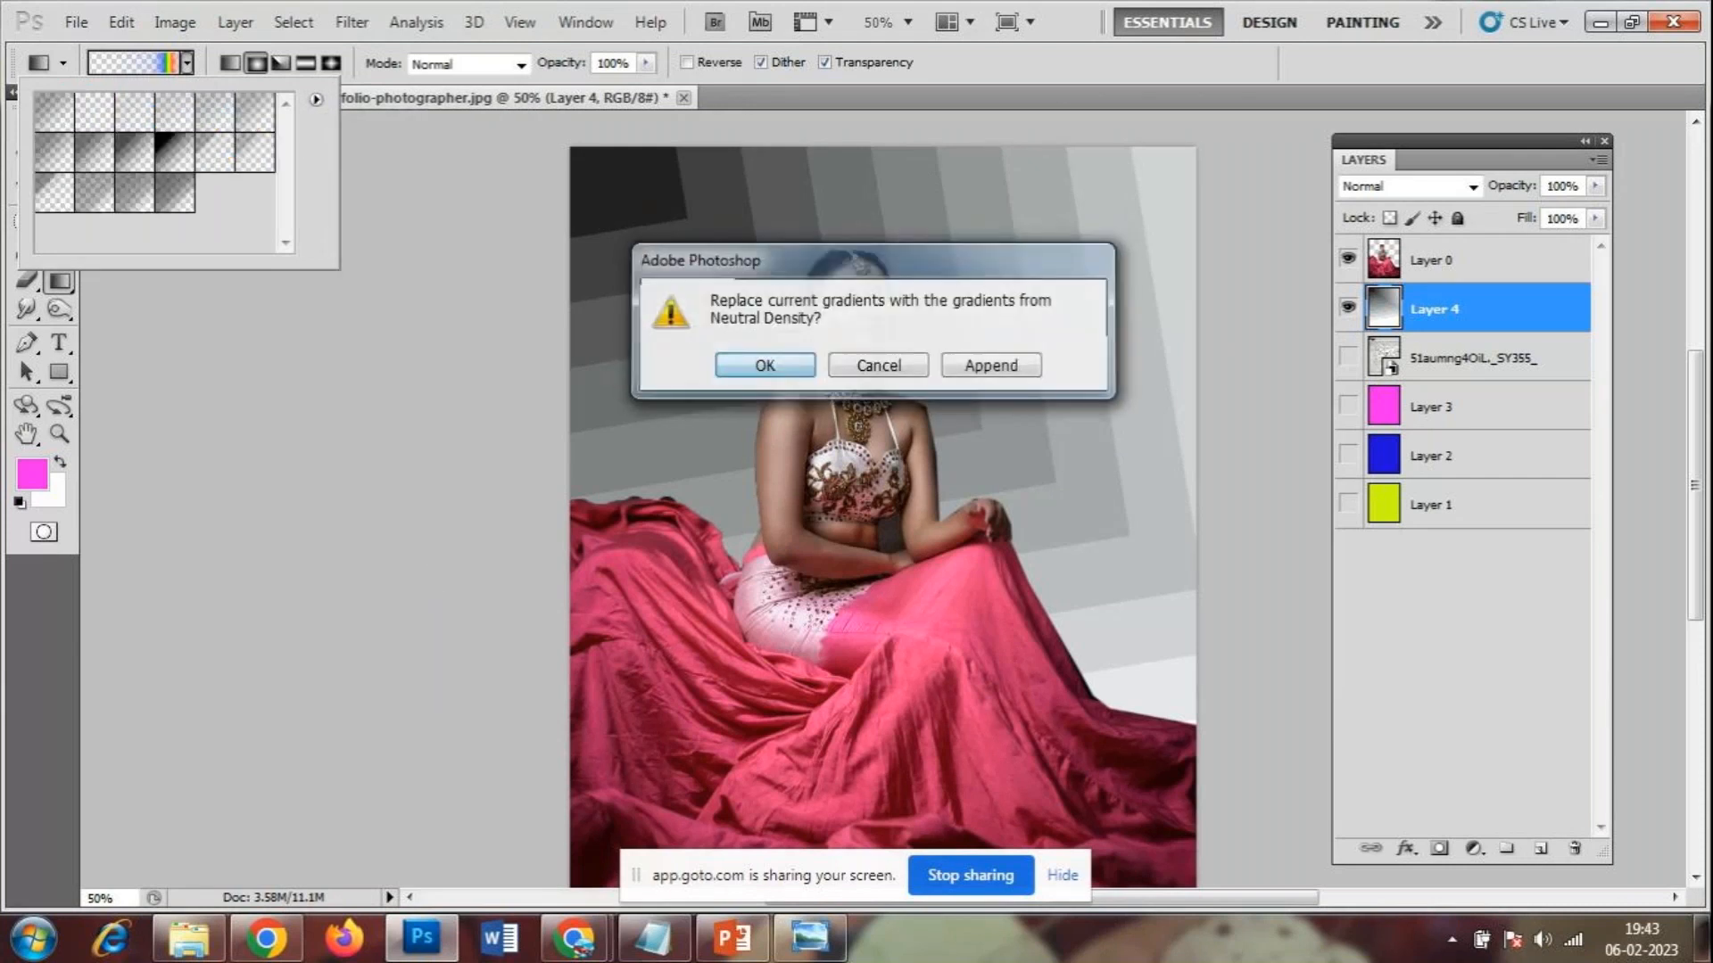
# - Replace the current gradient presets with the Spectrums set
pyautogui.click(316, 101)
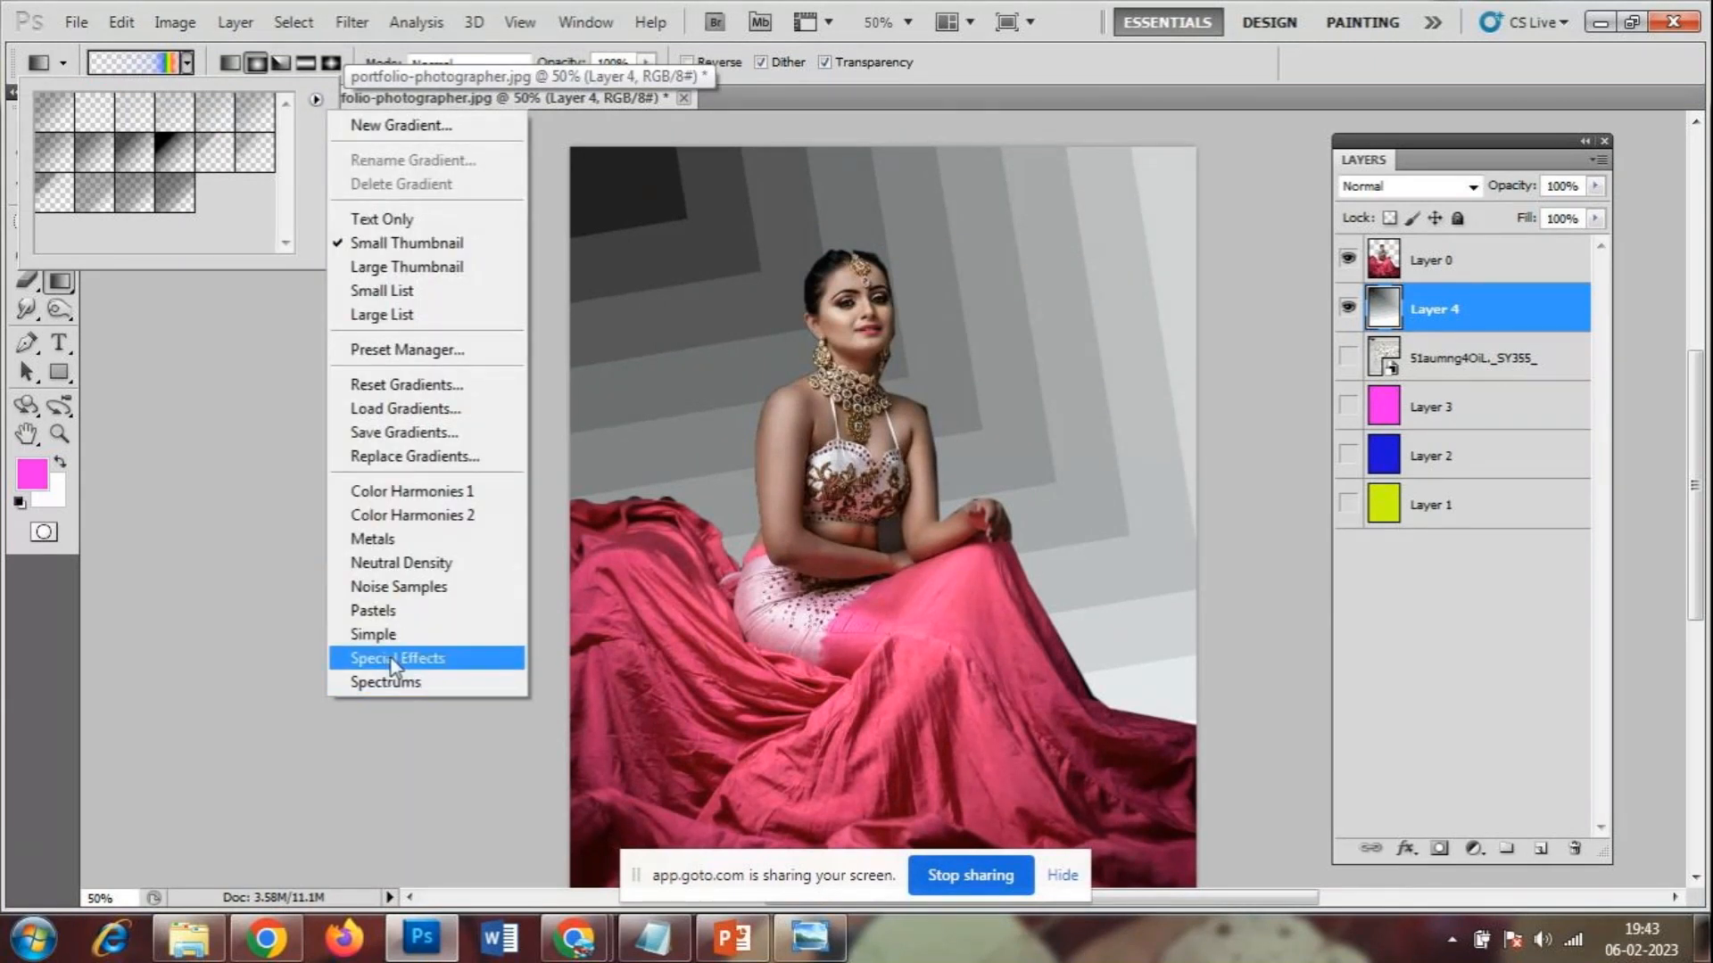
pyautogui.click(382, 689)
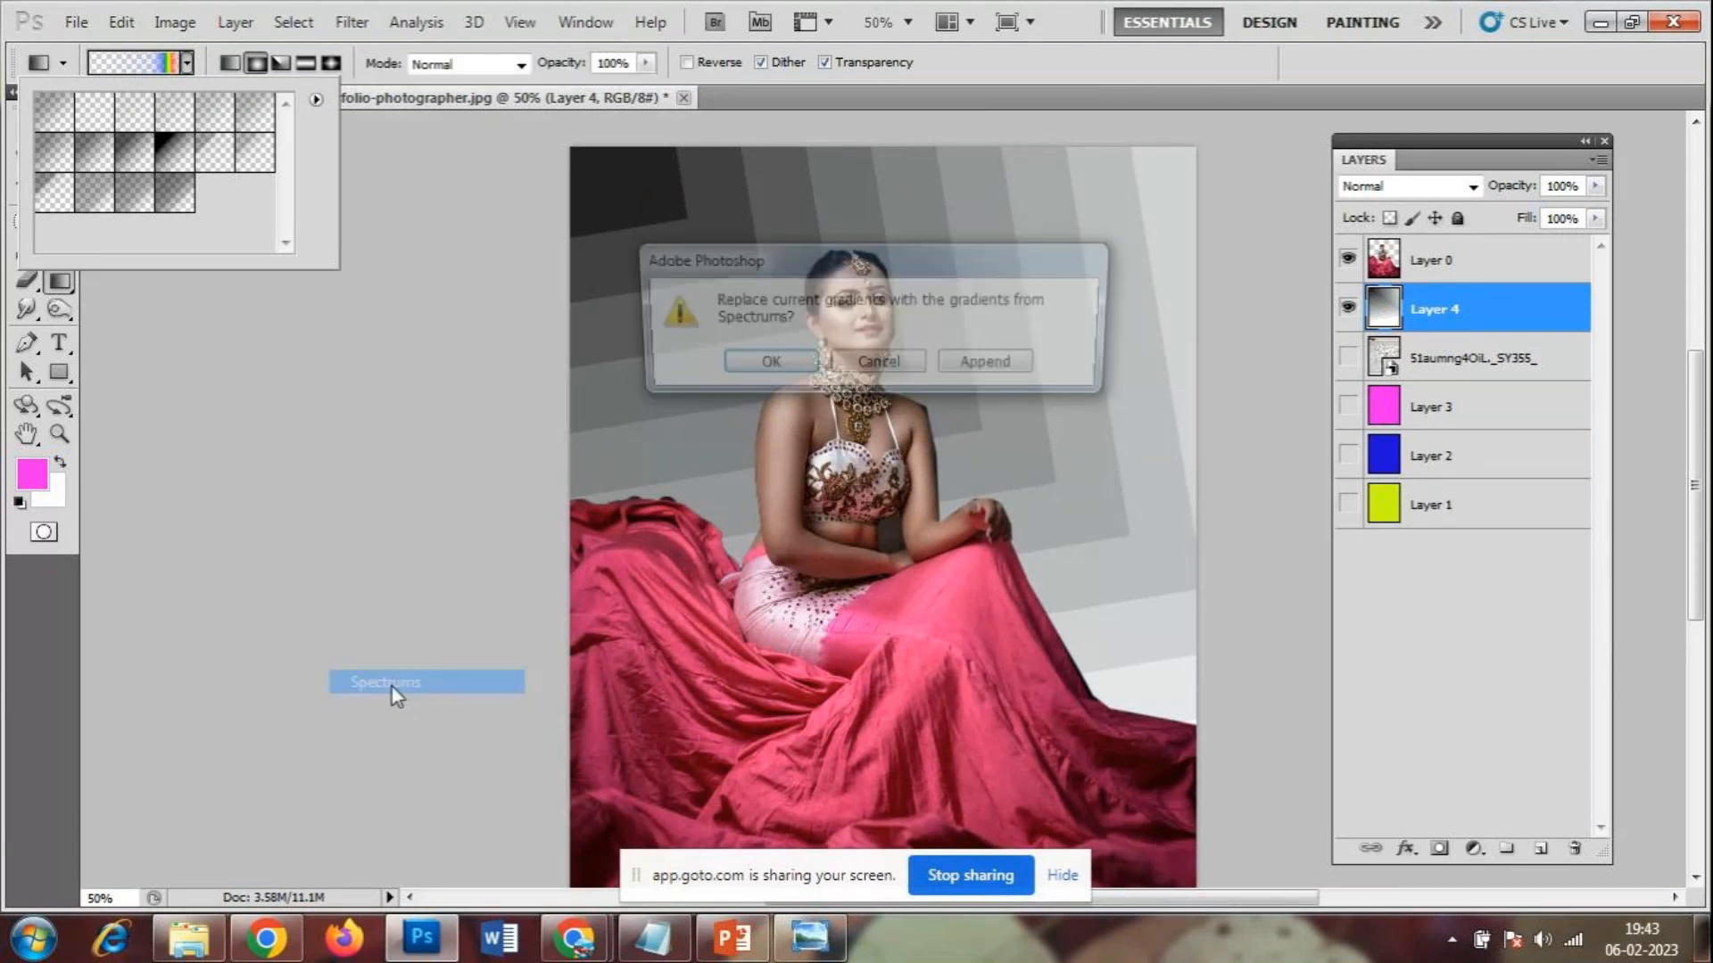
pyautogui.click(736, 362)
# - Replace the current gradient presets with the Noise Samples set and choose its blue-violet gradient
pyautogui.click(316, 99)
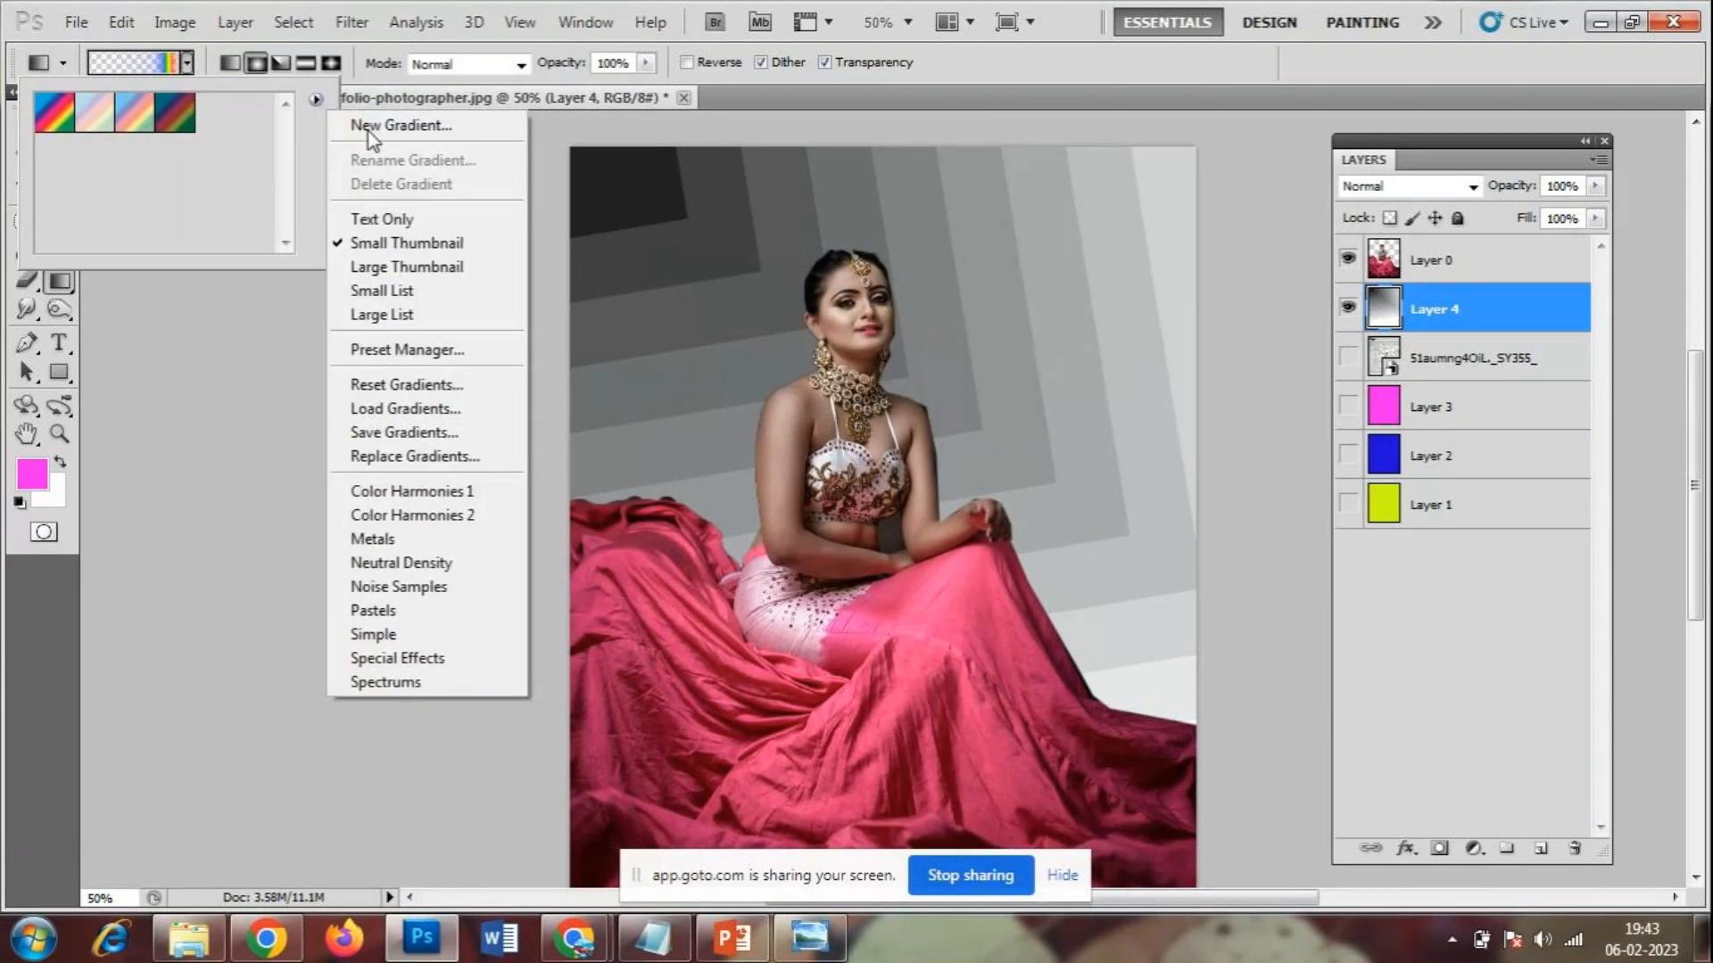
pyautogui.click(366, 610)
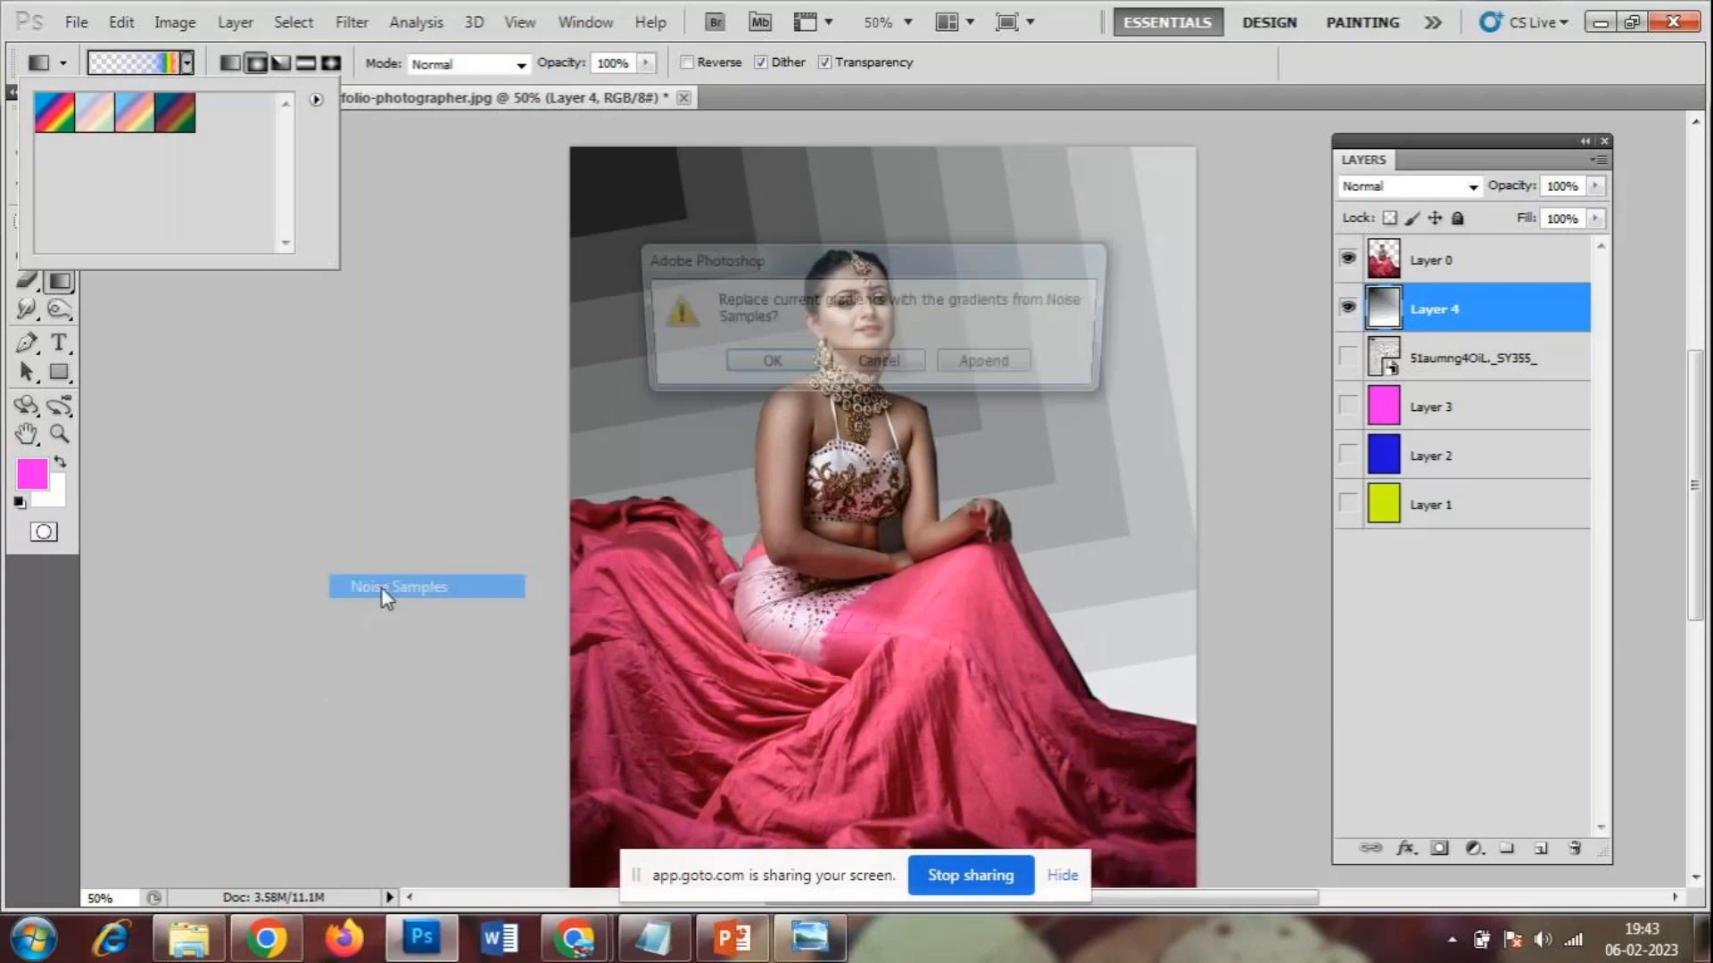
pyautogui.press('Return')
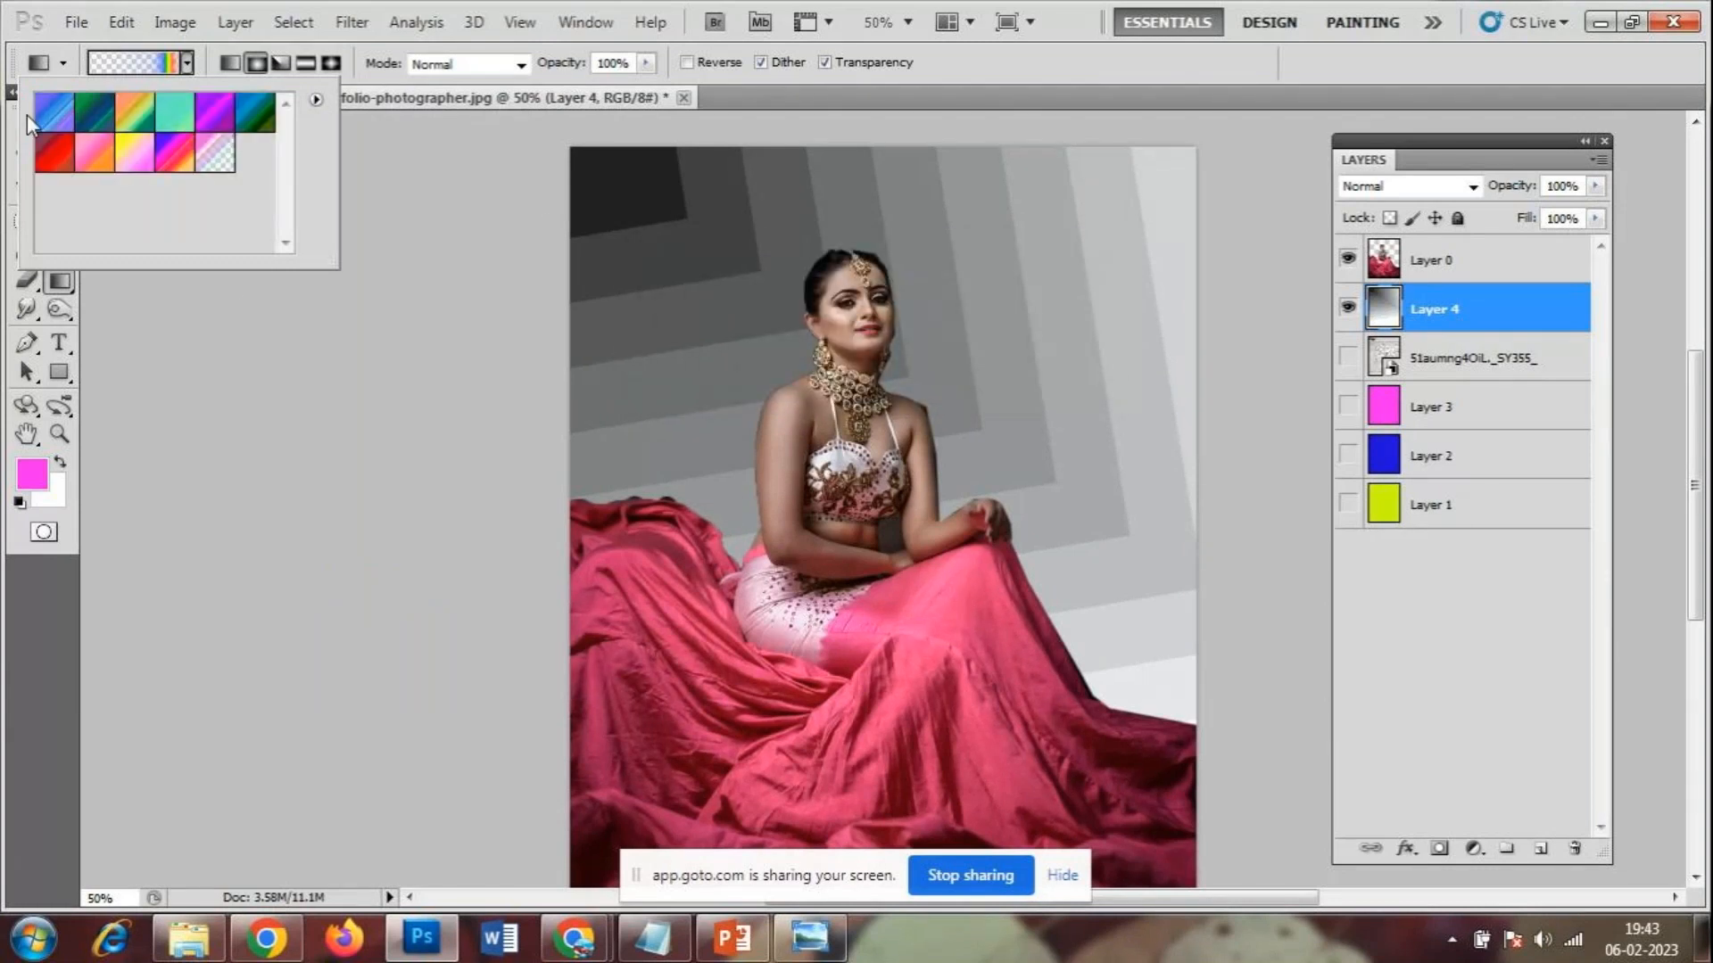
pyautogui.click(57, 114)
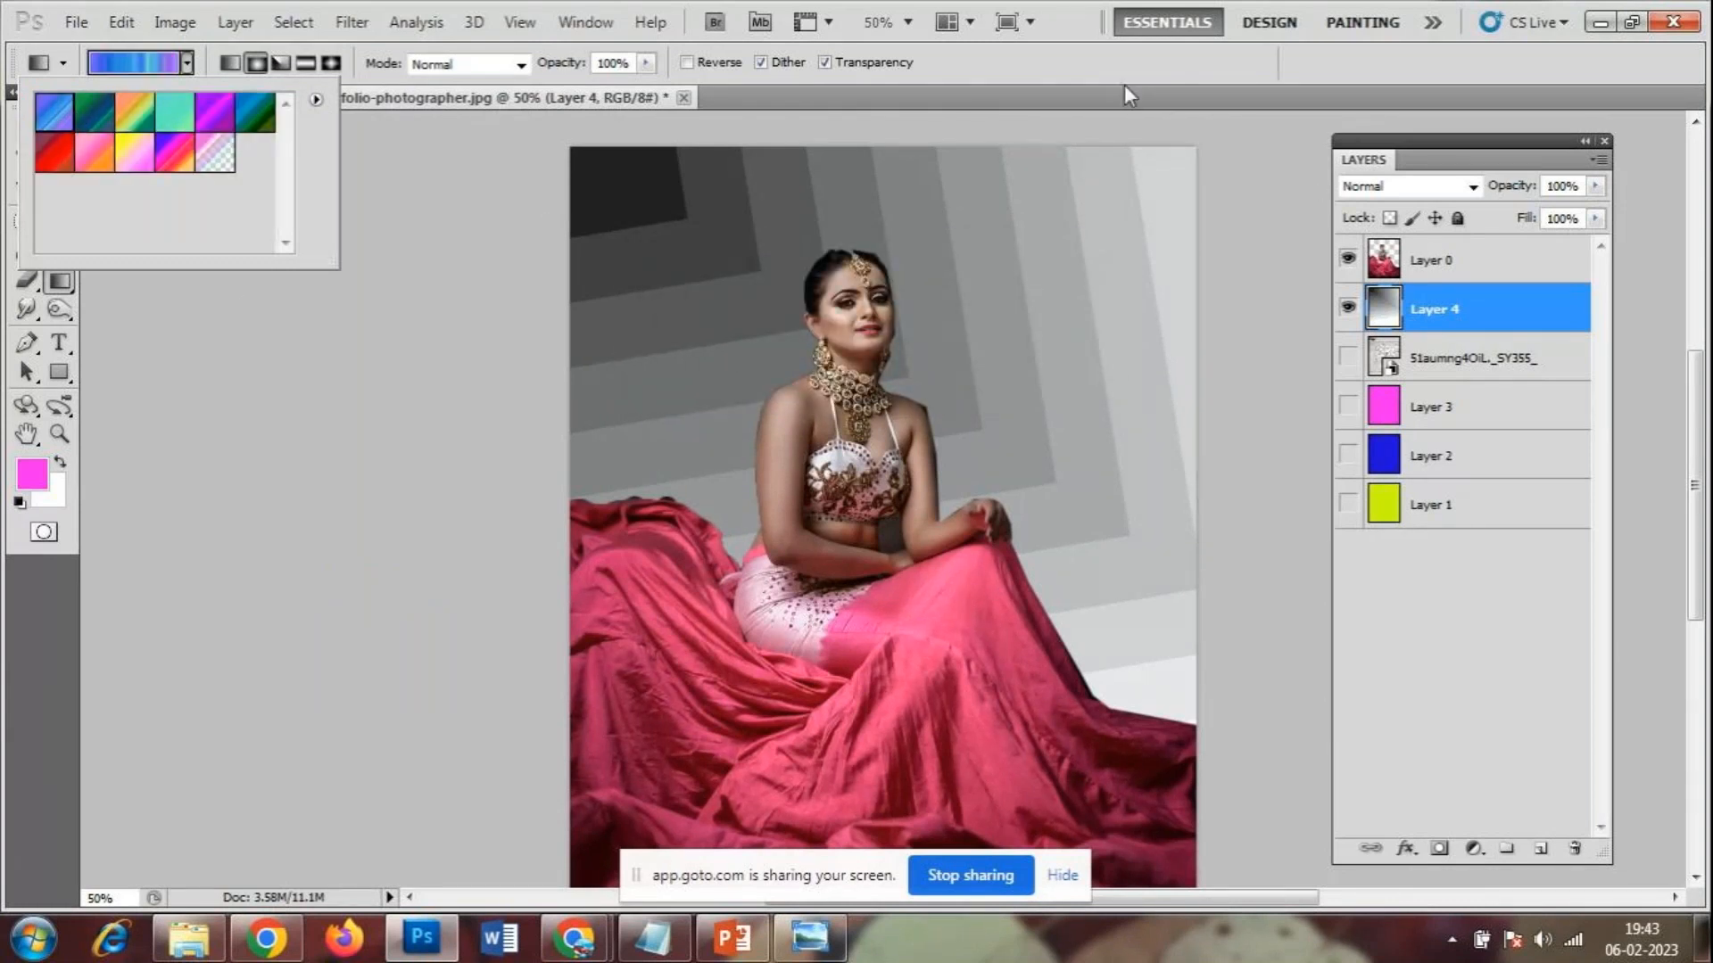
# - Add a new layer above Layer 4, hide Layer 4, and fill the new layer with a large blue-violet radial gradient
pyautogui.press('Escape')
pyautogui.click(1541, 848)
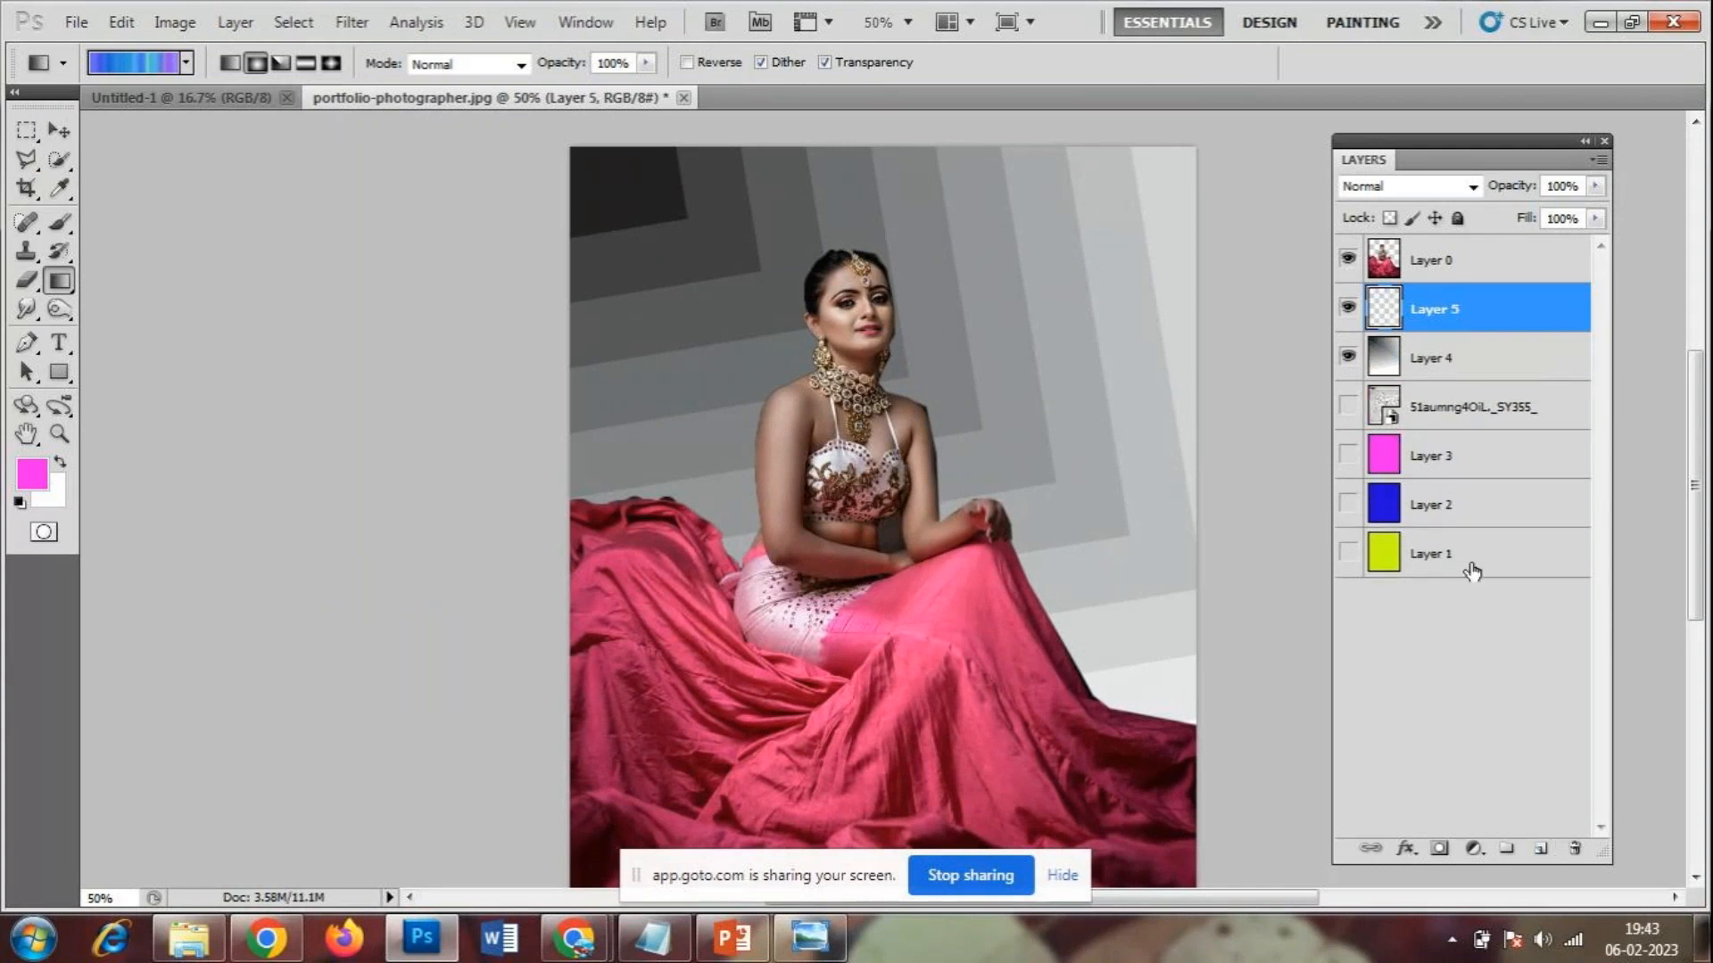
pyautogui.click(1348, 358)
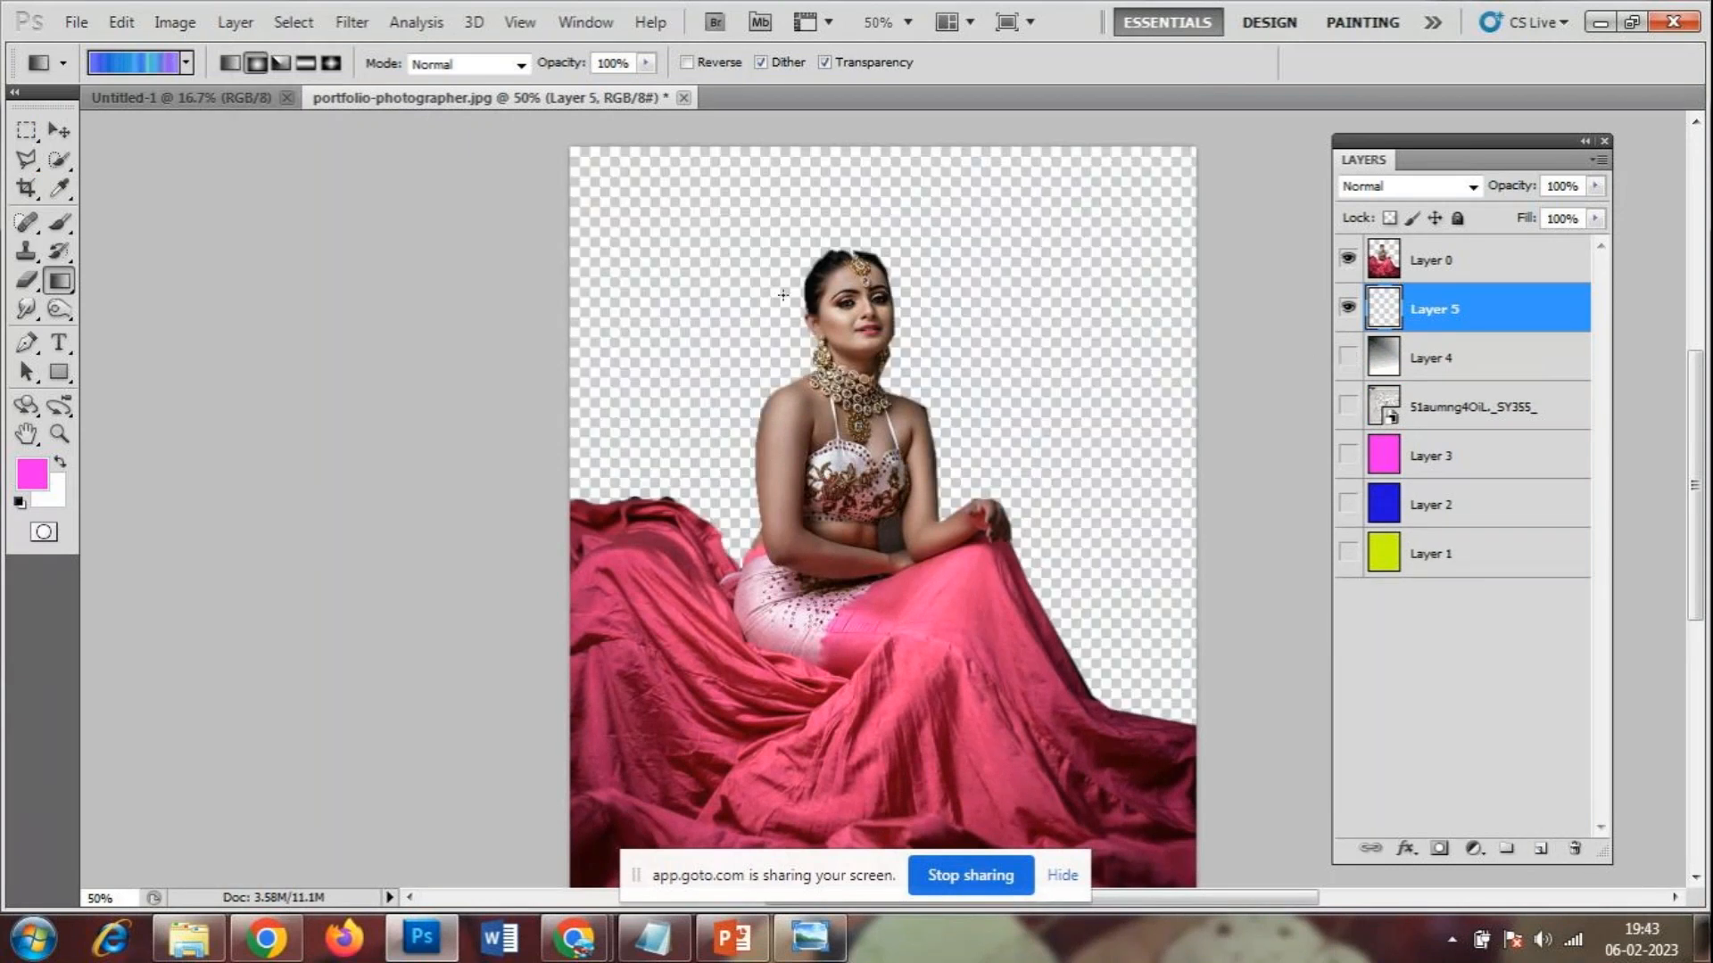
pyautogui.moveTo(694, 223); pyautogui.dragTo(1108, 572)
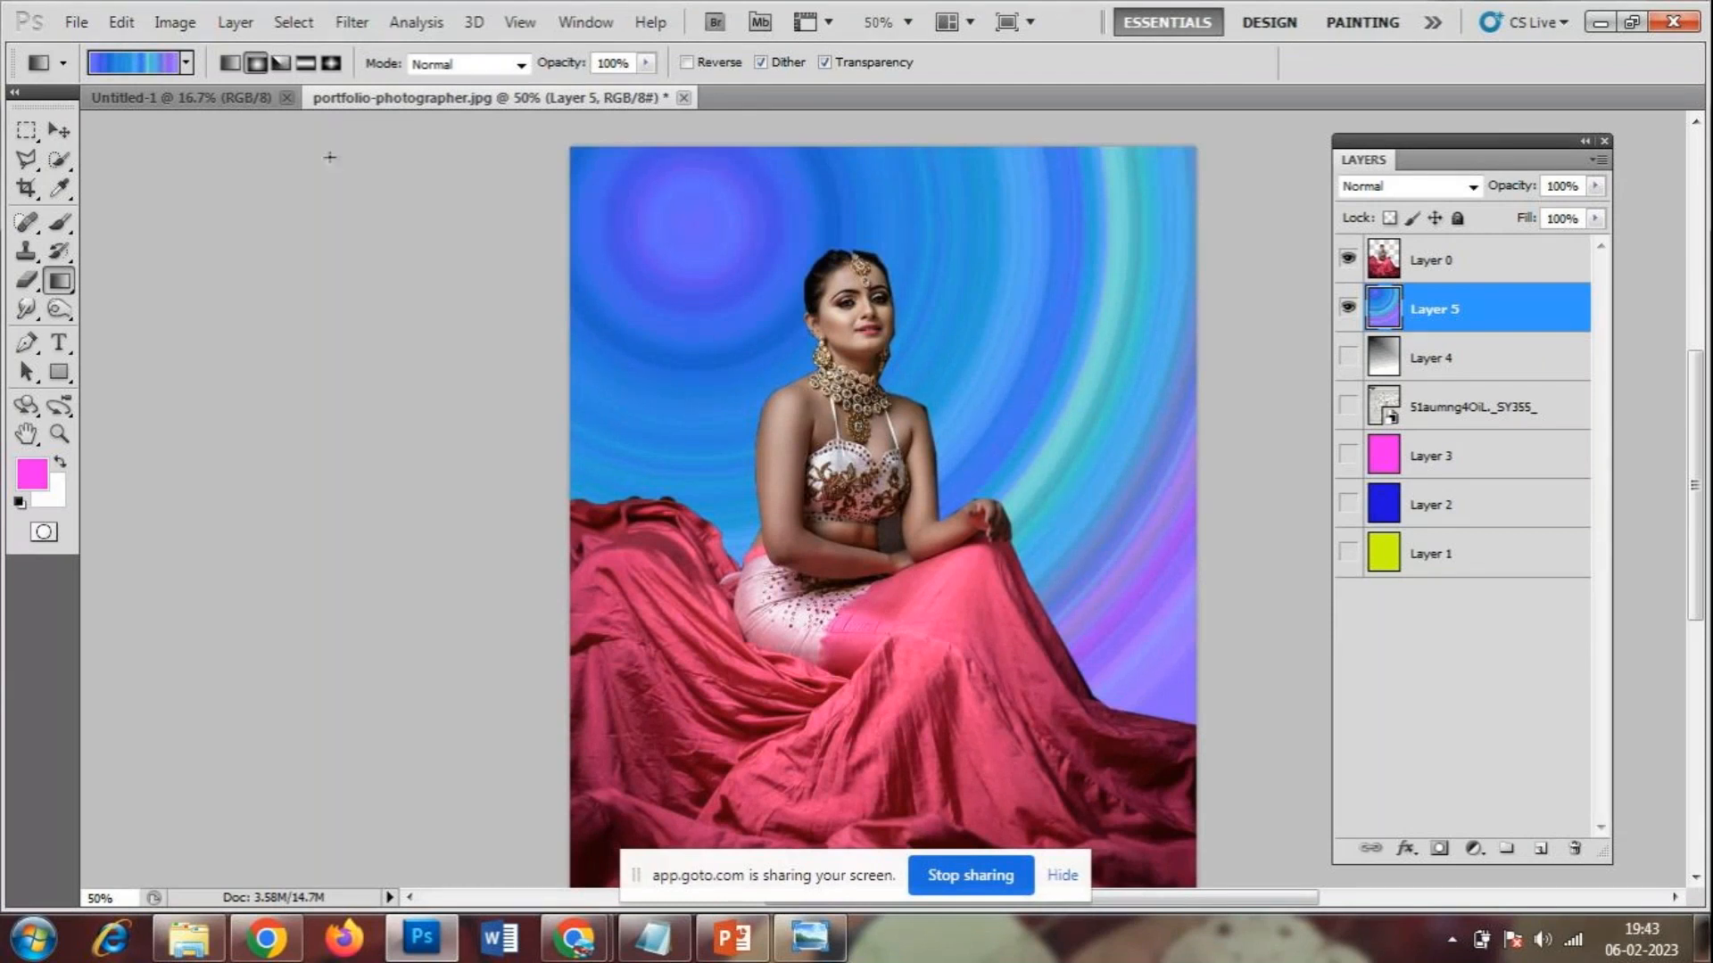
# - Try several diamond-style fills of the blue-violet noise gradient on Layer 5, ending with one centred above the woman's shoulder
pyautogui.click(331, 63)
pyautogui.moveTo(1026, 281); pyautogui.dragTo(846, 585)
pyautogui.moveTo(1100, 199); pyautogui.dragTo(815, 678)
pyautogui.moveTo(978, 613); pyautogui.dragTo(736, 723)
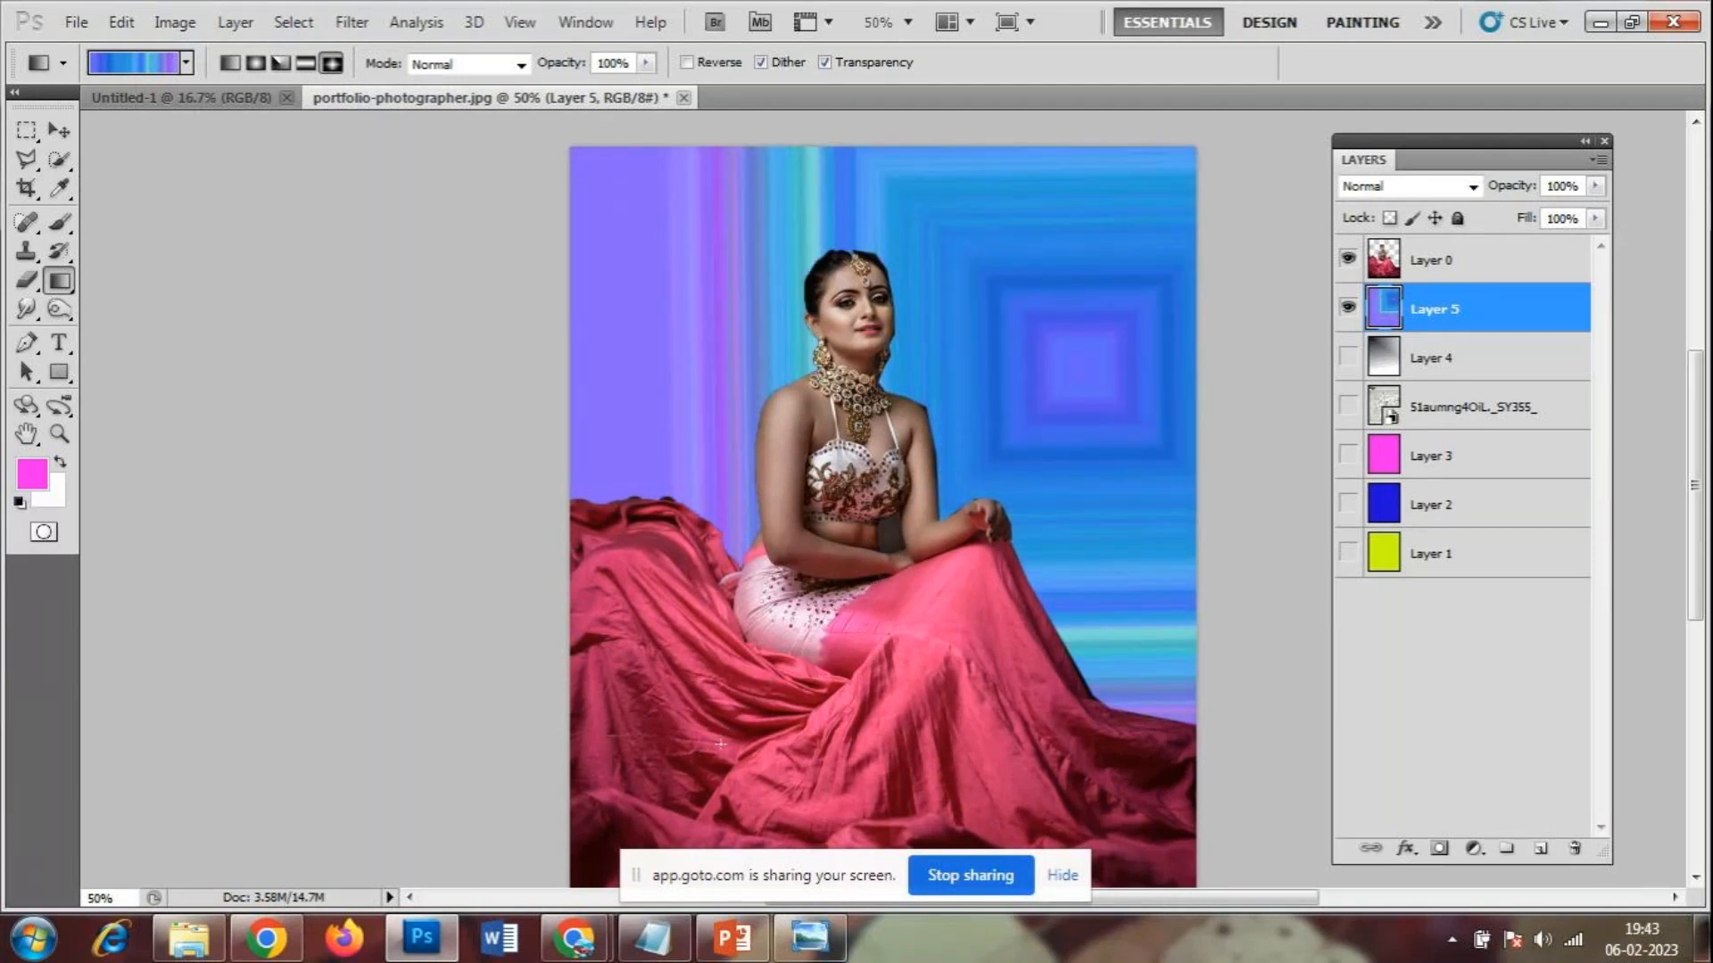
pyautogui.moveTo(981, 198); pyautogui.dragTo(499, 601)
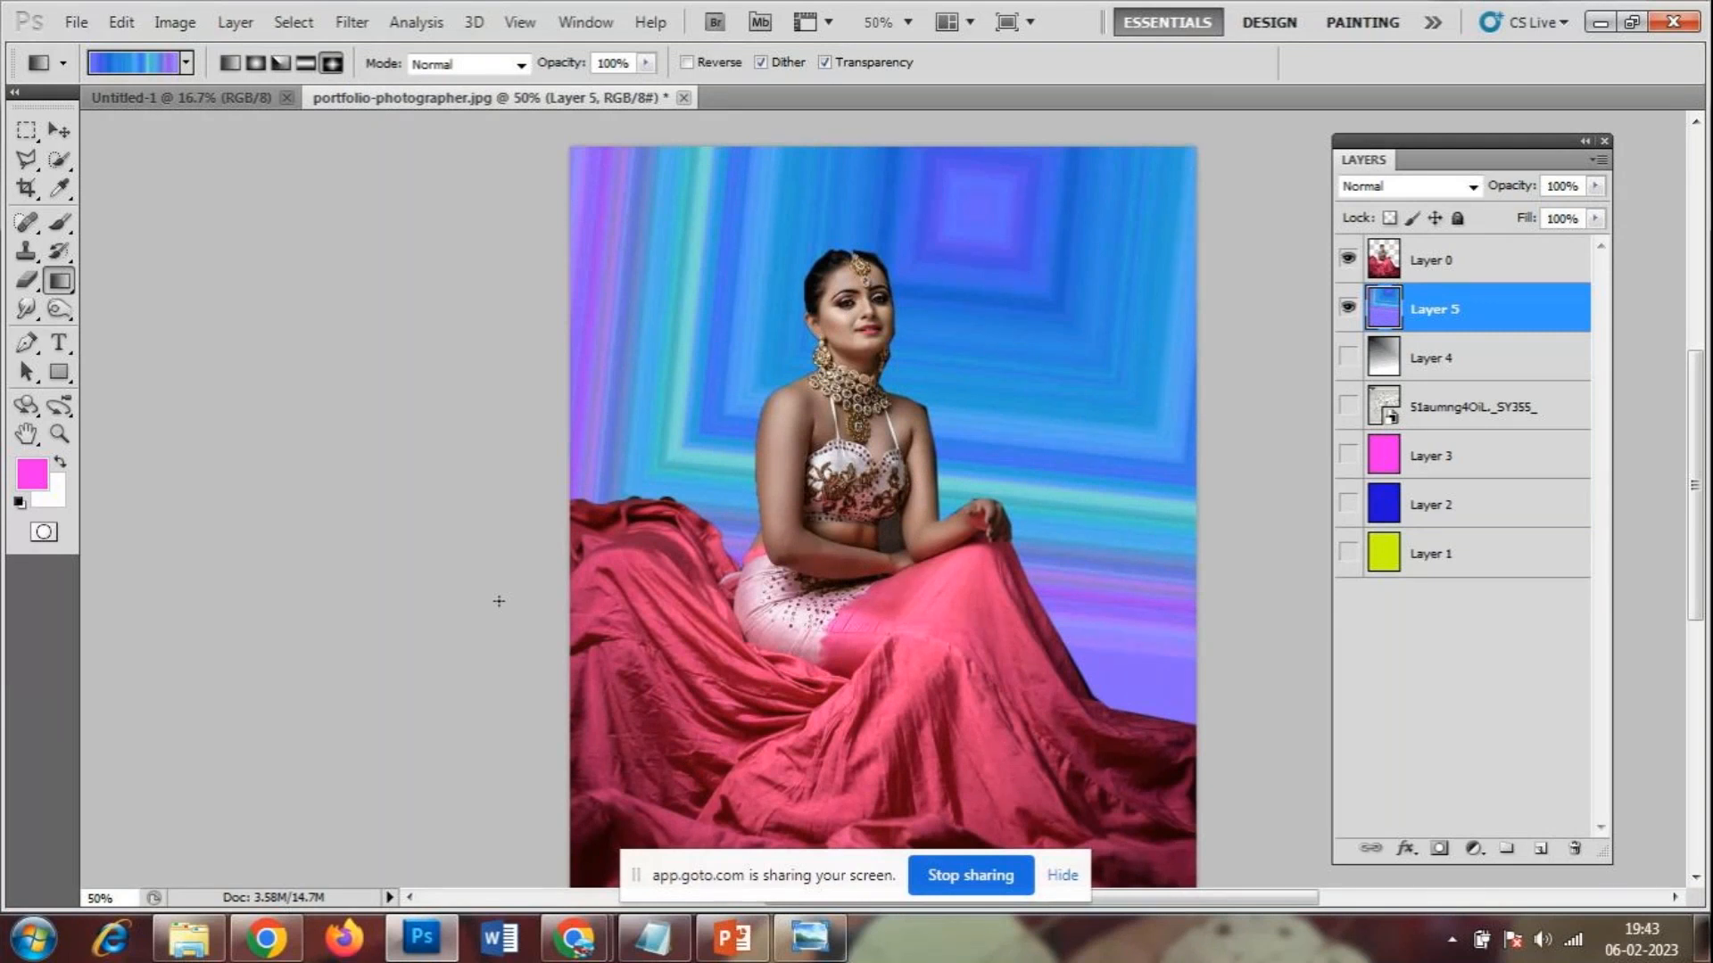
# - Try radial fills on Layer 5, first with the blue-violet noise gradient and again with the violet-pink-orange one
pyautogui.click(255, 63)
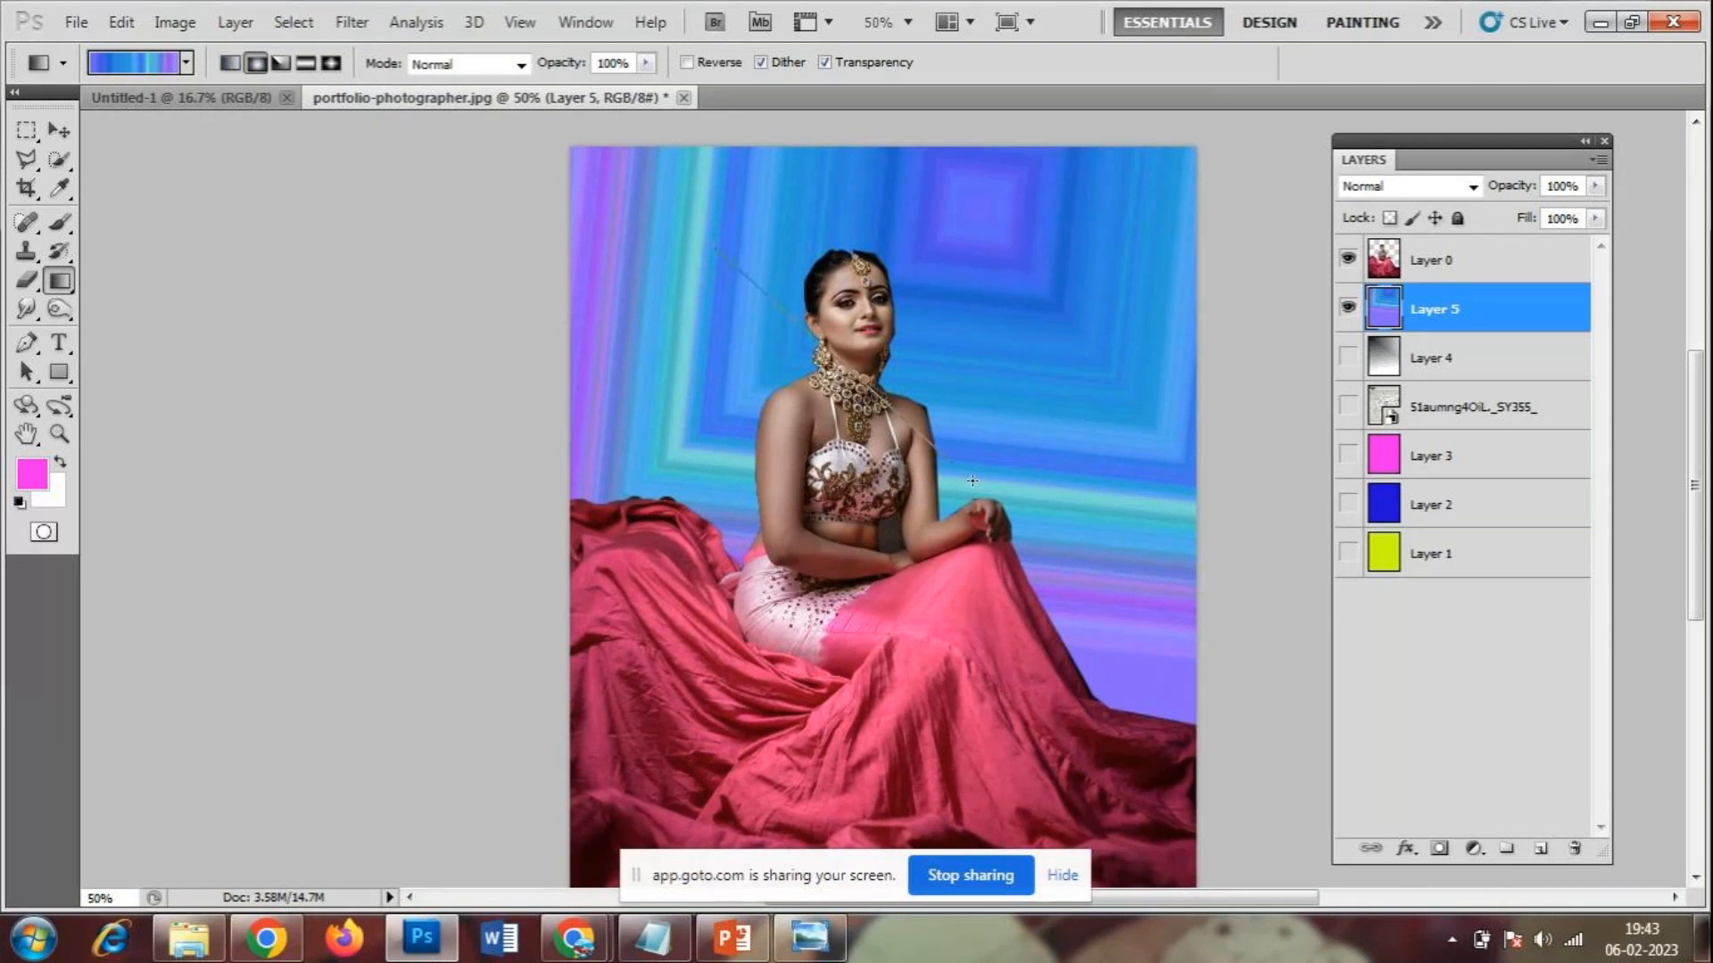
pyautogui.moveTo(1025, 513); pyautogui.dragTo(1040, 536)
pyautogui.click(185, 62)
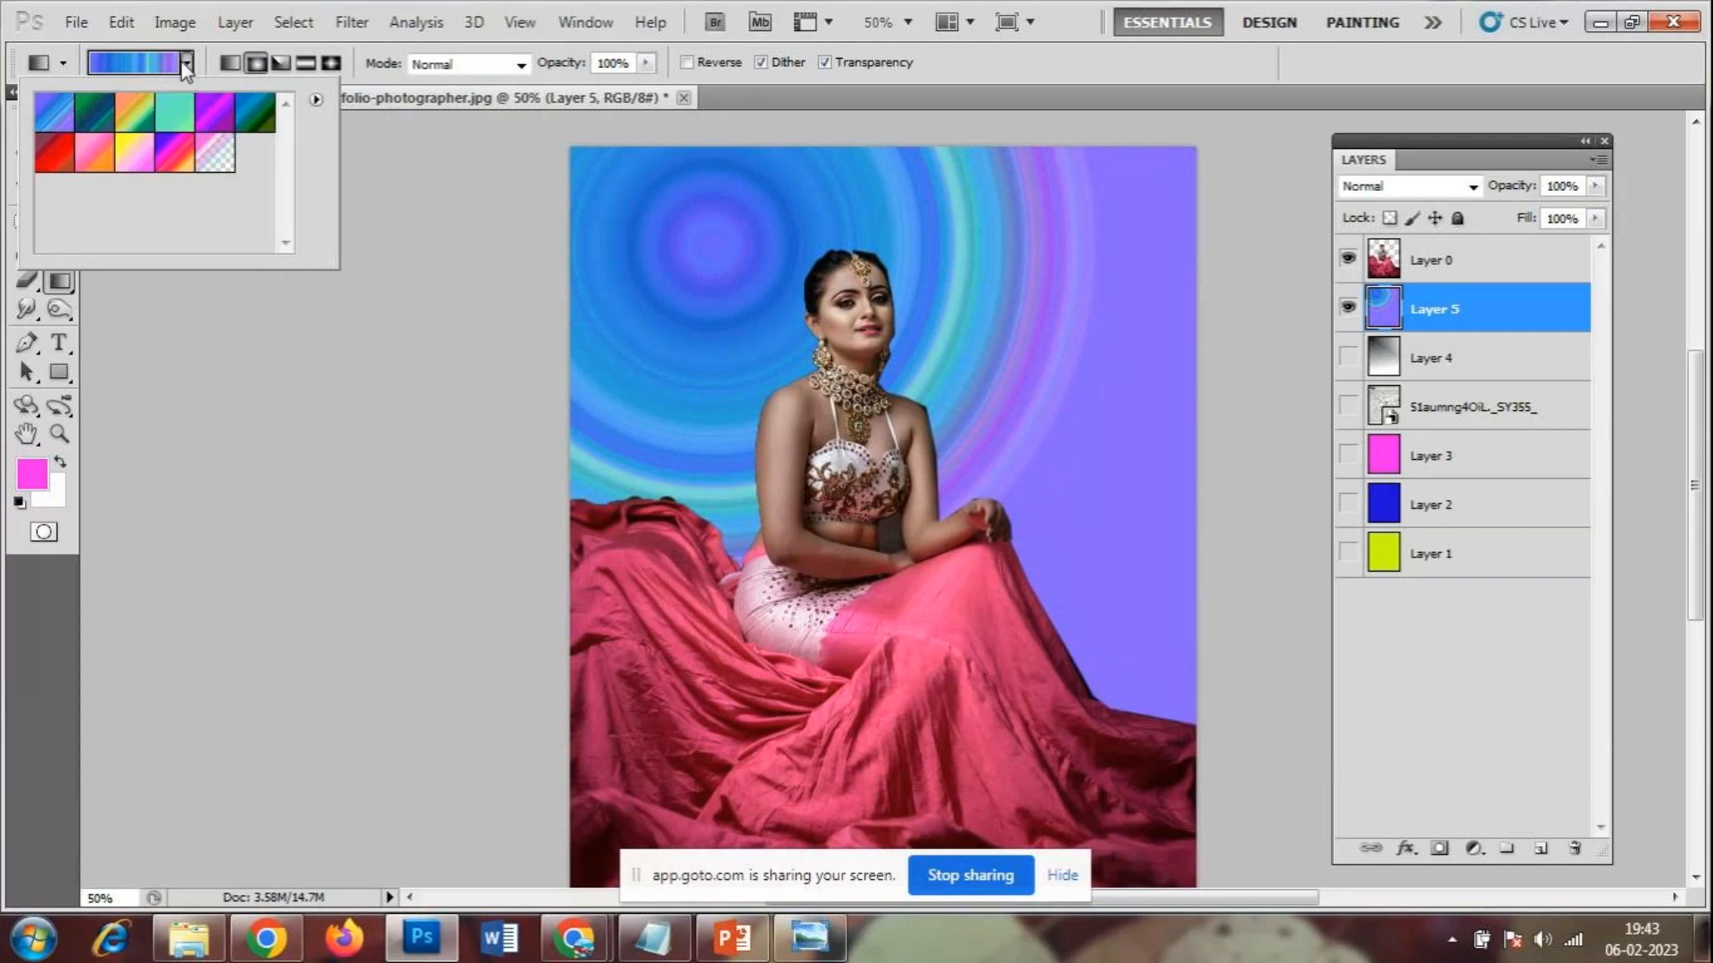
pyautogui.click(175, 151)
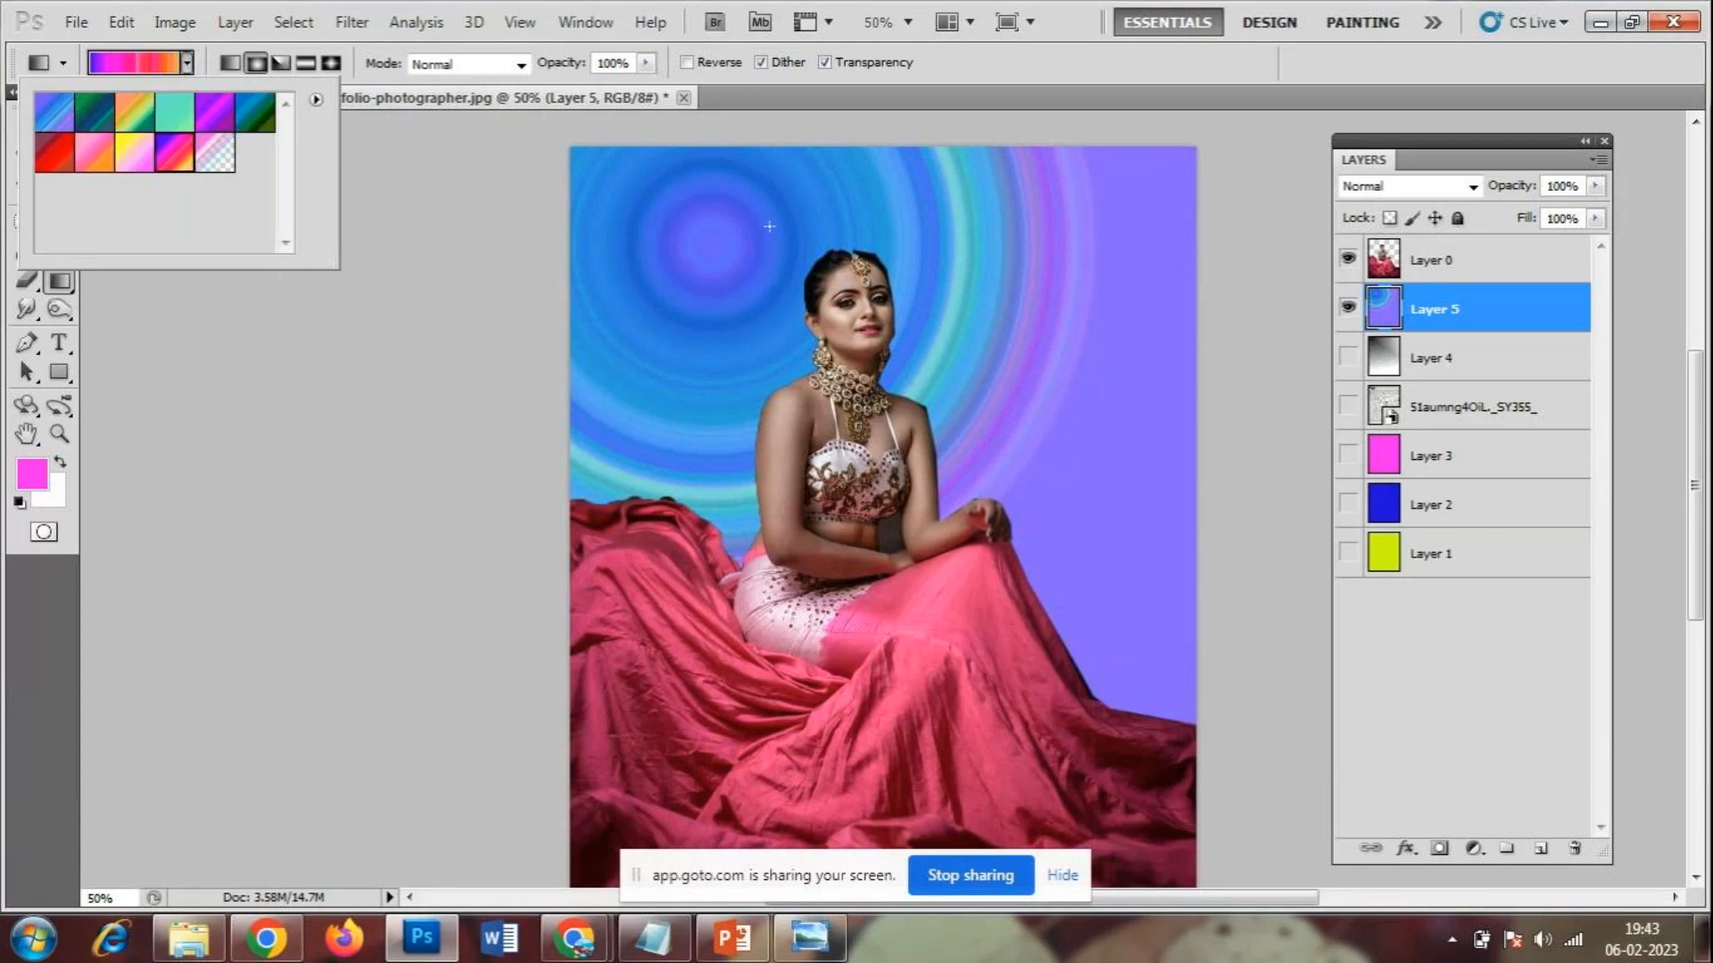
pyautogui.moveTo(769, 226); pyautogui.dragTo(1149, 505)
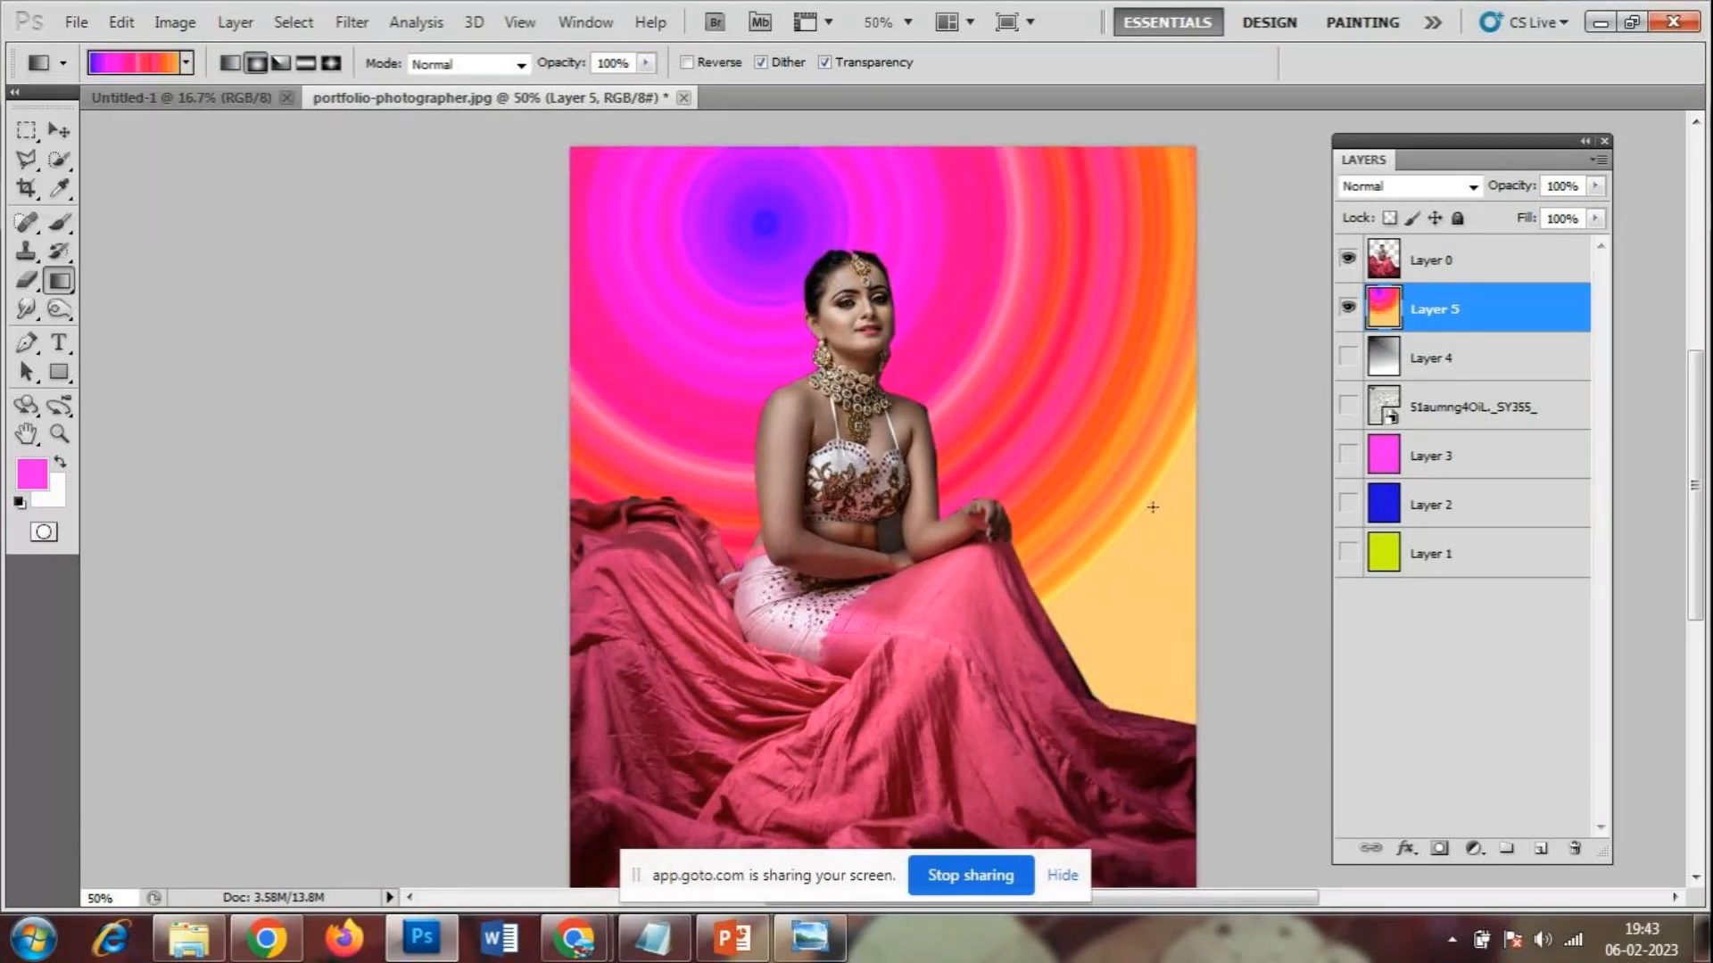
# - Try a radial fill of the dark green-blue noise gradient on Layer 5, centred to the upper left of the woman
pyautogui.click(186, 62)
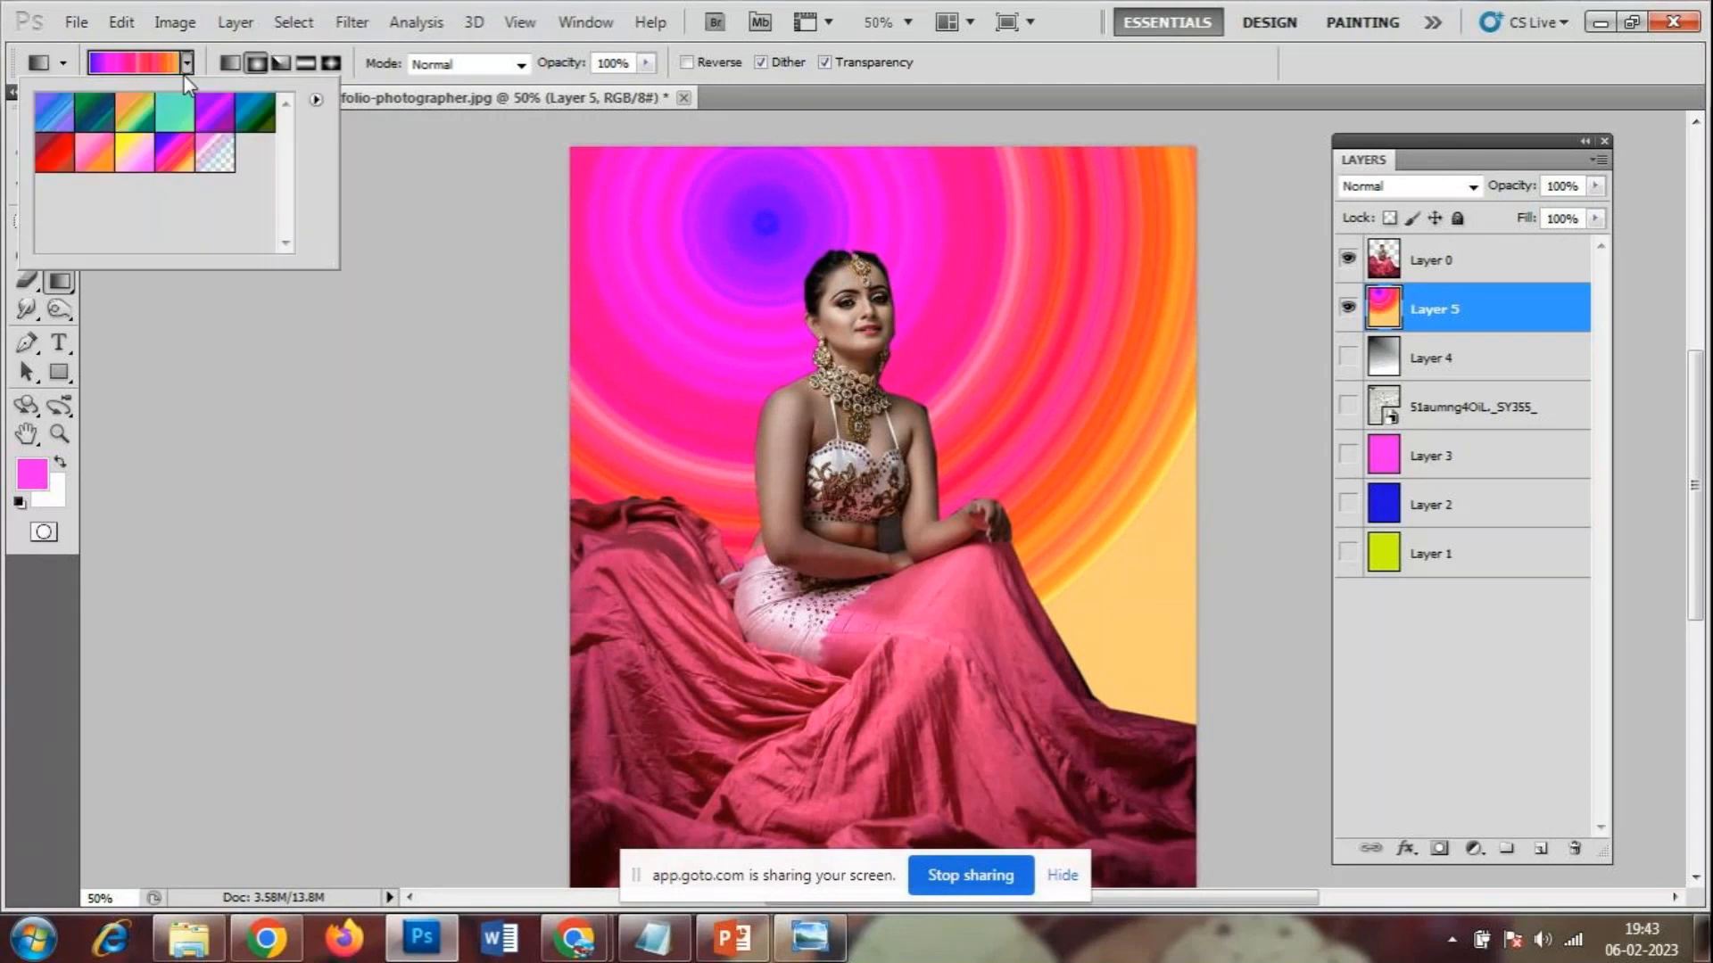
pyautogui.click(94, 114)
pyautogui.moveTo(725, 233); pyautogui.dragTo(1032, 549)
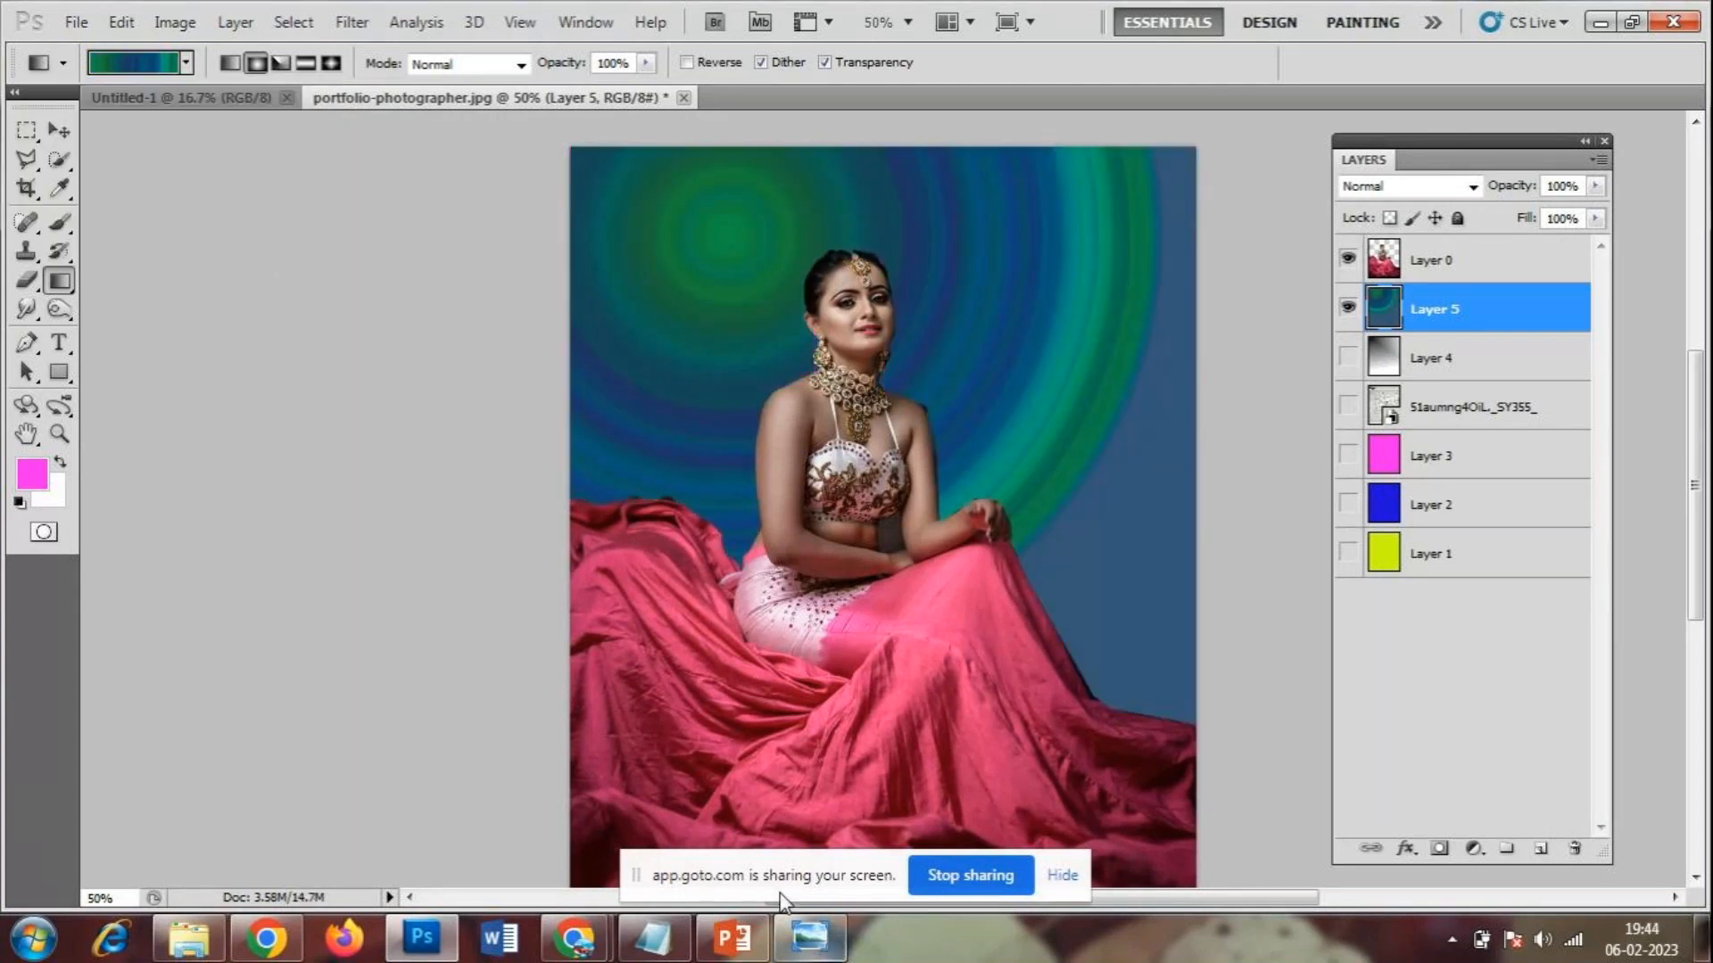
# - Switch to the GoTo meeting window, toggle the microphone, and return to Photoshop
pyautogui.moveTo(599, 955)
pyautogui.click(711, 707)
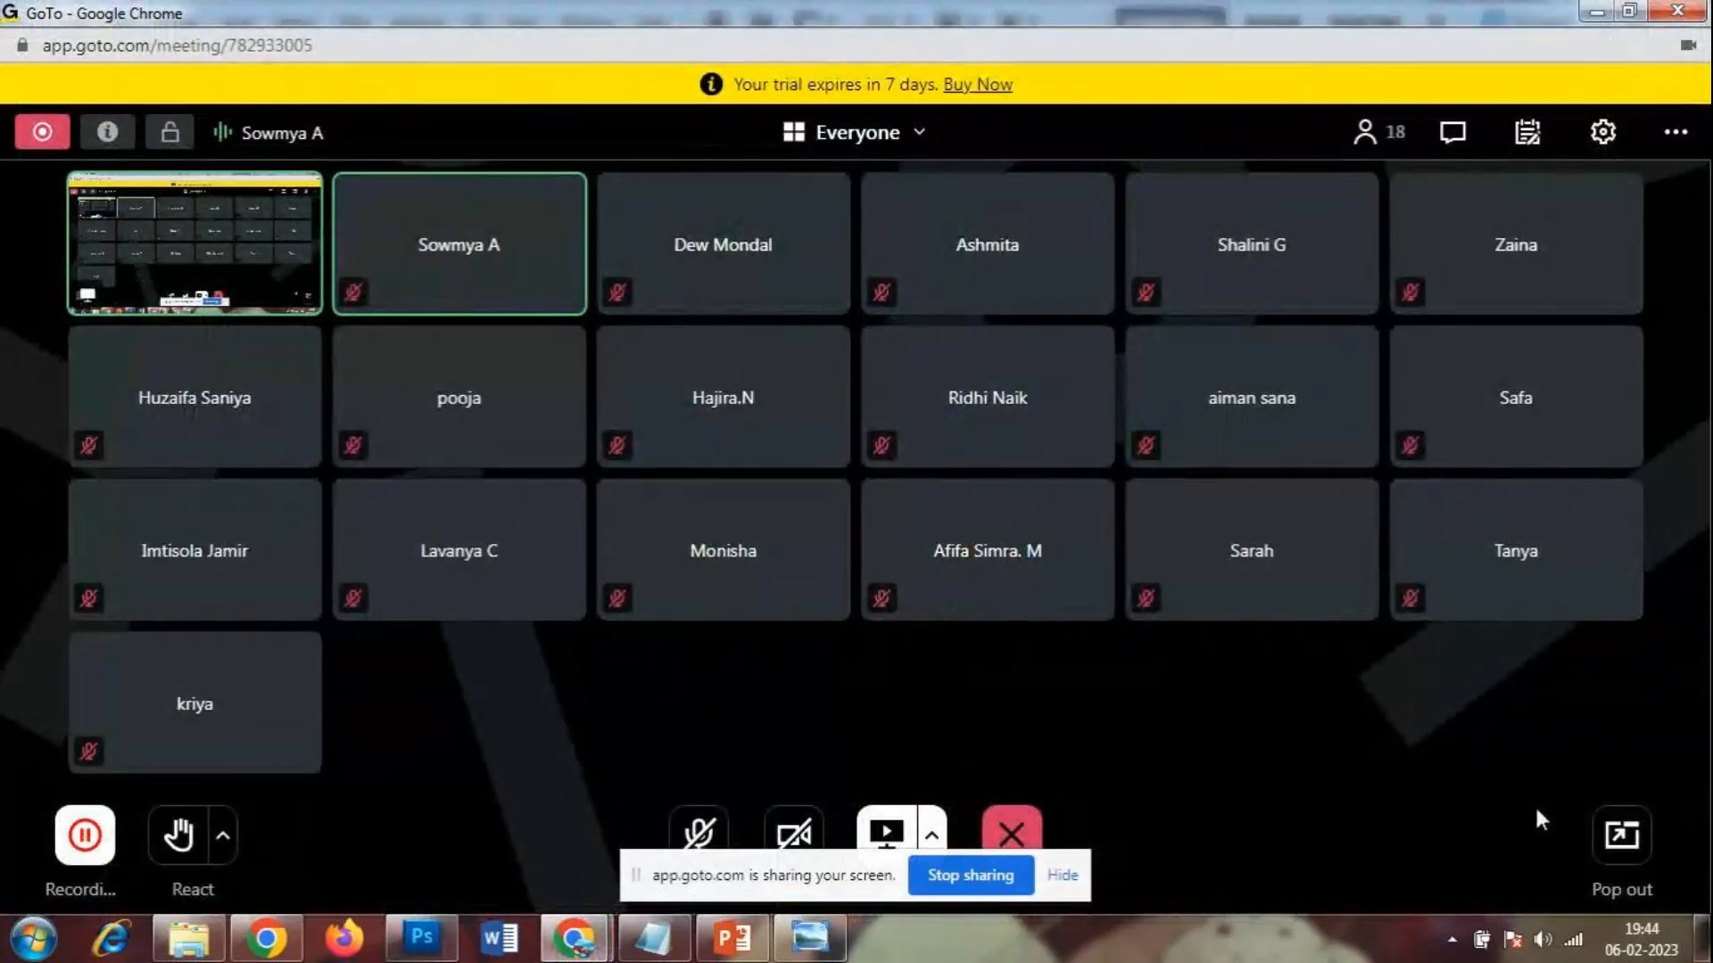
pyautogui.click(698, 834)
pyautogui.click(443, 953)
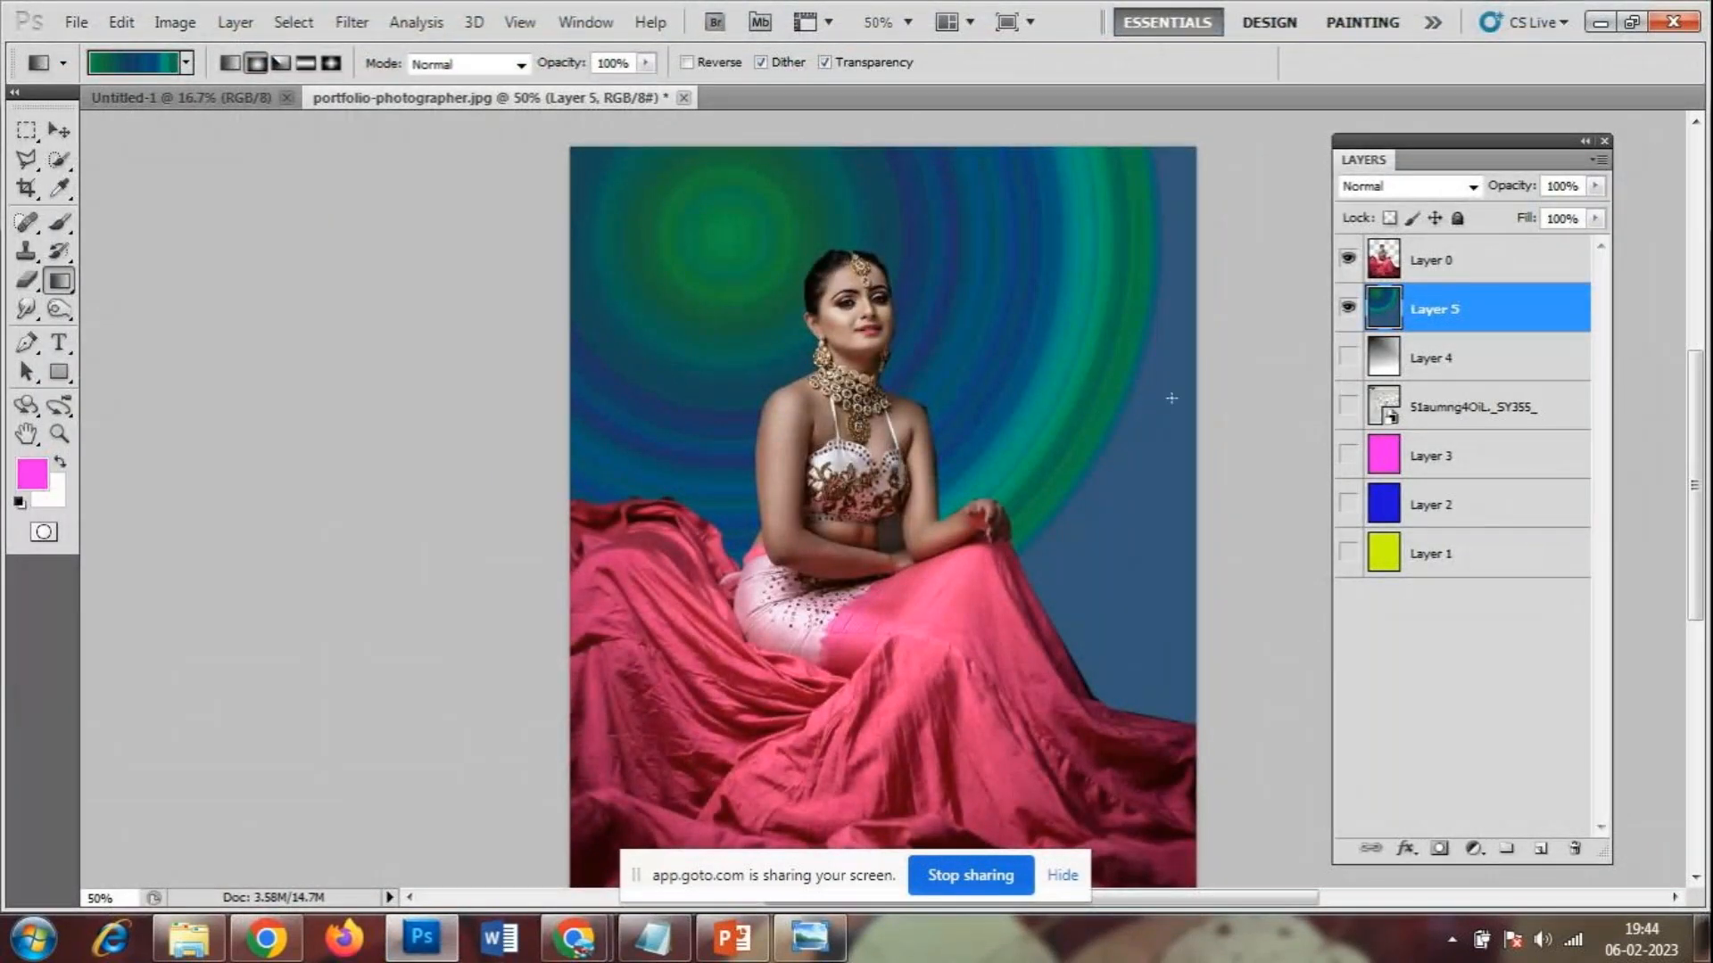
# - Undo and restore the green-blue radial fill to compare it with the previous background
pyautogui.hotkey('ctrl', 'z')
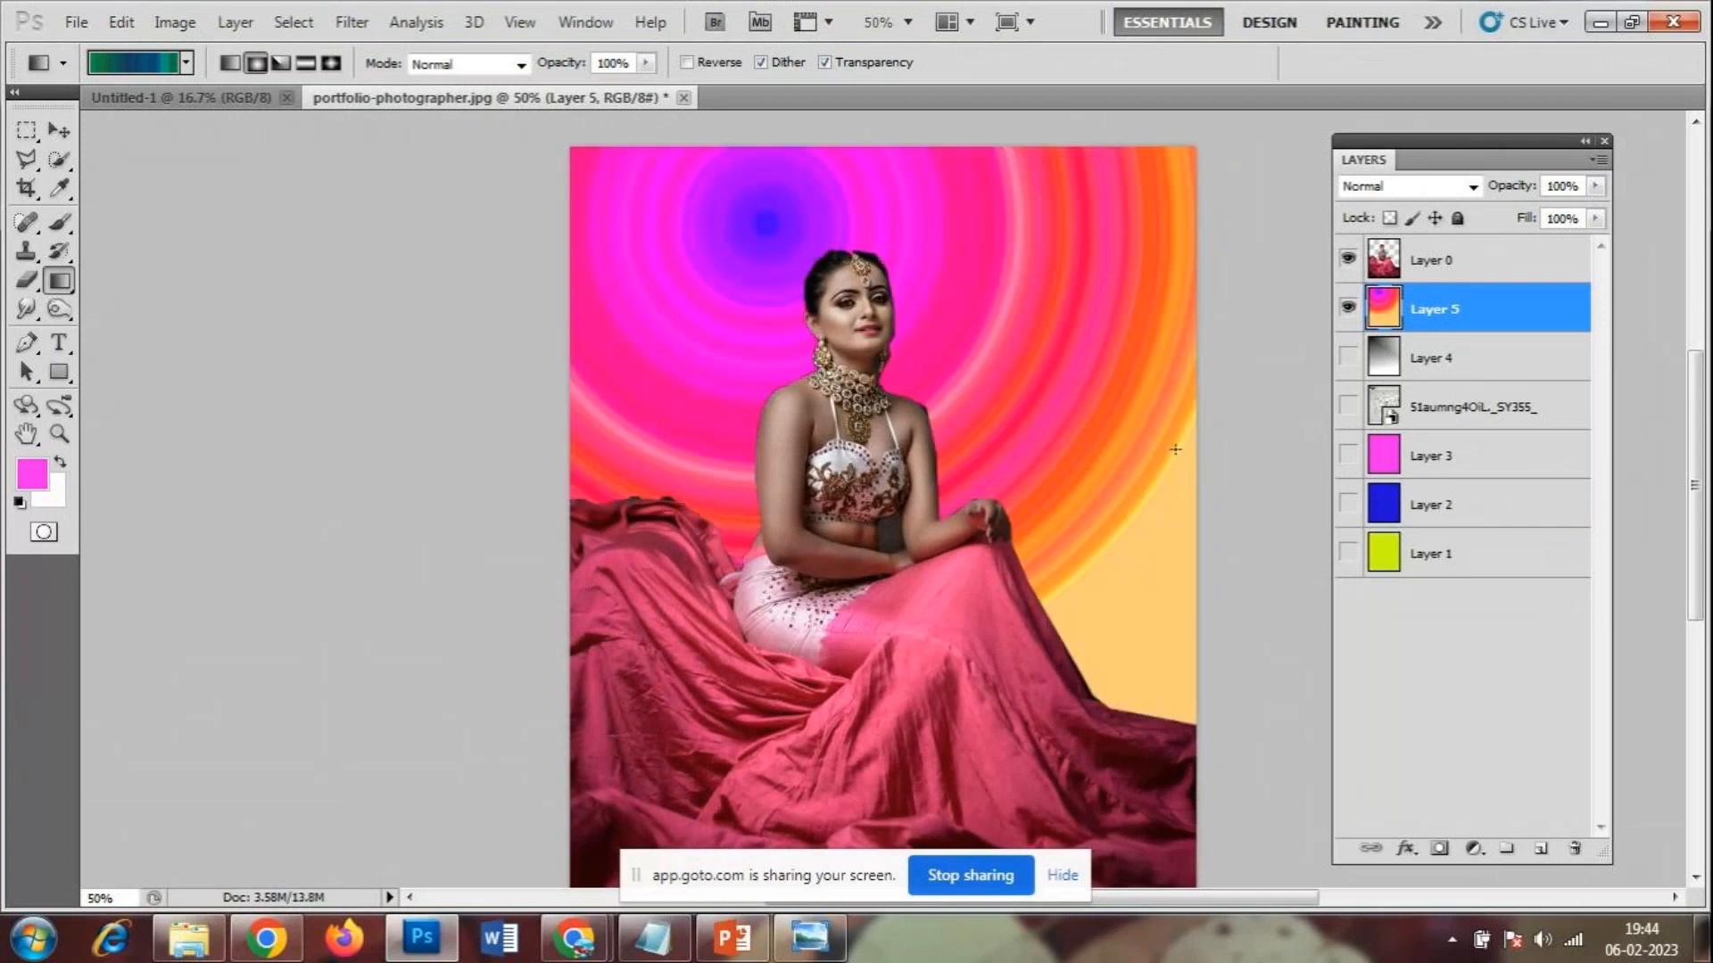
pyautogui.hotkey('ctrl', 'z')
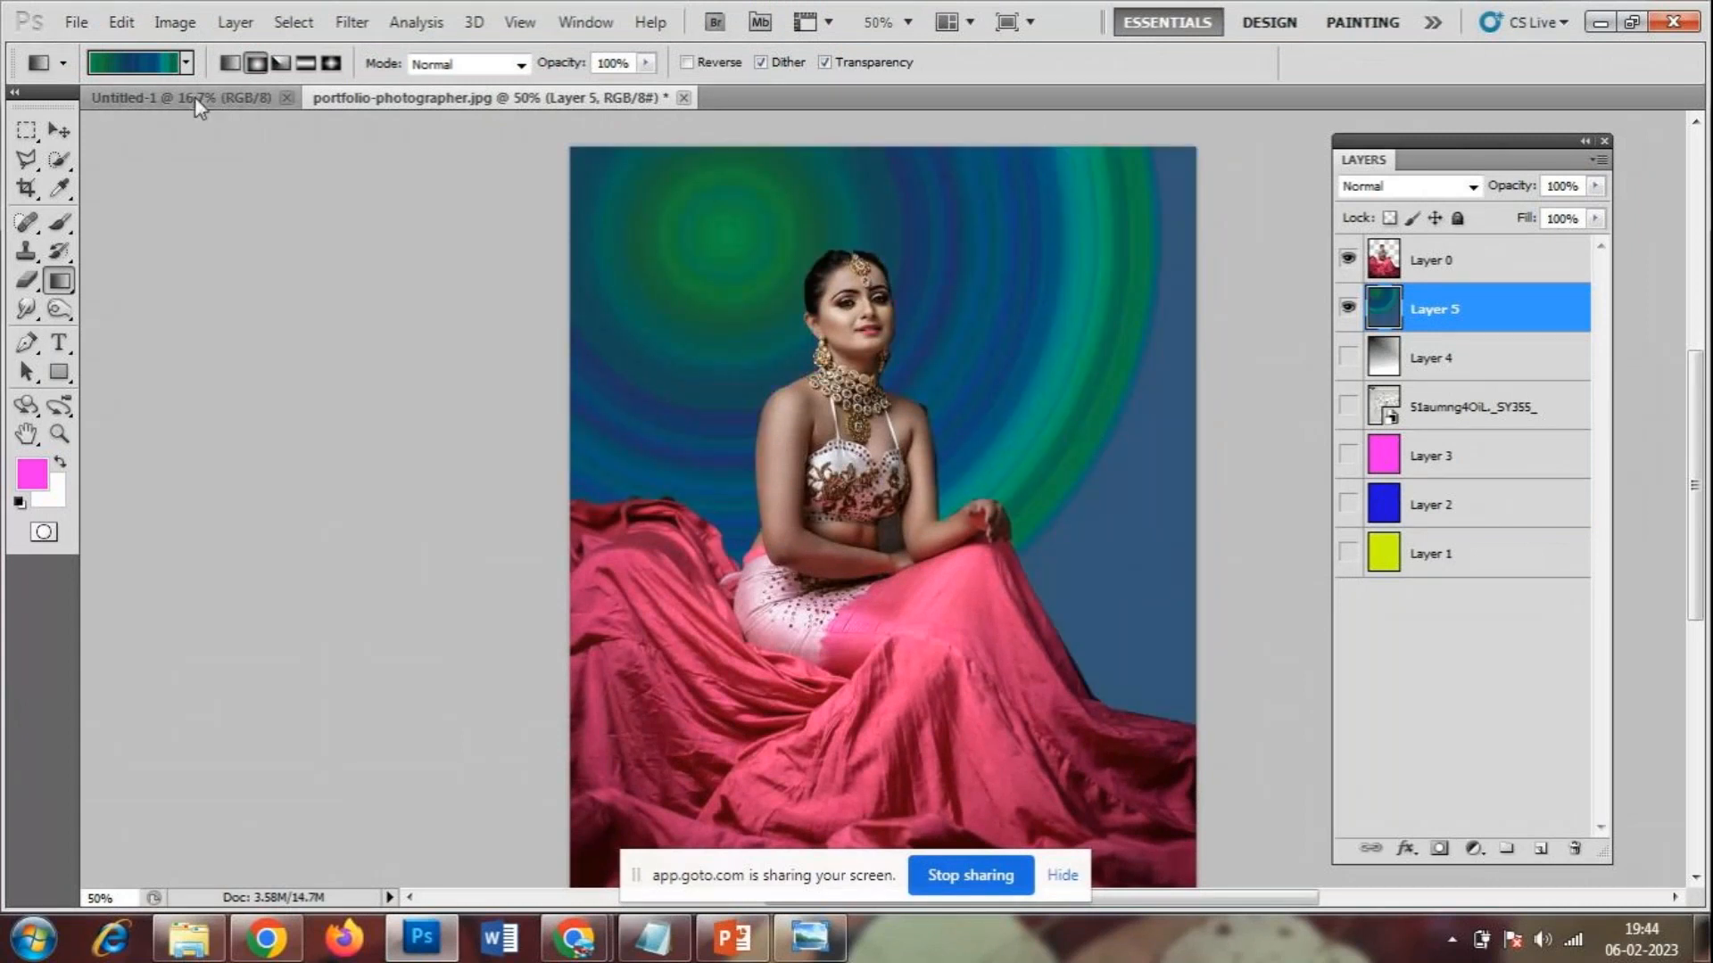
# - Draw small radial rings on both sides of the woman's head with the transparent pink noise gradient
pyautogui.click(187, 62)
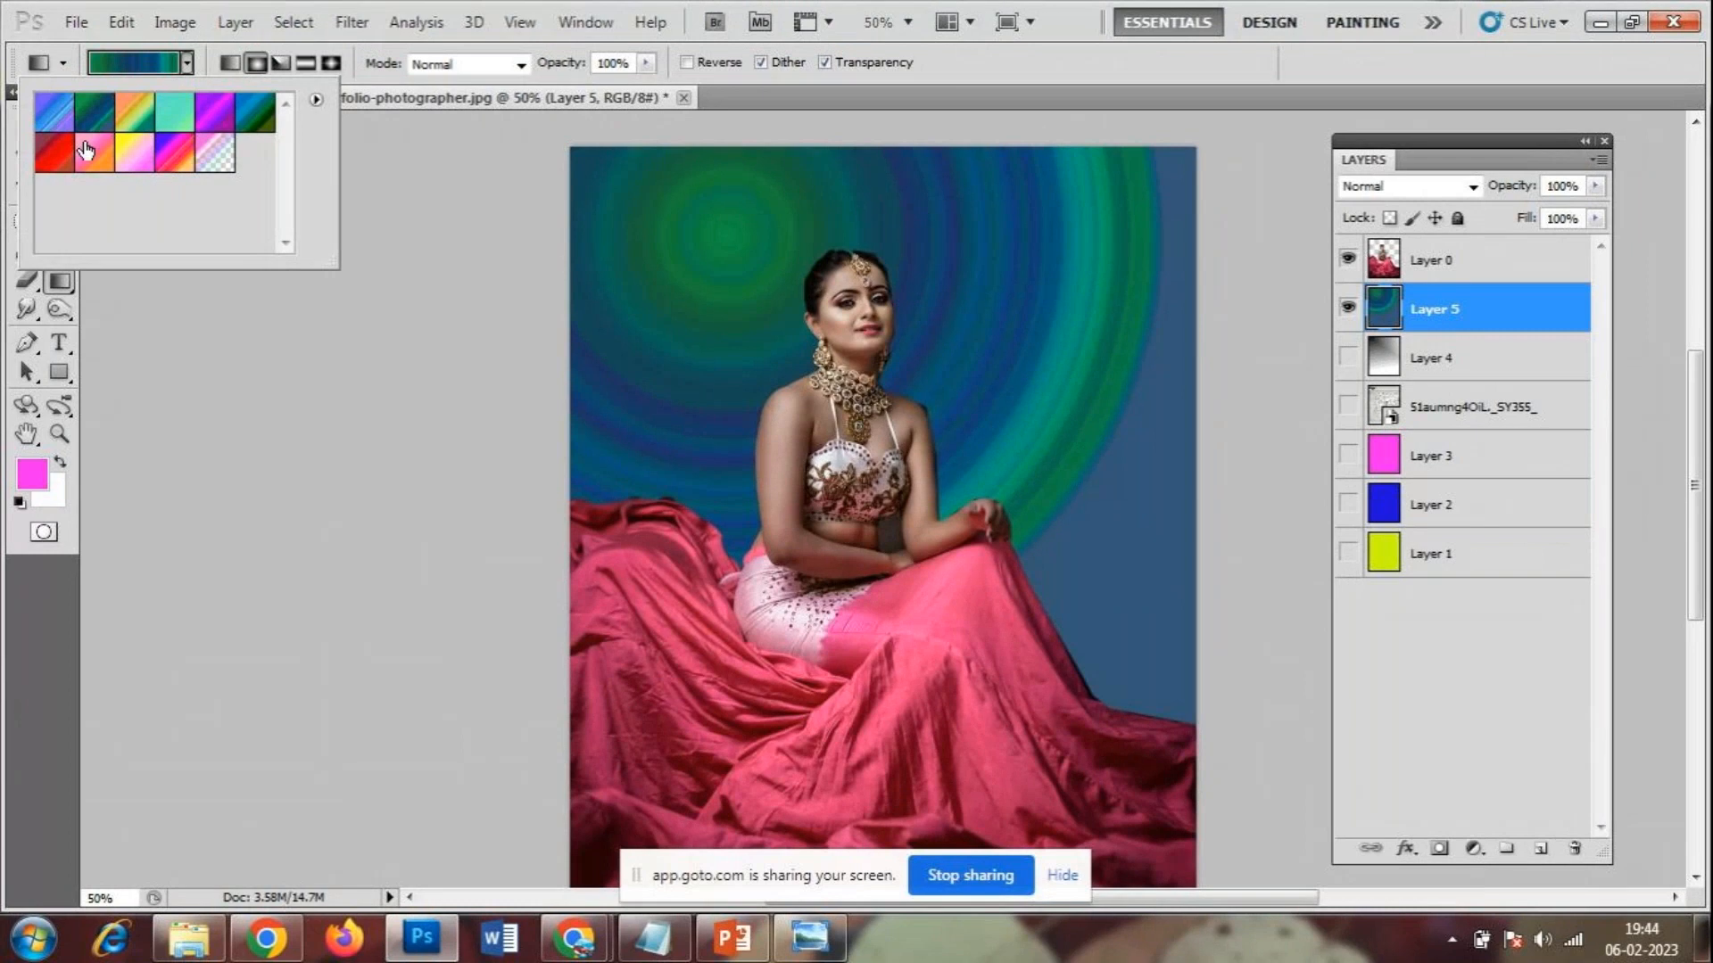
pyautogui.click(219, 156)
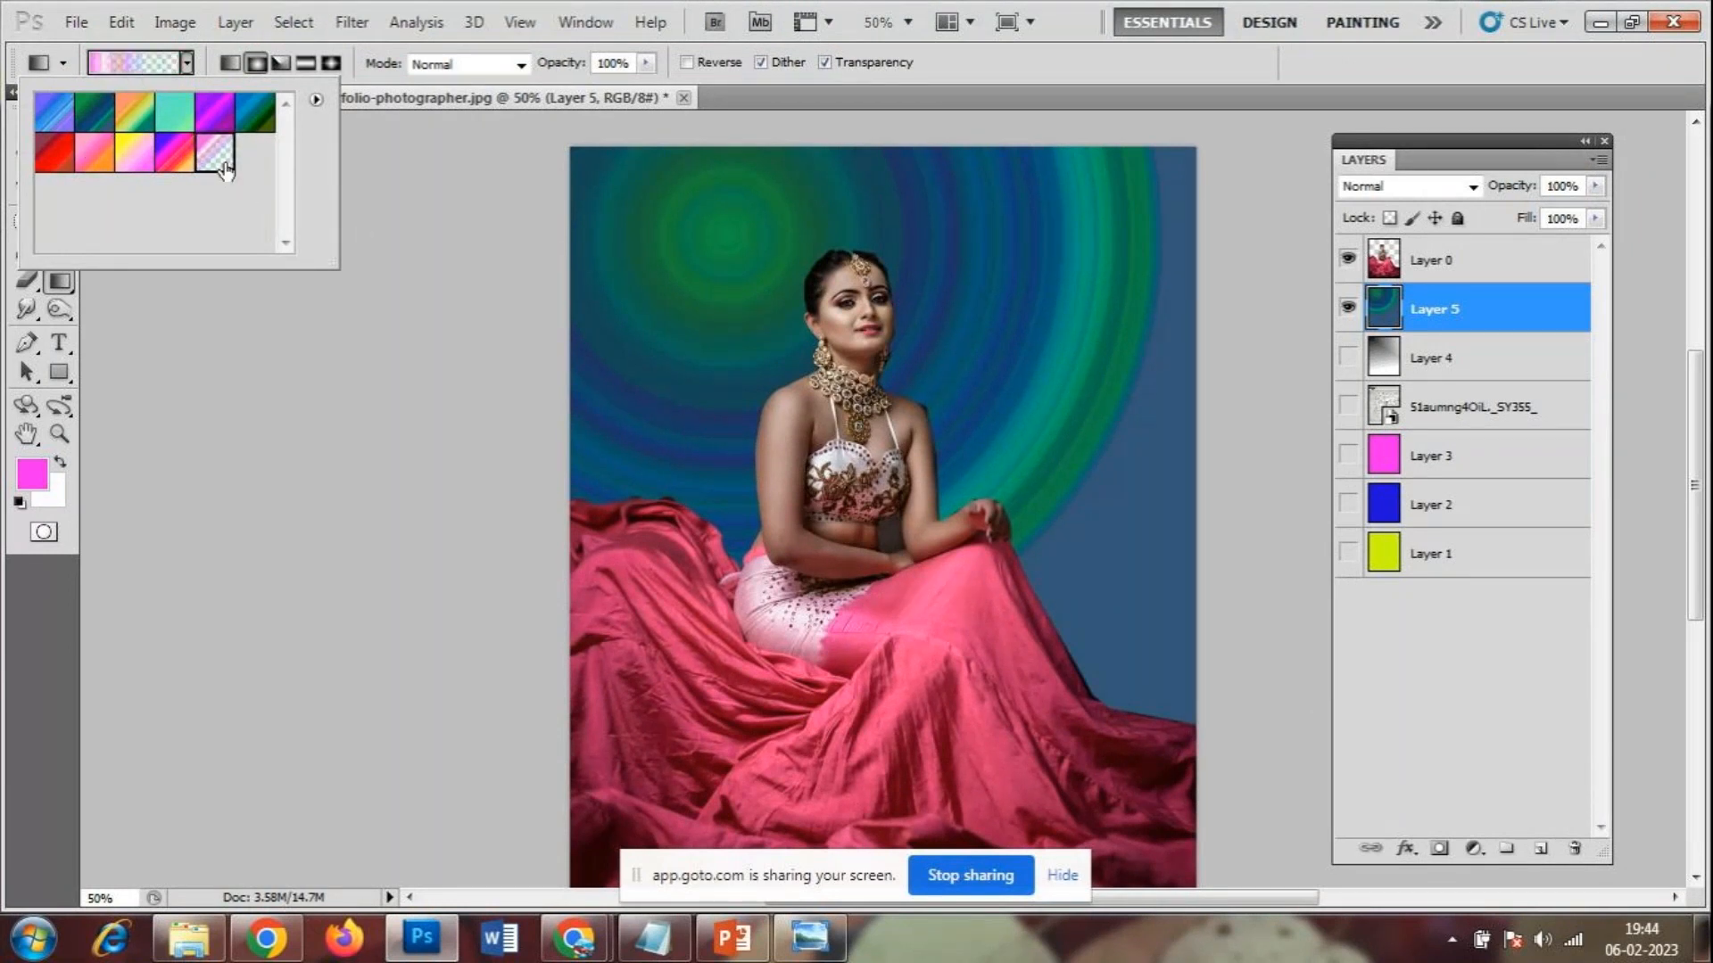
pyautogui.click(627, 243)
pyautogui.moveTo(627, 242); pyautogui.dragTo(710, 349)
pyautogui.moveTo(978, 214)
pyautogui.mouseDown()
pyautogui.moveTo(1042, 289)
pyautogui.moveTo(1104, 478)
pyautogui.mouseUp()
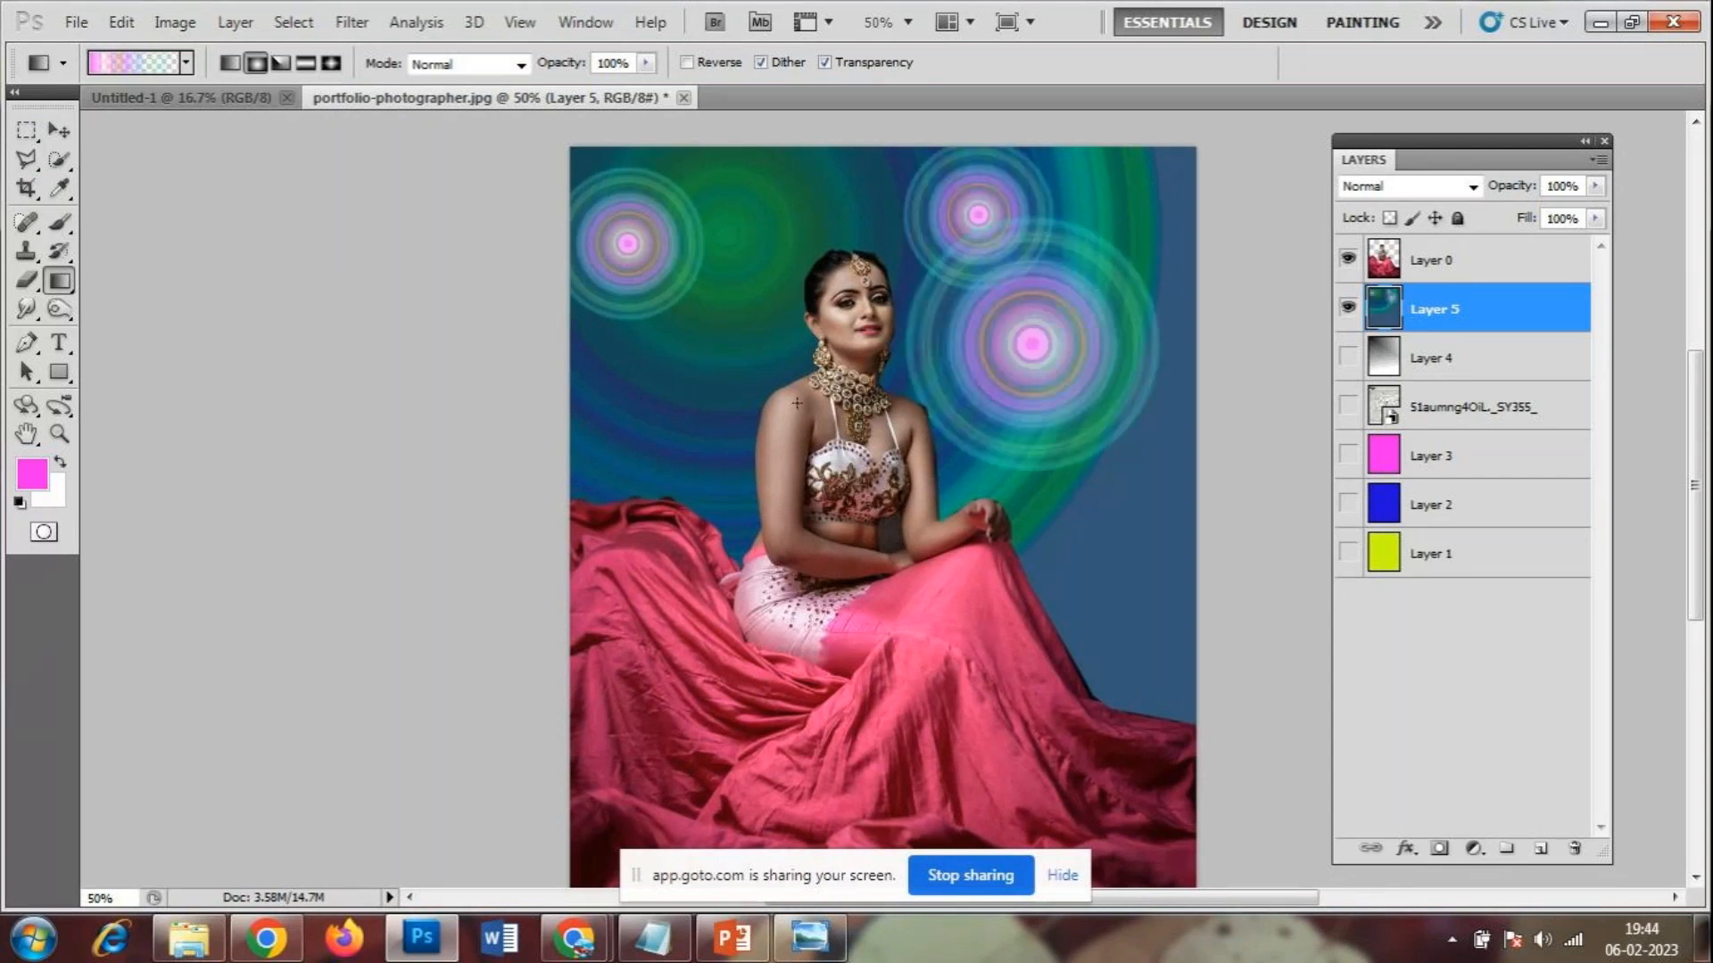
pyautogui.moveTo(690, 349); pyautogui.dragTo(736, 434)
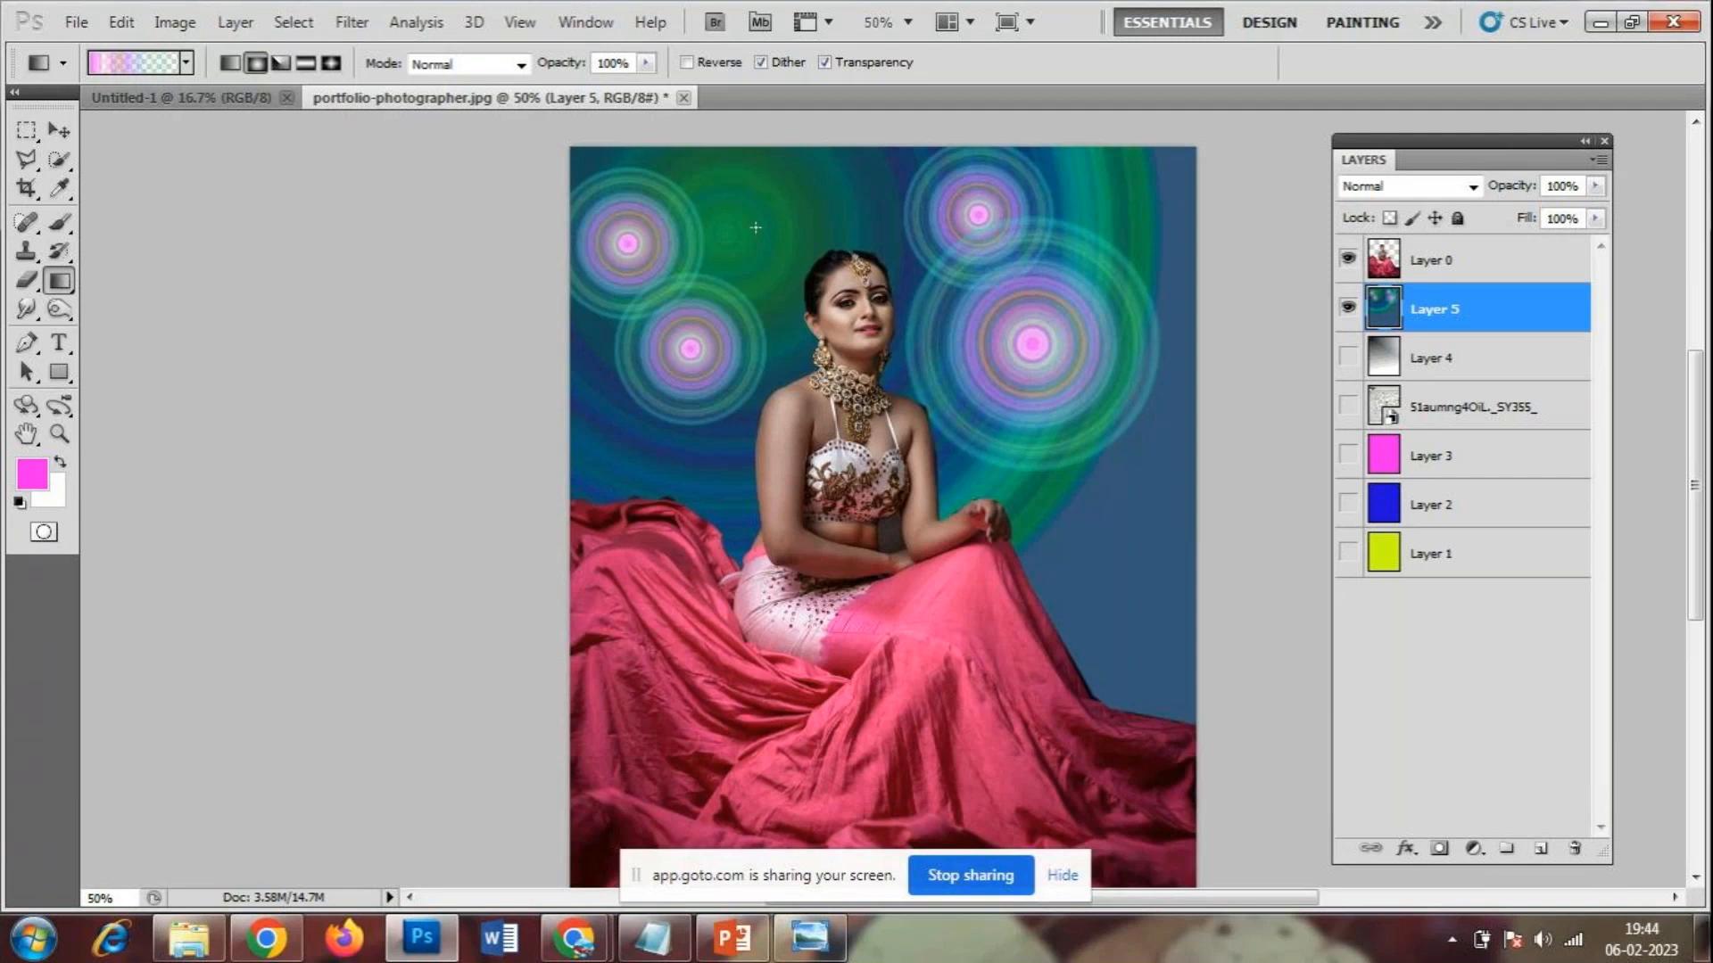
# - Add larger translucent pink rings along the image's top, at its left edge, and beside the woman's arms
pyautogui.moveTo(756, 176); pyautogui.dragTo(870, 295)
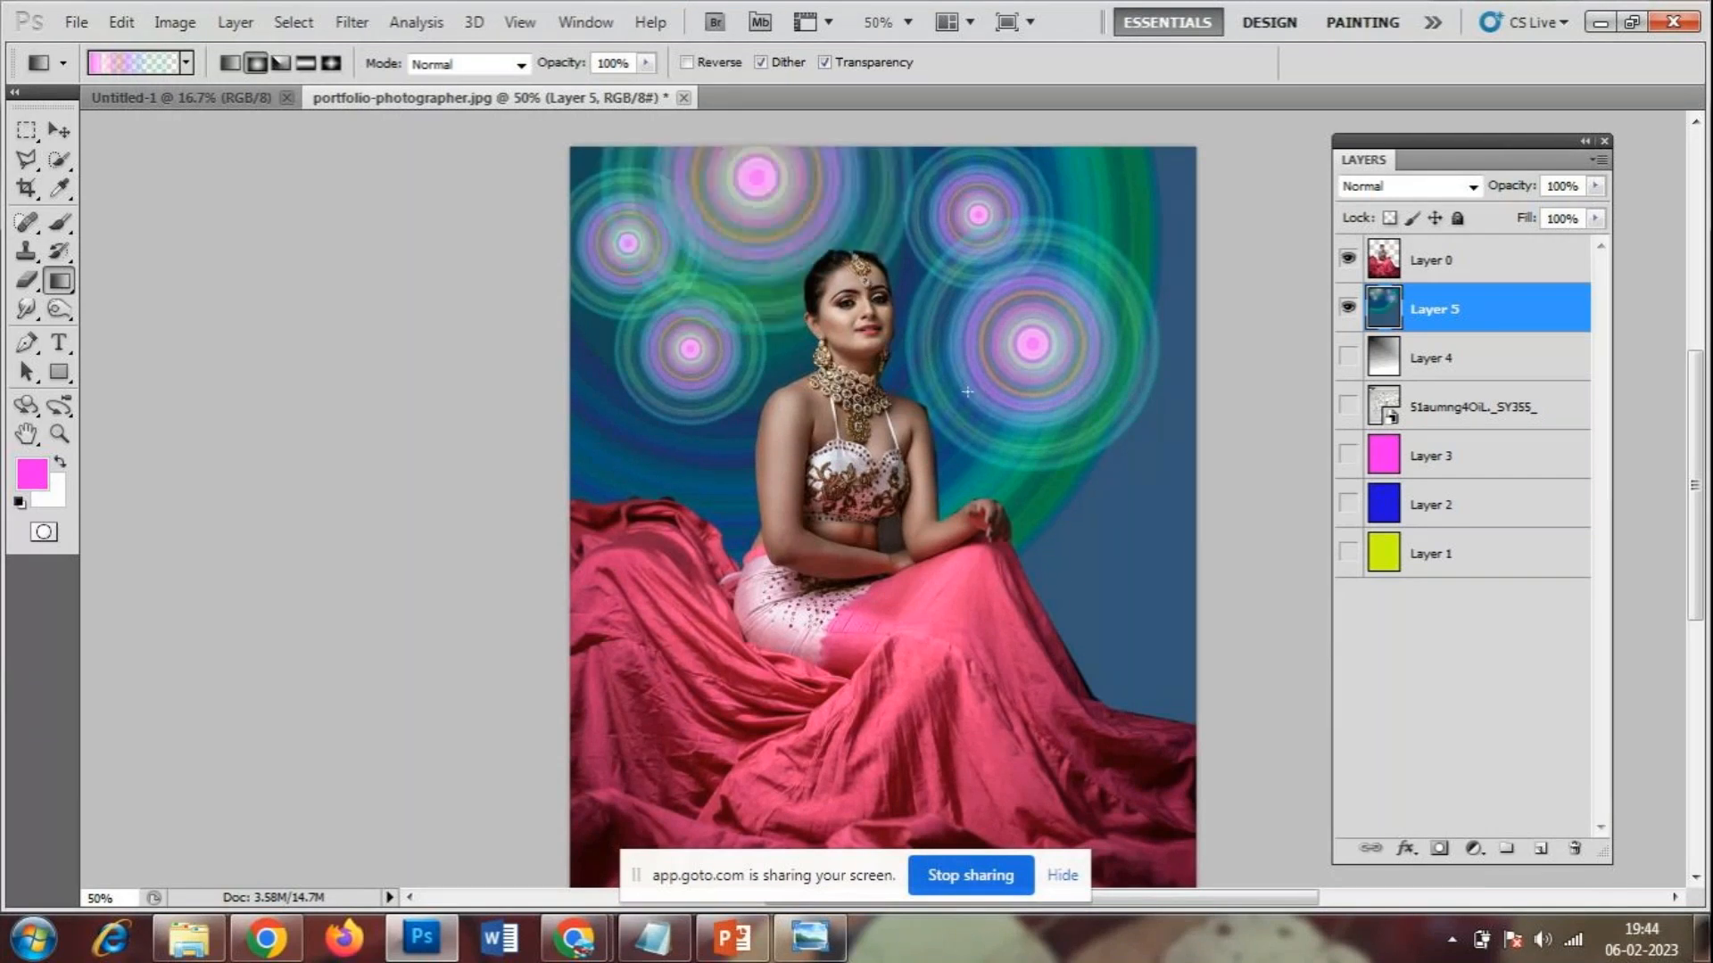
pyautogui.moveTo(575, 423); pyautogui.dragTo(700, 500)
pyautogui.moveTo(1057, 541); pyautogui.dragTo(1238, 706)
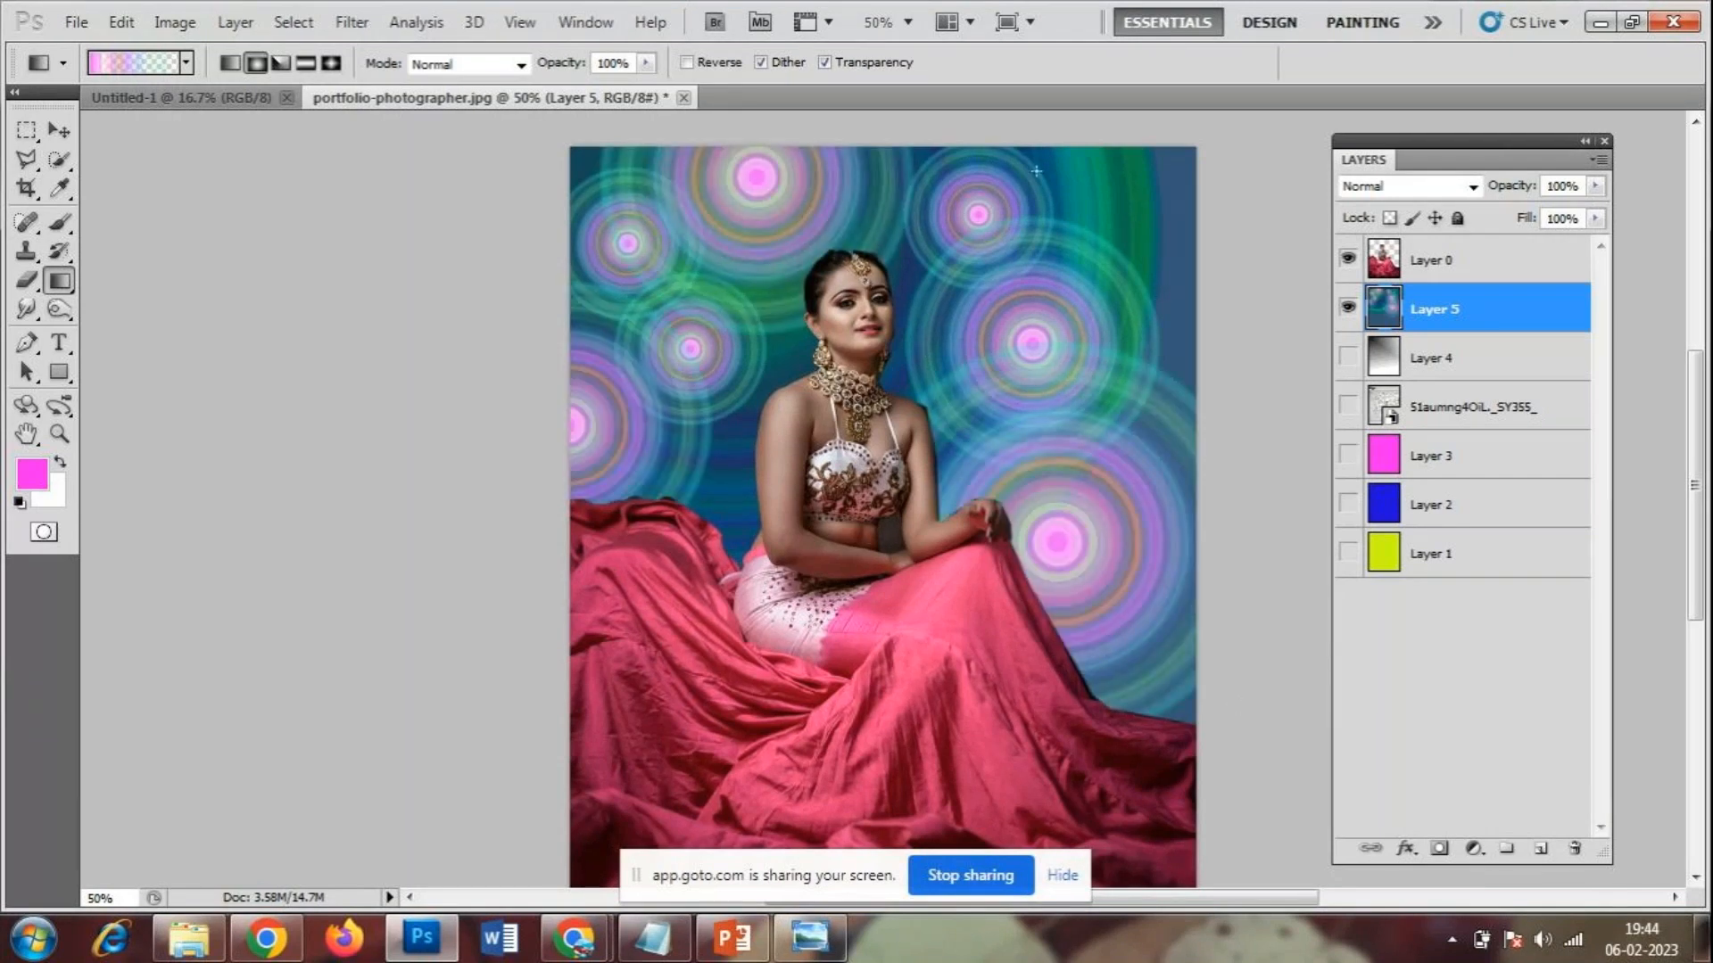
pyautogui.moveTo(1035, 170); pyautogui.dragTo(1144, 284)
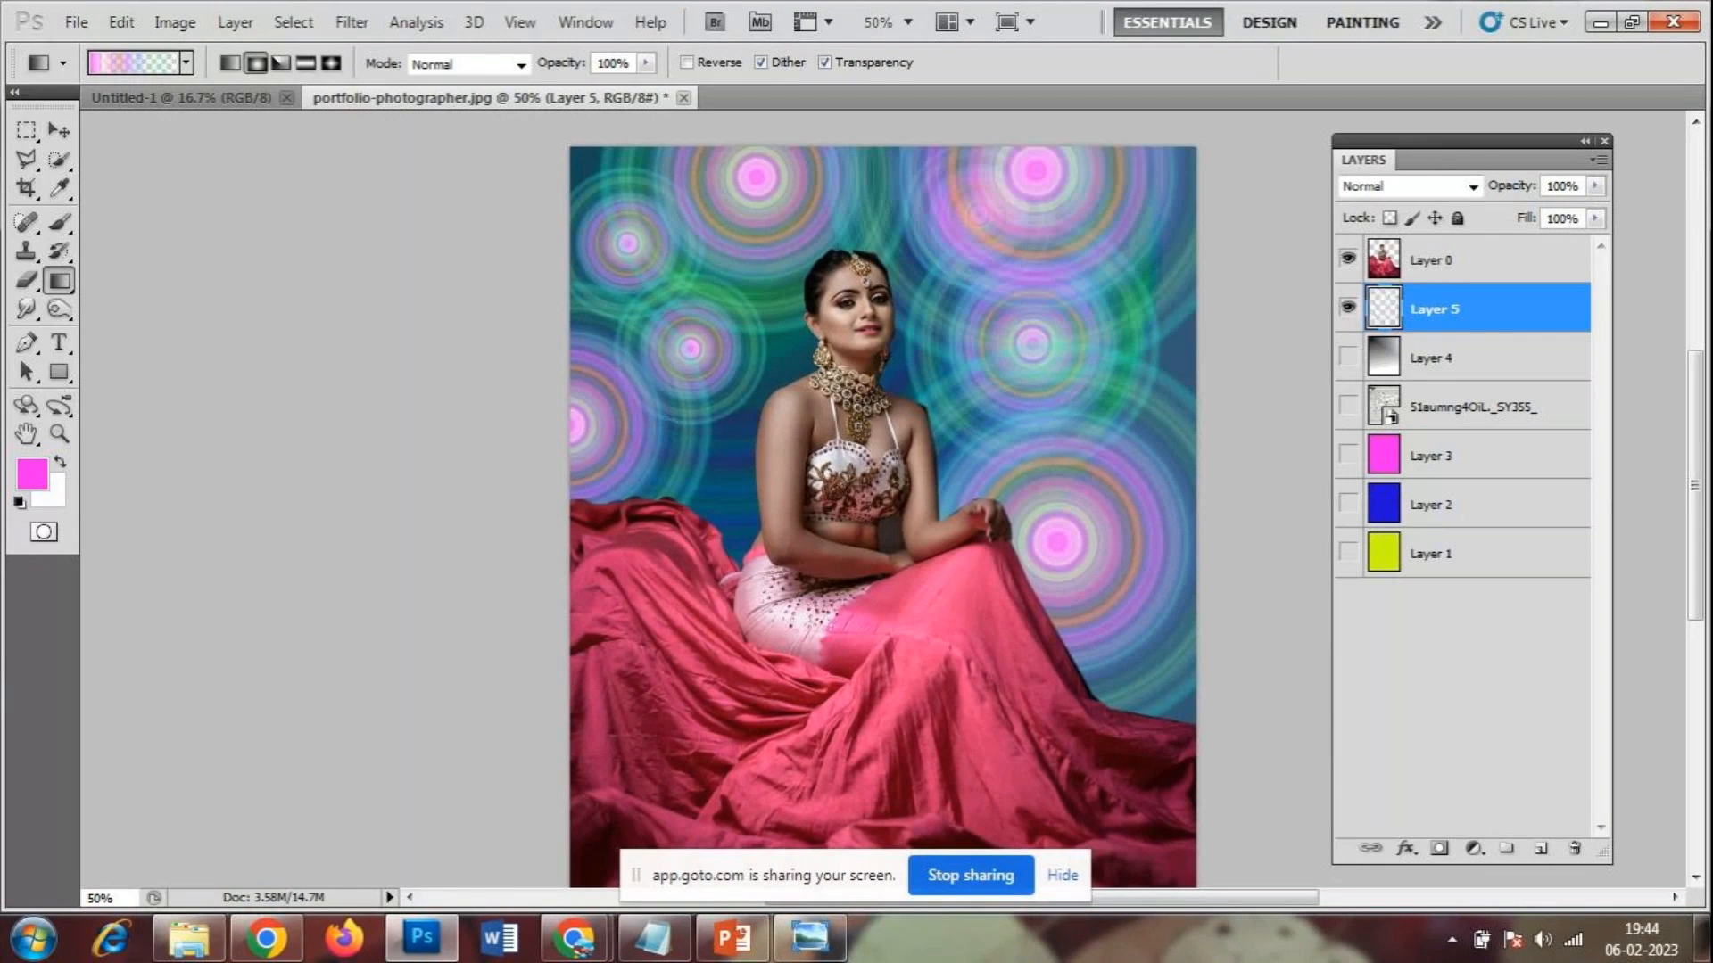
pyautogui.moveTo(673, 419); pyautogui.dragTo(785, 531)
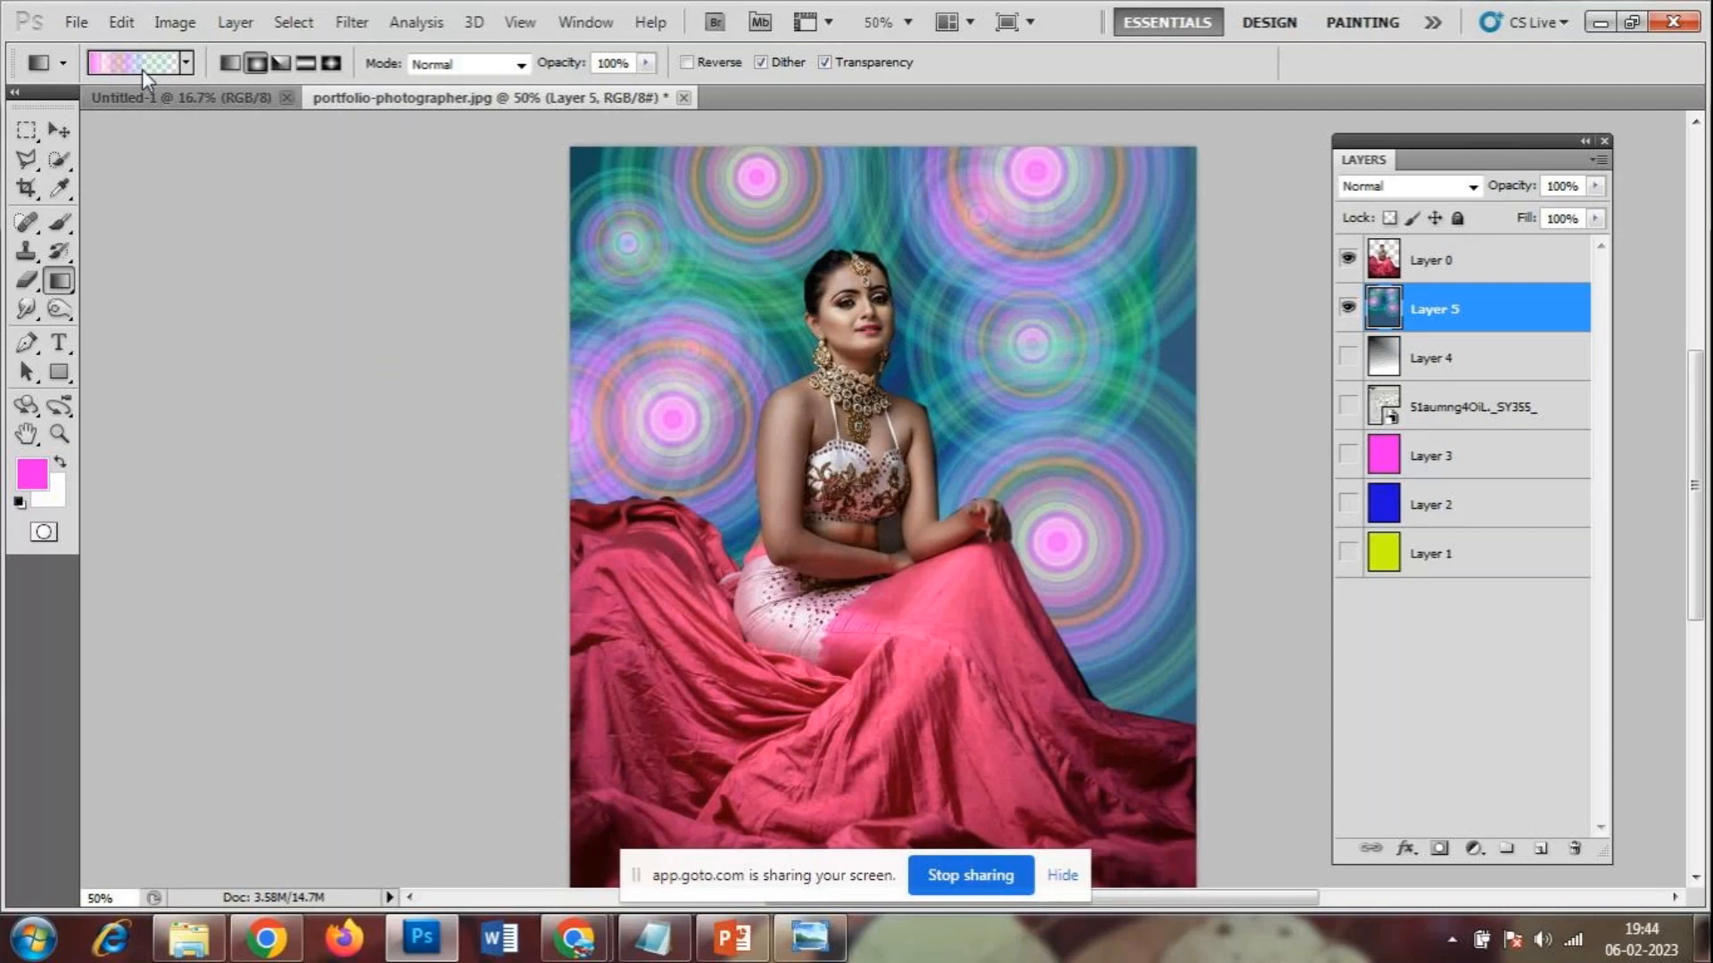
# - Cover Layer 5 with a large radial fill of the orange-yellow-green noise gradient, centred to the upper left of the woman
pyautogui.click(185, 65)
pyautogui.click(134, 111)
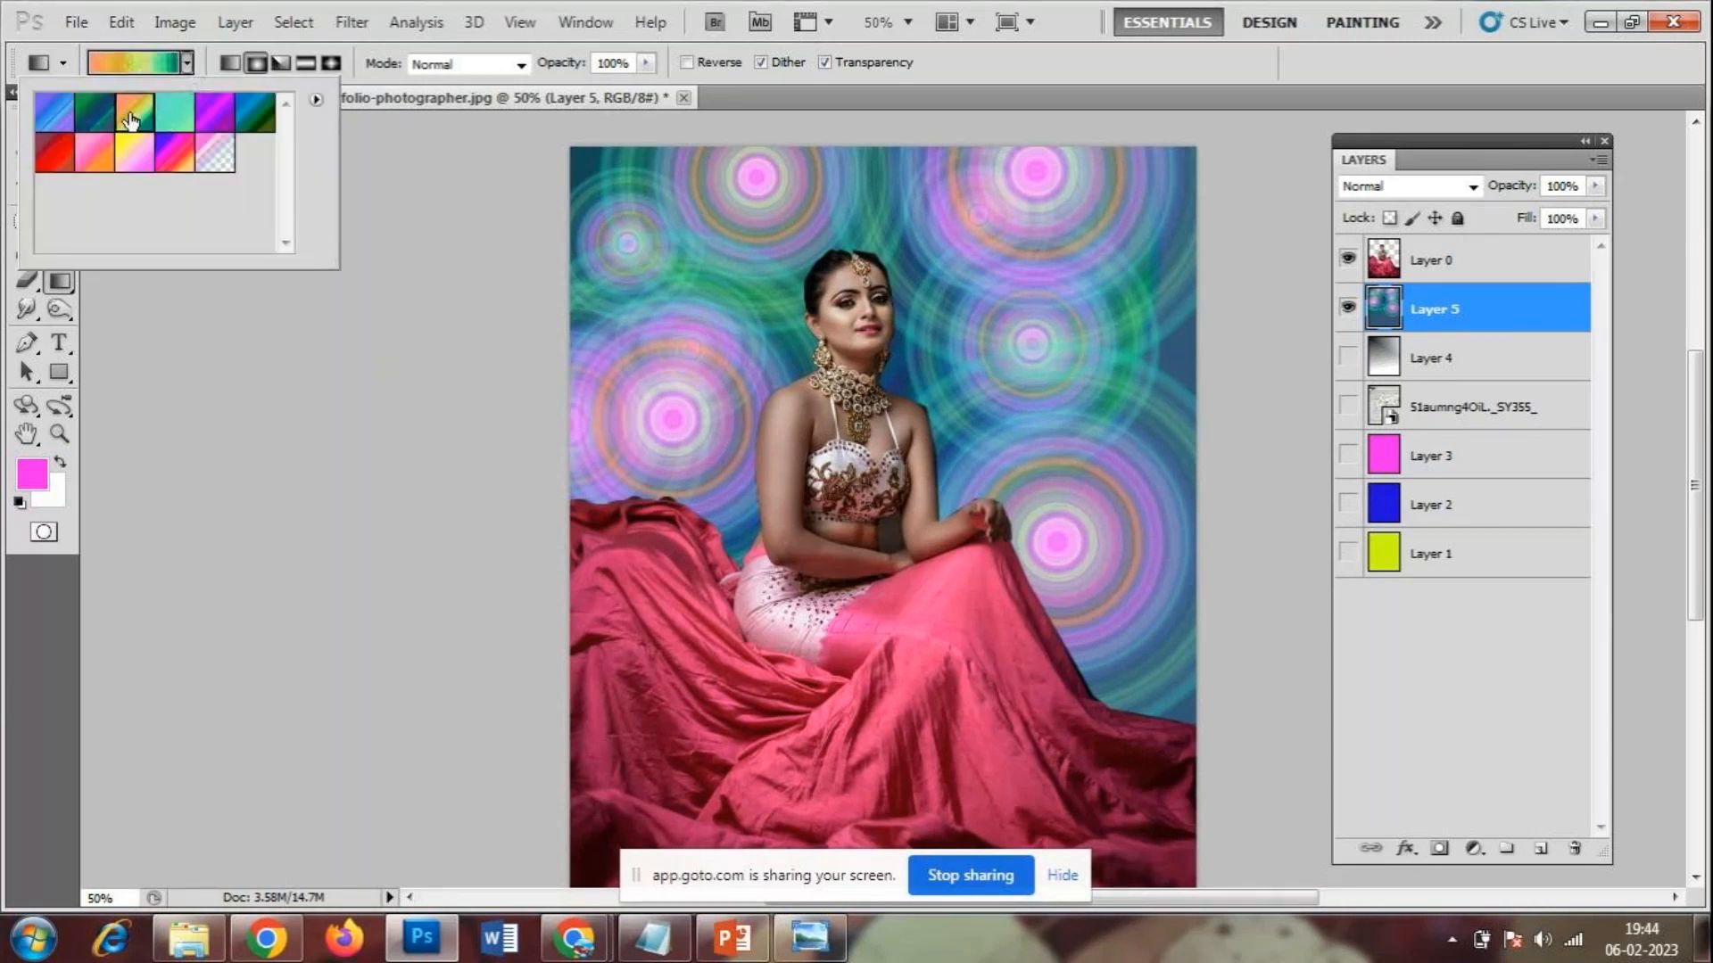
pyautogui.moveTo(700, 223); pyautogui.dragTo(1258, 623)
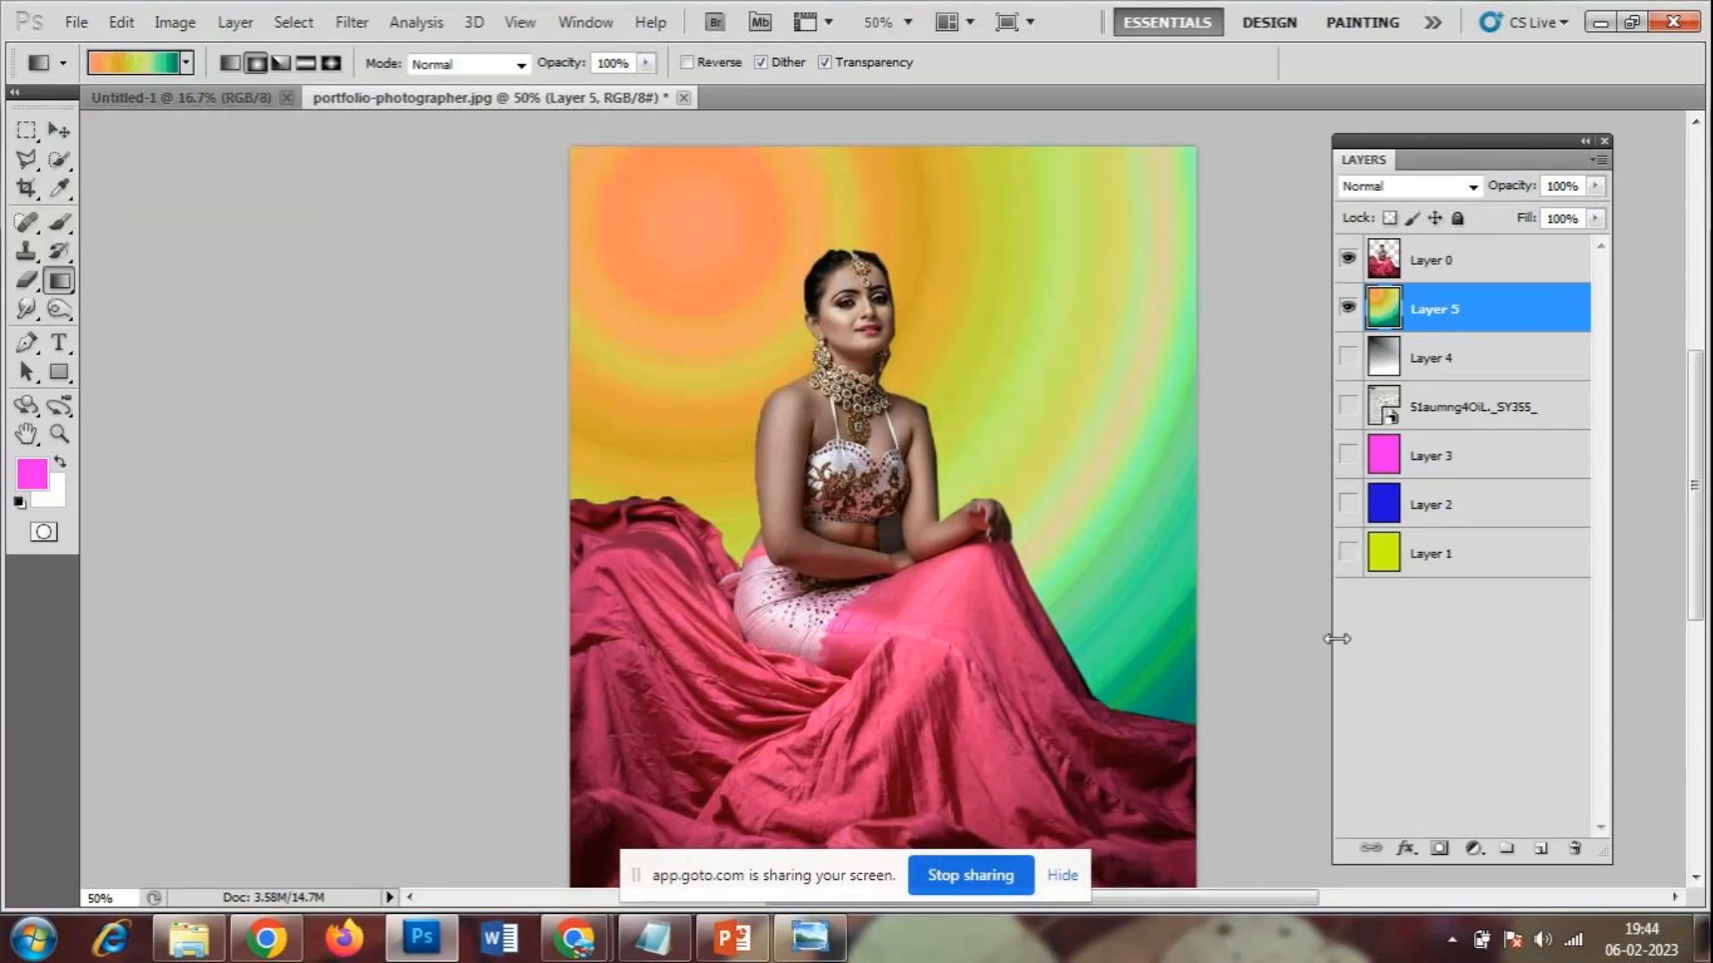
# - Scatter small radial rings on both sides of the woman over the orange-green background, using the transparent pink noise gradient
pyautogui.click(187, 65)
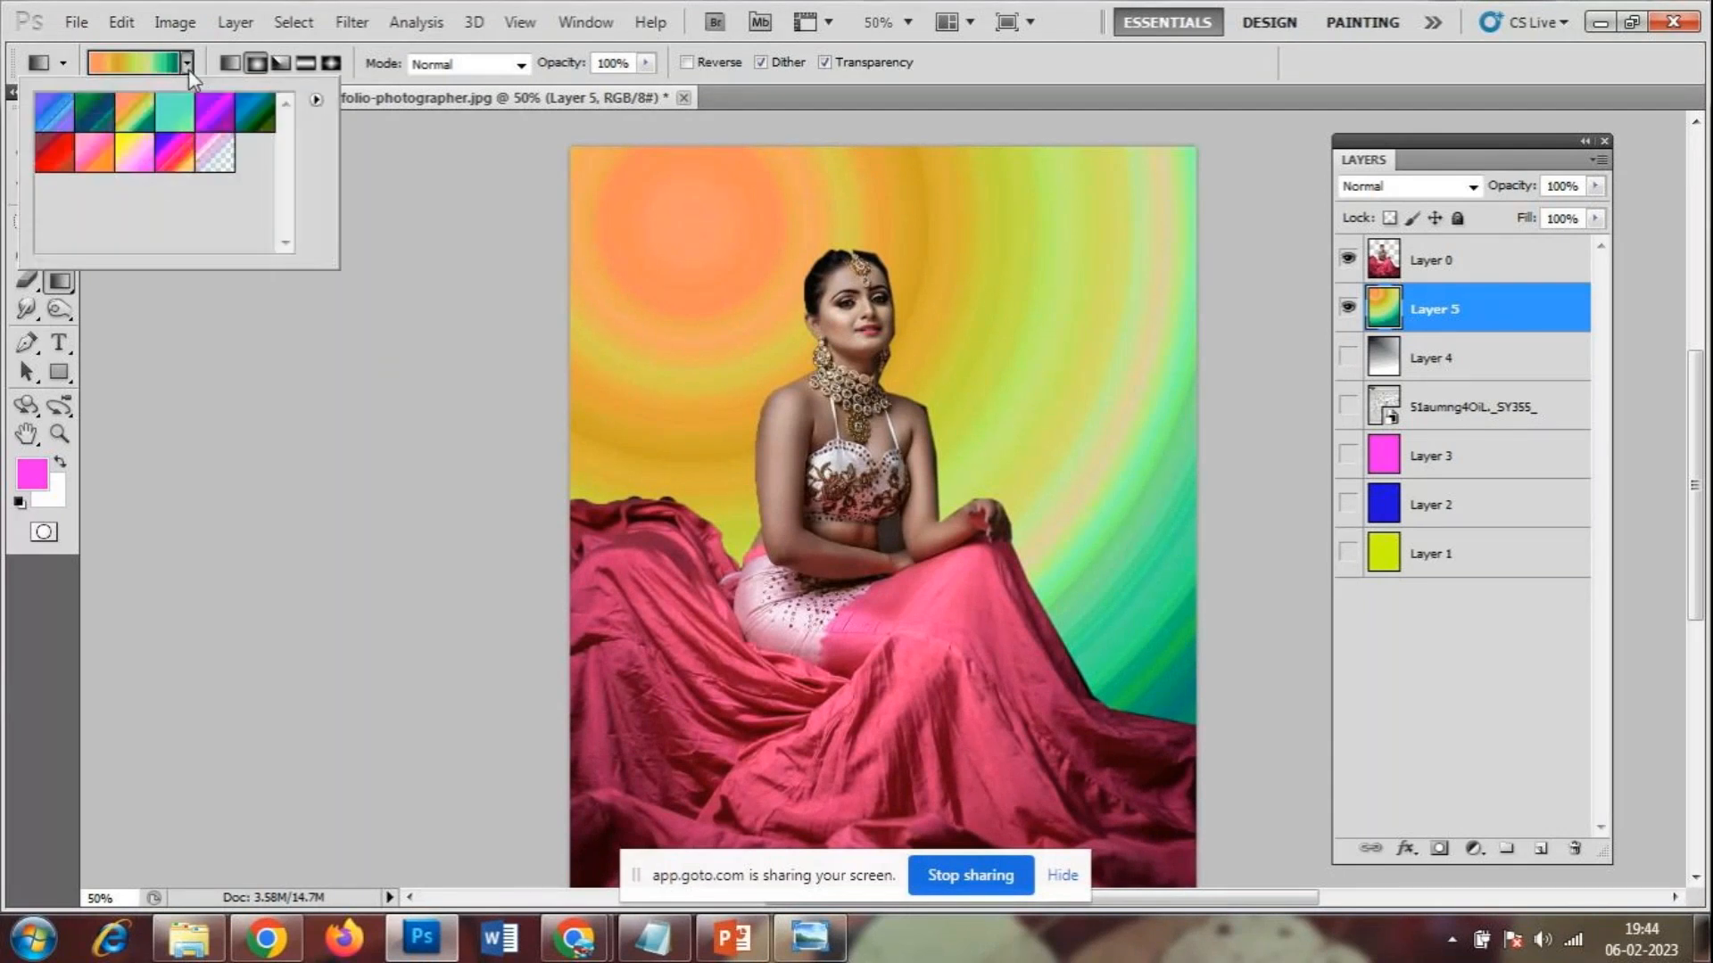
pyautogui.click(215, 152)
pyautogui.moveTo(651, 226); pyautogui.dragTo(719, 296)
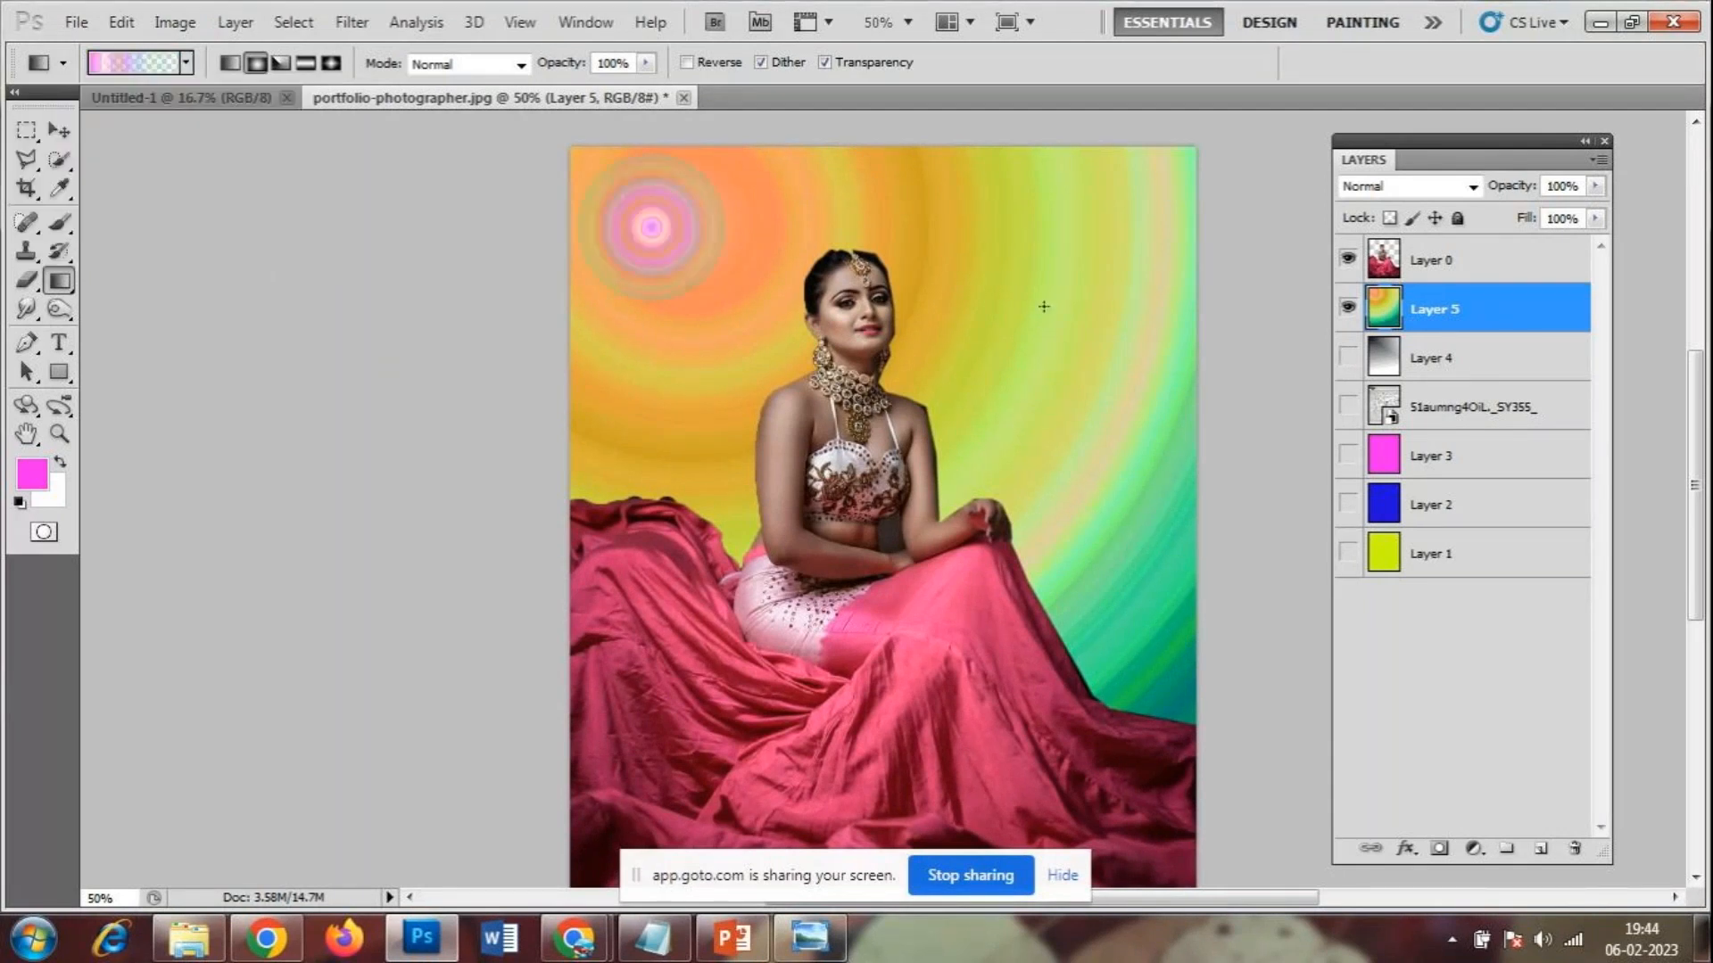
pyautogui.moveTo(1021, 262); pyautogui.dragTo(1091, 346)
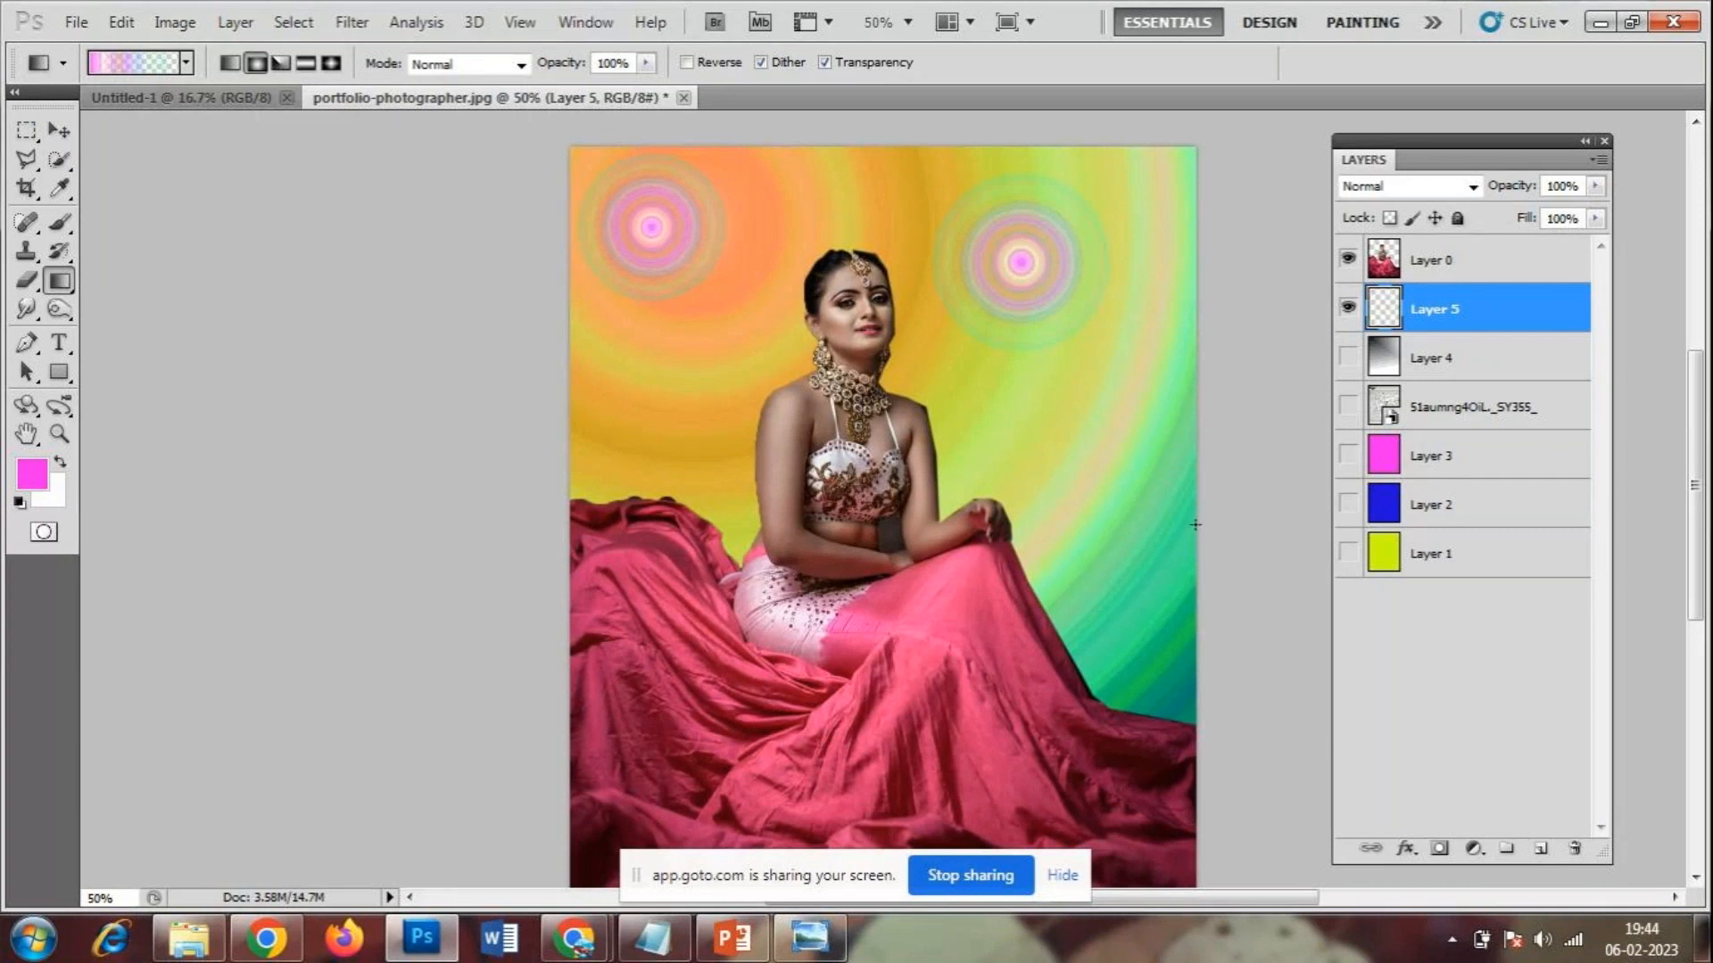
pyautogui.moveTo(1138, 463); pyautogui.dragTo(1187, 466)
pyautogui.moveTo(1133, 540); pyautogui.dragTo(1179, 590)
pyautogui.moveTo(635, 357); pyautogui.dragTo(678, 397)
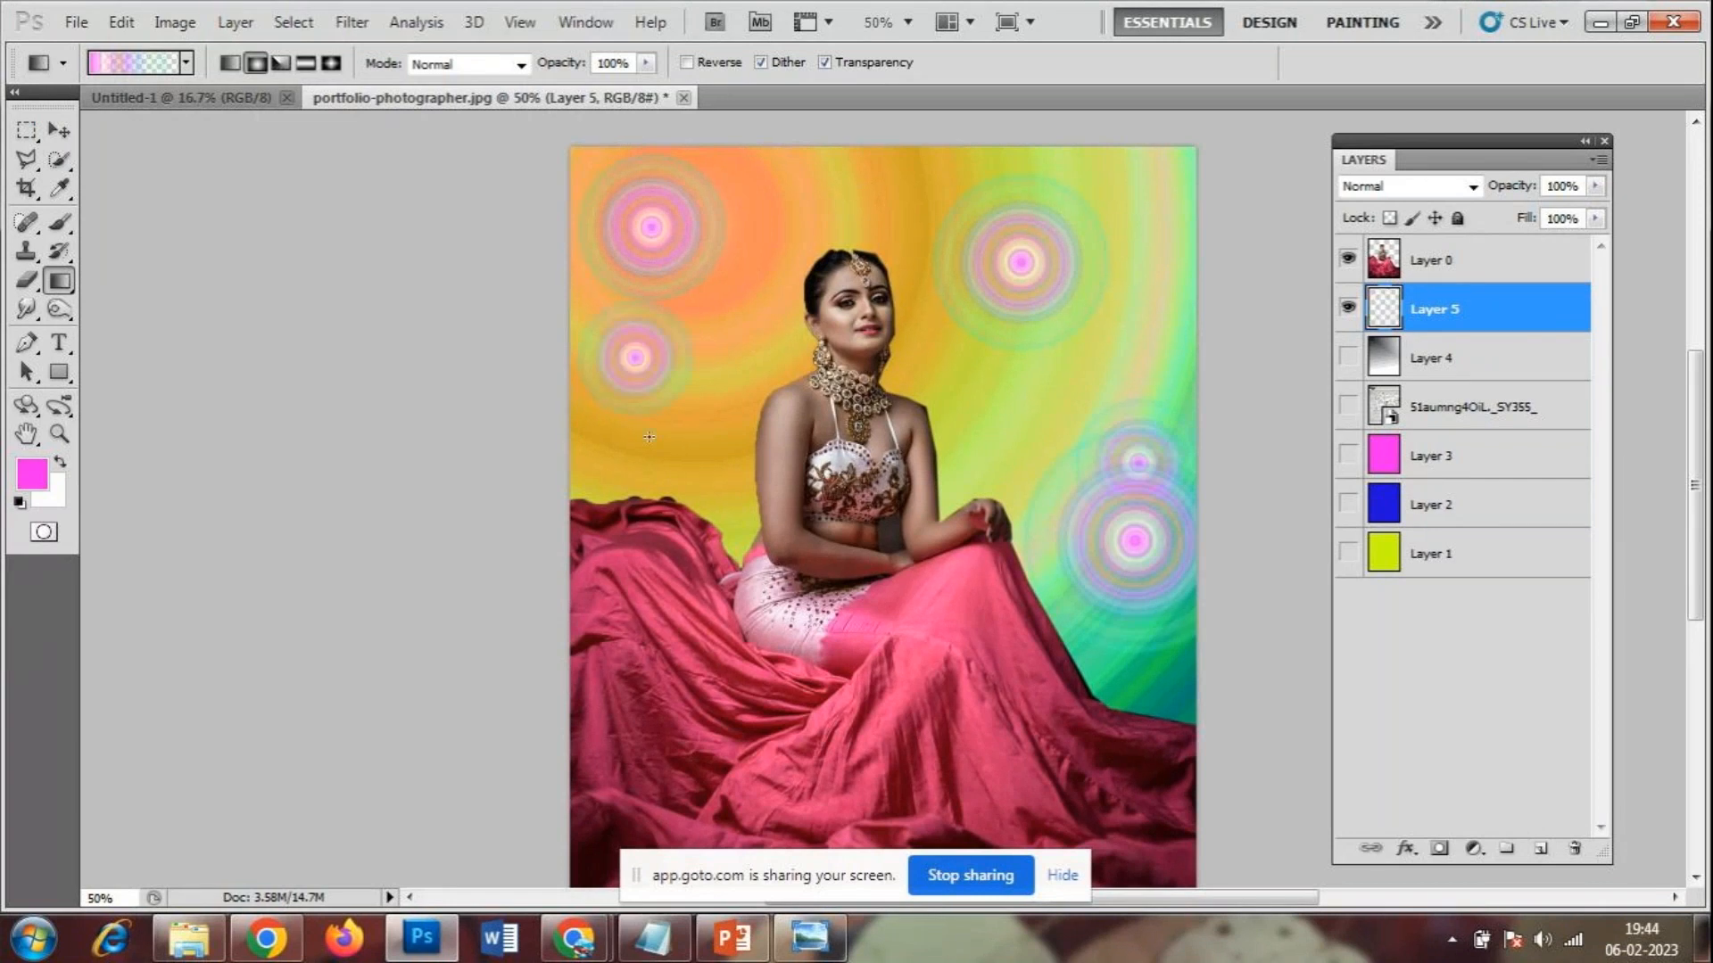
# - Add larger overlapping pink rings above the woman's head, beside her shoulders, at the upper right, and above her knee
pyautogui.moveTo(861, 188); pyautogui.dragTo(923, 255)
pyautogui.moveTo(675, 403); pyautogui.dragTo(750, 486)
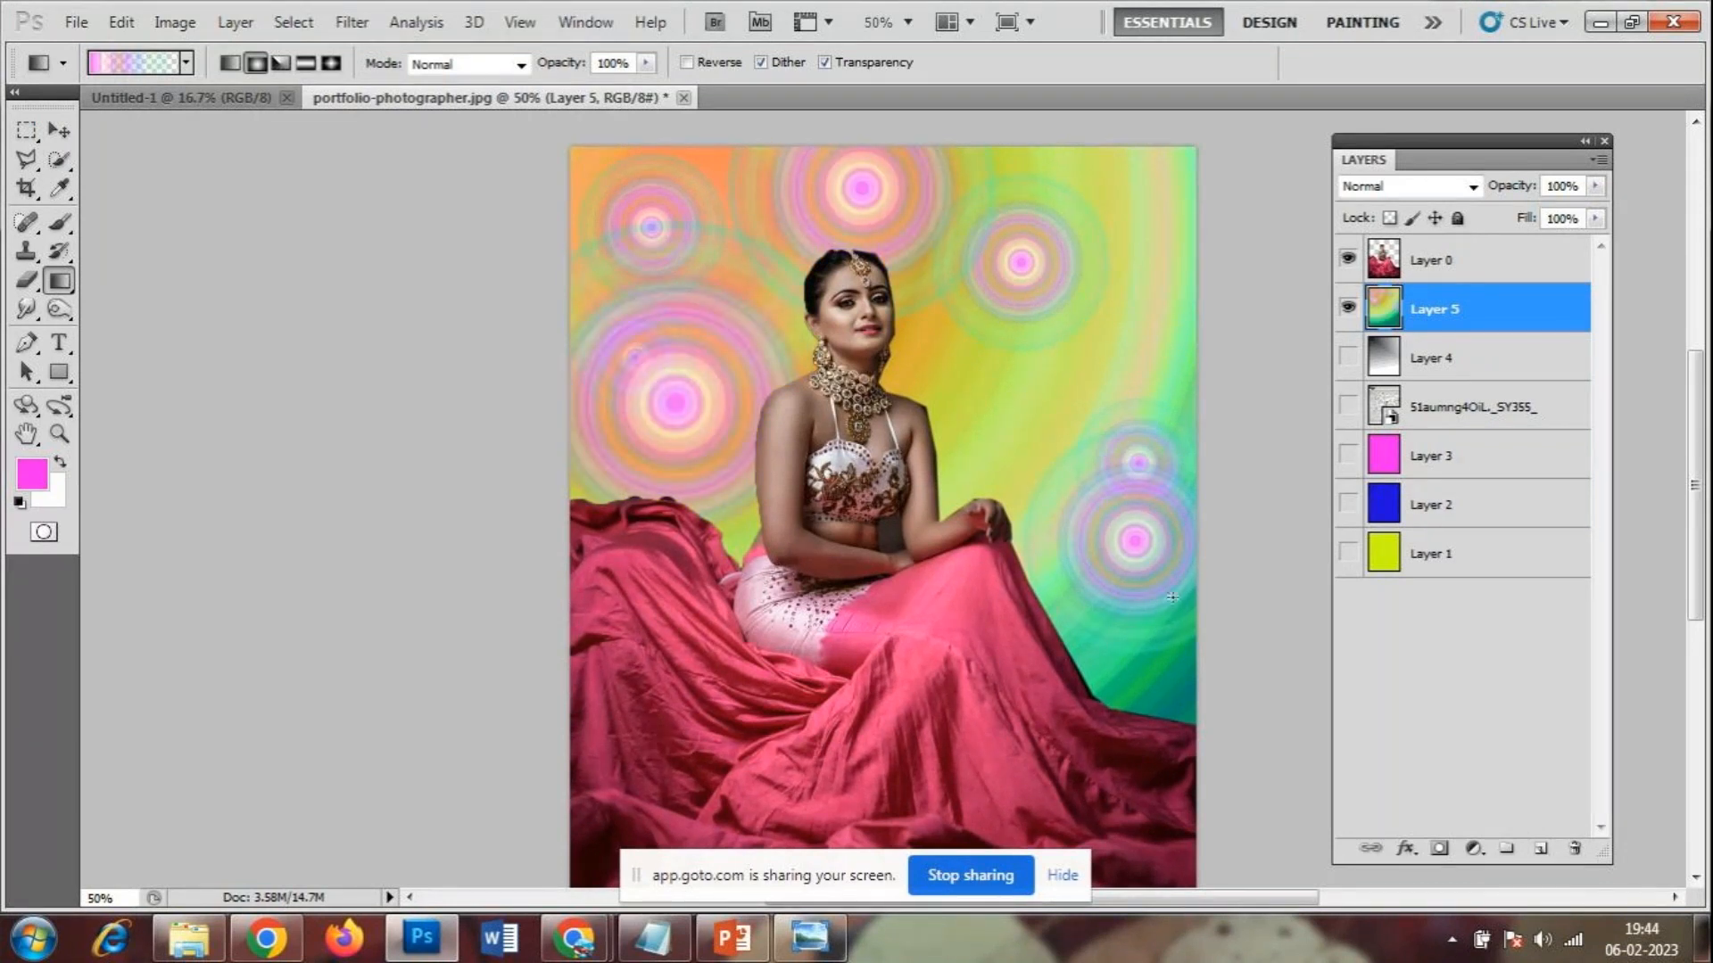
pyautogui.moveTo(1002, 398); pyautogui.dragTo(1119, 368)
pyautogui.moveTo(1046, 172); pyautogui.dragTo(1122, 301)
pyautogui.moveTo(1110, 533); pyautogui.dragTo(1188, 700)
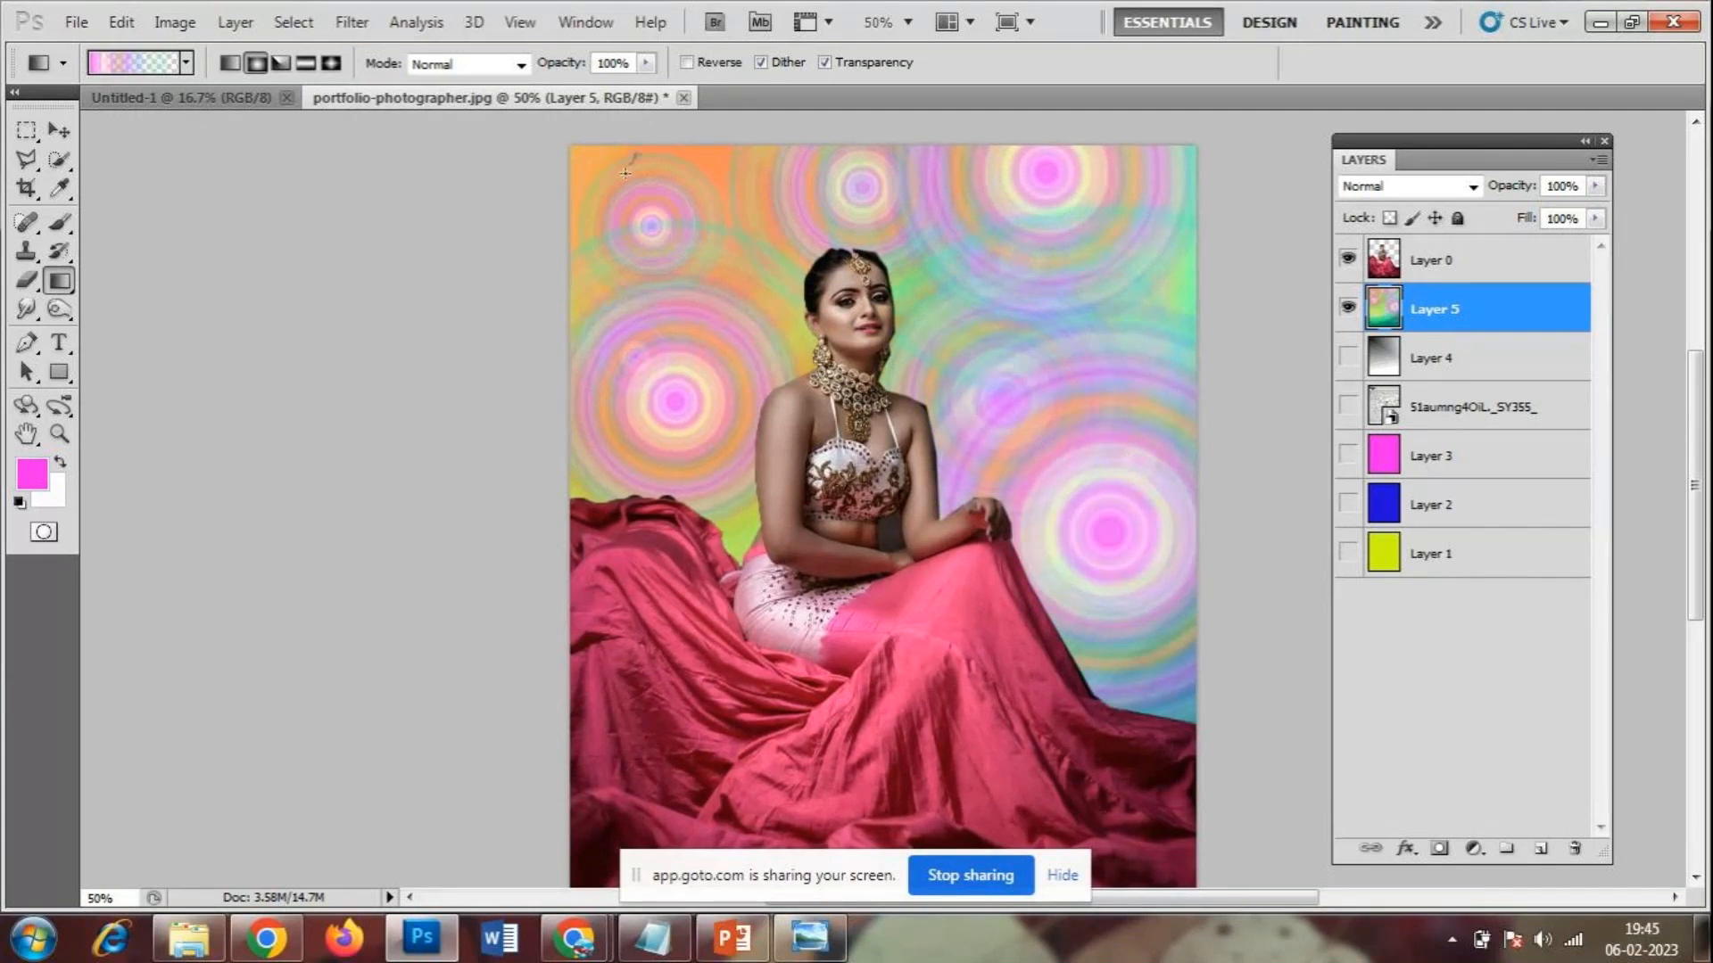
# - Add a pink radial ring near the upper-left corner of the image on Layer 5
pyautogui.moveTo(636, 159); pyautogui.dragTo(648, 212)
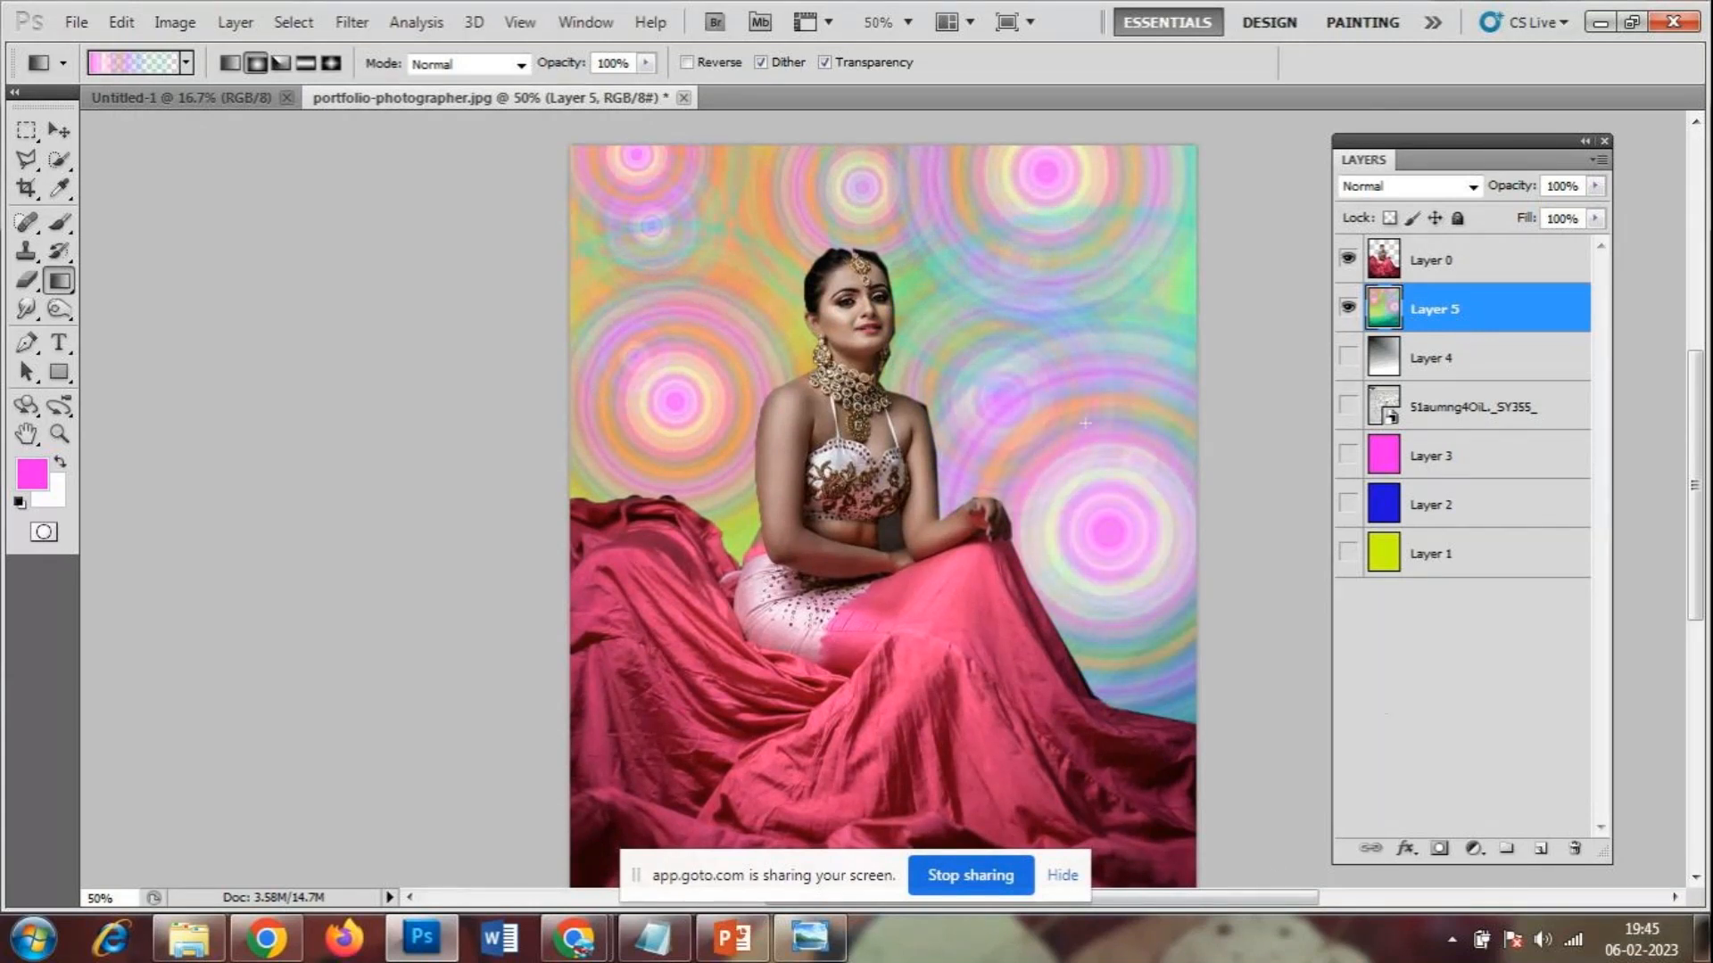
# - Hide Layer 5, show Layer 4 and try two small pink radial rings on it beside the woman, then undo them
pyautogui.click(1347, 307)
pyautogui.click(1346, 357)
pyautogui.click(1486, 373)
pyautogui.moveTo(1057, 325); pyautogui.dragTo(1118, 378)
pyautogui.moveTo(1077, 214); pyautogui.dragTo(1136, 265)
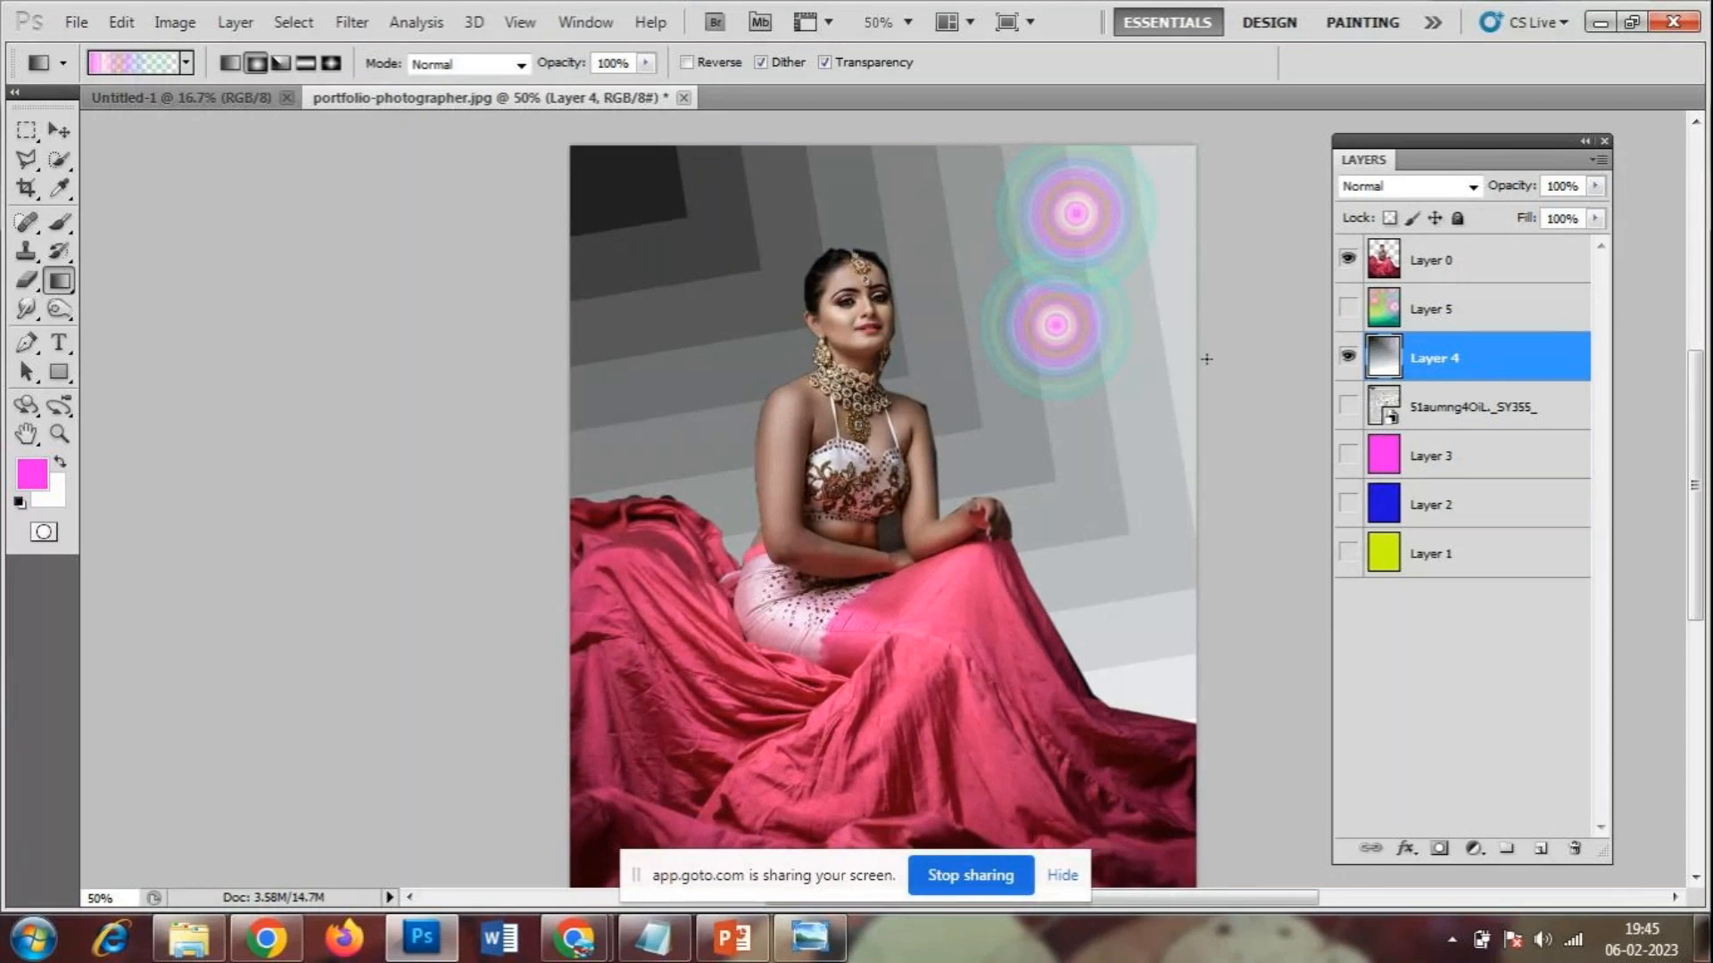
pyautogui.hotkey('ctrl', 'z')
pyautogui.hotkey('ctrl', 'alt', 'z')
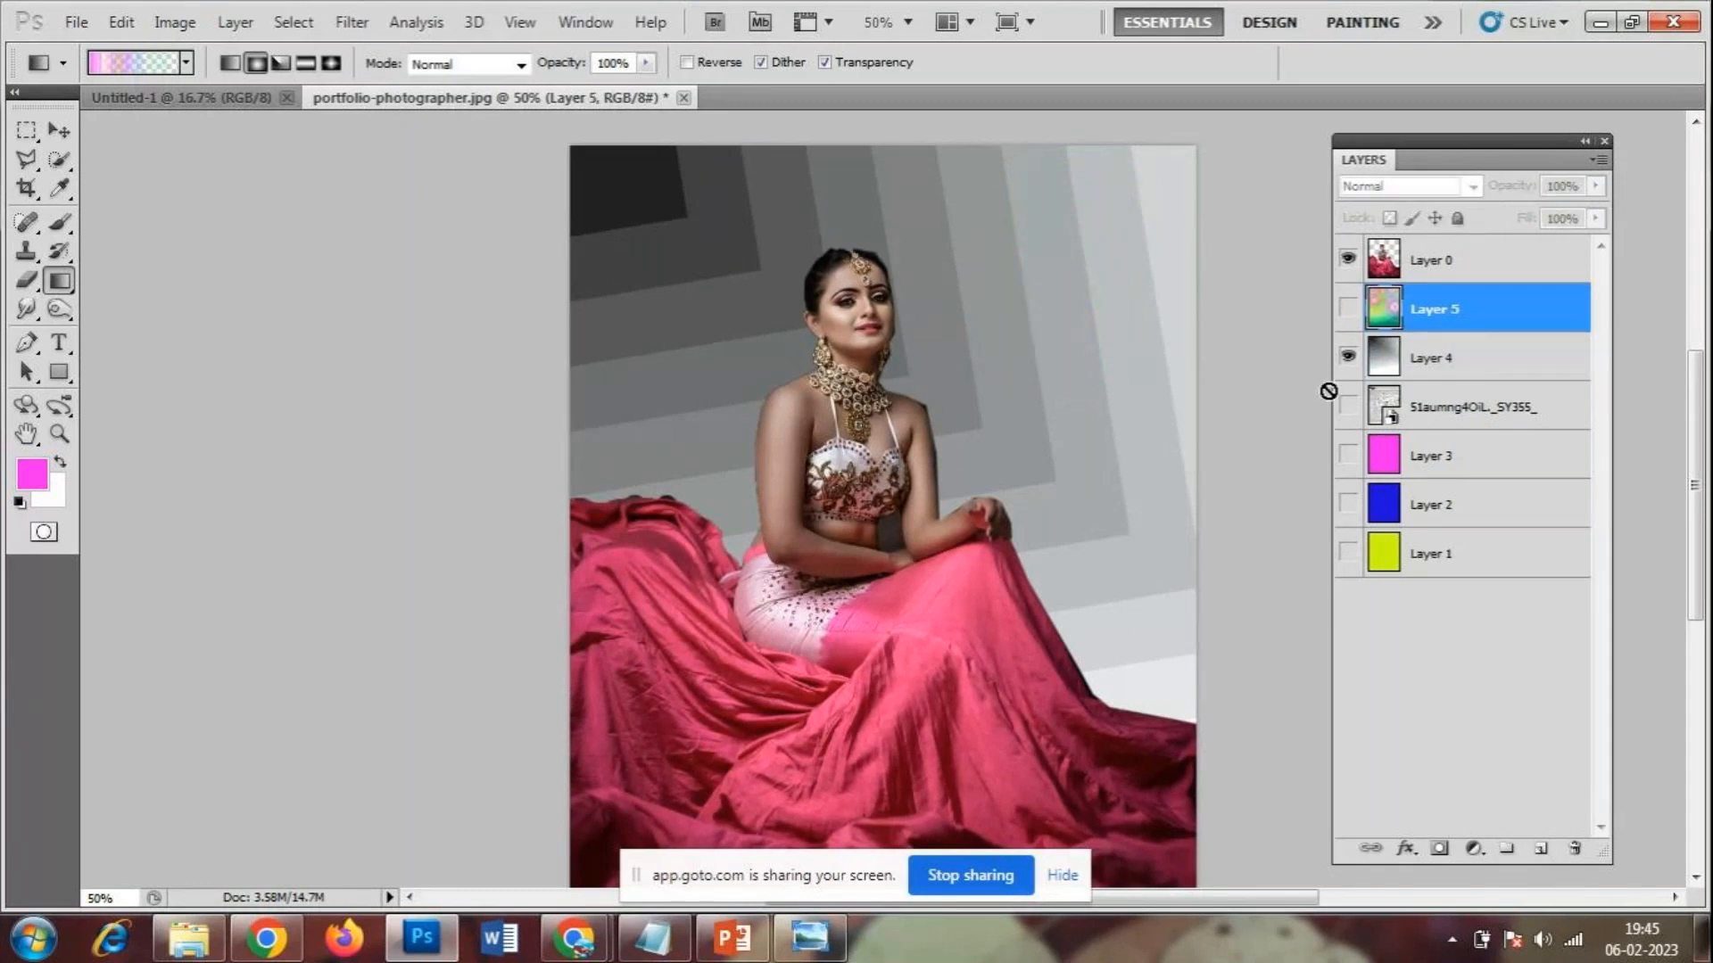
# - Make Layer 5 with the overlapping rings visible above Layer 4
pyautogui.click(1346, 310)
pyautogui.click(1346, 310)
pyautogui.click(186, 61)
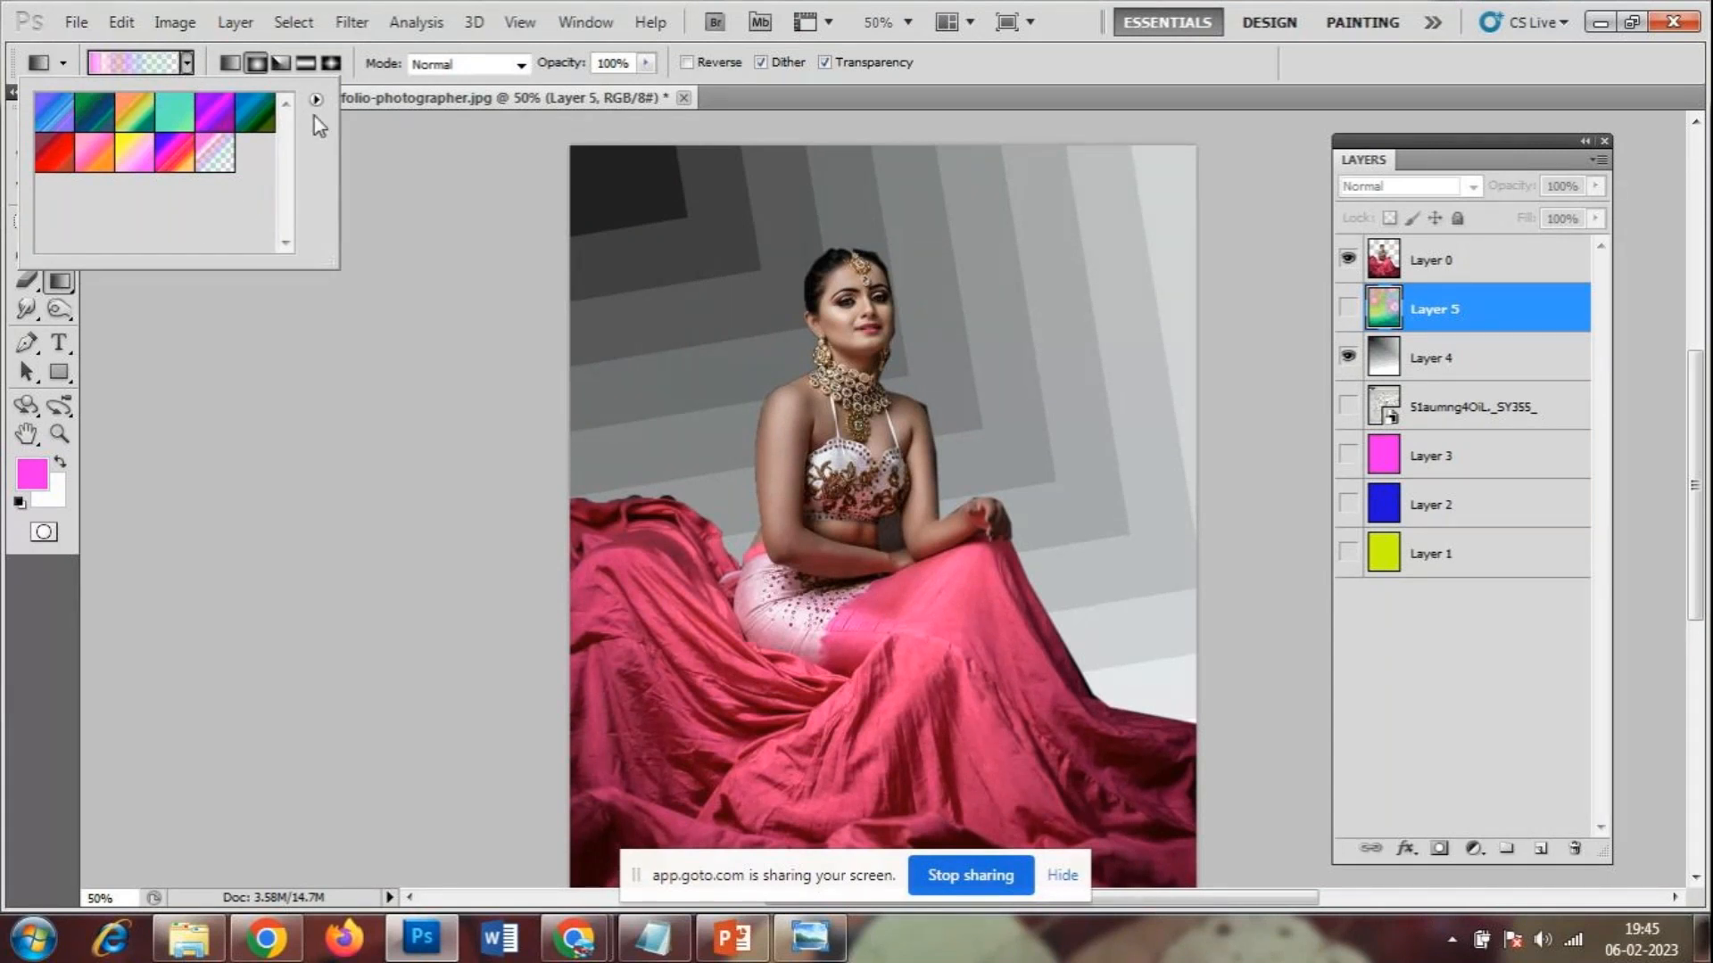
pyautogui.click(976, 106)
pyautogui.click(1347, 309)
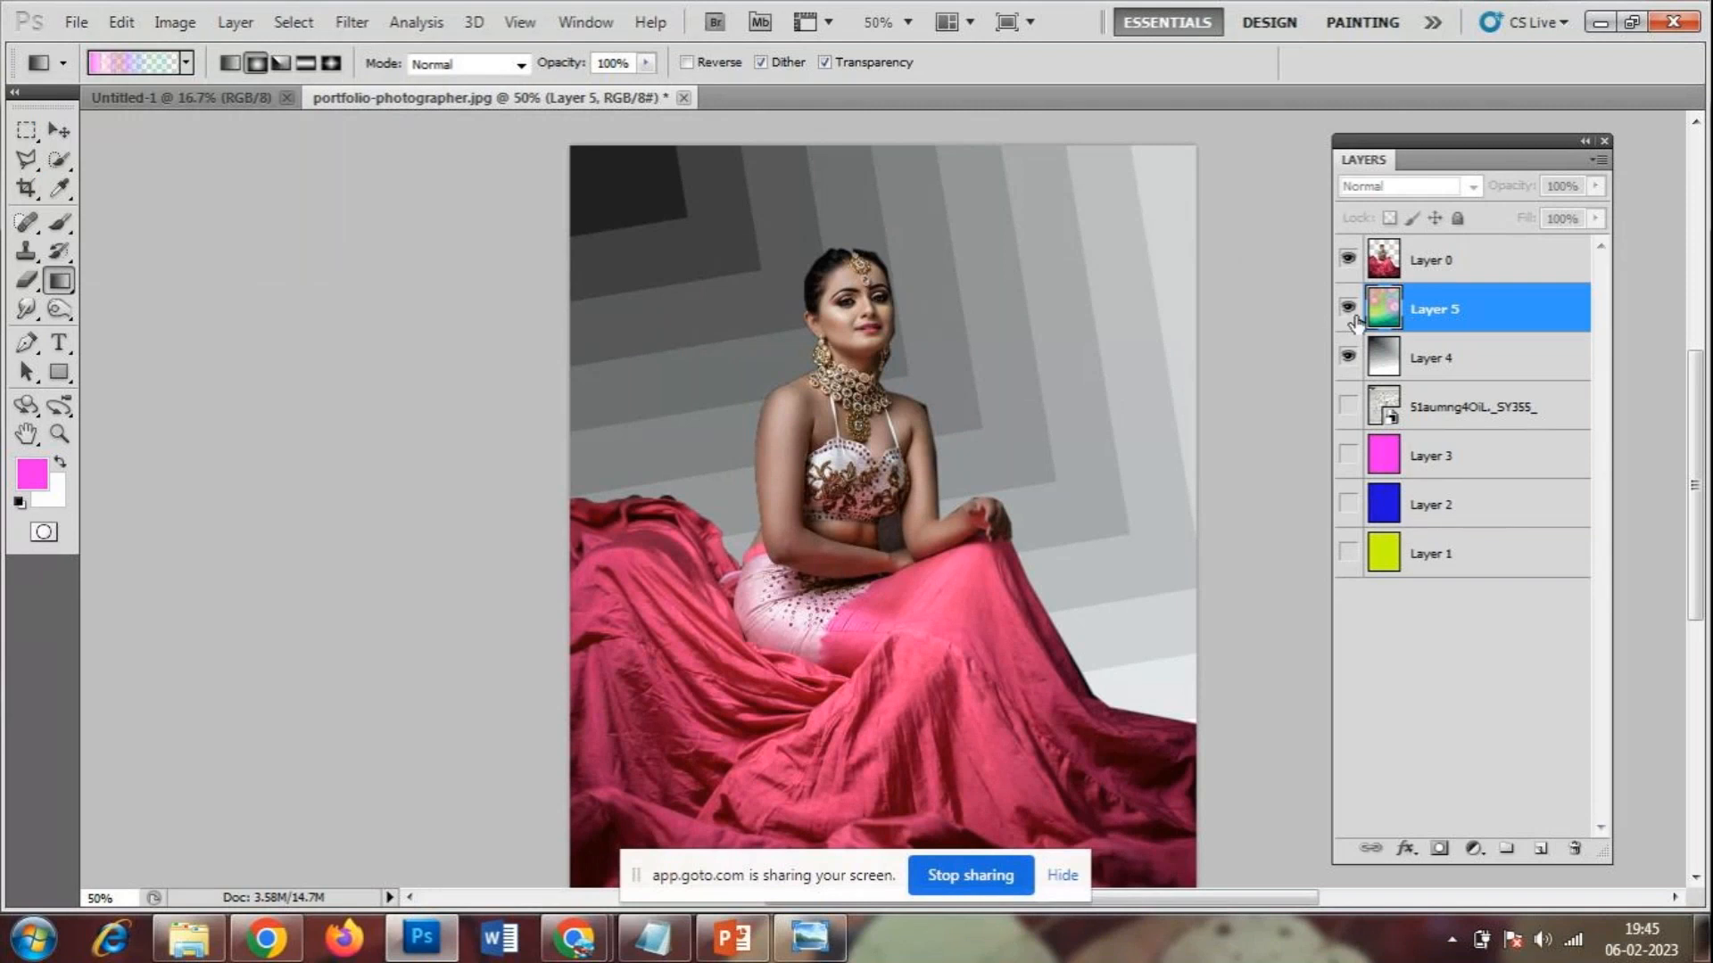
pyautogui.click(185, 62)
pyautogui.click(314, 100)
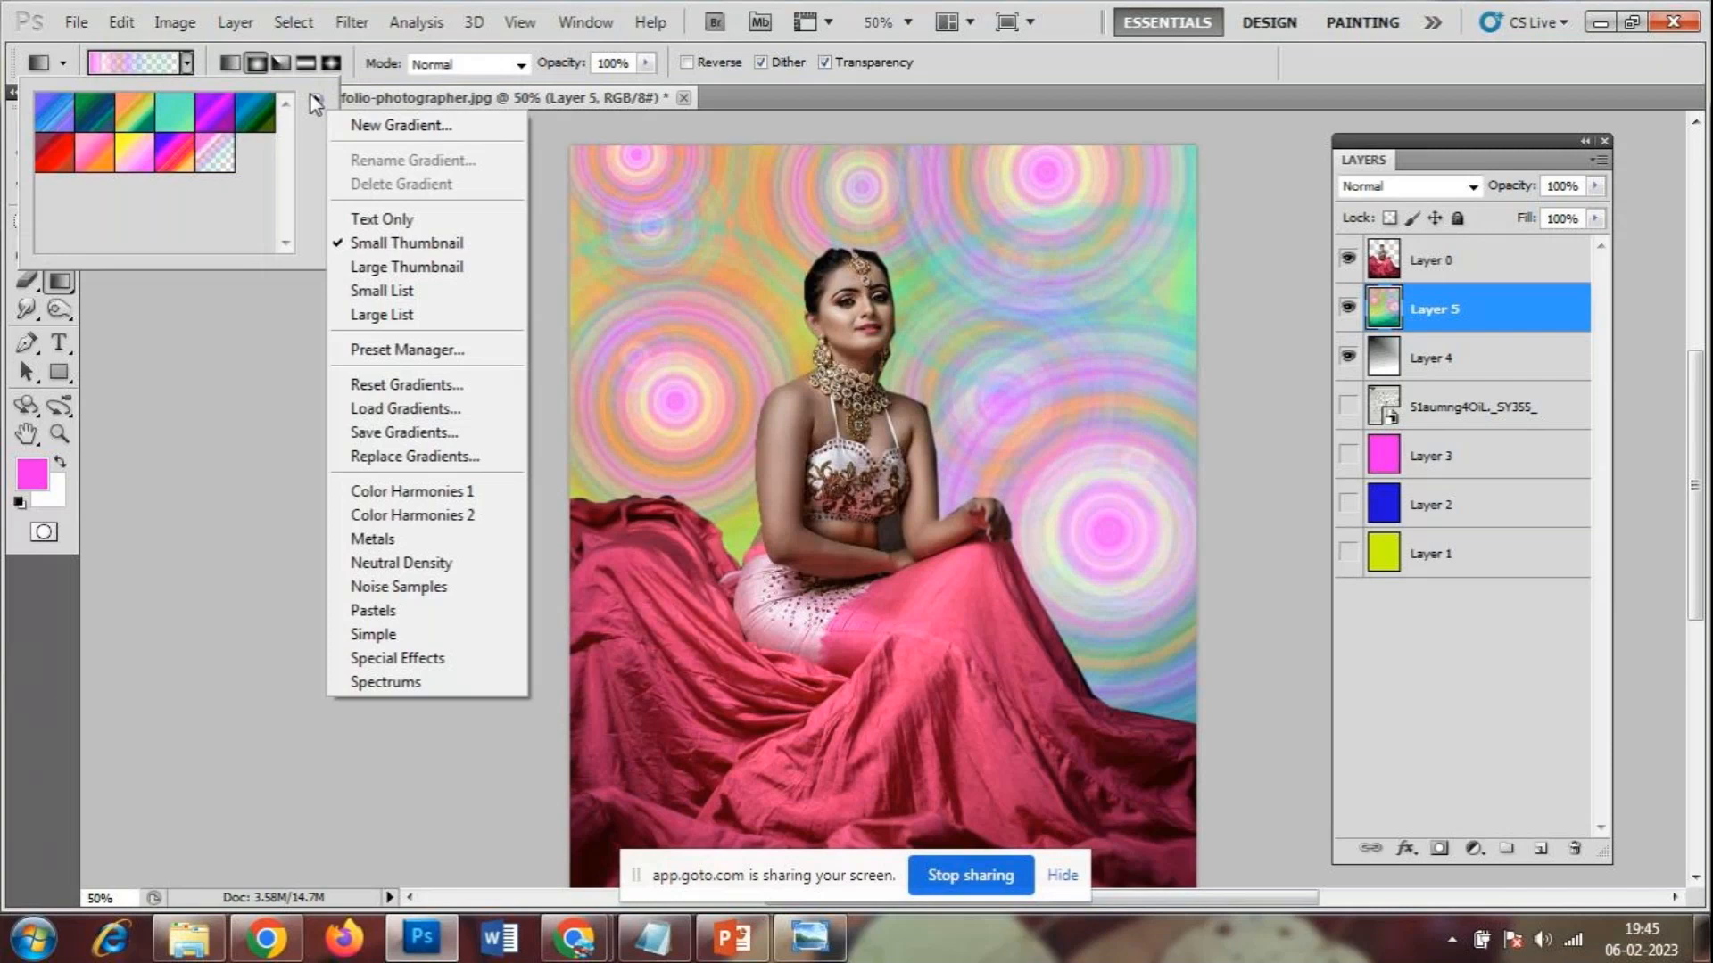
pyautogui.click(1058, 86)
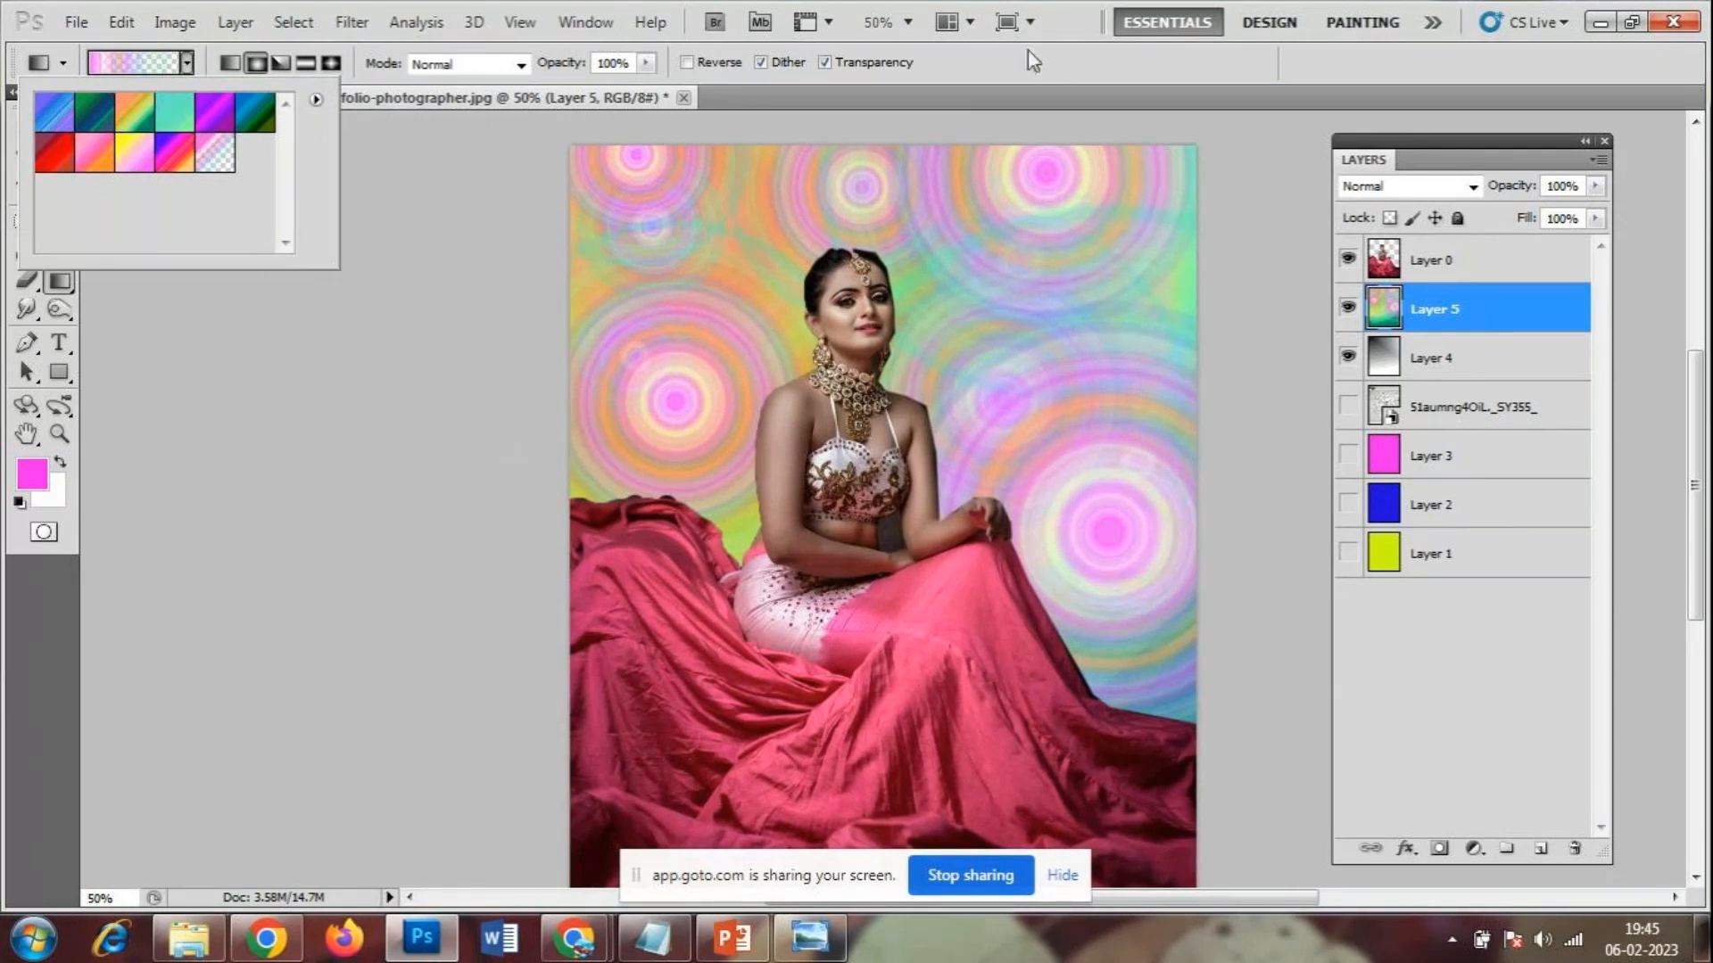
pyautogui.click(1029, 53)
# - Open the sunset bridge picture hd-a5u9zq0a0ymy2dug from the photoshop folder
pyautogui.click(77, 22)
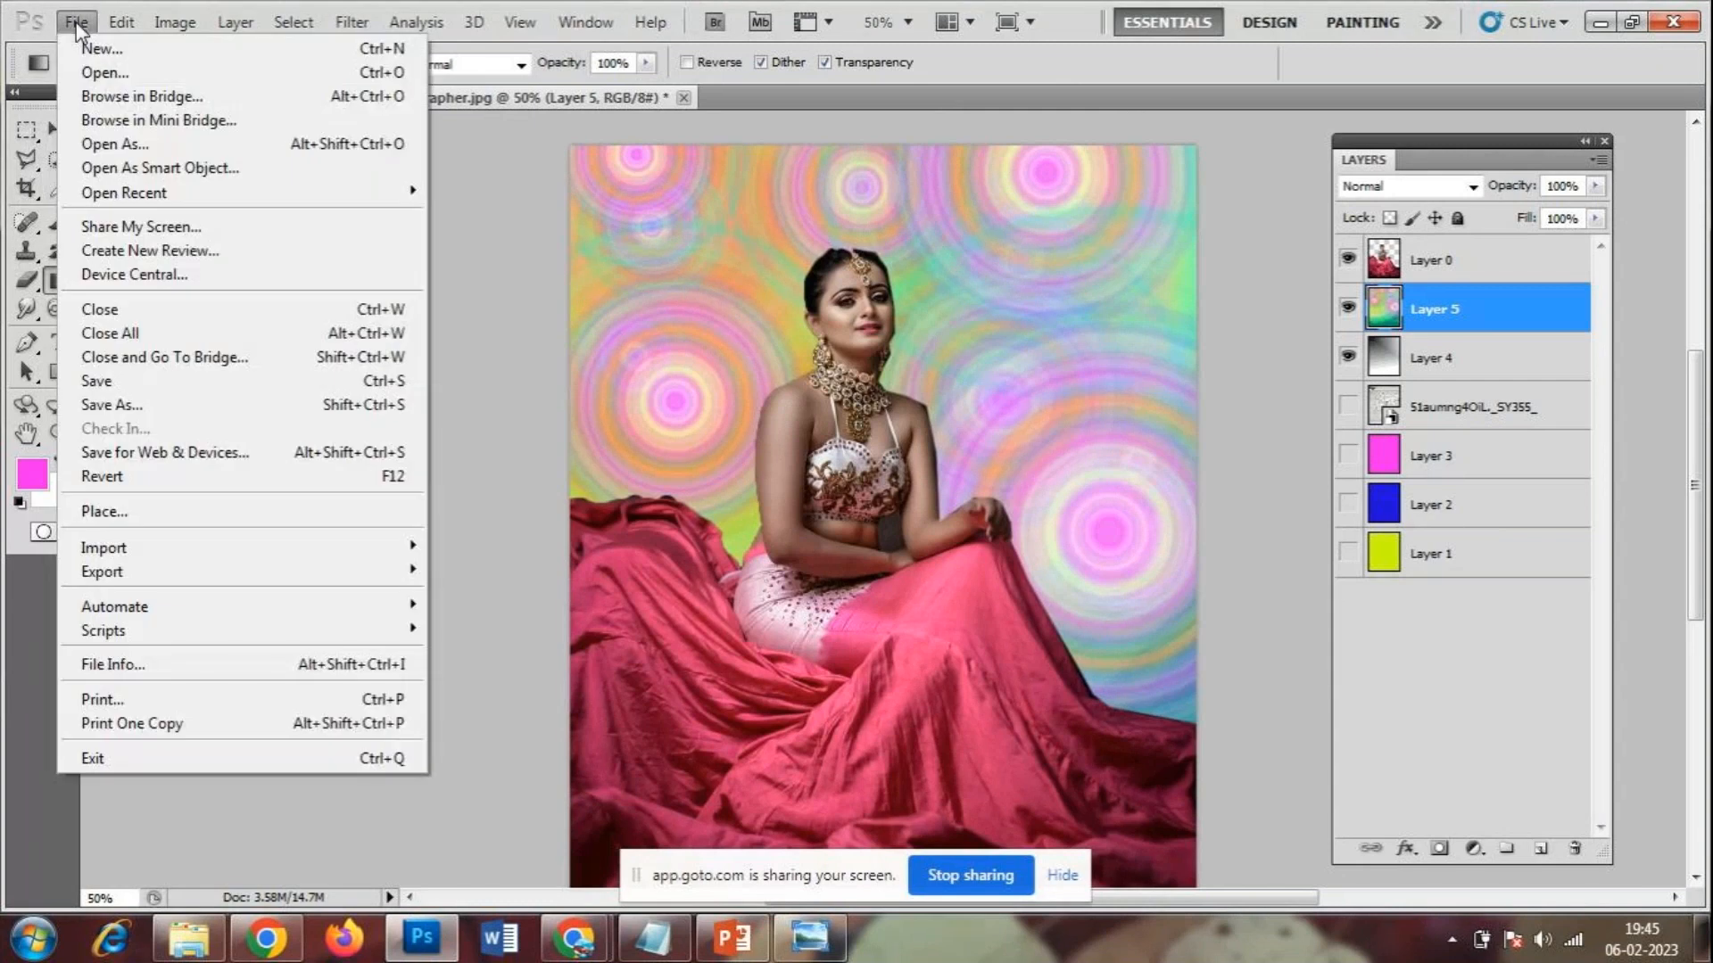
pyautogui.click(99, 72)
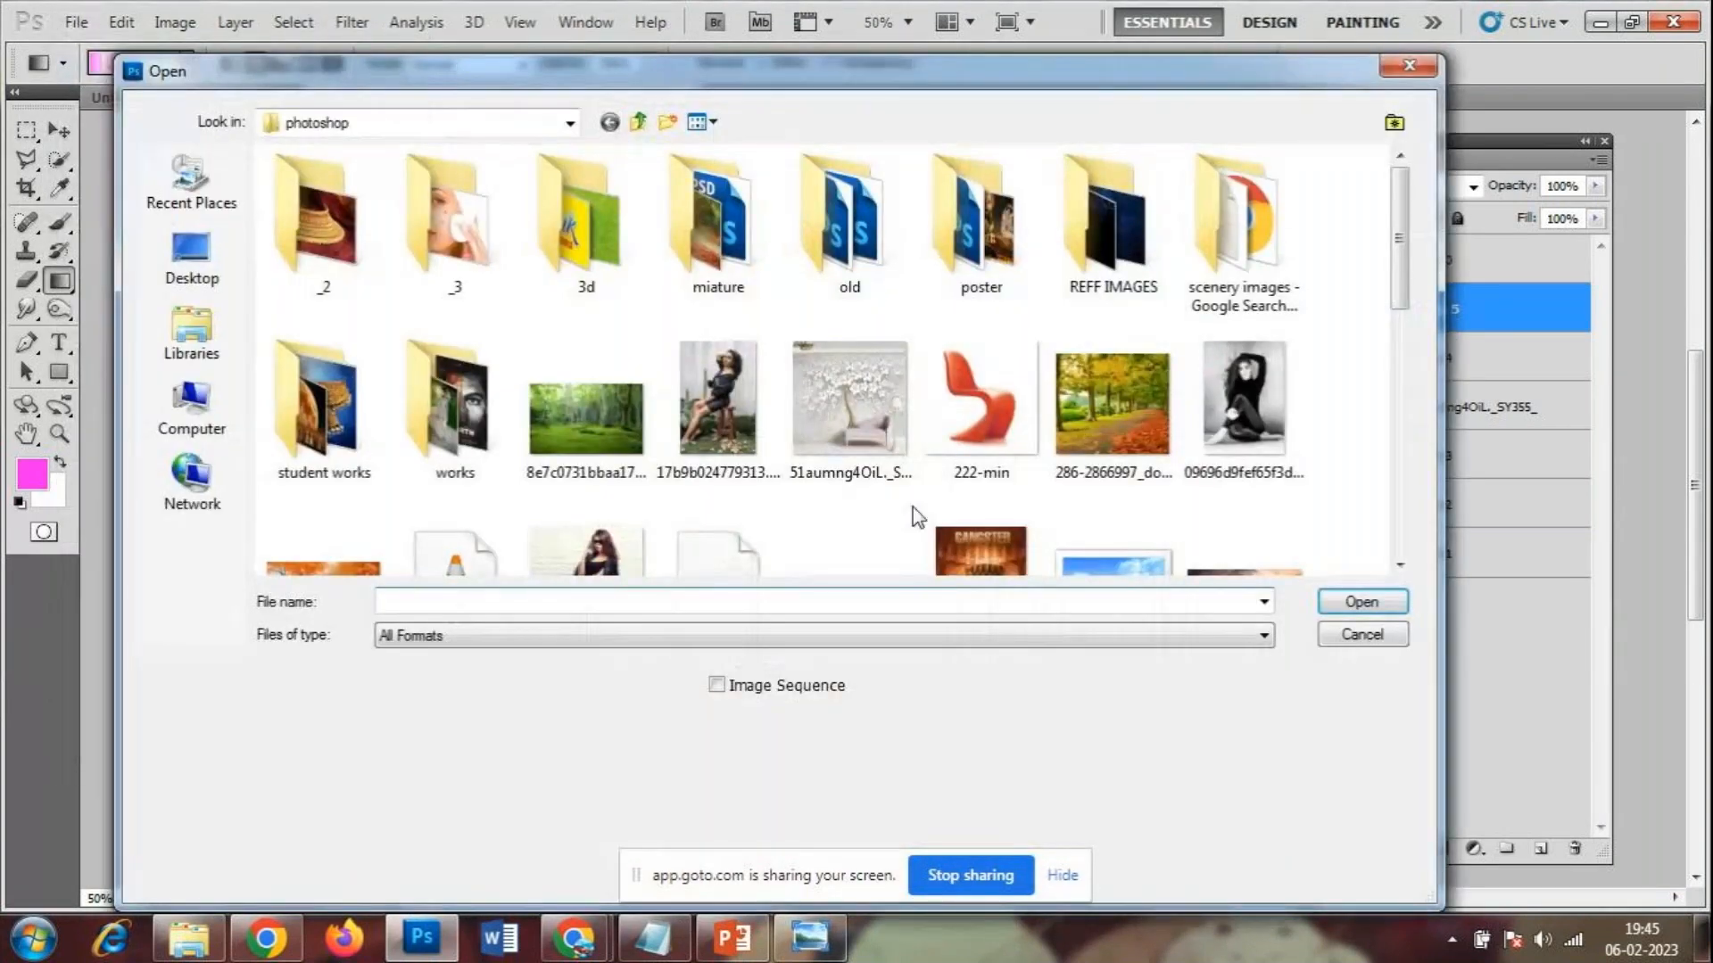
pyautogui.click(614, 412)
pyautogui.scroll(-1, 614, 412)
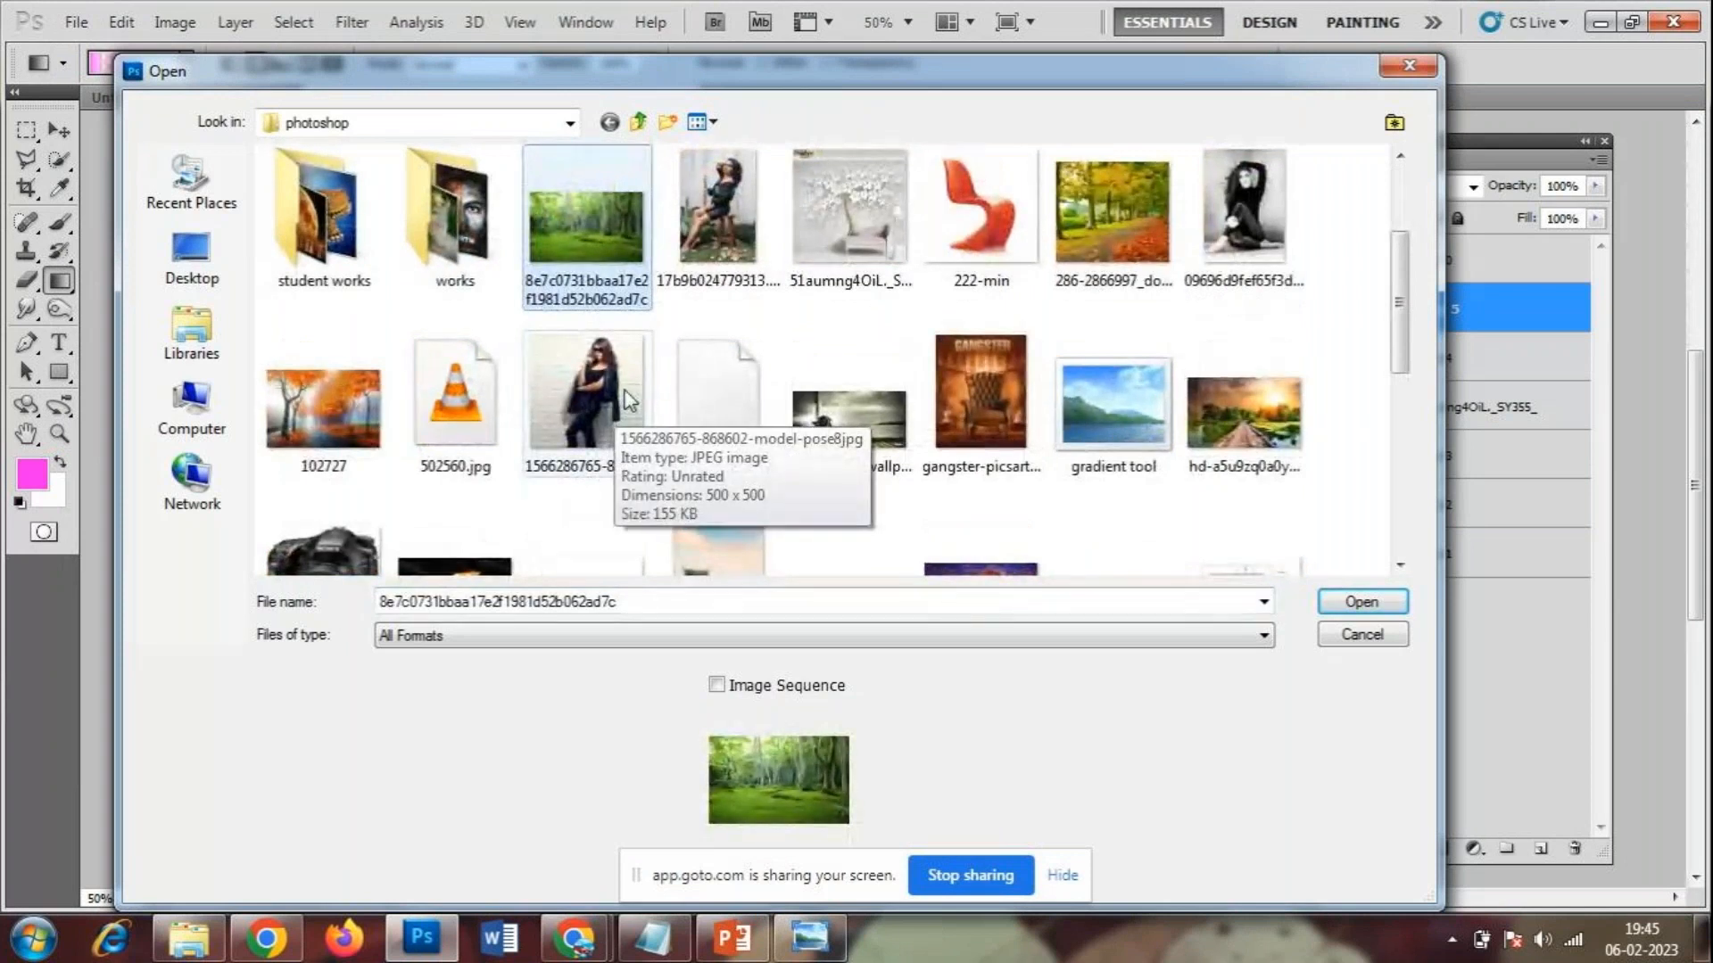
pyautogui.click(1243, 415)
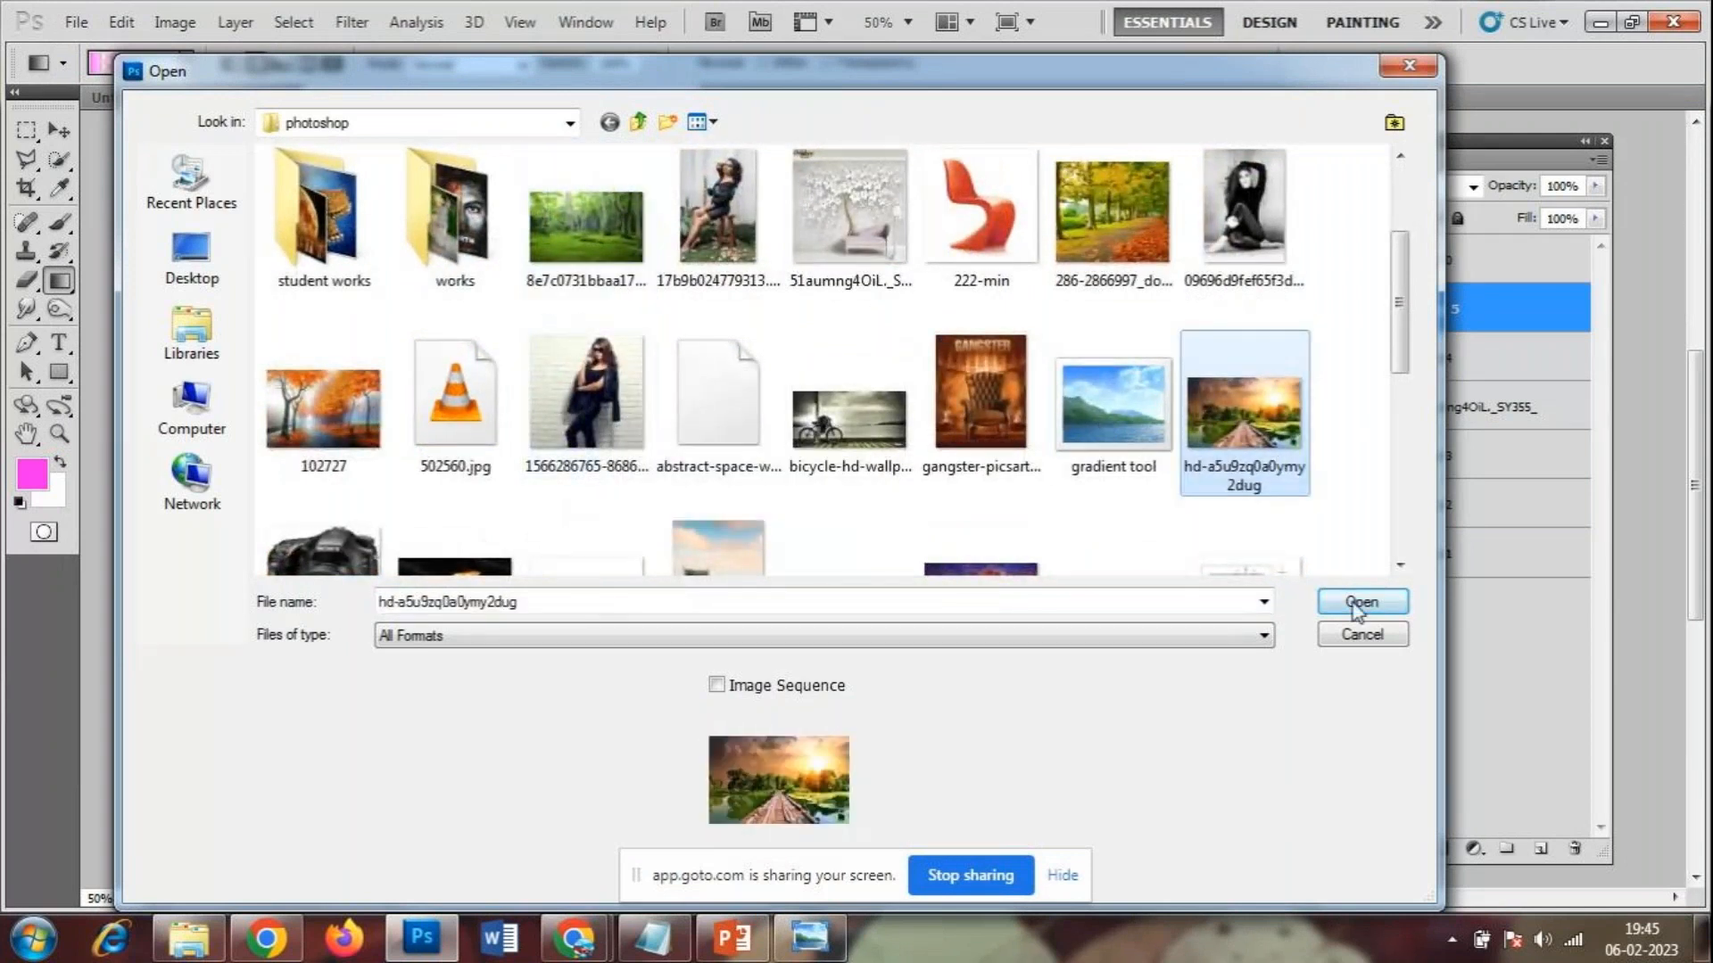
pyautogui.click(1360, 602)
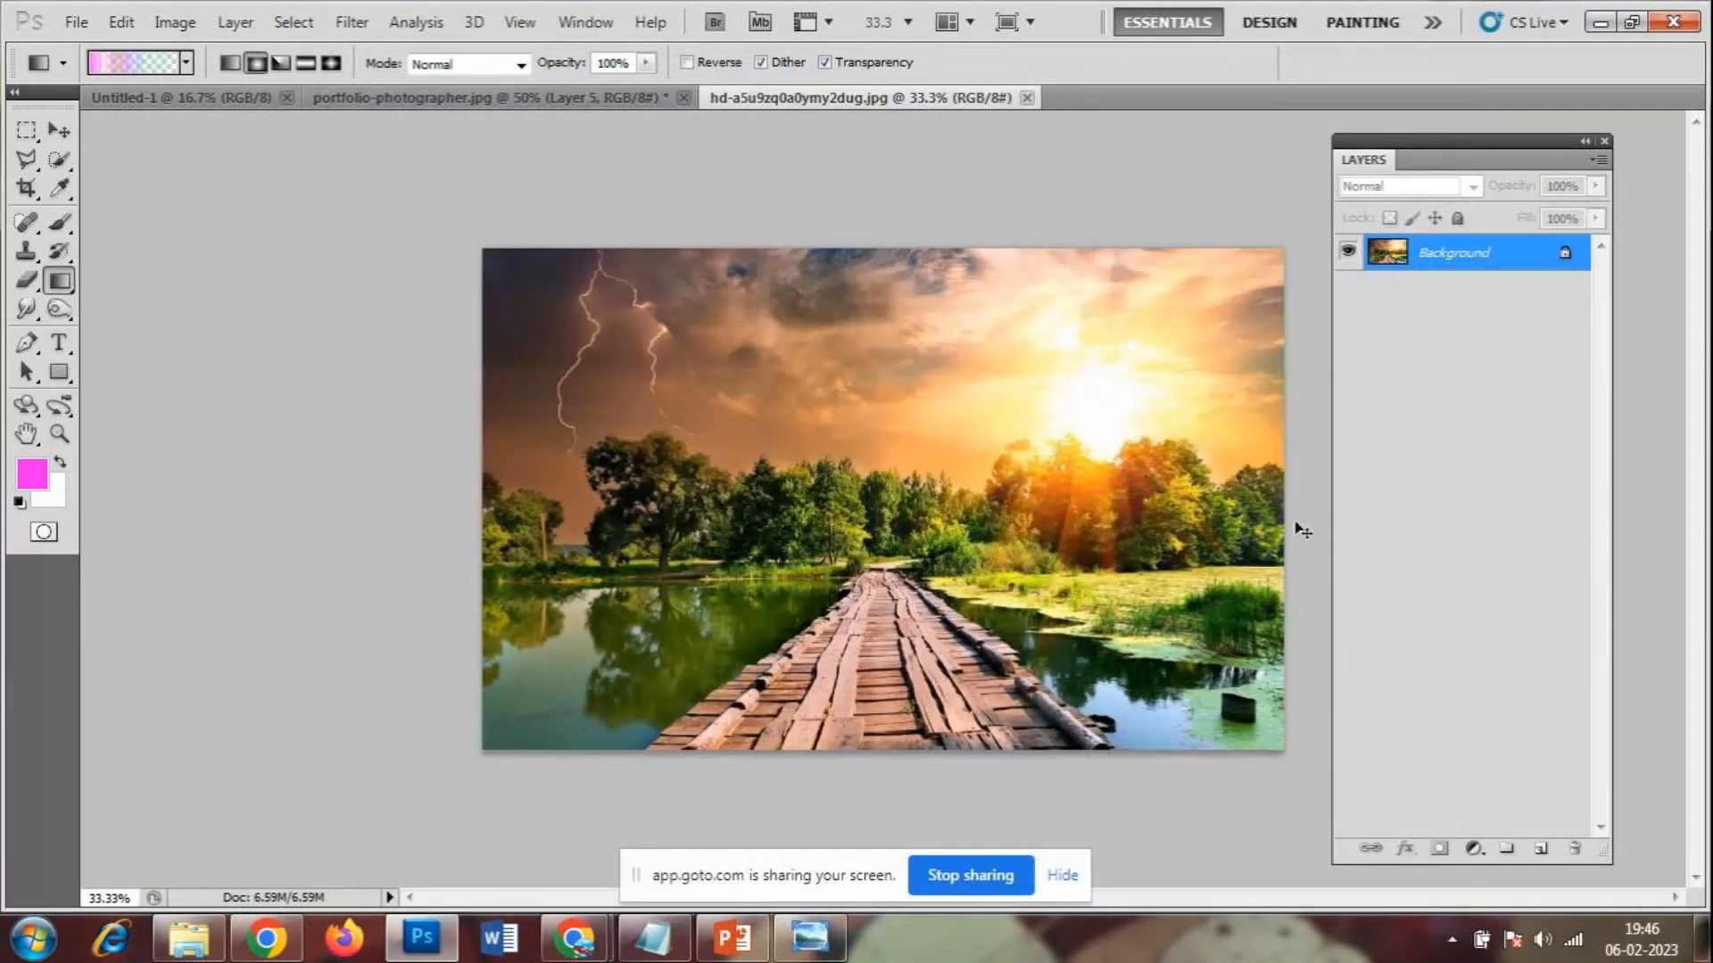
pyautogui.hotkey('ctrl', '+')
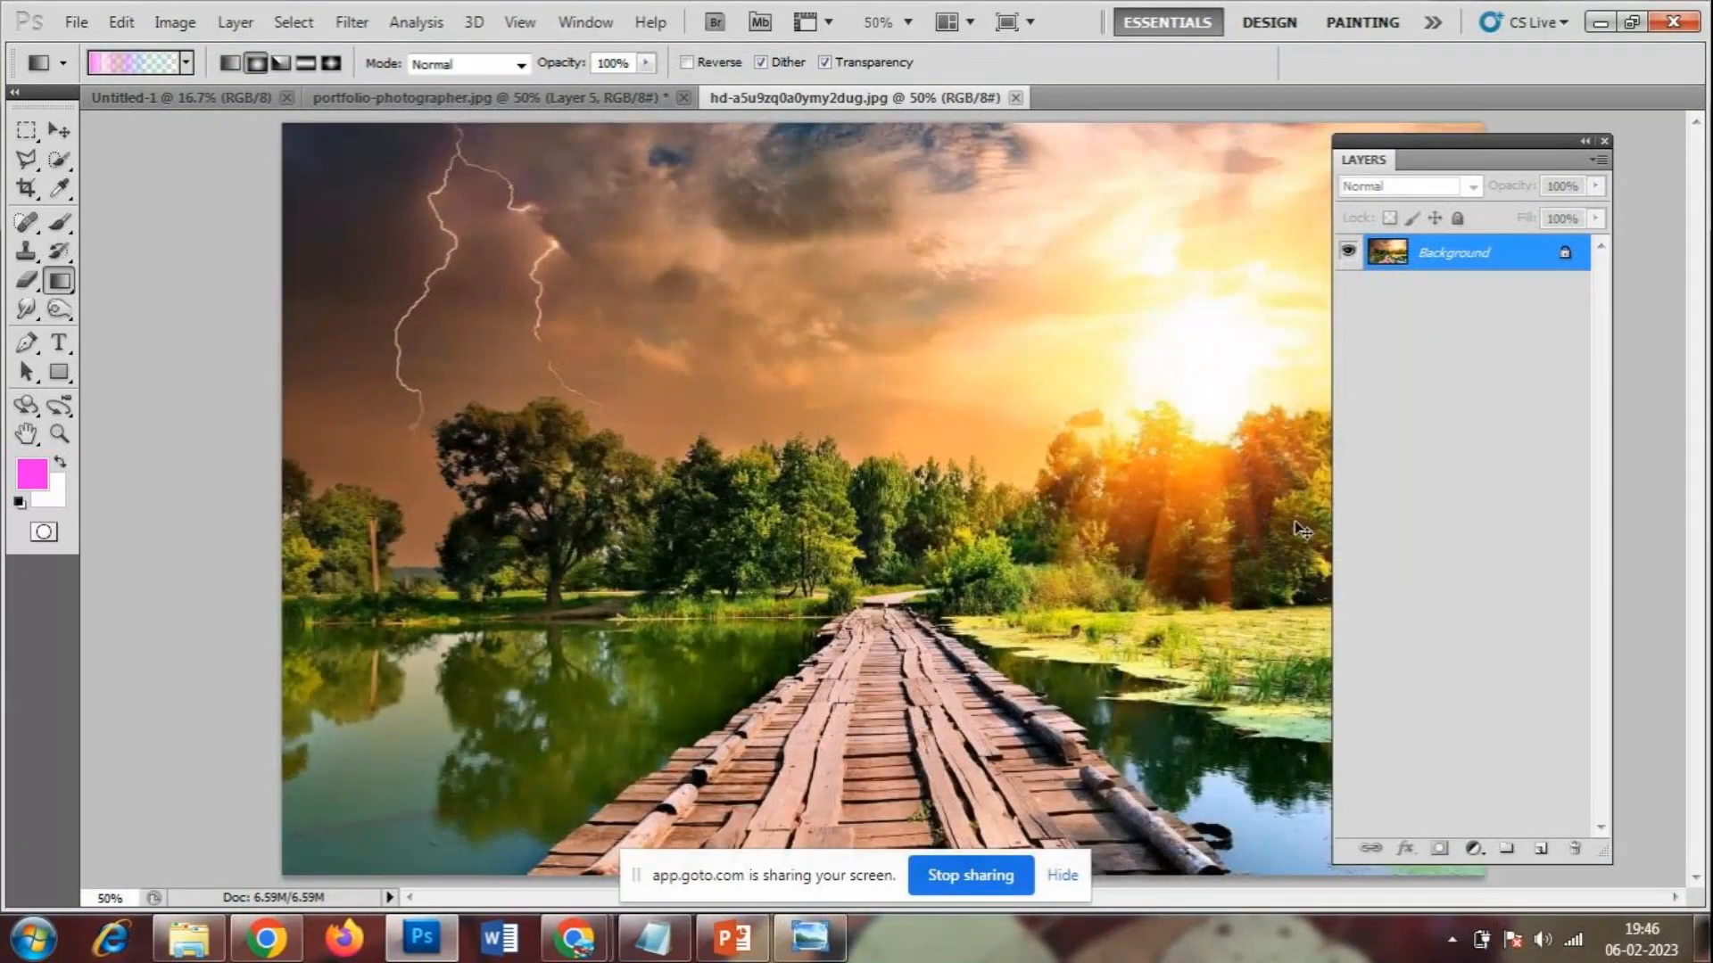
pyautogui.hotkey('ctrl', '-')
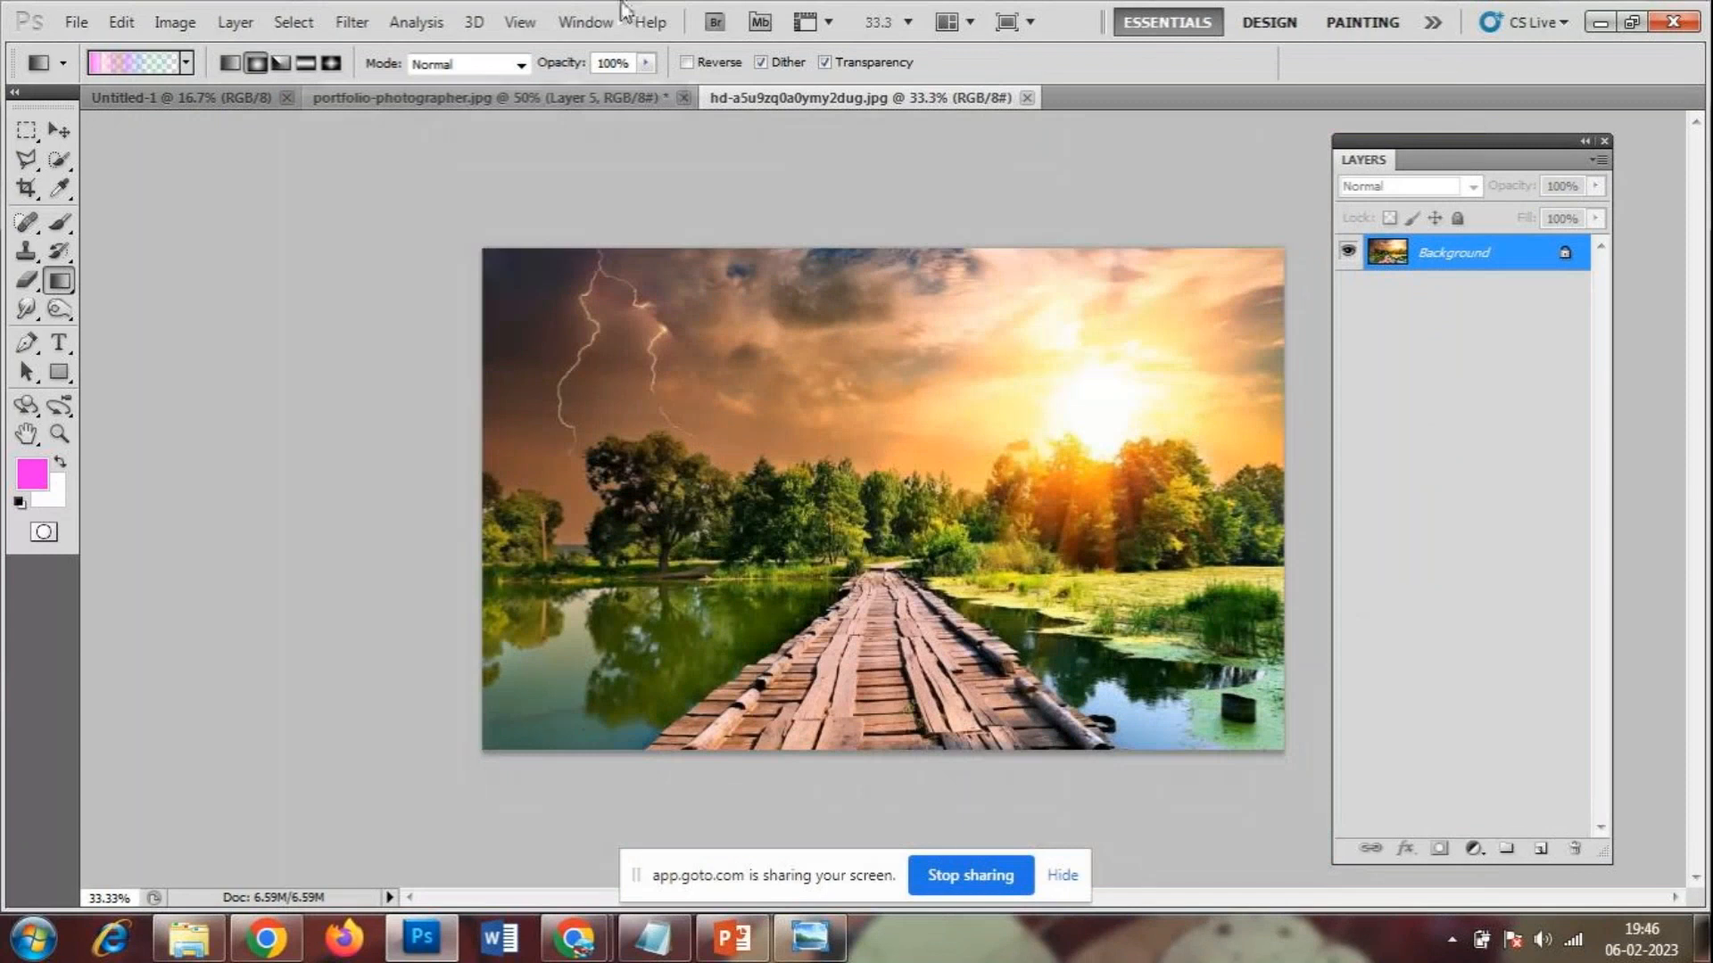
pyautogui.click(66, 27)
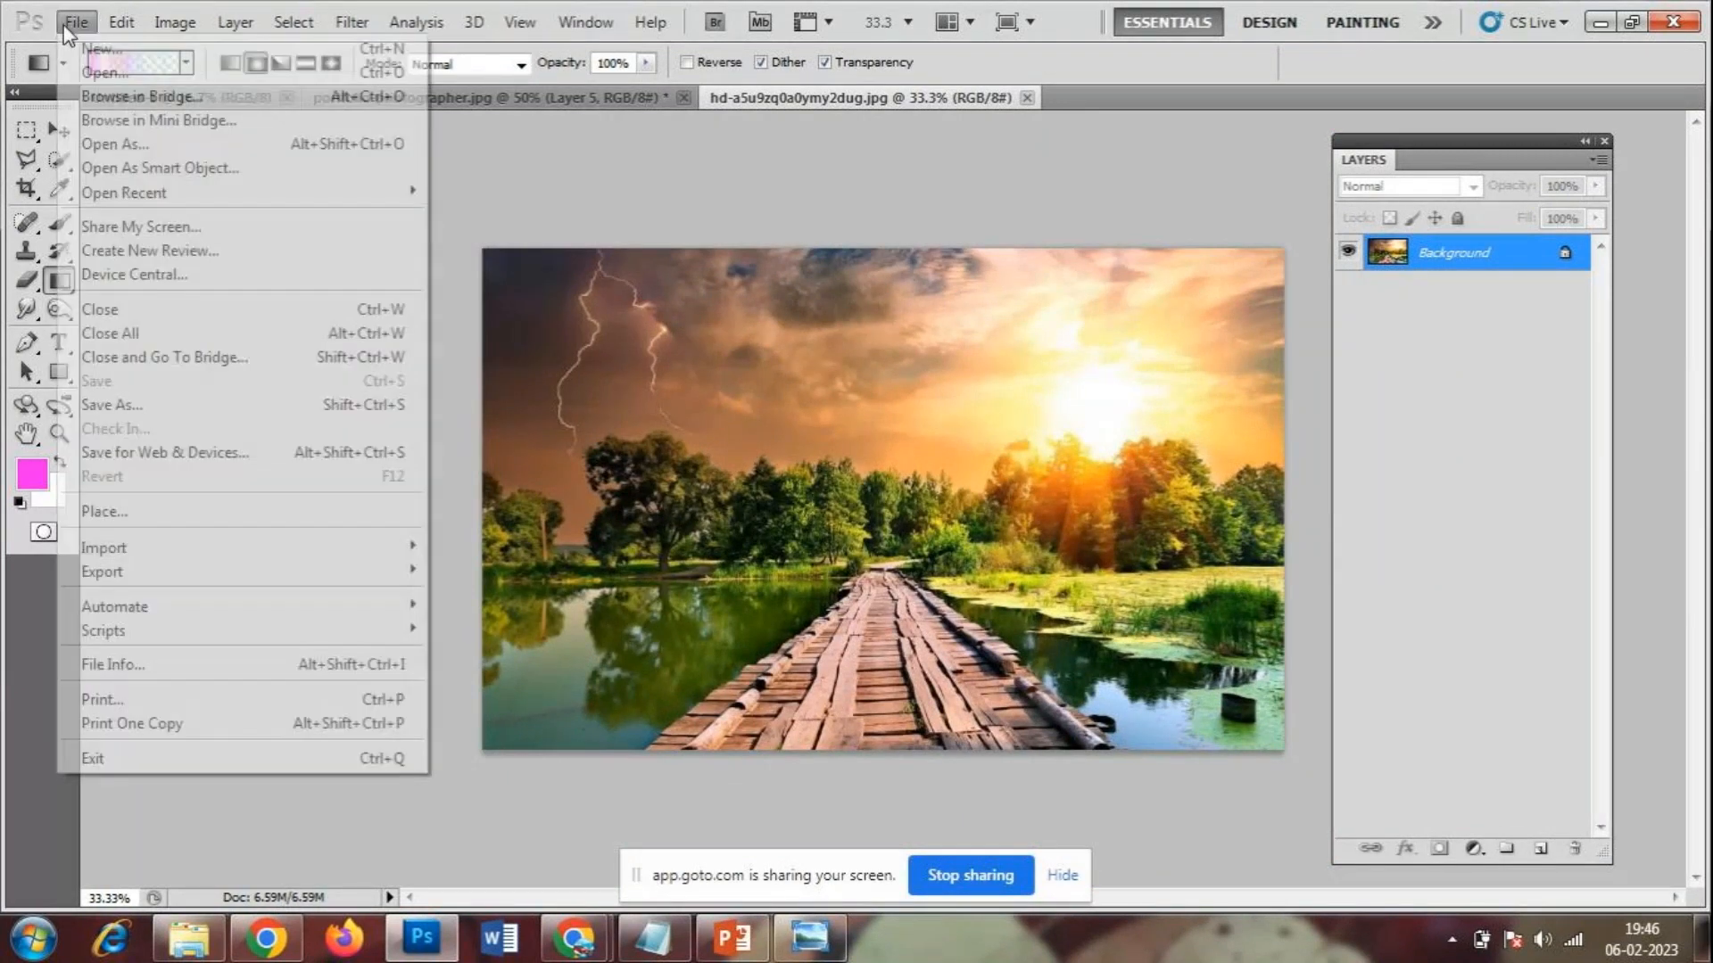
pyautogui.click(85, 72)
pyautogui.click(727, 371)
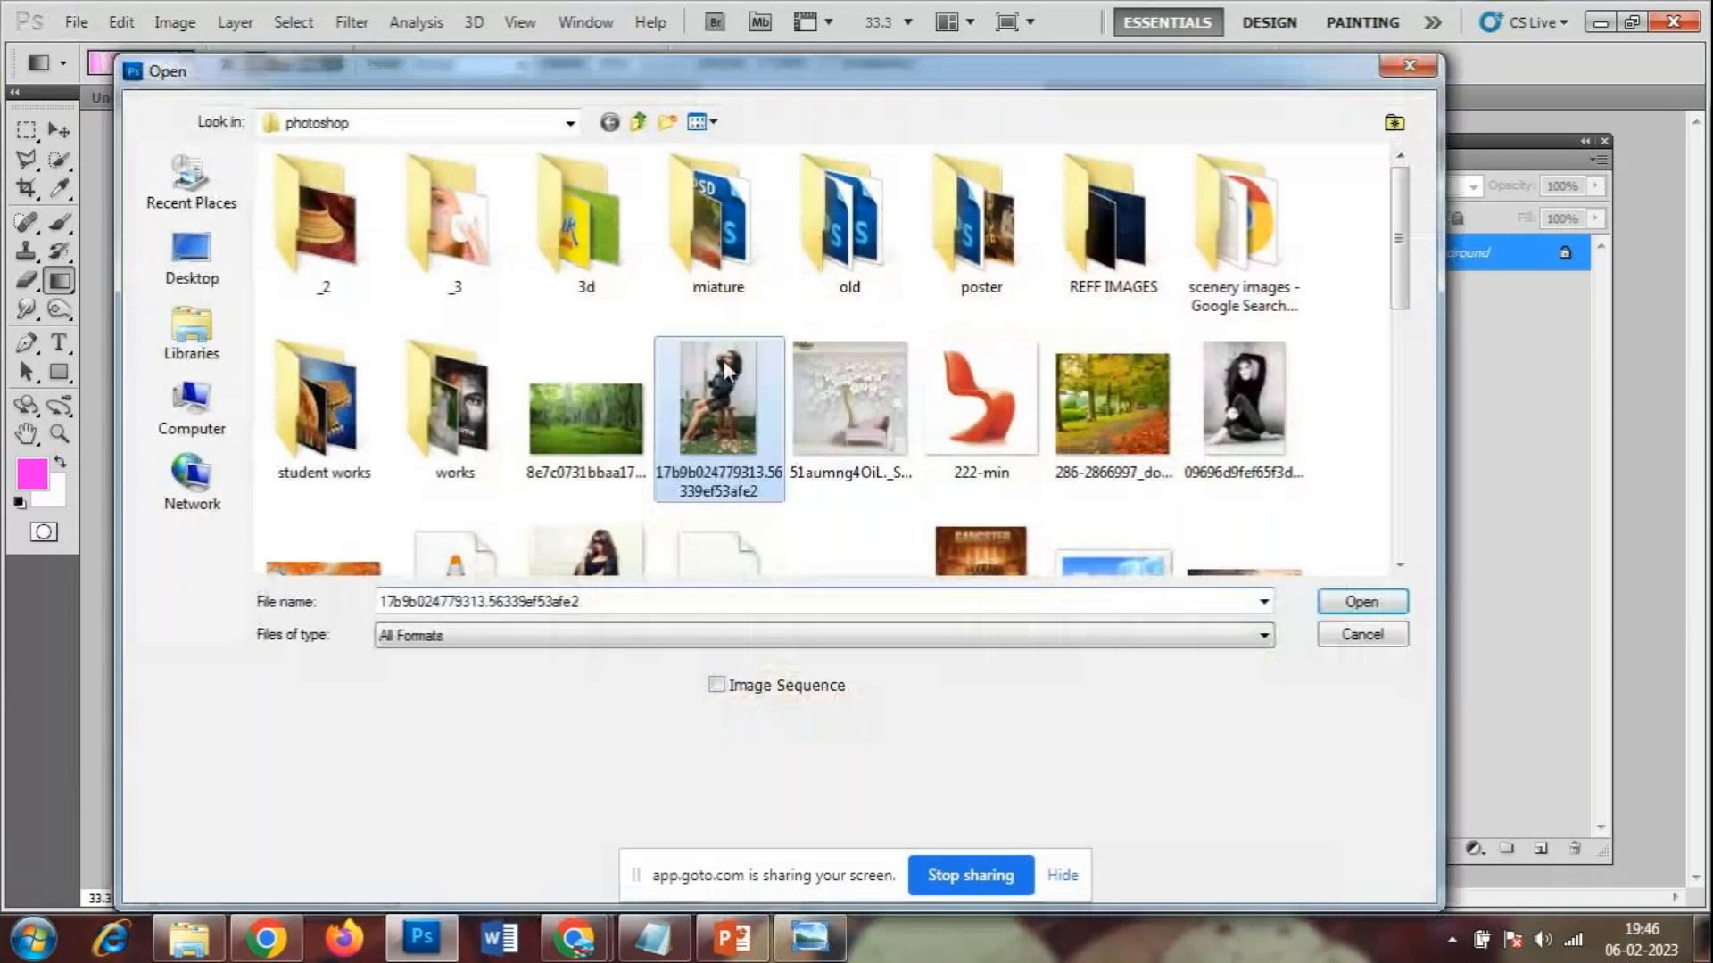
pyautogui.scroll(-7, 841, 351)
pyautogui.scroll(4, 840, 352)
pyautogui.scroll(-2, 892, 355)
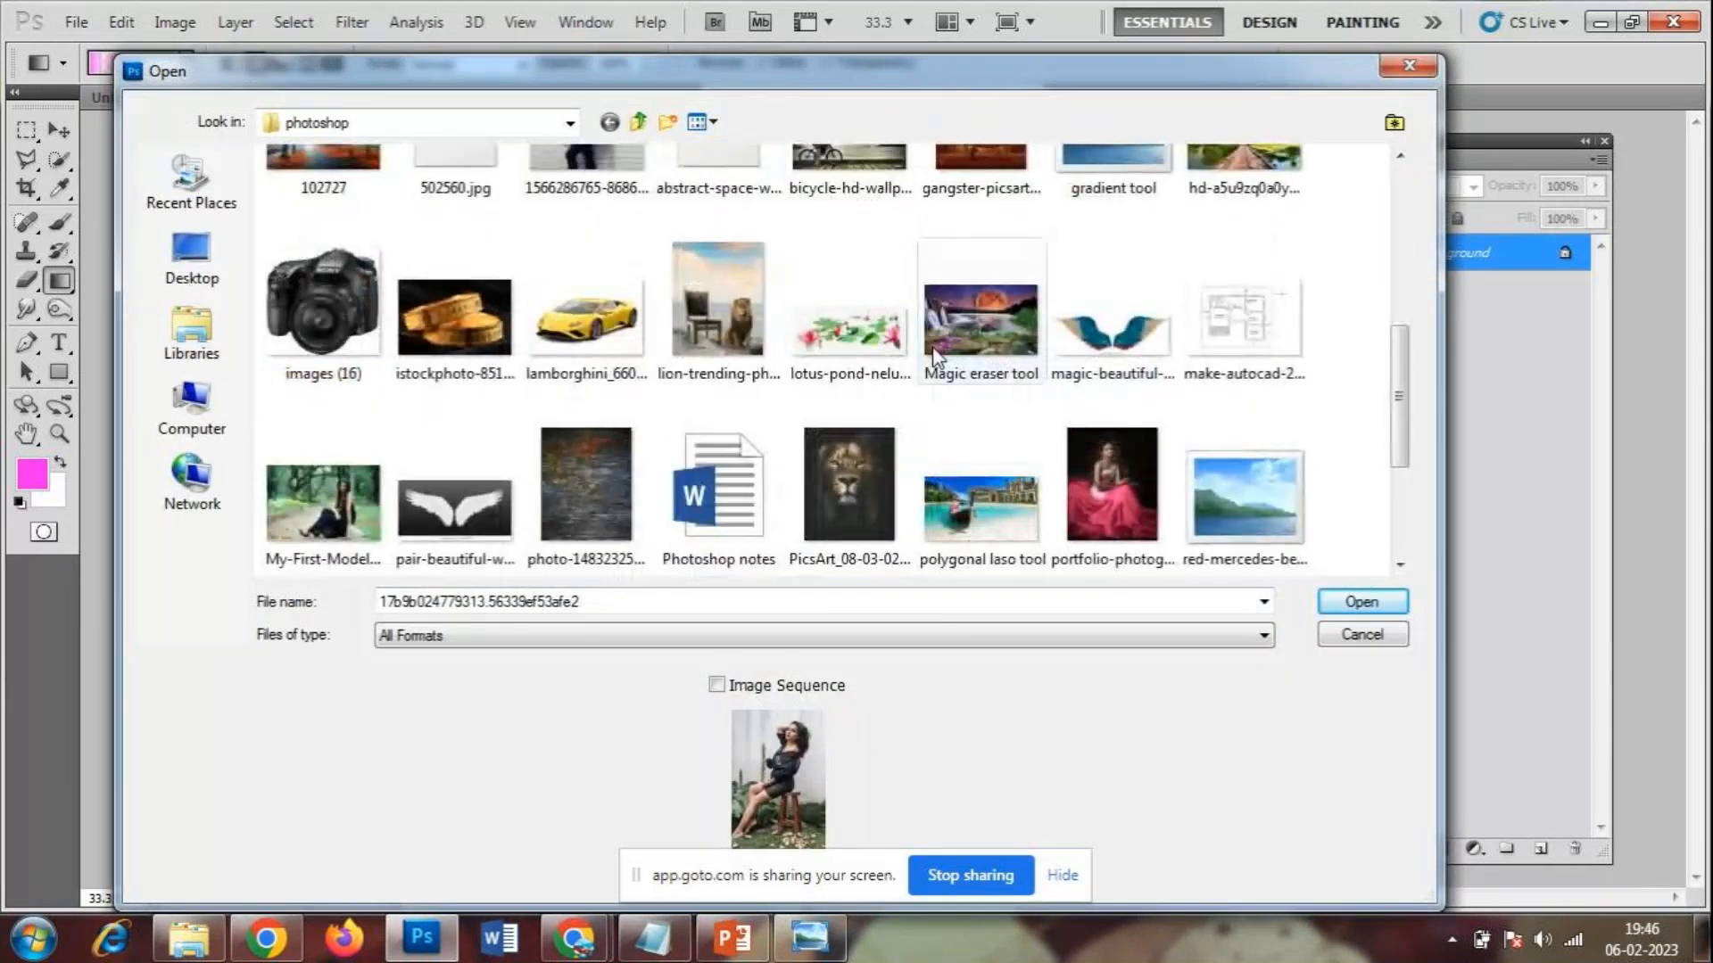
pyautogui.scroll(-2, 934, 357)
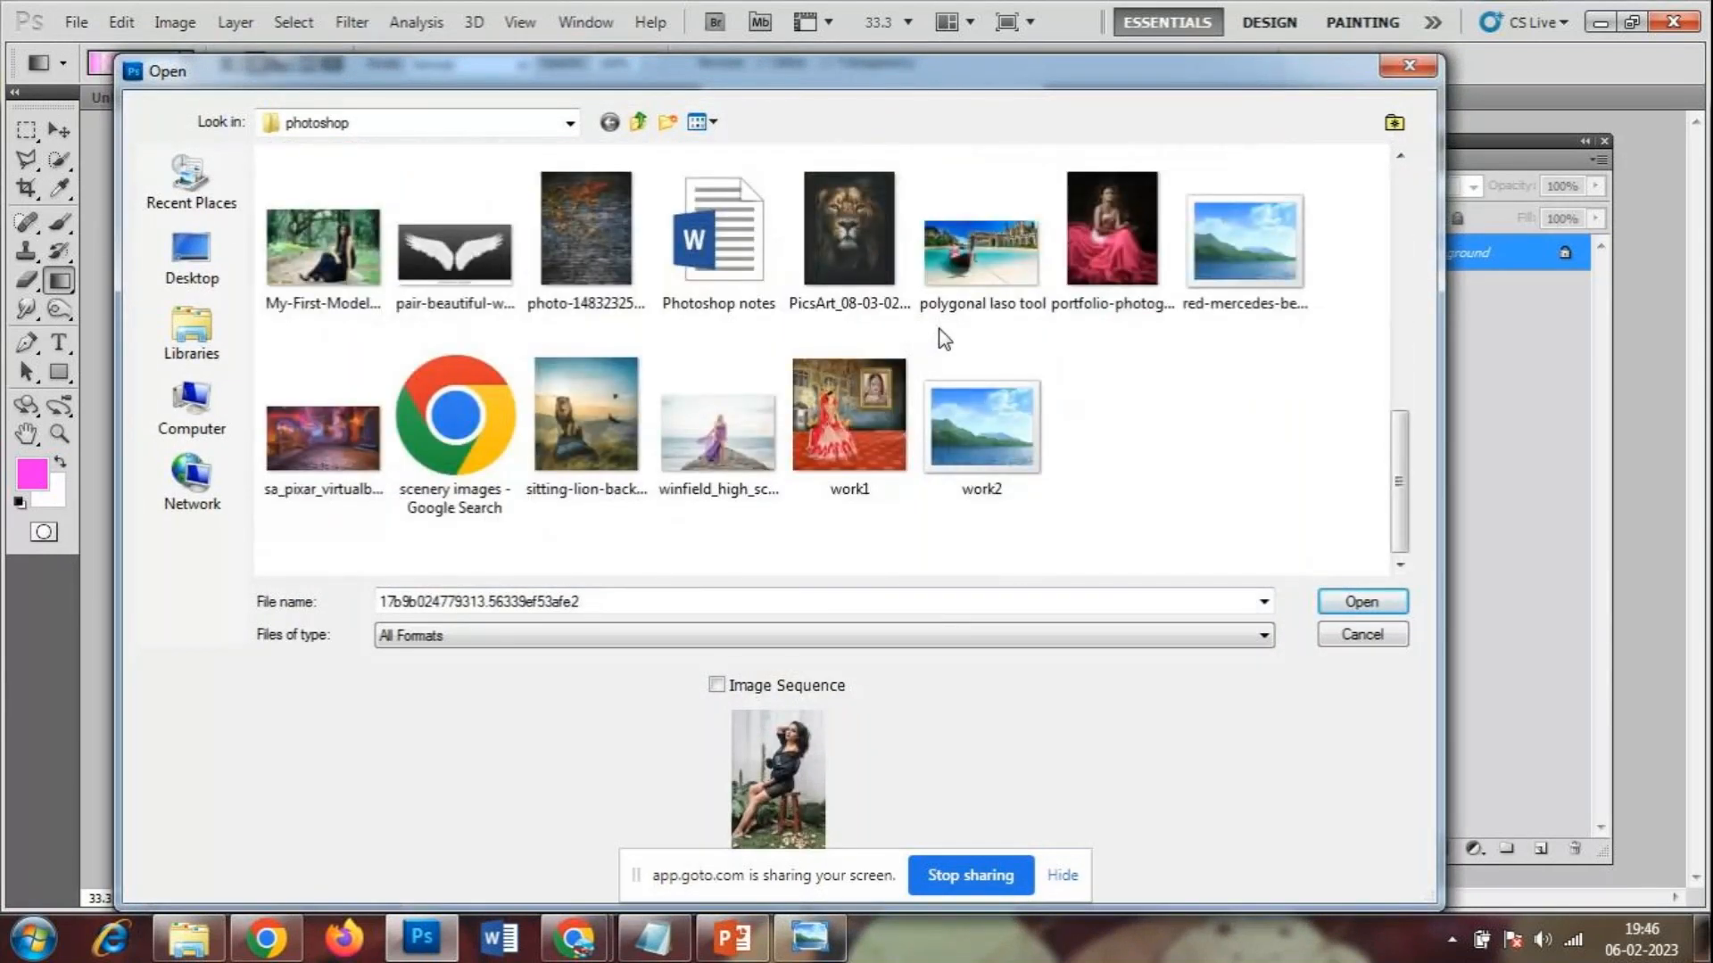
pyautogui.scroll(9, 803, 214)
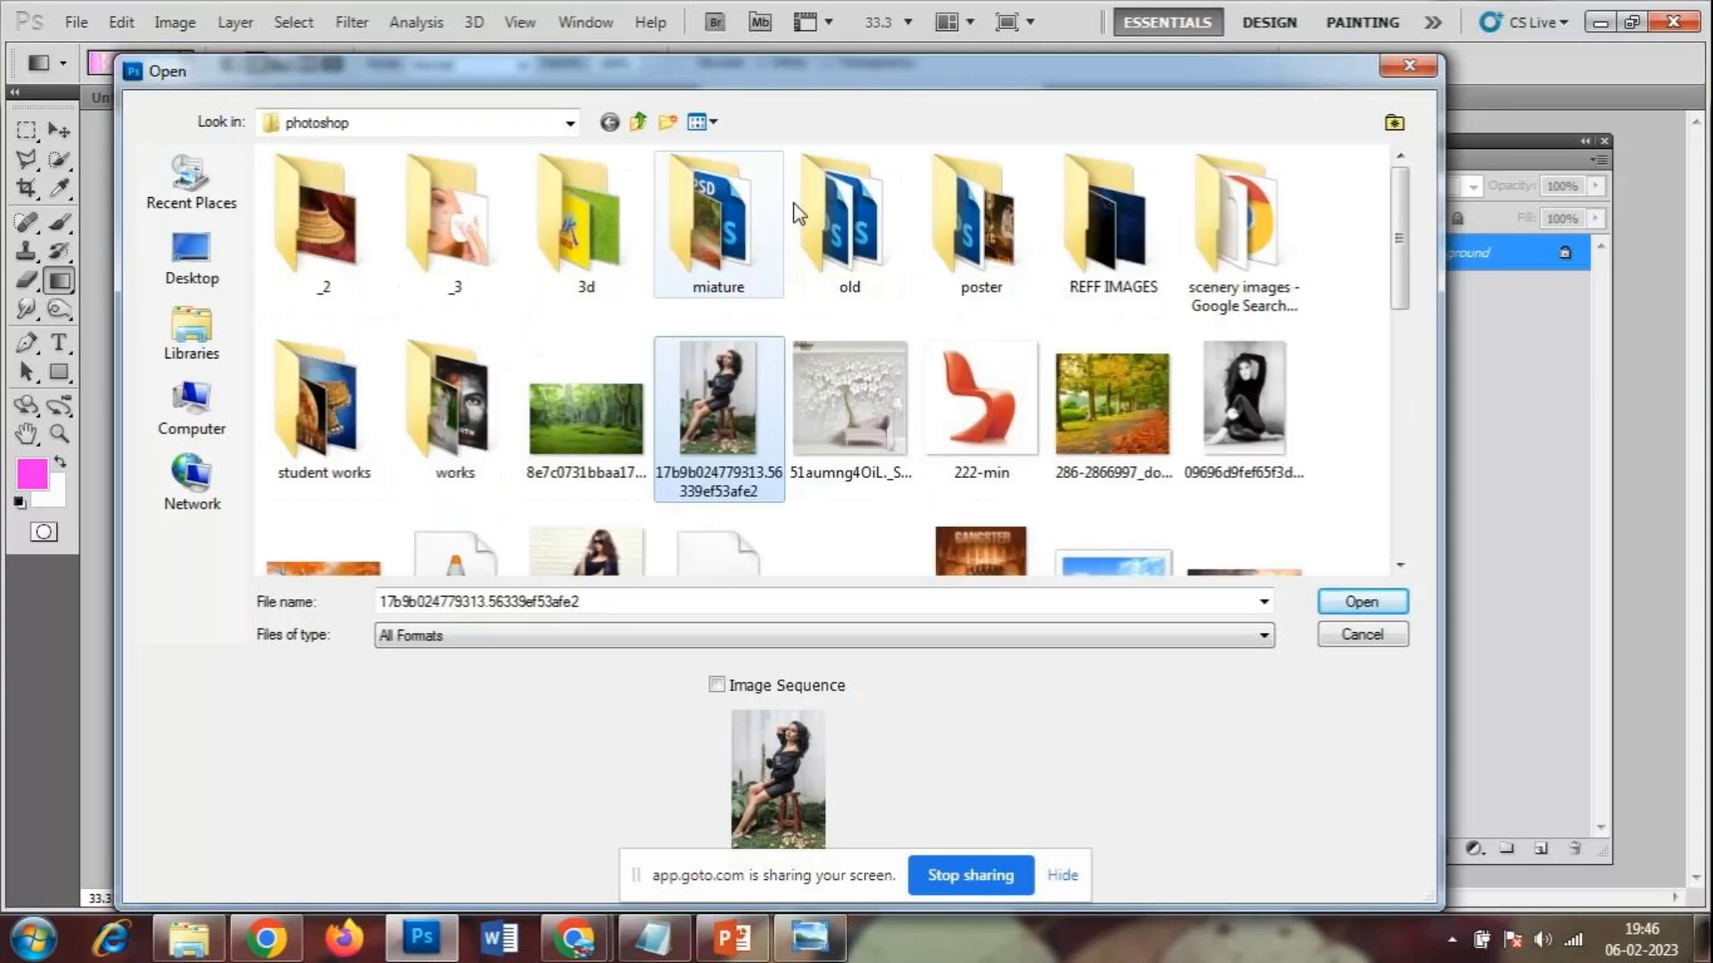
pyautogui.click(1362, 635)
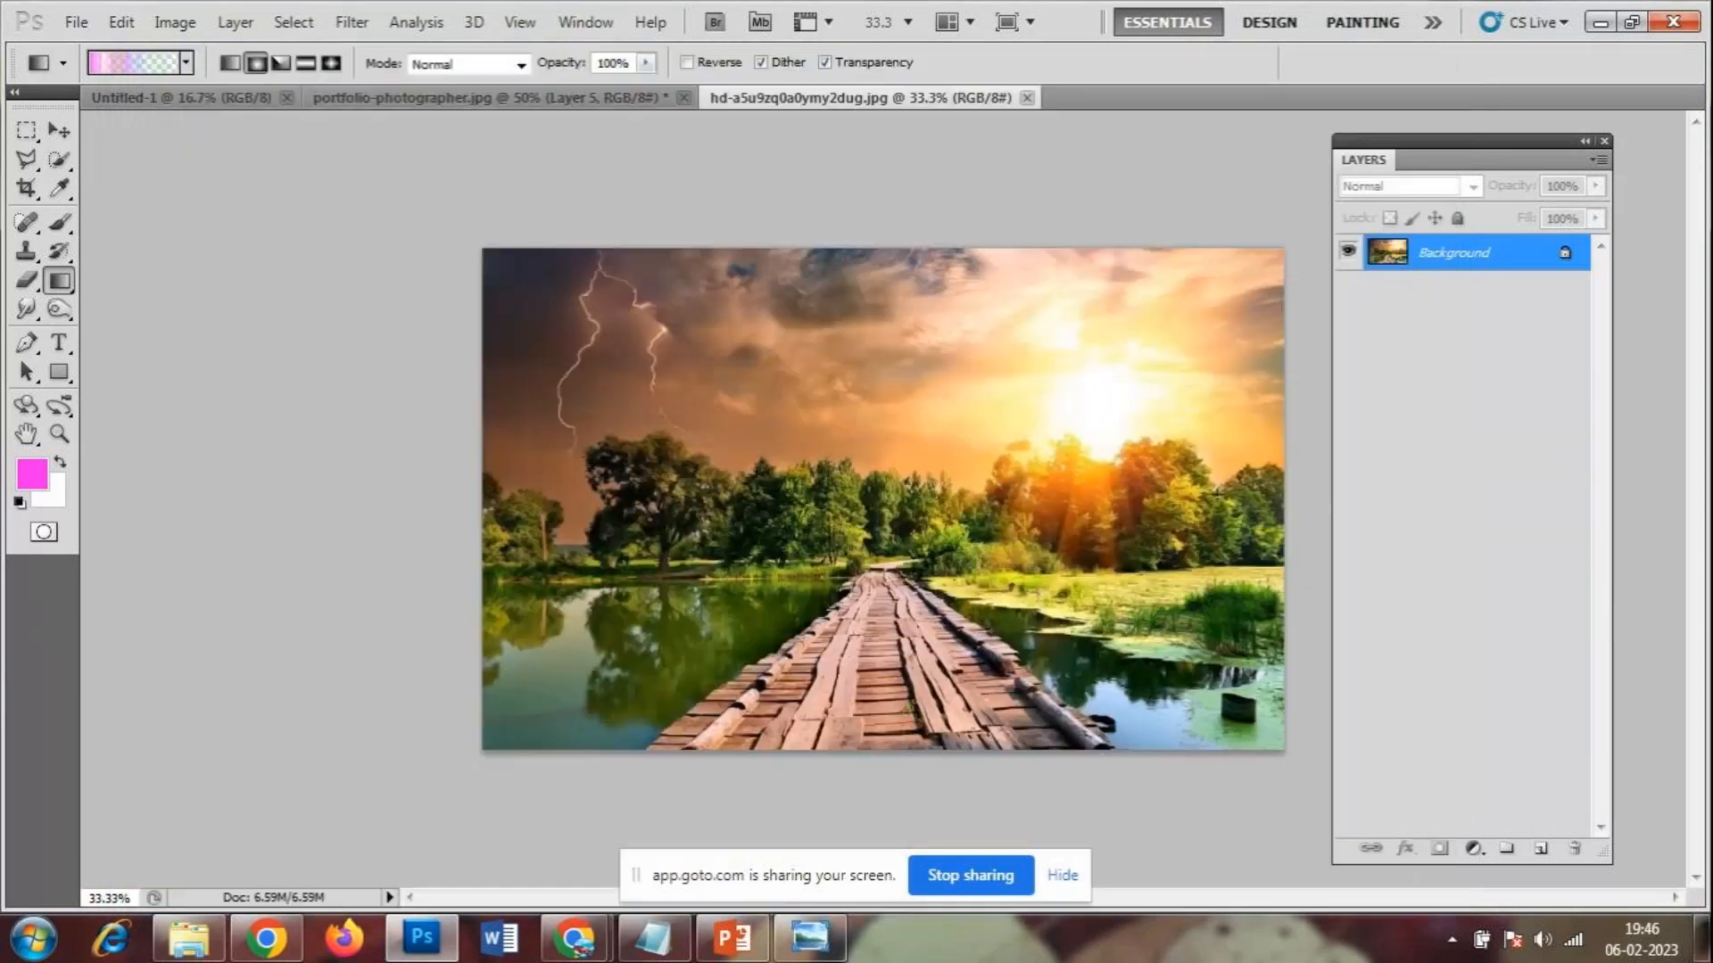
# - Replace the gradient presets with the Neutral Density set and choose the second gray-to-transparent gradient in its second row
pyautogui.click(185, 63)
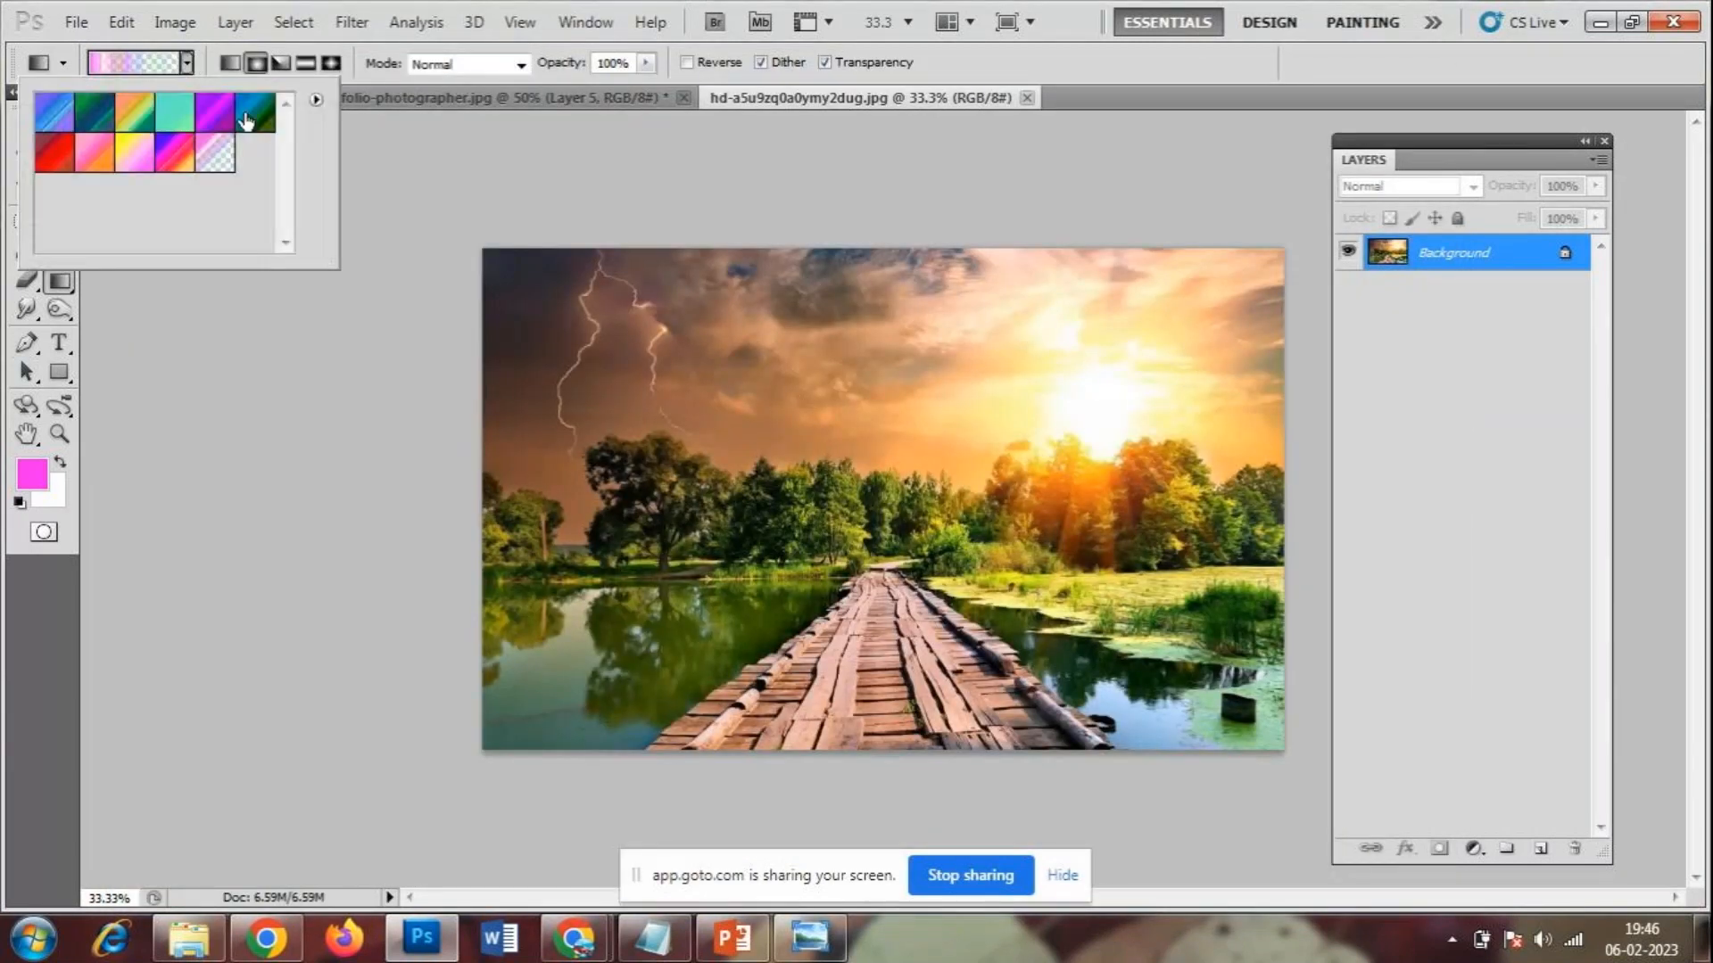
pyautogui.click(315, 100)
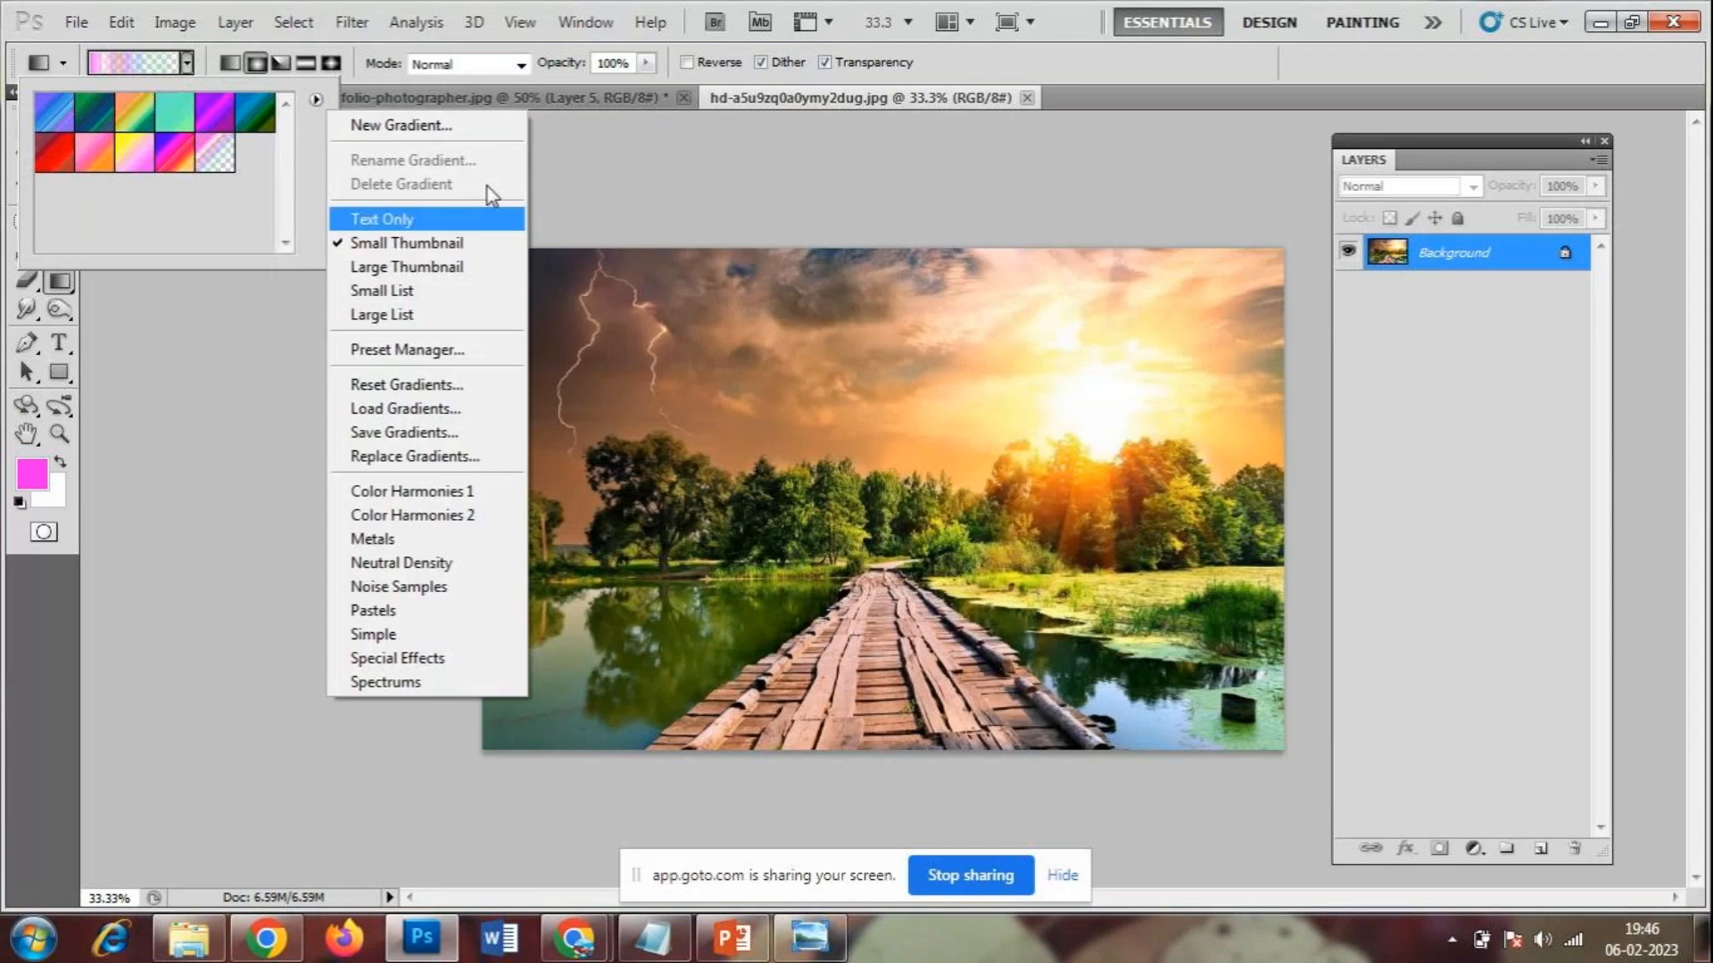
pyautogui.click(443, 569)
pyautogui.click(744, 356)
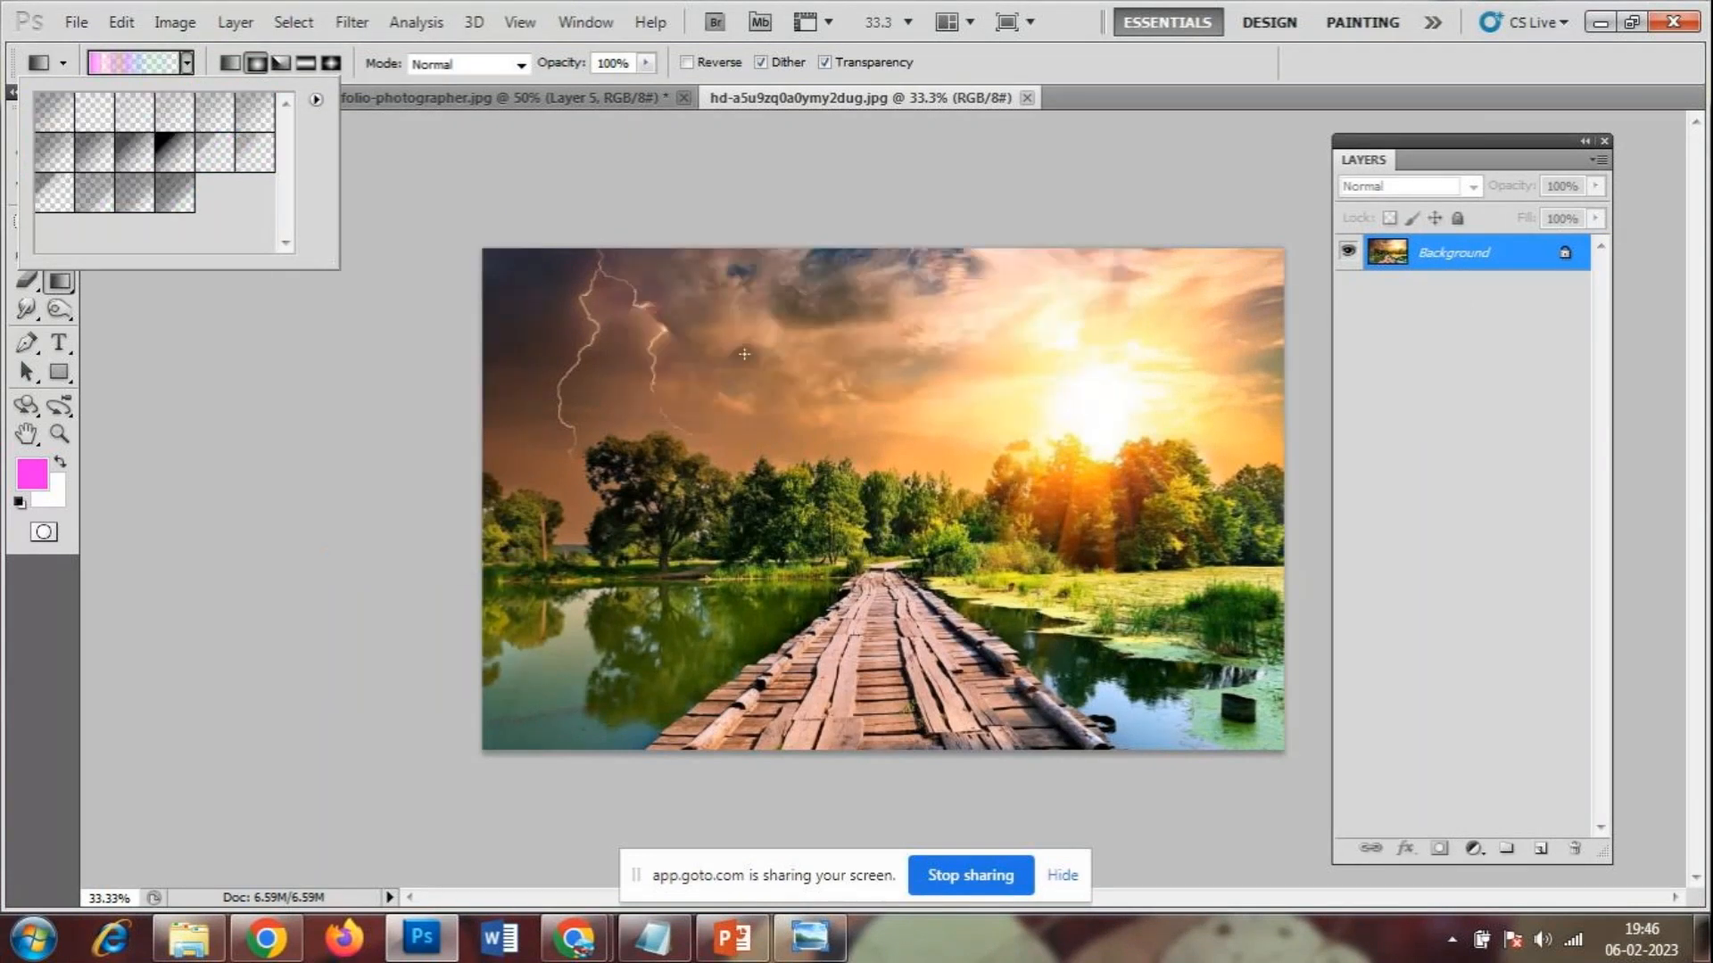
pyautogui.click(89, 153)
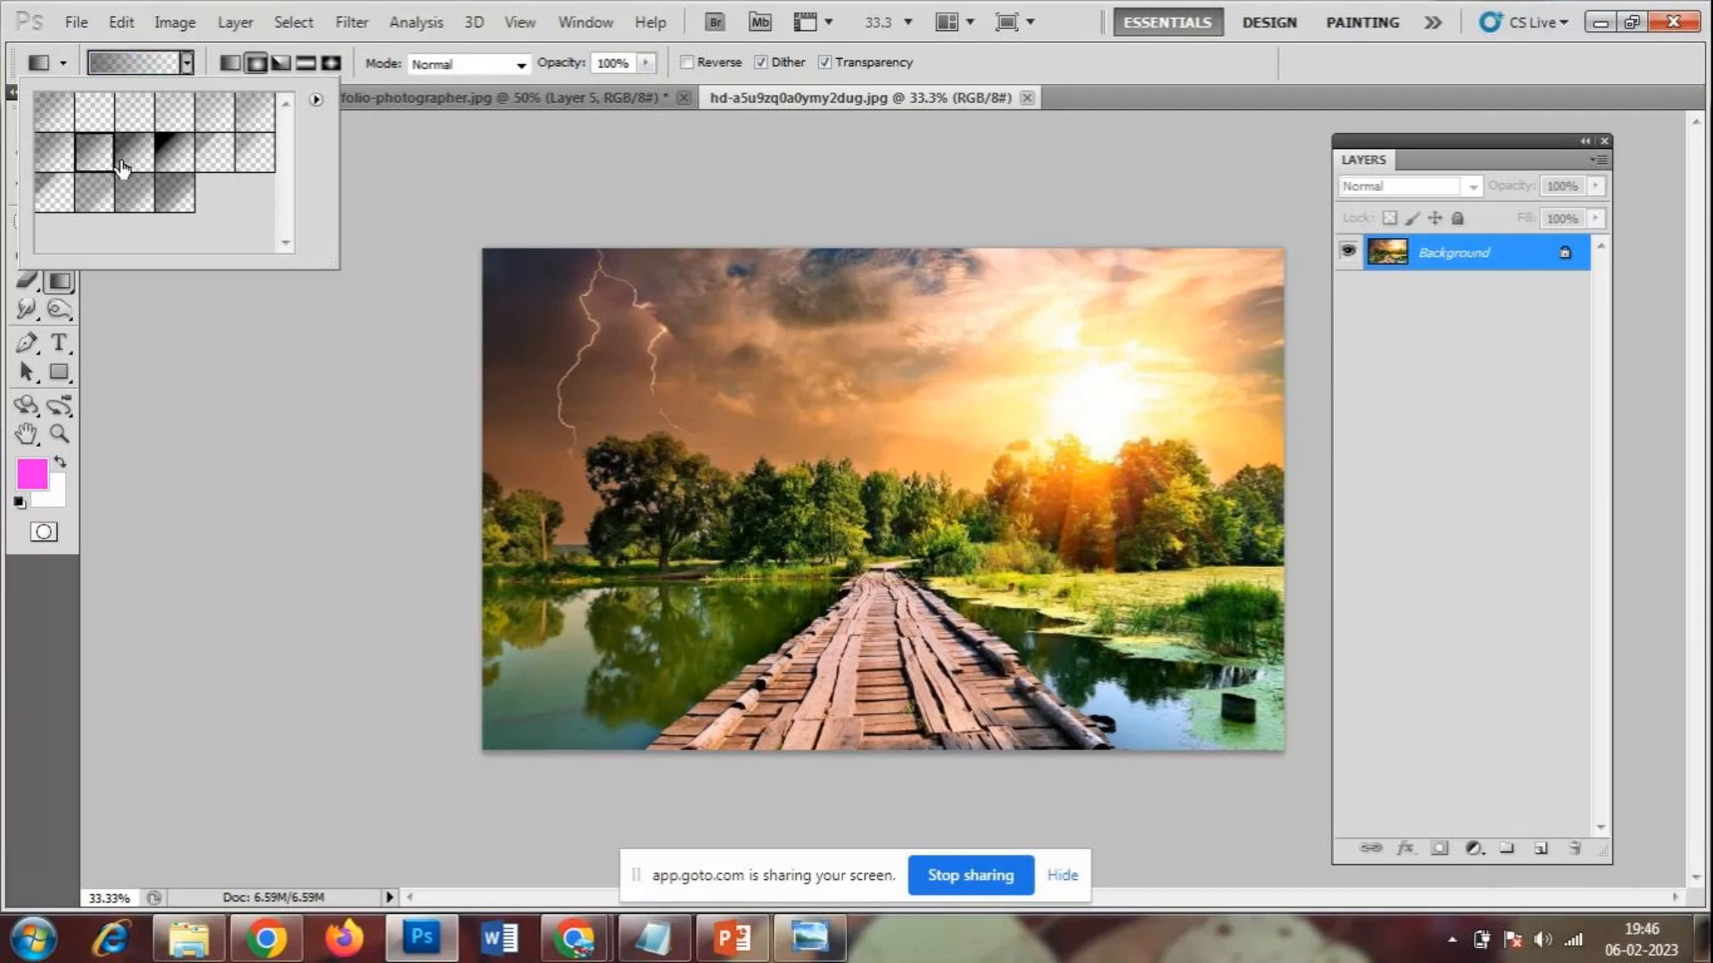
# - Try darkening the sky on the Background layer with a radial neutral density gradient from above the image down to the bridge
pyautogui.click(899, 192)
pyautogui.moveTo(898, 192); pyautogui.dragTo(904, 567)
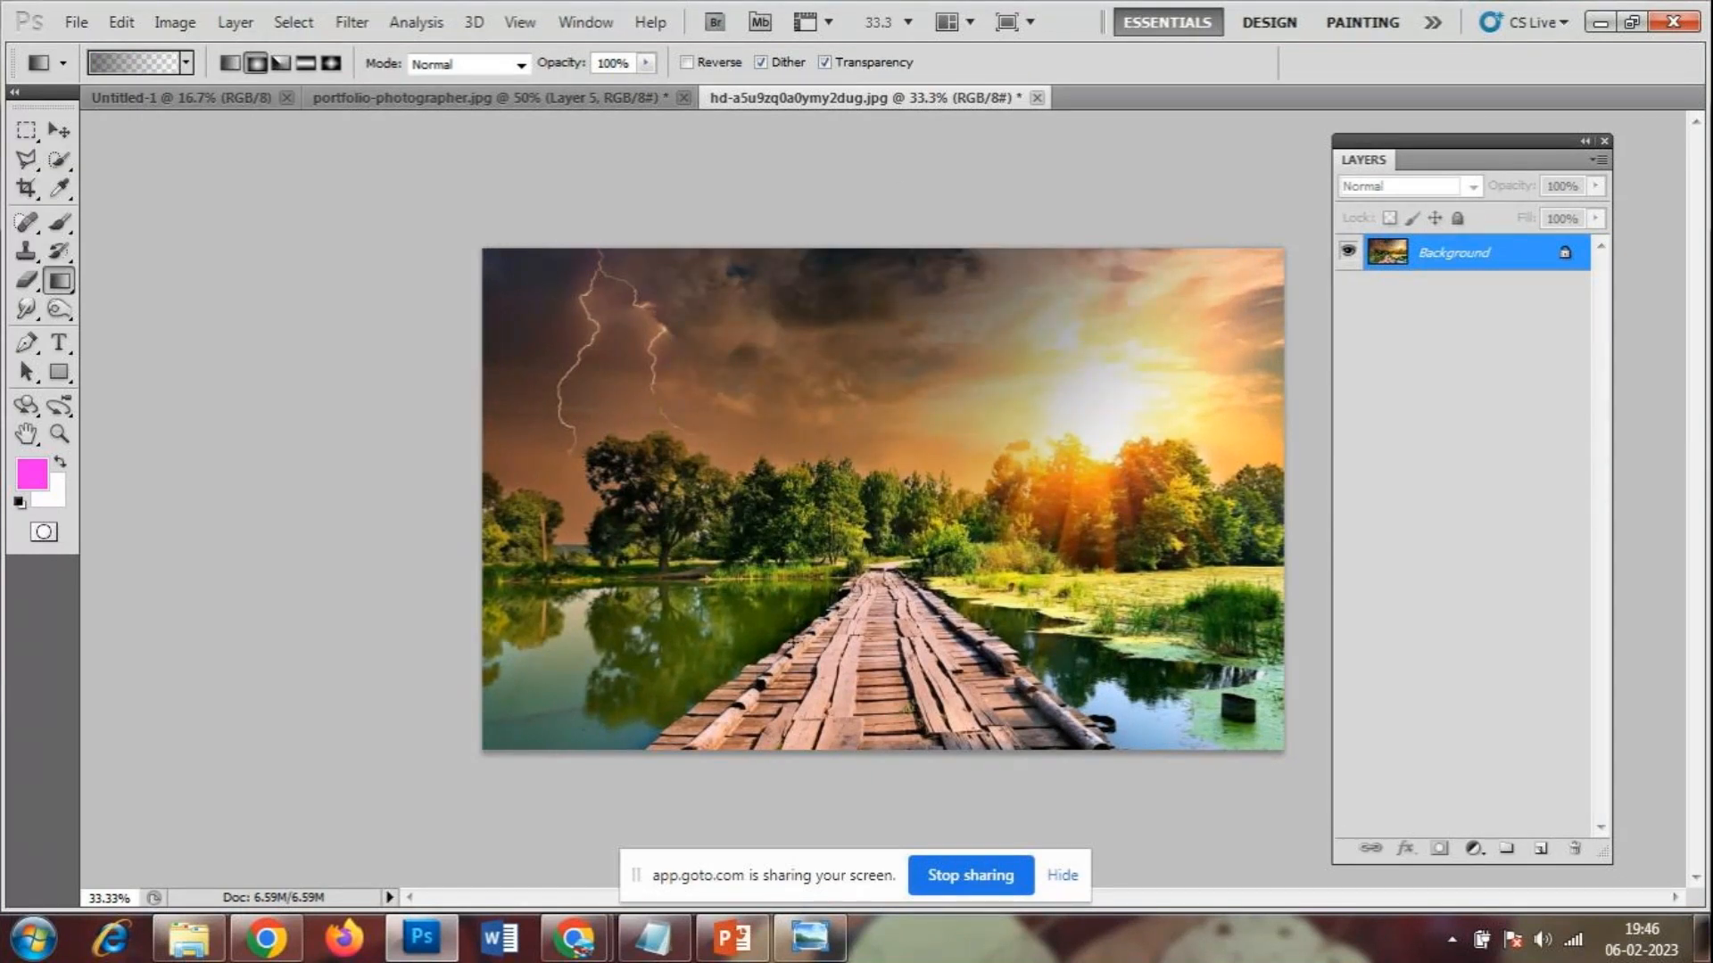
# - Switch to the GoTo meeting, unmute the microphone and return to Photoshop
pyautogui.click(589, 947)
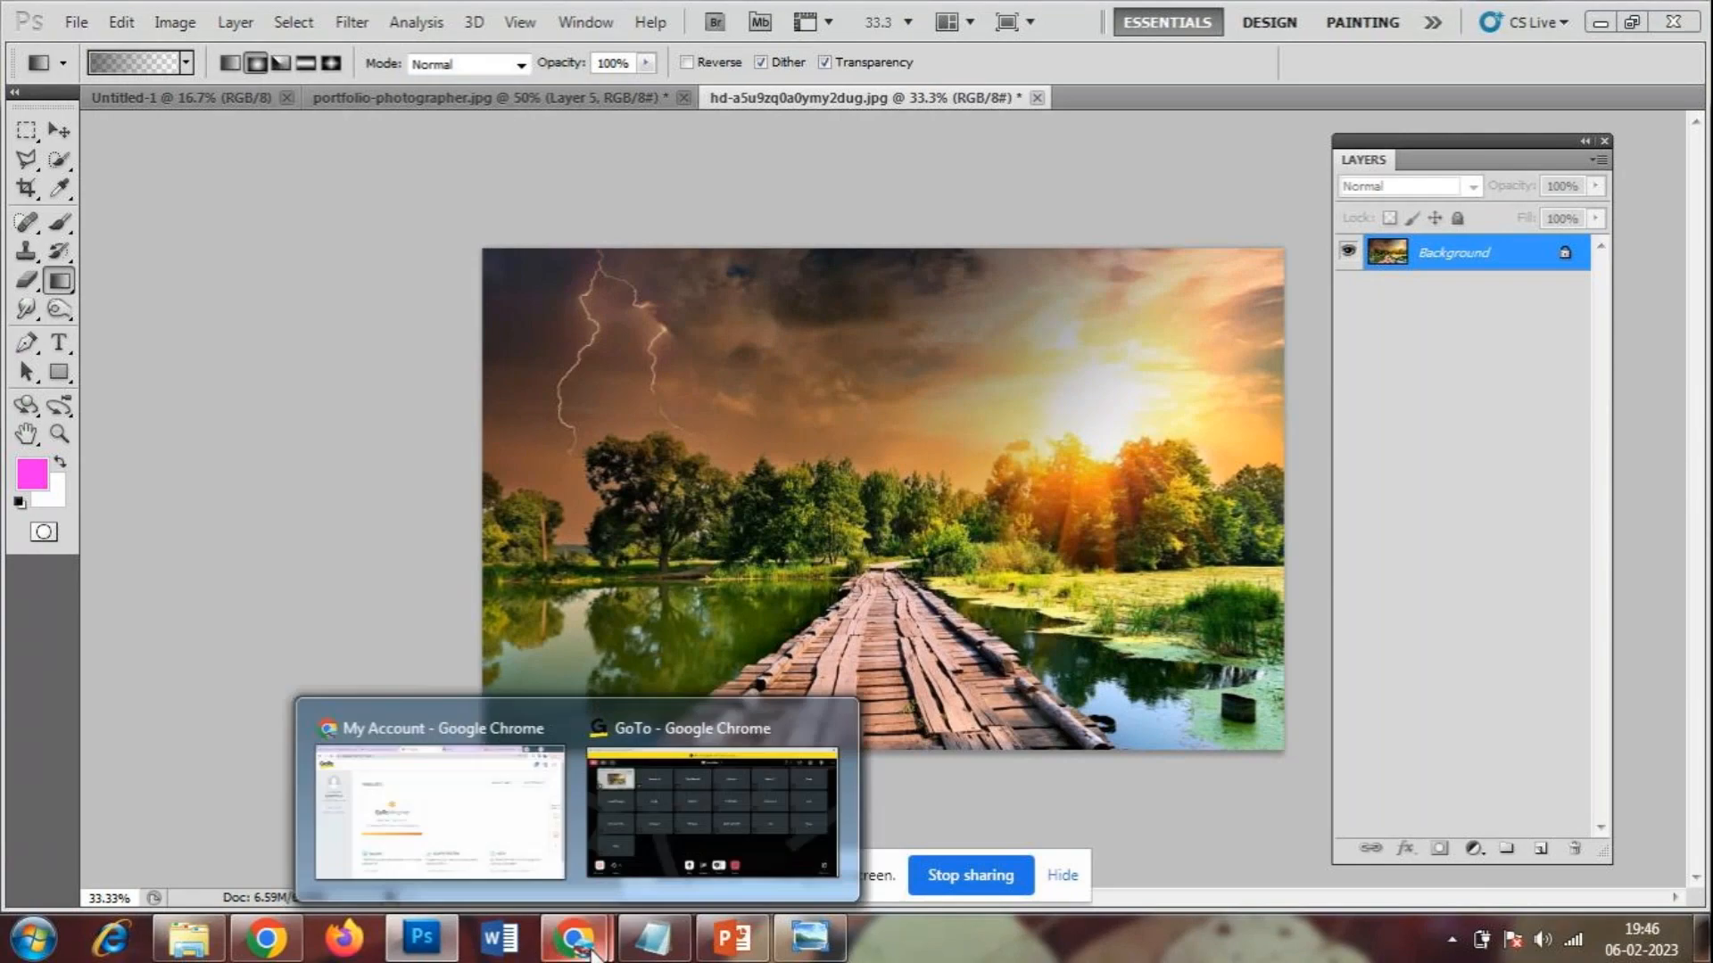
pyautogui.click(697, 823)
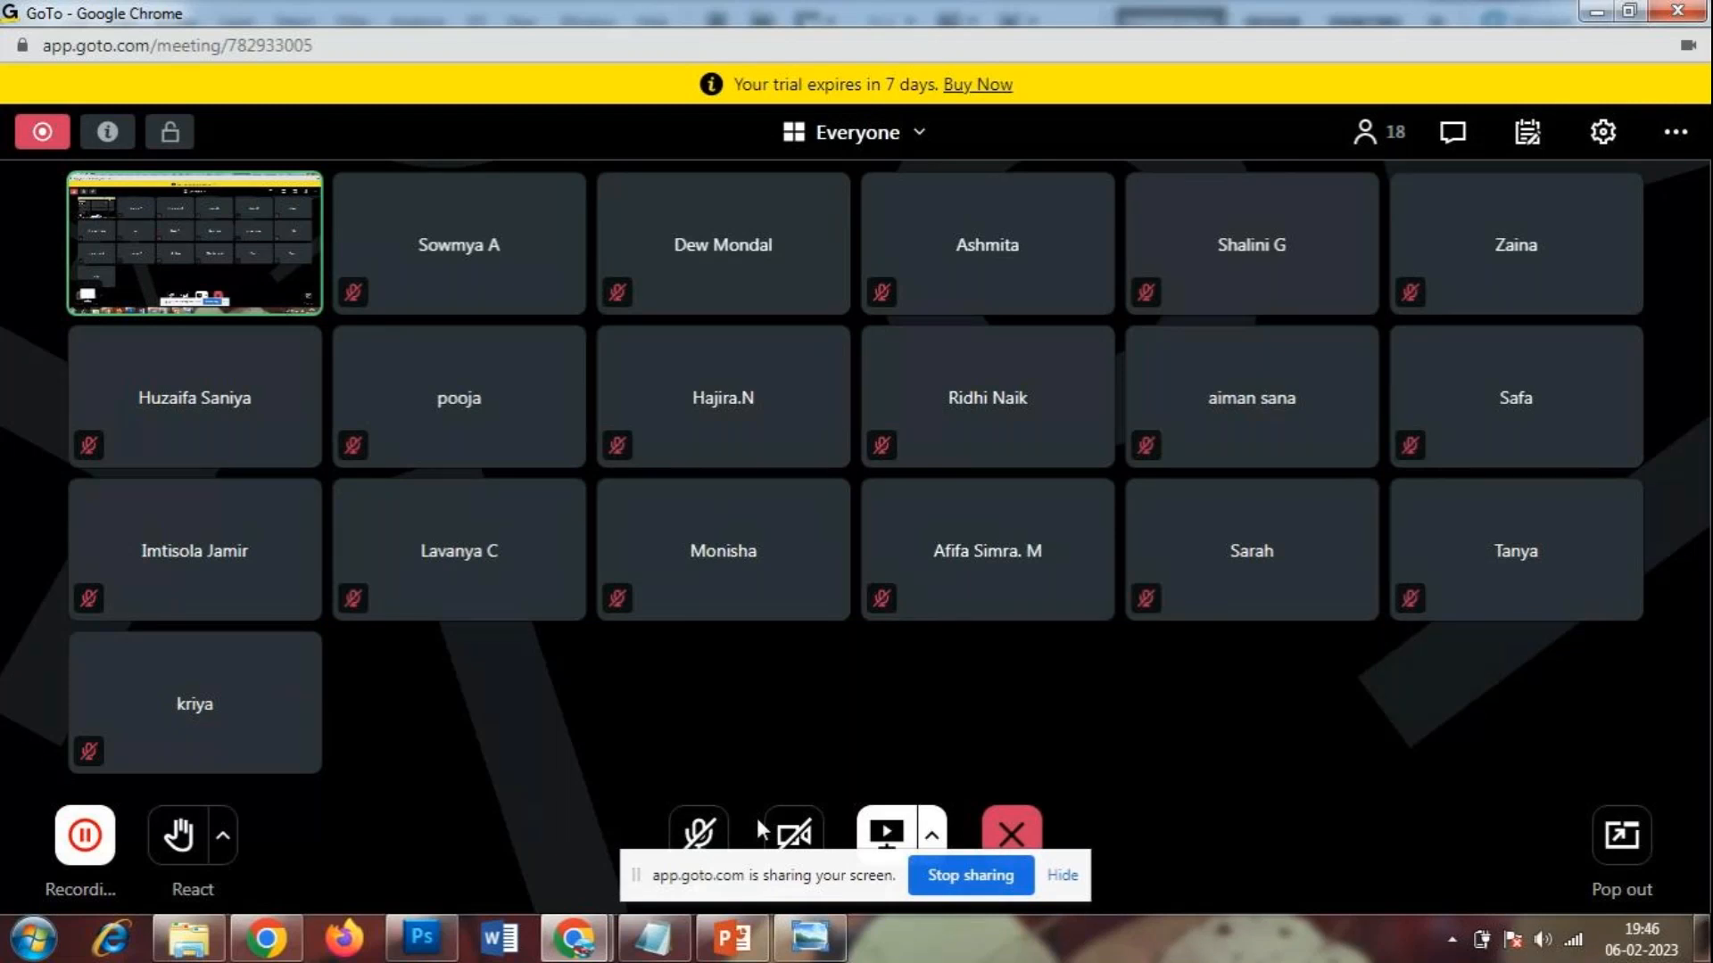
pyautogui.click(699, 830)
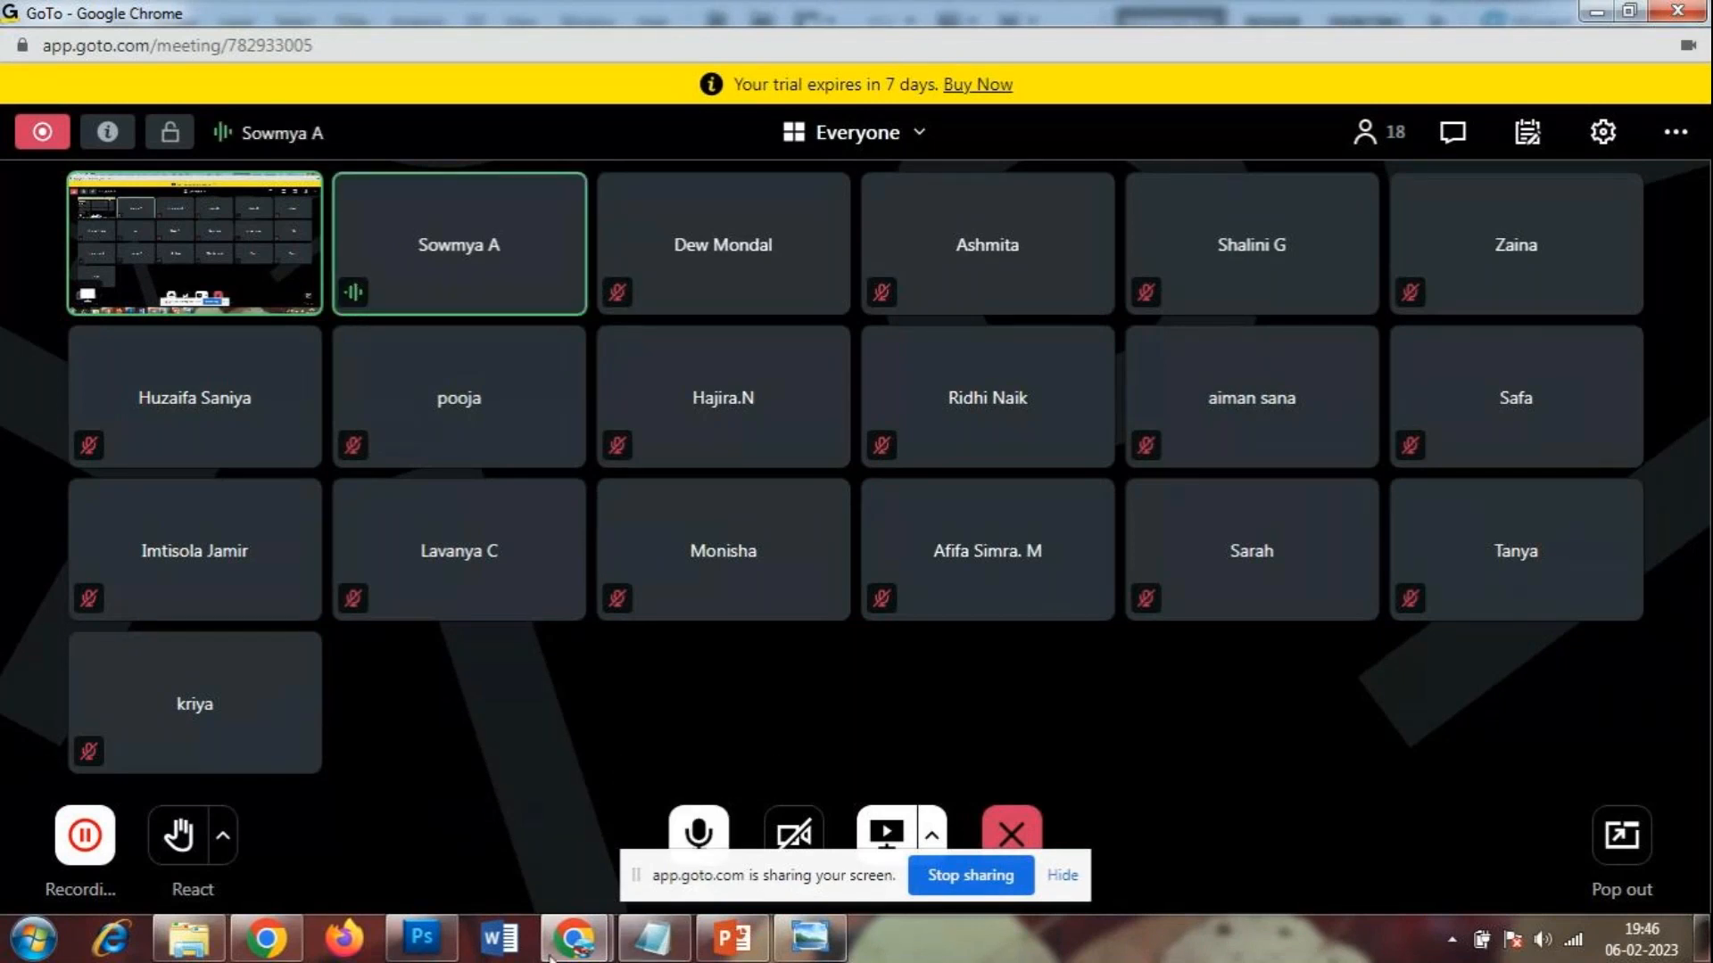
pyautogui.click(422, 939)
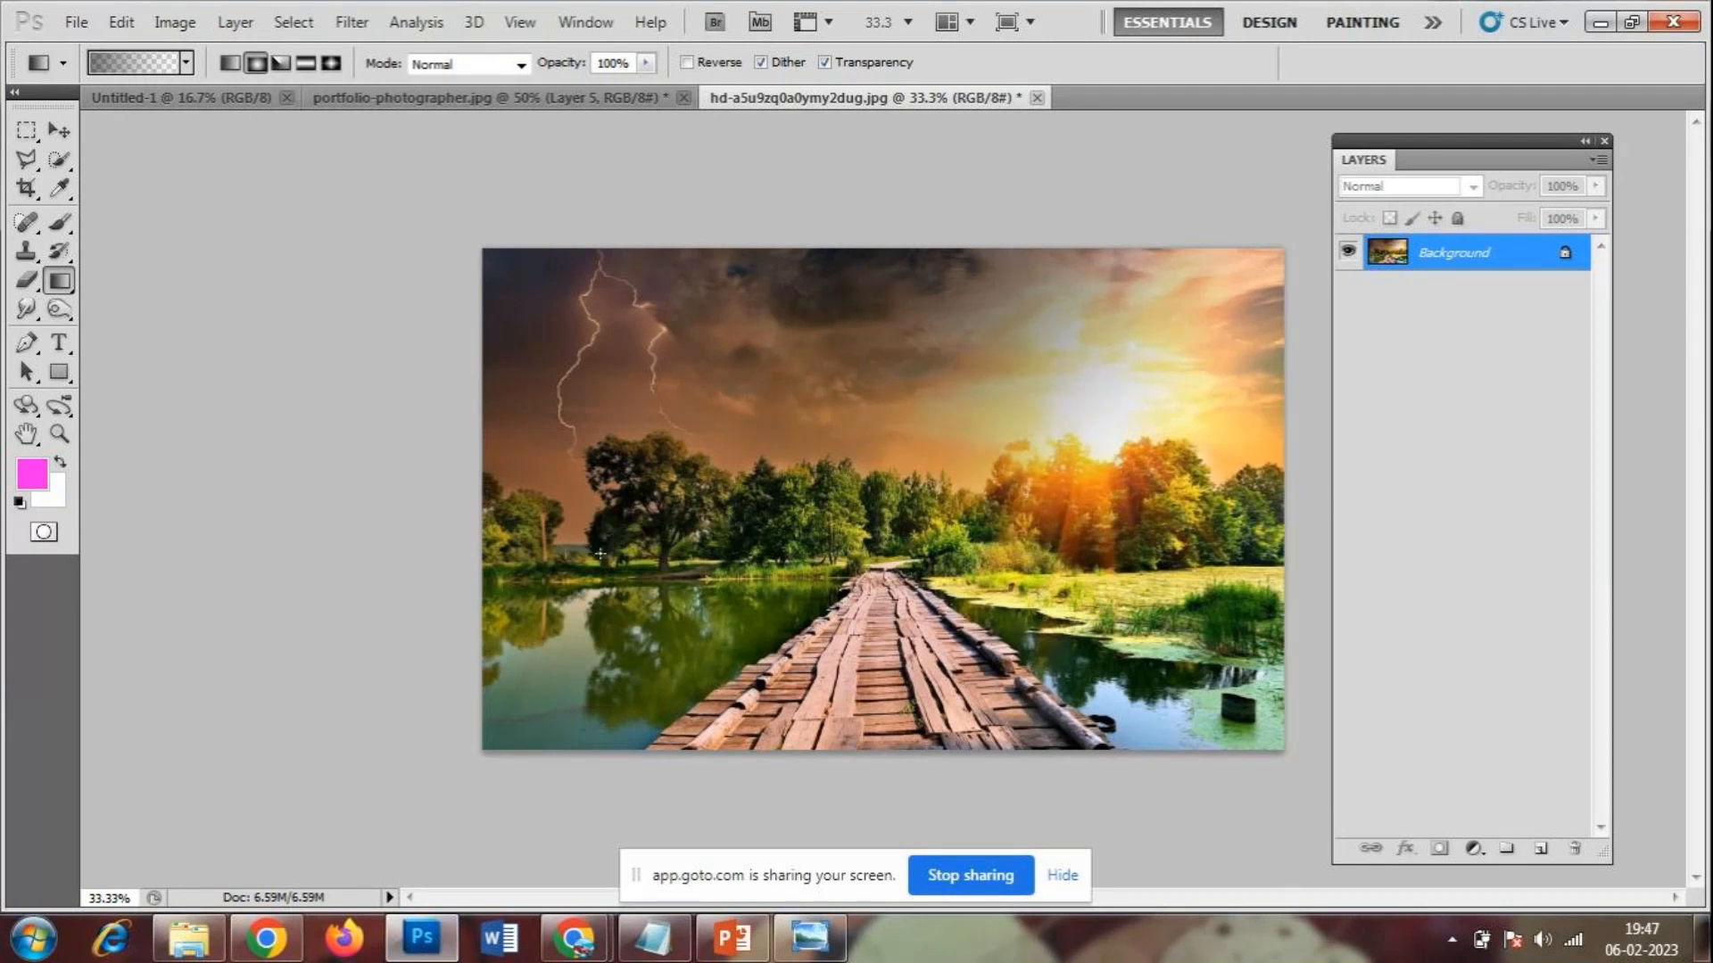
# - Undo the sky gradient and duplicate the Background layer as Background copy
pyautogui.hotkey('ctrl', 'z')
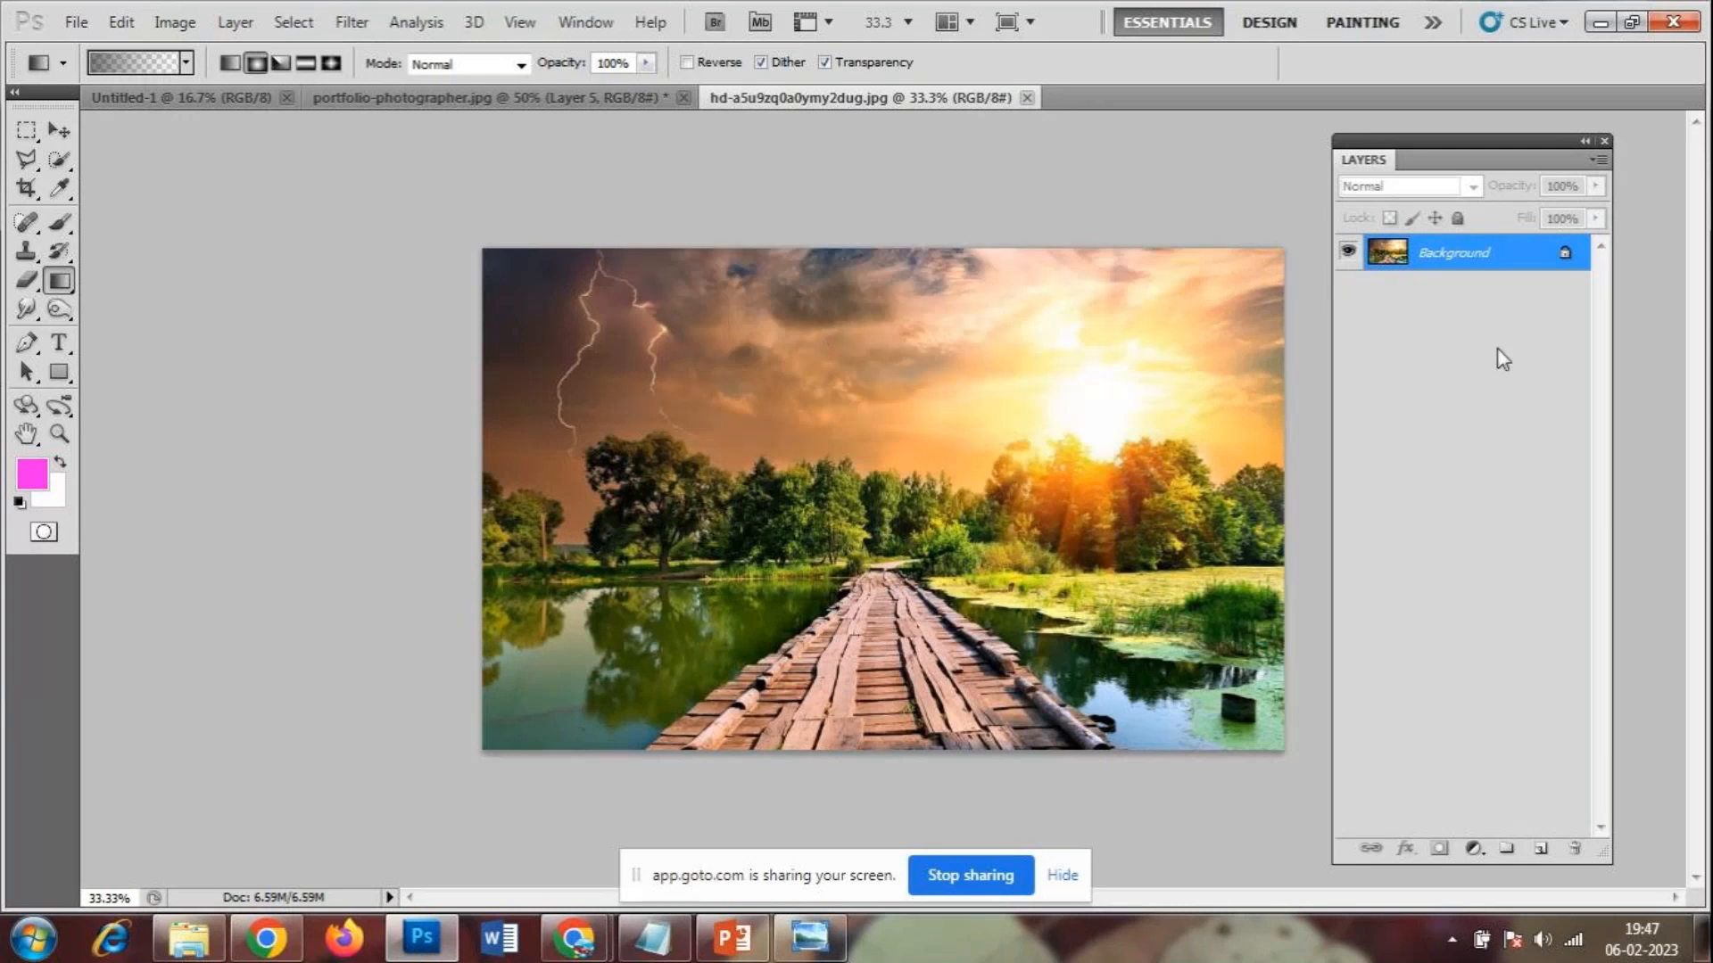
pyautogui.rightClick(1499, 260)
pyautogui.click(1551, 305)
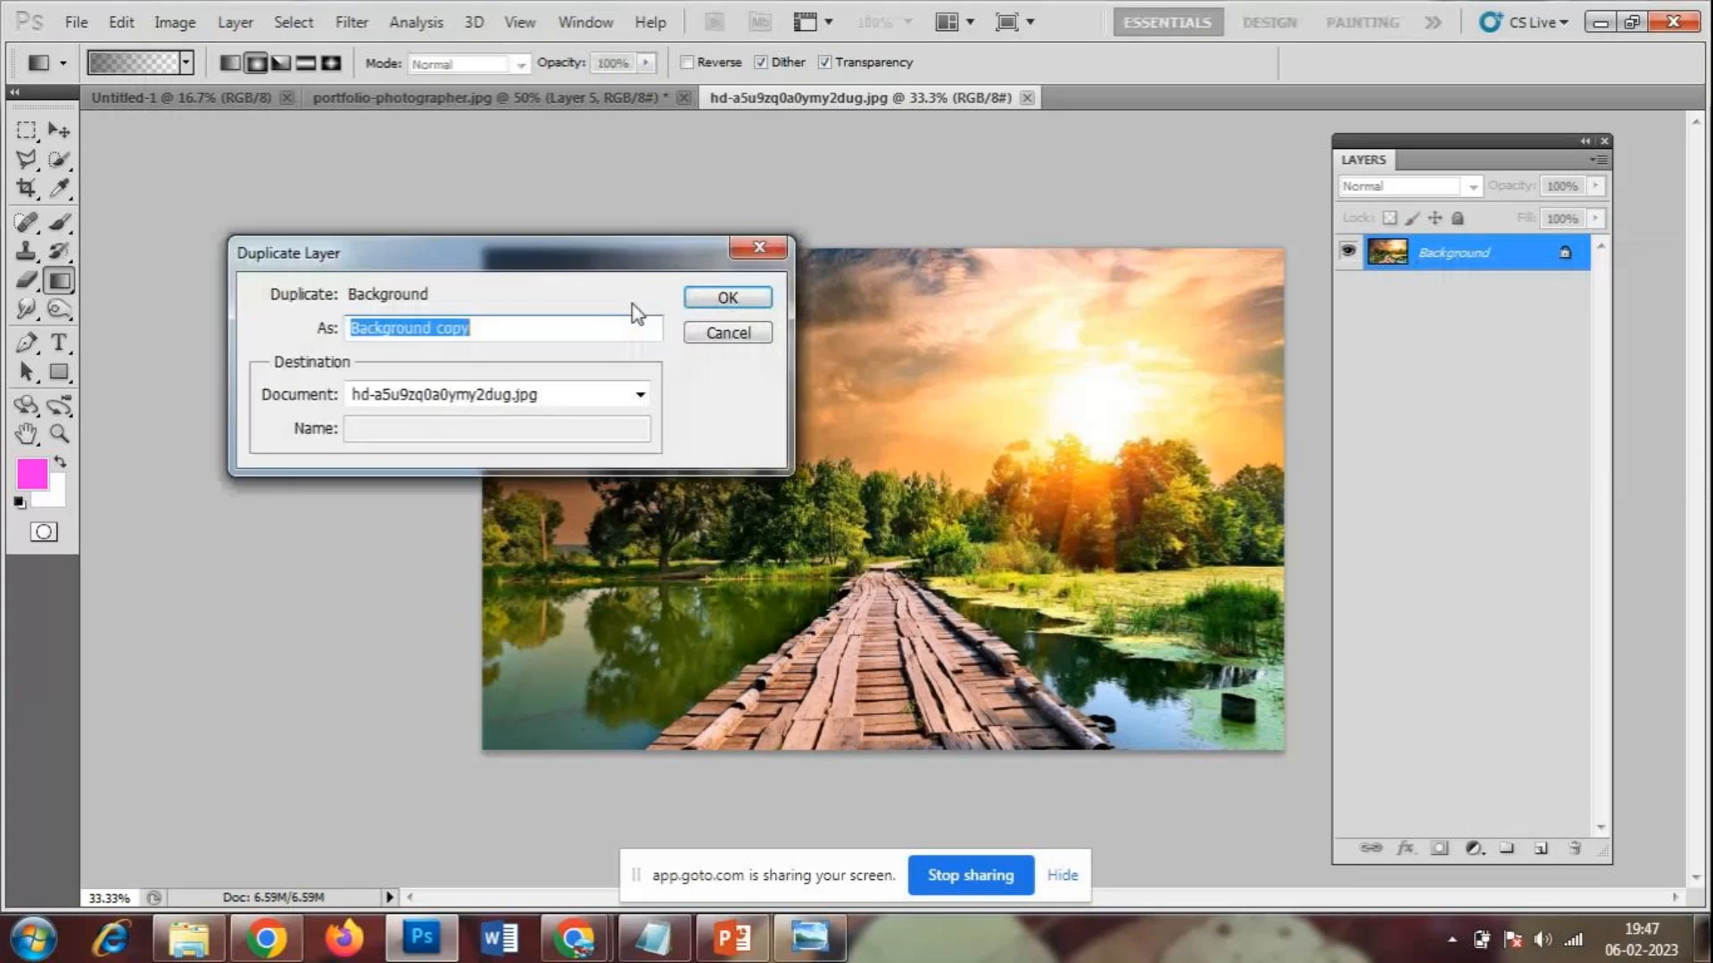
pyautogui.click(727, 299)
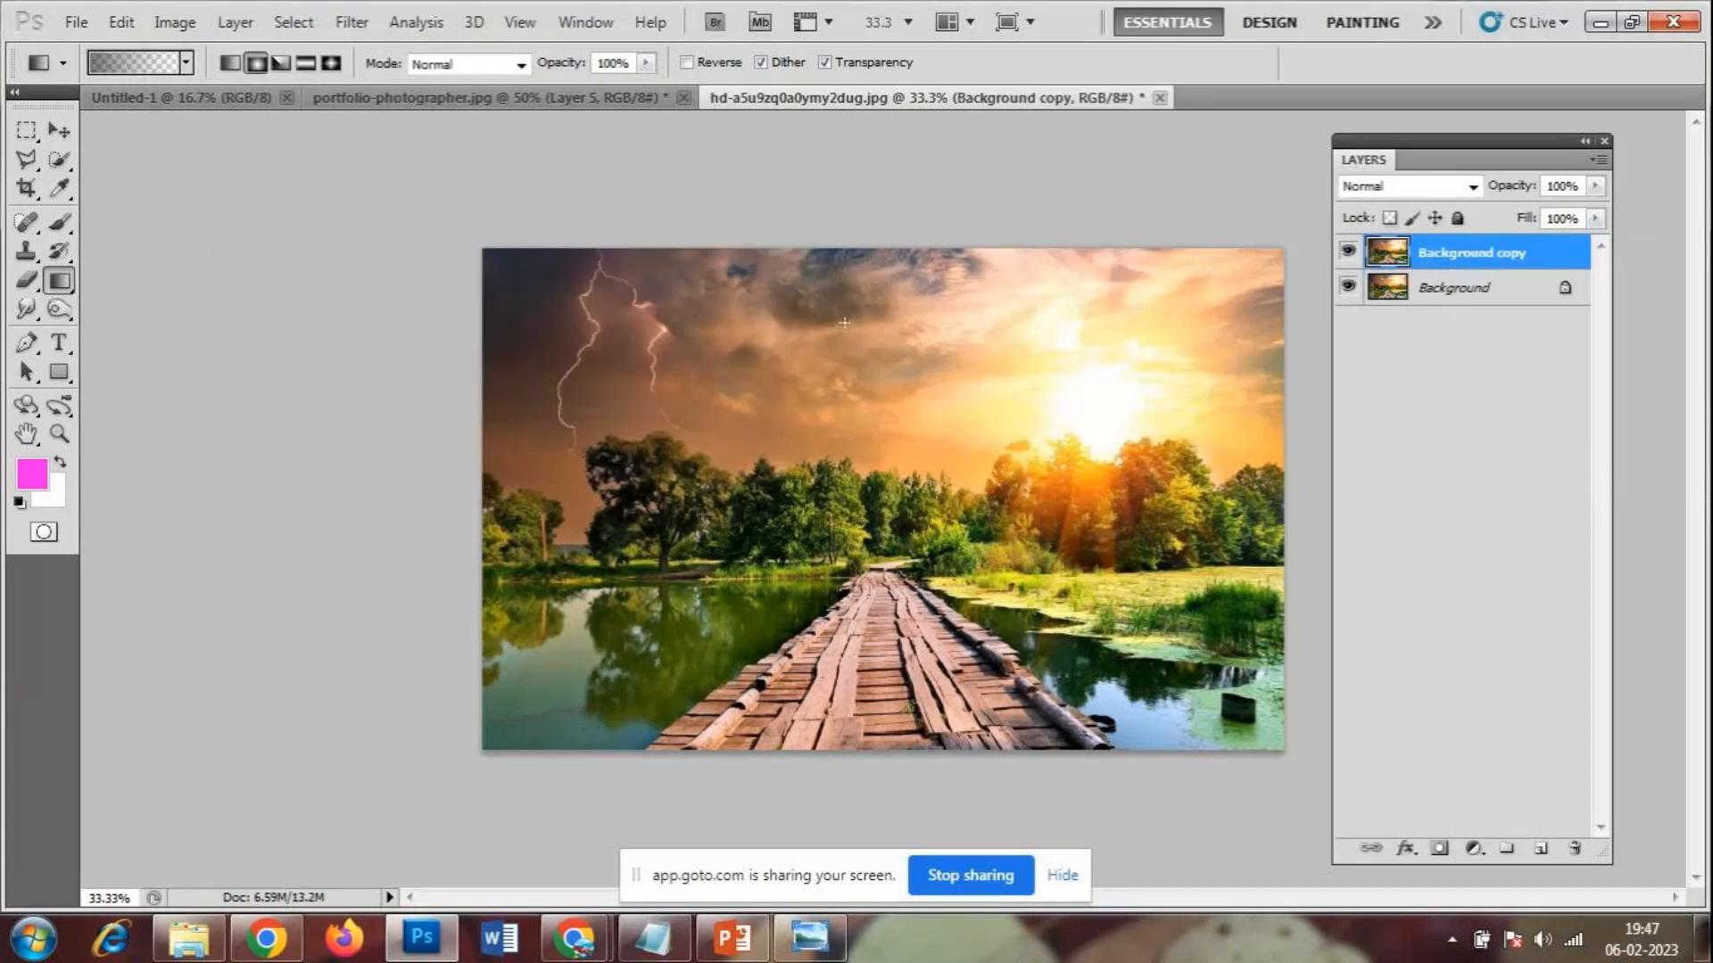
# - Try a long radial neutral density gradient on Background copy, from above the image down to the foot of the bridge
pyautogui.moveTo(863, 160); pyautogui.dragTo(885, 714)
pyautogui.moveTo(885, 714); pyautogui.dragTo(885, 714)
# - Check the GoTo meeting window and return to Photoshop
pyautogui.moveTo(591, 953)
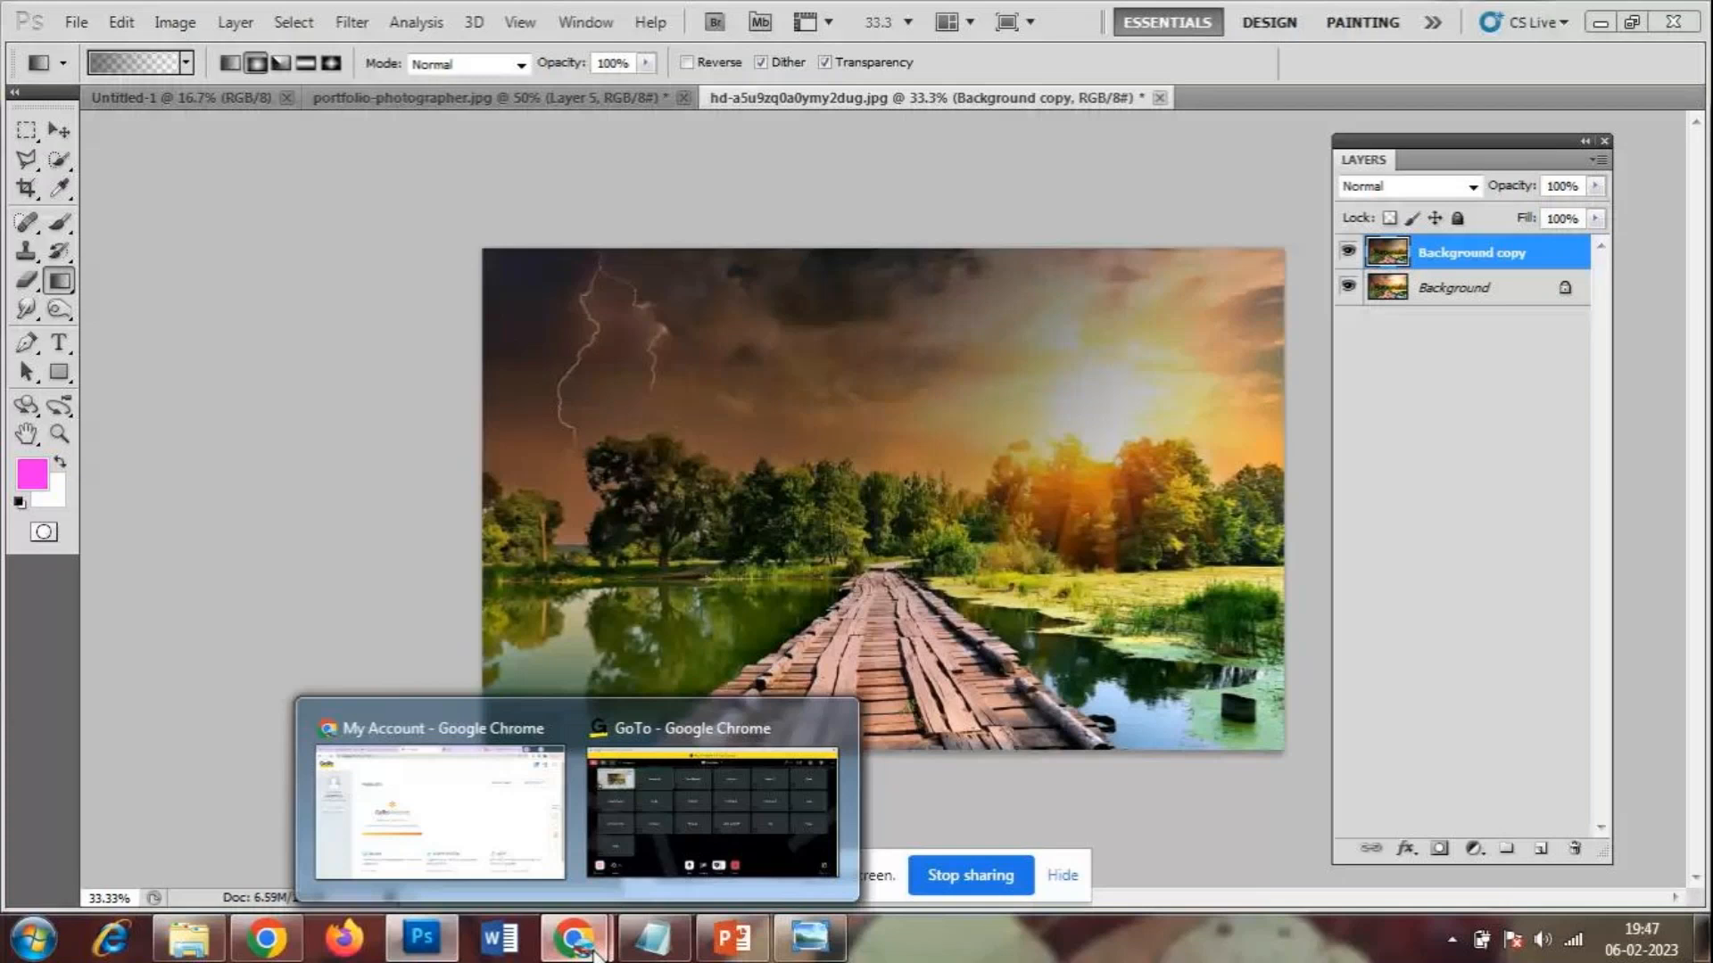
pyautogui.click(692, 829)
pyautogui.click(1601, 14)
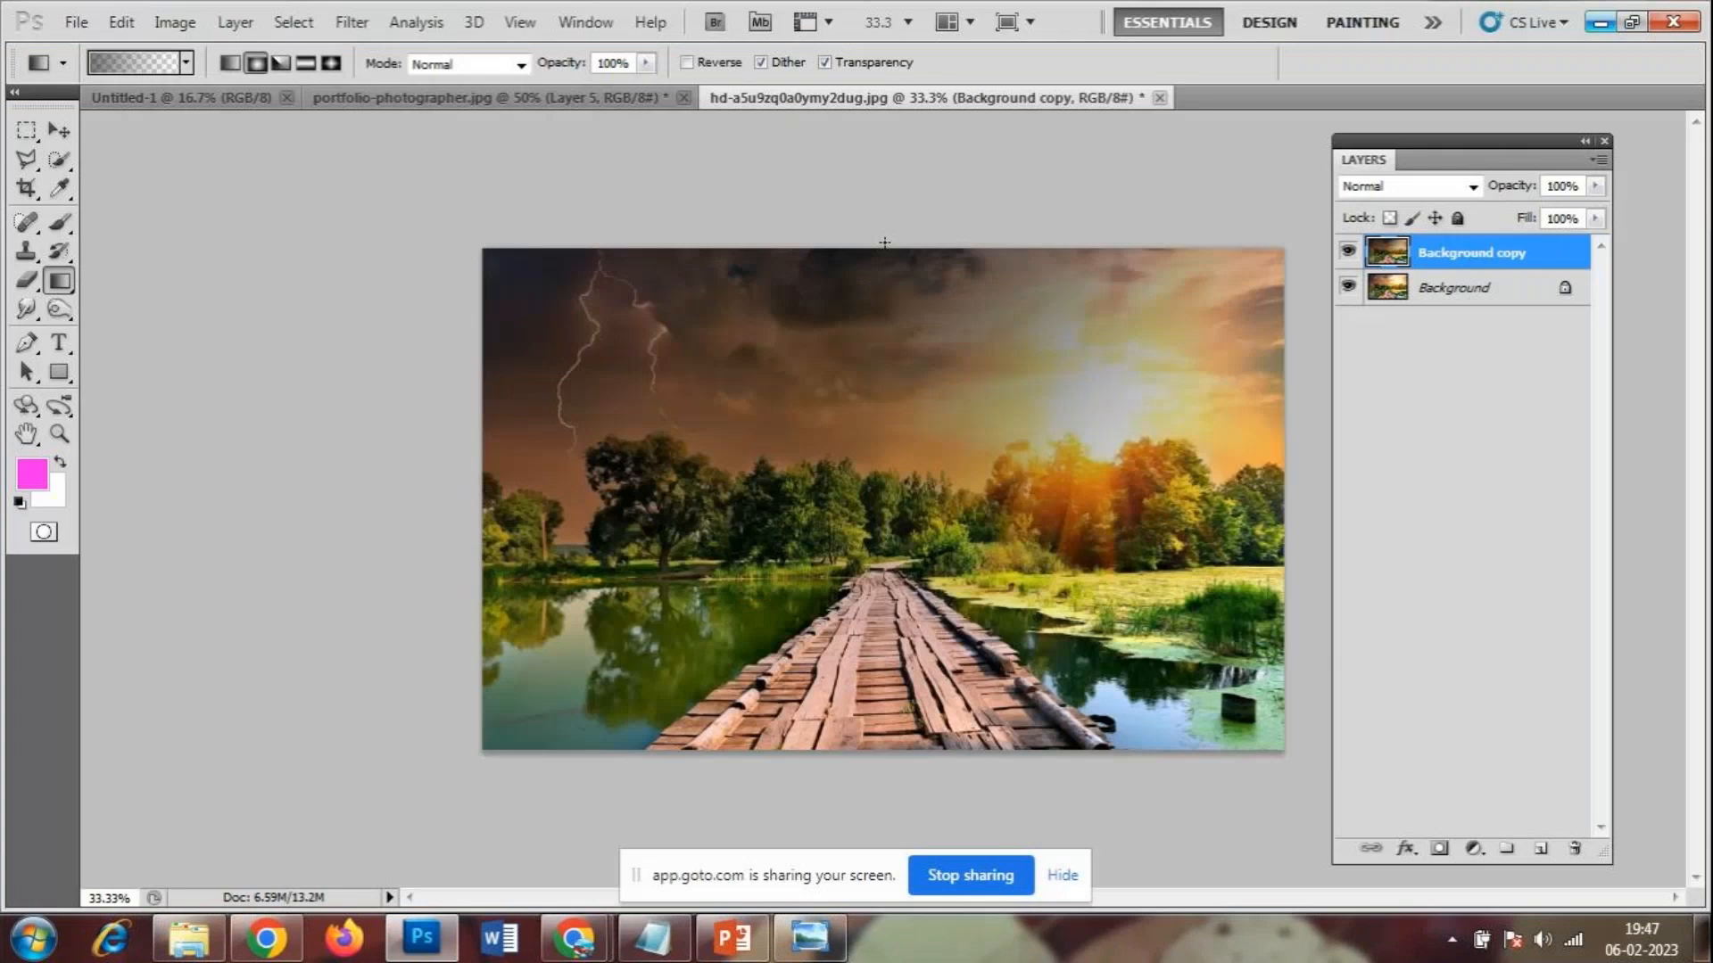
# - Apply the neutral density gradient to Background copy from the image's upper edge to just below its lower edge
pyautogui.moveTo(884, 243); pyautogui.dragTo(900, 777)
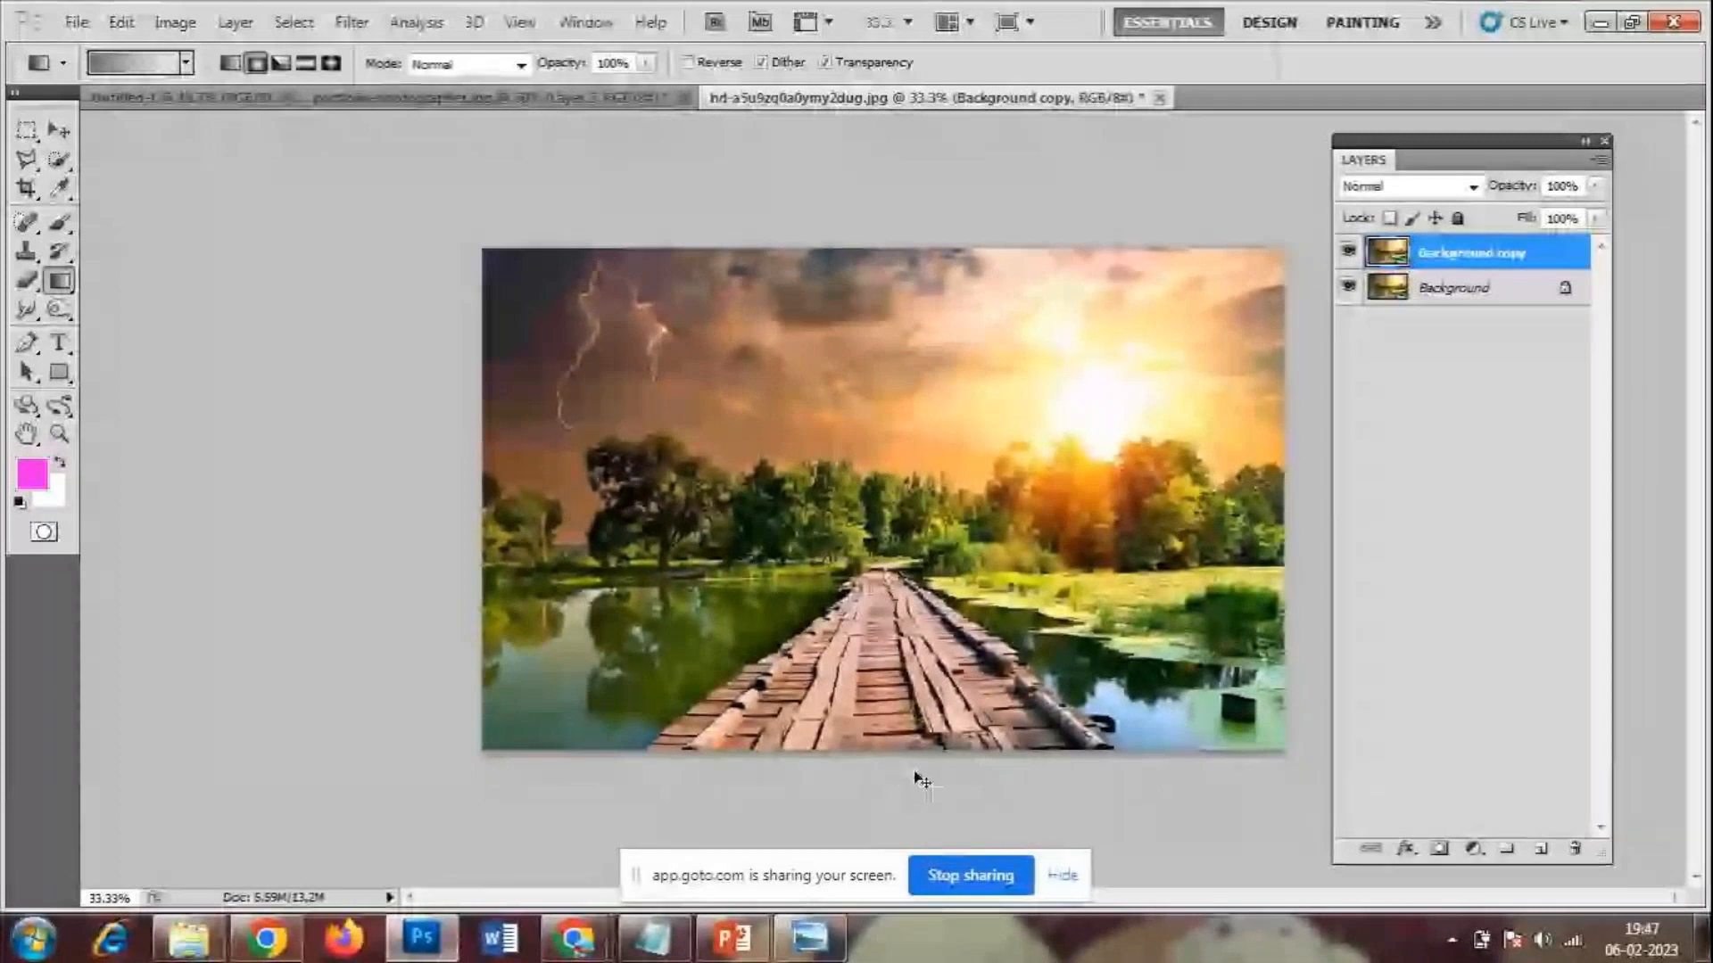
# - Look at the participants in the GoTo meeting window, and return to Photoshop
pyautogui.hotkey('ctrl', '+')
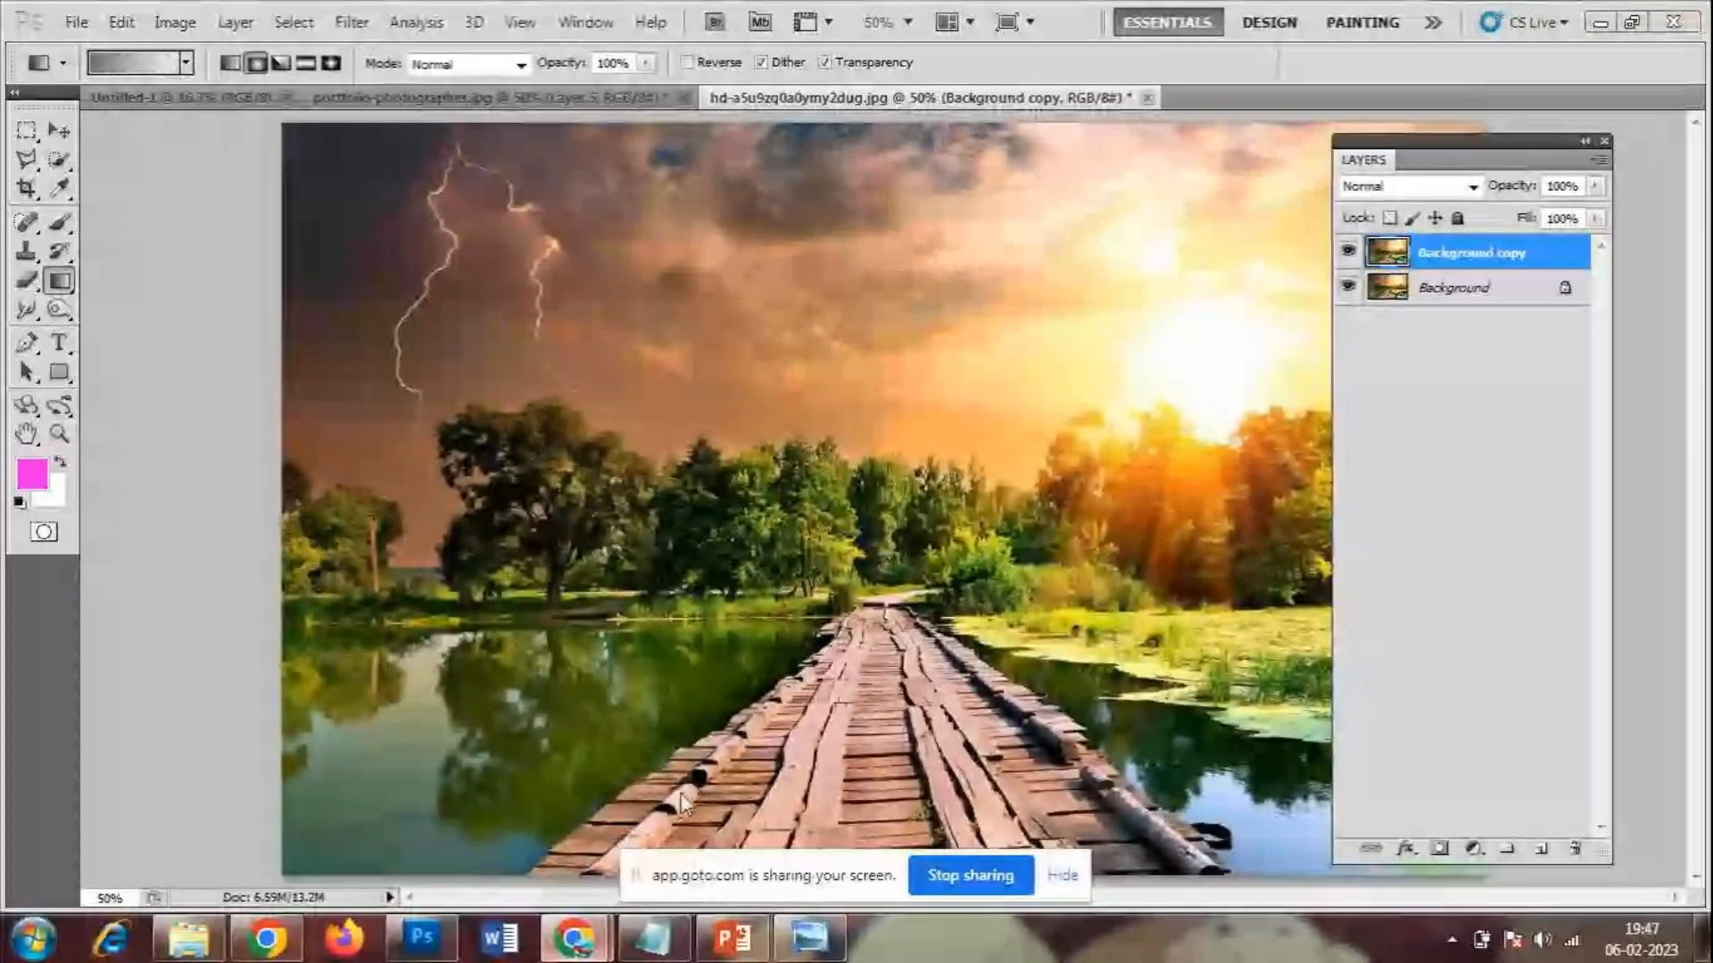
pyautogui.hotkey('alt', 'Tab')
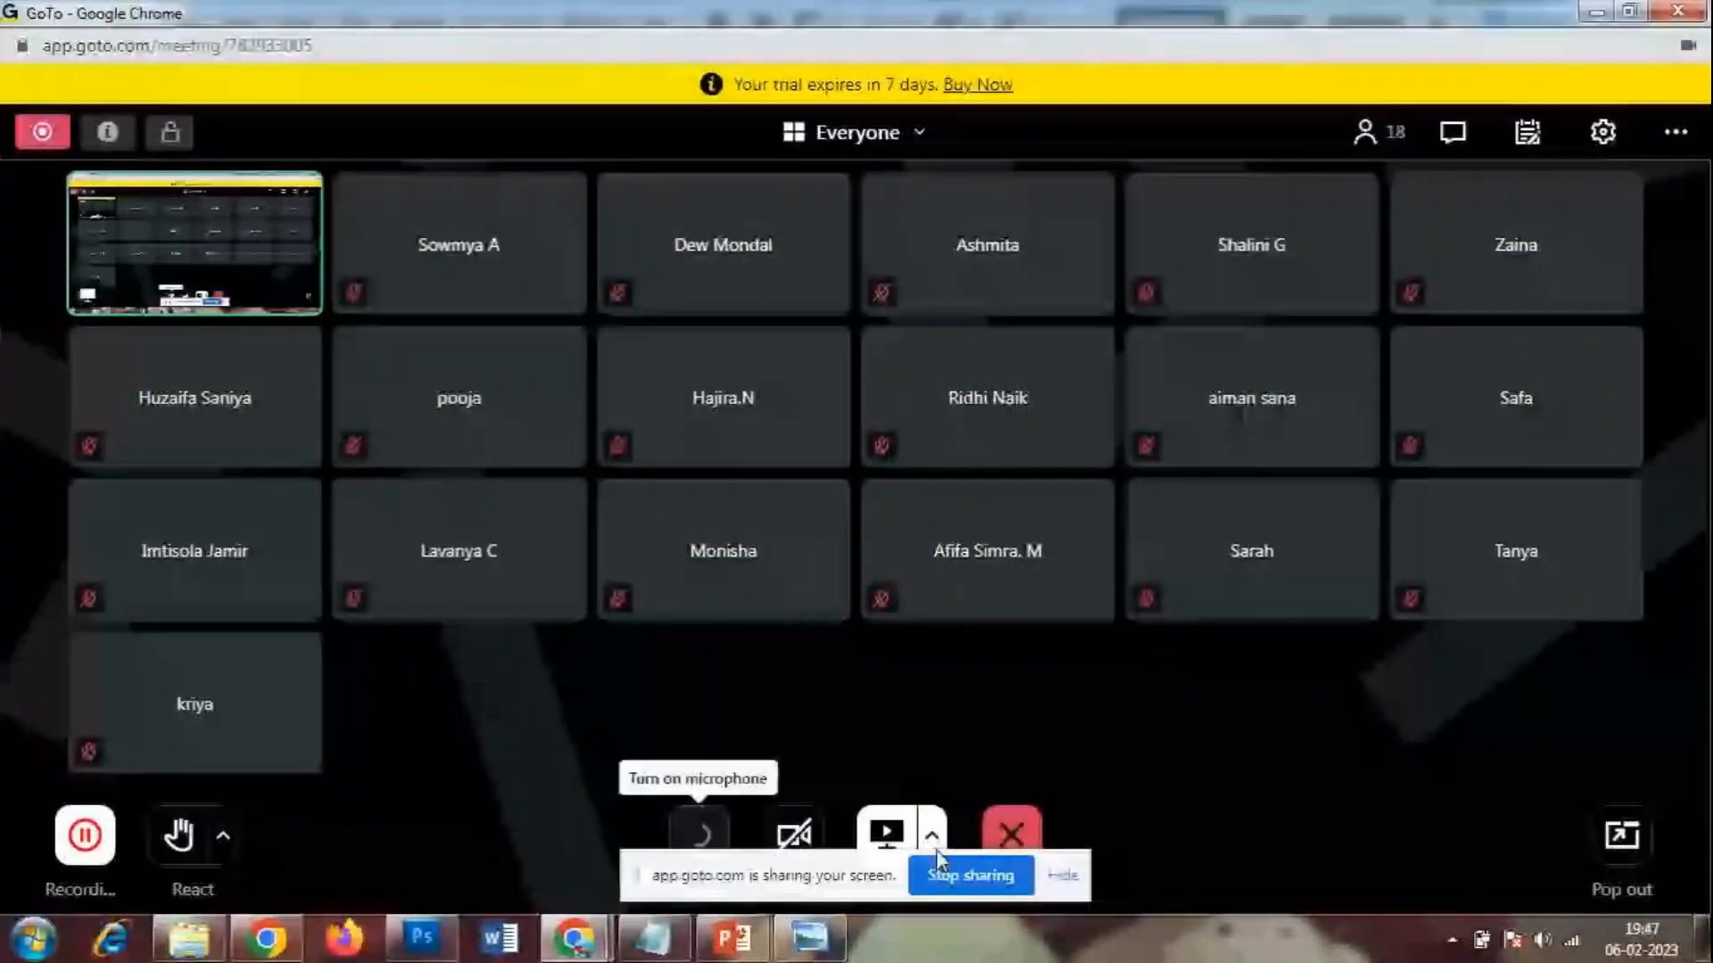
pyautogui.click(419, 939)
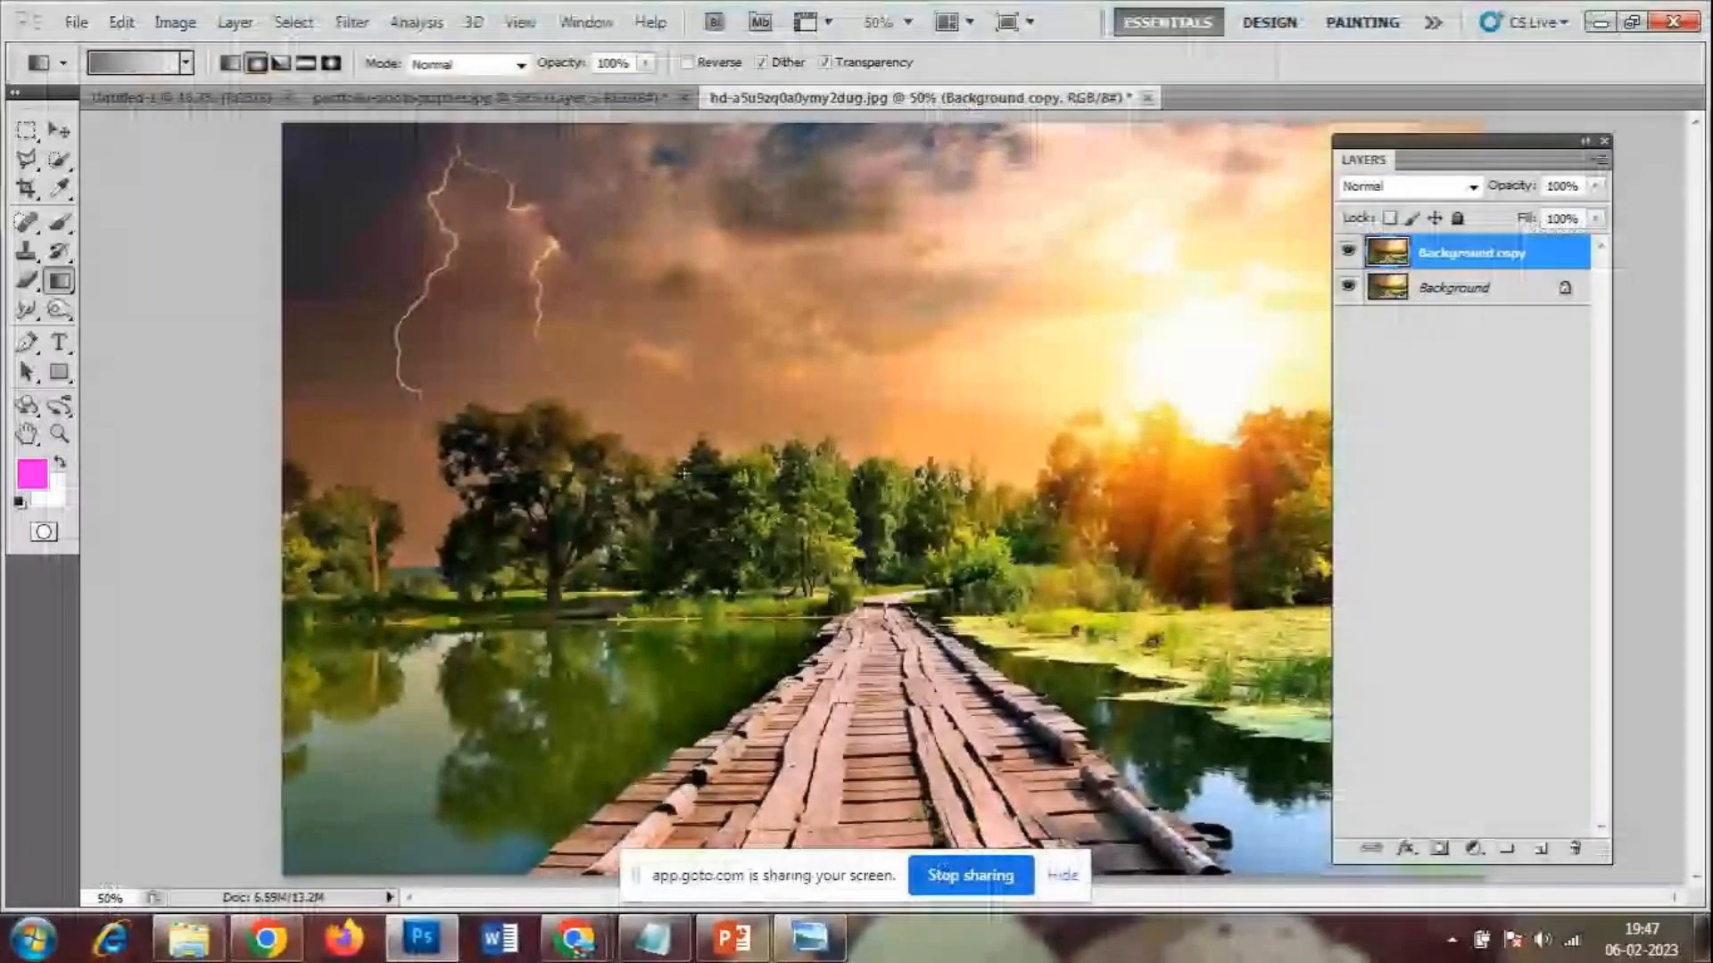
# - Try stacking radial neutral density gradients on Background copy from above the image down over the sky, undoing the last diagonal one
pyautogui.hotkey('ctrl', '-')
pyautogui.moveTo(917, 200); pyautogui.dragTo(917, 625)
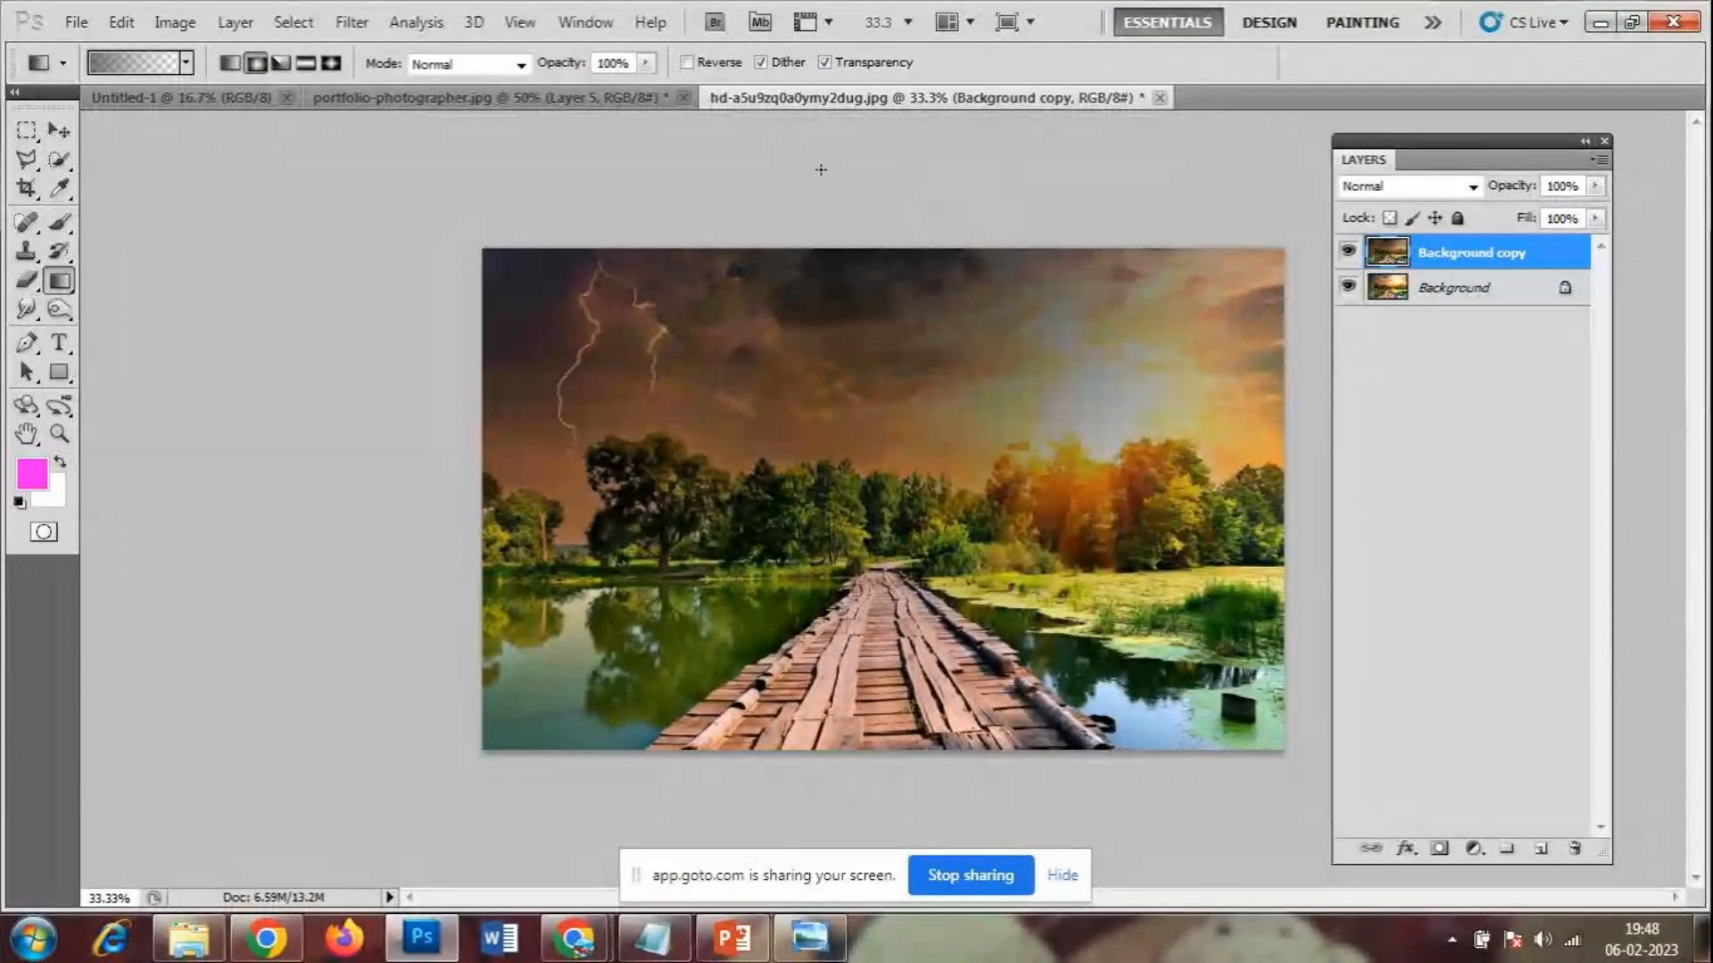
pyautogui.moveTo(821, 170); pyautogui.dragTo(885, 379)
pyautogui.moveTo(964, 203); pyautogui.dragTo(964, 546)
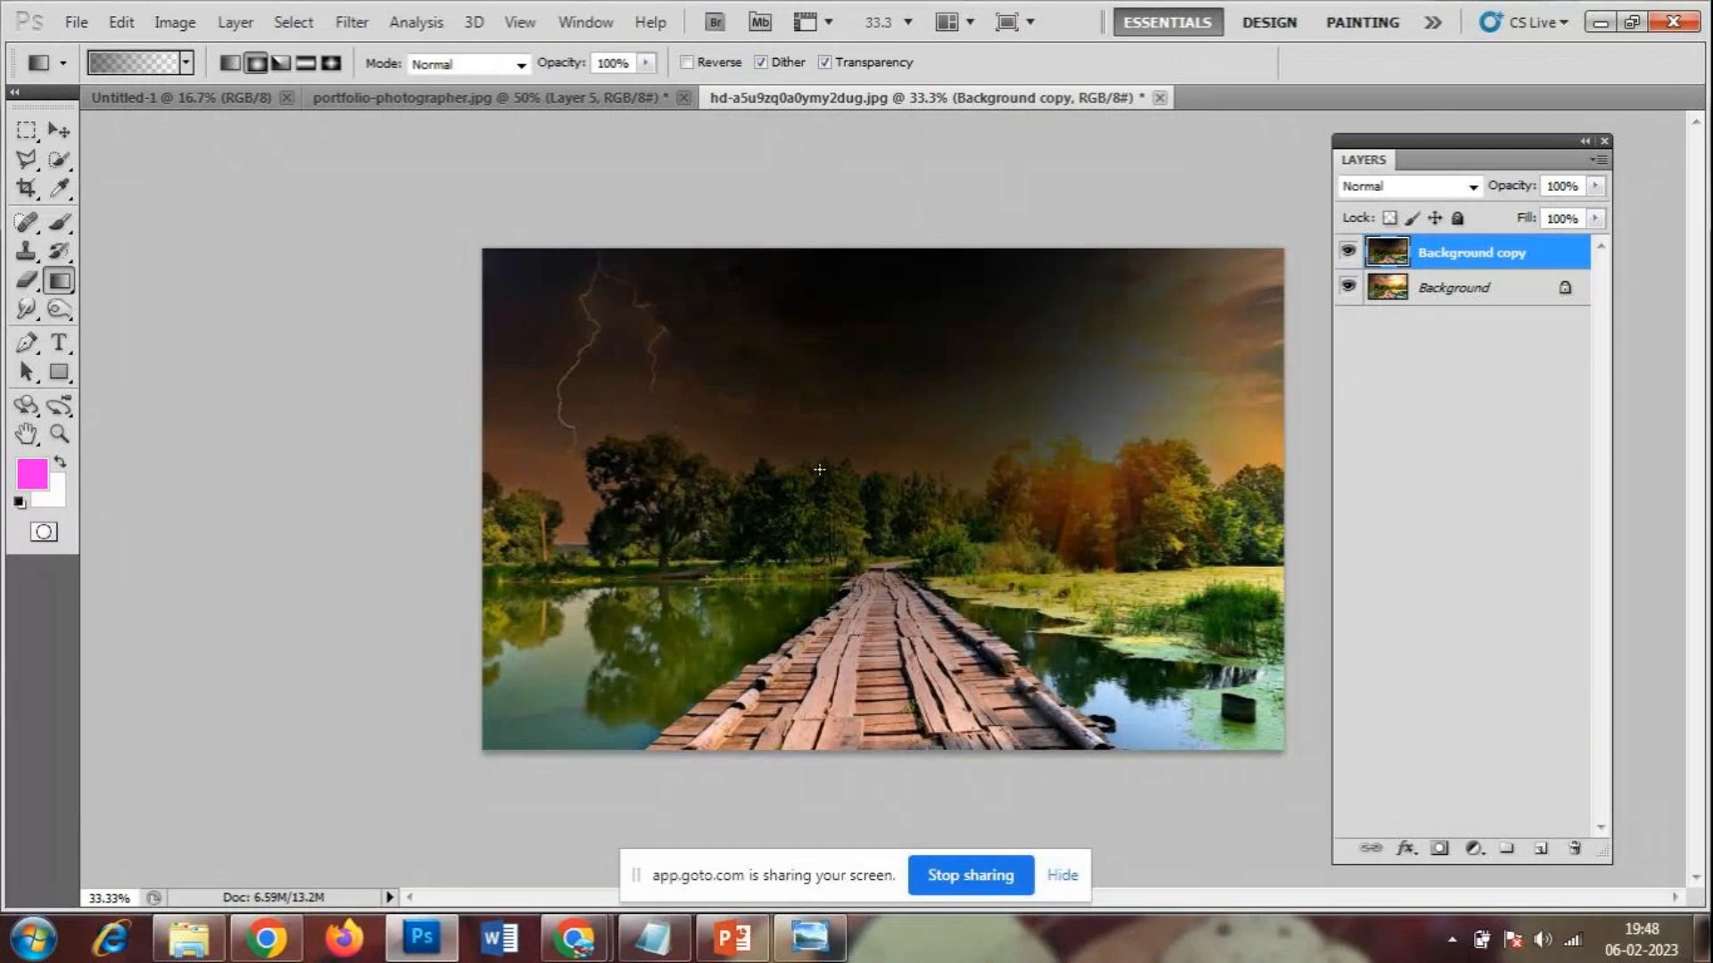
pyautogui.moveTo(634, 191); pyautogui.dragTo(534, 791)
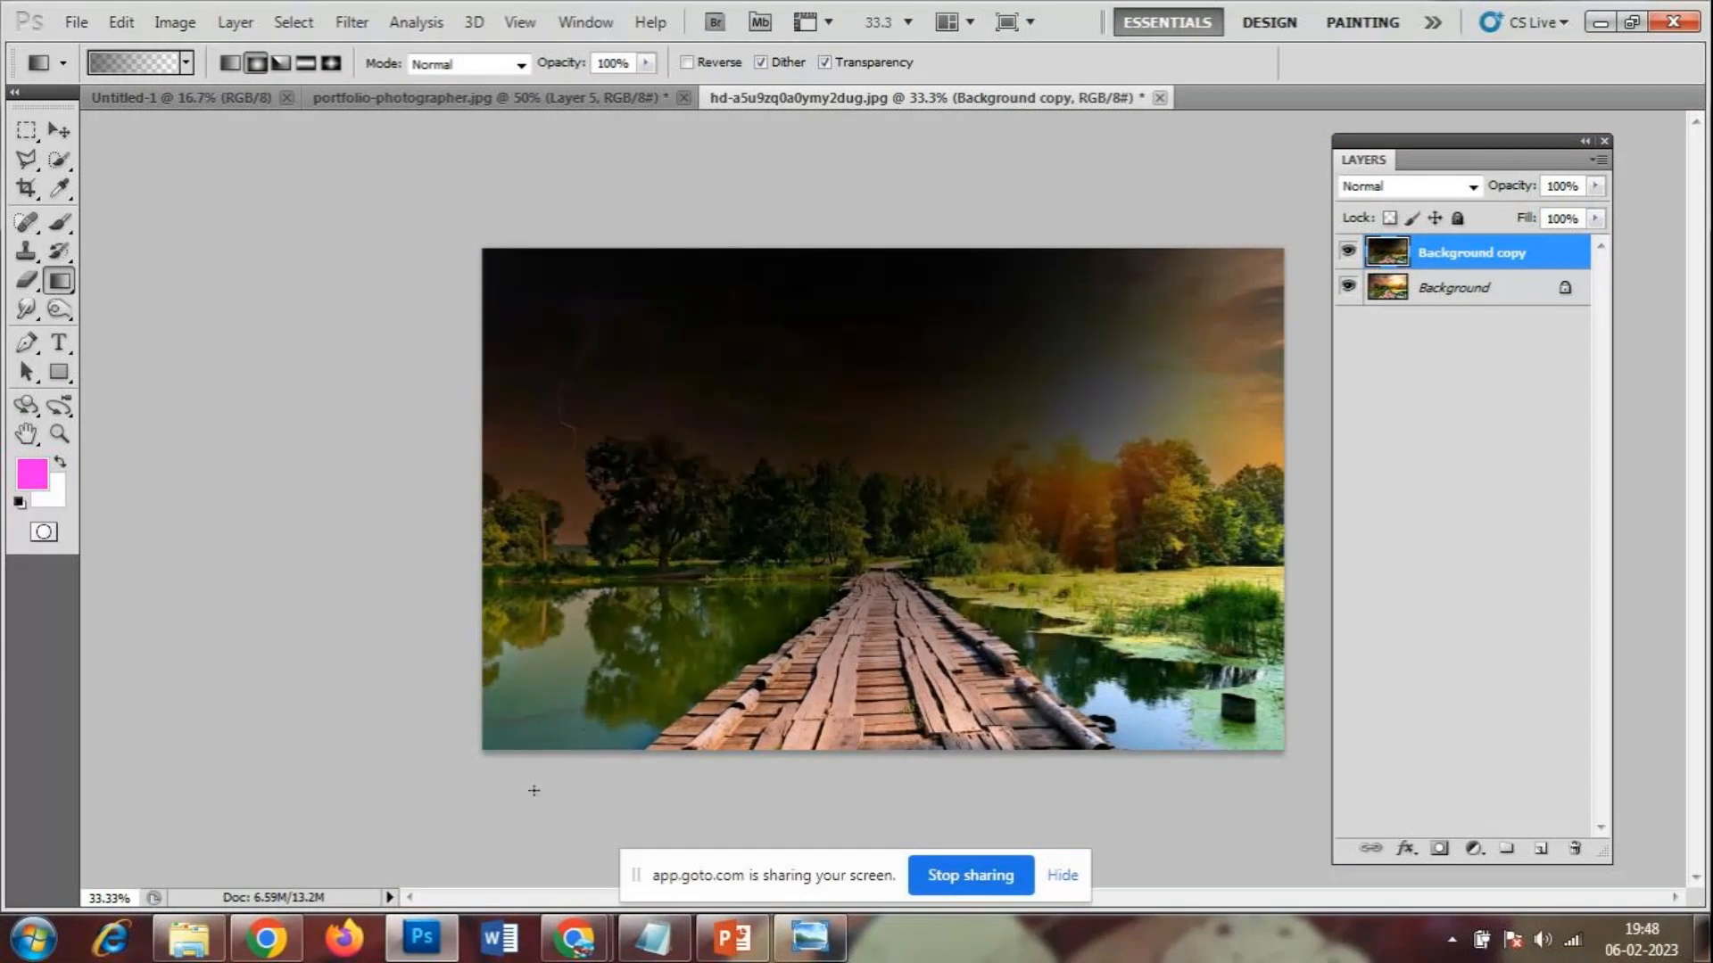
pyautogui.hotkey('ctrl', 'z')
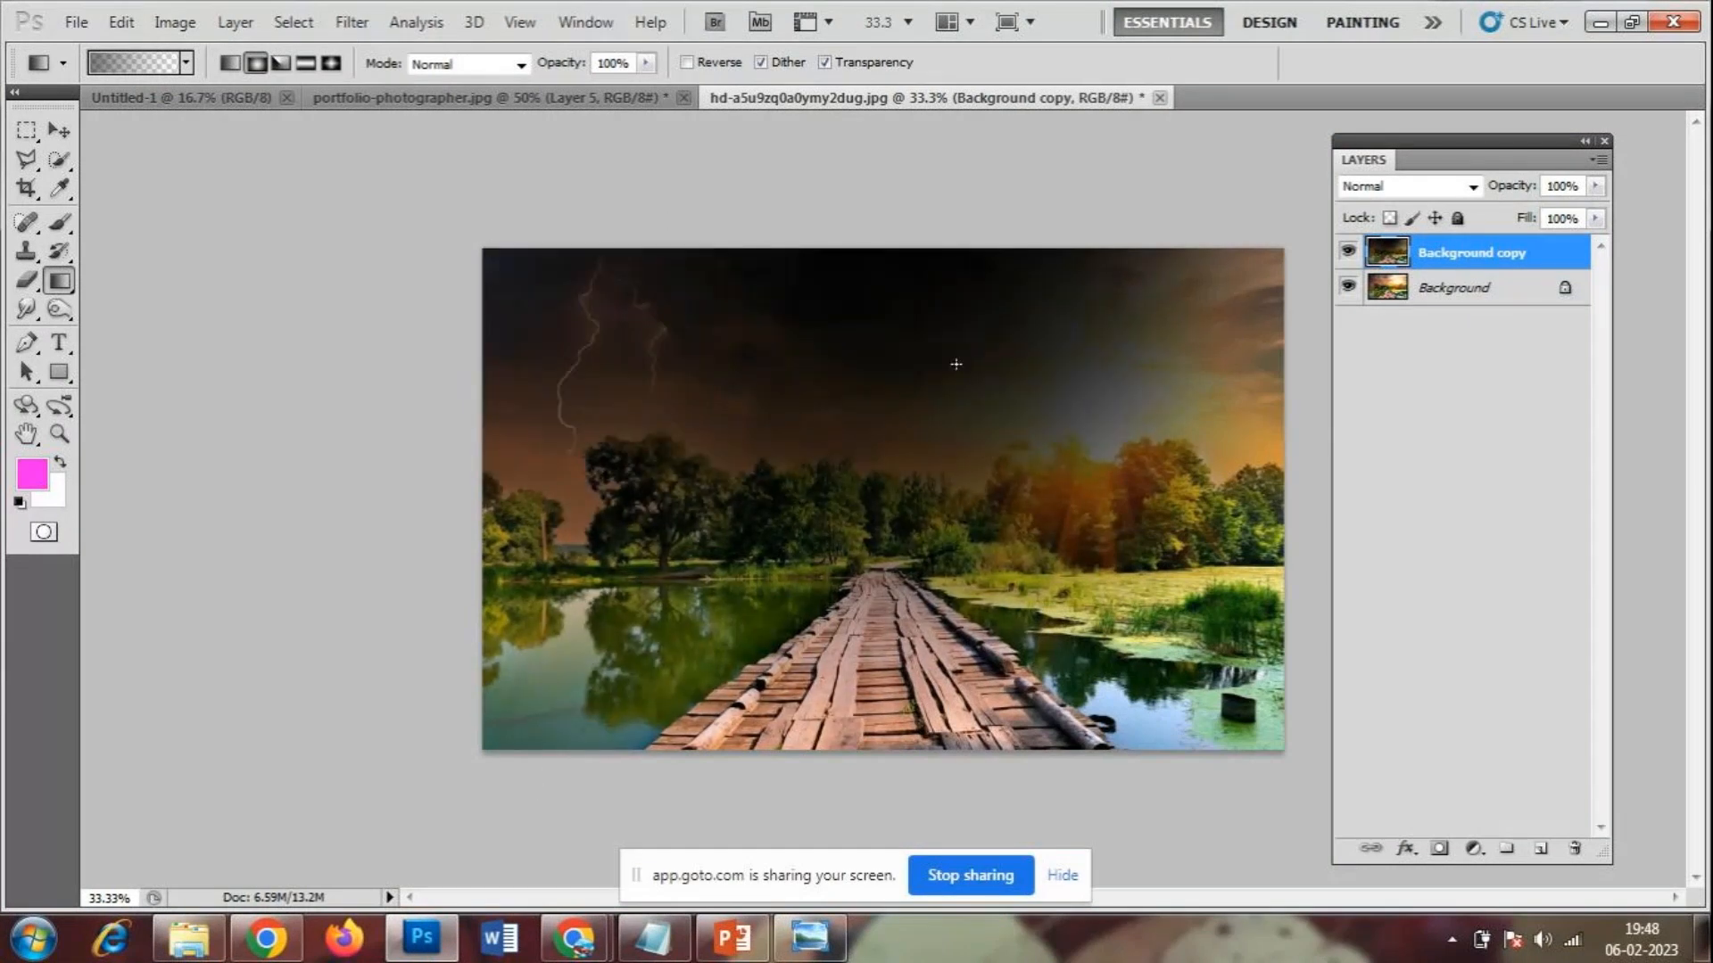
# - Try one more radial gradient down the middle of Background copy, and undo everything back to the single Background layer
pyautogui.moveTo(894, 204); pyautogui.dragTo(896, 629)
pyautogui.hotkey('ctrl', 'z')
pyautogui.hotkey('ctrl', 'alt', 'z')
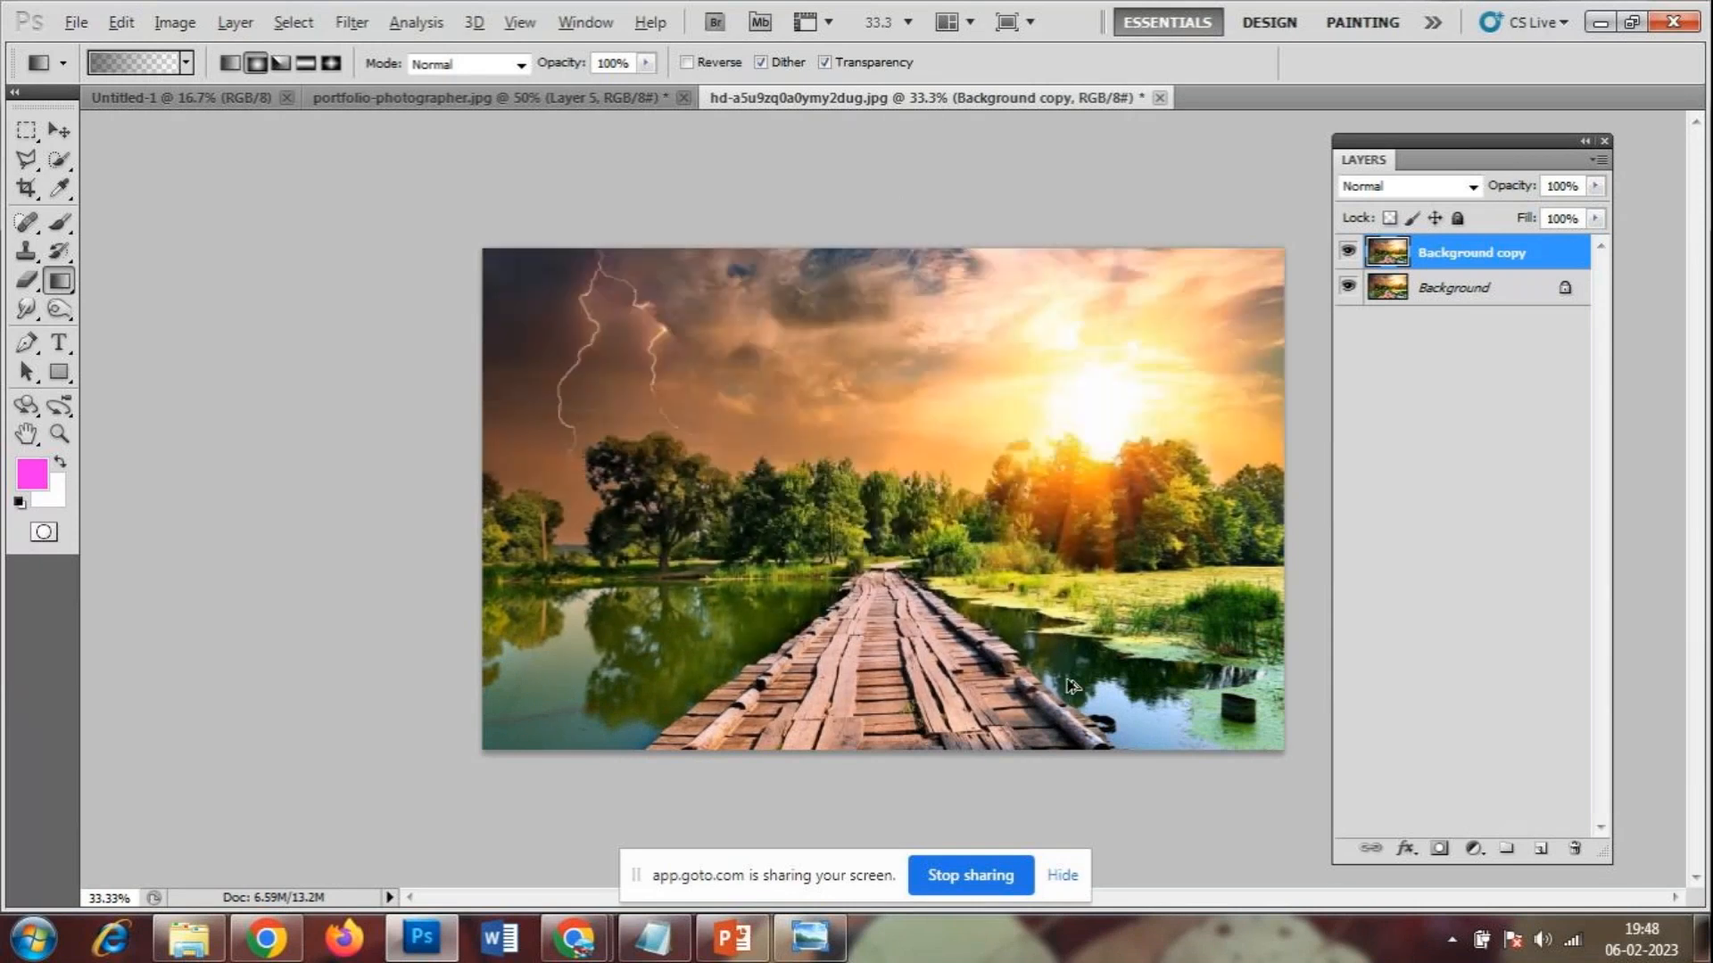
pyautogui.hotkey('ctrl', 'alt', 'z')
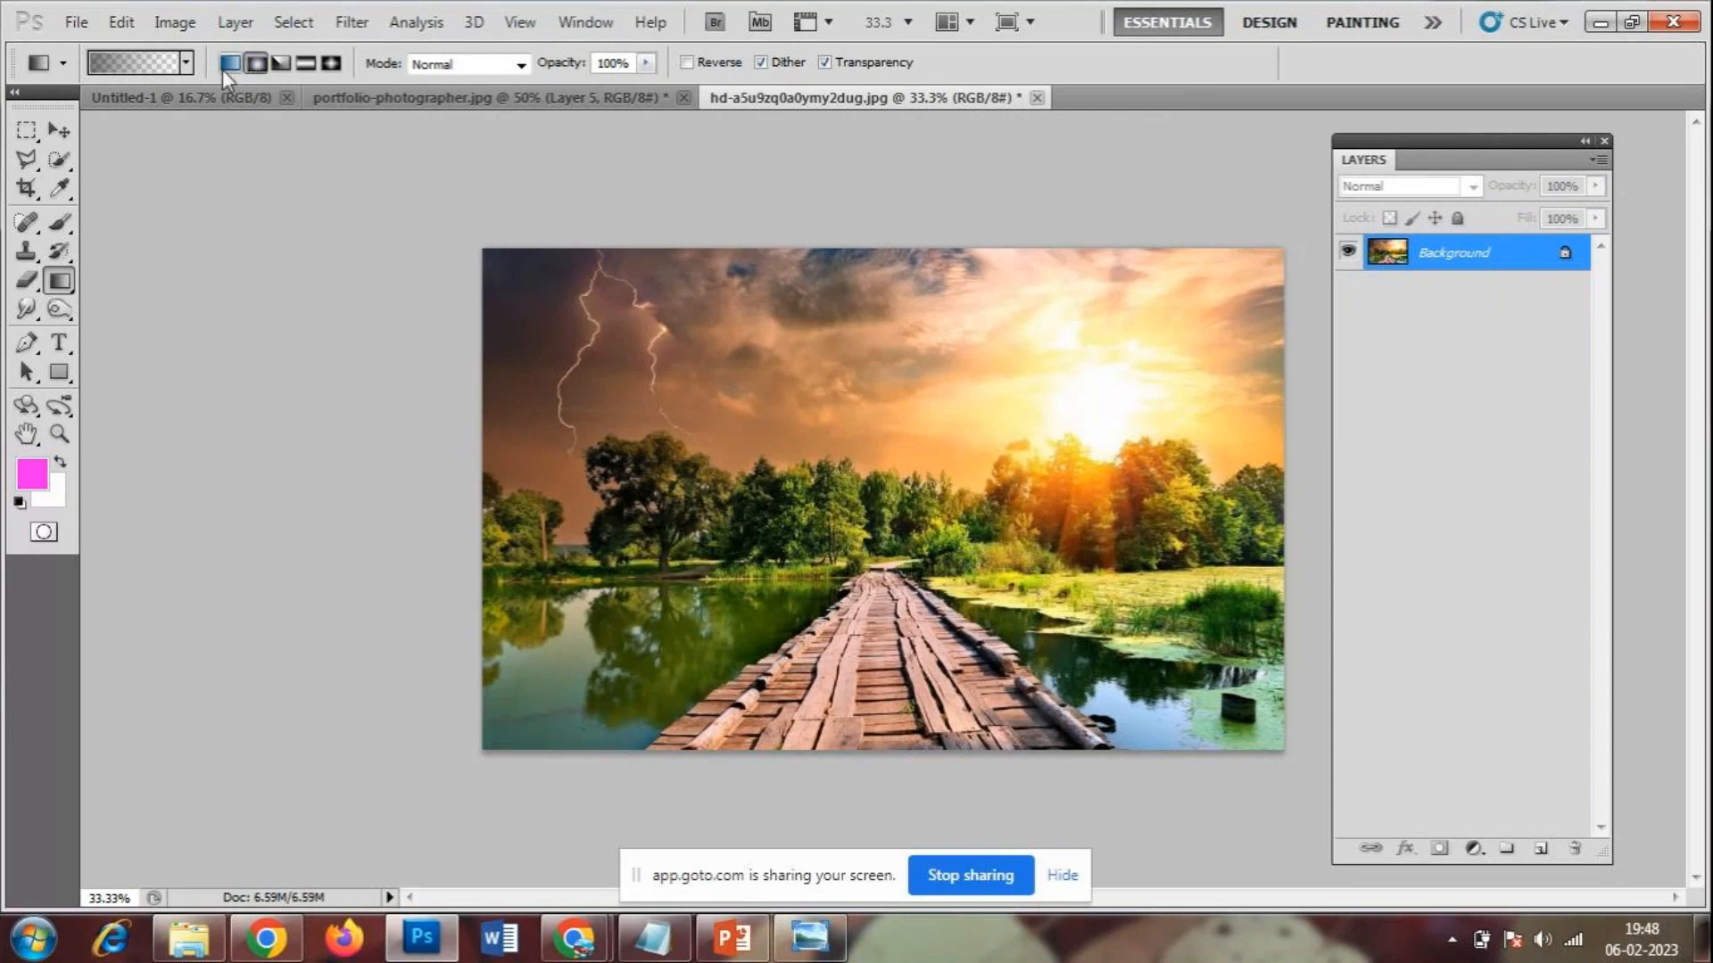
# - Stack linear neutral density gradients on the Background layer from above the image to its lower edge, undoing the last one
pyautogui.moveTo(834, 190); pyautogui.dragTo(819, 763)
pyautogui.moveTo(972, 192); pyautogui.dragTo(967, 742)
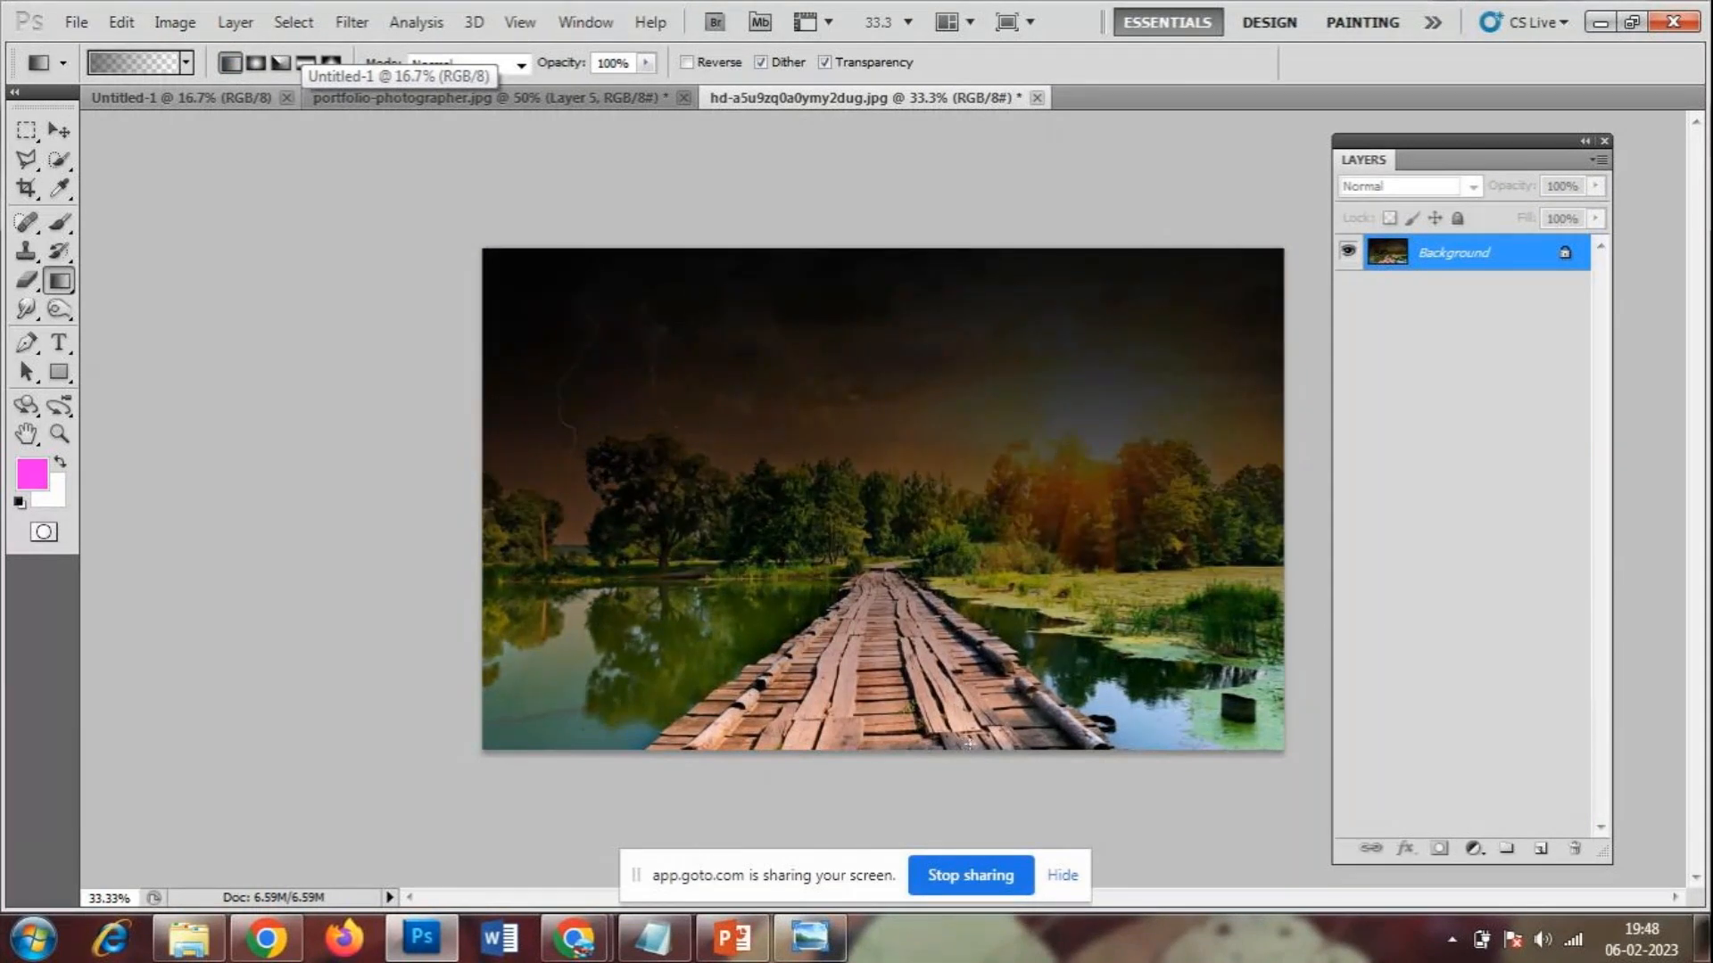
pyautogui.moveTo(913, 210); pyautogui.dragTo(926, 742)
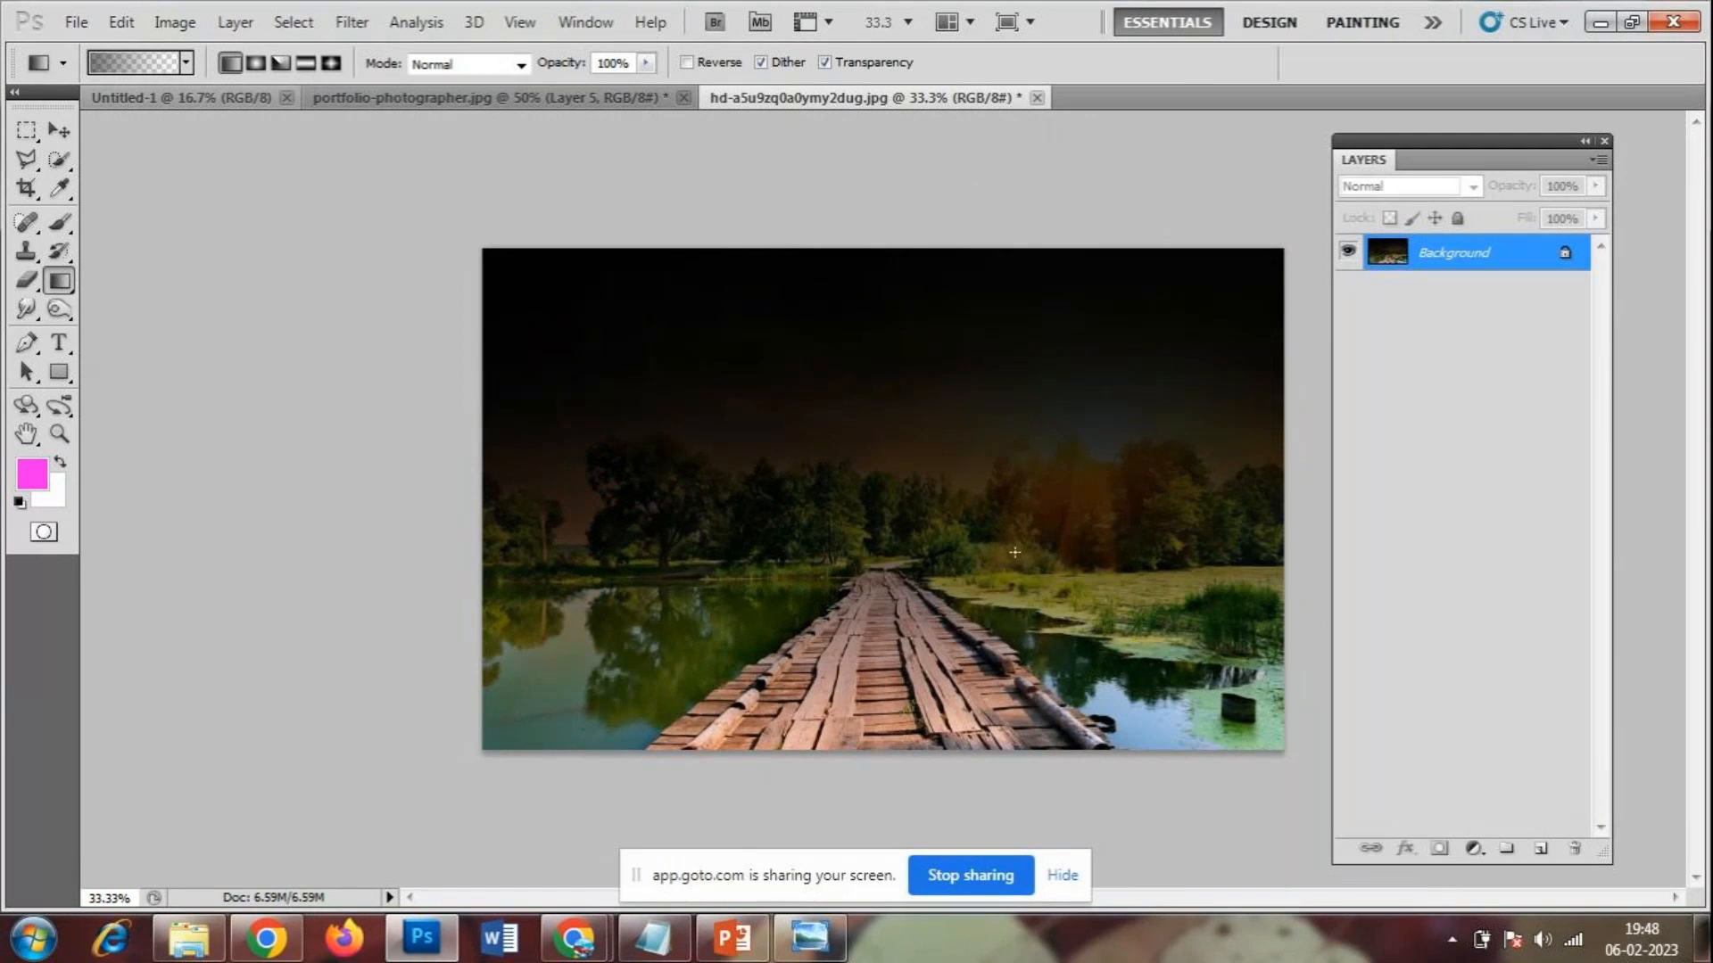
pyautogui.hotkey('ctrl', 'z')
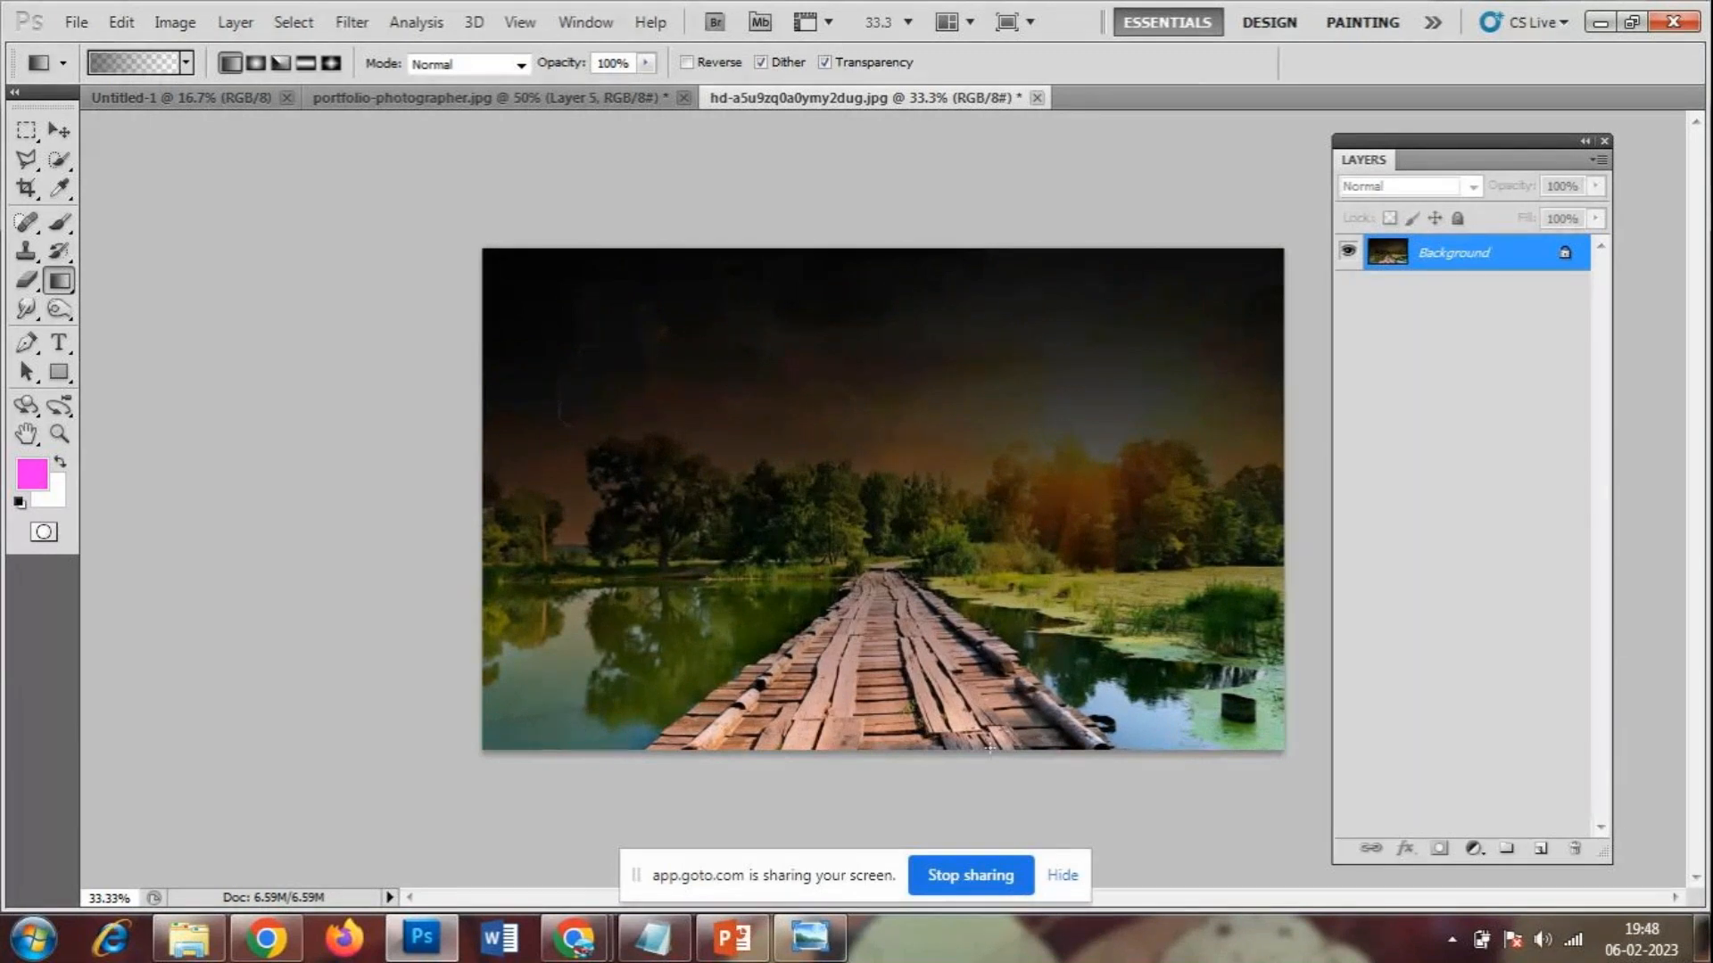
# - Close the sunset bridge photo without saving its changes, and switch to the GoTo meeting window
pyautogui.click(1034, 96)
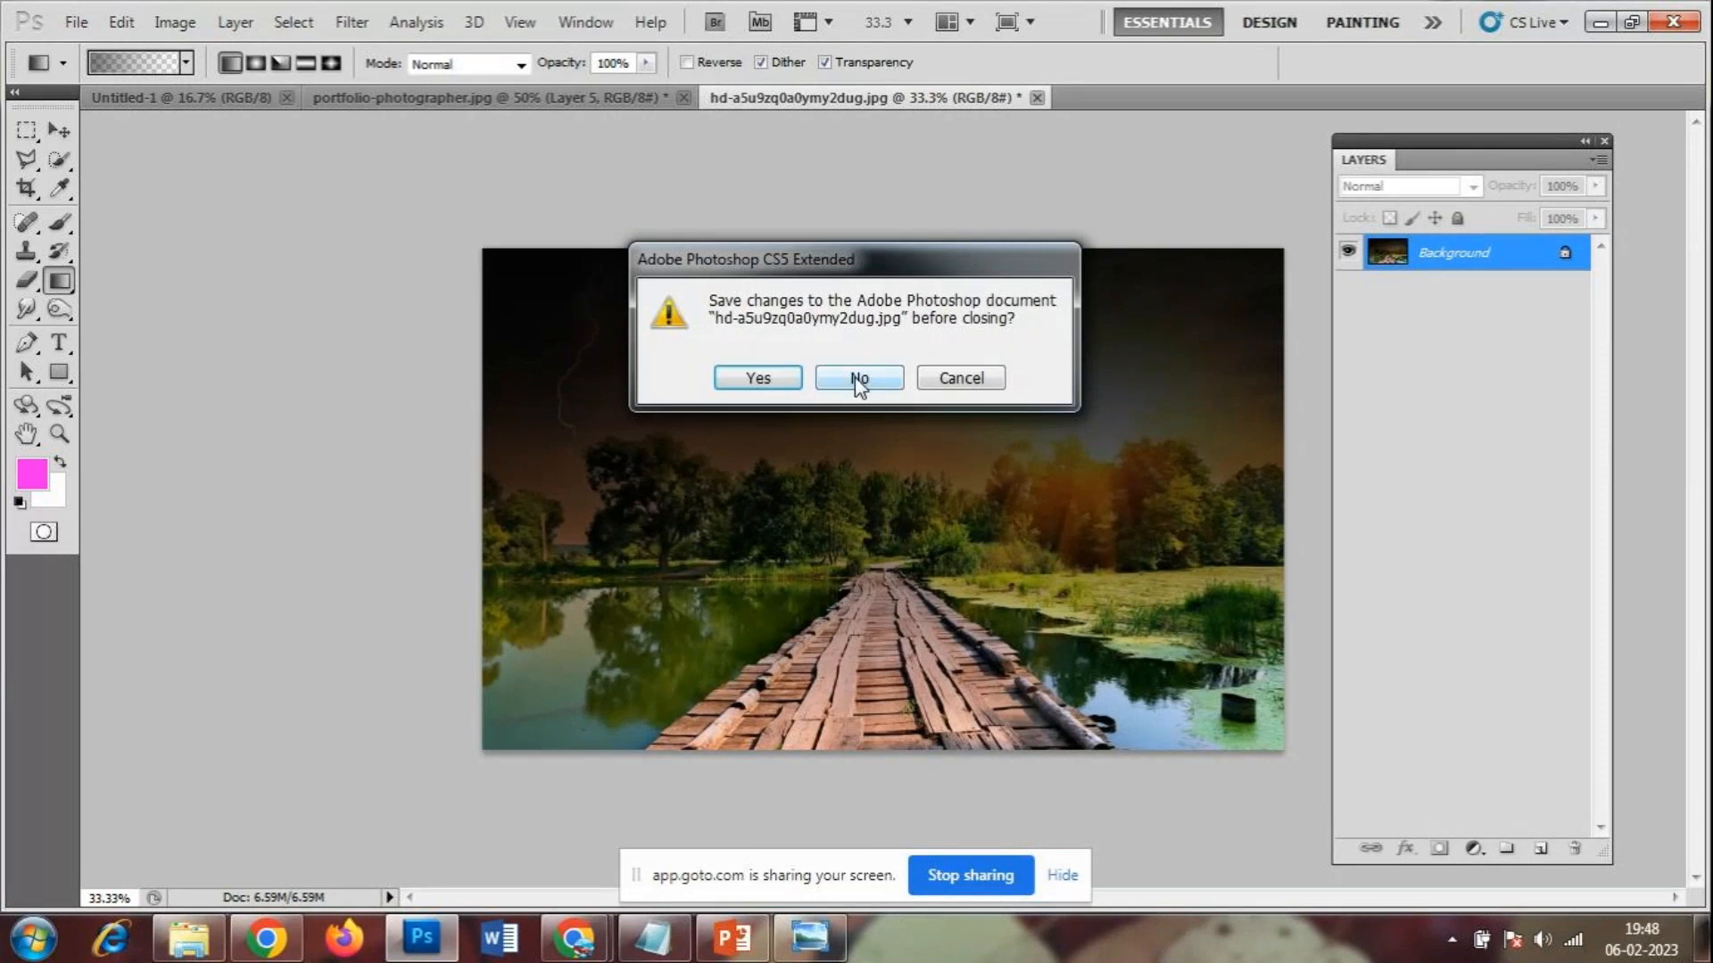
pyautogui.click(856, 380)
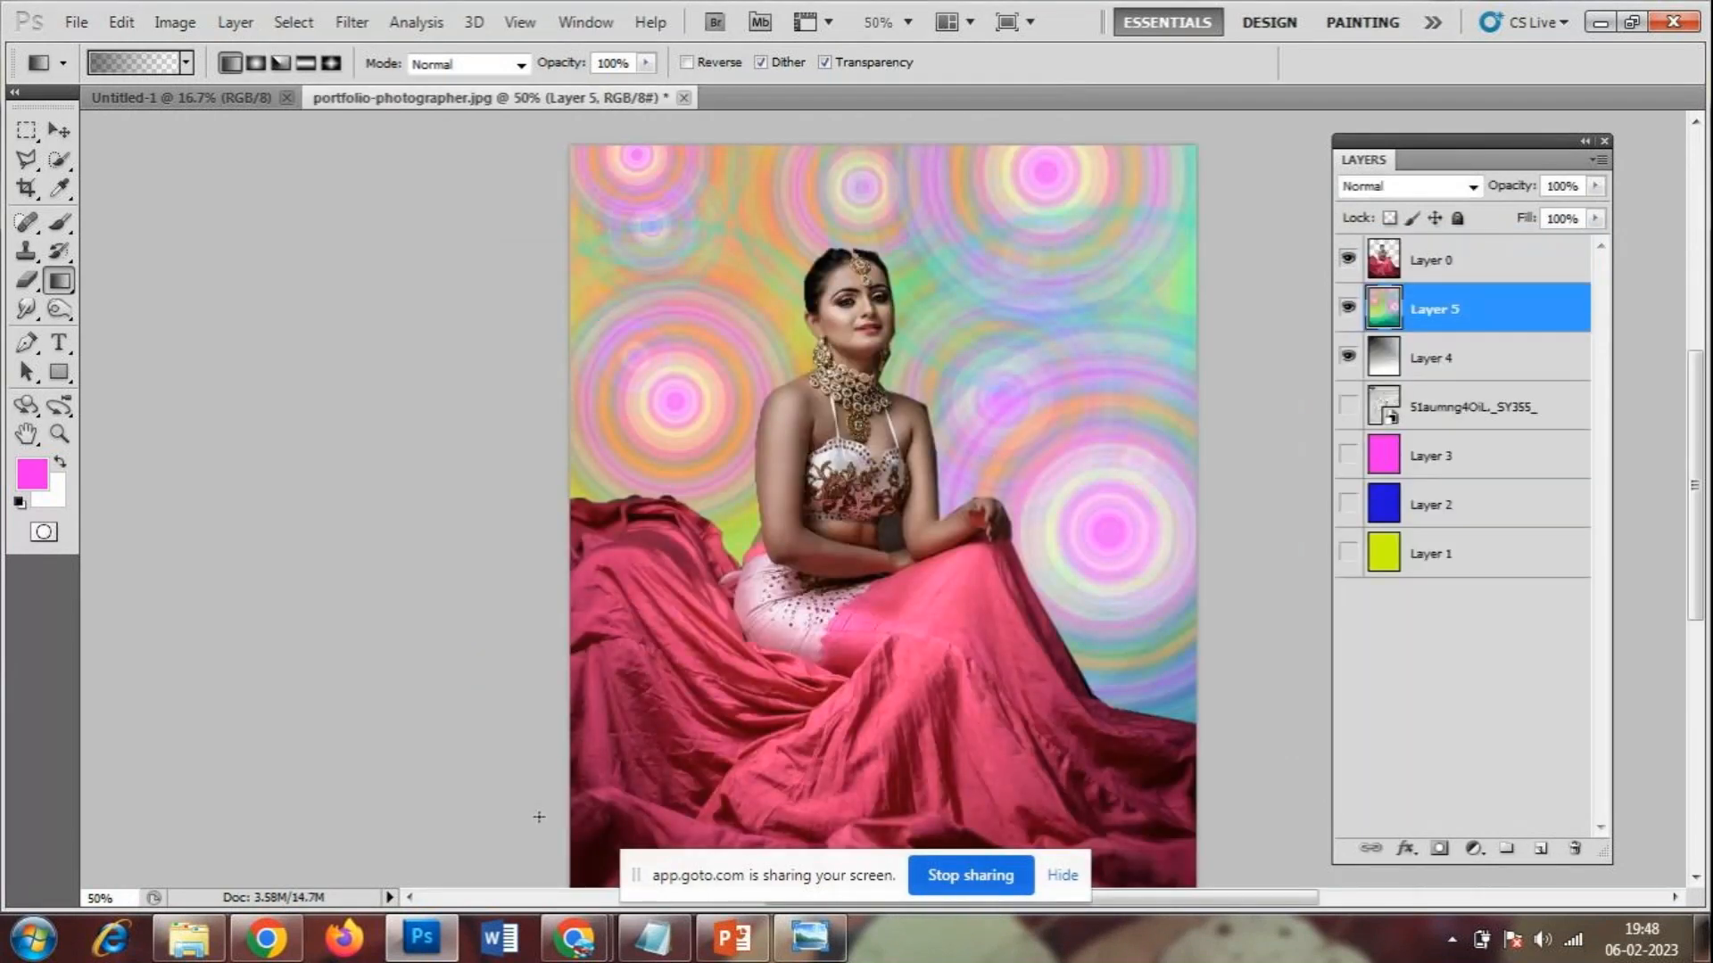
pyautogui.moveTo(573, 938)
pyautogui.click(723, 799)
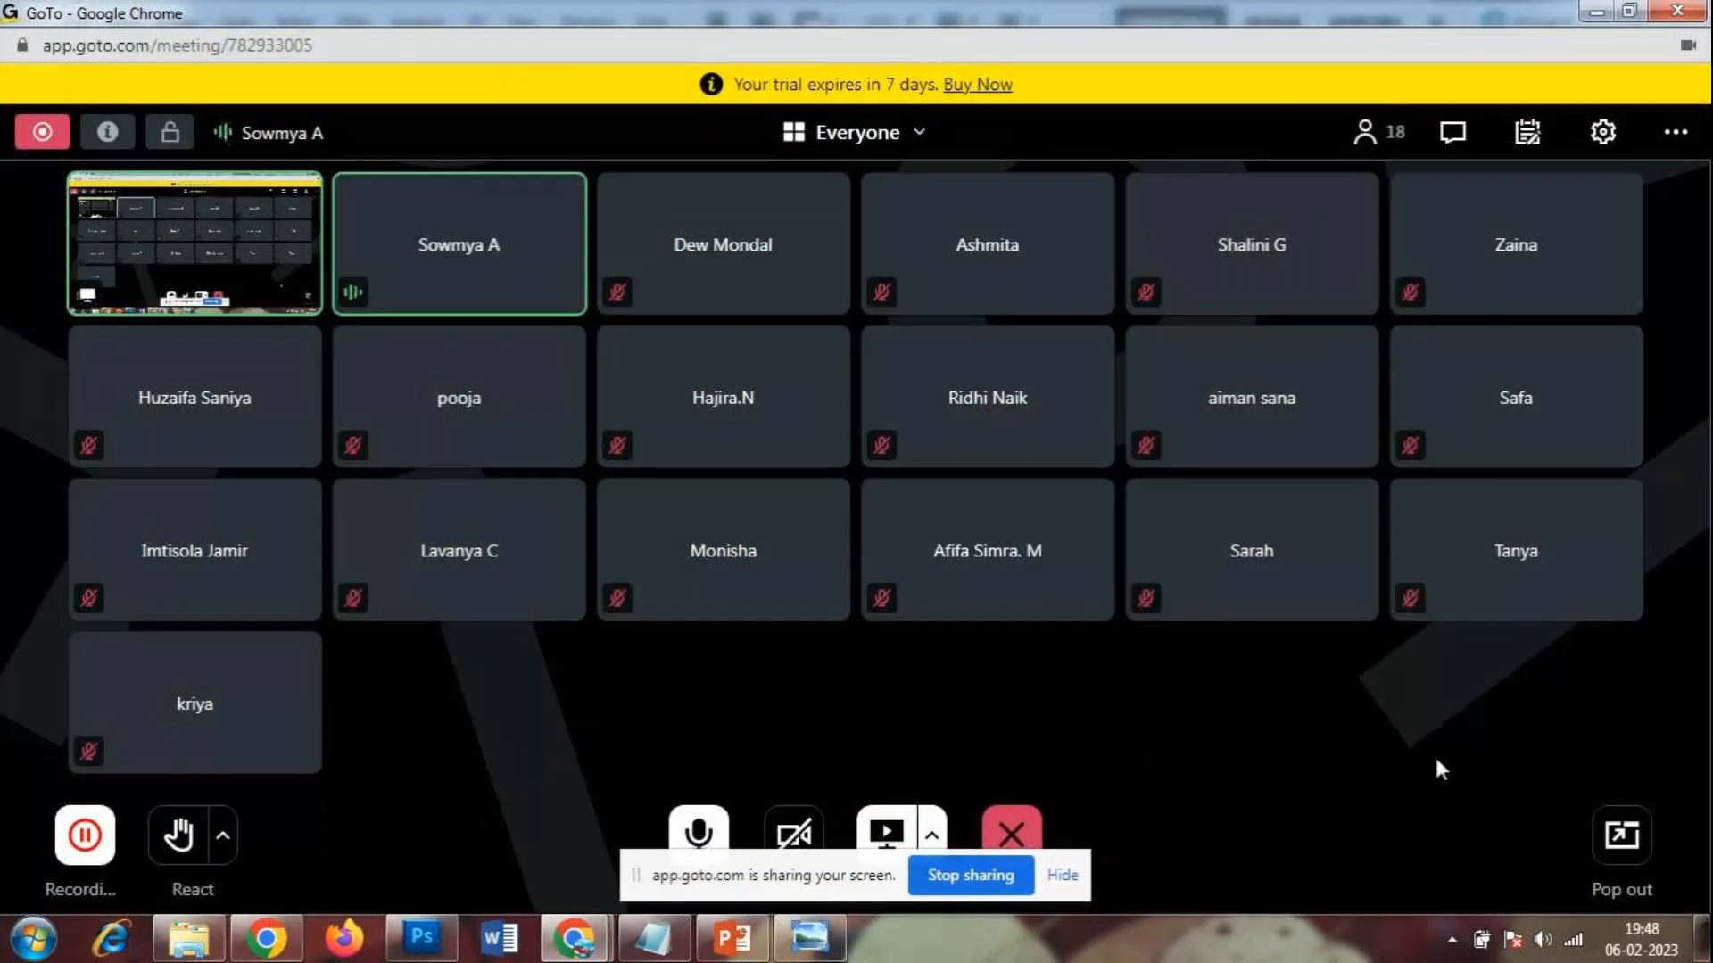